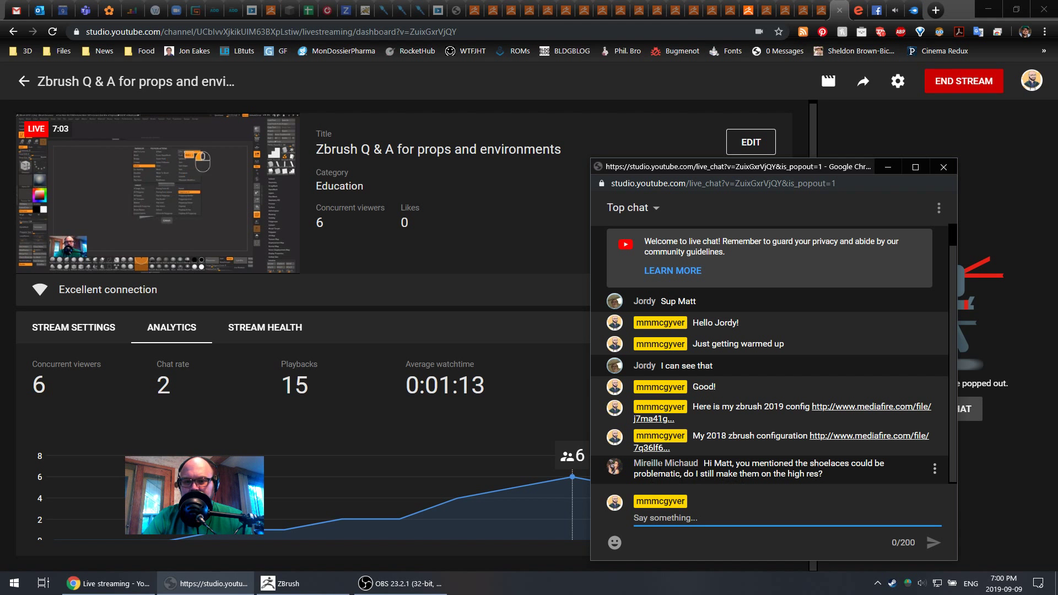
# - Bring ZBrush to the front and rotate the three-step plank staircase to inspect it
pyautogui.click(302, 588)
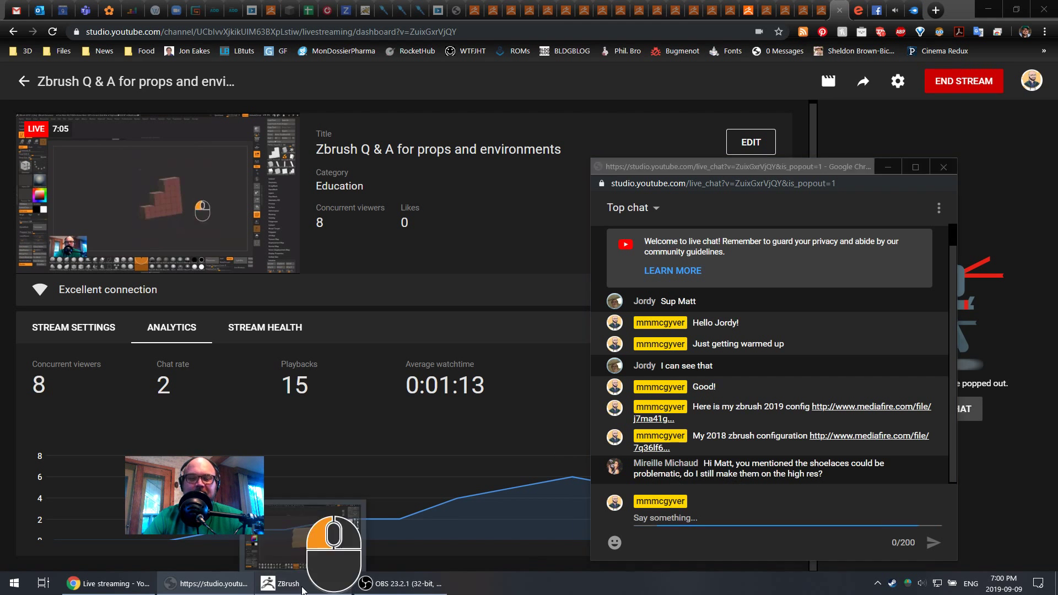
pyautogui.moveTo(760, 397); pyautogui.dragTo(770, 396)
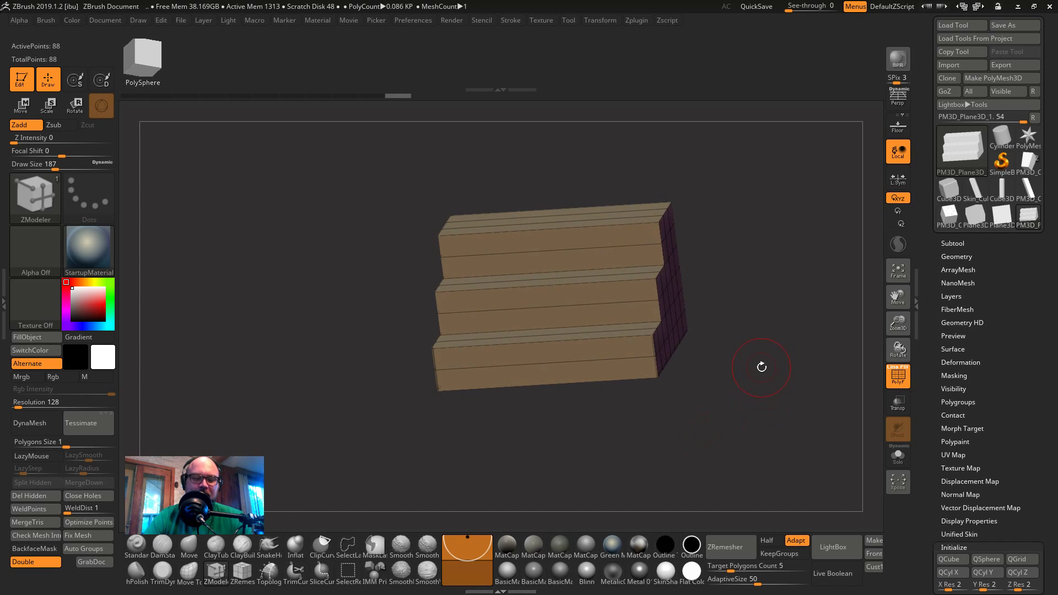
# - Pan the staircase left and open LightBox on its Tool tab, listing DemoHead.ZTL and PolySphere.ZTL
pyautogui.keyDown('alt'); pyautogui.moveTo(783, 349); pyautogui.dragTo(749, 292); pyautogui.keyUp('alt')
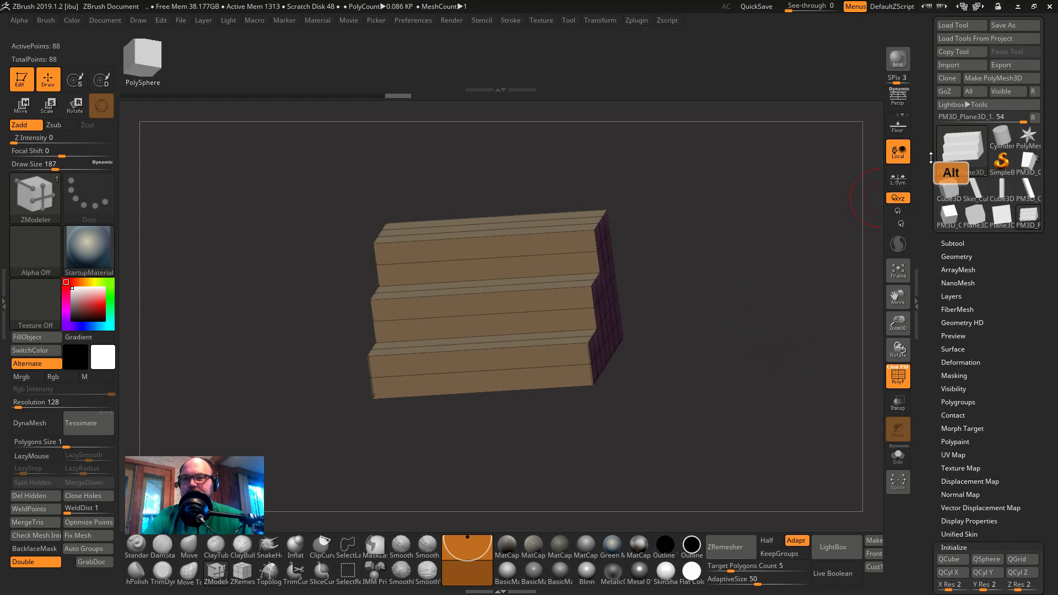
pyautogui.press(',')
pyautogui.click(229, 111)
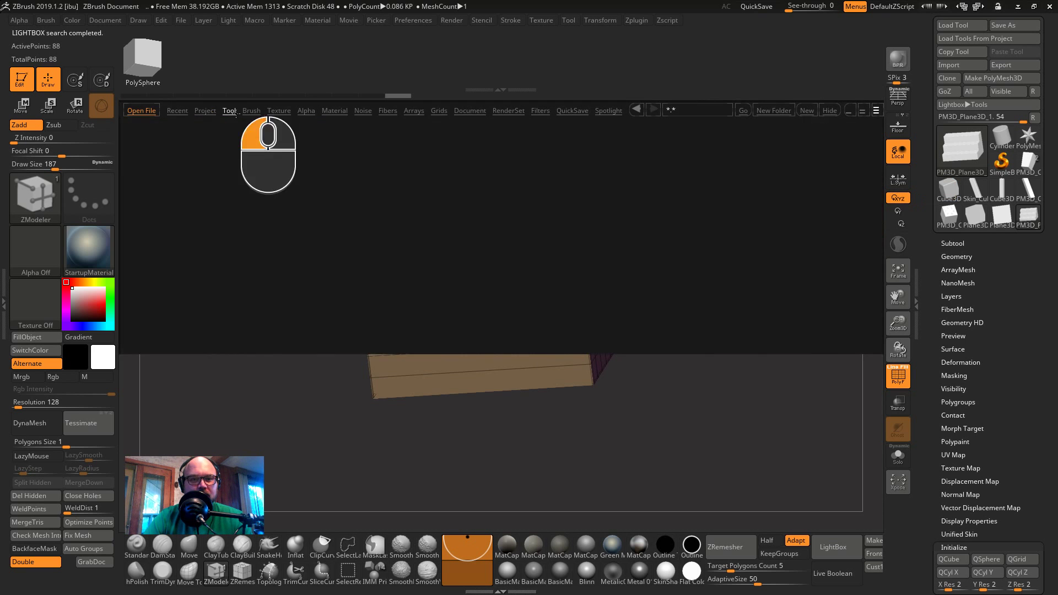
pyautogui.click(205, 112)
pyautogui.click(229, 111)
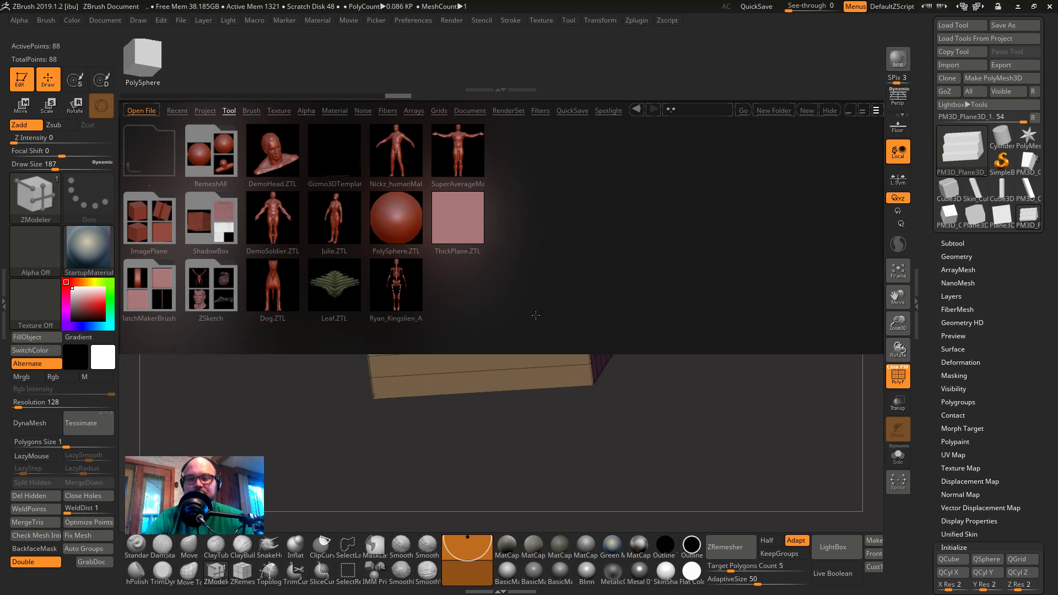
pyautogui.hotkey('alt', 'Tab')
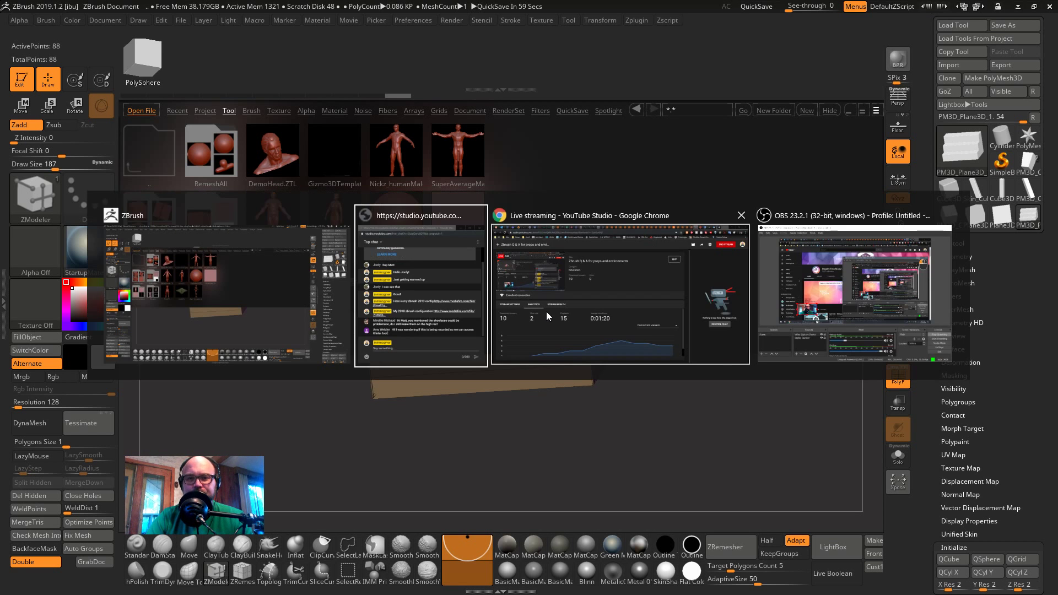
pyautogui.click(560, 300)
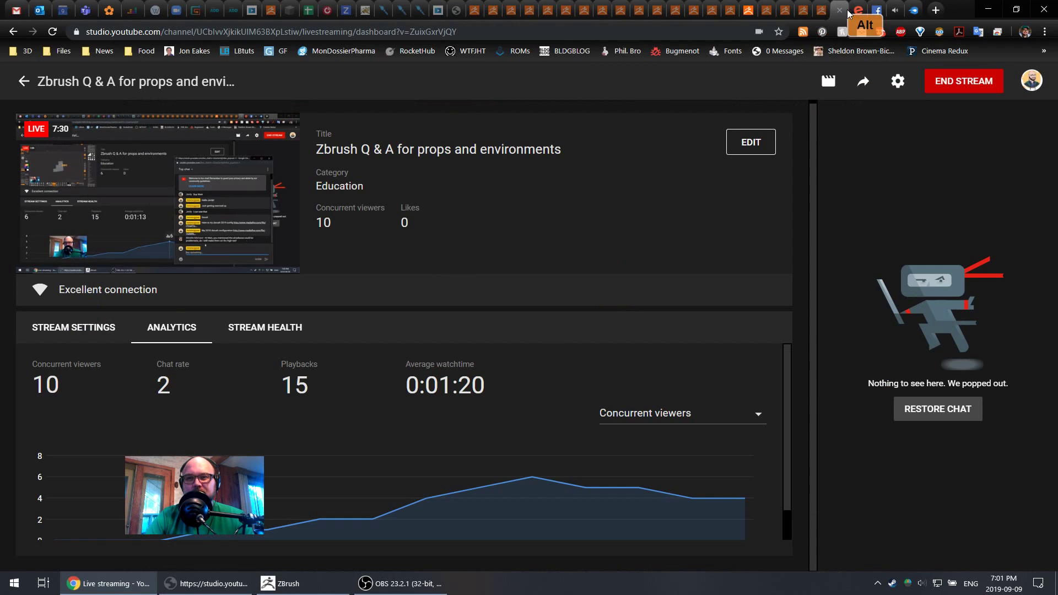
pyautogui.click(894, 14)
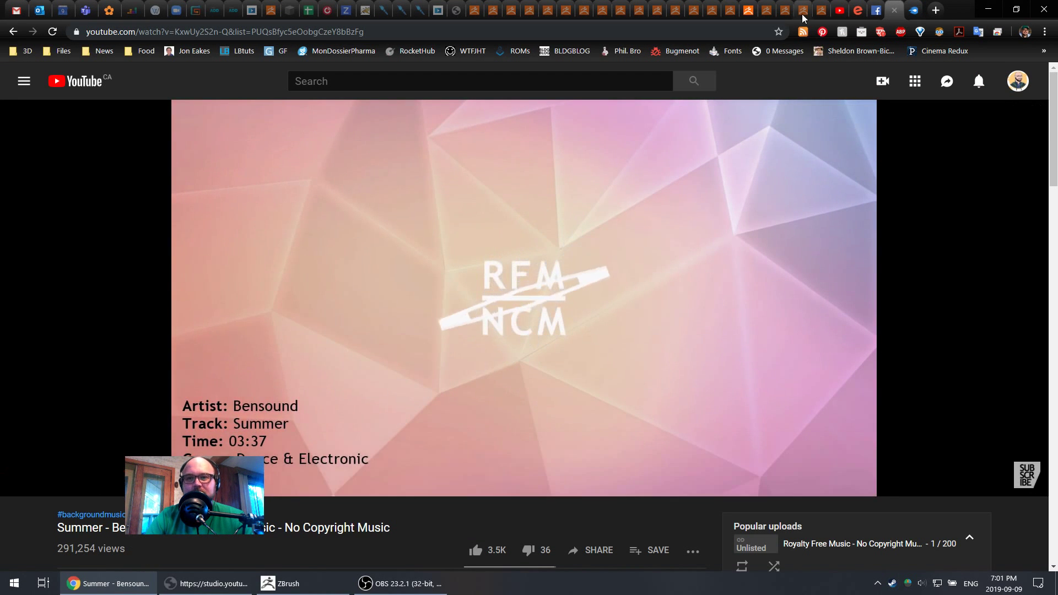
pyautogui.click(840, 13)
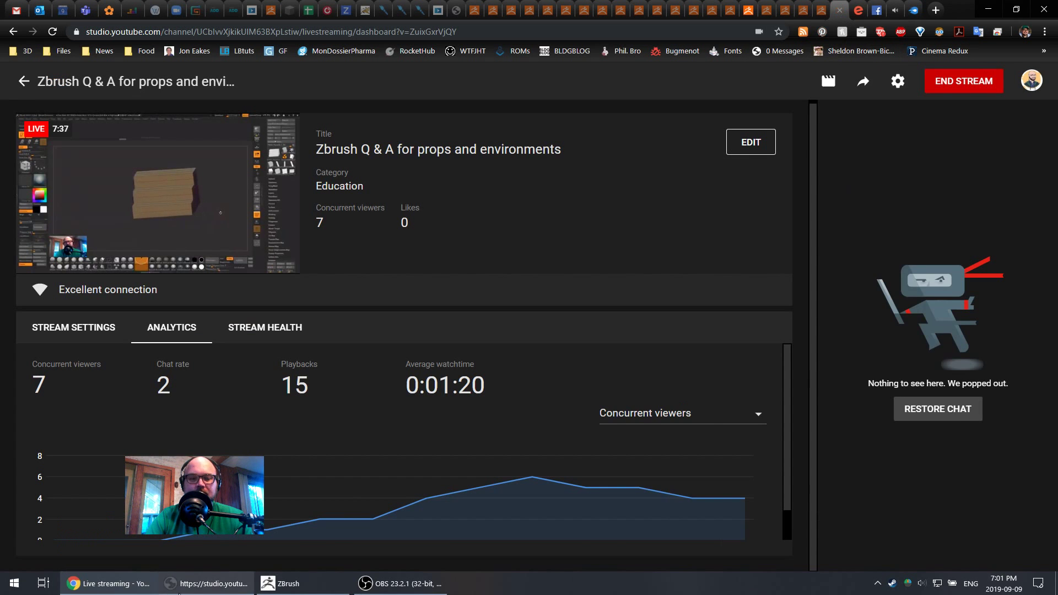
pyautogui.click(207, 583)
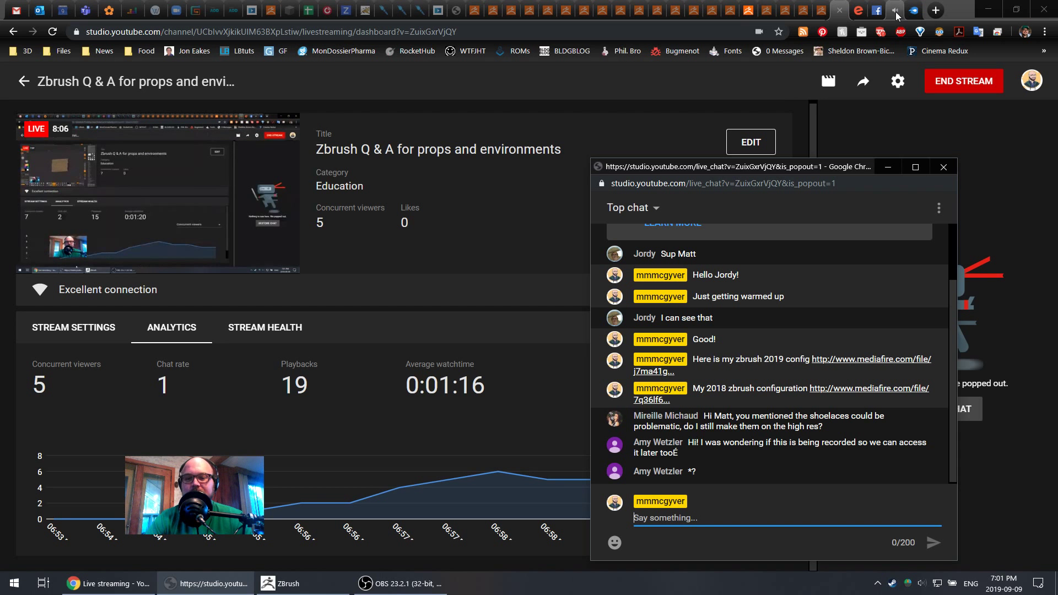
pyautogui.click(347, 584)
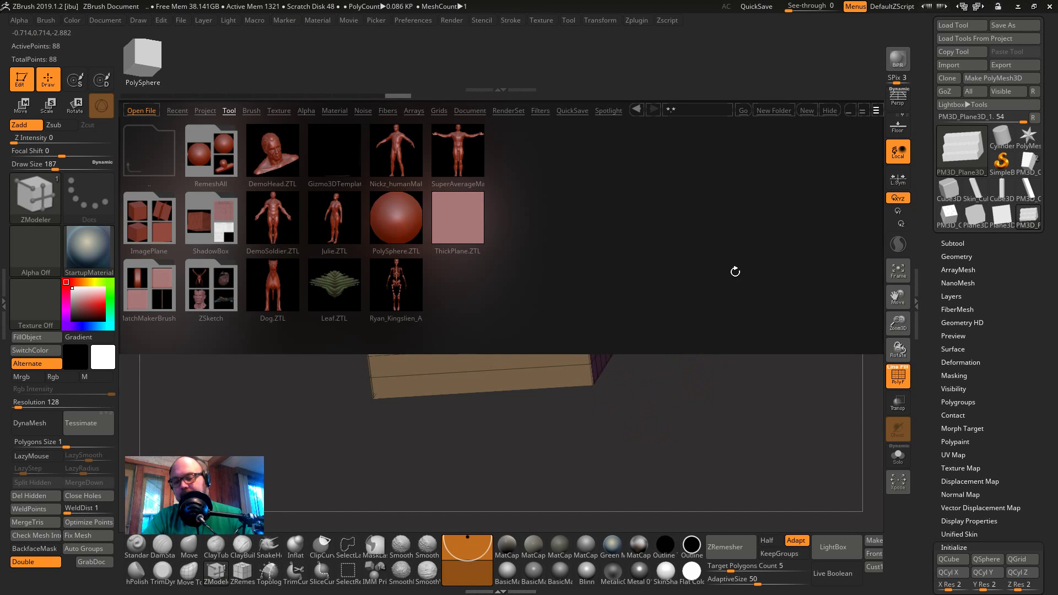
# - Close LightBox, rotate the staircase, and pick ZModeler from the Z brushes in the brush palette
pyautogui.moveTo(692, 283); pyautogui.dragTo(677, 325)
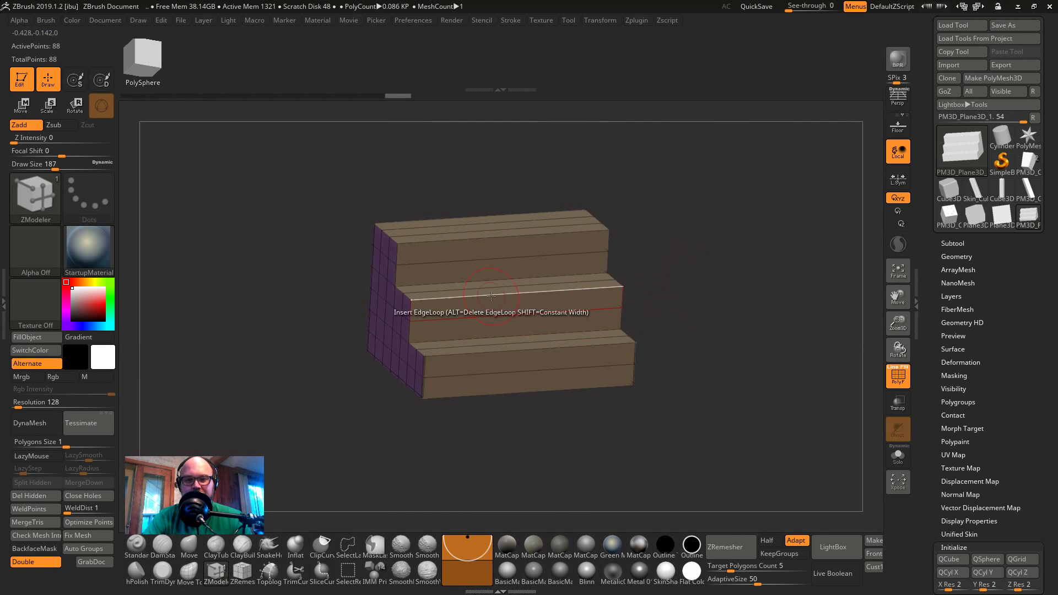
pyautogui.press('space')
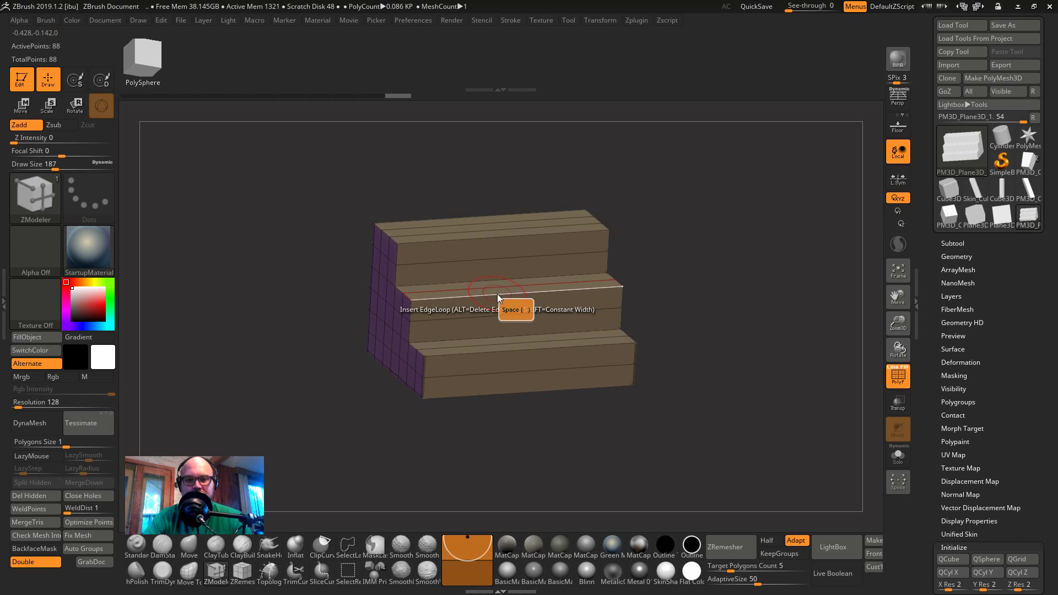
pyautogui.press('b')
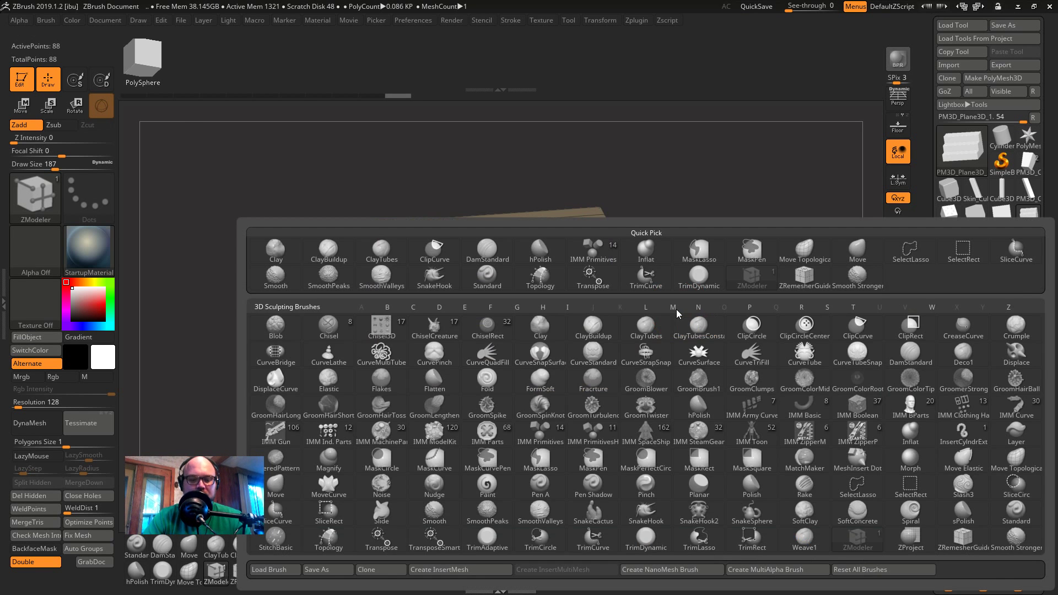
pyautogui.press('z')
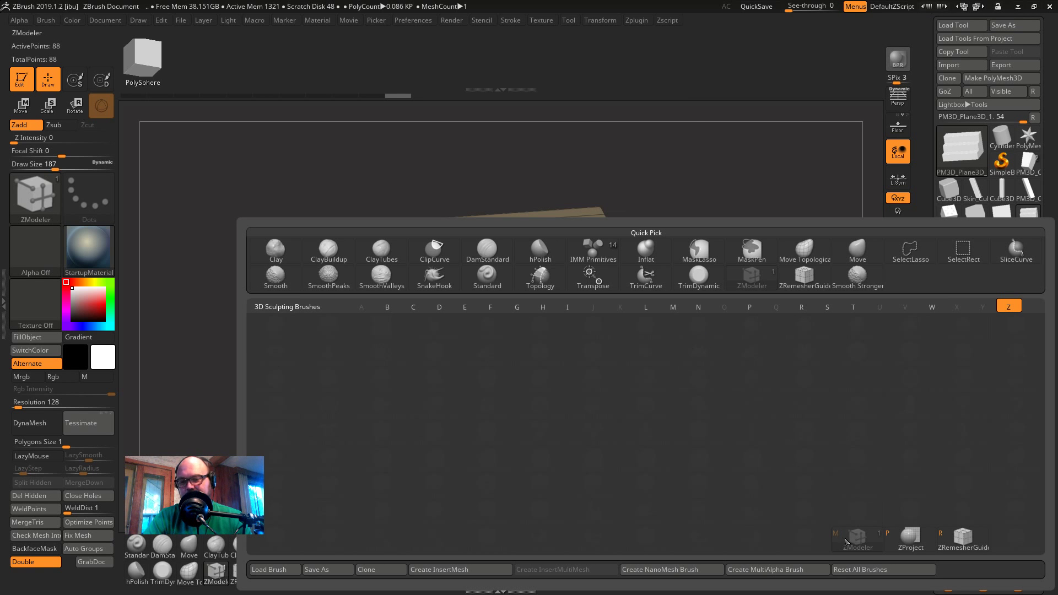
pyautogui.moveTo(840, 536)
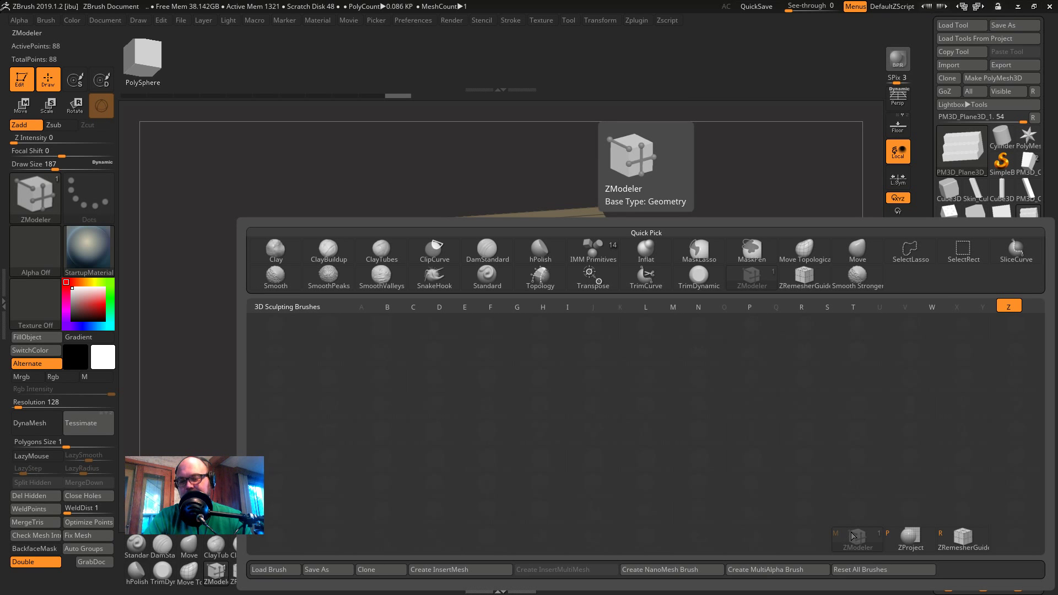
pyautogui.click(849, 539)
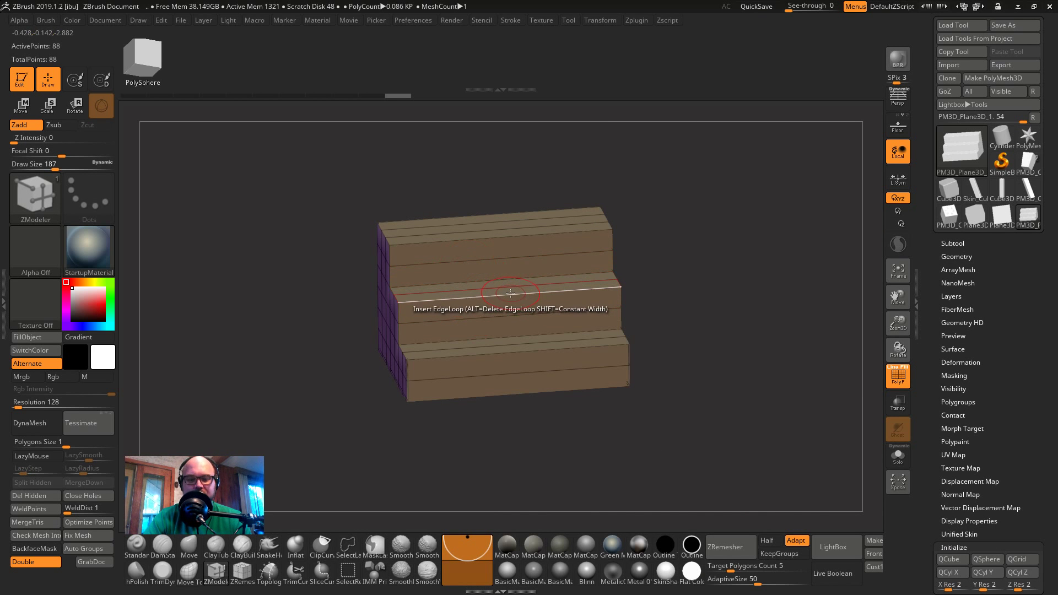
# - Set the Insert edge target to Multiple EdgeLoops, test it on the staircase, then undo
pyautogui.press('space')
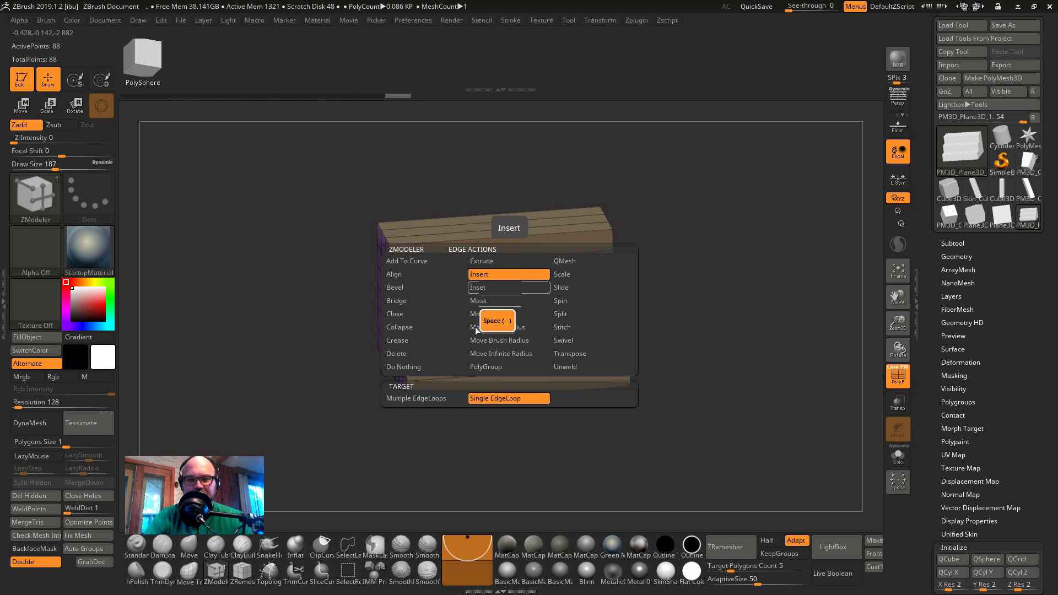
pyautogui.click(419, 397)
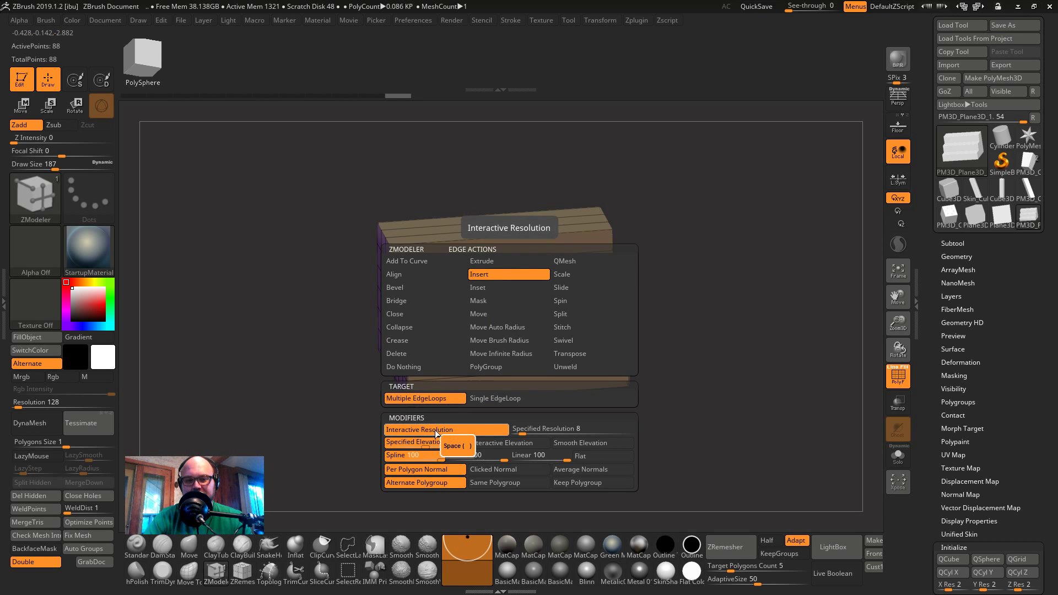
pyautogui.moveTo(449, 237); pyautogui.dragTo(514, 196)
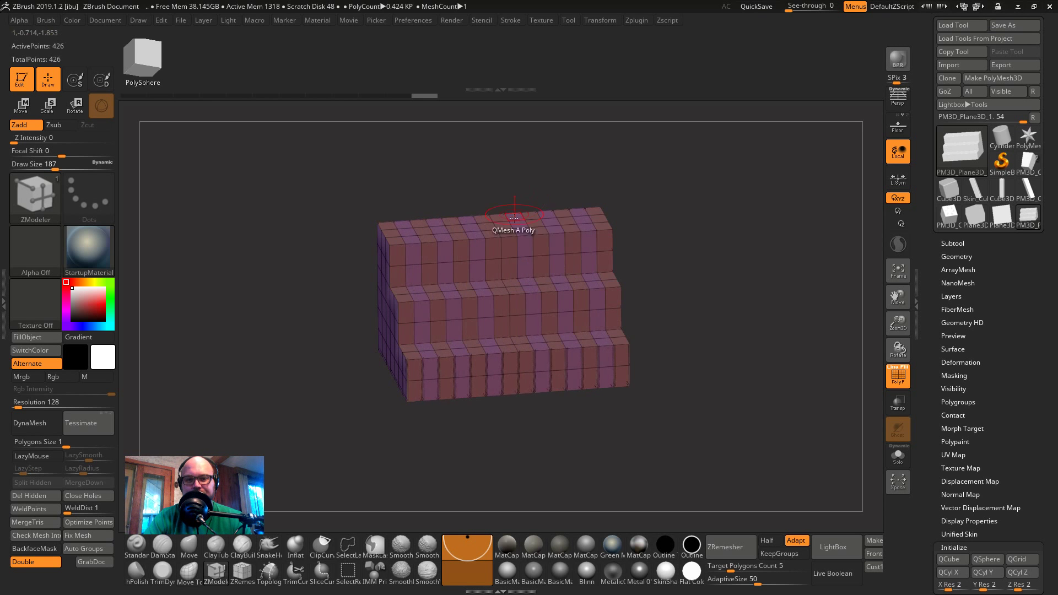
pyautogui.hotkey('ctrl', 'z')
# - Switch the Insert modifier from Same Polygroup to Keep Polygroup
pyautogui.press('space')
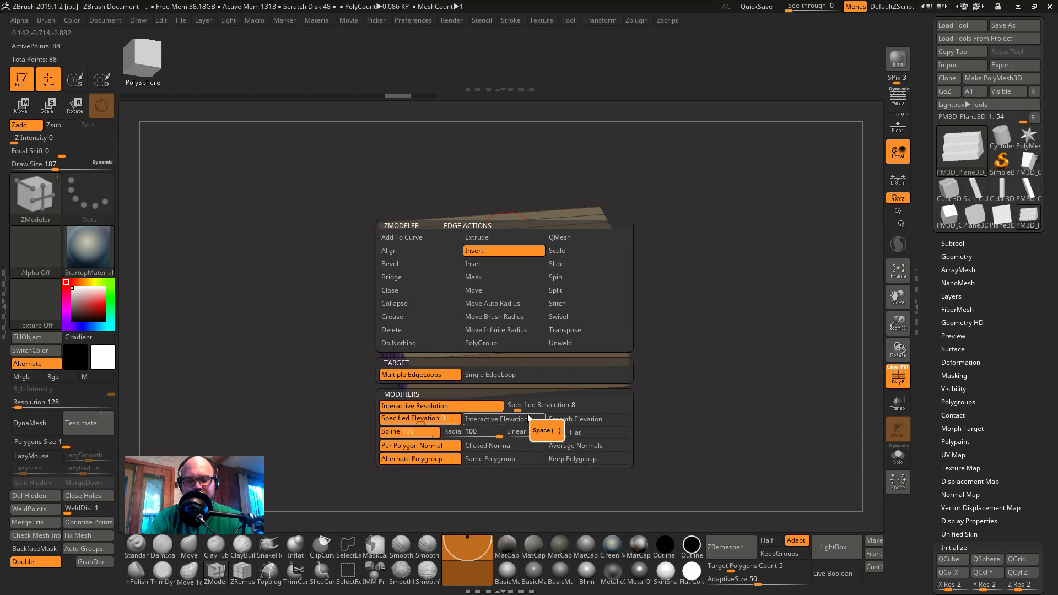
pyautogui.click(492, 459)
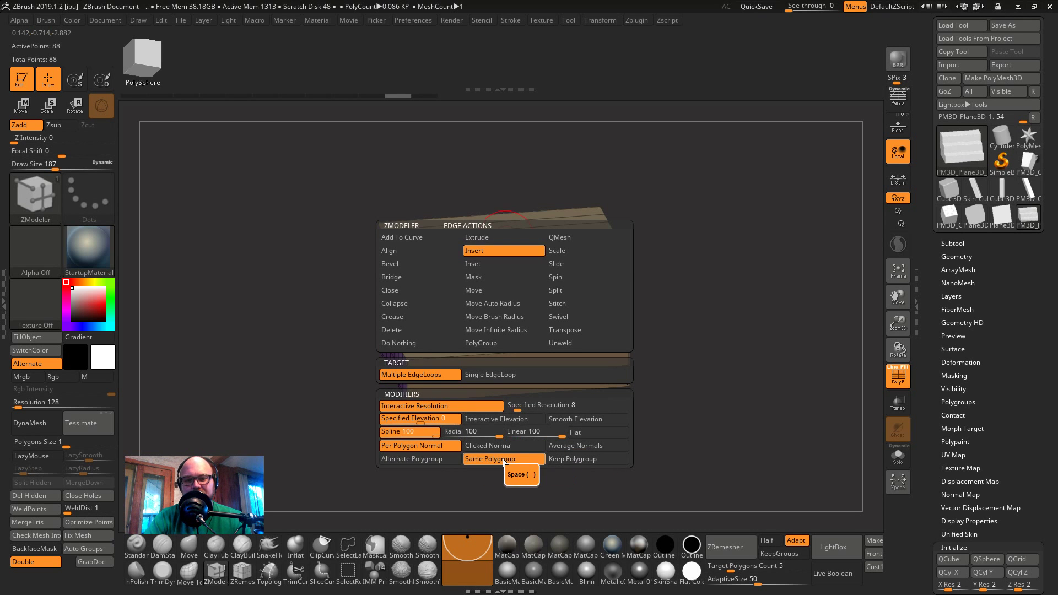
pyautogui.click(574, 460)
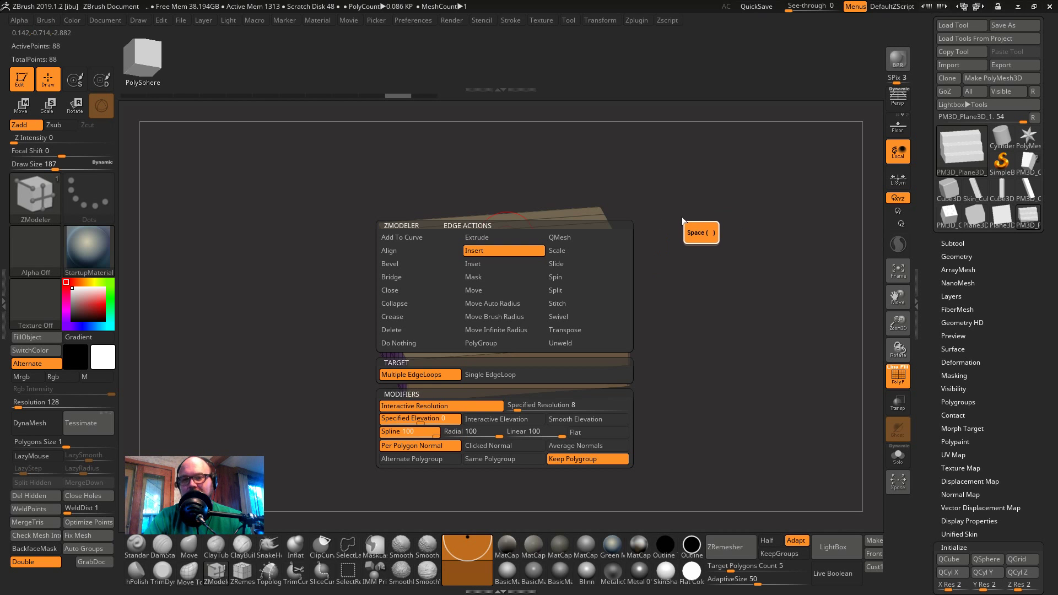
pyautogui.rightClick(706, 221)
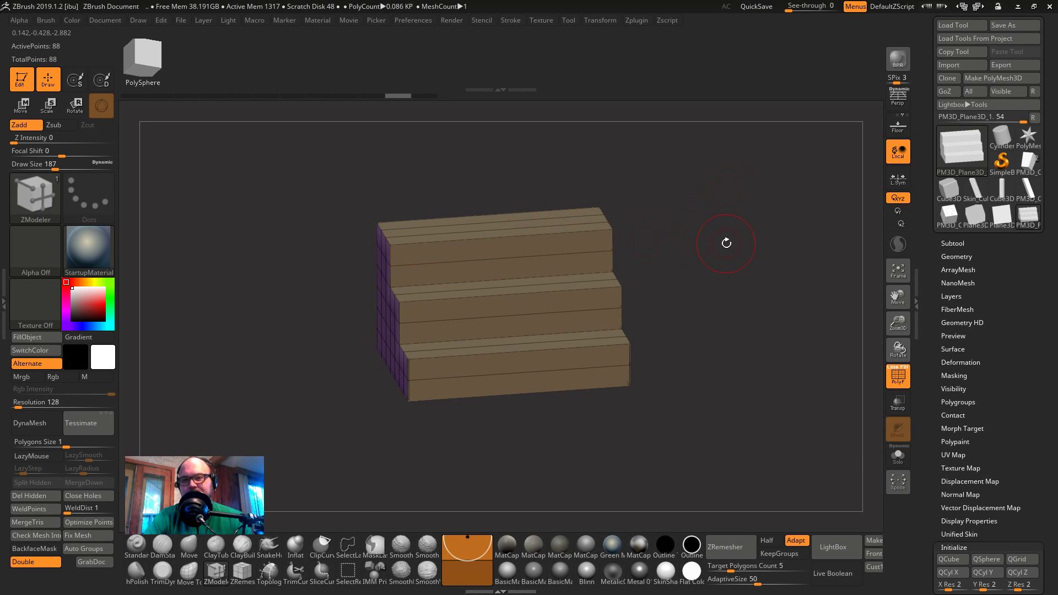
# - Insert multiple evenly spaced edge loops across the staircase steps
pyautogui.click(733, 243)
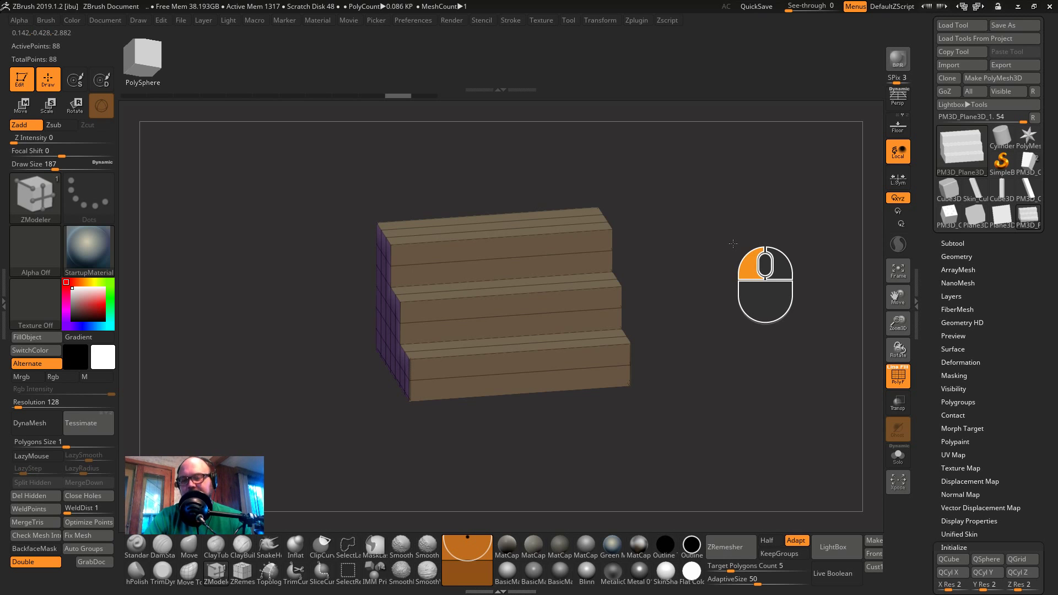
pyautogui.moveTo(733, 243)
pyautogui.mouseDown()
pyautogui.moveTo(690, 215)
pyautogui.moveTo(723, 262)
pyautogui.moveTo(733, 249)
pyautogui.mouseUp()
pyautogui.moveTo(515, 237); pyautogui.dragTo(523, 187)
pyautogui.hotkey('ctrl', 'z')
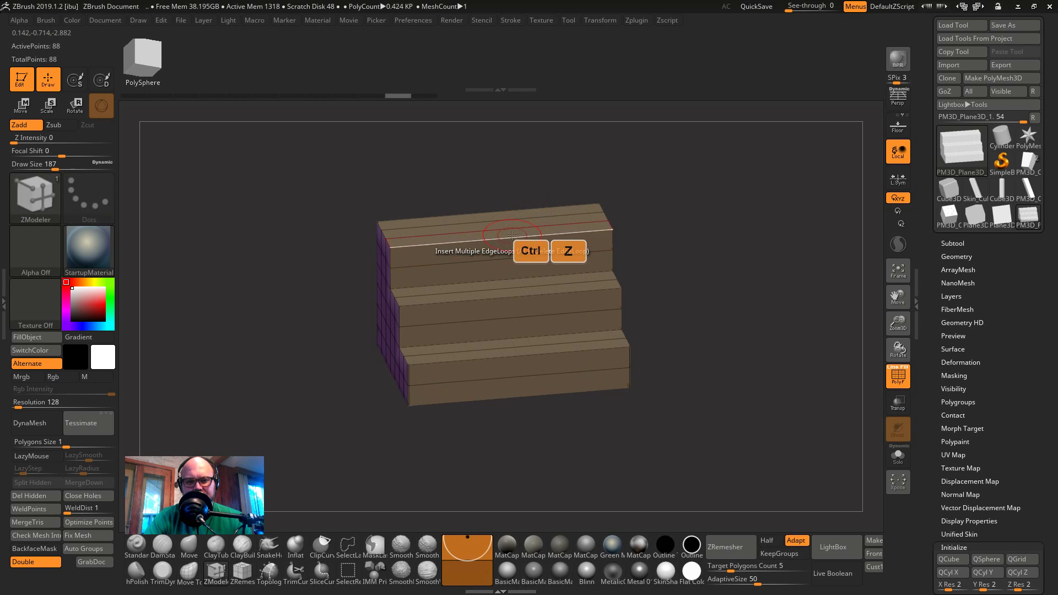
pyautogui.press('space')
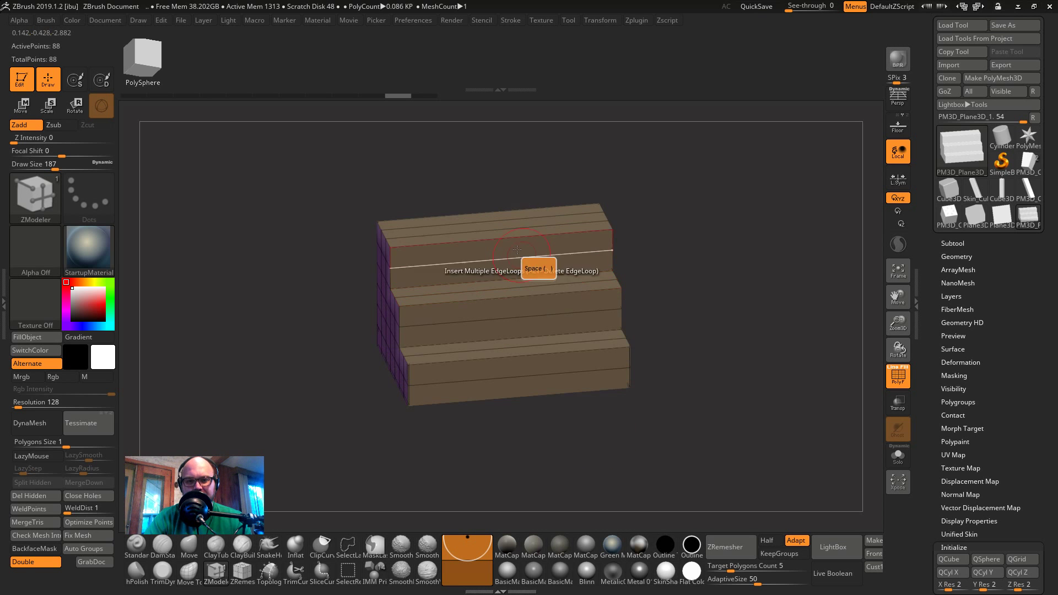
pyautogui.moveTo(516, 249); pyautogui.dragTo(516, 197)
pyautogui.press('space')
# - Try a Ctrl+D subdivision, undo it, and expand Tool > Geometry to show the Crease options
pyautogui.moveTo(700, 257); pyautogui.dragTo(771, 270)
pyautogui.hotkey('ctrl', 'd')
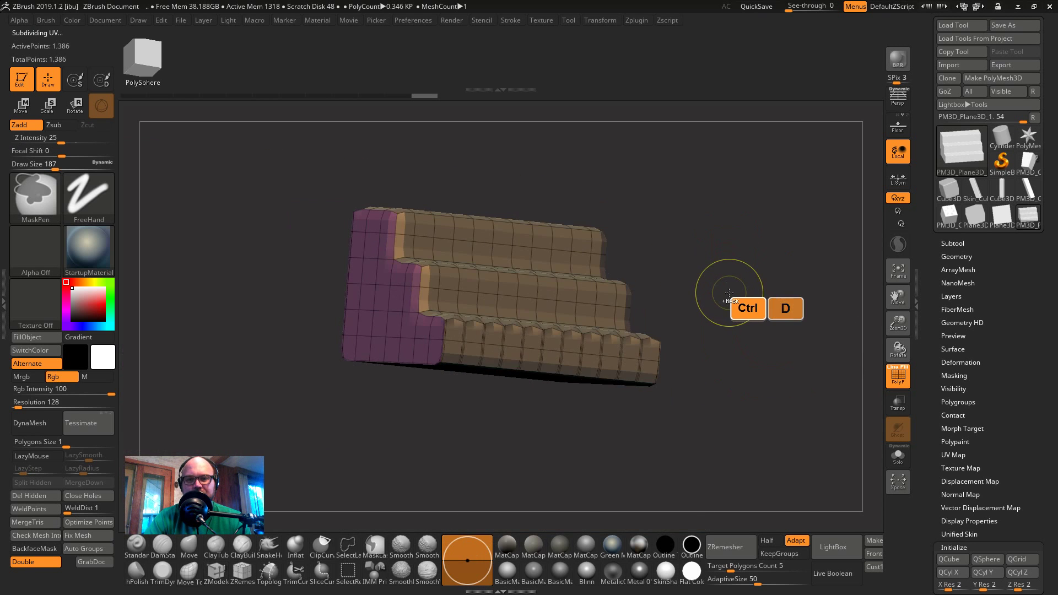
pyautogui.hotkey('ctrl', 'z')
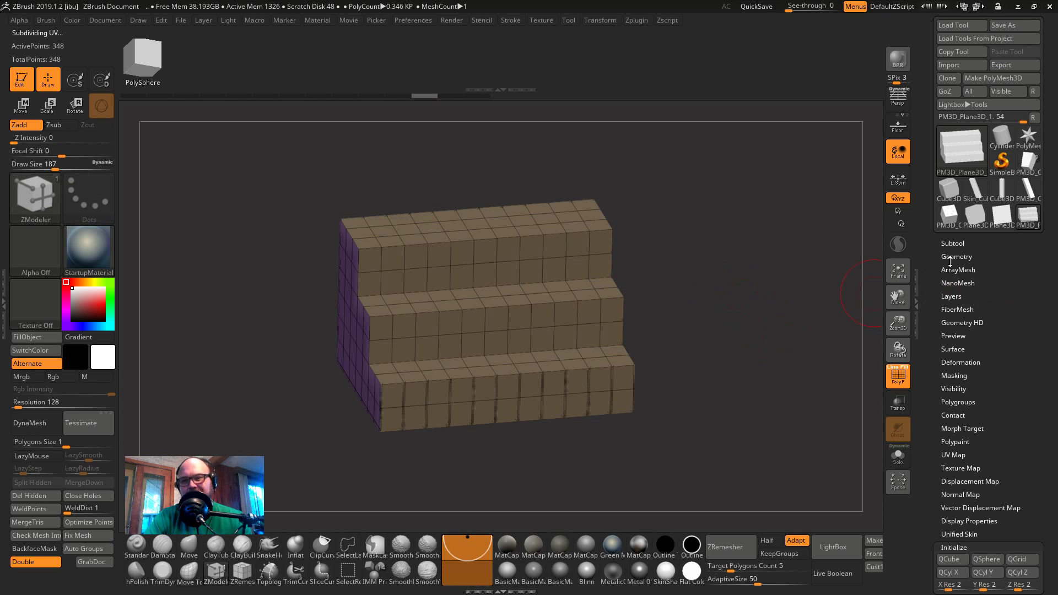
pyautogui.click(950, 258)
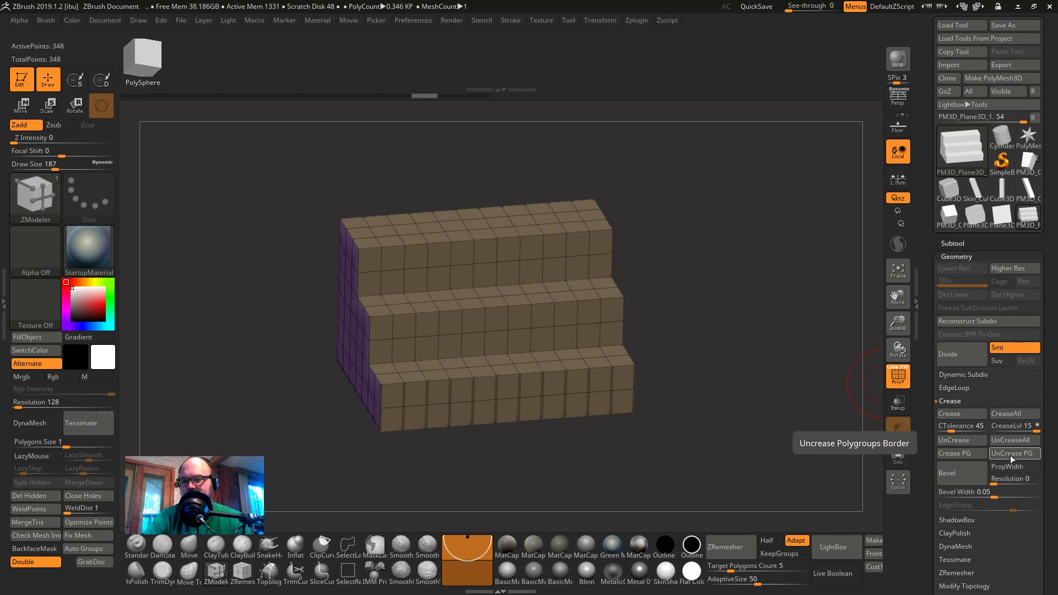
pyautogui.click(960, 358)
pyautogui.click(960, 358)
pyautogui.moveTo(723, 305); pyautogui.dragTo(780, 290)
pyautogui.hotkey('ctrl', 'z')
pyautogui.hotkey('ctrl', 'z')
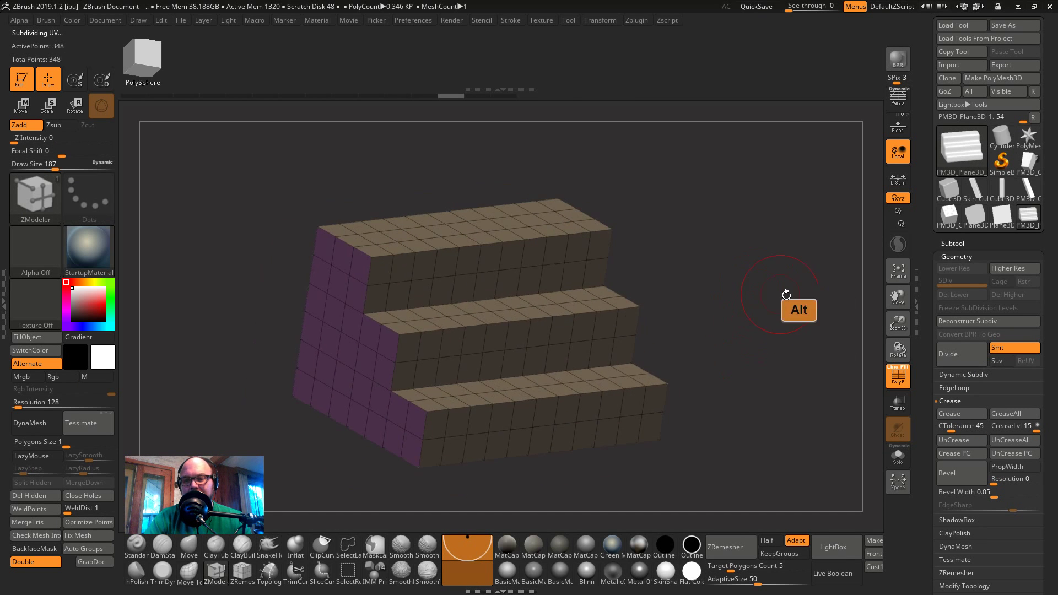
pyautogui.hotkey('alt', 'Tab')
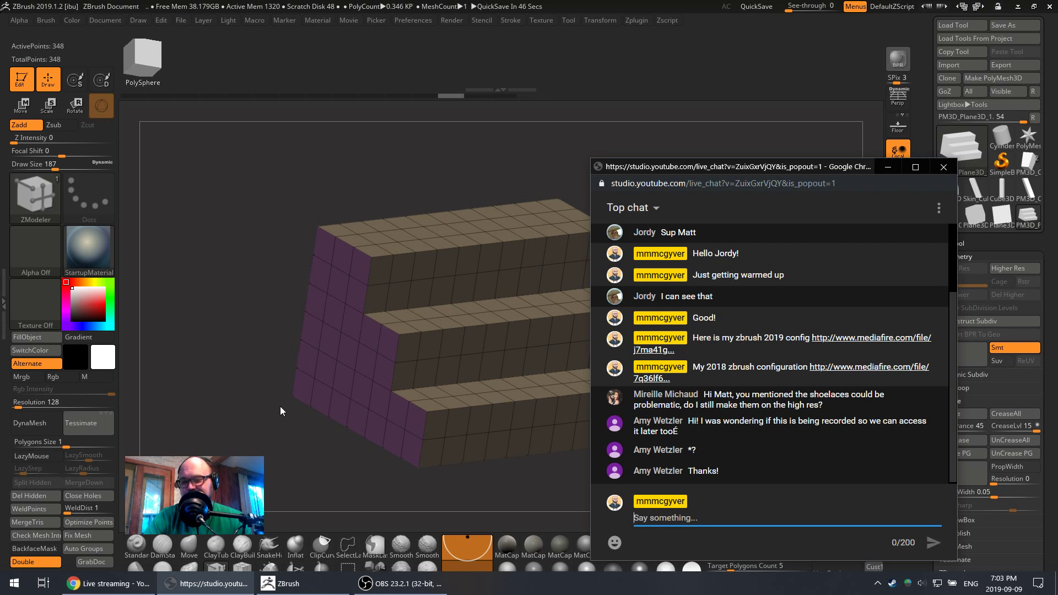
pyautogui.click(107, 583)
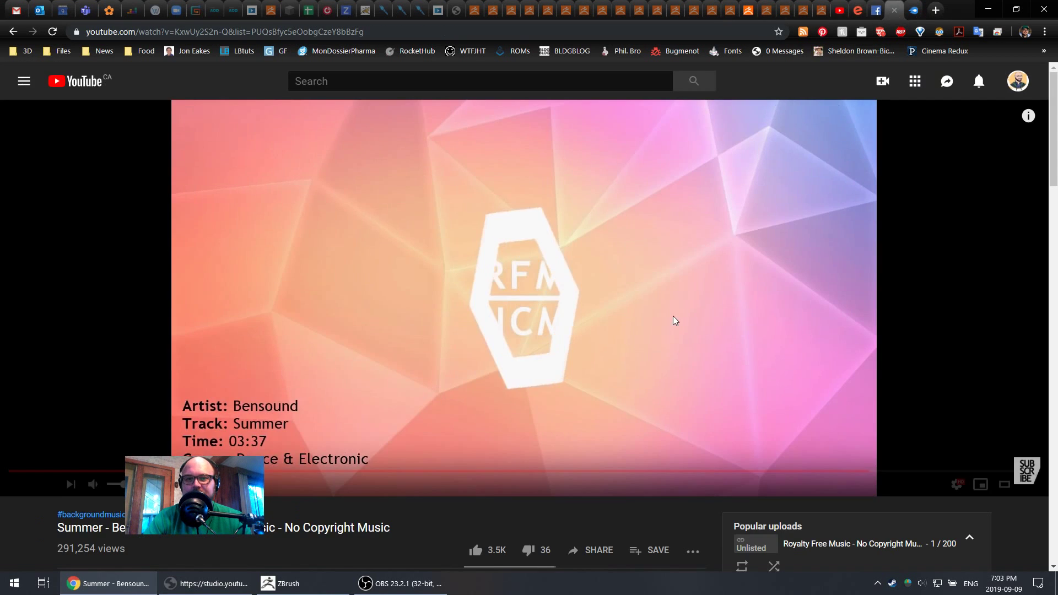
pyautogui.click(894, 10)
pyautogui.click(117, 491)
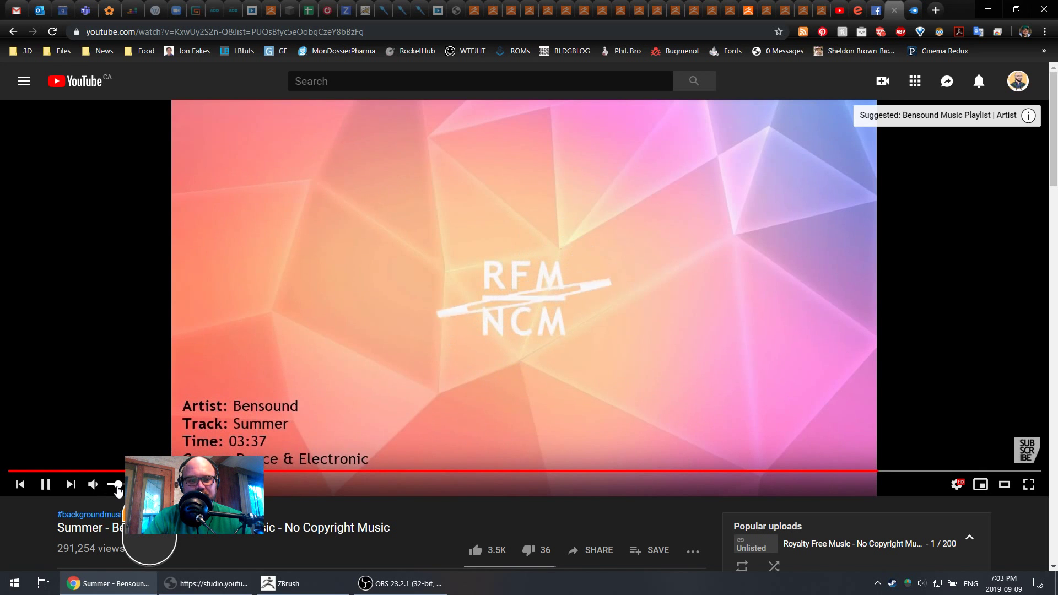
# - Return to ZBrush, orbit to a front view, set Draw Size to 257 and enable perspective
pyautogui.click(281, 583)
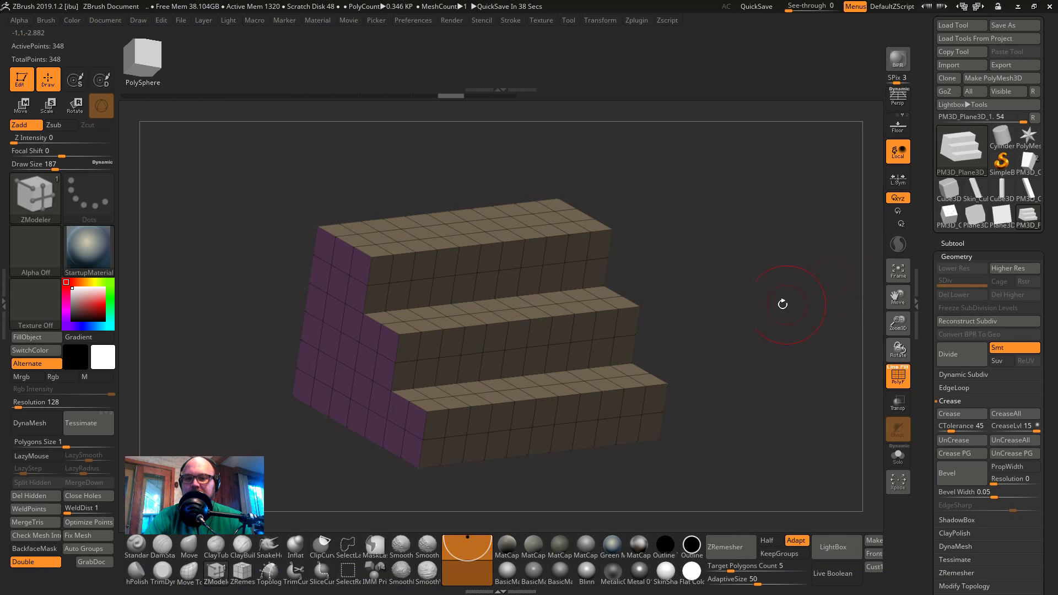
pyautogui.moveTo(779, 302); pyautogui.dragTo(746, 337)
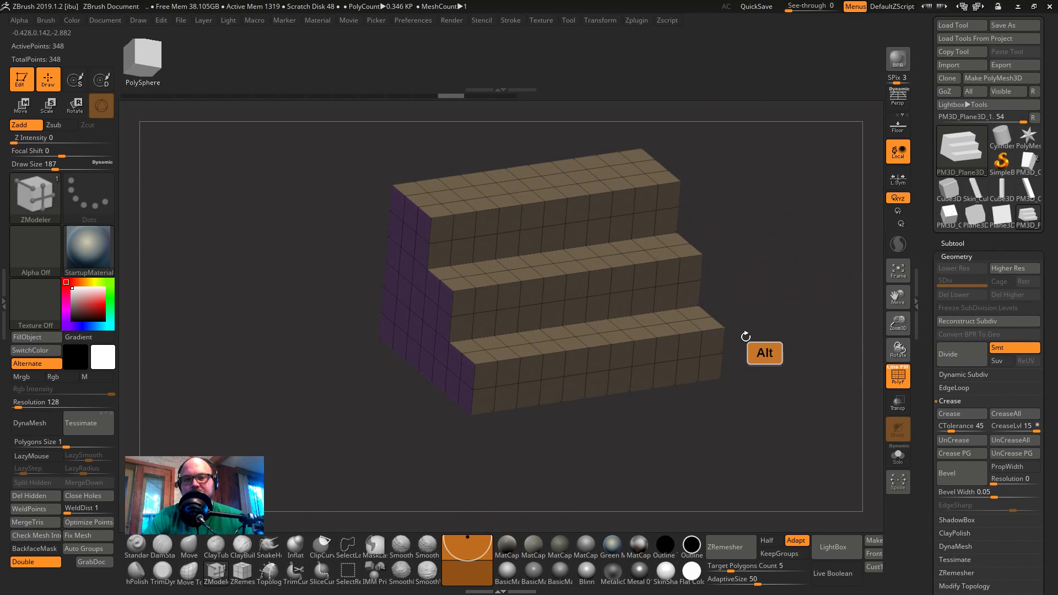
pyautogui.keyDown('alt'); pyautogui.moveTo(789, 262); pyautogui.dragTo(804, 306); pyautogui.keyUp('alt')
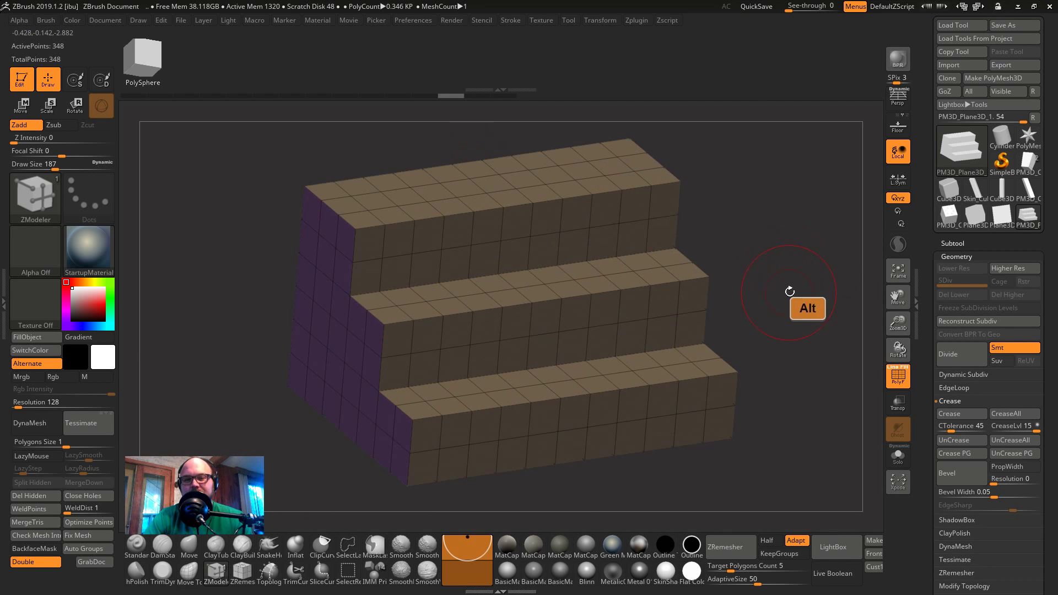
pyautogui.keyDown('alt'); pyautogui.moveTo(661, 171); pyautogui.dragTo(797, 276); pyautogui.keyUp('alt')
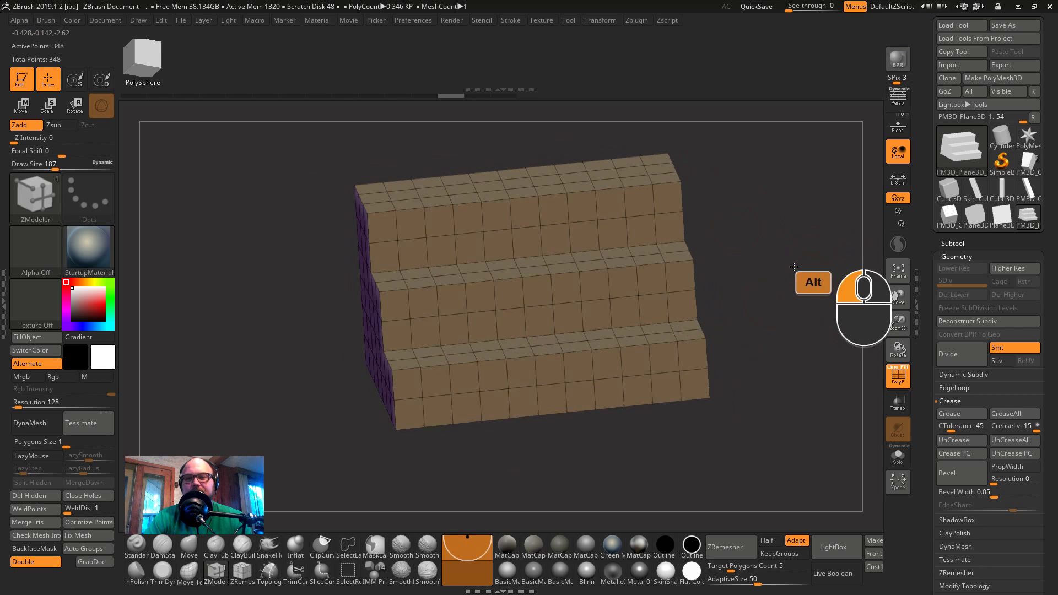
pyautogui.moveTo(463, 333); pyautogui.dragTo(758, 201)
pyautogui.moveTo(785, 436)
pyautogui.mouseDown()
pyautogui.moveTo(707, 380)
pyautogui.moveTo(743, 298)
pyautogui.moveTo(780, 369)
pyautogui.moveTo(732, 495)
pyautogui.moveTo(508, 370)
pyautogui.moveTo(821, 413)
pyautogui.moveTo(774, 387)
pyautogui.moveTo(725, 377)
pyautogui.moveTo(772, 397)
pyautogui.moveTo(671, 374)
pyautogui.moveTo(720, 406)
pyautogui.moveTo(732, 401)
pyautogui.moveTo(663, 402)
pyautogui.moveTo(710, 386)
pyautogui.moveTo(659, 411)
pyautogui.moveTo(677, 395)
pyautogui.moveTo(686, 403)
pyautogui.mouseUp()
pyautogui.press('s')
pyautogui.press('p')
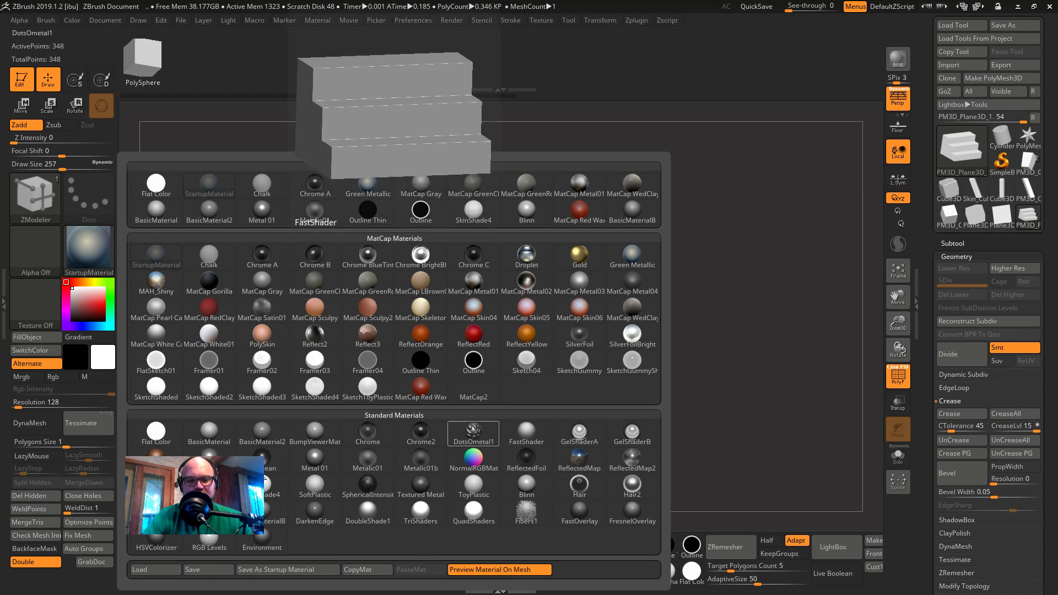
# - Apply the SkinShade4 material to the staircase, then return from Transpose to Draw mode
pyautogui.click(272, 488)
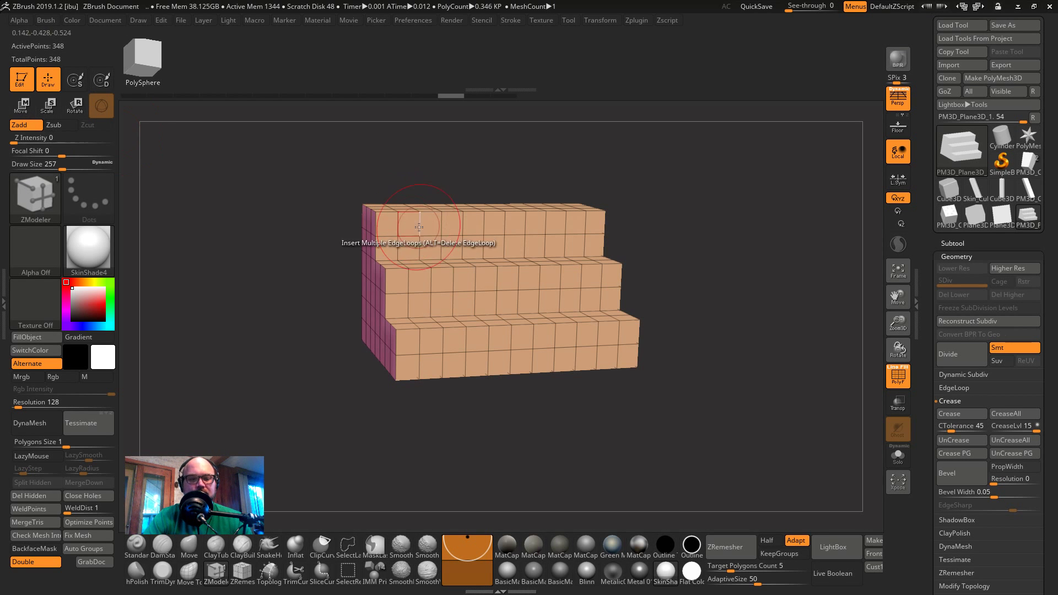
pyautogui.press('w')
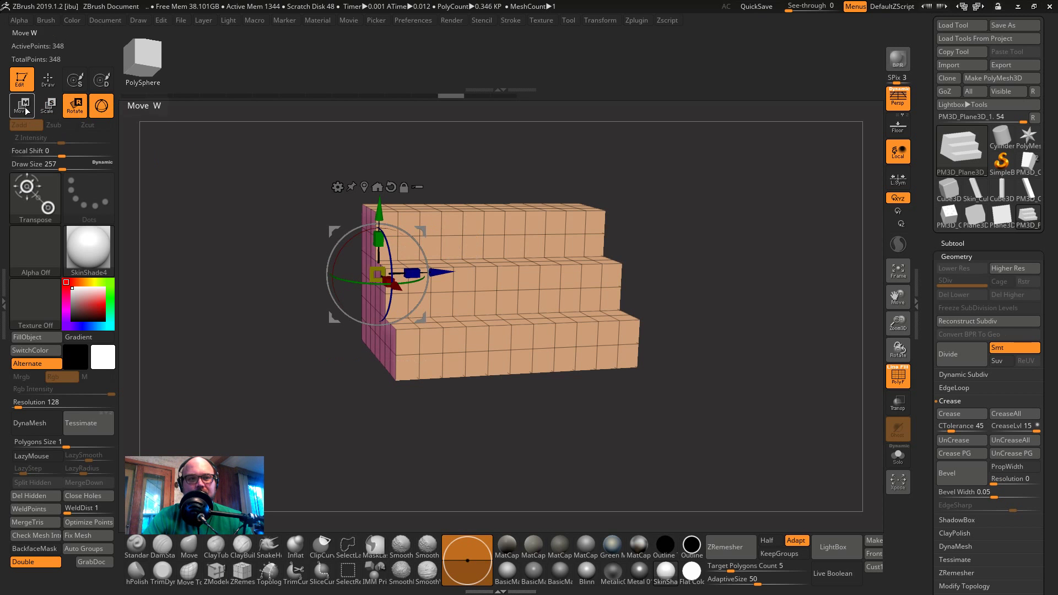
pyautogui.click(48, 80)
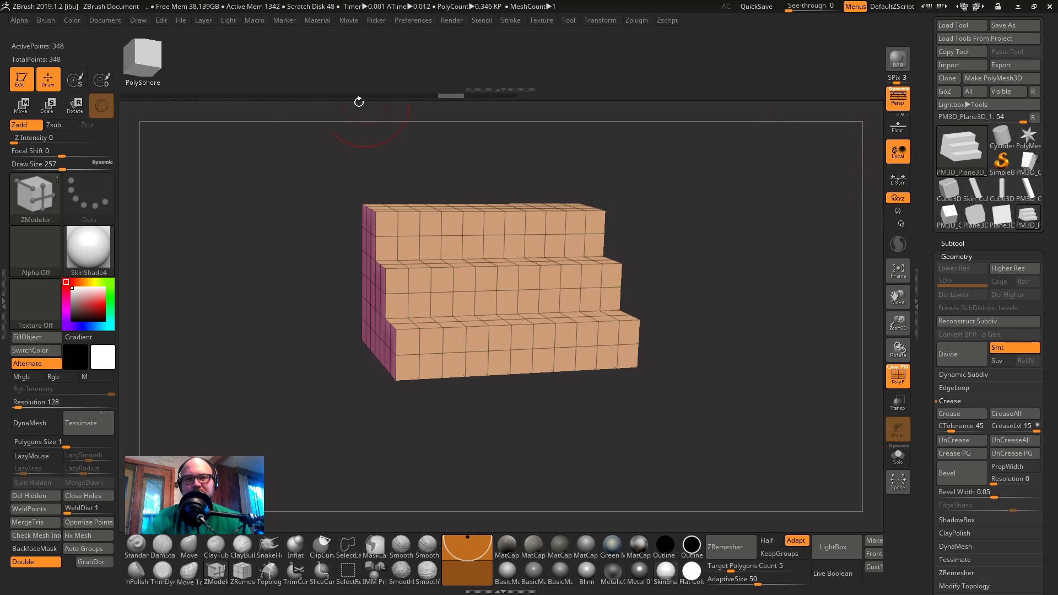
# - Restore the standard interface via Preferences > Config > Restore Standard UI
pyautogui.click(115, 21)
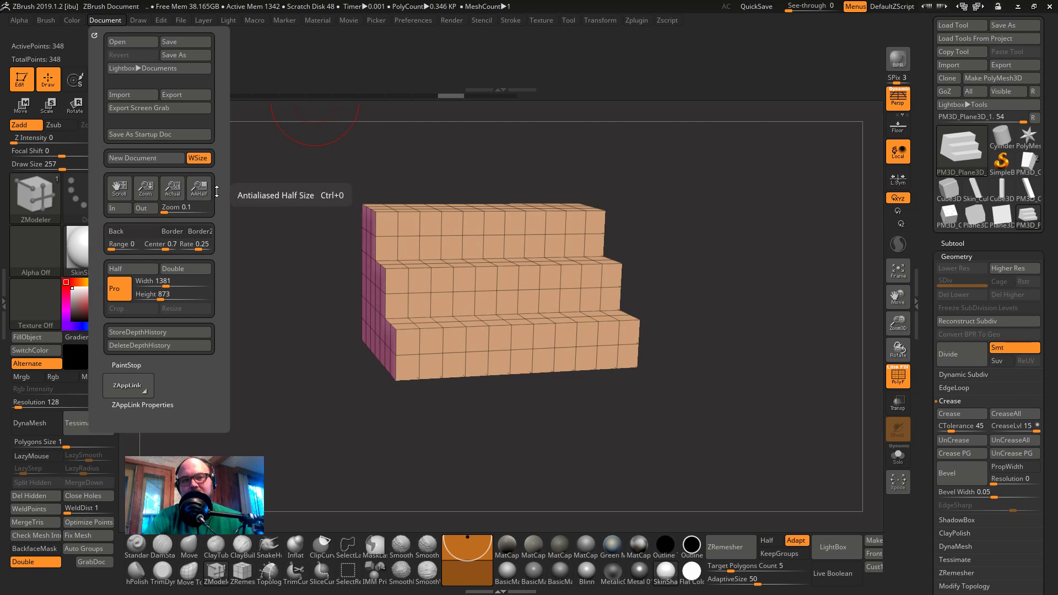
pyautogui.click(430, 20)
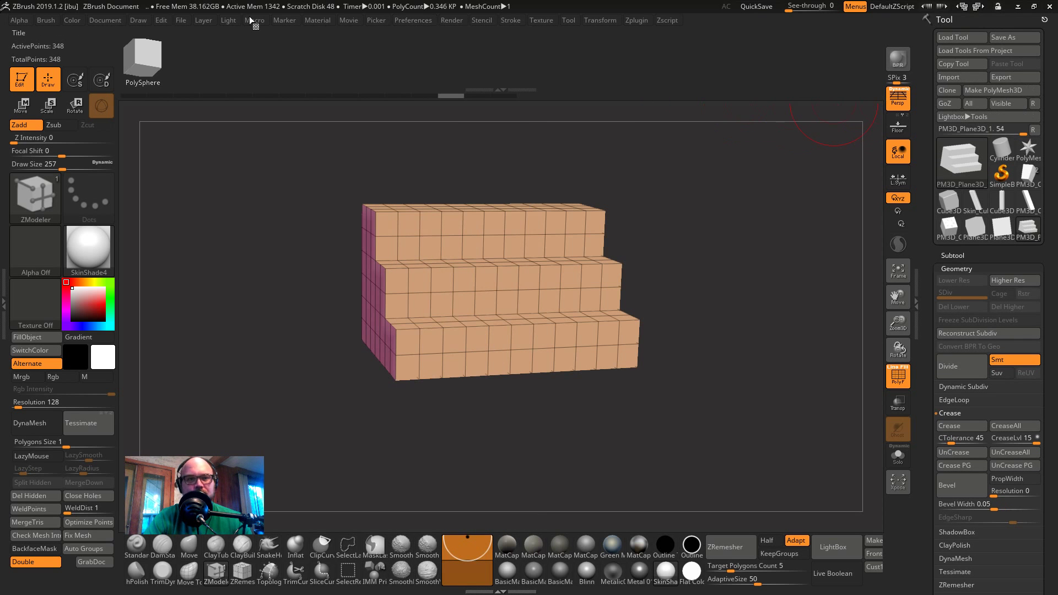
pyautogui.click(411, 20)
pyautogui.click(422, 47)
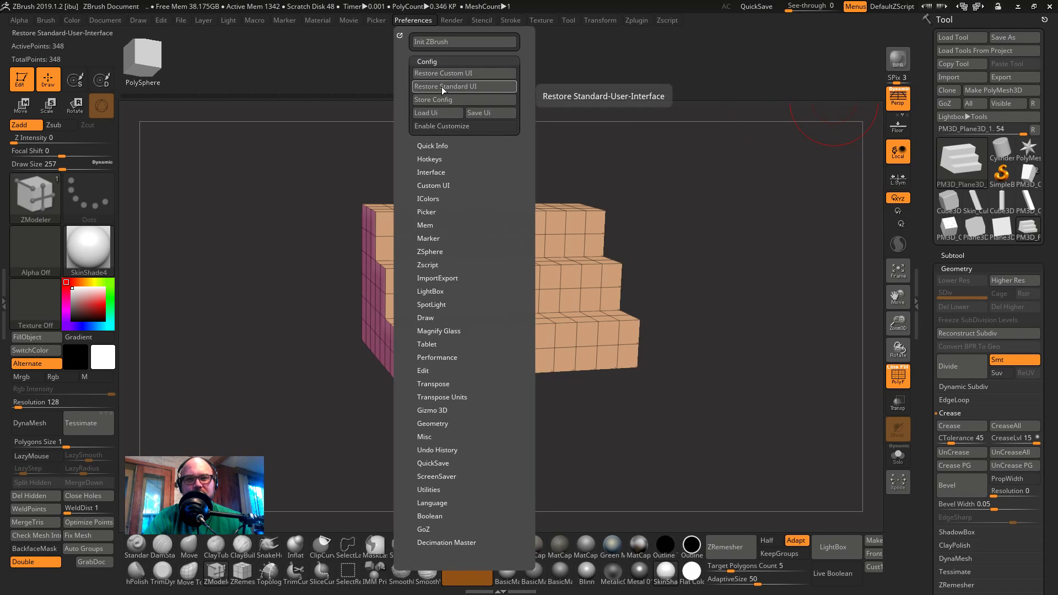
pyautogui.click(441, 87)
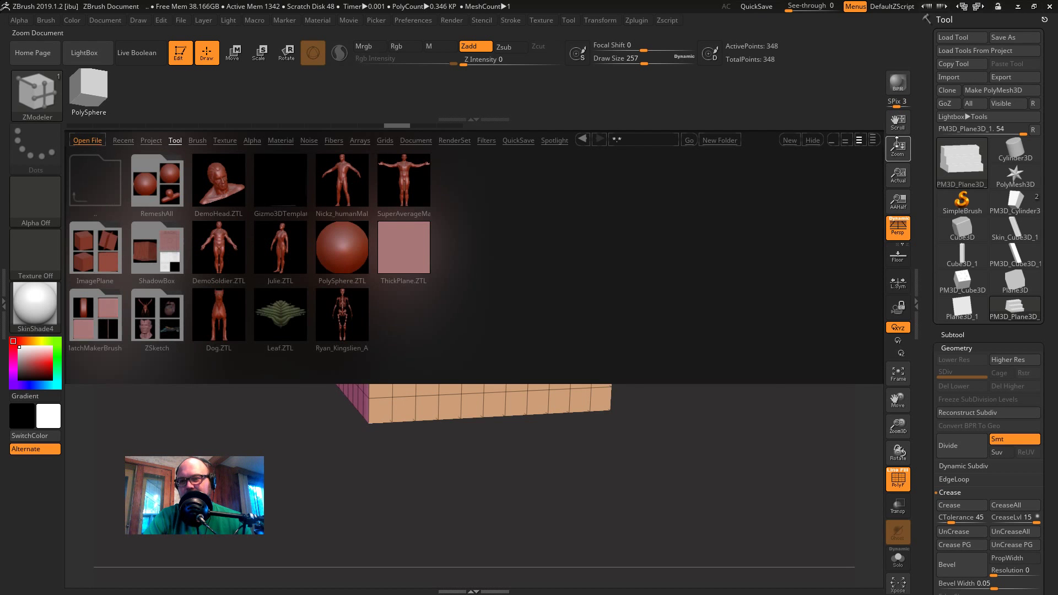
# - Close LightBox, zoom into the staircase, show the canvas at Actual size, and pan left
pyautogui.moveTo(897, 144); pyautogui.dragTo(925, 193)
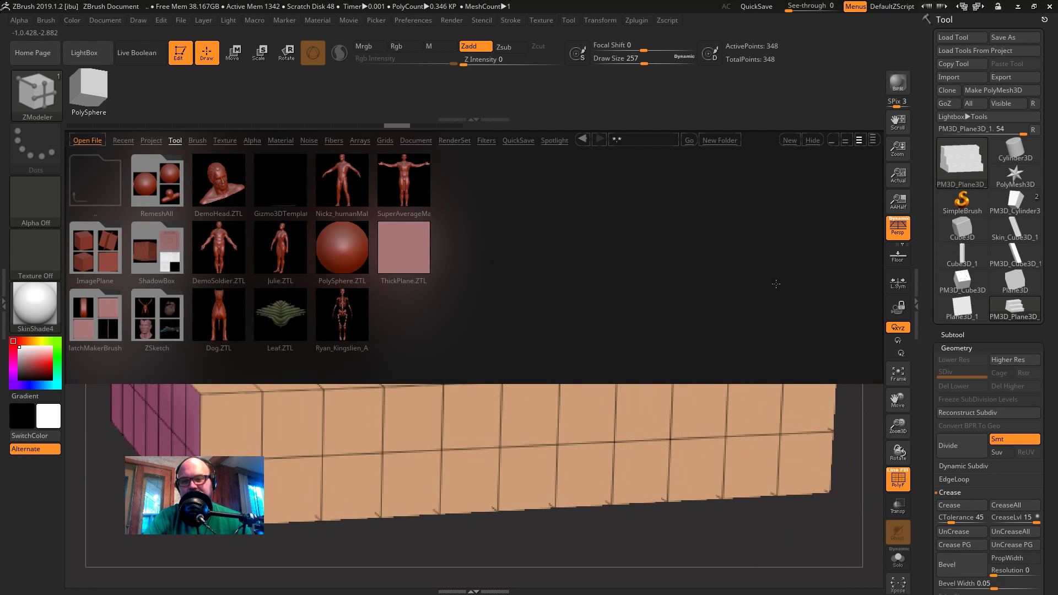
pyautogui.press(',')
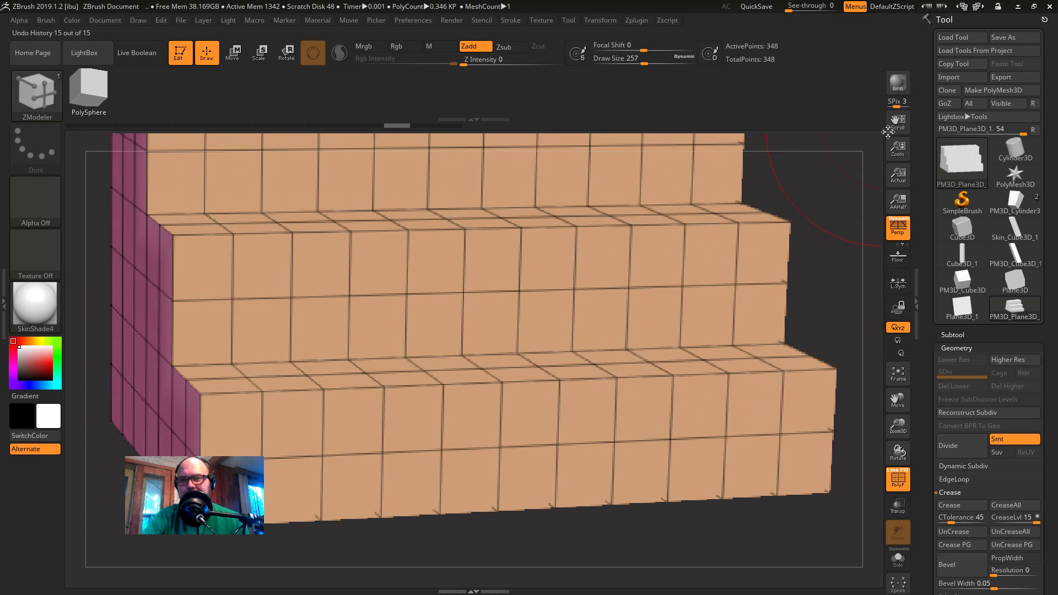
pyautogui.moveTo(902, 154); pyautogui.dragTo(887, 72)
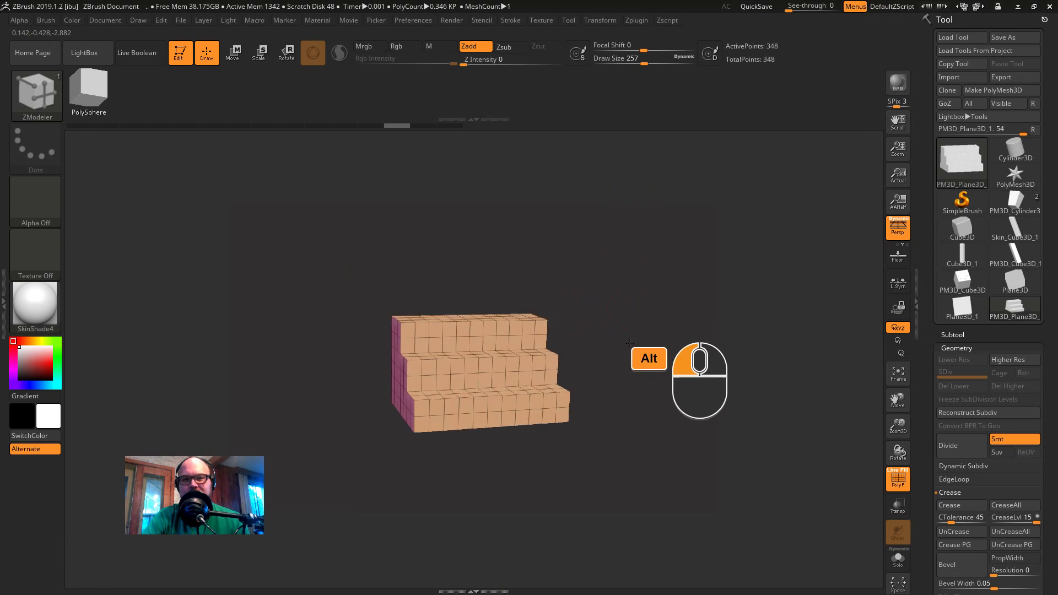
pyautogui.keyDown('alt'); pyautogui.moveTo(631, 343); pyautogui.dragTo(650, 513); pyautogui.keyUp('alt')
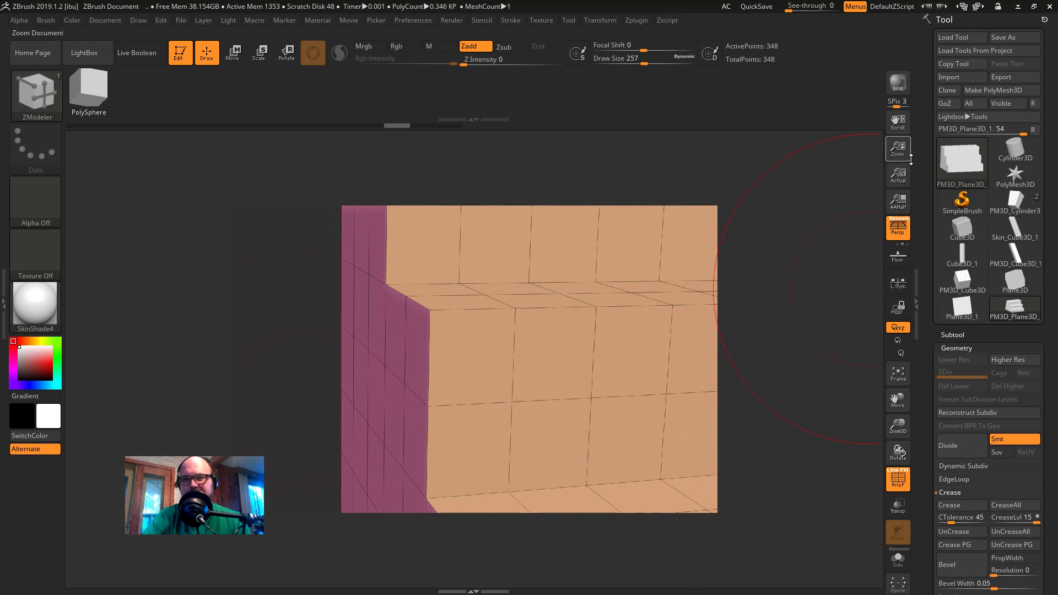
pyautogui.click(896, 182)
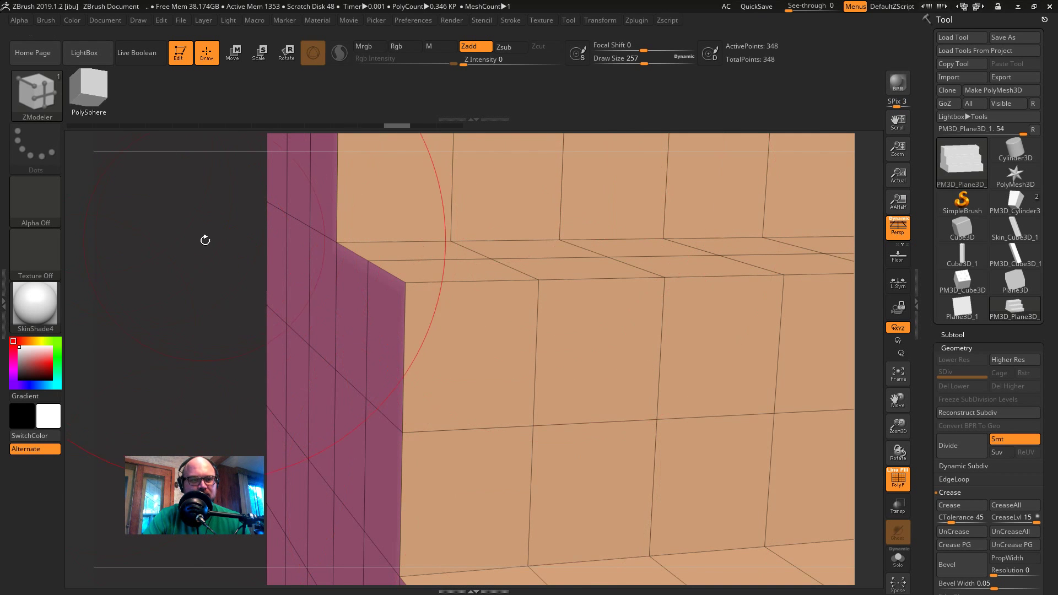
pyautogui.keyDown('alt'); pyautogui.moveTo(186, 250); pyautogui.dragTo(8, 192); pyautogui.keyUp('alt')
# - Start a new document, discarding changes to the current one
pyautogui.keyDown('alt'); pyautogui.click(88, 21); pyautogui.keyUp('alt')
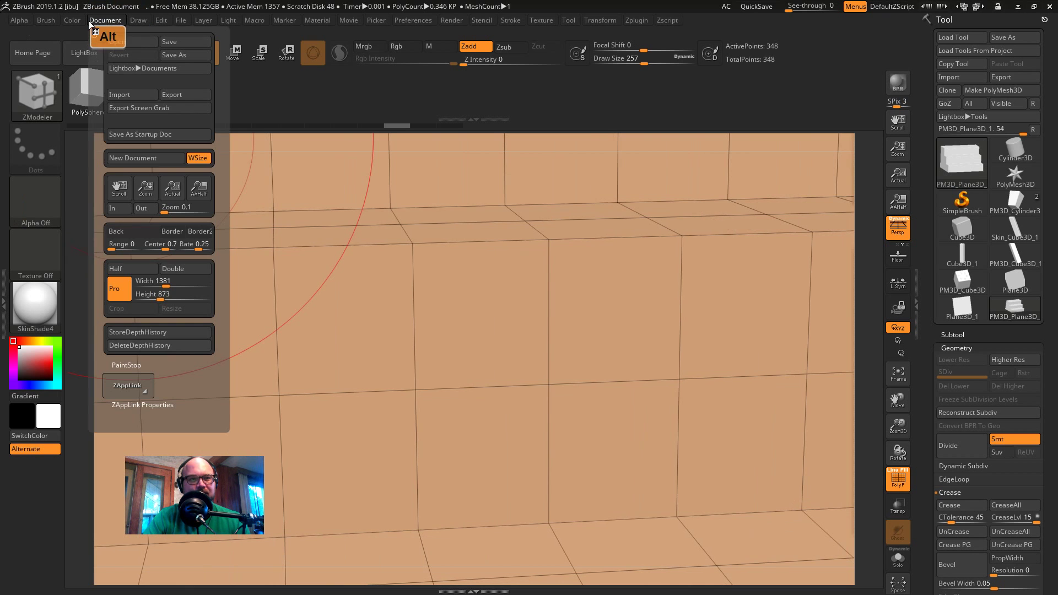
pyautogui.click(164, 157)
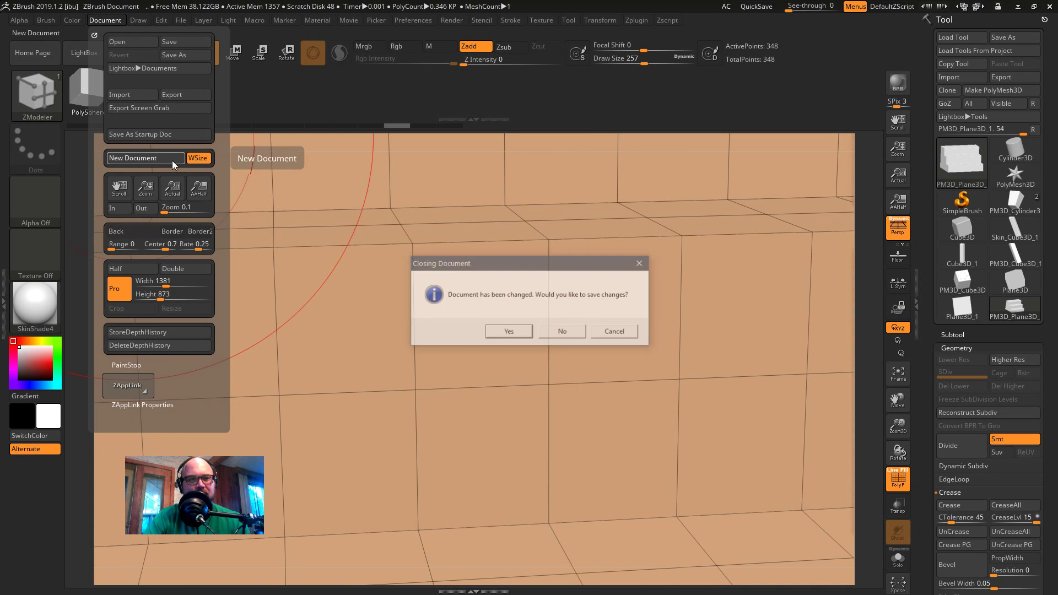
pyautogui.click(557, 335)
# - Draw the PM3D_Plane3D_1 staircase on the canvas, enter Edit mode, frame it, and trim the tool list
pyautogui.moveTo(514, 243); pyautogui.dragTo(538, 515)
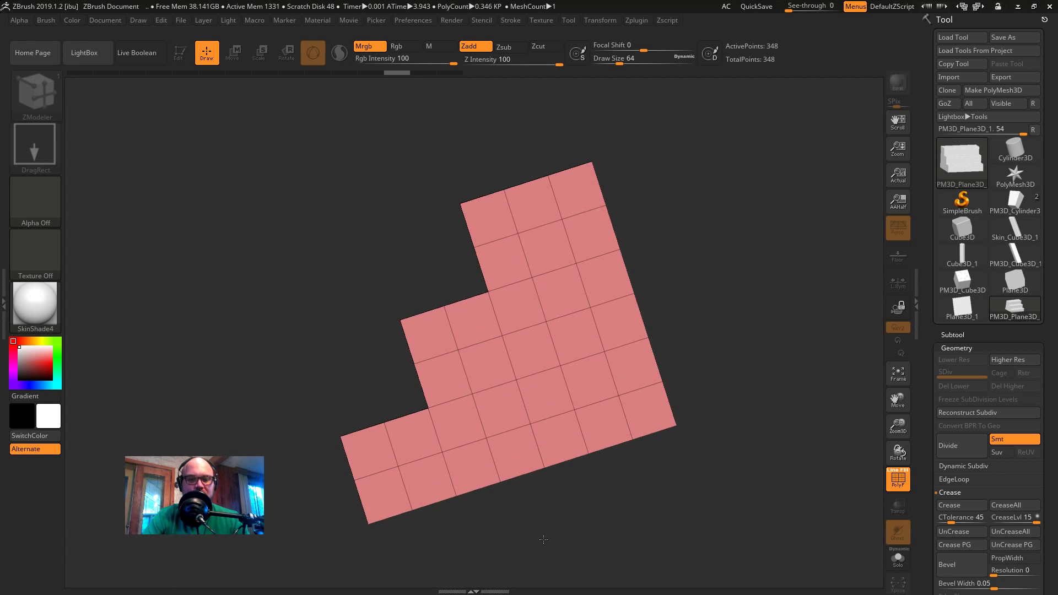
pyautogui.press('t')
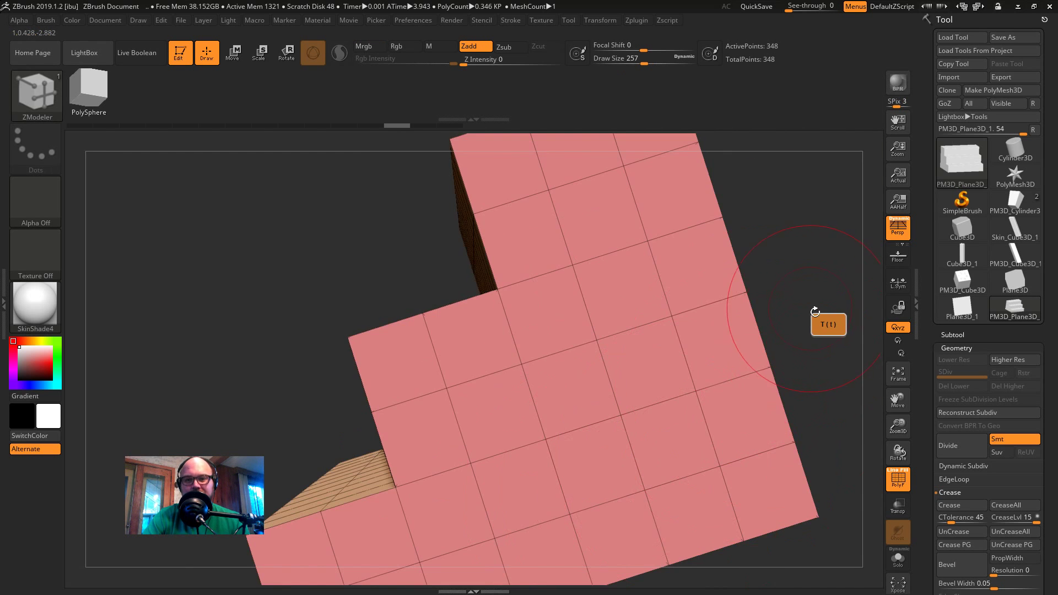
pyautogui.moveTo(808, 347)
pyautogui.mouseDown()
pyautogui.moveTo(860, 353)
pyautogui.moveTo(804, 347)
pyautogui.mouseUp()
pyautogui.press('f')
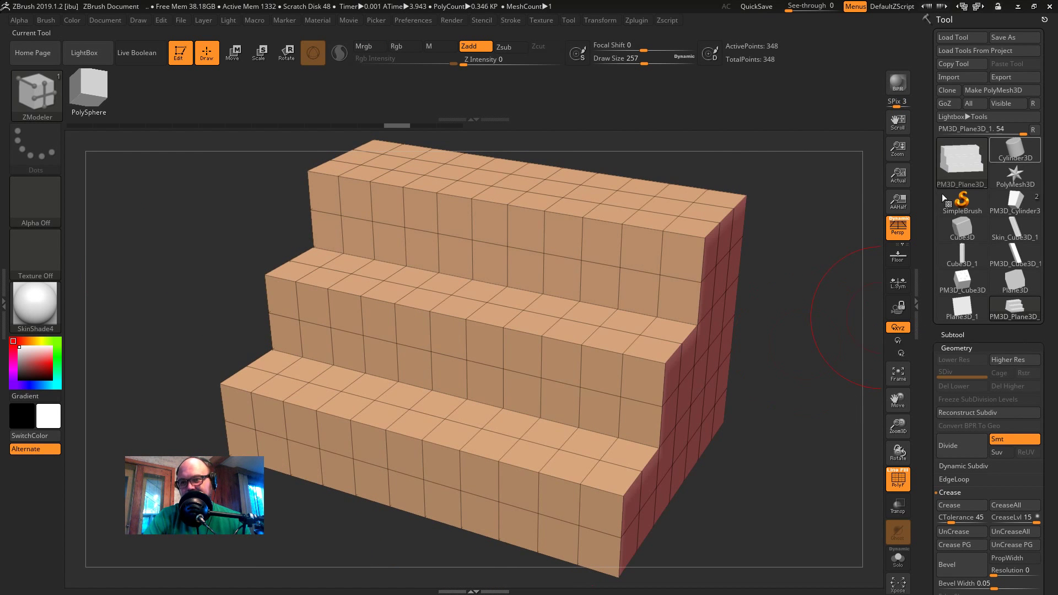
pyautogui.click(1032, 130)
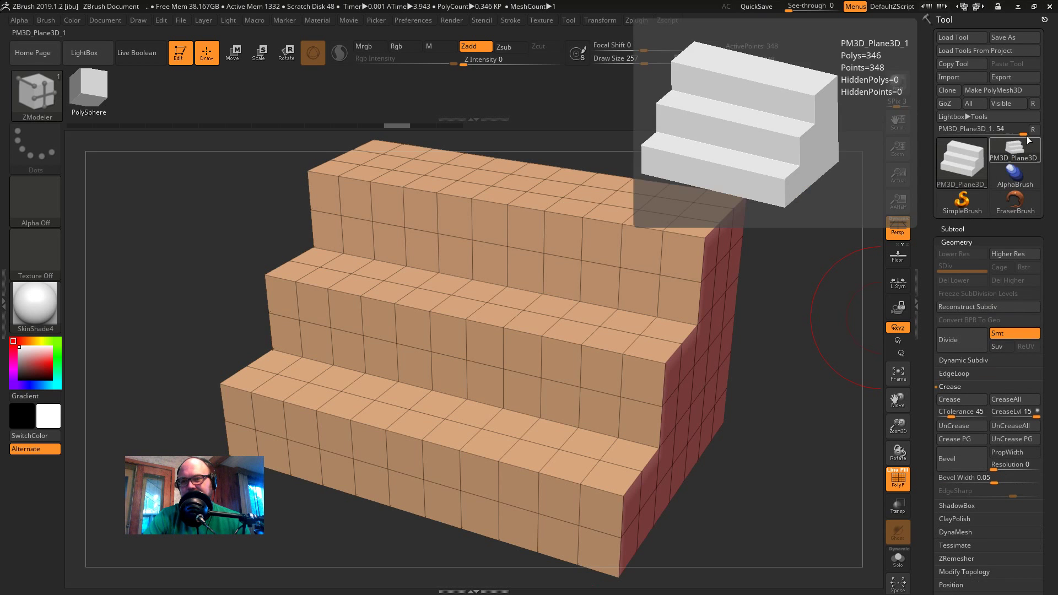
pyautogui.moveTo(803, 316)
pyautogui.keyDown('alt'); pyautogui.mouseDown()
pyautogui.moveTo(767, 337)
pyautogui.moveTo(882, 345)
pyautogui.moveTo(794, 344)
pyautogui.mouseUp(); pyautogui.keyUp('alt')
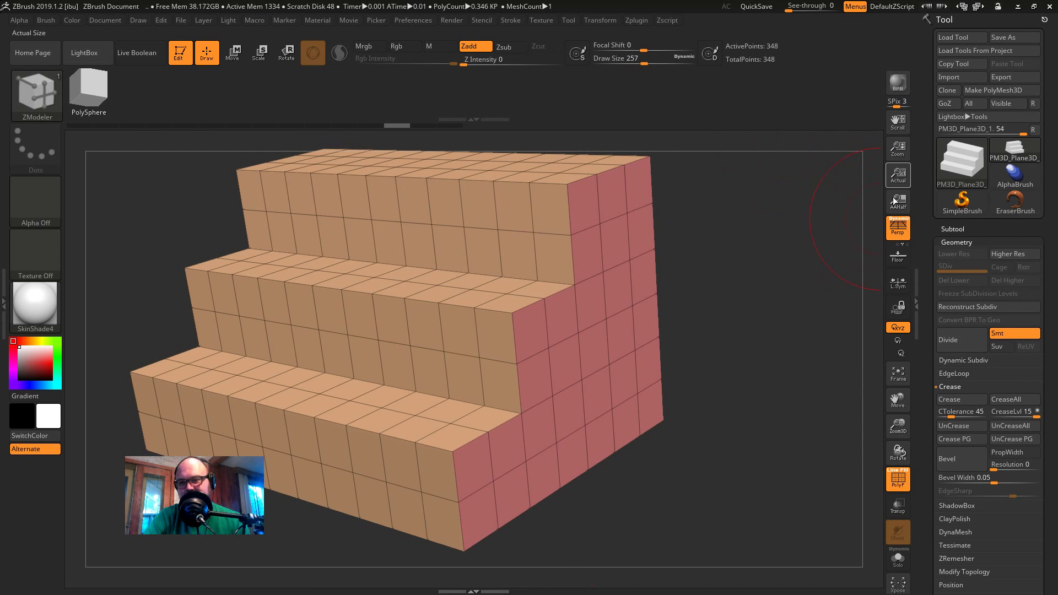
pyautogui.click(398, 18)
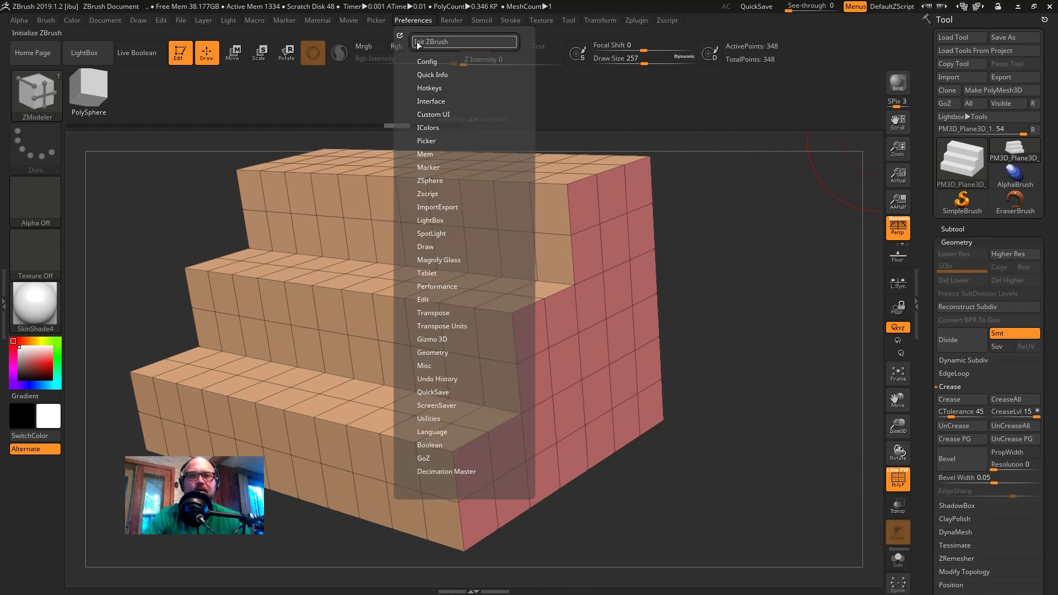
pyautogui.click(428, 62)
pyautogui.click(436, 74)
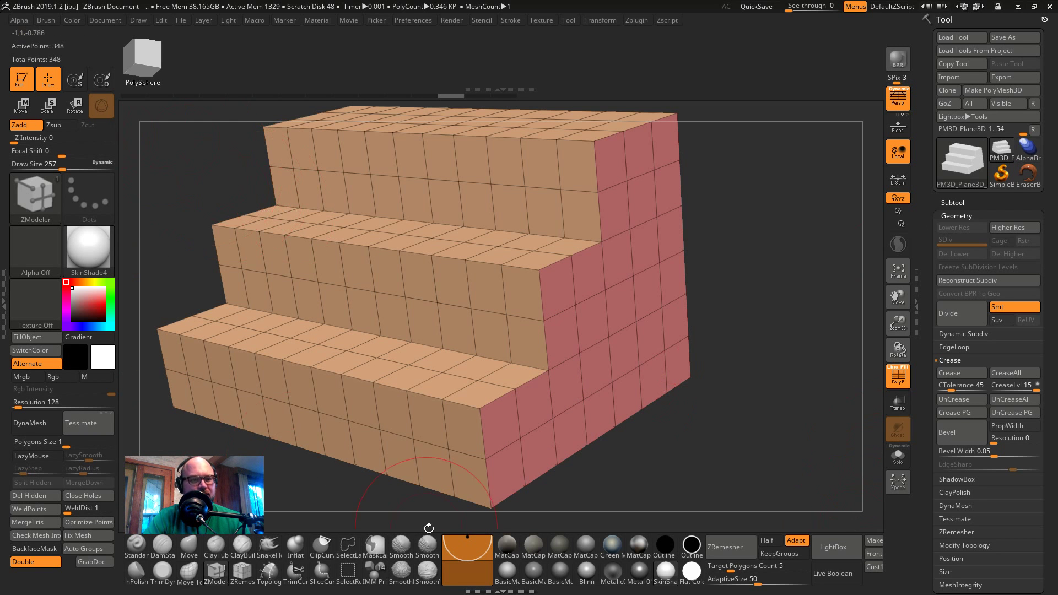
pyautogui.keyDown('alt'); pyautogui.click(862, 585); pyautogui.keyUp('alt')
pyautogui.keyDown('alt'); pyautogui.click(823, 584); pyautogui.keyUp('alt')
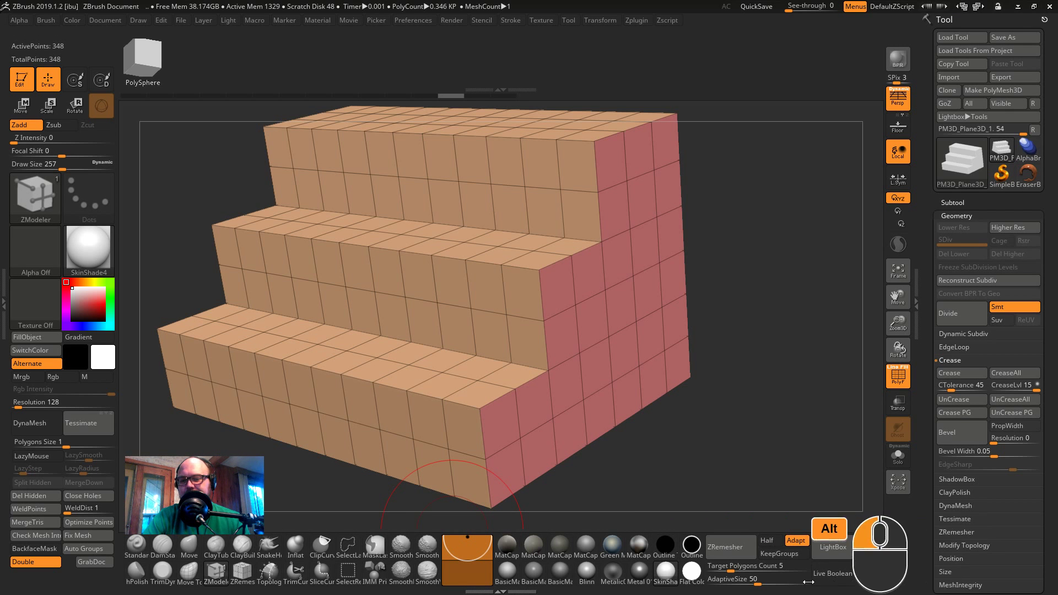
pyautogui.moveTo(870, 582)
pyautogui.keyDown('ctrl'); pyautogui.mouseDown()
pyautogui.moveTo(665, 583)
pyautogui.moveTo(676, 584)
pyautogui.mouseUp(); pyautogui.keyUp('ctrl')
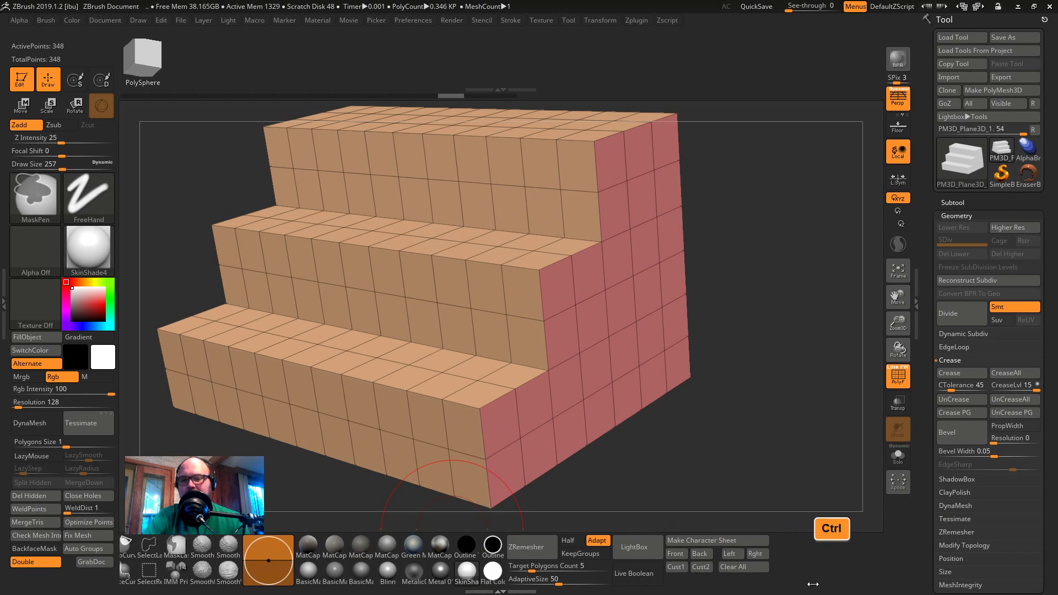
pyautogui.moveTo(805, 582)
pyautogui.keyDown('ctrl'); pyautogui.mouseDown()
pyautogui.moveTo(1019, 579)
pyautogui.moveTo(978, 577)
pyautogui.moveTo(995, 575)
pyautogui.mouseUp(); pyautogui.keyUp('ctrl')
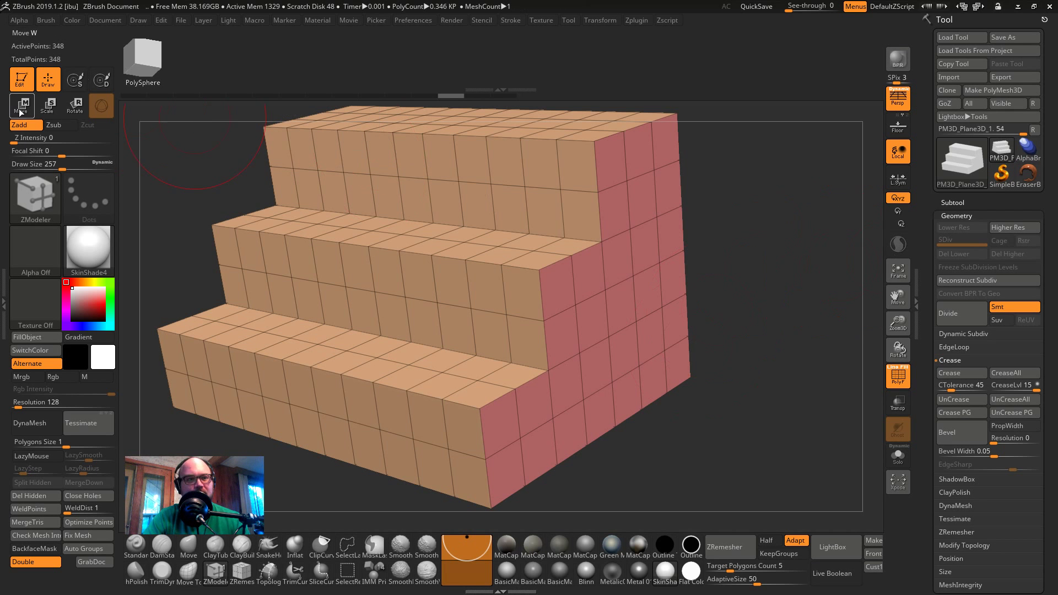
# - Select the PM3D_Plane3D_2 copy, choose the Standard brush and enable Sculptris Pro
pyautogui.click(1001, 90)
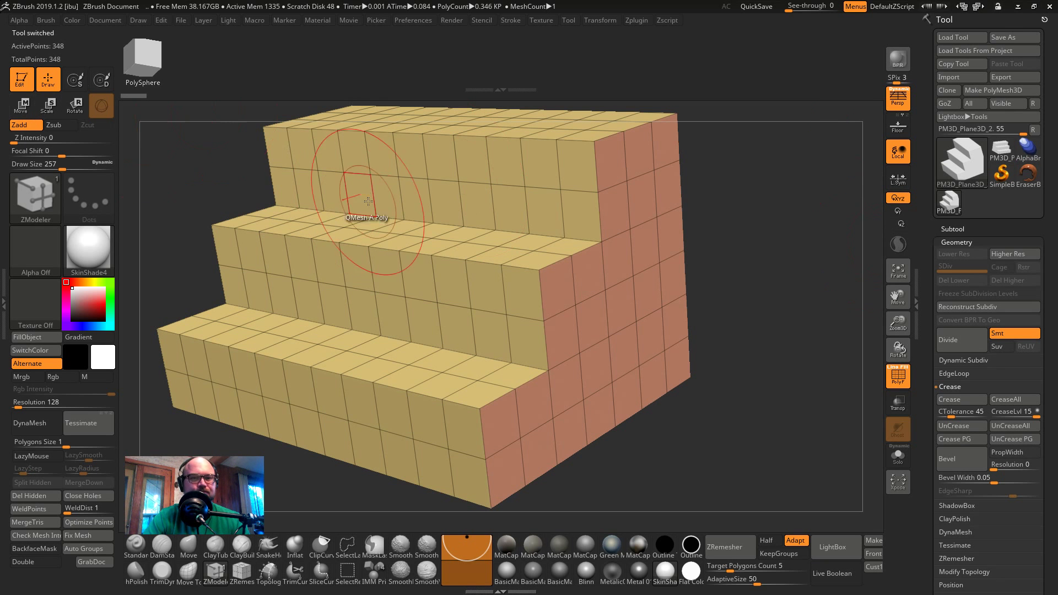
pyautogui.click(149, 550)
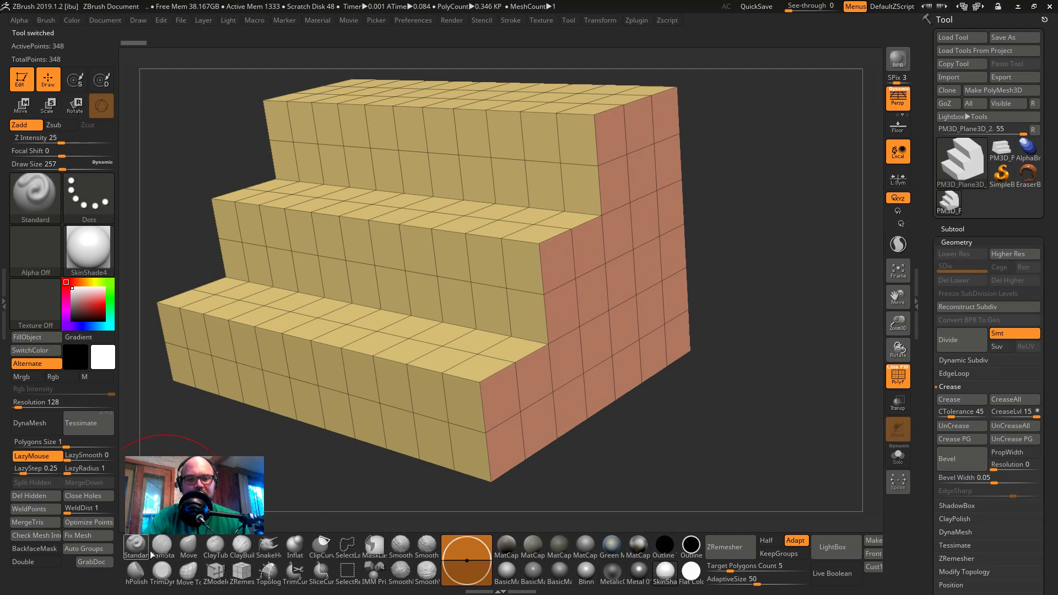
pyautogui.click(898, 244)
# - Sculpt a test dent into the middle step, hide the wireframe, then undo the dent
pyautogui.moveTo(536, 213)
pyautogui.mouseDown()
pyautogui.moveTo(514, 233)
pyautogui.moveTo(515, 278)
pyautogui.mouseUp()
pyautogui.hotkey('shift', 'f')
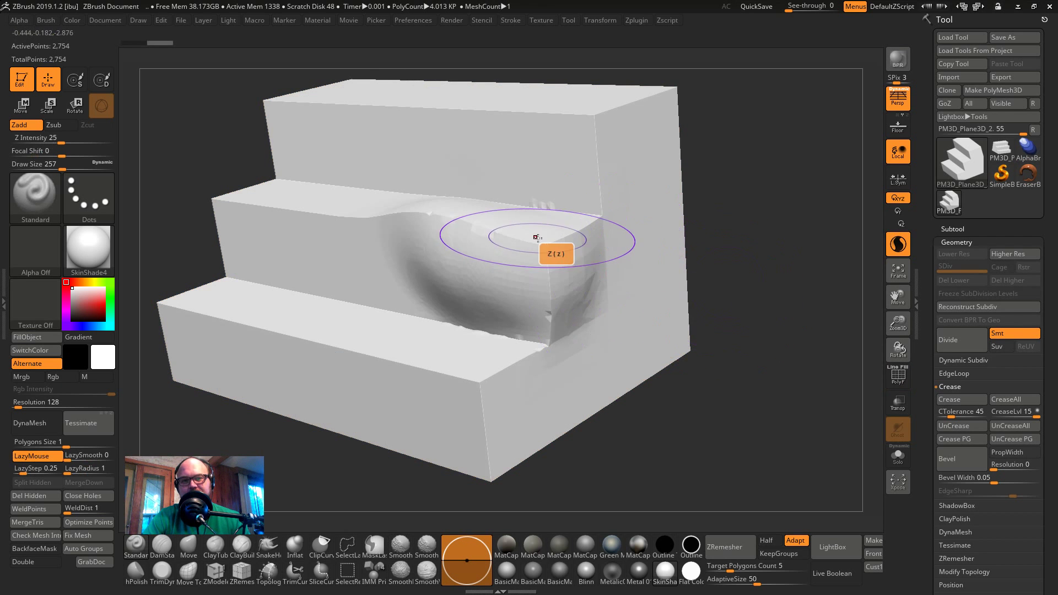
pyautogui.hotkey('ctrl', 'z')
# - Cycle through the open windows with Alt+Tab, past the live chat and ZBrush, to Chrome
pyautogui.hotkey('alt', 'Tab')
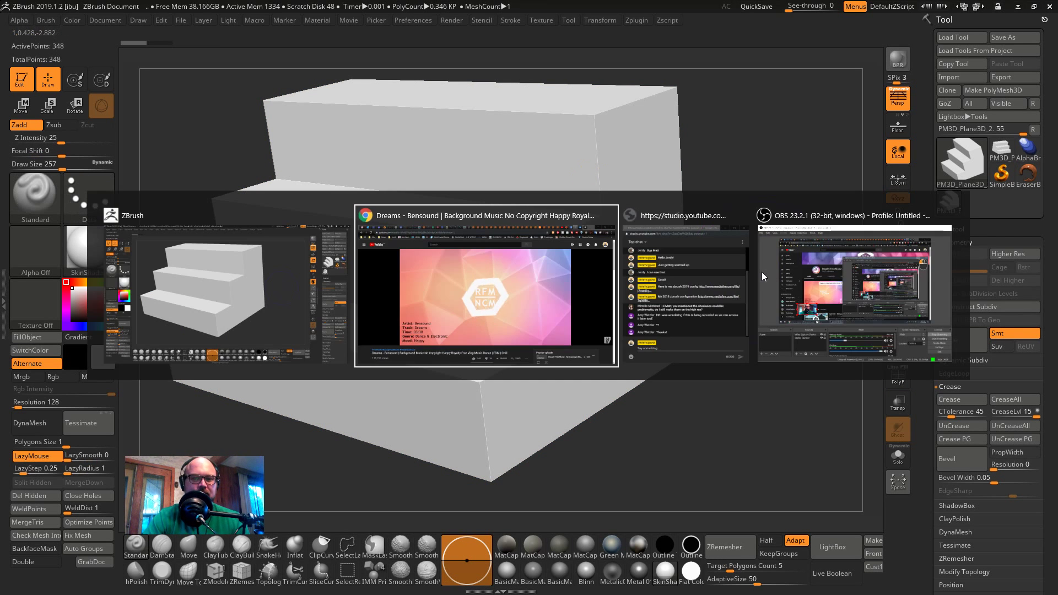
pyautogui.hotkey('alt', 'Tab')
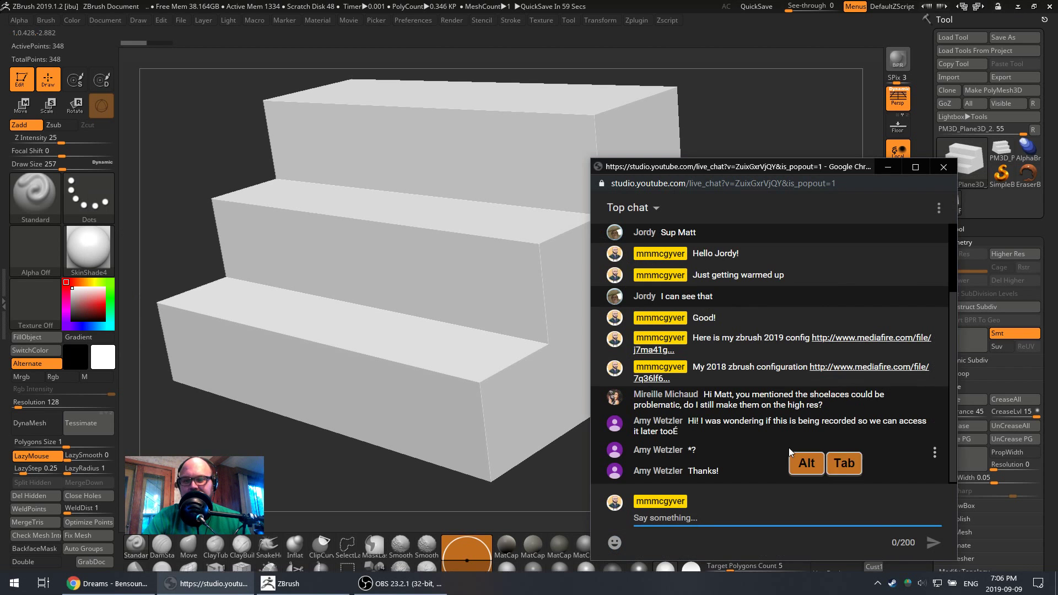
pyautogui.hotkey('alt', 'Tab')
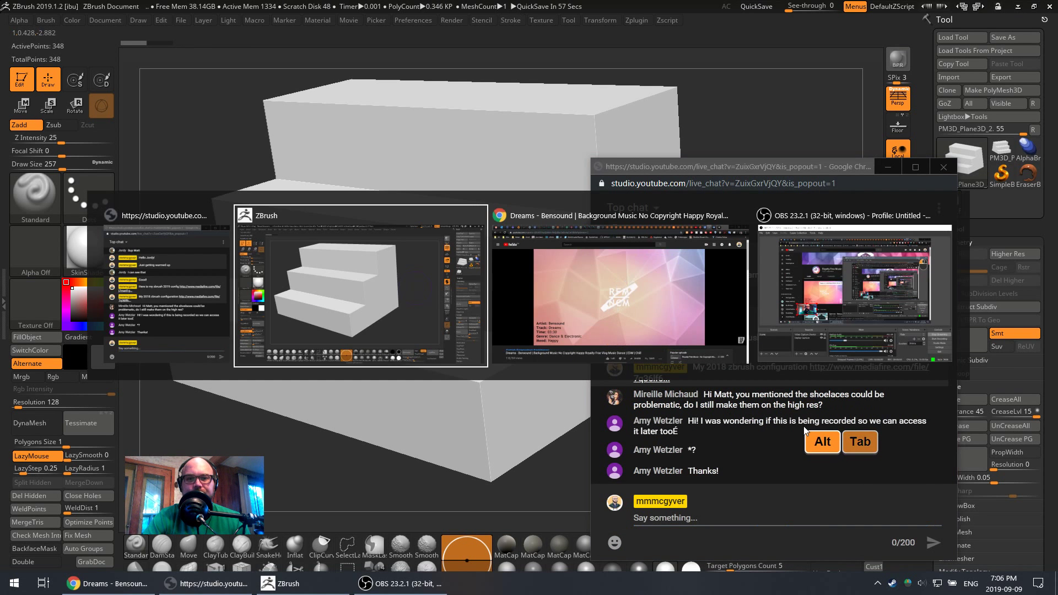
pyautogui.hotkey('alt', 'Tab')
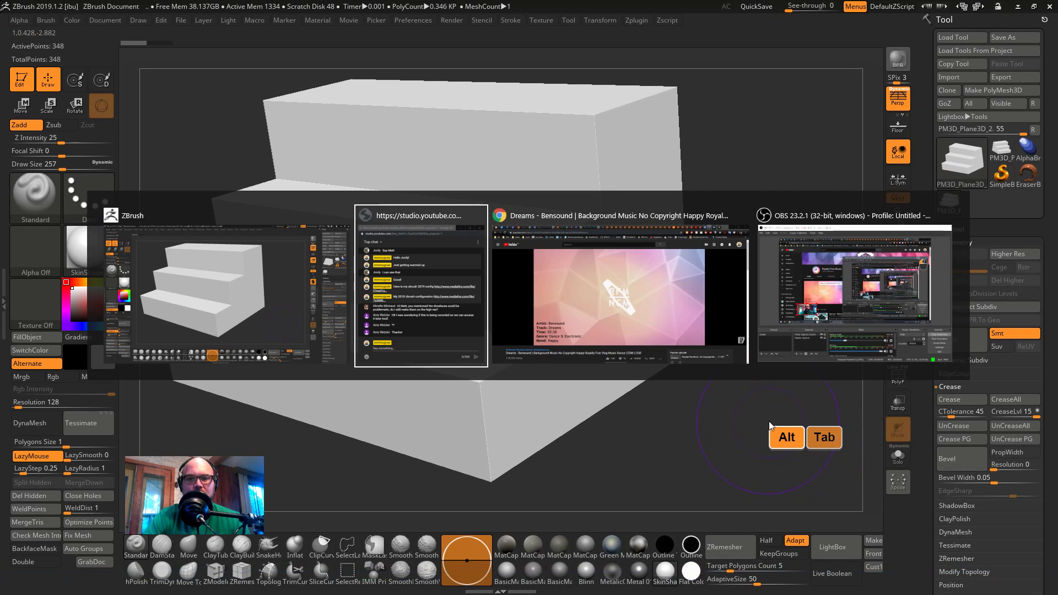
pyautogui.hotkey('alt', 'Tab')
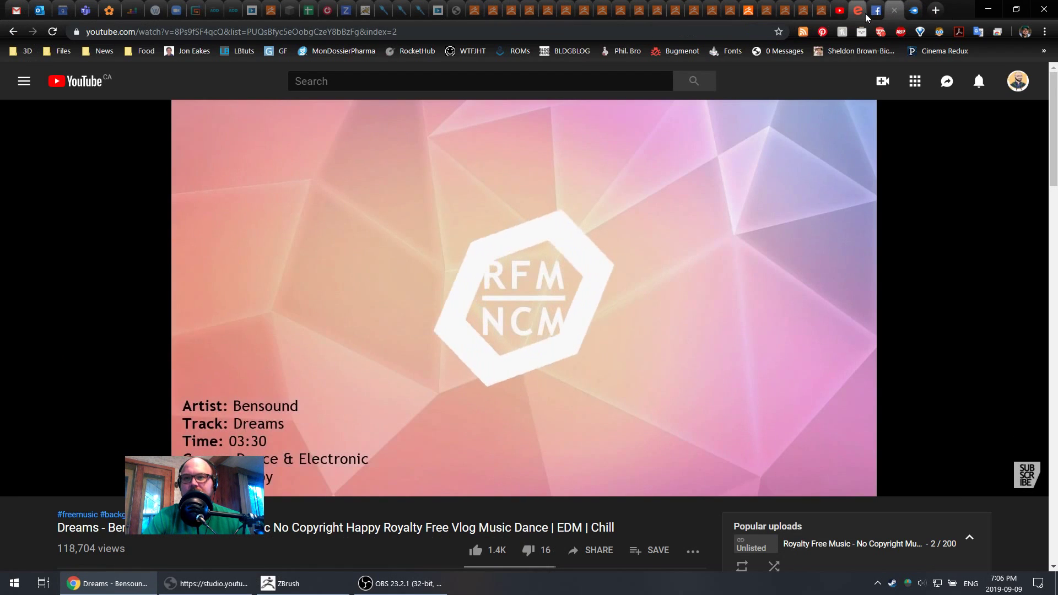
# - Reload the Facebook group tab, then bring up the Eventbrite conference page
pyautogui.click(872, 14)
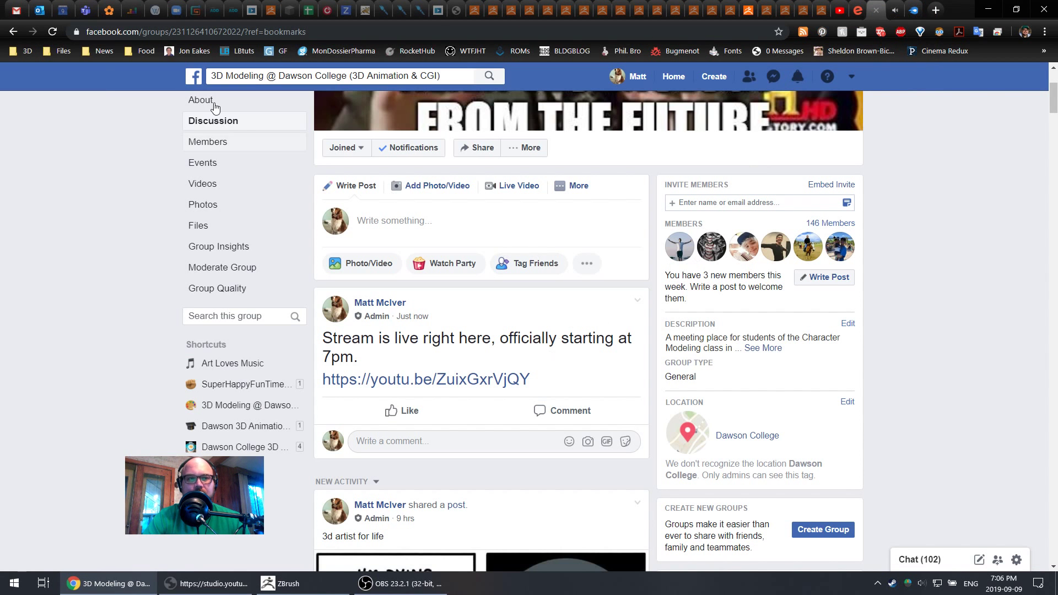
pyautogui.click(51, 32)
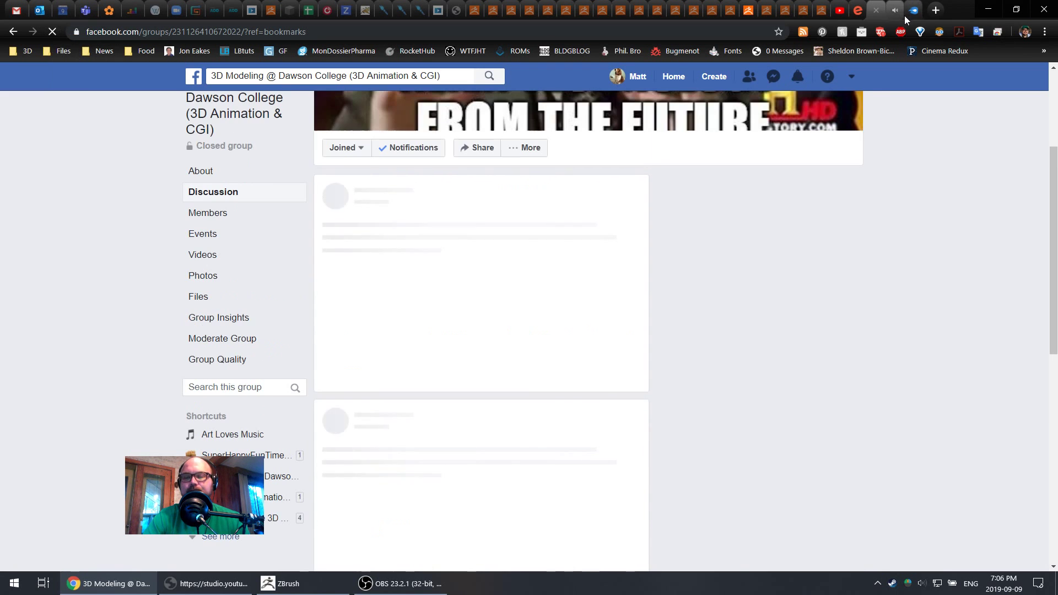
pyautogui.click(859, 12)
# - Copy the Eventbrite event page's web address from the address bar
pyautogui.click(534, 32)
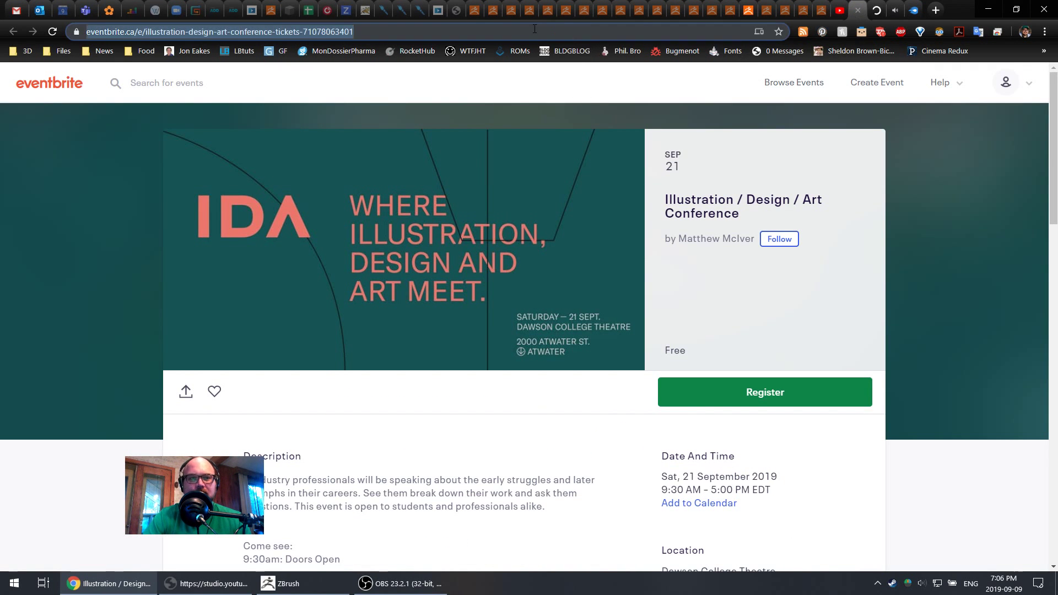
pyautogui.rightClick(534, 30)
pyautogui.click(568, 113)
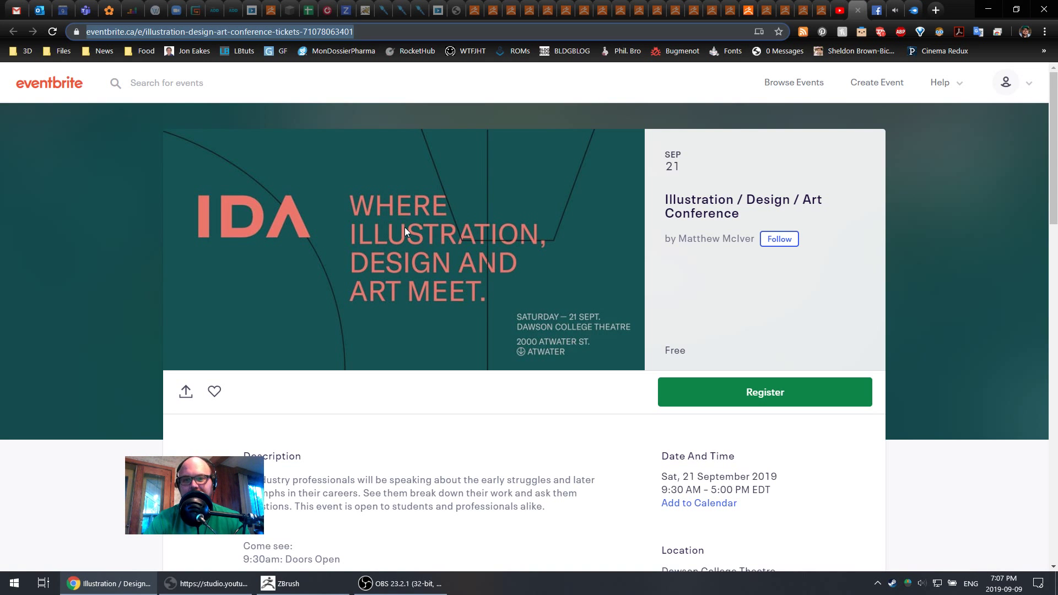
# - Select the 10 am speaker's full website address in the schedule
pyautogui.scroll(-2, 418, 228)
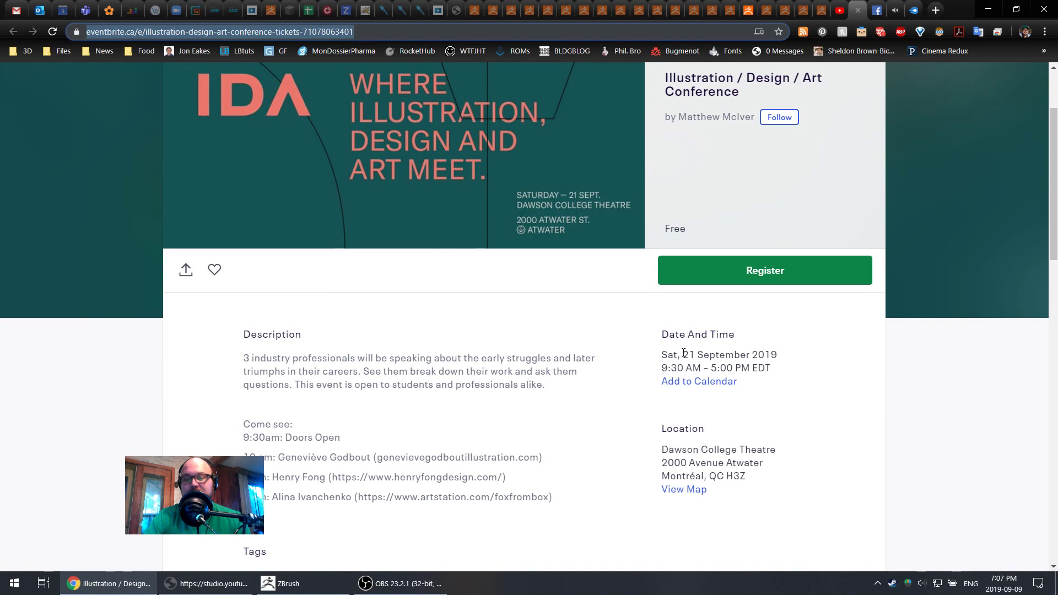
pyautogui.scroll(-2, 568, 362)
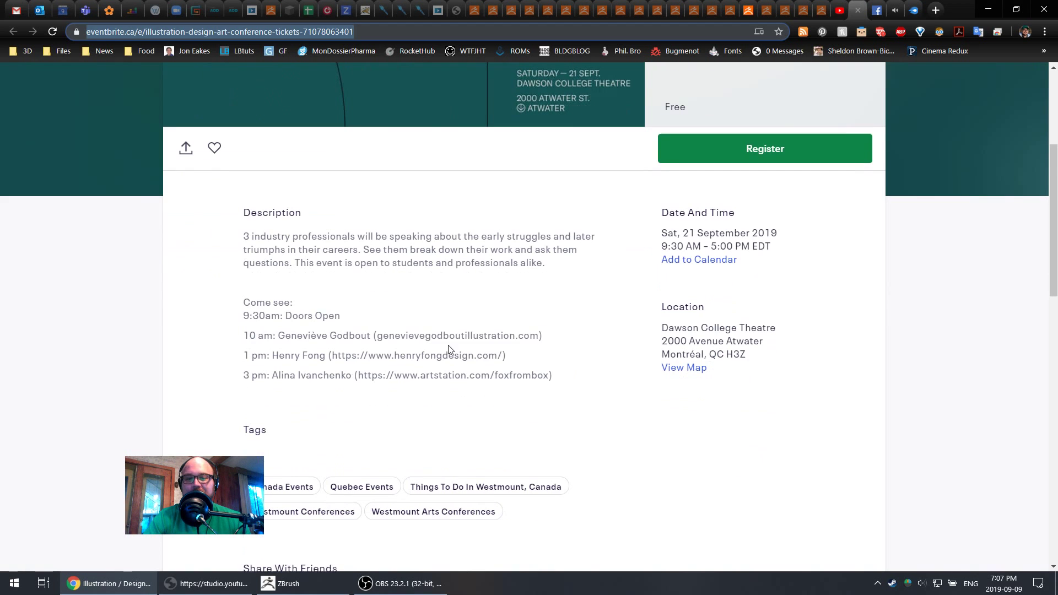
pyautogui.doubleClick(447, 336)
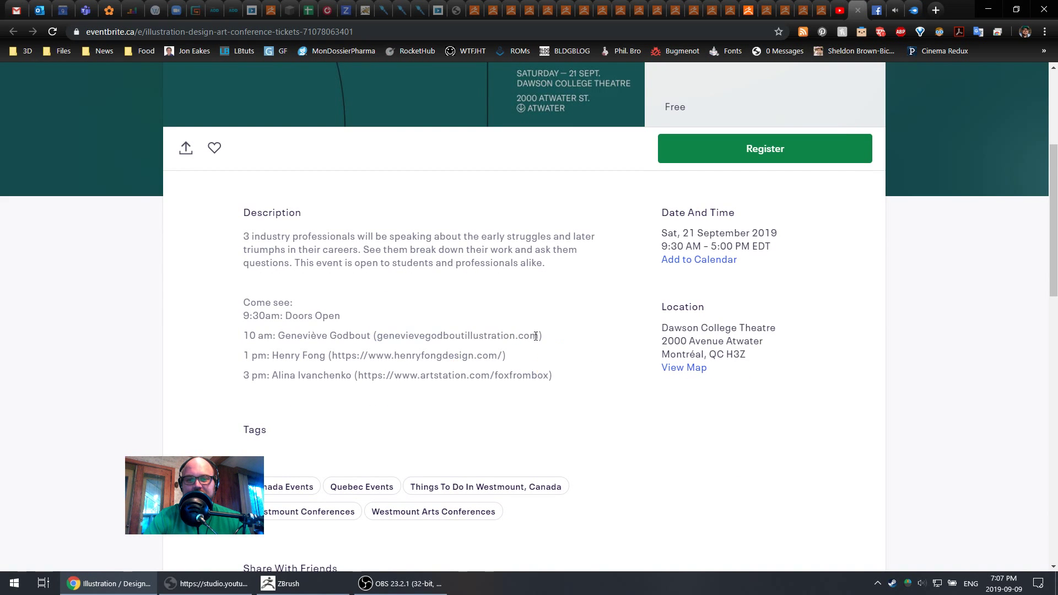
pyautogui.moveTo(539, 337); pyautogui.dragTo(378, 339)
pyautogui.rightClick(379, 339)
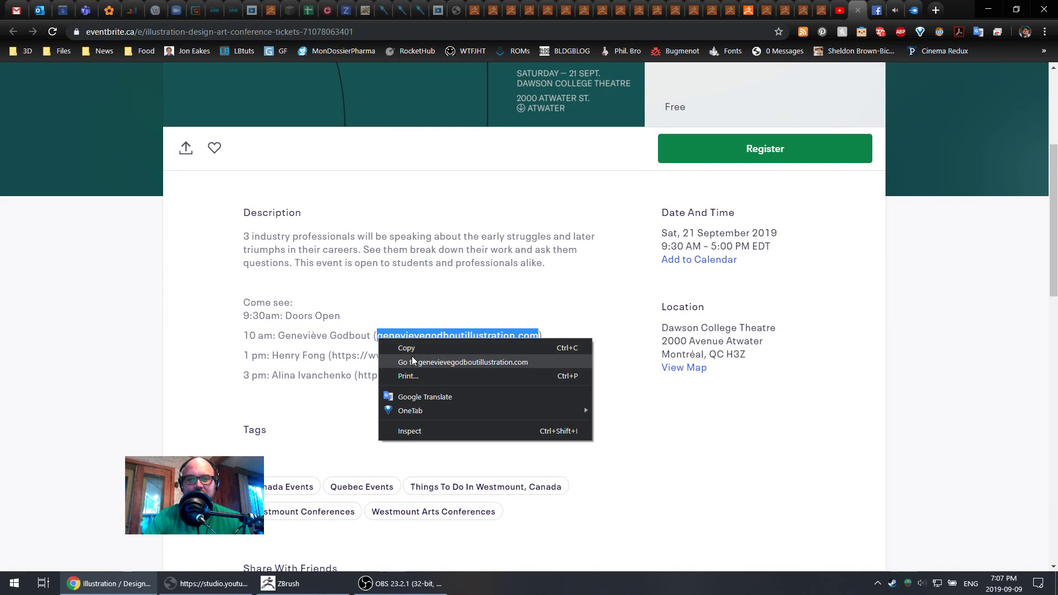
# - Visit the 10 am speaker's illustration website, browse it, and close its tab
pyautogui.click(415, 362)
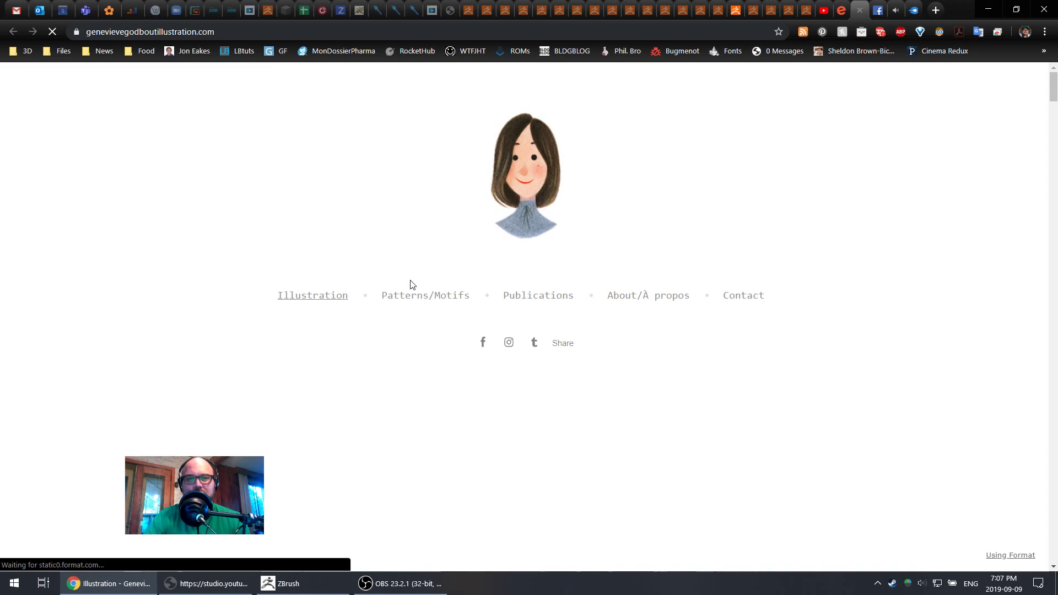
pyautogui.scroll(-6, 508, 289)
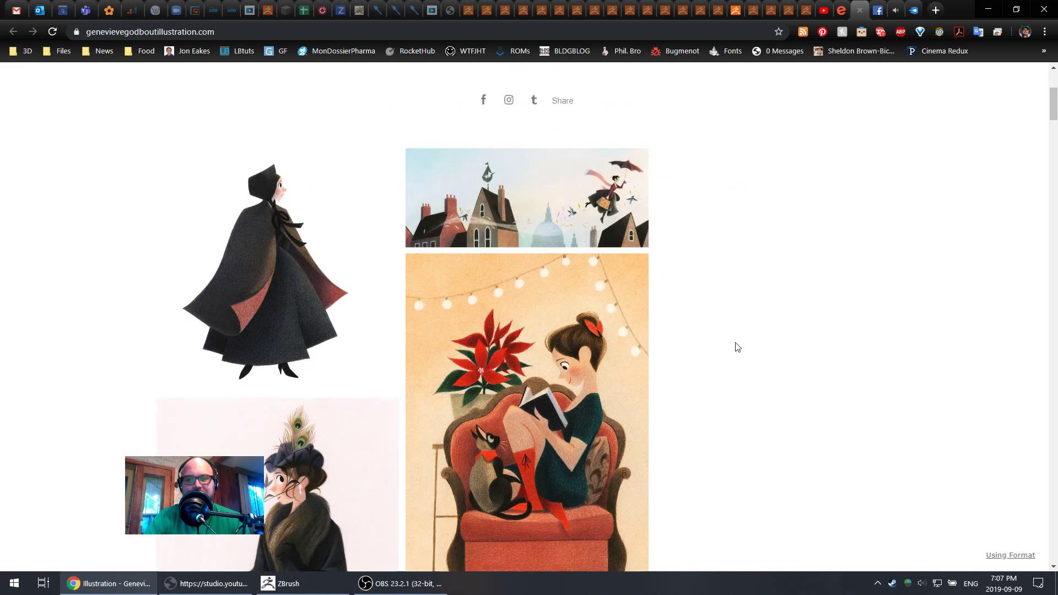
pyautogui.scroll(-12, 866, 342)
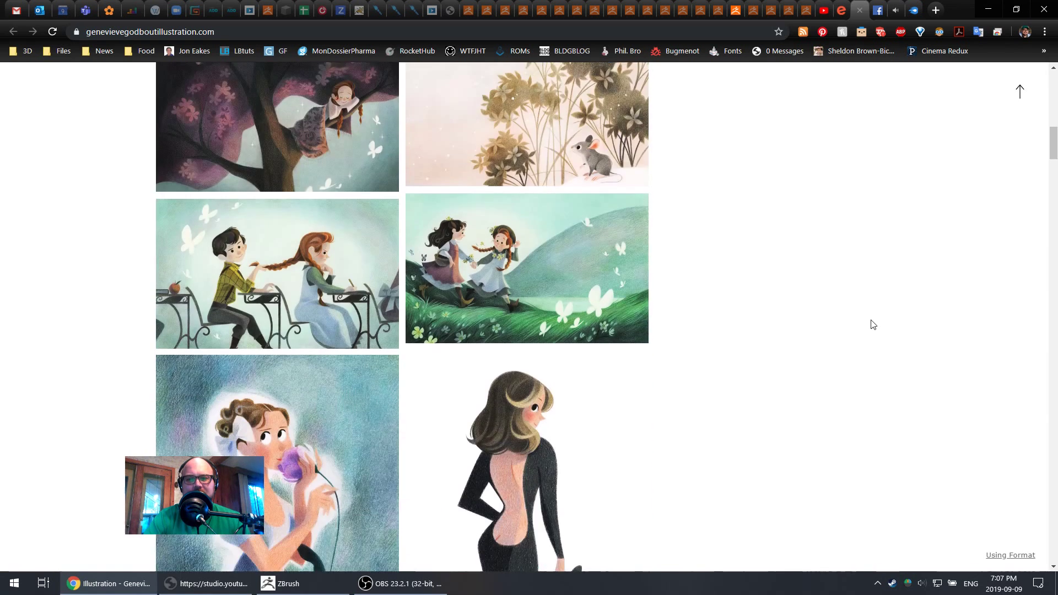
pyautogui.scroll(-12, 873, 324)
pyautogui.scroll(17, 884, 317)
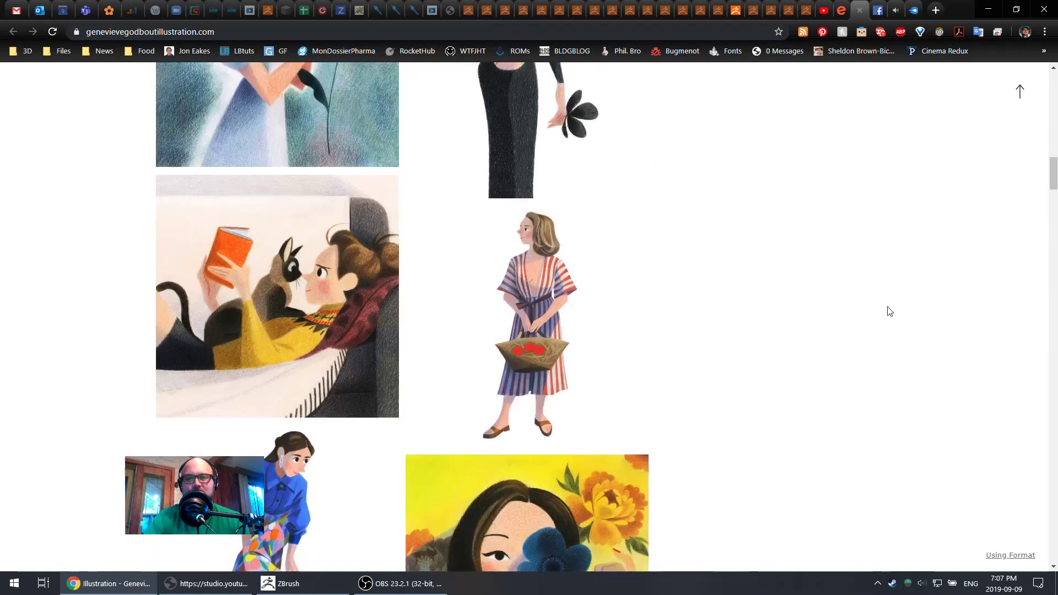
pyautogui.press('ctrl')
pyautogui.hotkey('ctrl', 'w')
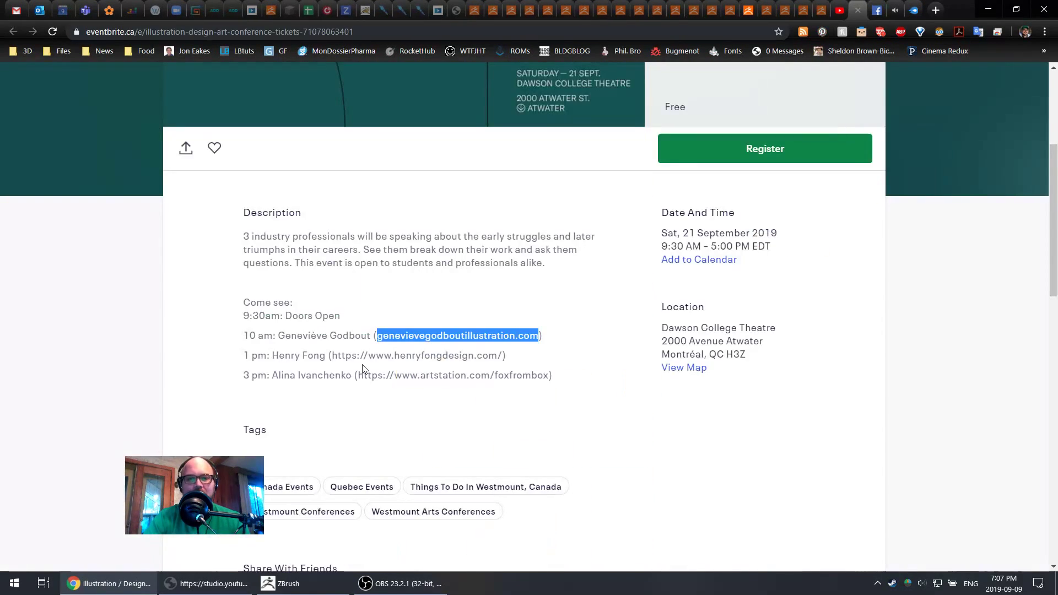
# - Open the 1 pm speaker's design website and go to its PROJECTS page
pyautogui.moveTo(367, 355); pyautogui.dragTo(502, 356)
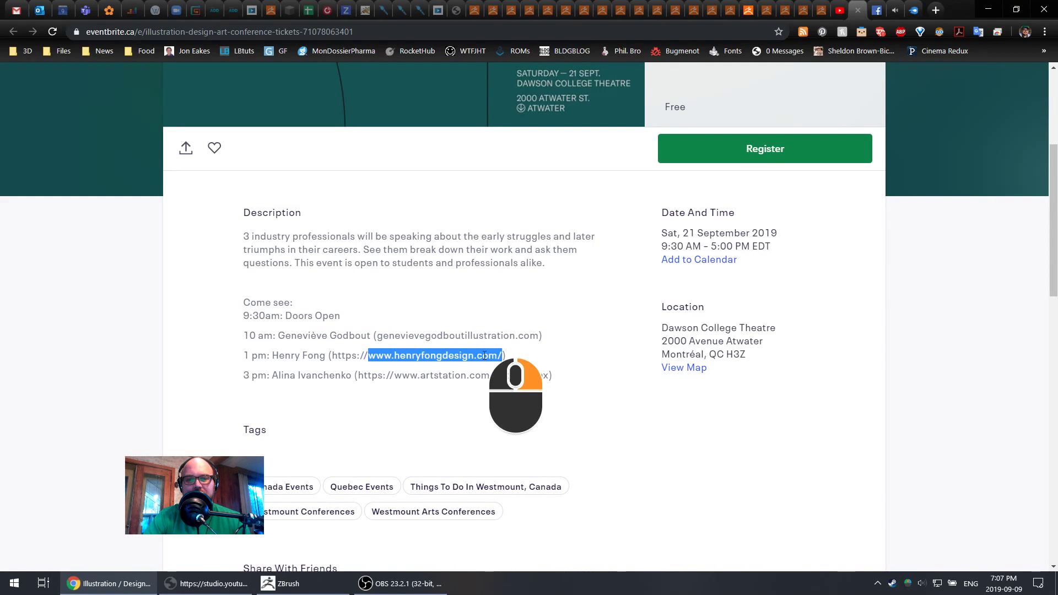
pyautogui.rightClick(486, 356)
pyautogui.click(554, 380)
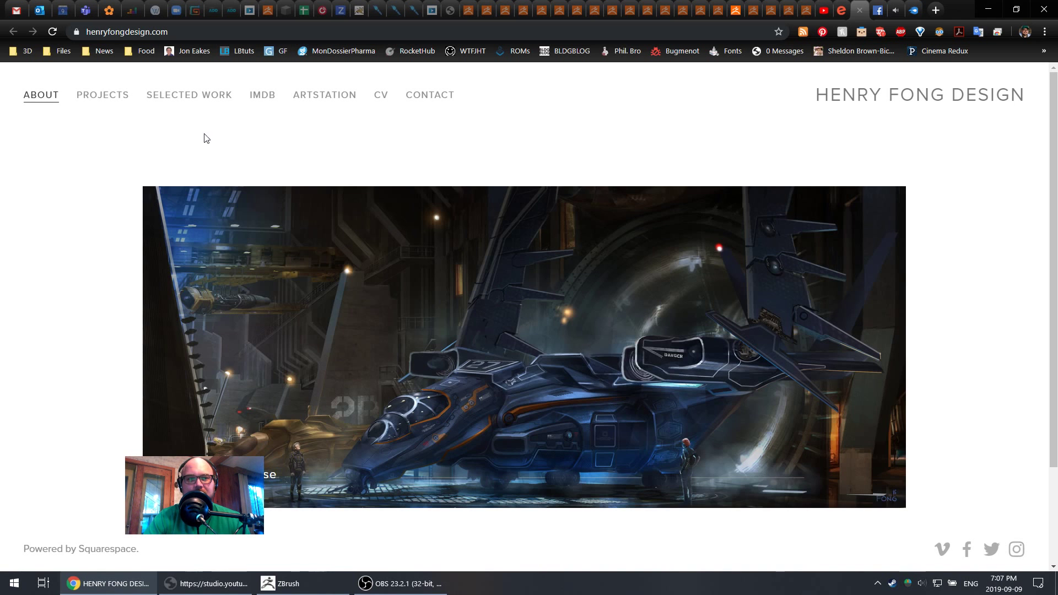
pyautogui.scroll(-2, 697, 326)
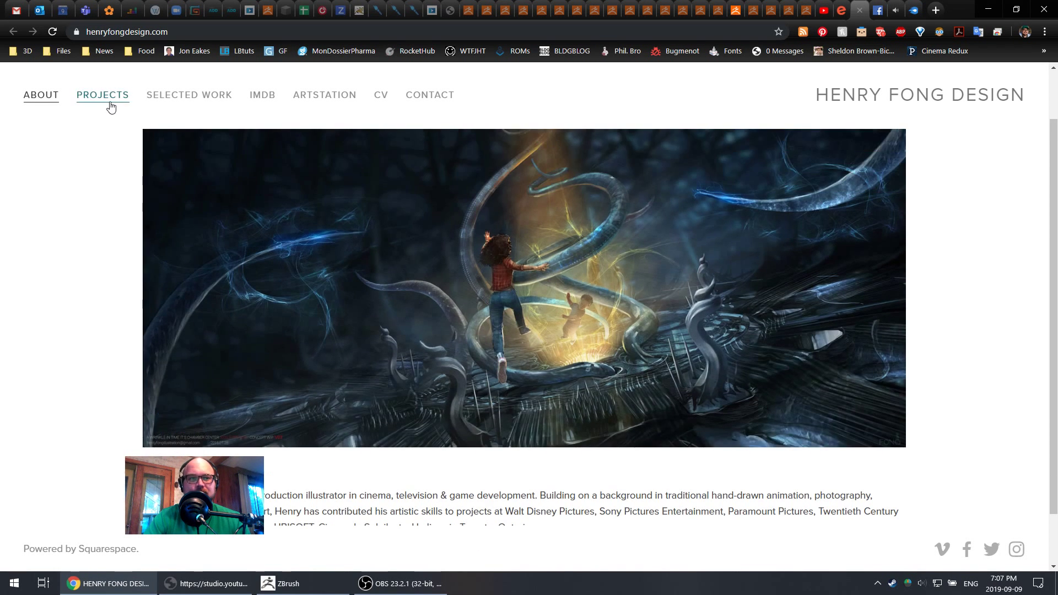
pyautogui.click(103, 94)
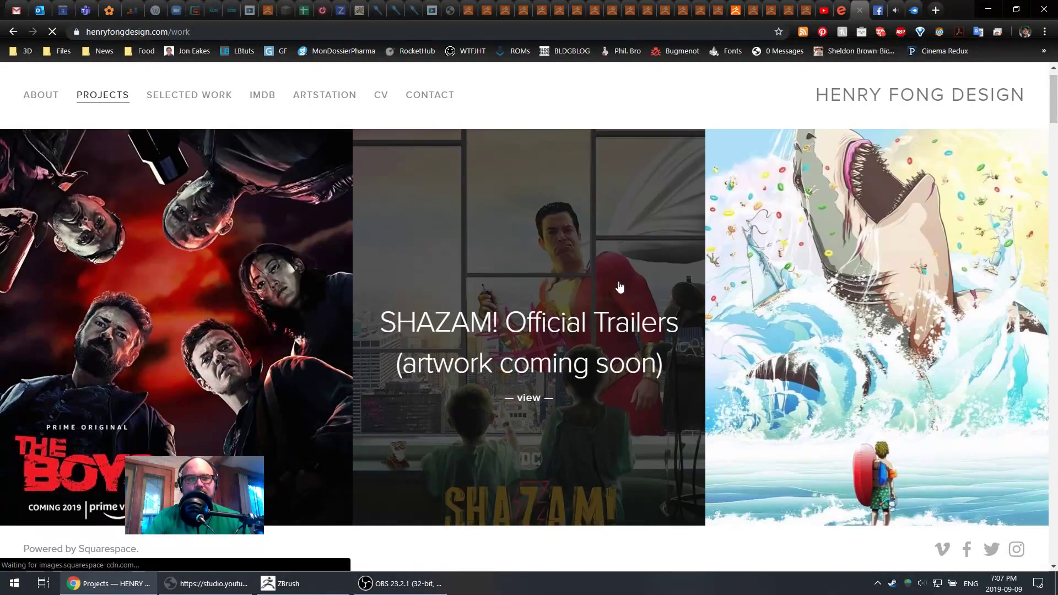
# - Browse the Pacific Rim project from the Projects grid, then close the portfolio site
pyautogui.scroll(-6, 628, 287)
pyautogui.scroll(-3, 630, 284)
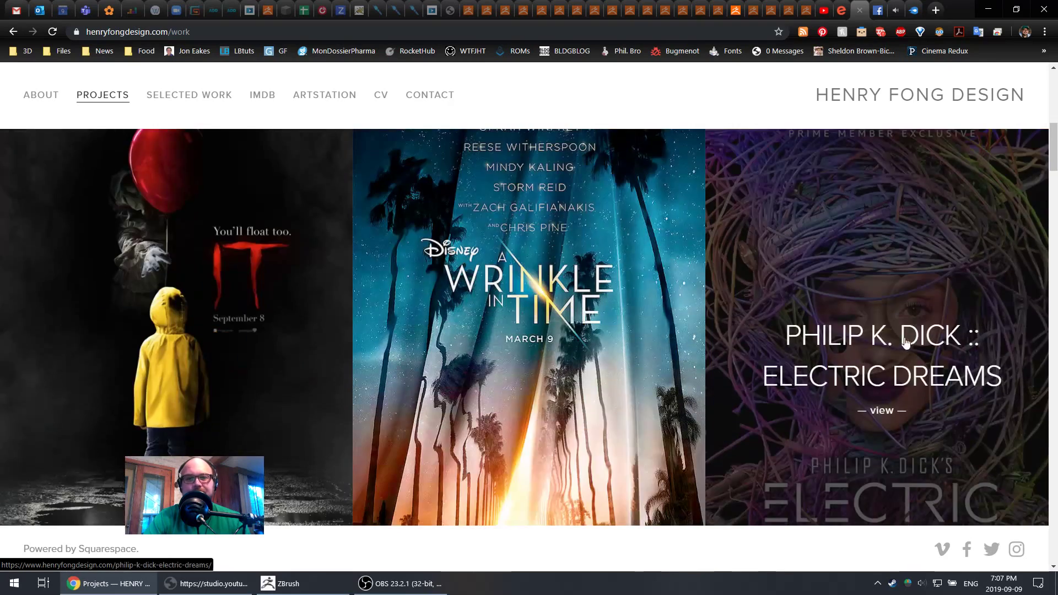
pyautogui.scroll(-8, 220, 292)
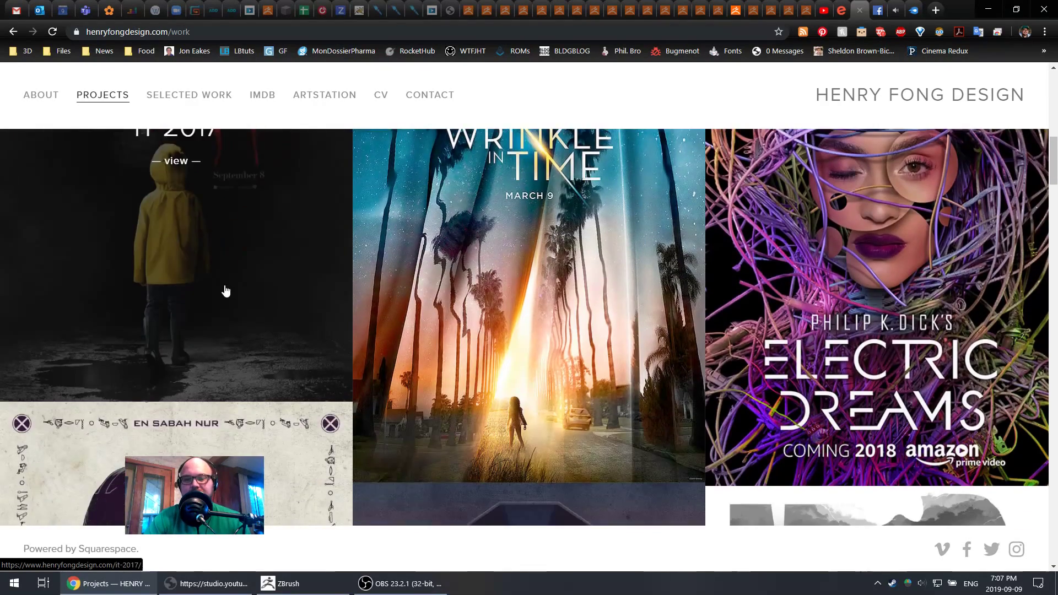
pyautogui.scroll(-8, 231, 296)
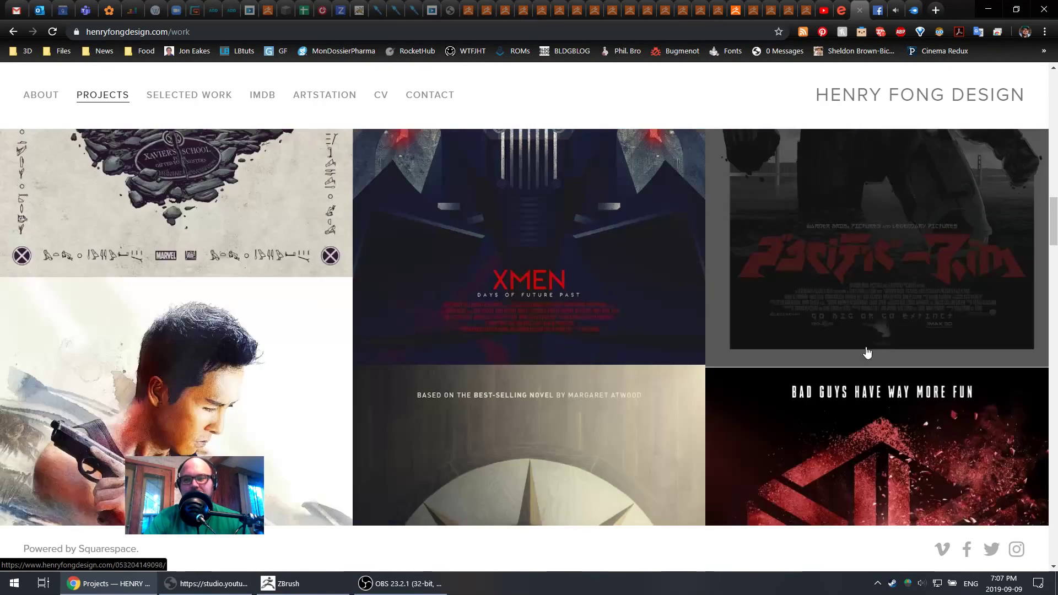
pyautogui.click(871, 248)
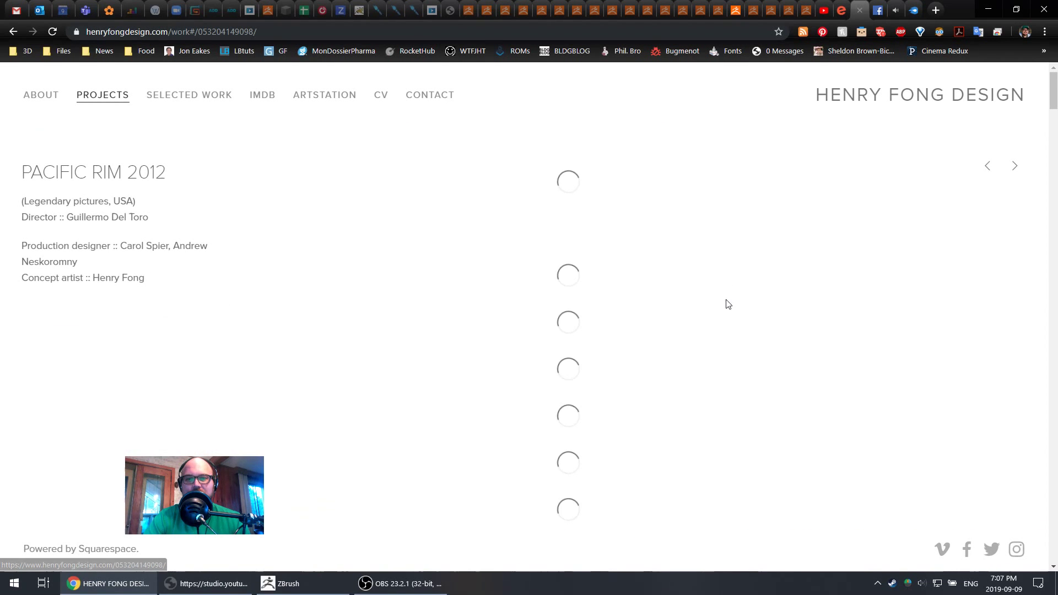
pyautogui.scroll(-10, 823, 302)
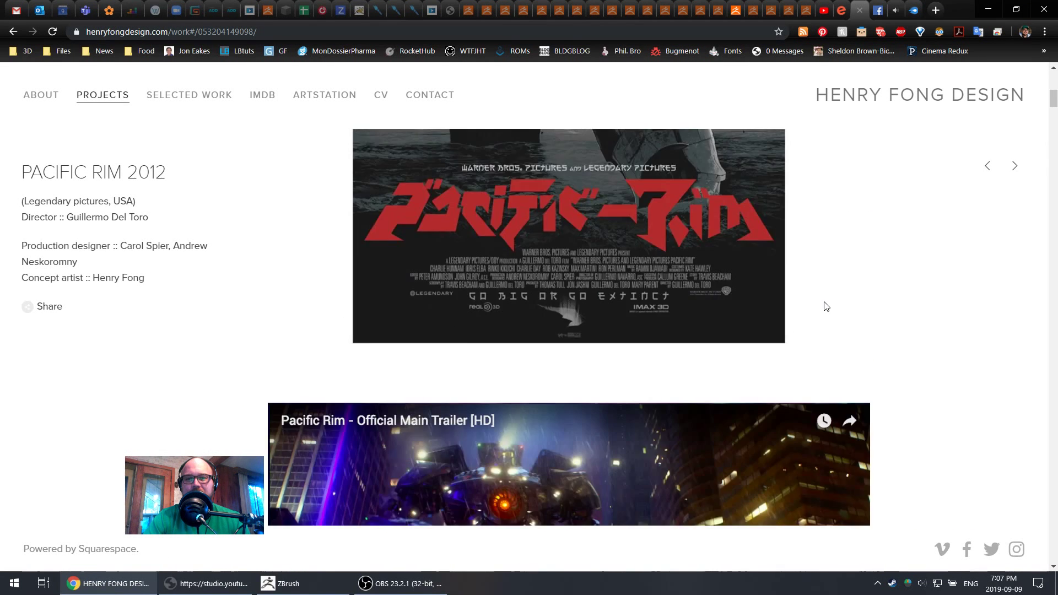
pyautogui.scroll(-10, 828, 299)
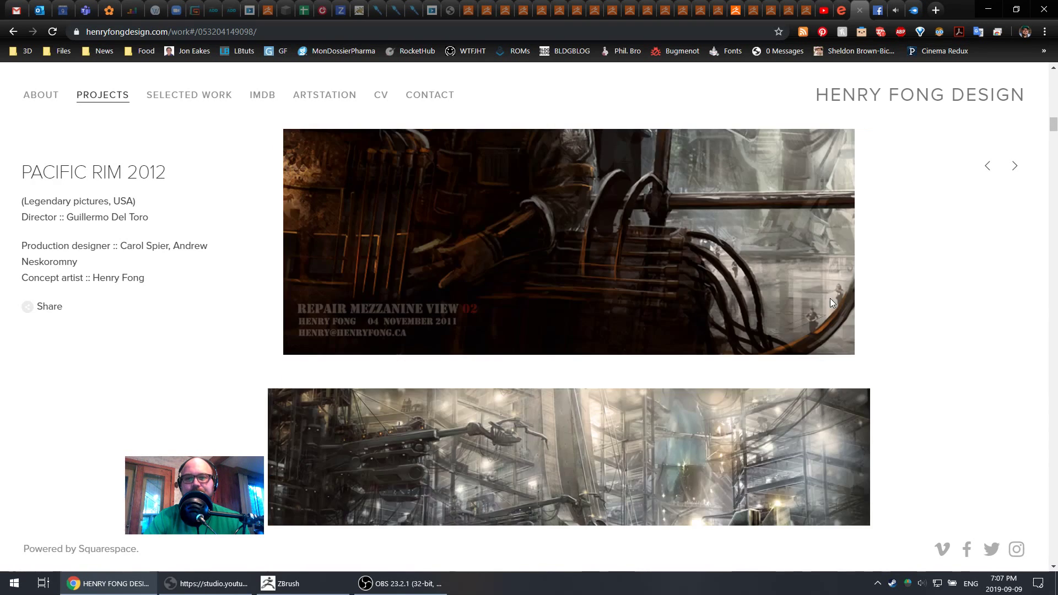
pyautogui.hotkey('ctrl', 'w')
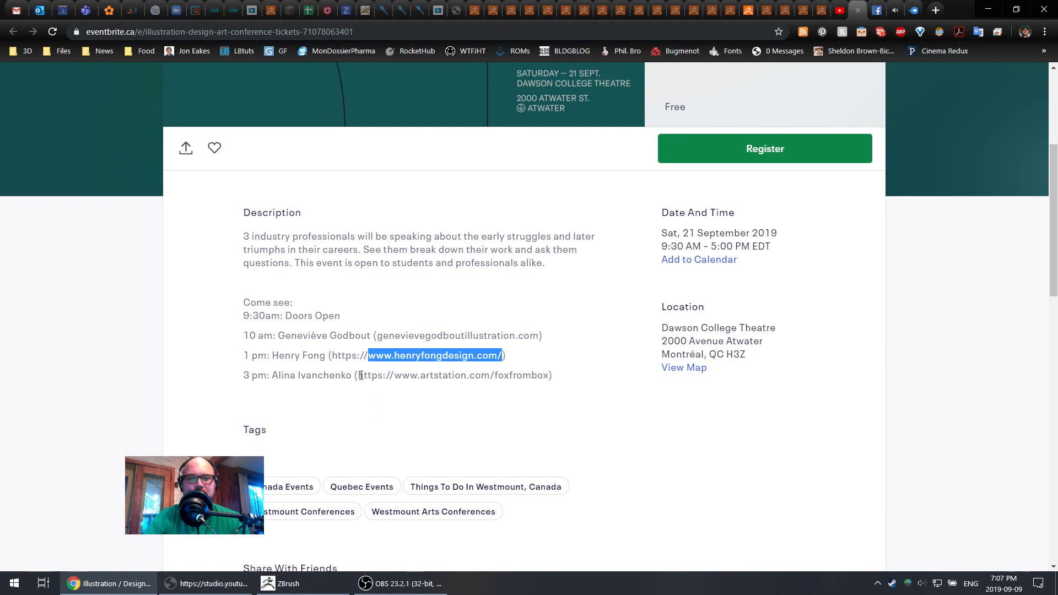
# - Go to the 3 pm speaker's ArtStation link from the description and browse the profile
pyautogui.moveTo(360, 375); pyautogui.dragTo(547, 376)
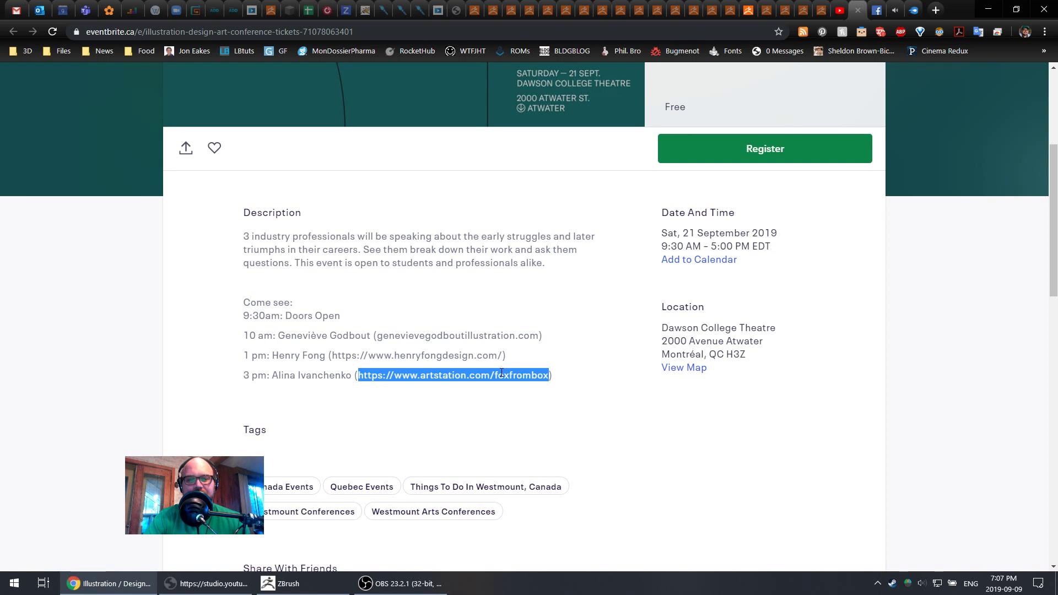
pyautogui.rightClick(427, 373)
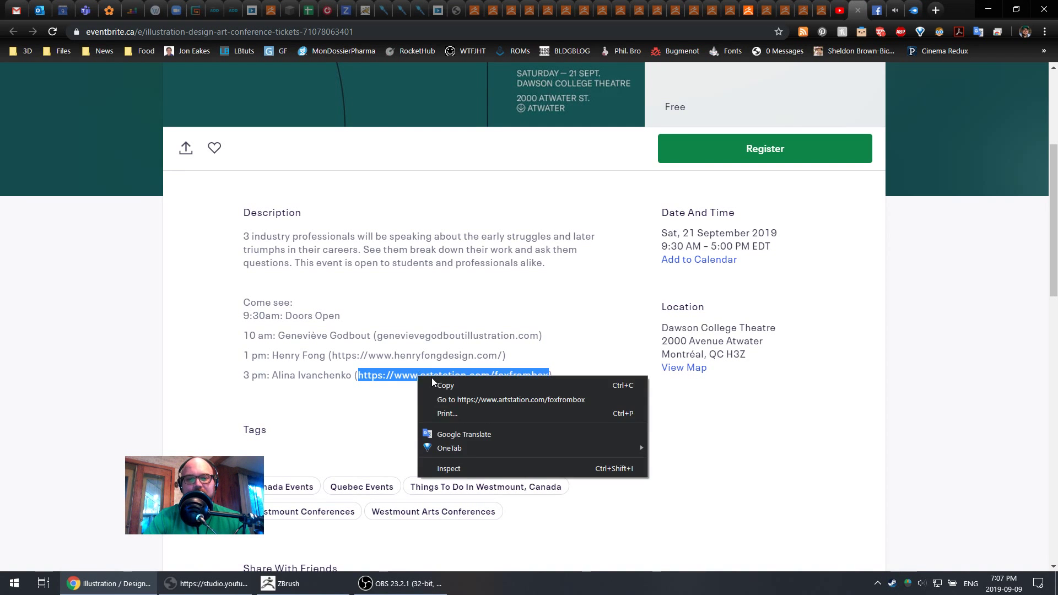
pyautogui.click(455, 399)
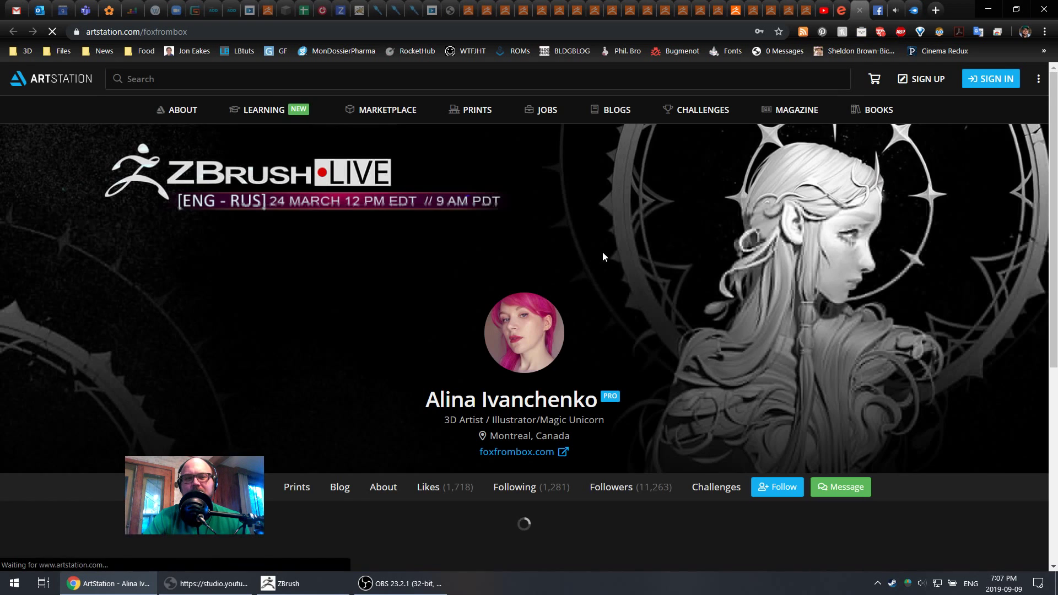
pyautogui.scroll(-3, 626, 319)
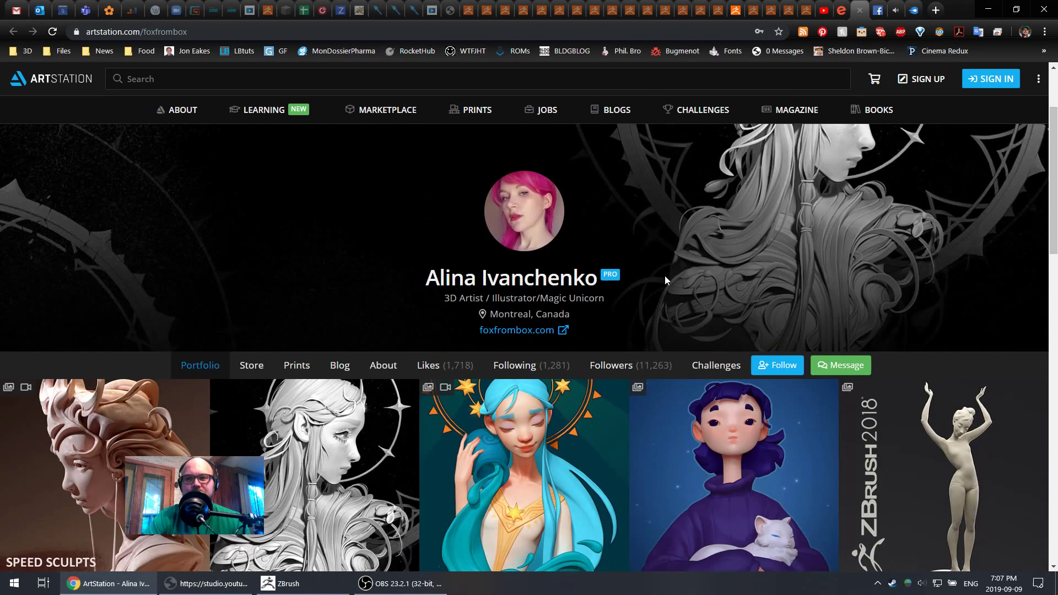
pyautogui.scroll(-4, 653, 289)
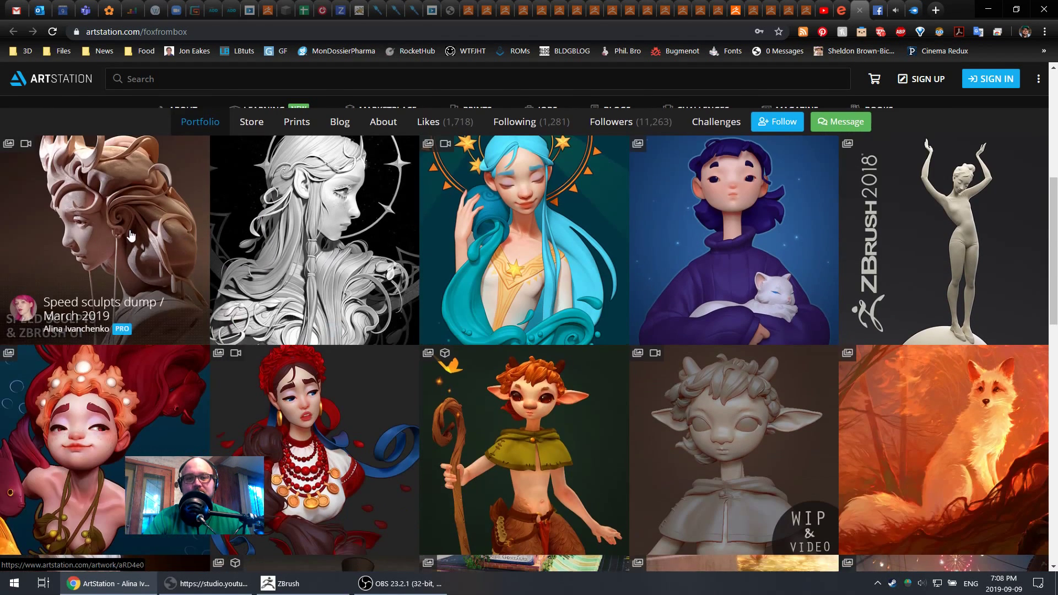
# - Step through the artworks from Speed sculpts dump to Sphere Challenge, then close ArtStation
pyautogui.click(200, 234)
pyautogui.click(785, 348)
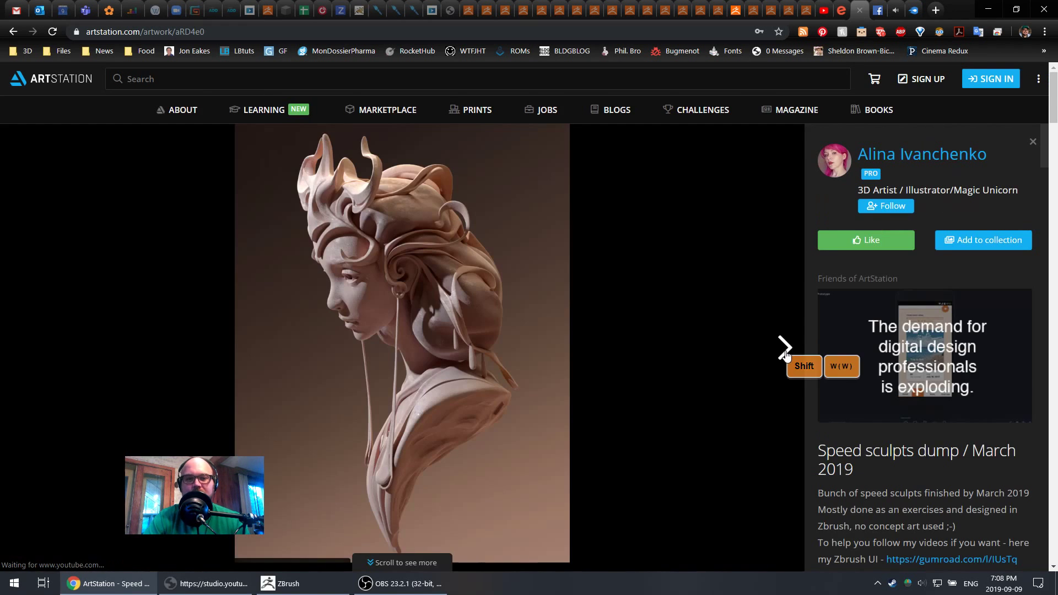
pyautogui.click(785, 348)
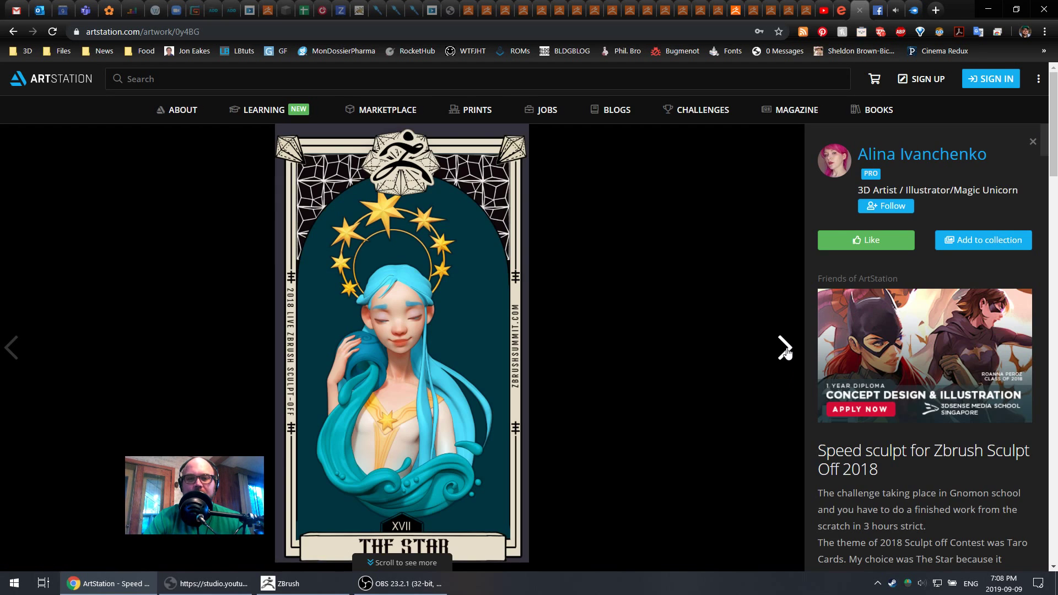
pyautogui.click(785, 348)
pyautogui.click(785, 348)
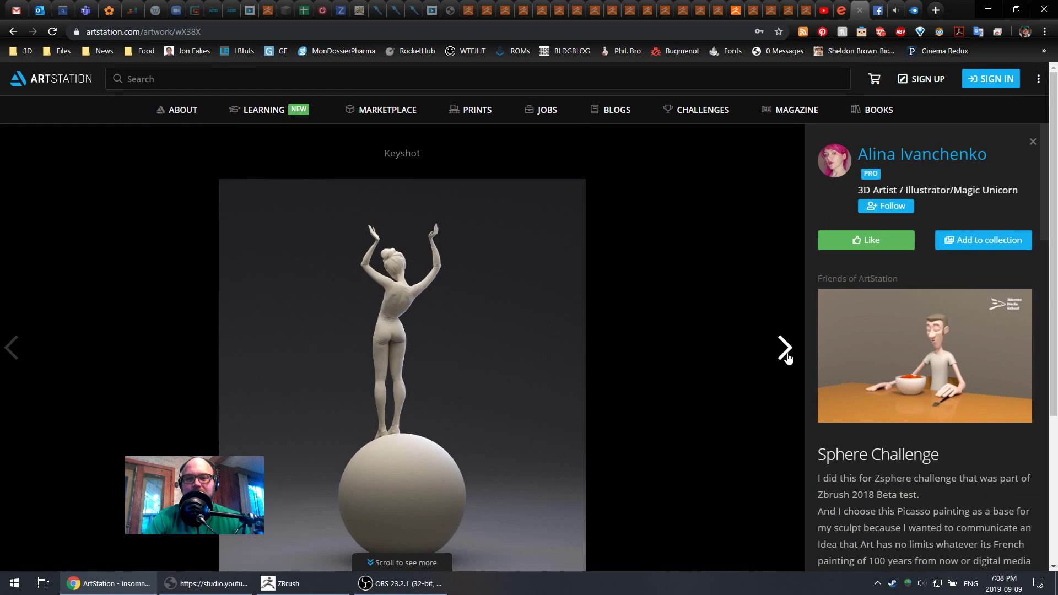
pyautogui.hotkey('ctrl', 'w')
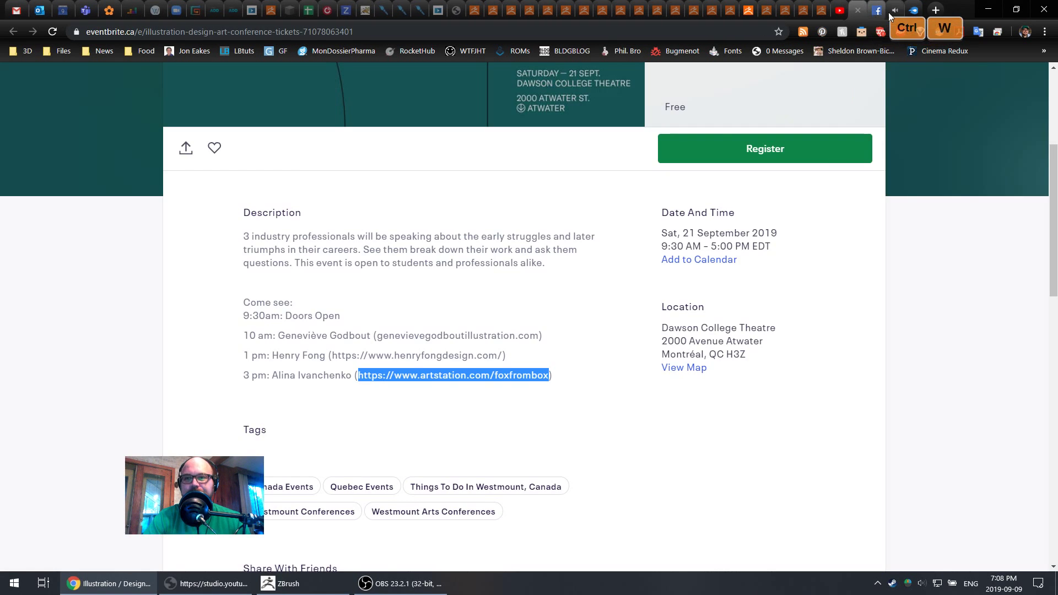
# - Send the Eventbrite conference link in the stream's live chat
pyautogui.click(894, 10)
pyautogui.click(876, 10)
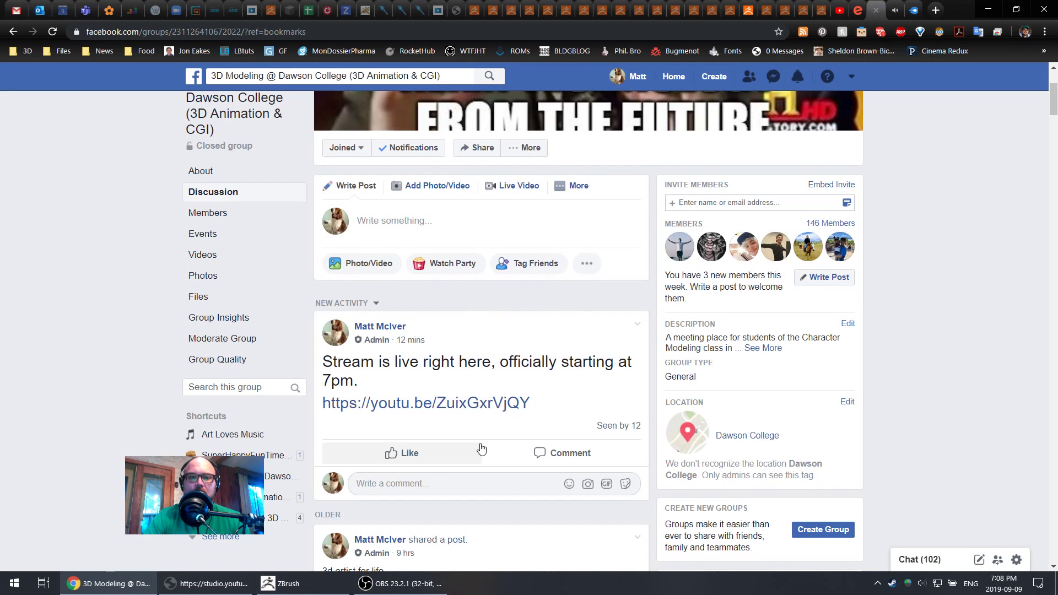
pyautogui.click(206, 583)
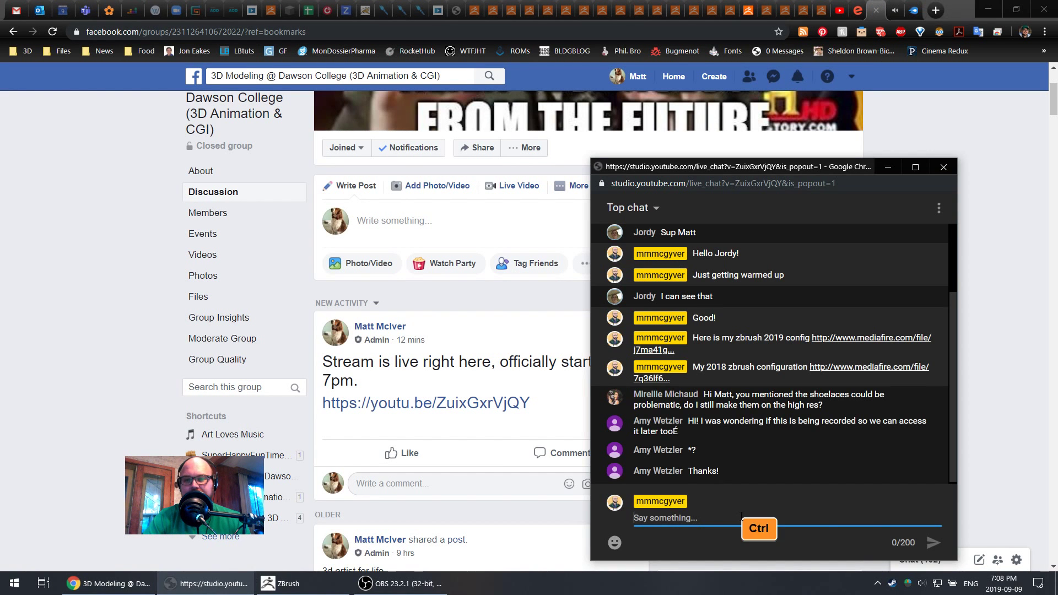
pyautogui.hotkey('ctrl', 'v')
pyautogui.press('Return')
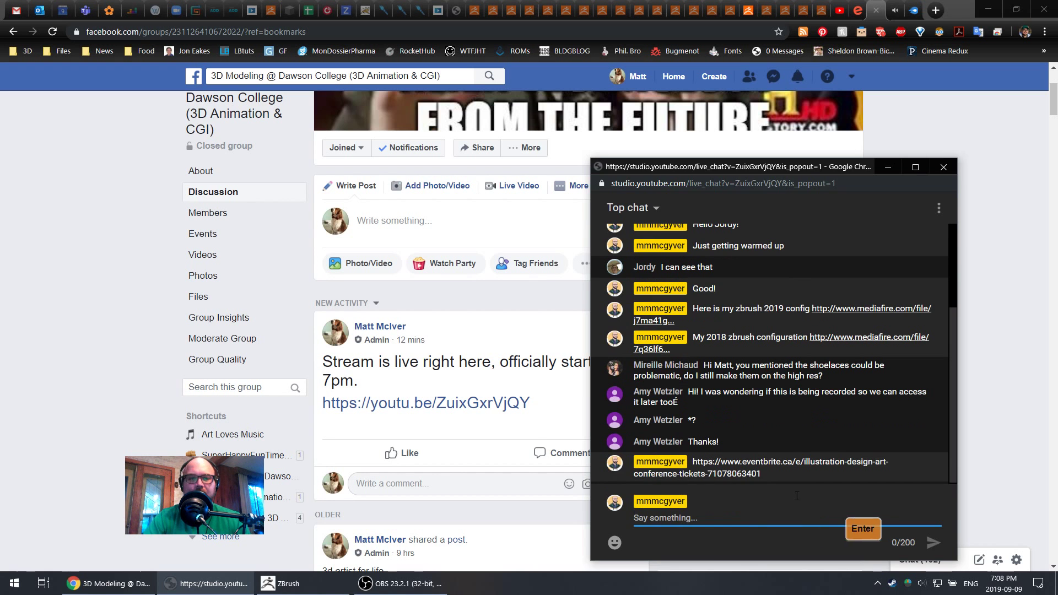
# - Post the Eventbrite link as a comment under the stream post, then return to ZBrush
pyautogui.click(416, 485)
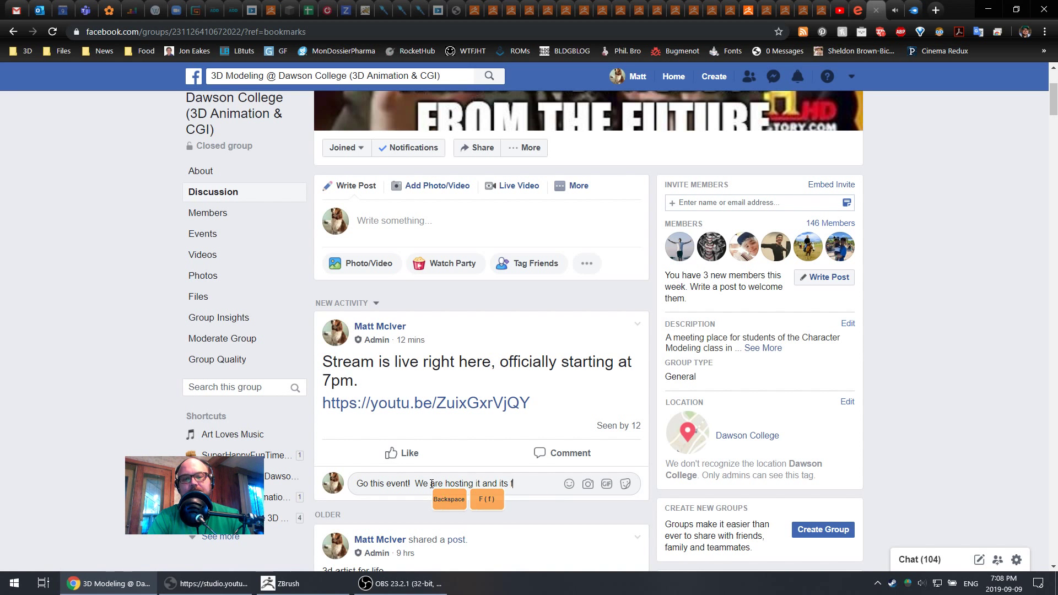
pyautogui.hotkey('ctrl', 'v')
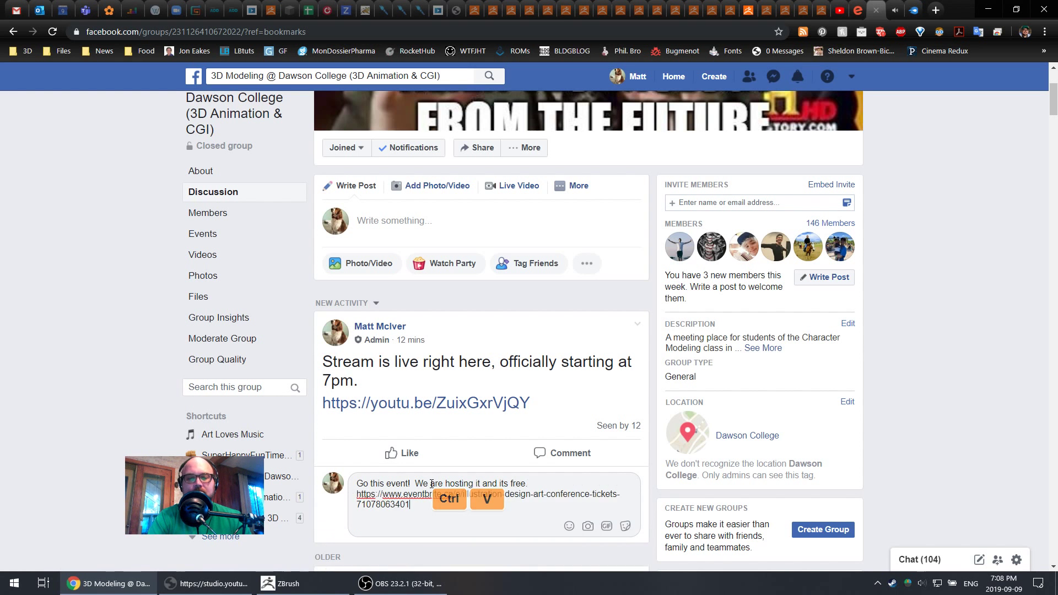
pyautogui.press('Return')
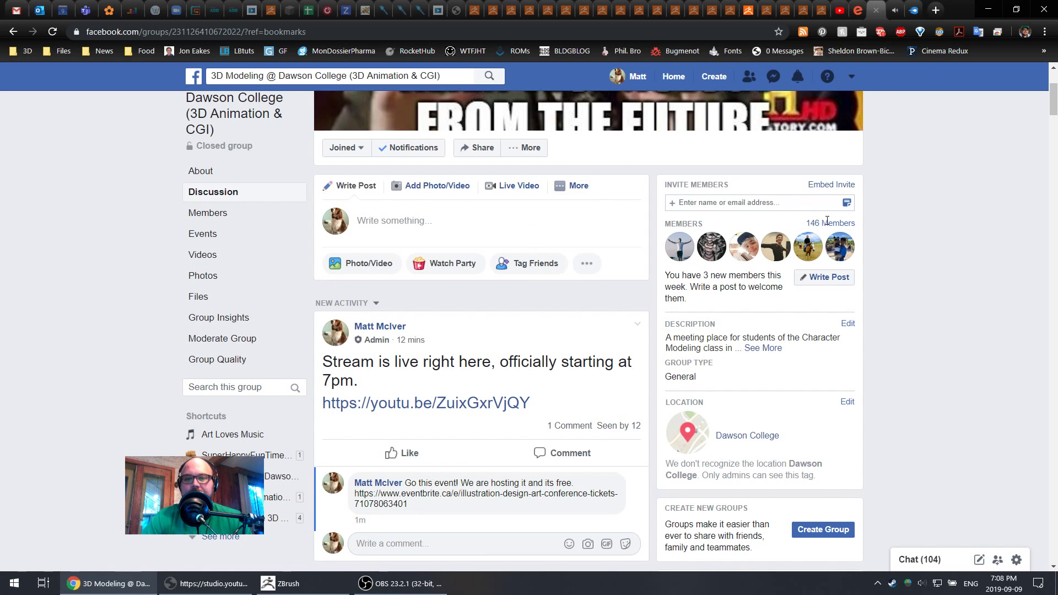
pyautogui.click(216, 585)
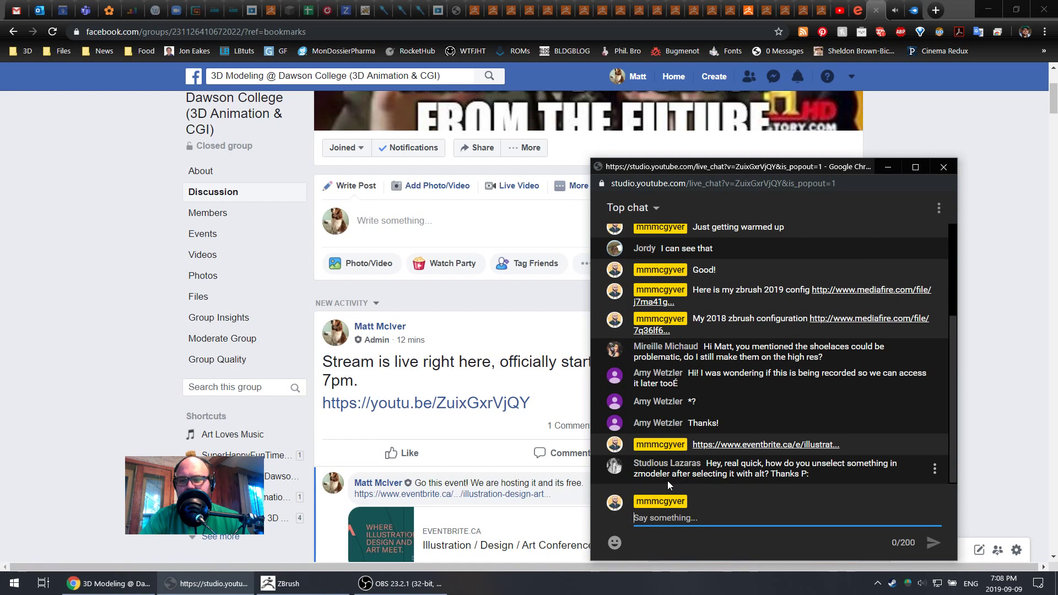
pyautogui.click(280, 584)
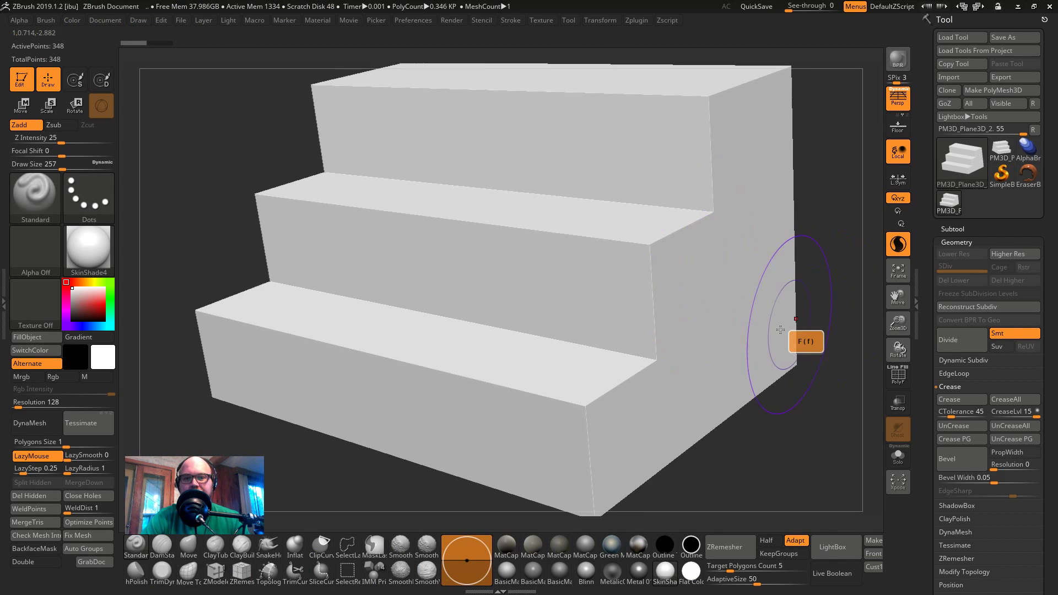
# - Show the polyframe, undo a trial dent, and switch to ZModeler at brush size 68
pyautogui.hotkey('shift', 'f')
pyautogui.keyDown('alt'); pyautogui.moveTo(741, 248); pyautogui.dragTo(704, 336); pyautogui.keyUp('alt')
pyautogui.hotkey('ctrl', 'z')
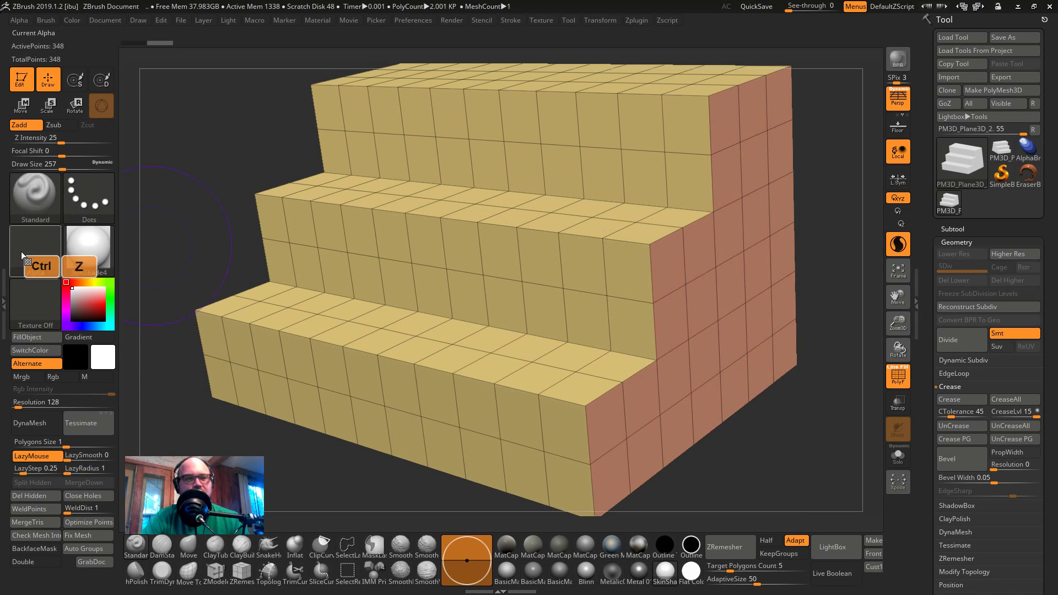
pyautogui.press('b')
pyautogui.press('z')
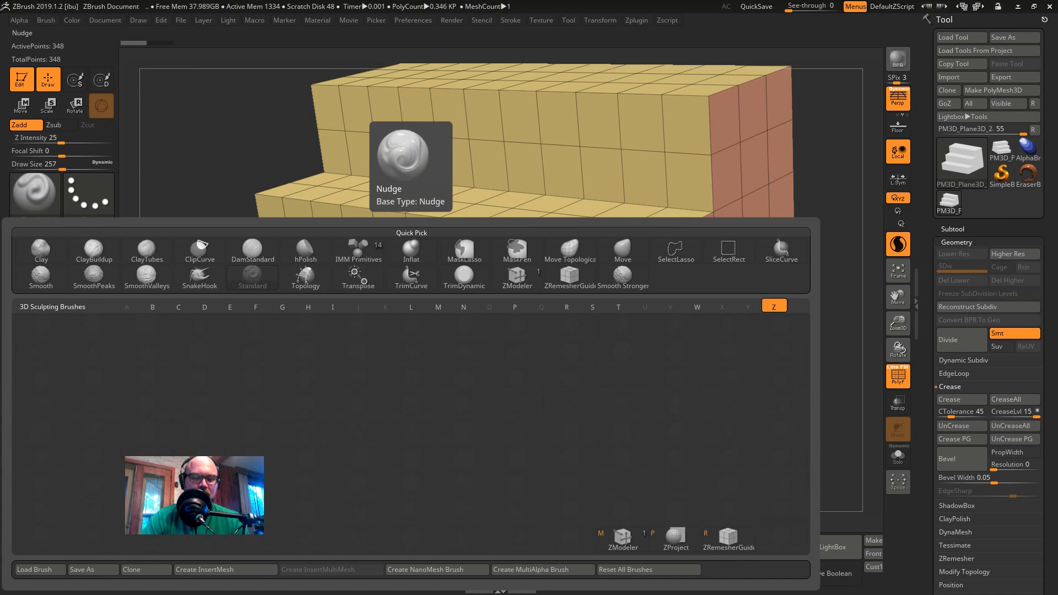
pyautogui.press('m')
pyautogui.press('s')
pyautogui.moveTo(542, 317); pyautogui.dragTo(519, 317)
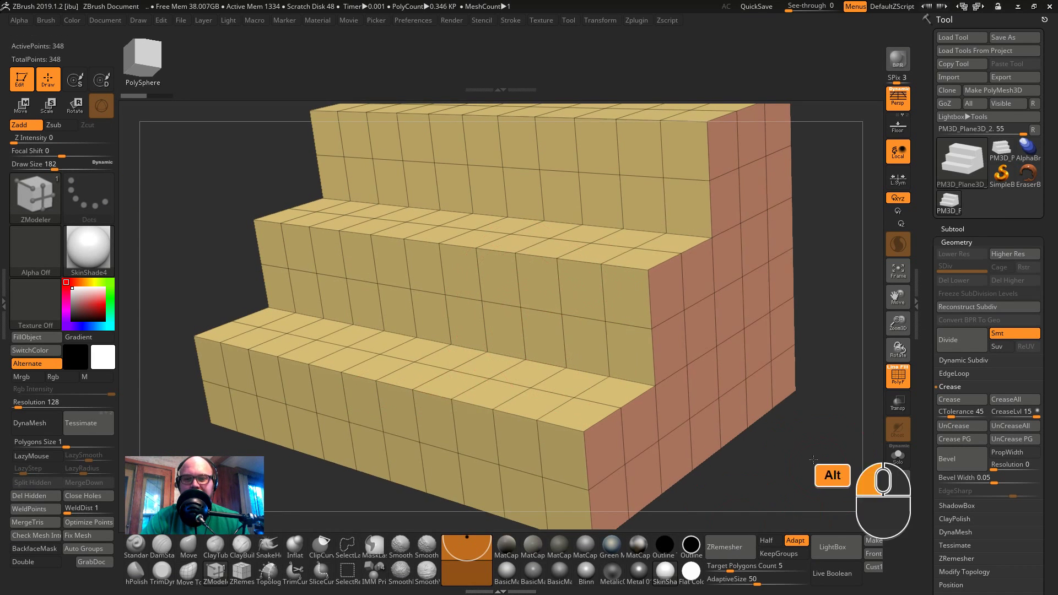
pyautogui.keyDown('alt'); pyautogui.moveTo(809, 392); pyautogui.dragTo(755, 436); pyautogui.keyUp('alt')
pyautogui.press('s')
pyautogui.moveTo(573, 314); pyautogui.dragTo(554, 314)
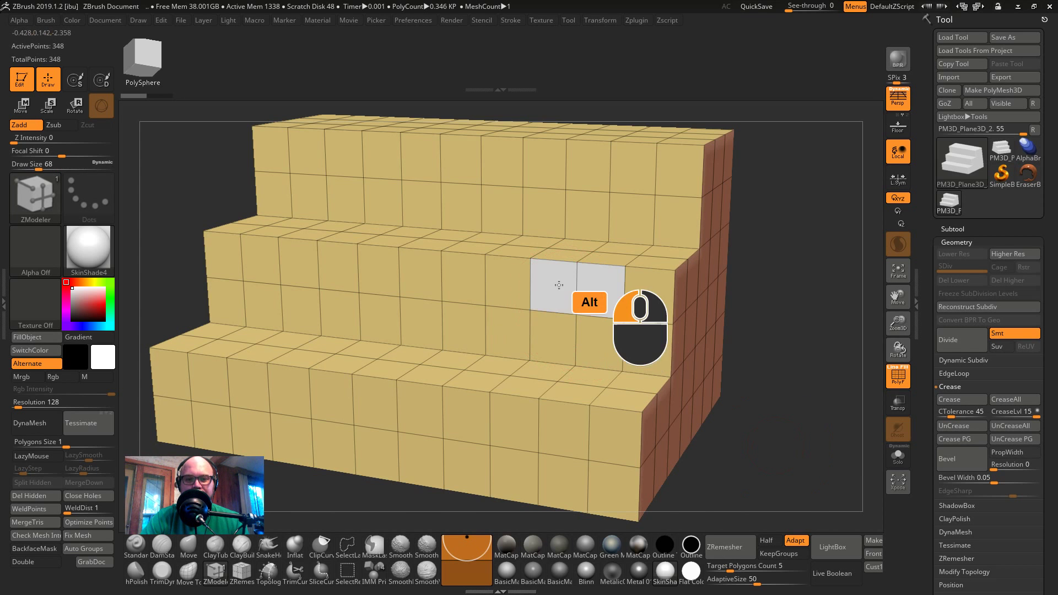
# - Target the row of faces along the middle step's front
pyautogui.keyDown('alt'); pyautogui.moveTo(582, 281); pyautogui.dragTo(430, 288); pyautogui.keyUp('alt')
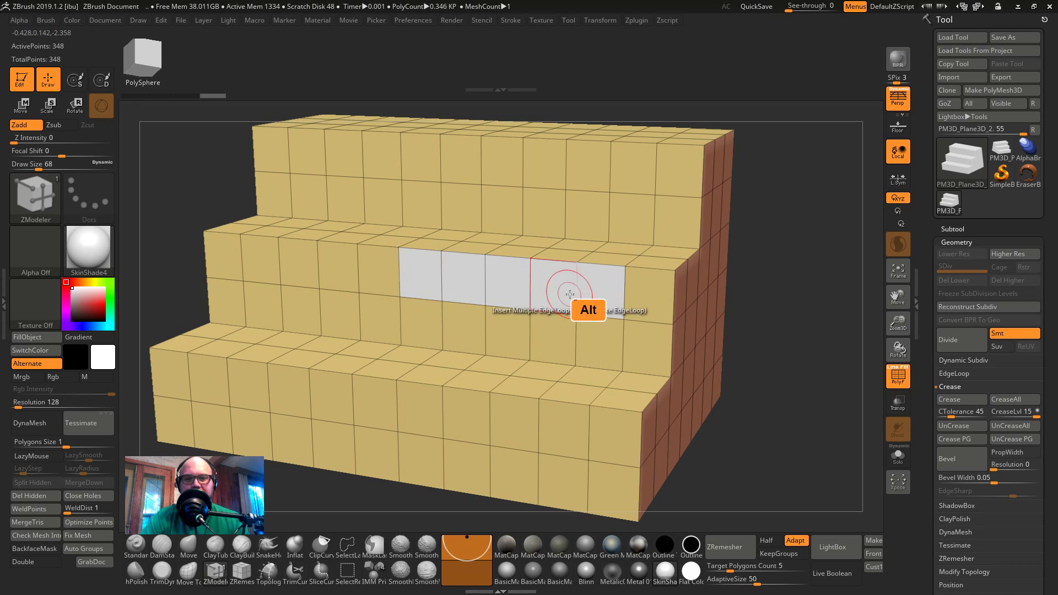
pyautogui.keyDown('alt'); pyautogui.moveTo(572, 292); pyautogui.dragTo(450, 296); pyautogui.keyUp('alt')
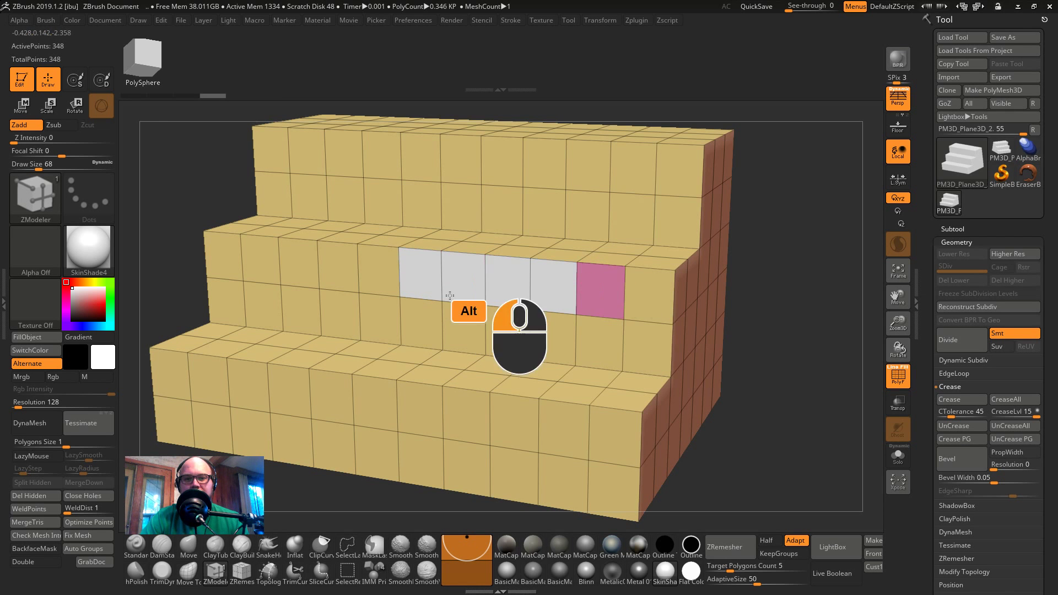
pyautogui.keyDown('alt'); pyautogui.click(596, 299); pyautogui.keyUp('alt')
pyautogui.keyDown('alt'); pyautogui.moveTo(602, 293); pyautogui.dragTo(660, 302, button='right'); pyautogui.keyUp('alt')
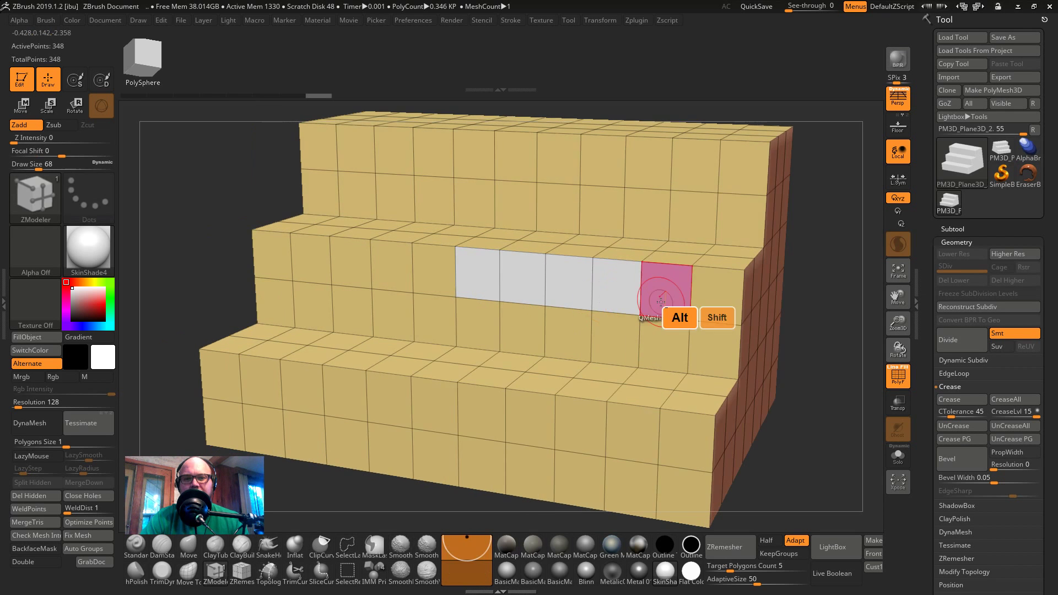
pyautogui.keyDown('alt'); pyautogui.moveTo(834, 294); pyautogui.dragTo(815, 345); pyautogui.keyUp('alt')
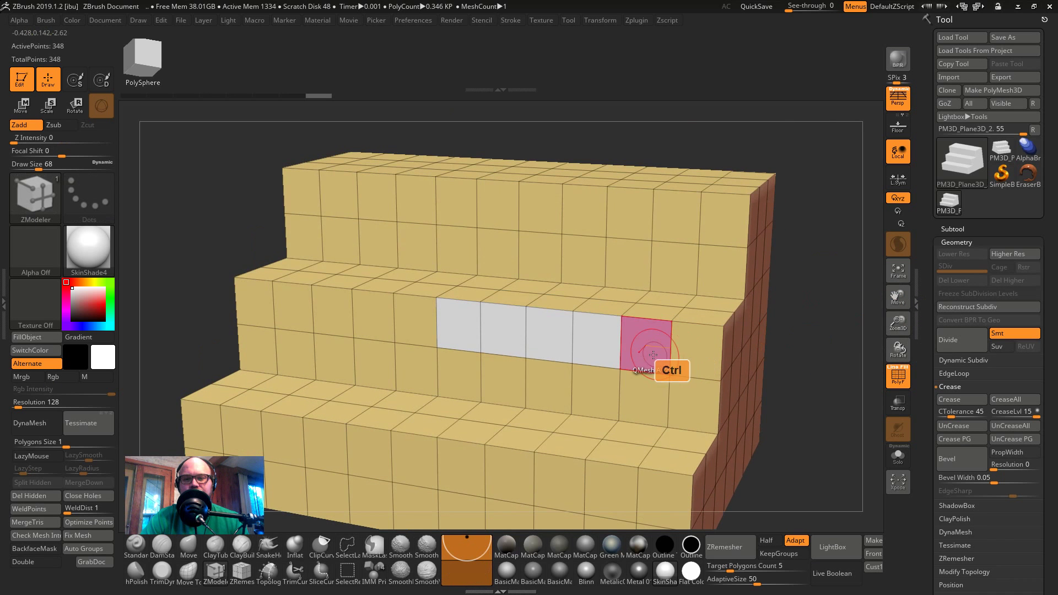
# - Try extruding the marked step faces, then undo back to four white faces
pyautogui.keyDown('alt'); pyautogui.moveTo(601, 346); pyautogui.dragTo(448, 345); pyautogui.keyUp('alt')
pyautogui.hotkey('ctrl', 'z')
pyautogui.hotkey('ctrl', 'z')
pyautogui.hotkey('ctrl', 'z')
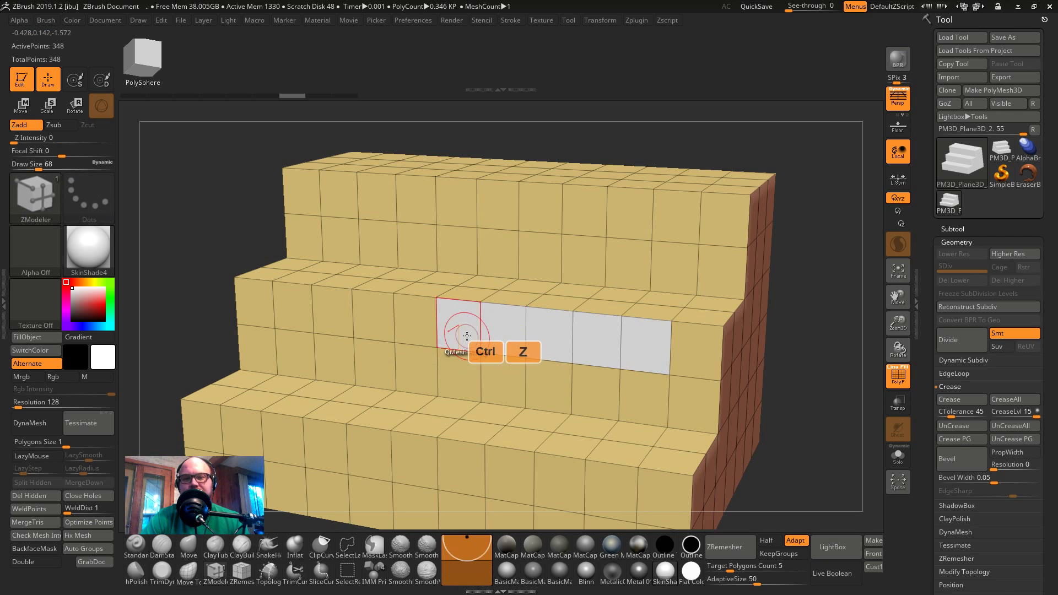
pyautogui.hotkey('ctrl', 'z')
pyautogui.hotkey('ctrl', 'z')
pyautogui.hotkey('ctrl', 'z')
pyautogui.hotkey('ctrl', 'z')
pyautogui.hotkey('ctrl', 'z')
pyautogui.hotkey('ctrl', 'z')
pyautogui.hotkey('ctrl', 'z')
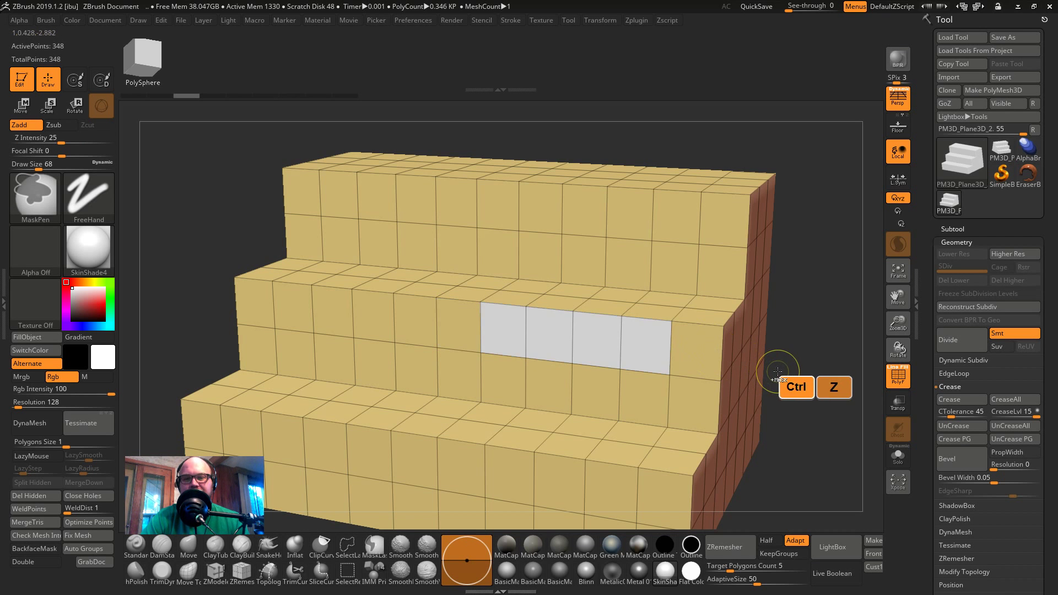
pyautogui.hotkey('ctrl', 'z')
pyautogui.hotkey('ctrl', 'z')
# - Mark the step faces white as a group and undo a trial smoothing
pyautogui.keyDown('alt'); pyautogui.moveTo(683, 346); pyautogui.dragTo(264, 313); pyautogui.keyUp('alt')
pyautogui.moveTo(682, 351)
pyautogui.keyDown('alt'); pyautogui.keyDown('shift'); pyautogui.mouseDown()
pyautogui.moveTo(406, 335)
pyautogui.moveTo(620, 342)
pyautogui.mouseUp(); pyautogui.keyUp('shift'); pyautogui.keyUp('alt')
pyautogui.hotkey('ctrl', 'z')
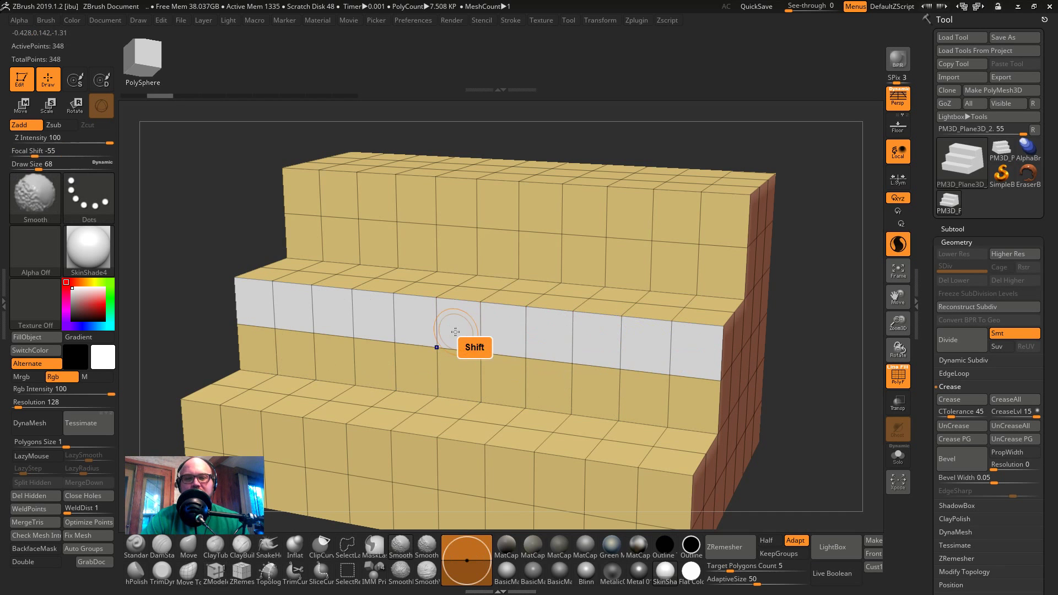
pyautogui.keyDown('shift'); pyautogui.moveTo(480, 345); pyautogui.dragTo(677, 339); pyautogui.keyUp('shift')
pyautogui.hotkey('ctrl', 'z')
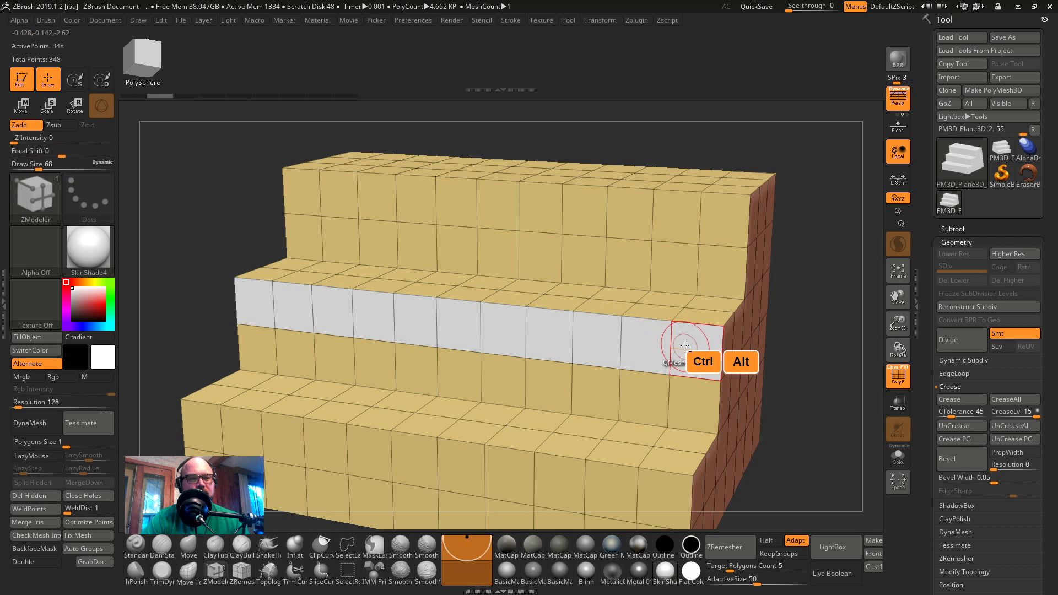
# - Remove several faces one by one from the white group
pyautogui.keyDown('ctrl'); pyautogui.keyDown('alt'); pyautogui.click(637, 350); pyautogui.keyUp('alt'); pyautogui.keyUp('ctrl')
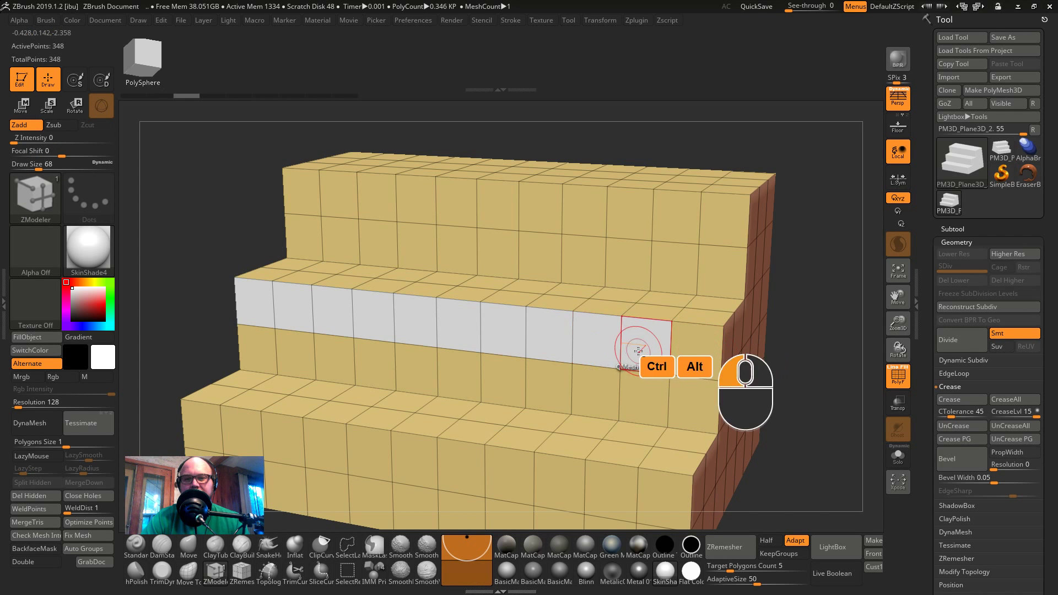
pyautogui.keyDown('ctrl'); pyautogui.keyDown('alt'); pyautogui.click(588, 347); pyautogui.keyUp('alt'); pyautogui.keyUp('ctrl')
pyautogui.keyDown('ctrl'); pyautogui.keyDown('alt'); pyautogui.click(547, 344); pyautogui.keyUp('alt'); pyautogui.keyUp('ctrl')
pyautogui.keyDown('ctrl'); pyautogui.keyDown('alt'); pyautogui.click(503, 346); pyautogui.keyUp('alt'); pyautogui.keyUp('ctrl')
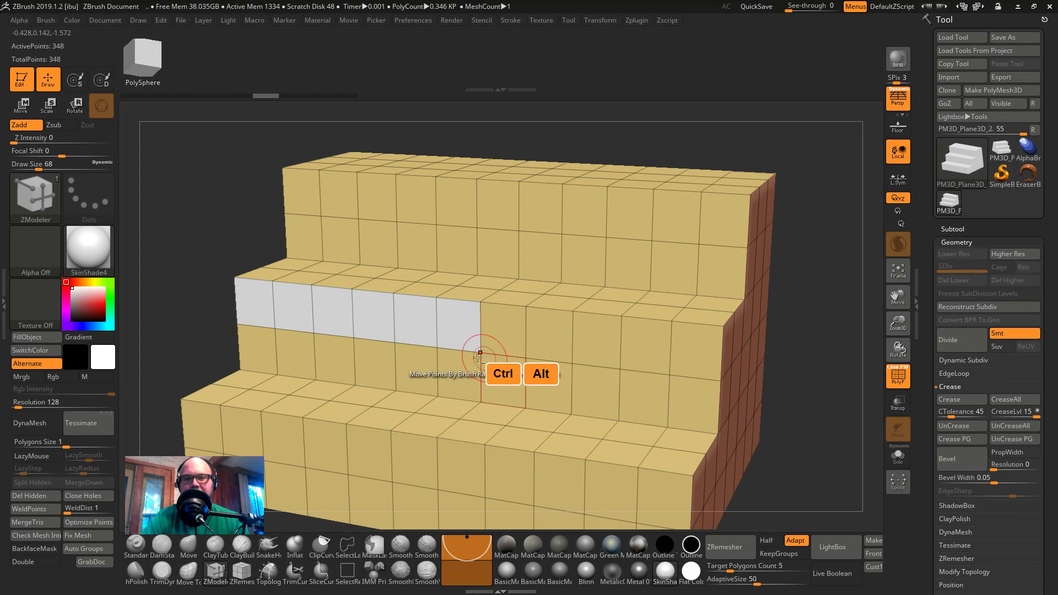
pyautogui.hotkey('ctrl', 'z')
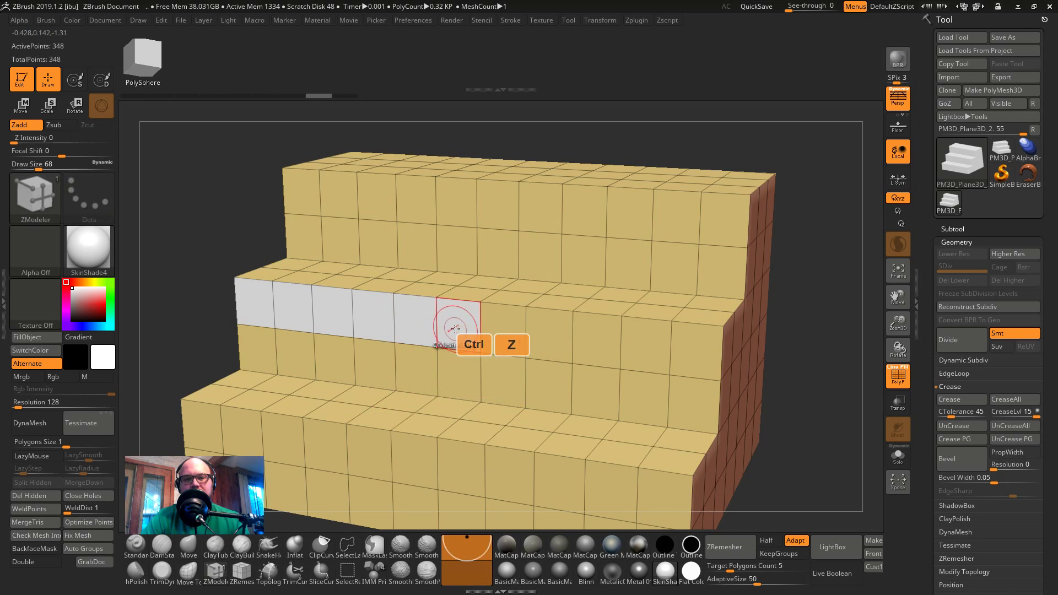
pyautogui.keyDown('alt'); pyautogui.click(461, 331); pyautogui.keyUp('alt')
pyautogui.keyDown('alt'); pyautogui.click(410, 327); pyautogui.keyUp('alt')
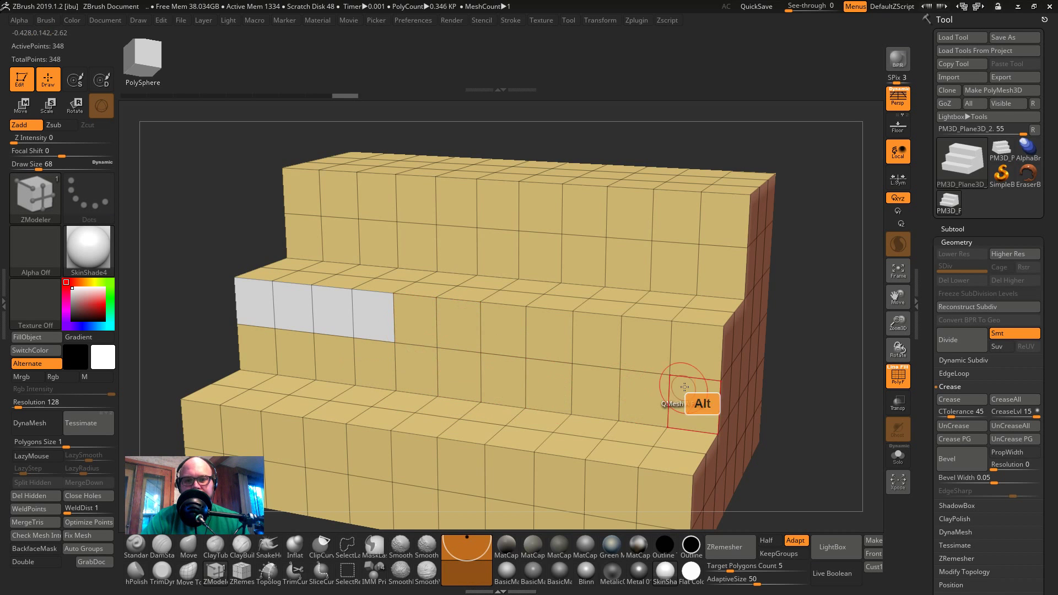
# - Try extruding the marked faces and deleting a vertical edge loop, undoing each
pyautogui.keyDown('alt'); pyautogui.moveTo(697, 355); pyautogui.dragTo(848, 461); pyautogui.keyUp('alt')
pyautogui.hotkey('ctrl', 'z')
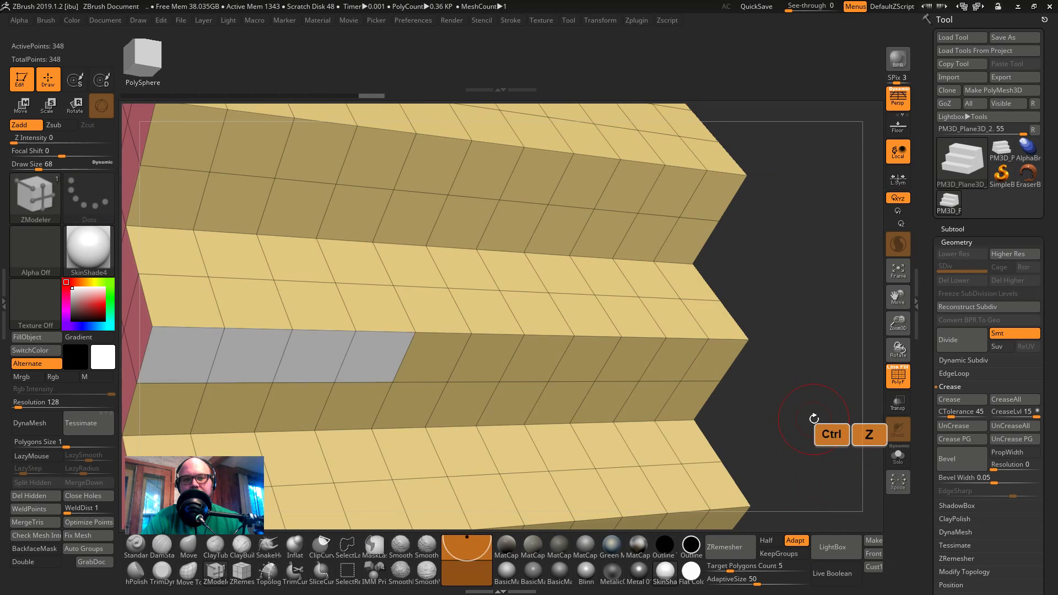
pyautogui.keyDown('alt'); pyautogui.moveTo(810, 416); pyautogui.dragTo(739, 390); pyautogui.keyUp('alt')
pyautogui.hotkey('ctrl', 'z')
pyautogui.keyDown('alt'); pyautogui.click(617, 298); pyautogui.keyUp('alt')
pyautogui.hotkey('ctrl', 'z')
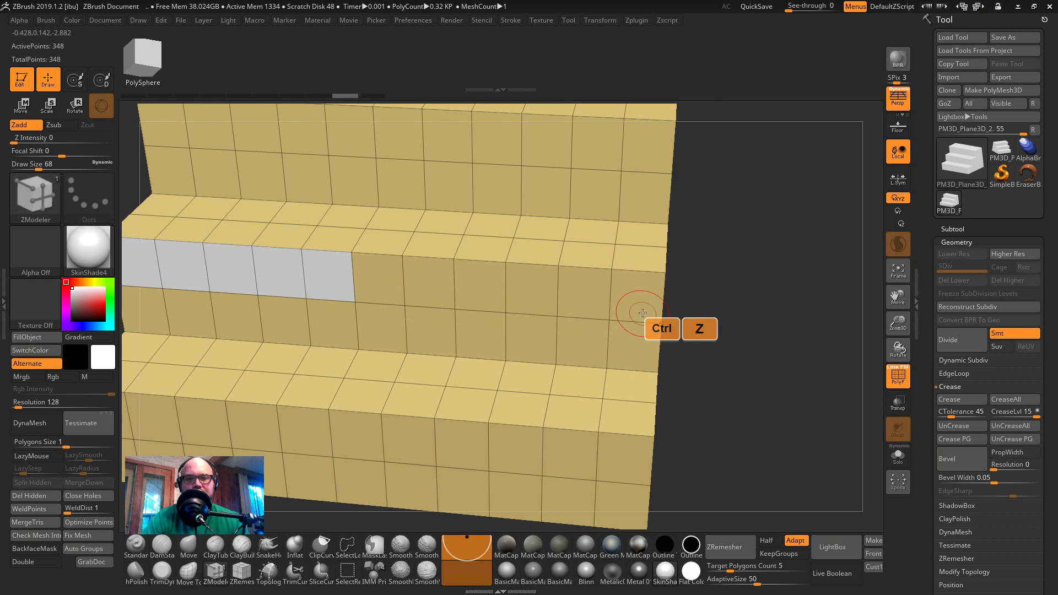
pyautogui.keyDown('alt'); pyautogui.click(248, 283); pyautogui.keyUp('alt')
pyautogui.hotkey('ctrl', 'z')
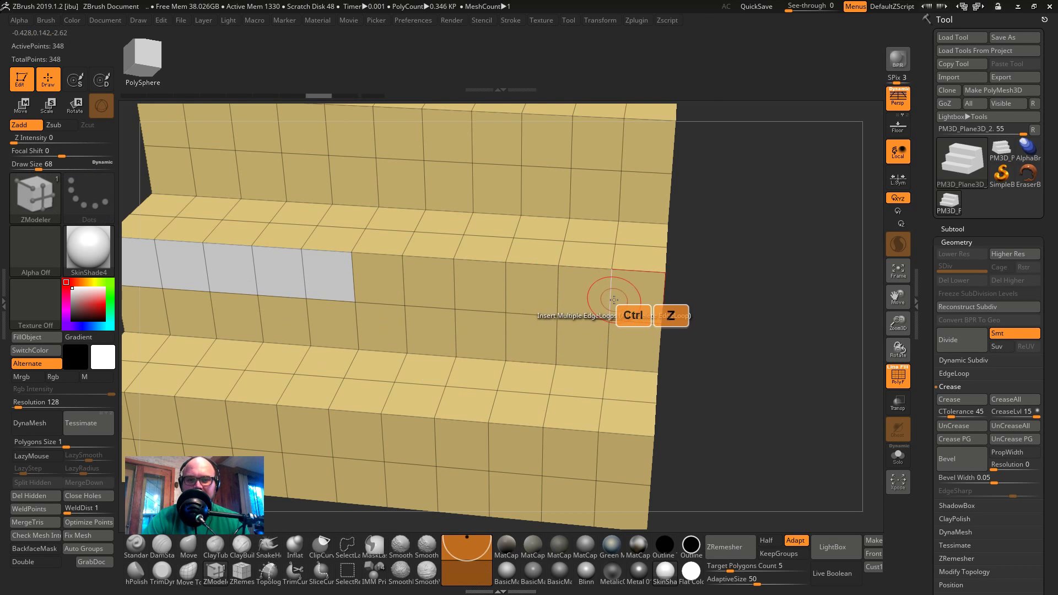
# - Test Insert Multiple EdgeLoops on the step row, then undo until the white strip spans the step
pyautogui.press('space')
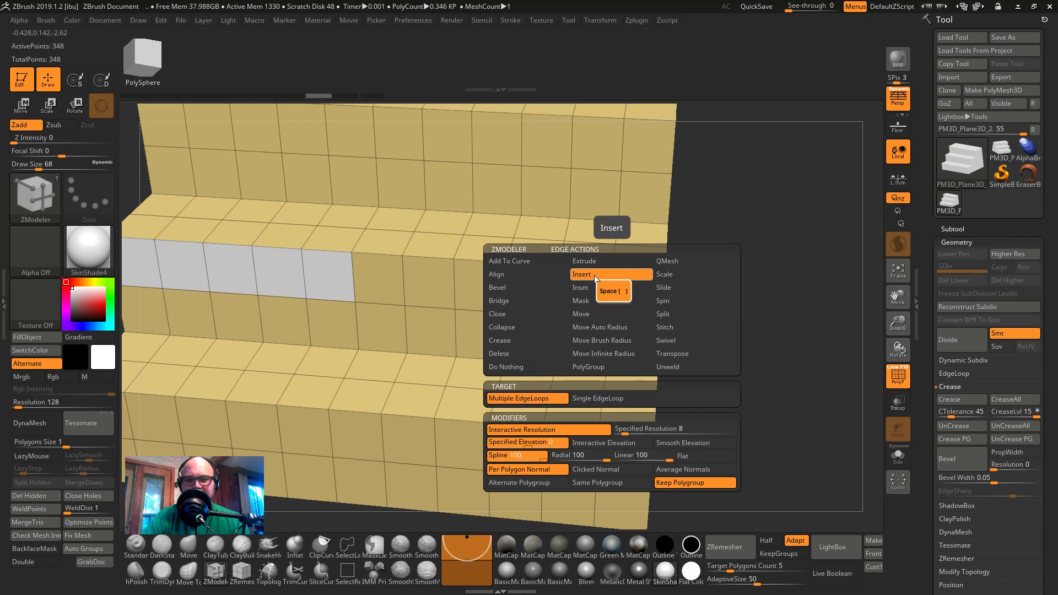
pyautogui.click(595, 275)
pyautogui.moveTo(643, 300)
pyautogui.keyDown('alt'); pyautogui.mouseDown()
pyautogui.moveTo(392, 309)
pyautogui.moveTo(503, 352)
pyautogui.moveTo(632, 326)
pyautogui.moveTo(628, 346)
pyautogui.moveTo(567, 349)
pyautogui.moveTo(431, 331)
pyautogui.mouseUp(); pyautogui.keyUp('alt')
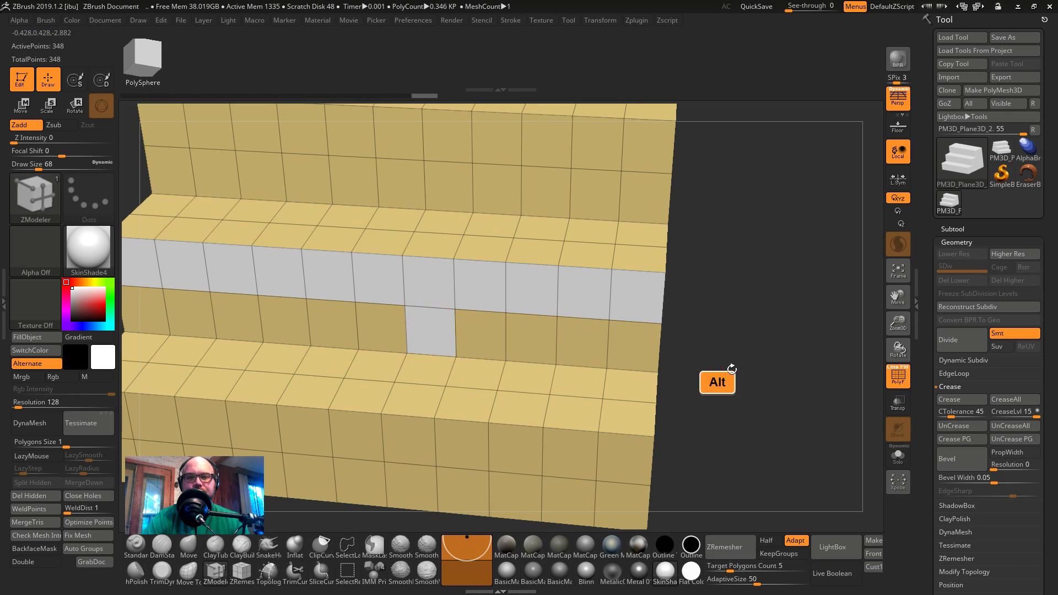
pyautogui.keyDown('alt'); pyautogui.click(548, 300); pyautogui.keyUp('alt')
pyautogui.moveTo(649, 398); pyautogui.dragTo(704, 360)
pyautogui.hotkey('ctrl', 'z')
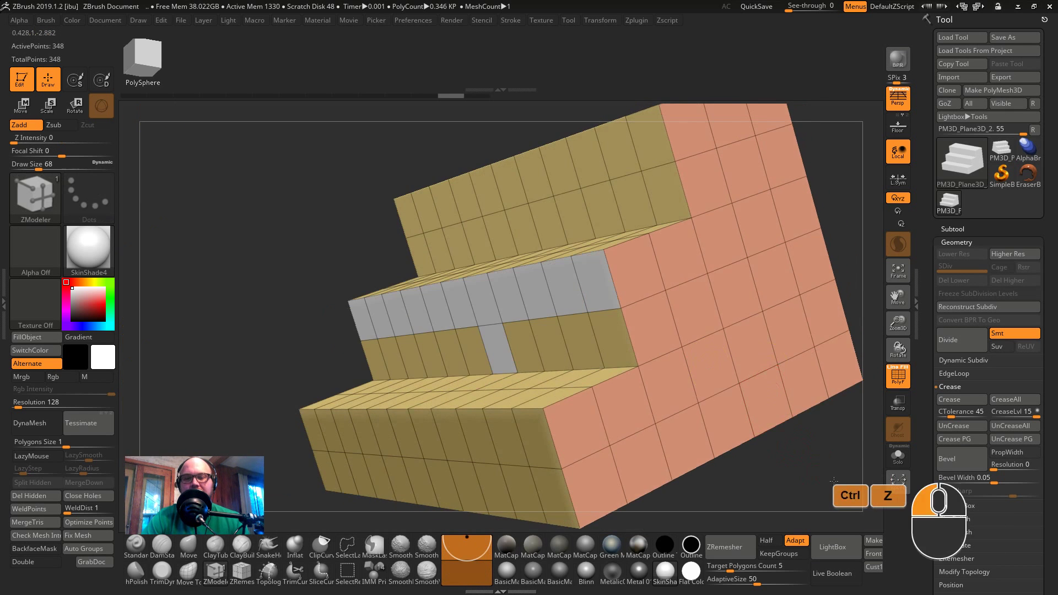
pyautogui.keyDown('alt'); pyautogui.moveTo(833, 481); pyautogui.dragTo(755, 342); pyautogui.keyUp('alt')
pyautogui.hotkey('ctrl', 'z')
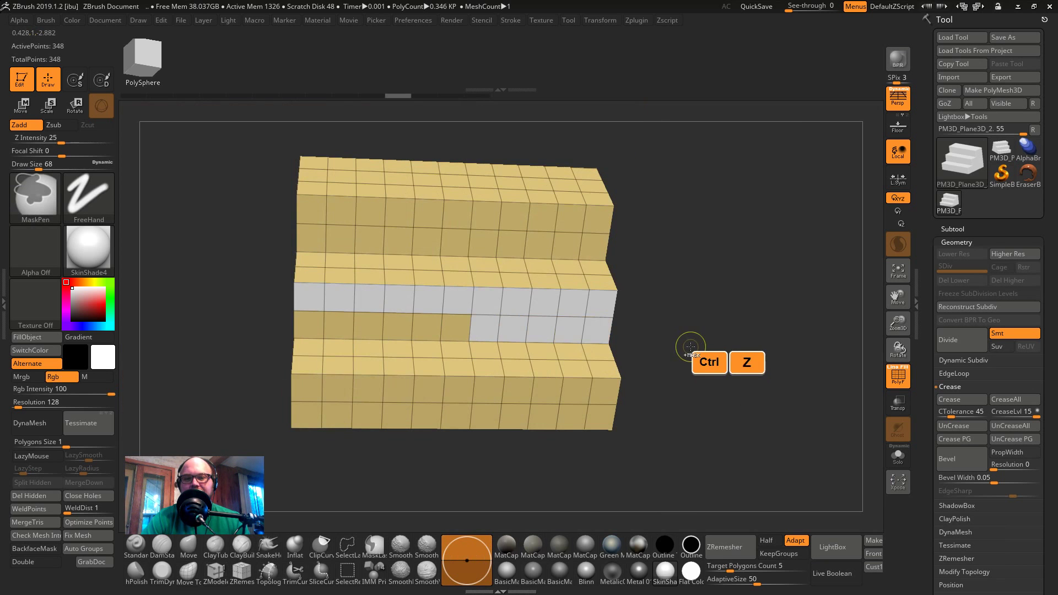
pyautogui.hotkey('ctrl', 'z')
pyautogui.hotkey('ctrl', 'z')
pyautogui.hotkey('ctrl', 'z')
pyautogui.hotkey('ctrl', 'z')
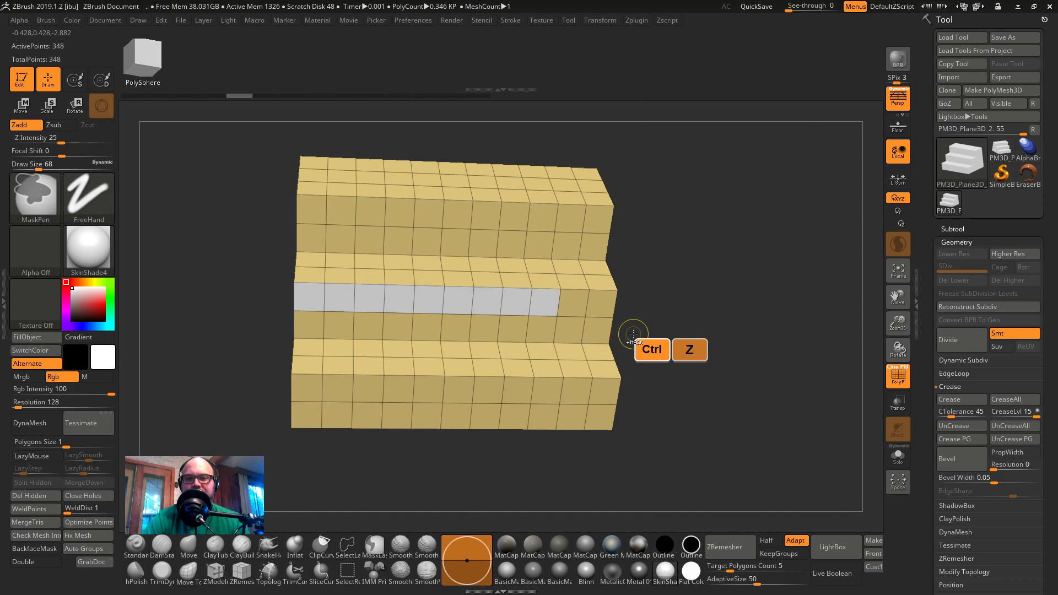
pyautogui.hotkey('ctrl', 'z')
pyautogui.hotkey('ctrl', 'z')
pyautogui.moveTo(645, 335); pyautogui.dragTo(686, 342)
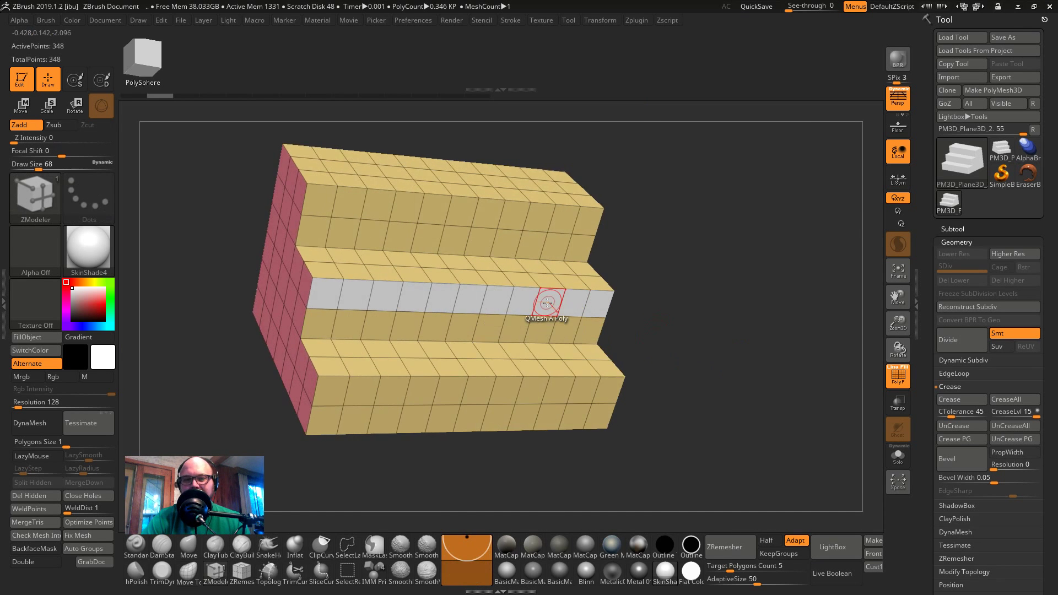
# - Switch to the ZModeler brush and try extruding the grey strip into a band, then undo
pyautogui.press('b')
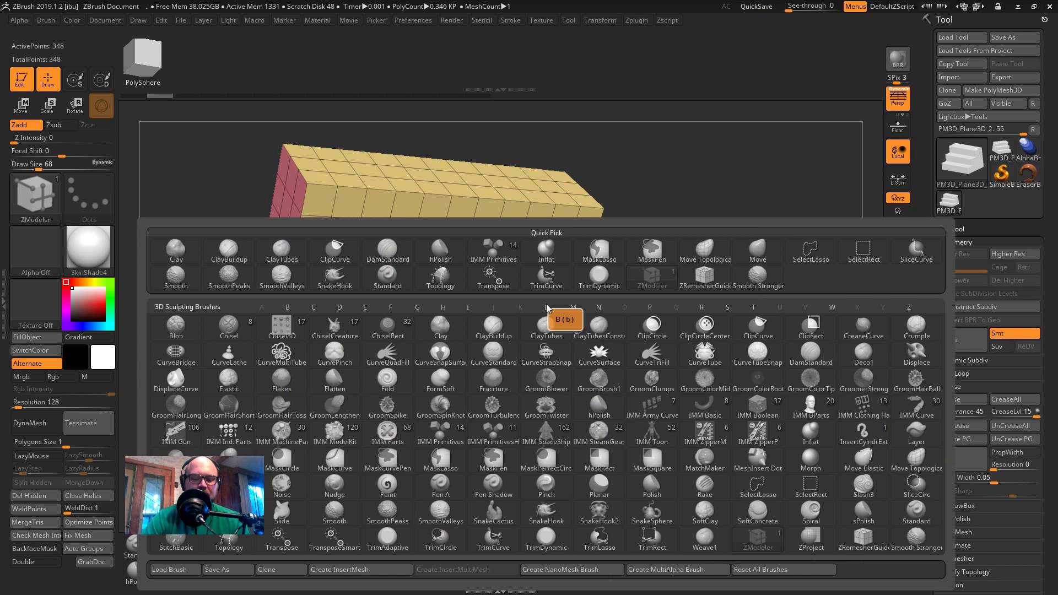
pyautogui.press('z')
pyautogui.press('m')
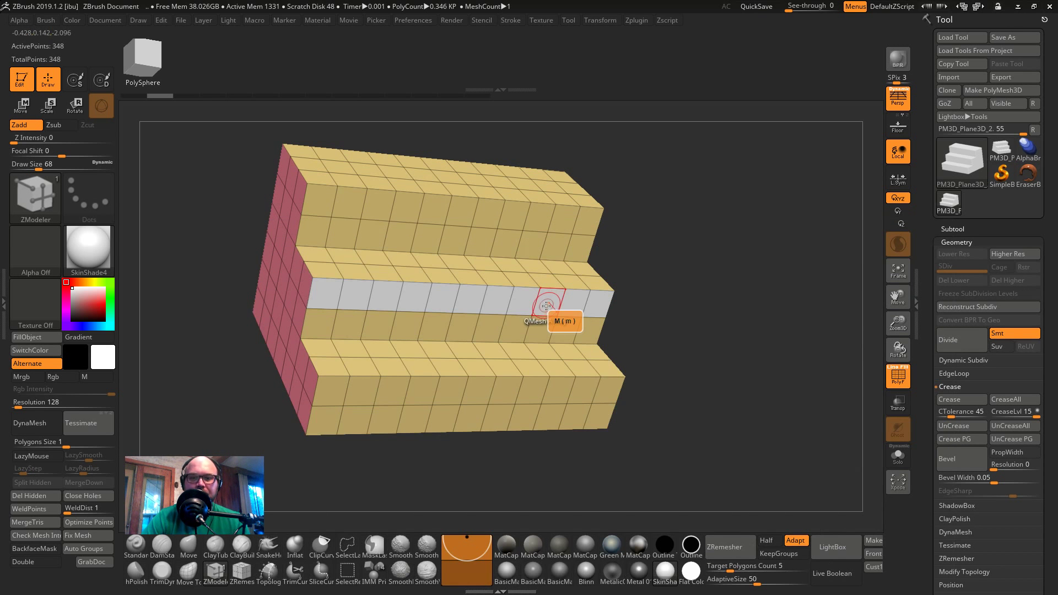
pyautogui.click(568, 319)
pyautogui.moveTo(568, 319); pyautogui.dragTo(584, 318)
pyautogui.hotkey('ctrl', 'z')
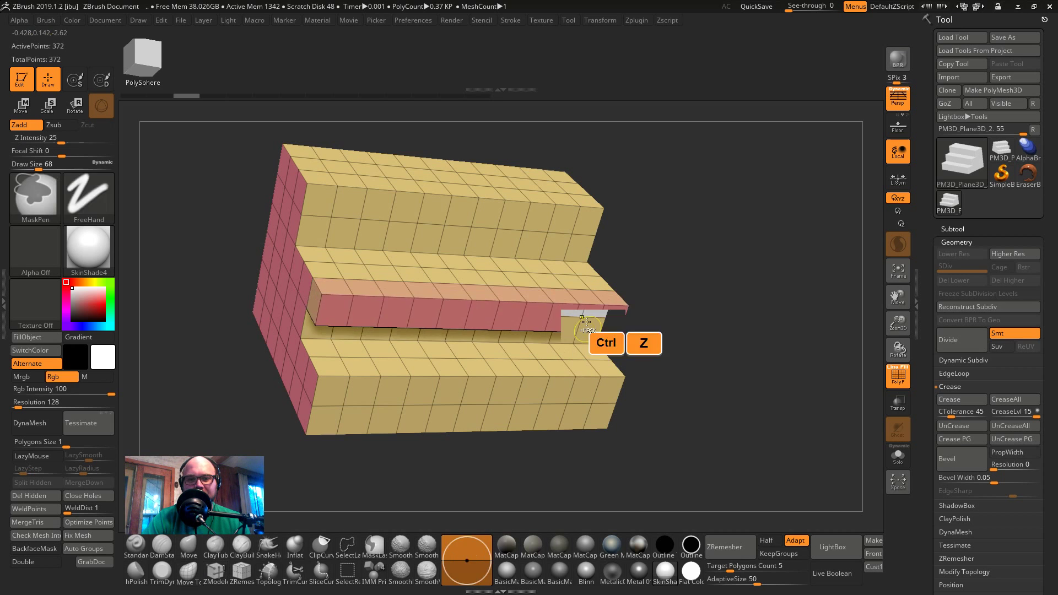
pyautogui.hotkey('ctrl', 'z')
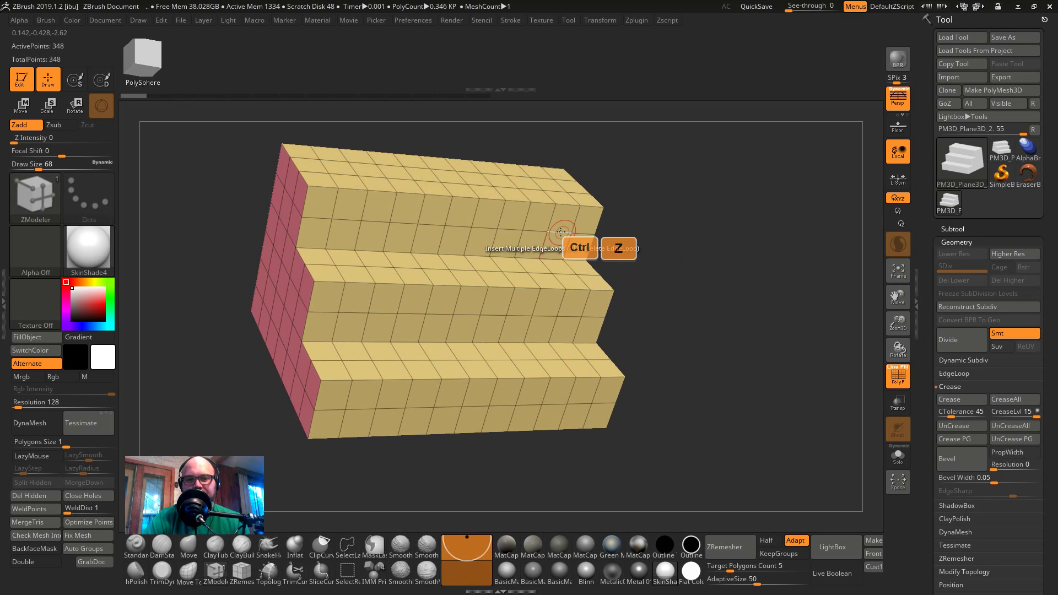
# - Extrude four matching cube blocks from top faces, then undo two of them
pyautogui.moveTo(588, 222); pyautogui.dragTo(629, 270)
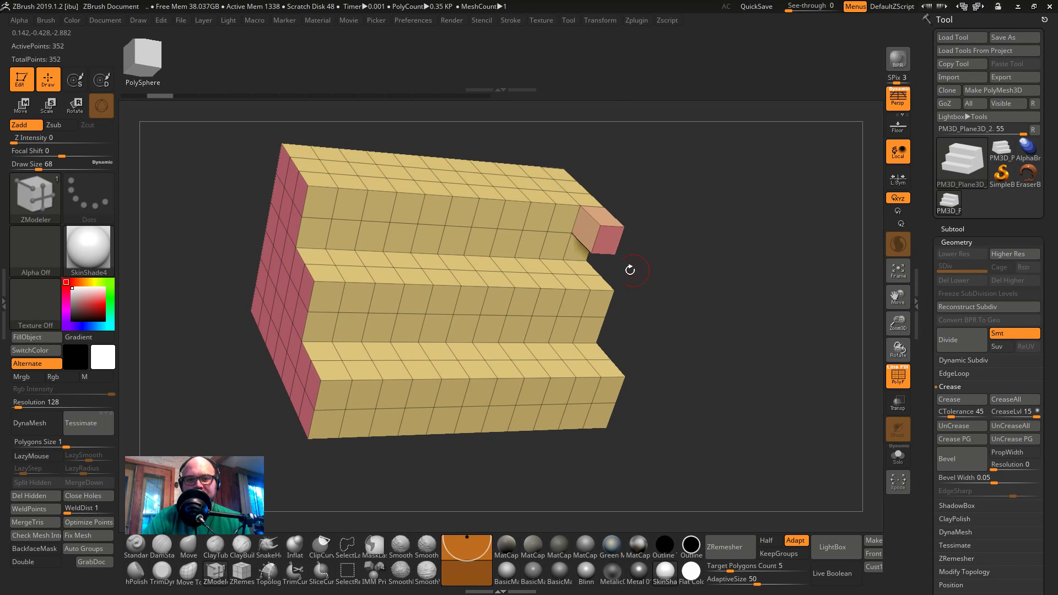
pyautogui.click(512, 219)
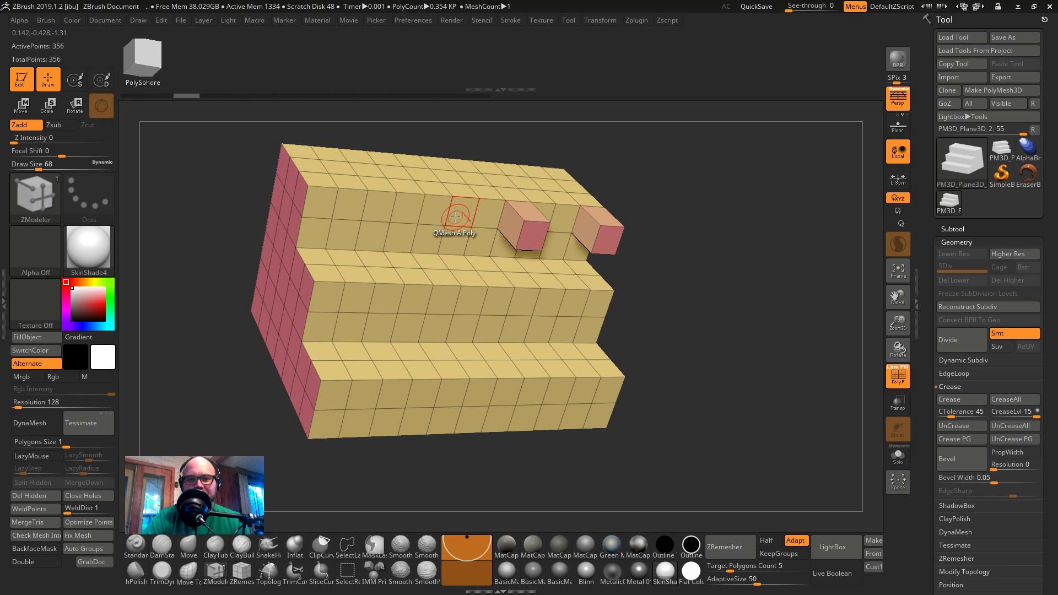
pyautogui.click(404, 213)
pyautogui.click(344, 214)
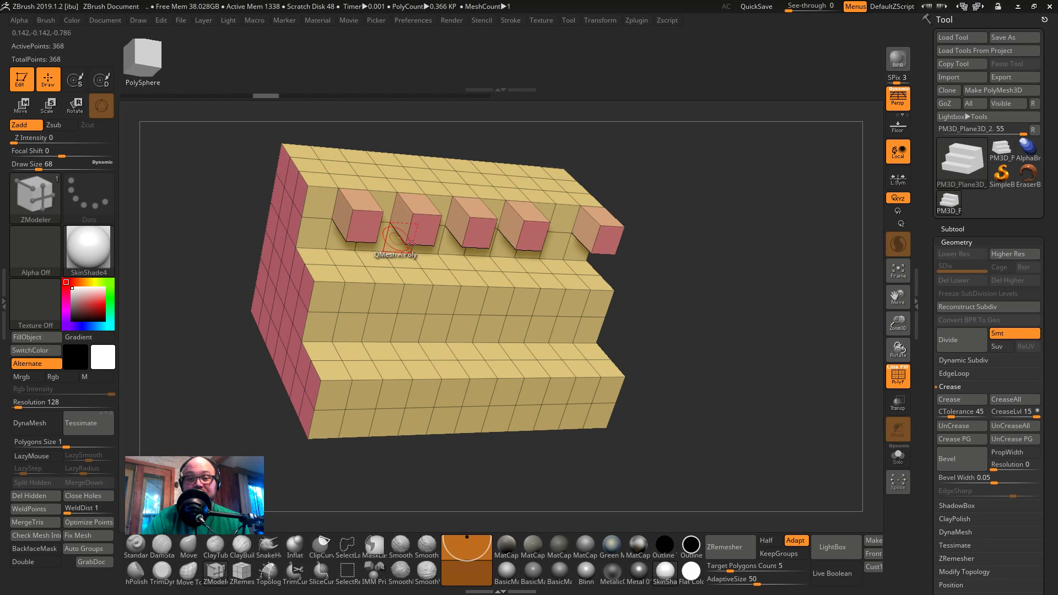
pyautogui.keyDown('alt'); pyautogui.moveTo(696, 335); pyautogui.dragTo(776, 165, button='right'); pyautogui.keyUp('alt')
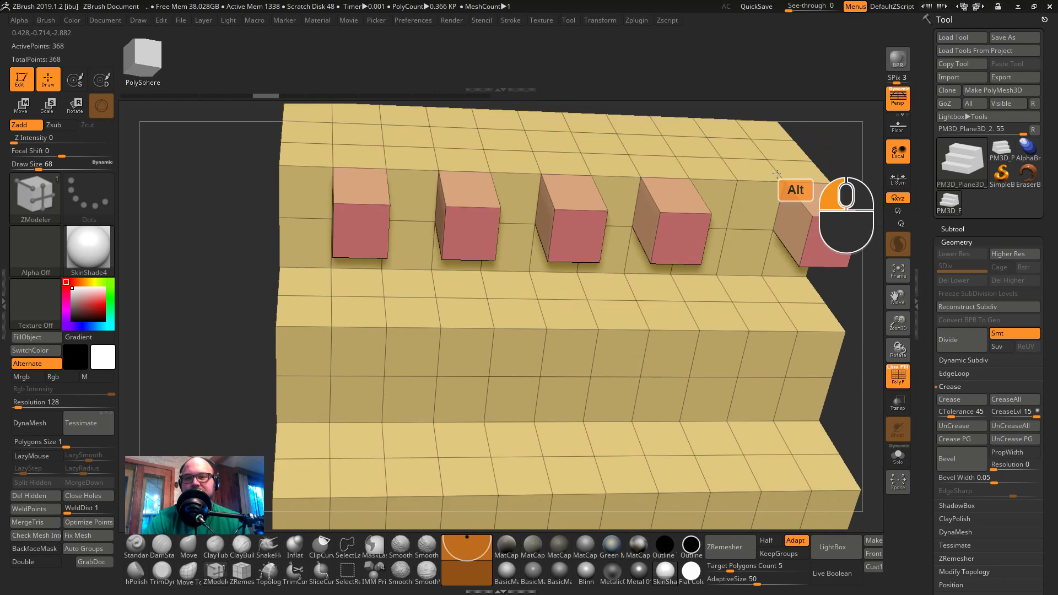
pyautogui.hotkey('ctrl', 'z')
pyautogui.hotkey('ctrl', 'z')
pyautogui.hotkey('ctrl', 'z')
pyautogui.hotkey('ctrl', 'z')
pyautogui.keyDown('alt'); pyautogui.moveTo(237, 292); pyautogui.dragTo(166, 279); pyautogui.keyUp('alt')
pyautogui.hotkey('ctrl', 'z')
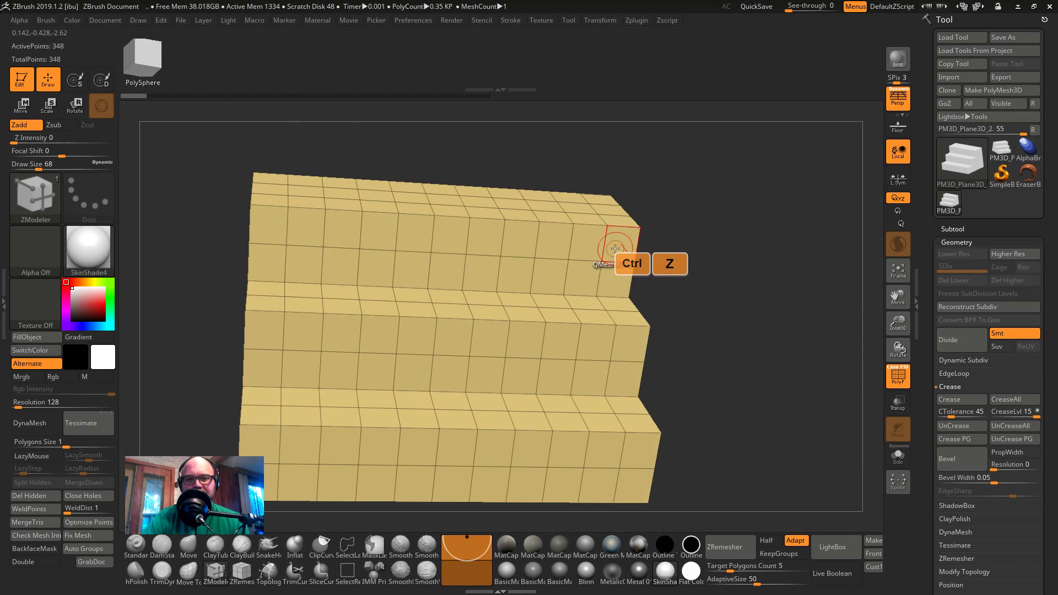
# - Pull a block out from the top step's corner face, orbit to inspect, and undo it
pyautogui.moveTo(636, 263); pyautogui.dragTo(671, 286)
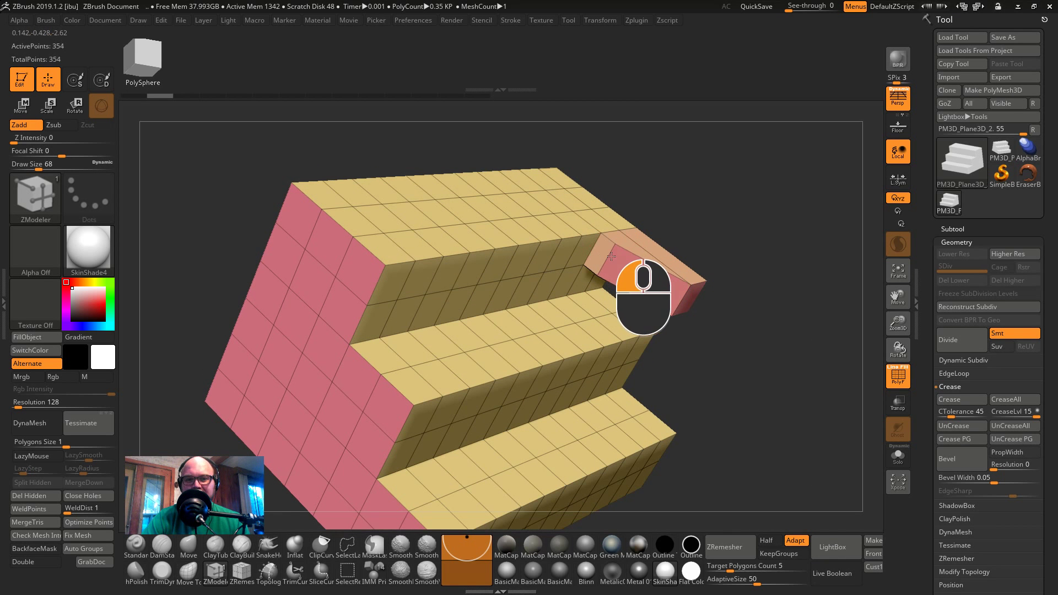
pyautogui.hotkey('ctrl', 'z')
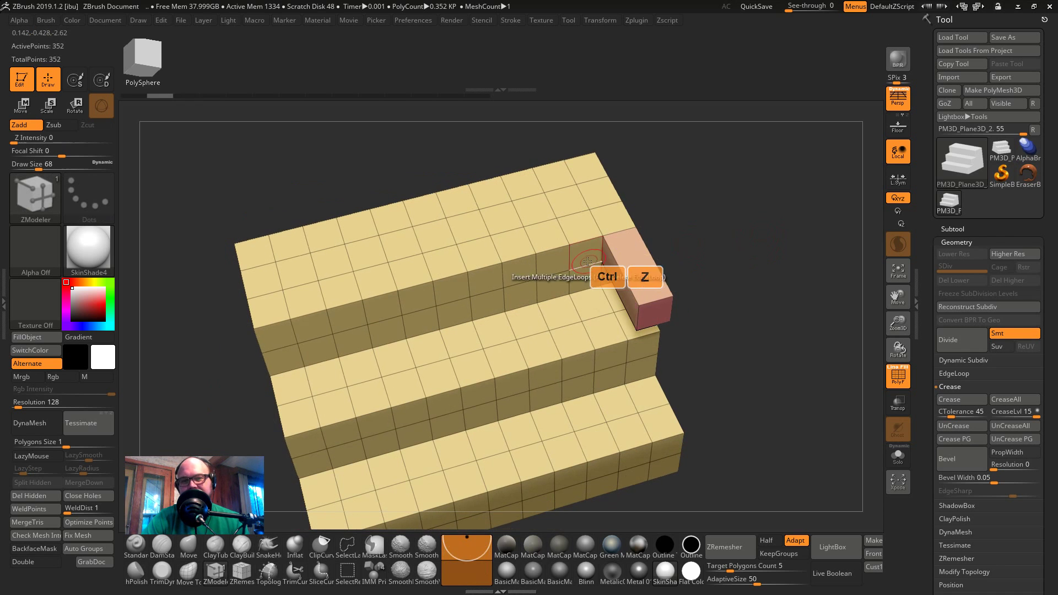
pyautogui.moveTo(599, 269); pyautogui.dragTo(664, 347)
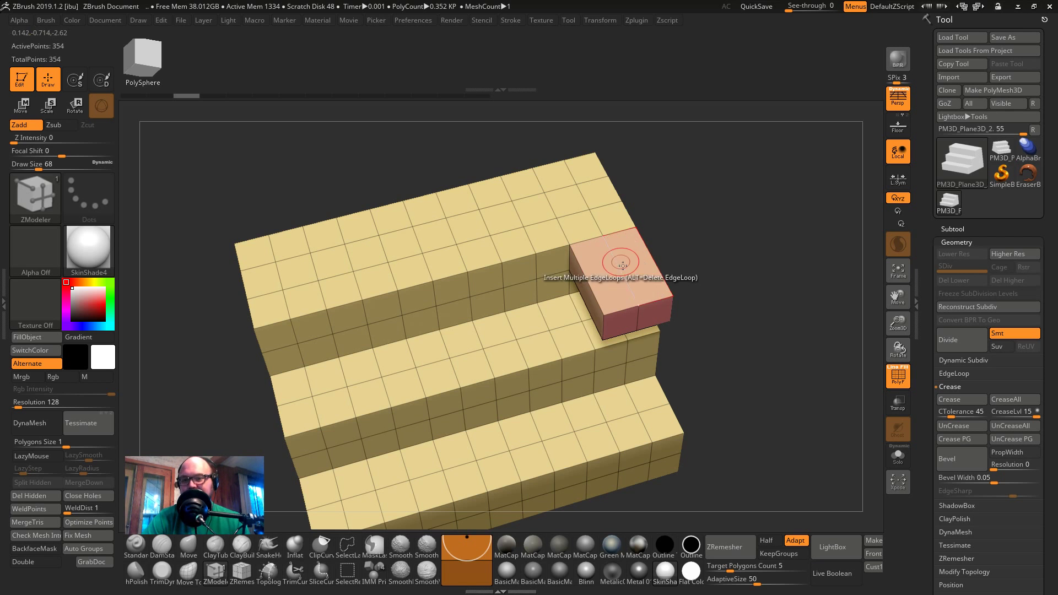
pyautogui.hotkey('ctrl', 'z')
pyautogui.moveTo(606, 292); pyautogui.dragTo(628, 289, button='right')
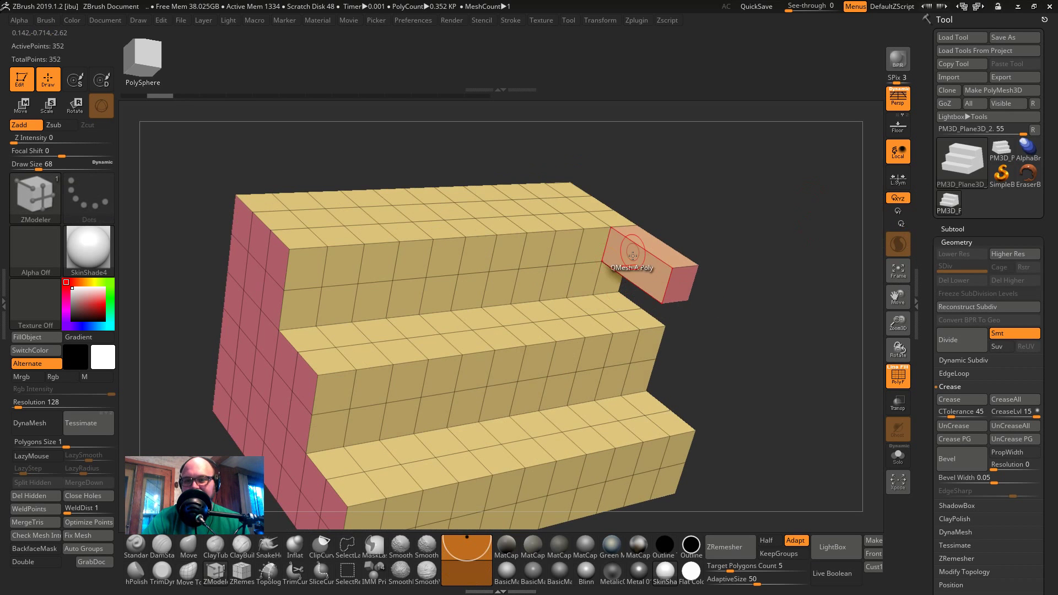
pyautogui.moveTo(706, 264); pyautogui.dragTo(711, 276, button='right')
pyautogui.hotkey('ctrl', 'z')
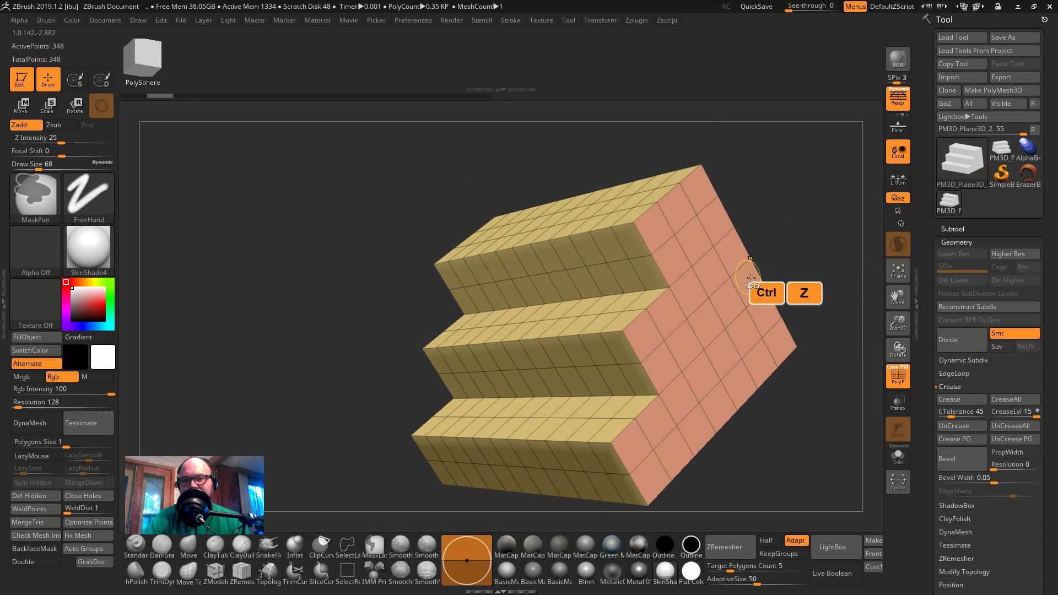
# - Step the staircase edit history back and forth to shrink the protruding block to a smaller one
pyautogui.hotkey('ctrl', 'shift', 'z')
pyautogui.keyDown('shift'); pyautogui.moveTo(769, 218); pyautogui.dragTo(779, 226, button='right'); pyautogui.keyUp('shift')
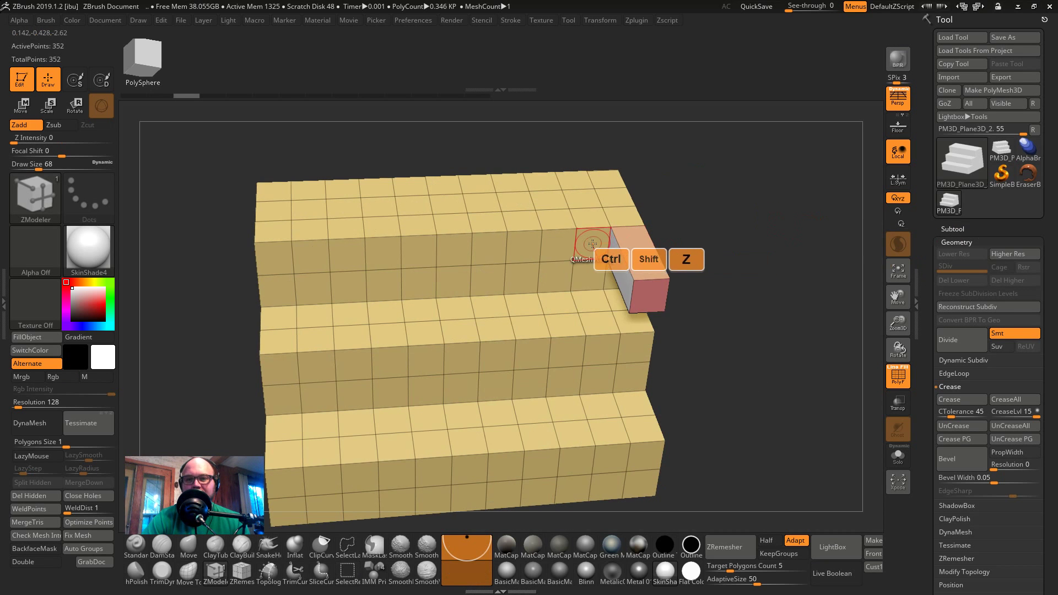
pyautogui.hotkey('ctrl', 'z')
pyautogui.hotkey('ctrl', 'z')
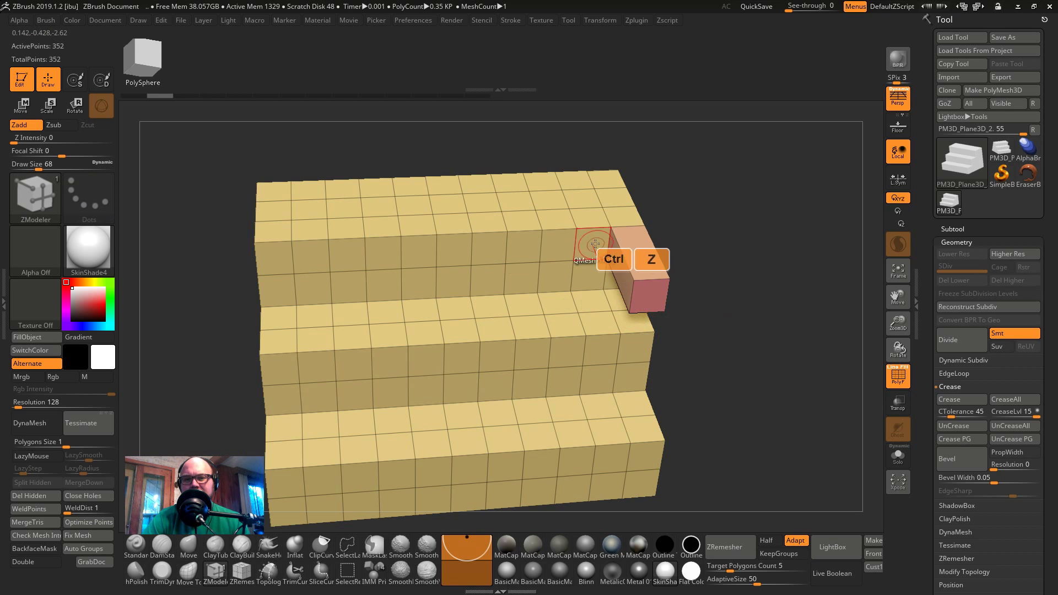
pyautogui.keyDown('shift'); pyautogui.moveTo(687, 299); pyautogui.dragTo(542, 282, button='right'); pyautogui.keyUp('shift')
pyautogui.hotkey('ctrl', 'z')
pyautogui.moveTo(677, 281); pyautogui.dragTo(658, 285, button='right')
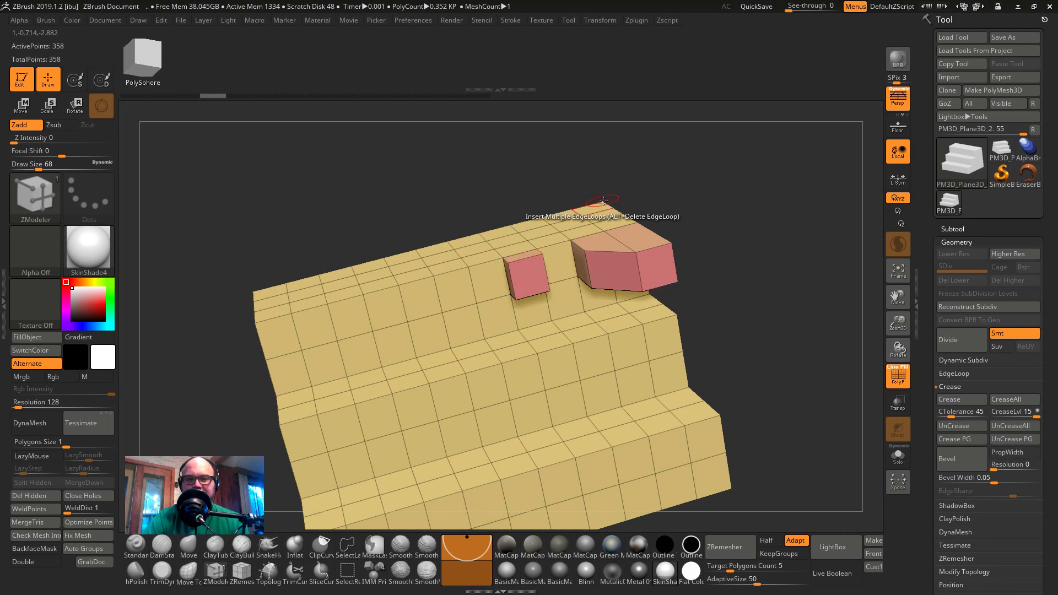
pyautogui.moveTo(603, 201); pyautogui.dragTo(641, 285)
# - Extrude several trial boxes from the upper step, glance at the live chat, then undo them all
pyautogui.moveTo(702, 216); pyautogui.dragTo(649, 402)
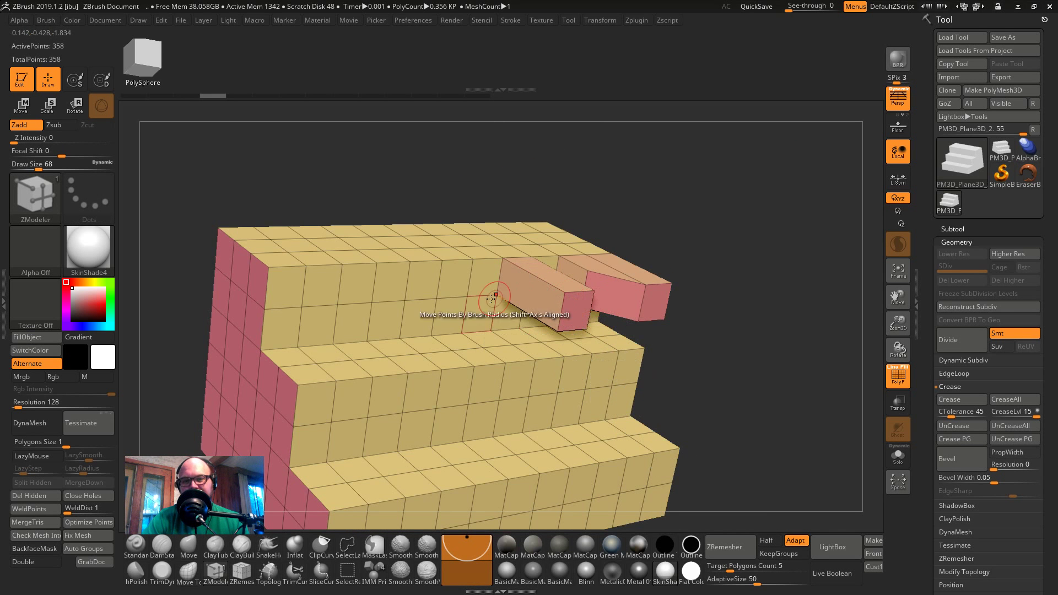
pyautogui.click(457, 283)
pyautogui.click(393, 284)
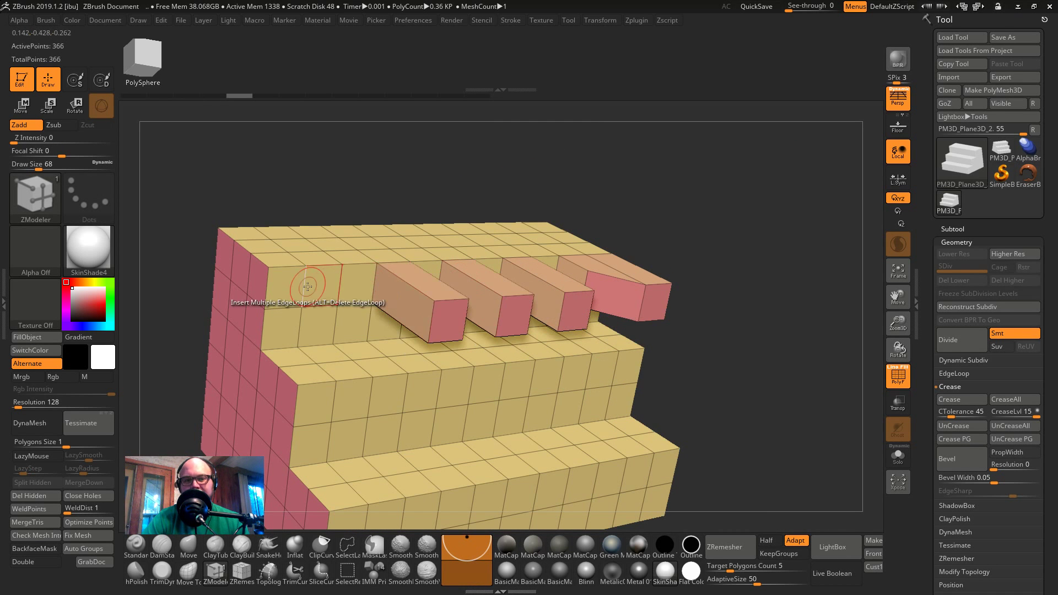
pyautogui.click(317, 287)
pyautogui.moveTo(799, 301); pyautogui.dragTo(740, 261)
pyautogui.hotkey('ctrl', 'z')
pyautogui.hotkey('ctrl', 'z')
pyautogui.hotkey('ctrl', 'z')
pyautogui.hotkey('ctrl', 'z')
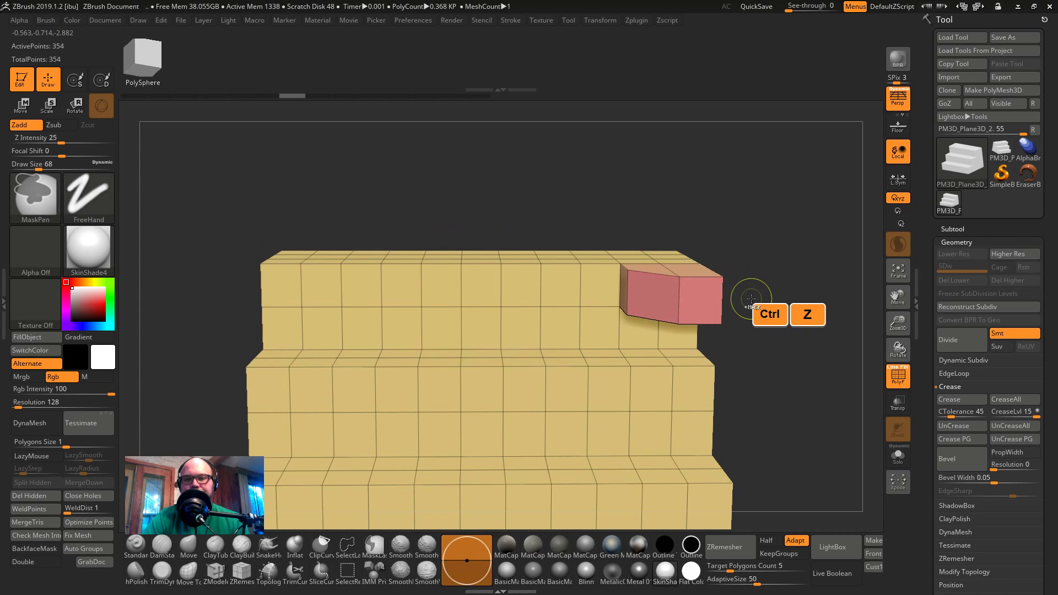
pyautogui.hotkey('ctrl', 'z')
pyautogui.hotkey('alt', 'Tab')
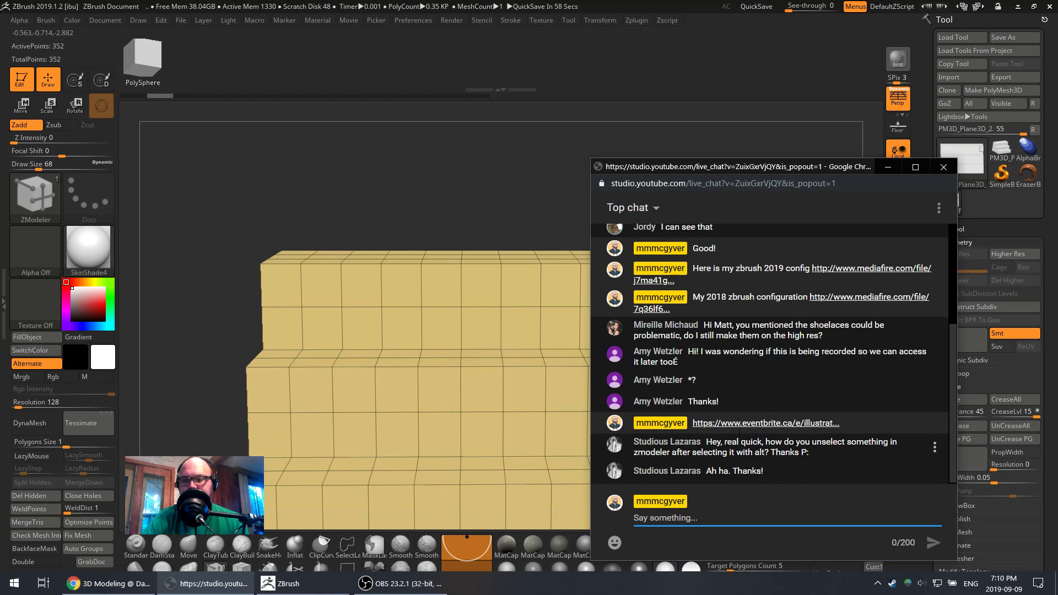
pyautogui.moveTo(474, 237); pyautogui.dragTo(709, 259)
pyautogui.hotkey('ctrl', 'z')
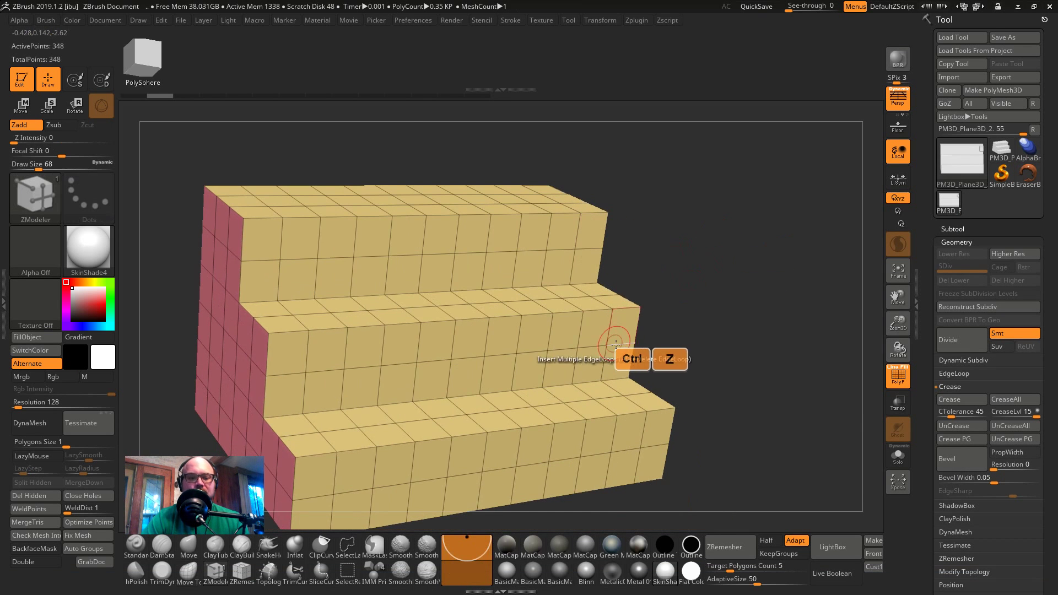
# - Switch to Chrome on the ZClassroom Poly Bevel lesson tab
pyautogui.press('super')
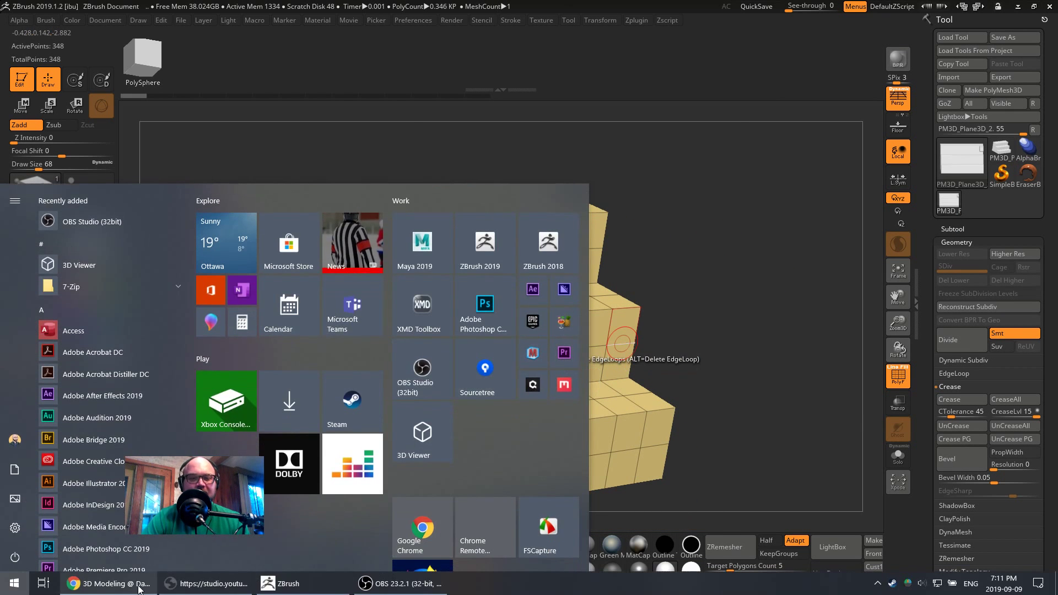
pyautogui.click(139, 586)
pyautogui.click(469, 13)
# - Reload the lesson page and open the POLY QMESH lesson from the lesson list
pyautogui.click(534, 171)
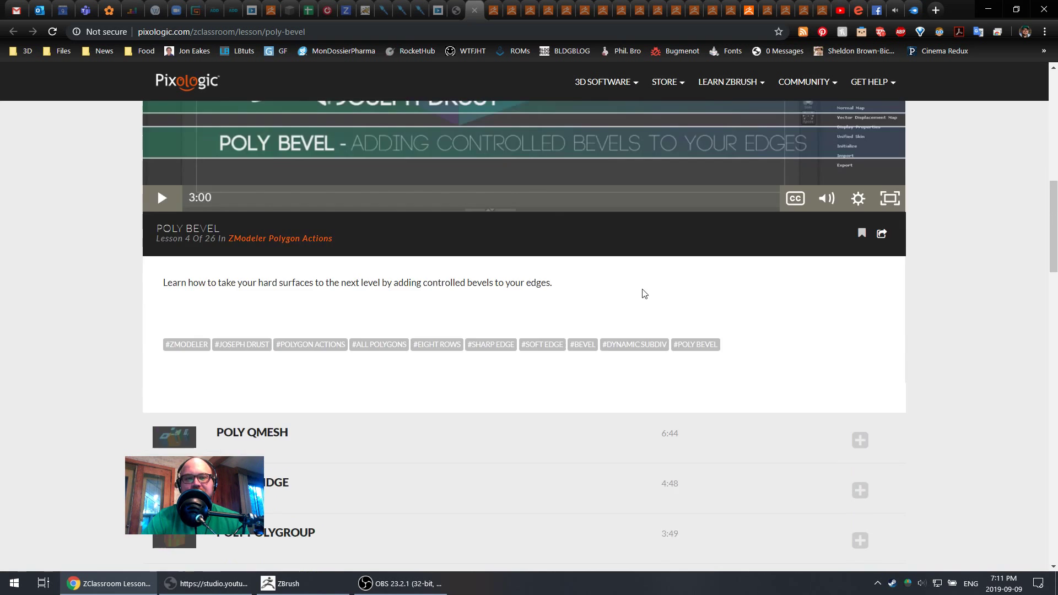
pyautogui.scroll(4, 644, 293)
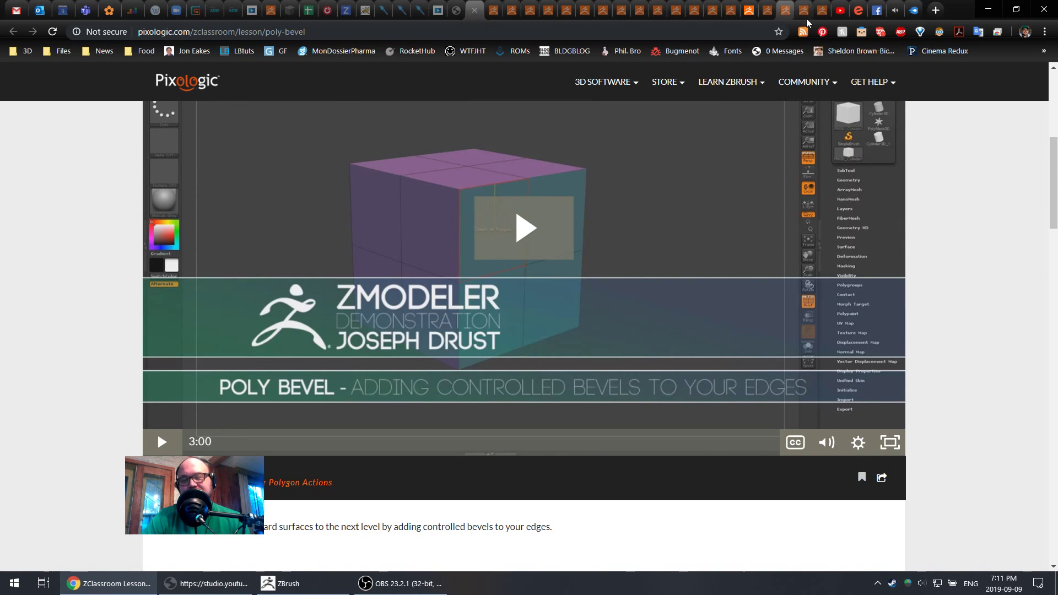
pyautogui.scroll(3, 953, 194)
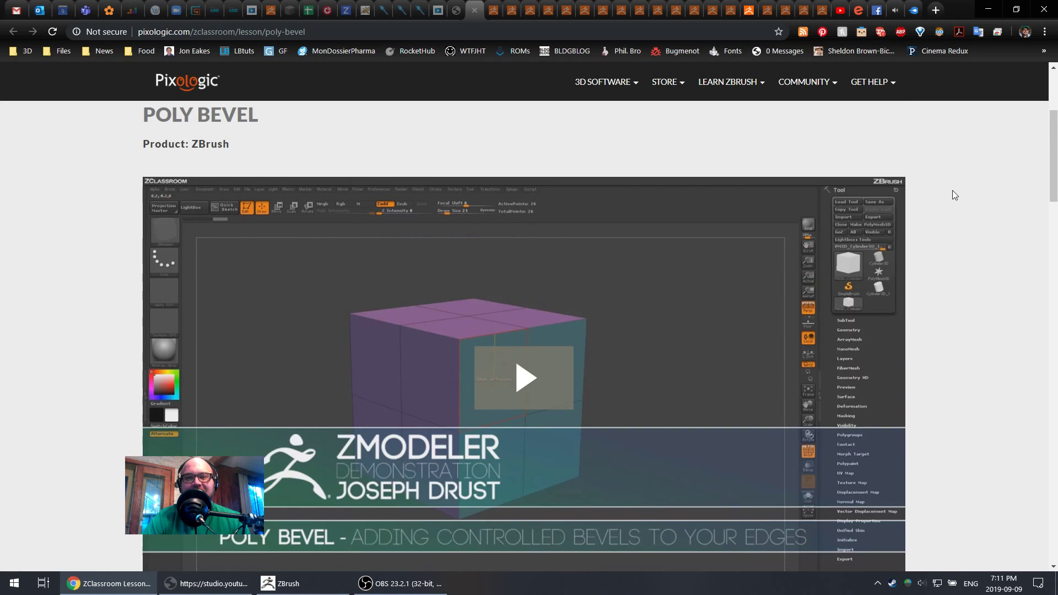
pyautogui.scroll(3, 959, 193)
pyautogui.scroll(-12, 962, 192)
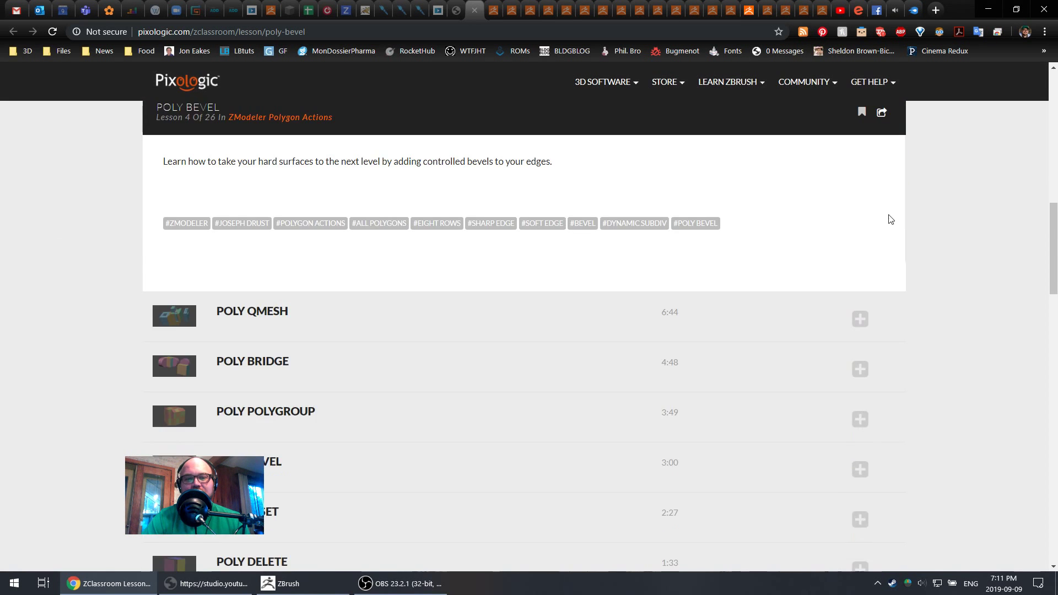
pyautogui.scroll(8, 868, 210)
pyautogui.scroll(-9, 835, 193)
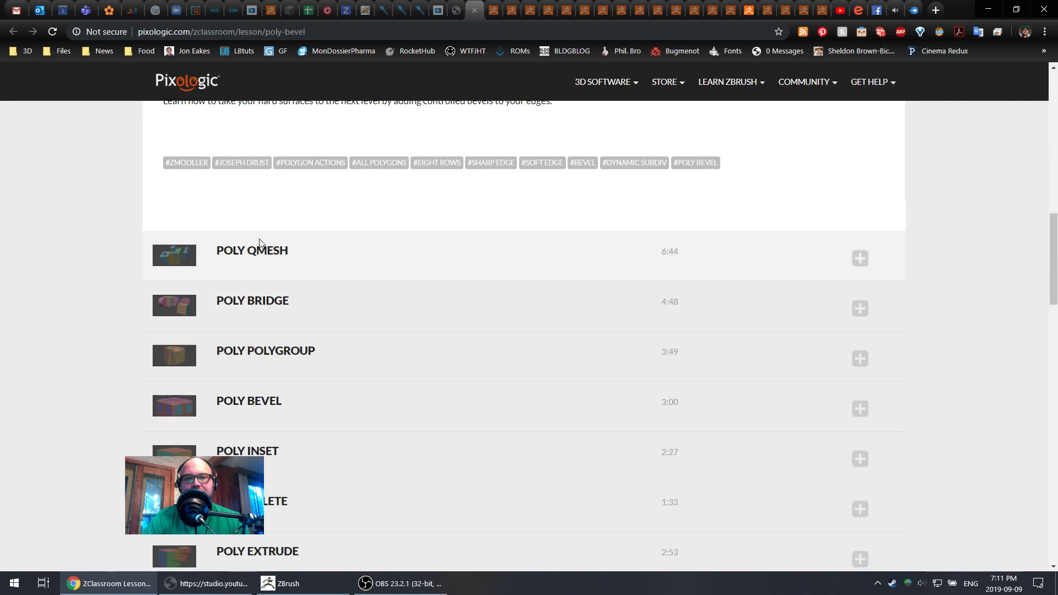
pyautogui.click(259, 250)
# - Mute the Poly QMesh video and skip it ahead, then return to ZBrush
pyautogui.scroll(-3, 761, 303)
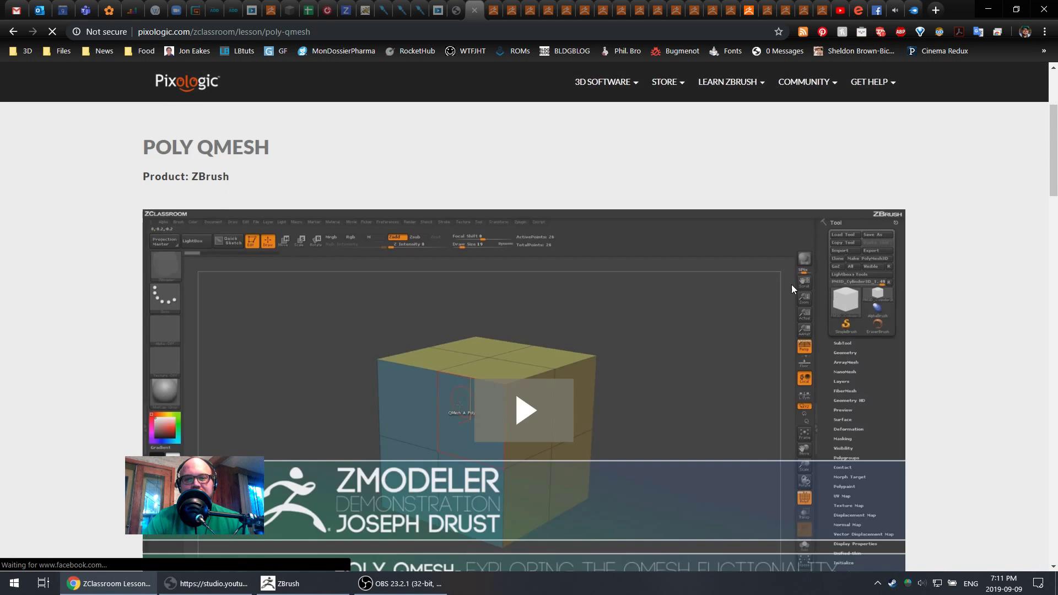
pyautogui.scroll(-3, 791, 283)
pyautogui.scroll(-2, 655, 408)
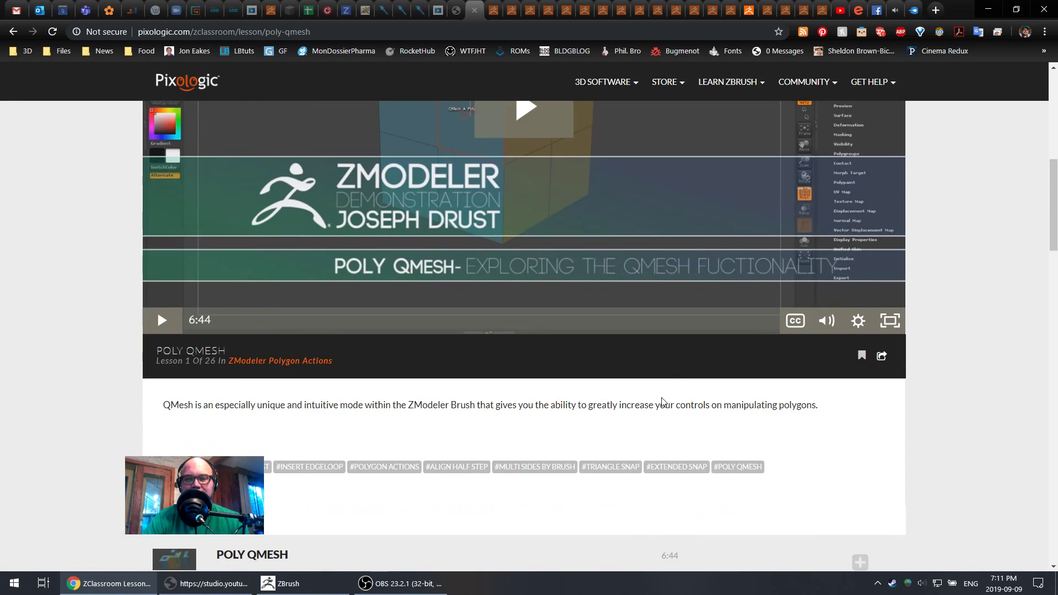
pyautogui.scroll(7, 589, 364)
pyautogui.scroll(-1, 895, 349)
pyautogui.scroll(-4, 896, 348)
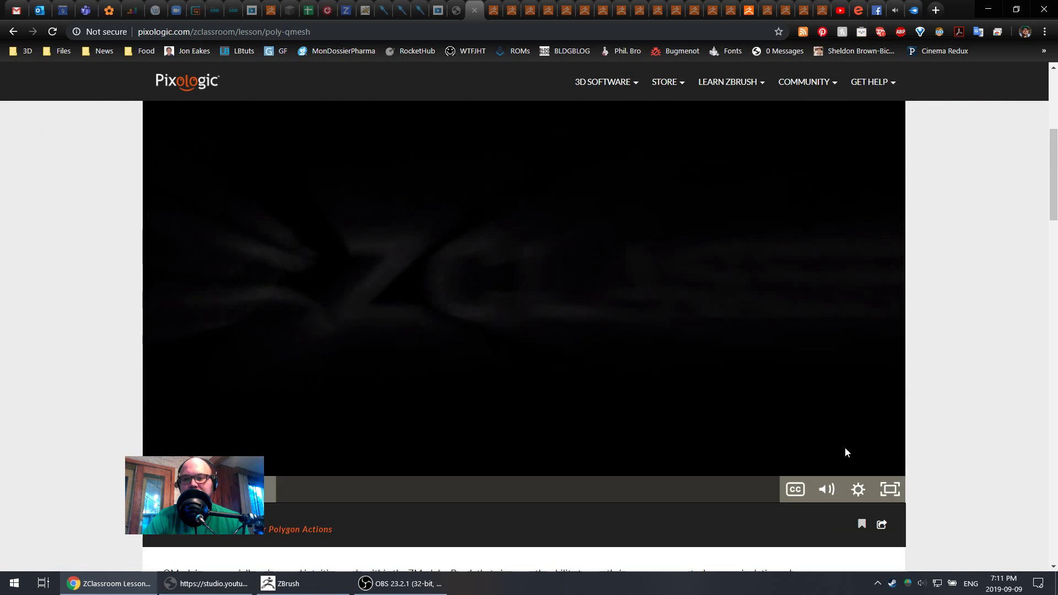
pyautogui.click(826, 489)
pyautogui.moveTo(384, 497); pyautogui.dragTo(659, 488)
pyautogui.scroll(-2, 633, 473)
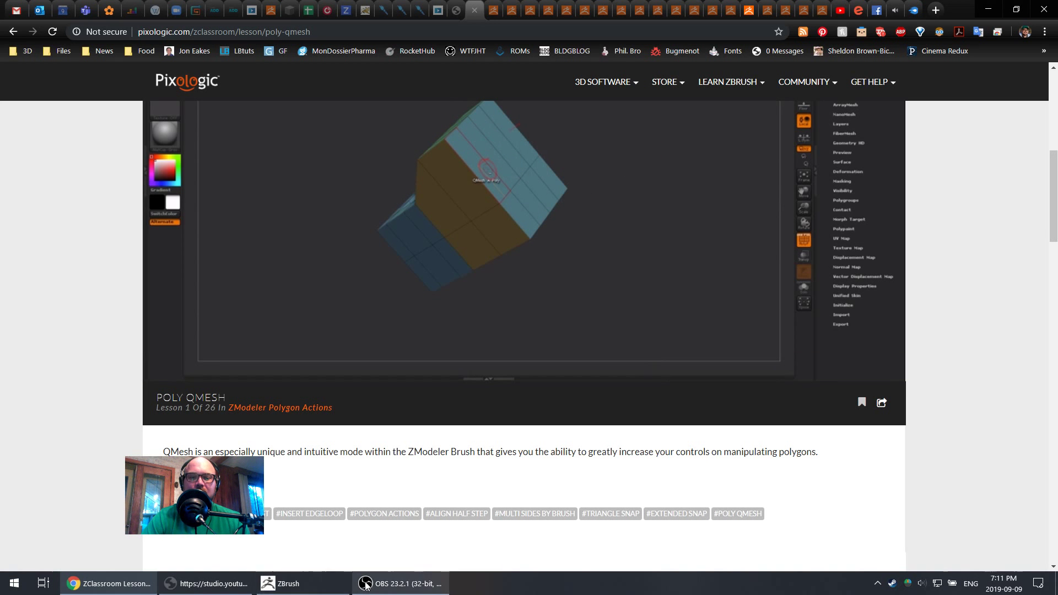
pyautogui.click(300, 583)
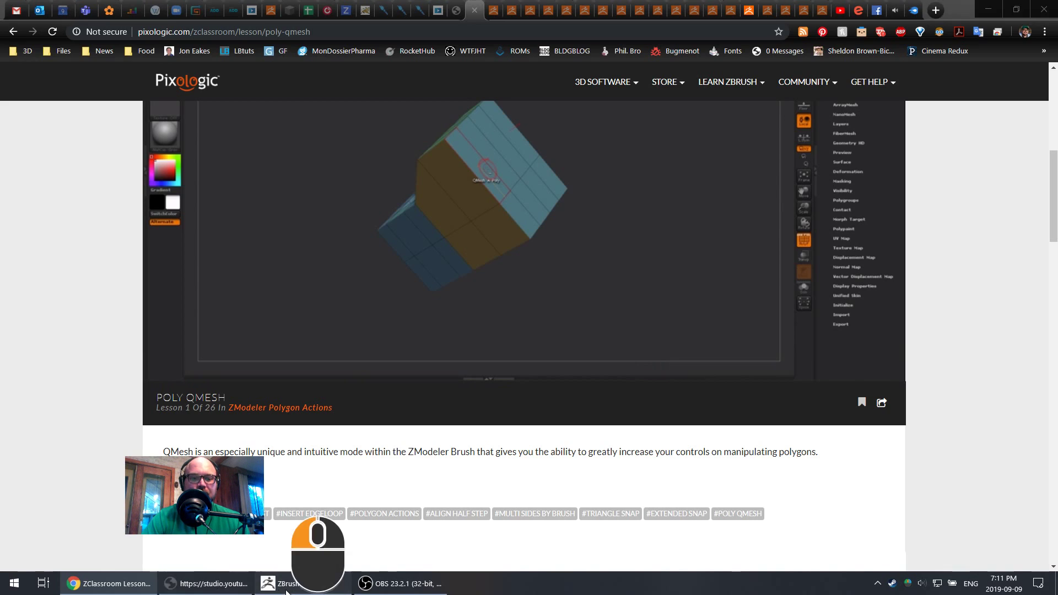
# - Push one top-step polygon inward with the Extrude polygon action to start a notch
pyautogui.moveTo(478, 240); pyautogui.dragTo(556, 295)
pyautogui.hotkey('ctrl', 'z')
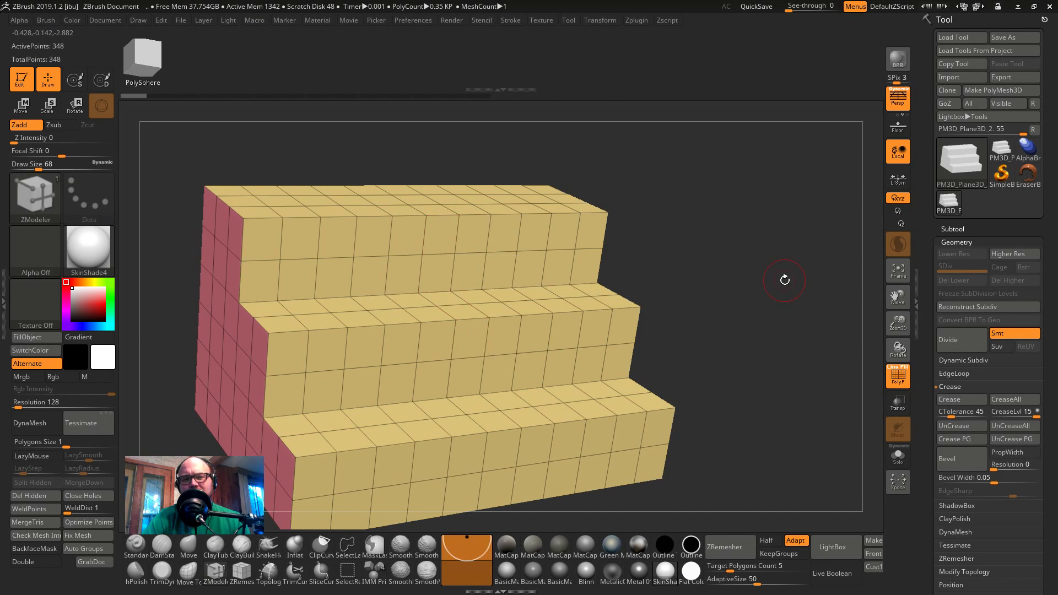
pyautogui.moveTo(784, 279); pyautogui.dragTo(704, 206)
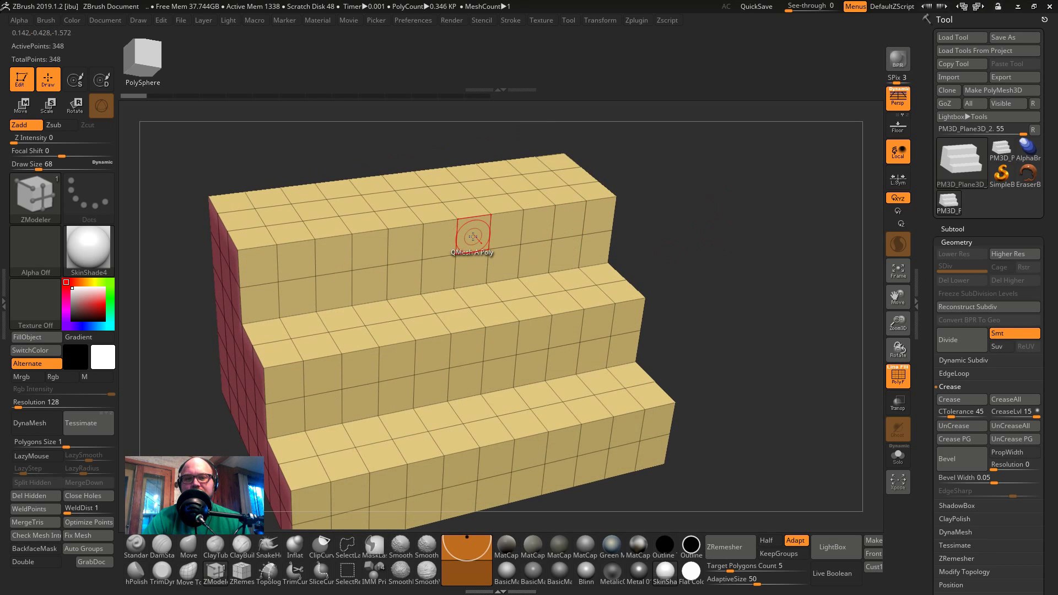
pyautogui.press('space')
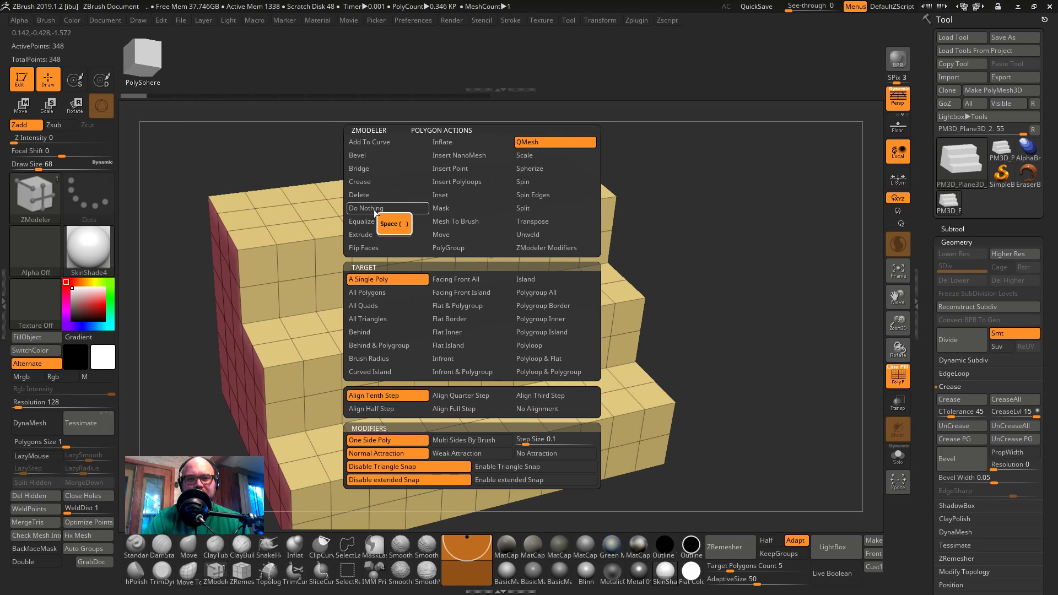
pyautogui.click(375, 236)
pyautogui.moveTo(440, 245); pyautogui.dragTo(440, 218)
pyautogui.keyDown('alt'); pyautogui.moveTo(772, 291); pyautogui.dragTo(419, 185); pyautogui.keyUp('alt')
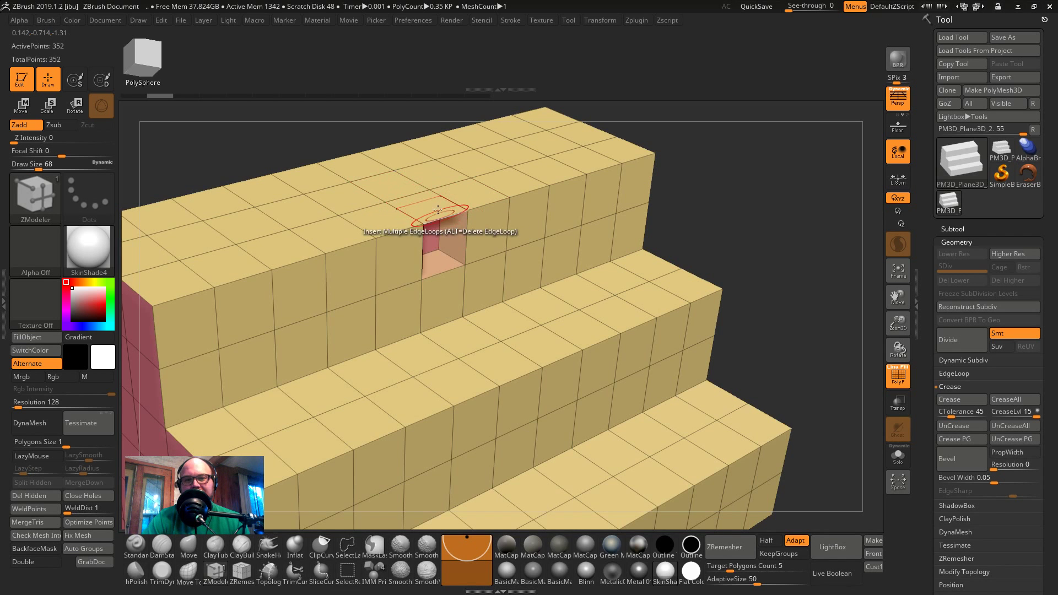
pyautogui.moveTo(709, 208); pyautogui.dragTo(563, 171)
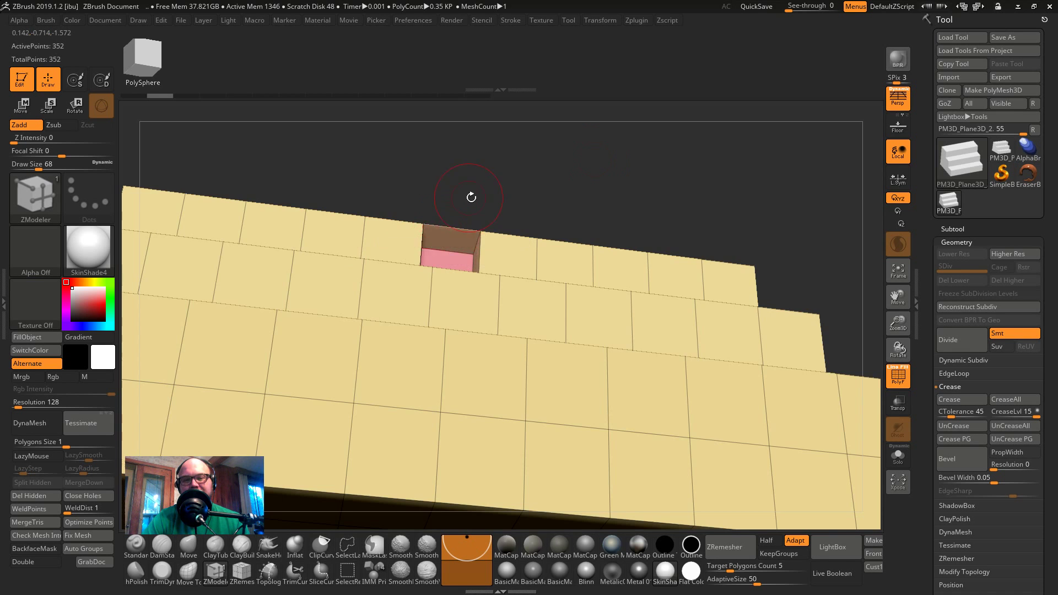
pyautogui.moveTo(471, 197); pyautogui.dragTo(477, 198)
pyautogui.keyDown('alt'); pyautogui.moveTo(485, 159); pyautogui.dragTo(494, 202); pyautogui.keyUp('alt')
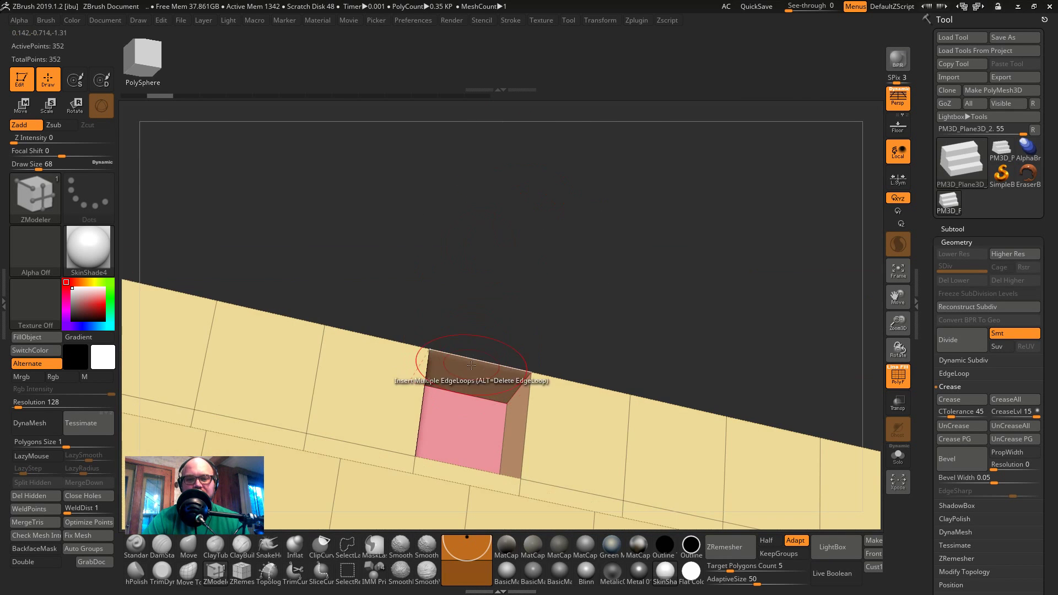
# - Delete the single polygon above the notch (A Single Poly target) and enable Double display
pyautogui.press('space')
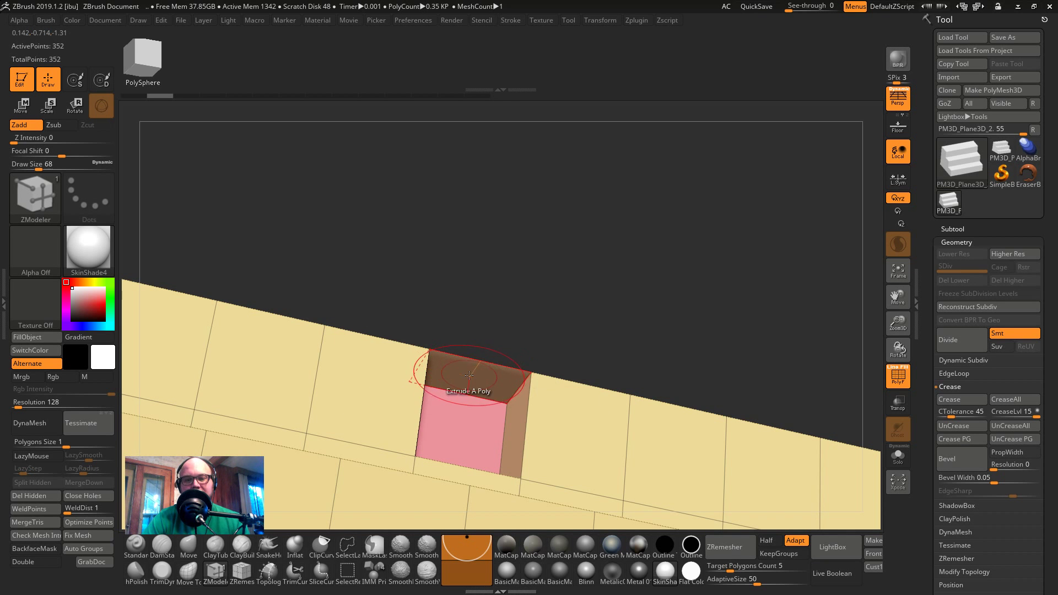
pyautogui.press('space')
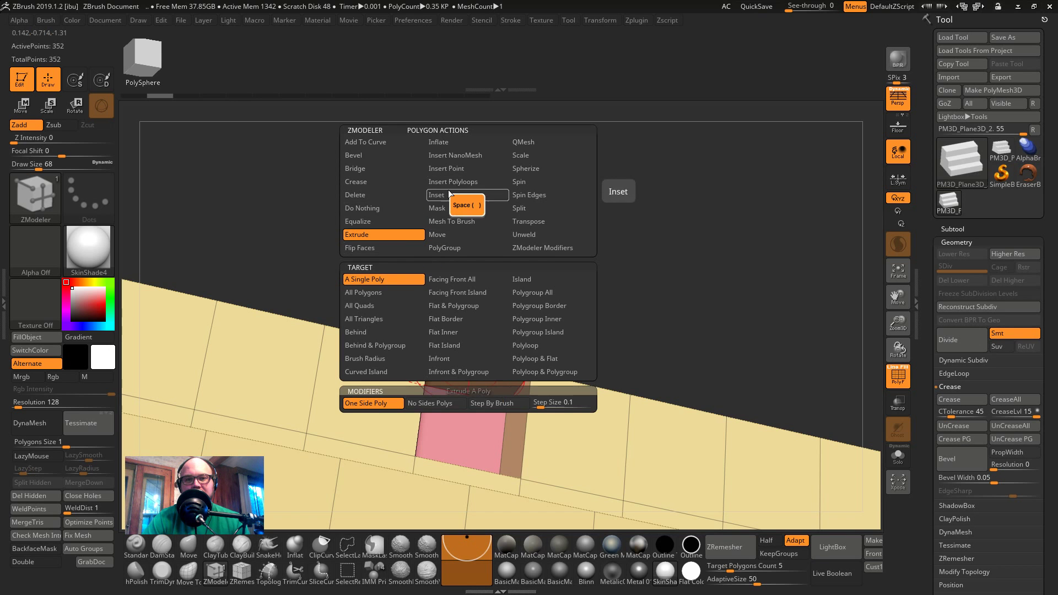
pyautogui.click(369, 196)
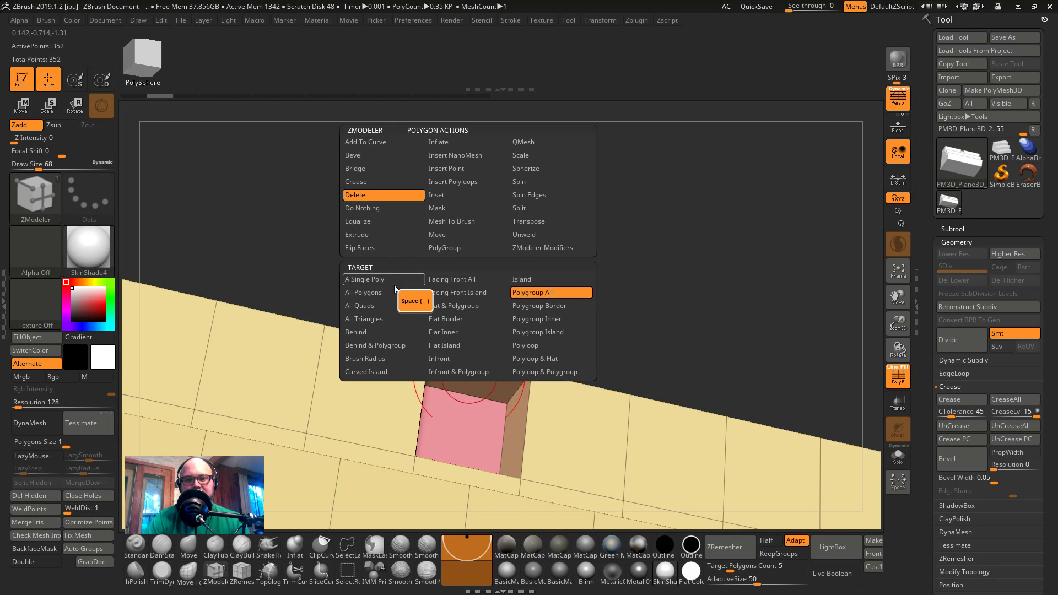
pyautogui.click(372, 280)
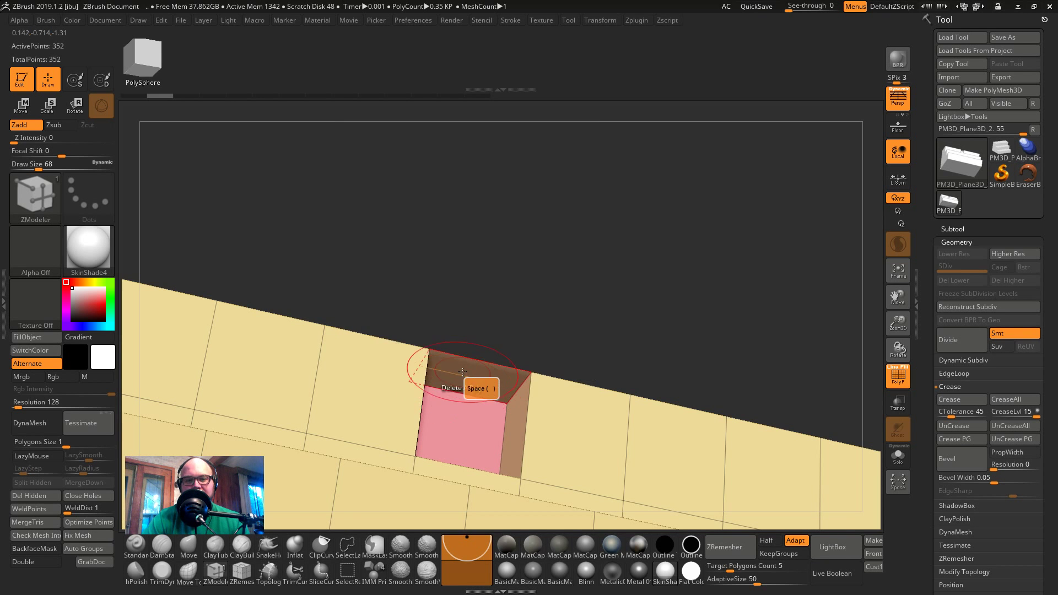
pyautogui.moveTo(536, 315); pyautogui.dragTo(526, 460)
pyautogui.click(481, 320)
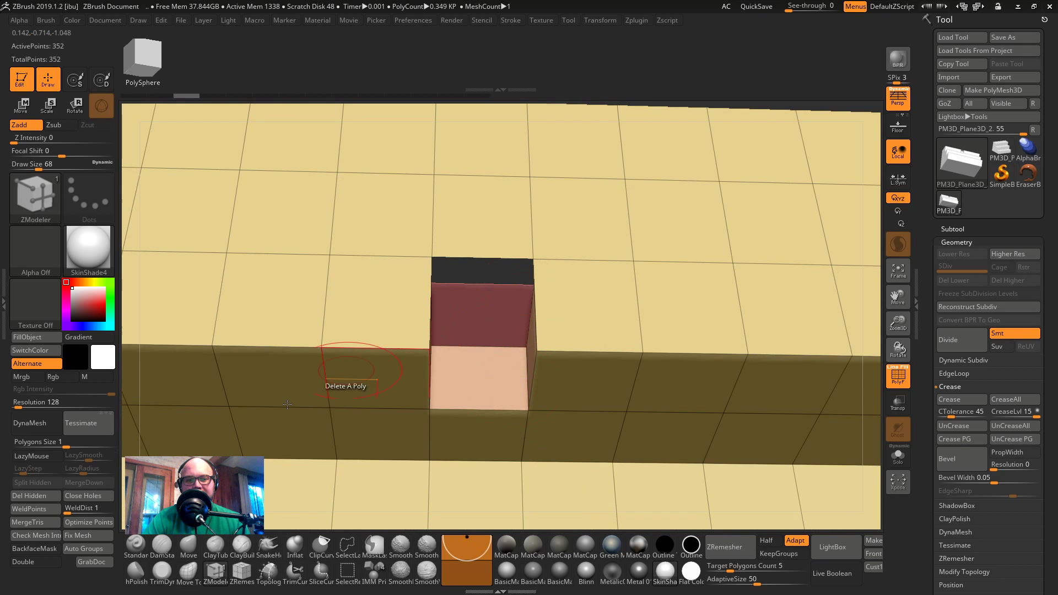
pyautogui.click(26, 563)
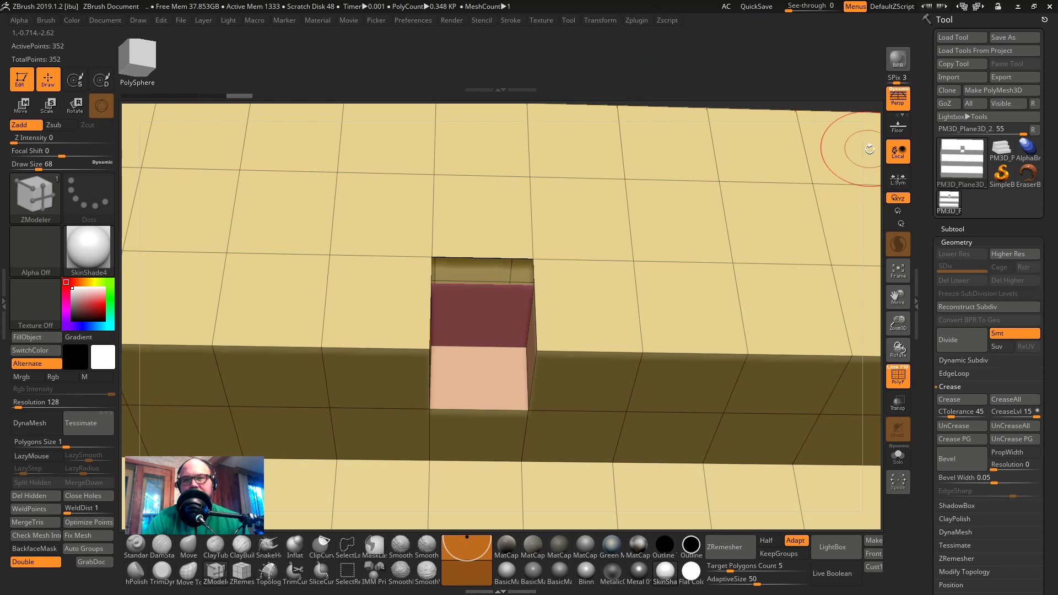
pyautogui.moveTo(870, 149); pyautogui.dragTo(866, 56)
pyautogui.moveTo(649, 178); pyautogui.dragTo(548, 279)
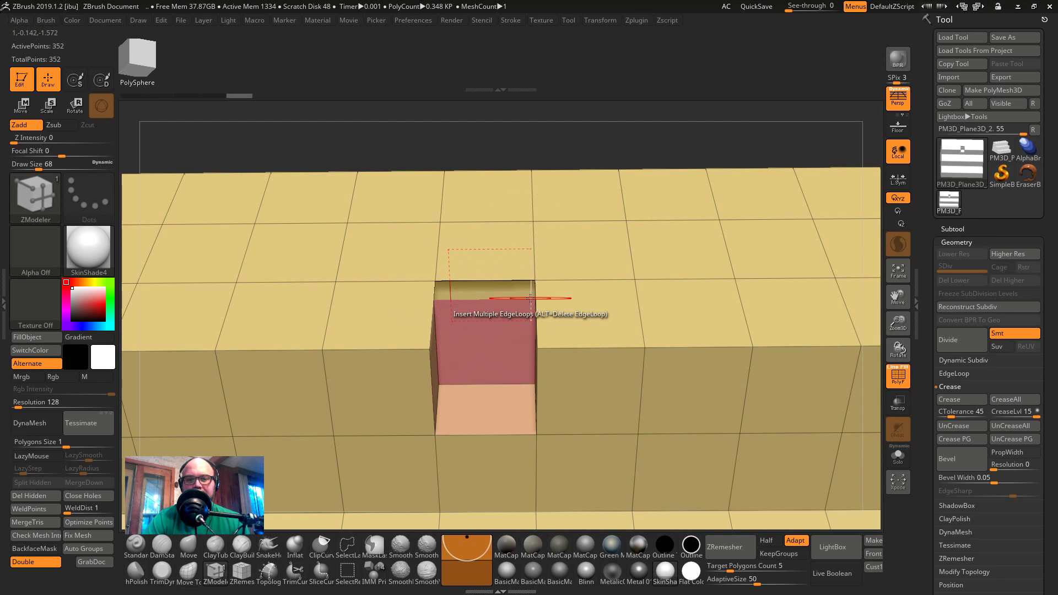
pyautogui.moveTo(486, 144); pyautogui.dragTo(542, 128)
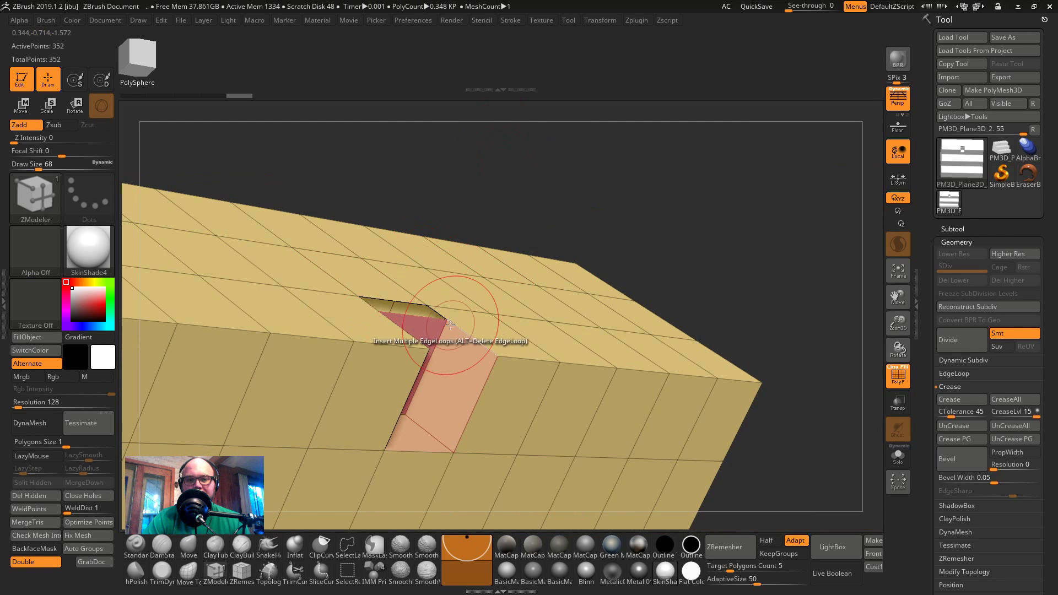
# - Try Stitch Two Points on the cut, undo the unwanted change, and return to a front view
pyautogui.press('space')
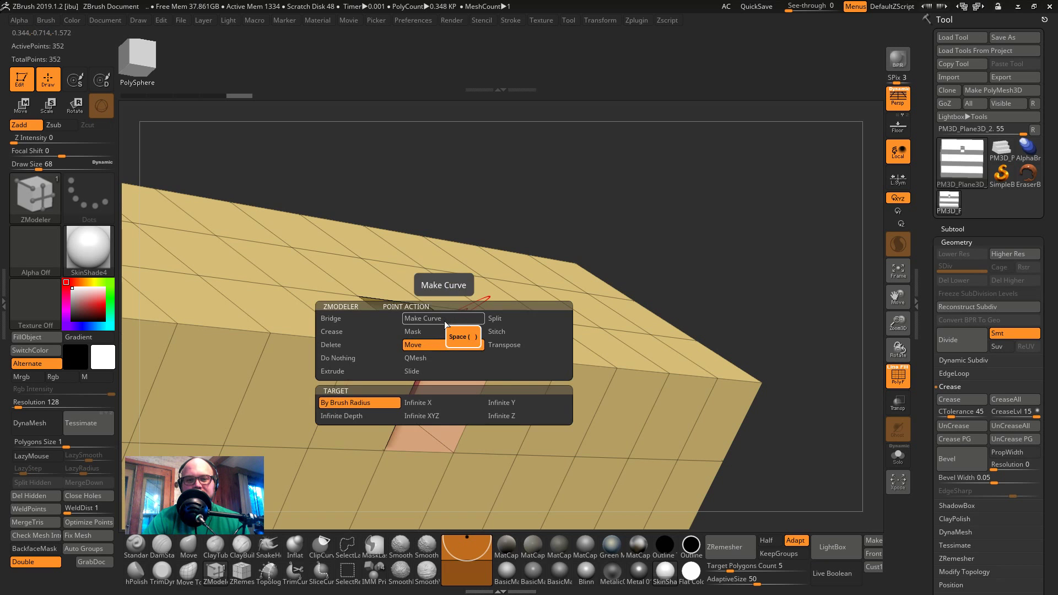
pyautogui.click(495, 331)
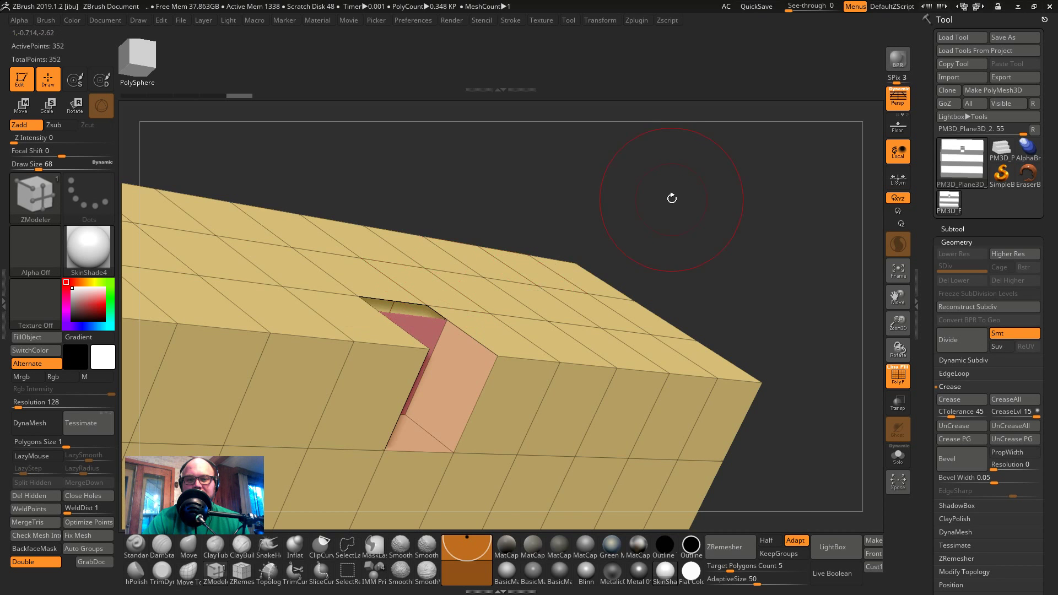
pyautogui.moveTo(671, 198); pyautogui.dragTo(448, 277)
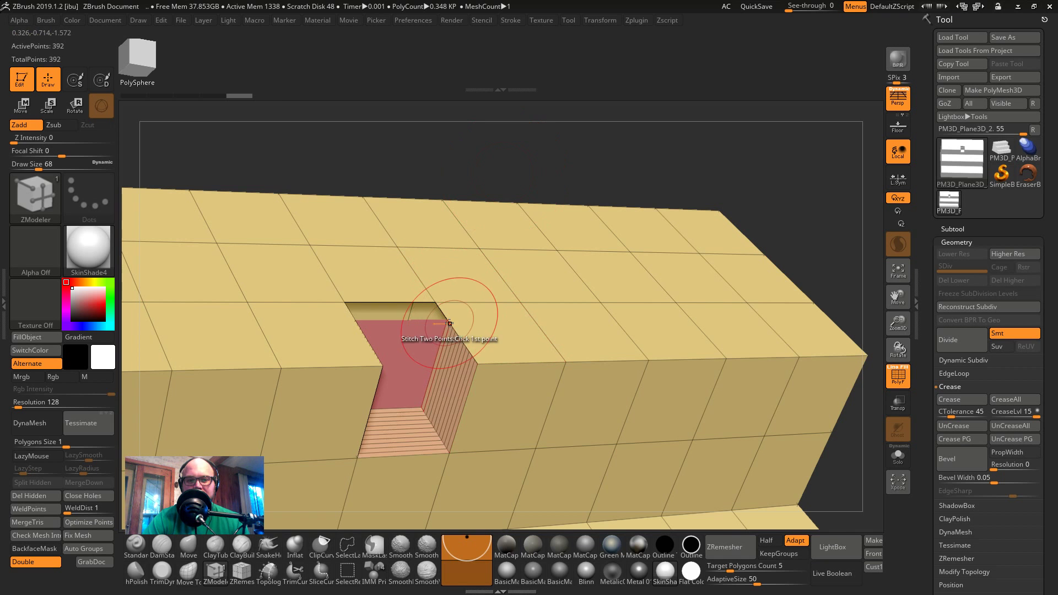
pyautogui.hotkey('ctrl', 'z')
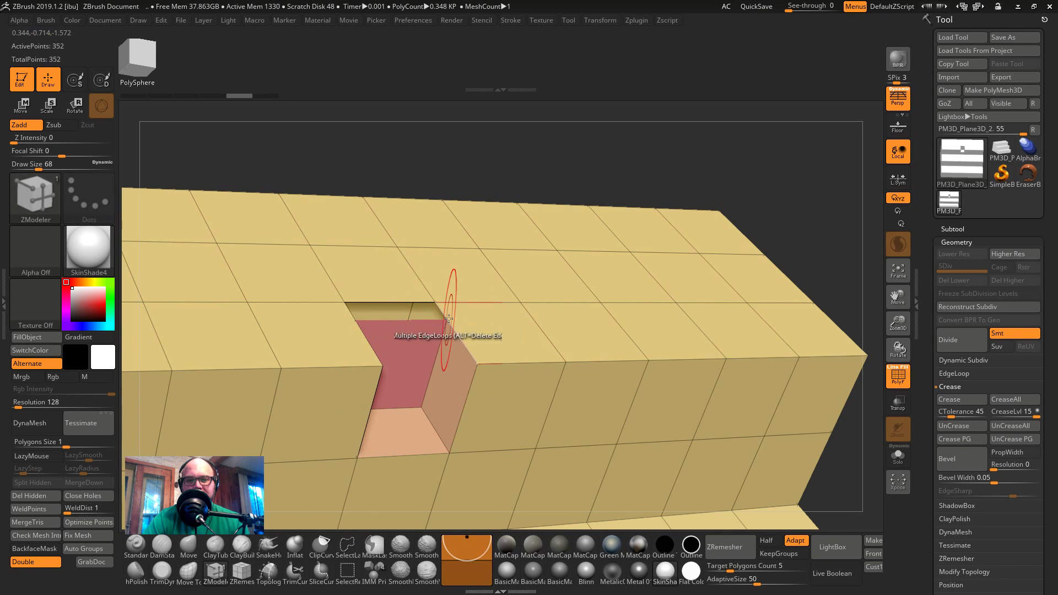
pyautogui.moveTo(508, 202); pyautogui.dragTo(336, 314)
pyautogui.click(333, 319)
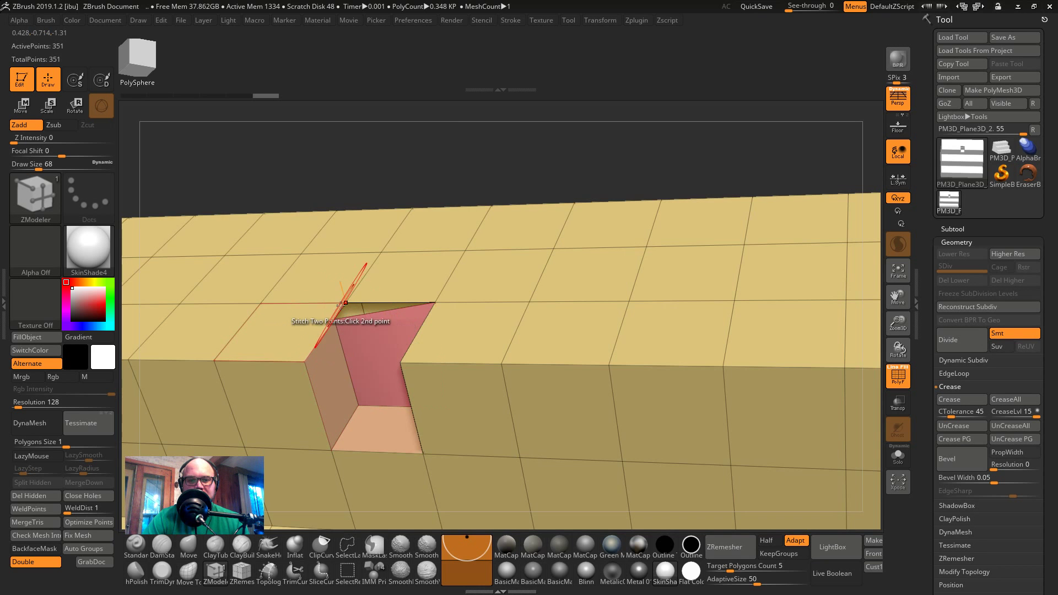
pyautogui.moveTo(402, 236); pyautogui.dragTo(394, 340, button='right')
pyautogui.moveTo(545, 154)
pyautogui.keyDown('alt'); pyautogui.mouseDown(button='right')
pyautogui.moveTo(520, 118)
pyautogui.moveTo(549, 148)
pyautogui.mouseUp(button='right'); pyautogui.keyUp('alt')
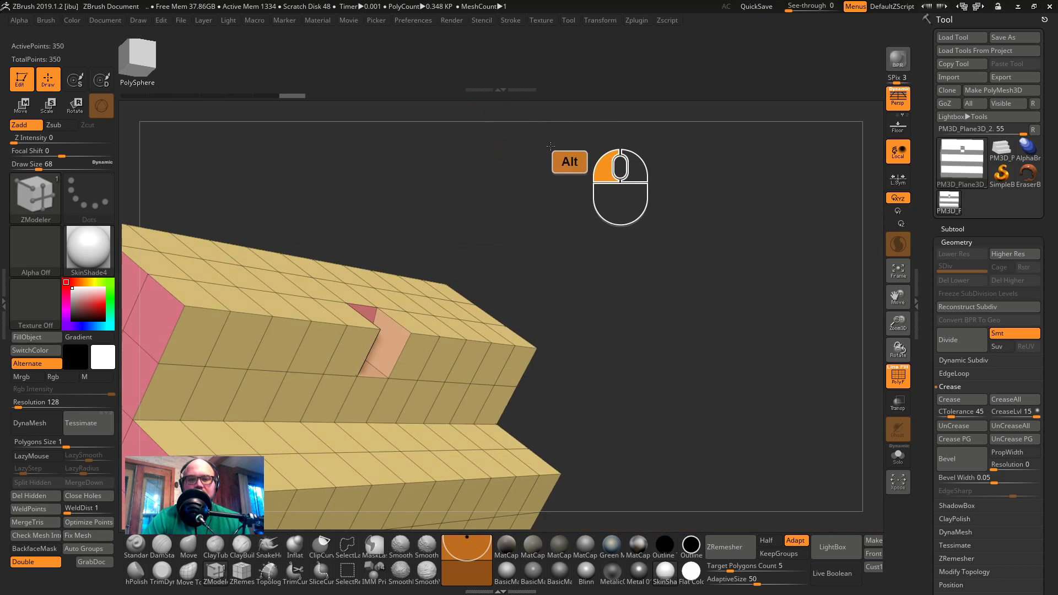
pyautogui.moveTo(549, 148); pyautogui.dragTo(528, 138)
pyautogui.keyDown('shift'); pyautogui.moveTo(666, 222); pyautogui.dragTo(636, 357); pyautogui.keyUp('shift')
# - Restore the top-step face, then use QMesh on A Single Poly to push it inward into a pocket
pyautogui.hotkey('ctrl', 'shift', 'z')
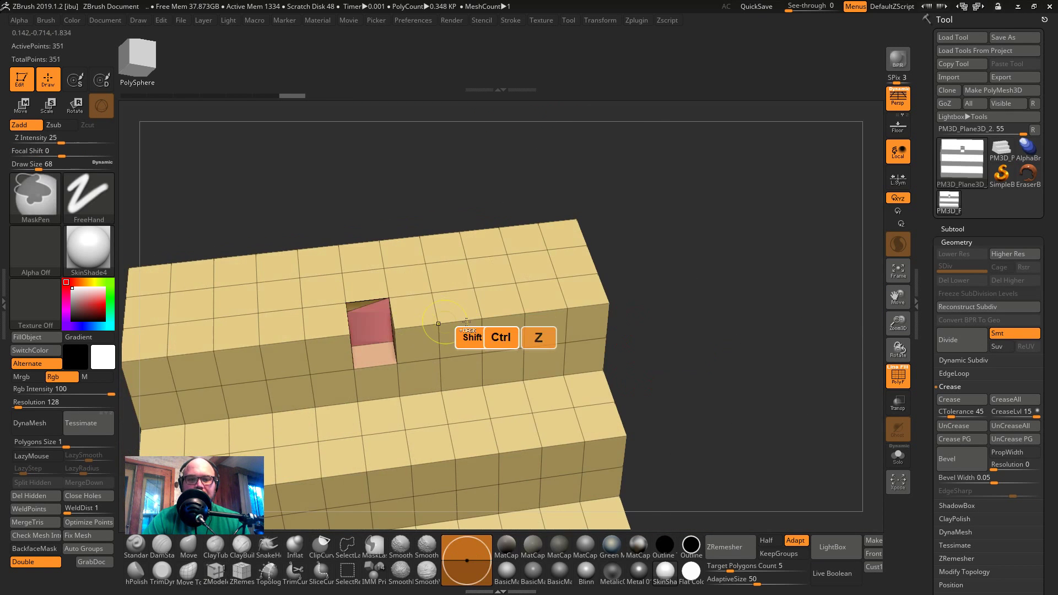
pyautogui.hotkey('ctrl', 'shift', 'z')
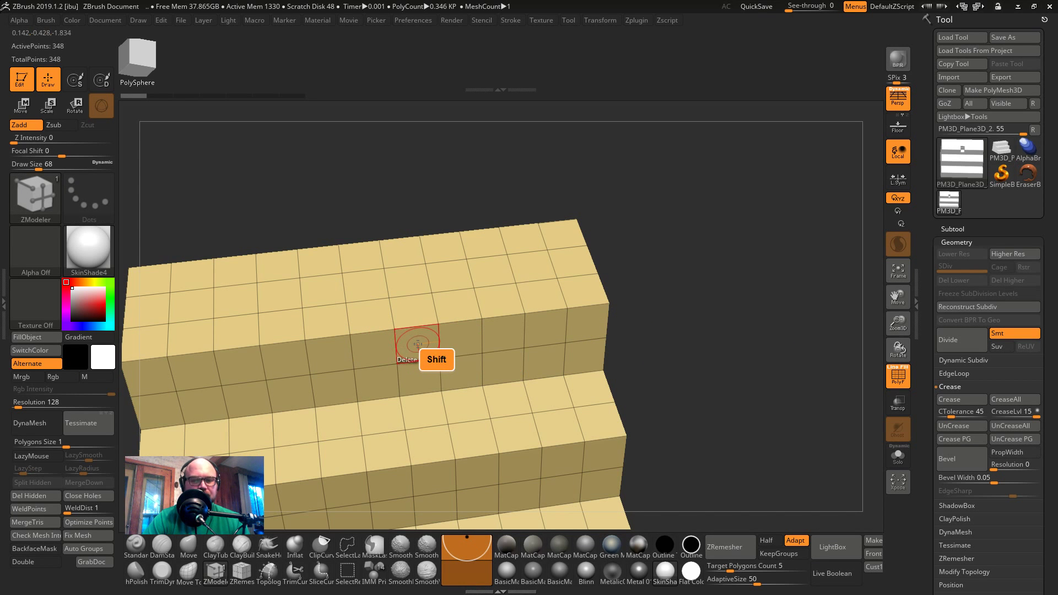
pyautogui.press('space')
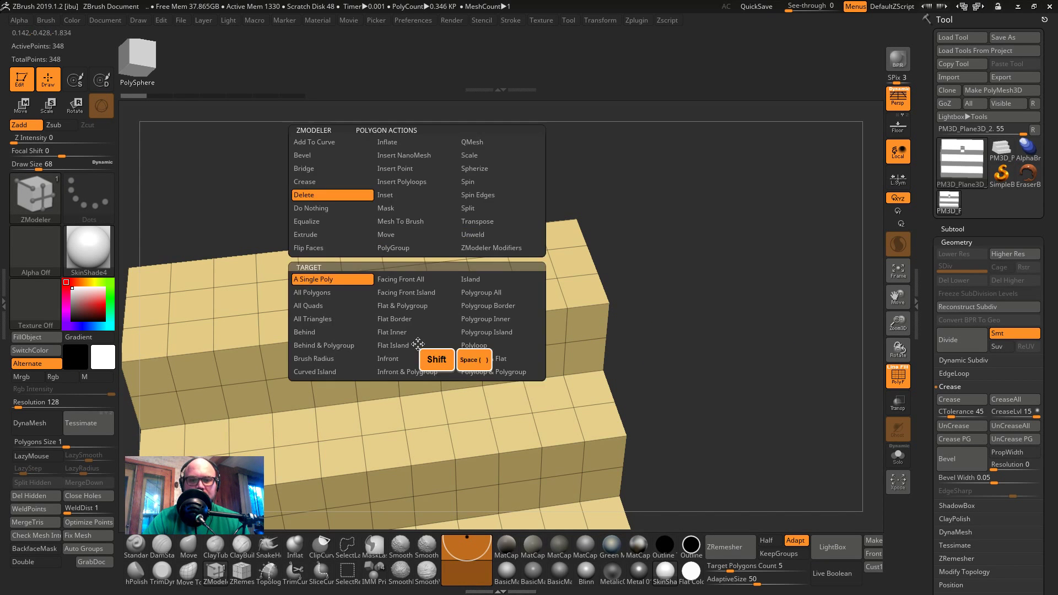
pyautogui.click(500, 142)
pyautogui.keyDown('shift'); pyautogui.moveTo(401, 322); pyautogui.dragTo(614, 247); pyautogui.keyUp('shift')
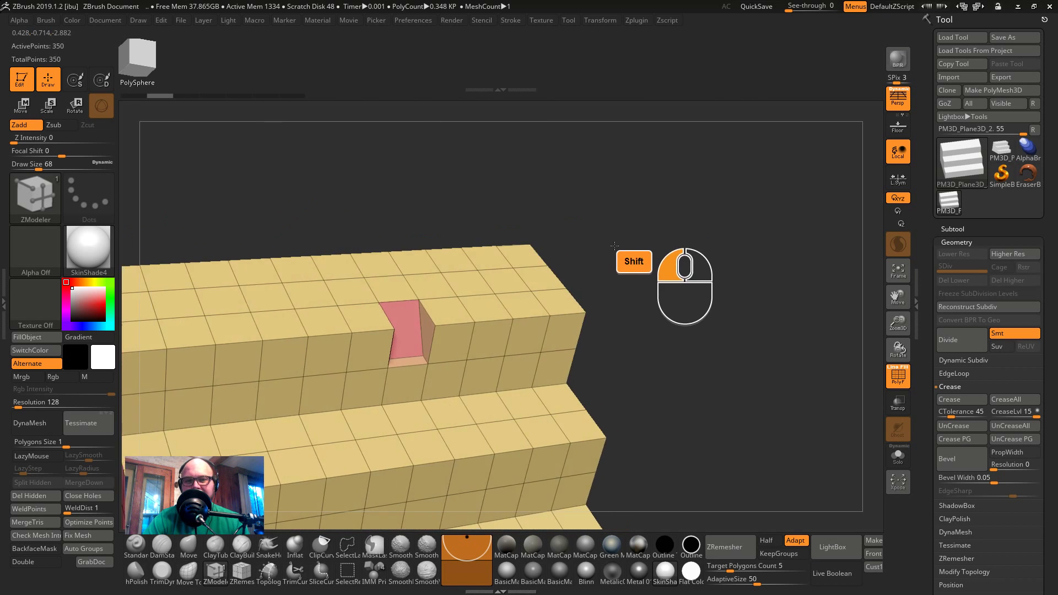
pyautogui.hotkey('ctrl', 'shift', 'z')
pyautogui.keyDown('shift'); pyautogui.moveTo(409, 339); pyautogui.dragTo(708, 325); pyautogui.keyUp('shift')
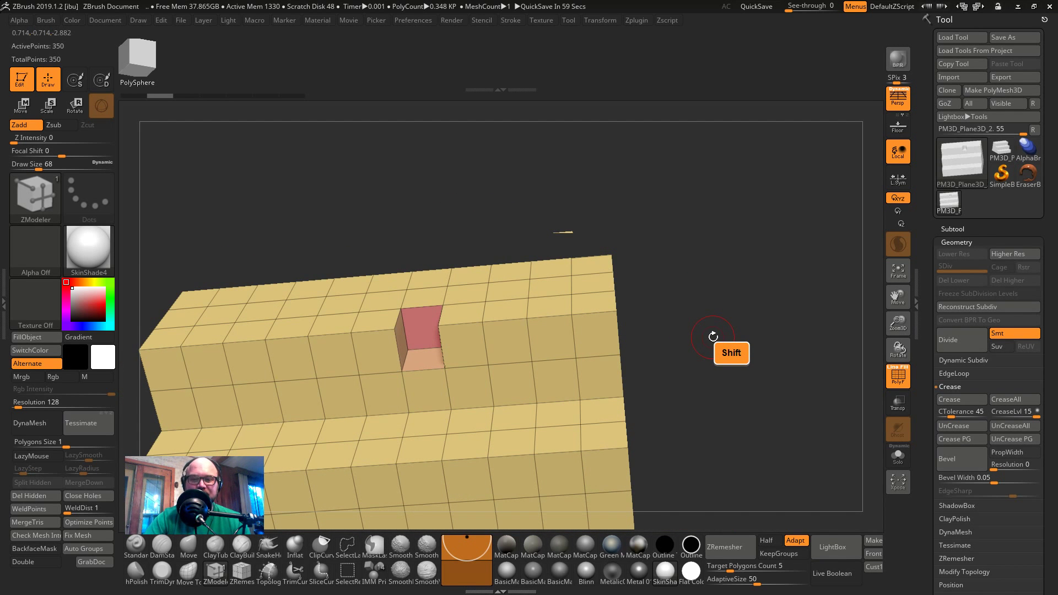
# - Step the staircase history back to before the pocket, leaving 348 points and no notch
pyautogui.hotkey('alt', 'Tab')
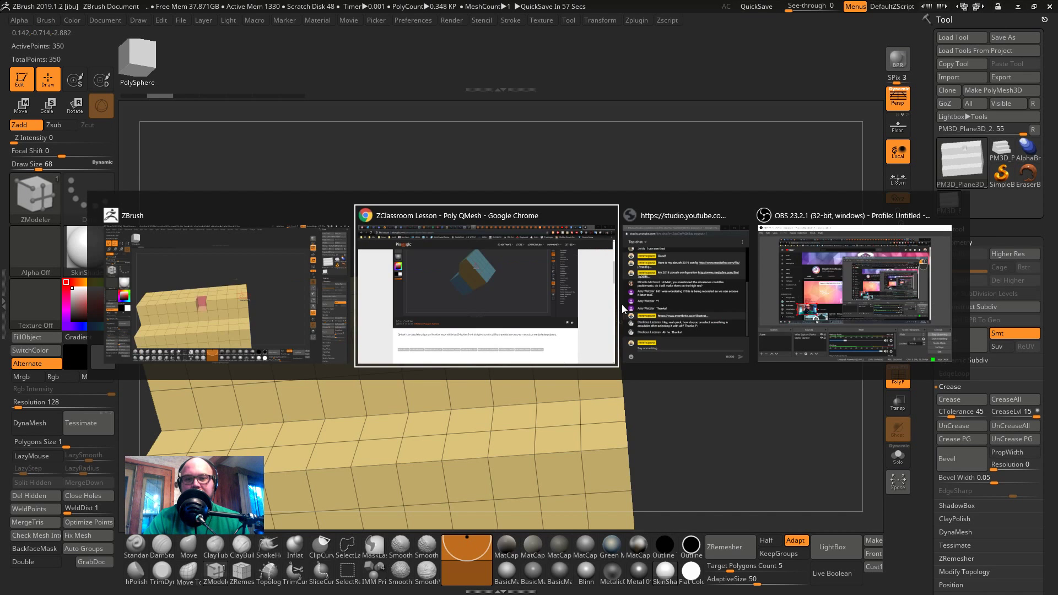
pyautogui.hotkey('alt', 'Tab')
pyautogui.keyDown('shift'); pyautogui.click(463, 212); pyautogui.keyUp('shift')
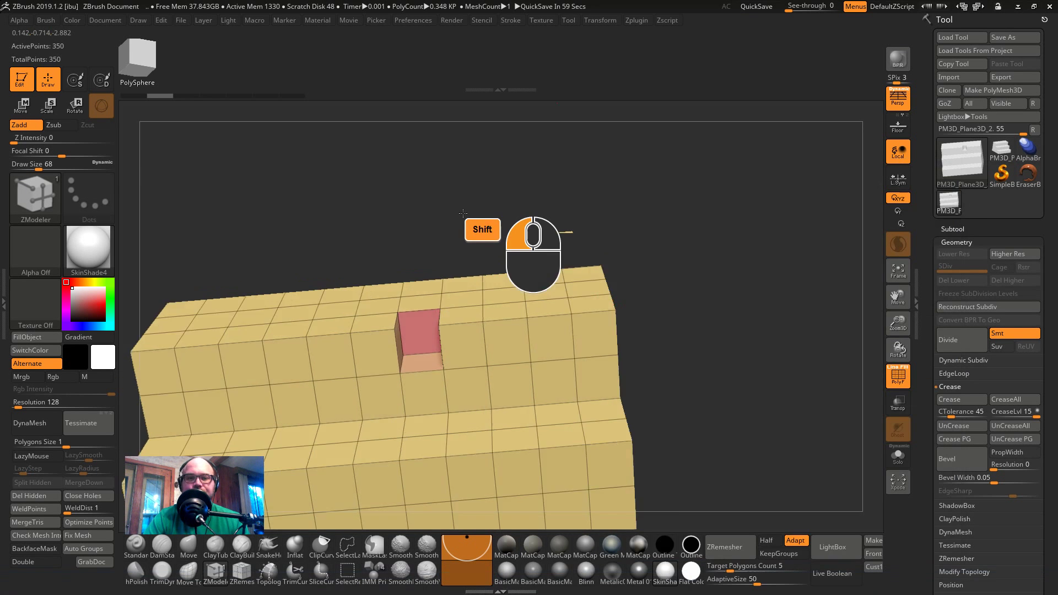
pyautogui.keyDown('alt'); pyautogui.keyDown('shift'); pyautogui.moveTo(463, 213); pyautogui.dragTo(704, 314); pyautogui.keyUp('shift'); pyautogui.keyUp('alt')
pyautogui.hotkey('ctrl', 'shift', 'z')
pyautogui.keyDown('alt'); pyautogui.keyDown('shift'); pyautogui.moveTo(643, 371); pyautogui.dragTo(643, 329); pyautogui.keyUp('shift'); pyautogui.keyUp('alt')
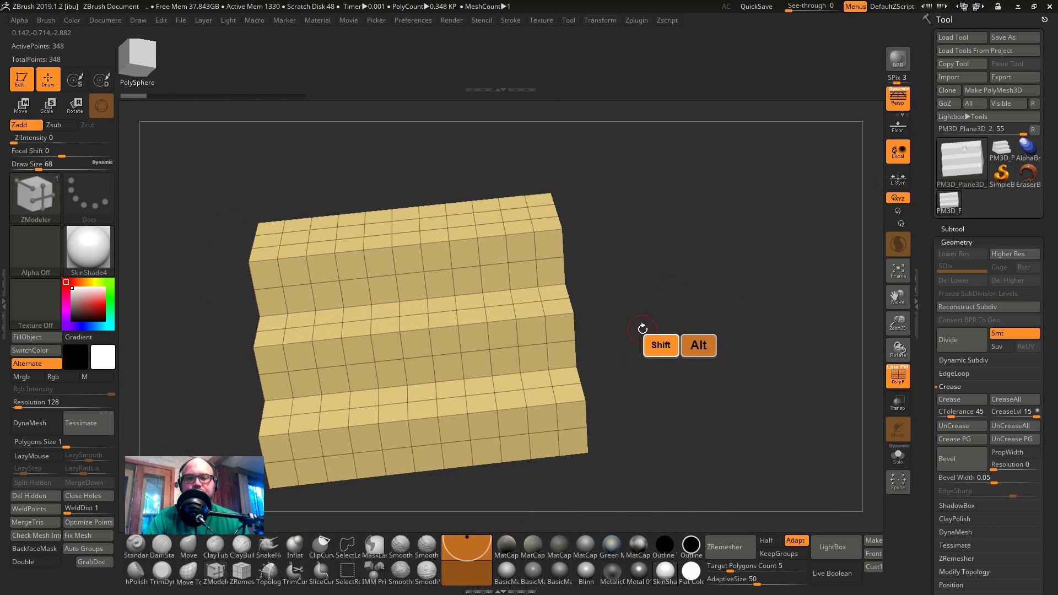
# - Send 'Is audio ok?' in the YouTube live chat
pyautogui.press('super')
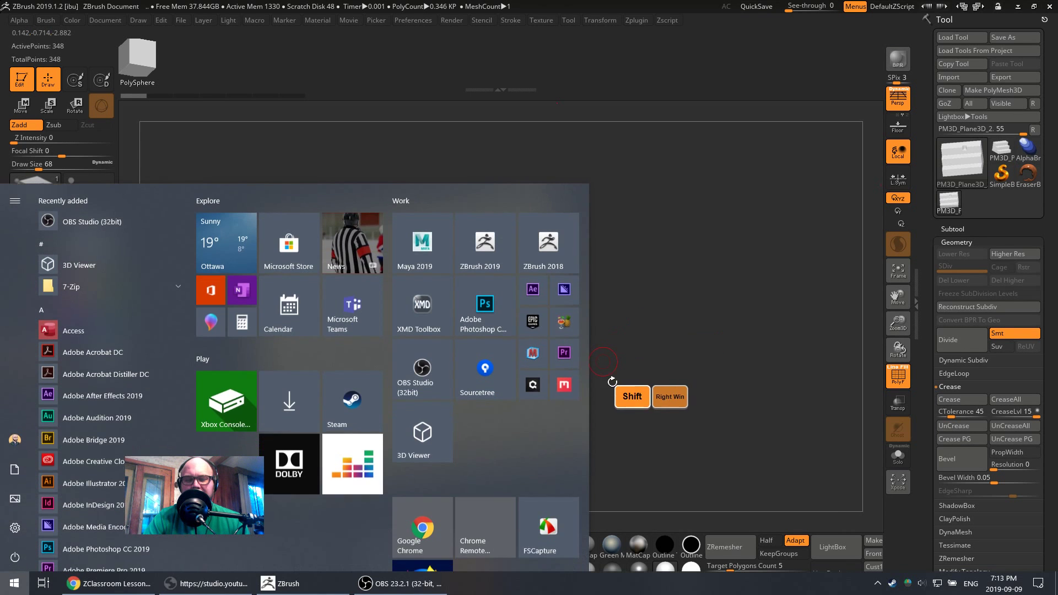
pyautogui.click(206, 583)
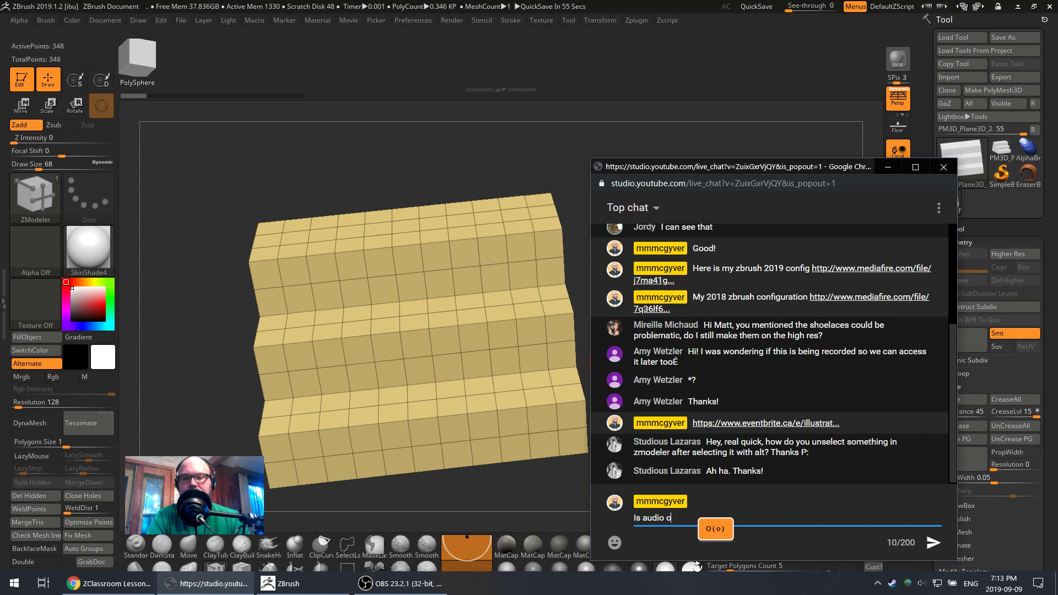
pyautogui.write('Is audio ok?')
pyautogui.press('Return')
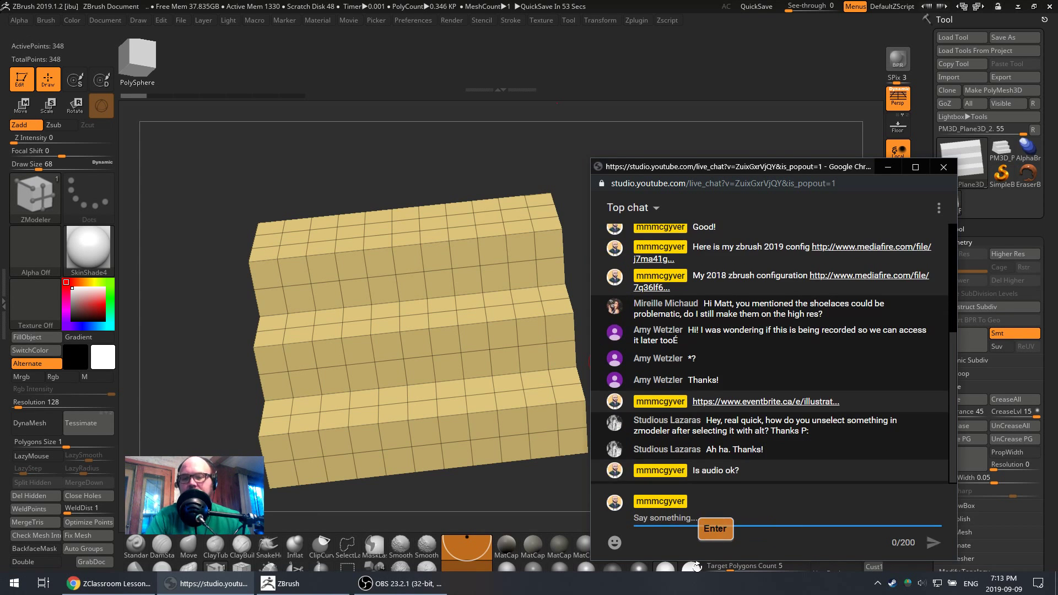
# - Uncheck Show Resolved Characters in the Moukey key-overlay settings and close them
pyautogui.click(908, 583)
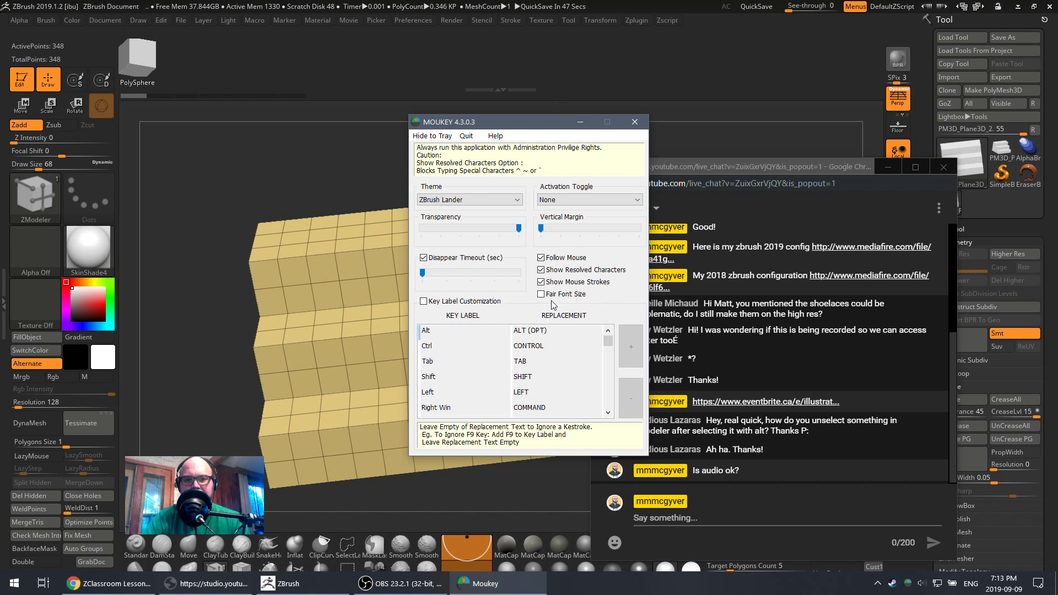
pyautogui.click(582, 272)
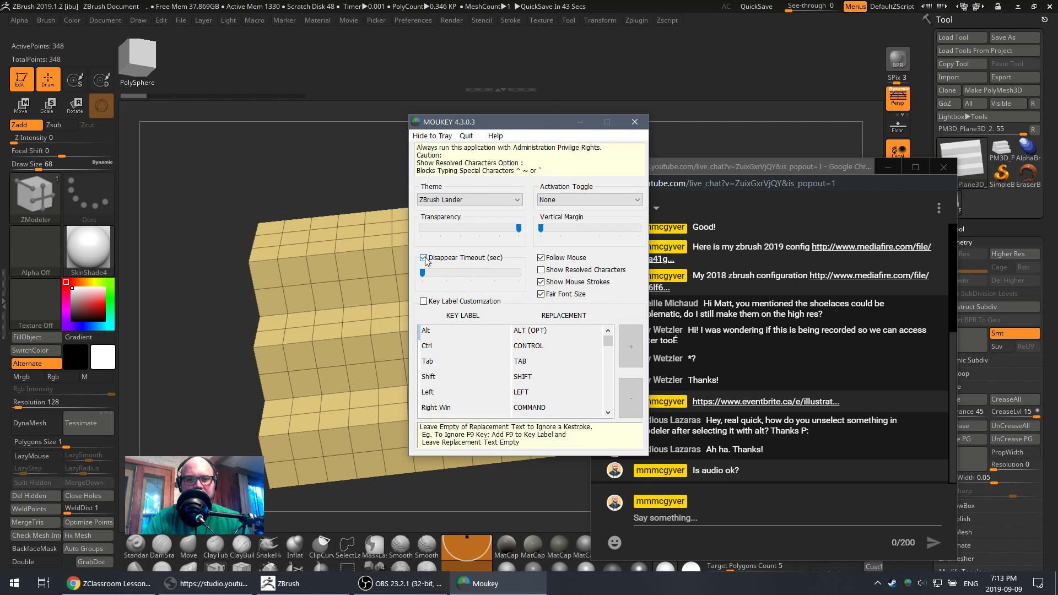
pyautogui.click(639, 124)
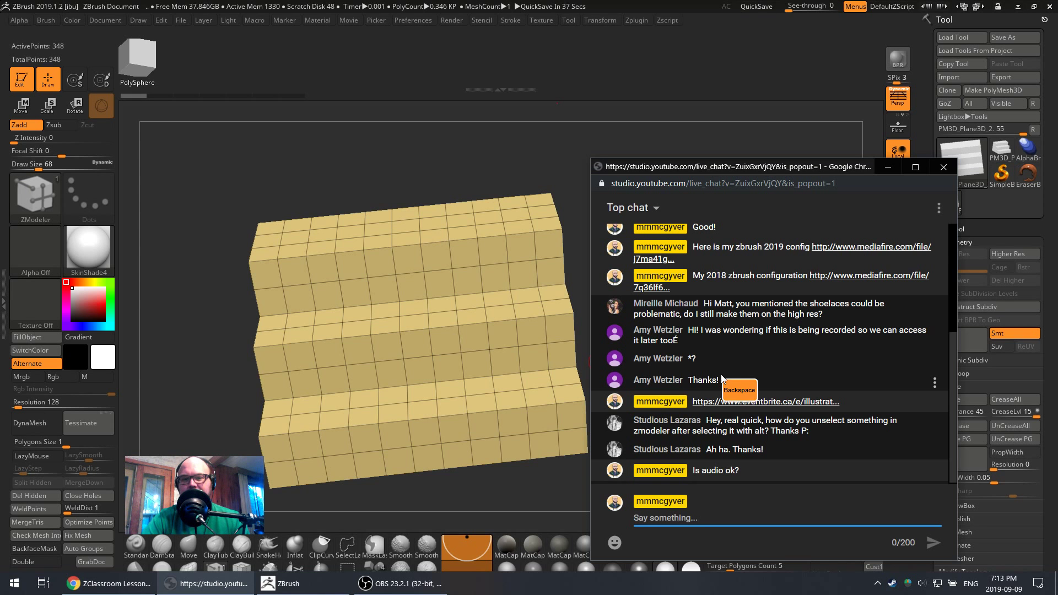
pyautogui.rightClick(795, 210)
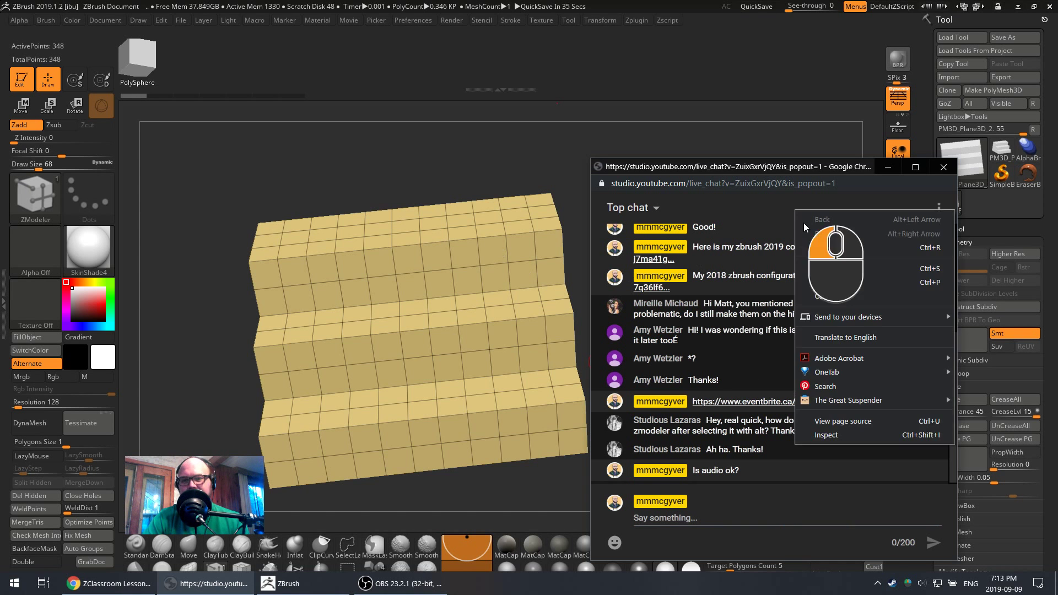
pyautogui.click(756, 213)
pyautogui.rightClick(779, 212)
pyautogui.click(747, 214)
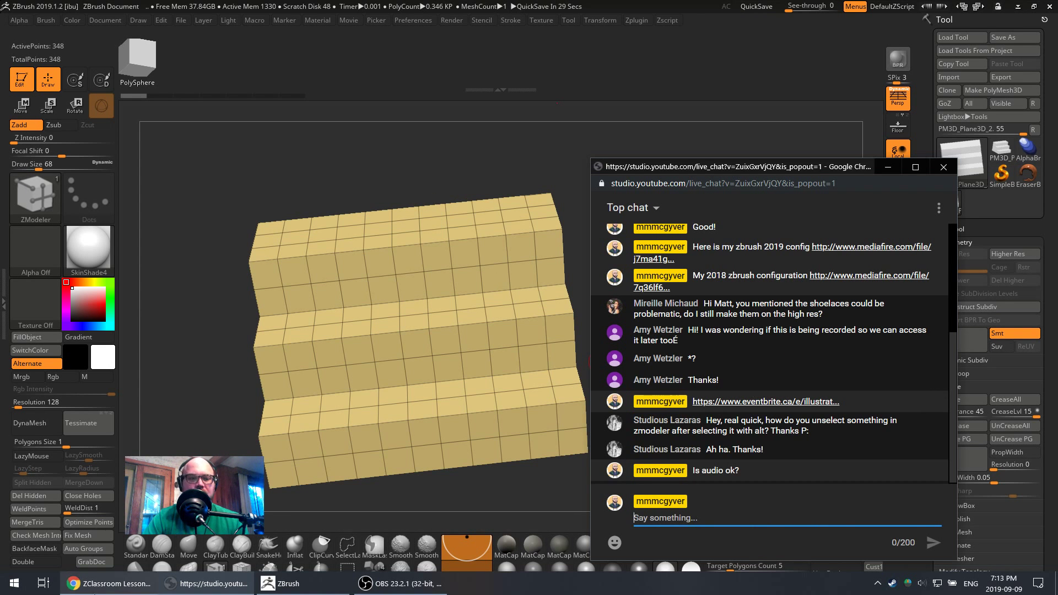
# - Close the MediaFire, music video and Eventbrite tabs in Chrome
pyautogui.click(105, 585)
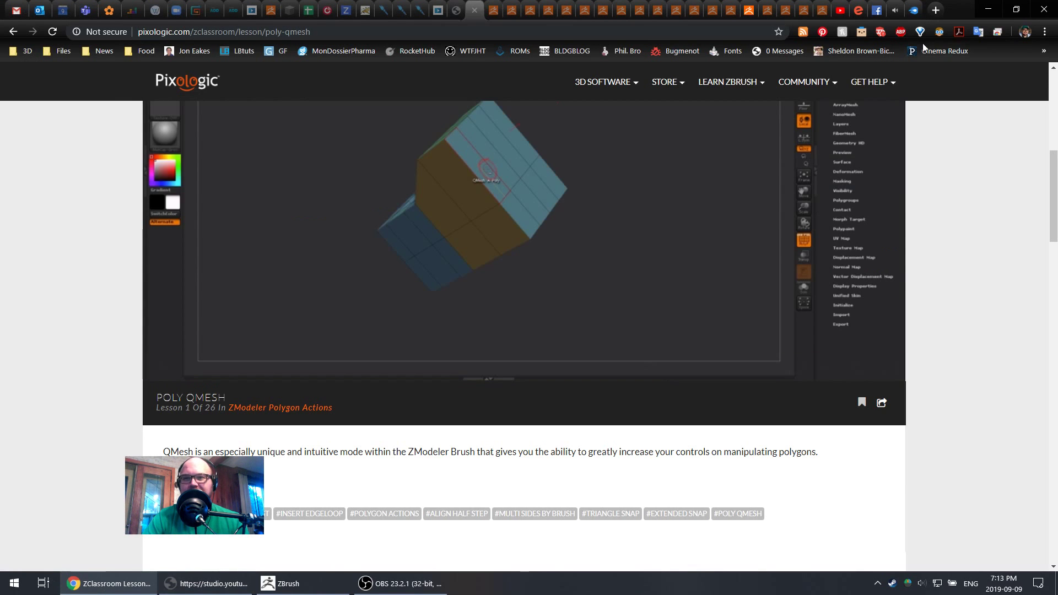
pyautogui.click(916, 11)
pyautogui.click(910, 11)
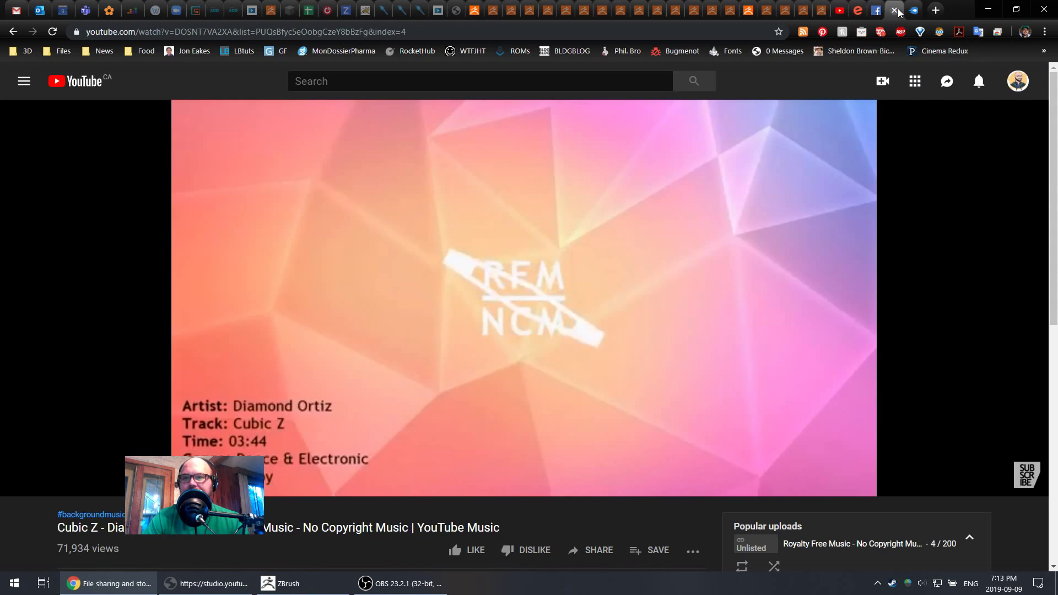
pyautogui.click(873, 12)
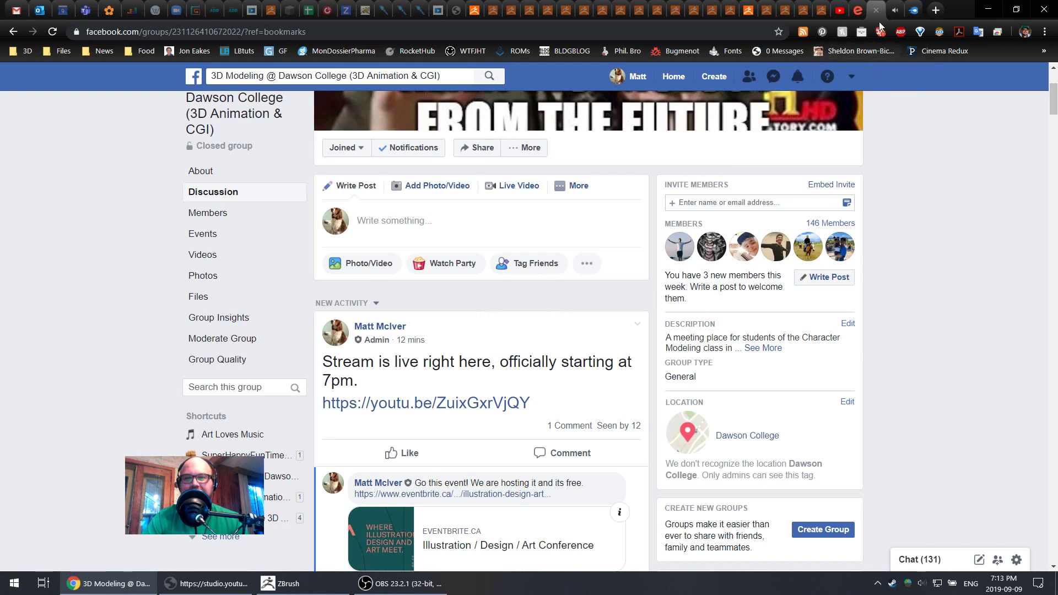
pyautogui.click(861, 12)
pyautogui.click(859, 12)
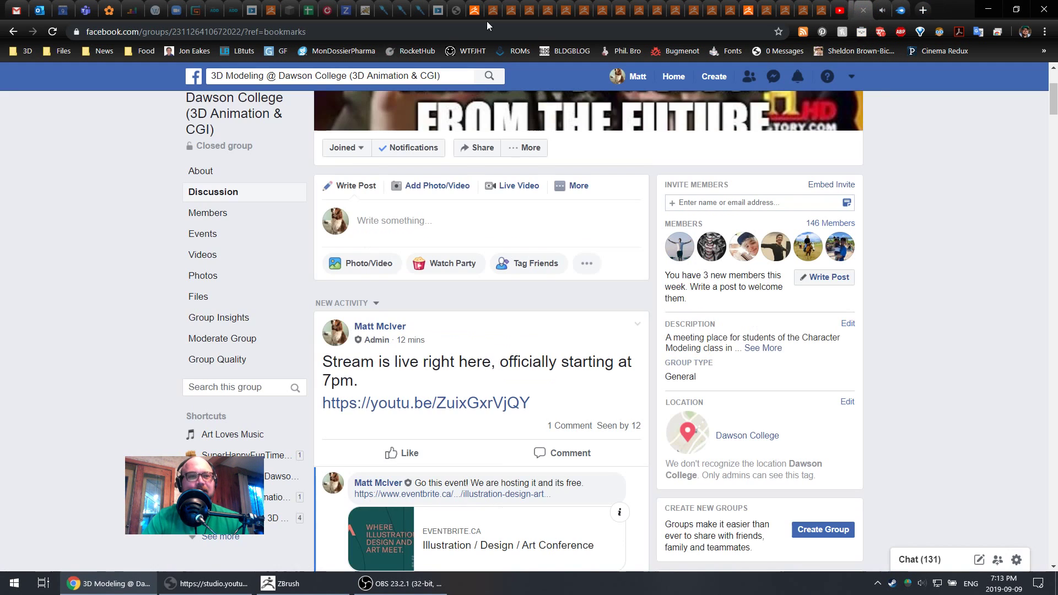
# - Open Join XMD Now! from the XMD promo email in a new tab and view it
pyautogui.click(20, 16)
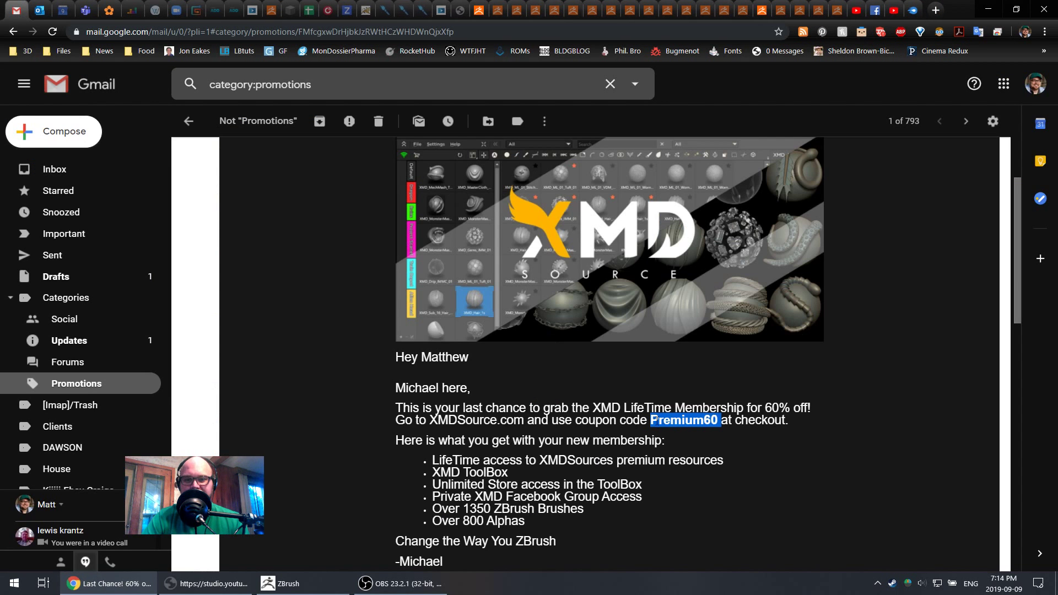
pyautogui.scroll(-5, 655, 420)
pyautogui.scroll(2, 681, 428)
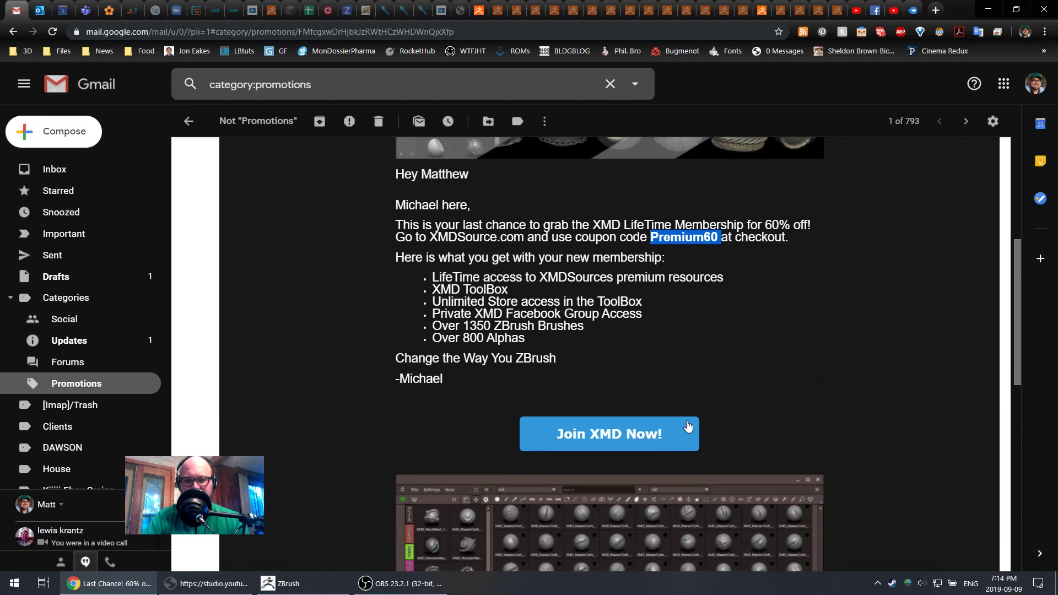
pyautogui.middleClick(620, 434)
pyautogui.click(179, 13)
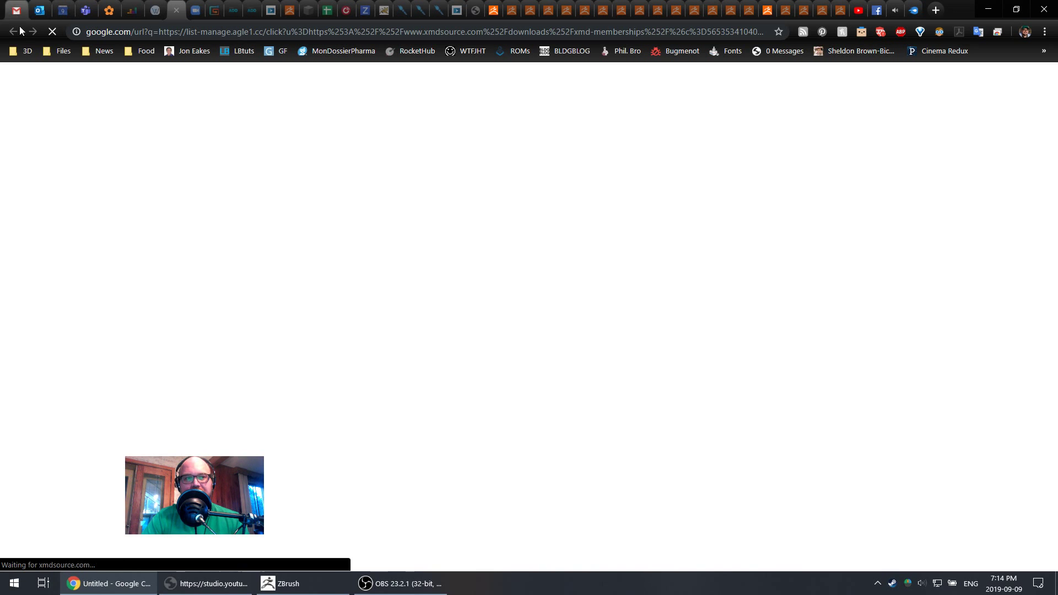
# - Launch XMD ToolBox by searching 'xmd' in the Start menu
pyautogui.press('super')
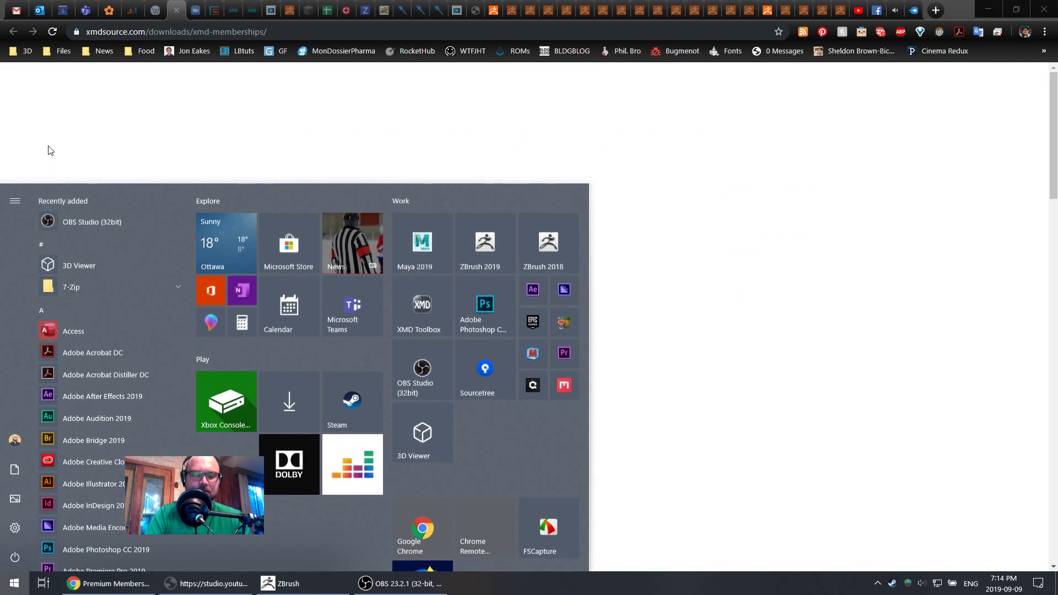
pyautogui.write('xmd')
pyautogui.press('Return')
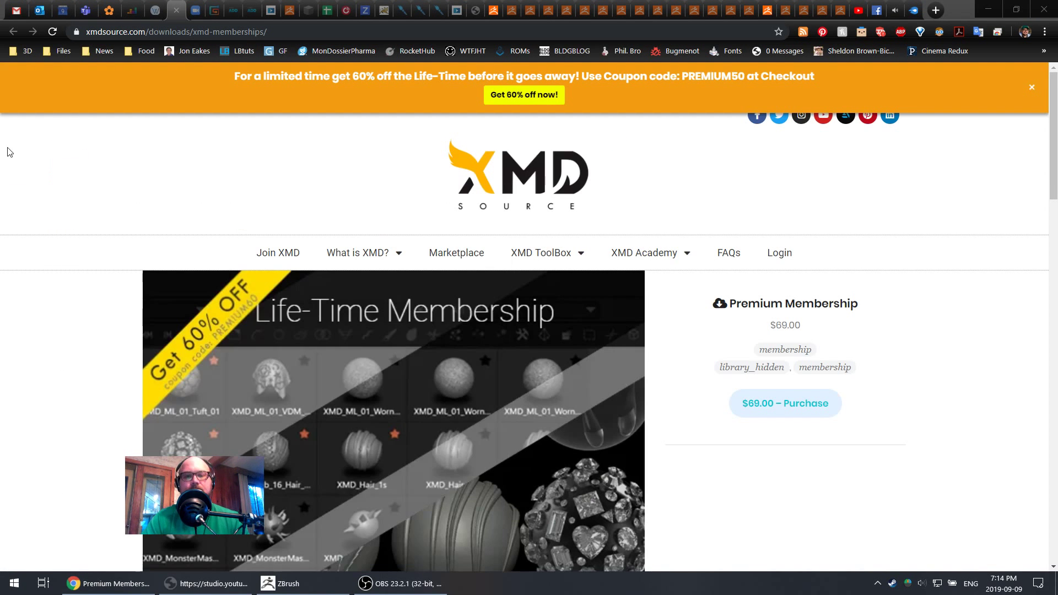
pyautogui.scroll(-2, 807, 310)
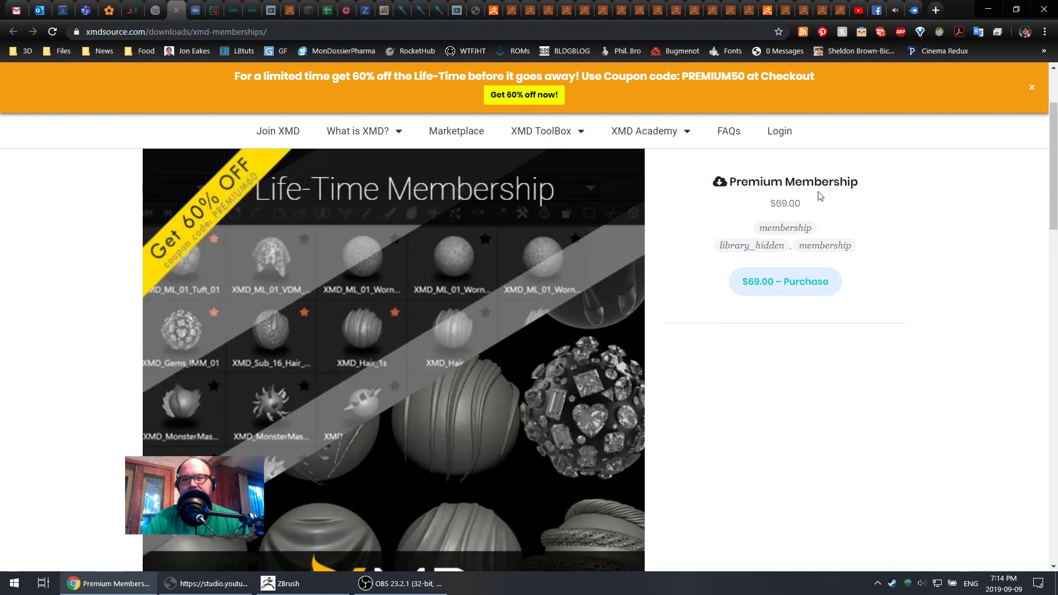
pyautogui.scroll(1, 757, 238)
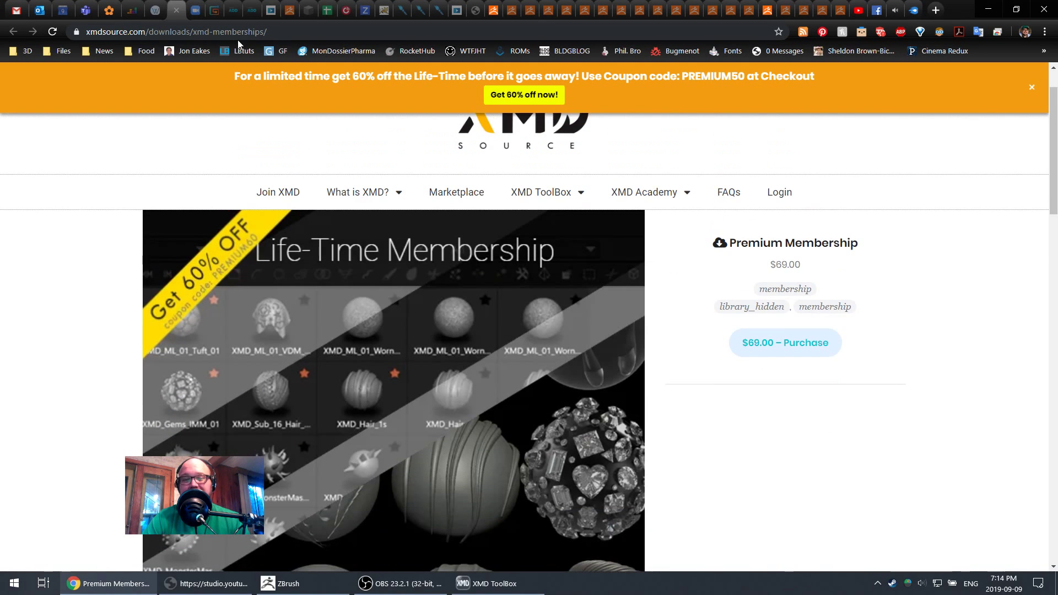
# - Copy the Premium60 coupon code from the XMD promo email
pyautogui.click(20, 13)
pyautogui.rightClick(664, 236)
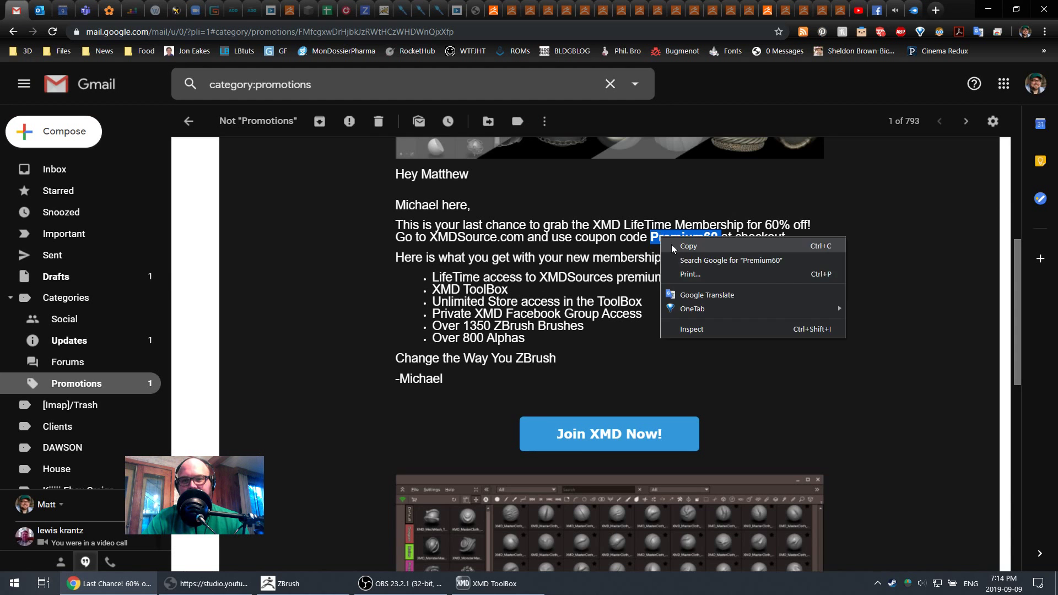
pyautogui.click(682, 244)
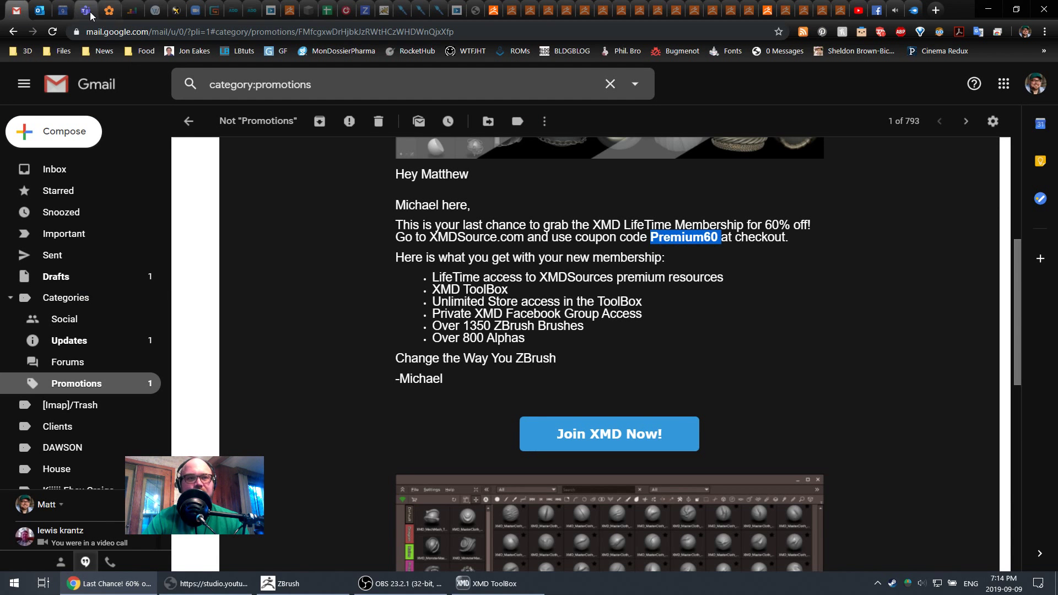
# - Add the $69.00 Premium Membership to the cart and proceed to checkout
pyautogui.click(176, 14)
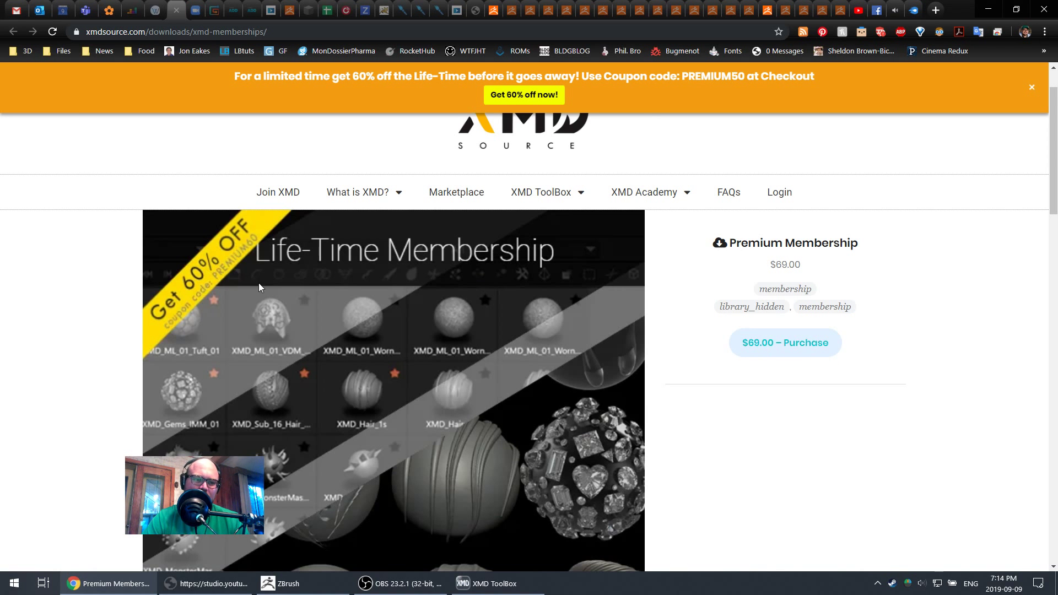
pyautogui.scroll(-10, 259, 283)
pyautogui.scroll(10, 386, 321)
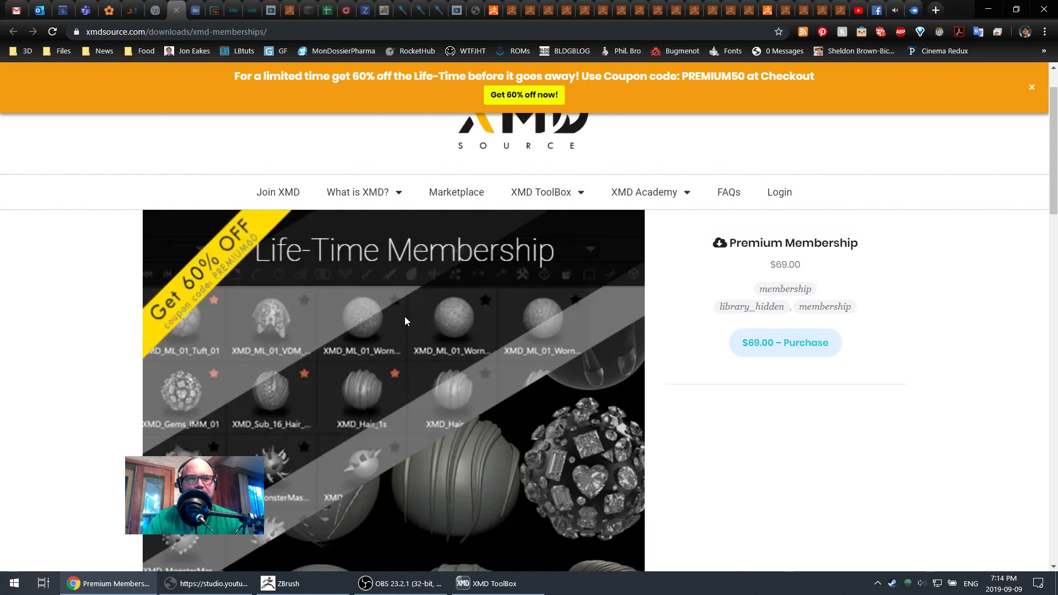
pyautogui.click(813, 349)
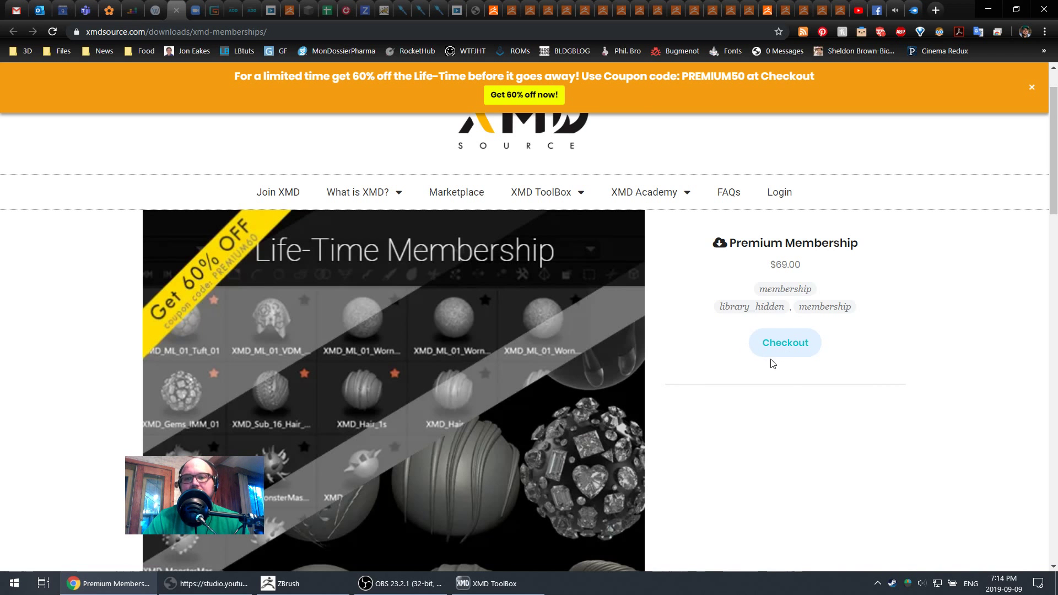
pyautogui.scroll(-2, 774, 330)
pyautogui.click(783, 246)
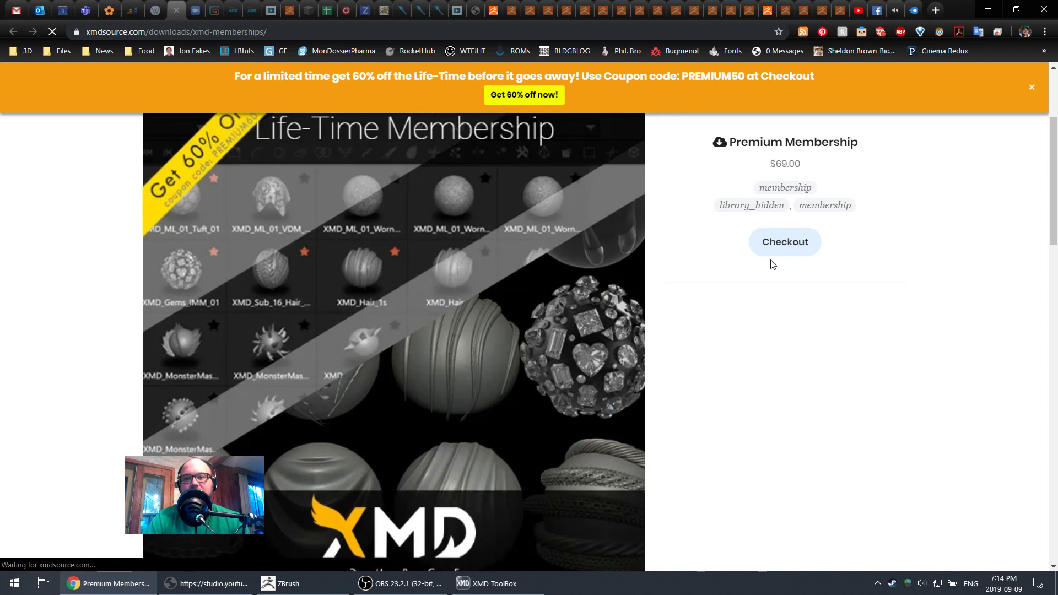
# - Run Settings > Rescan All in XMD ToolBox, then minimize it
pyautogui.click(485, 583)
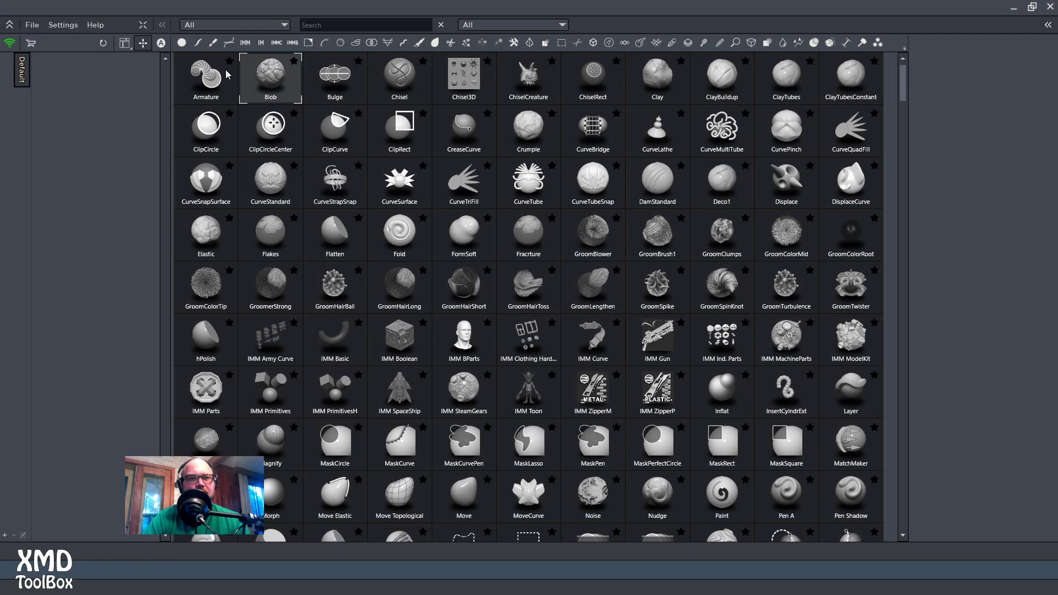
pyautogui.click(34, 26)
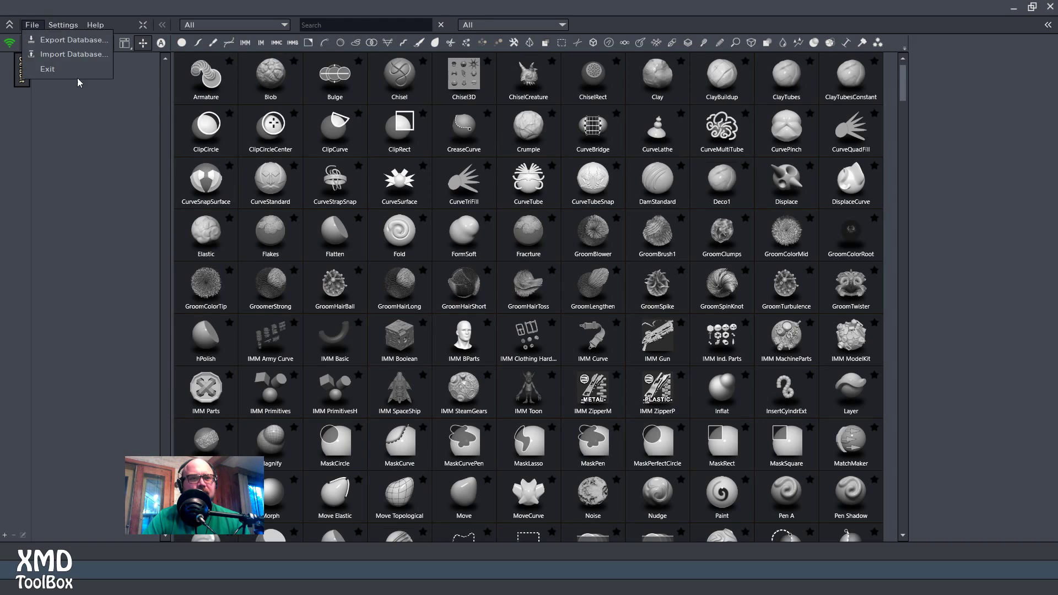
pyautogui.click(79, 83)
pyautogui.moveTo(902, 92); pyautogui.dragTo(902, 515)
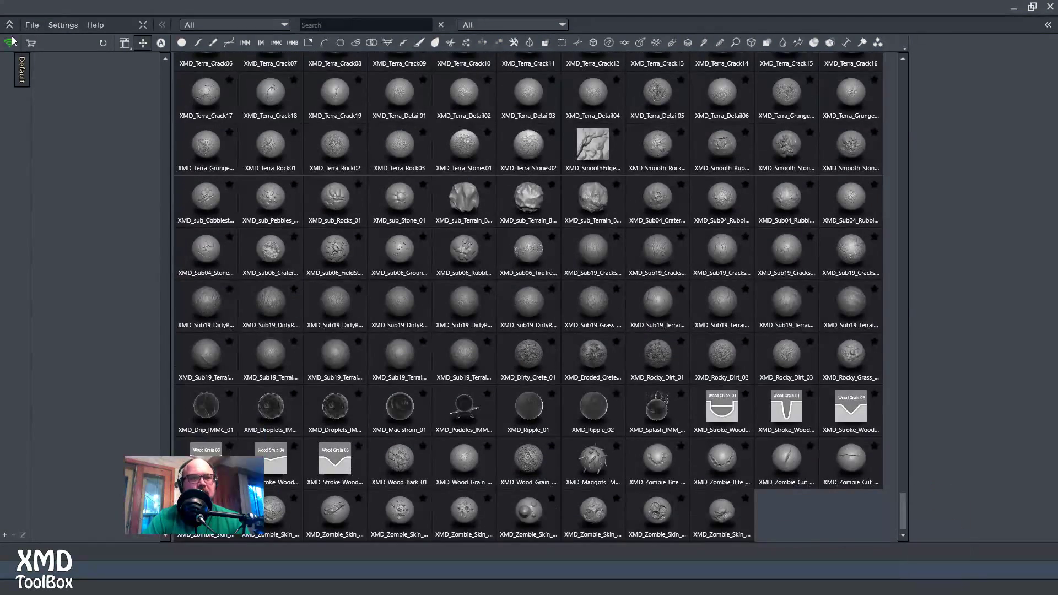
pyautogui.click(80, 28)
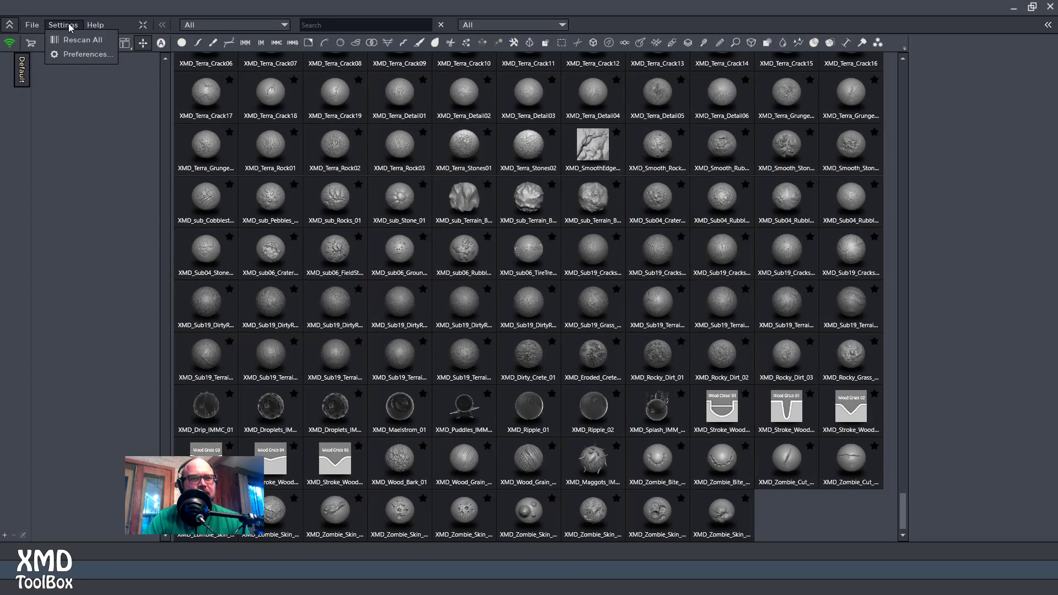
pyautogui.click(80, 40)
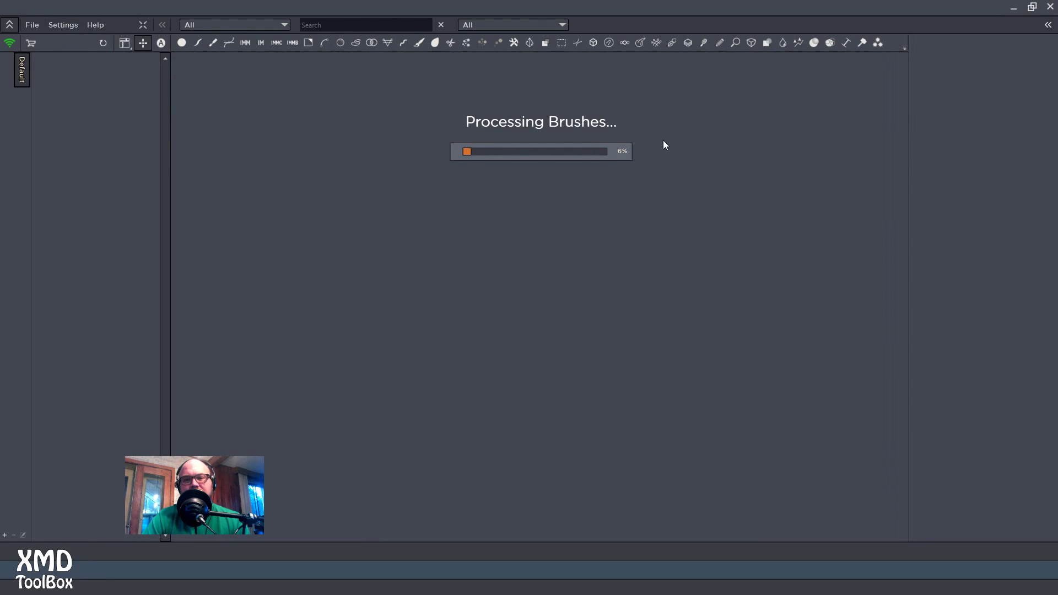
pyautogui.click(1014, 8)
pyautogui.scroll(-4, 961, 341)
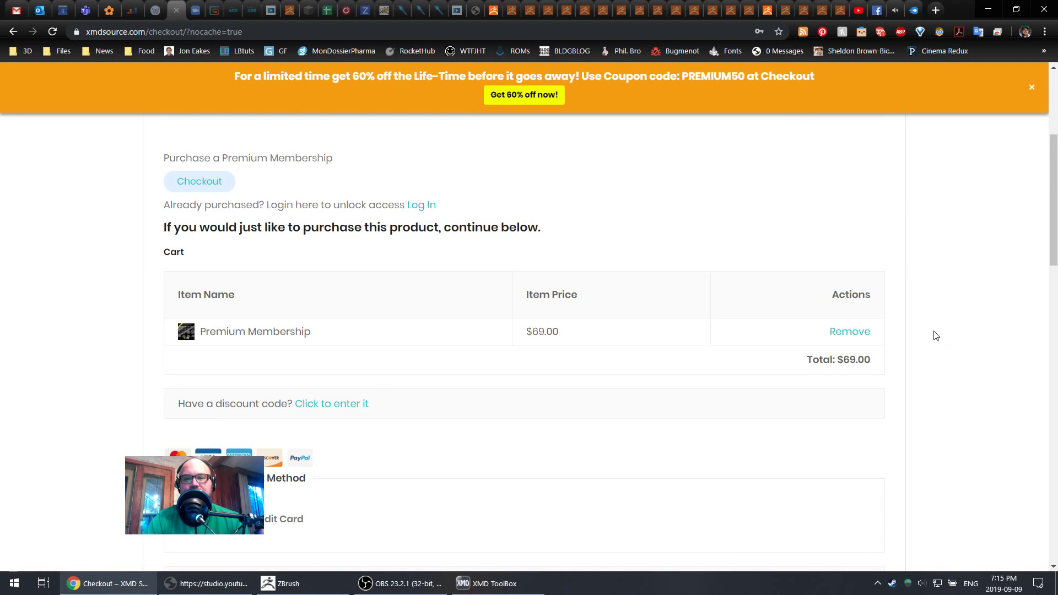
# - Review the checkout form, check ToolBox brush processing at 49%, then raise the live-chat pop-out
pyautogui.scroll(-8, 512, 356)
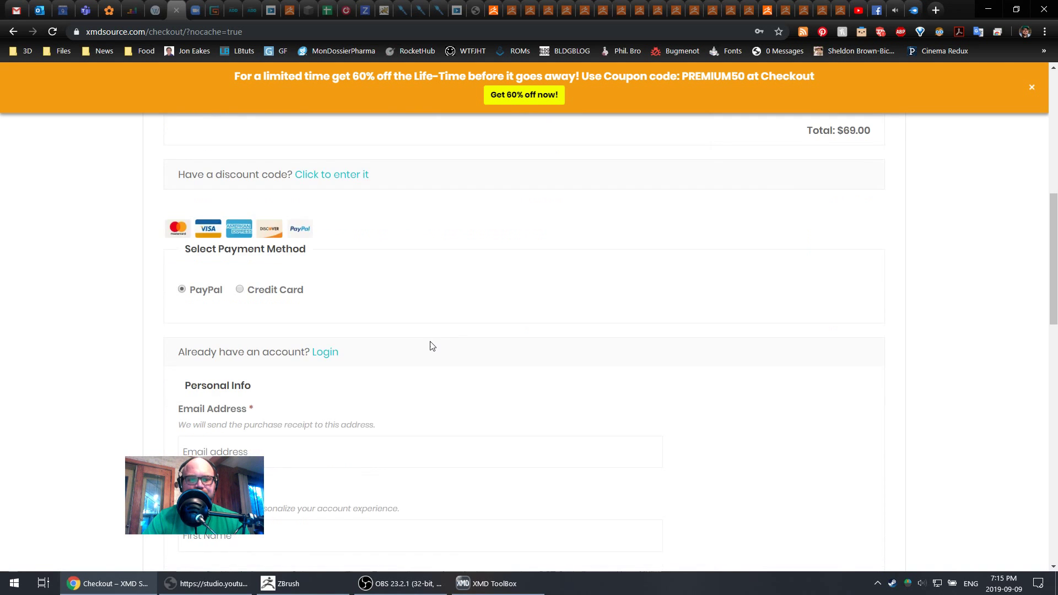
pyautogui.scroll(-7, 469, 325)
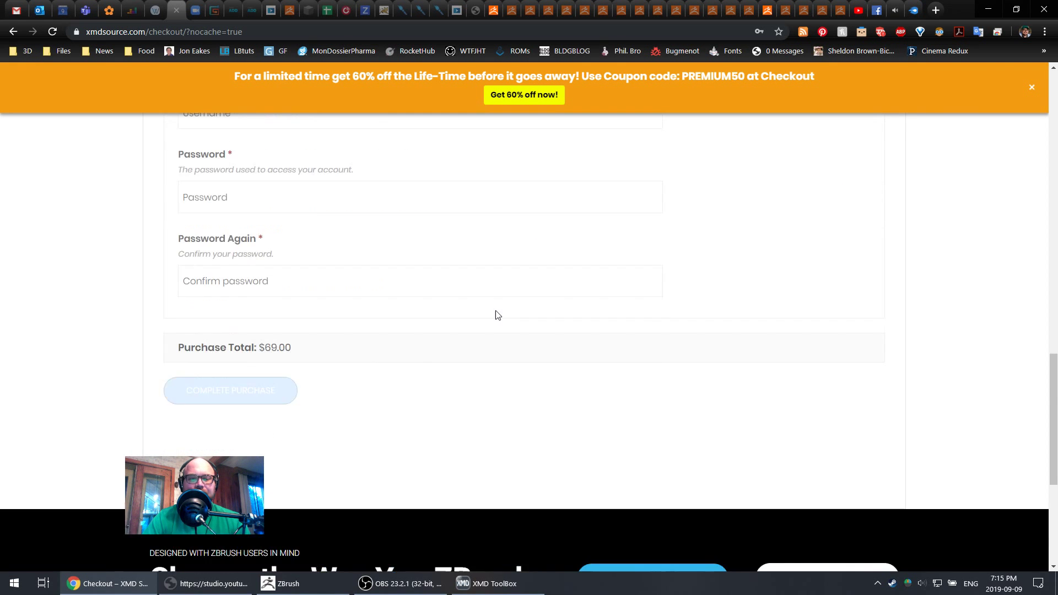
pyautogui.scroll(18, 496, 314)
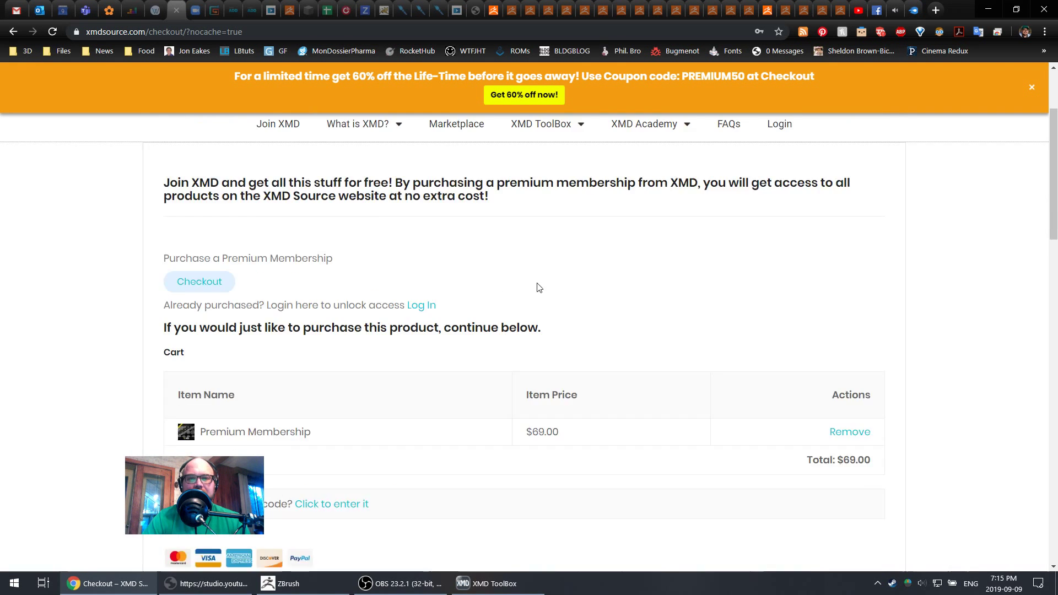
pyautogui.click(505, 584)
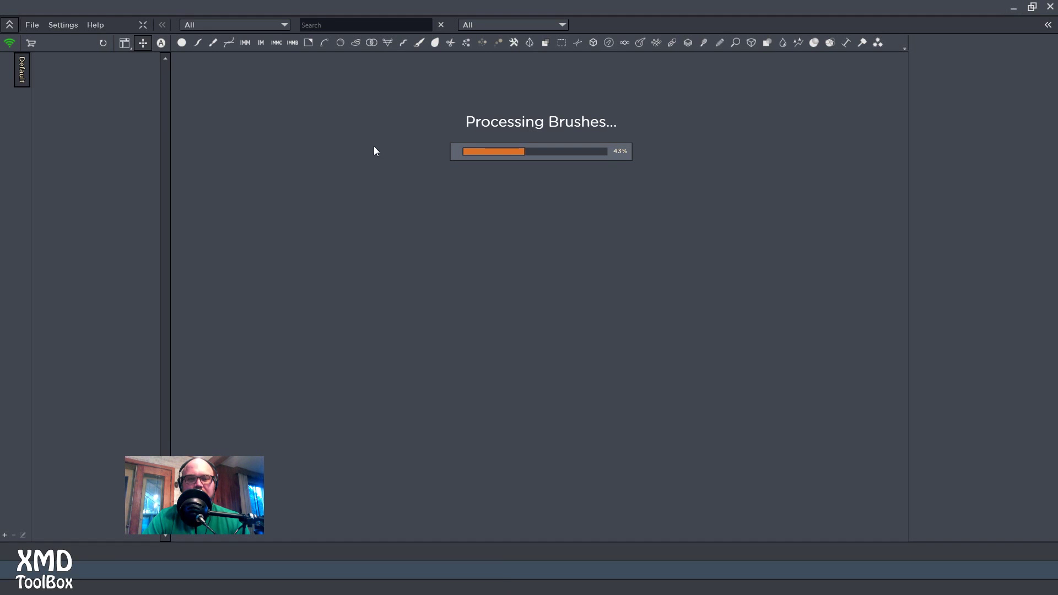
pyautogui.click(1013, 9)
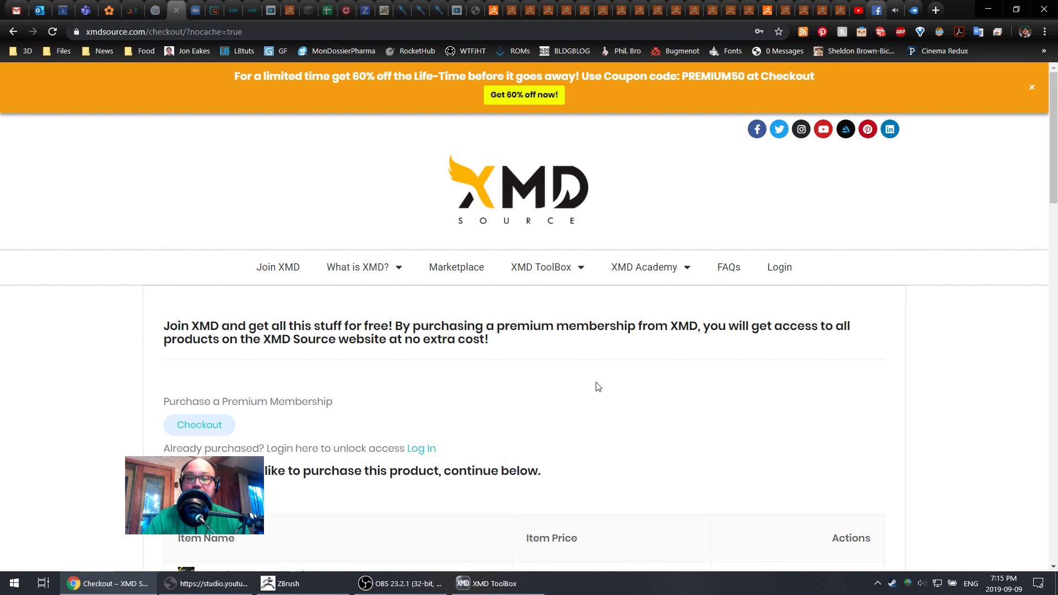
pyautogui.click(206, 583)
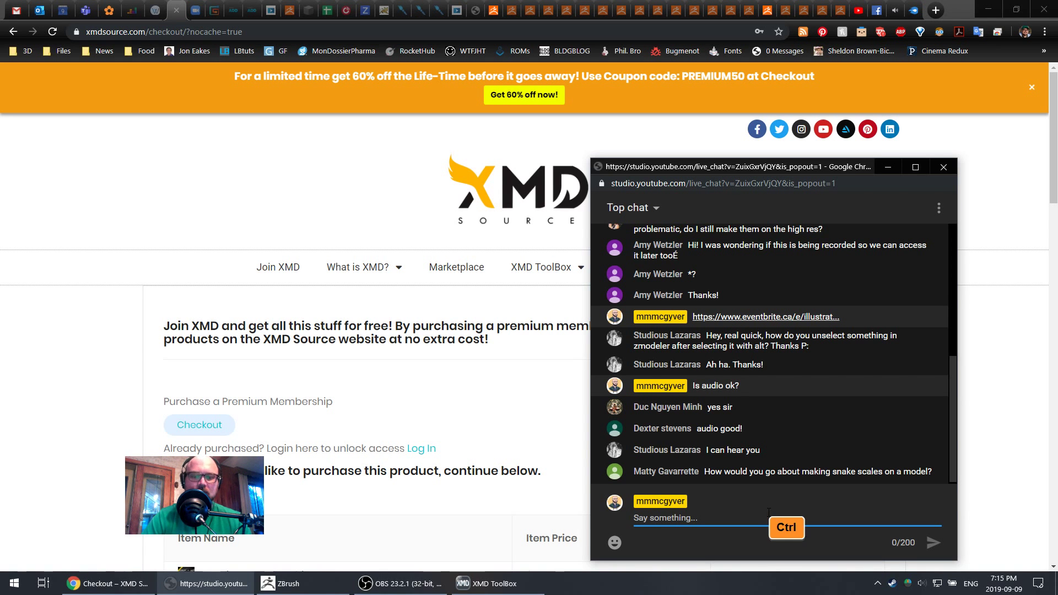
# - Paste the Premium60 code into the chat and copy the XMD memberships page link
pyautogui.write('Premium60')
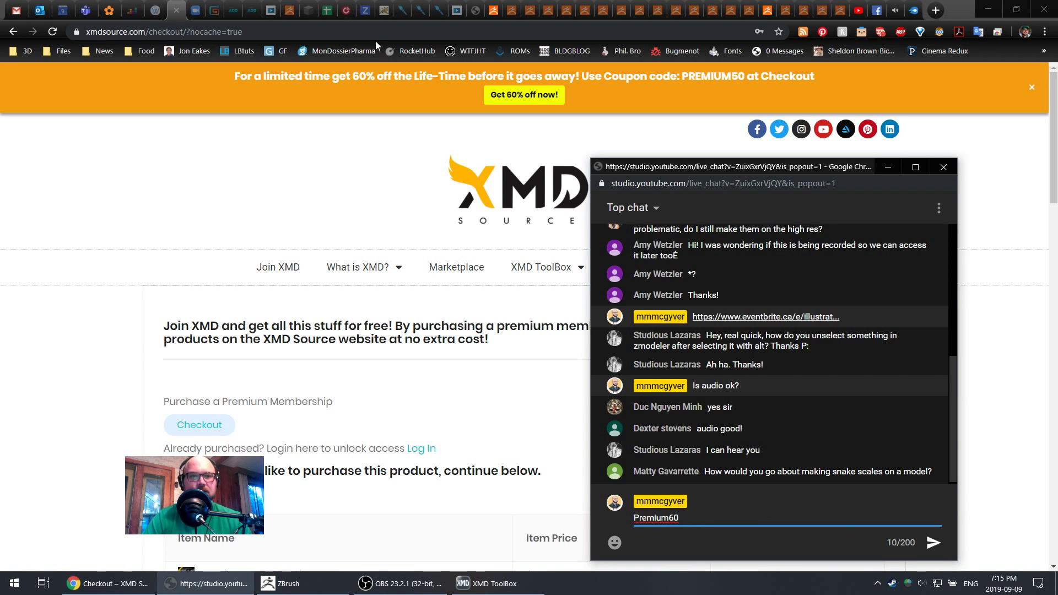
pyautogui.click(263, 25)
pyautogui.click(17, 33)
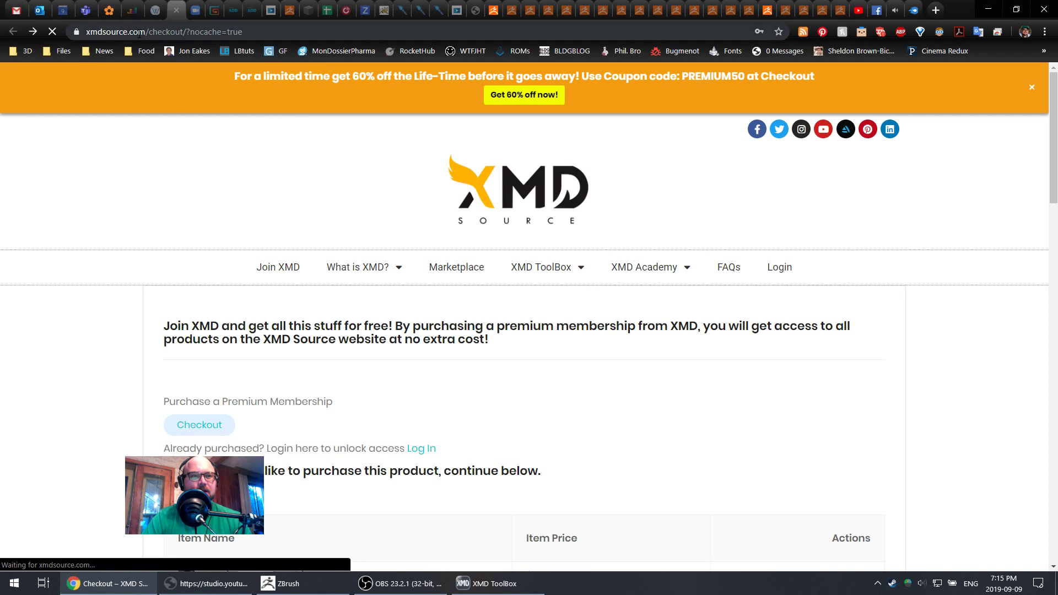
pyautogui.click(99, 31)
pyautogui.hotkey('ctrl', 'c')
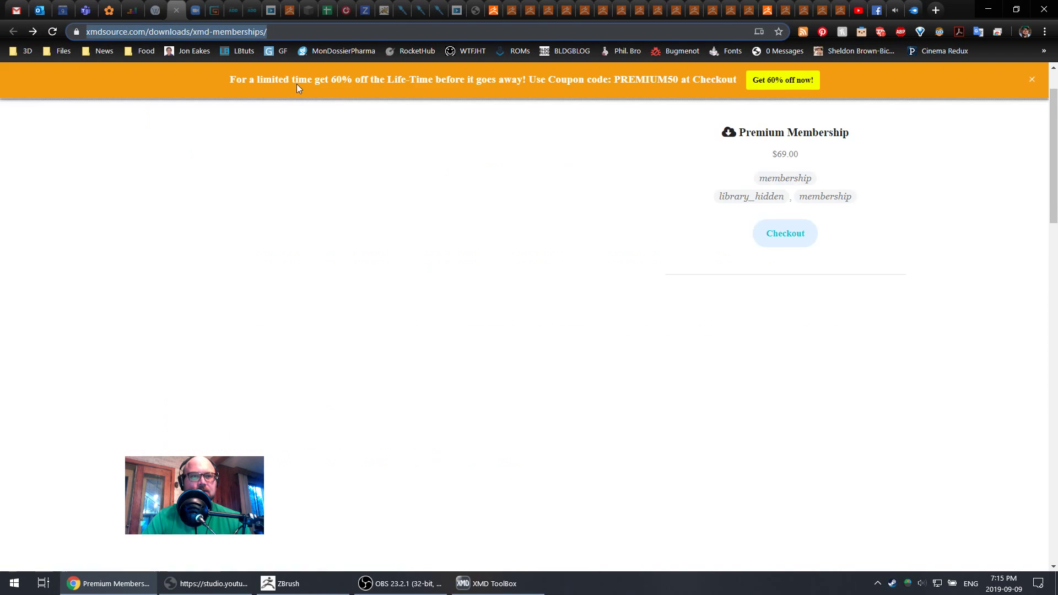
pyautogui.hotkey('alt', 'Tab')
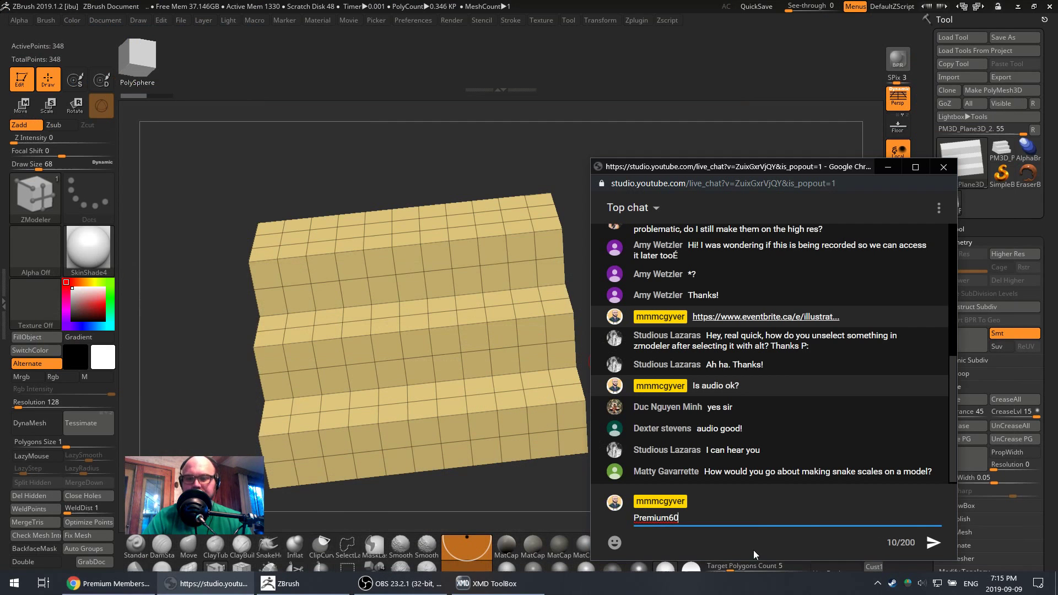
# - Insert the memberships link and 'promo code:' before Premium60, then send the chat message
pyautogui.click(633, 519)
pyautogui.hotkey('ctrl', 'v')
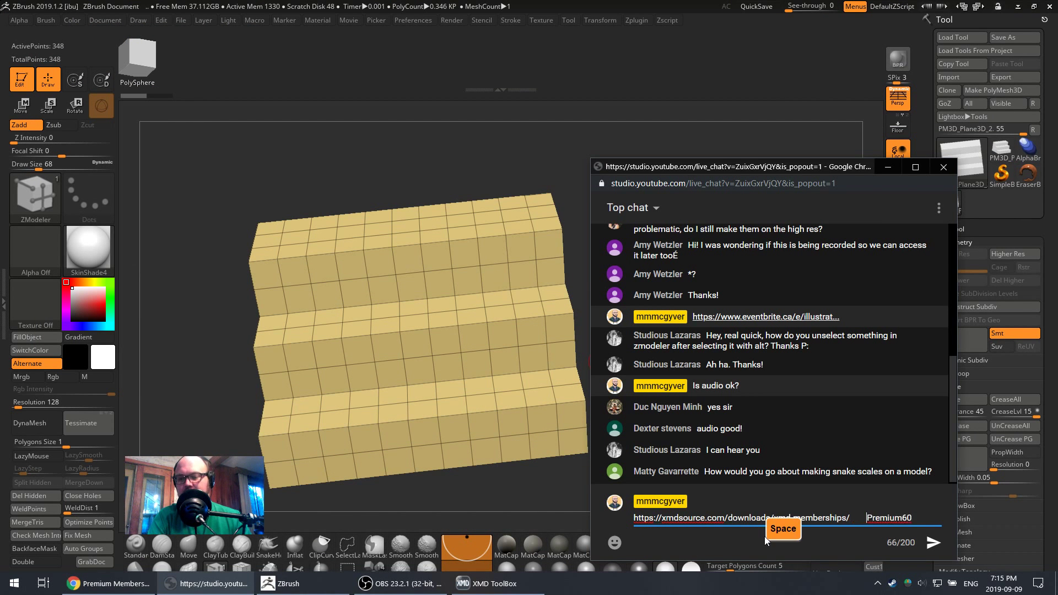
pyautogui.write('promo')
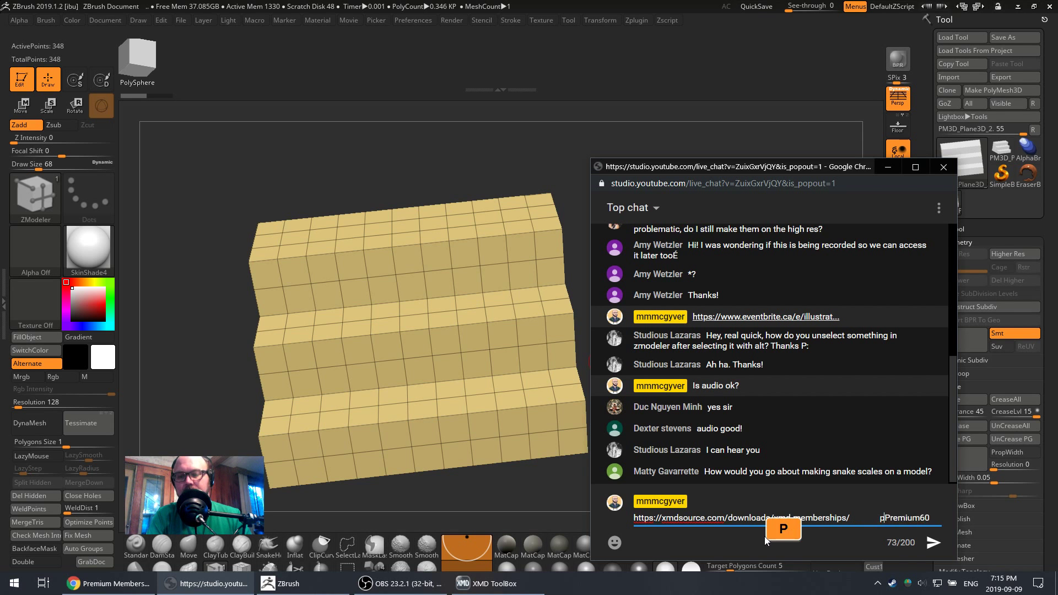
pyautogui.write(' code:')
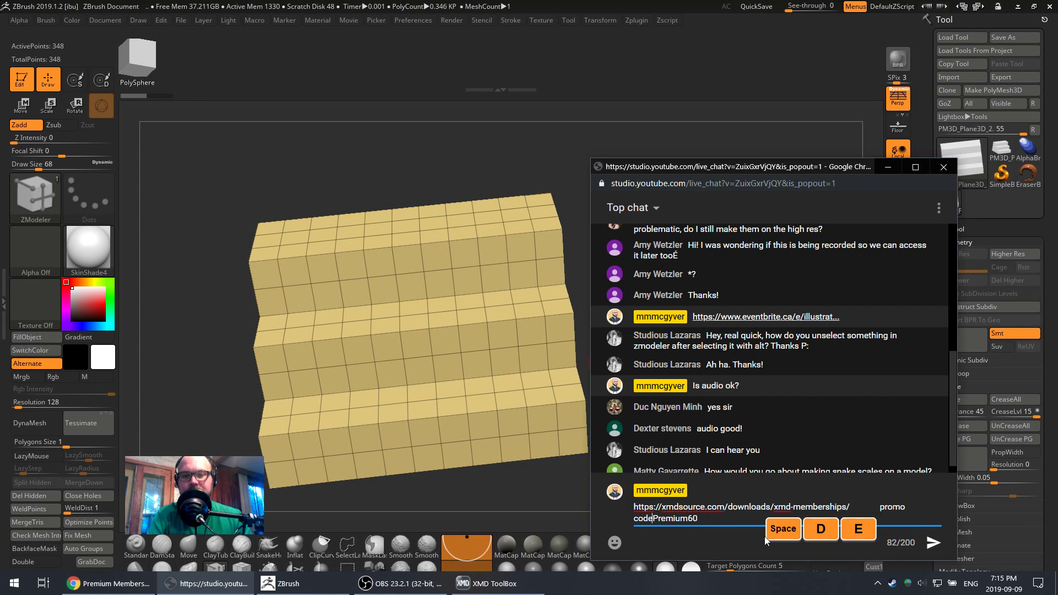
pyautogui.press('Return')
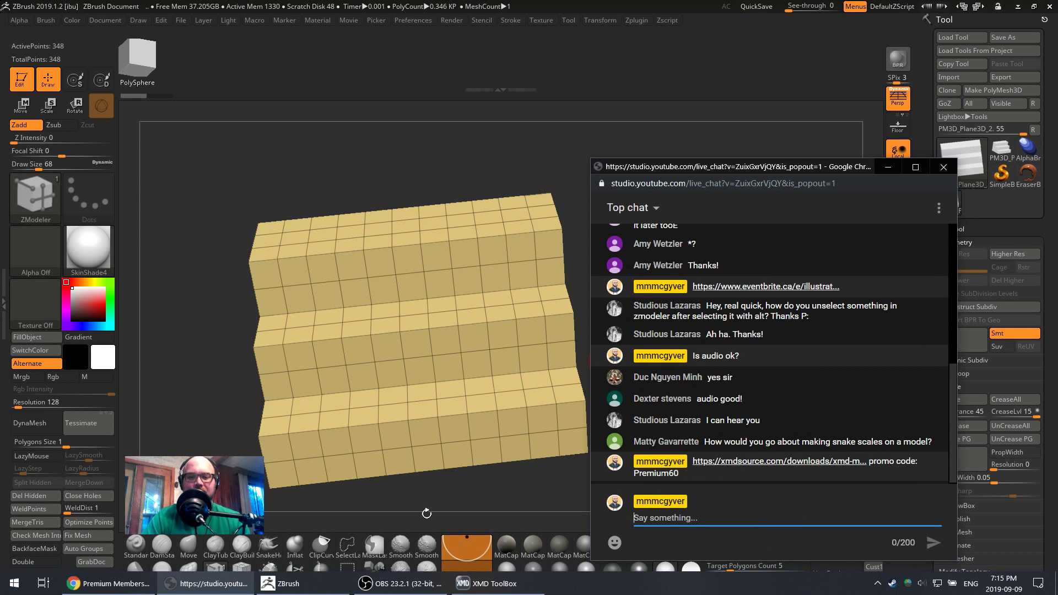
pyautogui.click(565, 174)
# - Search Google in a new Chrome tab for 'zbrush alpha download'
pyautogui.press('super')
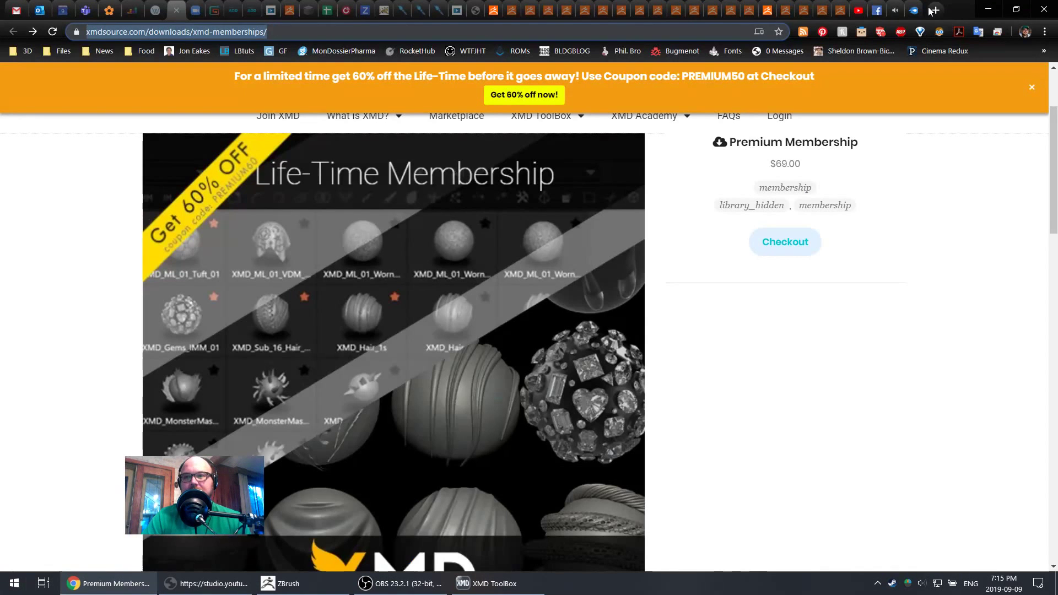
pyautogui.click(931, 10)
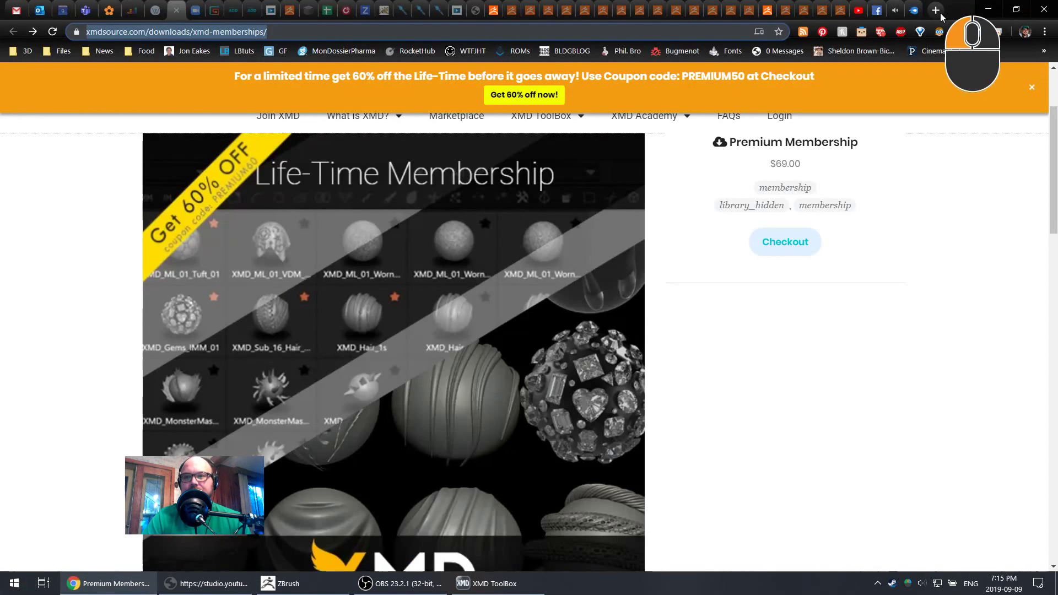
pyautogui.write('zbrush am')
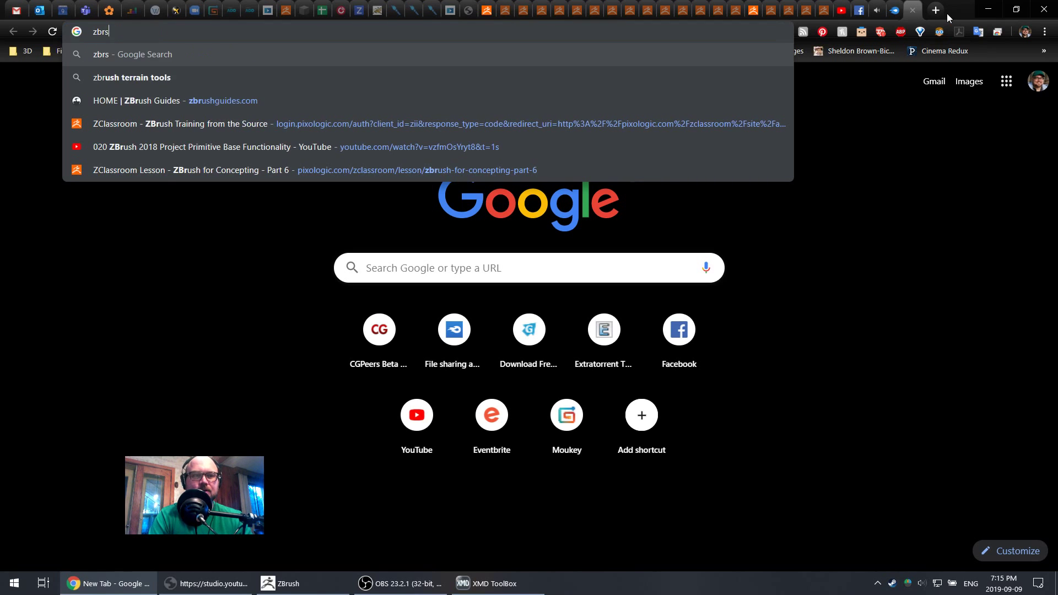
pyautogui.write('oguse')
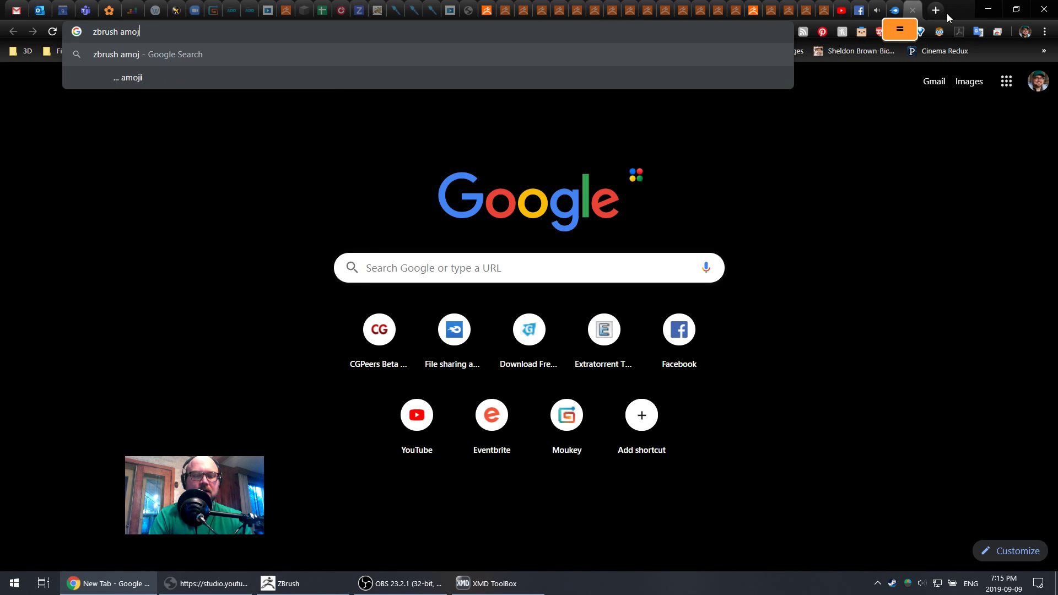
pyautogui.press('BackSpace')
pyautogui.press('BackSpace')
pyautogui.press('BackSpace')
pyautogui.press('BackSpace')
pyautogui.press('BackSpace')
pyautogui.press('BackSpace')
pyautogui.press('BackSpace')
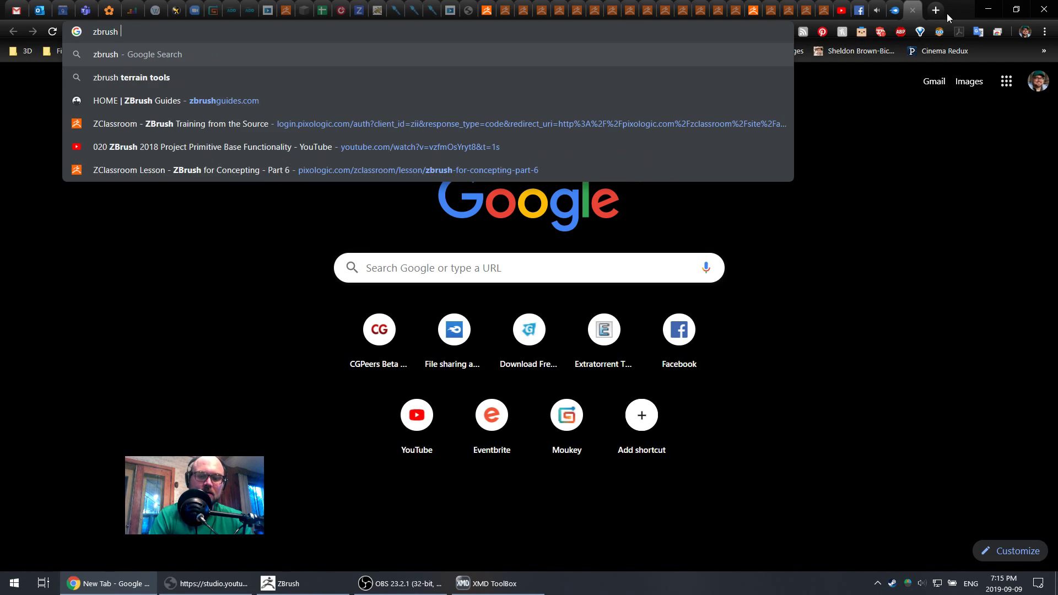
pyautogui.write('alpha')
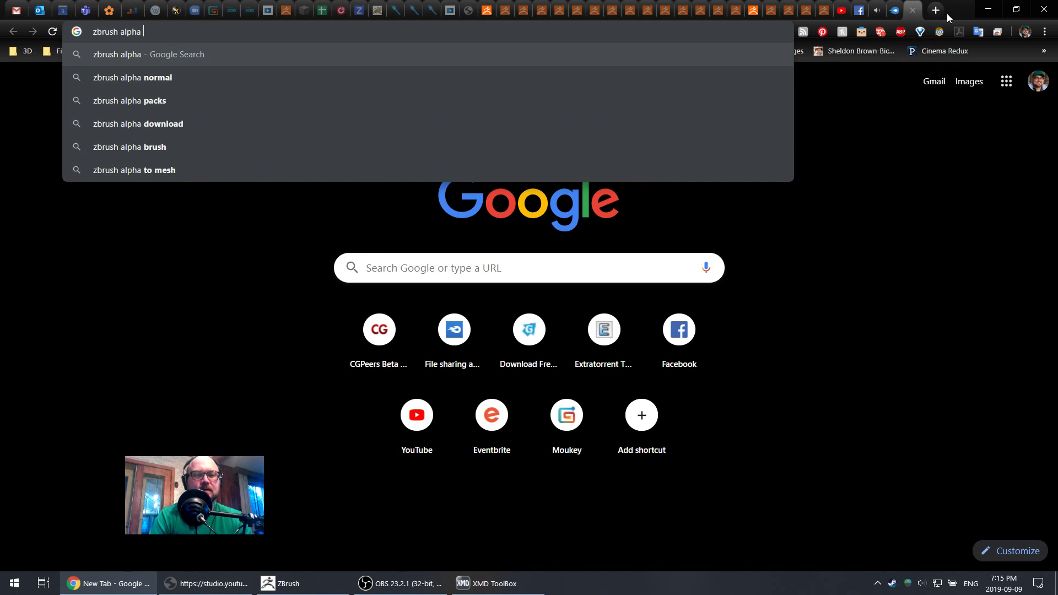
pyautogui.write(' down')
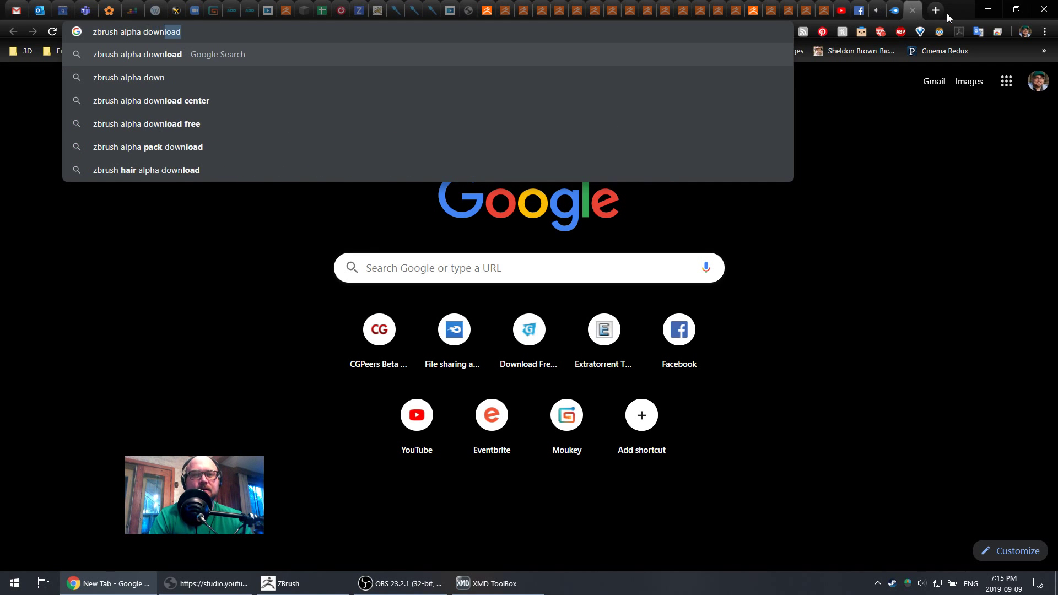
pyautogui.press('Return')
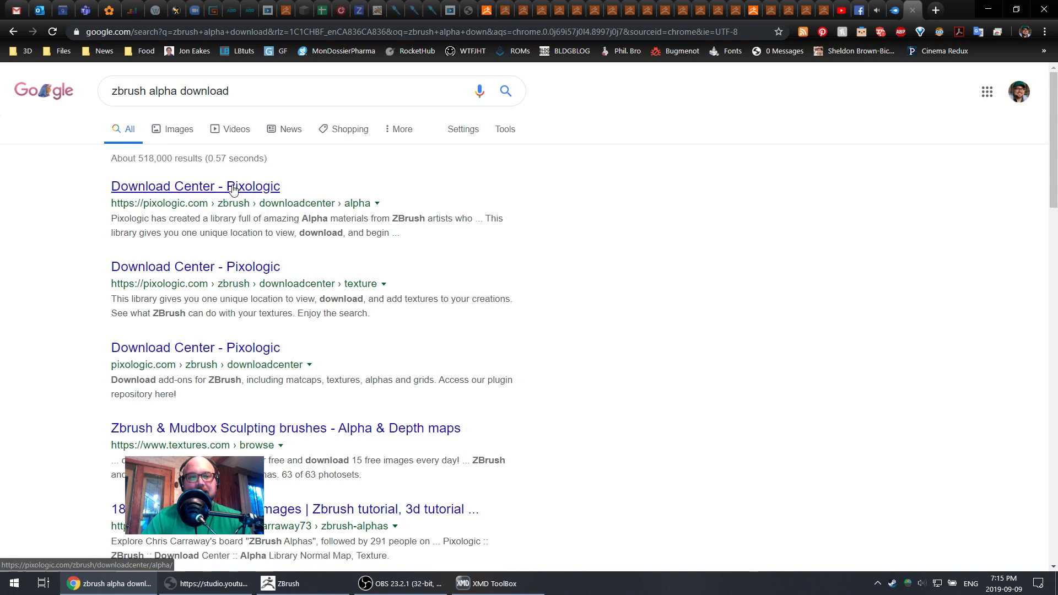
# - Download the Scale 2 (Skins) alpha, dm_dragonskin2.zip, from Pixologic's Download Center alpha library
pyautogui.click(237, 191)
pyautogui.scroll(-10, 545, 240)
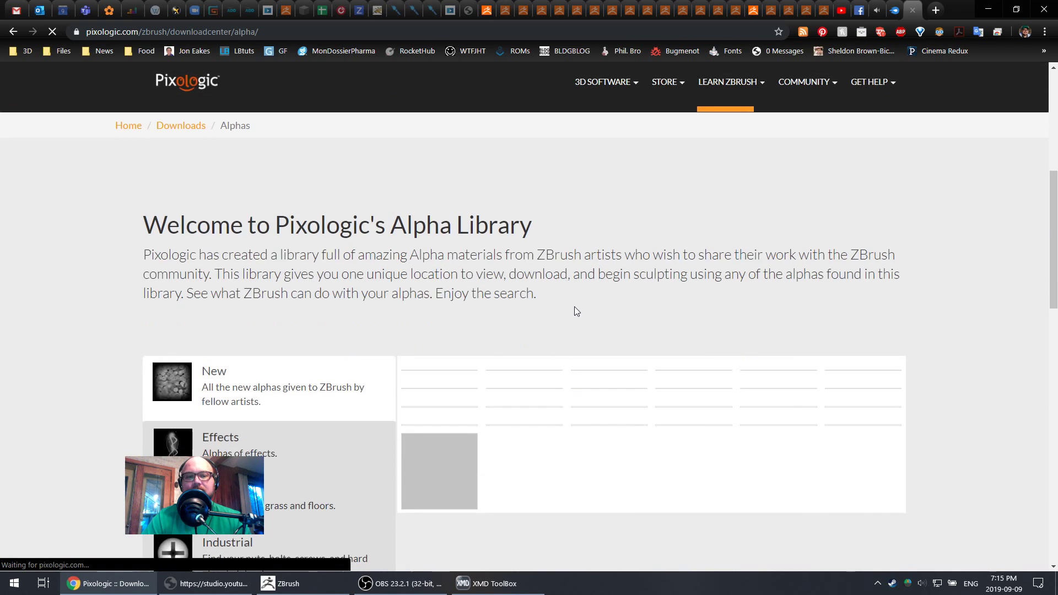
pyautogui.scroll(-2, 863, 300)
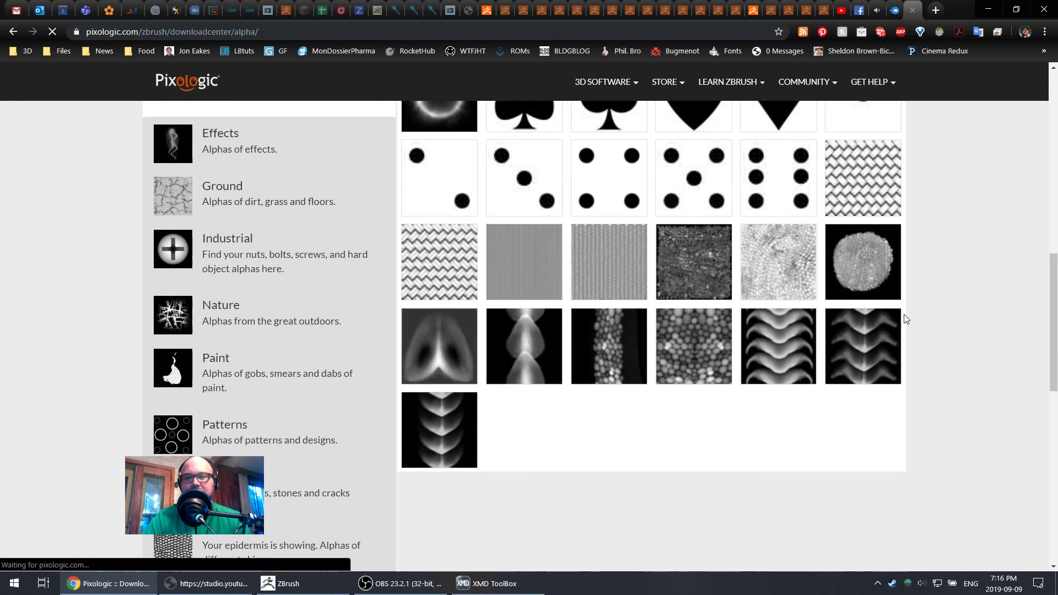
pyautogui.click(533, 336)
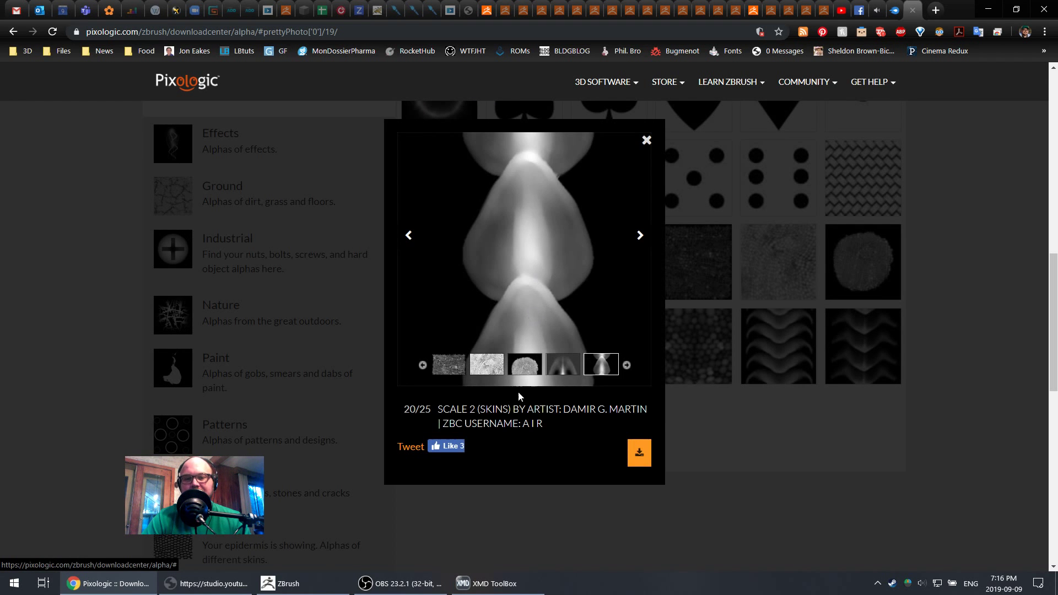
pyautogui.click(639, 451)
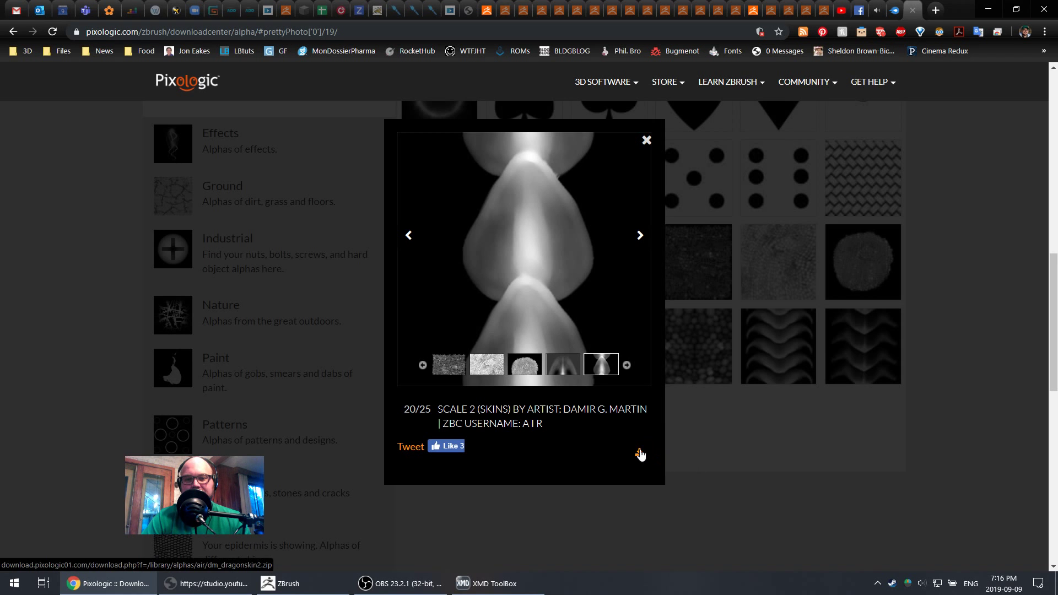
pyautogui.click(127, 557)
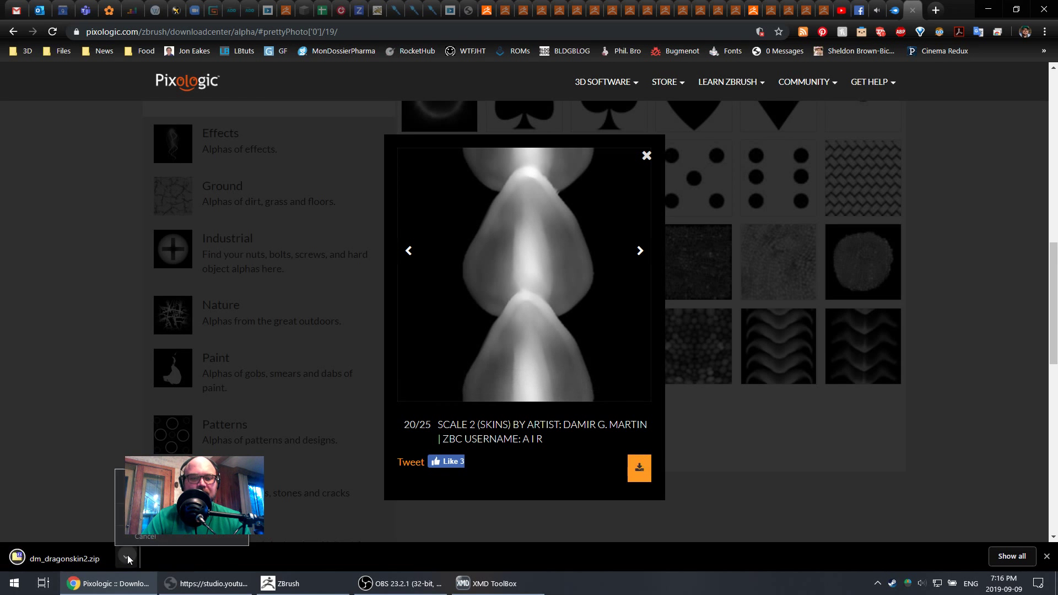
# - Extract dm_dragonskin2.PSD from the zip into Downloads with 7-Zip, then return to ZBrush
pyautogui.click(160, 515)
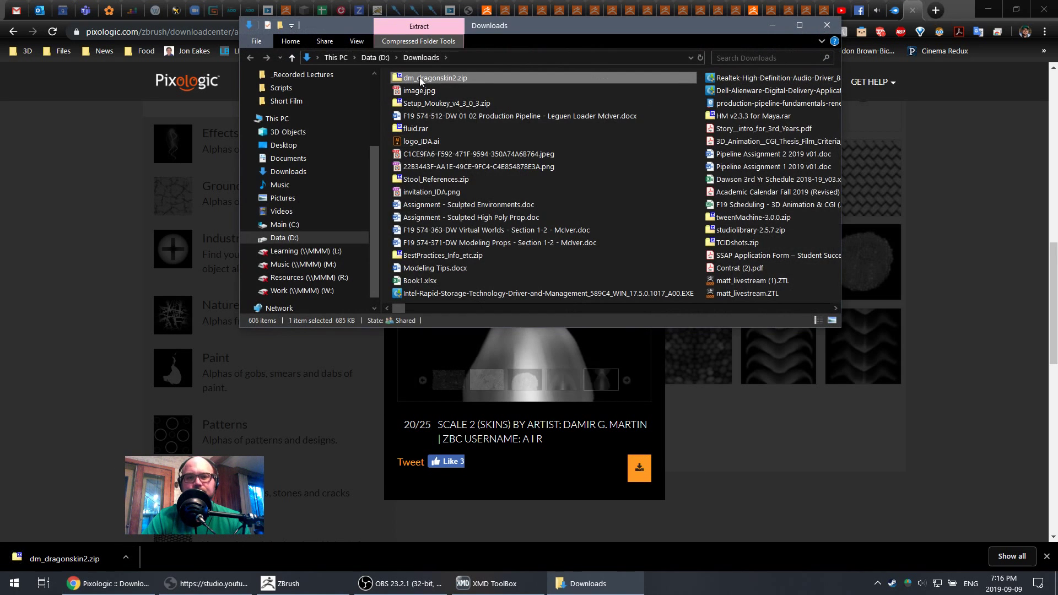
pyautogui.doubleClick(426, 76)
pyautogui.moveTo(543, 219); pyautogui.dragTo(571, 91)
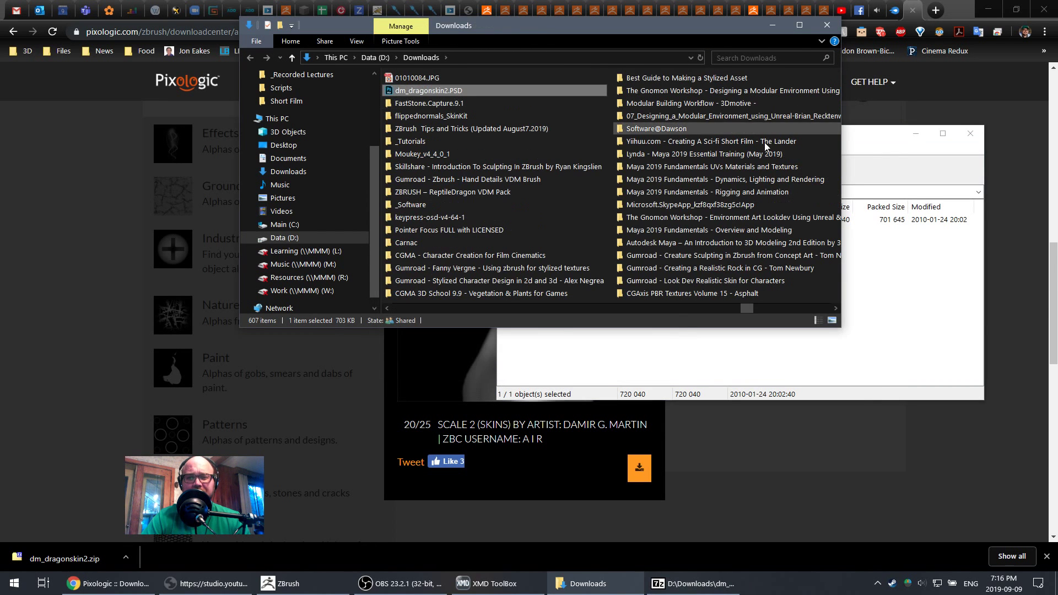
pyautogui.click(970, 134)
pyautogui.click(487, 57)
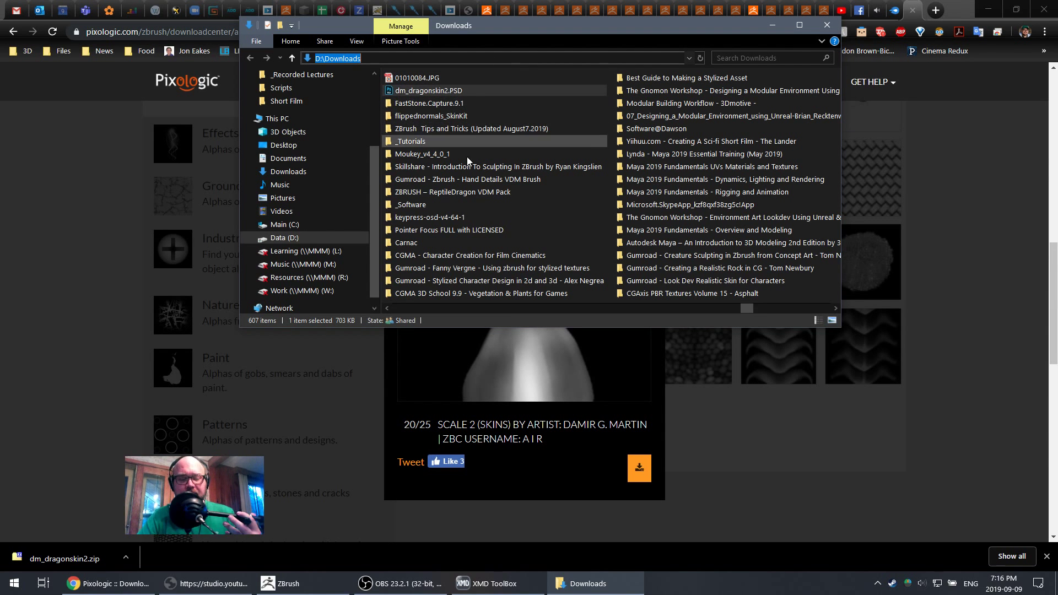
pyautogui.hotkey('alt', 'Tab')
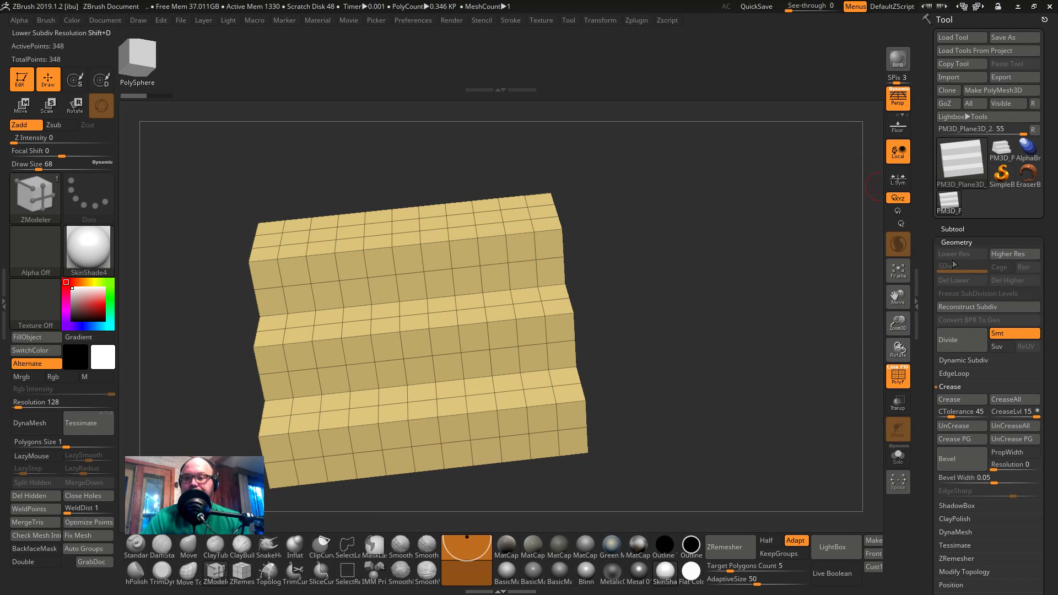
# - Make a Sphere3D PolyMesh3D and divide it to SDiv 3 with 130,050 points
pyautogui.click(973, 172)
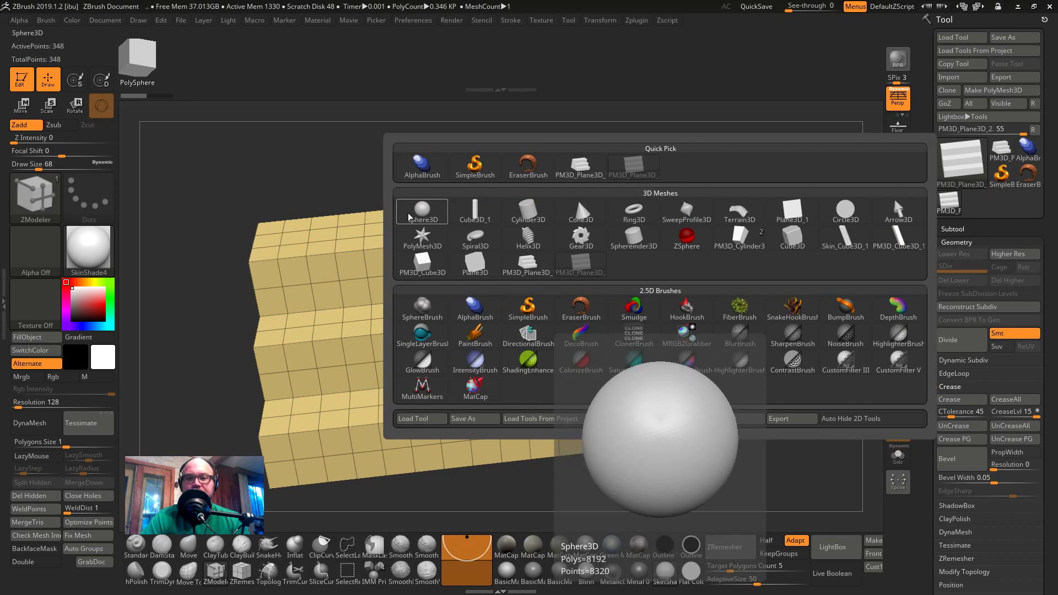
pyautogui.click(421, 212)
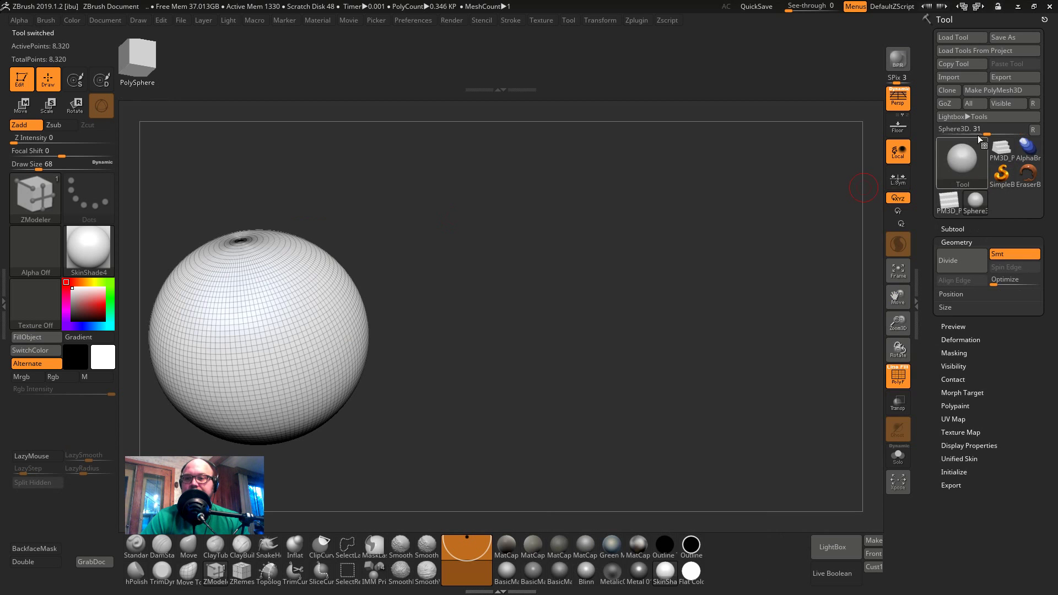
pyautogui.keyDown('alt'); pyautogui.click(993, 90); pyautogui.keyUp('alt')
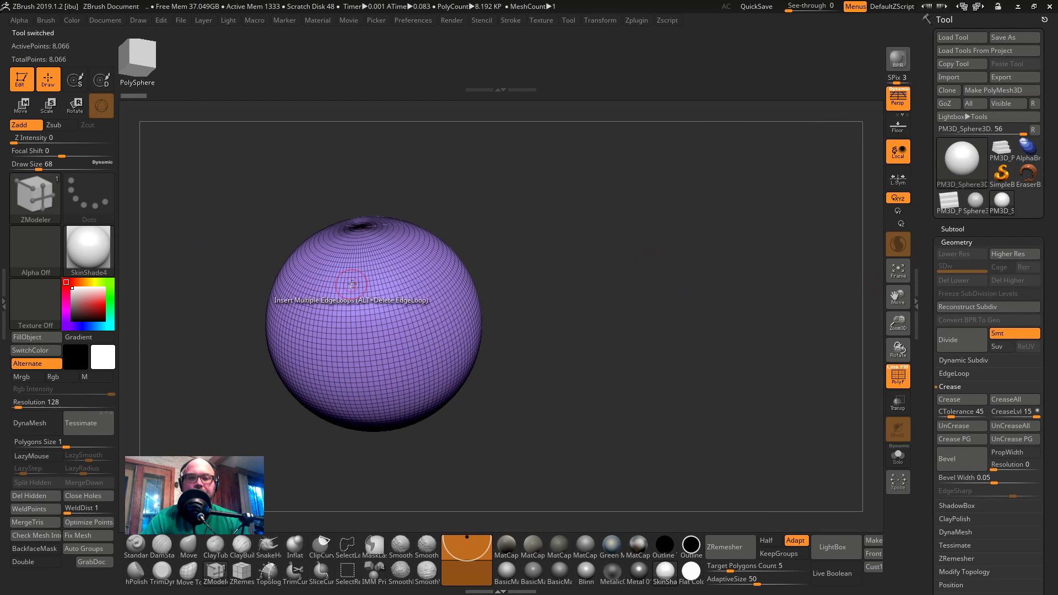
pyautogui.press('ctrl')
pyautogui.hotkey('ctrl', 'd')
pyautogui.hotkey('ctrl', 'd')
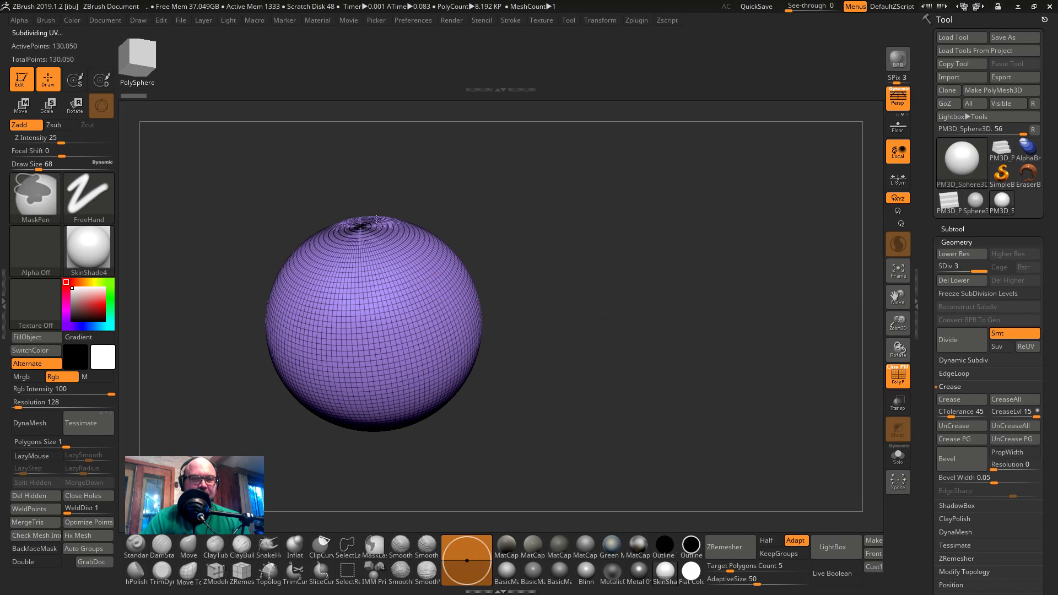
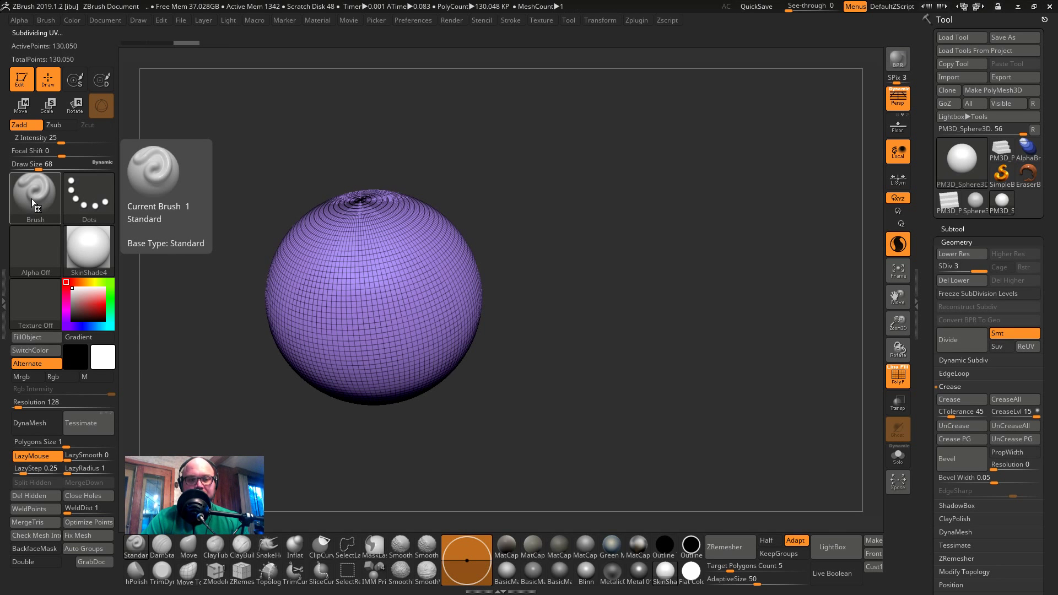
# - Load dm_dragonskin2.PSD from the Downloads folder through Alpha > Import as the new brush alpha
pyautogui.click(39, 239)
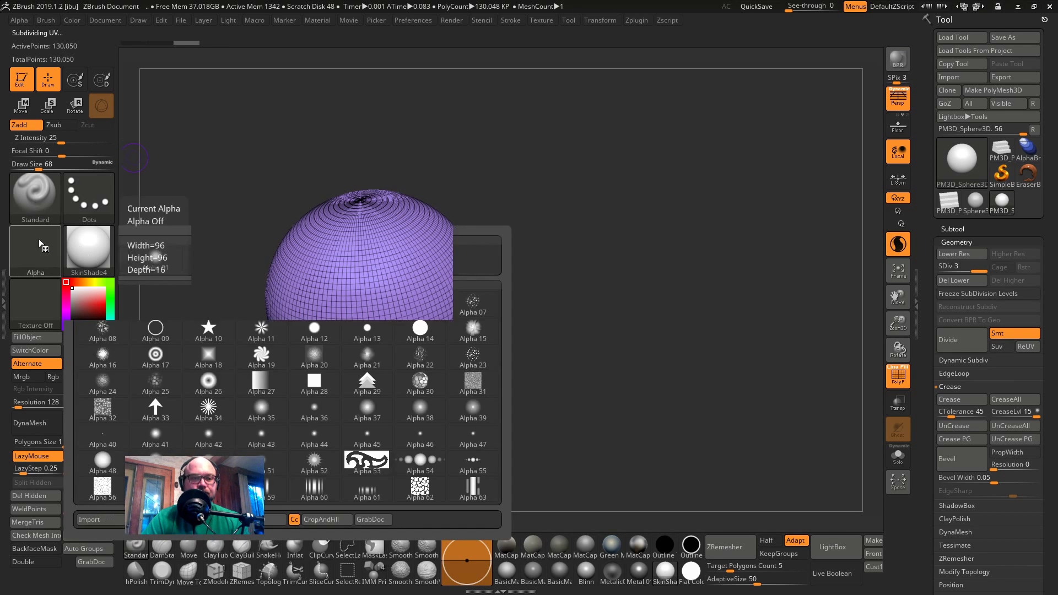
pyautogui.click(104, 520)
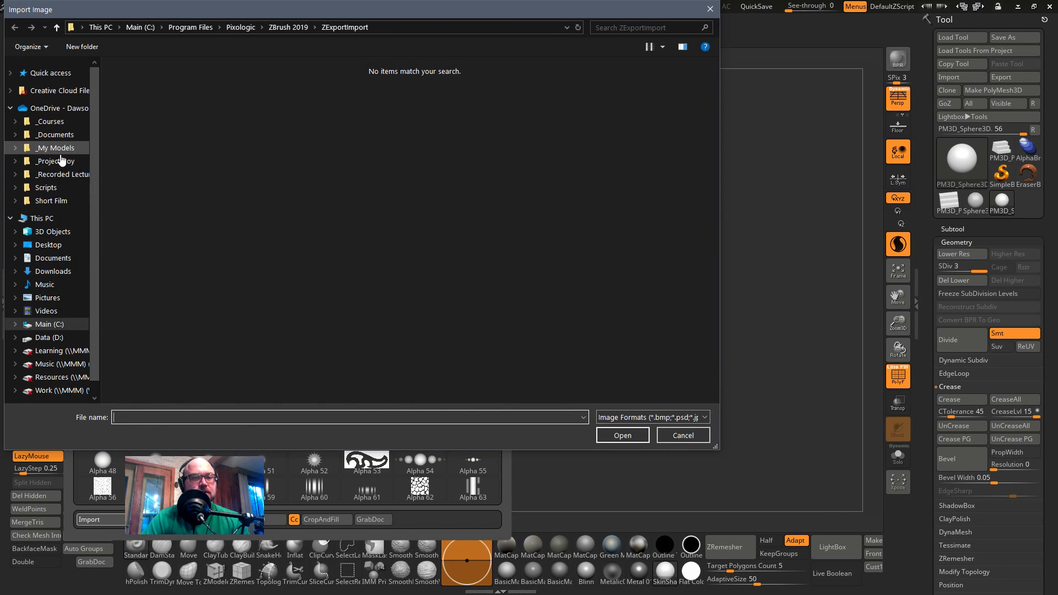
pyautogui.click(53, 271)
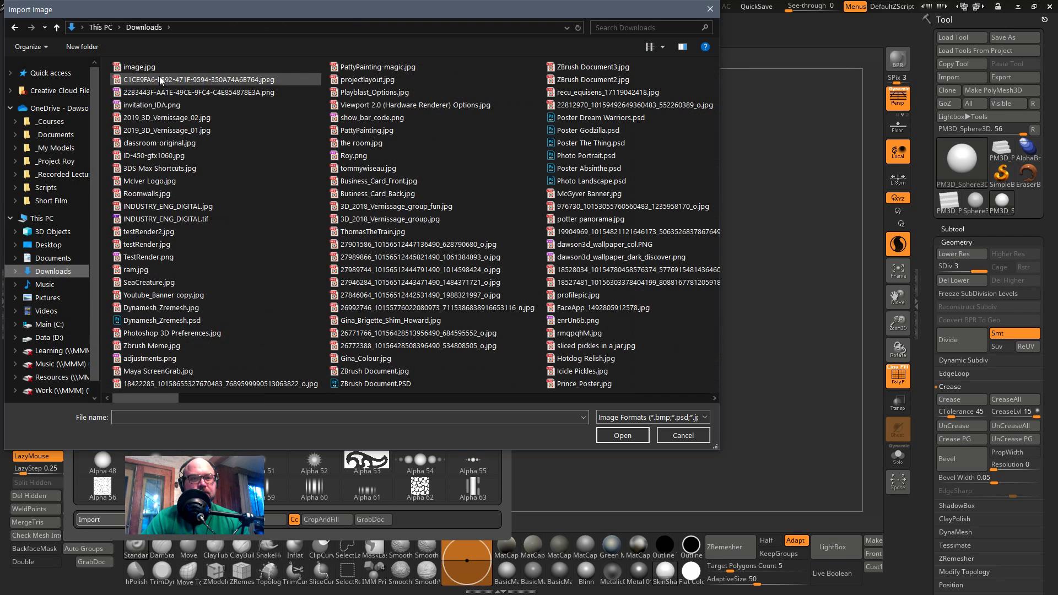
pyautogui.click(159, 324)
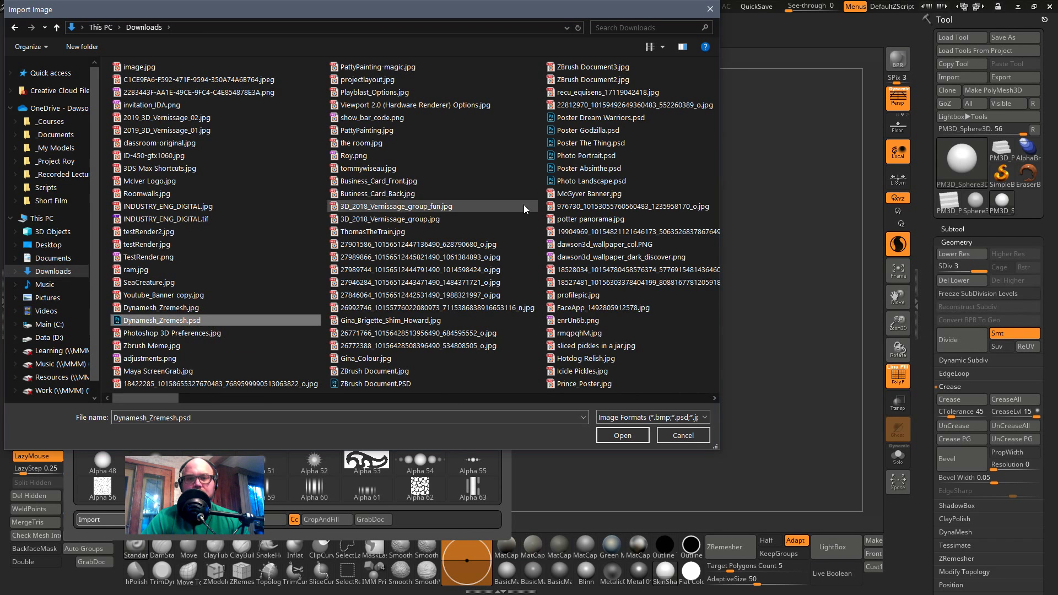
pyautogui.hotkey('alt', 'Tab')
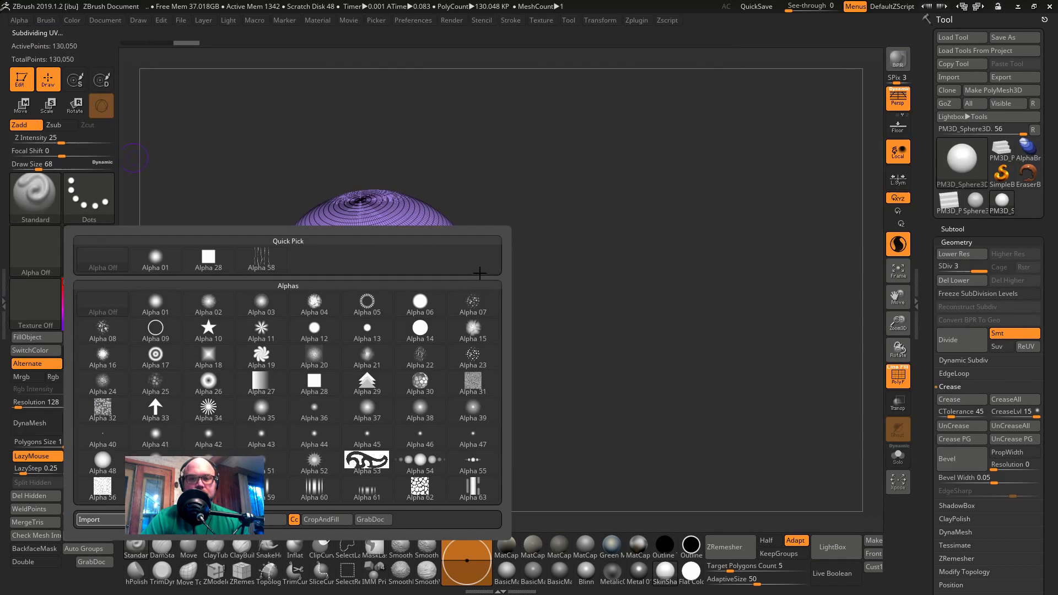
pyautogui.hotkey('alt', 'Tab')
pyautogui.hotkey('alt', 'Tab')
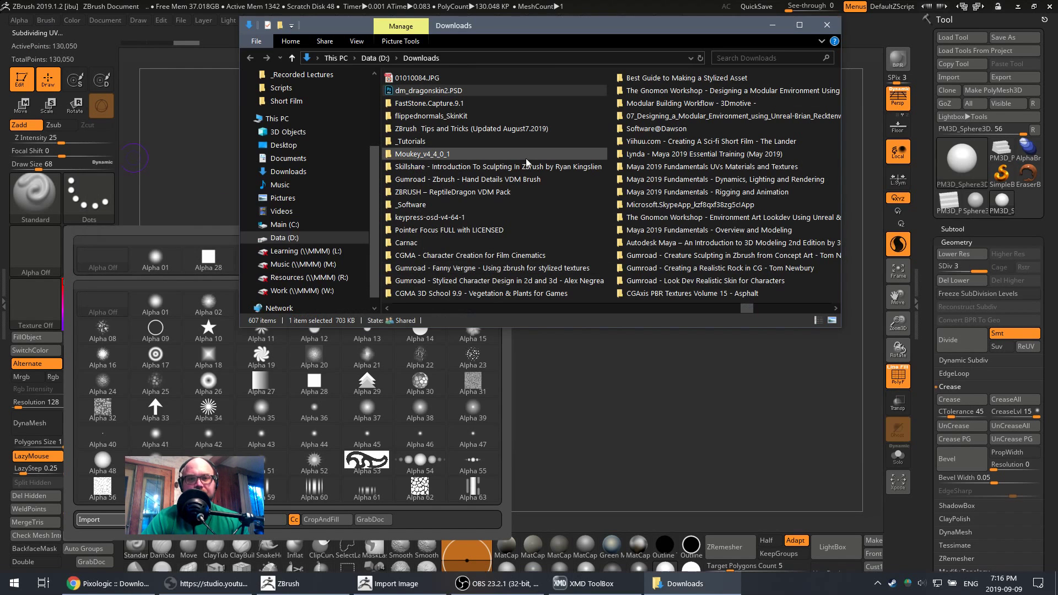
pyautogui.hotkey('alt', 'Tab')
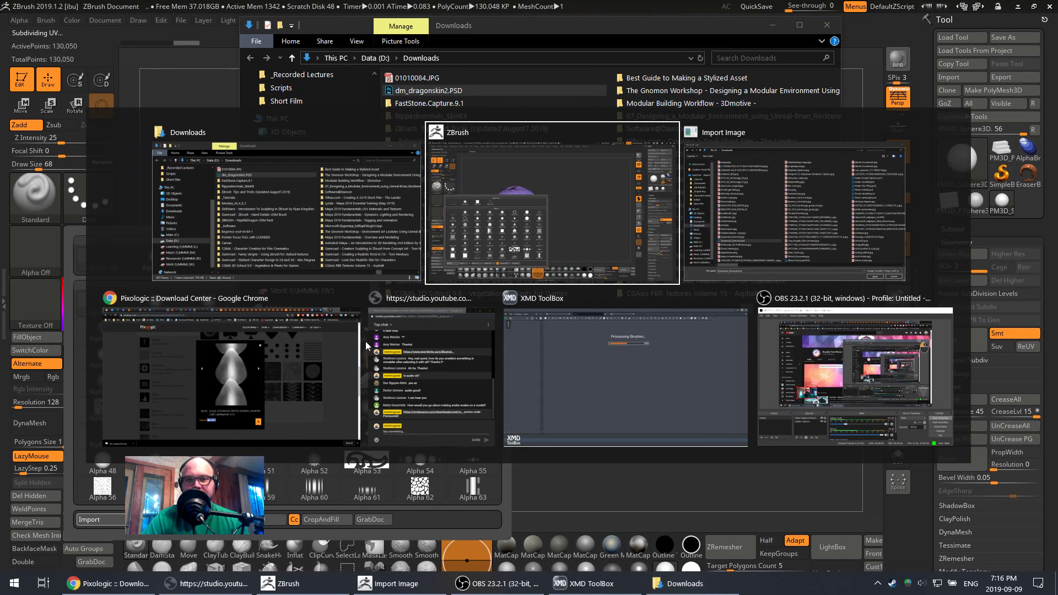
pyautogui.hotkey('alt', 'Tab')
pyautogui.press('d')
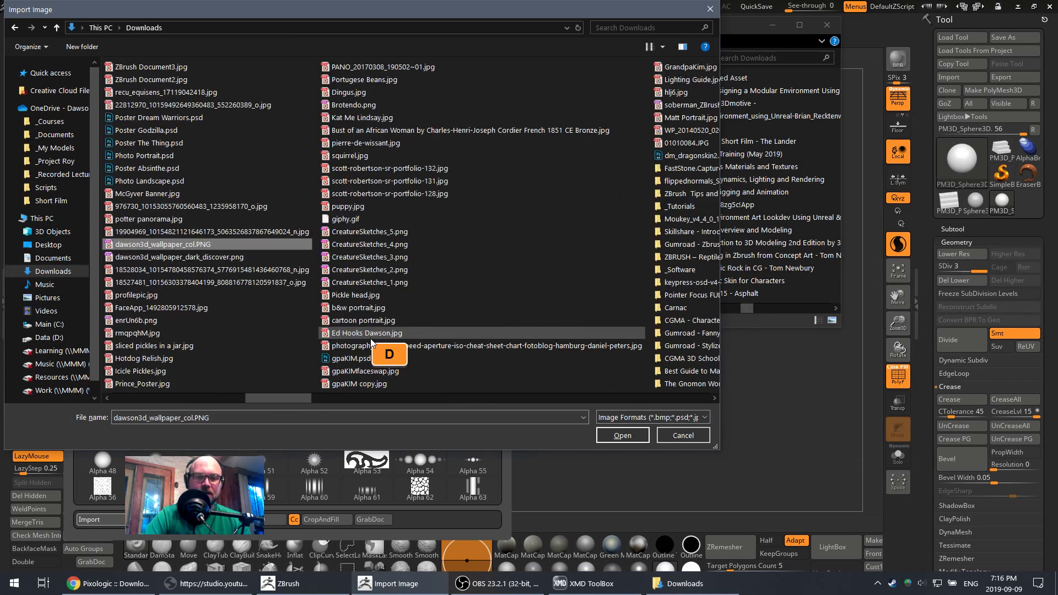
pyautogui.press('m')
pyautogui.doubleClick(142, 159)
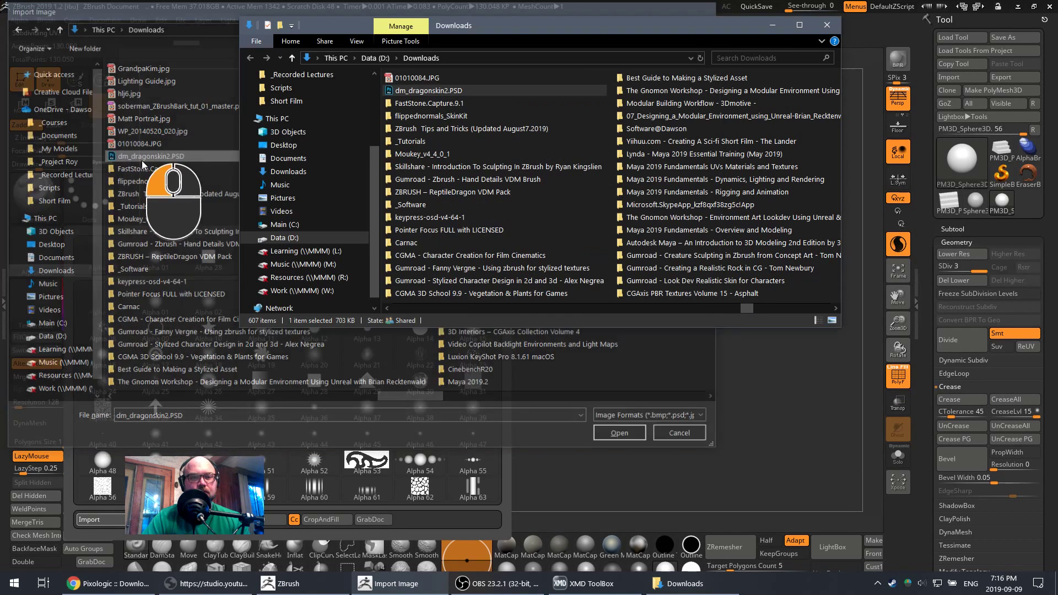
# - Divide the sphere two more levels, hide the polyframe, and try a test stroke
pyautogui.moveTo(34, 251)
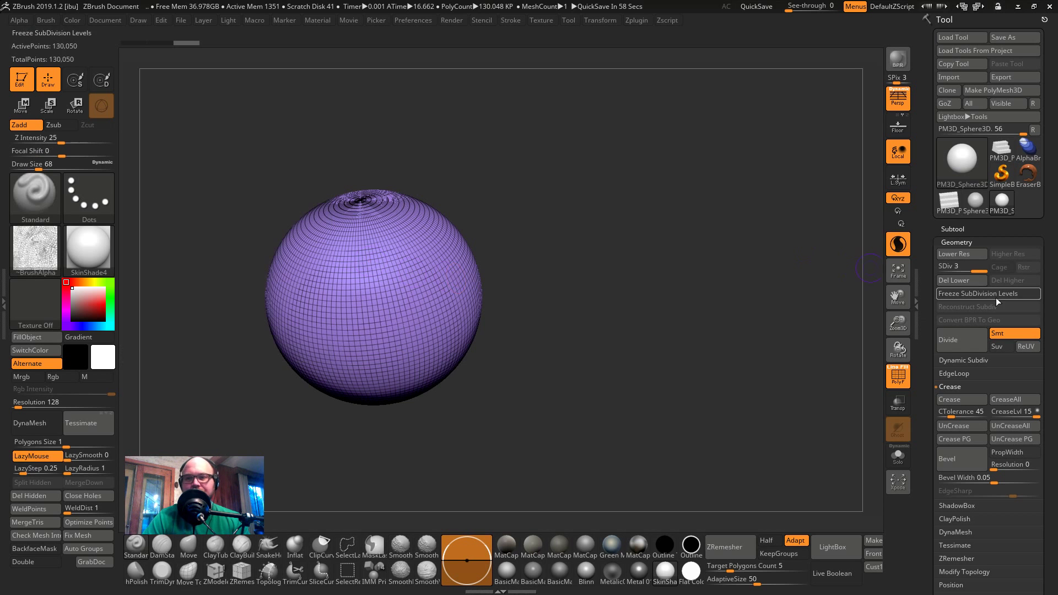
pyautogui.hotkey('ctrl', 'd')
pyautogui.hotkey('ctrl', 'd')
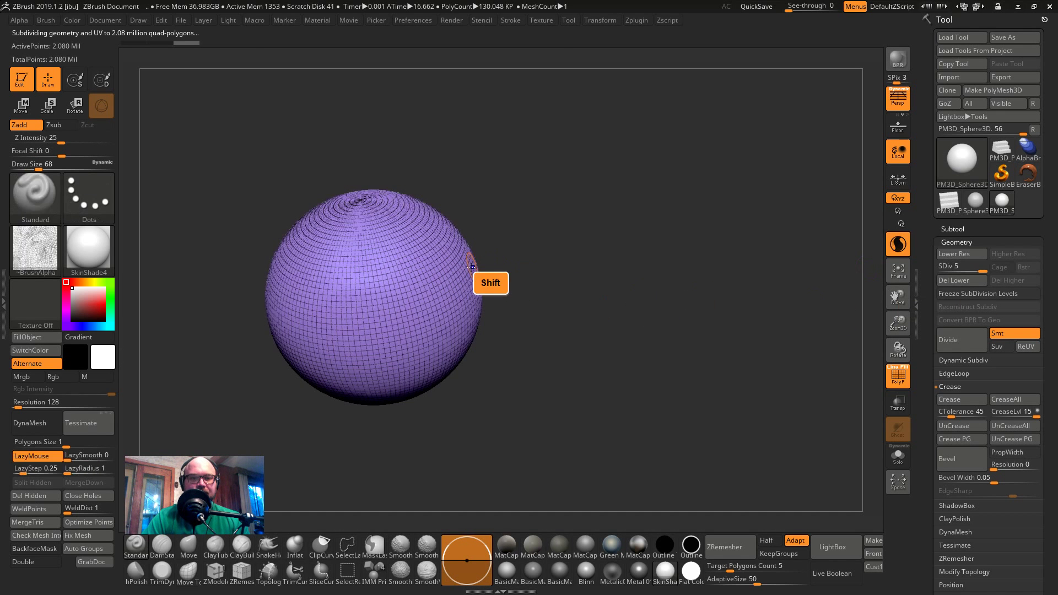
pyautogui.hotkey('shift', 'f')
pyautogui.moveTo(390, 274); pyautogui.dragTo(467, 346)
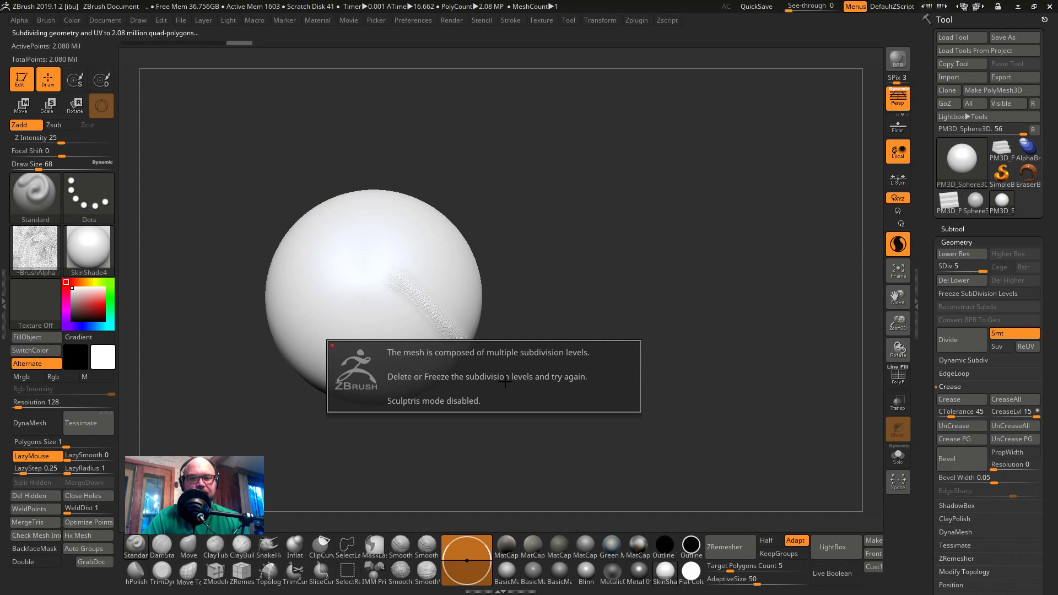
# - Switch to the DragRect stroke and Green Metallic material, then undo the test stroke
pyautogui.click(107, 210)
pyautogui.click(208, 207)
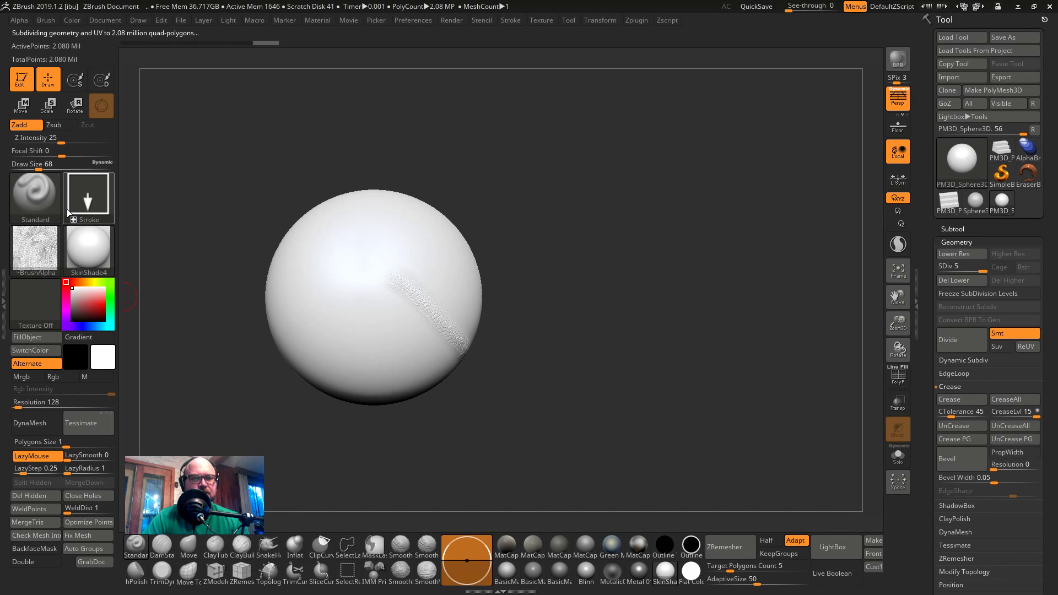
pyautogui.click(33, 196)
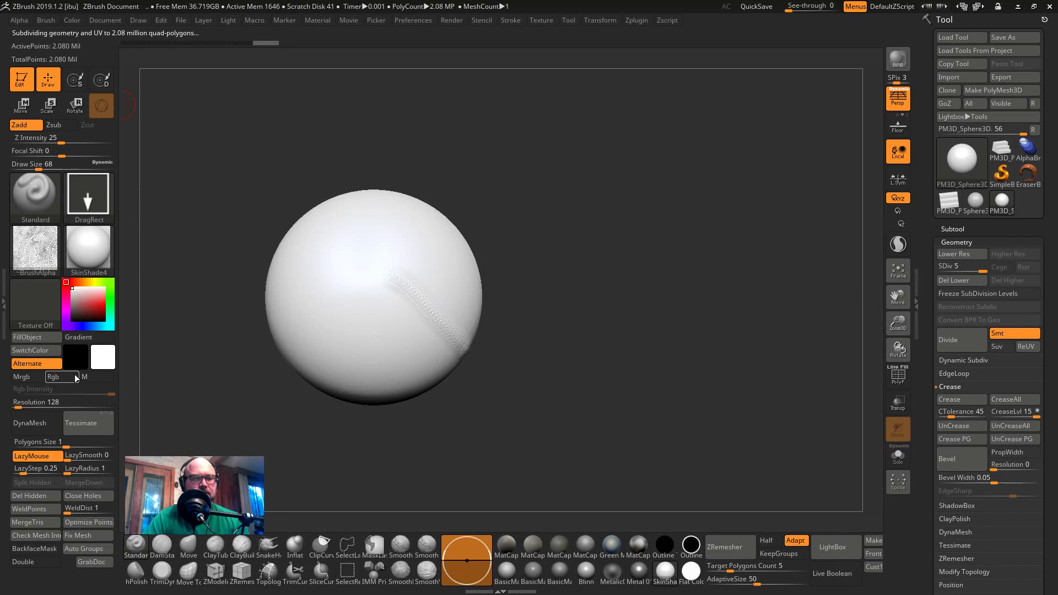
pyautogui.click(87, 253)
pyautogui.click(632, 255)
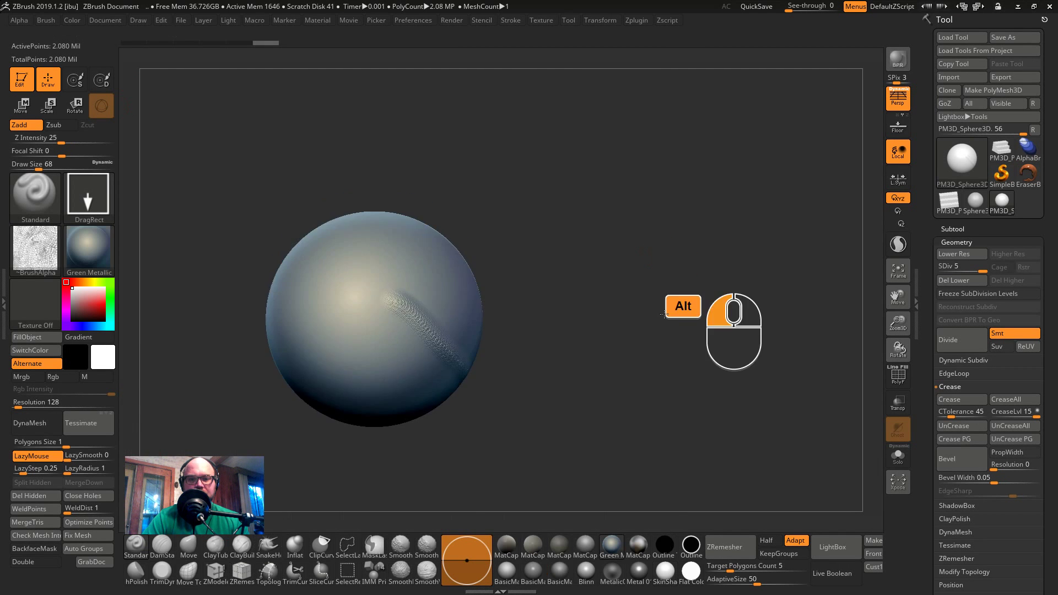
pyautogui.keyDown('alt'); pyautogui.moveTo(688, 308); pyautogui.dragTo(479, 293); pyautogui.keyUp('alt')
pyautogui.hotkey('ctrl', 'z')
# - Set Draw Size to 228 and test the alpha at focal shift -100, undoing the stamps and restoring focal shift -16
pyautogui.press('s')
pyautogui.moveTo(386, 283)
pyautogui.mouseDown()
pyautogui.moveTo(586, 433)
pyautogui.moveTo(574, 384)
pyautogui.moveTo(498, 380)
pyautogui.moveTo(709, 333)
pyautogui.moveTo(567, 283)
pyautogui.mouseUp()
pyautogui.hotkey('ctrl', 'z')
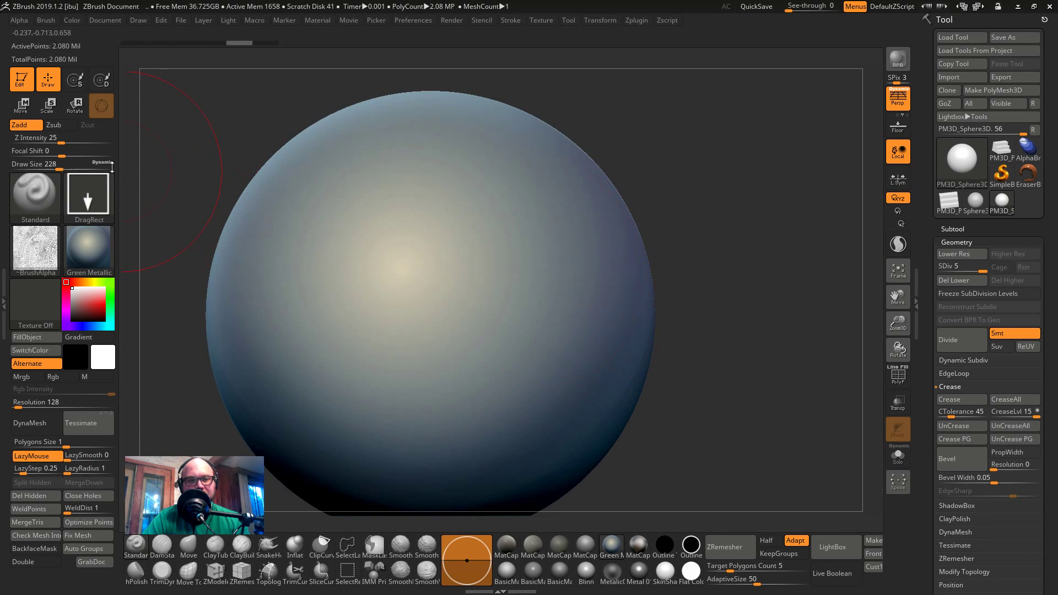
pyautogui.moveTo(49, 156); pyautogui.dragTo(16, 156)
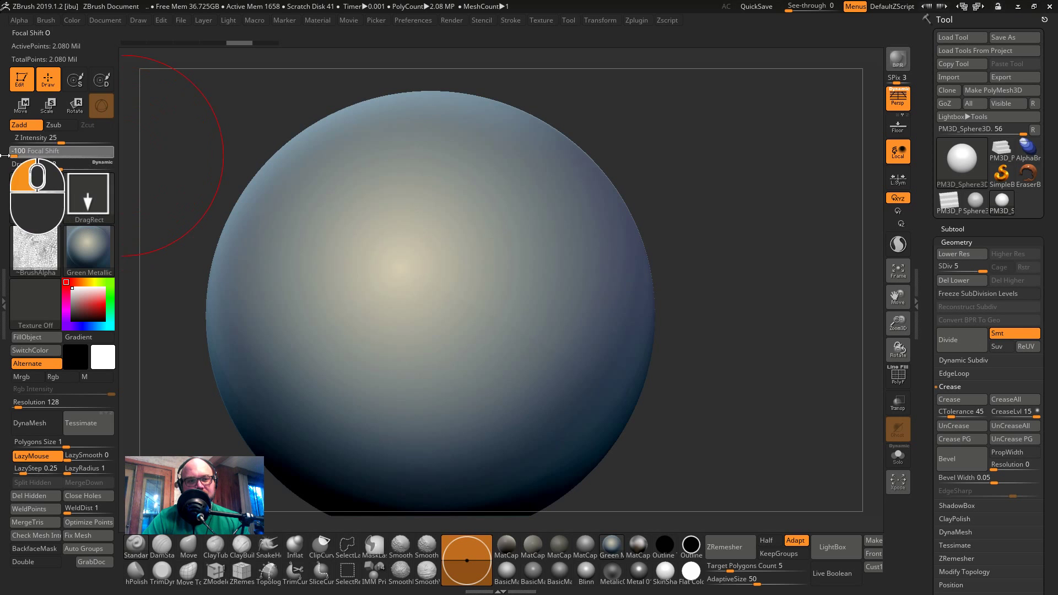
pyautogui.moveTo(435, 281)
pyautogui.mouseDown()
pyautogui.moveTo(515, 373)
pyautogui.moveTo(567, 406)
pyautogui.moveTo(524, 398)
pyautogui.moveTo(506, 283)
pyautogui.mouseUp()
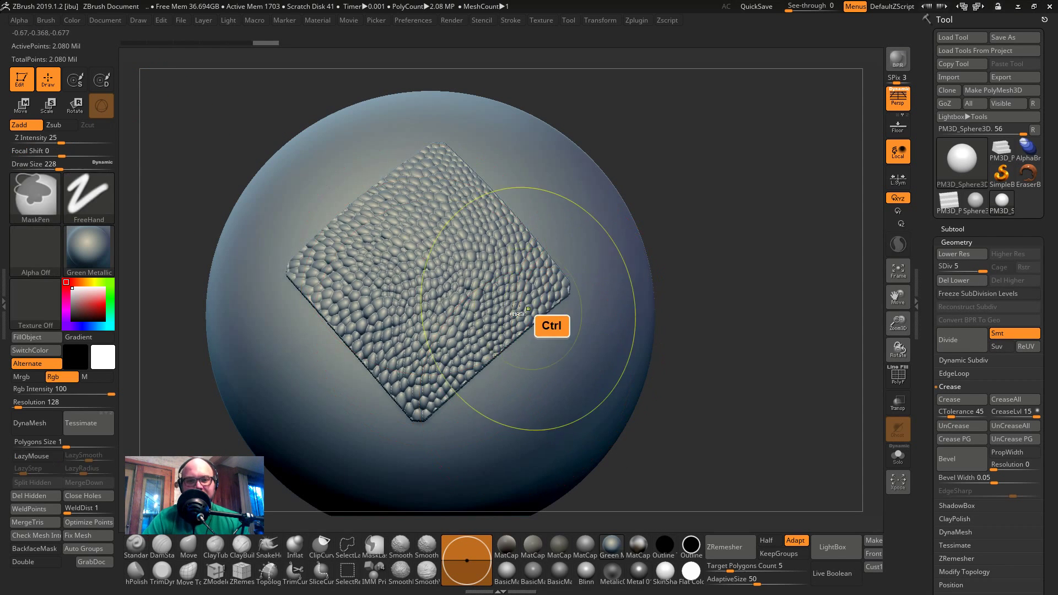
pyautogui.hotkey('ctrl', 'z')
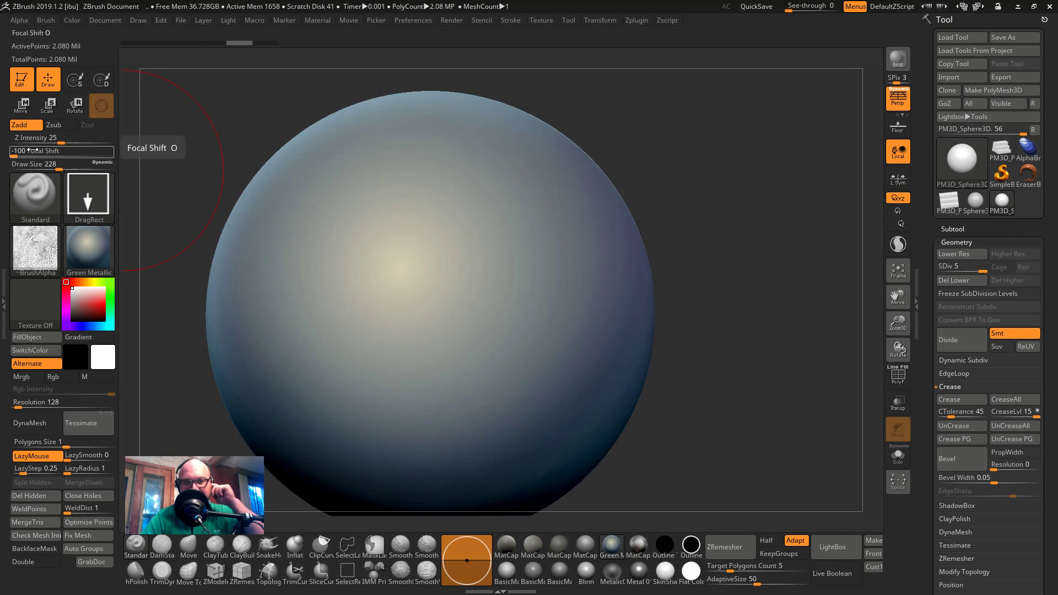
pyautogui.moveTo(33, 150); pyautogui.dragTo(53, 151)
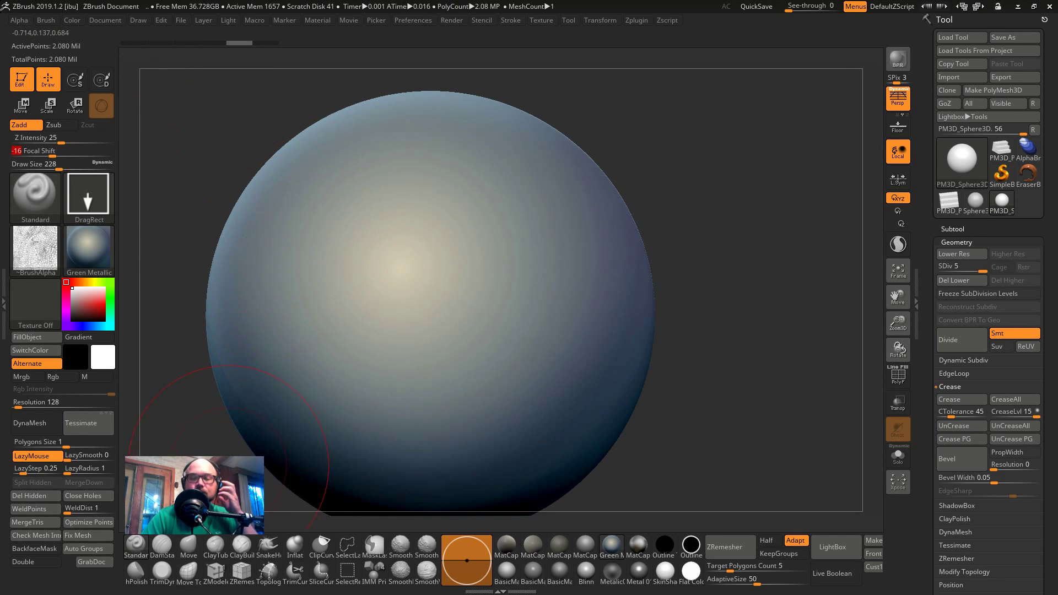
# - Open dm_dragonskin2.PSD in Photoshop from Downloads and close the browser's alpha preview
pyautogui.click(1018, 6)
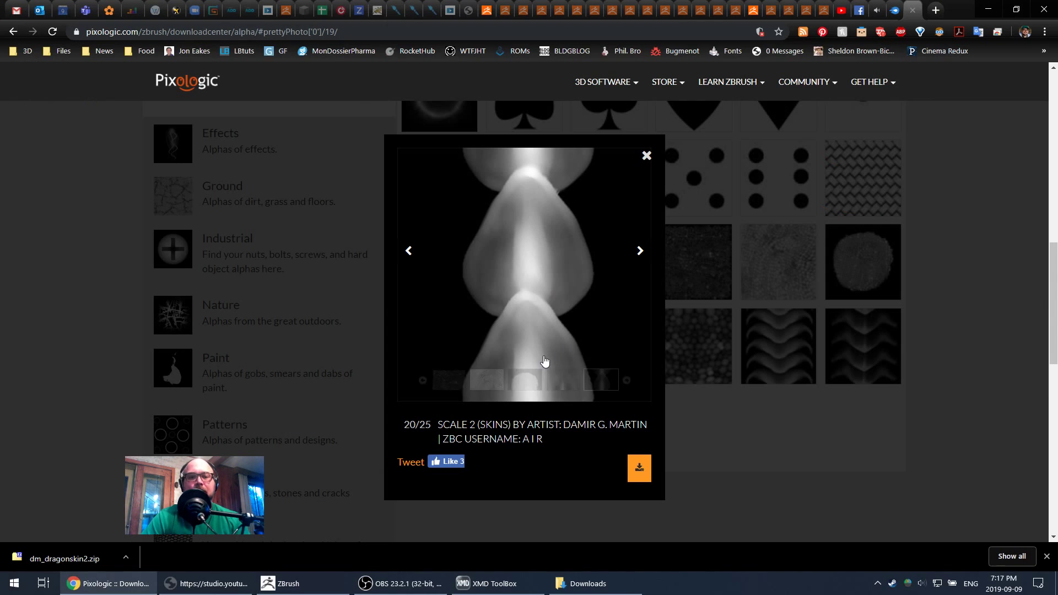
pyautogui.click(585, 583)
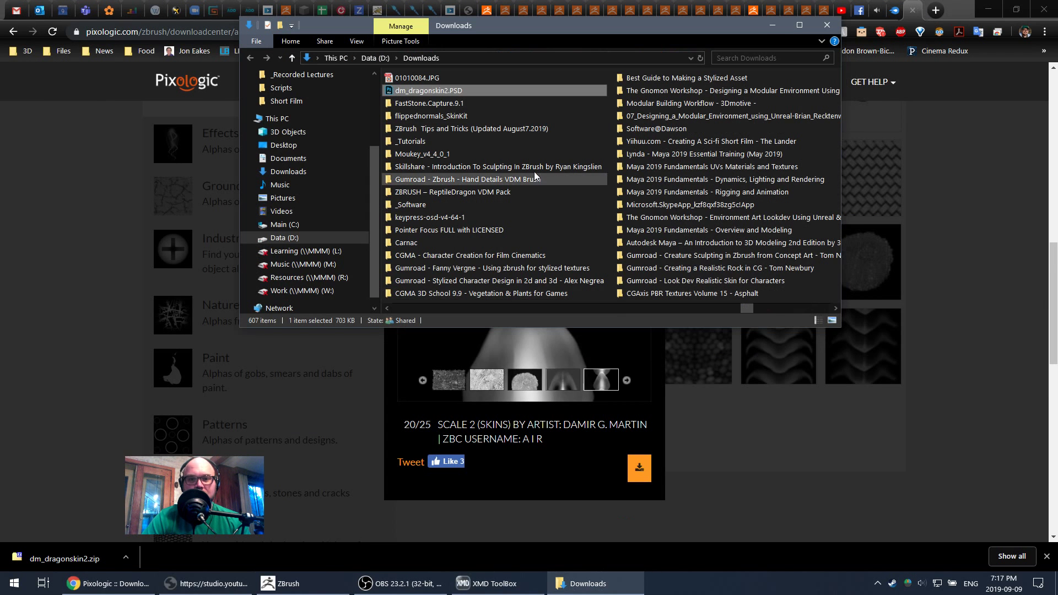
pyautogui.doubleClick(415, 90)
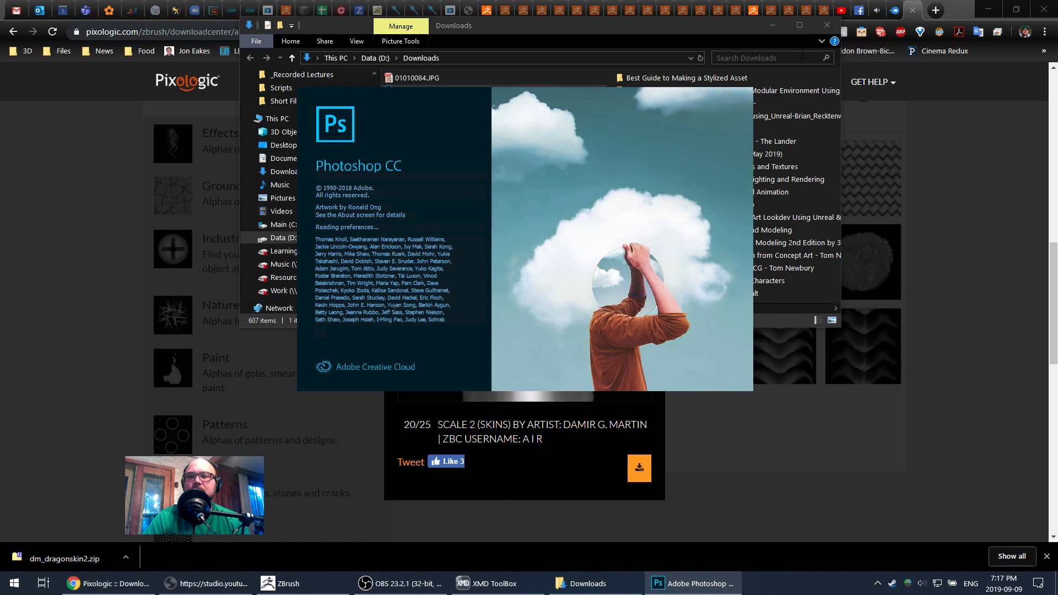
pyautogui.click(799, 427)
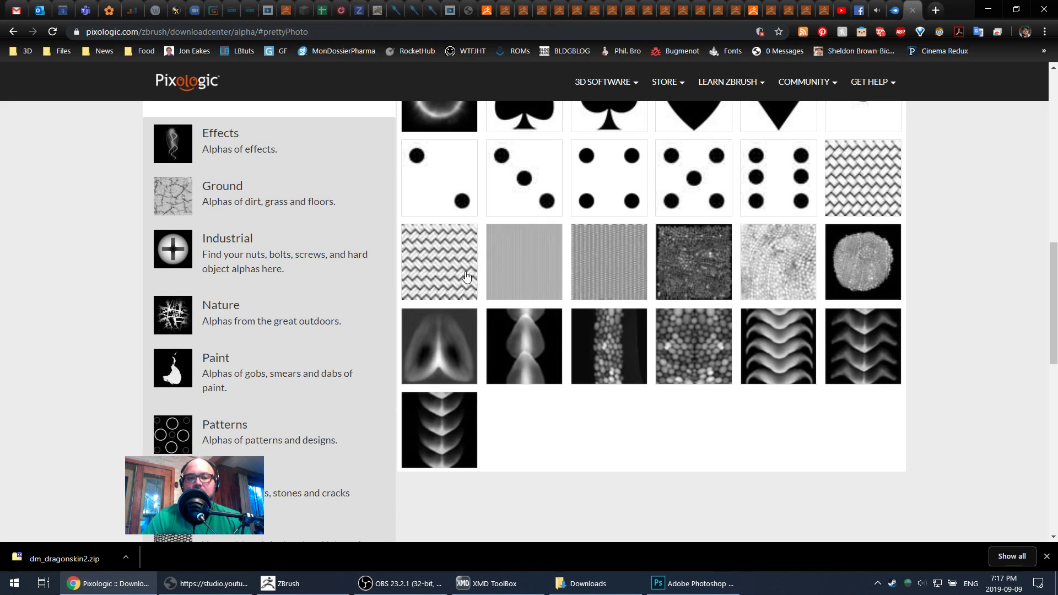
pyautogui.scroll(-1, 313, 310)
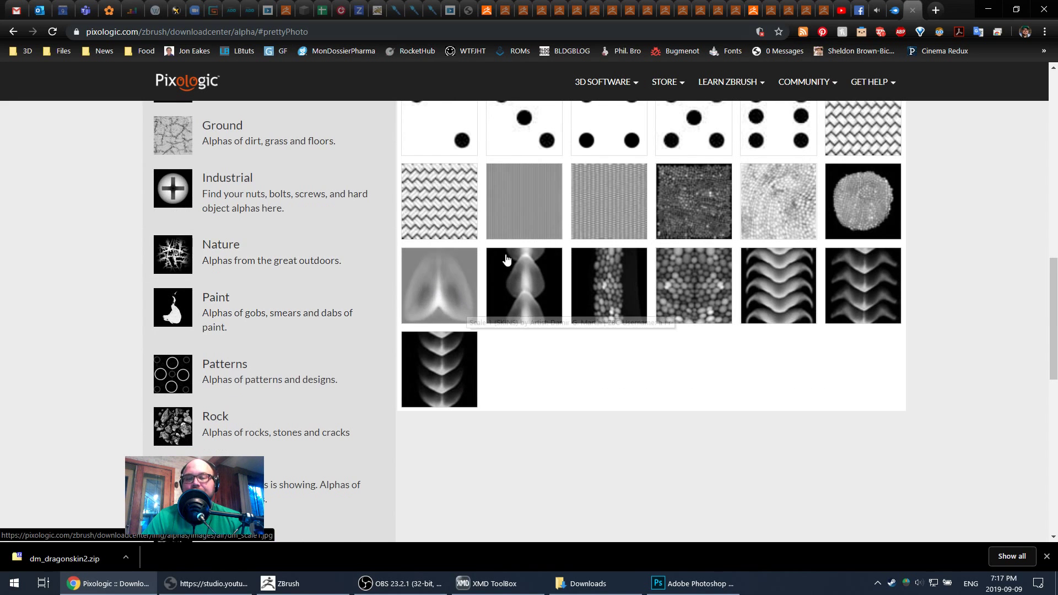
# - Search Google Images for 'zbrush alpha scale'
pyautogui.click(399, 33)
pyautogui.write('zbrush')
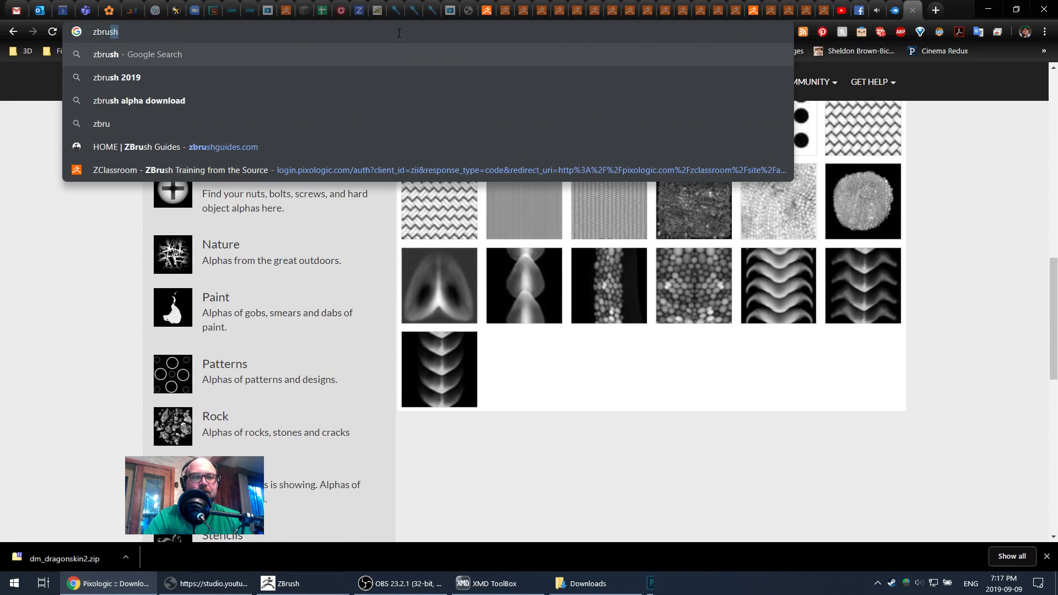
pyautogui.write(' alpha scale')
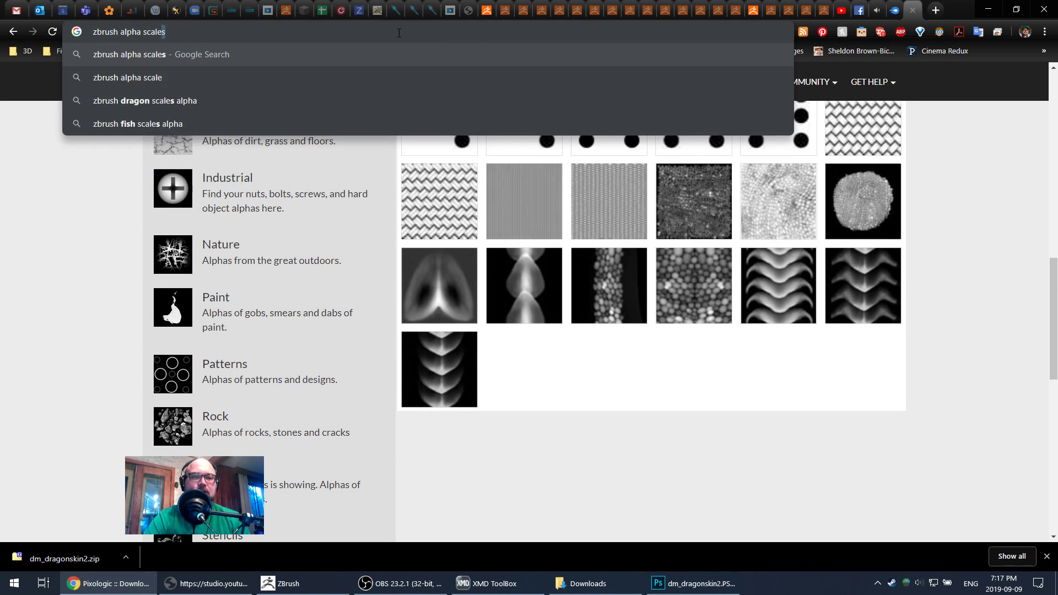
pyautogui.press('Return')
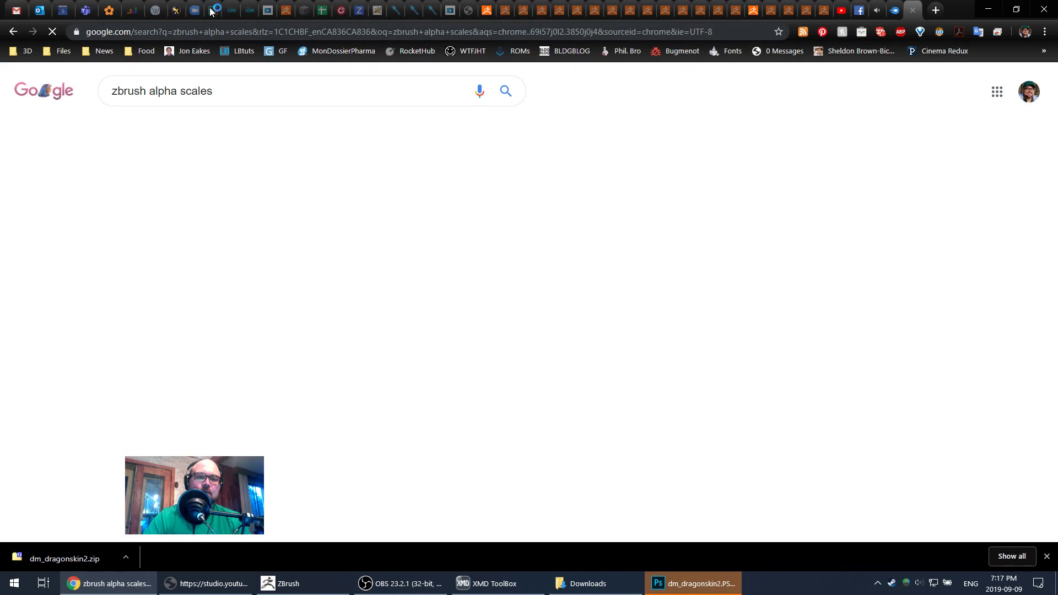
pyautogui.click(175, 134)
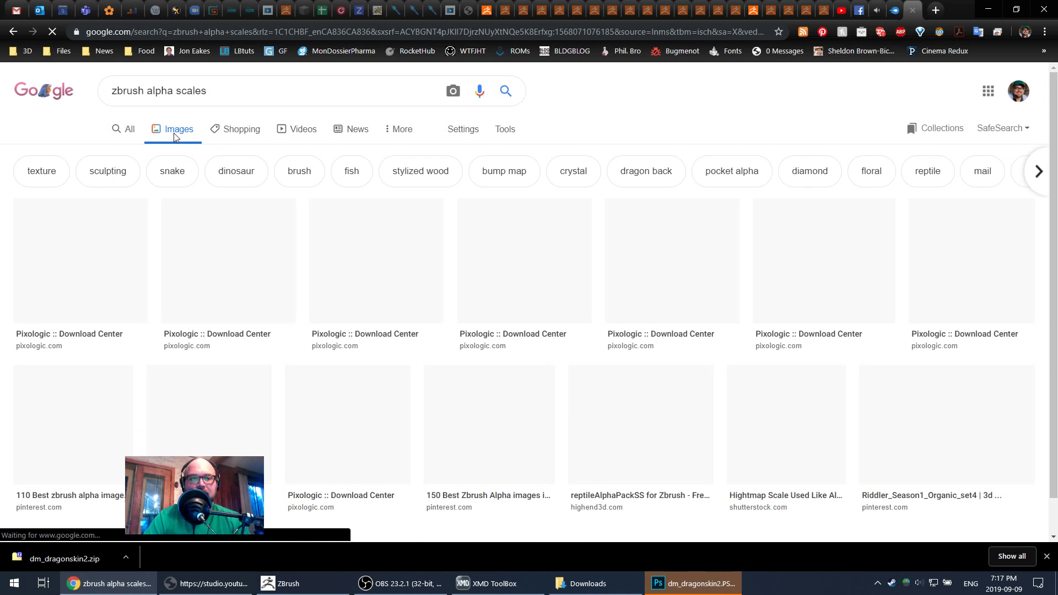
# - Open the dragon-scale result's Pinterest source page, browse it, and close that tab
pyautogui.scroll(-3, 127, 256)
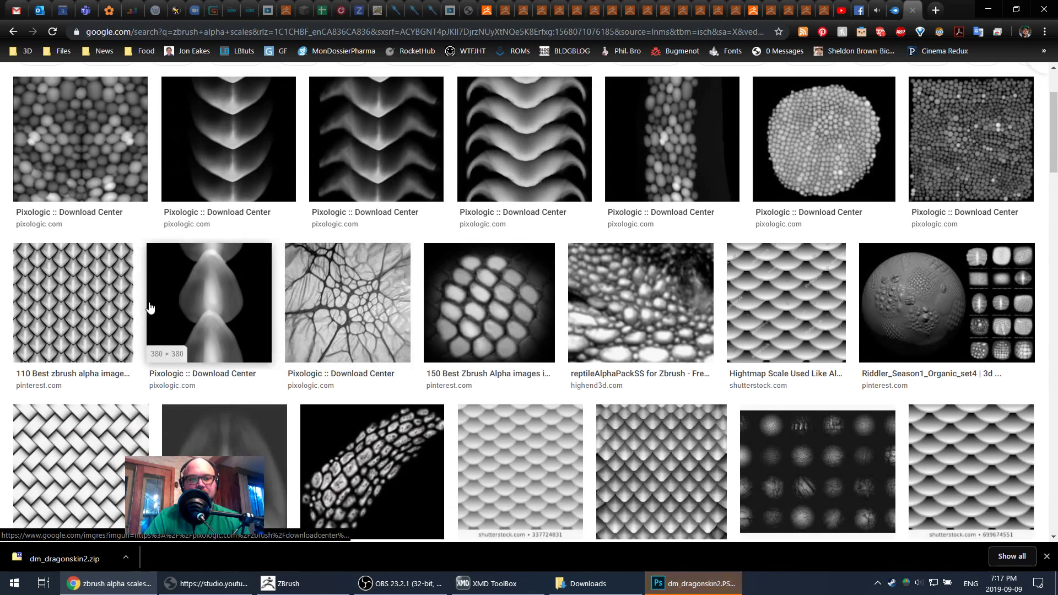
pyautogui.click(71, 297)
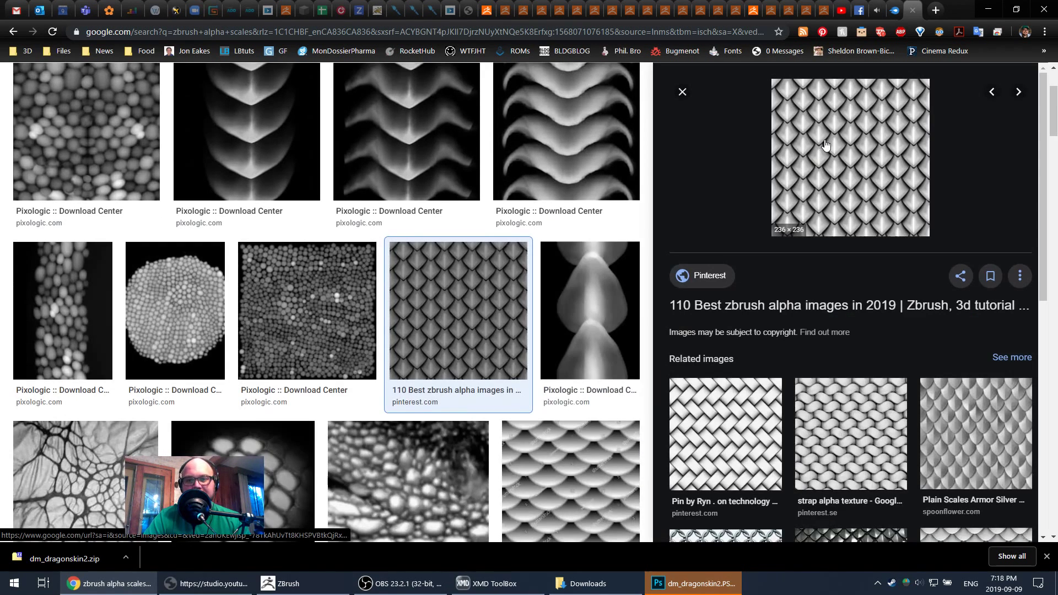
pyautogui.click(840, 157)
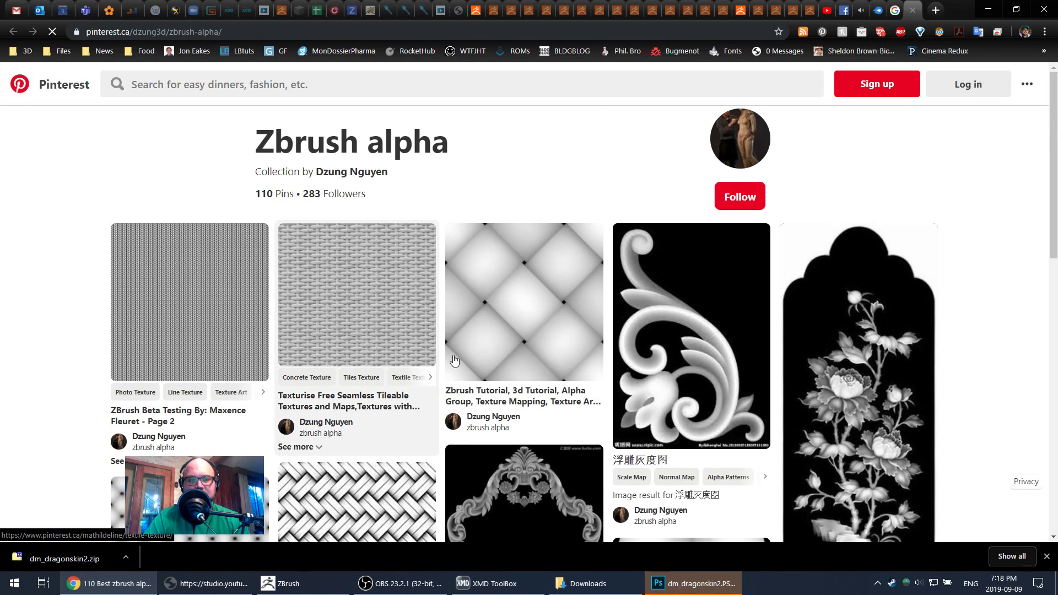
pyautogui.scroll(-6, 454, 361)
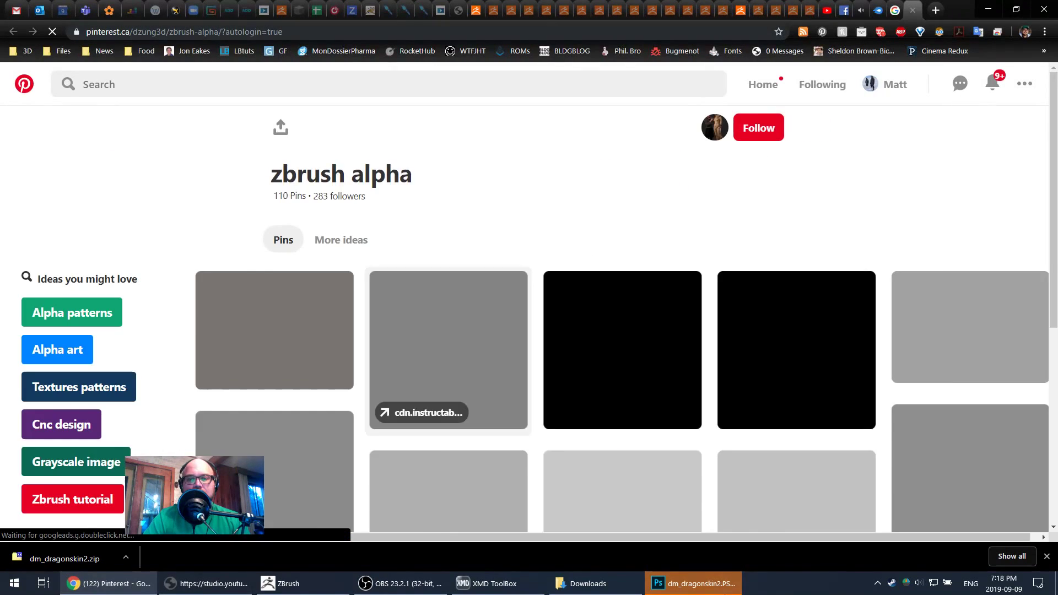
pyautogui.scroll(-6, 848, 357)
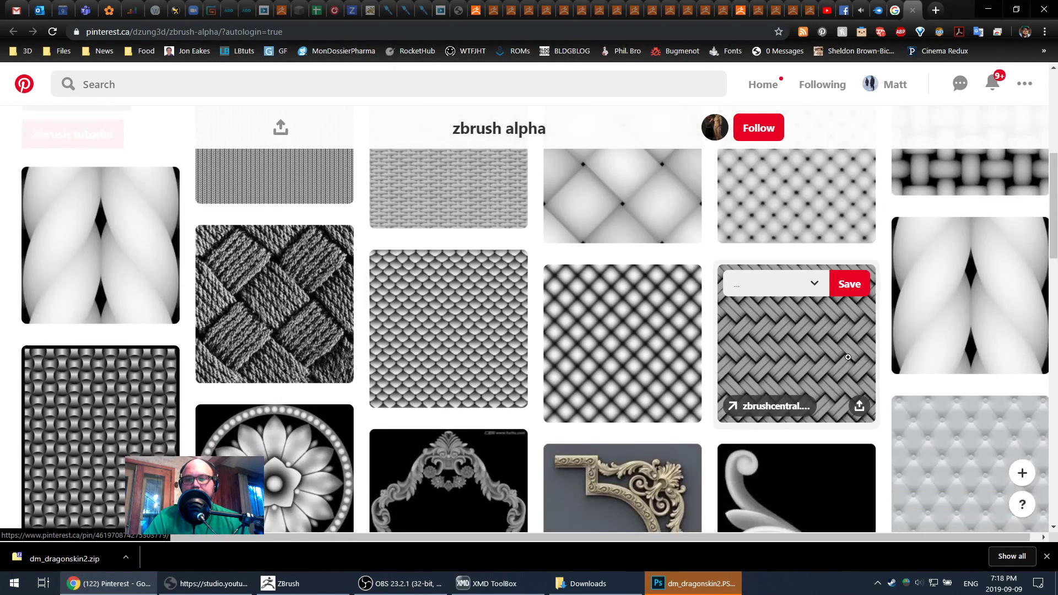
pyautogui.scroll(-4, 848, 357)
pyautogui.scroll(-1, 818, 334)
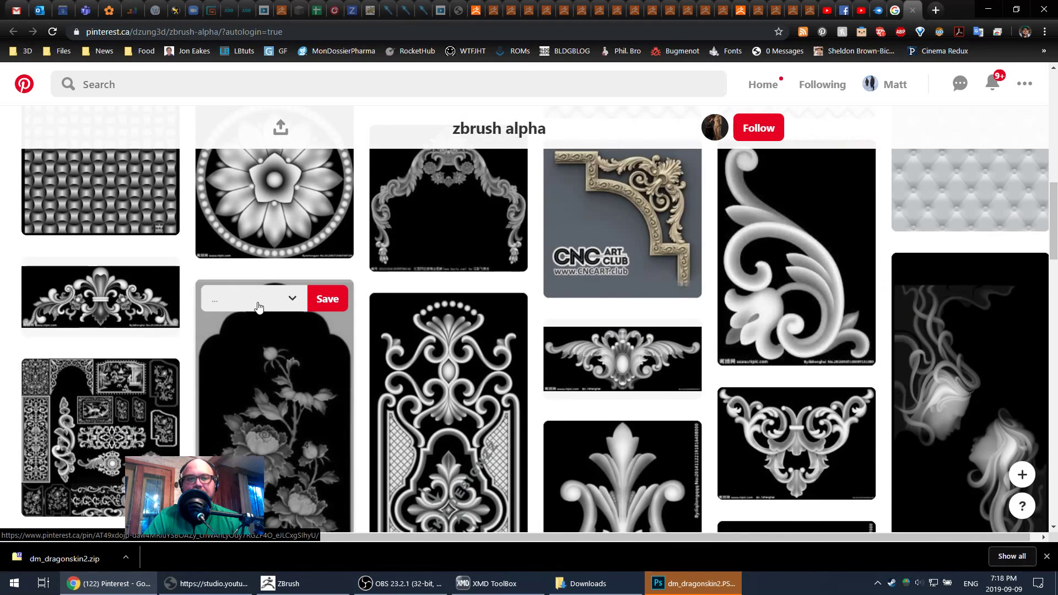
pyautogui.scroll(-2, 260, 306)
pyautogui.hotkey('ctrl', 'w')
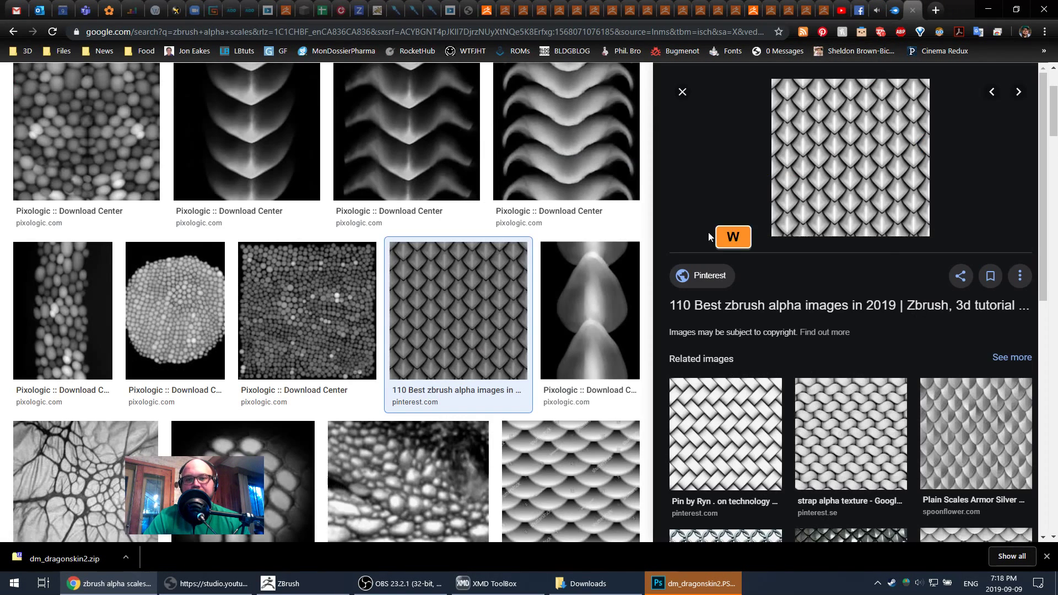
# - Open the Scale Mail wallpaper source page, then close dm_dragonskin2.PSD in Photoshop
pyautogui.scroll(1, 468, 342)
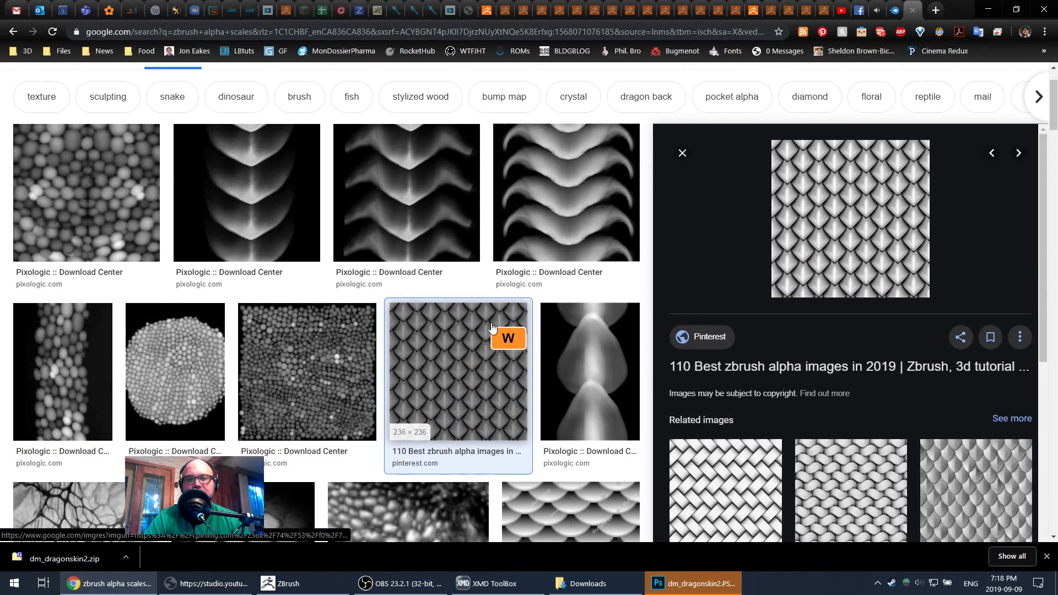
pyautogui.scroll(-2, 864, 353)
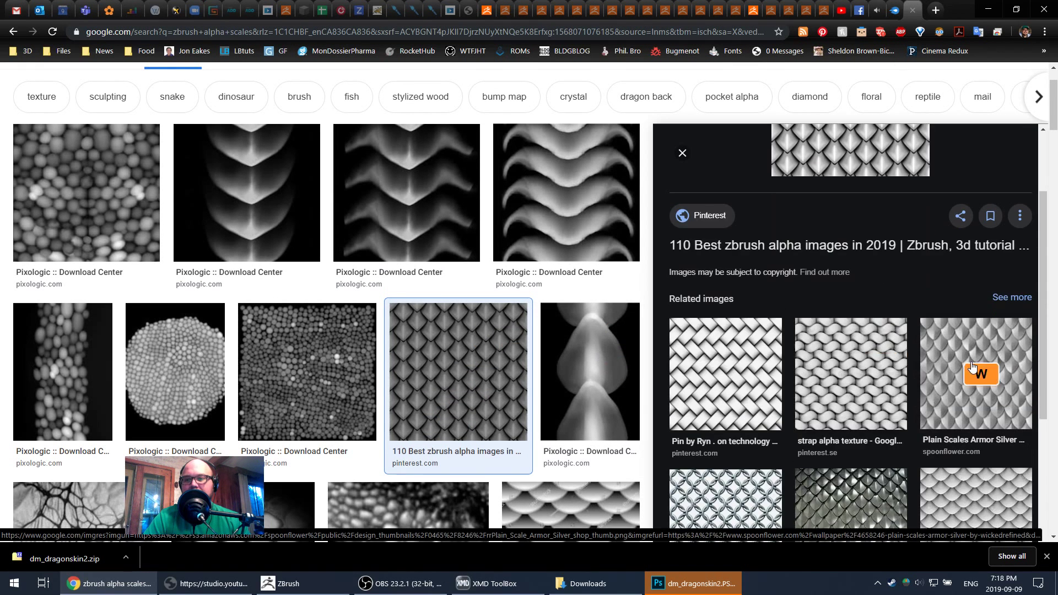
pyautogui.click(984, 371)
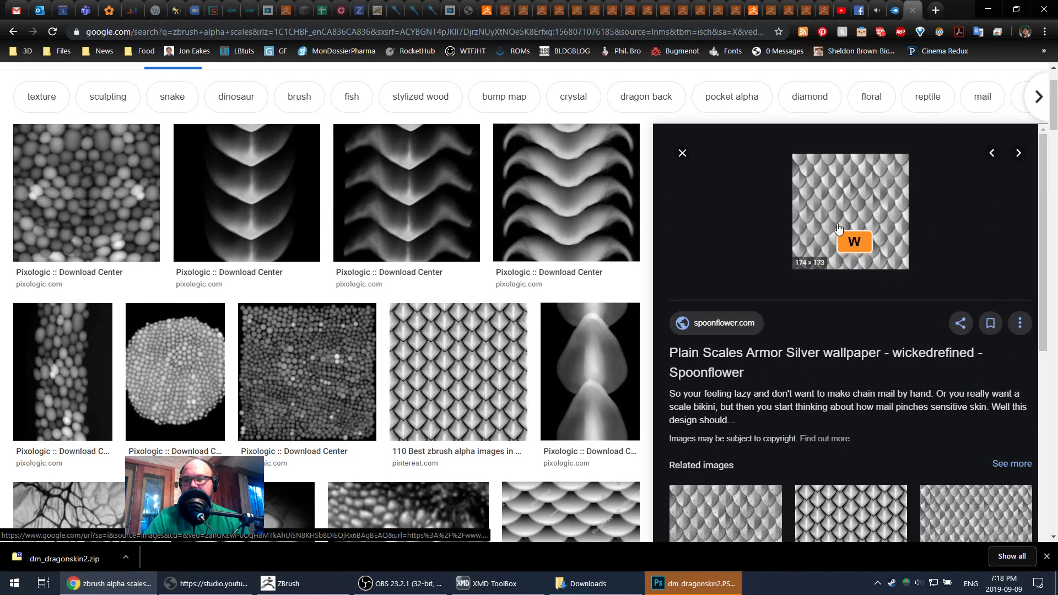
pyautogui.scroll(-3, 846, 223)
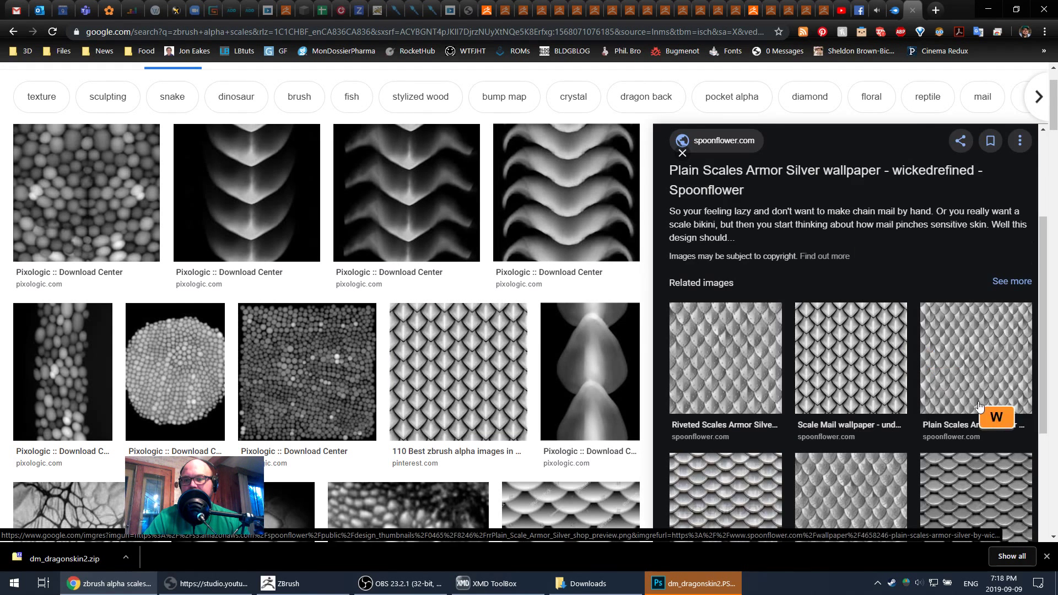
pyautogui.click(835, 361)
pyautogui.click(831, 353)
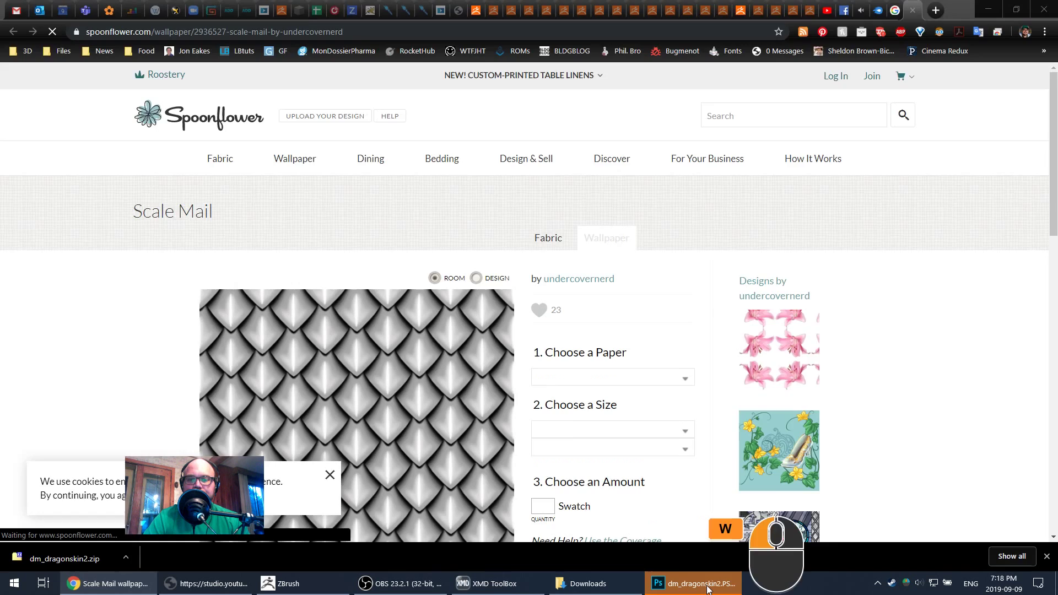
pyautogui.click(693, 583)
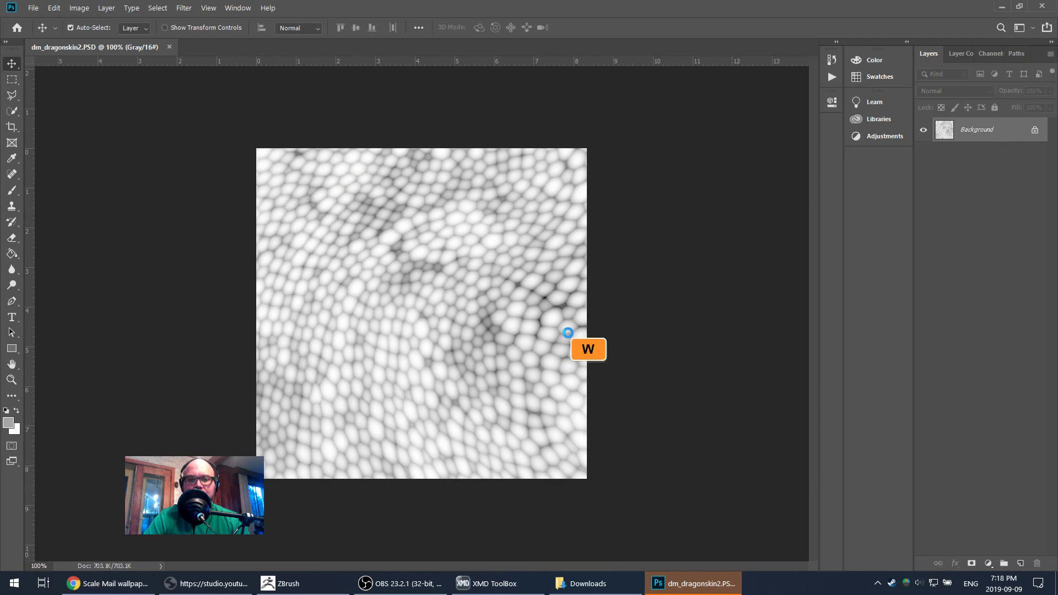
pyautogui.hotkey('ctrl', 'w')
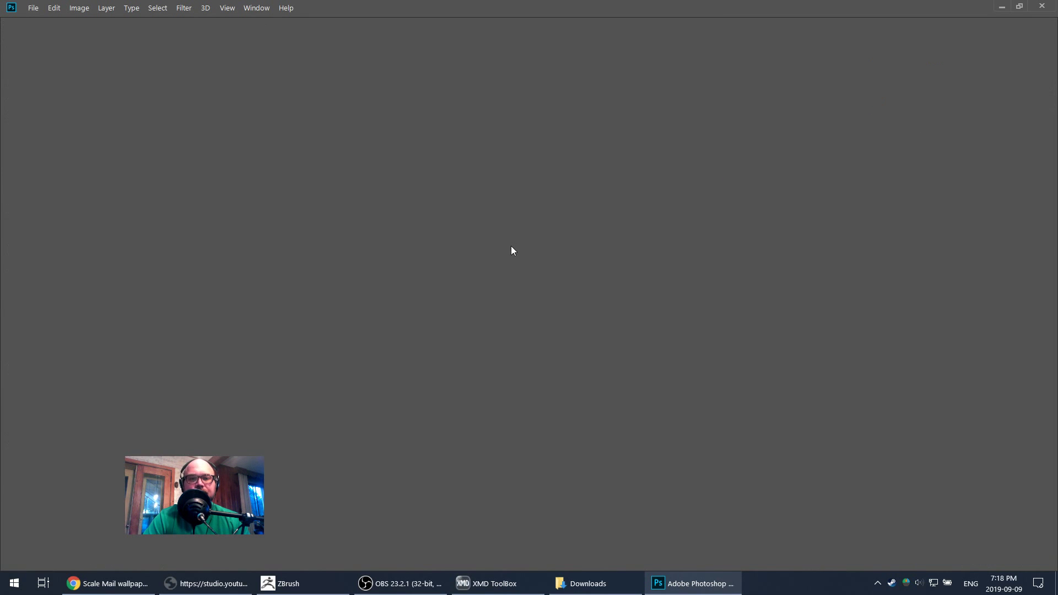
# - View the original full-size Scale Mail tile on Spoonflower
pyautogui.click(90, 586)
pyautogui.scroll(-3, 527, 372)
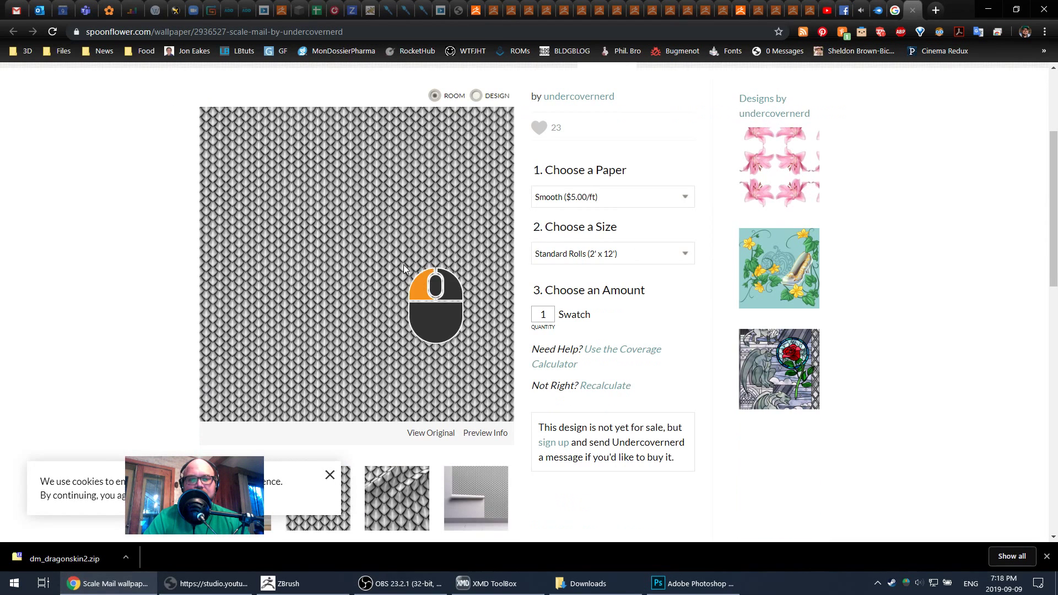
pyautogui.click(420, 434)
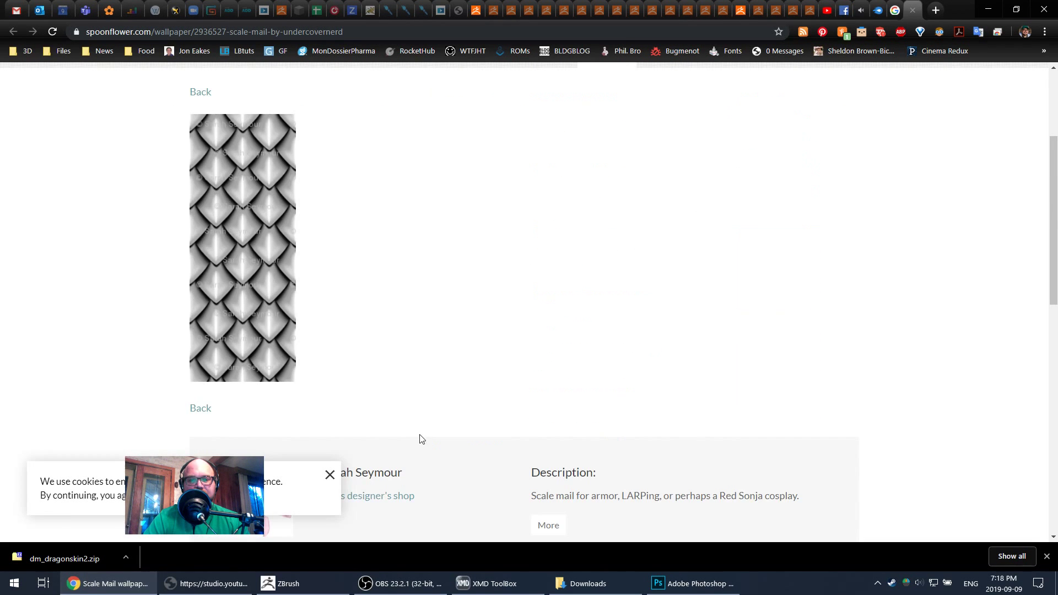
pyautogui.click(228, 241)
# - Quit Photoshop and close the Spoonflower tab
pyautogui.hotkey('alt', 'Tab')
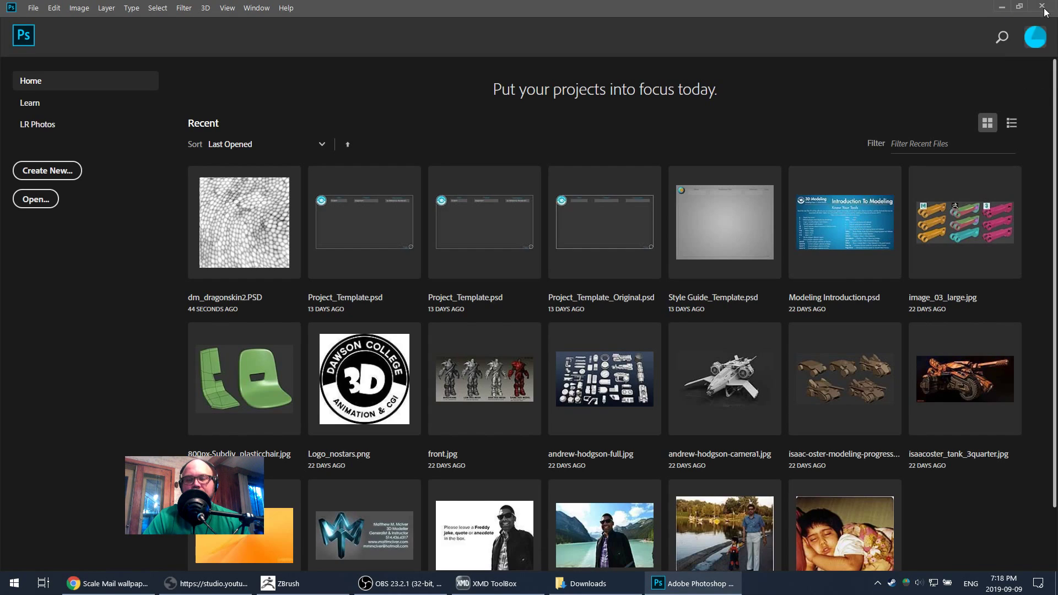
pyautogui.click(1045, 10)
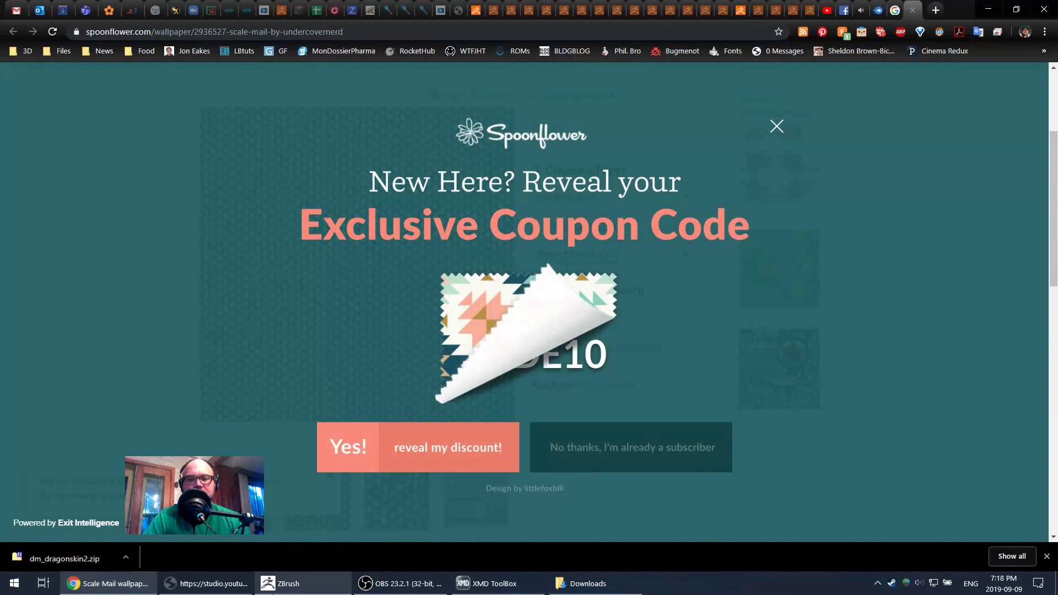
pyautogui.click(242, 583)
pyautogui.click(847, 133)
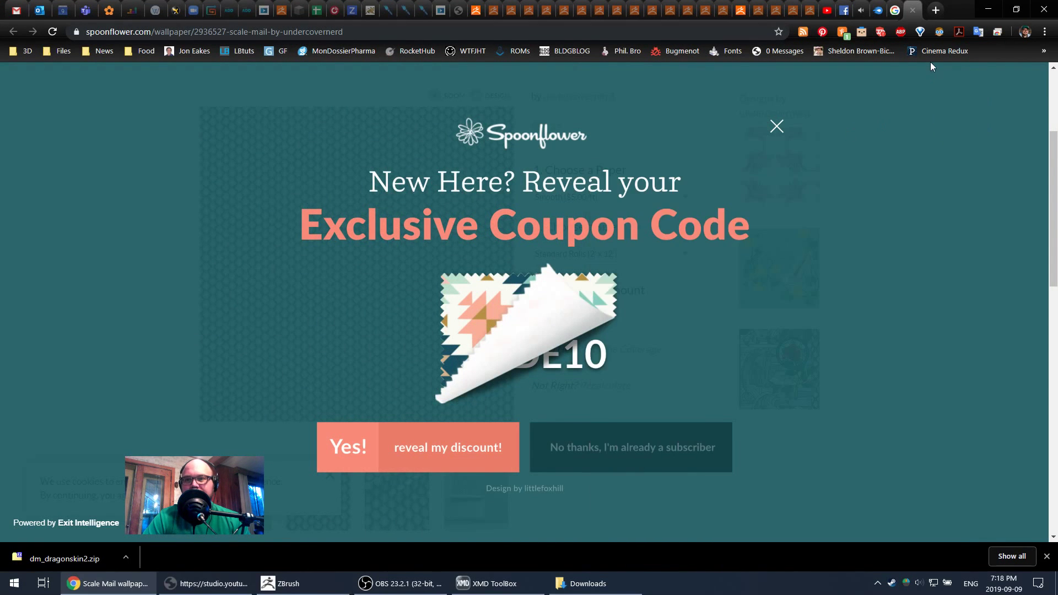
pyautogui.hotkey('ctrl', 'w')
# - Open the 'Zbrush, Texture' scale image's Pinterest board, browse it, and close the tab
pyautogui.scroll(-6, 500, 324)
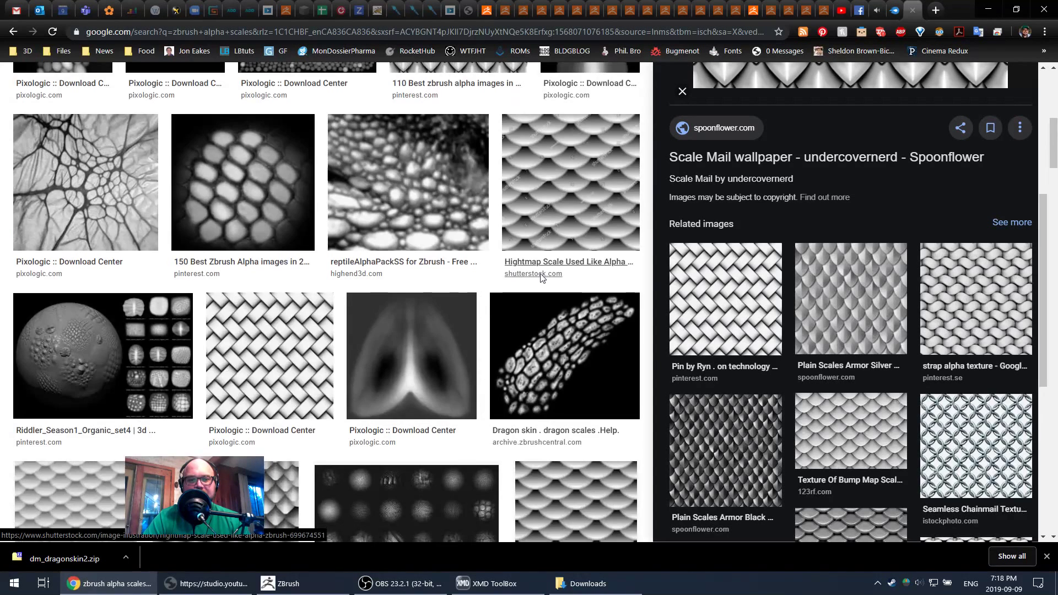
pyautogui.scroll(-4, 193, 322)
pyautogui.click(227, 291)
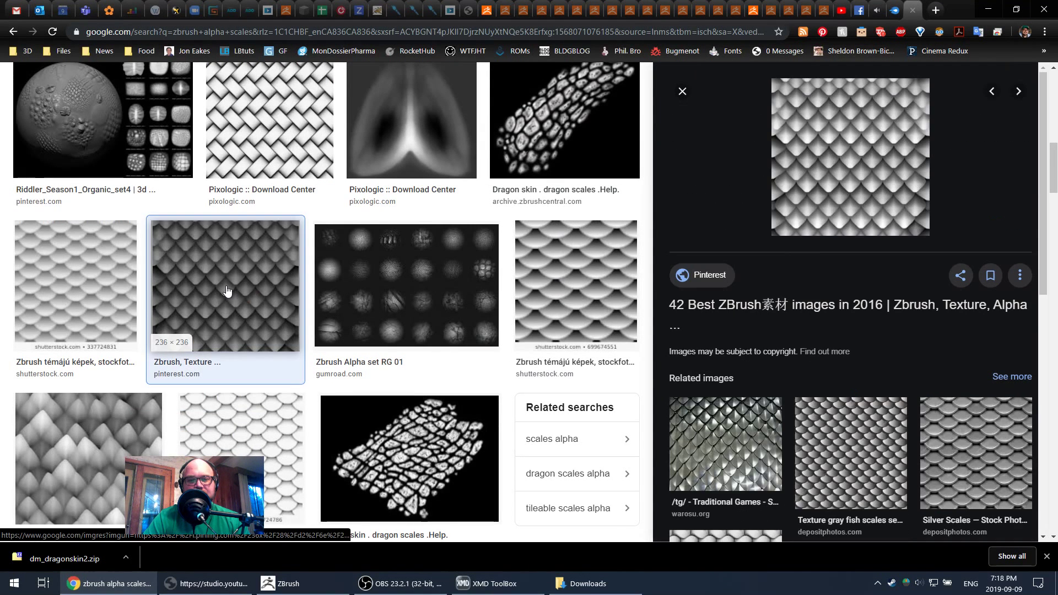
pyautogui.click(876, 174)
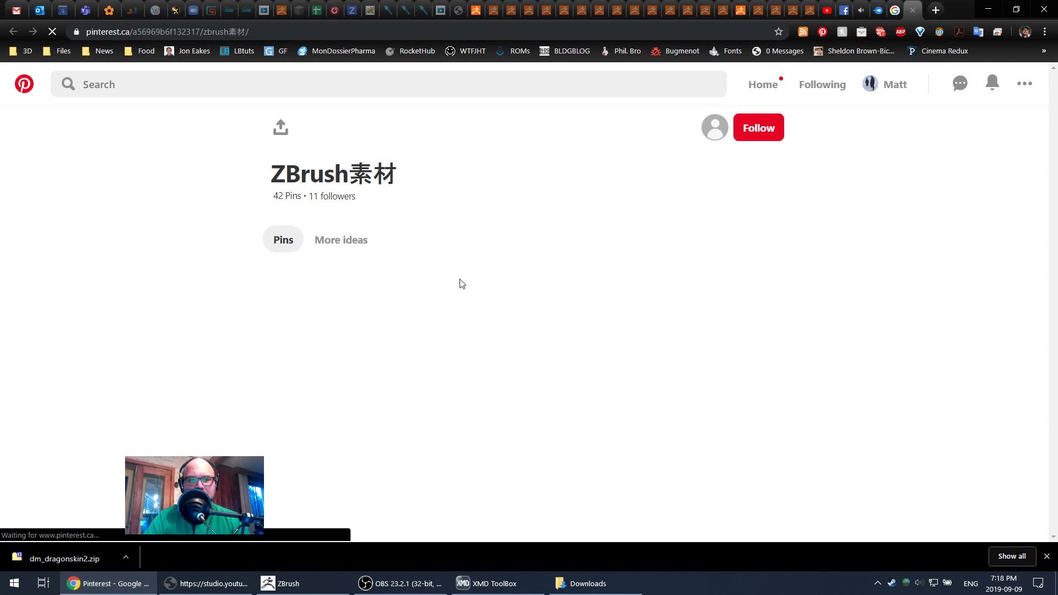
pyautogui.scroll(-10, 685, 217)
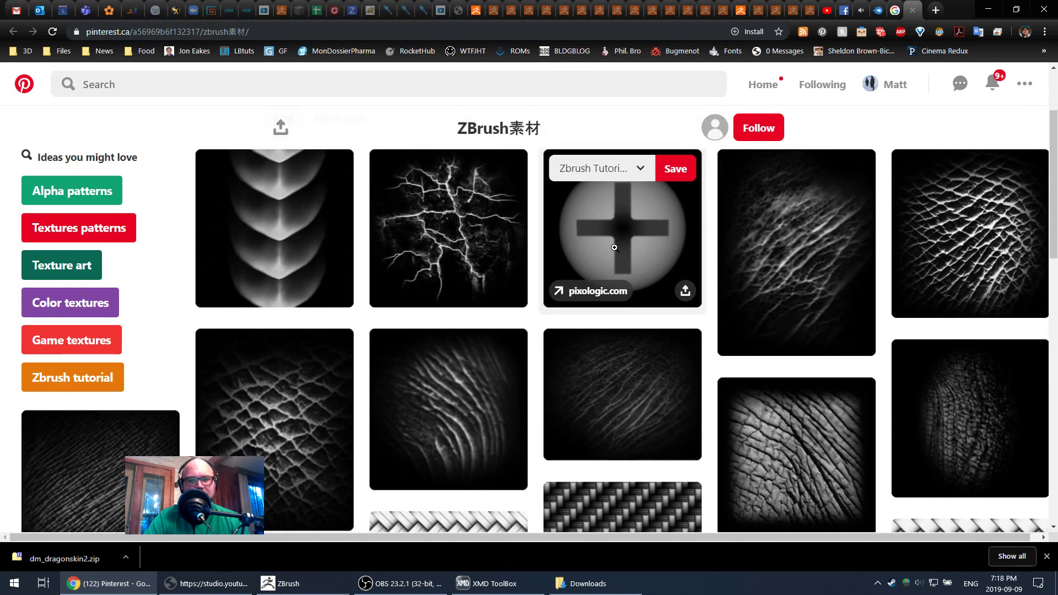
pyautogui.scroll(-10, 628, 257)
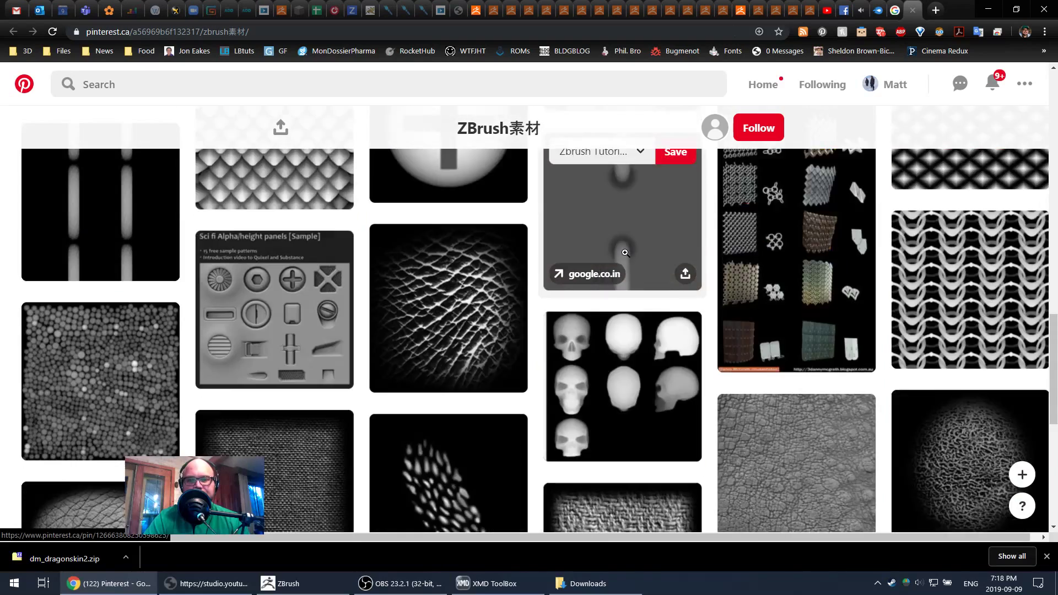
pyautogui.scroll(6, 633, 254)
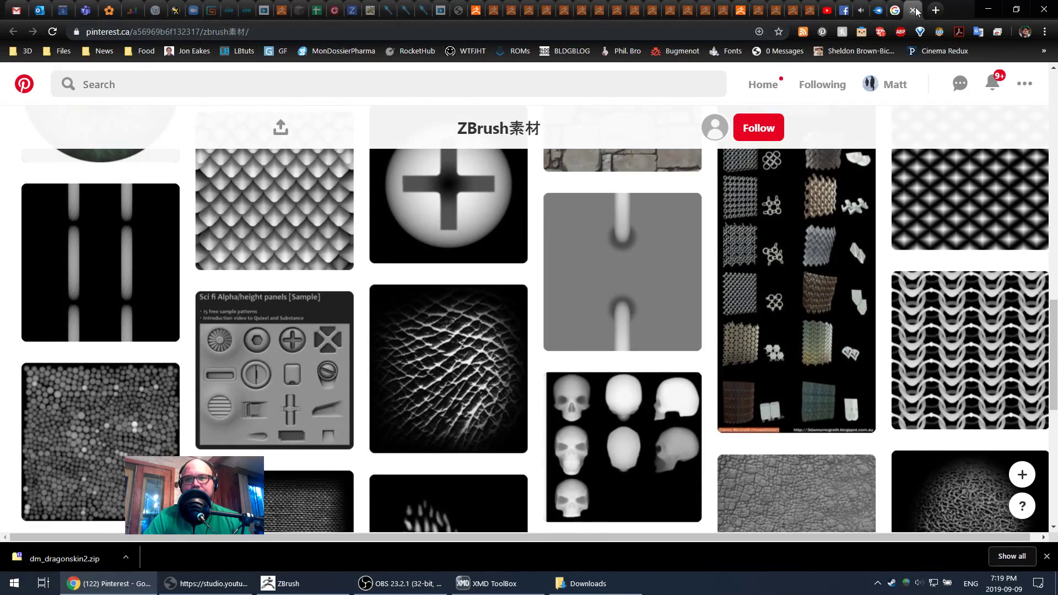
pyautogui.click(915, 11)
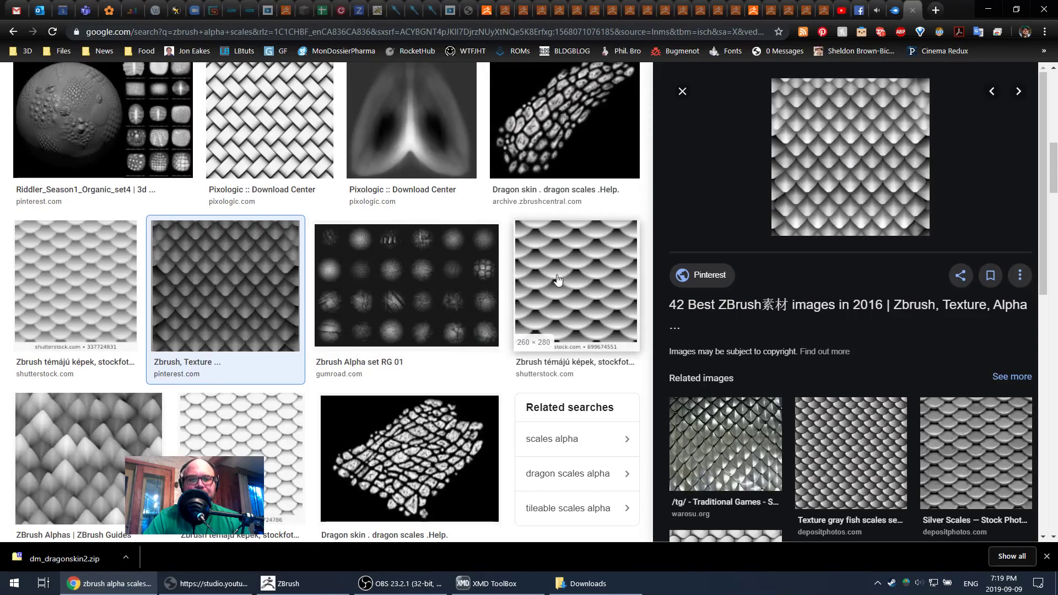
# - Open the source page of the ZBrush Alphas scale image
pyautogui.scroll(-3, 149, 346)
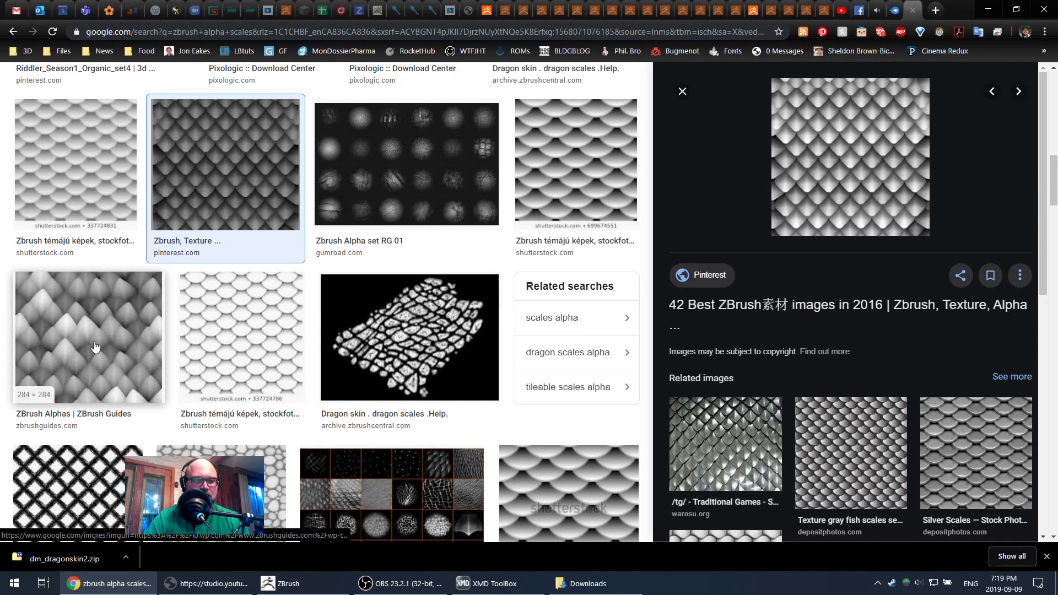
pyautogui.click(95, 346)
pyautogui.click(898, 218)
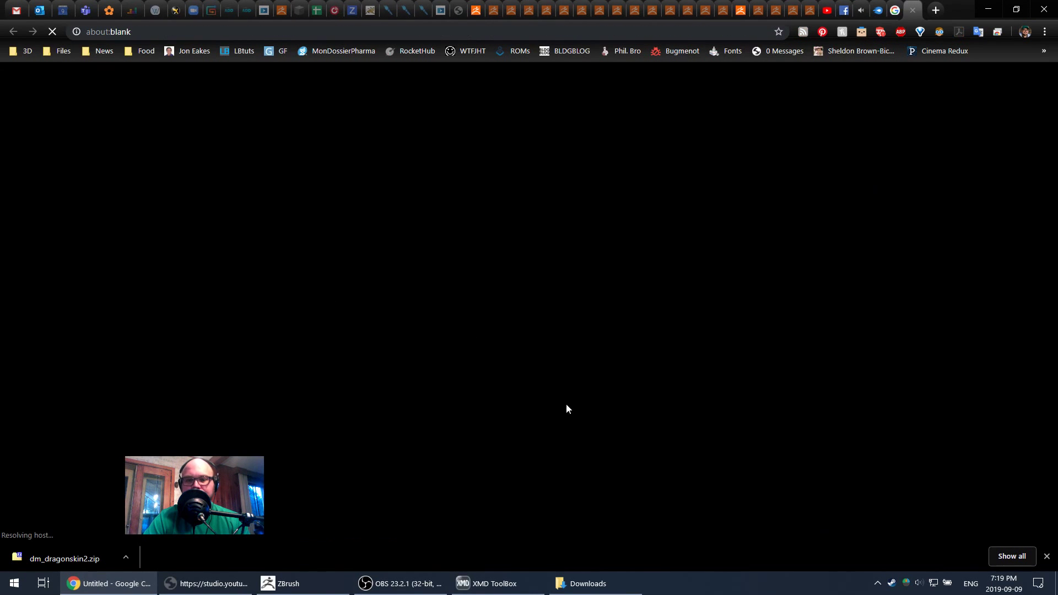
# - Search XMD ToolBox for 'scale' and compare the IMM Scales and ScalesFish brush details
pyautogui.click(474, 584)
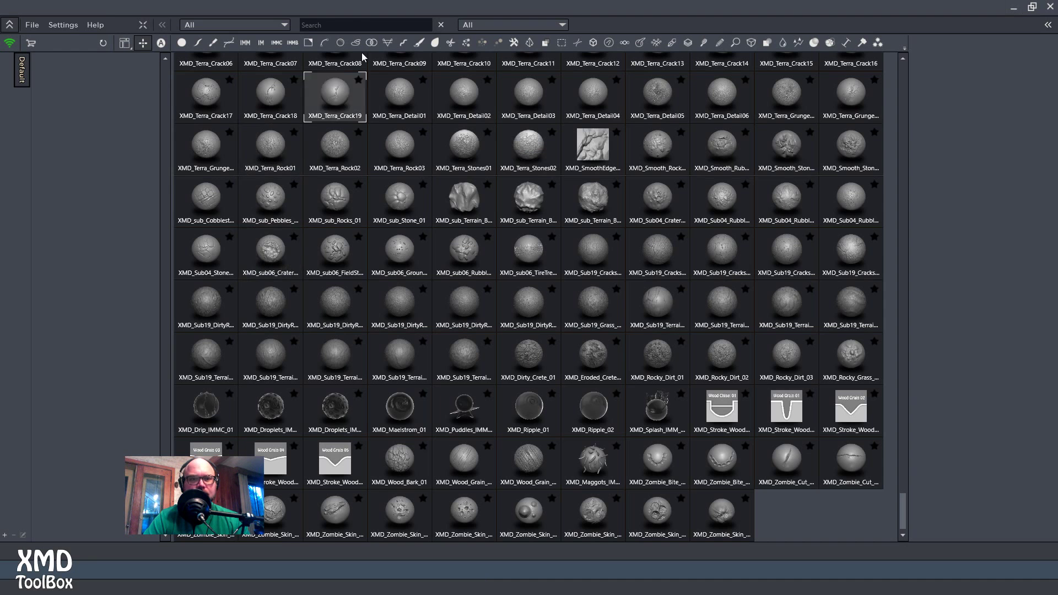
pyautogui.write('scale')
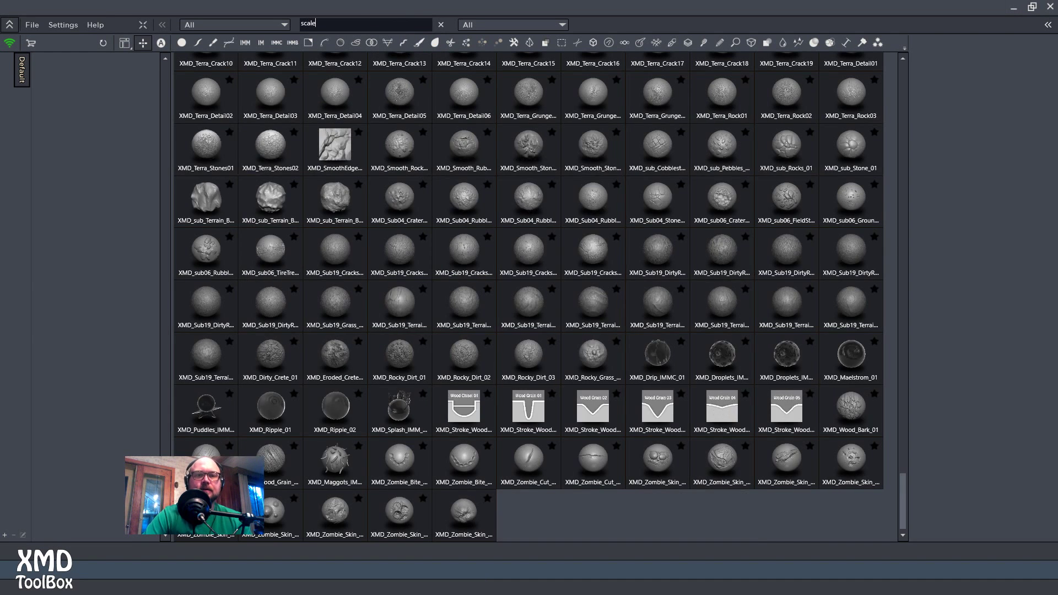
pyautogui.moveTo(271, 90)
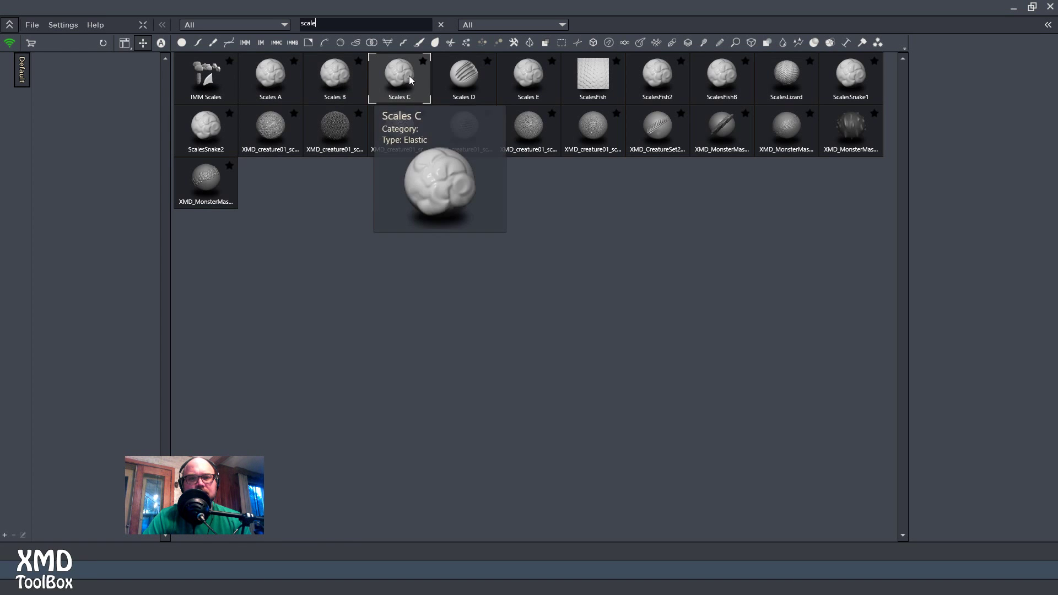
pyautogui.moveTo(199, 88)
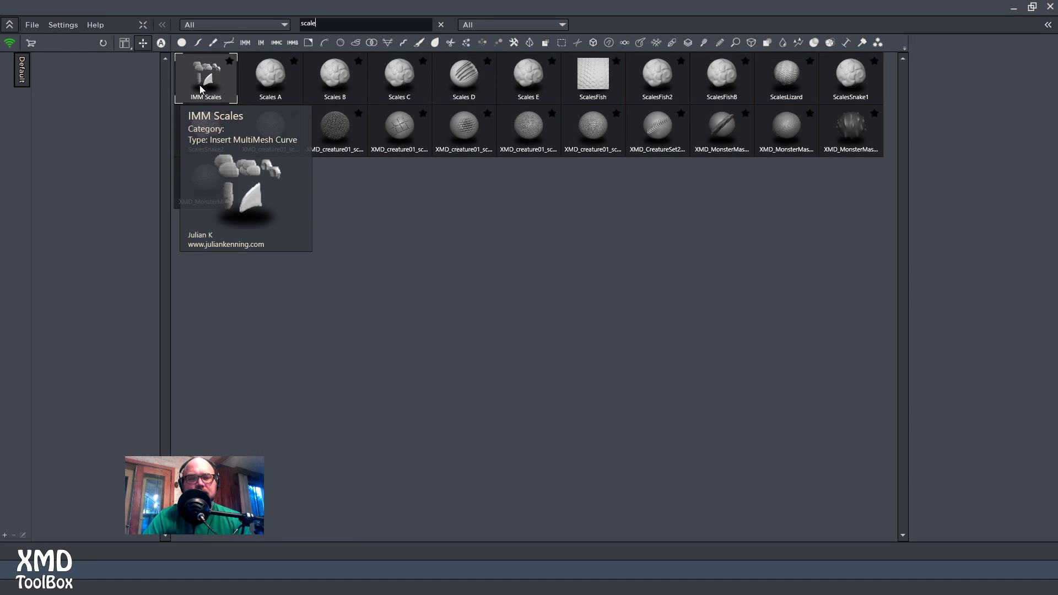
pyautogui.click(200, 89)
pyautogui.click(205, 89)
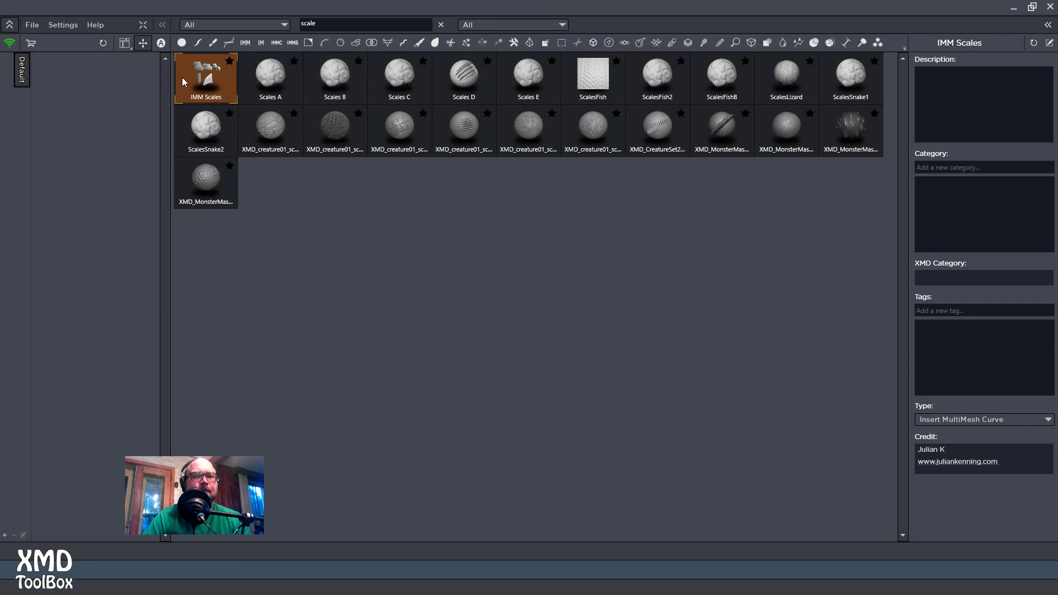
pyautogui.click(600, 85)
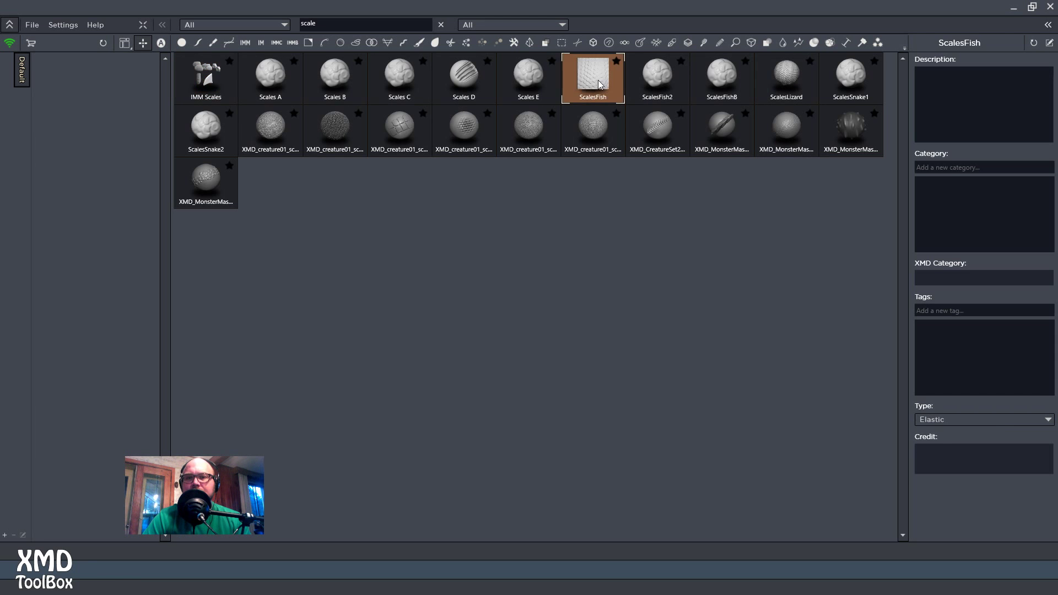
pyautogui.click(192, 79)
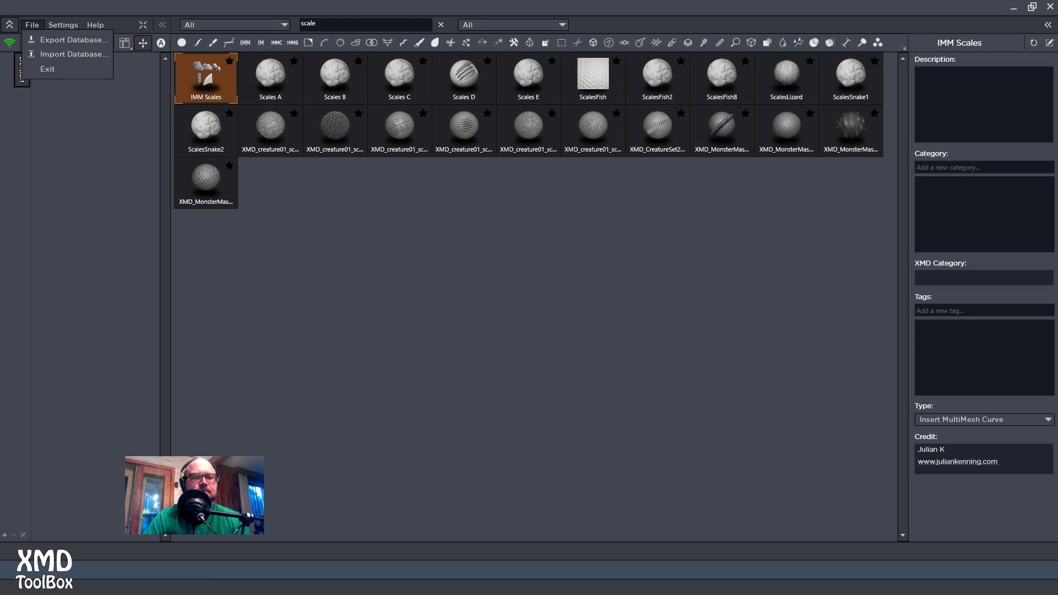
pyautogui.hotkey('alt', 'Tab')
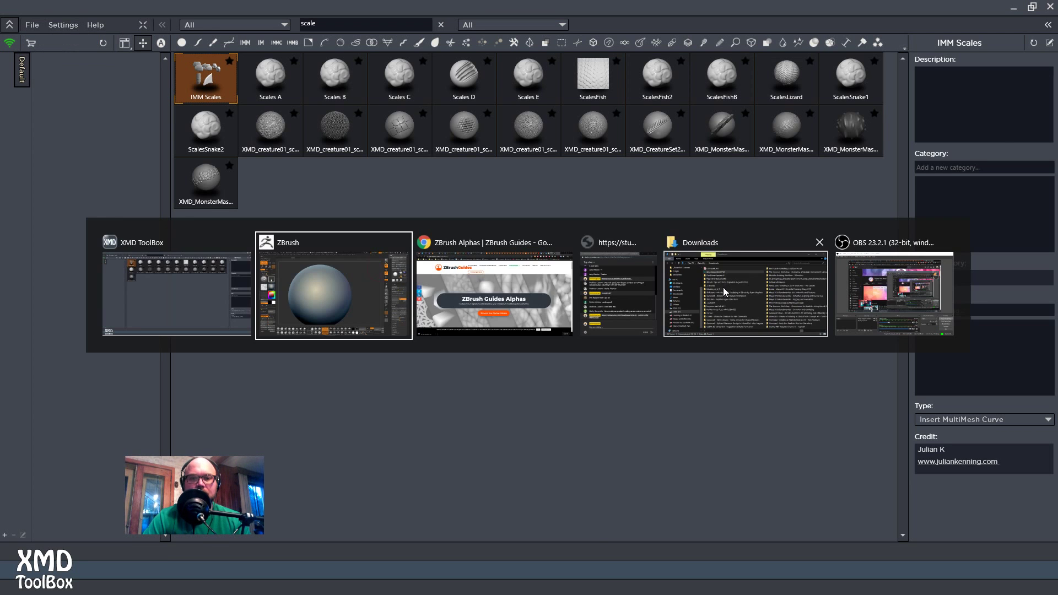
# - Test and undo a cellular alpha stamp on the sphere, then lower Draw Size to 120
pyautogui.click(1013, 7)
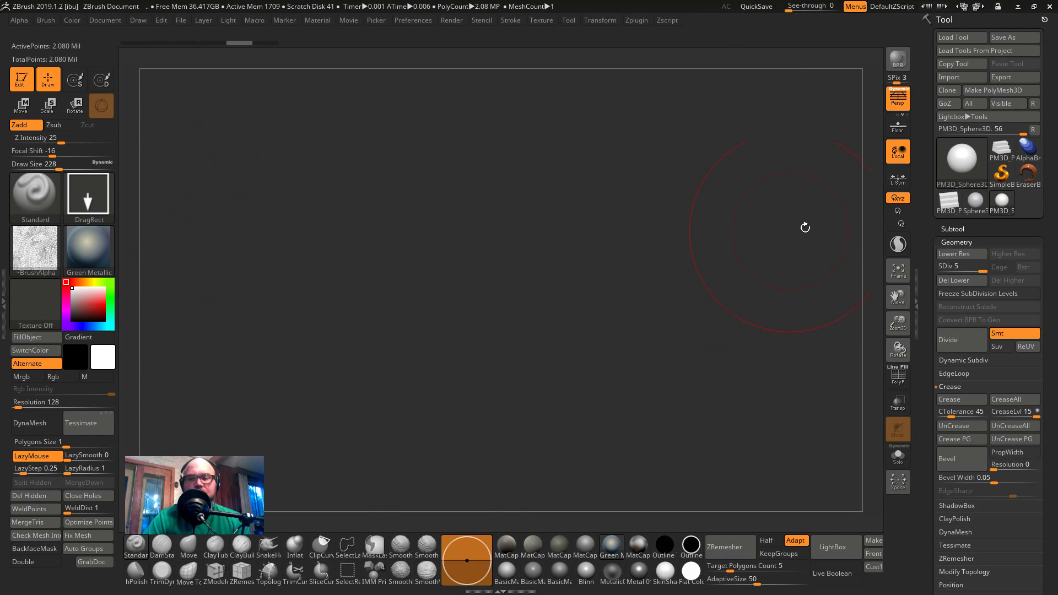
pyautogui.moveTo(533, 272)
pyautogui.mouseDown()
pyautogui.moveTo(606, 380)
pyautogui.moveTo(669, 416)
pyautogui.mouseUp()
pyautogui.hotkey('ctrl', 'z')
pyautogui.press('s')
pyautogui.click(749, 254)
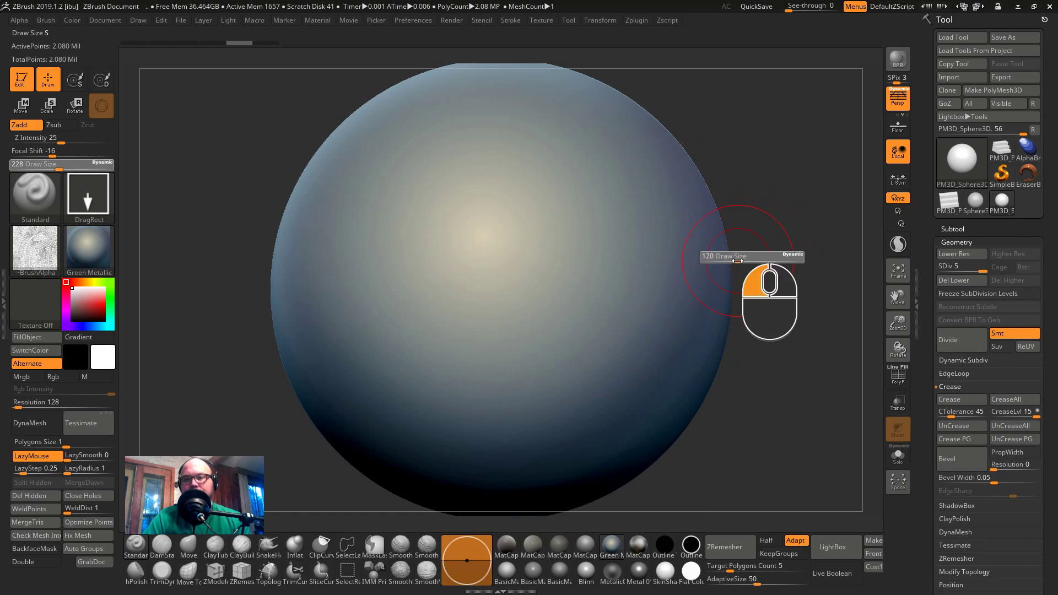
# - Replace the sphere with the Plane3D_1 plane from the Tool picker
pyautogui.hotkey('alt', 'Tab')
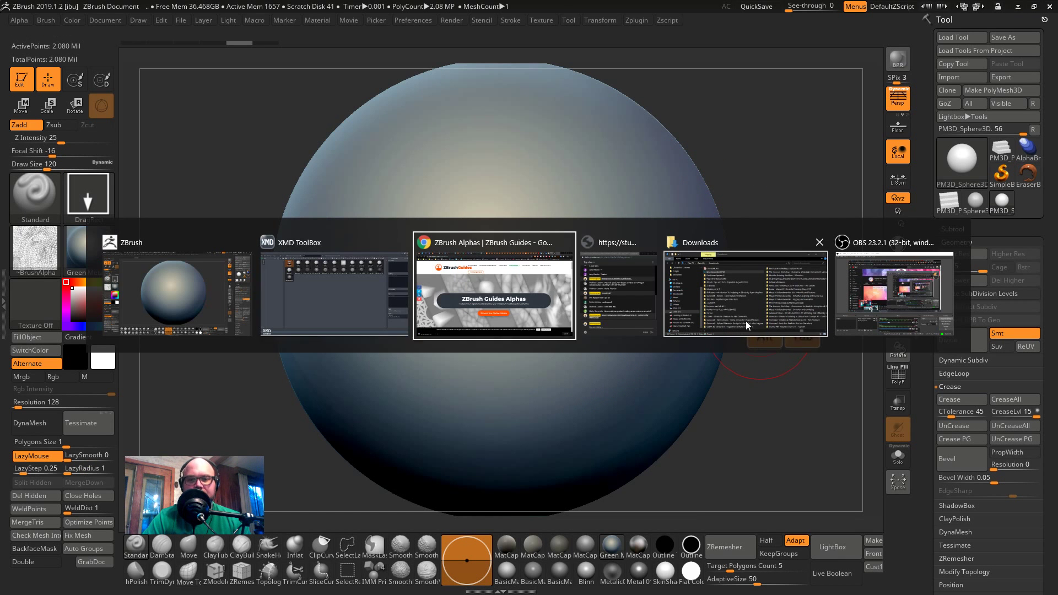
pyautogui.hotkey('alt', 'Tab')
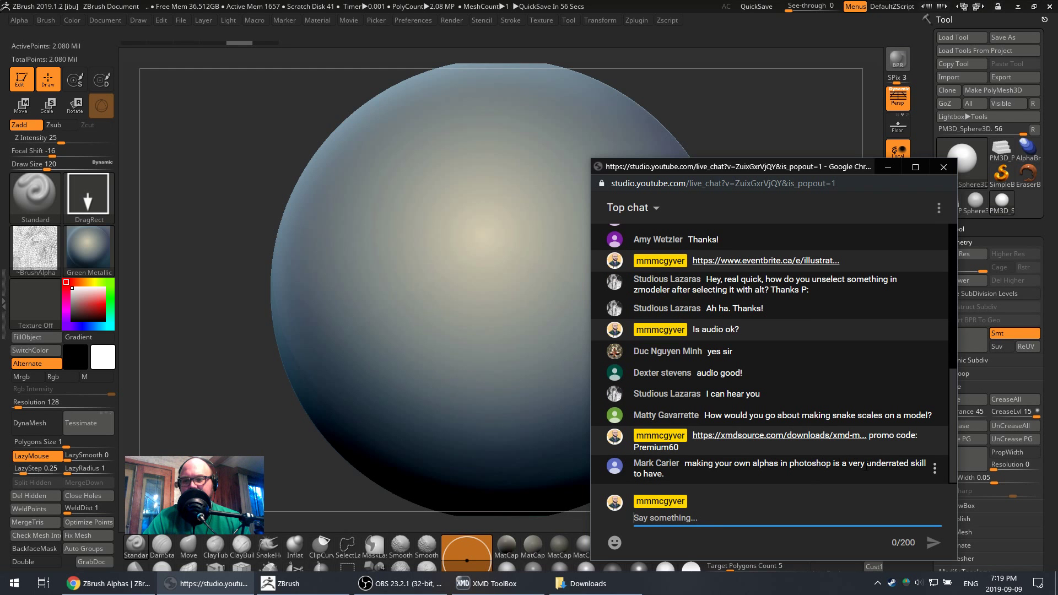
pyautogui.click(779, 134)
pyautogui.keyDown('alt'); pyautogui.moveTo(788, 196); pyautogui.dragTo(669, 236); pyautogui.keyUp('alt')
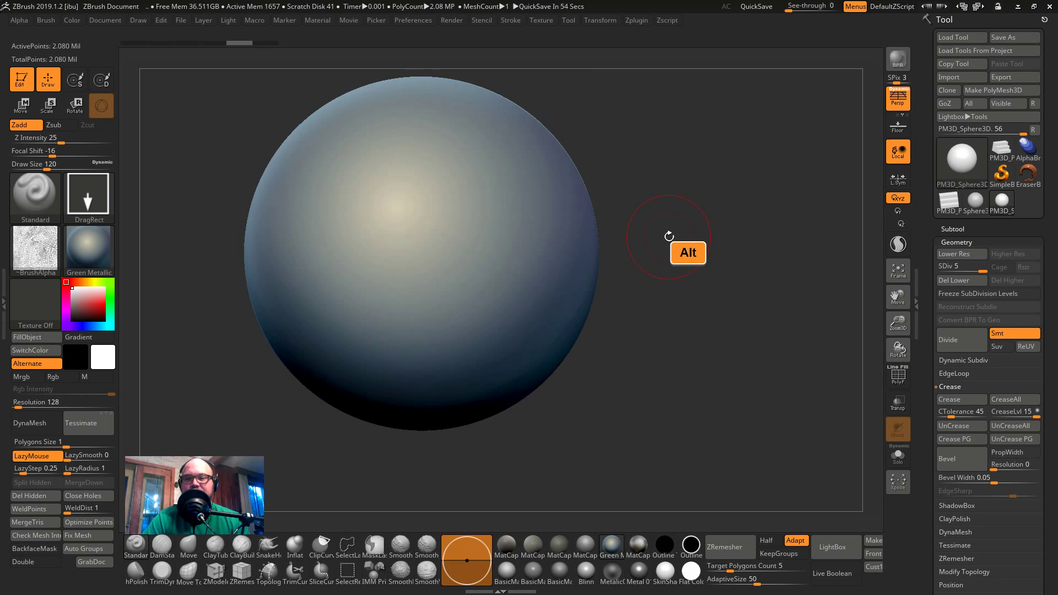
pyautogui.click(956, 158)
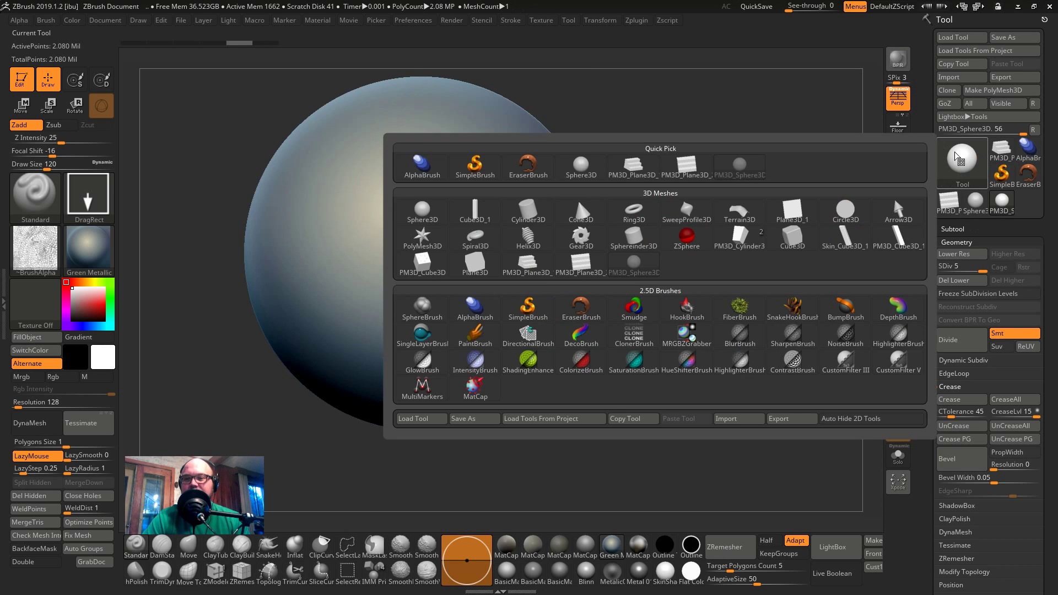
pyautogui.click(793, 216)
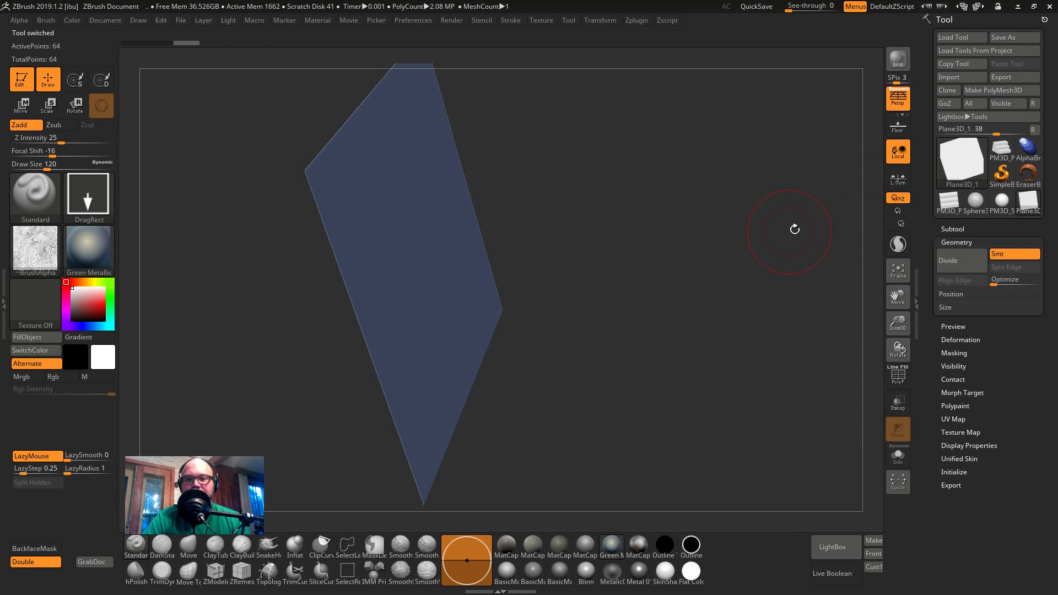
pyautogui.click(961, 177)
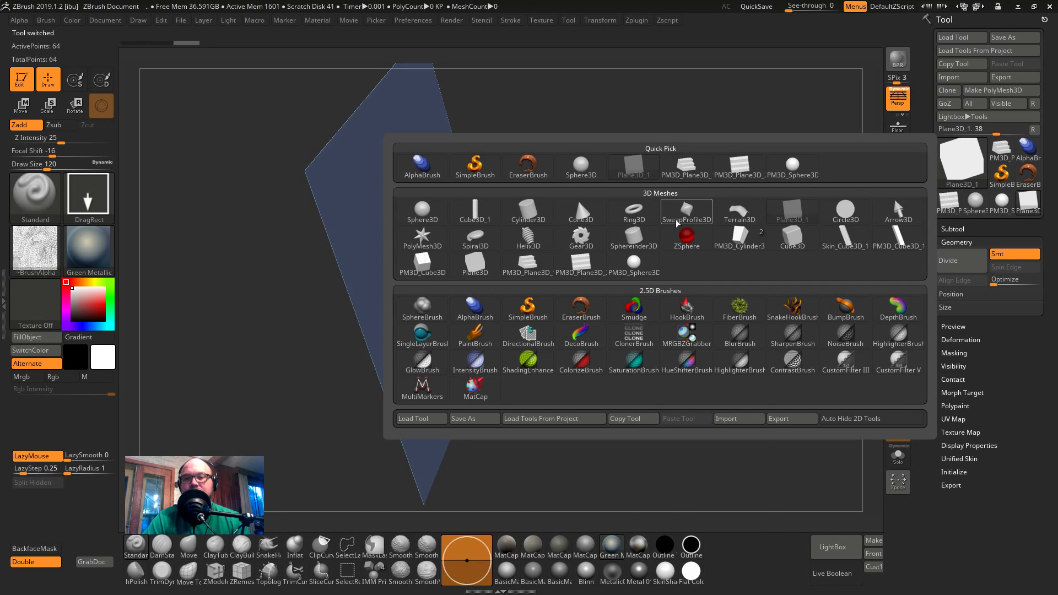
pyautogui.press('super')
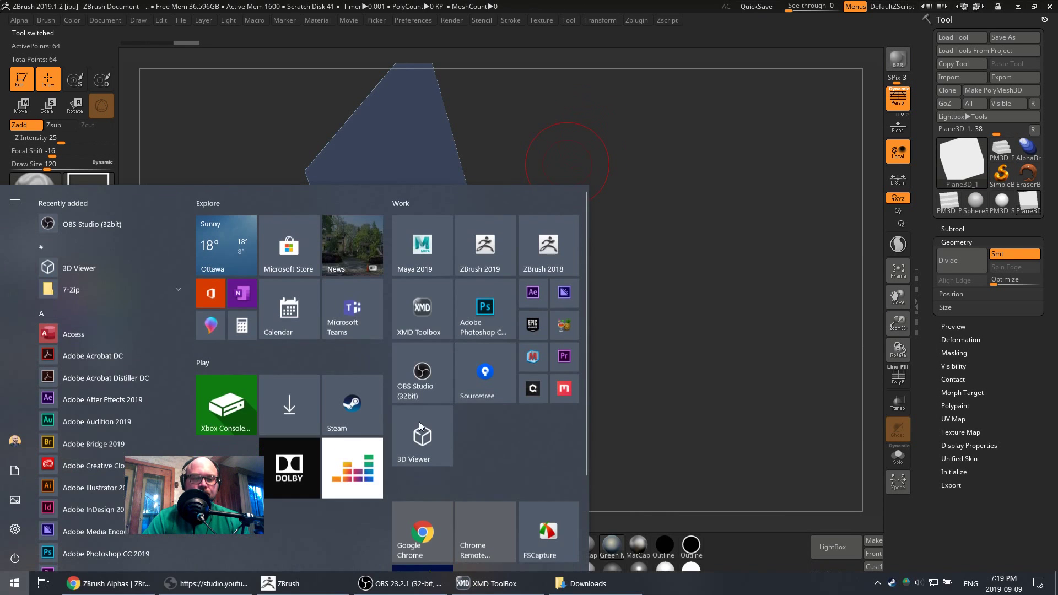
# - Scroll the ZBrush Guides Alphas page down to the Abstract & Pattern scale alphas
pyautogui.click(108, 582)
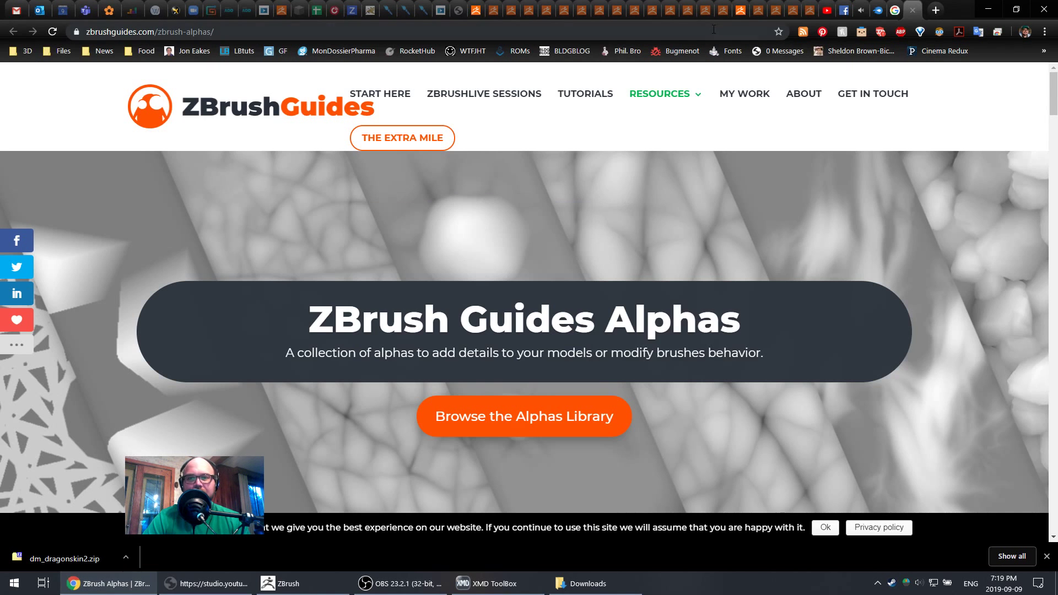
pyautogui.scroll(-8, 855, 319)
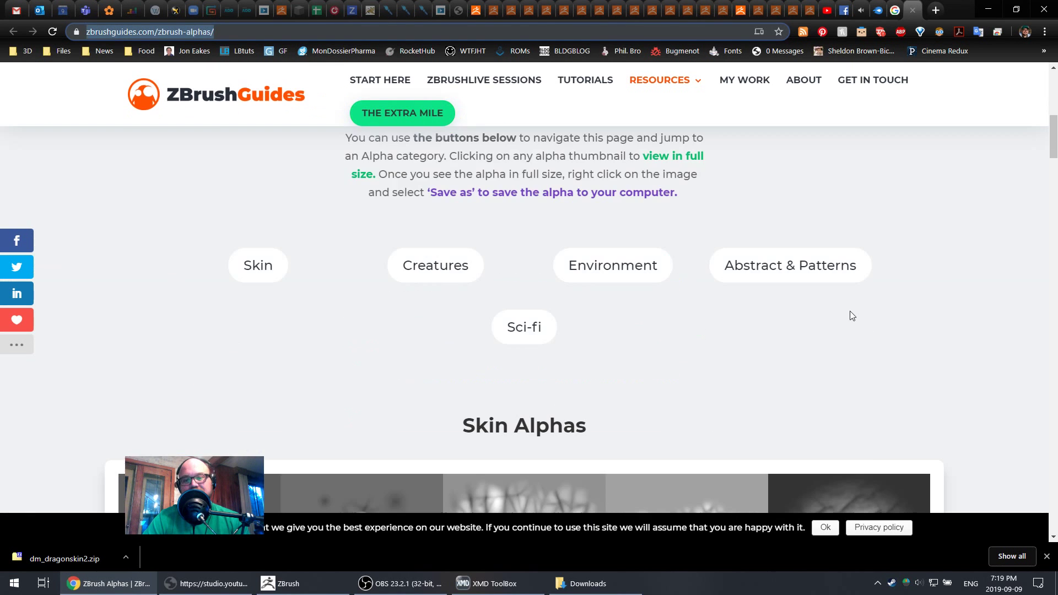
pyautogui.scroll(-6, 851, 307)
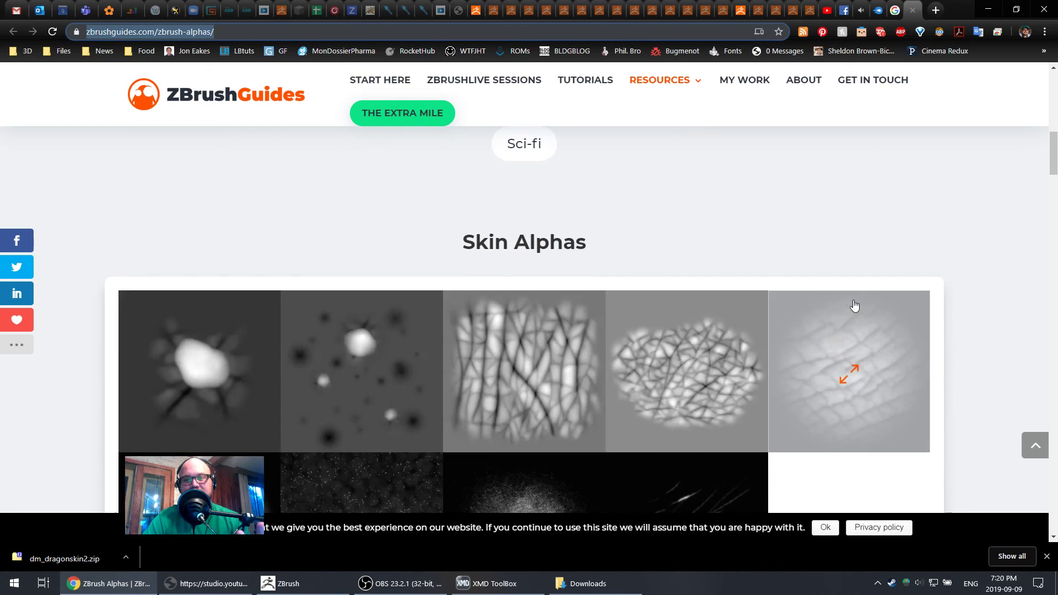
pyautogui.scroll(-12, 974, 420)
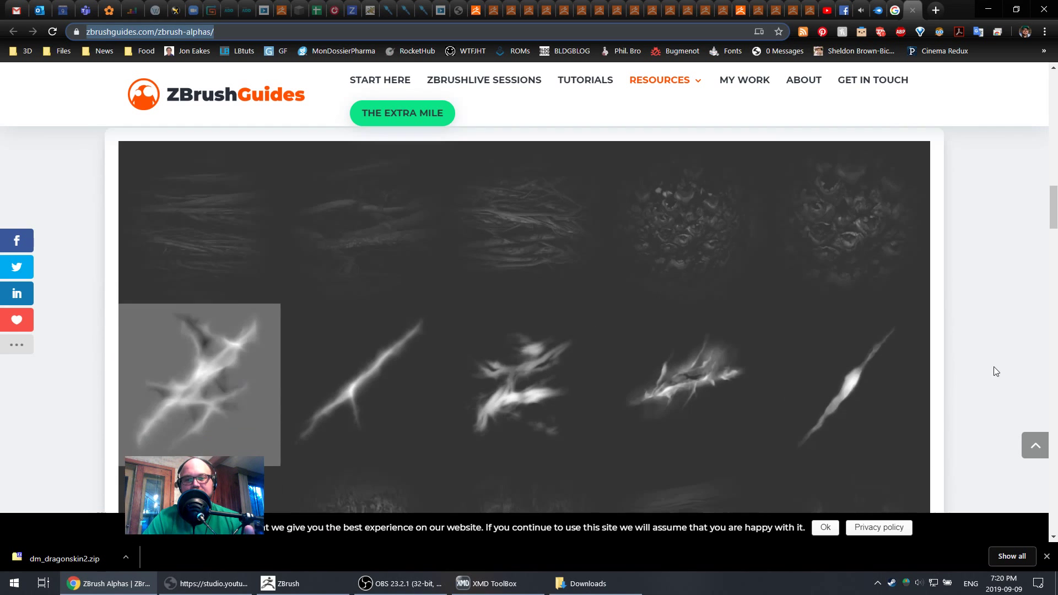
pyautogui.scroll(-3, 1008, 360)
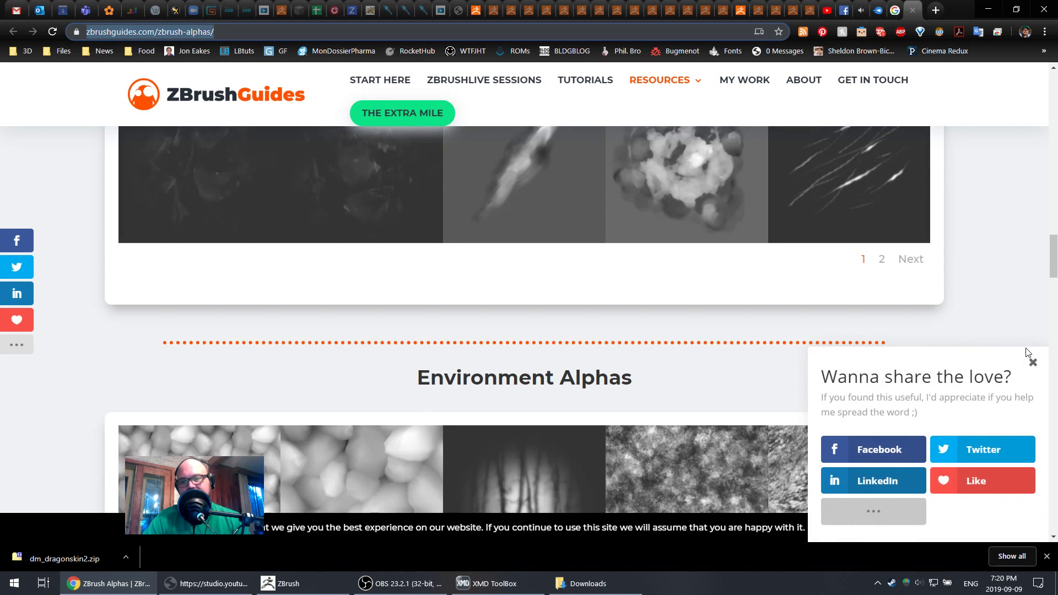
pyautogui.click(1032, 363)
pyautogui.scroll(-6, 992, 322)
pyautogui.scroll(3, 1015, 329)
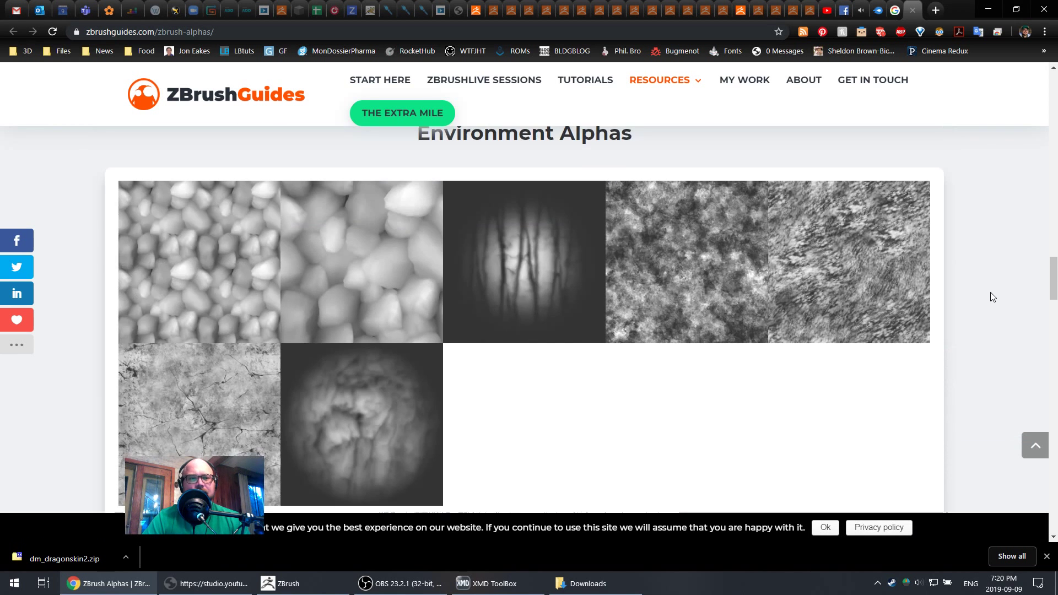
pyautogui.scroll(-8, 1001, 289)
pyautogui.scroll(-3, 1003, 282)
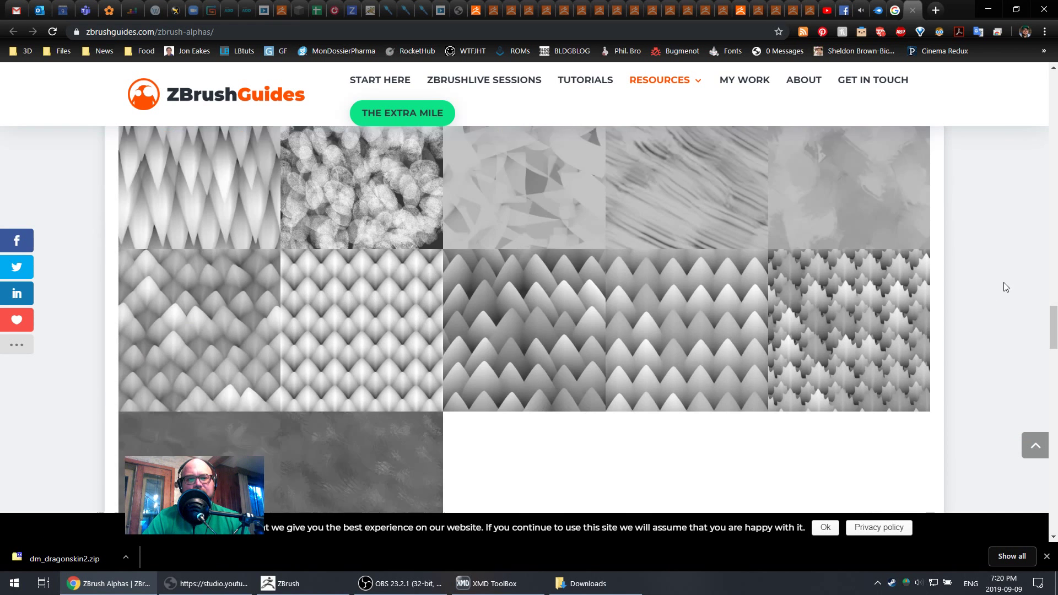
# - Save the Scale04 alpha to Downloads as scale04.png
pyautogui.click(357, 284)
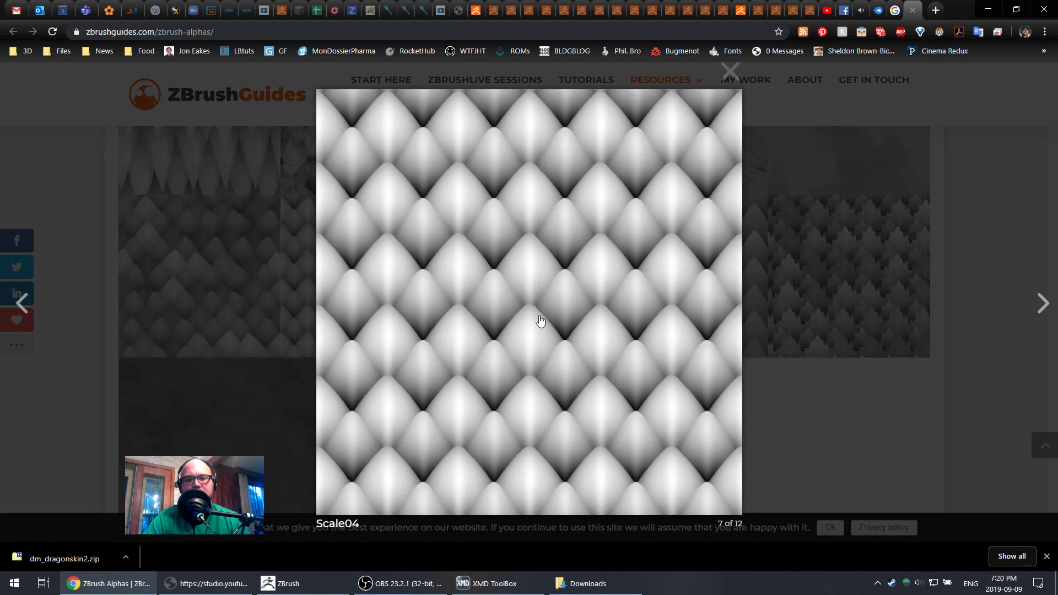
pyautogui.rightClick(540, 321)
pyautogui.click(574, 334)
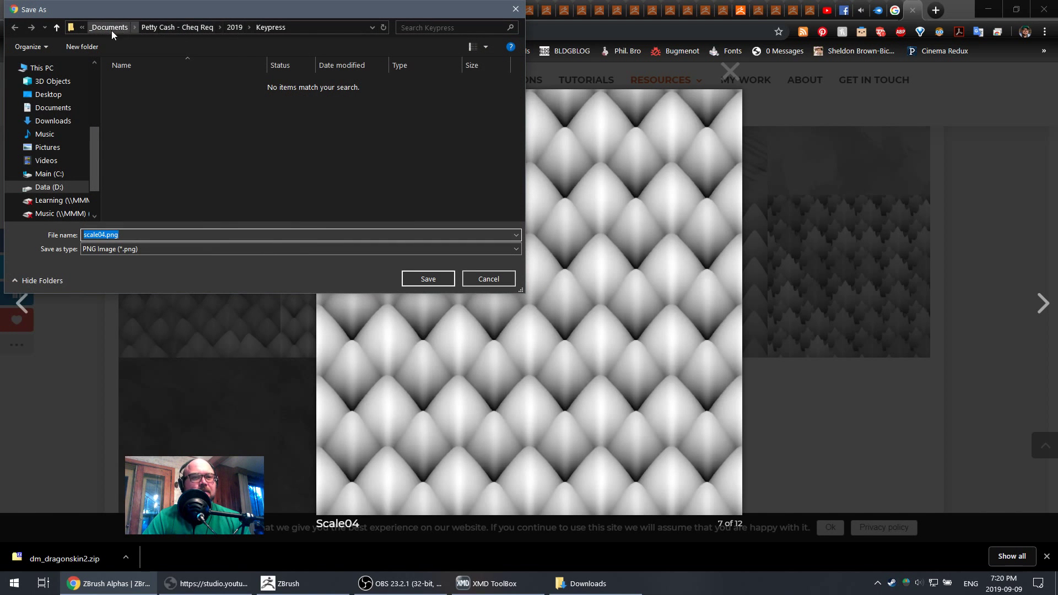
pyautogui.click(51, 121)
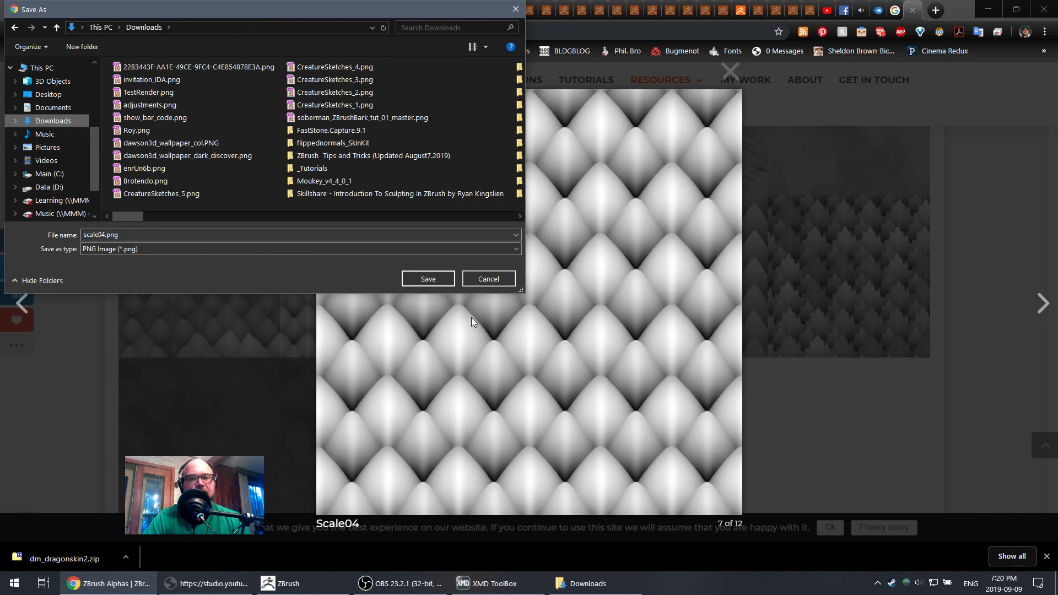
pyautogui.click(428, 278)
pyautogui.click(732, 73)
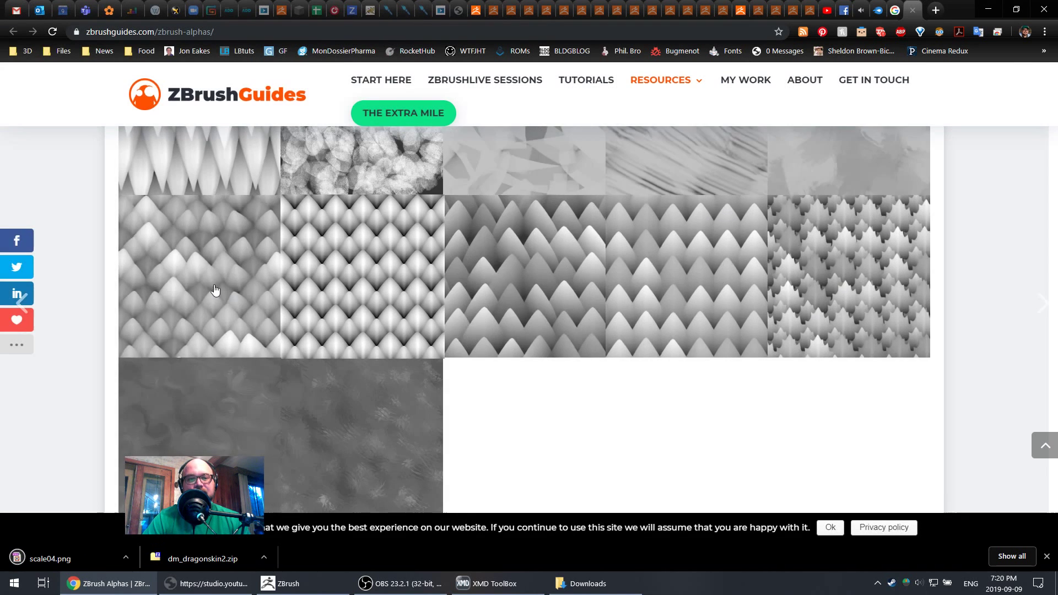
# - Save the Scale05 alpha as scale05.png, then return to ZBrush and rotate the plane
pyautogui.click(215, 290)
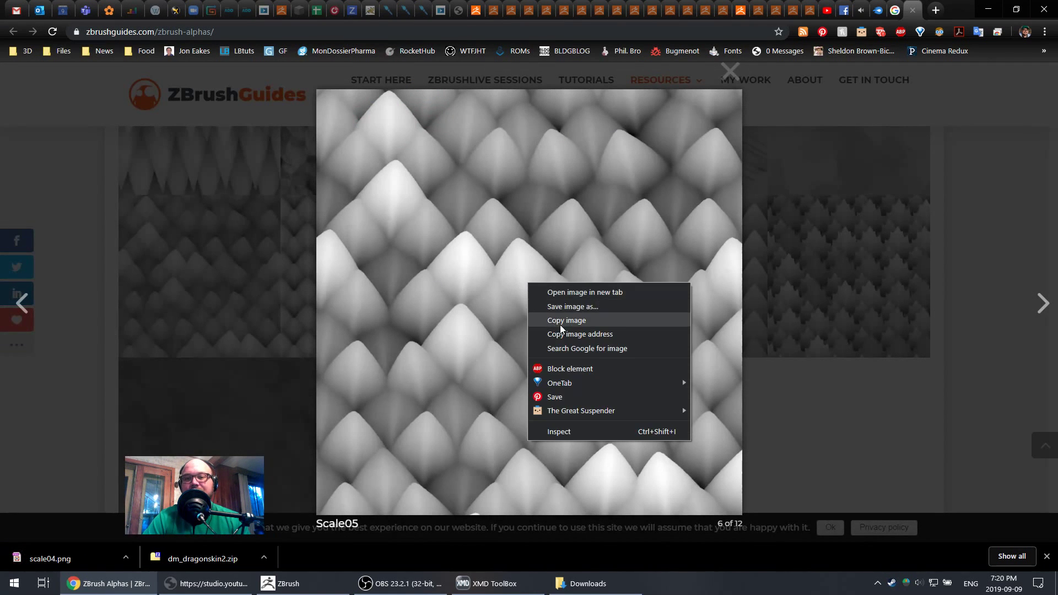
pyautogui.click(570, 310)
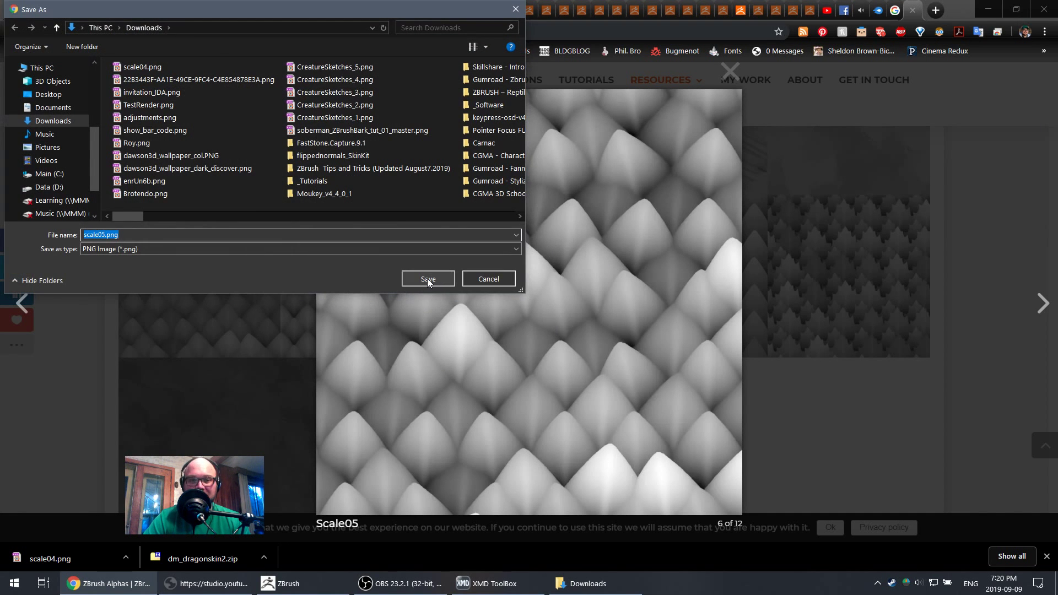
pyautogui.click(427, 278)
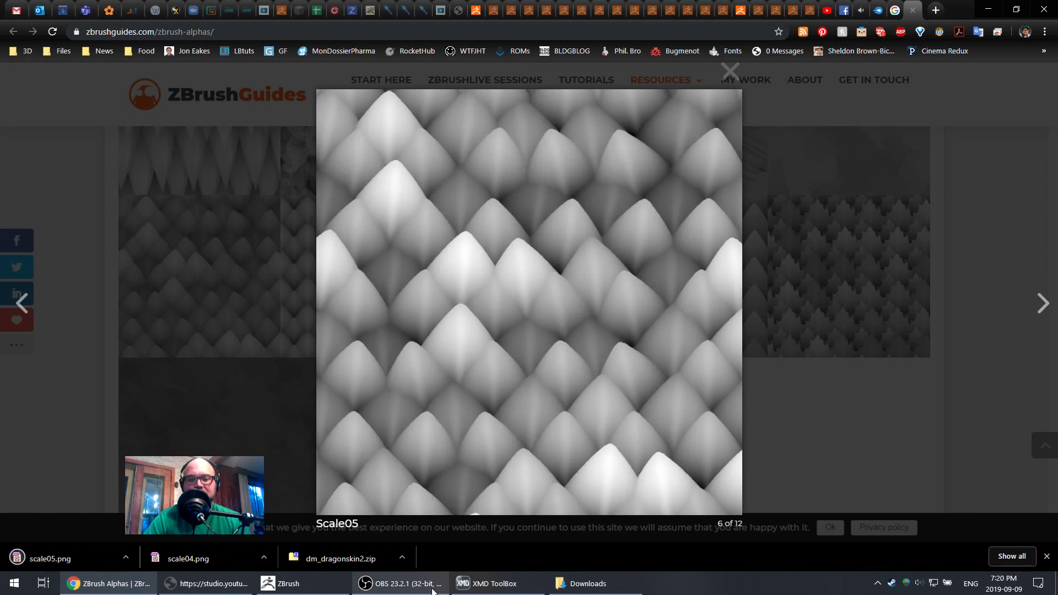
pyautogui.click(287, 583)
pyautogui.moveTo(458, 420); pyautogui.dragTo(710, 190)
# - Import scale04.png as a new alpha and reorient the plane view
pyautogui.click(54, 256)
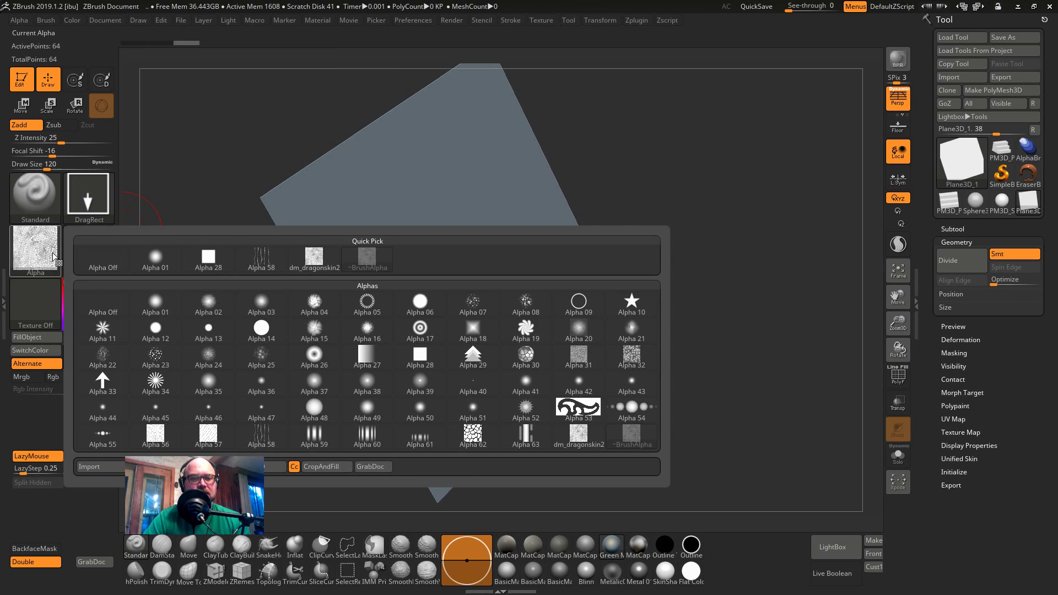
pyautogui.click(102, 466)
pyautogui.doubleClick(140, 79)
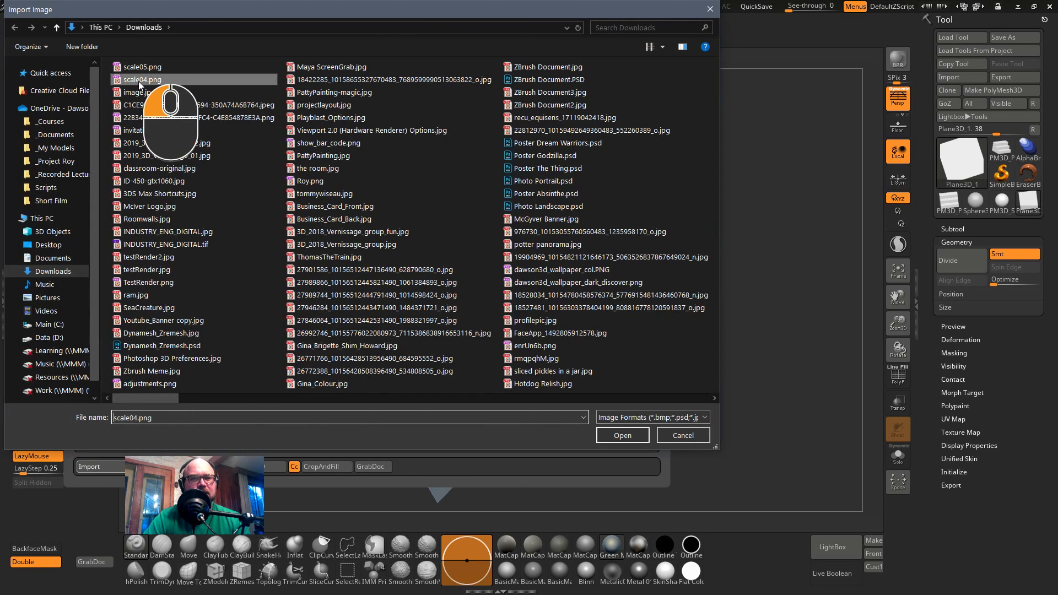
pyautogui.keyDown('shift'); pyautogui.moveTo(428, 205); pyautogui.dragTo(618, 246); pyautogui.keyUp('shift')
pyautogui.moveTo(462, 186); pyautogui.dragTo(661, 179)
# - Back on the sphere, test scale04 stamps at focal shift 0, then undo them all
pyautogui.click(1000, 202)
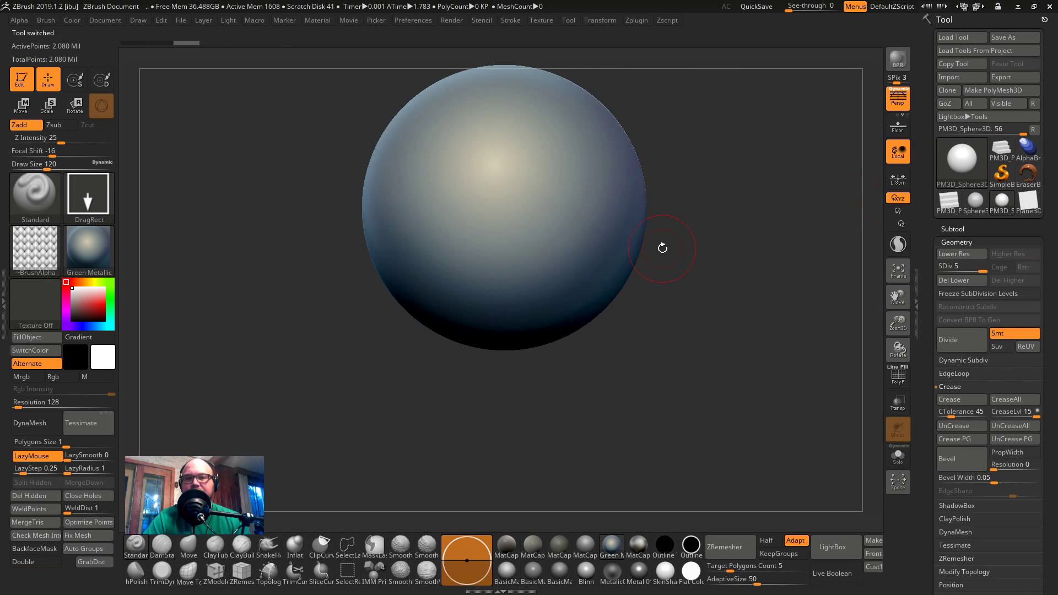
pyautogui.moveTo(540, 187)
pyautogui.mouseDown()
pyautogui.moveTo(603, 288)
pyautogui.moveTo(687, 350)
pyautogui.moveTo(606, 276)
pyautogui.mouseUp()
pyautogui.press('ctrl')
pyautogui.keyDown('alt'); pyautogui.moveTo(224, 207); pyautogui.dragTo(122, 165); pyautogui.keyUp('alt')
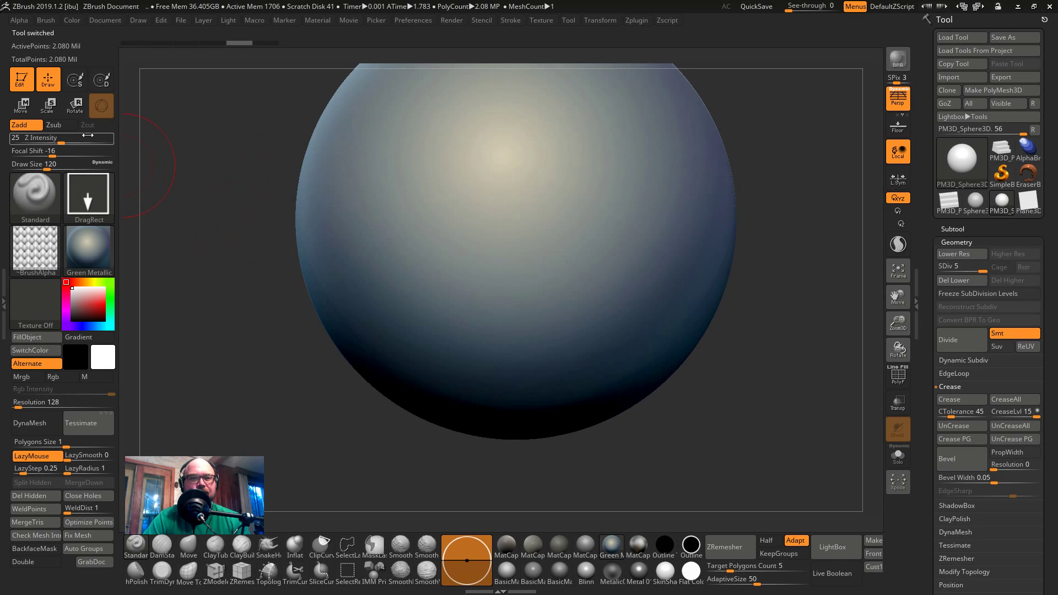
pyautogui.moveTo(45, 151); pyautogui.dragTo(54, 151)
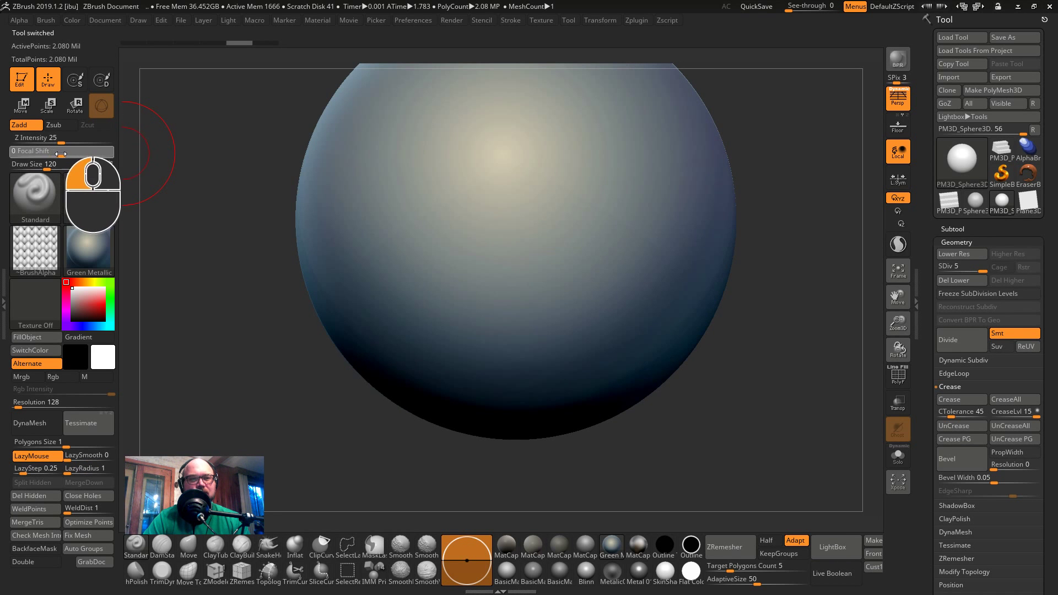
pyautogui.moveTo(515, 219)
pyautogui.mouseDown()
pyautogui.moveTo(624, 313)
pyautogui.moveTo(548, 348)
pyautogui.mouseUp()
pyautogui.moveTo(370, 249); pyautogui.dragTo(391, 356)
pyautogui.moveTo(347, 428); pyautogui.dragTo(407, 430)
pyautogui.hotkey('ctrl', 'z')
pyautogui.moveTo(337, 262)
pyautogui.mouseDown()
pyautogui.moveTo(352, 375)
pyautogui.moveTo(337, 384)
pyautogui.moveTo(349, 391)
pyautogui.moveTo(339, 419)
pyautogui.mouseUp()
pyautogui.hotkey('ctrl', 'z')
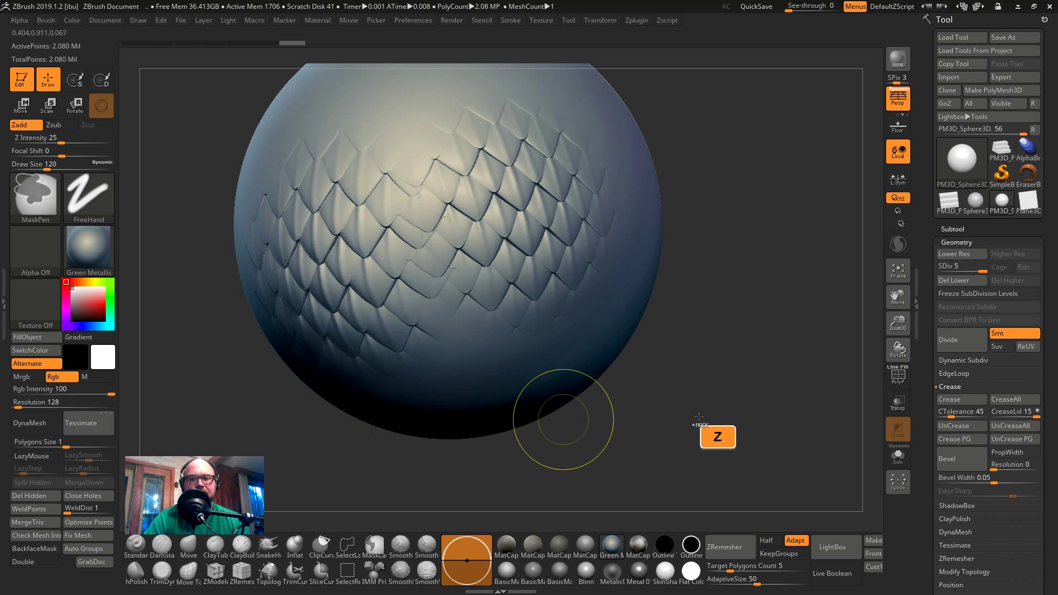
pyautogui.hotkey('ctrl', 'z')
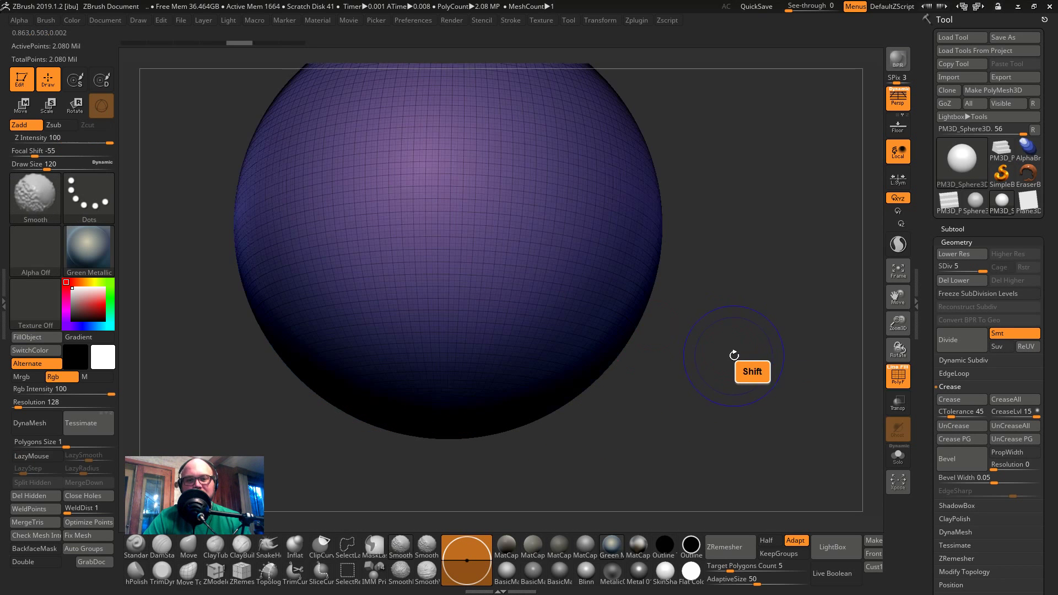
# - Zoom out and scroll the Tool palette down to the Surface subpalette
pyautogui.keyDown('alt'); pyautogui.moveTo(736, 349); pyautogui.dragTo(752, 333); pyautogui.keyUp('alt')
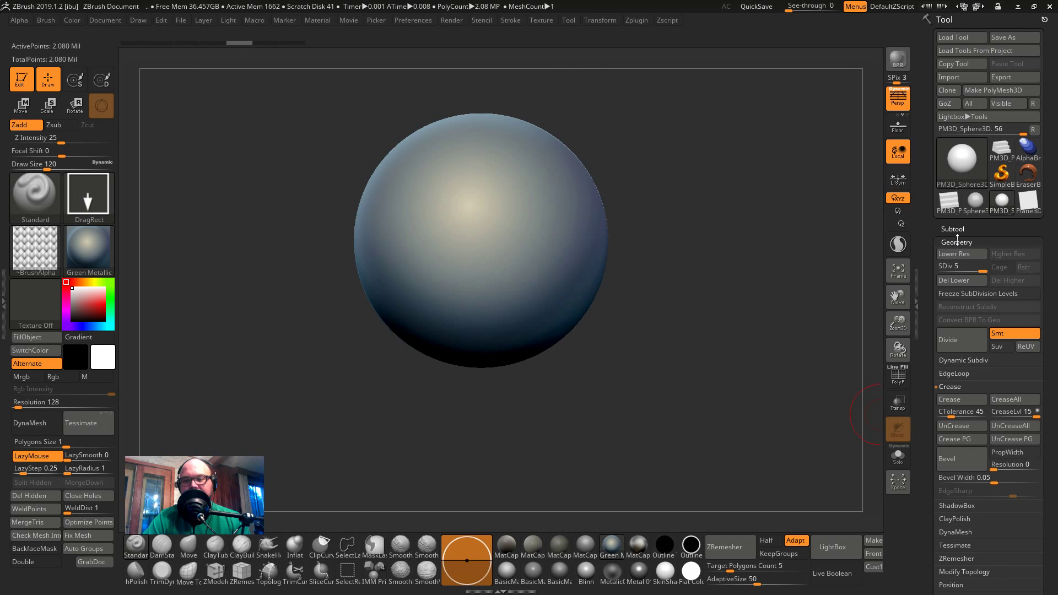
pyautogui.moveTo(926, 383); pyautogui.dragTo(926, 283)
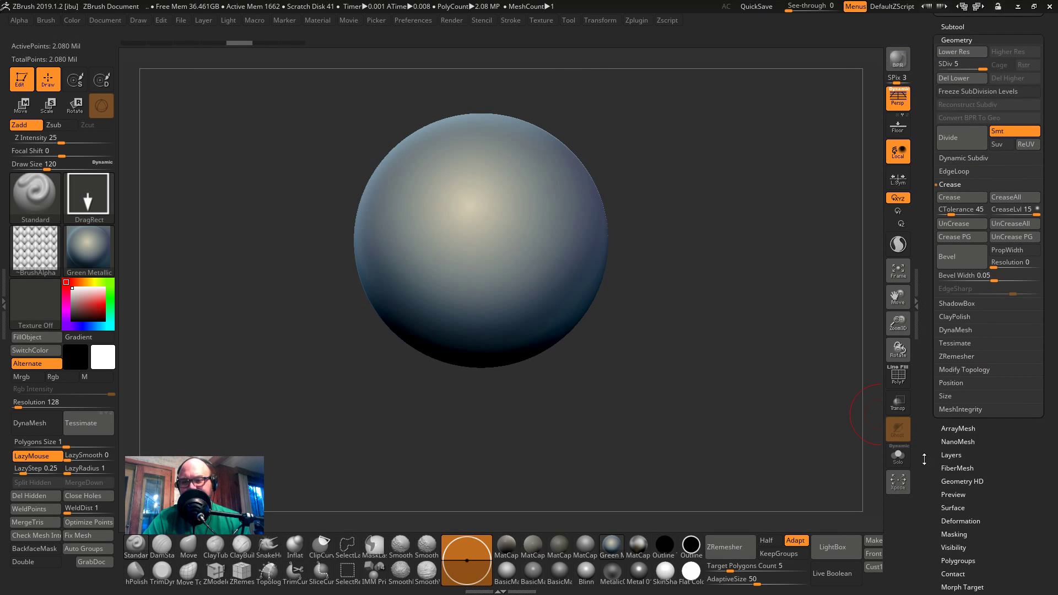
pyautogui.moveTo(924, 458); pyautogui.dragTo(959, 380)
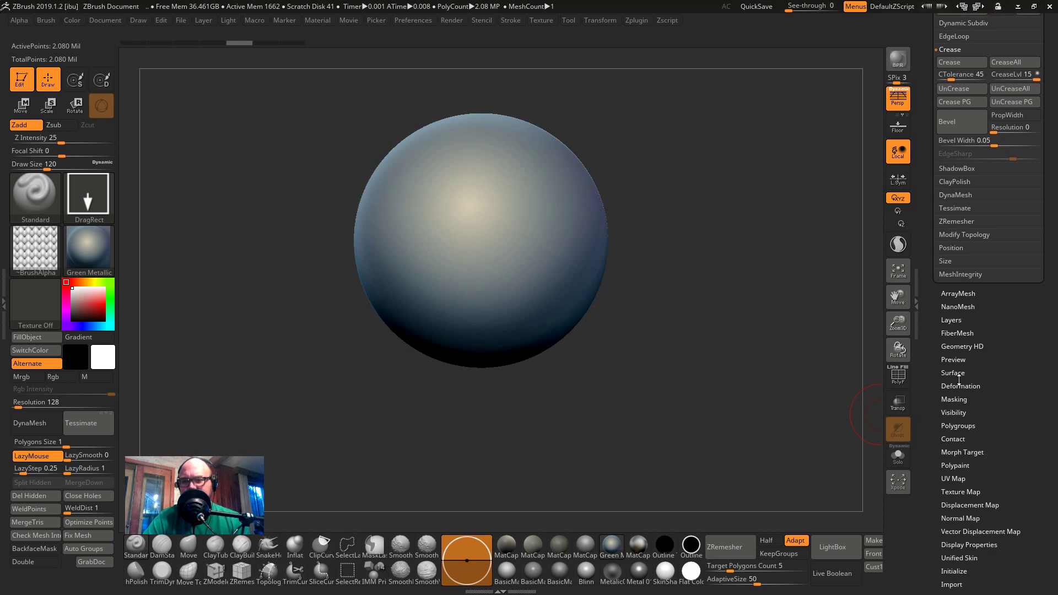
# - Set up surface noise using the scale04.png alpha at about 30.5 alpha scale, with basic noise removed
pyautogui.click(958, 373)
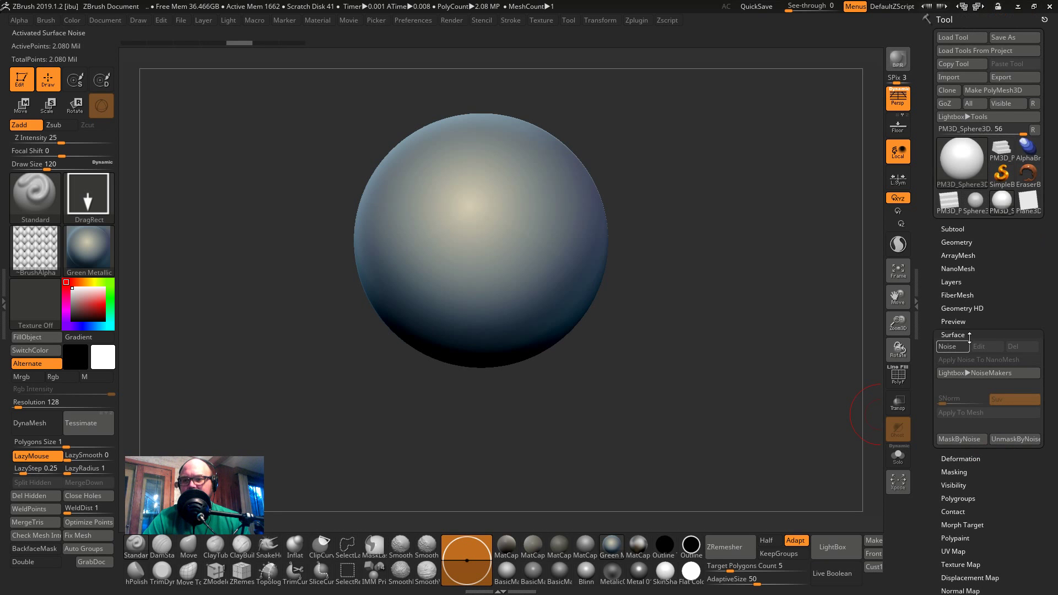
pyautogui.click(957, 347)
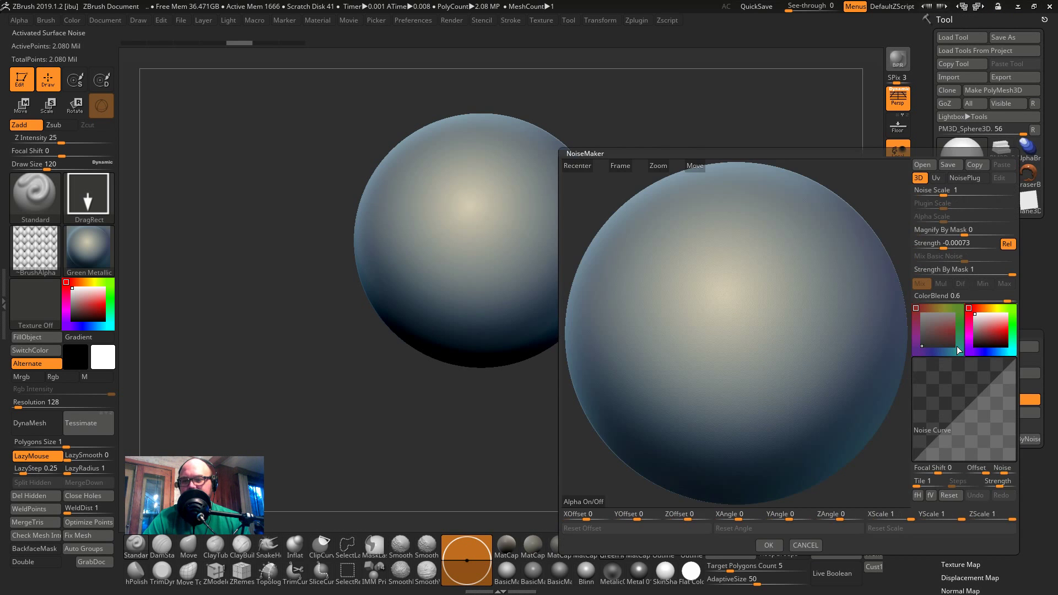
pyautogui.click(587, 501)
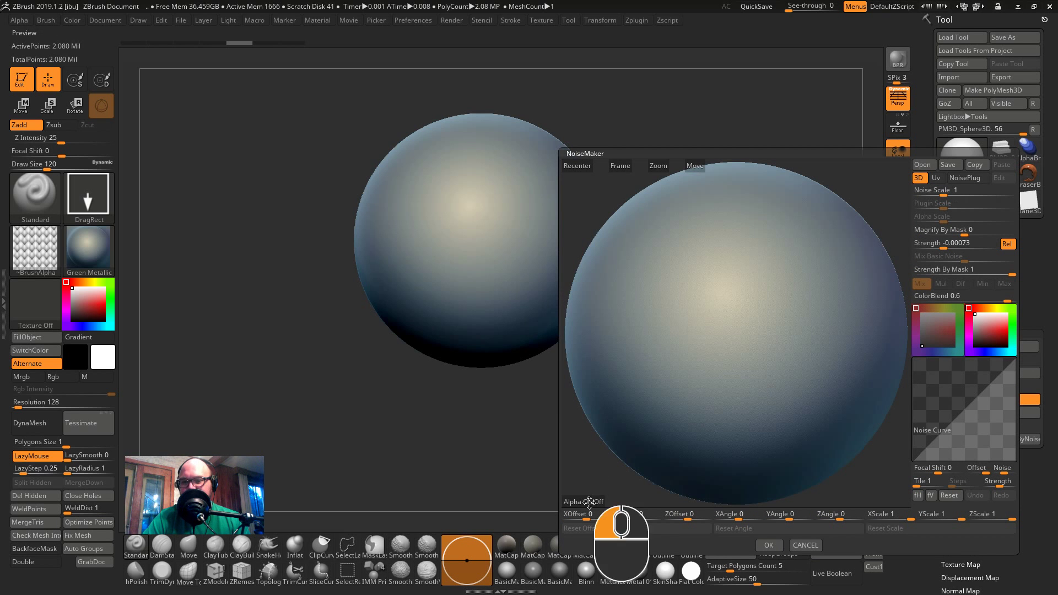
pyautogui.doubleClick(143, 83)
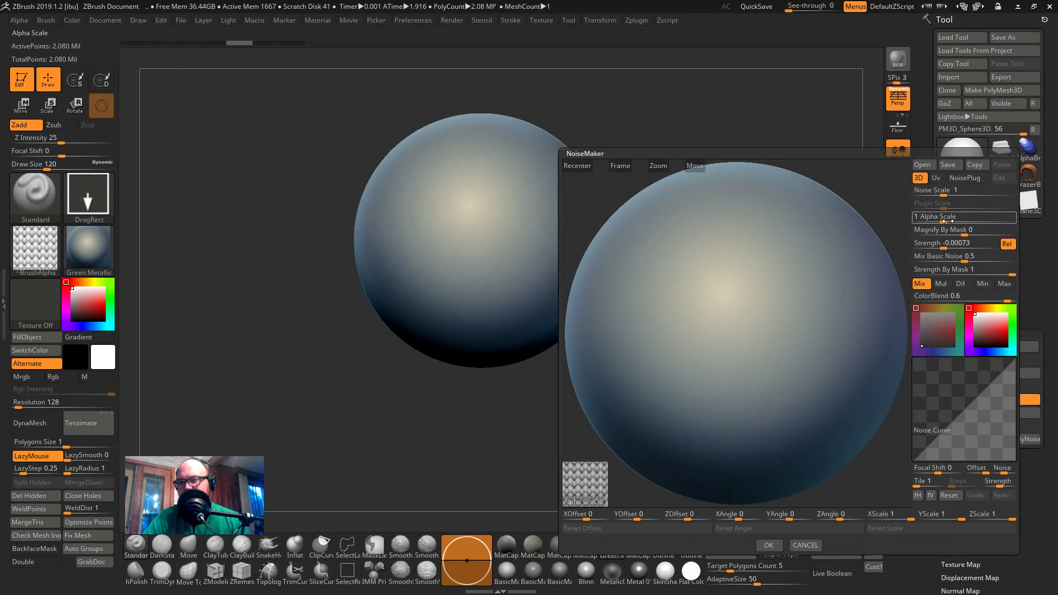
pyautogui.moveTo(944, 221); pyautogui.dragTo(971, 221)
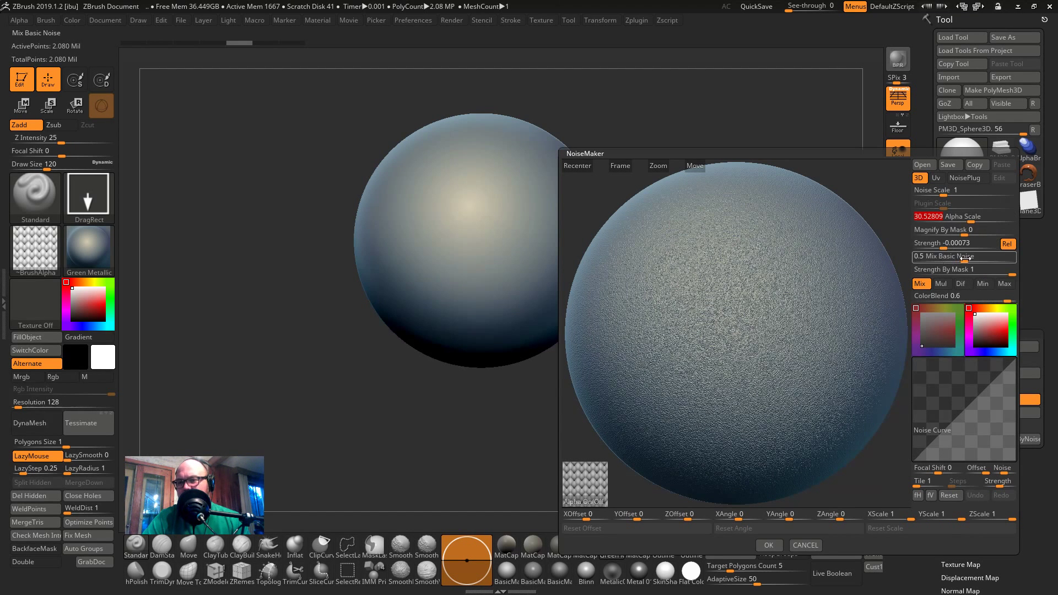
pyautogui.moveTo(965, 258)
pyautogui.mouseDown()
pyautogui.moveTo(905, 259)
pyautogui.moveTo(978, 246)
pyautogui.mouseUp()
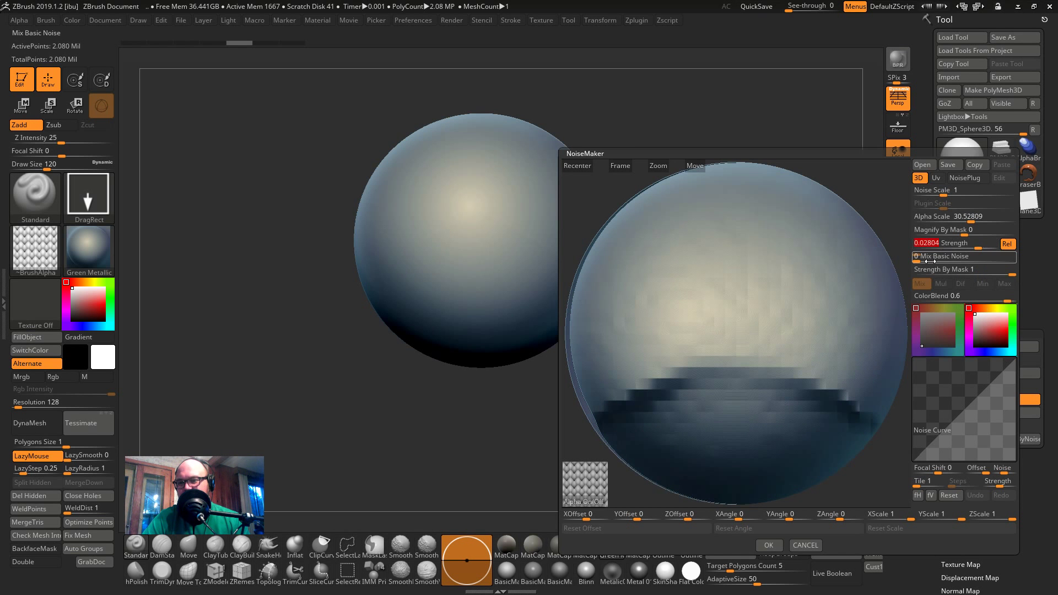
pyautogui.moveTo(918, 257); pyautogui.dragTo(1005, 261)
pyautogui.moveTo(970, 192); pyautogui.dragTo(995, 192)
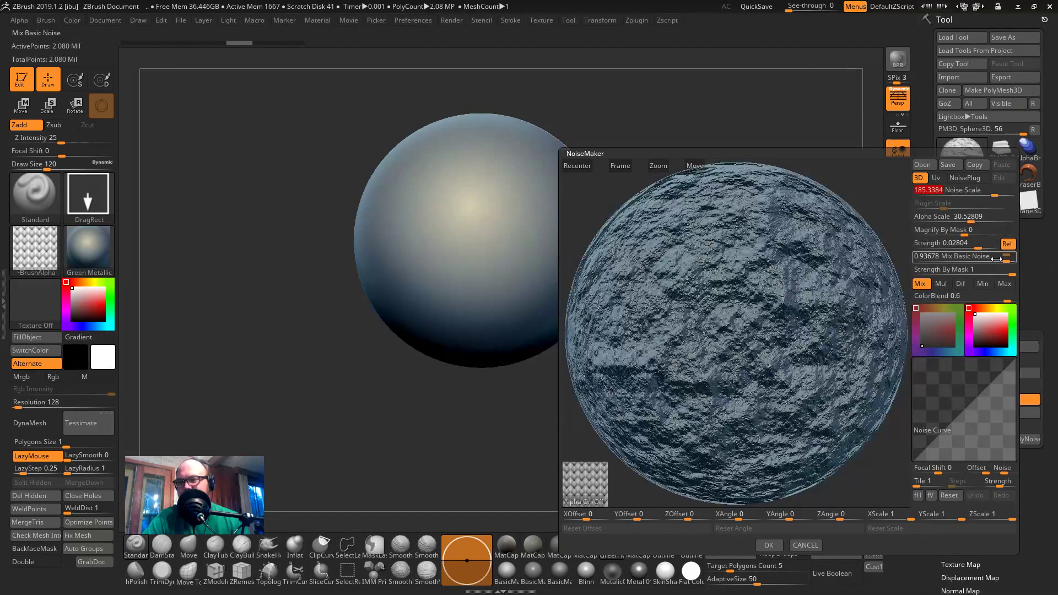
pyautogui.moveTo(996, 259); pyautogui.dragTo(932, 247)
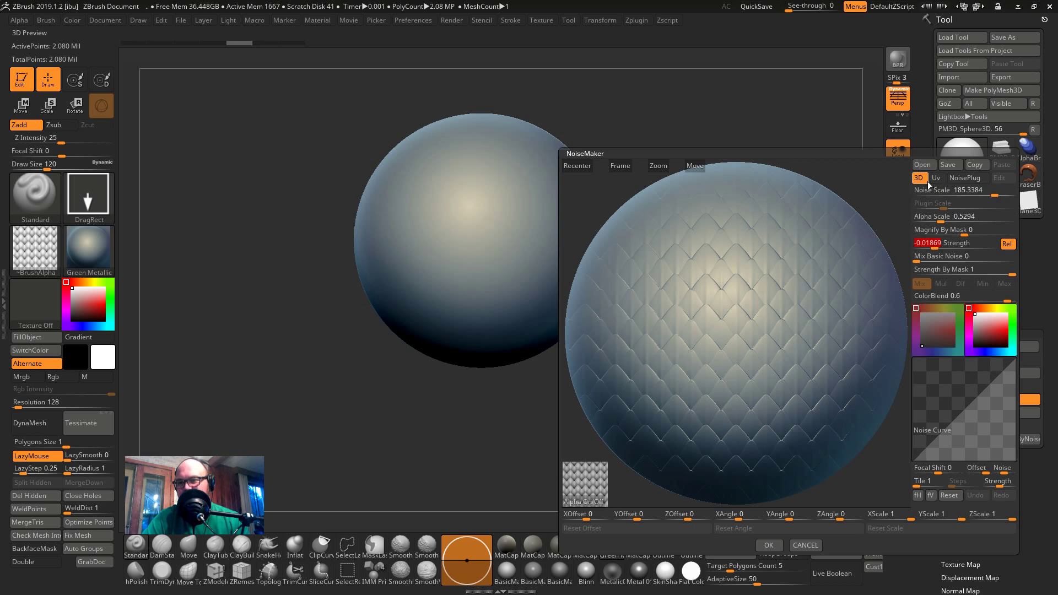
pyautogui.click(769, 545)
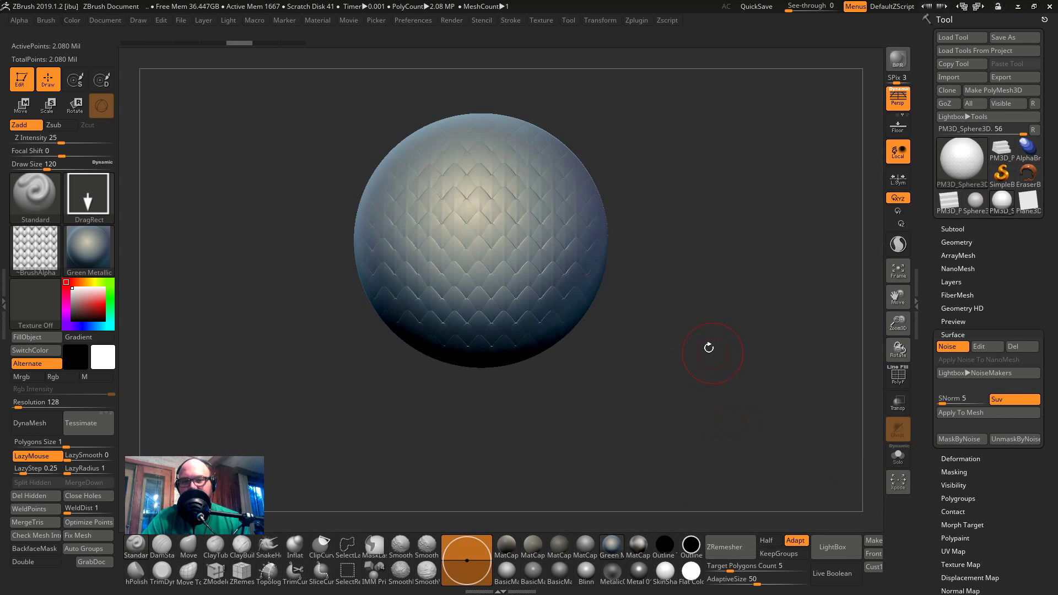
# - Frame the sphere and bake the scale noise into its mesh with Apply To Mesh
pyautogui.keyDown('alt'); pyautogui.moveTo(703, 349); pyautogui.dragTo(682, 312); pyautogui.keyUp('alt')
pyautogui.press('f')
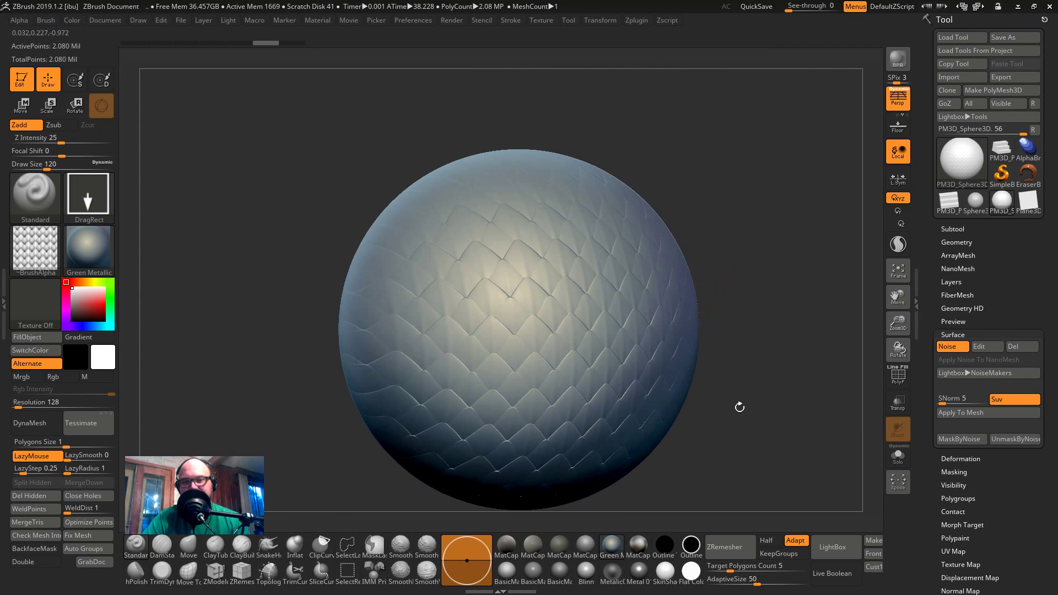
pyautogui.moveTo(739, 406); pyautogui.dragTo(843, 379)
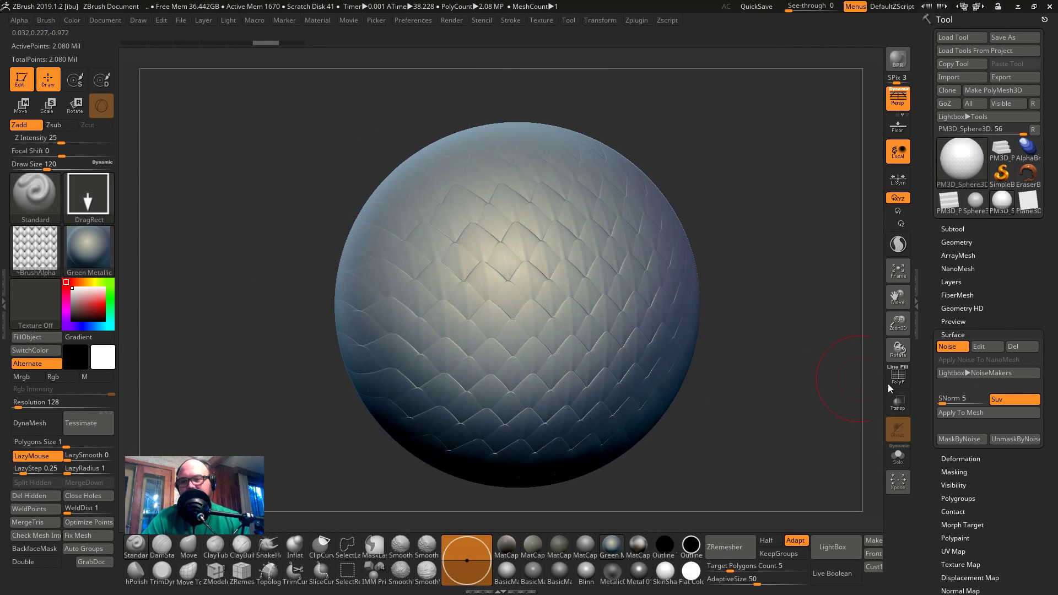
pyautogui.click(943, 415)
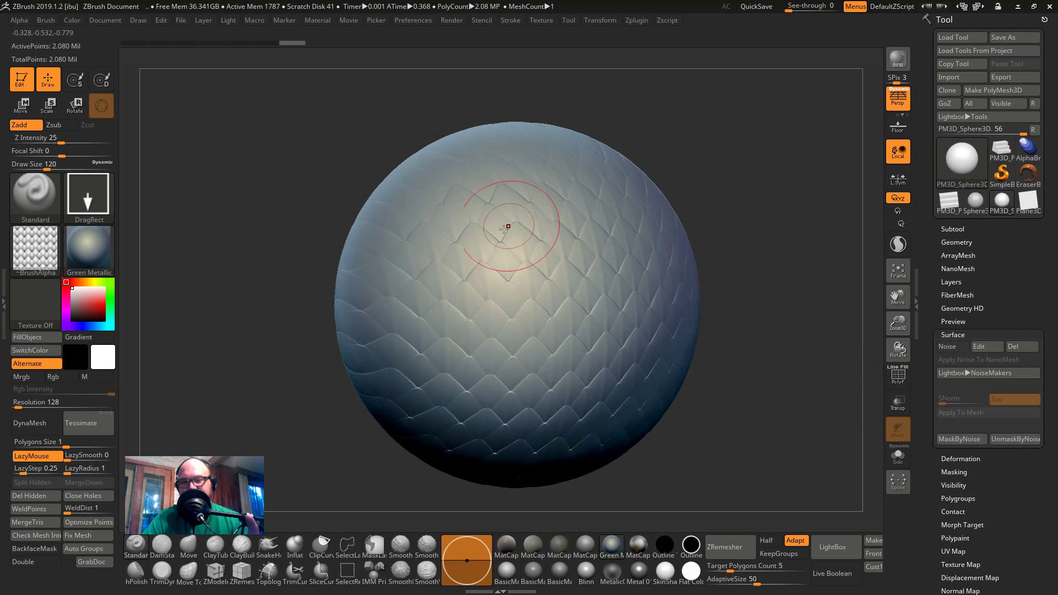
# - Show the sphere's polygon wireframe and open the LightBox file browser
pyautogui.moveTo(773, 318)
pyautogui.mouseDown()
pyautogui.moveTo(796, 328)
pyautogui.moveTo(769, 298)
pyautogui.moveTo(790, 295)
pyautogui.moveTo(782, 308)
pyautogui.mouseUp()
pyautogui.press('ctrl')
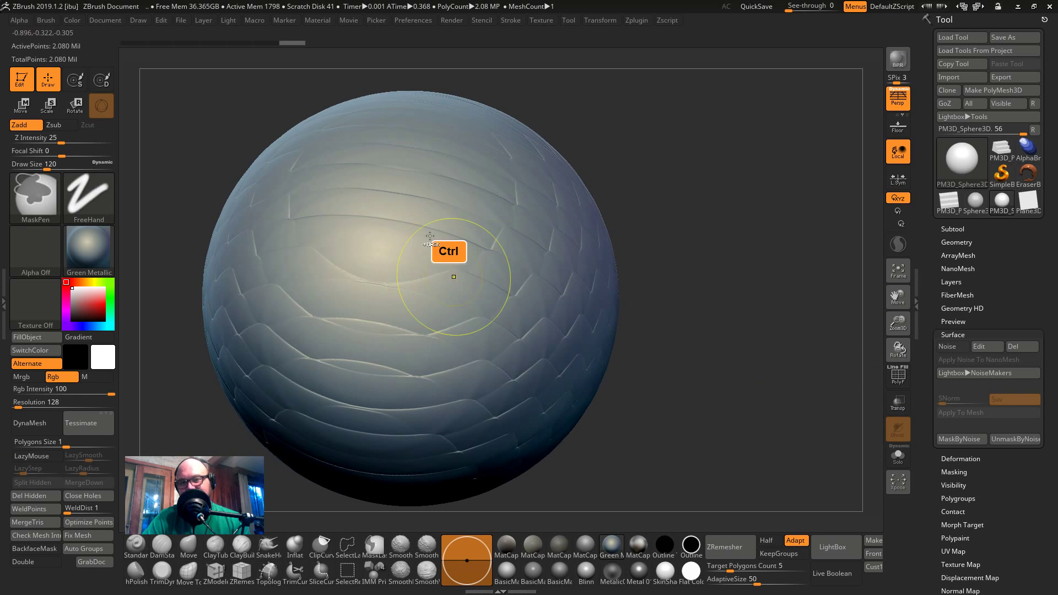
pyautogui.hotkey('shift', 'f')
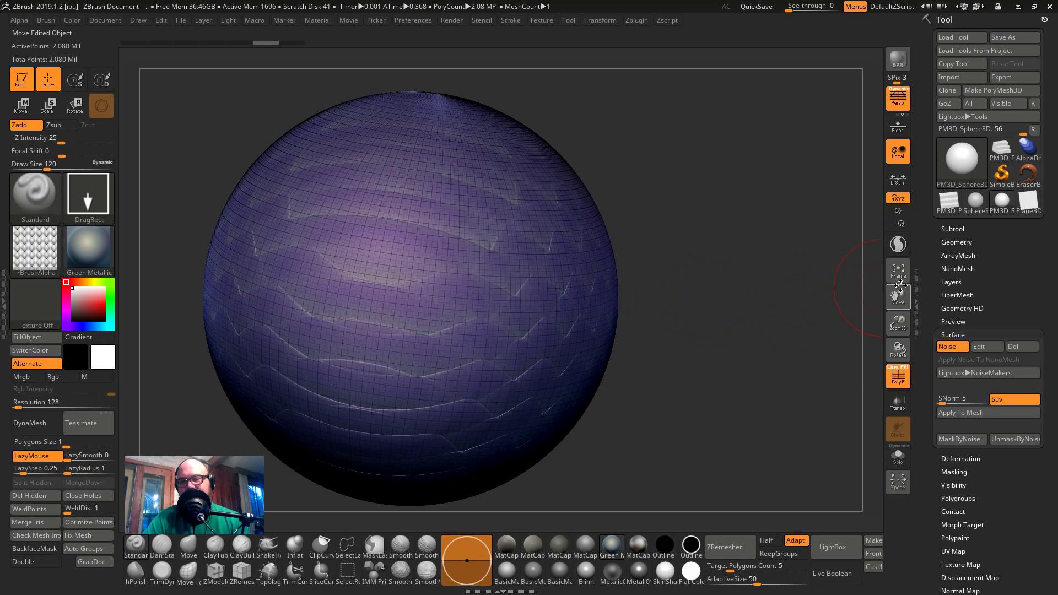
pyautogui.press(',')
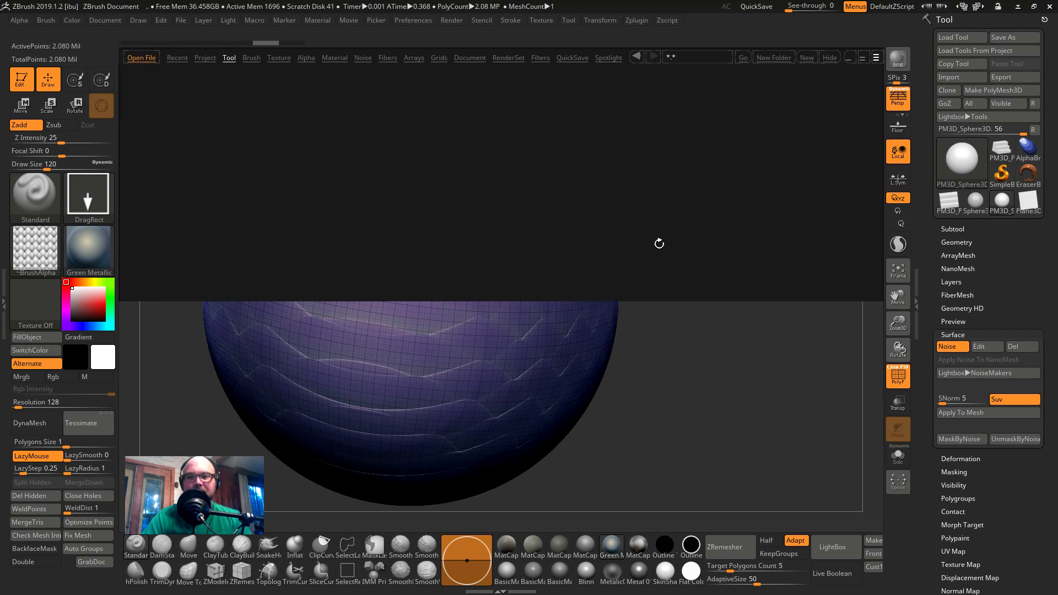
# - Open Kotelnikoff Earthquake.ZPR from Project > DemoProjects, declining to save the sphere
pyautogui.click(205, 58)
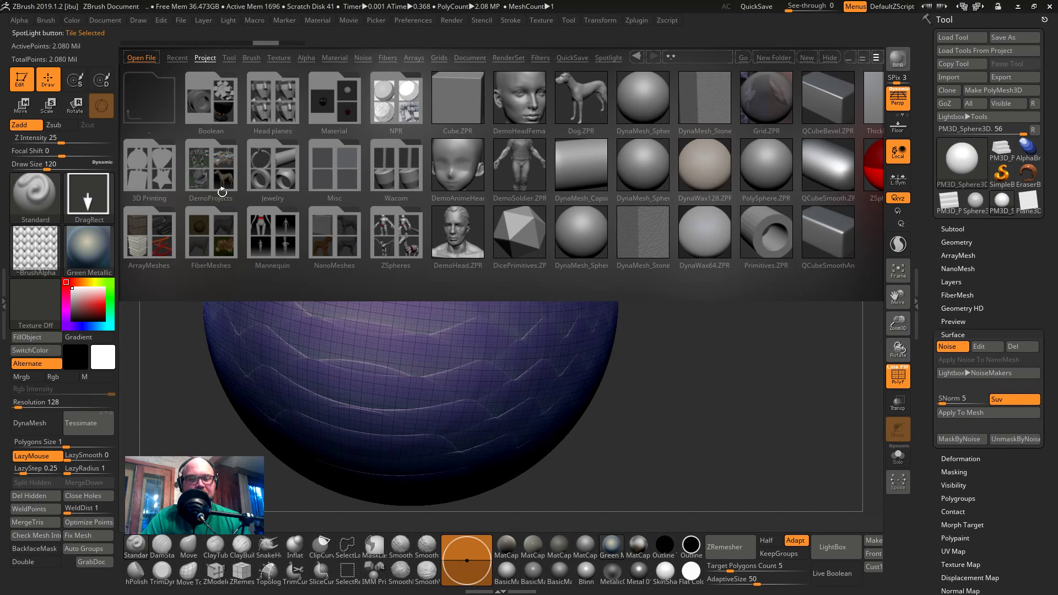
pyautogui.click(213, 174)
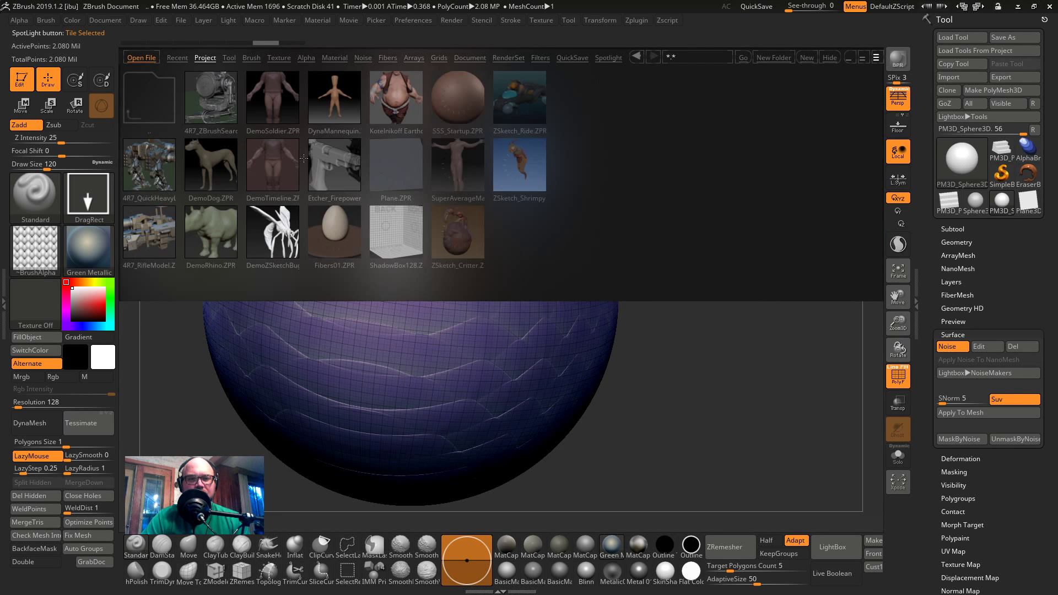
pyautogui.doubleClick(402, 108)
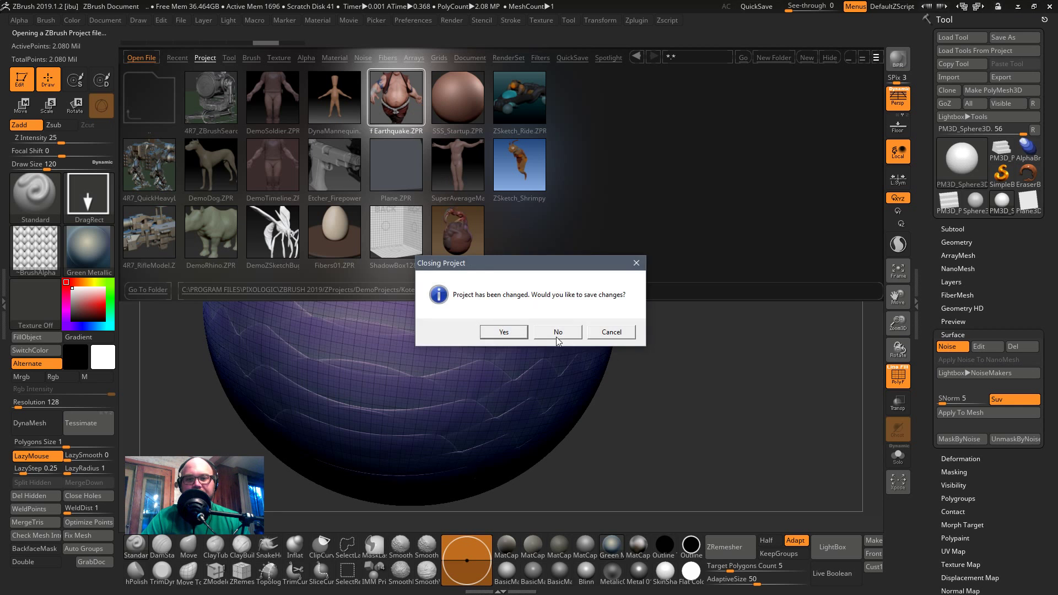
pyautogui.click(558, 333)
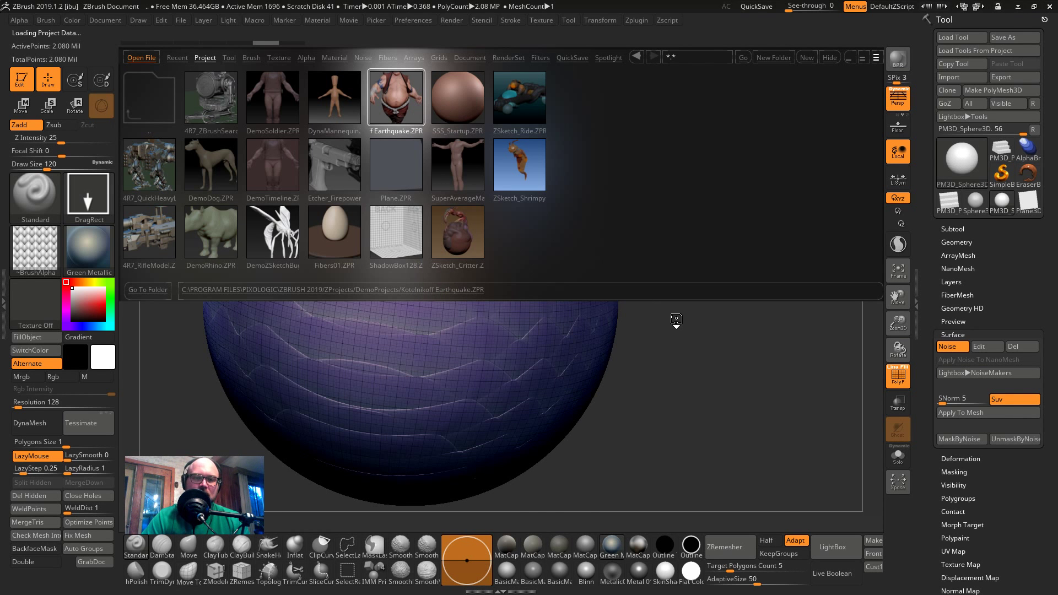
# - Turn on Solo so only the character's body subtool is shown
pyautogui.hotkey('shift', 'f')
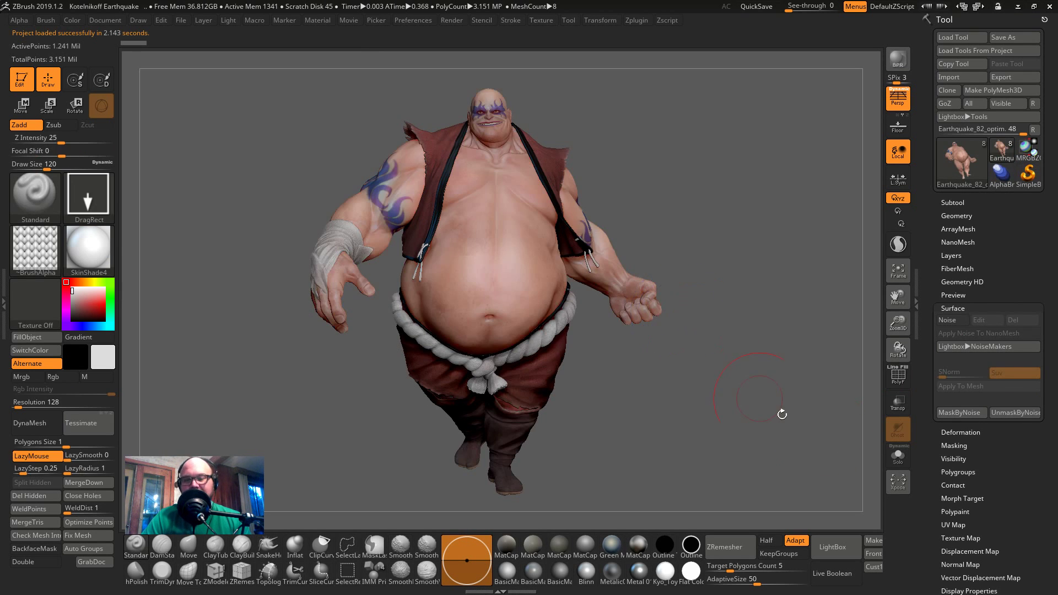
pyautogui.hotkey('shift', 'f')
pyautogui.hotkey('shift', 'f')
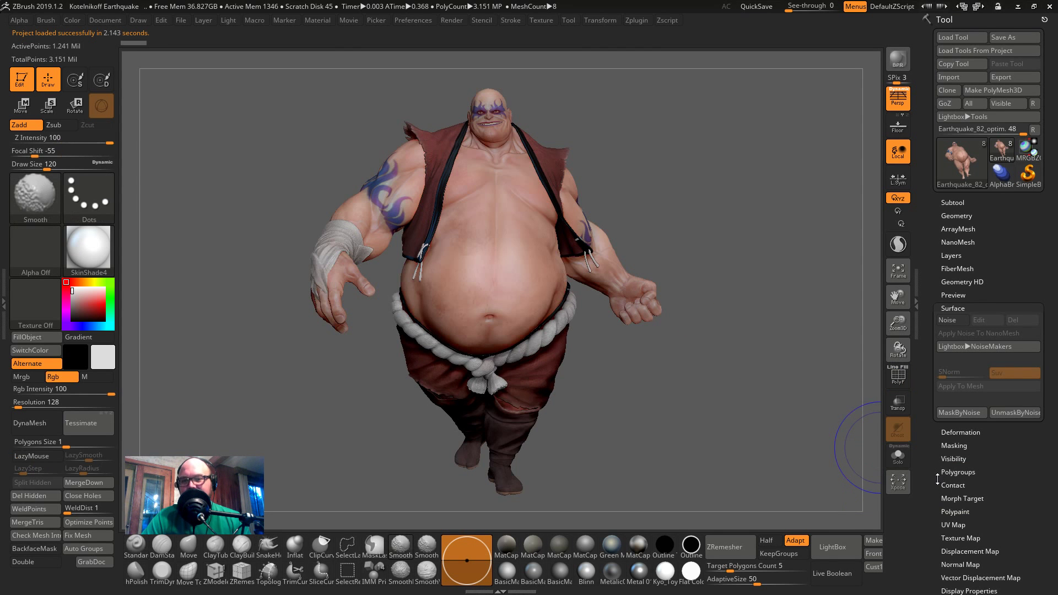
pyautogui.click(896, 459)
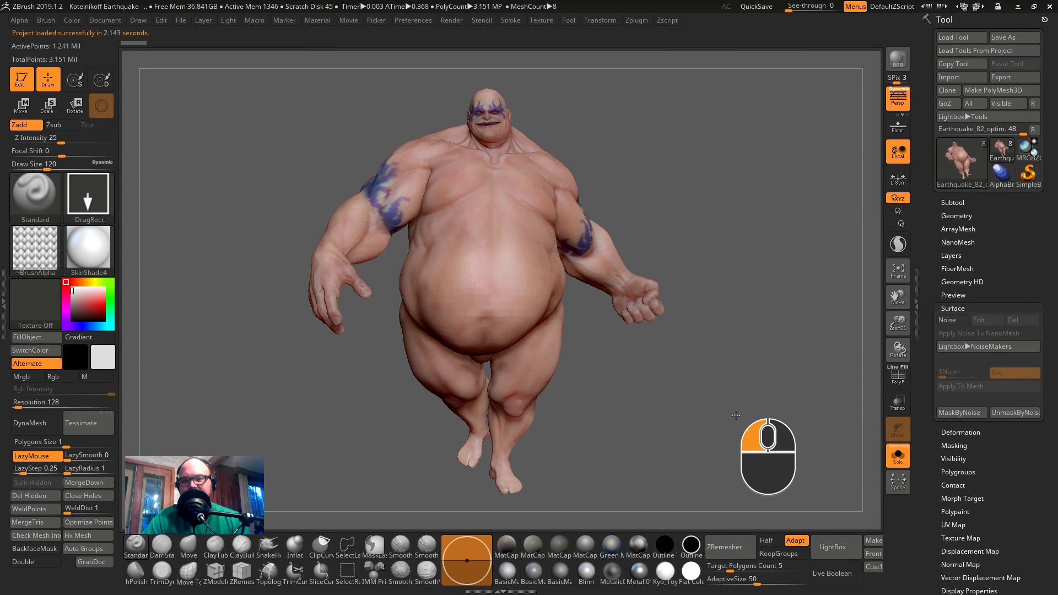
pyautogui.moveTo(924, 459); pyautogui.dragTo(926, 353)
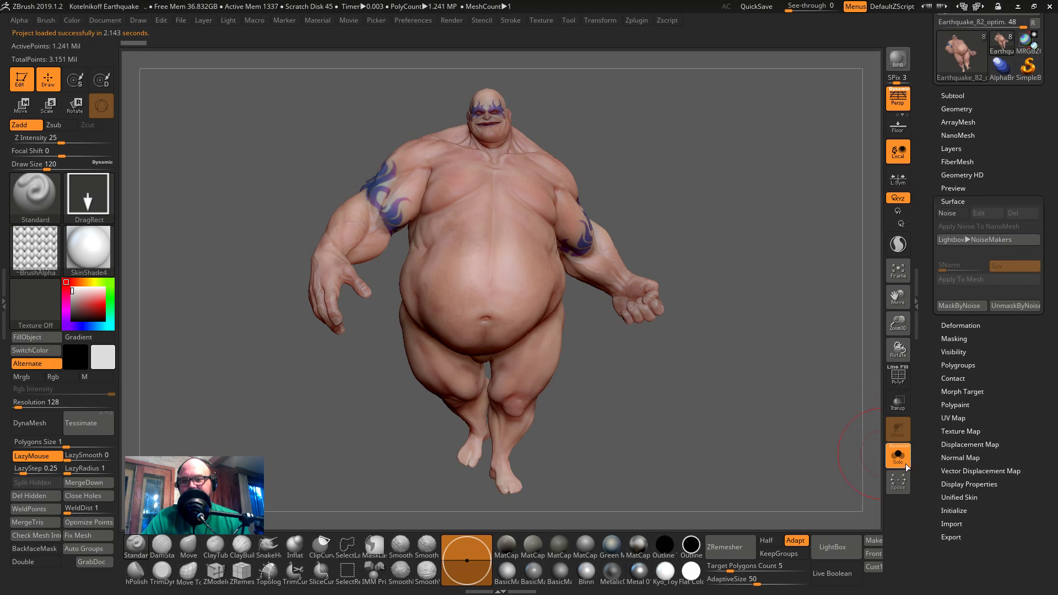
# - Re-isolate the body and turn off polypaint to view the bare sculpt
pyautogui.click(898, 461)
pyautogui.click(894, 459)
pyautogui.moveTo(928, 446); pyautogui.dragTo(928, 432)
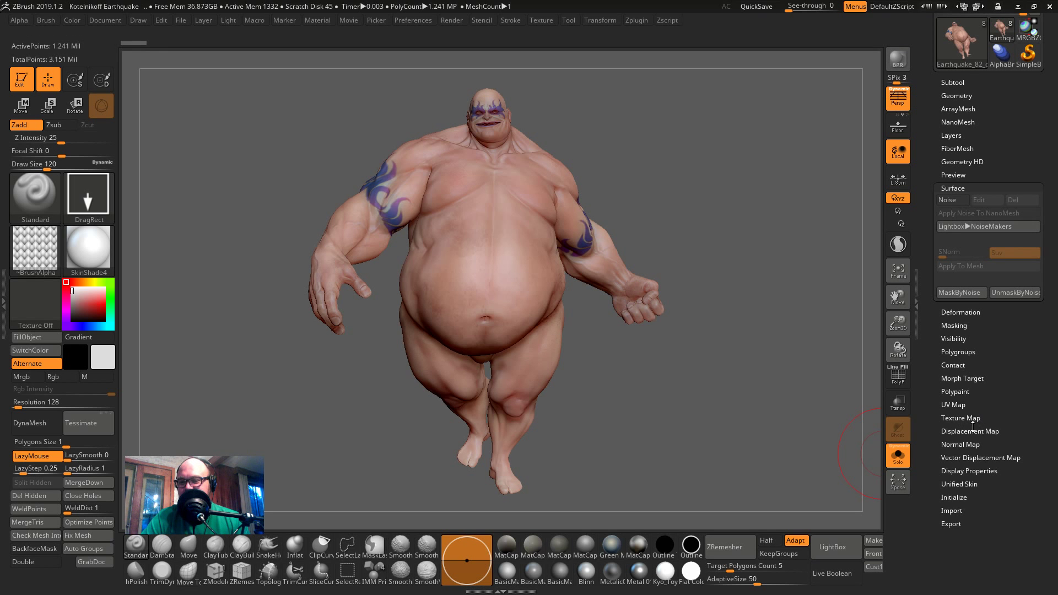
pyautogui.click(949, 188)
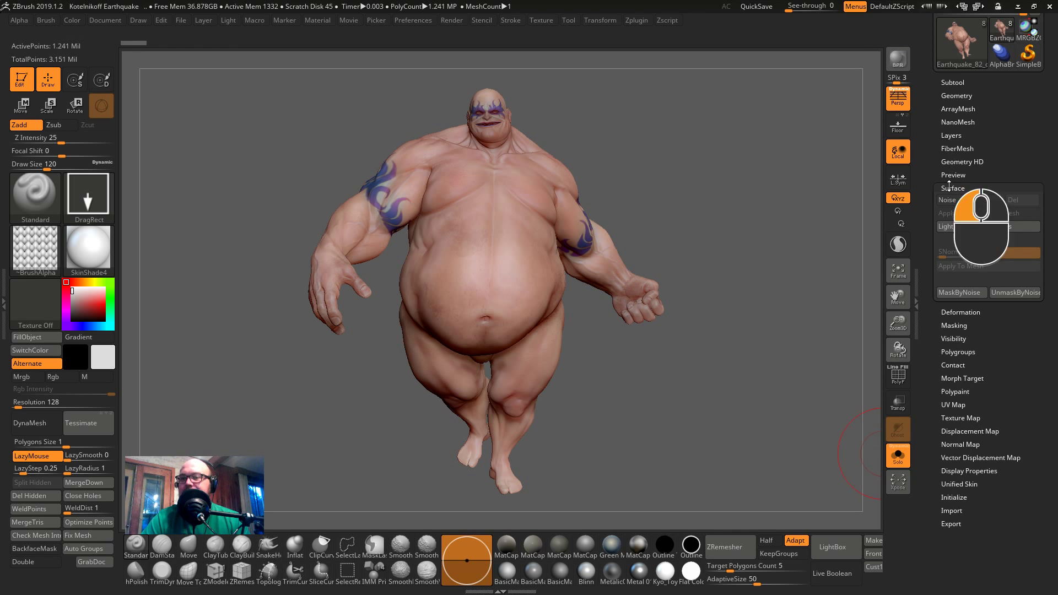
pyautogui.click(955, 241)
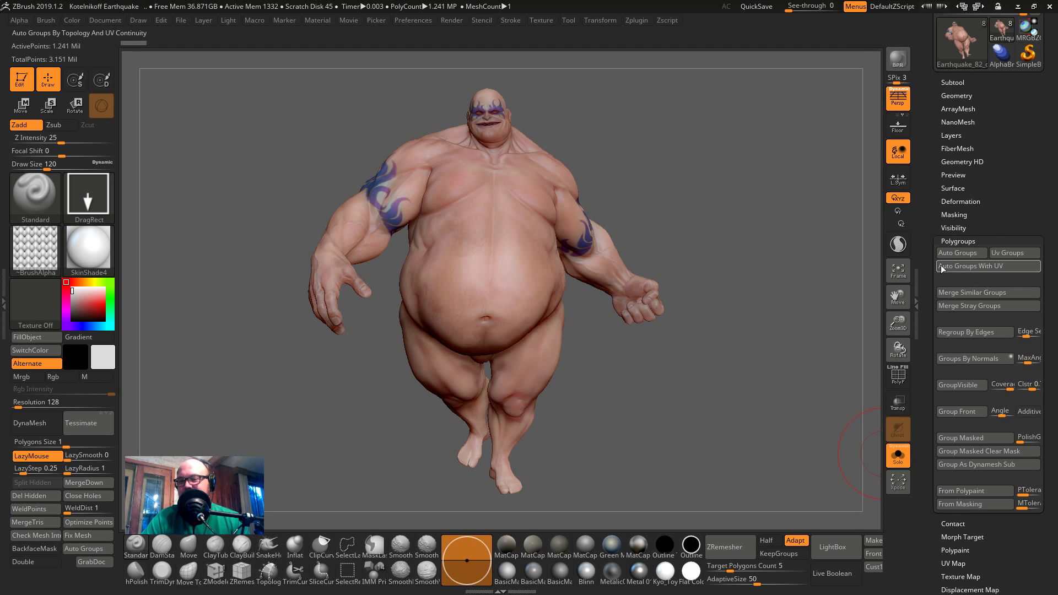
pyautogui.click(961, 243)
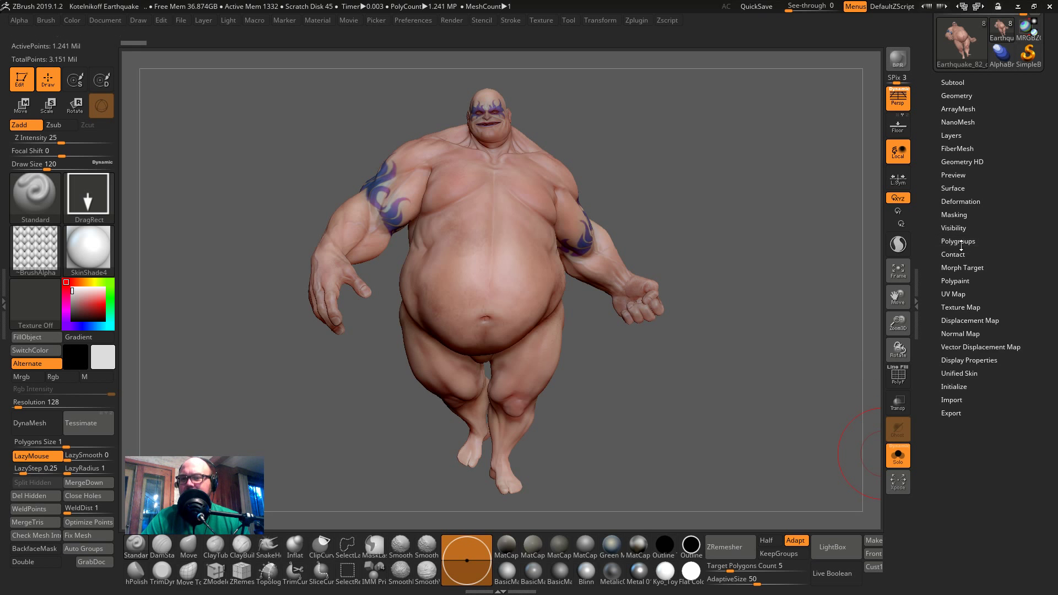
pyautogui.click(955, 281)
pyautogui.click(957, 292)
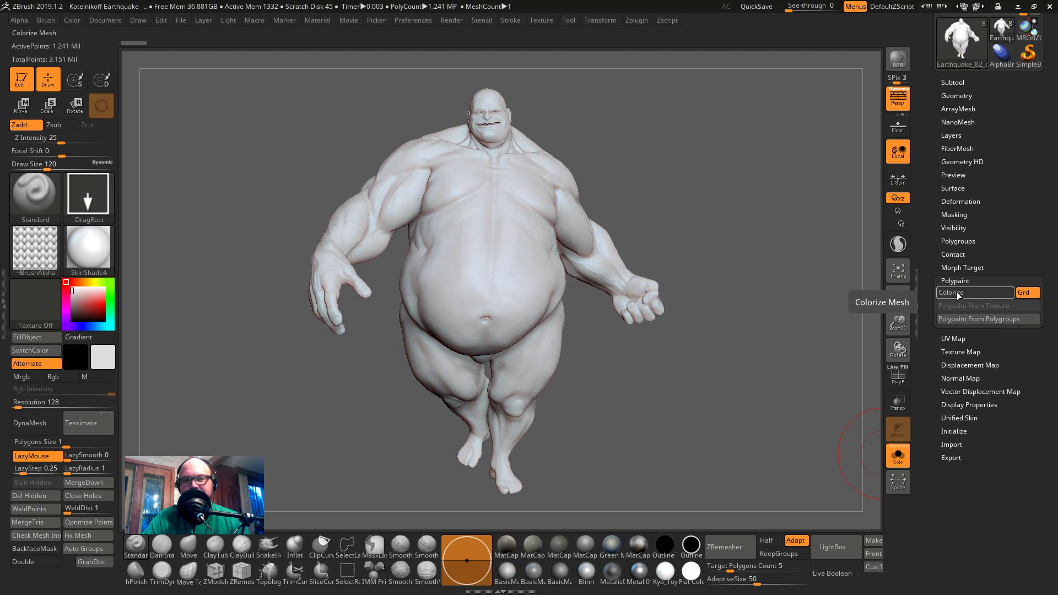
pyautogui.moveTo(752, 288); pyautogui.dragTo(788, 290)
# - Show the polygroups and drop the body to its lowest subdivision level with Shift+D
pyautogui.hotkey('shift', 'f')
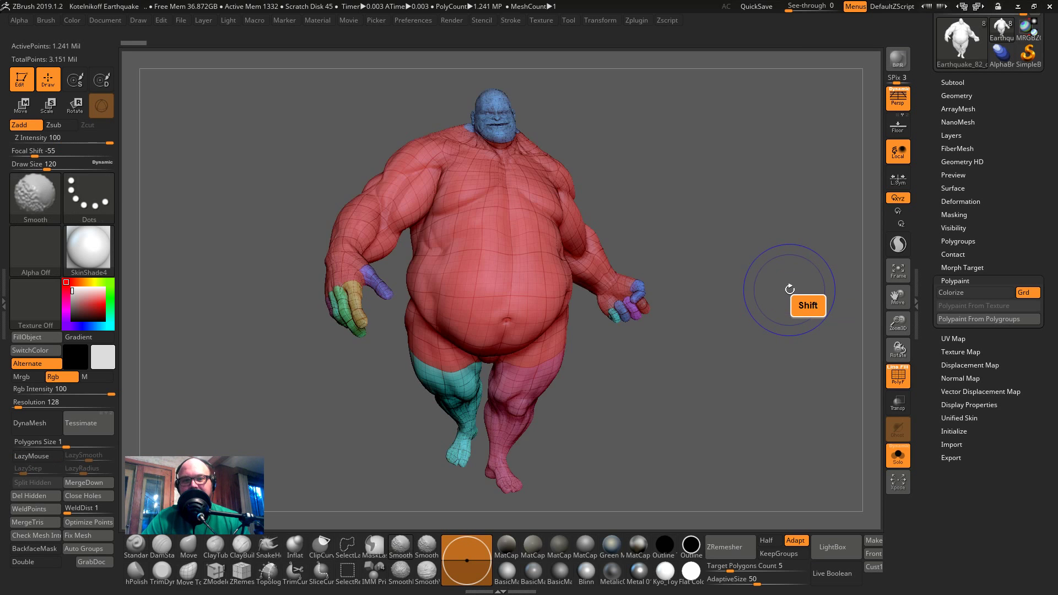
pyautogui.hotkey('shift', 'f')
pyautogui.hotkey('shift', 'f')
pyautogui.hotkey('shift', 'd')
pyautogui.hotkey('shift', 'd')
pyautogui.hotkey('shift', 'd')
pyautogui.hotkey('shift', 'd')
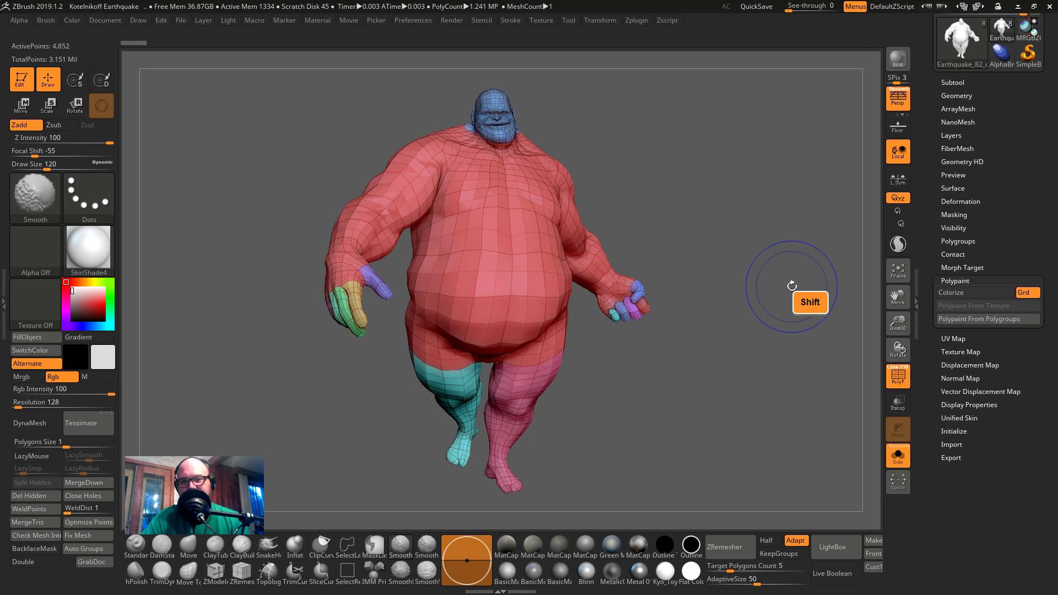
pyautogui.hotkey('shift', 'd')
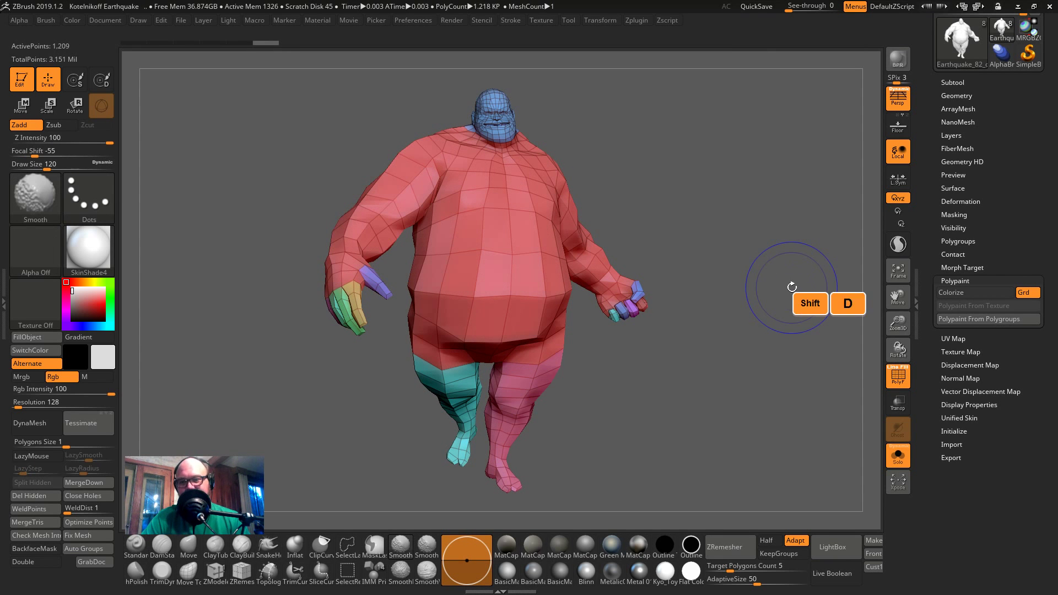
pyautogui.press('d')
pyautogui.press('d')
pyautogui.press('d')
pyautogui.press('d')
pyautogui.press('d')
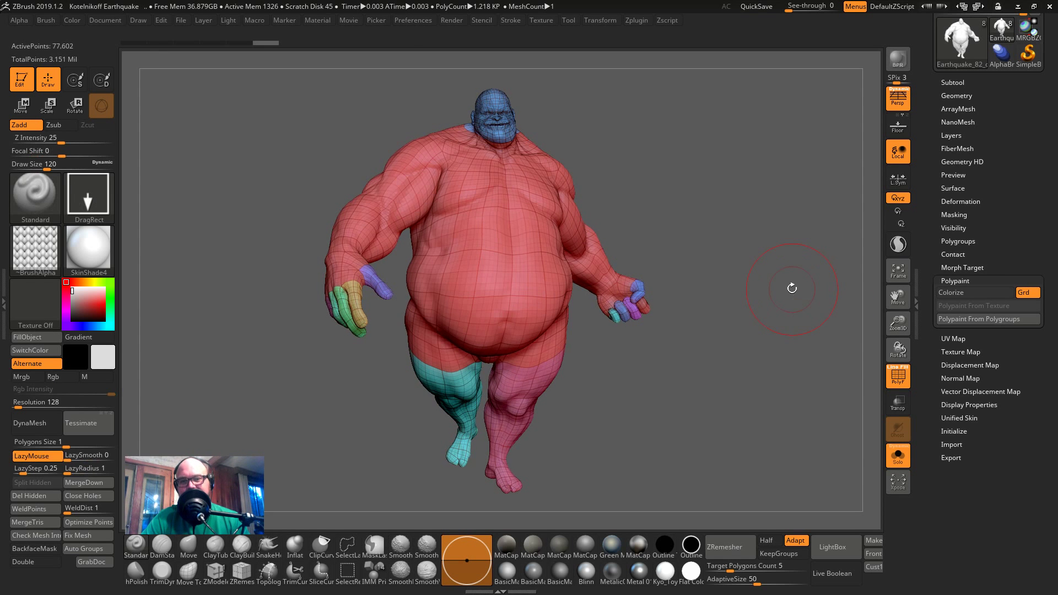
pyautogui.hotkey('shift', 'd')
pyautogui.hotkey('shift', 'd')
pyautogui.hotkey('shift', 'd')
pyautogui.hotkey('shift', 'd')
pyautogui.hotkey('shift', 'd')
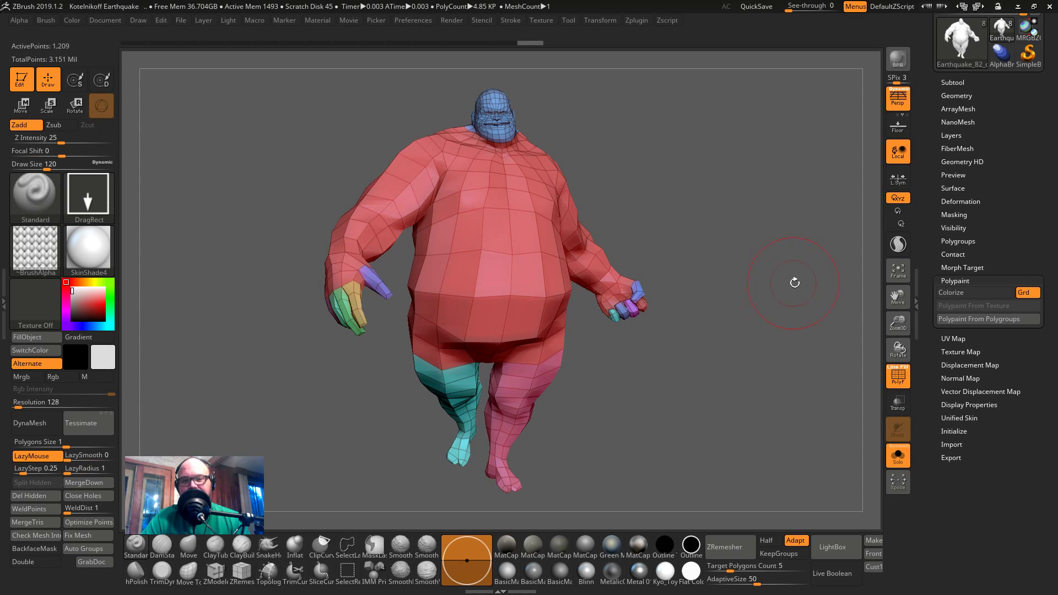
# - Try Auto Groups With UV, then undo it to keep the original polygroups
pyautogui.click(957, 337)
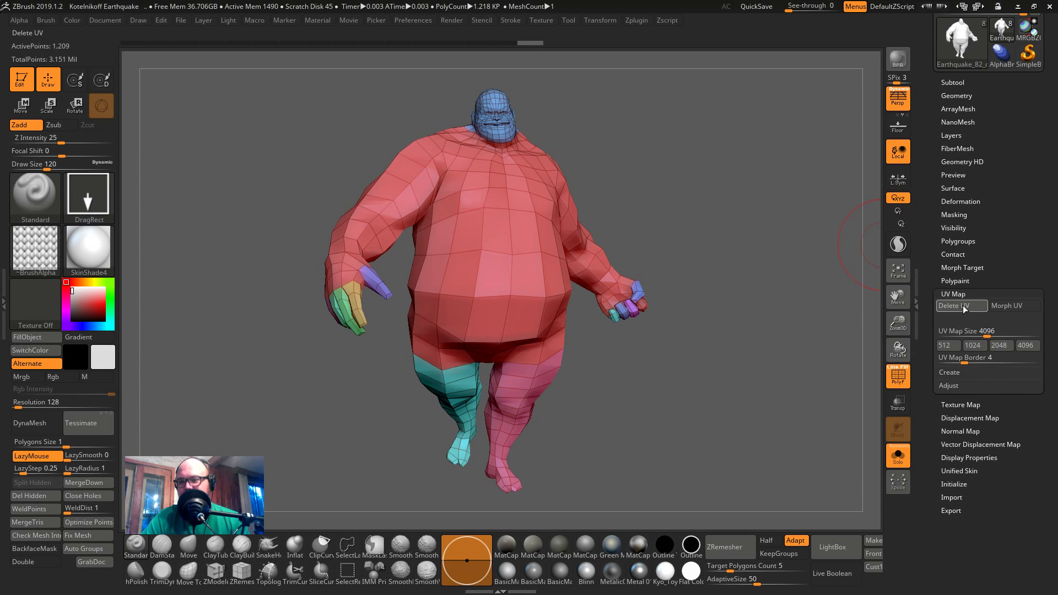
pyautogui.click(955, 294)
pyautogui.click(957, 241)
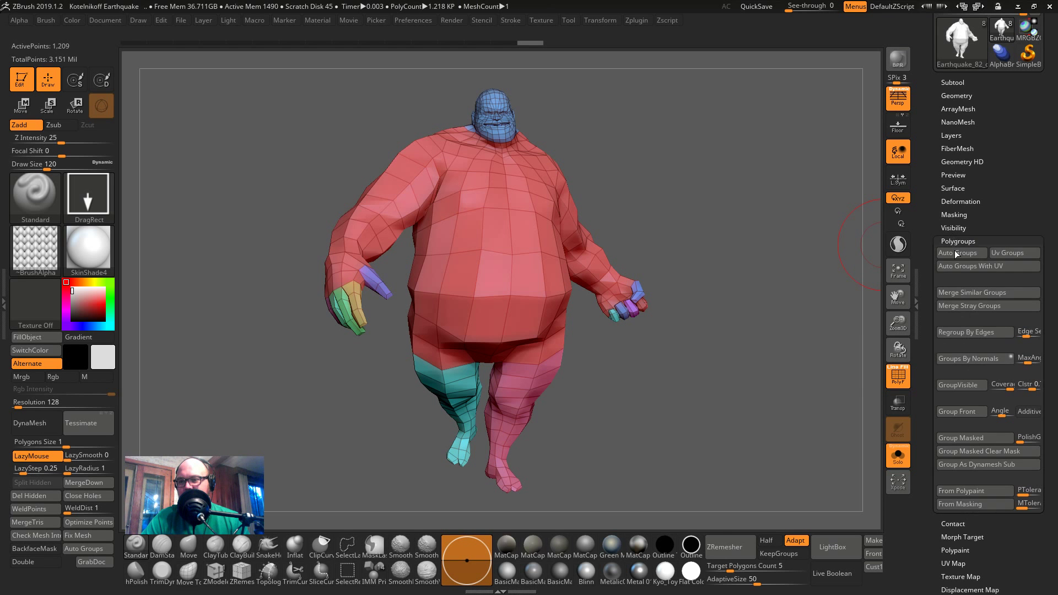
pyautogui.click(967, 266)
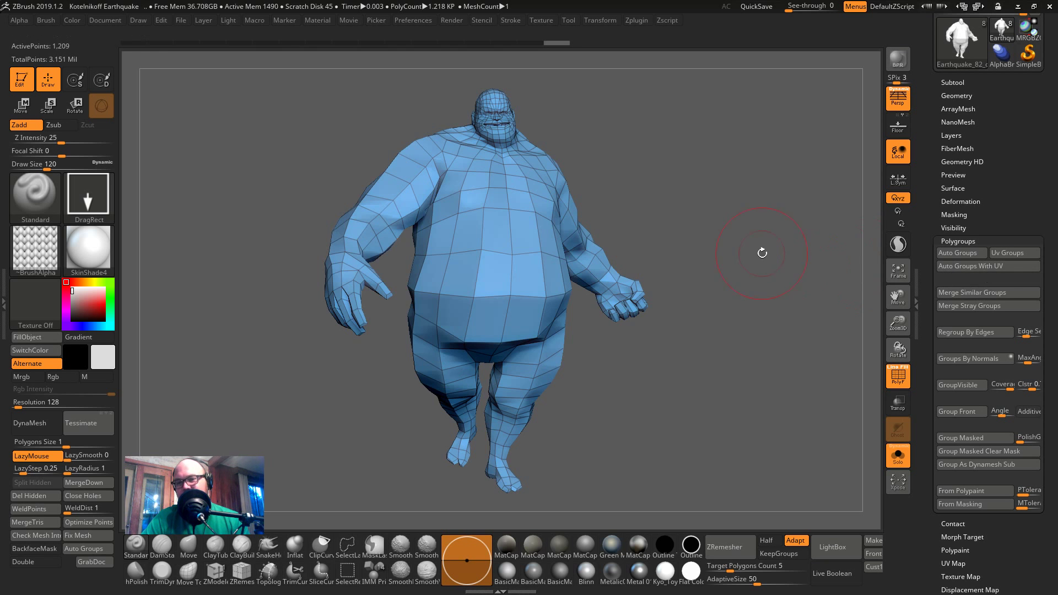
pyautogui.moveTo(762, 252); pyautogui.dragTo(436, 205)
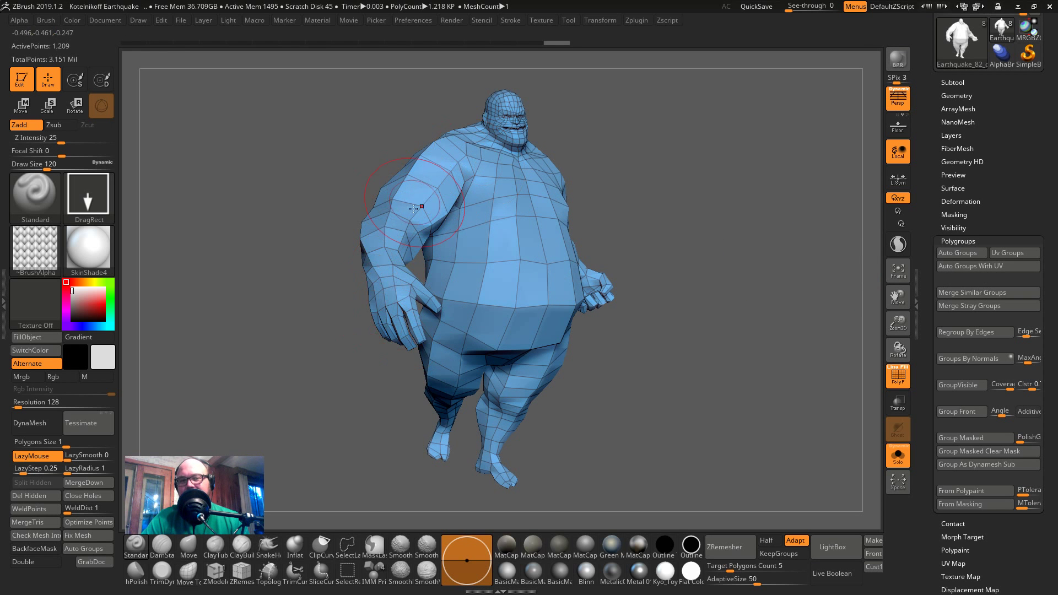
pyautogui.hotkey('ctrl', 'z')
pyautogui.moveTo(710, 275)
pyautogui.mouseDown()
pyautogui.moveTo(689, 275)
pyautogui.moveTo(710, 272)
pyautogui.mouseUp()
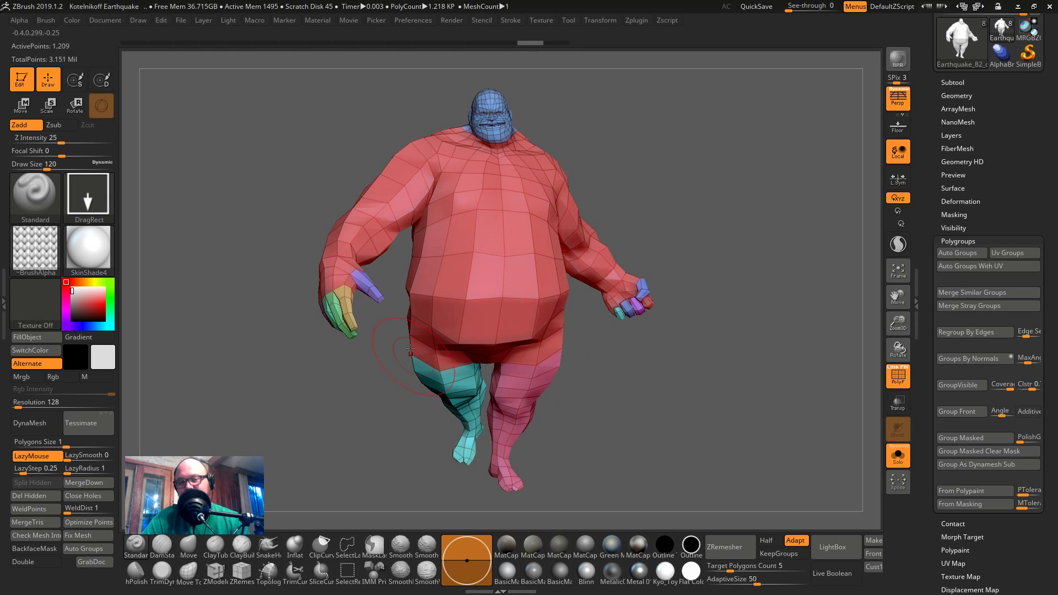
pyautogui.click(634, 22)
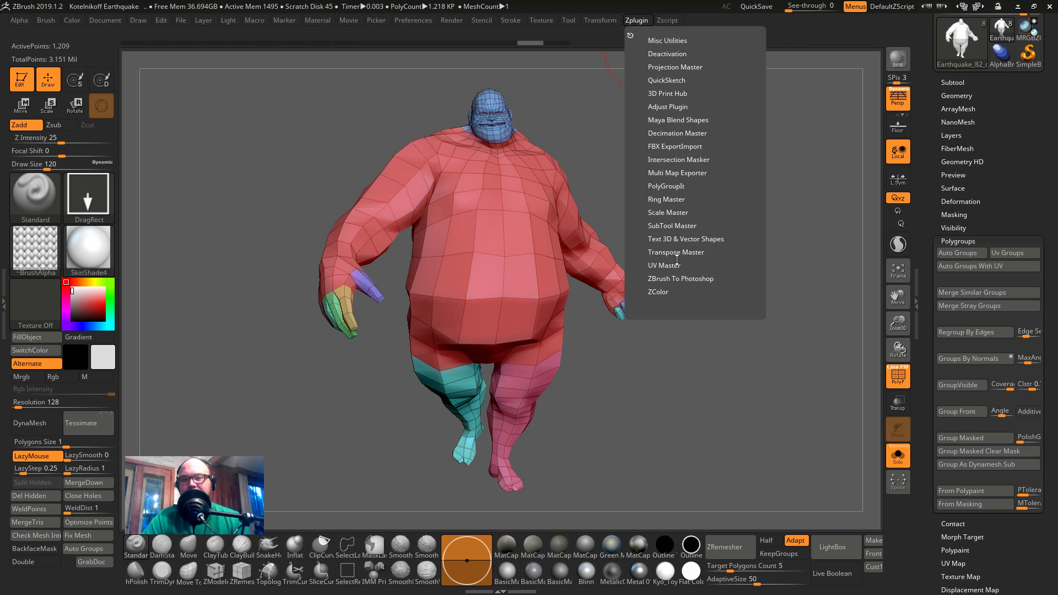
# - Isolate the torso polygroup and switch the selection shape to Lasso
pyautogui.keyDown('ctrl'); pyautogui.keyDown('shift'); pyautogui.click(519, 184); pyautogui.keyUp('shift'); pyautogui.keyUp('ctrl')
pyautogui.moveTo(711, 231); pyautogui.dragTo(689, 226)
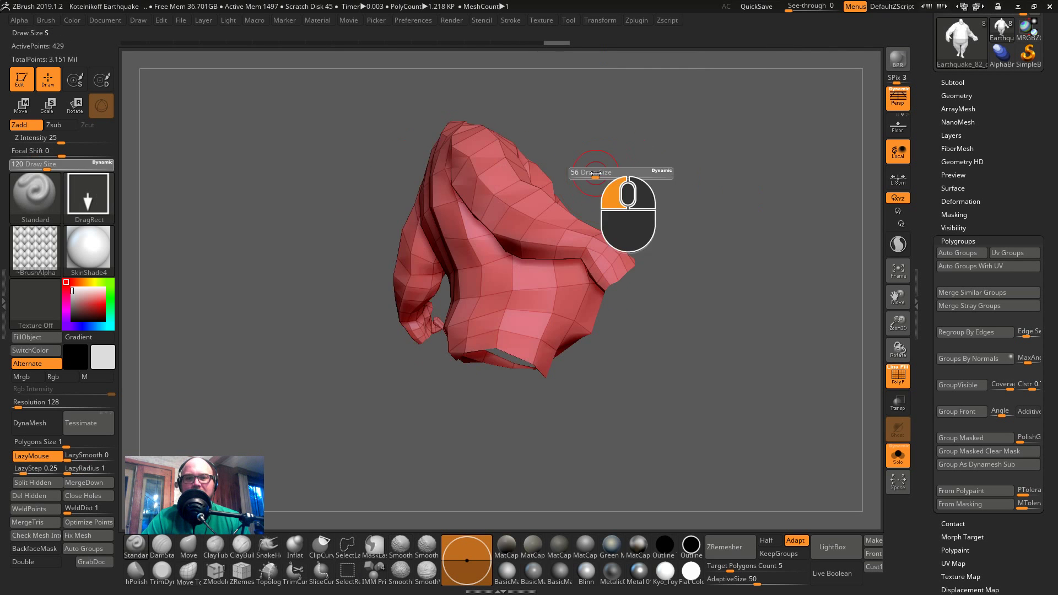
pyautogui.keyDown('ctrl'); pyautogui.keyDown('shift'); pyautogui.click(466, 186); pyautogui.keyUp('shift'); pyautogui.keyUp('ctrl')
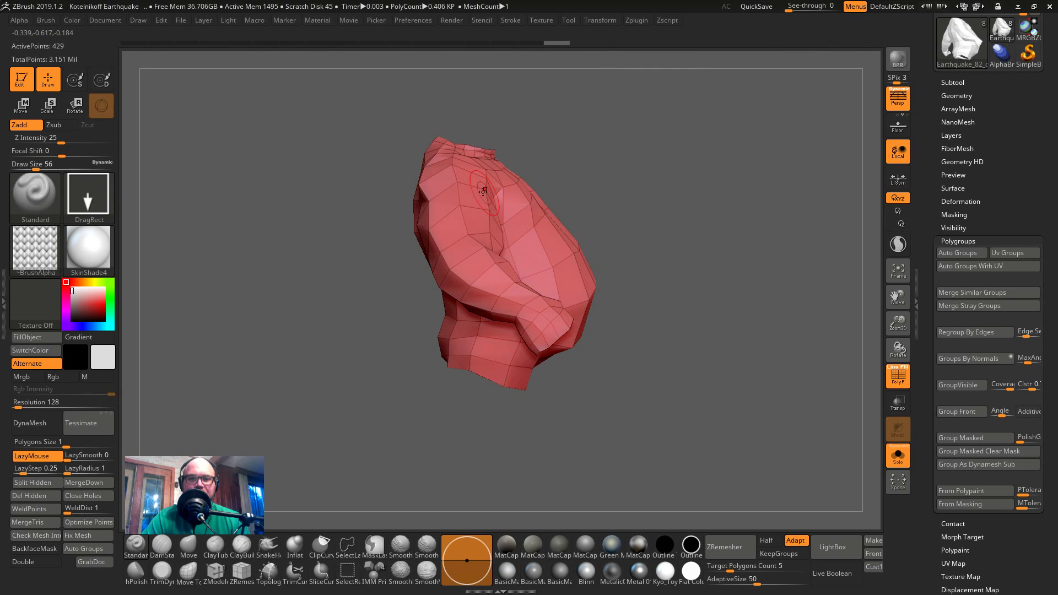
pyautogui.keyDown('ctrl'); pyautogui.keyDown('shift'); pyautogui.moveTo(634, 181); pyautogui.dragTo(617, 209); pyautogui.keyUp('shift'); pyautogui.keyUp('ctrl')
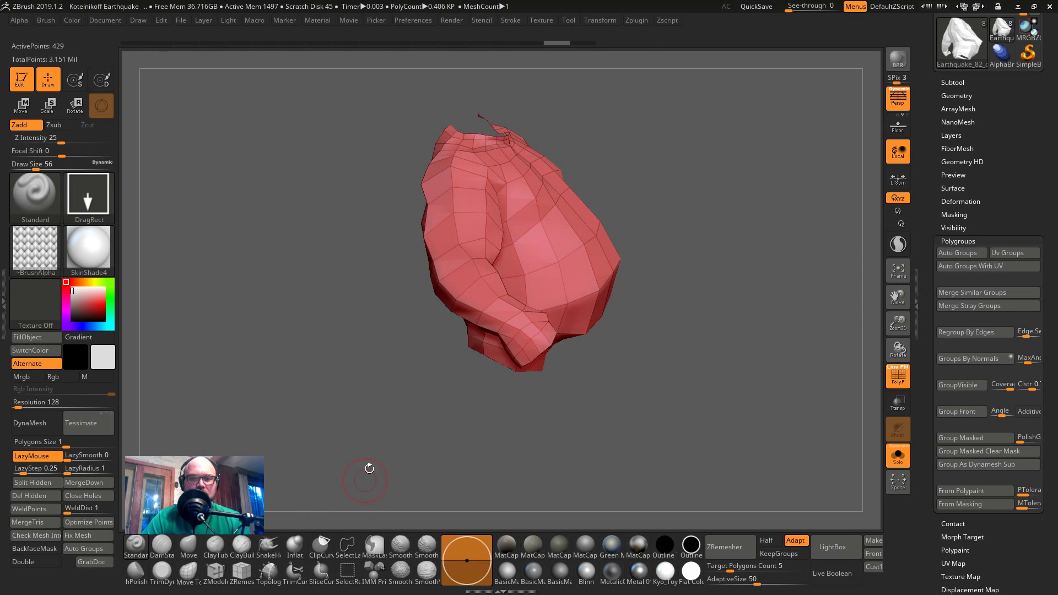
pyautogui.moveTo(633, 143)
pyautogui.mouseDown()
pyautogui.moveTo(645, 118)
pyautogui.moveTo(661, 126)
pyautogui.mouseUp()
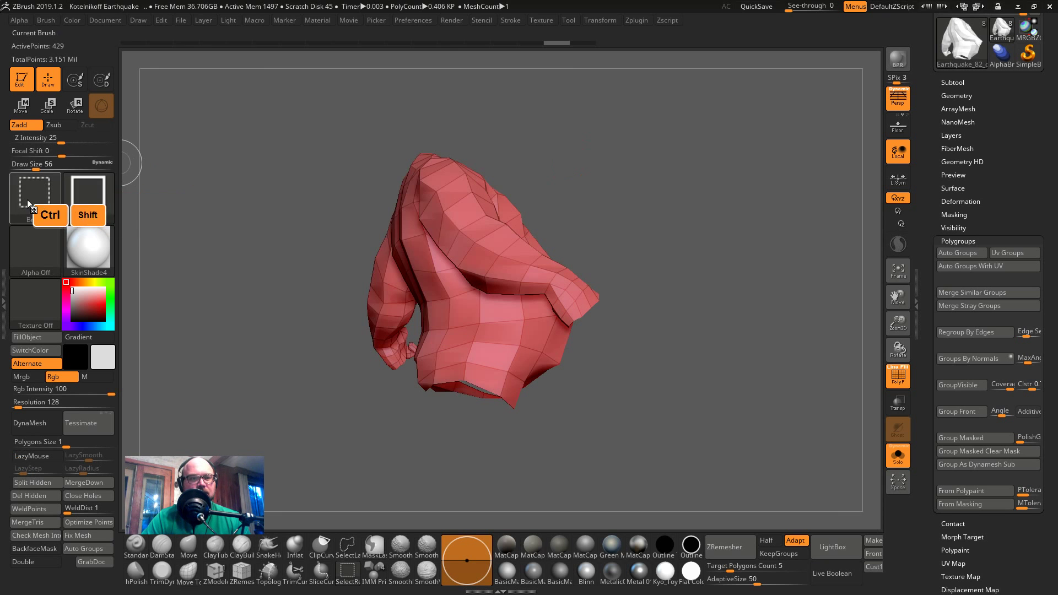
pyautogui.click(99, 202)
pyautogui.click(306, 209)
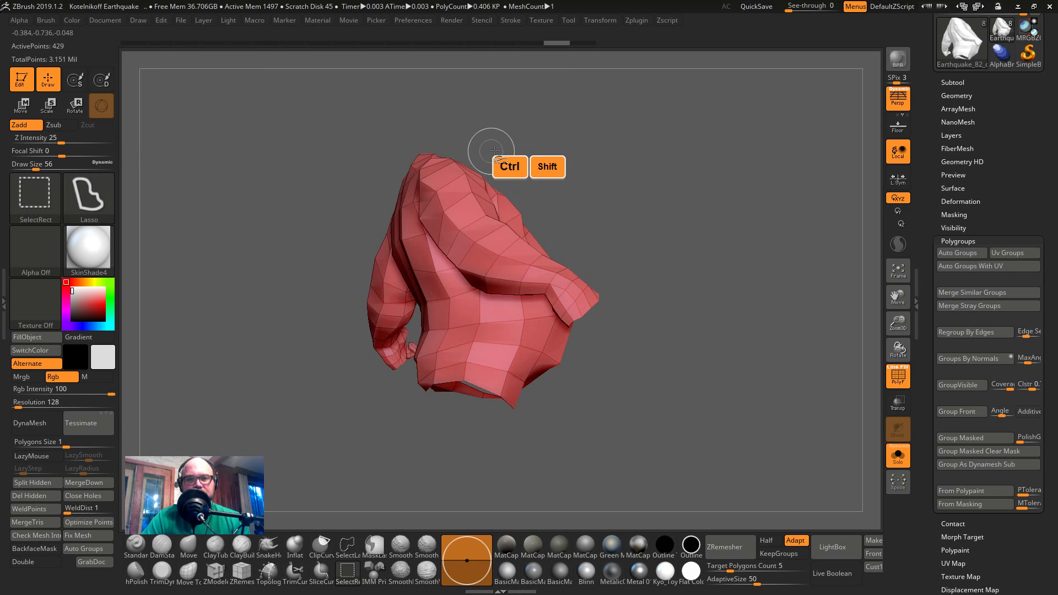
# - Lasso-hide body regions and enable Double so the open mesh shows both sides
pyautogui.moveTo(501, 139)
pyautogui.keyDown('ctrl'); pyautogui.keyDown('alt'); pyautogui.keyDown('shift'); pyautogui.mouseDown()
pyautogui.moveTo(483, 200)
pyautogui.moveTo(665, 329)
pyautogui.moveTo(651, 337)
pyautogui.mouseUp(); pyautogui.keyUp('shift'); pyautogui.keyUp('alt'); pyautogui.keyUp('ctrl')
pyautogui.moveTo(619, 328)
pyautogui.keyDown('shift'); pyautogui.mouseDown()
pyautogui.moveTo(642, 344)
pyautogui.moveTo(562, 163)
pyautogui.moveTo(351, 344)
pyautogui.mouseUp(); pyautogui.keyUp('shift')
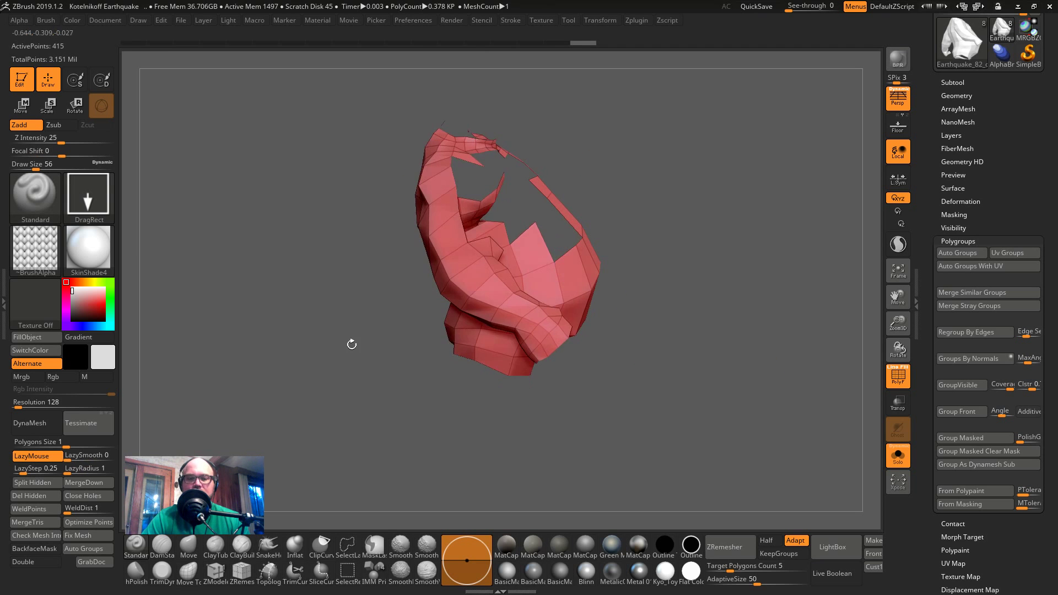
pyautogui.click(19, 562)
pyautogui.moveTo(633, 286); pyautogui.dragTo(628, 187)
pyautogui.moveTo(498, 117)
pyautogui.mouseDown()
pyautogui.moveTo(533, 146)
pyautogui.moveTo(578, 111)
pyautogui.moveTo(602, 109)
pyautogui.moveTo(738, 165)
pyautogui.mouseUp()
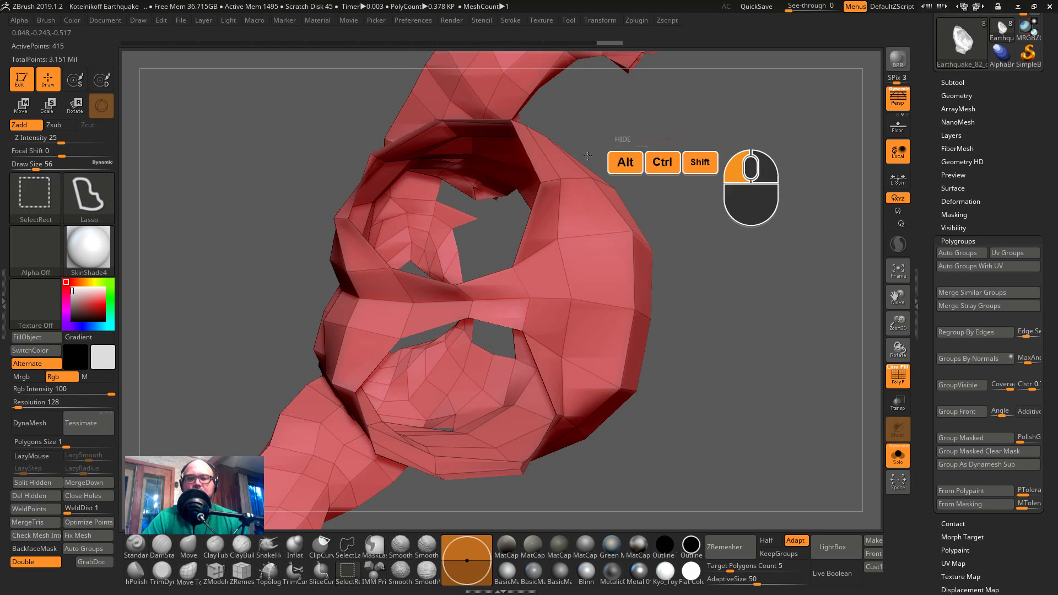
pyautogui.keyDown('alt'); pyautogui.moveTo(588, 157); pyautogui.dragTo(650, 325); pyautogui.keyUp('alt')
pyautogui.keyDown('ctrl'); pyautogui.keyDown('alt'); pyautogui.keyDown('shift'); pyautogui.click(633, 352); pyautogui.keyUp('shift'); pyautogui.keyUp('alt'); pyautogui.keyUp('ctrl')
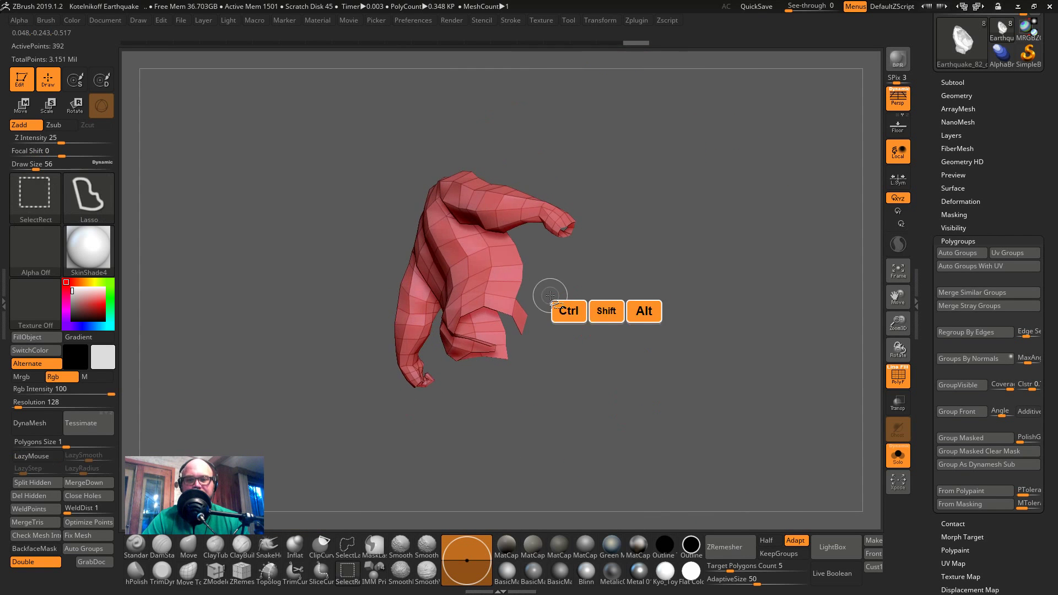
pyautogui.moveTo(538, 406)
pyautogui.keyDown('shift'); pyautogui.mouseDown()
pyautogui.moveTo(557, 387)
pyautogui.moveTo(652, 389)
pyautogui.moveTo(618, 313)
pyautogui.moveTo(626, 285)
pyautogui.moveTo(628, 298)
pyautogui.mouseUp(); pyautogui.keyUp('shift')
# - Hide remaining pieces until only the arms show, group them with Ctrl+W, then unhide all
pyautogui.keyDown('ctrl'); pyautogui.keyDown('alt'); pyautogui.keyDown('shift'); pyautogui.click(532, 185); pyautogui.keyUp('shift'); pyautogui.keyUp('alt'); pyautogui.keyUp('ctrl')
pyautogui.keyDown('ctrl'); pyautogui.keyDown('alt'); pyautogui.keyDown('shift'); pyautogui.click(541, 210); pyautogui.keyUp('shift'); pyautogui.keyUp('alt'); pyautogui.keyUp('ctrl')
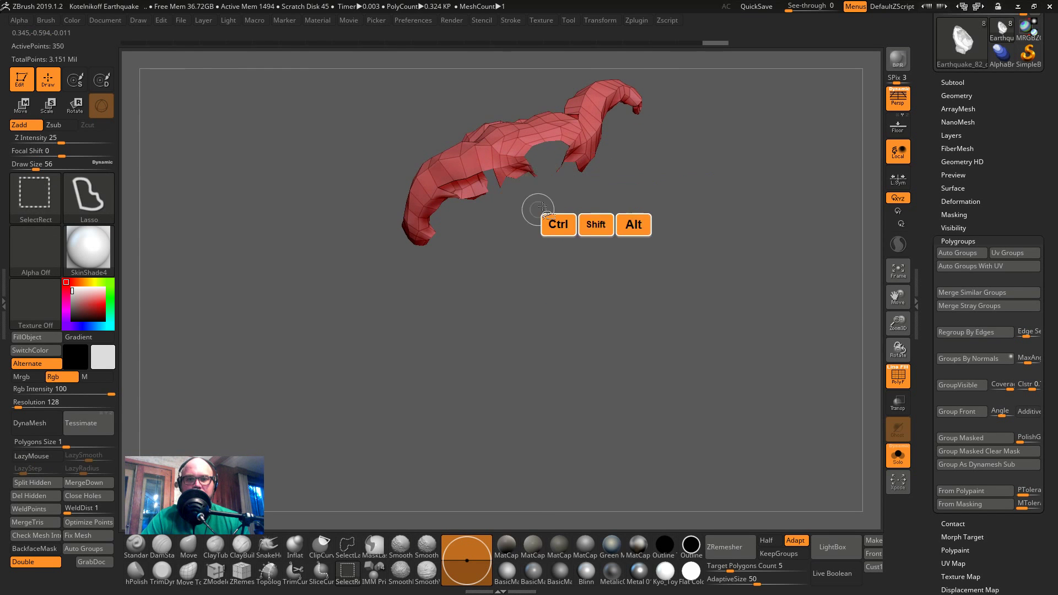
pyautogui.moveTo(542, 209); pyautogui.dragTo(541, 217)
pyautogui.keyDown('ctrl'); pyautogui.keyDown('alt'); pyautogui.keyDown('shift'); pyautogui.click(524, 182); pyautogui.keyUp('shift'); pyautogui.keyUp('alt'); pyautogui.keyUp('ctrl')
pyautogui.moveTo(427, 223)
pyautogui.mouseDown()
pyautogui.moveTo(562, 216)
pyautogui.moveTo(529, 286)
pyautogui.moveTo(485, 223)
pyautogui.moveTo(569, 285)
pyautogui.moveTo(551, 296)
pyautogui.mouseUp()
pyautogui.moveTo(561, 298)
pyautogui.mouseDown()
pyautogui.moveTo(616, 243)
pyautogui.moveTo(603, 212)
pyautogui.mouseUp()
pyautogui.hotkey('ctrl', 'w')
pyautogui.moveTo(673, 355)
pyautogui.keyDown('ctrl'); pyautogui.keyDown('shift'); pyautogui.mouseDown()
pyautogui.moveTo(741, 361)
pyautogui.moveTo(747, 344)
pyautogui.moveTo(751, 389)
pyautogui.moveTo(721, 383)
pyautogui.moveTo(678, 328)
pyautogui.moveTo(606, 137)
pyautogui.mouseUp(); pyautogui.keyUp('shift'); pyautogui.keyUp('ctrl')
pyautogui.keyDown('ctrl'); pyautogui.keyDown('shift'); pyautogui.click(750, 390); pyautogui.keyUp('shift'); pyautogui.keyUp('ctrl')
# - In UV Master, enable Polygroups and unwrap the character's UVs
pyautogui.click(636, 20)
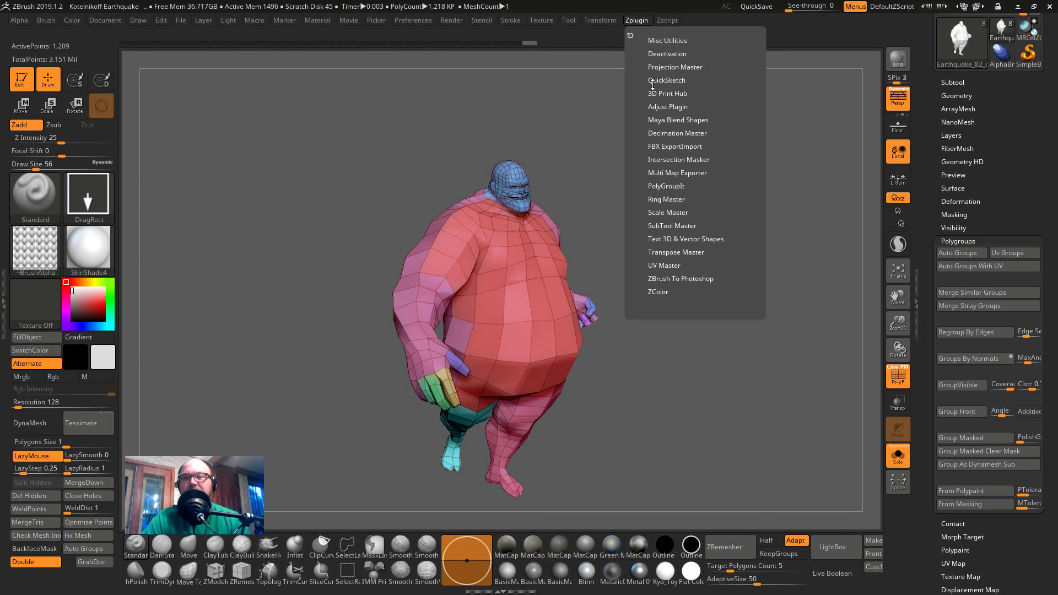
pyautogui.click(660, 265)
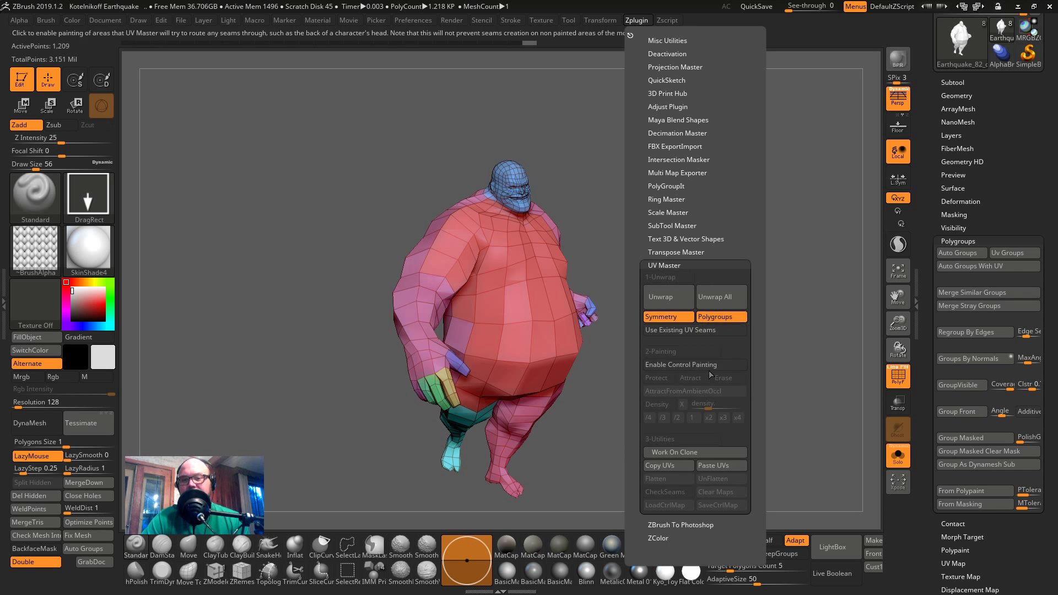
pyautogui.click(722, 317)
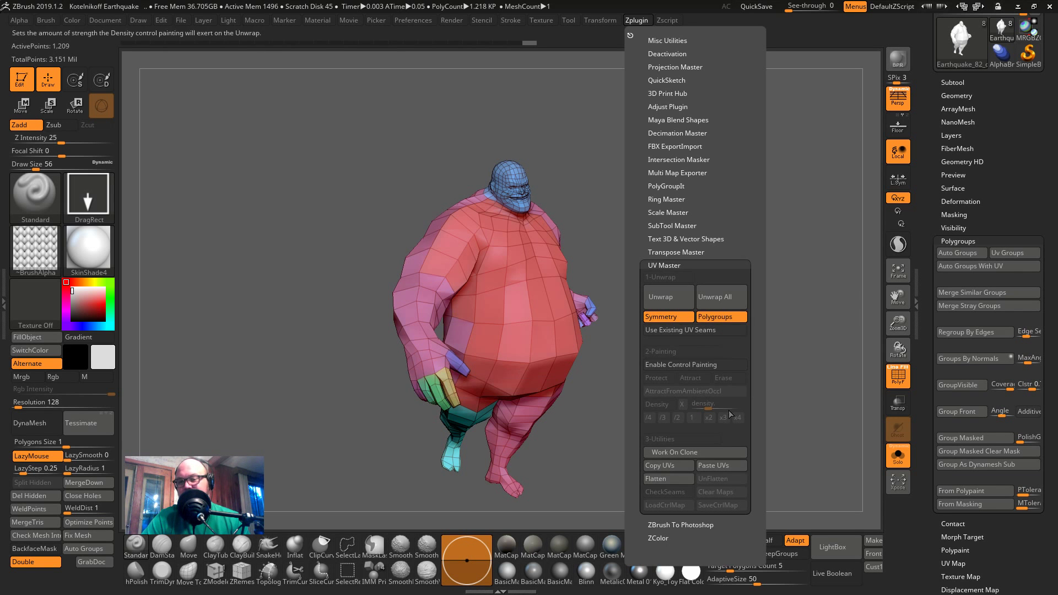
pyautogui.click(660, 297)
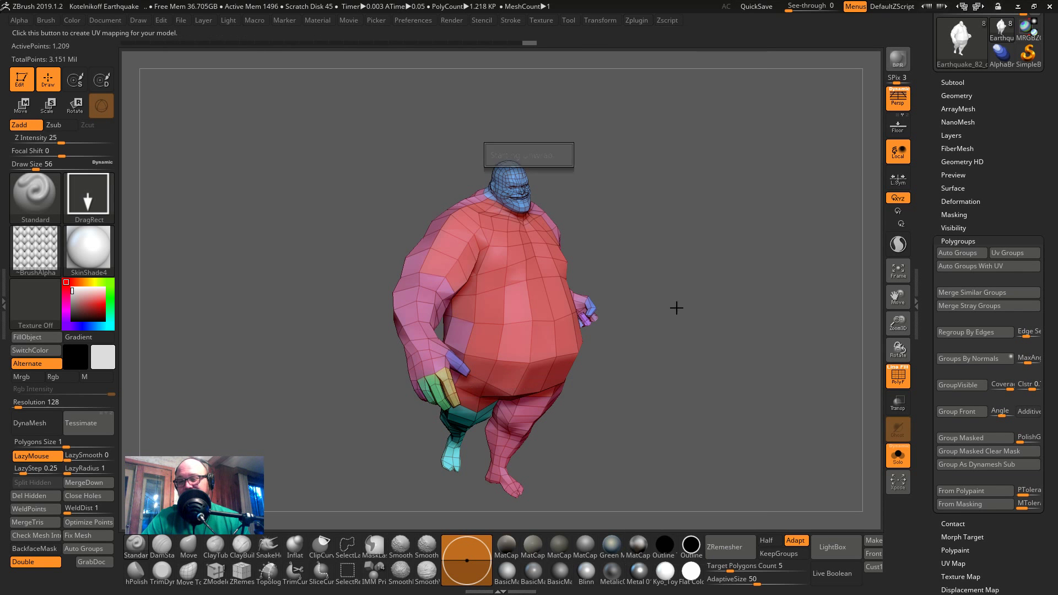
# - Work on a clone and flatten it to view the 14 UV islands
pyautogui.click(638, 20)
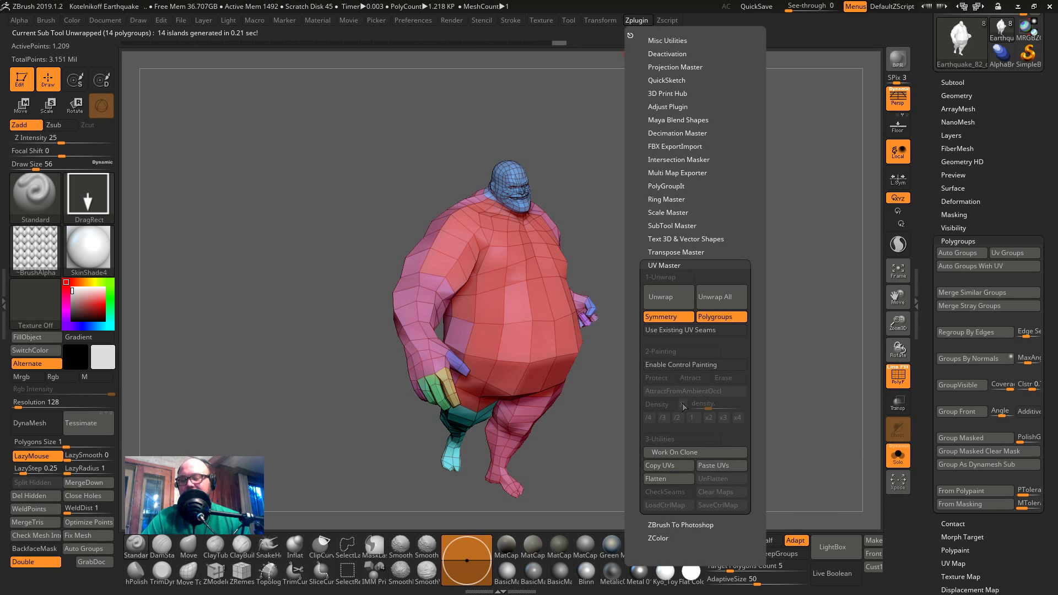
pyautogui.scroll(3, 952, 156)
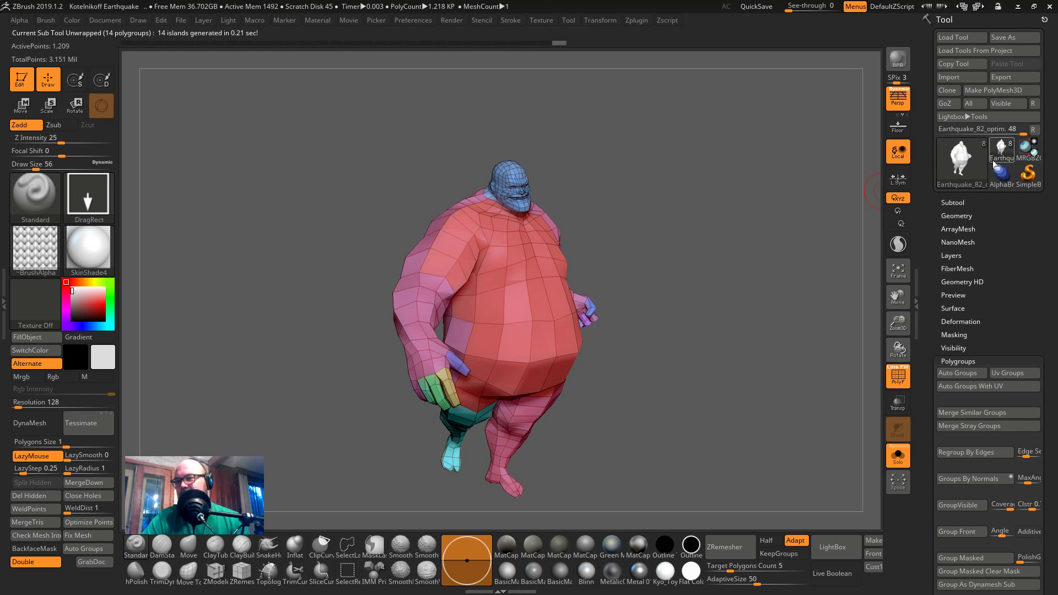
pyautogui.click(636, 21)
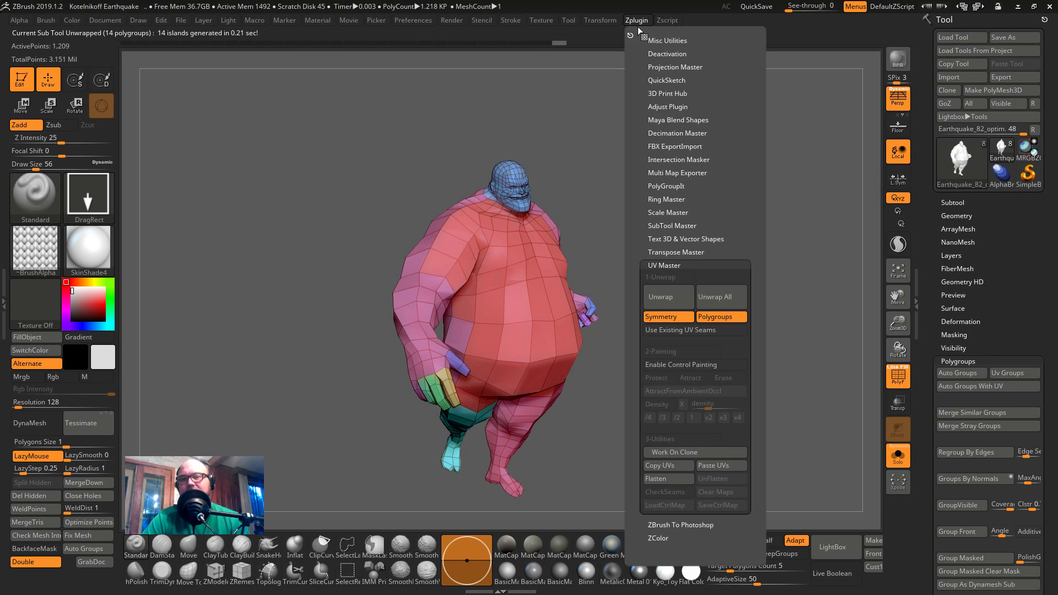
pyautogui.click(701, 452)
pyautogui.moveTo(1005, 157)
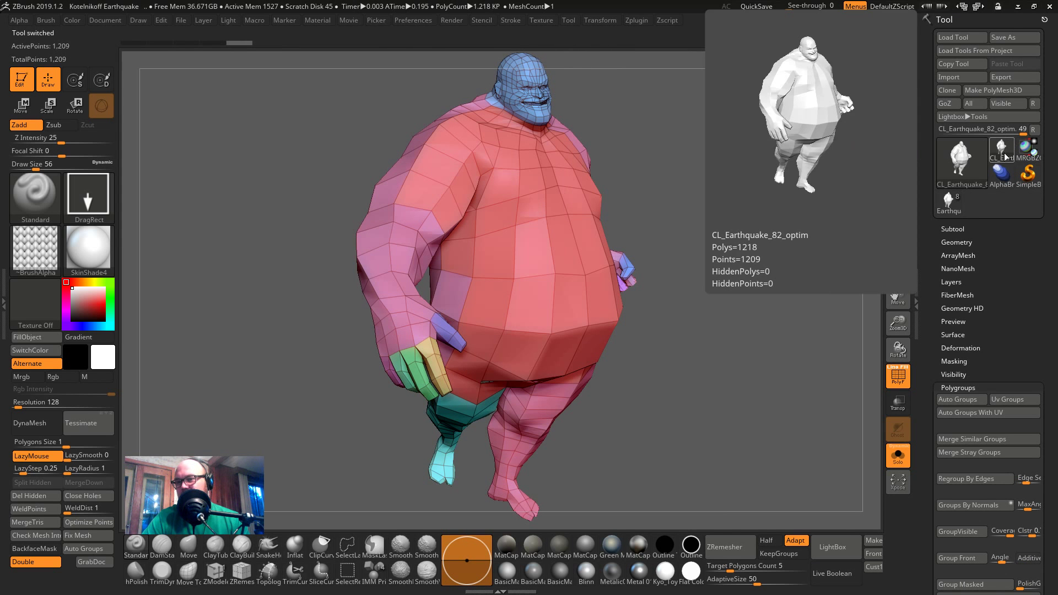
pyautogui.click(634, 21)
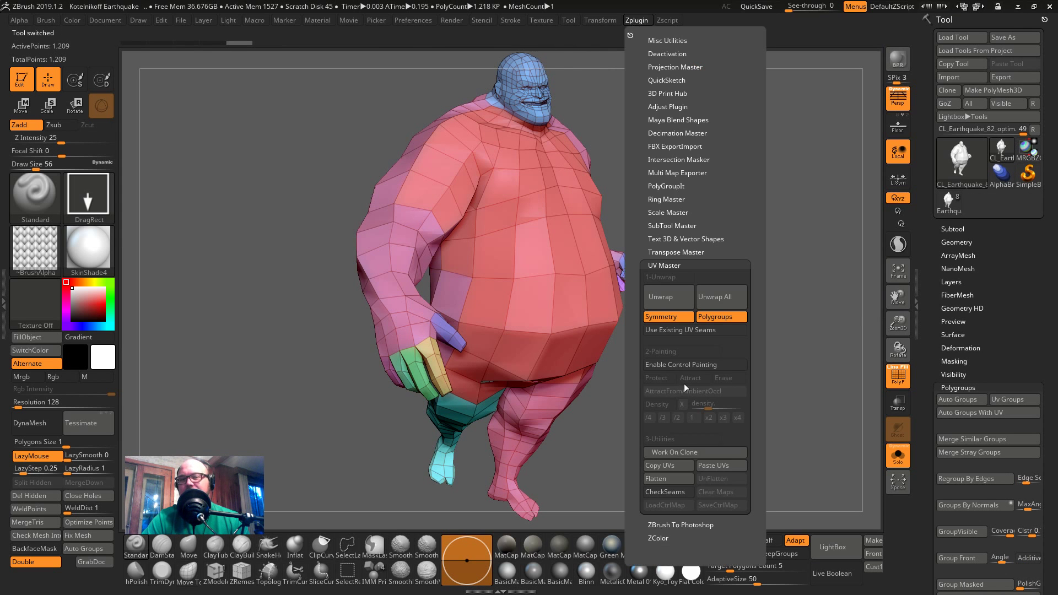
pyautogui.click(673, 474)
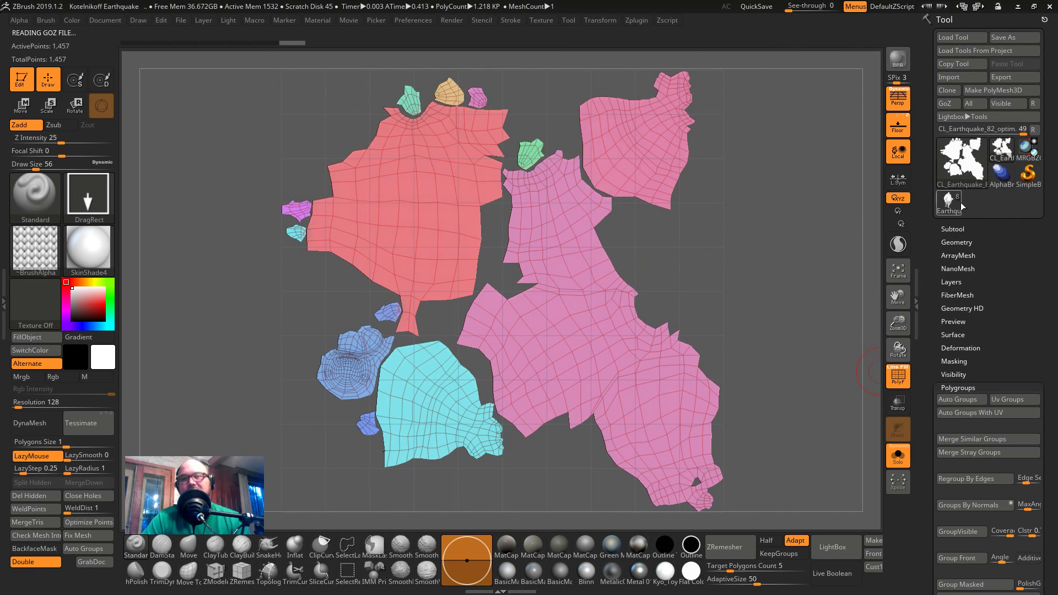
# - Unflatten the UV layout so the model returns to its 3D shape
pyautogui.hotkey('ctrl', 'z')
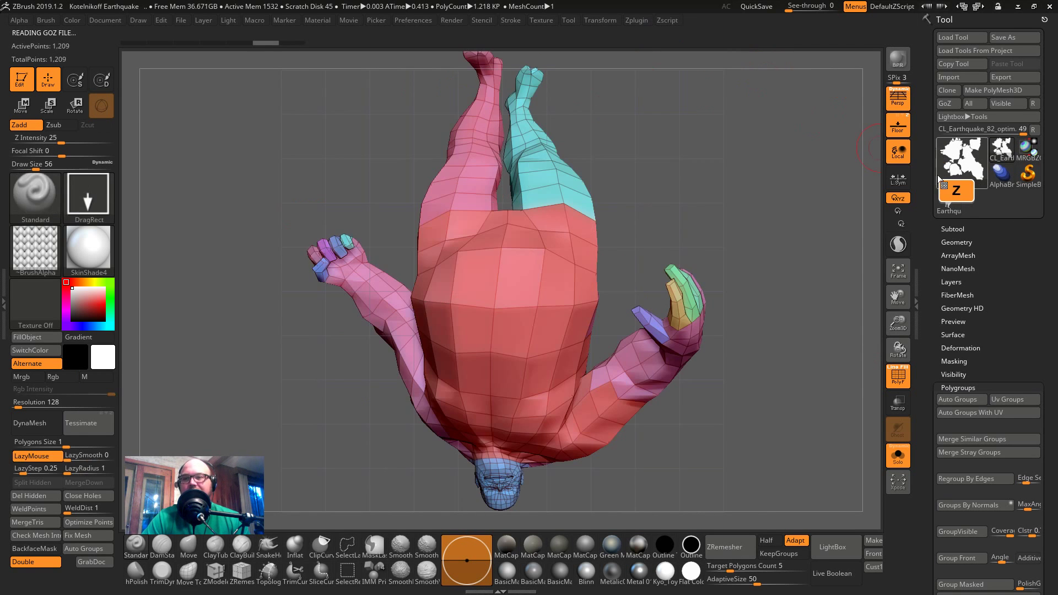
pyautogui.click(636, 21)
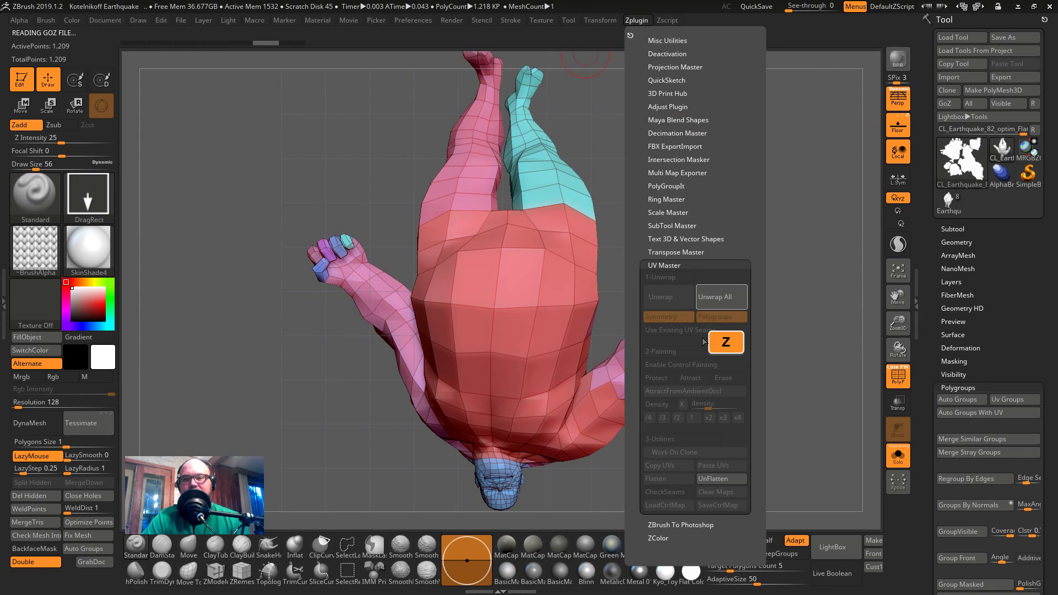
pyautogui.click(731, 479)
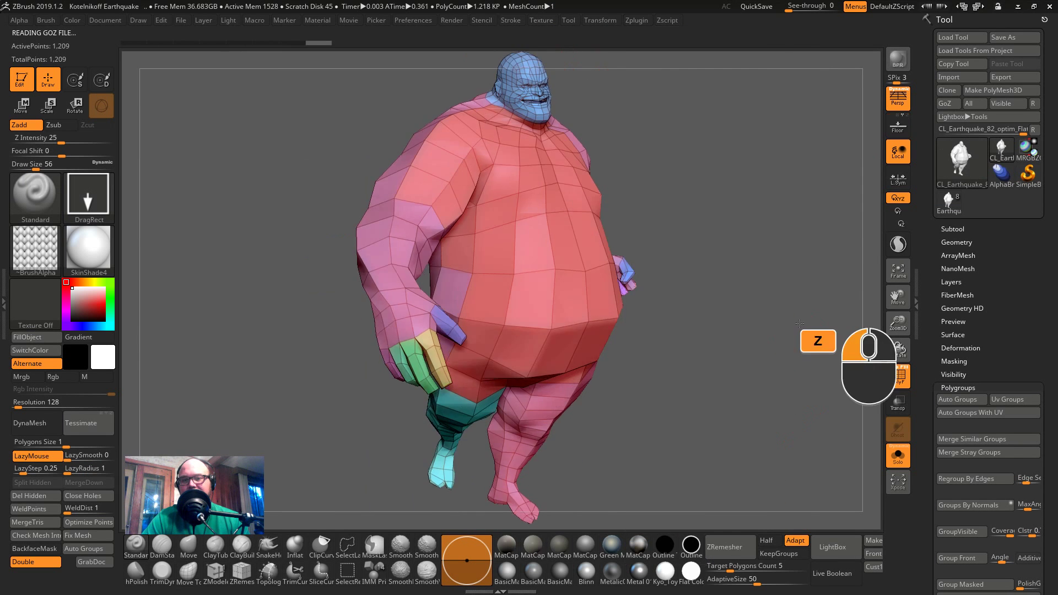
# - Select the Earthquake body tool and turn it to a front view showing polygroup colours
pyautogui.click(948, 202)
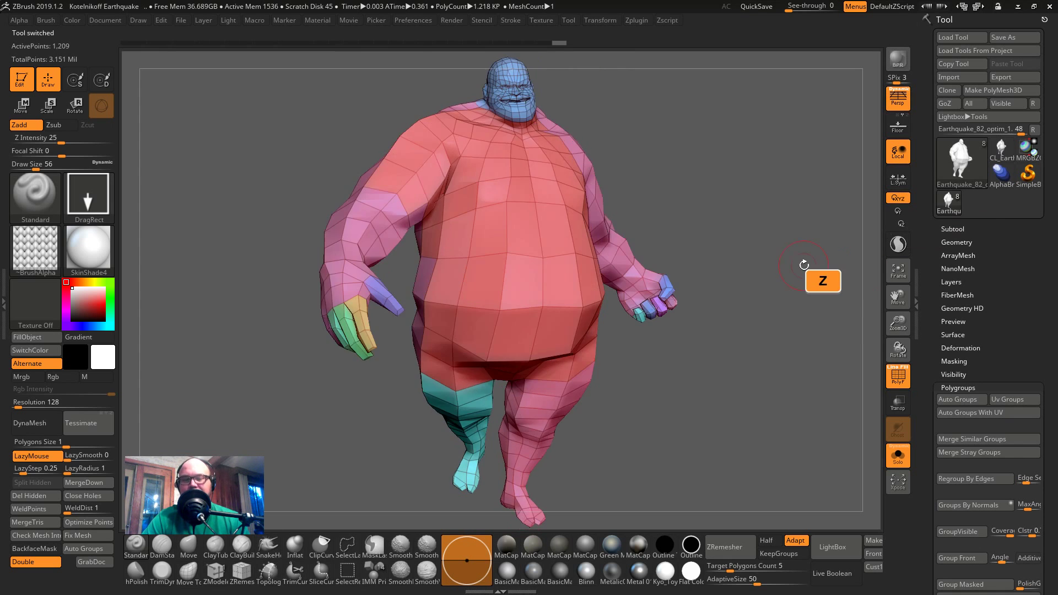
pyautogui.hotkey('shift', 'f')
pyautogui.hotkey('shift', 'f')
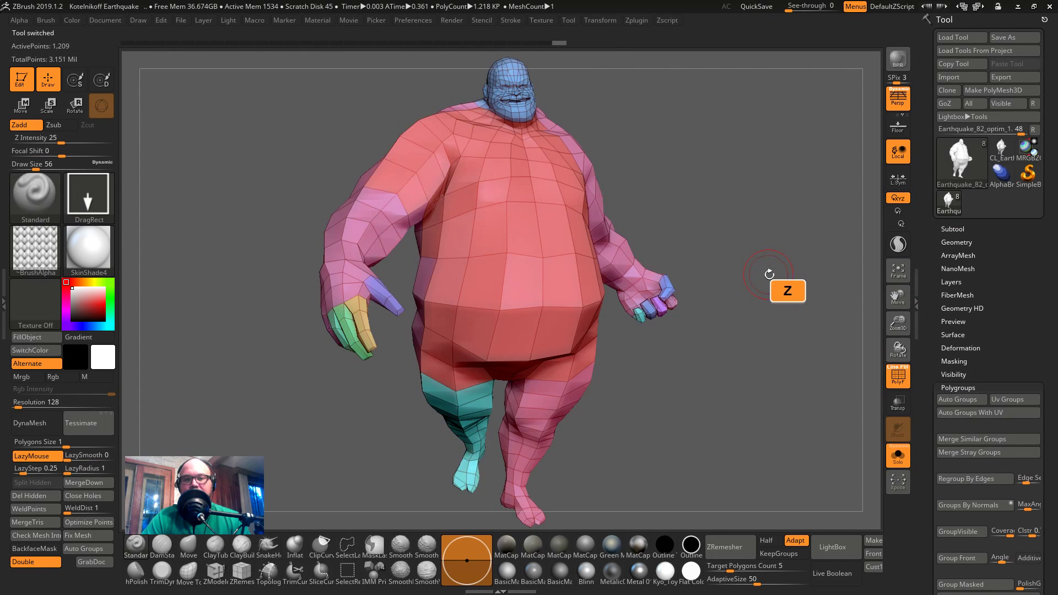
pyautogui.moveTo(769, 283); pyautogui.dragTo(723, 156)
pyautogui.moveTo(771, 294); pyautogui.dragTo(716, 300)
pyautogui.moveTo(941, 428); pyautogui.dragTo(935, 400)
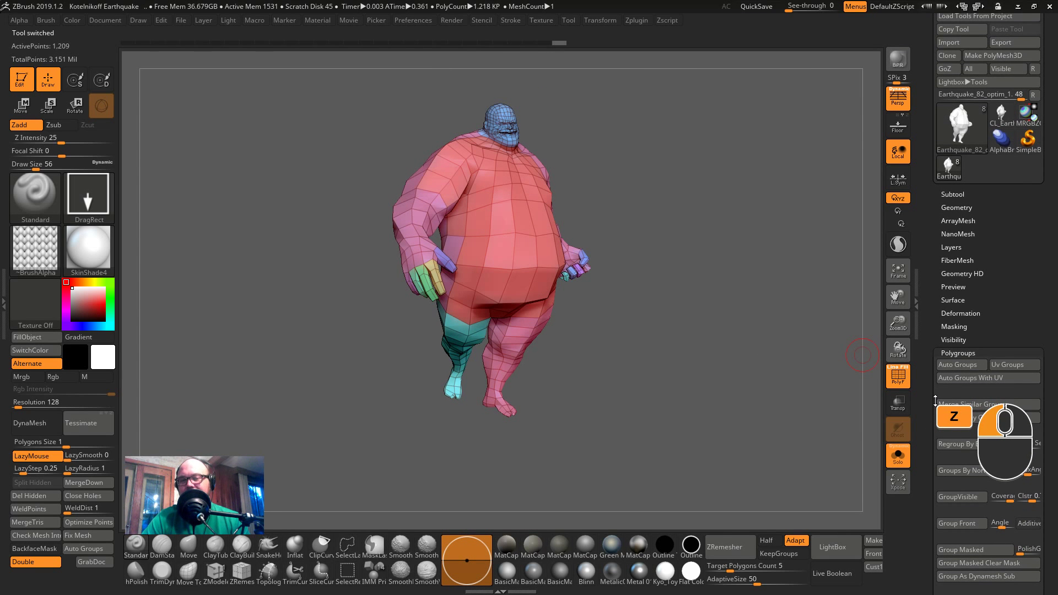
pyautogui.moveTo(934, 401)
pyautogui.mouseDown()
pyautogui.moveTo(932, 364)
pyautogui.moveTo(931, 386)
pyautogui.mouseUp()
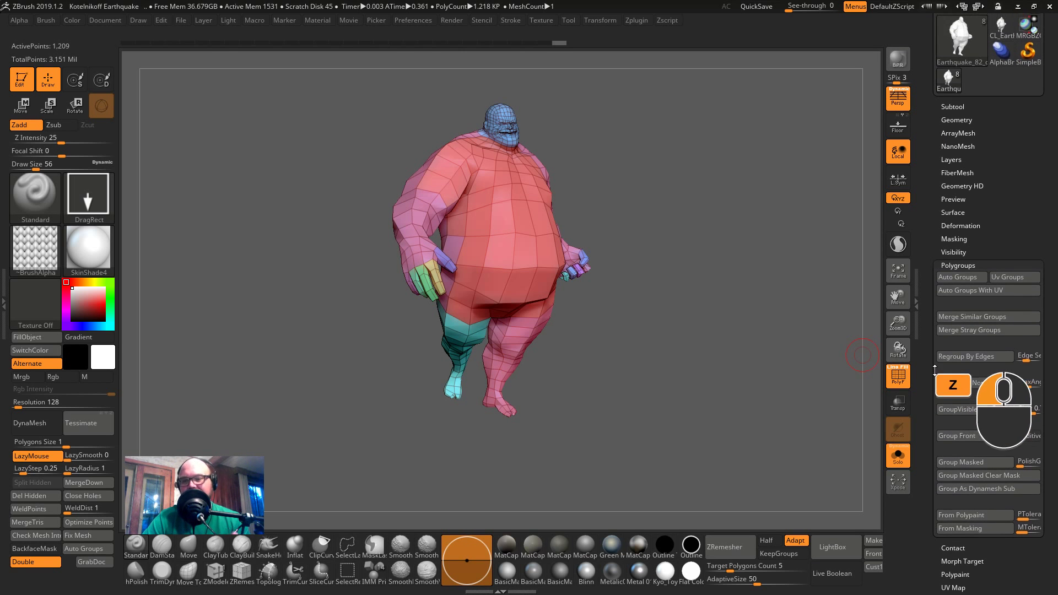
pyautogui.click(636, 20)
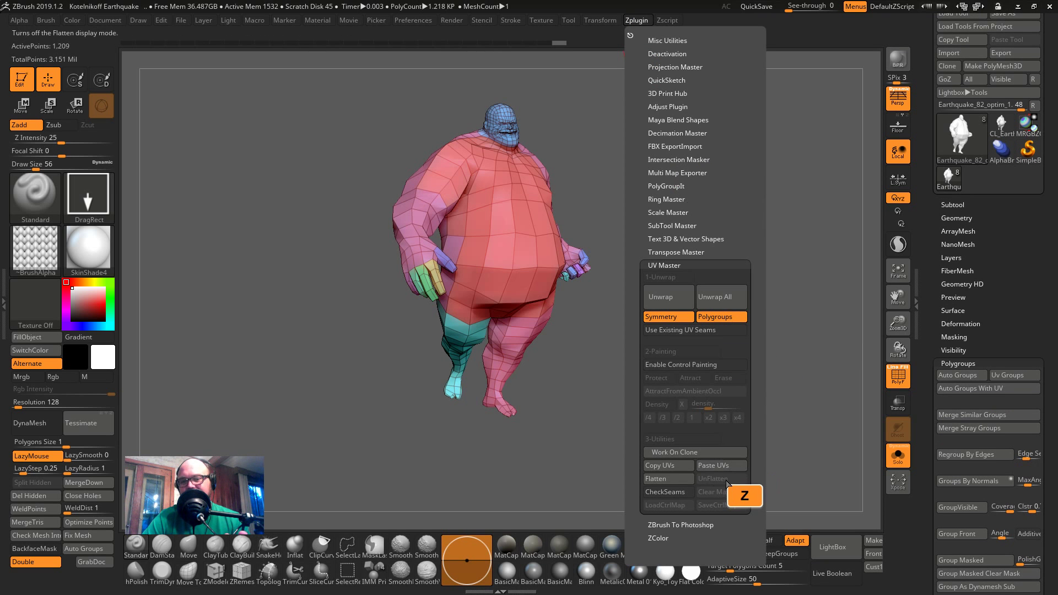
pyautogui.moveTo(936, 336)
pyautogui.mouseDown()
pyautogui.moveTo(939, 310)
pyautogui.moveTo(945, 337)
pyautogui.mouseUp()
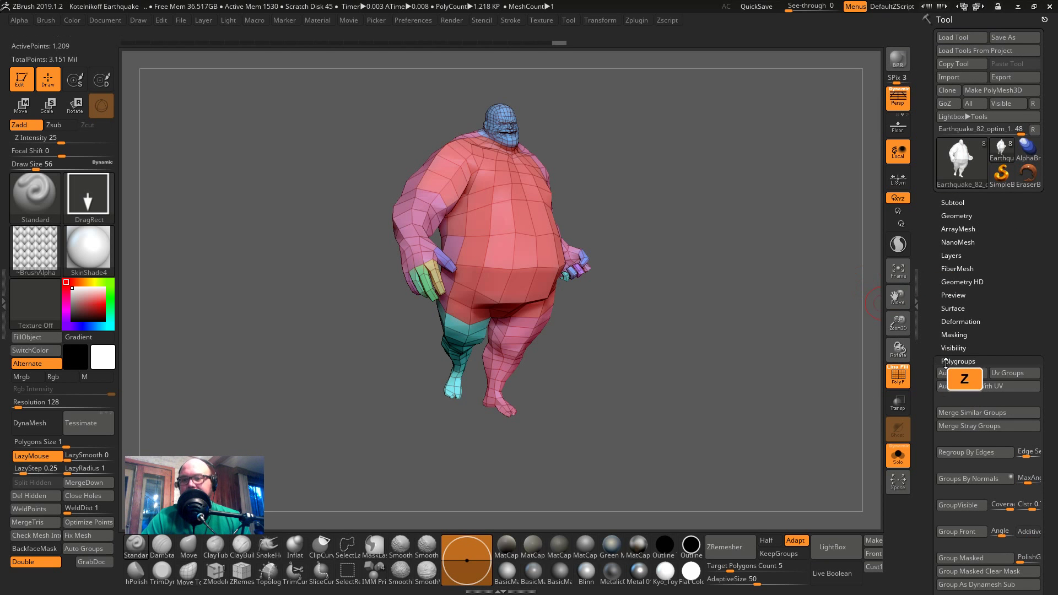
# - Subdivide the body with Ctrl+D to about 4.97 million points and zoom in on the torso
pyautogui.click(949, 360)
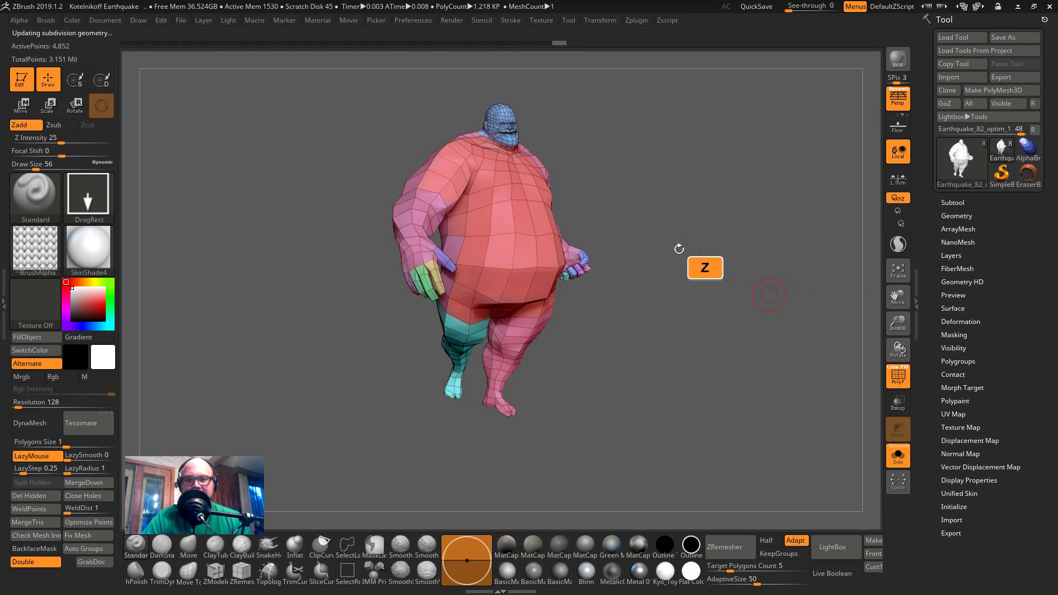
pyautogui.hotkey('ctrl', 'd')
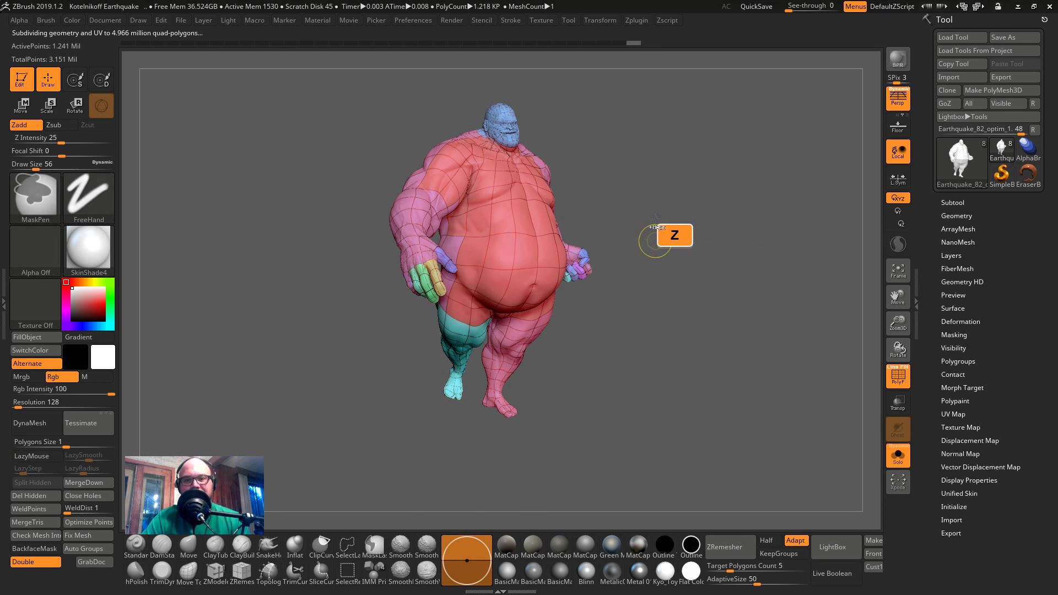
pyautogui.moveTo(598, 217)
pyautogui.keyDown('alt'); pyautogui.mouseDown()
pyautogui.moveTo(686, 310)
pyautogui.moveTo(755, 307)
pyautogui.moveTo(741, 248)
pyautogui.moveTo(765, 270)
pyautogui.moveTo(857, 270)
pyautogui.mouseUp(); pyautogui.keyUp('alt')
pyautogui.keyDown('alt'); pyautogui.moveTo(762, 236); pyautogui.dragTo(742, 244); pyautogui.keyUp('alt')
pyautogui.press('s')
pyautogui.moveTo(742, 245)
pyautogui.mouseDown()
pyautogui.moveTo(685, 259)
pyautogui.moveTo(712, 266)
pyautogui.mouseUp()
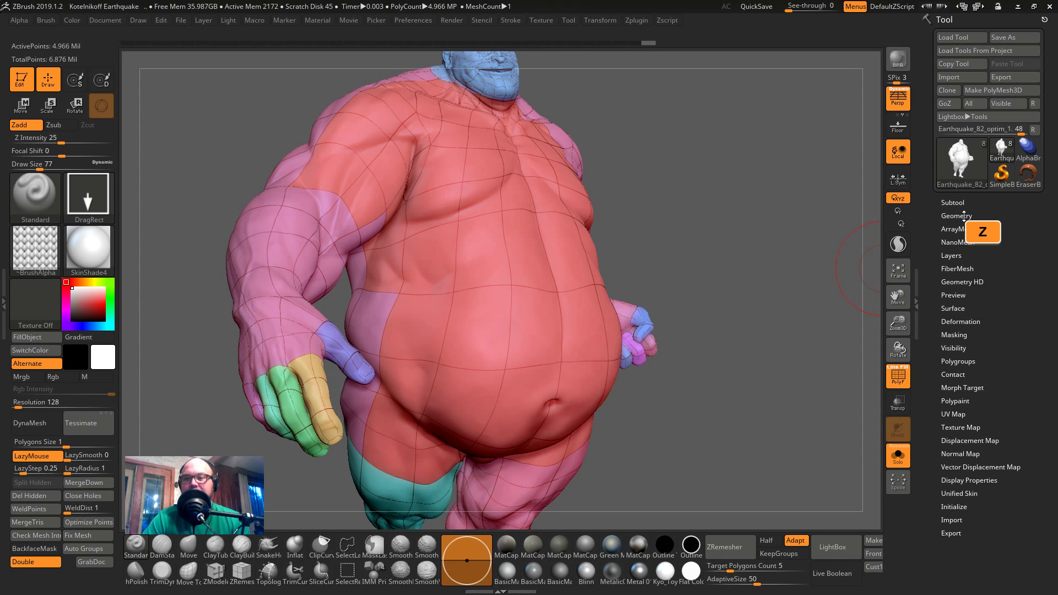
# - Load the scale alpha into NoiseMaker with alpha scale 0.1941 and strength -0.07207, basic noise removed
pyautogui.click(956, 308)
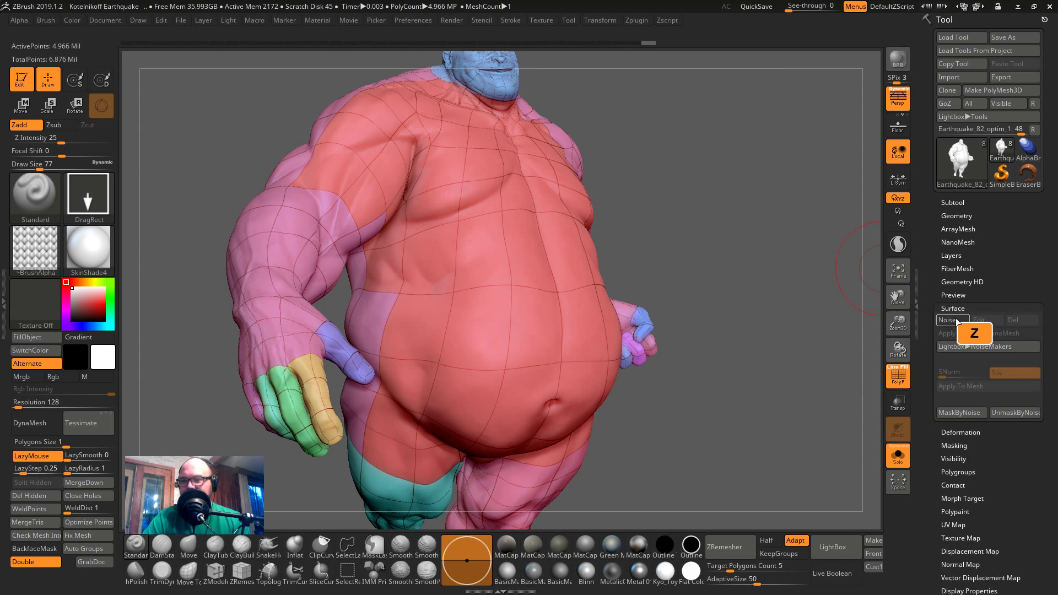
pyautogui.moveTo(855, 264); pyautogui.dragTo(904, 227)
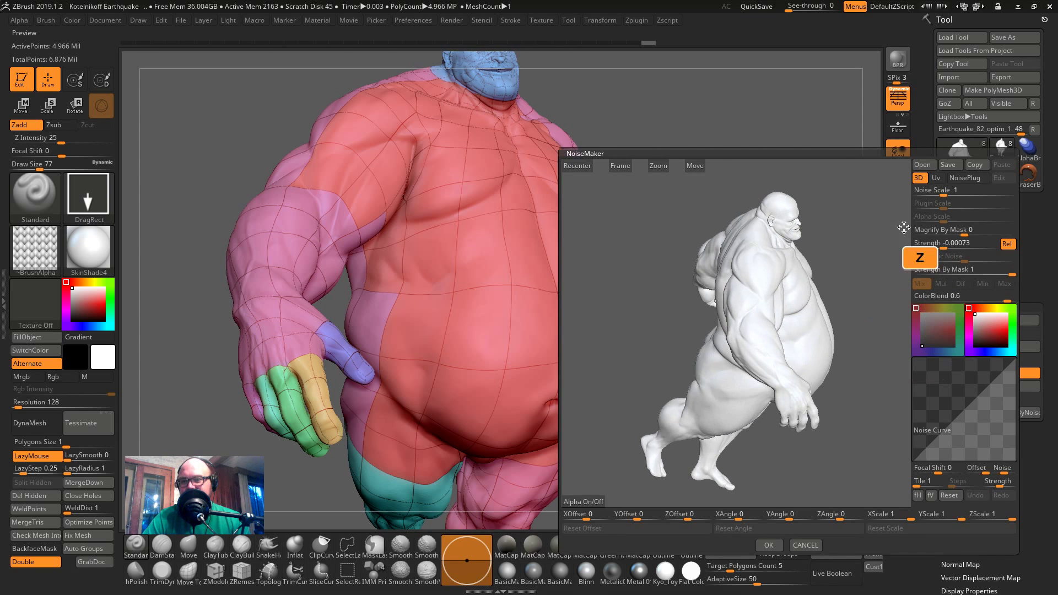
pyautogui.click(590, 501)
pyautogui.doubleClick(172, 86)
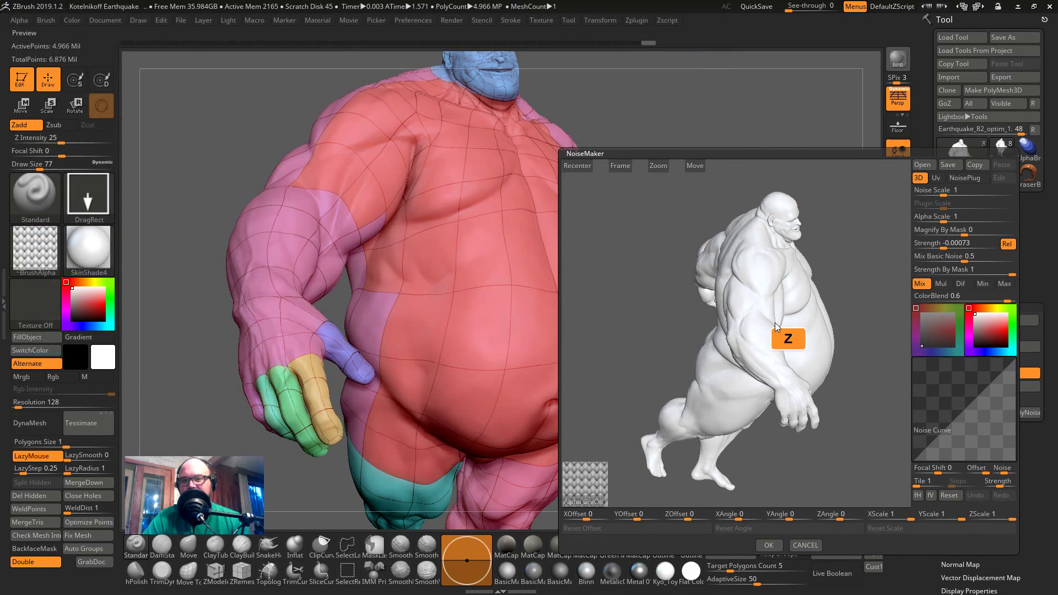
pyautogui.keyDown('alt'); pyautogui.moveTo(842, 270); pyautogui.dragTo(829, 243); pyautogui.keyUp('alt')
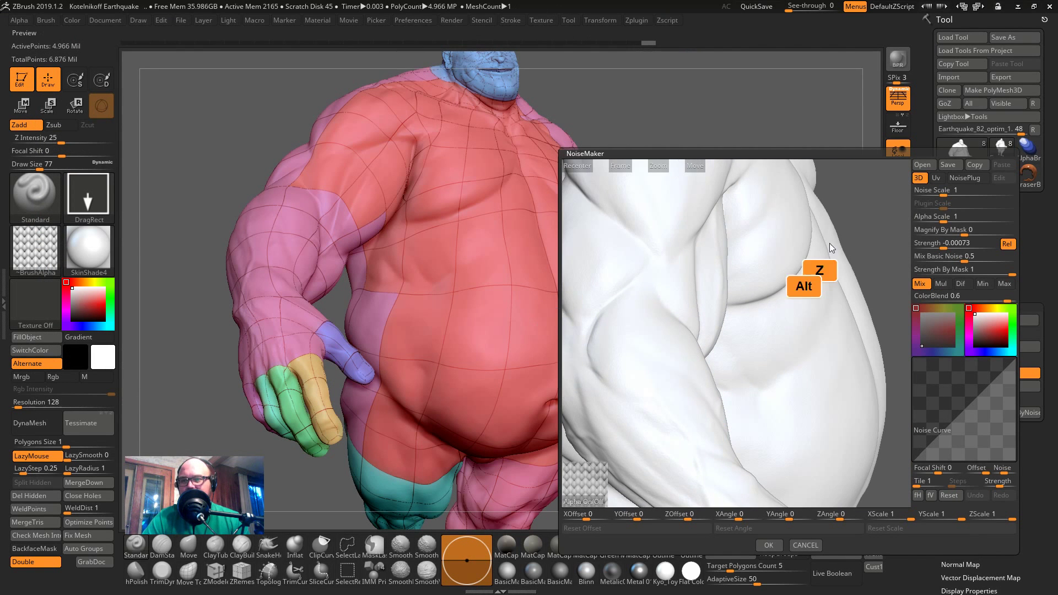
pyautogui.moveTo(943, 216)
pyautogui.mouseDown()
pyautogui.moveTo(966, 218)
pyautogui.moveTo(953, 219)
pyautogui.mouseUp()
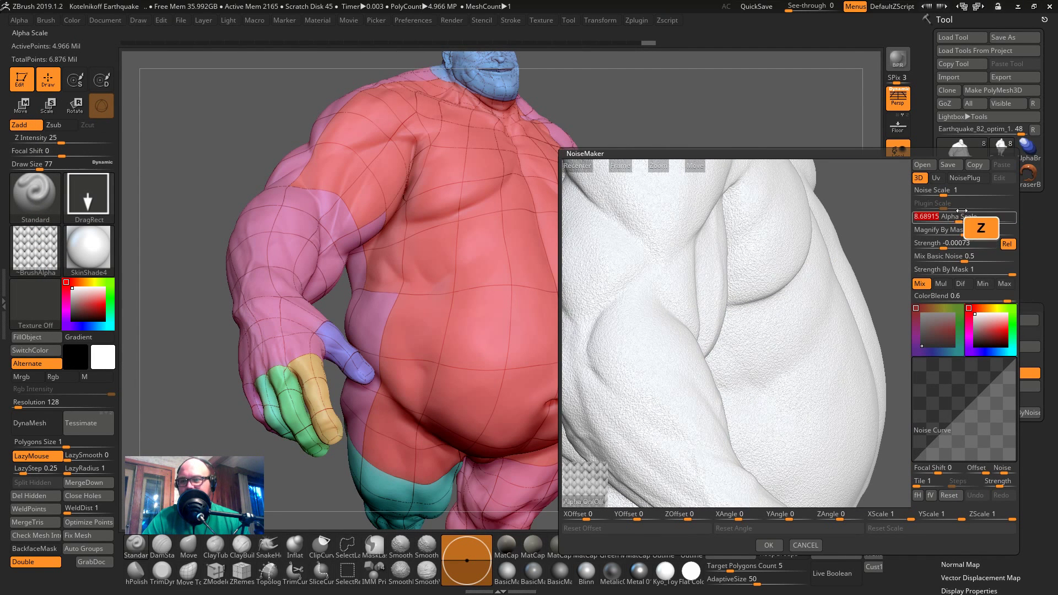
pyautogui.moveTo(960, 256); pyautogui.dragTo(894, 260)
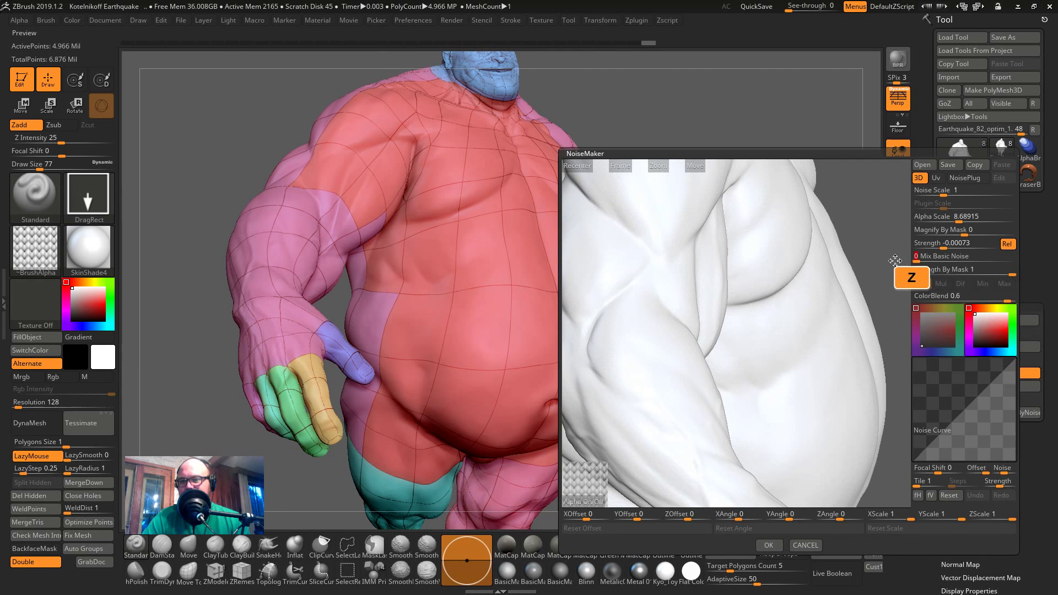
pyautogui.click(944, 215)
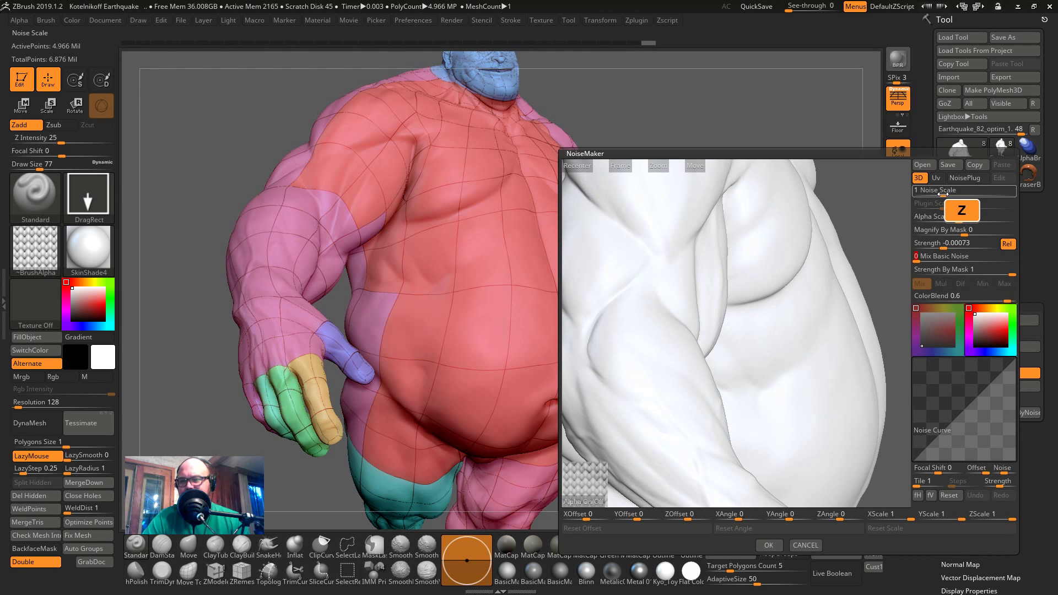
pyautogui.moveTo(941, 243); pyautogui.dragTo(878, 283)
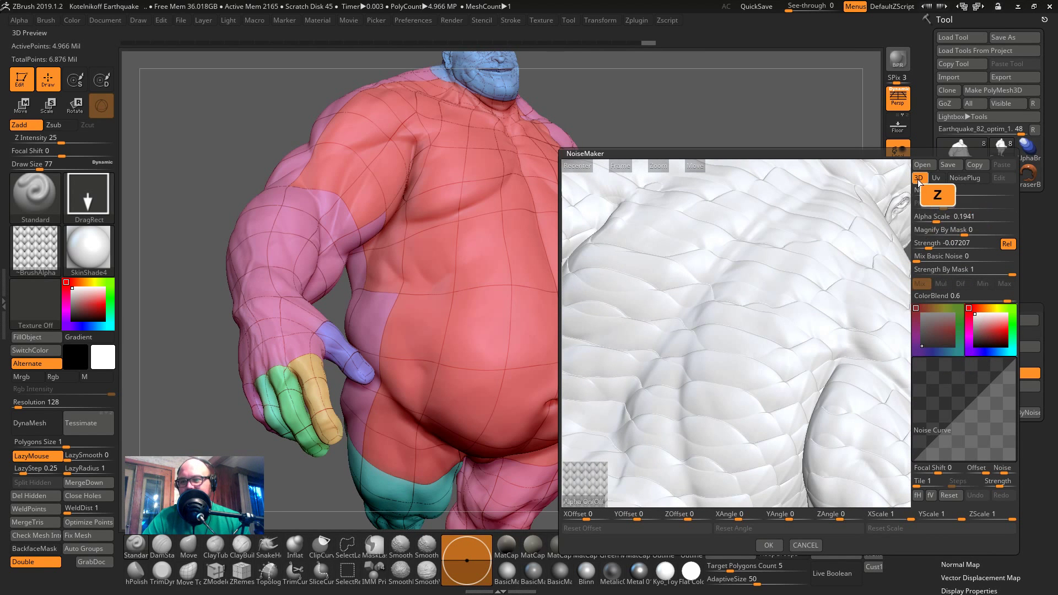
# - Switch the noise to UV projection and inspect it on the shoulder, thigh and torso
pyautogui.click(935, 178)
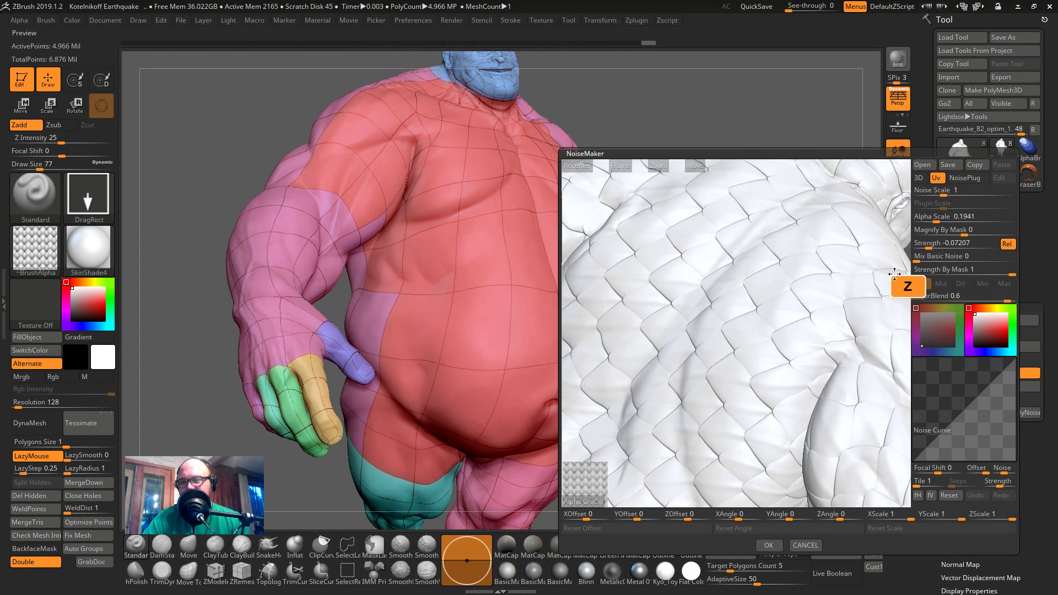
pyautogui.keyDown('alt'); pyautogui.moveTo(893, 259); pyautogui.dragTo(759, 297); pyautogui.keyUp('alt')
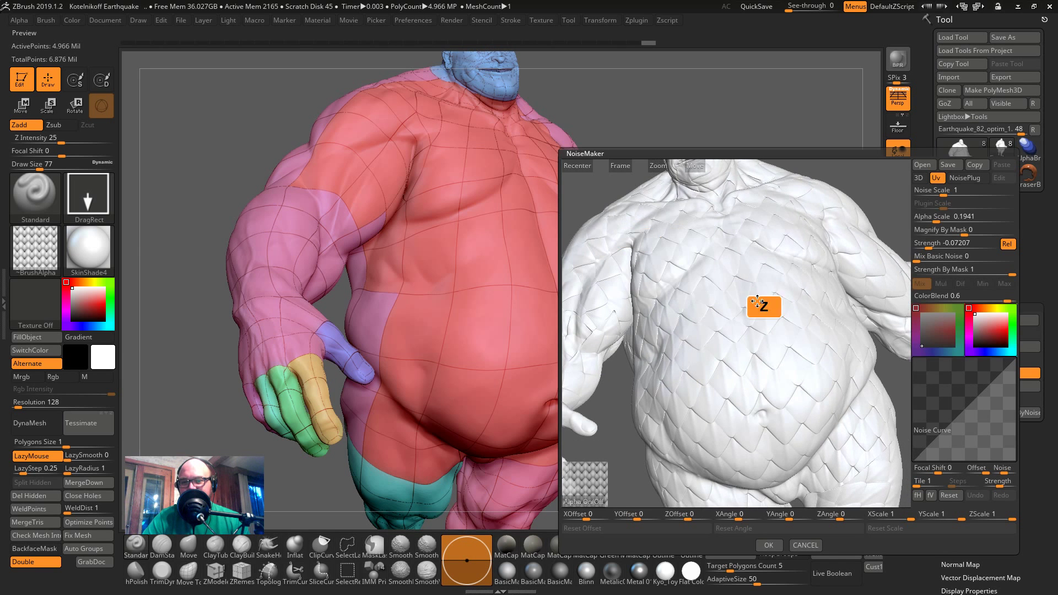
pyautogui.keyDown('alt'); pyautogui.moveTo(880, 404); pyautogui.dragTo(827, 331); pyautogui.keyUp('alt')
pyautogui.keyDown('alt'); pyautogui.moveTo(767, 266); pyautogui.dragTo(772, 328); pyautogui.keyUp('alt')
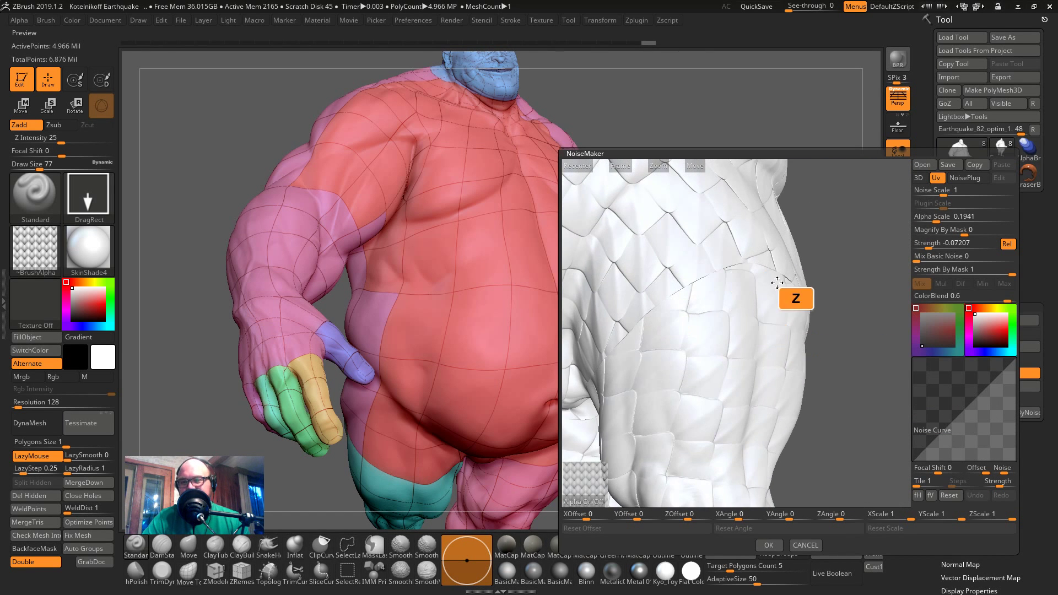
pyautogui.keyDown('alt'); pyautogui.moveTo(777, 282); pyautogui.dragTo(789, 204); pyautogui.keyUp('alt')
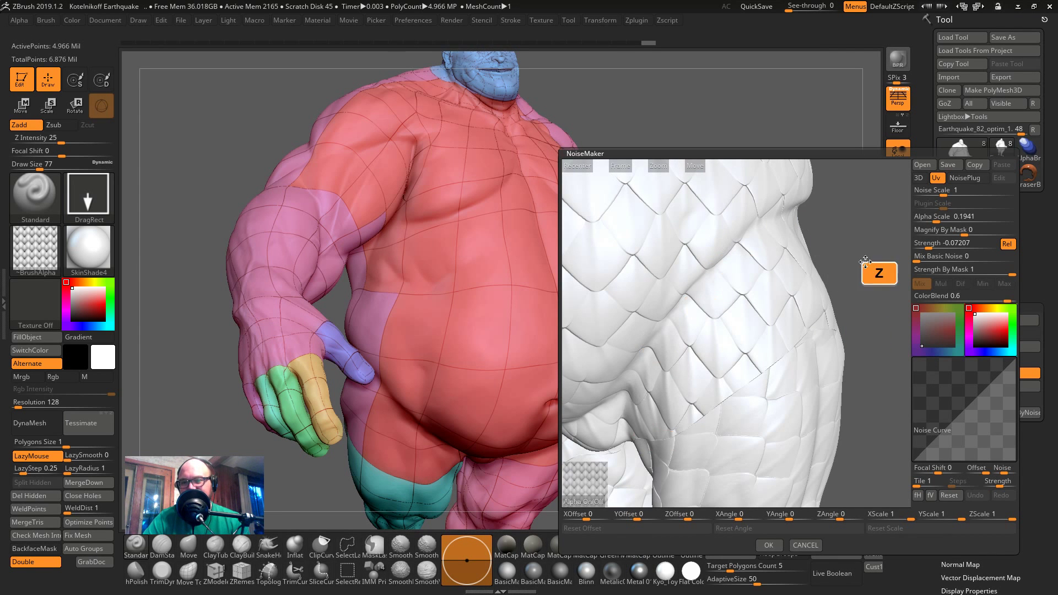
pyautogui.keyDown('alt'); pyautogui.moveTo(872, 339); pyautogui.dragTo(836, 421); pyautogui.keyUp('alt')
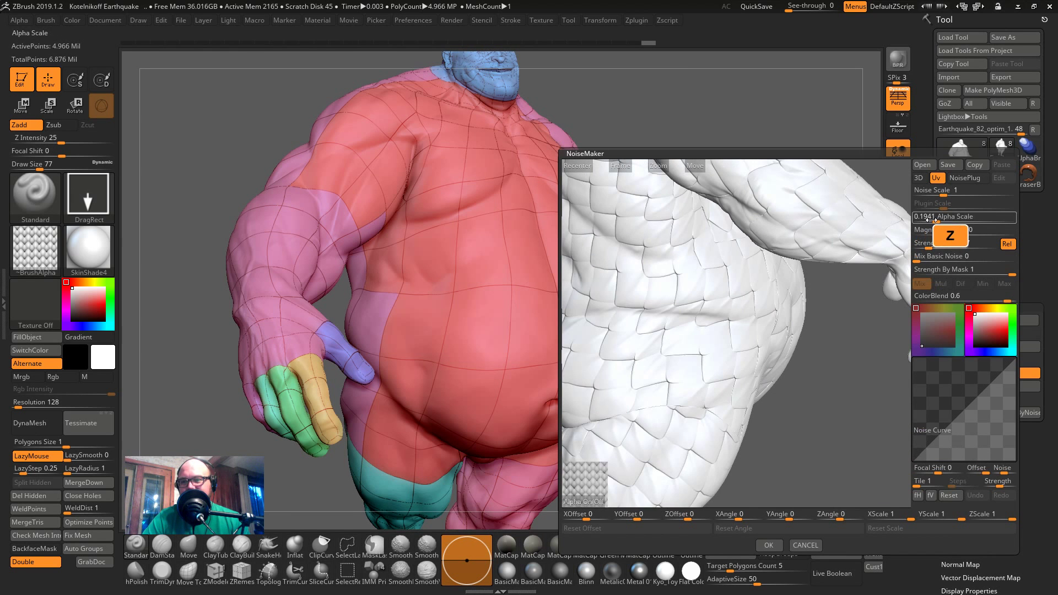
# - Tune noise to alpha scale 0.12563, noise scale 97.97 and basic noise blend 0.356
pyautogui.moveTo(943, 218); pyautogui.dragTo(938, 219)
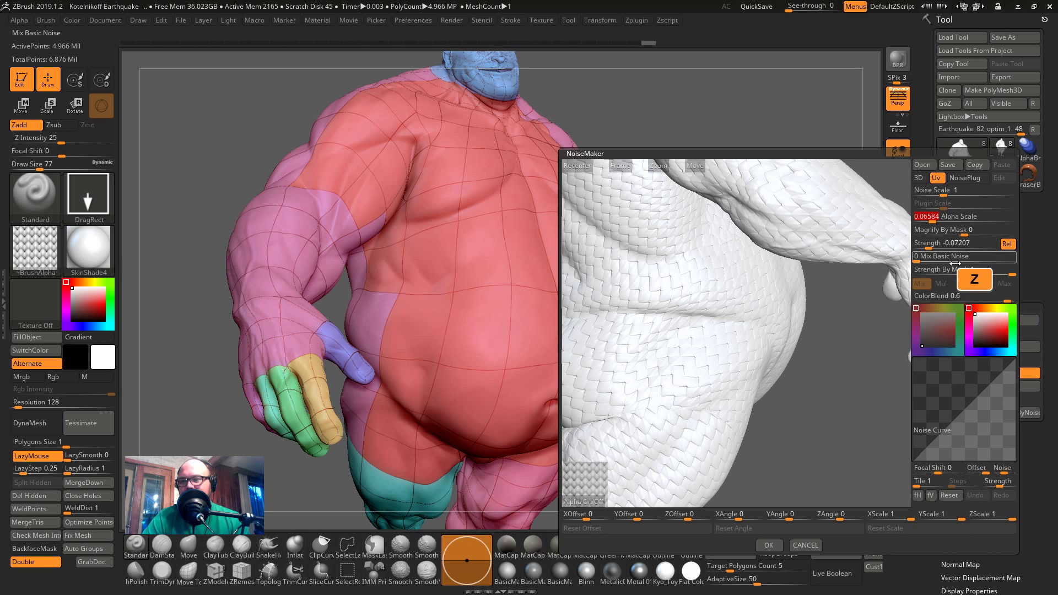
pyautogui.moveTo(918, 261); pyautogui.dragTo(986, 258)
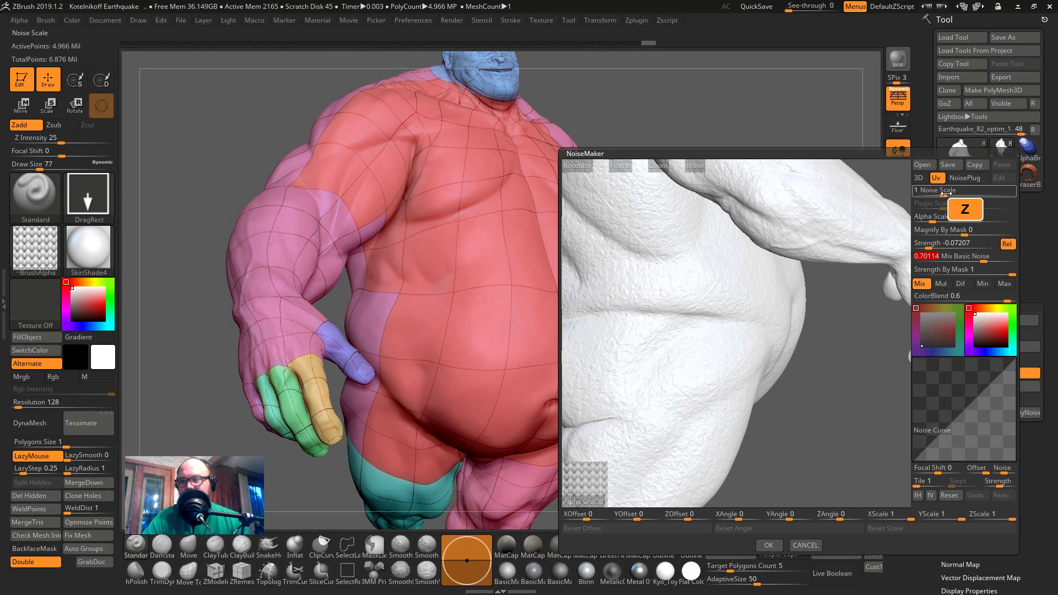
pyautogui.click(1010, 194)
pyautogui.click(1006, 261)
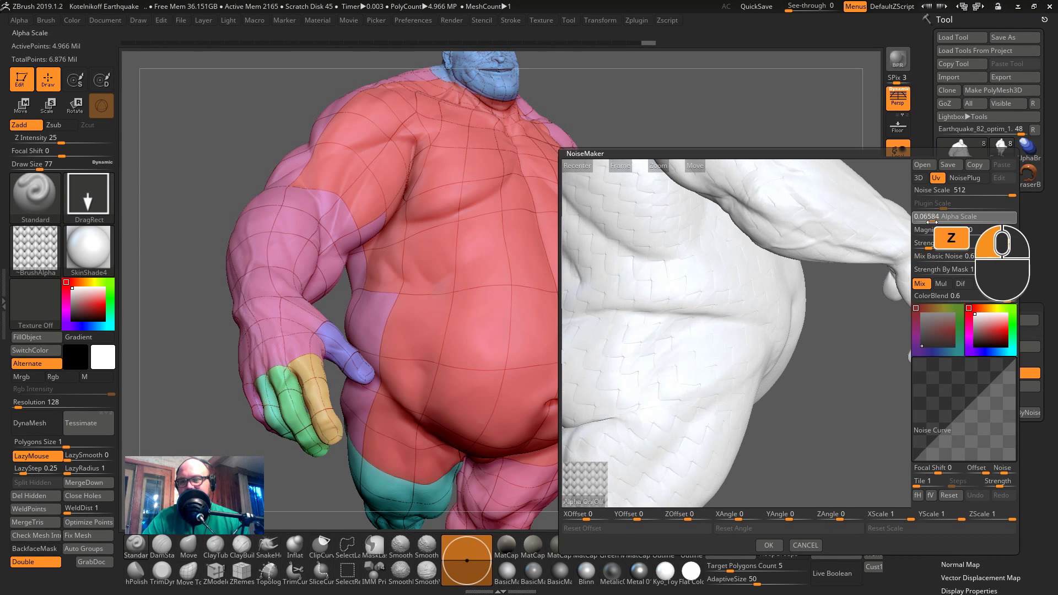
pyautogui.moveTo(931, 221)
pyautogui.mouseDown()
pyautogui.moveTo(927, 247)
pyautogui.moveTo(935, 217)
pyautogui.mouseUp()
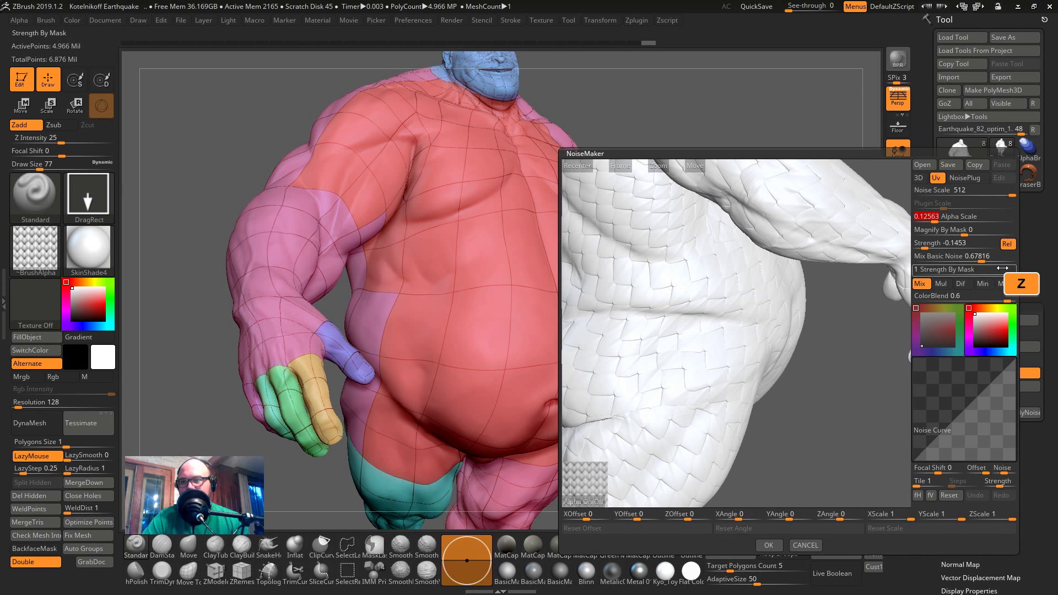
pyautogui.moveTo(976, 256); pyautogui.dragTo(945, 259)
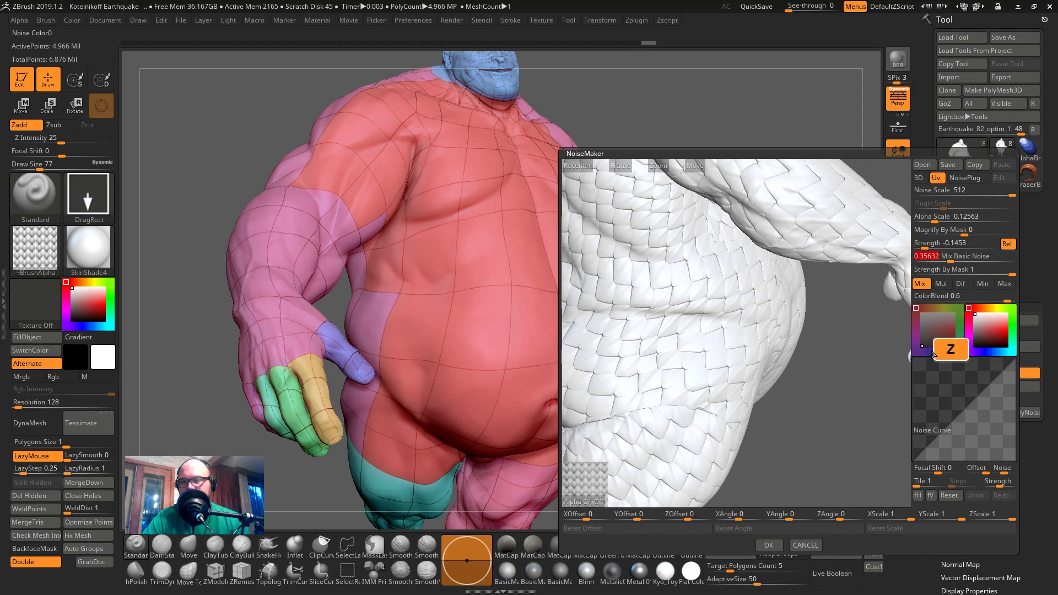
pyautogui.moveTo(1008, 193); pyautogui.dragTo(984, 194)
# - Accept the noise settings and bake the scales into the Earthquake body's mesh
pyautogui.click(771, 546)
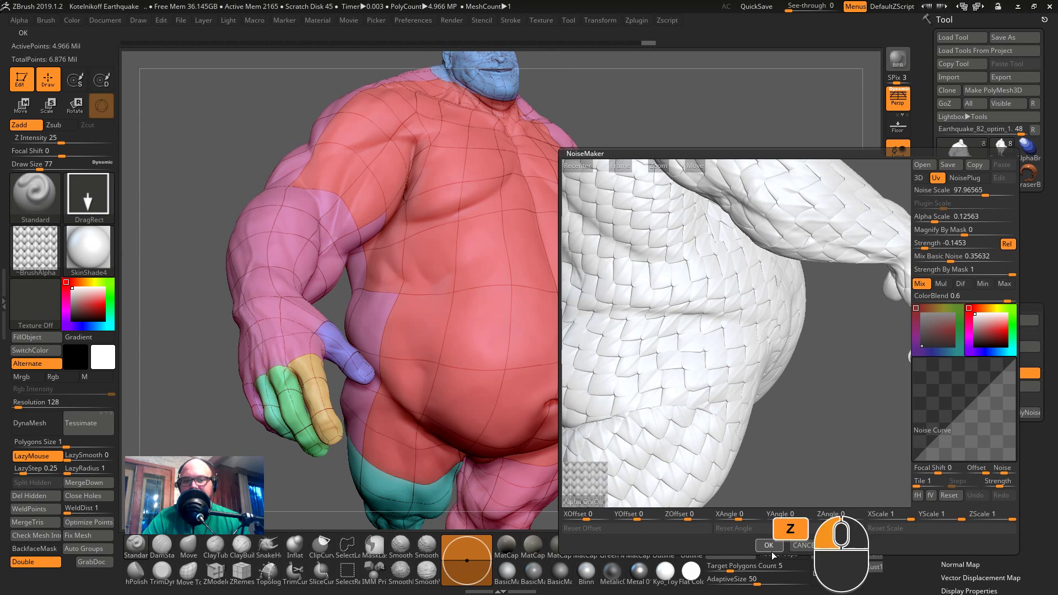
pyautogui.hotkey('shift', 'f')
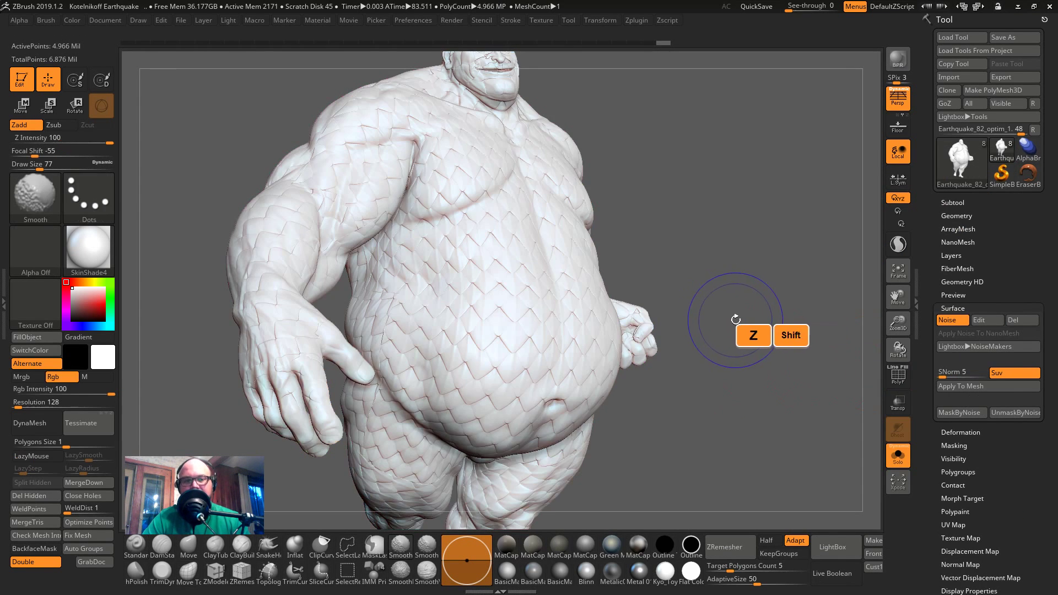
pyautogui.click(961, 386)
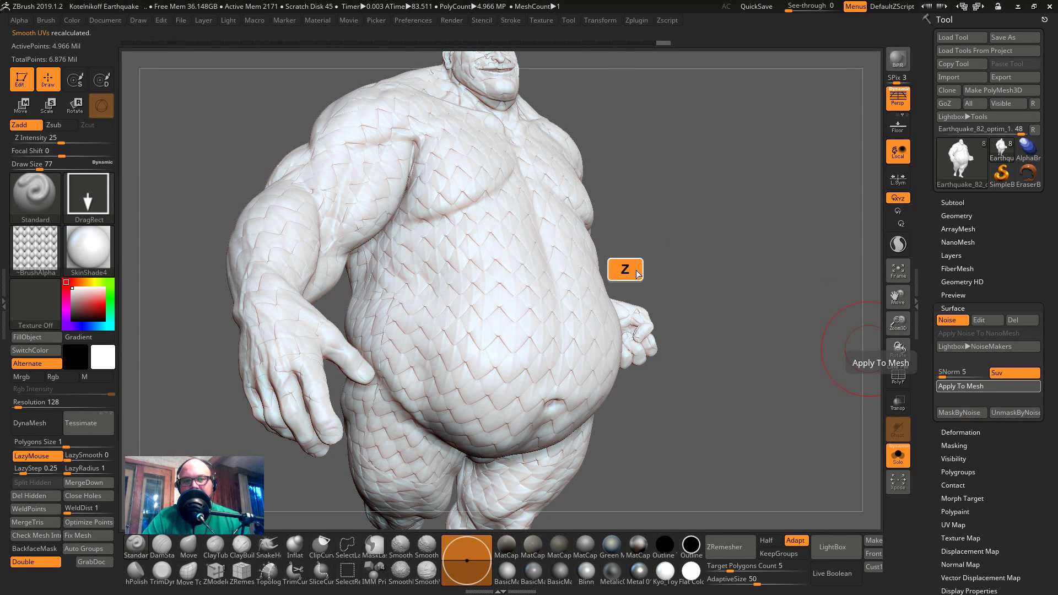
# - Rotate the character to a side view and expand the Tool > Polypaint options
pyautogui.click(646, 215)
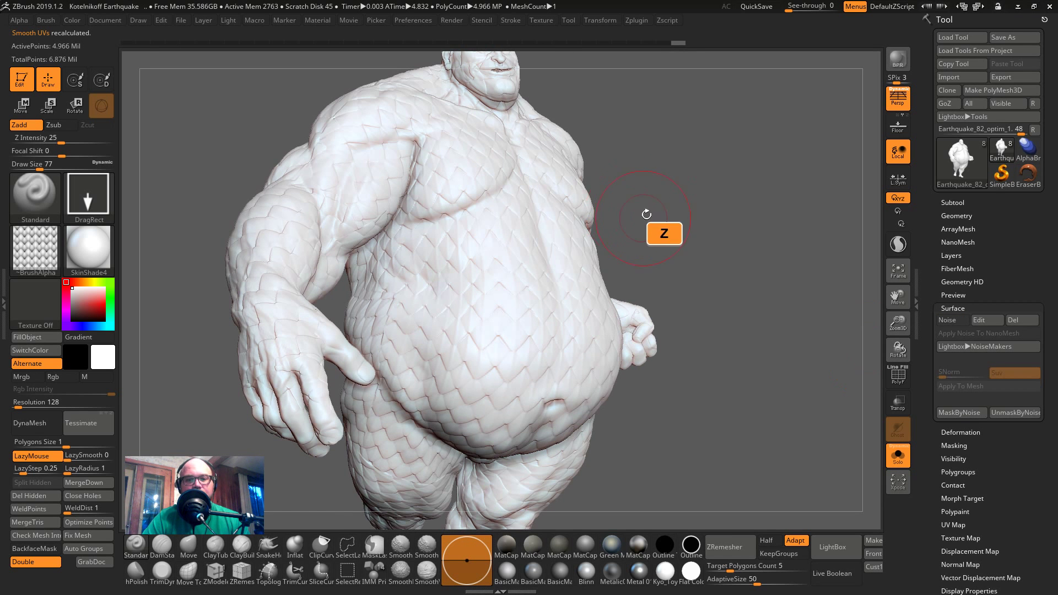
pyautogui.moveTo(635, 205); pyautogui.dragTo(663, 210)
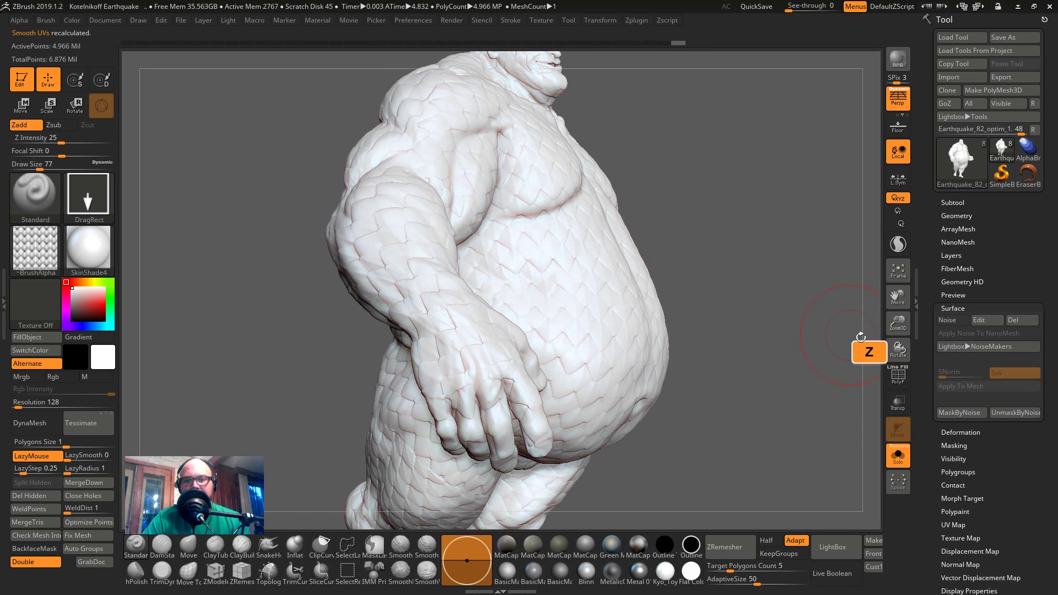
pyautogui.moveTo(961, 496); pyautogui.dragTo(989, 410)
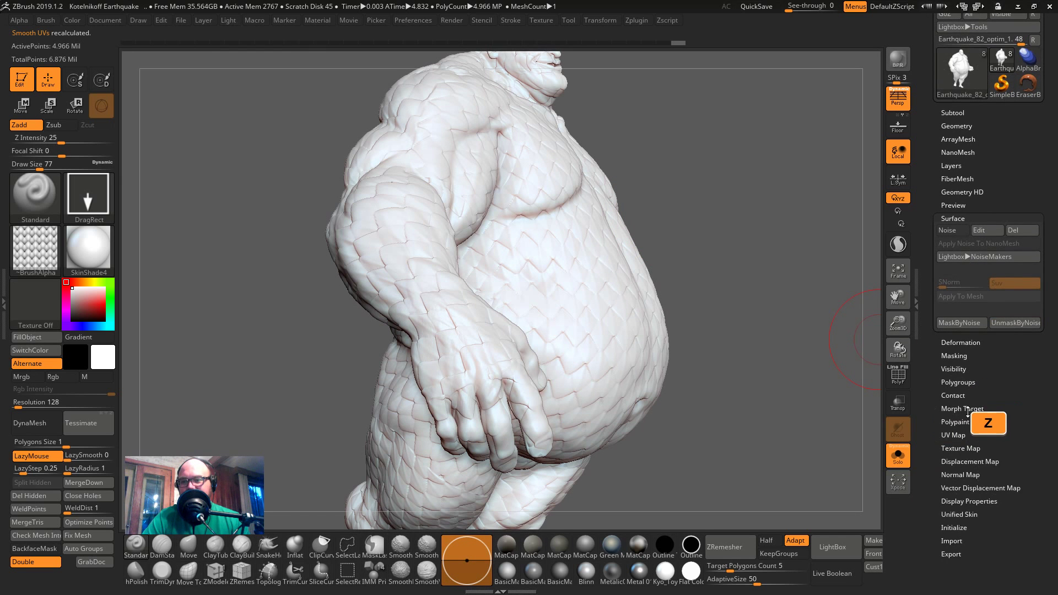
pyautogui.click(964, 421)
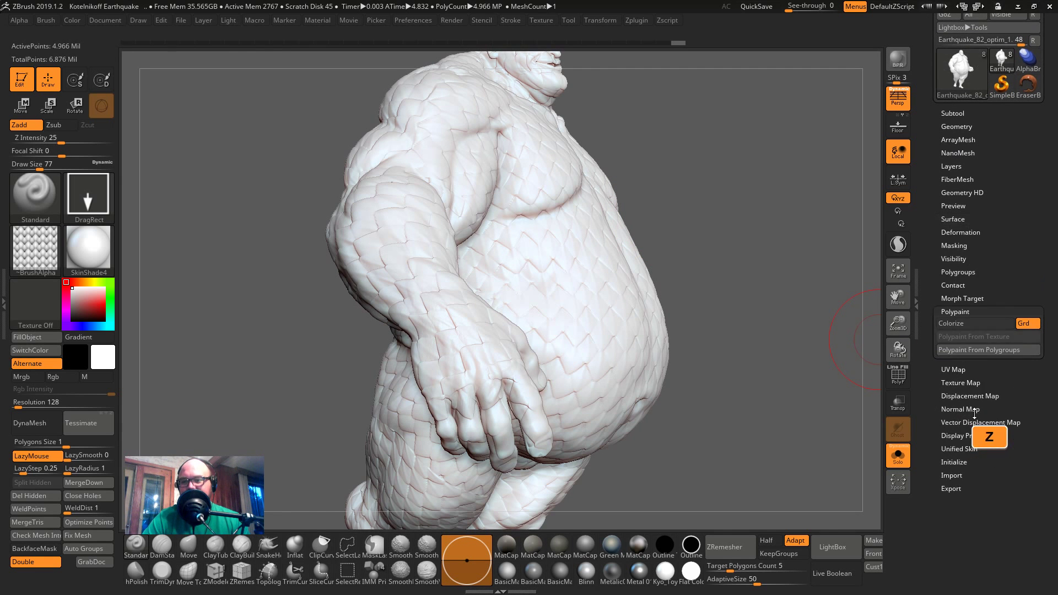
# - Turn on Colorize to show the character's skin tones, blue tattoos and face paint
pyautogui.click(970, 323)
pyautogui.click(807, 271)
pyautogui.hotkey('shift', 'f')
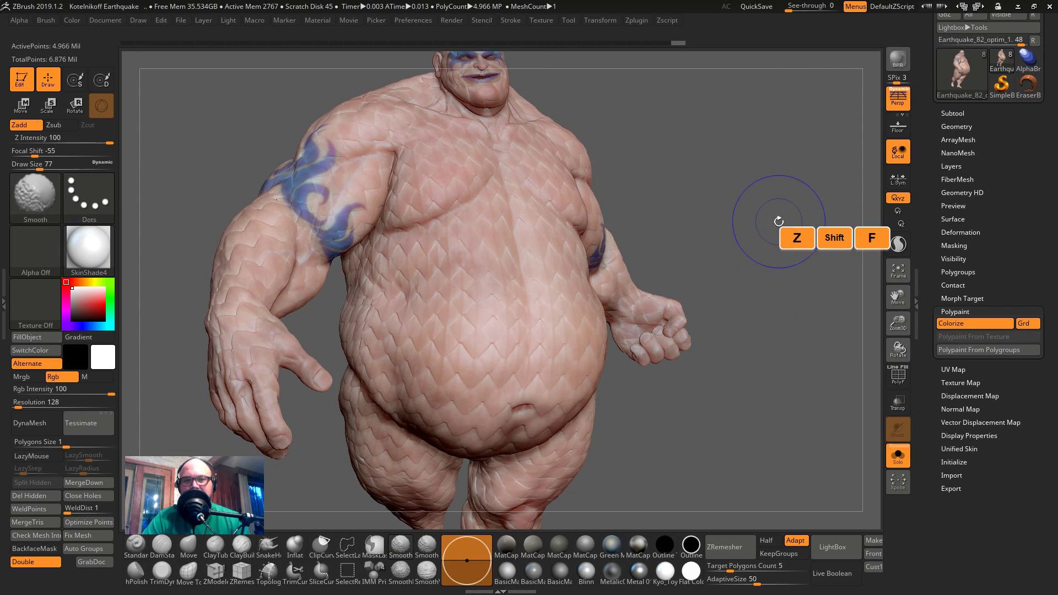
pyautogui.hotkey('shift', 'f')
pyautogui.moveTo(782, 184)
pyautogui.keyDown('ctrl'); pyautogui.mouseDown()
pyautogui.moveTo(746, 437)
pyautogui.moveTo(737, 331)
pyautogui.moveTo(722, 326)
pyautogui.mouseUp(); pyautogui.keyUp('ctrl')
pyautogui.hotkey('shift', 'f')
pyautogui.hotkey('shift', 'f')
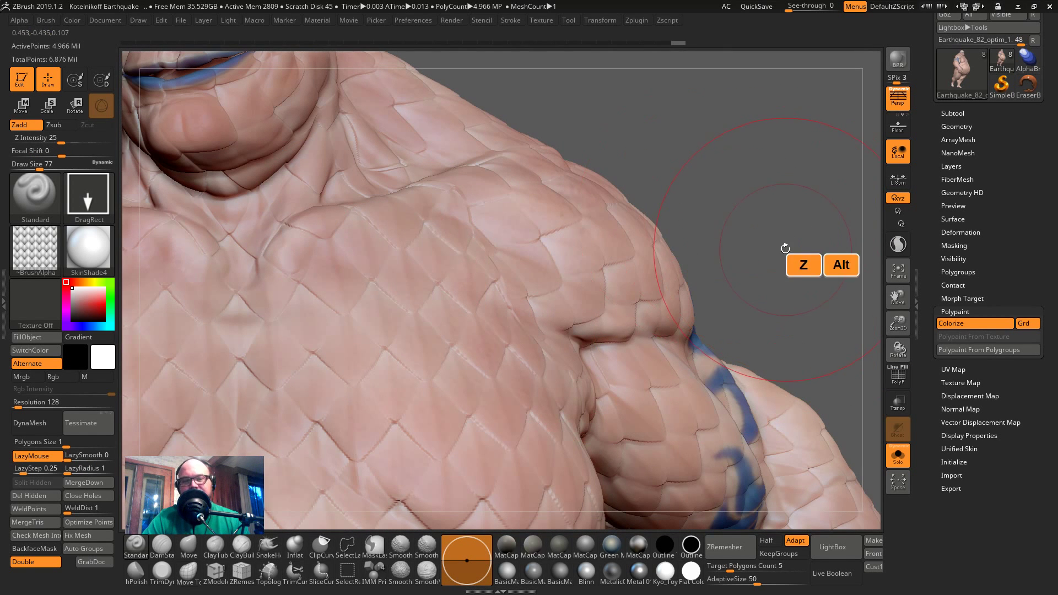
# - Orbit and zoom to inspect the coloured upper body and chest from a frontal three-quarter view
pyautogui.hotkey('alt', 'Tab')
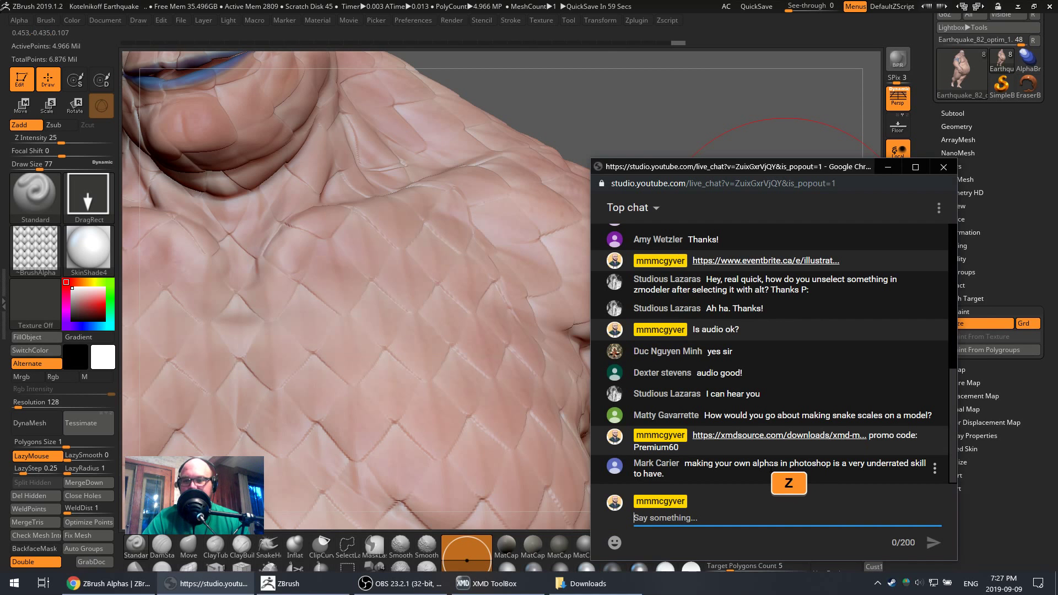
pyautogui.click(573, 186)
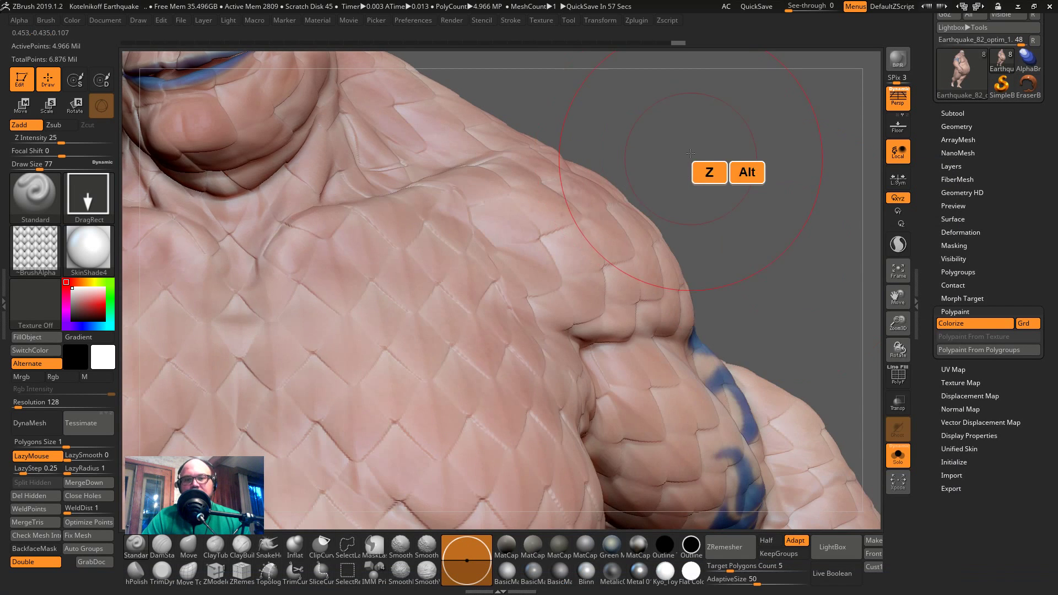
pyautogui.keyDown('alt'); pyautogui.moveTo(688, 176); pyautogui.dragTo(690, 208); pyautogui.keyUp('alt')
pyautogui.press('super')
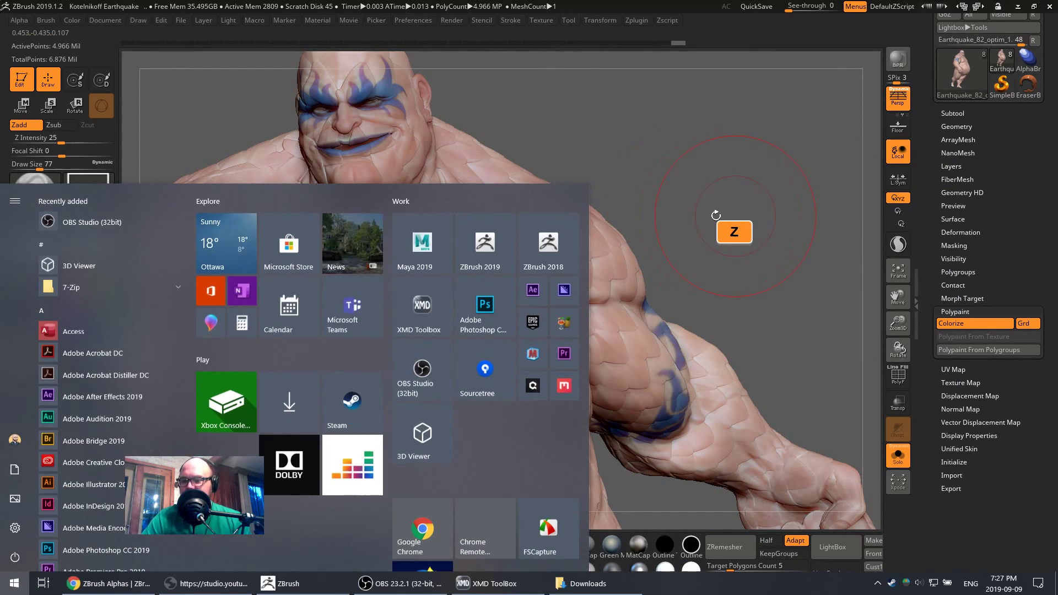
pyautogui.click(728, 202)
pyautogui.moveTo(713, 201); pyautogui.dragTo(649, 178)
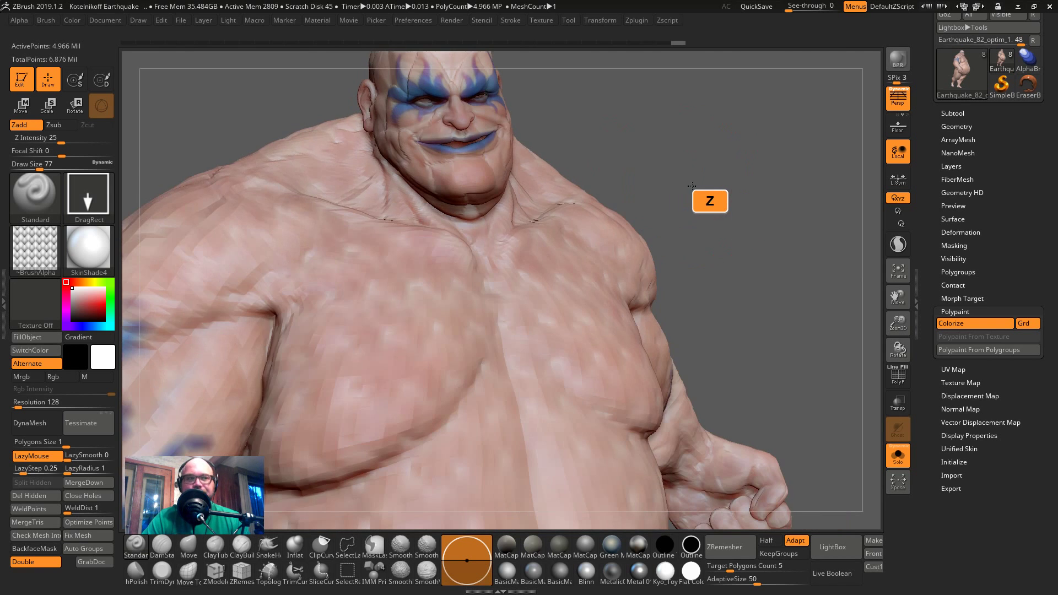
pyautogui.moveTo(686, 184); pyautogui.dragTo(681, 212)
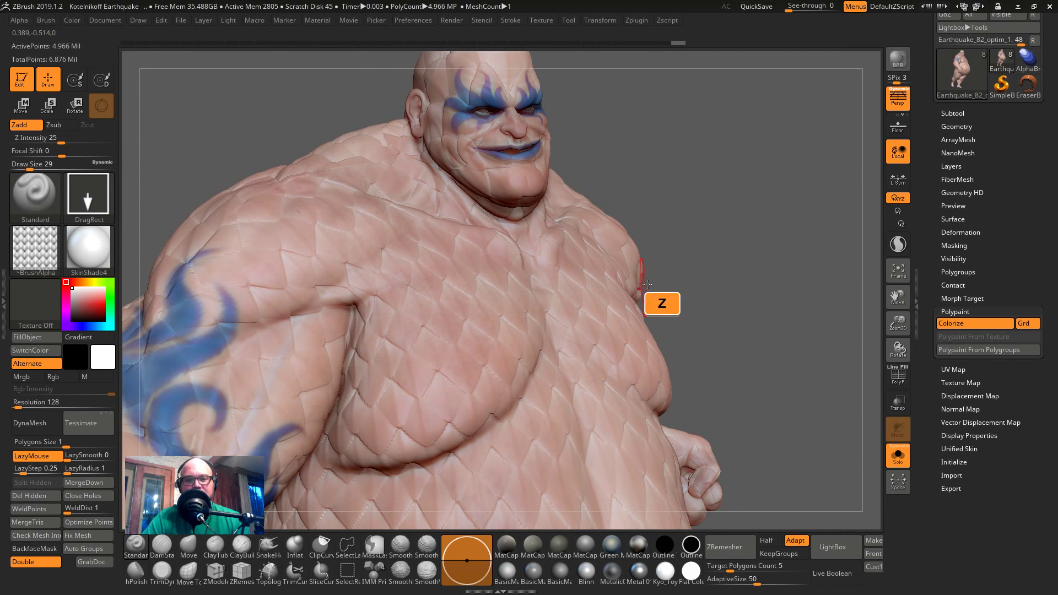
pyautogui.scroll(3, 947, 154)
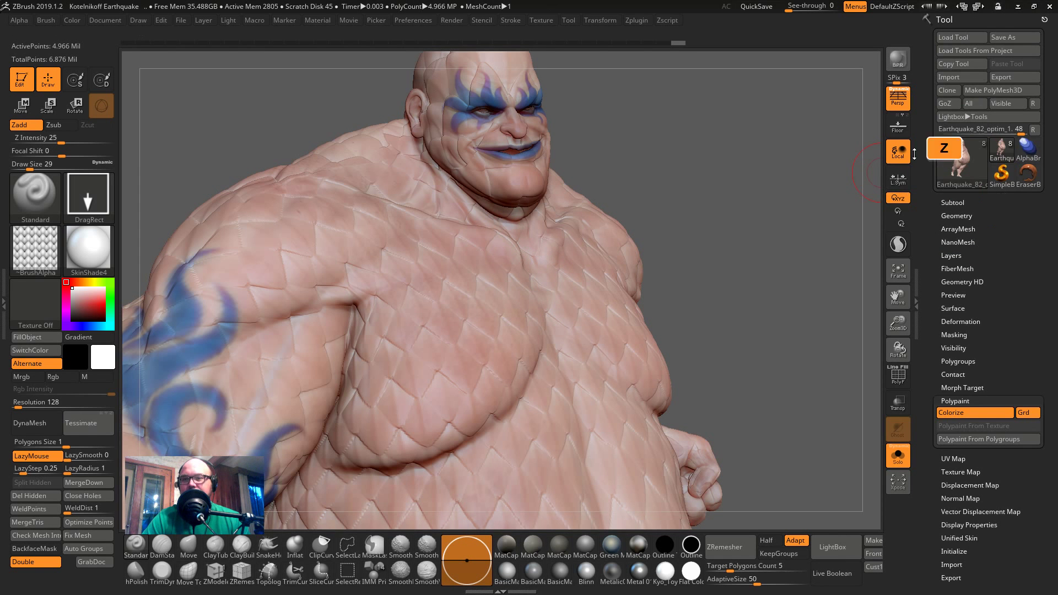
# - Switch the tool to a plain Cube3D and save Green Metallic as the startup material
pyautogui.click(954, 151)
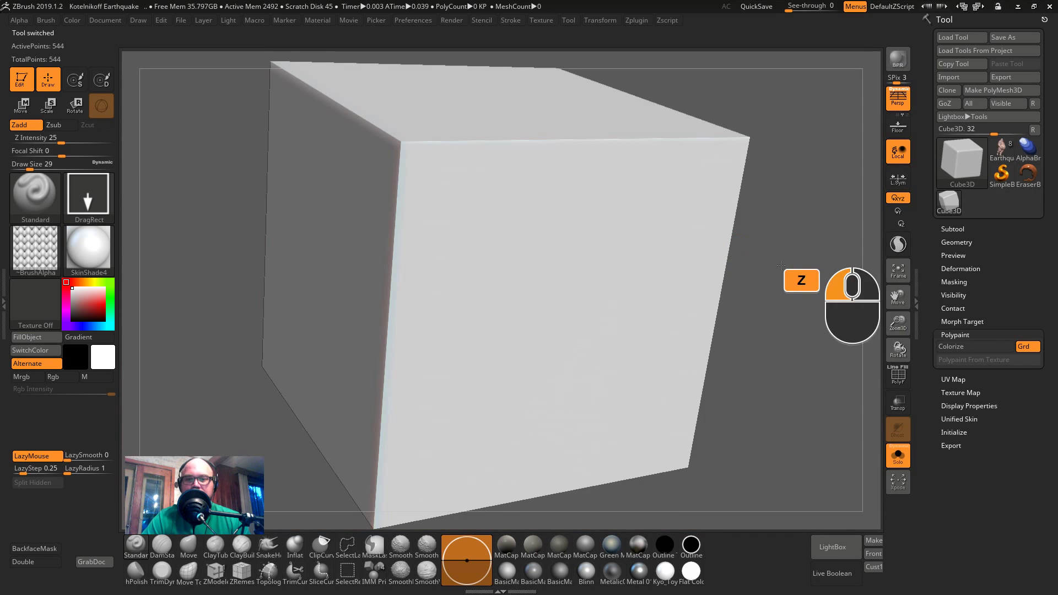
pyautogui.moveTo(782, 261); pyautogui.dragTo(753, 232)
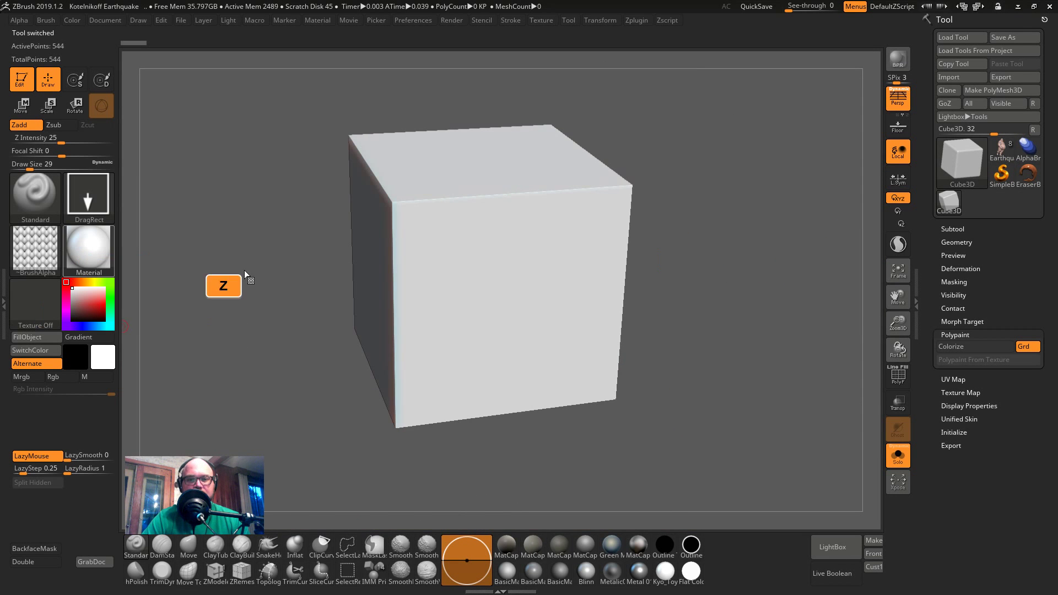
pyautogui.press('m')
pyautogui.click(628, 242)
pyautogui.click(91, 253)
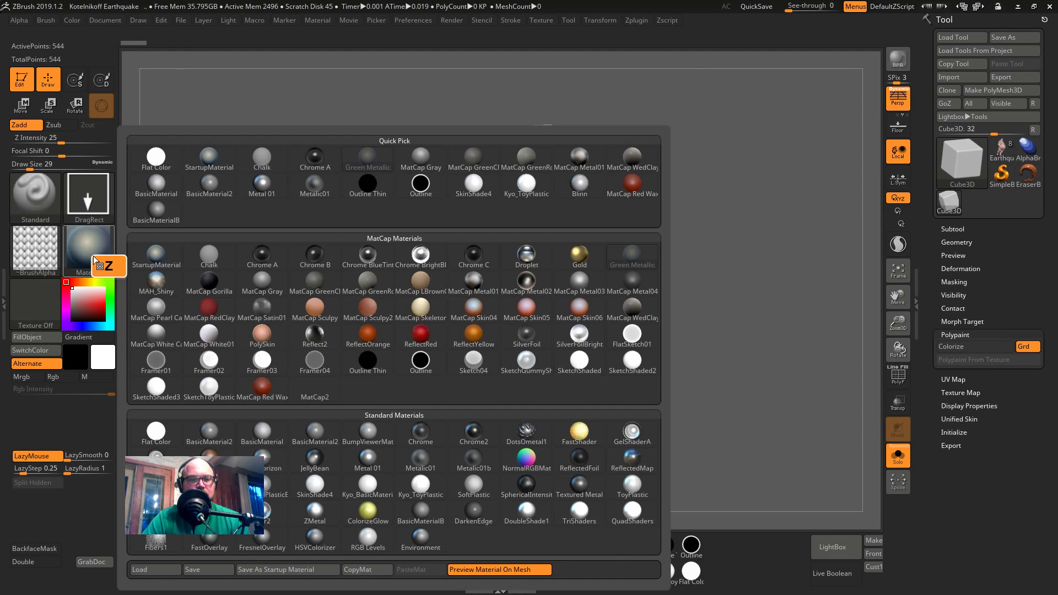
pyautogui.click(270, 571)
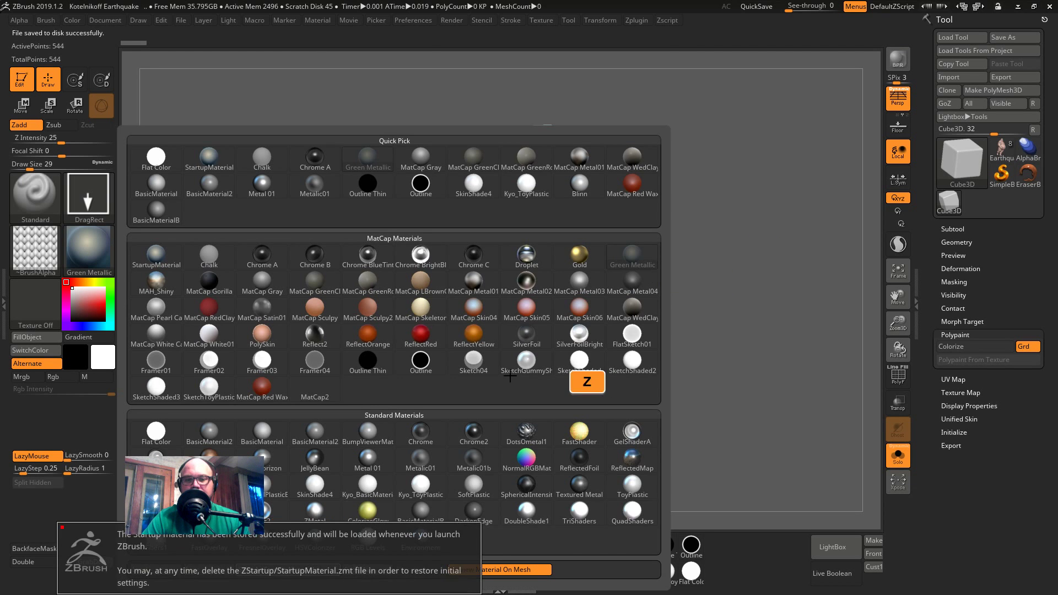
# - Squash the cube flat into a thin slab with the Transpose gizmo
pyautogui.press('r')
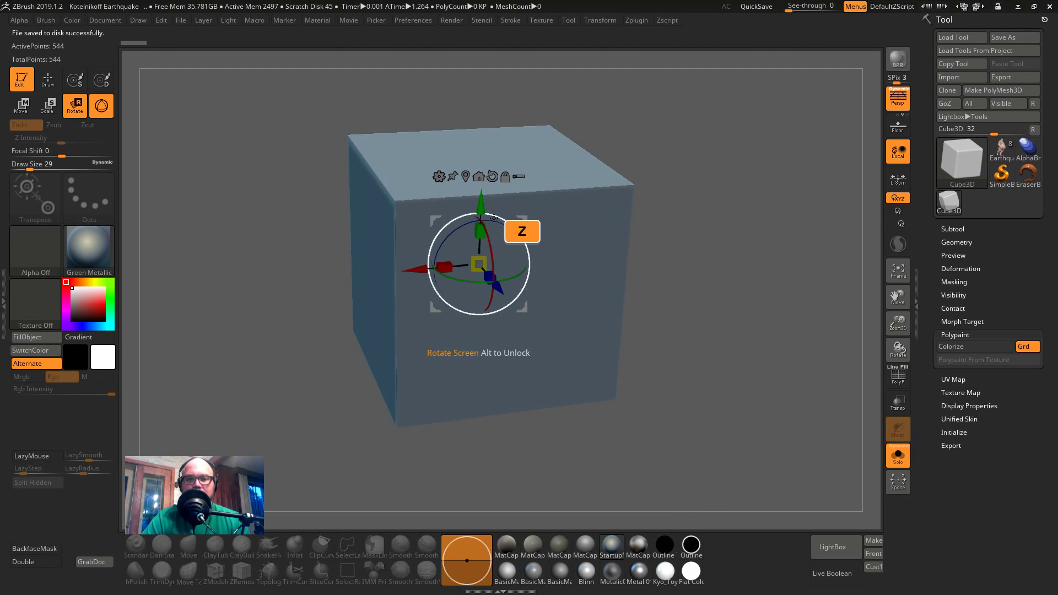
pyautogui.moveTo(480, 227); pyautogui.dragTo(484, 343)
pyautogui.moveTo(652, 316); pyautogui.dragTo(866, 148)
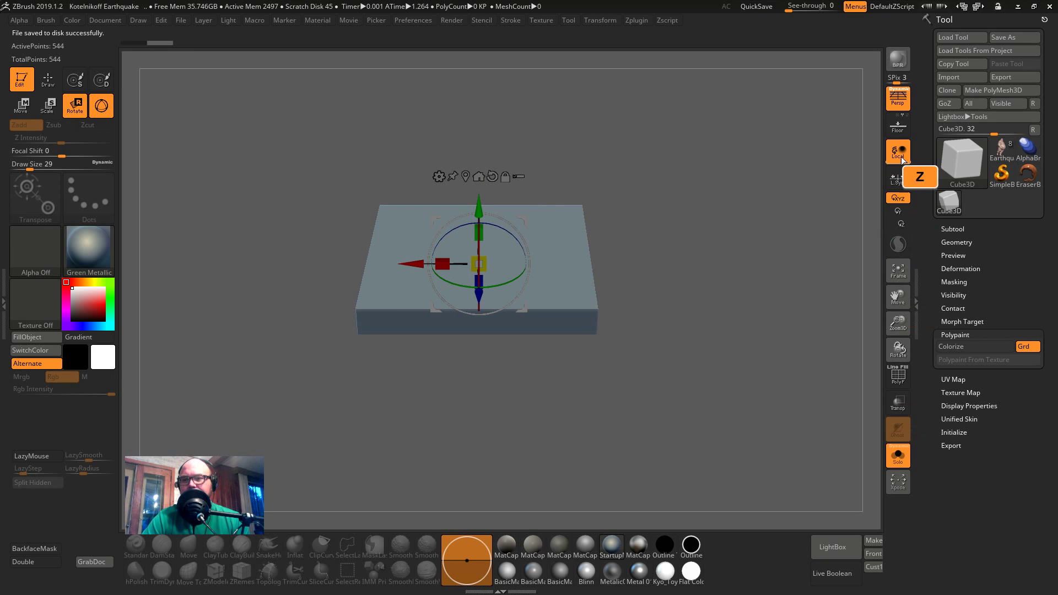
pyautogui.click(897, 126)
pyautogui.moveTo(659, 291); pyautogui.dragTo(592, 225)
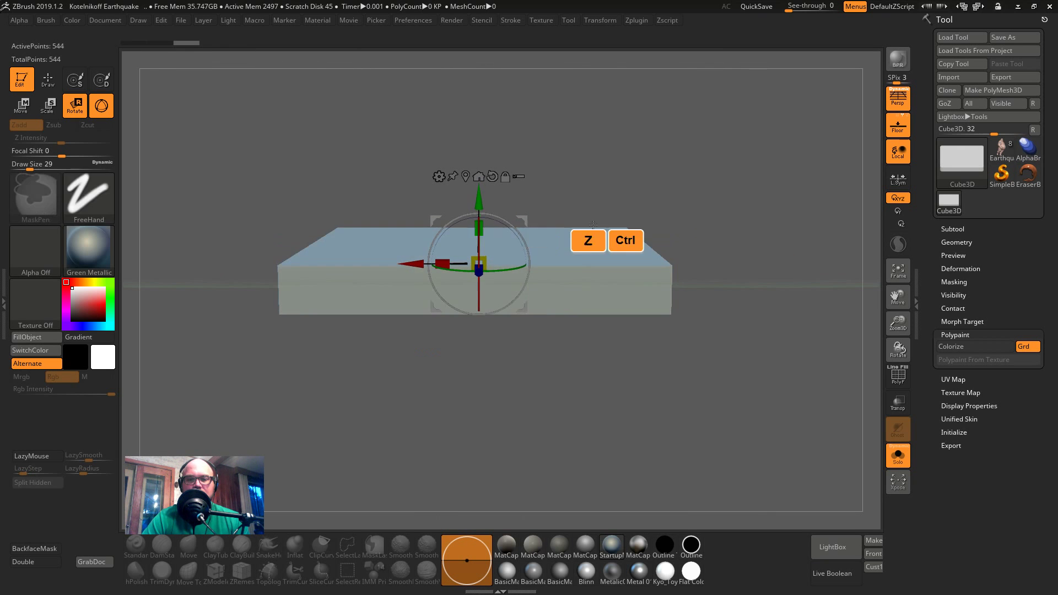
pyautogui.hotkey('ctrl', 'z')
pyautogui.moveTo(482, 223); pyautogui.dragTo(501, 308)
pyautogui.hotkey('ctrl', 'z')
pyautogui.moveTo(689, 260); pyautogui.dragTo(696, 216)
# - Rotate the slab 45° into a diamond and stretch it taller vertically
pyautogui.moveTo(520, 242); pyautogui.dragTo(493, 217)
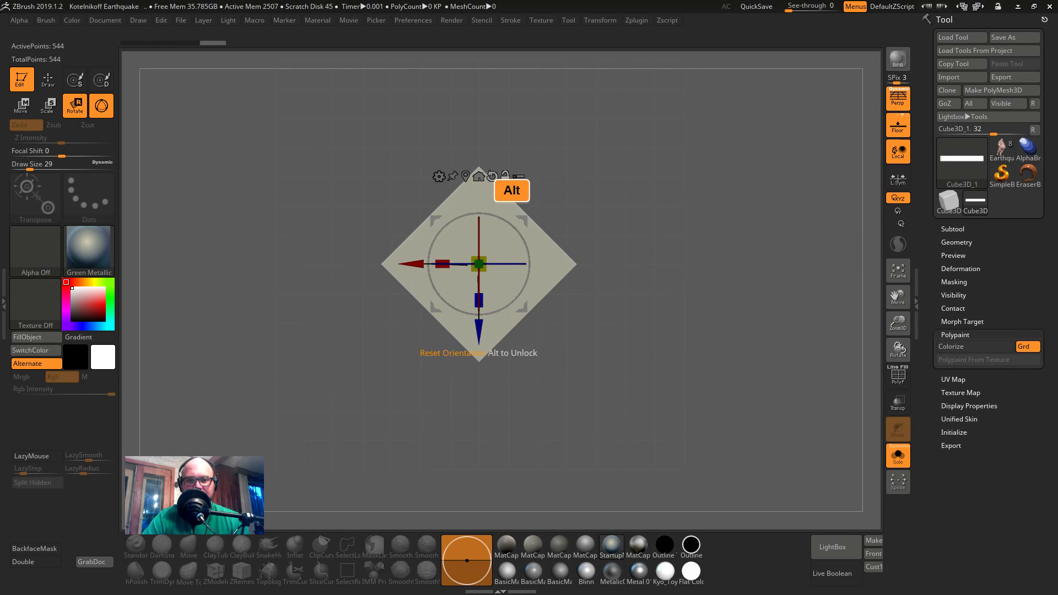
pyautogui.keyDown('shift'); pyautogui.moveTo(620, 337); pyautogui.dragTo(623, 268); pyautogui.keyUp('shift')
pyautogui.press('w')
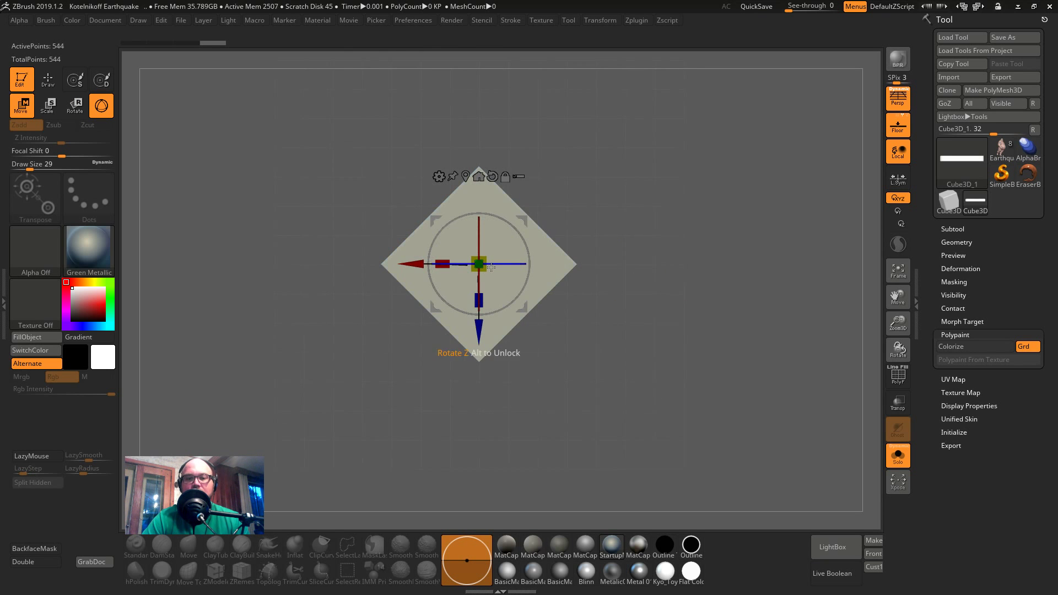
pyautogui.moveTo(481, 267); pyautogui.dragTo(486, 318)
pyautogui.hotkey('ctrl', 'z')
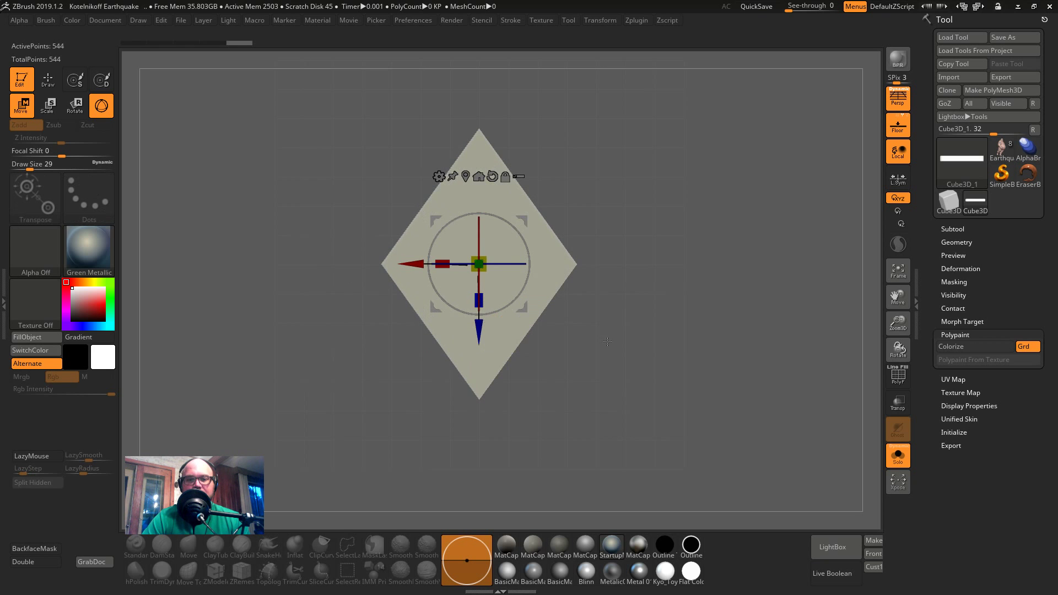
# - Convert the diamond slab into the editable polymesh PM3D_Cube3D_1
pyautogui.click(953, 243)
pyautogui.click(999, 90)
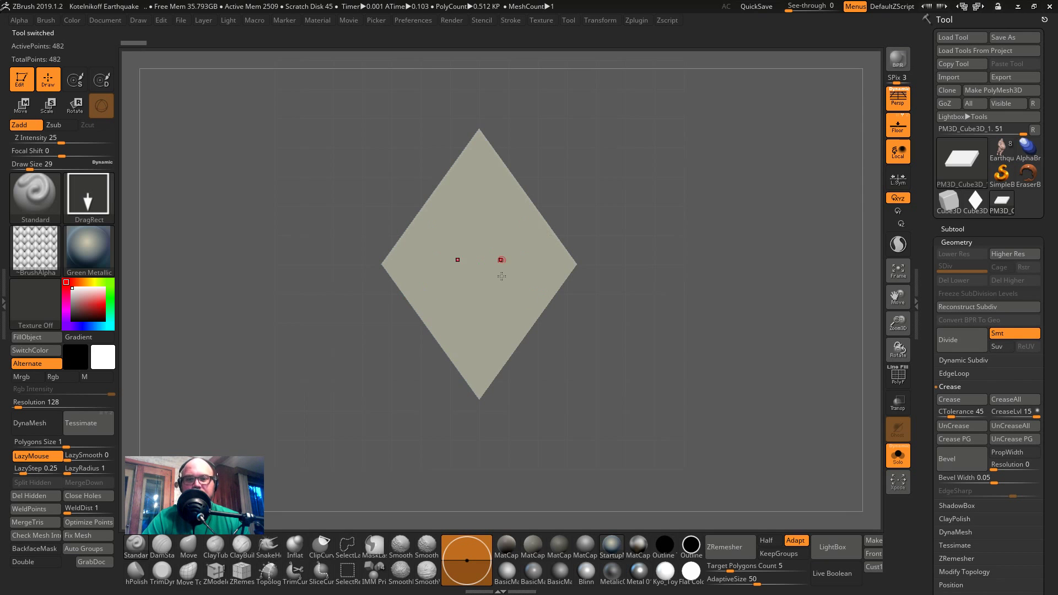
pyautogui.moveTo(520, 253); pyautogui.dragTo(503, 231)
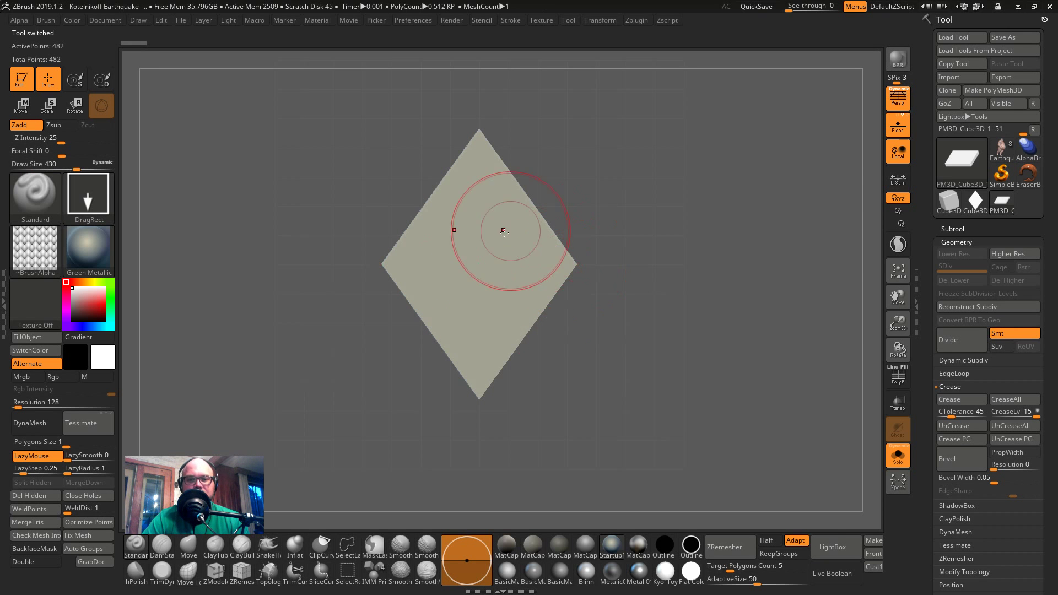
pyautogui.moveTo(630, 266); pyautogui.dragTo(635, 194)
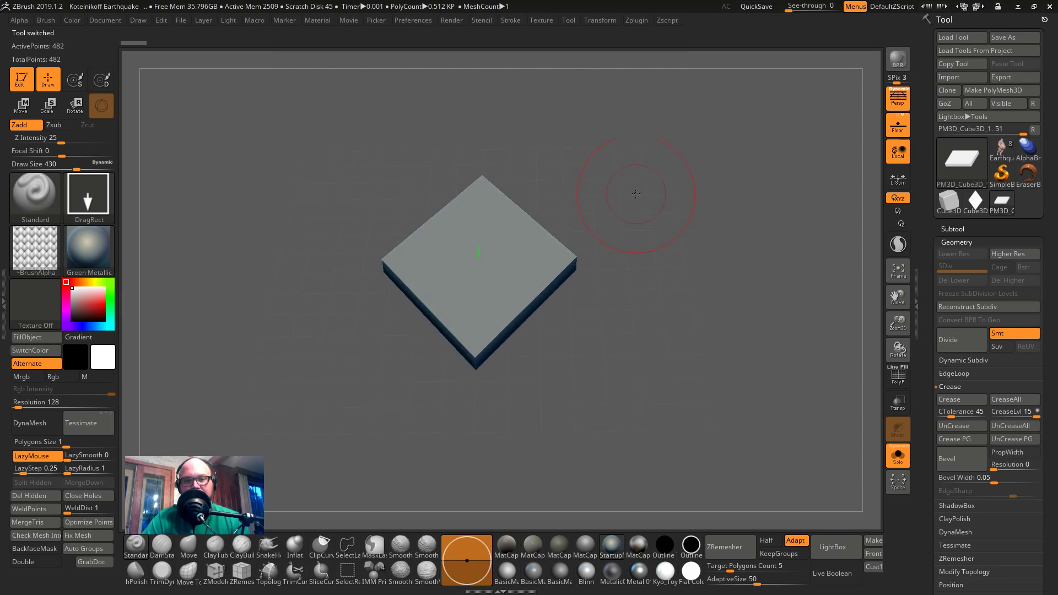
# - Add subdivision levels to the slab, step back to the lowest level and show the wireframe
pyautogui.hotkey('shift', 'f')
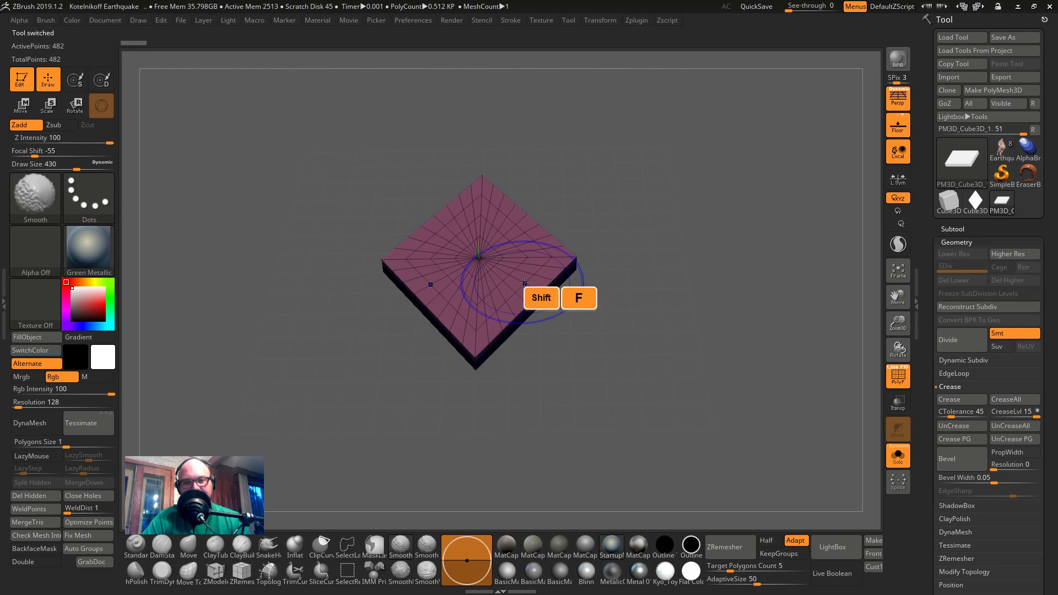
pyautogui.hotkey('shift', 'f')
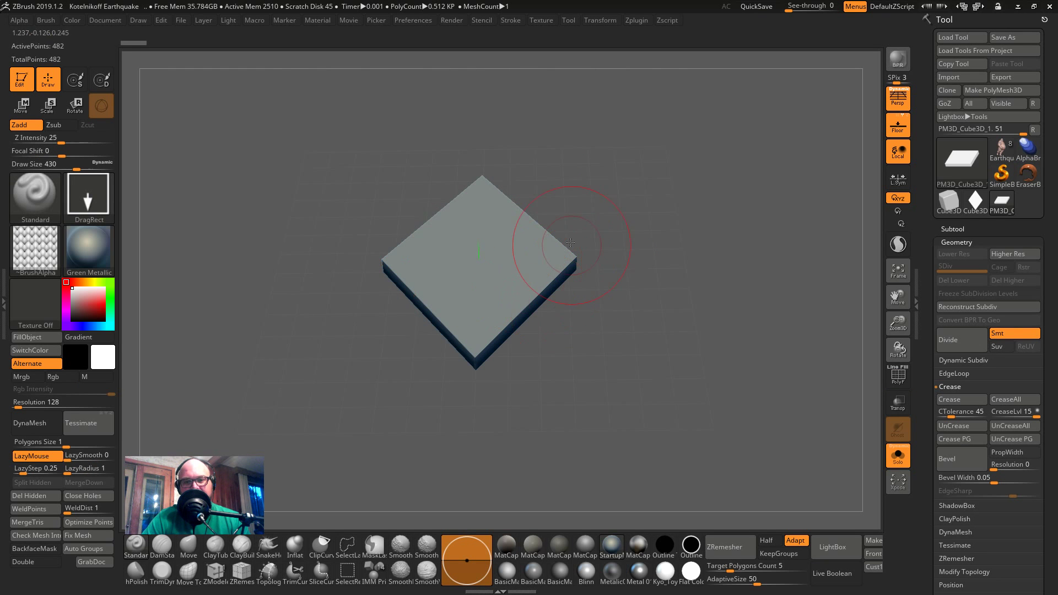
pyautogui.click(961, 345)
pyautogui.click(960, 345)
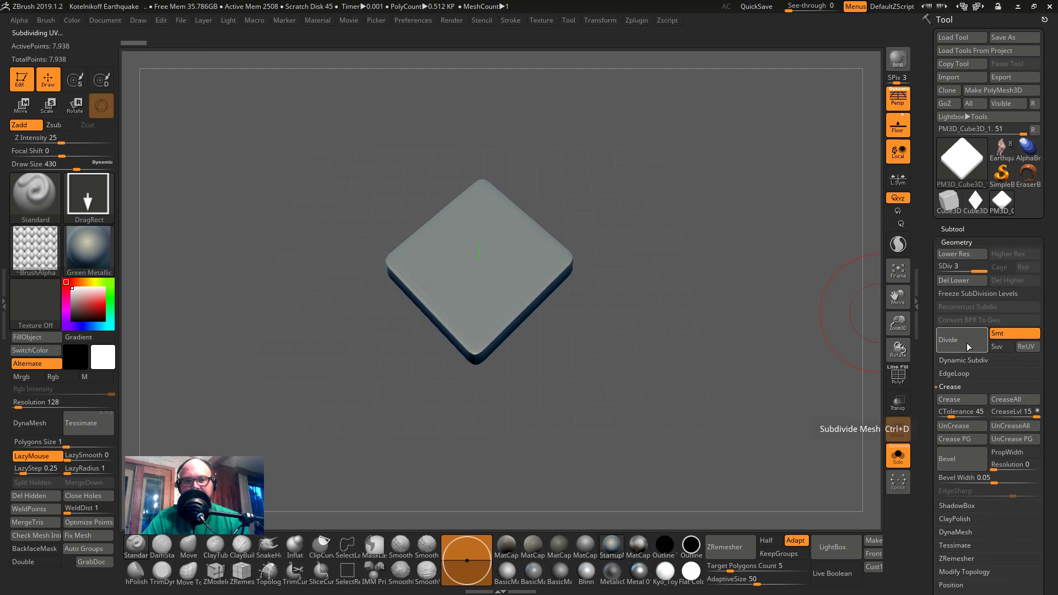
pyautogui.hotkey('shift', 'd')
pyautogui.hotkey('shift', 'd')
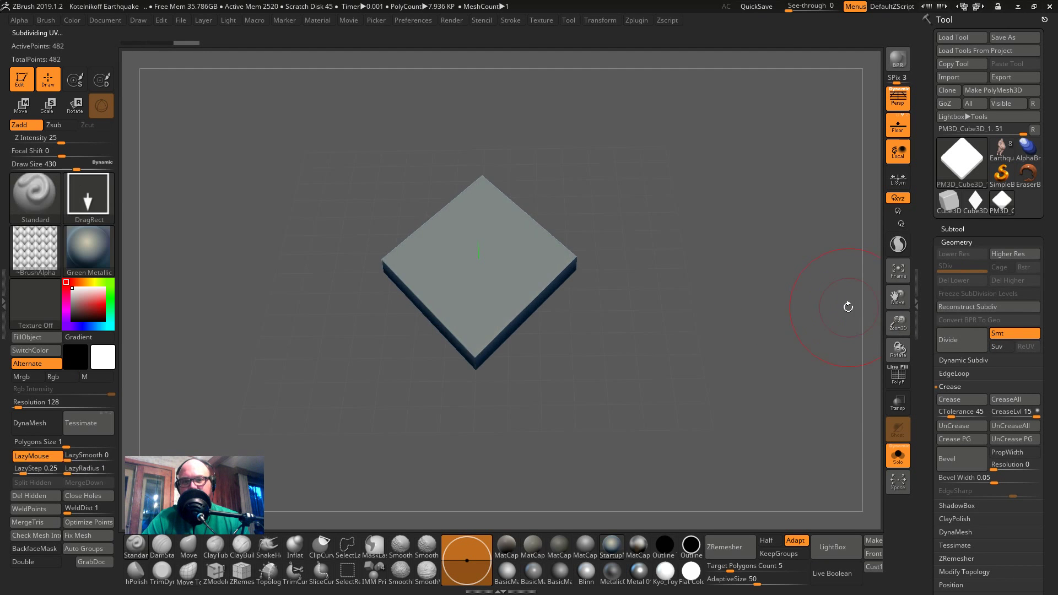
pyautogui.hotkey('shift', 'f')
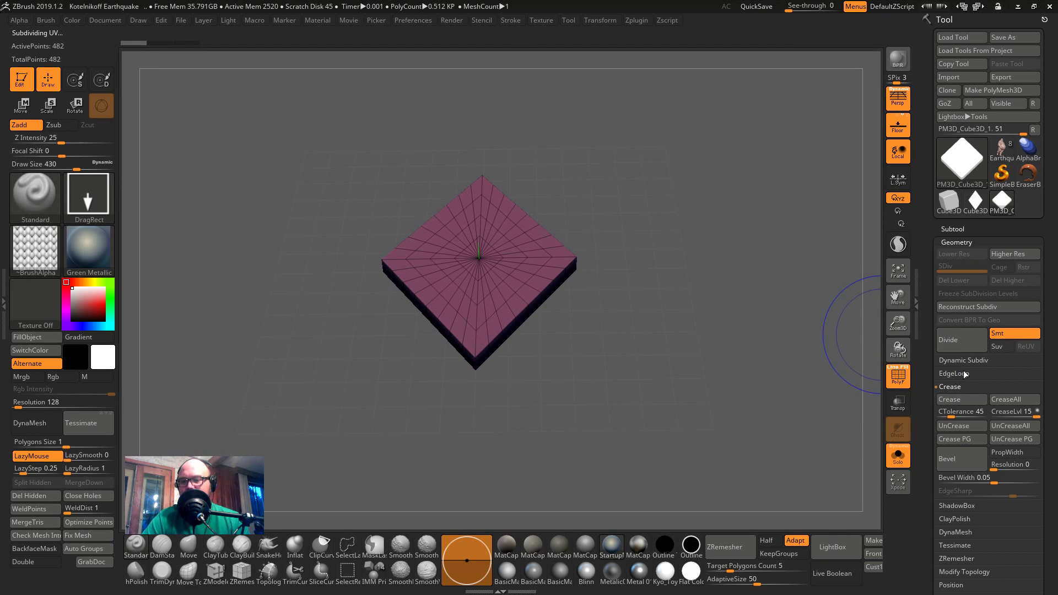
pyautogui.click(952, 387)
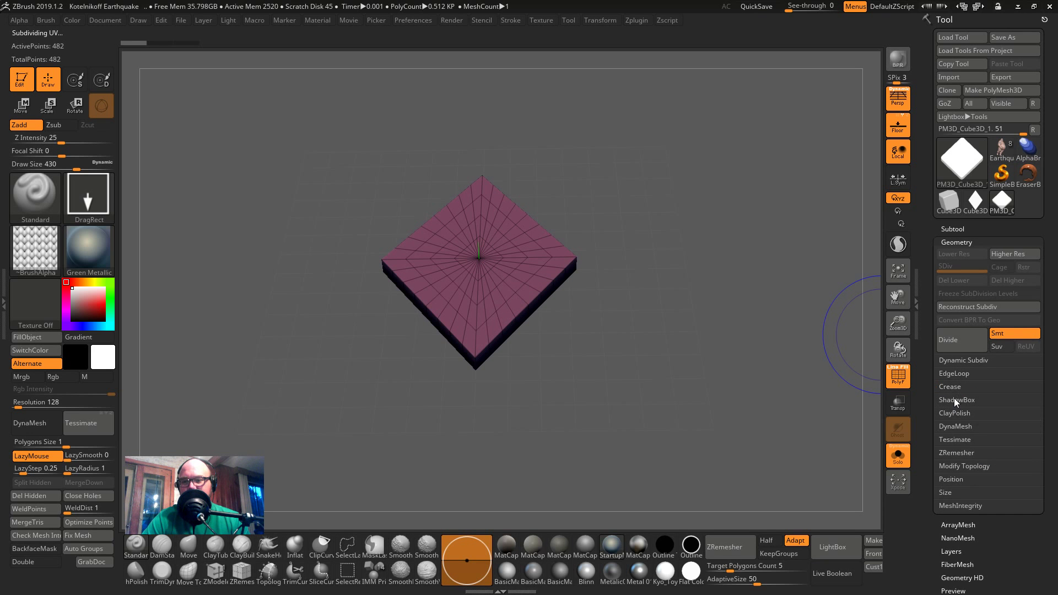
# - DynaMesh the slab at resolution 16 into an even 924-point quad grid
pyautogui.click(957, 429)
pyautogui.click(958, 444)
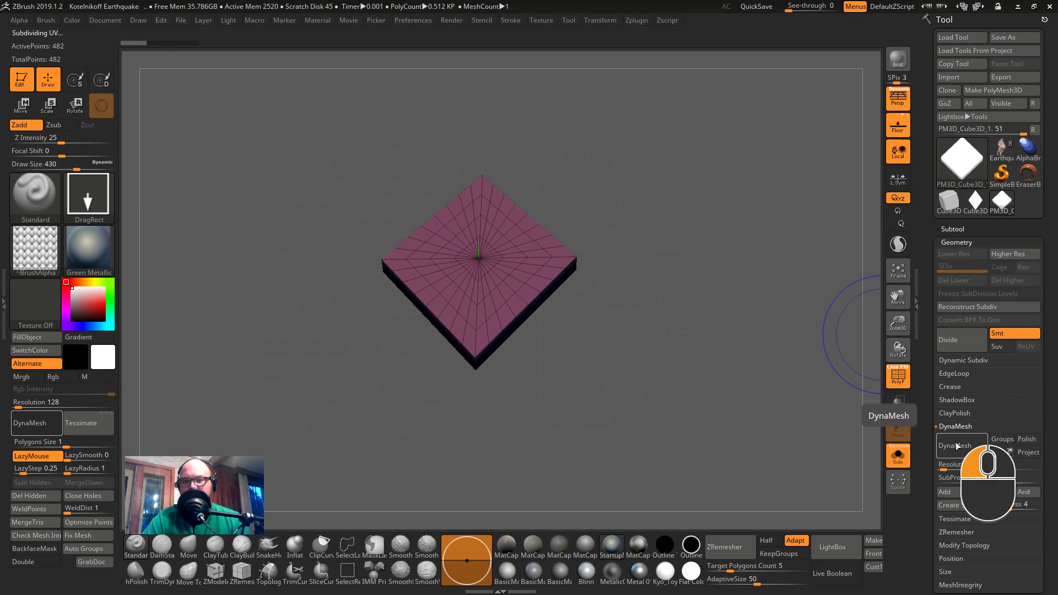
pyautogui.moveTo(726, 324); pyautogui.dragTo(712, 384)
pyautogui.hotkey('ctrl', 'z')
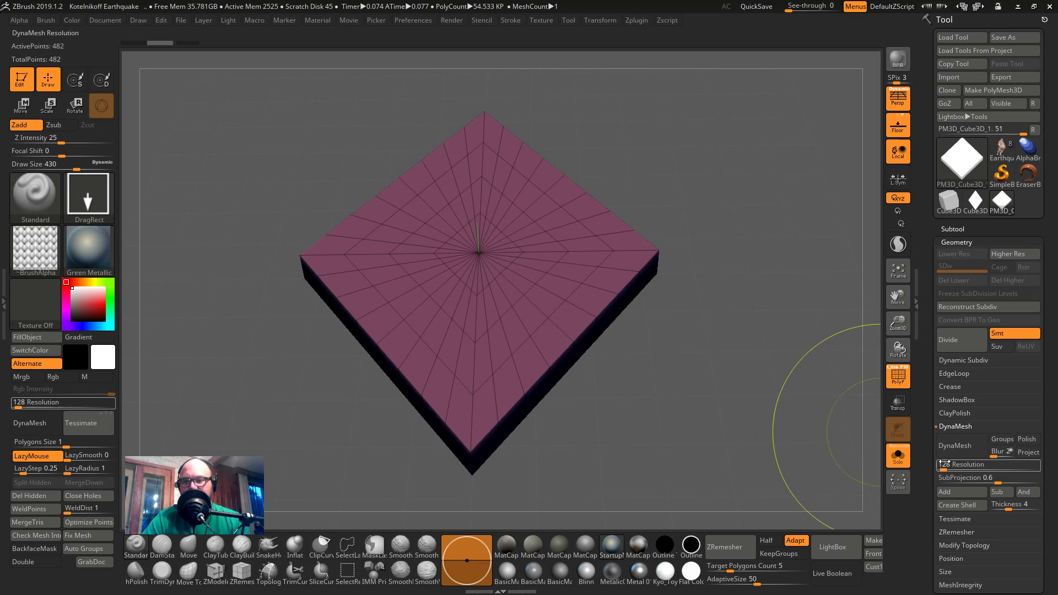
pyautogui.moveTo(943, 464); pyautogui.dragTo(940, 467)
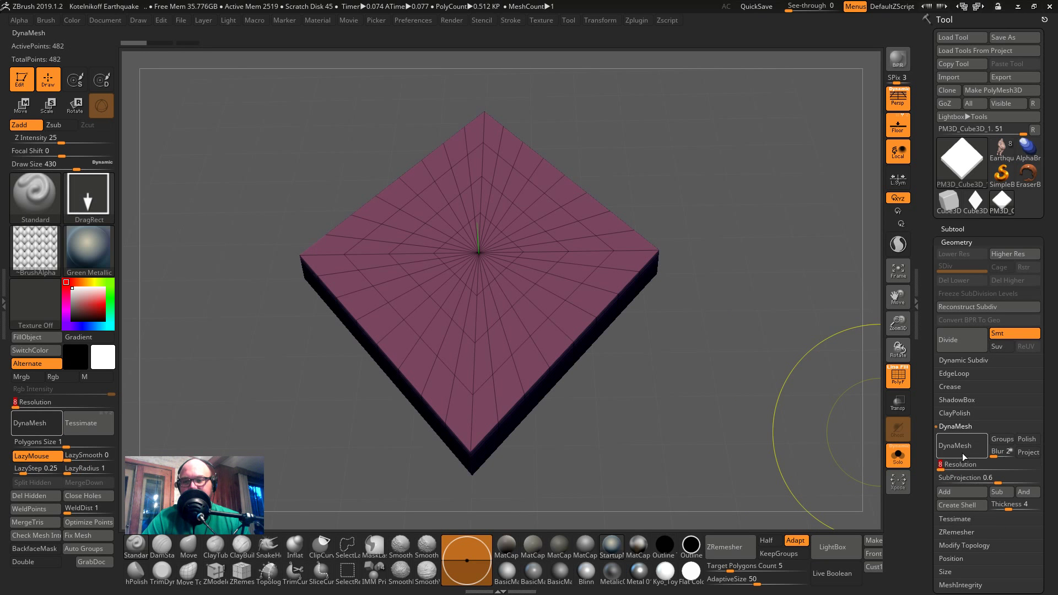
pyautogui.click(957, 445)
pyautogui.moveTo(709, 329)
pyautogui.keyDown('shift'); pyautogui.mouseDown()
pyautogui.moveTo(707, 248)
pyautogui.moveTo(653, 307)
pyautogui.moveTo(638, 299)
pyautogui.moveTo(650, 334)
pyautogui.mouseUp(); pyautogui.keyUp('shift')
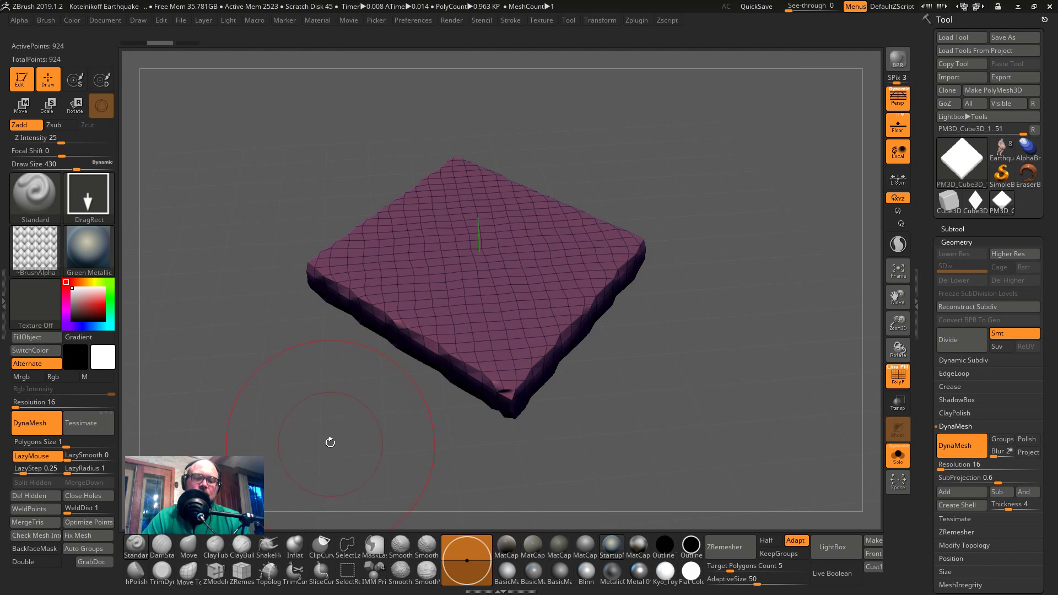
# - Resize the brush to 338 and turn the slab top-down, undoing a stray mask stroke
pyautogui.press('b')
pyautogui.press('d')
pyautogui.press('s')
pyautogui.click(491, 224)
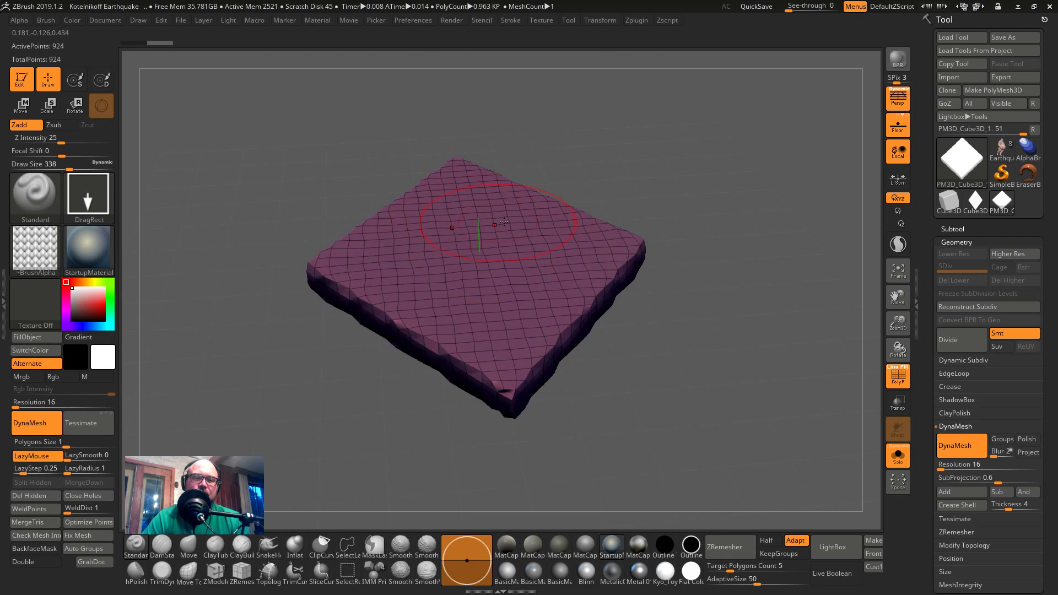
pyautogui.keyDown('shift'); pyautogui.moveTo(610, 162); pyautogui.dragTo(494, 182); pyautogui.keyUp('shift')
pyautogui.moveTo(187, 162); pyautogui.dragTo(111, 190)
pyautogui.click(55, 199)
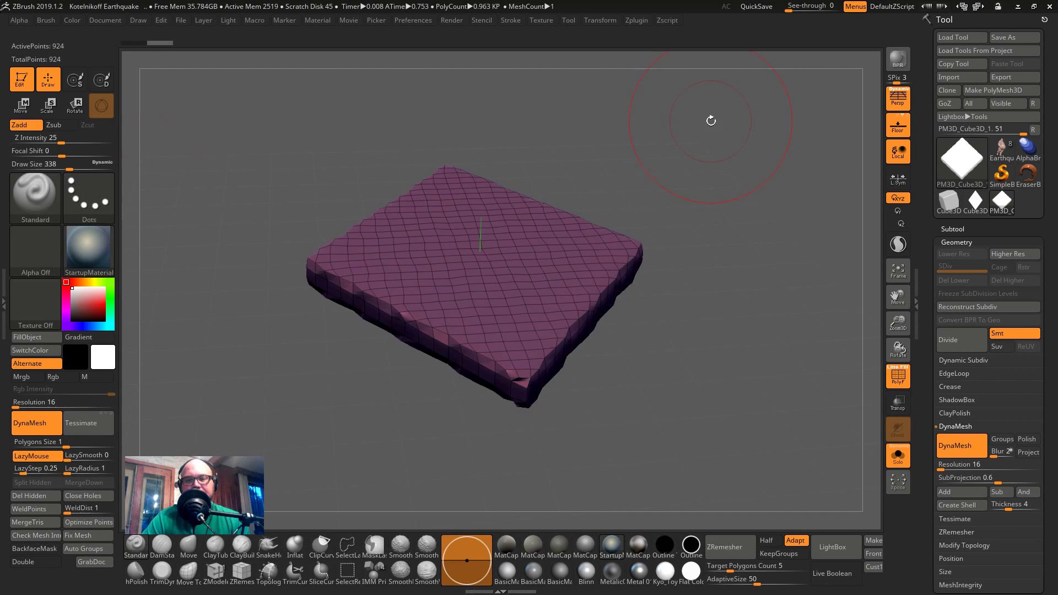
pyautogui.moveTo(708, 118)
pyautogui.mouseDown()
pyautogui.moveTo(673, 251)
pyautogui.moveTo(723, 274)
pyautogui.mouseUp()
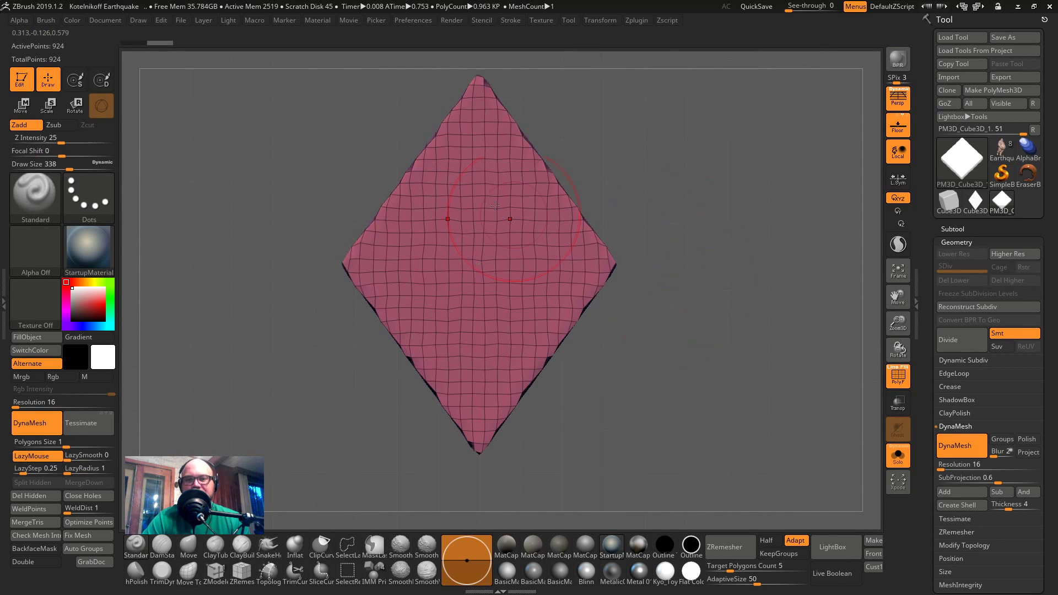
pyautogui.keyDown('ctrl'); pyautogui.moveTo(481, 93); pyautogui.dragTo(567, 426); pyautogui.keyUp('ctrl')
pyautogui.hotkey('ctrl', 'z')
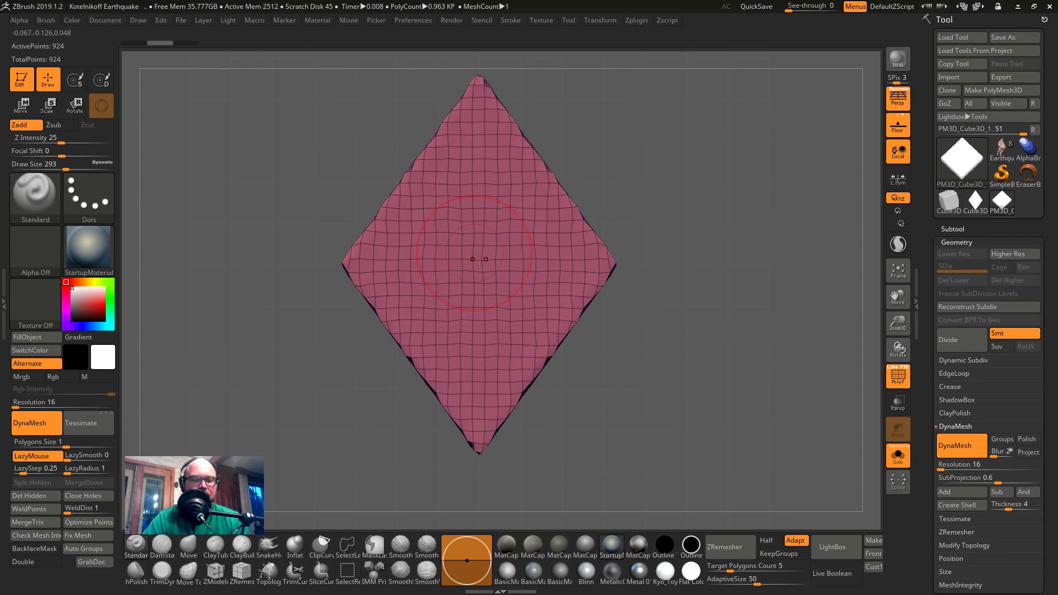
# - Carve a ridge down the diamond's centre with DamStandard, retrying until it sits straight
pyautogui.press('b')
pyautogui.press('d')
pyautogui.press('s')
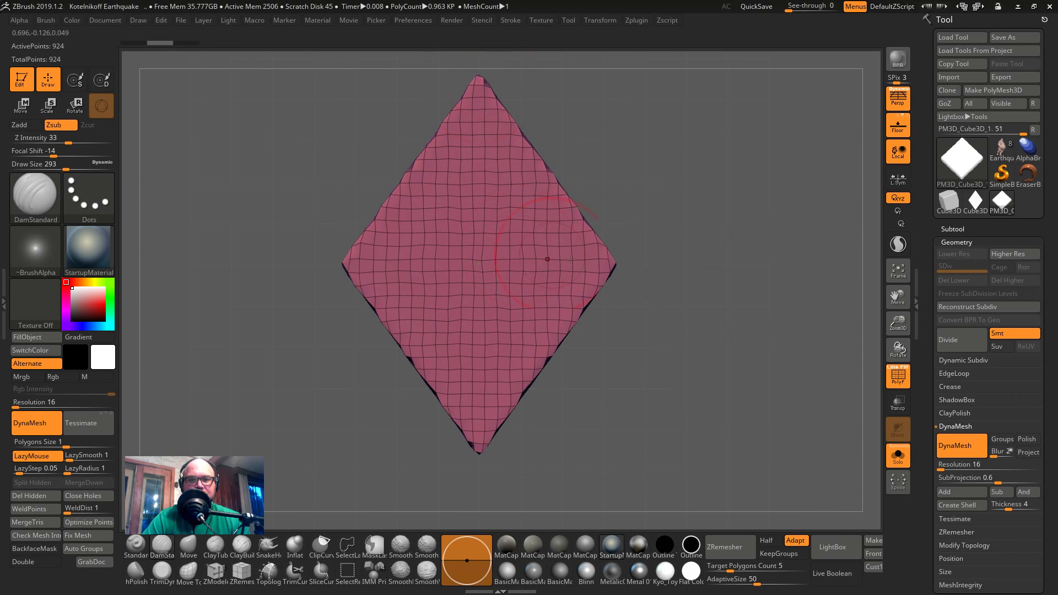
pyautogui.moveTo(478, 84)
pyautogui.keyDown('alt'); pyautogui.mouseDown()
pyautogui.moveTo(492, 508)
pyautogui.moveTo(593, 173)
pyautogui.moveTo(605, 200)
pyautogui.moveTo(587, 246)
pyautogui.moveTo(537, 309)
pyautogui.moveTo(528, 350)
pyautogui.moveTo(539, 393)
pyautogui.mouseUp(); pyautogui.keyUp('alt')
pyautogui.moveTo(782, 463)
pyautogui.mouseDown()
pyautogui.moveTo(764, 417)
pyautogui.moveTo(702, 365)
pyautogui.moveTo(645, 353)
pyautogui.mouseUp()
pyautogui.hotkey('ctrl', 'z')
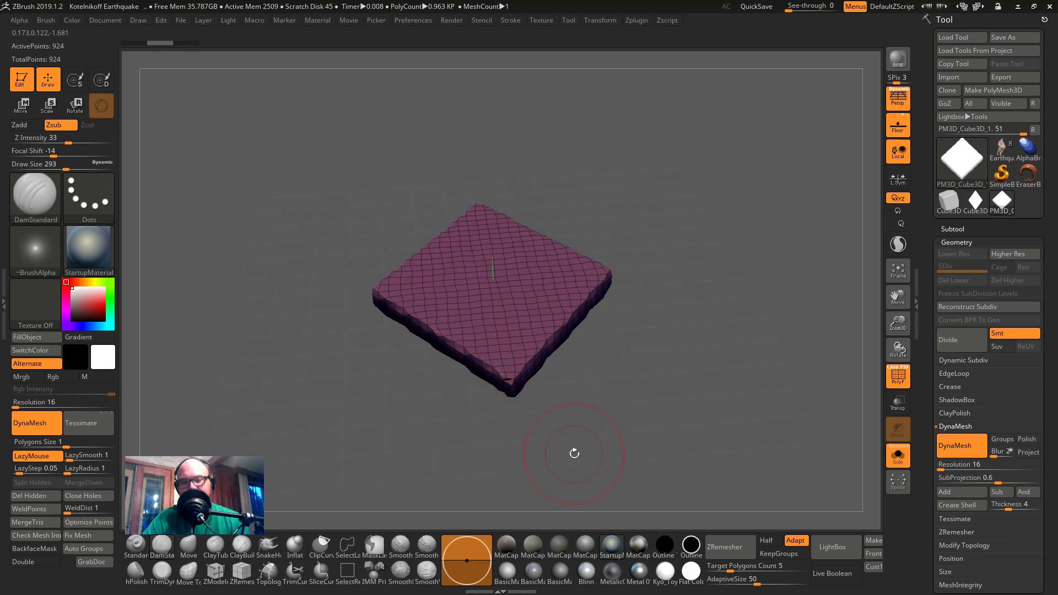
pyautogui.moveTo(642, 450)
pyautogui.keyDown('shift'); pyautogui.mouseDown()
pyautogui.moveTo(487, 182)
pyautogui.moveTo(506, 164)
pyautogui.moveTo(491, 206)
pyautogui.moveTo(508, 416)
pyautogui.mouseUp(); pyautogui.keyUp('shift')
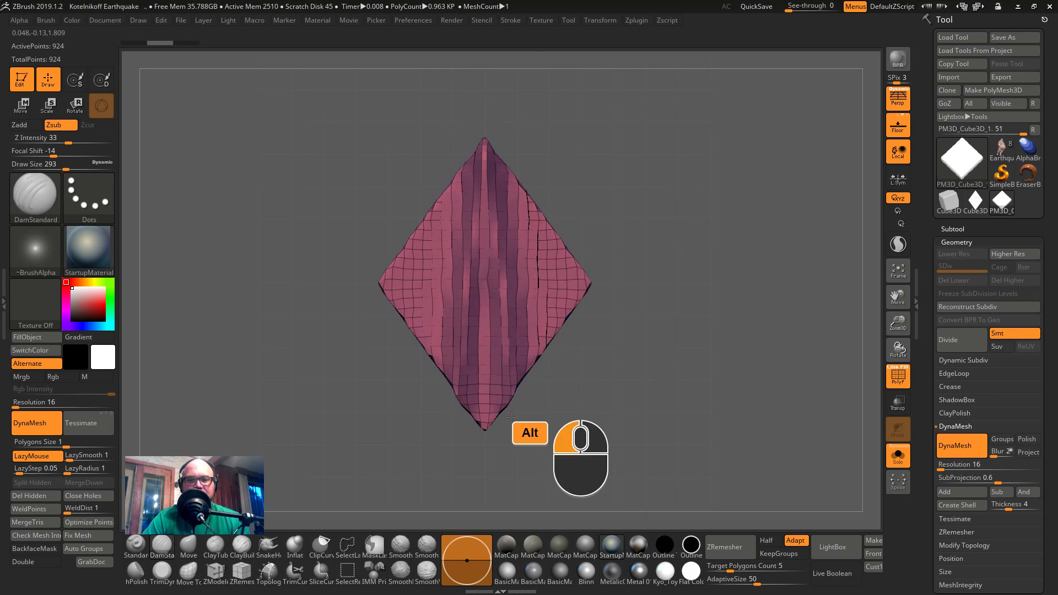
pyautogui.hotkey('ctrl', 'z')
pyautogui.keyDown('alt'); pyautogui.moveTo(483, 134); pyautogui.dragTo(485, 433); pyautogui.keyUp('alt')
pyautogui.moveTo(488, 443)
pyautogui.mouseDown()
pyautogui.moveTo(548, 280)
pyautogui.moveTo(551, 288)
pyautogui.moveTo(562, 274)
pyautogui.moveTo(457, 345)
pyautogui.moveTo(440, 210)
pyautogui.moveTo(416, 334)
pyautogui.moveTo(432, 370)
pyautogui.moveTo(446, 360)
pyautogui.moveTo(584, 389)
pyautogui.moveTo(590, 306)
pyautogui.moveTo(561, 345)
pyautogui.moveTo(574, 382)
pyautogui.moveTo(612, 360)
pyautogui.mouseUp()
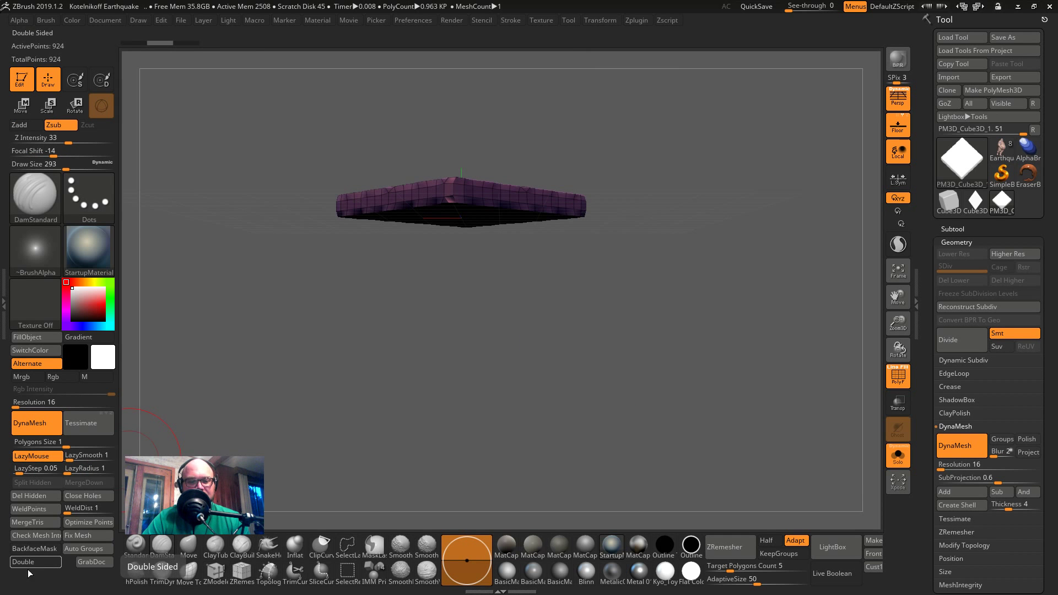
# - Toggle double-sided display on and off and enable BackfaceMask from the tray
pyautogui.click(35, 563)
pyautogui.moveTo(537, 380); pyautogui.dragTo(485, 424)
pyautogui.click(35, 548)
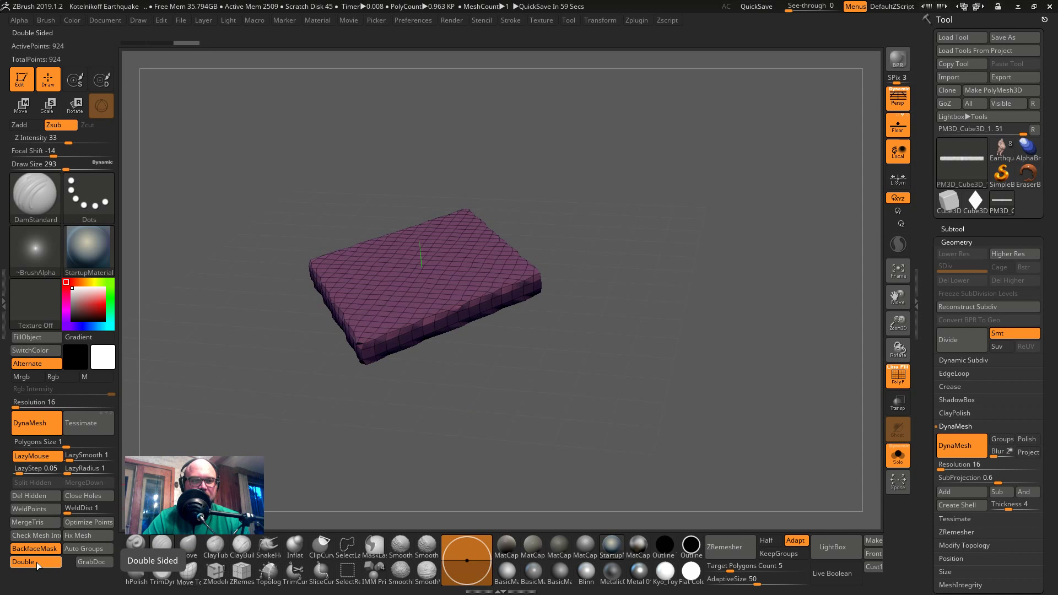
pyautogui.click(36, 562)
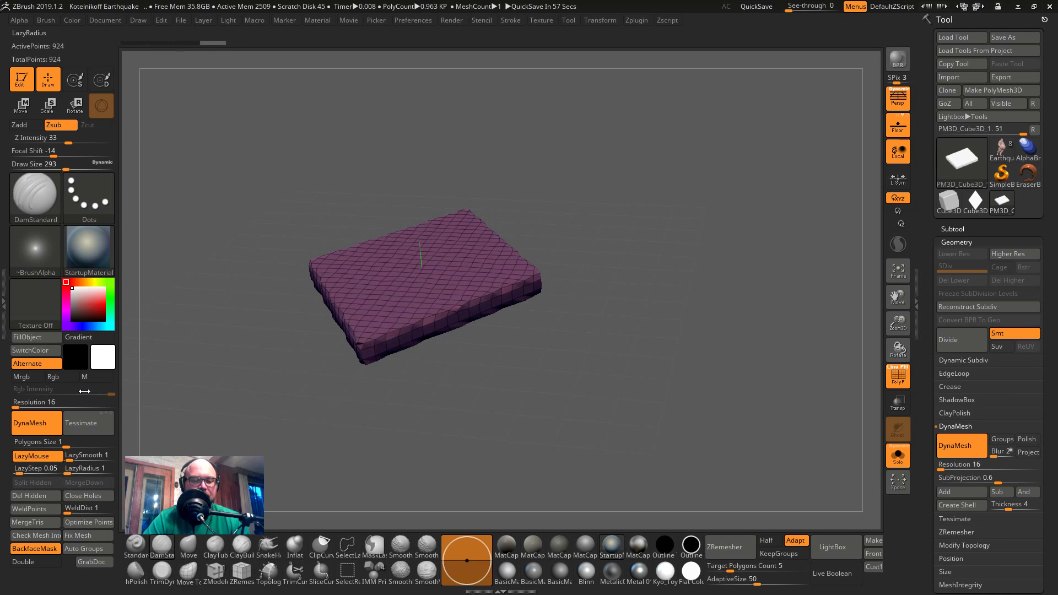
# - Confirm BackfaceMask stays enabled under Brush > Auto Masking
pyautogui.click(43, 21)
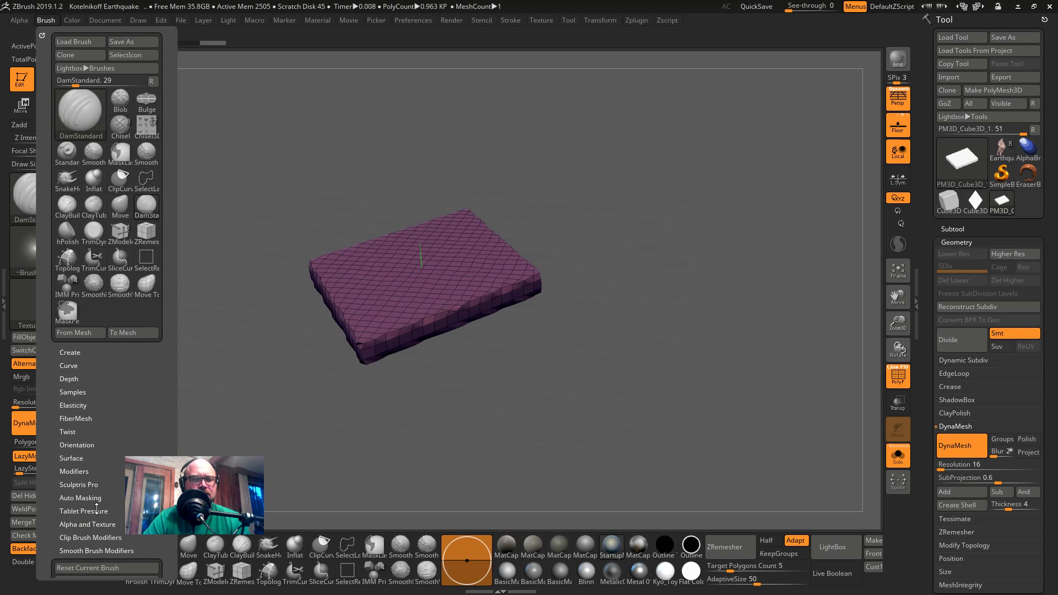
pyautogui.click(90, 524)
pyautogui.moveTo(164, 480); pyautogui.dragTo(159, 401)
pyautogui.click(101, 371)
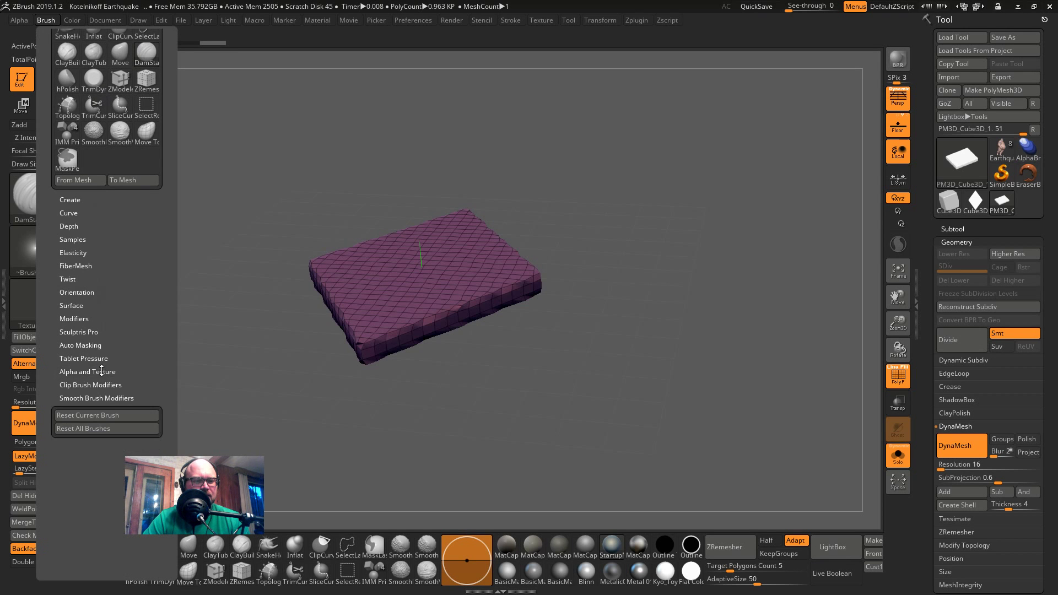
pyautogui.click(85, 345)
pyautogui.click(81, 517)
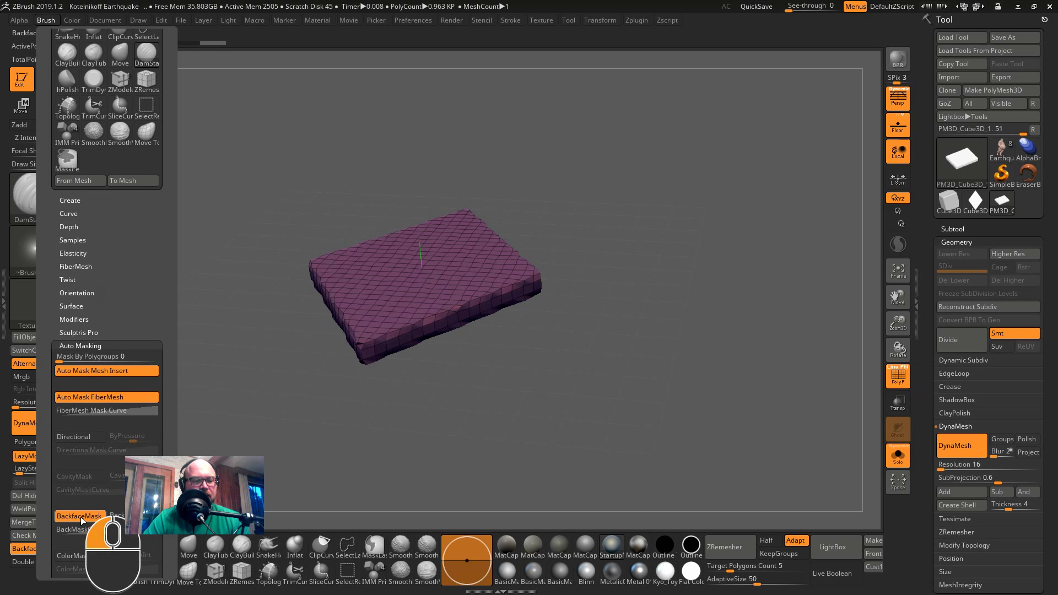
pyautogui.click(93, 518)
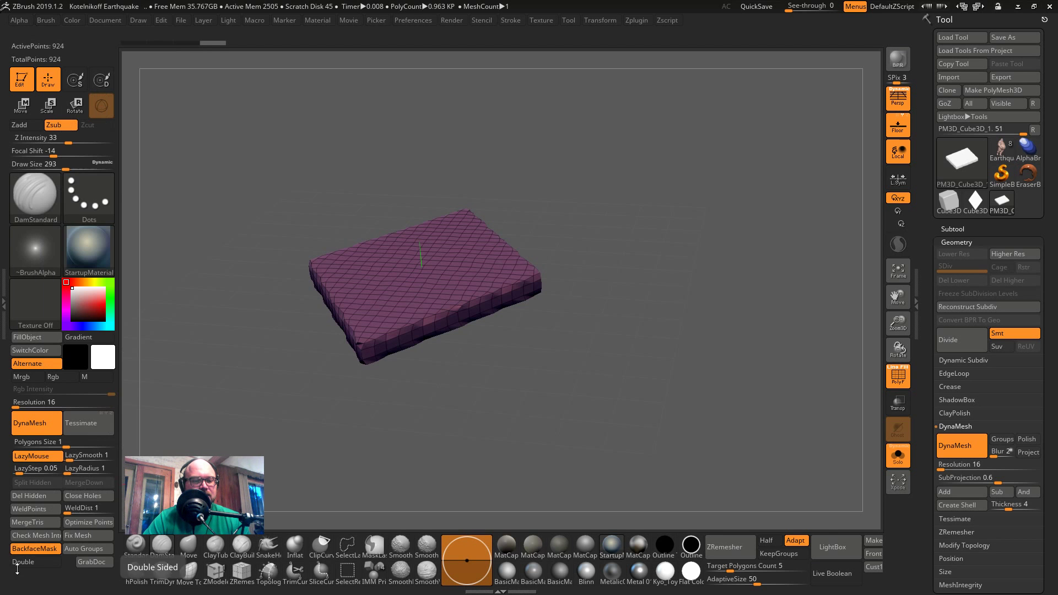
pyautogui.click(43, 551)
# - Crease a DamStandard groove from the diamond's top toward its centre
pyautogui.keyDown('alt'); pyautogui.moveTo(651, 427); pyautogui.dragTo(661, 319); pyautogui.keyUp('alt')
pyautogui.moveTo(450, 111)
pyautogui.keyDown('alt'); pyautogui.mouseDown()
pyautogui.moveTo(460, 260)
pyautogui.moveTo(453, 396)
pyautogui.moveTo(487, 258)
pyautogui.moveTo(517, 264)
pyautogui.mouseUp(); pyautogui.keyUp('alt')
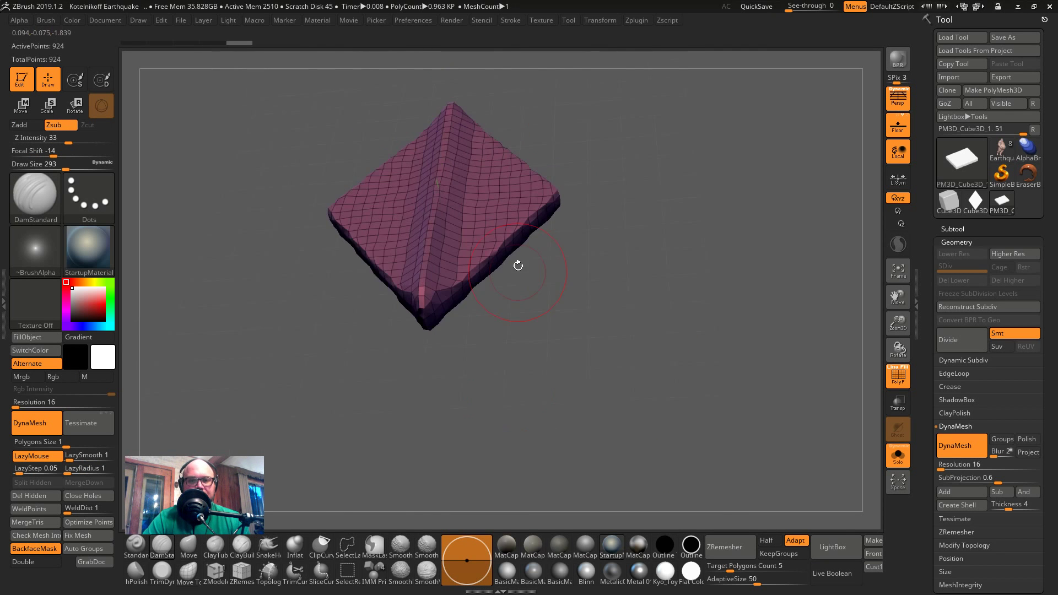
pyautogui.moveTo(481, 141)
pyautogui.keyDown('shift'); pyautogui.mouseDown()
pyautogui.moveTo(628, 206)
pyautogui.moveTo(576, 196)
pyautogui.moveTo(586, 266)
pyautogui.moveTo(472, 302)
pyautogui.moveTo(505, 390)
pyautogui.moveTo(515, 349)
pyautogui.moveTo(393, 267)
pyautogui.mouseUp(); pyautogui.keyUp('shift')
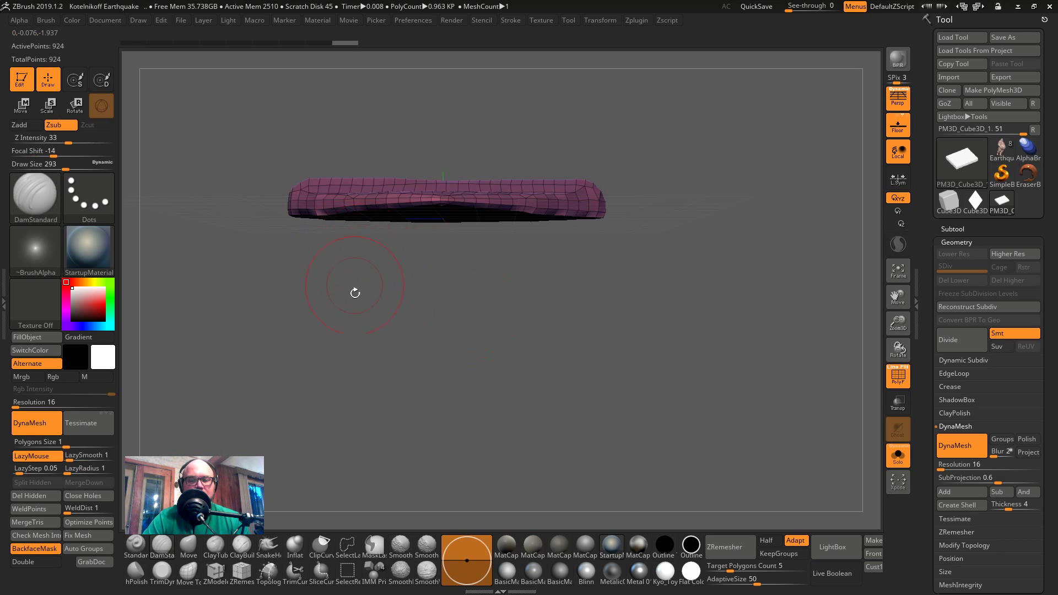
# - With the Move brush at a larger draw size, pull the slab's ends into a pointed leaf
pyautogui.click(188, 546)
pyautogui.press('d')
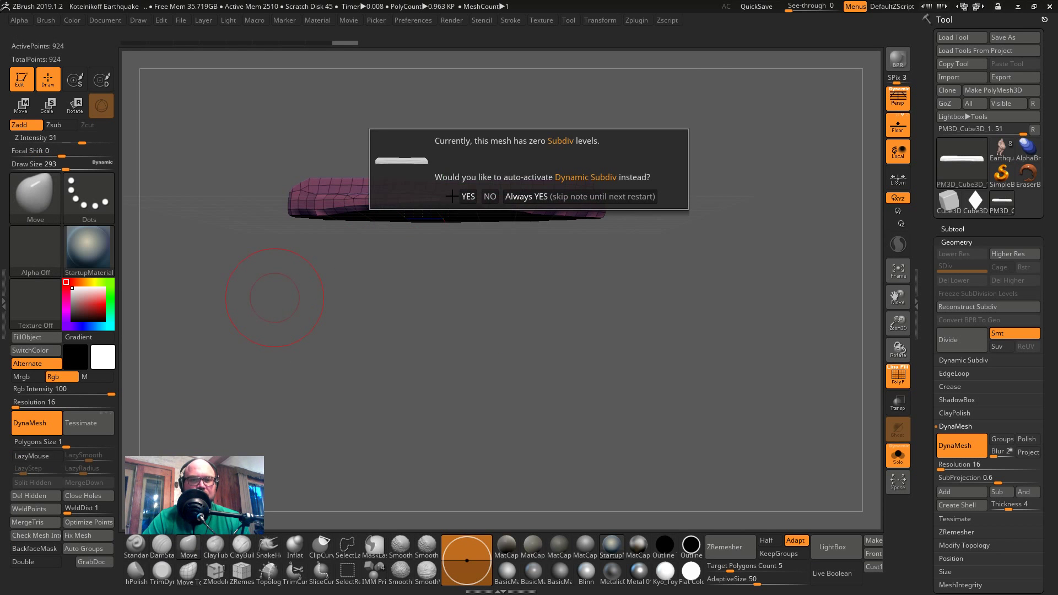
pyautogui.click(498, 196)
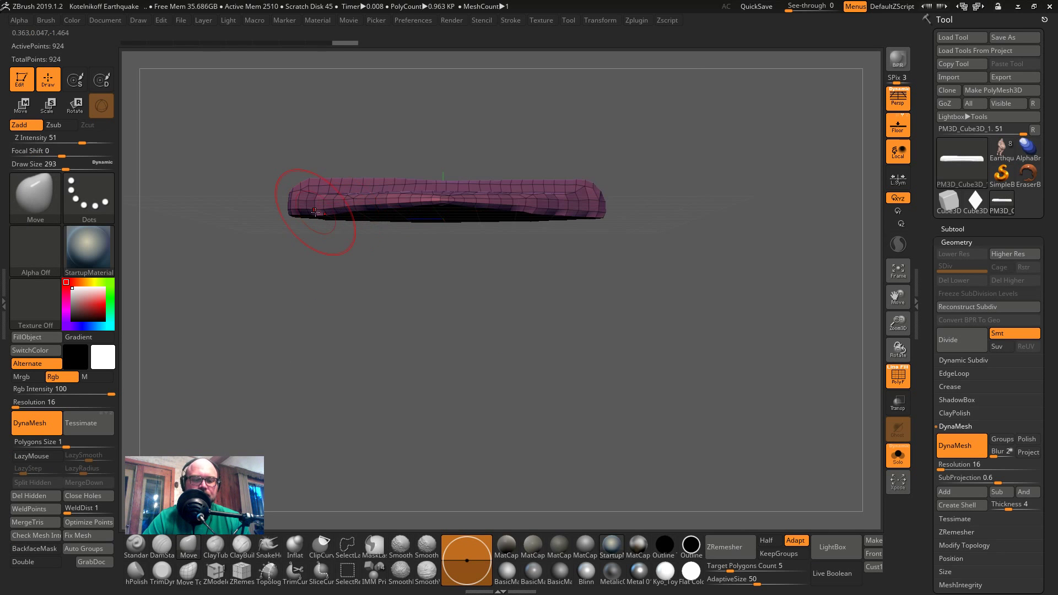
pyautogui.press('s')
pyautogui.moveTo(314, 213)
pyautogui.mouseDown()
pyautogui.moveTo(353, 214)
pyautogui.moveTo(311, 213)
pyautogui.moveTo(338, 189)
pyautogui.moveTo(377, 236)
pyautogui.moveTo(384, 199)
pyautogui.moveTo(452, 346)
pyautogui.moveTo(462, 302)
pyautogui.moveTo(296, 148)
pyautogui.moveTo(323, 243)
pyautogui.moveTo(463, 243)
pyautogui.moveTo(474, 224)
pyautogui.mouseUp()
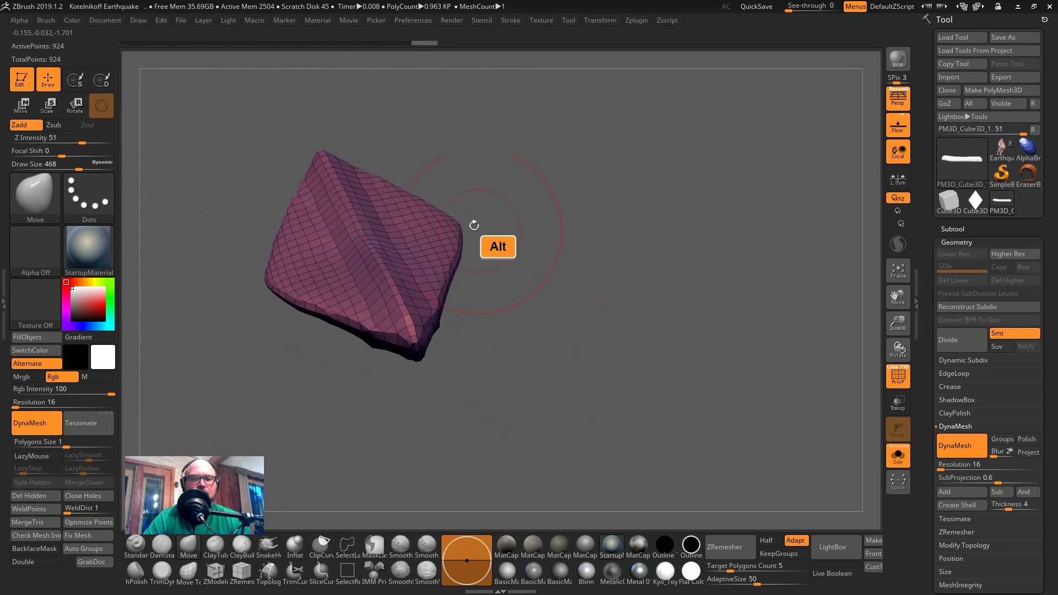
pyautogui.moveTo(616, 234)
pyautogui.mouseDown()
pyautogui.moveTo(353, 237)
pyautogui.moveTo(325, 213)
pyautogui.moveTo(331, 235)
pyautogui.moveTo(352, 234)
pyautogui.mouseUp()
pyautogui.press('s')
pyautogui.moveTo(352, 235)
pyautogui.keyDown('alt'); pyautogui.mouseDown()
pyautogui.moveTo(347, 243)
pyautogui.moveTo(364, 223)
pyautogui.moveTo(468, 211)
pyautogui.moveTo(581, 347)
pyautogui.moveTo(501, 206)
pyautogui.moveTo(641, 285)
pyautogui.mouseUp(); pyautogui.keyUp('alt')
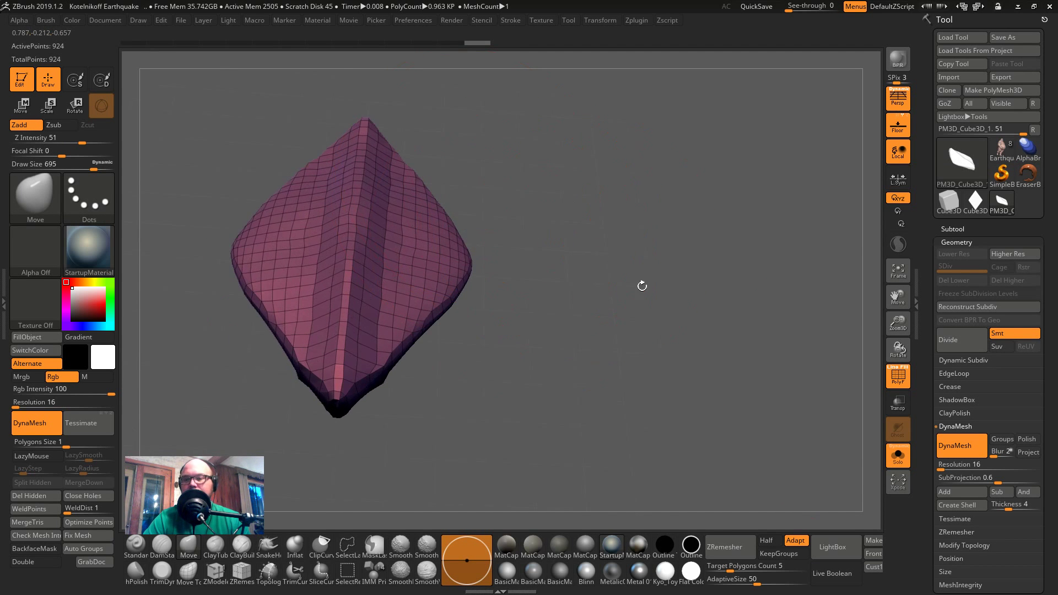
# - Turn off DynaMesh and ZRemesh the scale, then undo back to 924 points
pyautogui.click(969, 447)
pyautogui.click(951, 430)
pyautogui.click(957, 452)
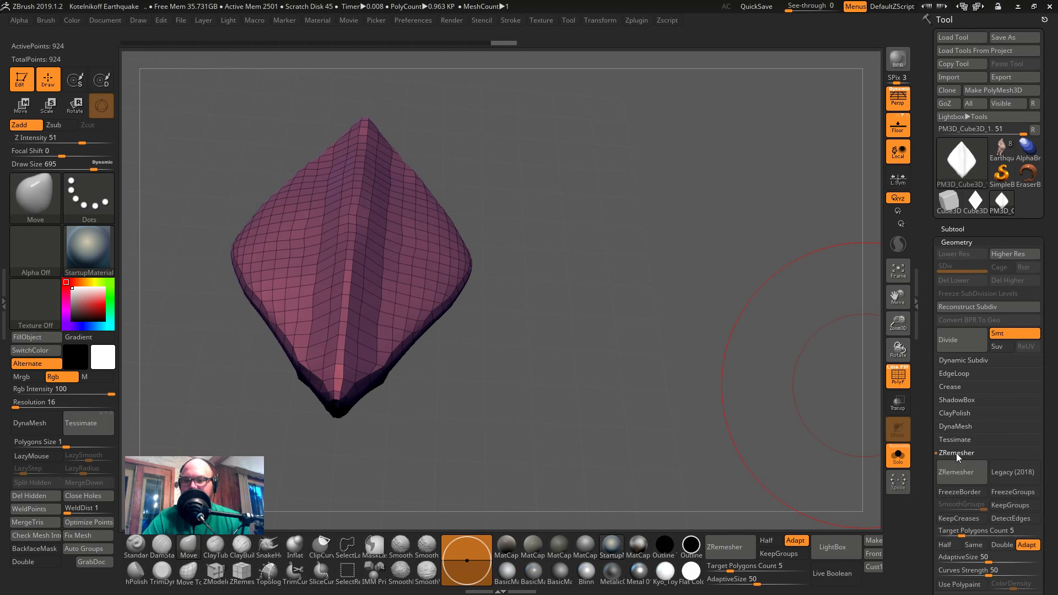
pyautogui.click(954, 472)
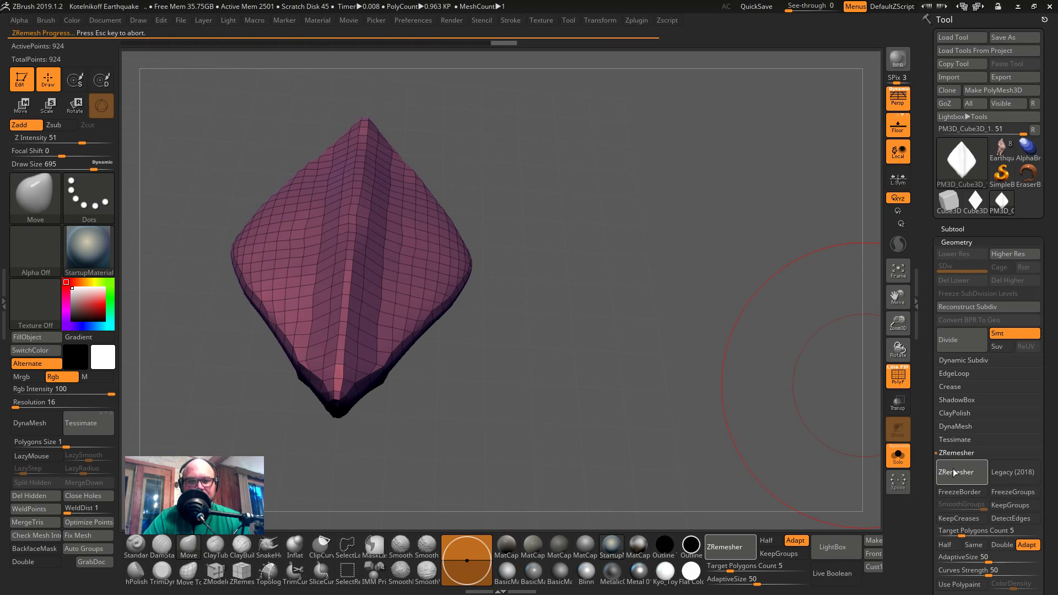
pyautogui.moveTo(716, 374); pyautogui.dragTo(635, 326)
pyautogui.hotkey('shift', 'f')
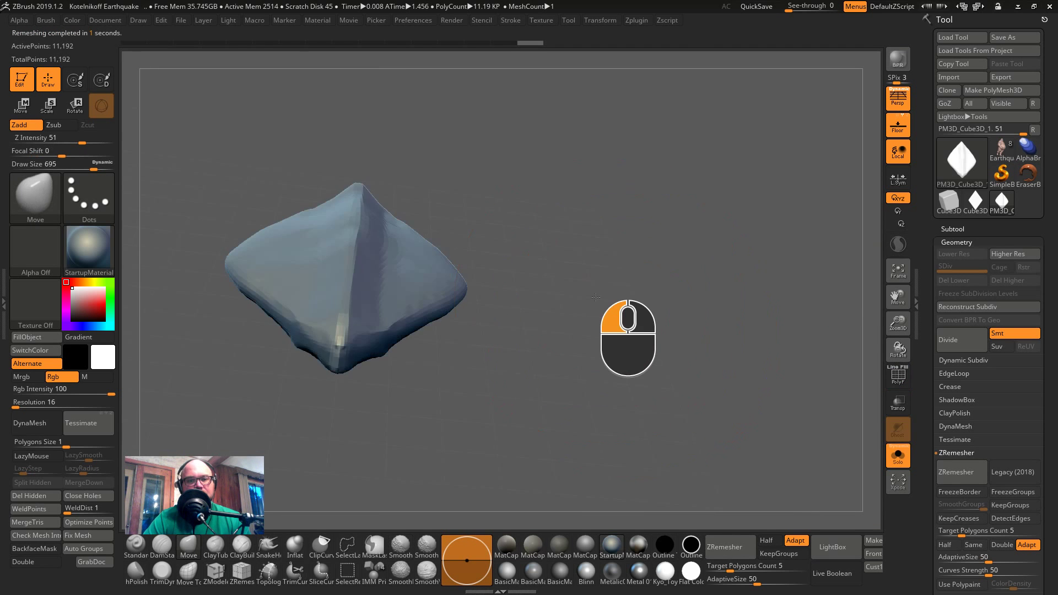
pyautogui.moveTo(596, 297)
pyautogui.mouseDown()
pyautogui.moveTo(577, 296)
pyautogui.moveTo(680, 283)
pyautogui.moveTo(671, 312)
pyautogui.moveTo(628, 324)
pyautogui.mouseUp()
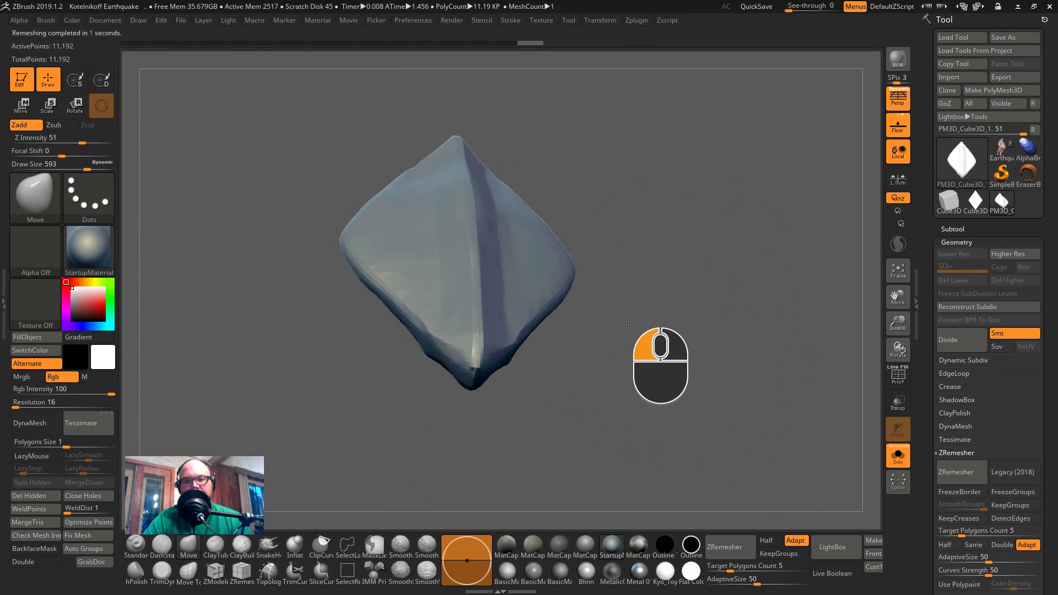
pyautogui.hotkey('shift', 'f')
pyautogui.hotkey('ctrl', 'z')
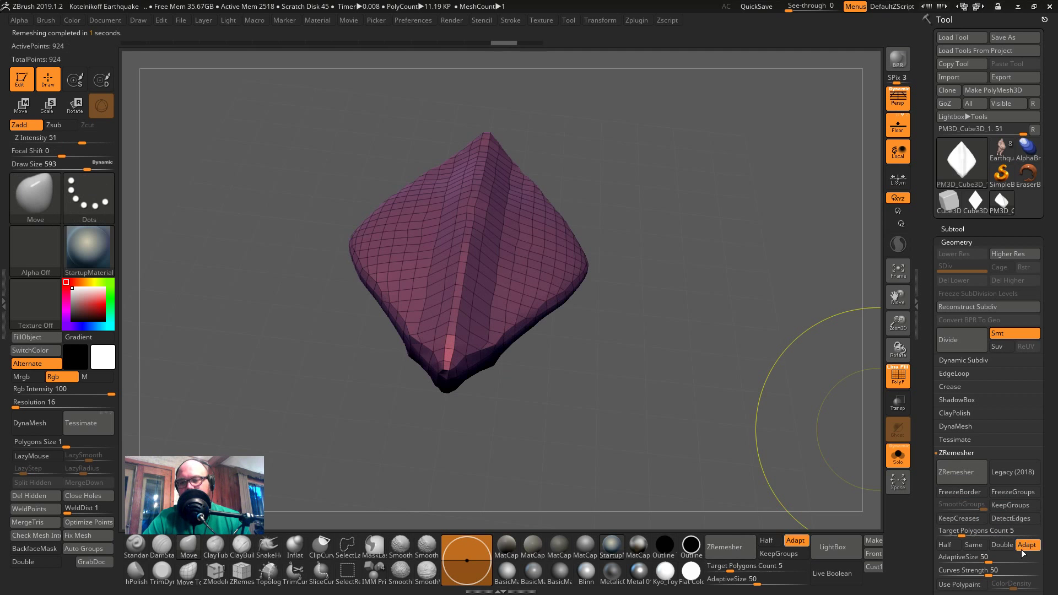
# - Enable Double and ZRemesh the scale into 2,771-point topology
pyautogui.click(974, 545)
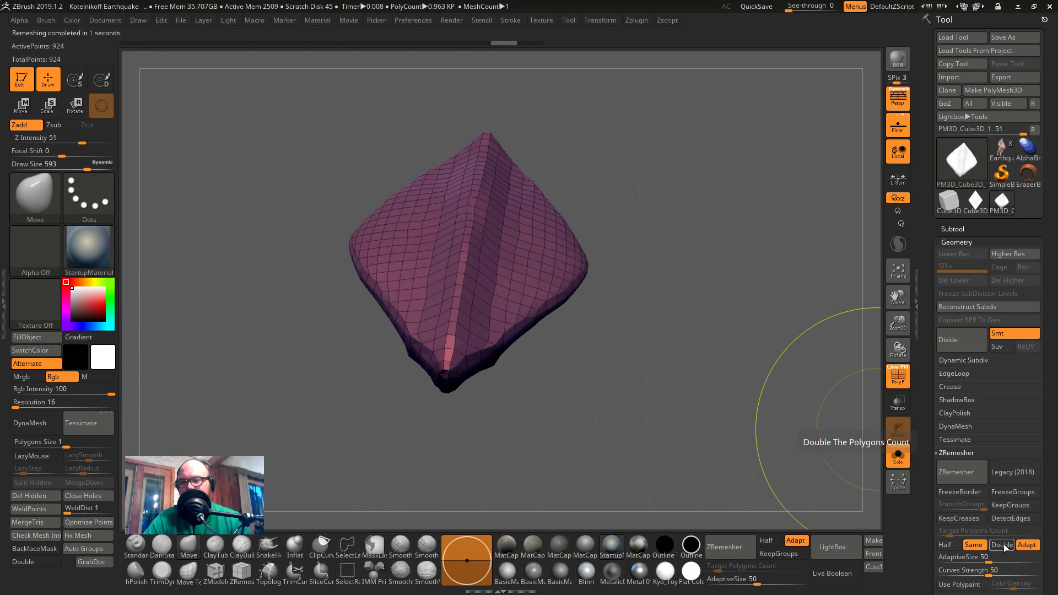
pyautogui.click(954, 472)
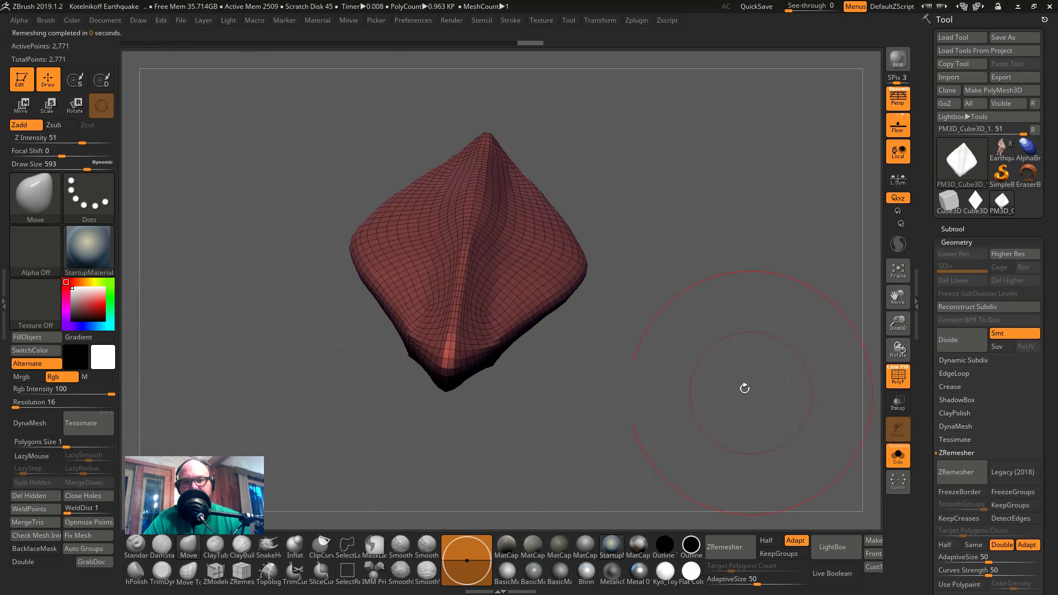
pyautogui.moveTo(744, 387); pyautogui.dragTo(708, 330)
# - Lower draw size to 386 and smooth the scale's tip and upper-right contour
pyautogui.press('s')
pyautogui.click(661, 329)
pyautogui.moveTo(342, 312)
pyautogui.mouseDown()
pyautogui.moveTo(437, 307)
pyautogui.moveTo(561, 401)
pyautogui.moveTo(708, 298)
pyautogui.moveTo(717, 331)
pyautogui.moveTo(689, 330)
pyautogui.mouseUp()
pyautogui.hotkey('shift', 'f')
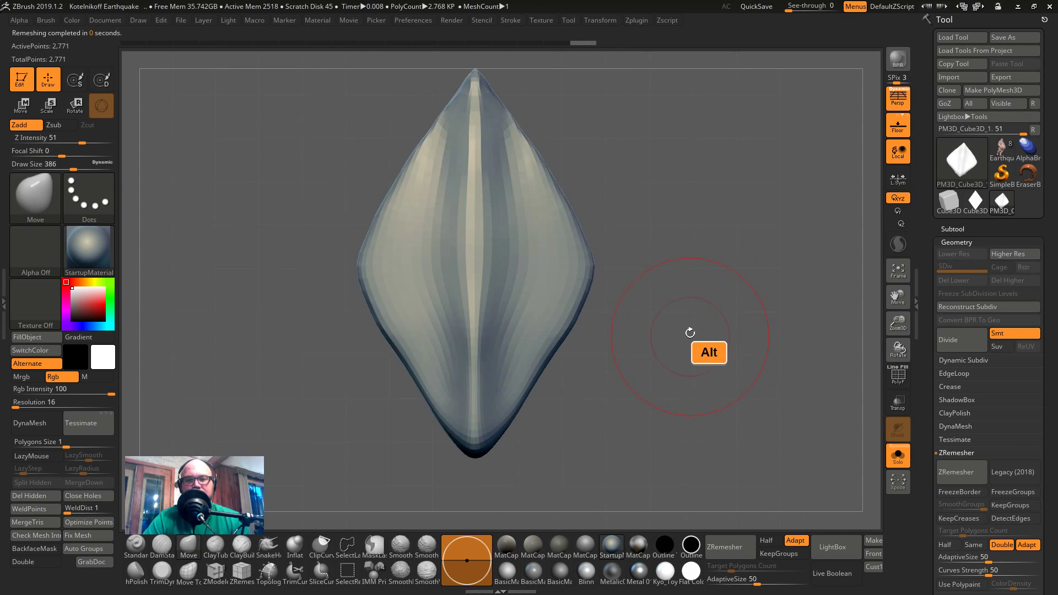
pyautogui.moveTo(499, 120)
pyautogui.keyDown('shift'); pyautogui.mouseDown()
pyautogui.moveTo(491, 105)
pyautogui.moveTo(505, 123)
pyautogui.moveTo(498, 219)
pyautogui.moveTo(594, 304)
pyautogui.mouseUp(); pyautogui.keyUp('shift')
pyautogui.moveTo(692, 354)
pyautogui.mouseDown()
pyautogui.moveTo(609, 220)
pyautogui.moveTo(554, 224)
pyautogui.moveTo(600, 353)
pyautogui.moveTo(604, 286)
pyautogui.moveTo(626, 361)
pyautogui.moveTo(656, 358)
pyautogui.moveTo(664, 277)
pyautogui.moveTo(648, 304)
pyautogui.mouseUp()
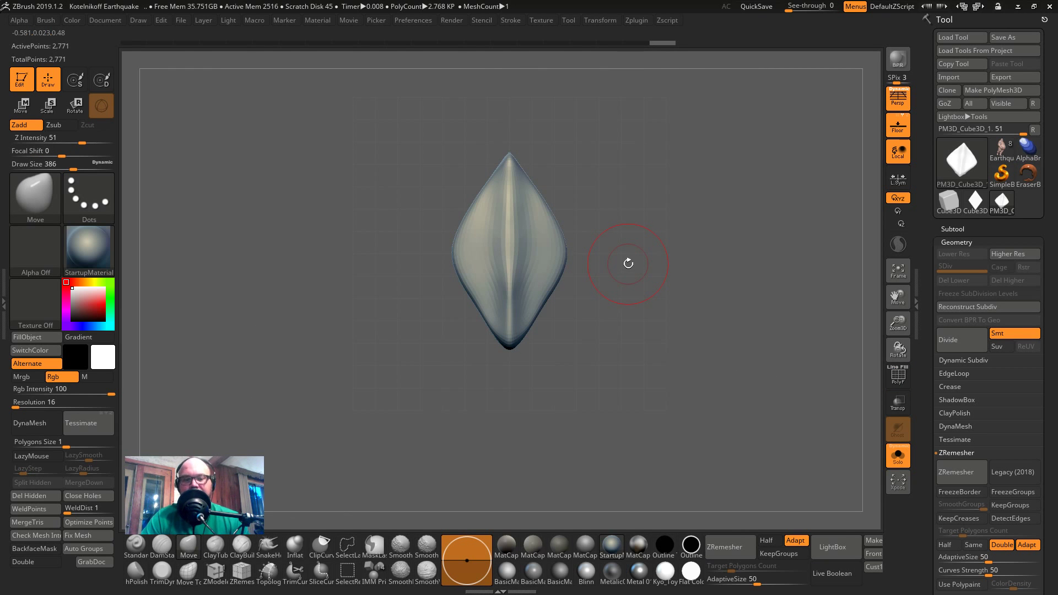
pyautogui.hotkey('shift', 'f')
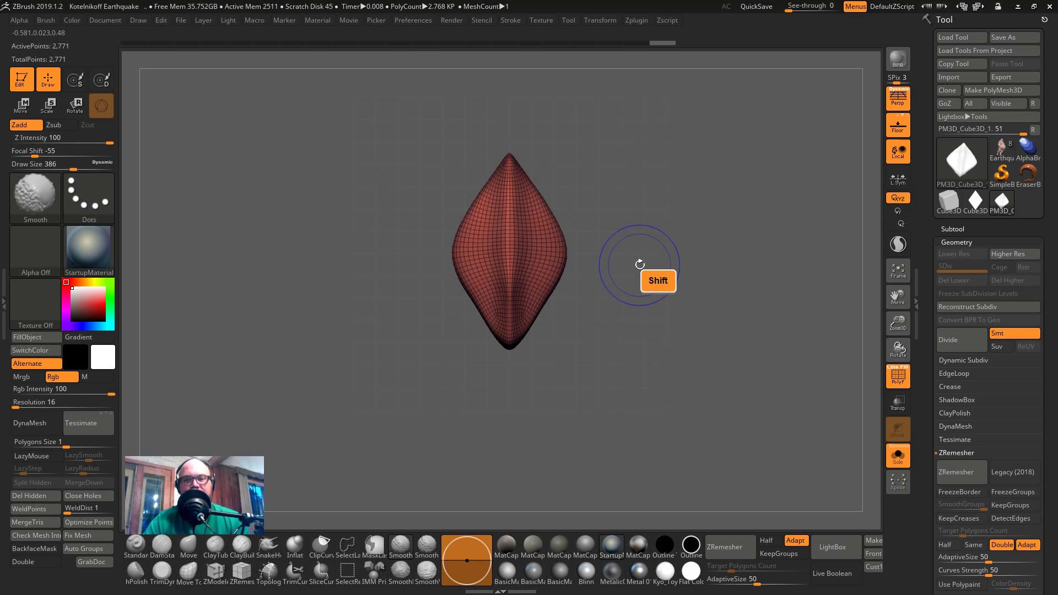
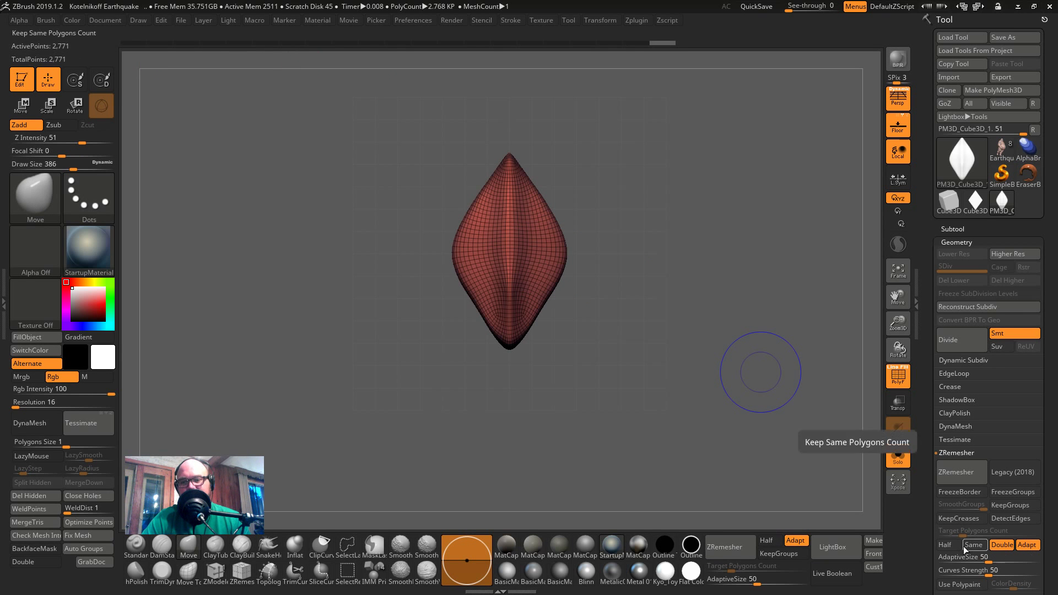
# - ZRemesh the leaf mesh, then set AdaptiveSize to 0 and ZRemesh it again
pyautogui.click(962, 473)
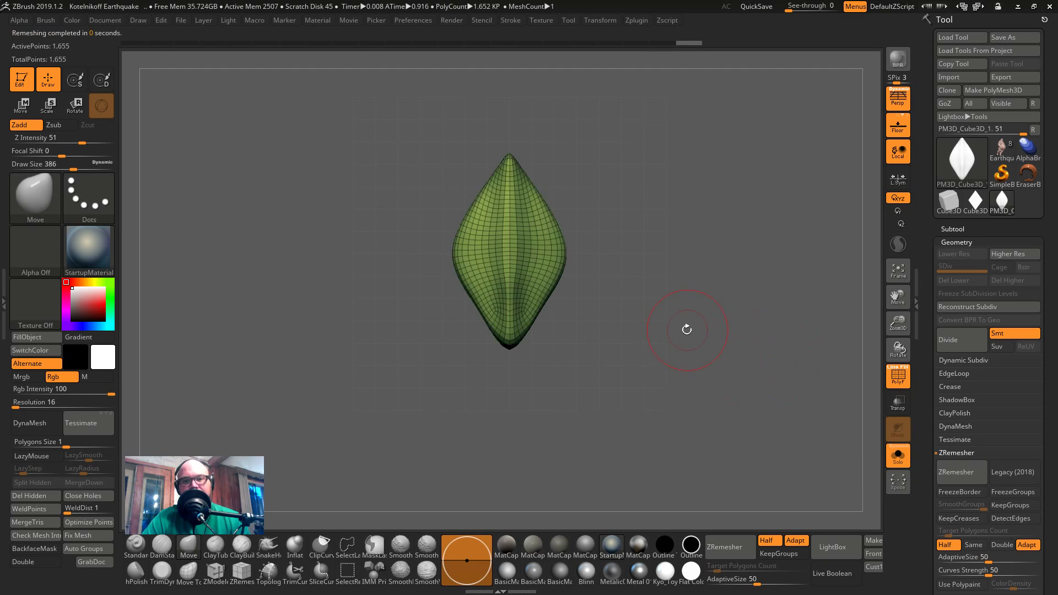
pyautogui.moveTo(686, 329); pyautogui.dragTo(832, 402)
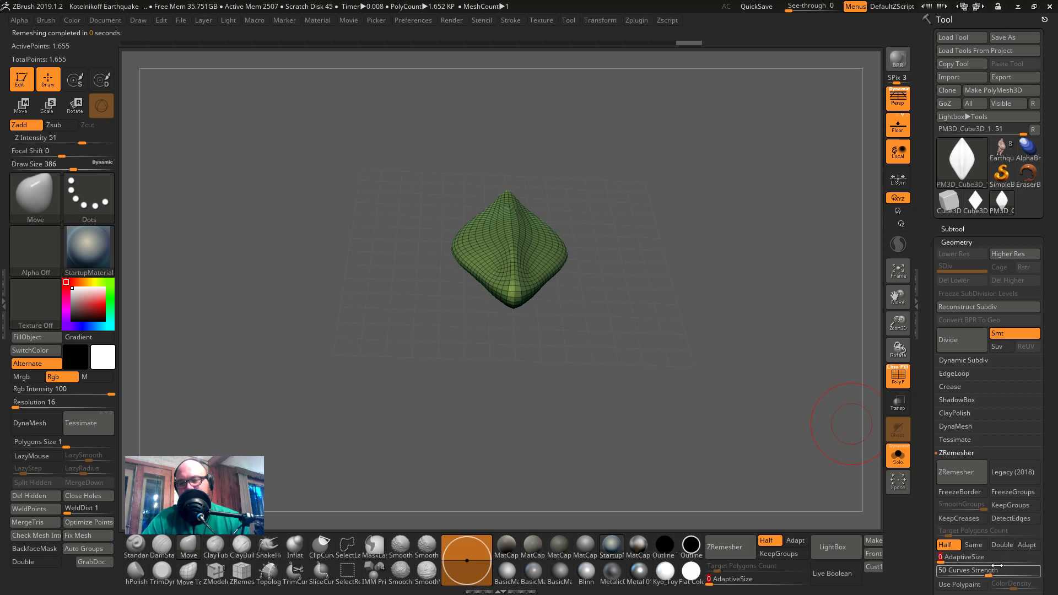
pyautogui.click(970, 557)
pyautogui.write('0')
pyautogui.press('Return')
pyautogui.click(971, 481)
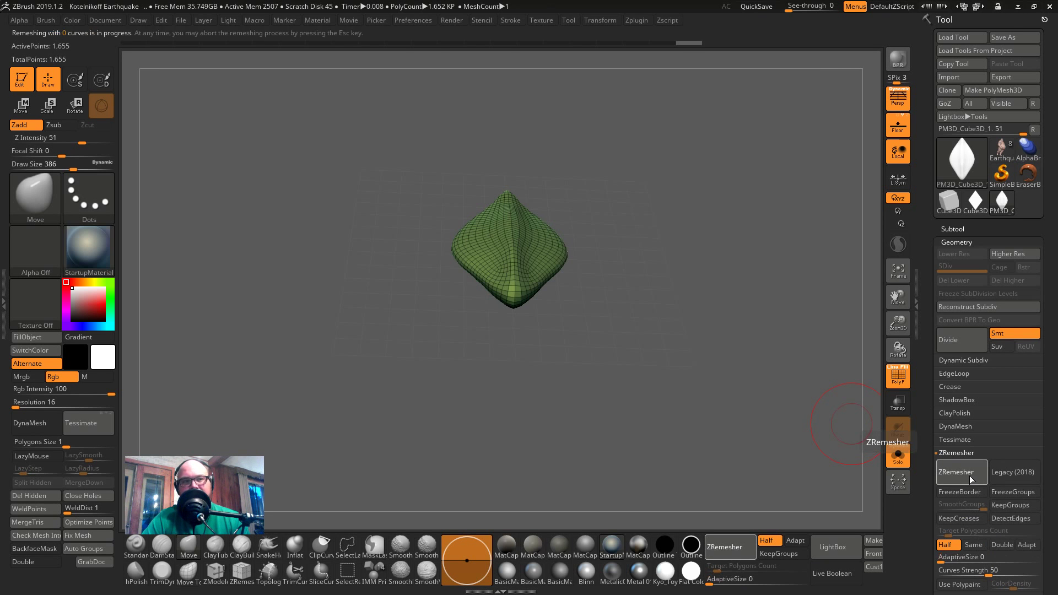
# - Turn off PolyF, test a Divide, and remove it to stay at 685 points
pyautogui.moveTo(704, 293)
pyautogui.mouseDown()
pyautogui.moveTo(722, 294)
pyautogui.moveTo(725, 198)
pyautogui.moveTo(720, 245)
pyautogui.moveTo(667, 304)
pyautogui.mouseUp()
pyautogui.hotkey('shift', 'f')
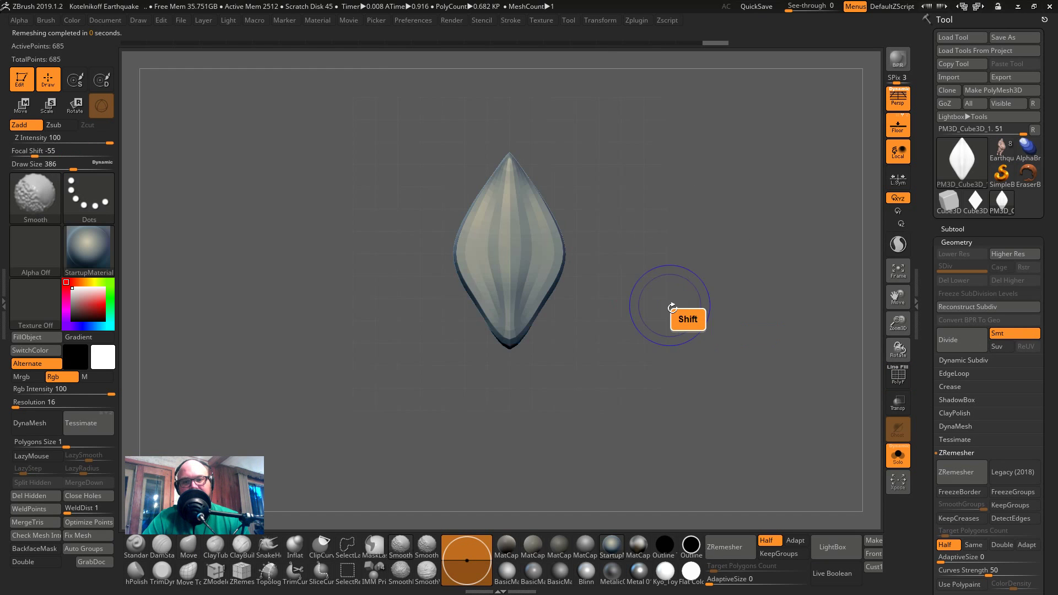
pyautogui.moveTo(663, 347)
pyautogui.mouseDown()
pyautogui.moveTo(664, 243)
pyautogui.moveTo(664, 309)
pyautogui.moveTo(663, 275)
pyautogui.mouseUp()
pyautogui.hotkey('ctrl', 'z')
pyautogui.hotkey('ctrl', 'd')
pyautogui.hotkey('shift', 'd')
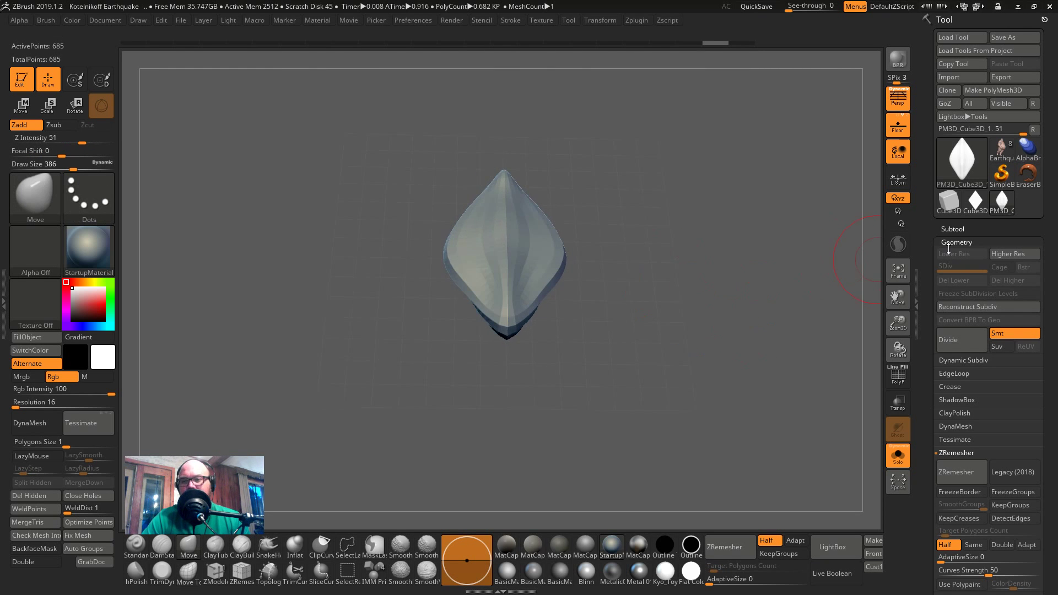
# - Check the live chat, then snap the scale to a straight front view
pyautogui.hotkey('alt', 'Tab')
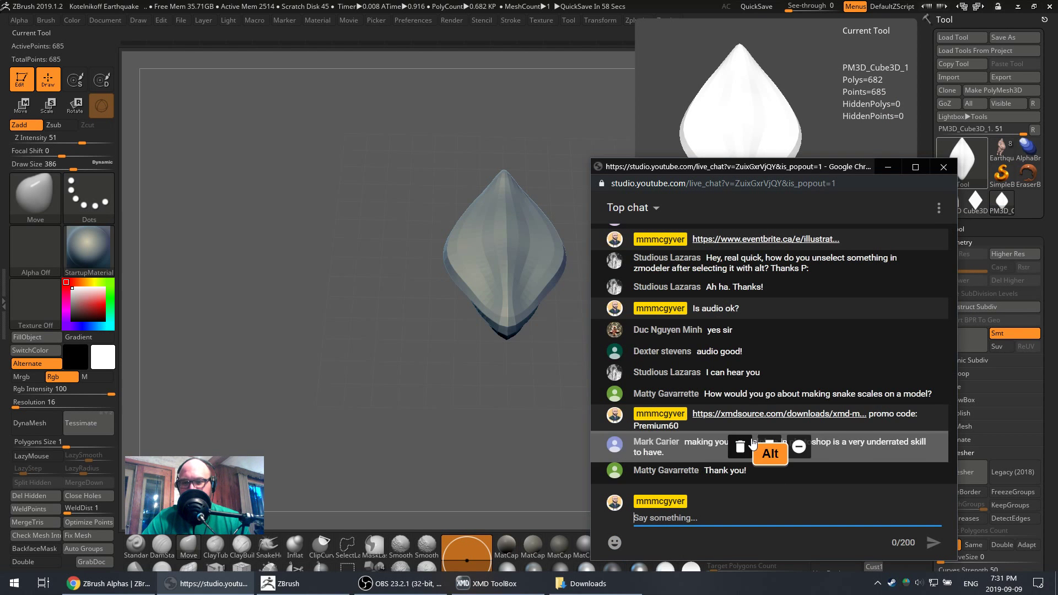
pyautogui.hotkey('alt', 'Tab')
pyautogui.press('shift')
pyautogui.moveTo(756, 259)
pyautogui.keyDown('shift'); pyautogui.mouseDown()
pyautogui.moveTo(703, 299)
pyautogui.moveTo(716, 154)
pyautogui.moveTo(690, 218)
pyautogui.moveTo(684, 301)
pyautogui.moveTo(655, 253)
pyautogui.moveTo(681, 334)
pyautogui.moveTo(690, 314)
pyautogui.mouseUp(); pyautogui.keyUp('shift')
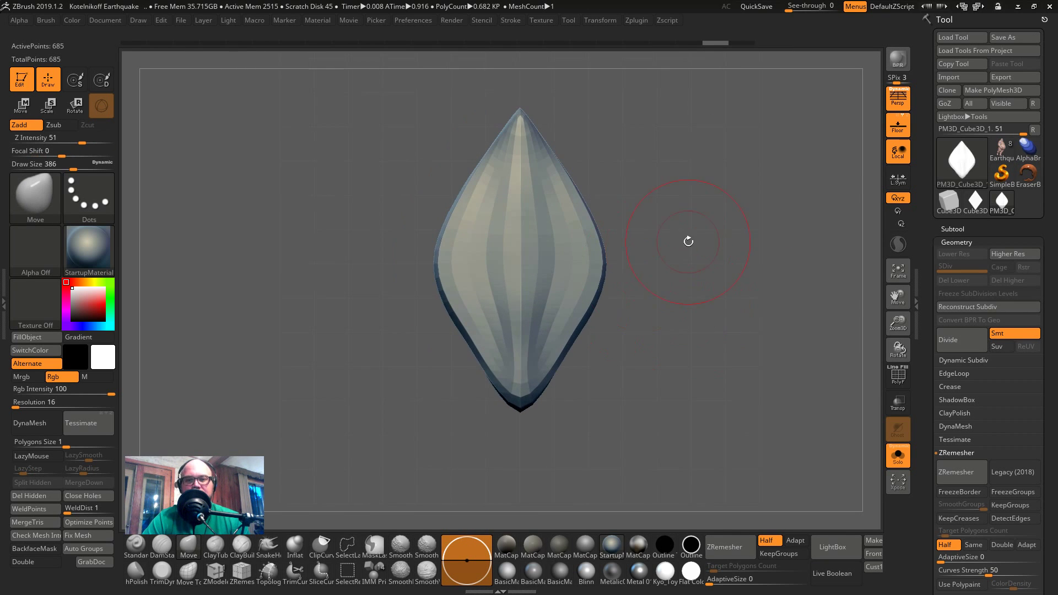
# - Create a new InsertMesh brush from the diamond scale mesh
pyautogui.moveTo(687, 239)
pyautogui.keyDown('alt'); pyautogui.mouseDown()
pyautogui.moveTo(659, 279)
pyautogui.moveTo(690, 264)
pyautogui.mouseUp(); pyautogui.keyUp('alt')
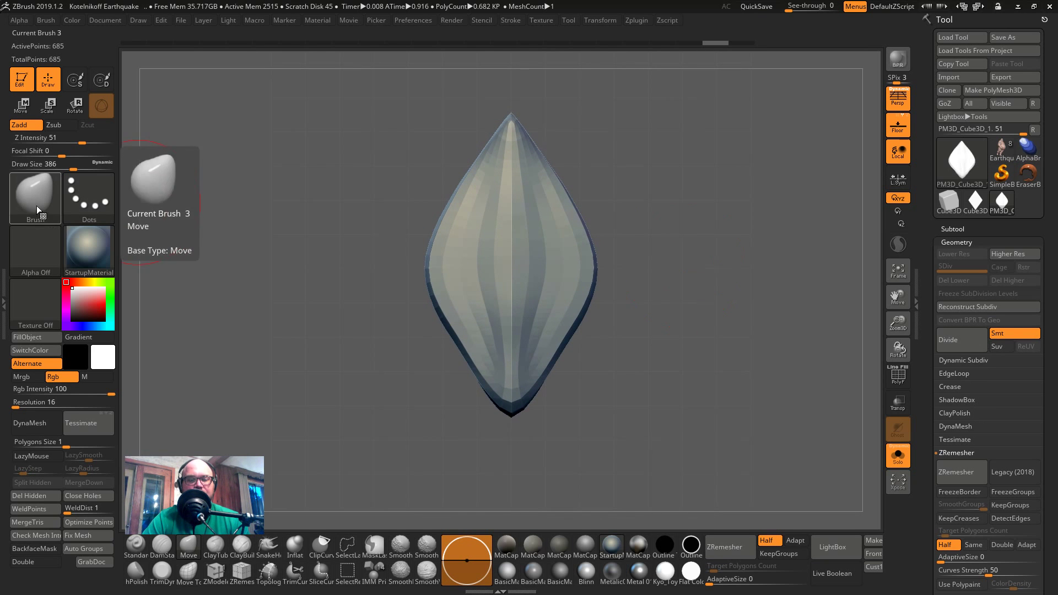
pyautogui.click(136, 544)
pyautogui.click(33, 194)
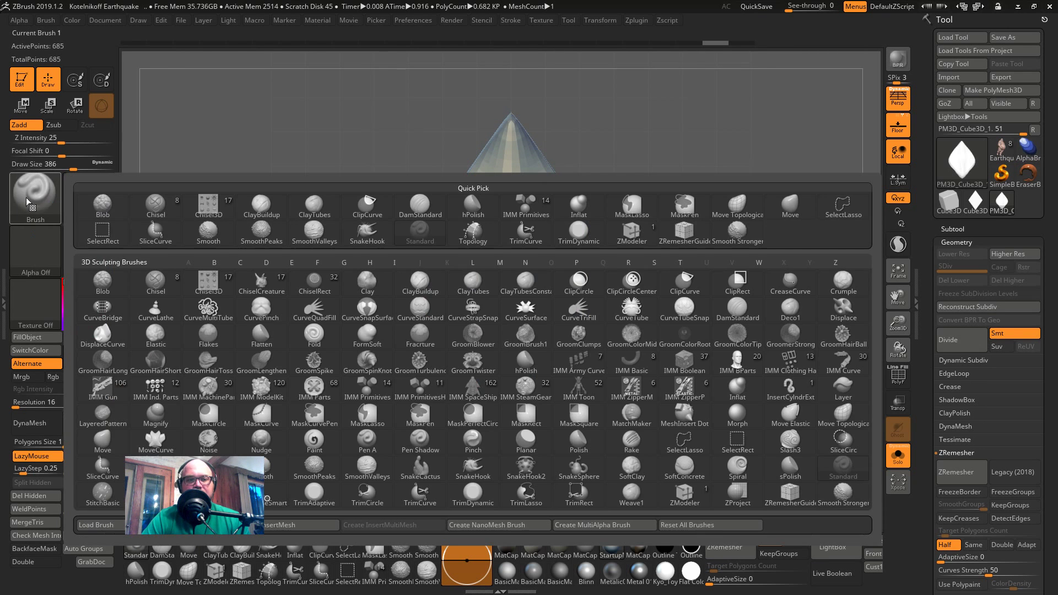
pyautogui.click(270, 526)
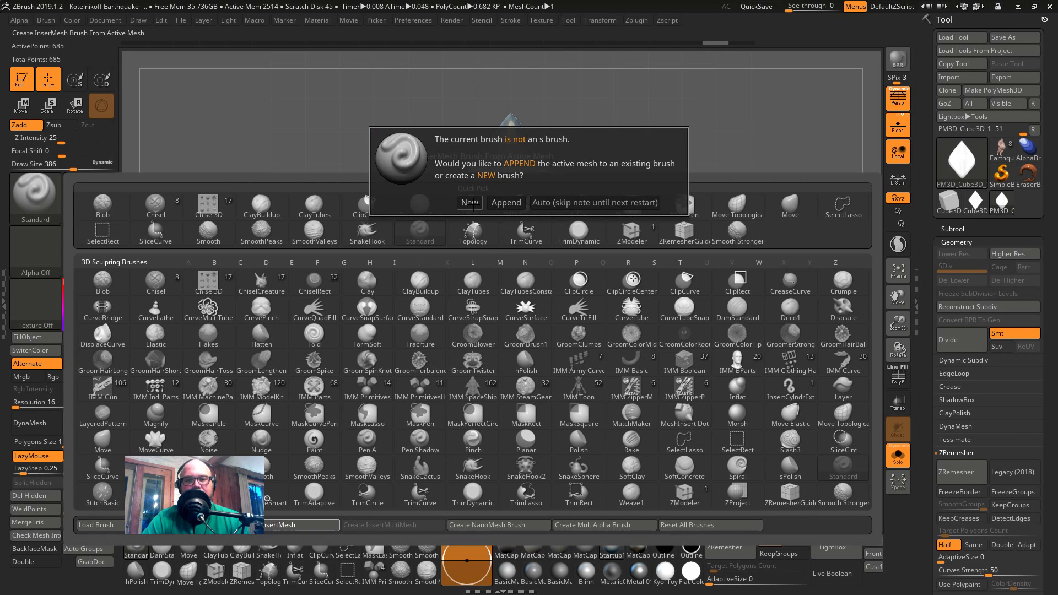
pyautogui.click(469, 203)
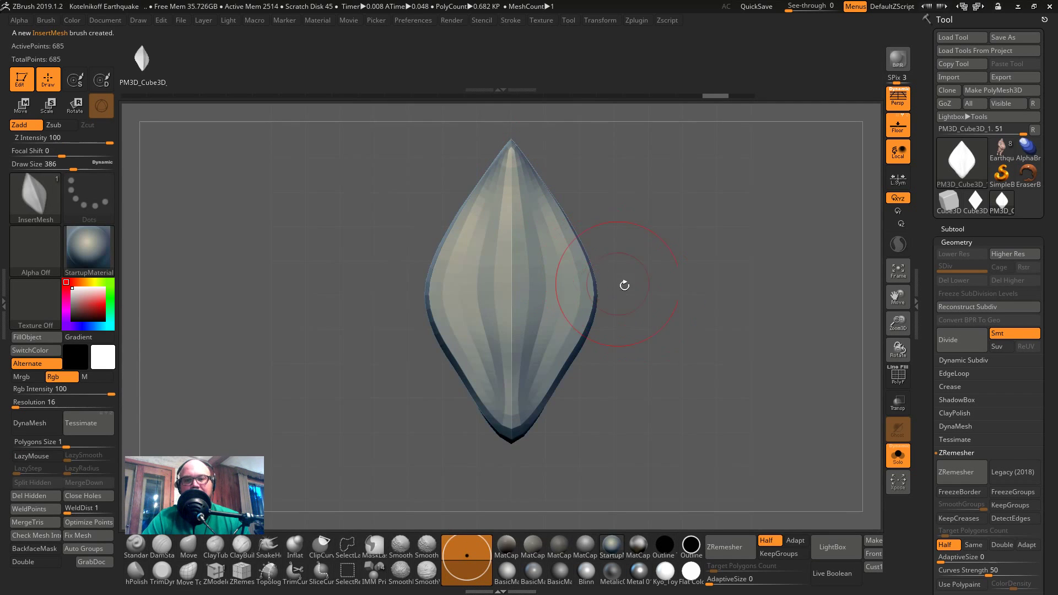
# - Go through Cube3D to make the Earthquake character the active tool
pyautogui.moveTo(624, 285); pyautogui.dragTo(655, 297)
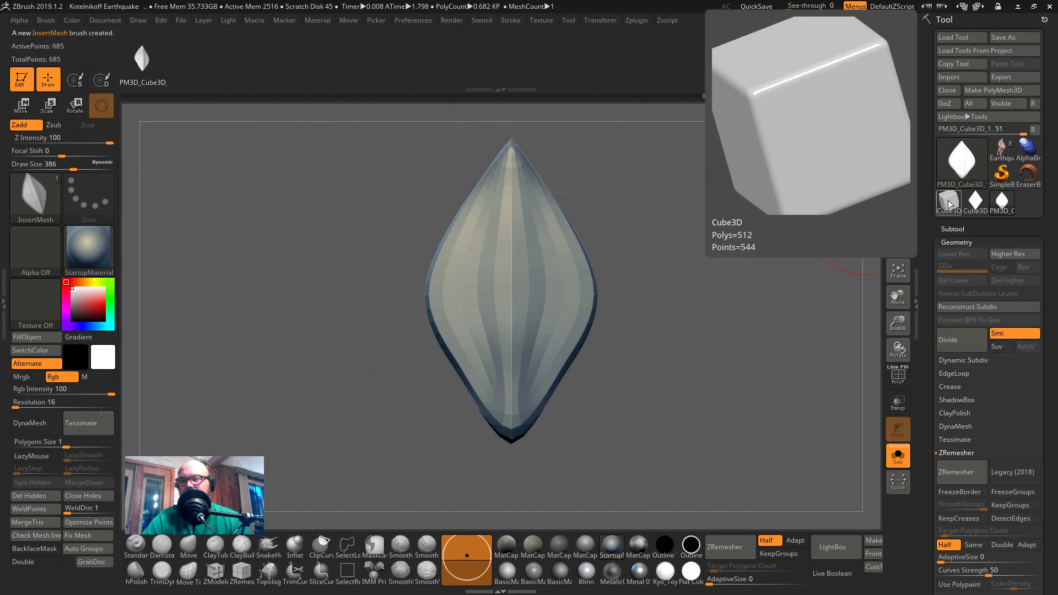
pyautogui.click(947, 200)
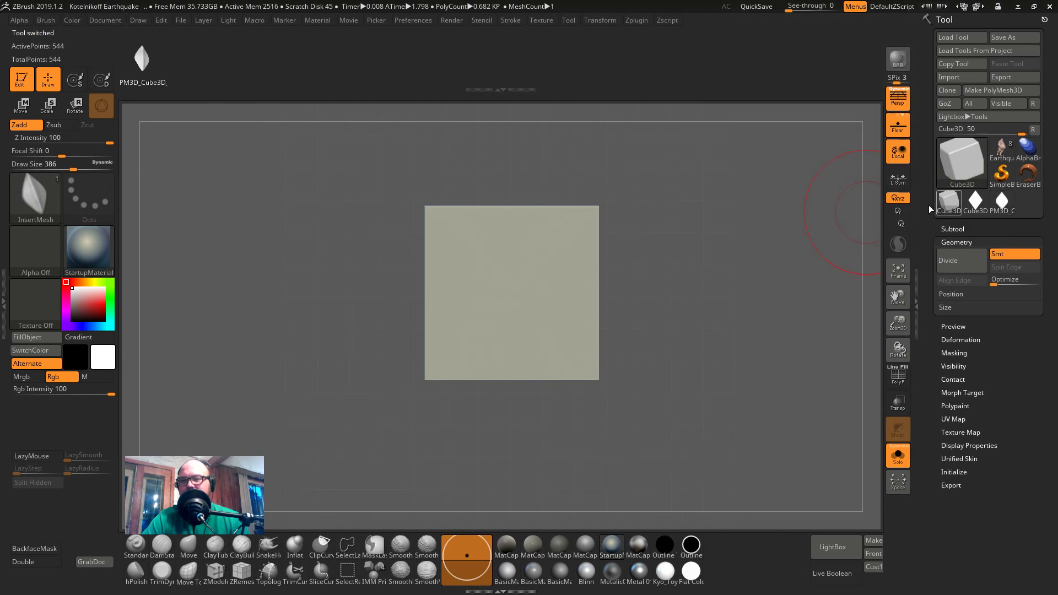
pyautogui.click(1008, 148)
# - Face the Earthquake character front and delete its lower subdivision levels
pyautogui.moveTo(717, 254)
pyautogui.keyDown('alt'); pyautogui.mouseDown()
pyautogui.moveTo(706, 376)
pyautogui.moveTo(684, 221)
pyautogui.mouseUp(); pyautogui.keyUp('alt')
pyautogui.hotkey('shift', 'f')
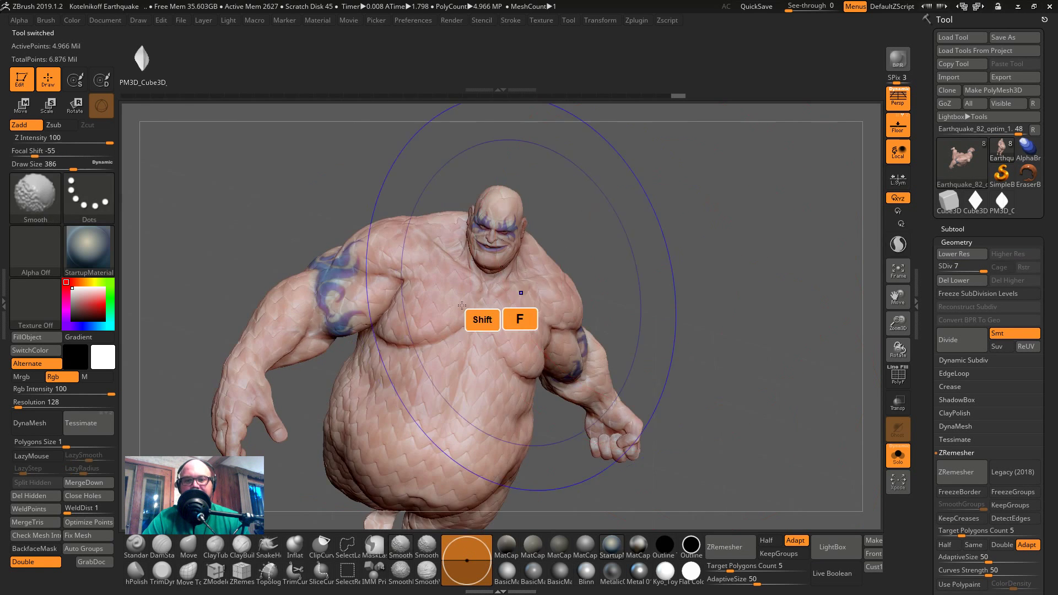
pyautogui.hotkey('shift', 'f')
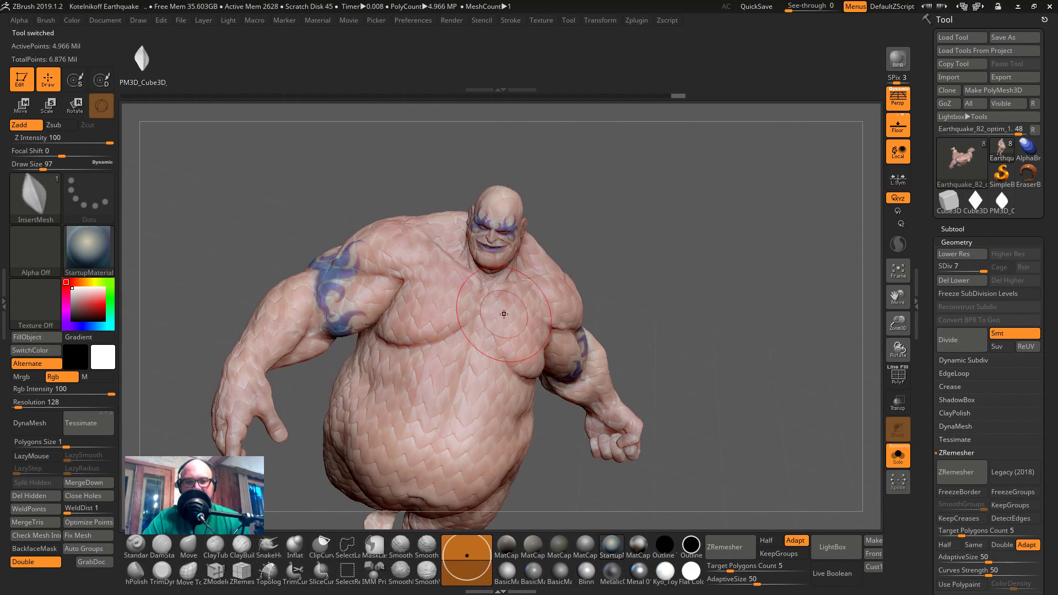
pyautogui.click(504, 313)
pyautogui.click(957, 286)
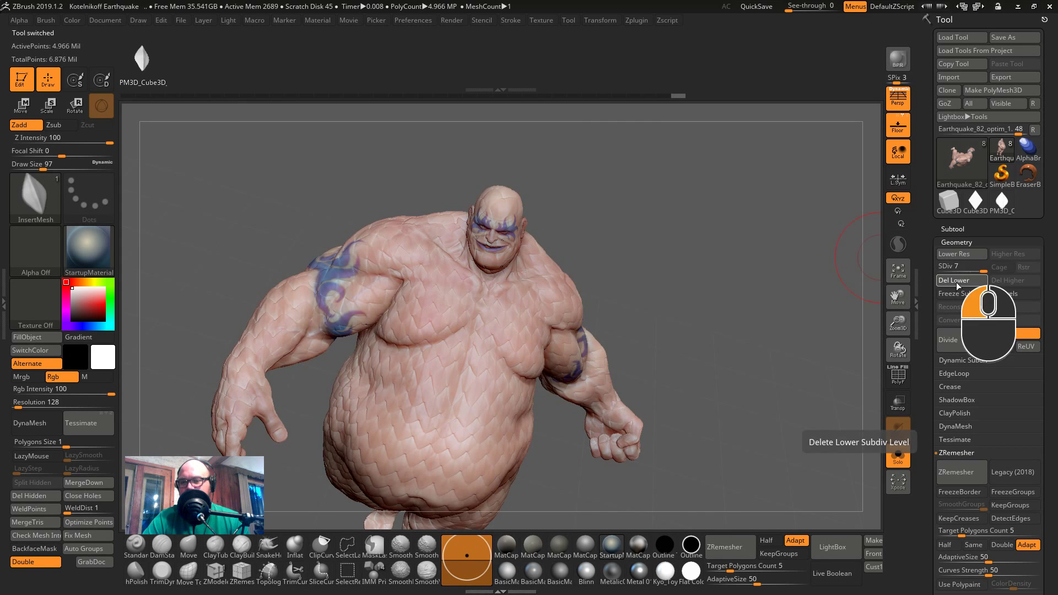
# - Shrink draw size to 29 and place diamond scales on the chest
pyautogui.click(470, 320)
pyautogui.keyDown('alt'); pyautogui.moveTo(667, 313); pyautogui.dragTo(671, 368); pyautogui.keyUp('alt')
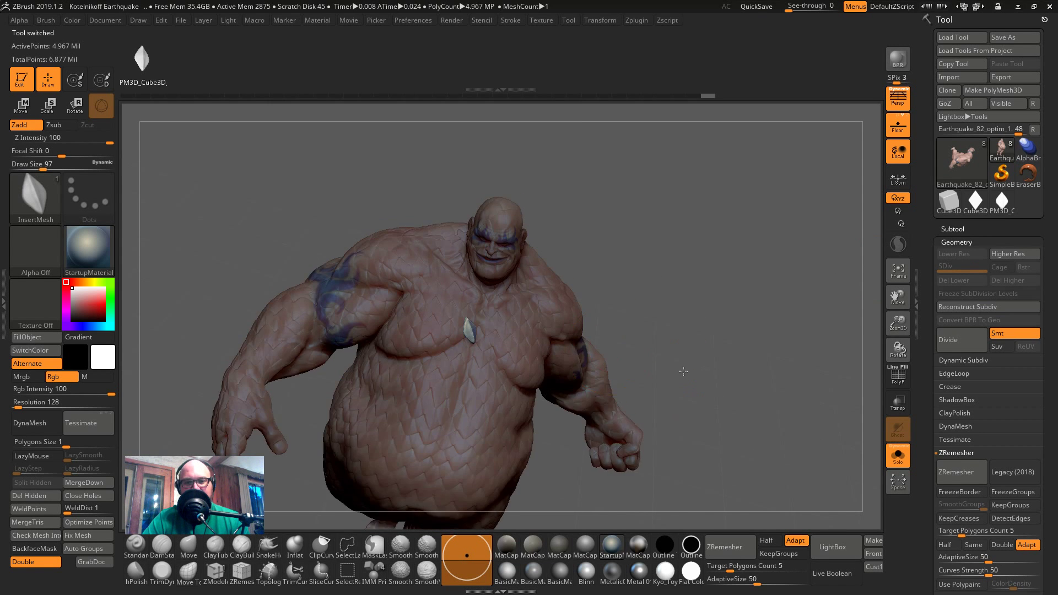
pyautogui.press('s')
pyautogui.moveTo(509, 306)
pyautogui.mouseDown()
pyautogui.moveTo(497, 306)
pyautogui.moveTo(507, 323)
pyautogui.moveTo(554, 346)
pyautogui.moveTo(513, 379)
pyautogui.mouseUp()
pyautogui.moveTo(422, 351); pyautogui.dragTo(422, 352)
# - Undo the two test scales and clear the mask from the body
pyautogui.moveTo(715, 309); pyautogui.dragTo(681, 326)
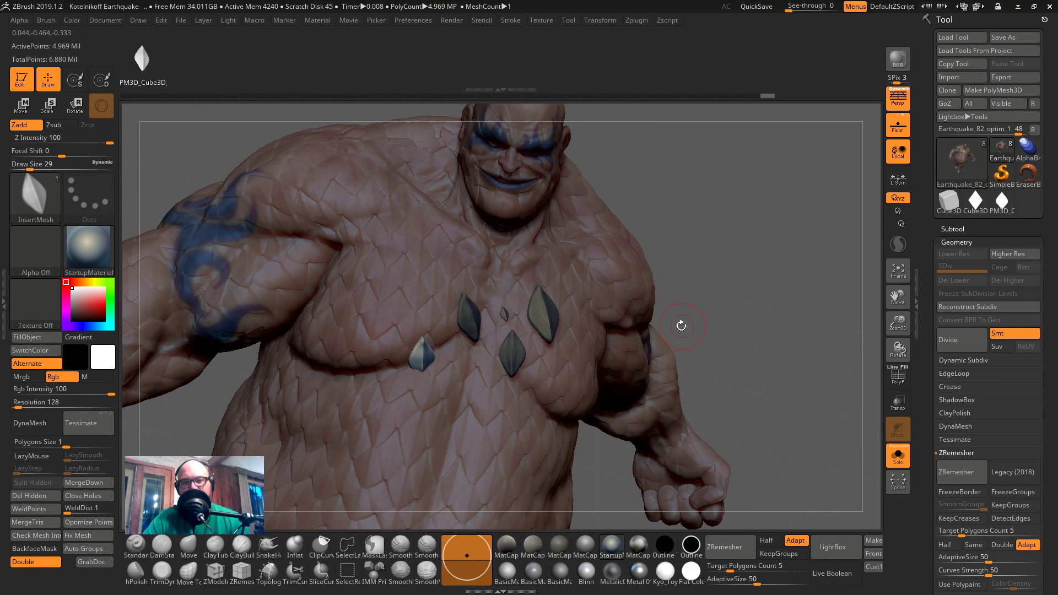
pyautogui.hotkey('ctrl', 'z')
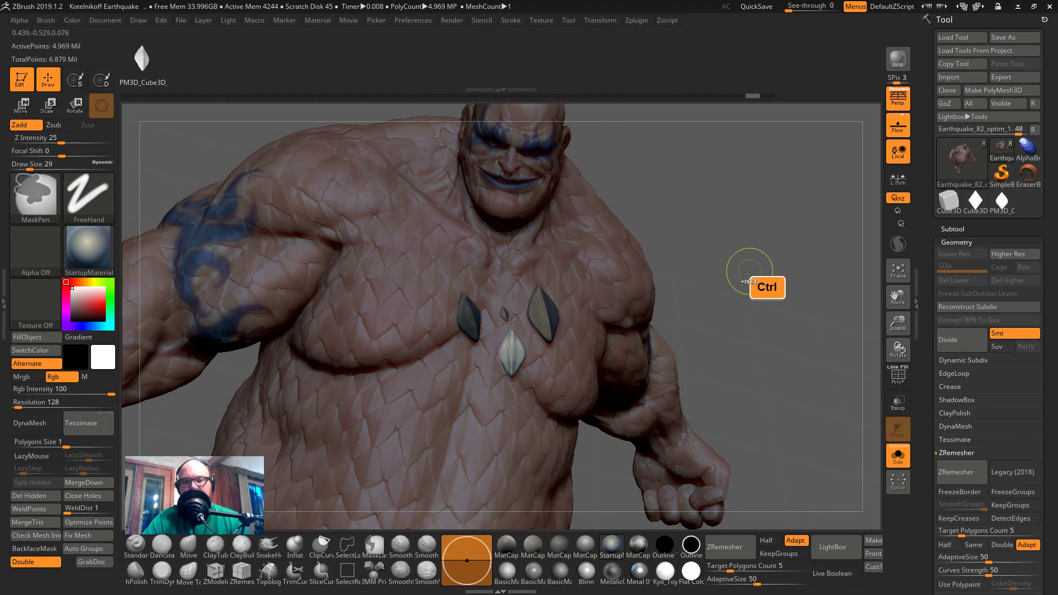
pyautogui.hotkey('ctrl', 'z')
pyautogui.hotkey('ctrl', 'z')
pyautogui.hotkey('ctrl', 'z')
pyautogui.moveTo(747, 276)
pyautogui.keyDown('ctrl'); pyautogui.mouseDown()
pyautogui.moveTo(774, 192)
pyautogui.moveTo(783, 234)
pyautogui.mouseUp(); pyautogui.keyUp('ctrl')
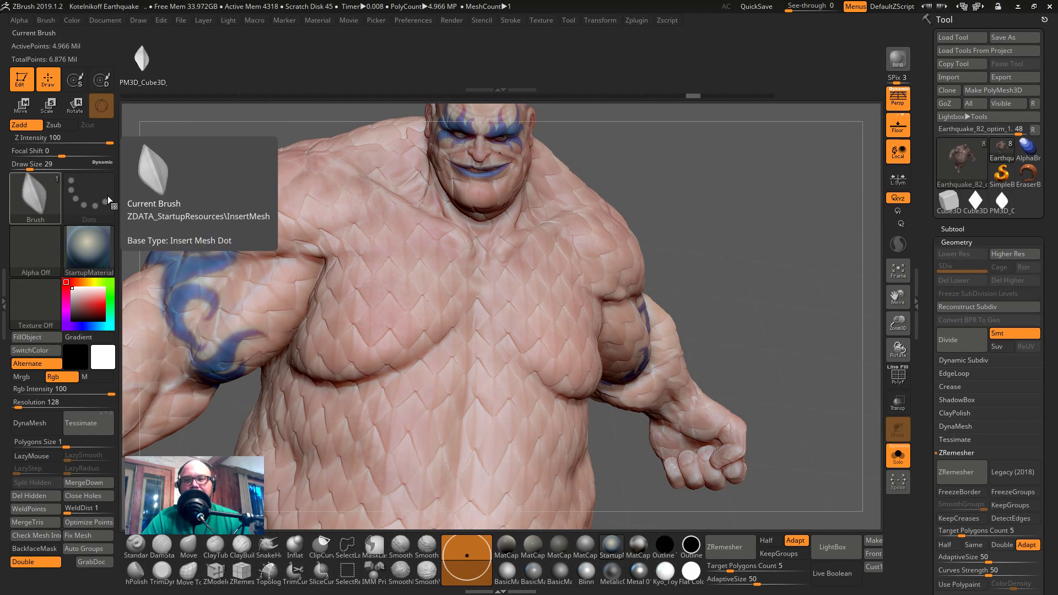
# - Frame the Cube3D tool with polyframe shown and convert it to a PolyMesh3D
pyautogui.click(958, 209)
pyautogui.press('f')
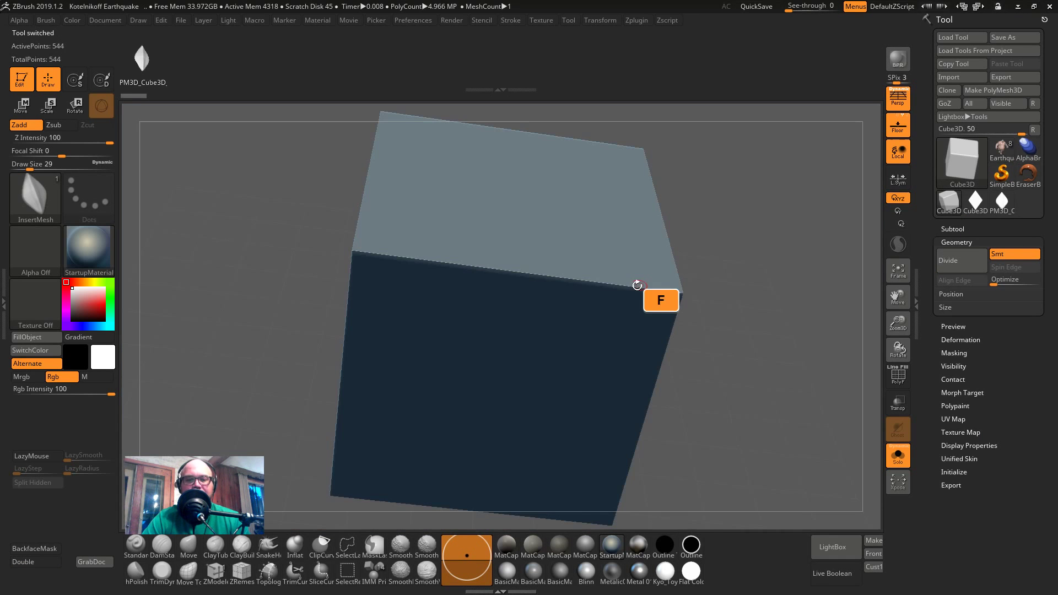
pyautogui.hotkey('shift', 'f')
pyautogui.moveTo(749, 302); pyautogui.dragTo(783, 282)
pyautogui.click(987, 95)
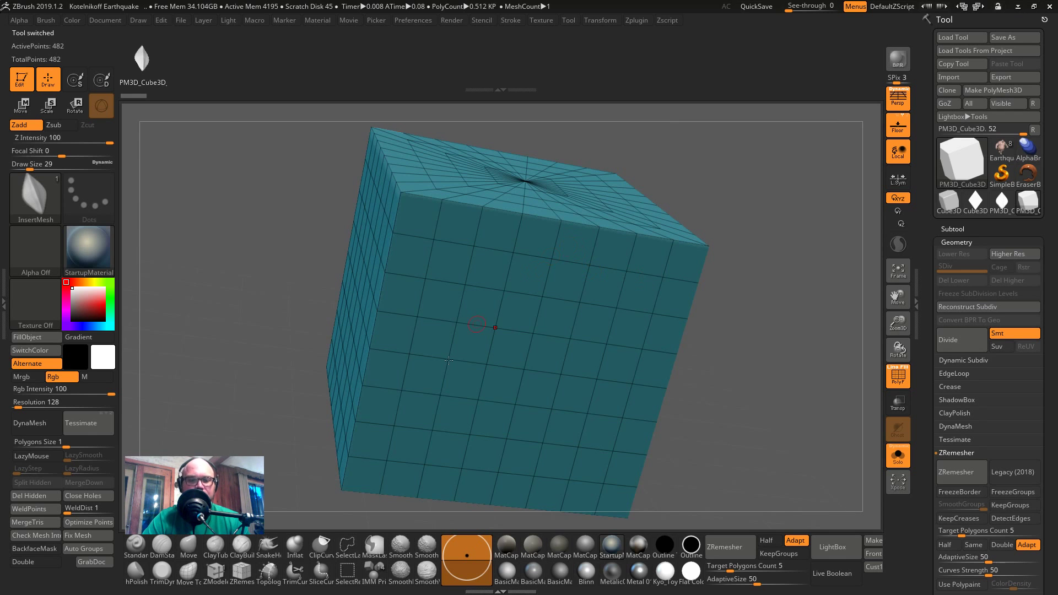
# - With ZModeler, test a NanoMesh insert on one polygon, then undo it
pyautogui.press('b')
pyautogui.press('z')
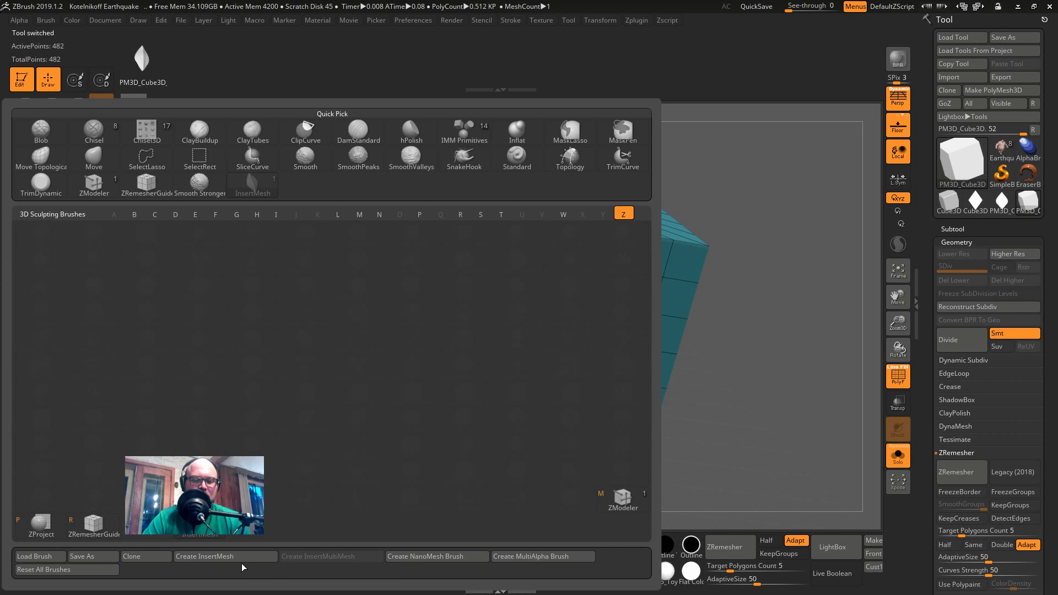
pyautogui.press('m')
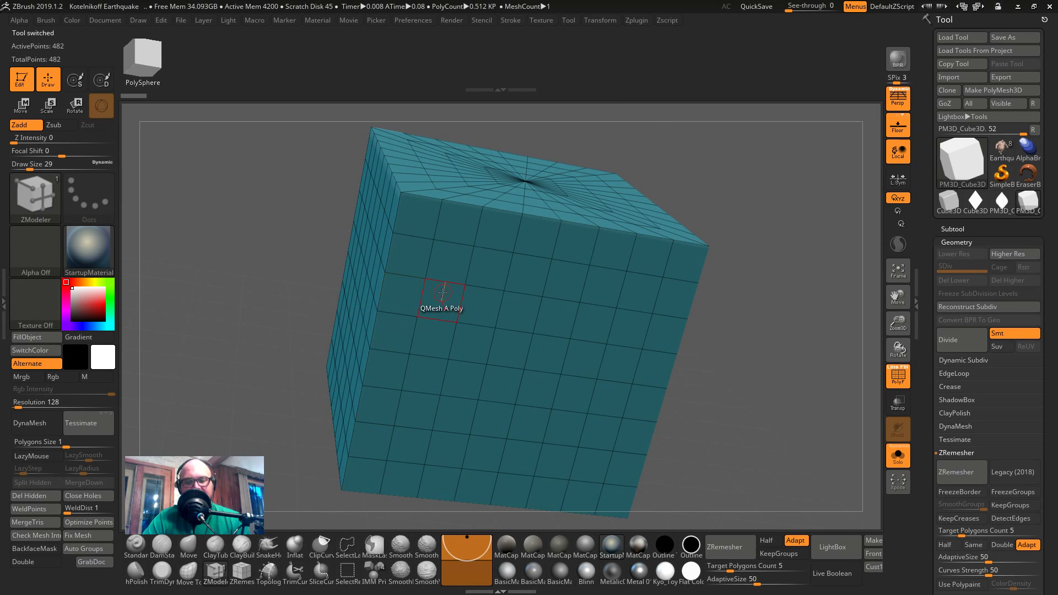
pyautogui.press('space')
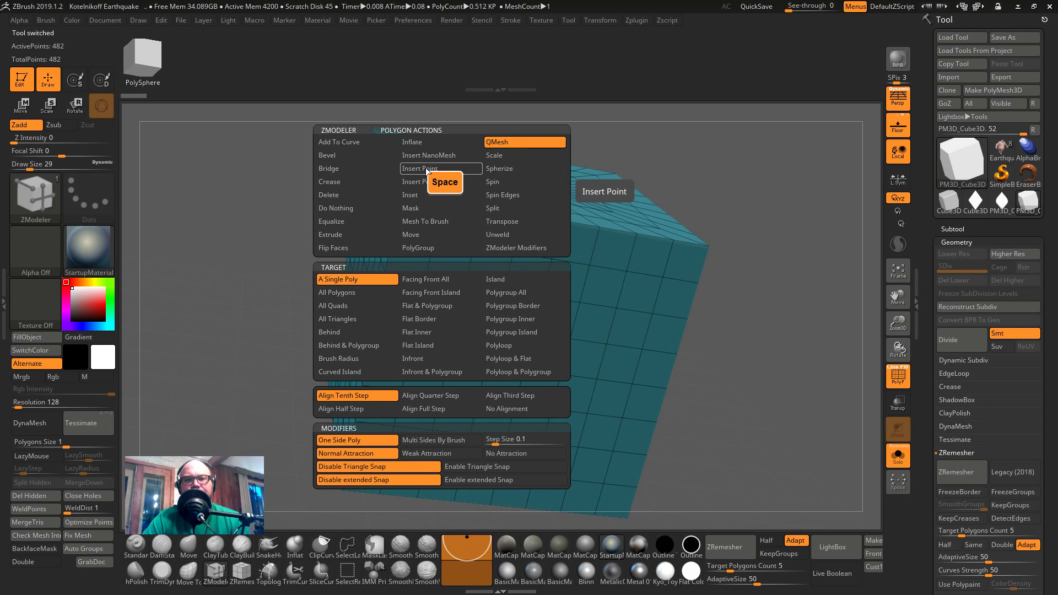
pyautogui.click(425, 155)
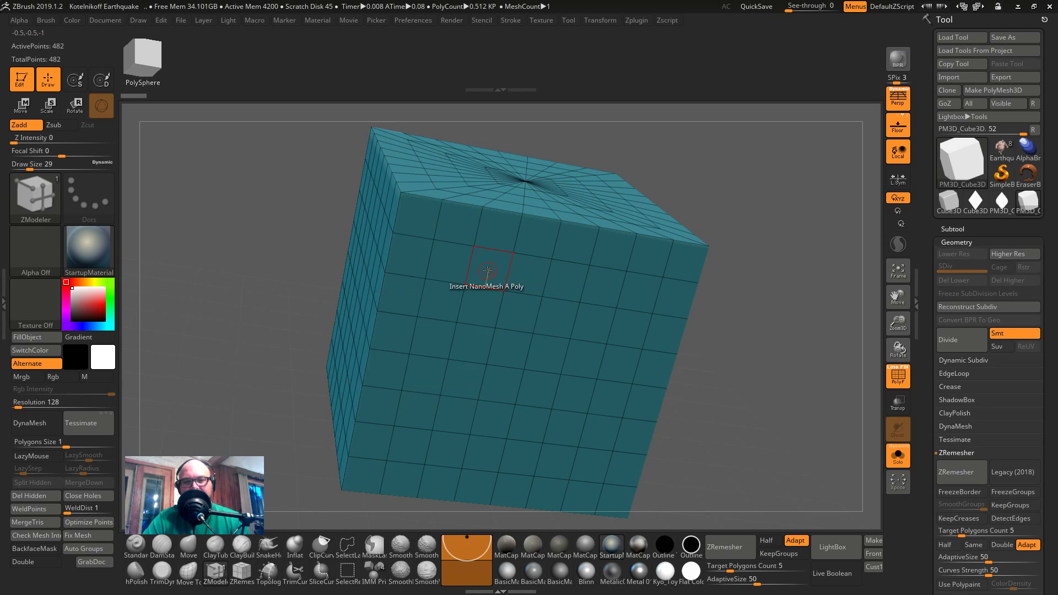
pyautogui.moveTo(487, 273); pyautogui.dragTo(490, 307)
pyautogui.moveTo(768, 358); pyautogui.dragTo(813, 321)
pyautogui.moveTo(751, 292); pyautogui.dragTo(675, 344)
pyautogui.keyDown('shift'); pyautogui.click(732, 338); pyautogui.keyUp('shift')
pyautogui.moveTo(801, 354); pyautogui.dragTo(540, 265)
pyautogui.hotkey('ctrl', 'z')
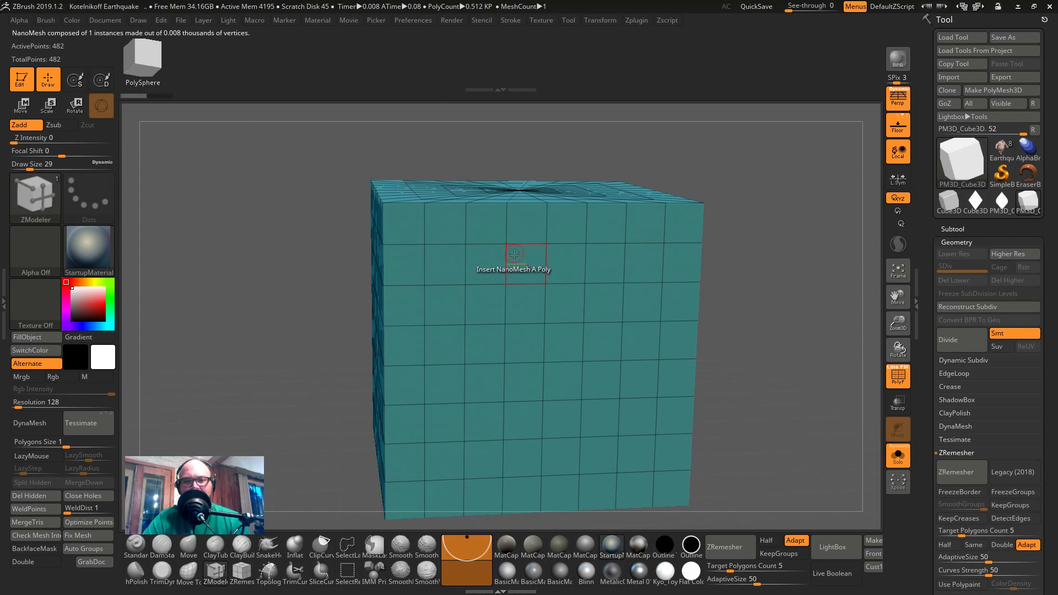
# - Test NanoMesh boxes on all polygons, undo them, and bring up the brush library
pyautogui.press('space')
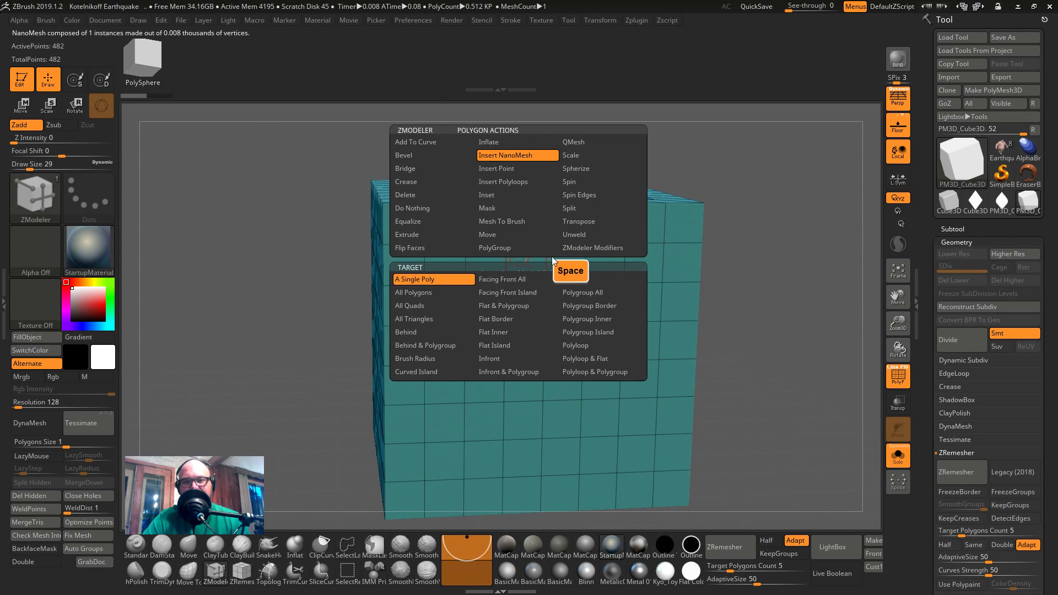
pyautogui.click(422, 292)
pyautogui.moveTo(526, 256); pyautogui.dragTo(543, 295)
pyautogui.moveTo(735, 300)
pyautogui.mouseDown()
pyautogui.moveTo(771, 365)
pyautogui.moveTo(745, 317)
pyautogui.mouseUp()
pyautogui.hotkey('ctrl', 'z')
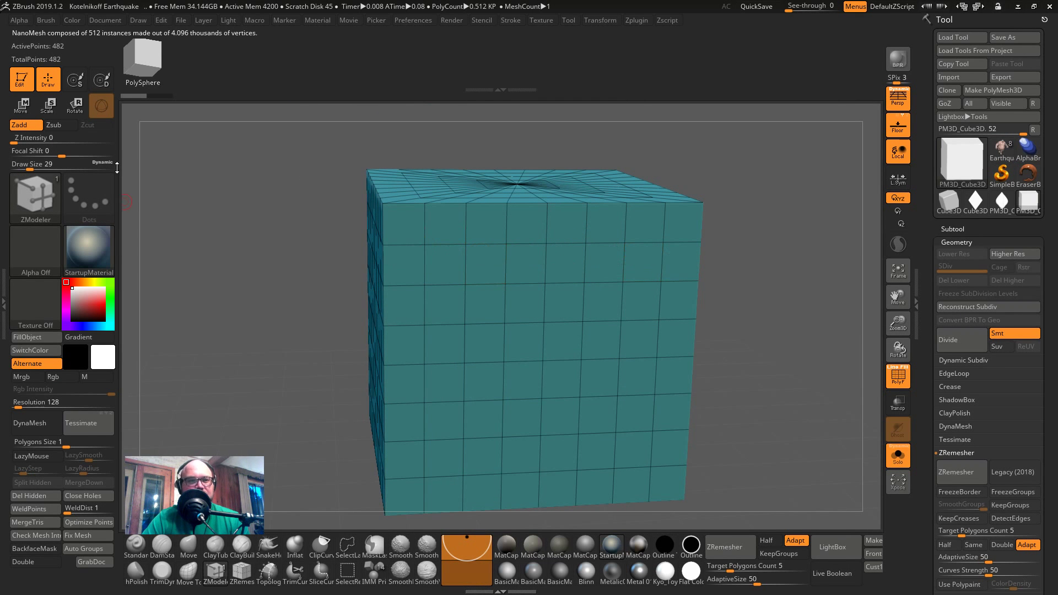
pyautogui.click(34, 194)
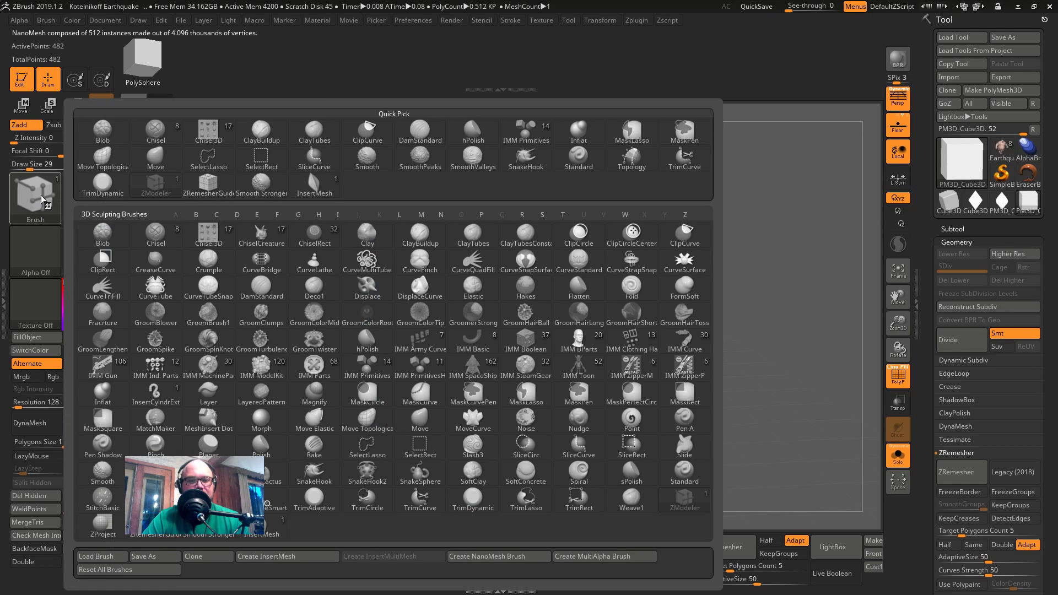
# - Turn the leaf insert brush into a NanoMesh brush and test one leaf
pyautogui.click(314, 184)
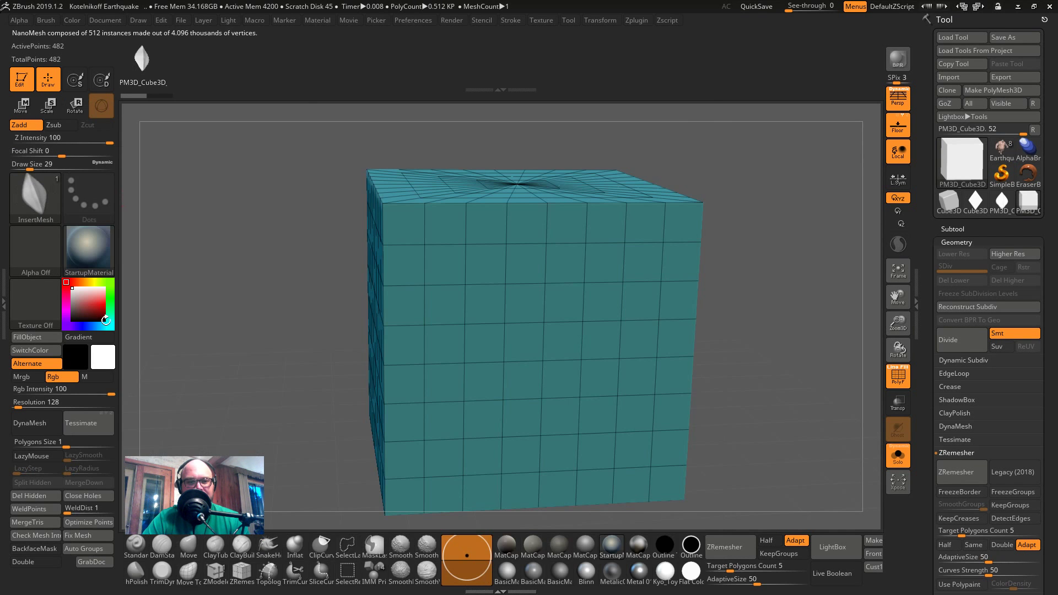
pyautogui.click(30, 200)
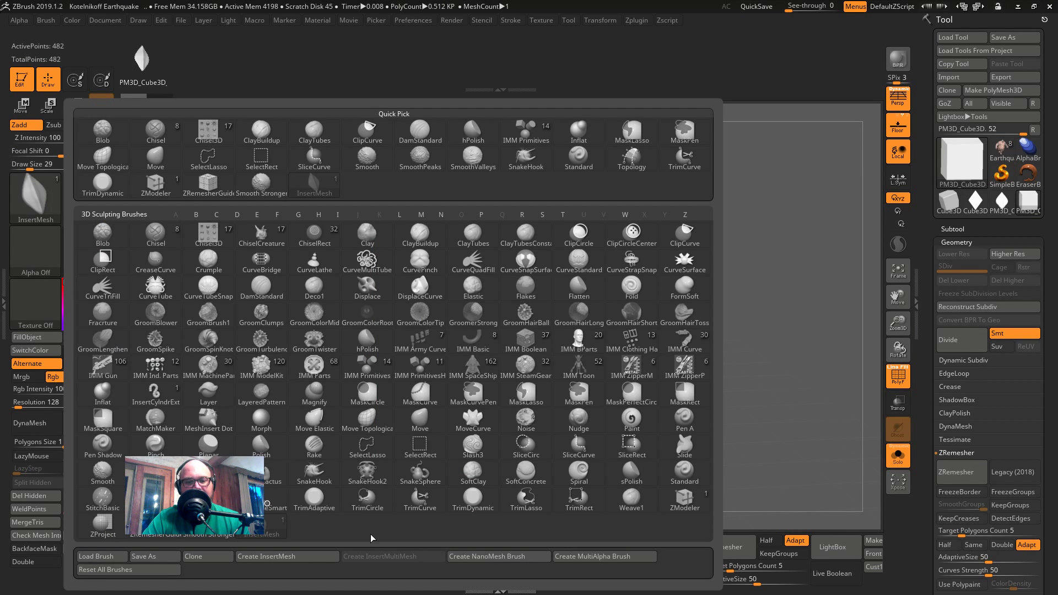
pyautogui.click(497, 556)
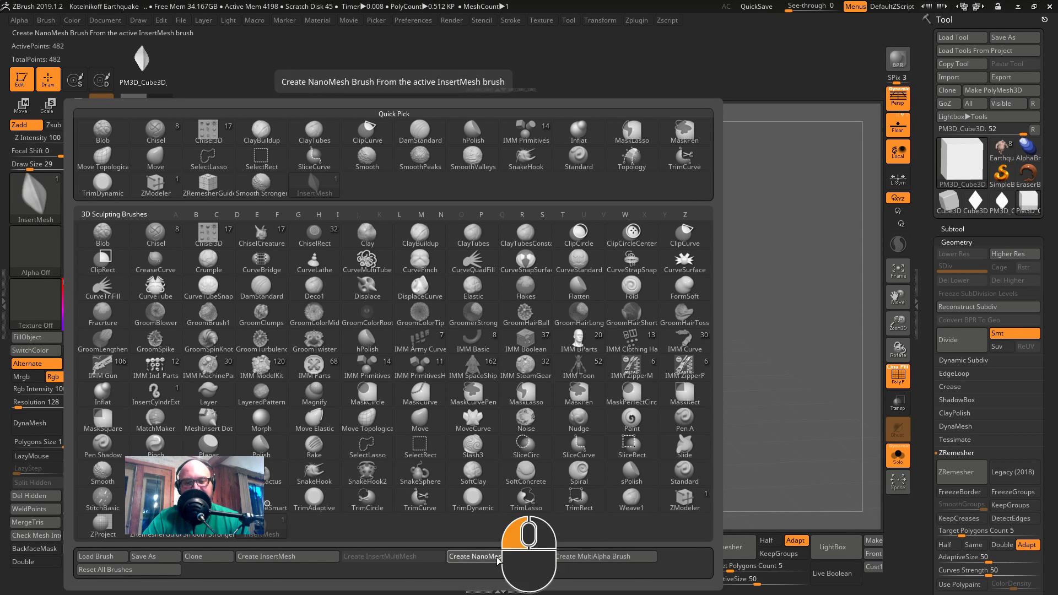
pyautogui.moveTo(450, 225); pyautogui.dragTo(494, 249)
pyautogui.hotkey('ctrl', 'z')
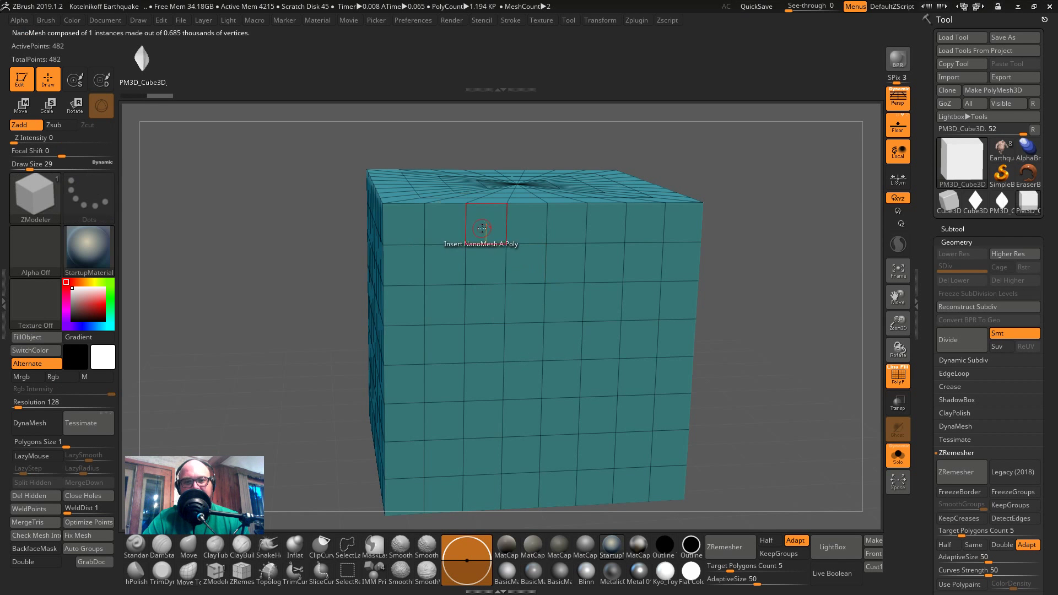
# - Target All Polygons and insert NanoMesh leaves on all 512 faces, adjusting their size
pyautogui.press('space')
pyautogui.click(404, 293)
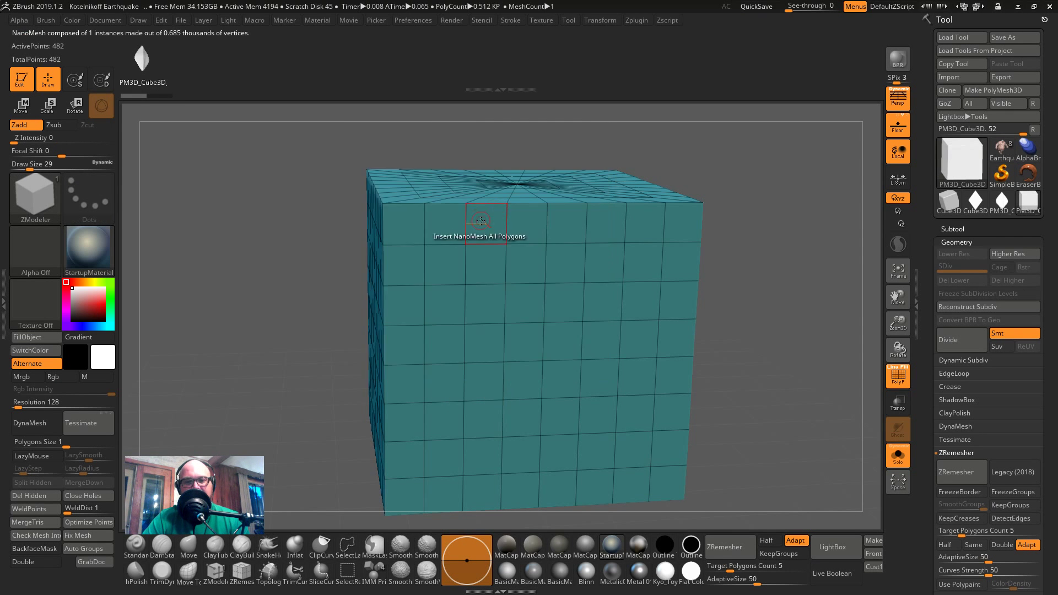
pyautogui.moveTo(485, 259); pyautogui.dragTo(622, 227)
pyautogui.moveTo(769, 276); pyautogui.dragTo(881, 309)
pyautogui.click(958, 242)
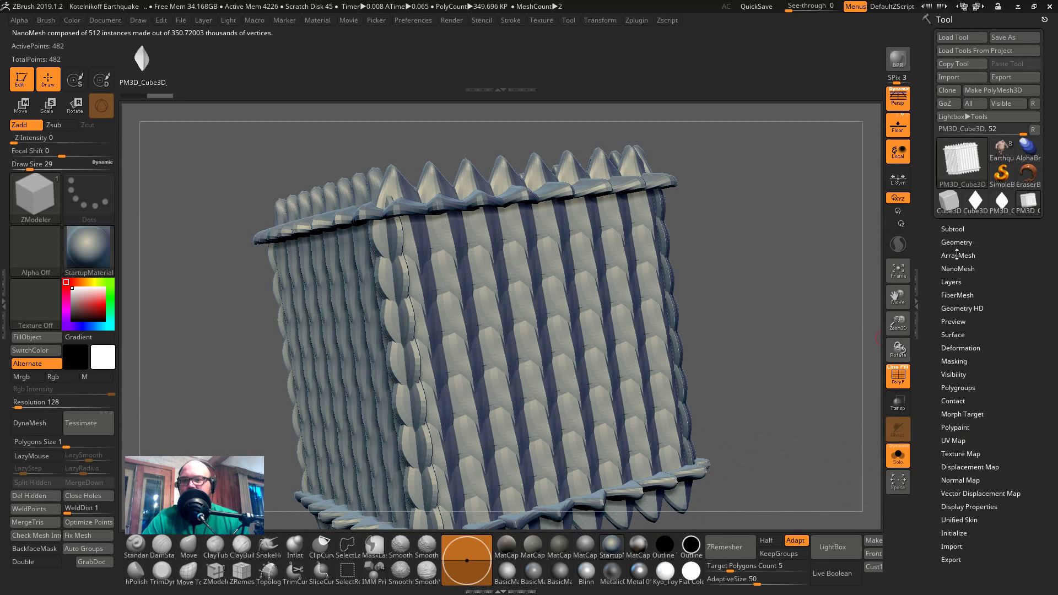
# - In NanoMesh settings, adjust the leaves' size and rotation, then undo the tilt experiments
pyautogui.click(957, 269)
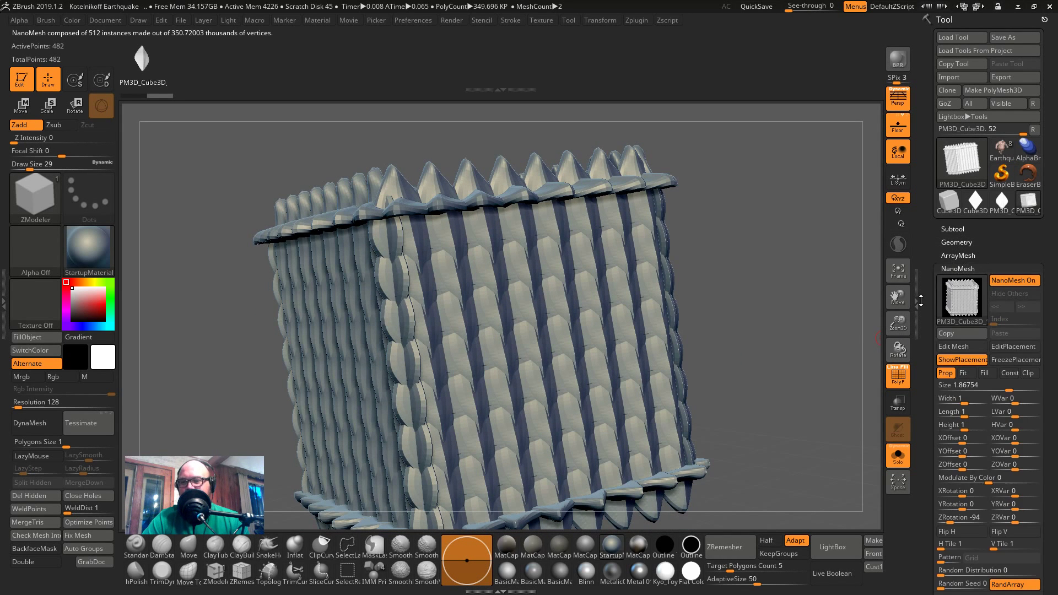
pyautogui.scroll(-3, 931, 291)
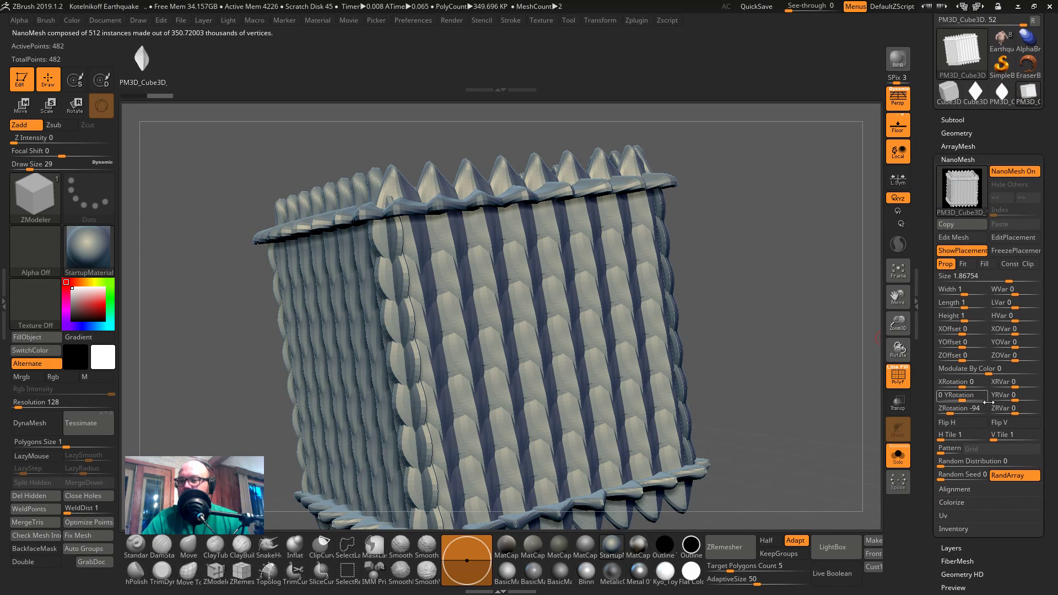
pyautogui.click(946, 450)
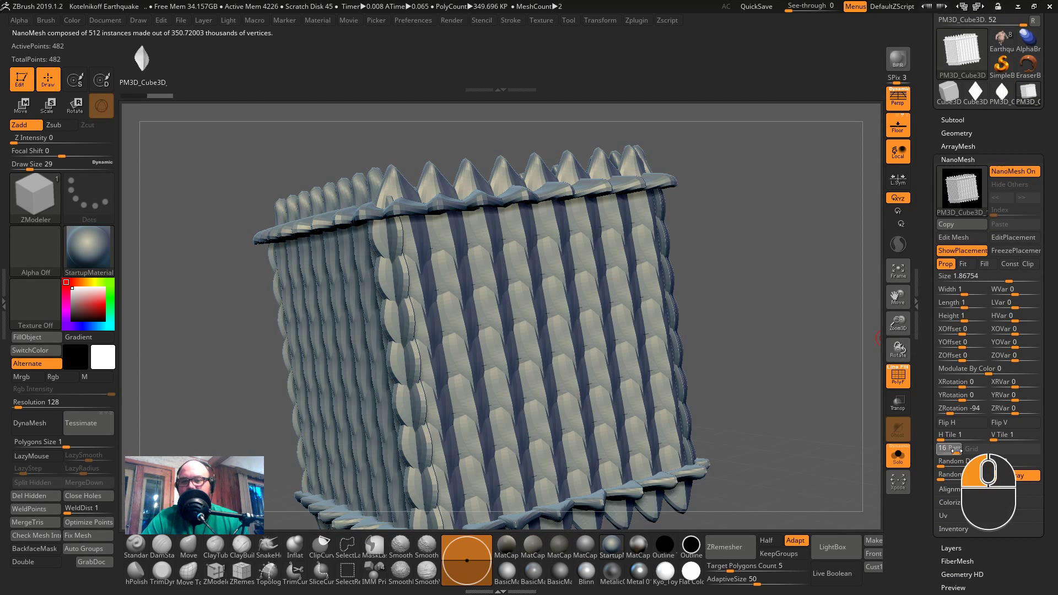
pyautogui.moveTo(944, 438); pyautogui.dragTo(932, 447)
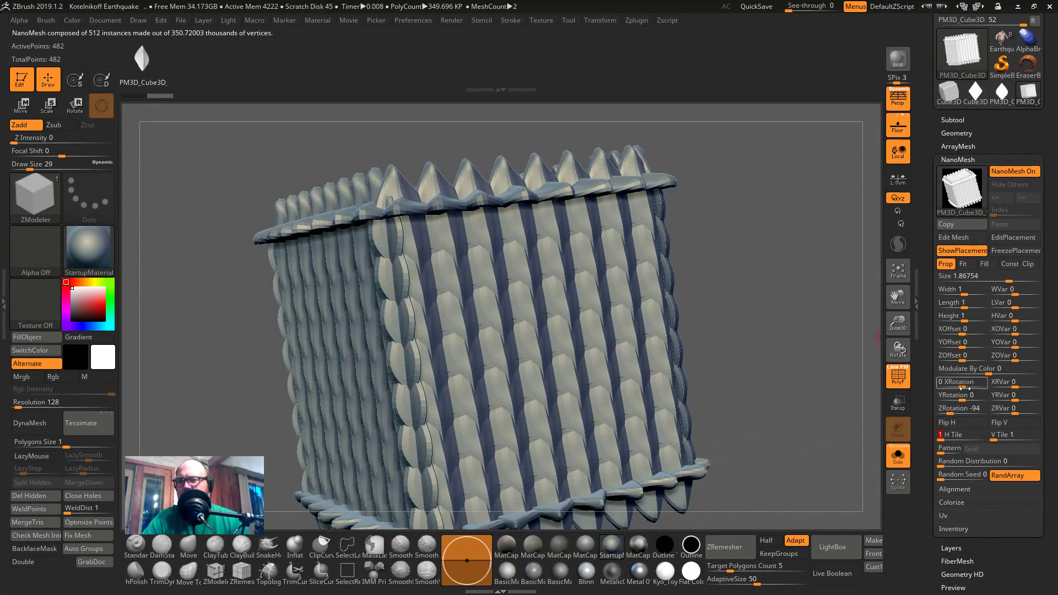
pyautogui.moveTo(964, 387); pyautogui.dragTo(943, 414)
pyautogui.hotkey('ctrl', 'z')
pyautogui.hotkey('ctrl', 'z')
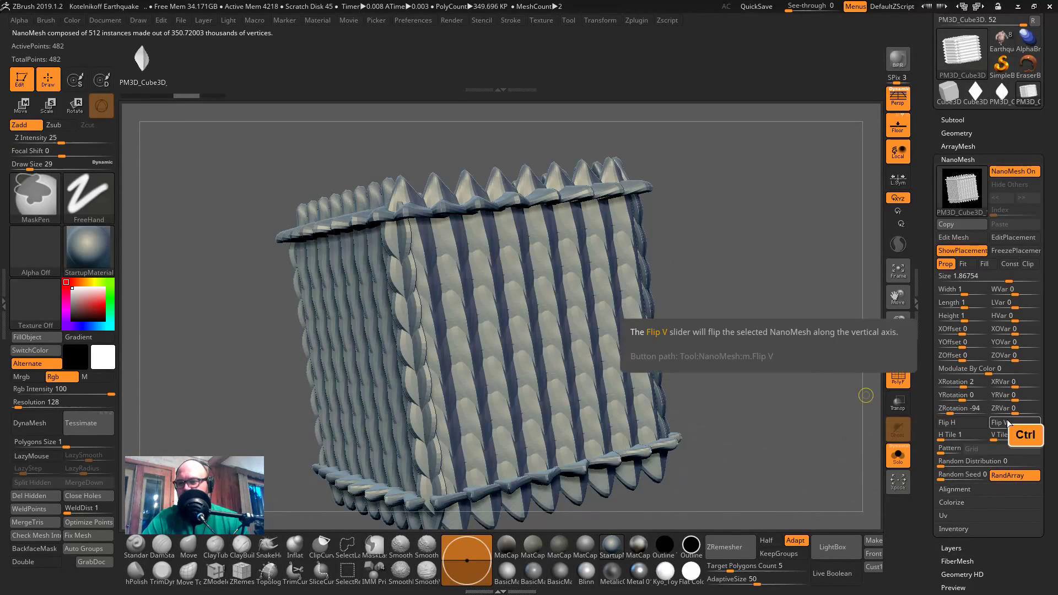
pyautogui.hotkey('ctrl', 'z')
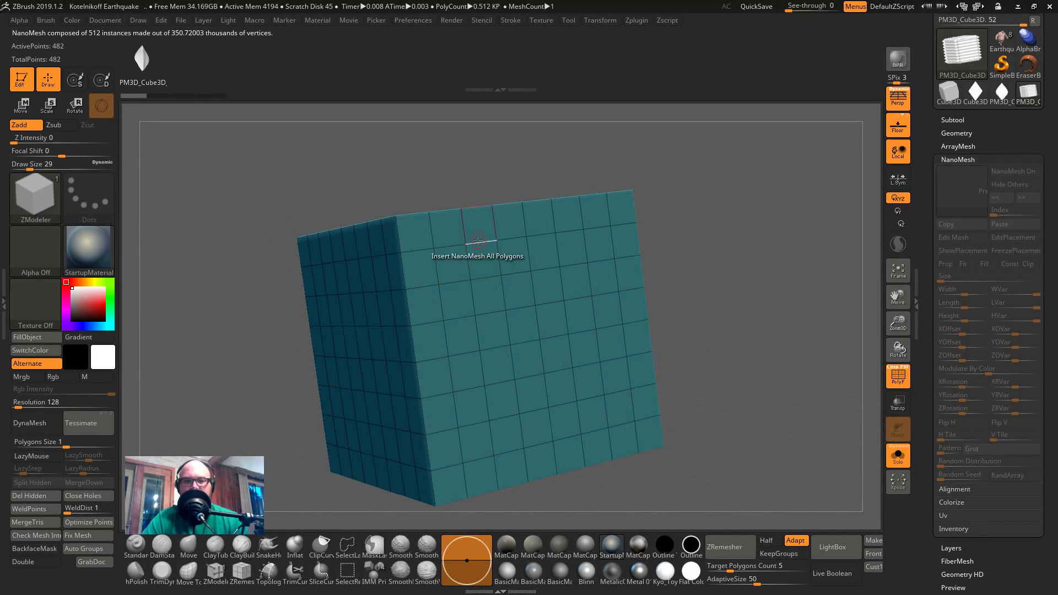
# - Restore the leaves, flip them vertically, and tilt them about 17° into shingled scales
pyautogui.click(467, 253)
pyautogui.hotkey('ctrl', 'shift', 'z')
pyautogui.hotkey('ctrl', 'shift', 'z')
pyautogui.hotkey('ctrl', 'shift', 'z')
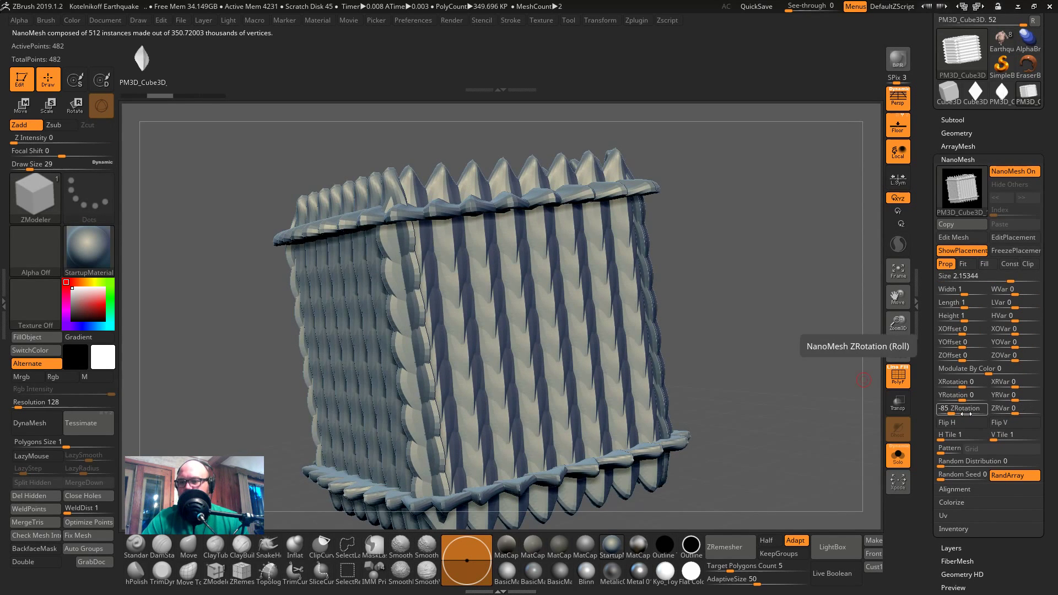
pyautogui.moveTo(950, 412); pyautogui.dragTo(960, 414)
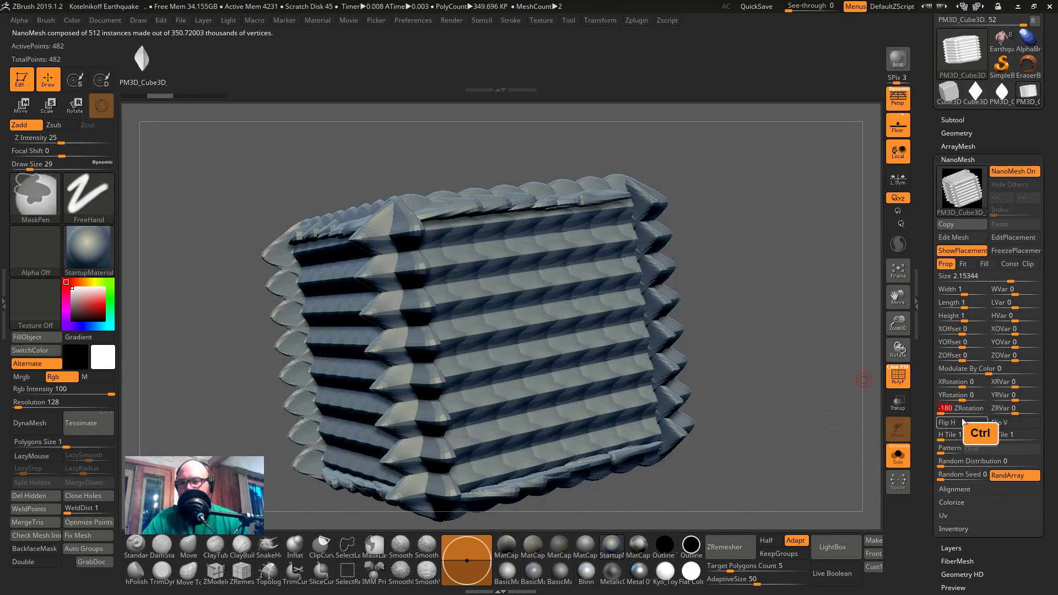
pyautogui.hotkey('ctrl', 'z')
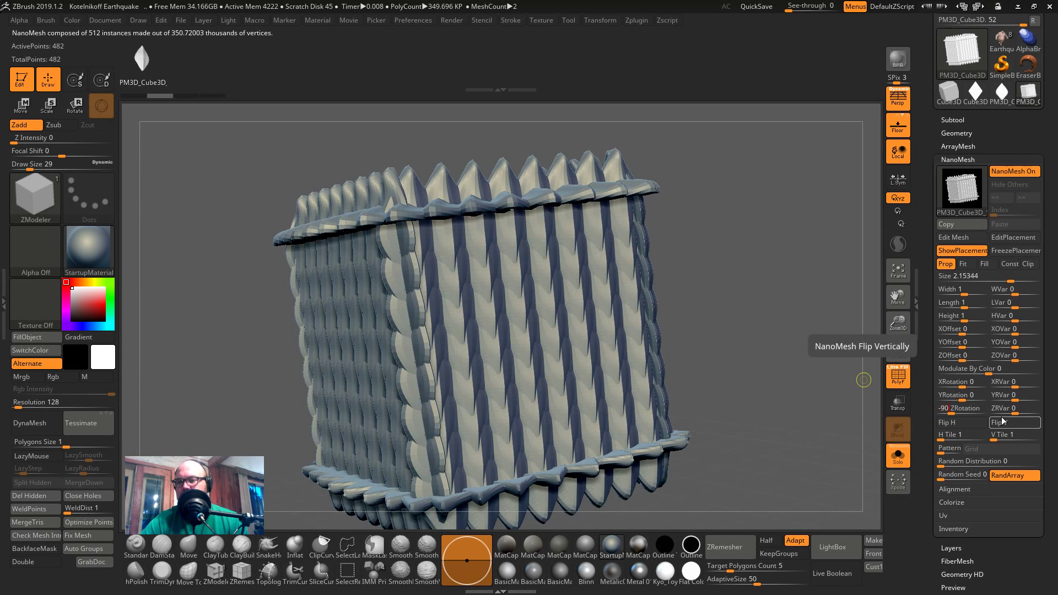
pyautogui.click(1003, 421)
pyautogui.moveTo(955, 385); pyautogui.dragTo(964, 390)
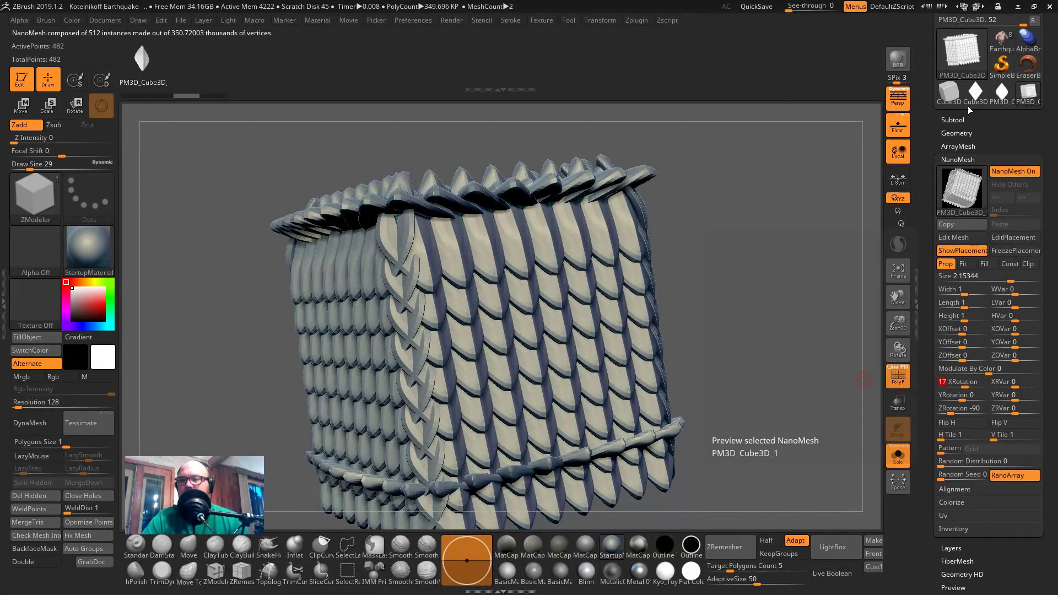
# - Make Earthquake the active tool, show its polyframe, zoom to the torso, and expand Geometry
pyautogui.scroll(3, 1002, 122)
pyautogui.click(1002, 121)
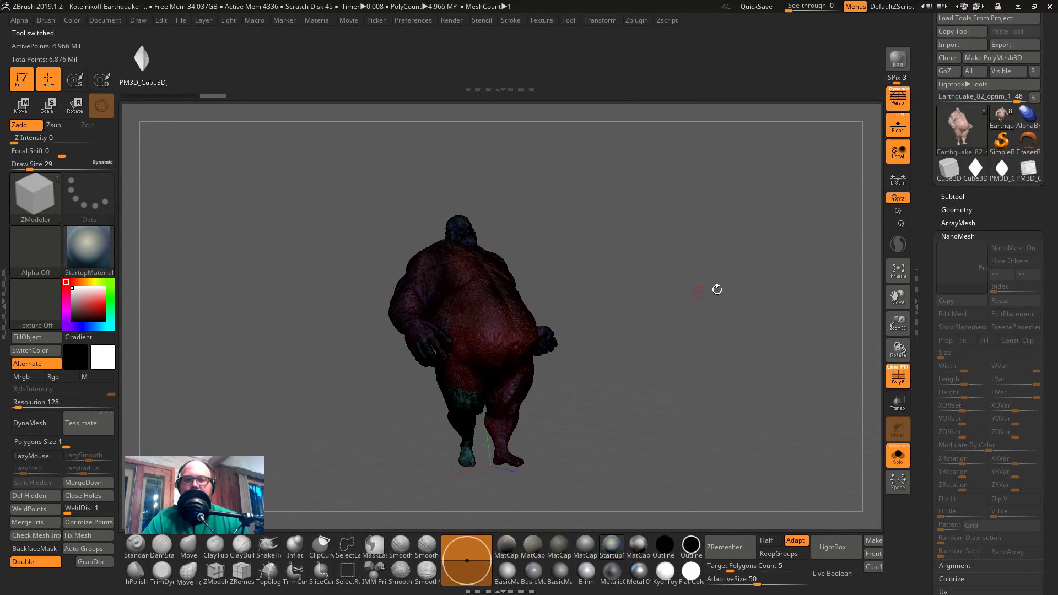
pyautogui.moveTo(716, 288); pyautogui.dragTo(782, 279)
pyautogui.hotkey('shift', 'f')
pyautogui.hotkey('shift', 'f')
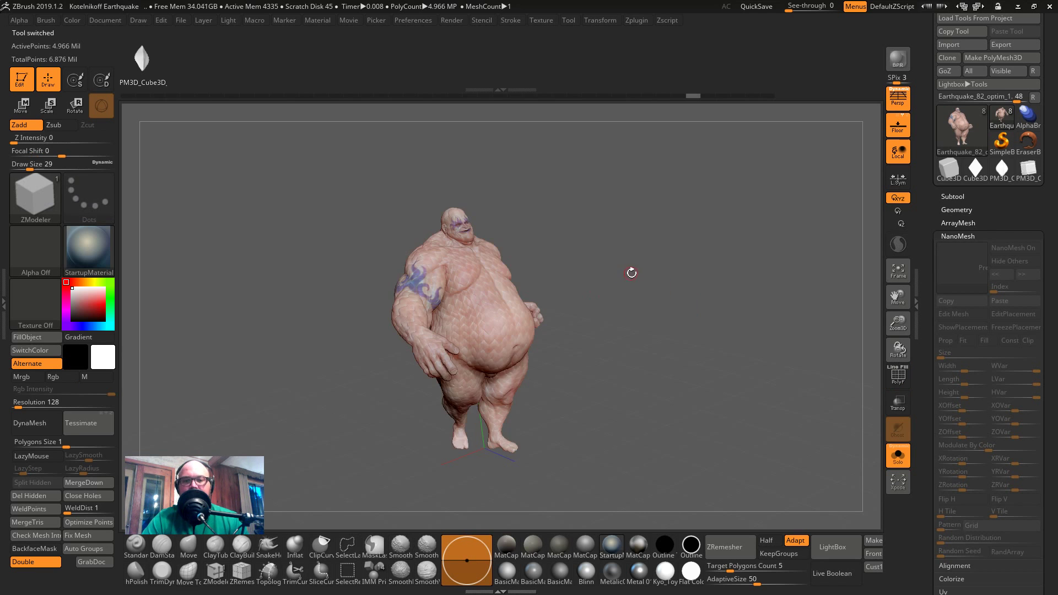
pyautogui.moveTo(631, 271); pyautogui.dragTo(696, 458)
pyautogui.click(957, 209)
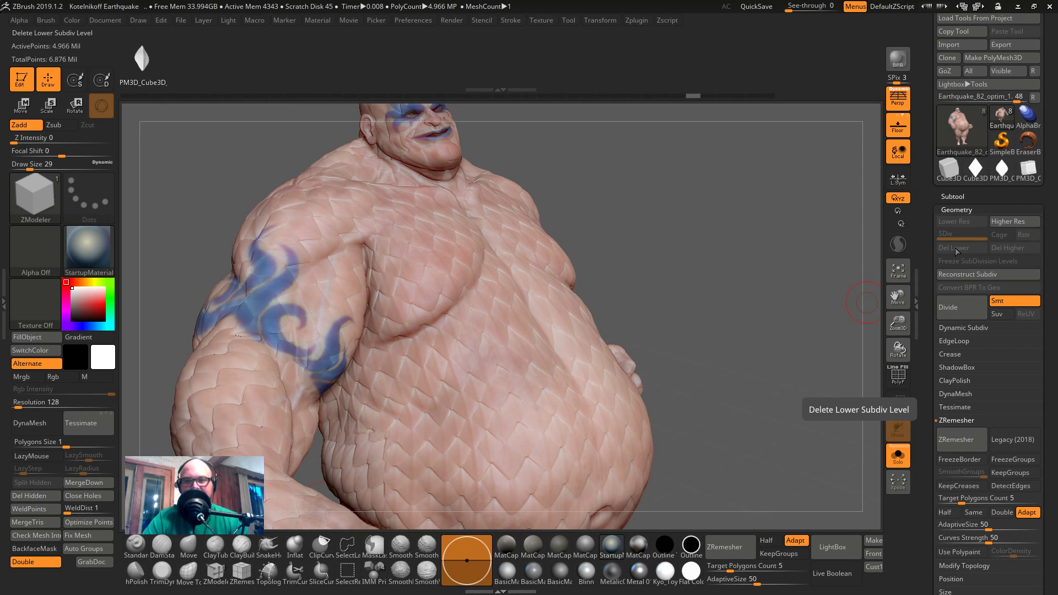
# - Press Reconstruct Subdiv four times to build a coarse 4,852-point base, then go to the chat
pyautogui.hotkey('shift', 'f')
pyautogui.click(987, 275)
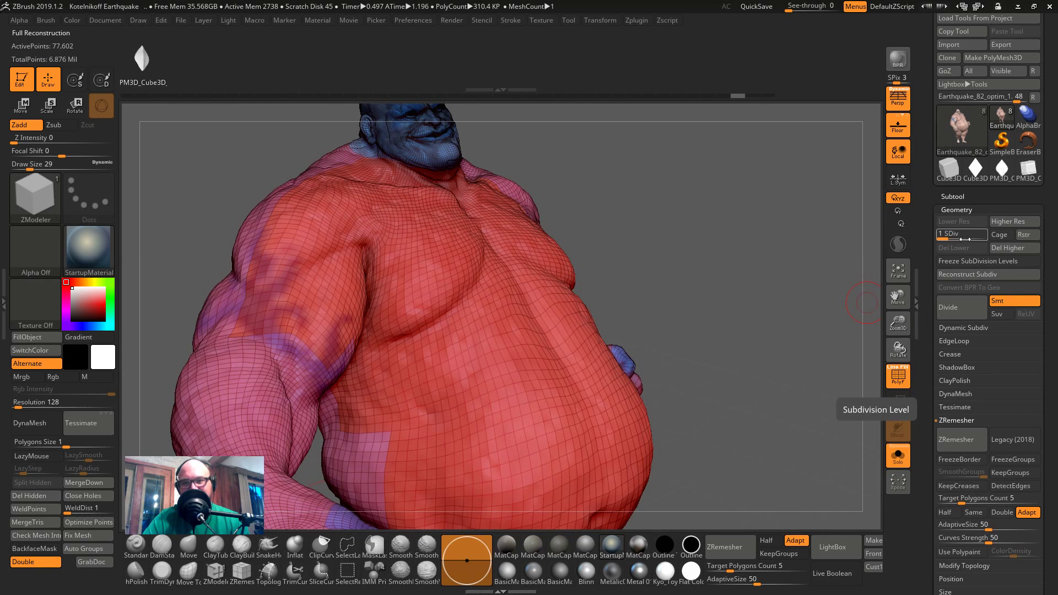
pyautogui.click(973, 279)
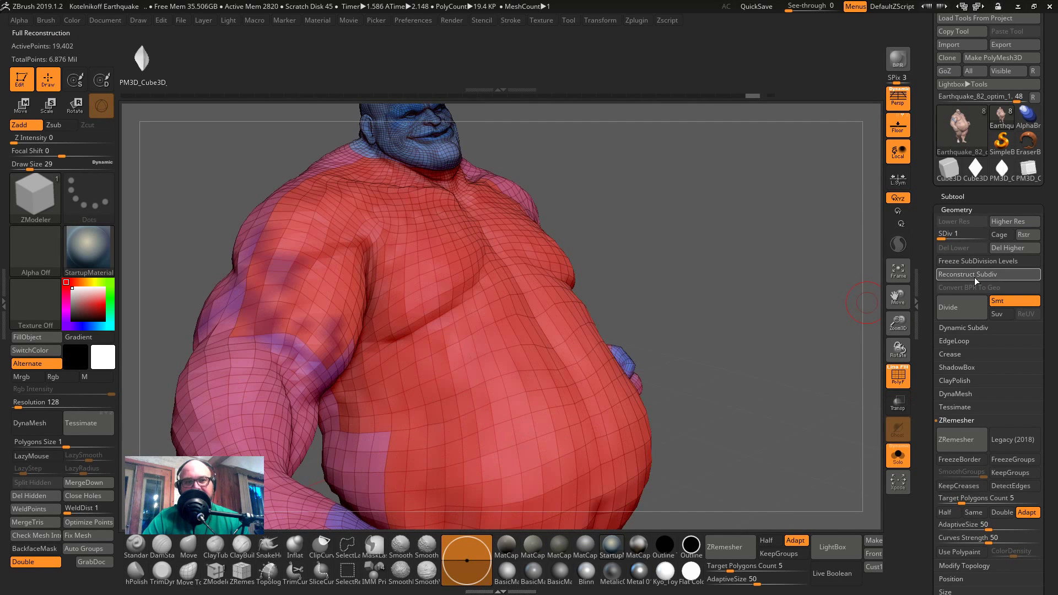
pyautogui.click(974, 277)
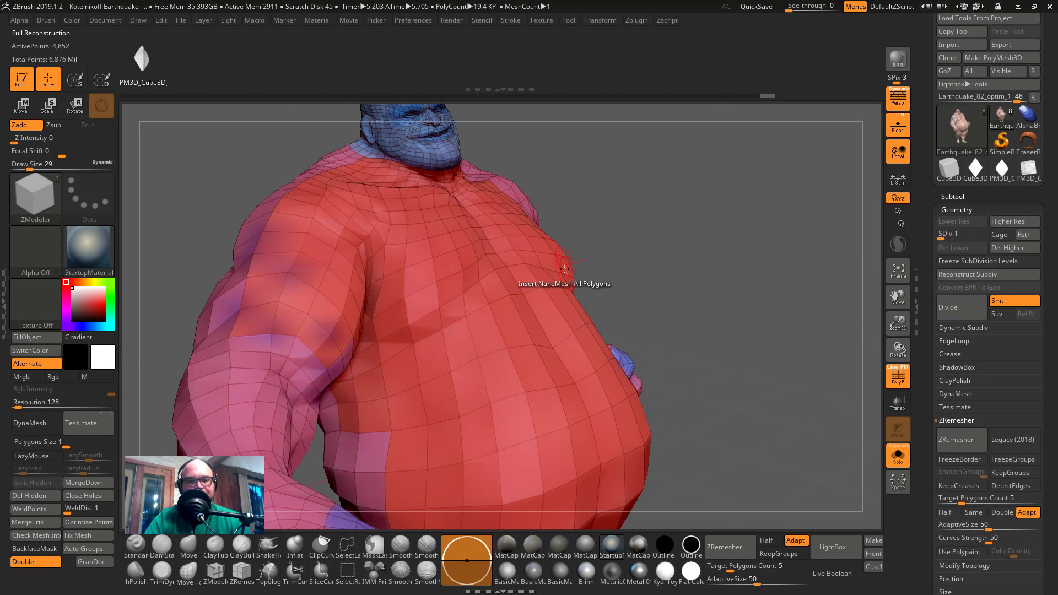
pyautogui.moveTo(644, 267); pyautogui.dragTo(925, 259)
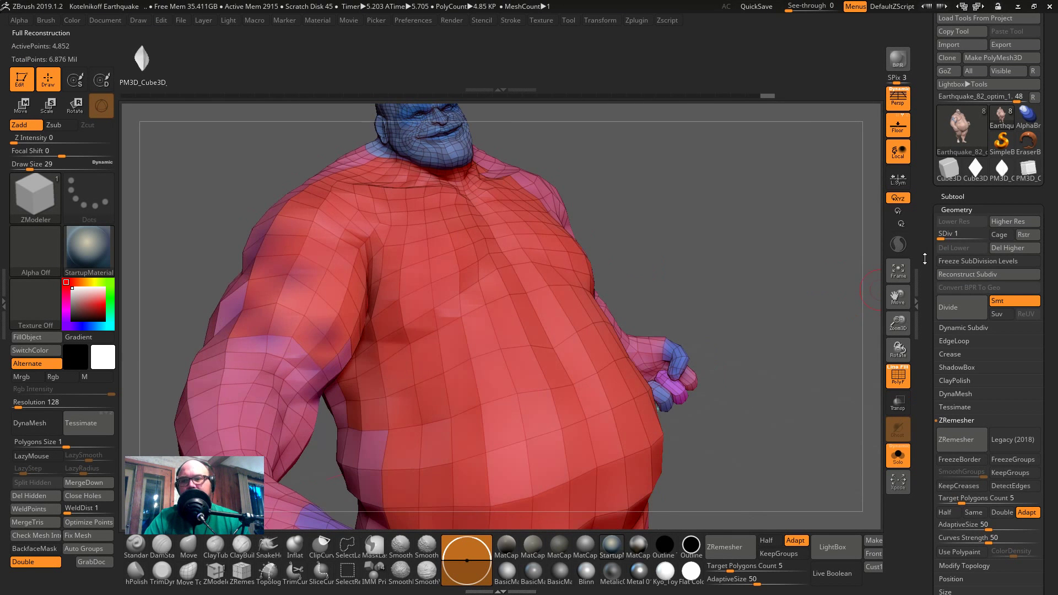
pyautogui.click(986, 273)
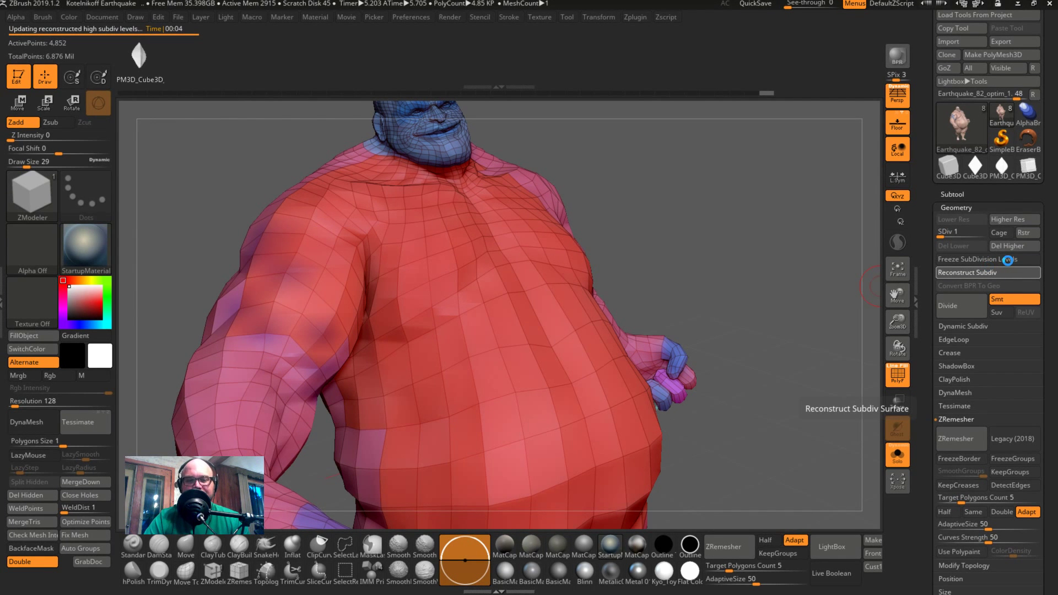
pyautogui.hotkey('alt', 'Tab')
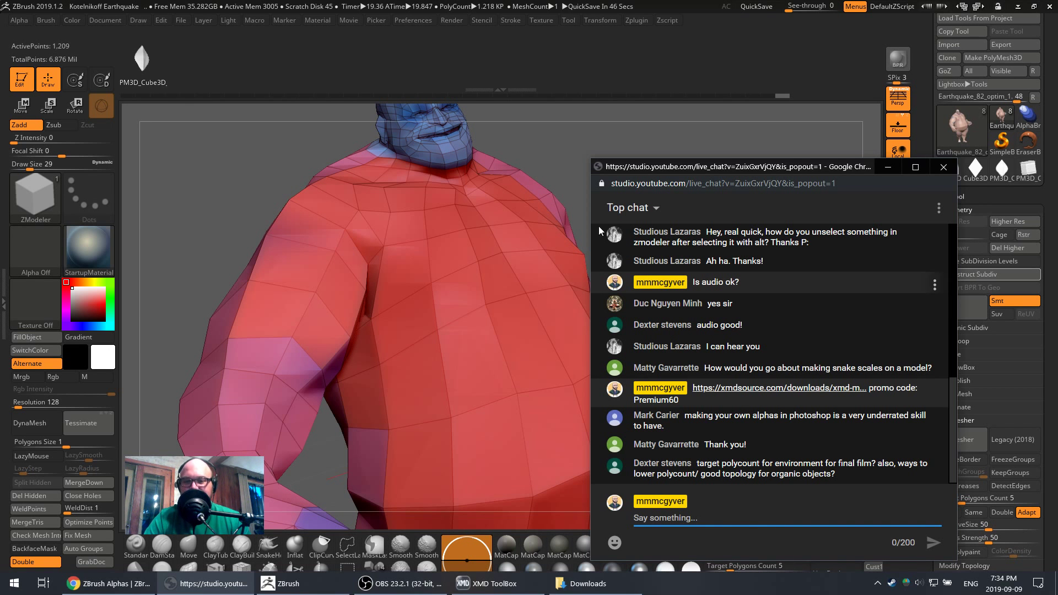
# - Freeze the Earthquake body's subdivision levels and fill its polygons with 1,218 NanoMesh leaves
pyautogui.click(626, 131)
pyautogui.keyDown('ctrl'); pyautogui.moveTo(664, 265); pyautogui.dragTo(531, 291, button='right'); pyautogui.keyUp('ctrl')
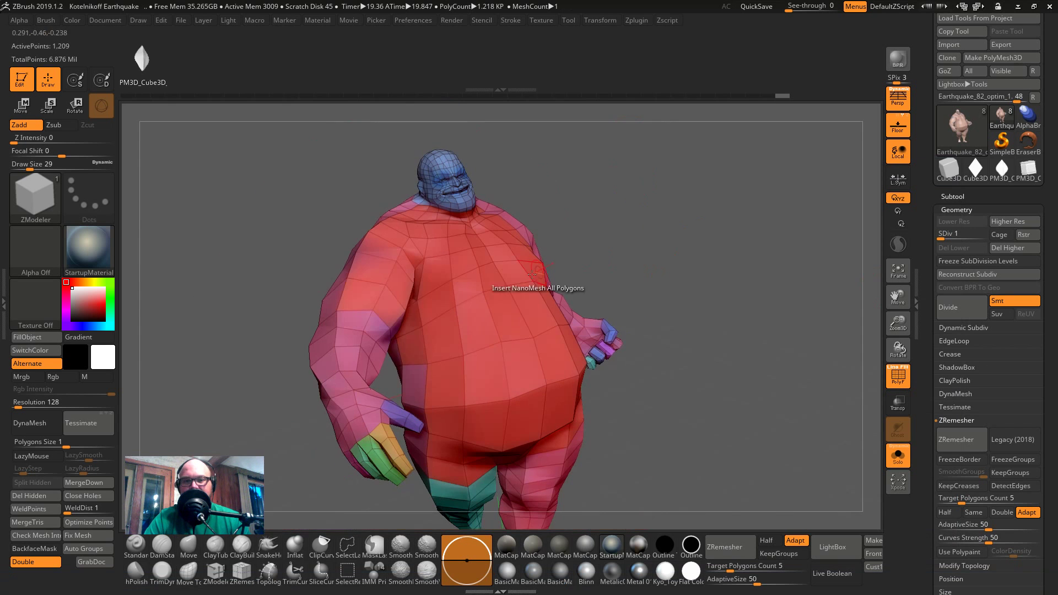
pyautogui.click(503, 312)
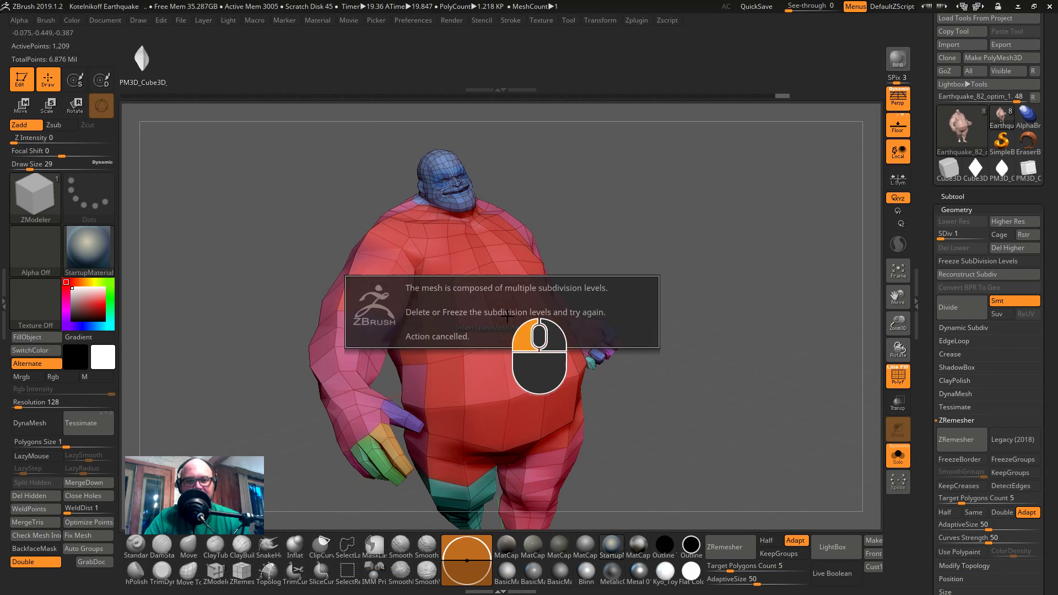
pyautogui.click(975, 261)
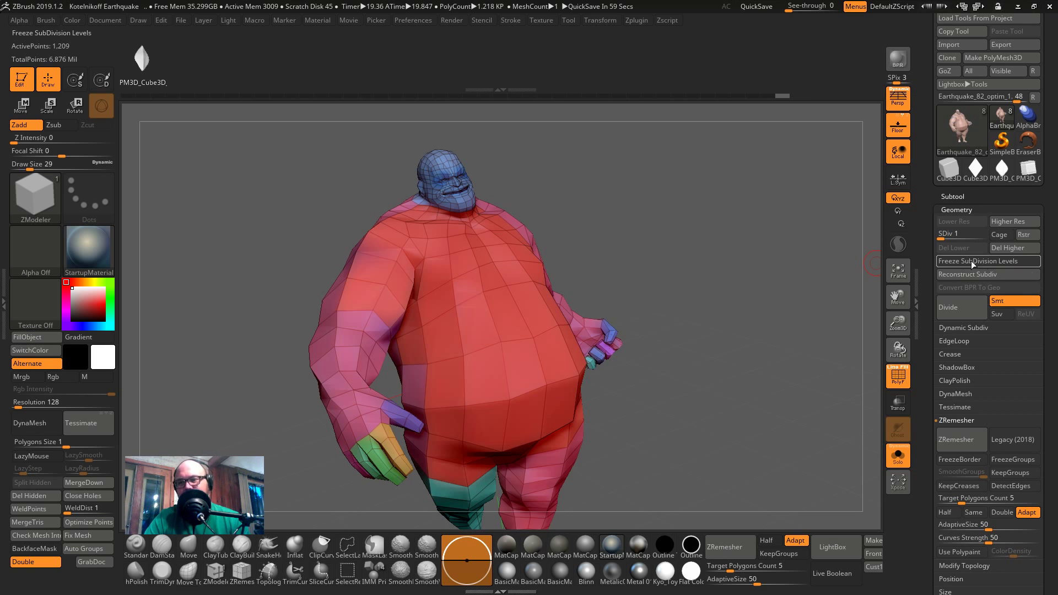
pyautogui.click(970, 260)
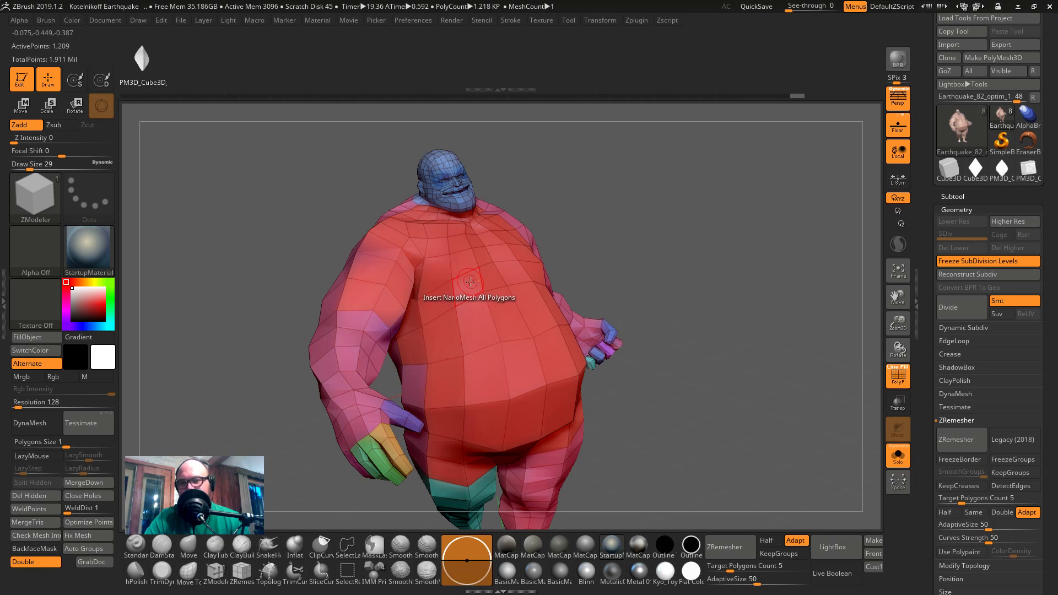
pyautogui.moveTo(469, 282); pyautogui.dragTo(546, 399)
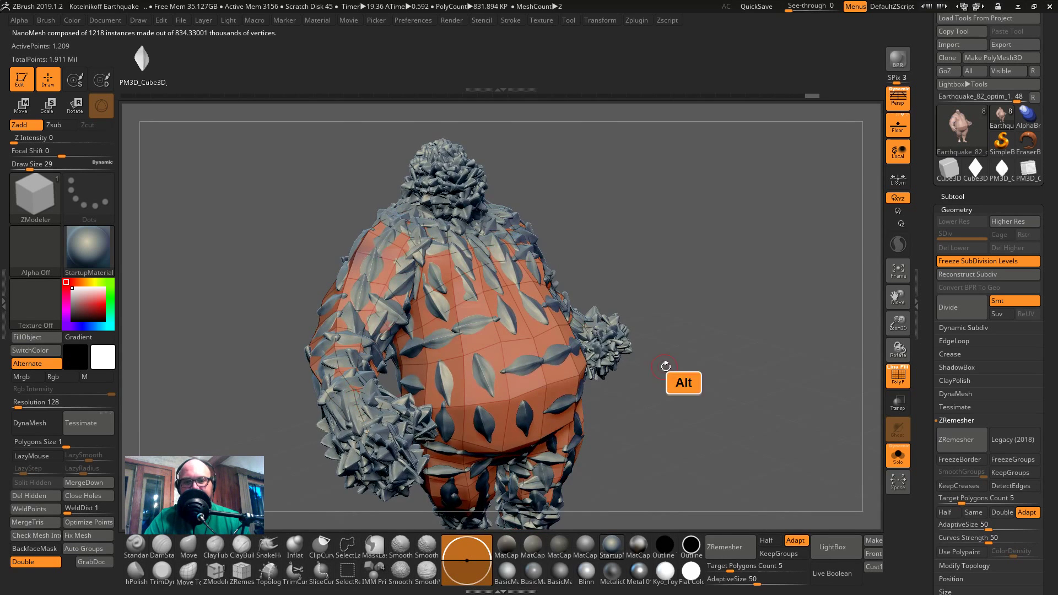
# - Enlarge the body's leaf instances and tilt them 12° about the X axis
pyautogui.keyDown('alt'); pyautogui.moveTo(656, 367); pyautogui.dragTo(660, 201); pyautogui.keyUp('alt')
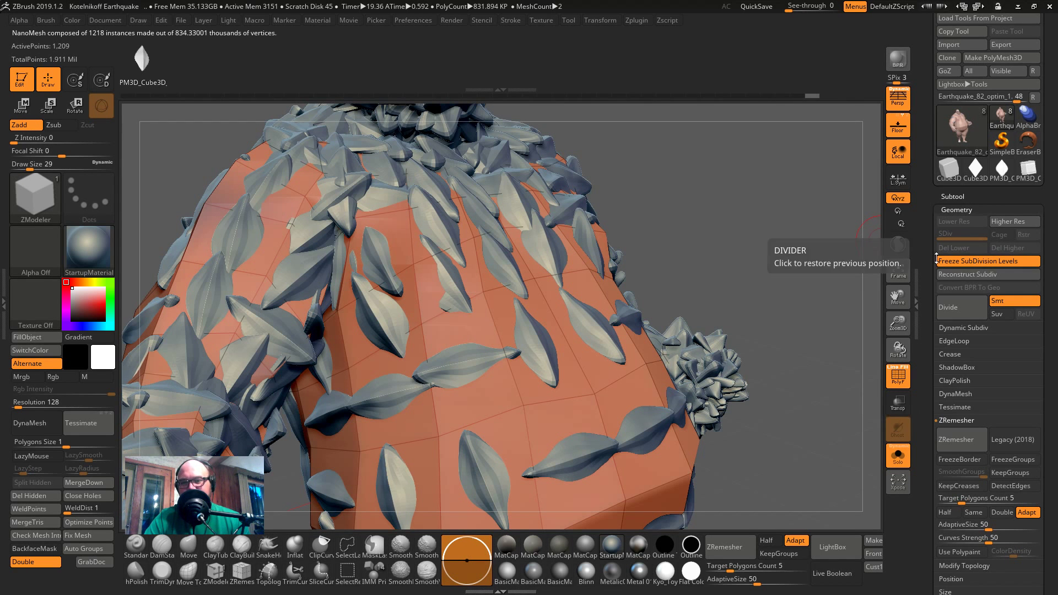
pyautogui.moveTo(930, 357); pyautogui.dragTo(965, 284)
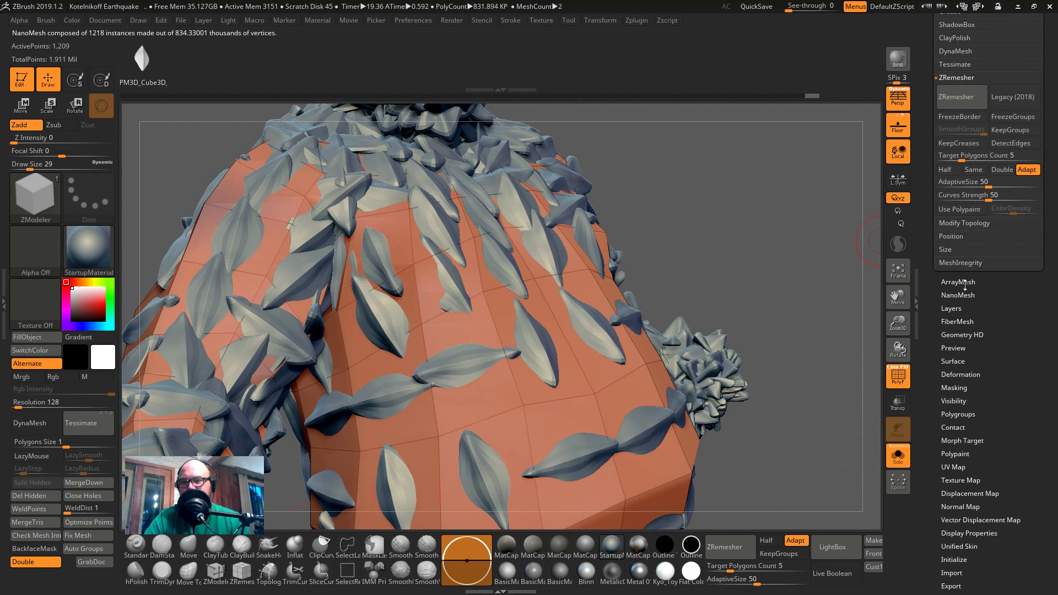
pyautogui.click(959, 295)
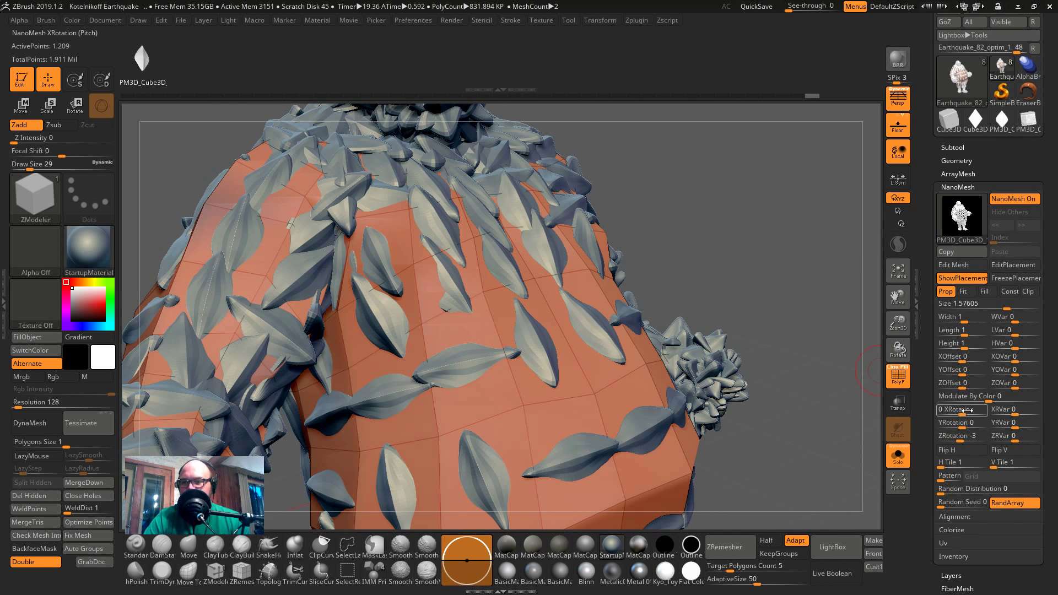
pyautogui.moveTo(965, 414); pyautogui.dragTo(950, 416)
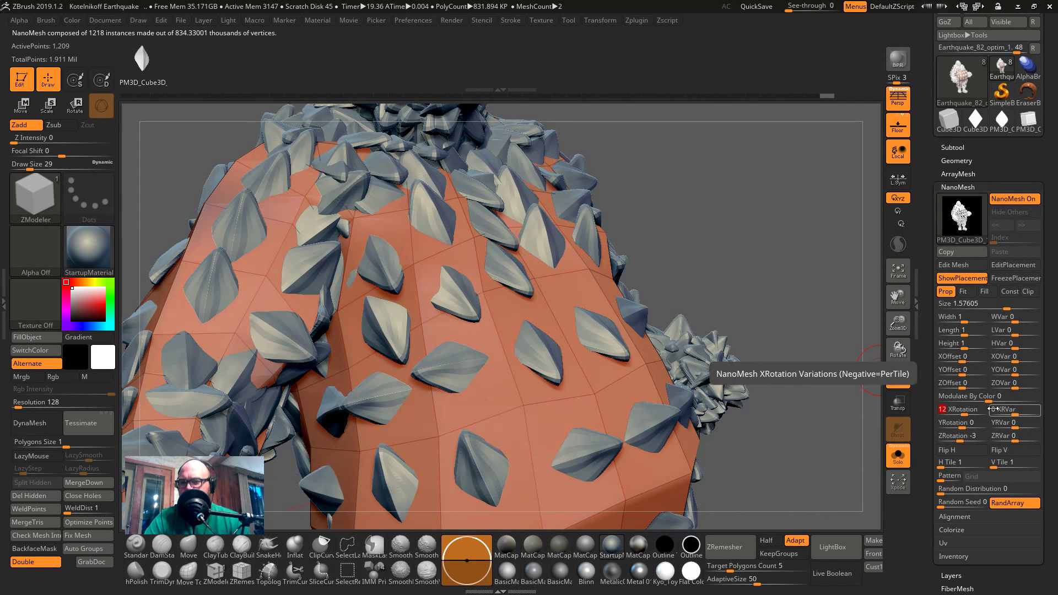
pyautogui.click(965, 357)
pyautogui.moveTo(965, 357); pyautogui.dragTo(969, 386)
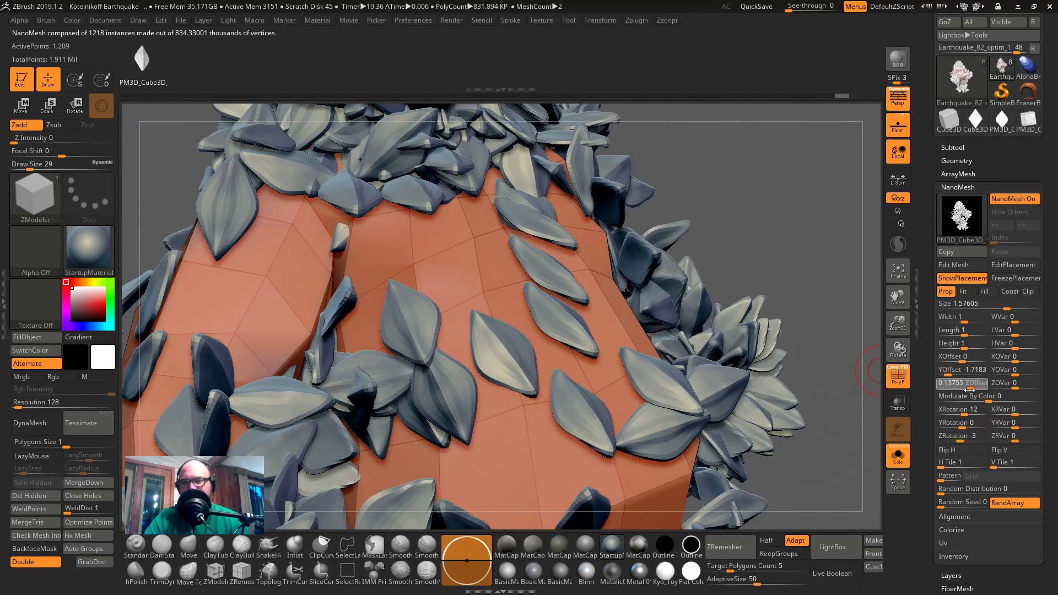
# - Set ZOffset to about 0.187 and add height and offset variation, then review the body
pyautogui.click(953, 370)
pyautogui.write('0')
pyautogui.press('Return')
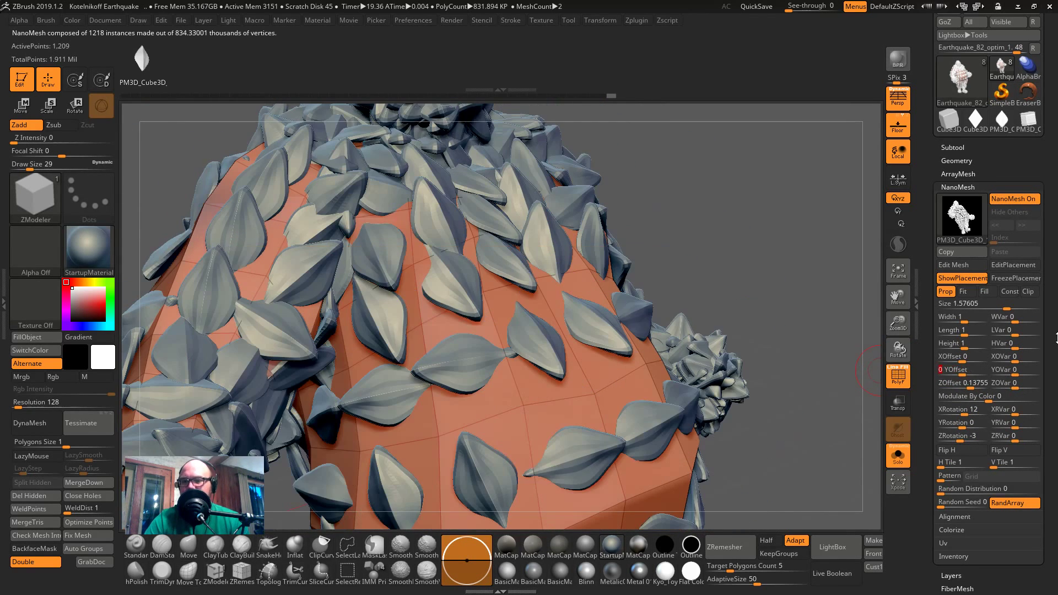
pyautogui.moveTo(960, 389); pyautogui.dragTo(971, 388)
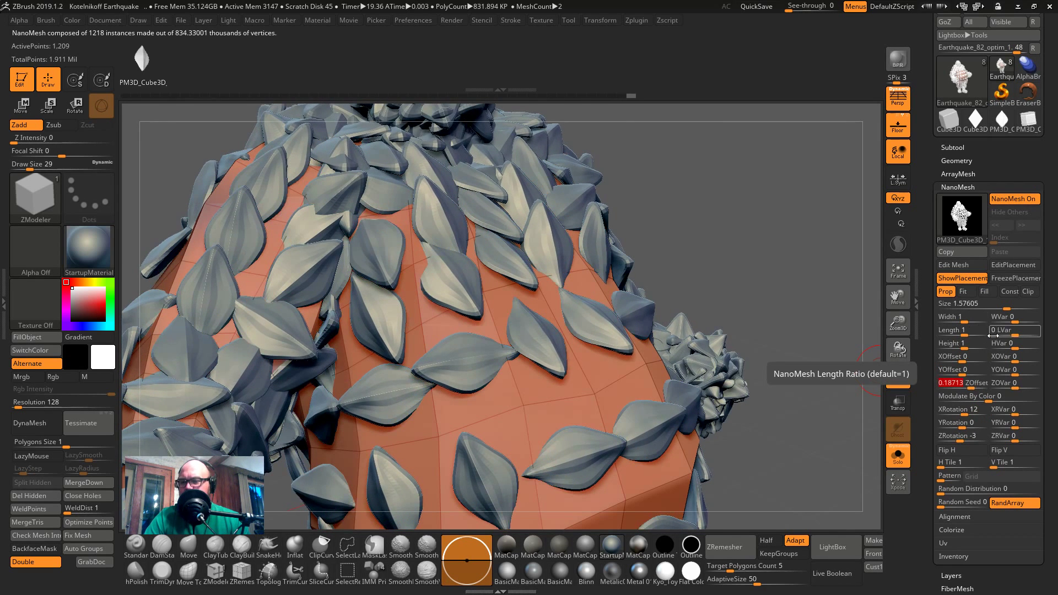
pyautogui.click(1019, 344)
pyautogui.moveTo(1022, 348); pyautogui.dragTo(1019, 385)
pyautogui.moveTo(652, 205); pyautogui.dragTo(374, 104)
pyautogui.moveTo(726, 416); pyautogui.dragTo(825, 168)
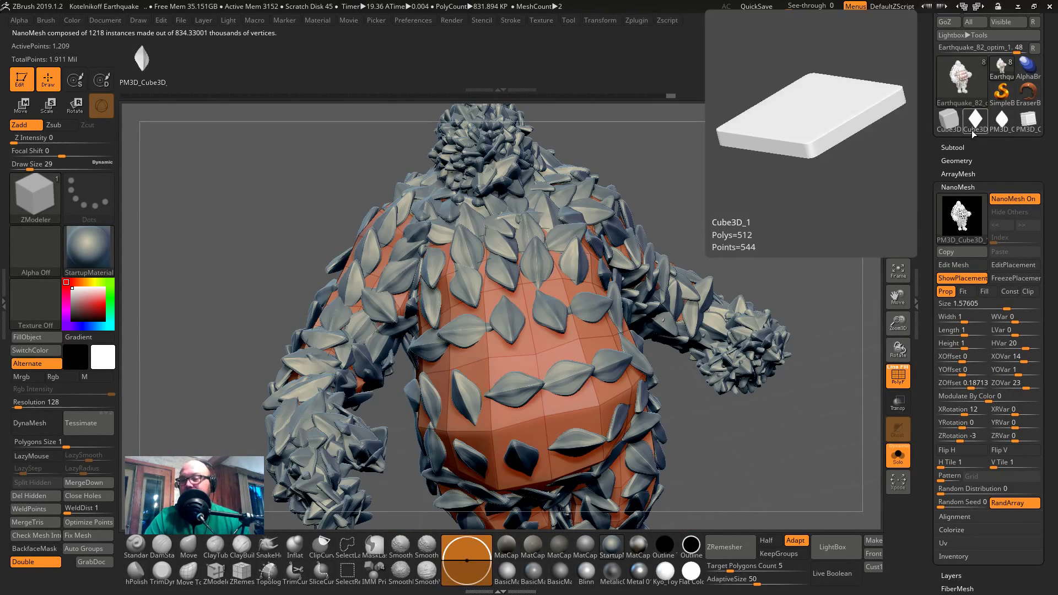
# - Select the Plane3D primitive from the Tool palette and snap it to a front view
pyautogui.click(1010, 122)
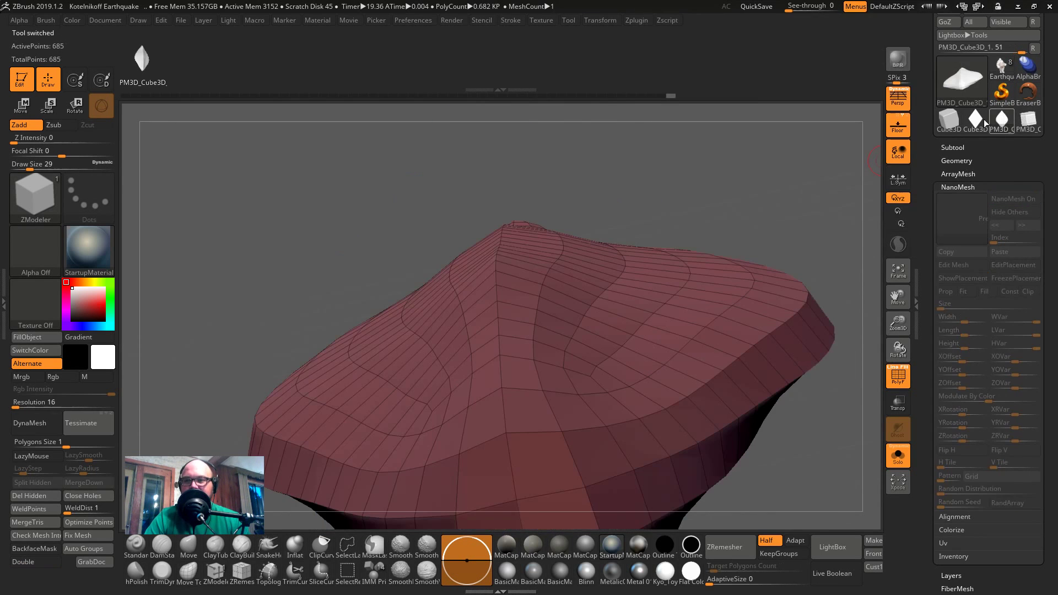
pyautogui.click(949, 118)
pyautogui.click(968, 80)
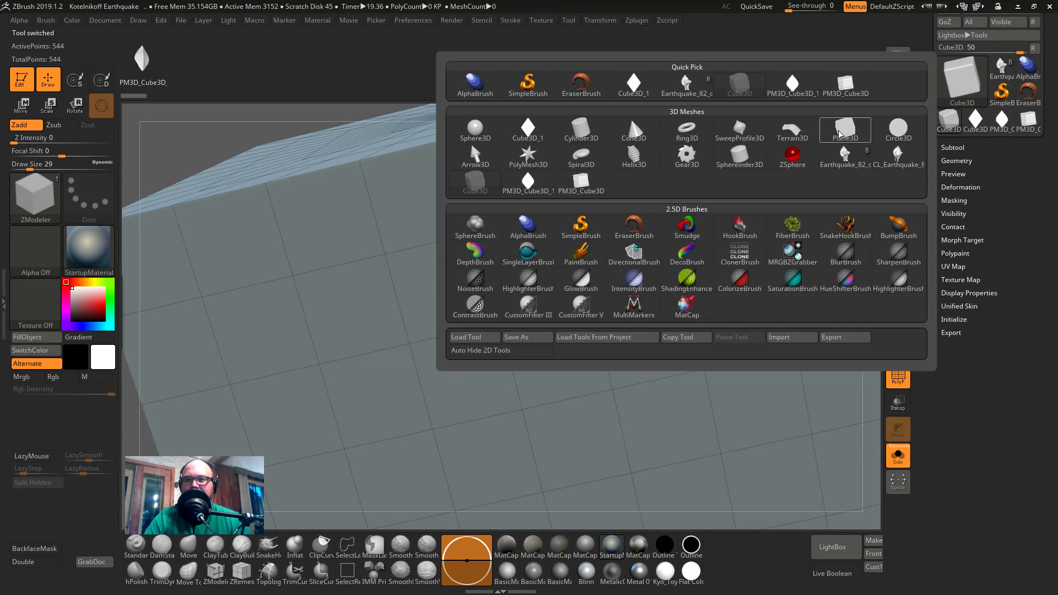
pyautogui.click(629, 115)
pyautogui.moveTo(798, 293)
pyautogui.keyDown('shift'); pyautogui.mouseDown()
pyautogui.moveTo(826, 291)
pyautogui.moveTo(796, 241)
pyautogui.moveTo(738, 244)
pyautogui.mouseUp(); pyautogui.keyUp('shift')
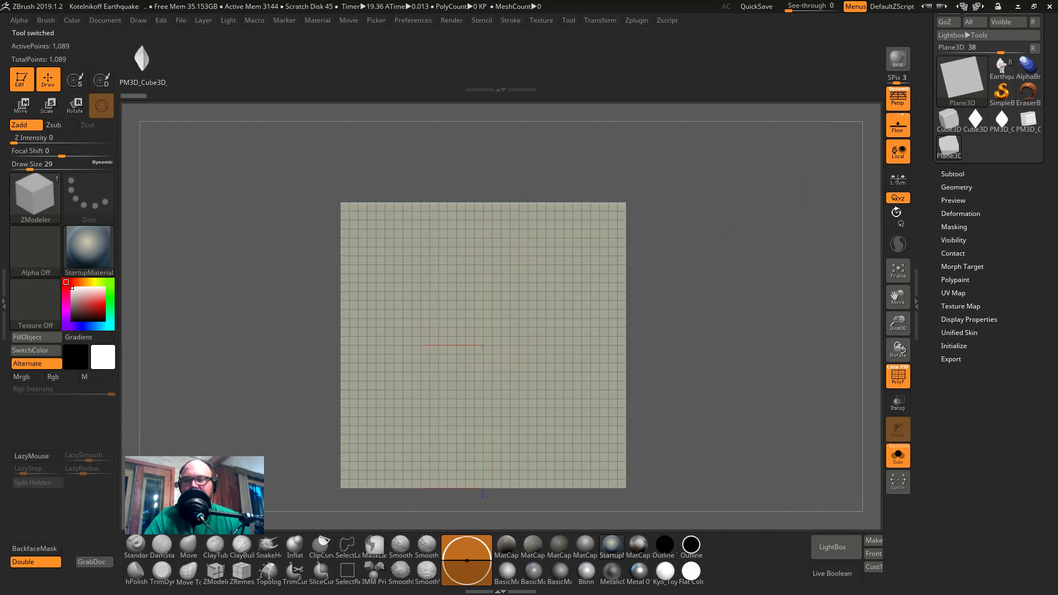
# - Set the plane's HDivide and VDivide to 12 and convert it with Make PolyMesh3D
pyautogui.click(954, 347)
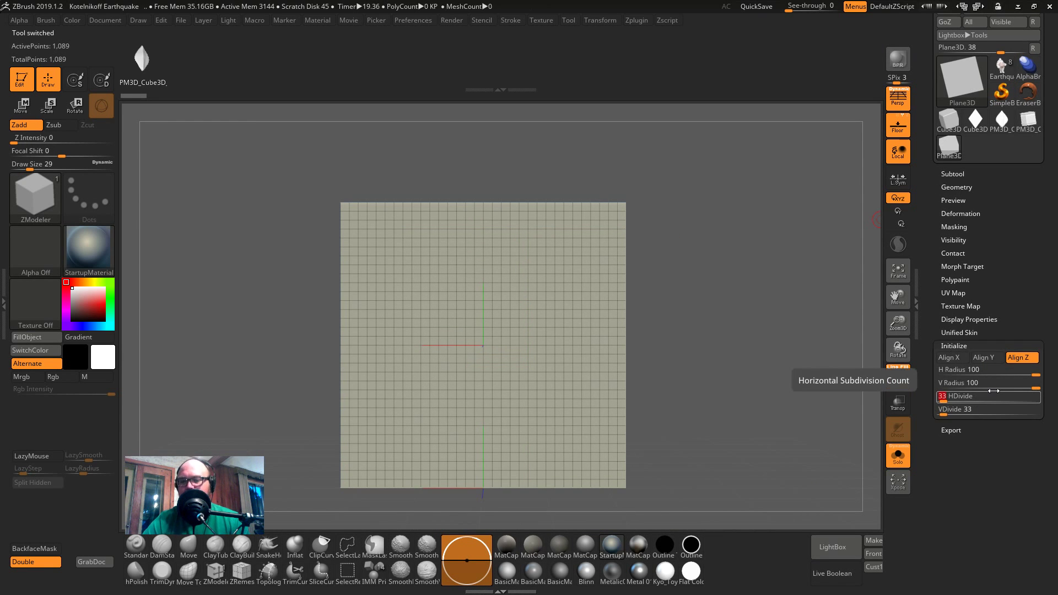
pyautogui.press('Return')
pyautogui.write('12')
pyautogui.press('Return')
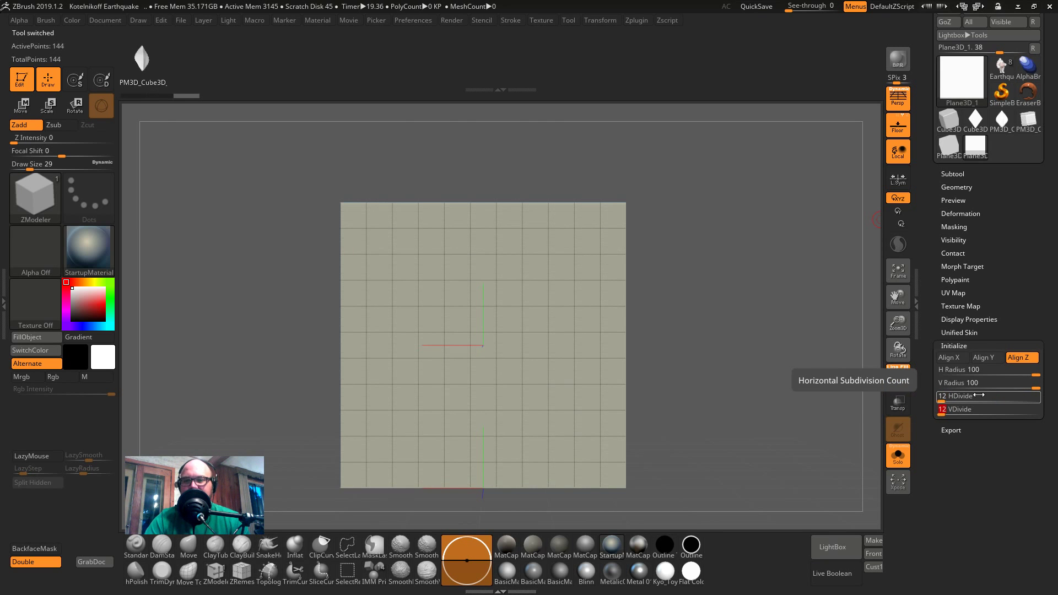
pyautogui.scroll(3, 978, 119)
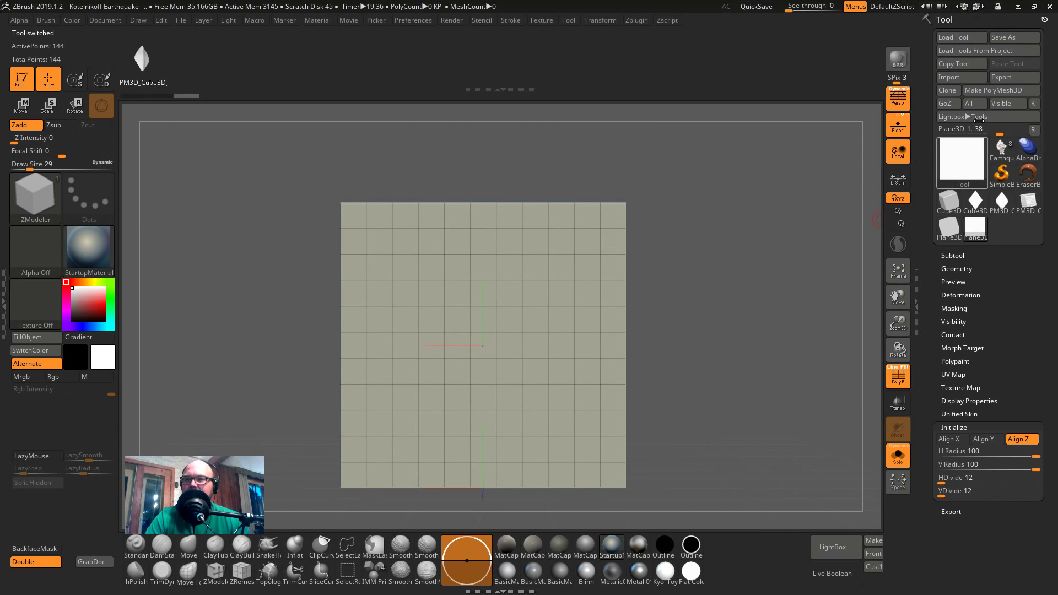
pyautogui.click(1001, 90)
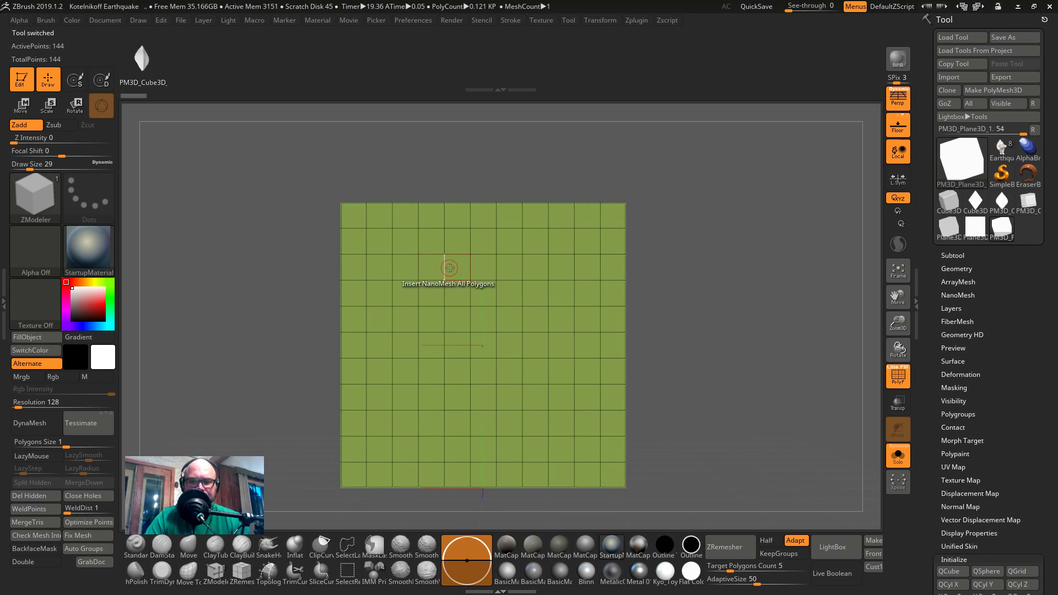
# - Insert leaf NanoMesh instances onto all 121 polygons of the plane
pyautogui.moveTo(458, 267); pyautogui.dragTo(339, 274)
pyautogui.click(963, 269)
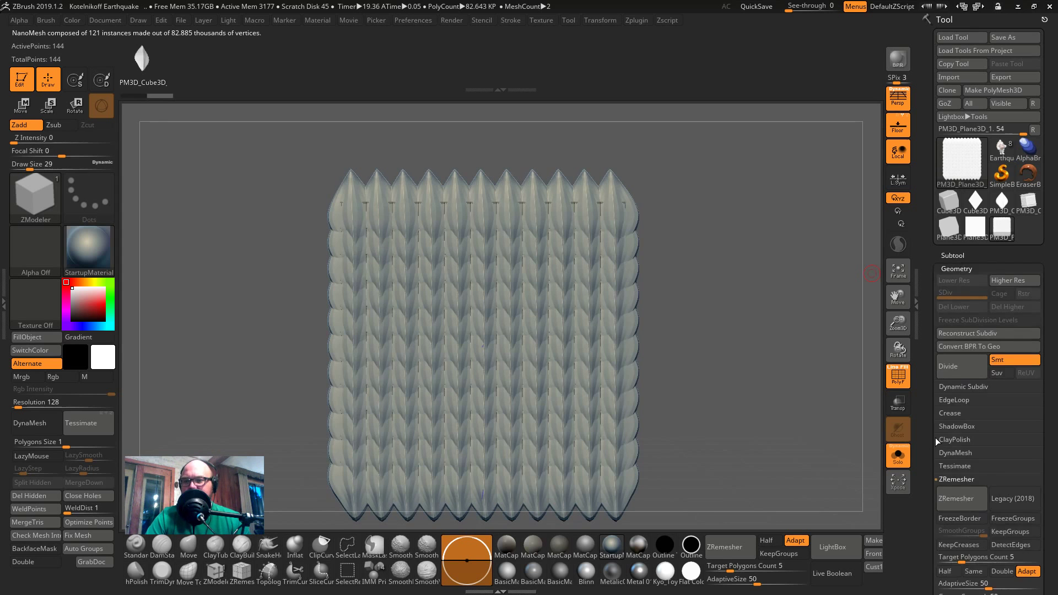
pyautogui.moveTo(929, 463); pyautogui.dragTo(964, 431)
pyautogui.click(958, 312)
# - Rotate the NanoMesh instances 90° in Z, tilt them 7° in X, and resize them to 1.057
pyautogui.moveTo(975, 256); pyautogui.dragTo(1053, 209)
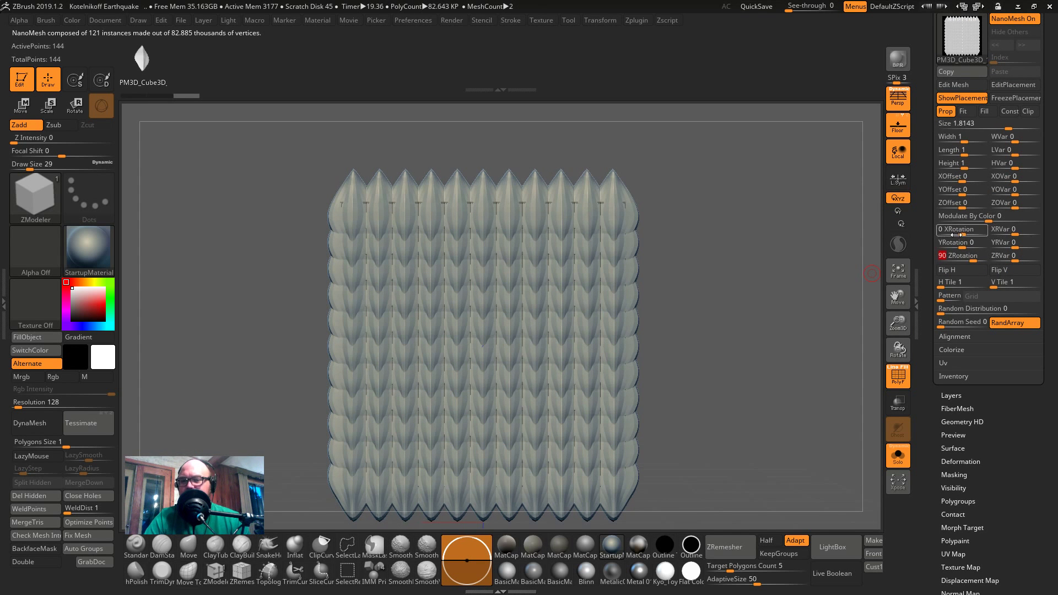
pyautogui.moveTo(1009, 128); pyautogui.dragTo(1005, 128)
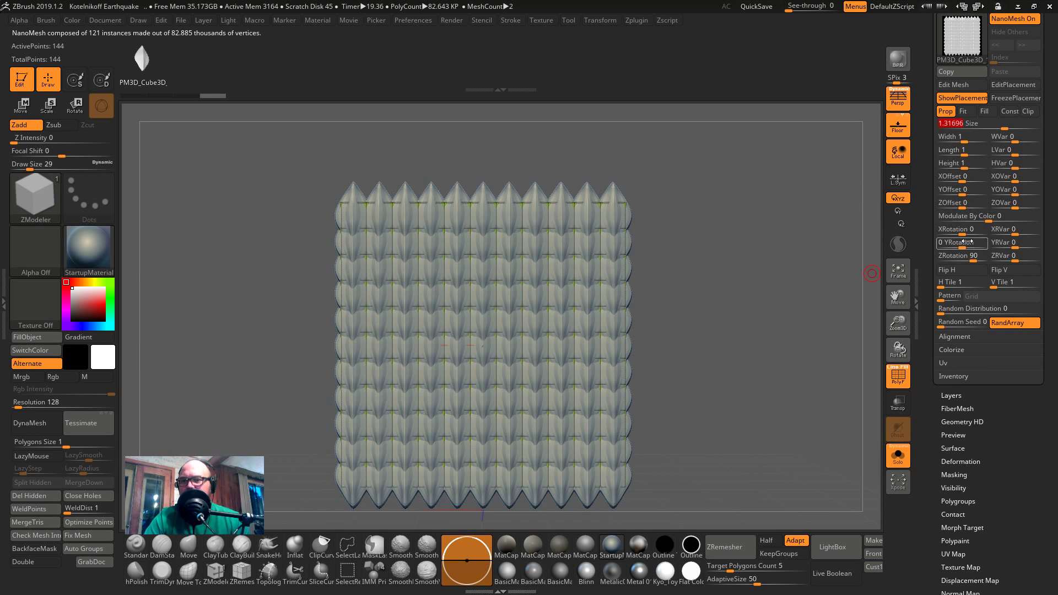
pyautogui.moveTo(962, 230); pyautogui.dragTo(962, 231)
pyautogui.moveTo(1004, 129); pyautogui.dragTo(1002, 136)
pyautogui.moveTo(738, 257); pyautogui.dragTo(765, 295)
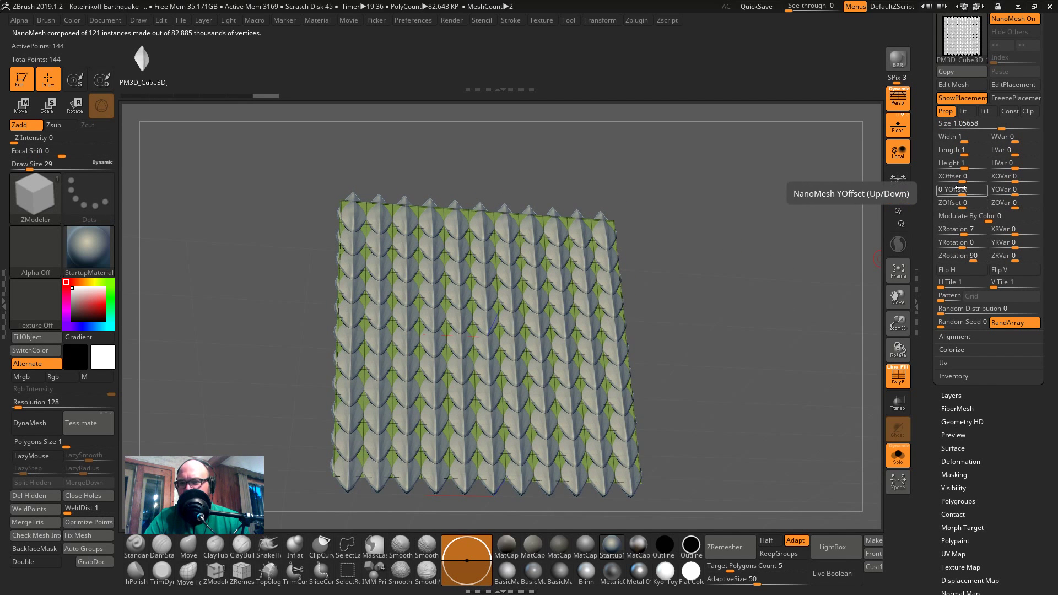
# - Set the NanoMesh YOffset to 0 and ZOffset to 0.3252, then frame the scale panel
pyautogui.moveTo(962, 192); pyautogui.dragTo(977, 194)
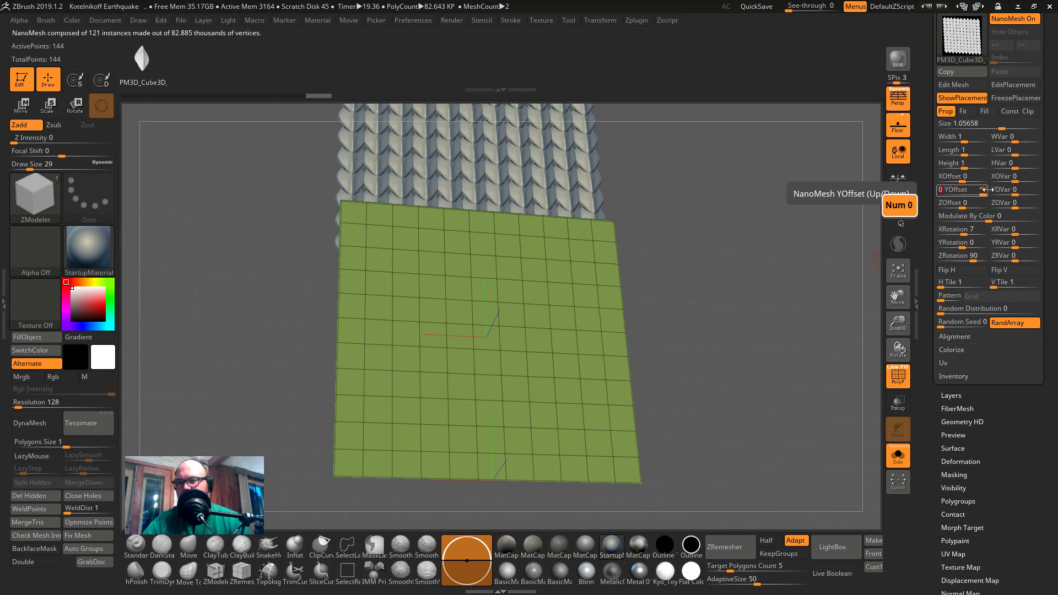
pyautogui.write('0')
pyautogui.press('Return')
pyautogui.moveTo(954, 208); pyautogui.dragTo(978, 210)
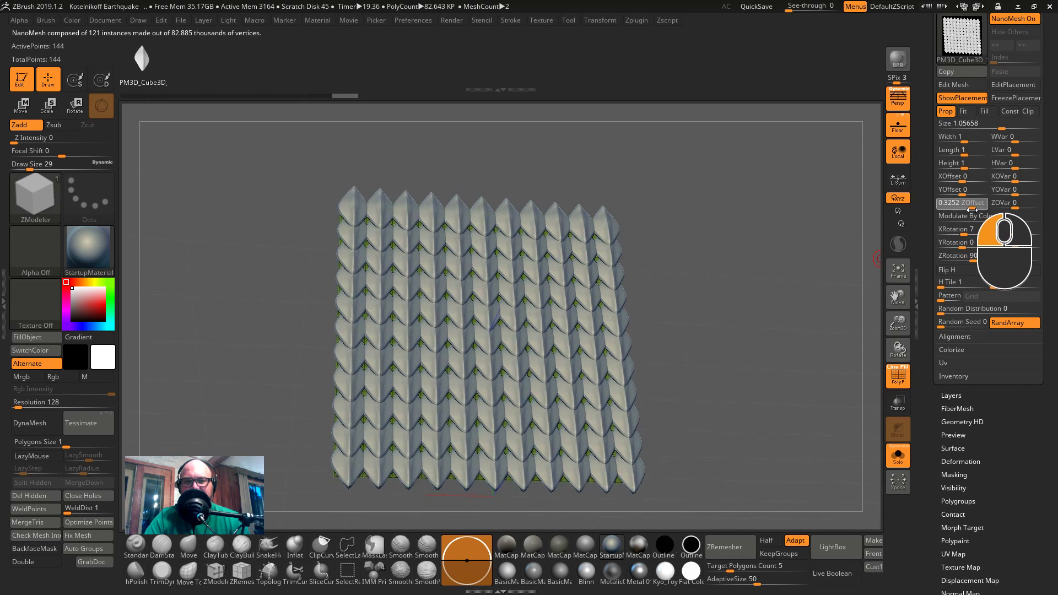
pyautogui.keyDown('shift'); pyautogui.moveTo(756, 275); pyautogui.dragTo(753, 281); pyautogui.keyUp('shift')
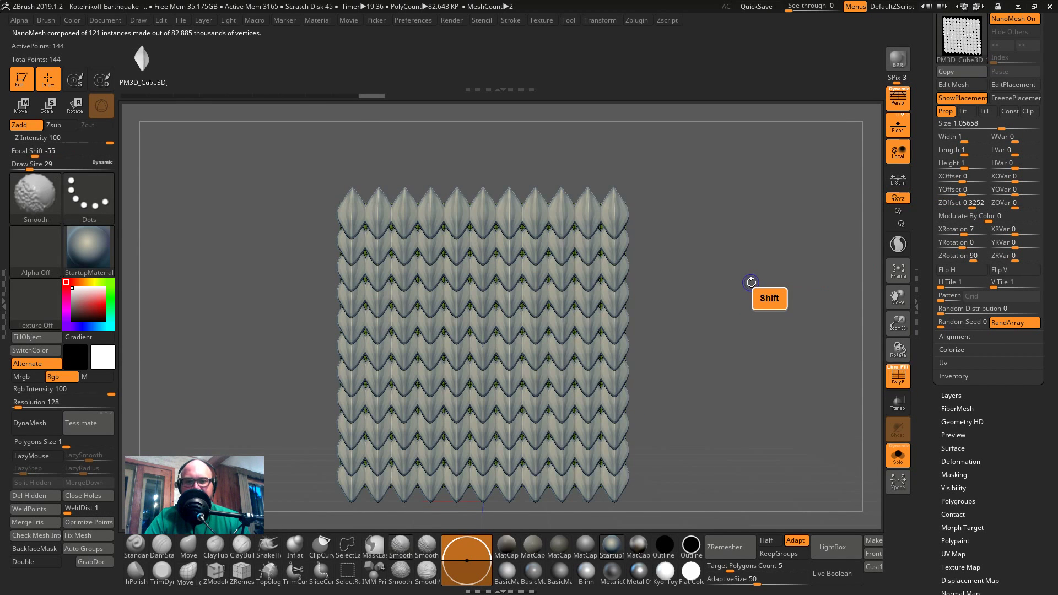
pyautogui.scroll(6, 779, 411)
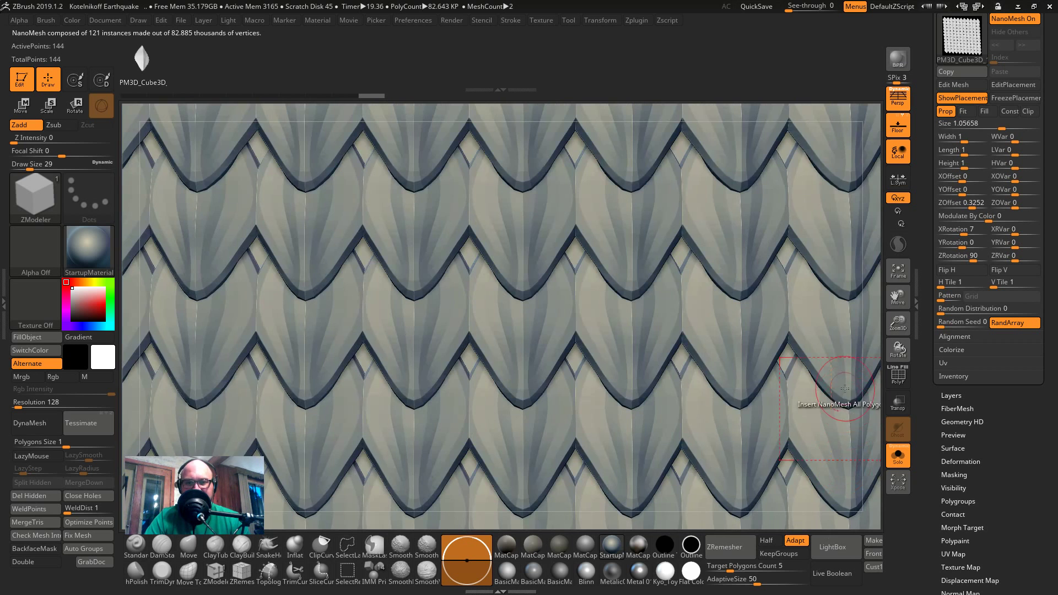
pyautogui.press('f')
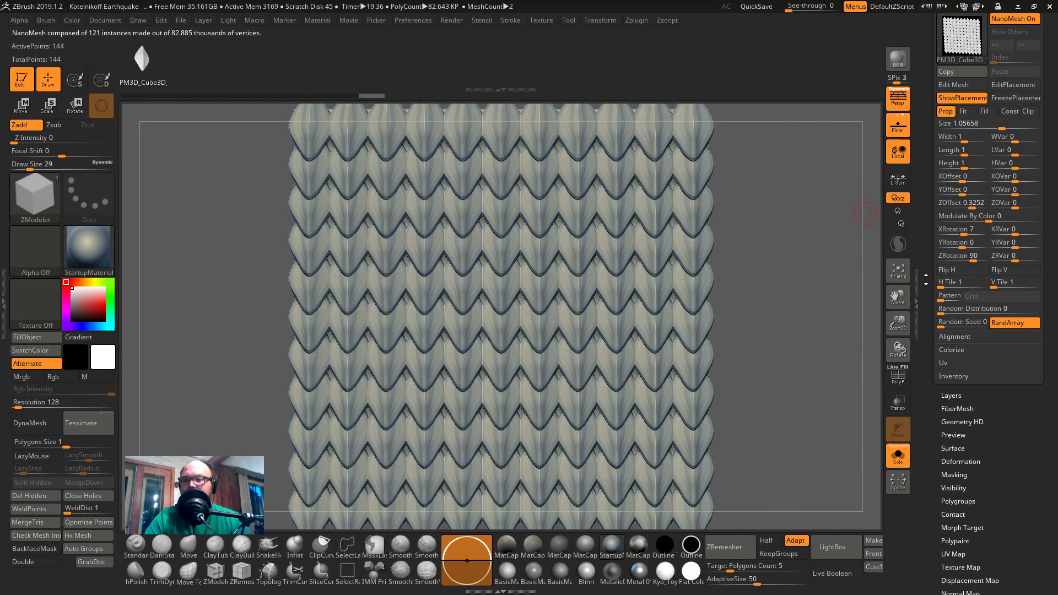
pyautogui.scroll(5, 925, 280)
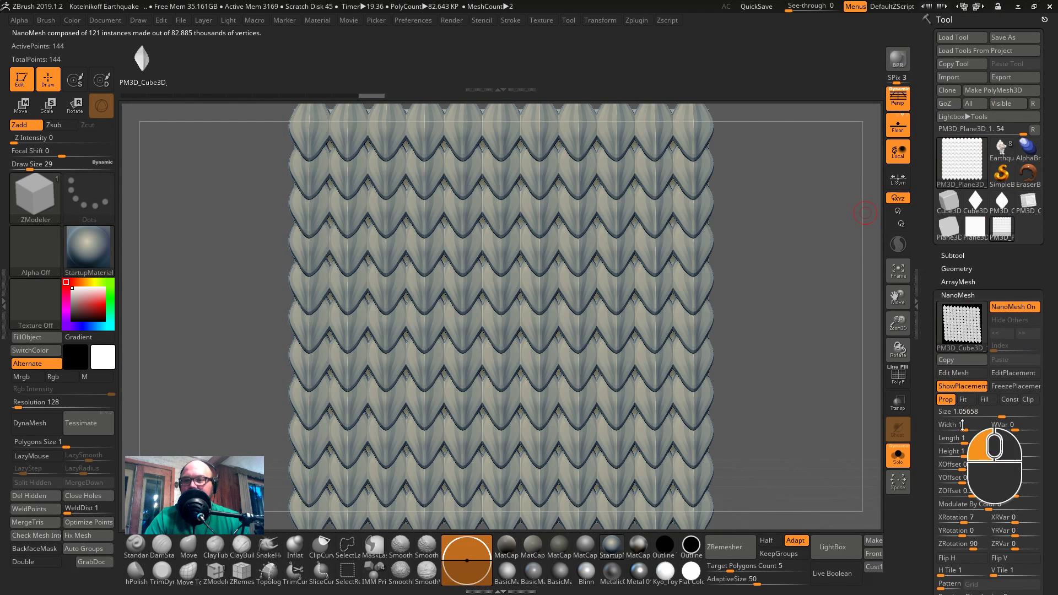
# - Convert the NanoMesh scales into real geometry and show the subtool list
pyautogui.click(949, 268)
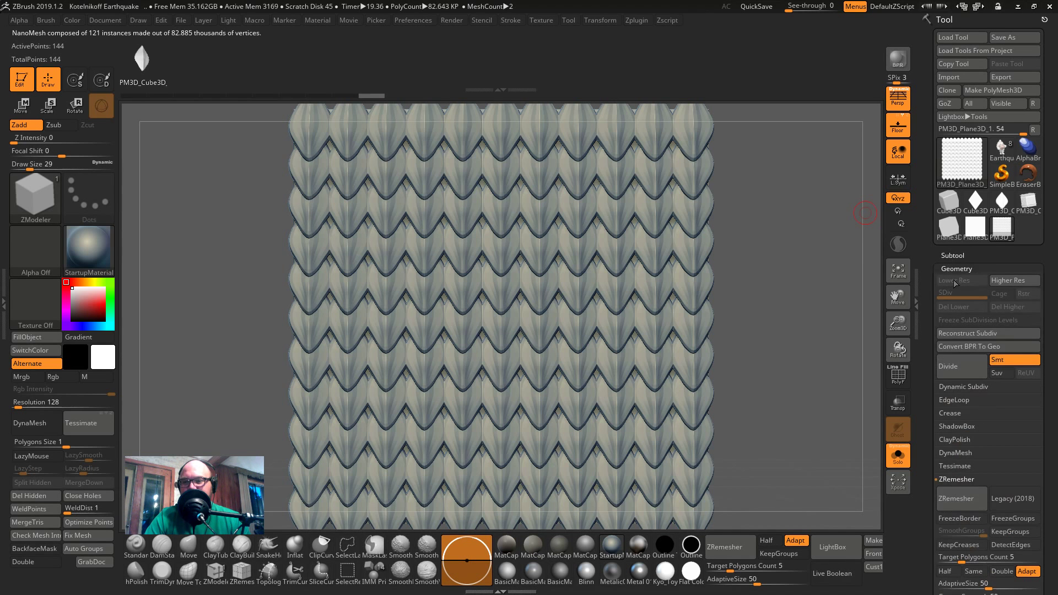
pyautogui.click(983, 349)
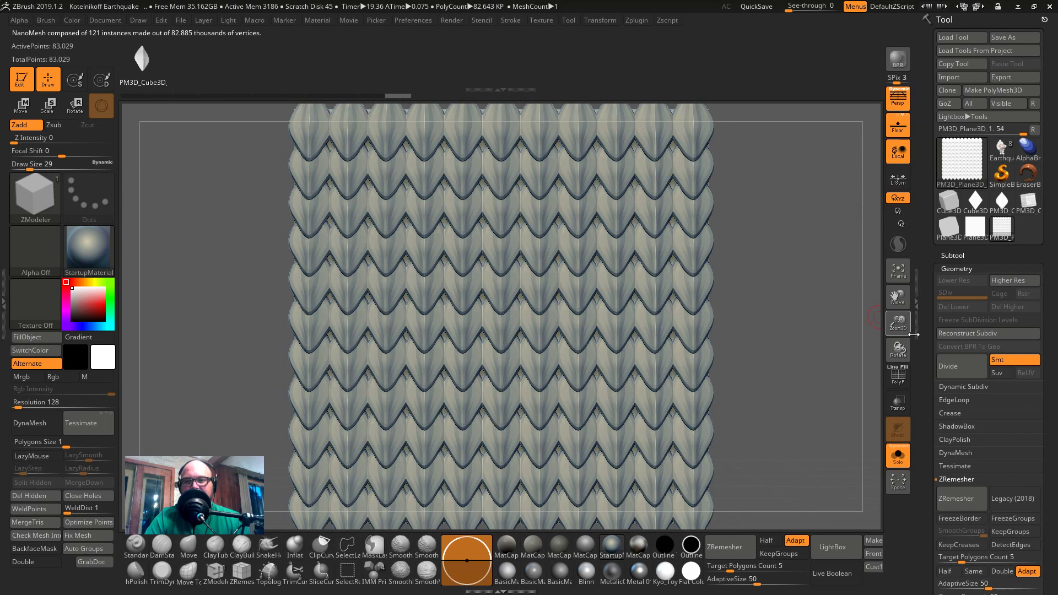
pyautogui.click(960, 255)
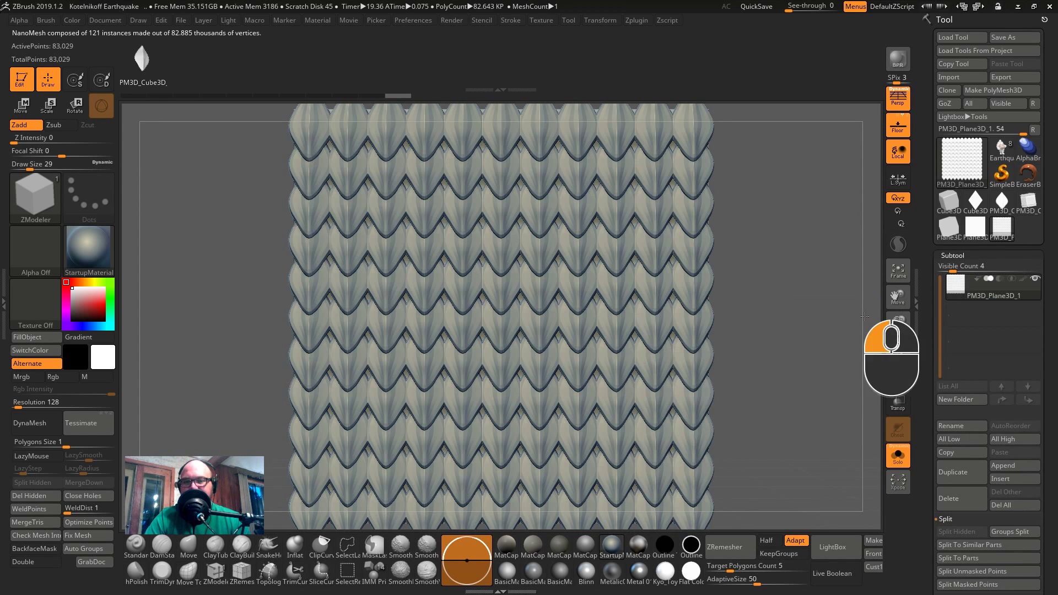
pyautogui.moveTo(863, 319)
pyautogui.mouseDown()
pyautogui.moveTo(888, 324)
pyautogui.moveTo(524, 279)
pyautogui.mouseUp()
pyautogui.moveTo(690, 262); pyautogui.dragTo(795, 245)
# - Hide part of the mesh and use Split Hidden to make the scales subtool PM3D_Plane3D_2
pyautogui.hotkey('ctrl', 'shift')
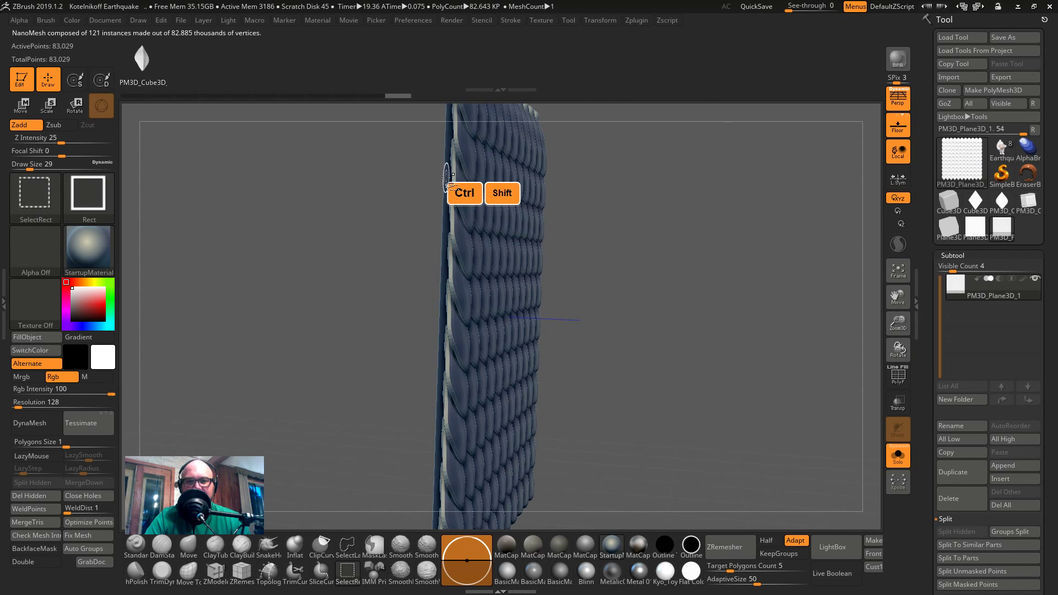
pyautogui.keyDown('ctrl'); pyautogui.keyDown('shift'); pyautogui.click(447, 176); pyautogui.keyUp('shift'); pyautogui.keyUp('ctrl')
pyautogui.moveTo(555, 221); pyautogui.dragTo(760, 248)
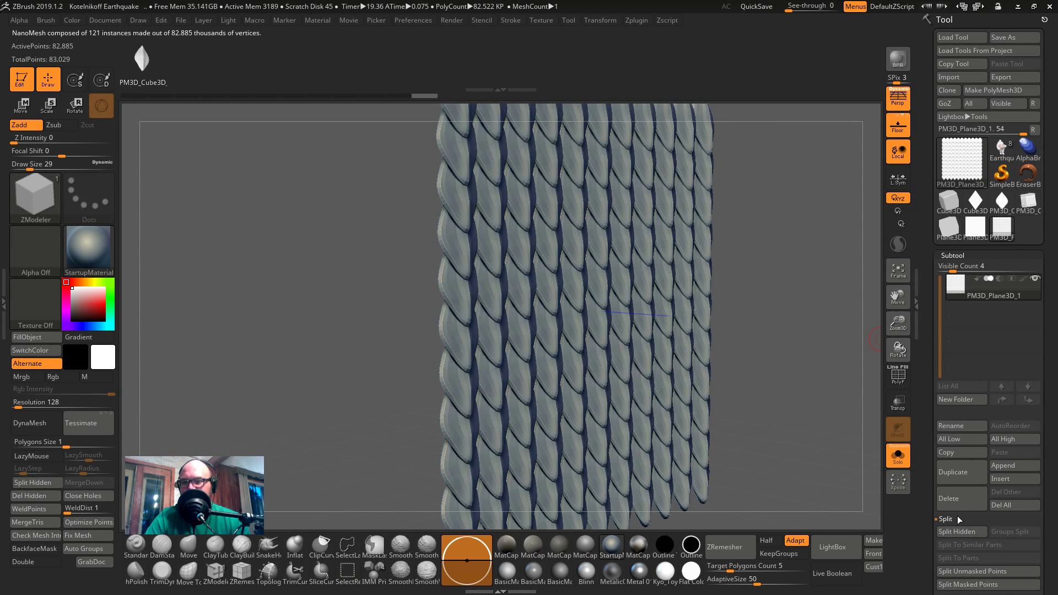
pyautogui.click(957, 532)
pyautogui.moveTo(760, 346)
pyautogui.mouseDown()
pyautogui.moveTo(755, 358)
pyautogui.moveTo(643, 368)
pyautogui.mouseUp()
pyautogui.press('f')
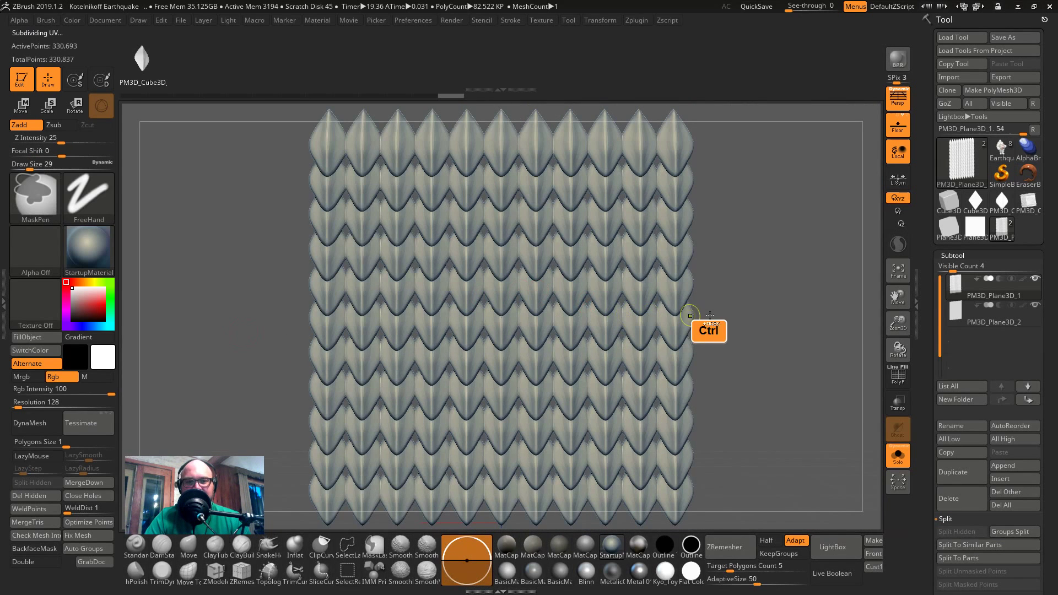
# - Subdivide the scale subtool to about 1.321 million points with Ctrl+D
pyautogui.hotkey('ctrl', 'd')
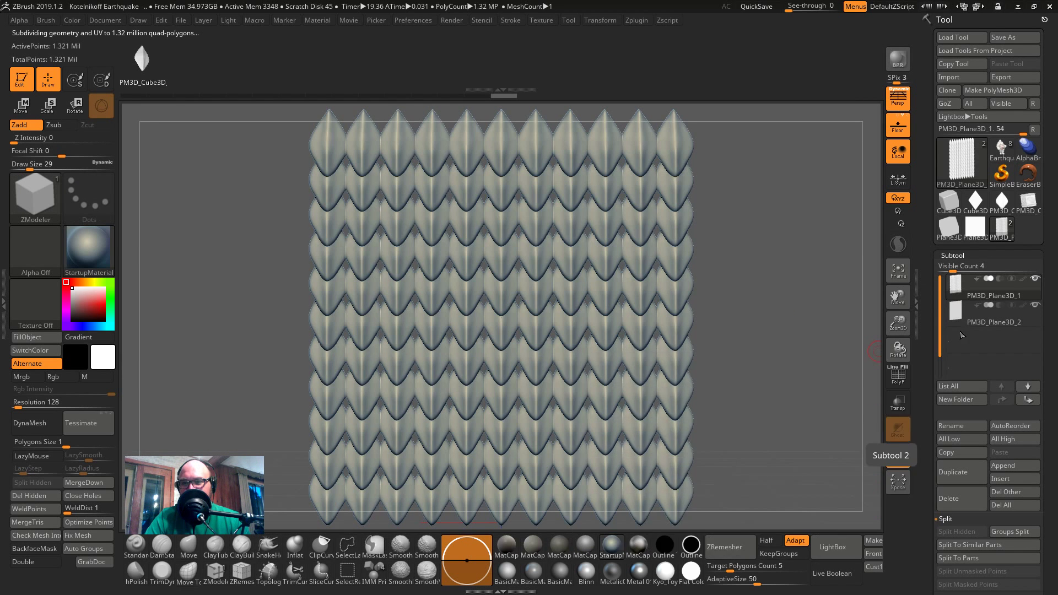
pyautogui.click(959, 318)
pyautogui.click(964, 289)
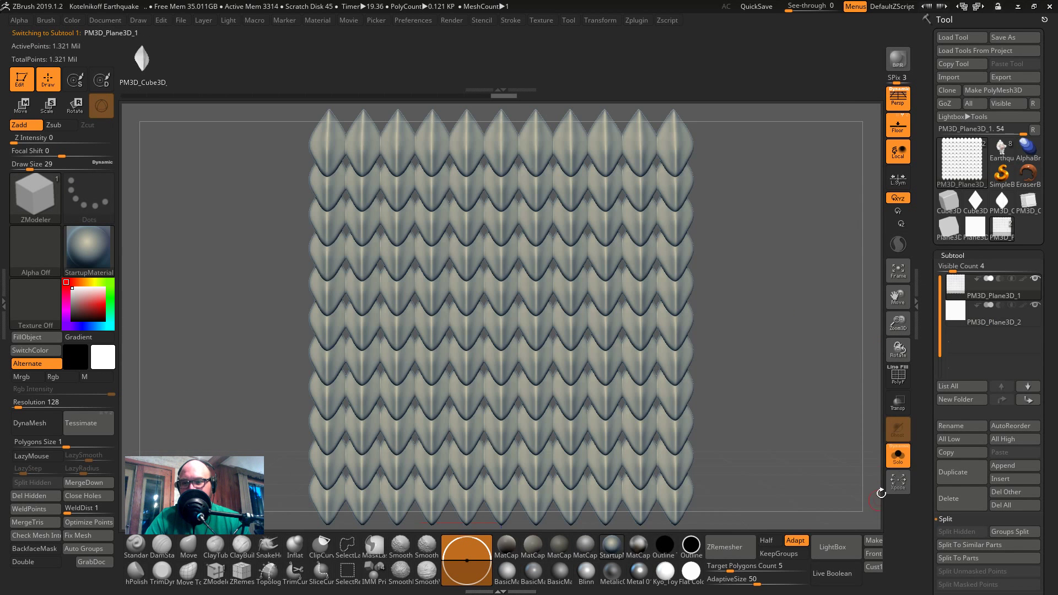
pyautogui.keyDown('alt'); pyautogui.moveTo(821, 422); pyautogui.dragTo(836, 397); pyautogui.keyUp('alt')
pyautogui.keyDown('alt'); pyautogui.moveTo(876, 289); pyautogui.dragTo(748, 268); pyautogui.keyUp('alt')
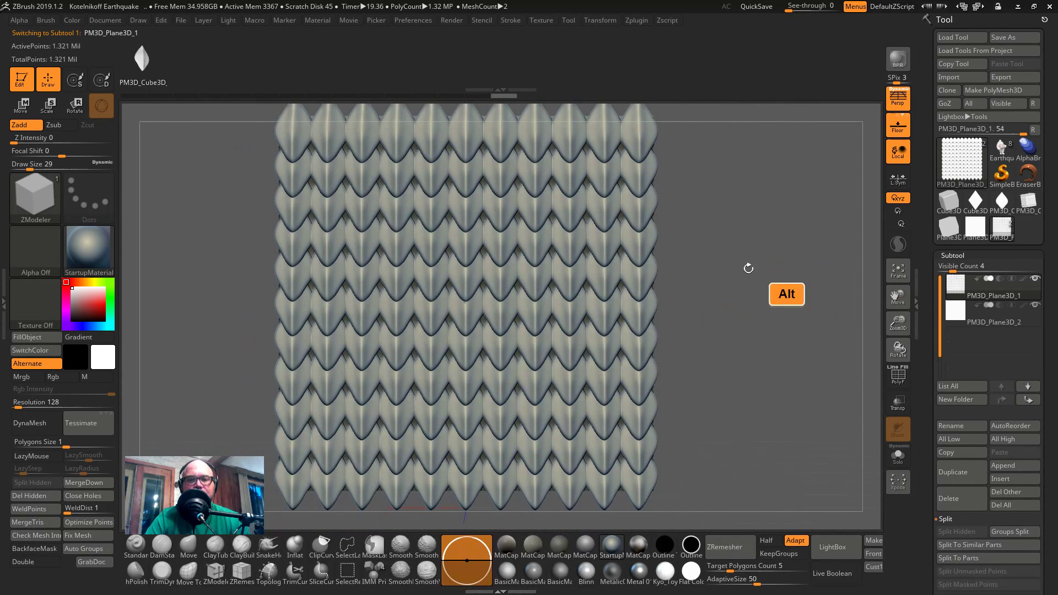
pyautogui.click(45, 18)
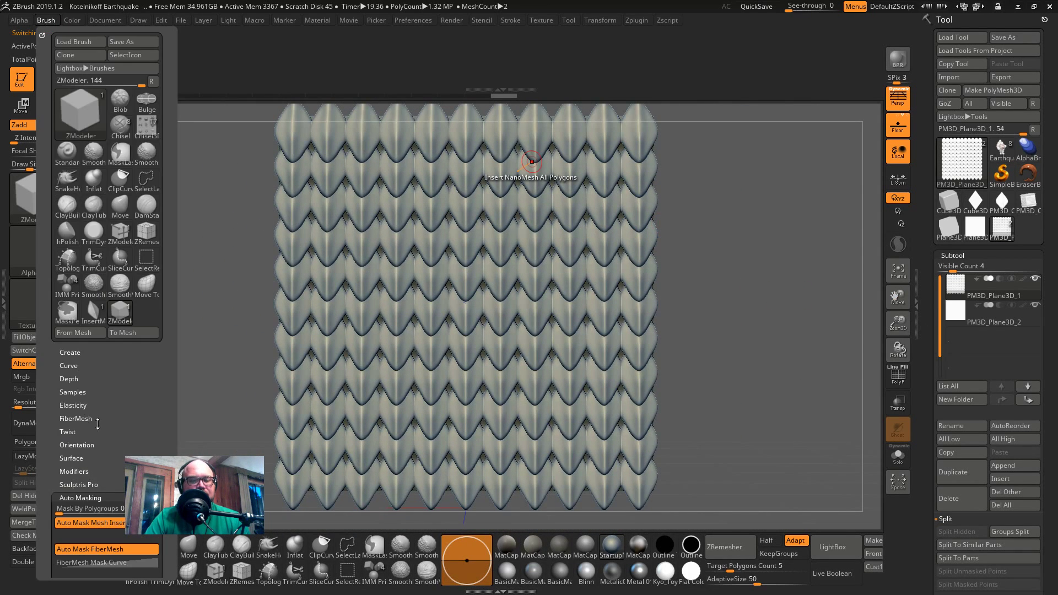
# - Generate a 2048-pixel alpha of the scale pattern with Alpha > From Mesh
pyautogui.click(18, 20)
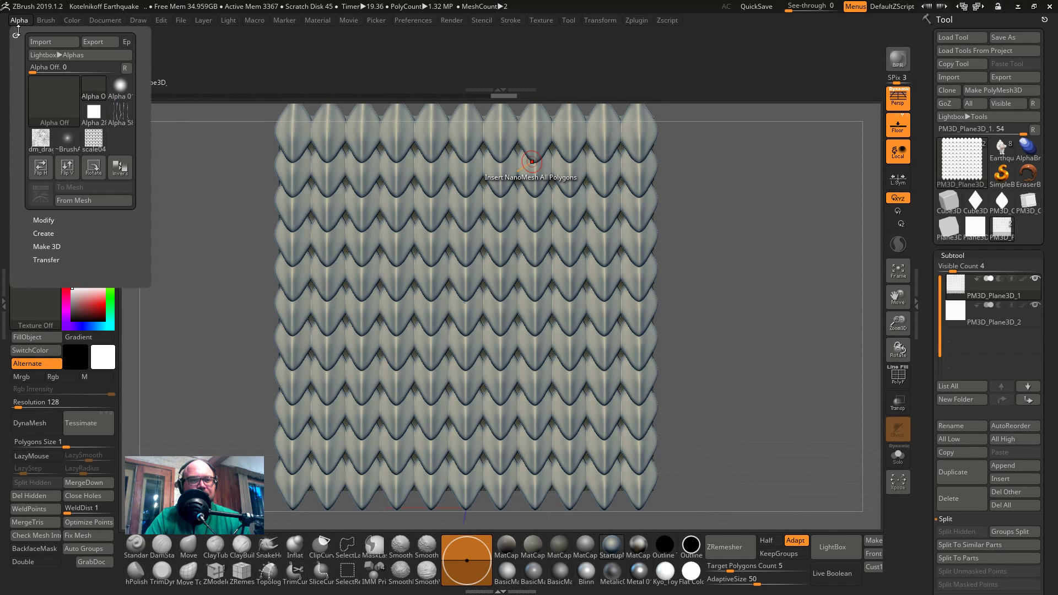
pyautogui.click(78, 202)
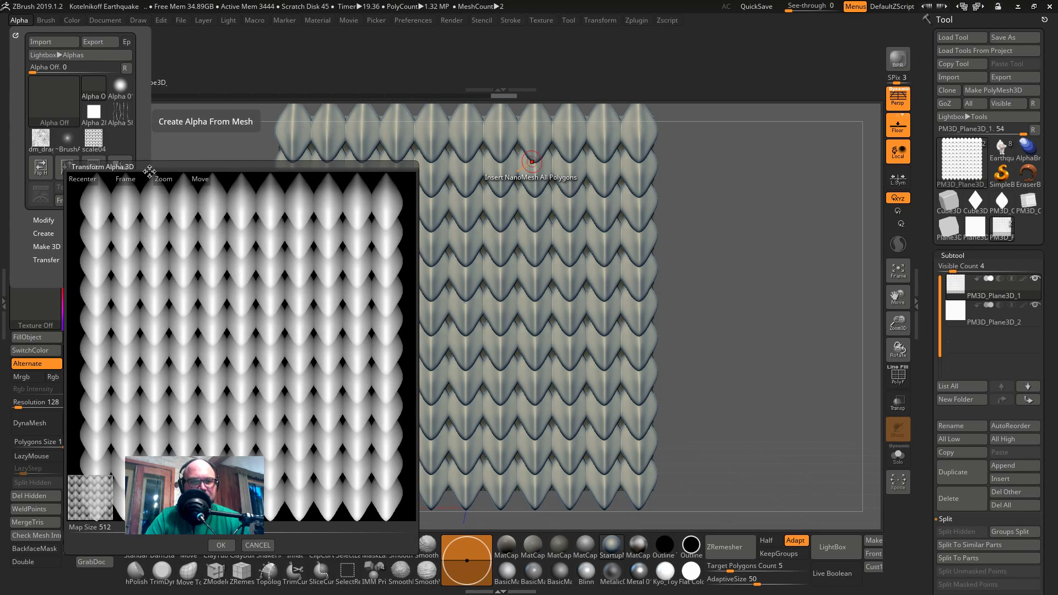
pyautogui.moveTo(162, 178)
pyautogui.mouseDown()
pyautogui.moveTo(226, 185)
pyautogui.moveTo(179, 185)
pyautogui.moveTo(186, 190)
pyautogui.mouseUp()
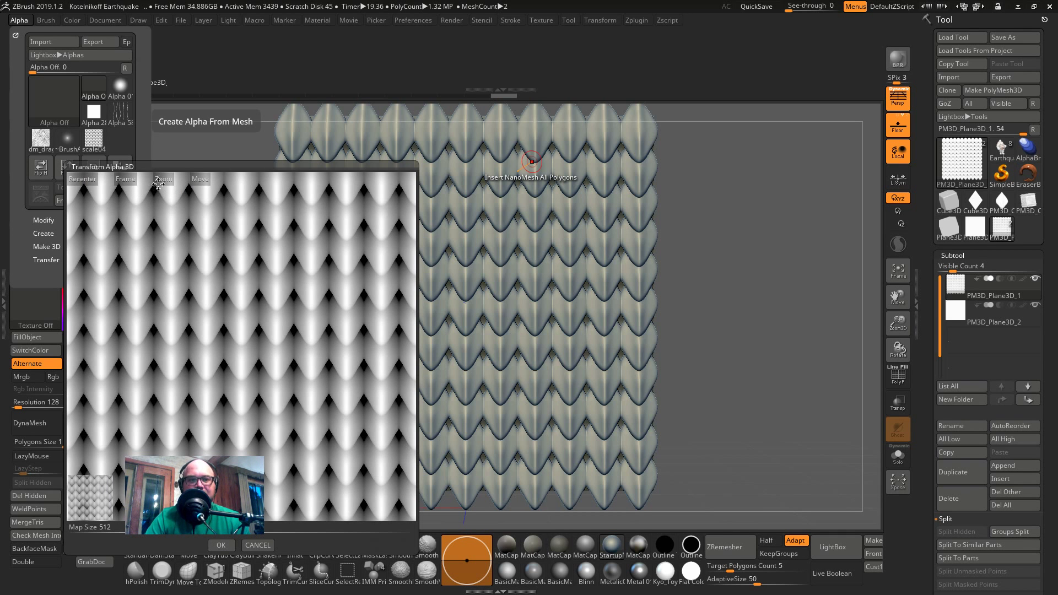
pyautogui.moveTo(157, 533); pyautogui.dragTo(460, 550)
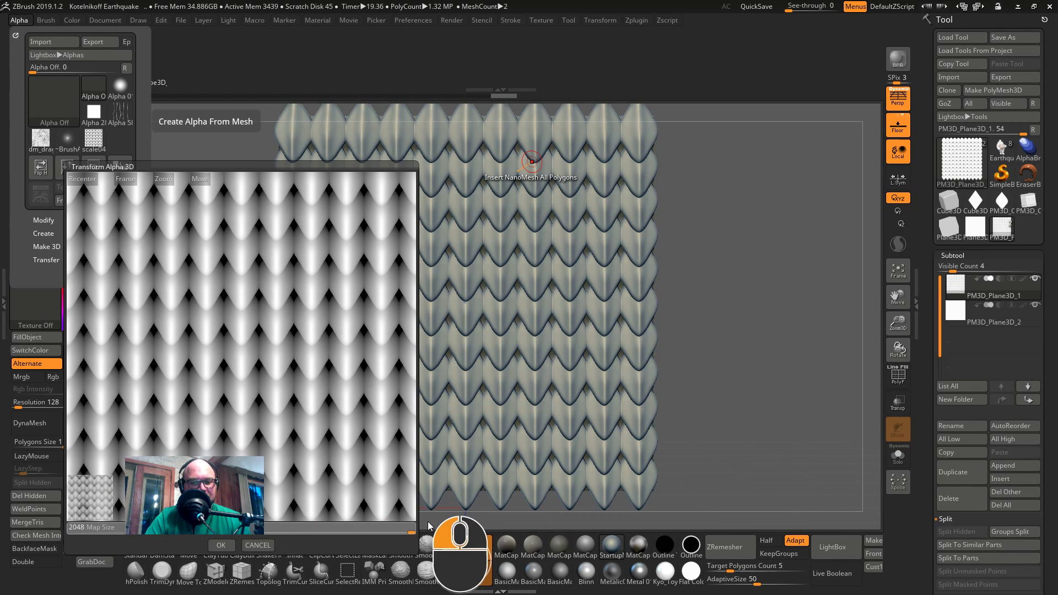
pyautogui.click(183, 537)
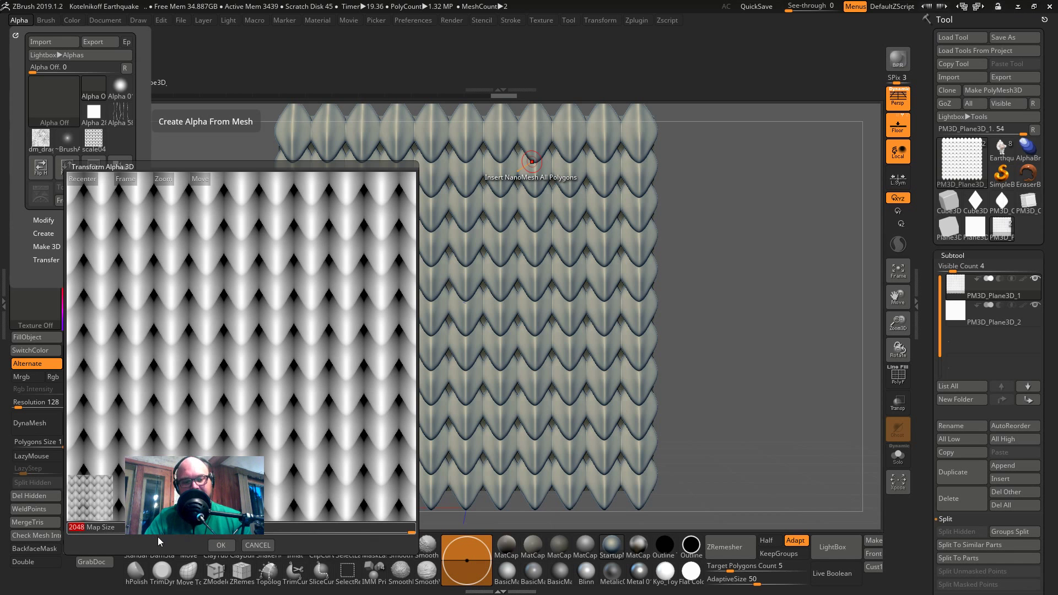
pyautogui.click(221, 546)
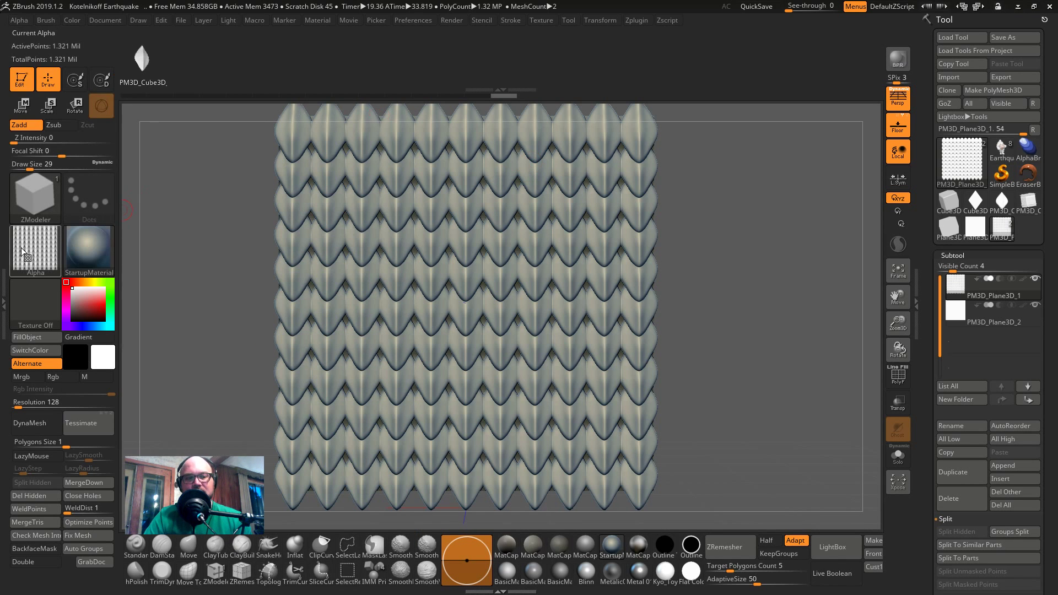
# - Switch to the Earthquake character and undo back to its scaly sculpt at SDiv 7
pyautogui.click(1001, 149)
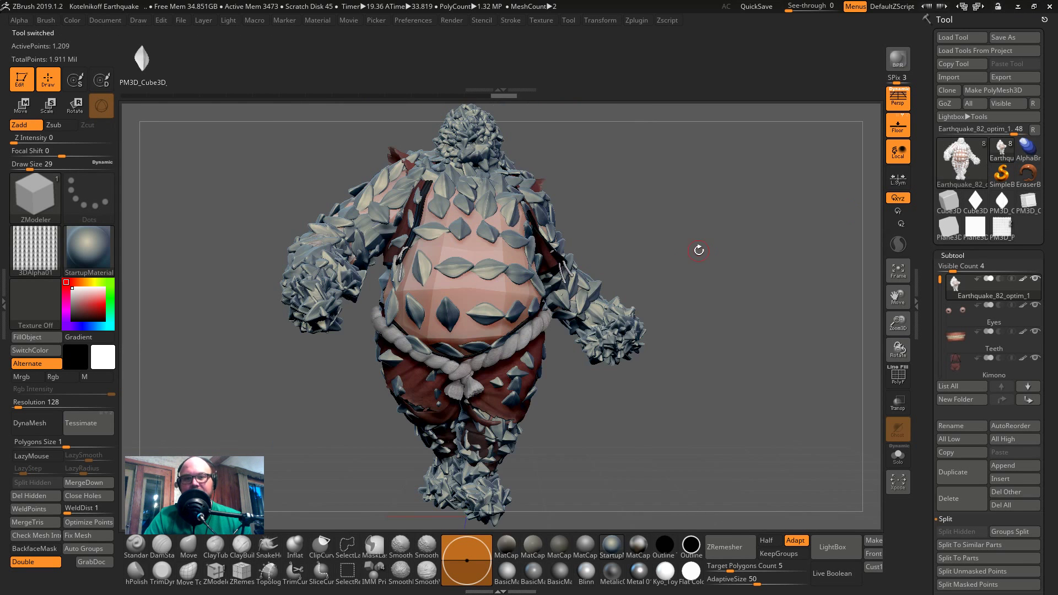
pyautogui.keyDown('alt'); pyautogui.moveTo(699, 250); pyautogui.dragTo(823, 313, button='right'); pyautogui.keyUp('alt')
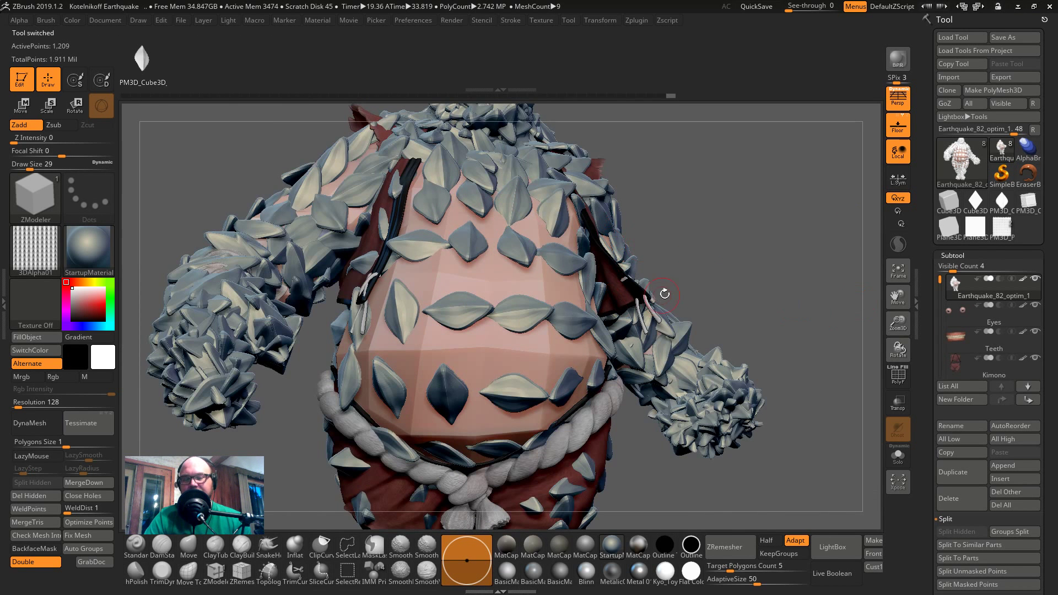
pyautogui.hotkey('ctrl', 'z')
pyautogui.hotkey('ctrl', 'z')
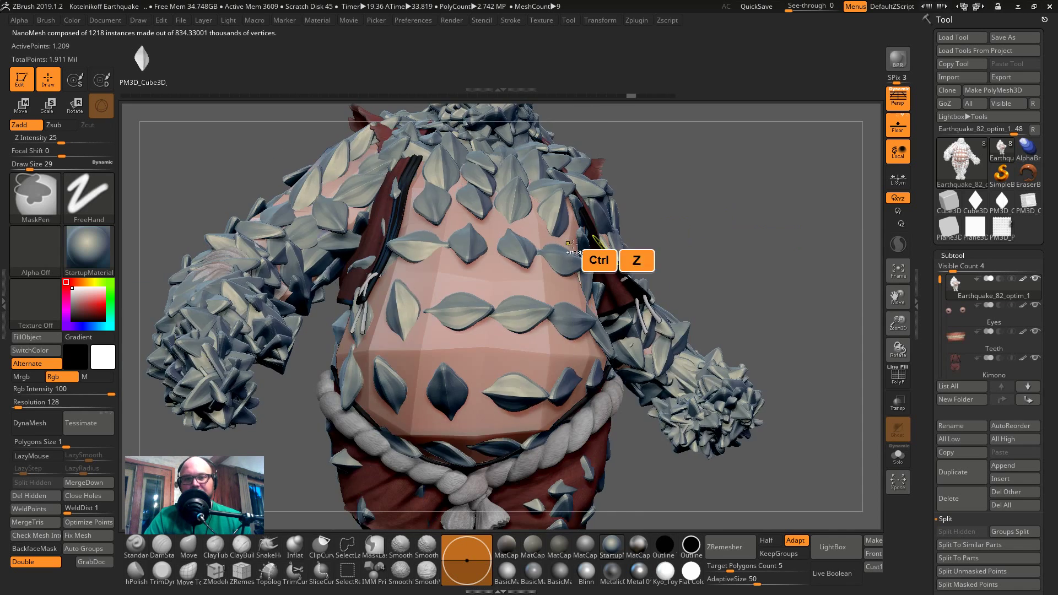
pyautogui.hotkey('ctrl', 'z')
pyautogui.hotkey('ctrl', 'z')
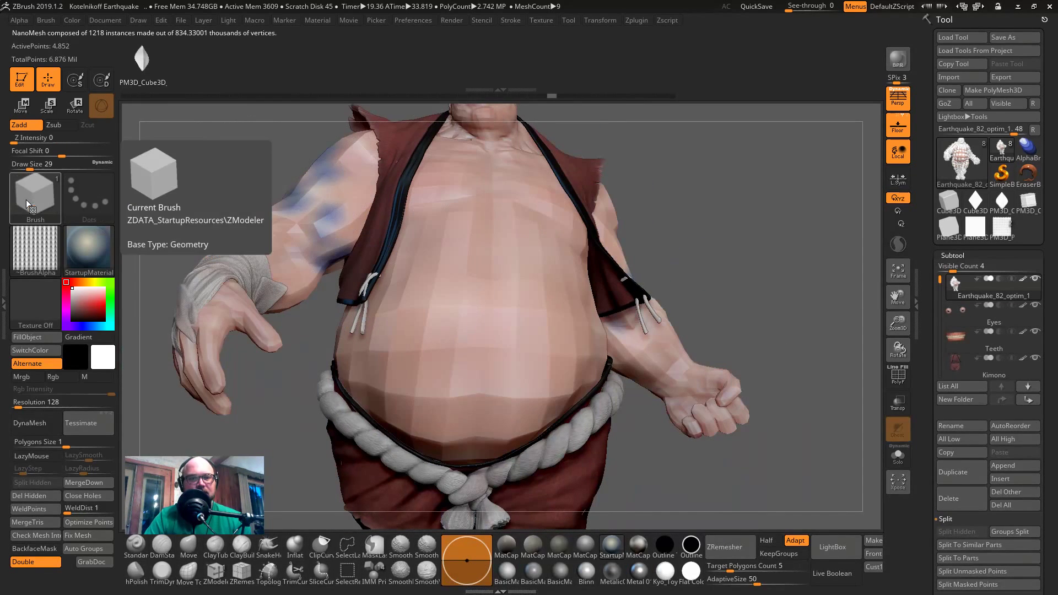
pyautogui.hotkey('ctrl', 'z')
pyautogui.hotkey('ctrl', 'z')
pyautogui.hotkey('ctrl', 'z')
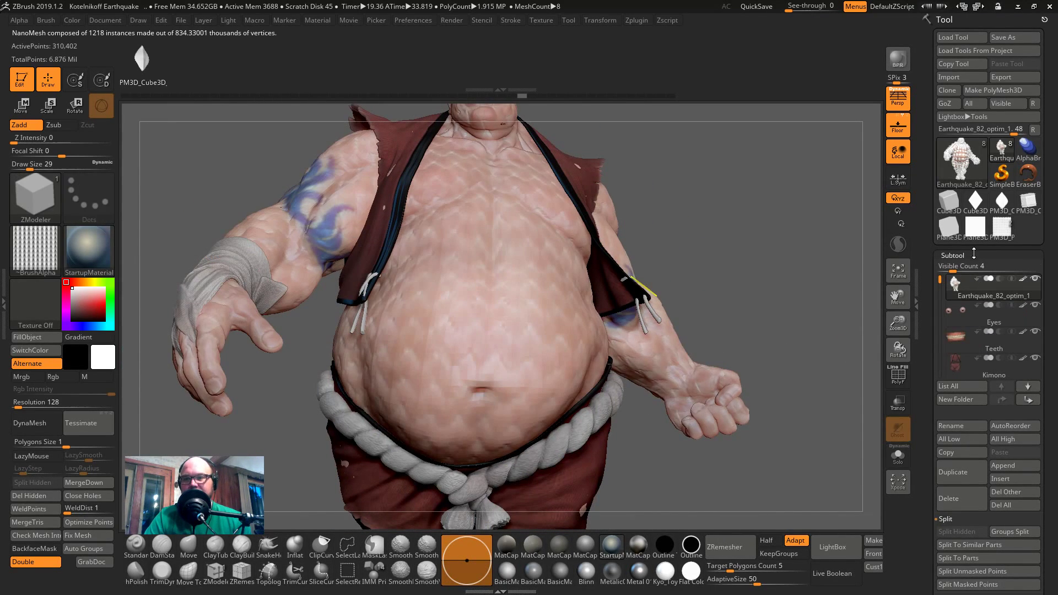
pyautogui.hotkey('ctrl', 'z')
pyautogui.hotkey('ctrl', 'z')
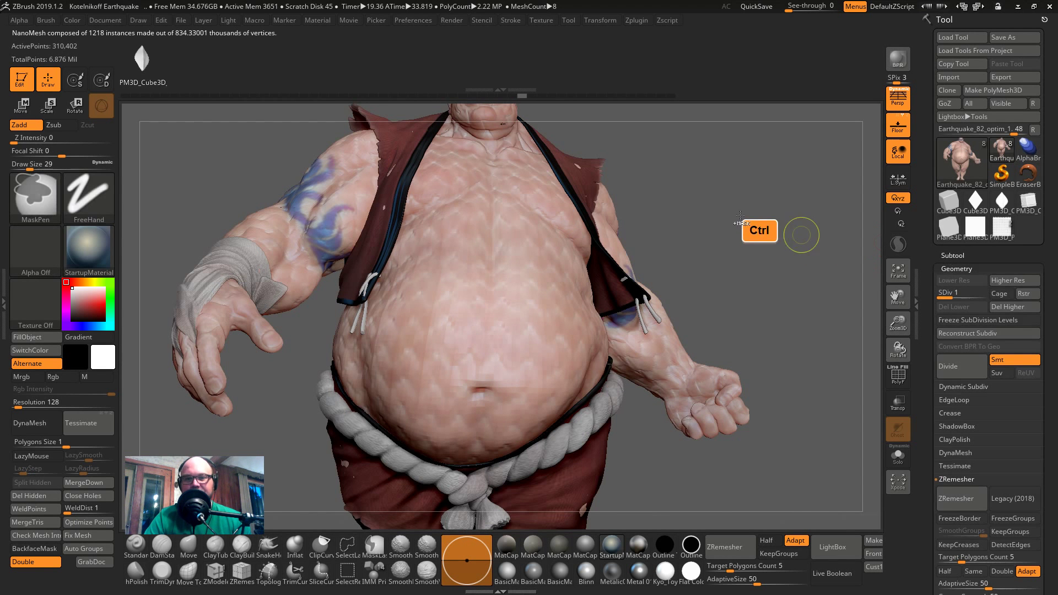
pyautogui.hotkey('ctrl', 'z')
pyautogui.hotkey('ctrl', 'z')
pyautogui.hotkey('ctrl', 'z')
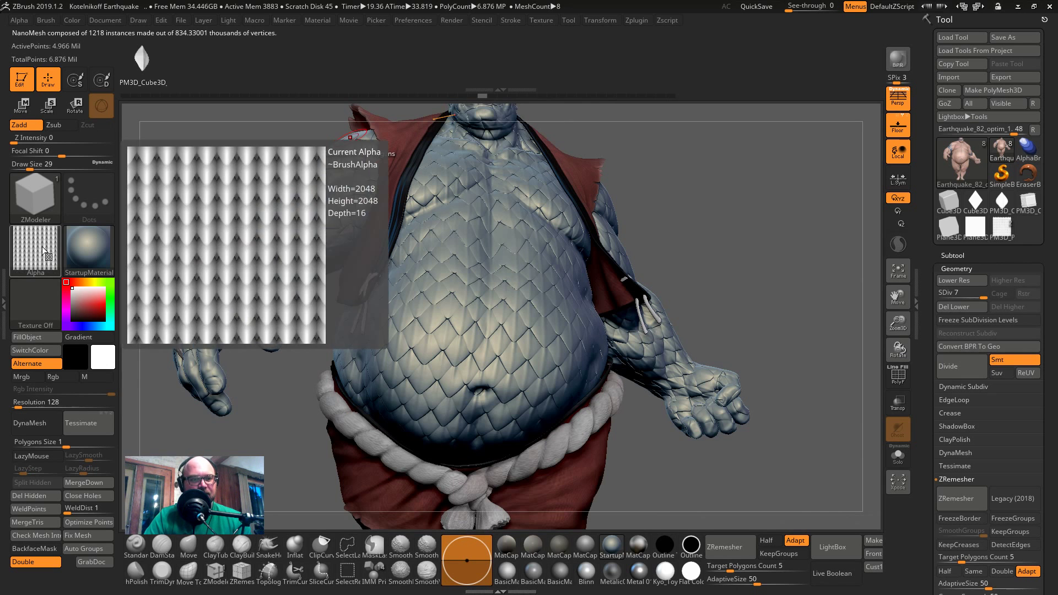
# - Set up the Standard brush with the 3DAlpha01 alpha and DragRect stroke
pyautogui.click(133, 544)
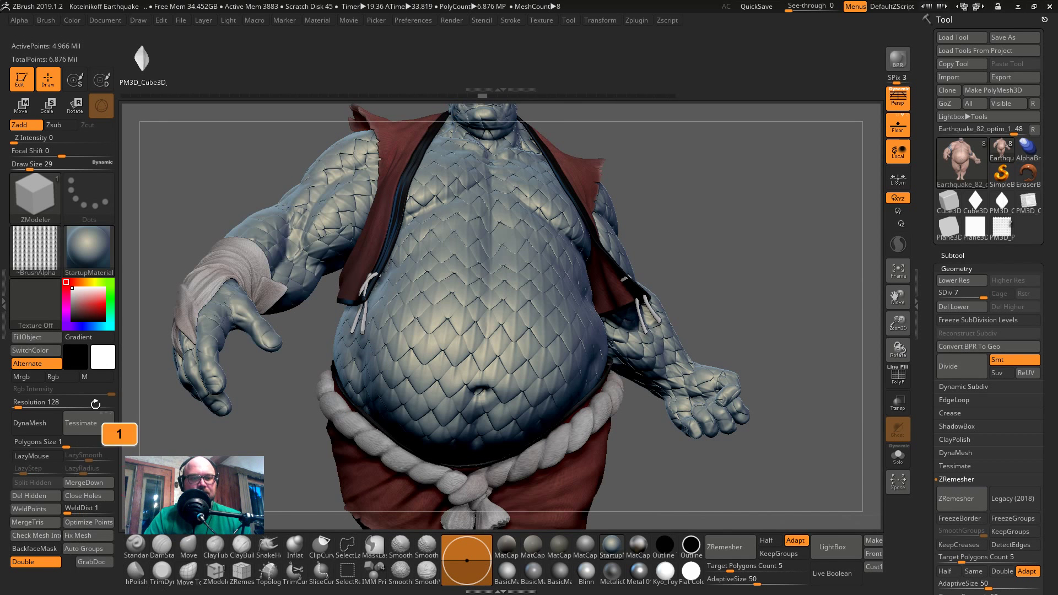
pyautogui.click(22, 249)
pyautogui.click(483, 254)
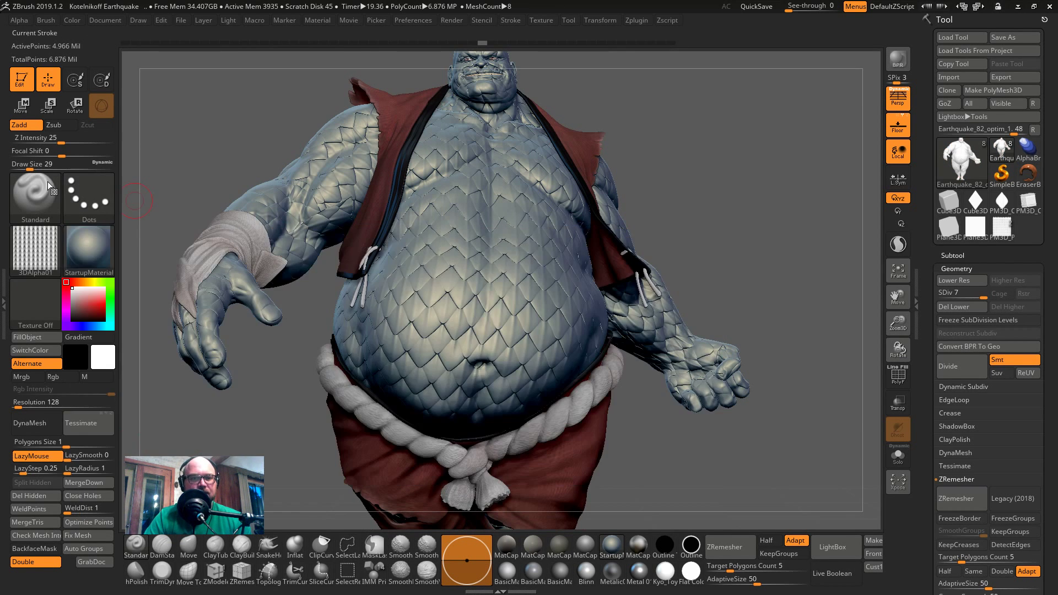
pyautogui.click(77, 183)
pyautogui.click(207, 207)
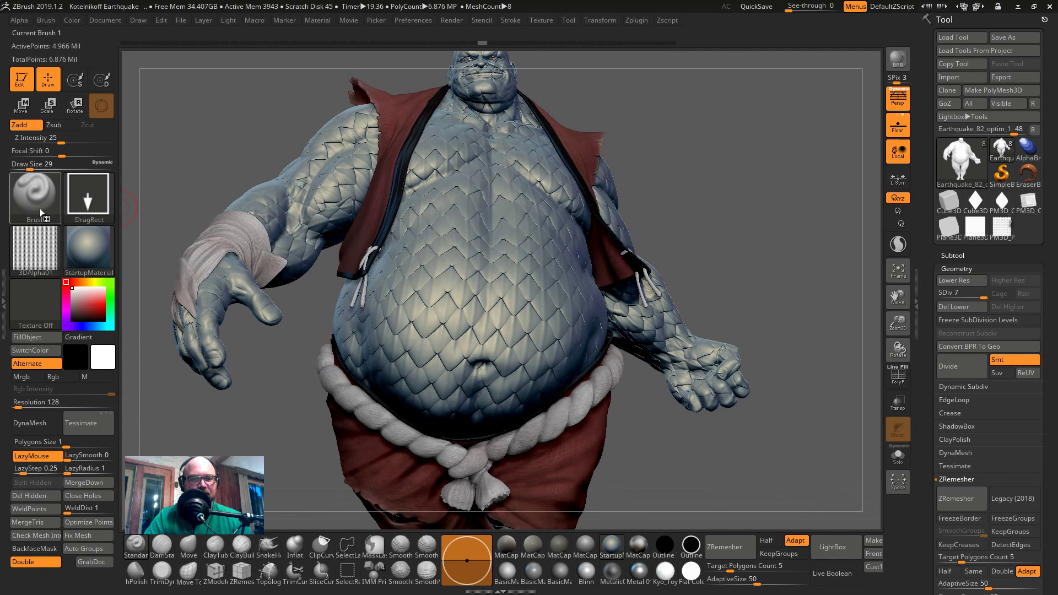
pyautogui.click(31, 251)
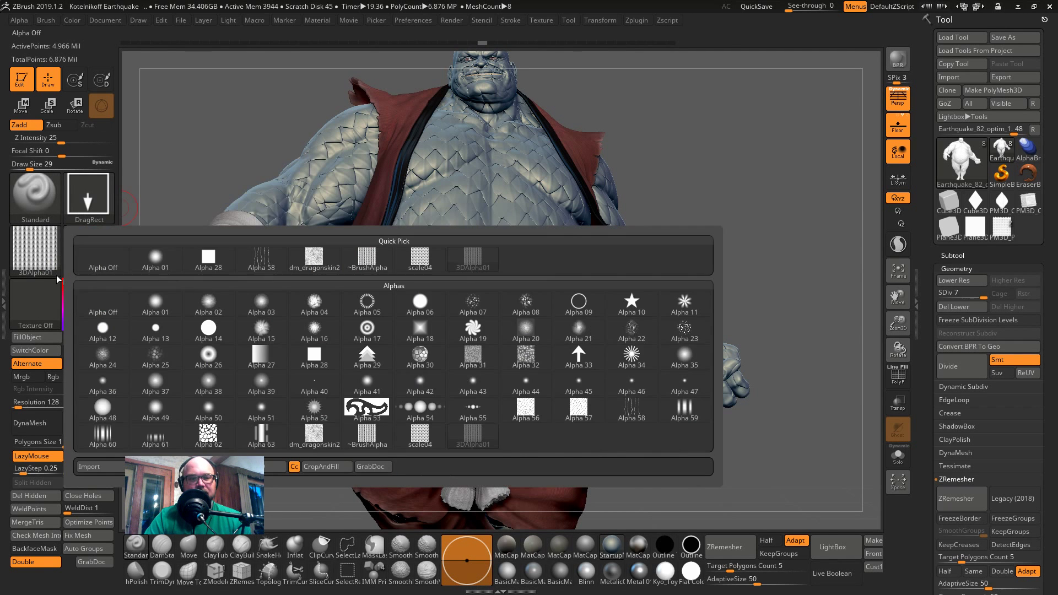
pyautogui.click(42, 196)
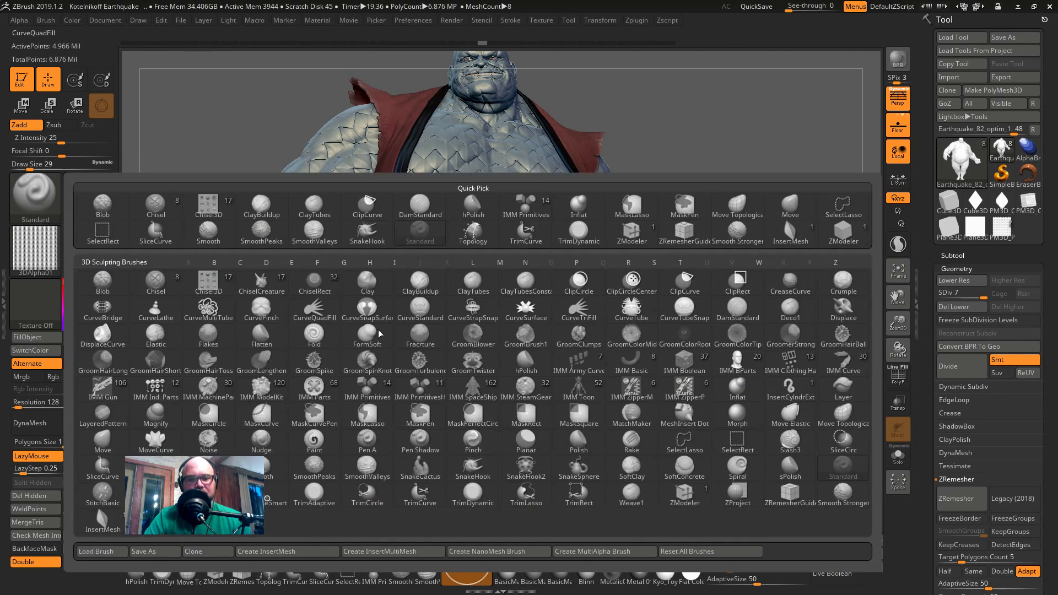
pyautogui.click(167, 551)
pyautogui.write('Scale')
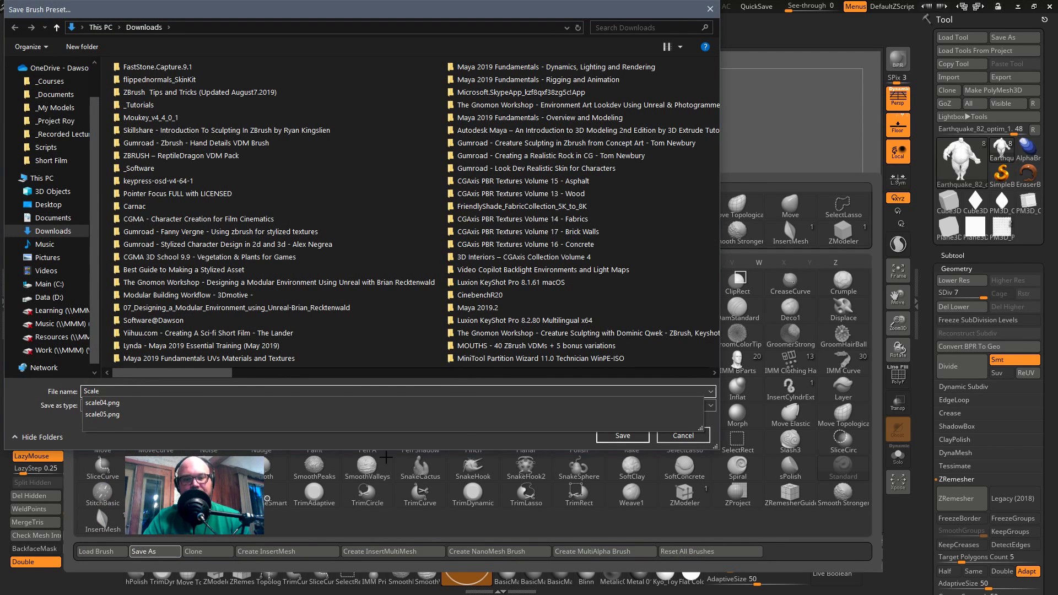
pyautogui.click(360, 449)
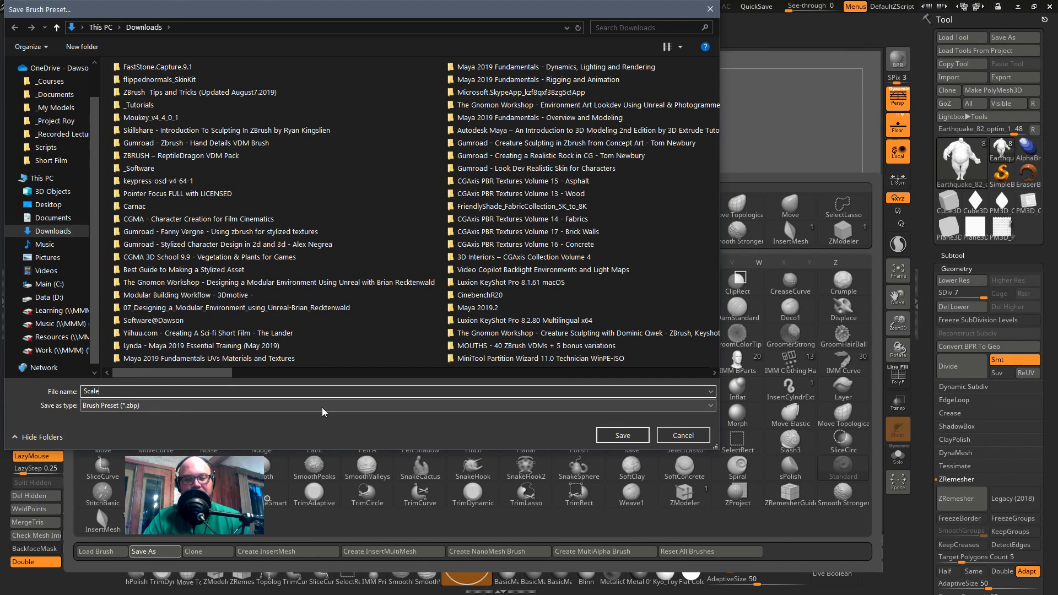
pyautogui.click(682, 435)
pyautogui.moveTo(477, 267)
pyautogui.mouseDown()
pyautogui.moveTo(490, 309)
pyautogui.moveTo(483, 303)
pyautogui.mouseUp()
pyautogui.hotkey('ctrl', 'z')
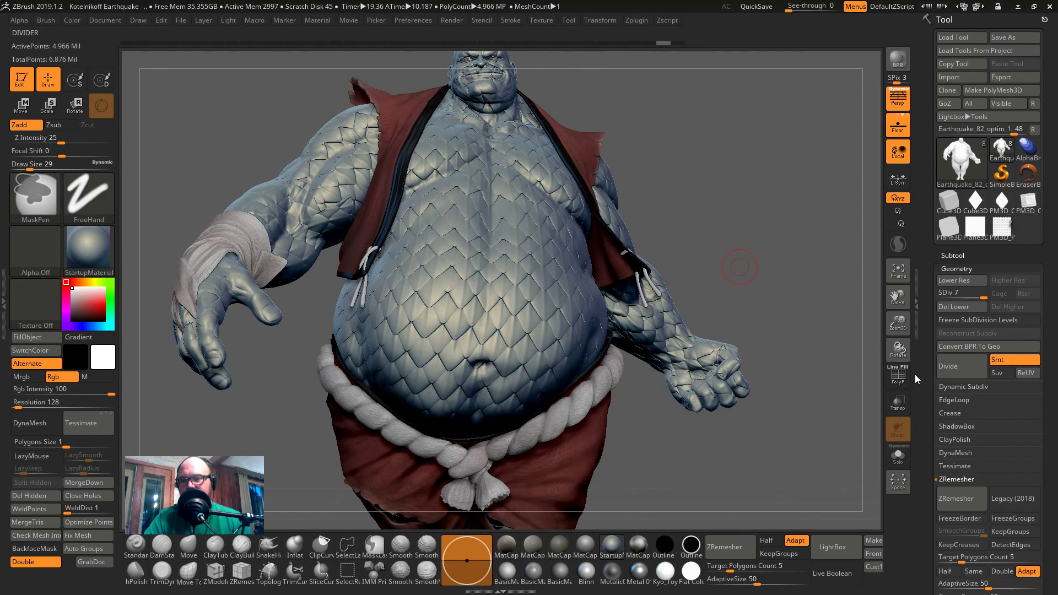
# - Turn off Tool > Surface > Noise and zoom in on the belly
pyautogui.click(956, 269)
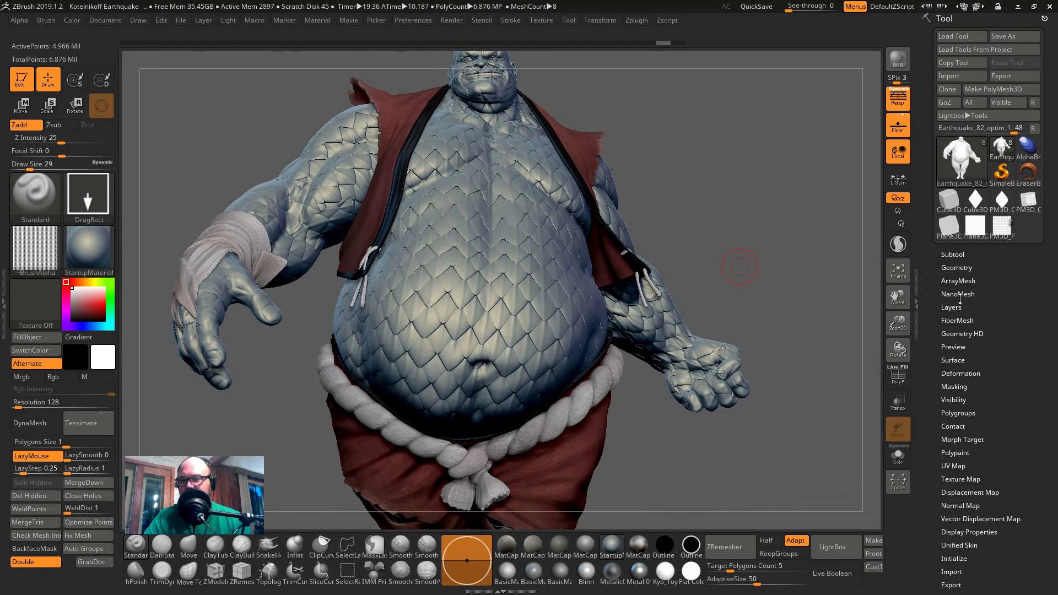
pyautogui.click(948, 361)
pyautogui.click(947, 371)
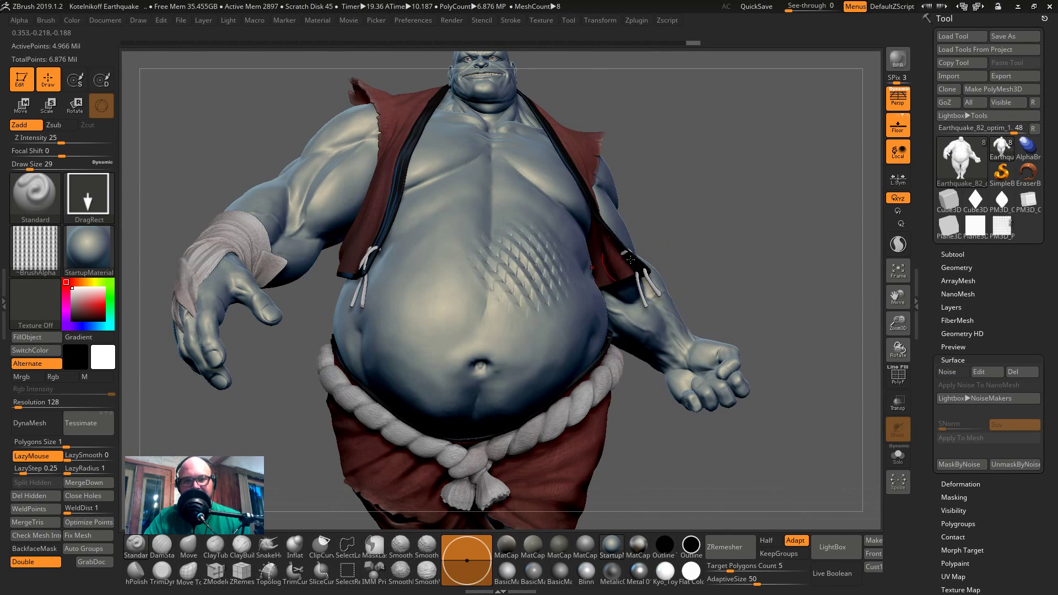
pyautogui.moveTo(630, 259); pyautogui.dragTo(645, 292)
pyautogui.keyDown('alt'); pyautogui.moveTo(691, 345); pyautogui.dragTo(671, 444); pyautogui.keyUp('alt')
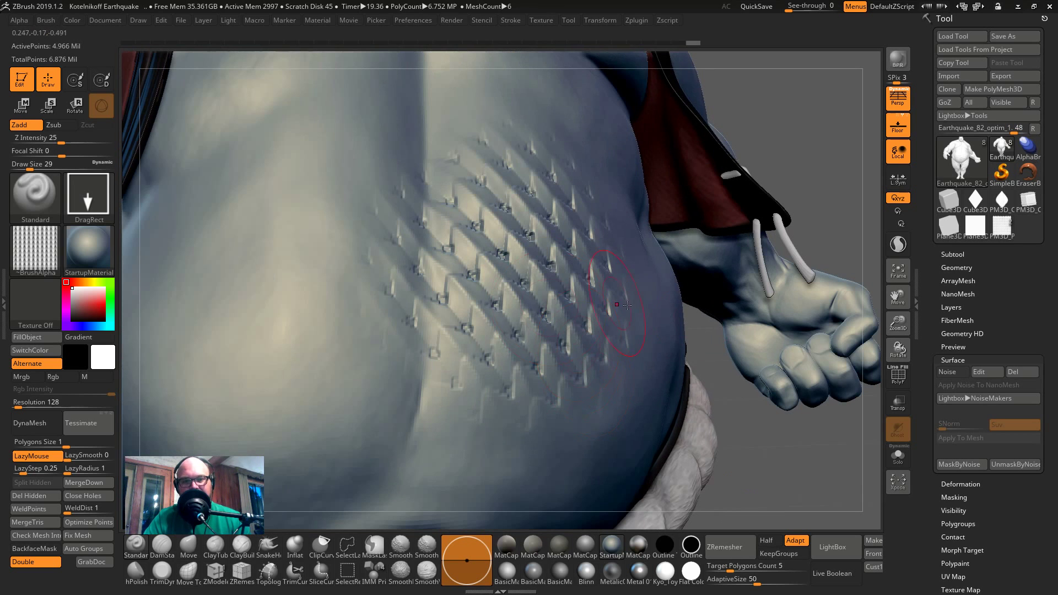
# - Subdivide the body to 19.865 million points, discard a test scale stamp, and re-enable Noise
pyautogui.hotkey('ctrl', 'z')
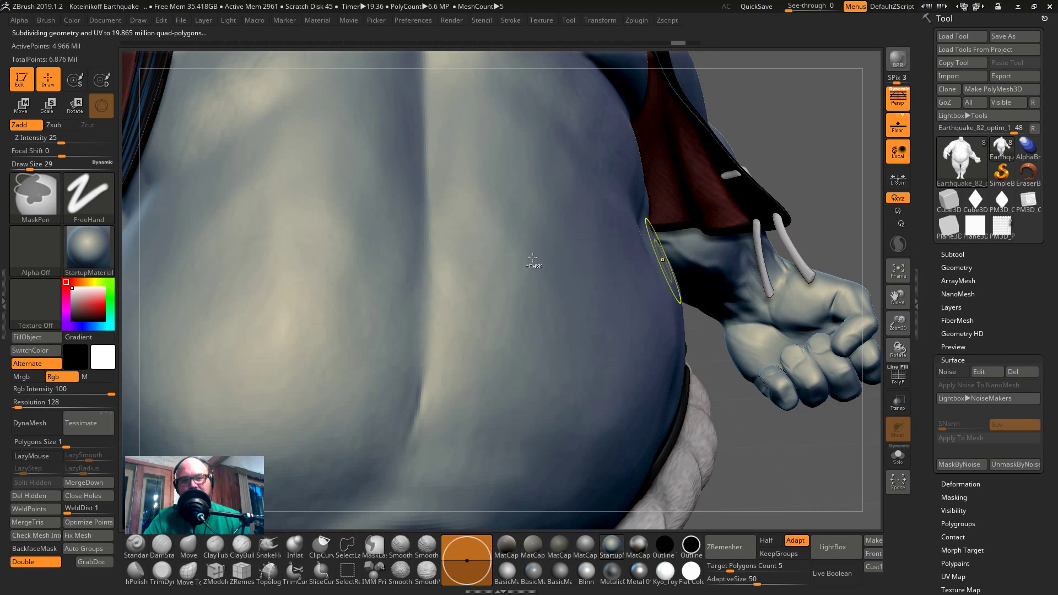
pyautogui.moveTo(504, 298)
pyautogui.mouseDown()
pyautogui.moveTo(529, 283)
pyautogui.moveTo(588, 366)
pyautogui.moveTo(641, 333)
pyautogui.moveTo(741, 166)
pyautogui.moveTo(741, 69)
pyautogui.moveTo(594, 57)
pyautogui.mouseUp()
pyautogui.hotkey('ctrl', 'z')
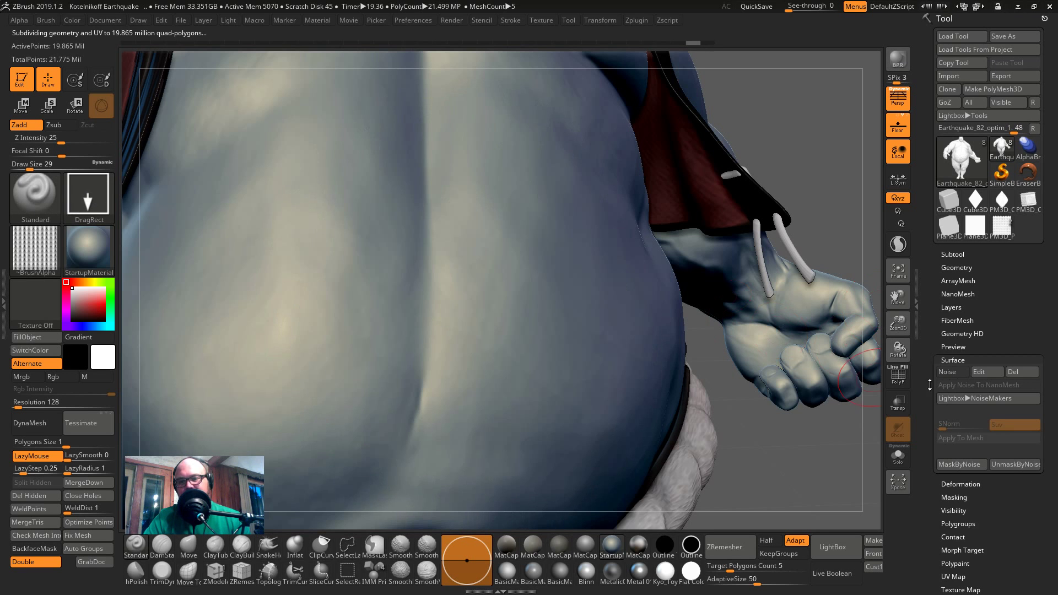
pyautogui.click(946, 372)
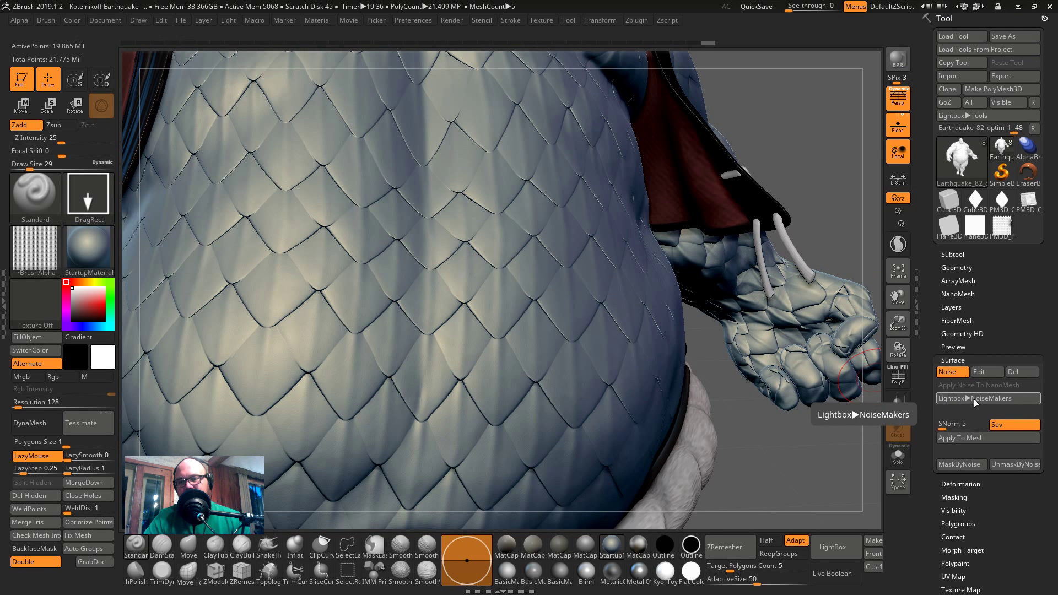
# - Open the NoiseMaker editor and cancel out of it without changes
pyautogui.click(975, 372)
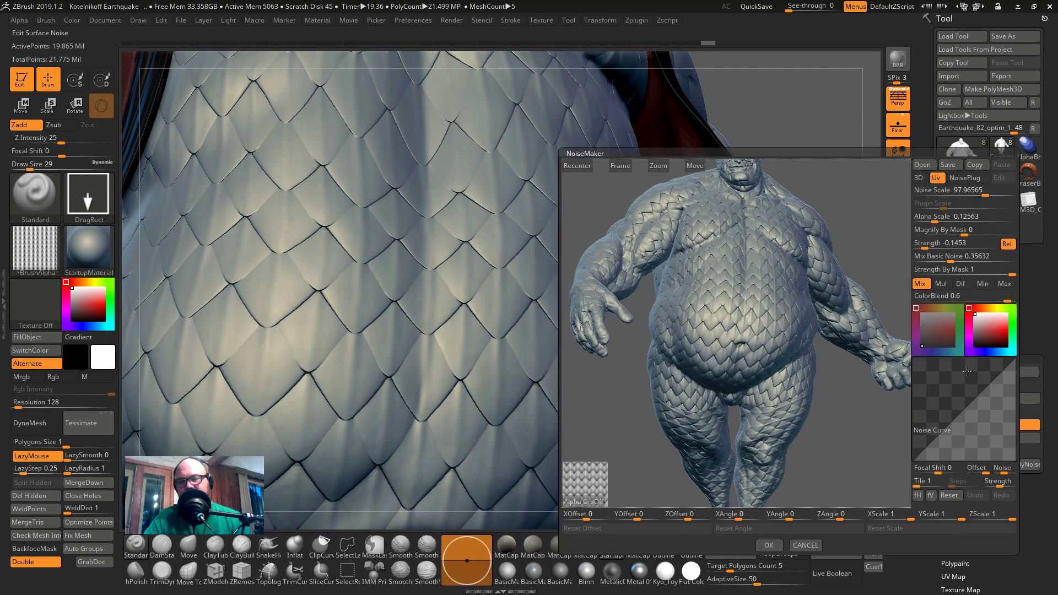
pyautogui.click(588, 500)
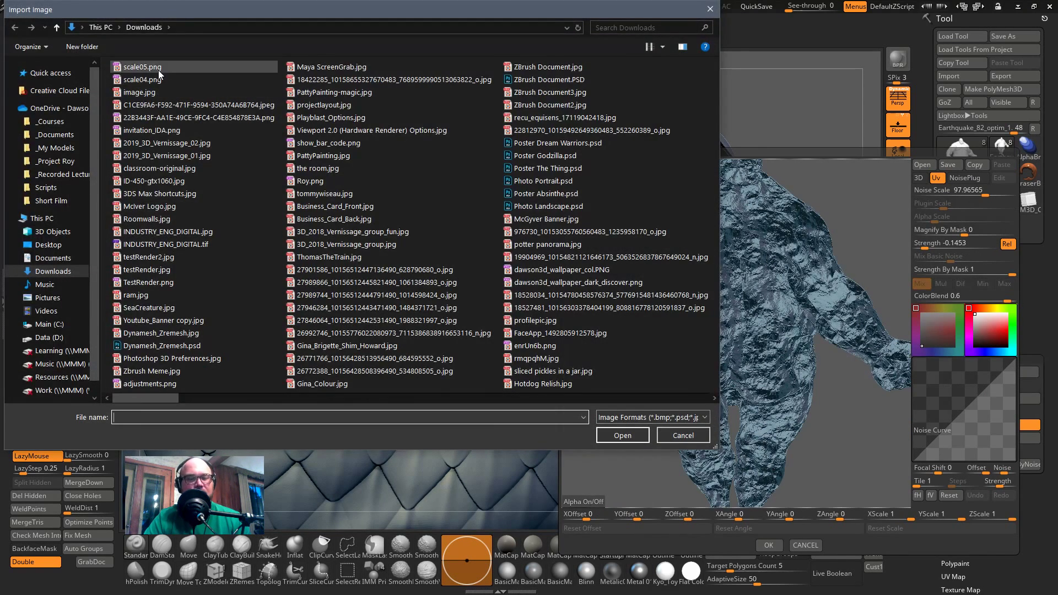
pyautogui.click(683, 435)
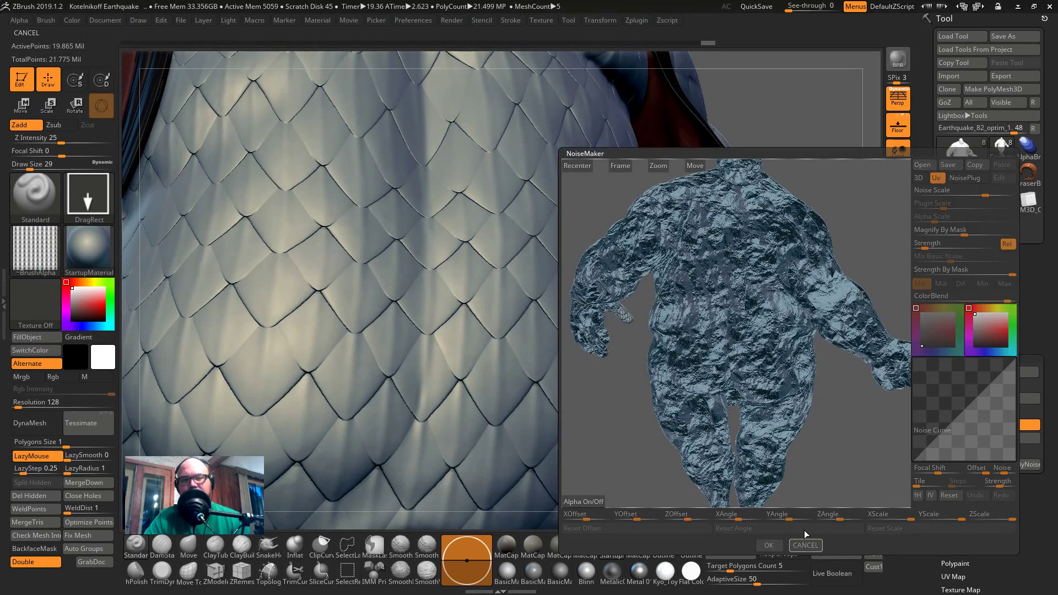
pyautogui.click(804, 545)
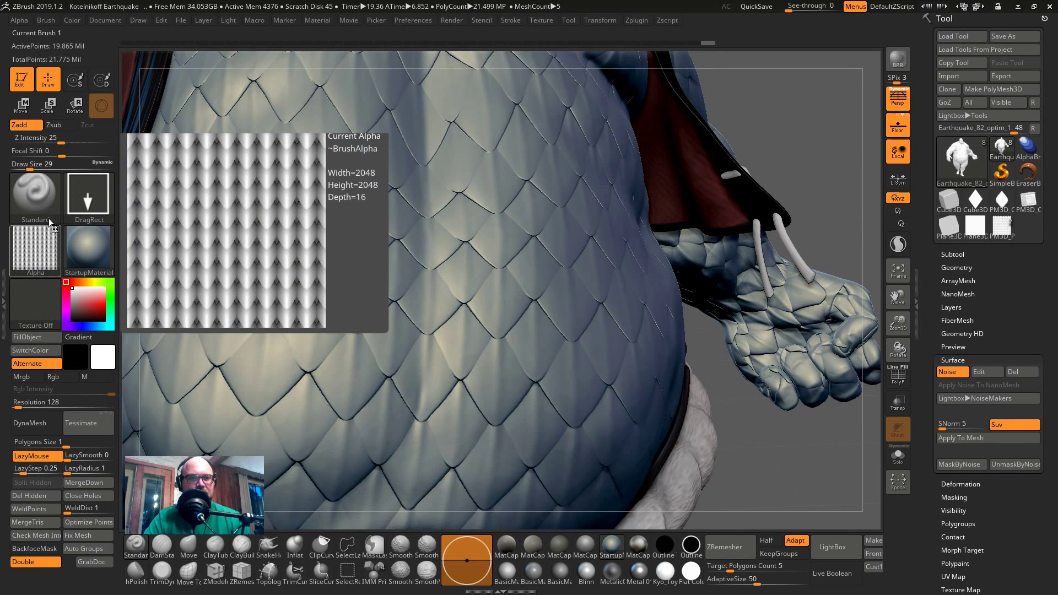
# - Export the current brush alpha as a Photoshop file named Scales
pyautogui.click(19, 21)
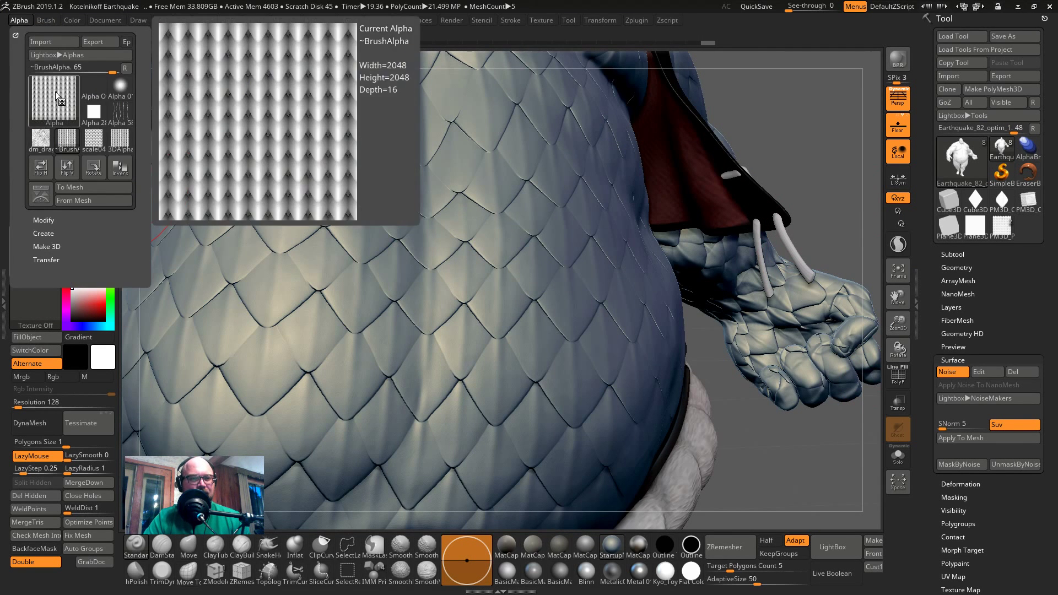
pyautogui.click(100, 42)
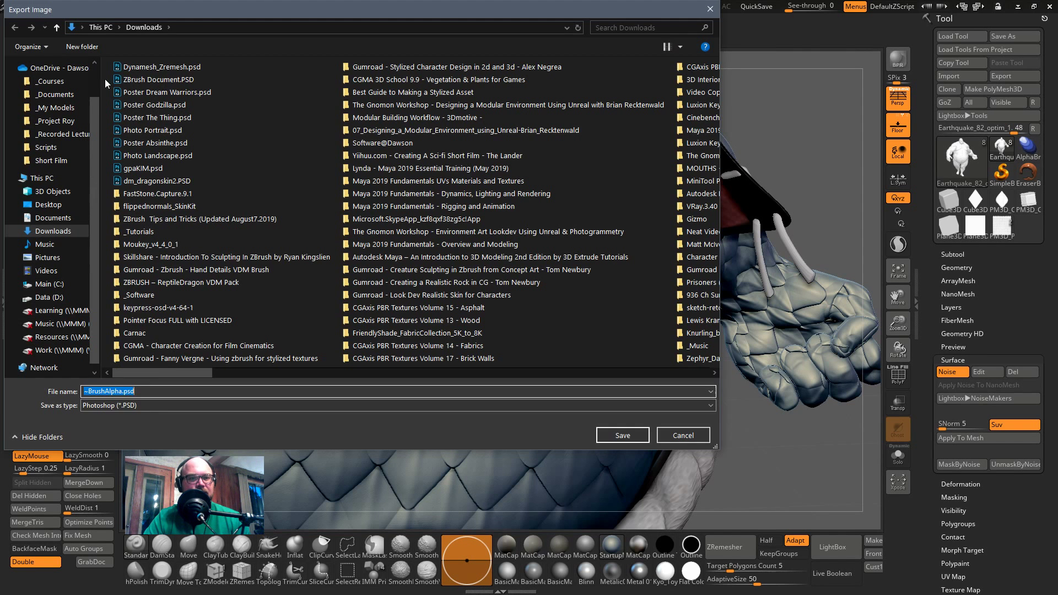
pyautogui.click(162, 405)
pyautogui.click(151, 394)
pyautogui.hotkey('ctrl', 'a')
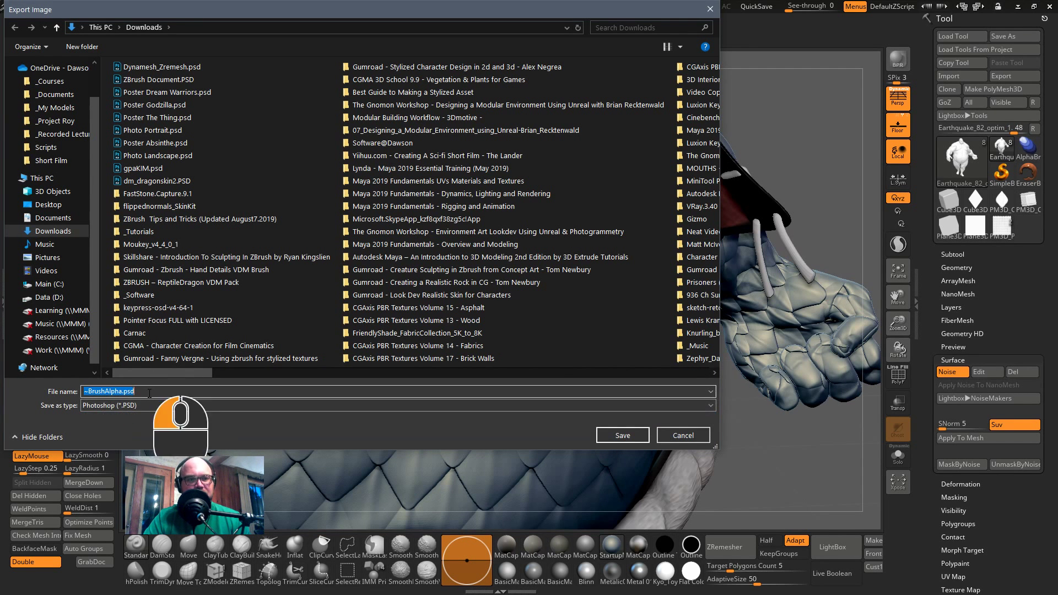
pyautogui.write('Scale')
pyautogui.press('Return')
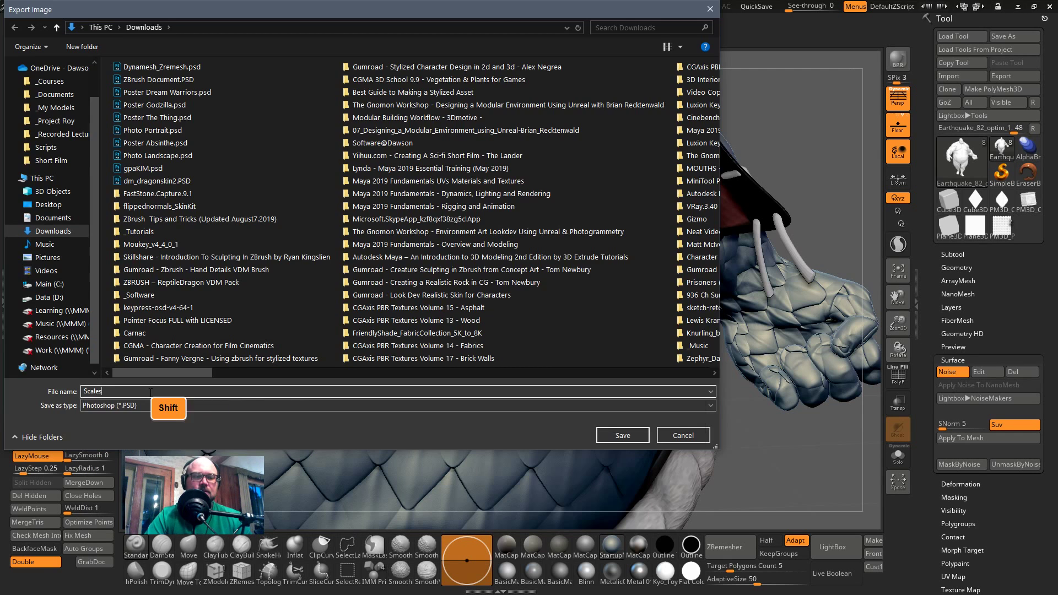
pyautogui.press('shift')
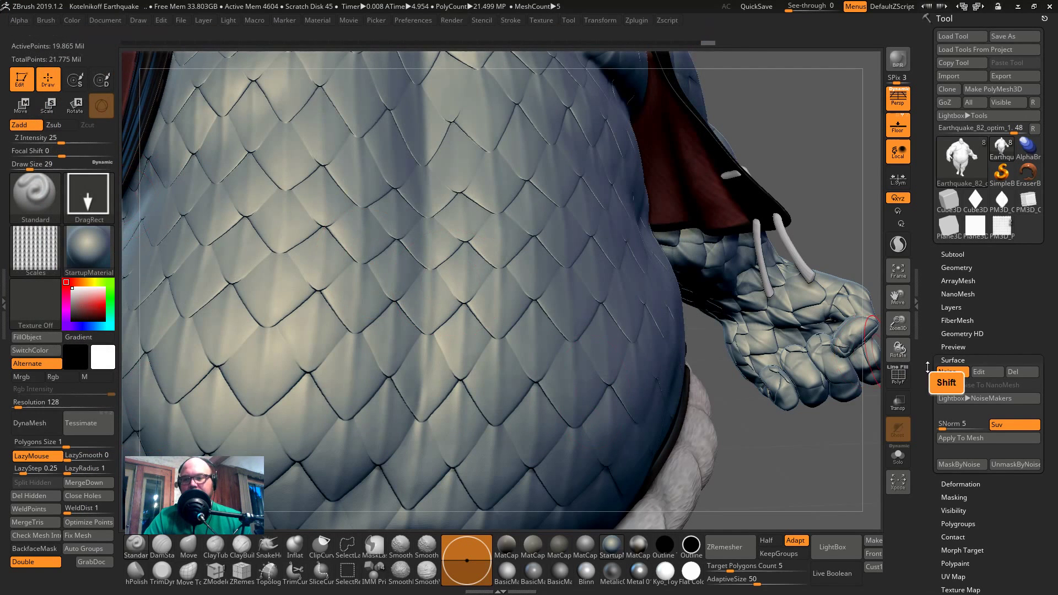
# - Load Scales.PSD as the surface noise alpha in NoiseMaker
pyautogui.click(985, 371)
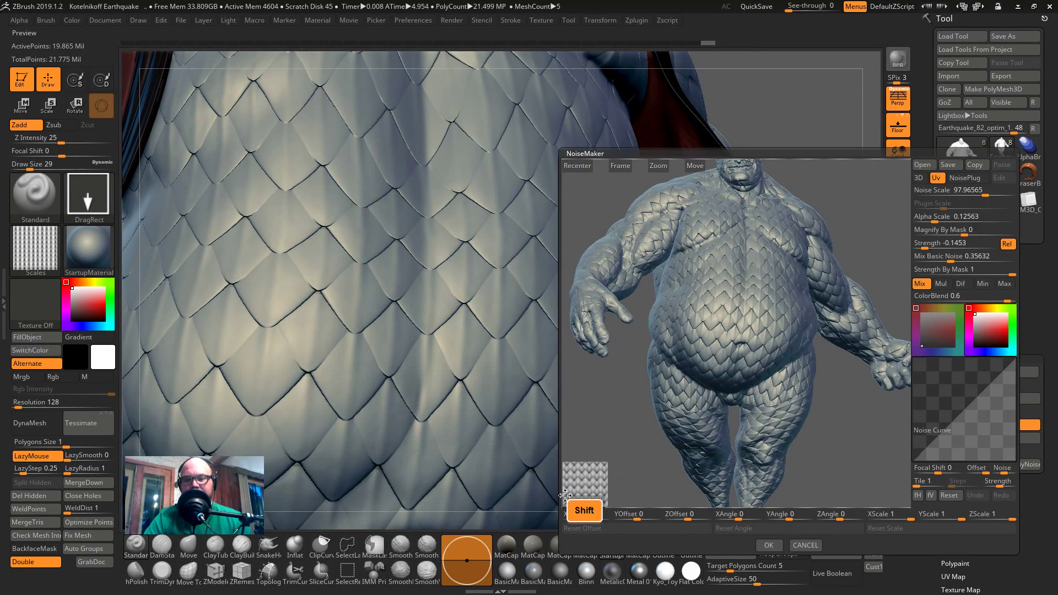
pyautogui.click(583, 502)
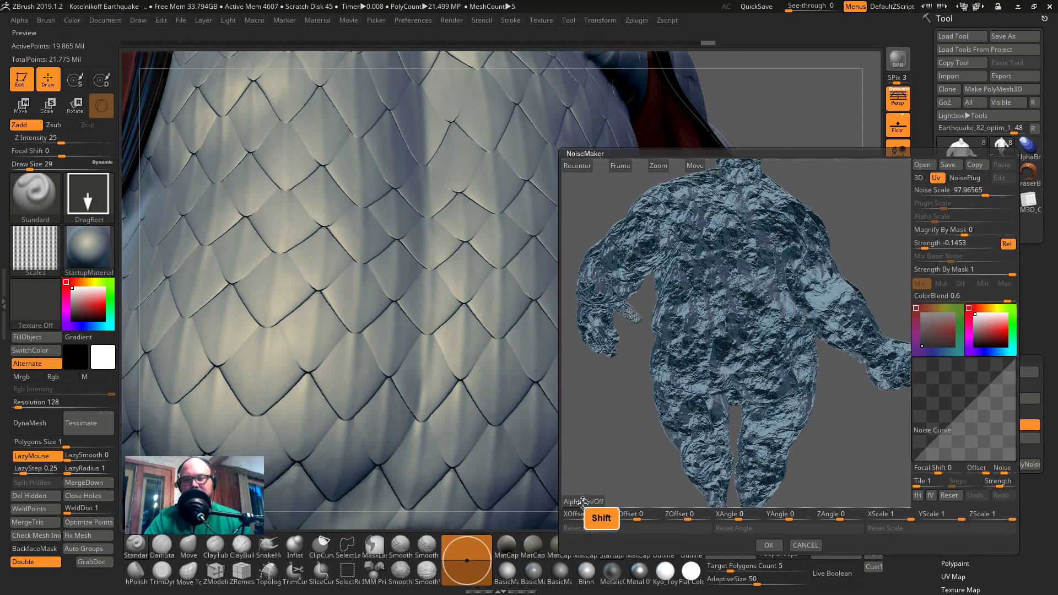
pyautogui.click(579, 502)
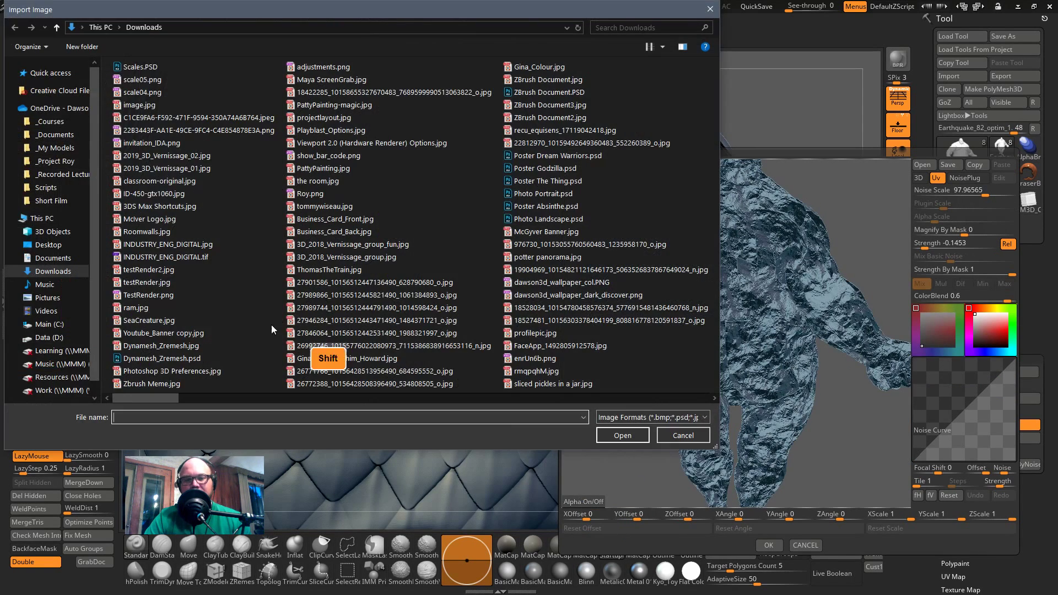
pyautogui.click(133, 67)
pyautogui.doubleClick(132, 67)
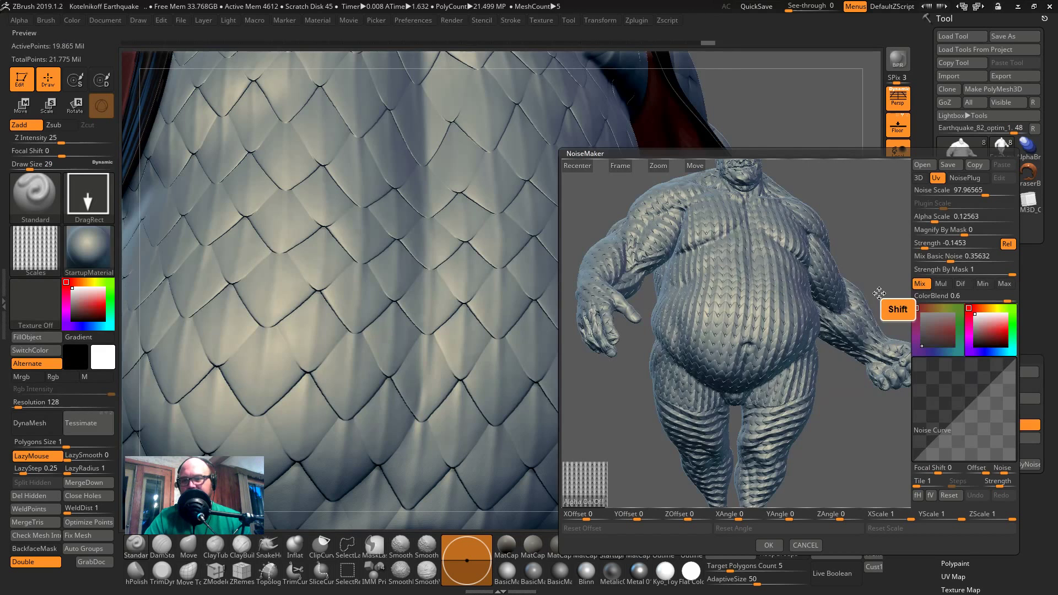
pyautogui.keyDown('shift'); pyautogui.moveTo(875, 301); pyautogui.dragTo(953, 452); pyautogui.keyUp('shift')
# - Adjust the scale pattern's XOffset and angles, accept the noise, then switch to the live chat
pyautogui.moveTo(587, 518)
pyautogui.keyDown('shift'); pyautogui.mouseDown()
pyautogui.moveTo(573, 520)
pyautogui.moveTo(584, 518)
pyautogui.mouseUp(); pyautogui.keyUp('shift')
pyautogui.write('0')
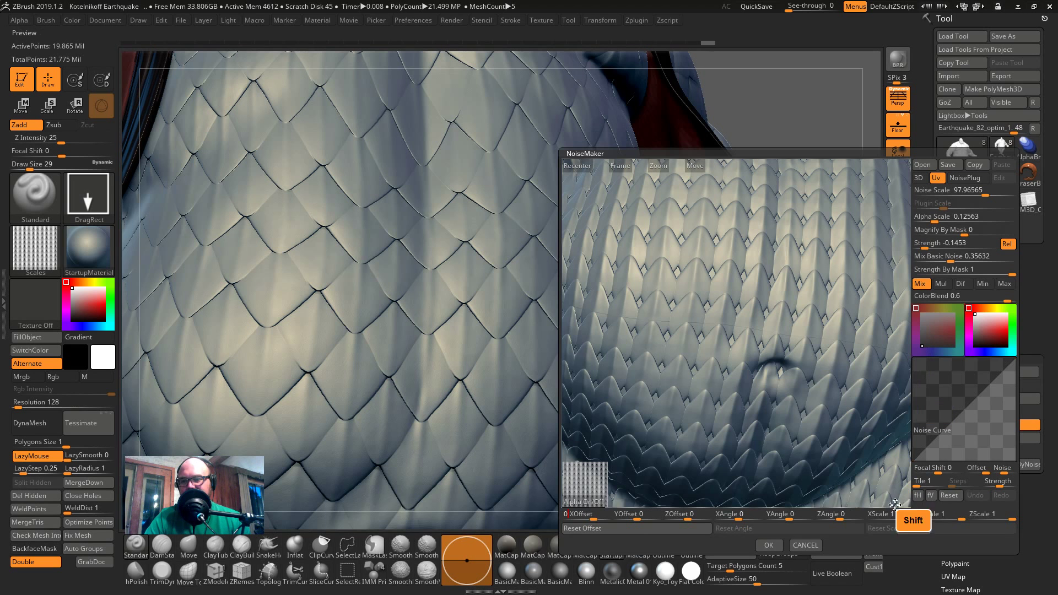
pyautogui.keyDown('shift'); pyautogui.click(798, 518); pyautogui.keyUp('shift')
pyautogui.keyDown('shift'); pyautogui.moveTo(818, 520); pyautogui.dragTo(667, 520); pyautogui.keyUp('shift')
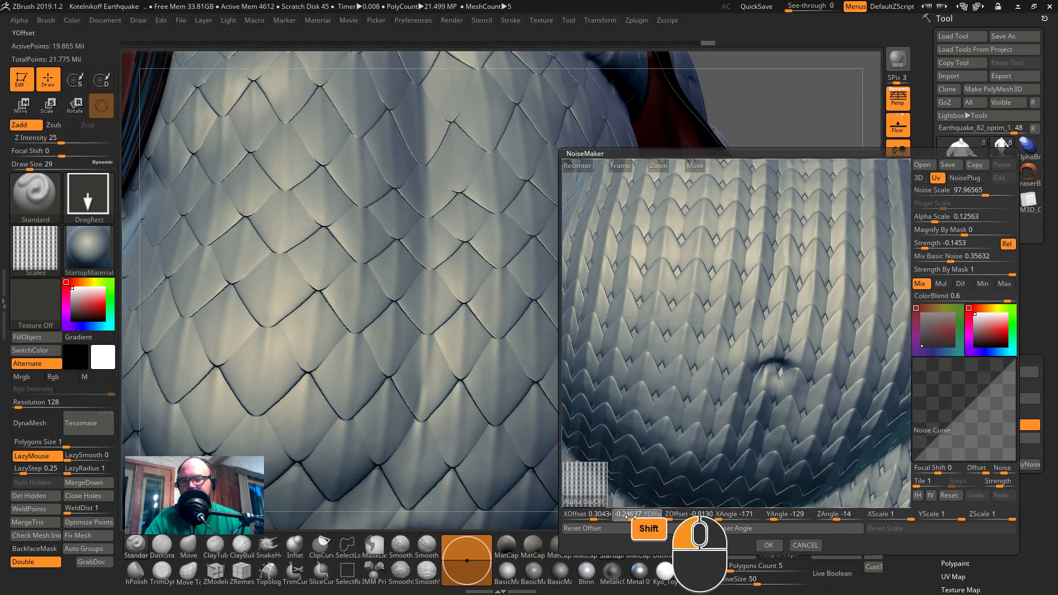
pyautogui.click(767, 548)
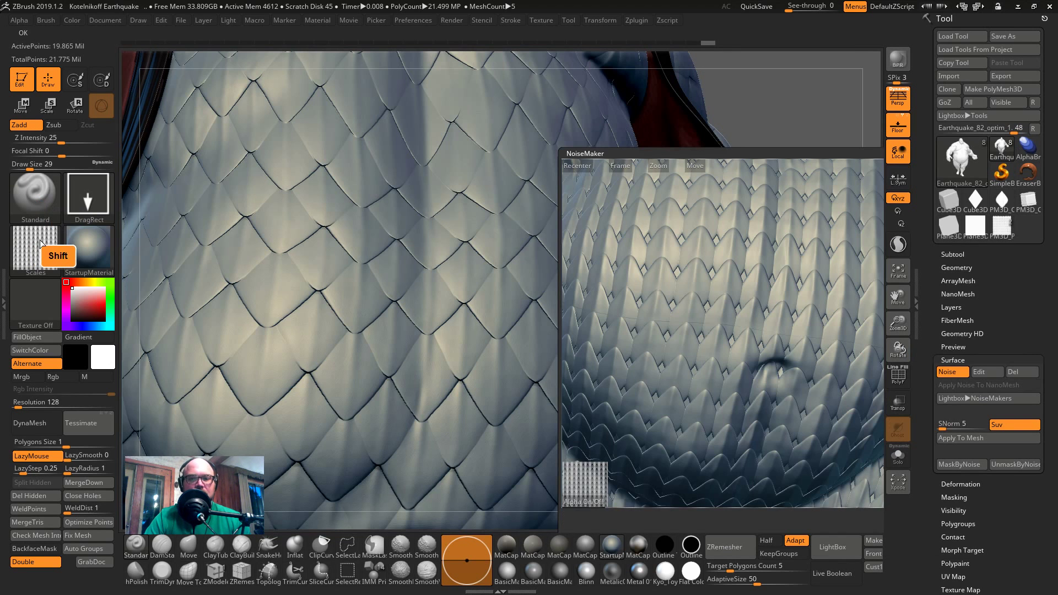
pyautogui.keyDown('shift'); pyautogui.click(41, 243); pyautogui.keyUp('shift')
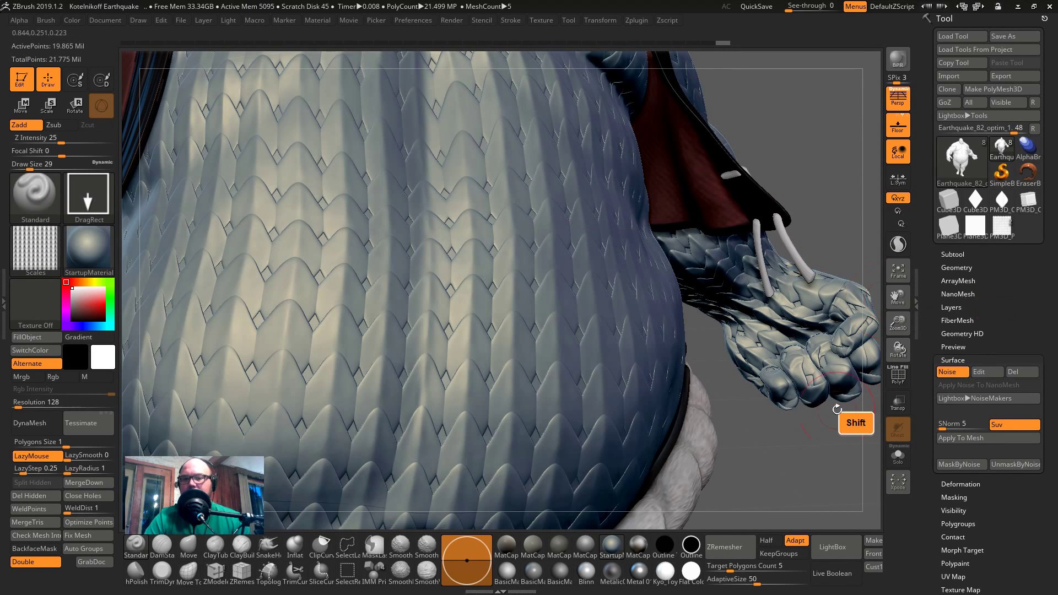
pyautogui.keyDown('shift'); pyautogui.moveTo(785, 418); pyautogui.dragTo(657, 227); pyautogui.keyUp('shift')
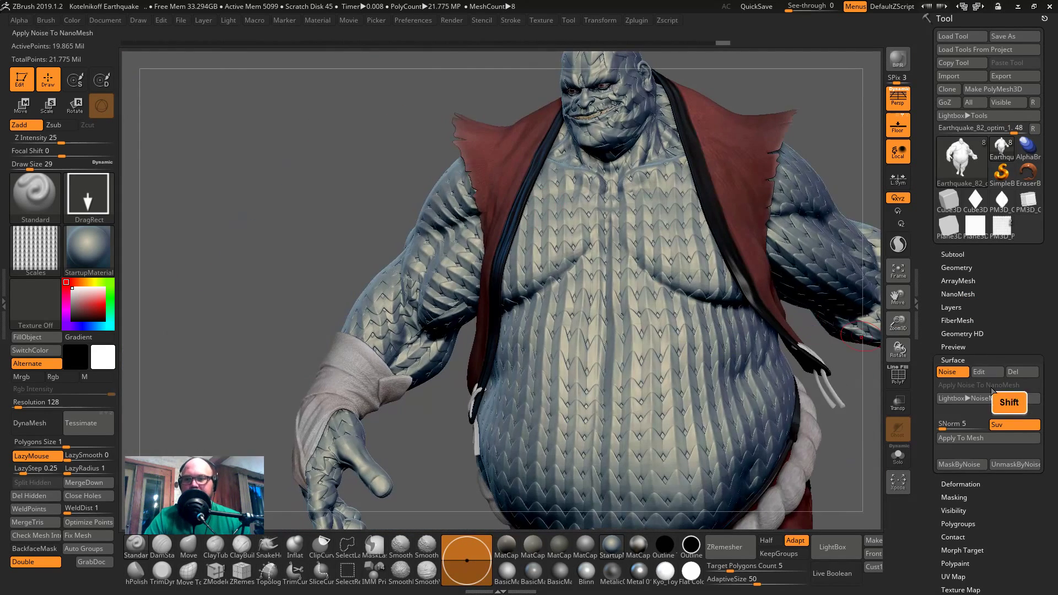
pyautogui.hotkey('alt', 'Tab')
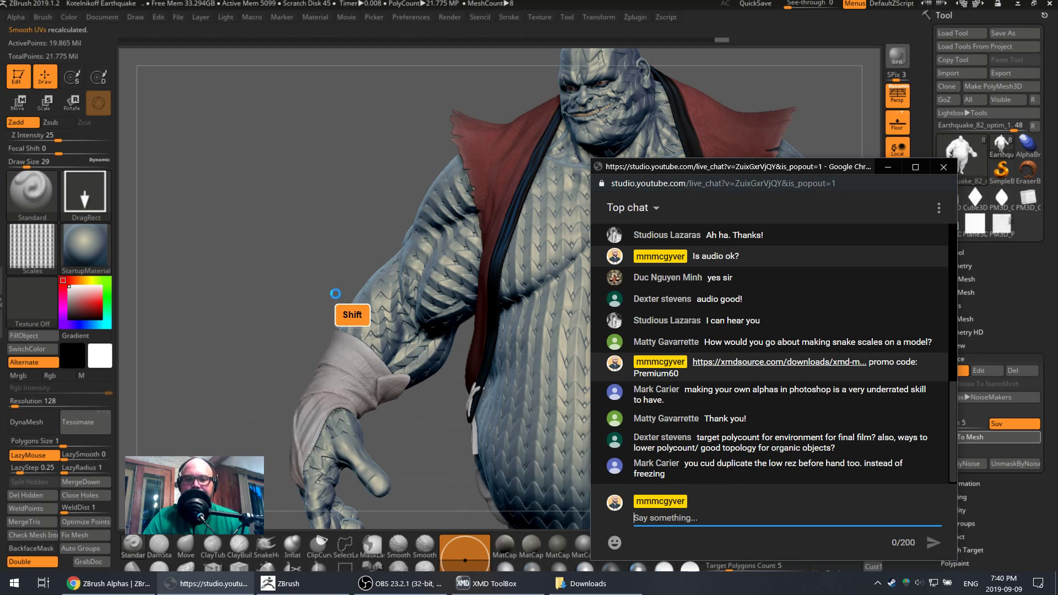
# - Bring ZBrush back to the front and dismiss the Windows Start menu
pyautogui.click(286, 257)
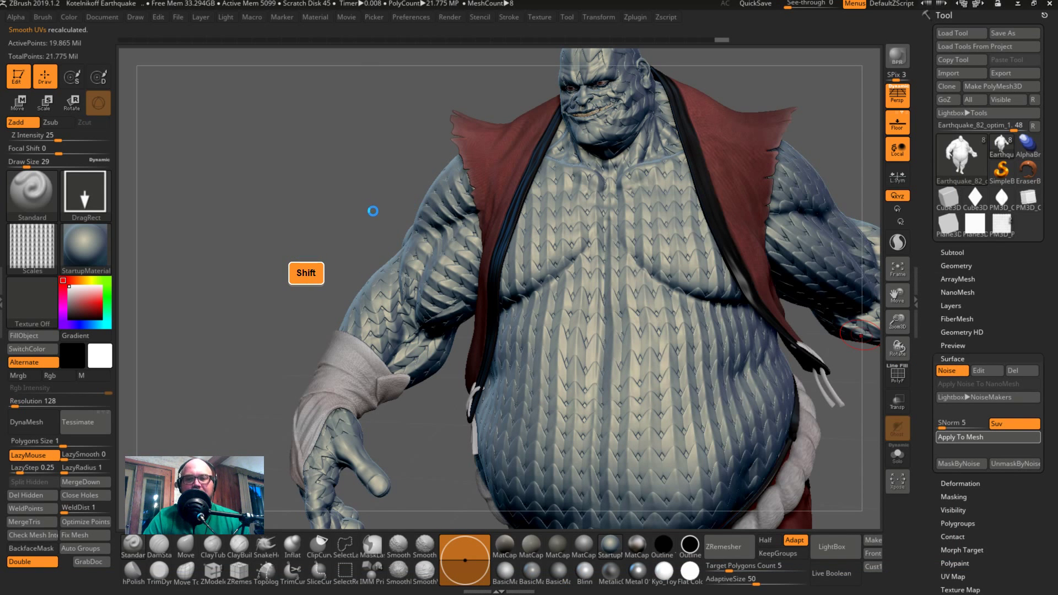
pyautogui.press('super')
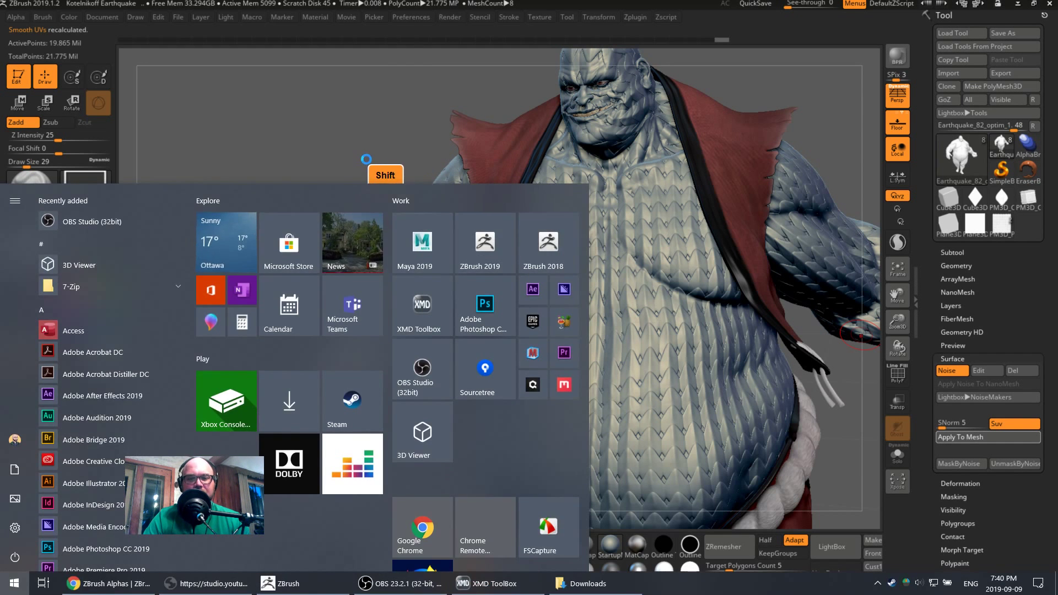
pyautogui.press('super')
pyautogui.press('super')
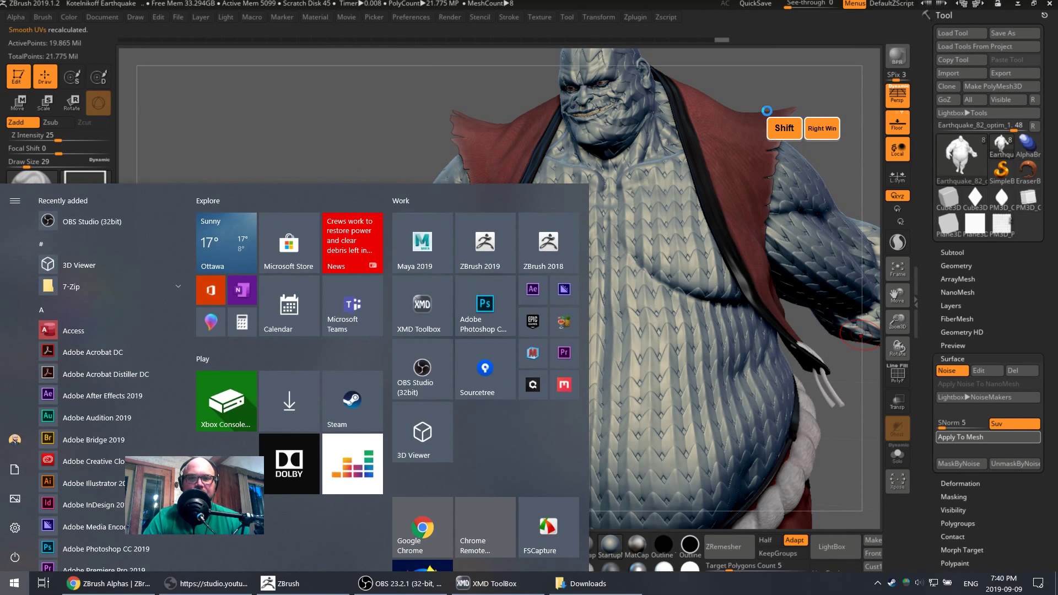
pyautogui.press('super')
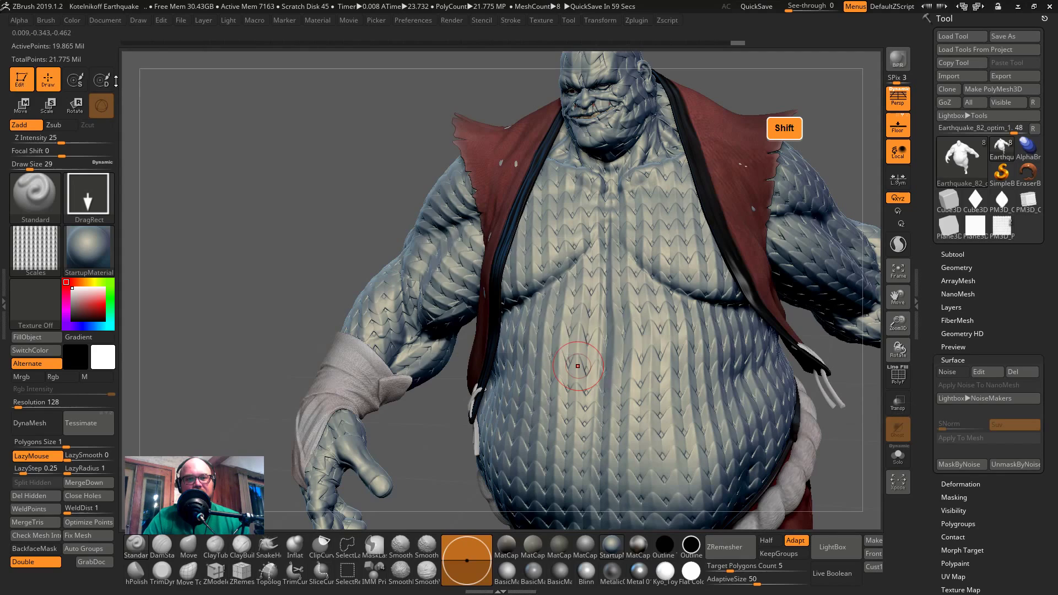
# - Zoom close into the belly scales and toggle the PolyF wireframe display
pyautogui.keyDown('alt'); pyautogui.keyDown('shift'); pyautogui.moveTo(241, 132); pyautogui.dragTo(234, 167); pyautogui.keyUp('shift'); pyautogui.keyUp('alt')
pyautogui.moveTo(724, 239)
pyautogui.keyDown('alt'); pyautogui.keyDown('shift'); pyautogui.mouseDown()
pyautogui.moveTo(715, 345)
pyautogui.moveTo(694, 348)
pyautogui.moveTo(573, 281)
pyautogui.mouseUp(); pyautogui.keyUp('shift'); pyautogui.keyUp('alt')
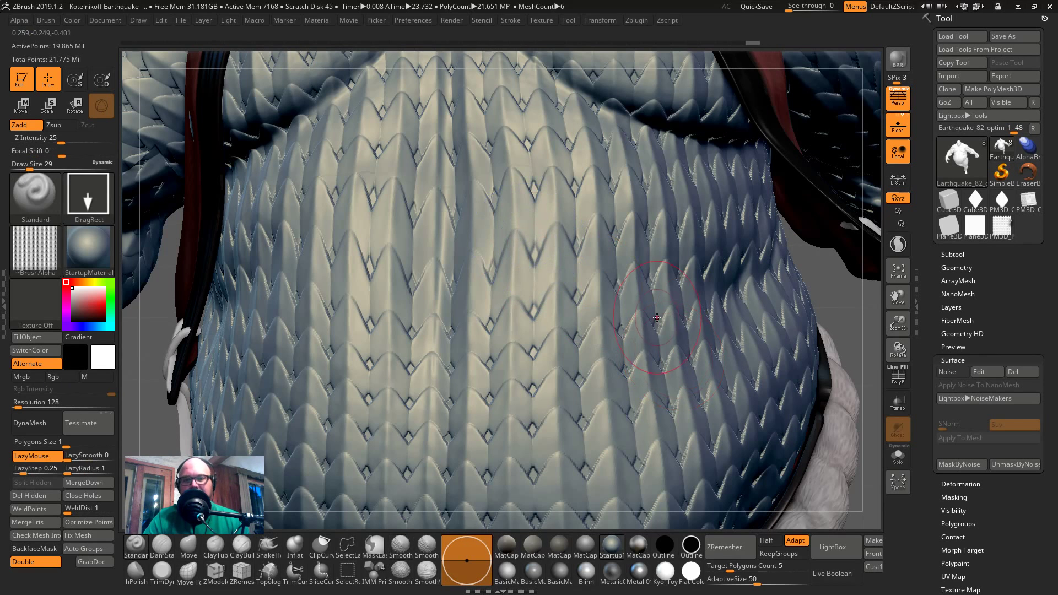
pyautogui.press('ctrl')
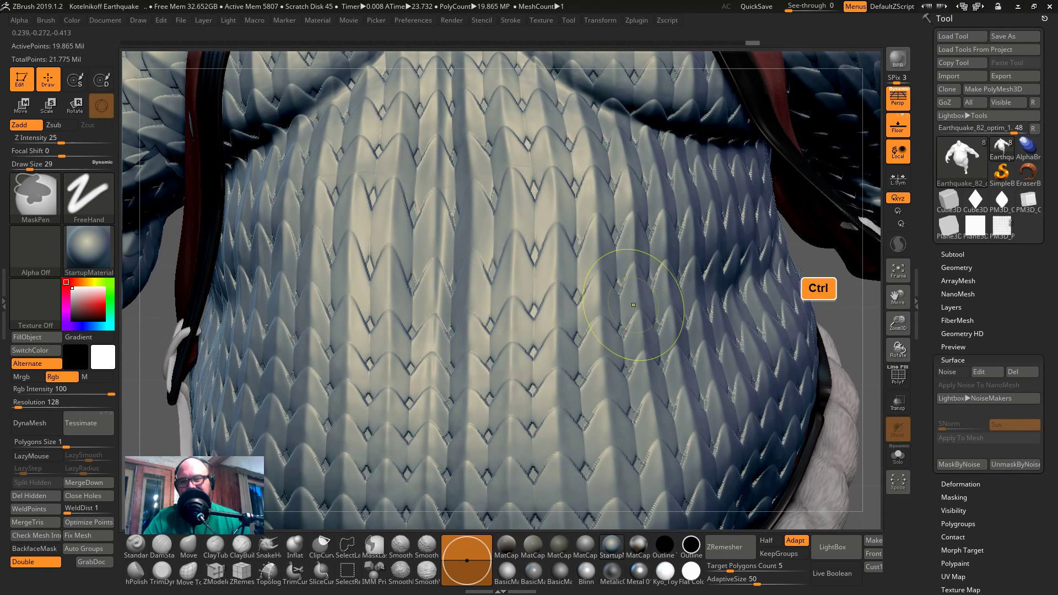
pyautogui.keyDown('ctrl'); pyautogui.moveTo(846, 284); pyautogui.dragTo(743, 378, button='right'); pyautogui.keyUp('ctrl')
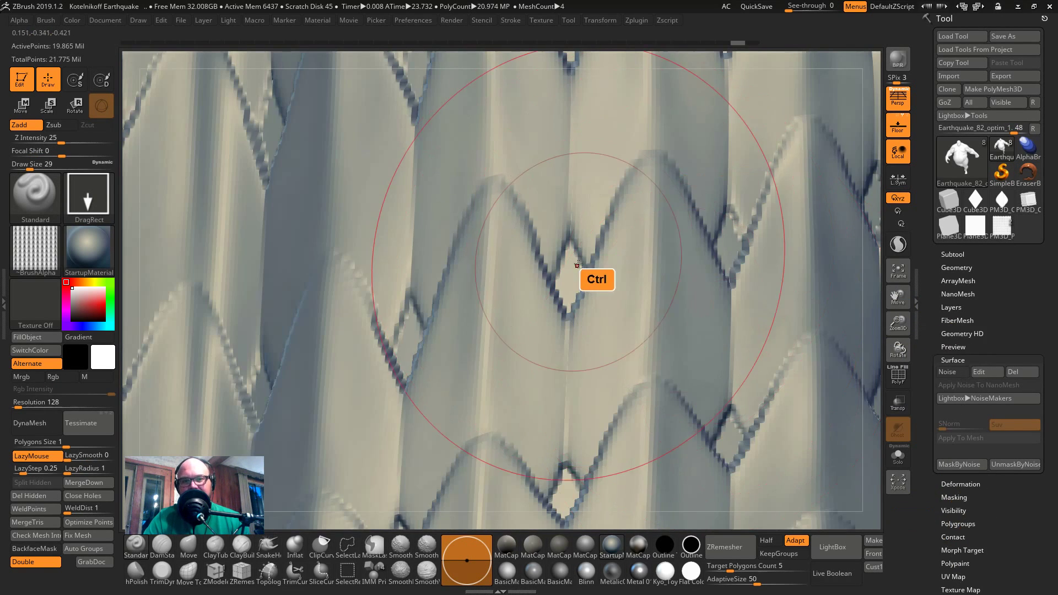
pyautogui.hotkey('ctrl', 'shift', 'f')
# - Set the brush draw size to 8 and turn the surface noise preview back on
pyautogui.press('s')
pyautogui.moveTo(588, 269)
pyautogui.mouseDown()
pyautogui.moveTo(561, 265)
pyautogui.moveTo(586, 266)
pyautogui.moveTo(573, 267)
pyautogui.mouseUp()
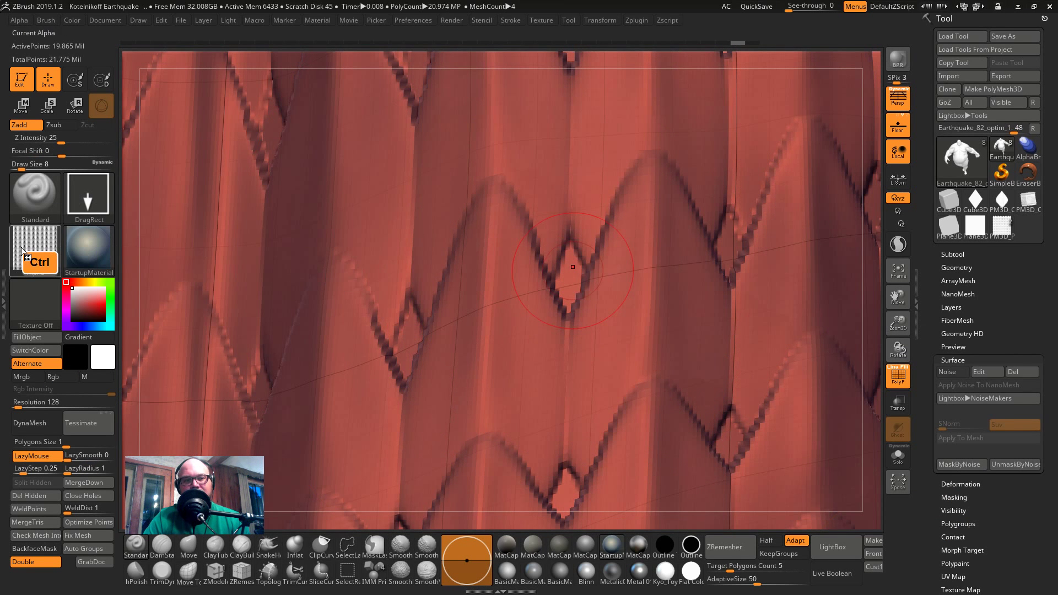
pyautogui.moveTo(22, 250)
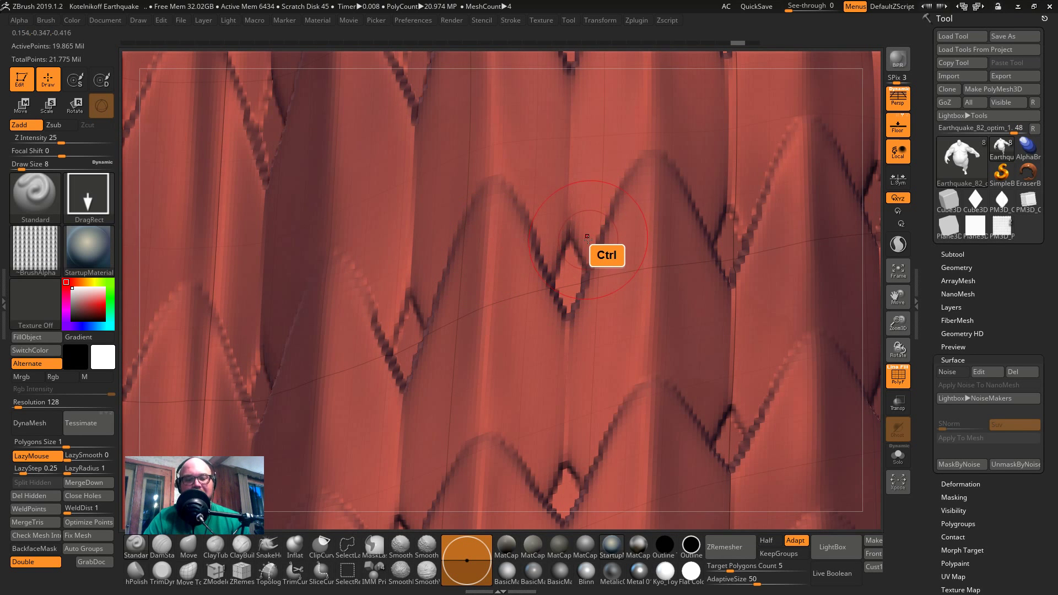
pyautogui.hotkey('ctrl', 'z')
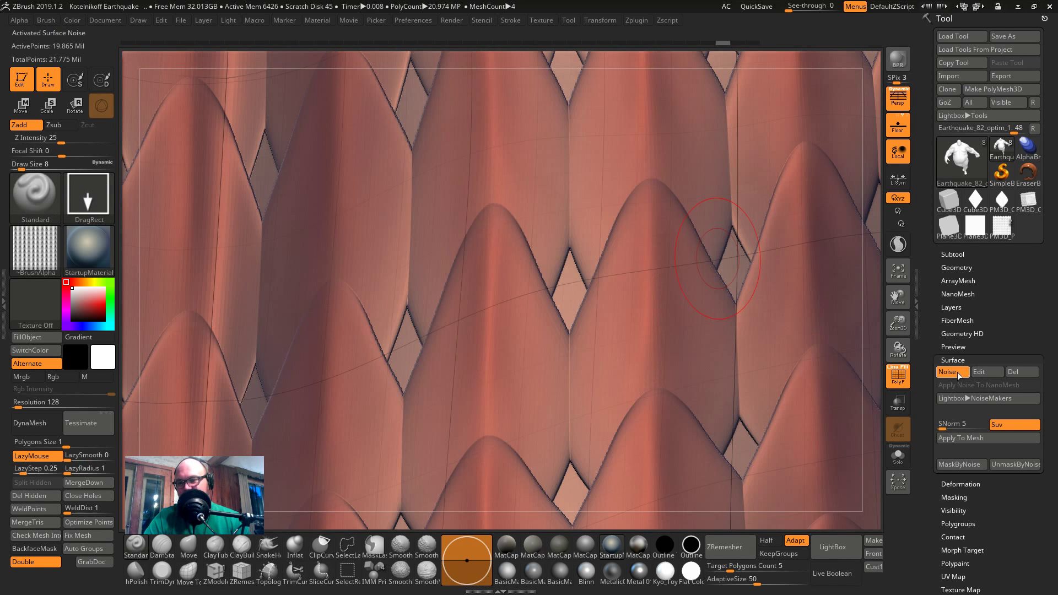
pyautogui.click(949, 372)
pyautogui.press('f')
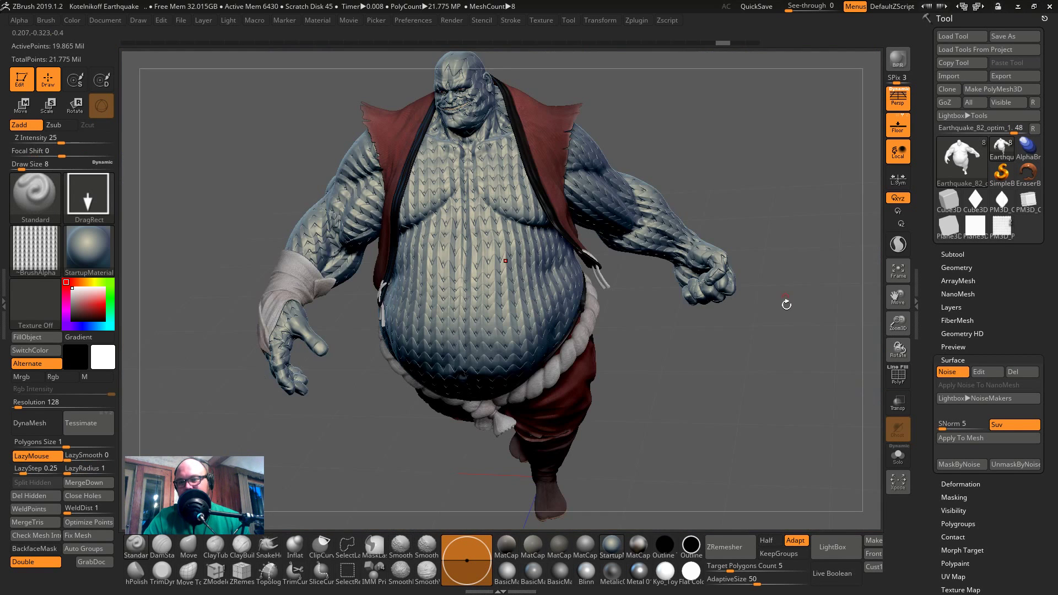
pyautogui.keyDown('alt'); pyautogui.moveTo(787, 304); pyautogui.dragTo(805, 356); pyautogui.keyUp('alt')
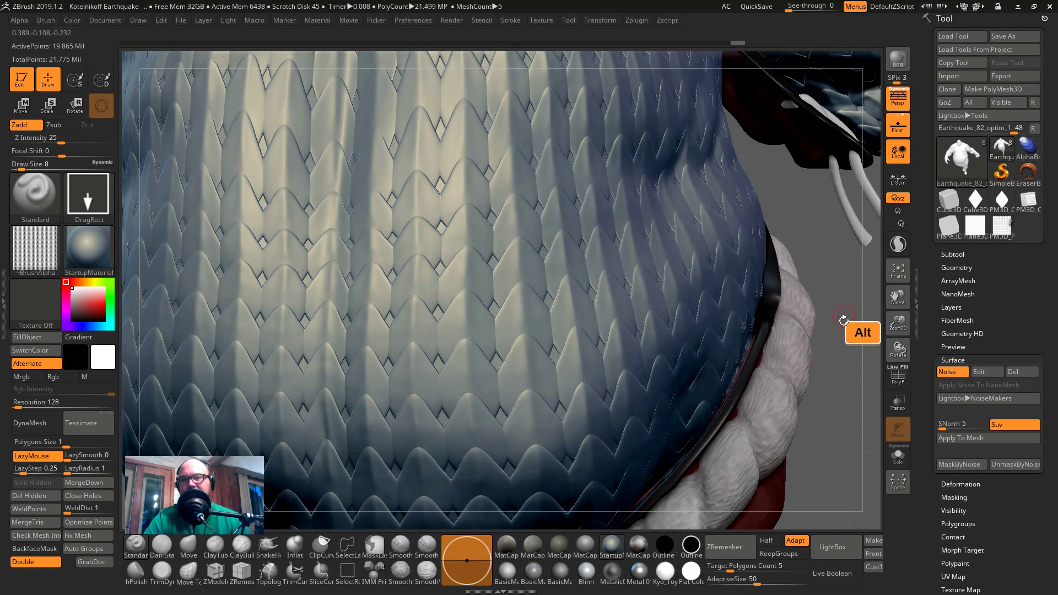
pyautogui.keyDown('alt'); pyautogui.moveTo(843, 319); pyautogui.dragTo(665, 369); pyautogui.keyUp('alt')
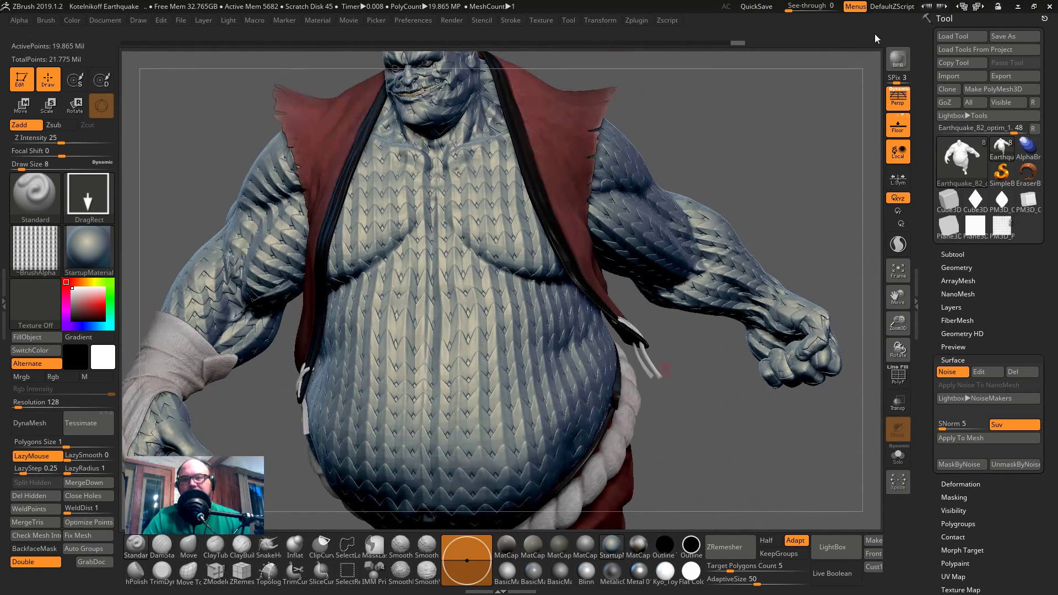
pyautogui.click(892, 62)
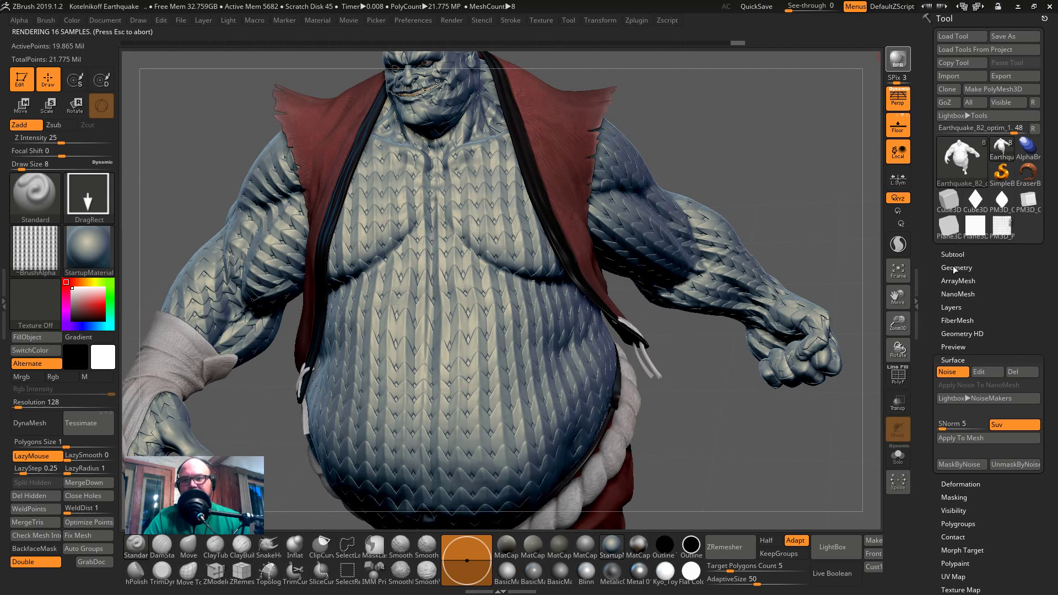
pyautogui.press('Escape')
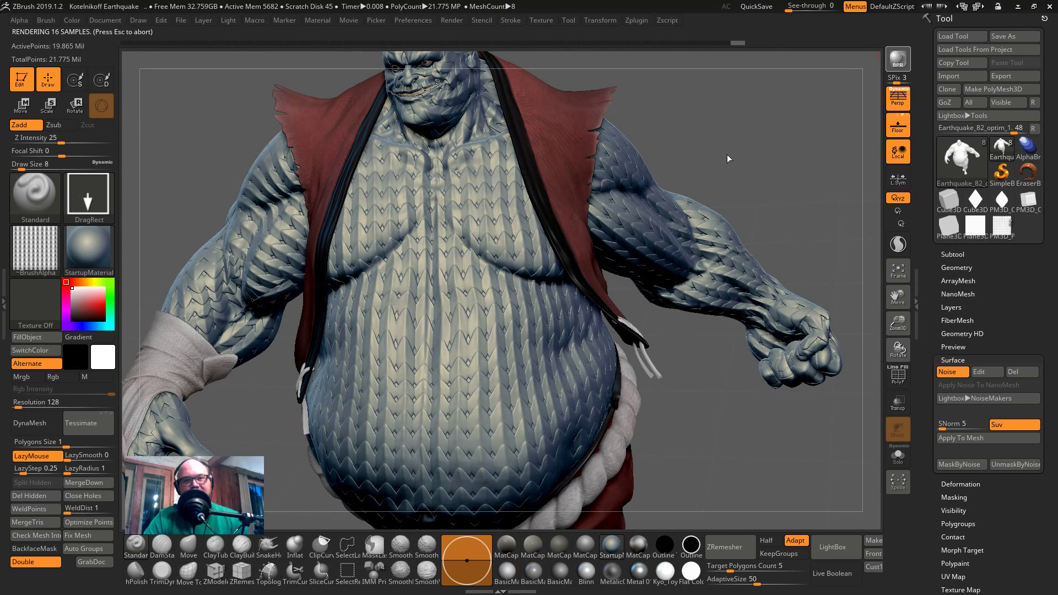
pyautogui.click(693, 118)
pyautogui.press('Escape')
pyautogui.moveTo(821, 183); pyautogui.dragTo(829, 190)
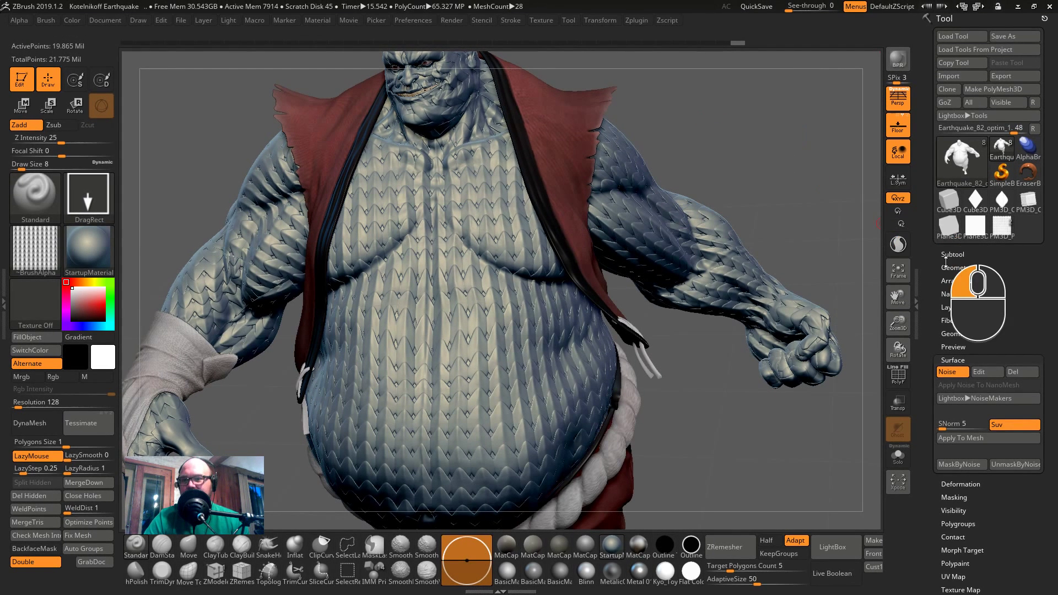
# - Drop the body to SDiv 1, raise it to level 4, and render a BPR preview
pyautogui.click(957, 267)
pyautogui.moveTo(974, 292); pyautogui.dragTo(927, 293)
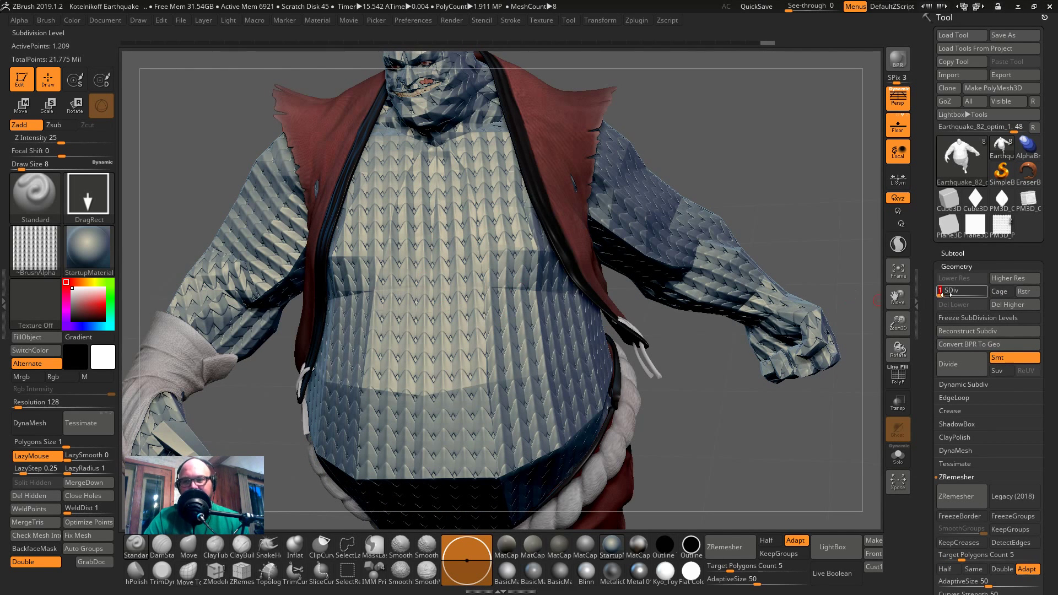
pyautogui.moveTo(940, 292); pyautogui.dragTo(930, 271)
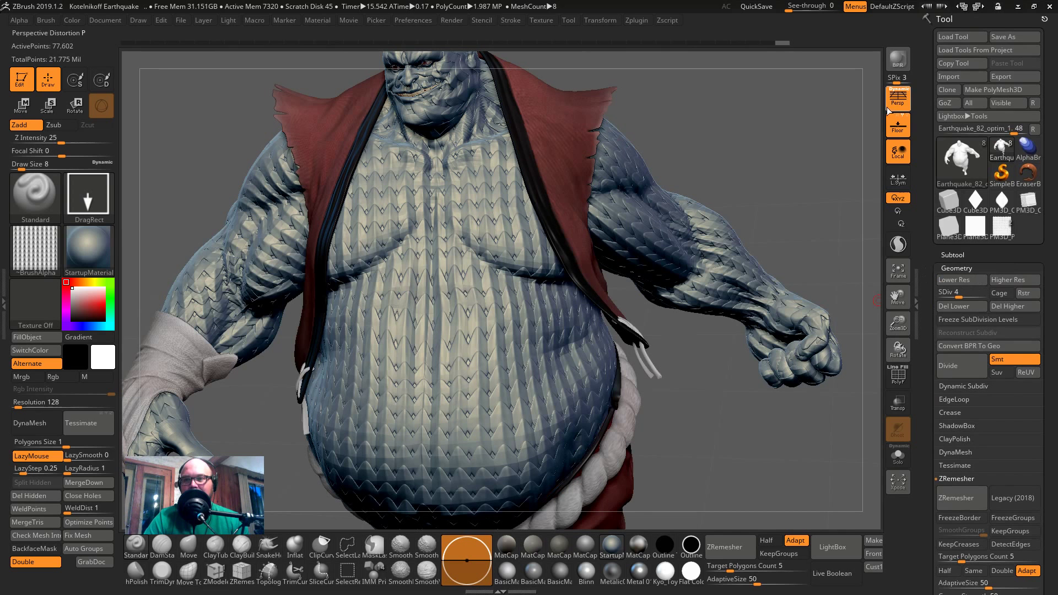
pyautogui.click(894, 64)
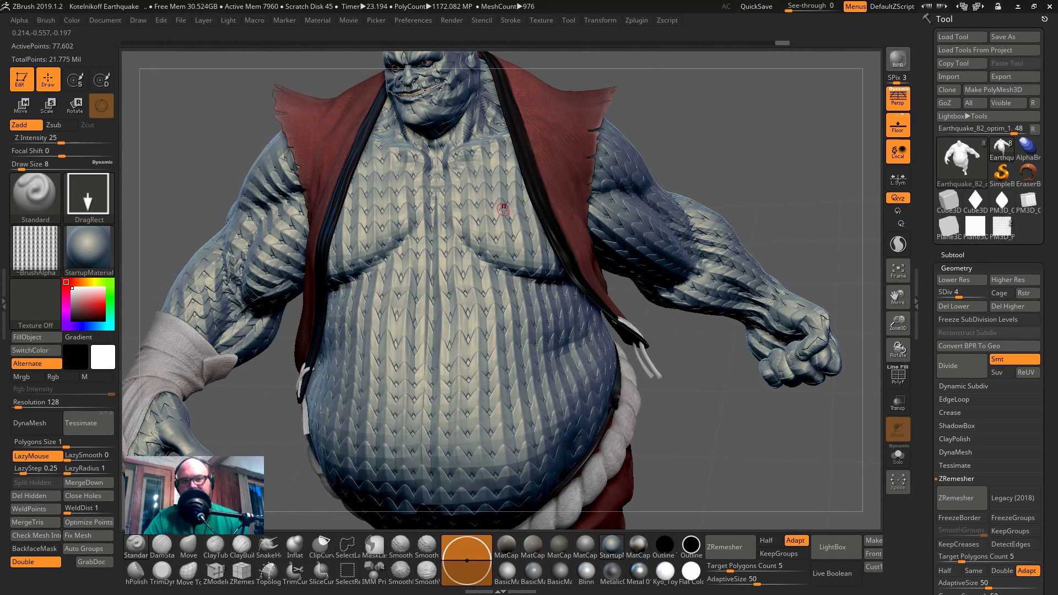
pyautogui.keyDown('alt'); pyautogui.moveTo(744, 422); pyautogui.dragTo(866, 419, button='right'); pyautogui.keyUp('alt')
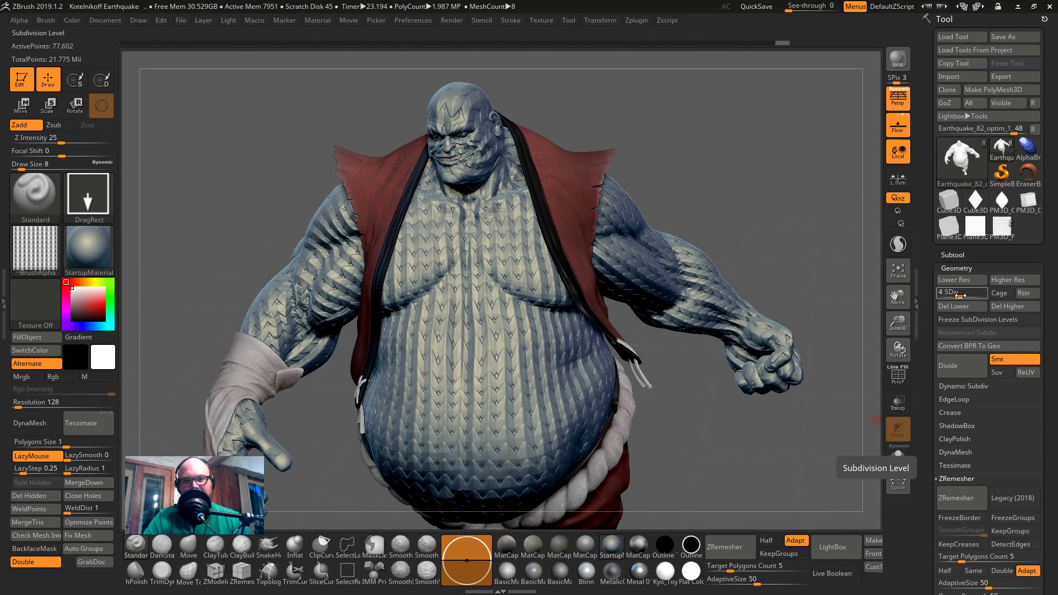
# - At SDiv 6, try Del Lower and undo it, then use Del Higher instead
pyautogui.moveTo(960, 297); pyautogui.dragTo(970, 293)
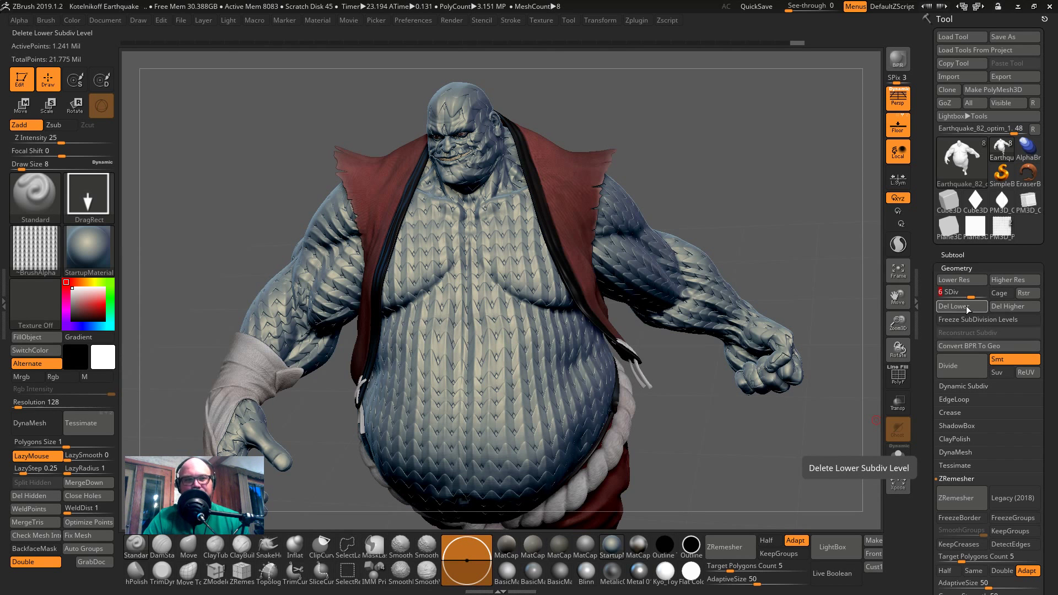
pyautogui.click(965, 306)
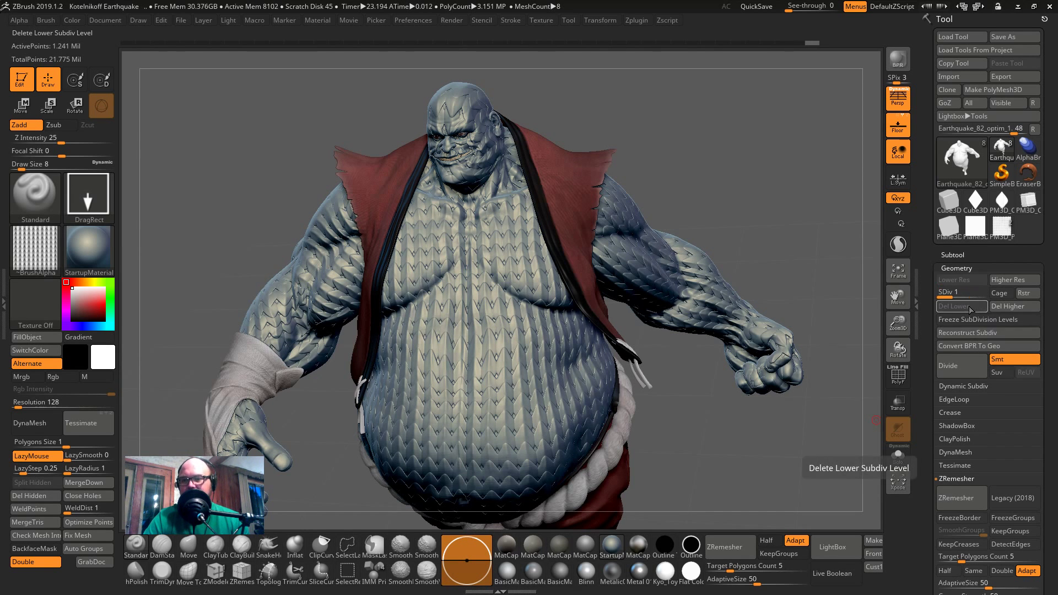
pyautogui.hotkey('ctrl', 'z')
pyautogui.click(1006, 306)
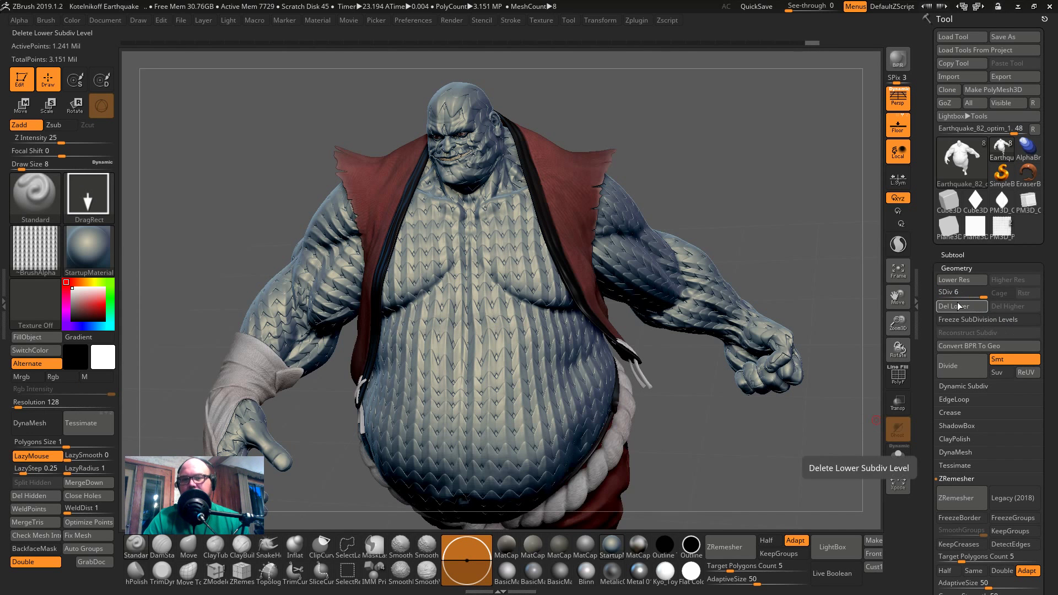
pyautogui.click(955, 254)
pyautogui.scroll(3, 761, 240)
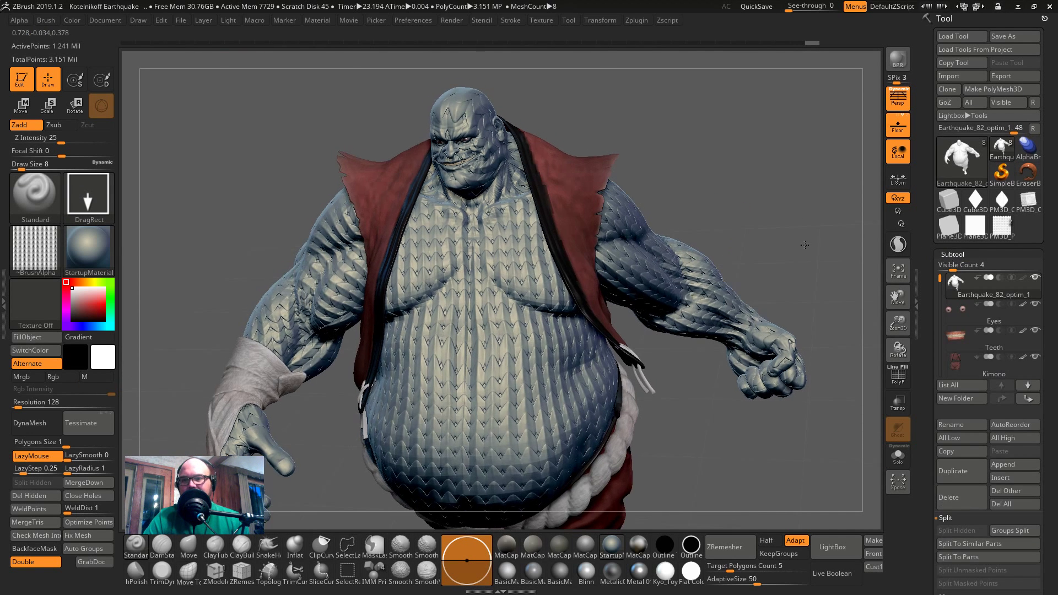
# - Trial Surface > Apply To Mesh on the belly noise, then undo it
pyautogui.click(953, 255)
pyautogui.click(952, 359)
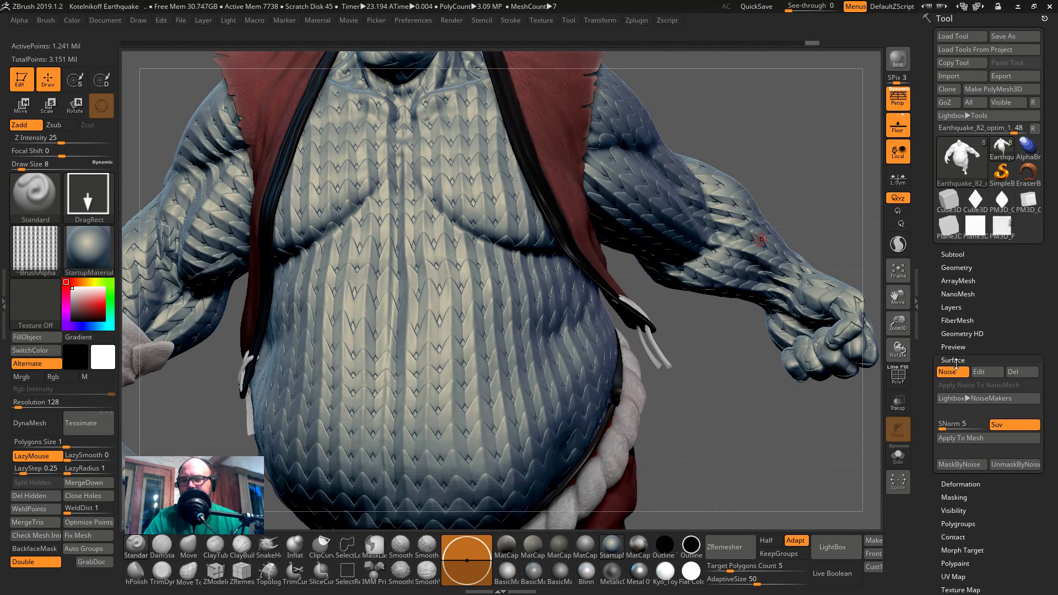
pyautogui.click(950, 438)
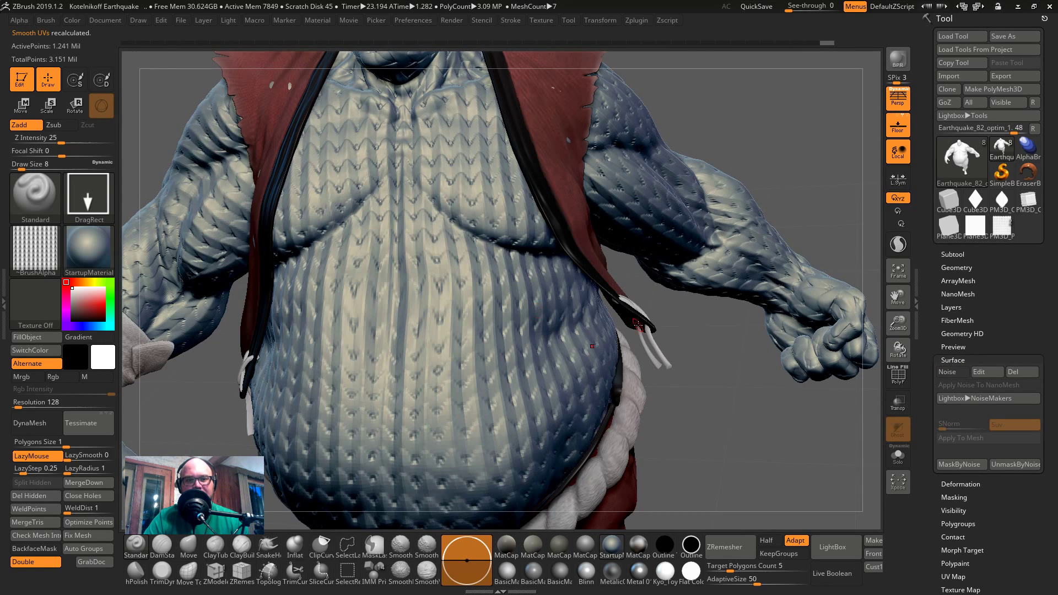
pyautogui.keyDown('alt'); pyautogui.moveTo(685, 345); pyautogui.dragTo(700, 436); pyautogui.keyUp('alt')
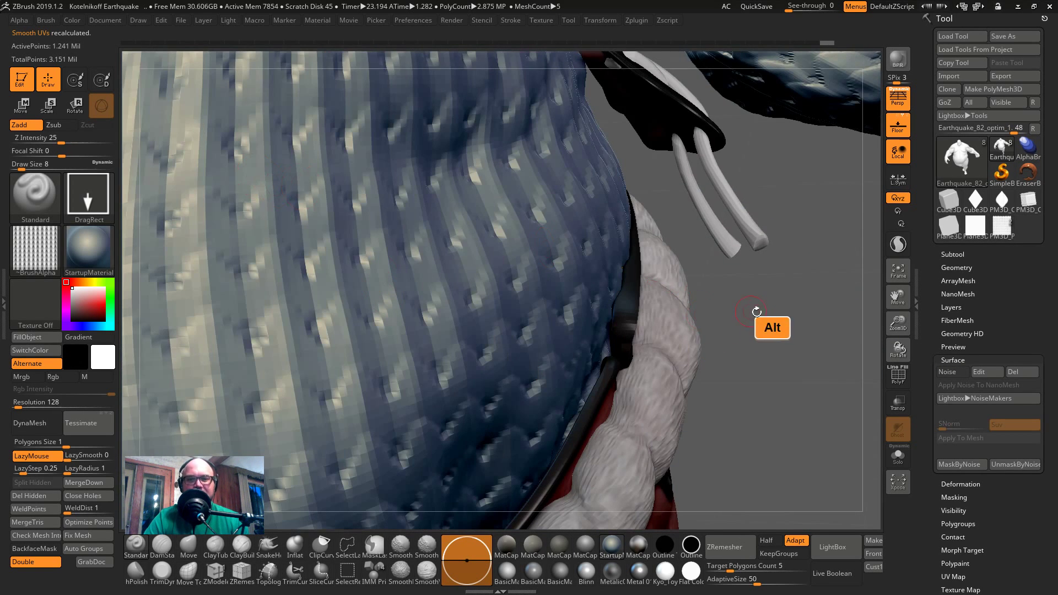
pyautogui.keyDown('alt'); pyautogui.moveTo(770, 325); pyautogui.dragTo(751, 303); pyautogui.keyUp('alt')
pyautogui.hotkey('ctrl', 'z')
# - Bake the noise into real geometry with Geometry > Convert BPR To Geo
pyautogui.click(958, 267)
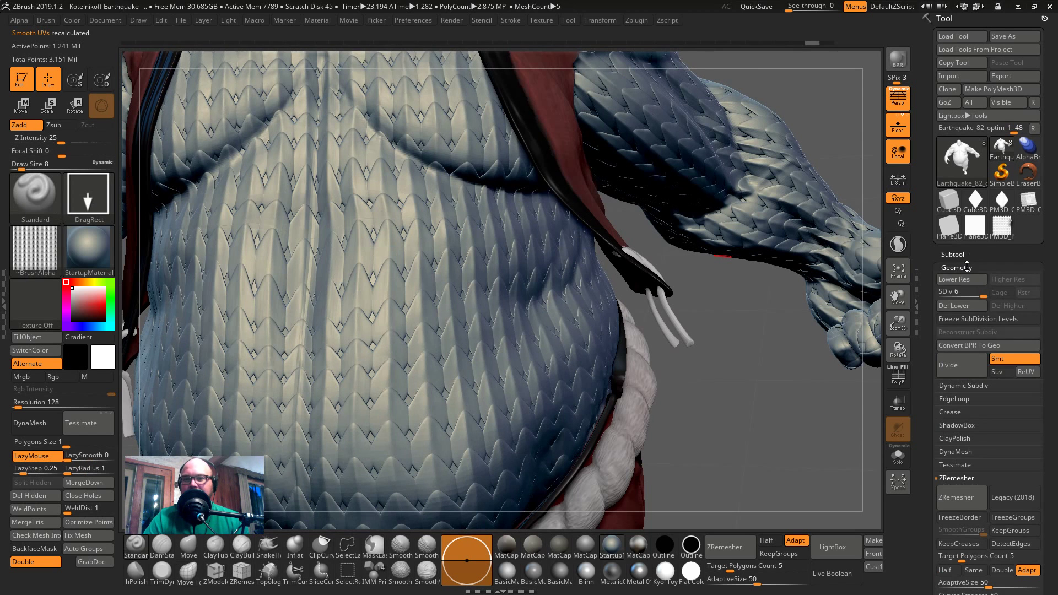
pyautogui.click(951, 345)
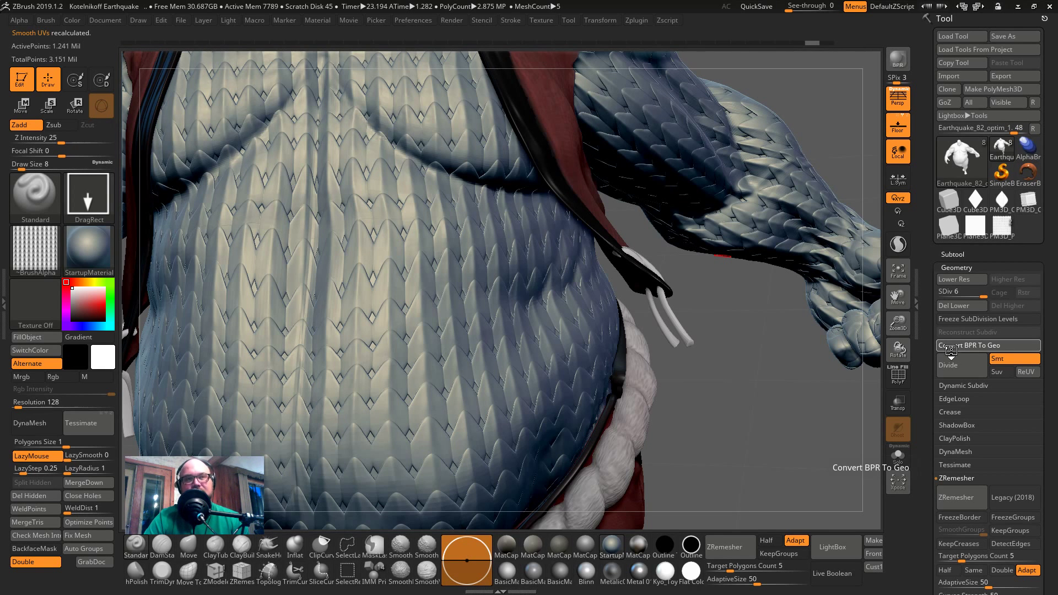
pyautogui.moveTo(725, 357)
pyautogui.mouseDown()
pyautogui.moveTo(773, 386)
pyautogui.moveTo(764, 418)
pyautogui.moveTo(783, 459)
pyautogui.mouseUp()
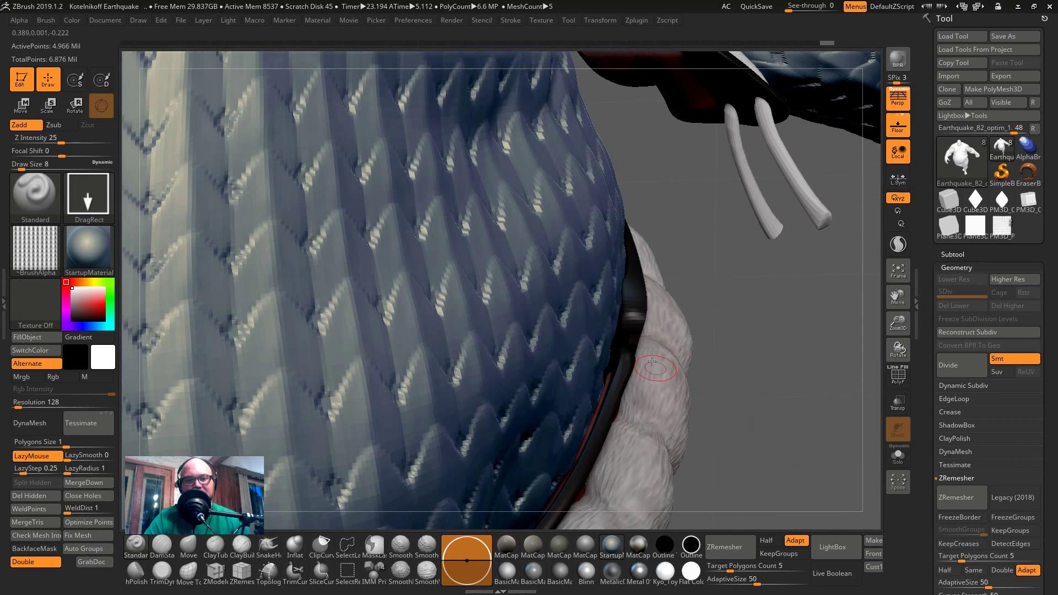
# - Undo the BPR-to-geometry conversion and subdivide the body twice, up to SDiv 8
pyautogui.press('s')
pyautogui.click(596, 318)
pyautogui.hotkey('ctrl', 'z')
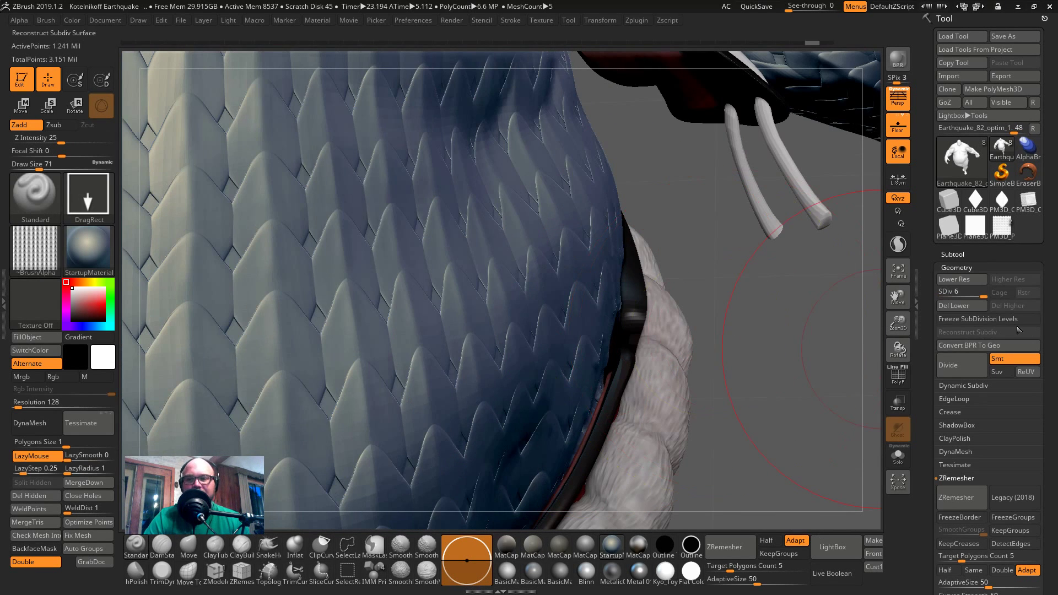
pyautogui.click(956, 365)
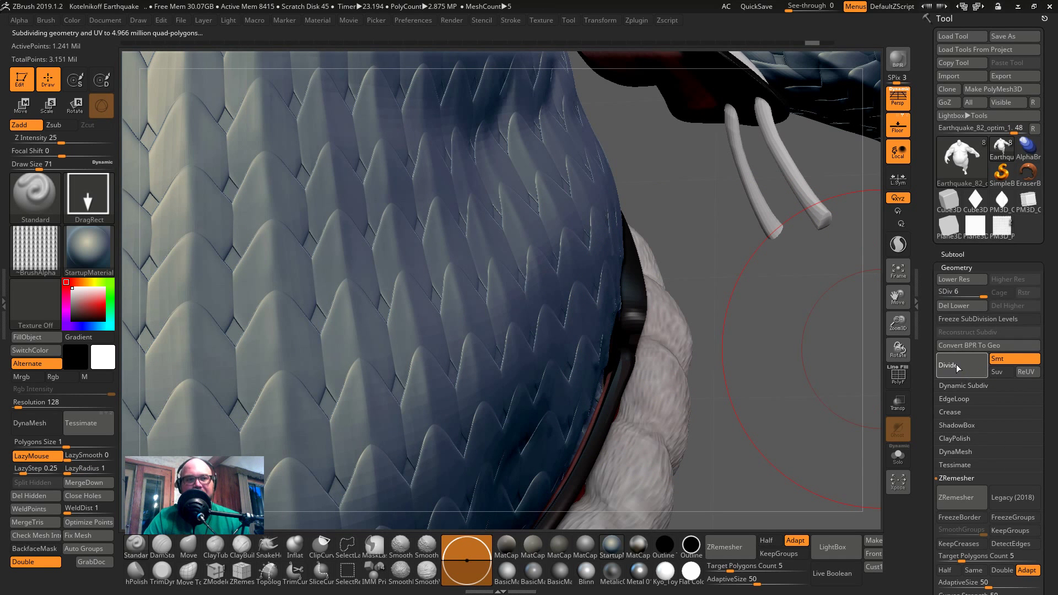
pyautogui.click(954, 365)
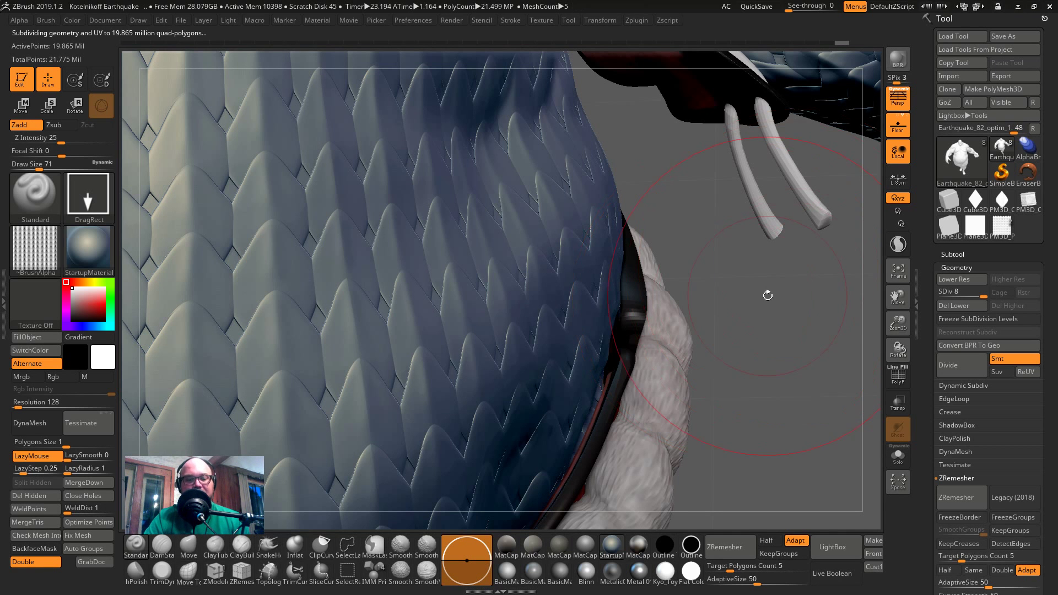
# - Frame the character, set Draw Size to 149, rotate the view, then switch to the live chat
pyautogui.press('f')
pyautogui.press('s')
pyautogui.click(753, 317)
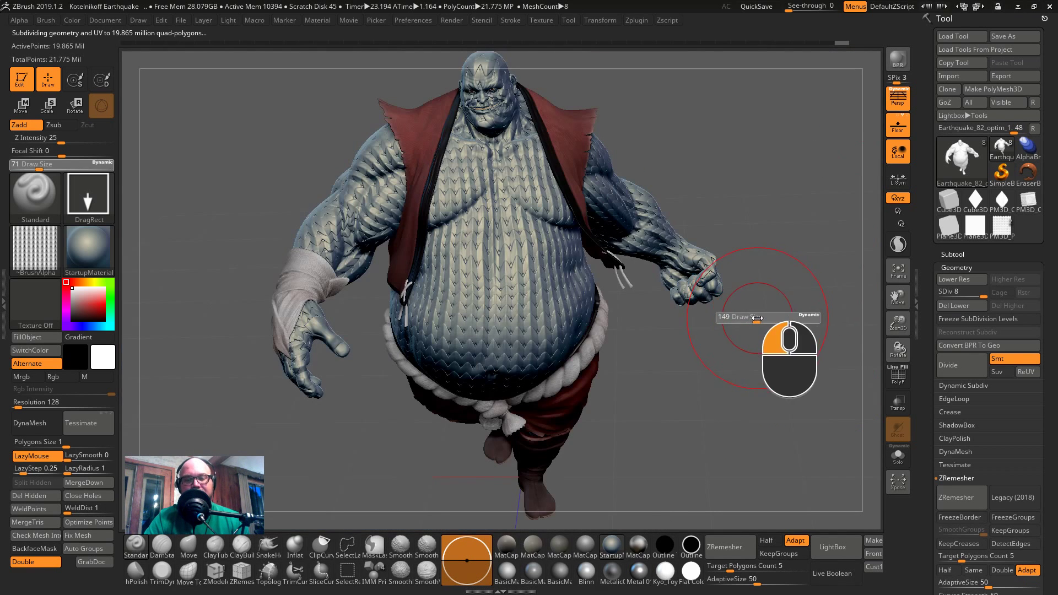
pyautogui.moveTo(755, 339); pyautogui.dragTo(551, 397)
pyautogui.hotkey('alt', 'Tab')
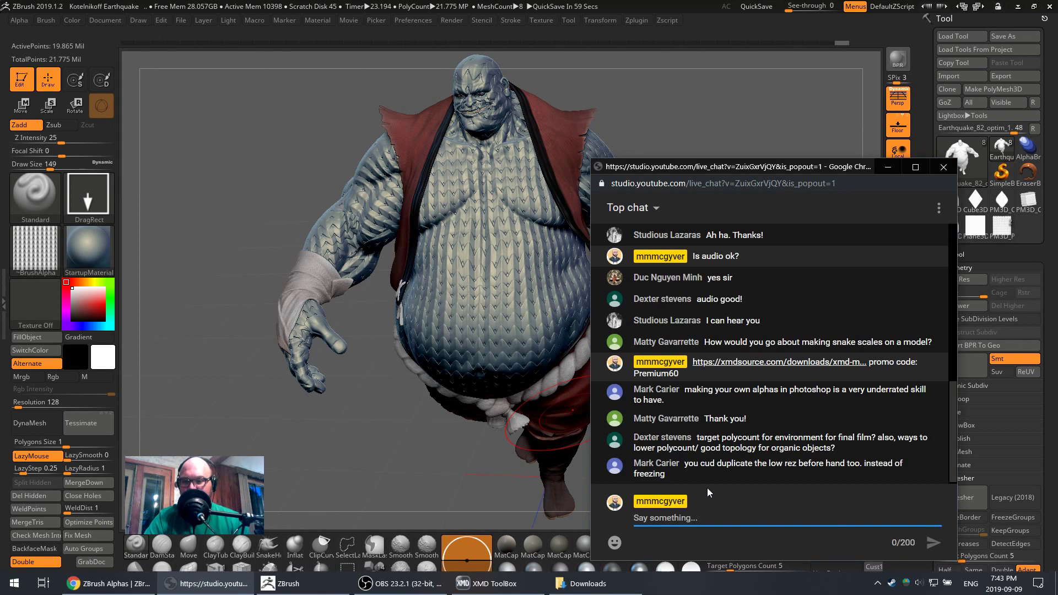
# - Back in ZBrush, zoom onto the belly scales and lower Draw Size to 97
pyautogui.click(465, 451)
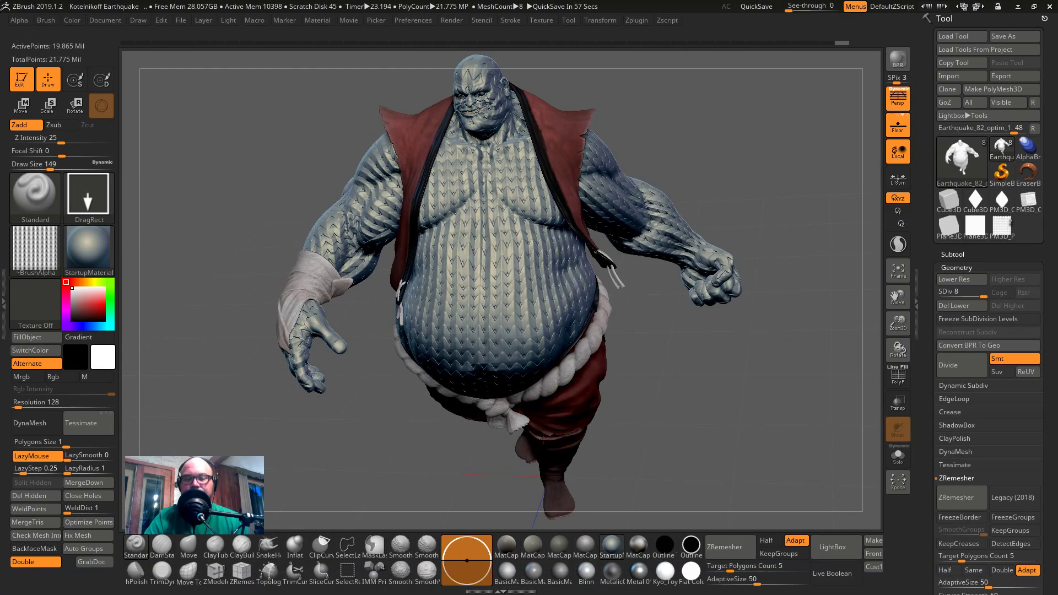
pyautogui.moveTo(697, 308); pyautogui.dragTo(692, 405)
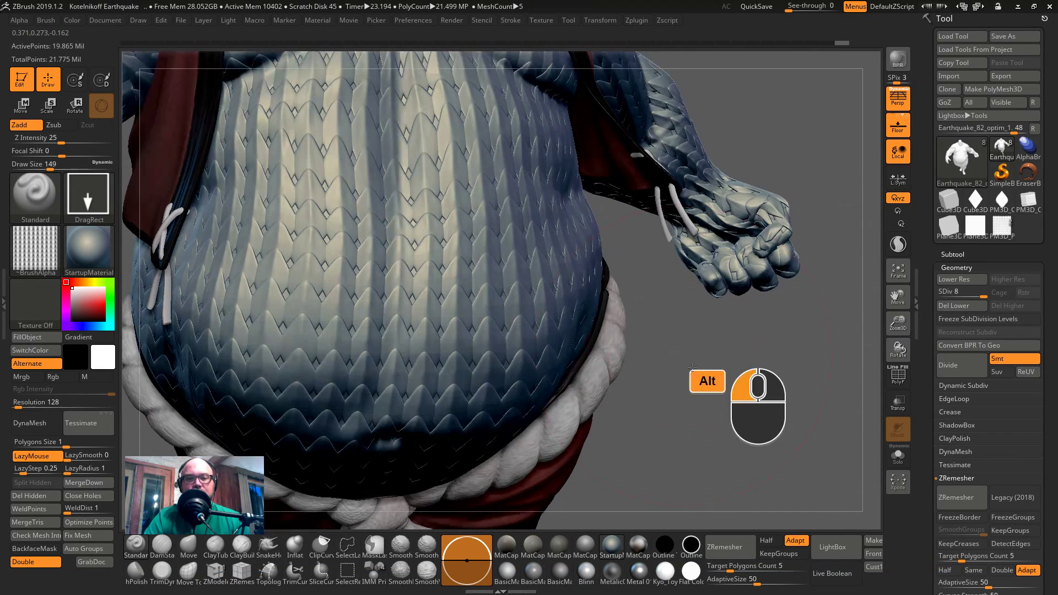
pyautogui.keyDown('alt'); pyautogui.moveTo(688, 362); pyautogui.dragTo(717, 375); pyautogui.keyUp('alt')
pyautogui.press('s')
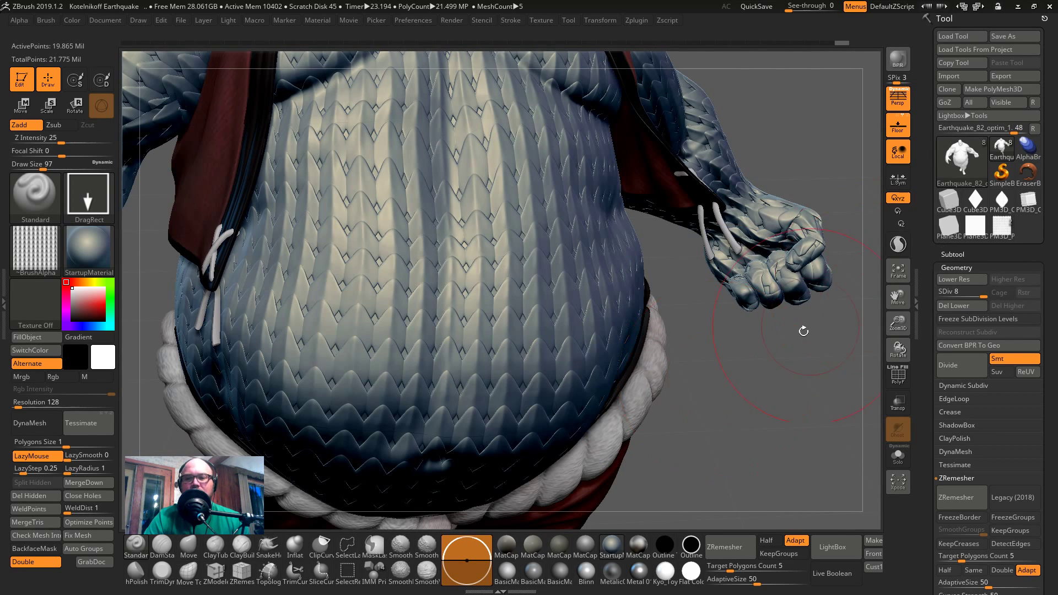
pyautogui.moveTo(804, 330); pyautogui.dragTo(816, 374)
pyautogui.click(955, 160)
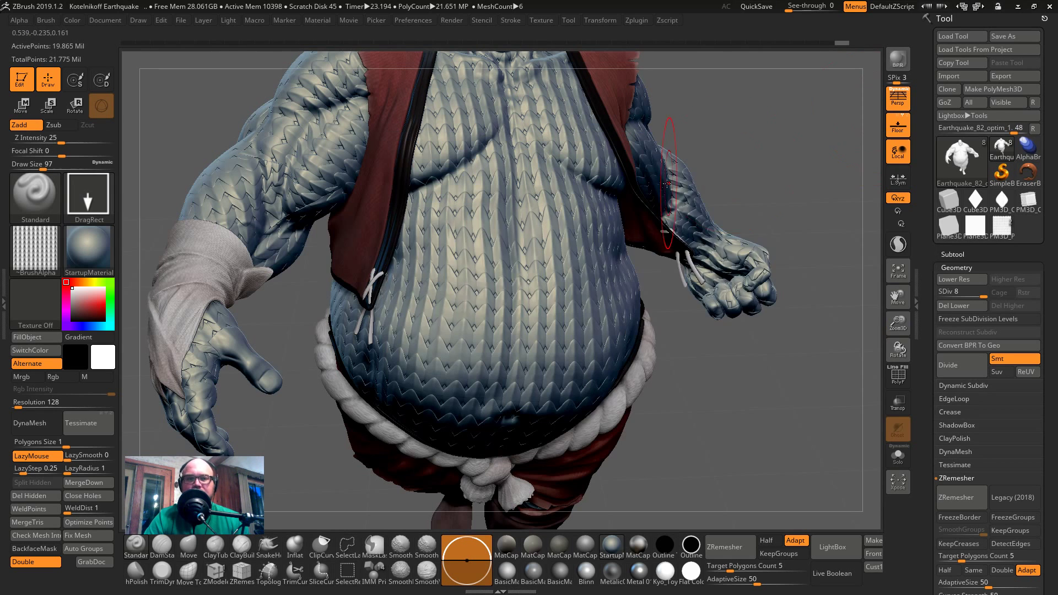
pyautogui.hotkey('alt', 'Tab')
pyautogui.hotkey('alt', 'Tab')
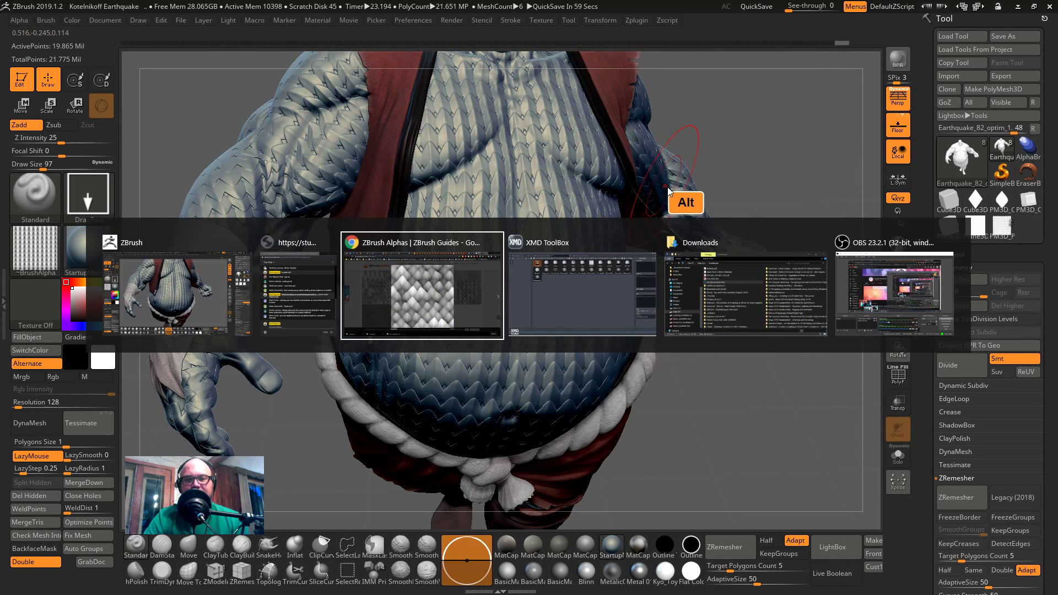
# - Skip ahead two tracks in the YouTube music playlist and return to ZBrush
pyautogui.click(855, 10)
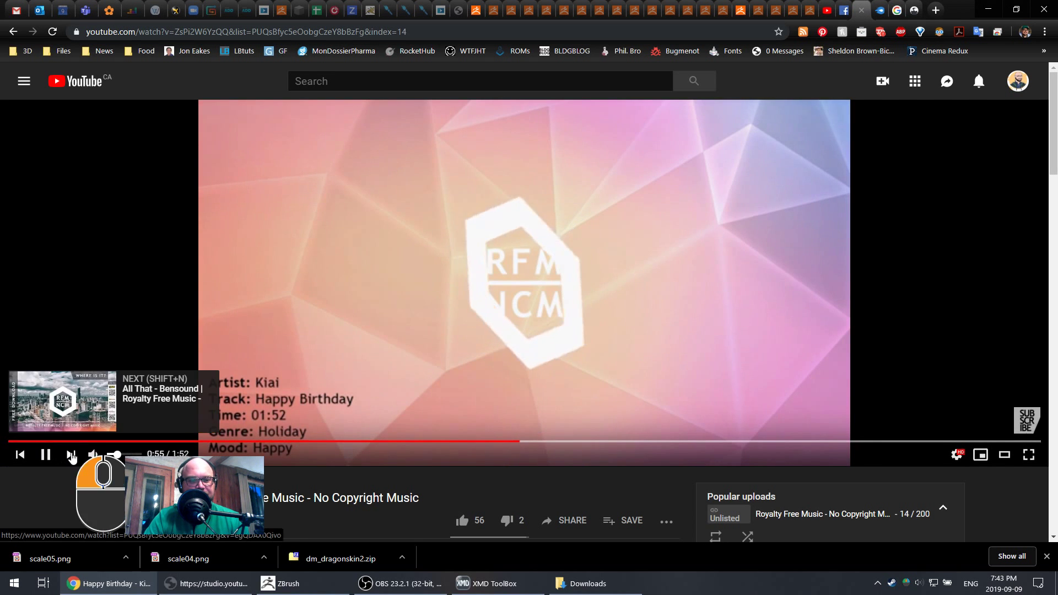
pyautogui.click(70, 454)
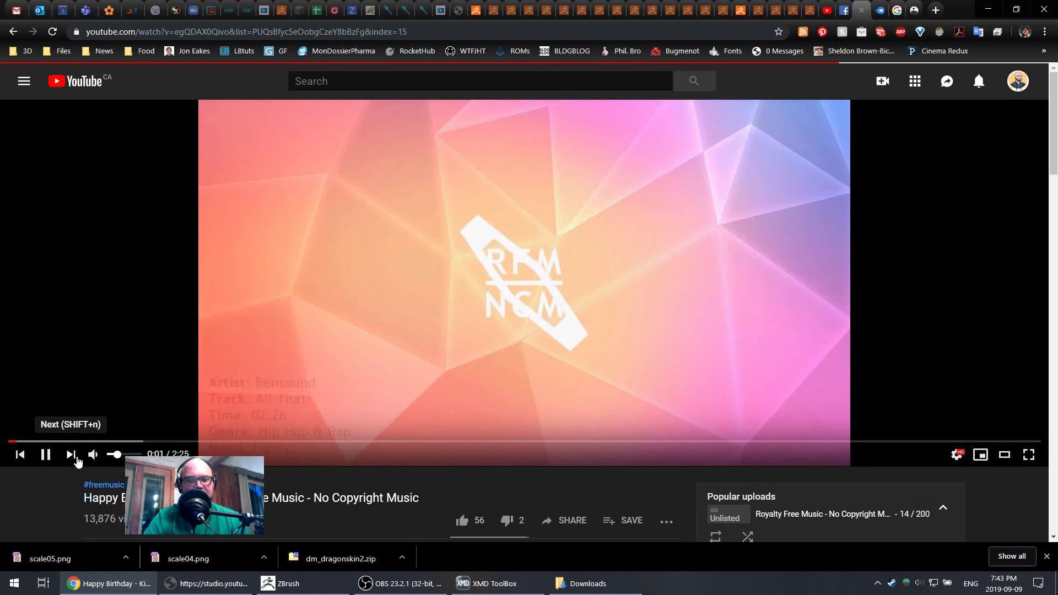
pyautogui.click(70, 454)
pyautogui.hotkey('alt', 'Tab')
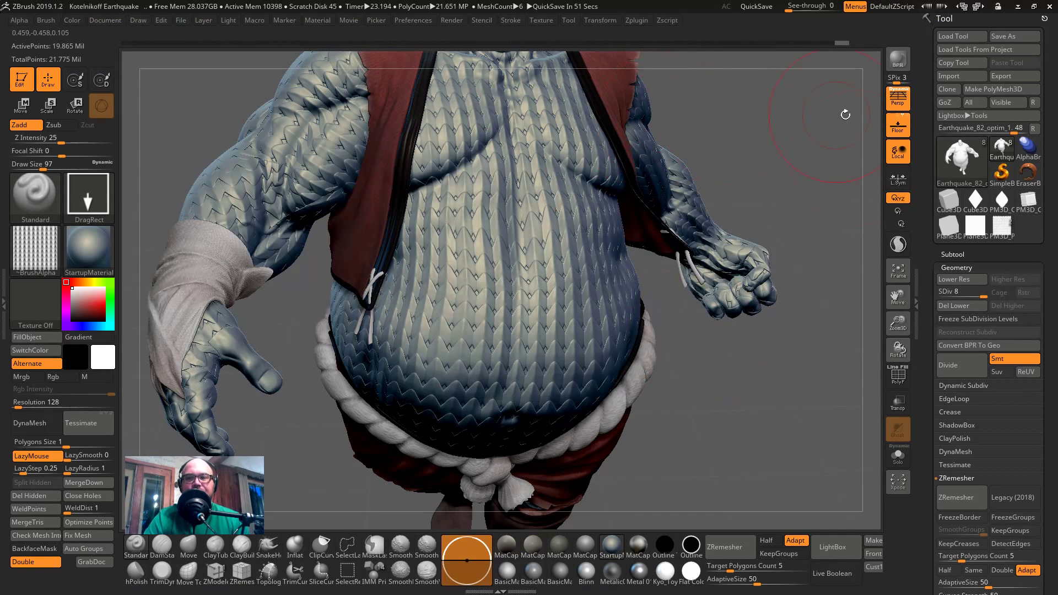
# - Load the Plane3D primitive as the active tool and display it with Polyframe
pyautogui.click(961, 160)
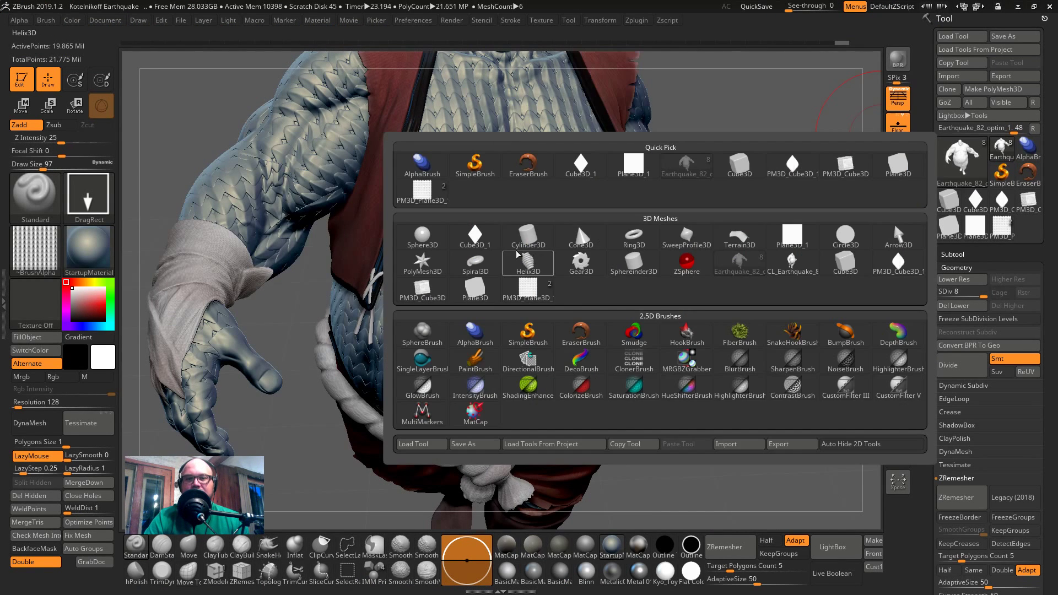
pyautogui.press(',')
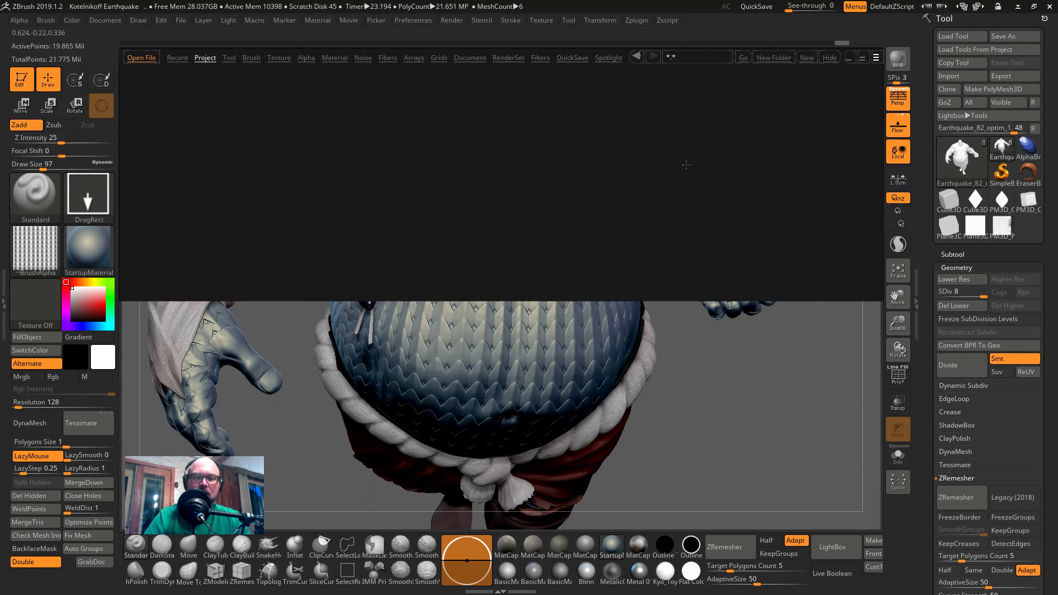
pyautogui.click(251, 57)
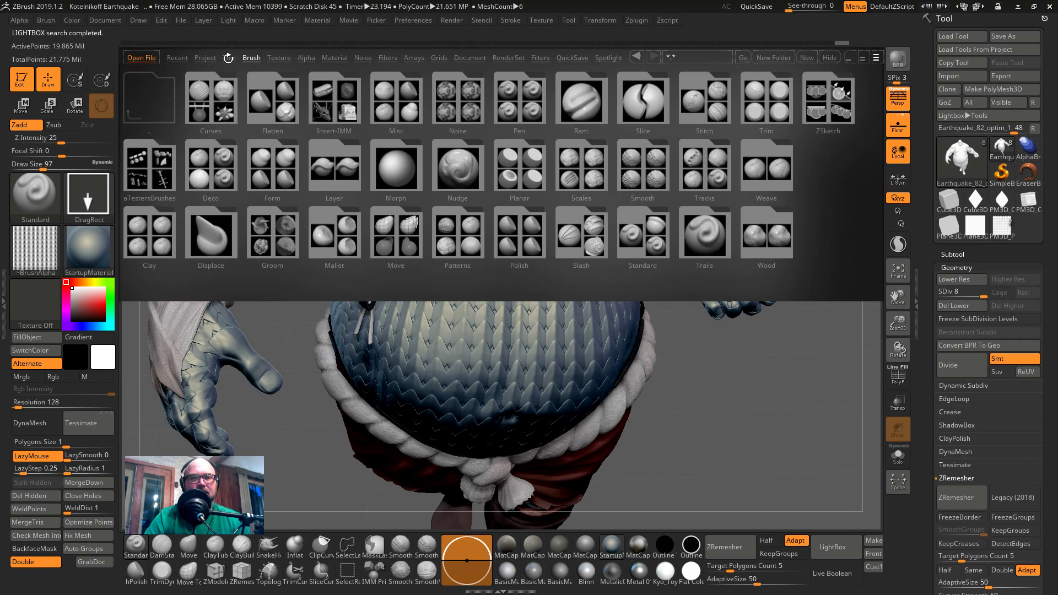
pyautogui.click(228, 57)
pyautogui.click(205, 57)
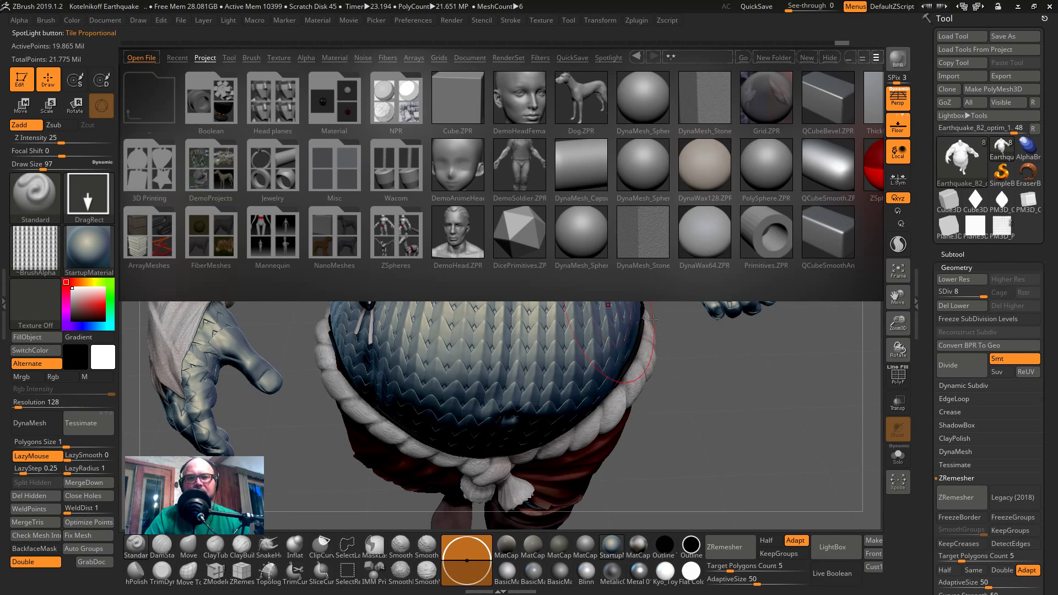
pyautogui.click(970, 229)
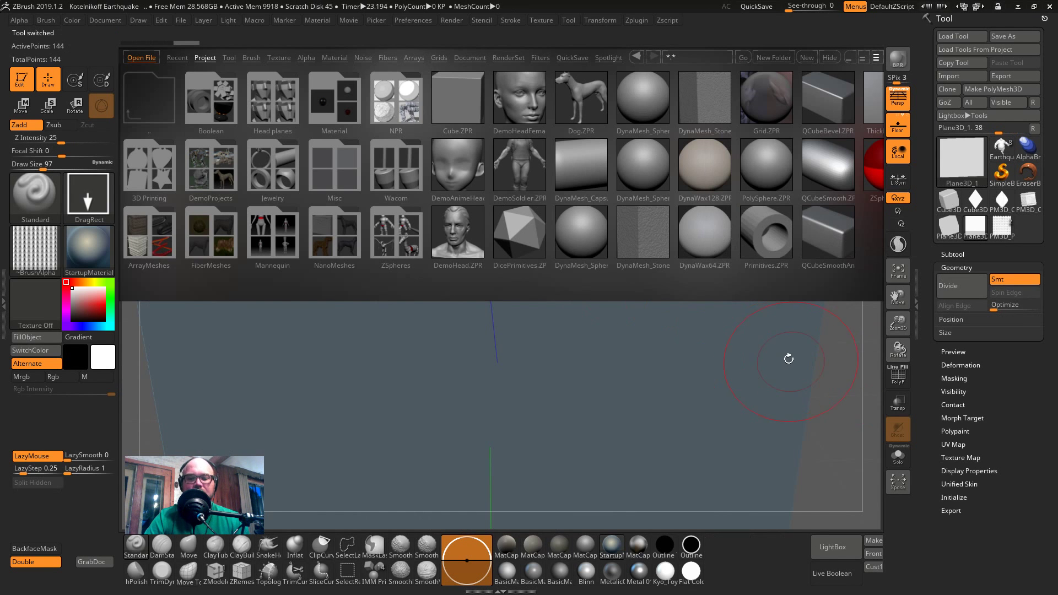
pyautogui.hotkey('shift', 'f')
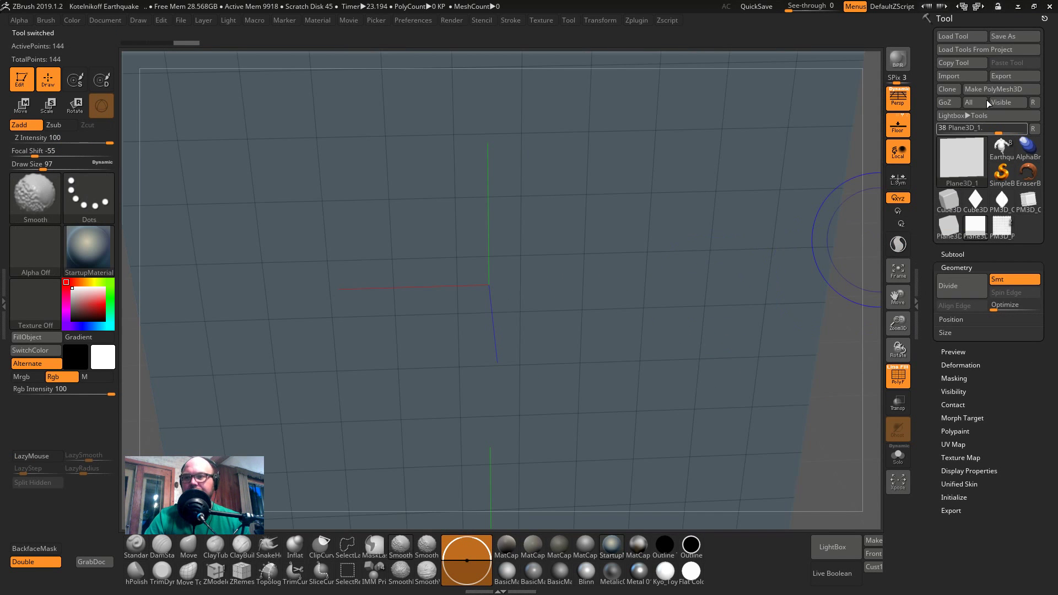
# - Make the plane a PolyMesh3D, frame it, and select the IMM ZipperM insert brush
pyautogui.click(1001, 89)
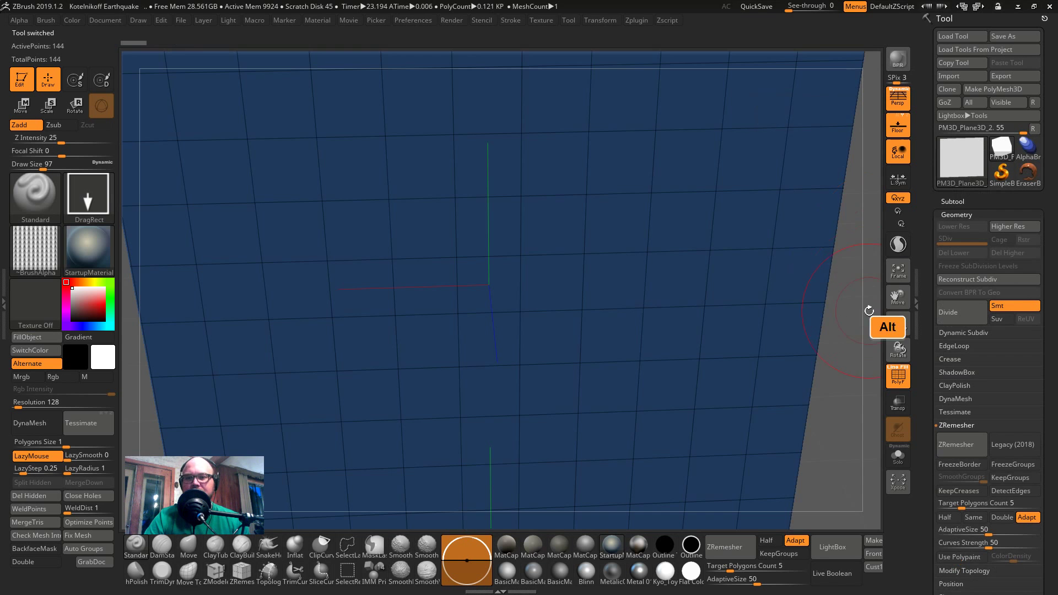
pyautogui.click(897, 270)
pyautogui.press('b')
pyautogui.press('i')
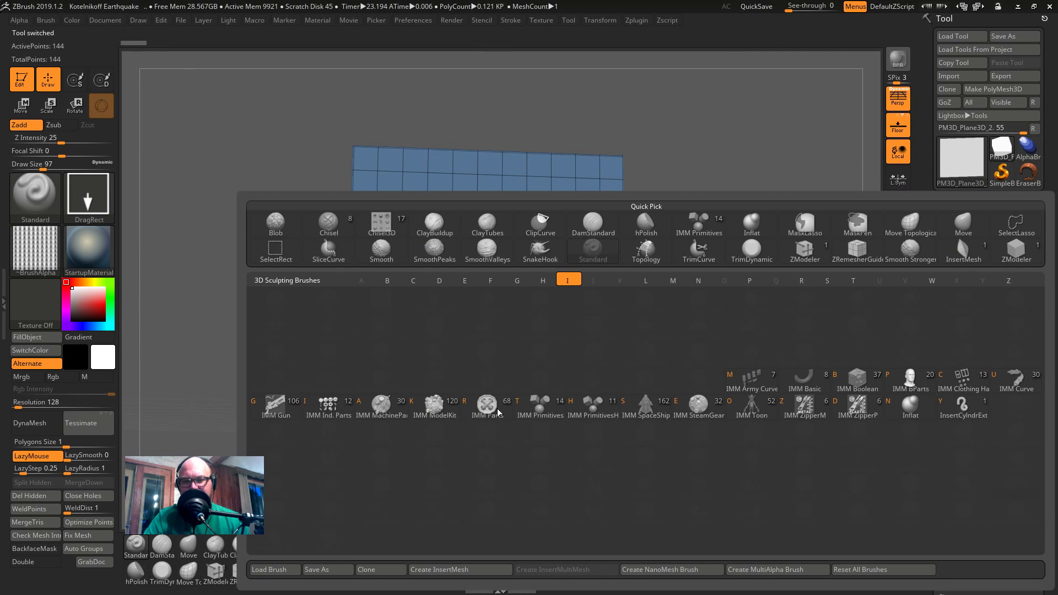
pyautogui.moveTo(807, 413)
pyautogui.press('shift')
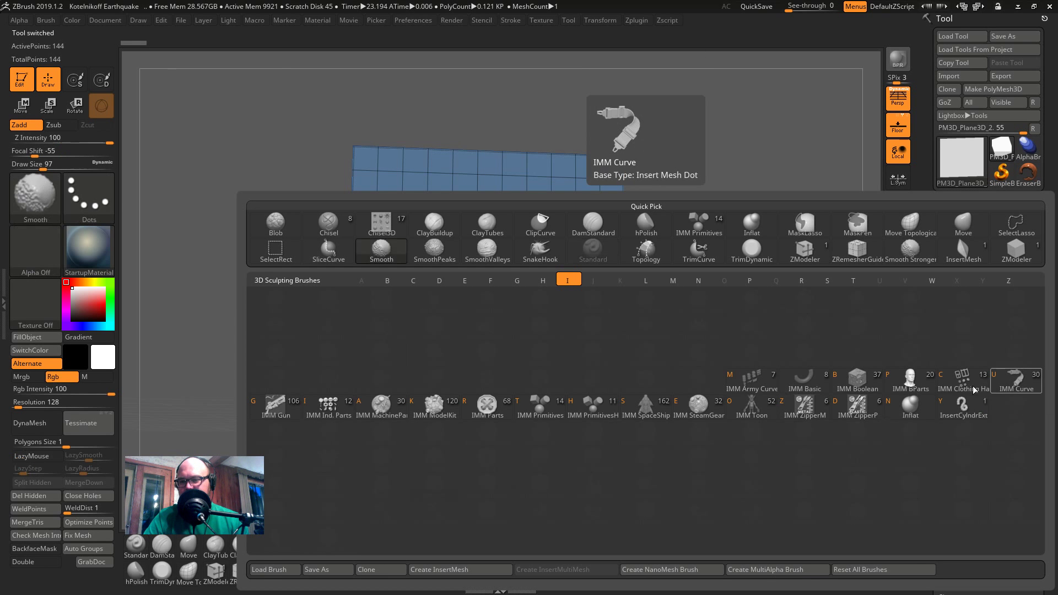
pyautogui.click(907, 416)
pyautogui.click(807, 407)
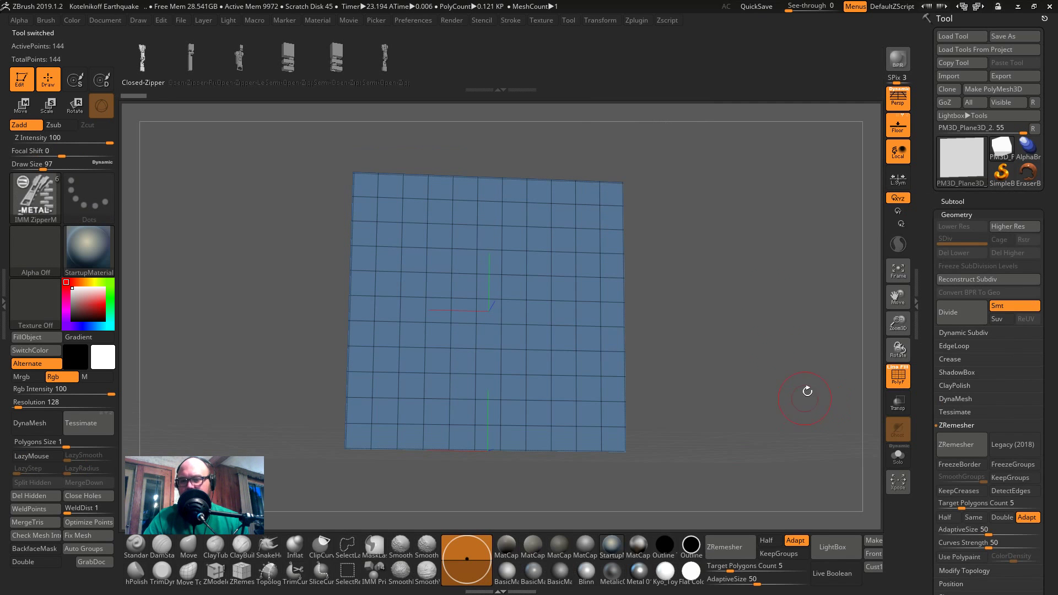
# - Browse the LightBox Insert-IMM brush folder and test-insert a piston, then undo it
pyautogui.press('b')
pyautogui.press('i')
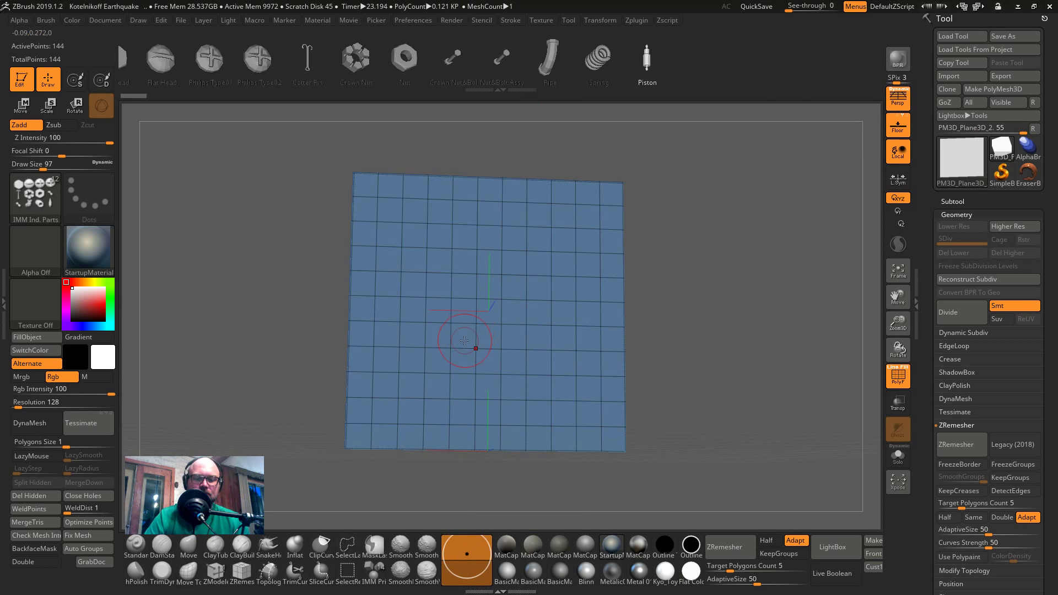
pyautogui.press('b')
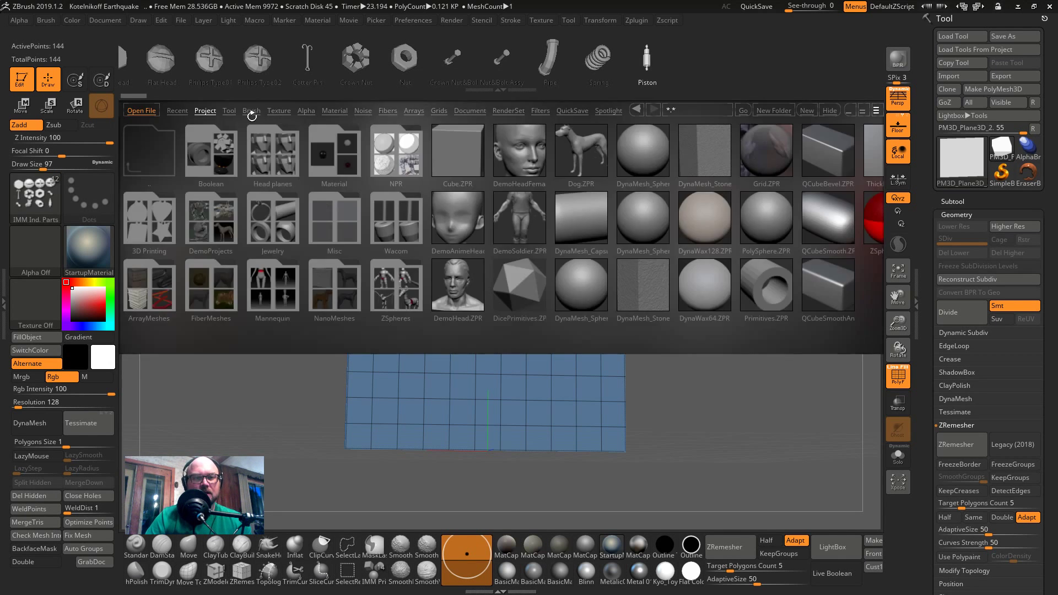
pyautogui.click(251, 110)
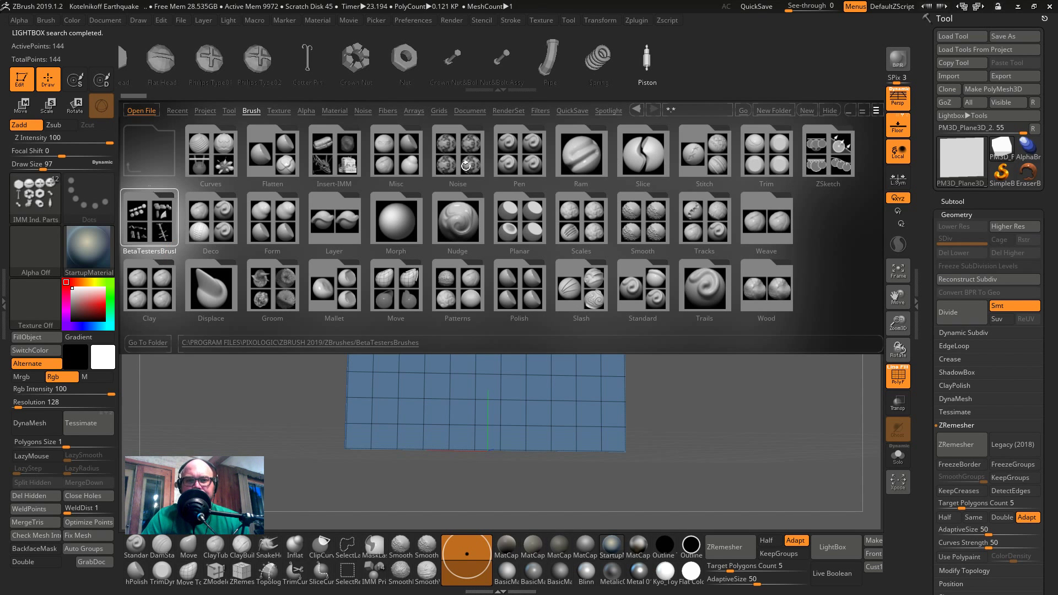
pyautogui.click(331, 158)
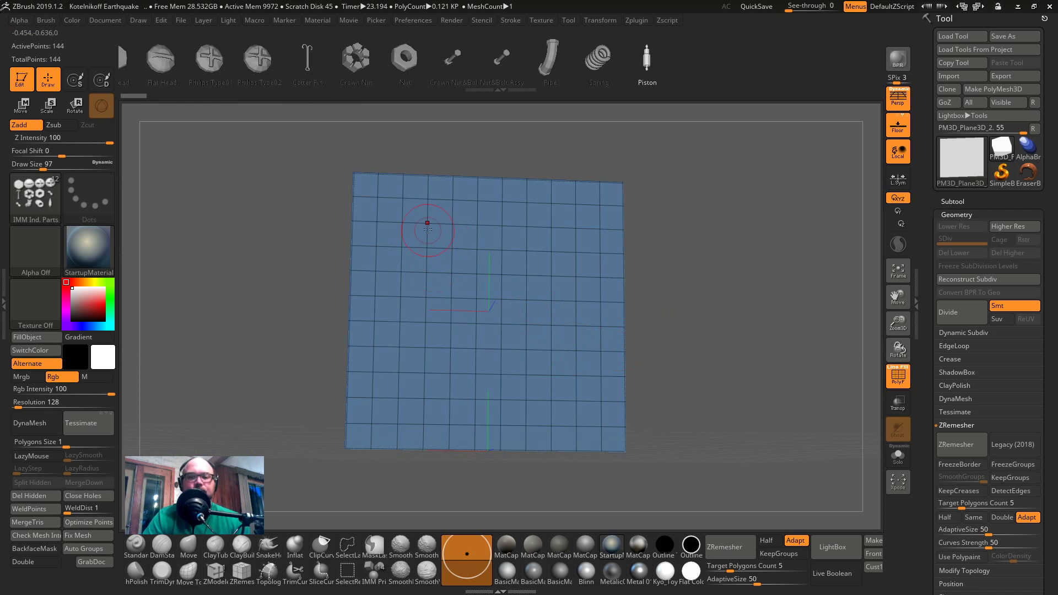
pyautogui.moveTo(427, 229); pyautogui.dragTo(435, 182)
pyautogui.hotkey('ctrl', 'z')
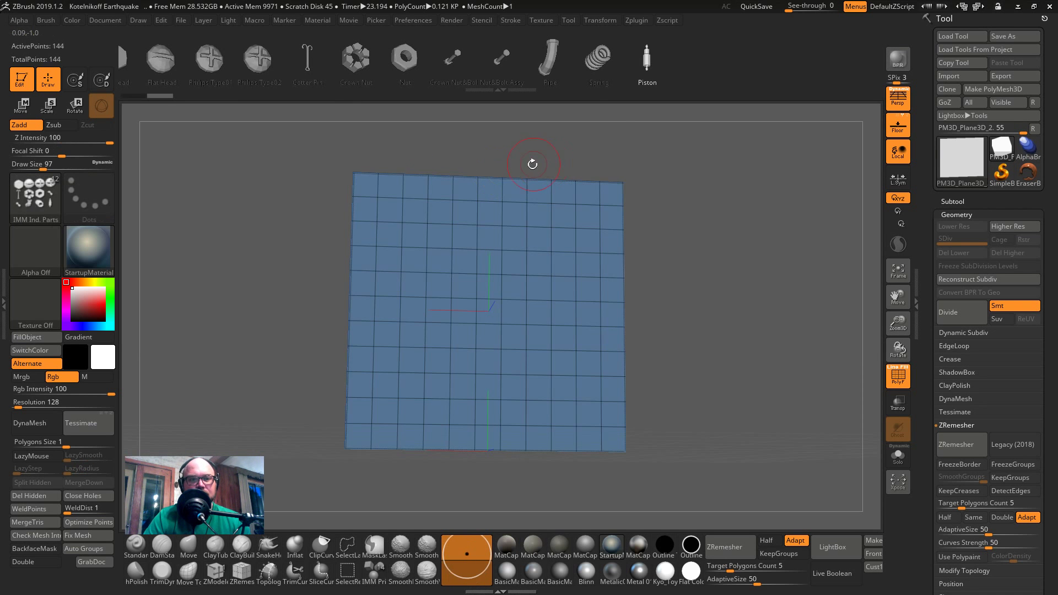
# - Pick the spring part, switch to the Blob brush, and reopen the brush library
pyautogui.click(719, 57)
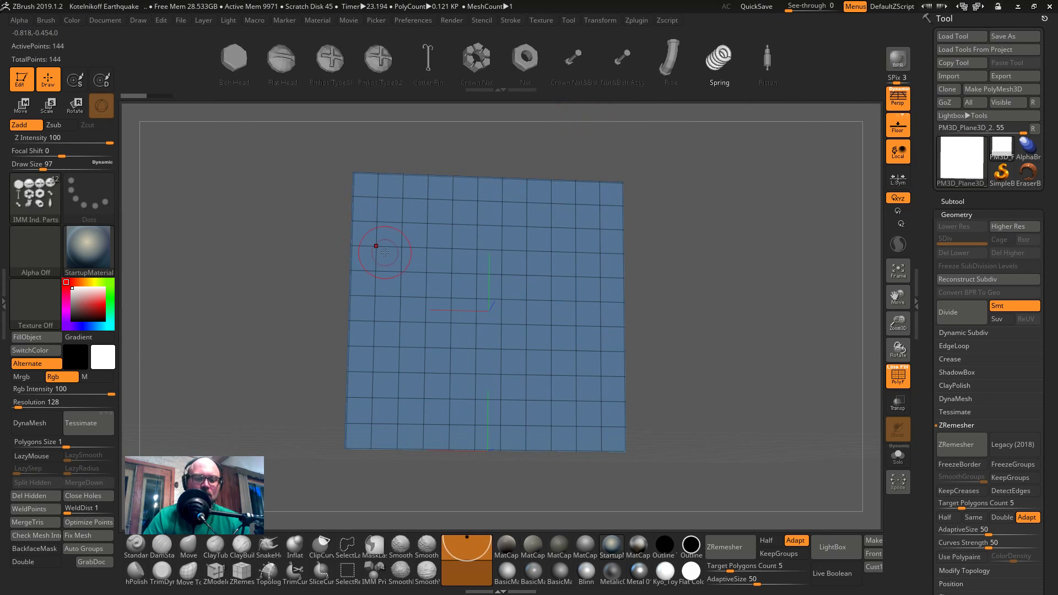
pyautogui.press('b')
pyautogui.press('b')
pyautogui.press('l')
pyautogui.press(',')
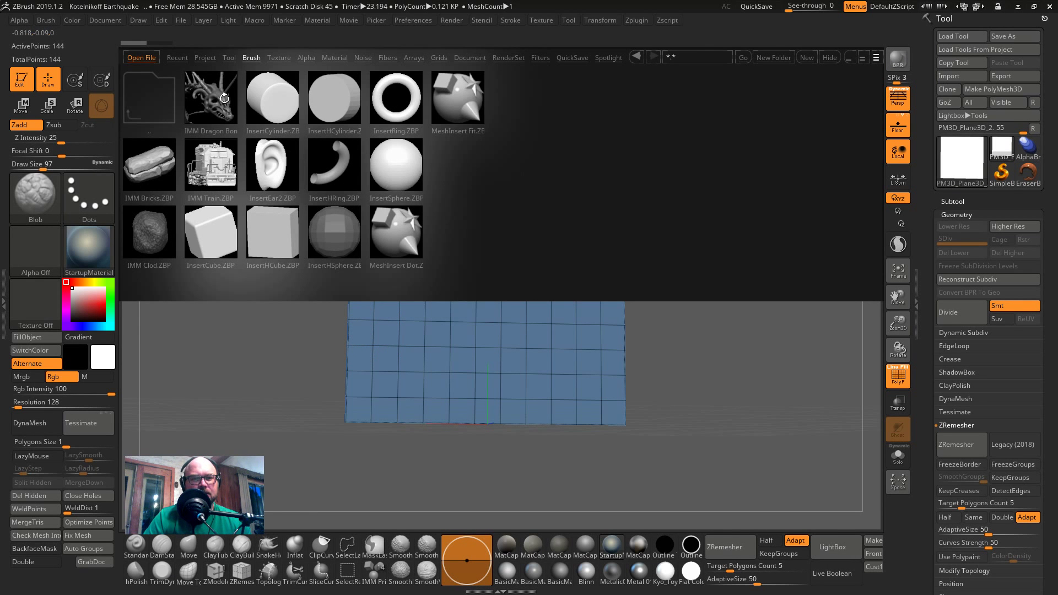
# - Load the IMM Clod brush and insert Clod3-b, Clod3-a and Clod1-c rocks onto the plane
pyautogui.click(160, 232)
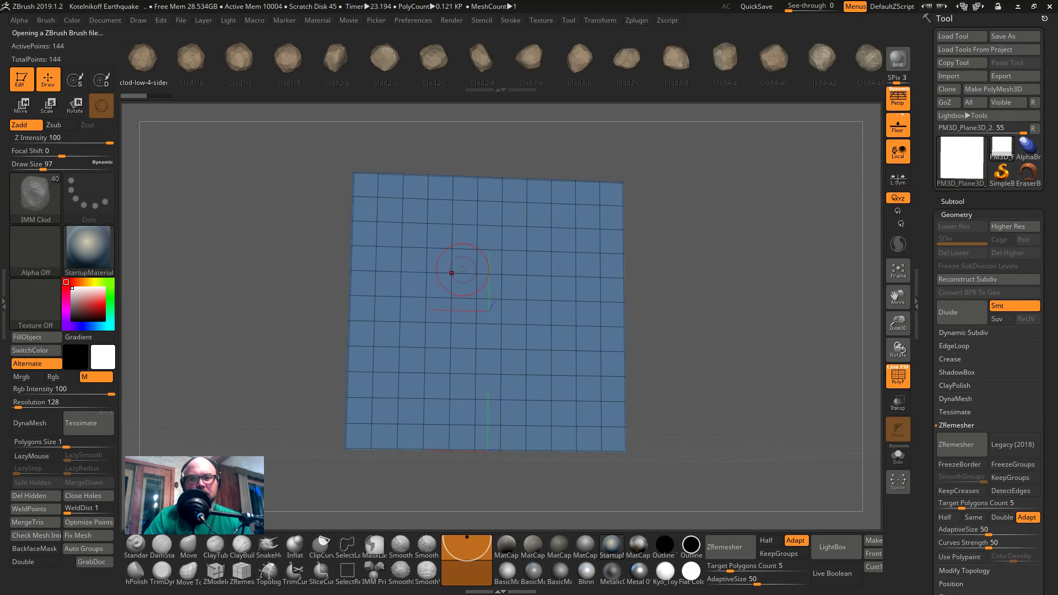
pyautogui.moveTo(464, 269)
pyautogui.mouseDown()
pyautogui.moveTo(488, 323)
pyautogui.moveTo(502, 314)
pyautogui.mouseUp()
pyautogui.moveTo(703, 320); pyautogui.dragTo(714, 247)
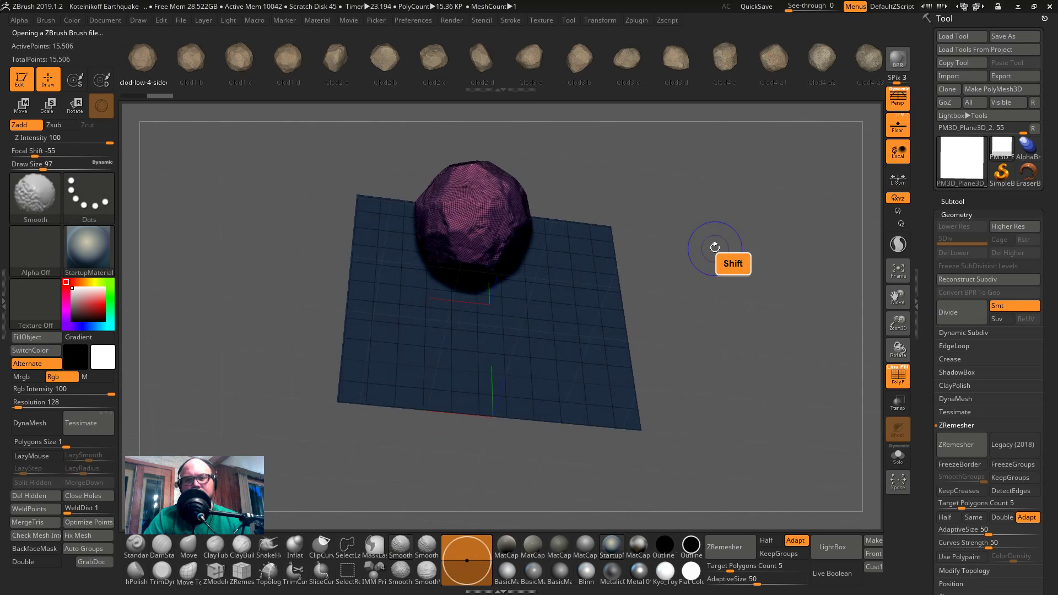
pyautogui.click(580, 60)
pyautogui.moveTo(573, 259); pyautogui.dragTo(553, 347)
pyautogui.click(529, 60)
pyautogui.moveTo(523, 289); pyautogui.dragTo(436, 314)
pyautogui.click(254, 62)
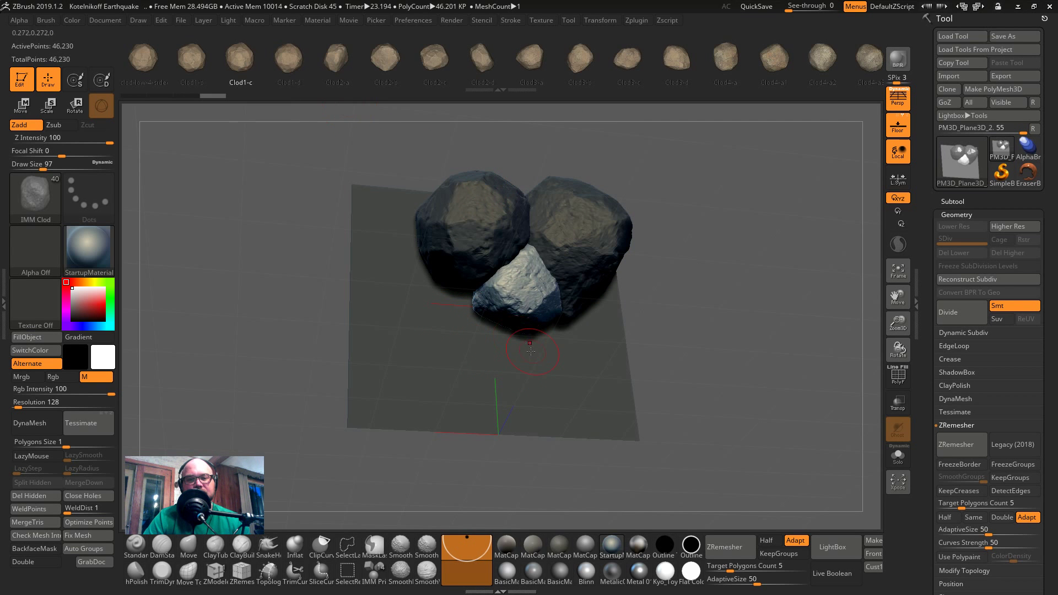
pyautogui.moveTo(490, 350); pyautogui.dragTo(537, 372)
# - Choose Clod4-a, then move the newest rock into position with the gizmo
pyautogui.click(733, 64)
pyautogui.keyDown('shift'); pyautogui.moveTo(708, 391); pyautogui.dragTo(733, 425); pyautogui.keyUp('shift')
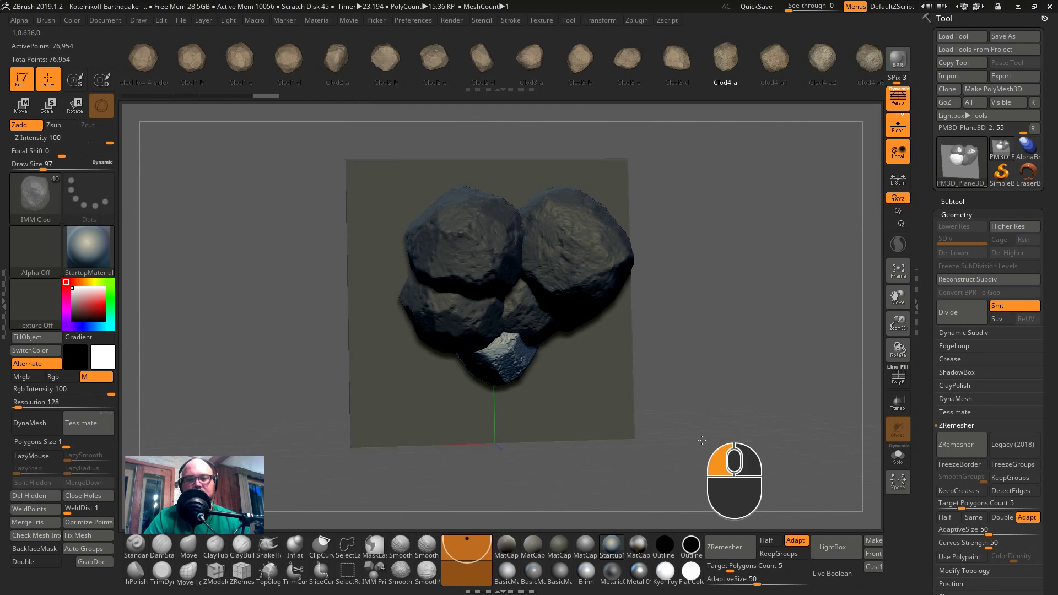
pyautogui.press('w')
pyautogui.moveTo(529, 291); pyautogui.dragTo(511, 316)
pyautogui.keyDown('shift'); pyautogui.moveTo(714, 374); pyautogui.dragTo(723, 308); pyautogui.keyUp('shift')
pyautogui.keyDown('ctrl'); pyautogui.moveTo(748, 312); pyautogui.dragTo(741, 370); pyautogui.keyUp('ctrl')
pyautogui.moveTo(741, 356); pyautogui.dragTo(726, 393)
pyautogui.keyDown('ctrl'); pyautogui.keyDown('shift'); pyautogui.click(620, 342); pyautogui.keyUp('shift'); pyautogui.keyUp('ctrl')
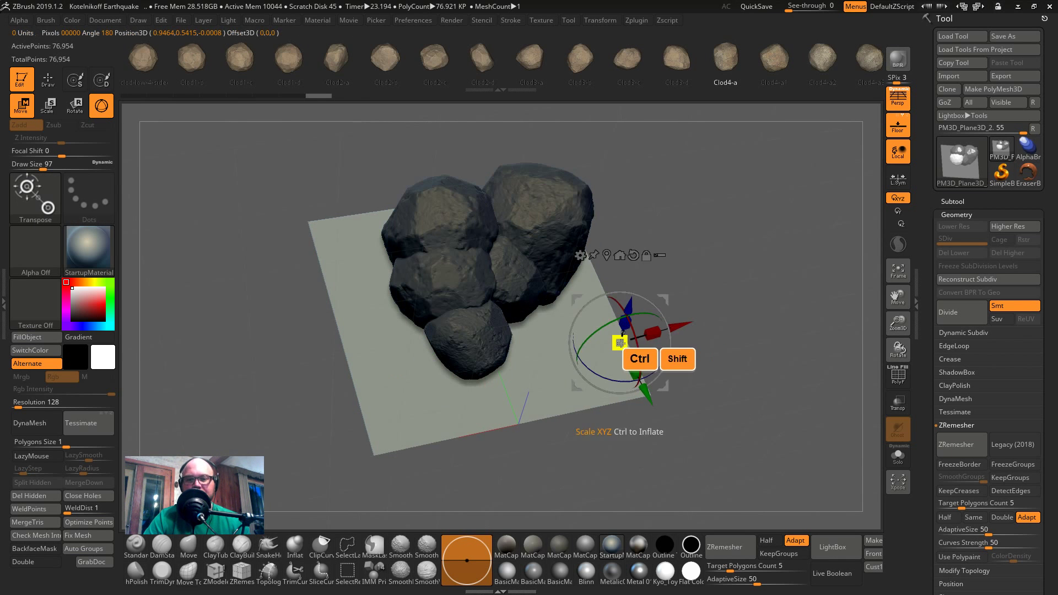
pyautogui.press('q')
pyautogui.keyDown('ctrl'); pyautogui.moveTo(774, 349); pyautogui.dragTo(788, 398); pyautogui.keyUp('ctrl')
# - Hide the plane and delete it with Del Hidden, leaving only the rocks
pyautogui.keyDown('ctrl'); pyautogui.keyDown('shift'); pyautogui.click(613, 357); pyautogui.keyUp('shift'); pyautogui.keyUp('ctrl')
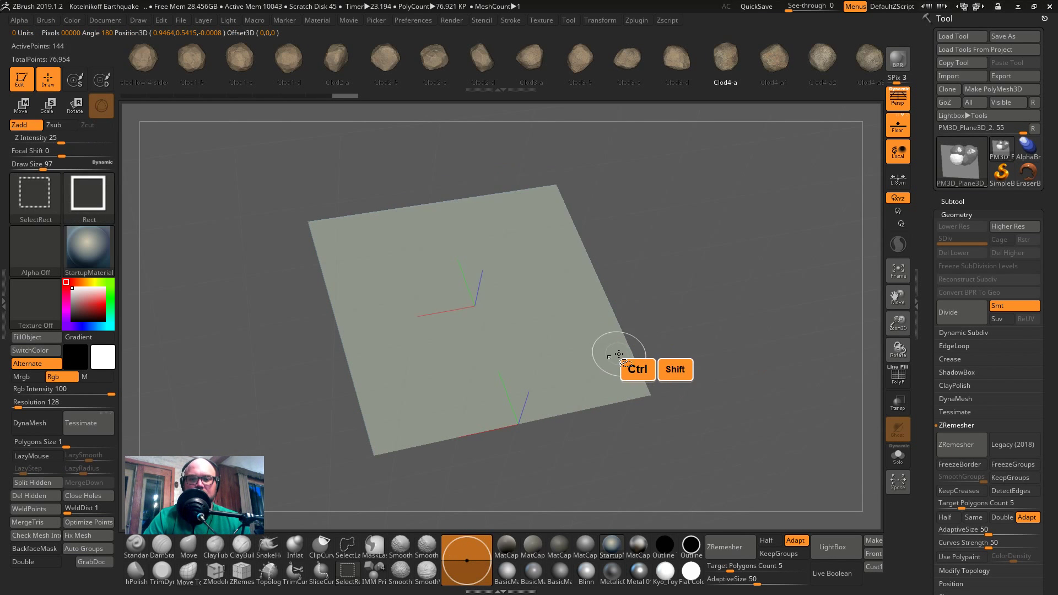
pyautogui.keyDown('ctrl'); pyautogui.keyDown('shift'); pyautogui.click(611, 351); pyautogui.keyUp('shift'); pyautogui.keyUp('ctrl')
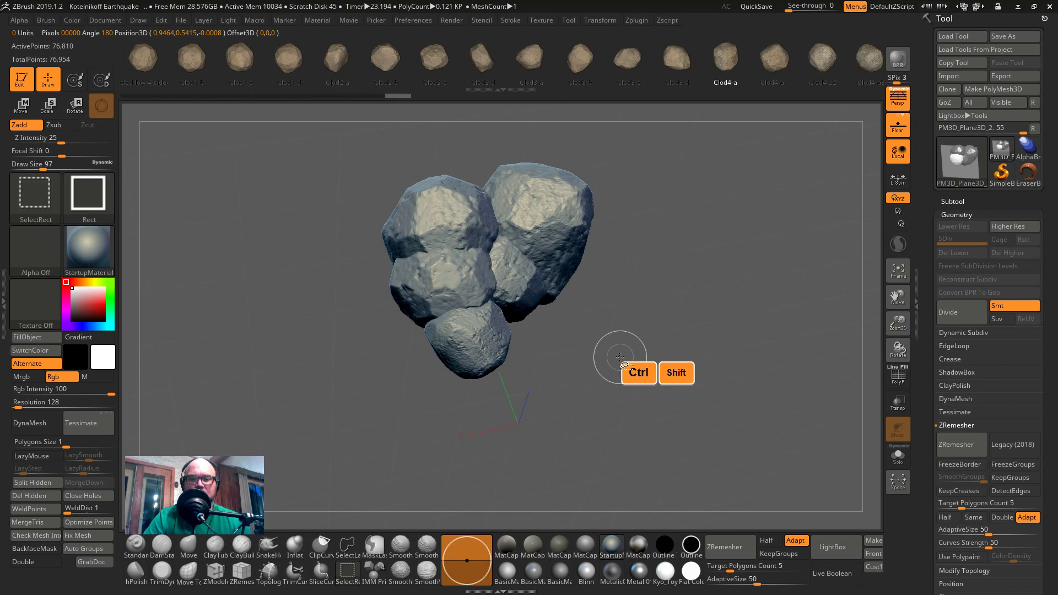
pyautogui.click(38, 496)
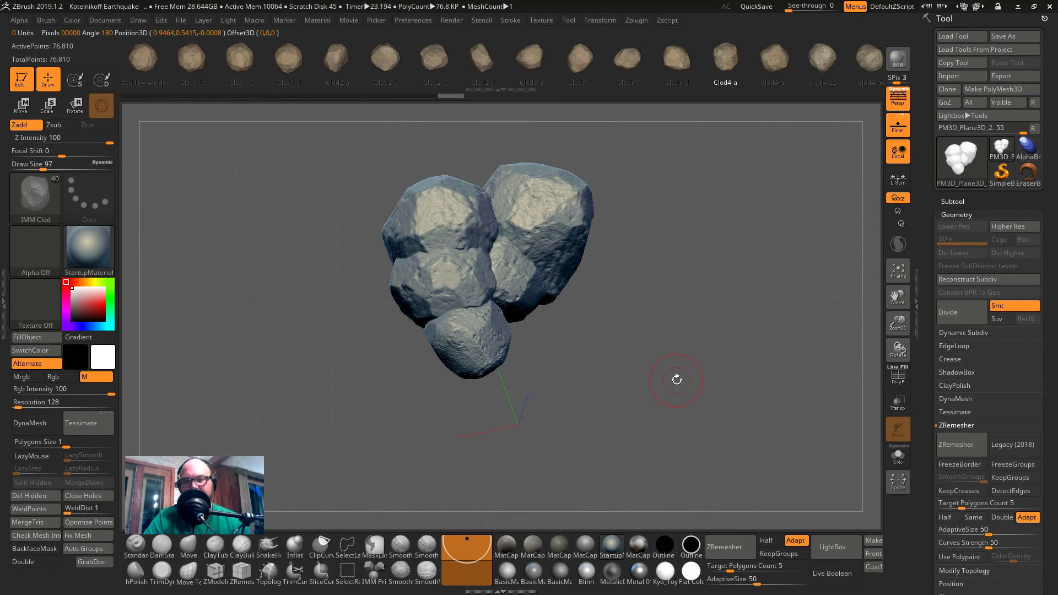
pyautogui.moveTo(677, 380); pyautogui.dragTo(681, 424)
pyautogui.moveTo(628, 340); pyautogui.dragTo(815, 330)
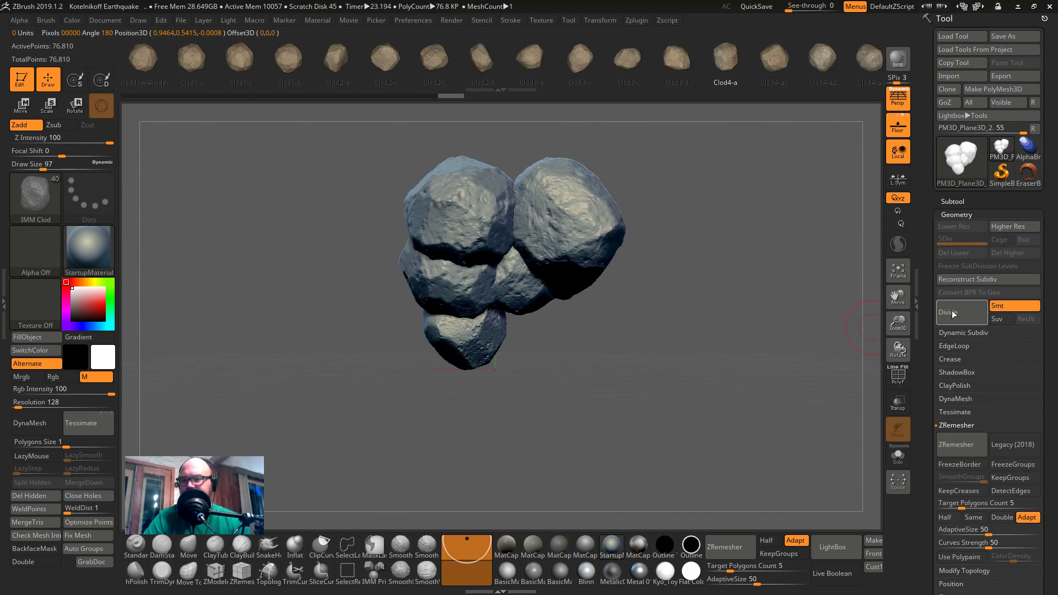
# - Trial DynaMesh on the rock cluster, then undo it
pyautogui.click(951, 202)
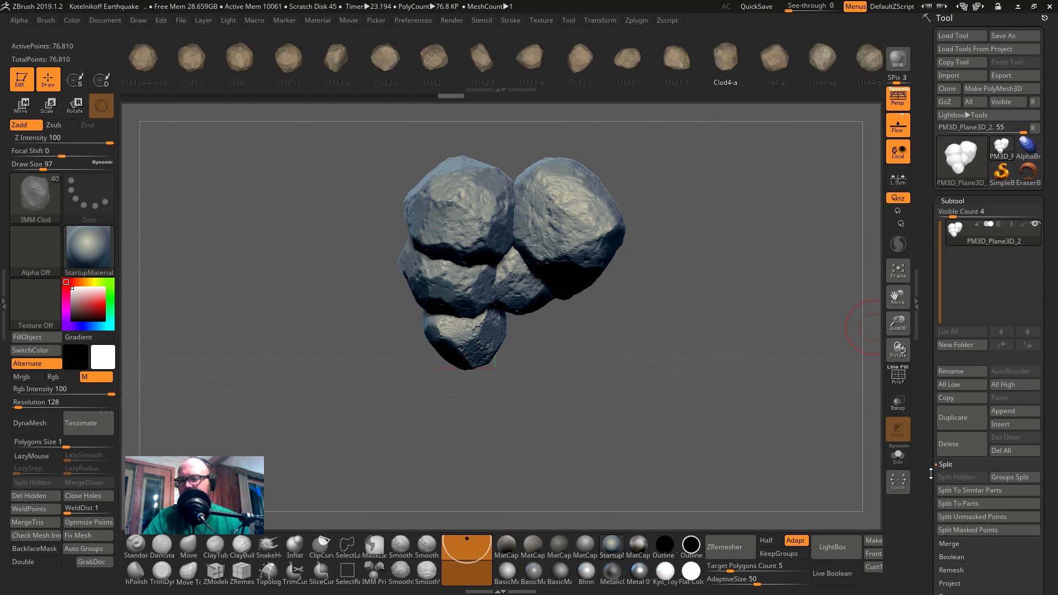
pyautogui.scroll(-5, 944, 418)
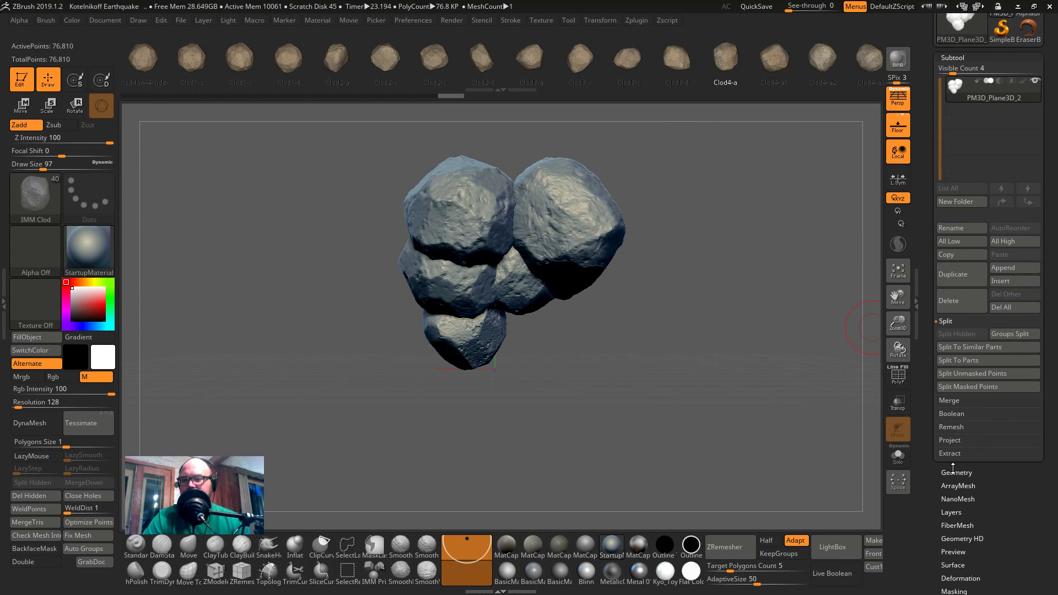
pyautogui.click(953, 471)
pyautogui.click(955, 254)
pyautogui.click(959, 276)
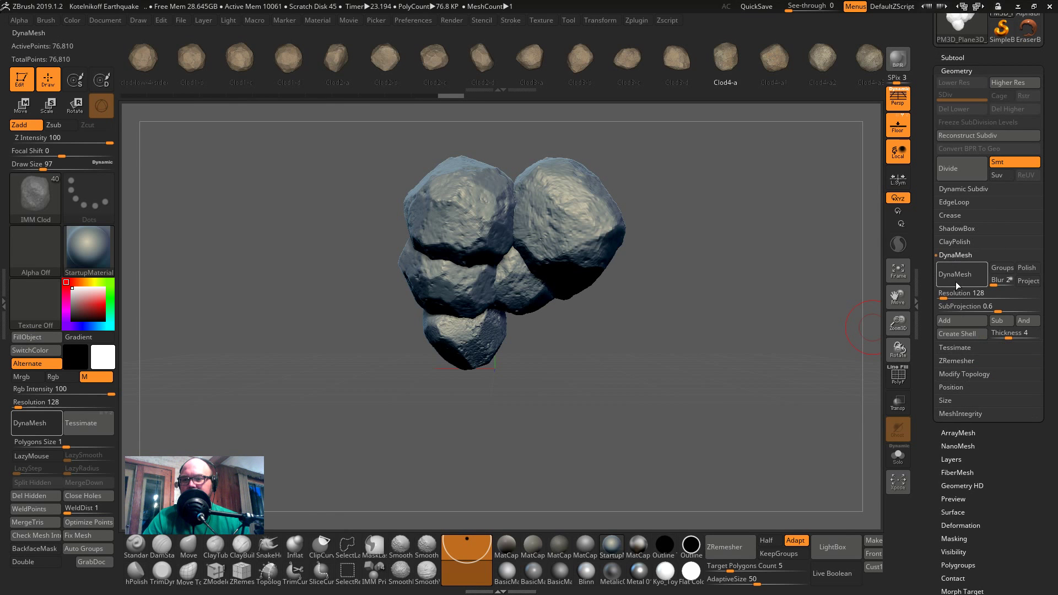
pyautogui.keyDown('alt'); pyautogui.moveTo(671, 296); pyautogui.dragTo(679, 423); pyautogui.keyUp('alt')
pyautogui.keyDown('alt'); pyautogui.moveTo(664, 369); pyautogui.dragTo(712, 490); pyautogui.keyUp('alt')
pyautogui.hotkey('ctrl', 'z')
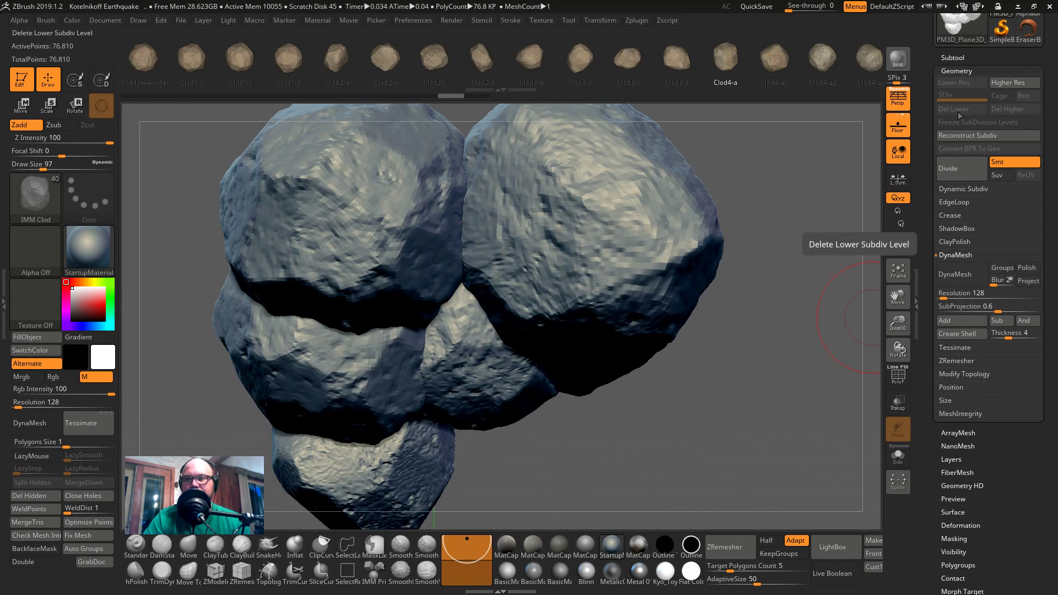
# - Duplicate the rock subtool and DynaMesh the copy at resolution 128, shown Solo with Polyframe
pyautogui.click(952, 57)
pyautogui.click(961, 274)
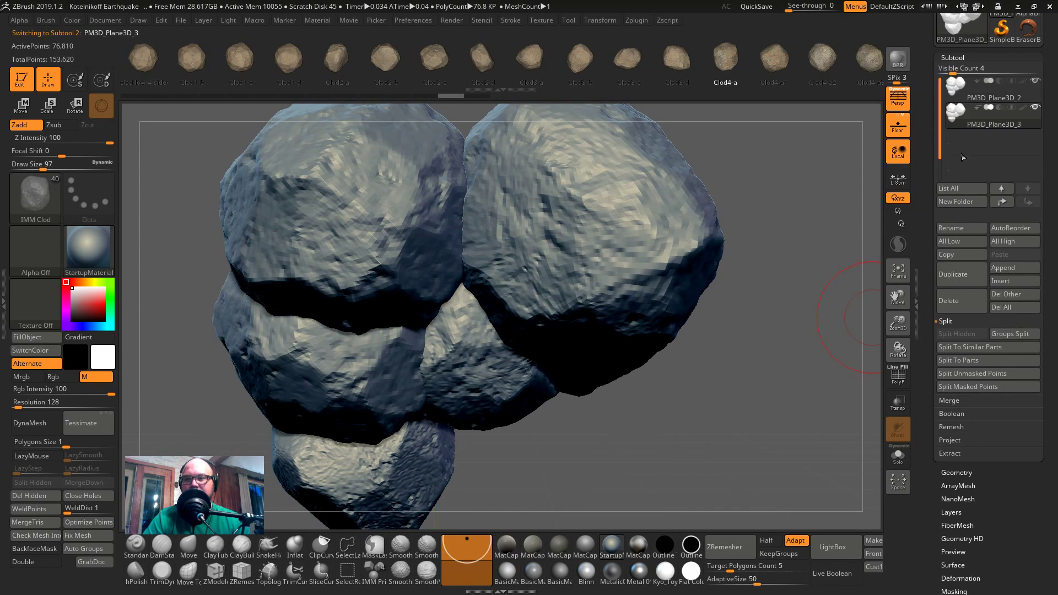
pyautogui.click(956, 58)
pyautogui.click(957, 71)
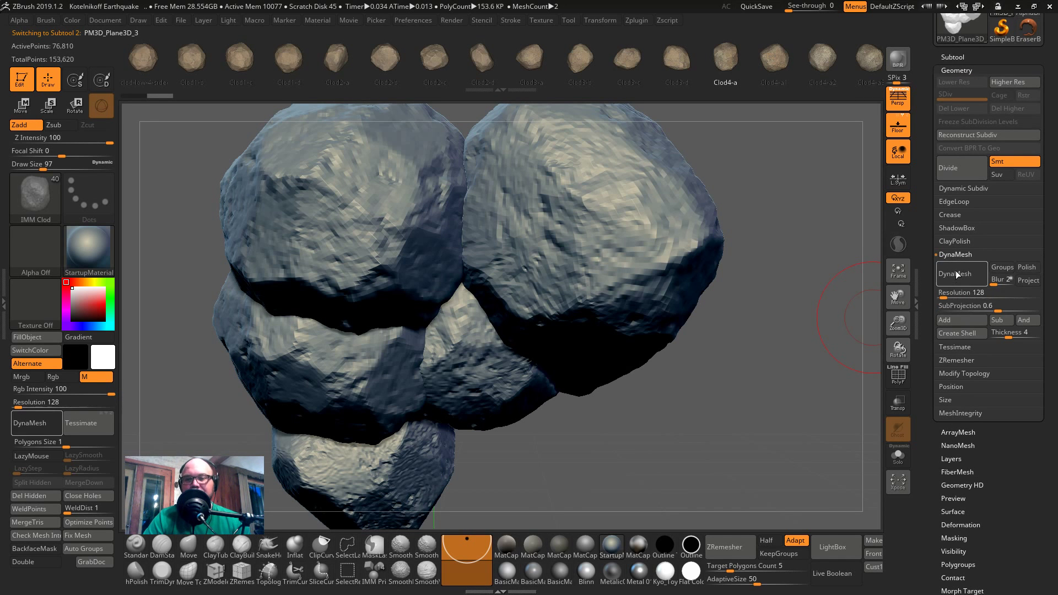
pyautogui.click(958, 272)
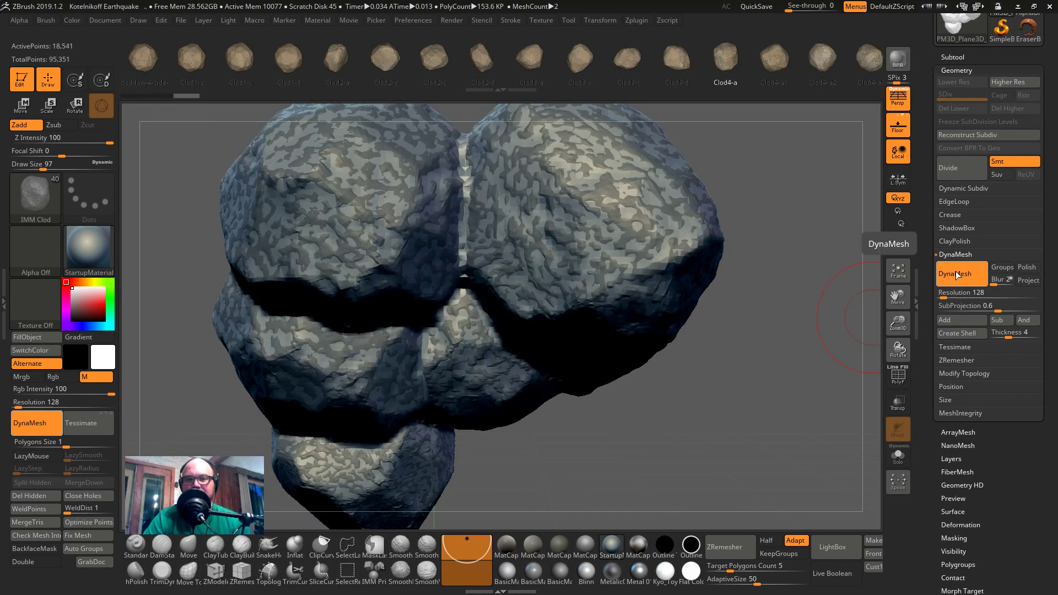
pyautogui.click(896, 465)
pyautogui.keyDown('alt'); pyautogui.moveTo(793, 406); pyautogui.dragTo(786, 400); pyautogui.keyUp('alt')
pyautogui.hotkey('shift', 'f')
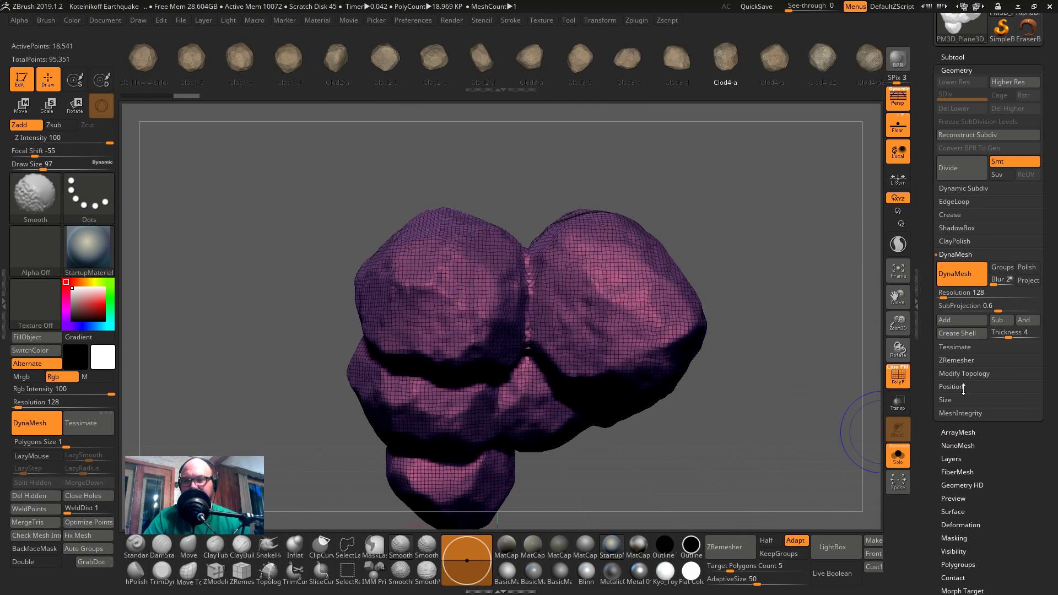
# - Open ZRemesher for the fused rocks, check the live chat, and return to ZBrush
pyautogui.click(956, 360)
pyautogui.moveTo(843, 444); pyautogui.dragTo(708, 366)
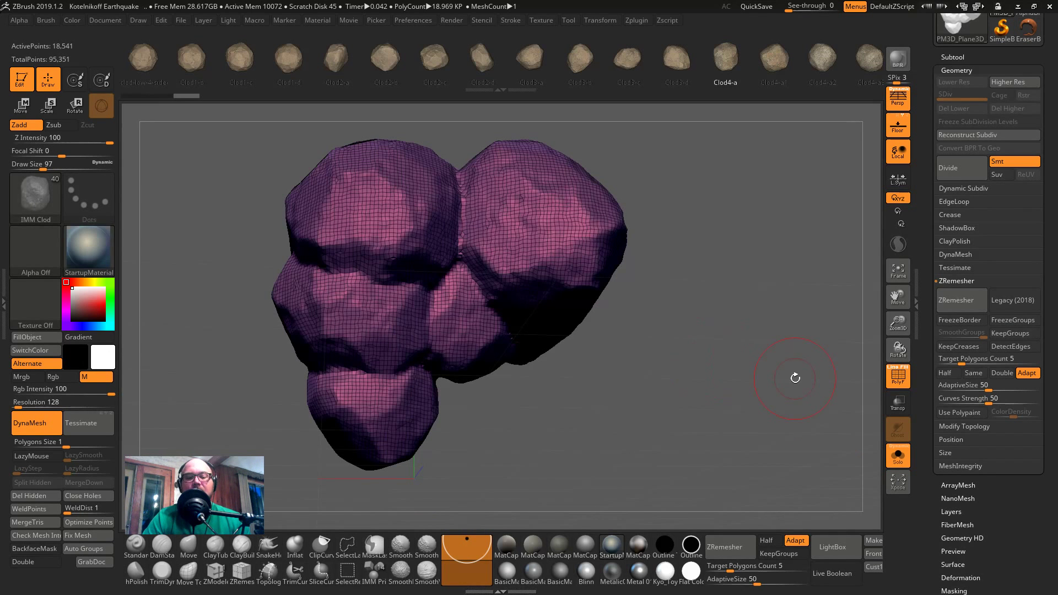
pyautogui.hotkey('alt', 'Tab')
pyautogui.hotkey('alt', 'Tab')
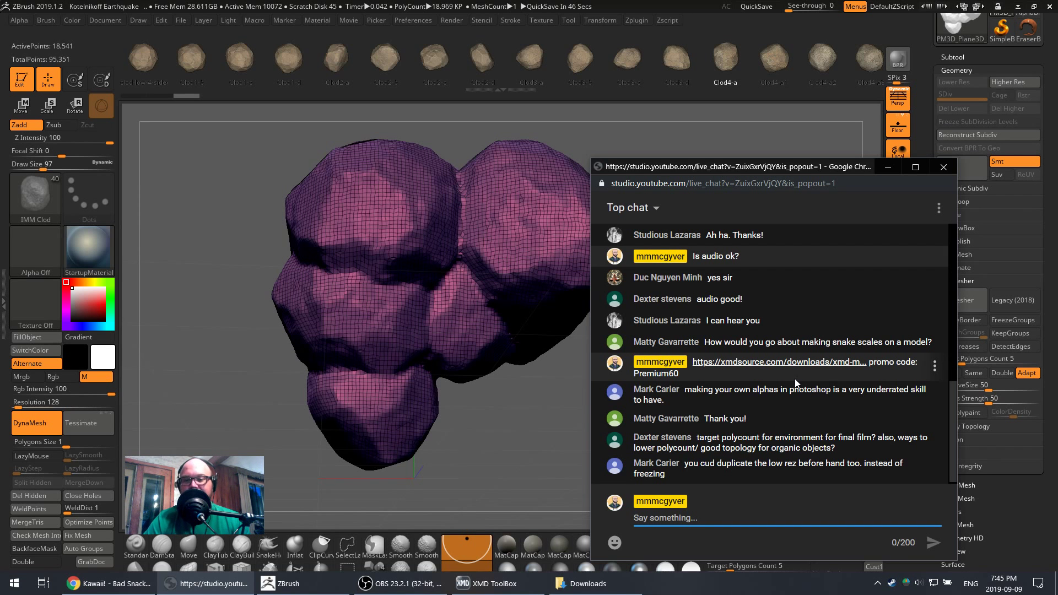
pyautogui.click(820, 234)
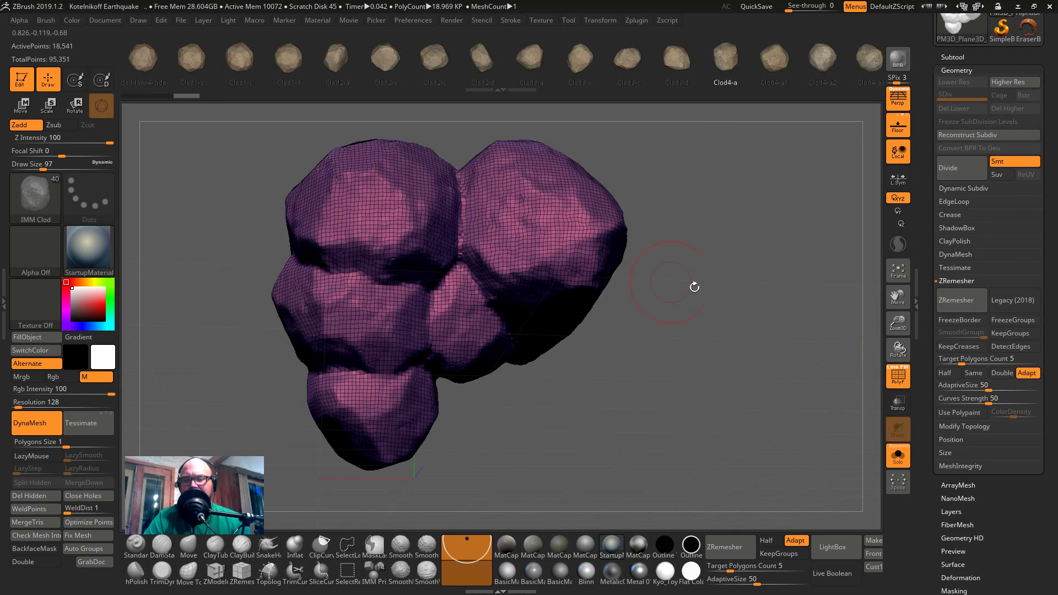
# - ZRemesh the fused rock cluster with Adapt off, Same enabled and Target Polygons Count 0.12969
pyautogui.click(952, 70)
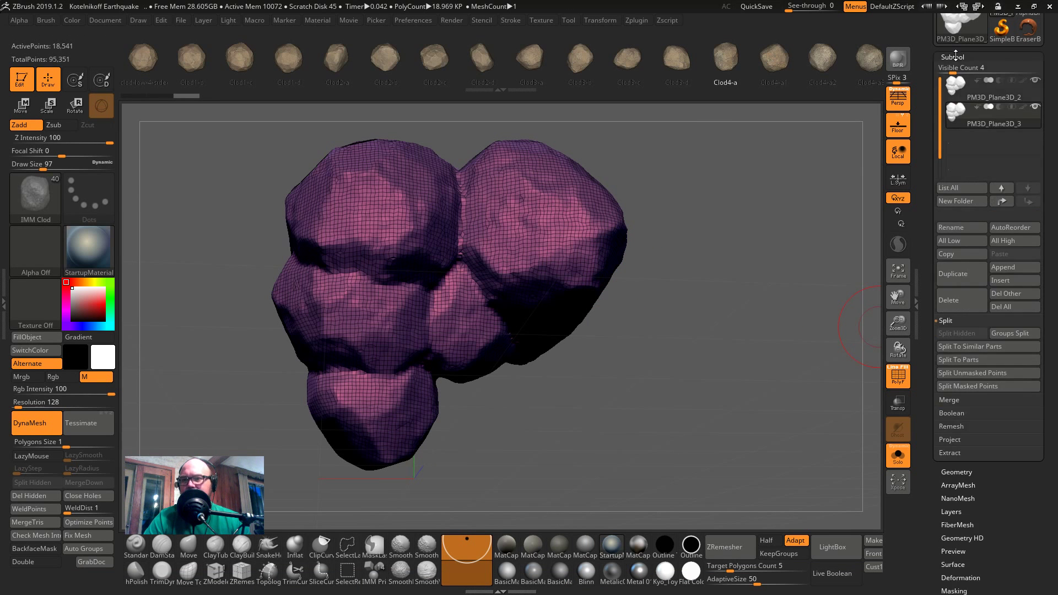
pyautogui.click(950, 71)
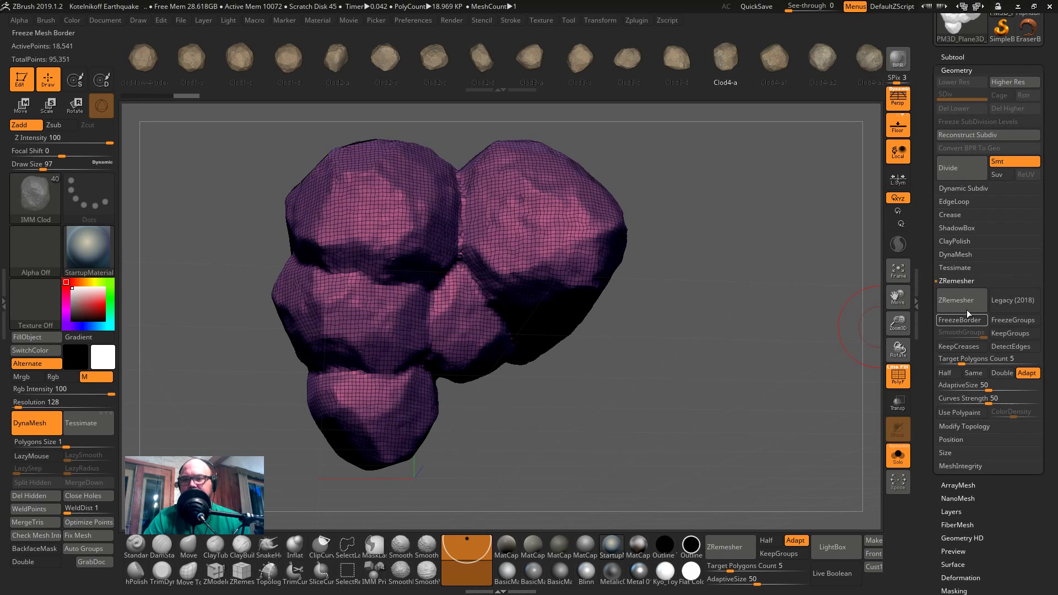
pyautogui.click(1034, 374)
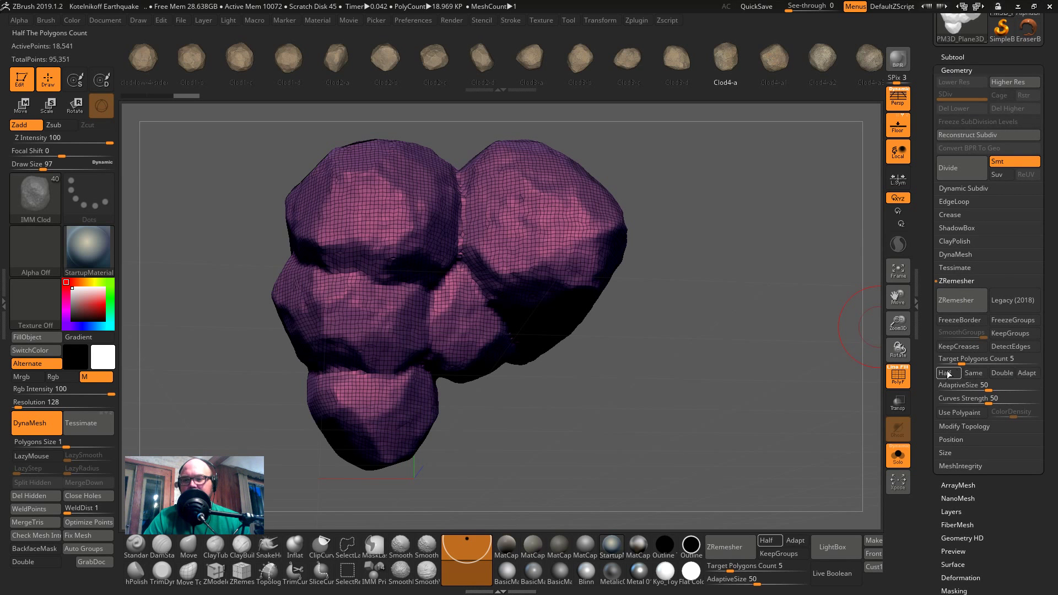
pyautogui.click(964, 373)
pyautogui.moveTo(962, 363); pyautogui.dragTo(943, 363)
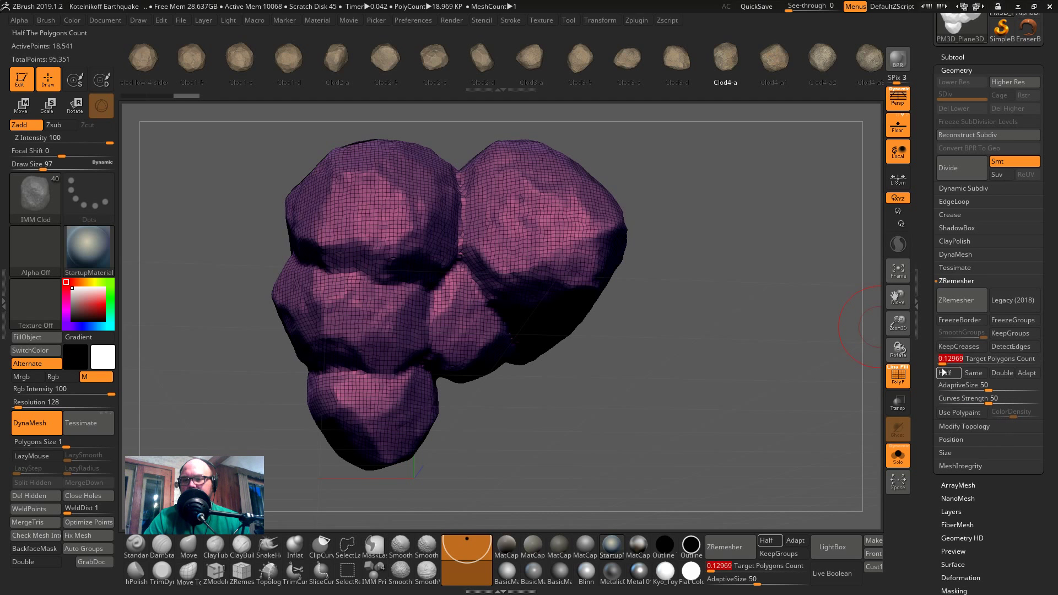
pyautogui.click(956, 305)
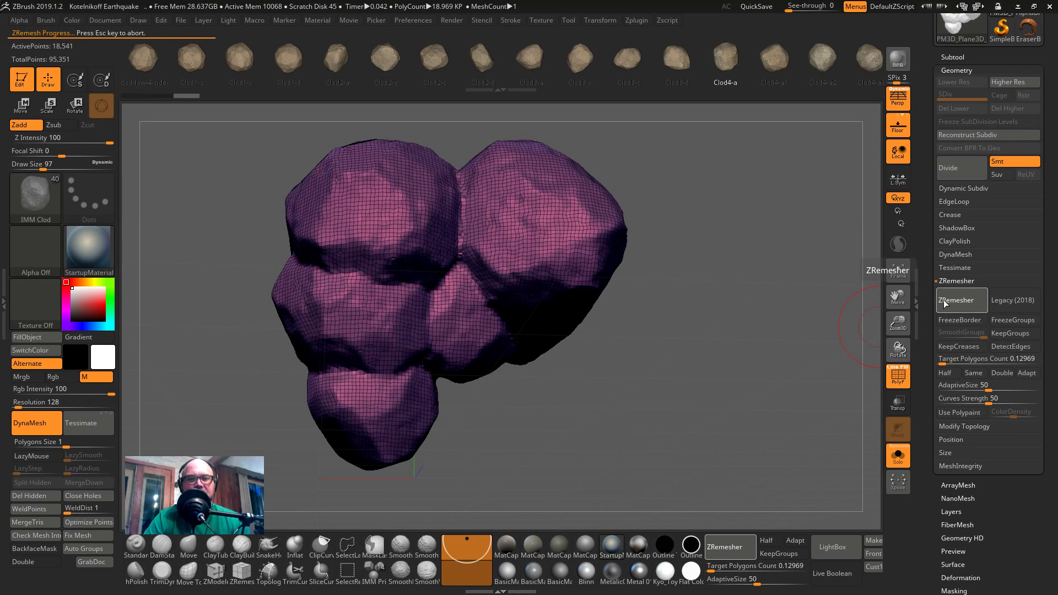
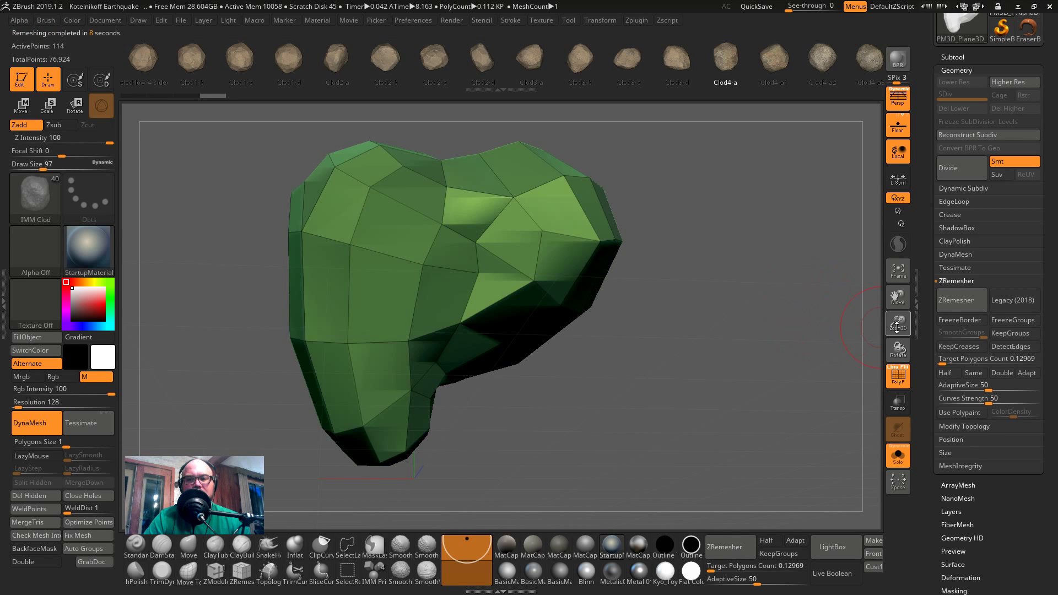
# - Undo the too-coarse ZRemesh and compare the remeshed rock against the dense original
pyautogui.press('ctrl')
pyautogui.hotkey('ctrl', 'z')
pyautogui.click(947, 359)
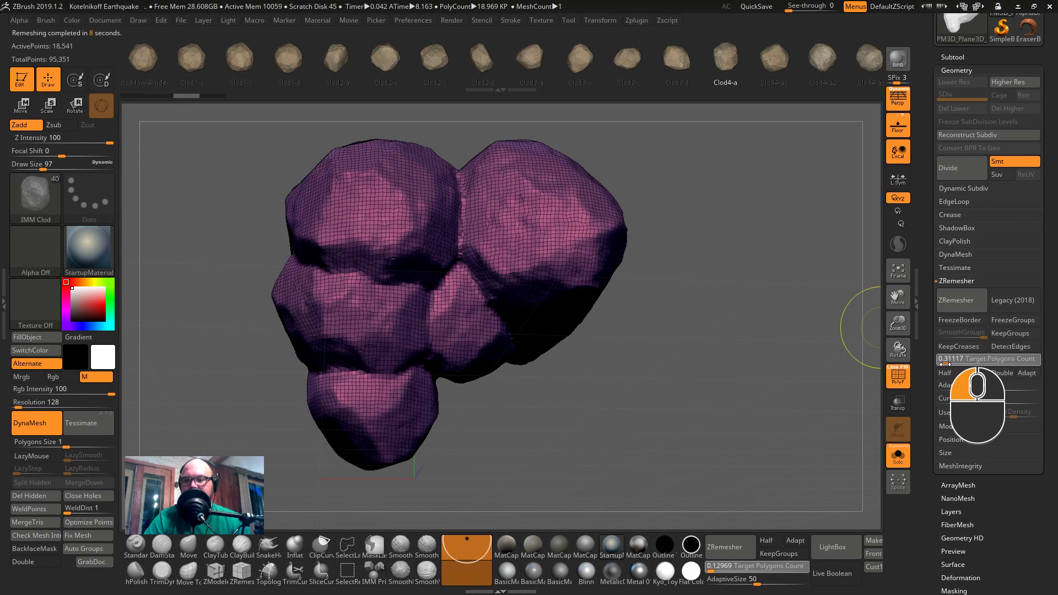
pyautogui.click(971, 301)
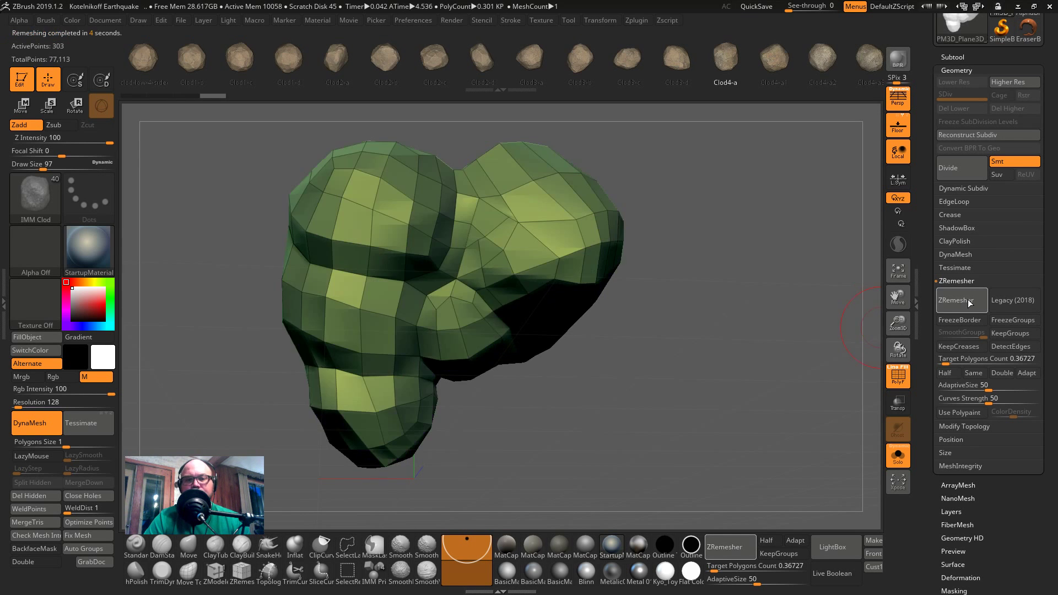
pyautogui.moveTo(810, 353); pyautogui.dragTo(773, 362)
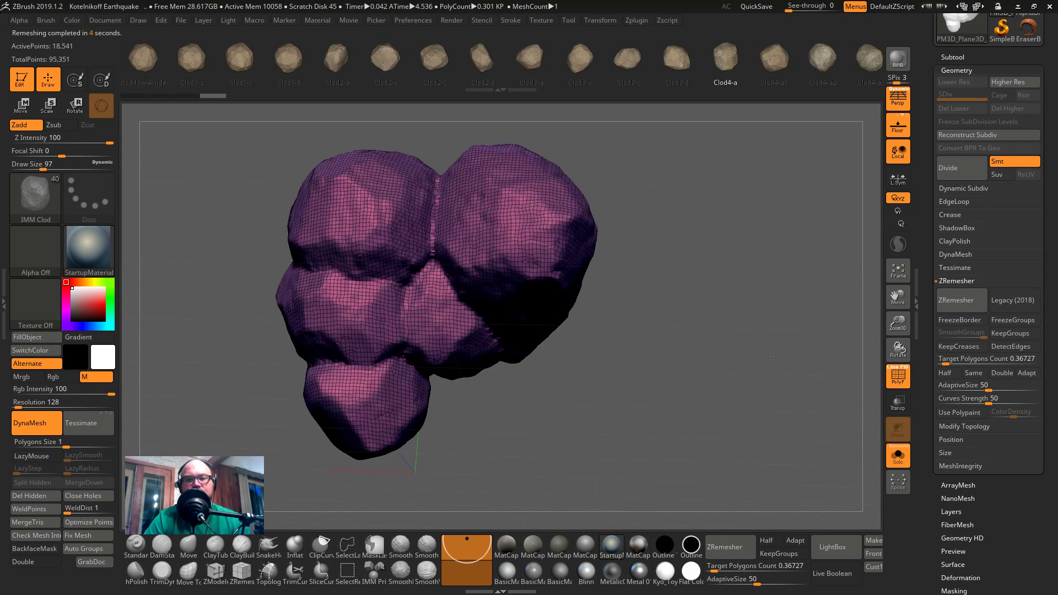
pyautogui.hotkey('ctrl', 'shift', 'z')
pyautogui.hotkey('ctrl', 'z')
pyautogui.hotkey('ctrl', 'shift', 'z')
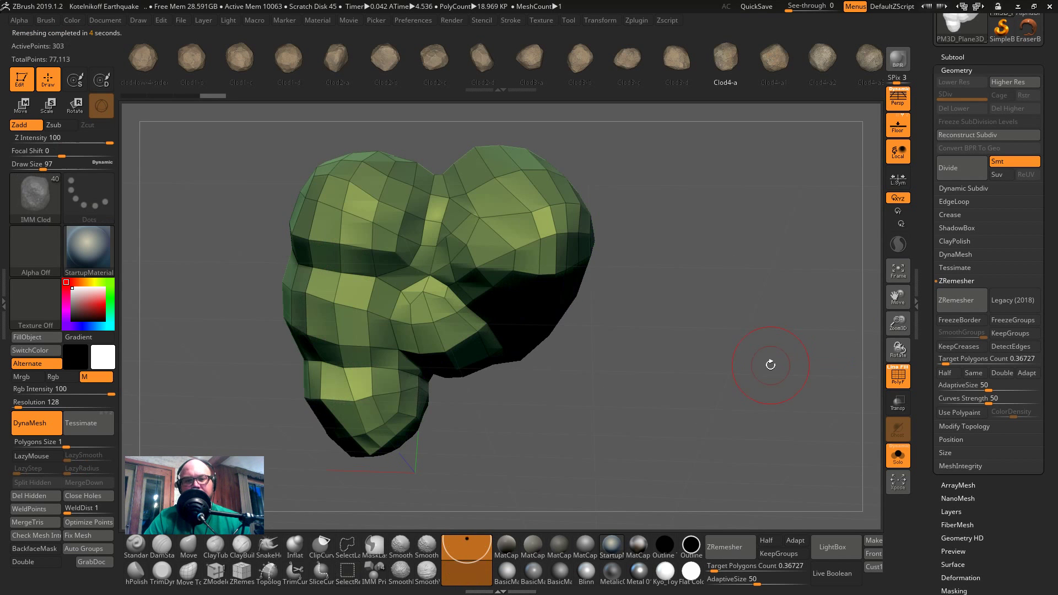
pyautogui.moveTo(693, 368); pyautogui.dragTo(727, 325)
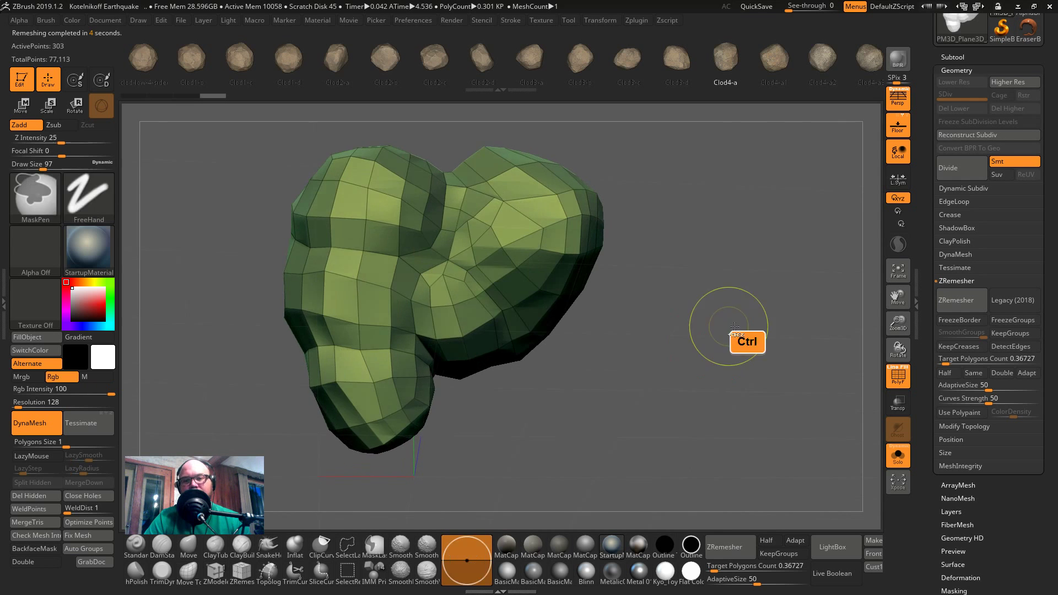
pyautogui.hotkey('ctrl', 'z')
# - ZRemesh the rock at Target Polygons Count 1.05359 and show all subtools again
pyautogui.moveTo(941, 359); pyautogui.dragTo(952, 362)
pyautogui.click(961, 299)
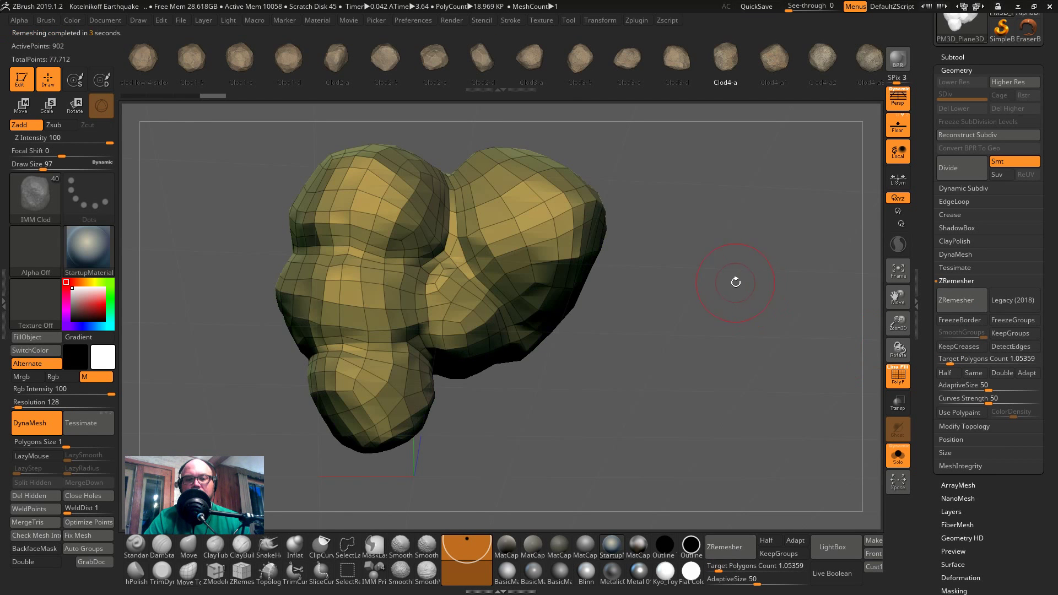
pyautogui.moveTo(737, 282); pyautogui.dragTo(714, 297)
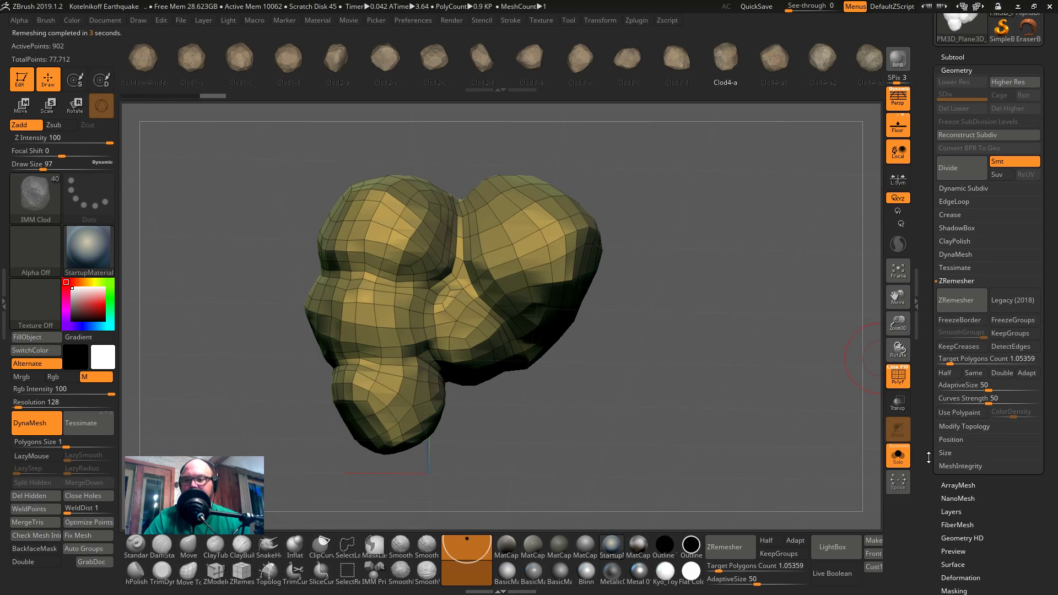
pyautogui.click(898, 455)
# - Isolate the low-poly remeshed rock and try subdividing it with Ctrl+D, then undo
pyautogui.click(956, 58)
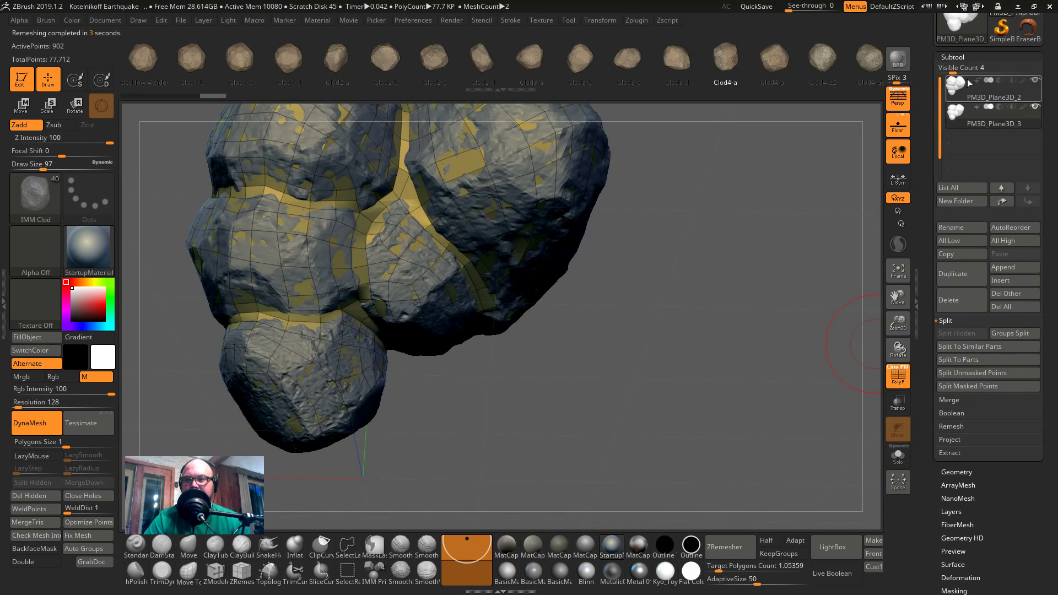
pyautogui.keyDown('alt'); pyautogui.moveTo(626, 236); pyautogui.dragTo(830, 401); pyautogui.keyUp('alt')
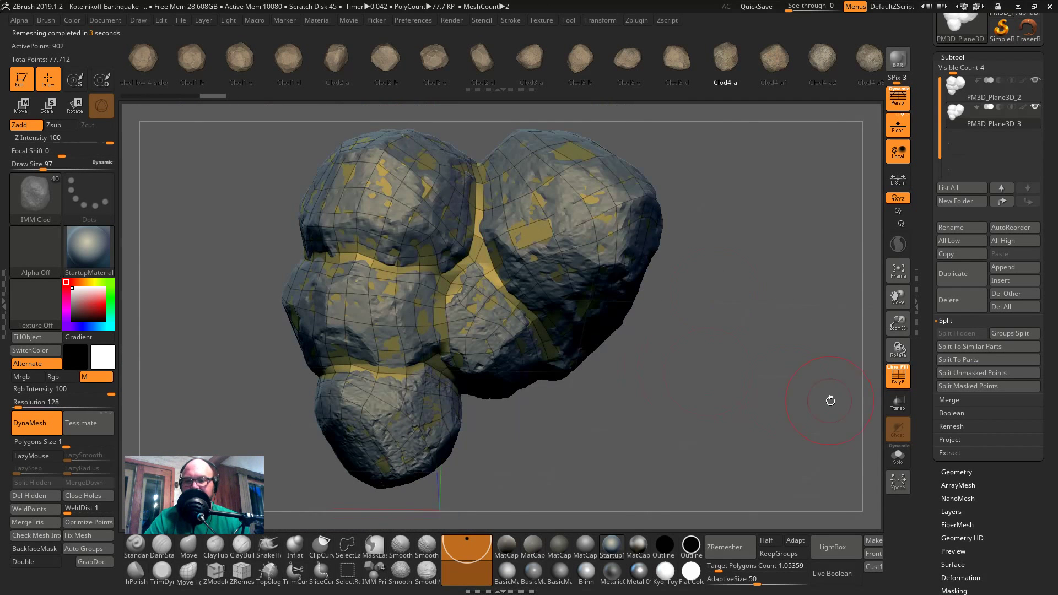
pyautogui.click(898, 457)
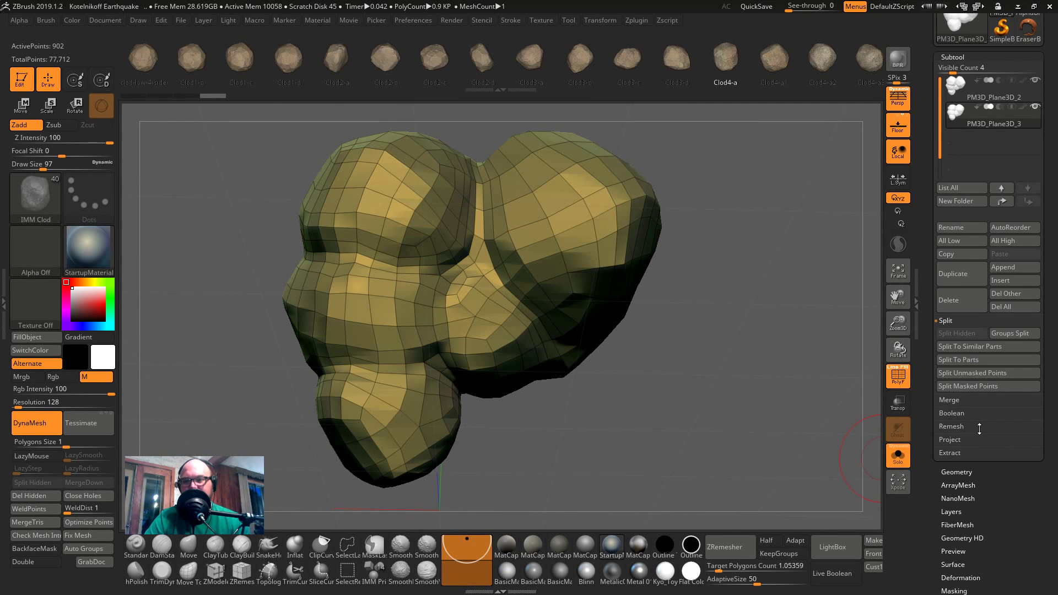
pyautogui.click(950, 440)
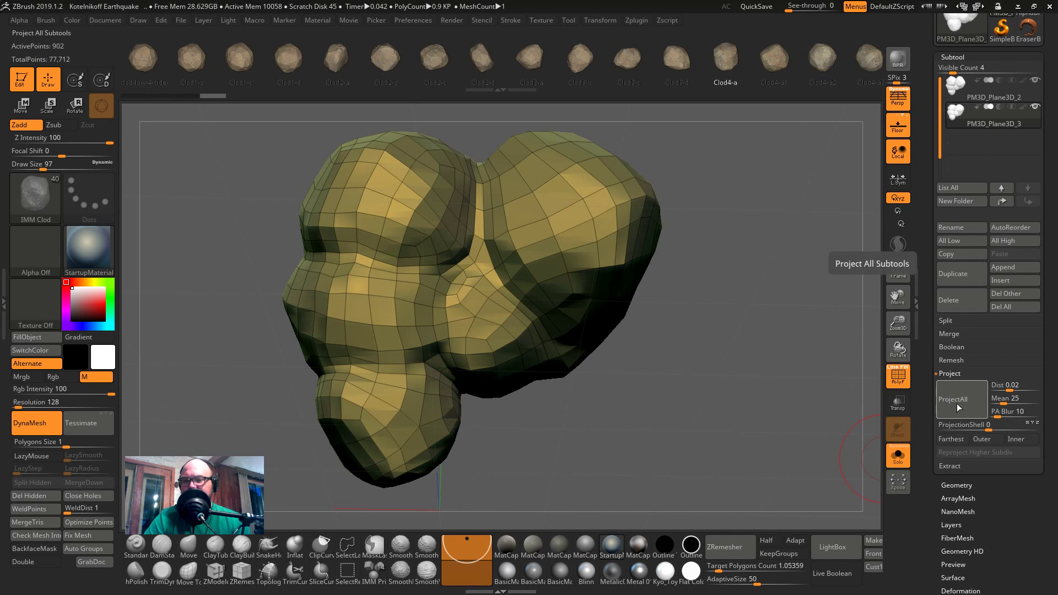
pyautogui.hotkey('ctrl', 'd')
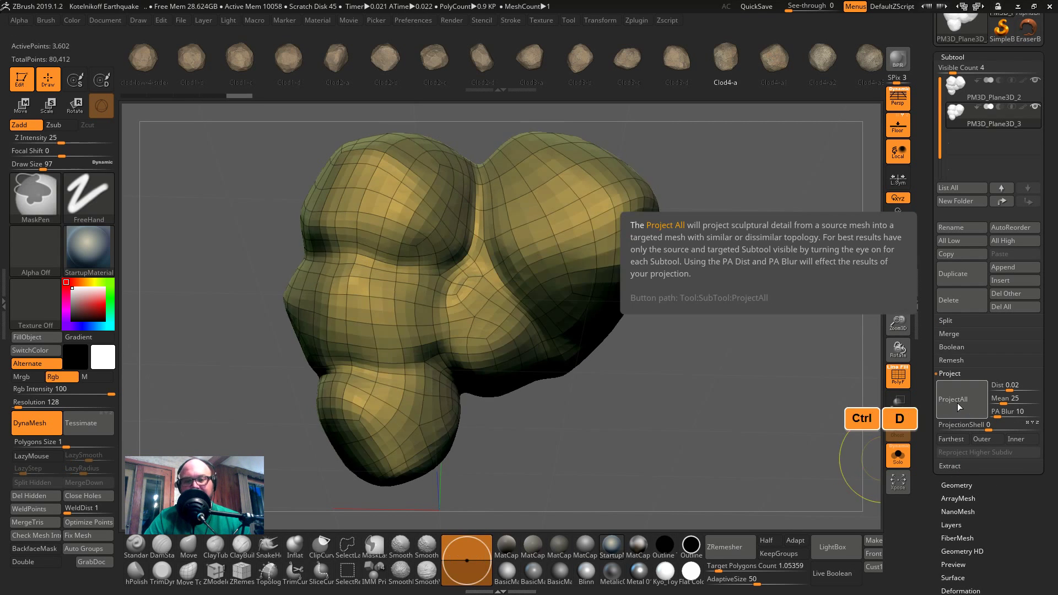
pyautogui.hotkey('ctrl', 'd')
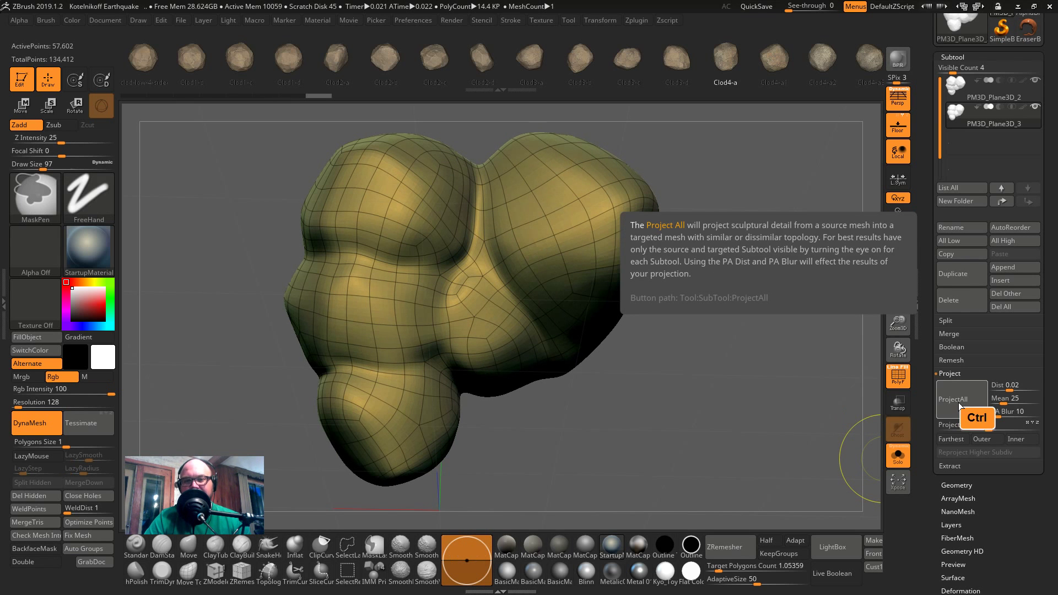
pyautogui.hotkey('ctrl', 'z')
pyautogui.hotkey('ctrl', 'd')
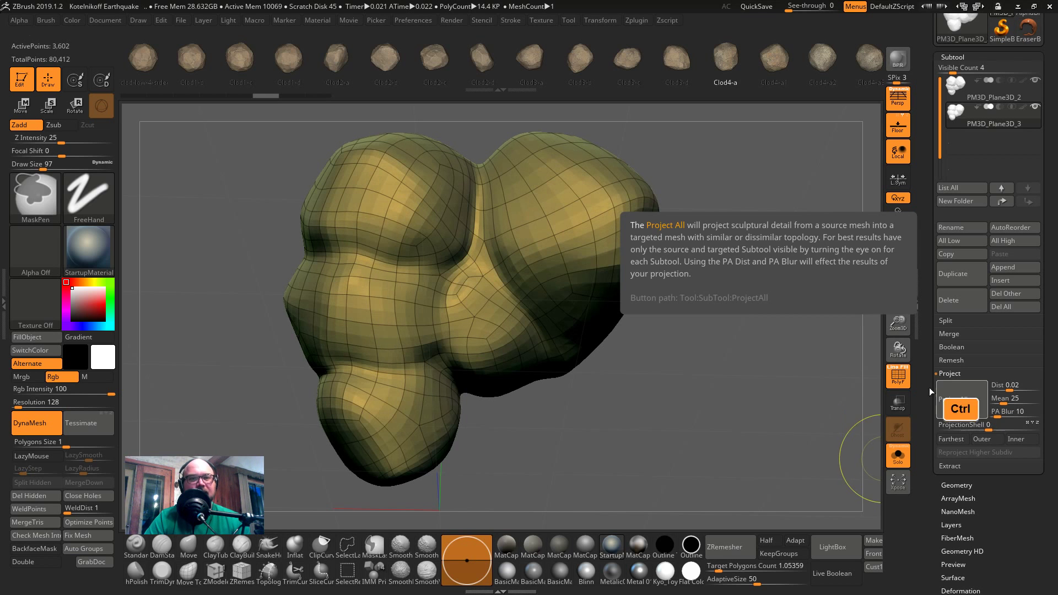
pyautogui.hotkey('ctrl', 'z')
pyautogui.hotkey('ctrl', 'z')
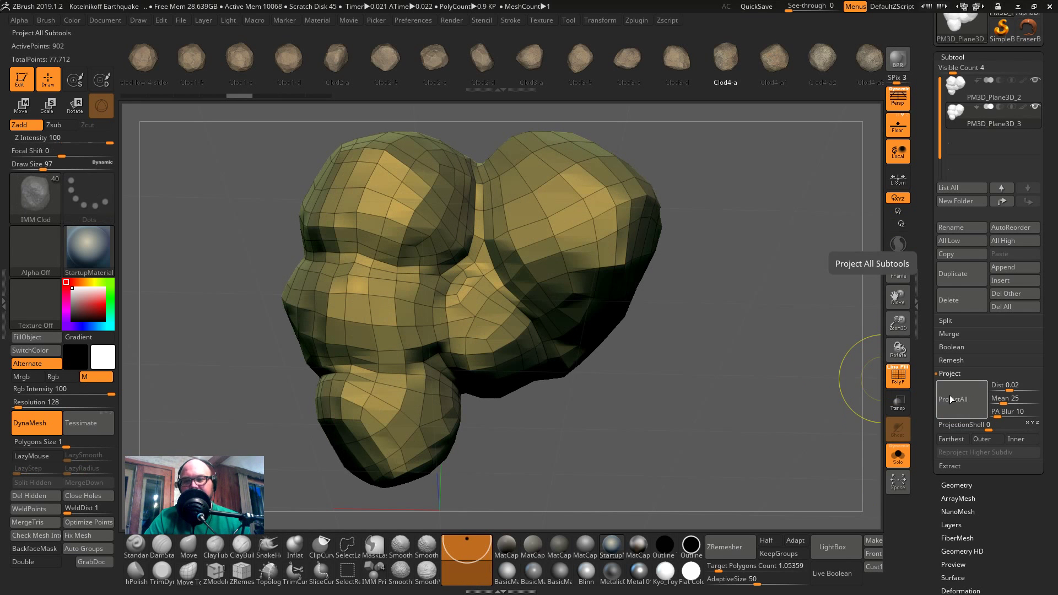
# - Project the original rock's detail onto each new subdivision level of the remeshed rock
pyautogui.click(952, 399)
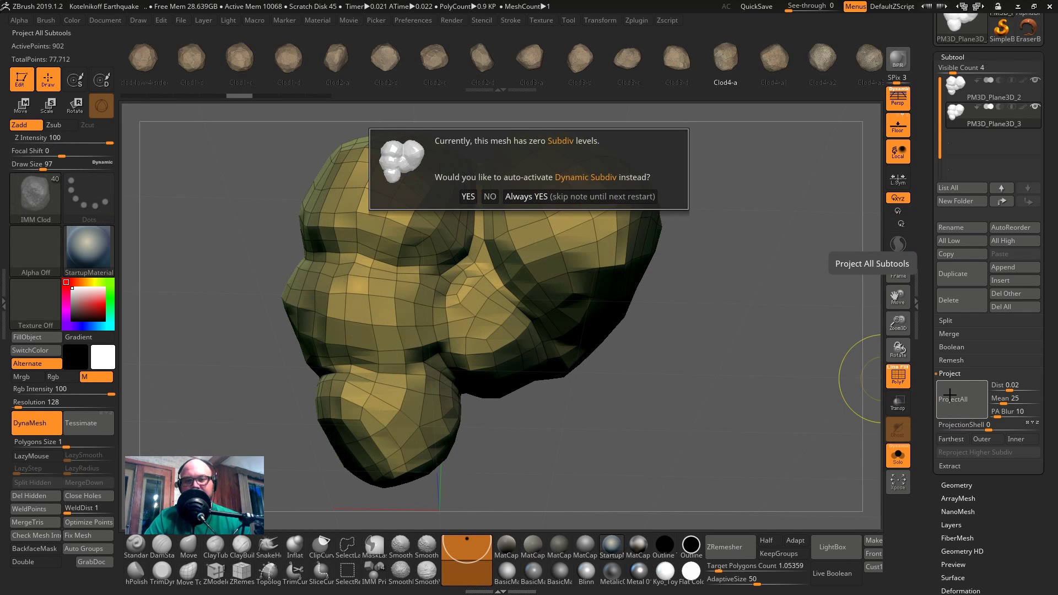
pyautogui.click(488, 195)
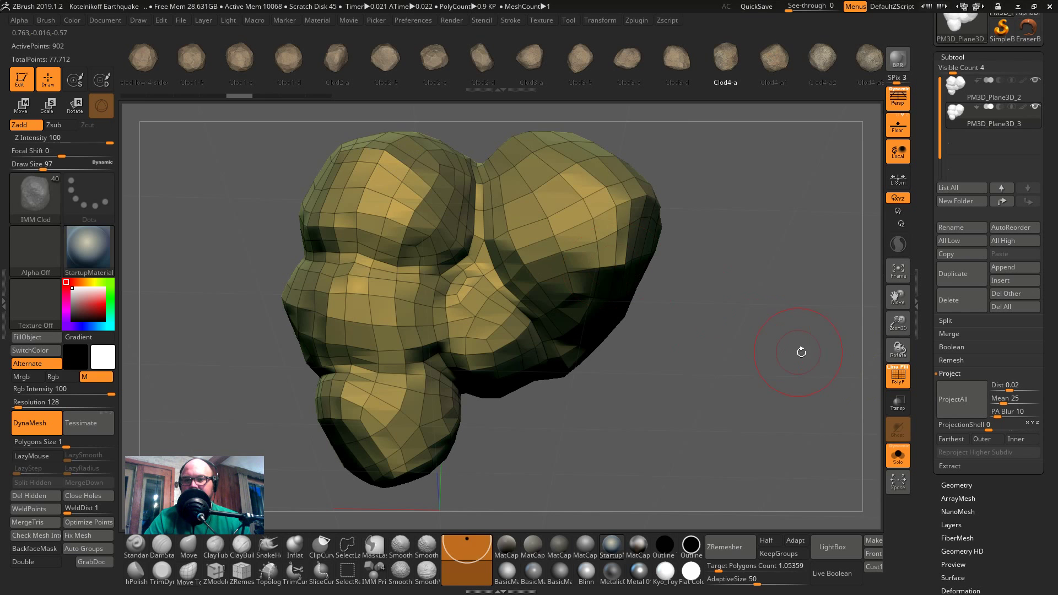
pyautogui.click(973, 398)
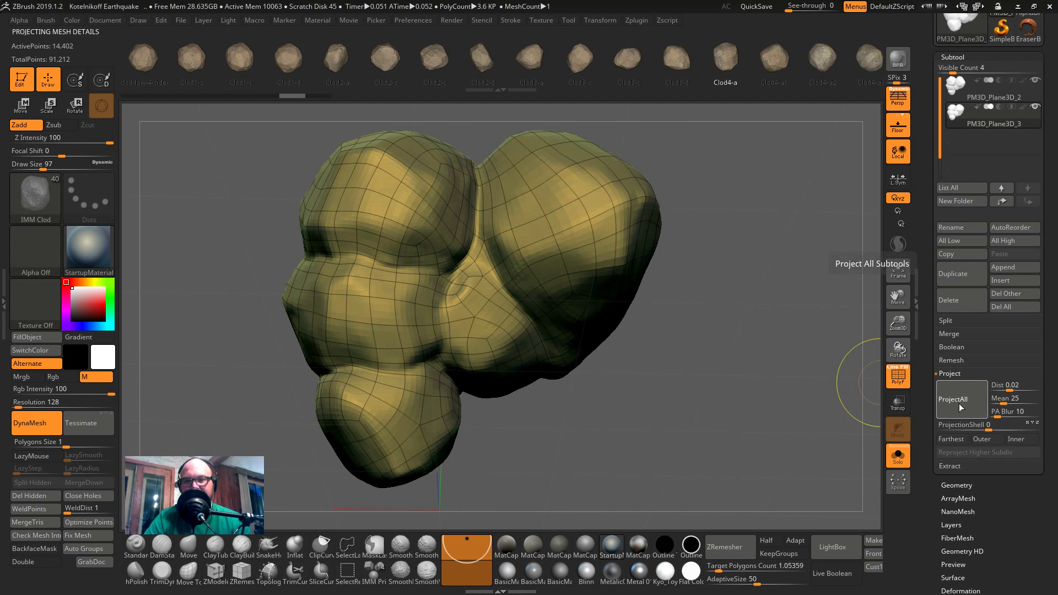
pyautogui.click(959, 403)
pyautogui.keyDown('ctrl'); pyautogui.click(959, 403); pyautogui.keyUp('ctrl')
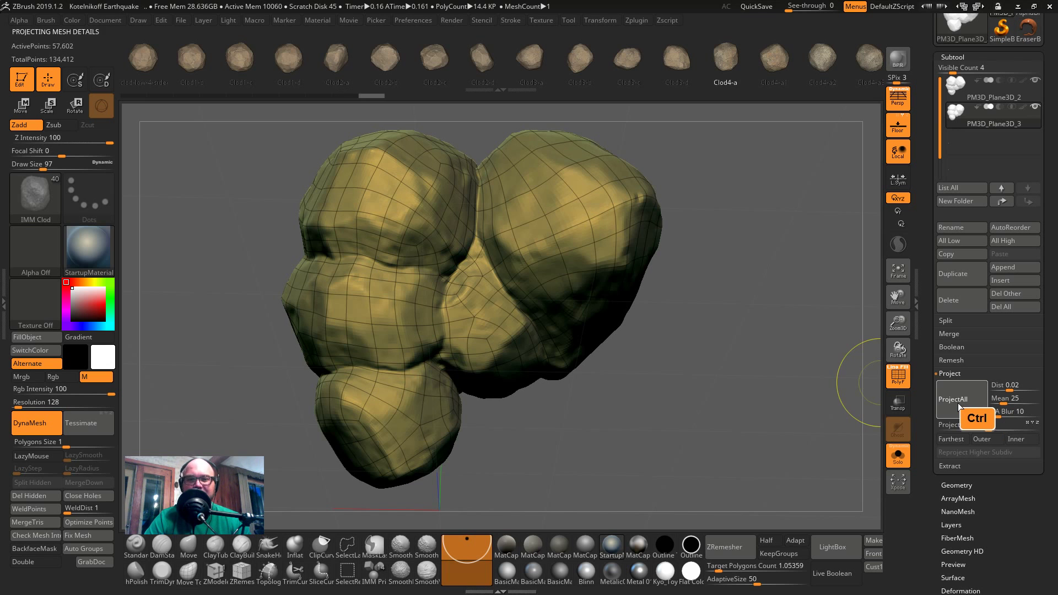
pyautogui.hotkey('shift', 'f')
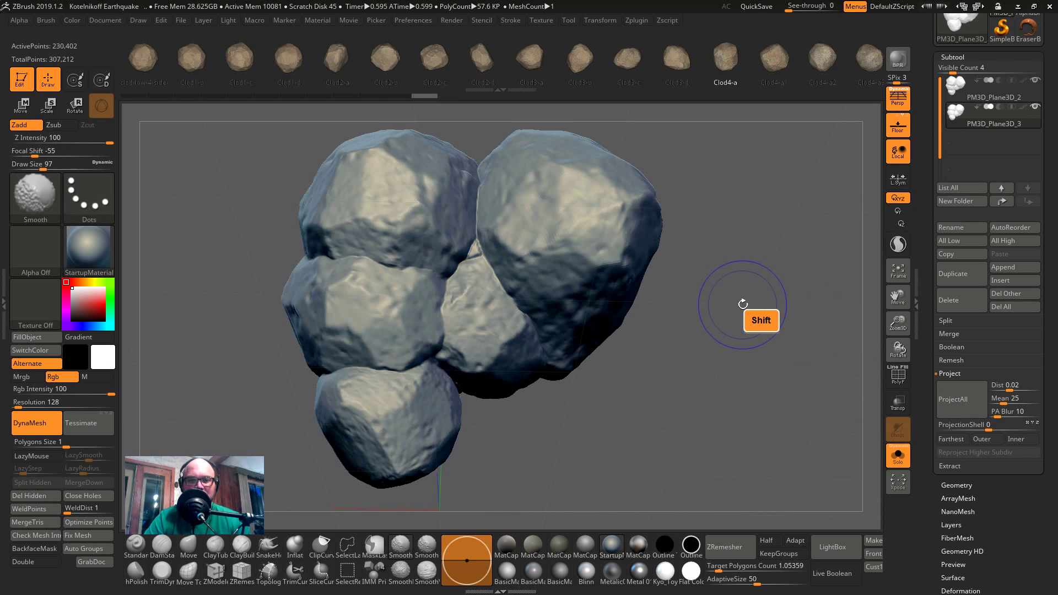
pyautogui.moveTo(740, 303); pyautogui.dragTo(720, 283)
# - Make PM3D_Plane3D_3 active and project detail onto its subdivision level
pyautogui.click(961, 91)
pyautogui.click(959, 126)
pyautogui.keyDown('alt'); pyautogui.moveTo(772, 331); pyautogui.dragTo(544, 286); pyautogui.keyUp('alt')
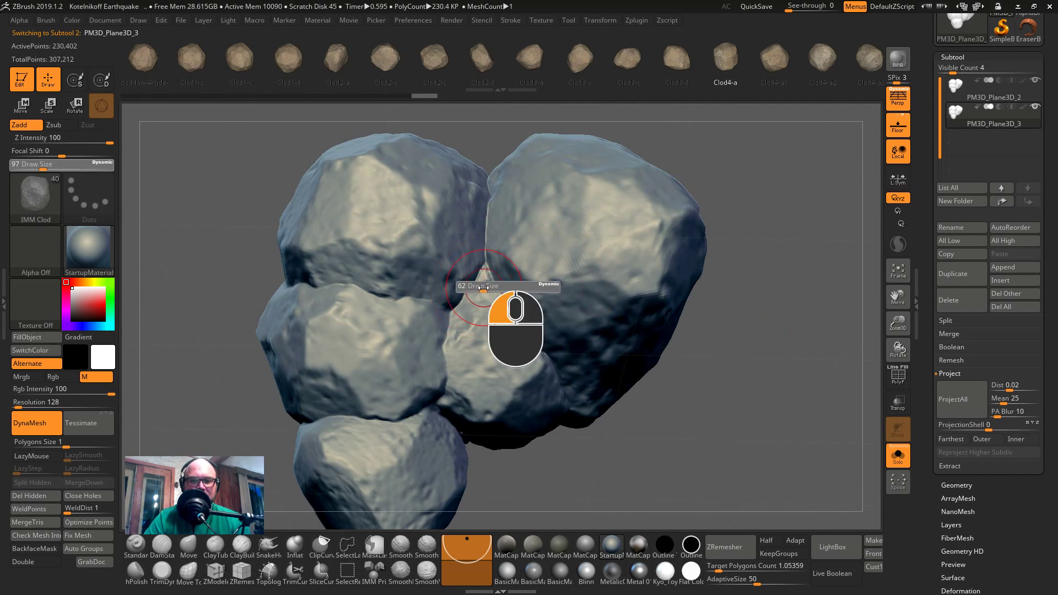
pyautogui.hotkey('shift', 'd')
pyautogui.hotkey('shift', 'd')
pyautogui.hotkey('shift', 'd')
pyautogui.hotkey('shift', 'd')
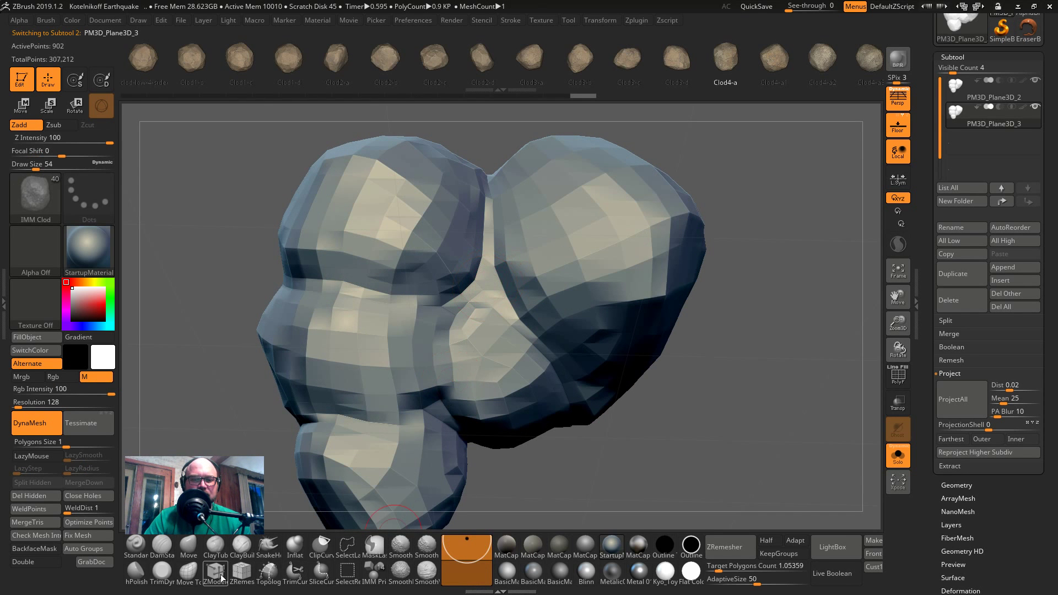
pyautogui.click(182, 558)
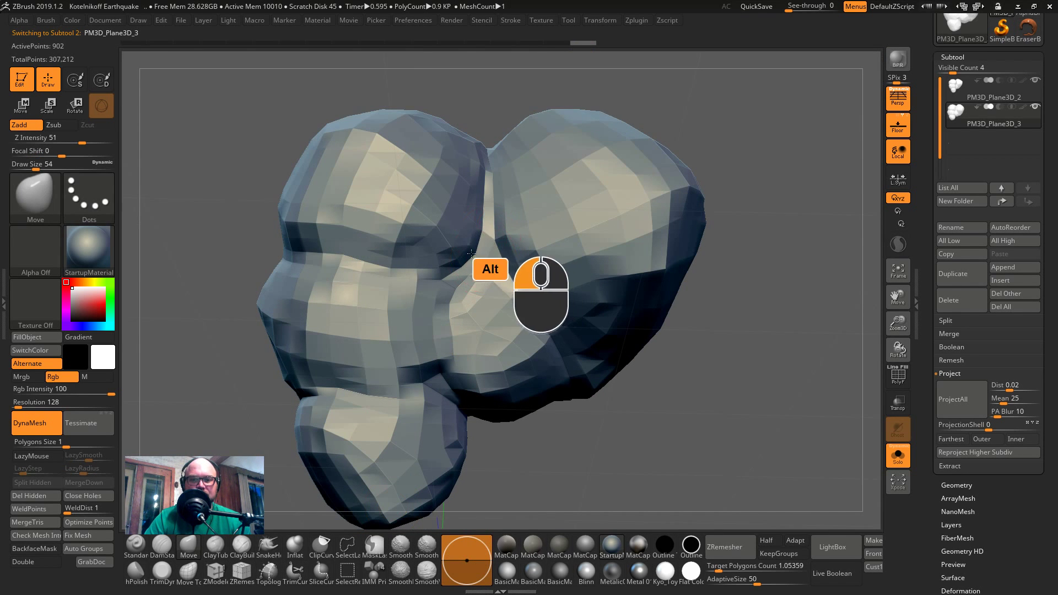
pyautogui.press('d')
pyautogui.press('d')
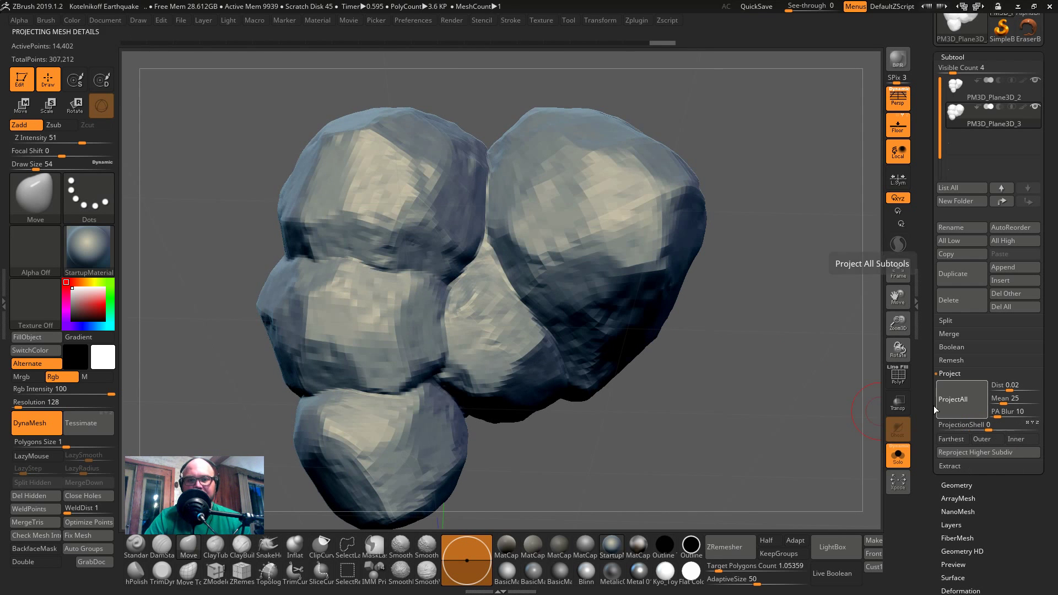
pyautogui.click(970, 399)
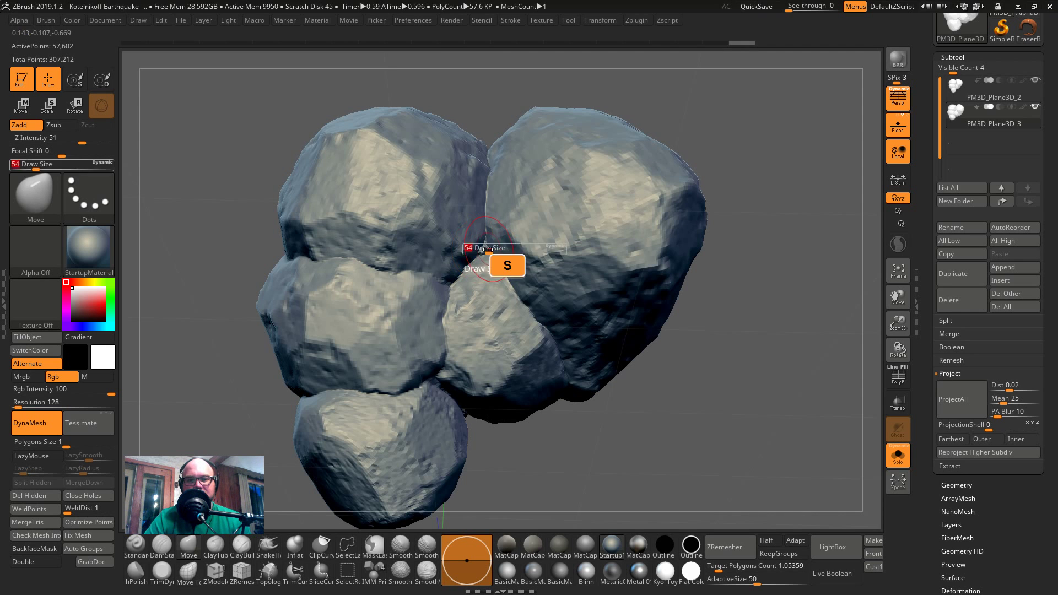
# - Smooth the rock surfaces and seams with brush size 37
pyautogui.moveTo(487, 250); pyautogui.dragTo(483, 251)
pyautogui.press('shift')
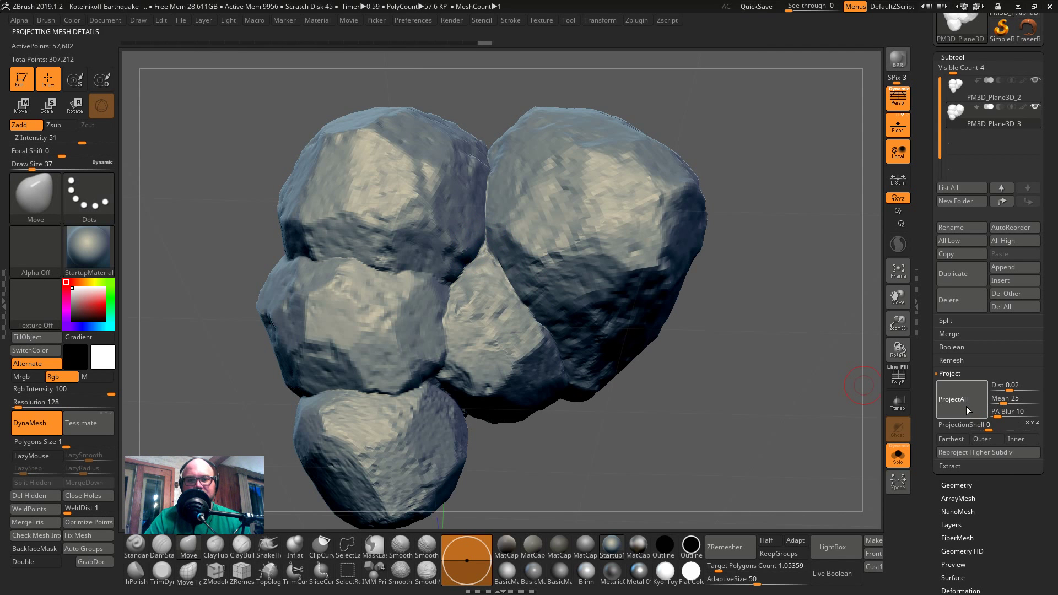
pyautogui.keyDown('shift'); pyautogui.moveTo(500, 259); pyautogui.dragTo(491, 247); pyautogui.keyUp('shift')
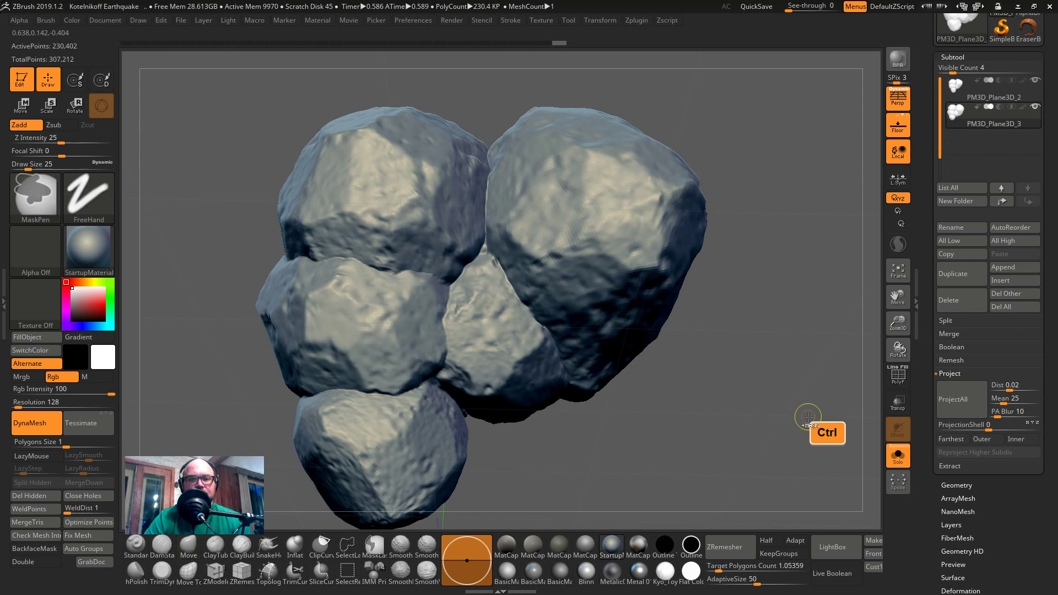
pyautogui.press('d')
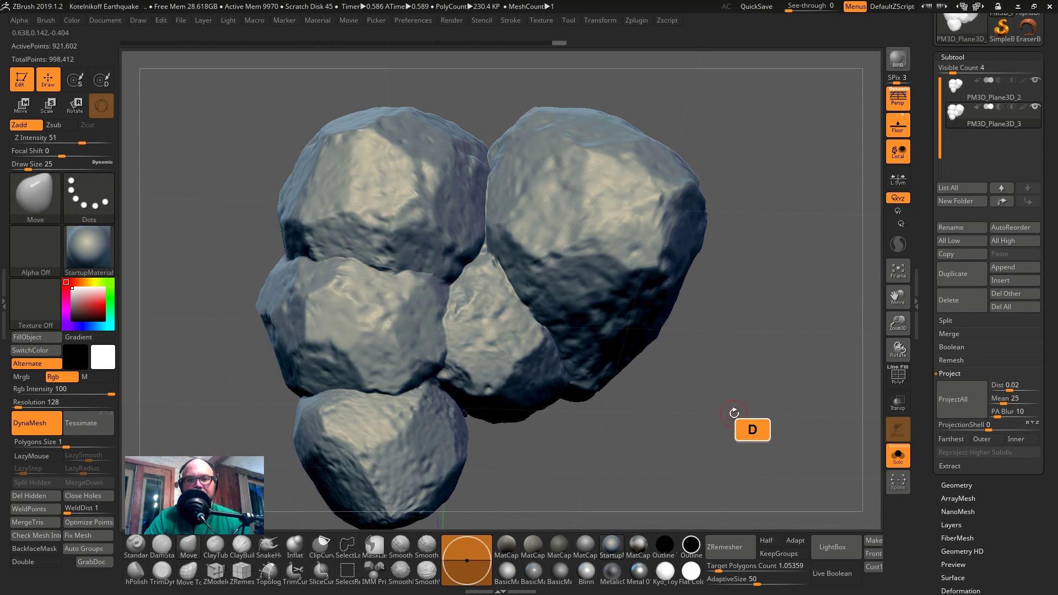
pyautogui.moveTo(738, 418)
pyautogui.mouseDown()
pyautogui.moveTo(688, 414)
pyautogui.moveTo(693, 366)
pyautogui.moveTo(795, 349)
pyautogui.moveTo(581, 310)
pyautogui.mouseUp()
pyautogui.moveTo(437, 314)
pyautogui.keyDown('shift'); pyautogui.mouseDown()
pyautogui.moveTo(427, 323)
pyautogui.moveTo(445, 270)
pyautogui.moveTo(429, 229)
pyautogui.moveTo(458, 292)
pyautogui.mouseUp(); pyautogui.keyUp('shift')
pyautogui.moveTo(762, 335)
pyautogui.keyDown('shift'); pyautogui.mouseDown()
pyautogui.moveTo(720, 336)
pyautogui.moveTo(683, 310)
pyautogui.mouseUp(); pyautogui.keyUp('shift')
pyautogui.hotkey('shift', 'f')
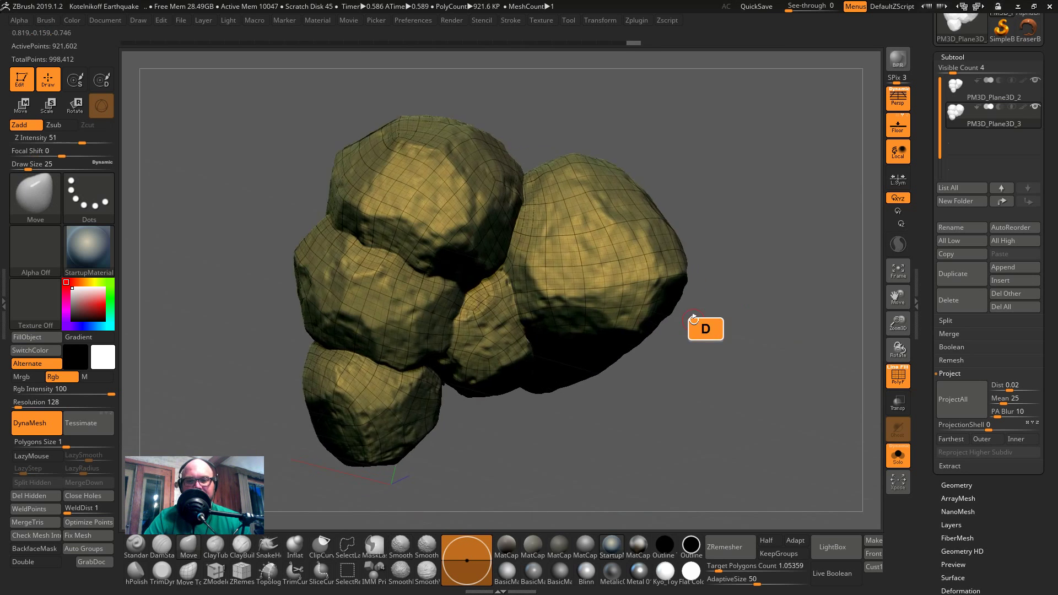
pyautogui.hotkey('shift', 'f')
pyautogui.moveTo(746, 387); pyautogui.dragTo(741, 345)
# - Drop the rock to its lowest SDiv, show PolyF wireframe, and set Draw Size to 20
pyautogui.hotkey('shift', 'd')
pyautogui.hotkey('shift', 'd')
pyautogui.hotkey('shift', 'd')
pyautogui.hotkey('shift', 'd')
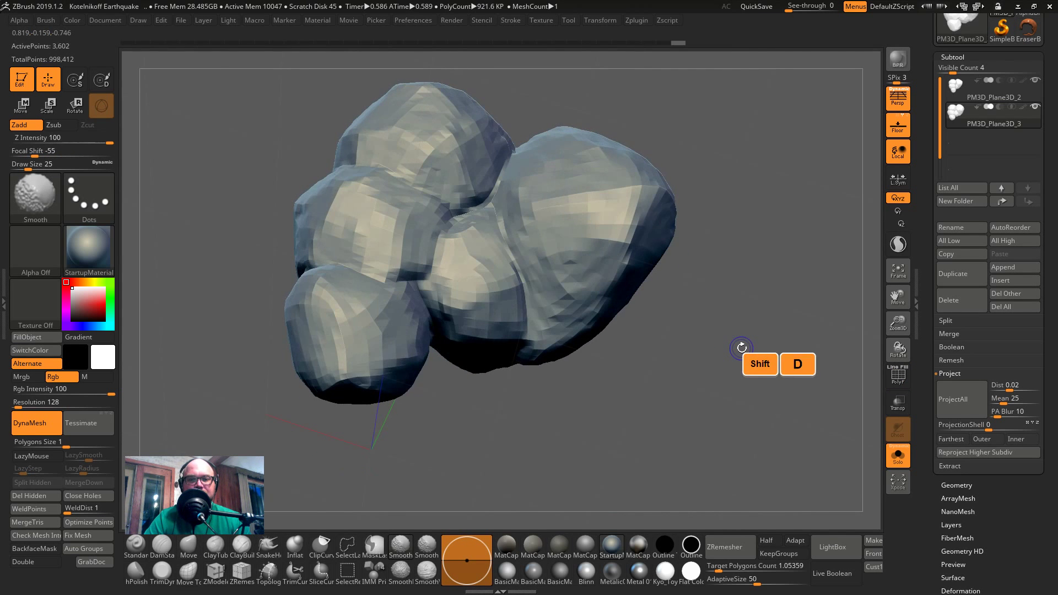
pyautogui.hotkey('shift', 'f')
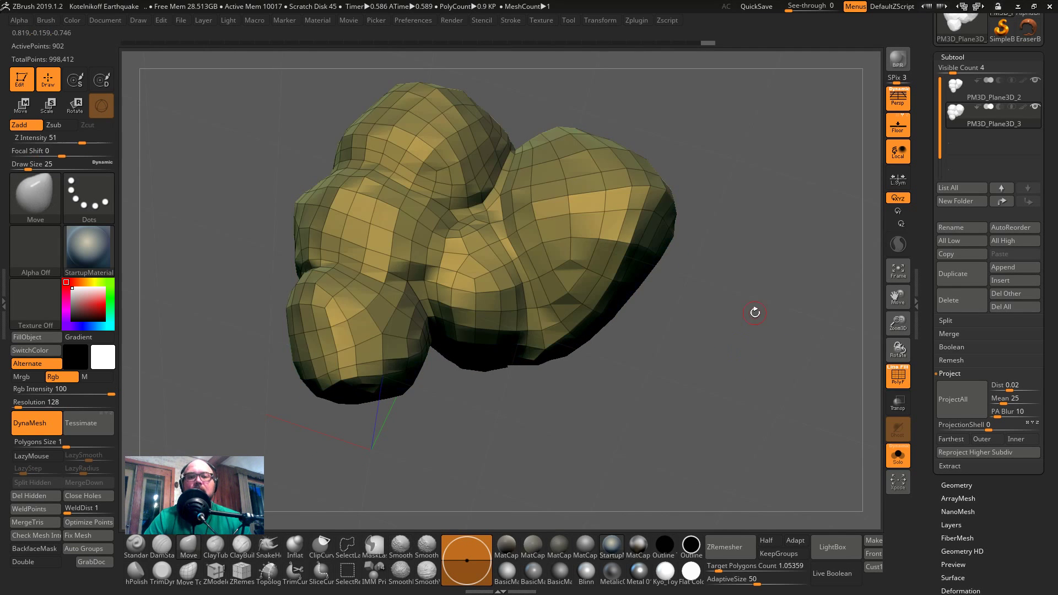
pyautogui.keyDown('shift'); pyautogui.moveTo(751, 309); pyautogui.dragTo(755, 326); pyautogui.keyUp('shift')
pyautogui.rightClick(754, 327)
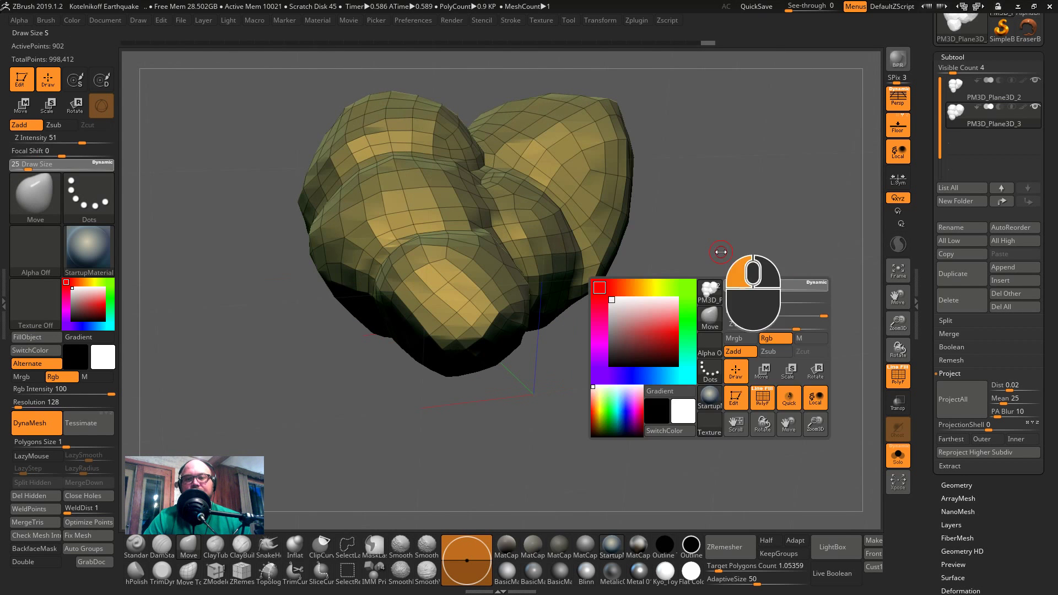
pyautogui.moveTo(749, 217); pyautogui.dragTo(548, 228)
pyautogui.press('s')
pyautogui.click(492, 227)
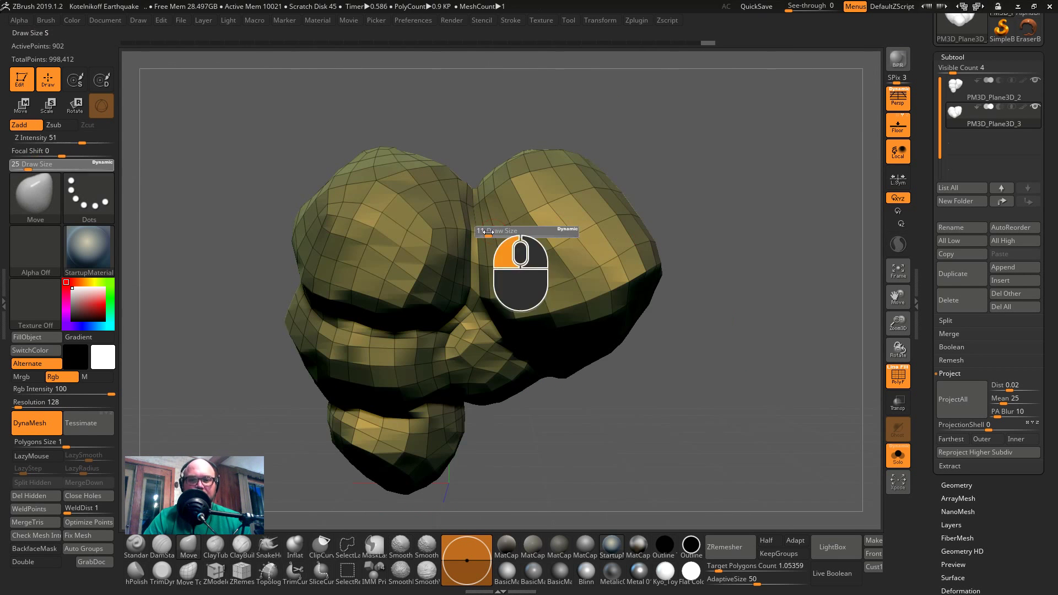
pyautogui.press('s')
pyautogui.click(477, 221)
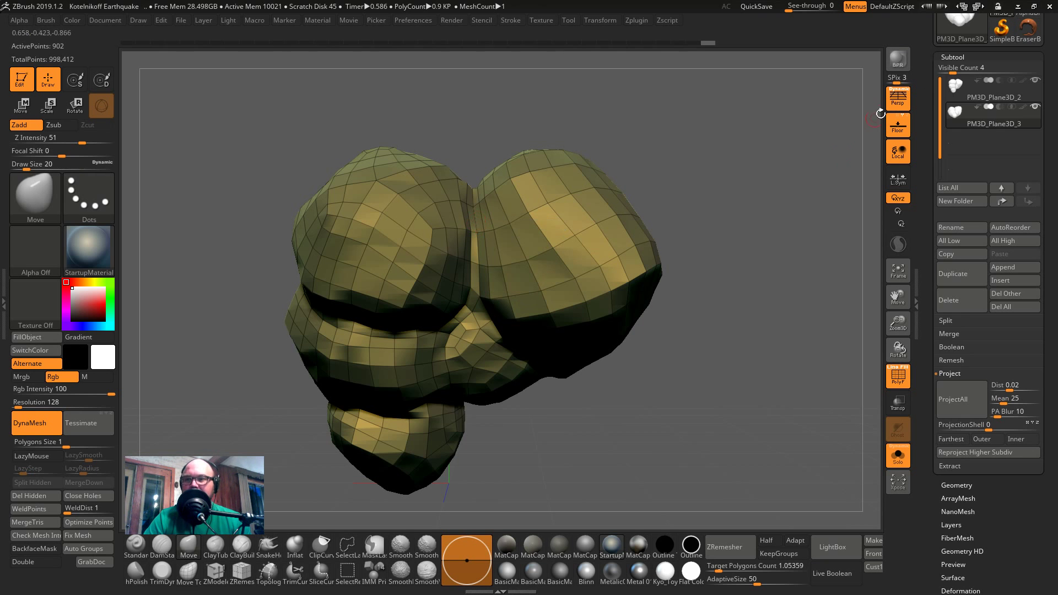
# - Dock the Zplugin menu with UV Master beside the canvas and click Work On Clone
pyautogui.click(958, 58)
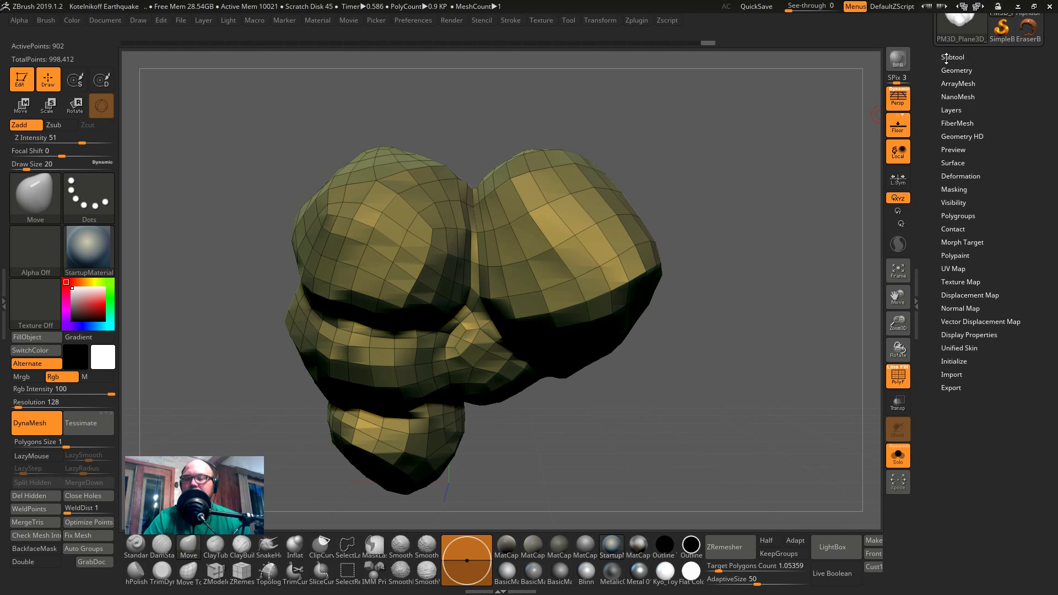
pyautogui.click(946, 58)
pyautogui.moveTo(930, 57); pyautogui.dragTo(928, 189)
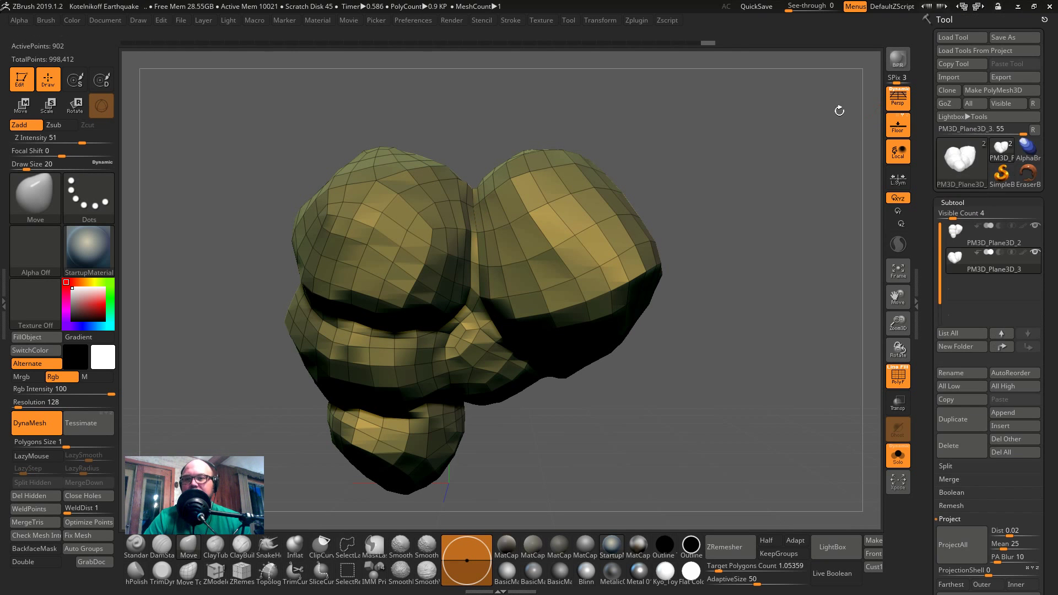
pyautogui.click(635, 21)
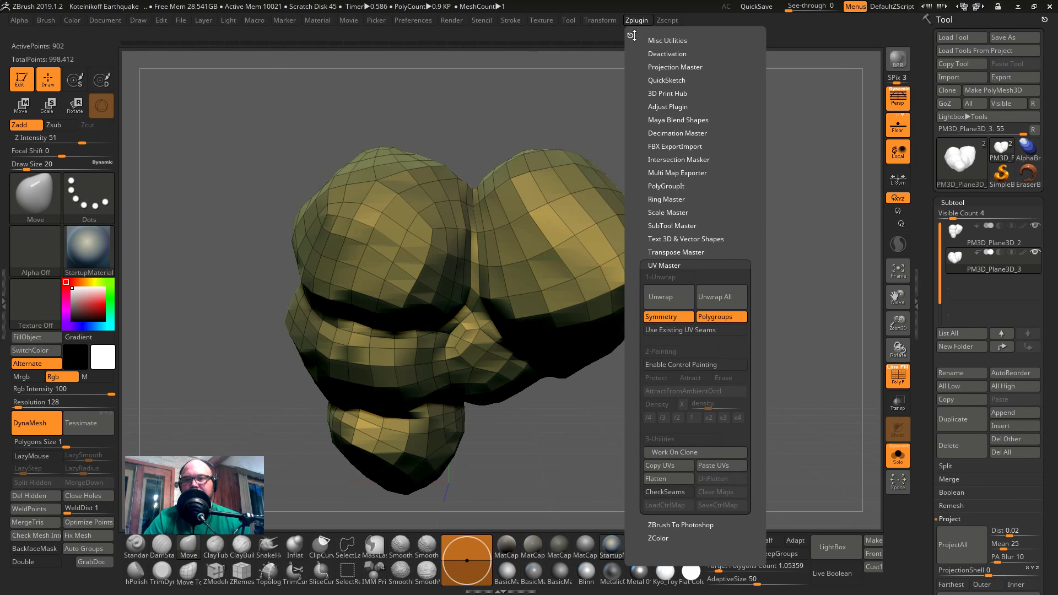
pyautogui.click(631, 35)
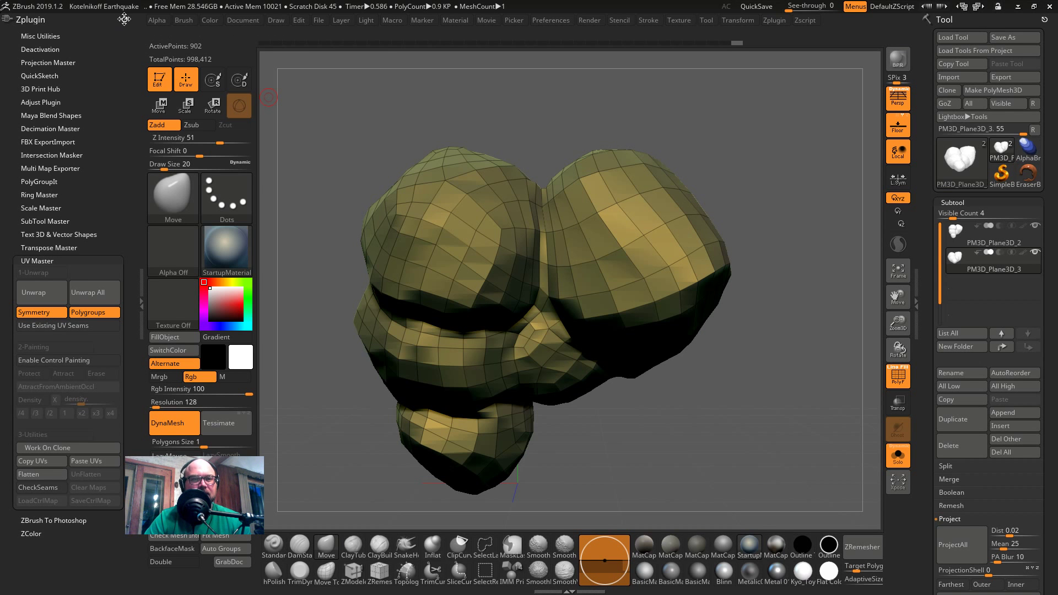
pyautogui.click(48, 452)
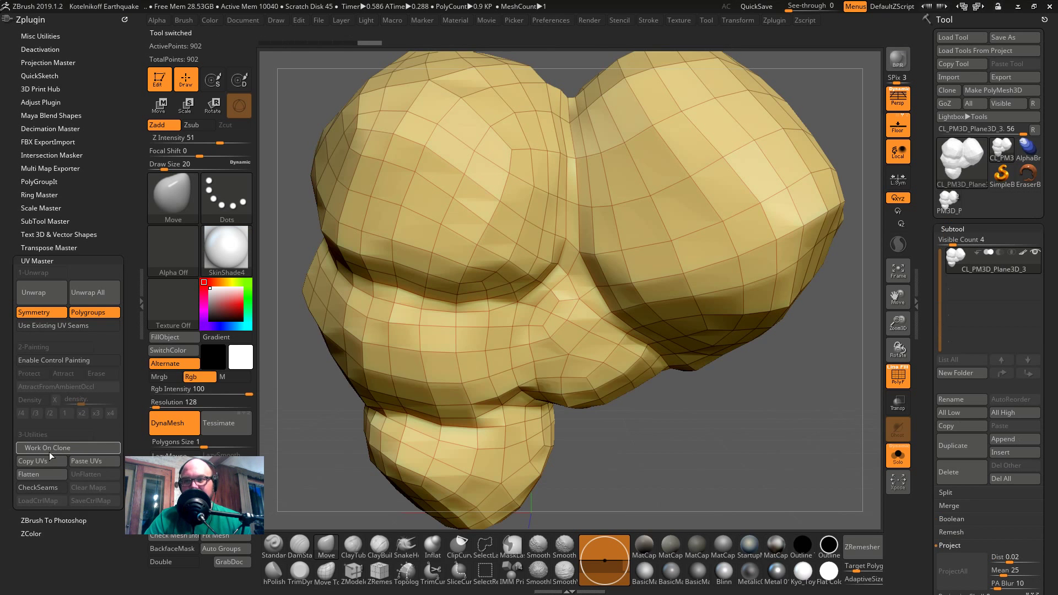
# - Set brush size to 59 and hide the right lobe of the cloned rock
pyautogui.keyDown('alt'); pyautogui.moveTo(756, 460); pyautogui.dragTo(737, 340); pyautogui.keyUp('alt')
pyautogui.press('s')
pyautogui.click(767, 341)
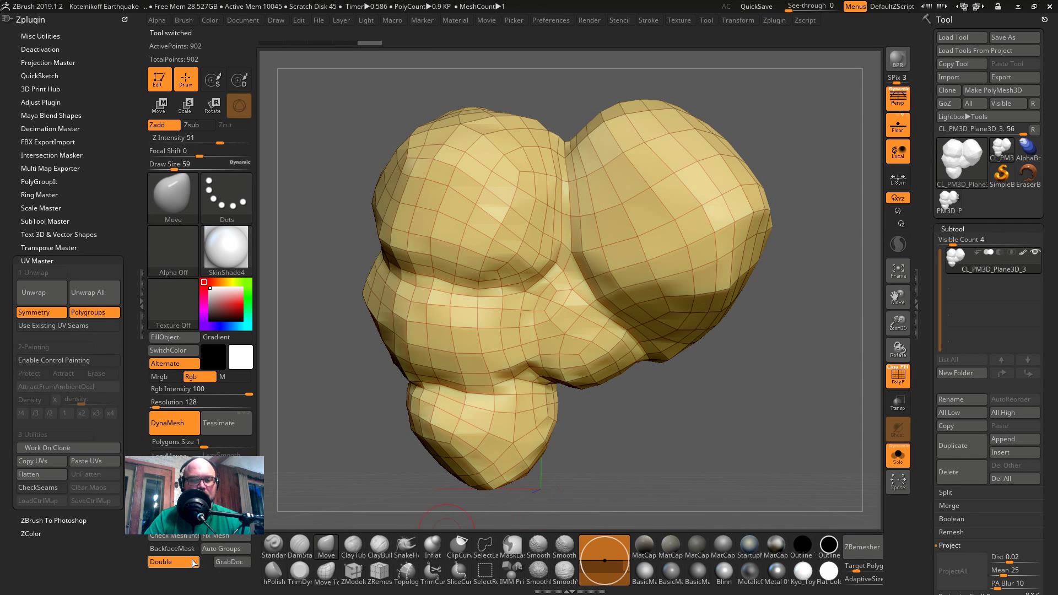
pyautogui.keyDown('ctrl'); pyautogui.keyDown('alt'); pyautogui.keyDown('shift'); pyautogui.moveTo(779, 91); pyautogui.dragTo(702, 353); pyautogui.keyUp('shift'); pyautogui.keyUp('alt'); pyautogui.keyUp('ctrl')
pyautogui.moveTo(716, 352); pyautogui.dragTo(617, 347)
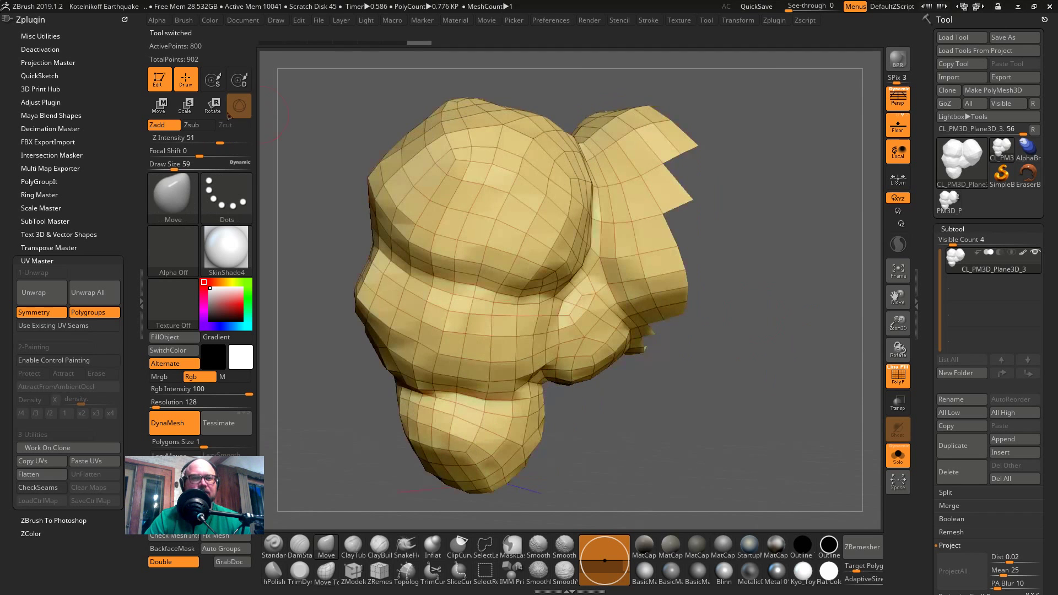
pyautogui.click(230, 197)
# - Switch the selection stroke to Lasso and hide the right flap and ear flap polygons
pyautogui.moveTo(396, 210)
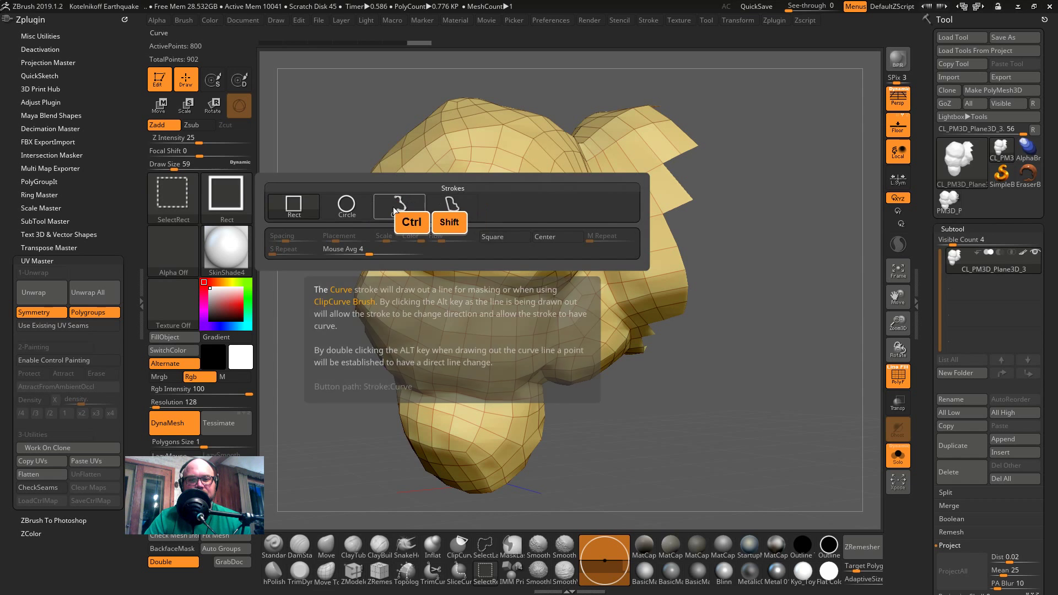
pyautogui.click(449, 207)
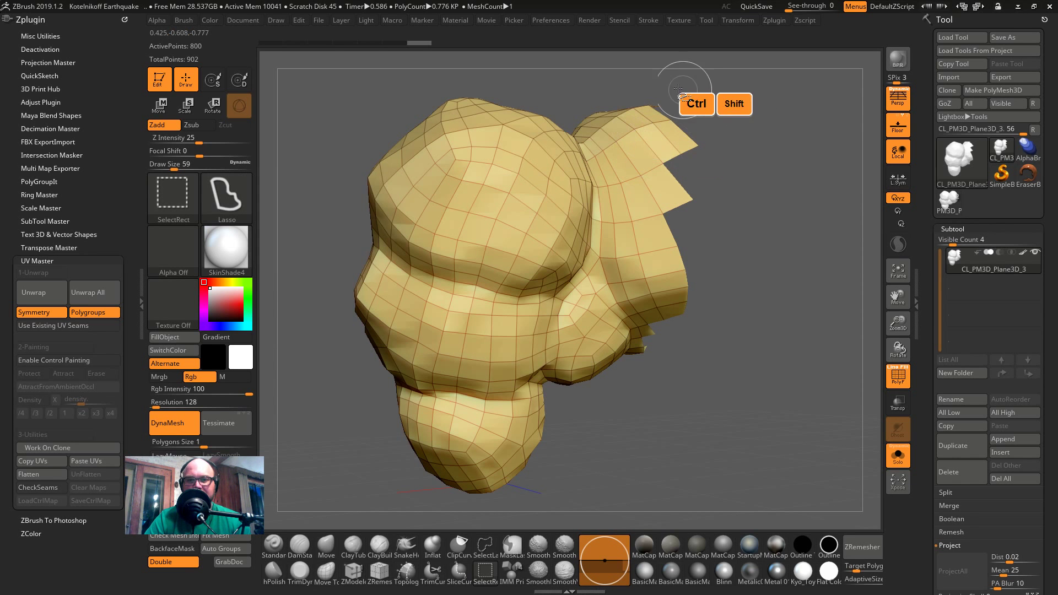
pyautogui.moveTo(602, 82)
pyautogui.keyDown('ctrl'); pyautogui.keyDown('alt'); pyautogui.keyDown('shift'); pyautogui.mouseDown()
pyautogui.moveTo(705, 87)
pyautogui.moveTo(682, 363)
pyautogui.moveTo(653, 393)
pyautogui.moveTo(687, 286)
pyautogui.moveTo(745, 202)
pyautogui.moveTo(744, 283)
pyautogui.moveTo(768, 321)
pyautogui.moveTo(760, 286)
pyautogui.mouseUp(); pyautogui.keyUp('shift'); pyautogui.keyUp('alt'); pyautogui.keyUp('ctrl')
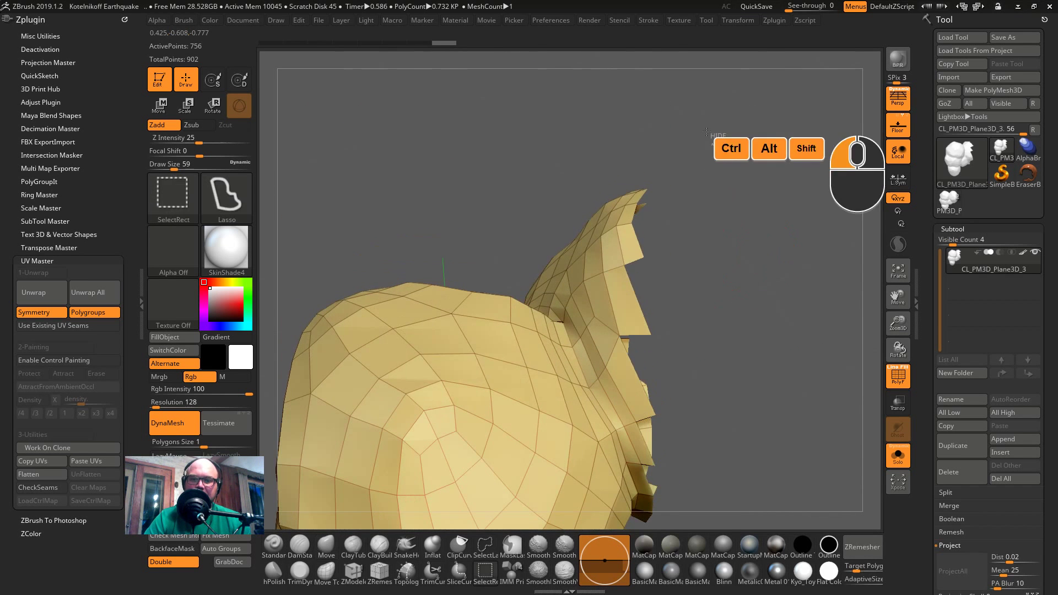
pyautogui.keyDown('ctrl'); pyautogui.keyDown('alt'); pyautogui.keyDown('shift'); pyautogui.moveTo(706, 132); pyautogui.dragTo(709, 378); pyautogui.keyUp('shift'); pyautogui.keyUp('alt'); pyautogui.keyUp('ctrl')
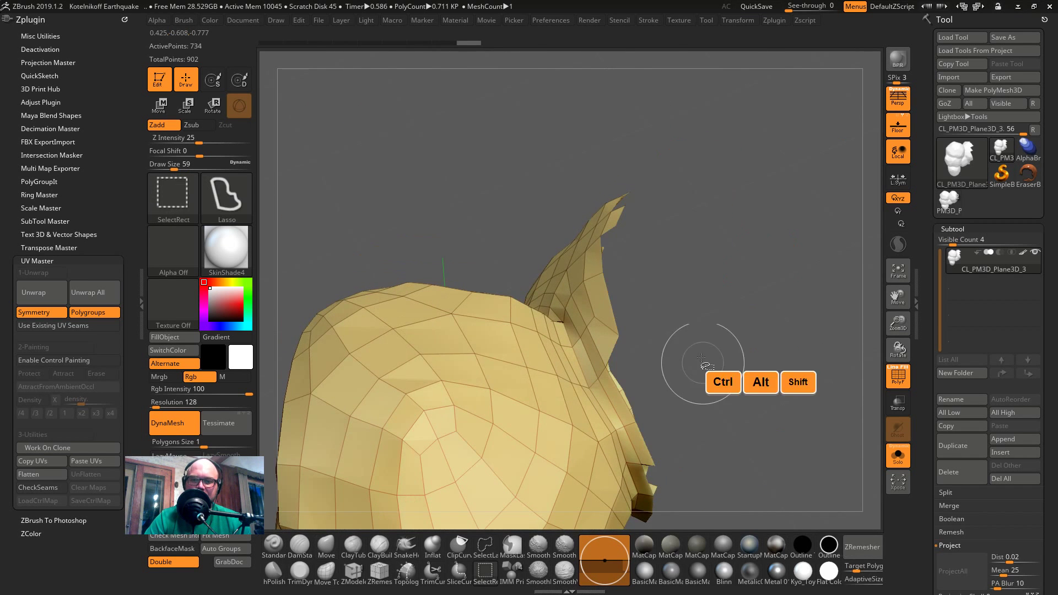
pyautogui.keyDown('ctrl'); pyautogui.keyDown('shift'); pyautogui.click(600, 375); pyautogui.keyUp('shift'); pyautogui.keyUp('ctrl')
pyautogui.moveTo(670, 316); pyautogui.dragTo(765, 396)
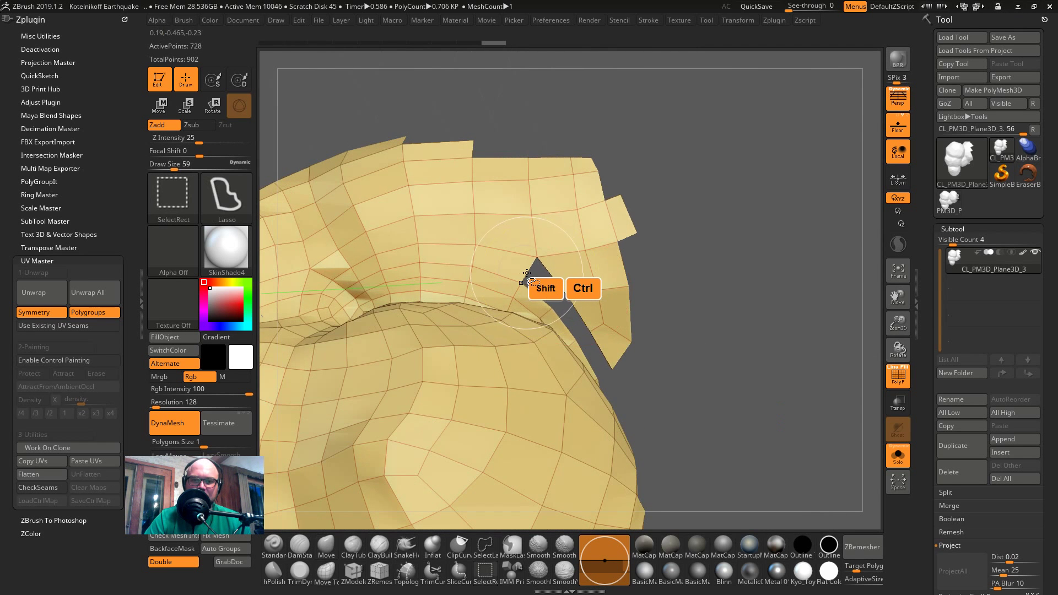
pyautogui.keyDown('ctrl'); pyautogui.keyDown('shift'); pyautogui.click(528, 269); pyautogui.keyUp('shift'); pyautogui.keyUp('ctrl')
pyautogui.moveTo(551, 275)
pyautogui.mouseDown()
pyautogui.moveTo(682, 301)
pyautogui.moveTo(661, 126)
pyautogui.moveTo(562, 267)
pyautogui.moveTo(723, 310)
pyautogui.mouseUp()
pyautogui.moveTo(697, 383)
pyautogui.keyDown('ctrl'); pyautogui.keyDown('alt'); pyautogui.keyDown('shift'); pyautogui.mouseDown()
pyautogui.moveTo(479, 105)
pyautogui.moveTo(410, 223)
pyautogui.moveTo(423, 216)
pyautogui.mouseUp(); pyautogui.keyUp('shift'); pyautogui.keyUp('alt'); pyautogui.keyUp('ctrl')
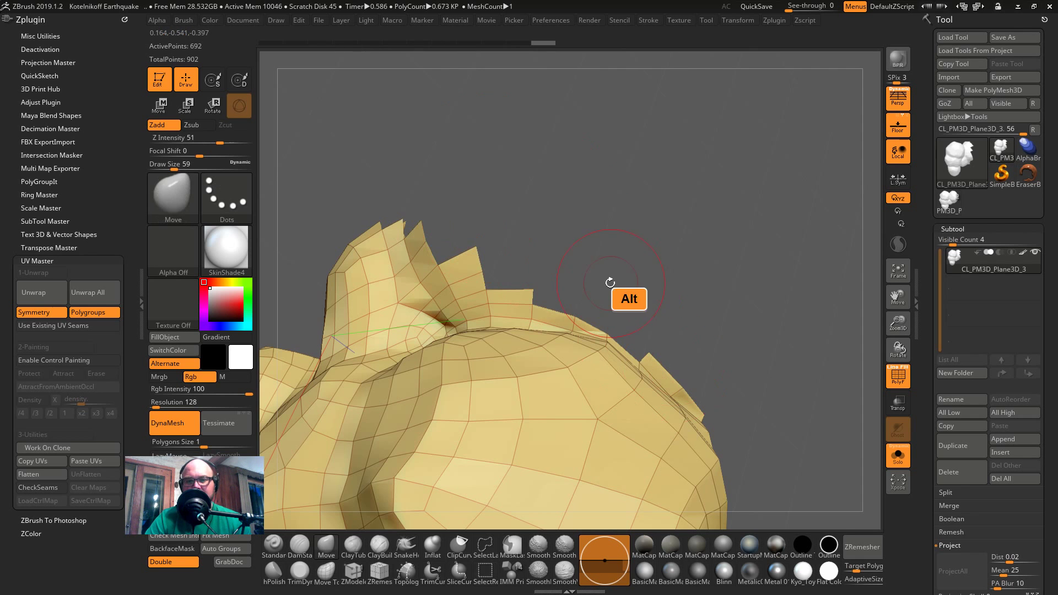
pyautogui.moveTo(556, 281)
pyautogui.keyDown('ctrl'); pyautogui.keyDown('alt'); pyautogui.keyDown('shift'); pyautogui.mouseDown()
pyautogui.moveTo(465, 170)
pyautogui.moveTo(465, 307)
pyautogui.moveTo(463, 229)
pyautogui.moveTo(490, 234)
pyautogui.moveTo(488, 186)
pyautogui.moveTo(445, 153)
pyautogui.moveTo(463, 168)
pyautogui.moveTo(319, 200)
pyautogui.moveTo(337, 295)
pyautogui.moveTo(475, 311)
pyautogui.moveTo(529, 238)
pyautogui.mouseUp(); pyautogui.keyUp('shift'); pyautogui.keyUp('alt'); pyautogui.keyUp('ctrl')
pyautogui.moveTo(410, 239)
pyautogui.keyDown('ctrl'); pyautogui.keyDown('alt'); pyautogui.keyDown('shift'); pyautogui.mouseDown()
pyautogui.moveTo(420, 275)
pyautogui.moveTo(587, 240)
pyautogui.moveTo(612, 278)
pyautogui.moveTo(642, 265)
pyautogui.moveTo(606, 248)
pyautogui.moveTo(600, 181)
pyautogui.moveTo(695, 108)
pyautogui.mouseUp(); pyautogui.keyUp('shift'); pyautogui.keyUp('alt'); pyautogui.keyUp('ctrl')
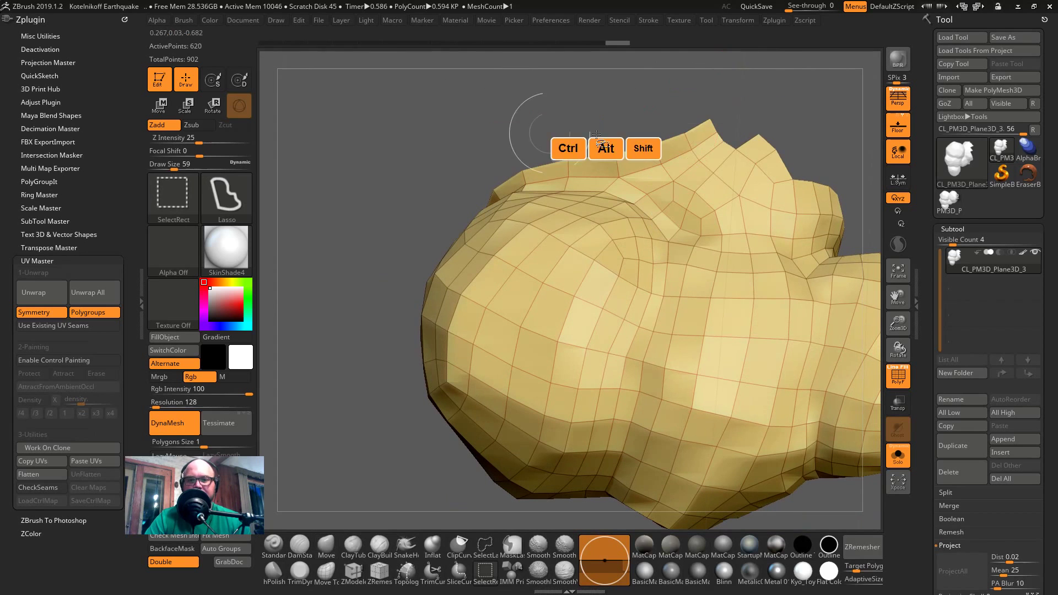
# - Shrink the brush to 51 and lasso-hide the top polygons, leaving 367 points visible
pyautogui.keyDown('ctrl'); pyautogui.keyDown('alt'); pyautogui.keyDown('shift'); pyautogui.click(690, 143); pyautogui.keyUp('shift'); pyautogui.keyUp('alt'); pyautogui.keyUp('ctrl')
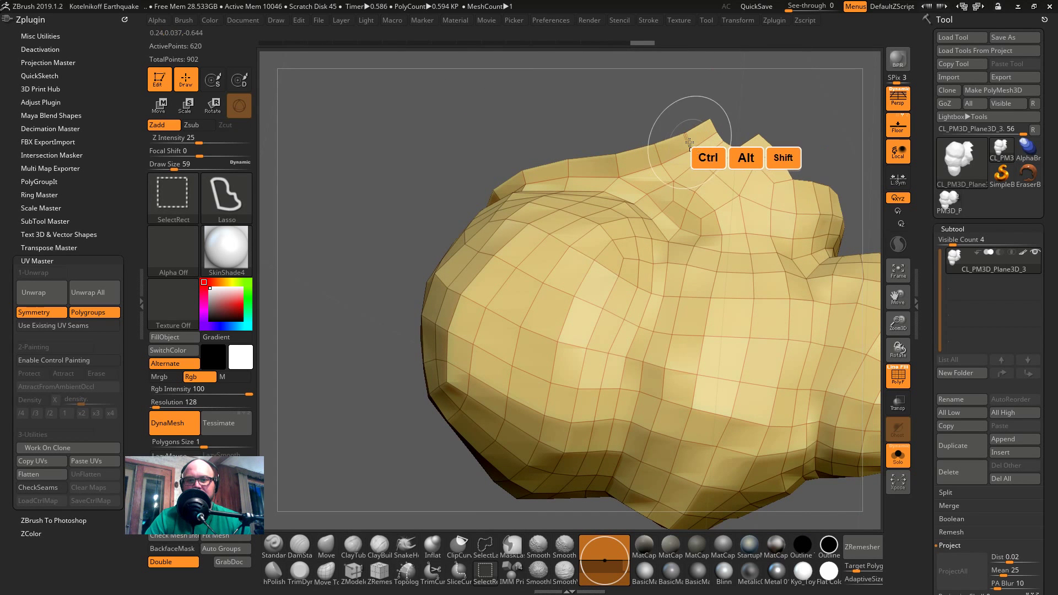
pyautogui.hotkey('shift', 's')
pyautogui.keyDown('shift'); pyautogui.click(687, 142); pyautogui.keyUp('shift')
pyautogui.hotkey('ctrl', 'shift', 'z')
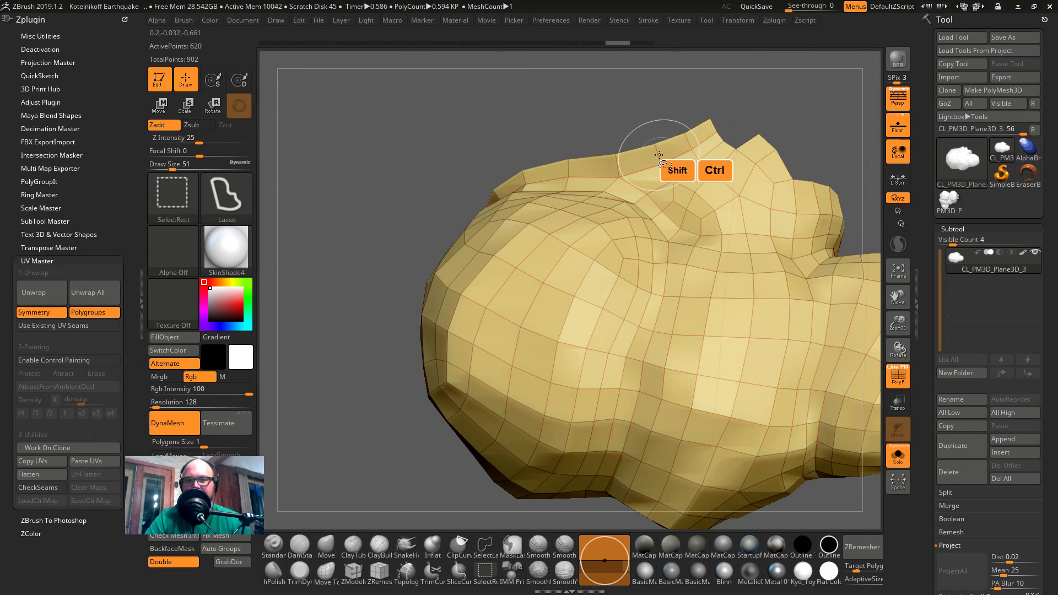
pyautogui.moveTo(568, 165)
pyautogui.mouseDown()
pyautogui.moveTo(659, 134)
pyautogui.moveTo(678, 207)
pyautogui.moveTo(840, 212)
pyautogui.moveTo(840, 160)
pyautogui.moveTo(843, 183)
pyautogui.mouseUp()
pyautogui.hotkey('ctrl', 'z')
pyautogui.keyDown('alt'); pyautogui.moveTo(718, 120); pyautogui.dragTo(617, 106); pyautogui.keyUp('alt')
pyautogui.moveTo(617, 85)
pyautogui.keyDown('ctrl'); pyautogui.keyDown('alt'); pyautogui.keyDown('shift'); pyautogui.mouseDown()
pyautogui.moveTo(559, 87)
pyautogui.moveTo(619, 191)
pyautogui.moveTo(781, 180)
pyautogui.mouseUp(); pyautogui.keyUp('shift'); pyautogui.keyUp('alt'); pyautogui.keyUp('ctrl')
pyautogui.moveTo(774, 176)
pyautogui.mouseDown()
pyautogui.moveTo(766, 175)
pyautogui.moveTo(794, 170)
pyautogui.mouseUp()
pyautogui.moveTo(616, 171)
pyautogui.keyDown('ctrl'); pyautogui.keyDown('alt'); pyautogui.keyDown('shift'); pyautogui.mouseDown()
pyautogui.moveTo(564, 182)
pyautogui.moveTo(637, 203)
pyautogui.mouseUp(); pyautogui.keyUp('shift'); pyautogui.keyUp('alt'); pyautogui.keyUp('ctrl')
pyautogui.moveTo(663, 156)
pyautogui.mouseDown()
pyautogui.moveTo(603, 153)
pyautogui.moveTo(634, 158)
pyautogui.moveTo(633, 182)
pyautogui.moveTo(737, 243)
pyautogui.moveTo(688, 211)
pyautogui.moveTo(712, 192)
pyautogui.moveTo(824, 273)
pyautogui.moveTo(810, 265)
pyautogui.mouseUp()
pyautogui.moveTo(607, 138)
pyautogui.mouseDown()
pyautogui.moveTo(552, 101)
pyautogui.moveTo(564, 165)
pyautogui.moveTo(527, 194)
pyautogui.moveTo(562, 187)
pyautogui.mouseUp()
pyautogui.moveTo(798, 268); pyautogui.dragTo(738, 264)
# - Group the visible polygons into a blue polygroup with Ctrl+W and isolate it
pyautogui.keyDown('ctrl'); pyautogui.keyDown('alt'); pyautogui.keyDown('shift'); pyautogui.click(611, 250); pyautogui.keyUp('shift'); pyautogui.keyUp('alt'); pyautogui.keyUp('ctrl')
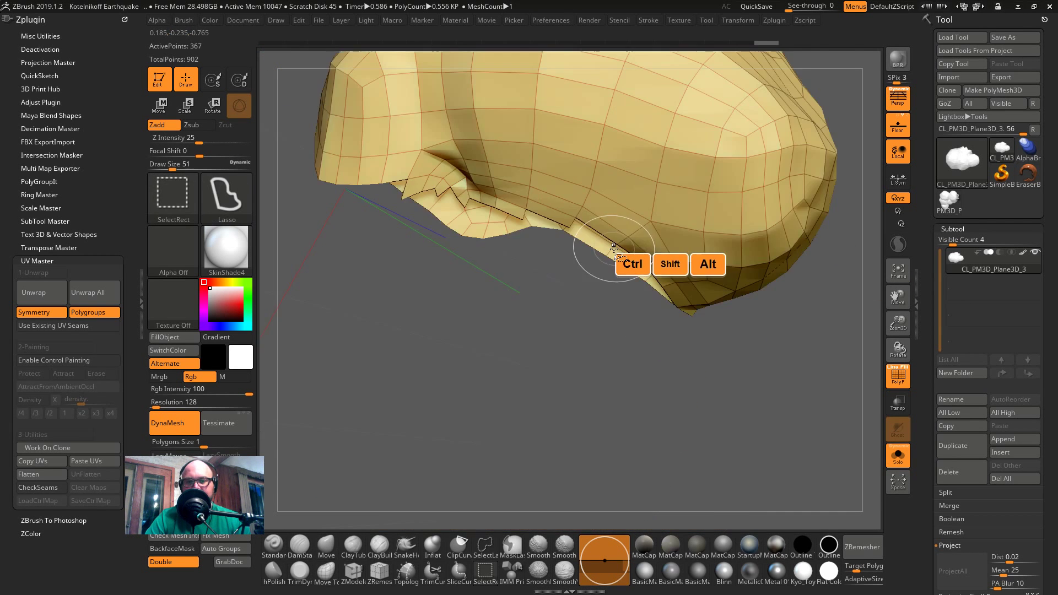
pyautogui.hotkey('ctrl', 'z')
pyautogui.hotkey('ctrl', 'w')
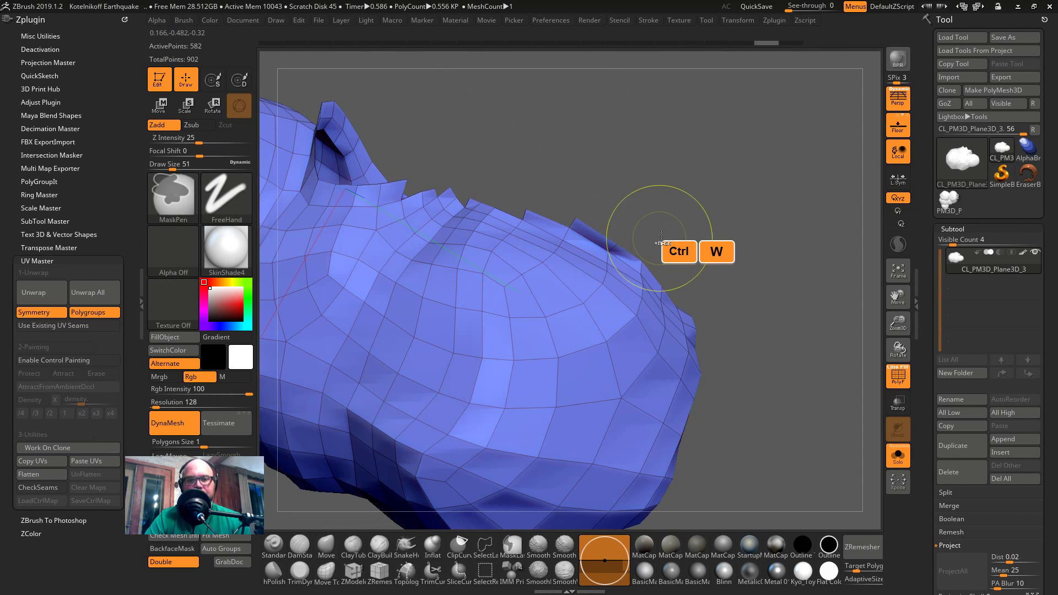
pyautogui.keyDown('ctrl'); pyautogui.keyDown('shift'); pyautogui.click(823, 280); pyautogui.keyUp('shift'); pyautogui.keyUp('ctrl')
pyautogui.press('f')
pyautogui.moveTo(772, 325); pyautogui.dragTo(687, 331)
pyautogui.keyDown('ctrl'); pyautogui.keyDown('shift'); pyautogui.click(564, 286); pyautogui.keyUp('shift'); pyautogui.keyUp('ctrl')
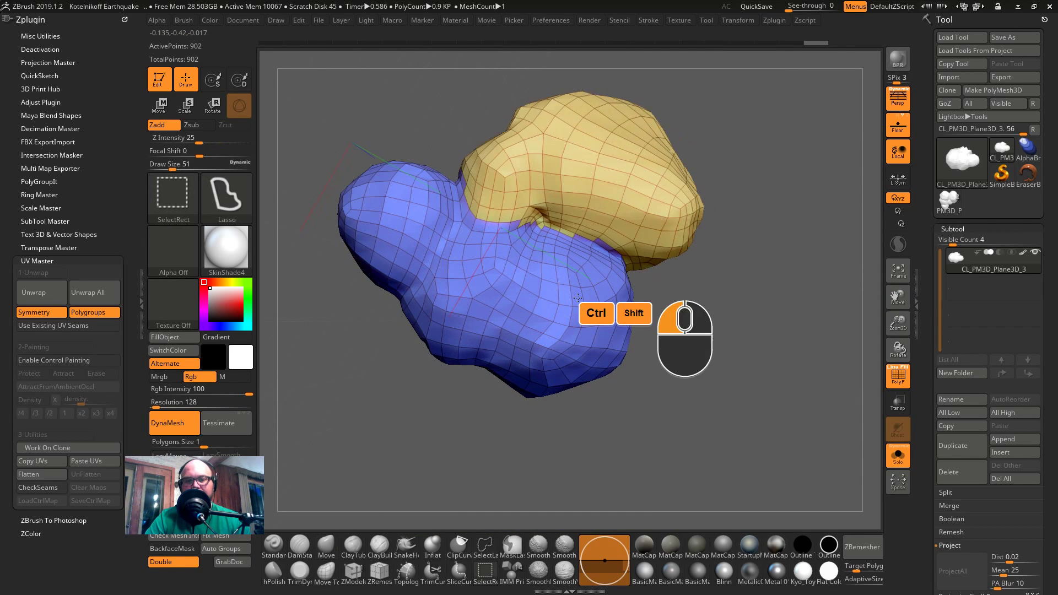
pyautogui.keyDown('shift'); pyautogui.moveTo(695, 294); pyautogui.dragTo(778, 292); pyautogui.keyUp('shift')
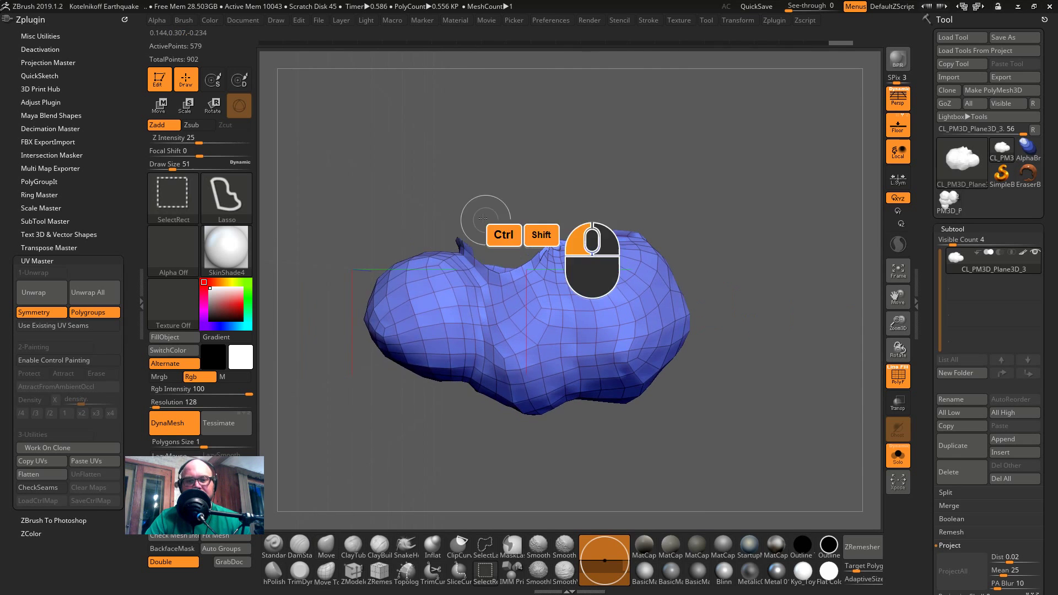
# - Test lasso-hiding the left half of the mesh, then unhide all 902 points
pyautogui.moveTo(482, 219)
pyautogui.keyDown('ctrl'); pyautogui.keyDown('shift'); pyautogui.mouseDown()
pyautogui.moveTo(509, 485)
pyautogui.moveTo(596, 440)
pyautogui.moveTo(554, 374)
pyautogui.moveTo(544, 244)
pyautogui.moveTo(458, 435)
pyautogui.moveTo(553, 490)
pyautogui.mouseUp(); pyautogui.keyUp('shift'); pyautogui.keyUp('ctrl')
pyautogui.hotkey('ctrl', 'z')
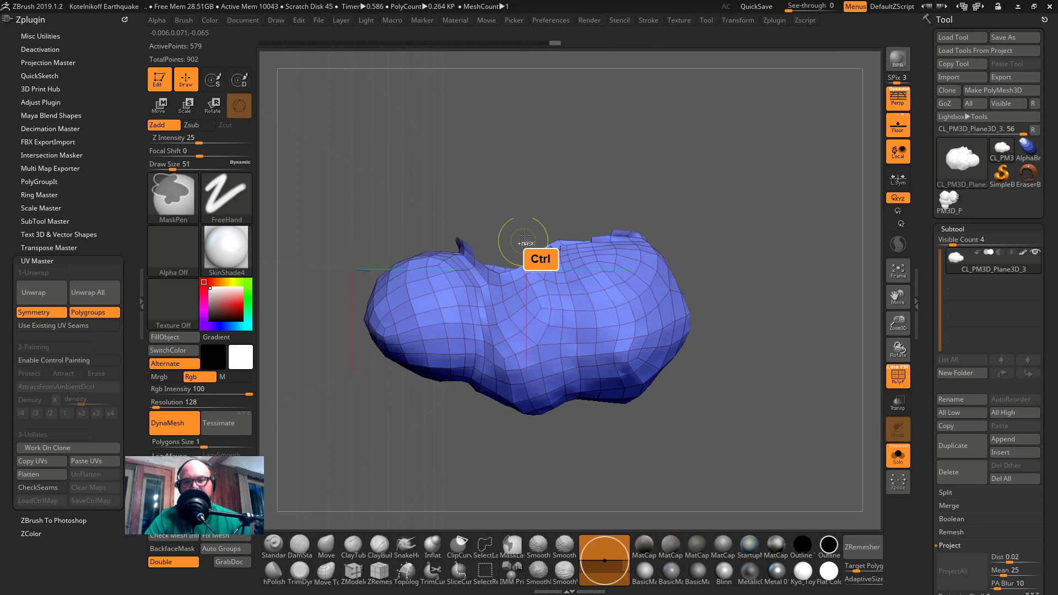
pyautogui.moveTo(595, 231)
pyautogui.keyDown('ctrl'); pyautogui.keyDown('alt'); pyautogui.keyDown('shift'); pyautogui.mouseDown()
pyautogui.moveTo(618, 265)
pyautogui.moveTo(392, 434)
pyautogui.moveTo(534, 513)
pyautogui.mouseUp(); pyautogui.keyUp('shift'); pyautogui.keyUp('alt'); pyautogui.keyUp('ctrl')
pyautogui.moveTo(411, 259)
pyautogui.keyDown('ctrl'); pyautogui.keyDown('alt'); pyautogui.keyDown('shift'); pyautogui.mouseDown()
pyautogui.moveTo(405, 427)
pyautogui.moveTo(600, 440)
pyautogui.mouseUp(); pyautogui.keyUp('shift'); pyautogui.keyUp('alt'); pyautogui.keyUp('ctrl')
pyautogui.keyDown('ctrl'); pyautogui.keyDown('shift'); pyautogui.click(801, 405); pyautogui.keyUp('shift'); pyautogui.keyUp('ctrl')
pyautogui.moveTo(802, 405); pyautogui.dragTo(421, 345)
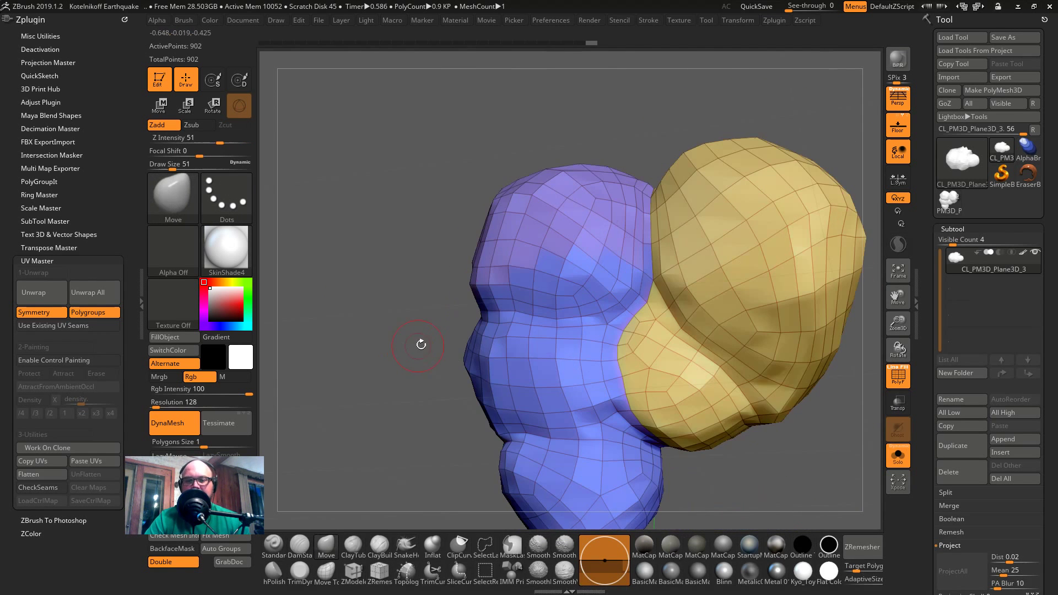
pyautogui.keyDown('alt'); pyautogui.moveTo(393, 425); pyautogui.dragTo(468, 433); pyautogui.keyUp('alt')
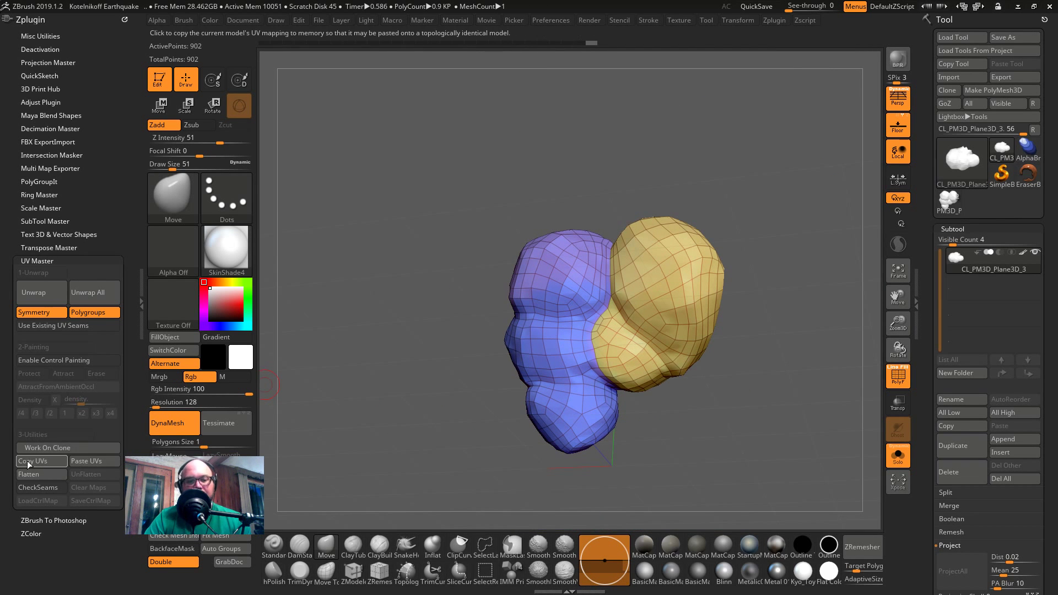
# - Copy UVs, switch to the original rock at its lowest SDiv, and Paste UVs onto it
pyautogui.click(55, 464)
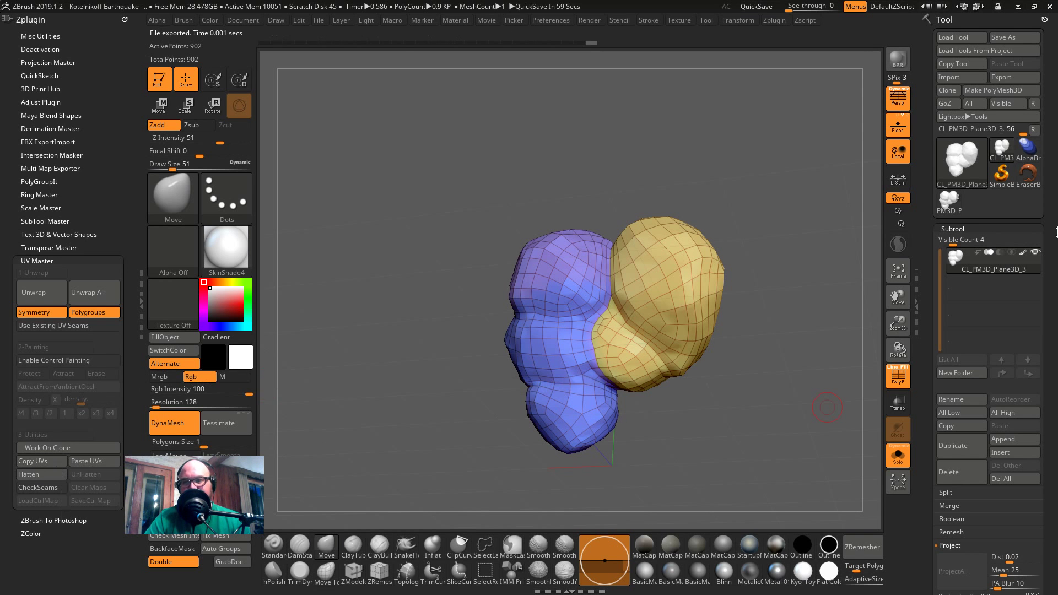
pyautogui.click(955, 212)
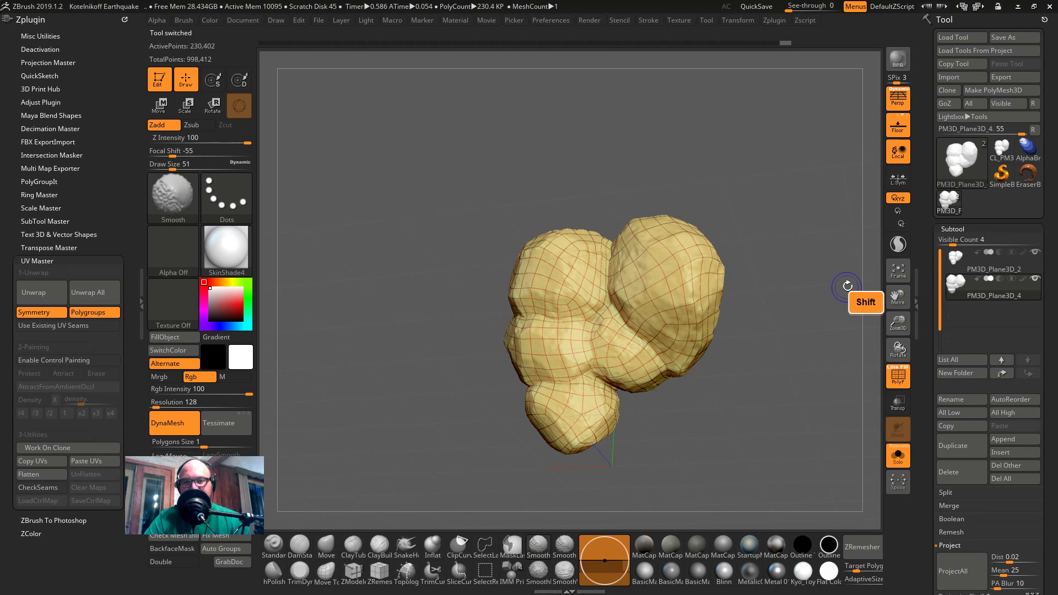
pyautogui.hotkey('shift', 'd')
pyautogui.hotkey('shift', 'd')
pyautogui.hotkey('shift', 'd')
pyautogui.hotkey('shift', 'd')
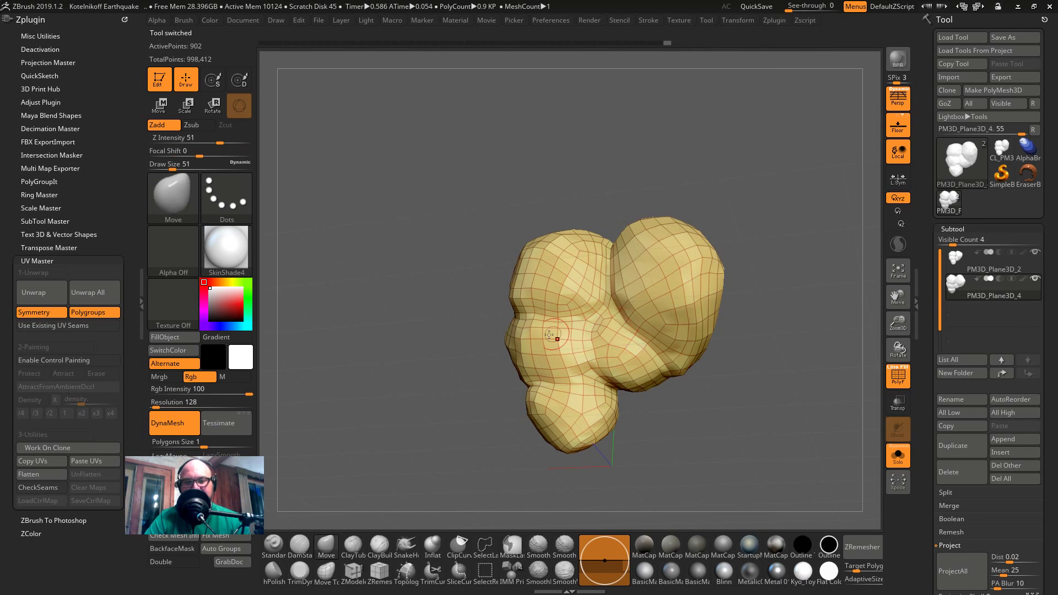
pyautogui.click(91, 462)
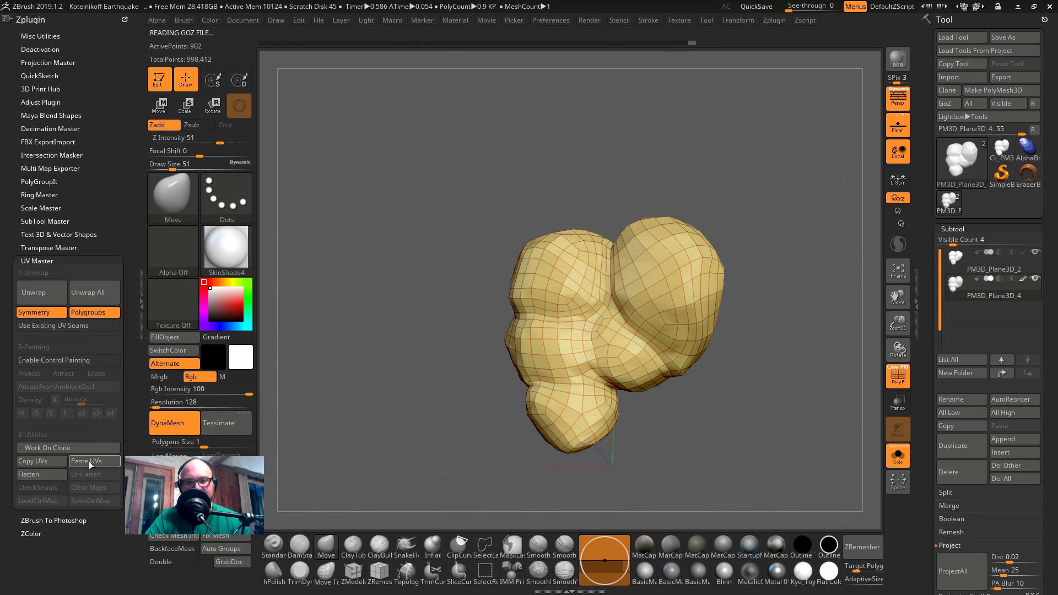
# - Try Auto Groups With UV and Uv Groups, undo each, then select CL_PM3D_Plane3D_3
pyautogui.click(984, 228)
pyautogui.click(951, 388)
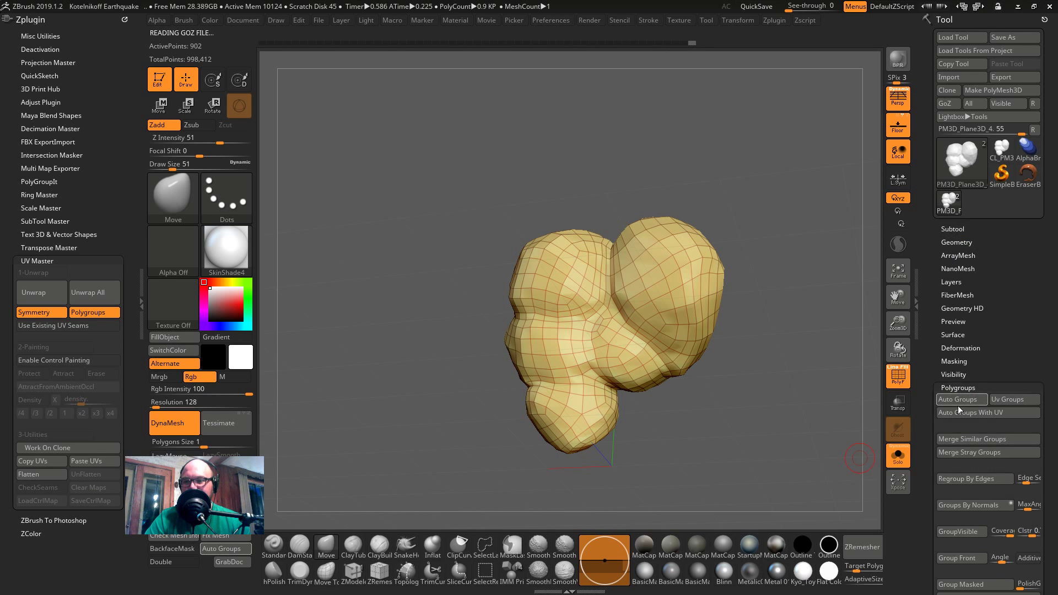
pyautogui.click(962, 412)
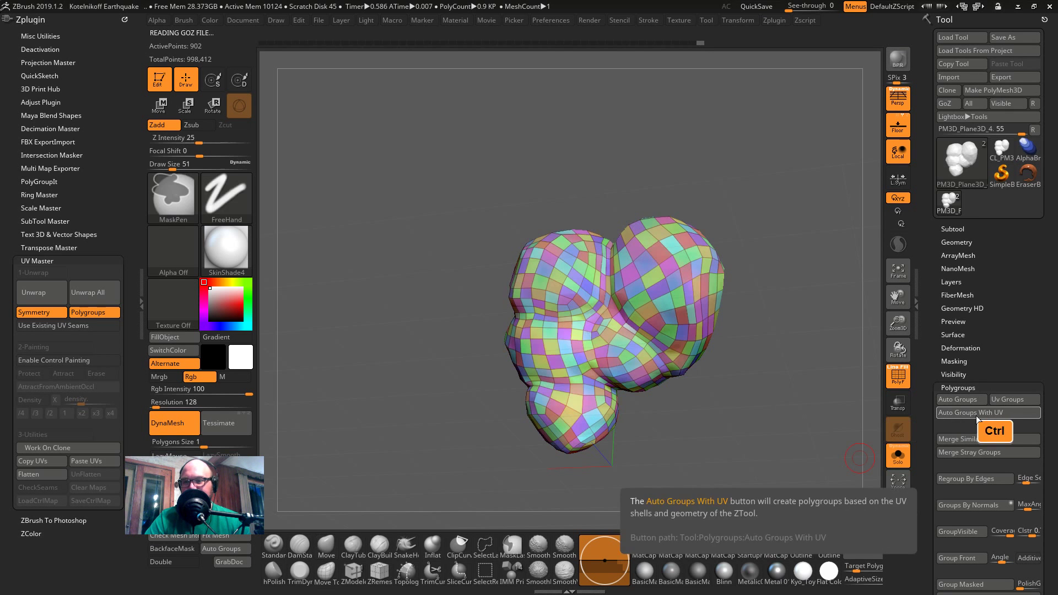
pyautogui.hotkey('ctrl', 'z')
pyautogui.click(1008, 397)
pyautogui.hotkey('ctrl', 'z')
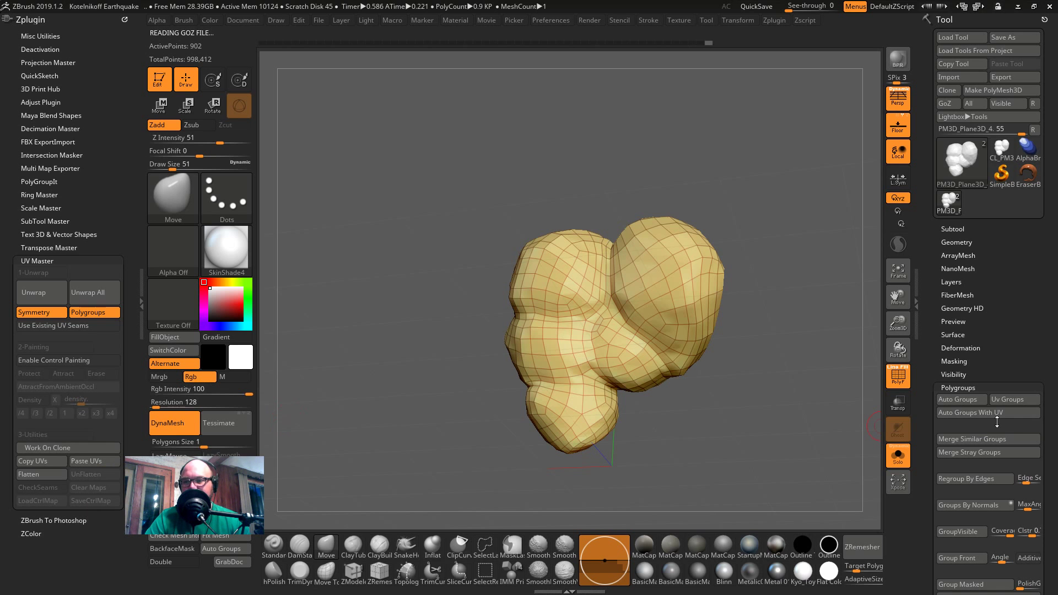
pyautogui.click(991, 412)
pyautogui.hotkey('ctrl', 'z')
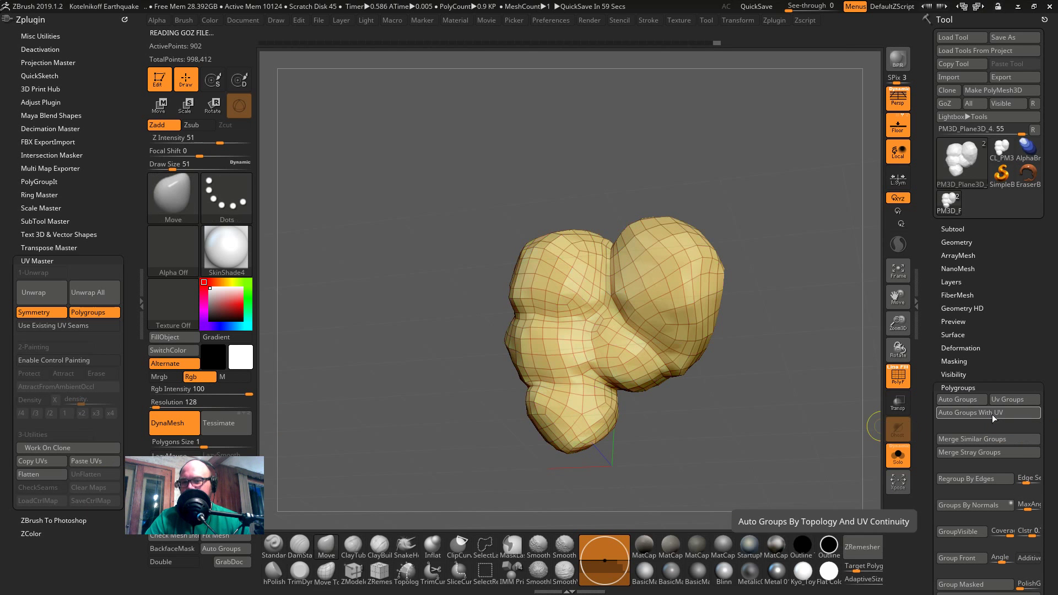
pyautogui.click(1001, 149)
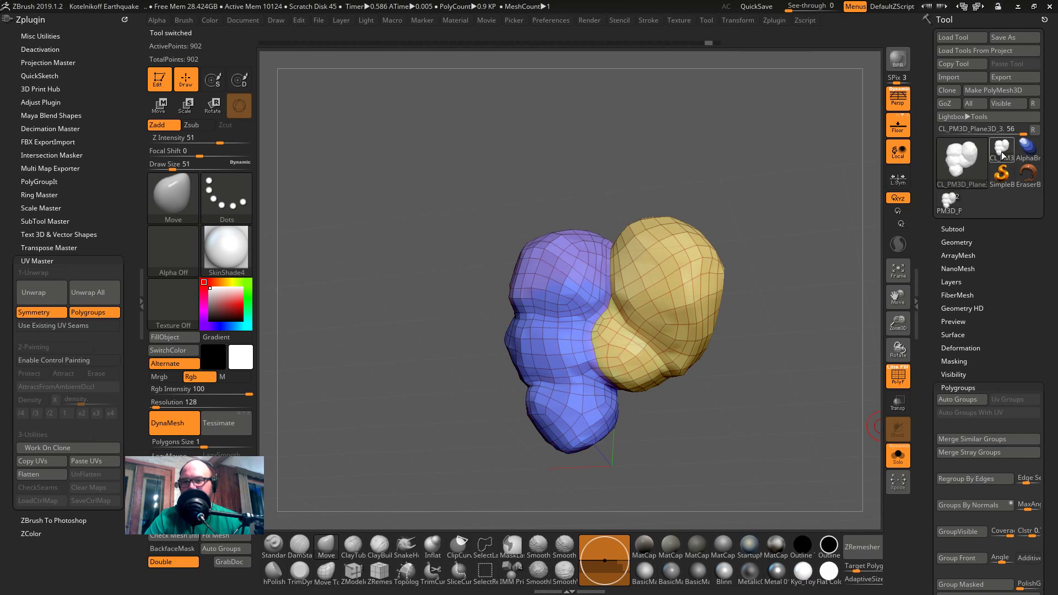
# - Copy the clone's UVs and paste them onto the PM3D_Plane3D_4 rock
pyautogui.click(40, 465)
pyautogui.moveTo(702, 428); pyautogui.dragTo(856, 430)
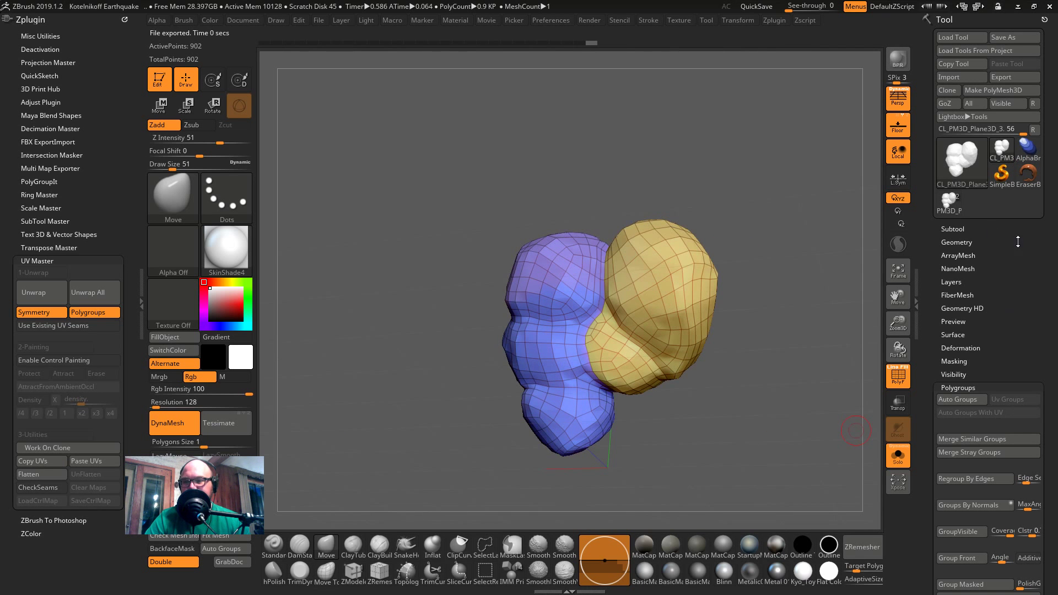
pyautogui.click(960, 225)
pyautogui.click(953, 229)
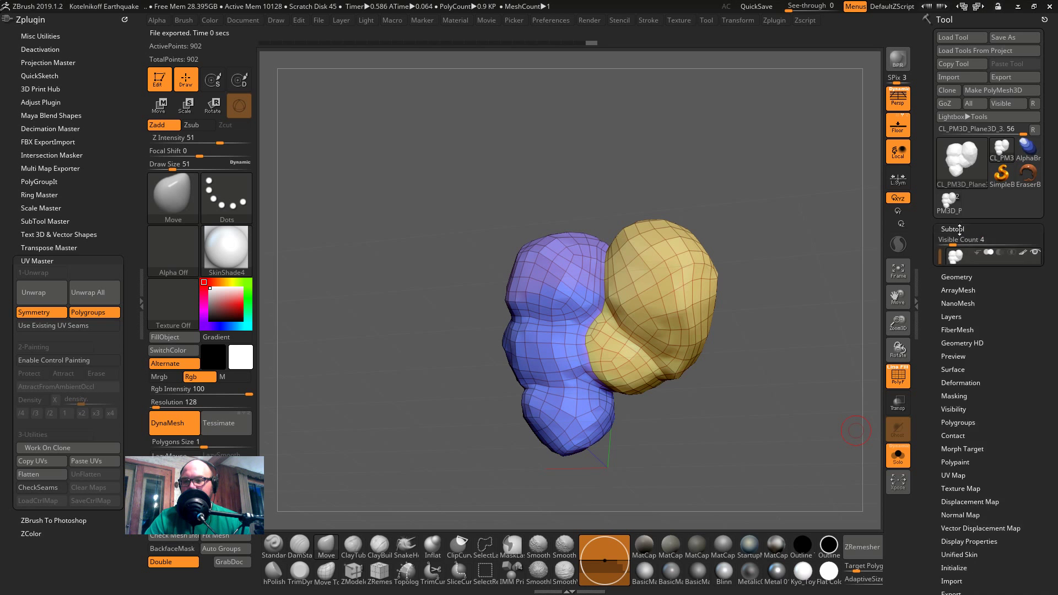
pyautogui.click(953, 242)
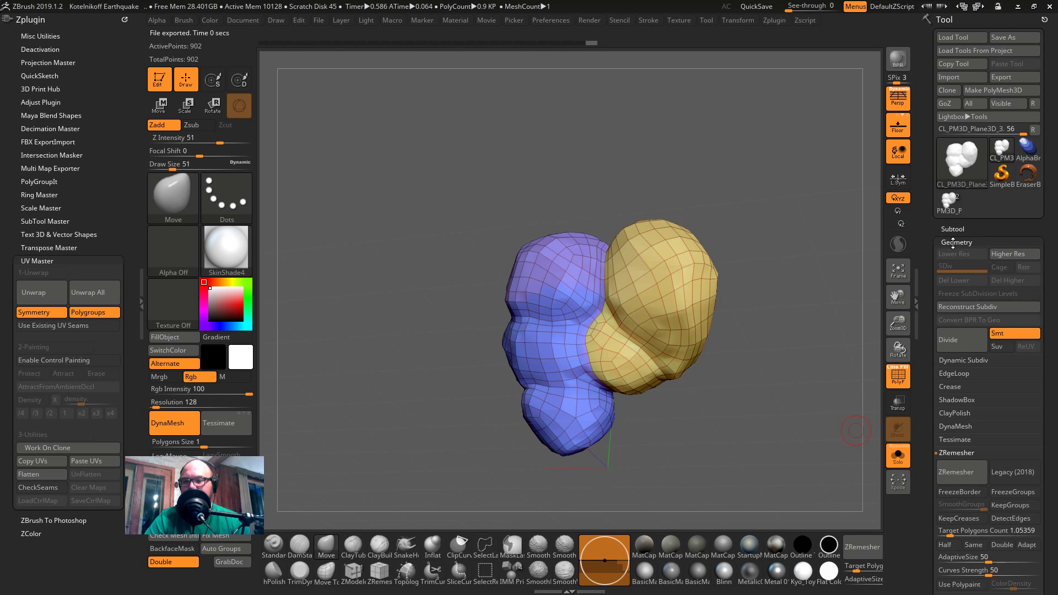
pyautogui.click(953, 243)
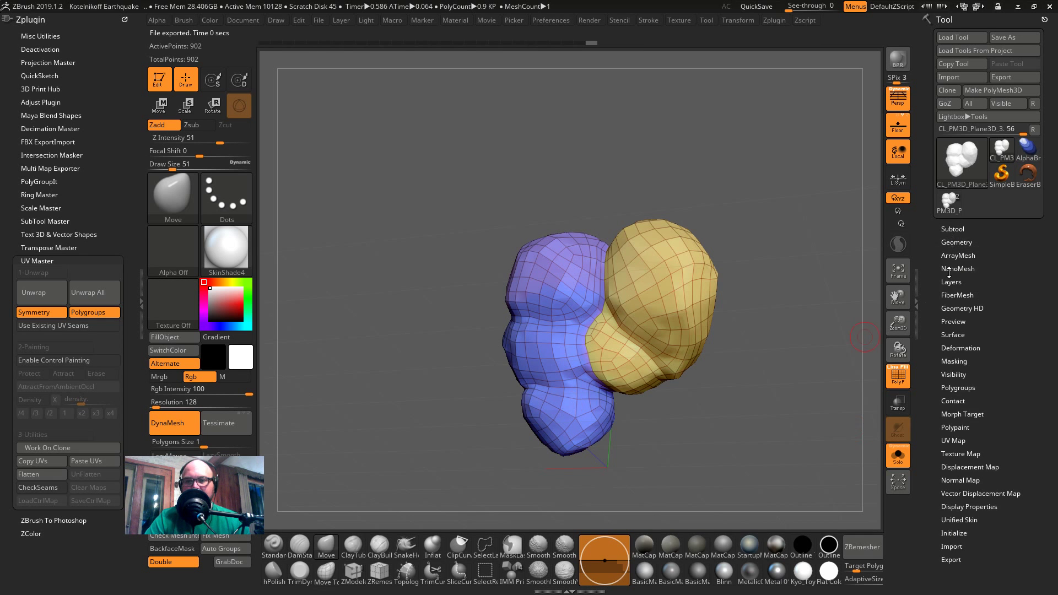
pyautogui.click(959, 242)
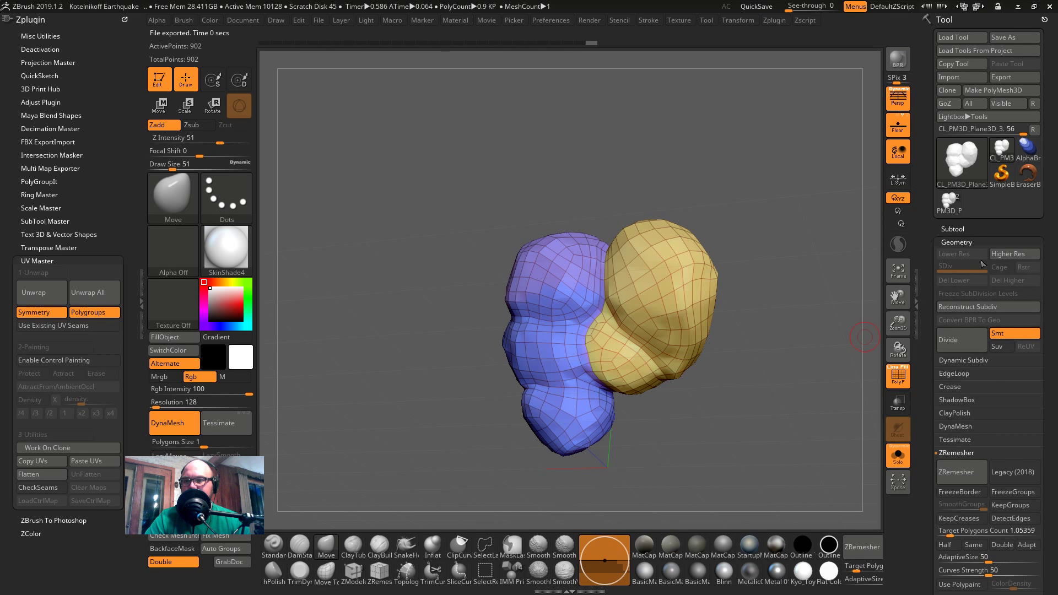
pyautogui.click(1003, 154)
pyautogui.click(959, 217)
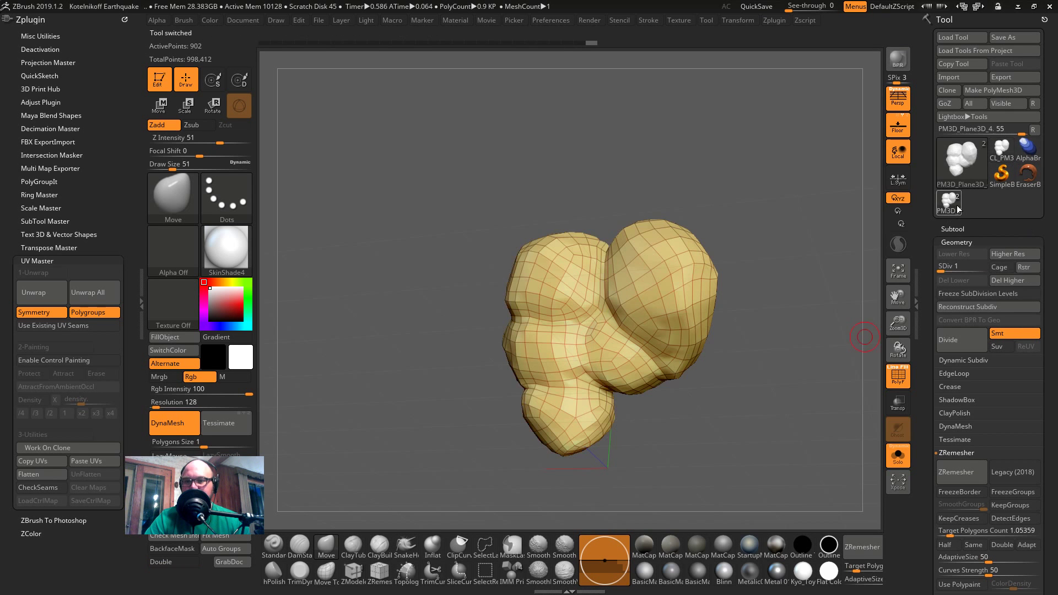
pyautogui.click(96, 447)
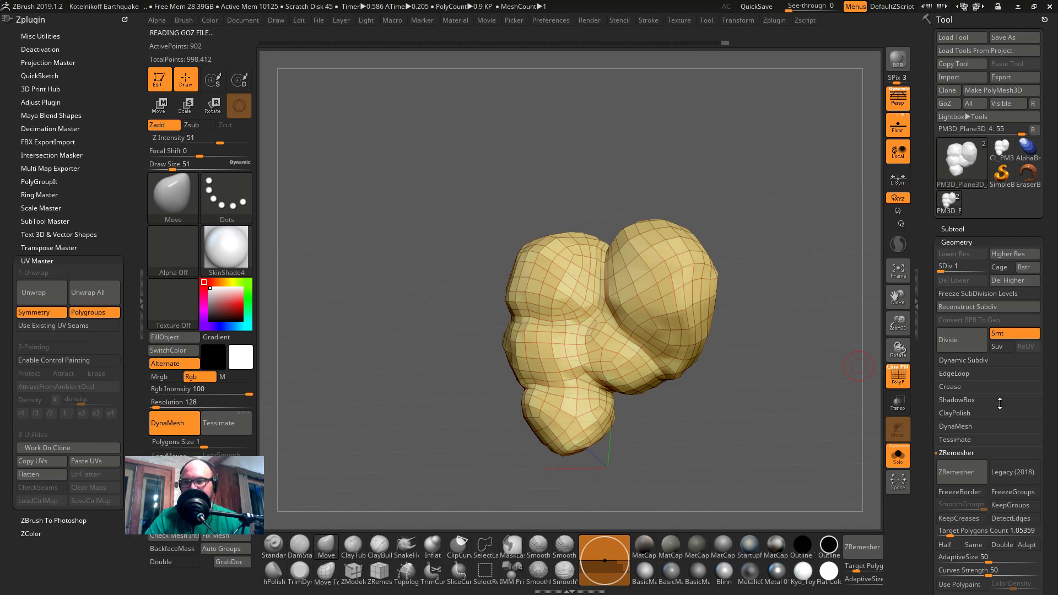
# - Try Auto Groups With UV and Uv Groups on the rock, undoing each
pyautogui.moveTo(924, 494); pyautogui.dragTo(973, 441)
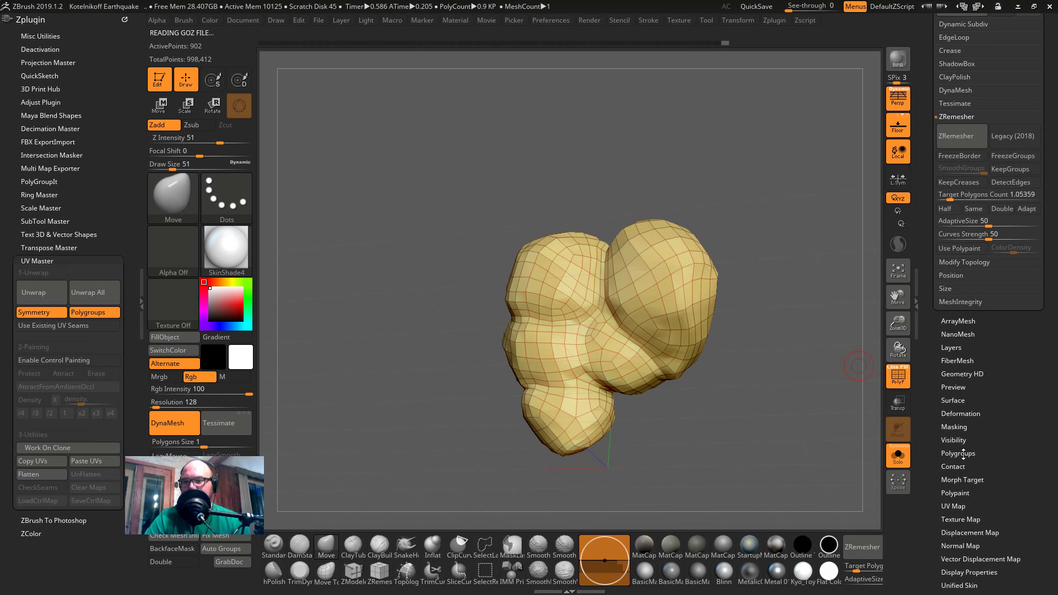
pyautogui.click(975, 453)
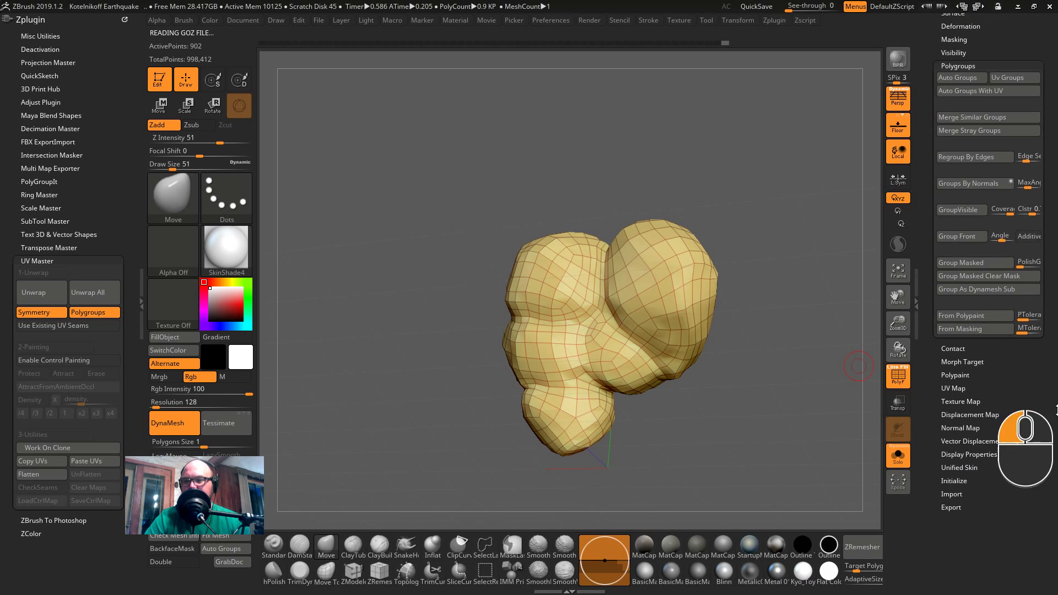
pyautogui.click(975, 354)
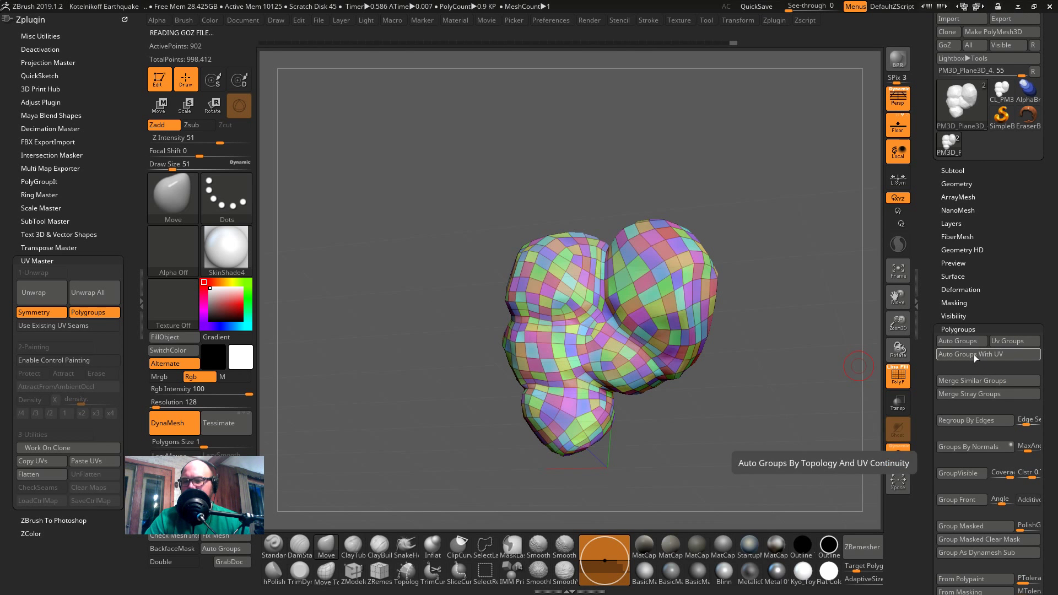
pyautogui.press('ctrl')
pyautogui.hotkey('ctrl', 'z')
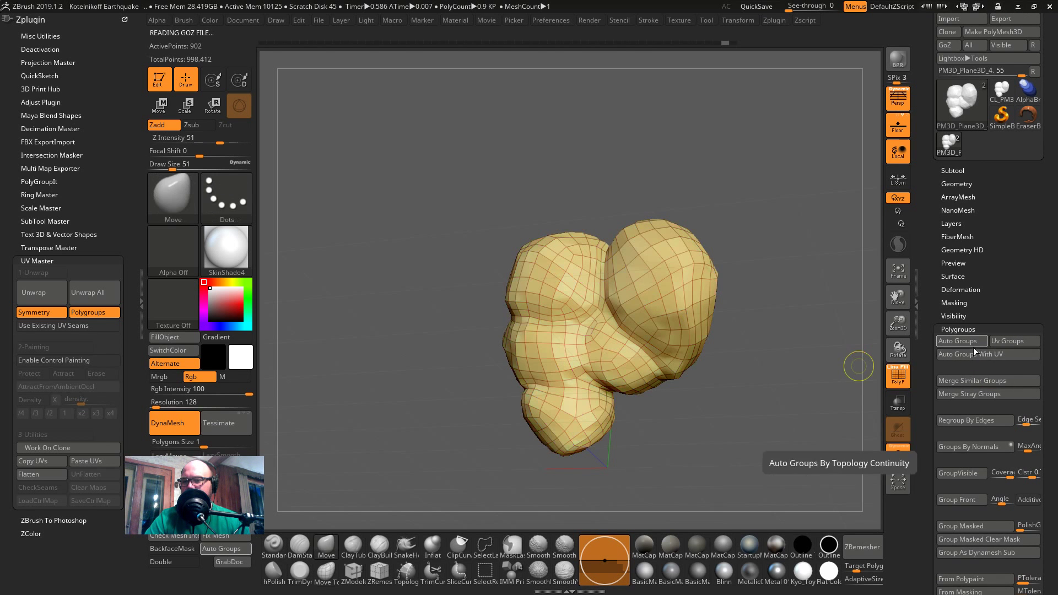
pyautogui.click(1008, 342)
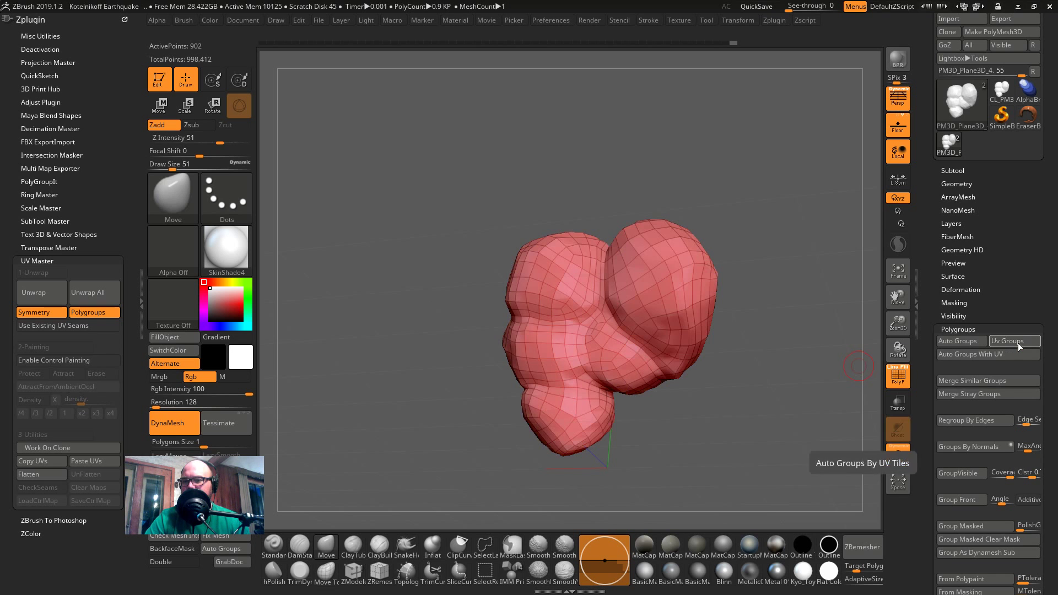
pyautogui.hotkey('ctrl', 'z')
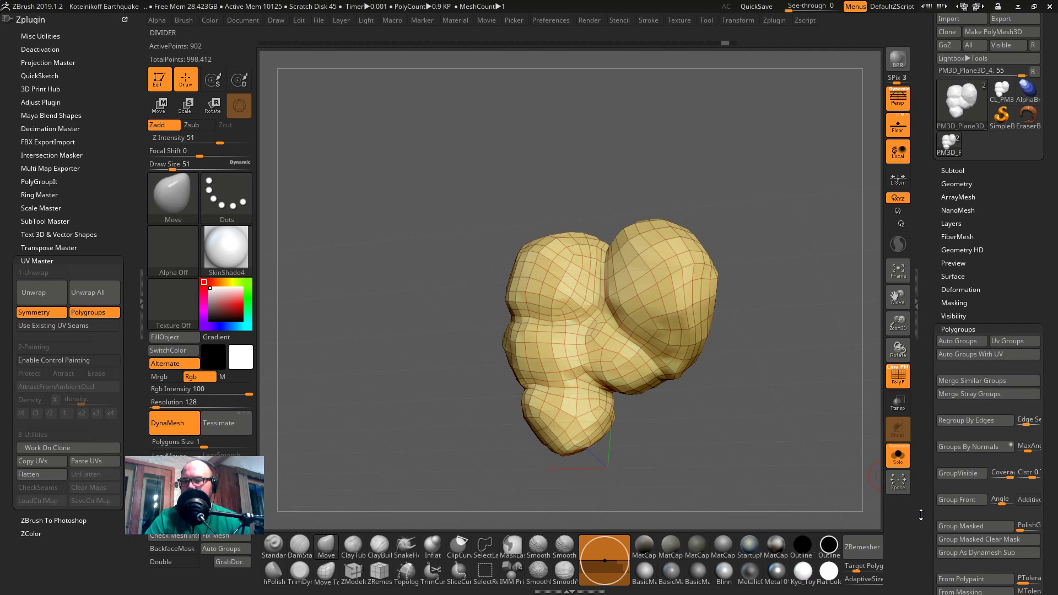
pyautogui.scroll(-5, 936, 507)
pyautogui.moveTo(845, 453); pyautogui.dragTo(841, 478)
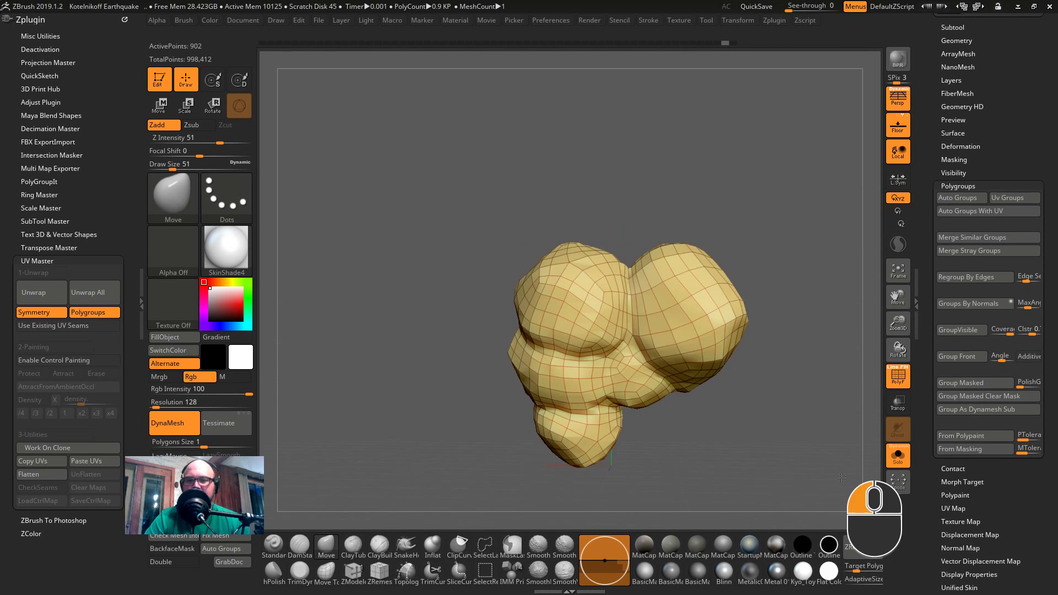
pyautogui.click(44, 475)
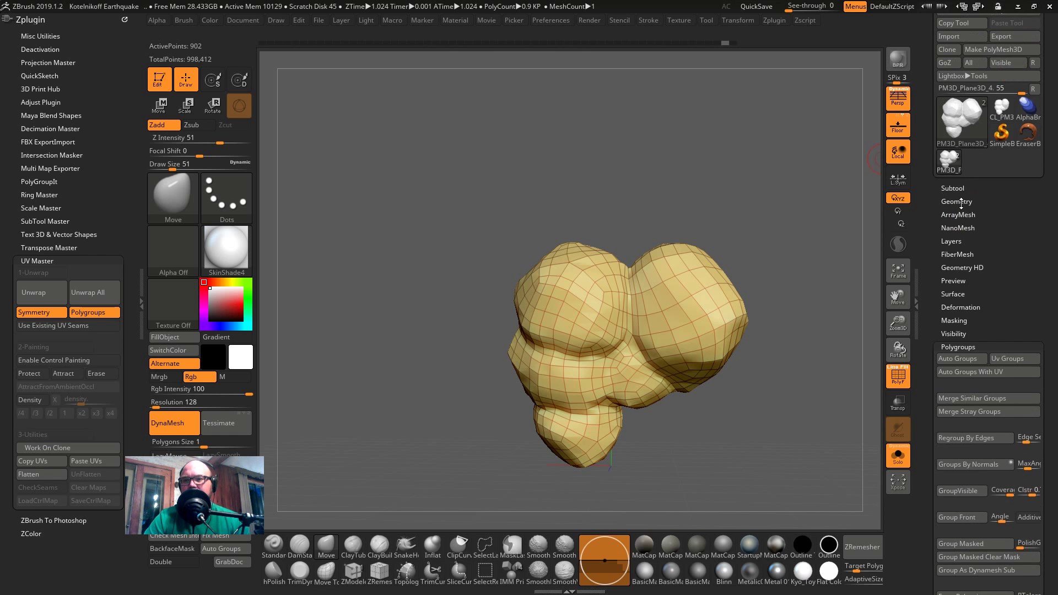
# - Freeze the rock's subdivision levels, paste the copied UVs, and check the flattened UV layout
pyautogui.click(959, 202)
pyautogui.click(981, 251)
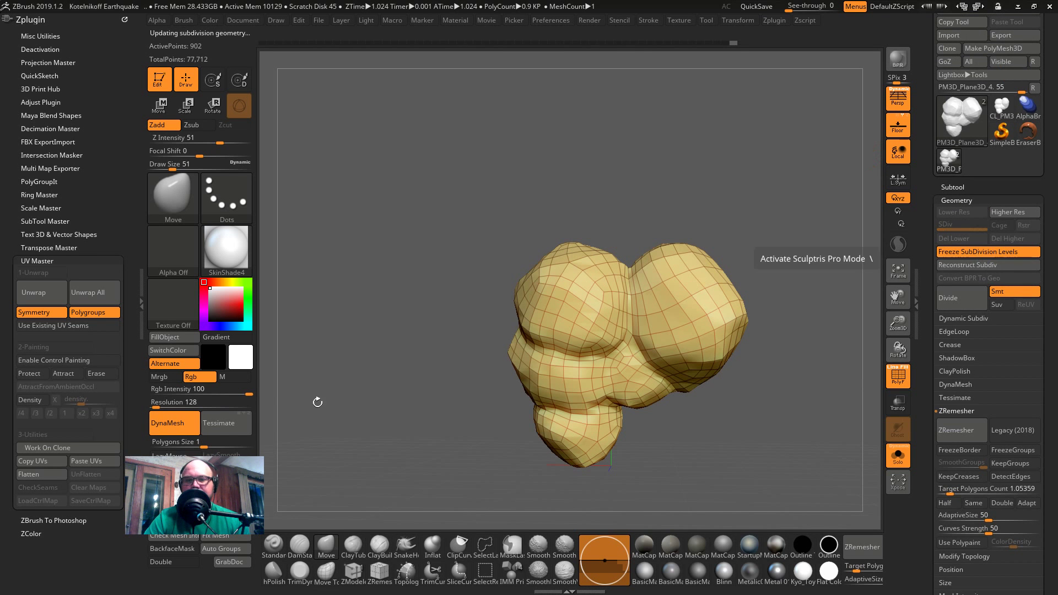
pyautogui.click(31, 474)
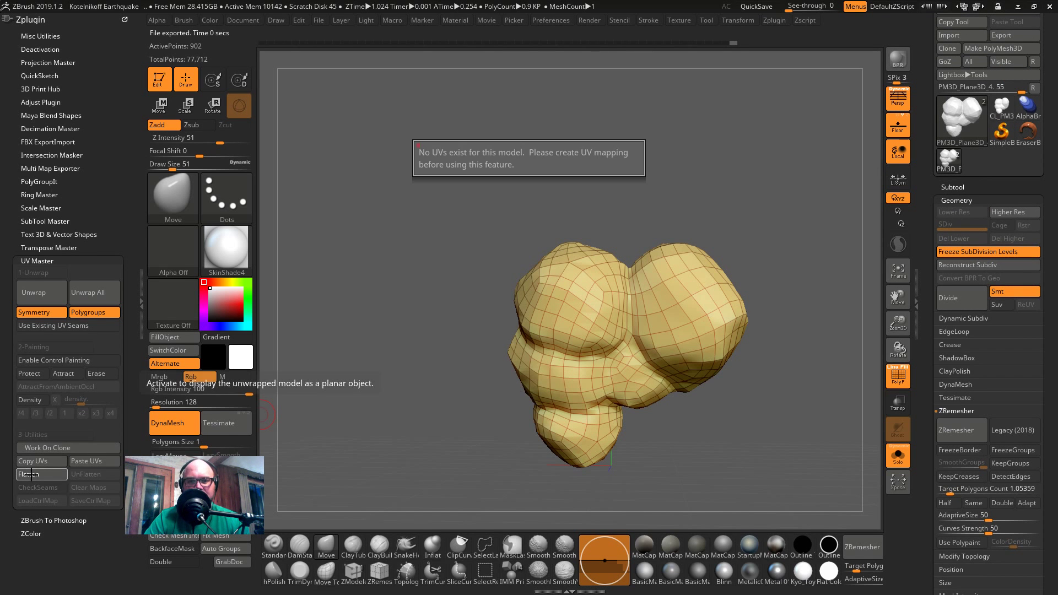
pyautogui.click(81, 461)
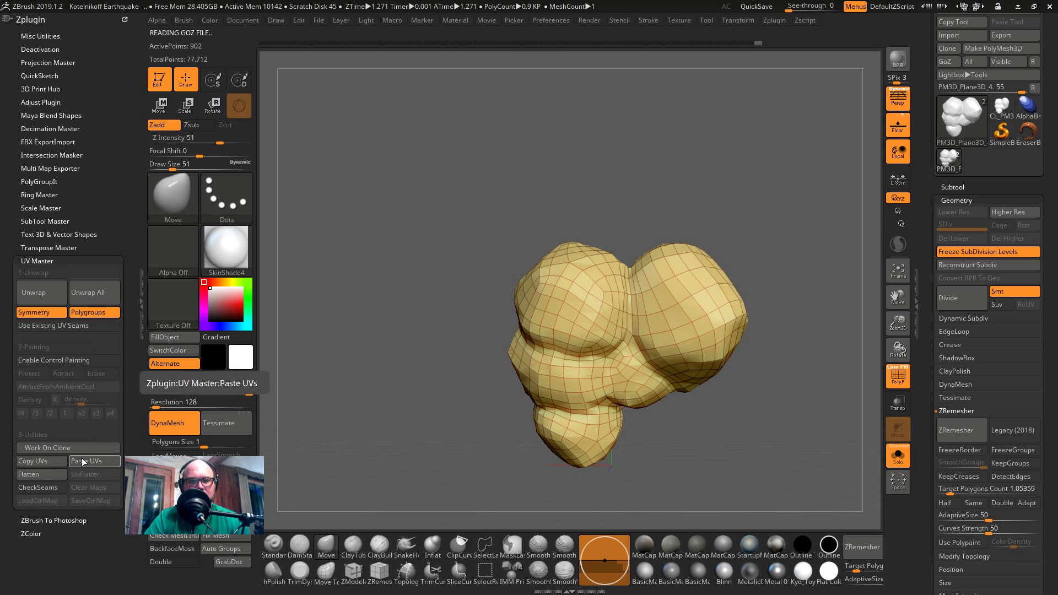
pyautogui.click(35, 475)
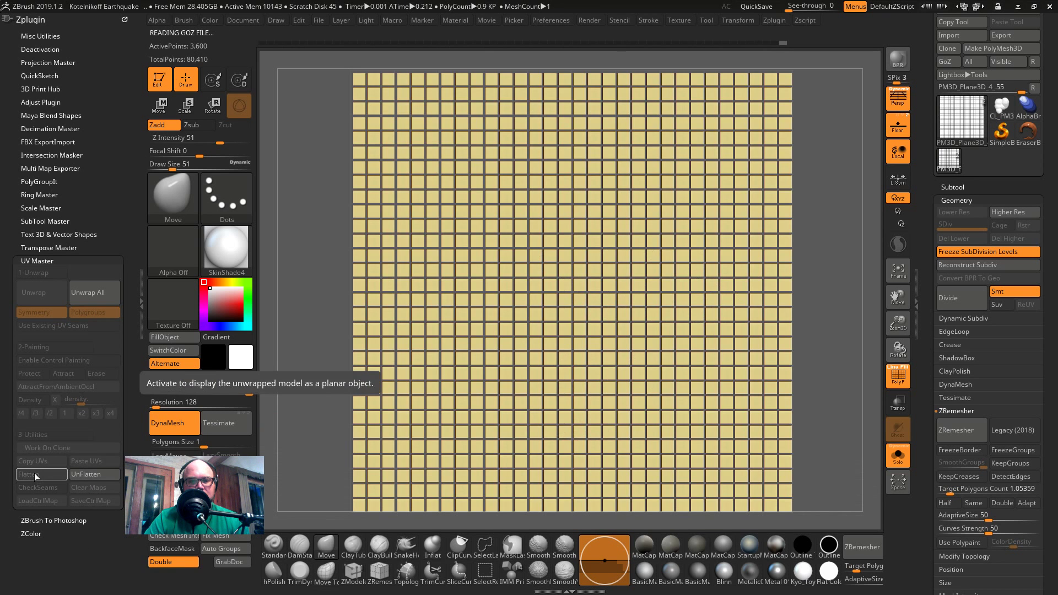
pyautogui.hotkey('ctrl', 'z')
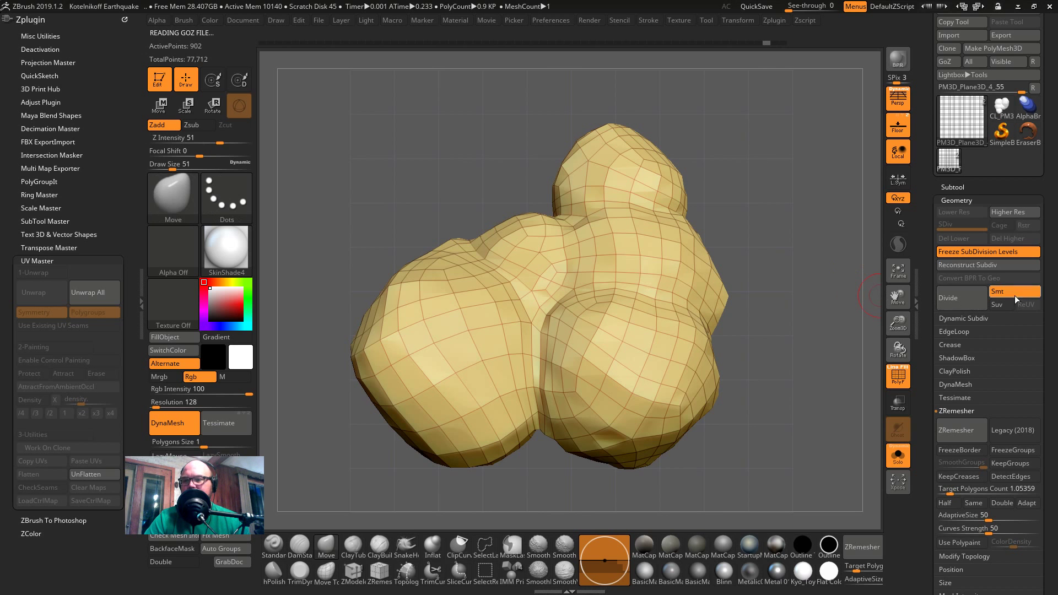
pyautogui.press('ctrl')
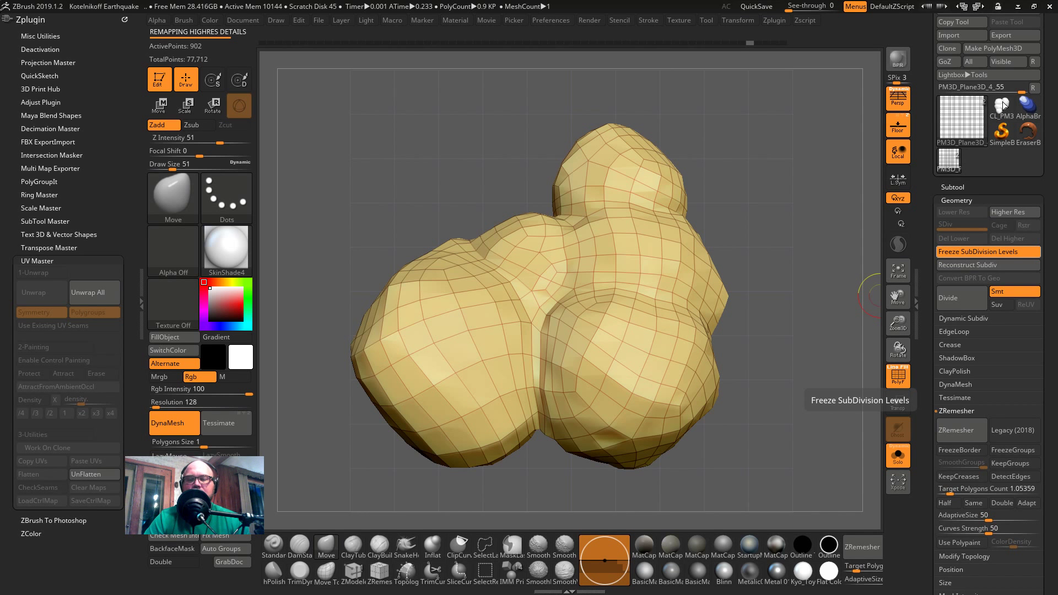
pyautogui.click(88, 475)
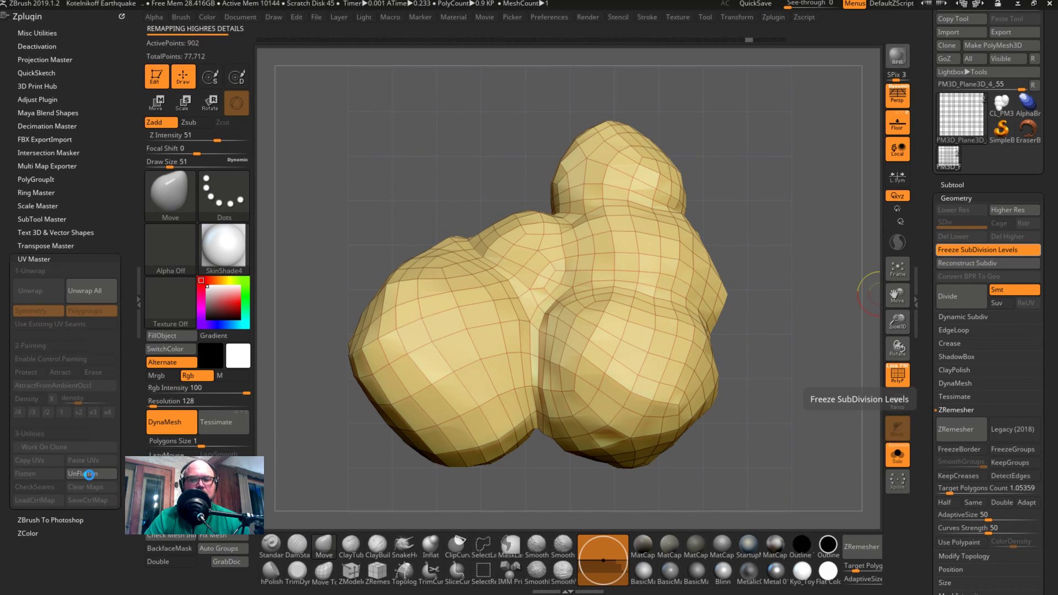
# - Wait for the unresponsive ZBrush to finish, then bring the YouTube live chat window forward
pyautogui.hotkey('alt', 'Tab')
pyautogui.hotkey('alt', 'Tab')
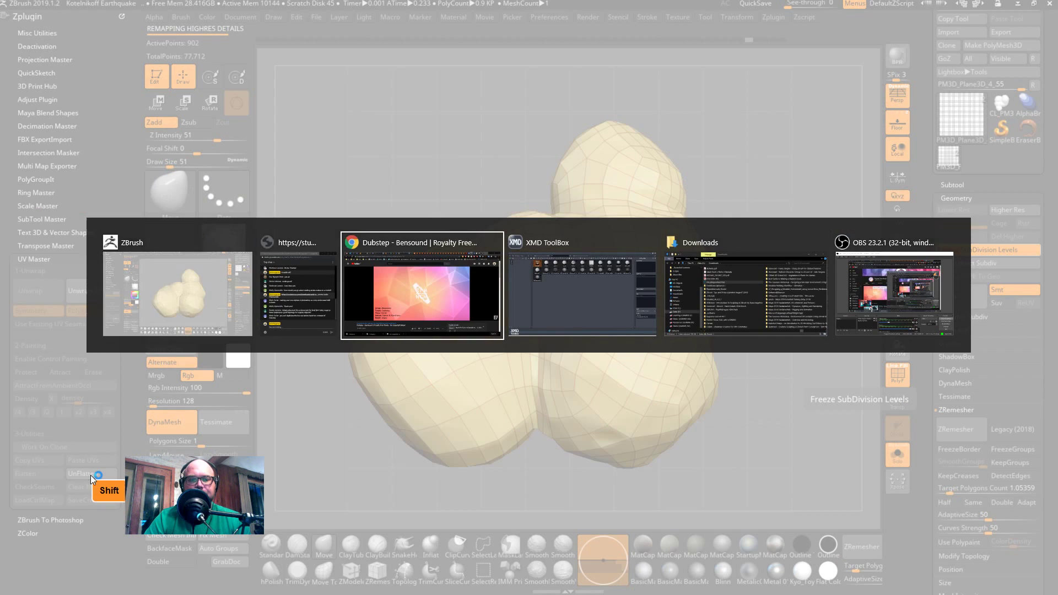
pyautogui.click(477, 339)
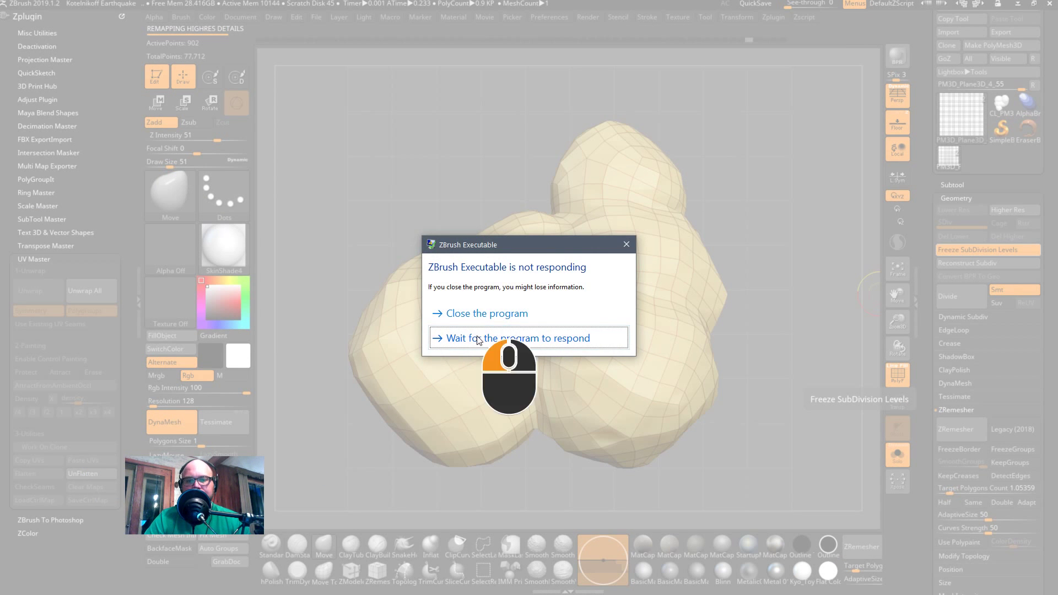
pyautogui.hotkey('alt', 'Tab')
pyautogui.hotkey('alt', 'Tab')
pyautogui.hotkey('alt', 'shift', 'Tab')
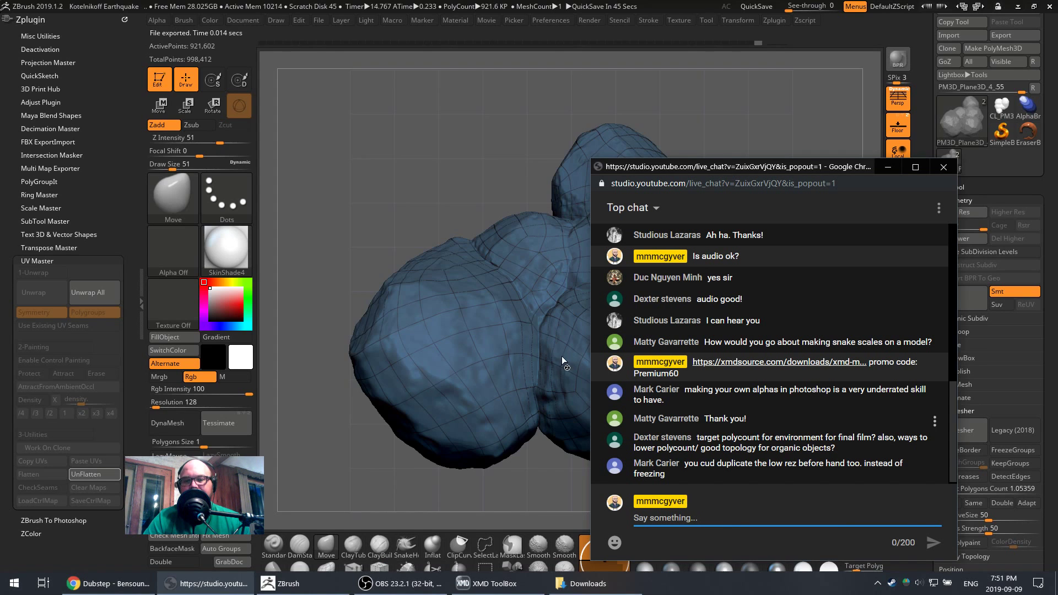
# - Return to ZBrush and rotate the level-6 rock to inspect its remapped details
pyautogui.click(428, 194)
pyautogui.moveTo(754, 365); pyautogui.dragTo(869, 324)
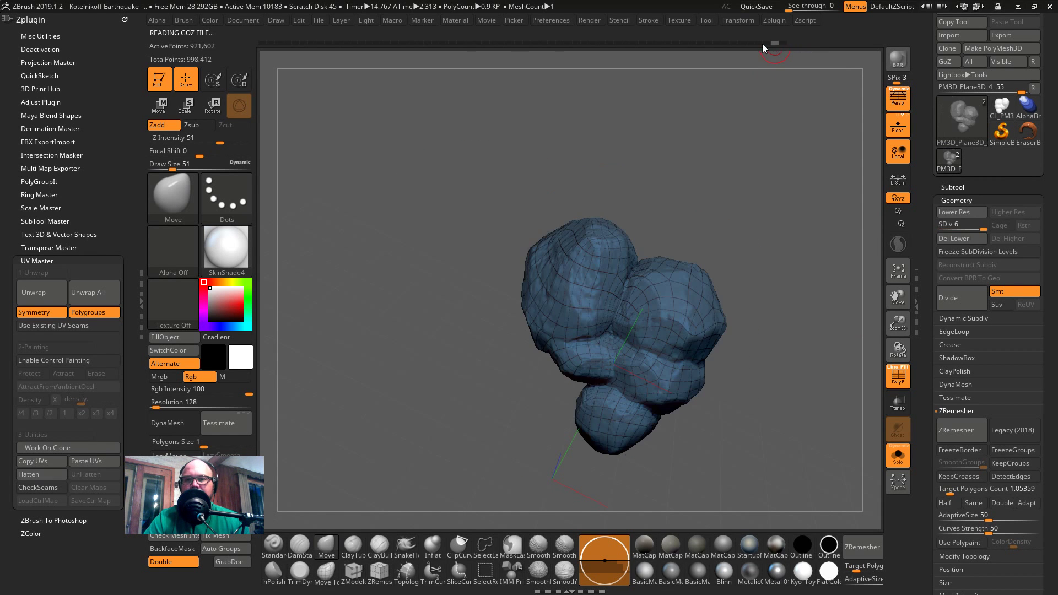
# - Lower the rock to SDiv 1 and copy UVs from the CL_PM3D_Plane3D_3 clone
pyautogui.click(960, 240)
pyautogui.hotkey('shift', 'f')
pyautogui.hotkey('shift', 'f')
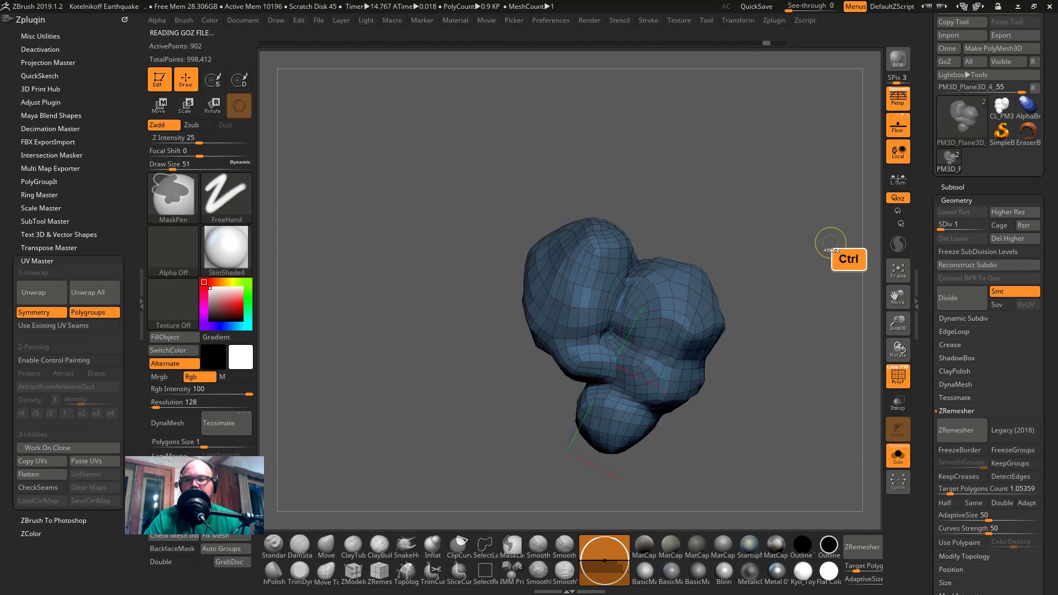
pyautogui.moveTo(808, 253)
pyautogui.mouseDown()
pyautogui.moveTo(793, 292)
pyautogui.moveTo(774, 276)
pyautogui.mouseUp()
pyautogui.click(1001, 107)
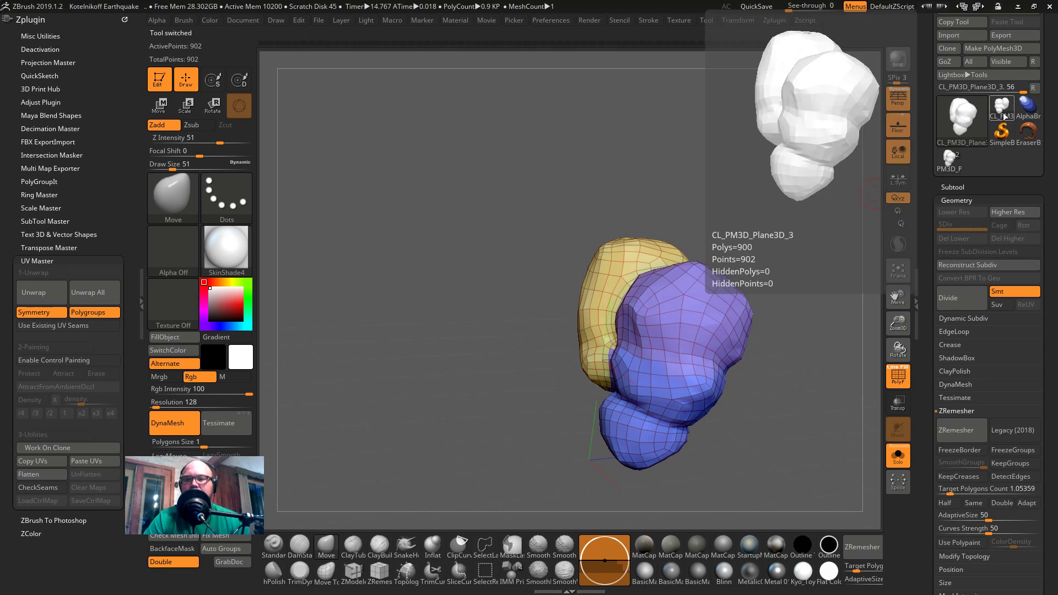
pyautogui.click(38, 463)
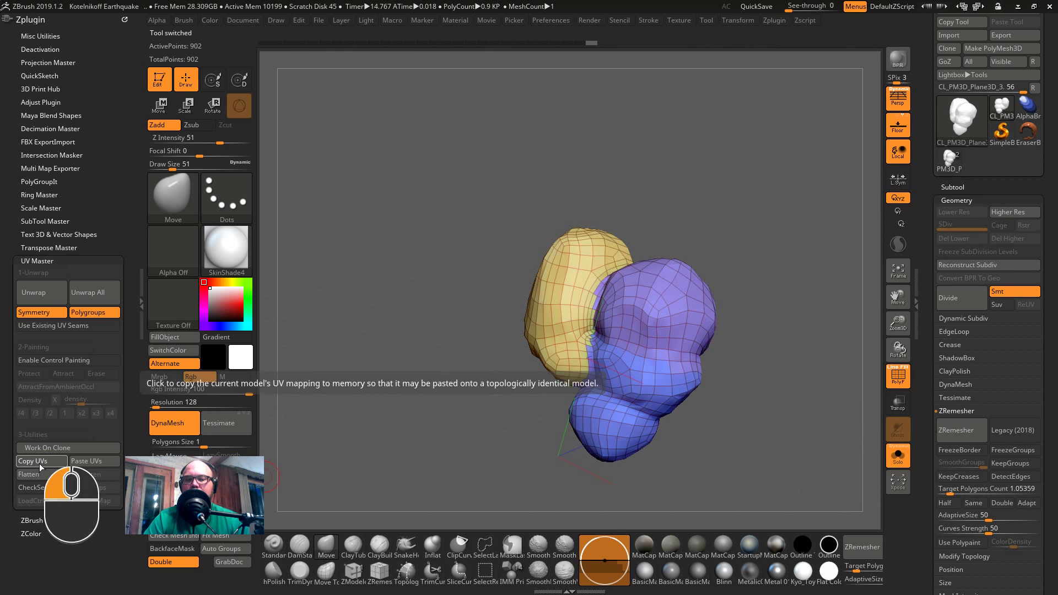
# - Reselect the plain PM3D_Plane3D_4 rock and rotate it into view
pyautogui.click(953, 168)
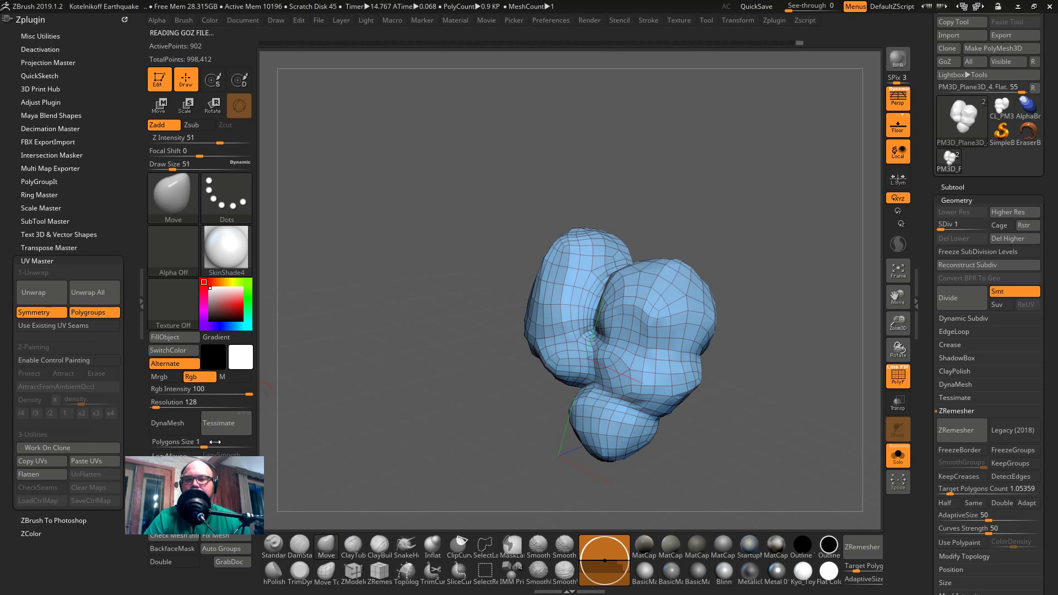
pyautogui.moveTo(722, 314); pyautogui.dragTo(794, 303)
pyautogui.press('shift')
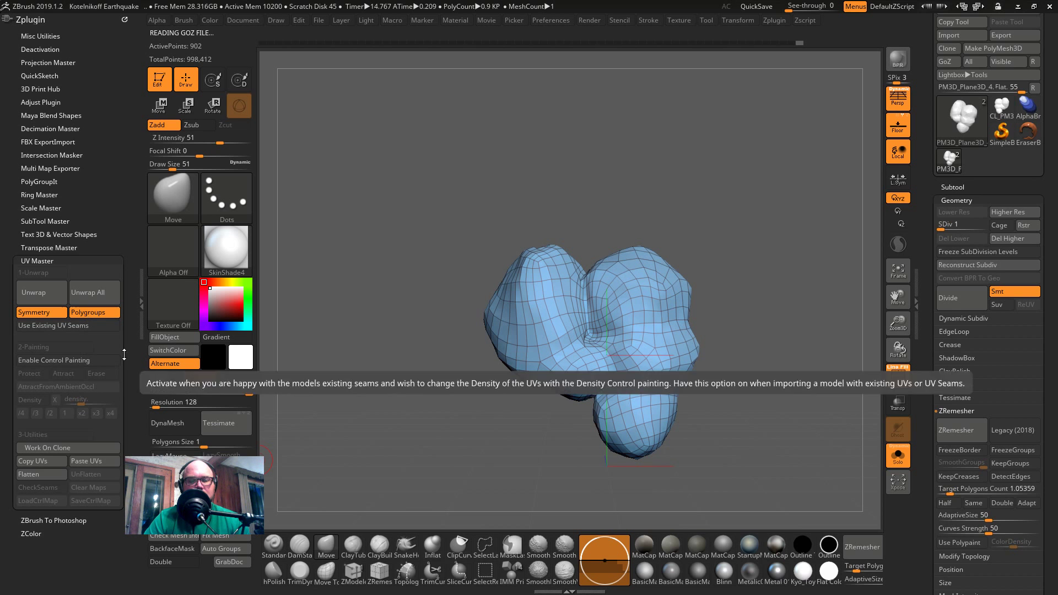
pyautogui.moveTo(931, 490); pyautogui.dragTo(928, 389)
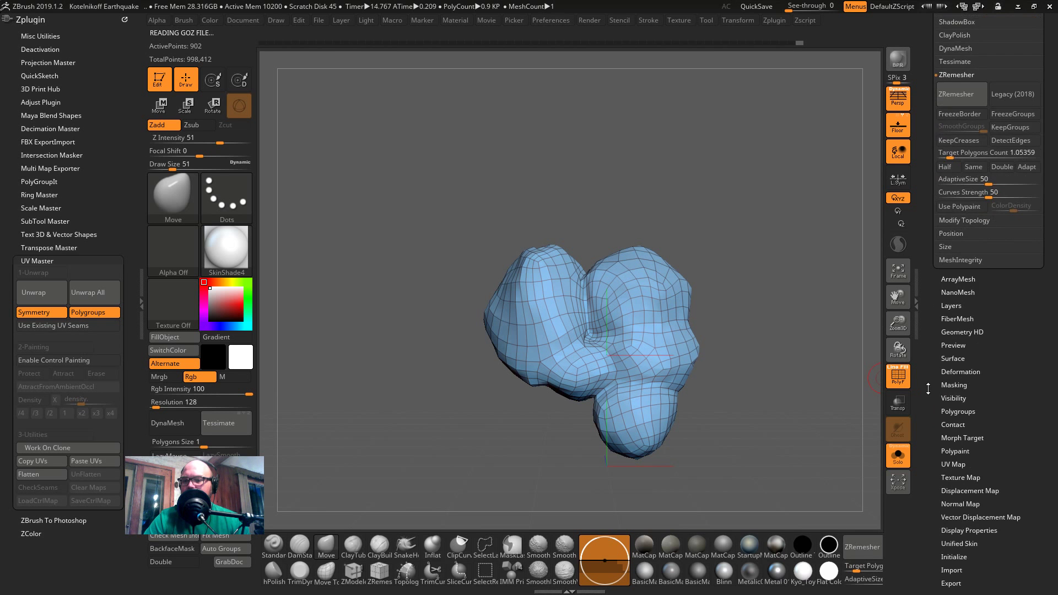
# - Try auto-grouping by UVs, undo it, and set the brush size to 167
pyautogui.click(959, 416)
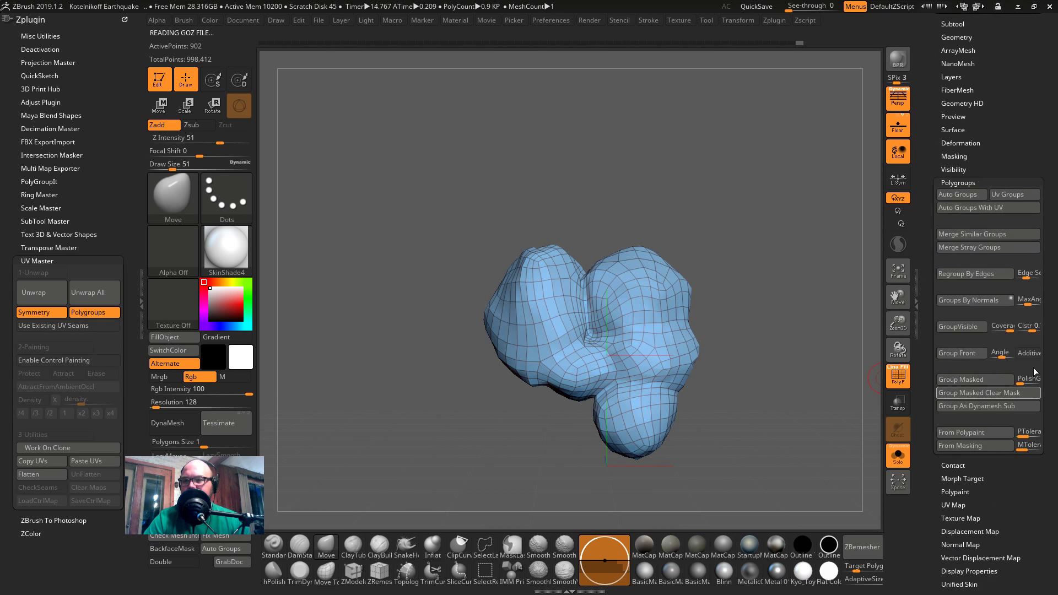
pyautogui.click(966, 207)
pyautogui.hotkey('ctrl', 'z')
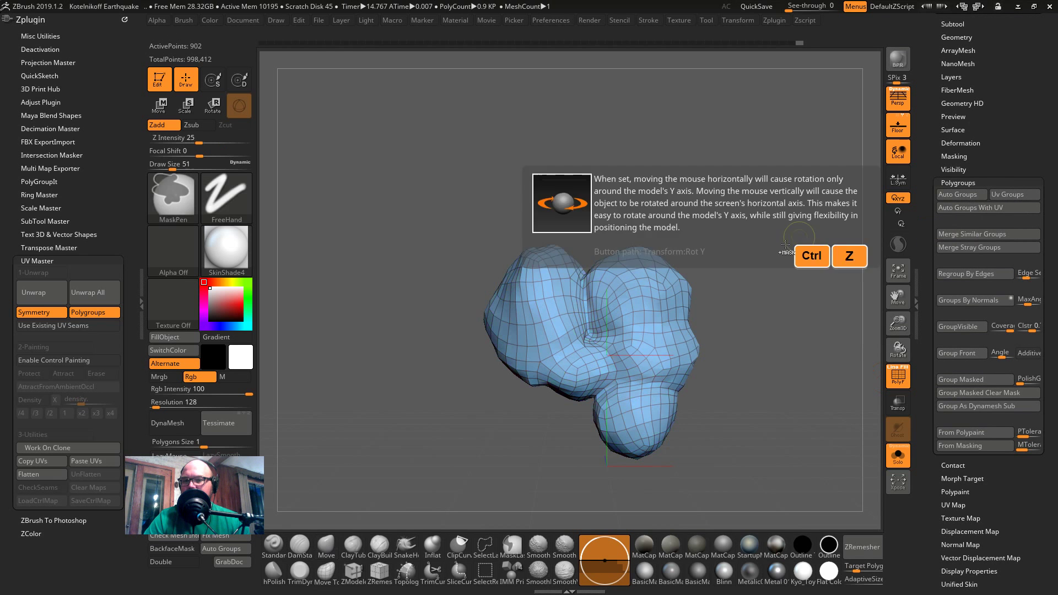
pyautogui.moveTo(688, 341); pyautogui.dragTo(791, 330)
pyautogui.press('s')
pyautogui.keyDown('shift'); pyautogui.moveTo(664, 273); pyautogui.dragTo(676, 290); pyautogui.keyUp('shift')
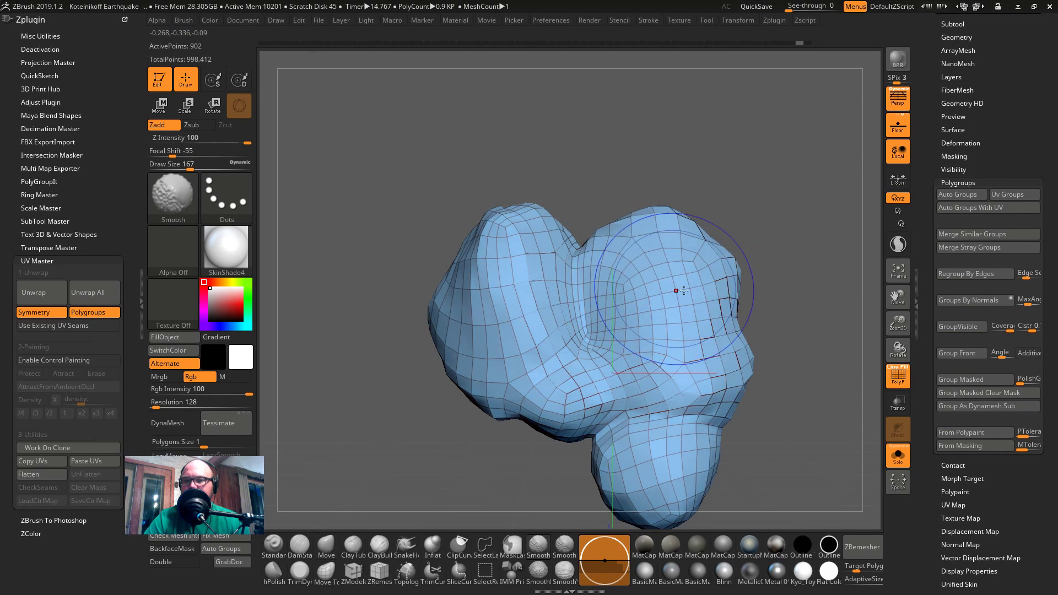
pyautogui.keyDown('alt'); pyautogui.moveTo(820, 347); pyautogui.dragTo(792, 312); pyautogui.keyUp('alt')
pyautogui.press('d')
pyautogui.hotkey('shift', 'd')
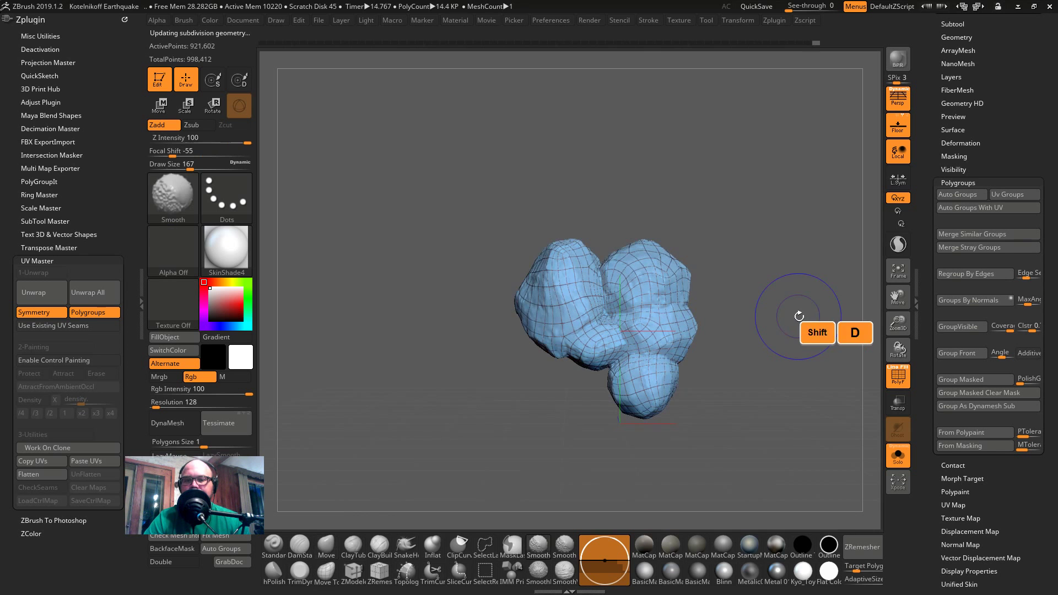
# - Lasso the left lobe into a purple polygroup and the top into a green one
pyautogui.moveTo(554, 179)
pyautogui.keyDown('ctrl'); pyautogui.keyDown('shift'); pyautogui.mouseDown()
pyautogui.moveTo(584, 373)
pyautogui.moveTo(623, 345)
pyautogui.moveTo(573, 189)
pyautogui.mouseUp(); pyautogui.keyUp('shift'); pyautogui.keyUp('ctrl')
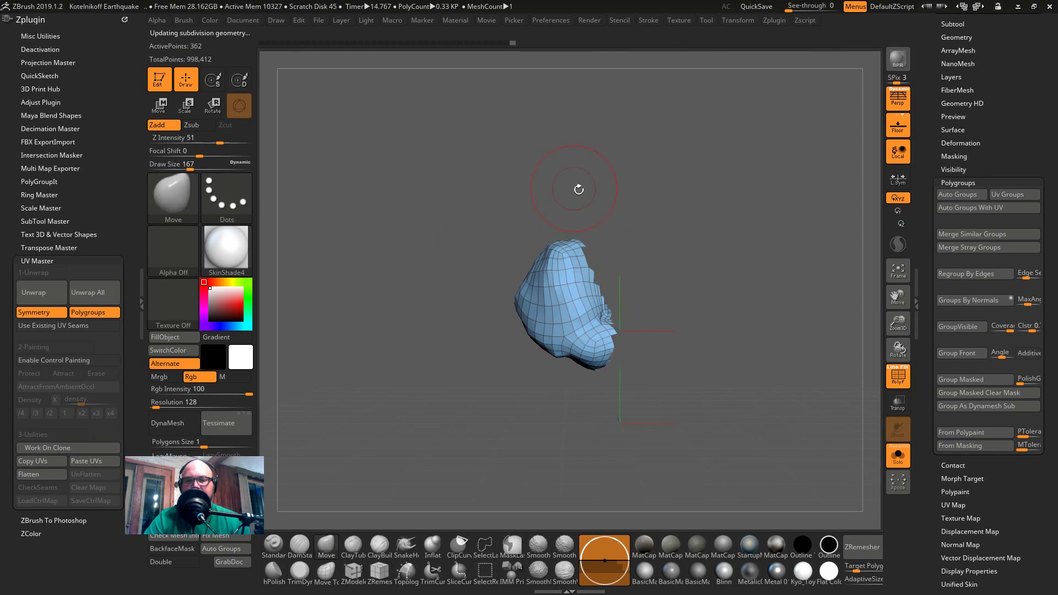
pyautogui.hotkey('ctrl', 'w')
pyautogui.keyDown('ctrl'); pyautogui.keyDown('shift'); pyautogui.click(744, 292); pyautogui.keyUp('shift'); pyautogui.keyUp('ctrl')
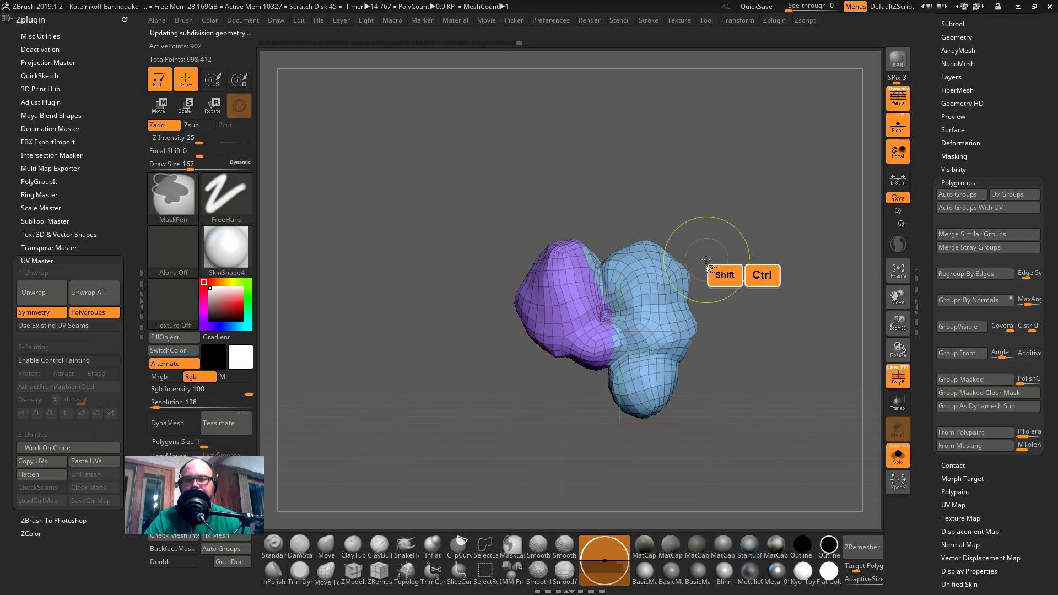
pyautogui.keyDown('ctrl'); pyautogui.keyDown('shift'); pyautogui.click(575, 283); pyautogui.keyUp('shift'); pyautogui.keyUp('ctrl')
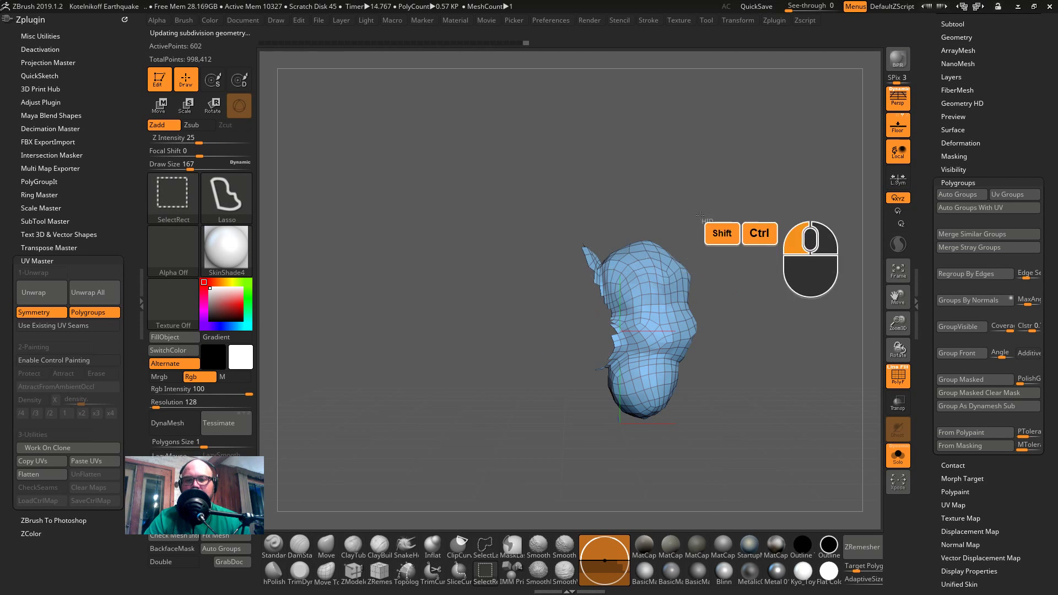
pyautogui.moveTo(707, 219)
pyautogui.keyDown('ctrl'); pyautogui.keyDown('shift'); pyautogui.mouseDown()
pyautogui.moveTo(631, 351)
pyautogui.moveTo(765, 290)
pyautogui.moveTo(716, 315)
pyautogui.mouseUp(); pyautogui.keyUp('shift'); pyautogui.keyUp('ctrl')
pyautogui.hotkey('ctrl', 'w')
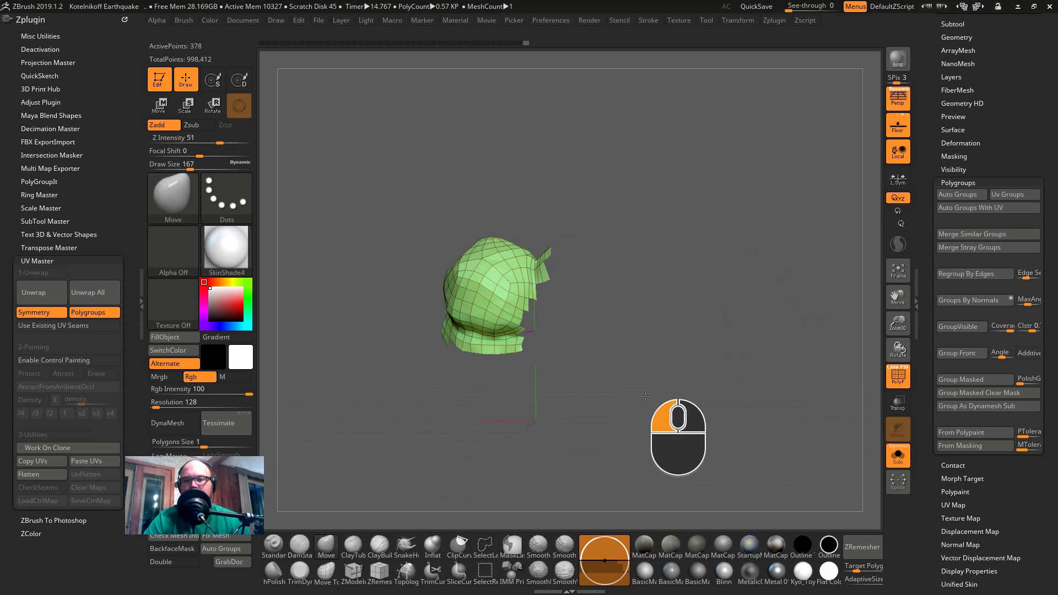
pyautogui.keyDown('ctrl'); pyautogui.keyDown('shift'); pyautogui.click(736, 379); pyautogui.keyUp('shift'); pyautogui.keyUp('ctrl')
pyautogui.moveTo(737, 379); pyautogui.dragTo(643, 382)
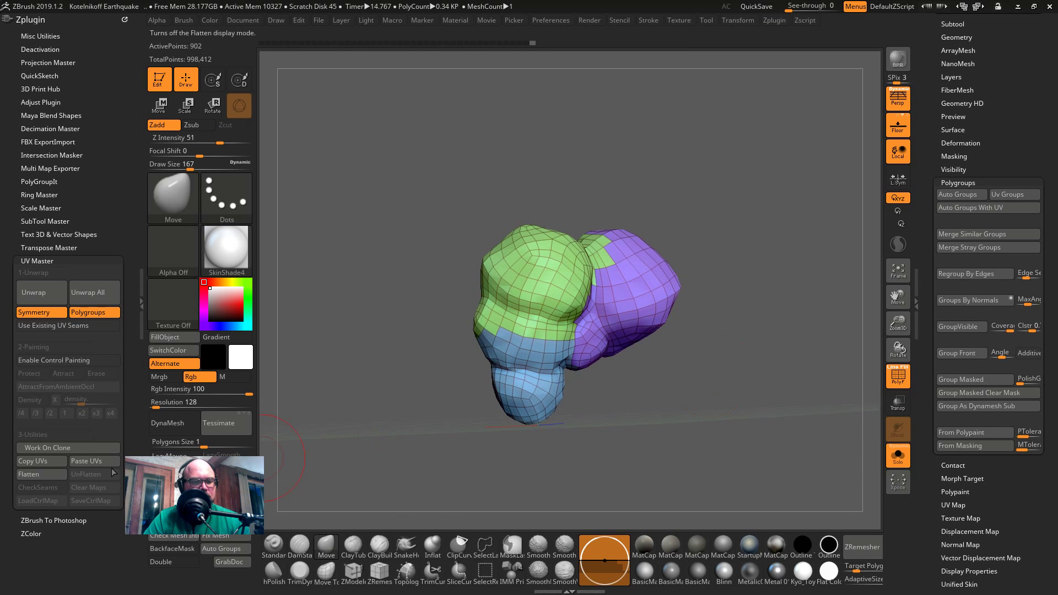
# - Freeze subdivision levels, enable per-polygroup islands, unwrap the UVs, and check them flattened
pyautogui.click(100, 316)
pyautogui.moveTo(925, 147); pyautogui.dragTo(924, 273)
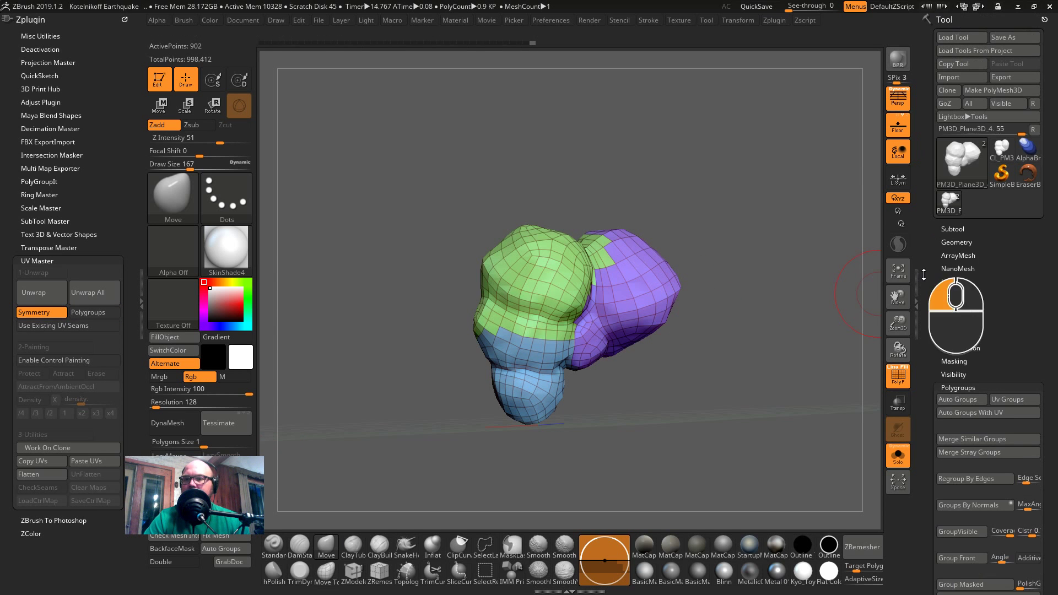
pyautogui.click(965, 243)
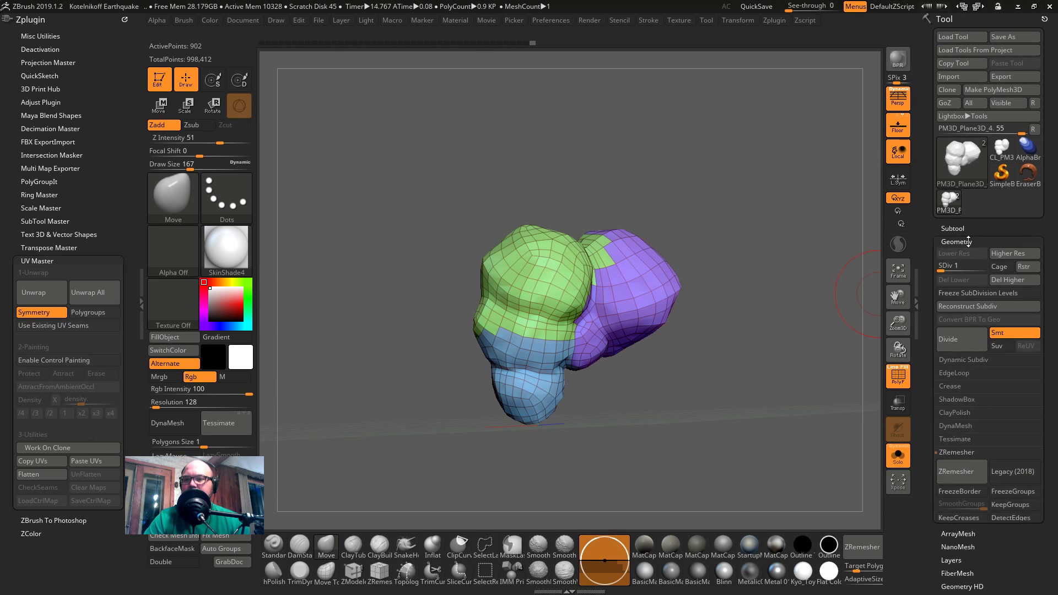
pyautogui.click(961, 295)
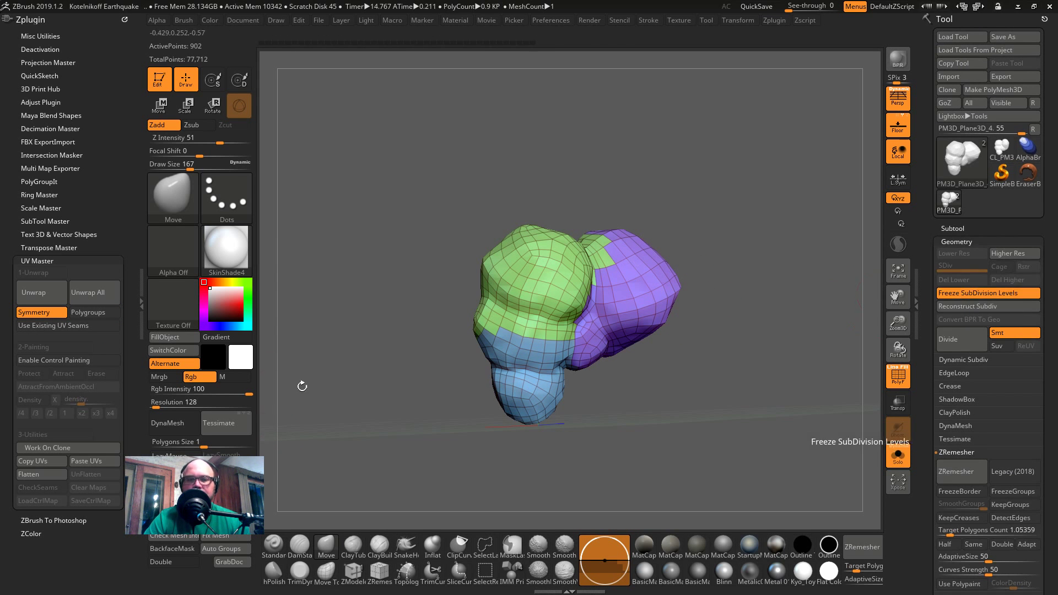
pyautogui.click(84, 312)
pyautogui.click(34, 292)
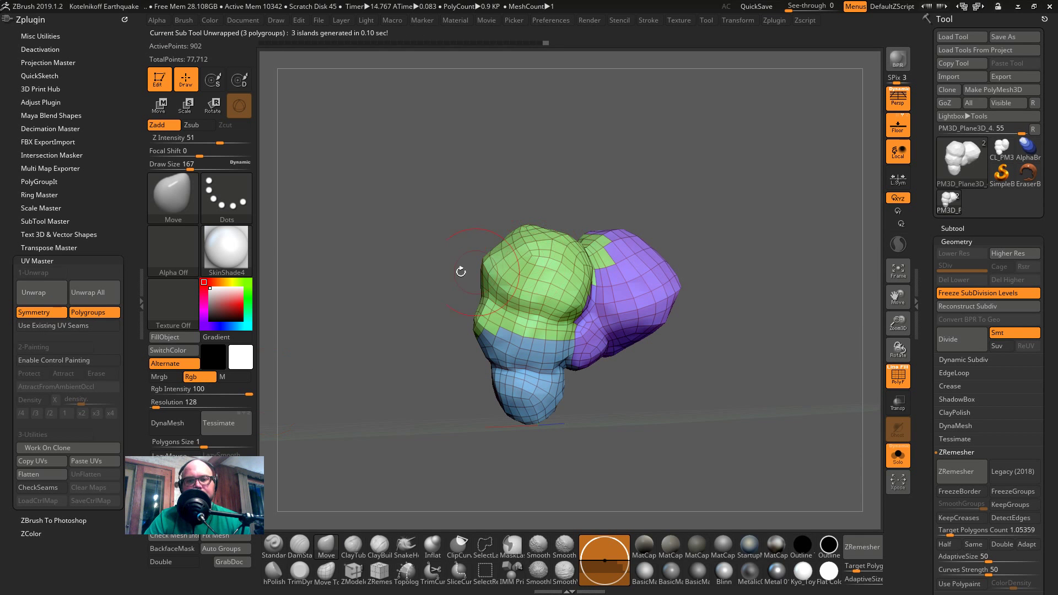
pyautogui.click(39, 472)
pyautogui.click(94, 476)
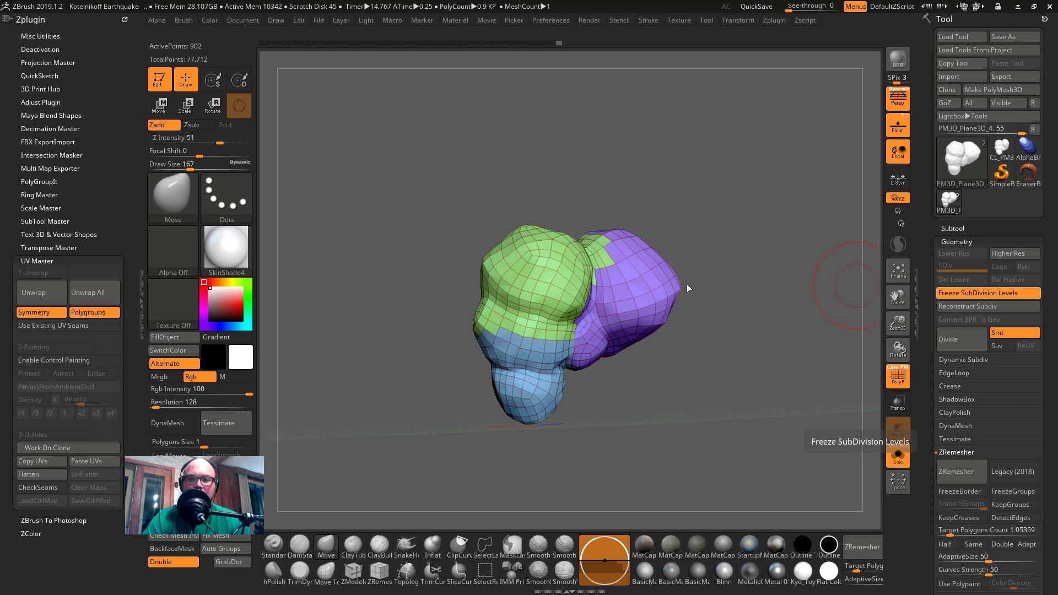
# - Hide the wireframe, step the rock down a subdivision level, and clear its mask
pyautogui.moveTo(683, 287); pyautogui.dragTo(725, 304)
pyautogui.hotkey('shift', 'f')
pyautogui.hotkey('shift', 'f')
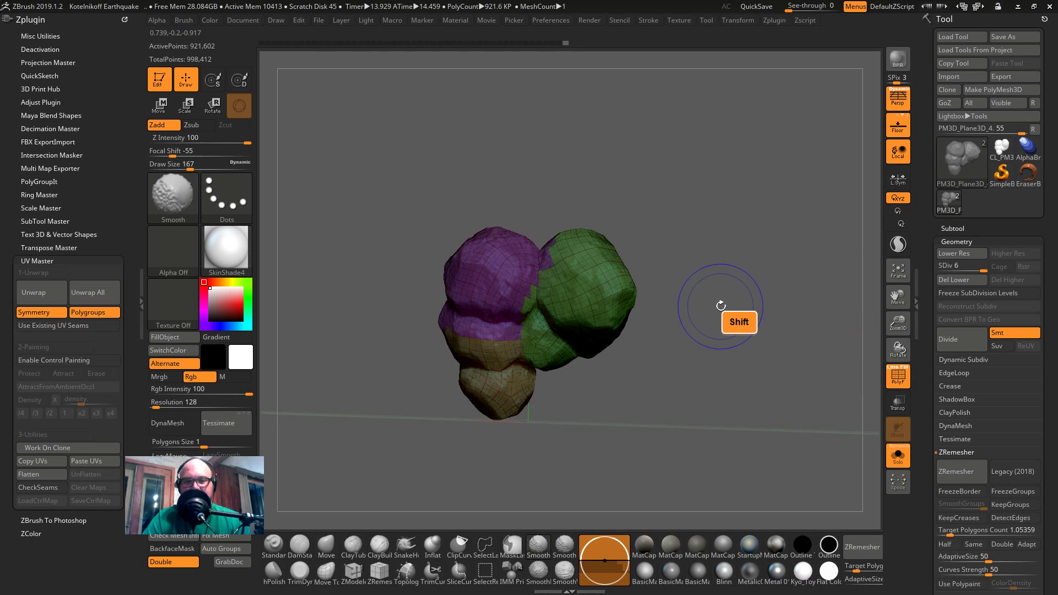
pyautogui.hotkey('shift', 'f')
pyautogui.hotkey('shift', 'd')
pyautogui.hotkey('shift', 'd')
pyautogui.hotkey('shift', 'd')
pyautogui.hotkey('shift', 'd')
pyautogui.hotkey('shift', 'd')
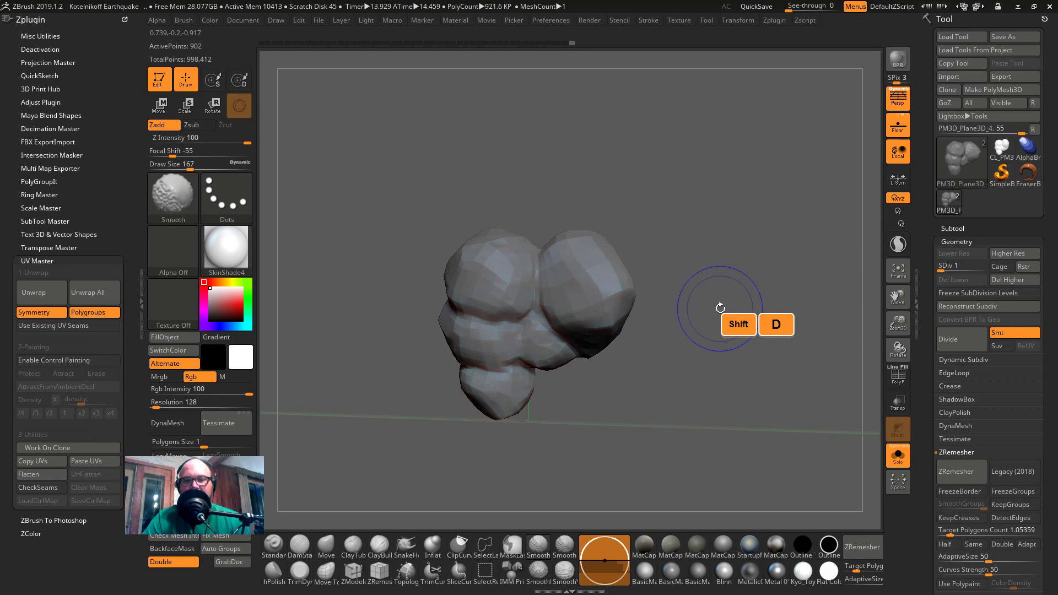
pyautogui.keyDown('ctrl'); pyautogui.click(771, 331); pyautogui.keyUp('ctrl')
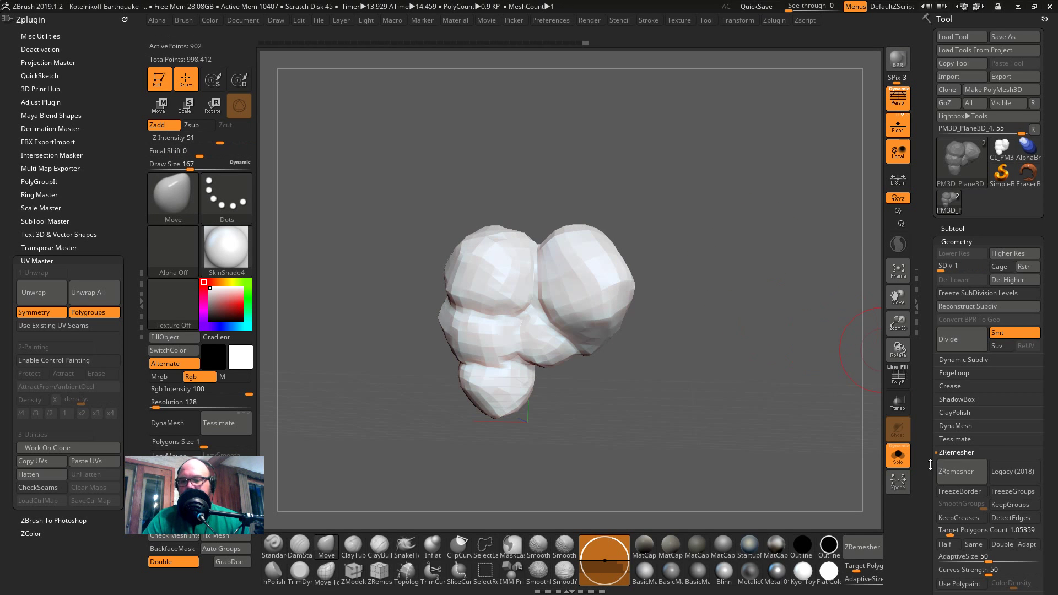
pyautogui.moveTo(928, 459); pyautogui.dragTo(936, 305)
# - Set the UV map size to 8192
pyautogui.click(961, 189)
pyautogui.moveTo(1025, 428); pyautogui.dragTo(1035, 588)
pyautogui.click(1034, 420)
pyautogui.moveTo(1053, 491); pyautogui.dragTo(1054, 471)
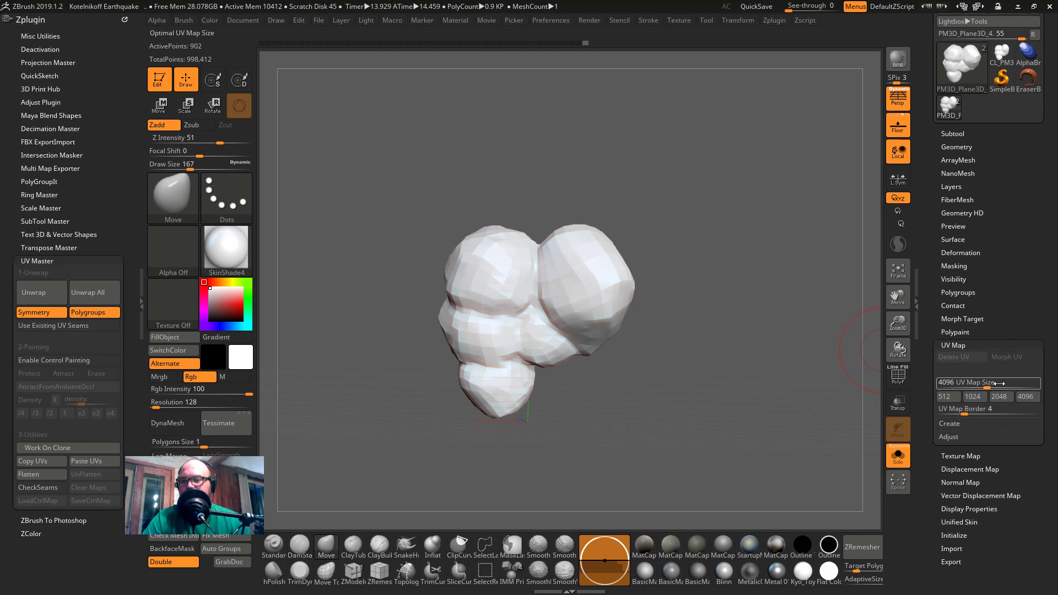
pyautogui.moveTo(1001, 383); pyautogui.dragTo(1040, 383)
pyautogui.moveTo(1041, 592); pyautogui.dragTo(1041, 490)
# - Check the texture and normal map settings, raise the rock to its top level, and show Geometry
pyautogui.click(960, 350)
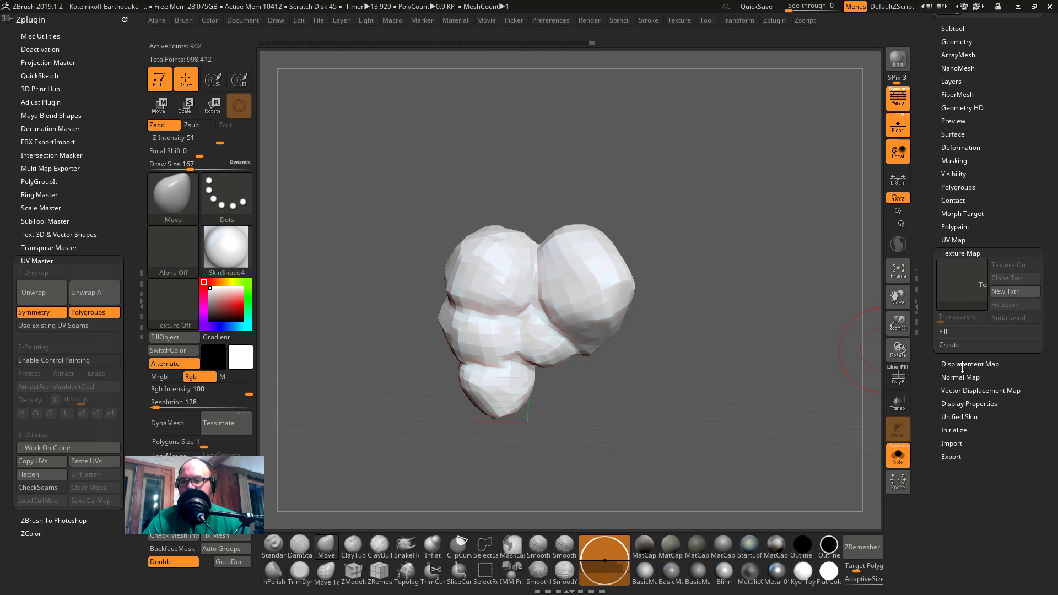
pyautogui.click(962, 376)
pyautogui.hotkey('shift', 'd')
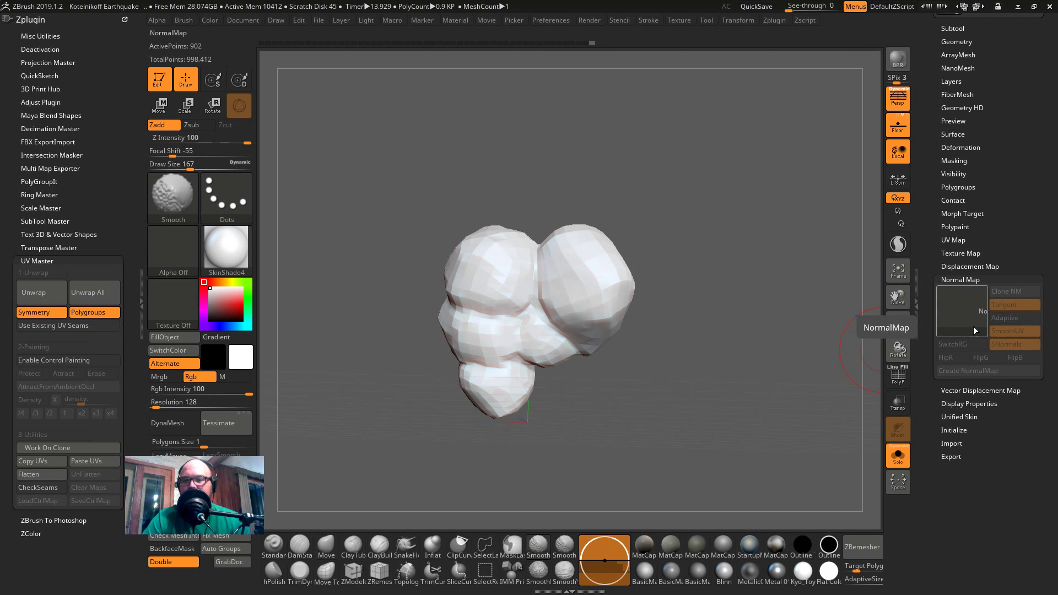
pyautogui.press('d')
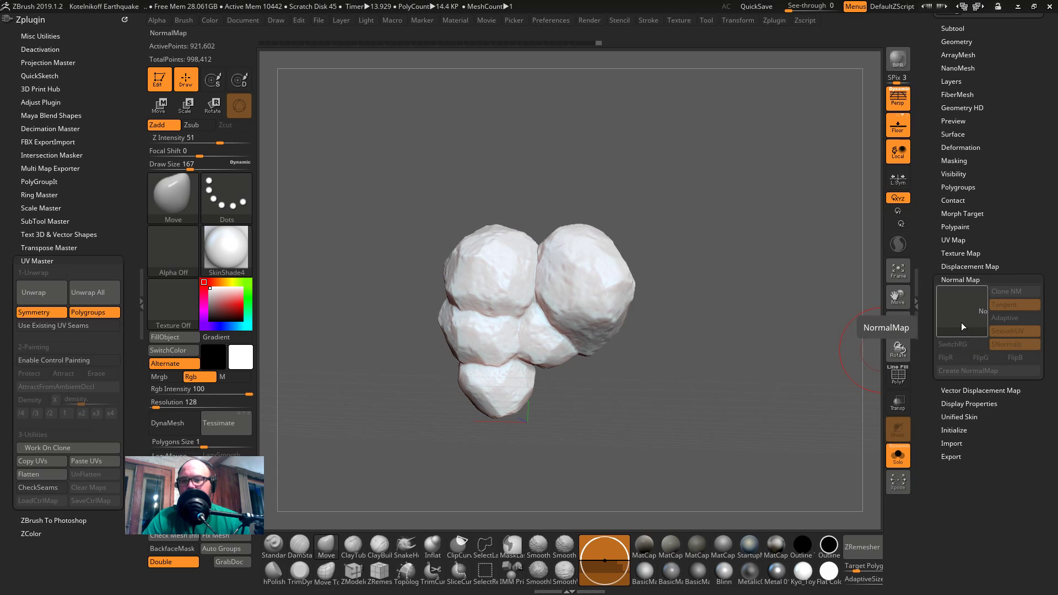
pyautogui.click(962, 253)
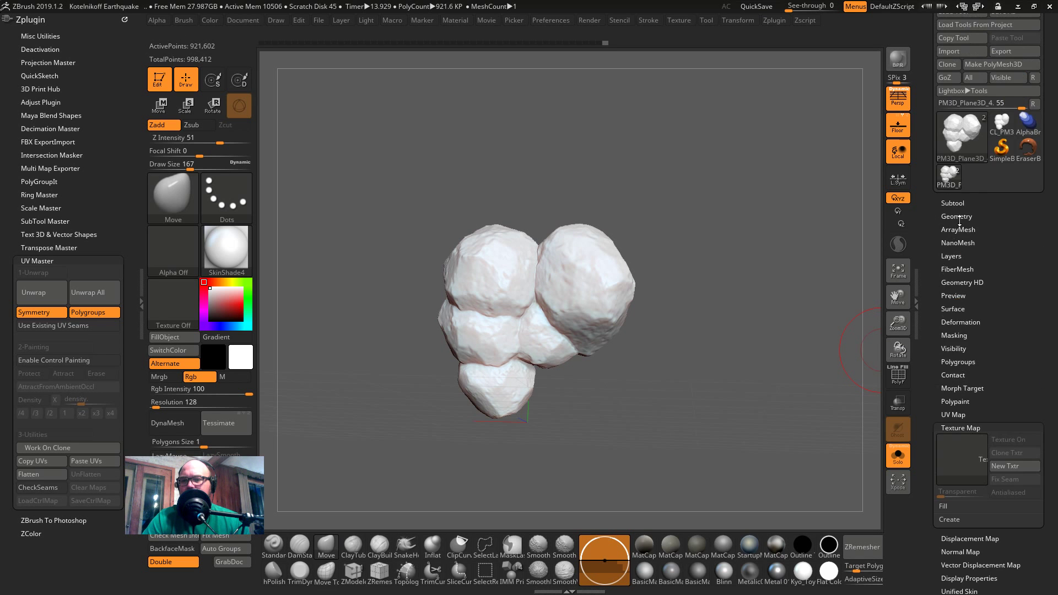
pyautogui.click(959, 218)
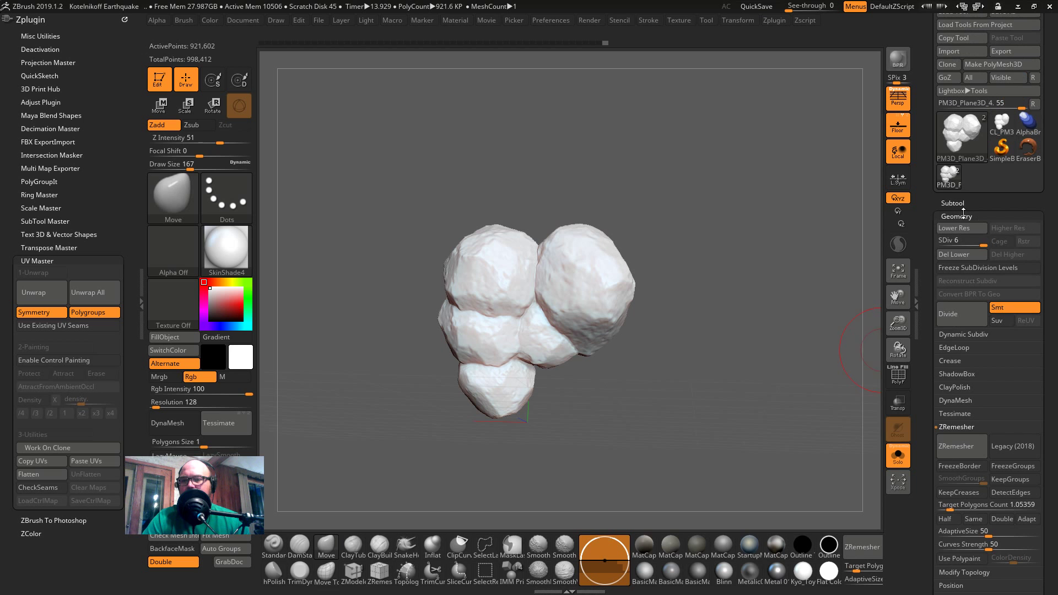
# - Paste the saved UVs onto the rock and open the Normal Map settings, then Geometry again
pyautogui.keyDown('shift'); pyautogui.click(83, 460); pyautogui.keyUp('shift')
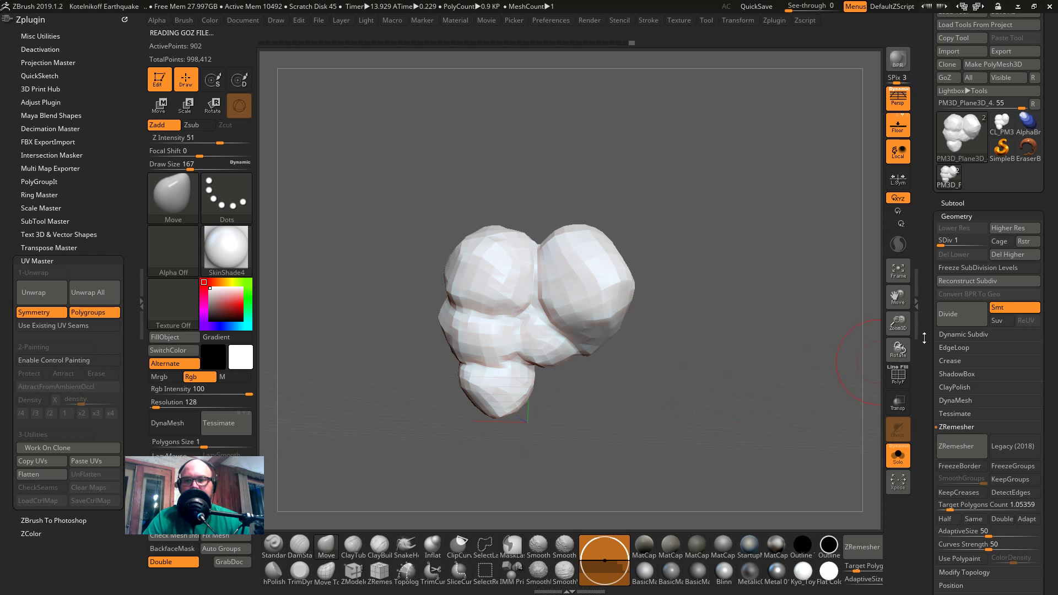
pyautogui.click(956, 216)
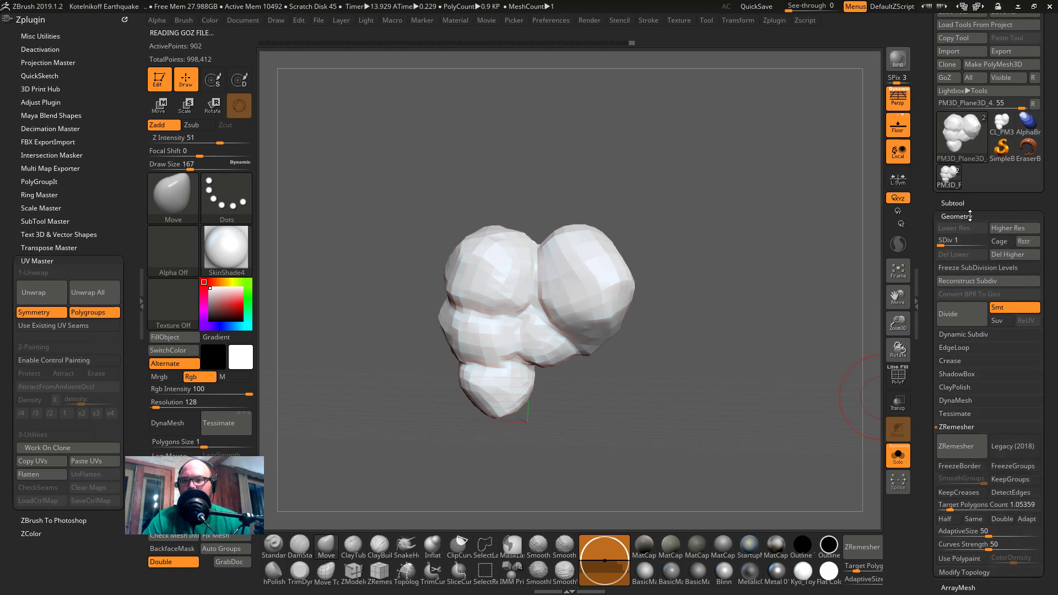
pyautogui.click(951, 428)
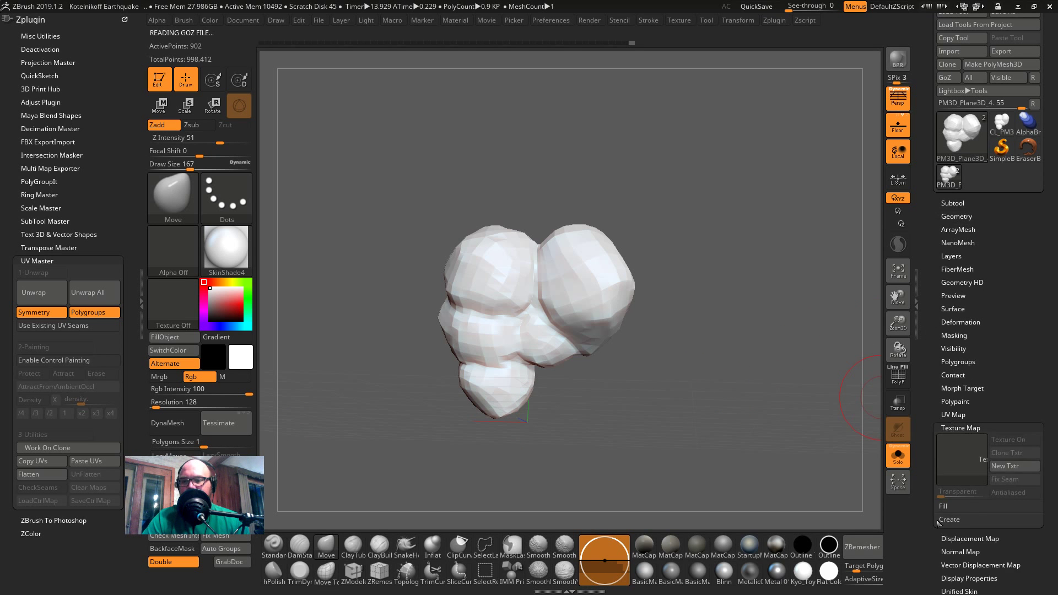
pyautogui.scroll(-3, 950, 520)
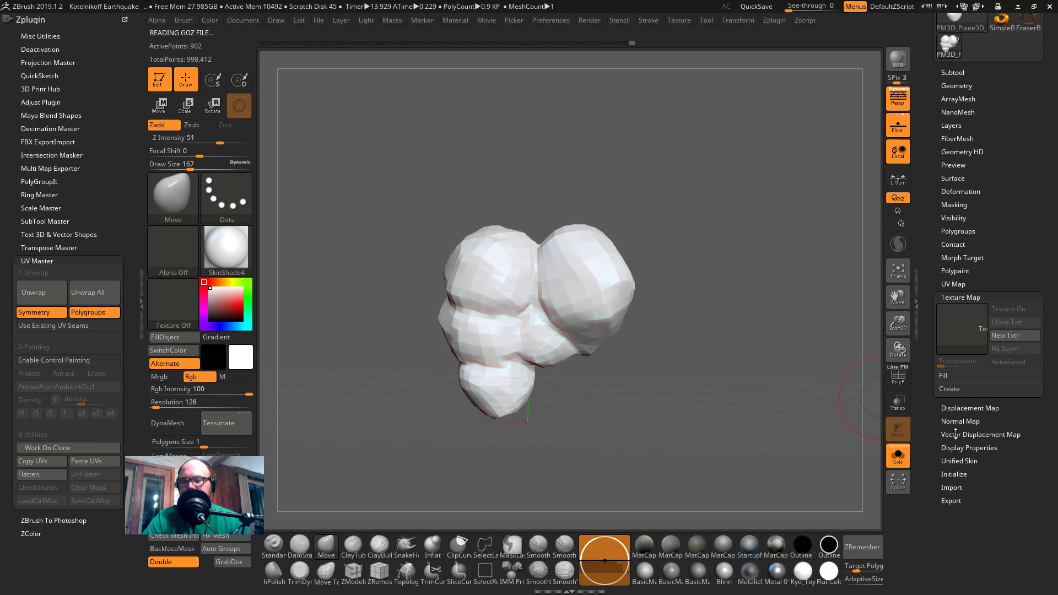
pyautogui.click(959, 421)
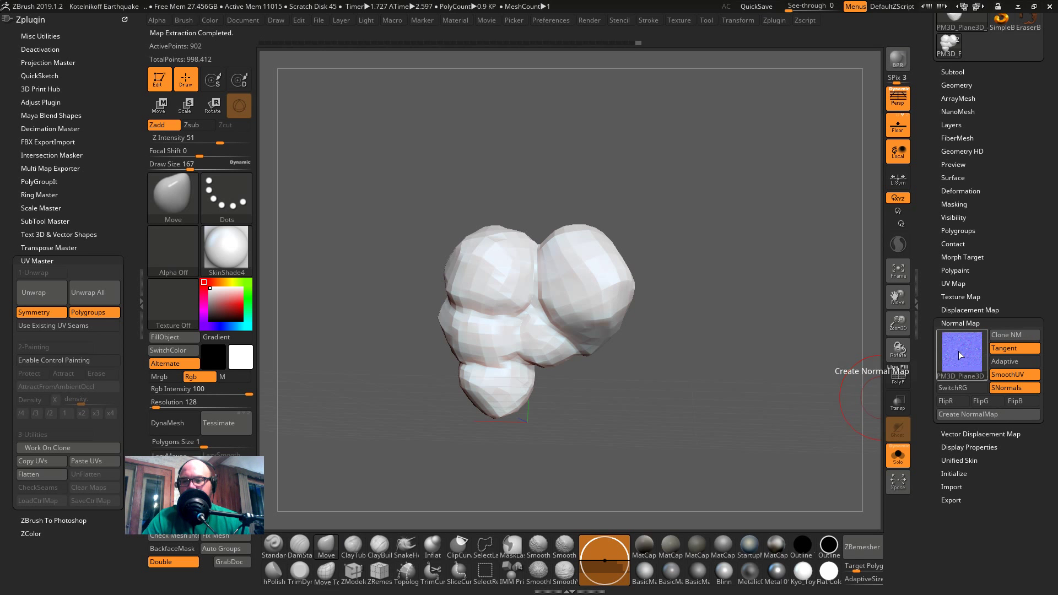
pyautogui.moveTo(959, 352)
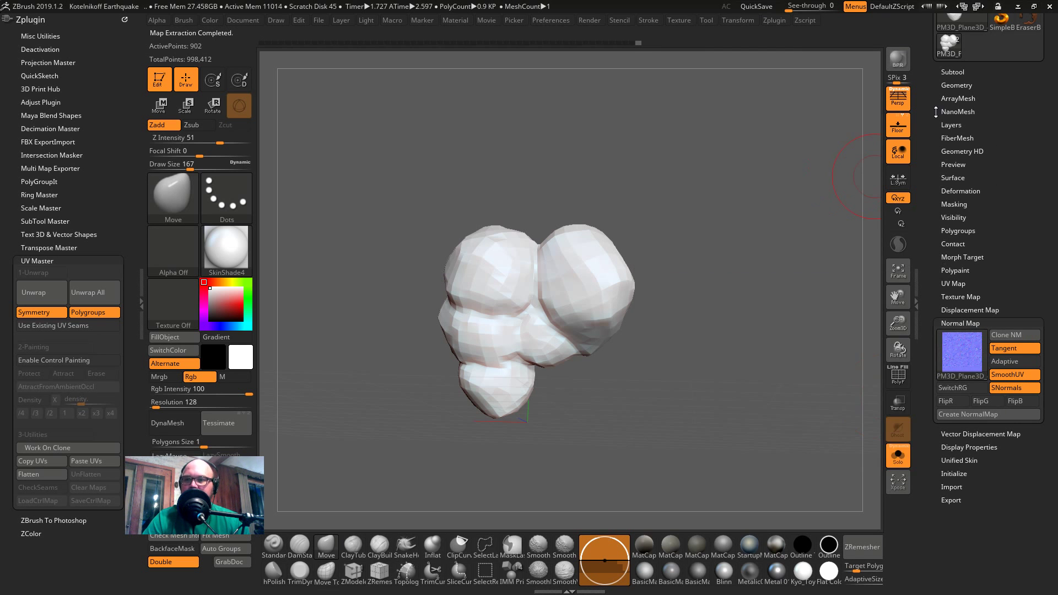
pyautogui.scroll(2, 964, 110)
pyautogui.click(966, 117)
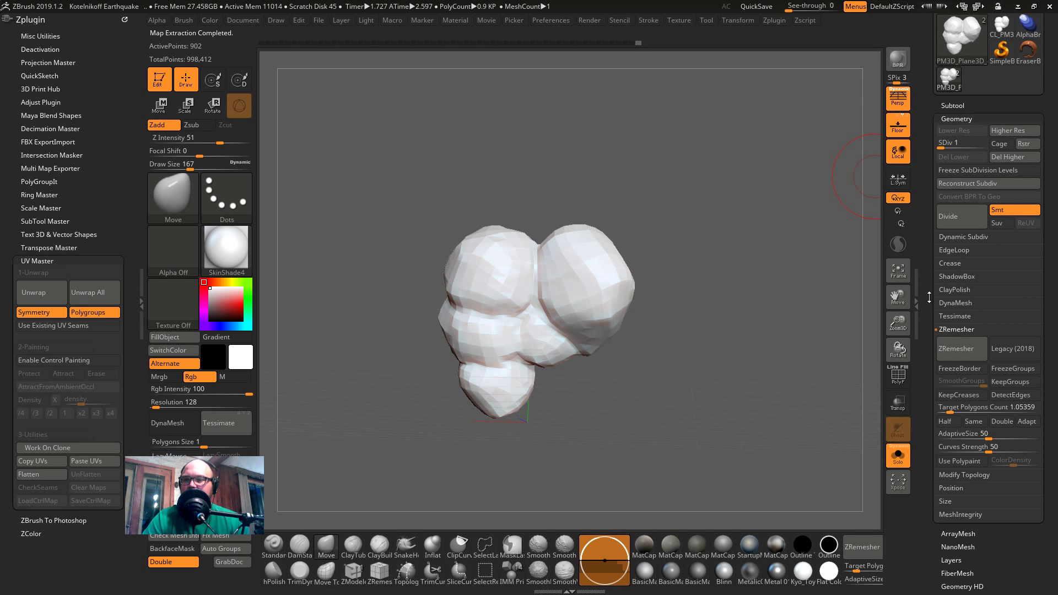
pyautogui.scroll(-1, 929, 298)
# - Freeze the rock's subdivision levels and run Check Mesh Integrity
pyautogui.click(962, 164)
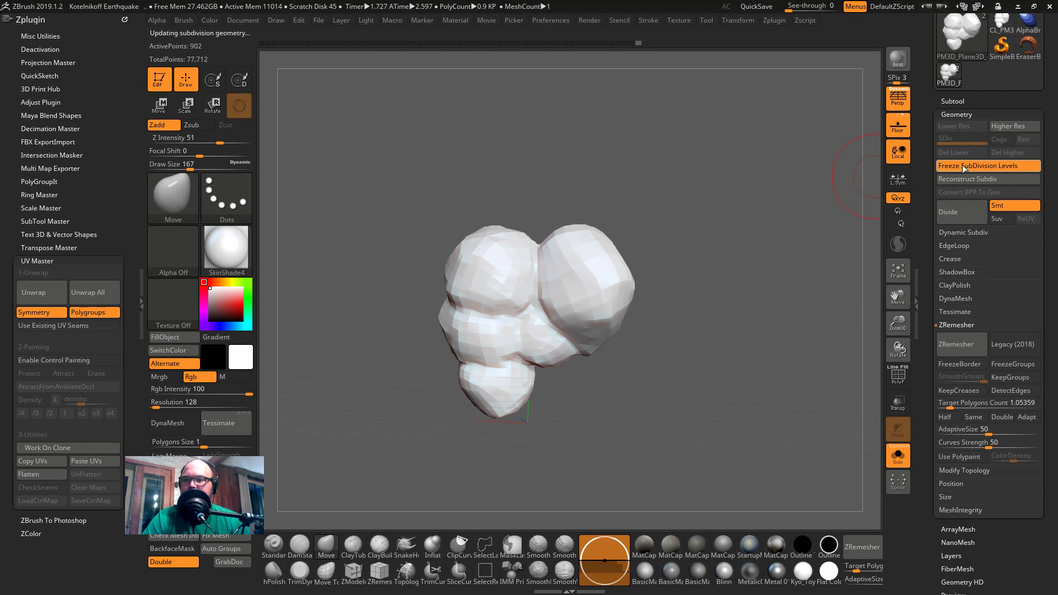
pyautogui.click(960, 511)
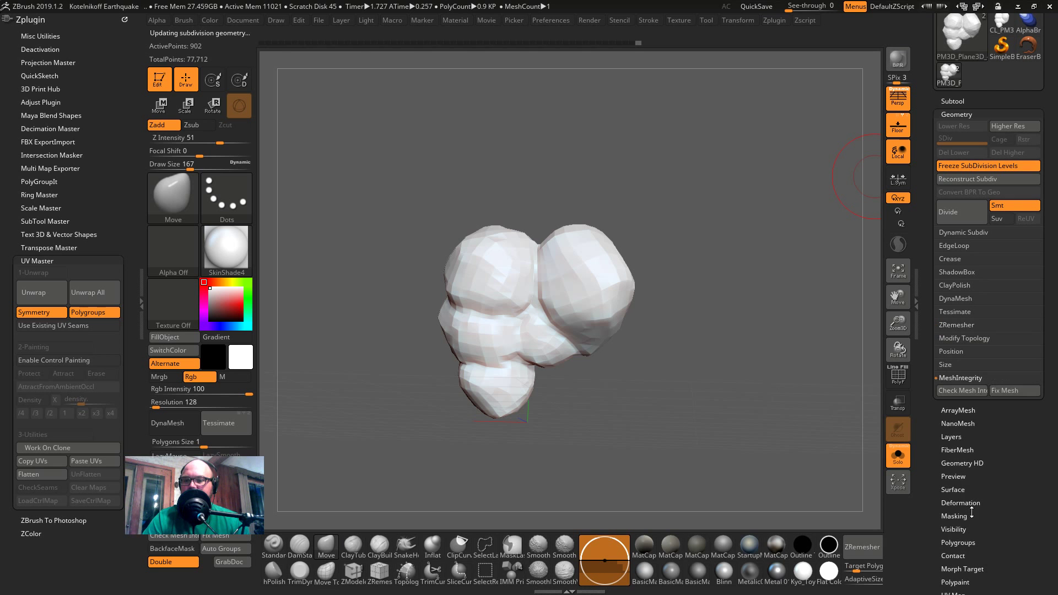
pyautogui.click(962, 391)
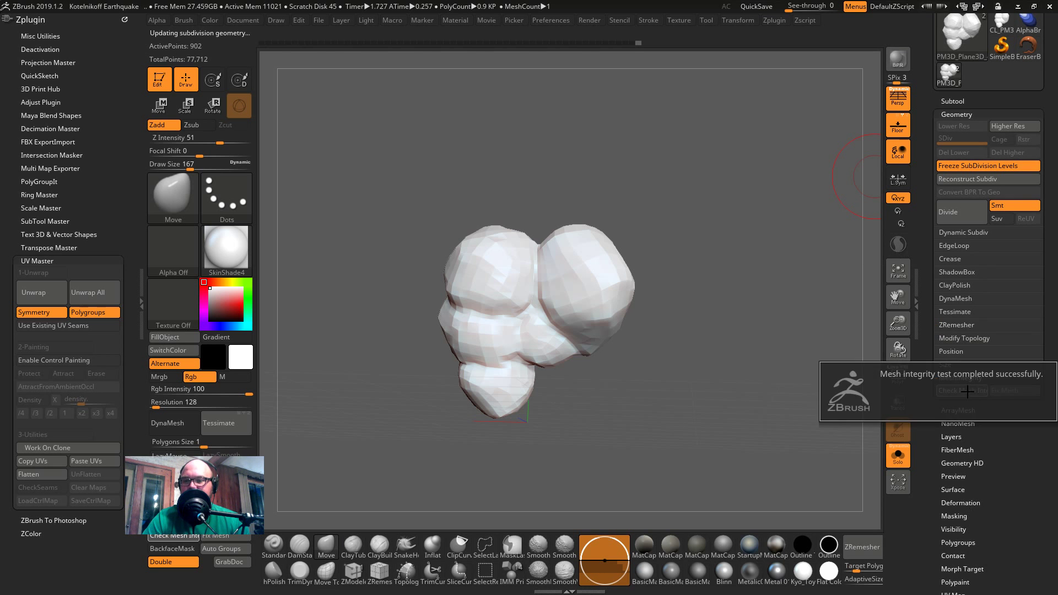
pyautogui.click(1000, 390)
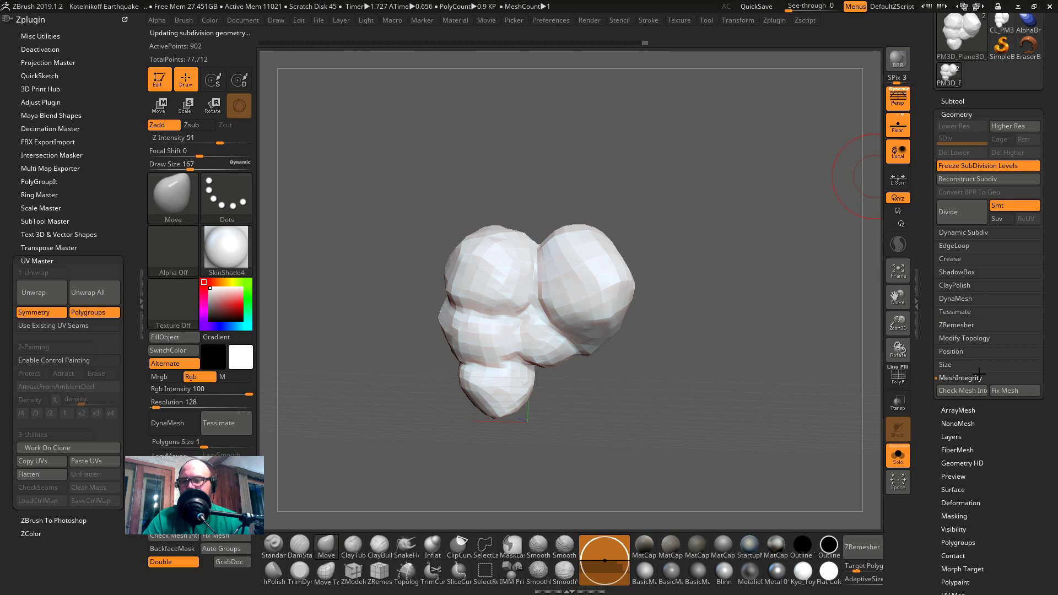
pyautogui.click(969, 337)
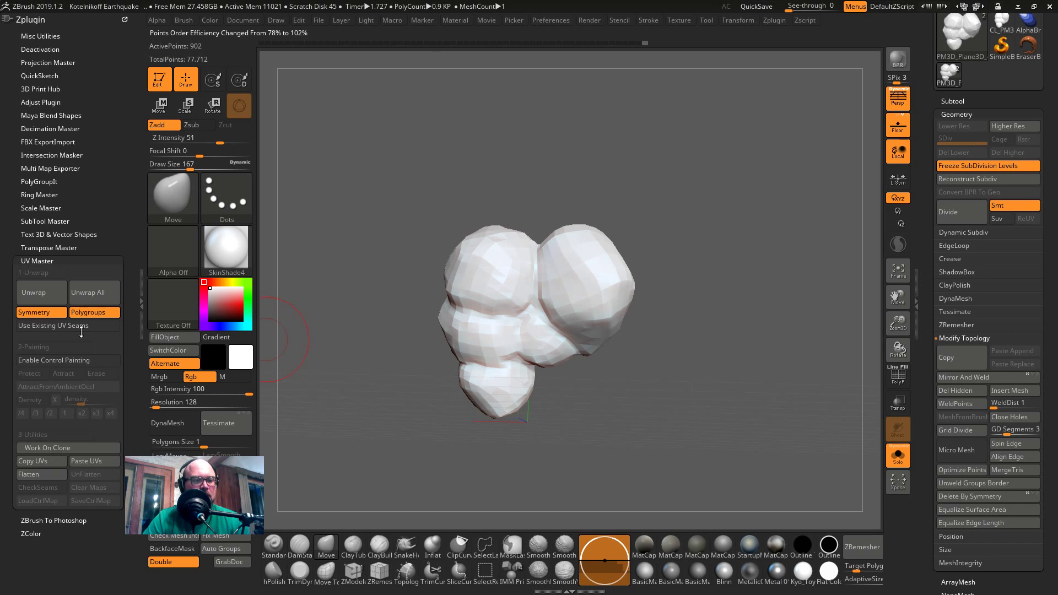
# - Unwrap and copy new UVs, then drop to level 1 with polygroups shown
pyautogui.click(41, 298)
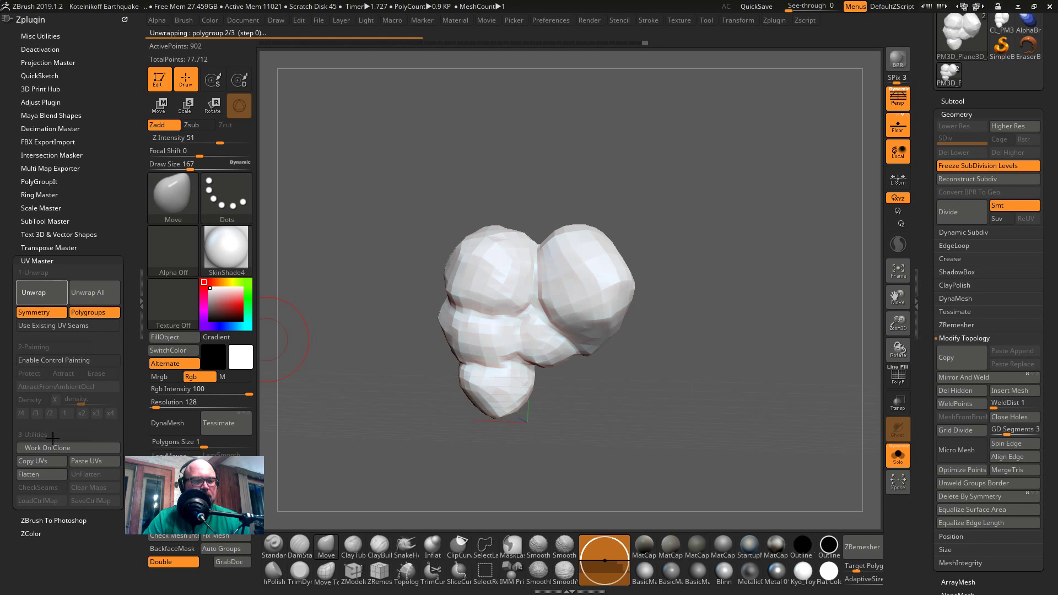
pyautogui.click(102, 474)
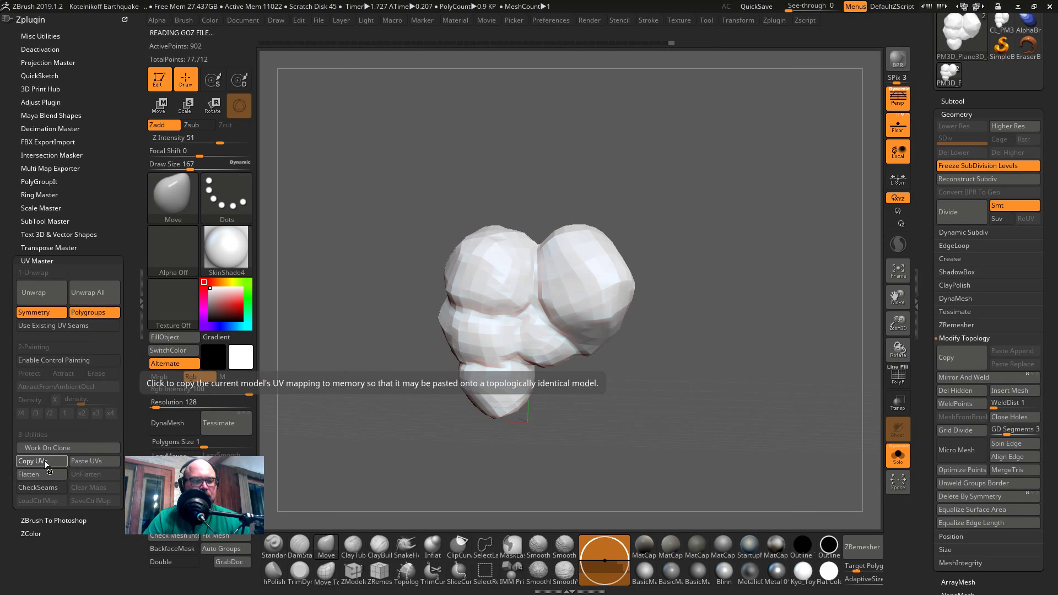
pyautogui.click(44, 461)
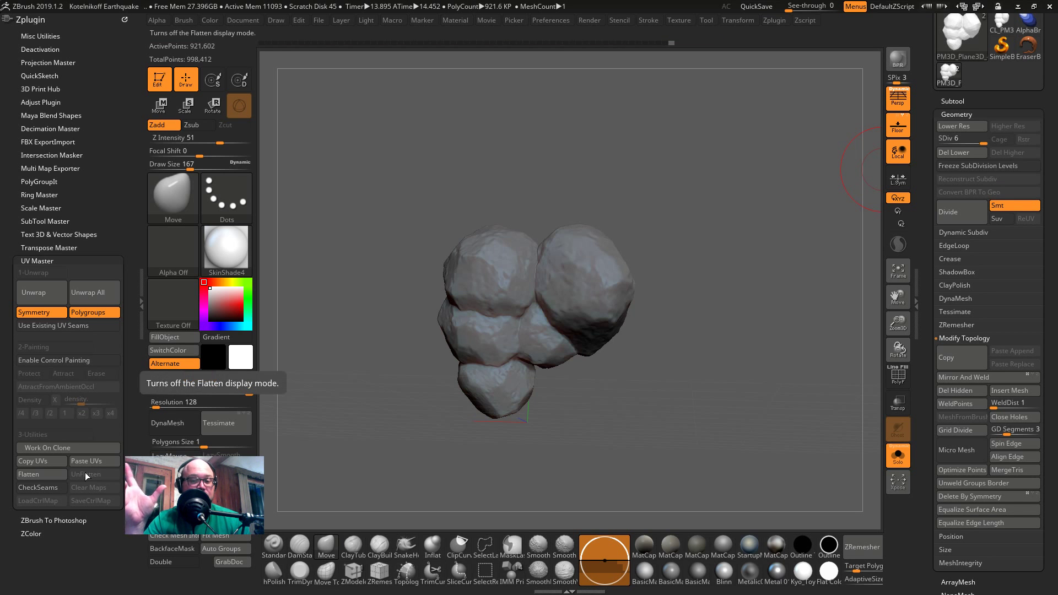
pyautogui.hotkey('shift', 'f')
pyautogui.hotkey('shift', 'd')
pyautogui.hotkey('shift', 'd')
pyautogui.hotkey('shift', 'd')
pyautogui.hotkey('shift', 'd')
pyautogui.hotkey('shift', 'd')
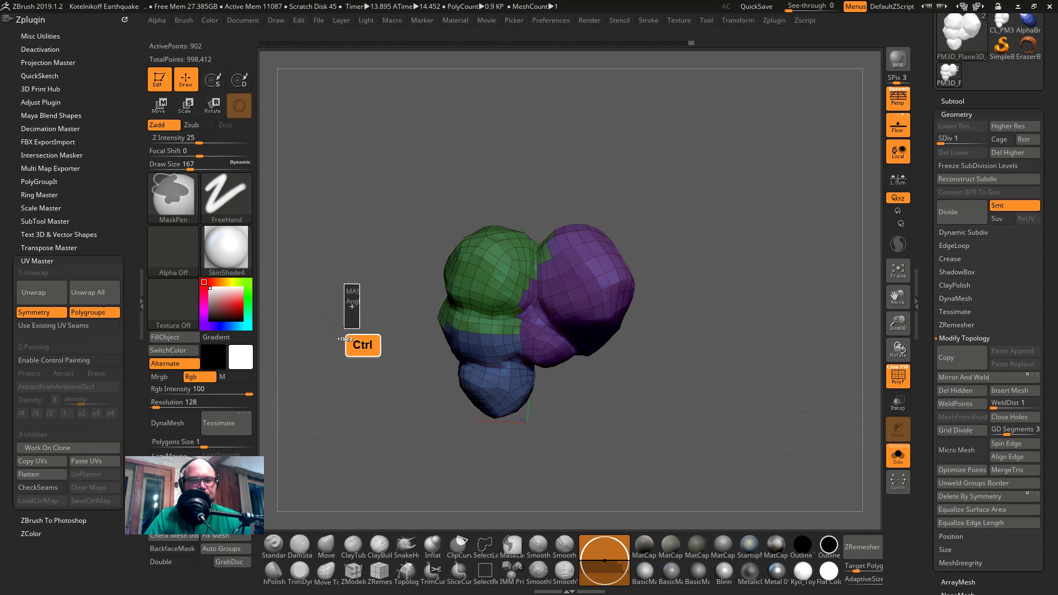
# - Clear the mask, paste the new UVs, create an 8192 normal map, then step up with PolyF off
pyautogui.keyDown('ctrl'); pyautogui.click(365, 317); pyautogui.keyUp('ctrl')
pyautogui.click(91, 461)
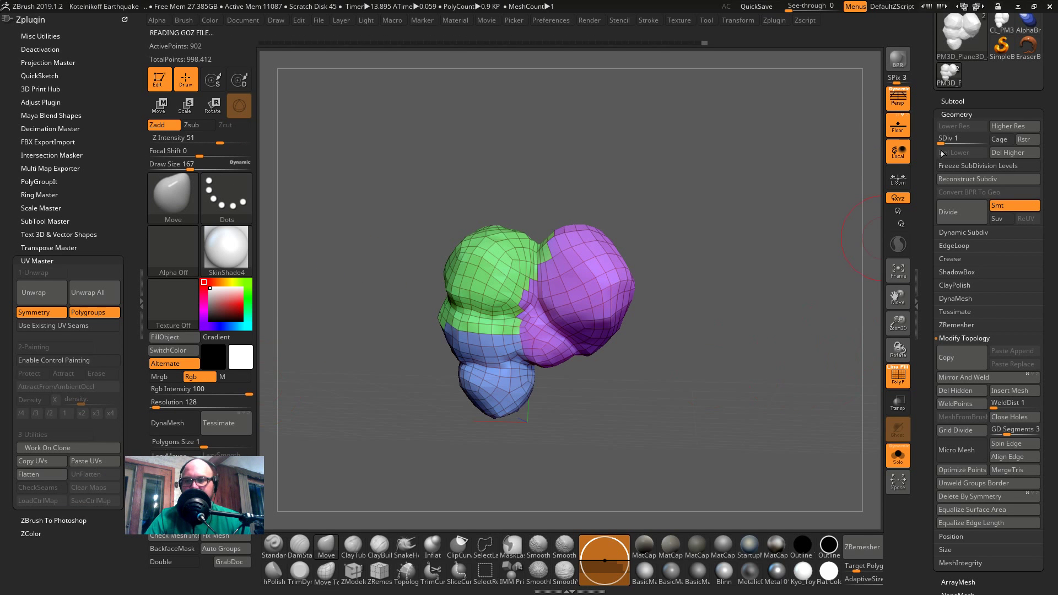
pyautogui.click(958, 113)
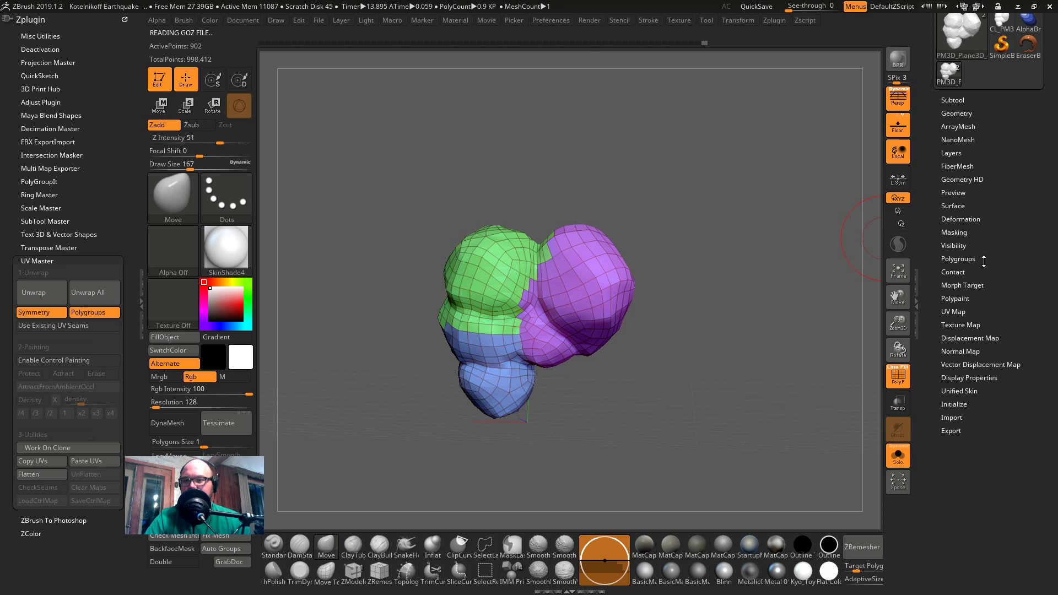
pyautogui.click(955, 356)
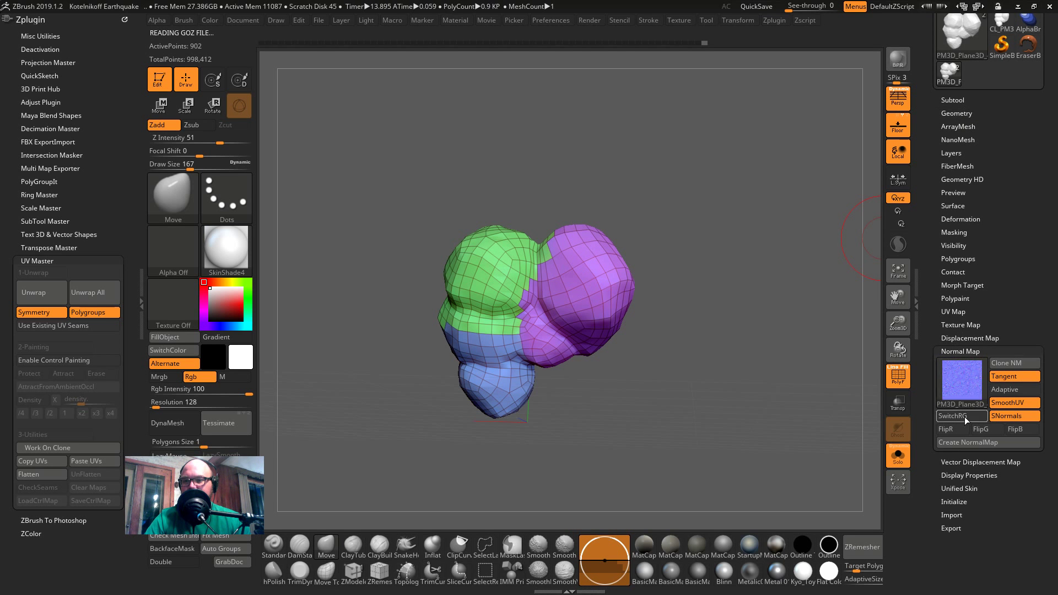
pyautogui.click(964, 441)
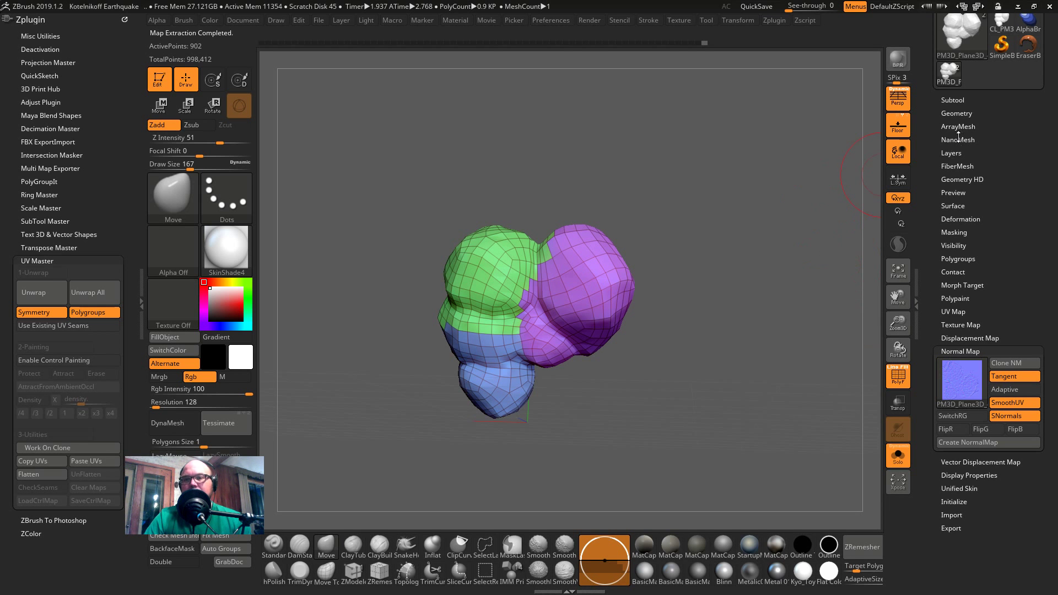
pyautogui.hotkey('shift', 'f')
pyautogui.press('d')
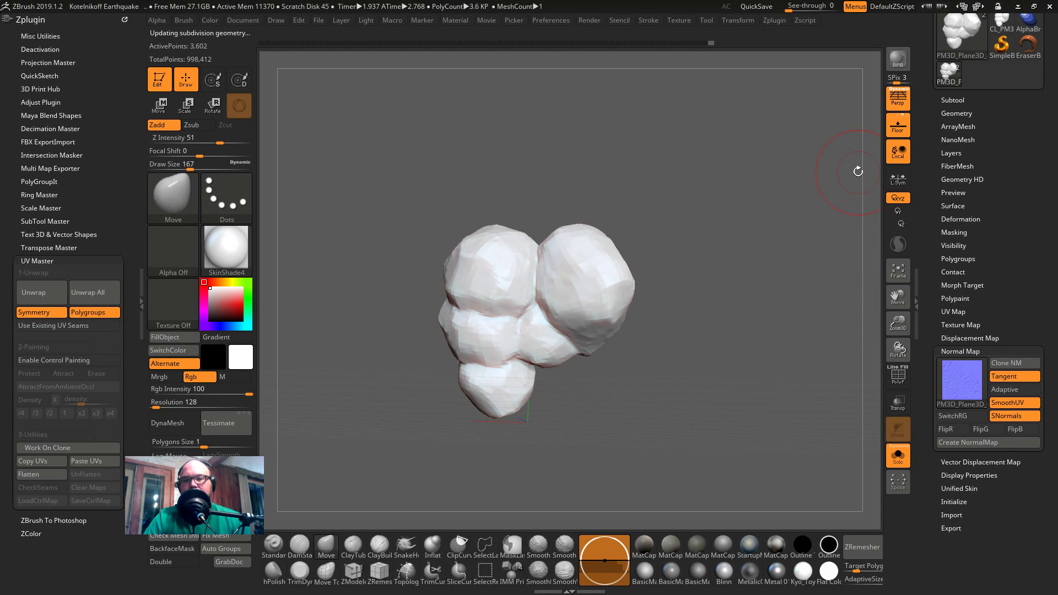
# - Review the normal map texture choices, then step the rock down and back to its top level
pyautogui.moveTo(950, 363)
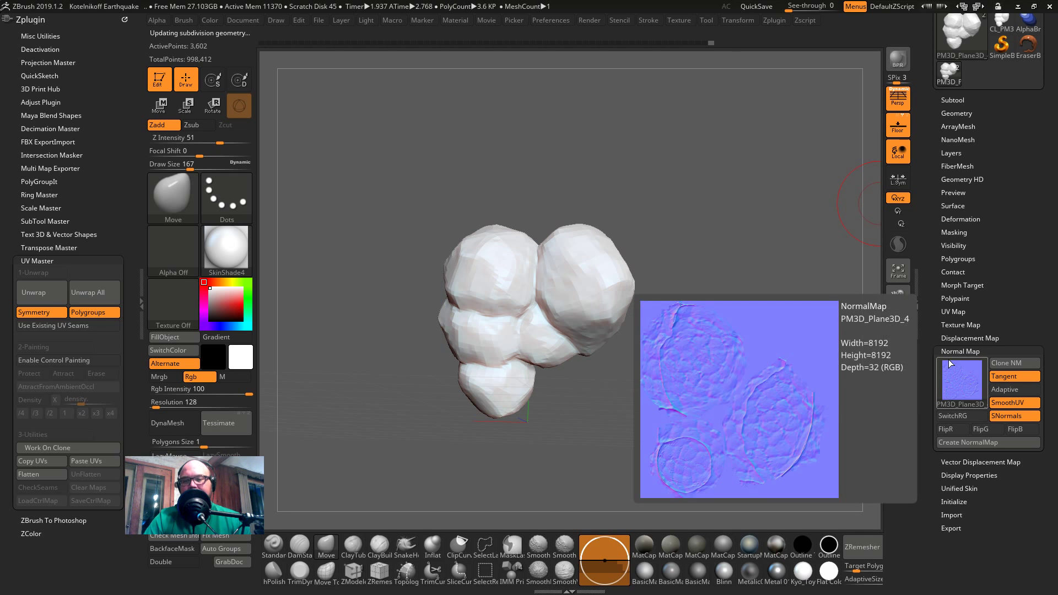
pyautogui.click(967, 384)
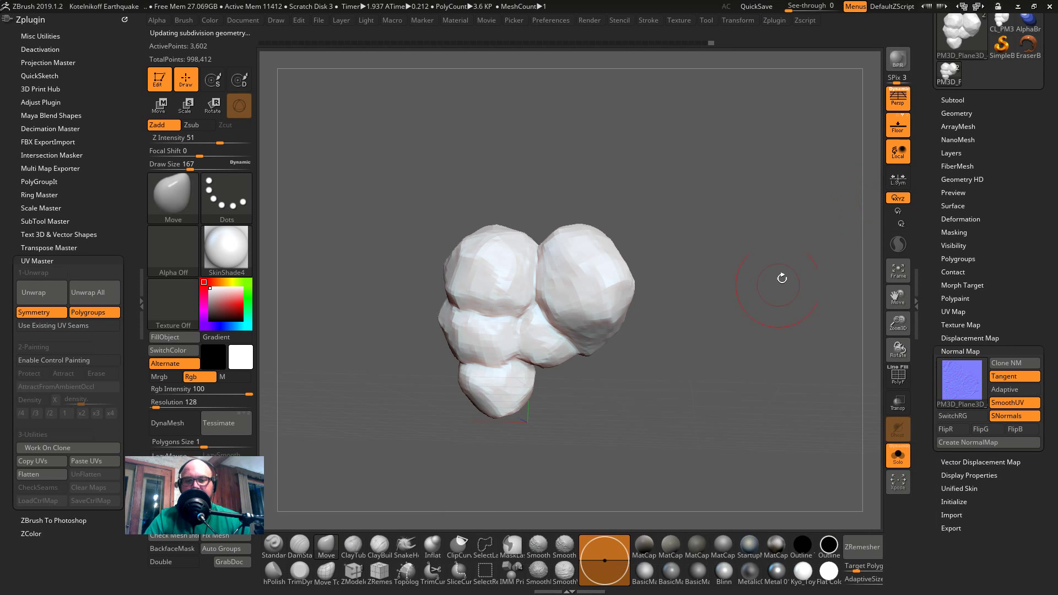
pyautogui.hotkey('shift', 'f')
pyautogui.hotkey('shift', 'd')
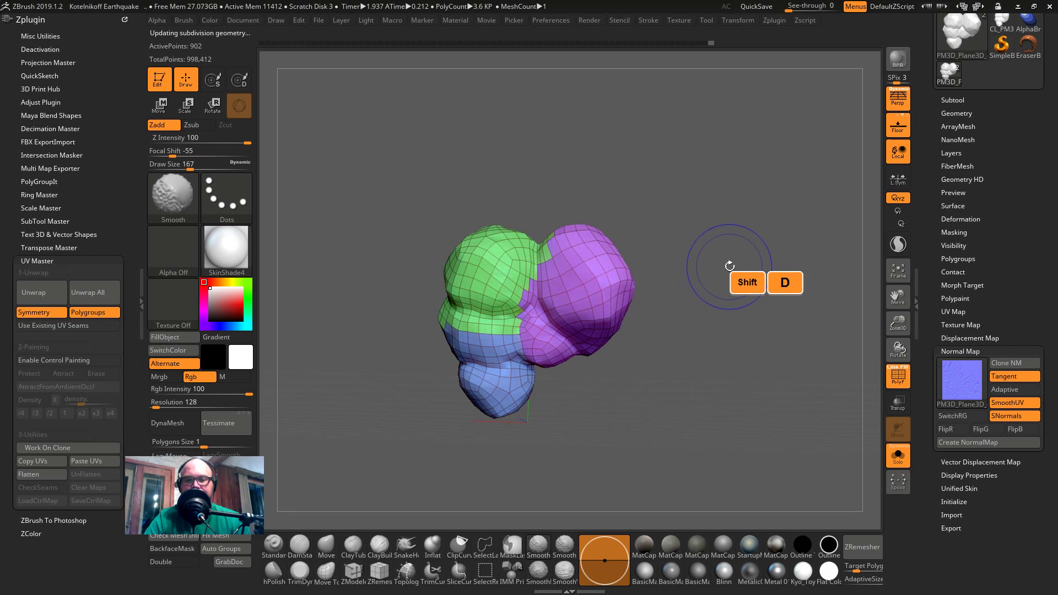
pyautogui.press('d')
pyautogui.press('d')
pyautogui.press('d')
pyautogui.press('d')
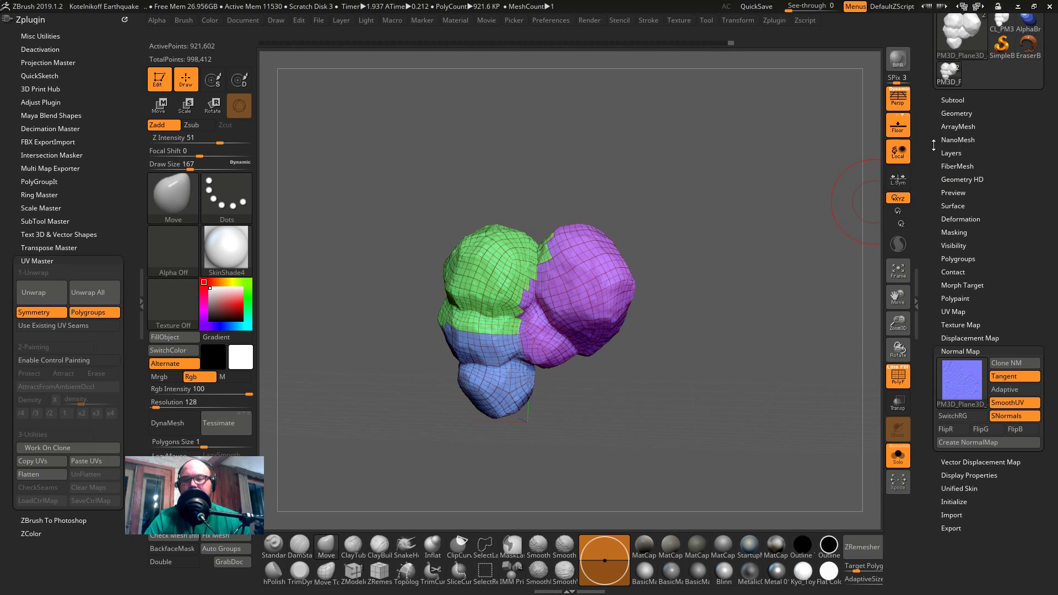
# - Toggle polygroup colours while zooming over the surface detail, then close the empty side tray
pyautogui.moveTo(933, 145); pyautogui.dragTo(951, 292)
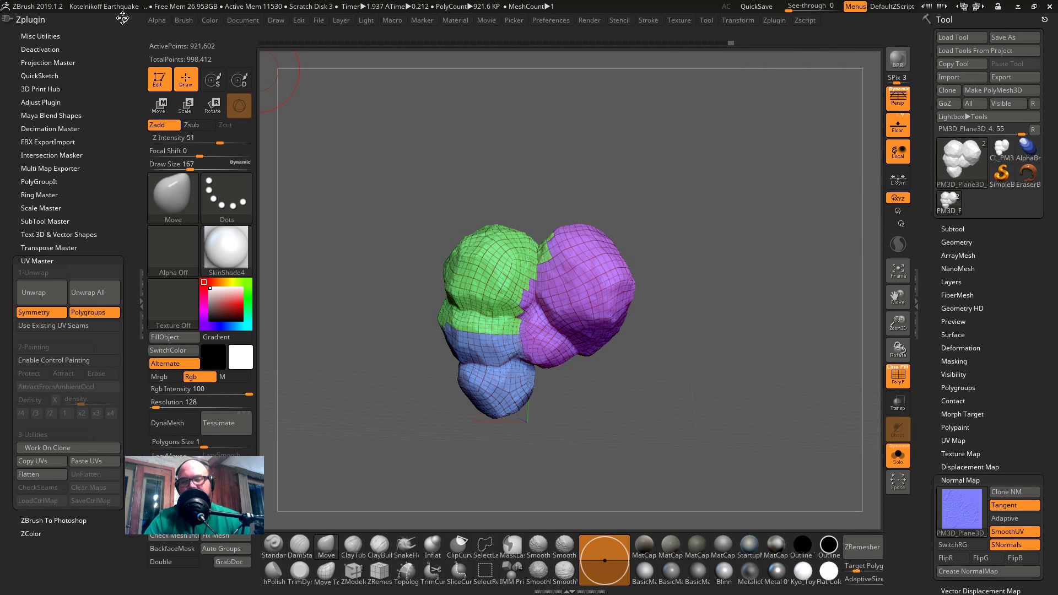
pyautogui.click(123, 20)
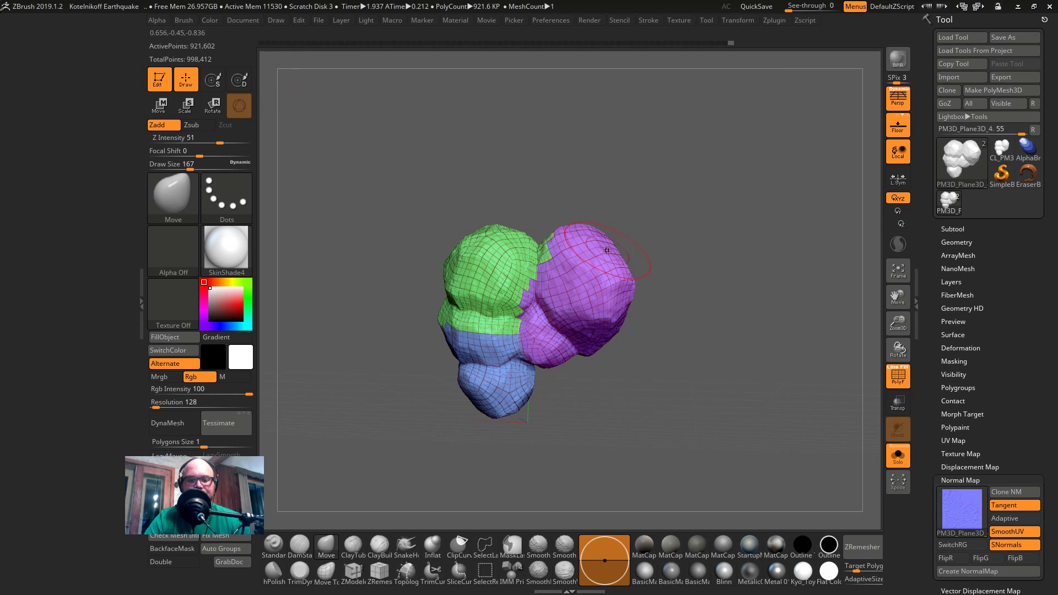
pyautogui.hotkey('shift', 'f')
pyautogui.keyDown('alt'); pyautogui.moveTo(760, 260); pyautogui.dragTo(710, 341); pyautogui.keyUp('alt')
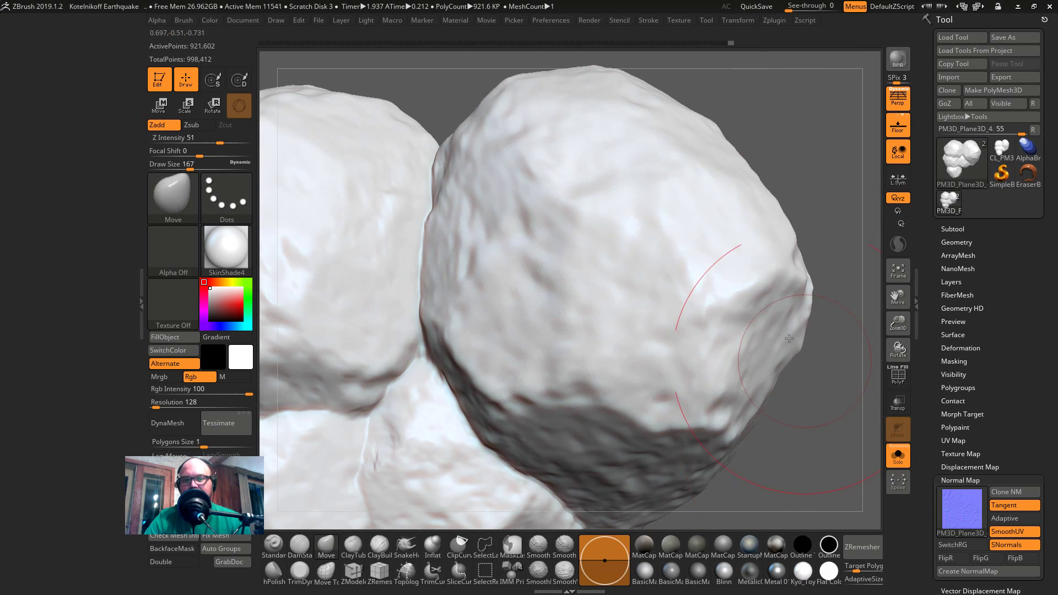
pyautogui.keyDown('alt'); pyautogui.moveTo(794, 422); pyautogui.dragTo(781, 354); pyautogui.keyUp('alt')
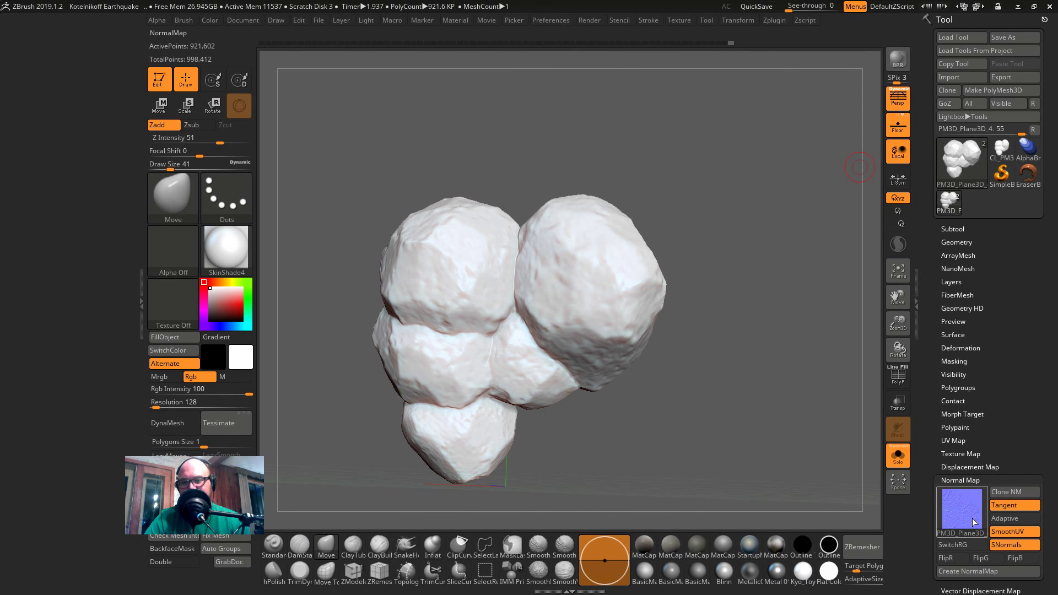
pyautogui.hotkey('shift', 'f')
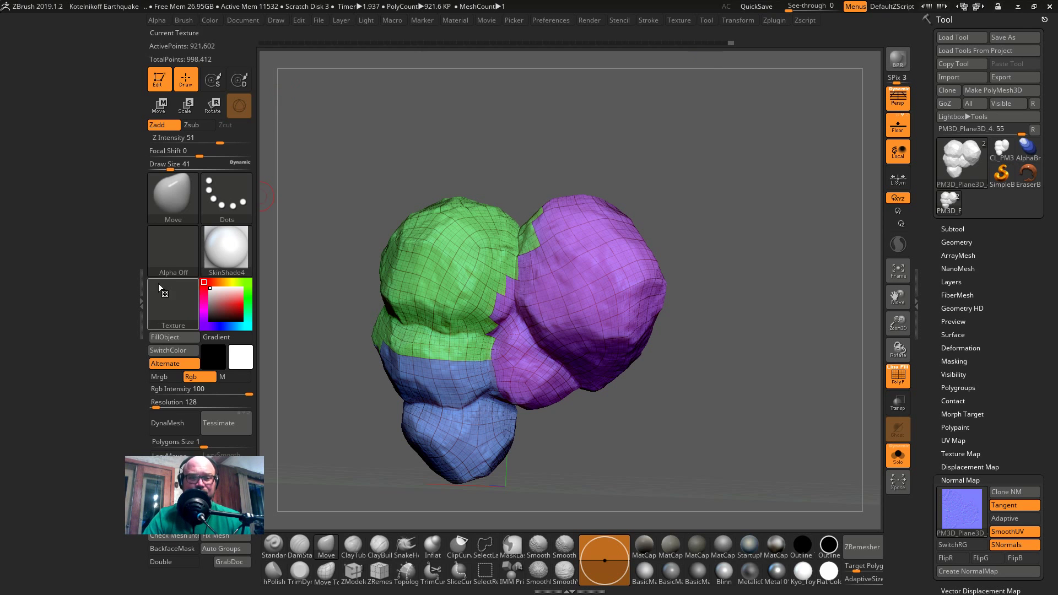
pyautogui.click(141, 297)
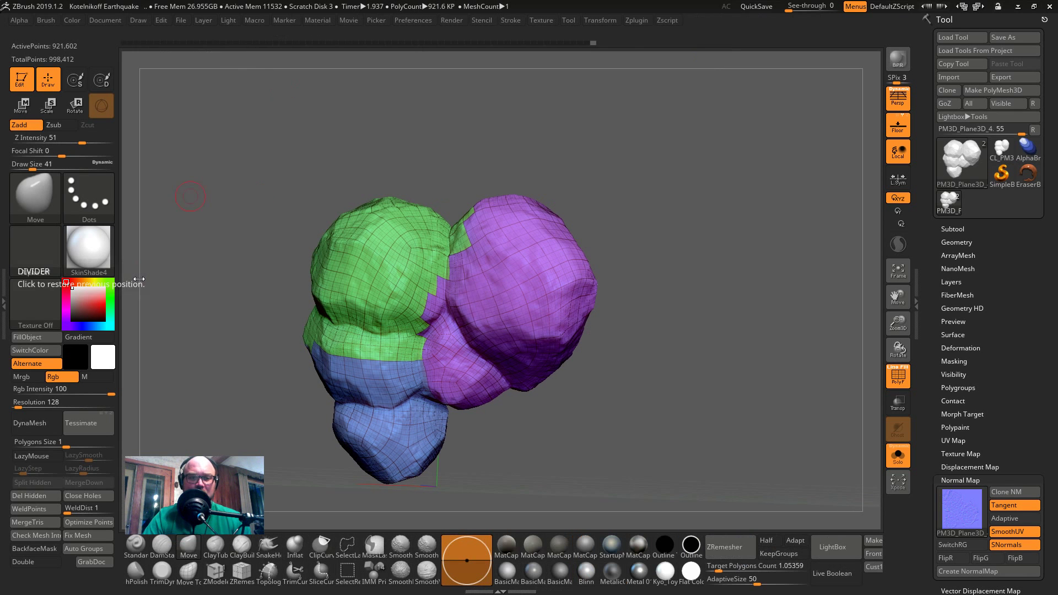
# - Turn on Keep UVs in the Zplugin Decimation Master options
pyautogui.click(634, 21)
pyautogui.moveTo(595, 21)
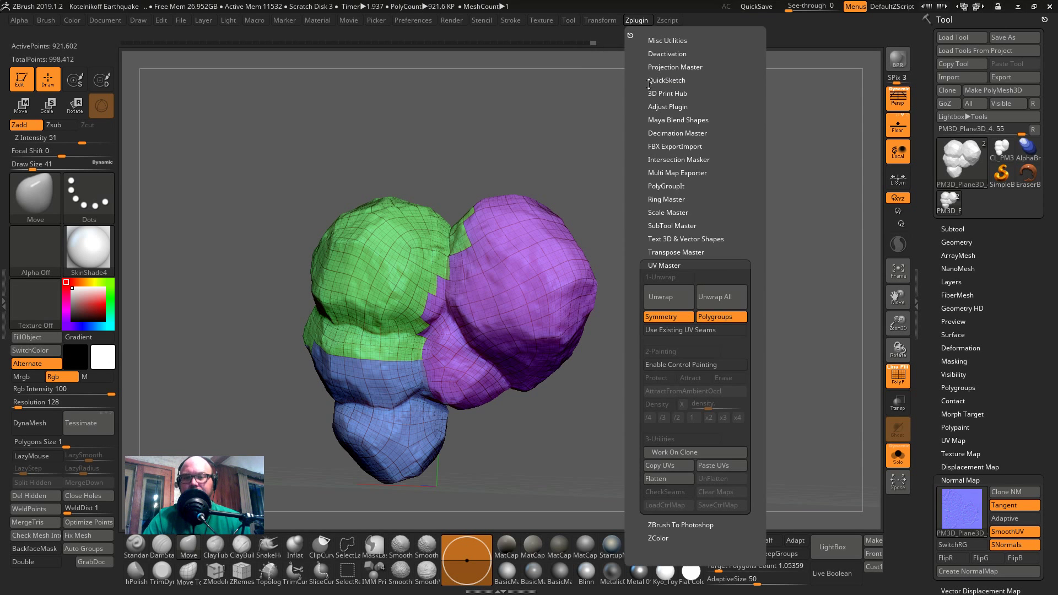
pyautogui.click(673, 133)
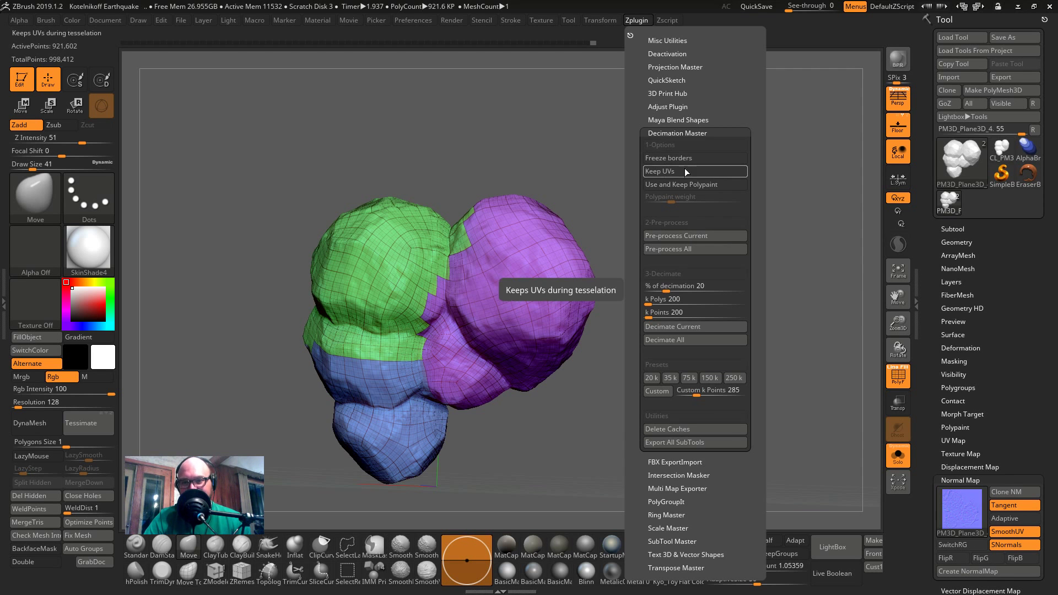
pyautogui.click(658, 173)
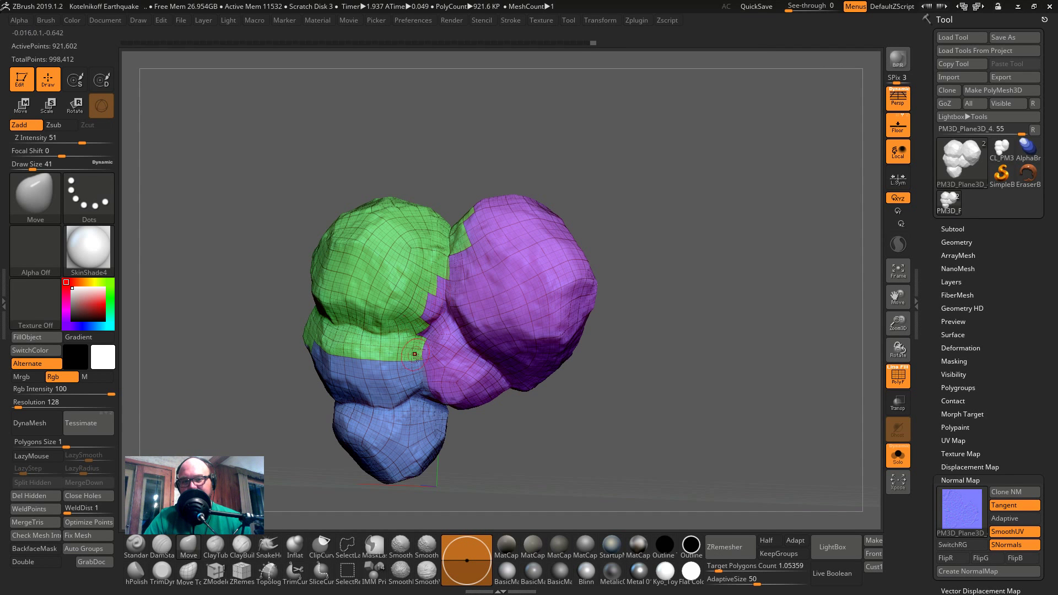
# - Run Pre-process Current on the rock, then switch to the live chat window
pyautogui.click(638, 21)
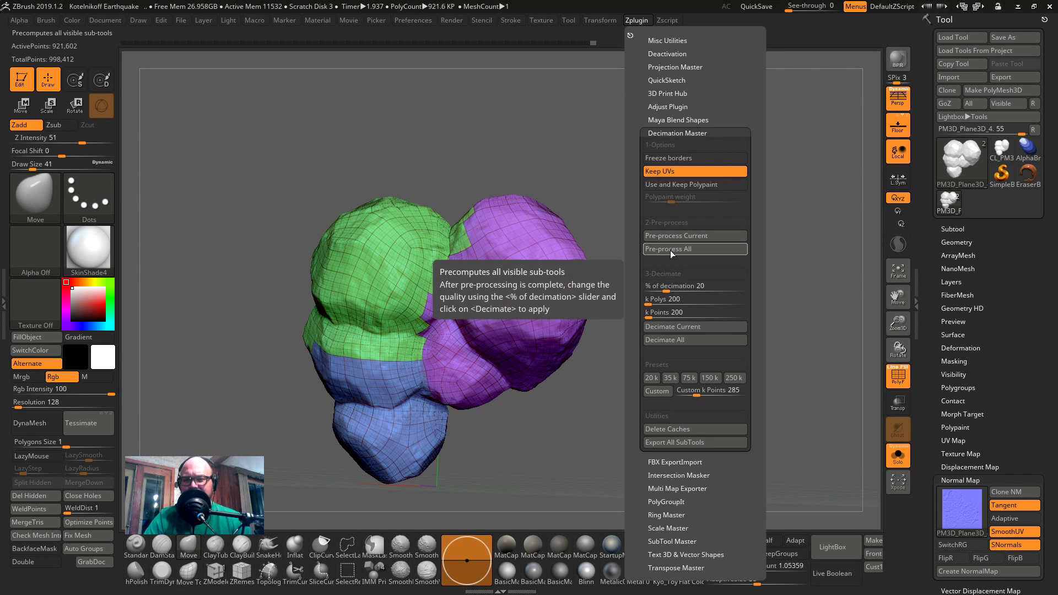
pyautogui.click(683, 236)
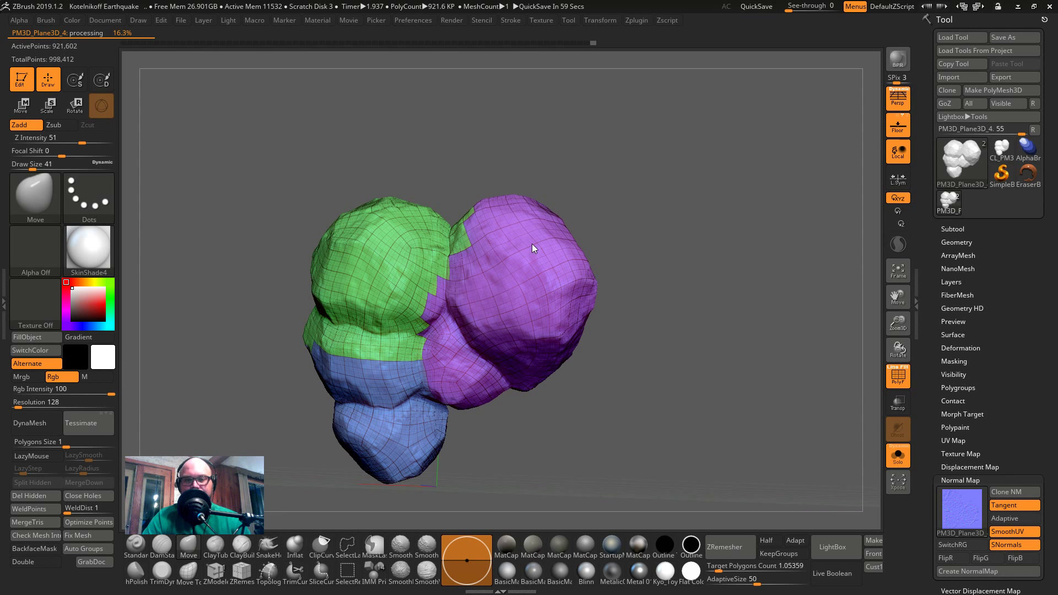
pyautogui.hotkey('alt', 'Tab')
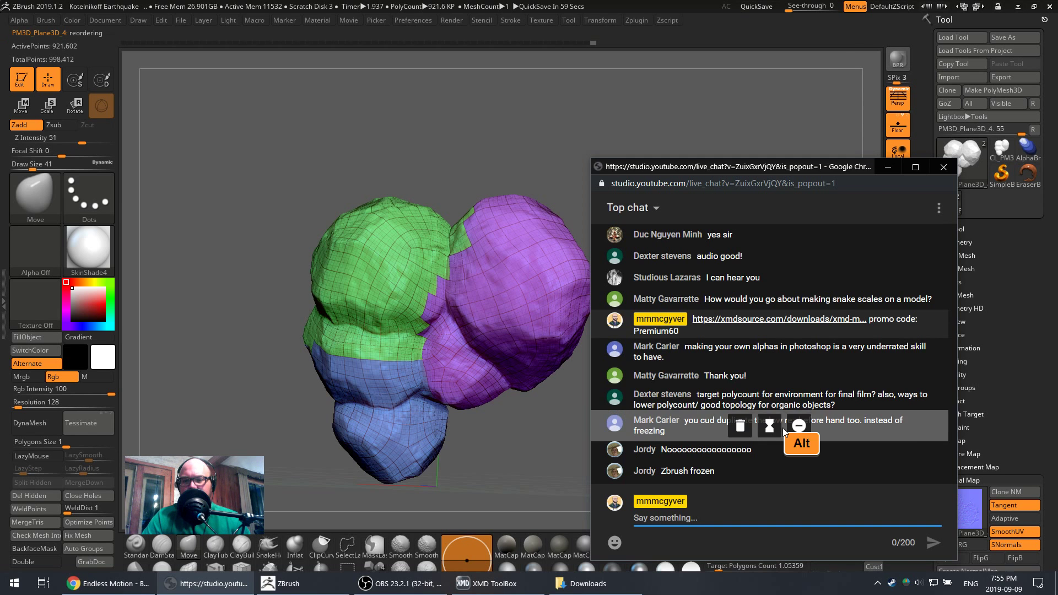
# - Post a live-chat reply telling the viewer there is enough RAM, then return to ZBrush
pyautogui.hotkey('alt', 'Tab')
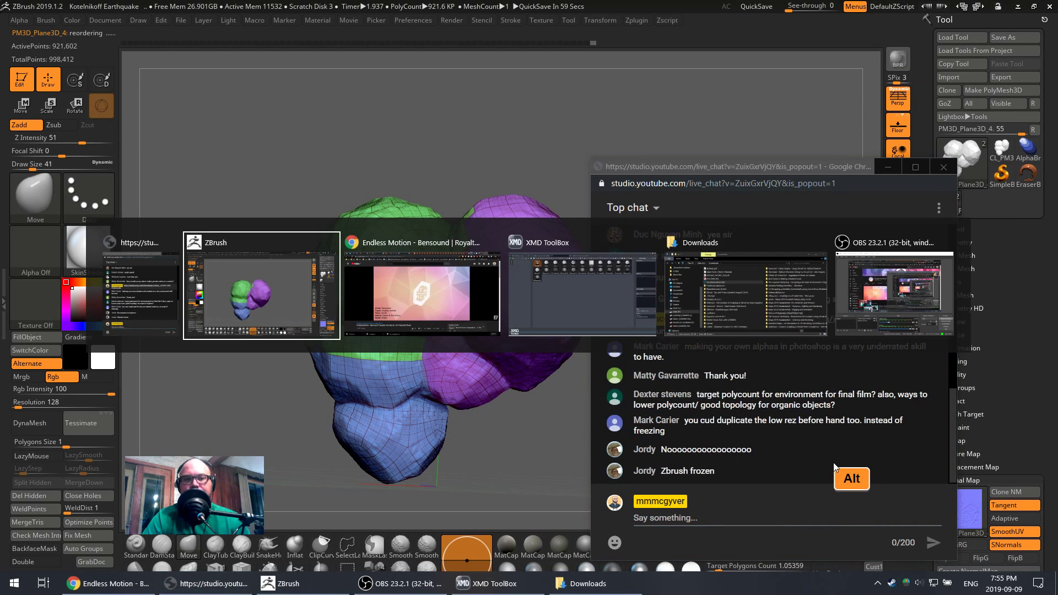
pyautogui.hotkey('alt', 'Tab')
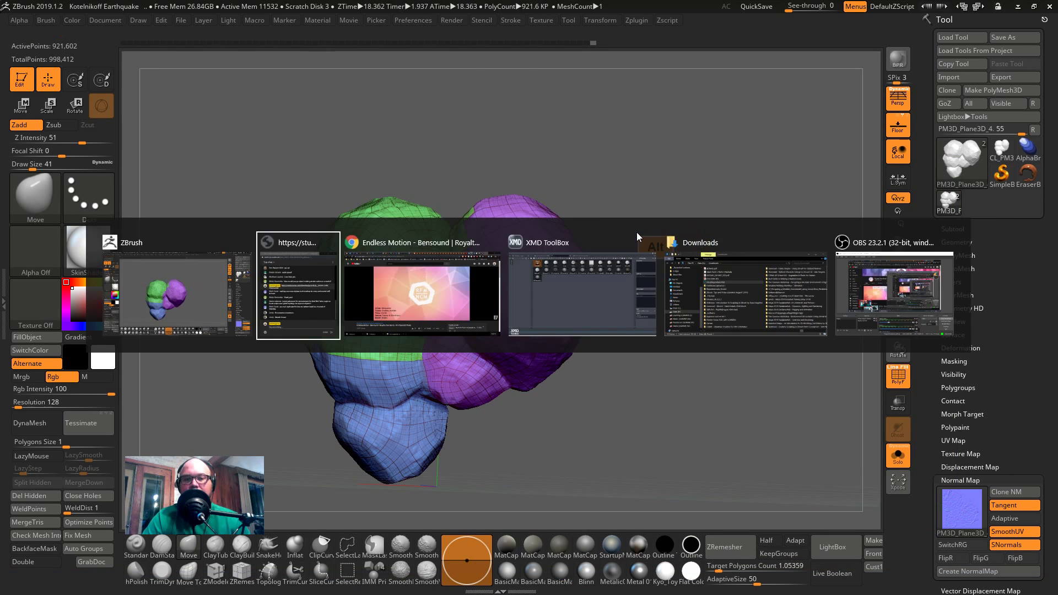
pyautogui.write('ITS OK  ')
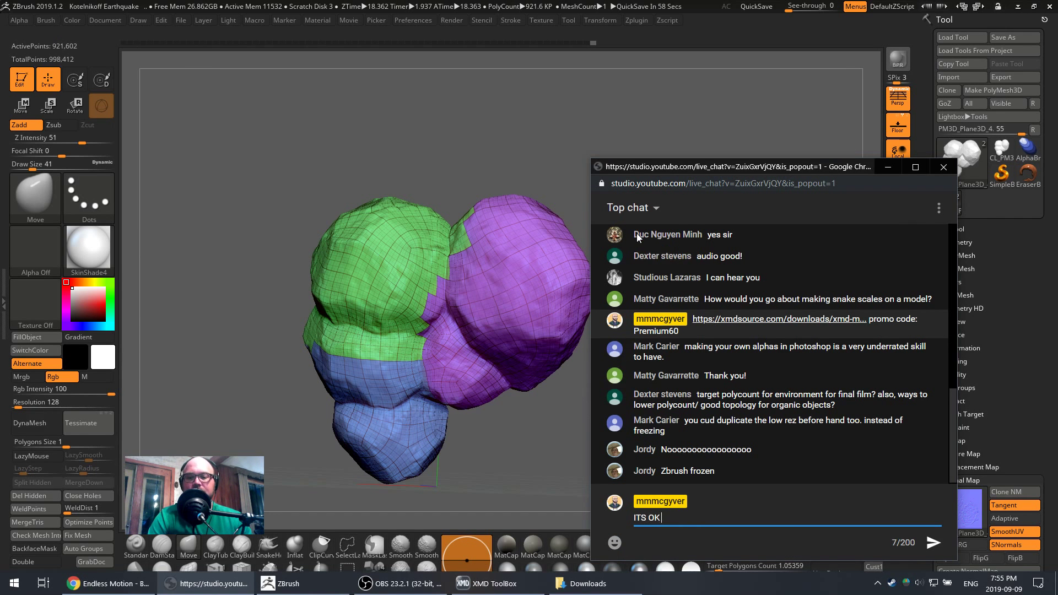
pyautogui.write('jordy')
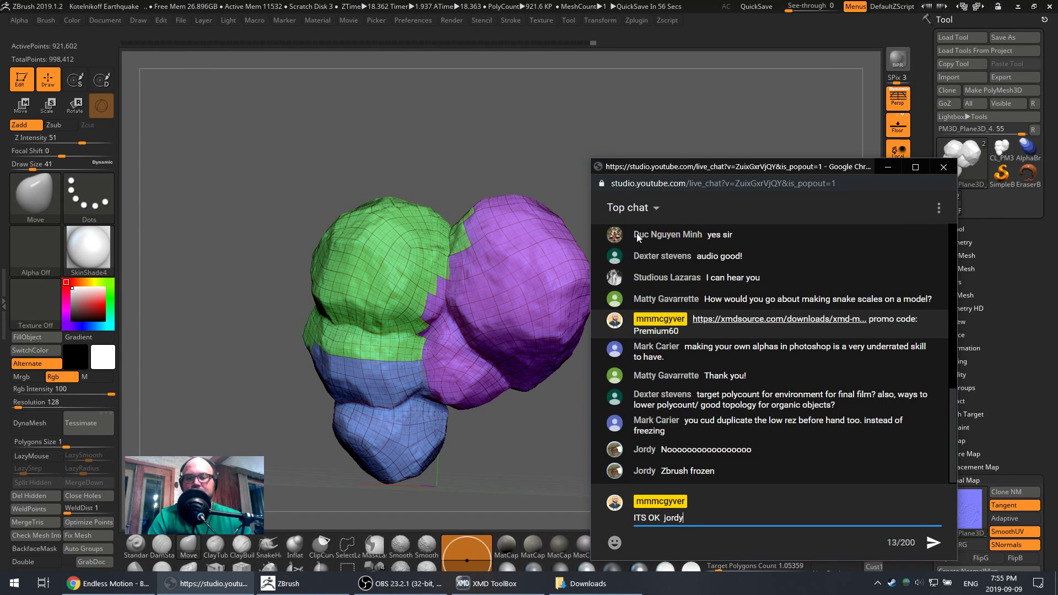
pyautogui.write(' i have enough ram')
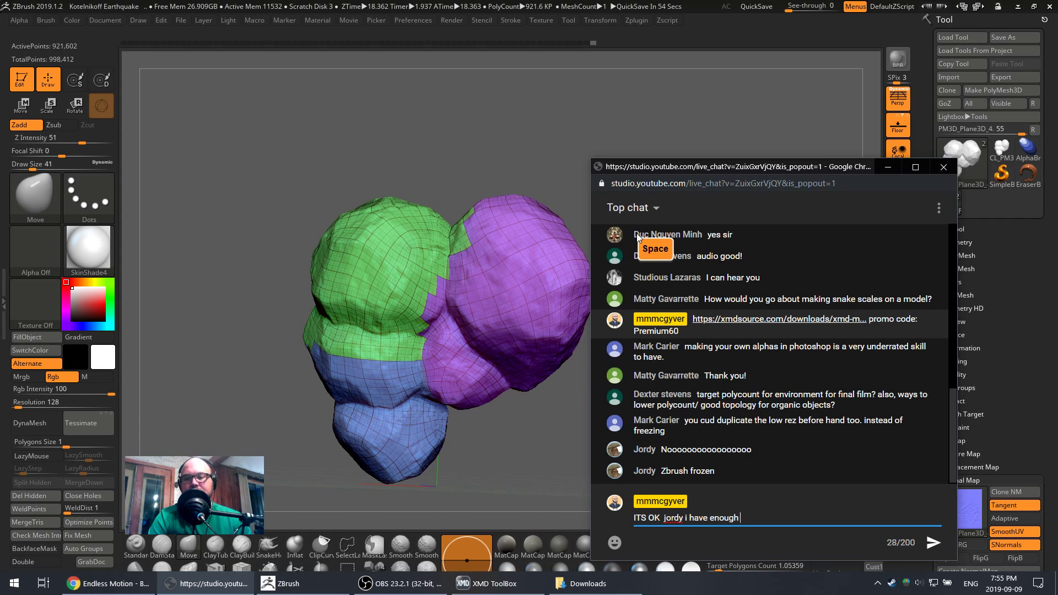
pyautogui.press('Return')
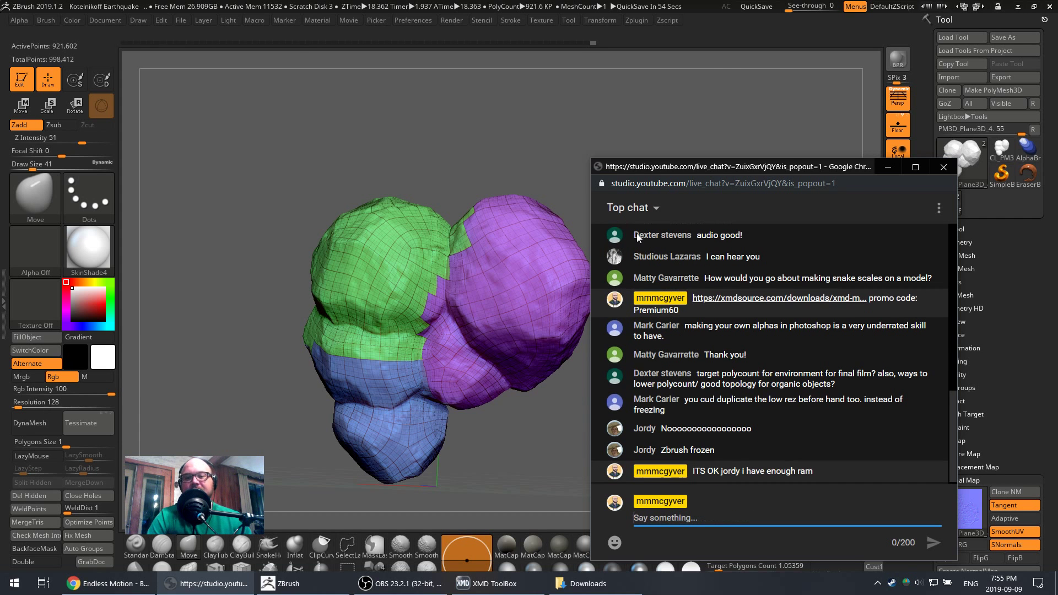
pyautogui.click(695, 31)
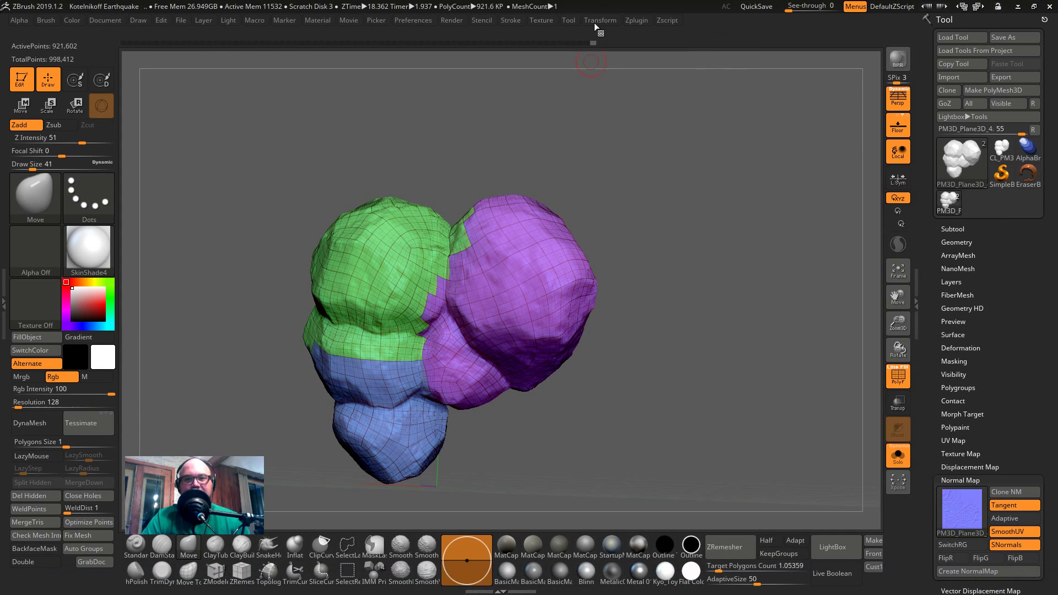
# - Decimate Current with Keep UVs on, cutting the rock from 921,602 to 184,320 points
pyautogui.click(632, 20)
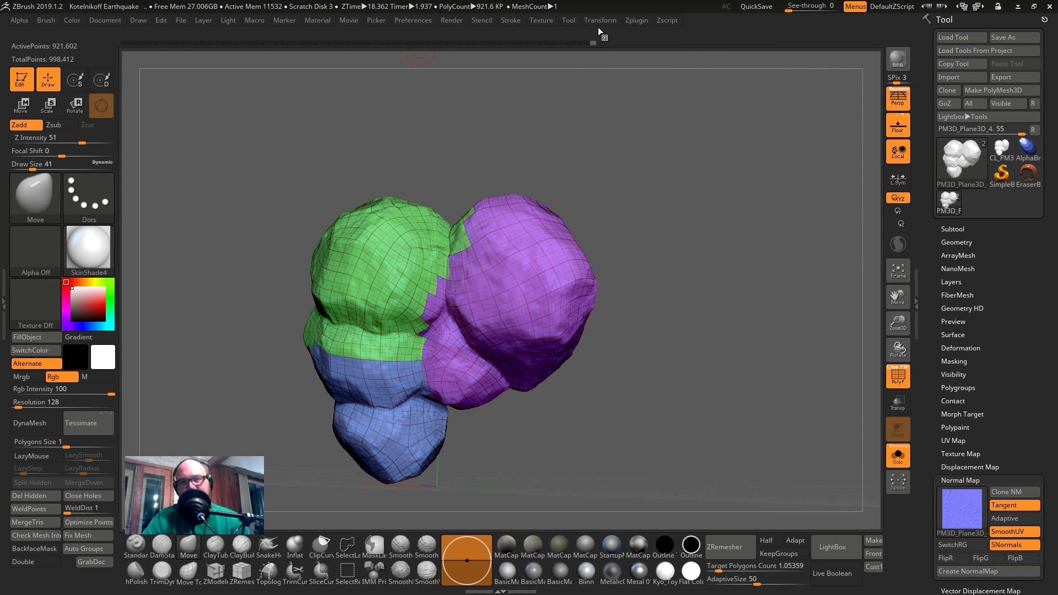
pyautogui.click(650, 21)
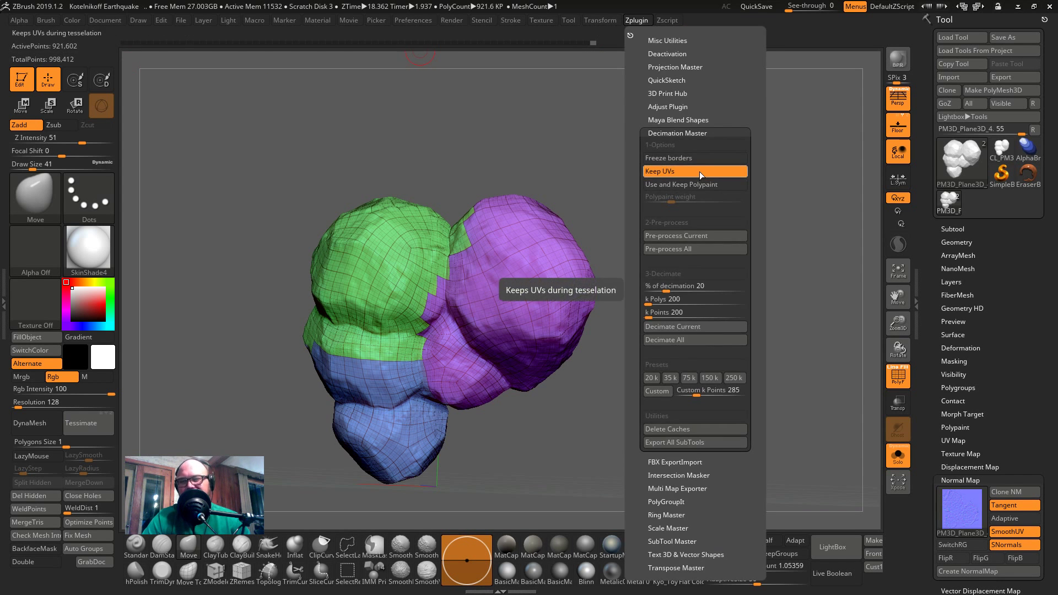
pyautogui.press('ctrl')
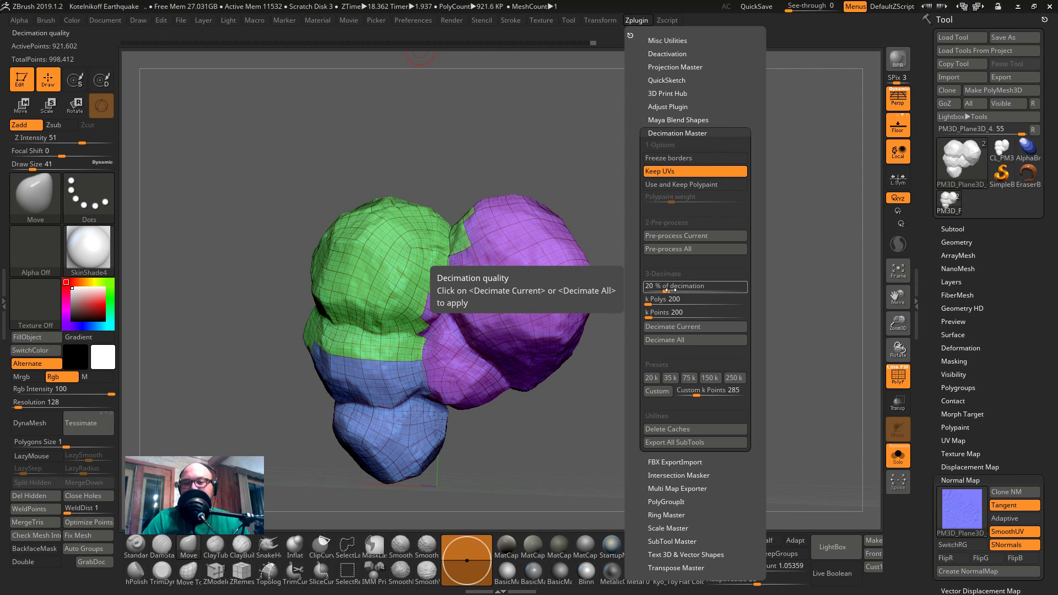
pyautogui.click(664, 330)
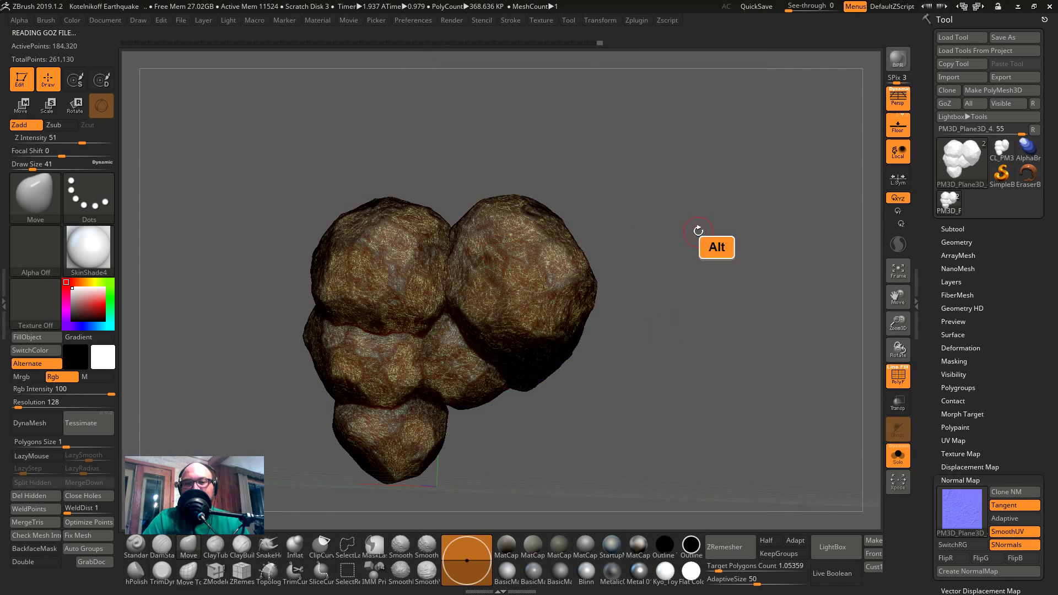
pyautogui.keyDown('alt'); pyautogui.moveTo(697, 231); pyautogui.dragTo(797, 513); pyautogui.keyUp('alt')
pyautogui.press('f')
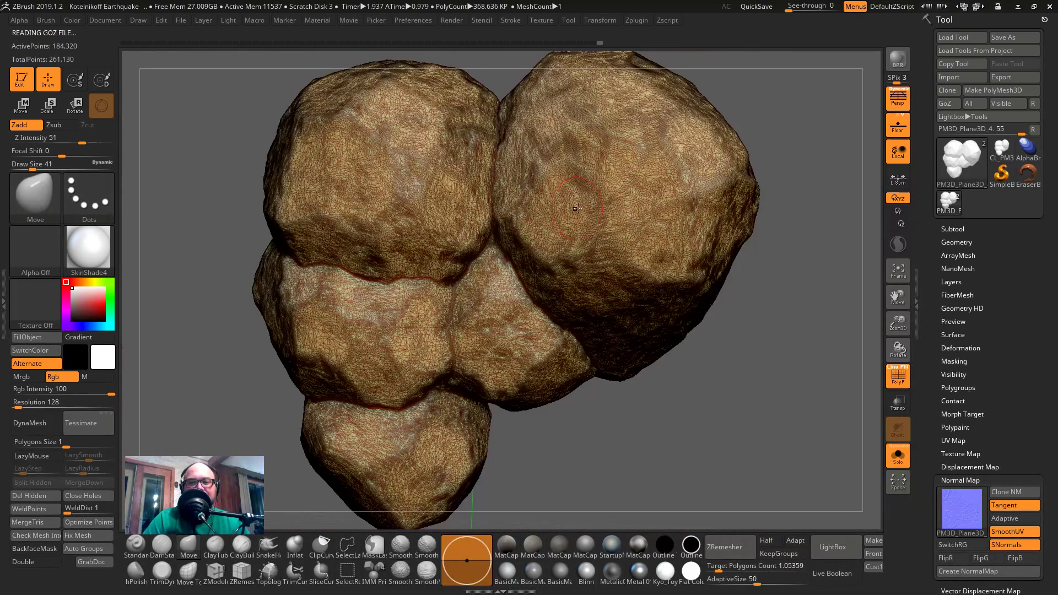
pyautogui.hotkey('shift', 'f')
pyautogui.keyDown('alt'); pyautogui.moveTo(757, 351); pyautogui.dragTo(739, 334); pyautogui.keyUp('alt')
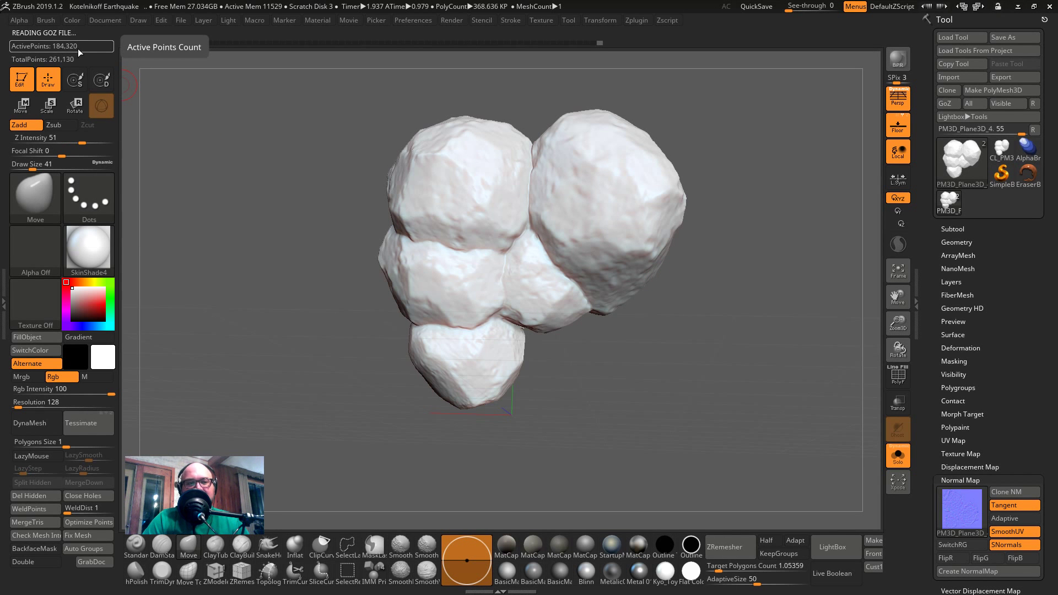
# - Toggle the wireframe and undo/redo the decimation to compare with the high-poly rock
pyautogui.hotkey('shift', 'f')
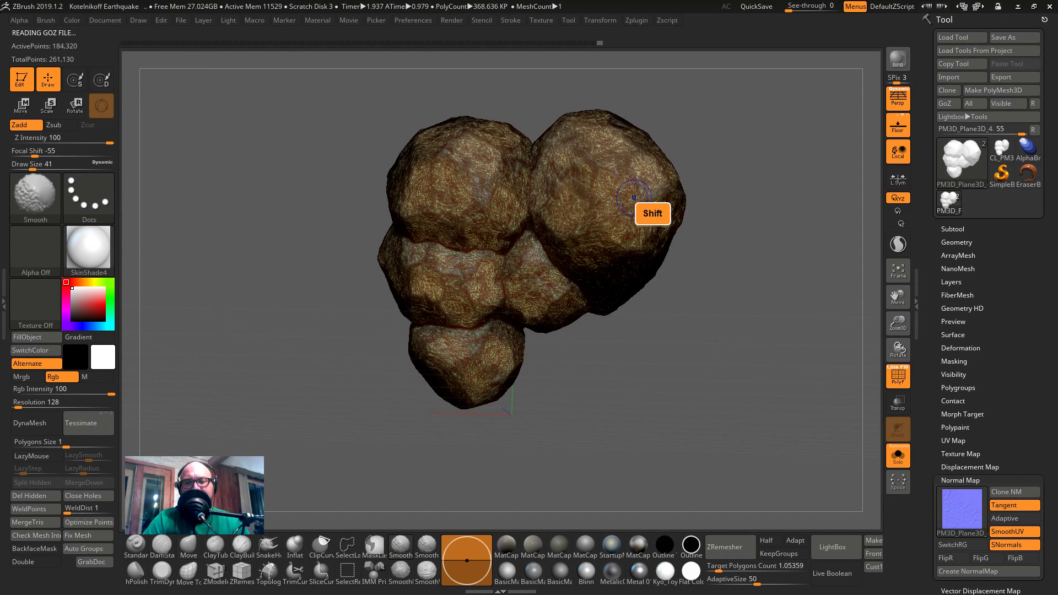
pyautogui.hotkey('shift', 'f')
pyautogui.hotkey('shift', 'f')
pyautogui.hotkey('shift', 'f')
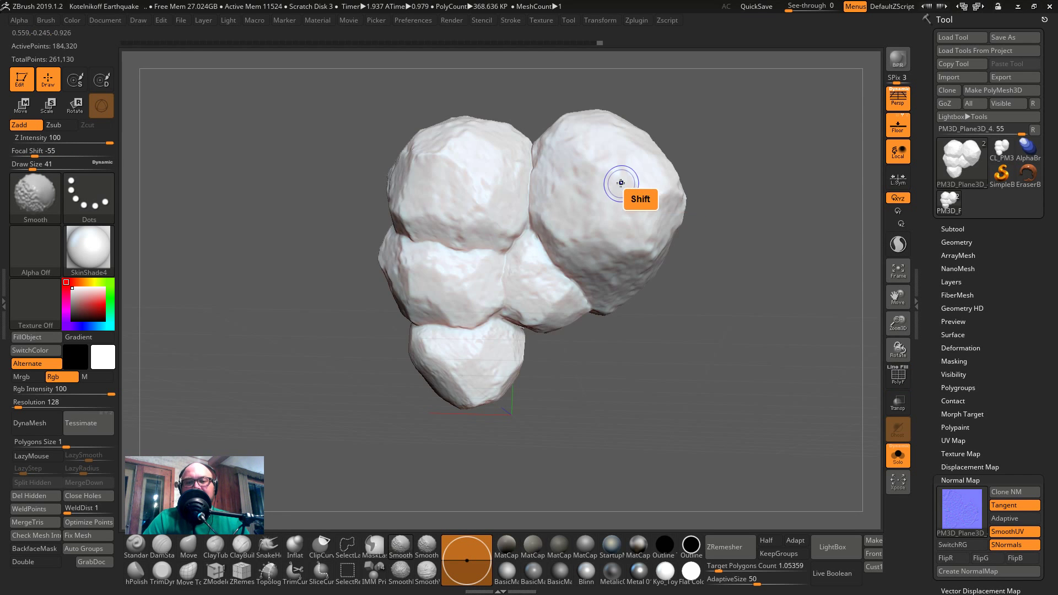
pyautogui.hotkey('shift', 'f')
pyautogui.hotkey('shift', 'f')
pyautogui.hotkey('ctrl', 'z')
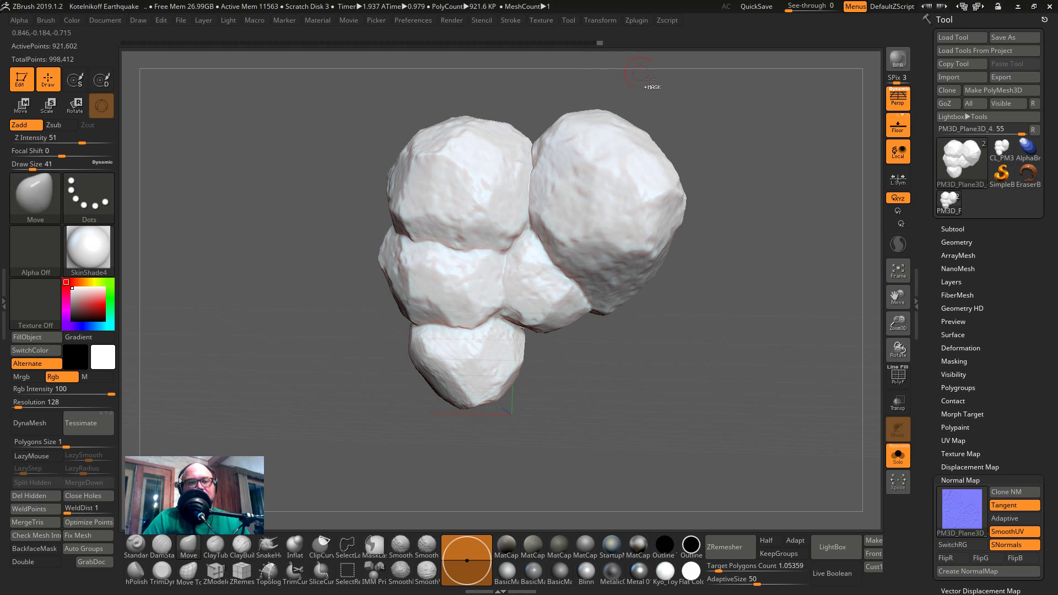
pyautogui.hotkey('ctrl', 'shift', 'z')
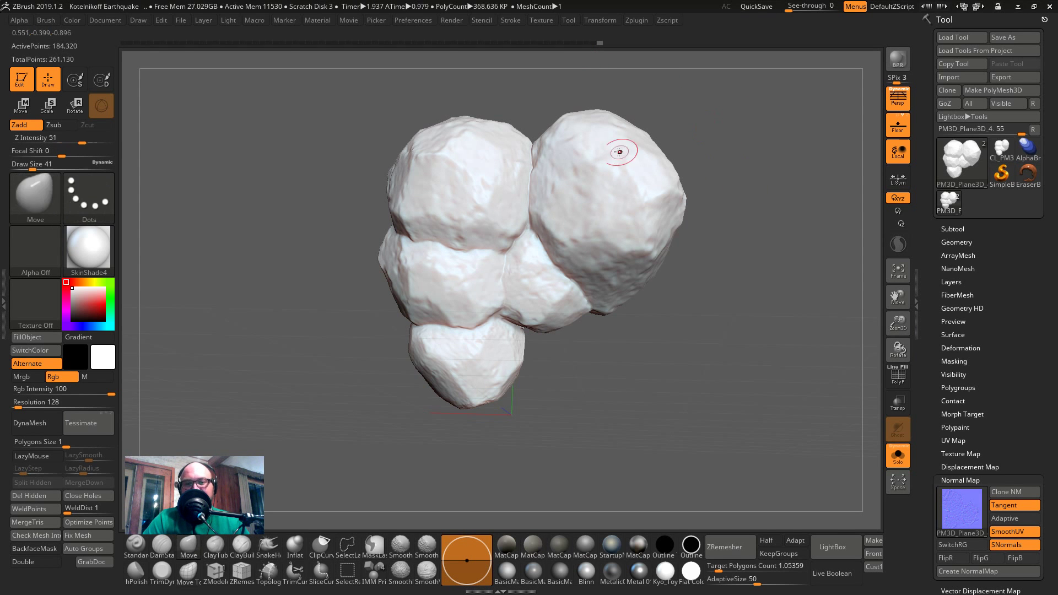
pyautogui.hotkey('ctrl', 'z')
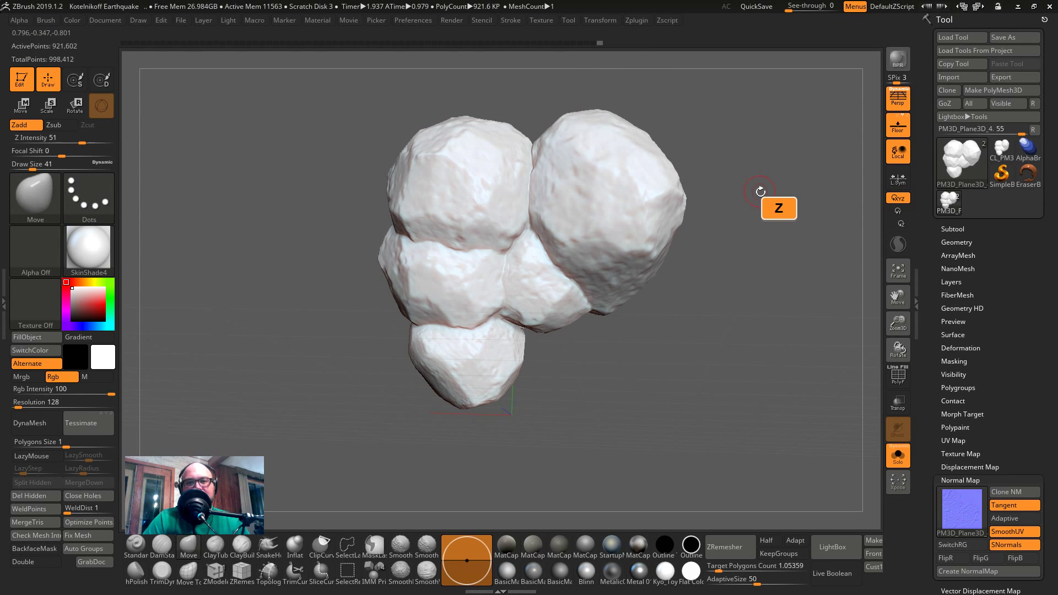
# - Snapshot the original rock beside the re-decimated one, then clear the snapshot with Ctrl+N
pyautogui.moveTo(760, 191)
pyautogui.keyDown('alt'); pyautogui.mouseDown()
pyautogui.moveTo(521, 250)
pyautogui.moveTo(563, 263)
pyautogui.mouseUp(); pyautogui.keyUp('alt')
pyautogui.hotkey('shift', 's')
pyautogui.moveTo(612, 304)
pyautogui.keyDown('alt'); pyautogui.mouseDown()
pyautogui.moveTo(821, 325)
pyautogui.moveTo(807, 291)
pyautogui.mouseUp(); pyautogui.keyUp('alt')
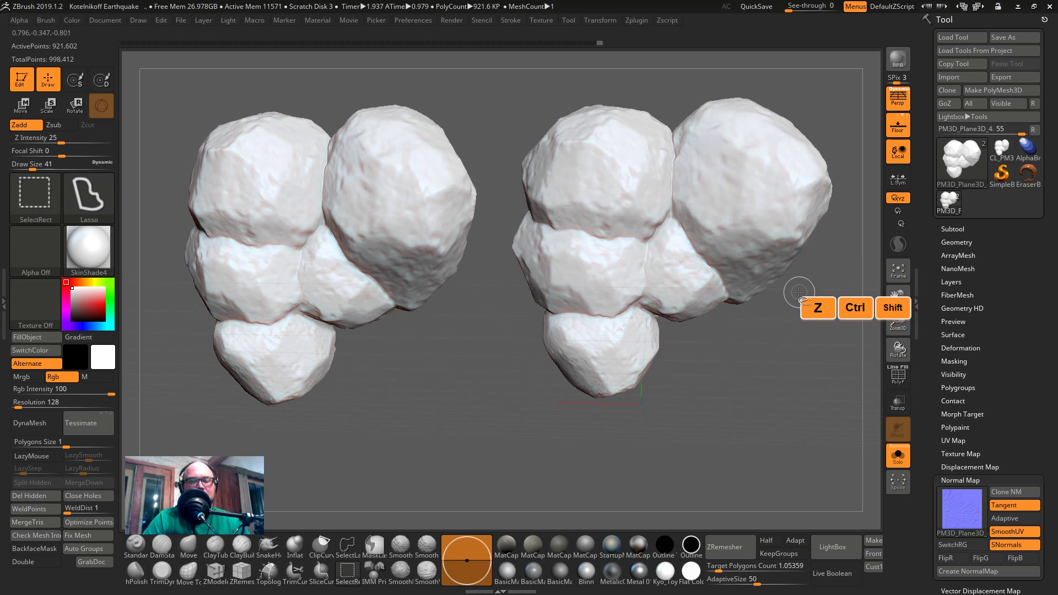
pyautogui.hotkey('ctrl', 'shift', 'z')
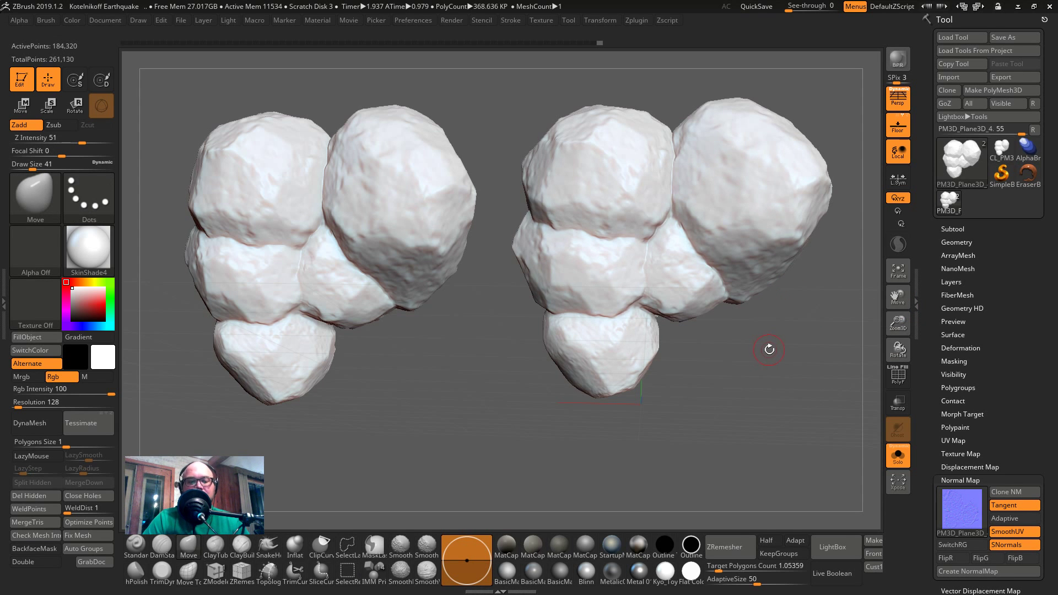
pyautogui.press('shift')
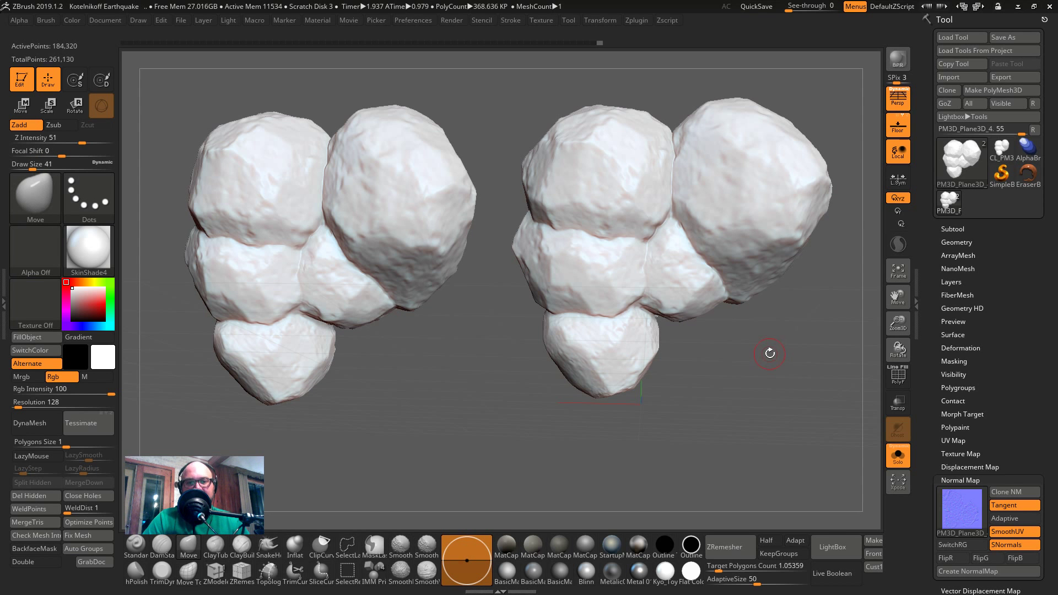
pyautogui.hotkey('ctrl', 'n')
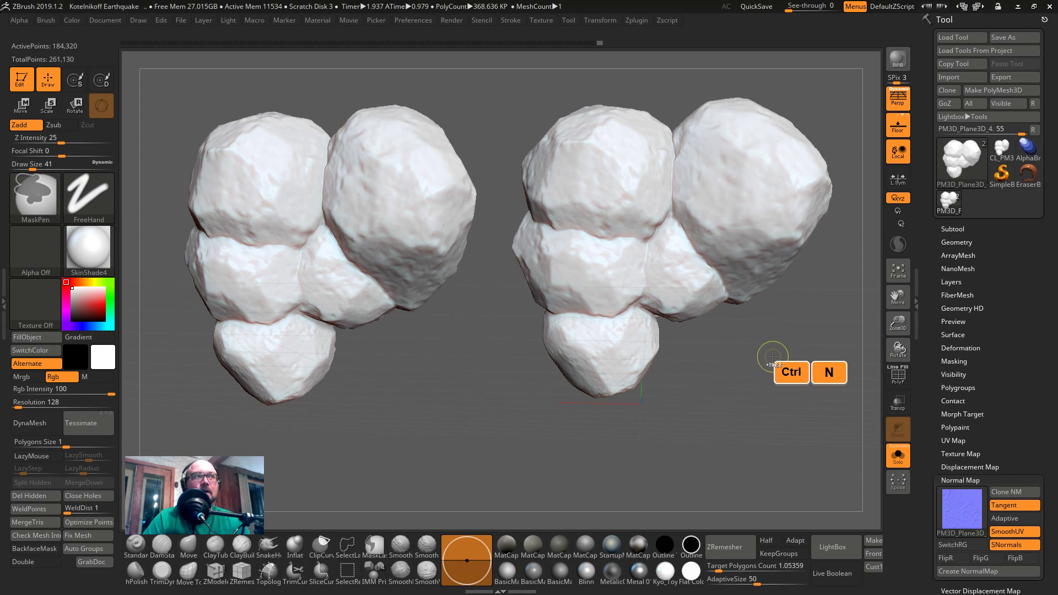
pyautogui.keyDown('alt'); pyautogui.moveTo(763, 355); pyautogui.dragTo(625, 382); pyautogui.keyUp('alt')
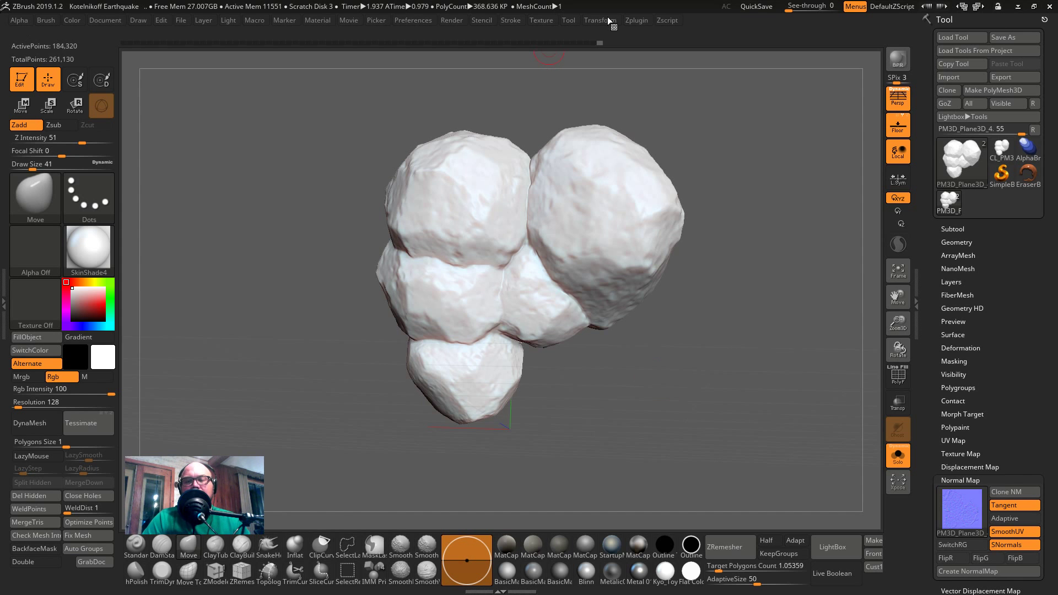
# - Lower the decimation percentage and enter a 0.3 k polygon target in Decimation Master
pyautogui.click(639, 22)
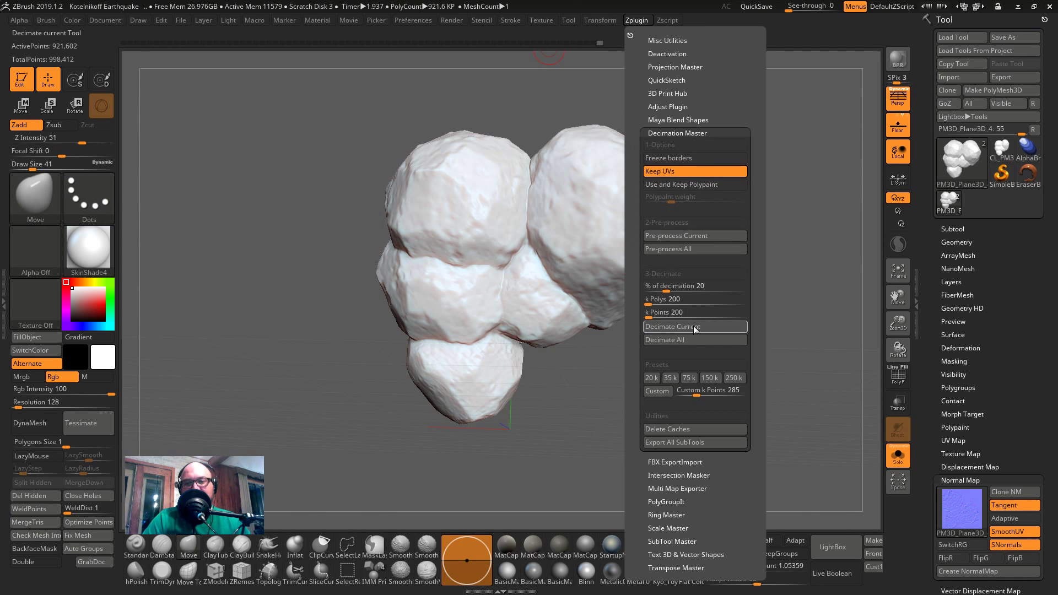
pyautogui.moveTo(662, 292)
pyautogui.moveTo(662, 292); pyautogui.dragTo(660, 292)
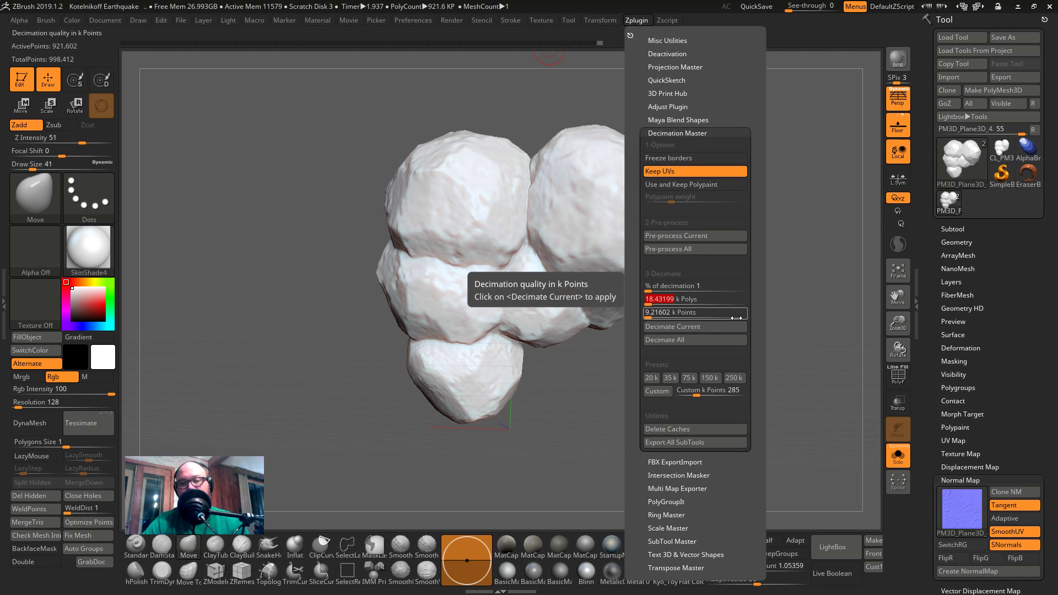
pyautogui.write('300')
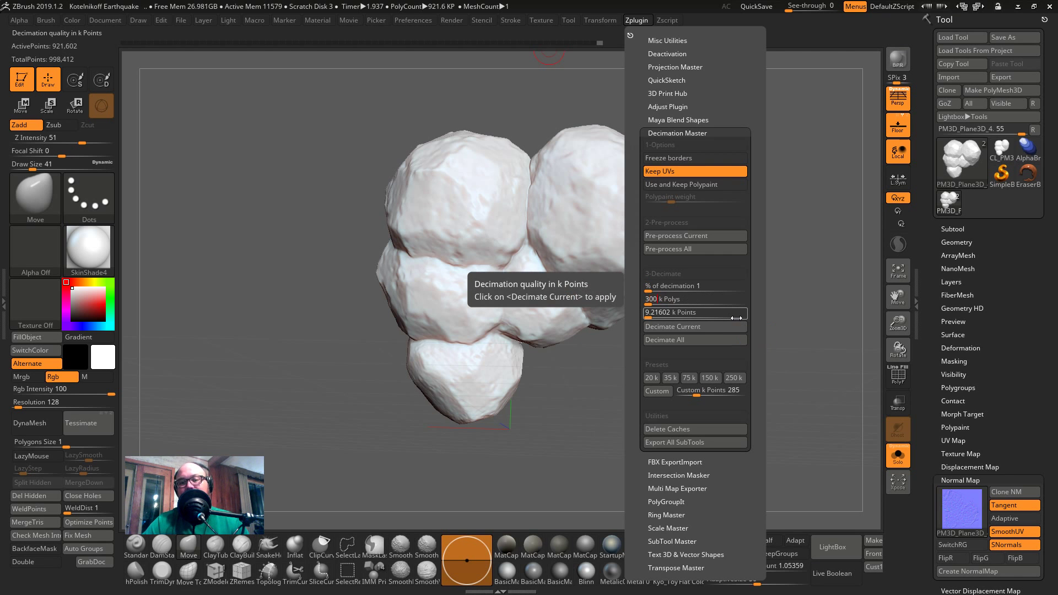
pyautogui.press('BackSpace')
pyautogui.press('BackSpace')
pyautogui.press('BackSpace')
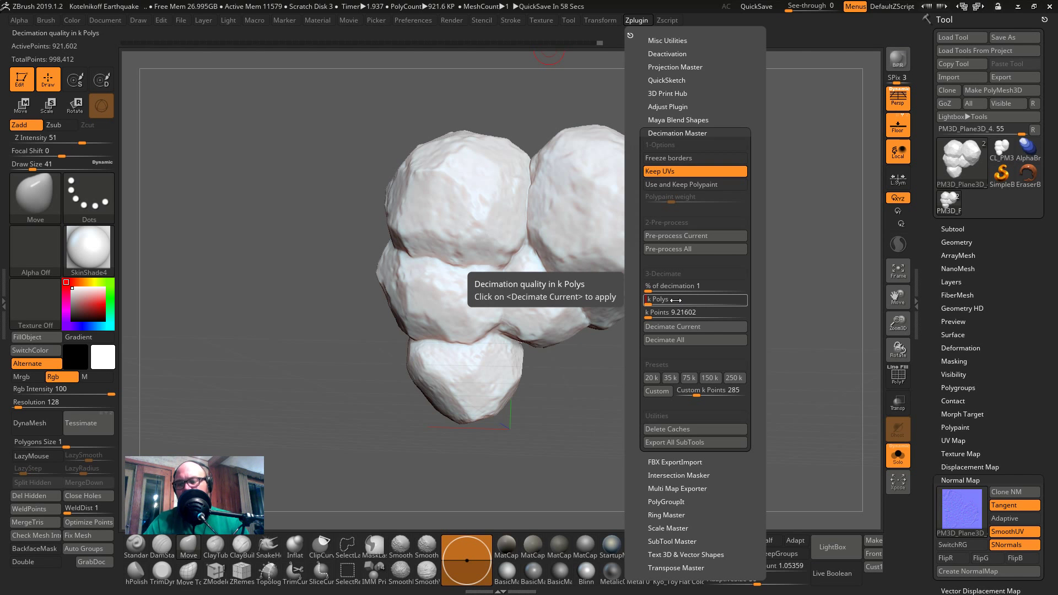
pyautogui.write('.5')
pyautogui.press('BackSpace')
pyautogui.write('3')
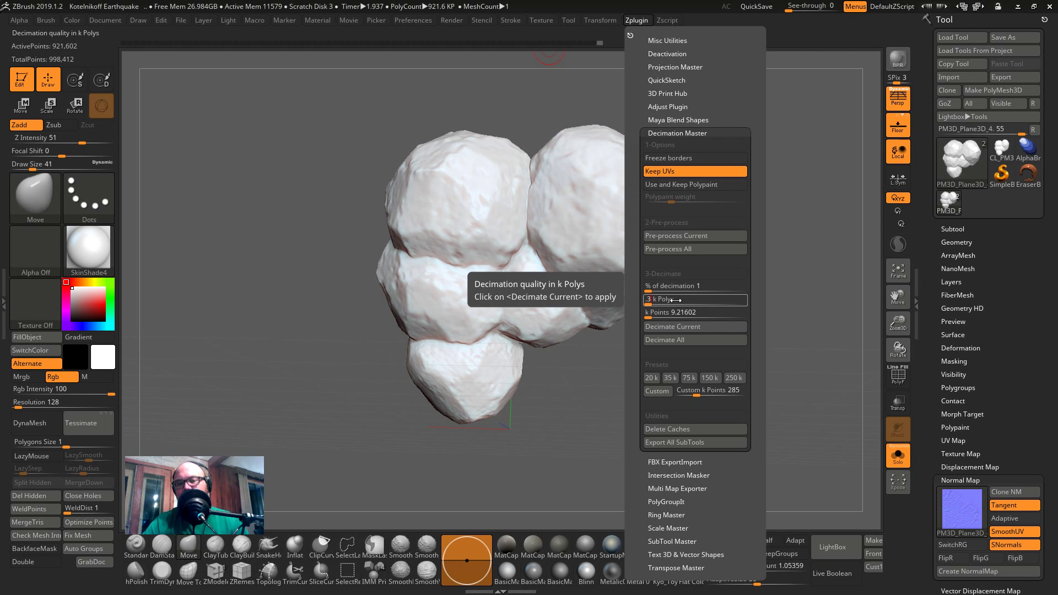
pyautogui.press('Return')
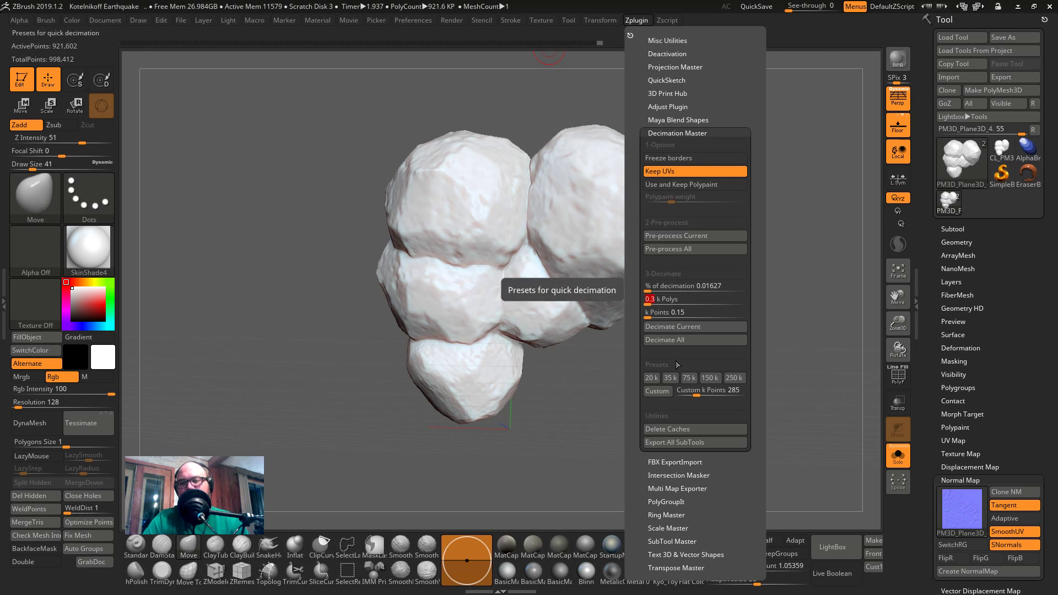
pyautogui.click(695, 327)
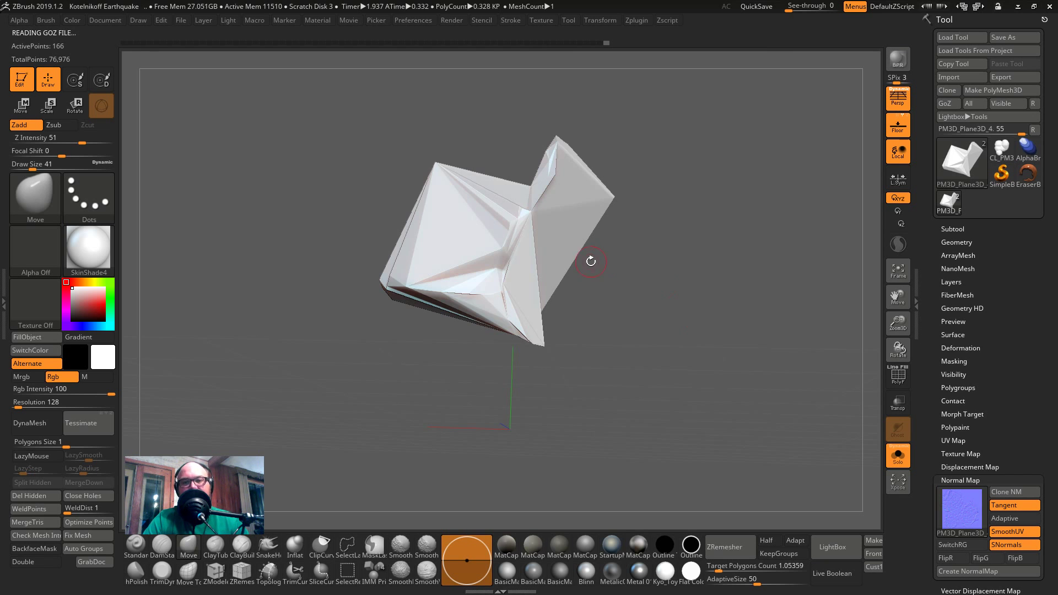
# - Use a 5 k polygon target and decimate the rock to 2,500 points with UVs kept
pyautogui.click(636, 21)
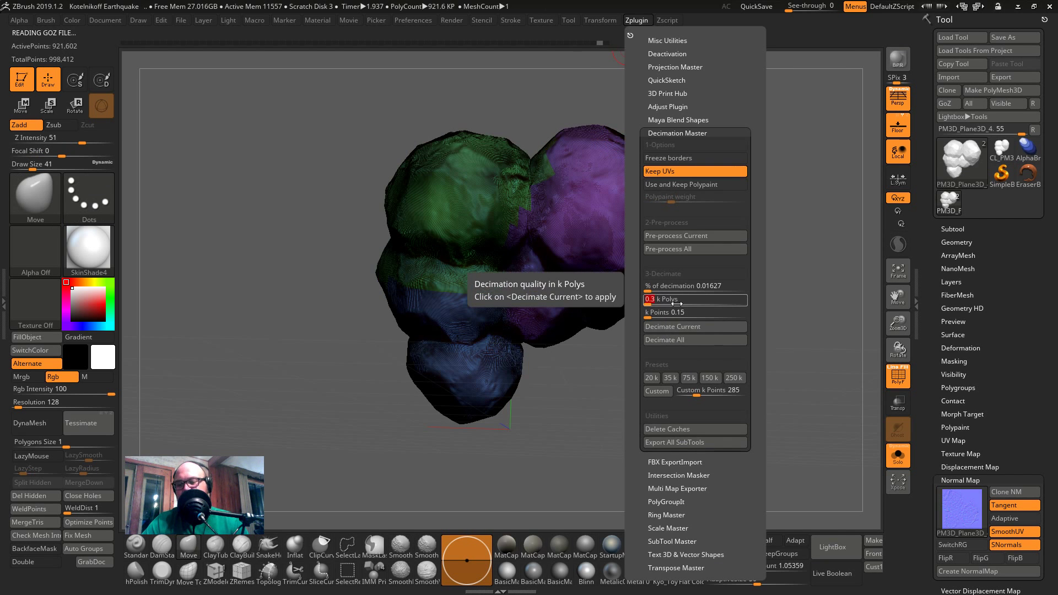
pyautogui.press('Return')
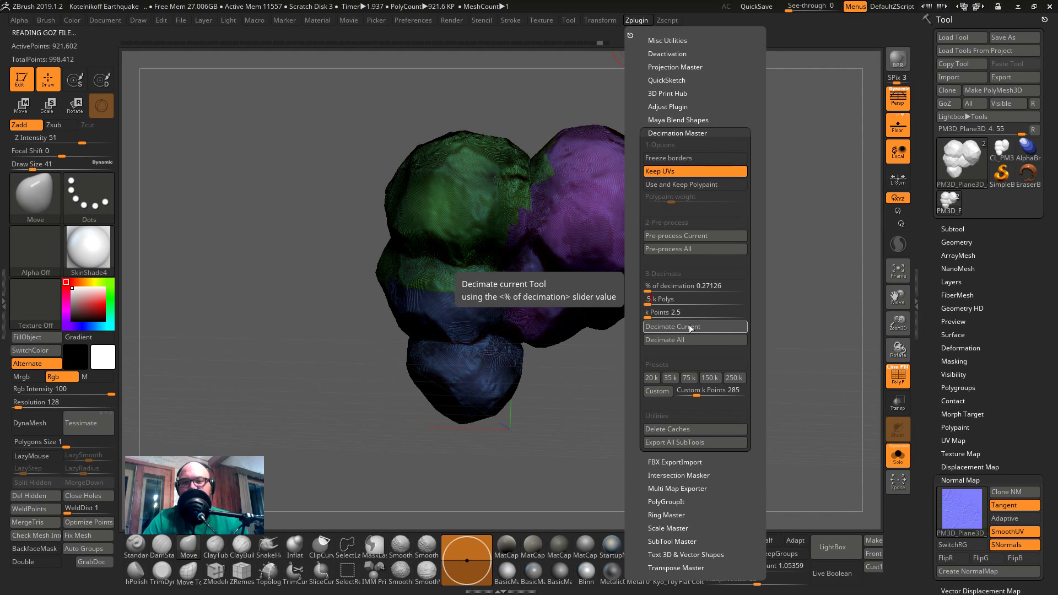
pyautogui.click(687, 326)
pyautogui.hotkey('shift', 'f')
pyautogui.moveTo(691, 325); pyautogui.dragTo(725, 300)
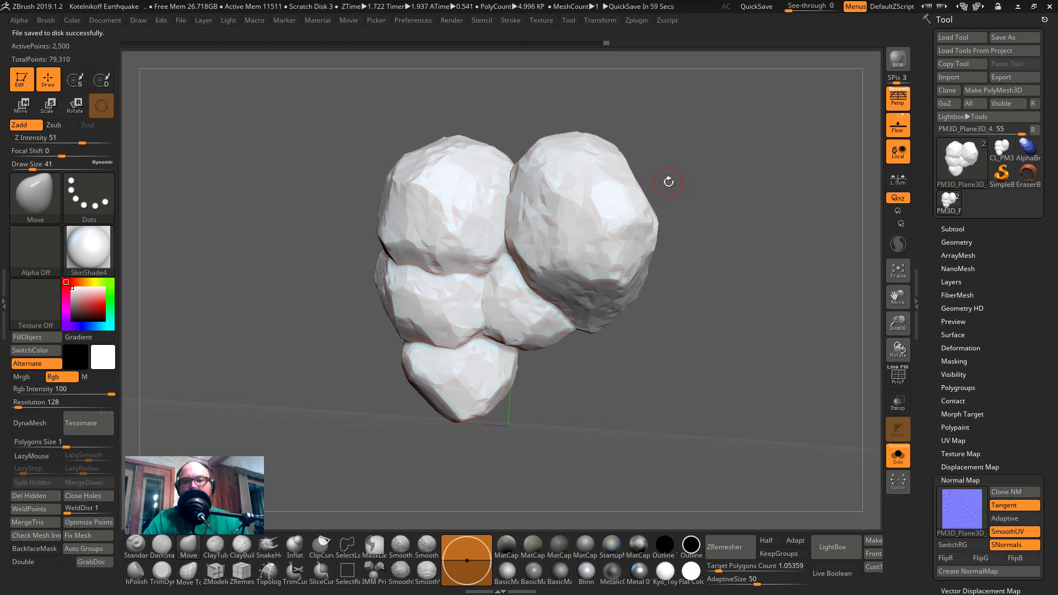
# - Pan the decimated rock down, reopen the Zplugin menu, and switch to the YouTube chat window
pyautogui.keyDown('alt'); pyautogui.moveTo(668, 180); pyautogui.dragTo(673, 198, button='right'); pyautogui.keyUp('alt')
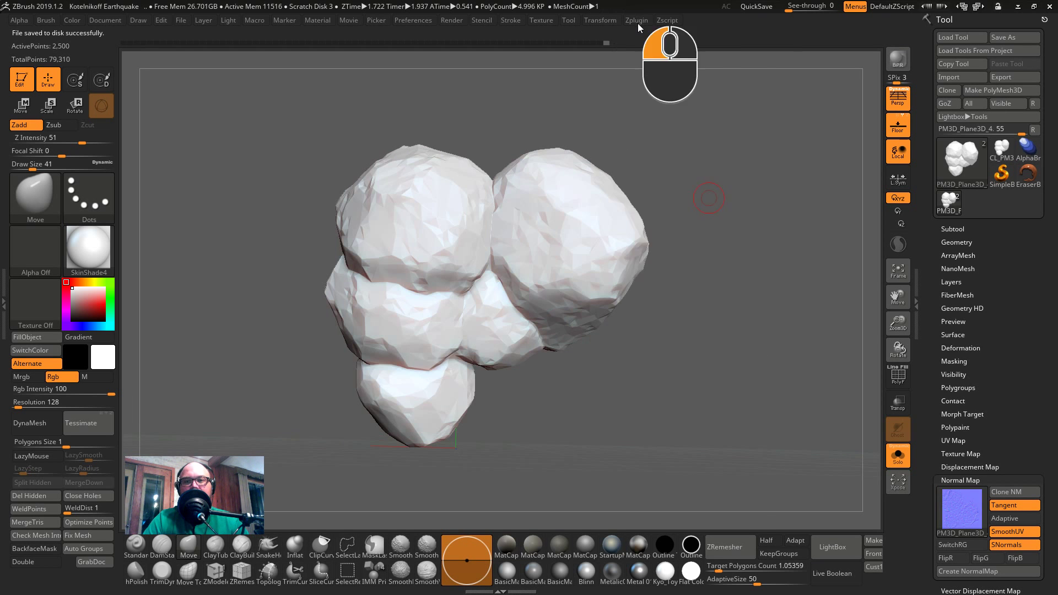
pyautogui.click(637, 19)
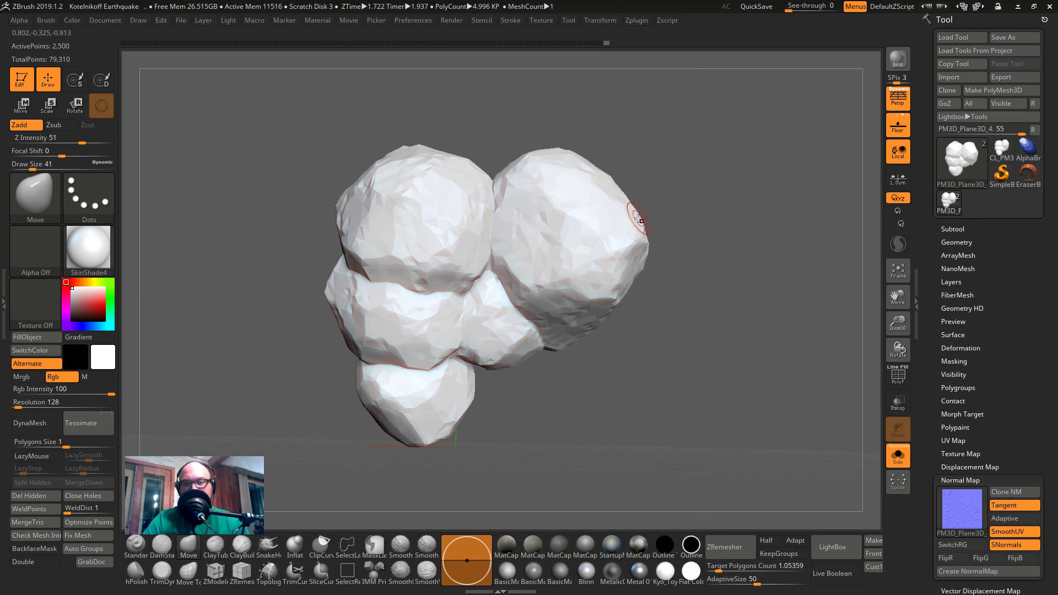
pyautogui.hotkey('alt', 'Tab')
pyautogui.hotkey('alt', 'Tab')
pyautogui.hotkey('alt', 'Tab')
pyautogui.hotkey('alt', 'Tab')
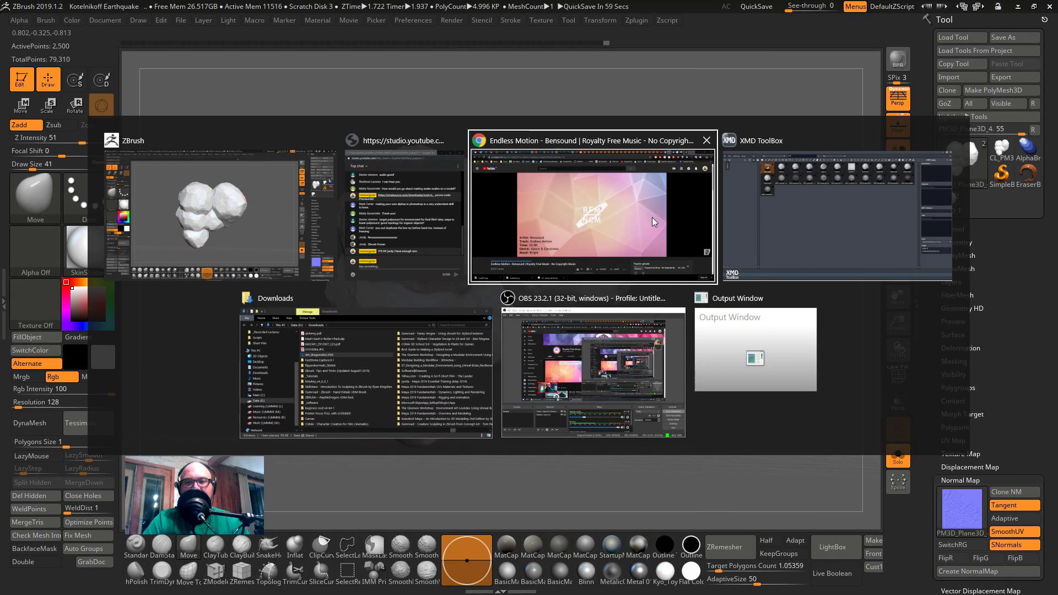
pyautogui.hotkey('alt', 'Tab')
pyautogui.hotkey('alt', 'Tab')
pyautogui.hotkey('alt', 'Tab')
pyautogui.hotkey('alt', 'Tab')
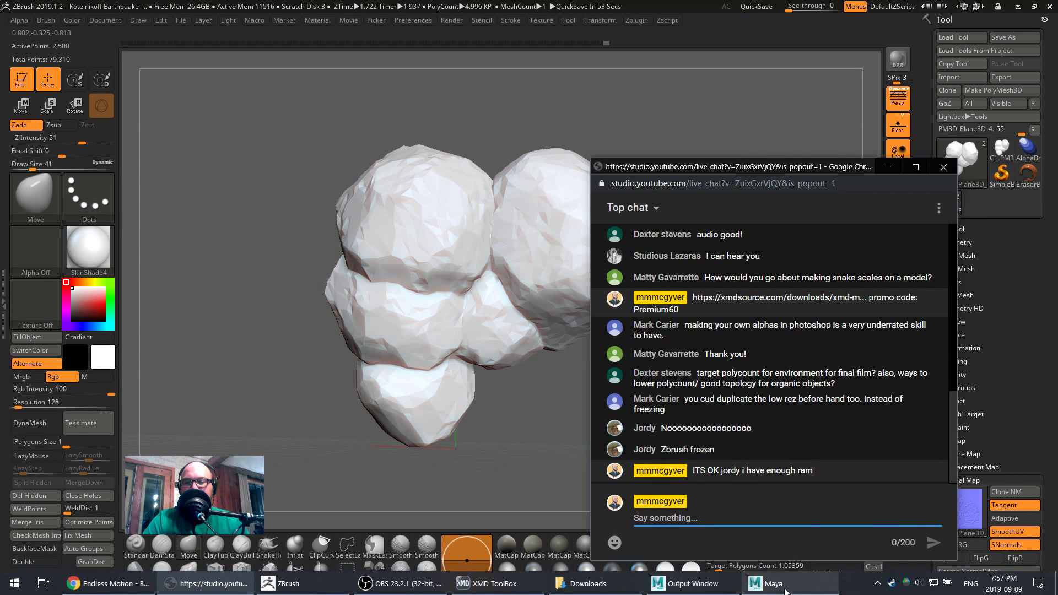
# - Switch to Maya and zoom and orbit around the low-poly rock in smooth shaded view
pyautogui.click(785, 588)
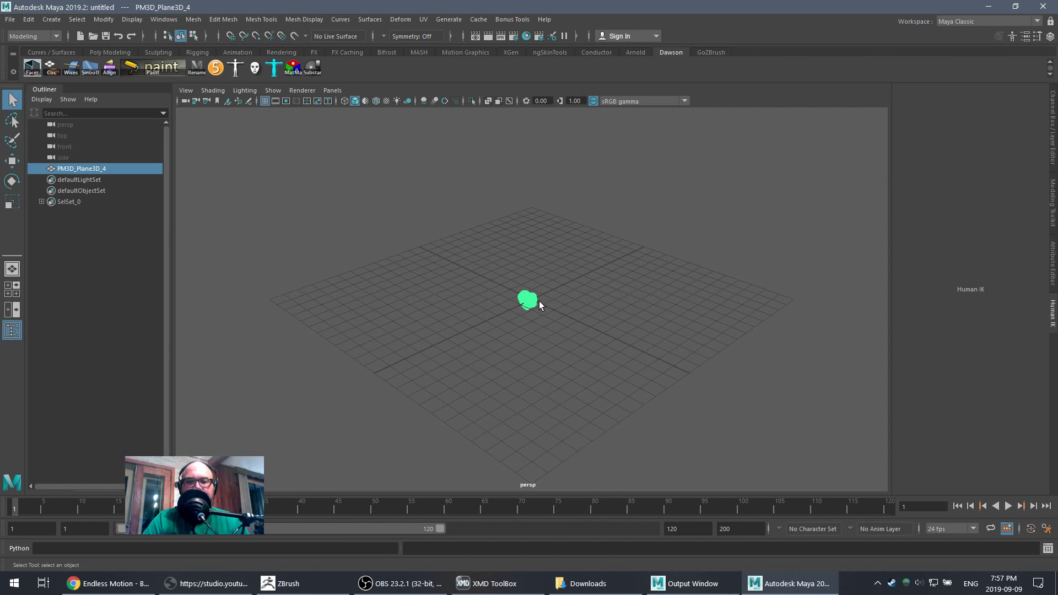
pyautogui.keyDown('alt'); pyautogui.scroll(10, 554, 289); pyautogui.keyUp('alt')
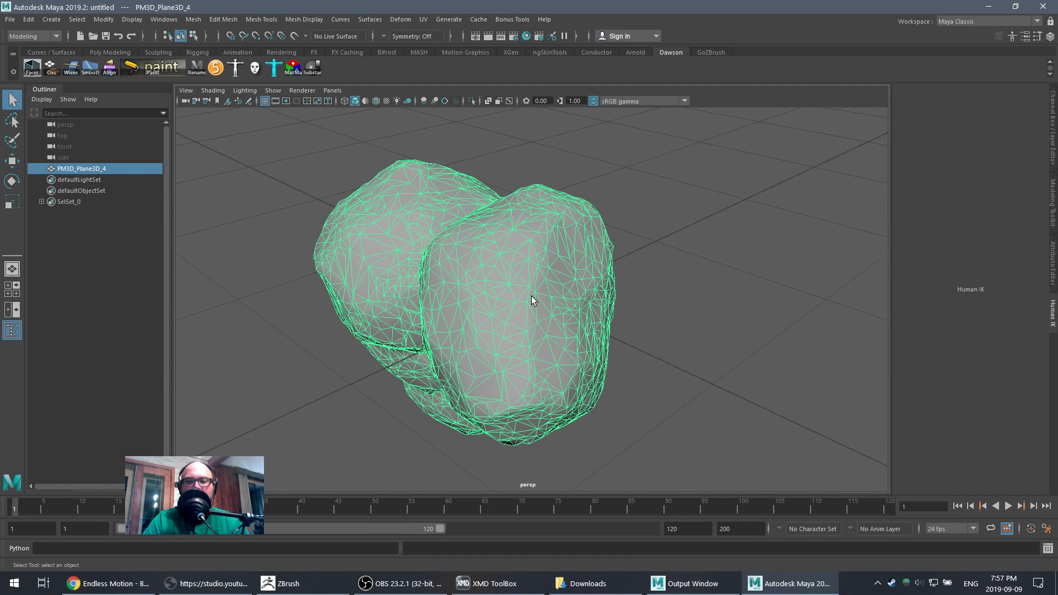
pyautogui.keyDown('alt'); pyautogui.moveTo(624, 289); pyautogui.dragTo(519, 230); pyautogui.keyUp('alt')
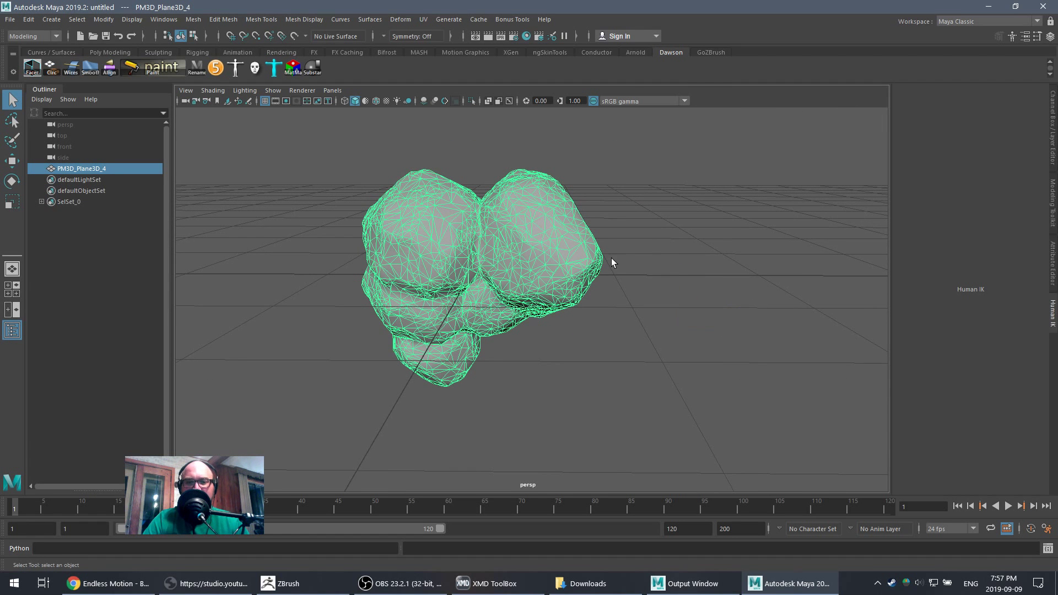
pyautogui.keyDown('alt'); pyautogui.scroll(3, 547, 240); pyautogui.keyUp('alt')
pyautogui.keyDown('alt'); pyautogui.scroll(-6, 660, 310); pyautogui.keyUp('alt')
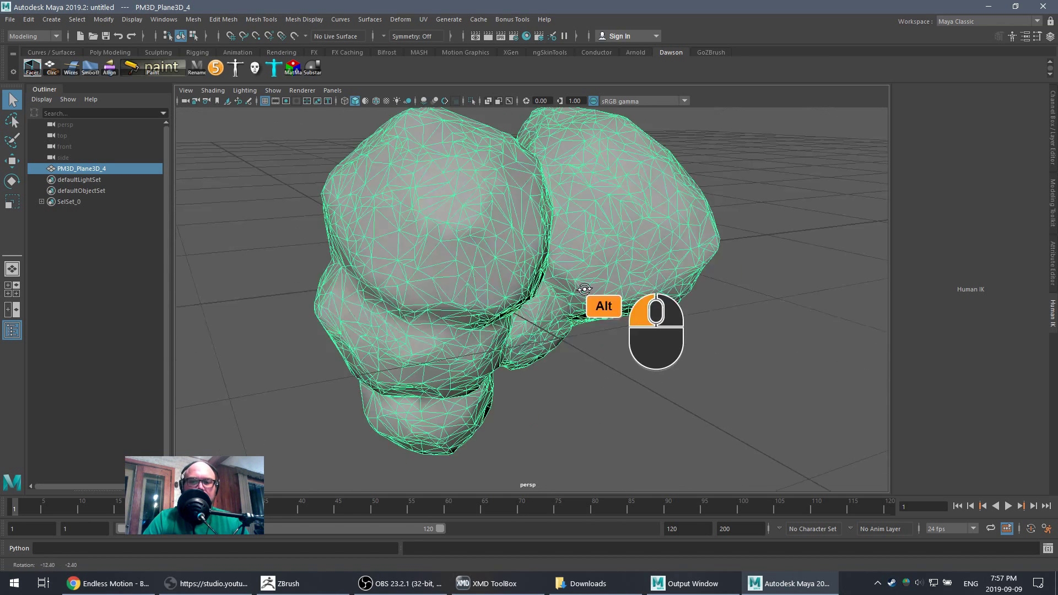
pyautogui.keyDown('alt'); pyautogui.scroll(2, 590, 279); pyautogui.keyUp('alt')
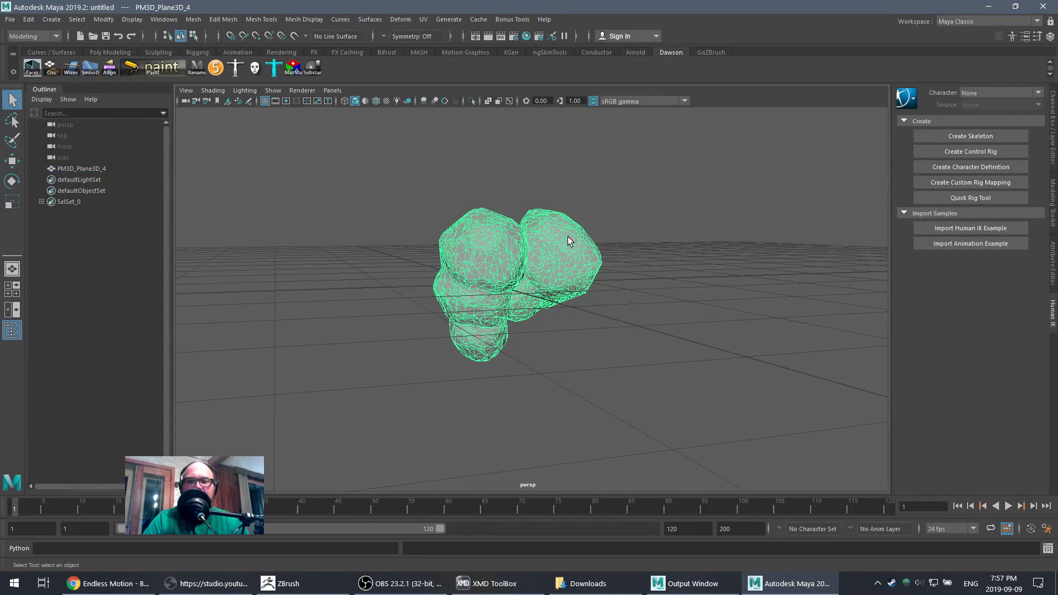
pyautogui.moveTo(568, 241)
pyautogui.keyDown('alt'); pyautogui.mouseDown(button='right')
pyautogui.moveTo(648, 190)
pyautogui.moveTo(668, 206)
pyautogui.moveTo(653, 276)
pyautogui.mouseUp(button='right'); pyautogui.keyUp('alt')
pyautogui.press('5')
pyautogui.keyDown('alt'); pyautogui.moveTo(653, 277); pyautogui.dragTo(593, 299); pyautogui.keyUp('alt')
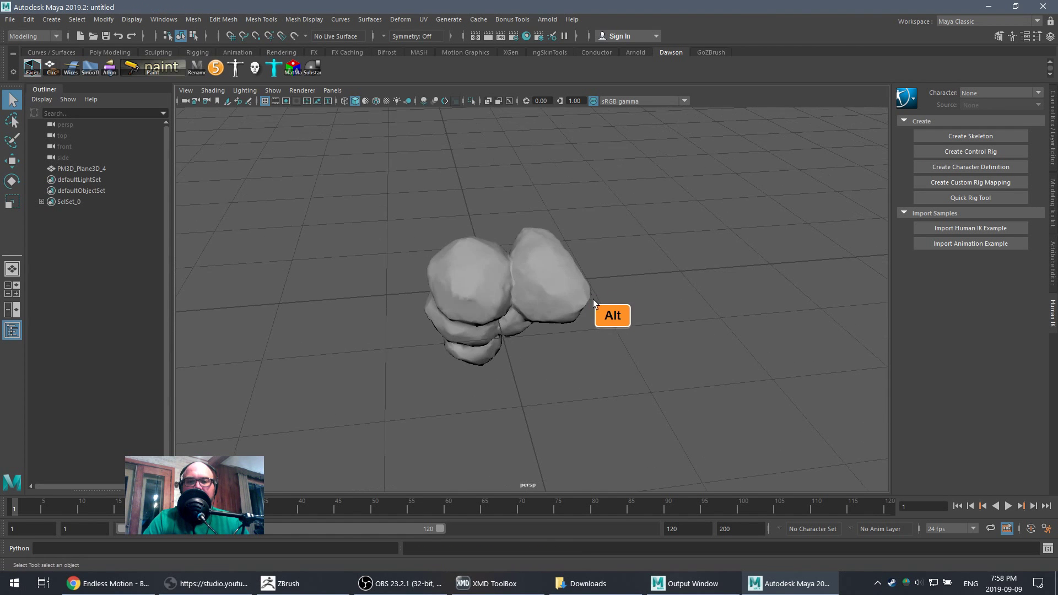
# - Orbit to a lower angle and select the rock mesh PM3D_Plane3D_4
pyautogui.click(559, 279)
pyautogui.keyDown('alt'); pyautogui.scroll(5, 578, 279); pyautogui.keyUp('alt')
pyautogui.keyDown('alt'); pyautogui.scroll(-3, 595, 280); pyautogui.keyUp('alt')
pyautogui.click(655, 307)
pyautogui.keyDown('alt'); pyautogui.moveTo(679, 322); pyautogui.dragTo(634, 259); pyautogui.keyUp('alt')
pyautogui.click(498, 188)
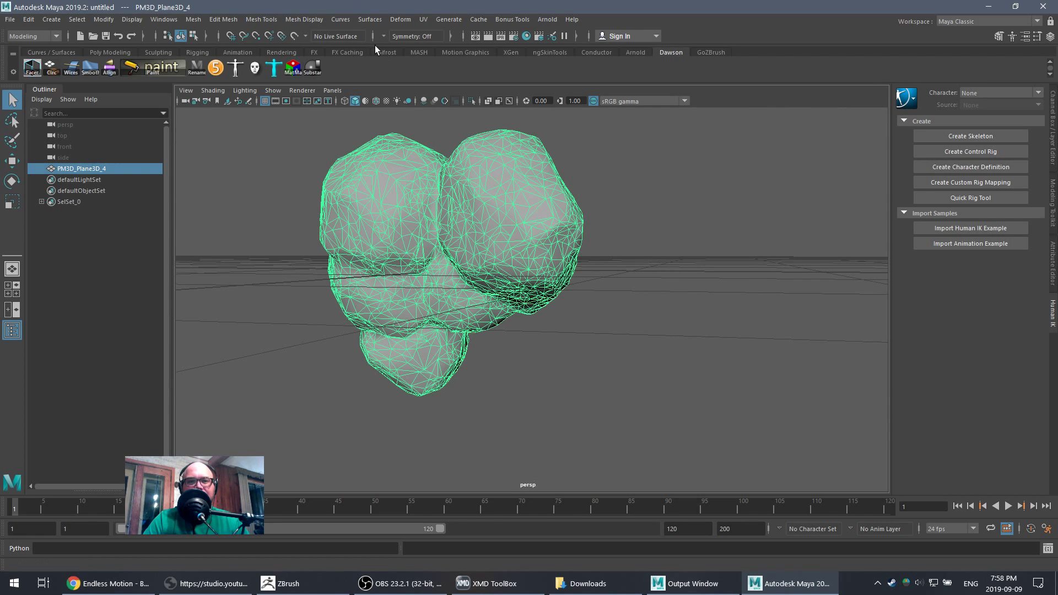
# - Soften the rock mesh's edges and orbit to check the shading
pyautogui.click(305, 19)
pyautogui.click(331, 117)
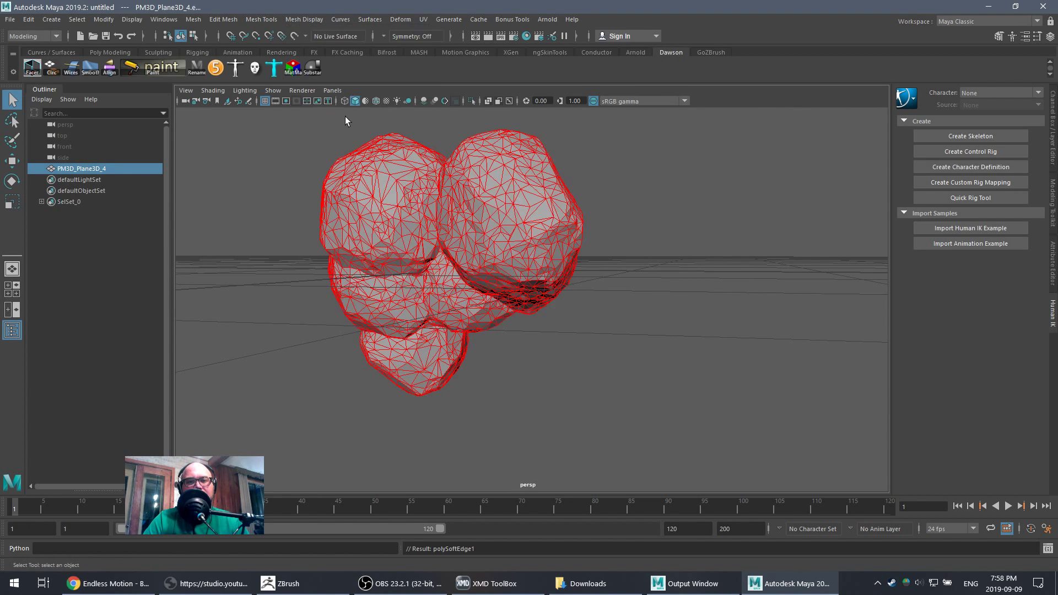
pyautogui.click(656, 305)
pyautogui.keyDown('alt'); pyautogui.moveTo(656, 304); pyautogui.dragTo(616, 213); pyautogui.keyUp('alt')
pyautogui.click(616, 212)
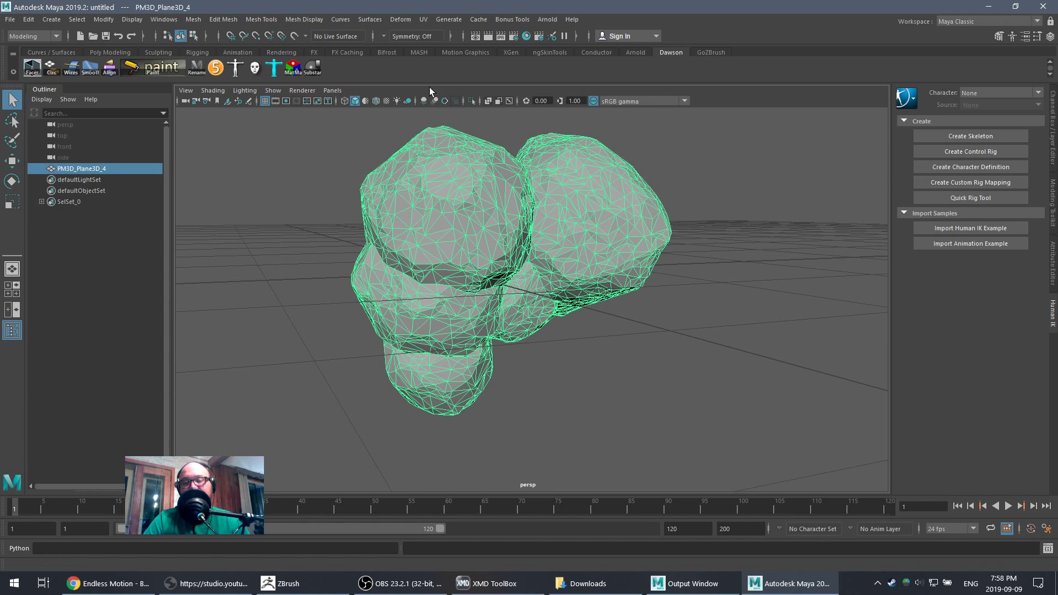
# - Harden the rock's edges instead to get faceted shading
pyautogui.click(303, 20)
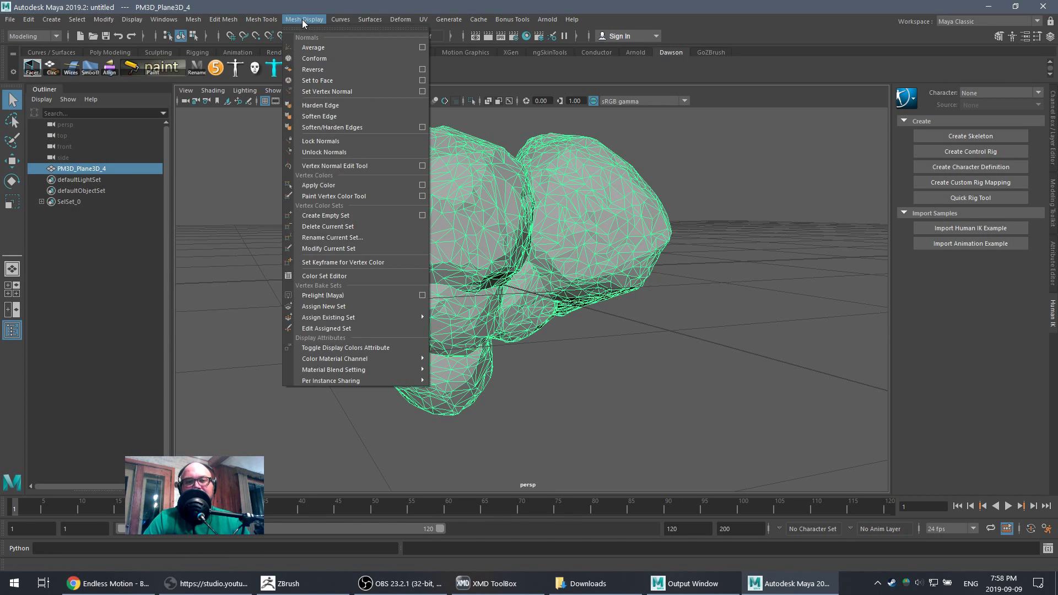
pyautogui.click(333, 106)
pyautogui.click(844, 356)
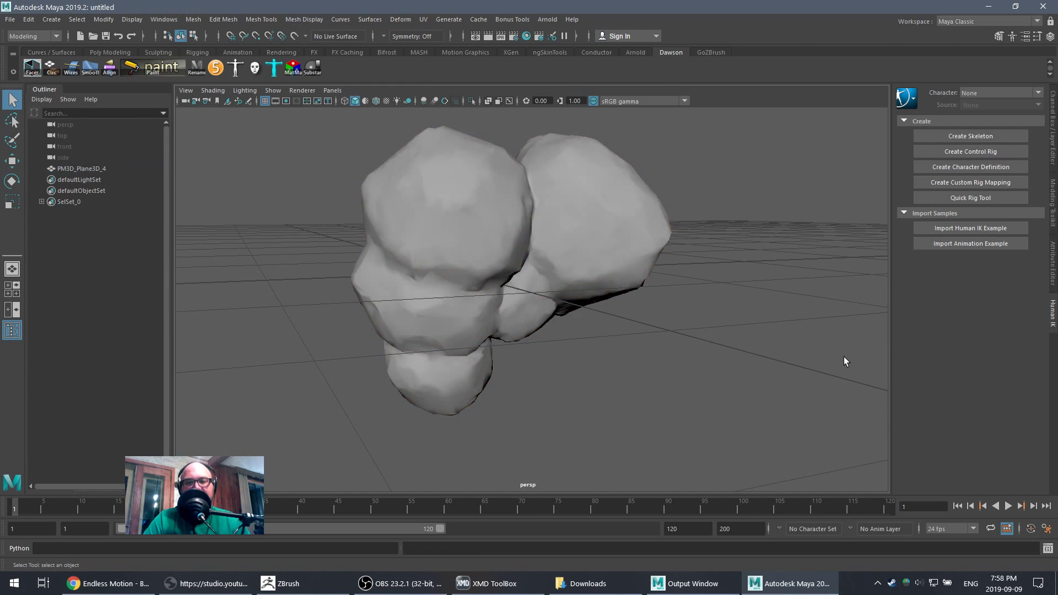
pyautogui.keyDown('alt'); pyautogui.moveTo(844, 356); pyautogui.dragTo(553, 215); pyautogui.keyUp('alt')
pyautogui.click(553, 215)
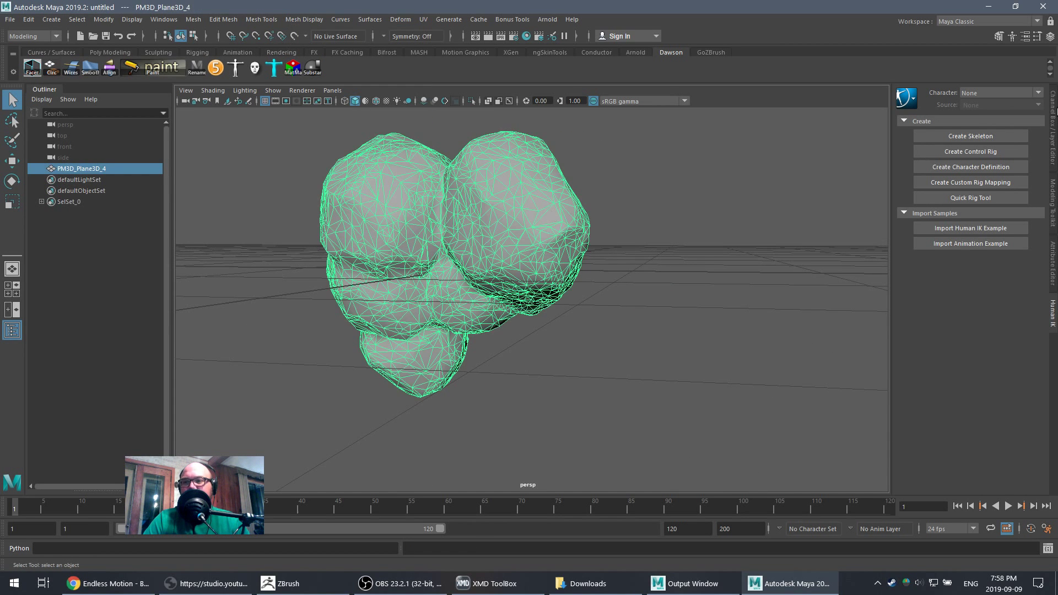
# - Delete the rock's construction history and change its lambert material type to Blinn
pyautogui.click(1053, 113)
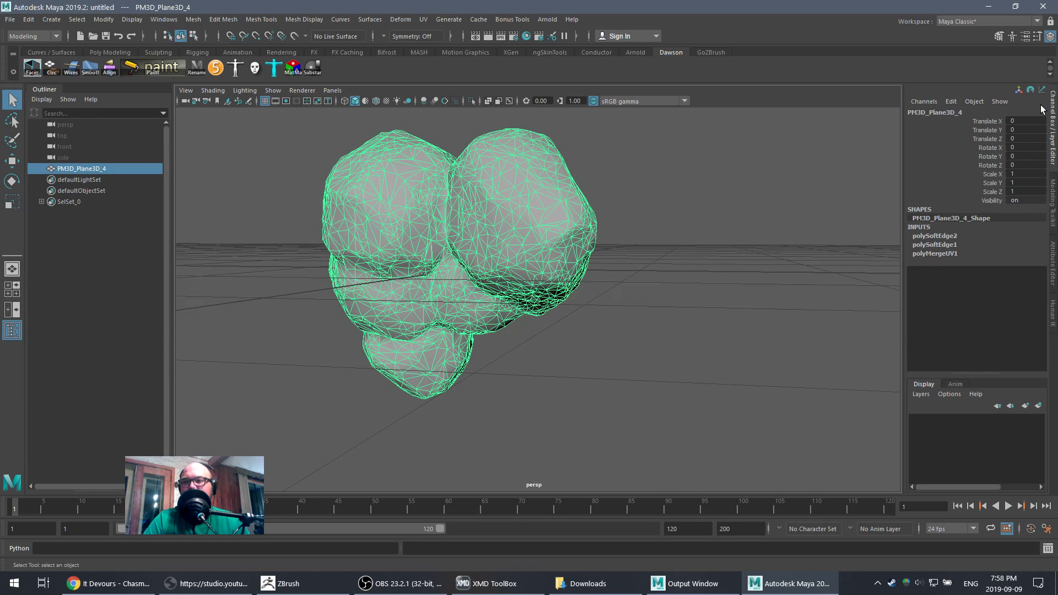
pyautogui.click(1054, 310)
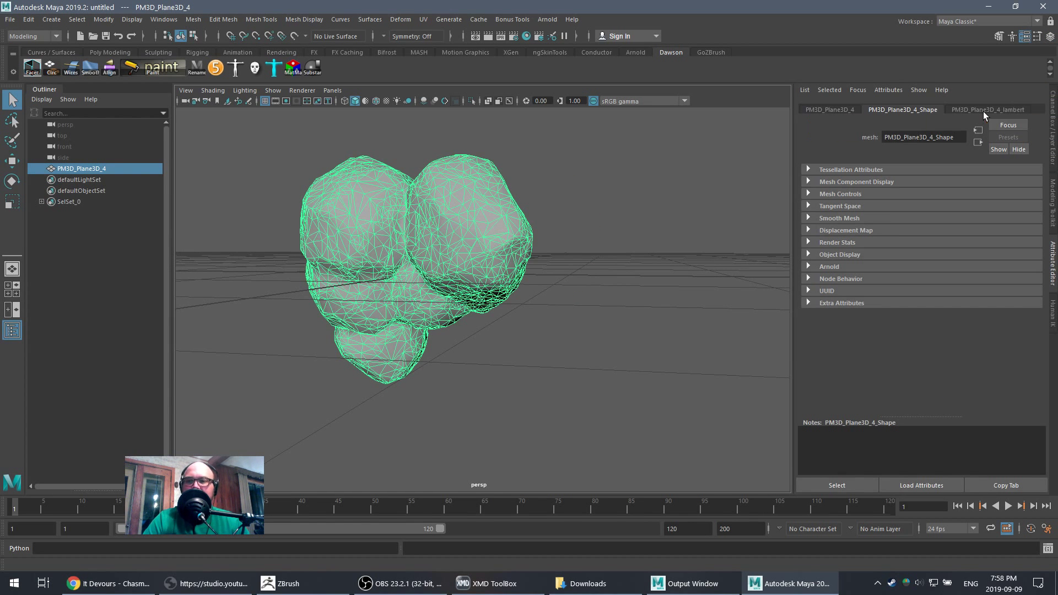
pyautogui.hotkey('alt', 'shift', 'd')
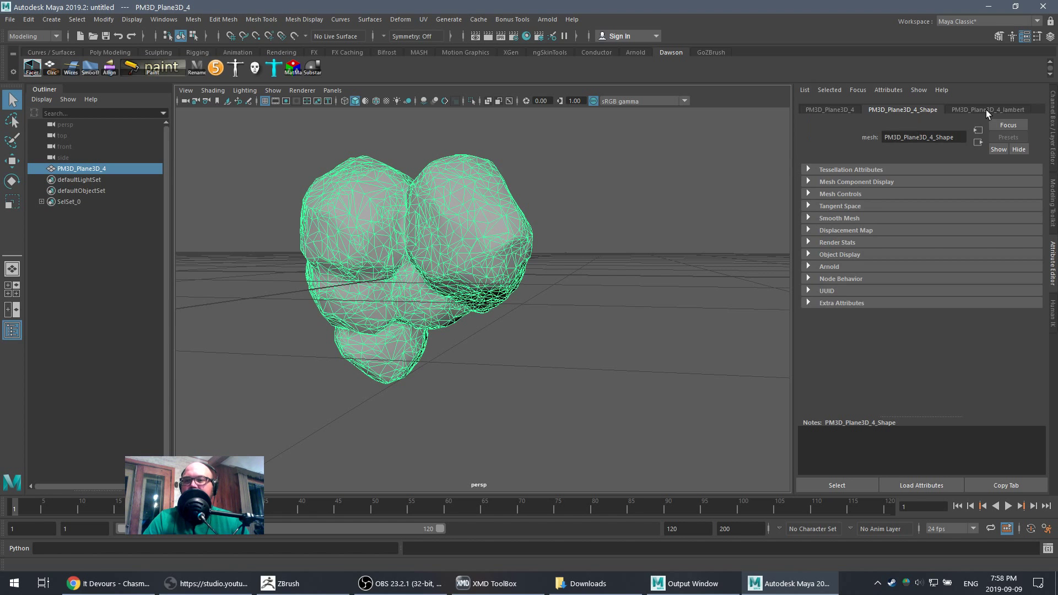
pyautogui.click(986, 110)
pyautogui.click(924, 210)
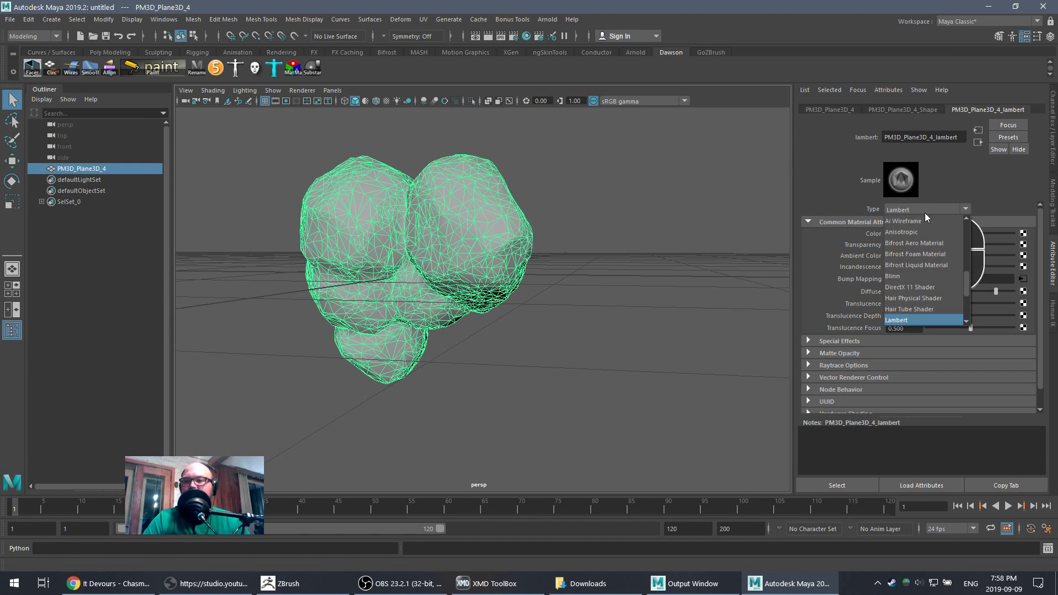
pyautogui.click(907, 280)
# - Set the PM3D_Plane3D_4_NM.tif normal map's colour space to Raw
pyautogui.click(1022, 278)
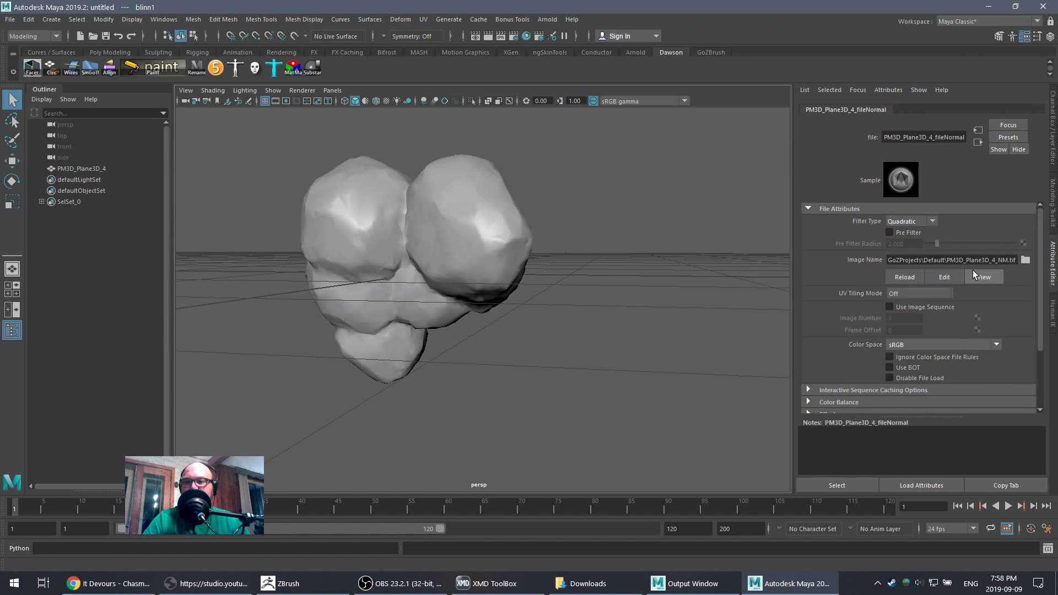
pyautogui.click(929, 345)
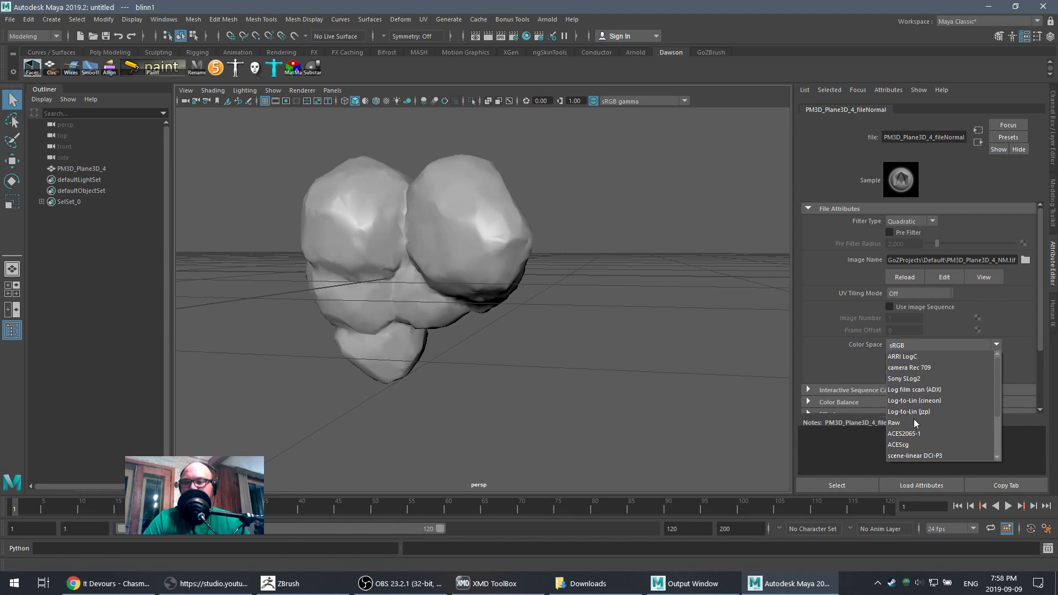
pyautogui.click(919, 423)
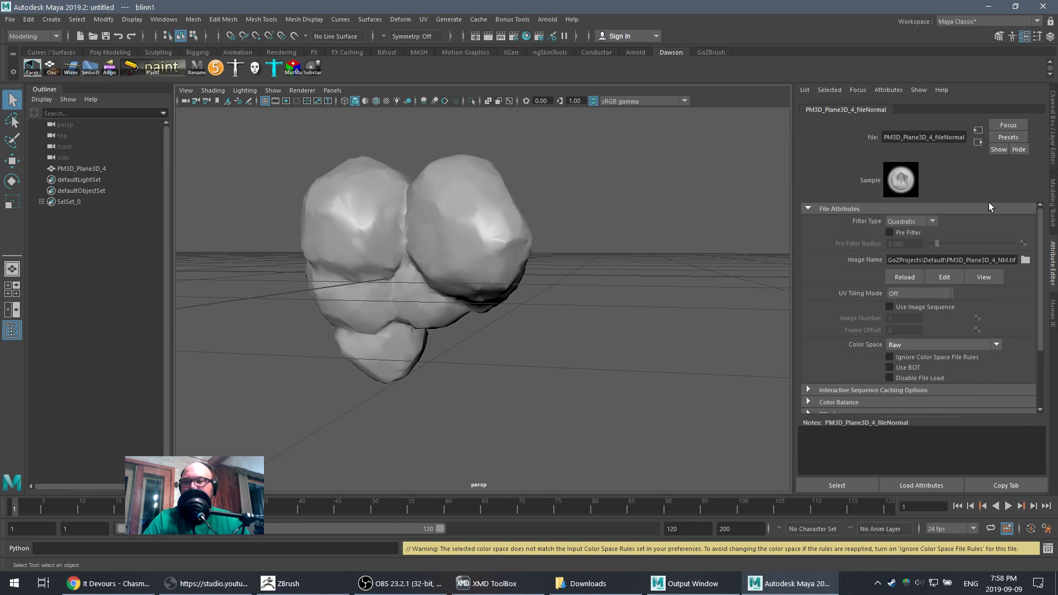
# - Set the bump node's Use As option to Tangent Space Normals
pyautogui.click(978, 142)
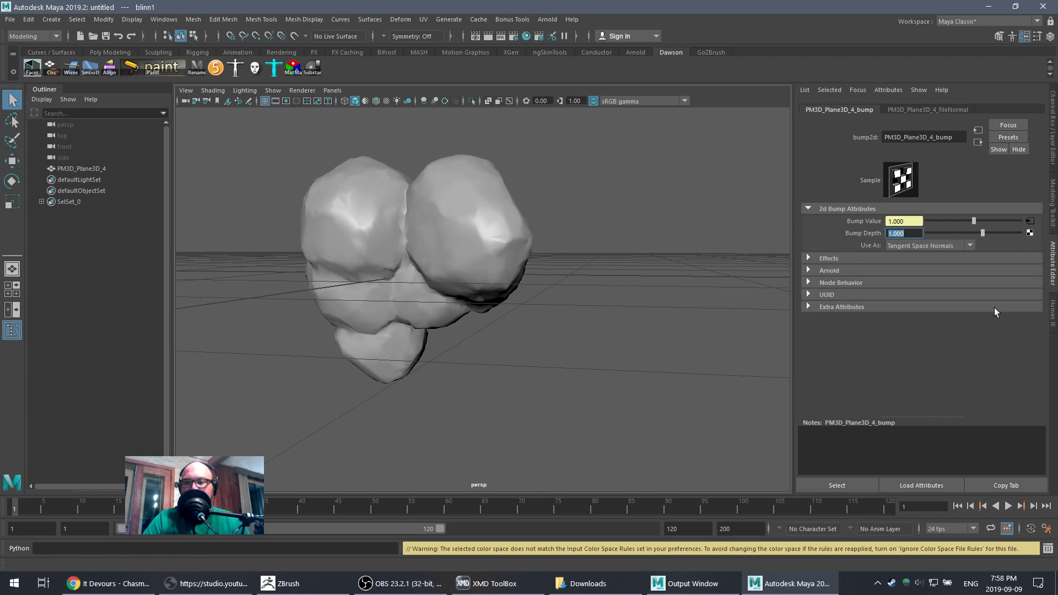
pyautogui.click(960, 247)
pyautogui.click(961, 267)
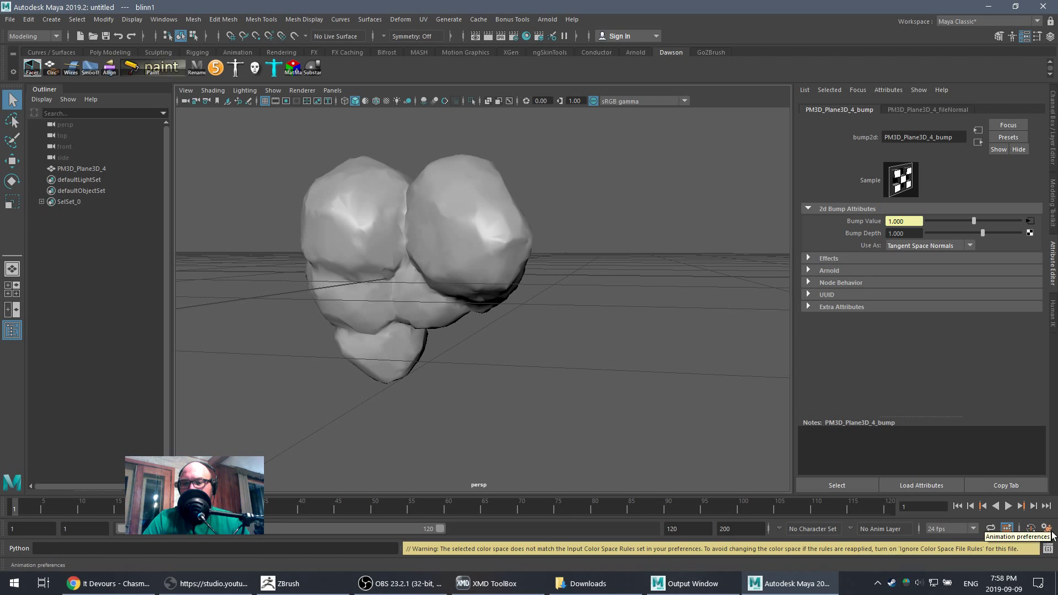
# - Toggle Enable Color Management off and on in Preferences, then save the preferences
pyautogui.click(1046, 528)
pyautogui.click(256, 265)
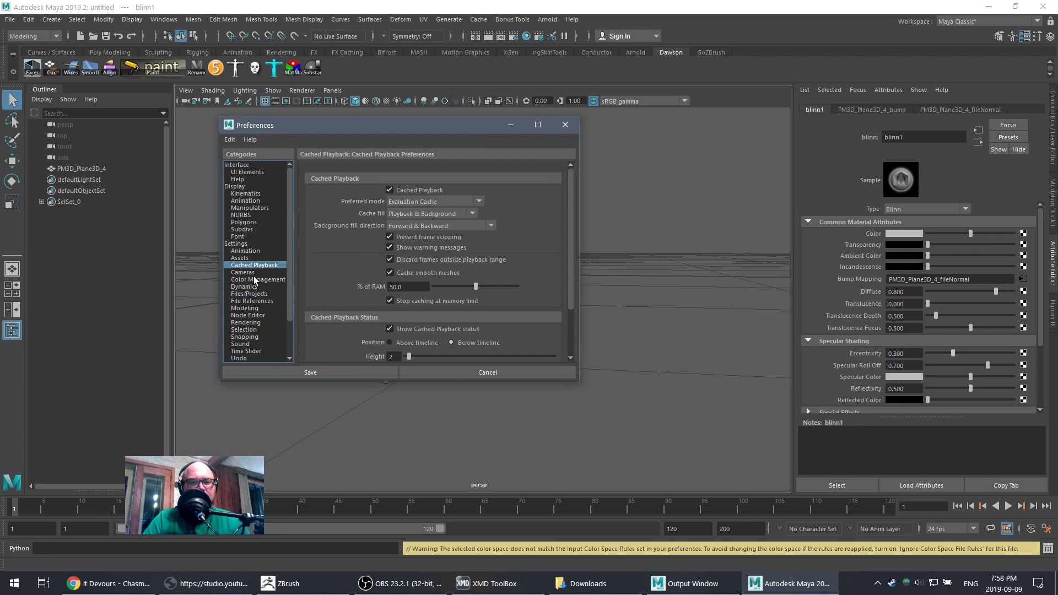
pyautogui.click(254, 287)
pyautogui.click(264, 280)
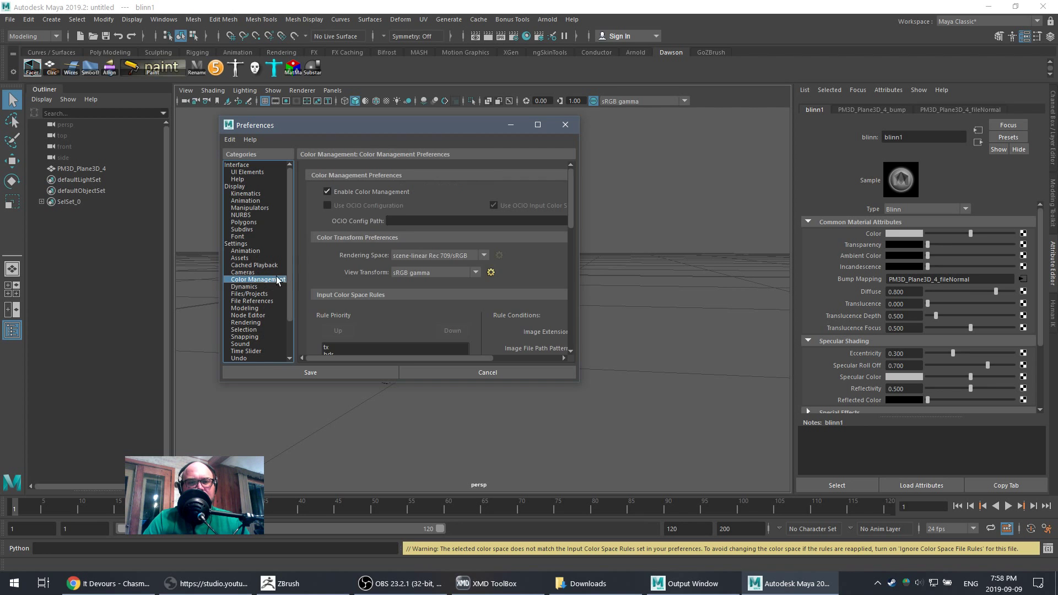
pyautogui.click(346, 191)
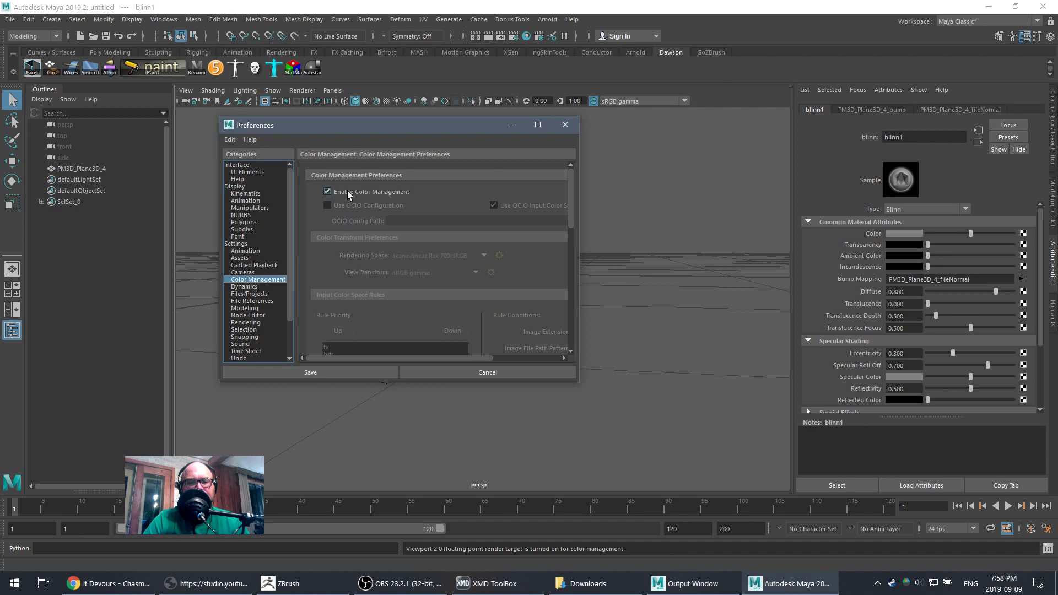
pyautogui.click(347, 191)
pyautogui.click(359, 372)
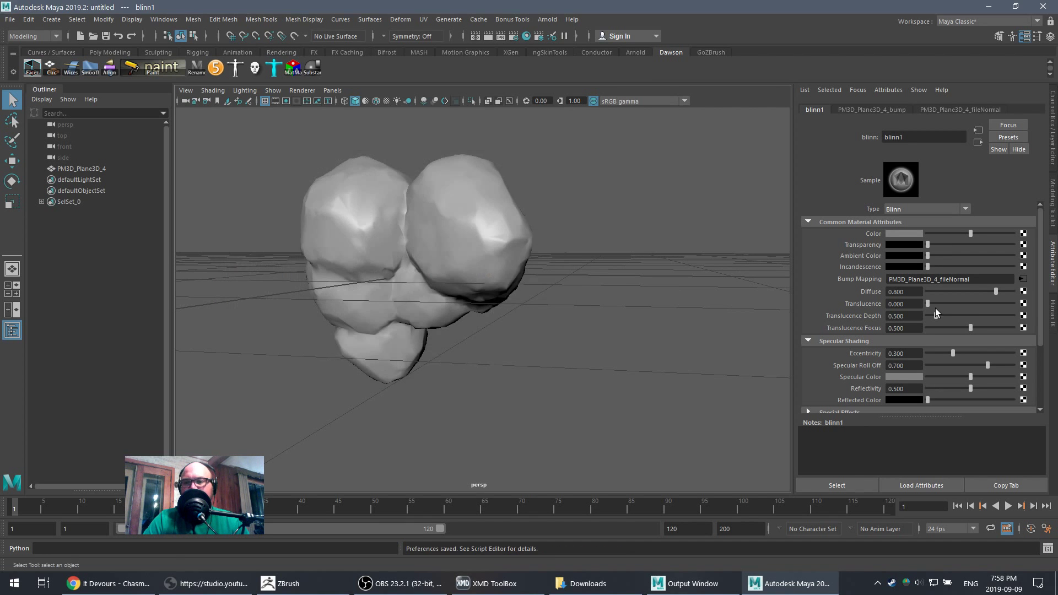
# - Switch the viewport to textured display and orbit around the normal-mapped rock
pyautogui.click(1023, 280)
pyautogui.click(343, 218)
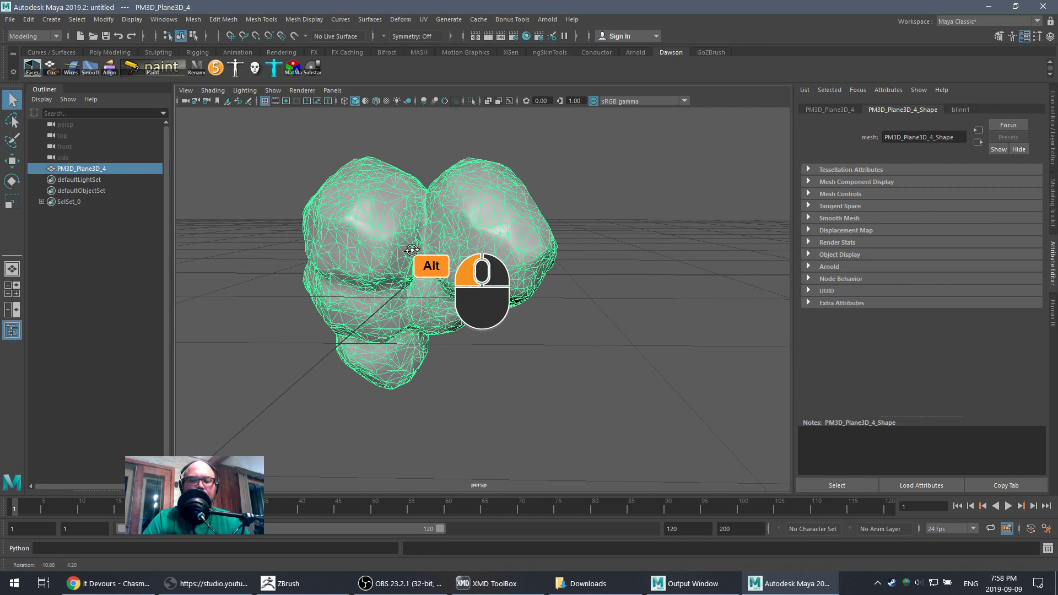
pyautogui.press('6')
pyautogui.click(513, 322)
pyautogui.moveTo(534, 300)
pyautogui.keyDown('alt'); pyautogui.mouseDown()
pyautogui.moveTo(505, 249)
pyautogui.moveTo(484, 347)
pyautogui.moveTo(514, 299)
pyautogui.mouseUp(); pyautogui.keyUp('alt')
pyautogui.click(617, 313)
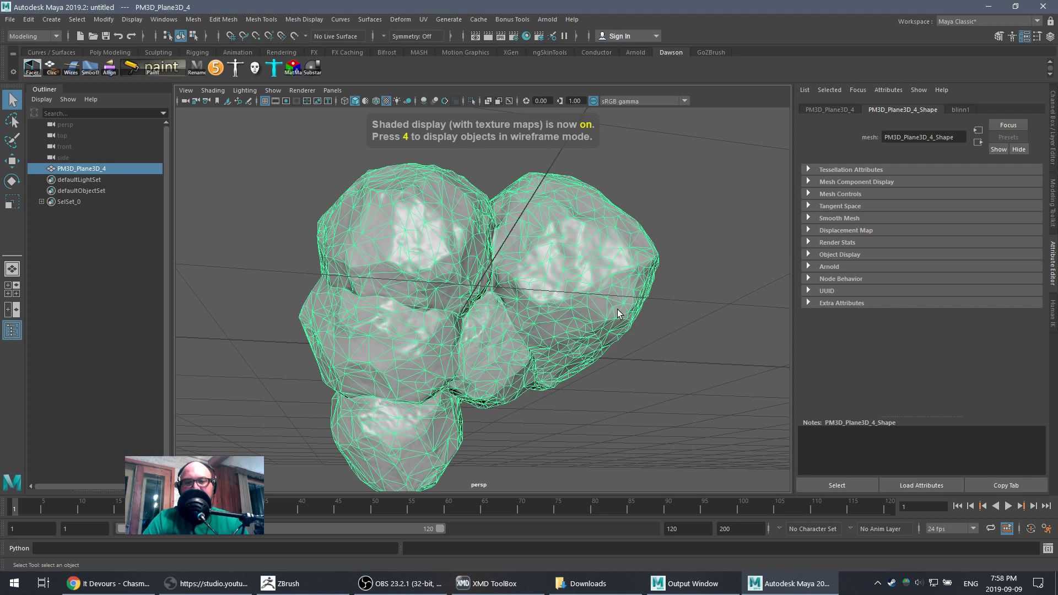
pyautogui.click(689, 349)
pyautogui.moveTo(690, 349)
pyautogui.keyDown('alt'); pyautogui.mouseDown()
pyautogui.moveTo(604, 387)
pyautogui.moveTo(654, 382)
pyautogui.moveTo(623, 317)
pyautogui.mouseUp(); pyautogui.keyUp('alt')
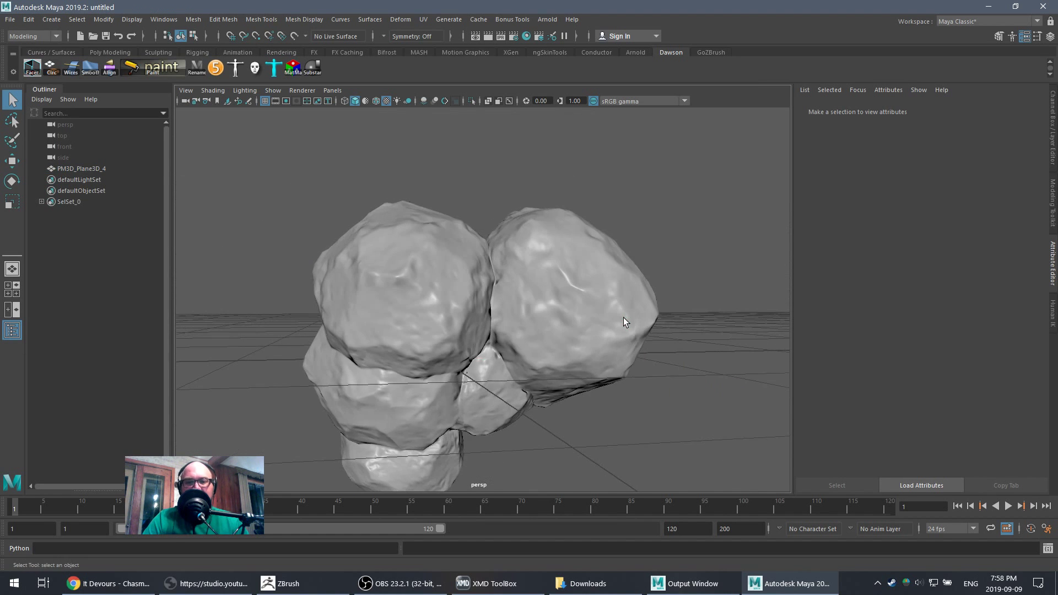
pyautogui.click(623, 317)
pyautogui.keyDown('alt'); pyautogui.moveTo(620, 377); pyautogui.dragTo(667, 330); pyautogui.keyUp('alt')
pyautogui.click(720, 359)
pyautogui.click(663, 323)
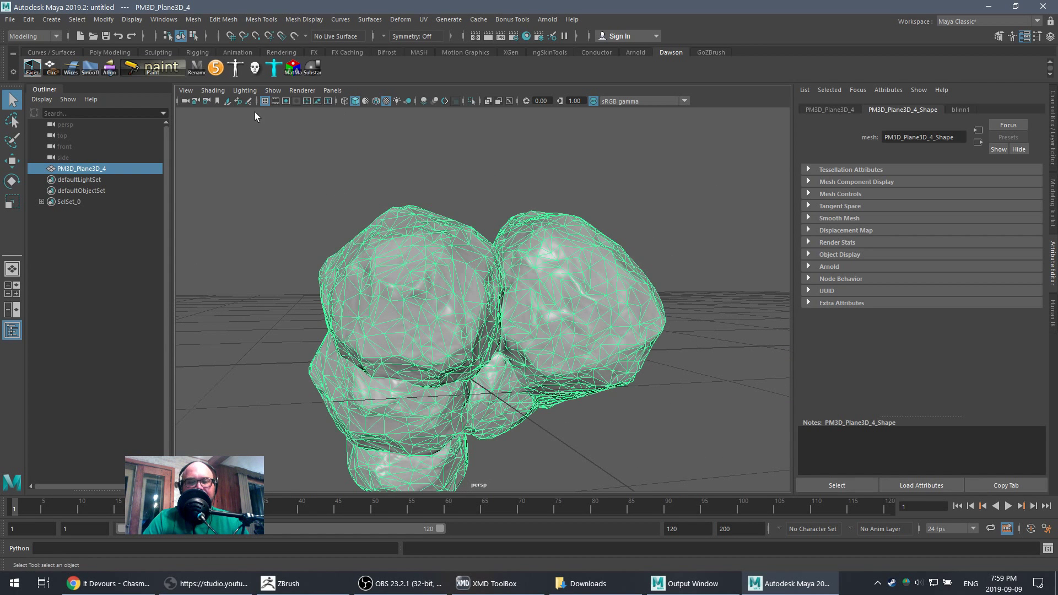
# - Turn on the Poly Count heads-up display: 2,500 verts, 4,996 faces, 2,720 UVs
pyautogui.click(132, 20)
pyautogui.moveTo(194, 86)
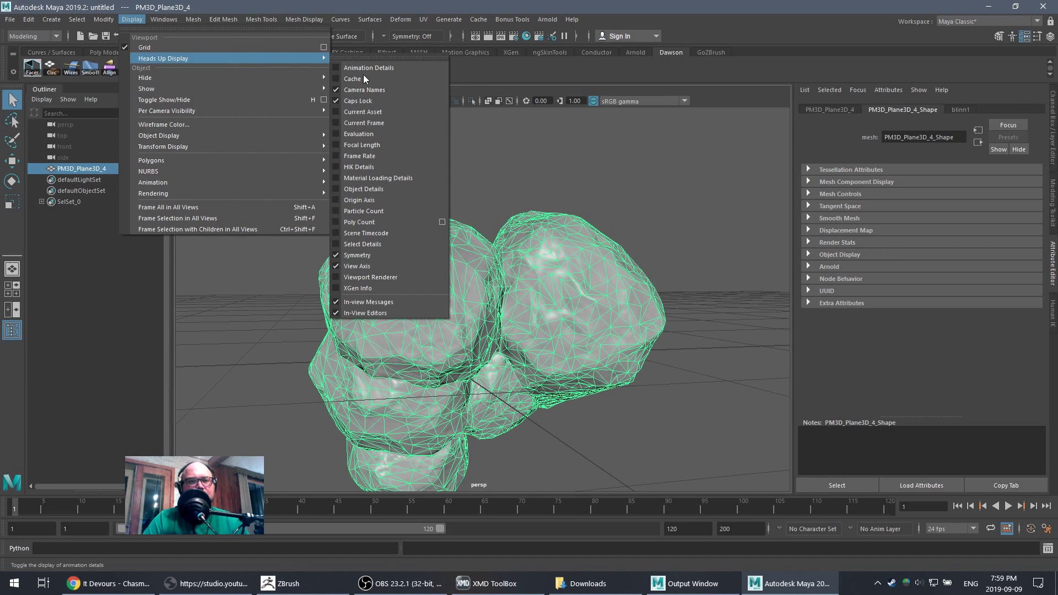
pyautogui.moveTo(264, 60)
pyautogui.click(365, 222)
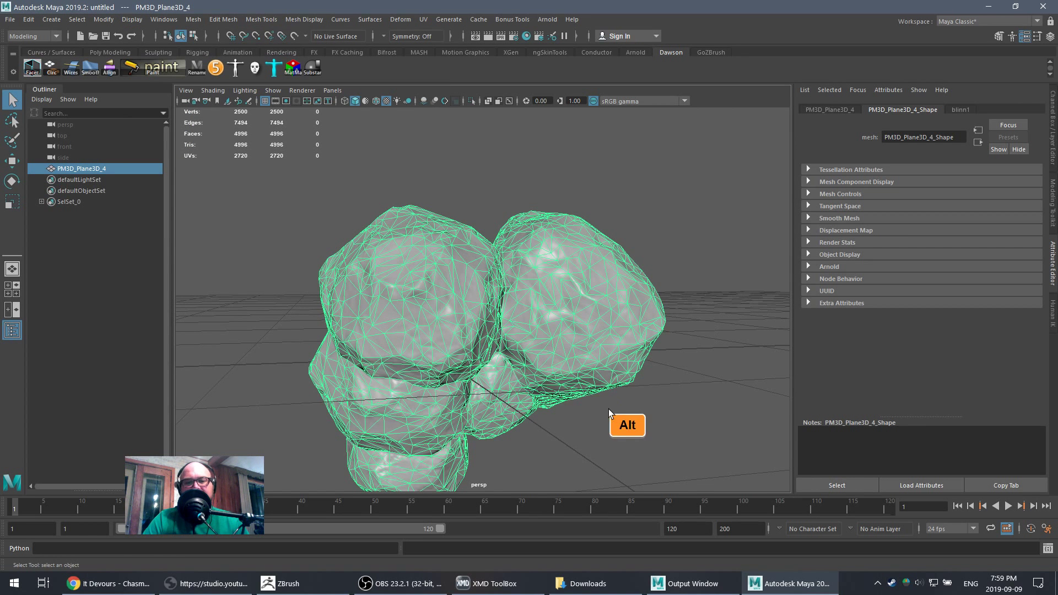
# - Orbit and zoom in close to inspect the rock's normal-mapped surface
pyautogui.keyDown('alt'); pyautogui.moveTo(609, 409); pyautogui.dragTo(596, 382); pyautogui.keyUp('alt')
pyautogui.click(660, 374)
pyautogui.click(557, 261)
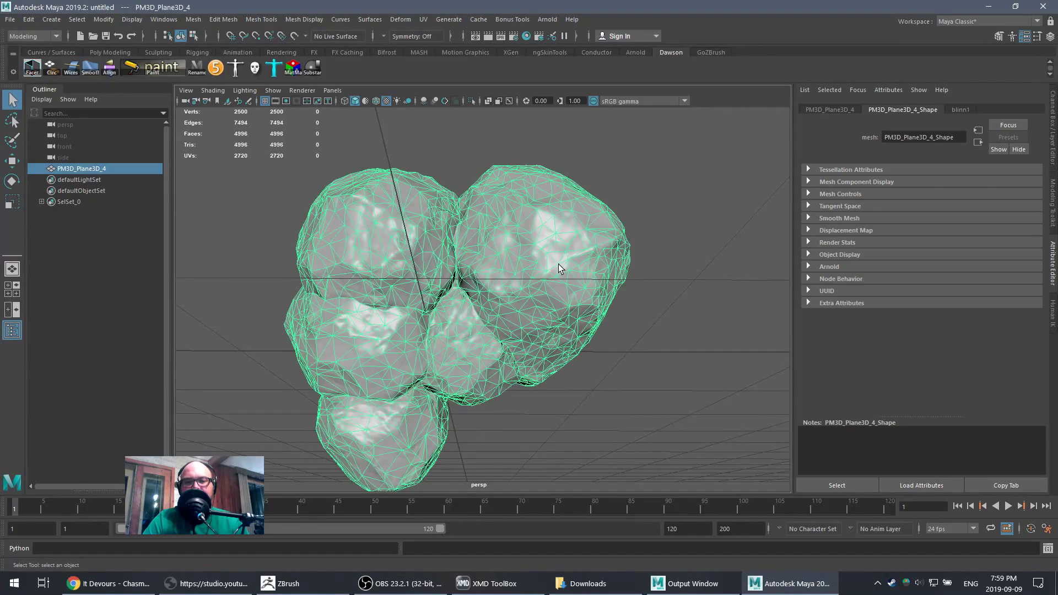
pyautogui.scroll(3, 669, 325)
pyautogui.click(687, 342)
pyautogui.scroll(-5, 661, 329)
pyautogui.keyDown('alt'); pyautogui.moveTo(644, 320); pyautogui.dragTo(591, 342); pyautogui.keyUp('alt')
pyautogui.click(591, 341)
pyautogui.keyDown('alt'); pyautogui.moveTo(591, 341); pyautogui.dragTo(490, 249, button='right'); pyautogui.keyUp('alt')
pyautogui.keyDown('alt'); pyautogui.moveTo(490, 249); pyautogui.dragTo(530, 306, button='middle'); pyautogui.keyUp('alt')
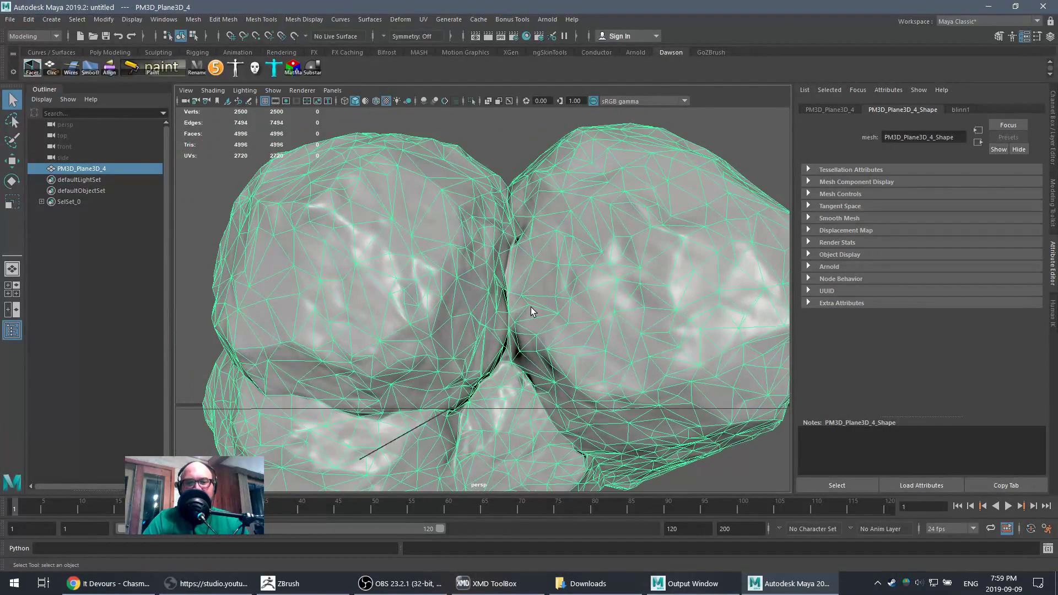
pyautogui.scroll(-3, 530, 306)
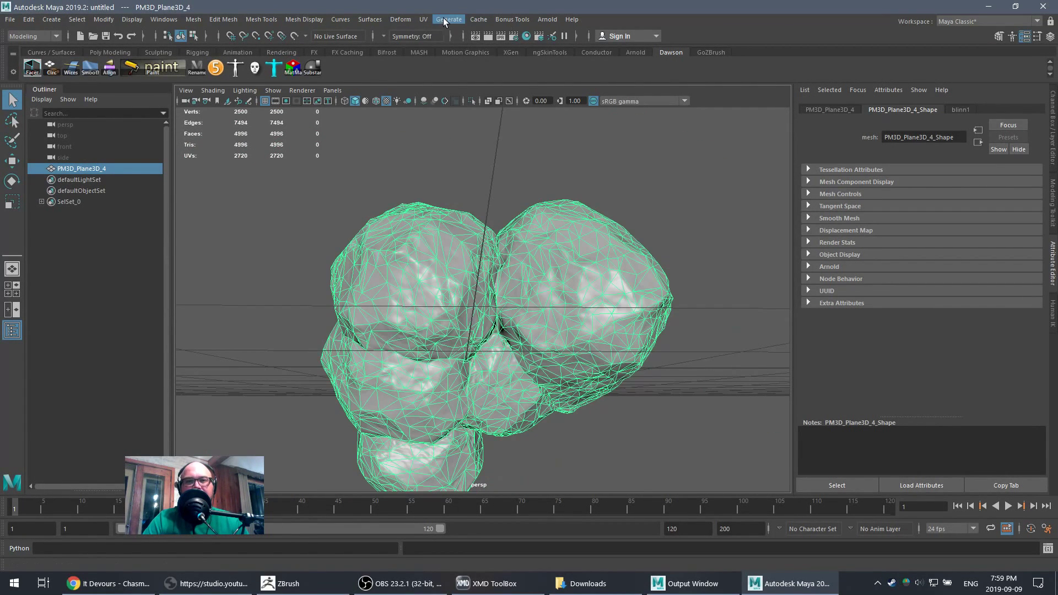
# - Inspect the rock's UV layout in the UV Editor, then close it and the UV Toolkit
pyautogui.click(428, 19)
pyautogui.click(446, 38)
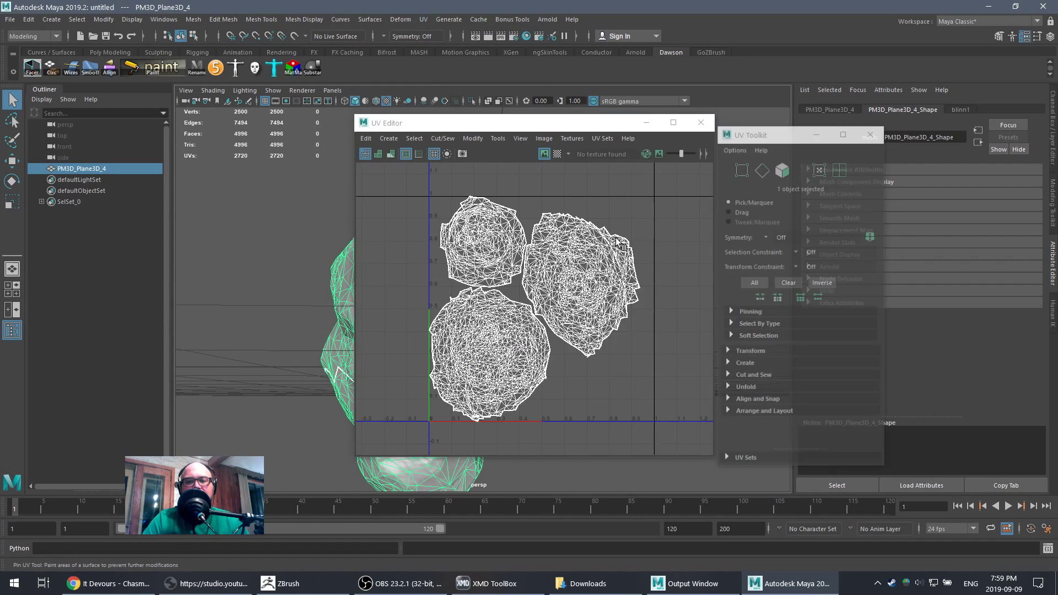
pyautogui.click(701, 122)
pyautogui.click(870, 133)
# - Orbit around the PM3D_Plane3D_4 rock and reselect the rock mesh
pyautogui.click(673, 299)
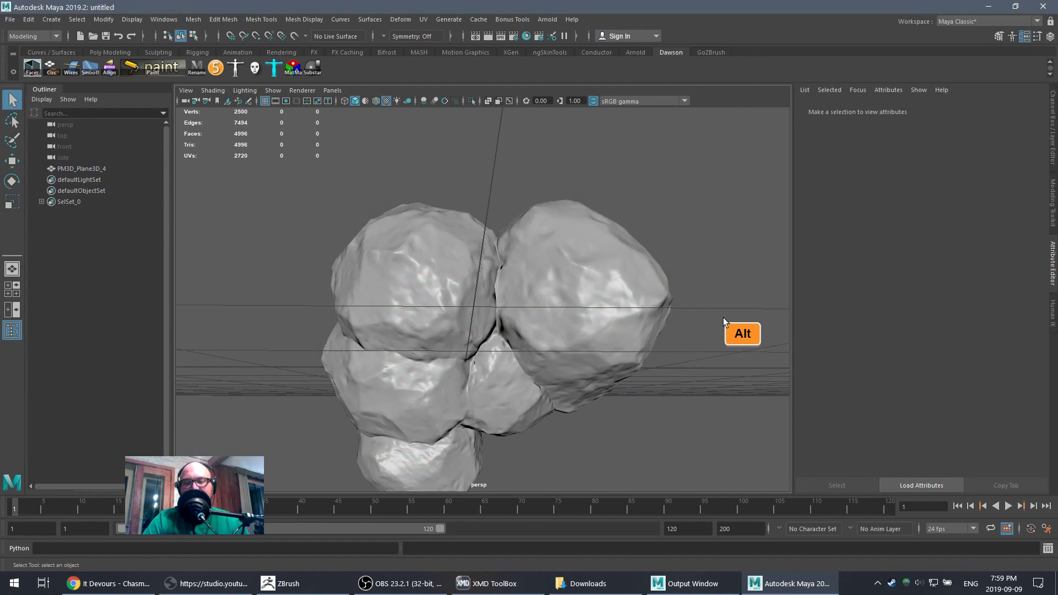
pyautogui.keyDown('alt'); pyautogui.moveTo(723, 319); pyautogui.dragTo(645, 291); pyautogui.keyUp('alt')
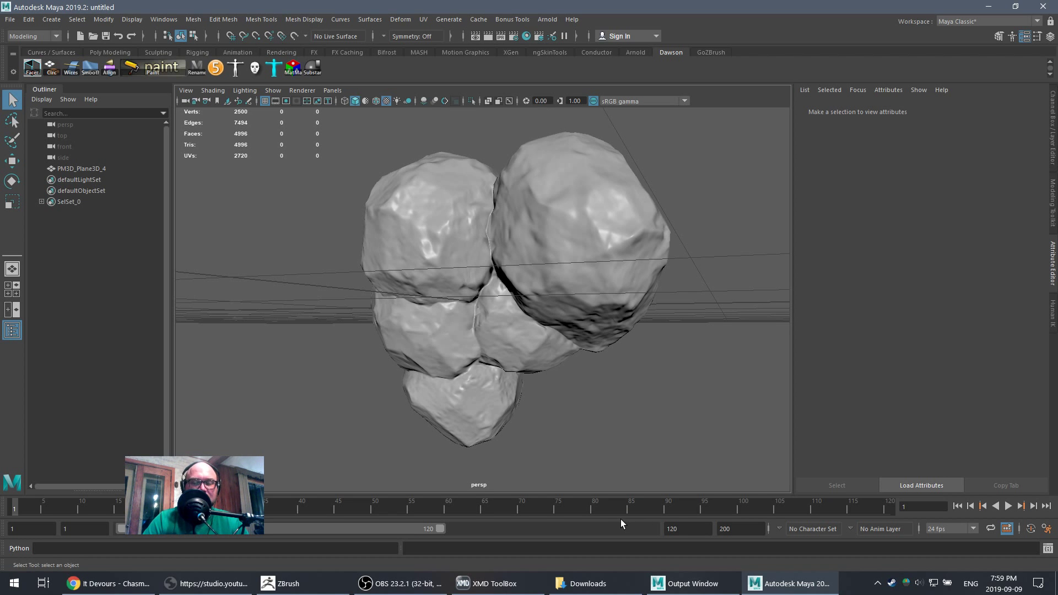
pyautogui.moveTo(678, 583)
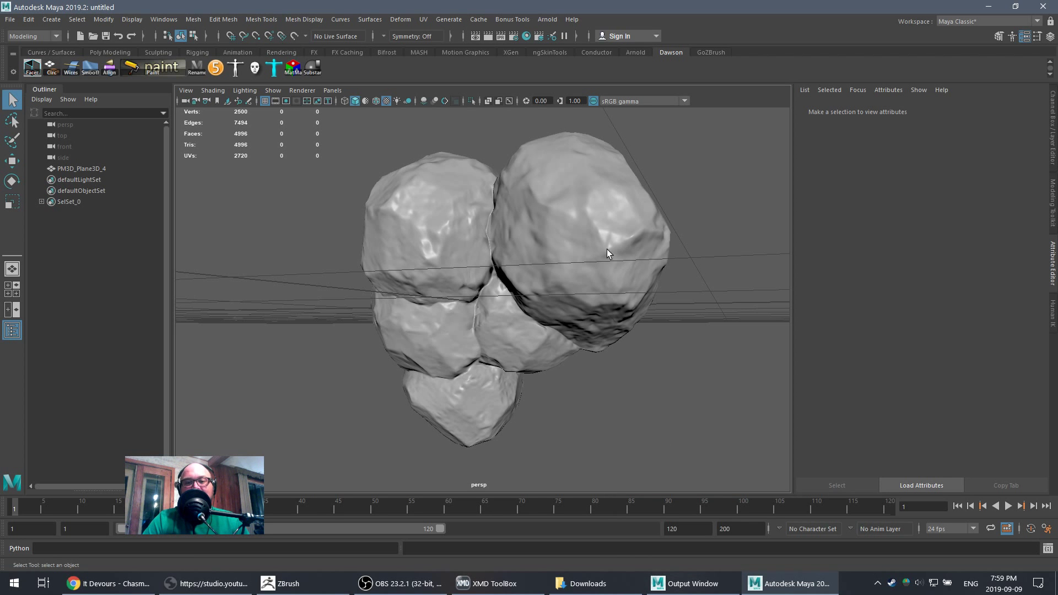
pyautogui.click(599, 231)
pyautogui.click(711, 353)
pyautogui.click(583, 270)
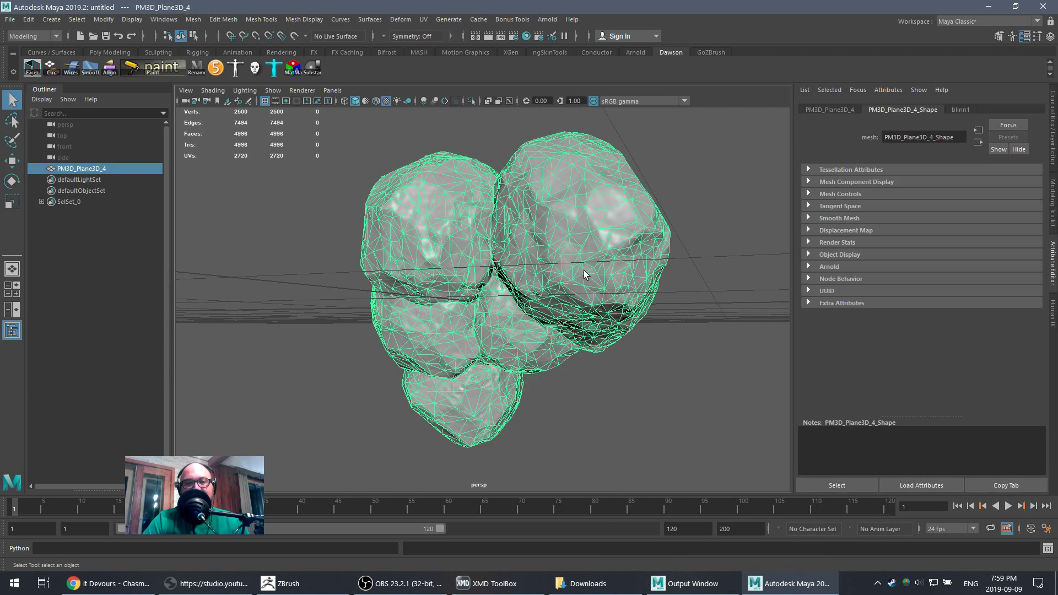
# - In ZBrush, drop the rock to its lowest subdivision level and toggle the polyframe display
pyautogui.click(284, 582)
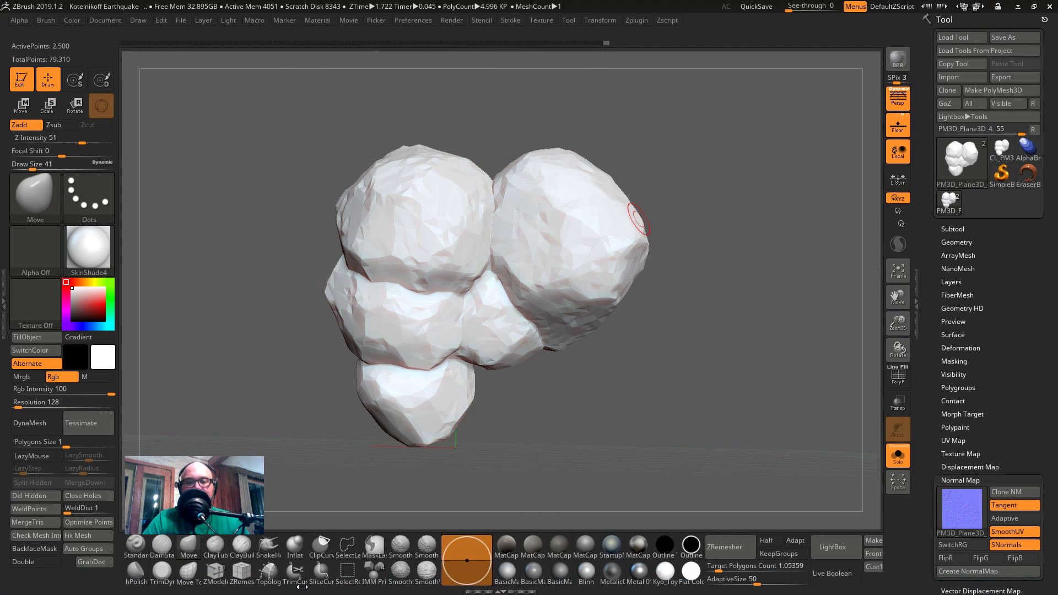
pyautogui.click(430, 46)
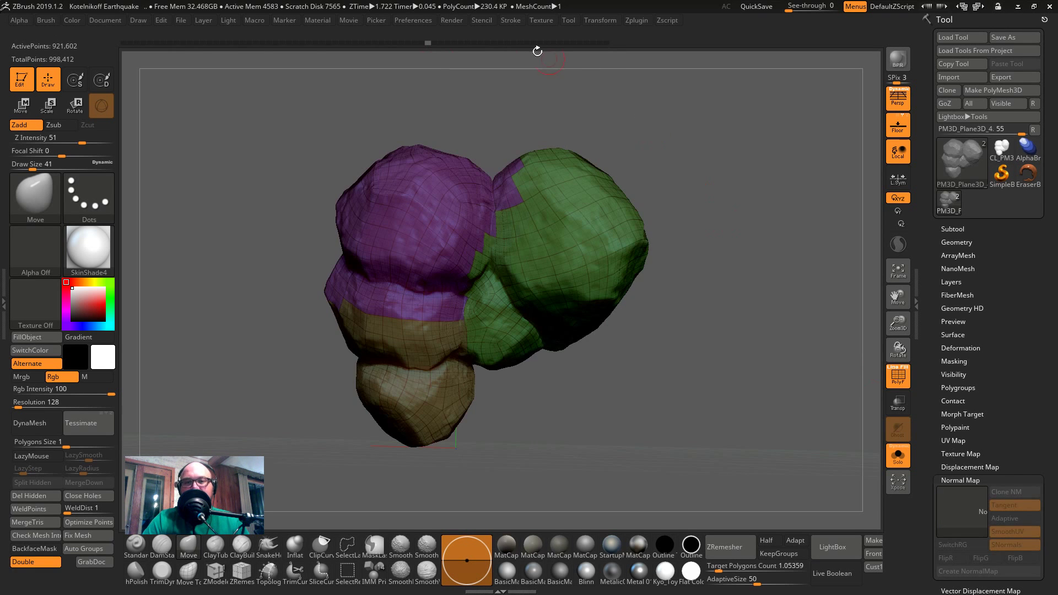
pyautogui.hotkey('shift', 'd')
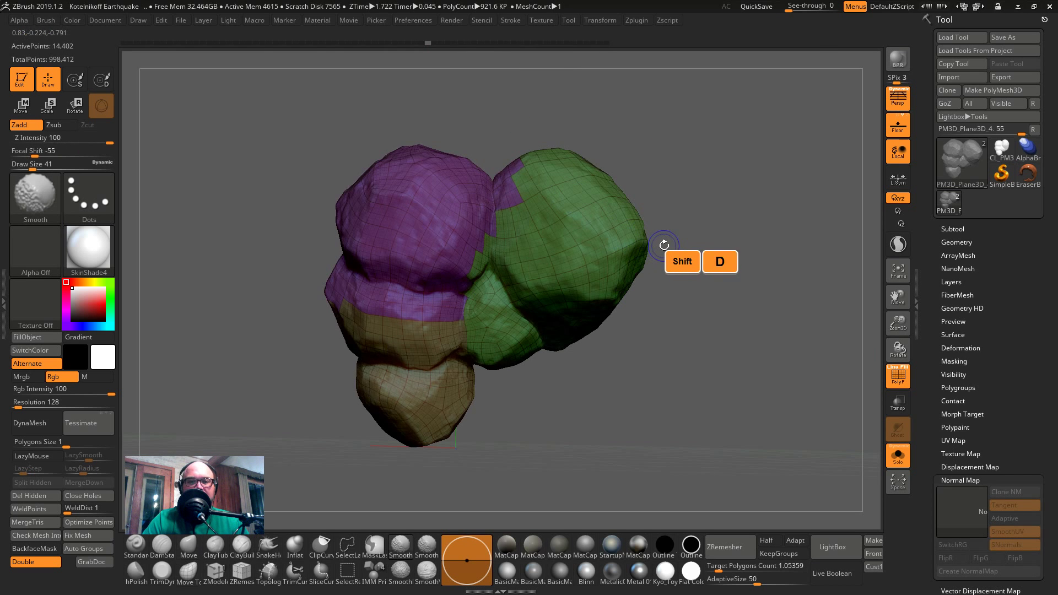
pyautogui.hotkey('shift', 'f')
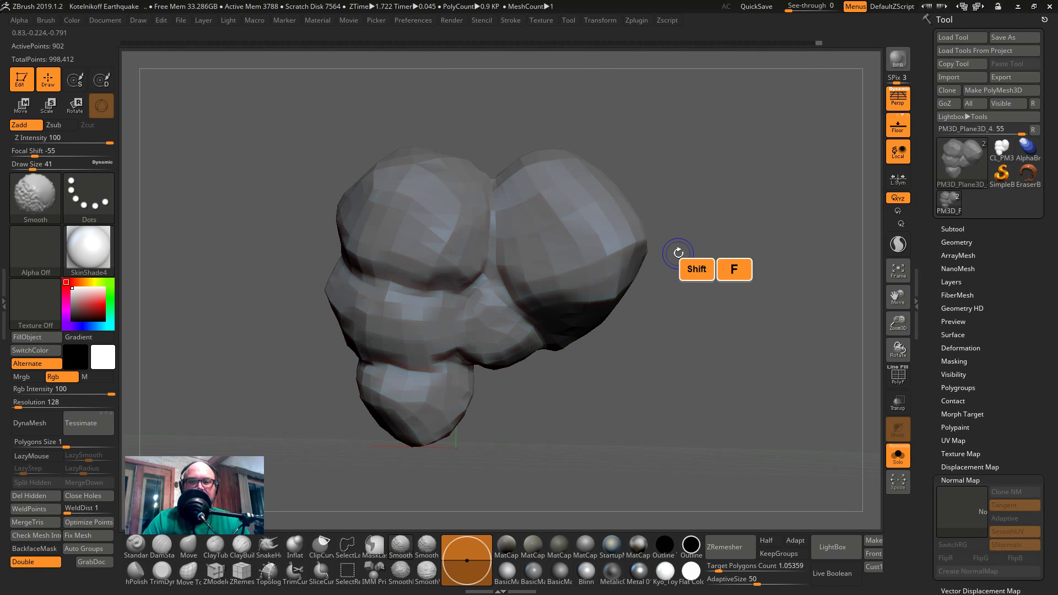
pyautogui.press('shift')
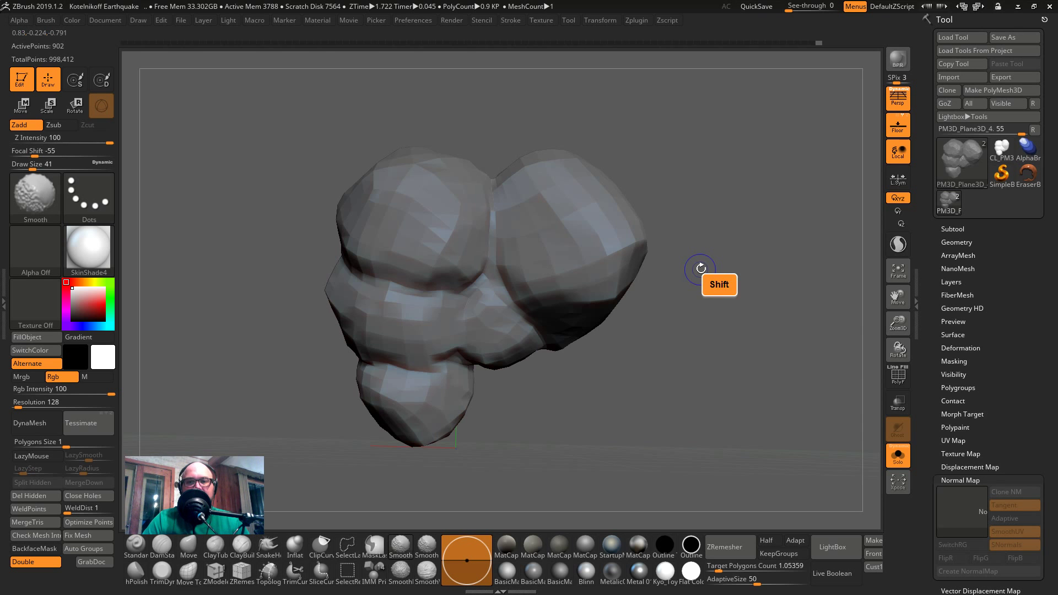
pyautogui.hotkey('shift', 'f')
pyautogui.hotkey('shift', 'f')
pyautogui.moveTo(703, 268)
pyautogui.mouseDown()
pyautogui.moveTo(739, 276)
pyautogui.moveTo(781, 143)
pyautogui.mouseUp()
# - GoZ the rock to Maya and slide the new PM3D_Plane3D_5 rock left of the first
pyautogui.hotkey('ctrl', 'g')
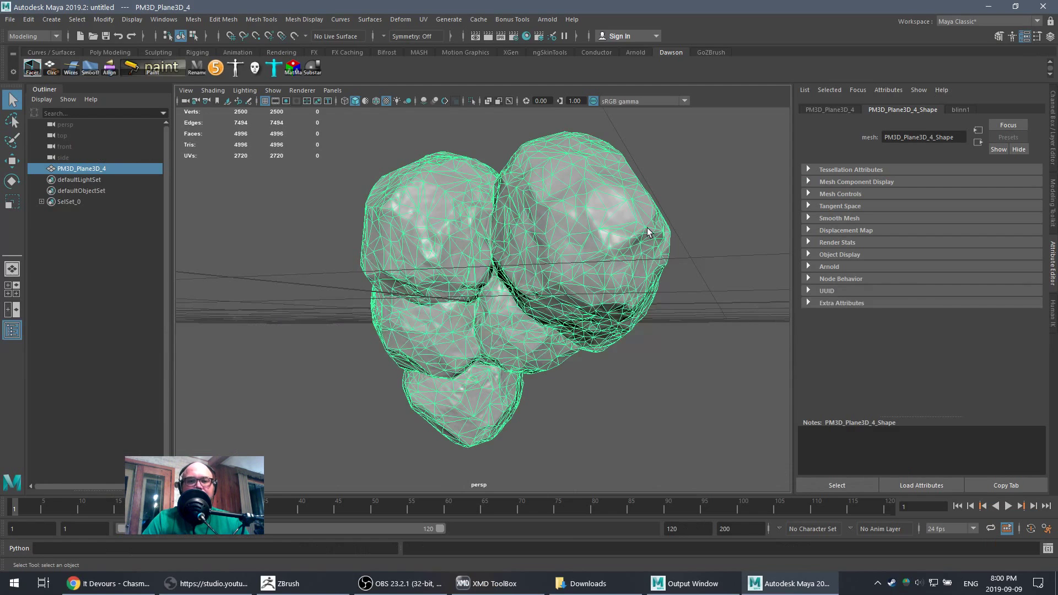
pyautogui.press('w')
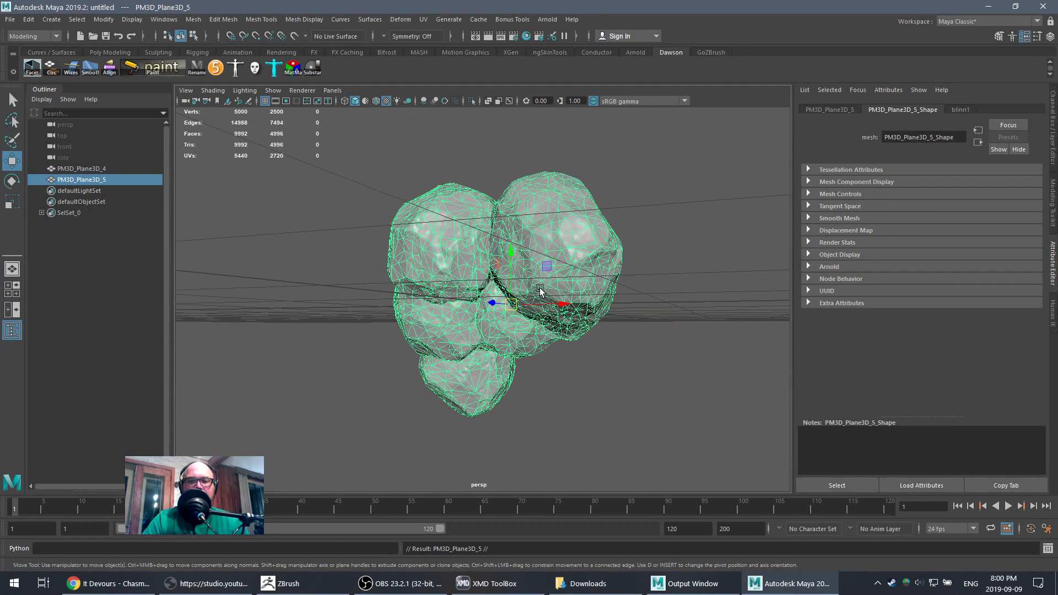
pyautogui.moveTo(545, 301); pyautogui.dragTo(287, 303)
pyautogui.hotkey('alt', 'Tab')
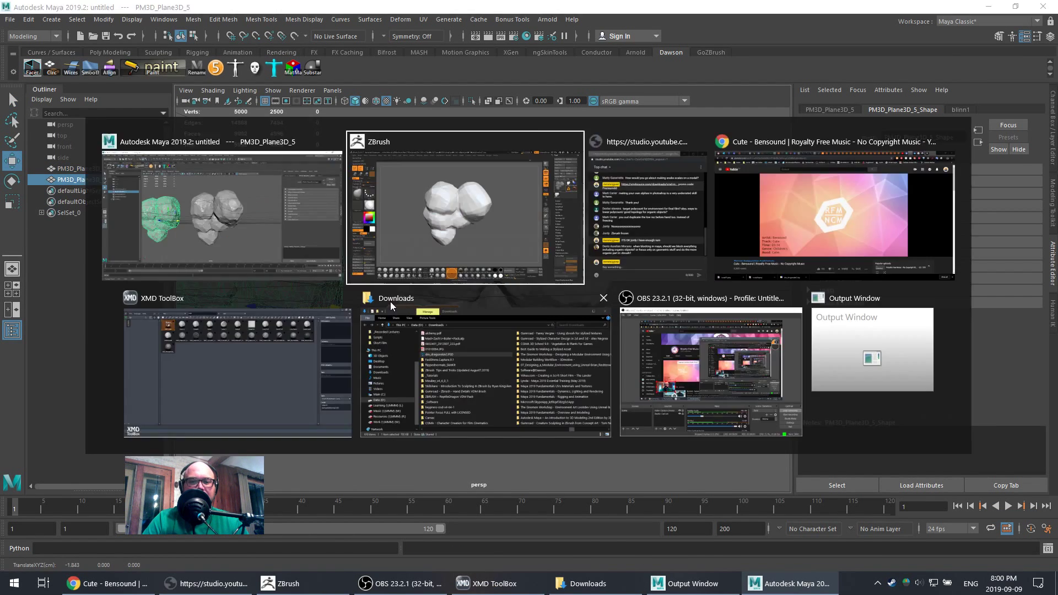
# - Send the updated rock to Maya again and select the dark PM3D_Plane3D_4 rock
pyautogui.click(944, 103)
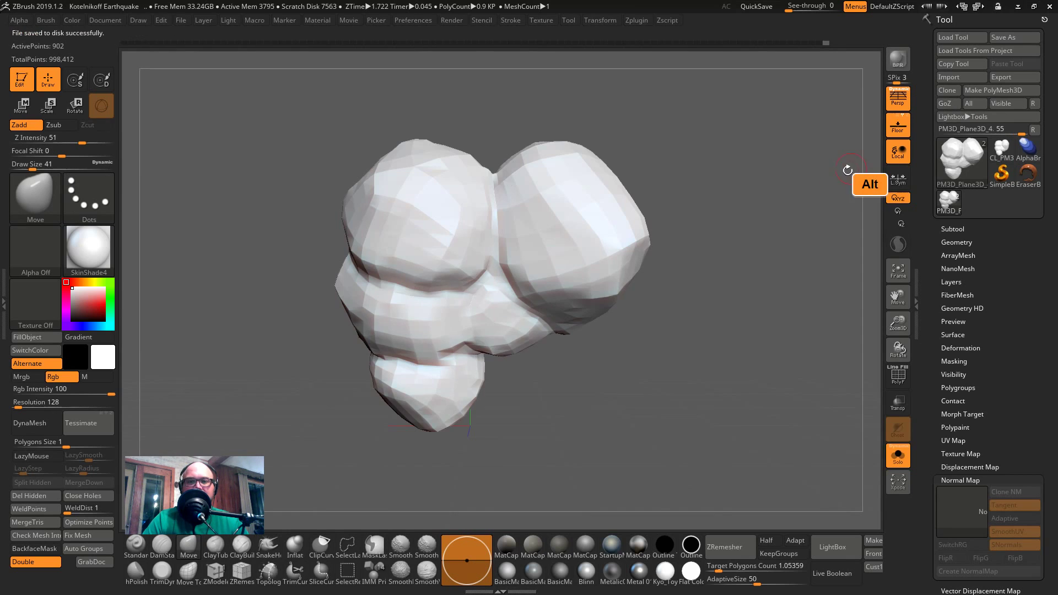
pyautogui.hotkey('alt', 'Tab')
pyautogui.press('Escape')
pyautogui.hotkey('alt', 'Tab')
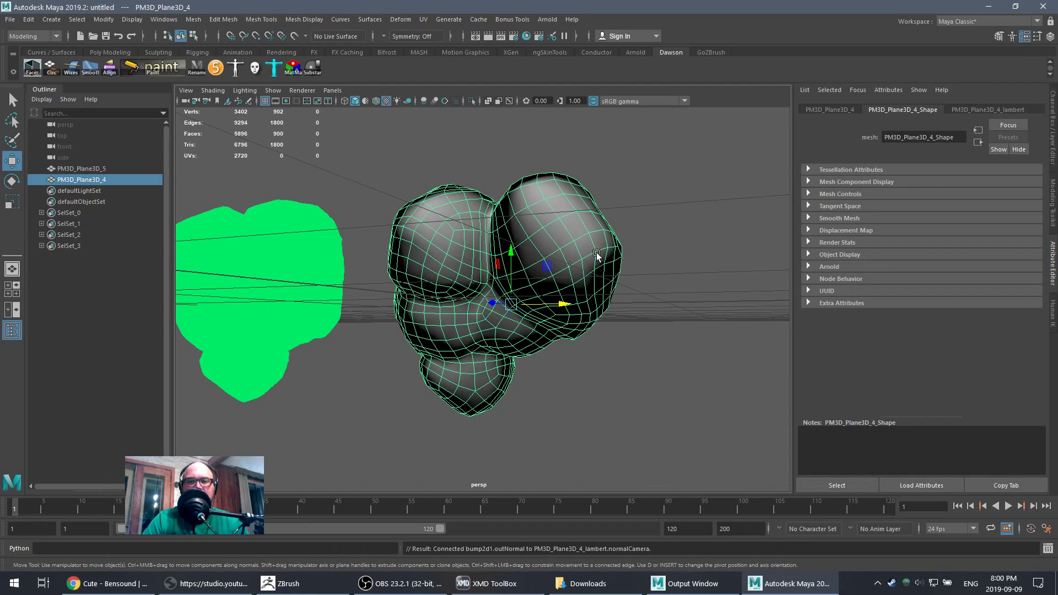
pyautogui.keyDown('alt'); pyautogui.moveTo(534, 255); pyautogui.dragTo(650, 292); pyautogui.keyUp('alt')
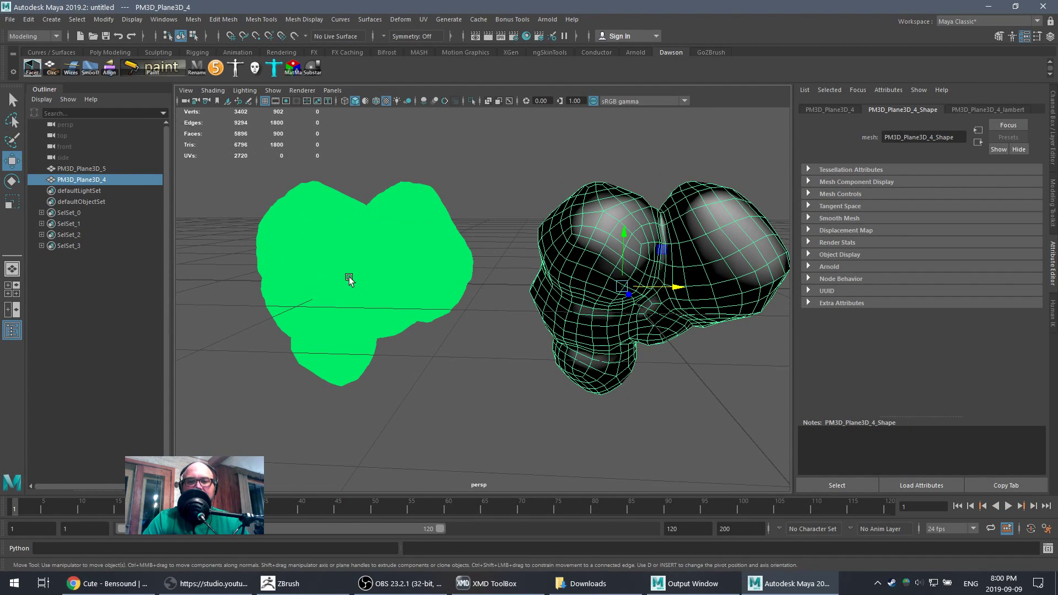
pyautogui.click(353, 277)
pyautogui.click(636, 243)
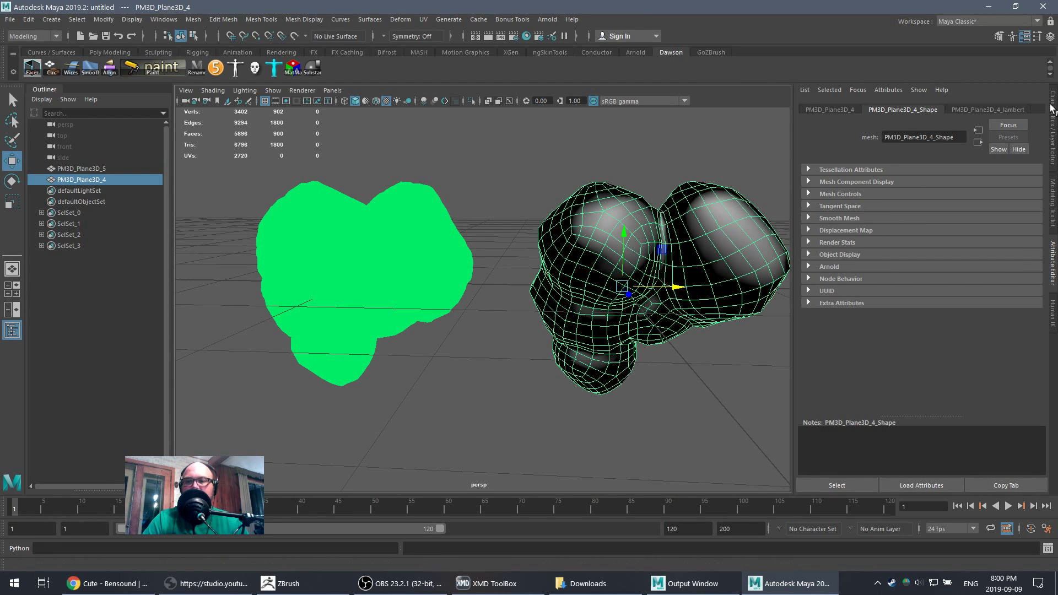
# - Switch the bump's normal-map file node off sRGB colour space and check the bump1 node
pyautogui.click(1010, 109)
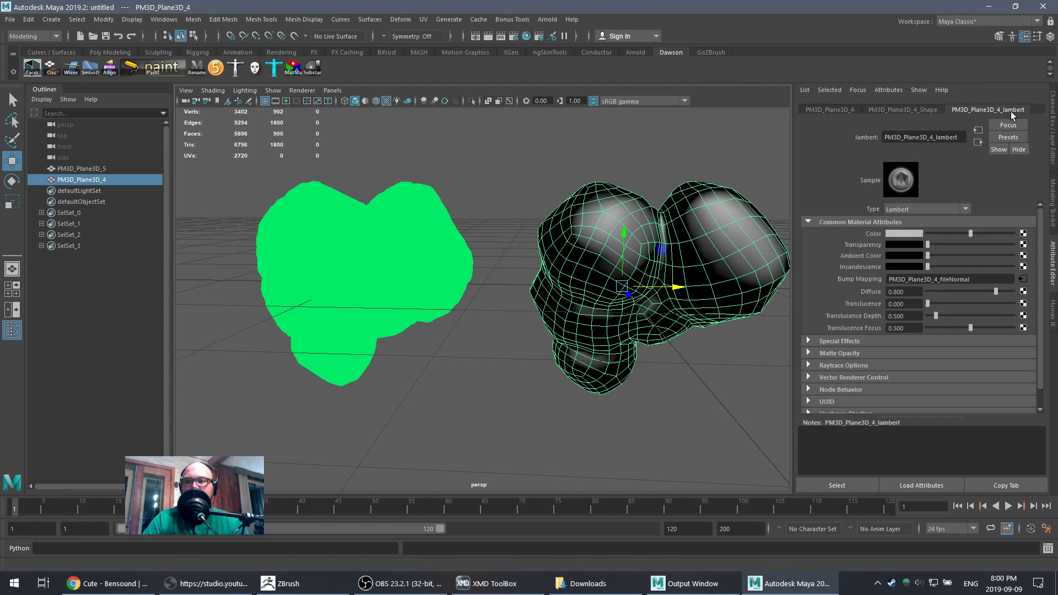
pyautogui.click(1022, 280)
pyautogui.click(932, 347)
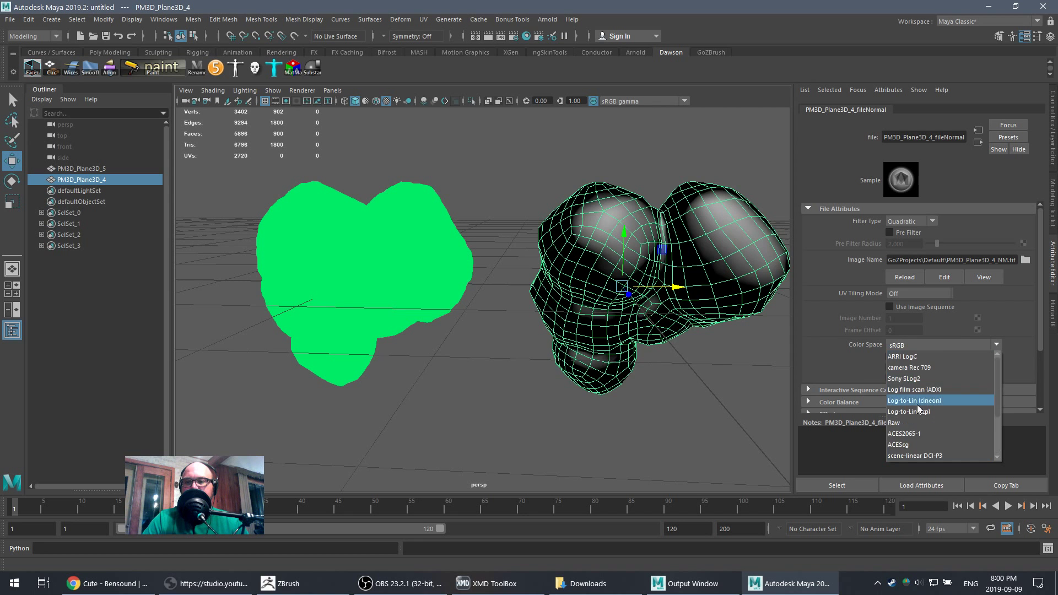
pyautogui.click(910, 427)
pyautogui.click(979, 143)
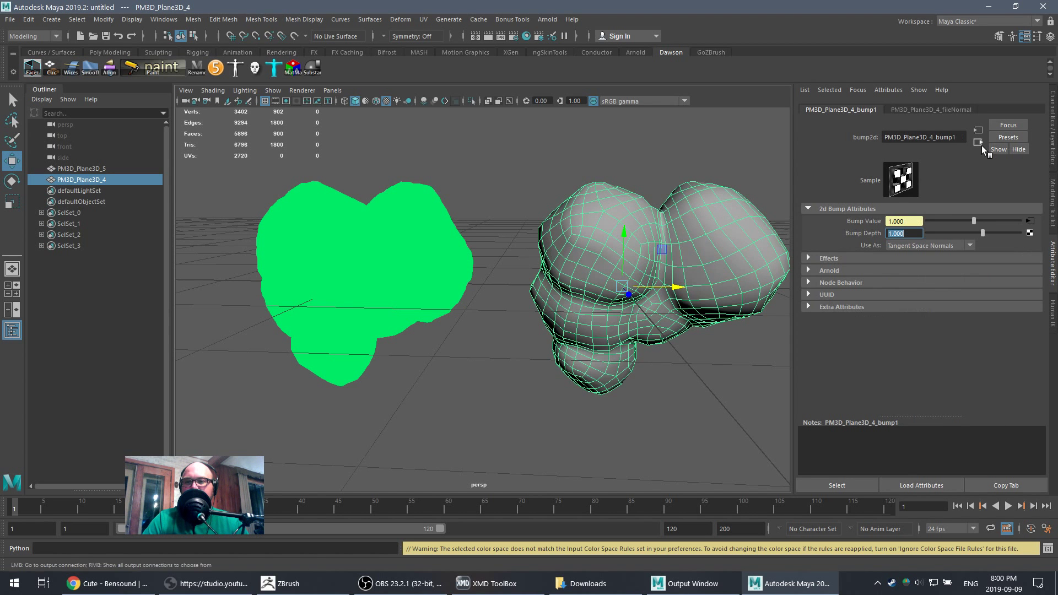
pyautogui.keyDown('alt'); pyautogui.moveTo(693, 251); pyautogui.dragTo(623, 244); pyautogui.keyUp('alt')
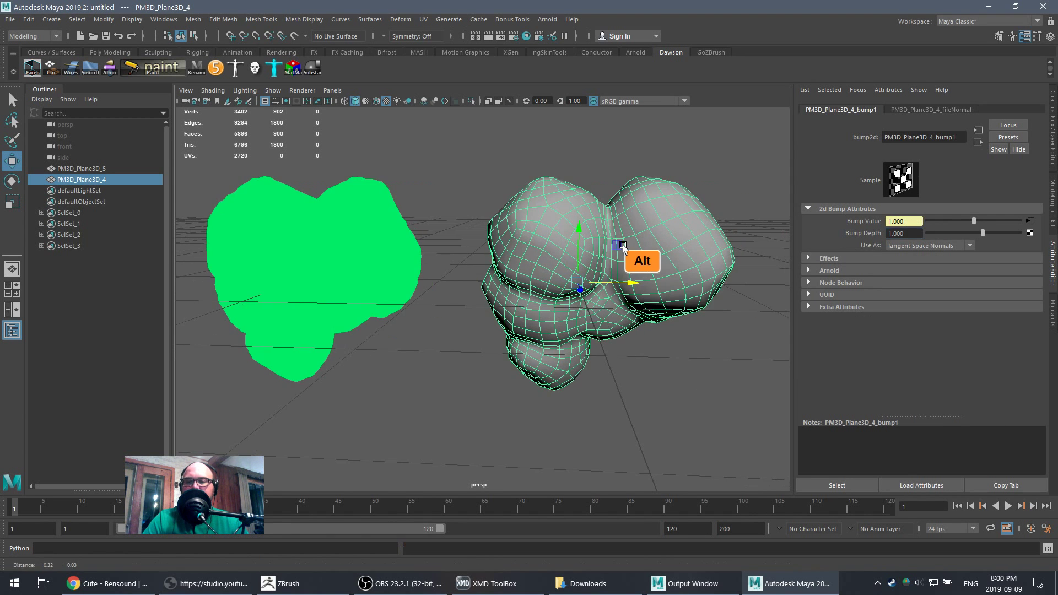
pyautogui.click(341, 236)
pyautogui.keyDown('alt'); pyautogui.moveTo(379, 239); pyautogui.dragTo(474, 256, button='middle'); pyautogui.keyUp('alt')
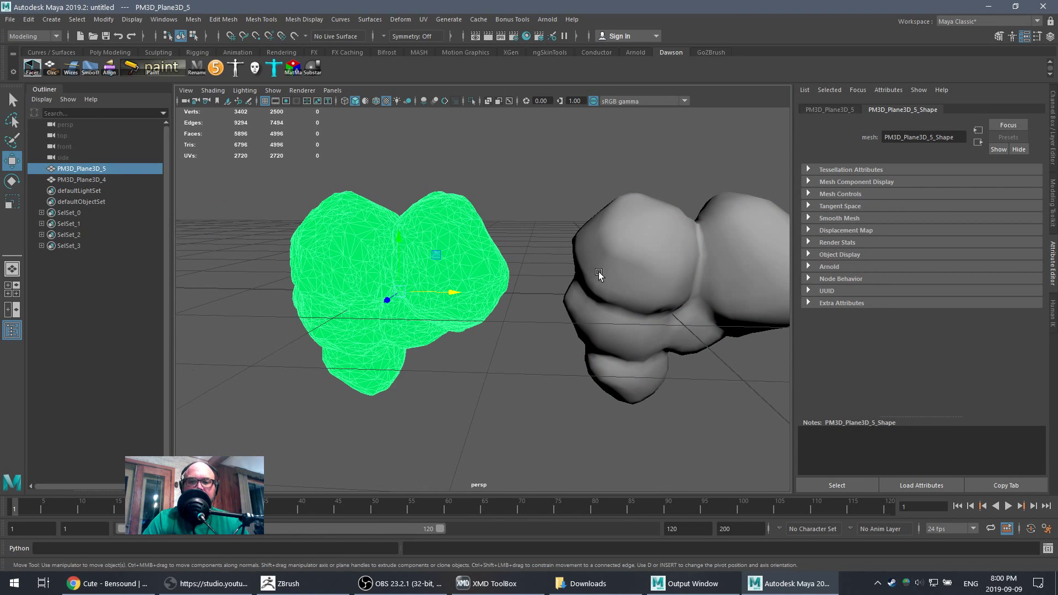
# - Assign a new material to the green PM3D_Plane3D_5 rock
pyautogui.moveTo(394, 241)
pyautogui.mouseDown(button='right')
pyautogui.moveTo(420, 551)
pyautogui.moveTo(411, 531)
pyautogui.moveTo(468, 496)
pyautogui.mouseUp(button='right')
pyautogui.click(522, 361)
pyautogui.keyDown('alt'); pyautogui.moveTo(522, 361); pyautogui.dragTo(606, 295); pyautogui.keyUp('alt')
pyautogui.click(606, 298)
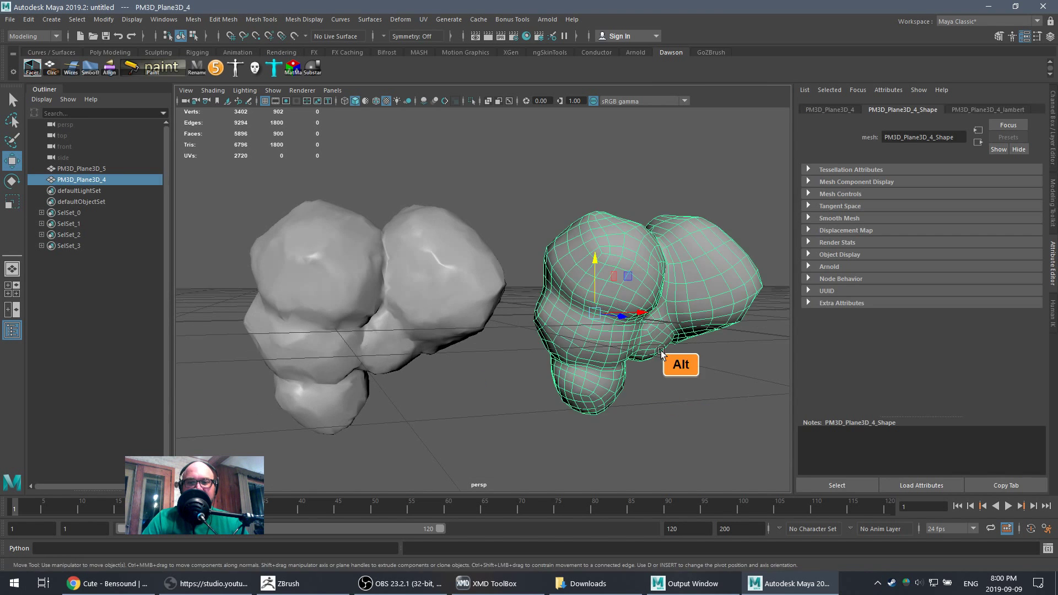
pyautogui.keyDown('alt'); pyautogui.moveTo(658, 351); pyautogui.dragTo(493, 408); pyautogui.keyUp('alt')
pyautogui.click(419, 413)
pyautogui.keyDown('alt'); pyautogui.moveTo(397, 413); pyautogui.dragTo(435, 419); pyautogui.keyUp('alt')
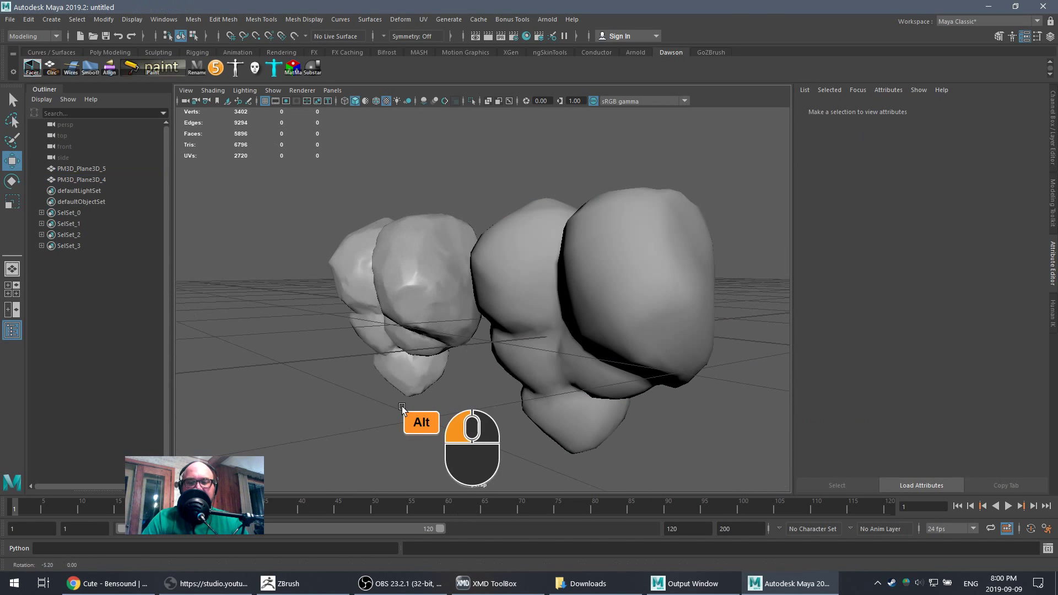
# - Assign lambert1 to both rocks and set its colour to black
pyautogui.click(441, 319)
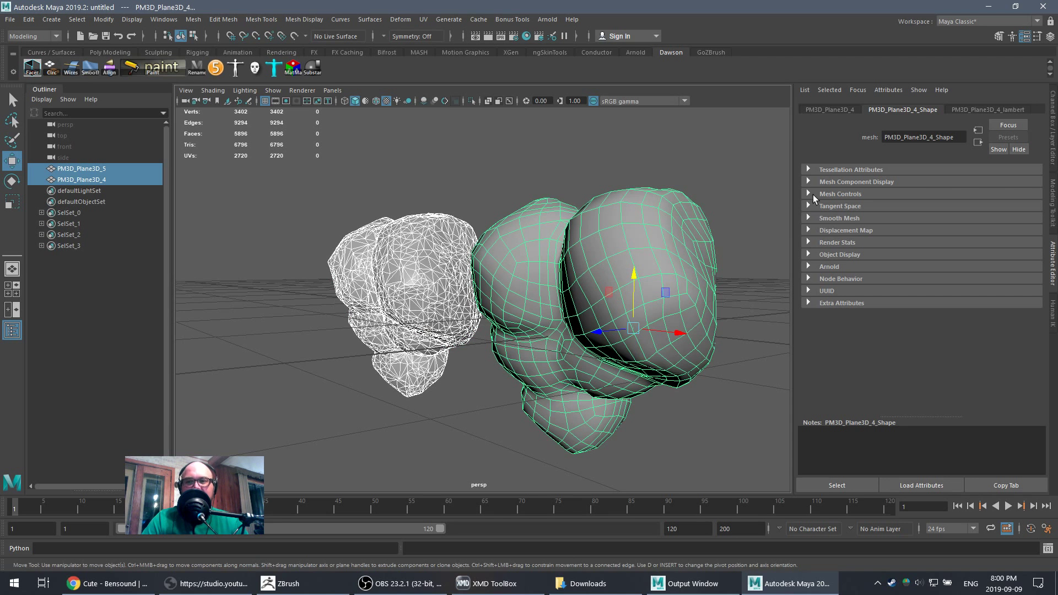
pyautogui.moveTo(683, 200); pyautogui.dragTo(755, 527, button='right')
pyautogui.click(1023, 110)
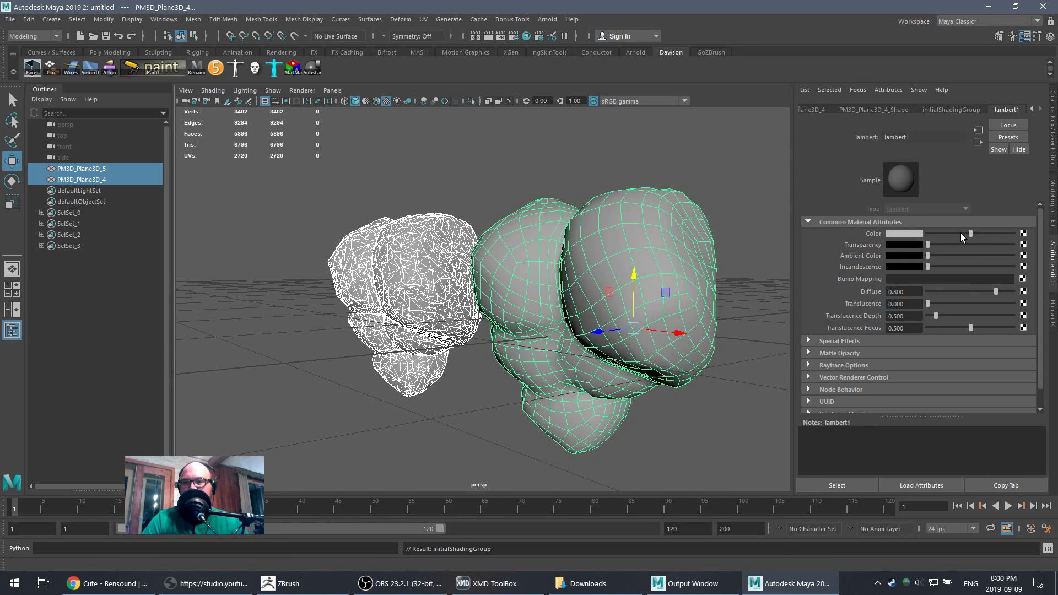
pyautogui.moveTo(962, 237); pyautogui.dragTo(916, 238)
# - Orbit, zoom and pan around the black rock silhouettes to inspect them
pyautogui.click(710, 357)
pyautogui.keyDown('alt'); pyautogui.moveTo(717, 358); pyautogui.dragTo(734, 337); pyautogui.keyUp('alt')
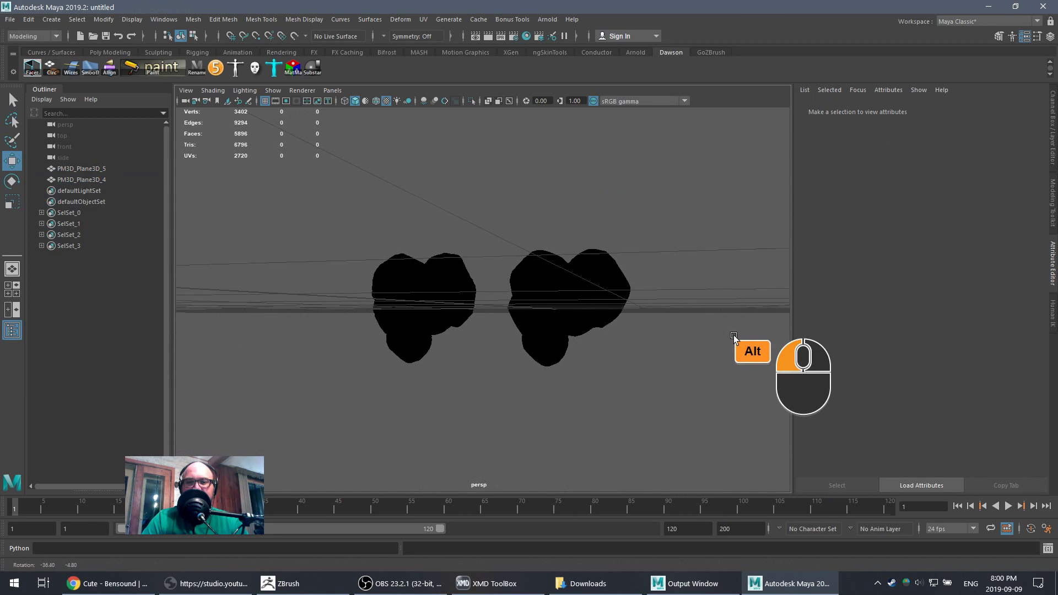
pyautogui.keyDown('alt'); pyautogui.scroll(10, 600, 325); pyautogui.keyUp('alt')
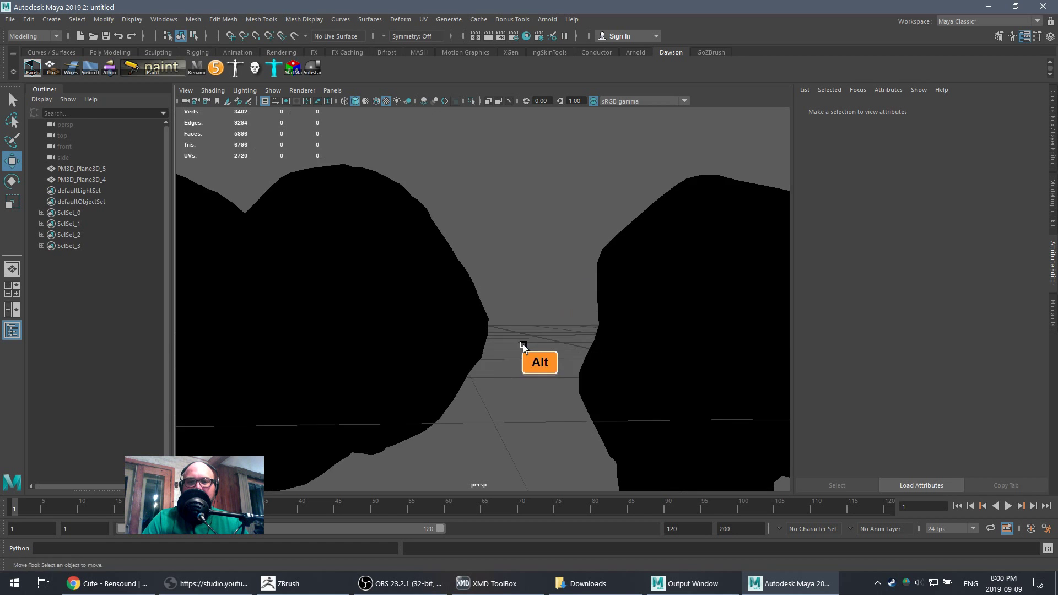
pyautogui.keyDown('alt'); pyautogui.moveTo(523, 346); pyautogui.dragTo(473, 303); pyautogui.keyUp('alt')
pyautogui.moveTo(472, 302)
pyautogui.keyDown('alt'); pyautogui.mouseDown(button='middle')
pyautogui.moveTo(607, 235)
pyautogui.moveTo(543, 195)
pyautogui.moveTo(477, 292)
pyautogui.mouseUp(button='middle'); pyautogui.keyUp('alt')
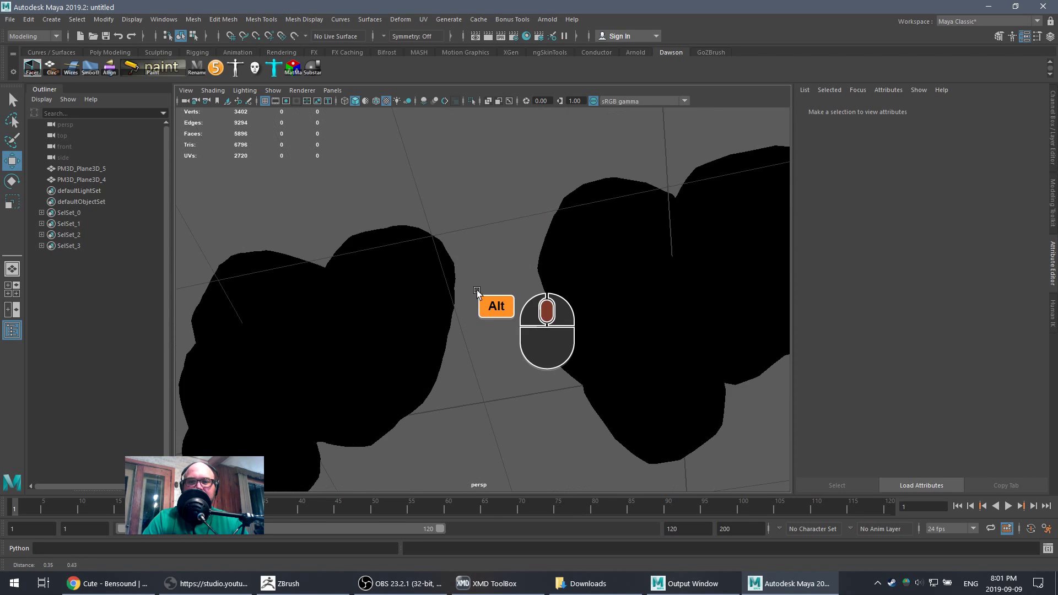
pyautogui.keyDown('alt'); pyautogui.moveTo(477, 292); pyautogui.dragTo(543, 279); pyautogui.keyUp('alt')
pyautogui.keyDown('alt'); pyautogui.moveTo(543, 279); pyautogui.dragTo(576, 303, button='middle'); pyautogui.keyUp('alt')
pyautogui.keyDown('alt'); pyautogui.moveTo(576, 303); pyautogui.dragTo(557, 371); pyautogui.keyUp('alt')
pyautogui.keyDown('alt'); pyautogui.moveTo(556, 370); pyautogui.dragTo(474, 282, button='middle'); pyautogui.keyUp('alt')
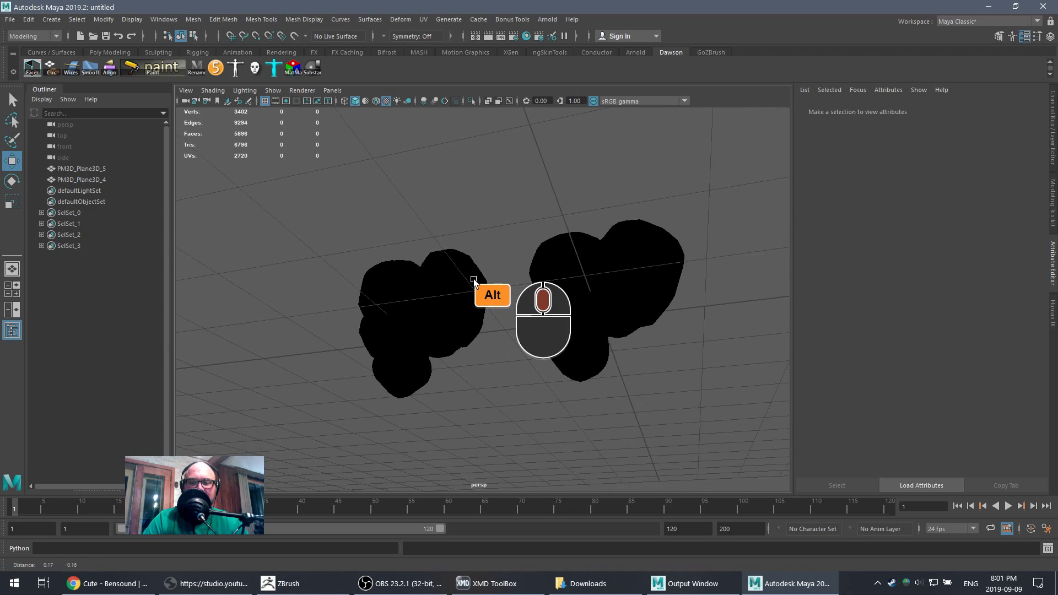
pyautogui.keyDown('alt'); pyautogui.moveTo(473, 282); pyautogui.dragTo(567, 346); pyautogui.keyUp('alt')
pyautogui.click(107, 583)
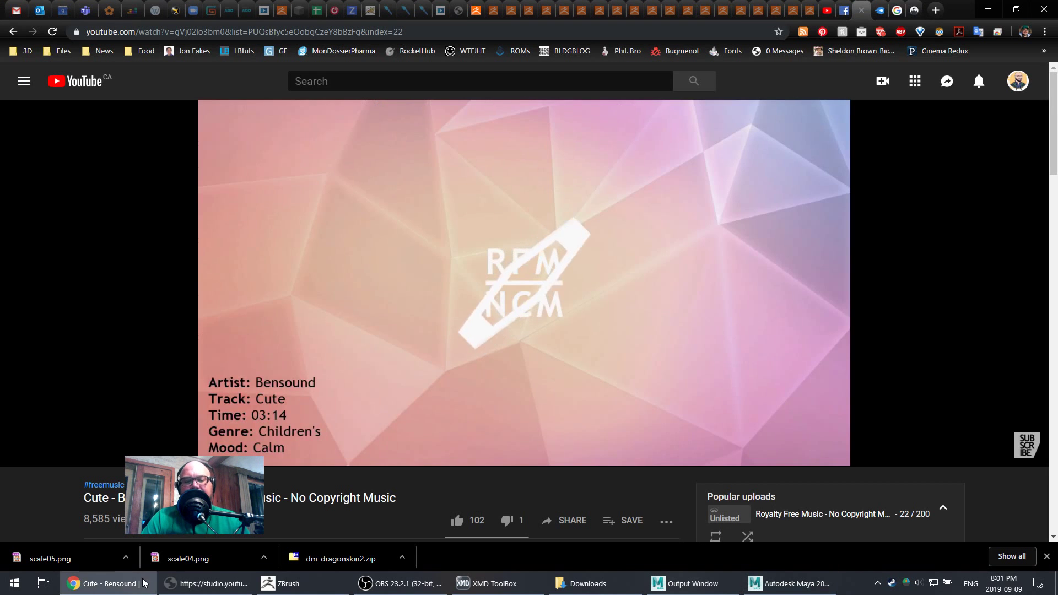
pyautogui.click(207, 583)
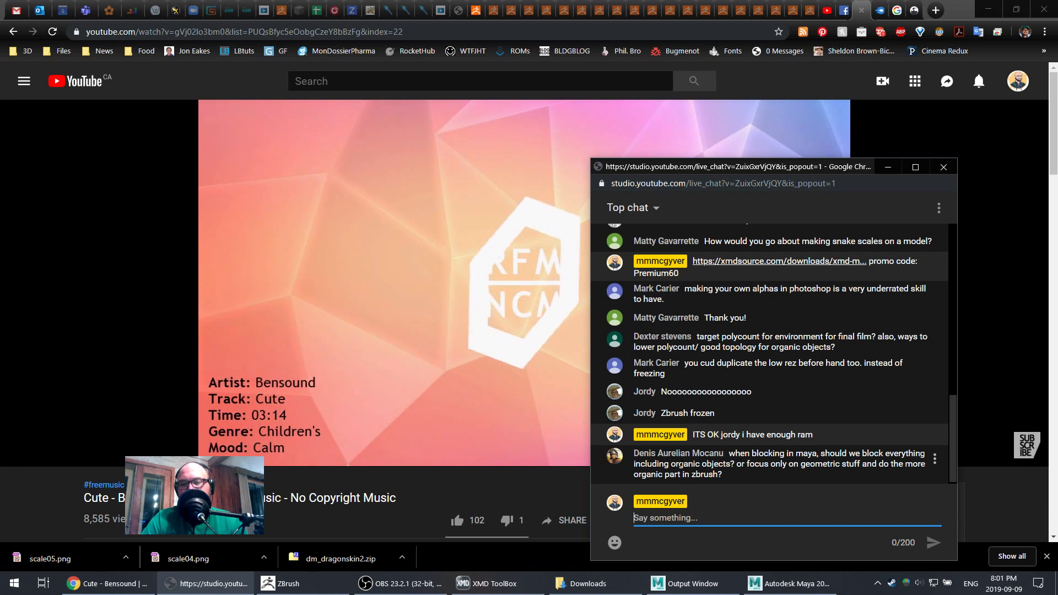
pyautogui.click(789, 583)
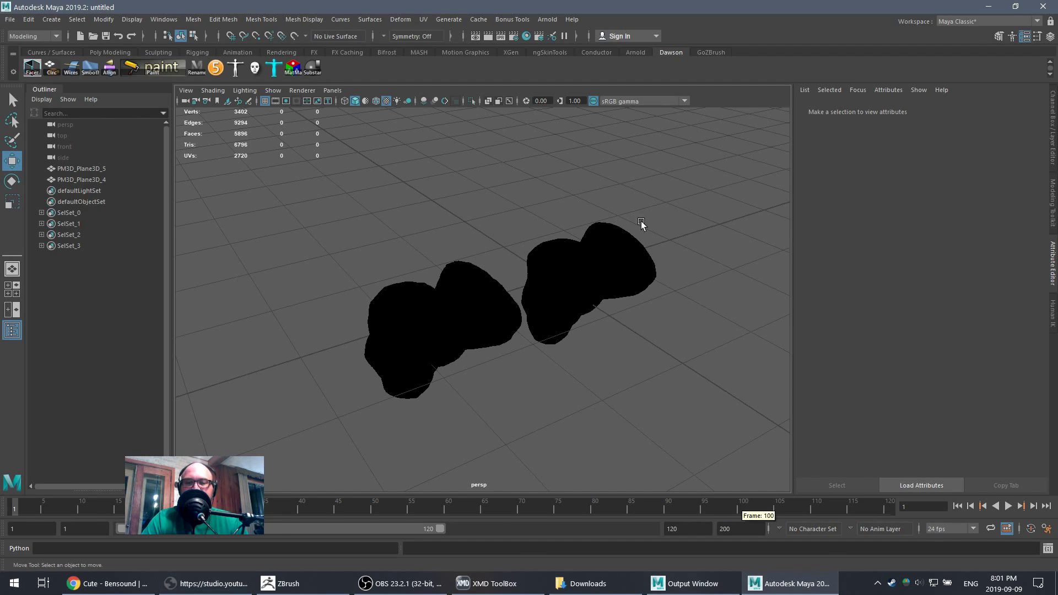
# - In ZBrush, switch to the Cube3D_1 mesh and show its wireframe
pyautogui.click(324, 585)
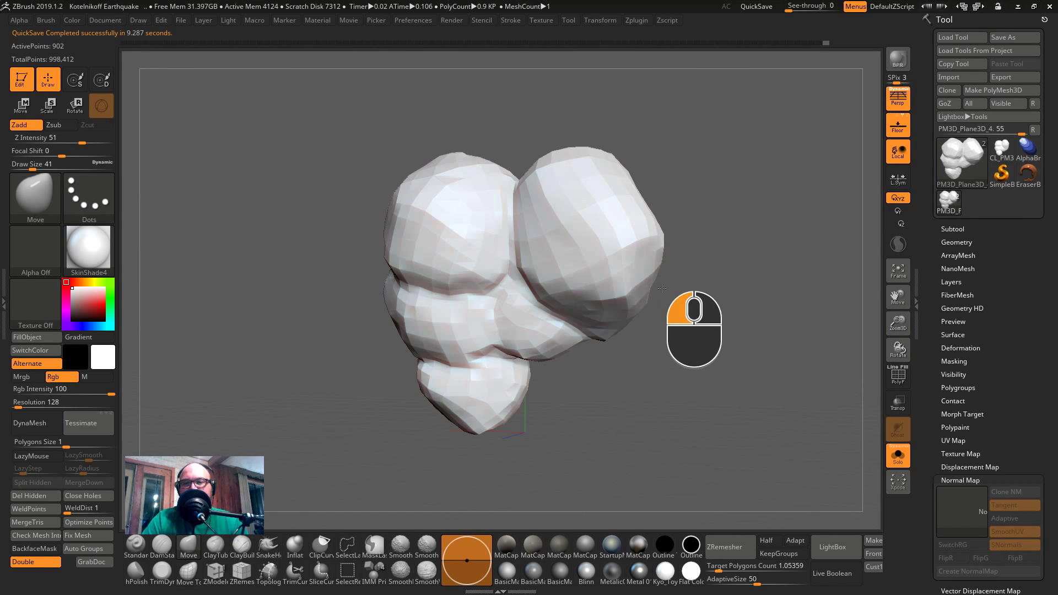
pyautogui.hotkey('alt', 'Tab')
pyautogui.hotkey('alt', 'shift', 'Tab')
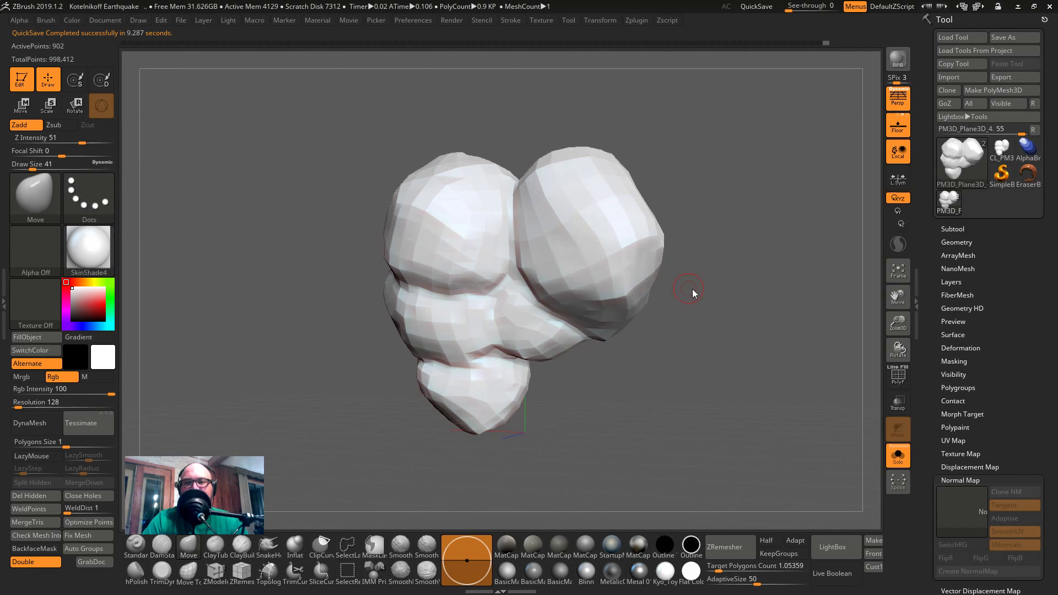
pyautogui.click(961, 161)
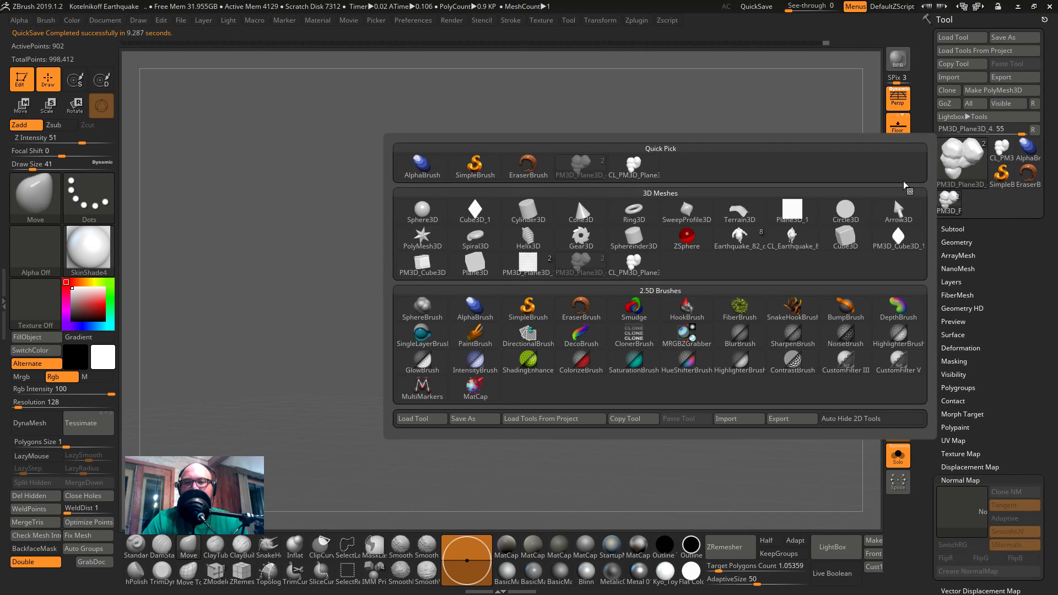
pyautogui.click(475, 209)
pyautogui.moveTo(699, 418); pyautogui.dragTo(628, 362)
pyautogui.hotkey('shift', 'f')
# - Switch to a Plane3D mesh, make it a polymesh and subdivide it twice
pyautogui.click(946, 168)
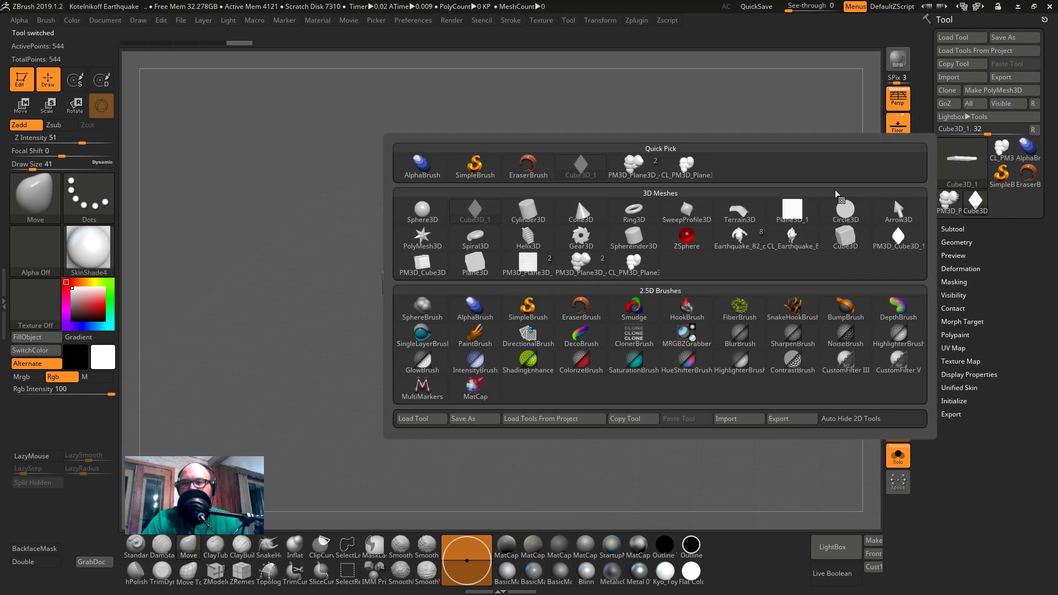
pyautogui.click(785, 212)
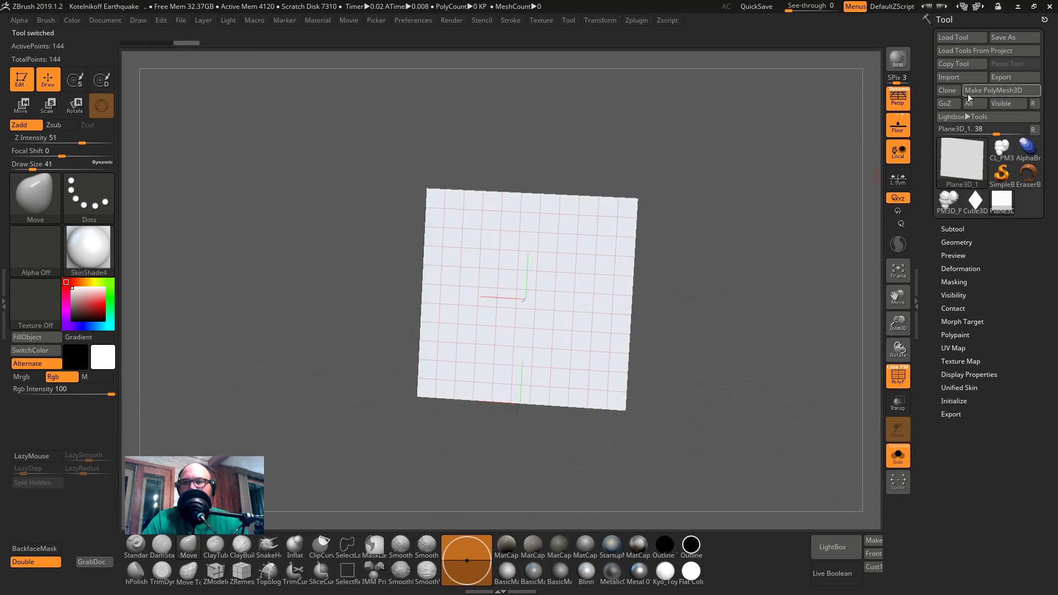
pyautogui.click(1001, 90)
pyautogui.hotkey('ctrl', 'd')
pyautogui.press('s')
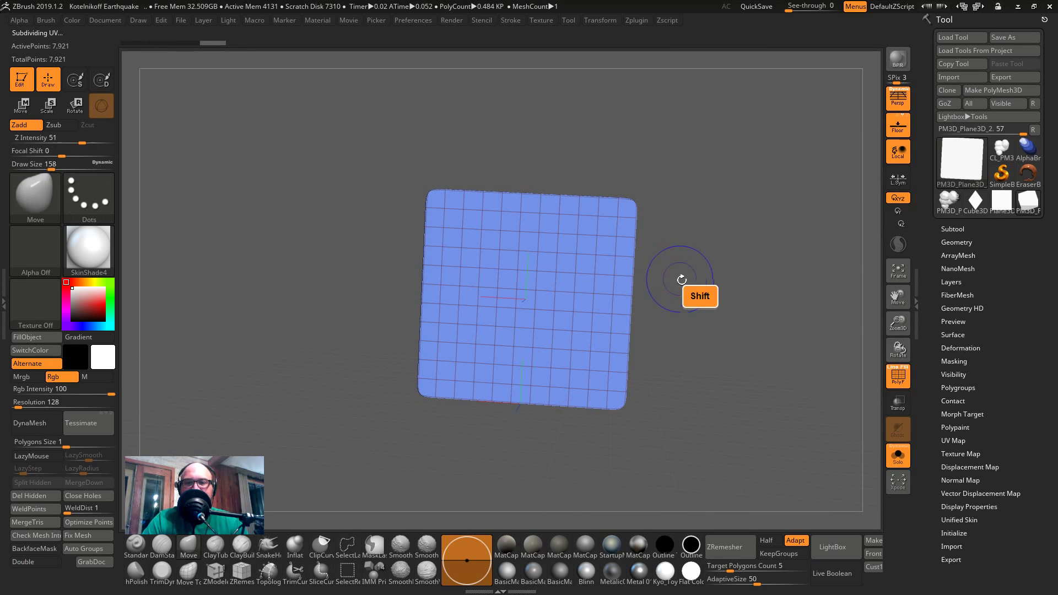
pyautogui.hotkey('ctrl', 'd')
pyautogui.hotkey('ctrl', 'd')
pyautogui.press('s')
# - Mask two patches on the plane, upper-left and lower-right
pyautogui.moveTo(519, 270); pyautogui.dragTo(496, 270)
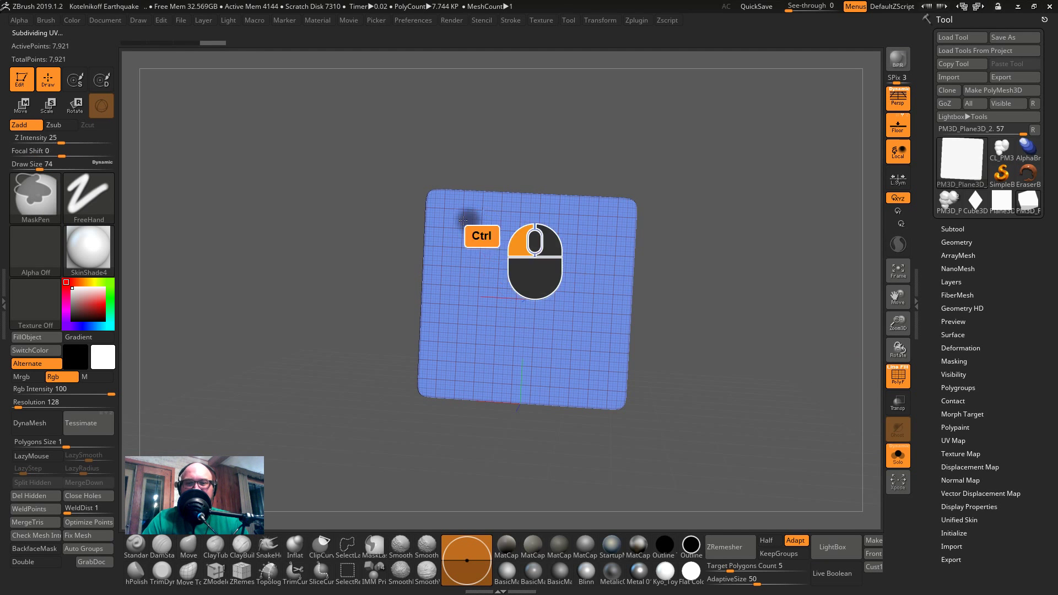
pyautogui.keyDown('ctrl'); pyautogui.moveTo(462, 217); pyautogui.dragTo(468, 259); pyautogui.keyUp('ctrl')
pyautogui.moveTo(573, 320)
pyautogui.keyDown('ctrl'); pyautogui.mouseDown()
pyautogui.moveTo(590, 347)
pyautogui.moveTo(579, 364)
pyautogui.mouseUp(); pyautogui.keyUp('ctrl')
pyautogui.keyDown('ctrl'); pyautogui.moveTo(503, 240); pyautogui.dragTo(468, 235); pyautogui.keyUp('ctrl')
# - Open the FiberMesh settings and view the whole plane at an angle
pyautogui.moveTo(793, 312); pyautogui.dragTo(870, 392)
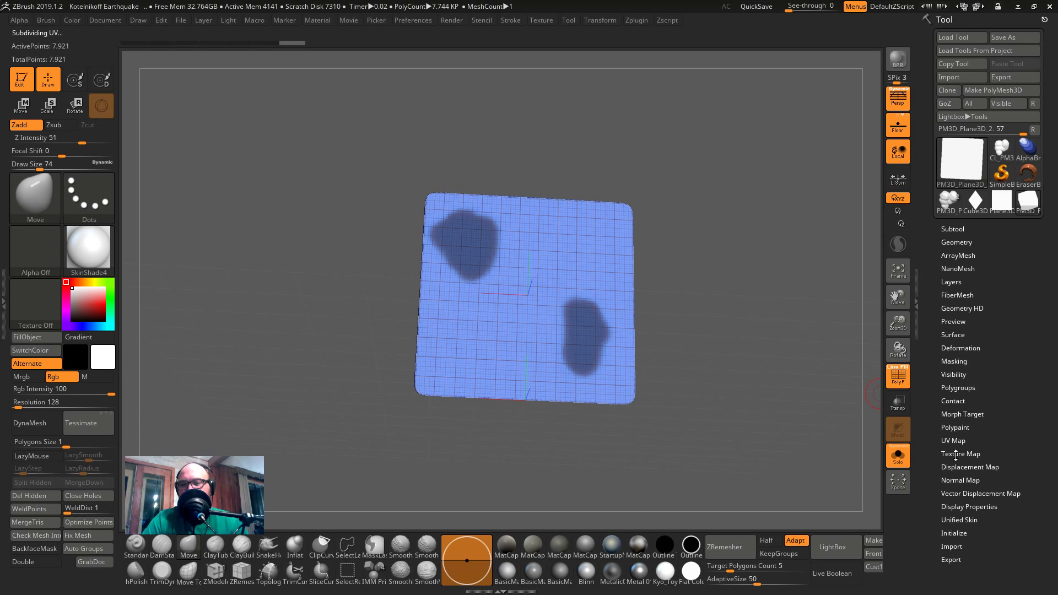
pyautogui.click(959, 295)
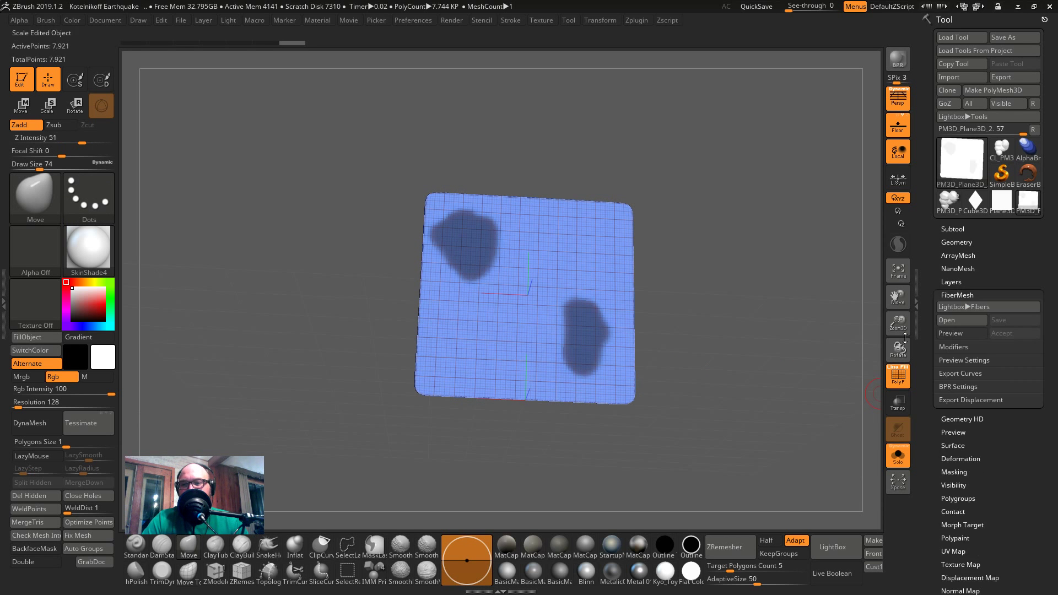
pyautogui.moveTo(799, 352); pyautogui.dragTo(705, 312)
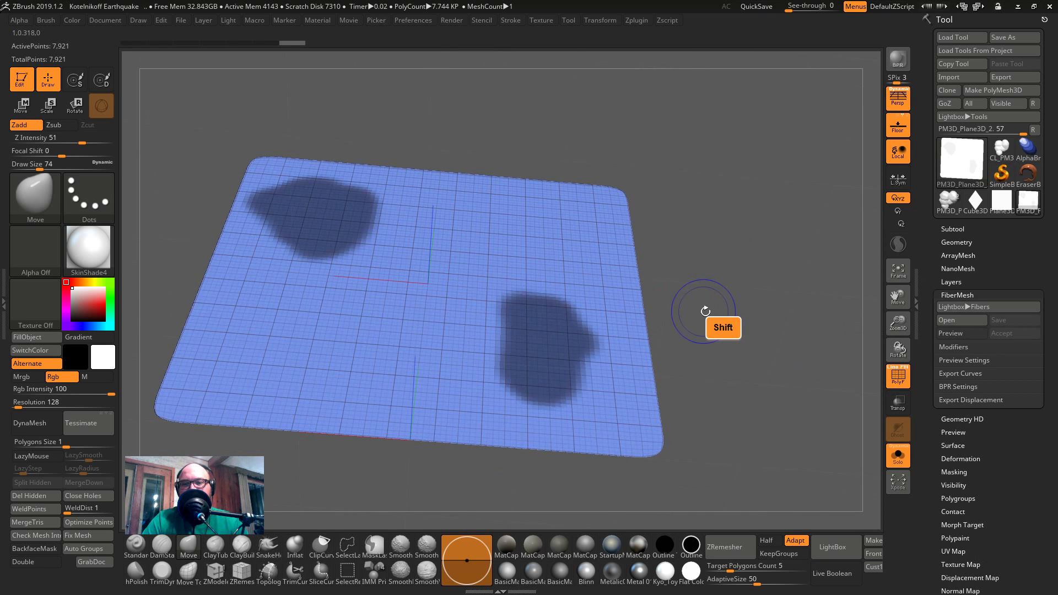
pyautogui.click(960, 332)
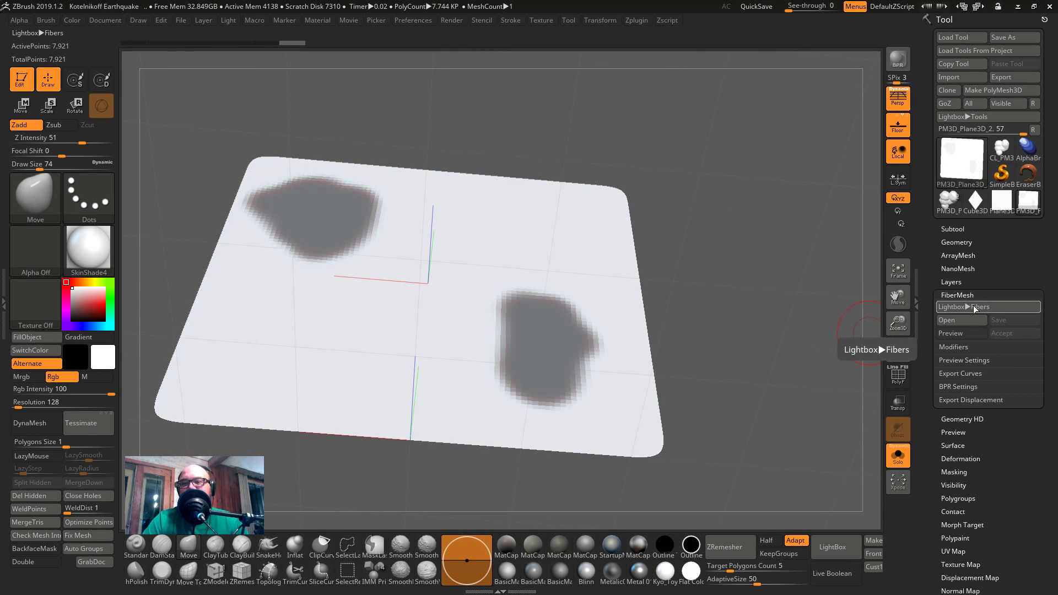
# - Preview the FiberMesh fur on the masked patches and orbit around it
pyautogui.click(959, 334)
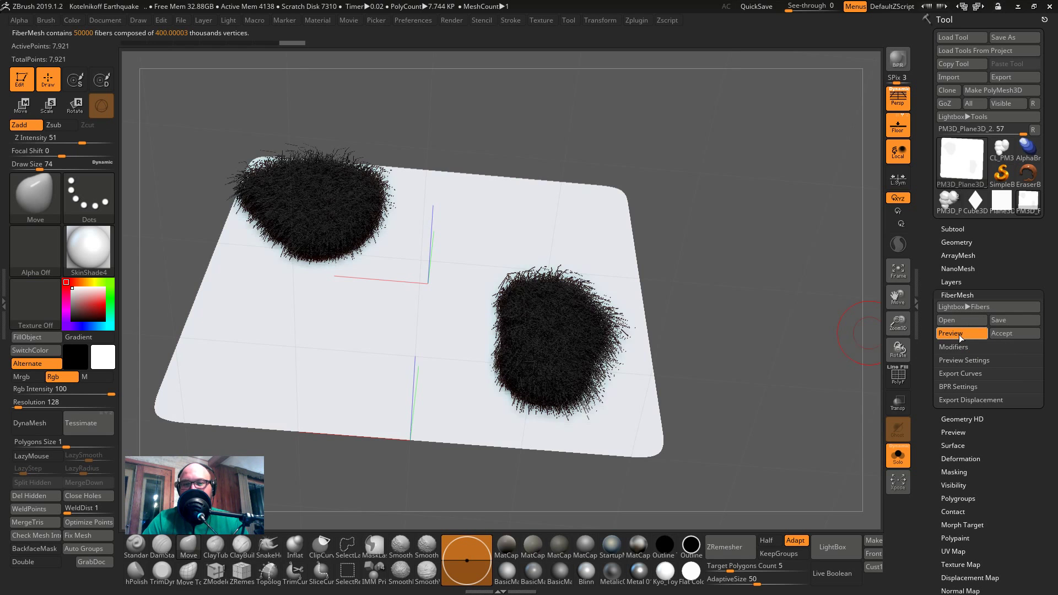
pyautogui.moveTo(744, 337); pyautogui.dragTo(815, 292)
pyautogui.keyDown('shift'); pyautogui.moveTo(756, 163); pyautogui.dragTo(656, 139); pyautogui.keyUp('shift')
pyautogui.keyDown('alt'); pyautogui.moveTo(529, 285); pyautogui.dragTo(573, 411); pyautogui.keyUp('alt')
# - Load the Fibers95 preset from Lightbox, undoing an accidental corner deformation
pyautogui.click(974, 307)
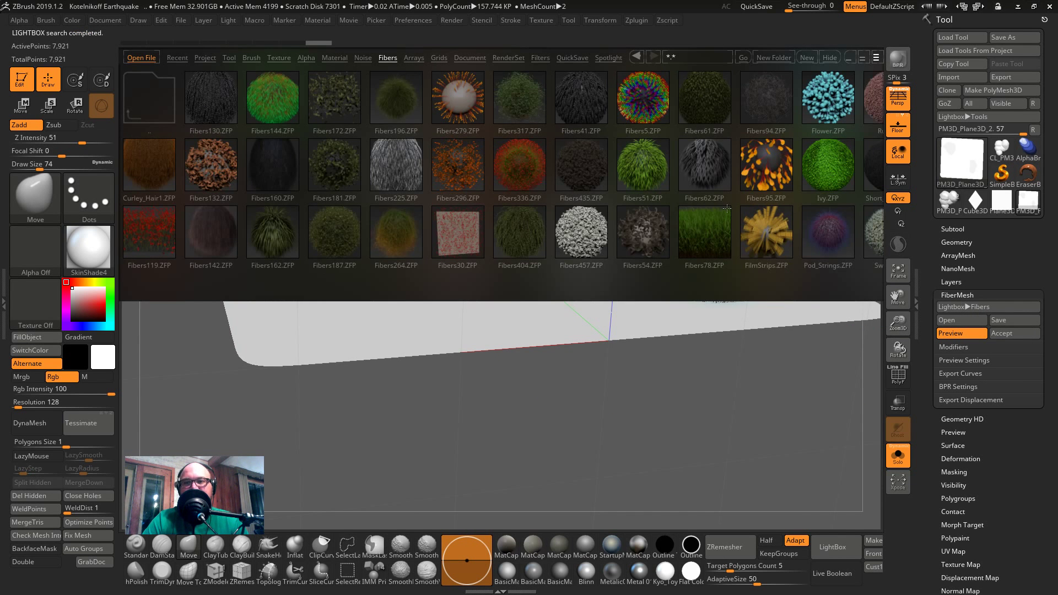
pyautogui.doubleClick(765, 166)
pyautogui.keyDown('alt'); pyautogui.moveTo(774, 481); pyautogui.dragTo(711, 526); pyautogui.keyUp('alt')
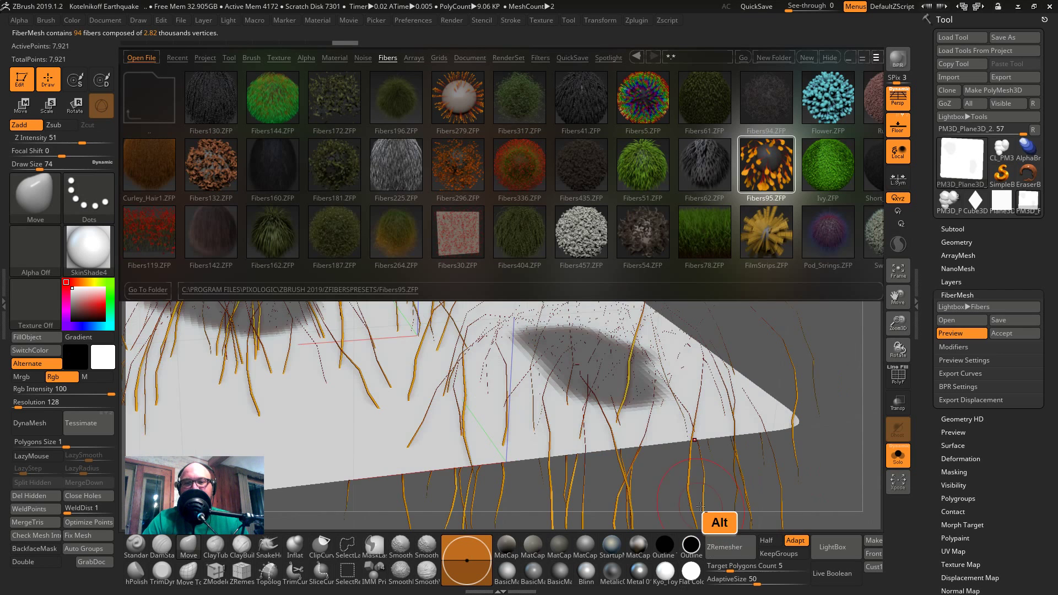
pyautogui.moveTo(685, 435)
pyautogui.mouseDown()
pyautogui.moveTo(658, 413)
pyautogui.moveTo(768, 370)
pyautogui.mouseUp()
pyautogui.hotkey('ctrl', 'z')
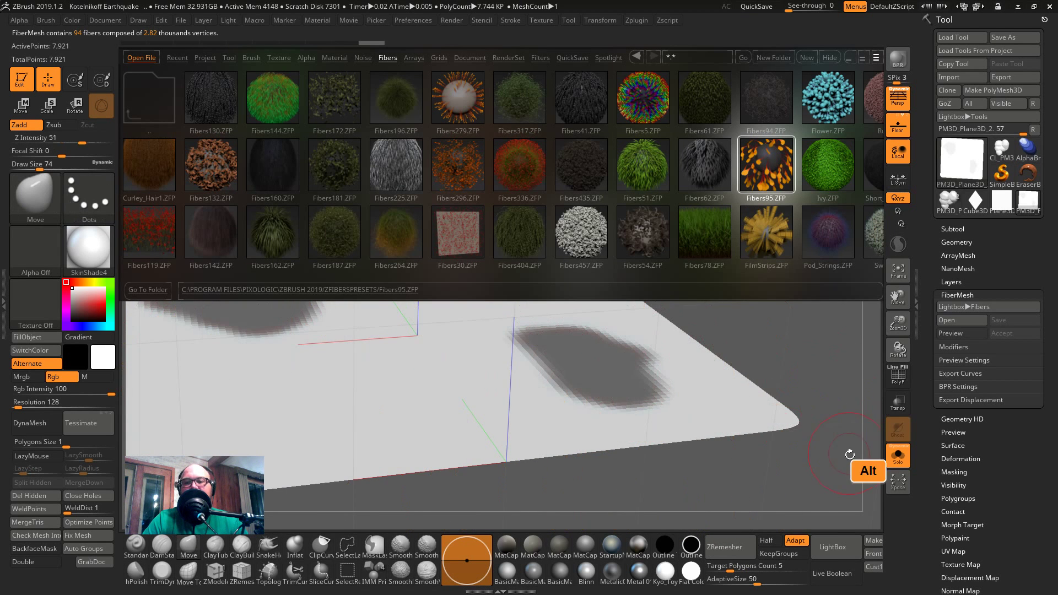
pyautogui.keyDown('alt'); pyautogui.moveTo(850, 453); pyautogui.dragTo(792, 466); pyautogui.keyUp('alt')
pyautogui.moveTo(792, 467); pyautogui.dragTo(765, 380)
pyautogui.keyDown('alt'); pyautogui.moveTo(741, 405); pyautogui.dragTo(711, 316); pyautogui.keyUp('alt')
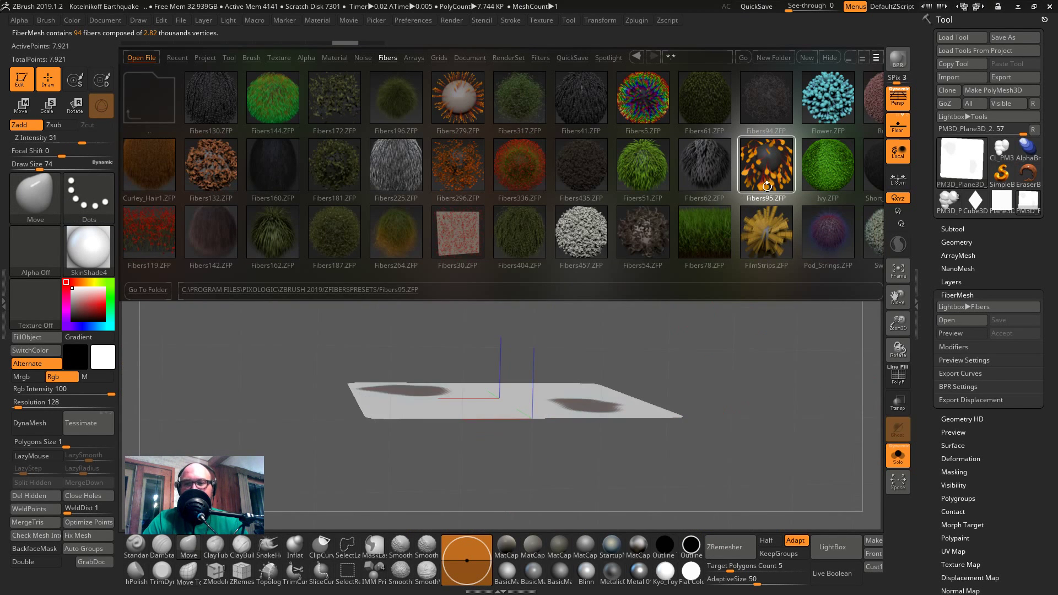
pyautogui.click(763, 175)
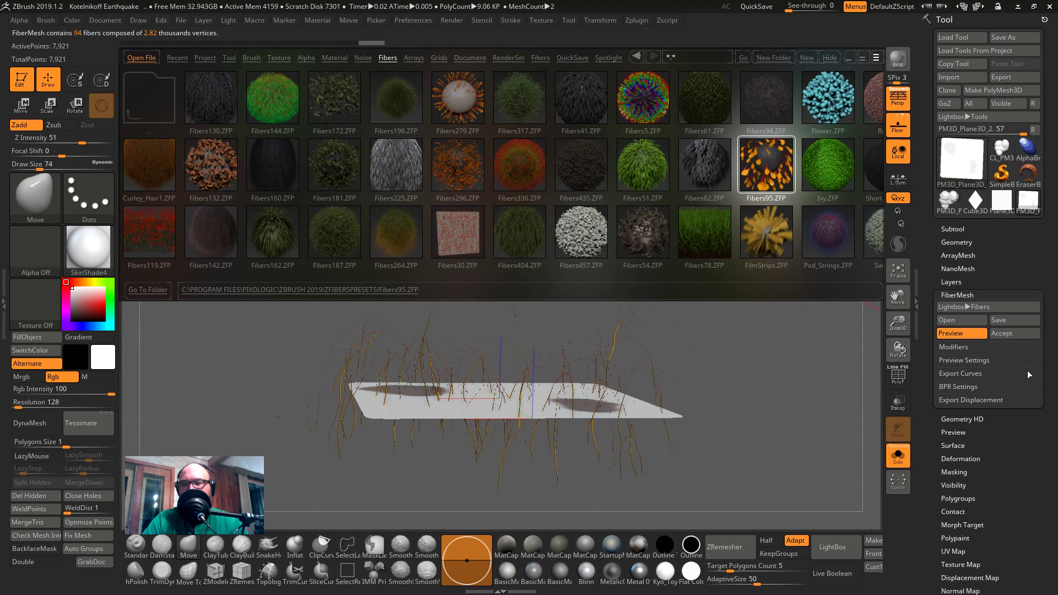
# - Set MaxFibers to 6.66488 in Modifiers and close Lightbox
pyautogui.click(954, 346)
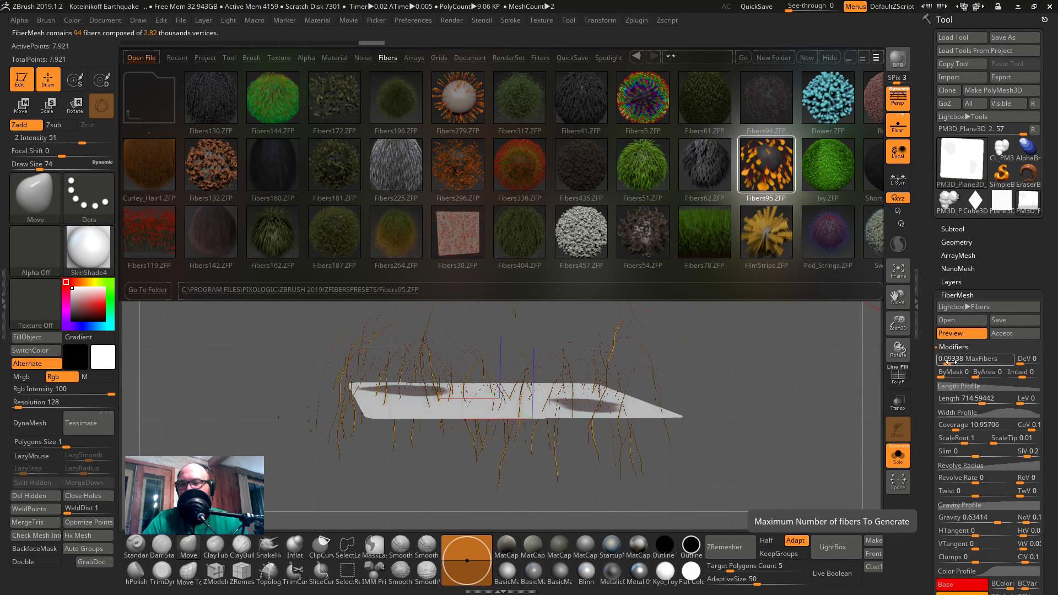
pyautogui.moveTo(967, 359); pyautogui.dragTo(960, 359)
pyautogui.press(',')
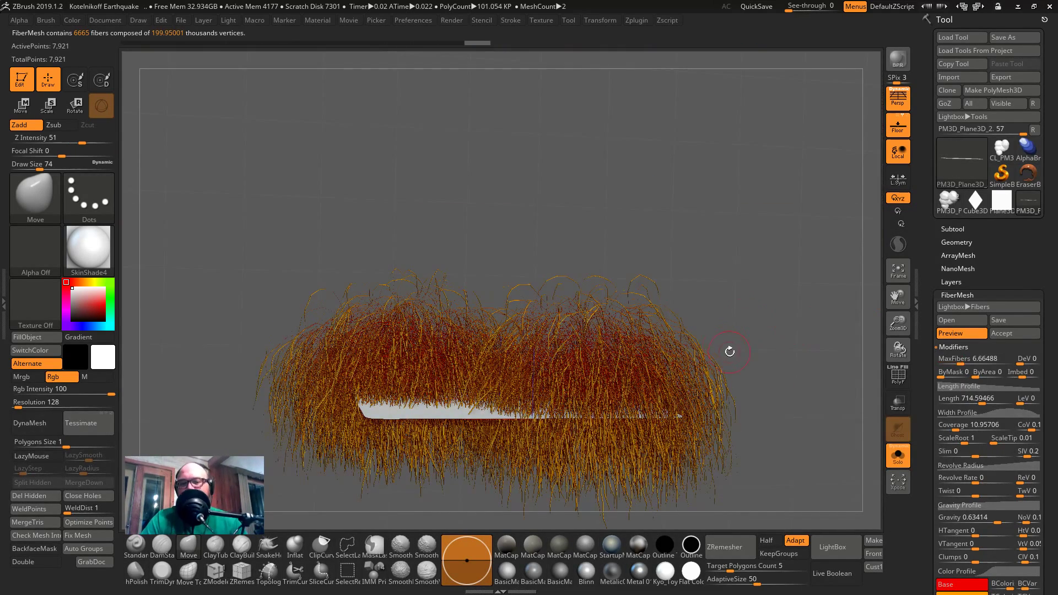
# - Toggle the fiber preview off and back on while orbiting above the plane
pyautogui.moveTo(751, 318); pyautogui.dragTo(871, 339)
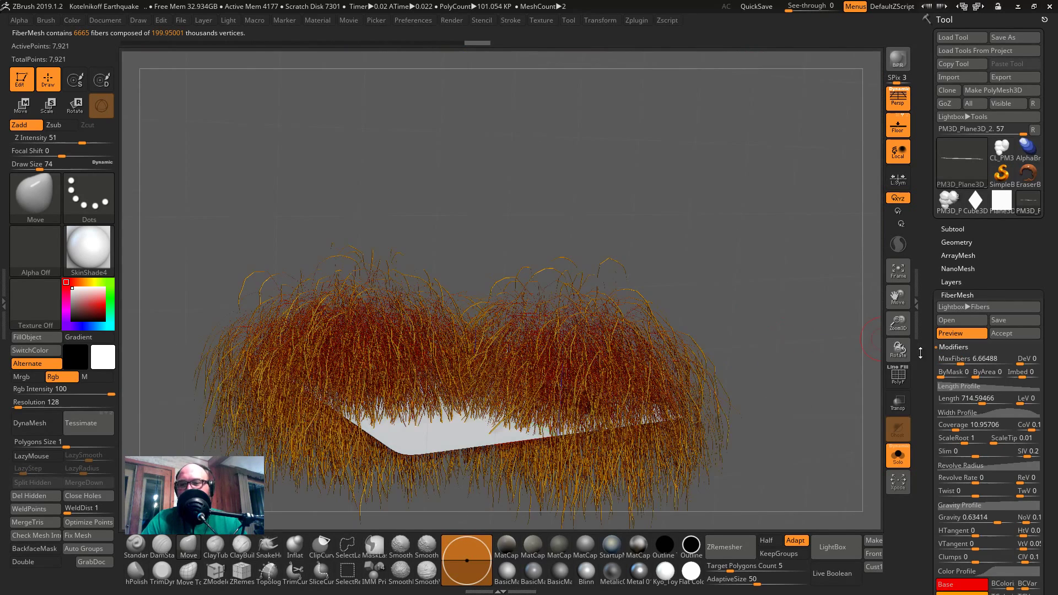
pyautogui.click(952, 337)
pyautogui.click(957, 335)
pyautogui.moveTo(778, 348); pyautogui.dragTo(763, 402)
# - Clear the mask, mask one patch near the top corner, and preview fibers there
pyautogui.keyDown('ctrl'); pyautogui.moveTo(598, 224); pyautogui.dragTo(709, 156); pyautogui.keyUp('ctrl')
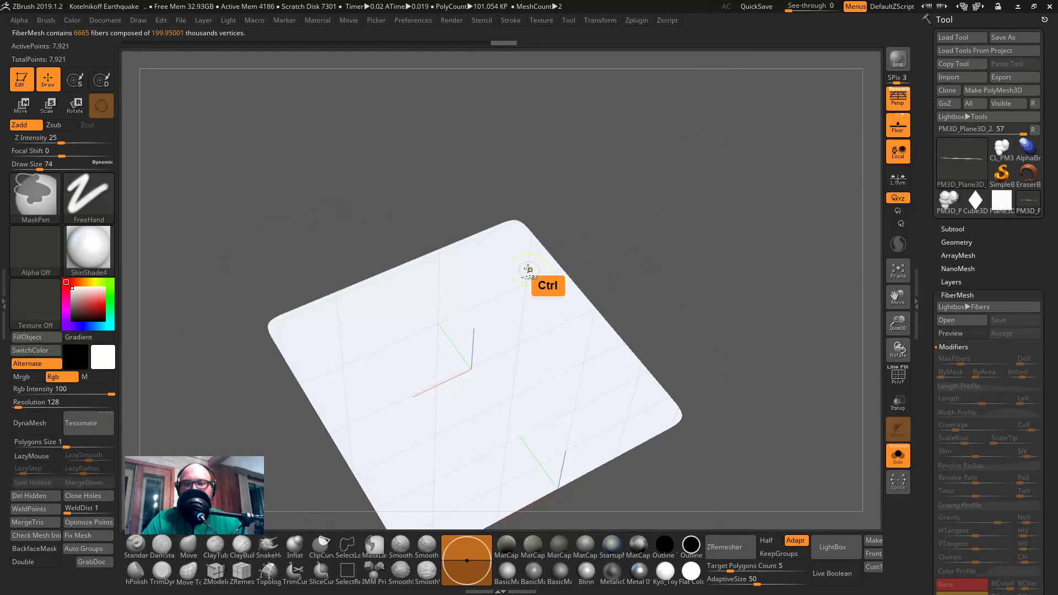
pyautogui.keyDown('ctrl'); pyautogui.moveTo(527, 270); pyautogui.dragTo(485, 278); pyautogui.keyUp('ctrl')
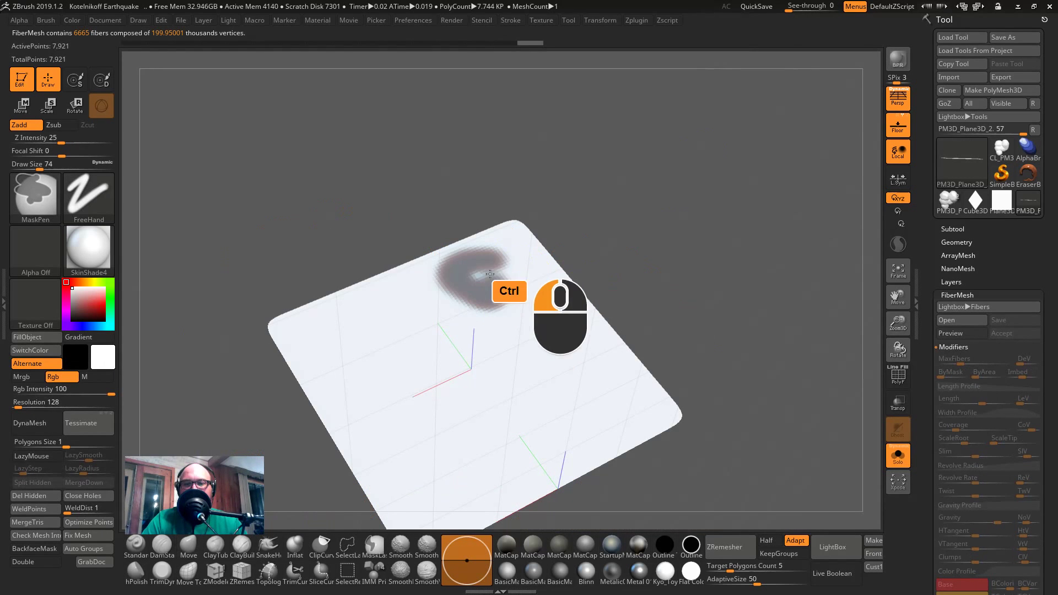
pyautogui.click(962, 336)
pyautogui.moveTo(695, 381); pyautogui.dragTo(829, 392)
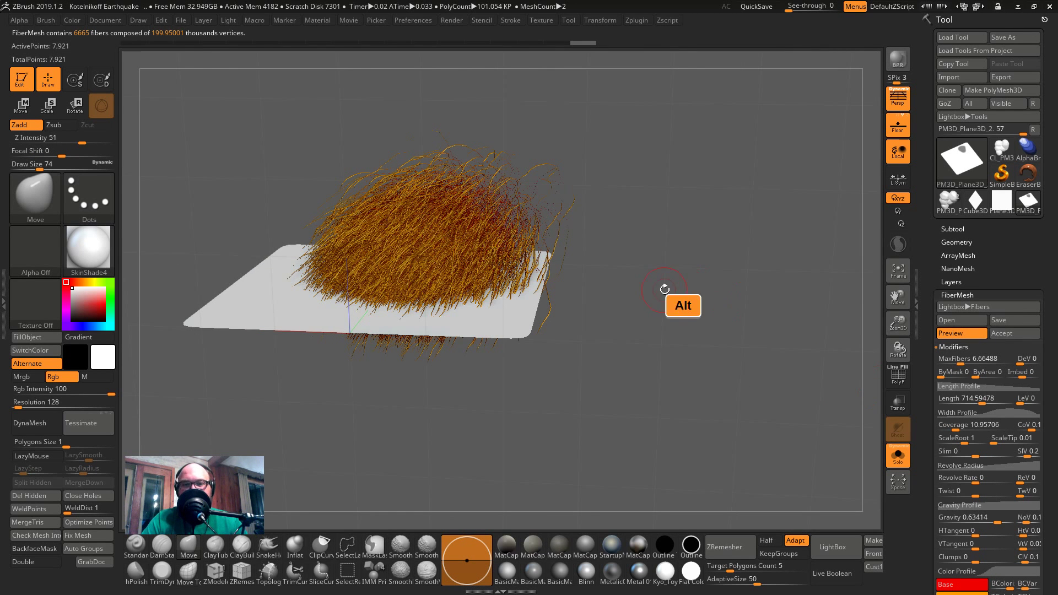
pyautogui.moveTo(663, 289); pyautogui.dragTo(697, 295)
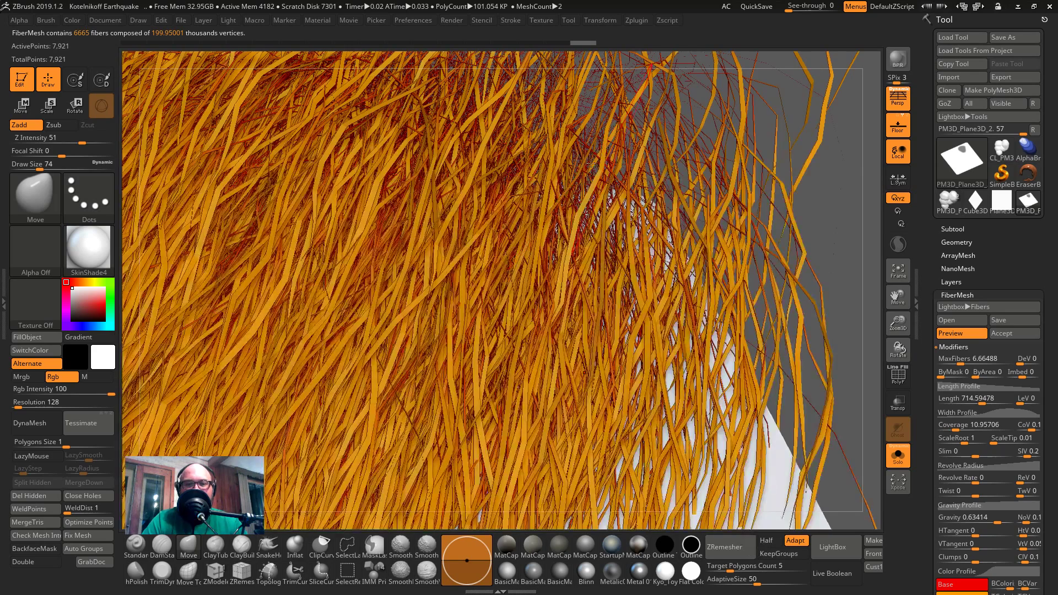
pyautogui.press('shift')
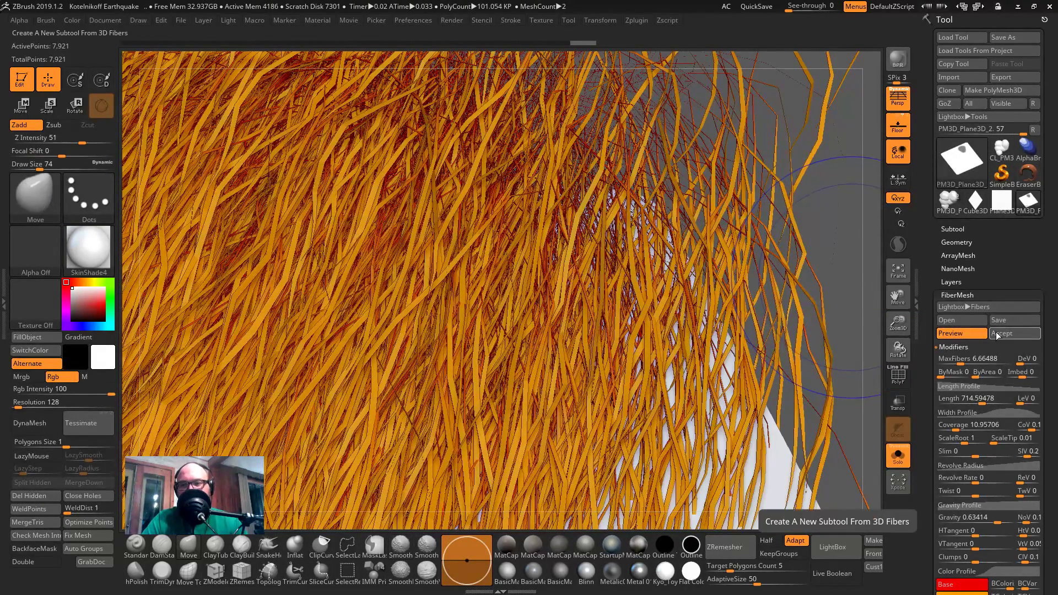
# - Accept the FiberMesh with Fast Preview enabled and inspect the fiber clump in the subtool list
pyautogui.click(1015, 333)
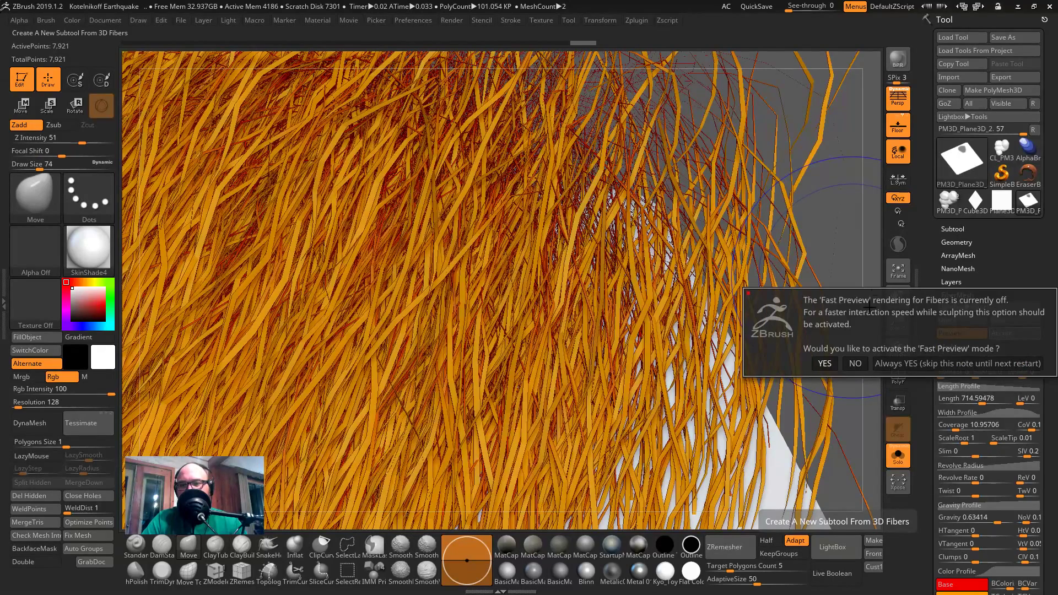
pyautogui.click(824, 363)
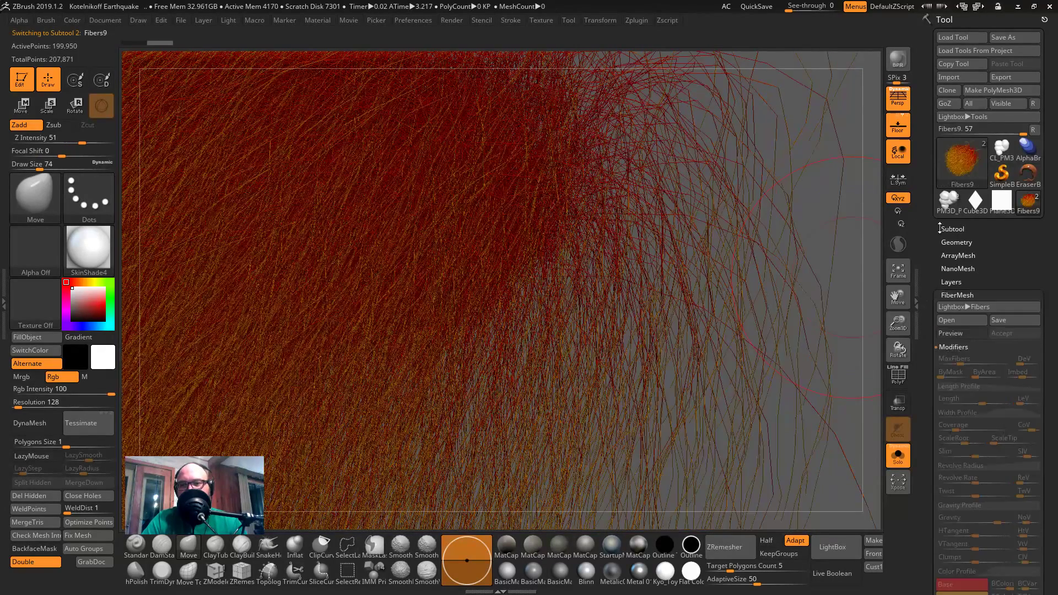
pyautogui.click(956, 228)
pyautogui.hotkey('shift', 'f')
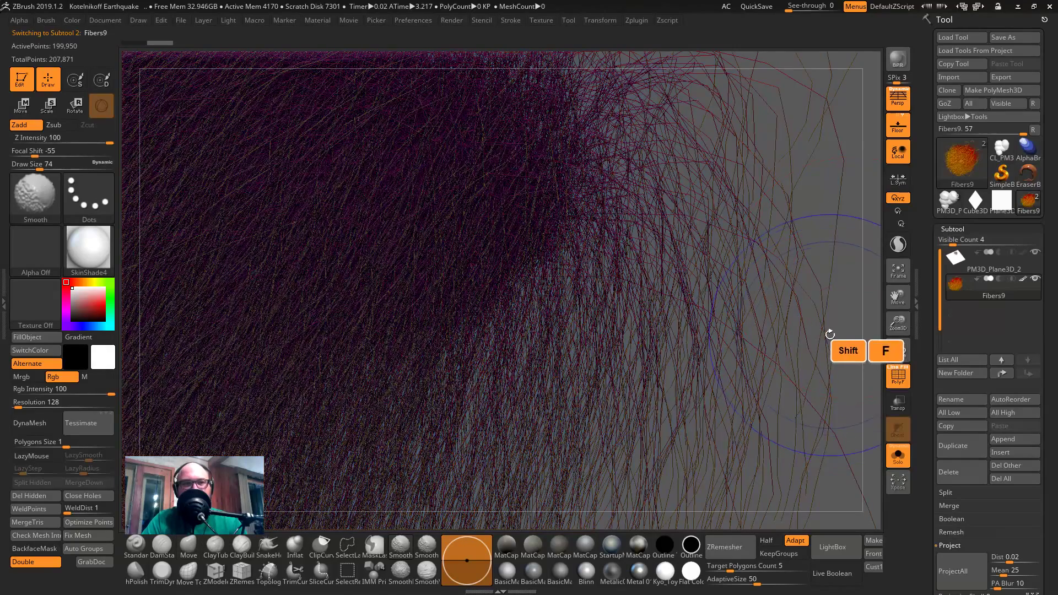
pyautogui.hotkey('shift', 'f')
pyautogui.hotkey('shift', 'f')
pyautogui.keyDown('alt'); pyautogui.moveTo(814, 304); pyautogui.dragTo(721, 354); pyautogui.keyUp('alt')
pyautogui.hotkey('shift', 'f')
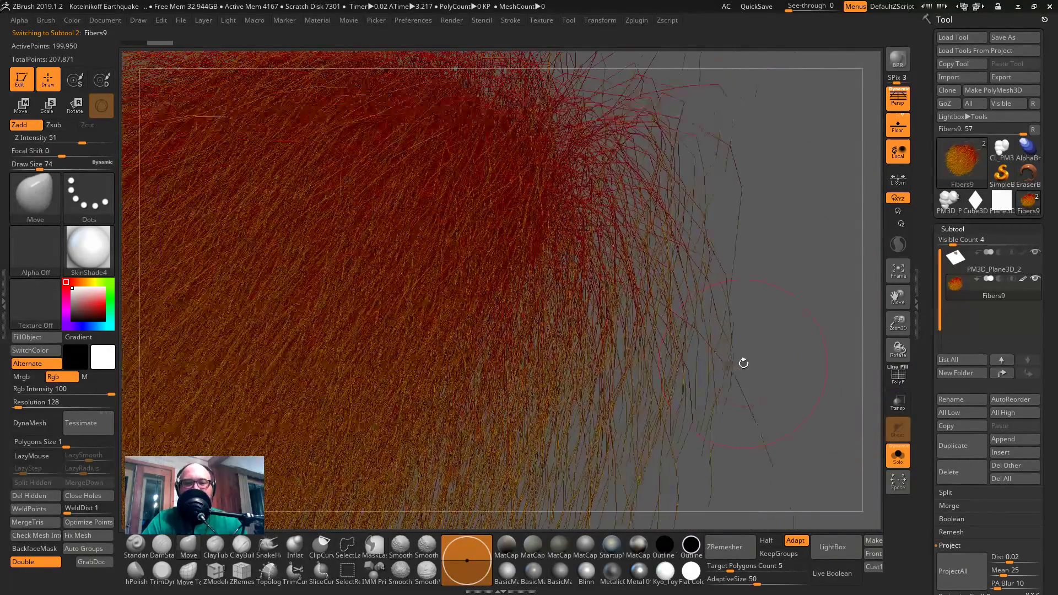
pyautogui.hotkey('shift', 'f')
pyautogui.hotkey('shift', 'f')
pyautogui.keyDown('alt'); pyautogui.moveTo(801, 305); pyautogui.dragTo(750, 242); pyautogui.keyUp('alt')
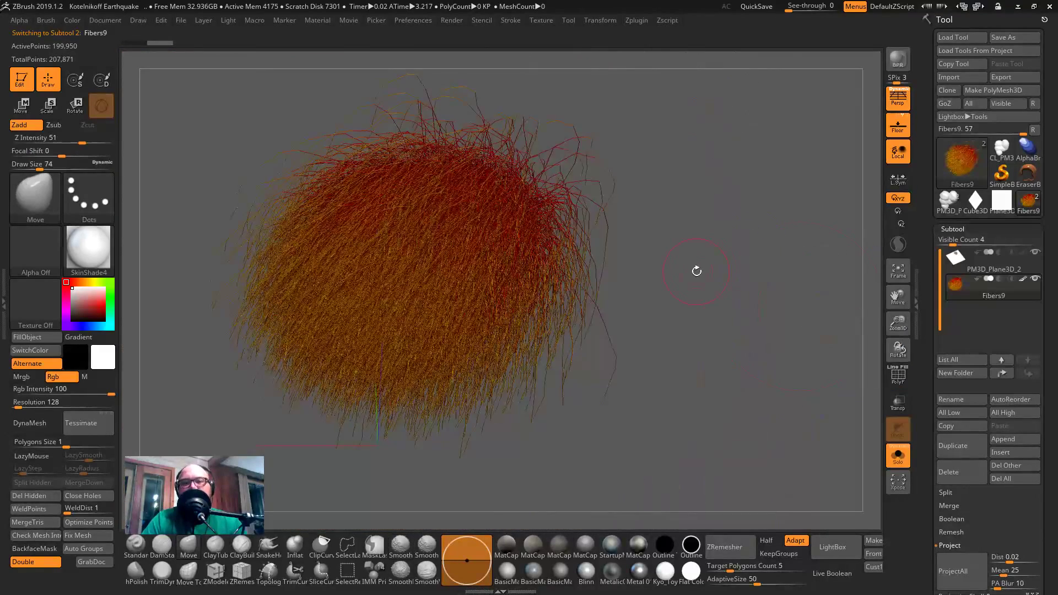
pyautogui.moveTo(696, 271); pyautogui.dragTo(854, 306)
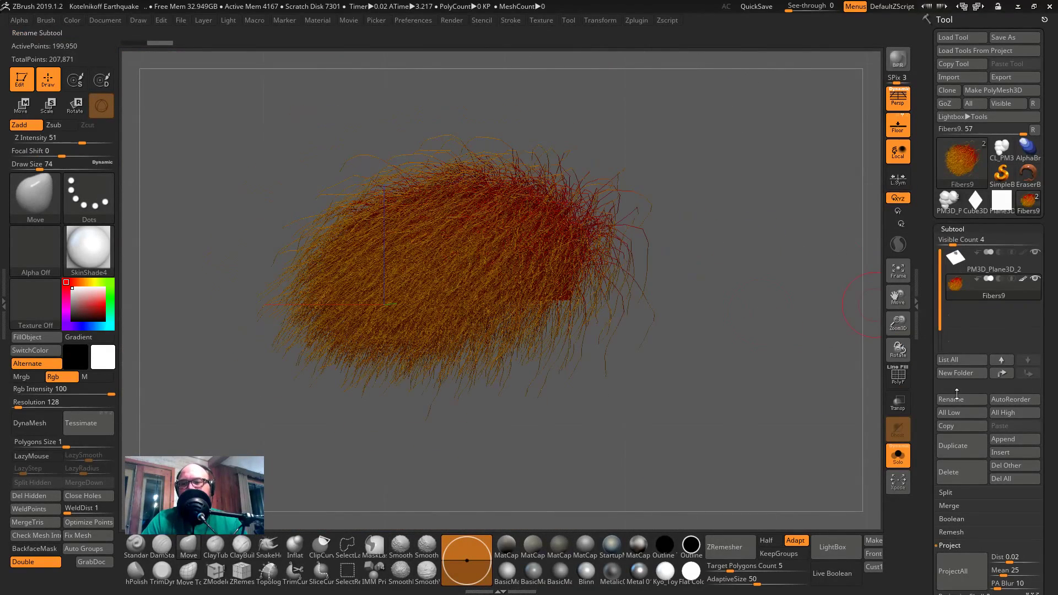
# - Delete the Fibers9 subtool, leaving only the masked plane
pyautogui.click(956, 468)
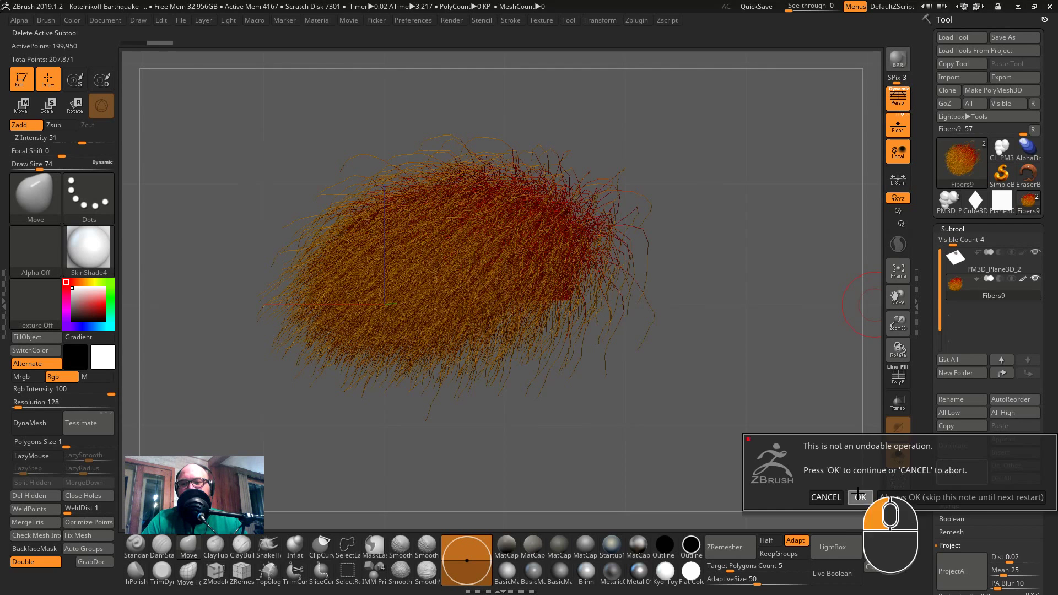
pyautogui.click(835, 496)
pyautogui.moveTo(696, 298); pyautogui.dragTo(860, 342)
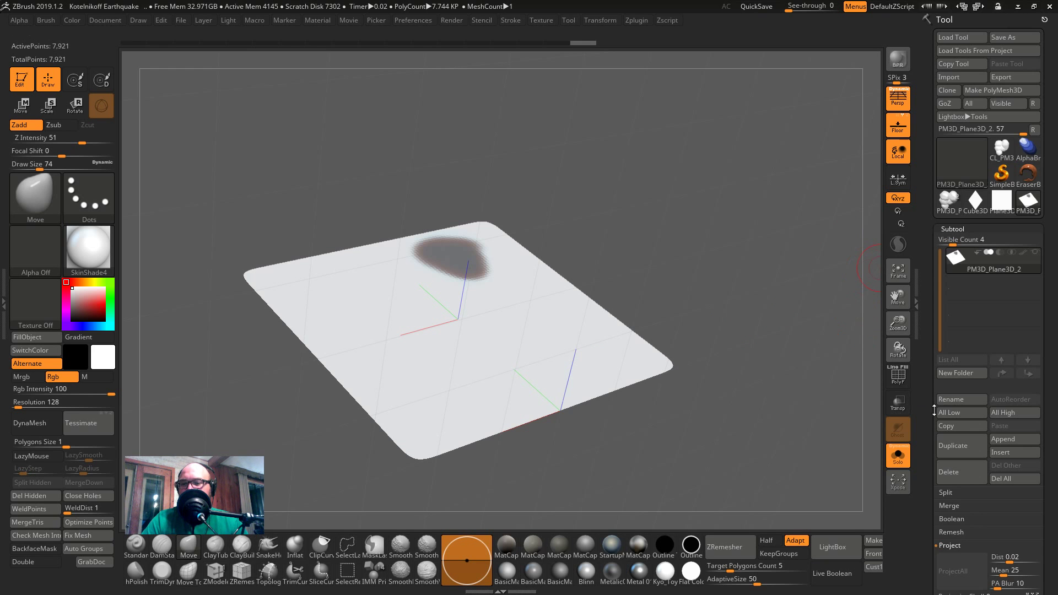
# - Load the Fibers144 preset on the masked patch and bend its gravity profile so the fibers droop
pyautogui.scroll(-5, 959, 386)
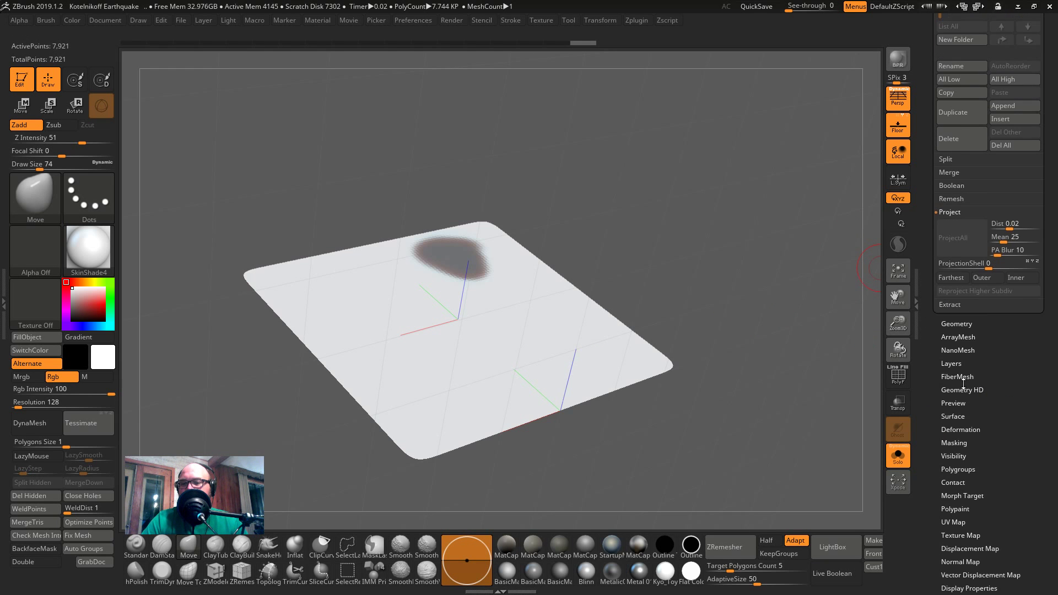
pyautogui.click(957, 376)
pyautogui.scroll(4, 991, 220)
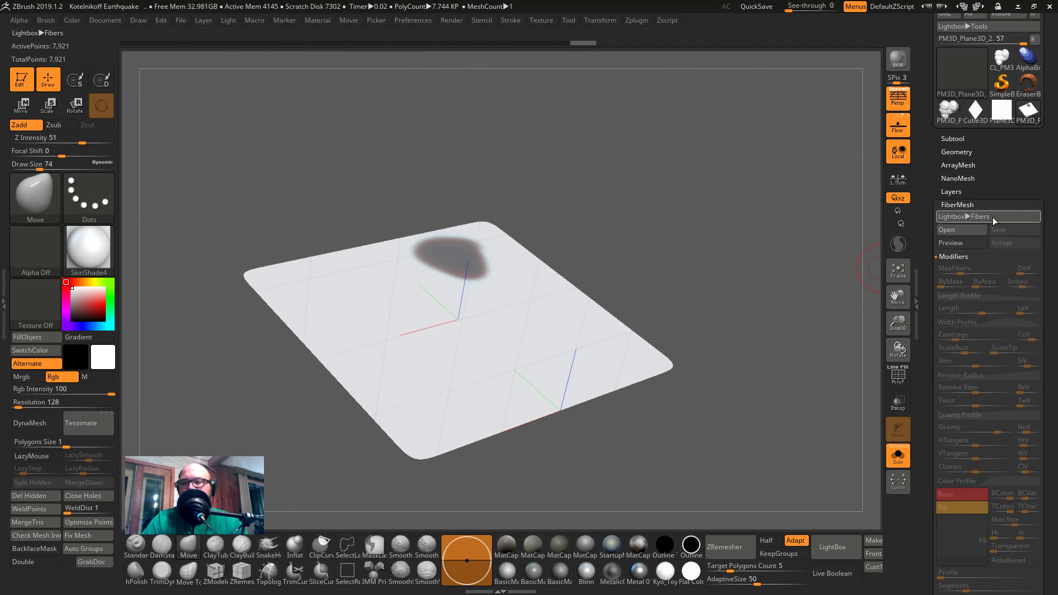
pyautogui.click(992, 218)
pyautogui.doubleClick(283, 100)
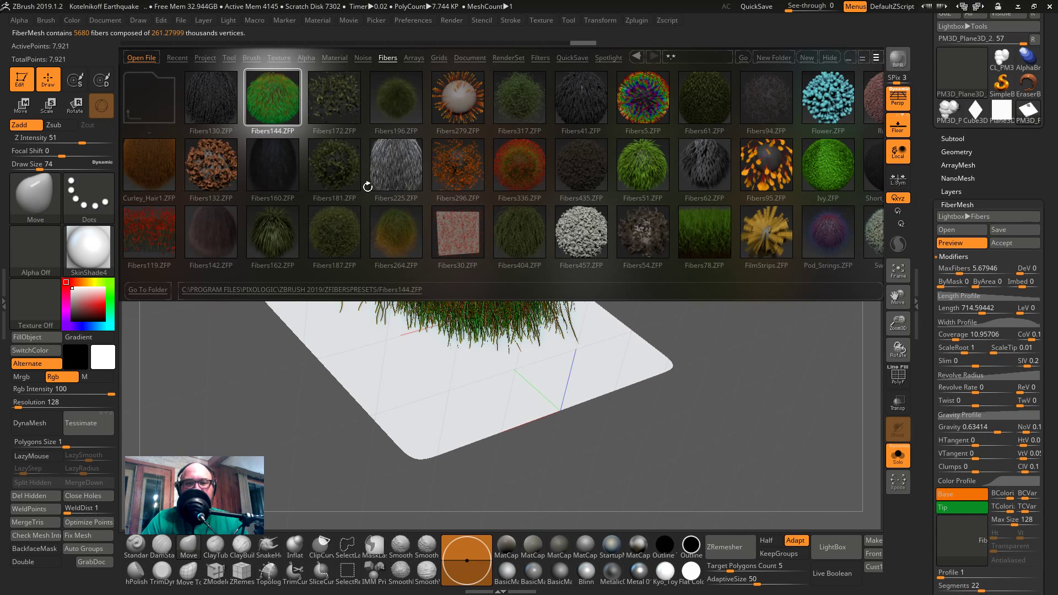
pyautogui.moveTo(763, 405); pyautogui.dragTo(876, 363)
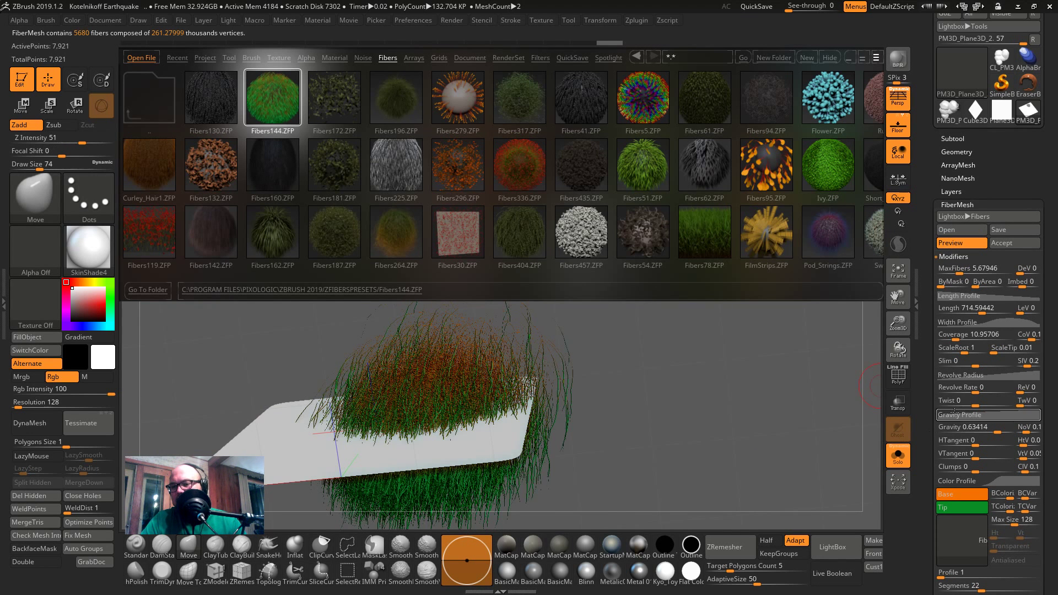
pyautogui.click(979, 415)
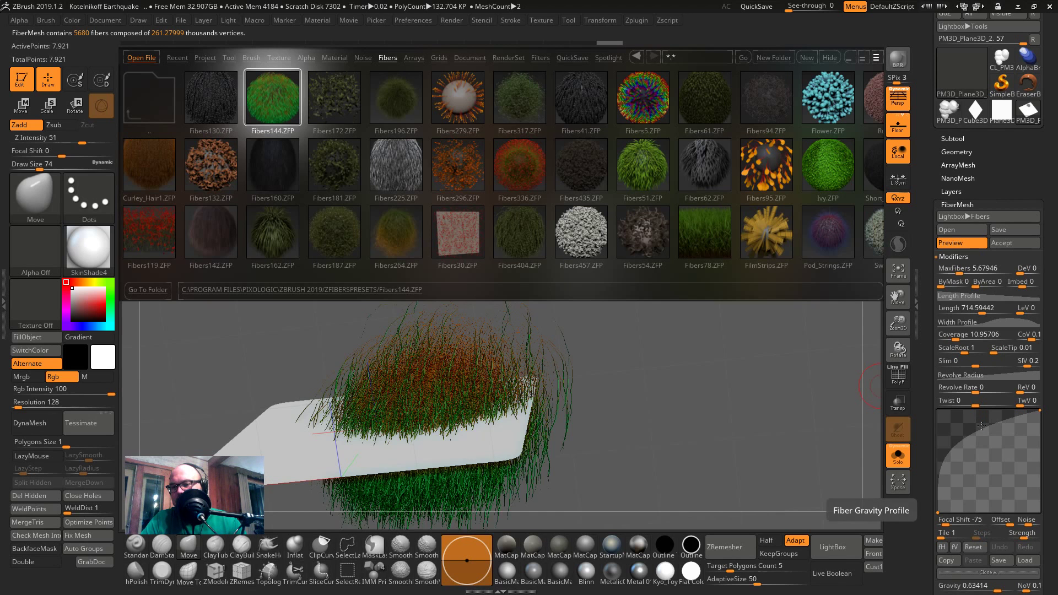
pyautogui.moveTo(982, 426)
pyautogui.mouseDown()
pyautogui.moveTo(1023, 459)
pyautogui.moveTo(1008, 443)
pyautogui.mouseUp()
# - Select the GroomSpinKnot brush at draw size 207 and accept the fibers as a new subtool
pyautogui.press('b')
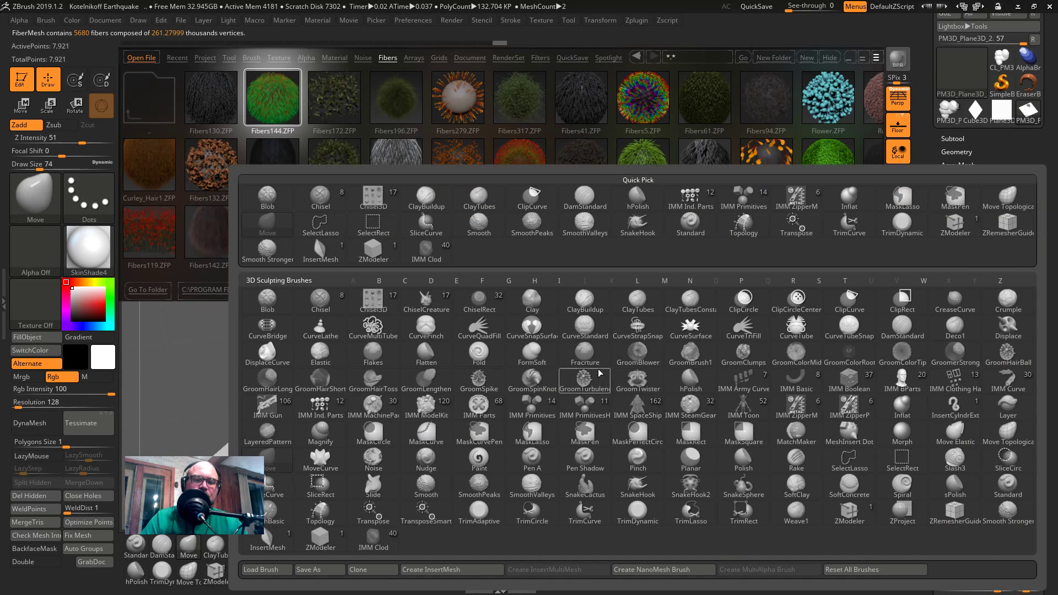
pyautogui.press('g')
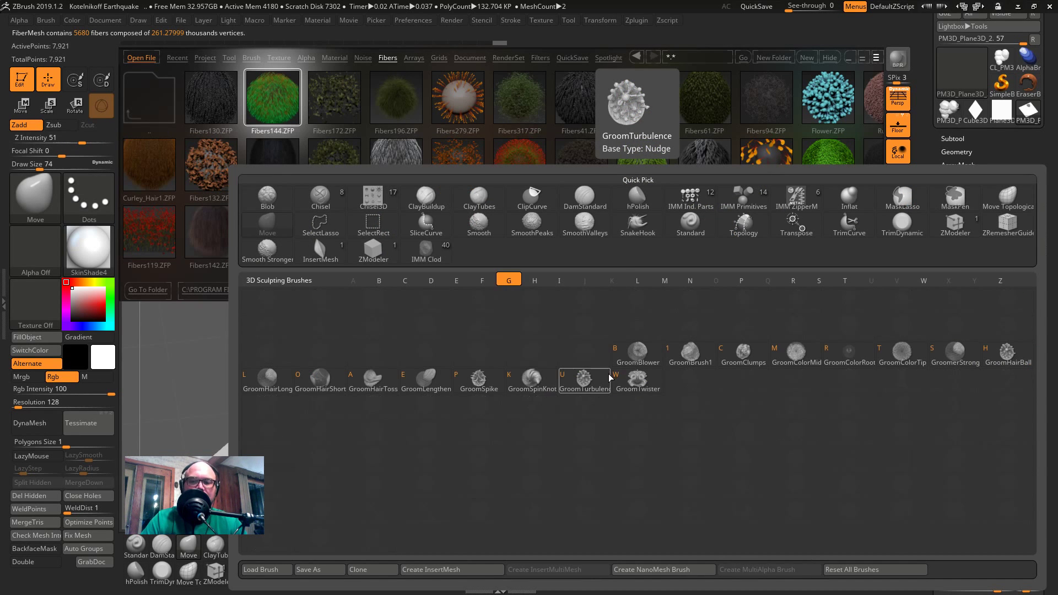
pyautogui.press('k')
pyautogui.keyDown('alt'); pyautogui.moveTo(524, 369); pyautogui.dragTo(519, 366); pyautogui.keyUp('alt')
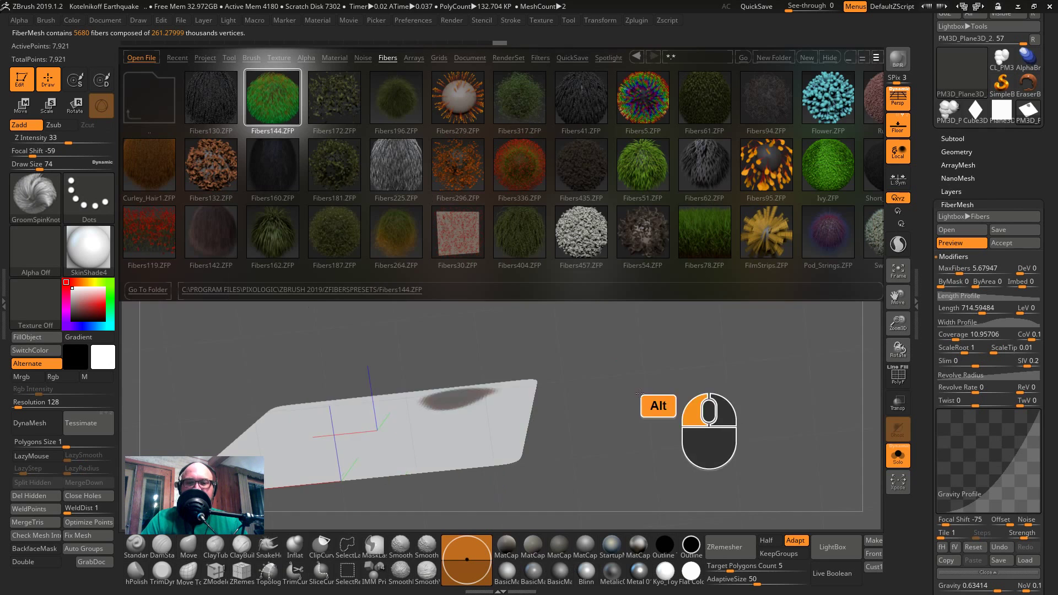
pyautogui.press('s')
pyautogui.moveTo(456, 320); pyautogui.dragTo(479, 318)
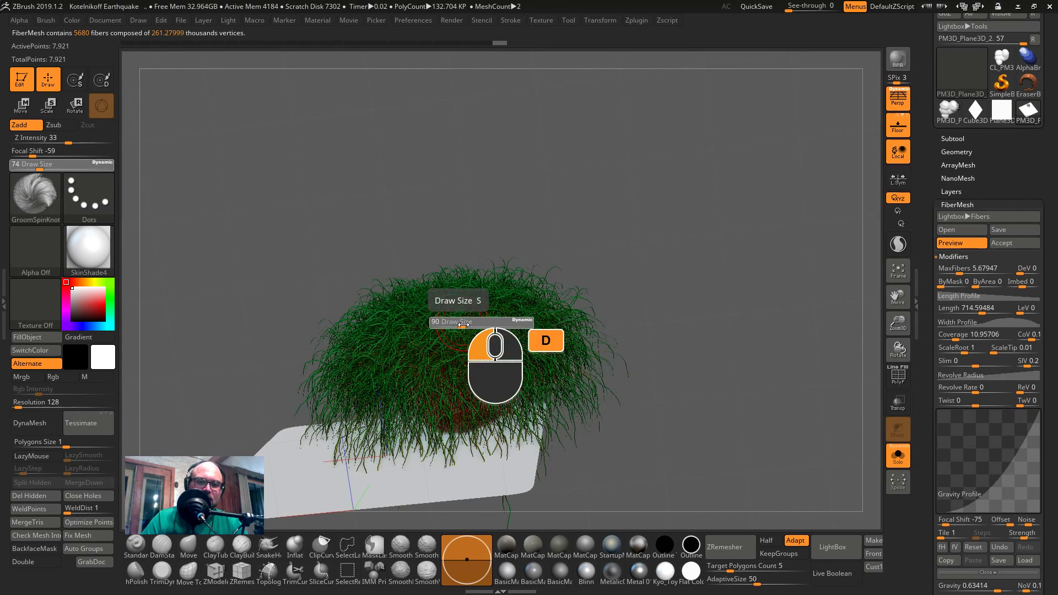
pyautogui.moveTo(635, 298); pyautogui.dragTo(614, 358)
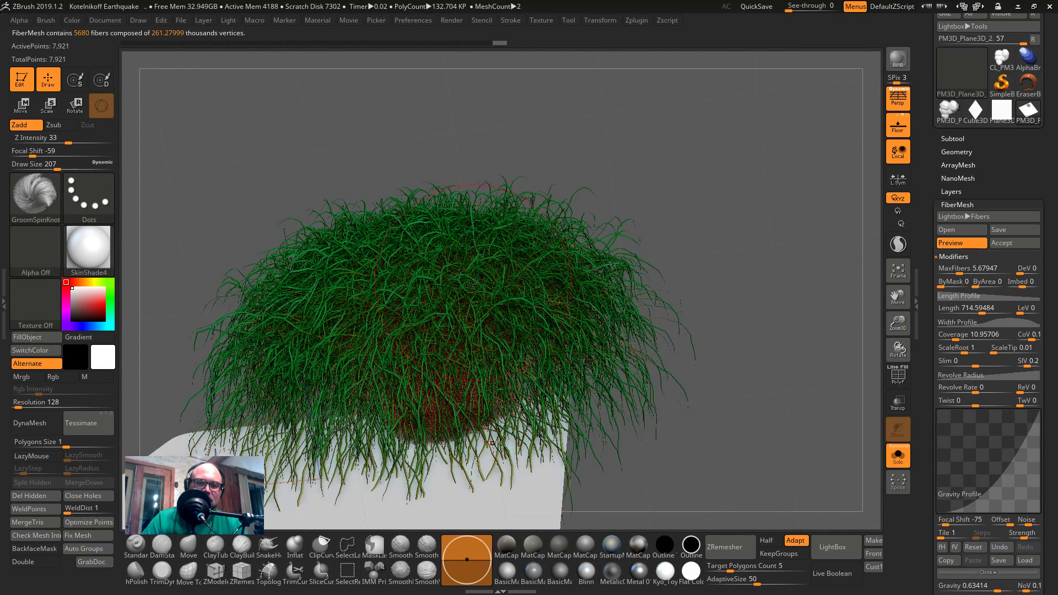
pyautogui.click(993, 249)
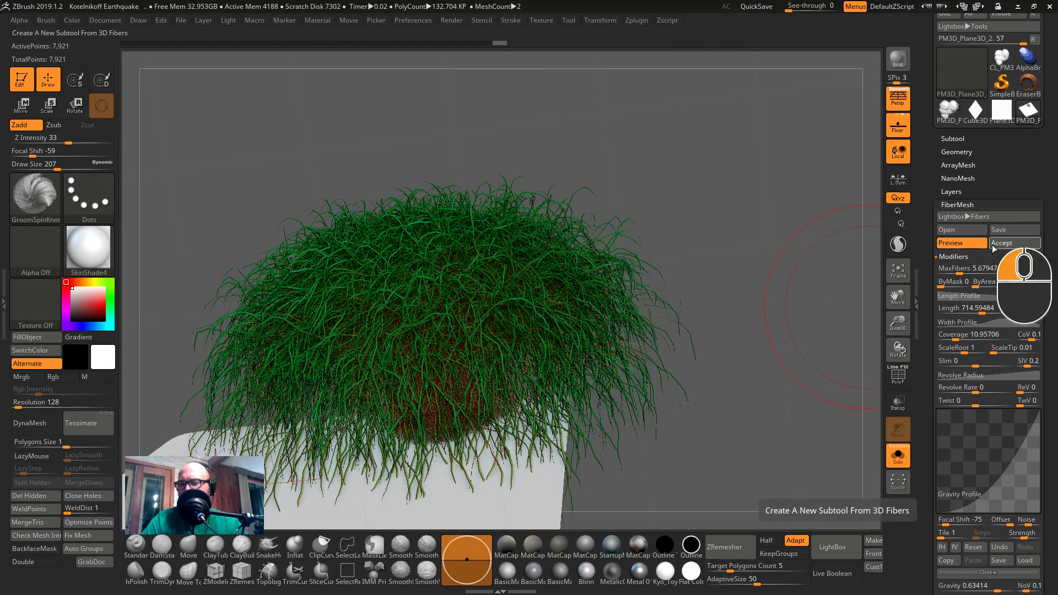
# - Twist the grass into swirling knots with GroomSpinKnot, then undo two of the strokes
pyautogui.click(995, 273)
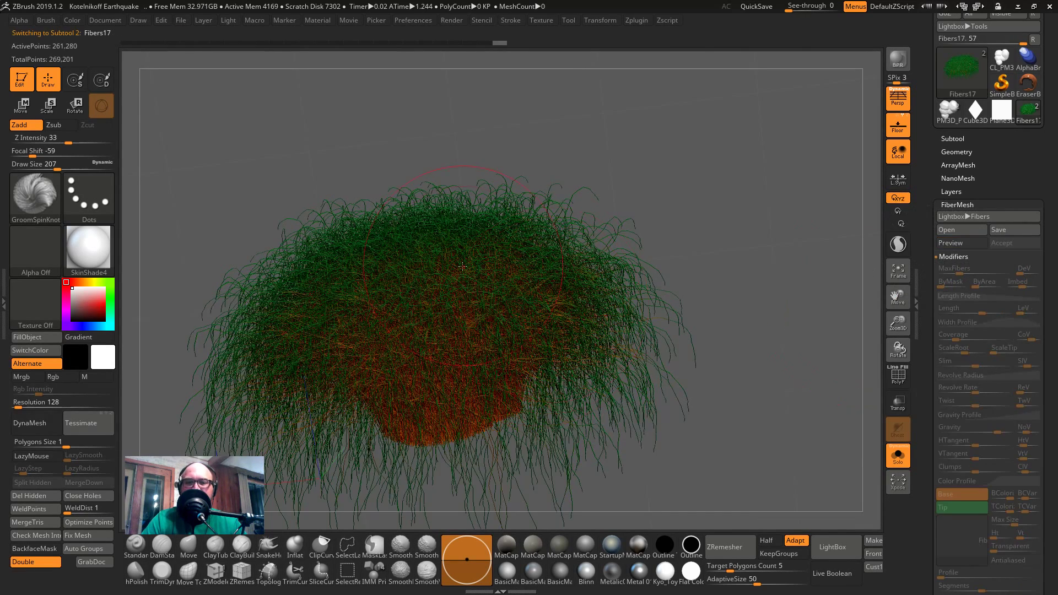
pyautogui.moveTo(462, 267)
pyautogui.mouseDown()
pyautogui.moveTo(466, 308)
pyautogui.moveTo(551, 264)
pyautogui.moveTo(628, 331)
pyautogui.moveTo(346, 322)
pyautogui.mouseUp()
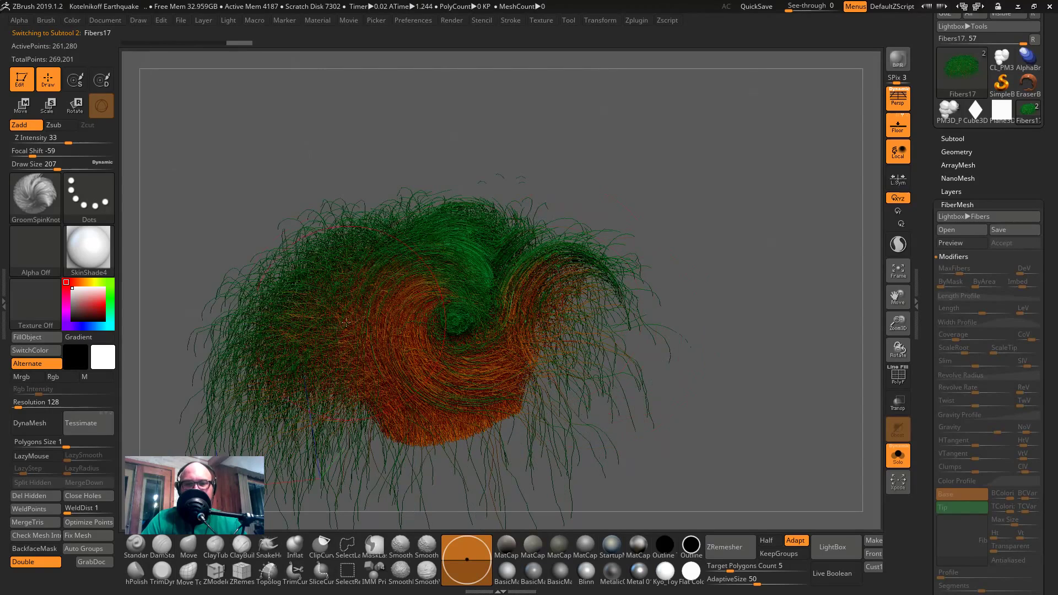
pyautogui.hotkey('ctrl', 'z')
pyautogui.hotkey('ctrl', 'z')
pyautogui.hotkey('ctrl', 'z')
pyautogui.hotkey('ctrl', 'z')
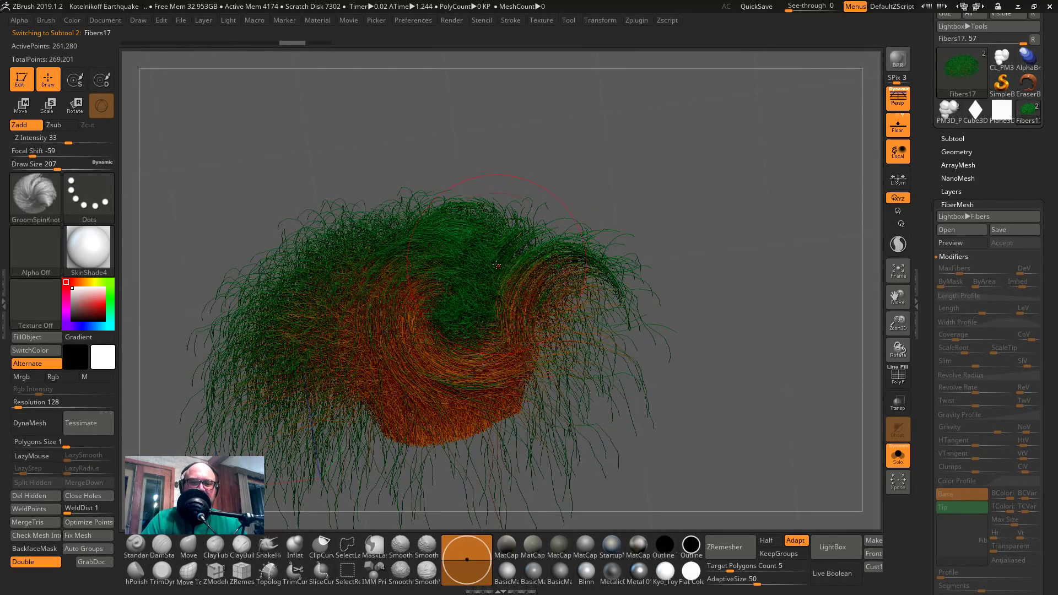
pyautogui.hotkey('ctrl', 'z')
pyautogui.hotkey('ctrl', 'z')
pyautogui.hotkey('ctrl', 'z')
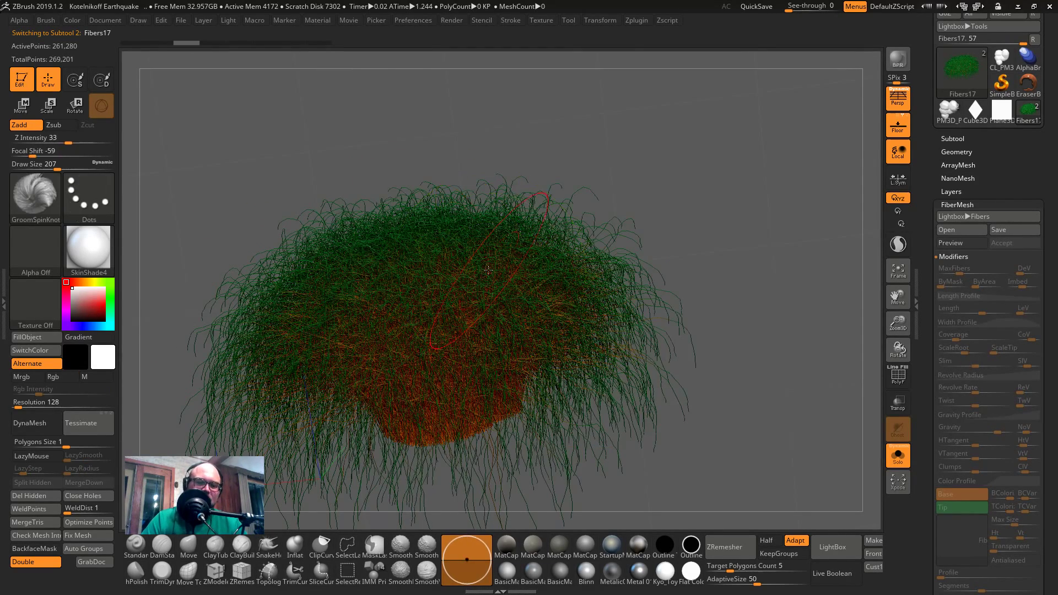
# - Switch to GroomSpike, pull the fibers into spikes and a tuft, smooth the tuft, and undo part of it
pyautogui.press('b')
pyautogui.press('g')
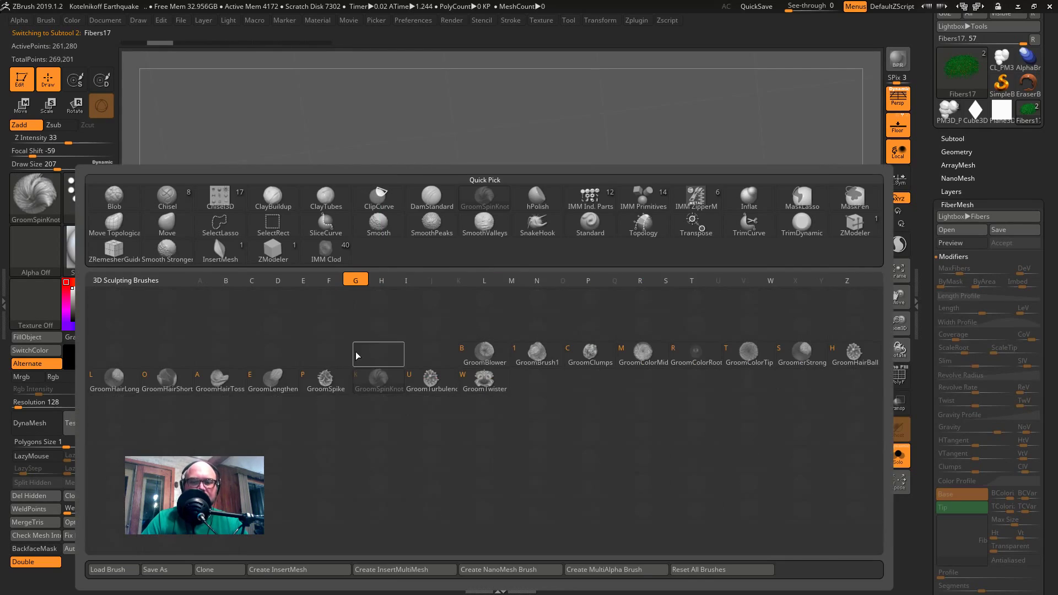
pyautogui.click(326, 392)
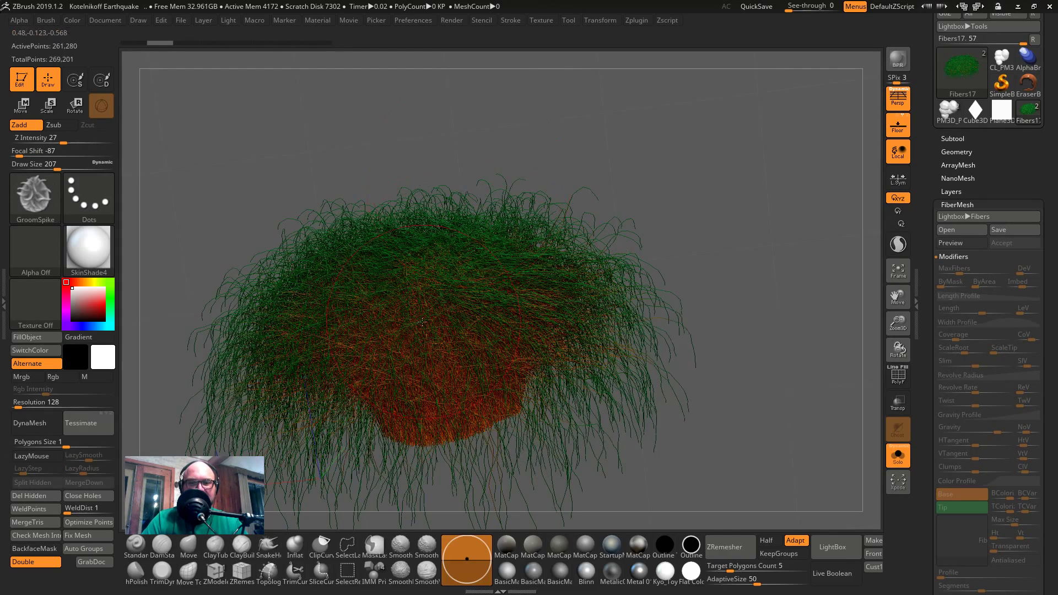
pyautogui.moveTo(366, 283); pyautogui.dragTo(780, 356)
pyautogui.moveTo(259, 220)
pyautogui.mouseDown()
pyautogui.moveTo(325, 217)
pyautogui.moveTo(436, 248)
pyautogui.moveTo(465, 220)
pyautogui.mouseUp()
pyautogui.moveTo(813, 350); pyautogui.dragTo(704, 286)
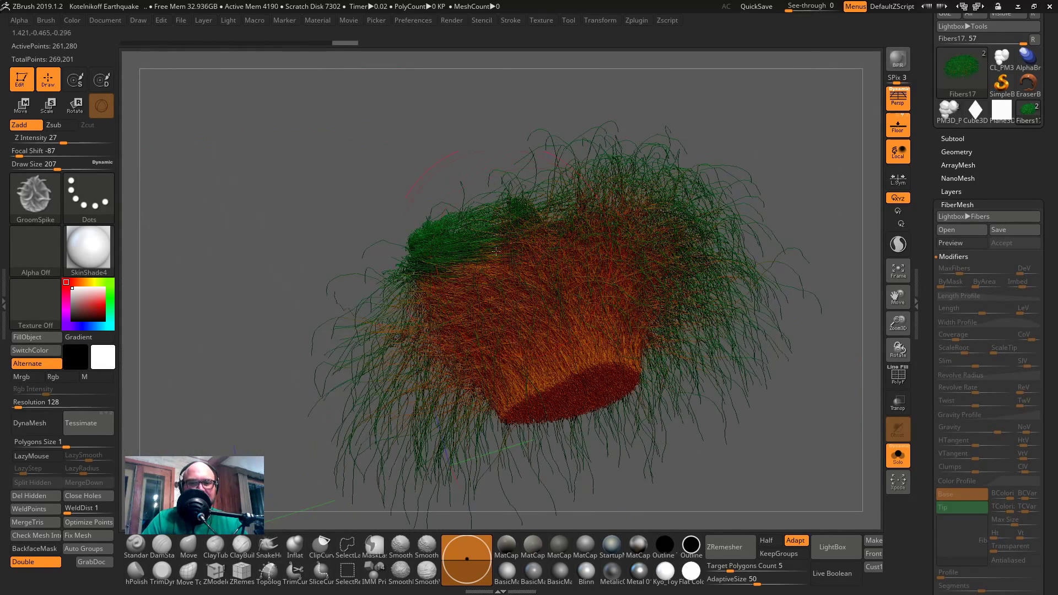
pyautogui.moveTo(485, 264); pyautogui.dragTo(310, 256, button='right')
pyautogui.moveTo(311, 256)
pyautogui.keyDown('shift'); pyautogui.mouseDown()
pyautogui.moveTo(376, 131)
pyautogui.moveTo(320, 181)
pyautogui.moveTo(339, 127)
pyautogui.moveTo(354, 184)
pyautogui.mouseUp(); pyautogui.keyUp('shift')
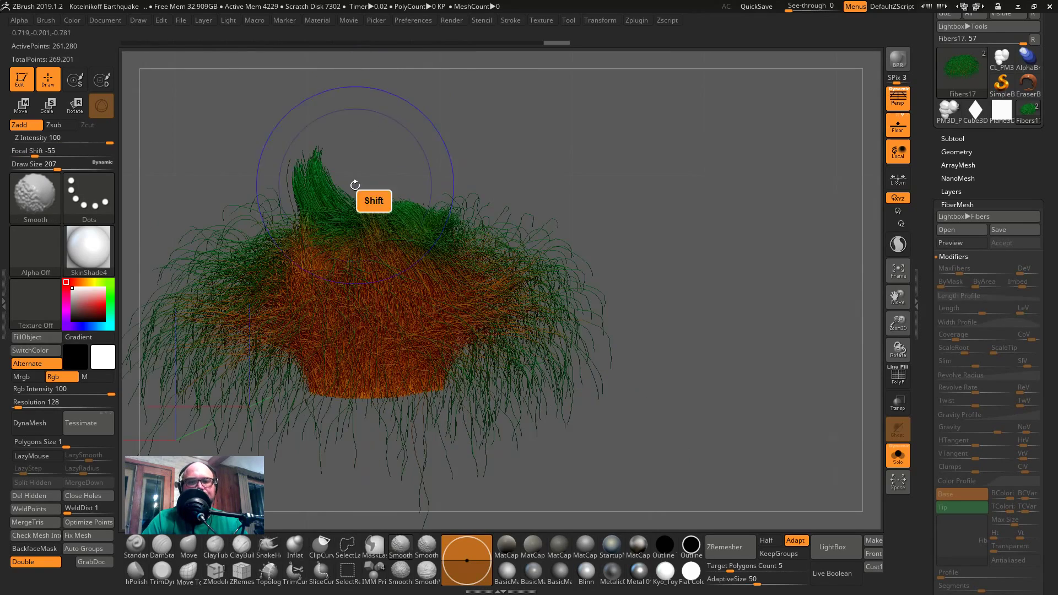
pyautogui.moveTo(784, 295)
pyautogui.mouseDown()
pyautogui.moveTo(779, 330)
pyautogui.moveTo(516, 157)
pyautogui.mouseUp()
pyautogui.hotkey('ctrl', 'z')
pyautogui.hotkey('ctrl', 'z')
pyautogui.hotkey('ctrl', 'z')
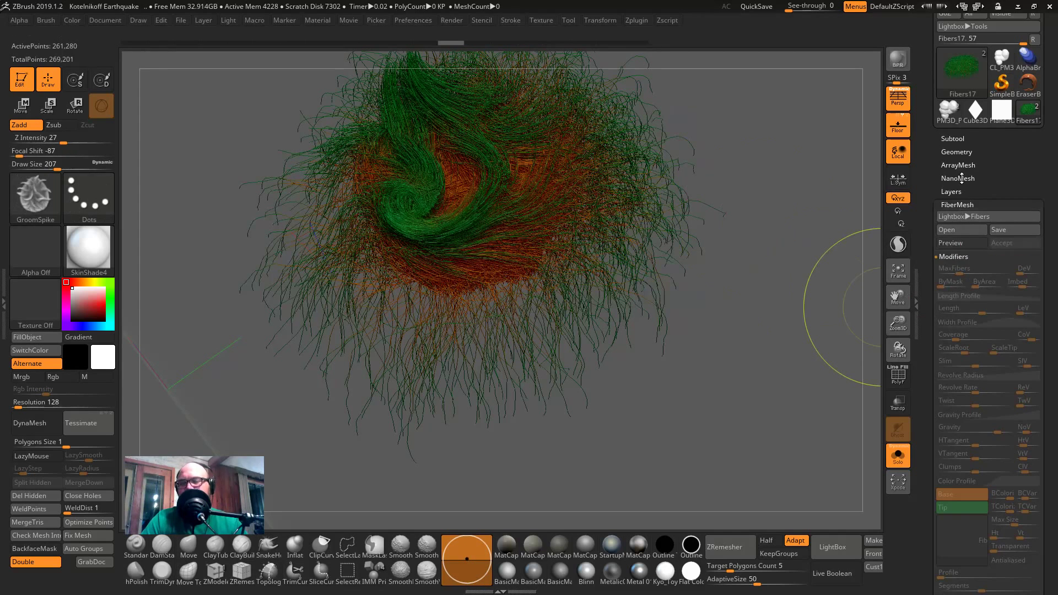
# - Delete the Fibers17 fiber subtool
pyautogui.click(953, 138)
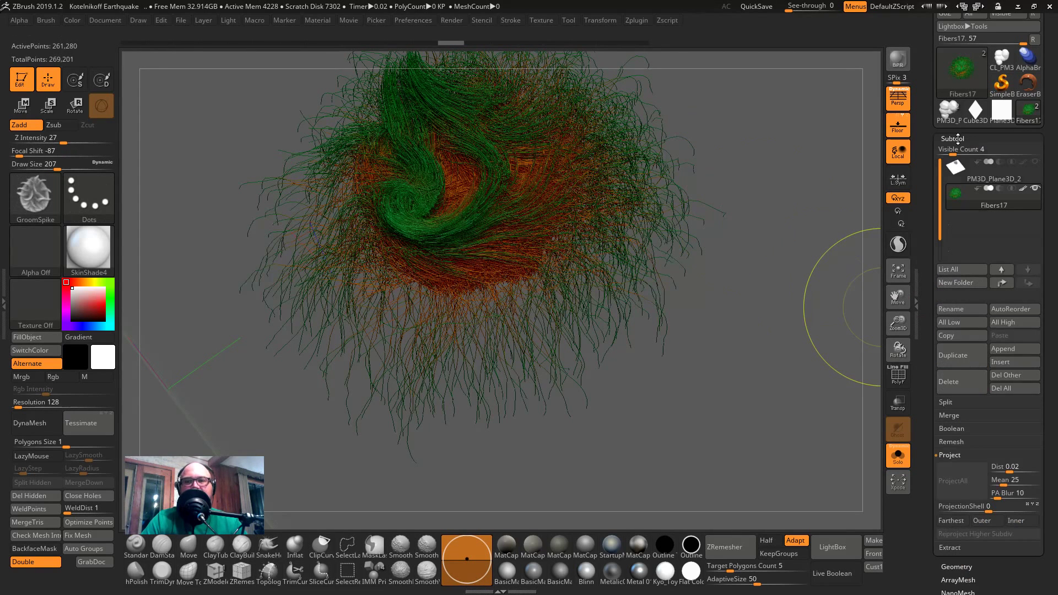
pyautogui.click(962, 390)
pyautogui.click(759, 409)
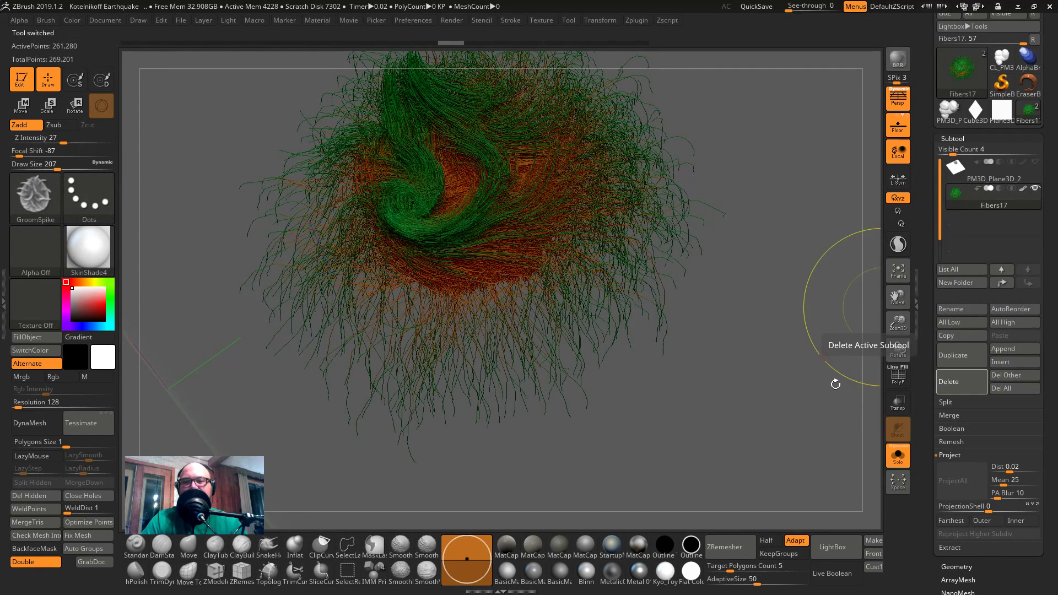
pyautogui.moveTo(771, 349); pyautogui.dragTo(732, 300)
# - Clear the mask on the plane and reduce the brush size to 108
pyautogui.keyDown('ctrl'); pyautogui.moveTo(713, 254); pyautogui.dragTo(602, 364); pyautogui.keyUp('ctrl')
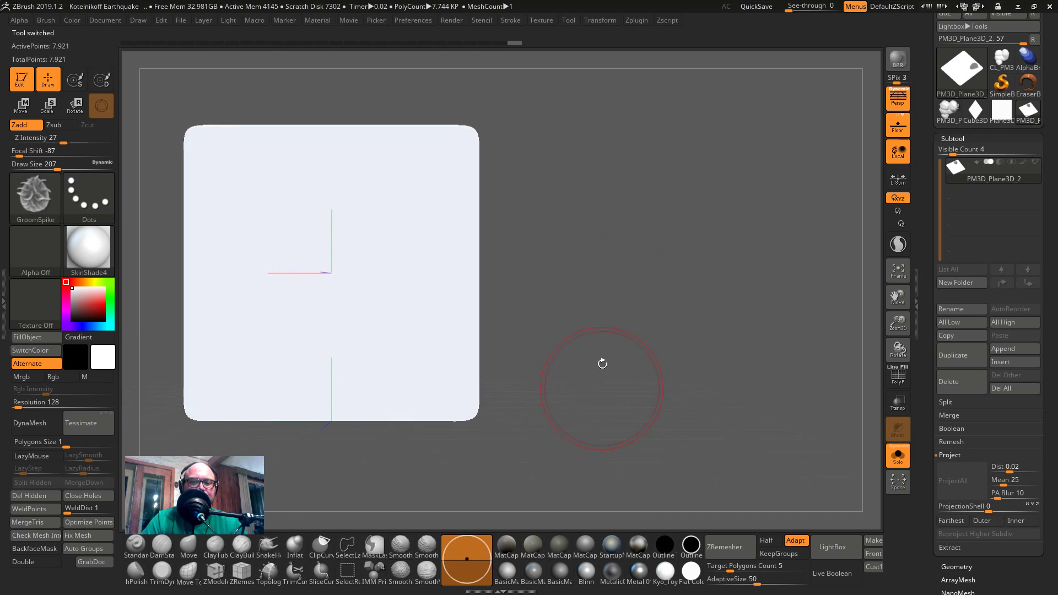
pyautogui.keyDown('alt'); pyautogui.moveTo(642, 330); pyautogui.dragTo(714, 310); pyautogui.keyUp('alt')
pyautogui.press('s')
pyautogui.moveTo(681, 265); pyautogui.dragTo(664, 266)
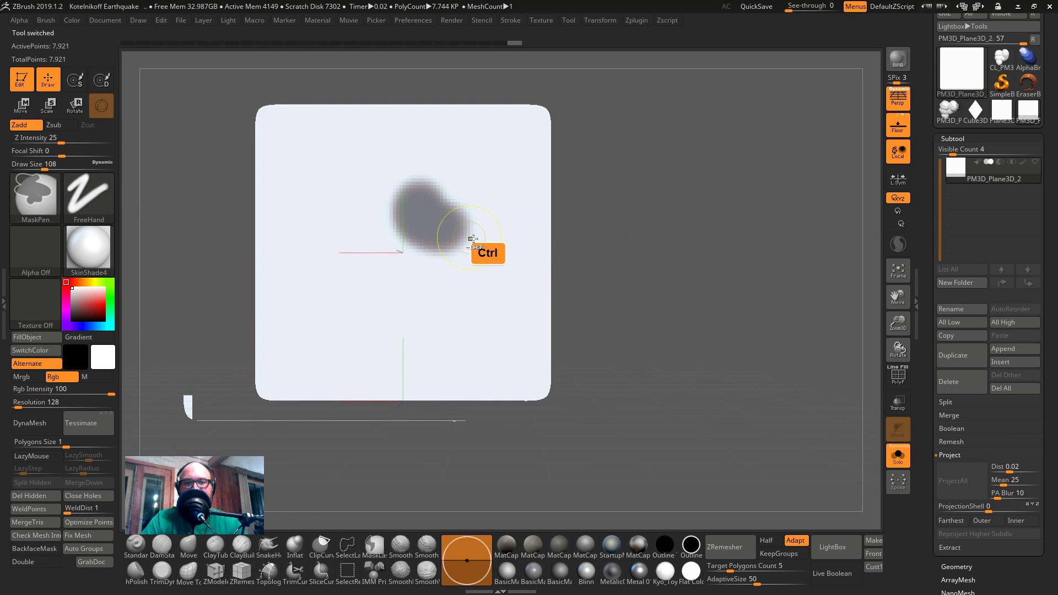
# - Bring up the tool picker to choose a new mesh
pyautogui.hotkey('alt', 'Tab')
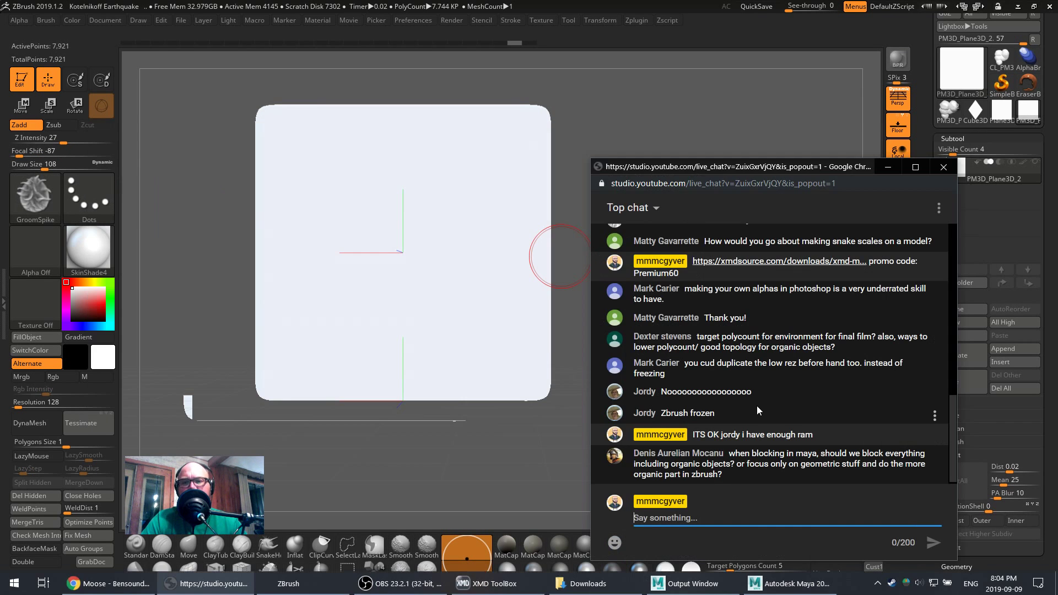
pyautogui.hotkey('alt', 'Tab')
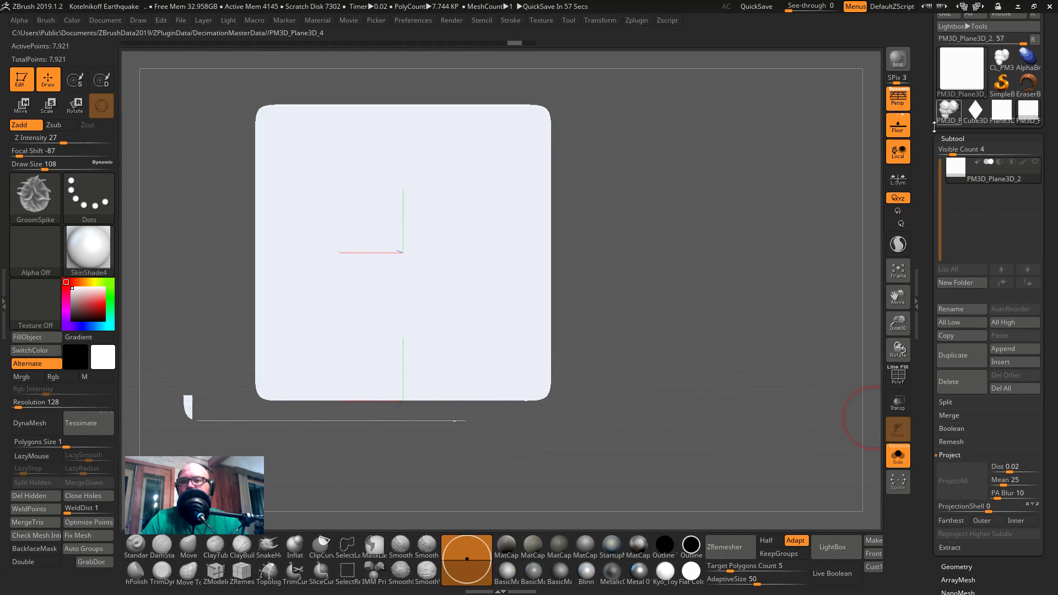
pyautogui.moveTo(934, 127); pyautogui.dragTo(935, 201)
pyautogui.click(961, 145)
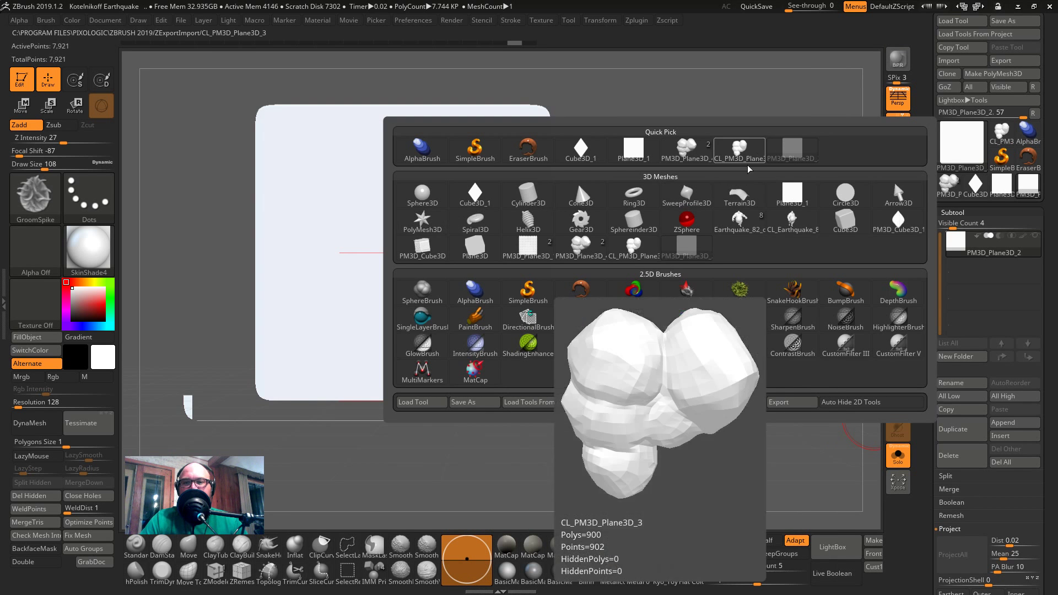
# - Switch to the Plane3D_1 mesh, frame it, and apply StartupMaterial
pyautogui.click(633, 148)
pyautogui.keyDown('alt'); pyautogui.moveTo(671, 304); pyautogui.dragTo(663, 281); pyautogui.keyUp('alt')
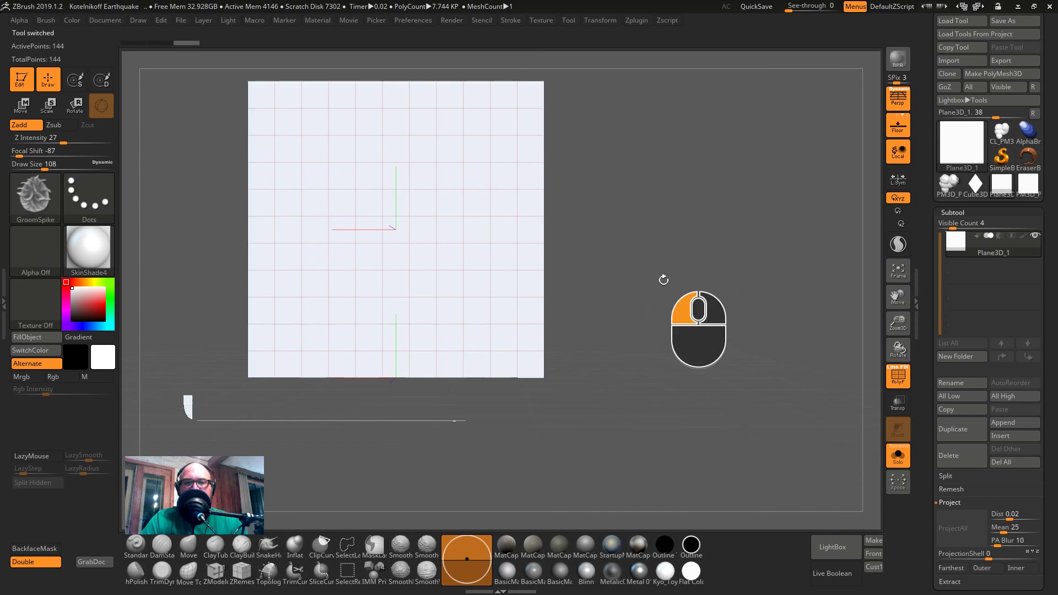
pyautogui.press('f')
pyautogui.click(77, 251)
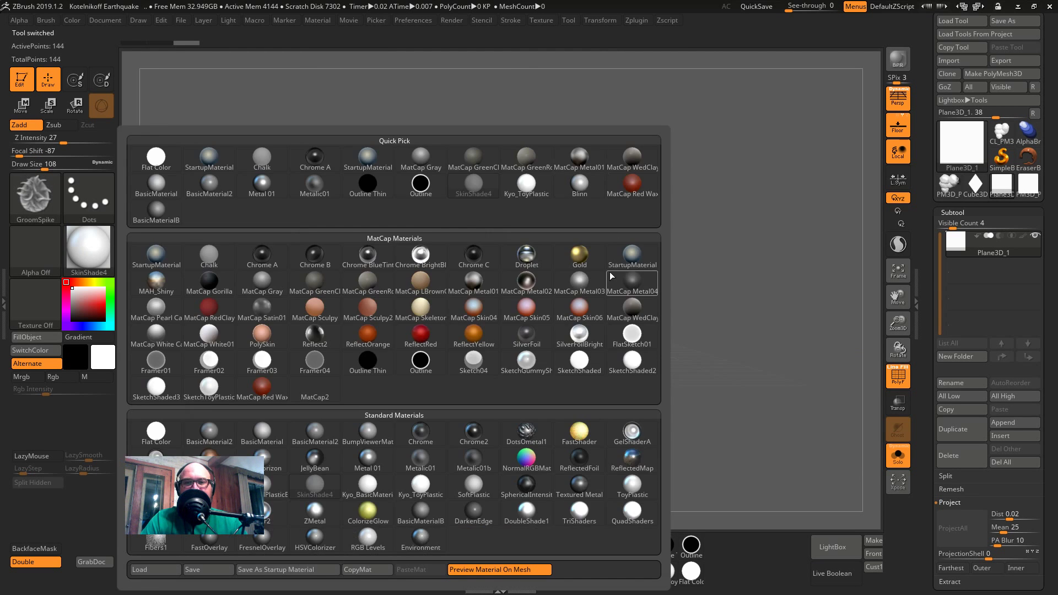
pyautogui.click(625, 258)
# - Set the plane's Initialize HDivide and VDivide both to 12
pyautogui.scroll(-5, 969, 386)
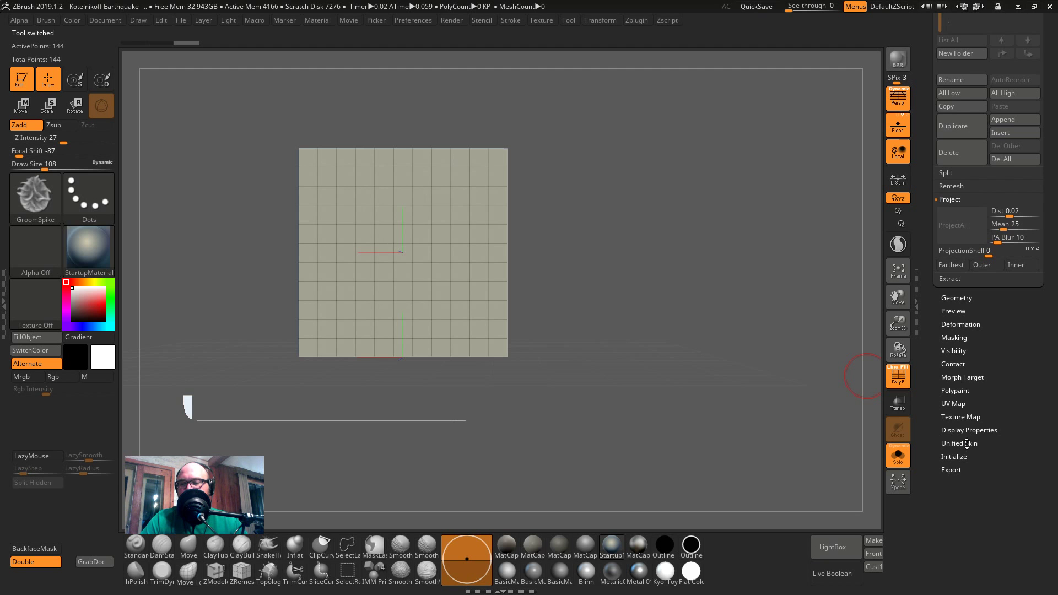
pyautogui.click(954, 456)
pyautogui.scroll(2, 1019, 358)
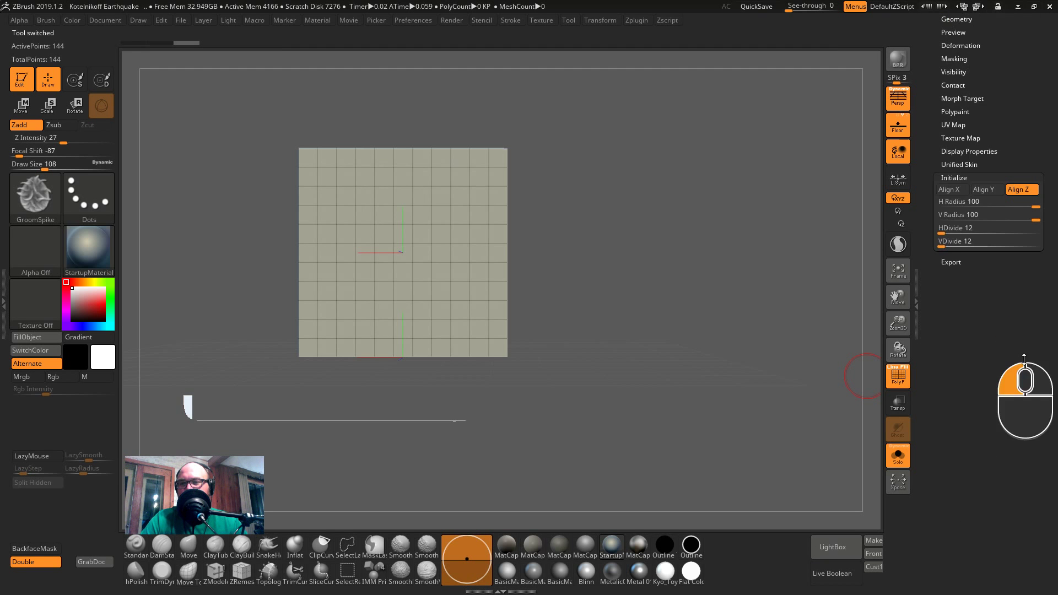
pyautogui.click(981, 243)
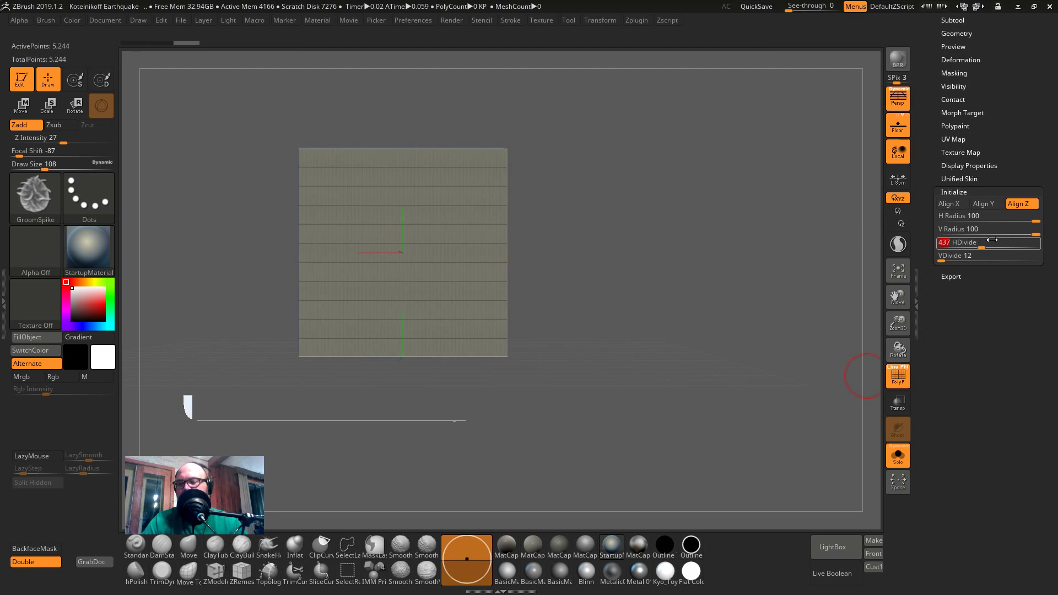
pyautogui.press('Tab')
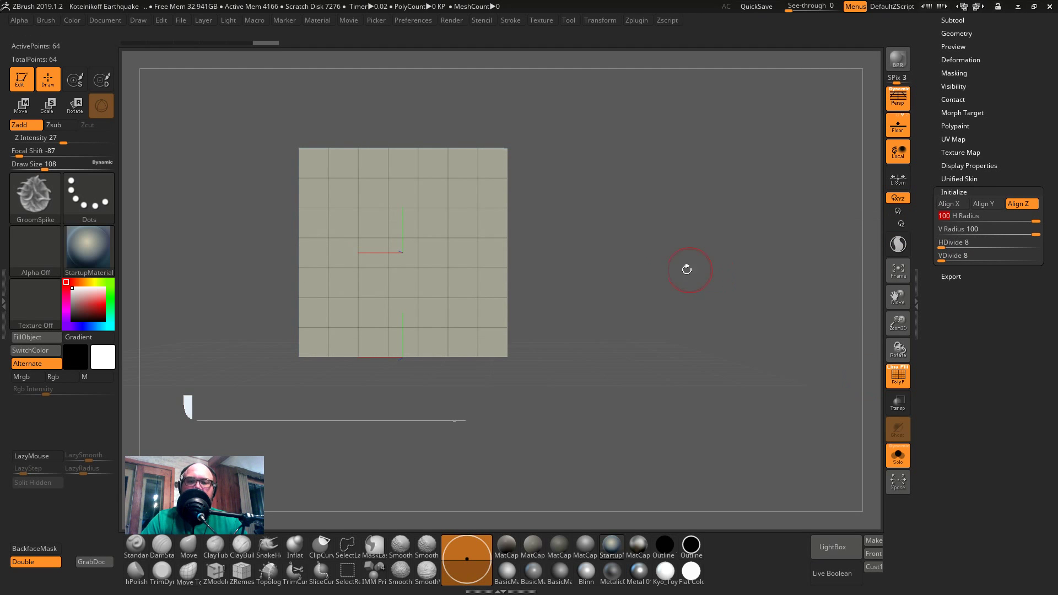
pyautogui.click(969, 243)
pyautogui.write('12')
pyautogui.press('Tab')
pyautogui.write('1')
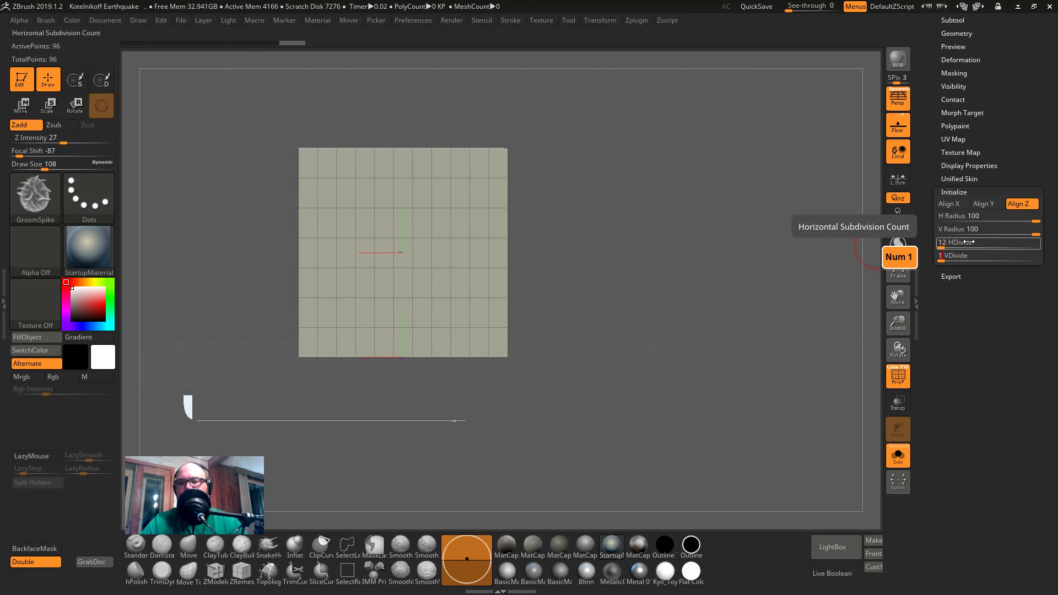
pyautogui.press('Return')
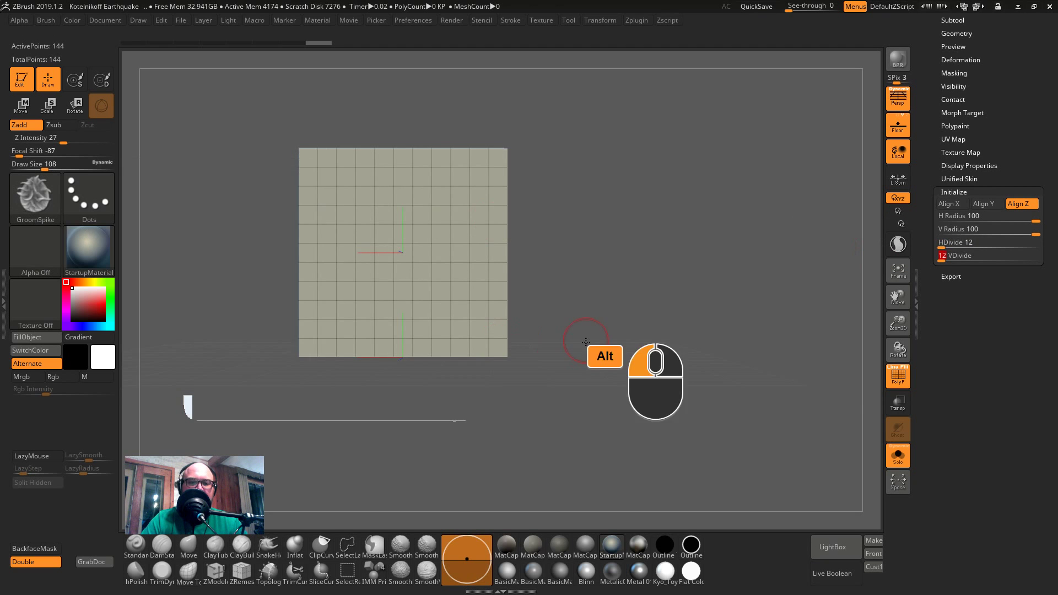
pyautogui.moveTo(601, 356)
pyautogui.keyDown('alt'); pyautogui.mouseDown()
pyautogui.moveTo(487, 319)
pyautogui.moveTo(589, 379)
pyautogui.mouseUp(); pyautogui.keyUp('alt')
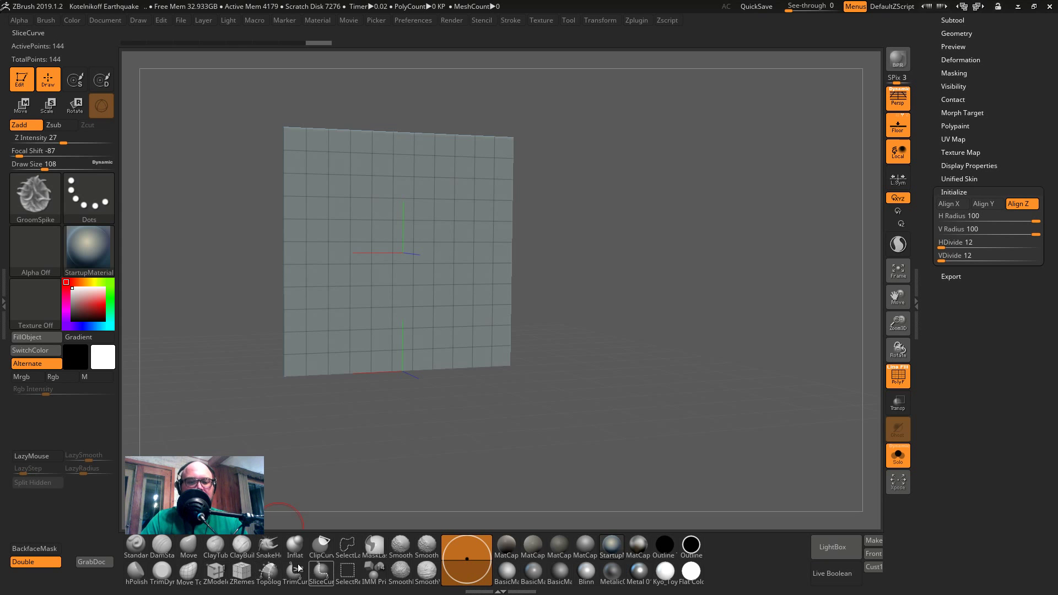
# - Select the ZModeler brush and convert the plane with Make PolyMesh3D
pyautogui.click(268, 570)
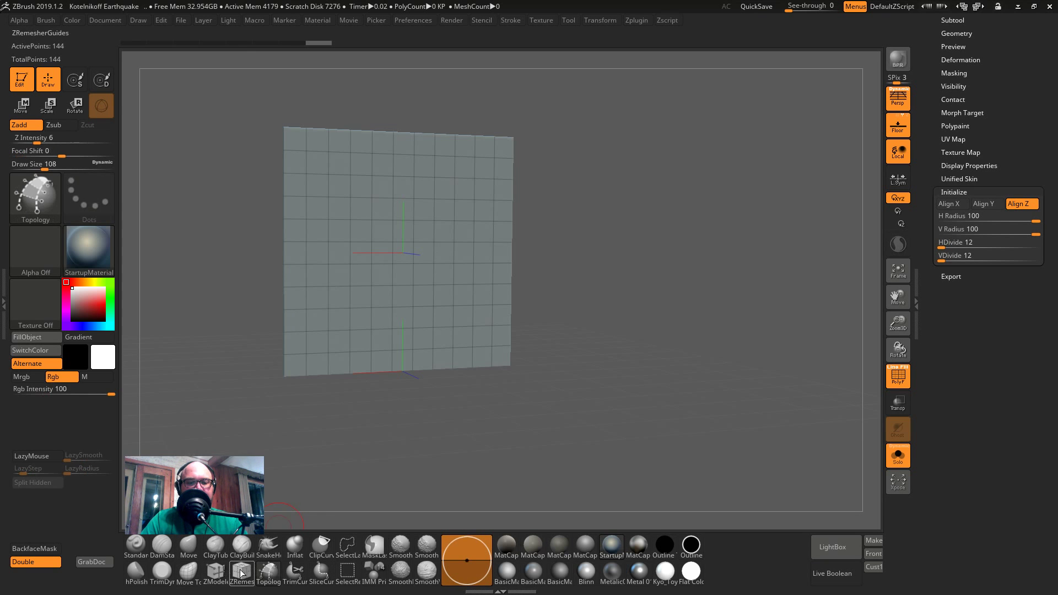
pyautogui.click(223, 572)
pyautogui.moveTo(358, 429); pyautogui.dragTo(397, 313)
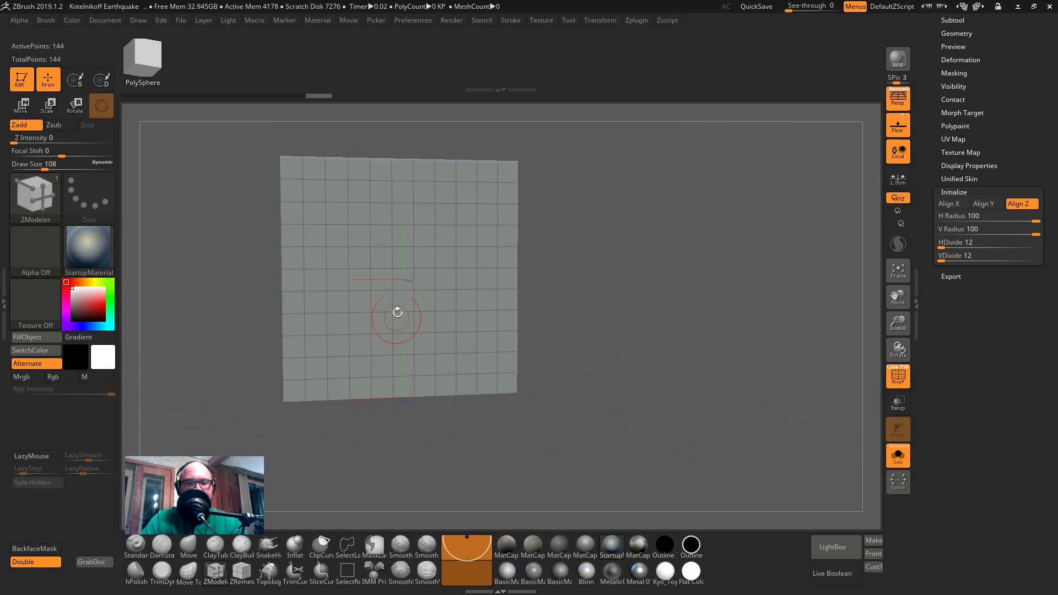
pyautogui.moveTo(929, 138); pyautogui.dragTo(933, 249)
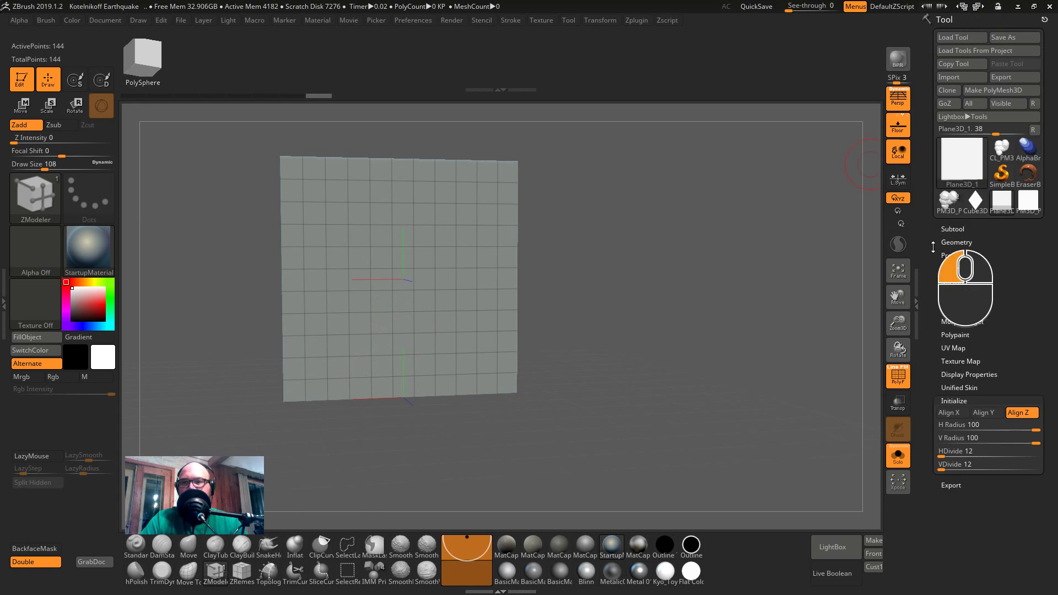
pyautogui.click(1010, 92)
pyautogui.keyDown('alt'); pyautogui.moveTo(629, 350); pyautogui.dragTo(711, 334); pyautogui.keyUp('alt')
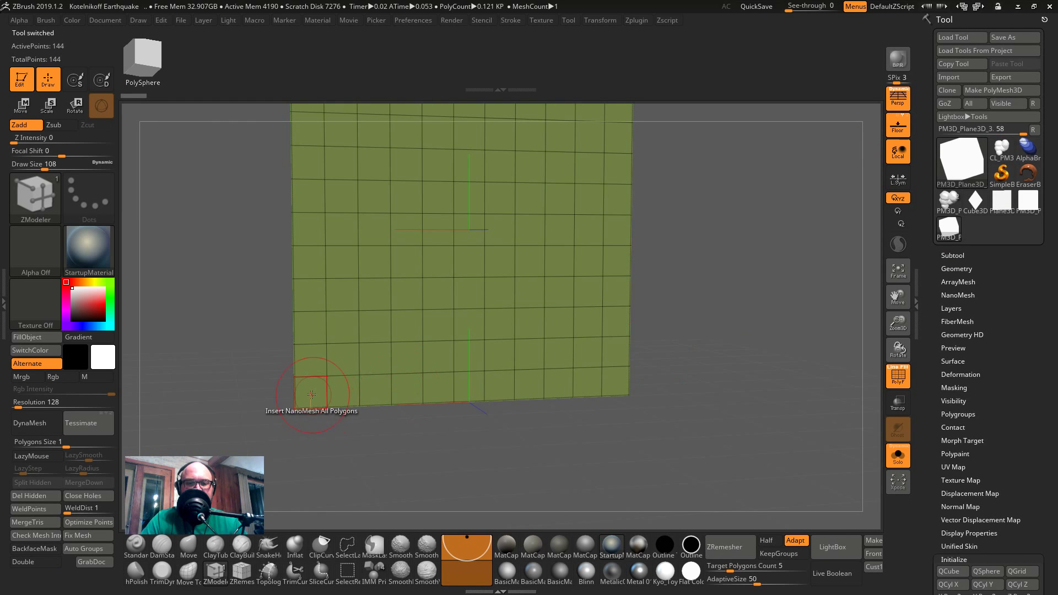
# - Mark the lower polygon rows in a stair-step pattern
pyautogui.keyDown('alt'); pyautogui.moveTo(312, 394); pyautogui.dragTo(650, 389); pyautogui.keyUp('alt')
pyautogui.keyDown('alt'); pyautogui.moveTo(312, 360); pyautogui.dragTo(633, 355); pyautogui.keyUp('alt')
pyautogui.keyDown('alt'); pyautogui.click(397, 378); pyautogui.keyUp('alt')
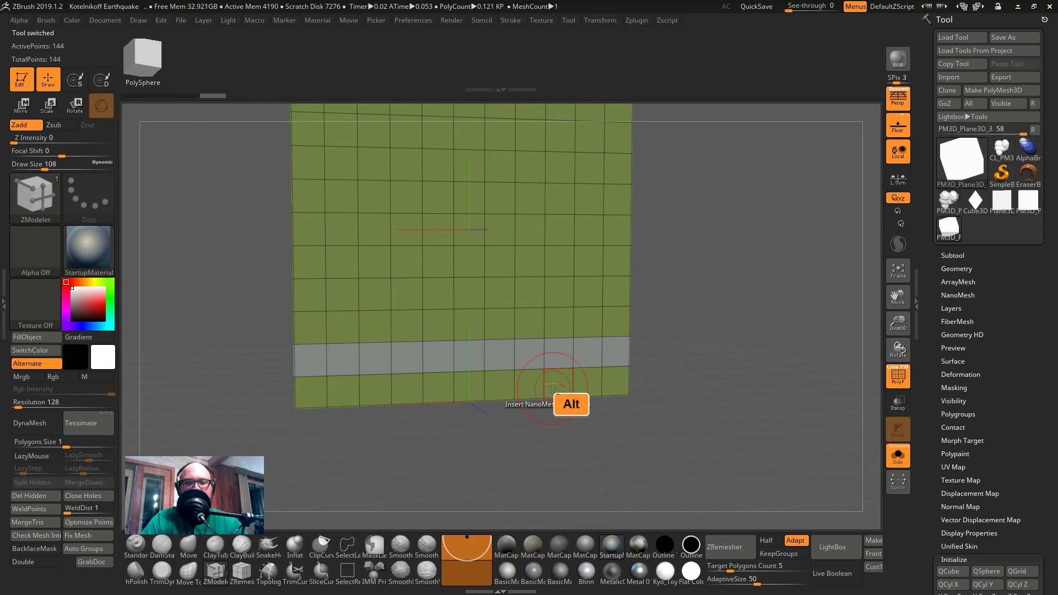
pyautogui.keyDown('alt'); pyautogui.moveTo(297, 391); pyautogui.dragTo(673, 391); pyautogui.keyUp('alt')
pyautogui.keyDown('alt'); pyautogui.moveTo(722, 359); pyautogui.dragTo(723, 419); pyautogui.keyUp('alt')
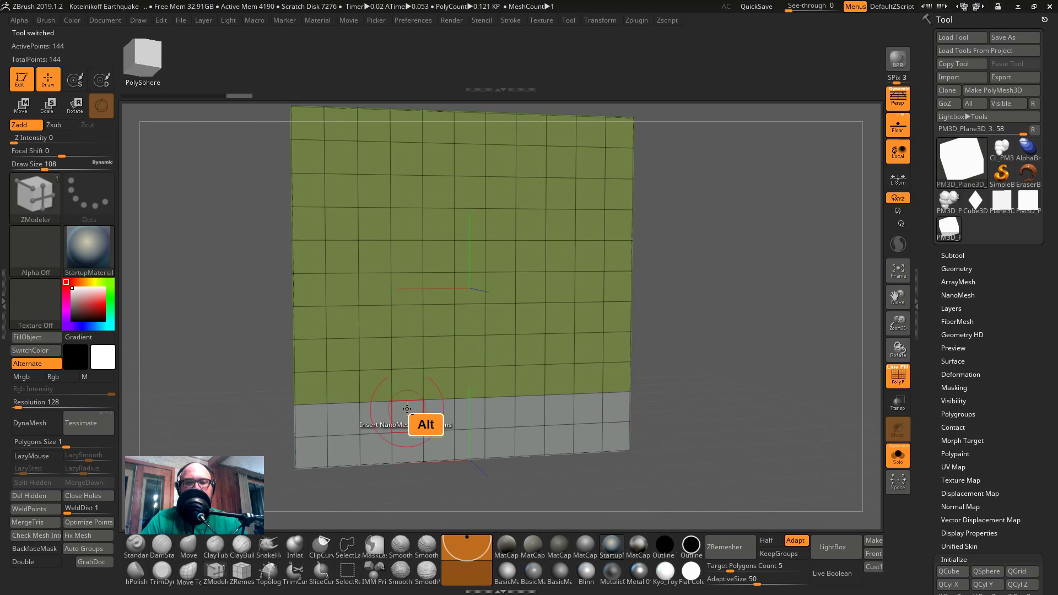
pyautogui.keyDown('alt'); pyautogui.moveTo(412, 386); pyautogui.dragTo(600, 349); pyautogui.keyUp('alt')
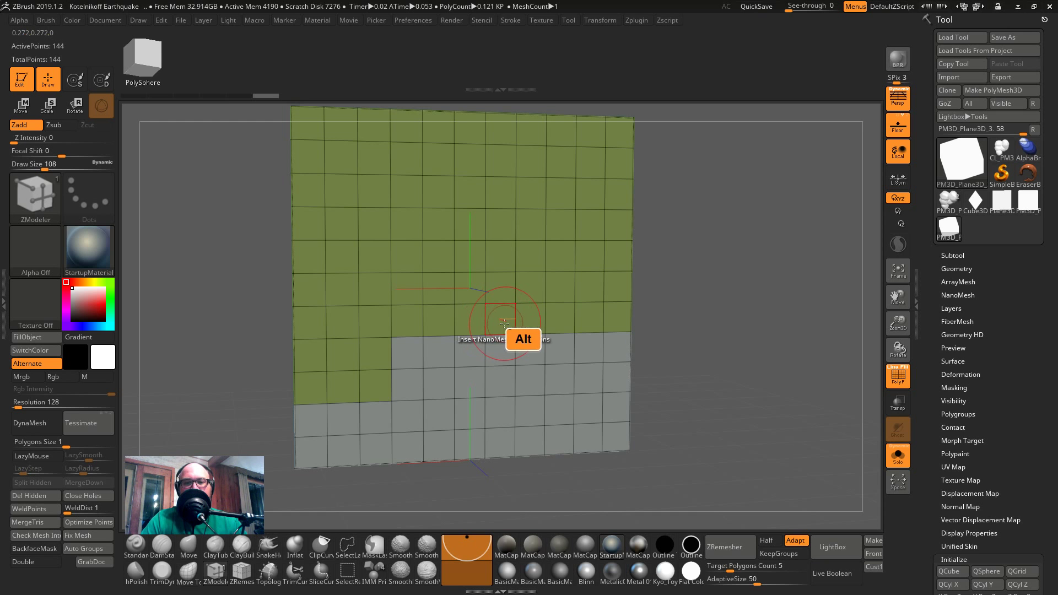
pyautogui.keyDown('alt'); pyautogui.moveTo(502, 323); pyautogui.dragTo(672, 291); pyautogui.keyUp('alt')
pyautogui.keyDown('alt'); pyautogui.moveTo(501, 286); pyautogui.dragTo(630, 288); pyautogui.keyUp('alt')
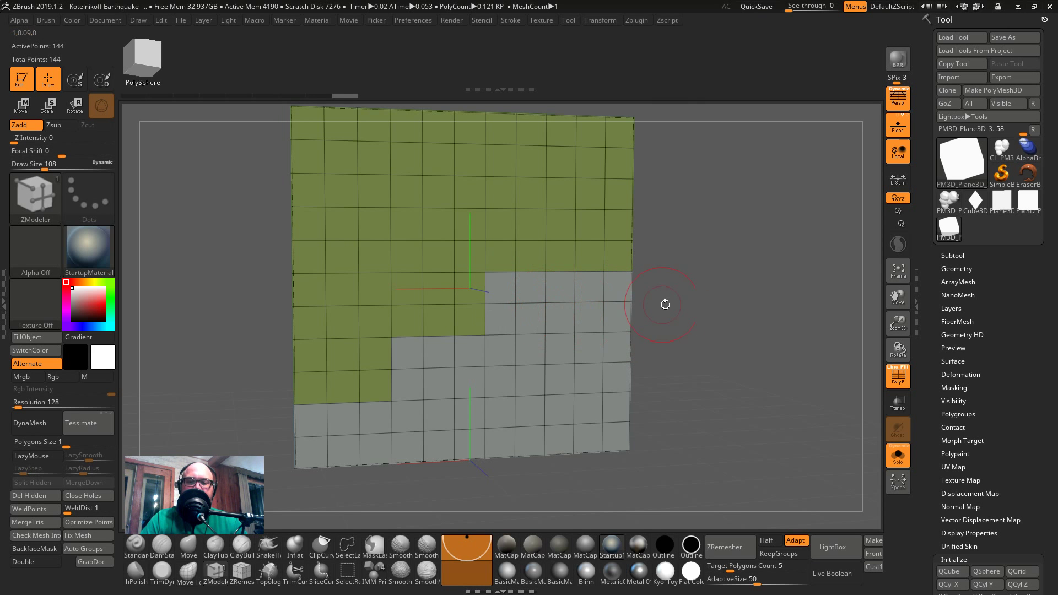
pyautogui.moveTo(702, 305); pyautogui.dragTo(783, 352)
# - Turn the marked polygons into their own polygroup using the A Single Poly target
pyautogui.press('space')
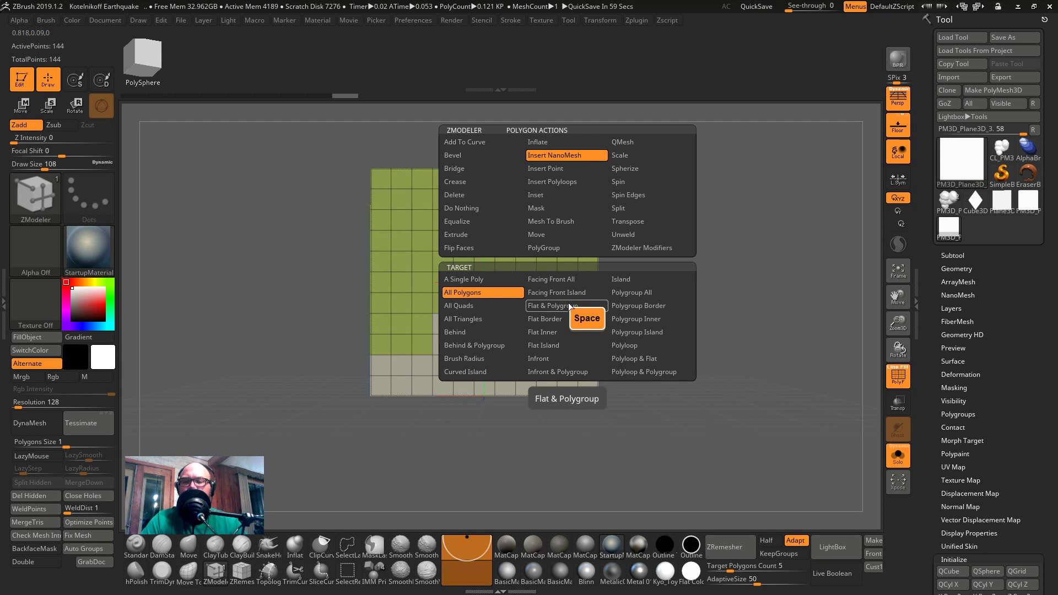
pyautogui.click(543, 247)
pyautogui.click(469, 278)
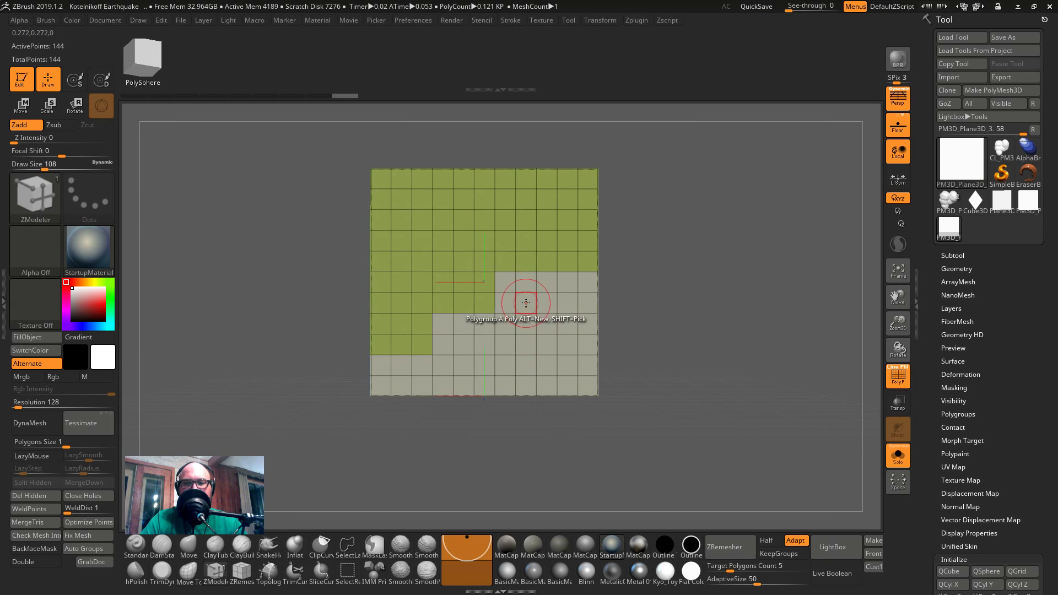
pyautogui.click(526, 303)
# - Isolate the green stair-shaped polygroup and delete the hidden polygons
pyautogui.moveTo(603, 328); pyautogui.dragTo(675, 342)
pyautogui.keyDown('ctrl'); pyautogui.keyDown('shift'); pyautogui.click(551, 230); pyautogui.keyUp('shift'); pyautogui.keyUp('ctrl')
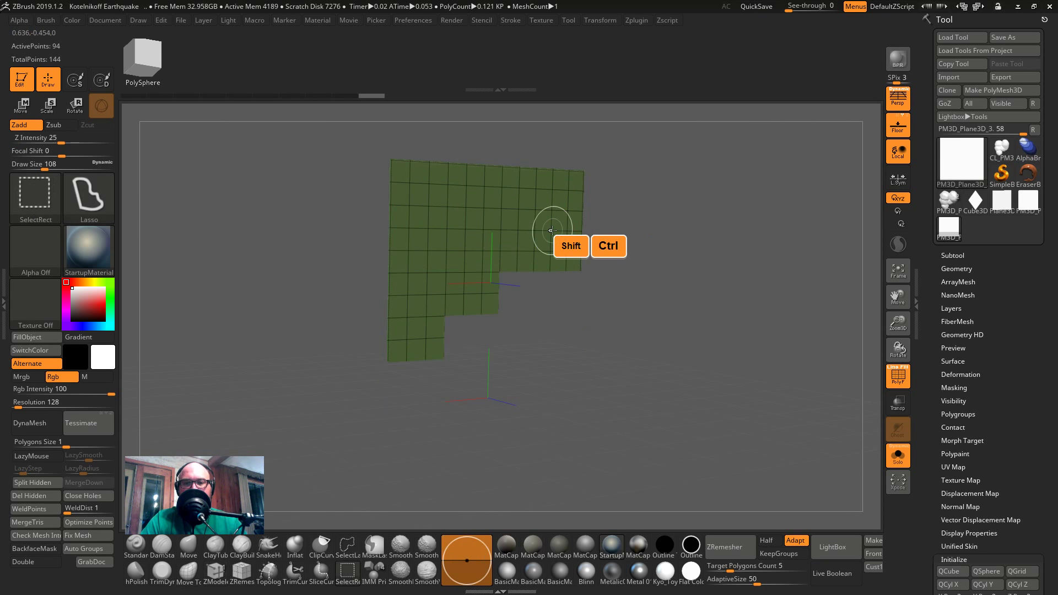
pyautogui.keyDown('ctrl'); pyautogui.keyDown('shift'); pyautogui.click(551, 225); pyautogui.keyUp('shift'); pyautogui.keyUp('ctrl')
pyautogui.hotkey('ctrl', 'z')
pyautogui.keyDown('ctrl'); pyautogui.keyDown('shift'); pyautogui.click(549, 246); pyautogui.keyUp('shift'); pyautogui.keyUp('ctrl')
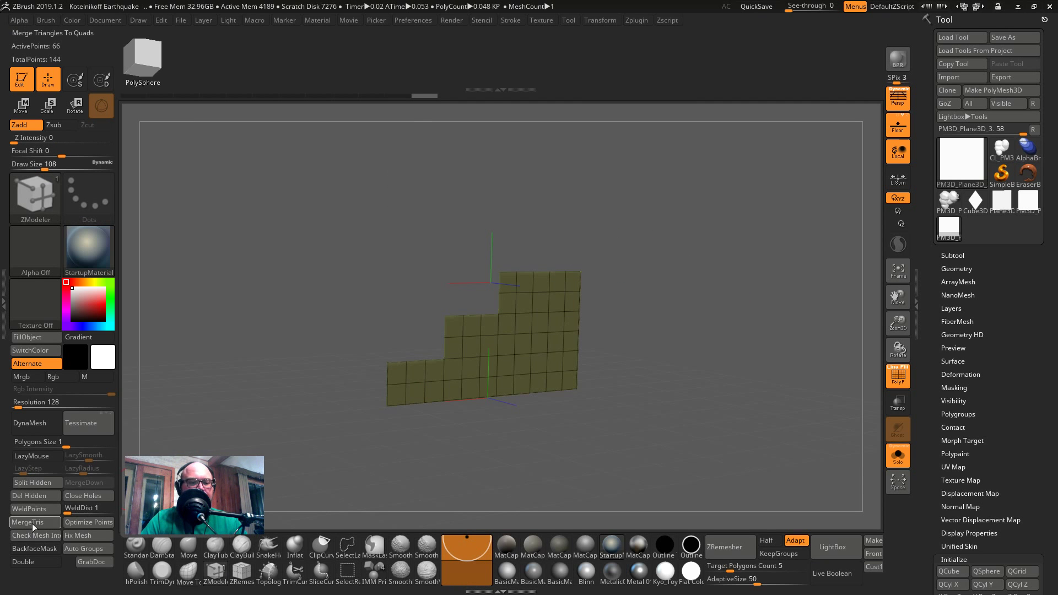
pyautogui.click(39, 494)
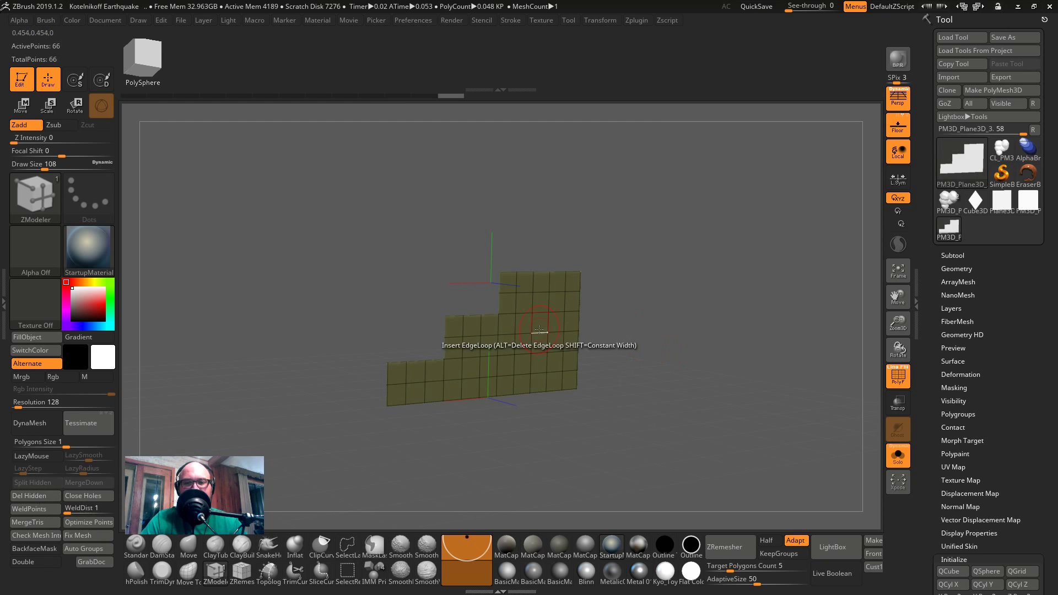
# - Extrude the flat stair shape into solid steps with QMesh on all polygons
pyautogui.press('space')
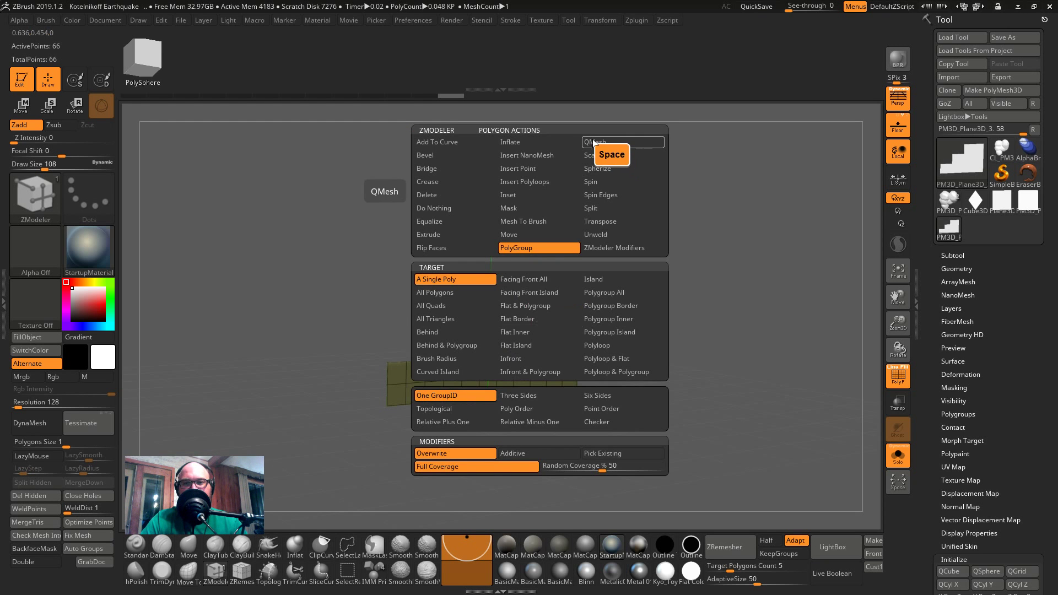
pyautogui.click(454, 294)
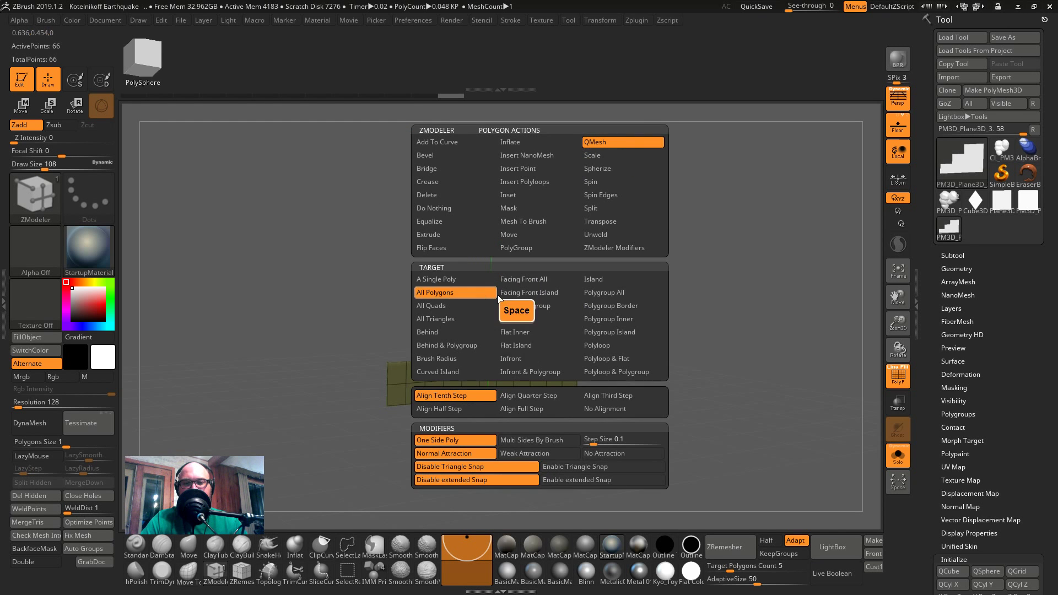
pyautogui.moveTo(538, 301); pyautogui.dragTo(913, 478)
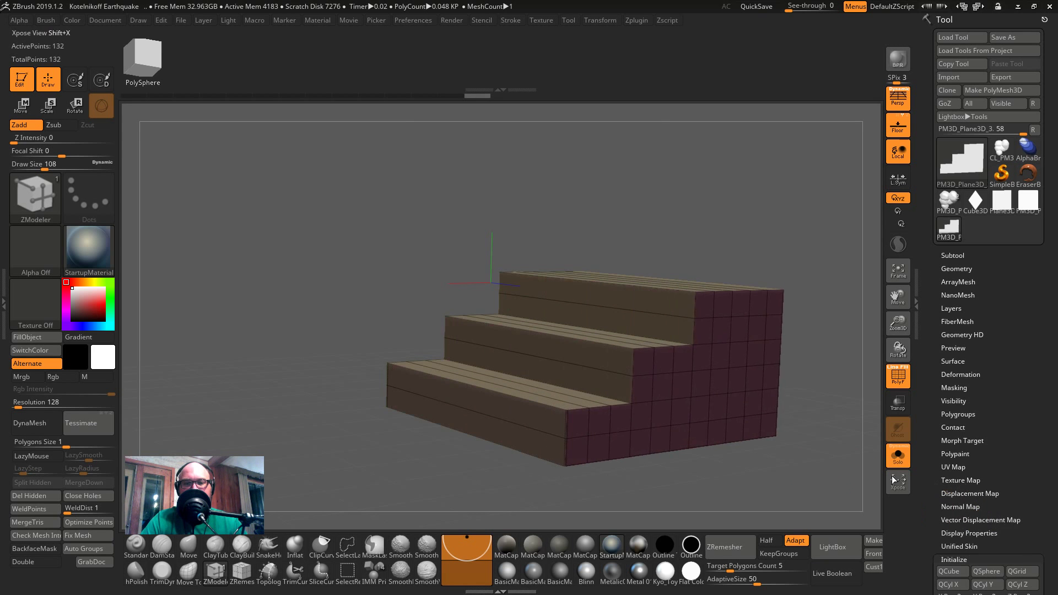
pyautogui.moveTo(798, 467); pyautogui.dragTo(656, 410, button='right')
pyautogui.keyDown('shift'); pyautogui.moveTo(718, 380); pyautogui.dragTo(655, 401, button='right'); pyautogui.keyUp('shift')
pyautogui.hotkey('shift', 'f')
pyautogui.hotkey('shift', 'f')
pyautogui.keyDown('alt'); pyautogui.moveTo(677, 386); pyautogui.dragTo(766, 443); pyautogui.keyUp('alt')
pyautogui.moveTo(725, 435); pyautogui.dragTo(685, 422)
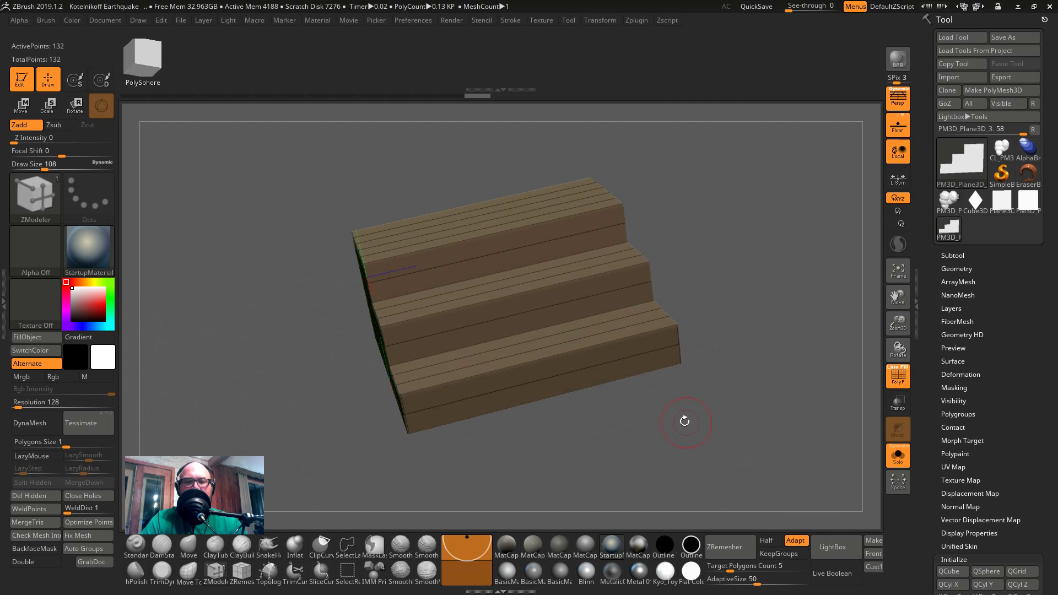
# - Insert multiple edge loops across the stairs, then try Ctrl+D and undo it
pyautogui.keyDown('ctrl'); pyautogui.click(522, 303); pyautogui.keyUp('ctrl')
pyautogui.press('space')
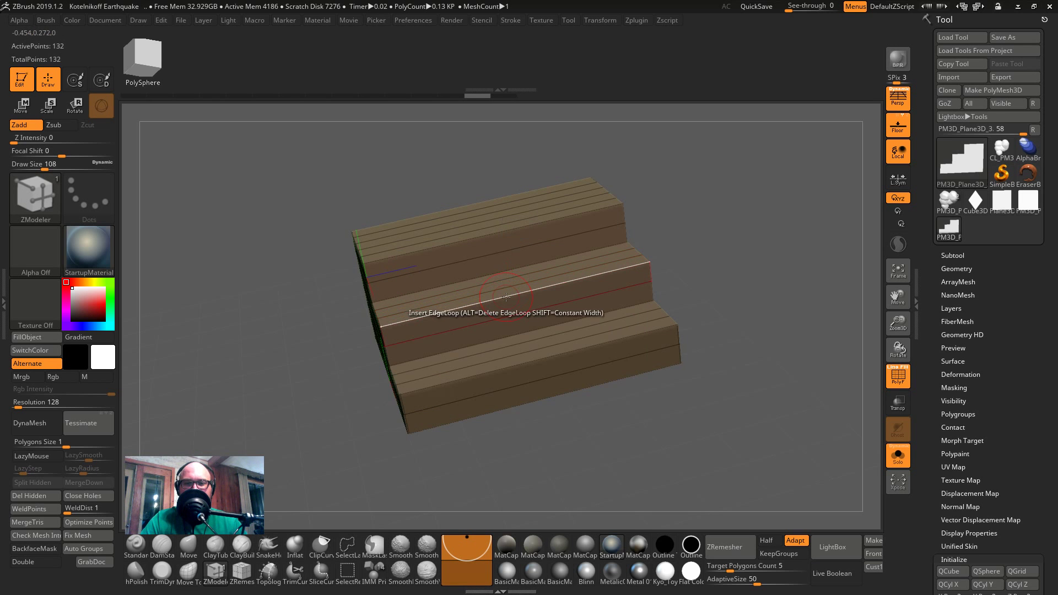
pyautogui.press('space')
pyautogui.moveTo(417, 398)
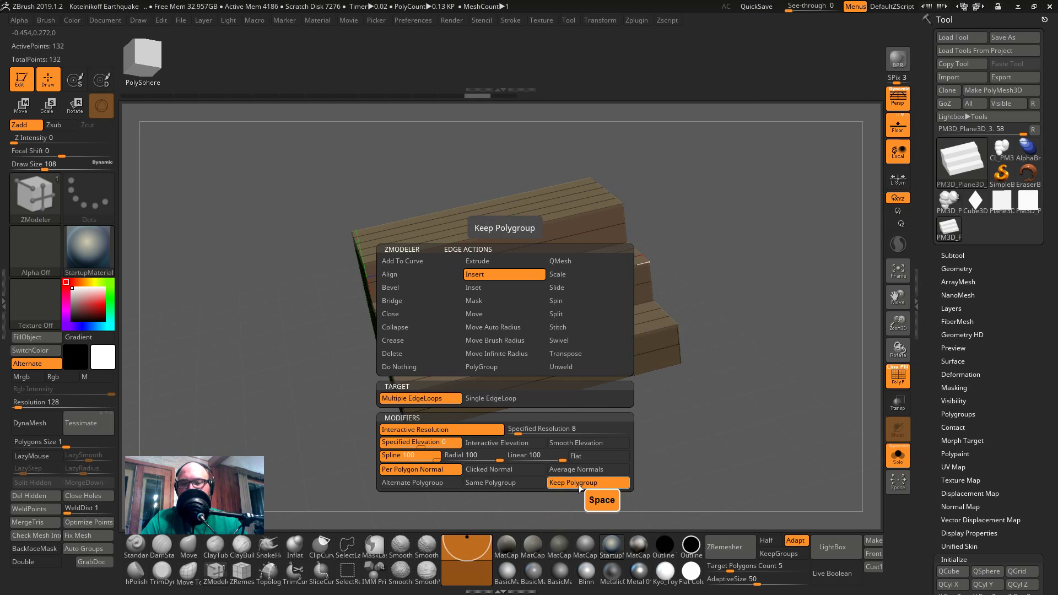
pyautogui.moveTo(427, 253); pyautogui.dragTo(536, 294)
pyautogui.moveTo(672, 419); pyautogui.dragTo(649, 388)
pyautogui.keyDown('alt'); pyautogui.moveTo(729, 488); pyautogui.dragTo(727, 394); pyautogui.keyUp('alt')
pyautogui.hotkey('ctrl', 'd')
pyautogui.hotkey('ctrl', 'd')
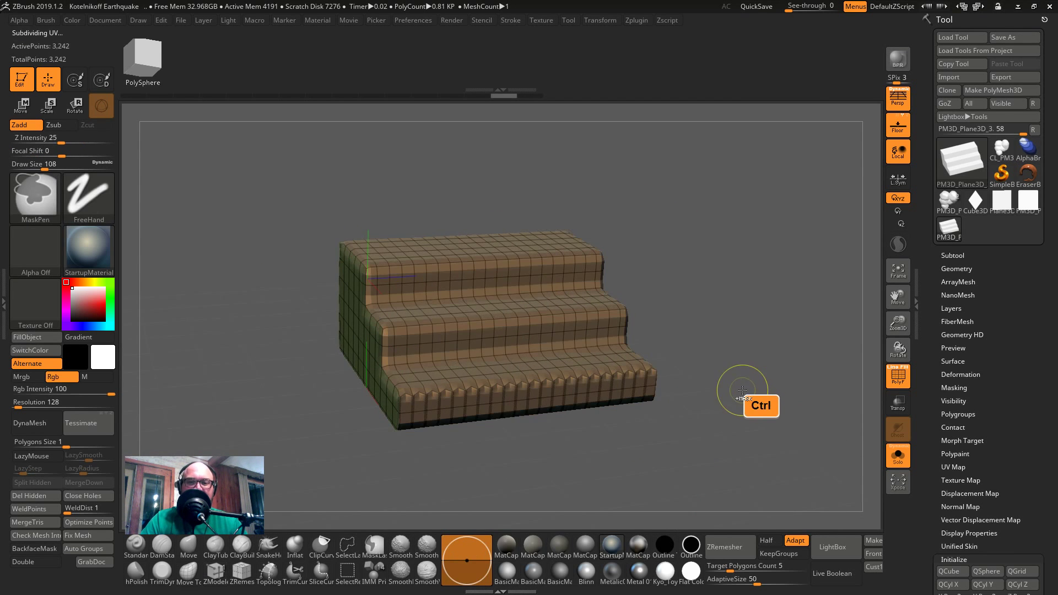
pyautogui.hotkey('ctrl', 'z')
pyautogui.hotkey('ctrl', 'z')
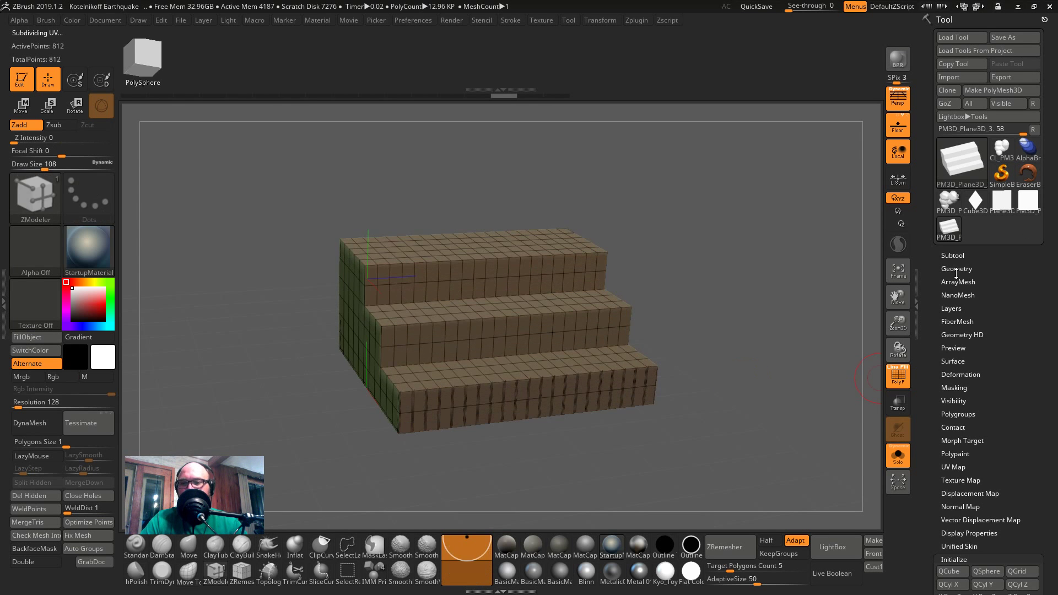
pyautogui.hotkey('shift', 'f')
# - Divide the staircase three times with smoothing off, then twice with smoothing on
pyautogui.click(957, 268)
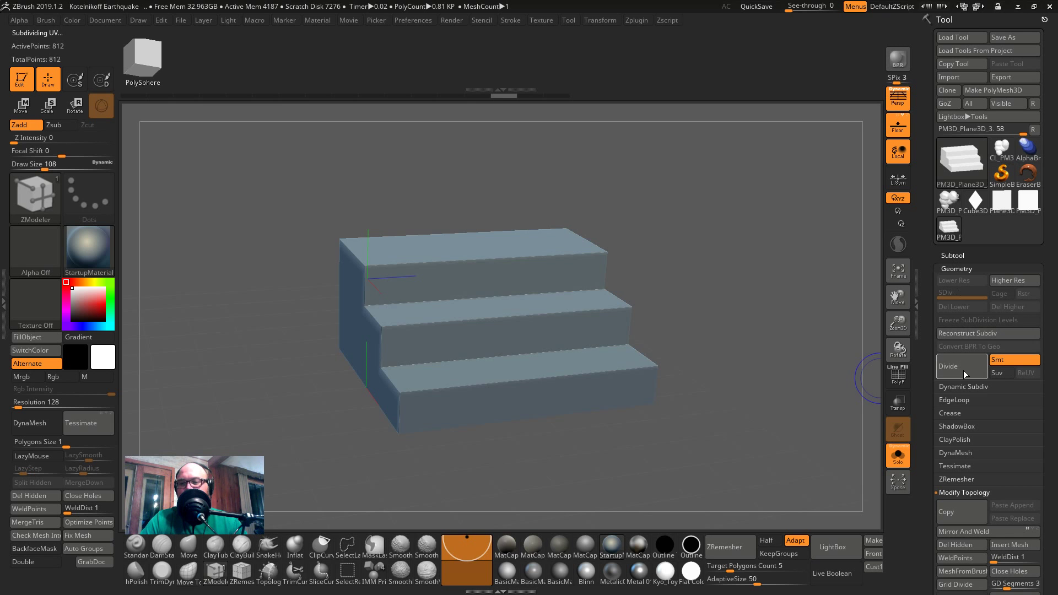
pyautogui.press('ctrl')
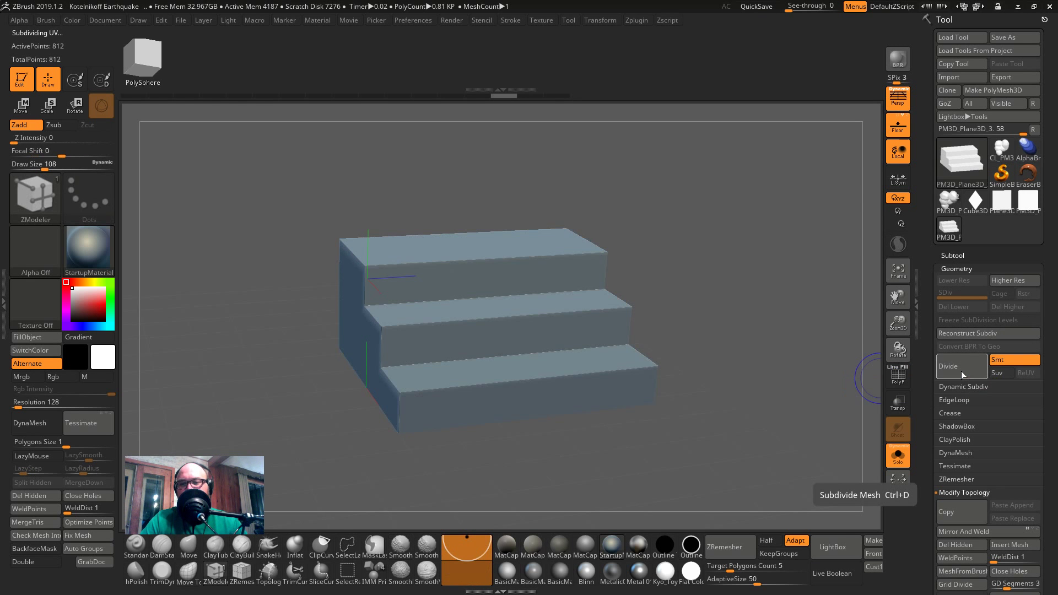
pyautogui.click(1022, 361)
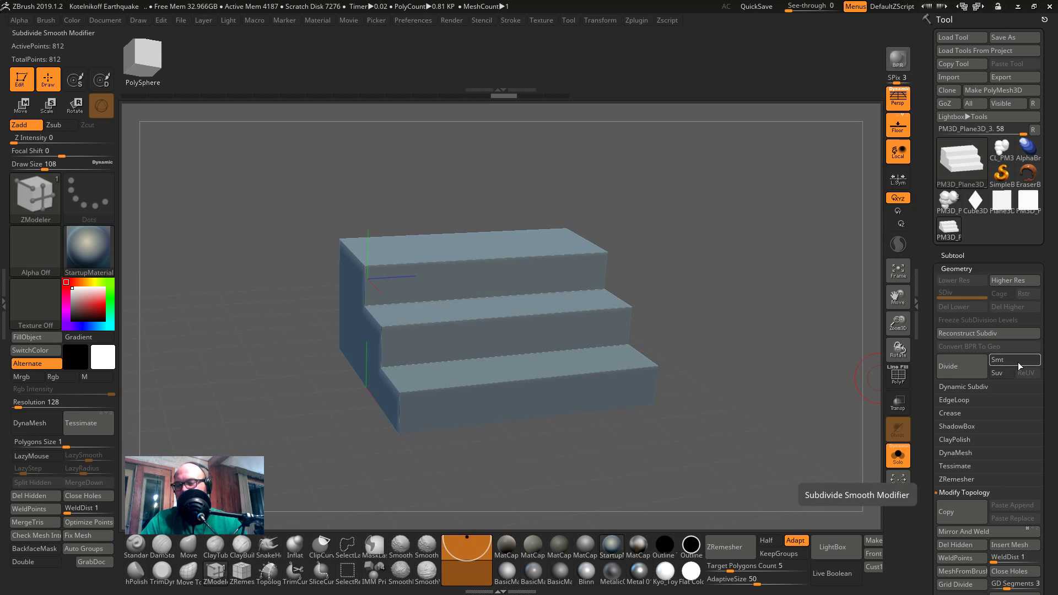
pyautogui.click(965, 364)
pyautogui.click(965, 364)
pyautogui.click(965, 363)
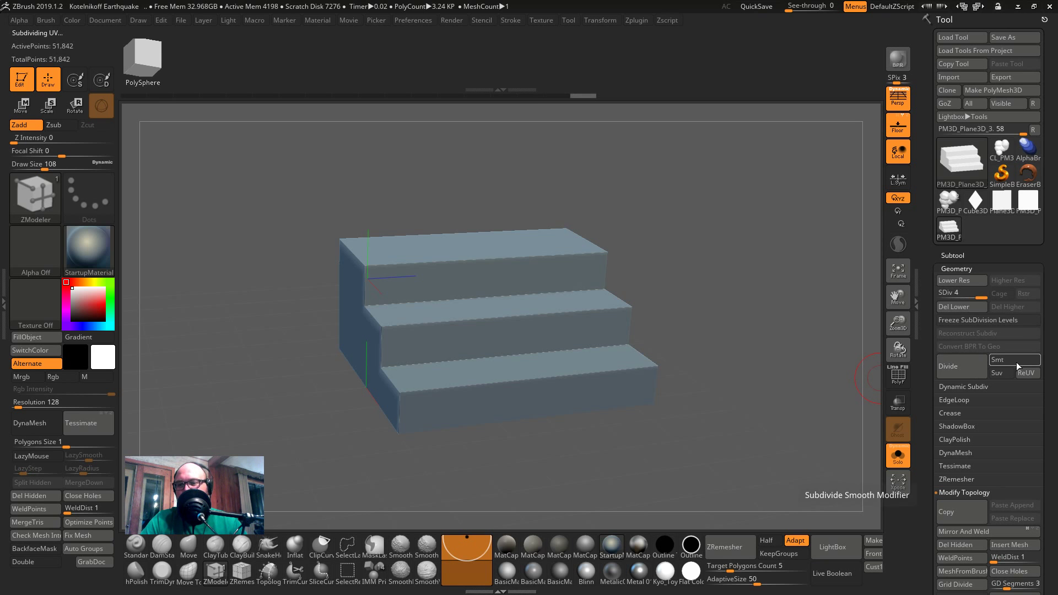
pyautogui.click(1017, 363)
pyautogui.click(960, 369)
pyautogui.click(961, 370)
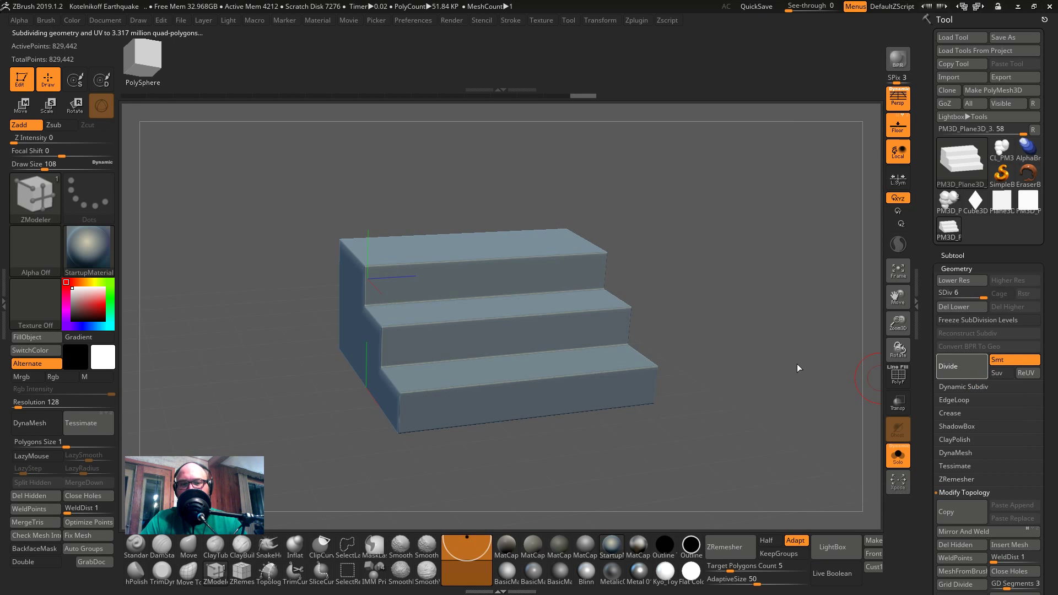
pyautogui.keyDown('alt'); pyautogui.moveTo(745, 314); pyautogui.dragTo(746, 349, button='right'); pyautogui.keyUp('alt')
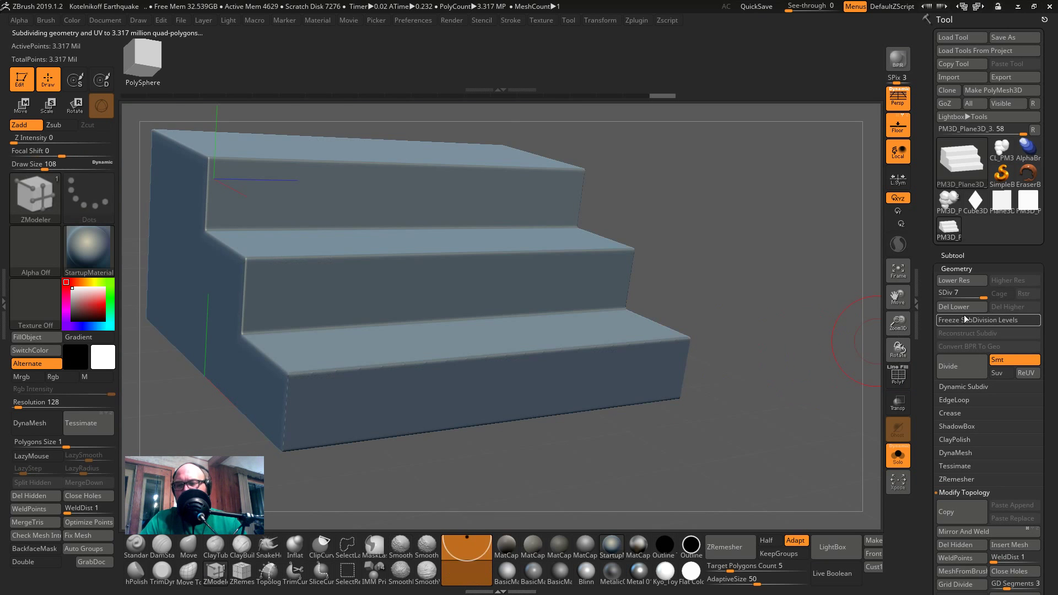
# - Freeze the subdivision levels, then undo back to the frozen low-resolution mesh
pyautogui.click(965, 319)
pyautogui.hotkey('shift', 'f')
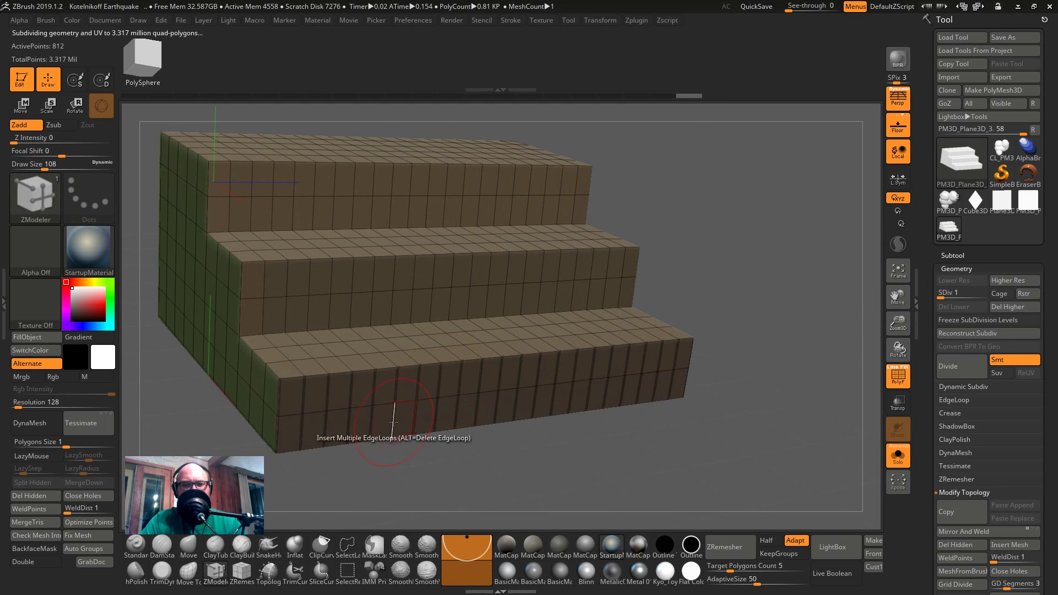
pyautogui.hotkey('ctrl', 'z')
pyautogui.hotkey('ctrl', 'z')
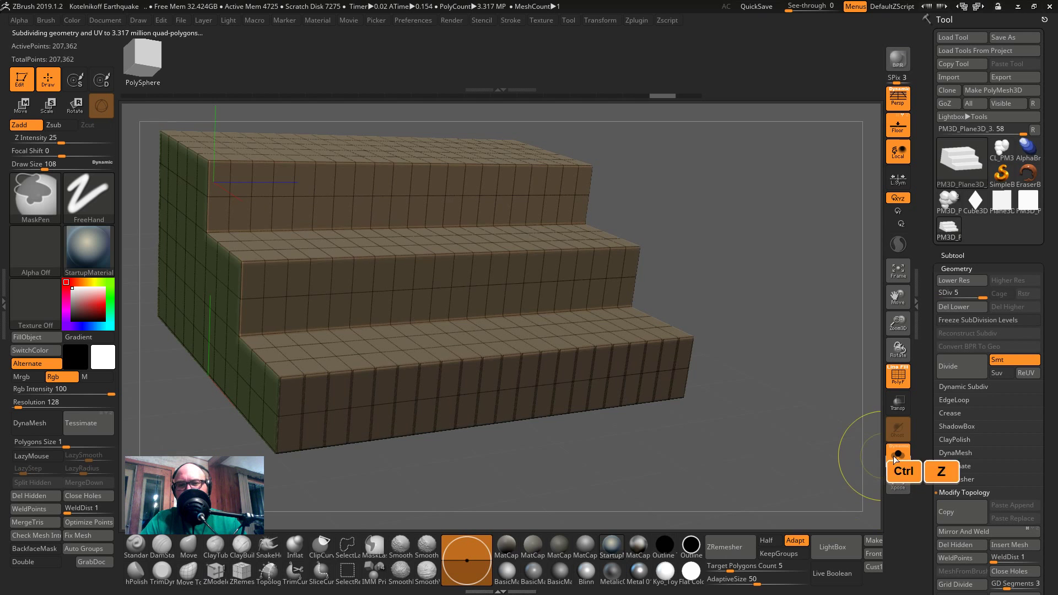
pyautogui.hotkey('ctrl', 'z')
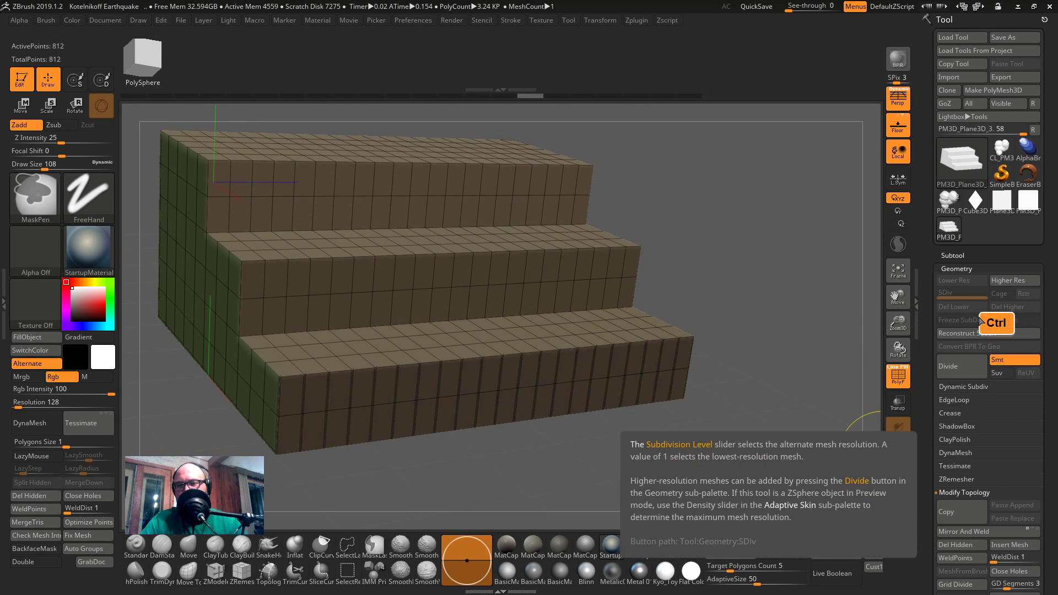
# - Crease the staircase and re-divide it to SDiv 7, about 3.3 million points, with PolyFrame shown
pyautogui.click(948, 414)
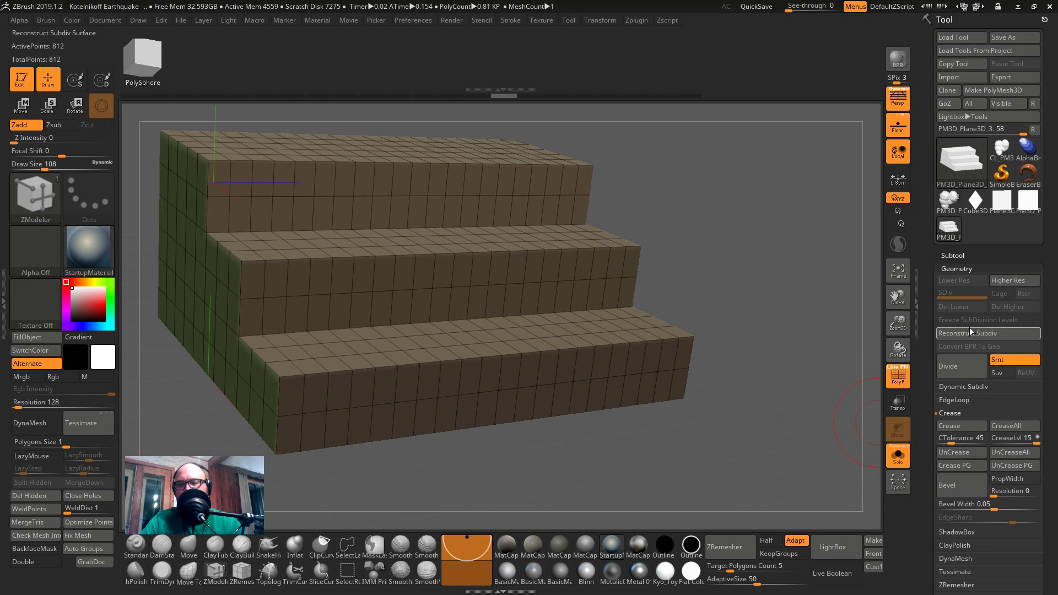
pyautogui.click(1002, 361)
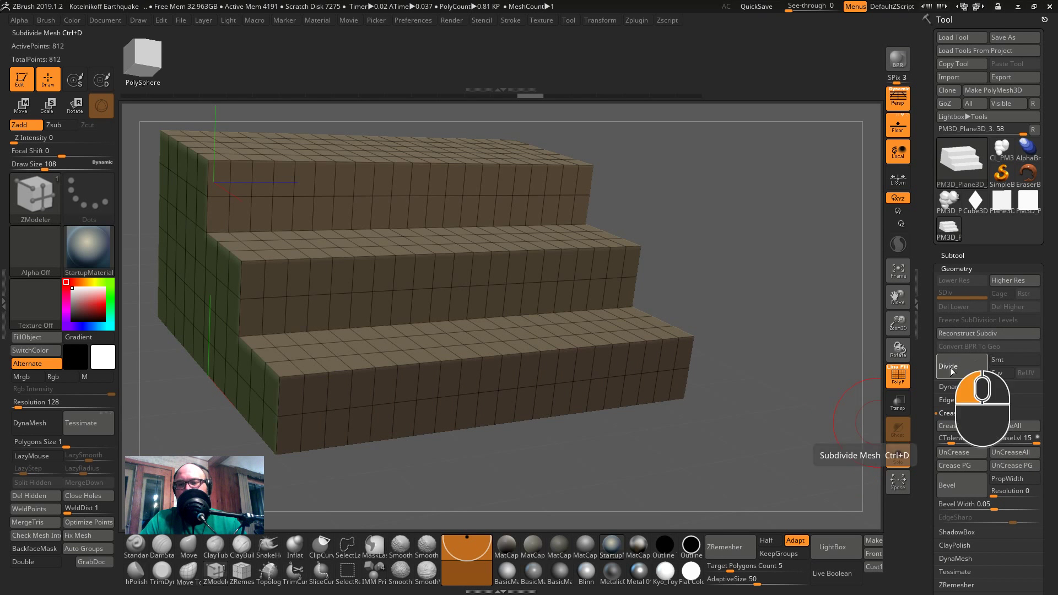
pyautogui.hotkey('ctrl', 'd')
pyautogui.hotkey('ctrl', 'd')
pyautogui.hotkey('ctrl', 'd')
pyautogui.hotkey('ctrl', 'd')
pyautogui.click(1004, 358)
pyautogui.click(960, 369)
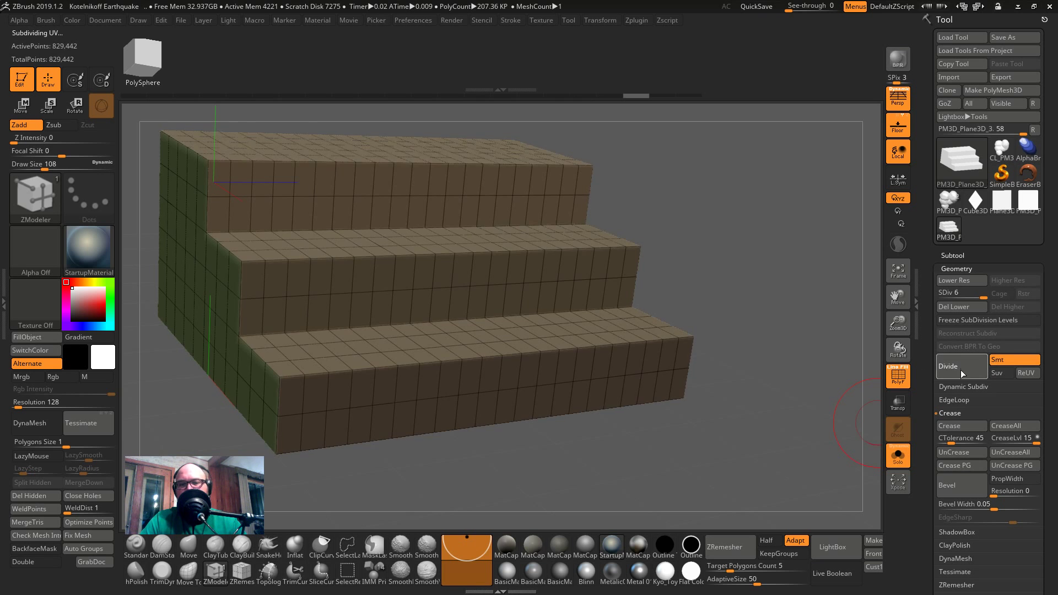
pyautogui.click(961, 369)
pyautogui.hotkey('shift', 'f')
pyautogui.keyDown('alt'); pyautogui.moveTo(743, 441); pyautogui.dragTo(671, 459); pyautogui.keyUp('alt')
pyautogui.hotkey('shift', 'f')
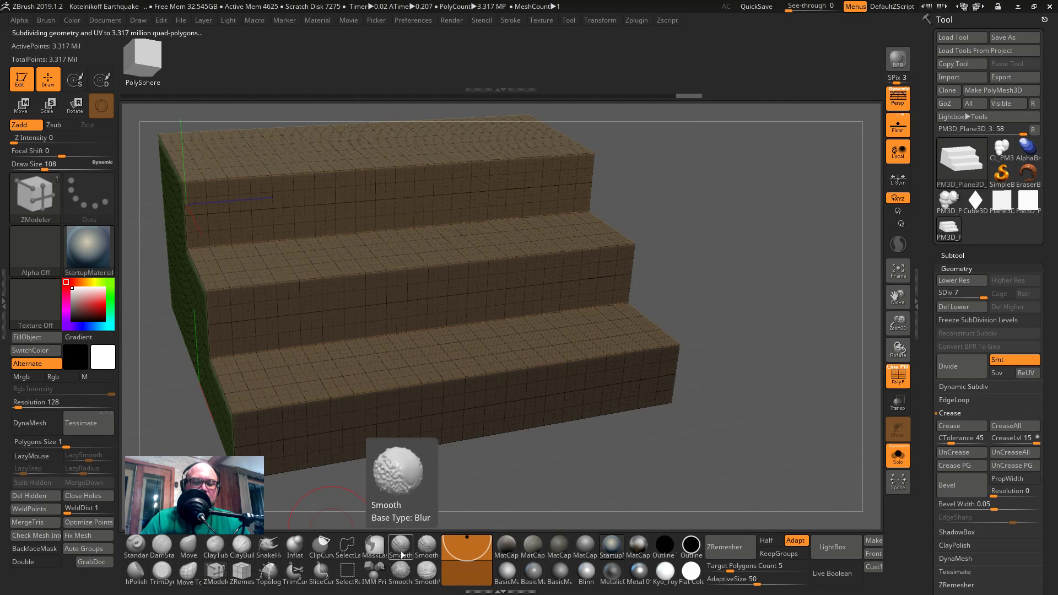
# - Select the TrimDynamic brush and set Draw Size to 44
pyautogui.press('7')
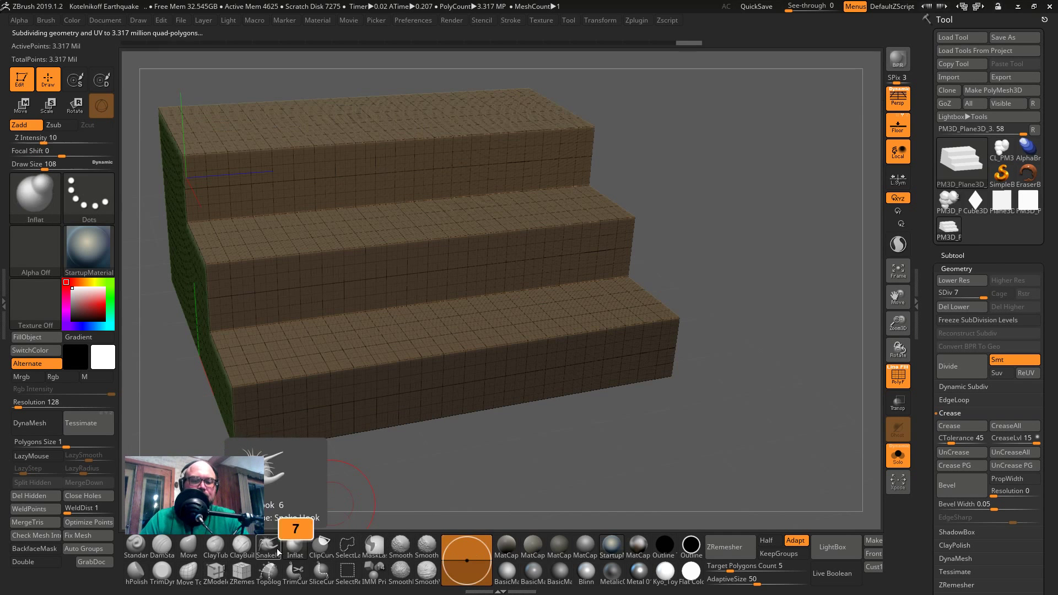
pyautogui.press('8')
pyautogui.press('9')
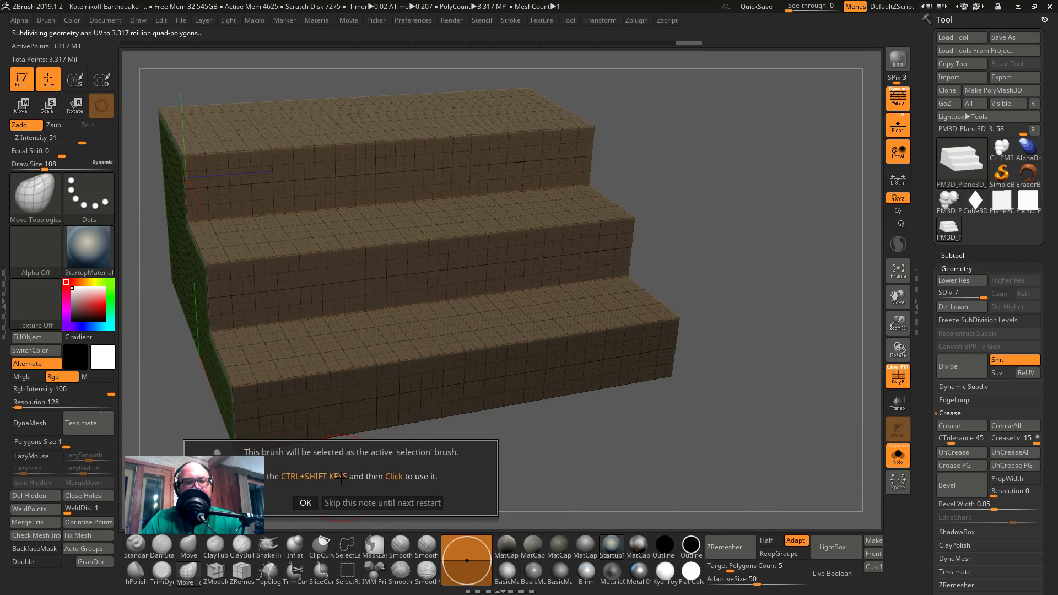
pyautogui.click(340, 508)
pyautogui.press('6')
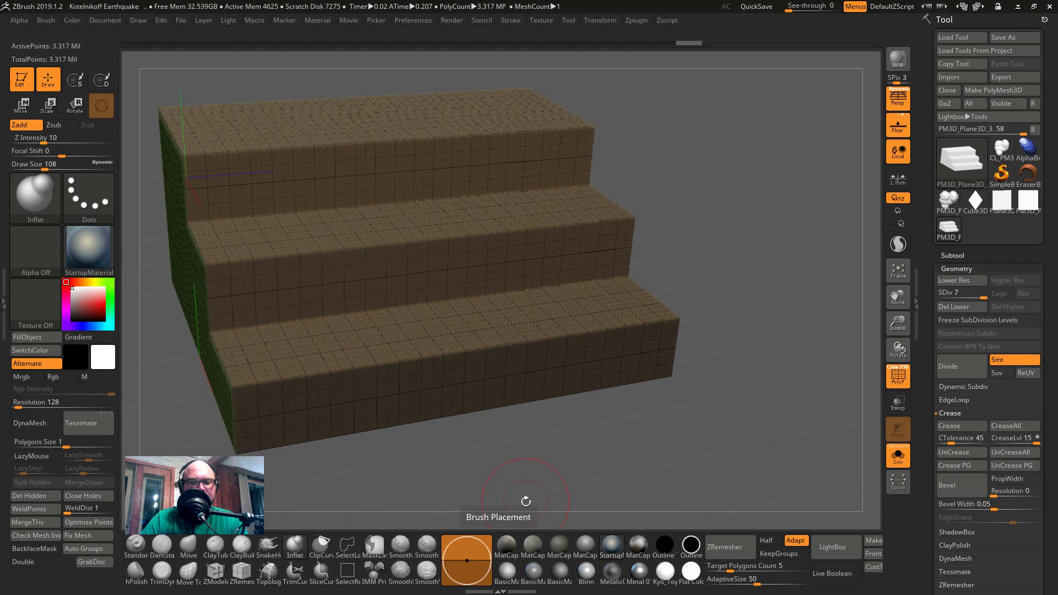
pyautogui.click(160, 573)
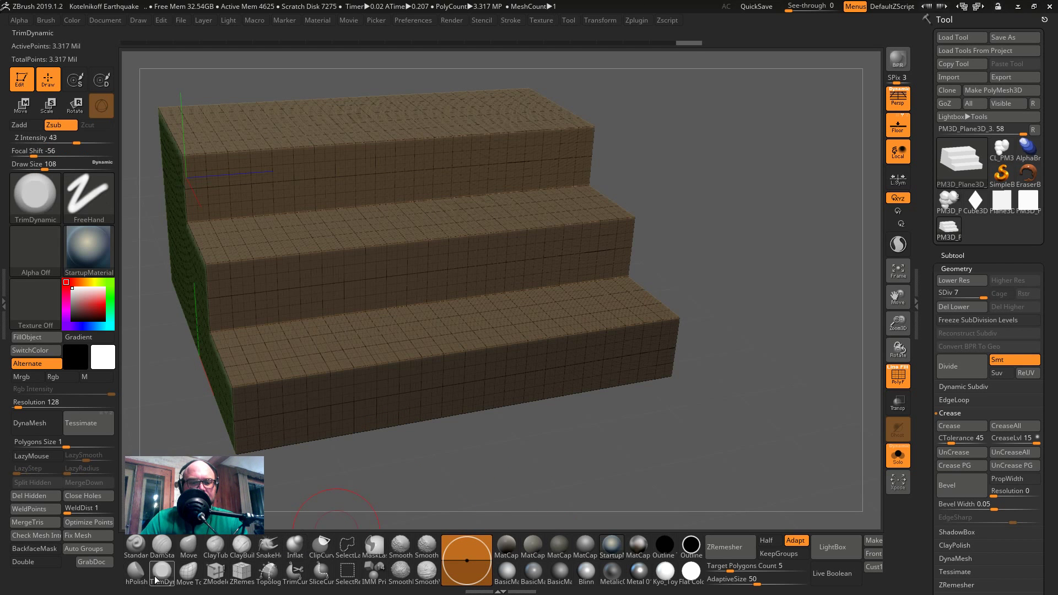
pyautogui.press('s')
pyautogui.moveTo(462, 239); pyautogui.dragTo(444, 237)
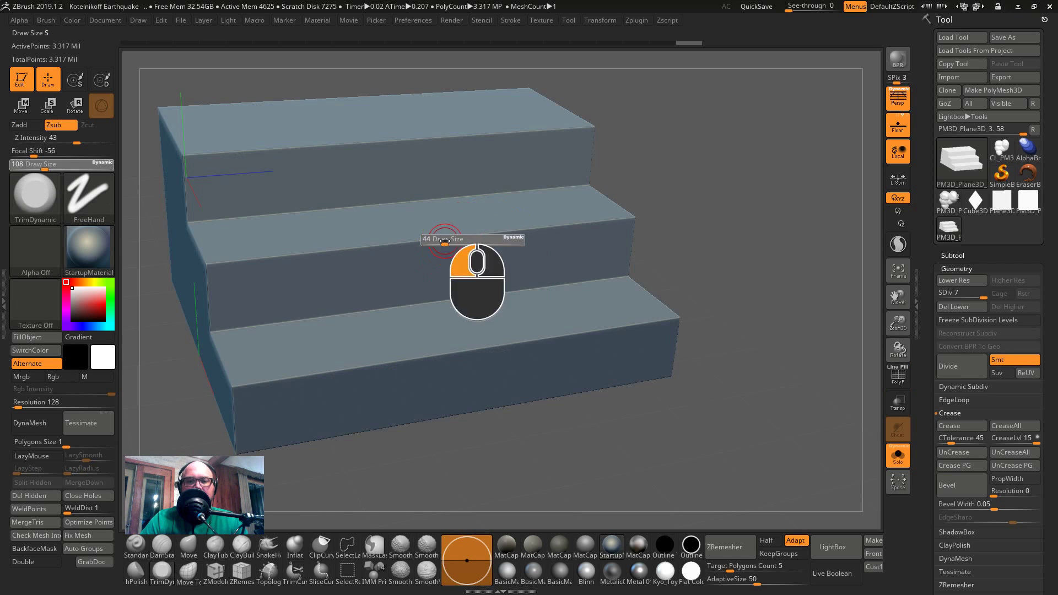
# - Zoom in and carve chipped, worn trims along the middle step's front edge
pyautogui.moveTo(737, 248)
pyautogui.keyDown('alt'); pyautogui.mouseDown()
pyautogui.moveTo(841, 262)
pyautogui.moveTo(1025, 317)
pyautogui.mouseUp(); pyautogui.keyUp('alt')
pyautogui.moveTo(319, 286)
pyautogui.mouseDown()
pyautogui.moveTo(471, 274)
pyautogui.moveTo(389, 290)
pyautogui.mouseUp()
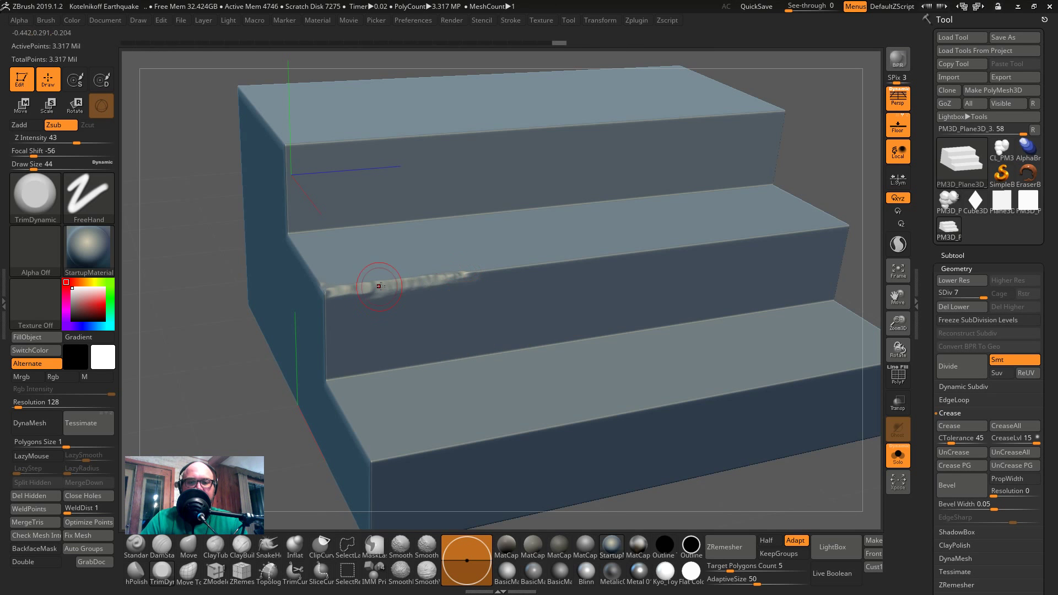
pyautogui.press('ctrl')
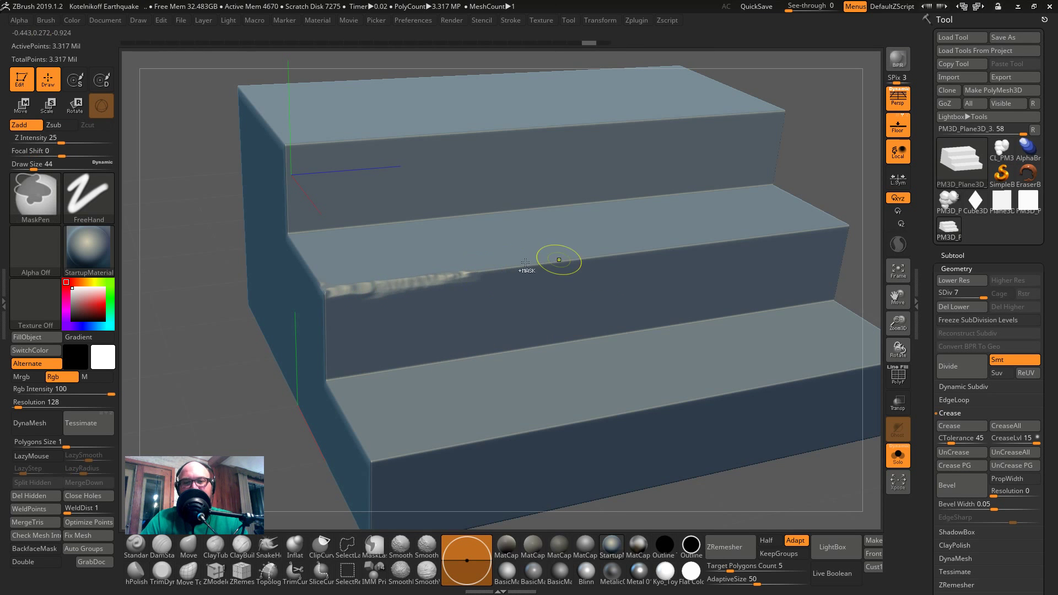
pyautogui.moveTo(585, 277); pyautogui.dragTo(560, 260)
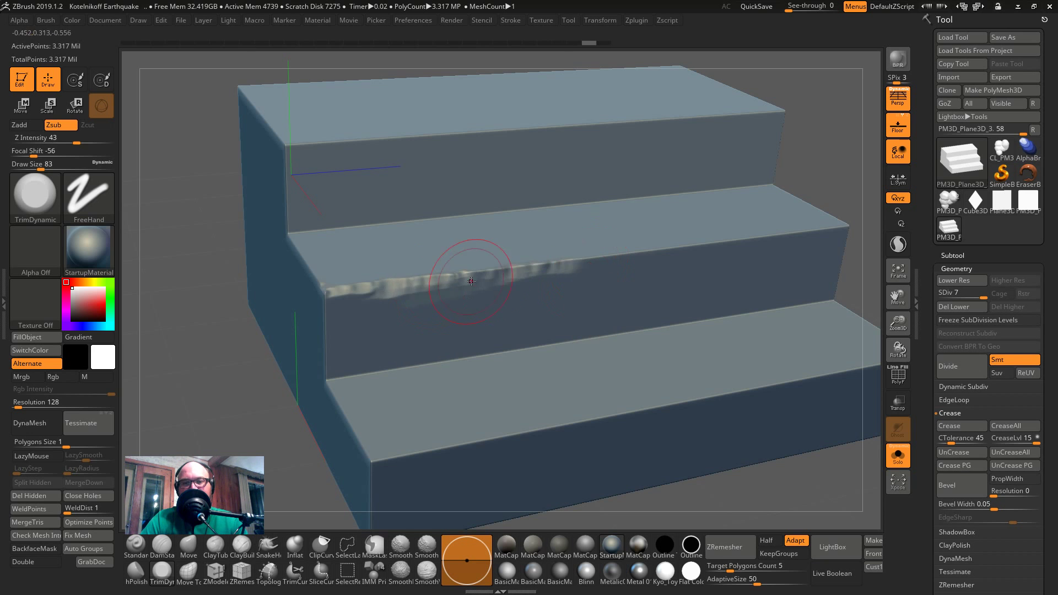
pyautogui.hotkey('ctrl', 'z')
pyautogui.moveTo(642, 249); pyautogui.dragTo(475, 269)
pyautogui.moveTo(438, 280); pyautogui.dragTo(740, 240)
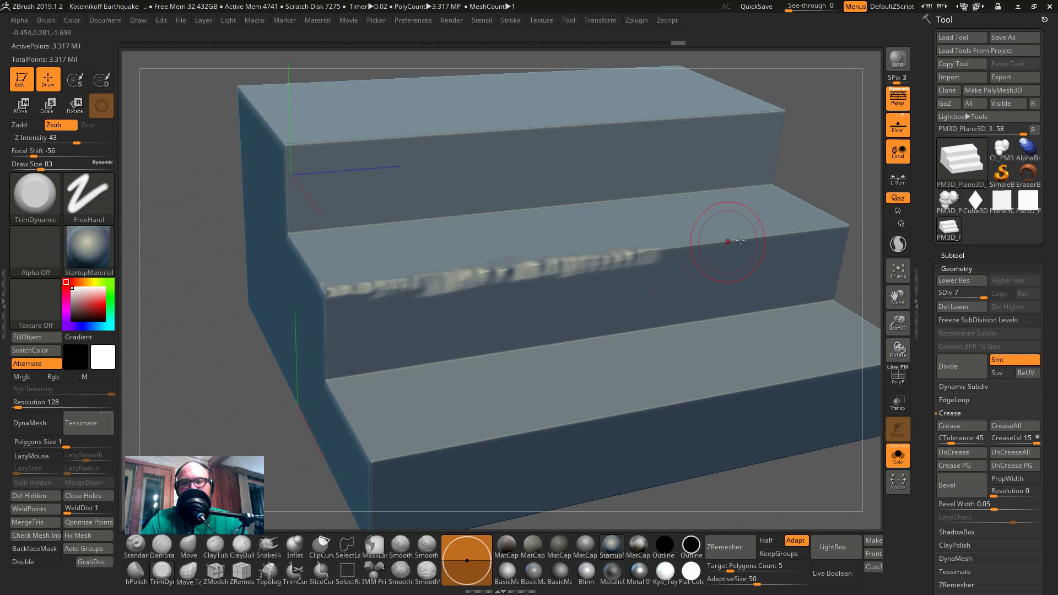
pyautogui.moveTo(837, 171)
pyautogui.keyDown('alt'); pyautogui.mouseDown()
pyautogui.moveTo(437, 267)
pyautogui.moveTo(602, 323)
pyautogui.moveTo(680, 307)
pyautogui.moveTo(698, 264)
pyautogui.mouseUp(); pyautogui.keyUp('alt')
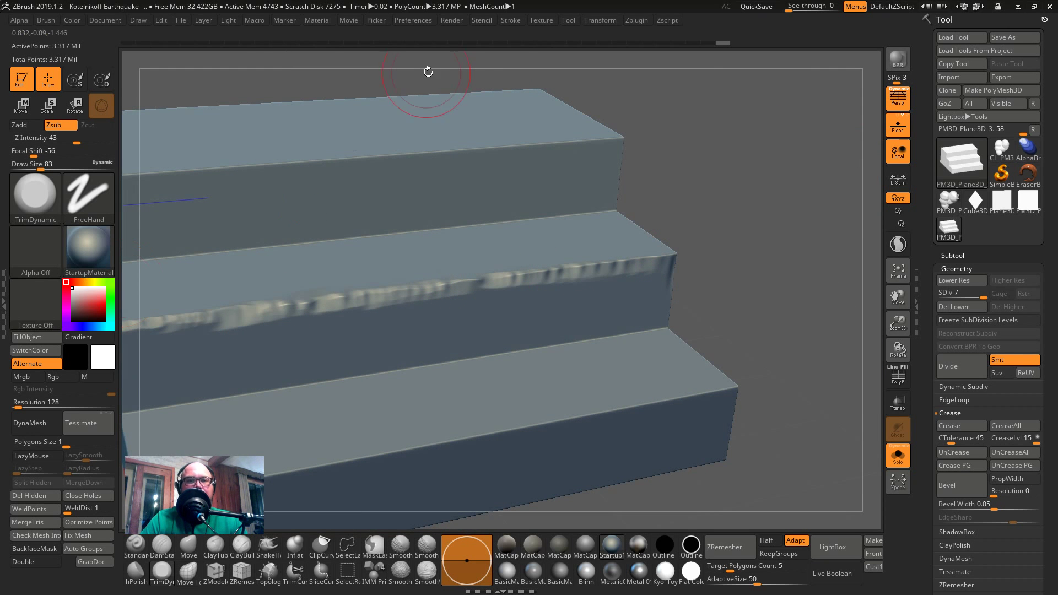
pyautogui.click(505, 22)
# - Enable LazyMouse in the Stroke settings with LazySmooth set to 0
pyautogui.click(537, 174)
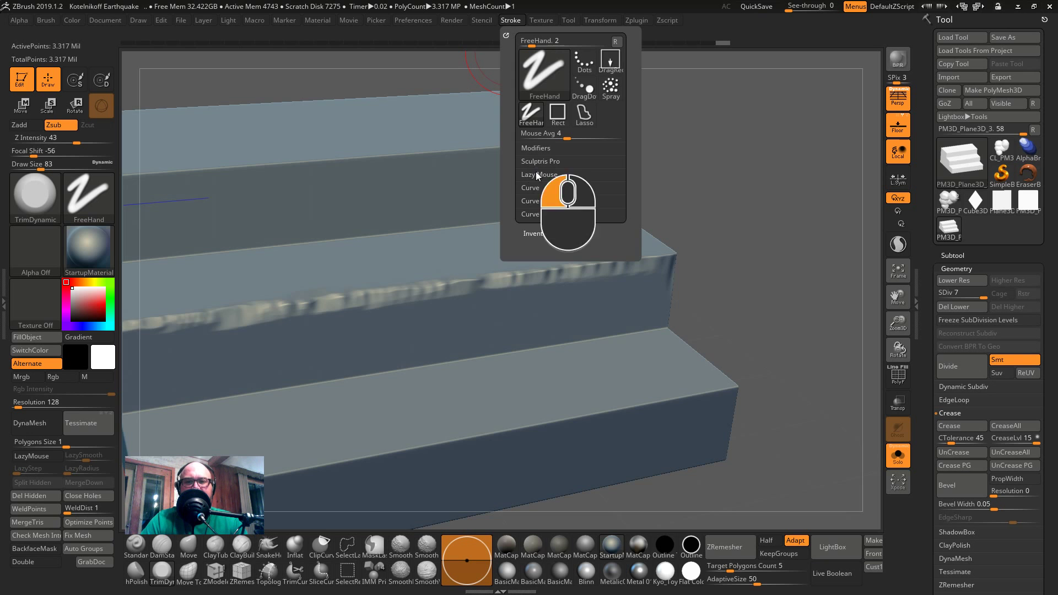
pyautogui.click(548, 190)
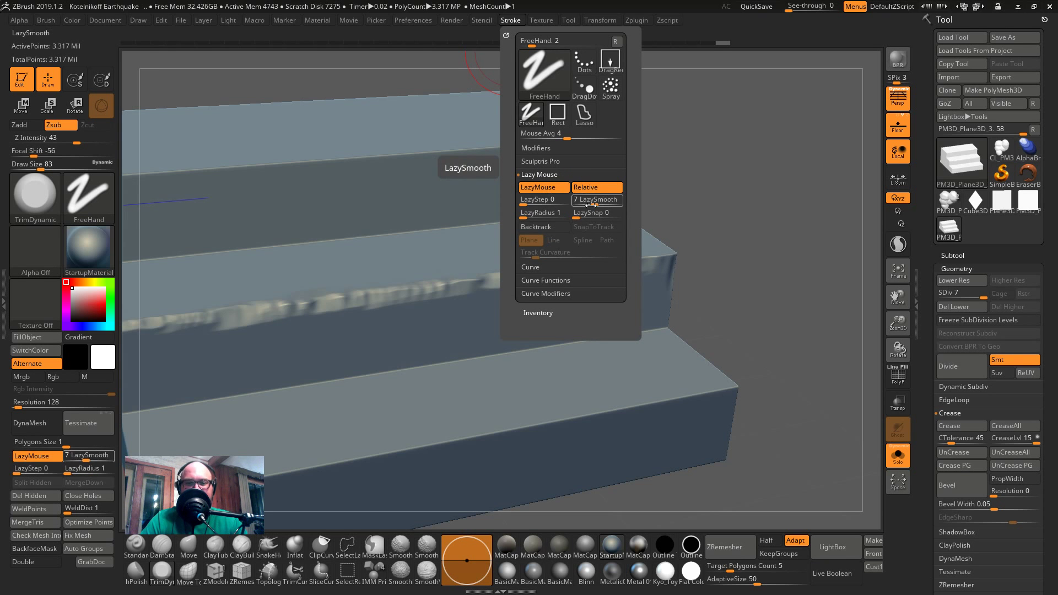
pyautogui.moveTo(587, 204); pyautogui.dragTo(572, 204)
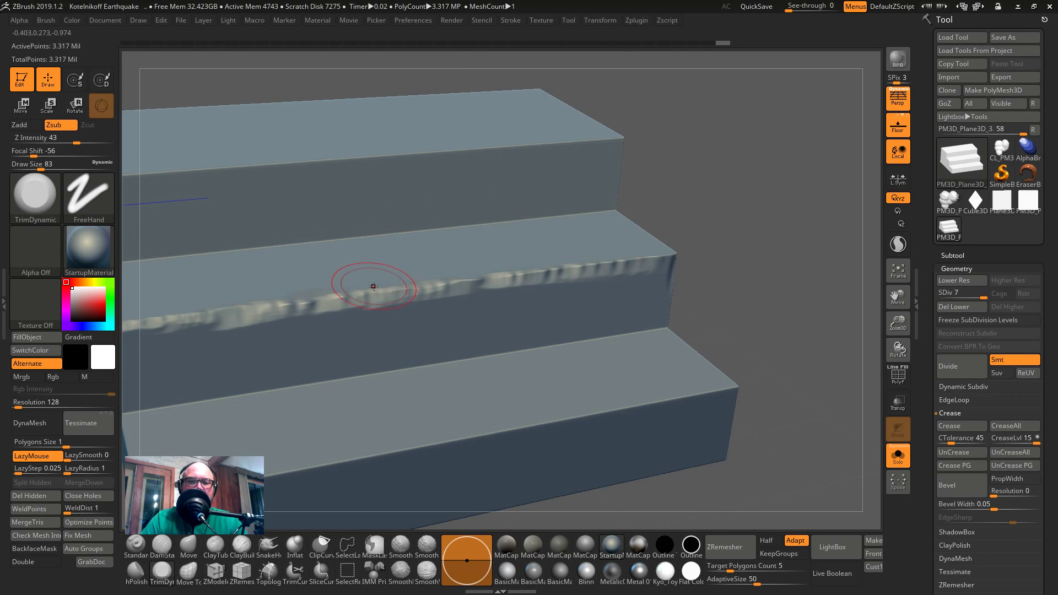
# - Reduce Draw Size and stroke along the middle step's chipped edge to even it out
pyautogui.press('s')
pyautogui.moveTo(614, 255); pyautogui.dragTo(330, 295)
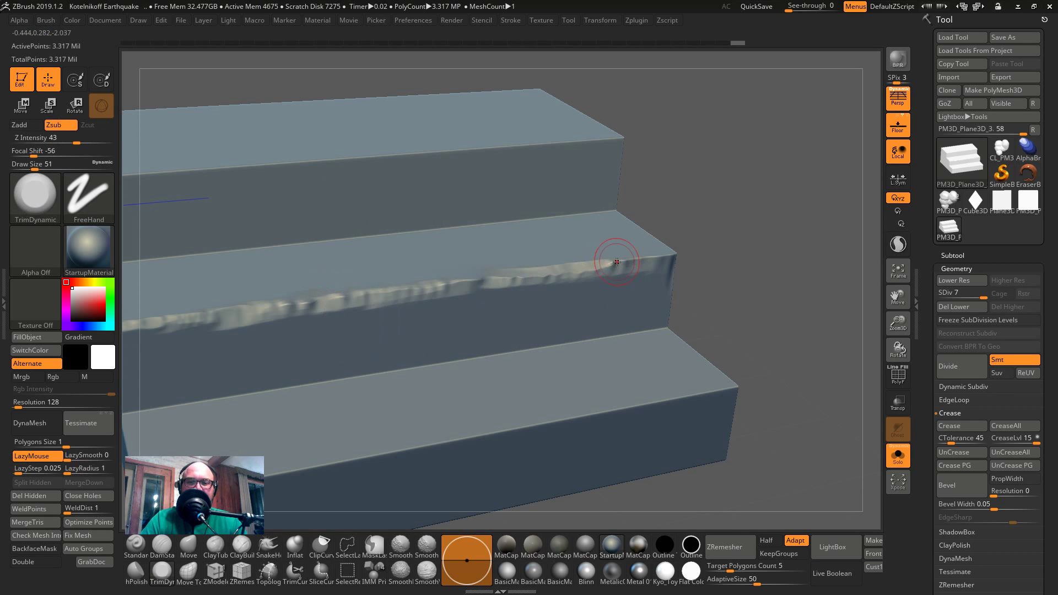
pyautogui.moveTo(616, 262); pyautogui.dragTo(335, 298)
# - Switch to the Standard brush with a freehand stroke and no alpha, undoing a trial stamp
pyautogui.click(135, 545)
pyautogui.moveTo(238, 263); pyautogui.dragTo(292, 259)
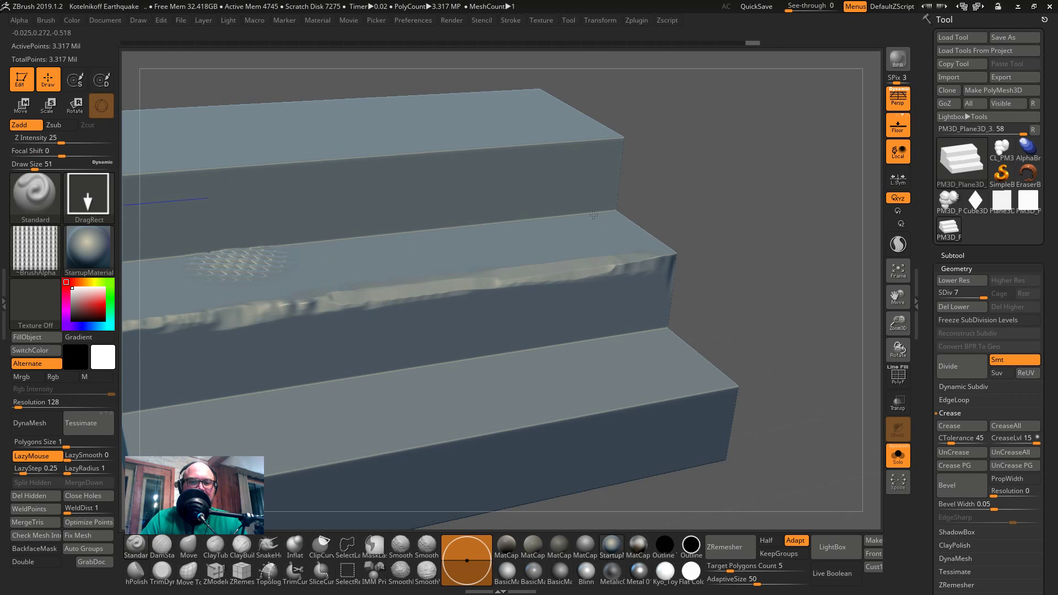
pyautogui.hotkey('ctrl', 'z')
pyautogui.click(72, 212)
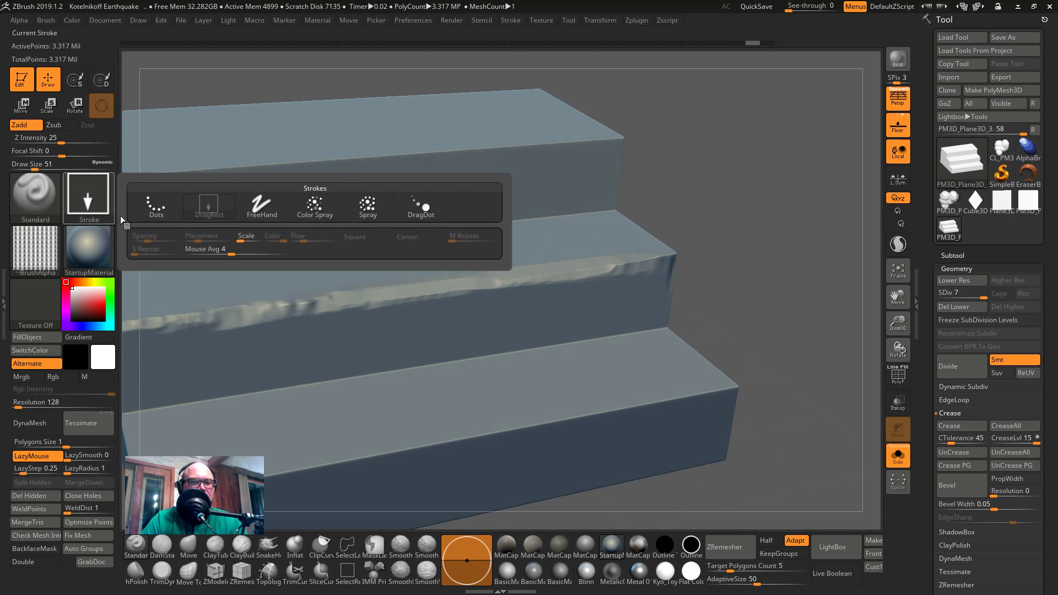
pyautogui.click(257, 207)
pyautogui.click(28, 243)
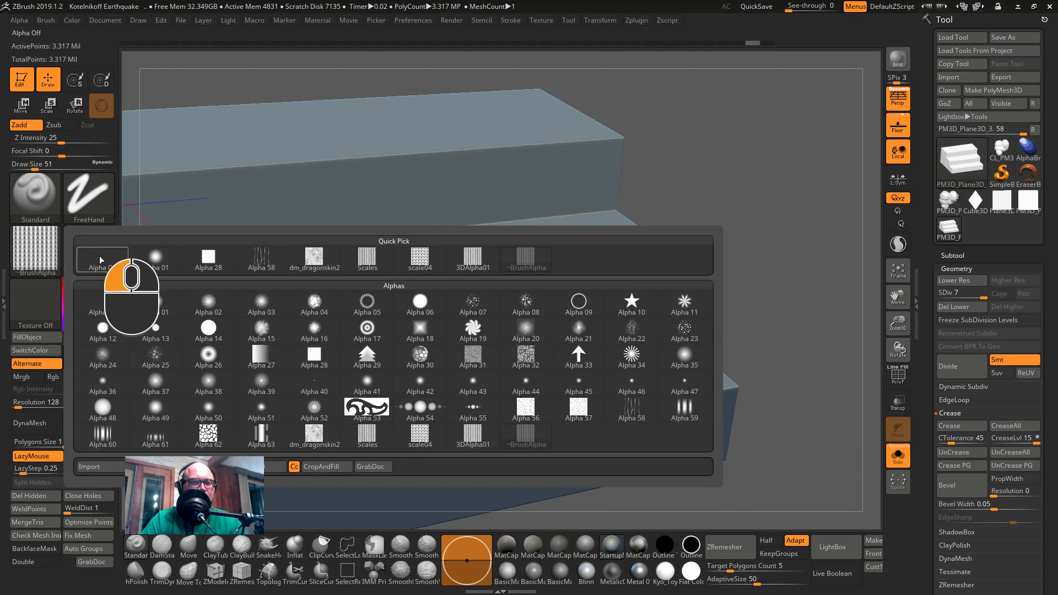
pyautogui.click(99, 255)
# - Try several grooves along the middle step's riser, undoing each attempt
pyautogui.moveTo(584, 317); pyautogui.dragTo(138, 339)
pyautogui.hotkey('ctrl', 'z')
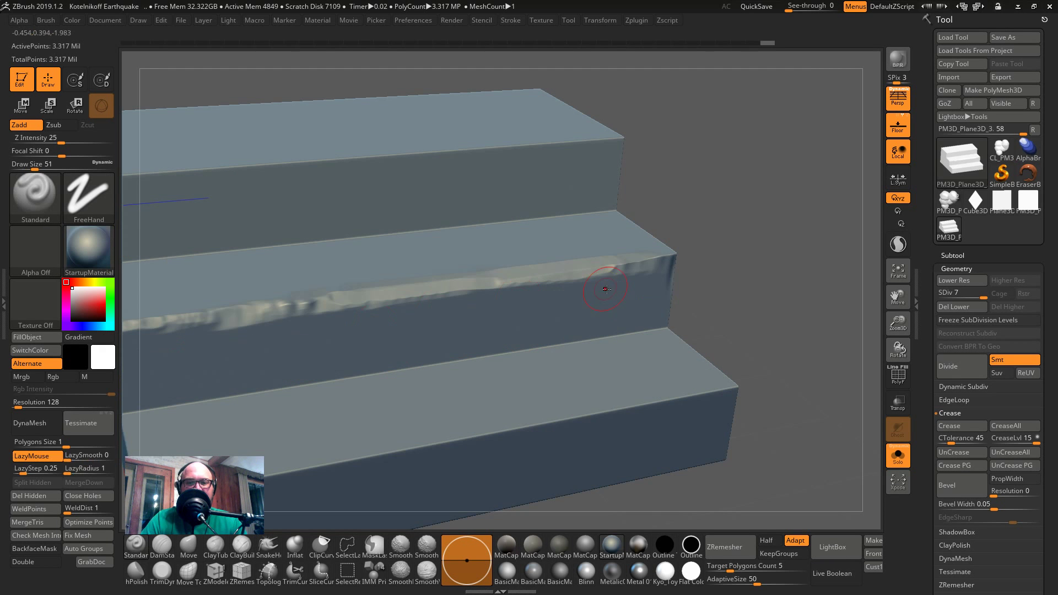
pyautogui.moveTo(606, 289); pyautogui.dragTo(264, 349)
pyautogui.hotkey('ctrl', 'z')
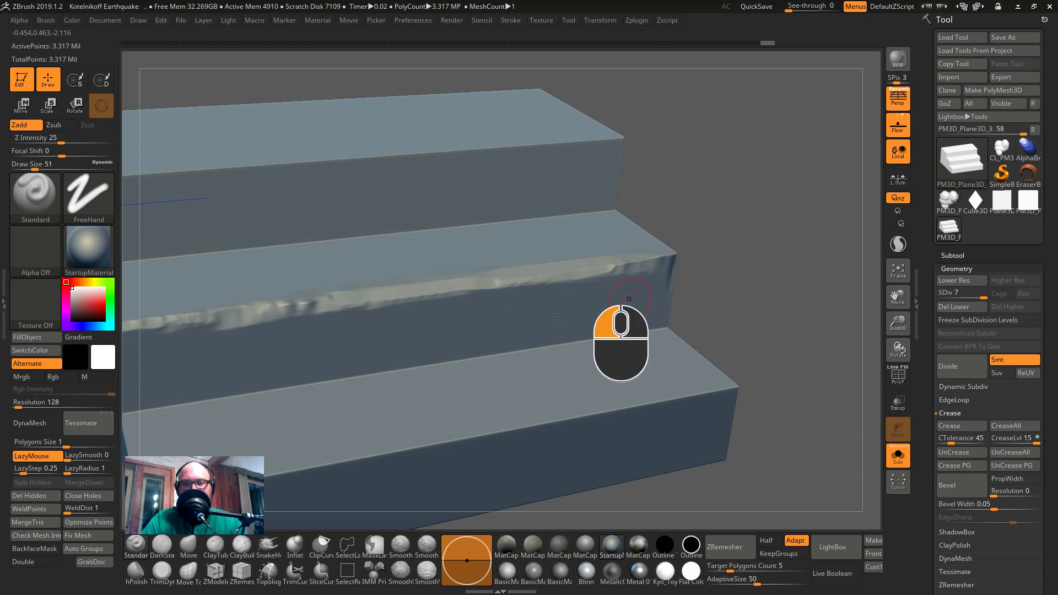
pyautogui.moveTo(620, 300); pyautogui.dragTo(165, 366)
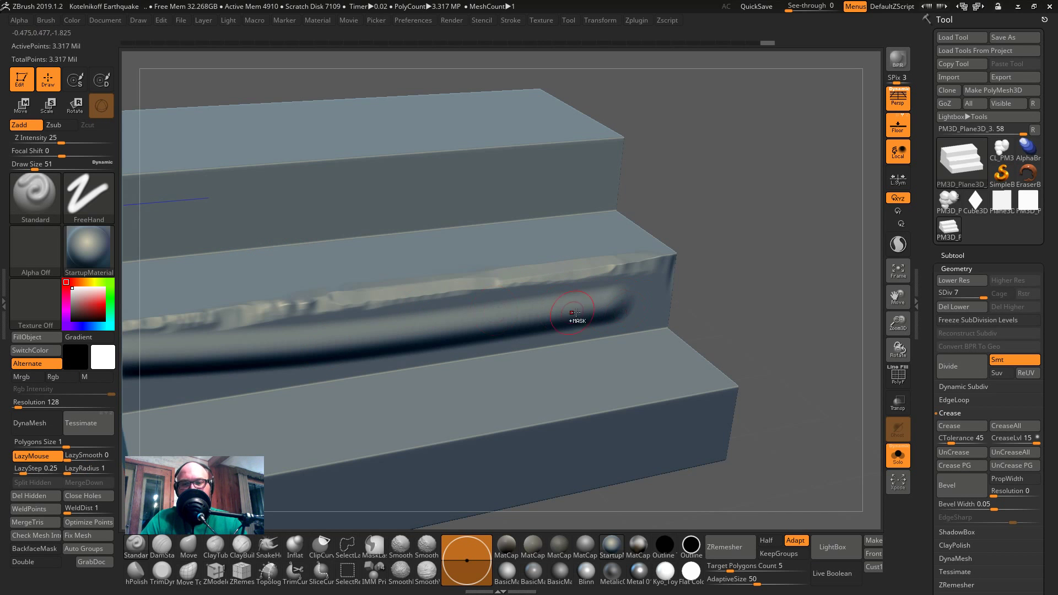
pyautogui.hotkey('ctrl', 'z')
pyautogui.moveTo(633, 298); pyautogui.dragTo(199, 370)
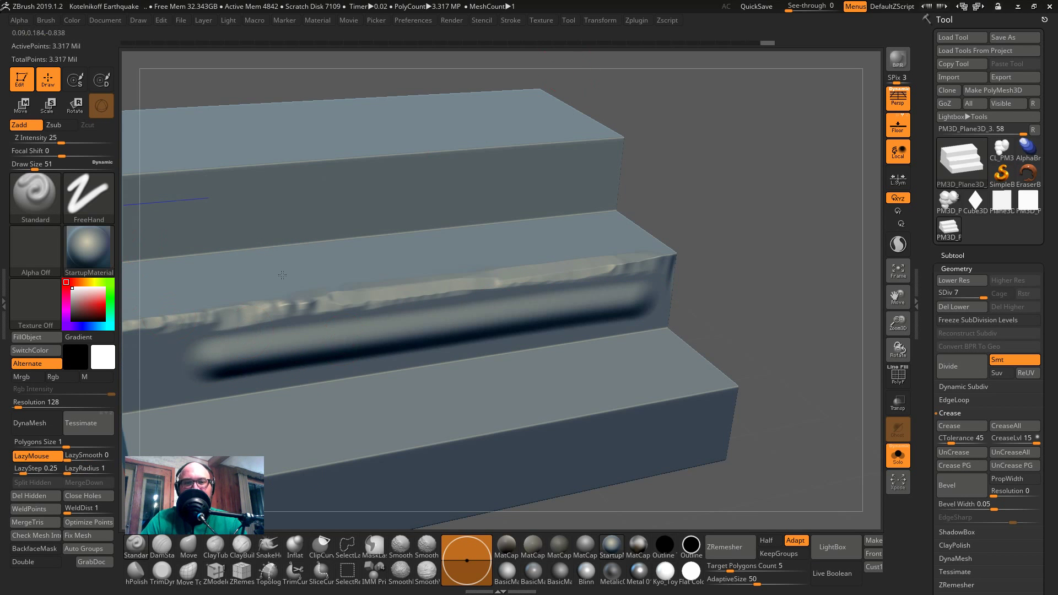
# - Switch to ClayTubes with a square alpha and carve a long groove along the middle riser
pyautogui.click(214, 546)
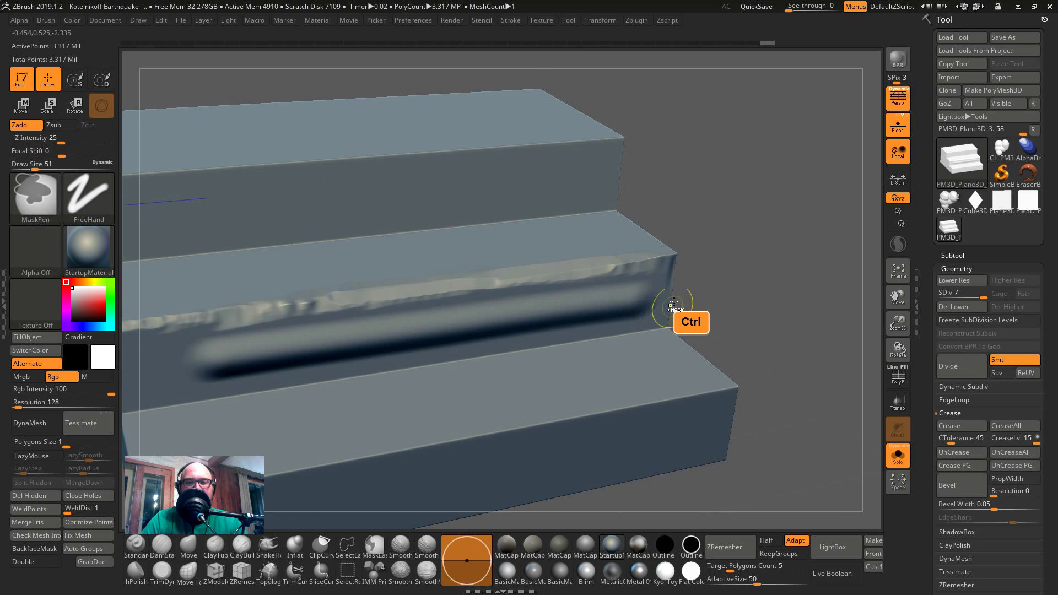
pyautogui.hotkey('ctrl', 'z')
pyautogui.moveTo(642, 294); pyautogui.dragTo(121, 394)
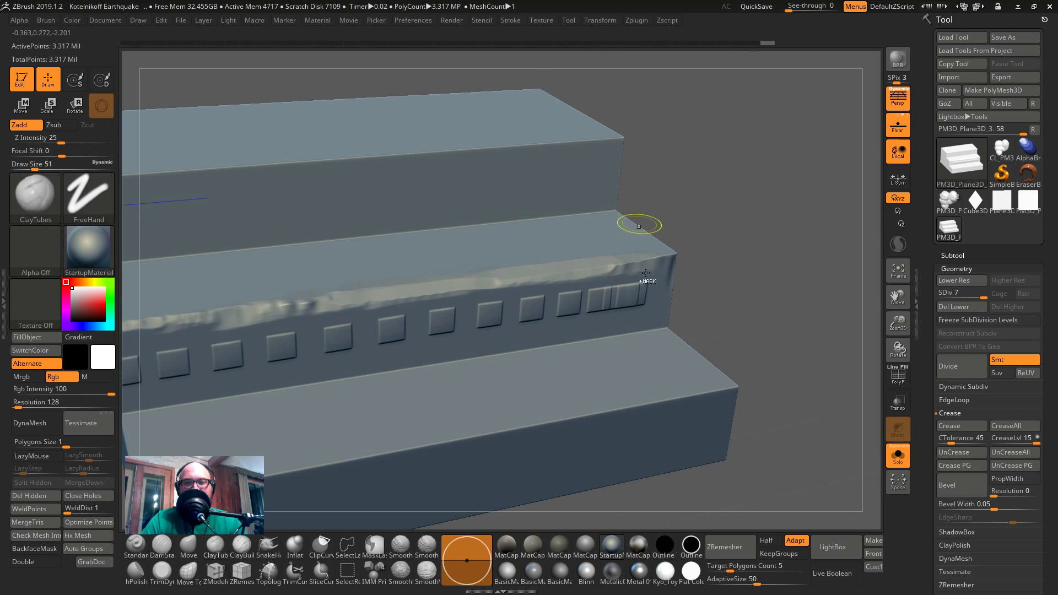
pyautogui.hotkey('ctrl', 'z')
pyautogui.moveTo(654, 304)
pyautogui.mouseDown()
pyautogui.moveTo(383, 321)
pyautogui.moveTo(341, 338)
pyautogui.mouseUp()
pyautogui.moveTo(580, 308); pyautogui.dragTo(378, 326)
# - Undo the riser groove and enable LazyMouse with LazyRadius 1 and LazySmooth 0
pyautogui.hotkey('ctrl', 'z')
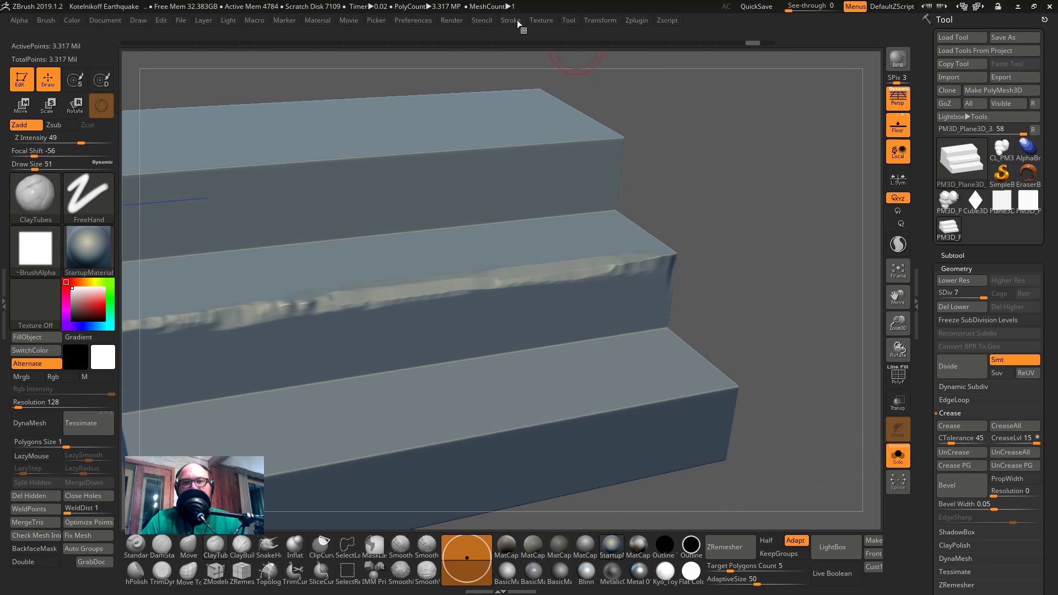
pyautogui.click(511, 20)
pyautogui.click(543, 187)
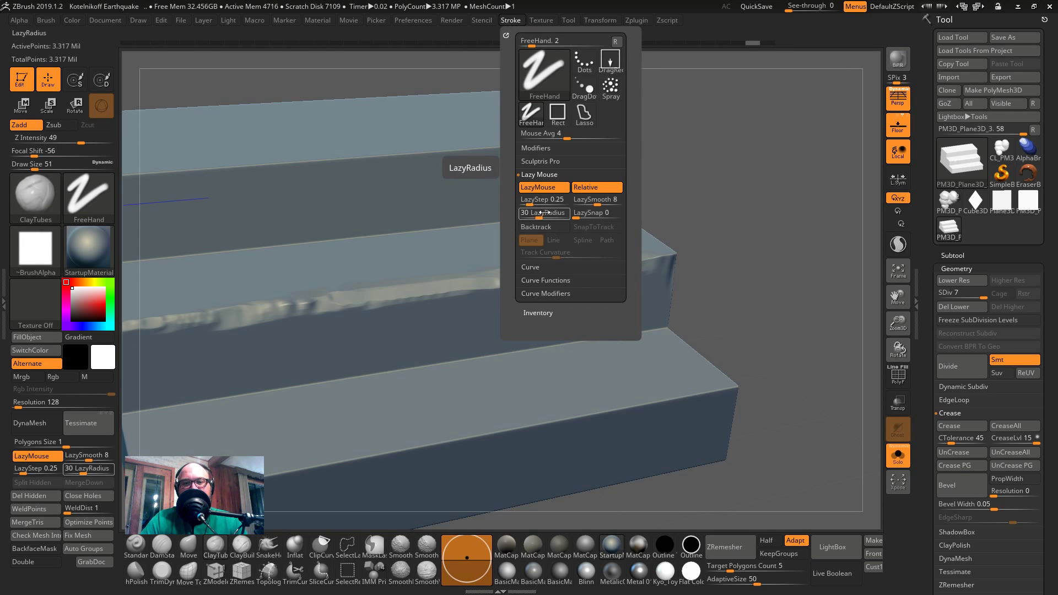
pyautogui.moveTo(544, 213); pyautogui.dragTo(522, 215)
pyautogui.click(595, 200)
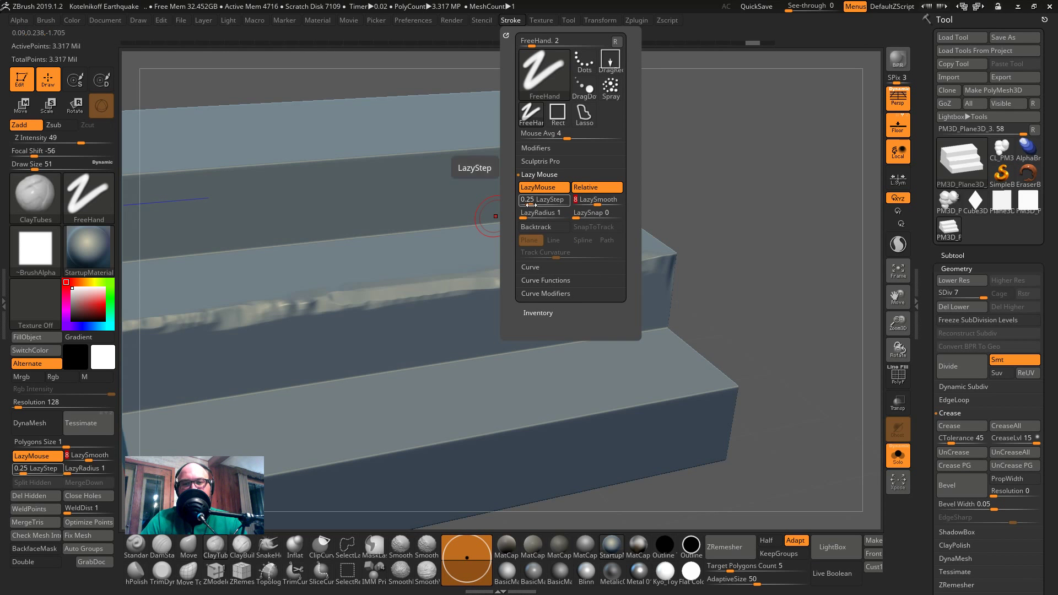
pyautogui.moveTo(610, 196); pyautogui.dragTo(576, 199)
pyautogui.moveTo(532, 203); pyautogui.dragTo(550, 201)
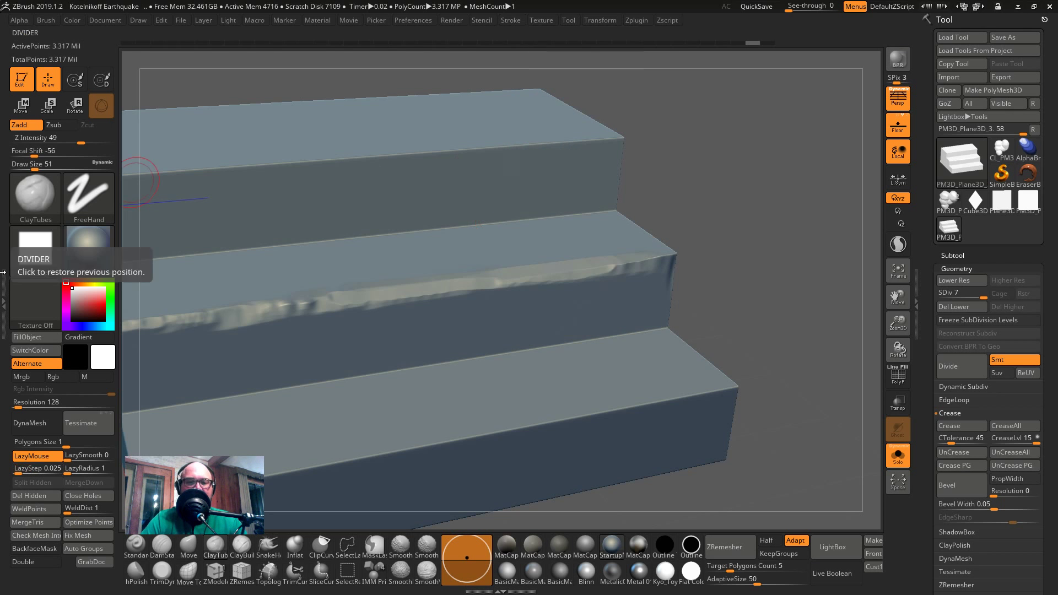
# - Test strokes on the middle and top steps with the Standard brush, undoing each one
pyautogui.moveTo(264, 314)
pyautogui.mouseDown()
pyautogui.moveTo(365, 328)
pyautogui.moveTo(504, 284)
pyautogui.mouseUp()
pyautogui.hotkey('ctrl', 'z')
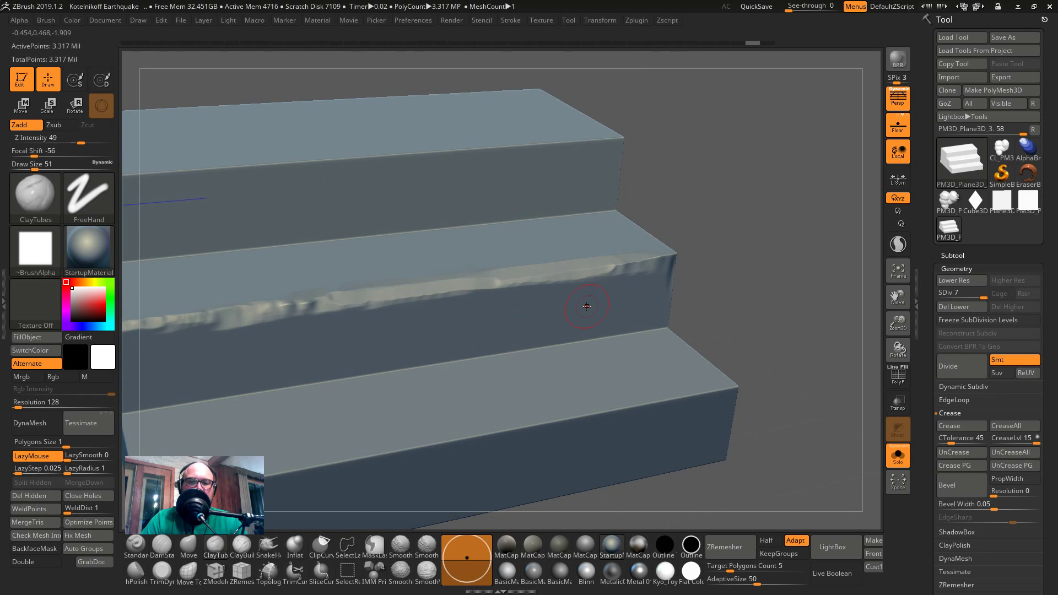
pyautogui.moveTo(587, 303)
pyautogui.mouseDown()
pyautogui.moveTo(252, 351)
pyautogui.moveTo(650, 291)
pyautogui.mouseUp()
pyautogui.click(146, 551)
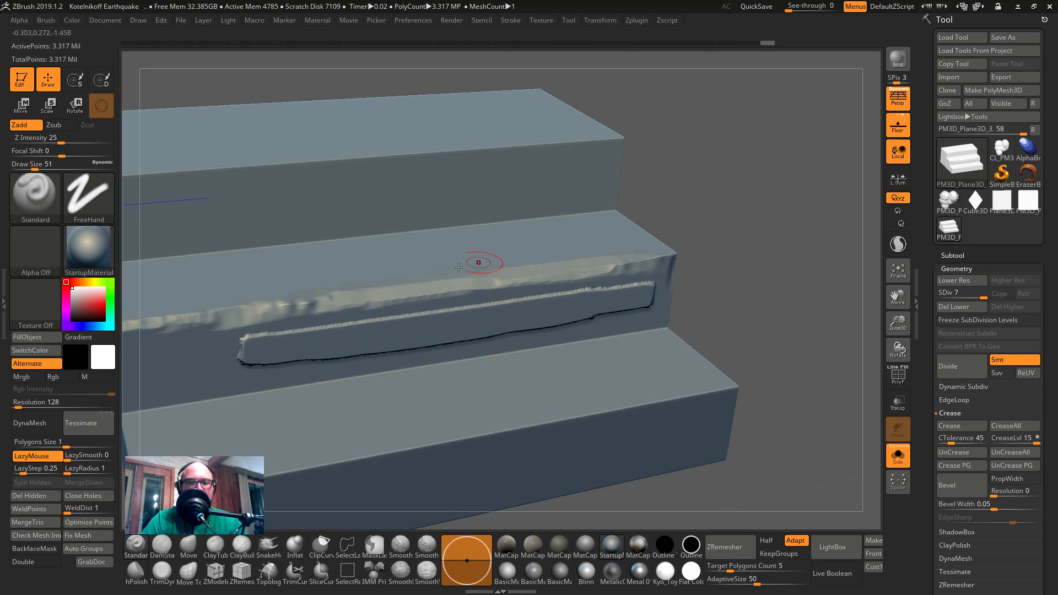
pyautogui.moveTo(453, 269)
pyautogui.mouseDown()
pyautogui.moveTo(537, 251)
pyautogui.moveTo(361, 272)
pyautogui.mouseUp()
pyautogui.hotkey('ctrl', 'z')
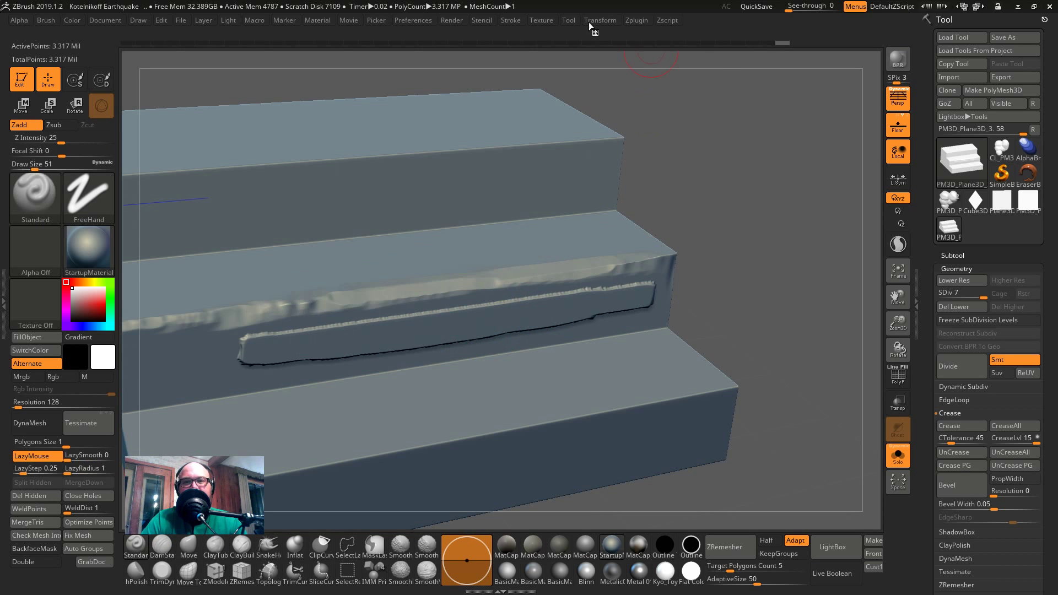
pyautogui.click(510, 22)
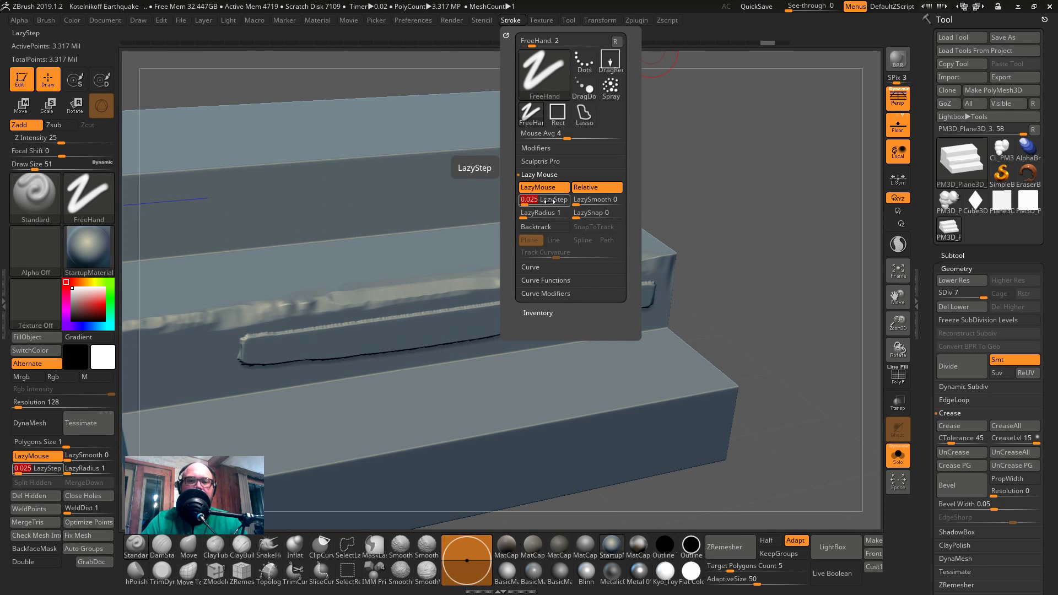
pyautogui.moveTo(237, 204)
pyautogui.mouseDown()
pyautogui.moveTo(386, 210)
pyautogui.moveTo(595, 181)
pyautogui.moveTo(537, 165)
pyautogui.mouseUp()
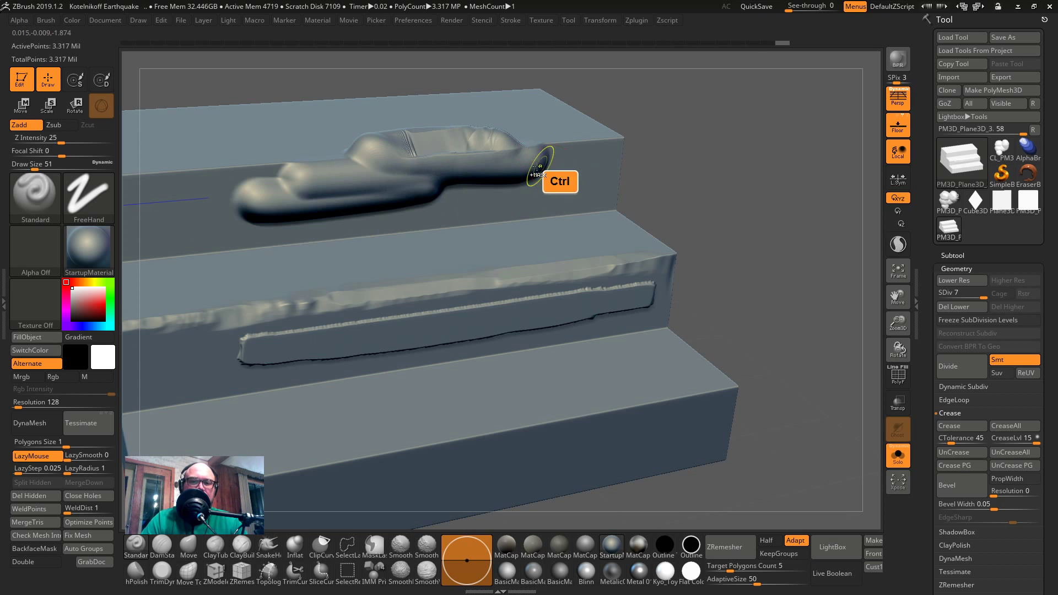
pyautogui.hotkey('ctrl', 'z')
pyautogui.moveTo(322, 194); pyautogui.dragTo(518, 172)
pyautogui.hotkey('ctrl', 'z')
# - Set LazyStep to 0.01, test a stroke on the upper step, and undo the trial edits
pyautogui.click(508, 21)
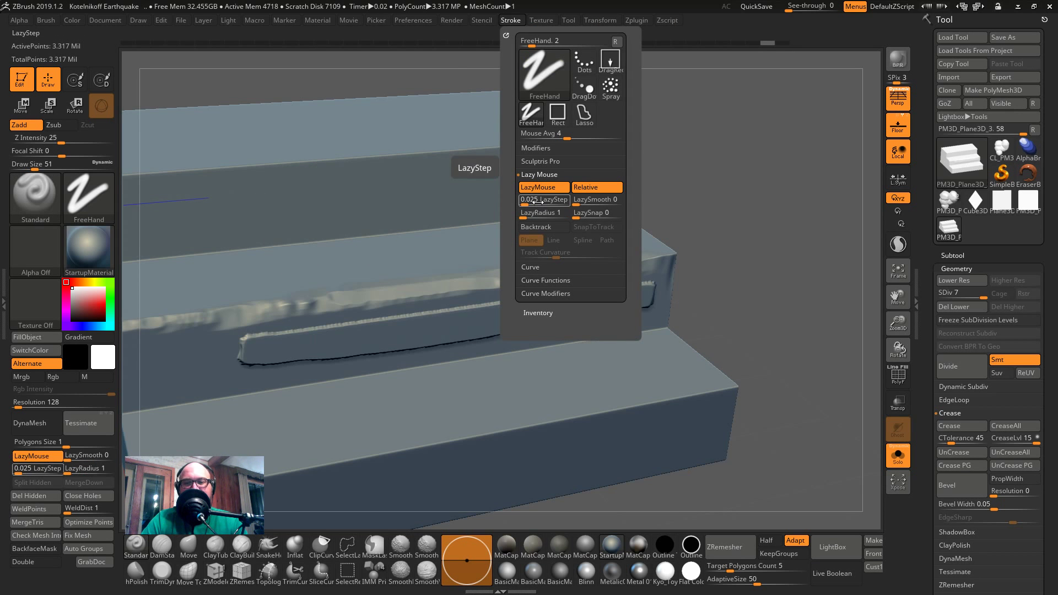
pyautogui.click(538, 202)
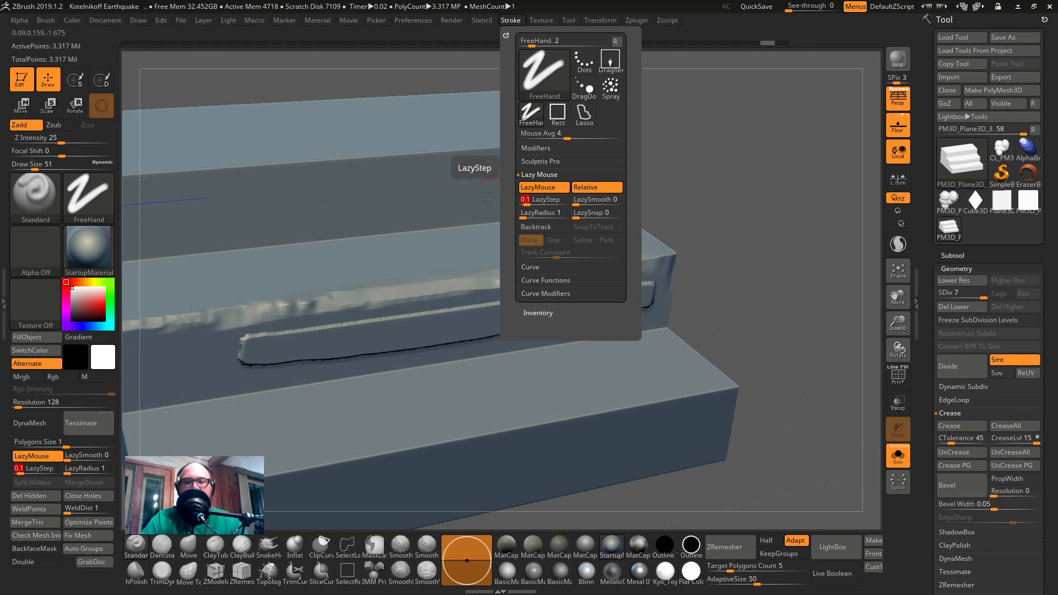
pyautogui.press('Return')
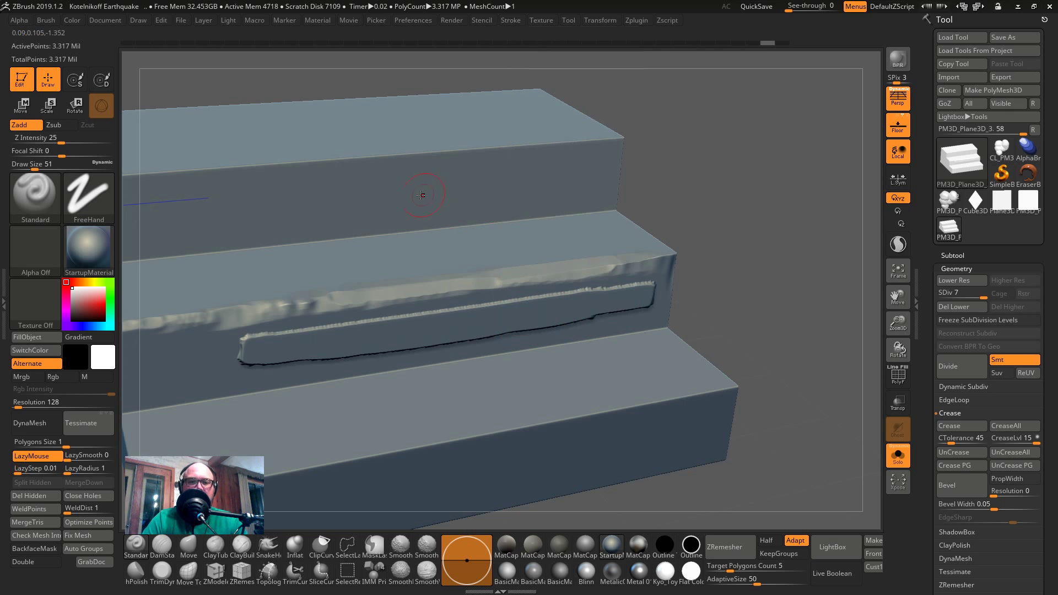
pyautogui.moveTo(241, 216)
pyautogui.mouseDown()
pyautogui.moveTo(589, 168)
pyautogui.moveTo(468, 187)
pyautogui.mouseUp()
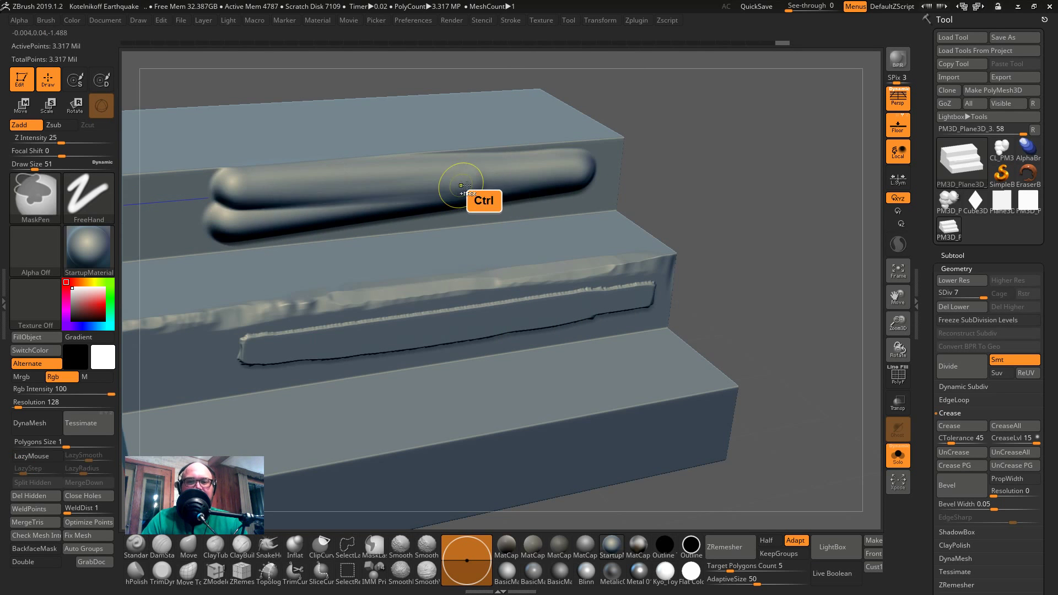
pyautogui.hotkey('ctrl', 'z')
pyautogui.click(510, 20)
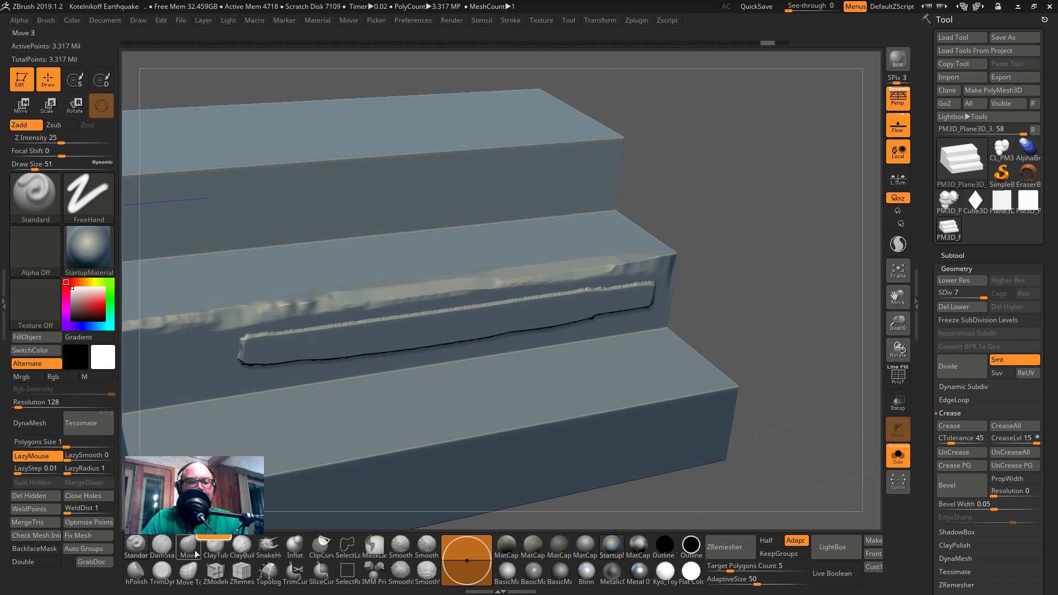
pyautogui.hotkey('ctrl', 'z')
pyautogui.hotkey('ctrl', 'z')
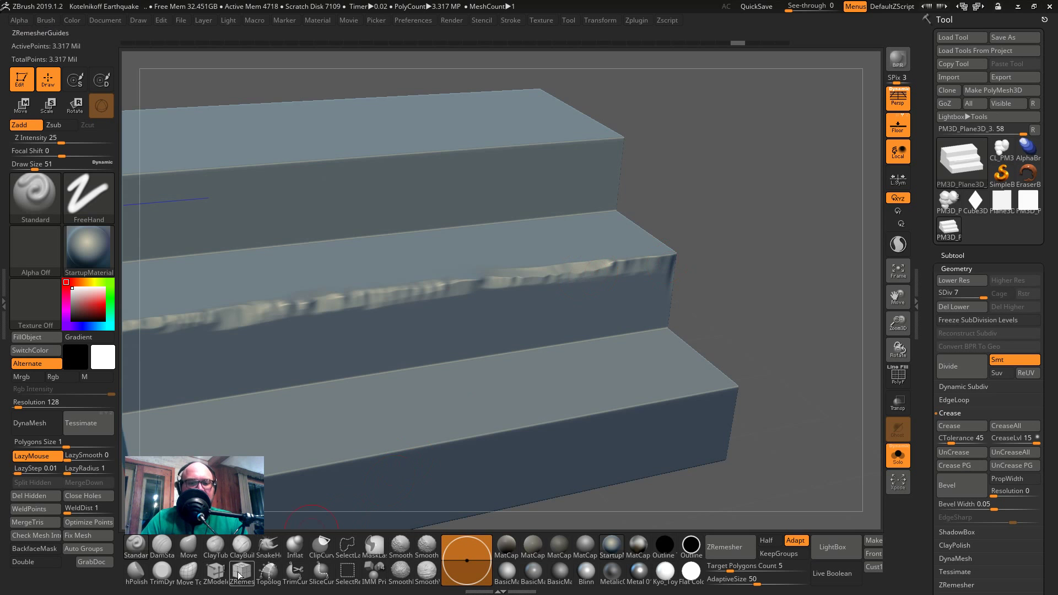
# - Switch to TrimDynamic with LazyMouse off and chip the step's vertical corner edge
pyautogui.click(160, 577)
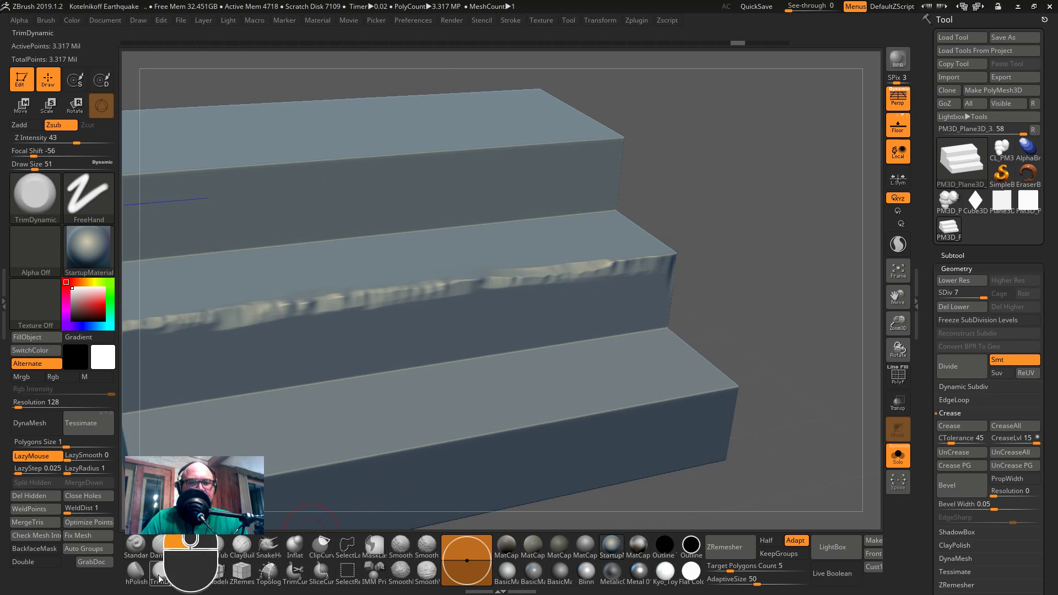
pyautogui.click(519, 21)
pyautogui.click(543, 189)
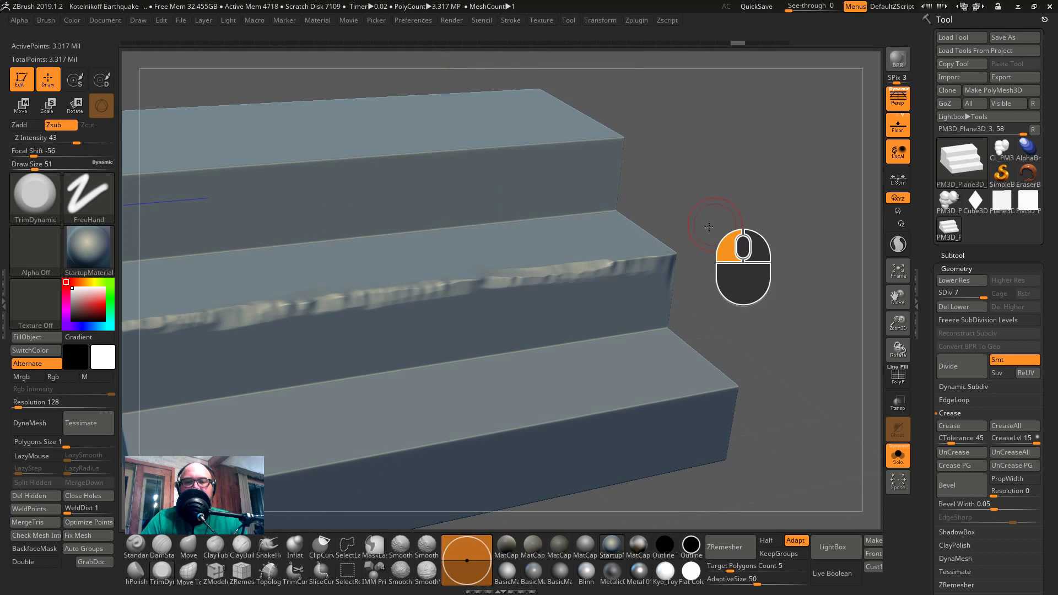
pyautogui.moveTo(708, 227)
pyautogui.mouseDown()
pyautogui.moveTo(676, 214)
pyautogui.moveTo(649, 266)
pyautogui.moveTo(667, 306)
pyautogui.mouseUp()
pyautogui.moveTo(667, 265); pyautogui.dragTo(678, 319)
pyautogui.moveTo(669, 270); pyautogui.dragTo(677, 317)
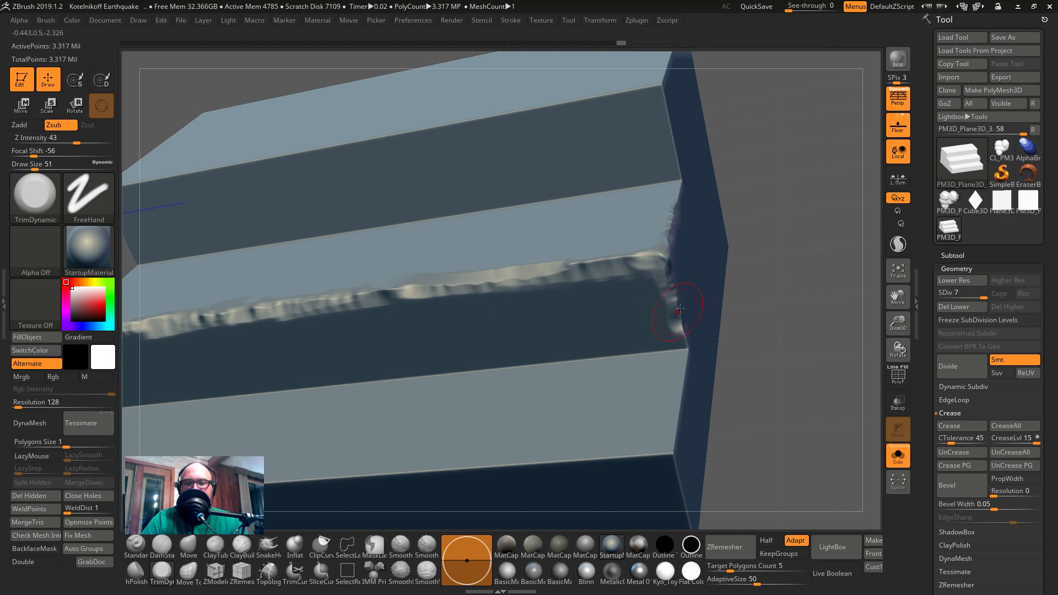
pyautogui.moveTo(757, 335); pyautogui.dragTo(750, 354)
pyautogui.moveTo(671, 283)
pyautogui.mouseDown()
pyautogui.moveTo(670, 262)
pyautogui.moveTo(689, 337)
pyautogui.mouseUp()
# - Chip the bottom step's side edge, corner and front top edge
pyautogui.moveTo(782, 384)
pyautogui.mouseDown()
pyautogui.moveTo(768, 347)
pyautogui.moveTo(684, 348)
pyautogui.moveTo(680, 324)
pyautogui.moveTo(676, 400)
pyautogui.mouseUp()
pyautogui.moveTo(675, 392); pyautogui.dragTo(689, 430)
pyautogui.moveTo(673, 388); pyautogui.dragTo(686, 438)
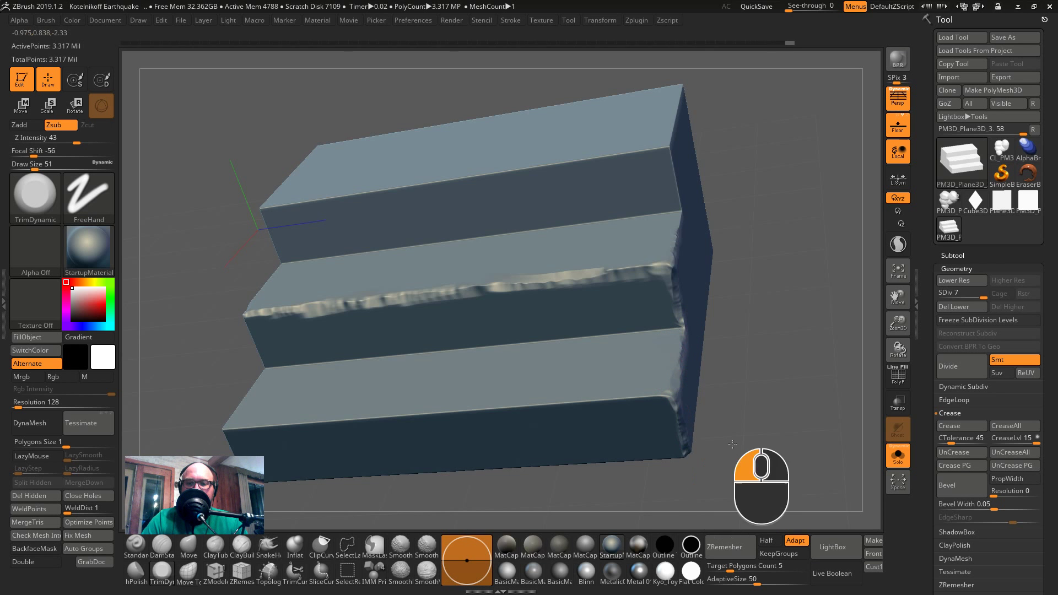
pyautogui.moveTo(726, 385)
pyautogui.mouseDown()
pyautogui.moveTo(687, 403)
pyautogui.moveTo(655, 395)
pyautogui.moveTo(469, 410)
pyautogui.mouseUp()
pyautogui.moveTo(562, 408); pyautogui.dragTo(224, 441)
pyautogui.moveTo(530, 413); pyautogui.dragTo(227, 450)
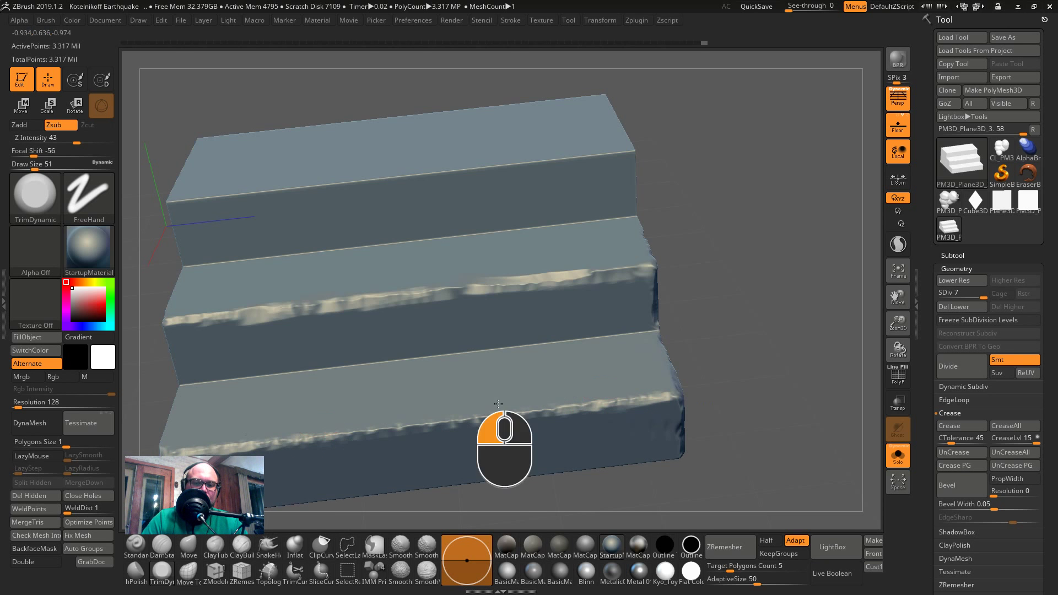
# - Trim the bottom step's front edge, undoing a trial stroke on the middle step
pyautogui.moveTo(831, 335)
pyautogui.keyDown('alt'); pyautogui.mouseDown()
pyautogui.moveTo(779, 329)
pyautogui.moveTo(720, 358)
pyautogui.moveTo(619, 355)
pyautogui.mouseUp(); pyautogui.keyUp('alt')
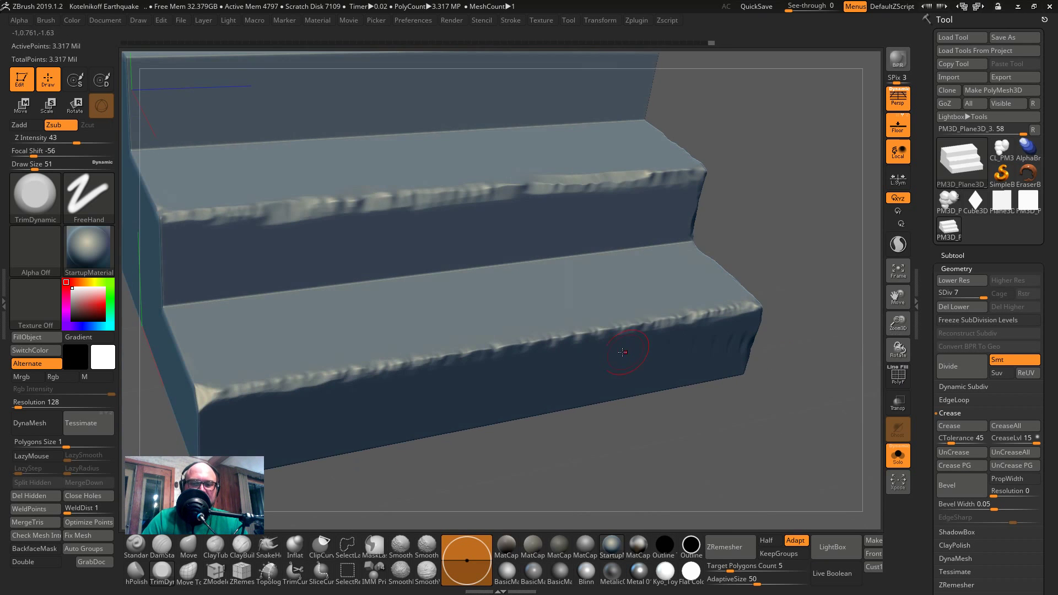
pyautogui.moveTo(448, 373); pyautogui.dragTo(272, 387)
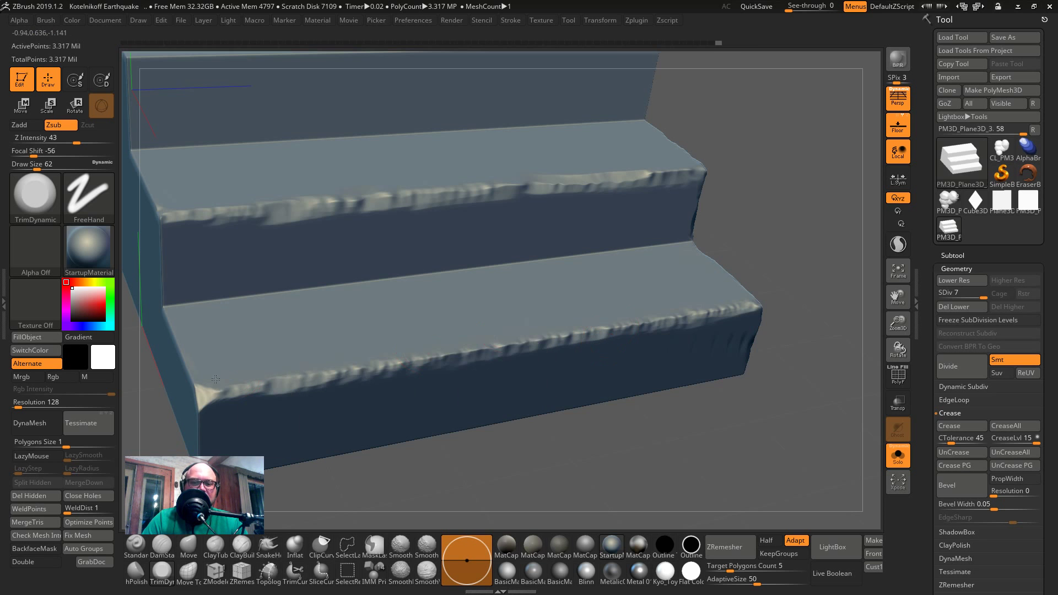
pyautogui.moveTo(599, 334)
pyautogui.mouseDown()
pyautogui.moveTo(685, 307)
pyautogui.moveTo(753, 310)
pyautogui.mouseUp()
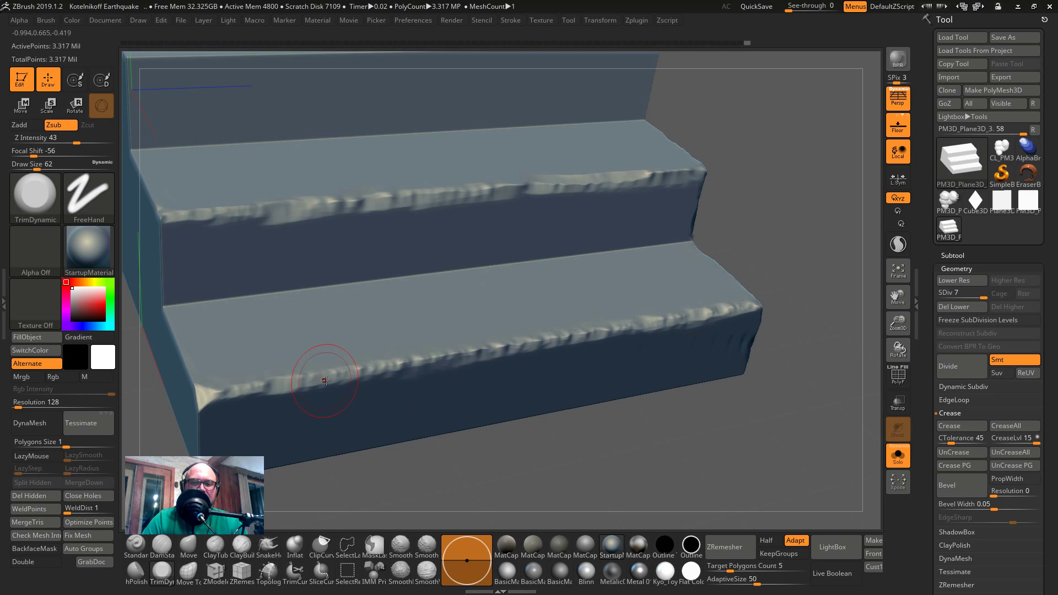
pyautogui.moveTo(340, 457)
pyautogui.mouseDown()
pyautogui.moveTo(485, 454)
pyautogui.moveTo(508, 392)
pyautogui.mouseUp()
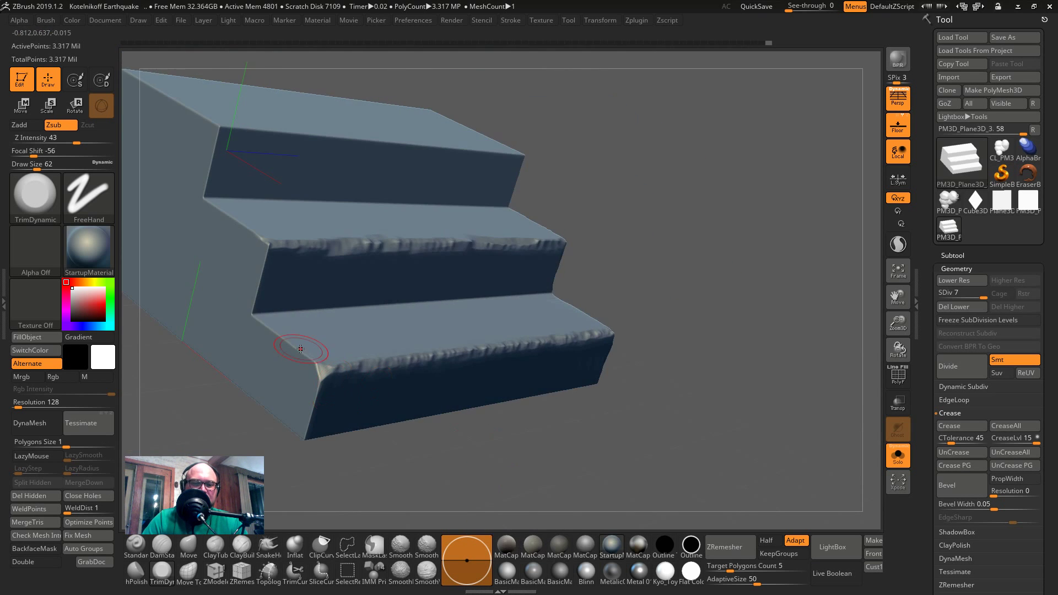
pyautogui.moveTo(253, 311)
pyautogui.mouseDown()
pyautogui.moveTo(336, 318)
pyautogui.moveTo(259, 317)
pyautogui.moveTo(334, 303)
pyautogui.moveTo(303, 299)
pyautogui.mouseUp()
pyautogui.hotkey('ctrl', 'z')
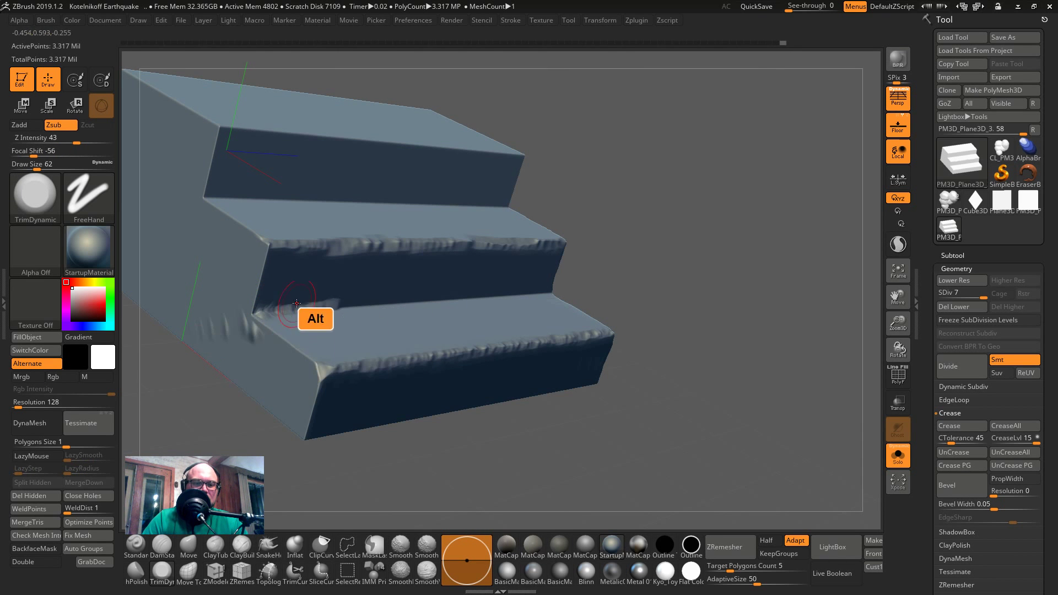
pyautogui.hotkey('ctrl', 'z')
# - At brush size 29, flatten the lower step's left corner, then zoom out to frame the stairs
pyautogui.press('s')
pyautogui.moveTo(364, 320); pyautogui.dragTo(330, 319)
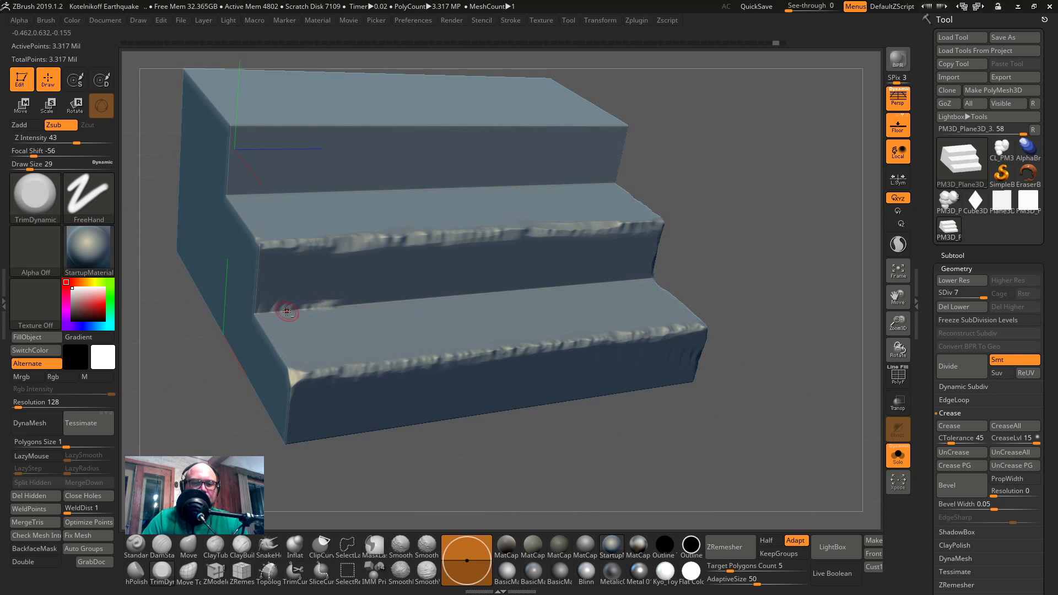
pyautogui.moveTo(385, 297)
pyautogui.keyDown('alt'); pyautogui.mouseDown()
pyautogui.moveTo(276, 312)
pyautogui.moveTo(291, 298)
pyautogui.moveTo(258, 313)
pyautogui.moveTo(306, 379)
pyautogui.moveTo(285, 407)
pyautogui.mouseUp(); pyautogui.keyUp('alt')
pyautogui.moveTo(288, 444); pyautogui.dragTo(340, 449)
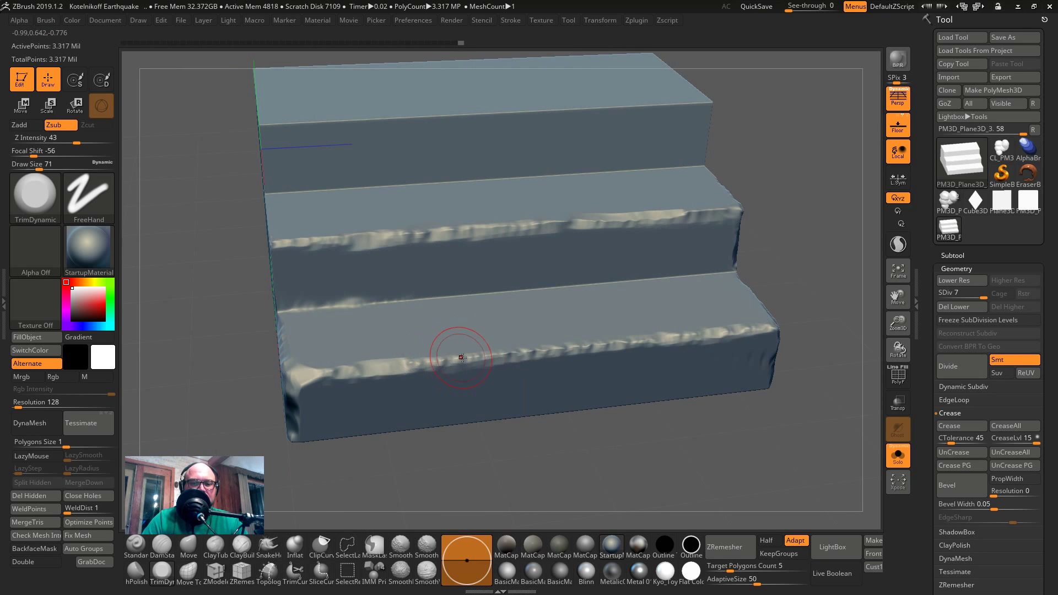
pyautogui.moveTo(536, 348)
pyautogui.mouseDown()
pyautogui.moveTo(518, 352)
pyautogui.moveTo(536, 481)
pyautogui.mouseUp()
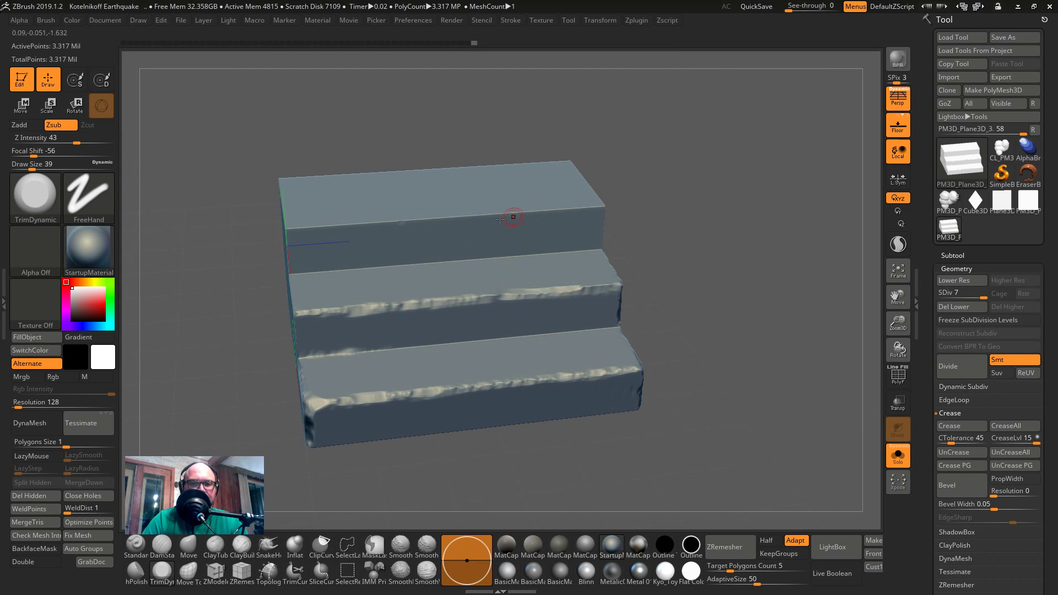
# - At brush size 136, trim and smooth the top step's front edge and top-left corner
pyautogui.press('s')
pyautogui.moveTo(499, 219); pyautogui.dragTo(281, 222)
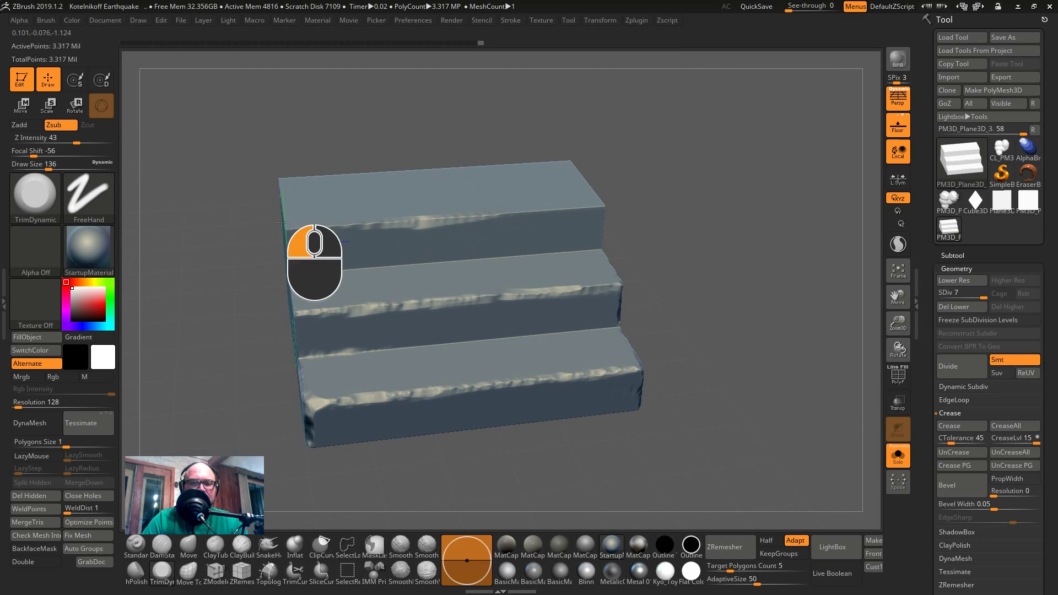
pyautogui.moveTo(537, 213); pyautogui.dragTo(468, 224)
pyautogui.click(504, 213)
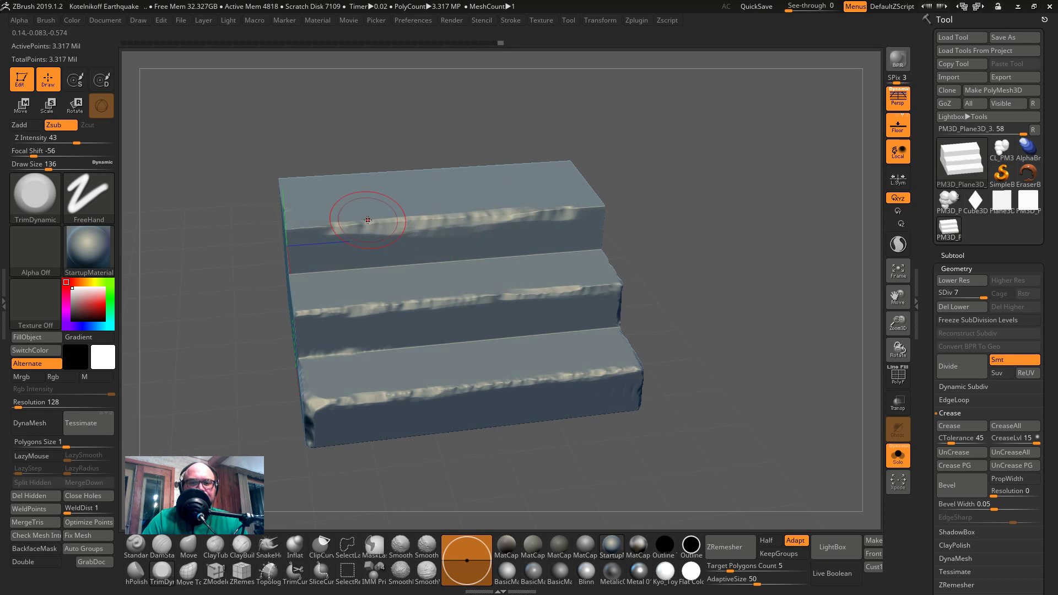
pyautogui.moveTo(368, 220)
pyautogui.mouseDown()
pyautogui.moveTo(496, 208)
pyautogui.moveTo(351, 224)
pyautogui.mouseUp()
pyautogui.moveTo(539, 195); pyautogui.dragTo(349, 208)
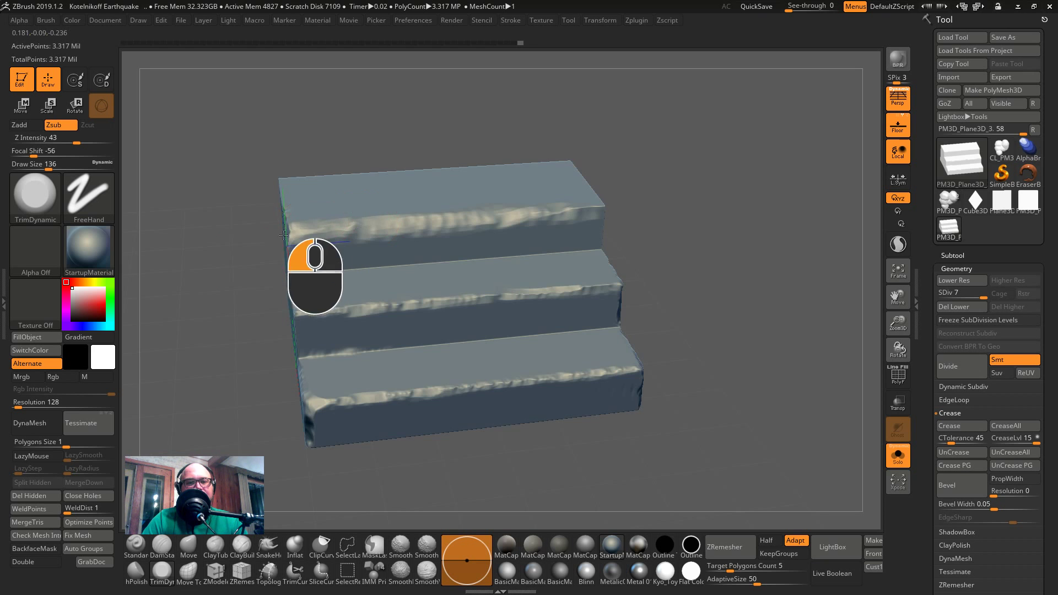
pyautogui.moveTo(308, 236)
pyautogui.mouseDown()
pyautogui.moveTo(246, 273)
pyautogui.moveTo(300, 244)
pyautogui.moveTo(305, 267)
pyautogui.mouseUp()
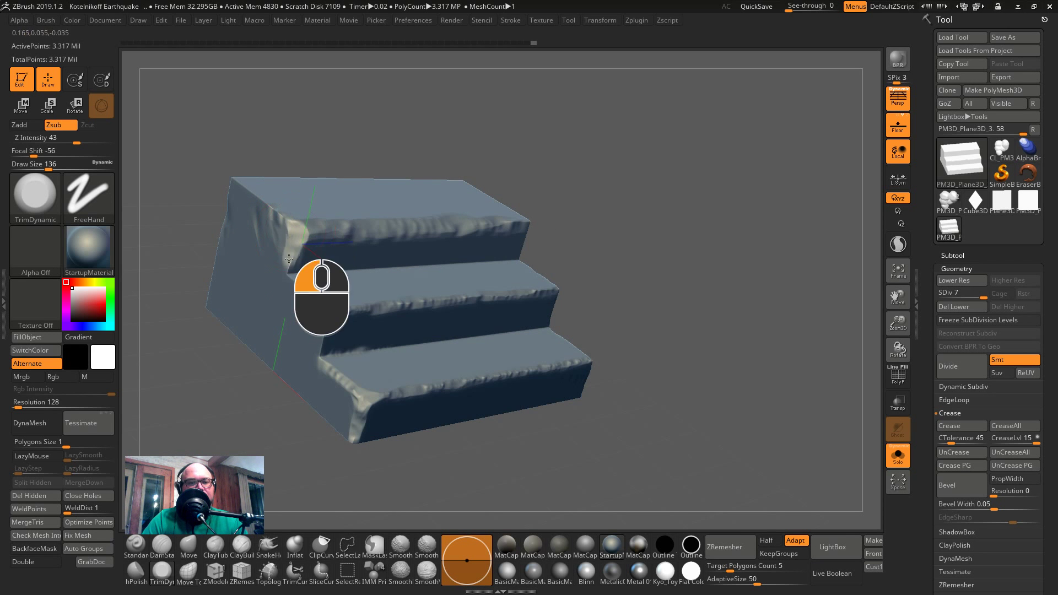
pyautogui.press('shift')
pyautogui.moveTo(243, 179); pyautogui.dragTo(267, 203)
# - Reduce the brush size from 74 to 46 and turn the stairs head-on
pyautogui.moveTo(662, 234)
pyautogui.mouseDown()
pyautogui.moveTo(613, 249)
pyautogui.moveTo(563, 188)
pyautogui.moveTo(321, 226)
pyautogui.moveTo(373, 233)
pyautogui.moveTo(389, 215)
pyautogui.moveTo(369, 229)
pyautogui.moveTo(378, 234)
pyautogui.moveTo(405, 214)
pyautogui.moveTo(384, 215)
pyautogui.moveTo(425, 230)
pyautogui.mouseUp()
pyautogui.press('s')
pyautogui.press('s')
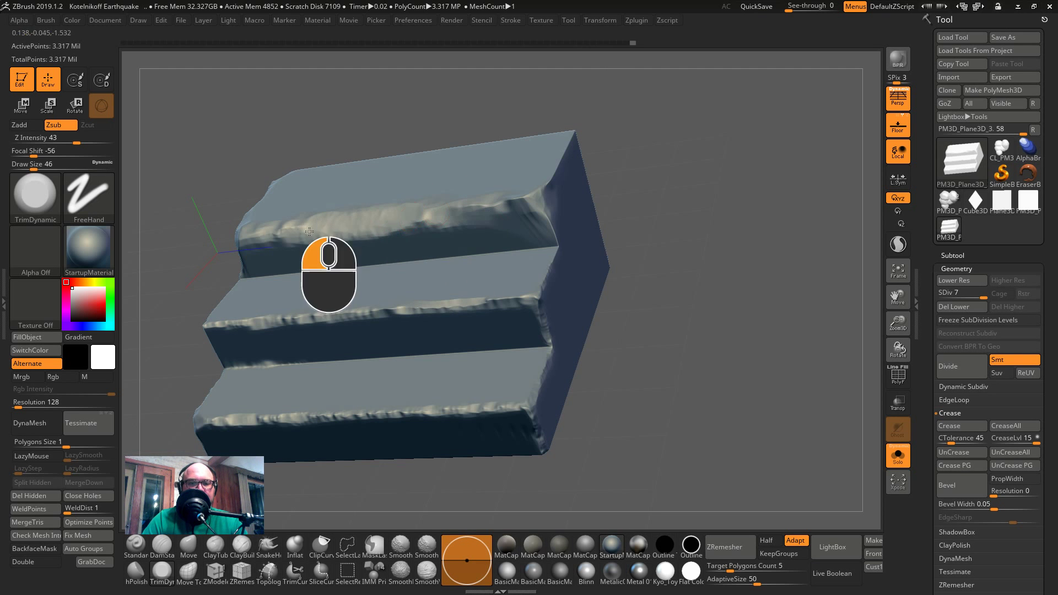
pyautogui.press('s')
pyautogui.moveTo(650, 309)
pyautogui.keyDown('shift'); pyautogui.mouseDown()
pyautogui.moveTo(679, 338)
pyautogui.moveTo(675, 361)
pyautogui.moveTo(694, 385)
pyautogui.moveTo(666, 368)
pyautogui.mouseUp(); pyautogui.keyUp('shift')
pyautogui.hotkey('alt', 'Tab')
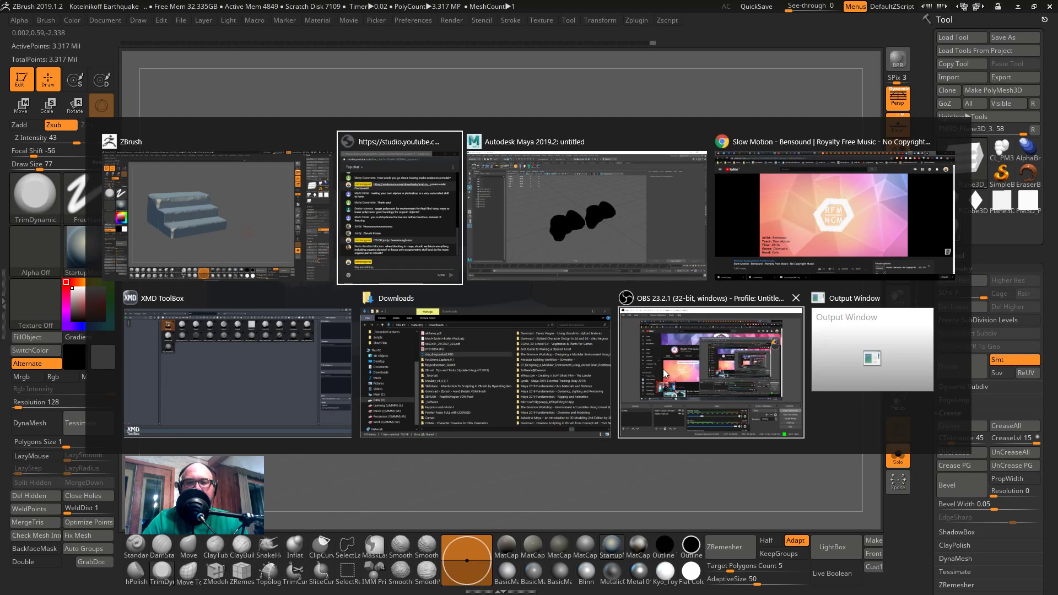
pyautogui.hotkey('alt', 'Tab')
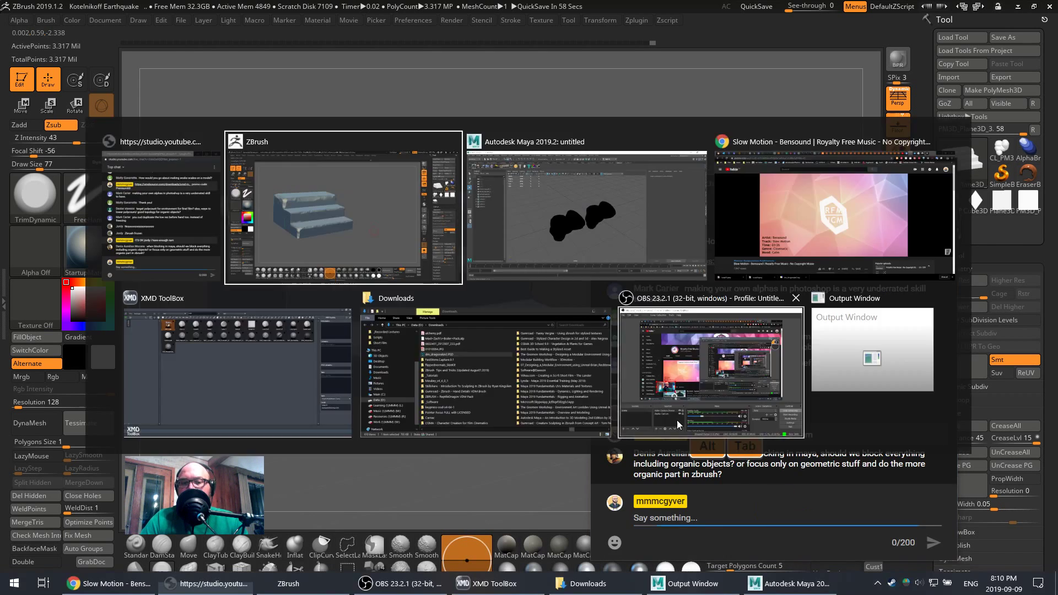
pyautogui.press('s')
pyautogui.moveTo(673, 353); pyautogui.dragTo(686, 354)
pyautogui.moveTo(686, 354)
pyautogui.mouseDown()
pyautogui.moveTo(627, 342)
pyautogui.moveTo(617, 331)
pyautogui.moveTo(707, 321)
pyautogui.moveTo(686, 336)
pyautogui.mouseUp()
pyautogui.moveTo(959, 165)
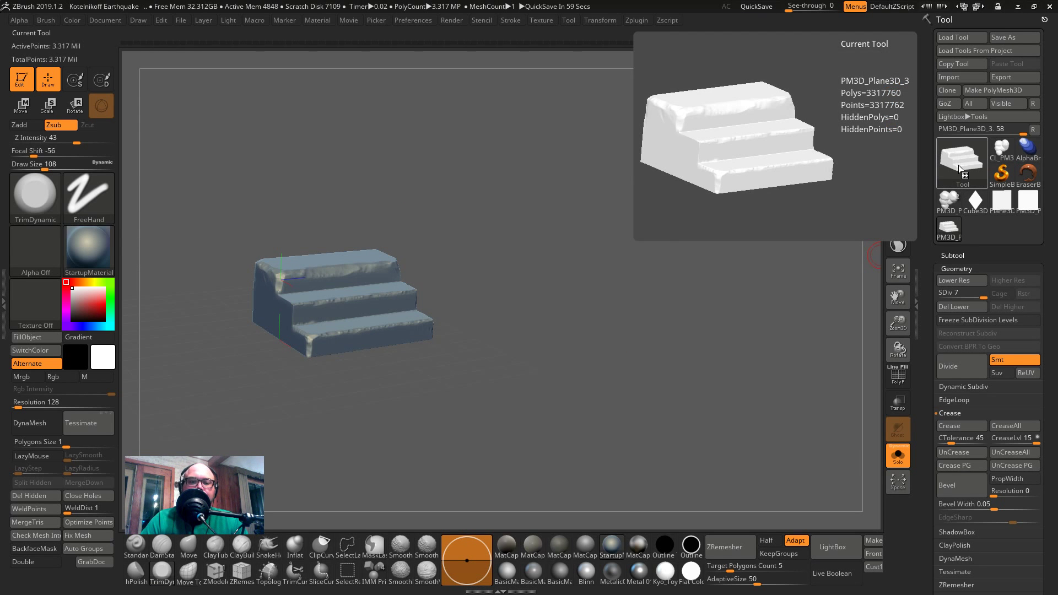
pyautogui.press('s')
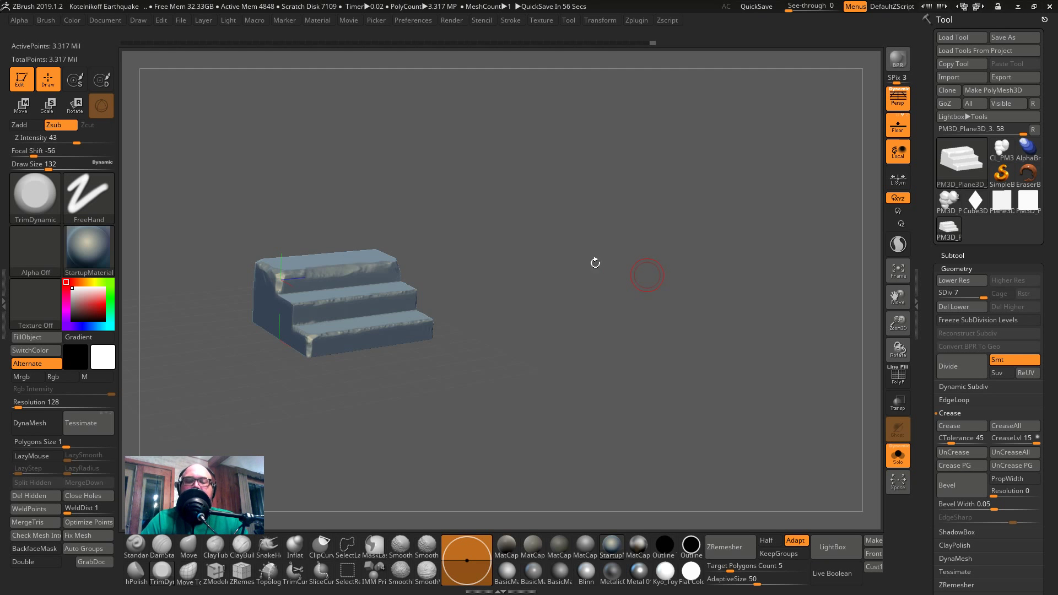
# - Load a Cube3D mesh, show its wireframe, and stretch it into a long box along X
pyautogui.click(958, 171)
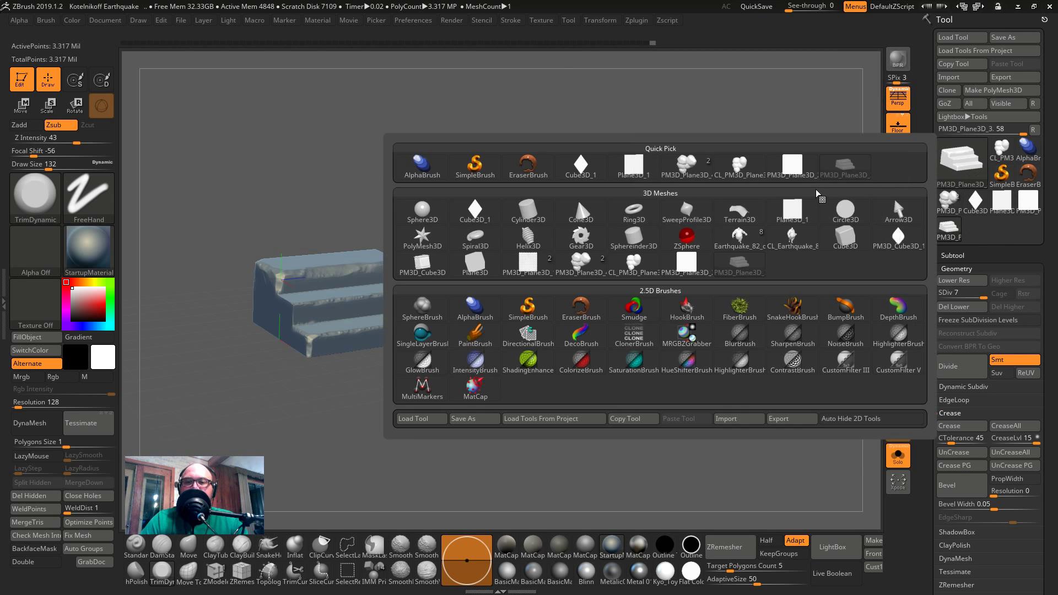
pyautogui.click(970, 160)
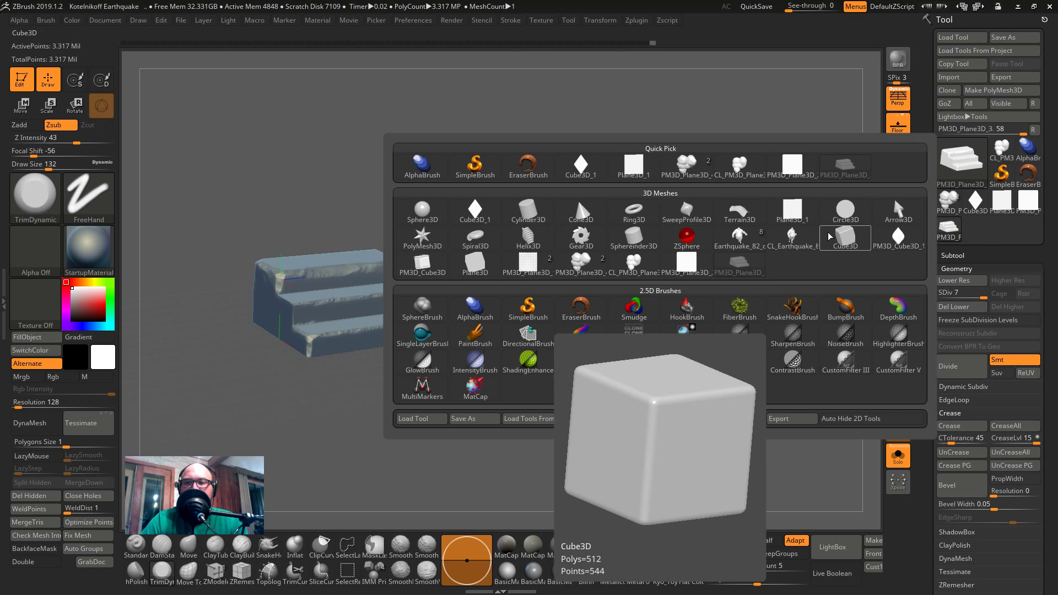
pyautogui.click(845, 241)
pyautogui.keyDown('alt'); pyautogui.moveTo(680, 307); pyautogui.dragTo(653, 337); pyautogui.keyUp('alt')
pyautogui.hotkey('shift', 'f')
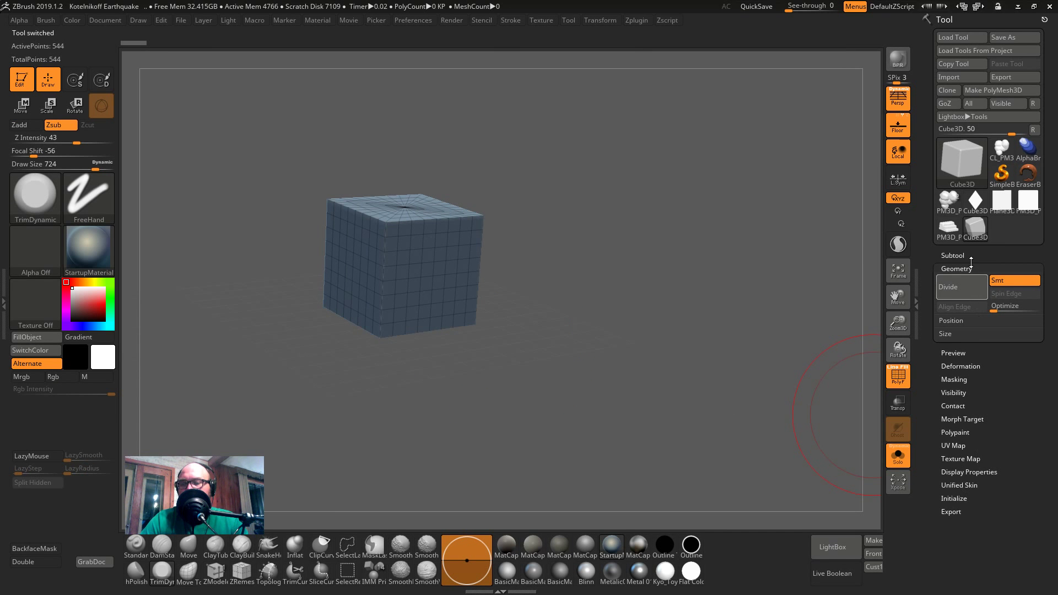
pyautogui.keyDown('alt'); pyautogui.moveTo(838, 298); pyautogui.dragTo(876, 395); pyautogui.keyUp('alt')
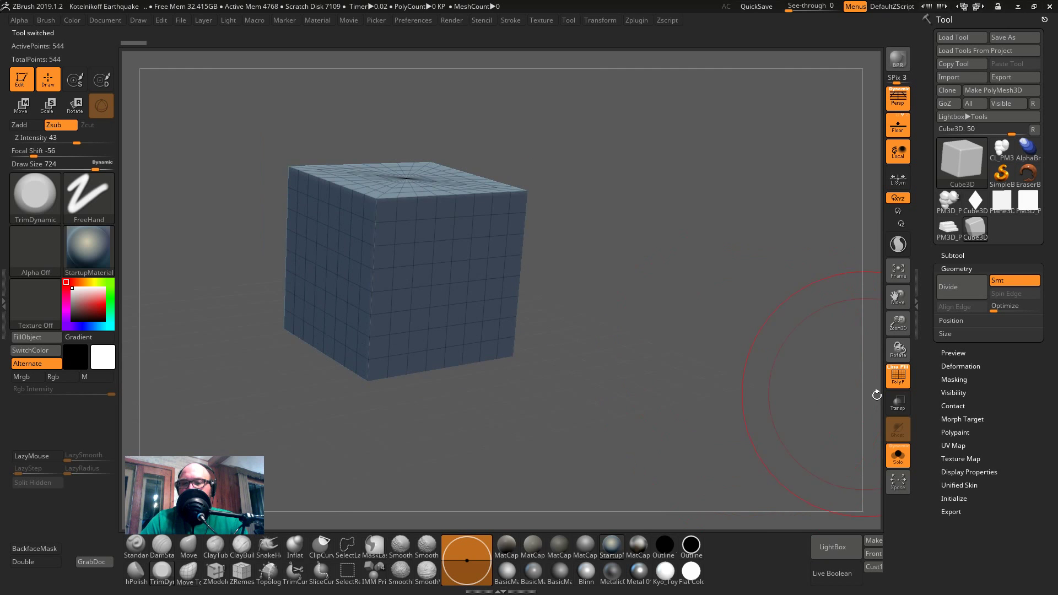
pyautogui.press('r')
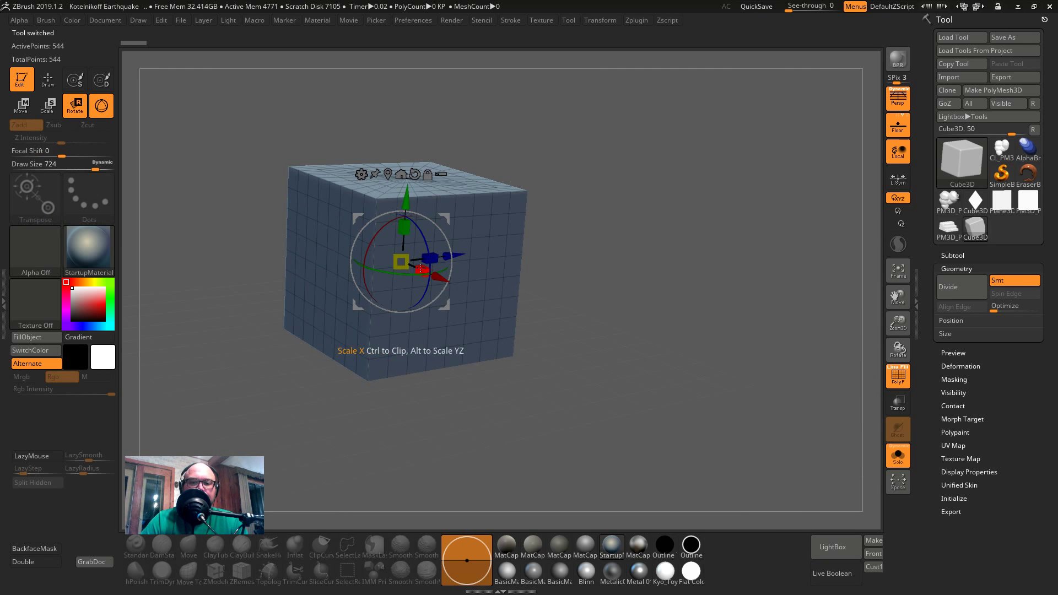
pyautogui.moveTo(421, 269); pyautogui.dragTo(644, 397)
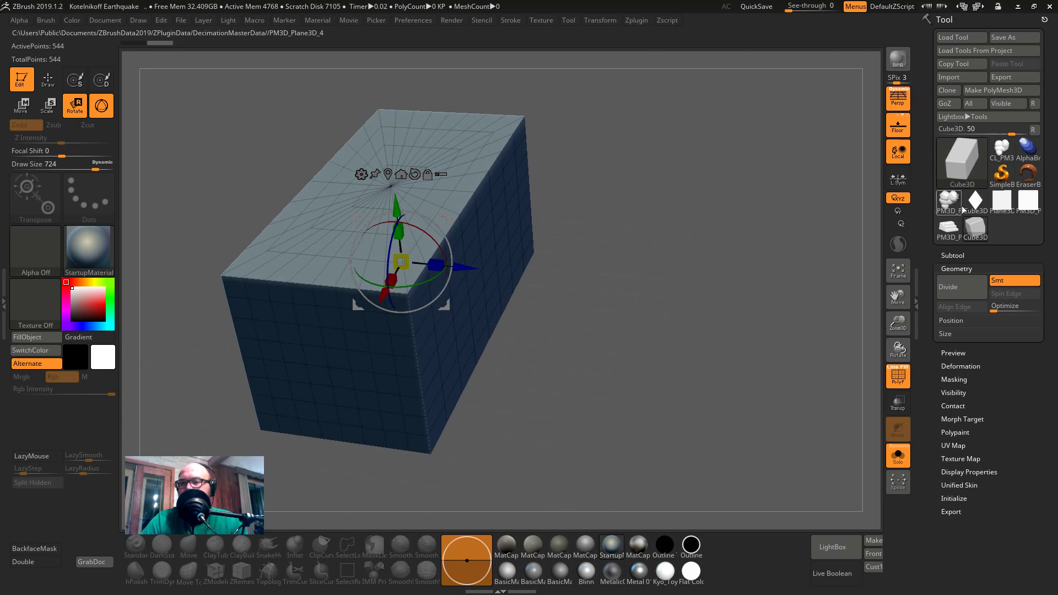
# - Switch to the PolyMesh3D star and replace it with a QCube from Initialize
pyautogui.click(957, 168)
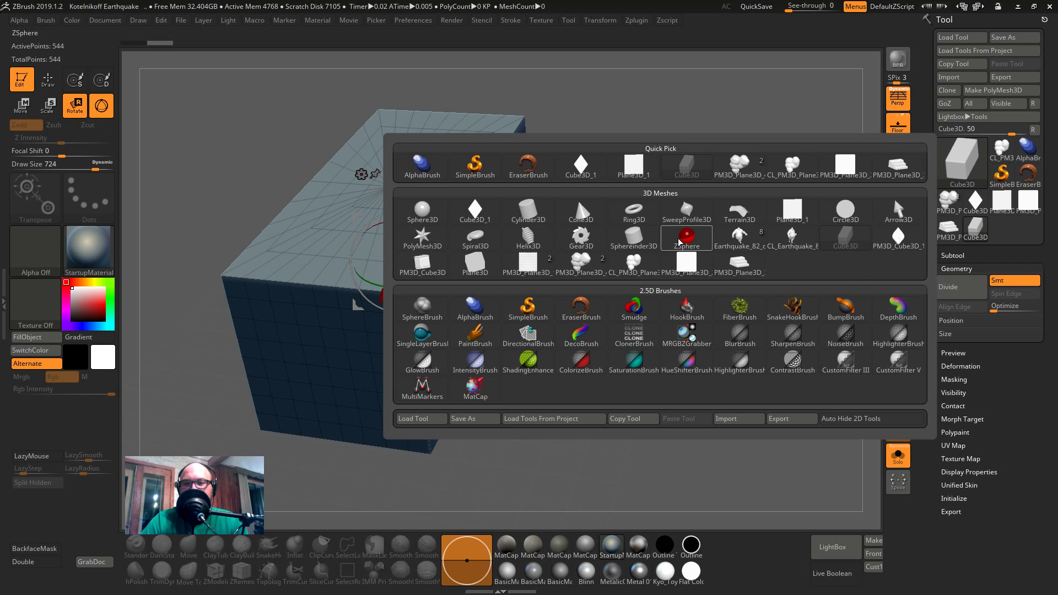
pyautogui.click(431, 246)
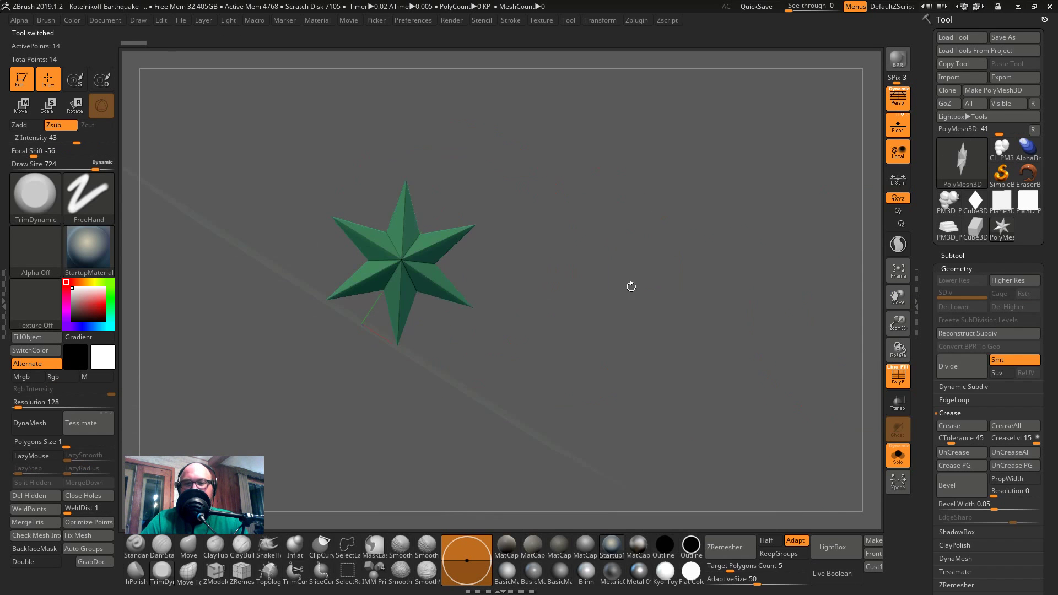
pyautogui.moveTo(946, 485); pyautogui.dragTo(964, 376)
pyautogui.click(953, 357)
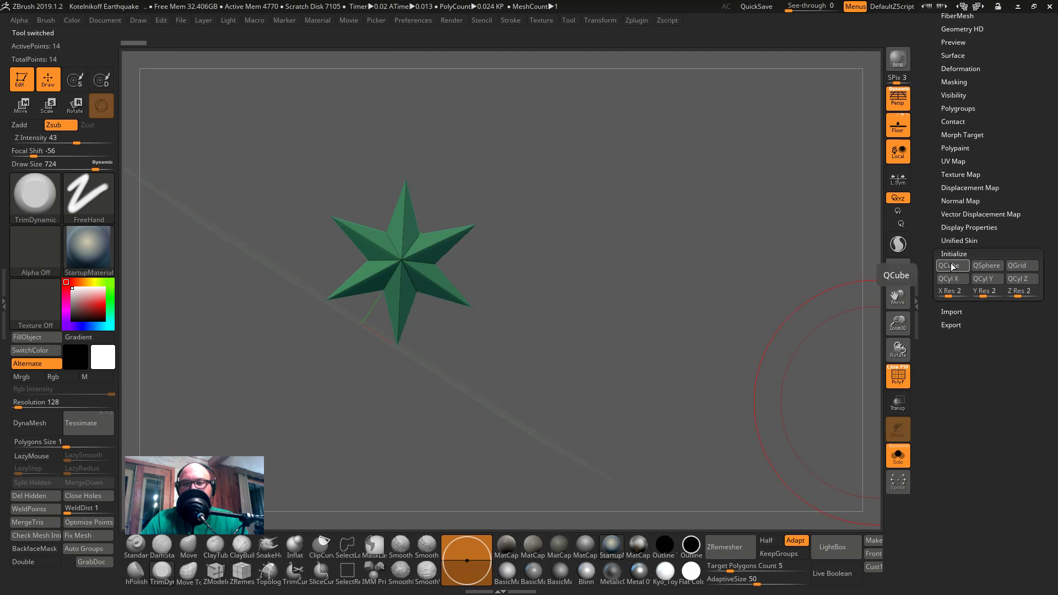
pyautogui.click(950, 267)
pyautogui.moveTo(610, 269)
pyautogui.mouseDown()
pyautogui.moveTo(614, 372)
pyautogui.moveTo(531, 361)
pyautogui.moveTo(518, 316)
pyautogui.moveTo(524, 392)
pyautogui.moveTo(531, 262)
pyautogui.moveTo(567, 348)
pyautogui.moveTo(647, 409)
pyautogui.moveTo(655, 281)
pyautogui.moveTo(694, 314)
pyautogui.mouseUp()
pyautogui.press('s')
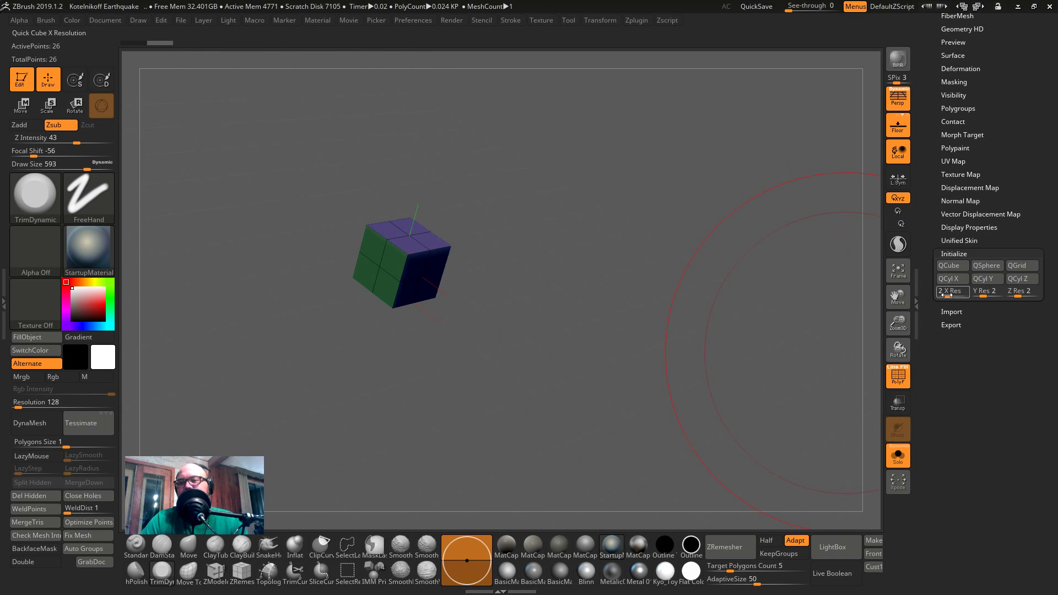
# - Set X Res 3, Y Res 3 and Z Res 6 and rebuild the QCube with 92 points
pyautogui.click(993, 297)
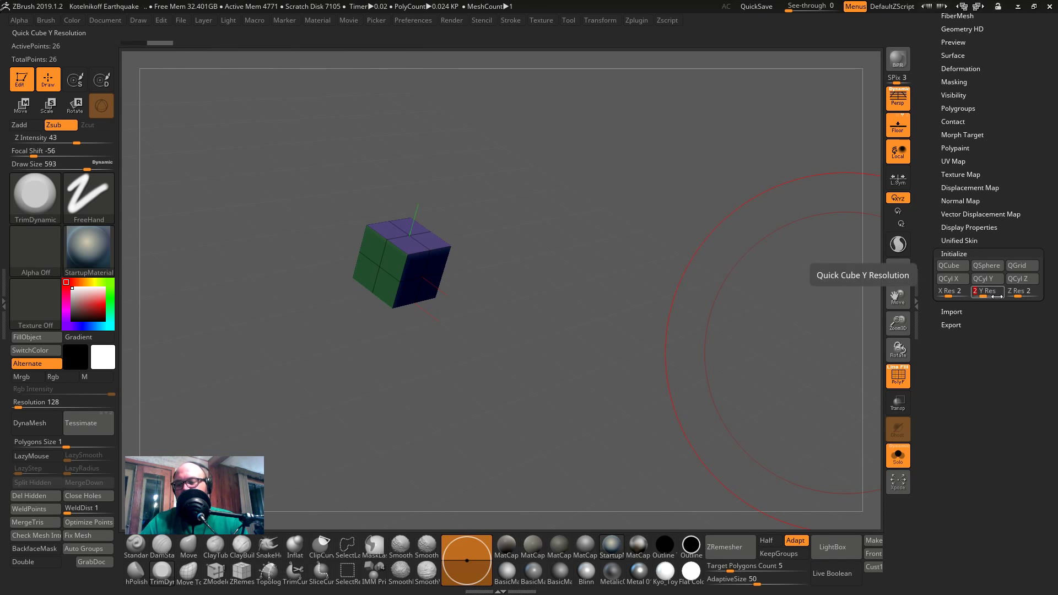
pyautogui.click(947, 291)
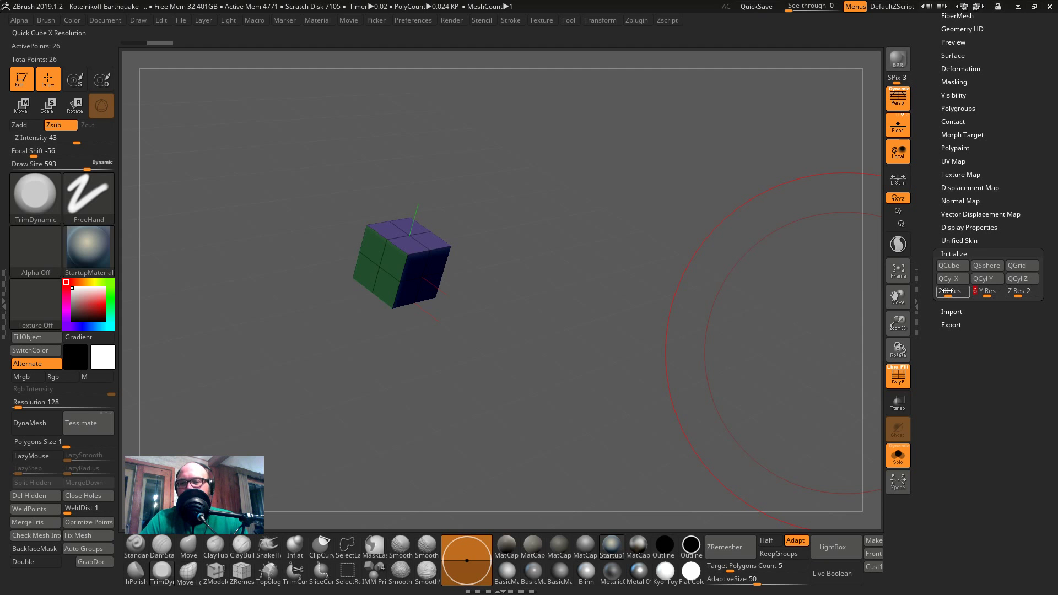
pyautogui.write('3')
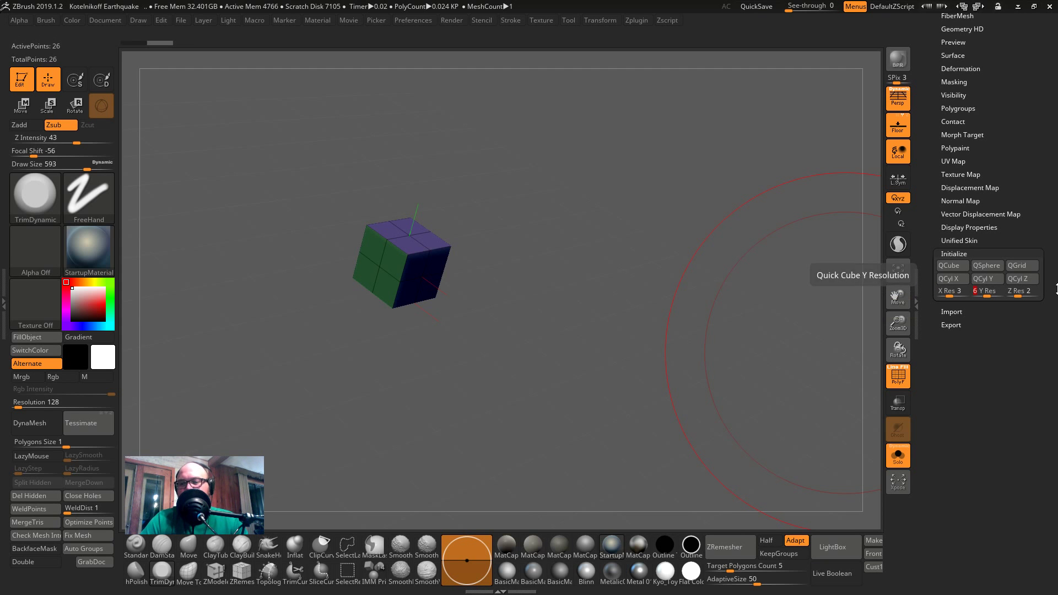
pyautogui.click(1022, 295)
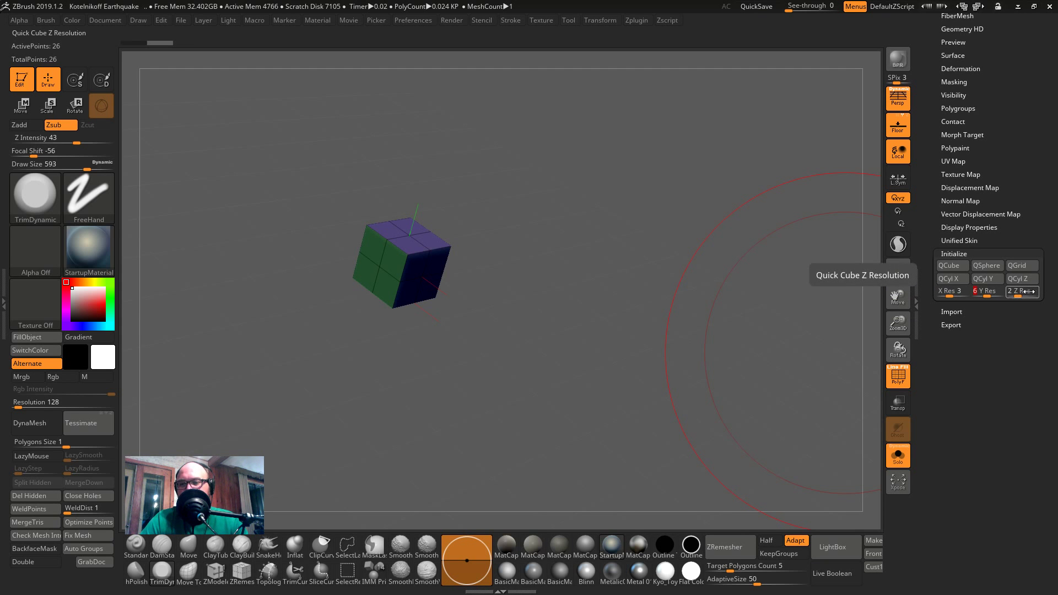
pyautogui.click(938, 268)
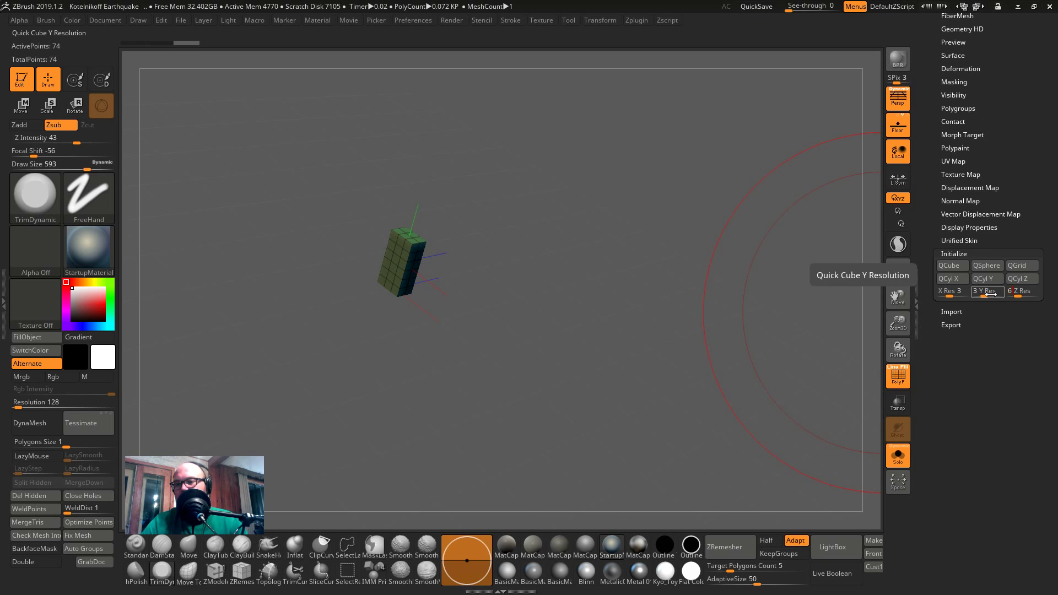
pyautogui.press('Return')
pyautogui.write('6')
pyautogui.click(953, 266)
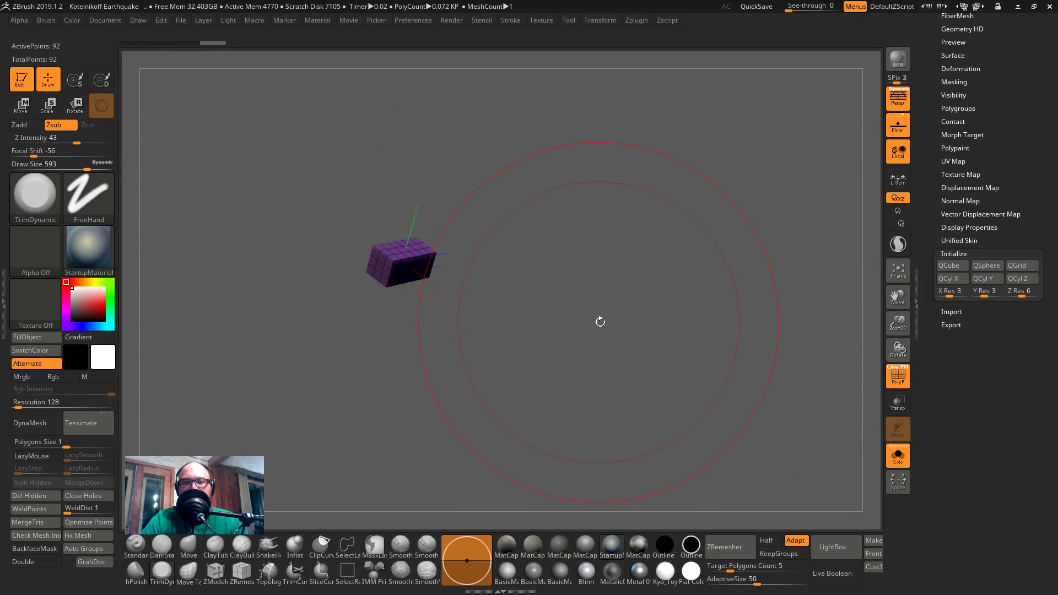
pyautogui.moveTo(600, 322)
pyautogui.mouseDown()
pyautogui.moveTo(539, 299)
pyautogui.moveTo(571, 311)
pyautogui.moveTo(612, 389)
pyautogui.moveTo(523, 306)
pyautogui.moveTo(583, 314)
pyautogui.moveTo(573, 310)
pyautogui.moveTo(574, 342)
pyautogui.moveTo(547, 344)
pyautogui.moveTo(517, 328)
pyautogui.moveTo(483, 345)
pyautogui.moveTo(550, 362)
pyautogui.moveTo(572, 422)
pyautogui.moveTo(585, 348)
pyautogui.moveTo(546, 364)
pyautogui.mouseUp()
pyautogui.press('alt')
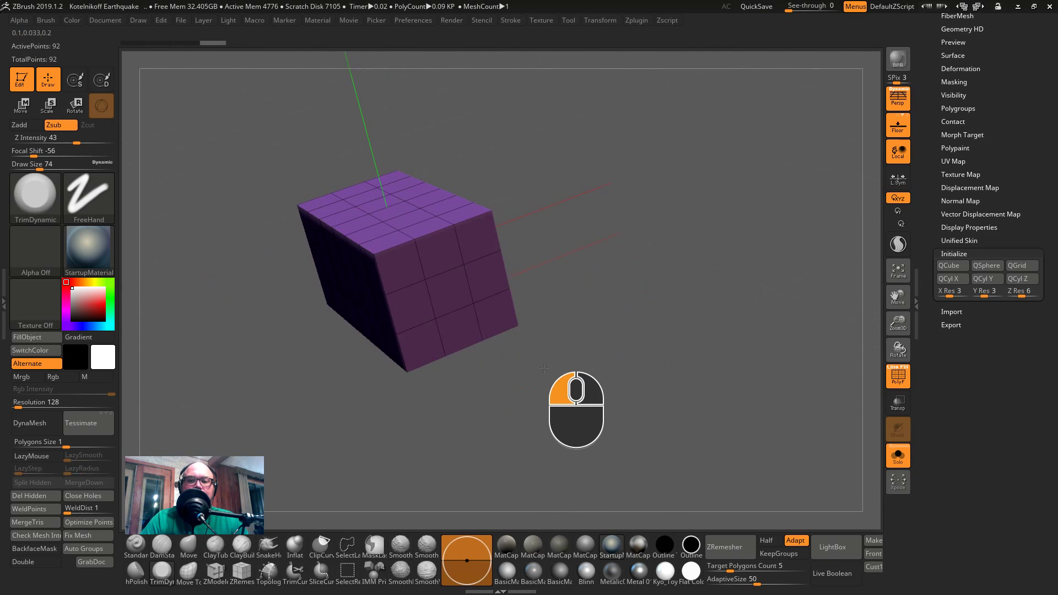
# - Convert the QCube into an editable polymesh and reduce the brush size to 13
pyautogui.keyDown('alt'); pyautogui.moveTo(558, 312); pyautogui.dragTo(558, 322); pyautogui.keyUp('alt')
pyautogui.scroll(5, 976, 89)
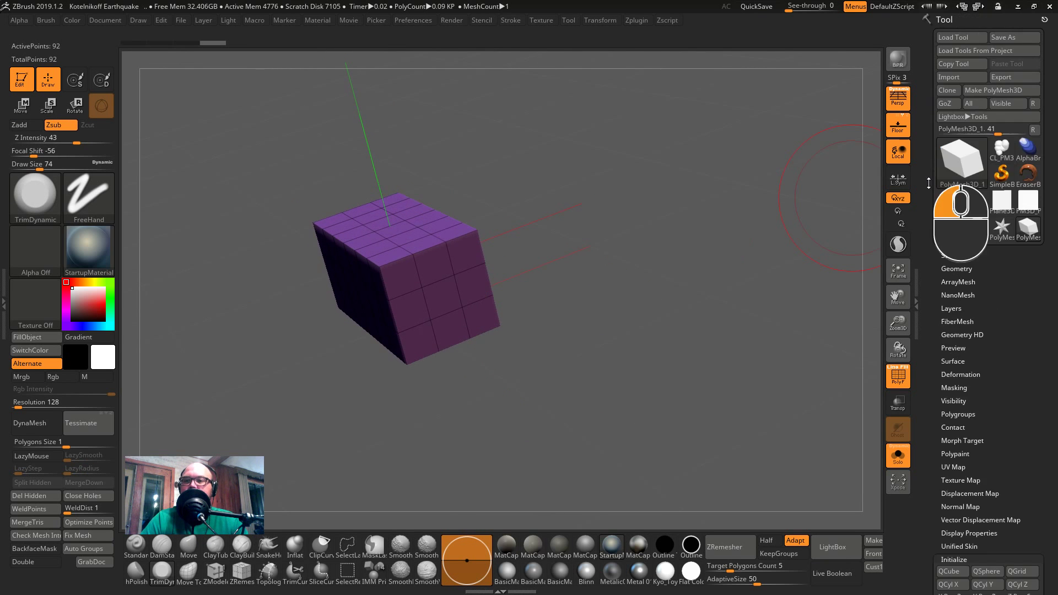
pyautogui.click(982, 90)
pyautogui.moveTo(628, 333); pyautogui.dragTo(646, 262)
pyautogui.press('s')
pyautogui.moveTo(697, 319); pyautogui.dragTo(653, 315)
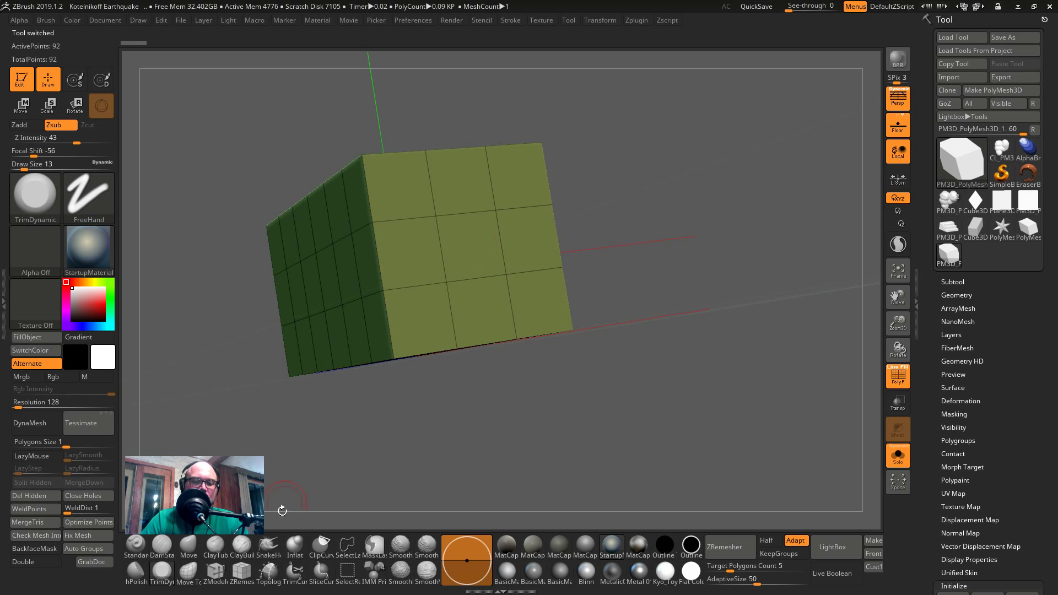
# - Switch to ZModeler and set the face action to affect a whole polygroup
pyautogui.click(216, 570)
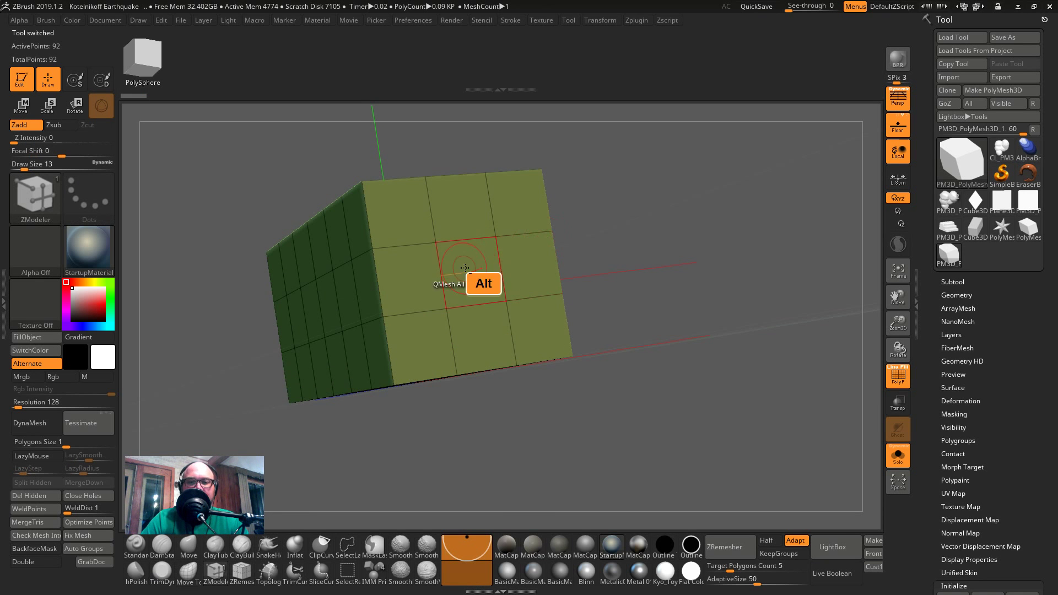
pyautogui.keyDown('alt'); pyautogui.click(476, 335); pyautogui.keyUp('alt')
pyautogui.click(466, 276)
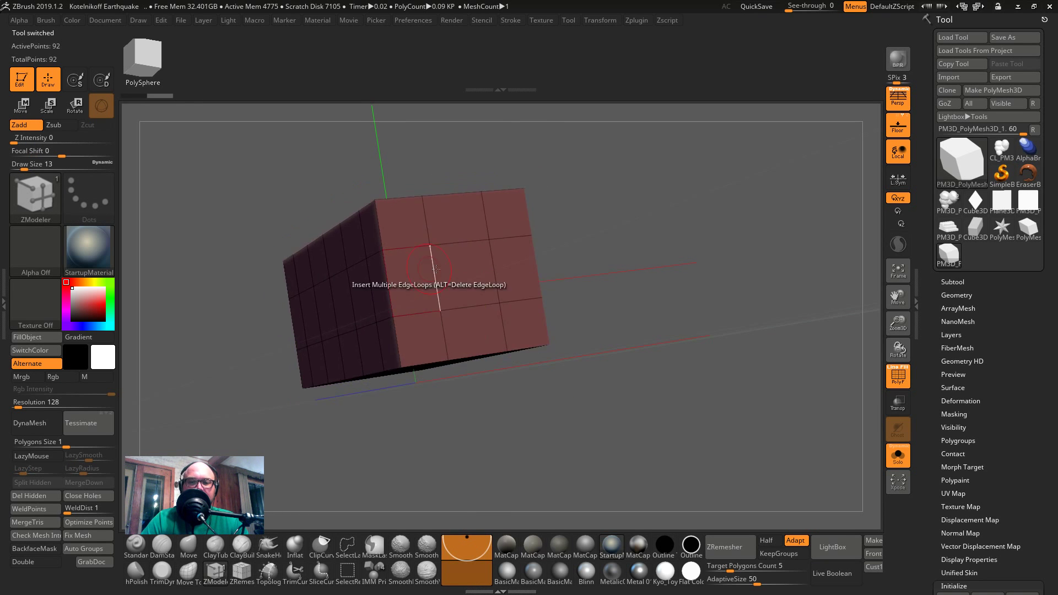
pyautogui.press('space')
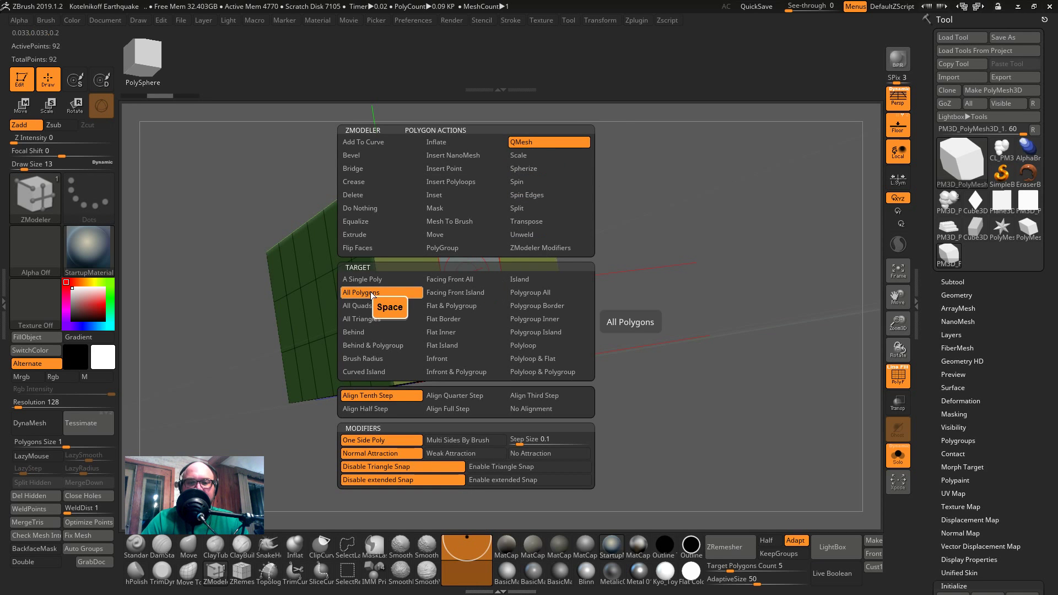
pyautogui.click(519, 293)
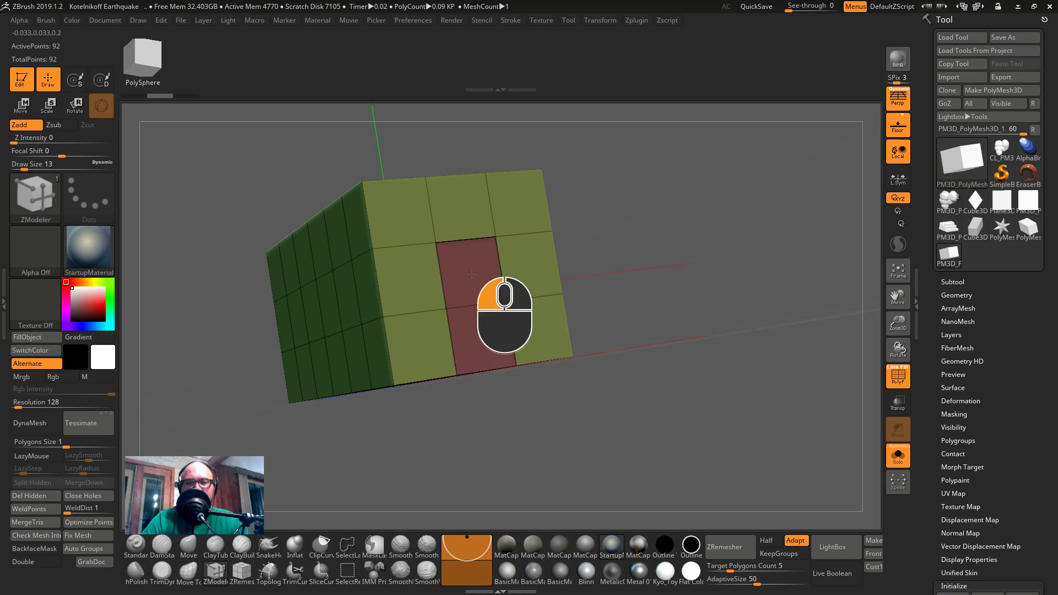
# - Test pushing the red door faces inward as a recess, undo, and tilt toward the doorway
pyautogui.hotkey('ctrl', 'z')
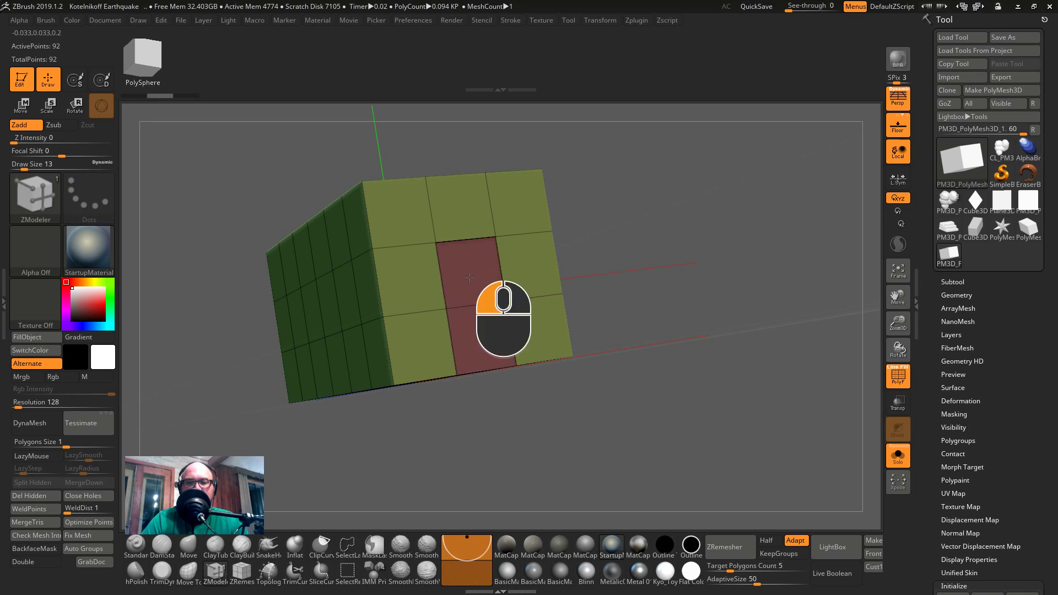
pyautogui.moveTo(469, 277); pyautogui.dragTo(342, 238)
pyautogui.hotkey('ctrl', 'z')
pyautogui.moveTo(749, 380); pyautogui.dragTo(763, 397)
pyautogui.moveTo(501, 348); pyautogui.dragTo(474, 328)
pyautogui.hotkey('ctrl', 'z')
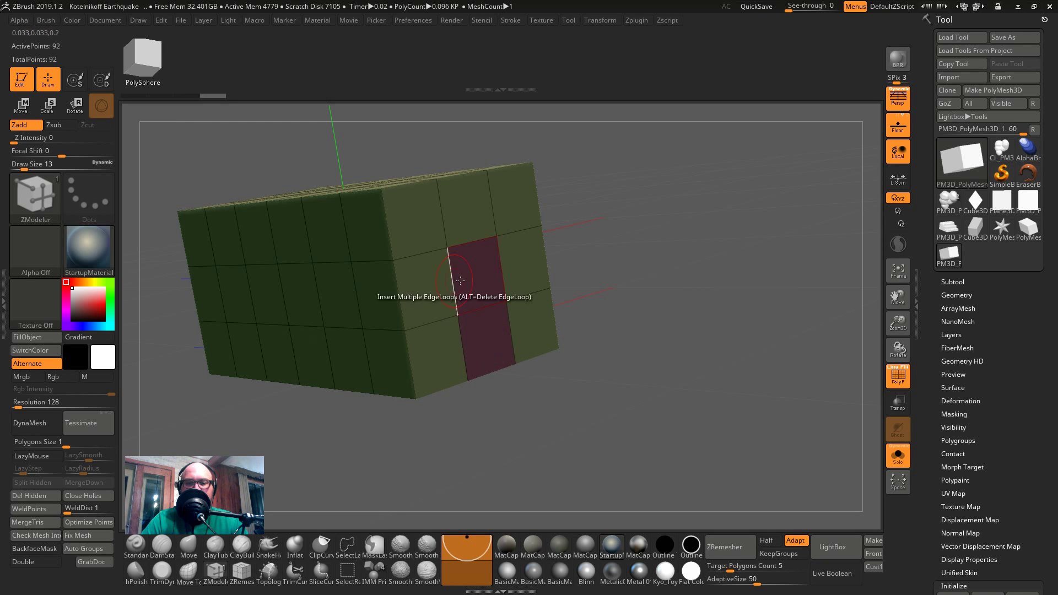
pyautogui.moveTo(722, 450); pyautogui.dragTo(656, 259)
# - Try sliding a complete edge loop of the door opening, then undo it
pyautogui.press('space')
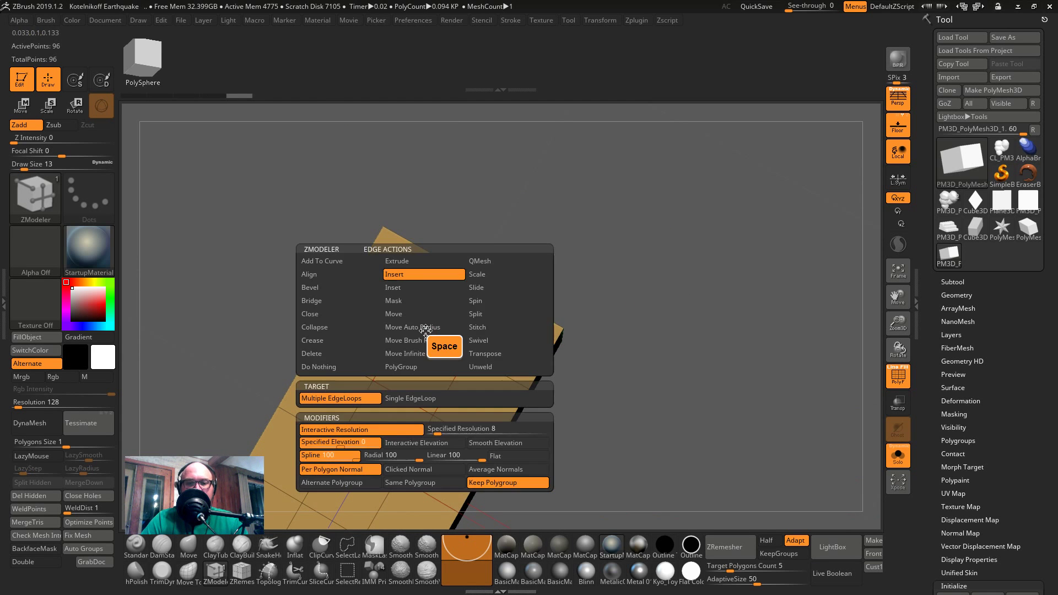
pyautogui.click(489, 287)
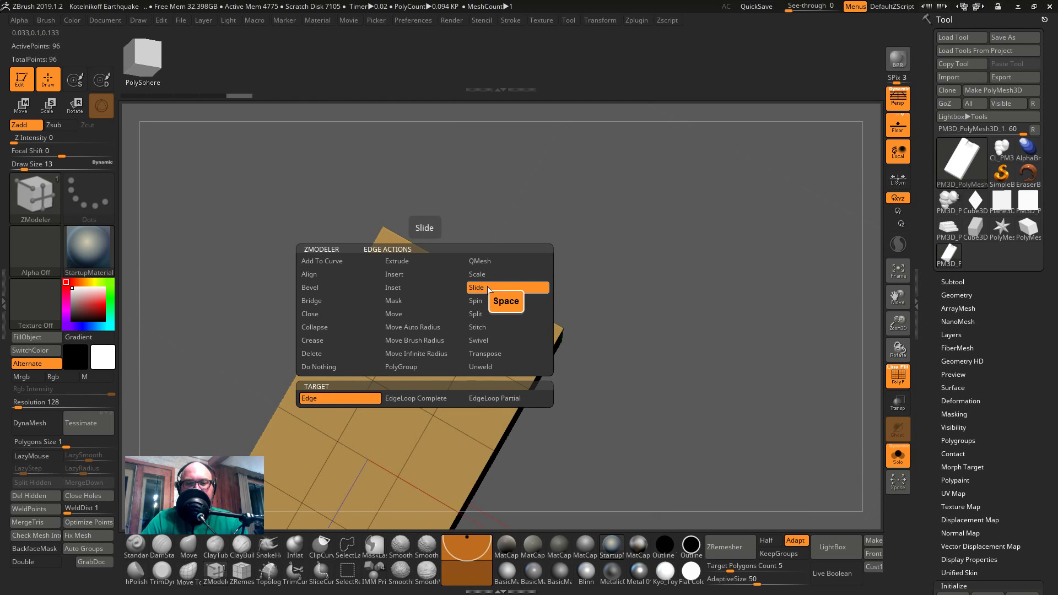
pyautogui.click(437, 396)
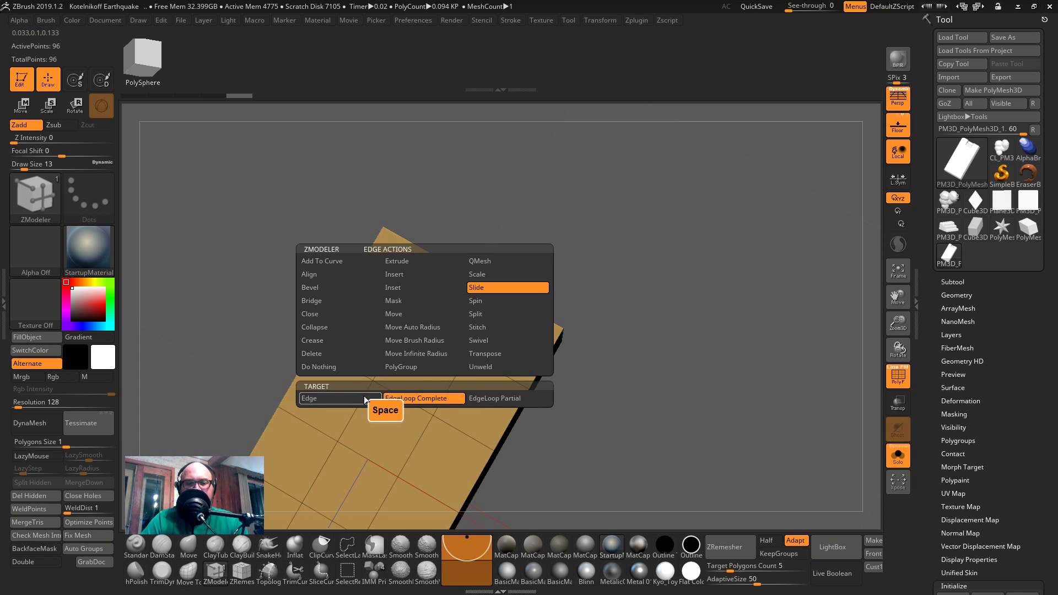
pyautogui.moveTo(433, 342); pyautogui.dragTo(465, 335)
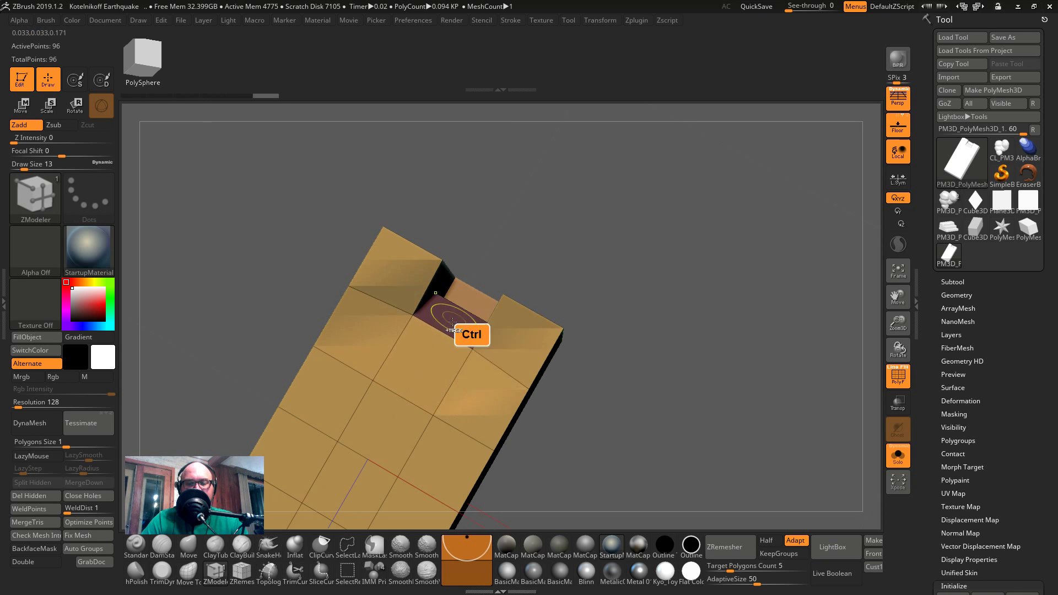
pyautogui.hotkey('ctrl', 'z')
# - Switch the edge action to Move, shift the edge above the door, then view front-on
pyautogui.press('space')
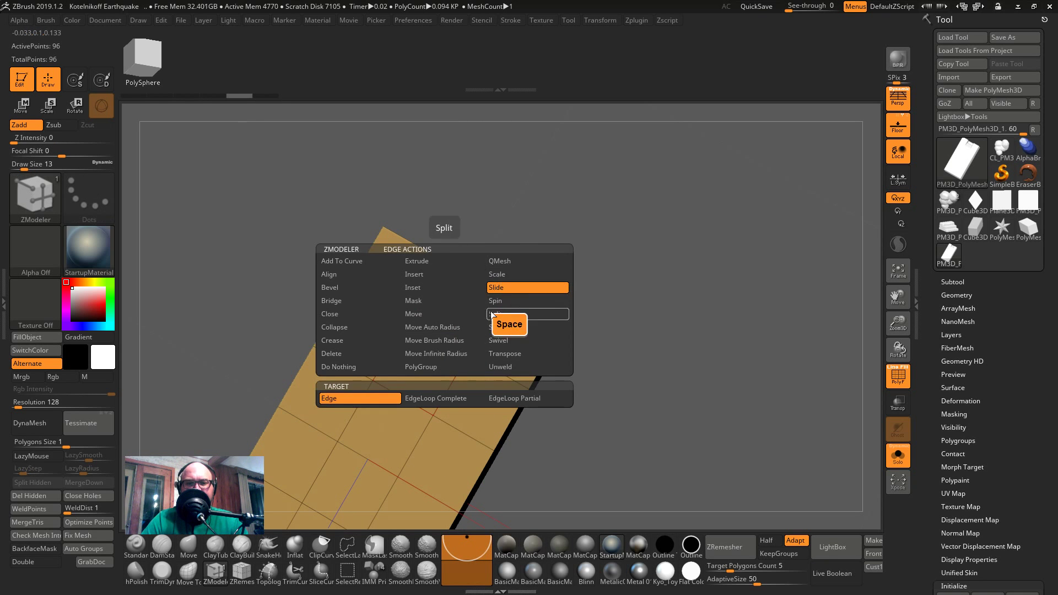
pyautogui.click(413, 312)
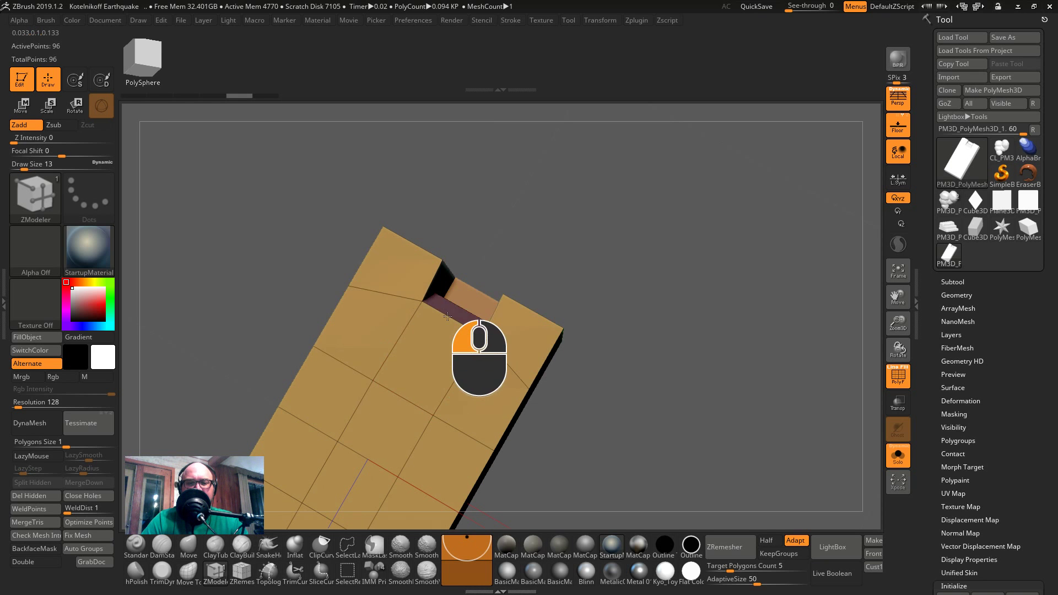
pyautogui.moveTo(595, 251); pyautogui.dragTo(589, 243)
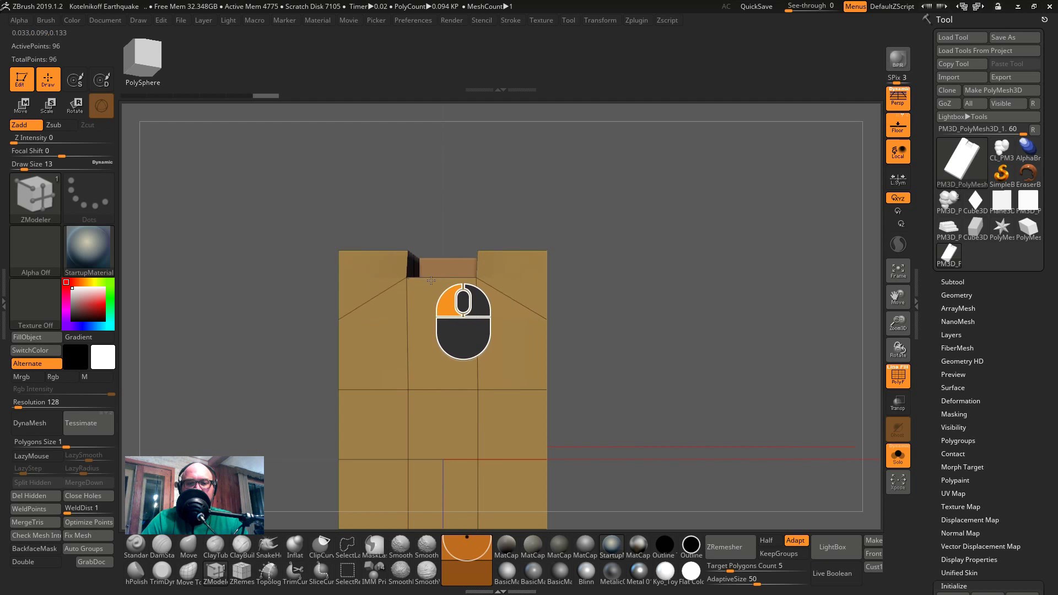
pyautogui.moveTo(430, 275)
pyautogui.keyDown('shift'); pyautogui.mouseDown()
pyautogui.moveTo(427, 297)
pyautogui.moveTo(433, 274)
pyautogui.mouseUp(); pyautogui.keyUp('shift')
pyautogui.moveTo(716, 353); pyautogui.dragTo(485, 231)
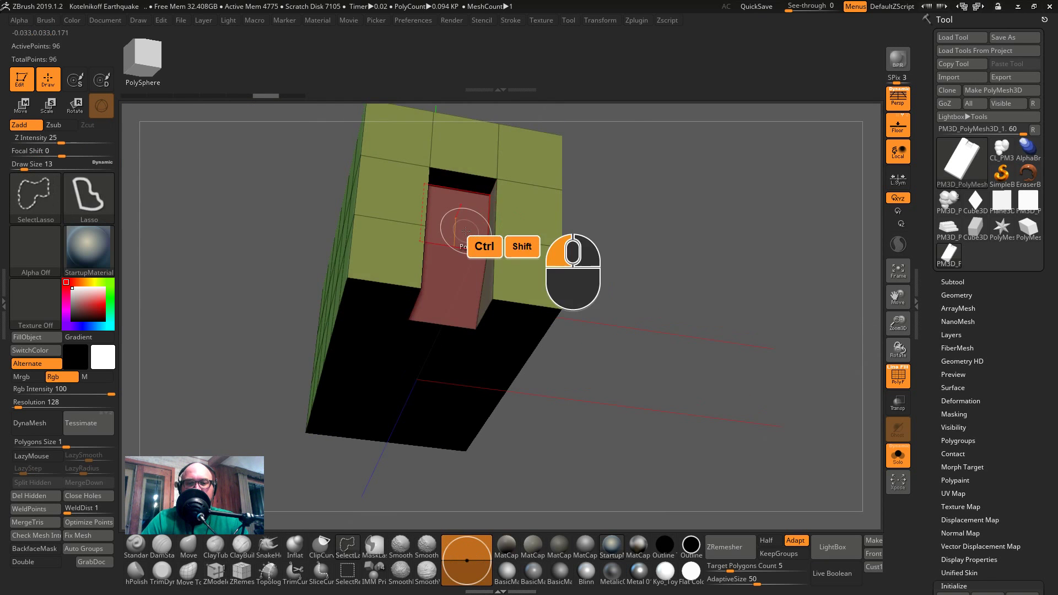
# - Isolate the red door polygroup, briefly unhide the house, then isolate it again
pyautogui.keyDown('ctrl'); pyautogui.keyDown('shift'); pyautogui.click(521, 230); pyautogui.keyUp('shift'); pyautogui.keyUp('ctrl')
pyautogui.moveTo(643, 321); pyautogui.dragTo(684, 295)
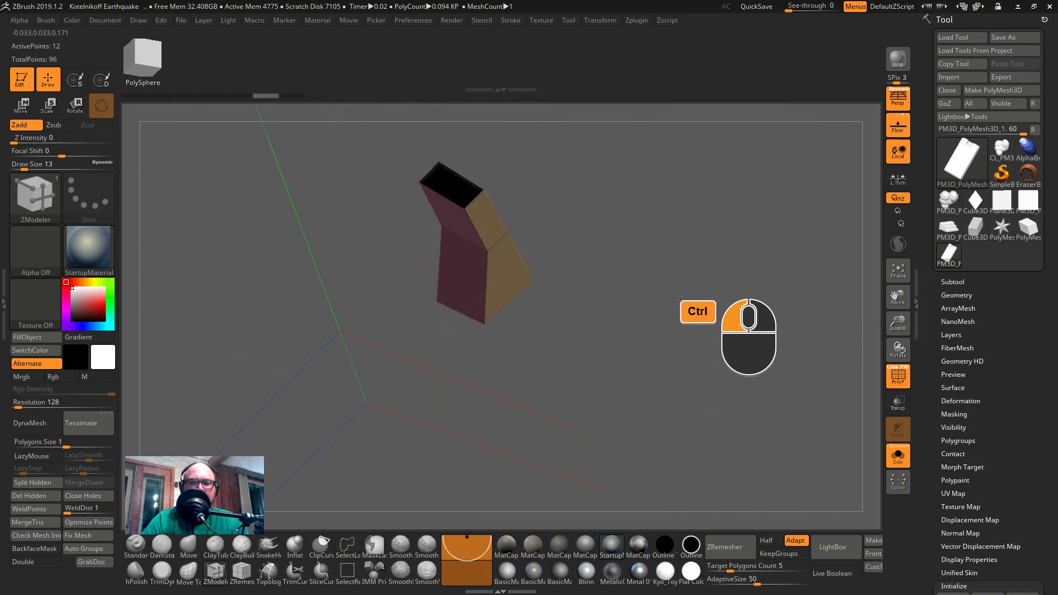
pyautogui.keyDown('ctrl'); pyautogui.keyDown('shift'); pyautogui.click(450, 227); pyautogui.keyUp('shift'); pyautogui.keyUp('ctrl')
pyautogui.keyDown('ctrl'); pyautogui.keyDown('shift'); pyautogui.click(610, 260); pyautogui.keyUp('shift'); pyautogui.keyUp('ctrl')
pyautogui.keyDown('ctrl'); pyautogui.keyDown('shift'); pyautogui.click(491, 237); pyautogui.keyUp('shift'); pyautogui.keyUp('ctrl')
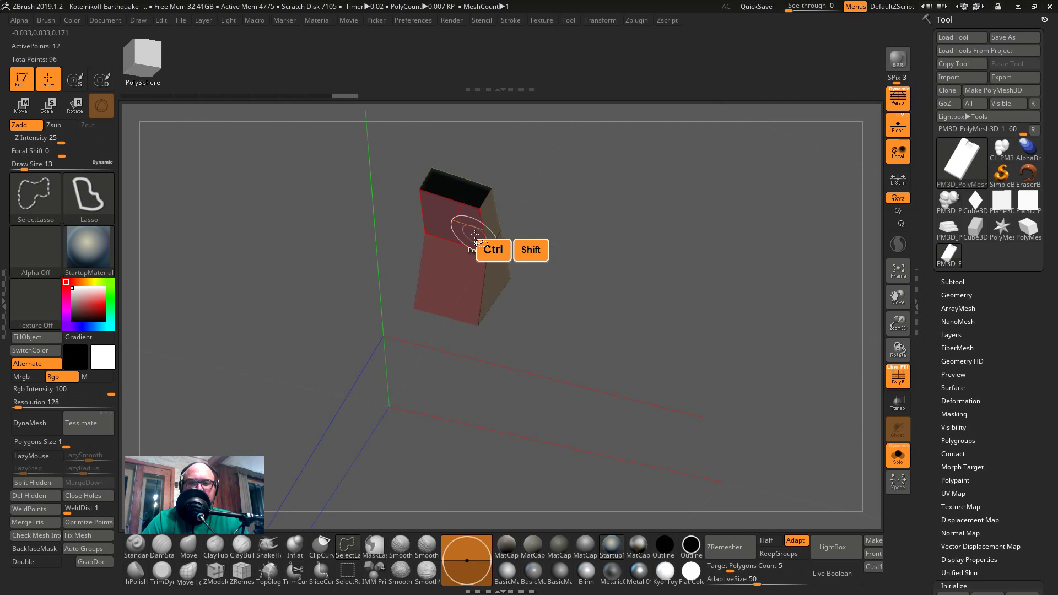
pyautogui.keyDown('ctrl'); pyautogui.keyDown('shift'); pyautogui.click(496, 236); pyautogui.keyUp('shift'); pyautogui.keyUp('ctrl')
pyautogui.keyDown('shift'); pyautogui.moveTo(529, 279); pyautogui.dragTo(541, 358); pyautogui.keyUp('shift')
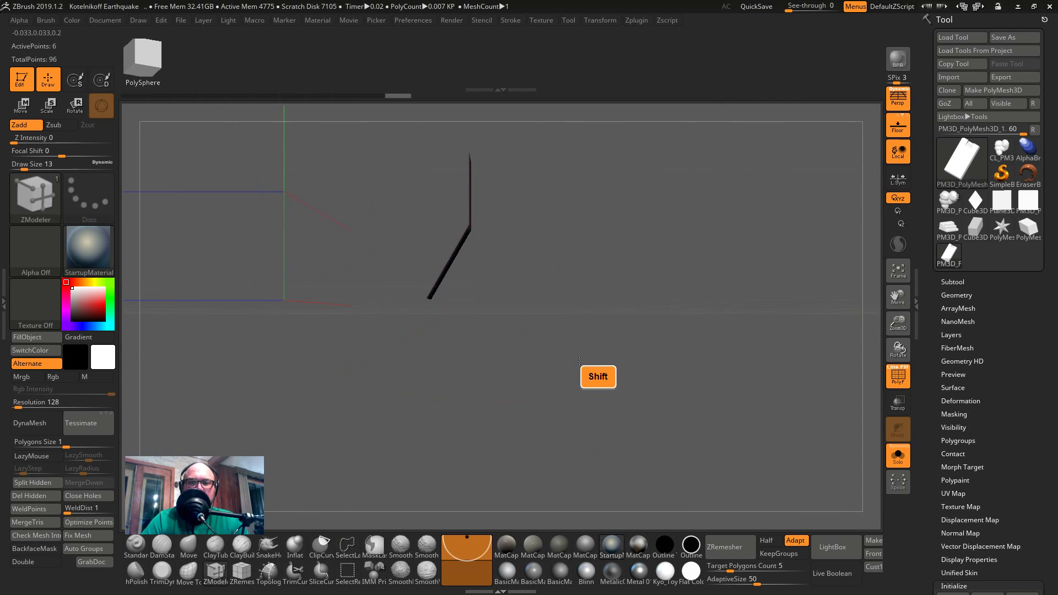
# - Place the Transpose rotate gizmo on the isolated door face, then unhide the whole house
pyautogui.press('r')
pyautogui.keyDown('shift'); pyautogui.moveTo(485, 238); pyautogui.dragTo(513, 264); pyautogui.keyUp('shift')
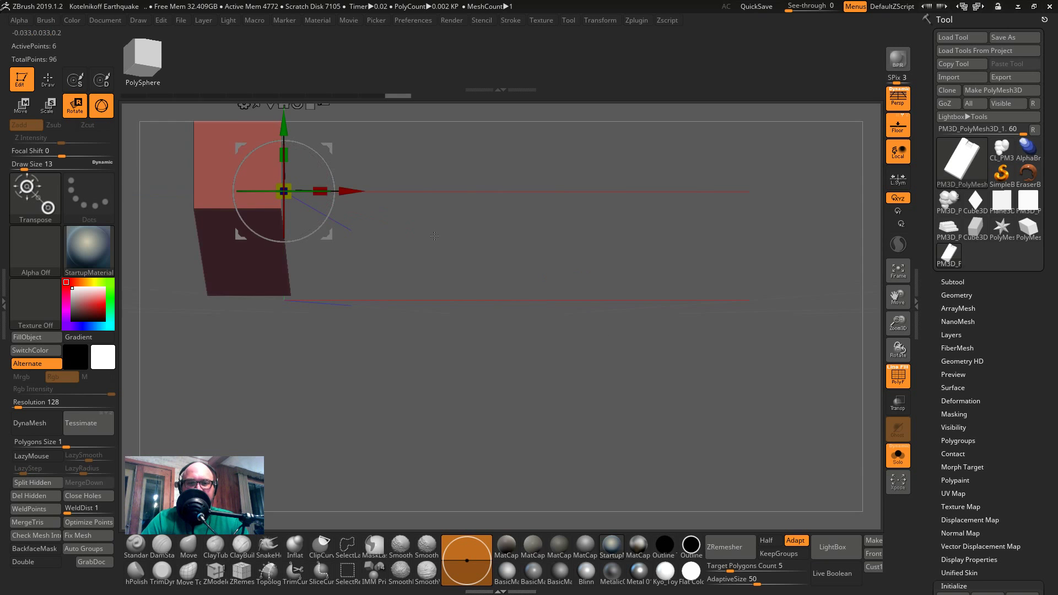
pyautogui.keyDown('alt'); pyautogui.click(208, 206); pyautogui.keyUp('alt')
pyautogui.keyDown('shift'); pyautogui.moveTo(551, 308); pyautogui.dragTo(673, 387); pyautogui.keyUp('shift')
pyautogui.moveTo(584, 339); pyautogui.dragTo(585, 317)
pyautogui.moveTo(551, 231); pyautogui.dragTo(631, 390)
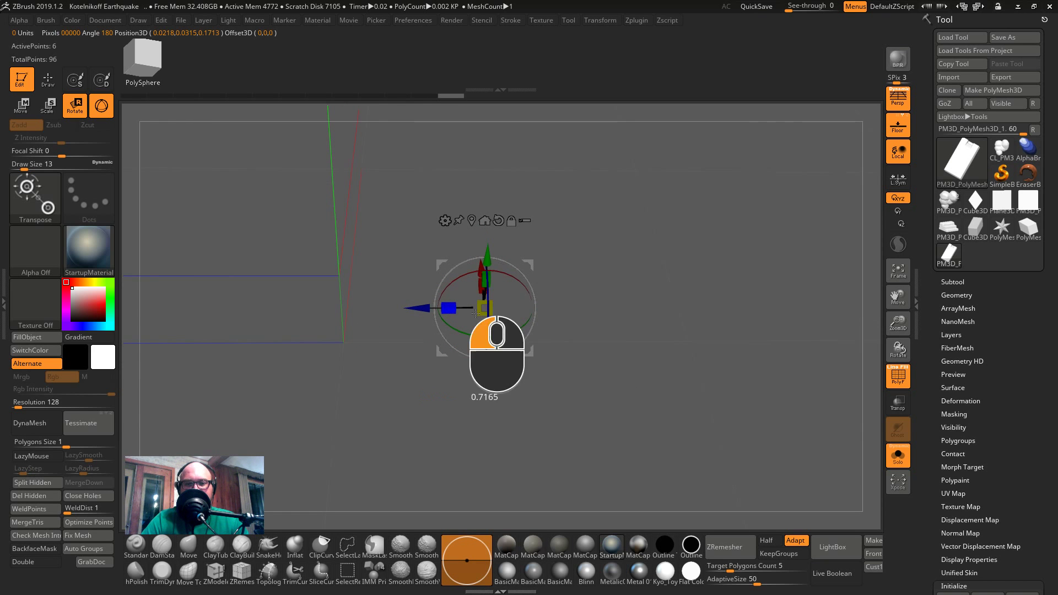
pyautogui.moveTo(632, 327); pyautogui.dragTo(605, 297)
pyautogui.keyDown('ctrl'); pyautogui.keyDown('shift'); pyautogui.click(667, 309); pyautogui.keyUp('shift'); pyautogui.keyUp('ctrl')
pyautogui.moveTo(667, 309); pyautogui.dragTo(633, 322)
# - Undo an accidental depth move and mask everything except the red door faces
pyautogui.moveTo(488, 375); pyautogui.dragTo(499, 363)
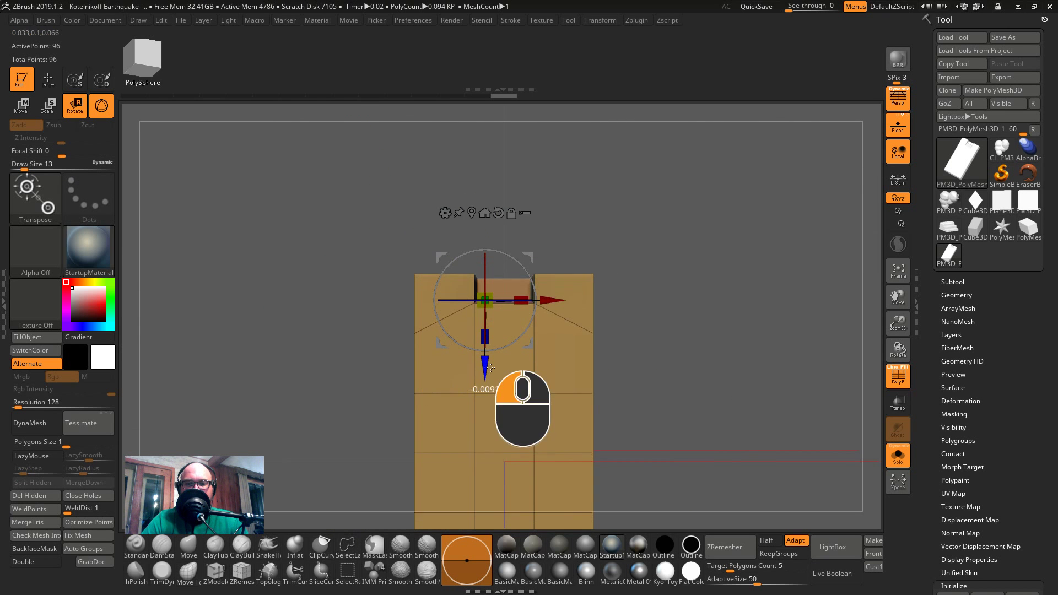
pyautogui.hotkey('ctrl', 'z')
pyautogui.moveTo(617, 397); pyautogui.dragTo(686, 436)
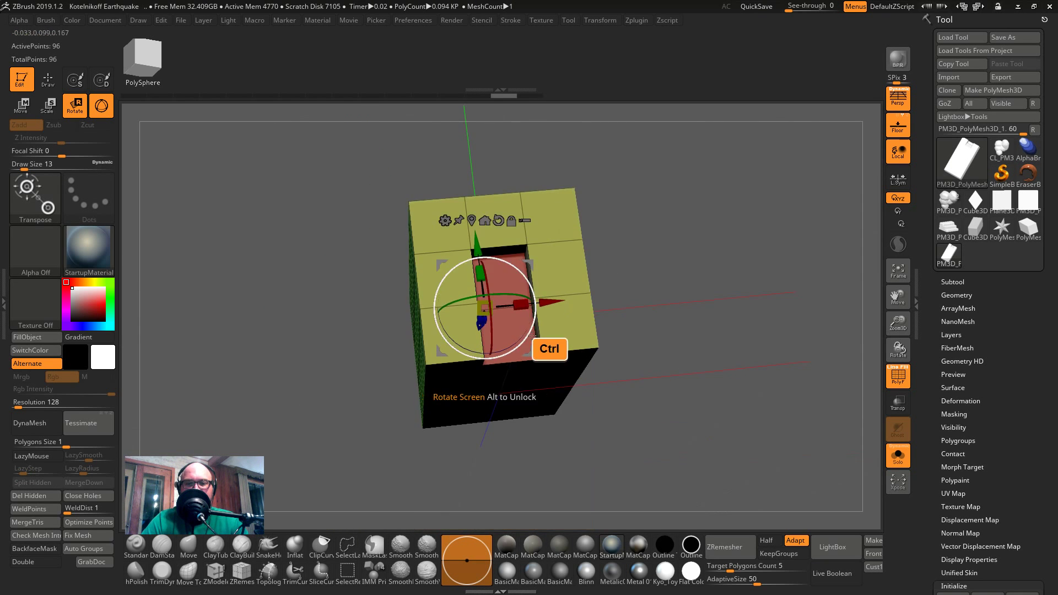
pyautogui.keyDown('ctrl'); pyautogui.click(498, 309); pyautogui.keyUp('ctrl')
pyautogui.keyDown('shift'); pyautogui.moveTo(681, 397); pyautogui.dragTo(584, 328); pyautogui.keyUp('shift')
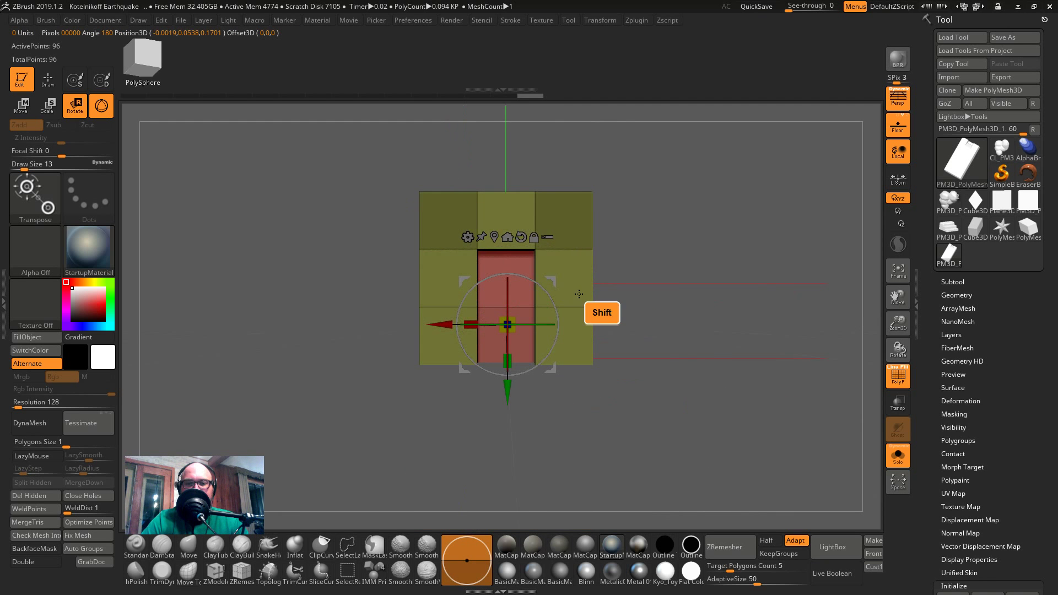
pyautogui.press('alt')
pyautogui.moveTo(604, 404); pyautogui.dragTo(600, 364)
# - Reposition the gizmo on the door, isolate the pink door faces, and hide the dark top
pyautogui.hotkey('ctrl', 'shift')
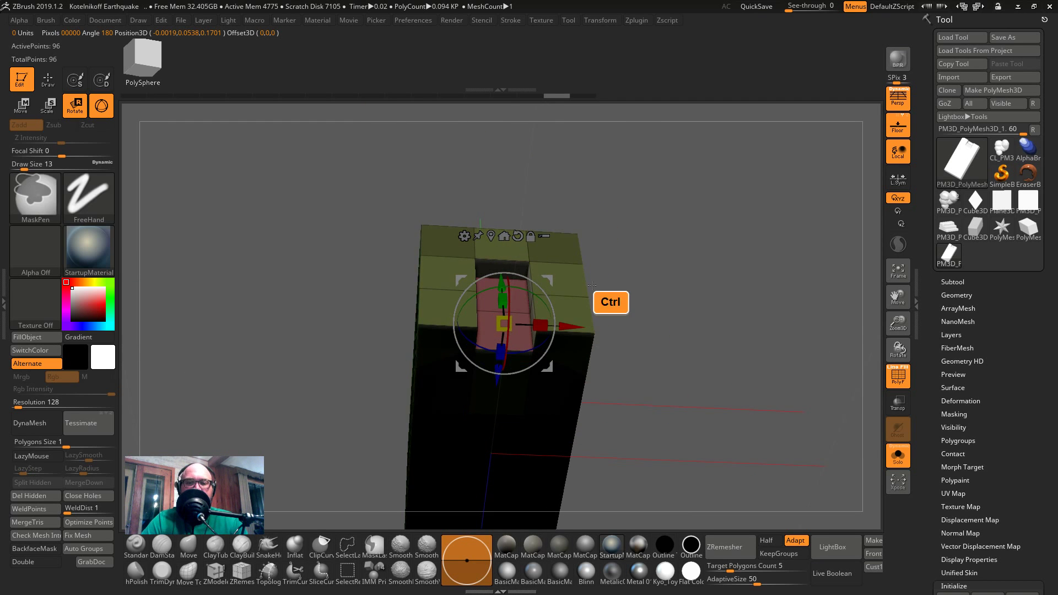
pyautogui.keyDown('ctrl'); pyautogui.keyDown('shift'); pyautogui.click(521, 303); pyautogui.keyUp('shift'); pyautogui.keyUp('ctrl')
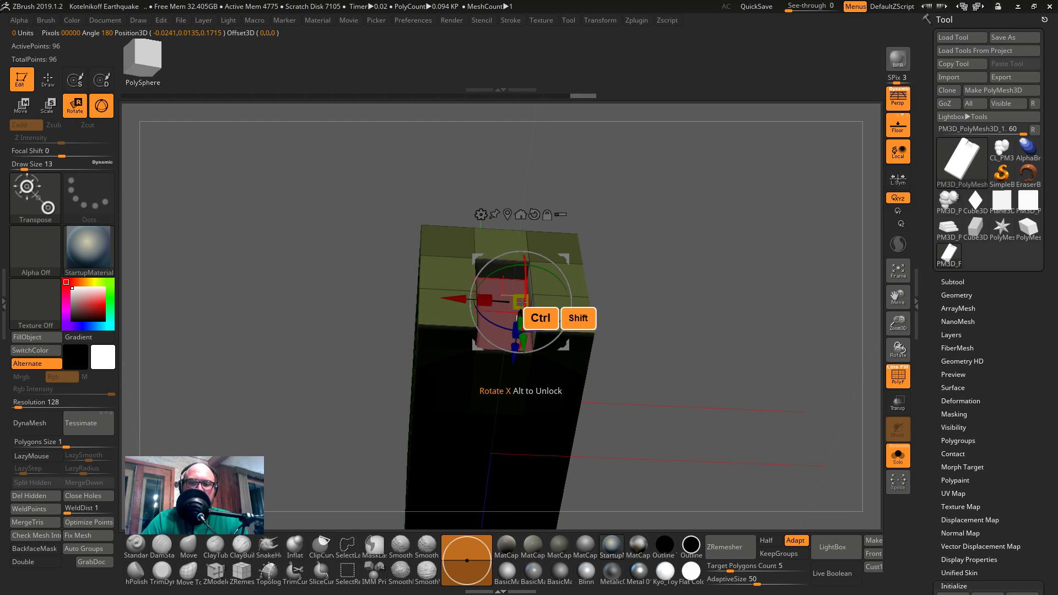
pyautogui.hotkey('ctrl', 'shift')
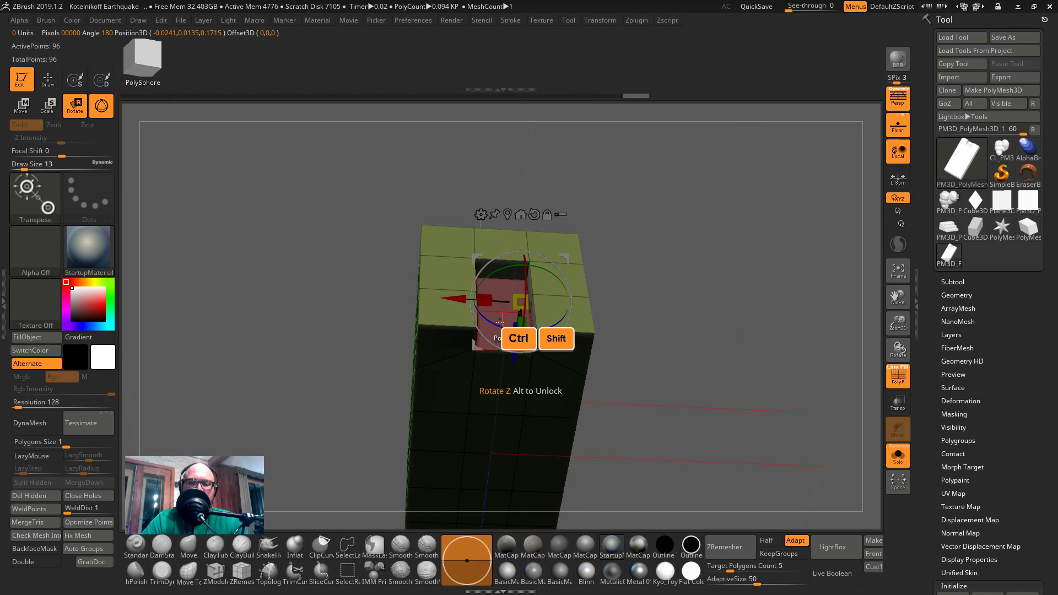
pyautogui.press('Tab')
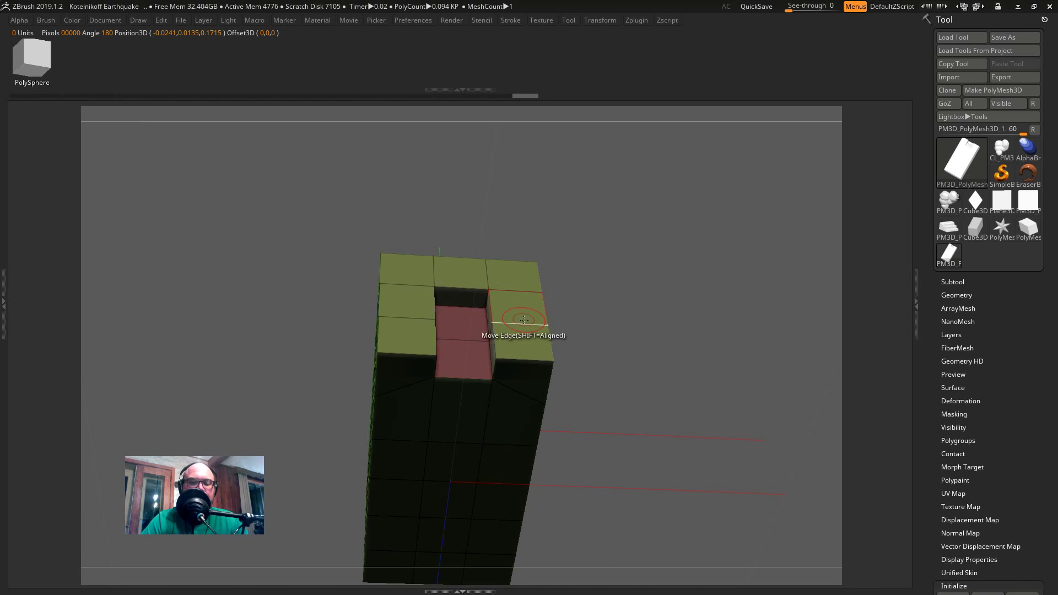
pyautogui.press('Tab')
pyautogui.keyDown('ctrl'); pyautogui.keyDown('shift'); pyautogui.click(625, 307); pyautogui.keyUp('shift'); pyautogui.keyUp('ctrl')
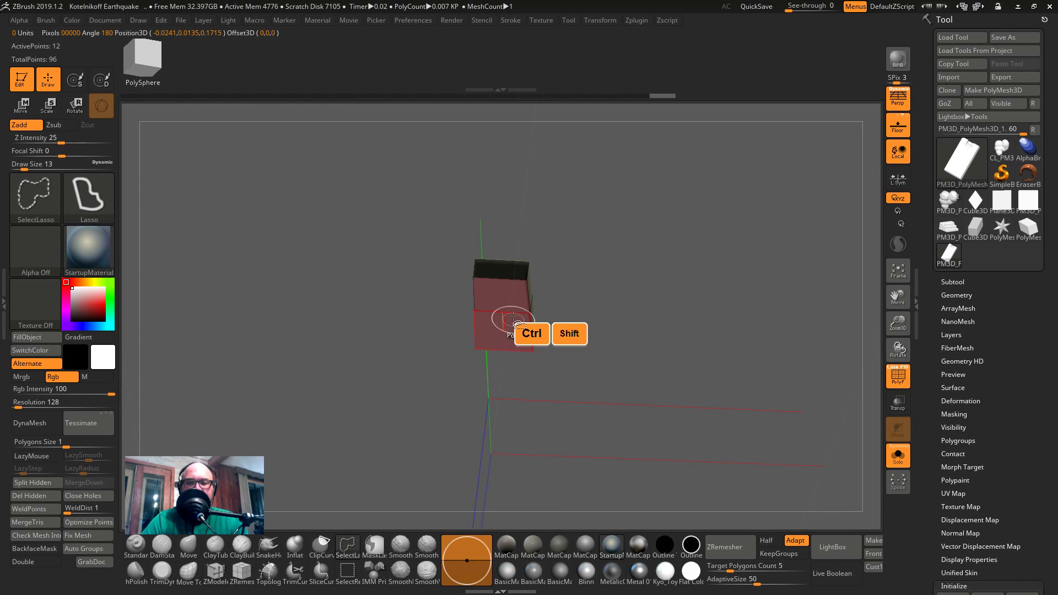
pyautogui.keyDown('ctrl'); pyautogui.keyDown('shift'); pyautogui.click(511, 280); pyautogui.keyUp('shift'); pyautogui.keyUp('ctrl')
pyautogui.keyDown('shift'); pyautogui.moveTo(597, 288); pyautogui.dragTo(687, 379); pyautogui.keyUp('shift')
# - Switch to the Move gizmo (W) and unhide the full house
pyautogui.press('w')
pyautogui.click(506, 303)
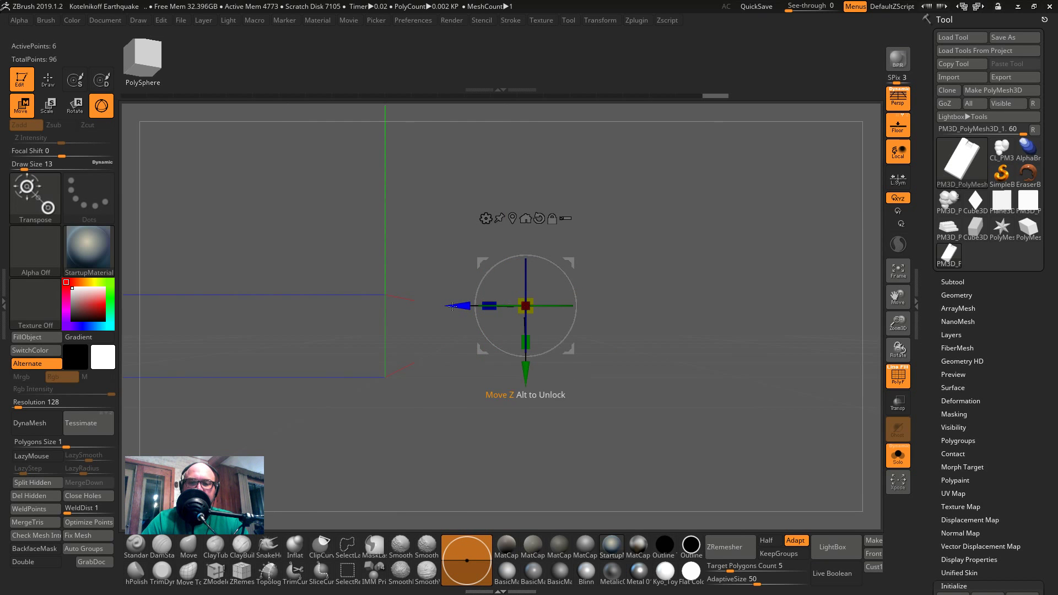
pyautogui.keyDown('ctrl'); pyautogui.keyDown('shift'); pyautogui.click(639, 375); pyautogui.keyUp('shift'); pyautogui.keyUp('ctrl')
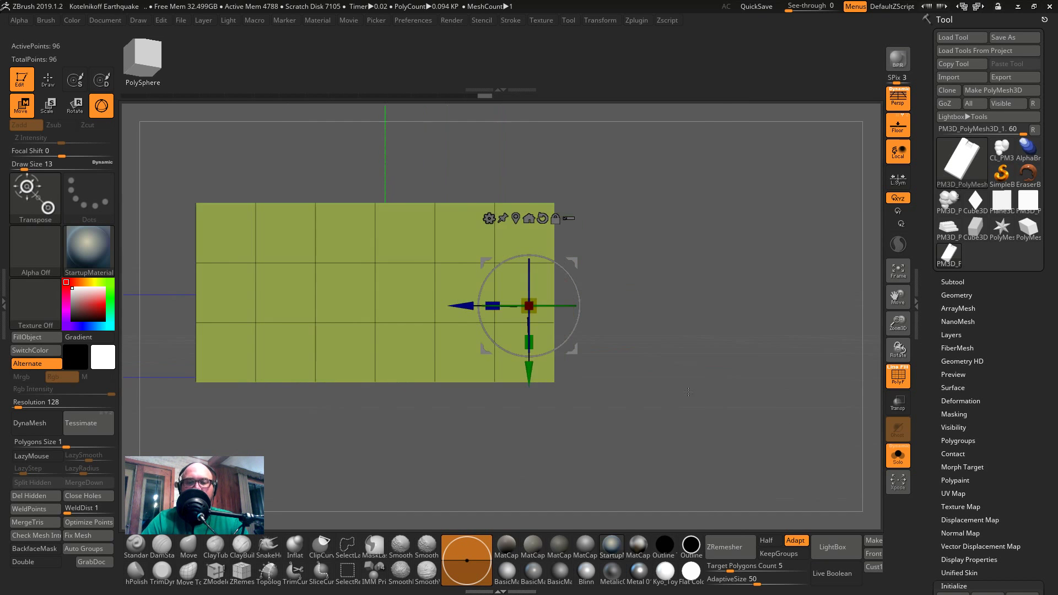
# - With ZModeler, select two side-wall faces and push both inward as window recesses
pyautogui.press('b')
pyautogui.press('z')
pyautogui.press('m')
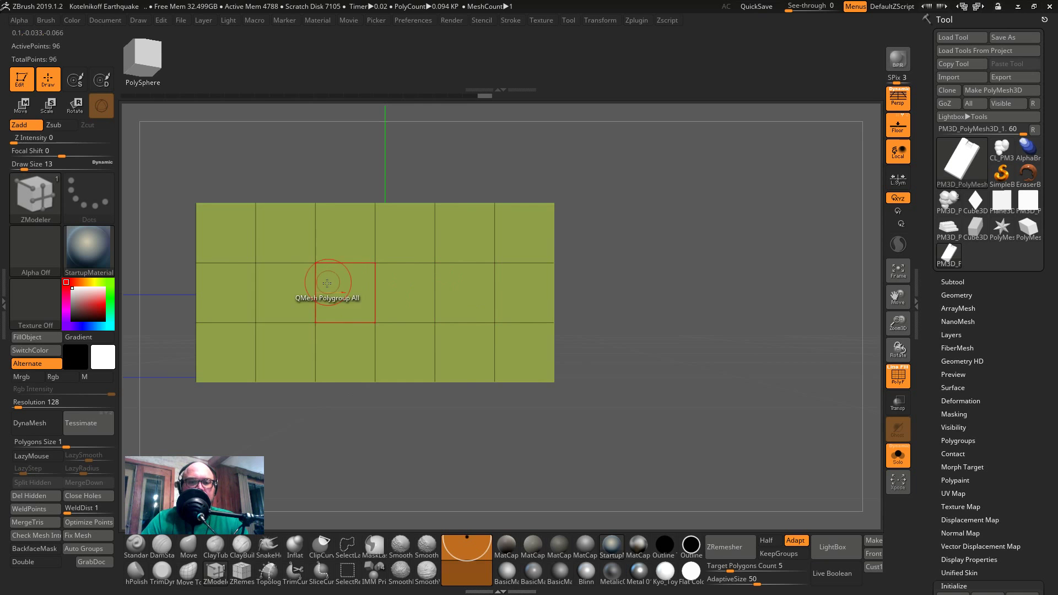
pyautogui.keyDown('alt'); pyautogui.click(289, 287); pyautogui.keyUp('alt')
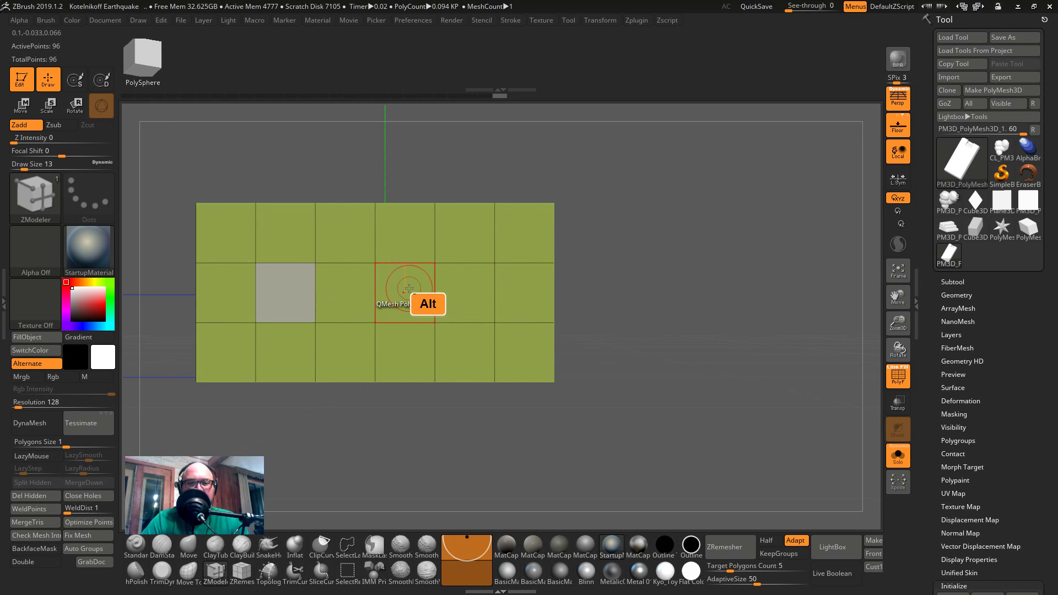
pyautogui.keyDown('alt'); pyautogui.click(406, 288); pyautogui.keyUp('alt')
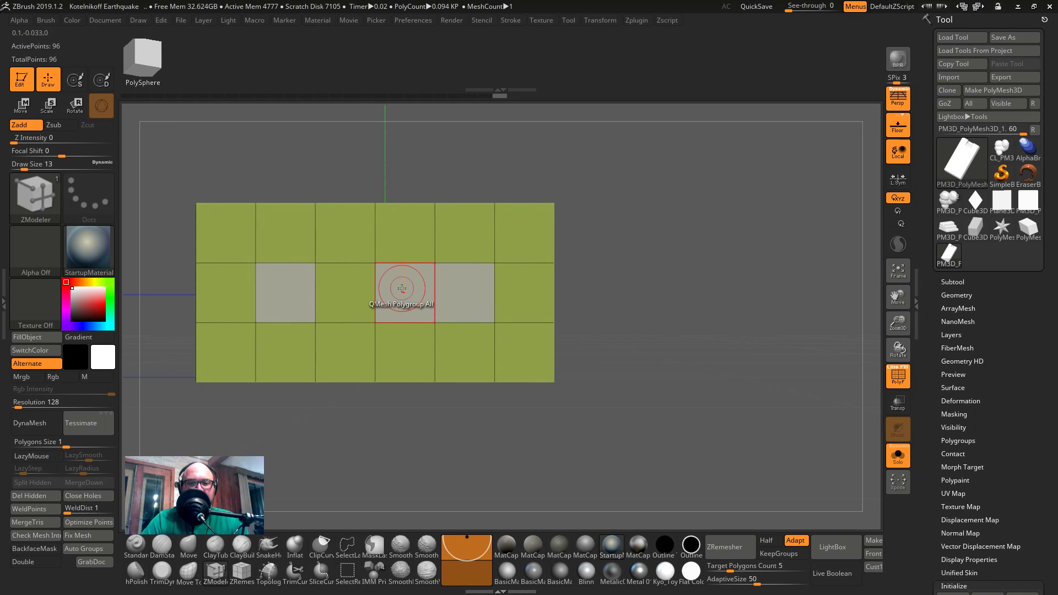
pyautogui.moveTo(390, 287); pyautogui.dragTo(620, 288)
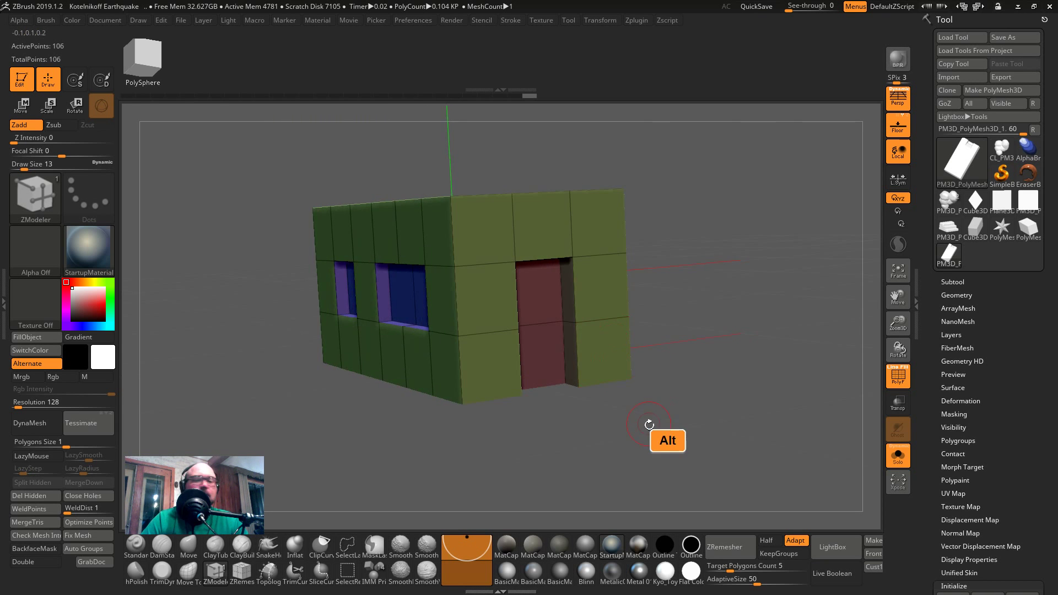
# - Orbit around the house, undoing the raised roof faces, until the roof faces up-left
pyautogui.keyDown('alt'); pyautogui.moveTo(668, 439); pyautogui.dragTo(657, 371); pyautogui.keyUp('alt')
pyautogui.moveTo(621, 365); pyautogui.dragTo(648, 357)
pyautogui.moveTo(699, 313); pyautogui.dragTo(490, 243)
pyautogui.hotkey('ctrl', 'z')
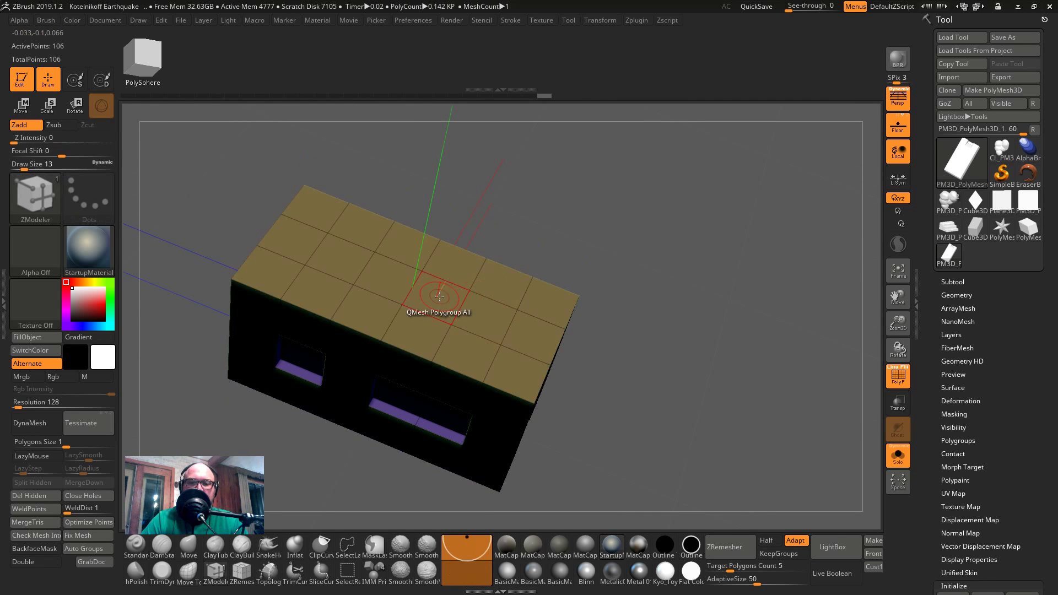
pyautogui.moveTo(611, 268); pyautogui.dragTo(591, 194)
pyautogui.moveTo(473, 229)
pyautogui.mouseDown()
pyautogui.moveTo(591, 96)
pyautogui.moveTo(613, 126)
pyautogui.moveTo(636, 105)
pyautogui.moveTo(629, 130)
pyautogui.moveTo(659, 259)
pyautogui.moveTo(632, 285)
pyautogui.moveTo(588, 284)
pyautogui.moveTo(677, 253)
pyautogui.moveTo(557, 255)
pyautogui.moveTo(586, 300)
pyautogui.moveTo(498, 259)
pyautogui.mouseUp()
# - Isolate the brown top polygroup and enable Double in Display Properties
pyautogui.hotkey('ctrl', 'shift')
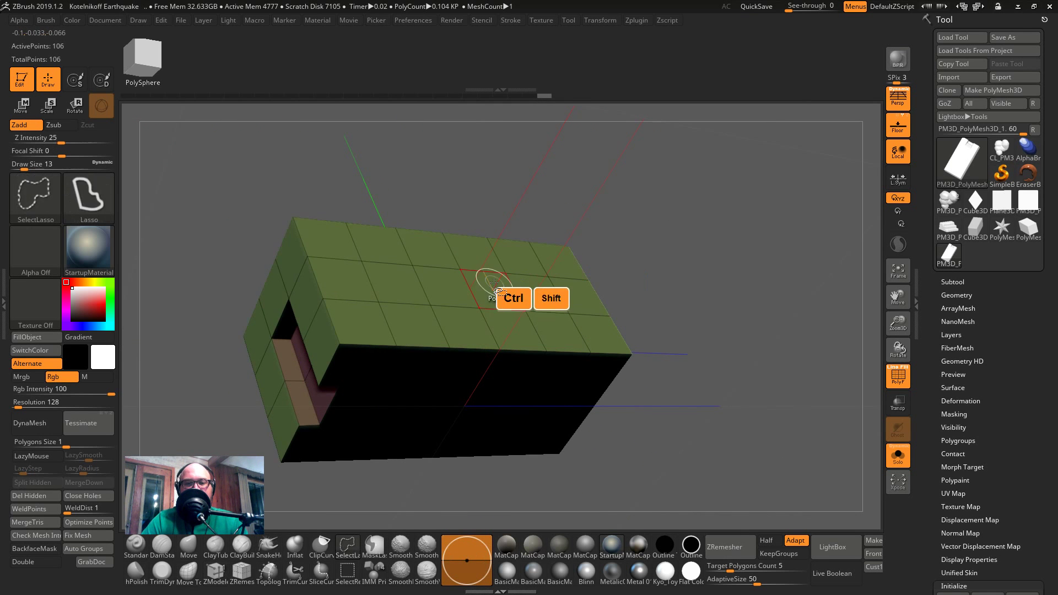
pyautogui.keyDown('ctrl'); pyautogui.keyDown('shift'); pyautogui.click(523, 278); pyautogui.keyUp('shift'); pyautogui.keyUp('ctrl')
pyautogui.moveTo(717, 286); pyautogui.dragTo(573, 270)
pyautogui.keyDown('ctrl'); pyautogui.keyDown('shift'); pyautogui.click(734, 324); pyautogui.keyUp('shift'); pyautogui.keyUp('ctrl')
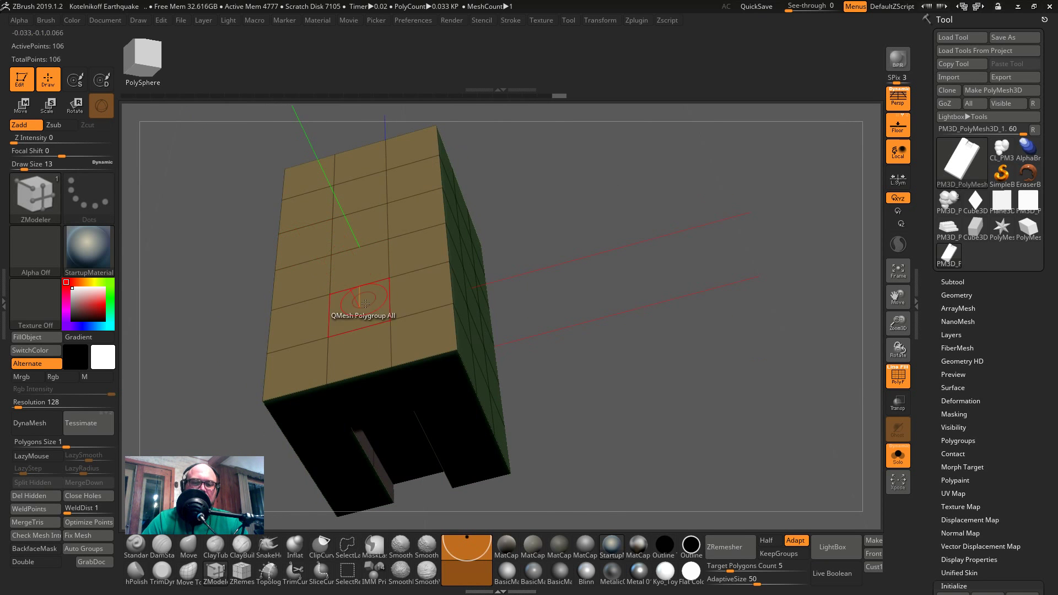
pyautogui.hotkey('ctrl', 'shift')
pyautogui.keyDown('ctrl'); pyautogui.keyDown('shift'); pyautogui.click(363, 236); pyautogui.keyUp('shift'); pyautogui.keyUp('ctrl')
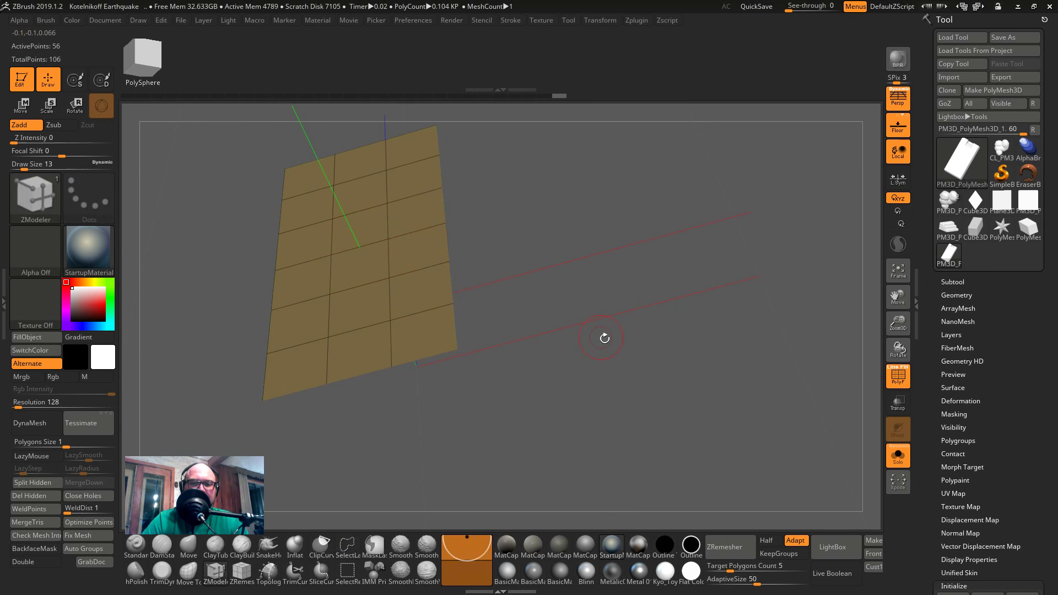
pyautogui.moveTo(602, 337); pyautogui.dragTo(634, 308)
pyautogui.click(25, 562)
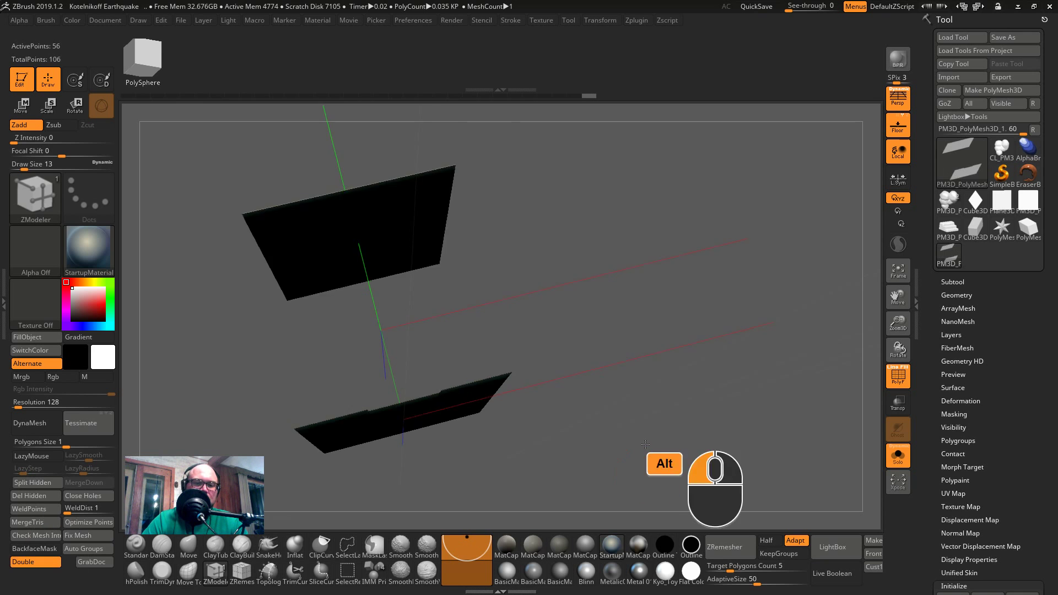
pyautogui.moveTo(617, 396)
pyautogui.mouseDown()
pyautogui.moveTo(557, 435)
pyautogui.moveTo(543, 333)
pyautogui.moveTo(200, 439)
pyautogui.mouseUp()
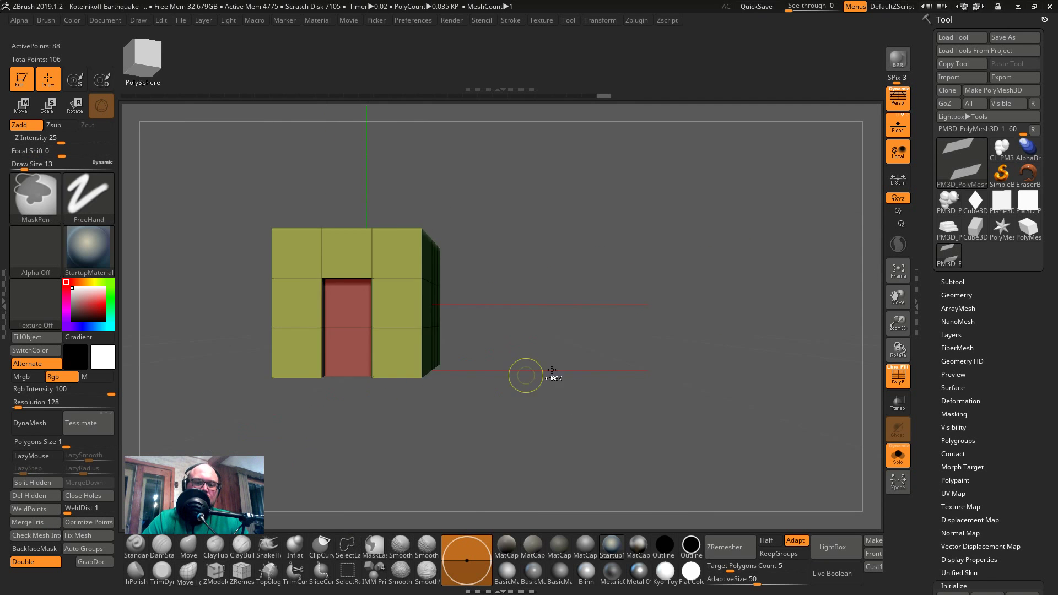
# - Hide the lower plane, recolour its polygroup with Ctrl+W, and reveal all geometry
pyautogui.hotkey('ctrl', 'z')
pyautogui.moveTo(529, 341)
pyautogui.keyDown('ctrl'); pyautogui.keyDown('alt'); pyautogui.keyDown('shift'); pyautogui.mouseDown()
pyautogui.moveTo(457, 498)
pyautogui.moveTo(540, 452)
pyautogui.mouseUp(); pyautogui.keyUp('shift'); pyautogui.keyUp('alt'); pyautogui.keyUp('ctrl')
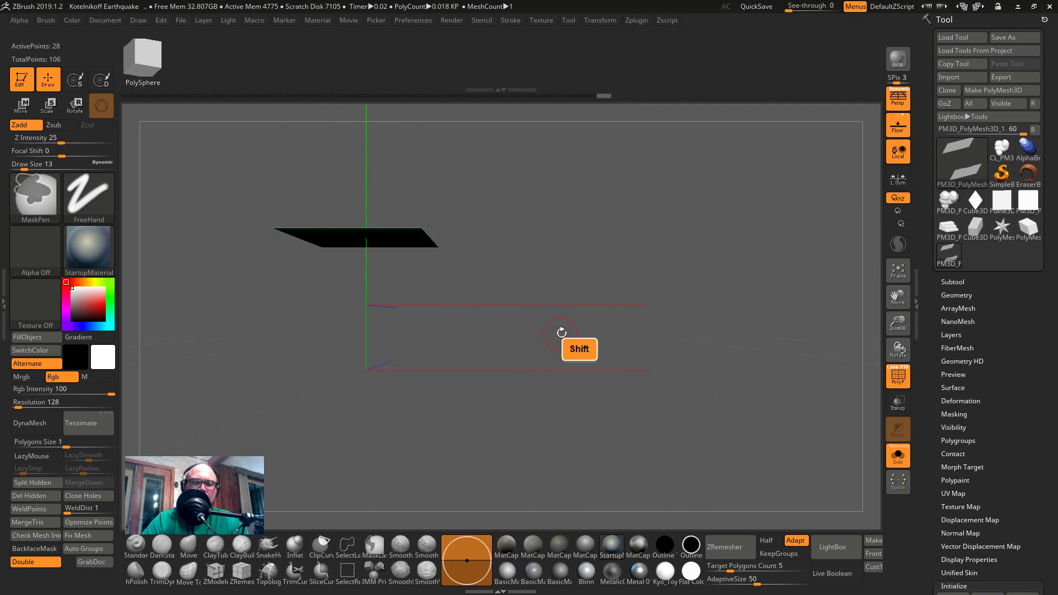
pyautogui.moveTo(560, 332); pyautogui.dragTo(588, 413)
pyautogui.hotkey('ctrl', 'w')
pyautogui.hotkey('ctrl', 'w')
pyautogui.keyDown('ctrl'); pyautogui.keyDown('shift'); pyautogui.click(598, 379); pyautogui.keyUp('shift'); pyautogui.keyUp('ctrl')
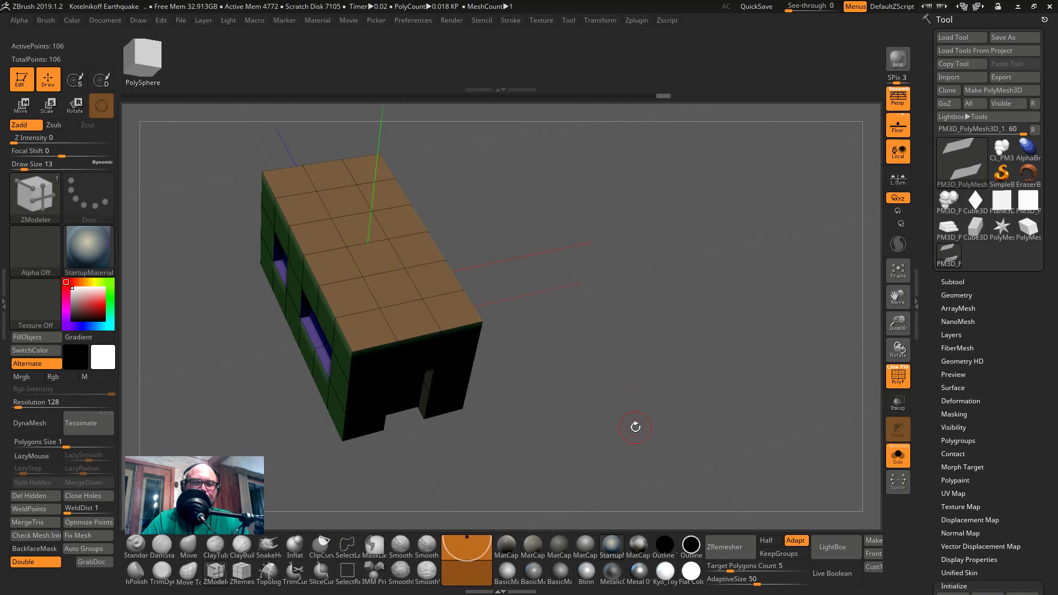
# - With ZModeler, QMesh-extrude the top faces upward into a new block
pyautogui.press('b')
pyautogui.press('z')
pyautogui.press('m')
pyautogui.moveTo(387, 282); pyautogui.dragTo(424, 271)
pyautogui.moveTo(556, 287); pyautogui.dragTo(615, 420)
# - Try collapsing and splitting edges on the top block, undoing back to clean quads
pyautogui.press('space')
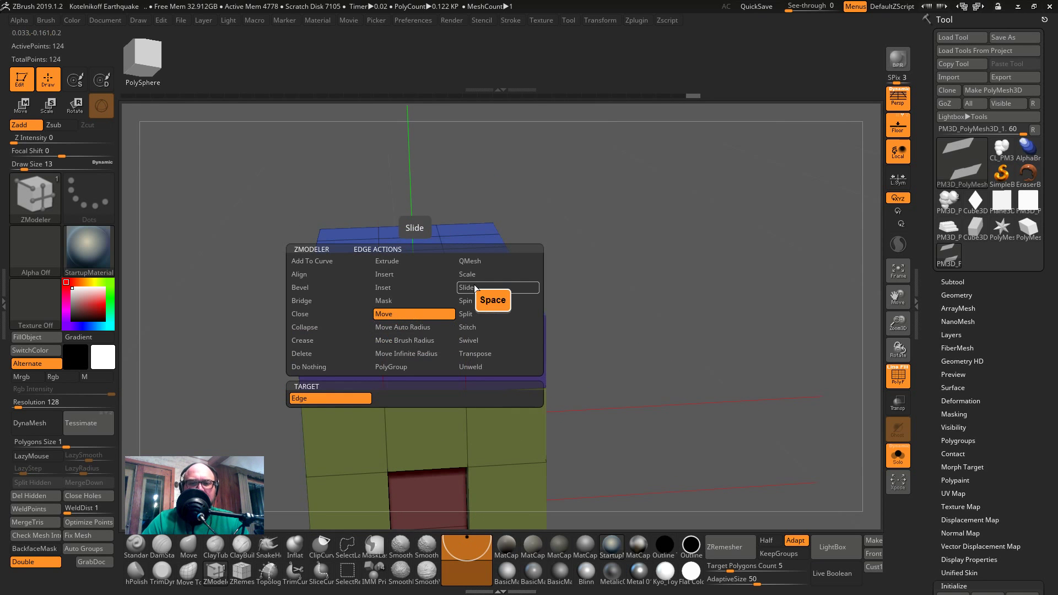
pyautogui.click(330, 327)
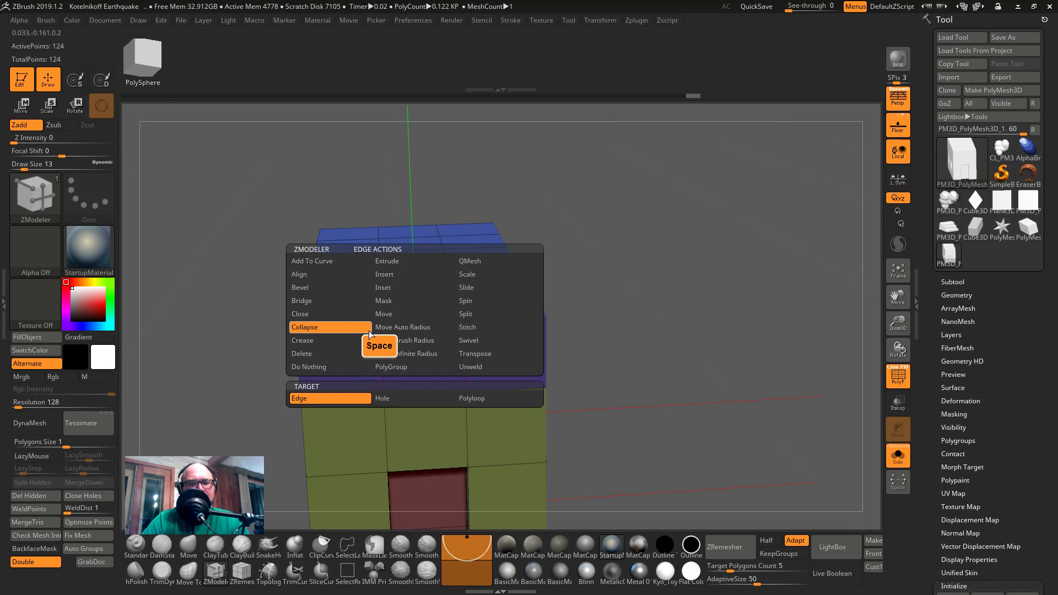
pyautogui.click(424, 300)
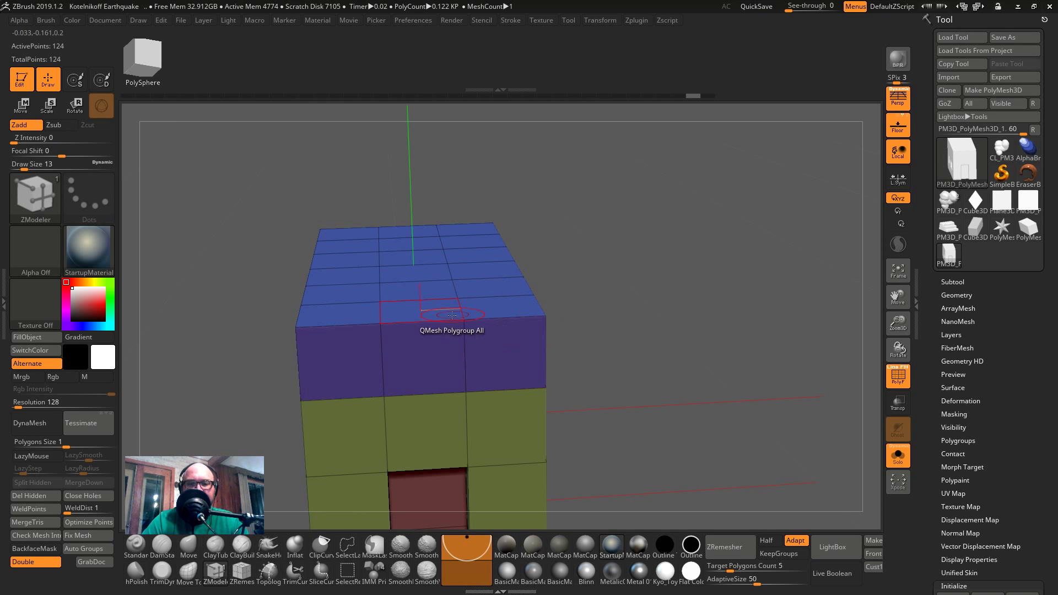
pyautogui.keyDown('alt'); pyautogui.click(422, 321); pyautogui.keyUp('alt')
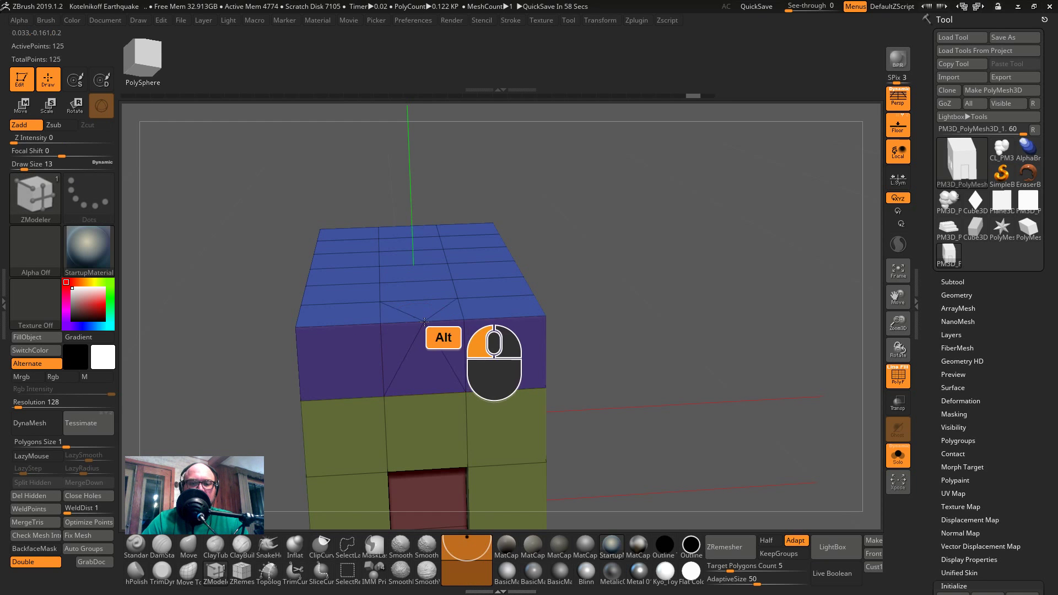
pyautogui.hotkey('ctrl', 'z')
pyautogui.hotkey('ctrl', 'z')
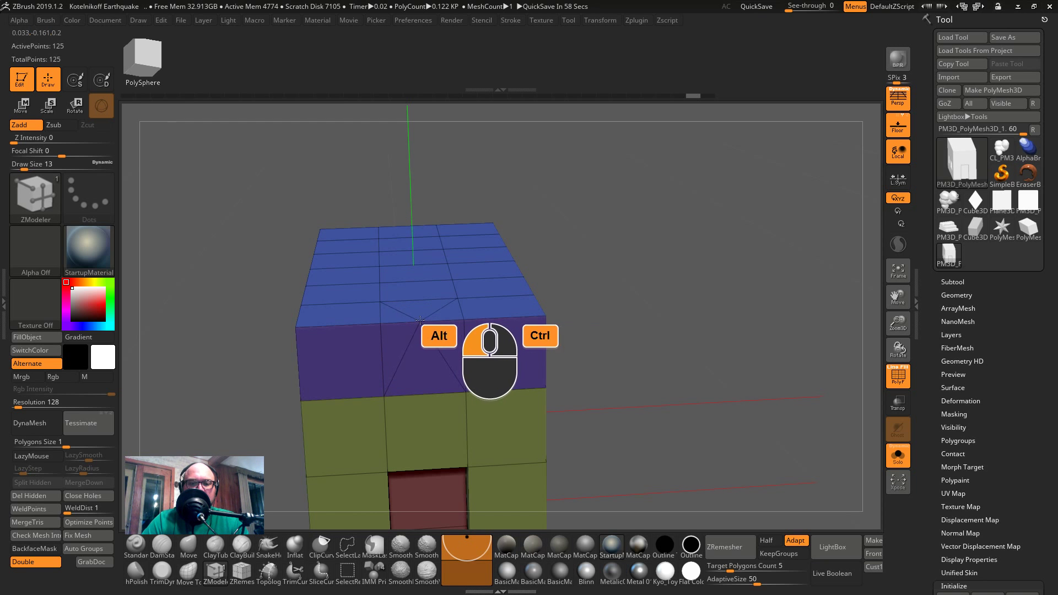
pyautogui.hotkey('ctrl', 'shift', 'z')
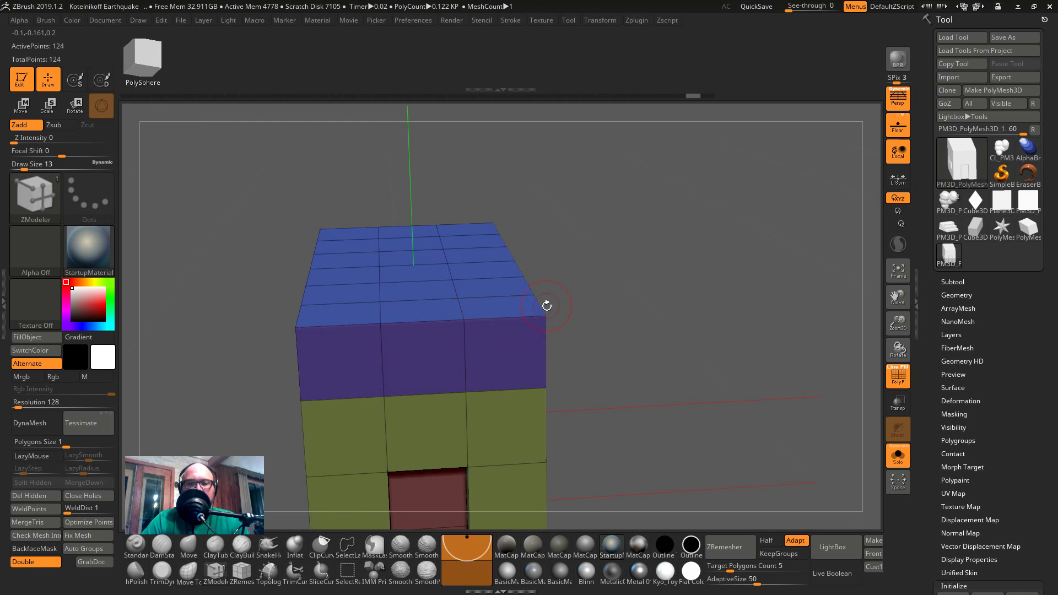
pyautogui.press('space')
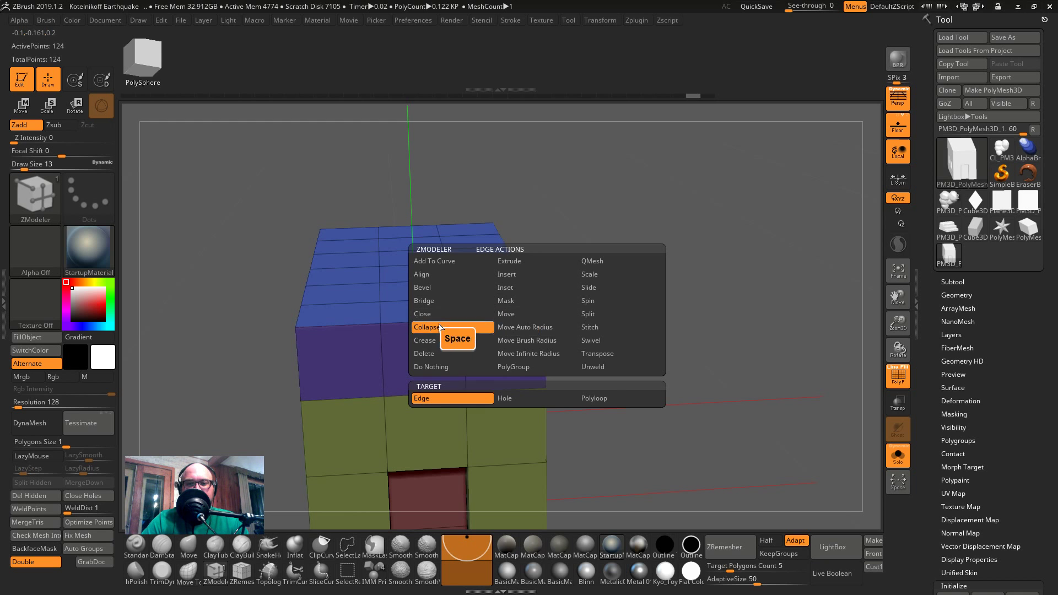
# - Set the edge action to Delete with EdgeLoop Complete and delete a loop on the top
pyautogui.click(441, 353)
pyautogui.click(521, 399)
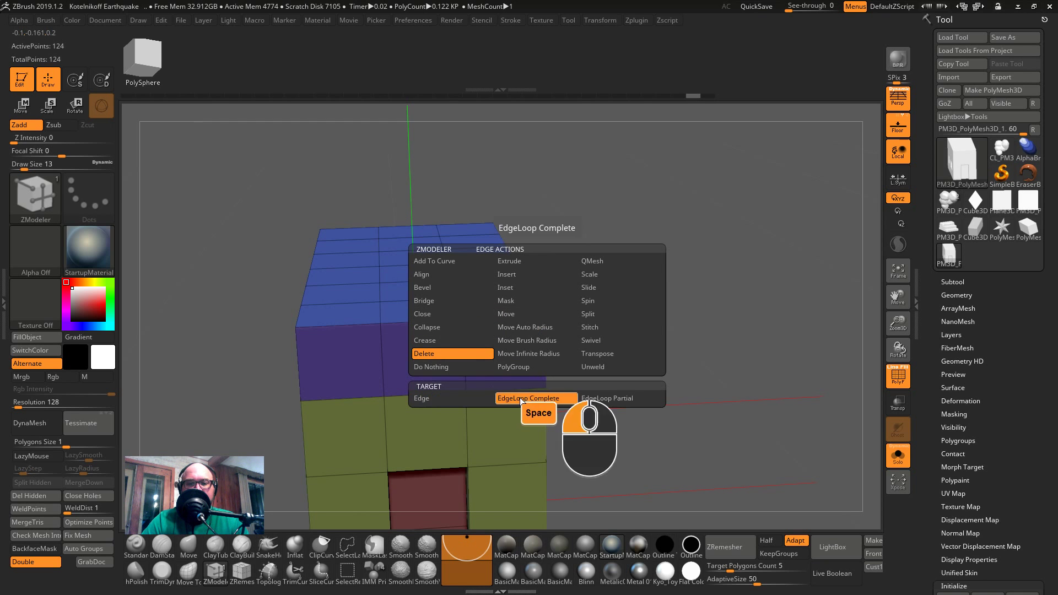
pyautogui.press('space')
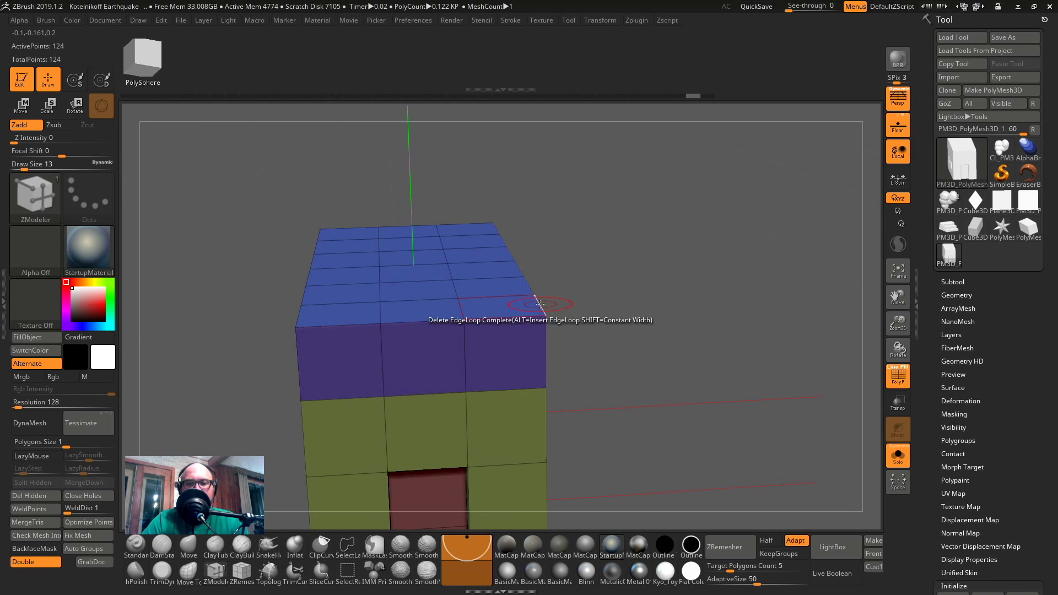
pyautogui.click(539, 303)
pyautogui.moveTo(587, 313); pyautogui.dragTo(558, 306)
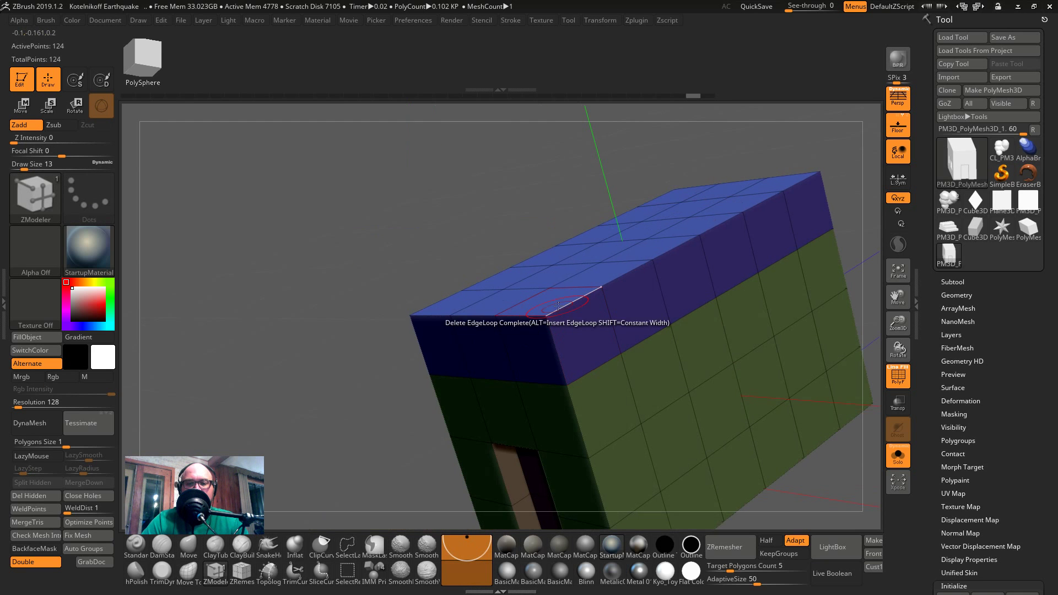
pyautogui.moveTo(196, 385); pyautogui.dragTo(257, 361)
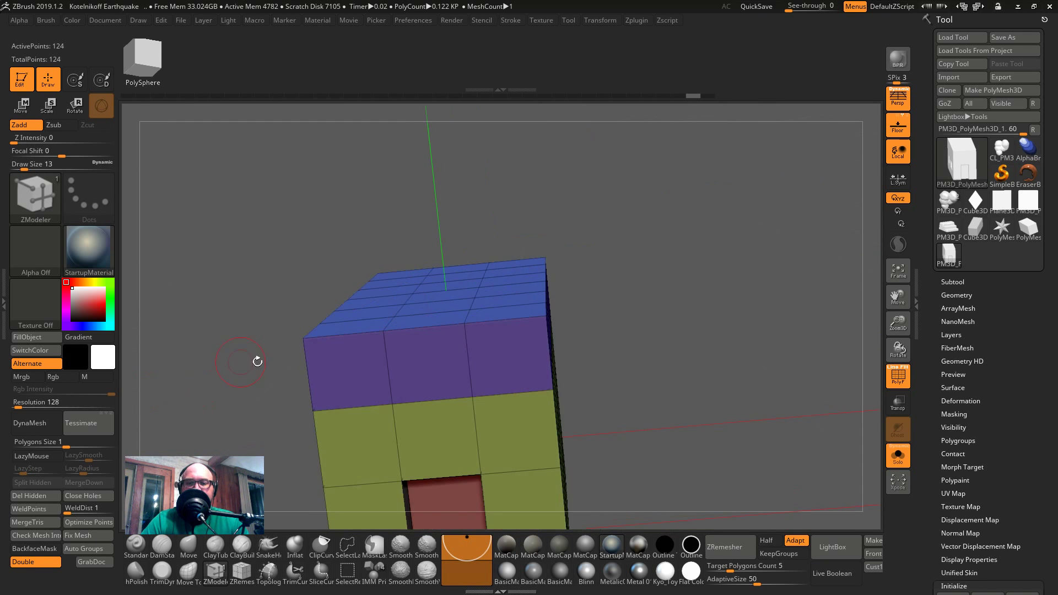
pyautogui.moveTo(605, 344); pyautogui.dragTo(543, 327)
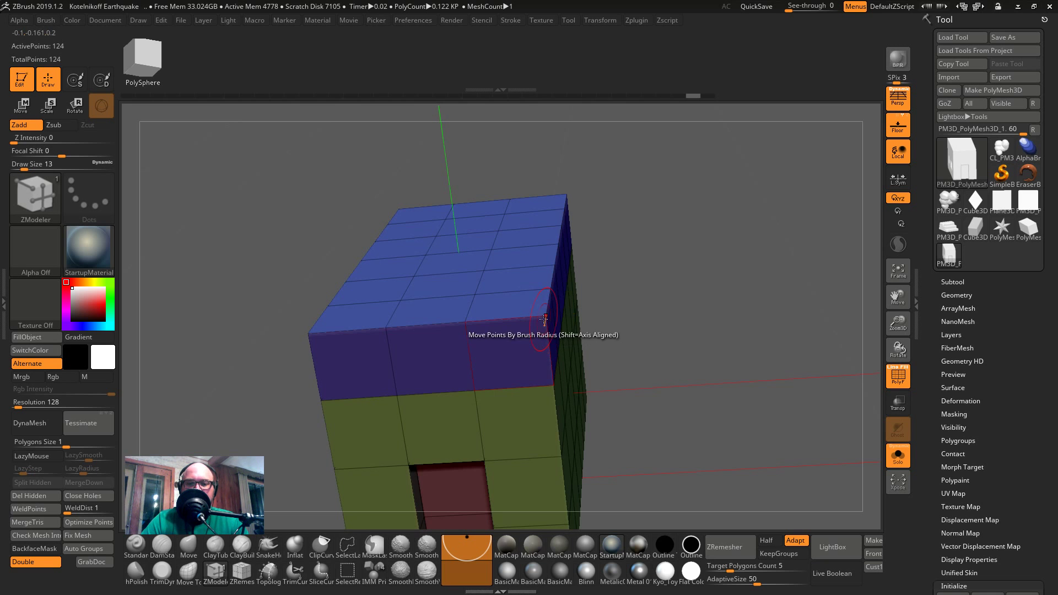
# - Stitch several pairs of points on the top face with Stitch Two Points
pyautogui.press('space')
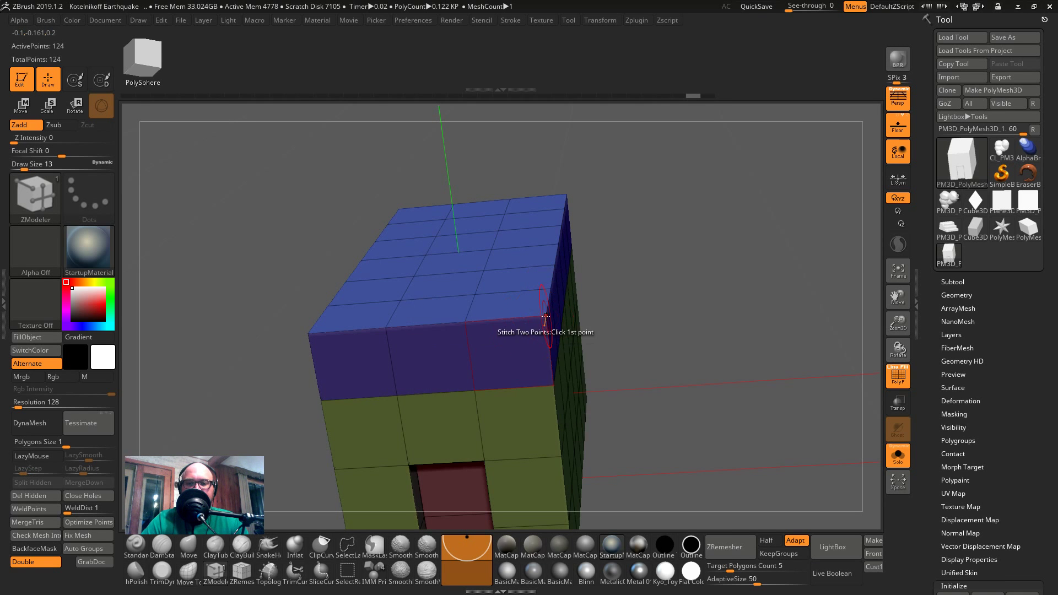
pyautogui.click(464, 321)
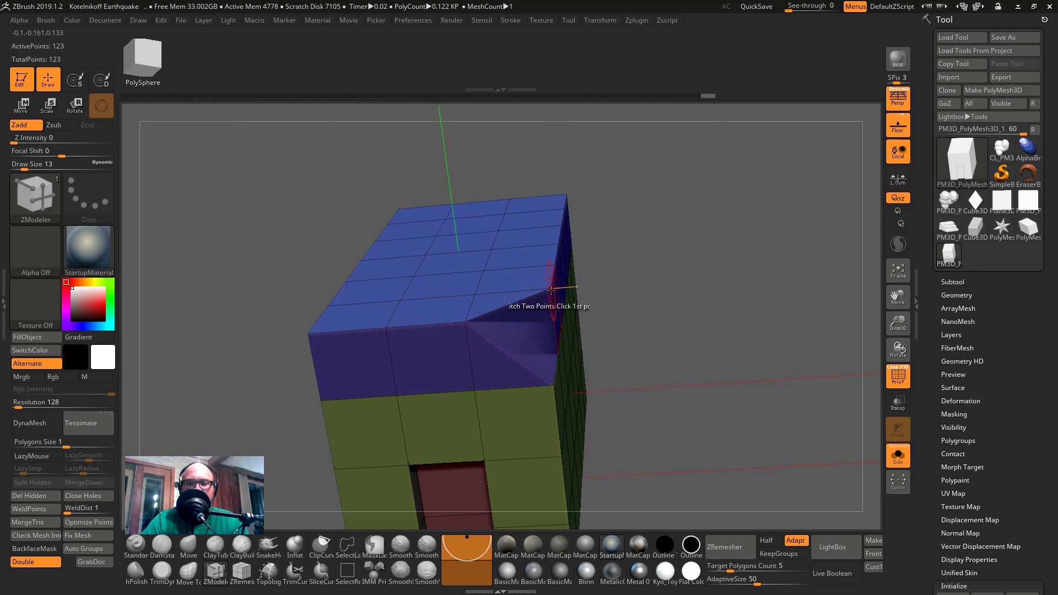
pyautogui.click(474, 294)
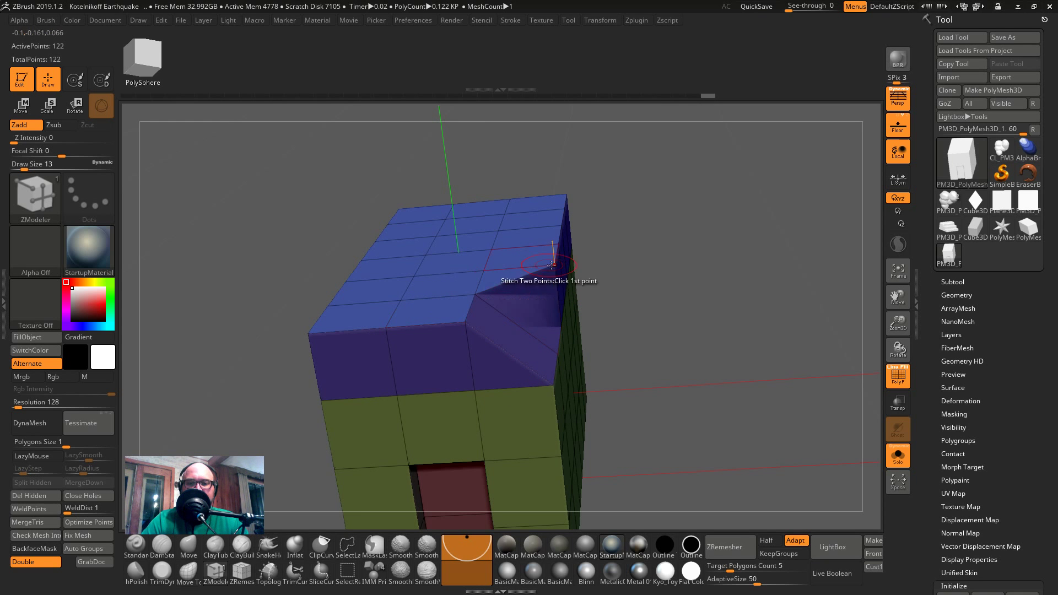
pyautogui.click(552, 264)
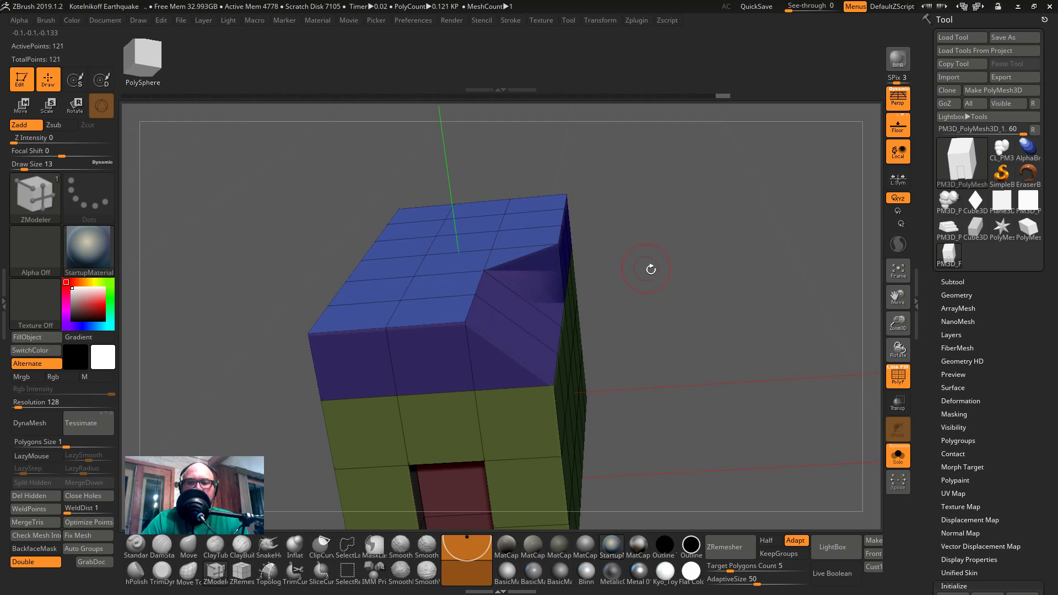
pyautogui.moveTo(650, 267); pyautogui.dragTo(572, 341)
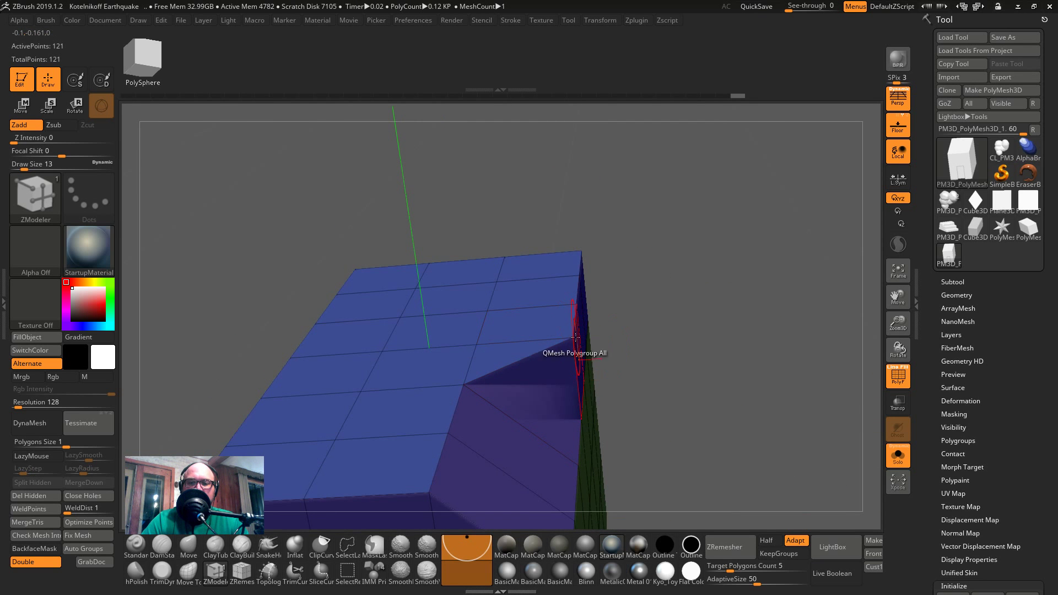
pyautogui.click(475, 344)
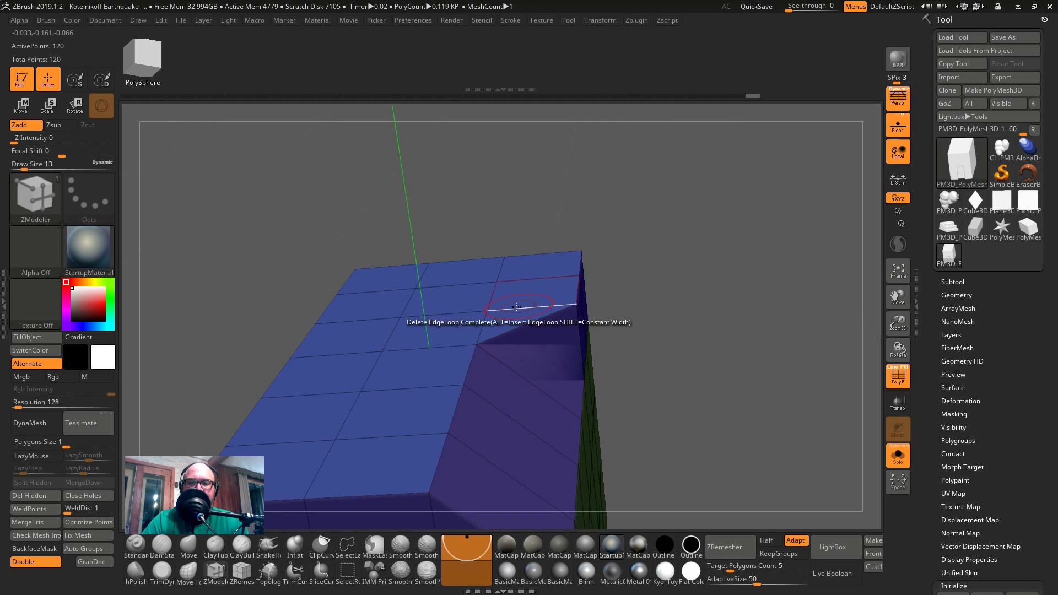
pyautogui.click(484, 302)
# - Stitch more top points, then undo back to the full box
pyautogui.click(579, 276)
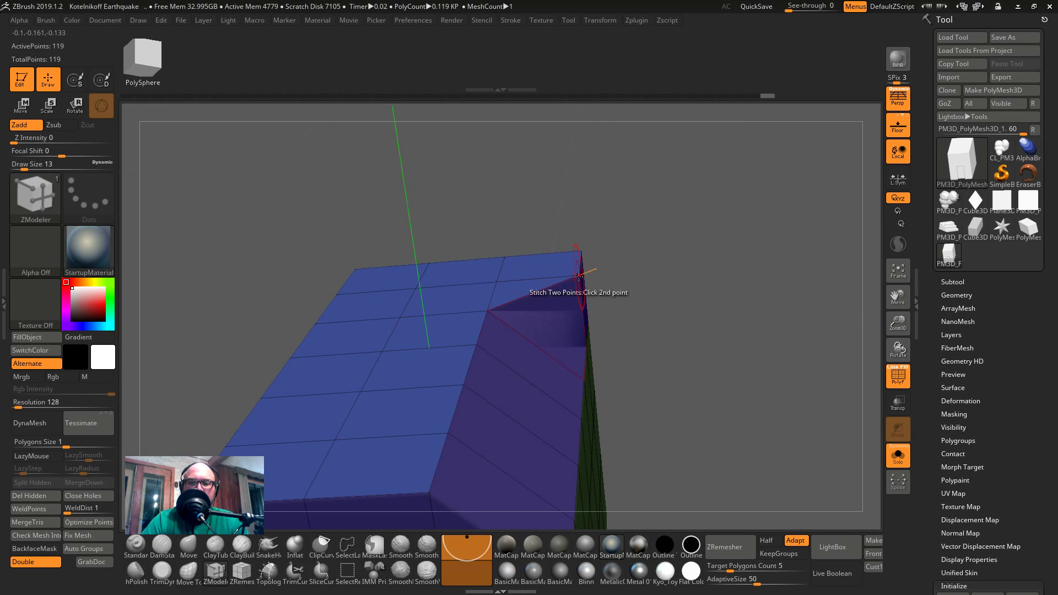
pyautogui.click(501, 260)
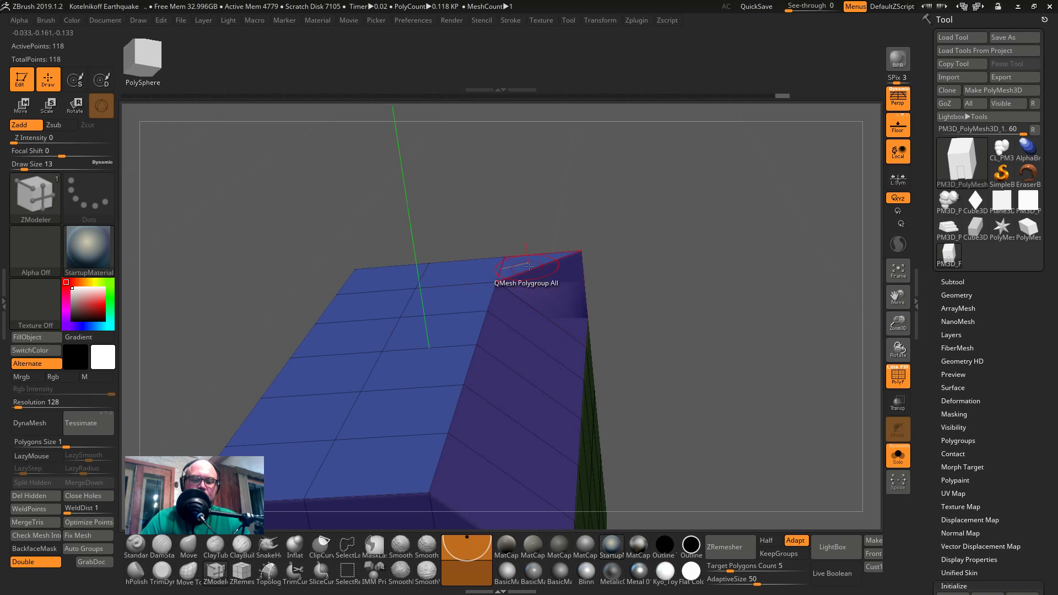
pyautogui.click(507, 255)
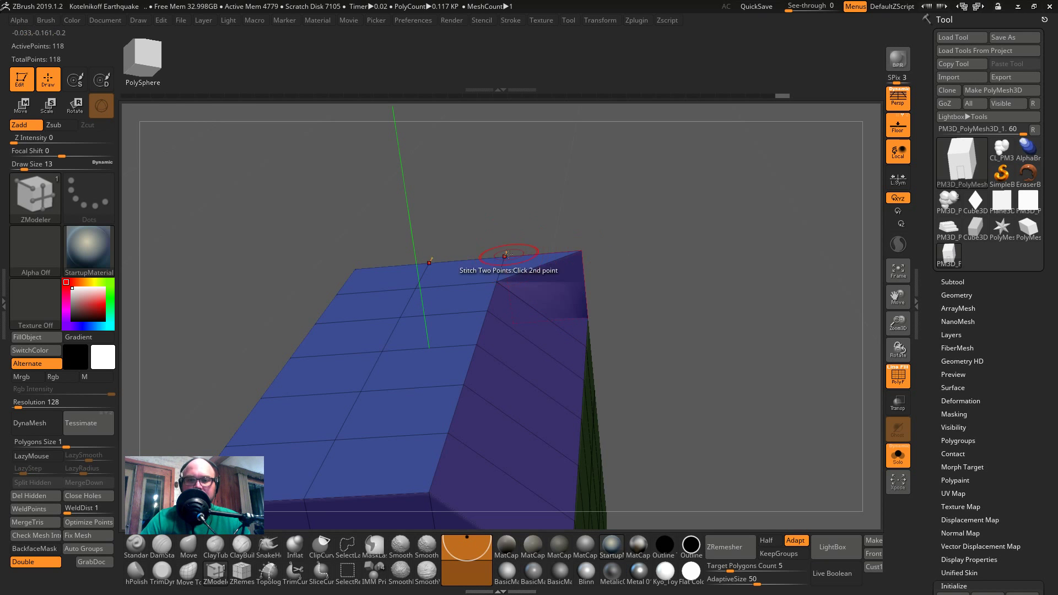
pyautogui.click(582, 252)
pyautogui.hotkey('ctrl', 'z')
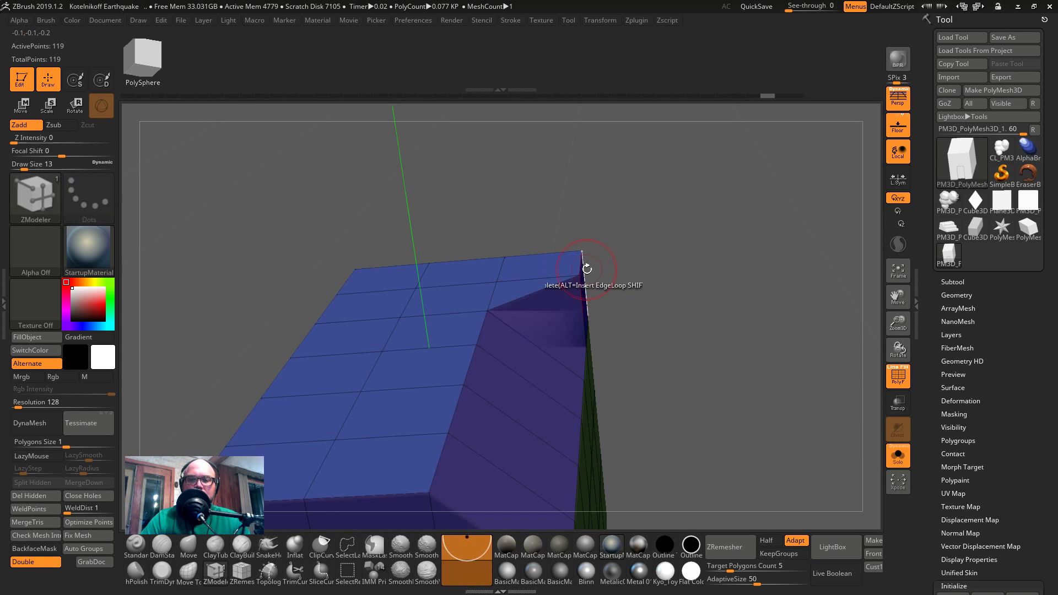
pyautogui.hotkey('ctrl', 'z')
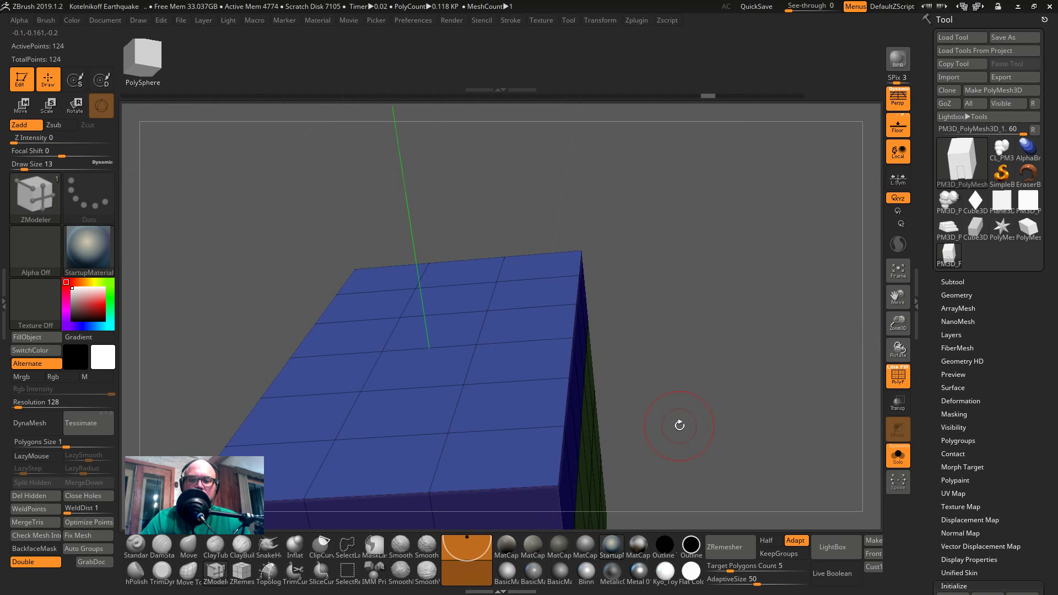
pyautogui.moveTo(679, 426); pyautogui.dragTo(488, 398)
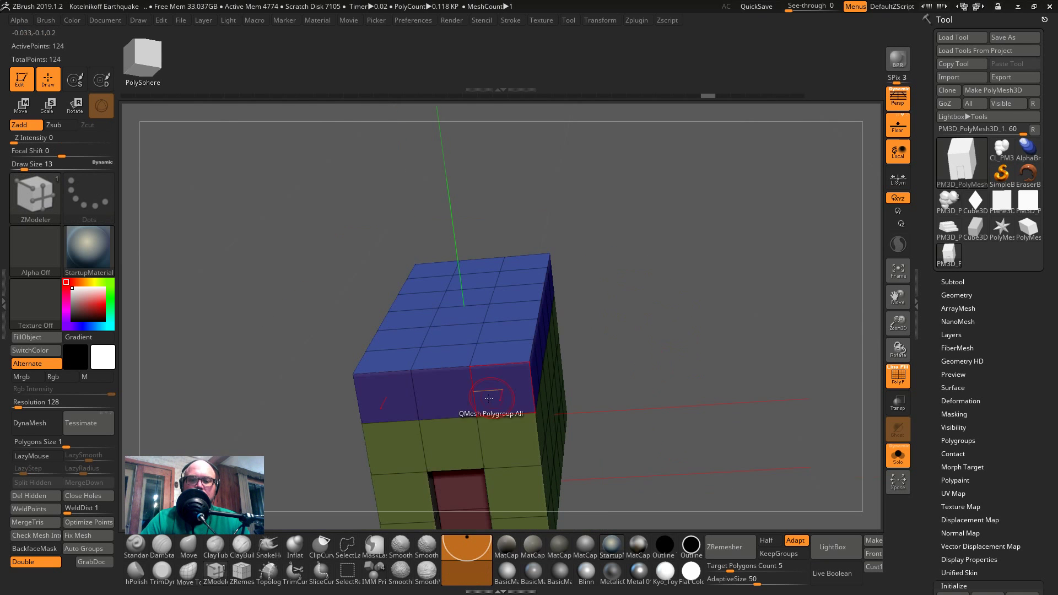
# - Stitch the top-right corner down to its target vertex, undoing stray edge-loop deletions
pyautogui.click(526, 368)
pyautogui.click(527, 363)
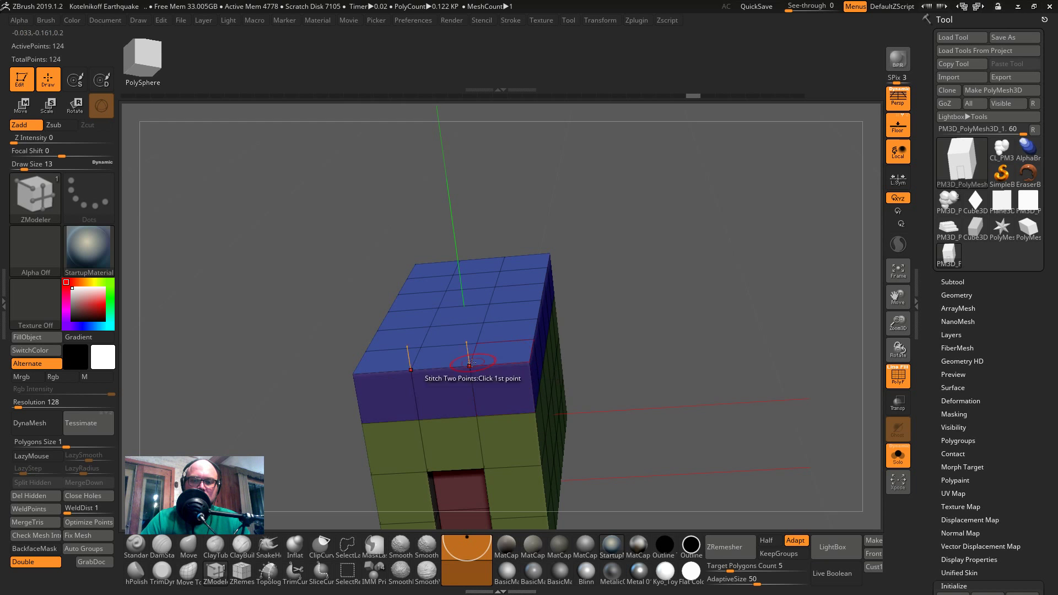
pyautogui.click(525, 364)
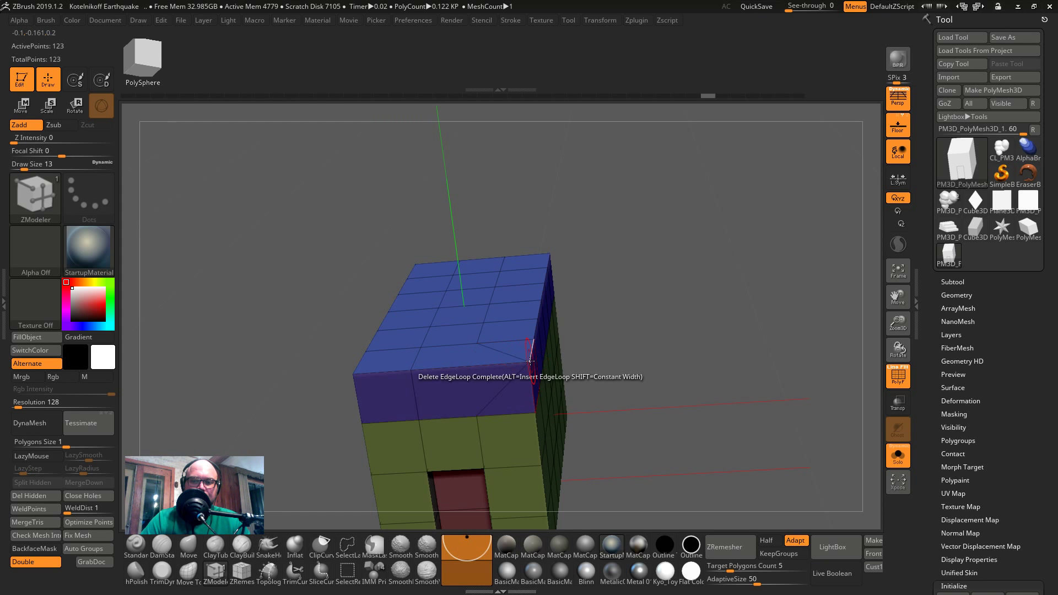
pyautogui.click(530, 361)
pyautogui.hotkey('ctrl', 'z')
pyautogui.hotkey('ctrl', 'z')
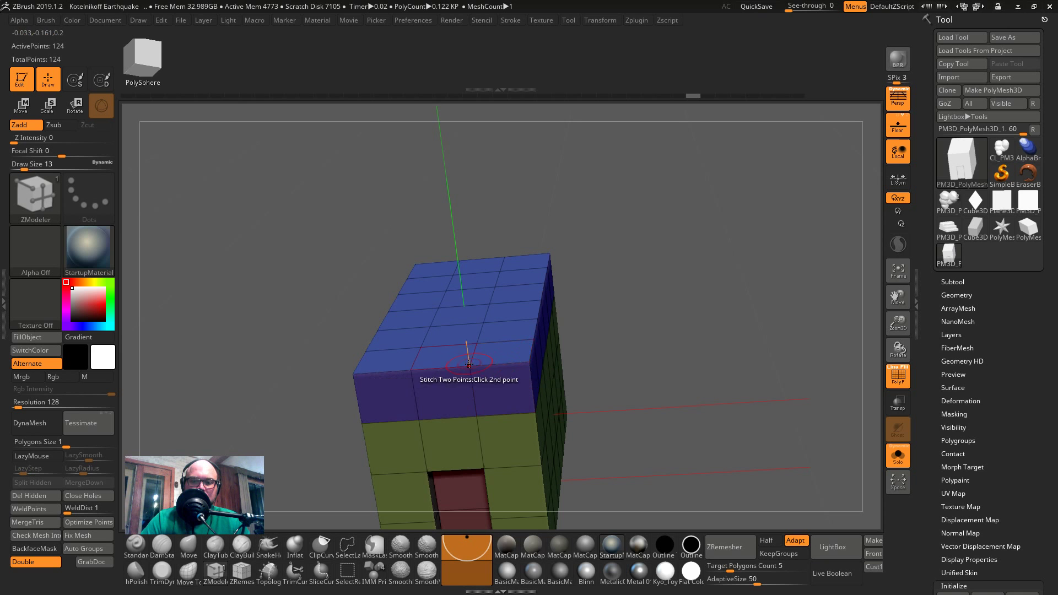
pyautogui.click(533, 362)
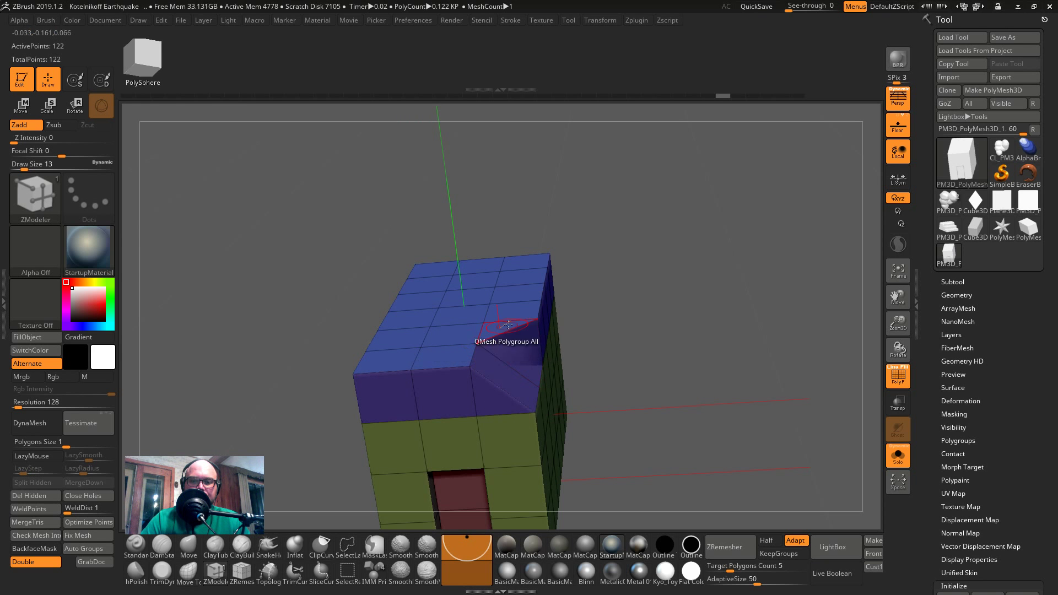
pyautogui.click(483, 320)
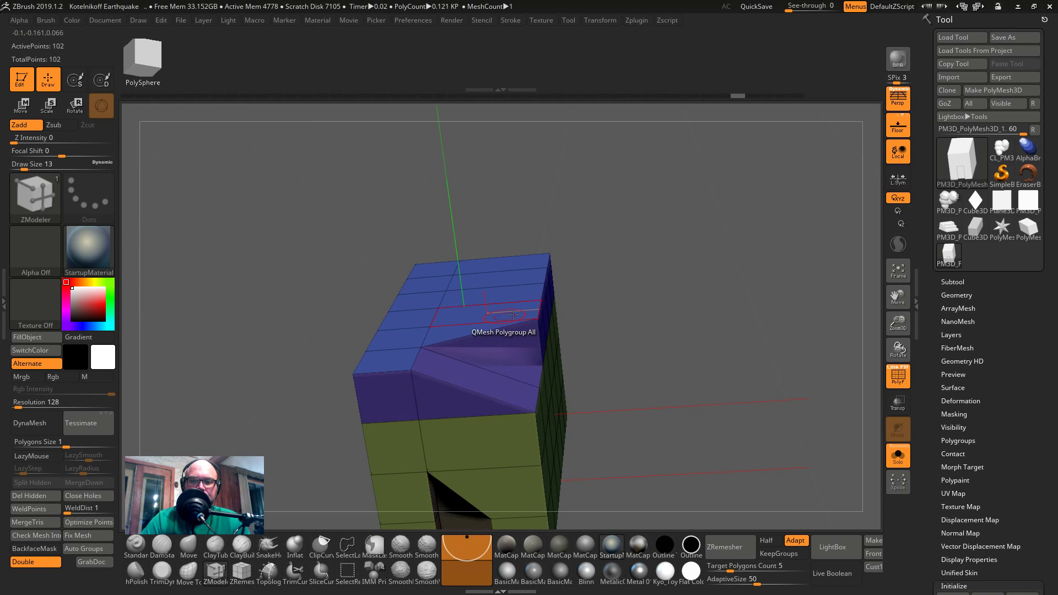
pyautogui.hotkey('ctrl', 'z')
# - Zoom in on the folded roof corner and bring up the Material palette
pyautogui.keyDown('alt'); pyautogui.moveTo(680, 325); pyautogui.dragTo(642, 416); pyautogui.keyUp('alt')
pyautogui.moveTo(788, 337); pyautogui.dragTo(733, 336)
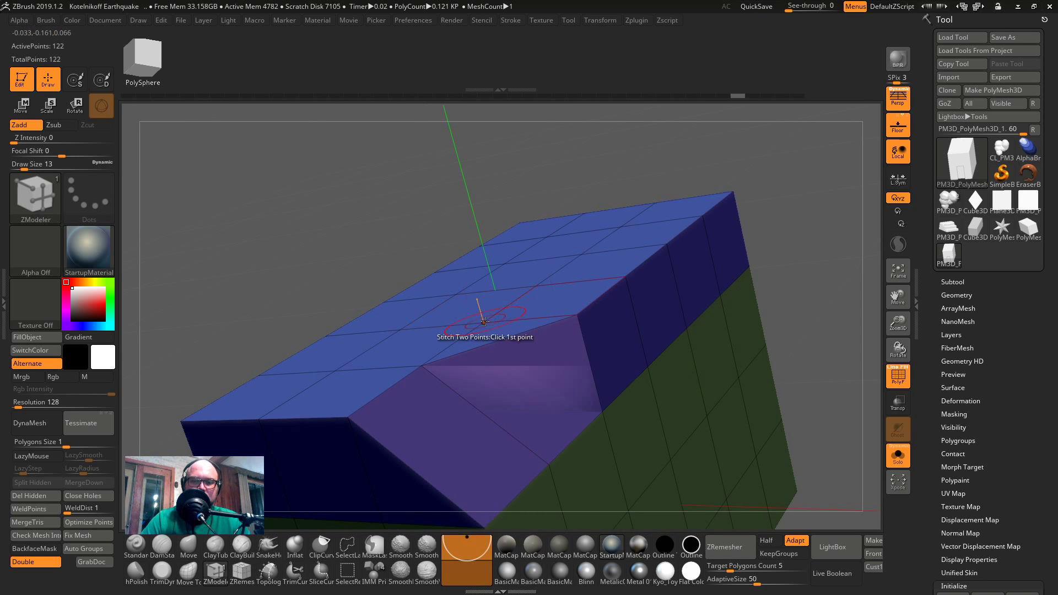
pyautogui.click(81, 237)
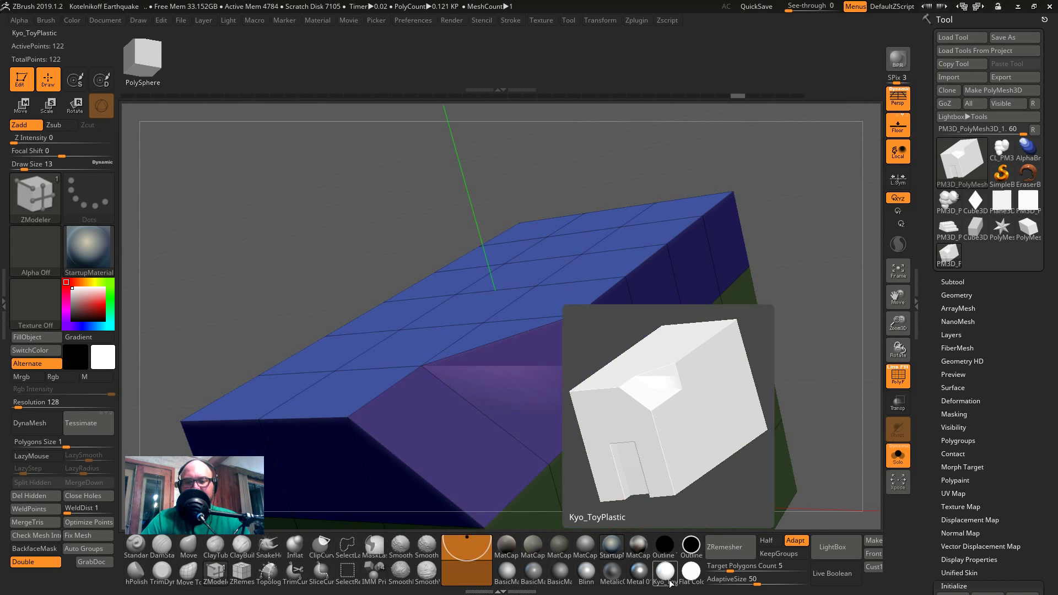
# - Restore the custom interface layout and give the house the SkinShade4 material
pyautogui.click(666, 573)
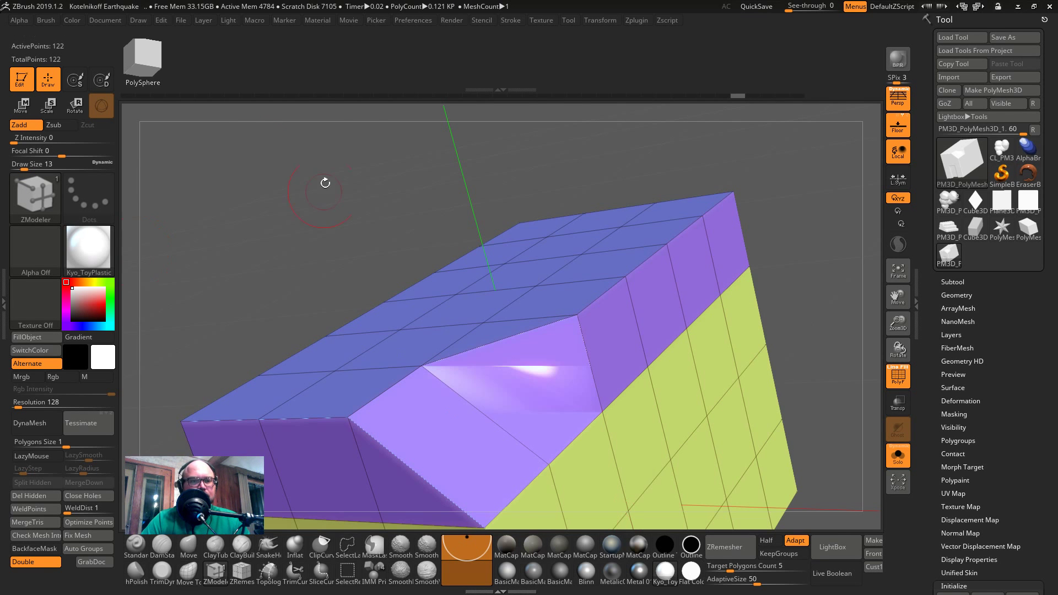
pyautogui.click(422, 20)
pyautogui.click(435, 61)
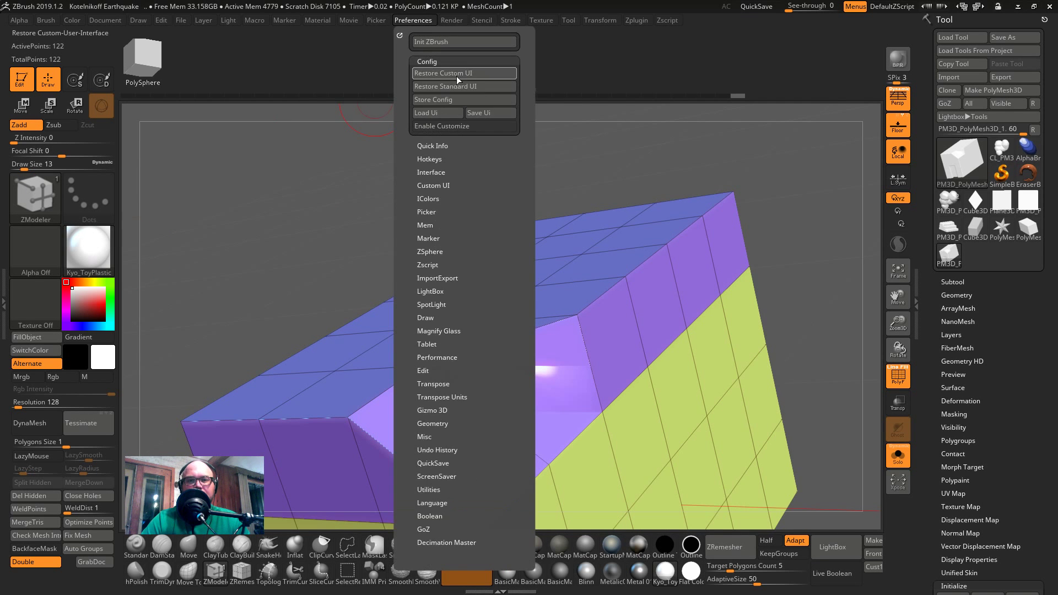
pyautogui.click(470, 74)
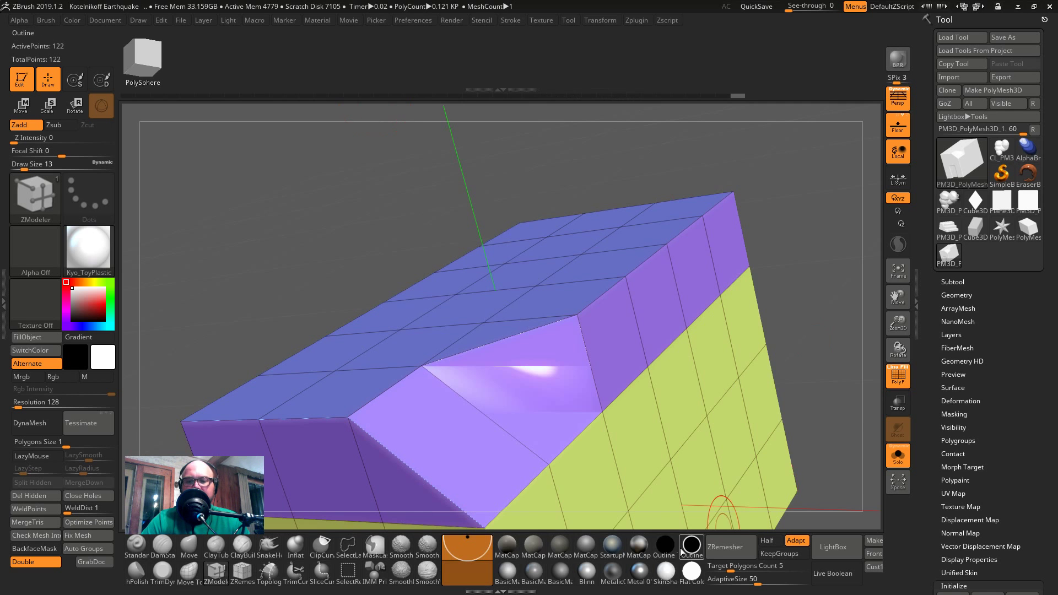
pyautogui.click(662, 577)
# - Stitch the roof's corner and side vertices onto opposite corners so the top slopes
pyautogui.moveTo(857, 331); pyautogui.dragTo(766, 359)
pyautogui.hotkey('ctrl', 'z')
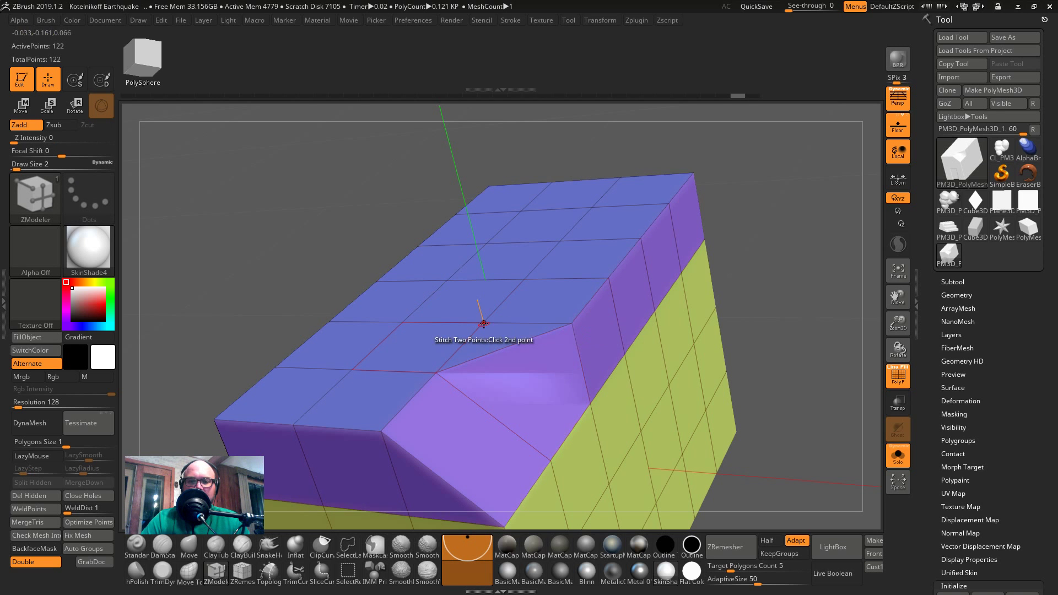
pyautogui.click(610, 279)
pyautogui.click(606, 279)
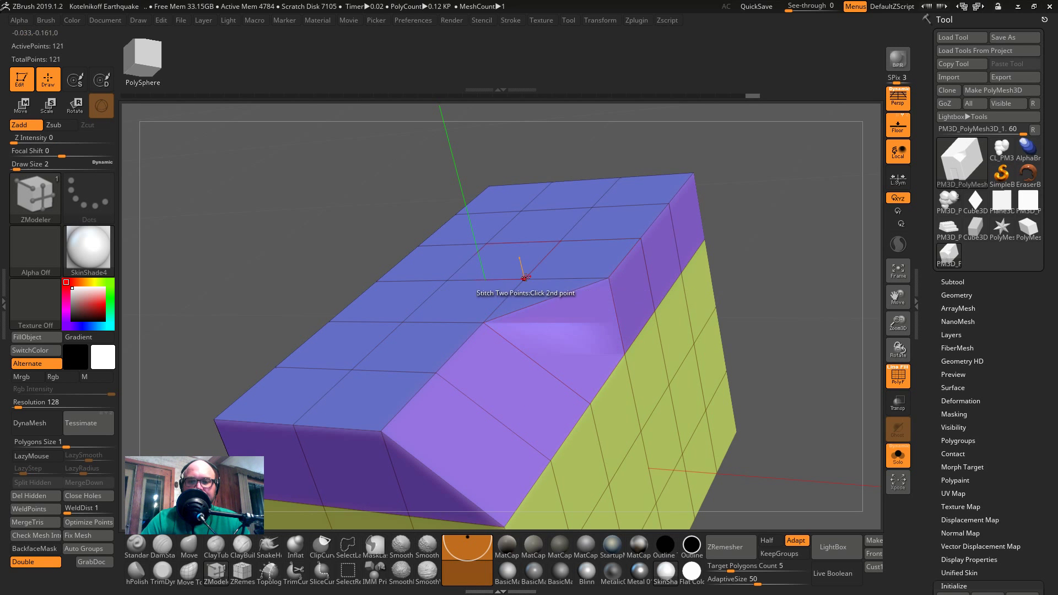
pyautogui.click(524, 278)
pyautogui.click(637, 238)
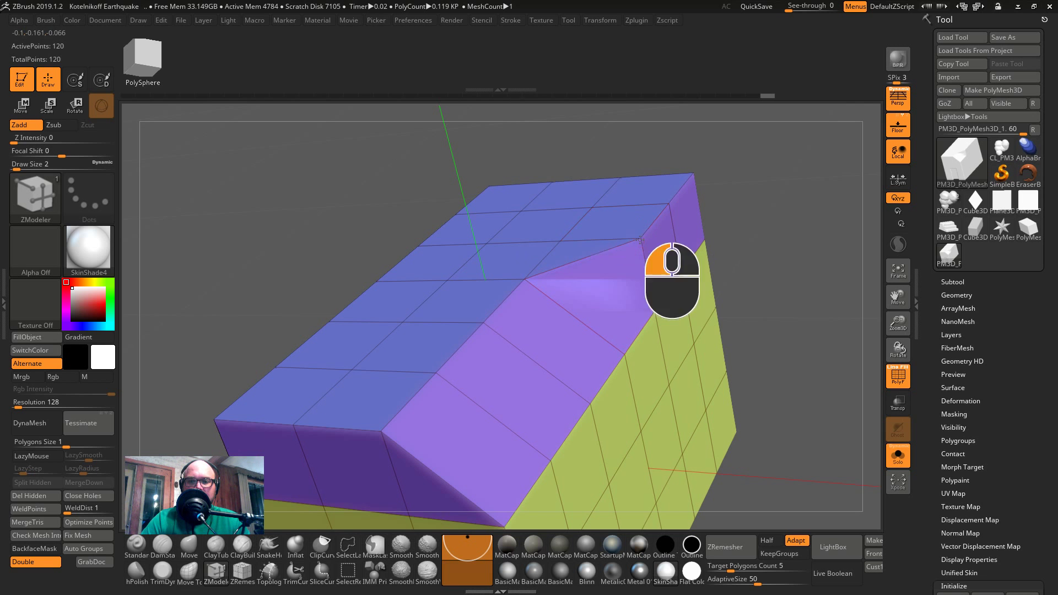
pyautogui.click(668, 205)
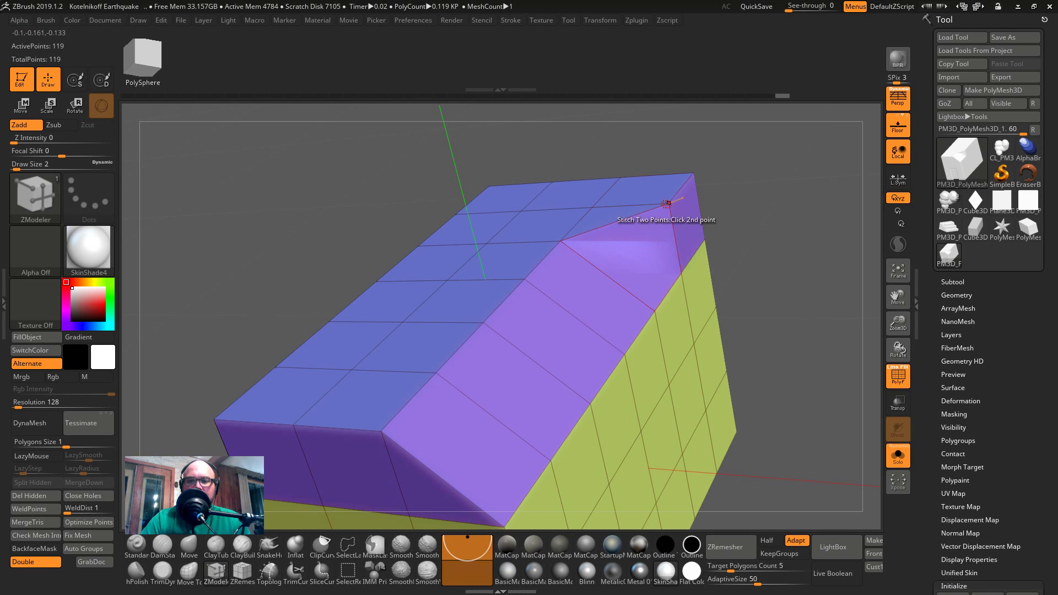
pyautogui.click(592, 205)
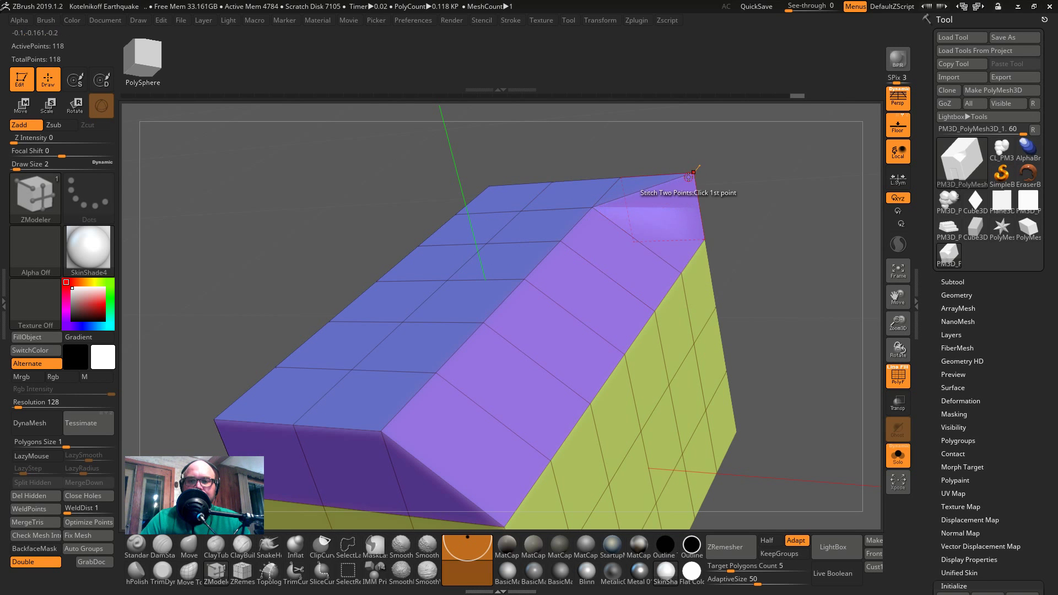
pyautogui.click(688, 177)
pyautogui.click(619, 177)
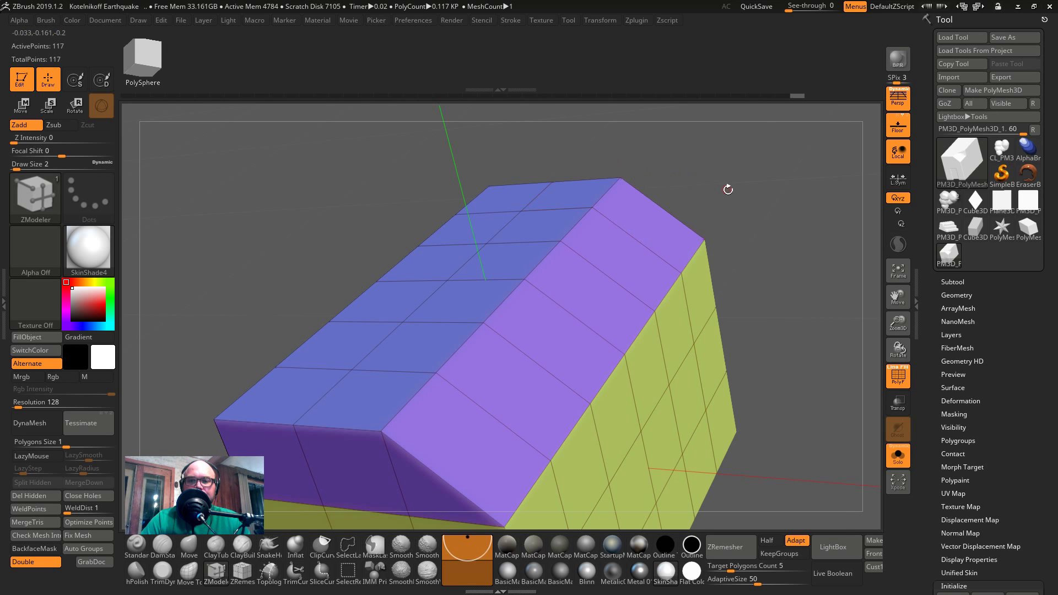
# - From a top-down front view, stitch the front-left roof vertices into the middle vertices
pyautogui.keyDown('shift'); pyautogui.moveTo(729, 189); pyautogui.dragTo(782, 248); pyautogui.keyUp('shift')
pyautogui.moveTo(351, 292); pyautogui.dragTo(354, 417)
pyautogui.click(359, 443)
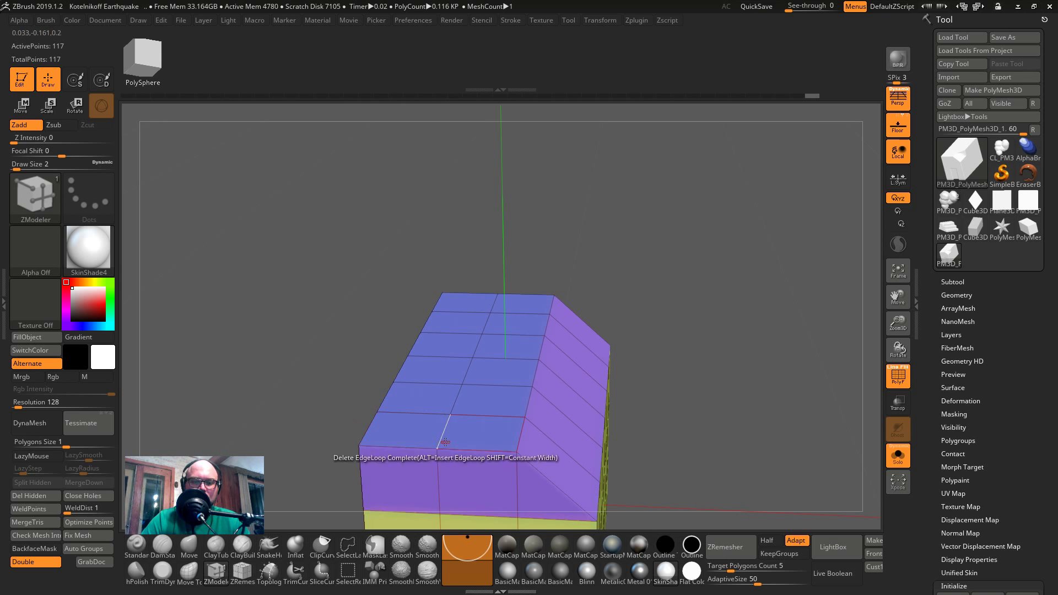
pyautogui.click(437, 449)
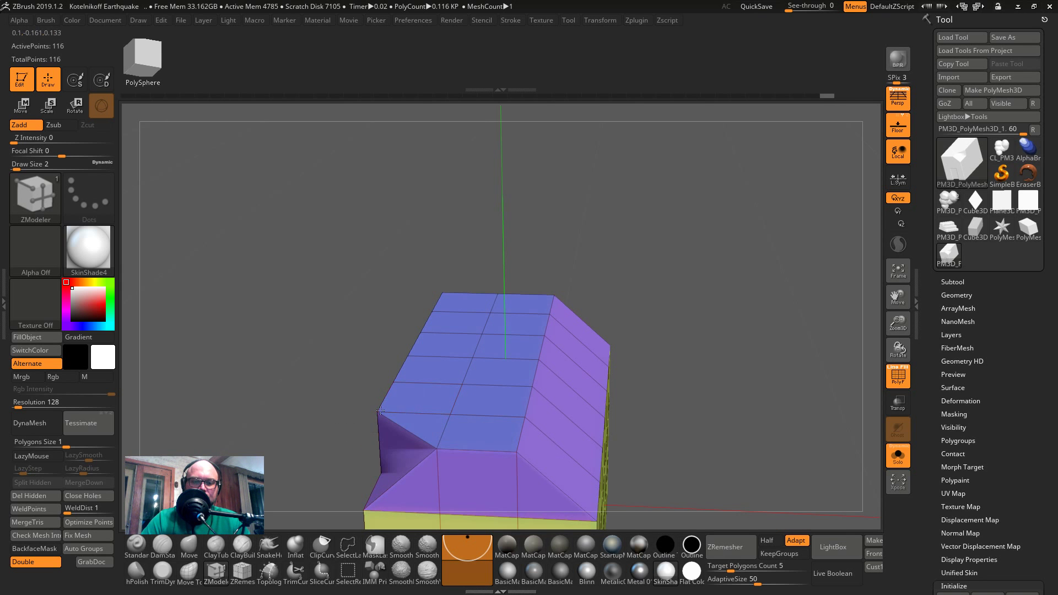
pyautogui.click(450, 412)
pyautogui.click(394, 383)
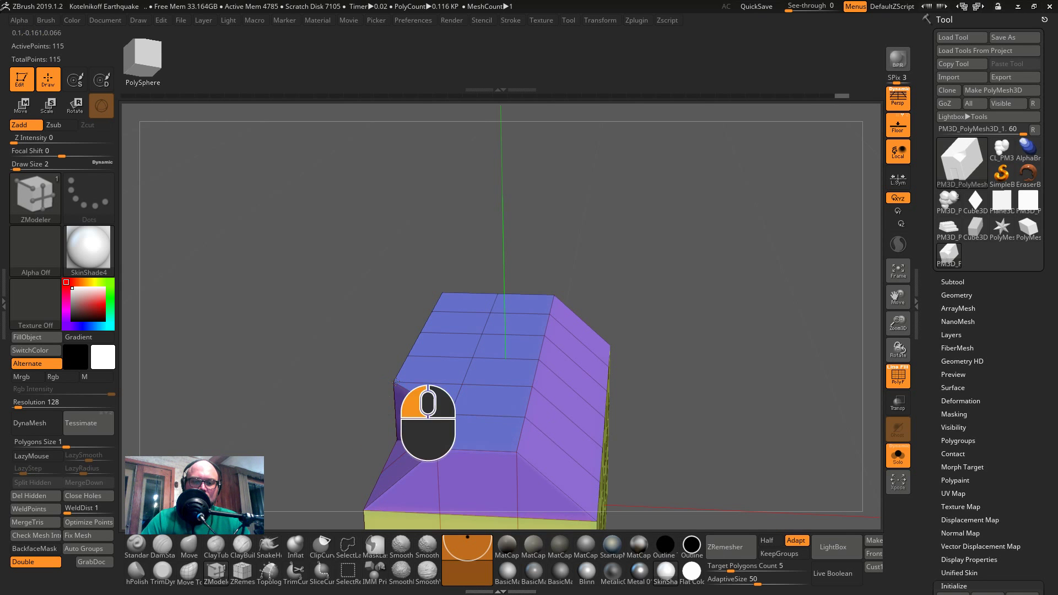
pyautogui.click(460, 381)
pyautogui.click(461, 381)
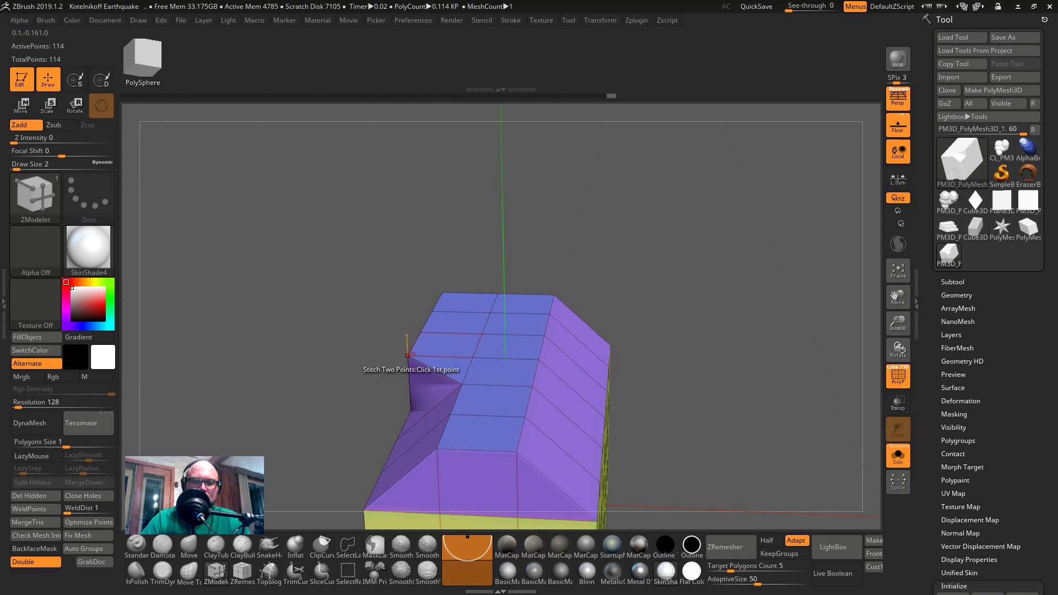
pyautogui.click(476, 360)
pyautogui.hotkey('ctrl', 'z')
# - Stitch the upper-left step's corner points together along the roof
pyautogui.click(408, 354)
pyautogui.click(407, 356)
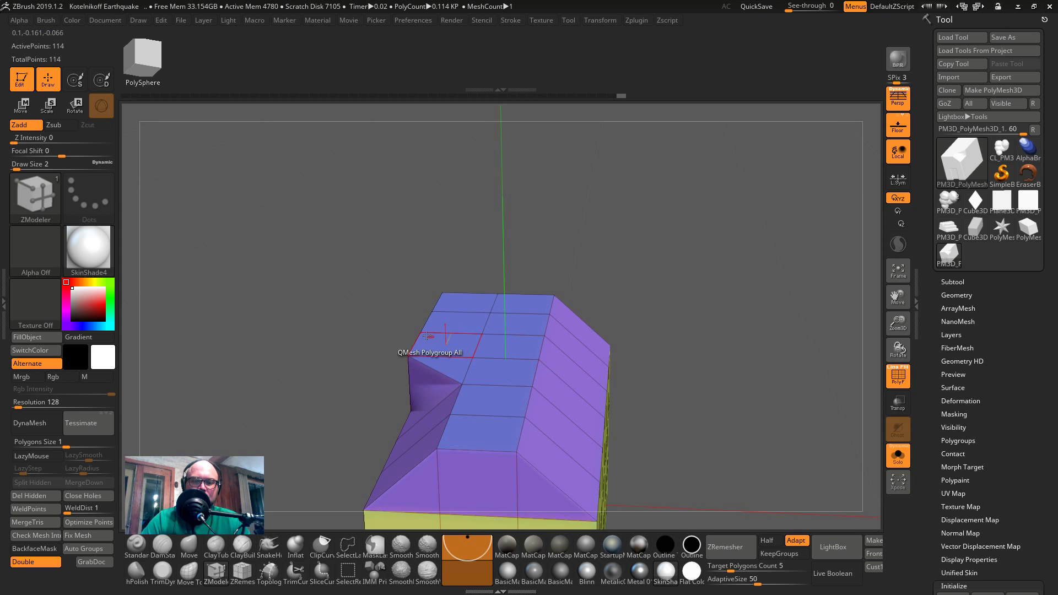
pyautogui.hotkey('ctrl', 'z')
pyautogui.hotkey('ctrl', 'z')
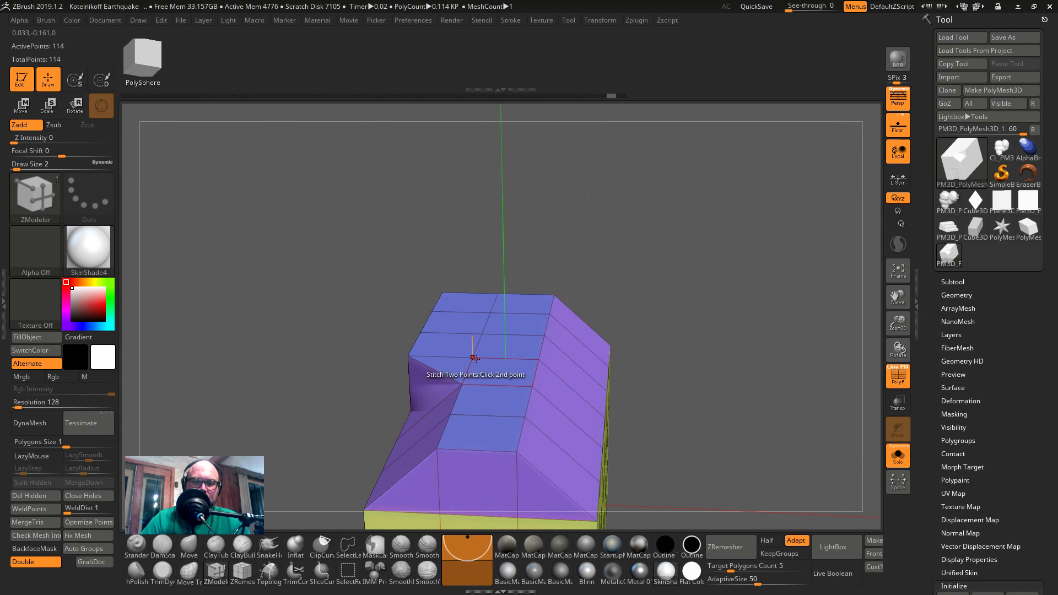
pyautogui.click(475, 358)
pyautogui.click(482, 333)
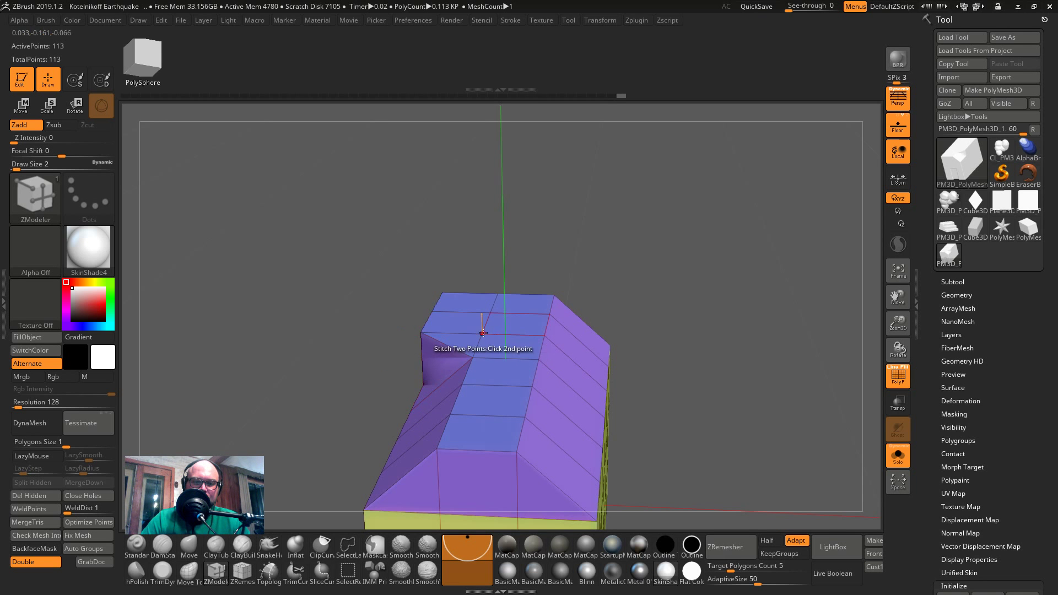
pyautogui.click(433, 311)
pyautogui.click(492, 313)
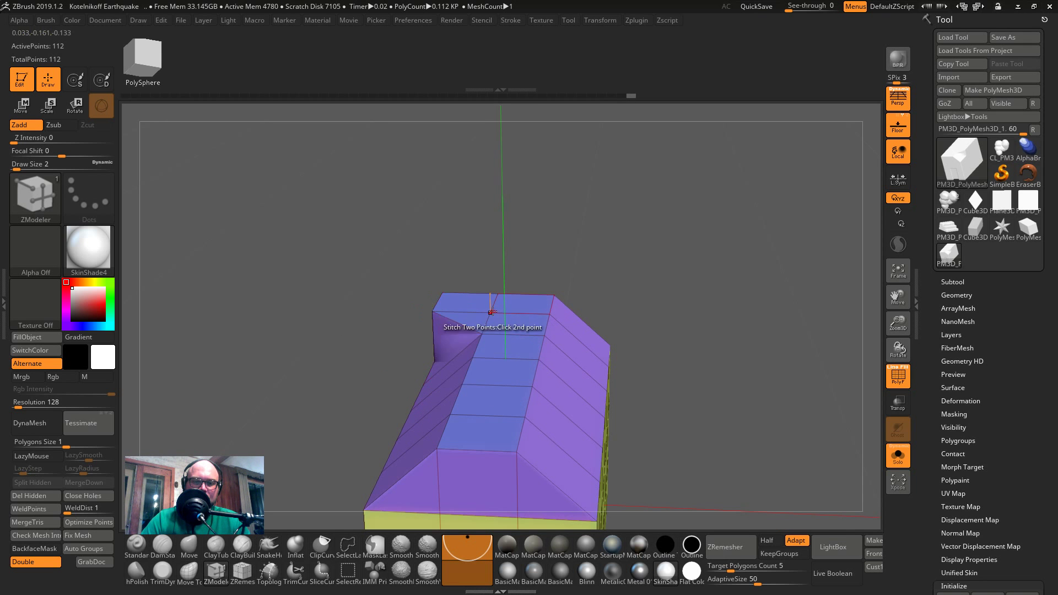
pyautogui.click(491, 292)
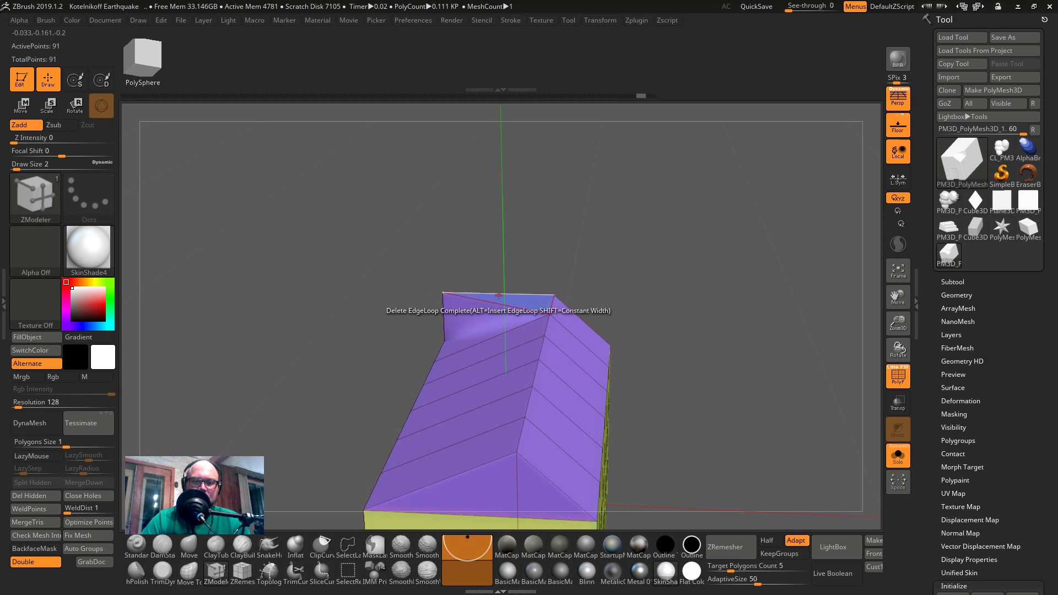
# - Weld the upper-left roof corner onto the top edge, redoing the stitch once
pyautogui.click(443, 290)
pyautogui.click(498, 292)
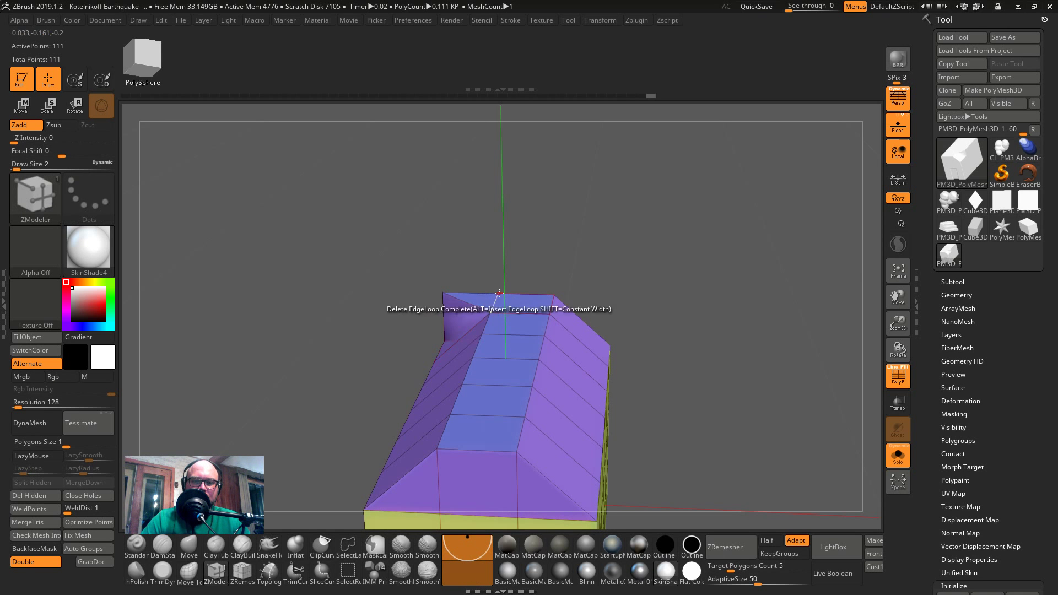
pyautogui.hotkey('ctrl', 'z')
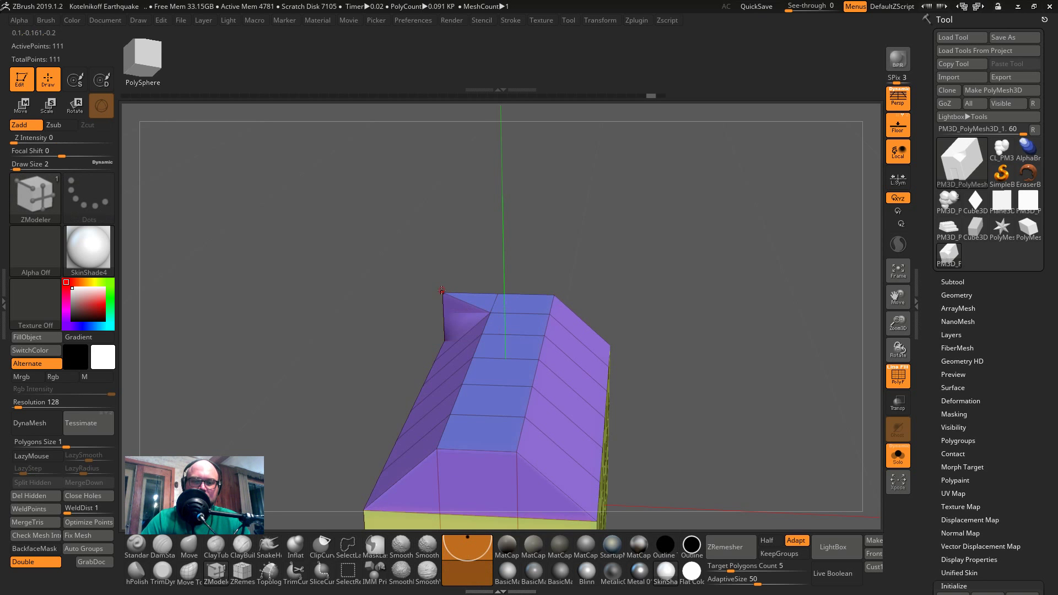
pyautogui.click(442, 291)
pyautogui.click(498, 293)
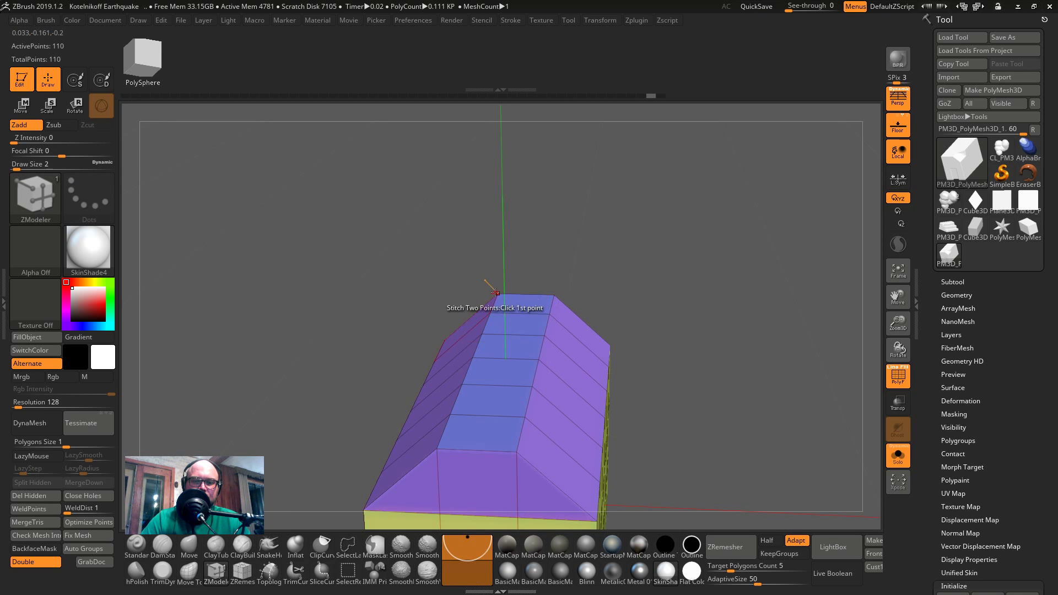
pyautogui.click(612, 281)
# - Set the QMesh edge action to Collapse on PolyLoops and collapse the roof-top loop
pyautogui.moveTo(612, 282); pyautogui.dragTo(551, 341)
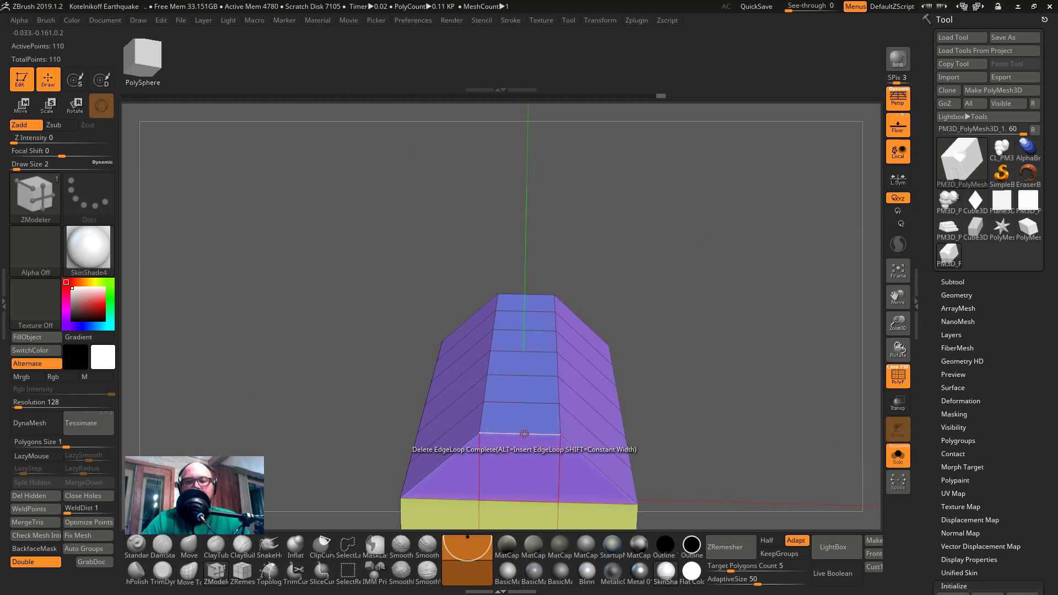
pyautogui.press('space')
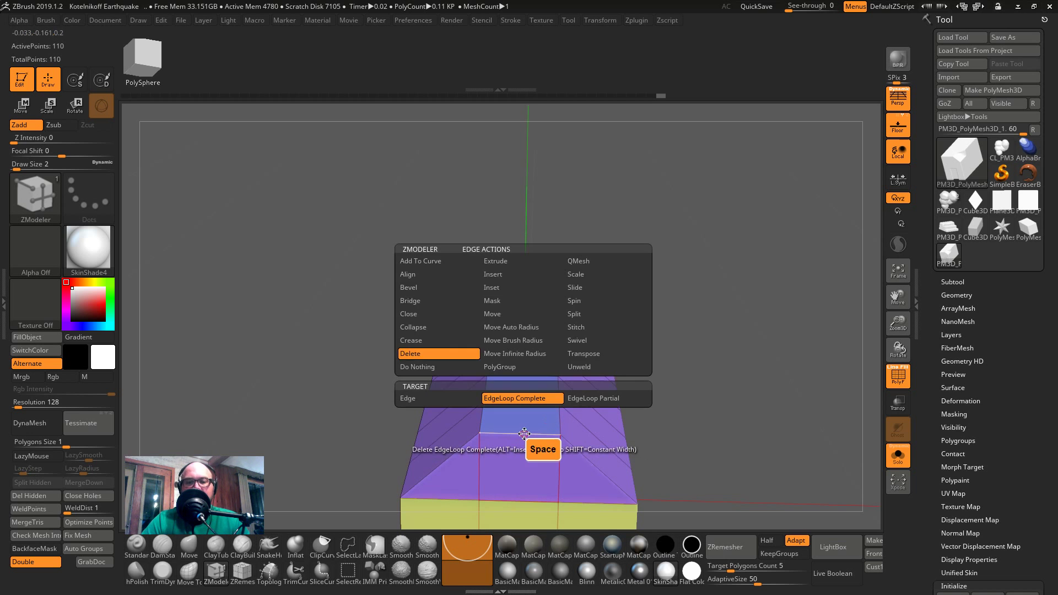
pyautogui.click(441, 327)
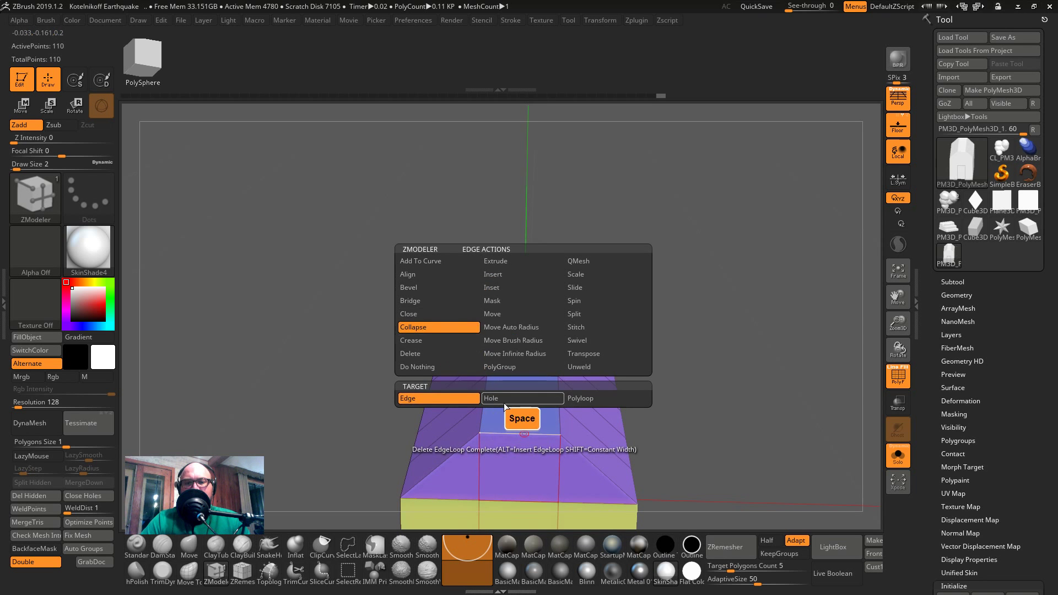
pyautogui.press('space')
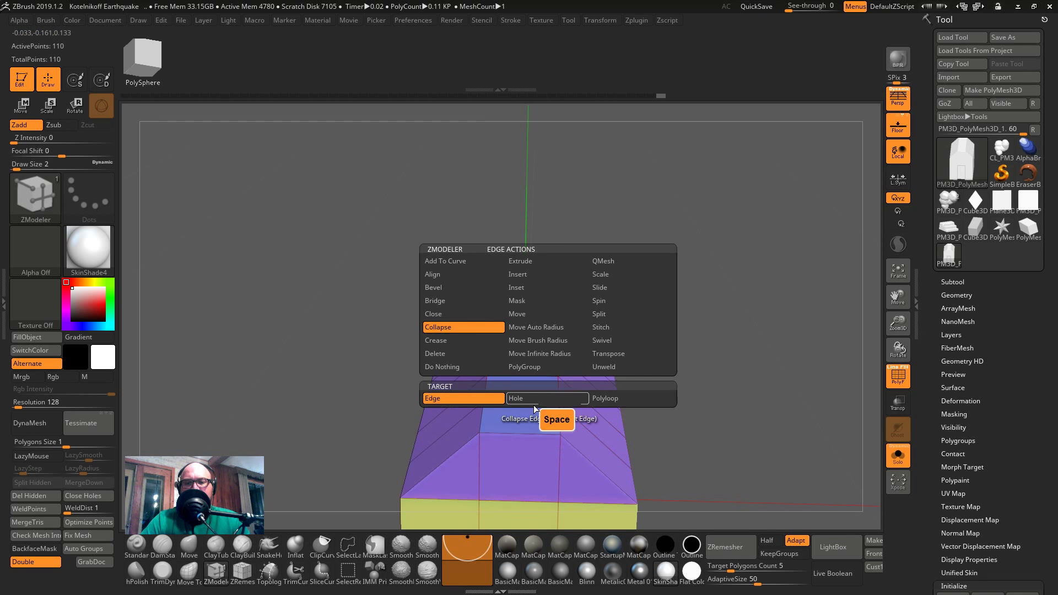
pyautogui.click(613, 399)
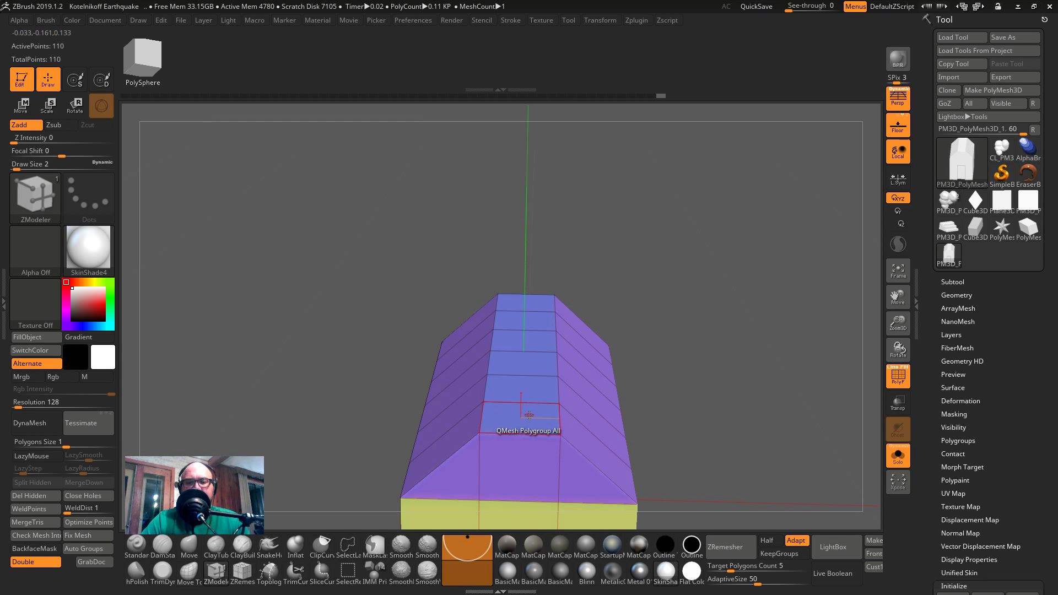
pyautogui.click(529, 414)
pyautogui.hotkey('ctrl', 'z')
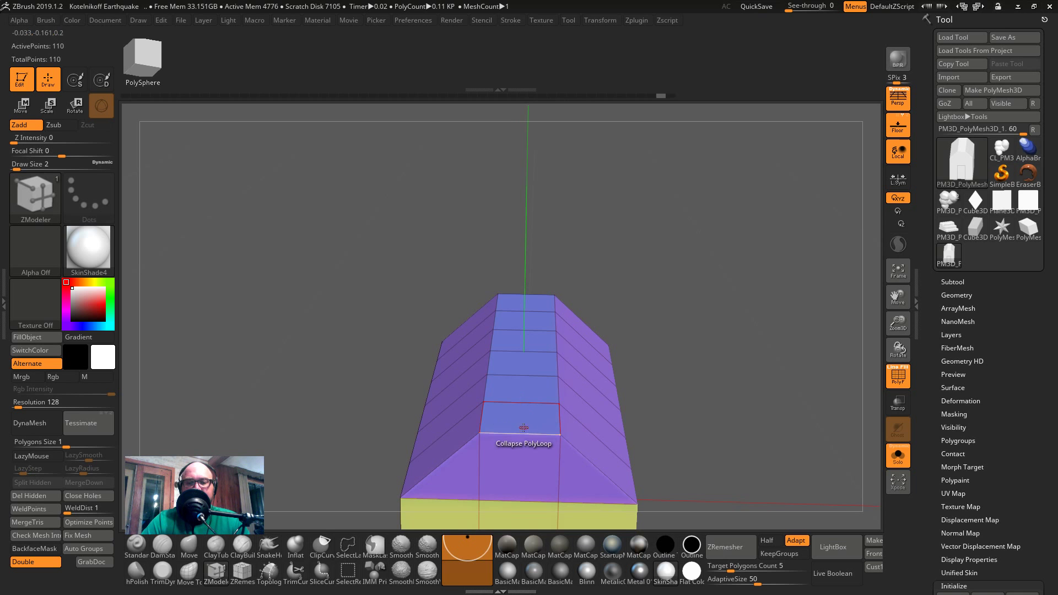
pyautogui.click(523, 427)
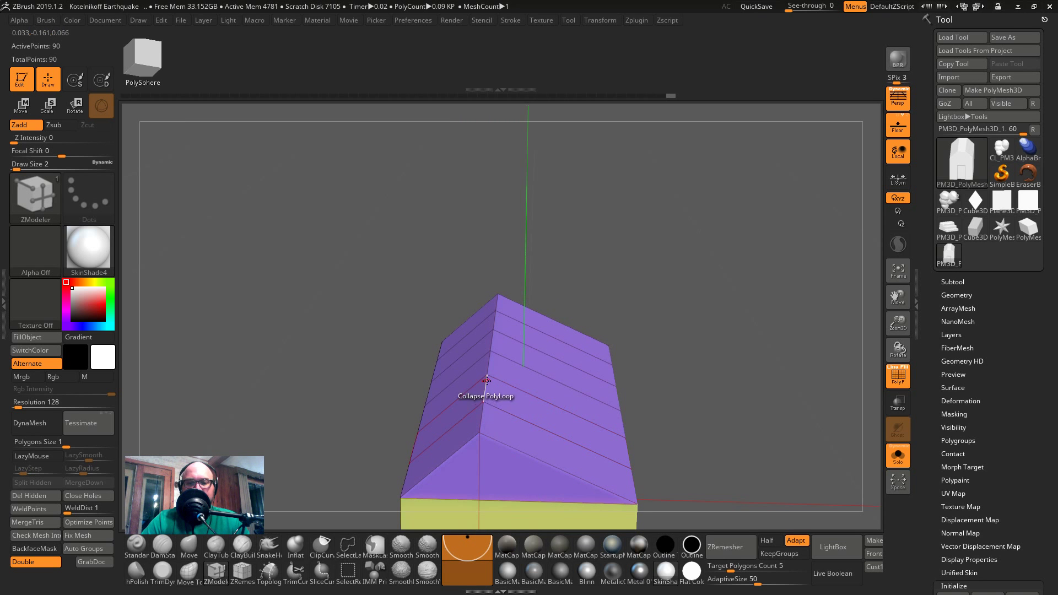
# - Undo the roof loop collapse and turn the house to check it from several angles
pyautogui.moveTo(772, 374)
pyautogui.mouseDown()
pyautogui.moveTo(718, 319)
pyautogui.moveTo(687, 392)
pyautogui.moveTo(680, 342)
pyautogui.moveTo(707, 413)
pyautogui.moveTo(699, 396)
pyautogui.mouseUp()
pyautogui.hotkey('ctrl', 'z')
pyautogui.moveTo(492, 324); pyautogui.dragTo(684, 348)
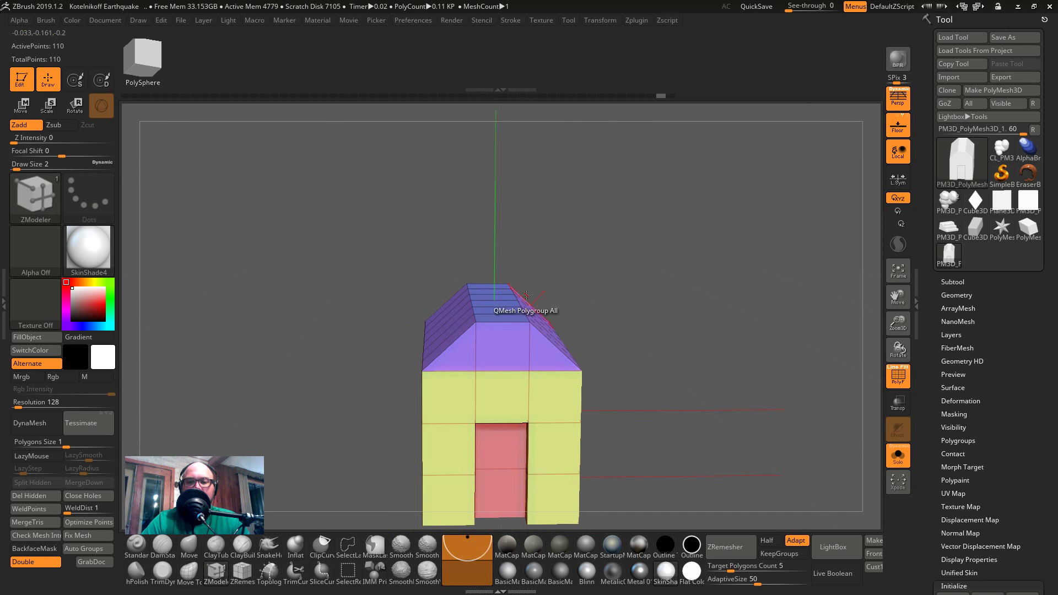
# - Expand the subtool list, then load IMM Bricks.ZBP from LightBox's Brush > Insert-IMM folder
pyautogui.moveTo(571, 304); pyautogui.dragTo(876, 325)
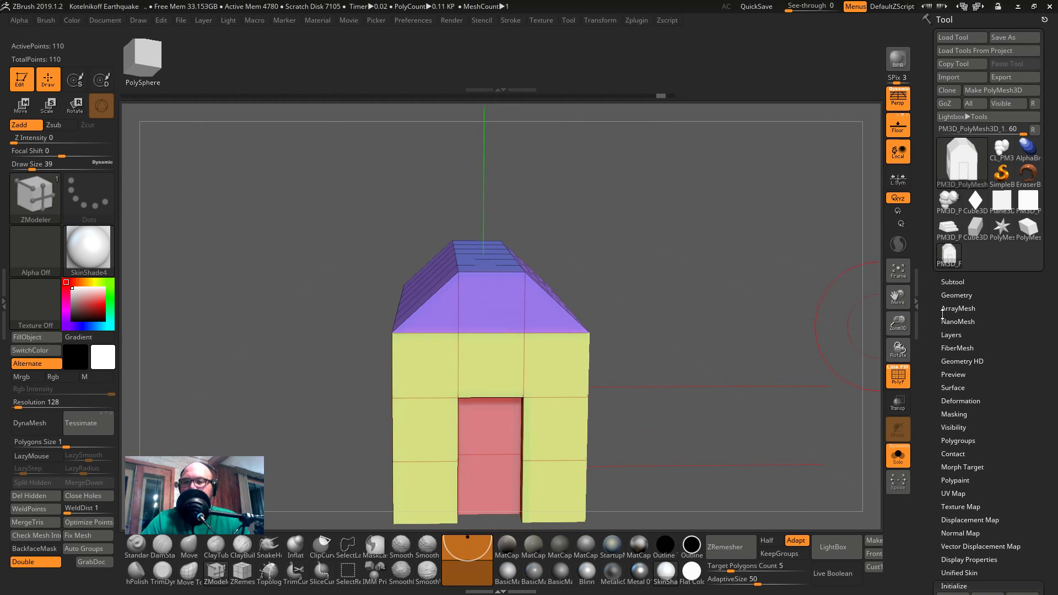
pyautogui.click(954, 282)
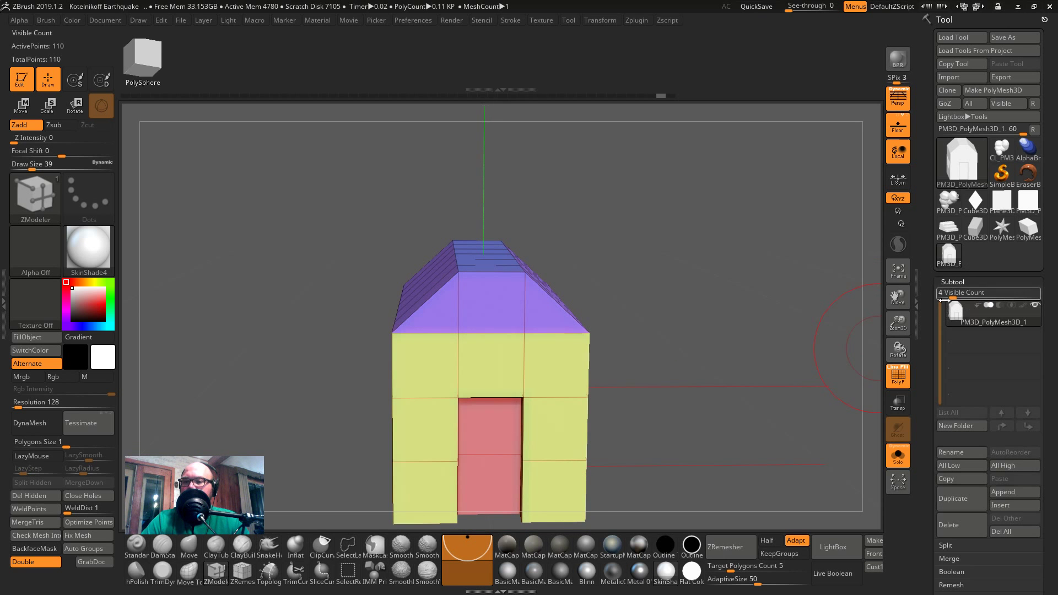
pyautogui.moveTo(870, 311); pyautogui.dragTo(779, 299)
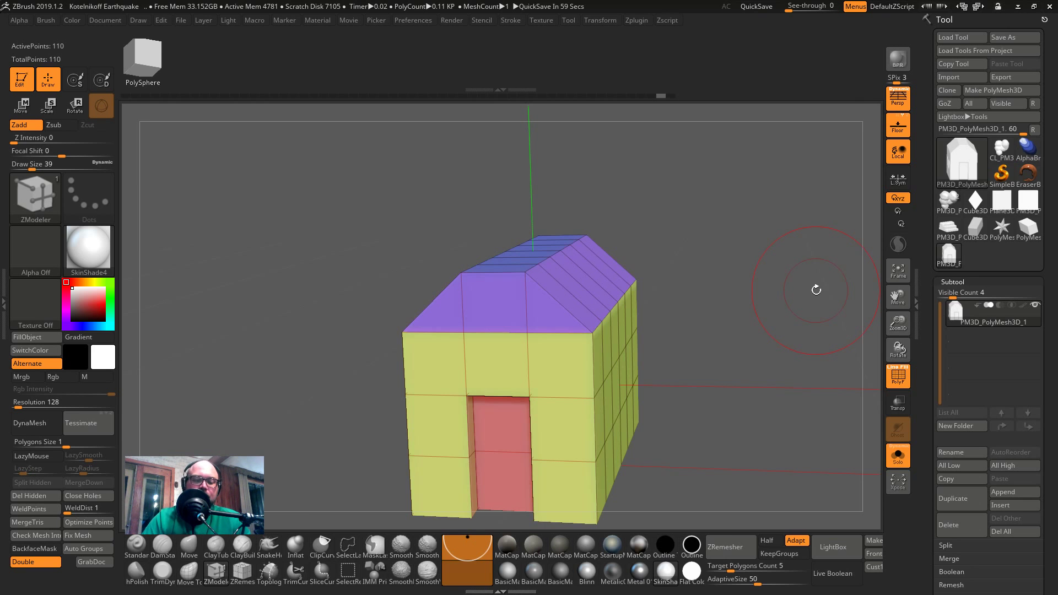
pyautogui.press('b')
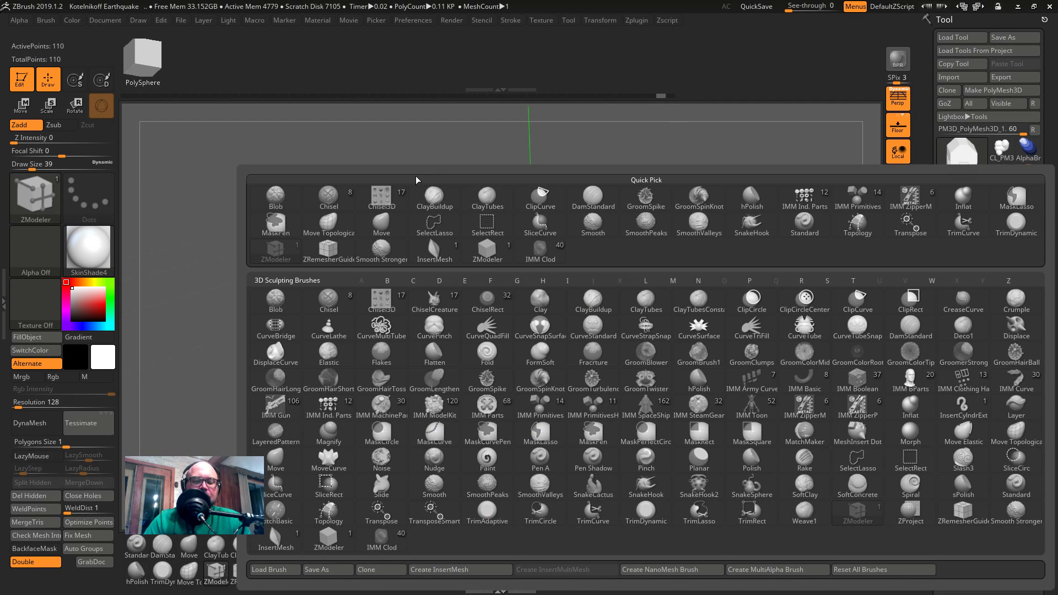
pyautogui.press('i')
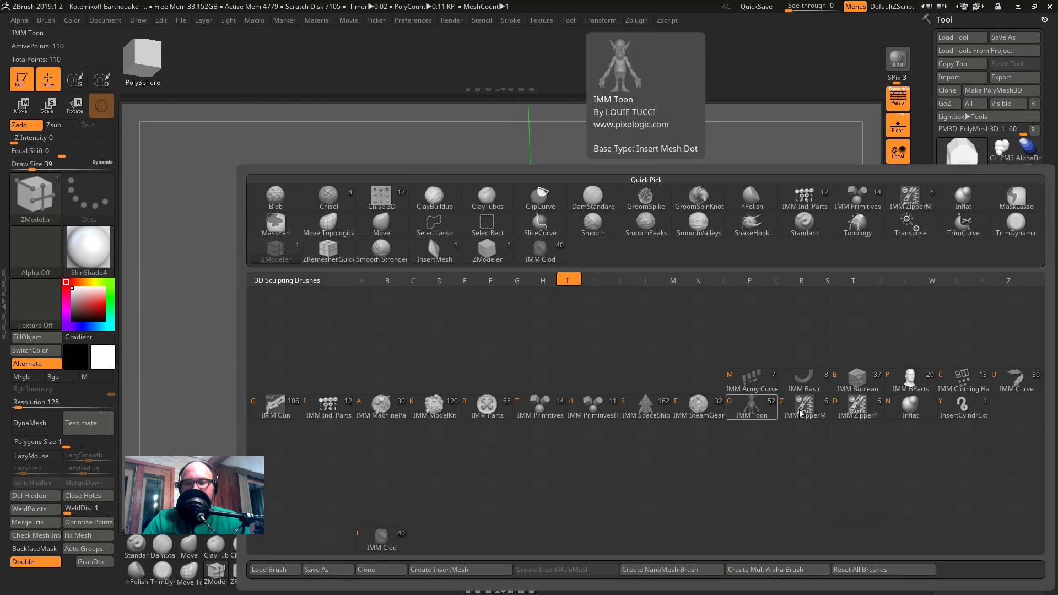
pyautogui.press(',')
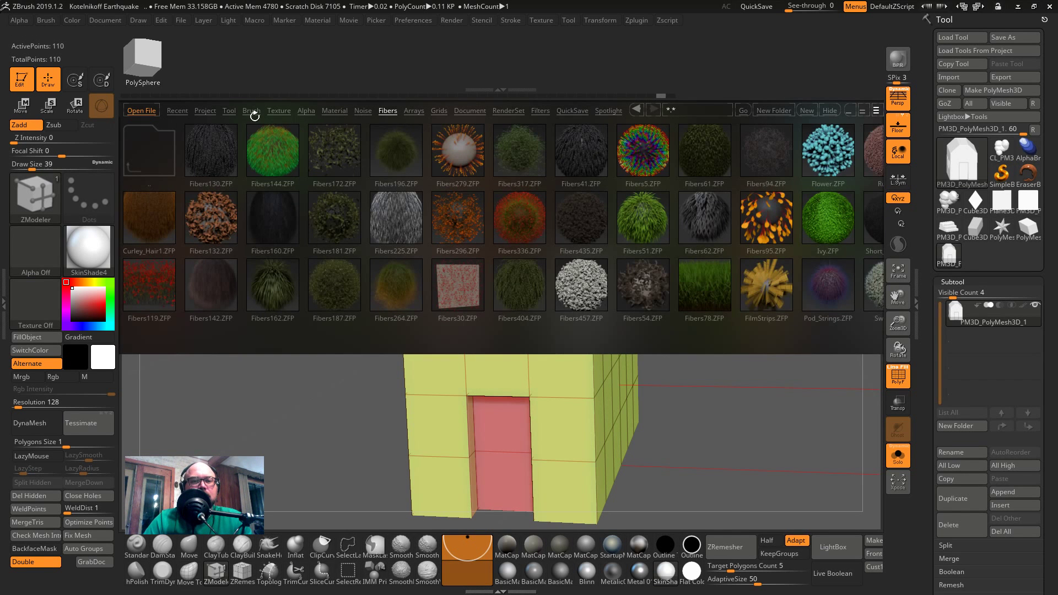
pyautogui.click(235, 111)
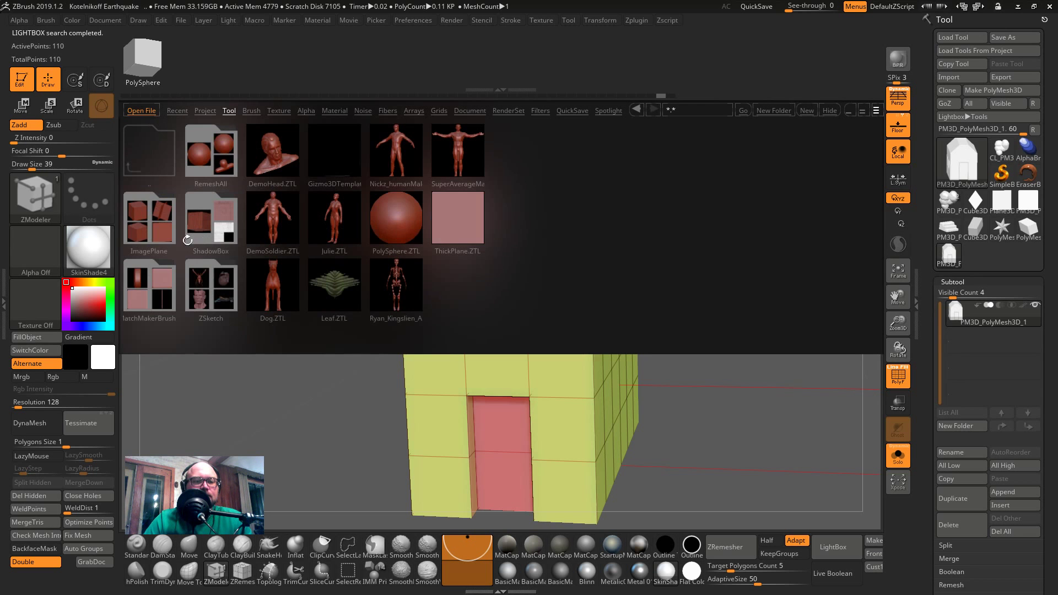
pyautogui.click(252, 111)
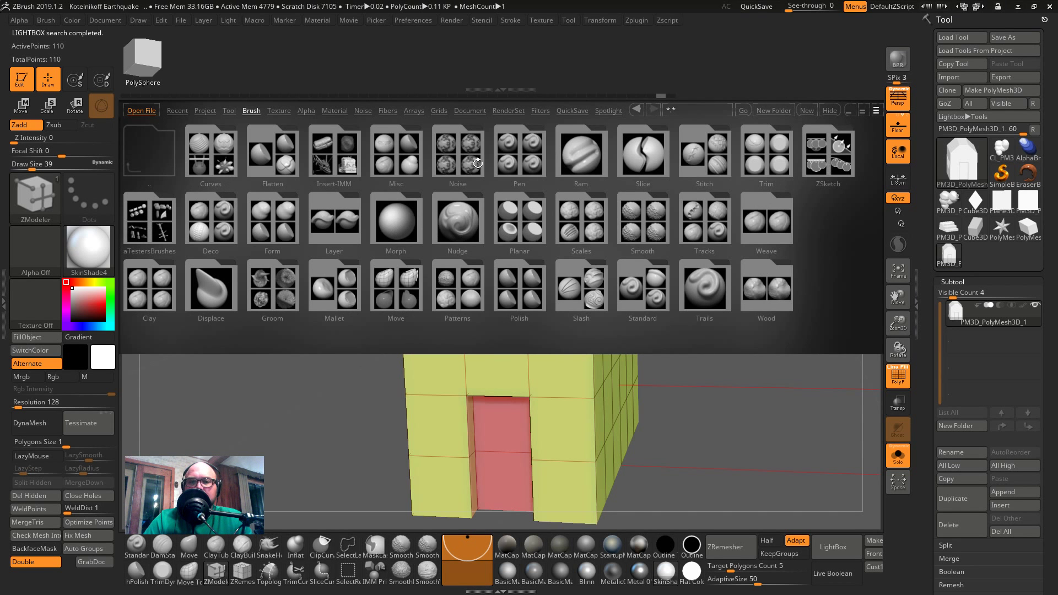
pyautogui.click(378, 163)
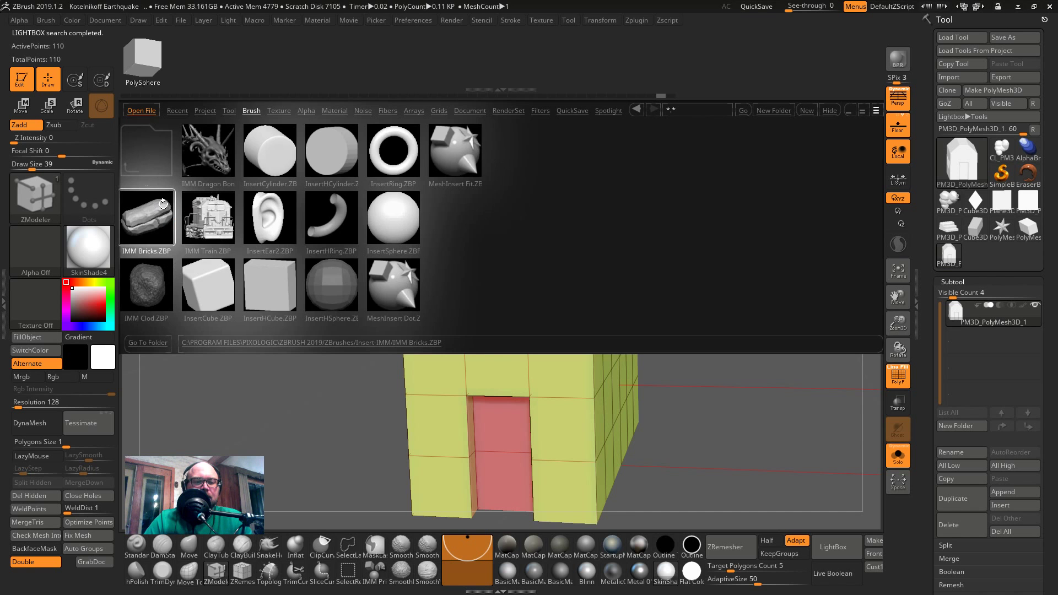
pyautogui.doubleClick(177, 213)
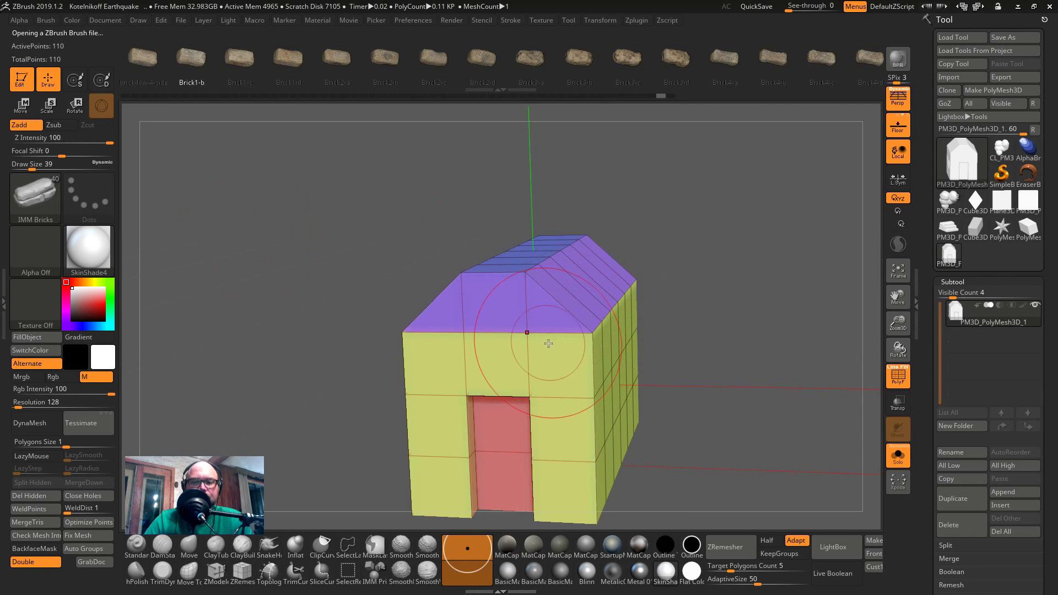
# - Make a PolyMesh3D copy of the house and undo a test brick dragged onto it
pyautogui.click(1001, 90)
pyautogui.moveTo(804, 309); pyautogui.dragTo(782, 291)
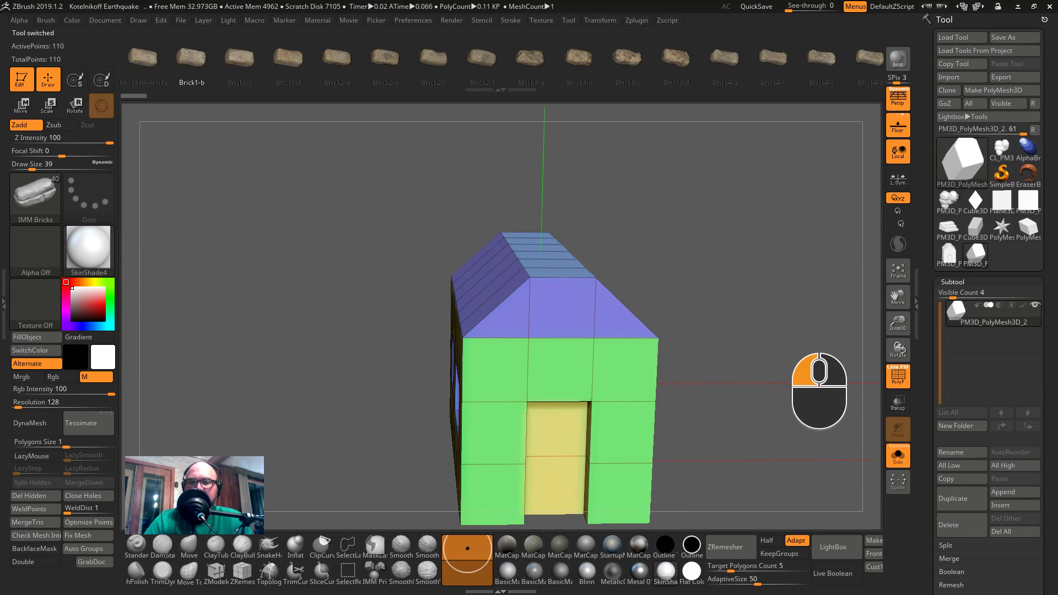
pyautogui.moveTo(567, 314); pyautogui.dragTo(586, 347)
pyautogui.hotkey('ctrl', 'z')
# - Set the brick brush Draw Size to 7, undoing every test brick placed on the wall
pyautogui.keyDown('shift'); pyautogui.moveTo(720, 370); pyautogui.dragTo(716, 382); pyautogui.keyUp('shift')
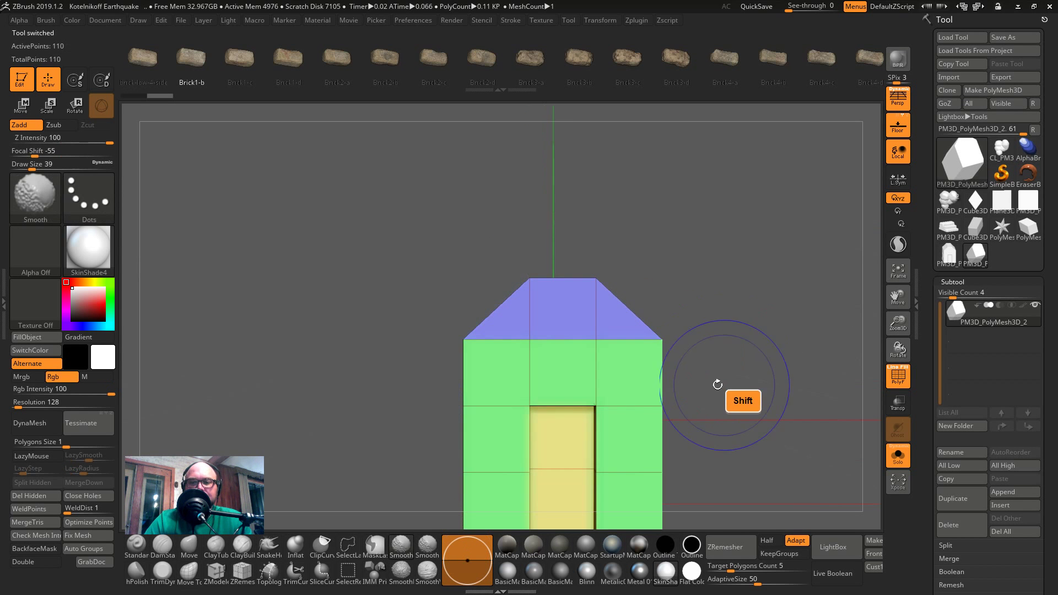
pyautogui.press('s')
pyautogui.moveTo(637, 359)
pyautogui.mouseDown()
pyautogui.moveTo(596, 379)
pyautogui.moveTo(755, 402)
pyautogui.moveTo(708, 331)
pyautogui.moveTo(683, 330)
pyautogui.moveTo(699, 316)
pyautogui.moveTo(692, 341)
pyautogui.mouseUp()
pyautogui.hotkey('ctrl', 'z')
pyautogui.keyDown('shift'); pyautogui.moveTo(716, 415); pyautogui.dragTo(666, 410); pyautogui.keyUp('shift')
pyautogui.keyDown('alt'); pyautogui.moveTo(666, 410); pyautogui.dragTo(553, 443); pyautogui.keyUp('alt')
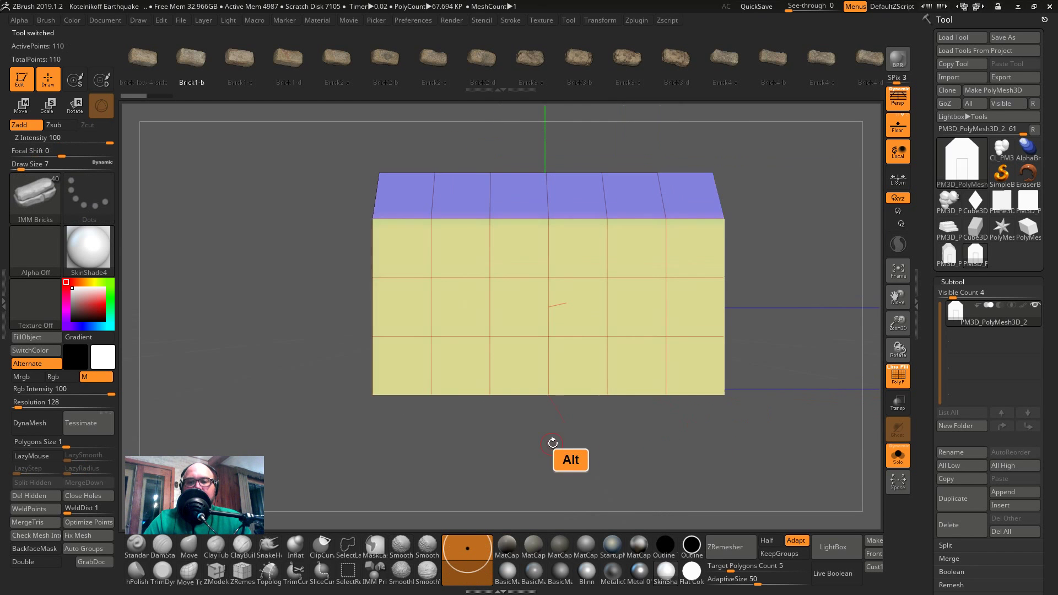
pyautogui.moveTo(438, 244); pyautogui.dragTo(437, 231)
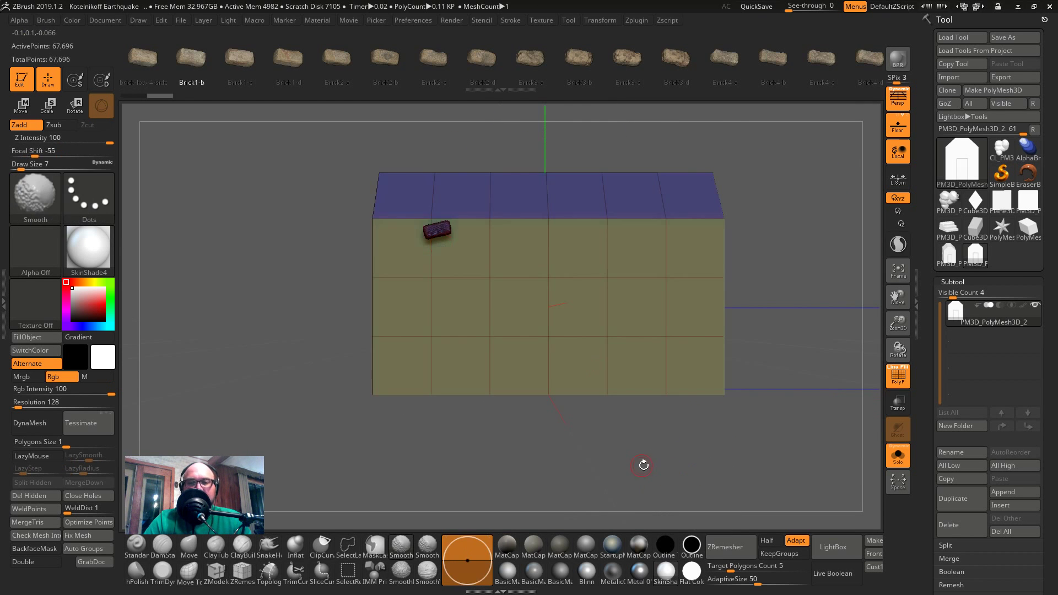
pyautogui.hotkey('ctrl', 'z')
pyautogui.moveTo(749, 380); pyautogui.dragTo(918, 326)
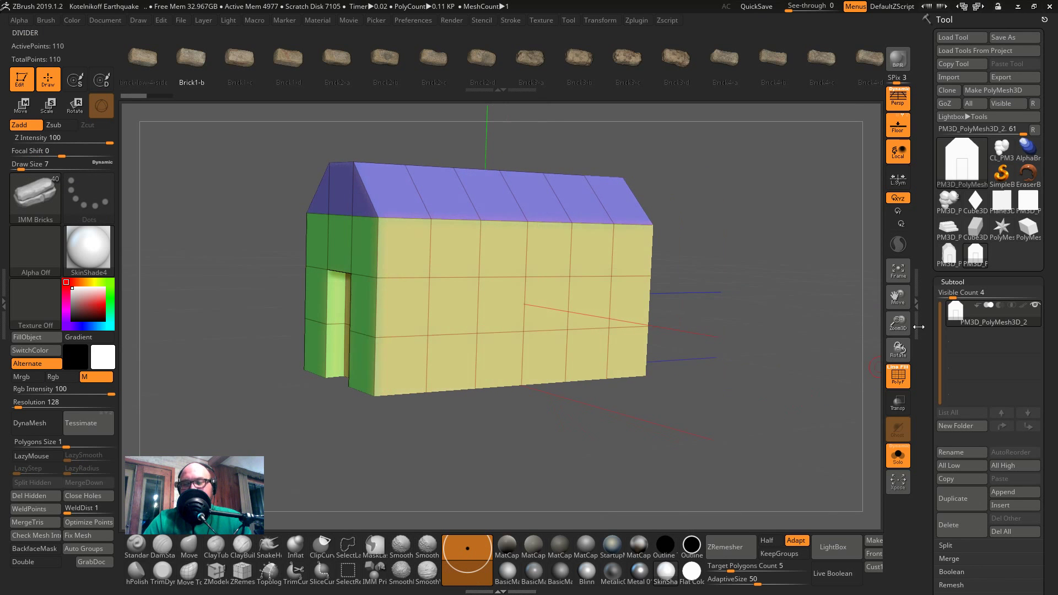
pyautogui.moveTo(949, 308)
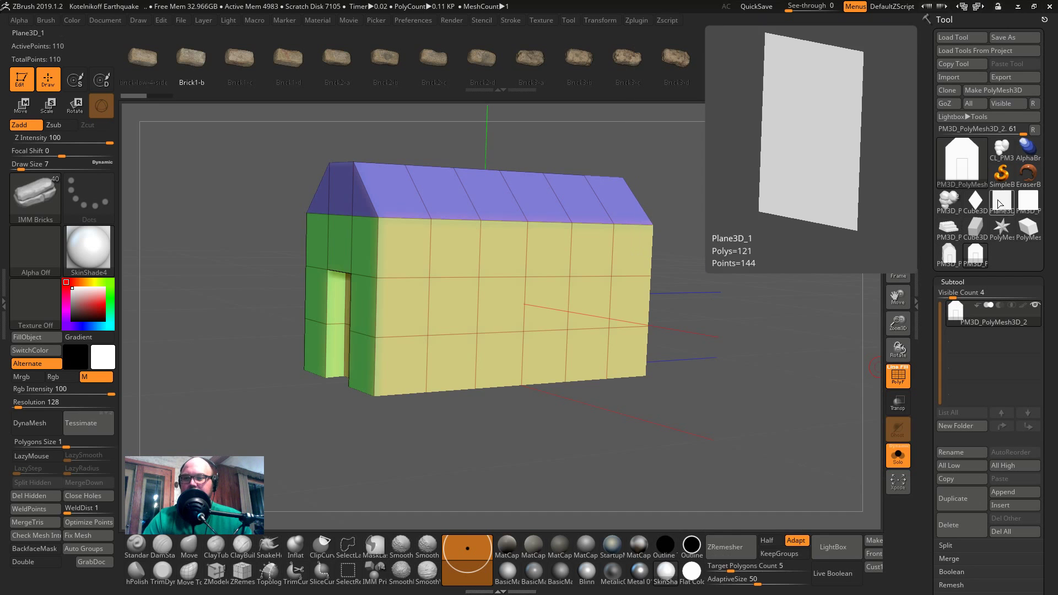
# - Select the Plane3D primitive, open its Initialize settings and widen the plane horizontally
pyautogui.click(999, 200)
pyautogui.moveTo(835, 325); pyautogui.dragTo(684, 255)
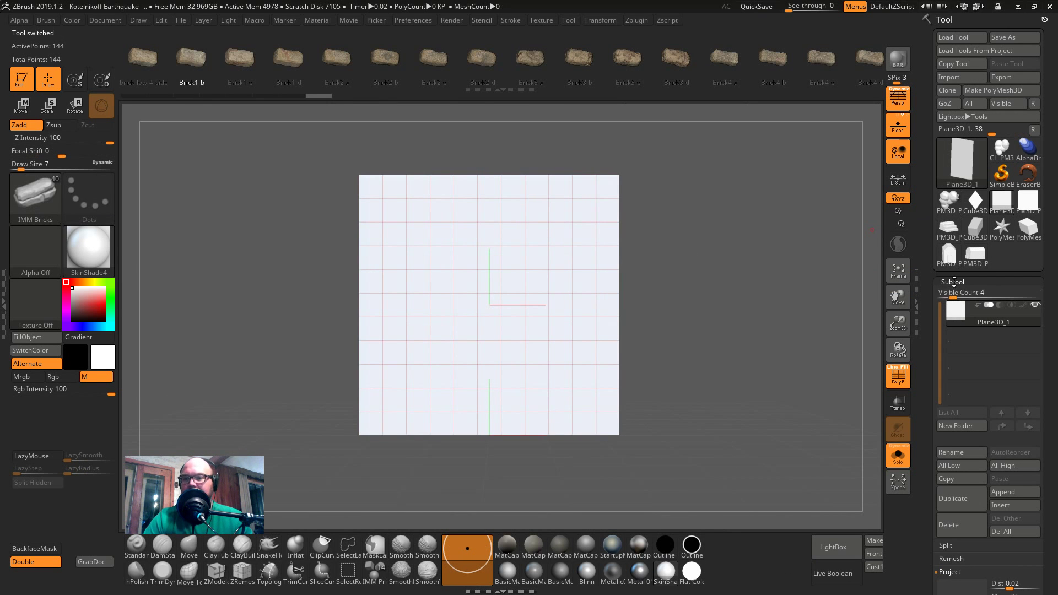
pyautogui.moveTo(926, 356); pyautogui.dragTo(927, 277)
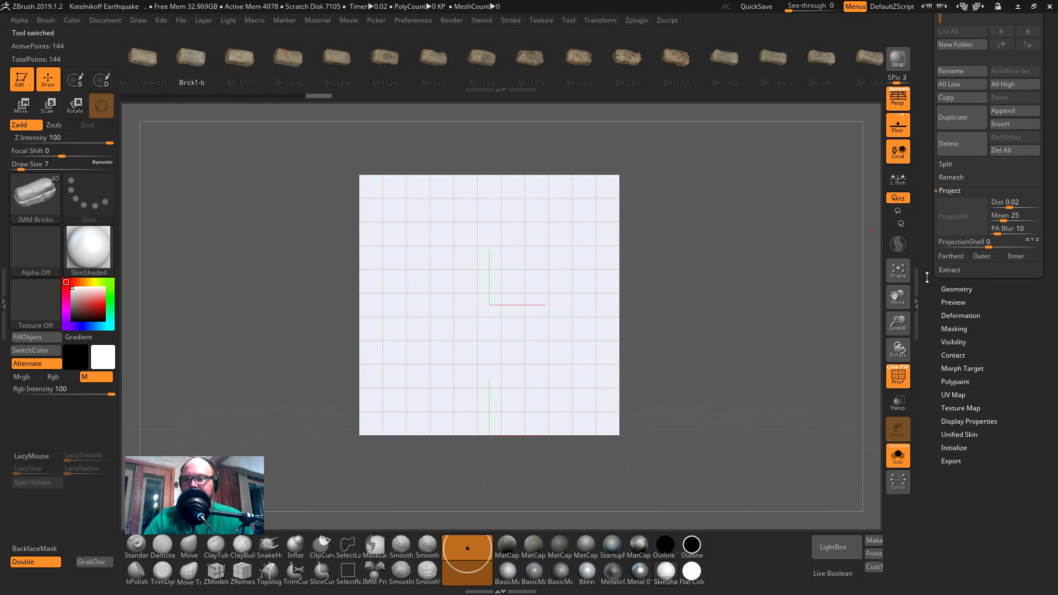
pyautogui.click(956, 447)
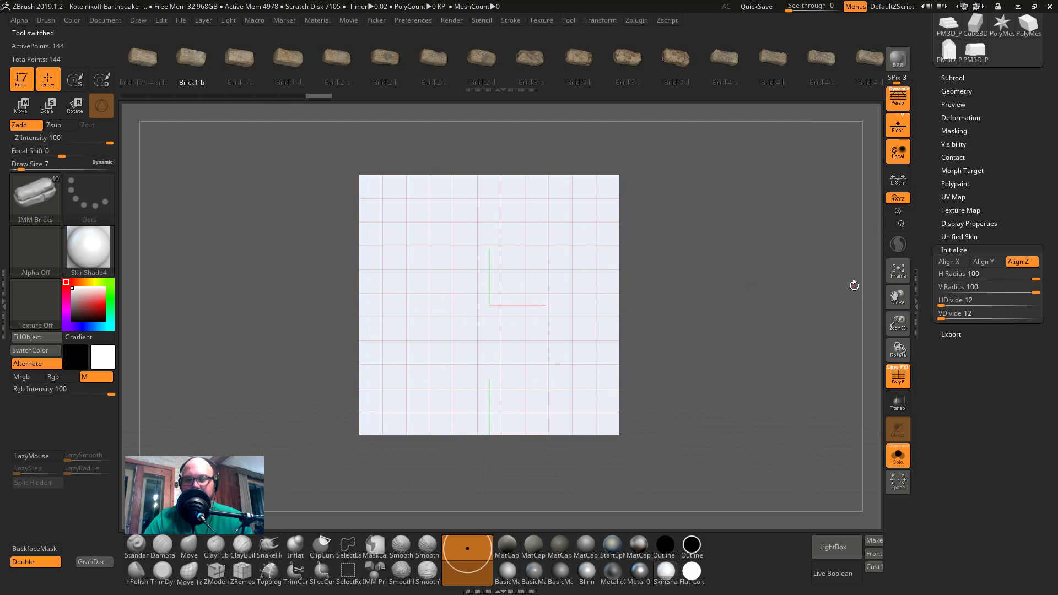
pyautogui.press('r')
pyautogui.moveTo(527, 304); pyautogui.dragTo(602, 304)
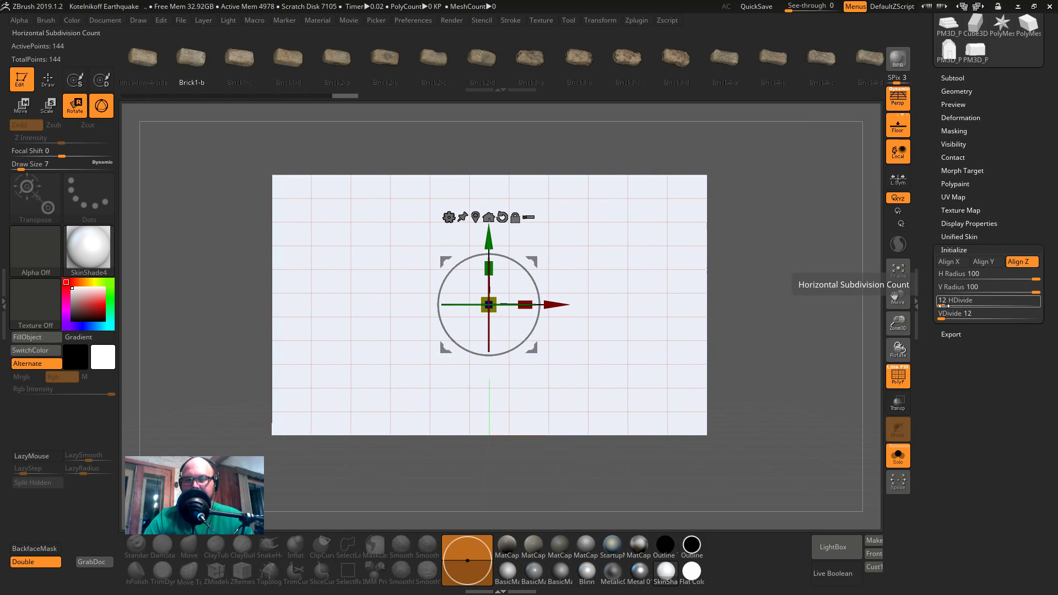
pyautogui.moveTo(942, 305); pyautogui.dragTo(943, 305)
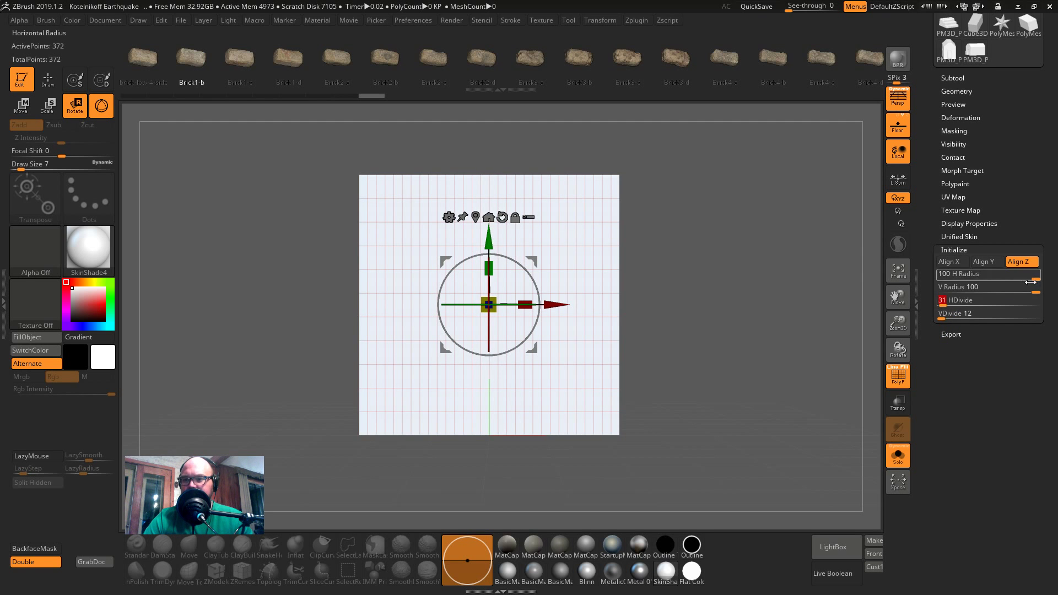
pyautogui.click(524, 304)
pyautogui.moveTo(524, 304); pyautogui.dragTo(615, 304)
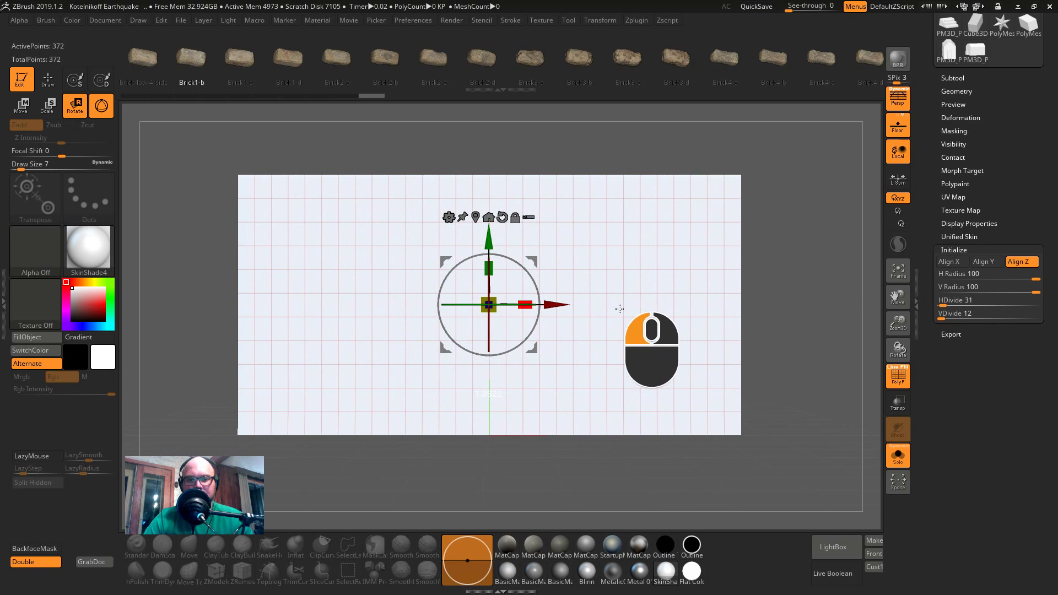
# - Set HDivide 14, VDivide 12 and V Radius 69, then convert the plane with Make PolyMesh3D
pyautogui.moveTo(946, 302); pyautogui.dragTo(944, 302)
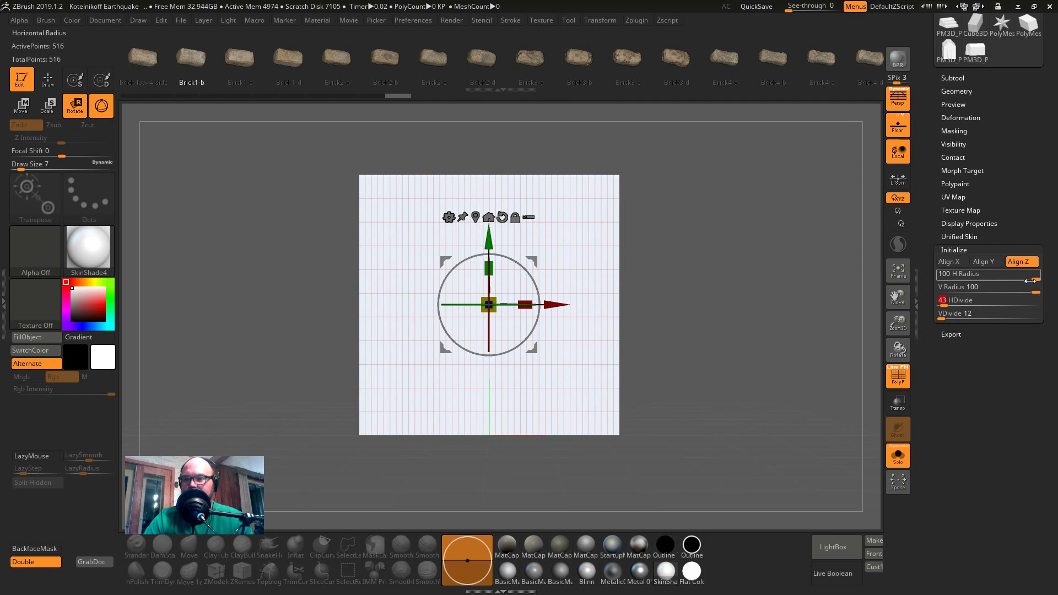
pyautogui.moveTo(1038, 279); pyautogui.dragTo(942, 305)
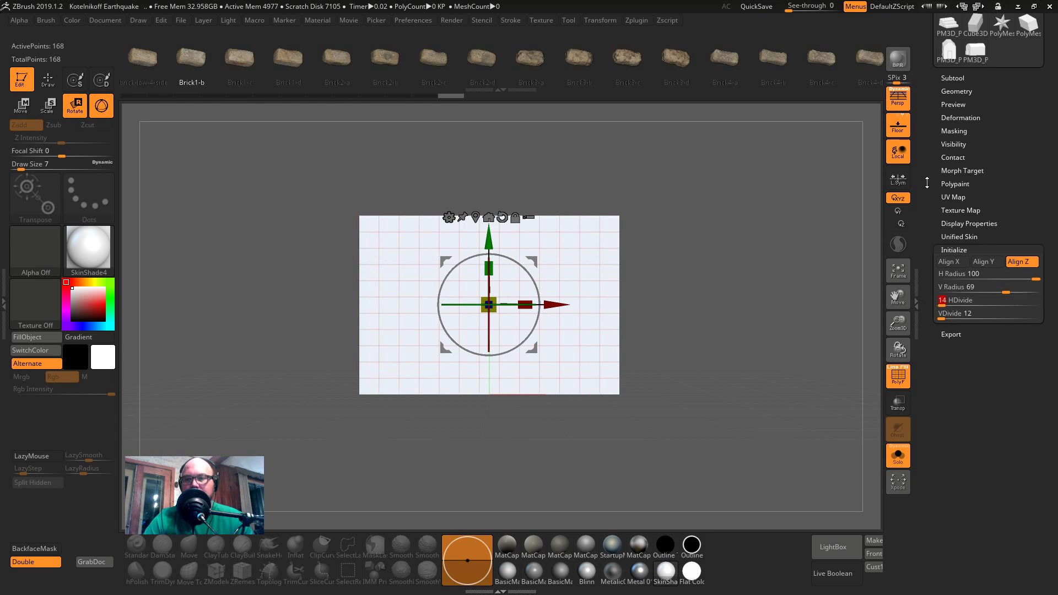
pyautogui.moveTo(928, 164); pyautogui.dragTo(934, 234)
pyautogui.moveTo(778, 311); pyautogui.dragTo(799, 316)
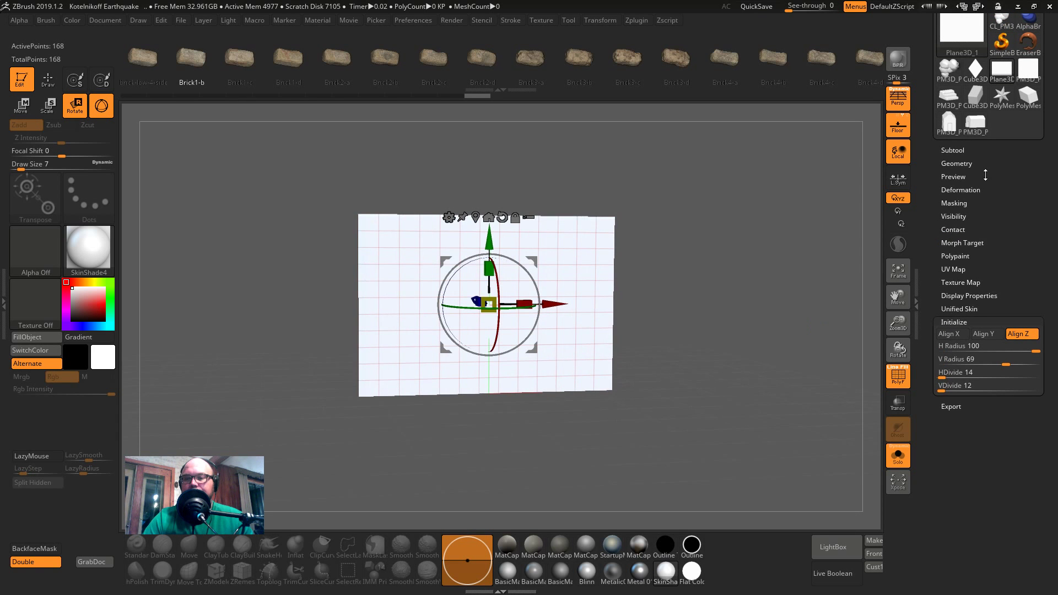
pyautogui.moveTo(929, 172); pyautogui.dragTo(931, 304)
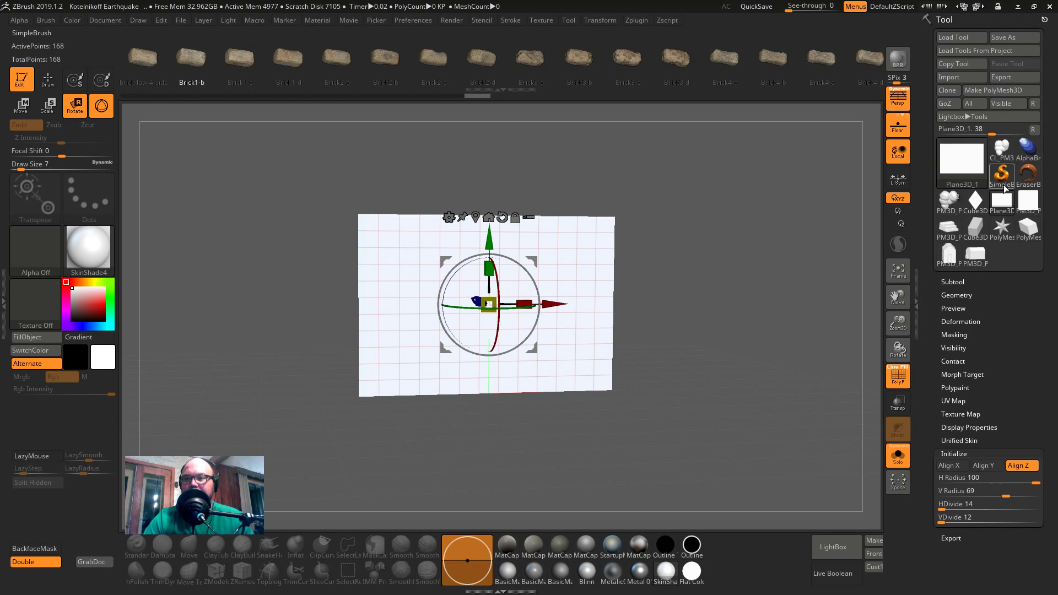
pyautogui.click(1005, 91)
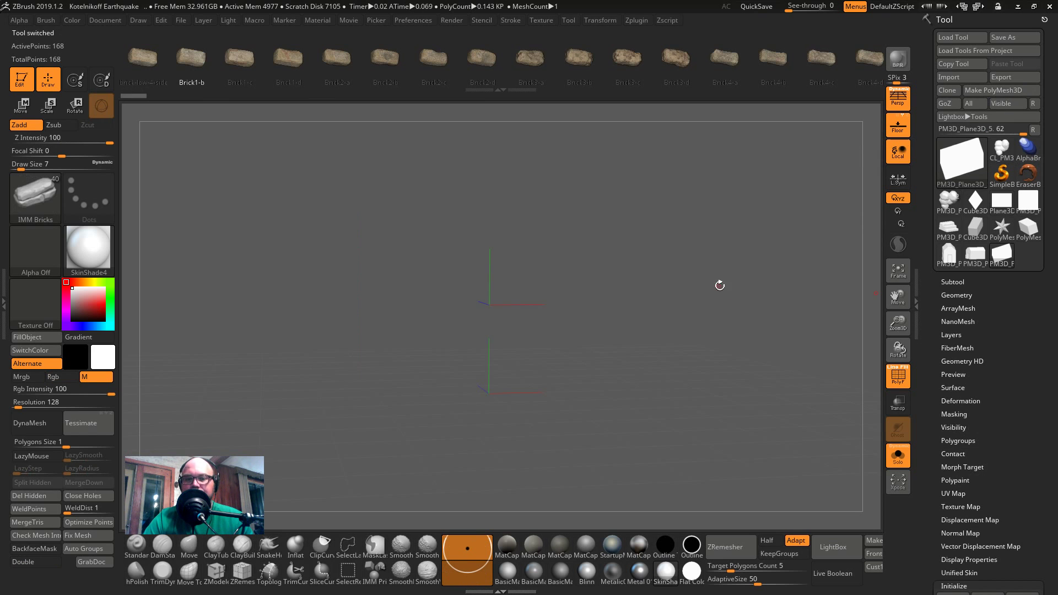
pyautogui.moveTo(718, 283); pyautogui.dragTo(780, 322)
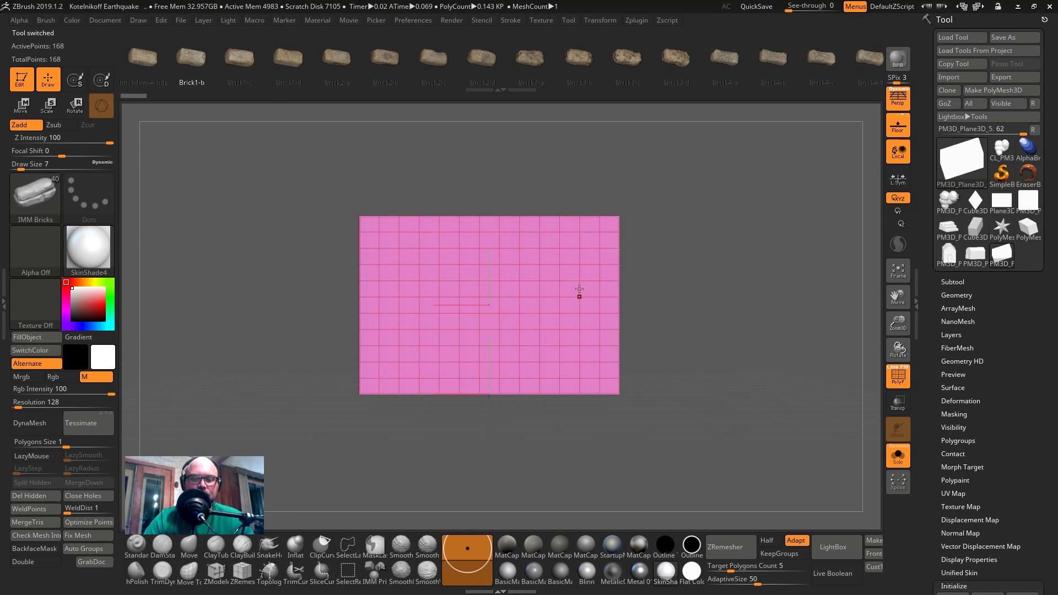
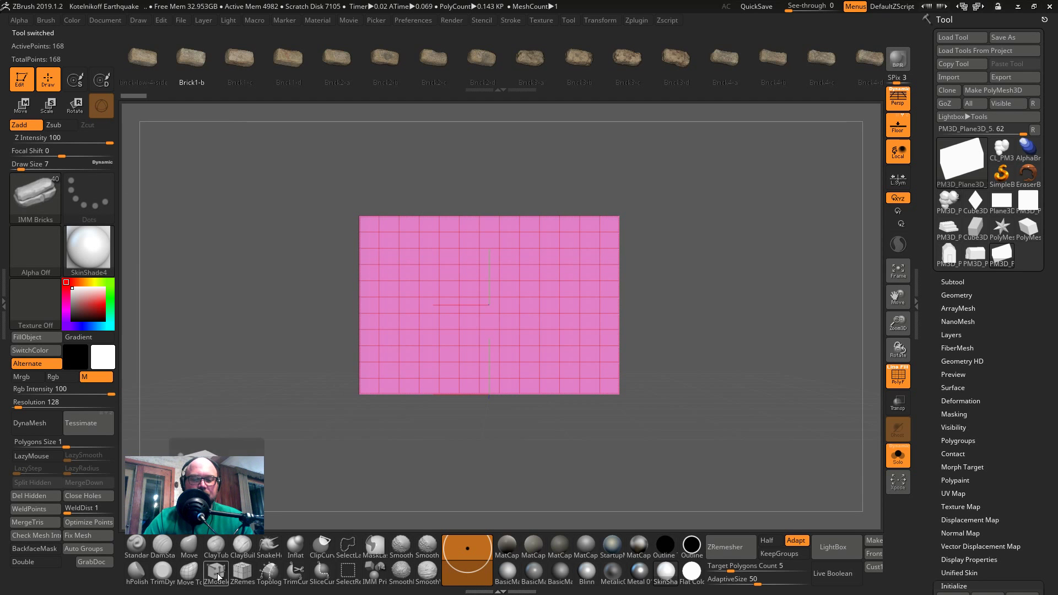
# - Test-place a Brick1-c IMM brick on the plane, then undo it
pyautogui.click(30, 193)
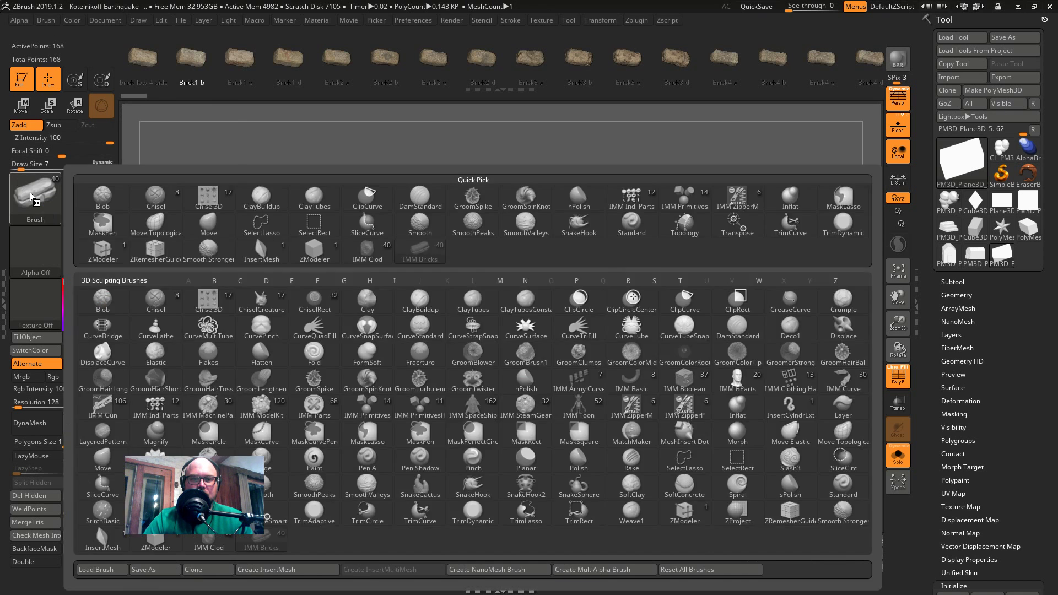
pyautogui.click(242, 60)
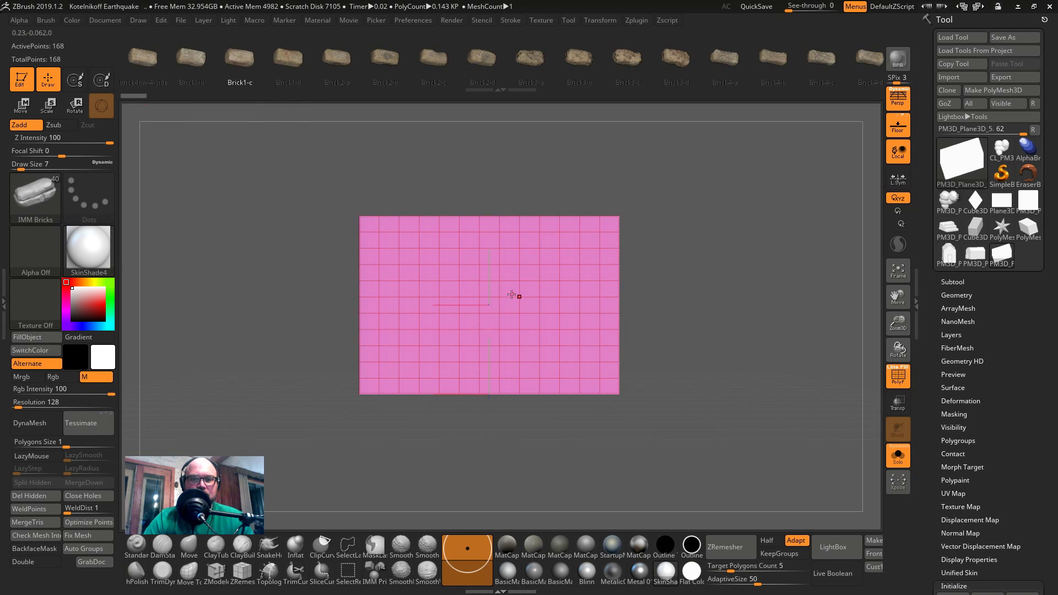
pyautogui.moveTo(479, 266); pyautogui.dragTo(496, 259)
pyautogui.hotkey('shift', 'f')
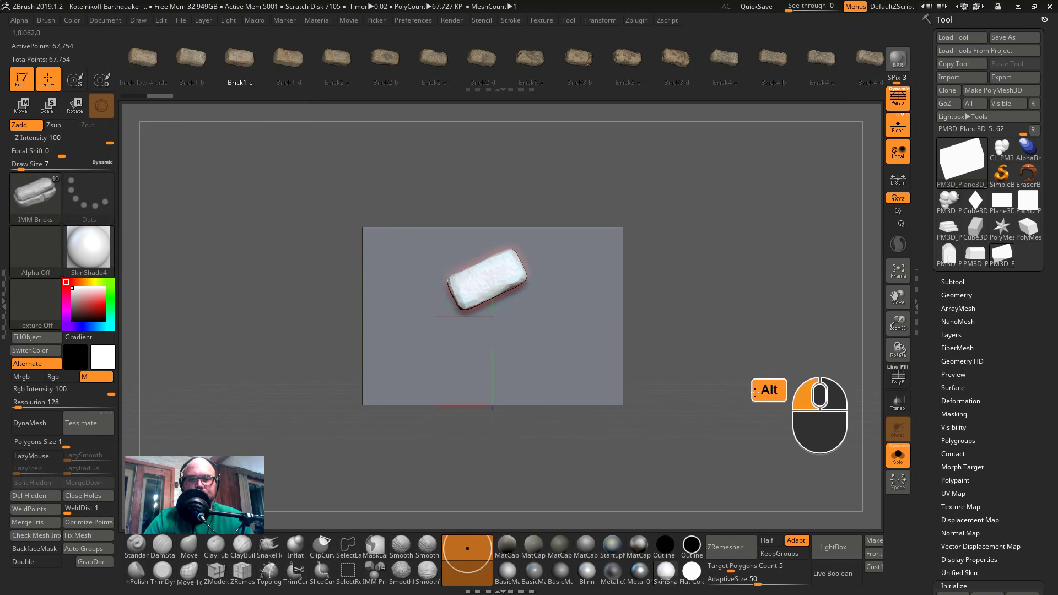
pyautogui.keyDown('alt'); pyautogui.moveTo(738, 301); pyautogui.dragTo(623, 252); pyautogui.keyUp('alt')
pyautogui.hotkey('ctrl', 'z')
# - Test Brick3-a bricks, undo them, and create a NanoMesh brush from the brick brush
pyautogui.click(537, 62)
pyautogui.moveTo(675, 295); pyautogui.dragTo(601, 267)
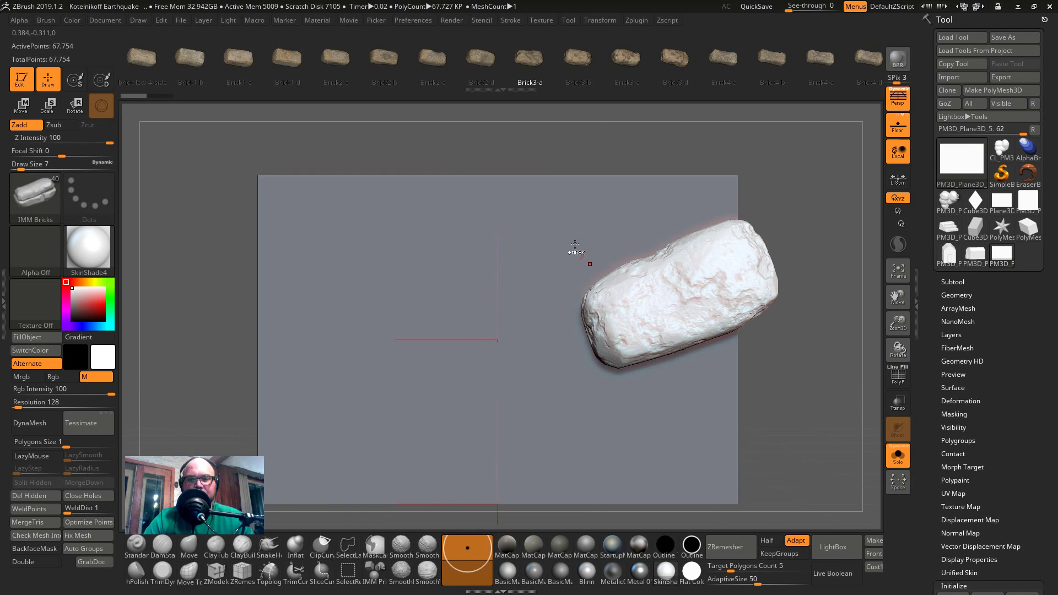
pyautogui.hotkey('ctrl', 'z')
pyautogui.moveTo(380, 237); pyautogui.dragTo(413, 300)
pyautogui.hotkey('ctrl', 'z')
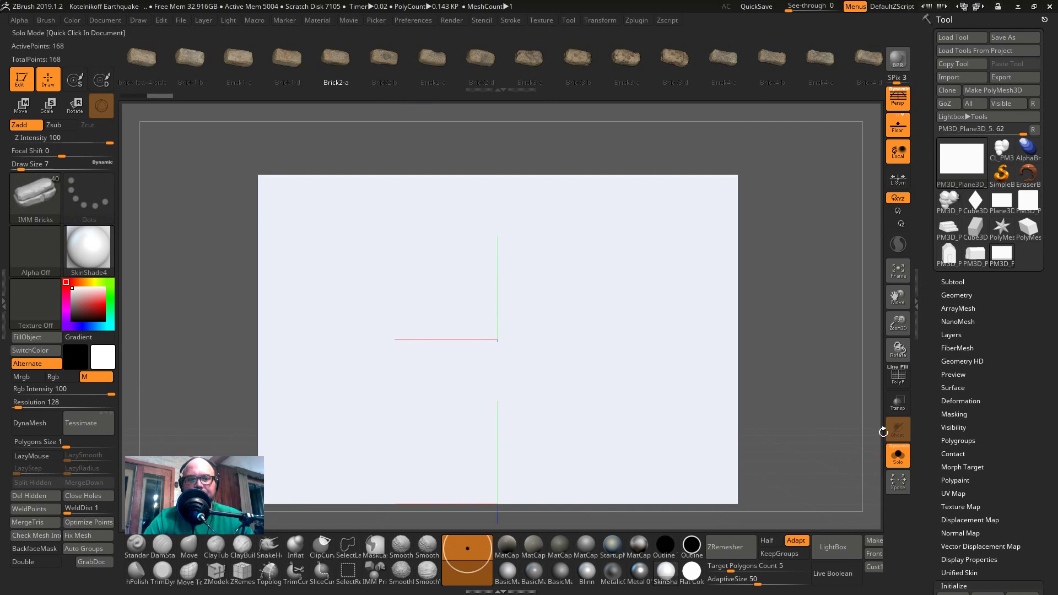
pyautogui.click(22, 193)
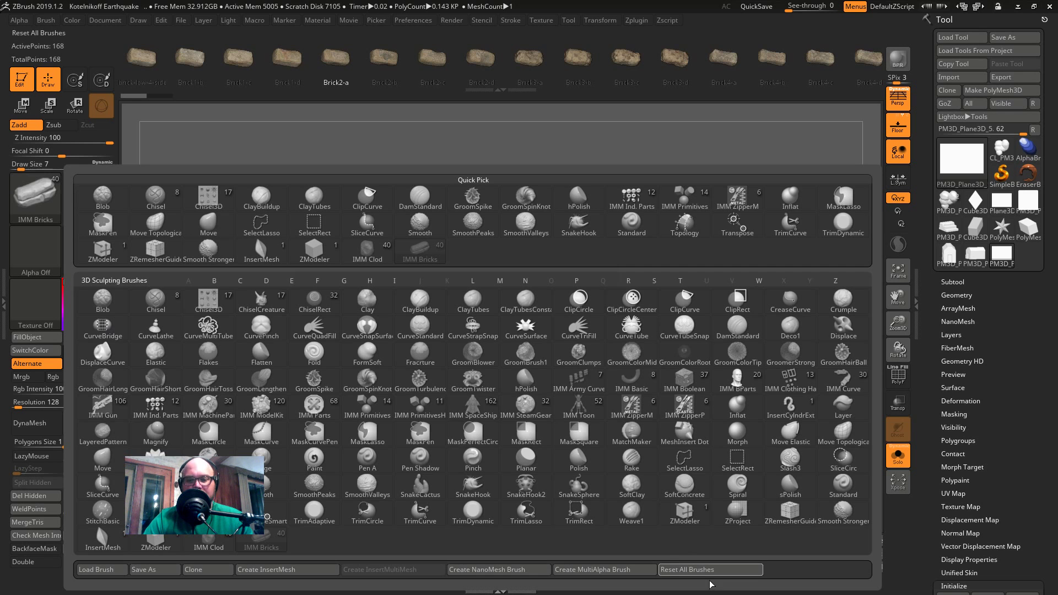
pyautogui.click(524, 573)
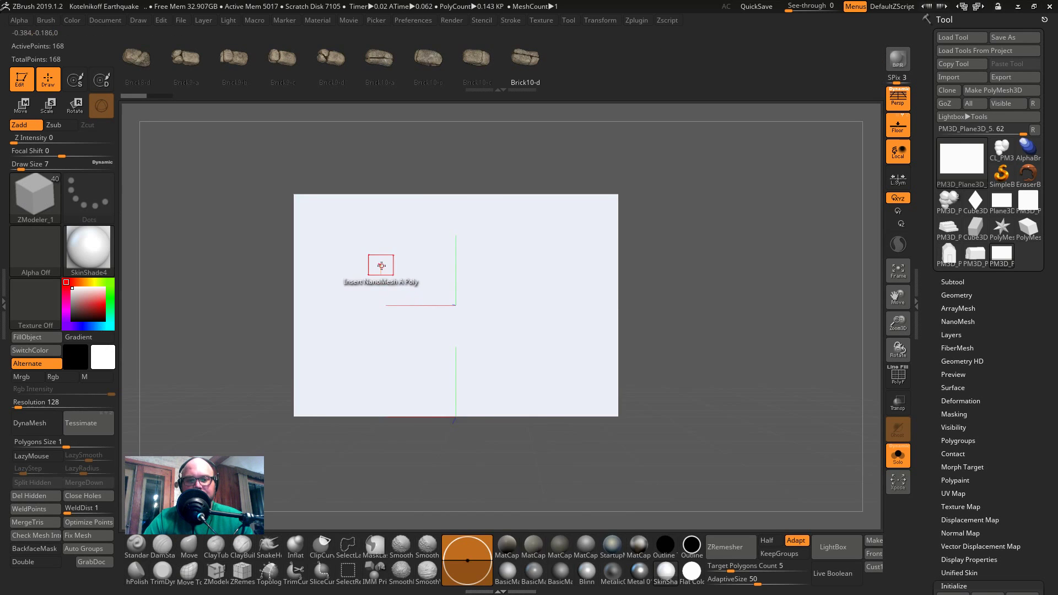
# - Test NanoMesh brick inserts with the ZModeler target set to All Polygons, undoing each try
pyautogui.moveTo(381, 264); pyautogui.dragTo(381, 267)
pyautogui.hotkey('ctrl', 'z')
pyautogui.moveTo(683, 324); pyautogui.dragTo(650, 361)
pyautogui.moveTo(338, 266); pyautogui.dragTo(419, 283)
pyautogui.hotkey('ctrl', 'z')
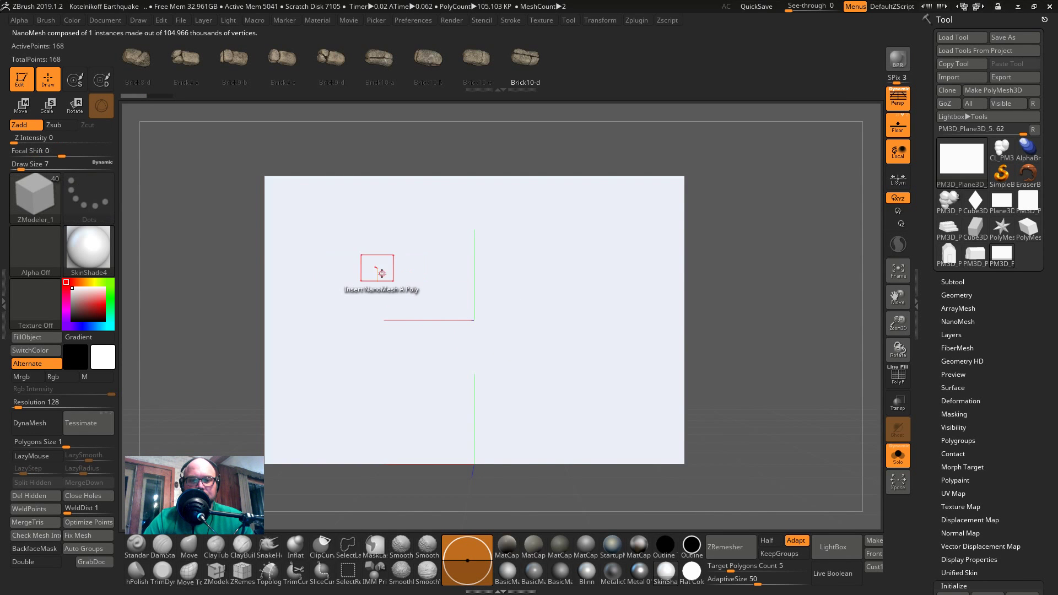
pyautogui.press('space')
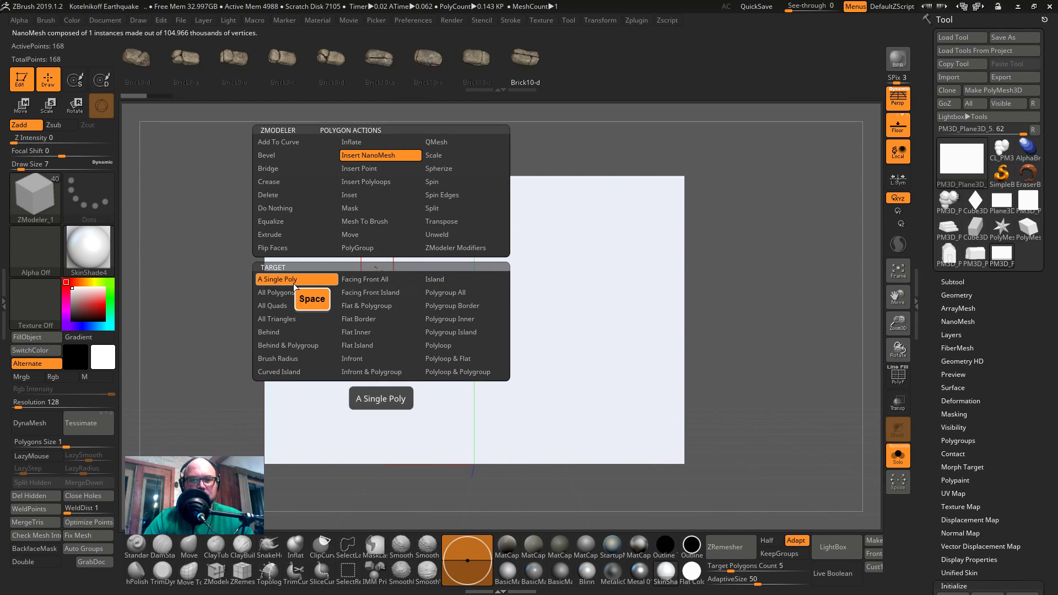
pyautogui.click(278, 292)
pyautogui.press('shift')
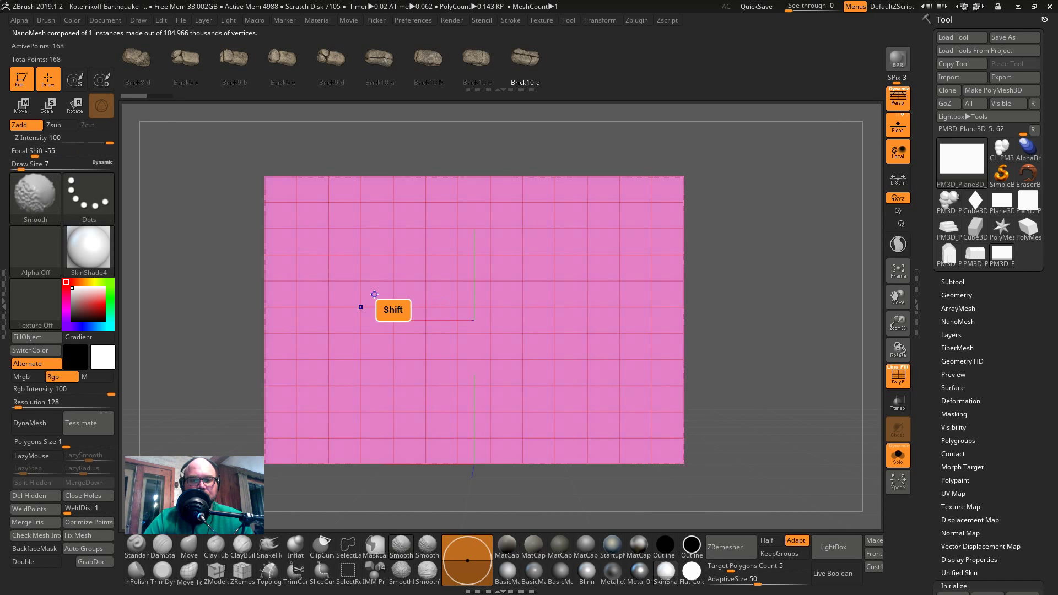
pyautogui.moveTo(376, 292)
pyautogui.mouseDown()
pyautogui.moveTo(395, 328)
pyautogui.moveTo(450, 299)
pyautogui.moveTo(436, 242)
pyautogui.moveTo(462, 278)
pyautogui.moveTo(461, 267)
pyautogui.mouseUp()
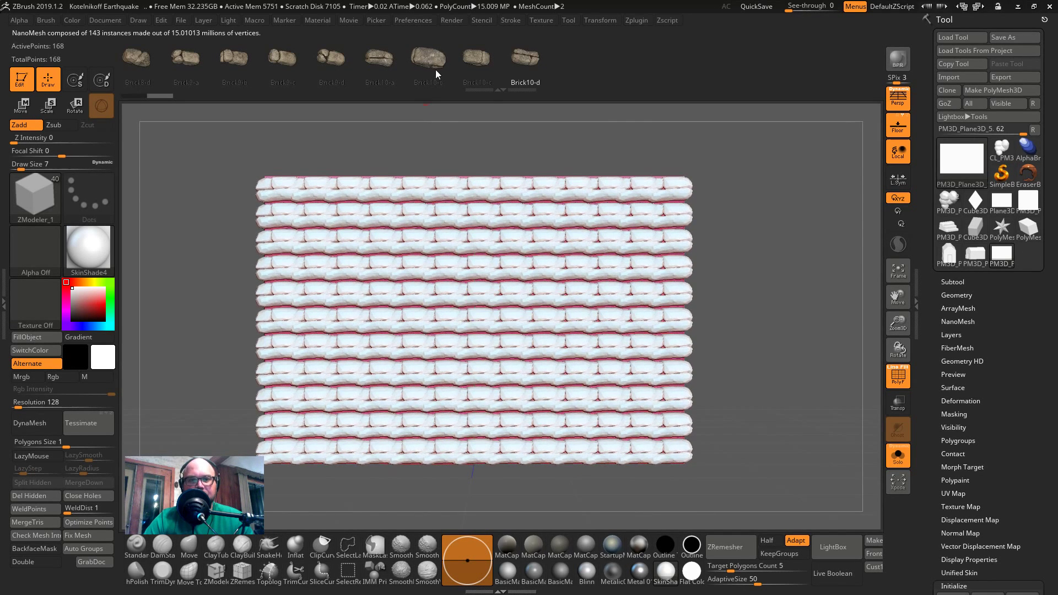
pyautogui.hotkey('ctrl', 'z')
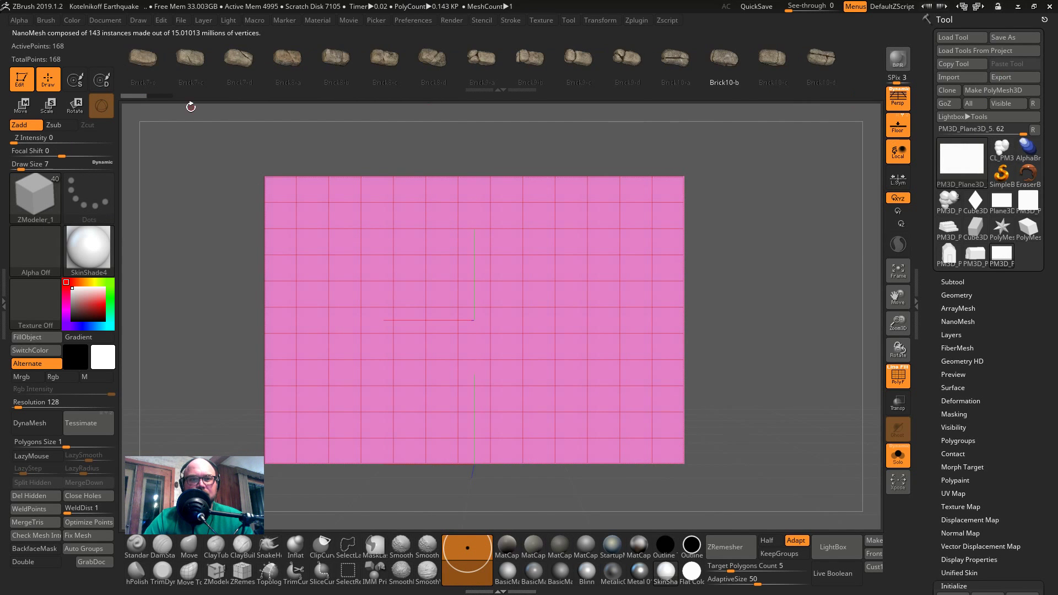
# - Fill all 143 polygons with Brick6-d bricks and expand the NanoMesh settings
pyautogui.moveTo(249, 92); pyautogui.dragTo(534, 82)
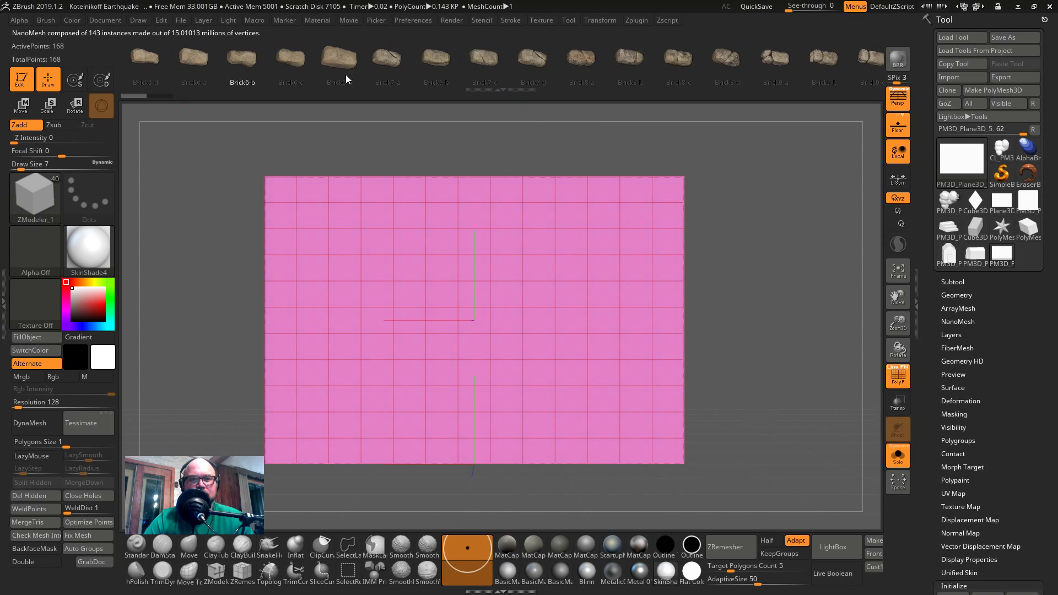
pyautogui.click(336, 64)
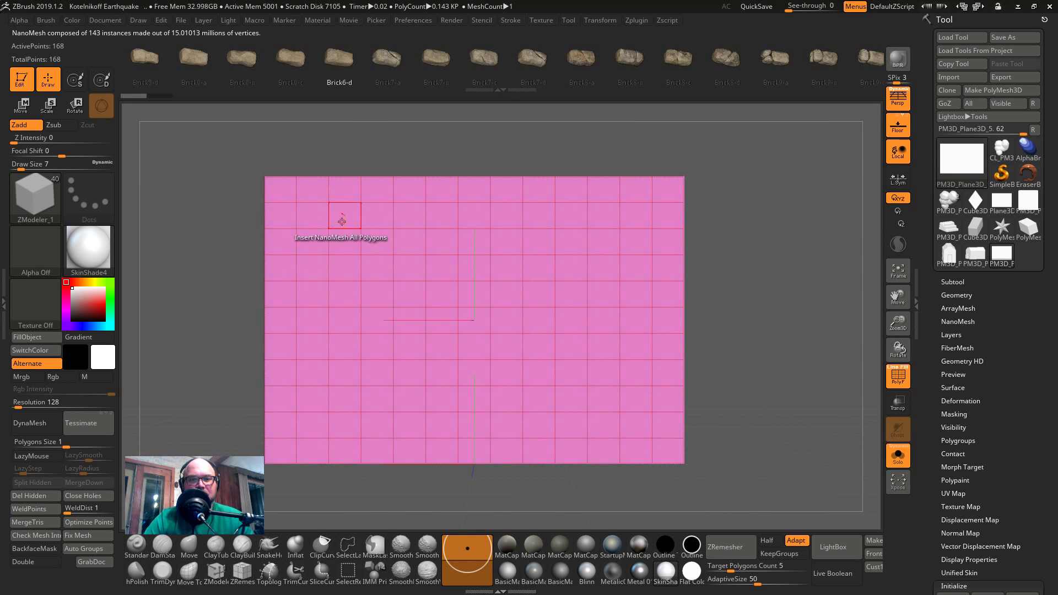
pyautogui.moveTo(342, 221); pyautogui.dragTo(427, 216)
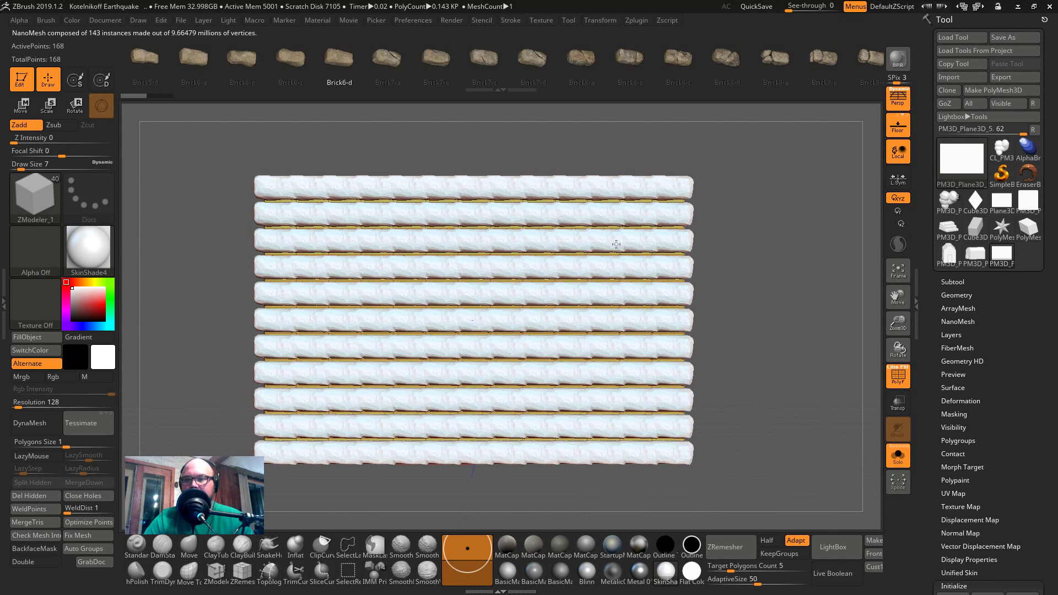
pyautogui.click(958, 322)
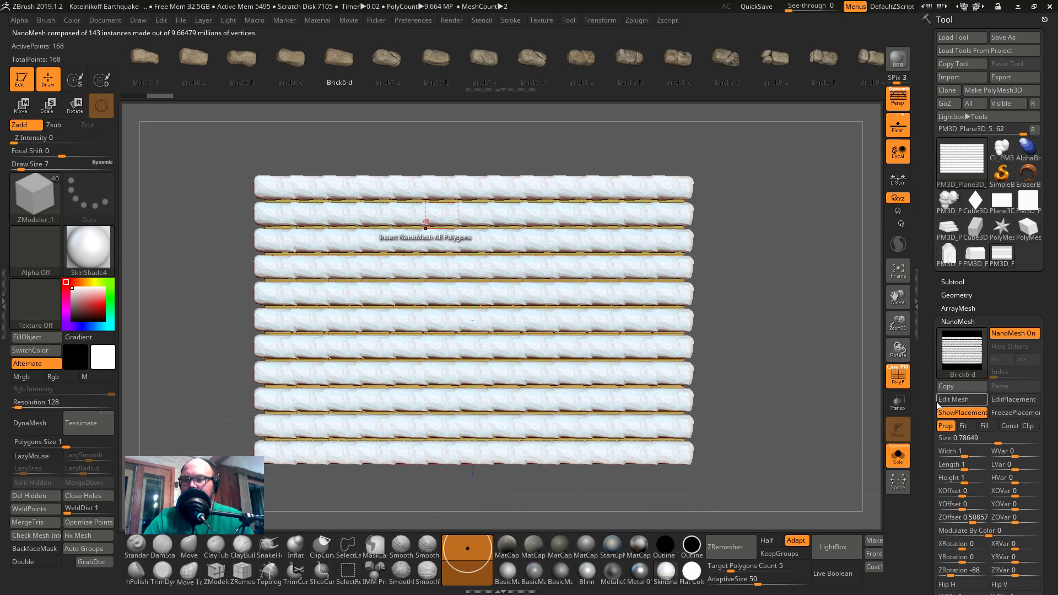
# - Set NanoMesh ZRotation to -90, shrink Size to 0.5385 and reset XRVar to 0
pyautogui.scroll(-3, 968, 365)
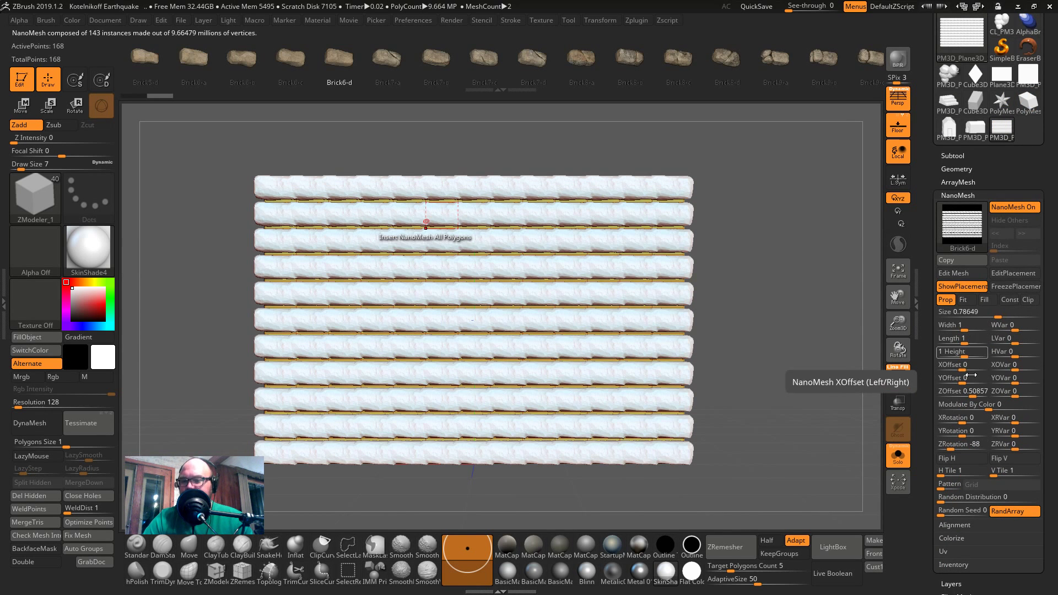
pyautogui.moveTo(948, 446); pyautogui.dragTo(965, 448)
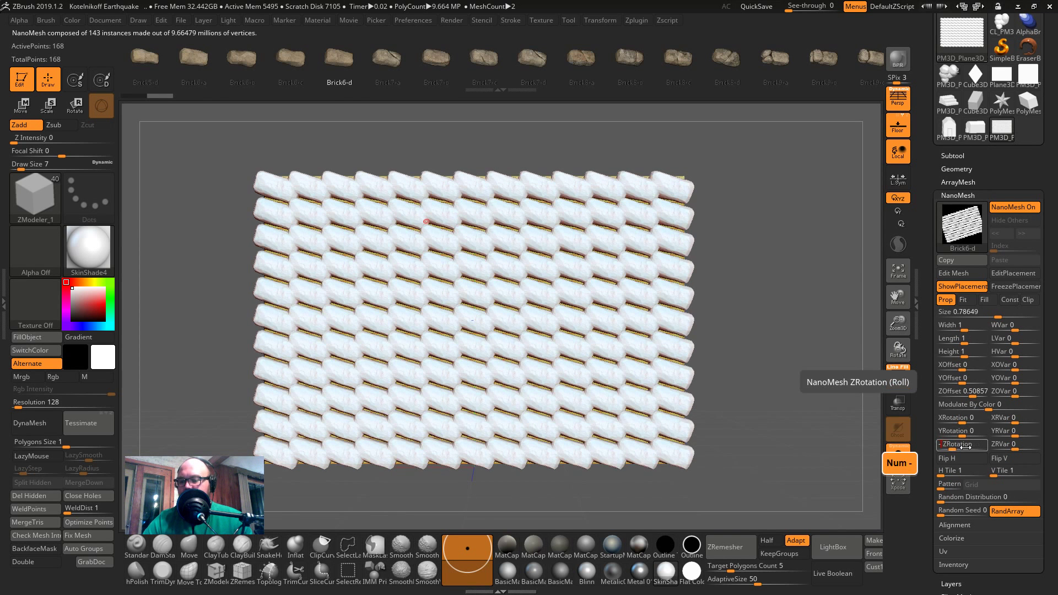
pyautogui.write('-90')
pyautogui.press('Return')
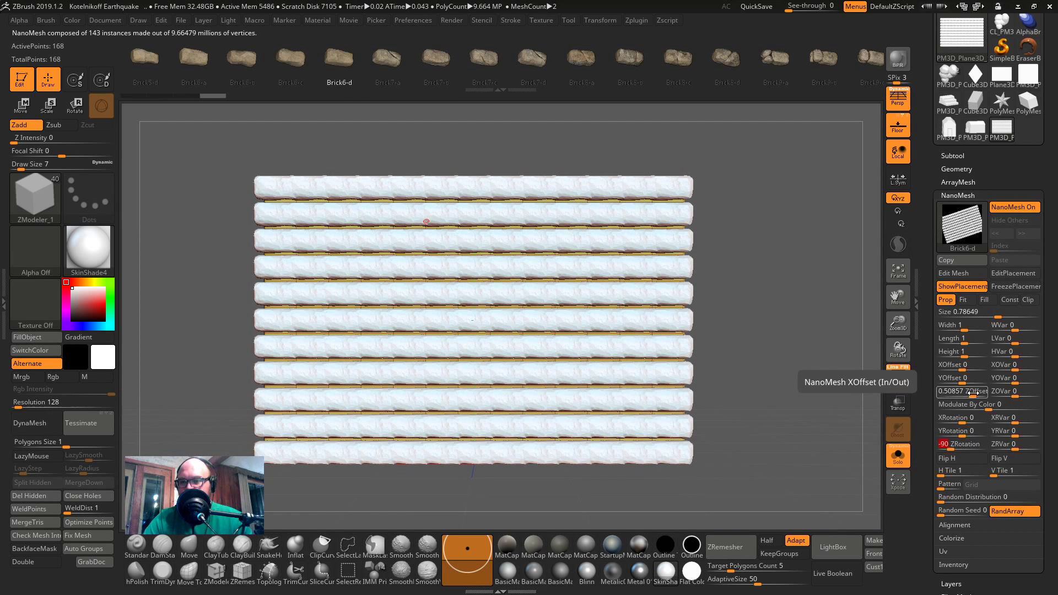
pyautogui.moveTo(1003, 316); pyautogui.dragTo(992, 314)
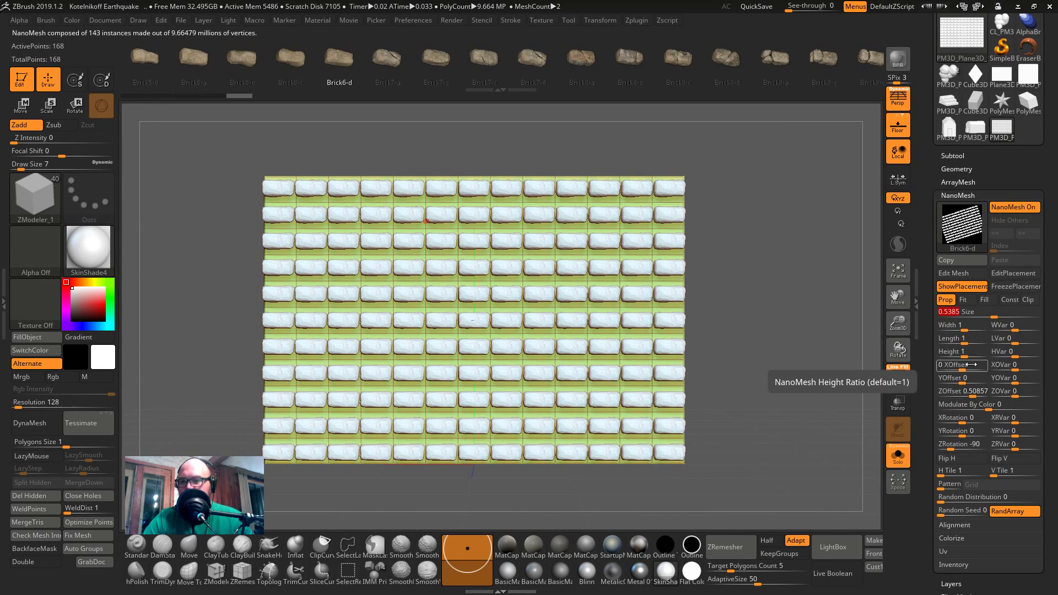
pyautogui.moveTo(1020, 418); pyautogui.dragTo(995, 447)
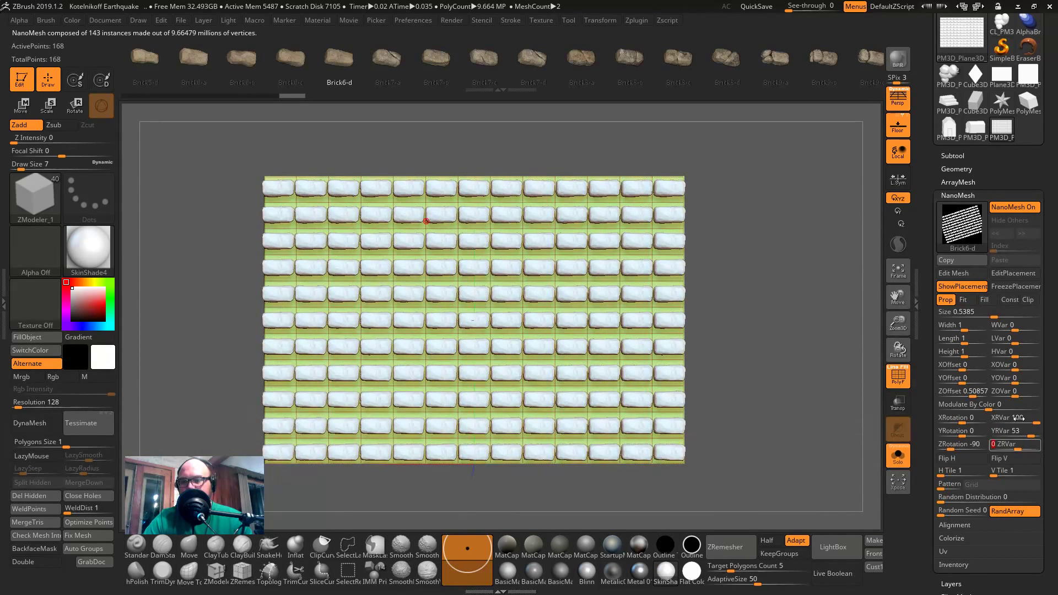
pyautogui.write('0')
pyautogui.press('Return')
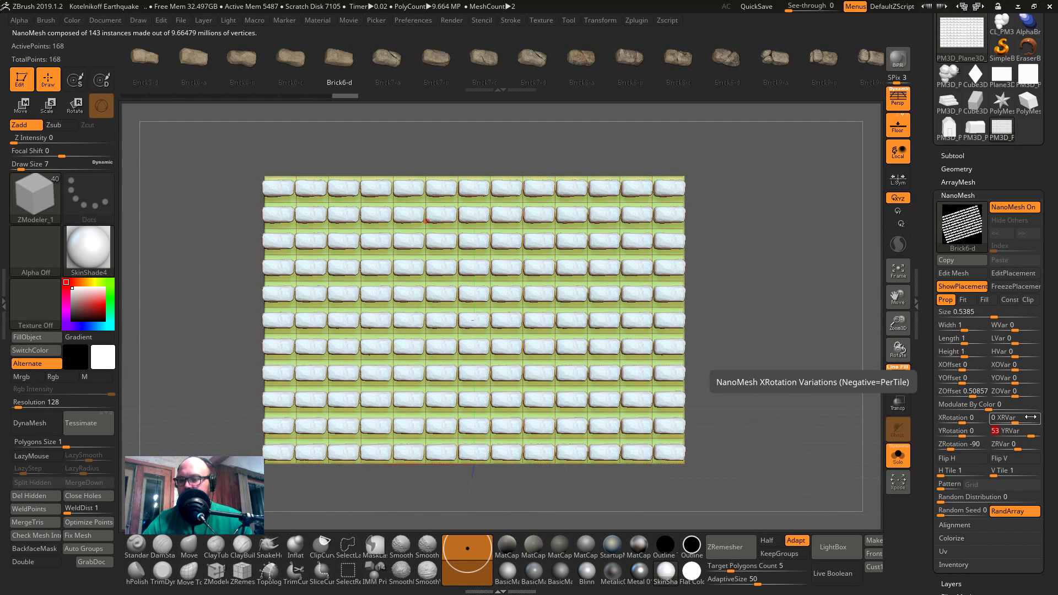
pyautogui.press('Tab')
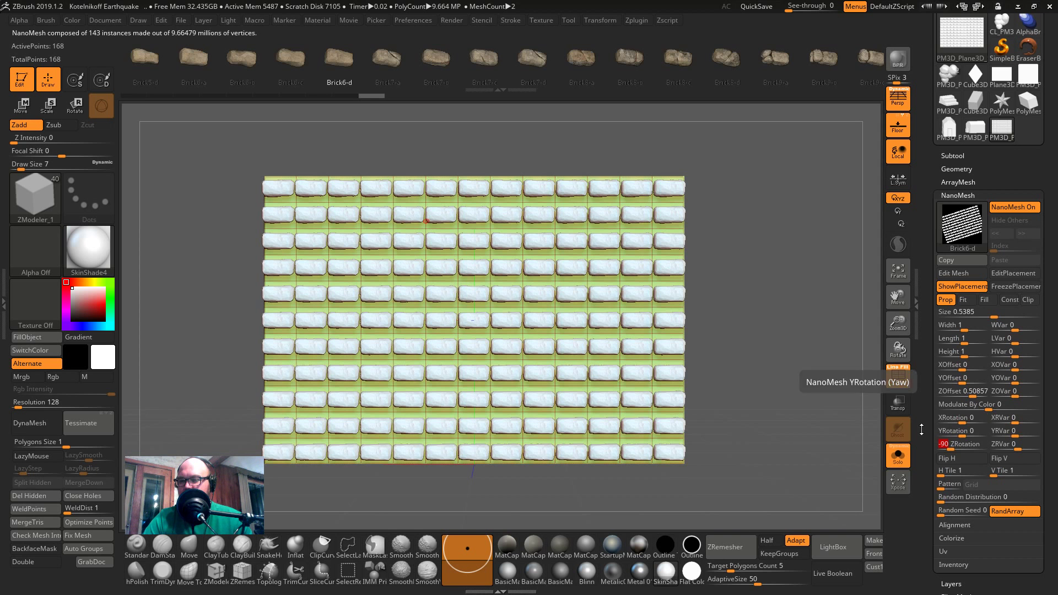
pyautogui.click(955, 422)
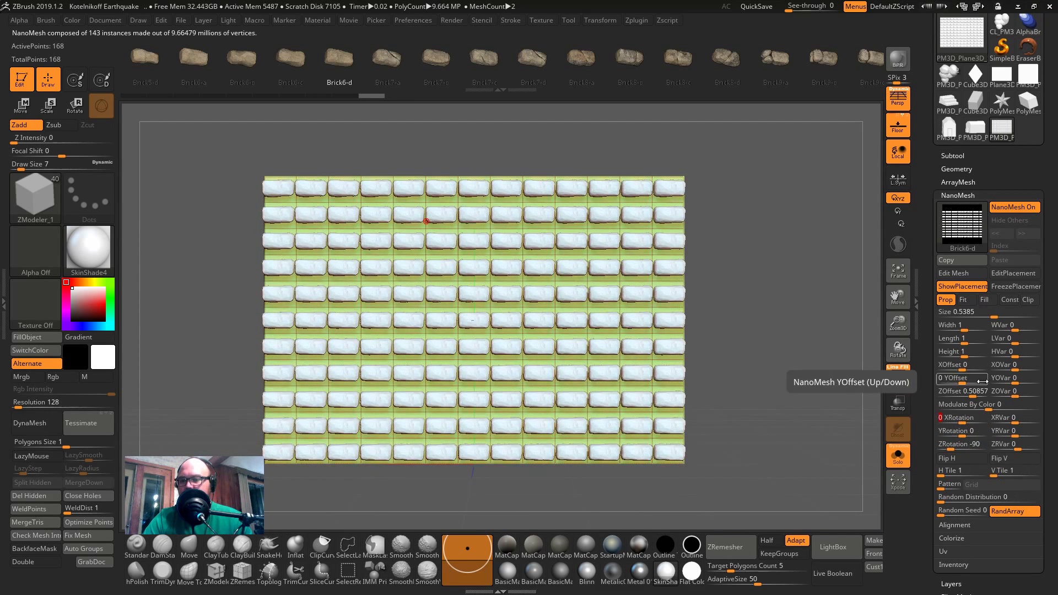
# - Add NanoMesh variation to the bricks: width variation 18 and length variation 20
pyautogui.click(1017, 381)
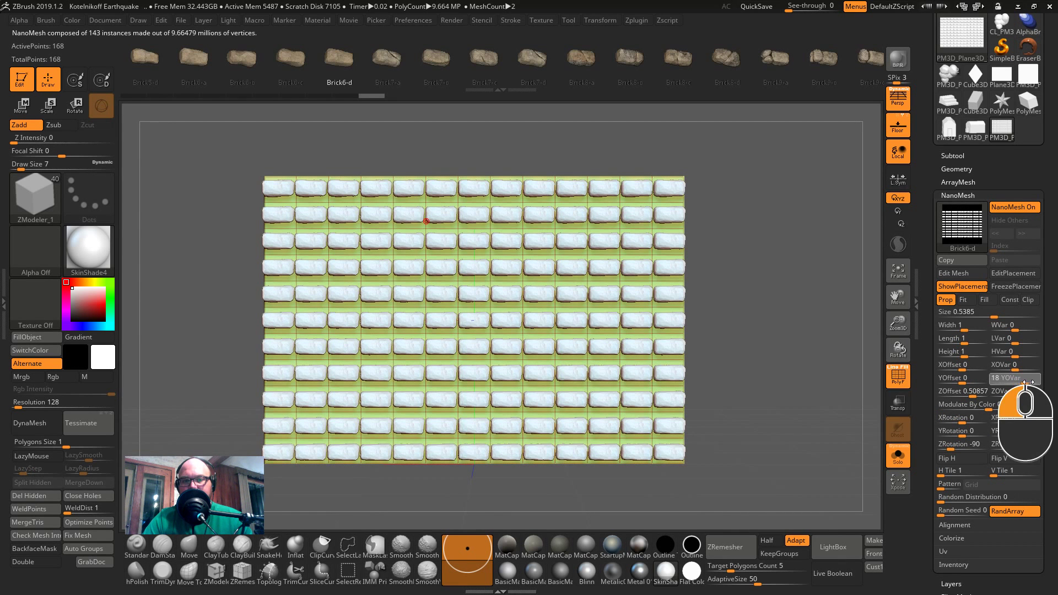
pyautogui.moveTo(821, 338); pyautogui.dragTo(768, 326)
pyautogui.click(1016, 366)
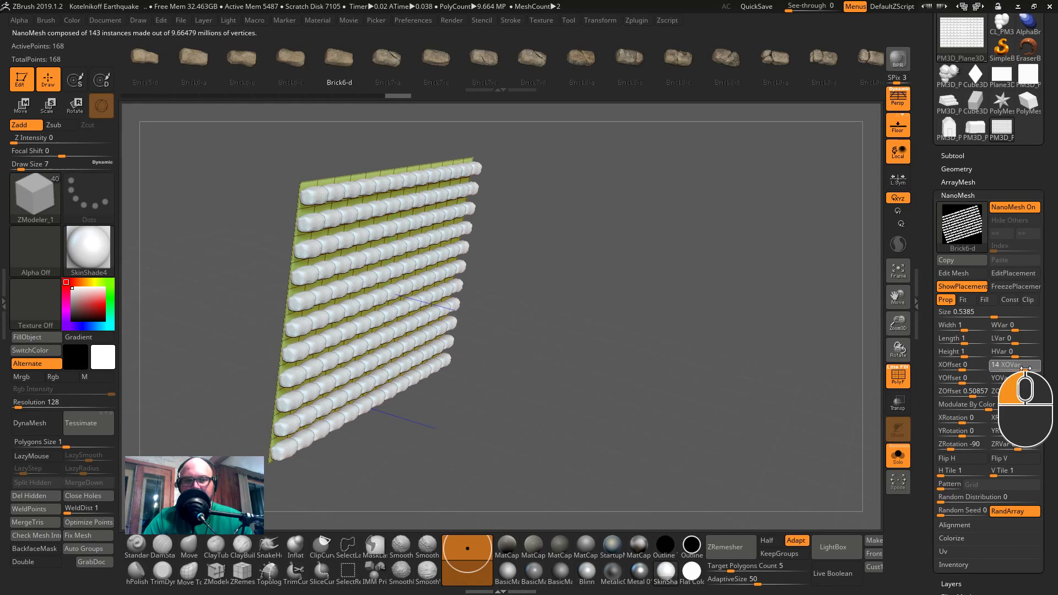
pyautogui.moveTo(1010, 325); pyautogui.dragTo(1020, 328)
pyautogui.moveTo(799, 330); pyautogui.dragTo(781, 328)
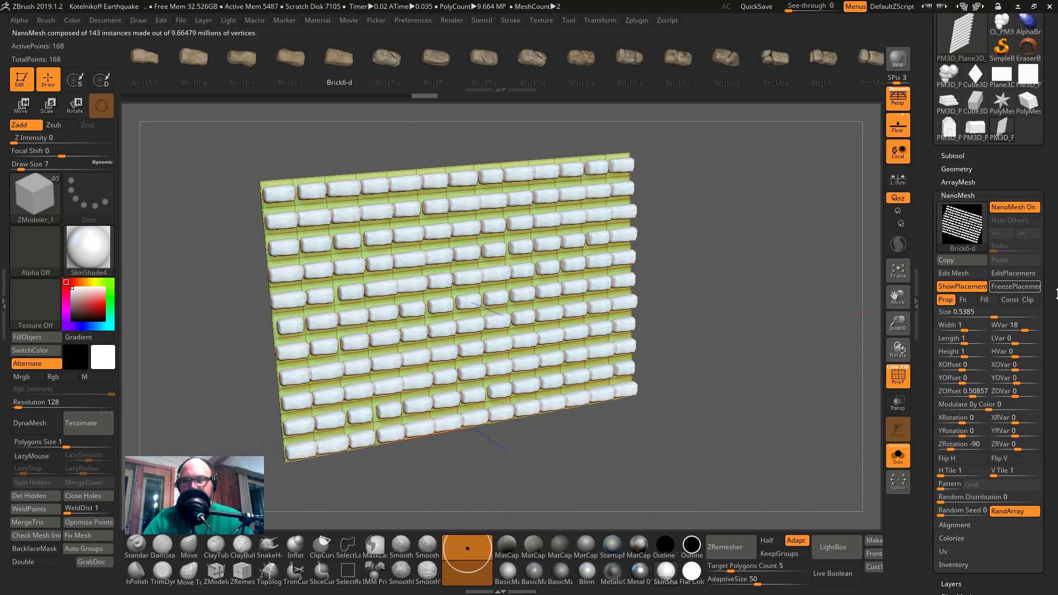
pyautogui.moveTo(1014, 341); pyautogui.dragTo(1028, 352)
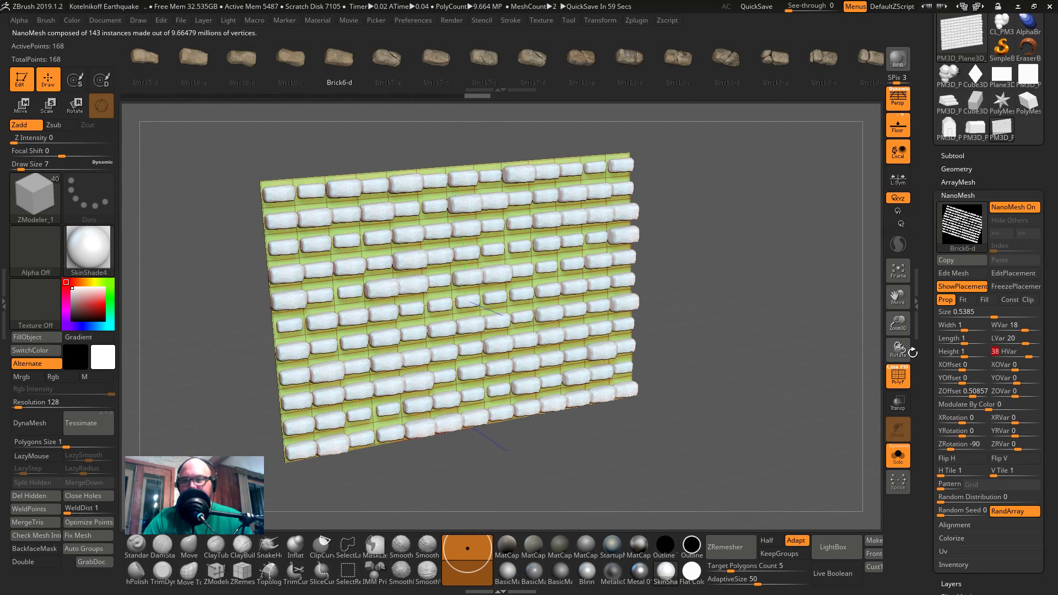
# - Set the brick layout pattern to 5, frame the wall and expand Tool > Geometry
pyautogui.click(942, 484)
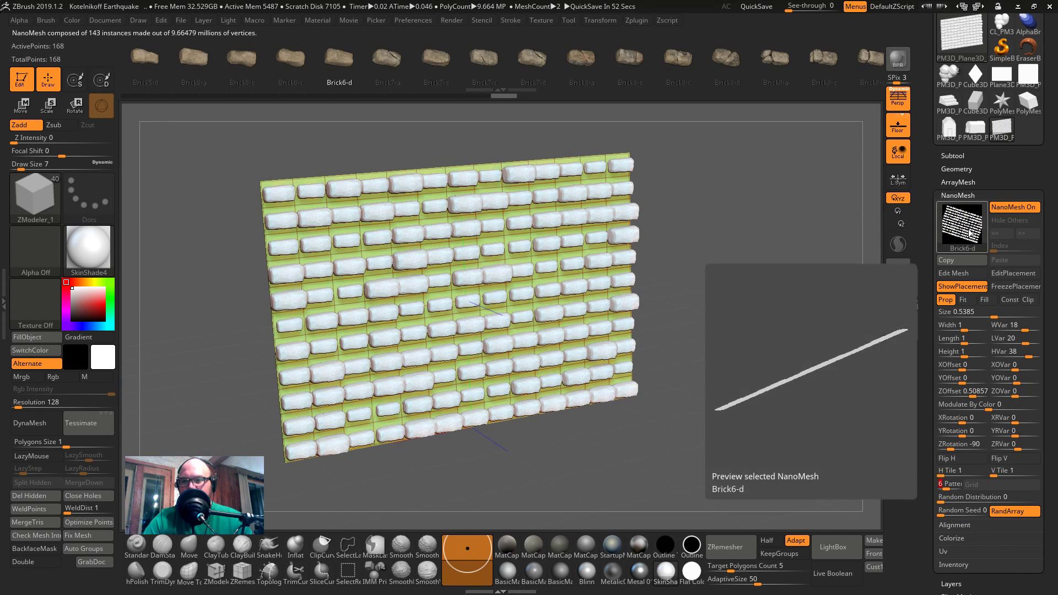
pyautogui.moveTo(660, 275); pyautogui.dragTo(684, 276)
pyautogui.click(947, 489)
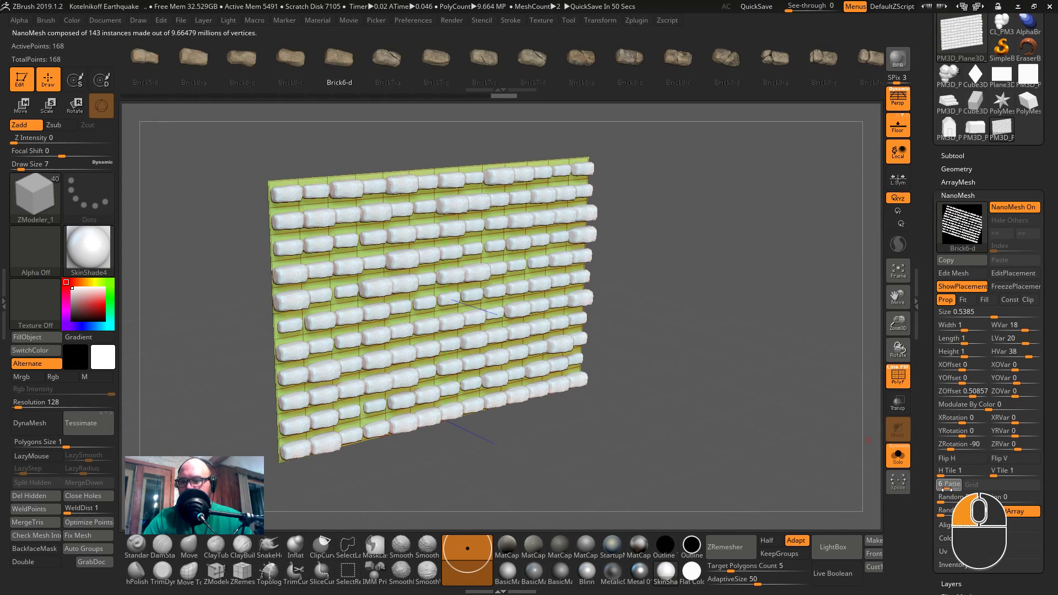
pyautogui.moveTo(694, 267); pyautogui.dragTo(742, 292)
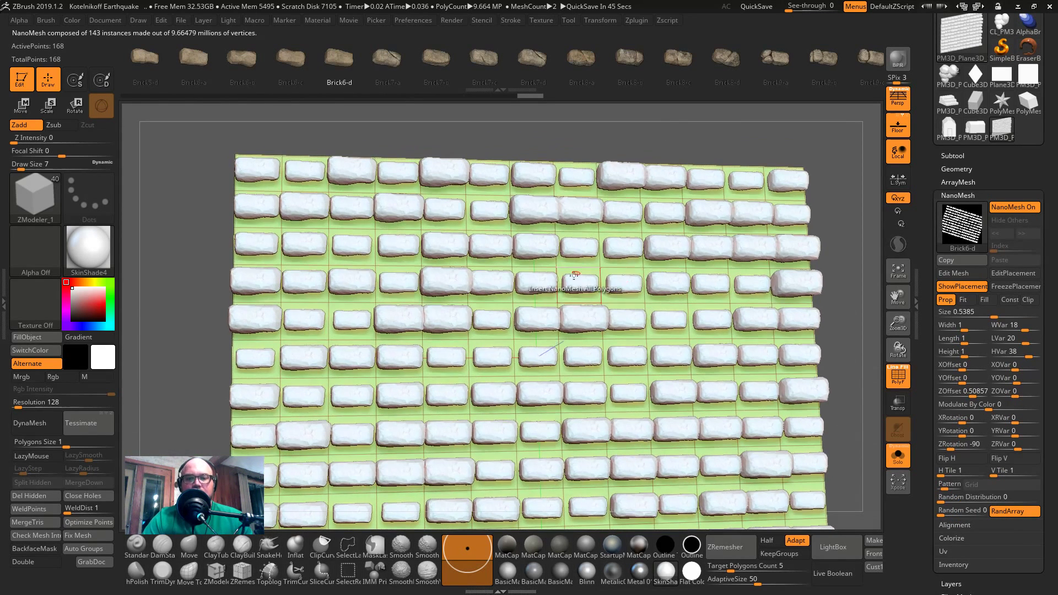
pyautogui.press('f')
pyautogui.moveTo(814, 278); pyautogui.dragTo(788, 296)
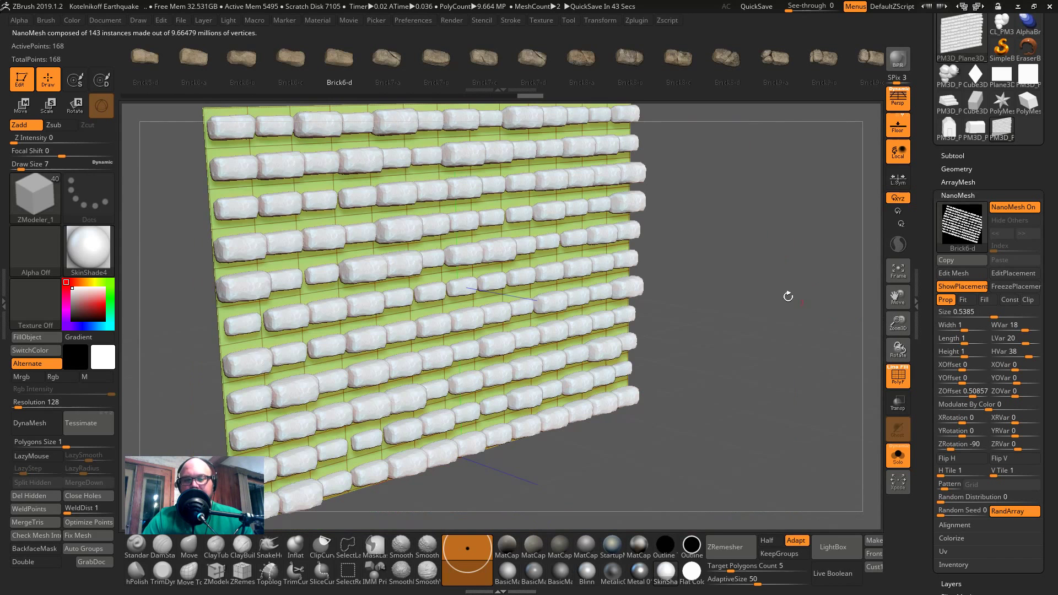
pyautogui.hotkey('shift', 'f')
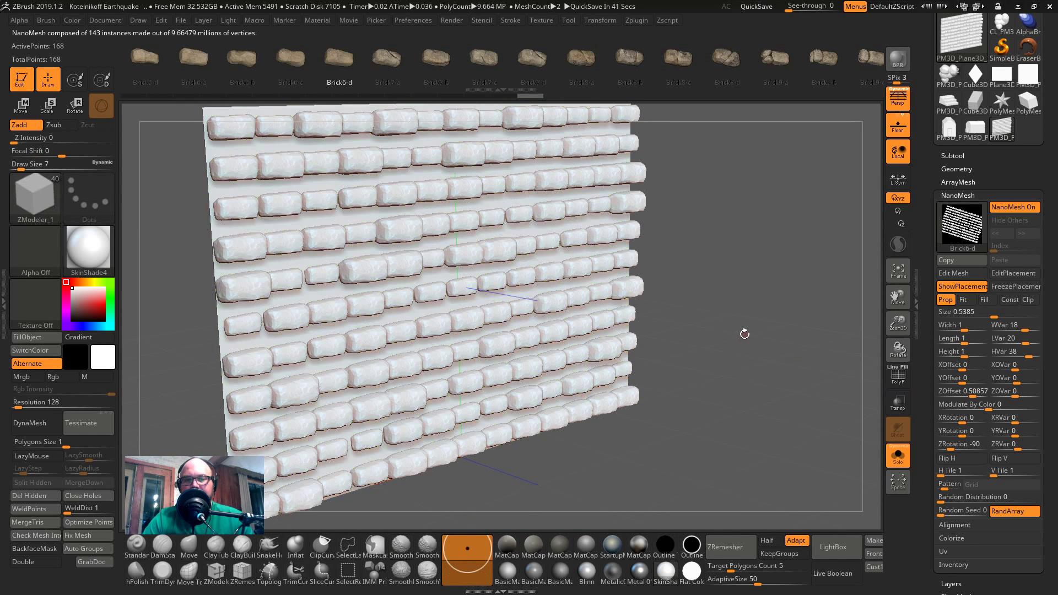
pyautogui.hotkey('shift', 'f')
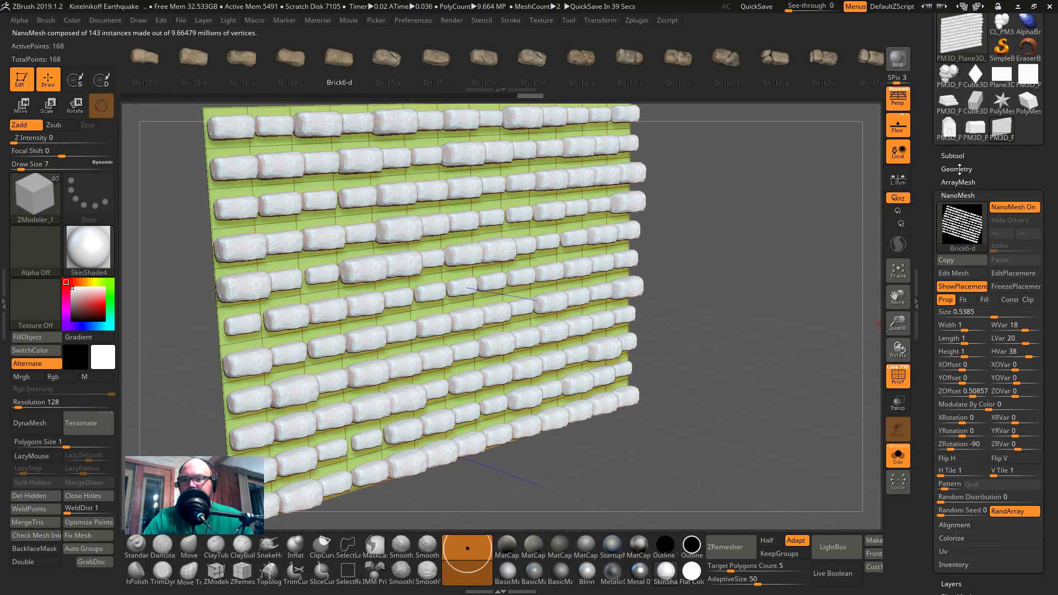
pyautogui.click(959, 169)
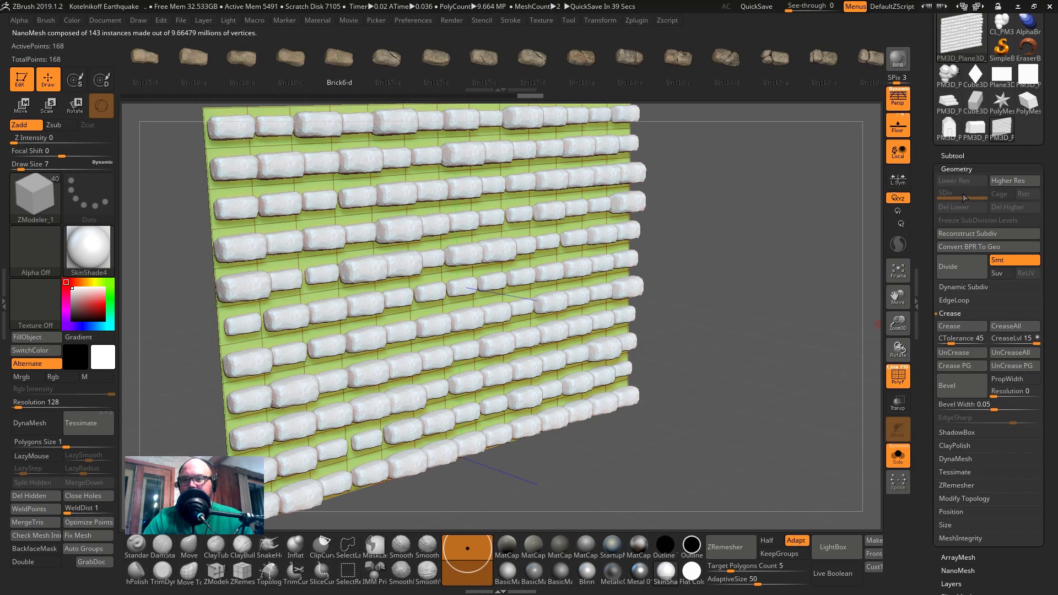
# - Convert the NanoMesh bricks to real geometry with Convert BPR To Geo, testing a hidden strip
pyautogui.click(984, 252)
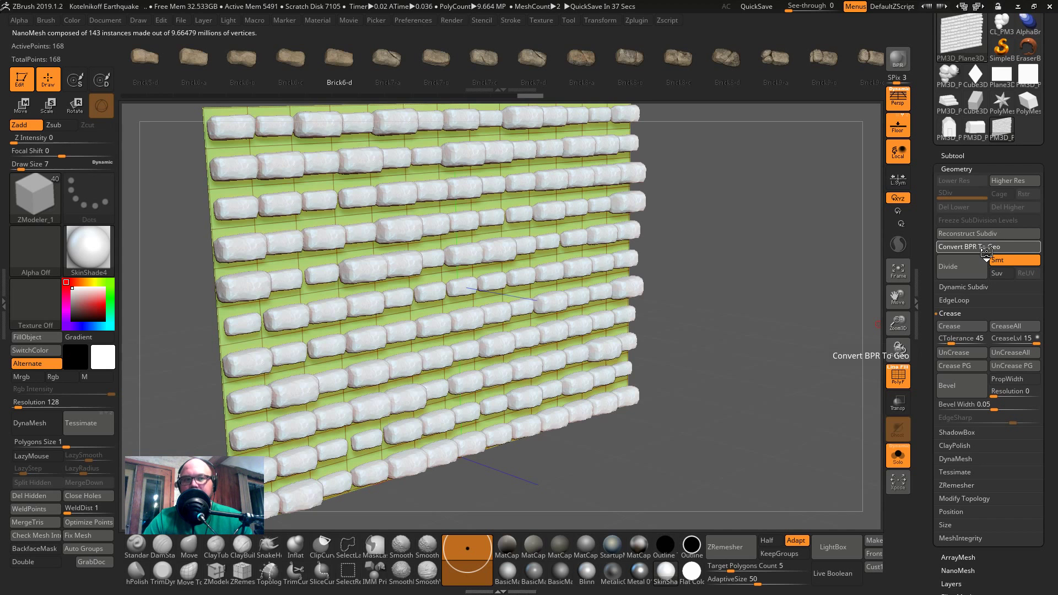
pyautogui.hotkey('shift', 'f')
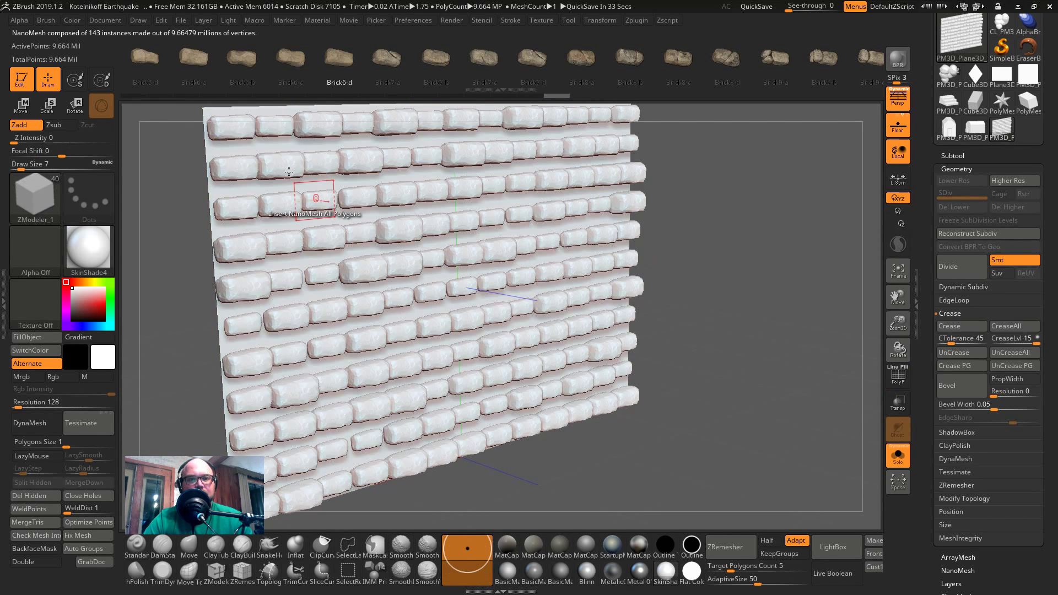
pyautogui.keyDown('ctrl'); pyautogui.keyDown('shift'); pyautogui.moveTo(249, 106); pyautogui.dragTo(210, 146); pyautogui.keyUp('shift'); pyautogui.keyUp('ctrl')
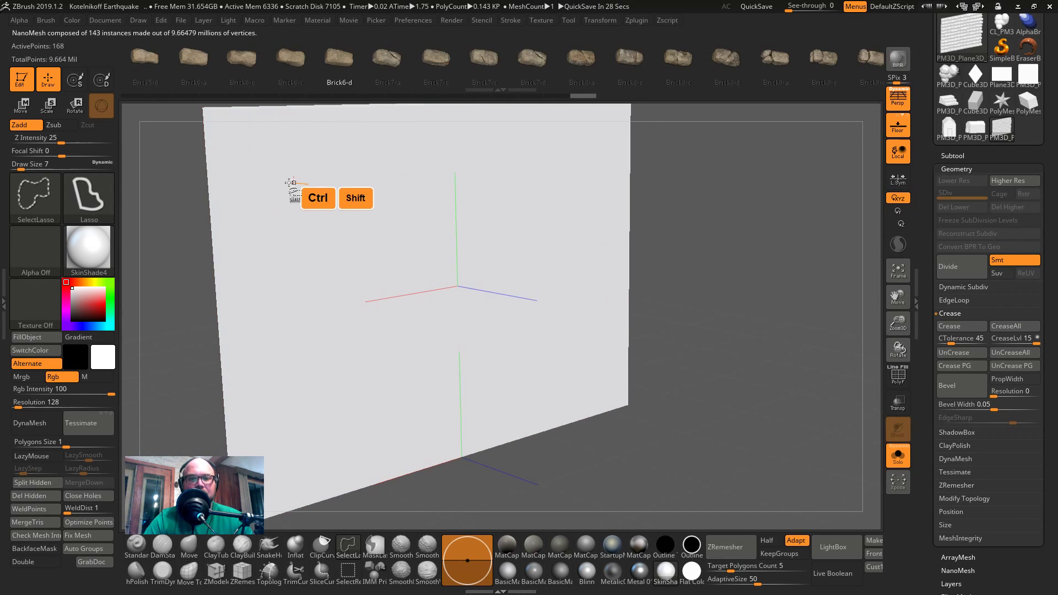
pyautogui.keyDown('ctrl'); pyautogui.keyDown('shift'); pyautogui.click(281, 178); pyautogui.keyUp('shift'); pyautogui.keyUp('ctrl')
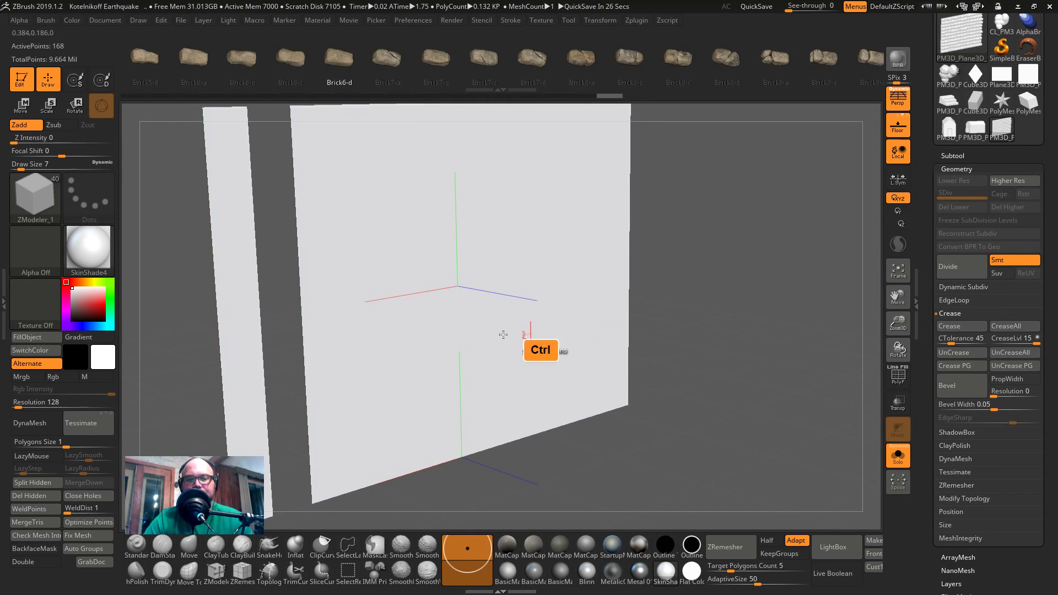
pyautogui.hotkey('ctrl', 'z')
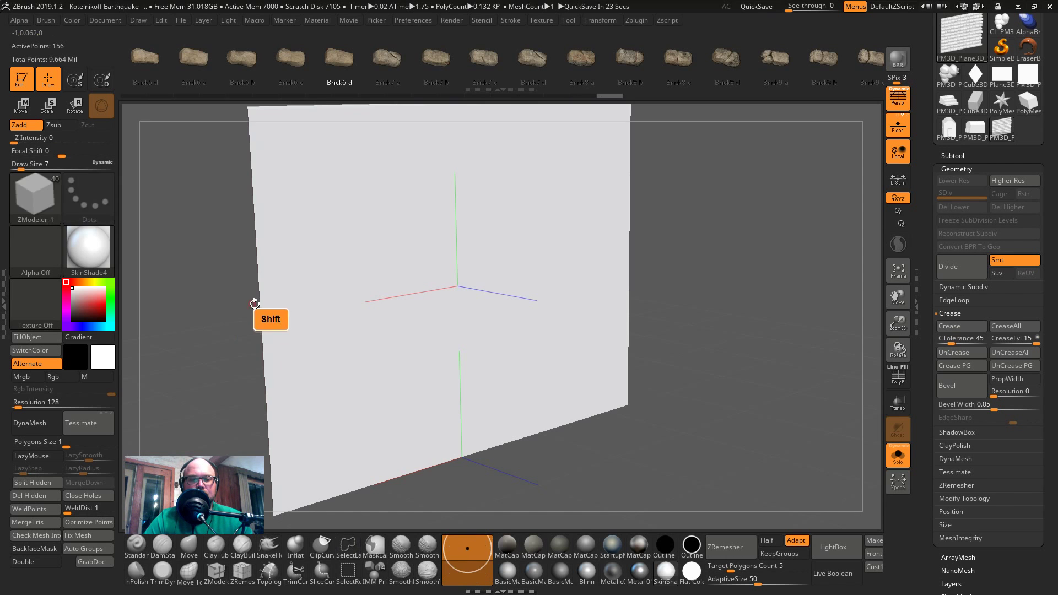
# - Invert visibility with Ctrl+Shift to isolate the bricks, then back to the base plane
pyautogui.hotkey('shift', 'f')
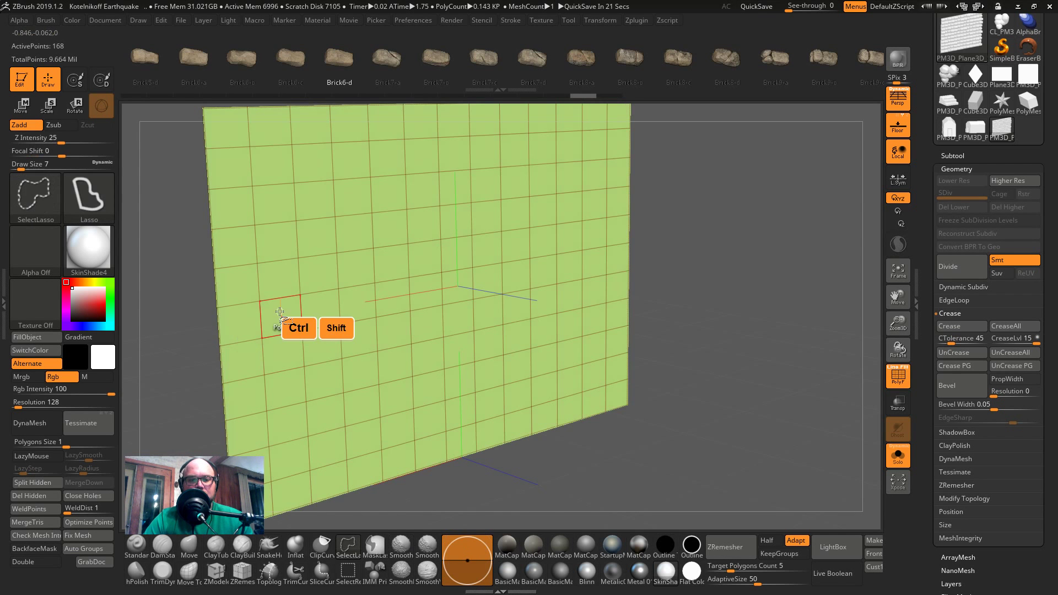
pyautogui.hotkey('shift', 'ctrl')
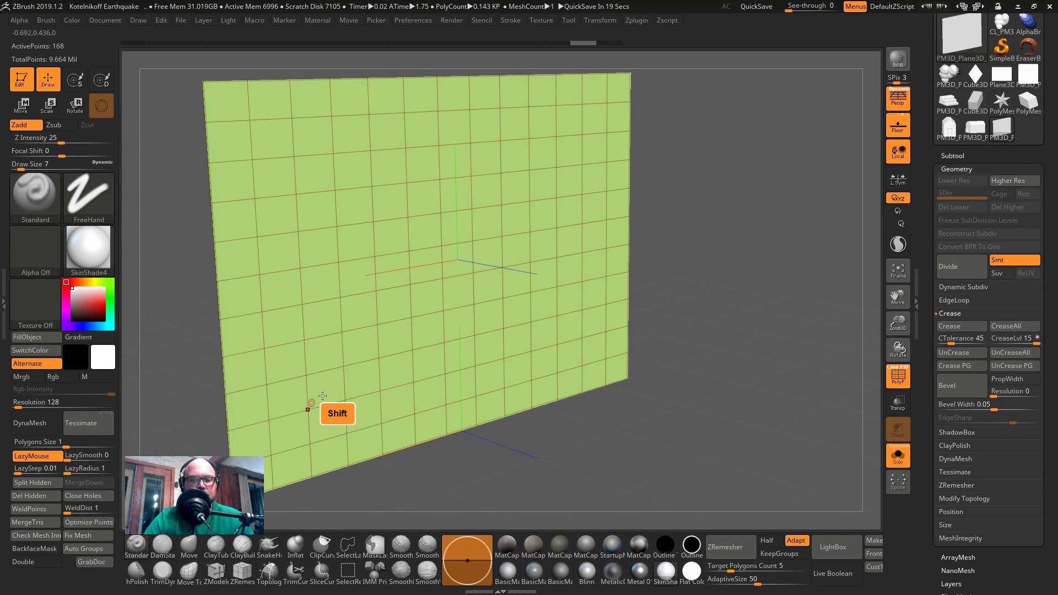
pyautogui.keyDown('ctrl'); pyautogui.keyDown('shift'); pyautogui.click(655, 476); pyautogui.keyUp('shift'); pyautogui.keyUp('ctrl')
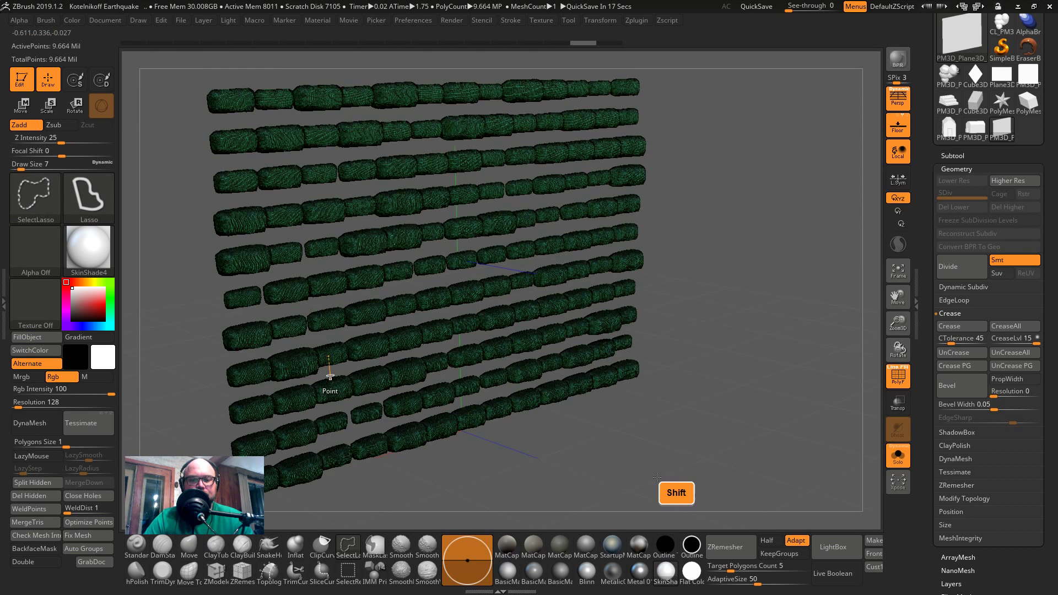
pyautogui.keyDown('ctrl'); pyautogui.keyDown('shift'); pyautogui.click(717, 435); pyautogui.keyUp('shift'); pyautogui.keyUp('ctrl')
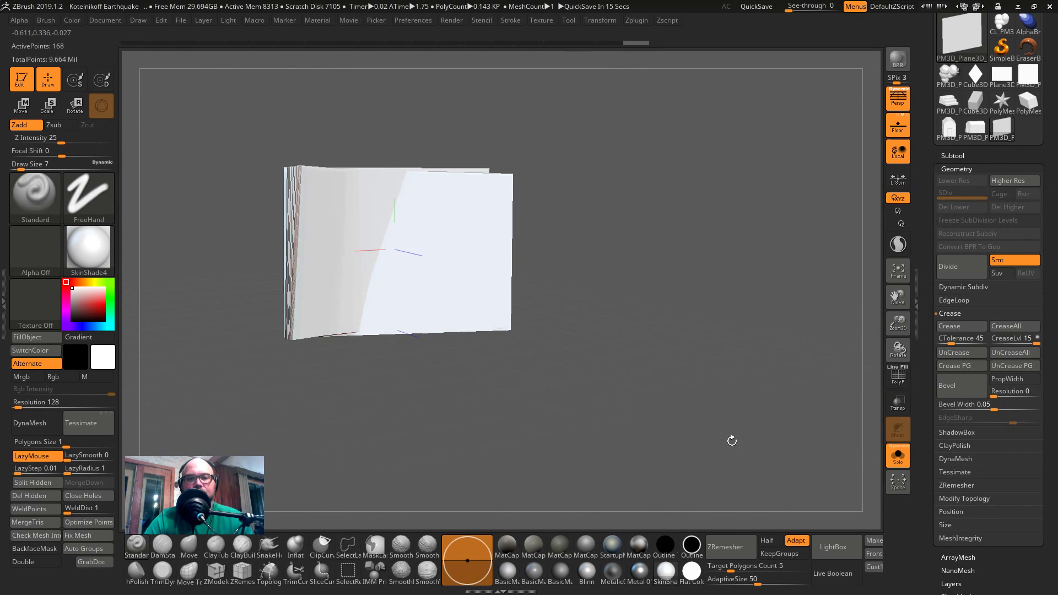
# - Restore the brick view and zoom in to check polygon density, setting Draw Size 33
pyautogui.moveTo(731, 439); pyautogui.dragTo(654, 397)
pyautogui.hotkey('ctrl', 'z')
pyautogui.keyDown('alt'); pyautogui.moveTo(658, 347); pyautogui.dragTo(799, 446); pyautogui.keyUp('alt')
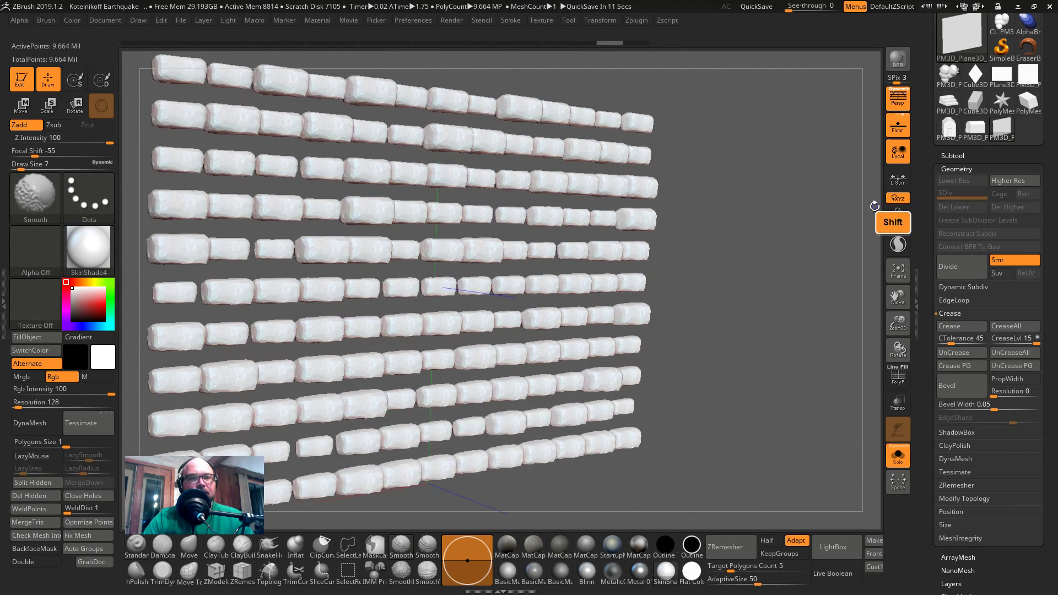
pyautogui.hotkey('shift', 'f')
pyautogui.moveTo(709, 291)
pyautogui.keyDown('alt'); pyautogui.mouseDown()
pyautogui.moveTo(785, 399)
pyautogui.moveTo(903, 529)
pyautogui.moveTo(531, 293)
pyautogui.mouseUp(); pyautogui.keyUp('alt')
pyautogui.press('s')
pyautogui.moveTo(623, 231); pyautogui.dragTo(627, 231)
pyautogui.hotkey('shift', 'f')
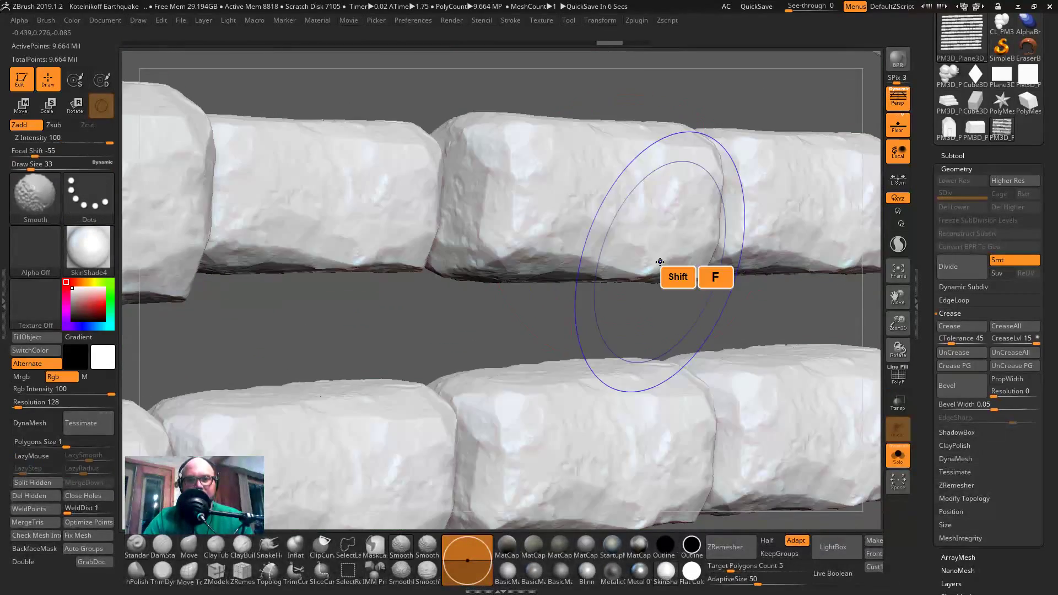
pyautogui.hotkey('shift', 'f')
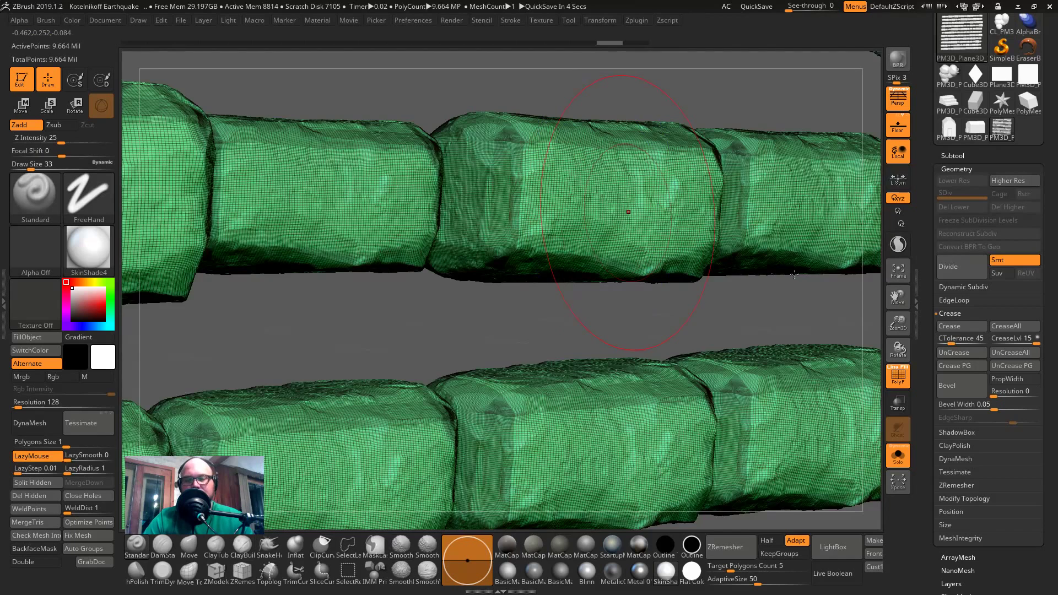
pyautogui.press('f')
pyautogui.scroll(5, 946, 170)
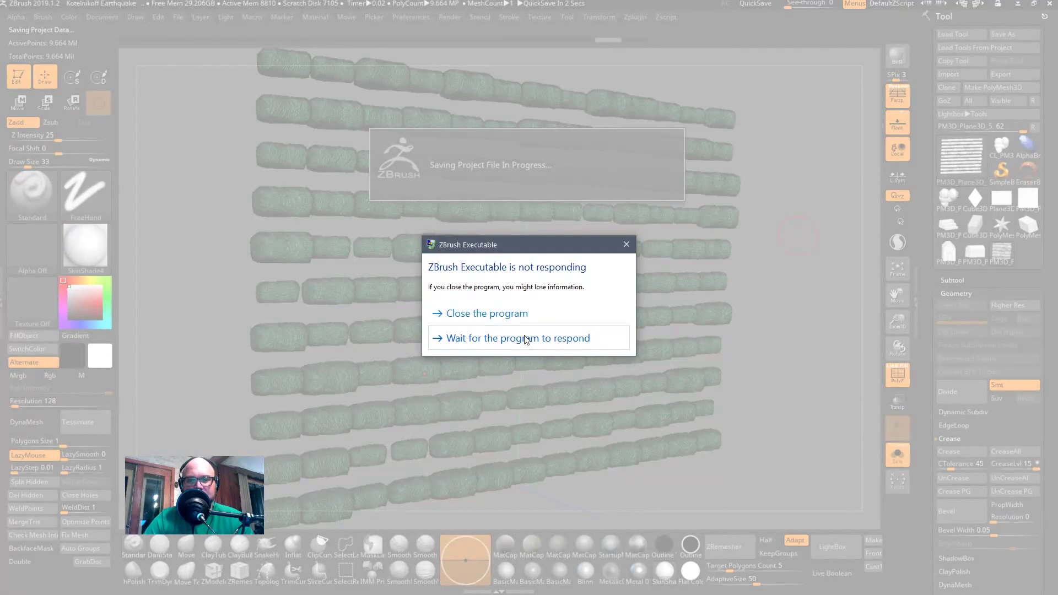
pyautogui.click(523, 338)
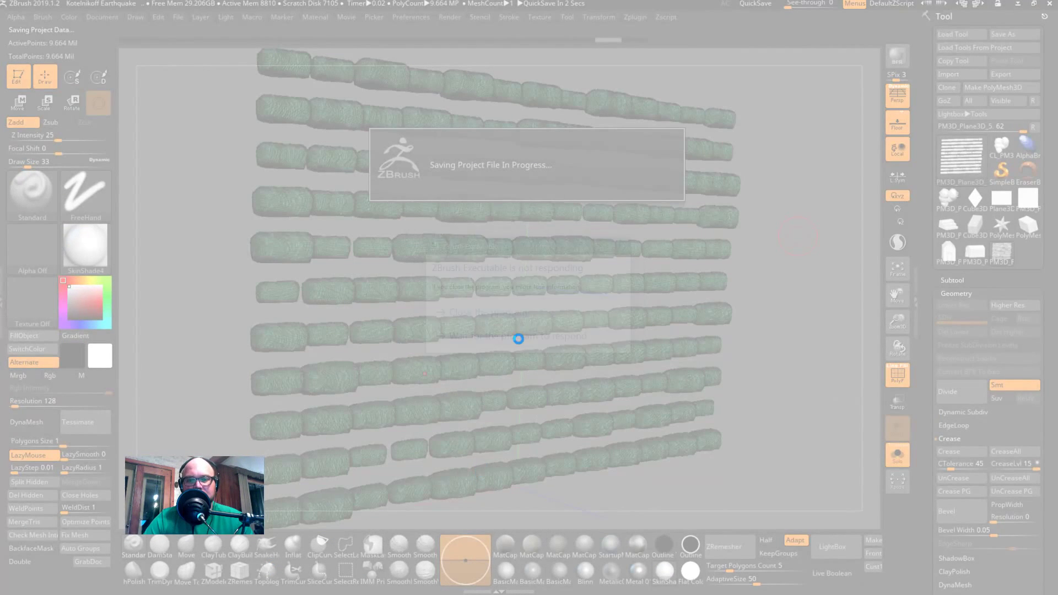
pyautogui.hotkey('alt', 'Tab')
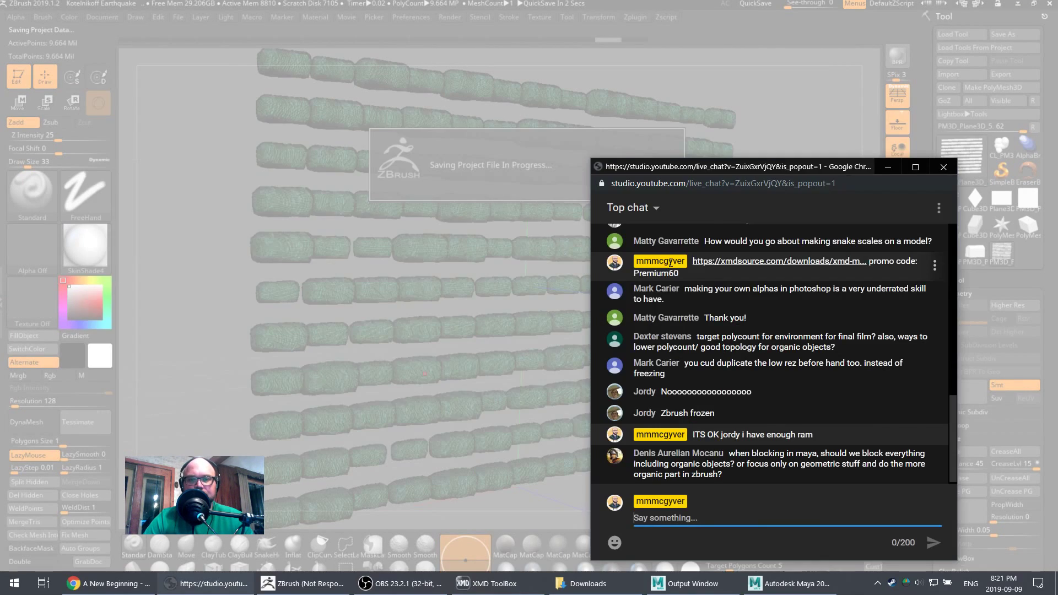
pyautogui.hotkey('alt', 'Tab')
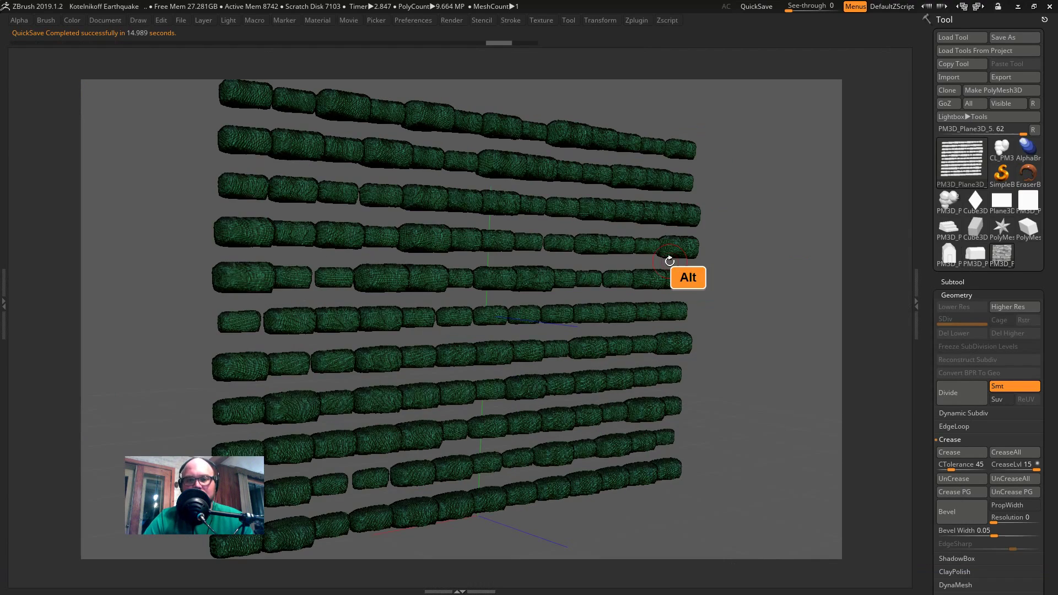
pyautogui.hotkey('alt', 'Tab')
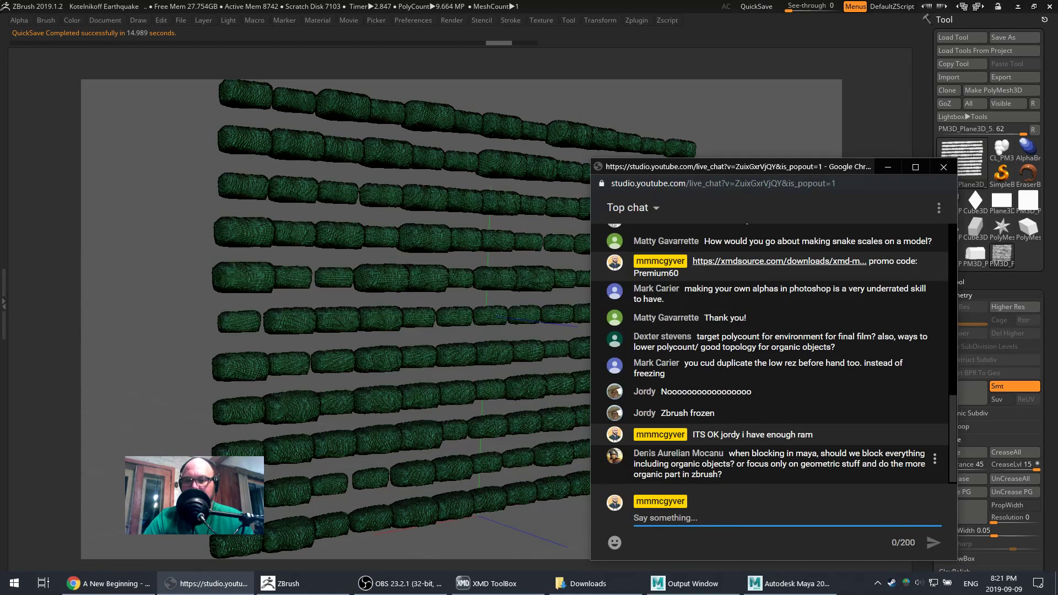
pyautogui.hotkey('alt', 'Tab')
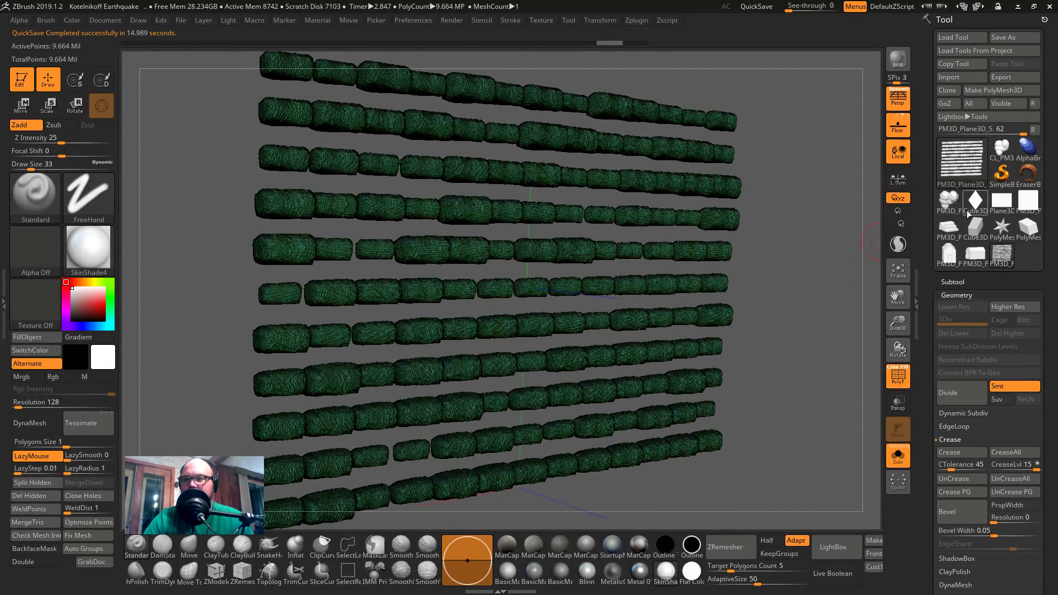
# - Load a Cube3D primitive and open its Initialize settings (size 100, HDivide 32, VDivide 17)
pyautogui.click(976, 228)
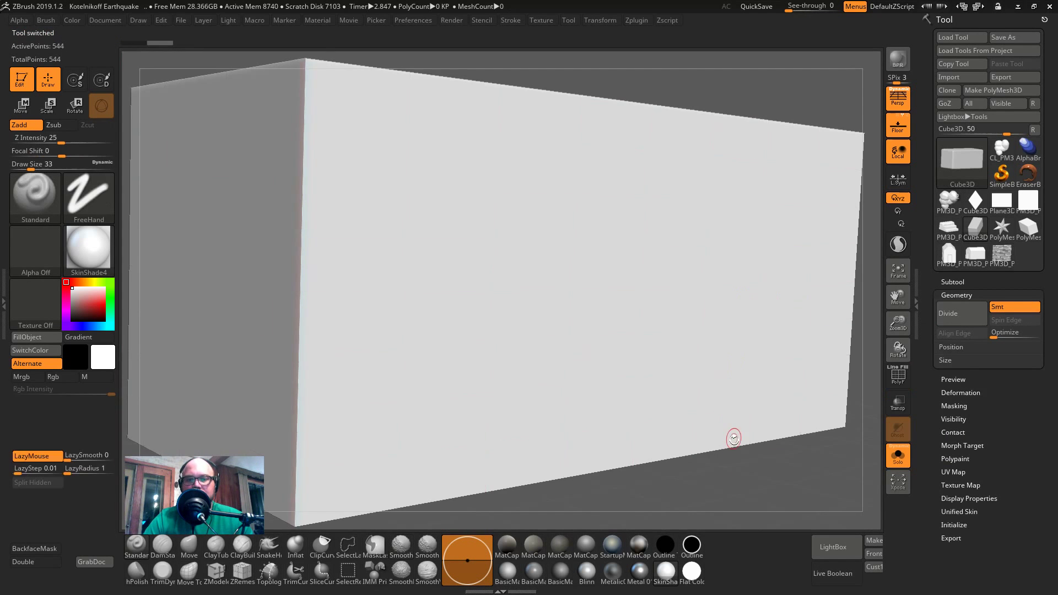
pyautogui.hotkey('shift', 'f')
pyautogui.keyDown('alt'); pyautogui.moveTo(733, 439); pyautogui.dragTo(691, 374); pyautogui.keyUp('alt')
pyautogui.click(955, 525)
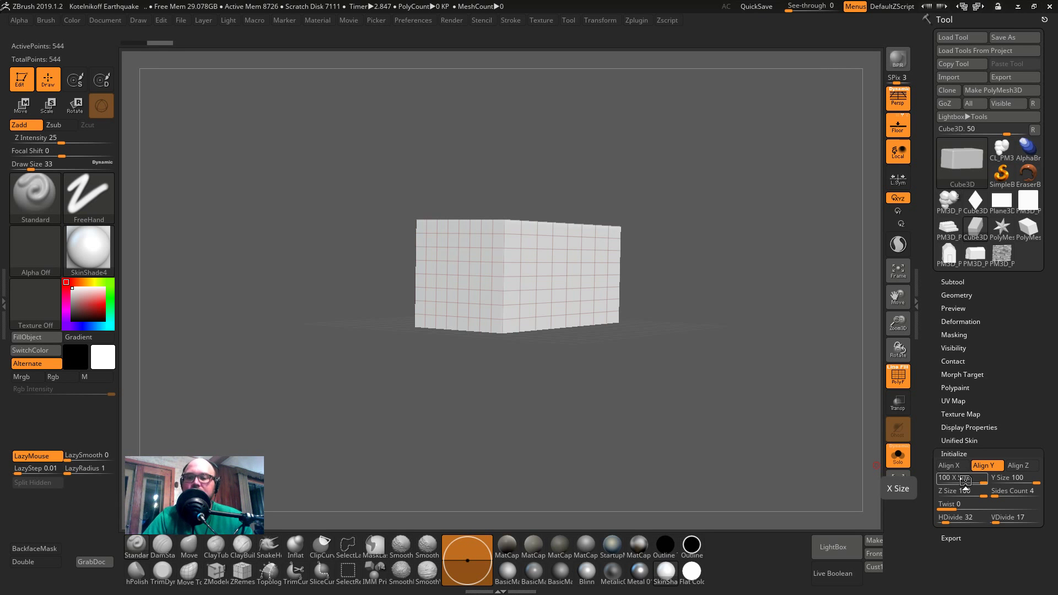
# - Make the cube a PolyMesh3D and DynaMesh it at resolution 16
pyautogui.moveTo(747, 391); pyautogui.dragTo(720, 444)
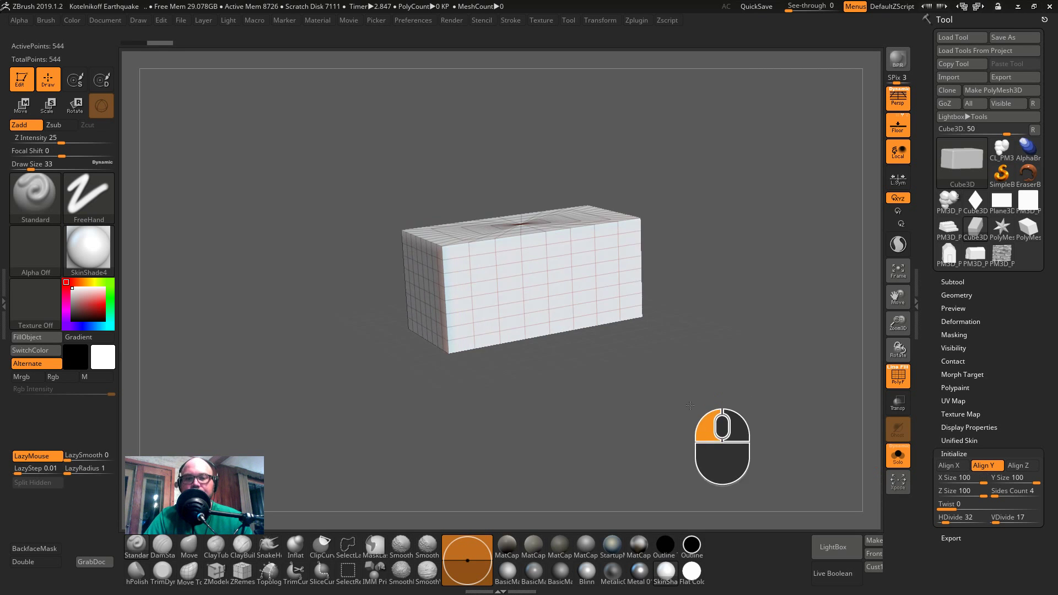
pyautogui.click(995, 89)
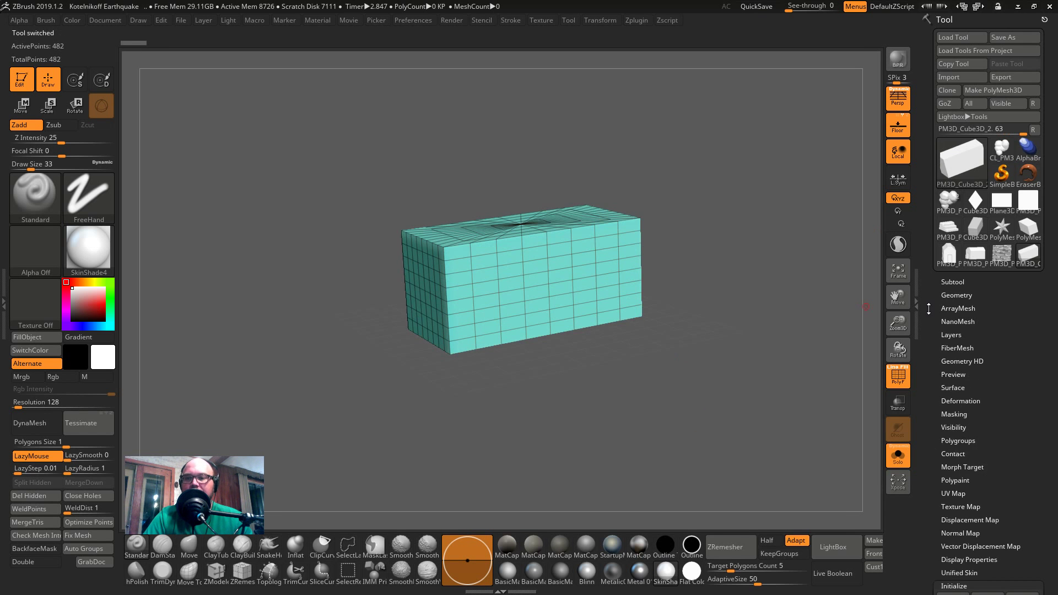
pyautogui.click(956, 295)
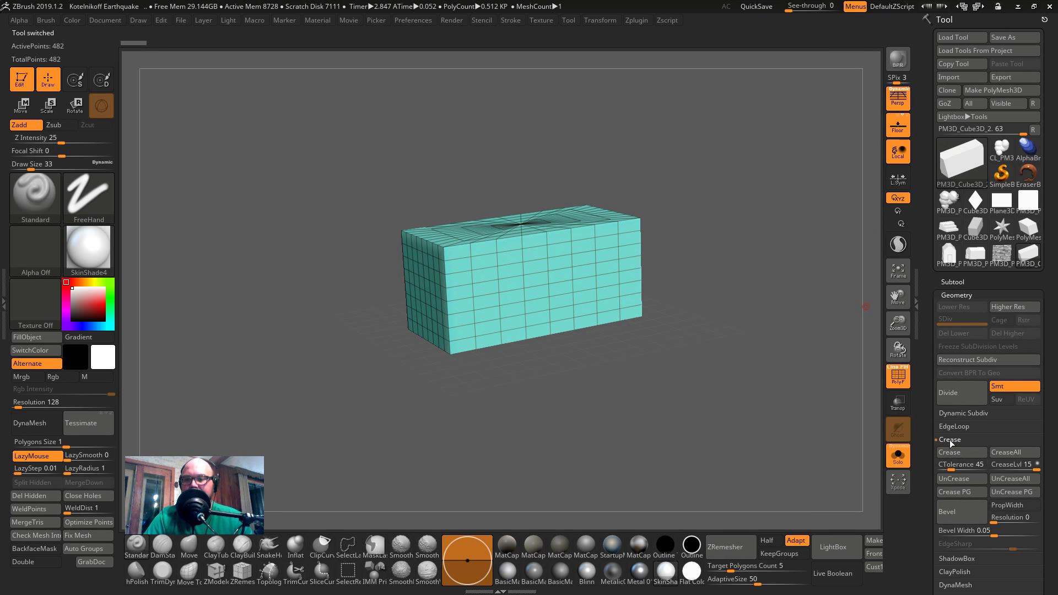
pyautogui.click(949, 440)
pyautogui.click(965, 413)
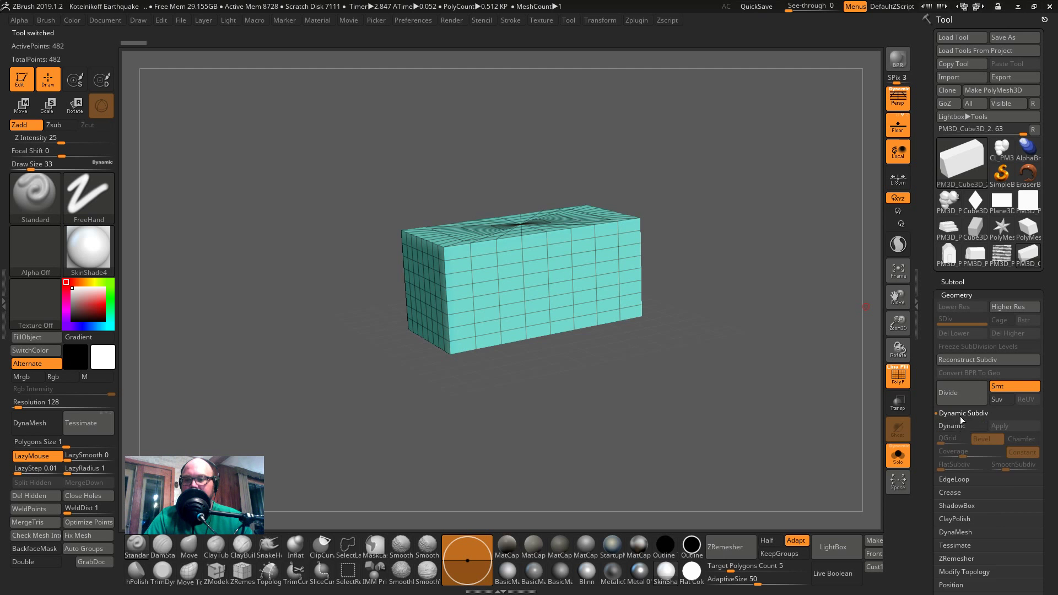
pyautogui.click(960, 414)
pyautogui.click(956, 466)
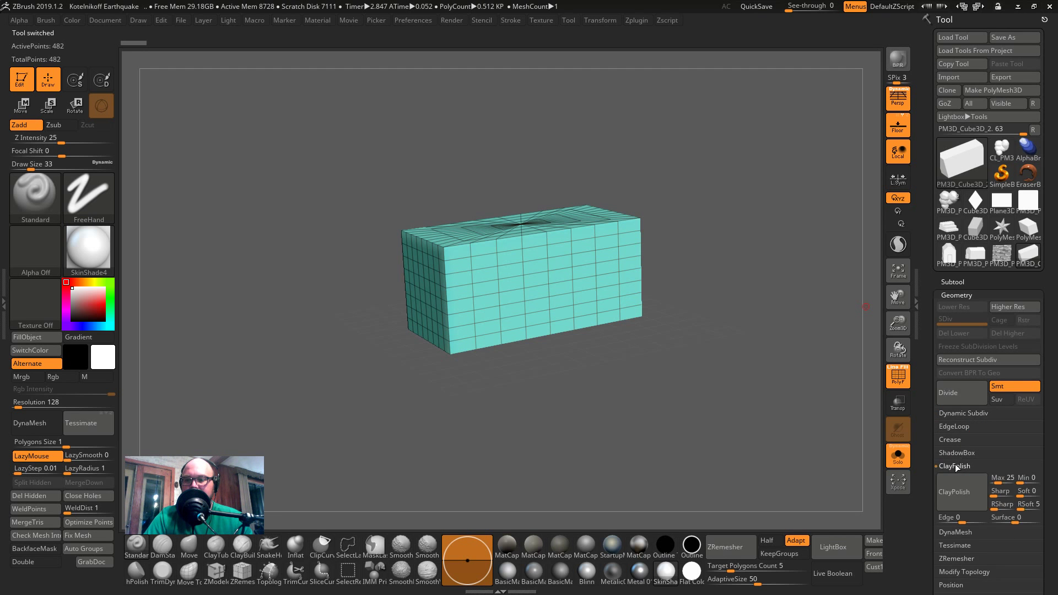
pyautogui.click(954, 465)
pyautogui.click(953, 478)
pyautogui.moveTo(939, 520); pyautogui.dragTo(939, 520)
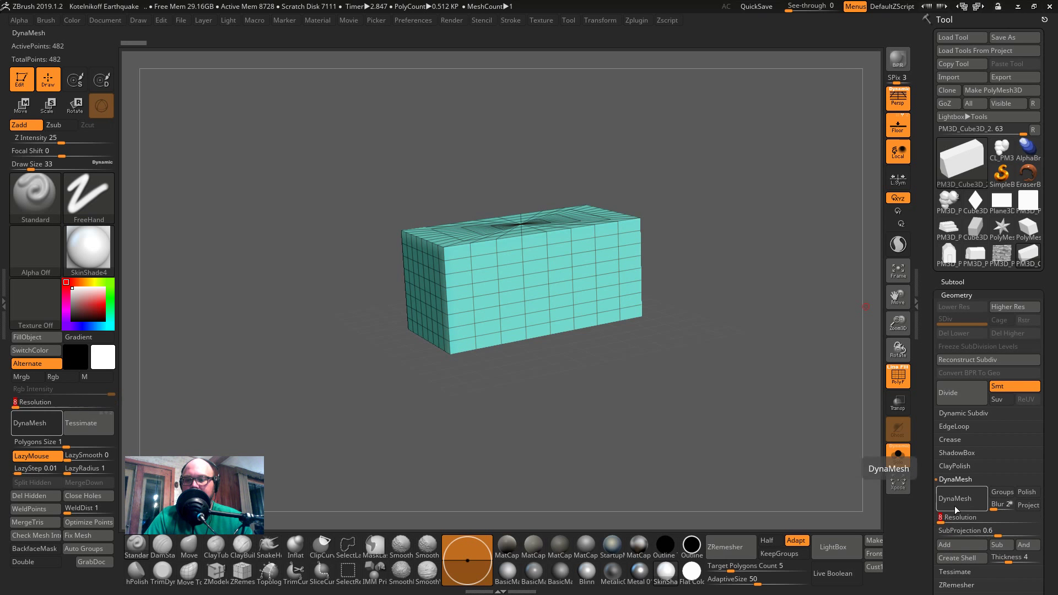
pyautogui.click(955, 505)
# - Inspect the remeshed box from several angles, setting the brush size to 158
pyautogui.keyDown('shift'); pyautogui.moveTo(860, 379); pyautogui.dragTo(834, 414); pyautogui.keyUp('shift')
pyautogui.hotkey('shift', 'f')
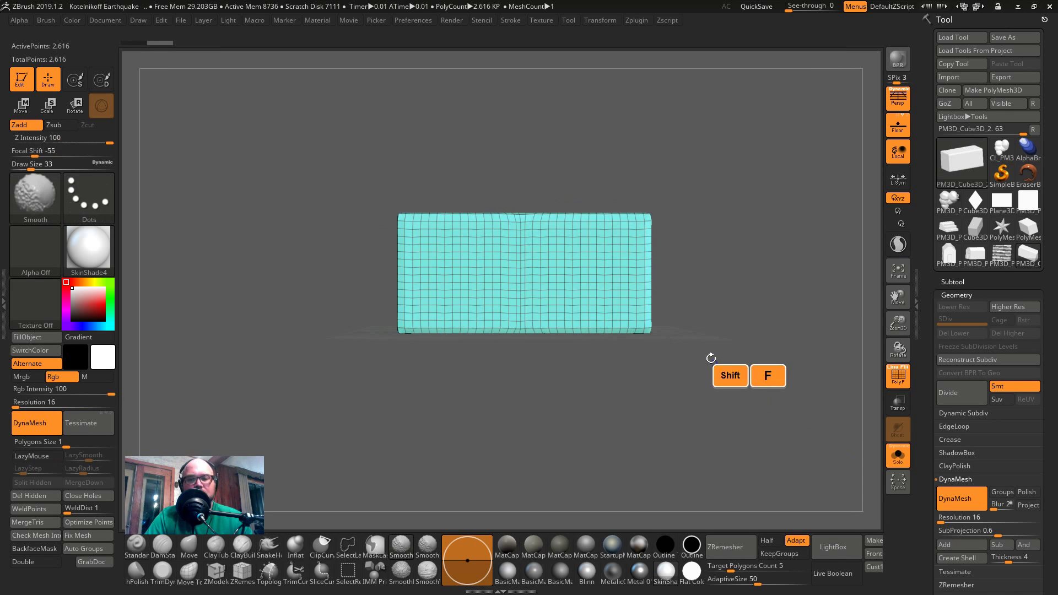
pyautogui.press('s')
pyautogui.click(714, 341)
pyautogui.moveTo(715, 346); pyautogui.dragTo(737, 380)
pyautogui.hotkey('shift', 'f')
pyautogui.moveTo(684, 292); pyautogui.dragTo(727, 361)
pyautogui.hotkey('shift', 'f')
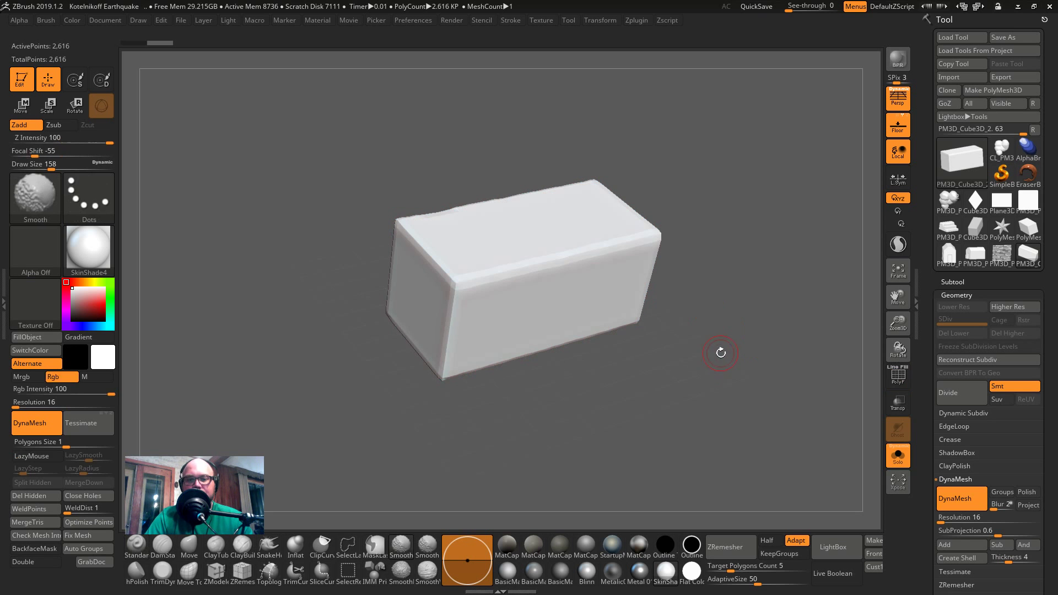
# - Try DynaMesh resolution 8, undo it, remesh at 16 and snap to front view
pyautogui.moveTo(945, 526); pyautogui.dragTo(940, 526)
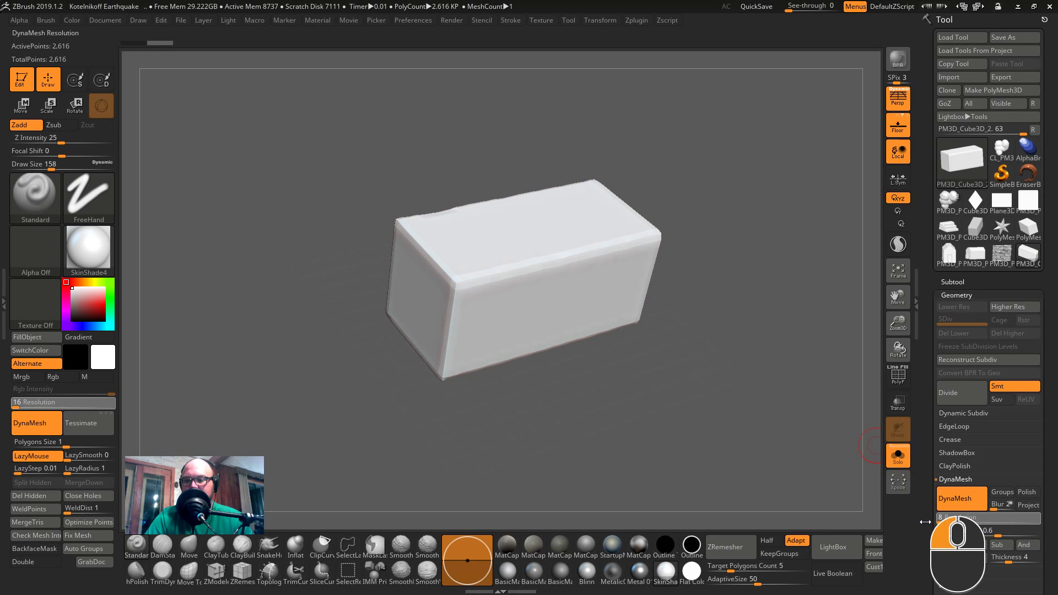
pyautogui.click(954, 498)
pyautogui.hotkey('ctrl', 'z')
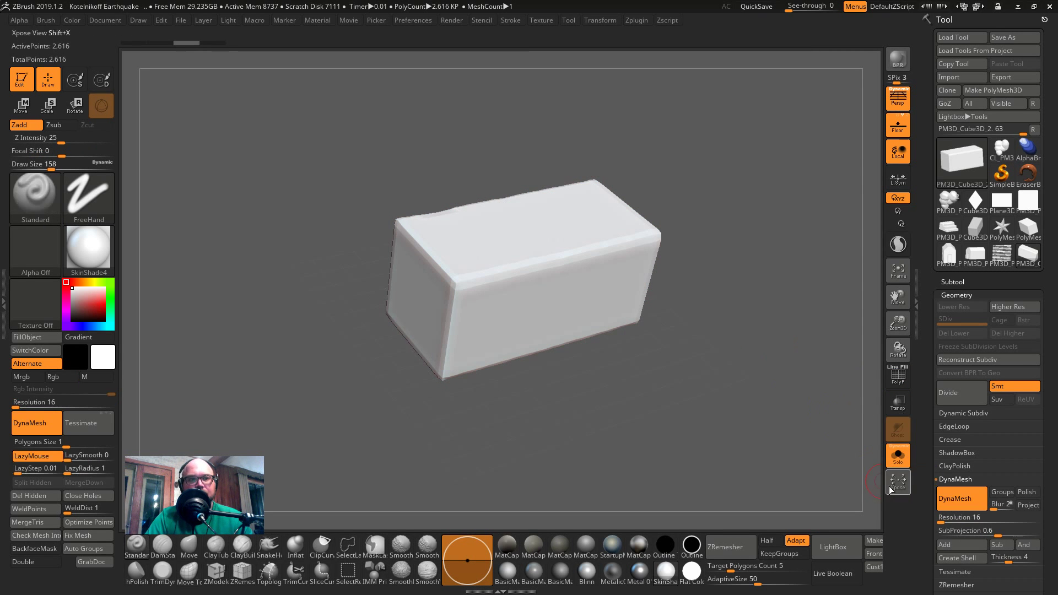
pyautogui.hotkey('ctrl', 'z')
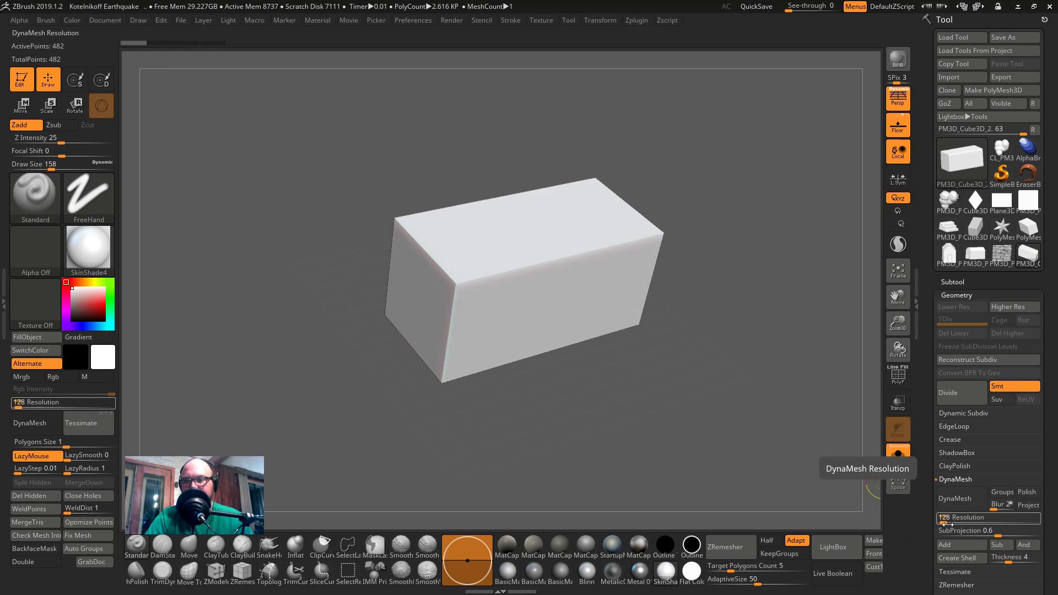
pyautogui.moveTo(944, 523); pyautogui.dragTo(940, 523)
pyautogui.click(953, 498)
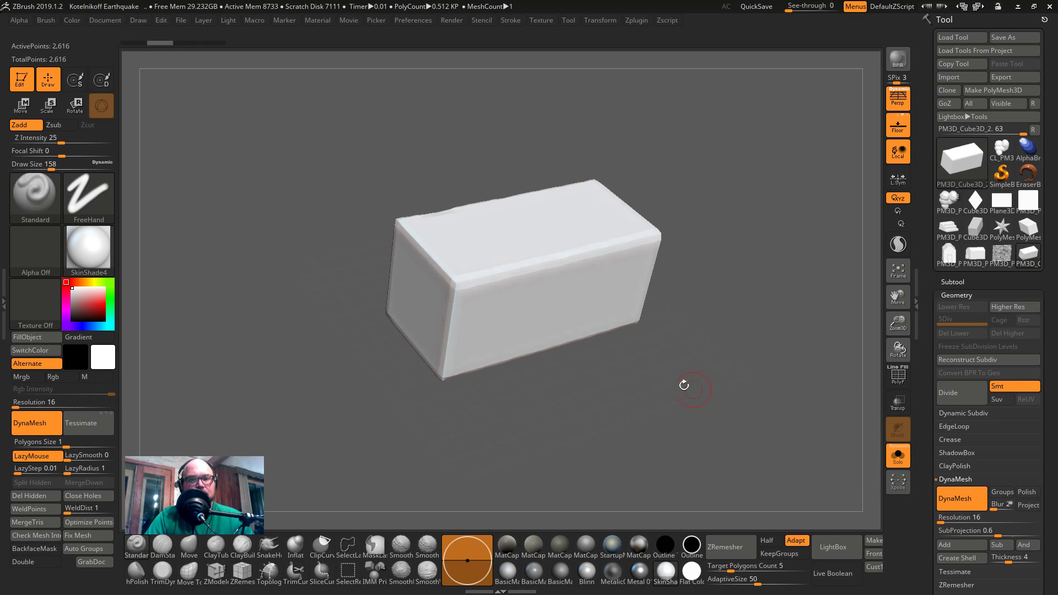
pyautogui.hotkey('shift', 'f')
pyautogui.moveTo(668, 354); pyautogui.dragTo(681, 343)
pyautogui.hotkey('shift', 'f')
pyautogui.moveTo(701, 378)
pyautogui.keyDown('shift'); pyautogui.mouseDown()
pyautogui.moveTo(674, 386)
pyautogui.moveTo(698, 351)
pyautogui.mouseUp(); pyautogui.keyUp('shift')
# - Load the ArrayMesh07 preset from Lightbox Arrays Presets to form offset brick rows
pyautogui.click(955, 295)
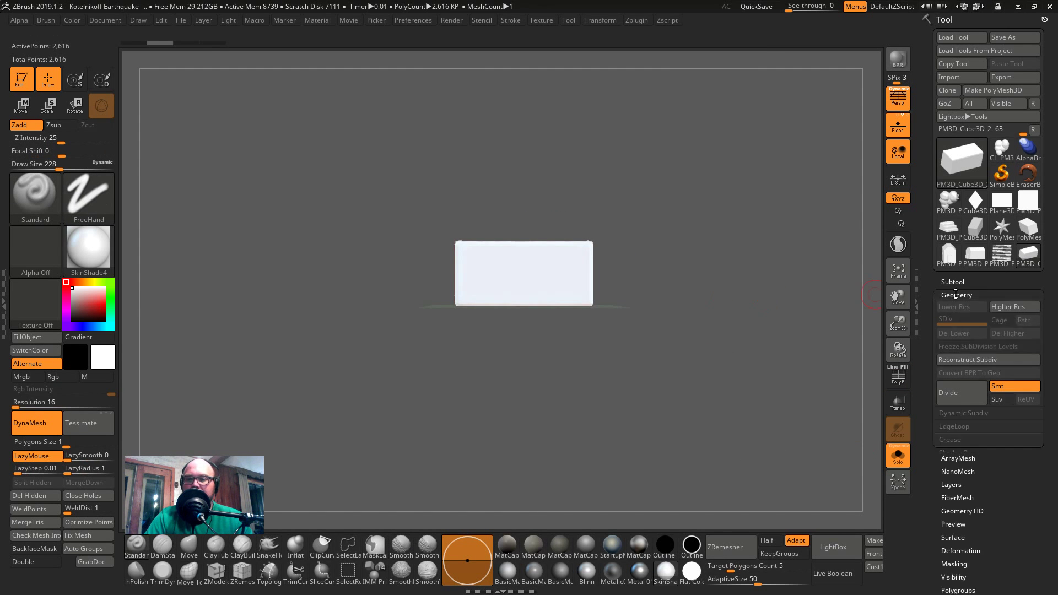
pyautogui.click(959, 308)
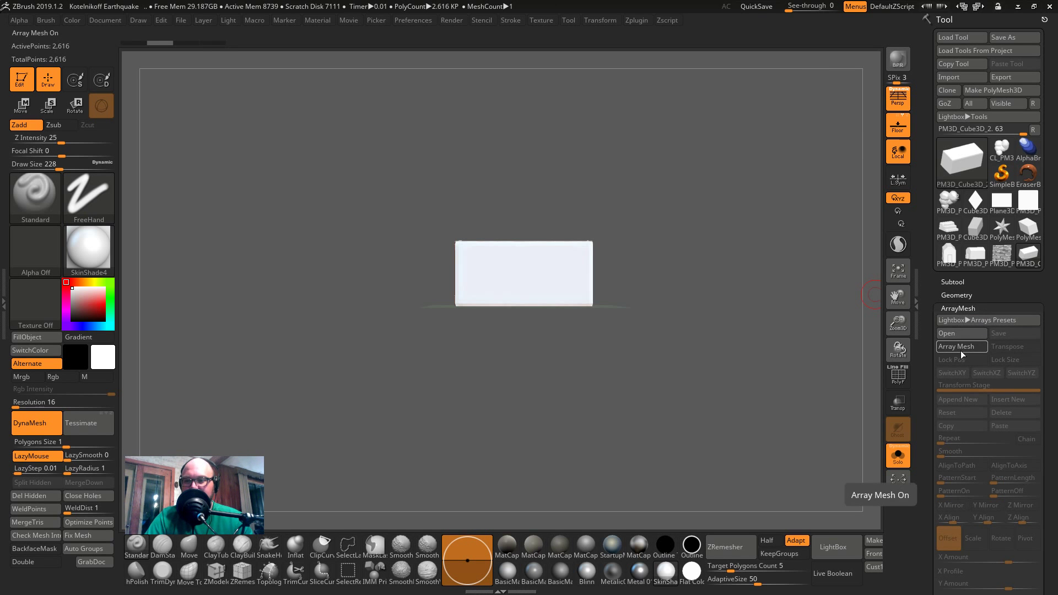
pyautogui.click(976, 319)
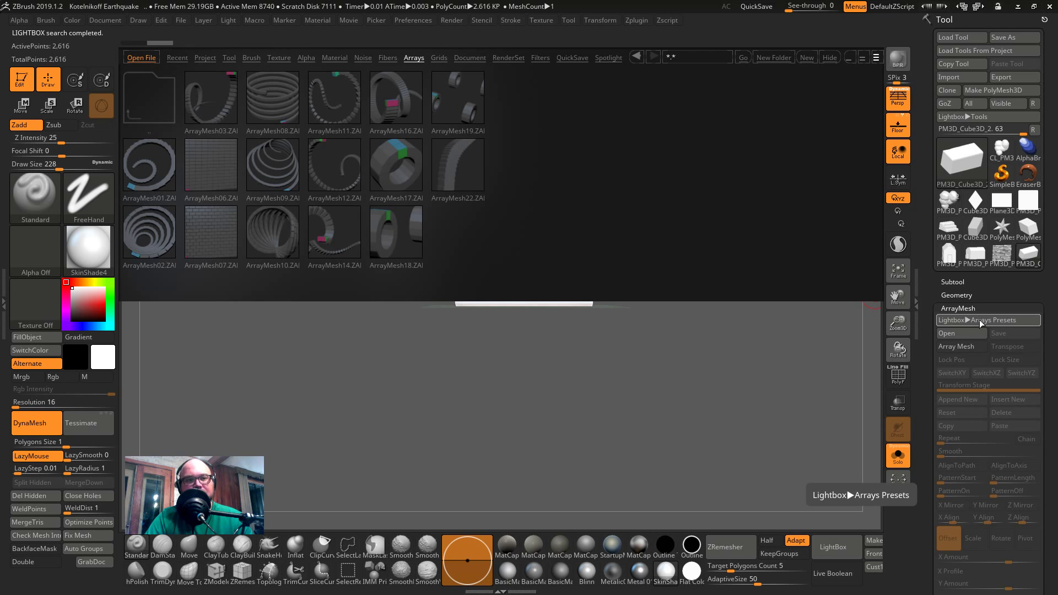
pyautogui.doubleClick(214, 237)
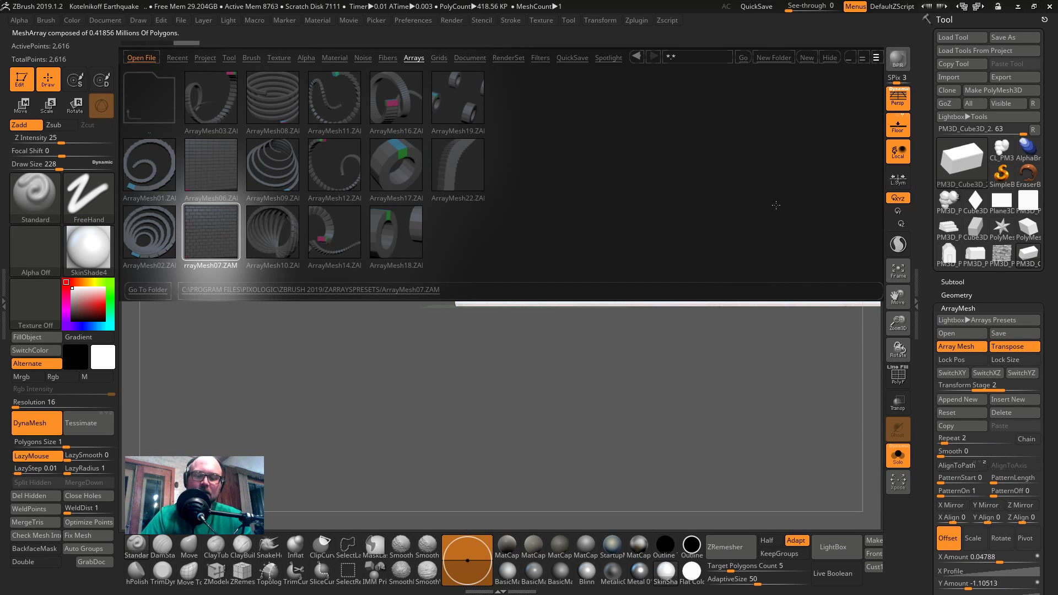
pyautogui.press('alt')
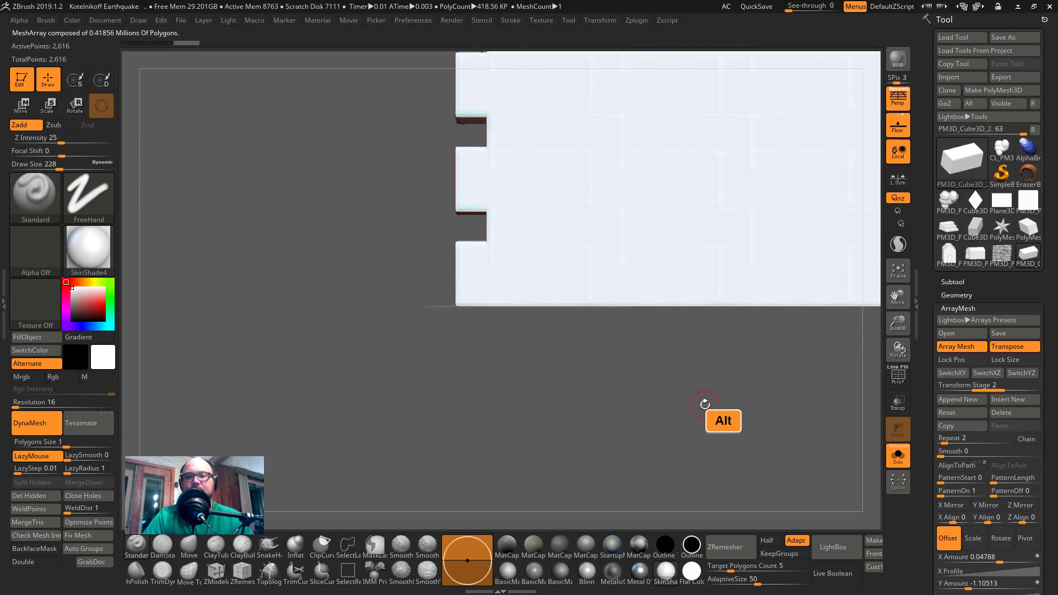
# - Set array stage 1 X Amount to 11.16 and stage 2 Y Amount to -2.53
pyautogui.keyDown('alt'); pyautogui.moveTo(704, 405); pyautogui.dragTo(705, 342); pyautogui.keyUp('alt')
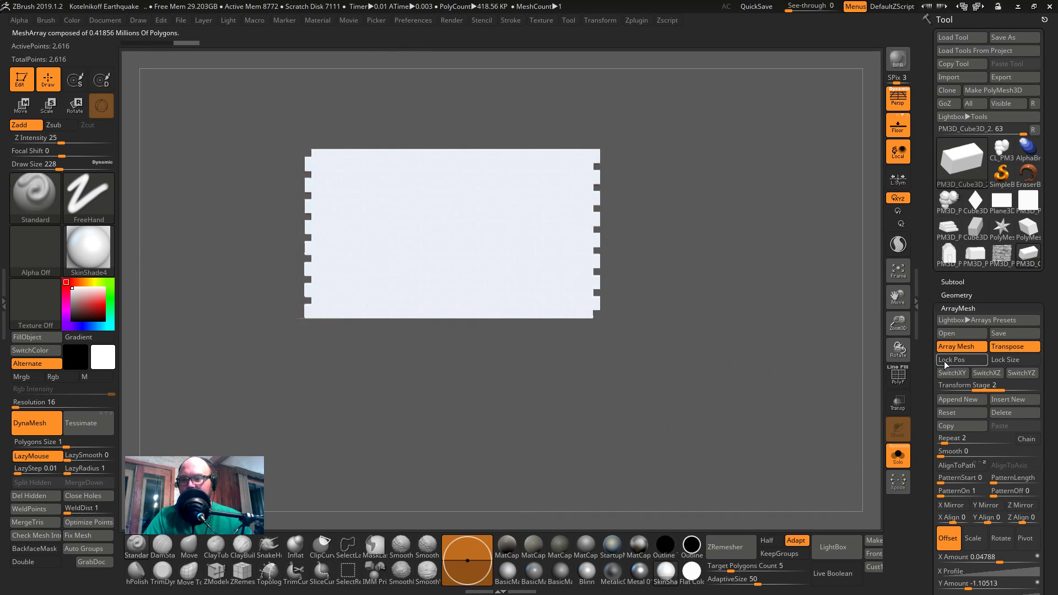
pyautogui.moveTo(982, 385); pyautogui.dragTo(932, 385)
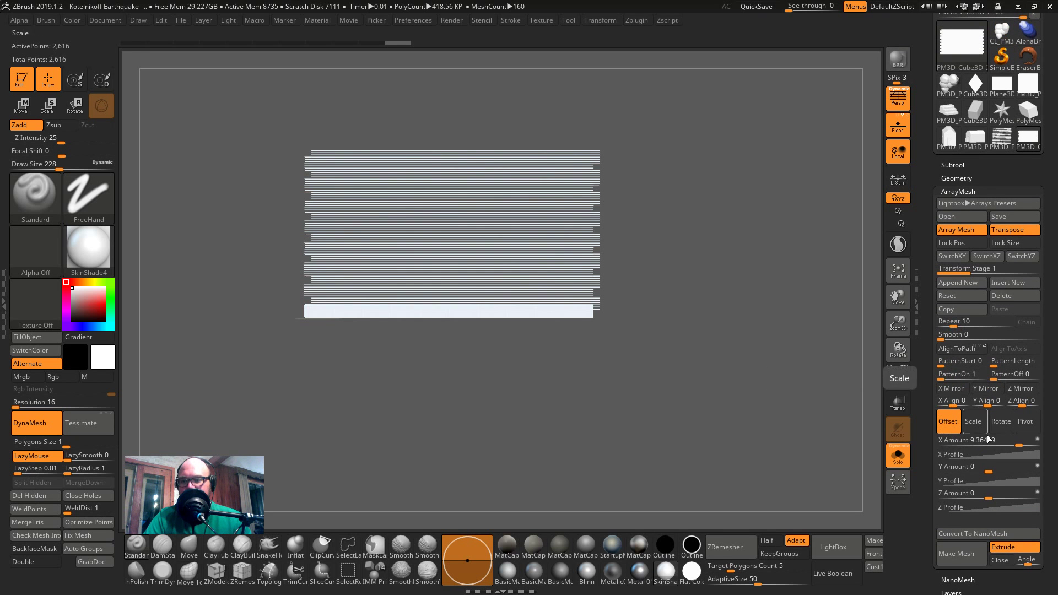
pyautogui.moveTo(1018, 443); pyautogui.dragTo(1020, 446)
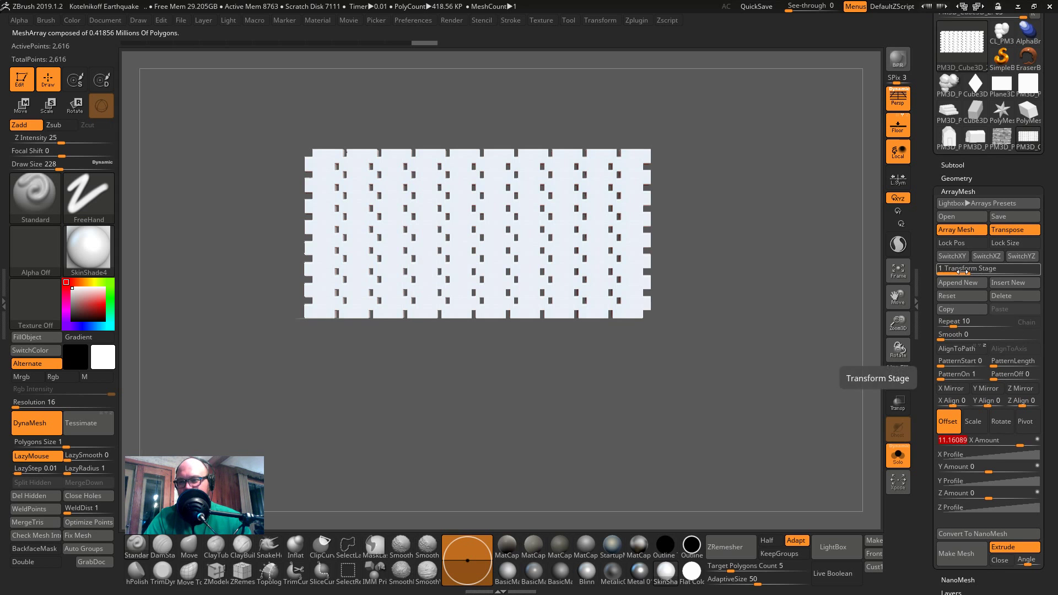
pyautogui.moveTo(965, 271); pyautogui.dragTo(992, 272)
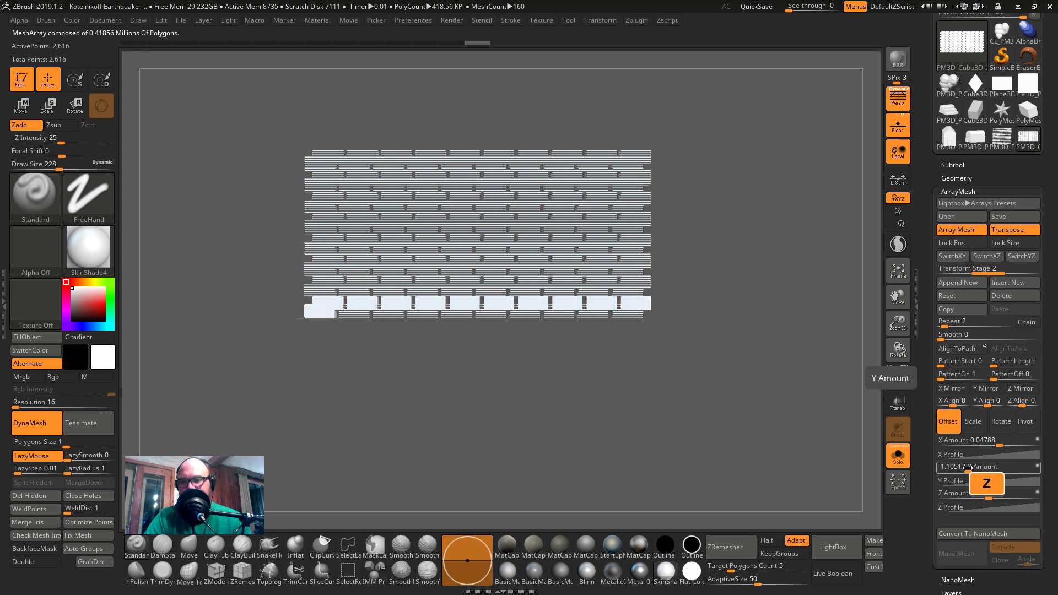
pyautogui.moveTo(968, 467); pyautogui.dragTo(962, 467)
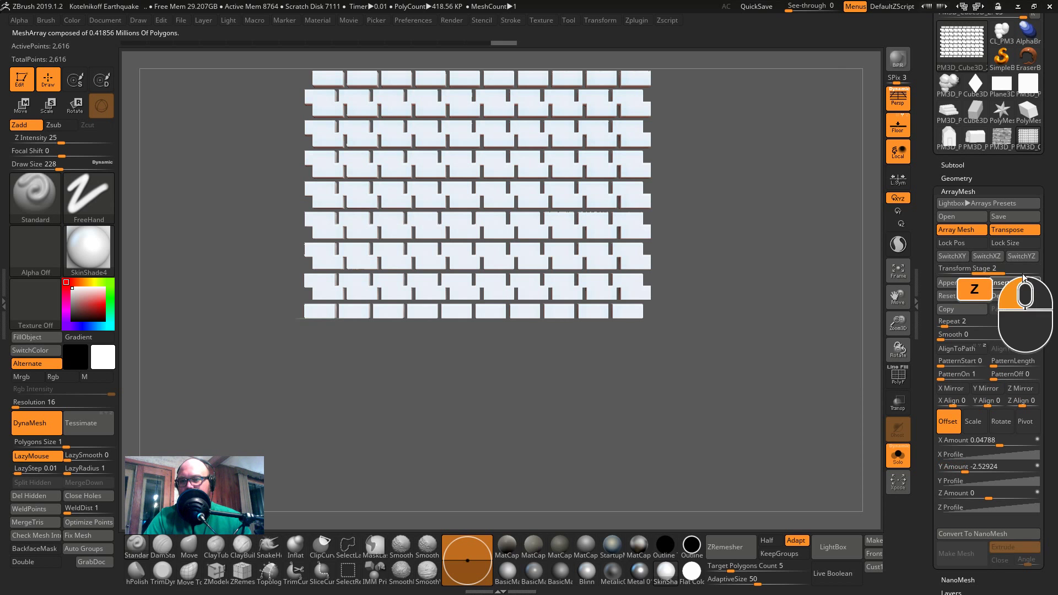
# - Append a fourth array stage and drag its Y Amount to stack brick rows (about -9.26)
pyautogui.click(952, 283)
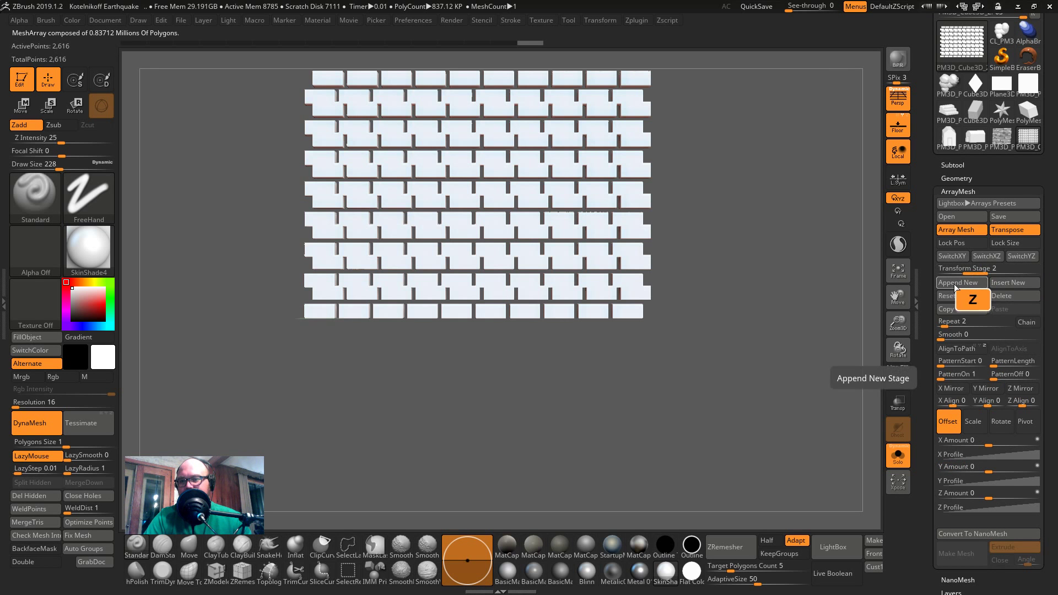
pyautogui.moveTo(986, 272); pyautogui.dragTo(1028, 274)
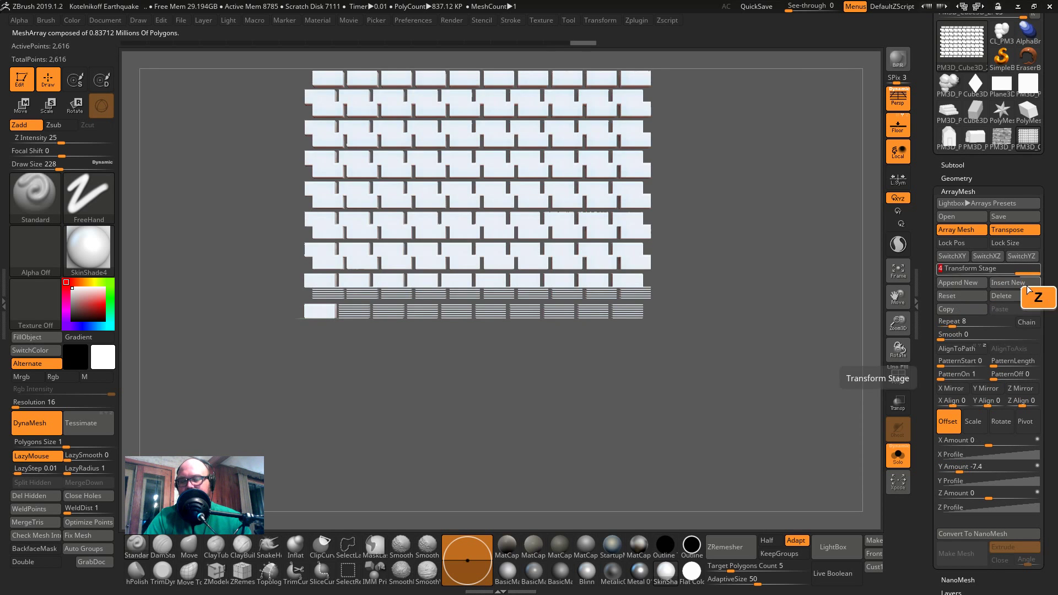
pyautogui.click(960, 468)
pyautogui.moveTo(961, 470); pyautogui.dragTo(958, 472)
pyautogui.moveTo(810, 332); pyautogui.dragTo(660, 356)
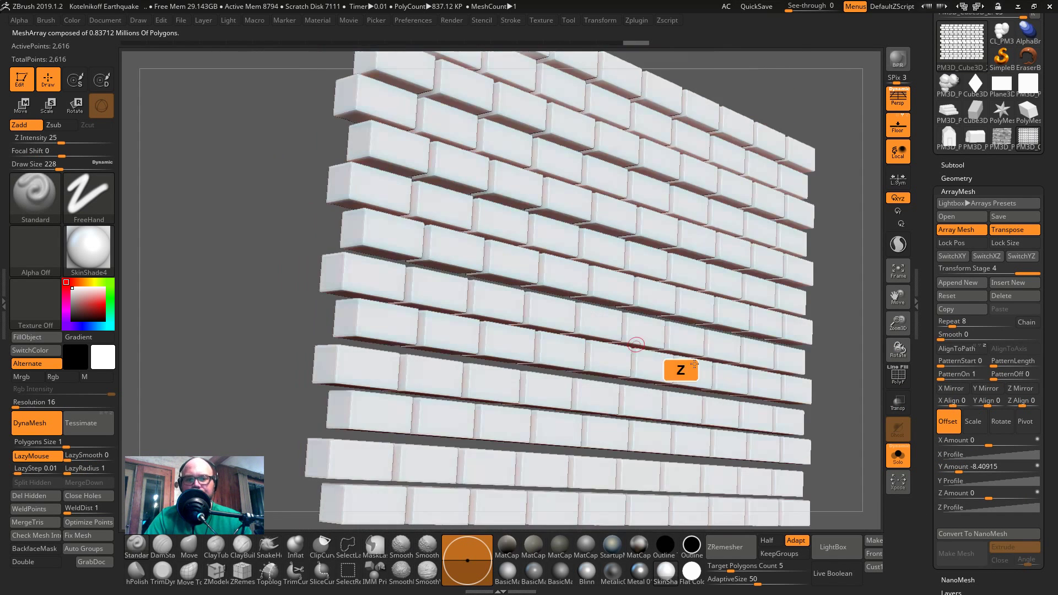
pyautogui.click(962, 469)
pyautogui.moveTo(961, 470); pyautogui.dragTo(957, 471)
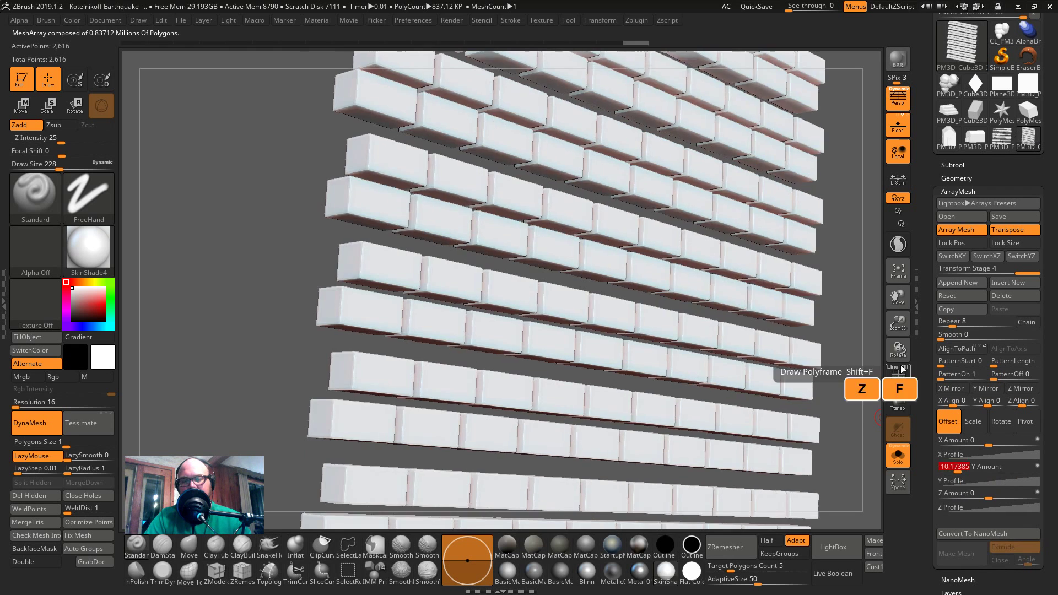
pyautogui.moveTo(873, 380); pyautogui.dragTo(722, 374)
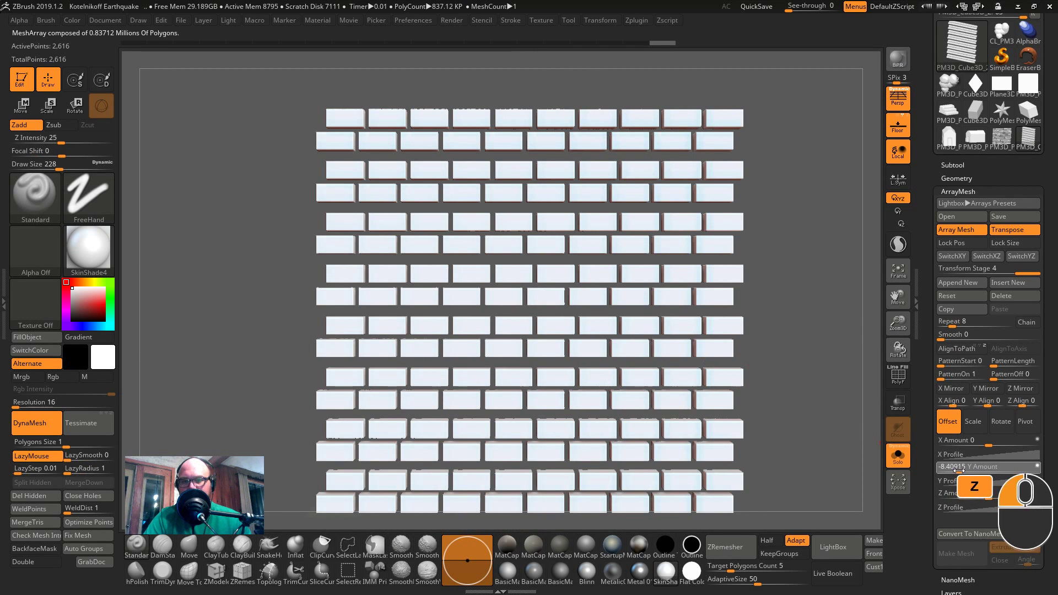
pyautogui.moveTo(963, 471); pyautogui.dragTo(959, 472)
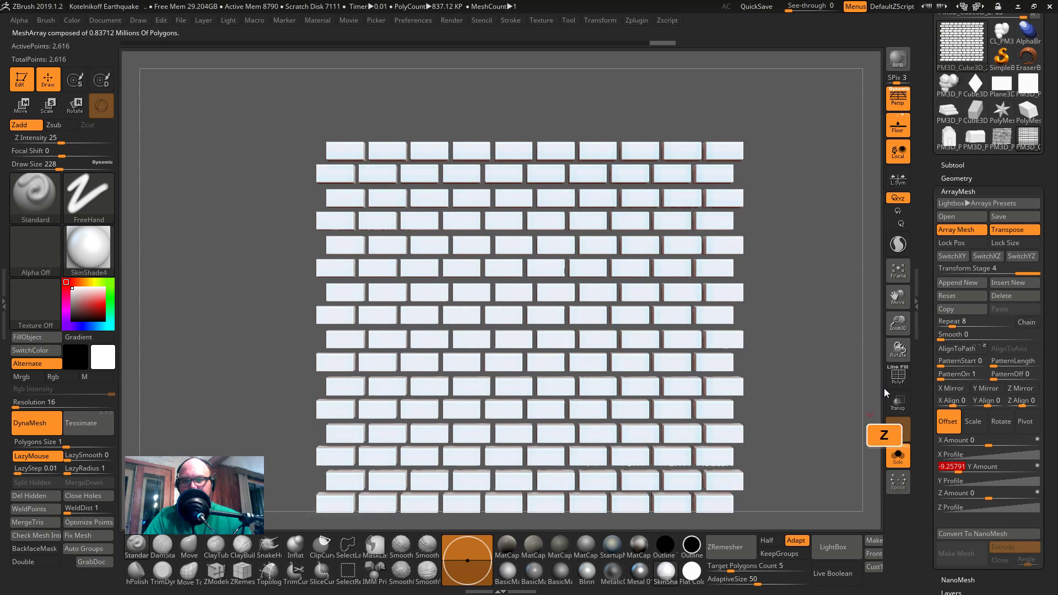
# - Turn perspective off and set the stage to exactly -9 Y Amount with Repeat 8
pyautogui.click(897, 98)
pyautogui.keyDown('alt'); pyautogui.moveTo(779, 282); pyautogui.dragTo(786, 310); pyautogui.keyUp('alt')
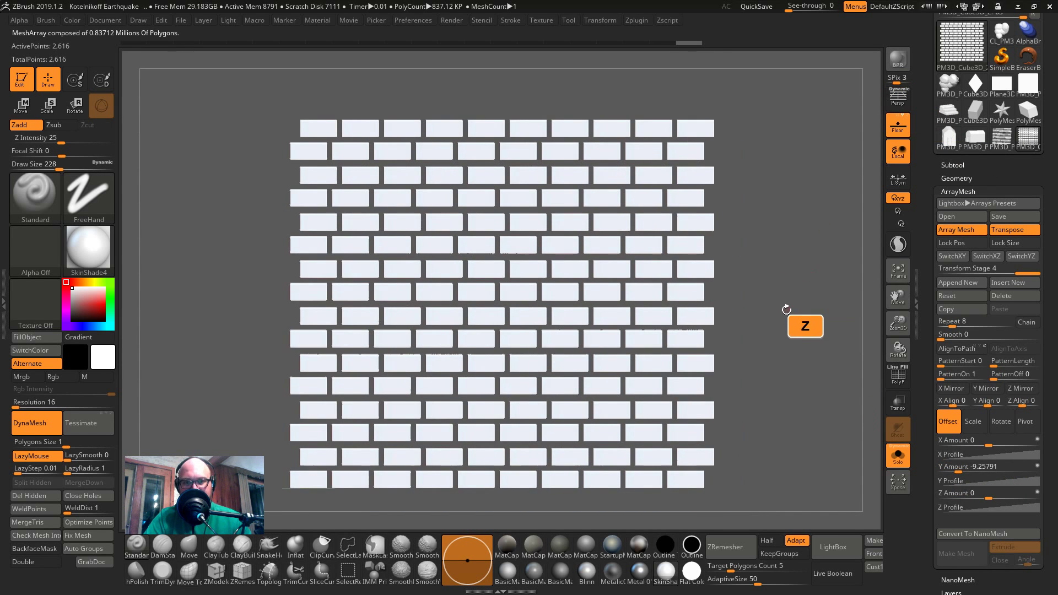
pyautogui.click(989, 467)
pyautogui.write('-9.')
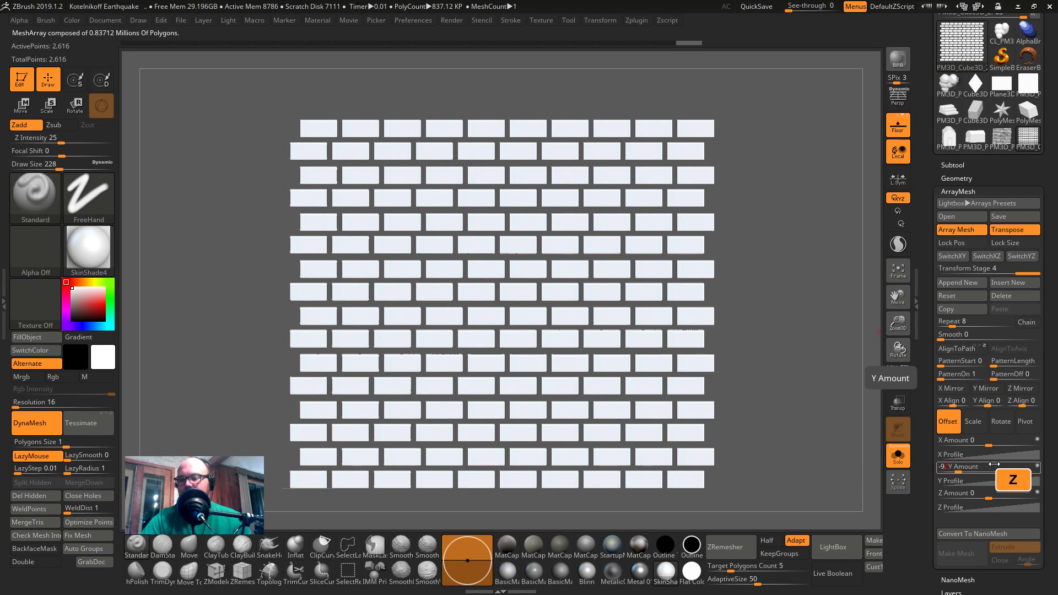
pyautogui.write('1')
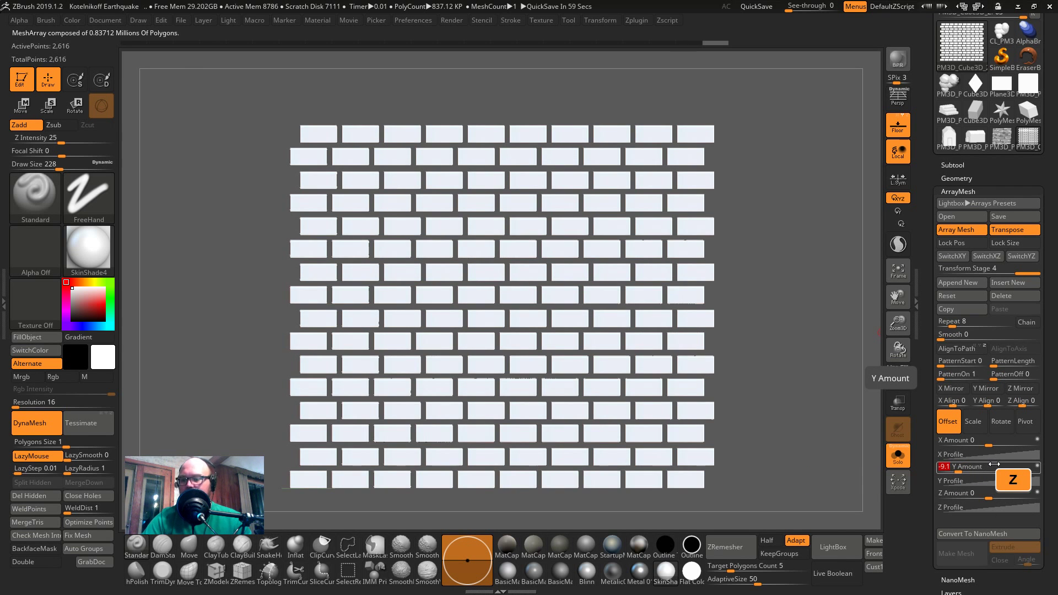
pyautogui.press('BackSpace')
pyautogui.press('BackSpace')
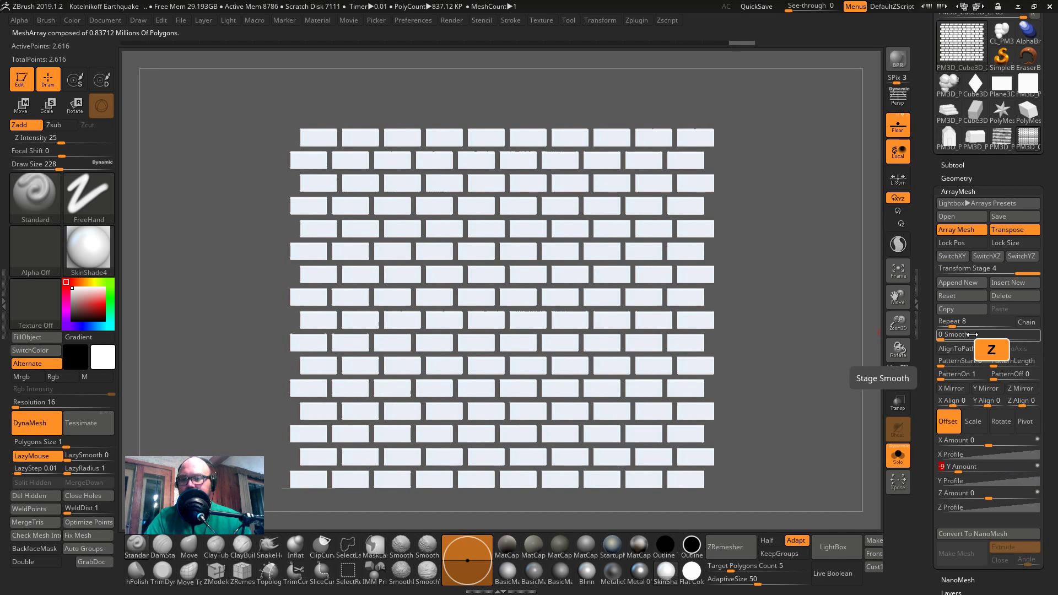
pyautogui.moveTo(955, 325)
pyautogui.mouseDown()
pyautogui.moveTo(968, 324)
pyautogui.moveTo(951, 328)
pyautogui.mouseUp()
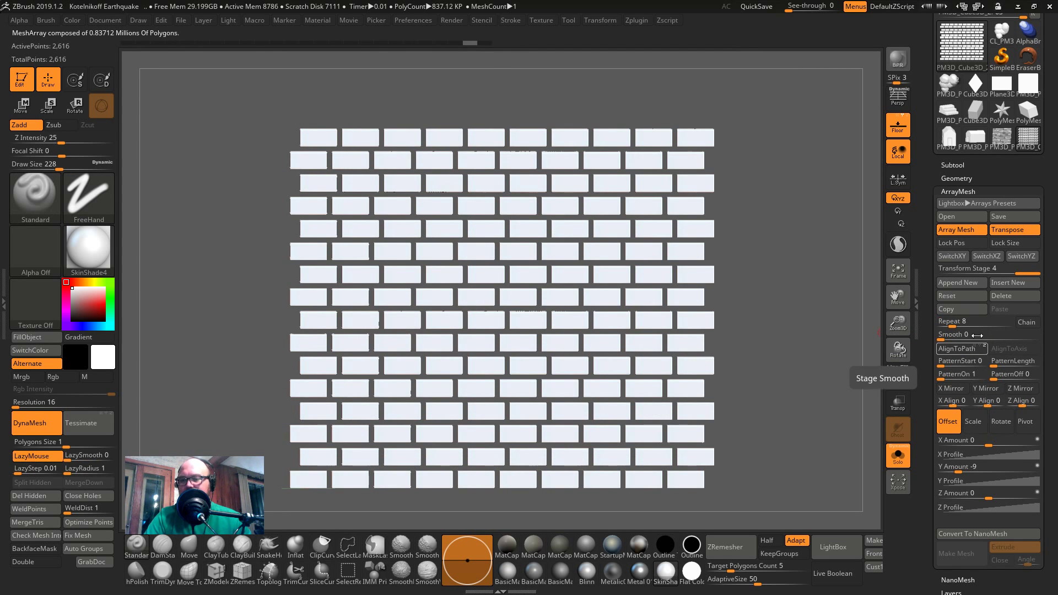
pyautogui.moveTo(991, 271); pyautogui.dragTo(934, 275)
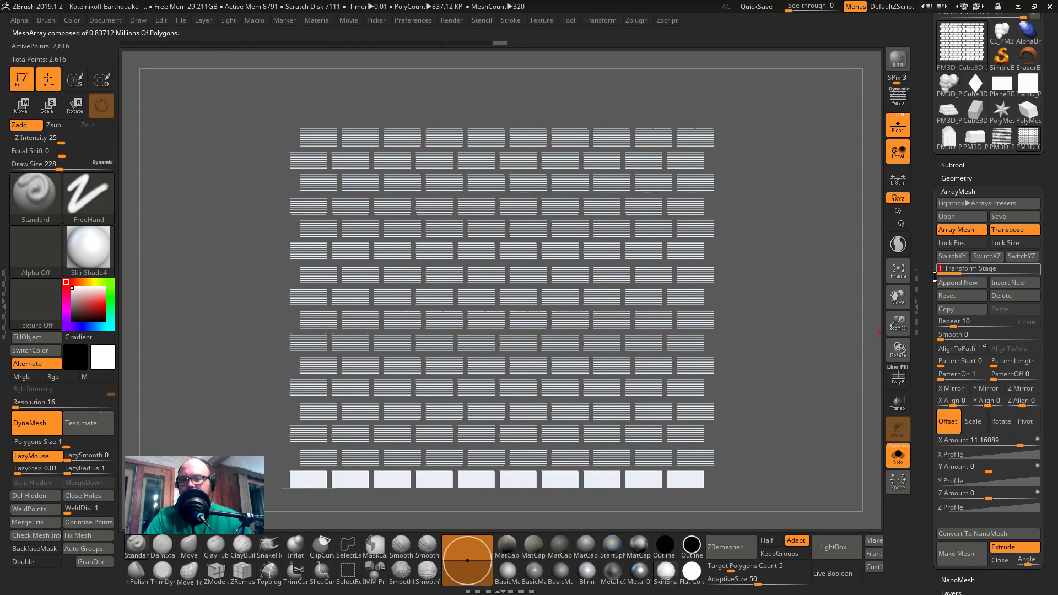
# - Give the first array stage Repeat 19 and X Amount 20.42, then zoom out to see the wall
pyautogui.moveTo(945, 325); pyautogui.dragTo(958, 325)
pyautogui.moveTo(1020, 445); pyautogui.dragTo(1023, 445)
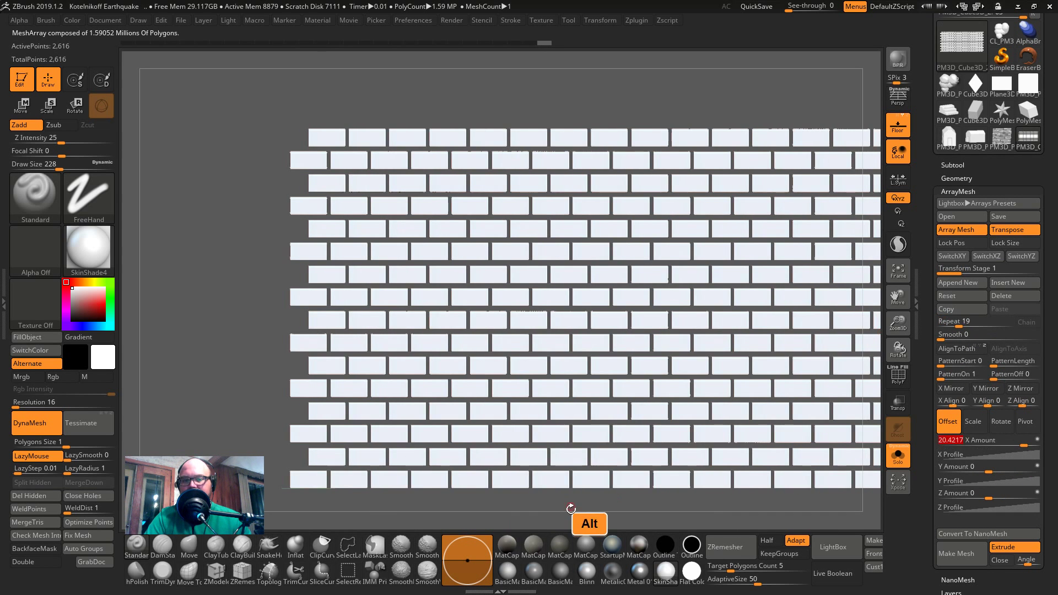
pyautogui.keyDown('alt'); pyautogui.moveTo(571, 508); pyautogui.dragTo(463, 448); pyautogui.keyUp('alt')
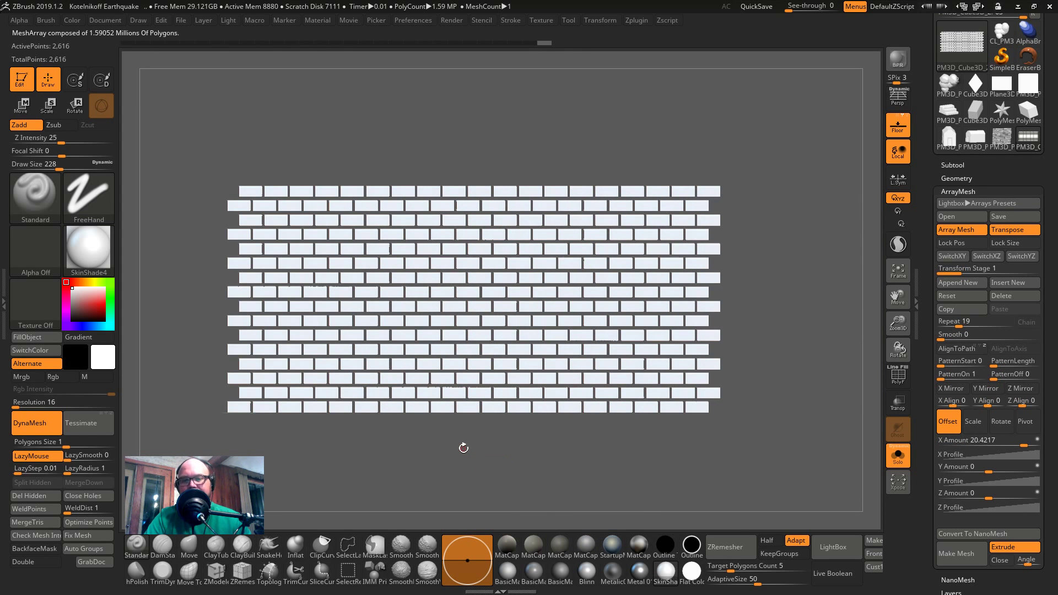
pyautogui.hotkey('shift', 'f')
pyautogui.hotkey('shift', 'f')
pyautogui.hotkey('shift', 'f')
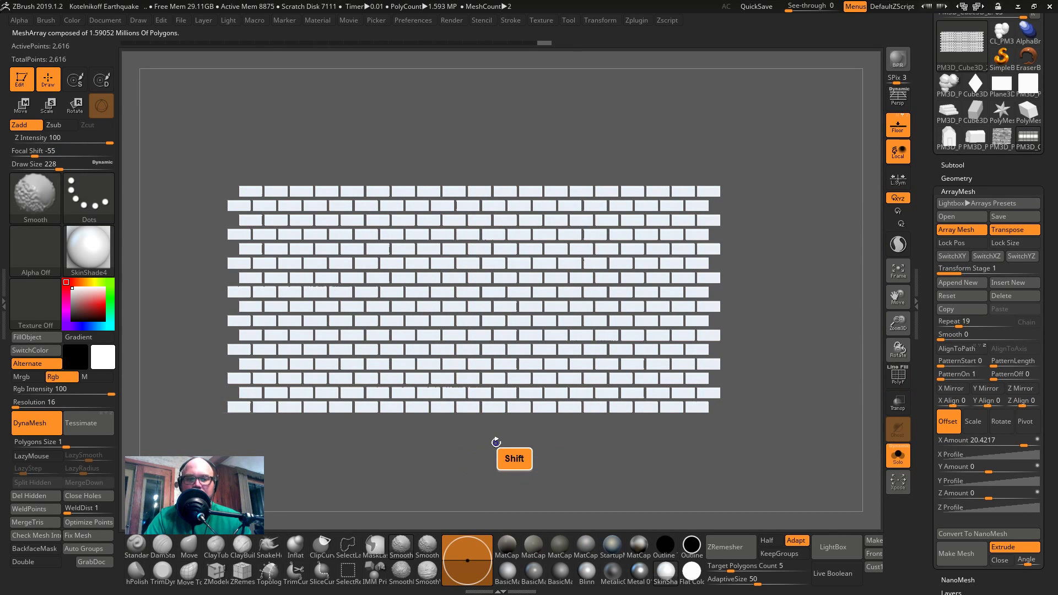
pyautogui.hotkey('shift', 'f')
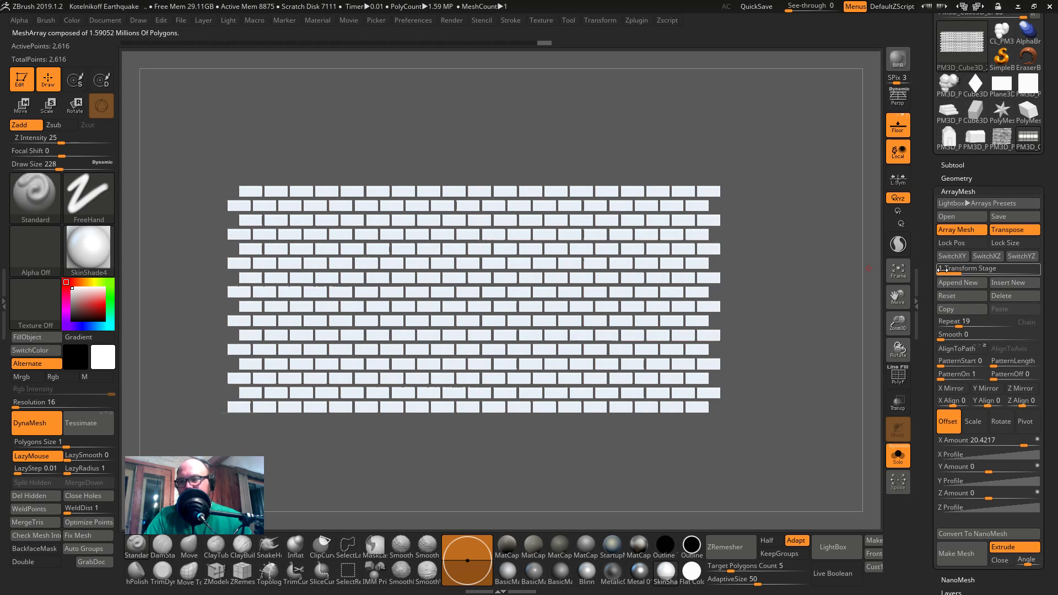
# - Merge the brick array into one mesh with Convert BPR To Geo, then snap to front view
pyautogui.click(959, 556)
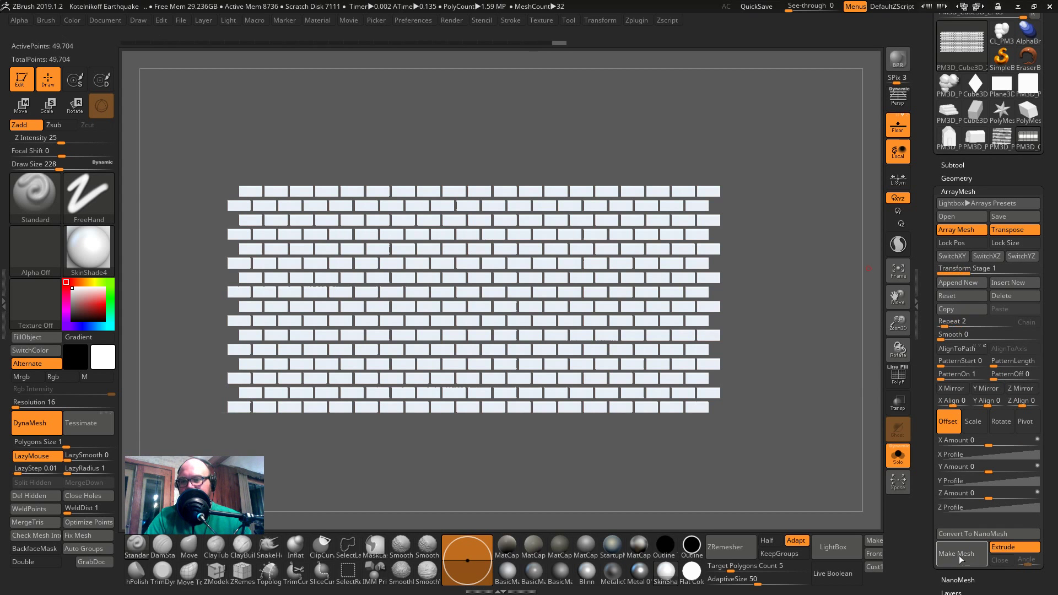
pyautogui.hotkey('shift', 'f')
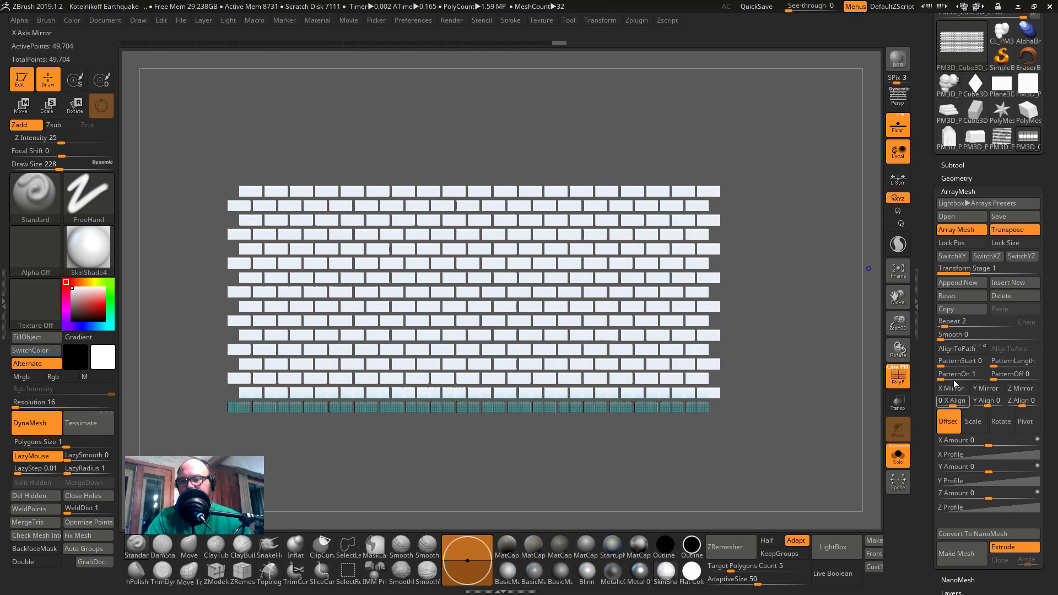
pyautogui.click(956, 176)
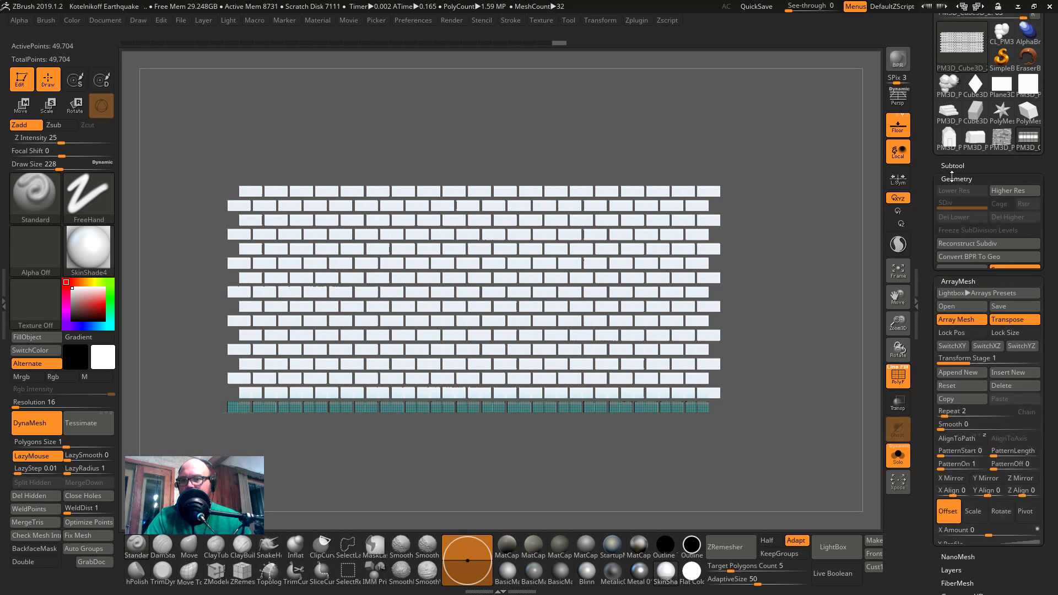
pyautogui.click(972, 256)
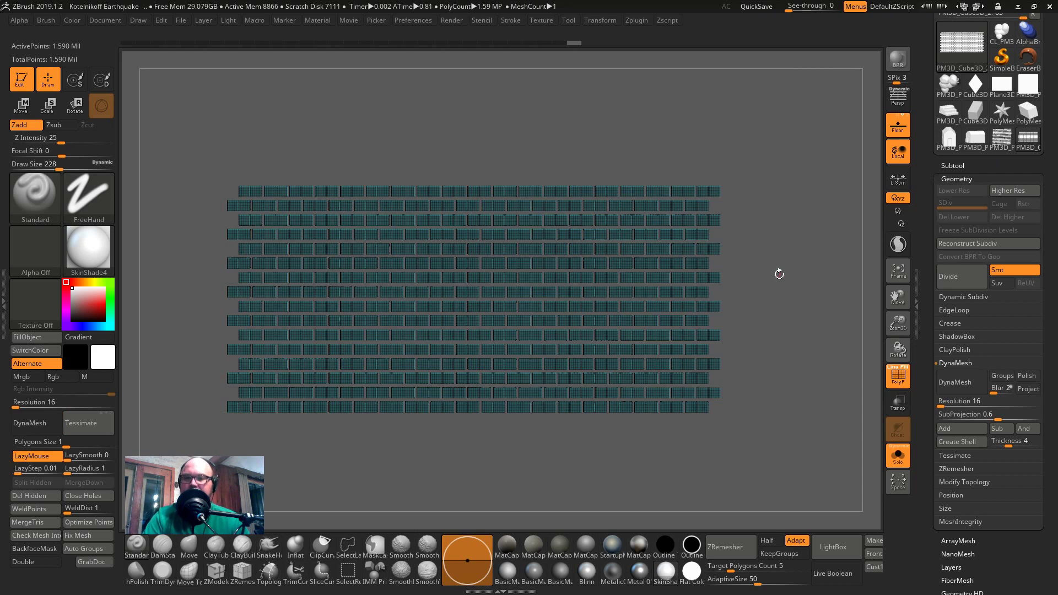
pyautogui.press('shift')
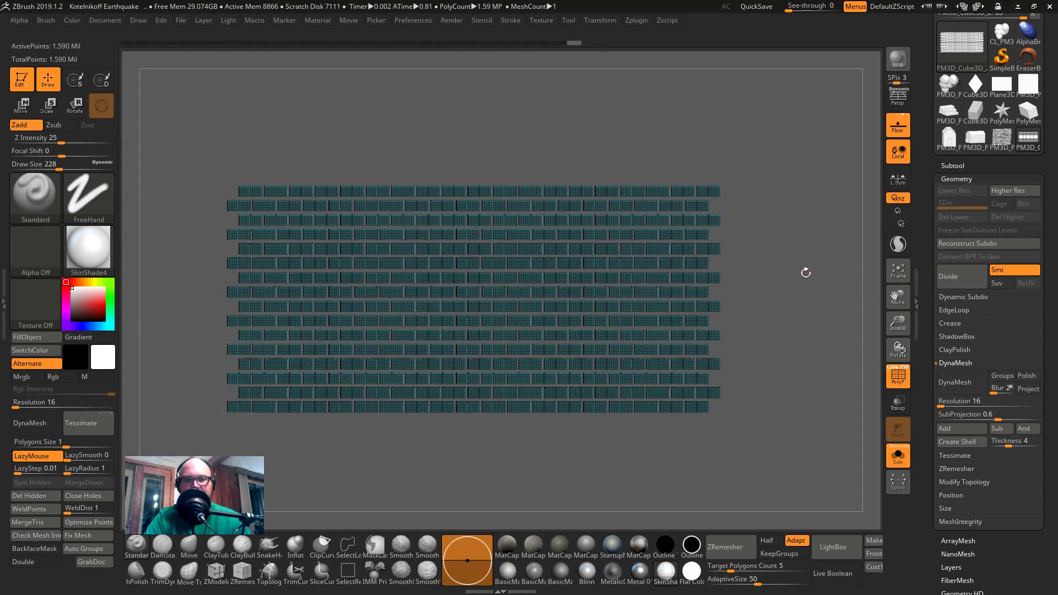
pyautogui.moveTo(805, 271)
pyautogui.mouseDown()
pyautogui.moveTo(796, 250)
pyautogui.moveTo(828, 397)
pyautogui.moveTo(790, 326)
pyautogui.mouseUp()
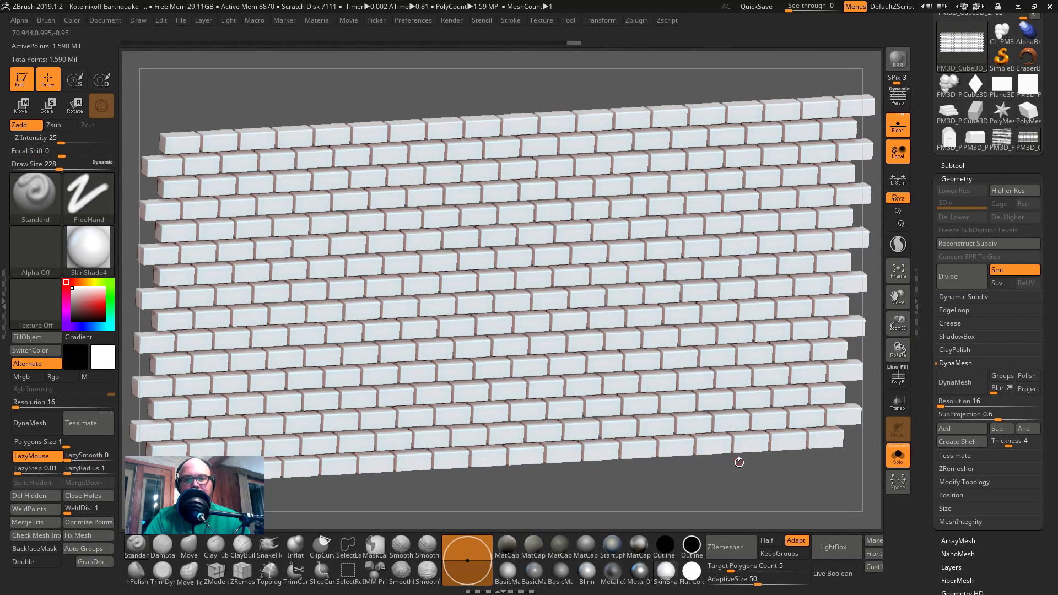
pyautogui.hotkey('shift', 'f')
pyautogui.moveTo(737, 461)
pyautogui.keyDown('shift'); pyautogui.mouseDown()
pyautogui.moveTo(732, 484)
pyautogui.moveTo(636, 422)
pyautogui.mouseUp(); pyautogui.keyUp('shift')
pyautogui.hotkey('shift', 'f')
# - Raise the brush Draw Size to 784
pyautogui.press('s')
pyautogui.moveTo(843, 330); pyautogui.dragTo(867, 328)
pyautogui.press('s')
pyautogui.moveTo(708, 247); pyautogui.dragTo(741, 265)
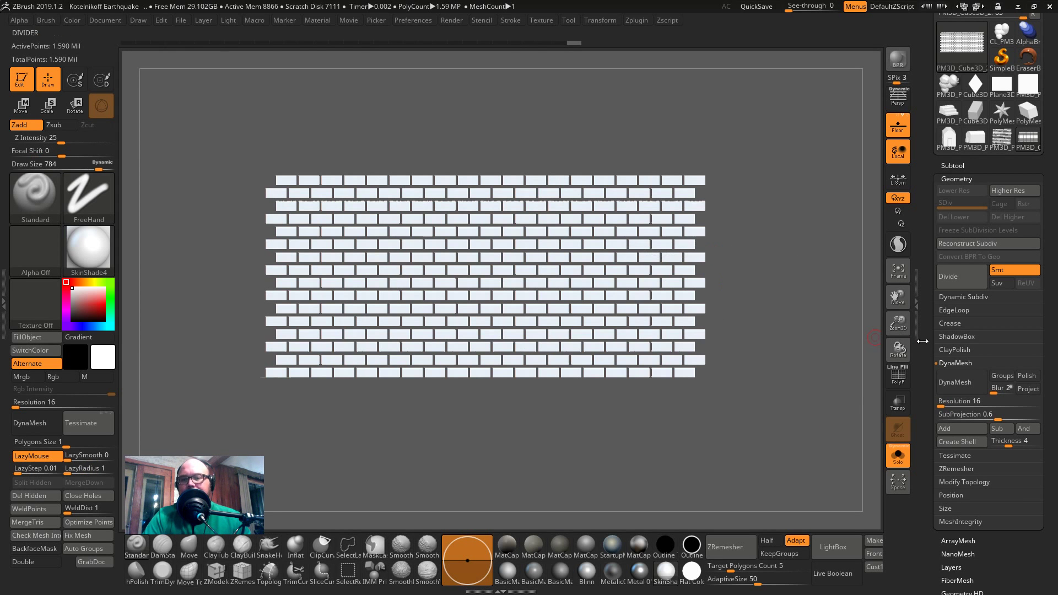
pyautogui.moveTo(924, 358); pyautogui.dragTo(944, 408)
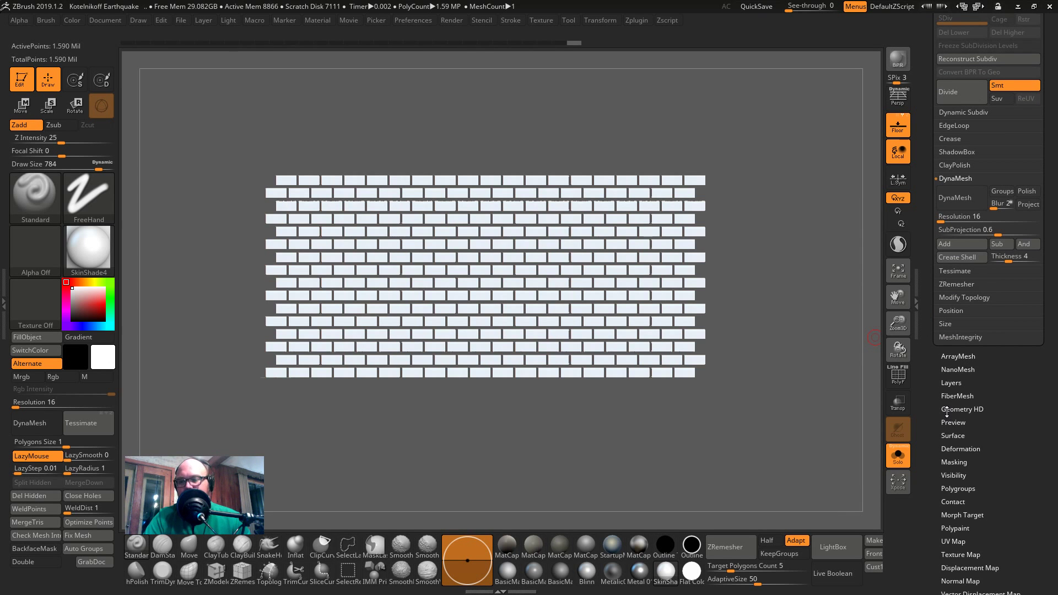
# - Preview the NoiseMaker editor, then give the wall StartupMaterial and zoom in on it
pyautogui.click(952, 435)
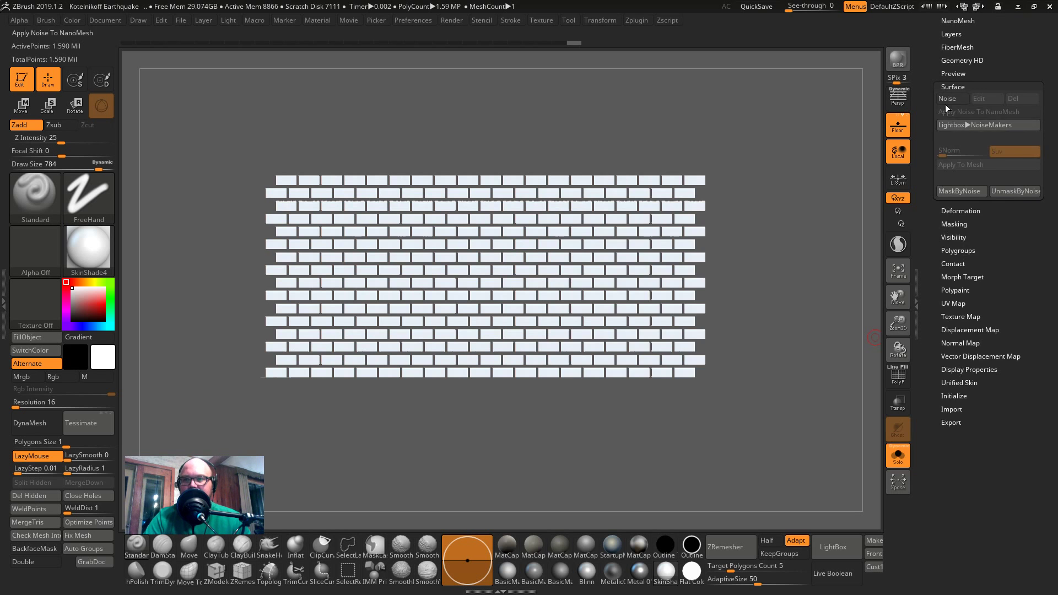
pyautogui.click(945, 100)
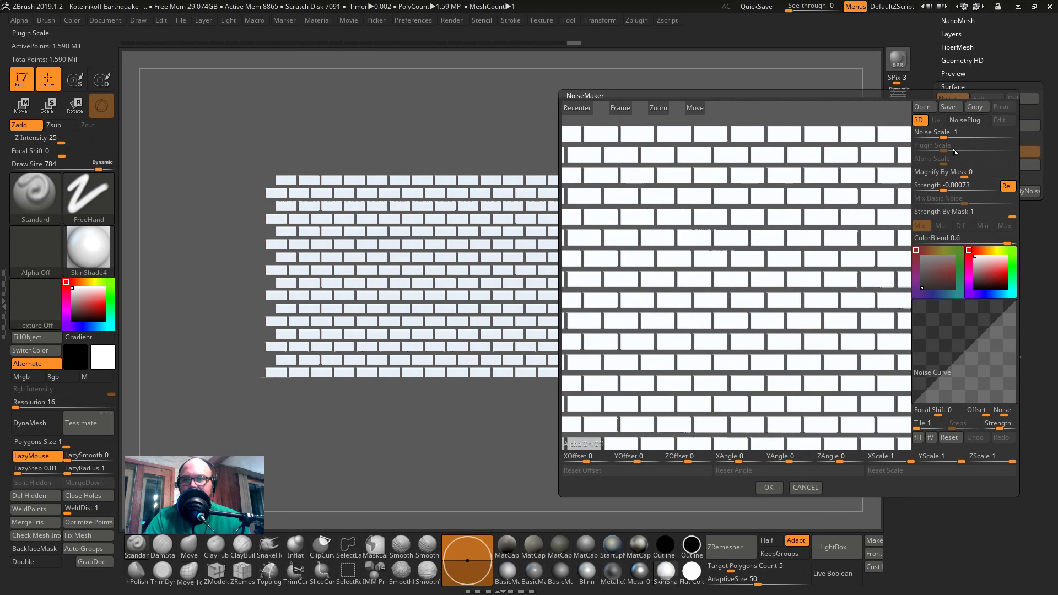
pyautogui.moveTo(956, 137); pyautogui.dragTo(995, 137)
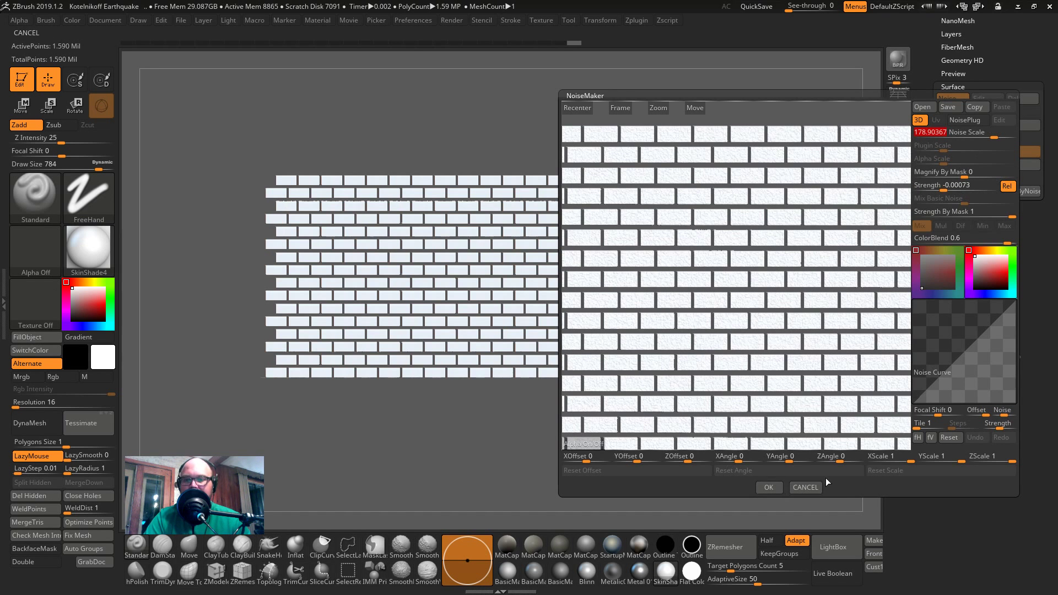
pyautogui.click(806, 487)
pyautogui.click(79, 248)
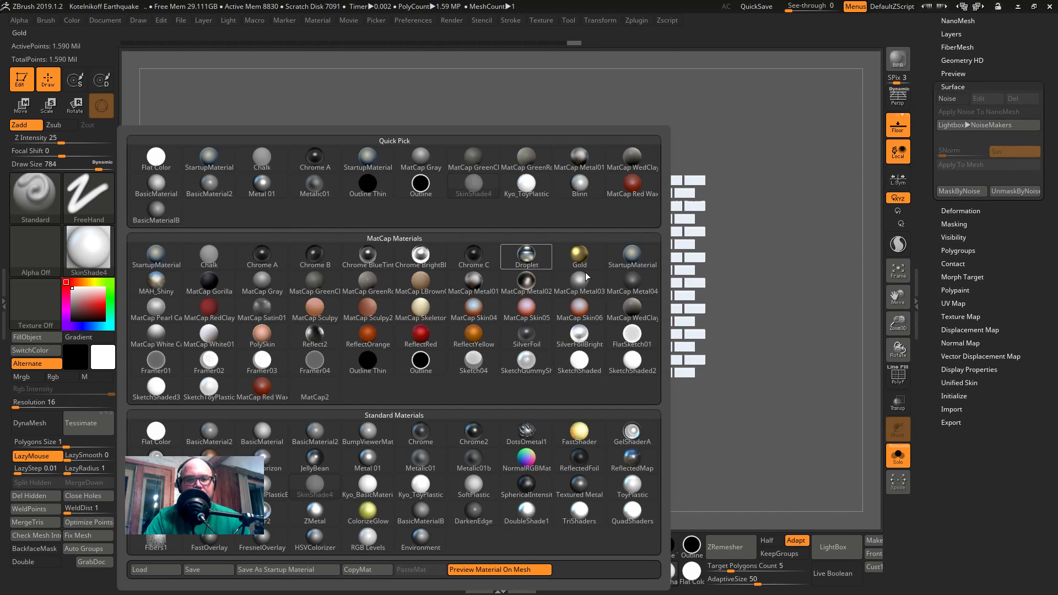
pyautogui.click(633, 260)
pyautogui.press('f')
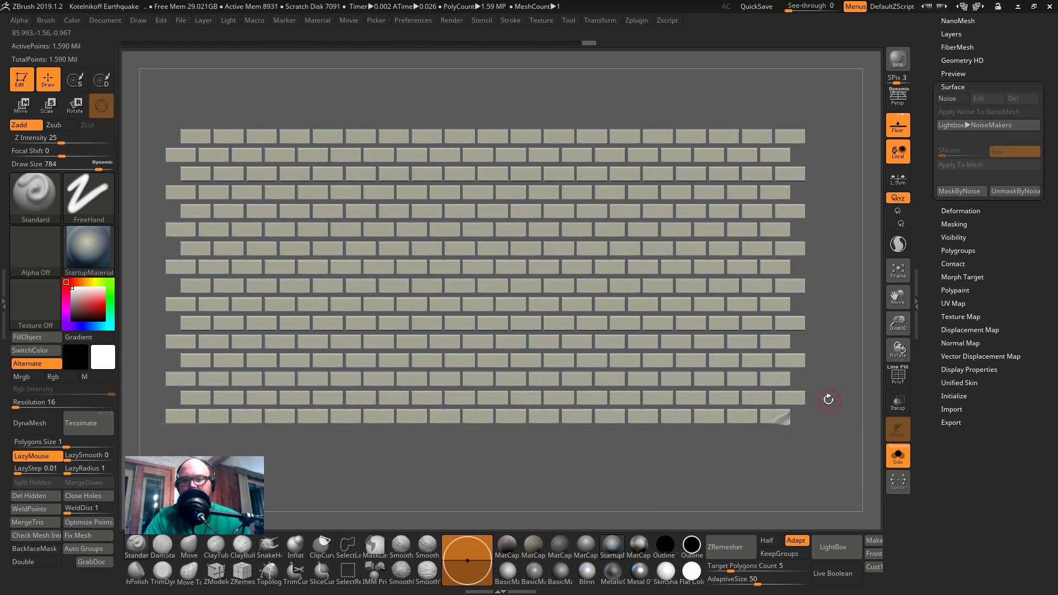
pyautogui.keyDown('alt'); pyautogui.moveTo(838, 396); pyautogui.dragTo(883, 267); pyautogui.keyUp('alt')
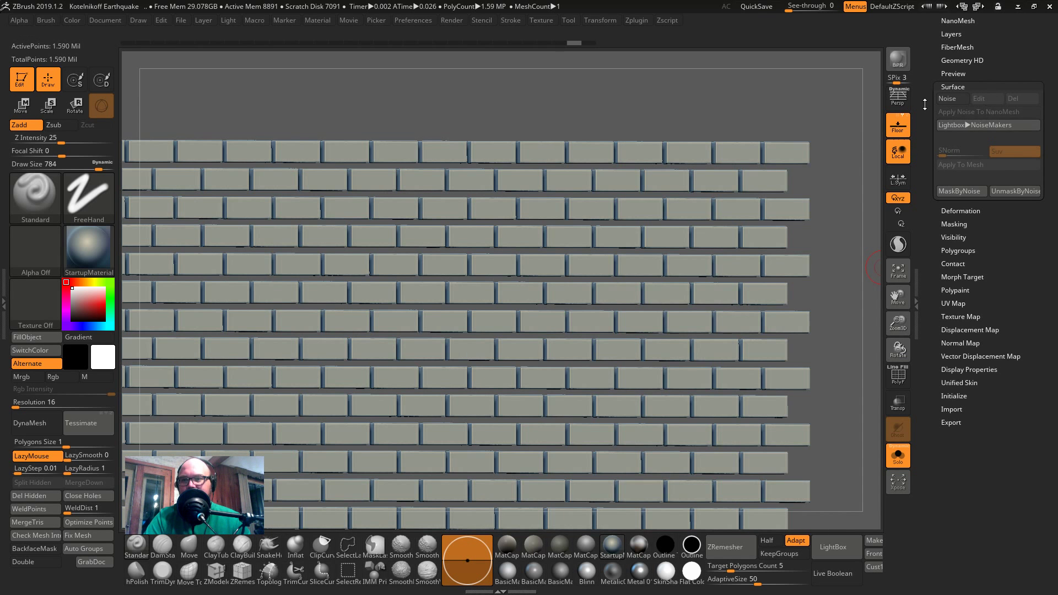
# - Set NoiseMaker to scale 512 and strength 0.00191, then apply the noise to the mesh
pyautogui.click(949, 99)
pyautogui.moveTo(945, 131); pyautogui.dragTo(1030, 127)
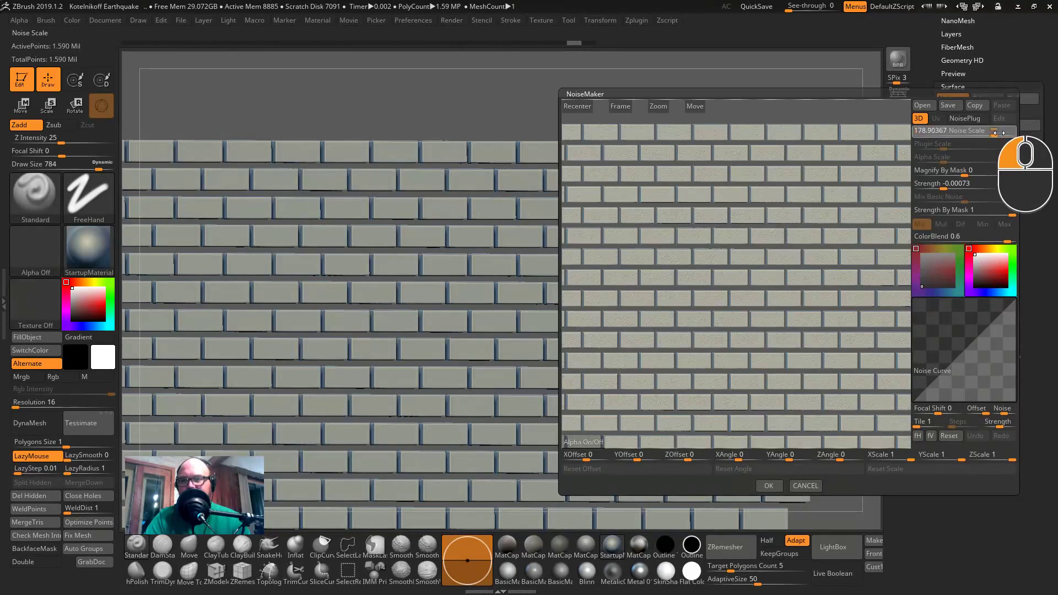
pyautogui.moveTo(952, 188)
pyautogui.mouseDown()
pyautogui.moveTo(986, 188)
pyautogui.moveTo(954, 187)
pyautogui.moveTo(967, 190)
pyautogui.mouseUp()
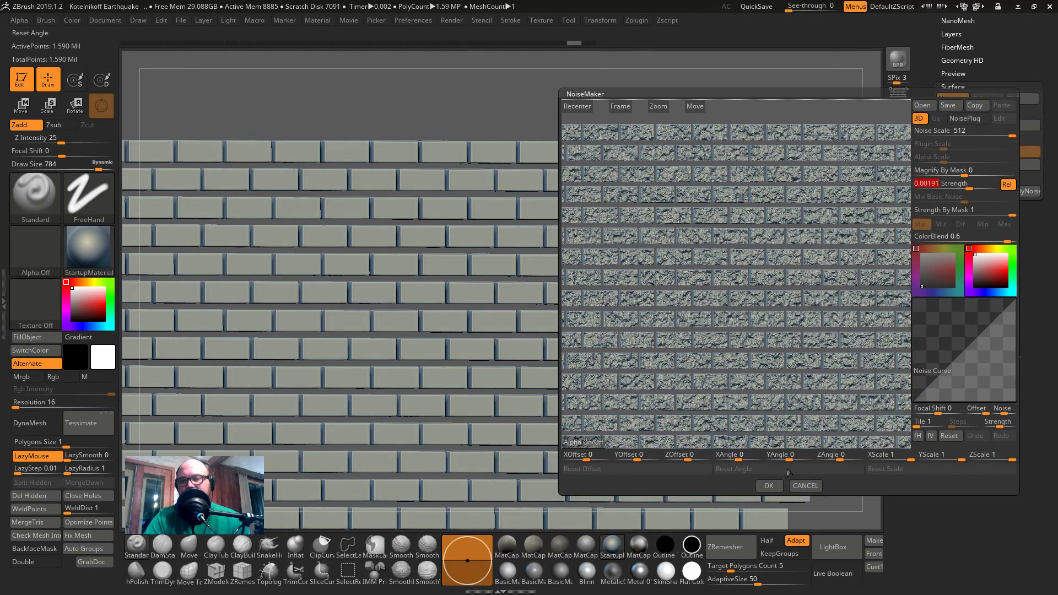
pyautogui.click(771, 486)
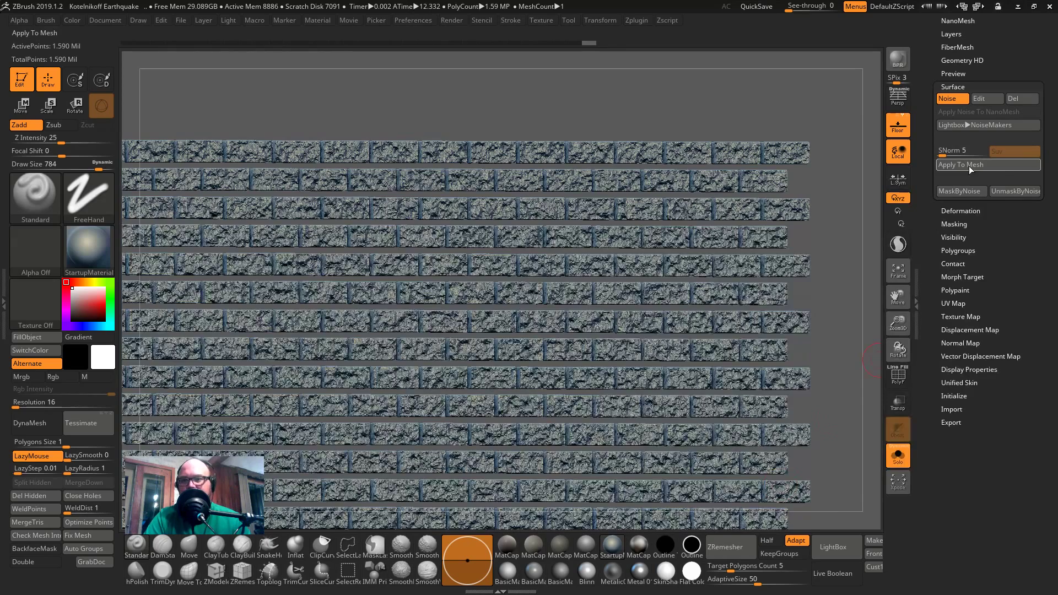
pyautogui.click(968, 165)
# - Undo the baked noise, turn surface noise off, and store the smooth wall as a morph target
pyautogui.keyDown('shift'); pyautogui.click(820, 249); pyautogui.keyUp('shift')
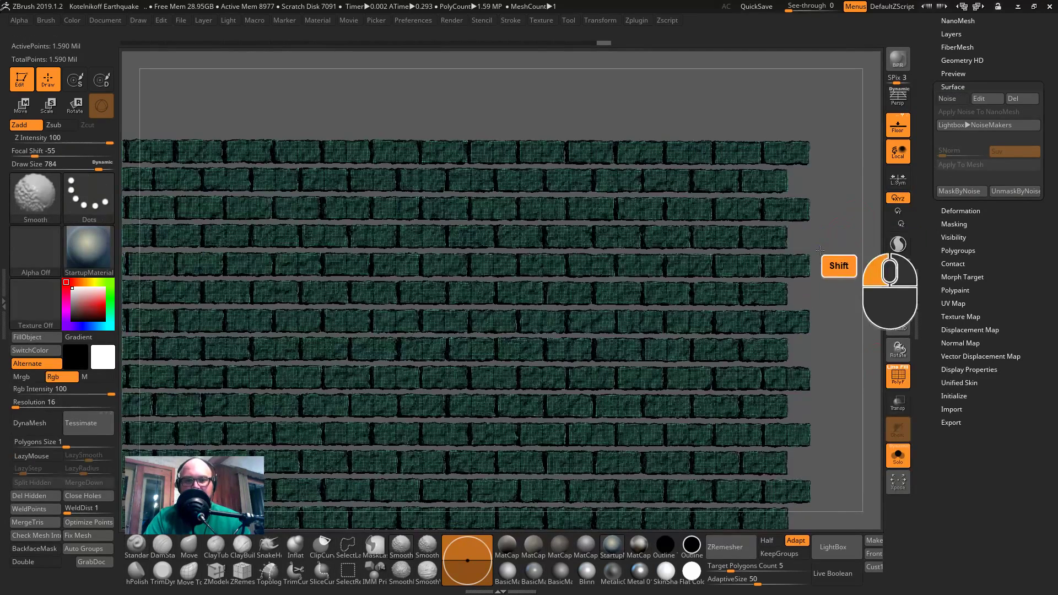
pyautogui.keyDown('shift'); pyautogui.moveTo(819, 250); pyautogui.dragTo(862, 264); pyautogui.keyUp('shift')
pyautogui.hotkey('shift', 'f')
pyautogui.hotkey('ctrl', 'z')
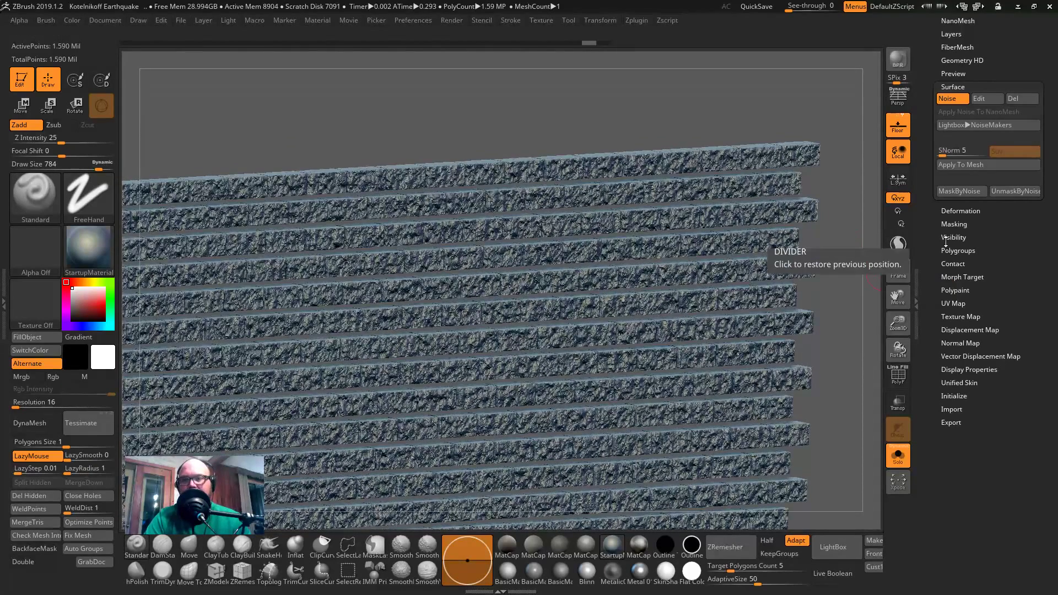
pyautogui.click(947, 98)
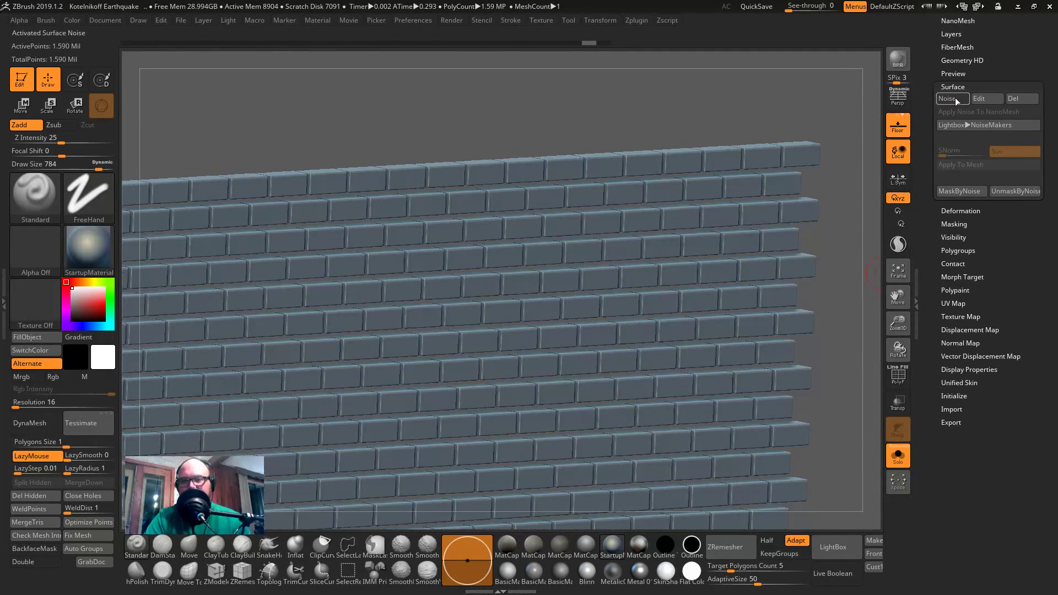
pyautogui.click(970, 277)
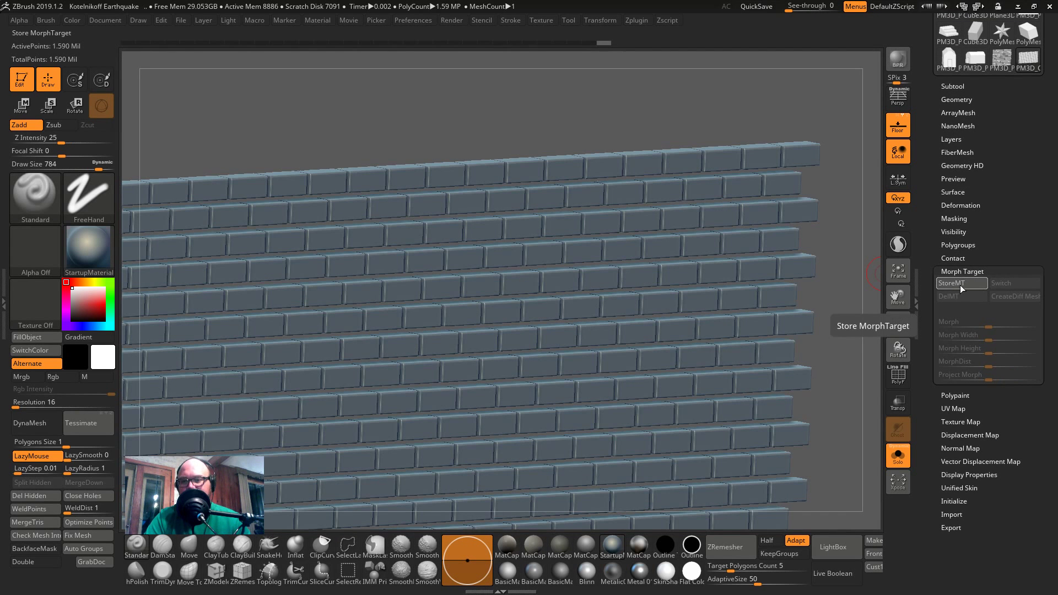
pyautogui.click(958, 284)
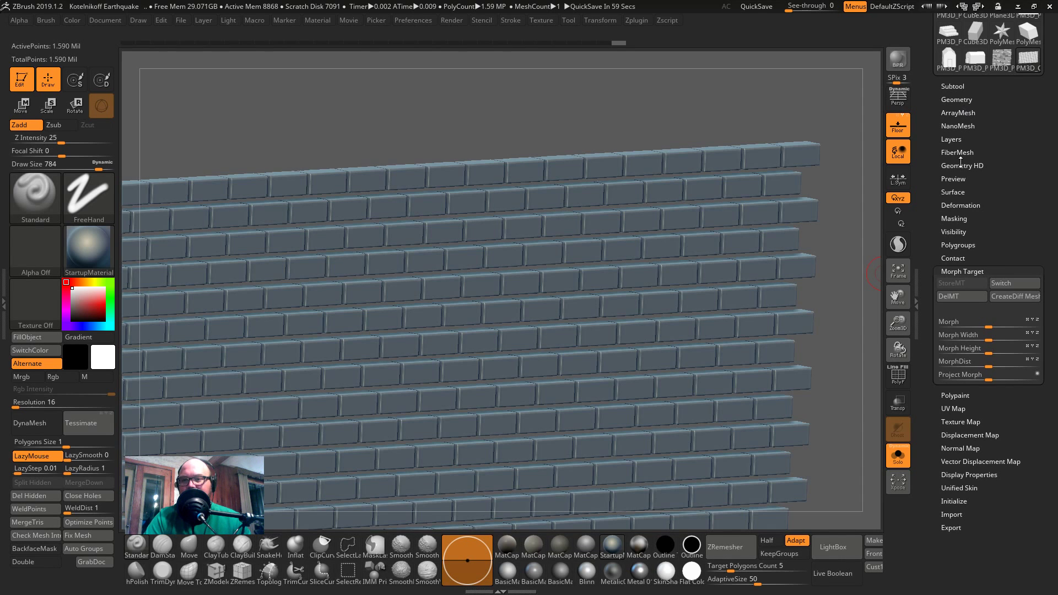
# - Turn the surface noise back on and bake it into the wall mesh
pyautogui.click(952, 191)
pyautogui.click(947, 203)
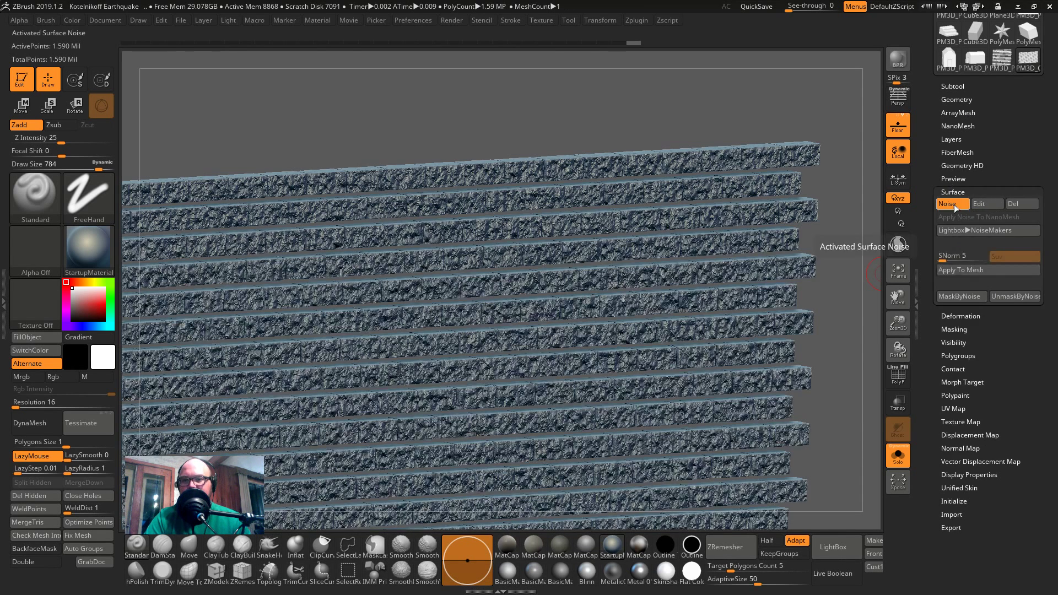
pyautogui.click(960, 269)
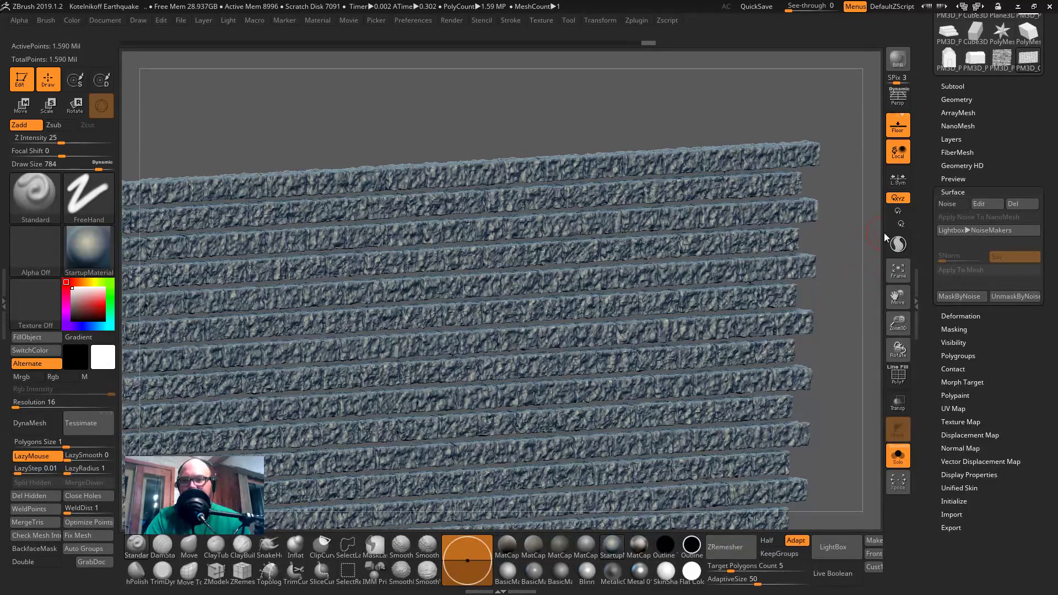
pyautogui.moveTo(866, 227); pyautogui.dragTo(872, 212)
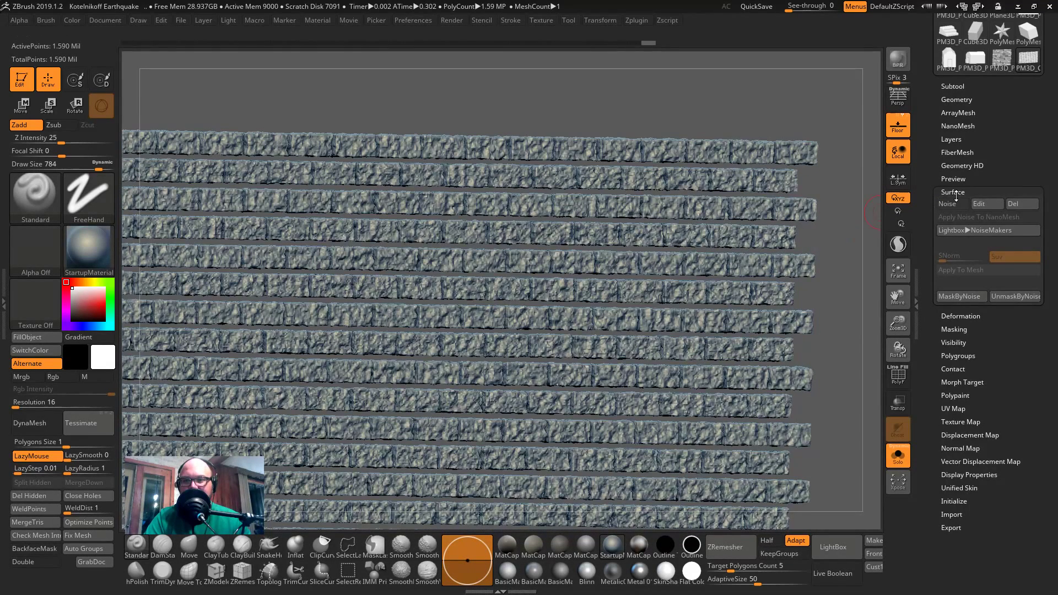
pyautogui.click(954, 193)
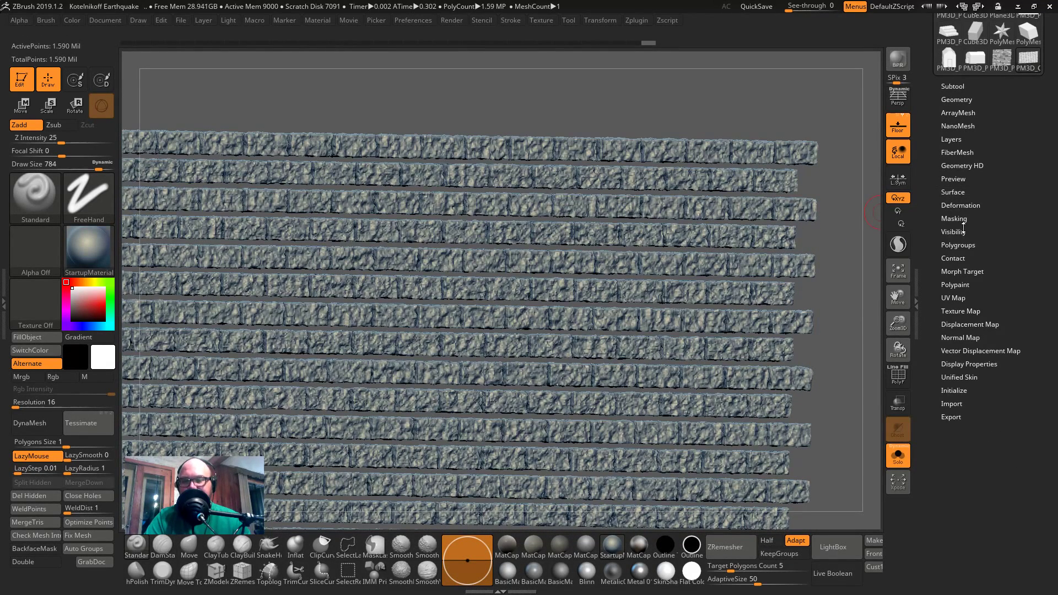
# - Drag the Morph slider to blend the stone noise partway back toward smooth bricks
pyautogui.click(961, 271)
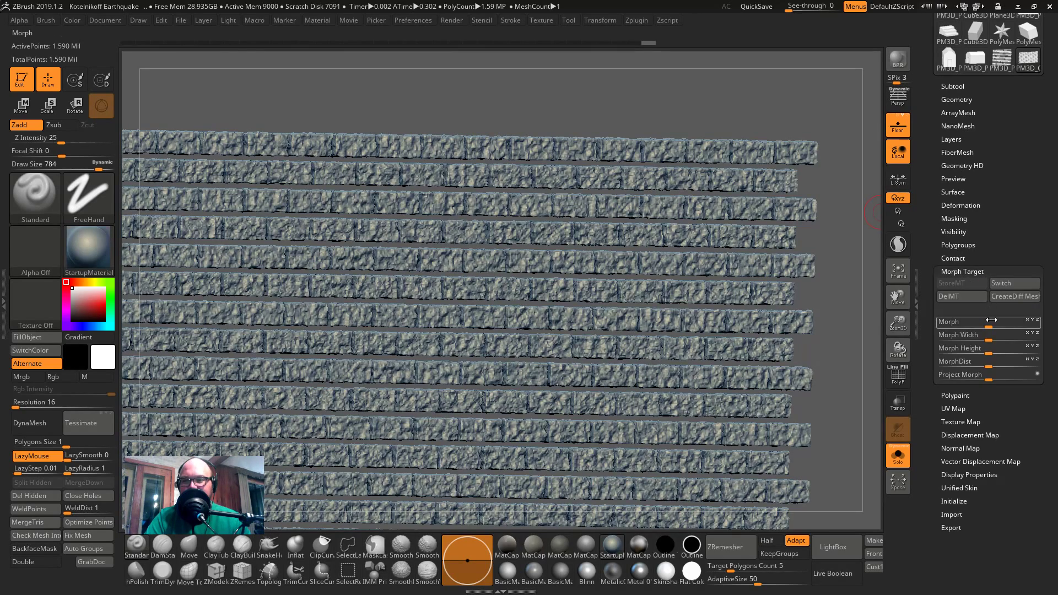
pyautogui.moveTo(988, 327)
pyautogui.mouseDown()
pyautogui.moveTo(940, 325)
pyautogui.moveTo(1034, 321)
pyautogui.moveTo(986, 326)
pyautogui.moveTo(1006, 327)
pyautogui.mouseUp()
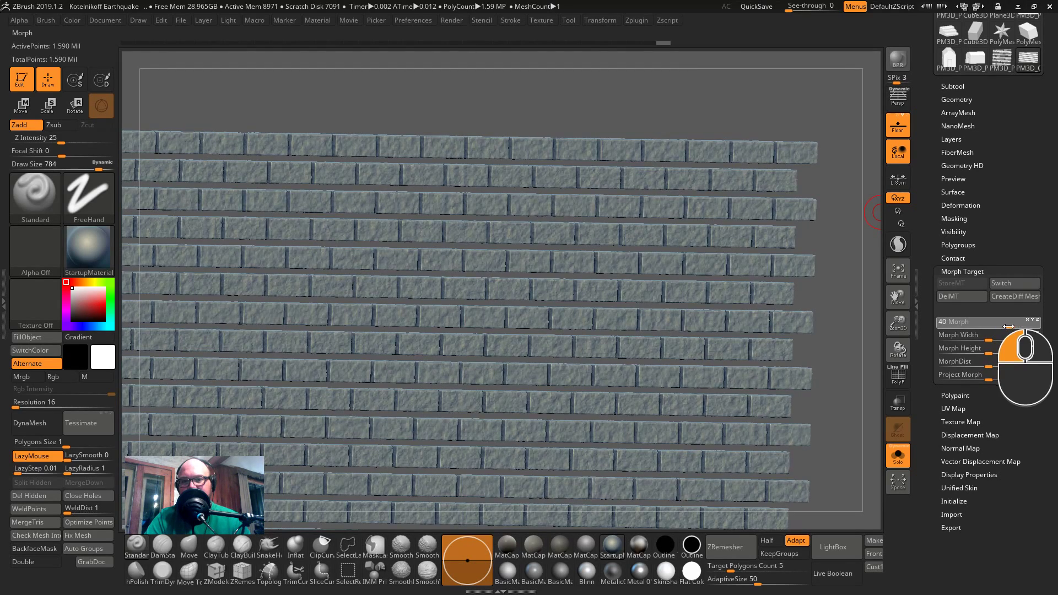
pyautogui.moveTo(838, 277)
pyautogui.mouseDown()
pyautogui.moveTo(843, 300)
pyautogui.moveTo(834, 296)
pyautogui.moveTo(868, 317)
pyautogui.mouseUp()
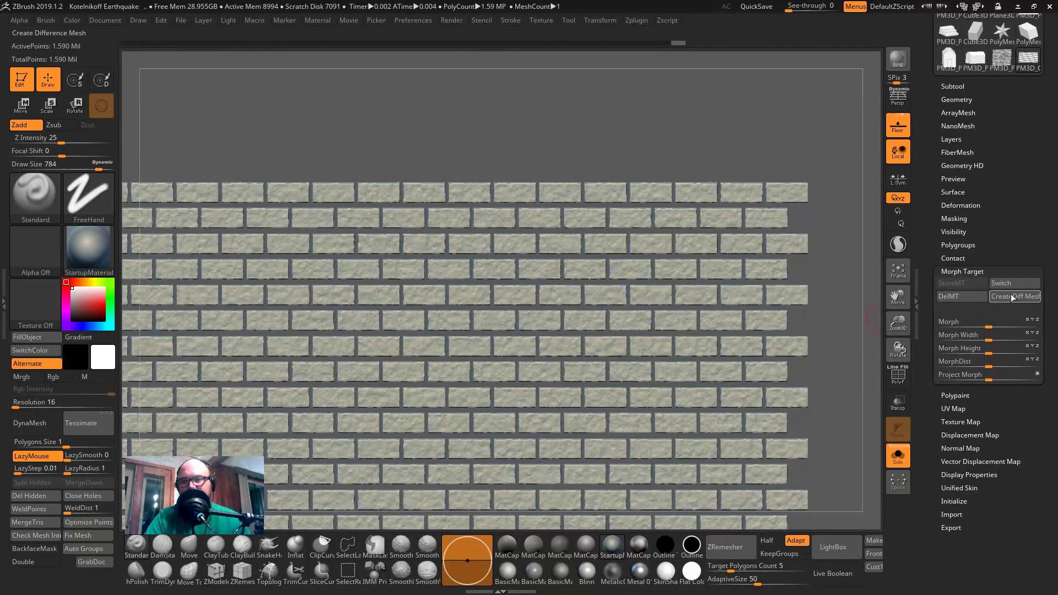
# - Delete the stored morph target with DelMT and recentre the wall
pyautogui.click(959, 296)
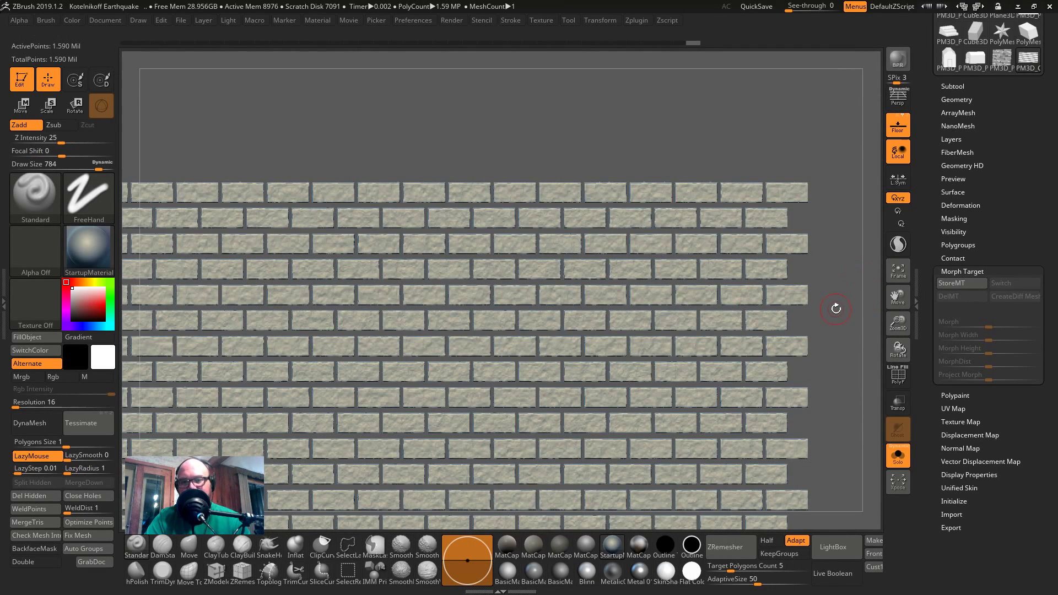
pyautogui.hotkey('ctrl', 'z')
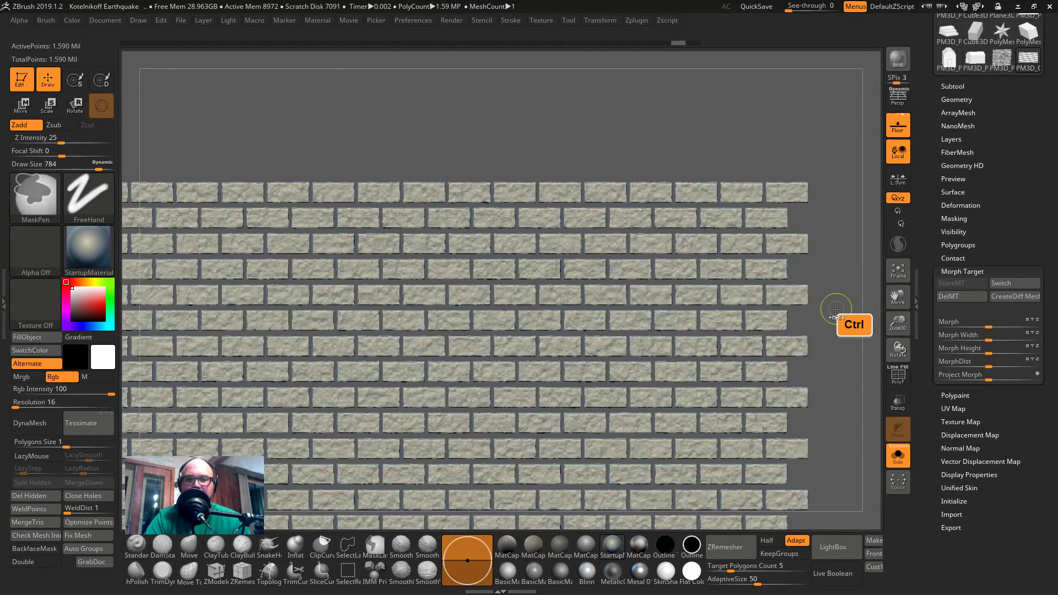
pyautogui.hotkey('ctrl', 'z')
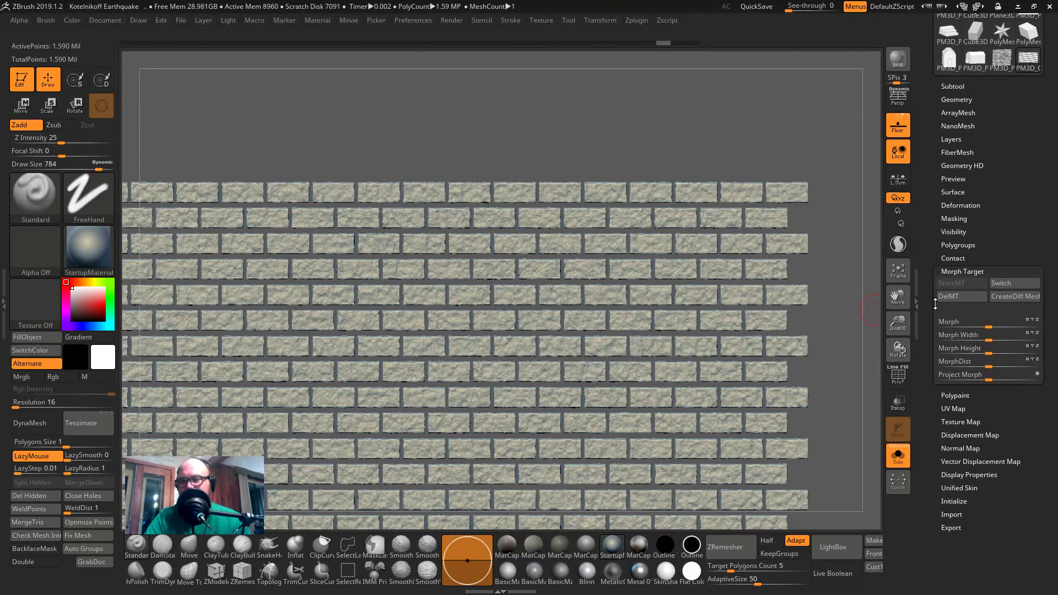
pyautogui.click(969, 298)
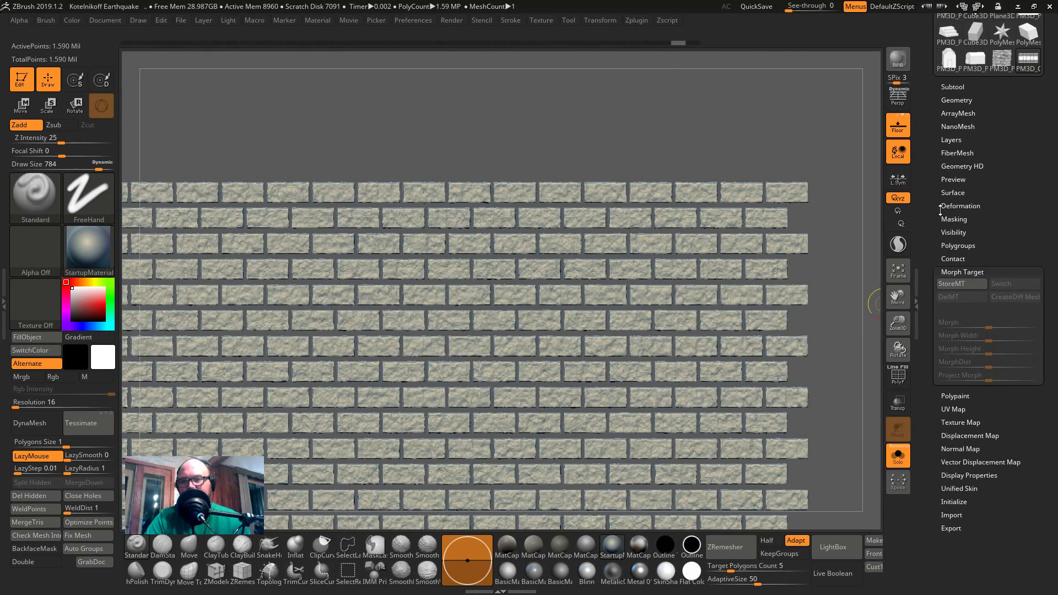
pyautogui.scroll(3, 941, 218)
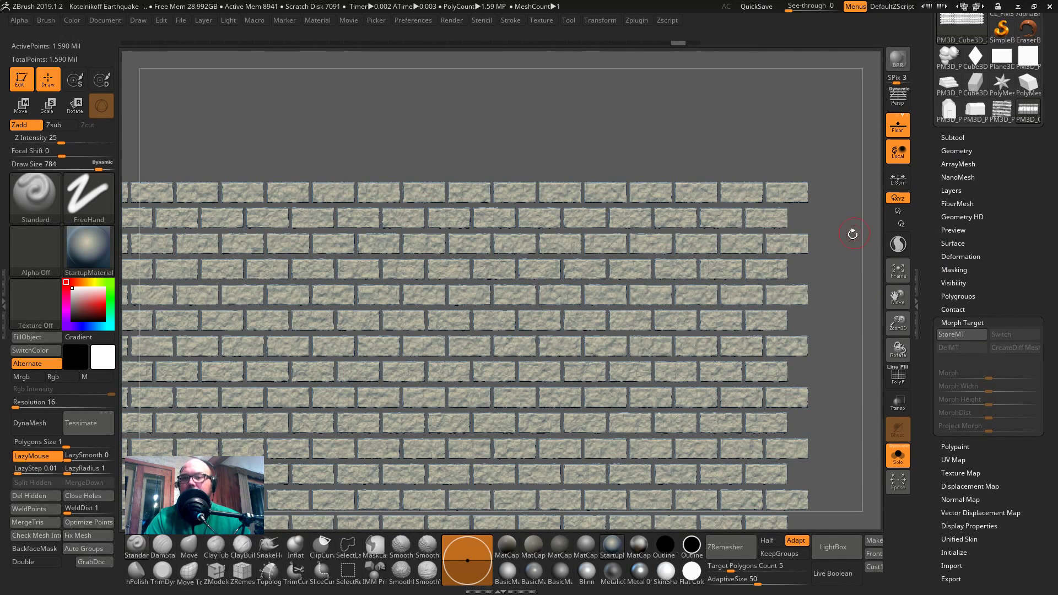
pyautogui.keyDown('alt'); pyautogui.moveTo(853, 234); pyautogui.dragTo(795, 215, button='right'); pyautogui.keyUp('alt')
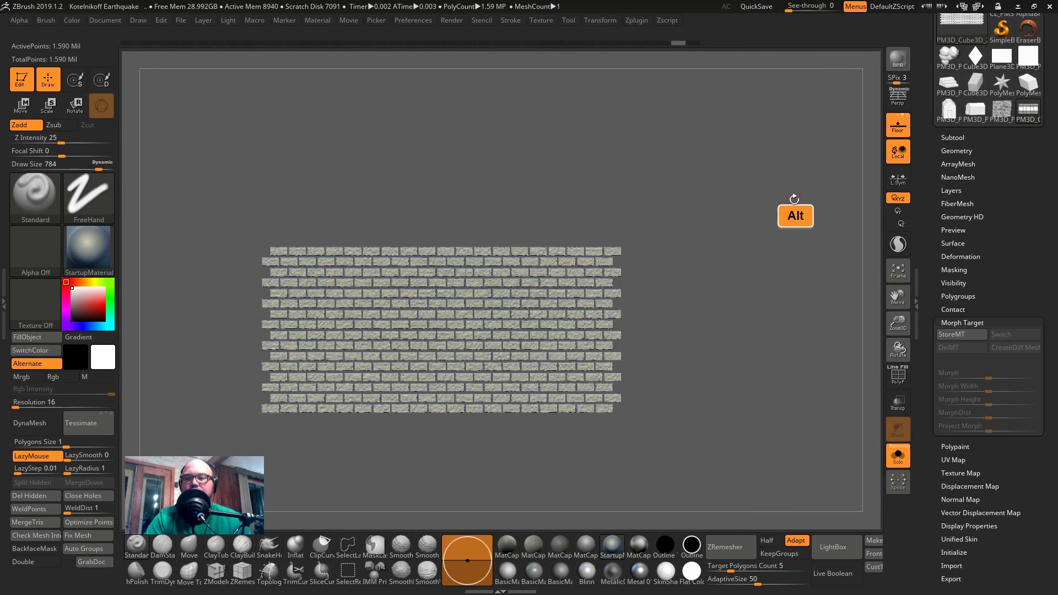
# - Switch to the house PolyMesh3D tool and orbit to a straight front view of its window wall
pyautogui.click(948, 112)
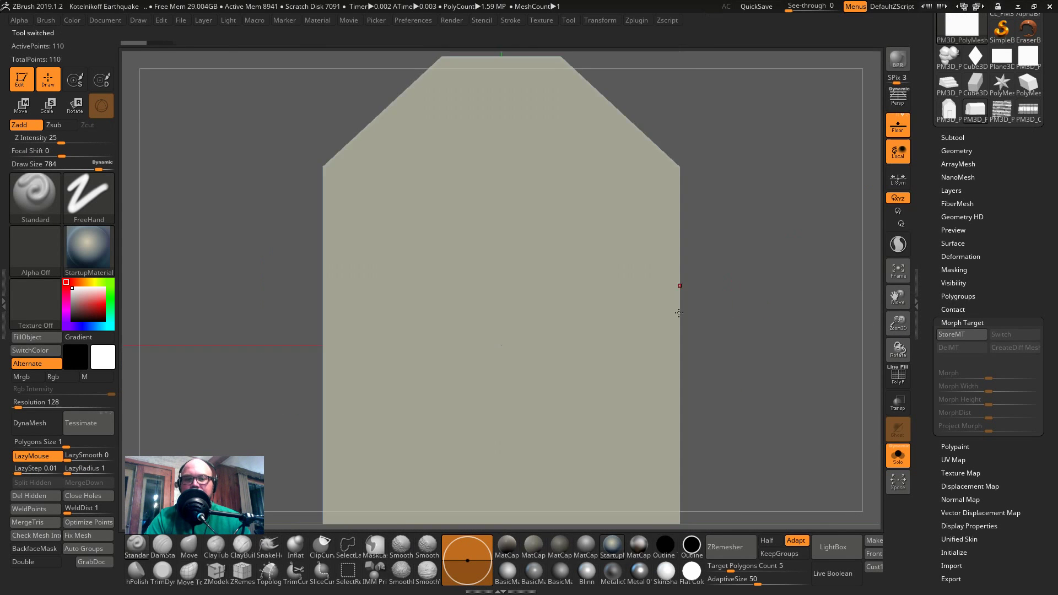
pyautogui.moveTo(765, 318); pyautogui.dragTo(802, 318)
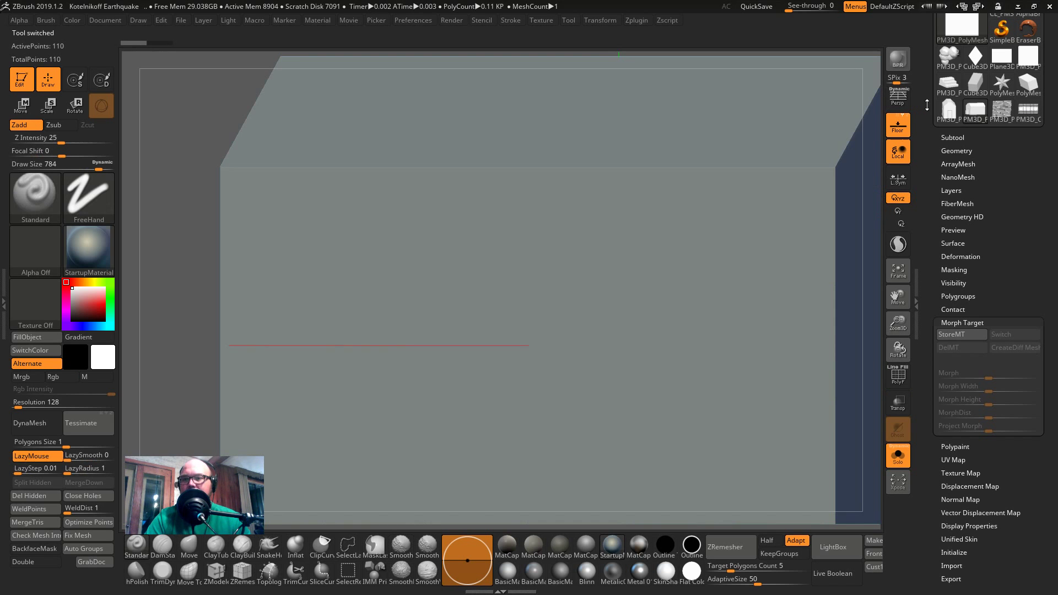
pyautogui.click(948, 111)
pyautogui.moveTo(815, 331)
pyautogui.mouseDown(button='right')
pyautogui.moveTo(793, 349)
pyautogui.moveTo(548, 329)
pyautogui.moveTo(519, 367)
pyautogui.moveTo(882, 474)
pyautogui.moveTo(828, 413)
pyautogui.moveTo(597, 390)
pyautogui.mouseUp(button='right')
pyautogui.moveTo(597, 390); pyautogui.dragTo(738, 419)
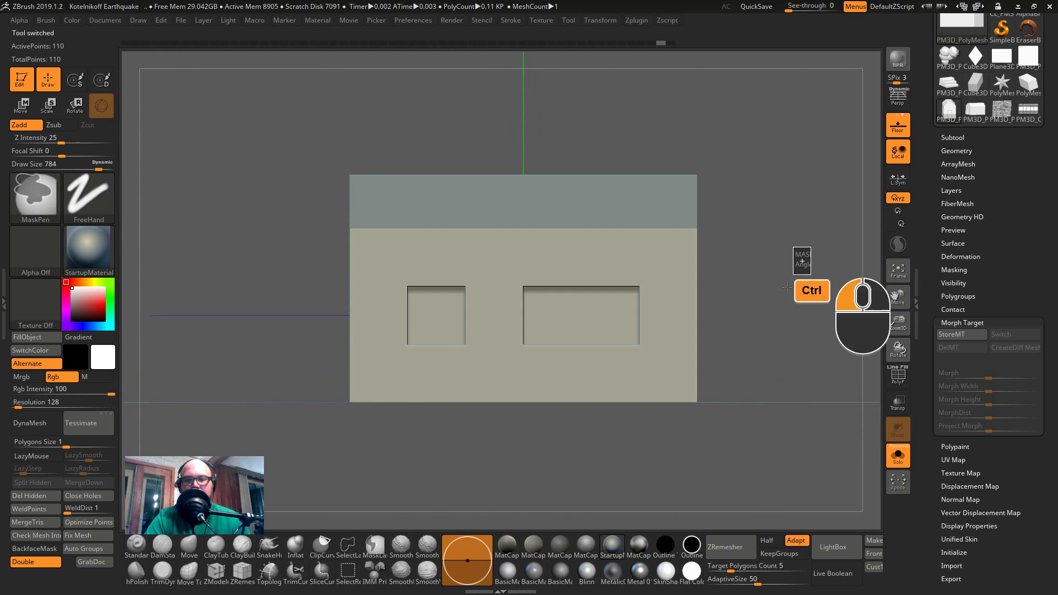
pyautogui.keyDown('alt'); pyautogui.moveTo(808, 363); pyautogui.dragTo(730, 341); pyautogui.keyUp('alt')
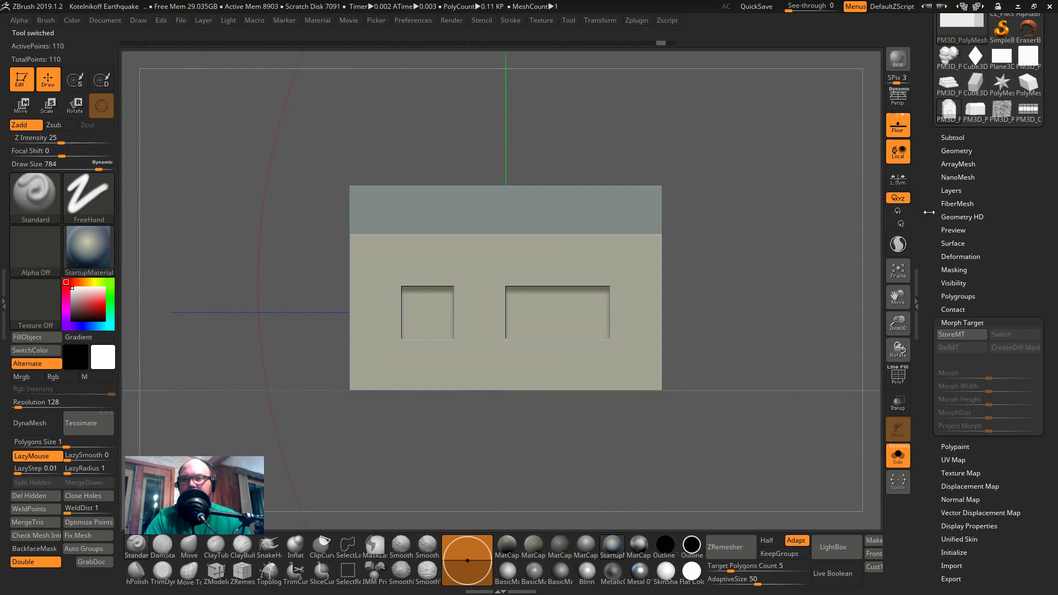
# - Append a Plane3D subtool to the house by mistake, then delete it
pyautogui.click(951, 138)
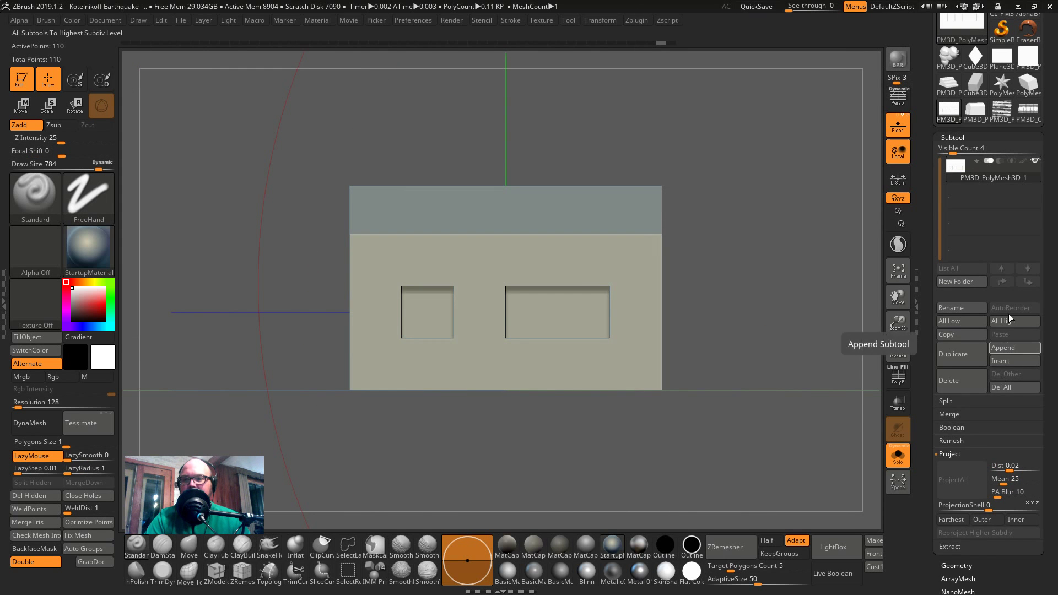
pyautogui.click(1008, 347)
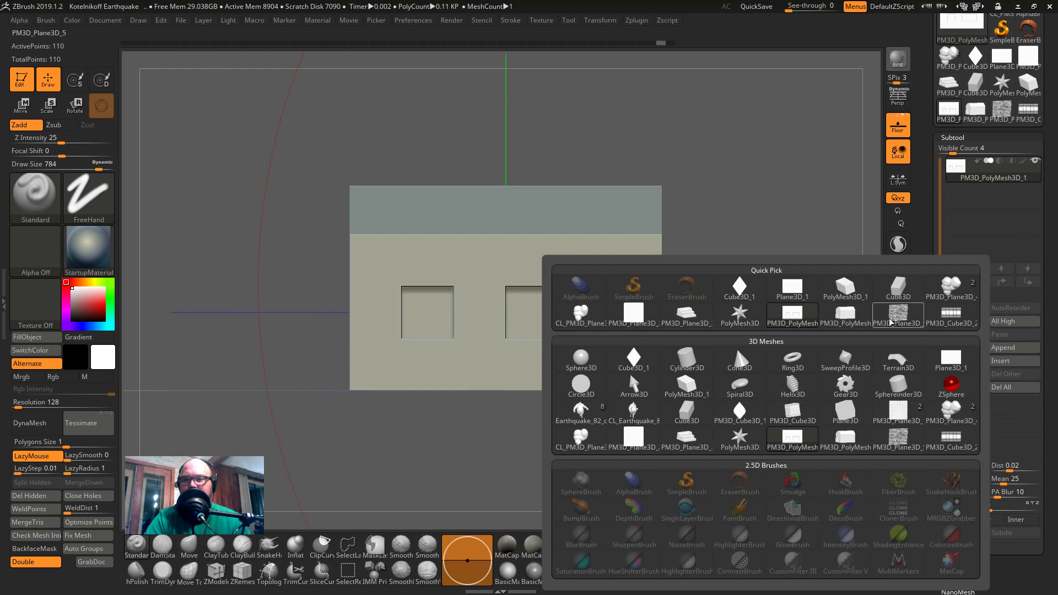
pyautogui.click(904, 322)
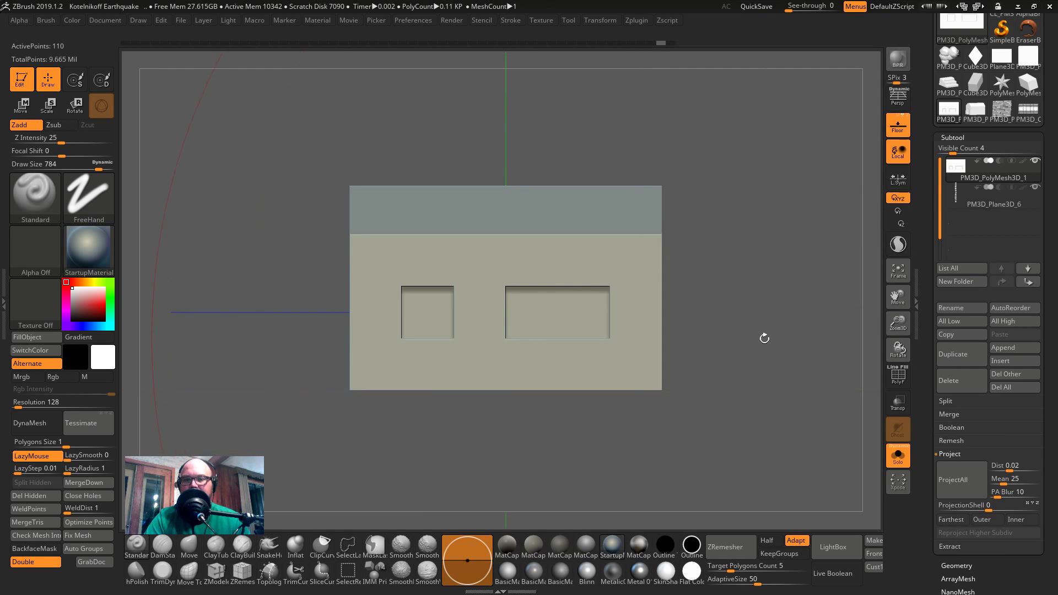
pyautogui.click(706, 241)
pyautogui.press('f')
pyautogui.press('f')
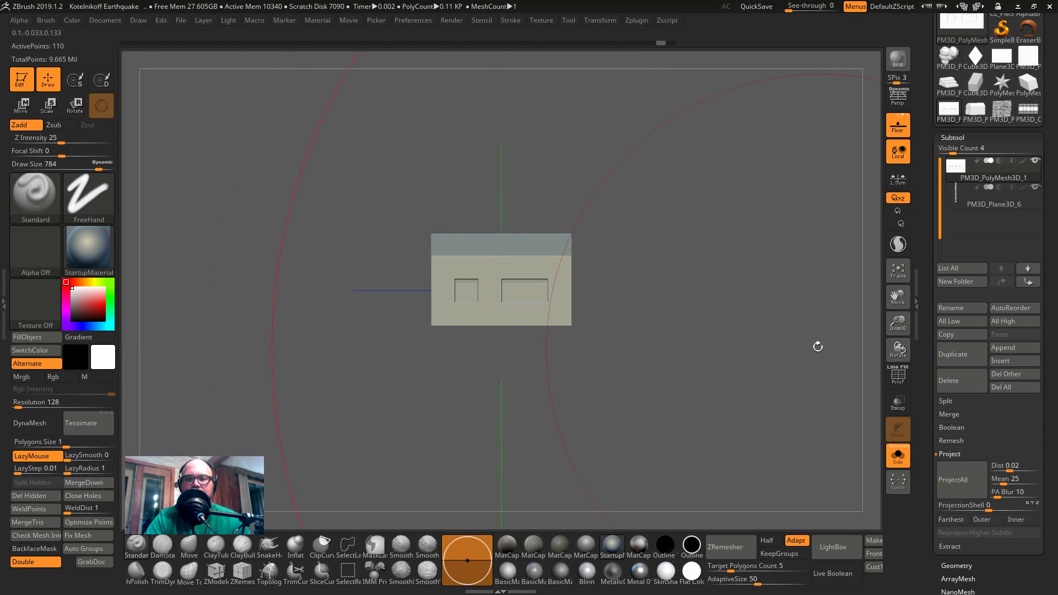
pyautogui.click(898, 455)
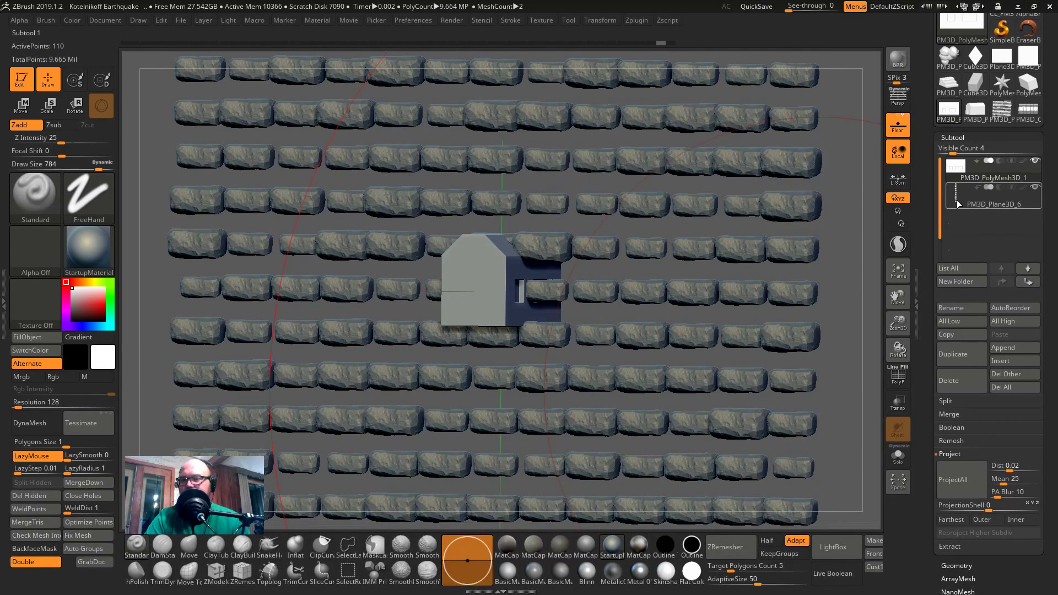
pyautogui.click(961, 379)
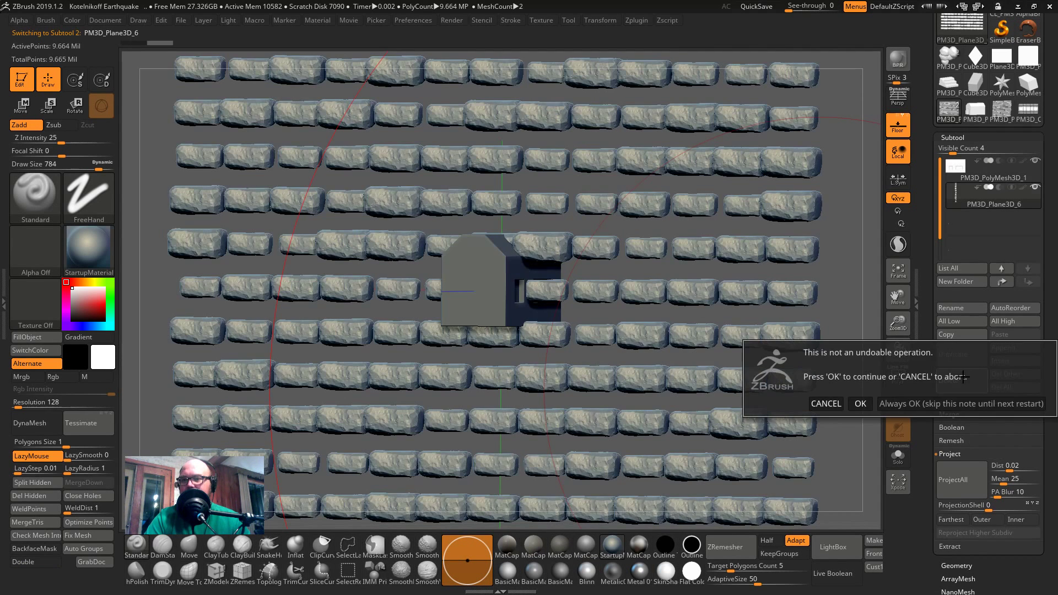
pyautogui.click(858, 403)
# - Append the brick wall PM3D_Cube3D_3 as a subtool and frame it in view
pyautogui.click(1028, 112)
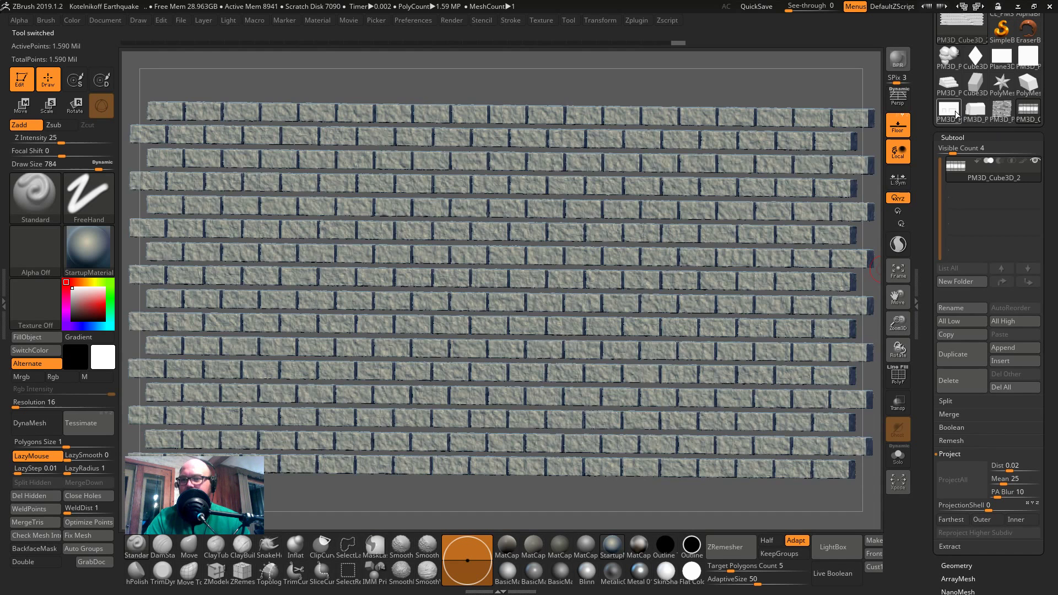
pyautogui.click(949, 110)
pyautogui.moveTo(815, 283)
pyautogui.mouseDown()
pyautogui.moveTo(828, 301)
pyautogui.moveTo(847, 300)
pyautogui.moveTo(851, 260)
pyautogui.moveTo(798, 267)
pyautogui.moveTo(811, 265)
pyautogui.moveTo(862, 320)
pyautogui.mouseUp()
pyautogui.hotkey('shift', 'f')
pyautogui.hotkey('shift', 'f')
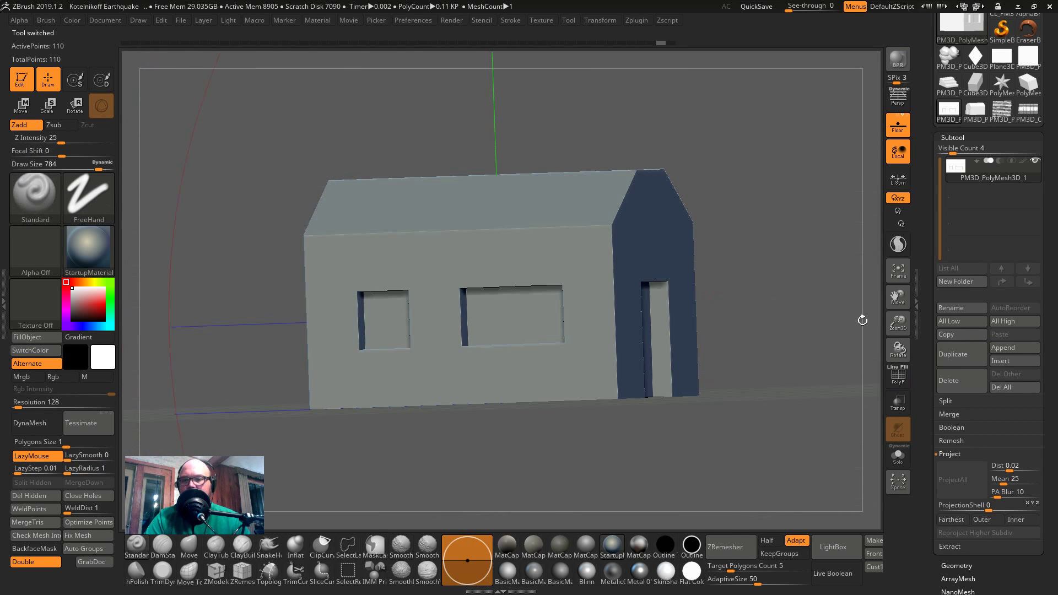
pyautogui.click(1017, 348)
pyautogui.press('f')
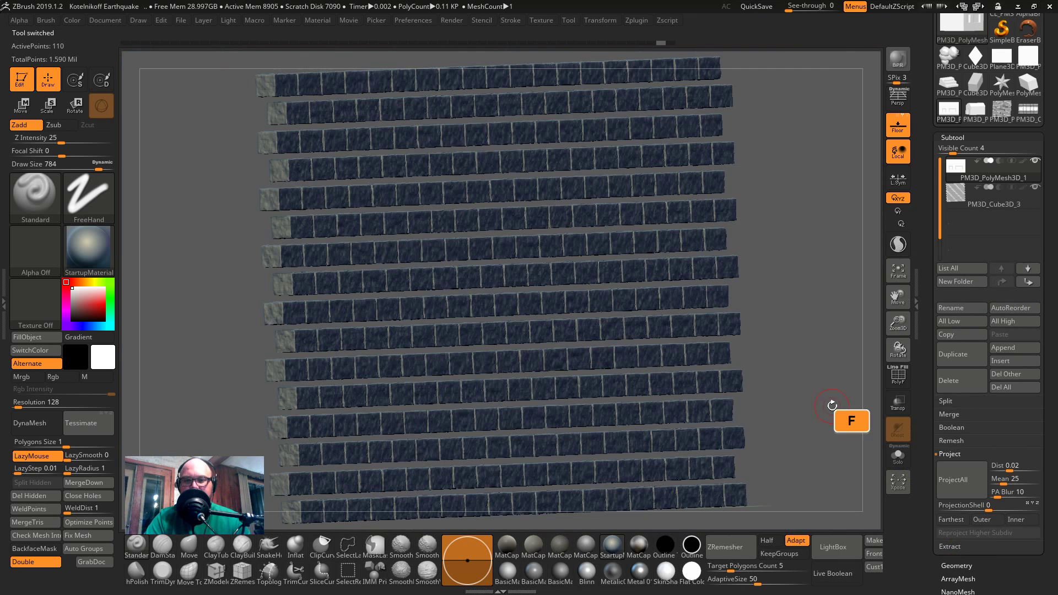
pyautogui.moveTo(820, 387); pyautogui.dragTo(736, 385)
pyautogui.press('f')
pyautogui.press('f')
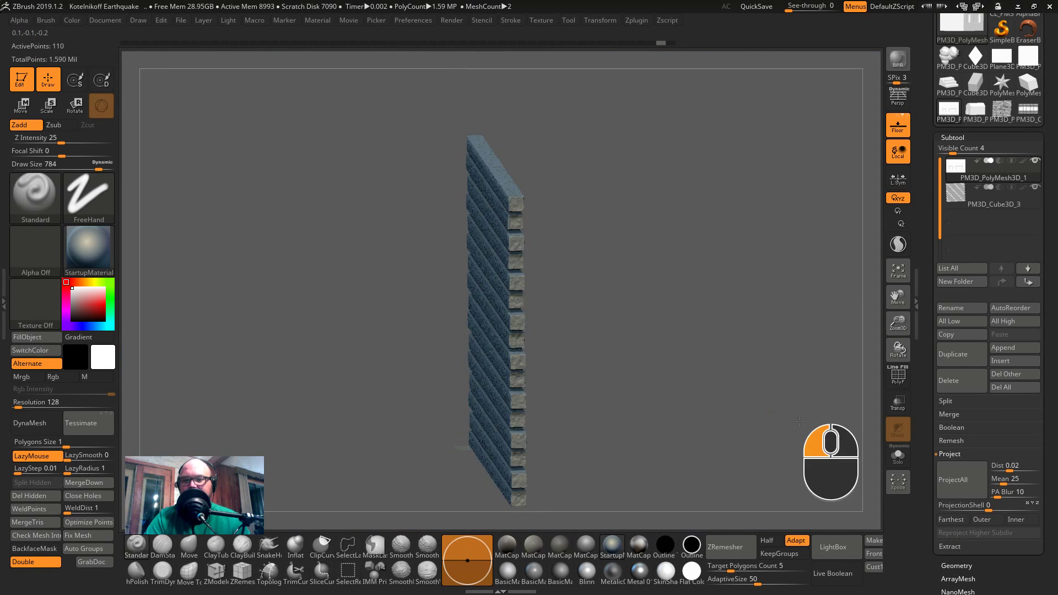
pyautogui.moveTo(799, 420); pyautogui.dragTo(755, 444)
pyautogui.moveTo(618, 490); pyautogui.dragTo(574, 407)
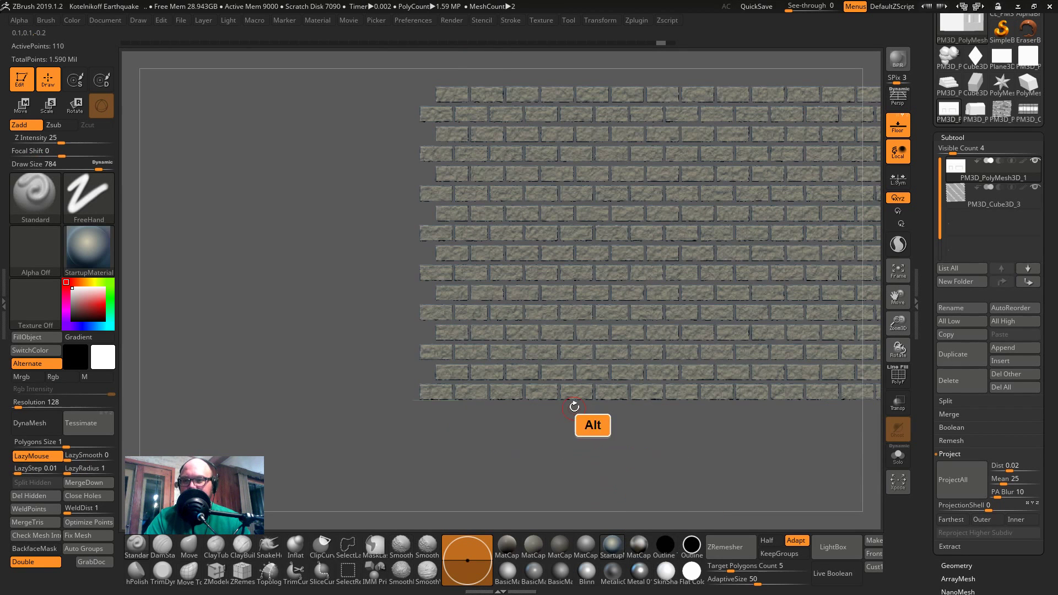
# - Select the brick wall subtool, scale it down, and rotate it 90° to face front
pyautogui.click(962, 201)
pyautogui.press('r')
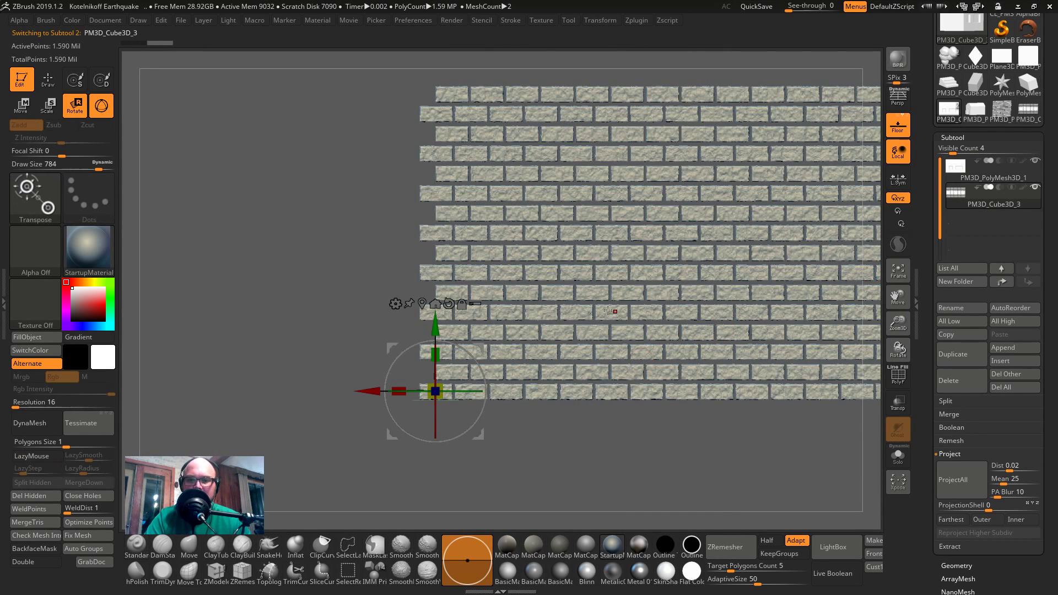
pyautogui.moveTo(444, 395); pyautogui.dragTo(434, 180)
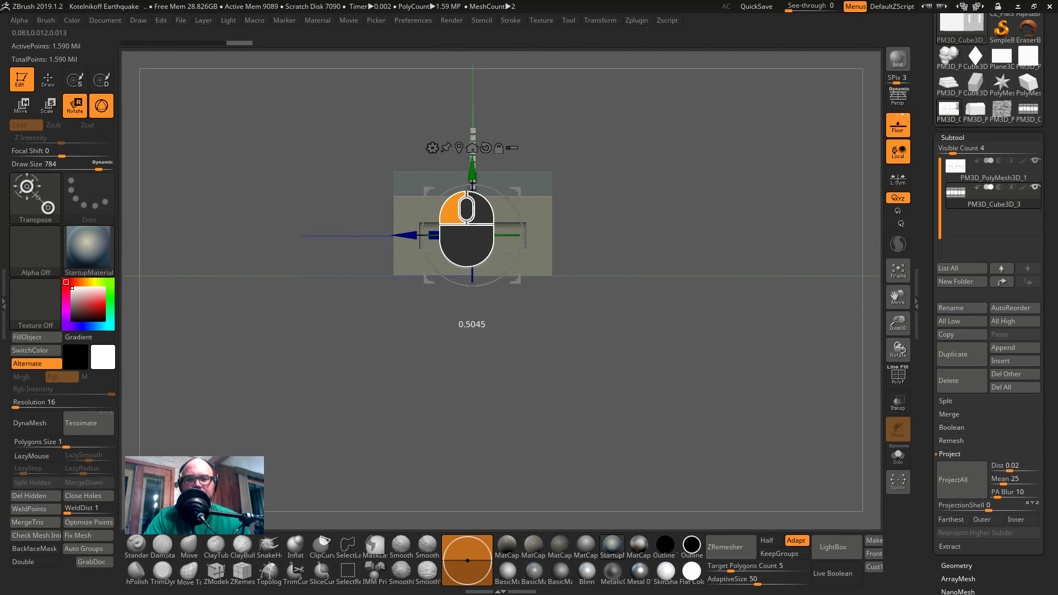
pyautogui.moveTo(608, 260); pyautogui.dragTo(460, 131)
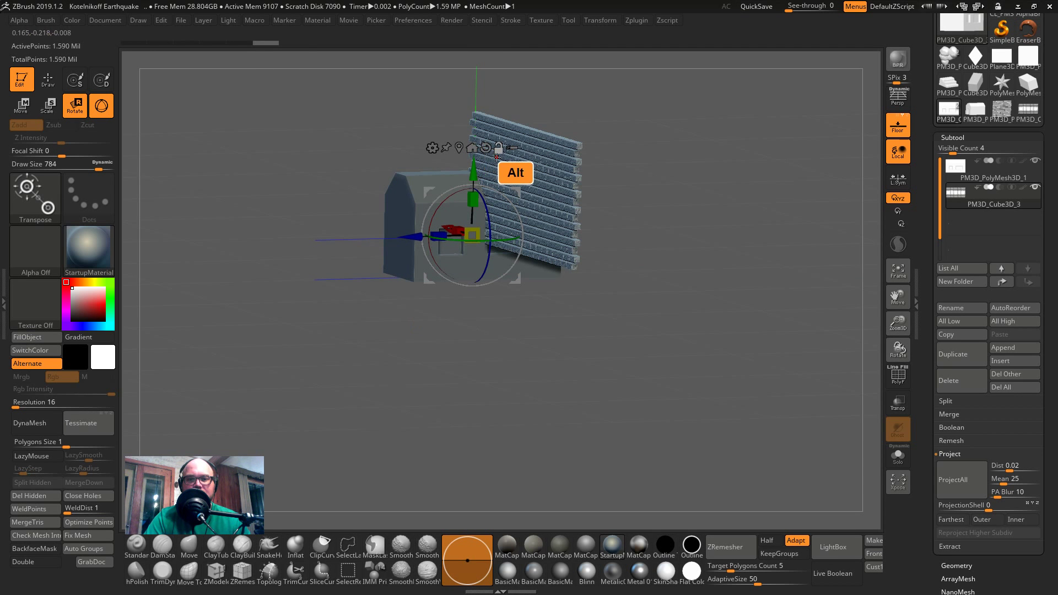
pyautogui.moveTo(487, 147); pyautogui.dragTo(460, 156)
pyautogui.moveTo(628, 192); pyautogui.dragTo(733, 242)
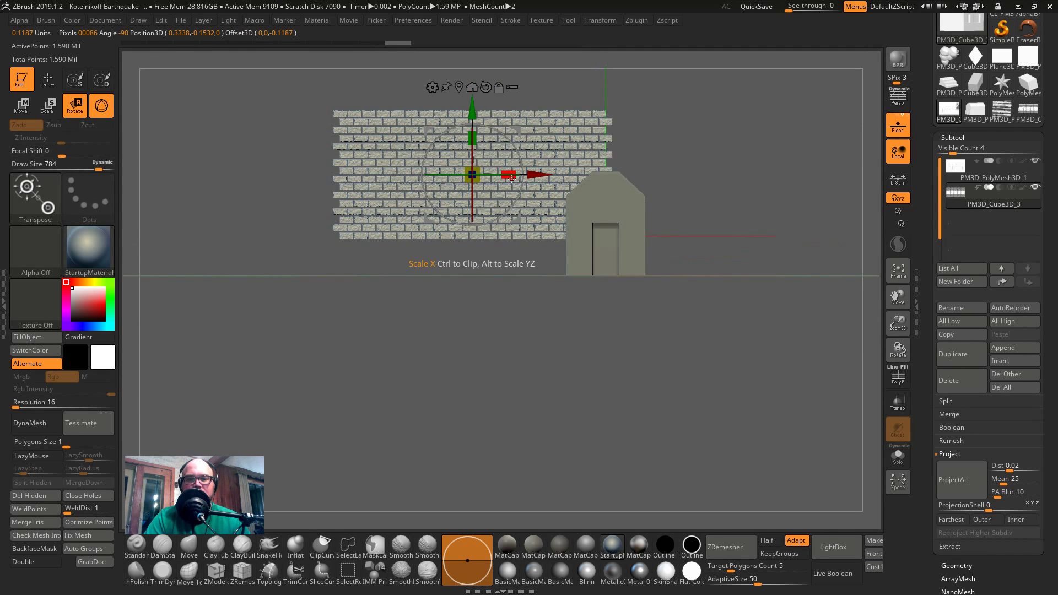
pyautogui.keyDown('shift'); pyautogui.moveTo(498, 175); pyautogui.dragTo(425, 187); pyautogui.keyUp('shift')
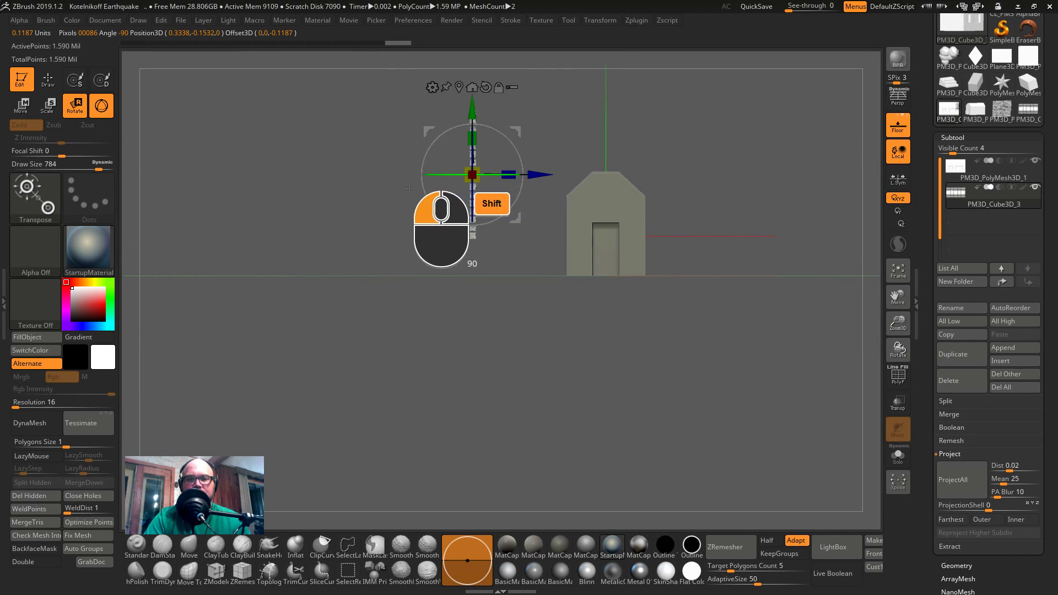
# - Move the wall along X, Y and Z onto the house's window wall
pyautogui.moveTo(661, 309); pyautogui.dragTo(598, 370)
pyautogui.moveTo(543, 175); pyautogui.dragTo(558, 274)
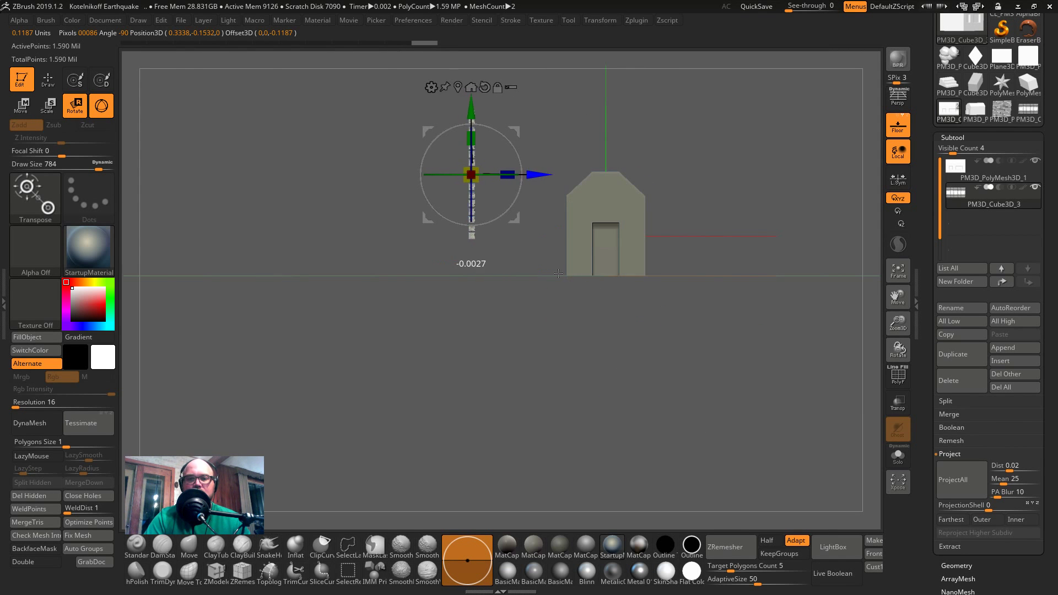
pyautogui.moveTo(562, 206); pyautogui.dragTo(523, 308)
pyautogui.moveTo(542, 175); pyautogui.dragTo(635, 177)
pyautogui.keyDown('shift'); pyautogui.moveTo(769, 280); pyautogui.dragTo(589, 167); pyautogui.keyUp('shift')
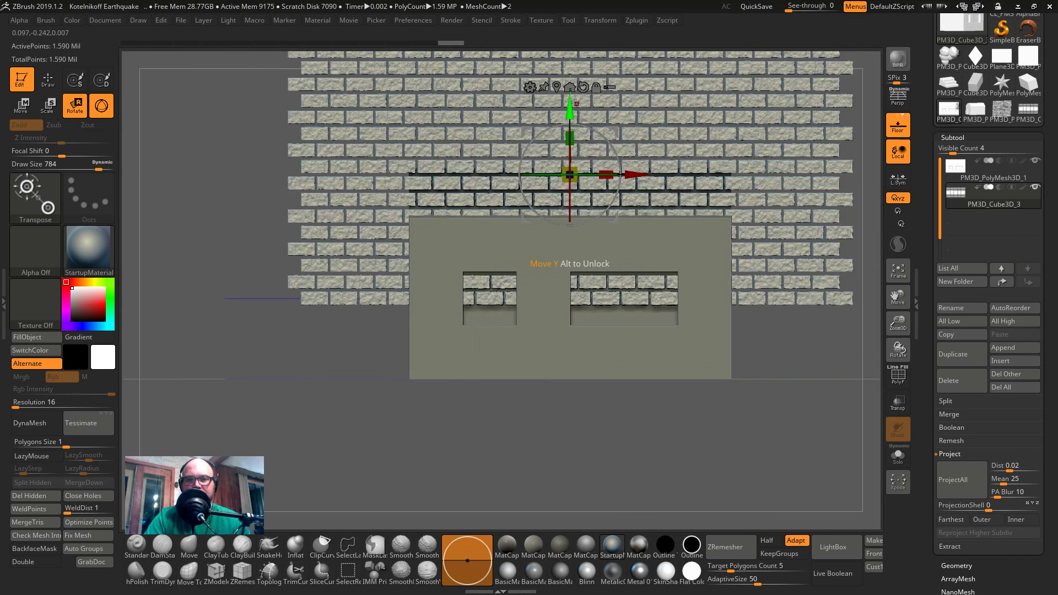
pyautogui.moveTo(576, 103); pyautogui.dragTo(568, 217)
pyautogui.moveTo(650, 133)
pyautogui.mouseDown(button='right')
pyautogui.moveTo(675, 105)
pyautogui.moveTo(665, 145)
pyautogui.mouseUp(button='right')
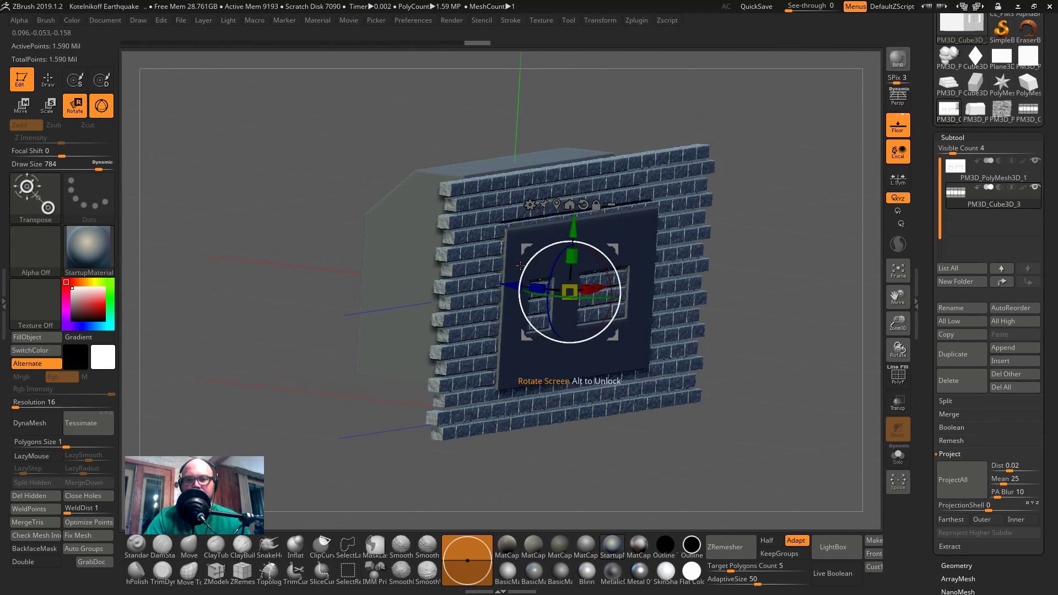
pyautogui.moveTo(501, 283); pyautogui.dragTo(512, 288)
pyautogui.keyDown('alt'); pyautogui.moveTo(762, 367); pyautogui.dragTo(652, 331, button='right'); pyautogui.keyUp('alt')
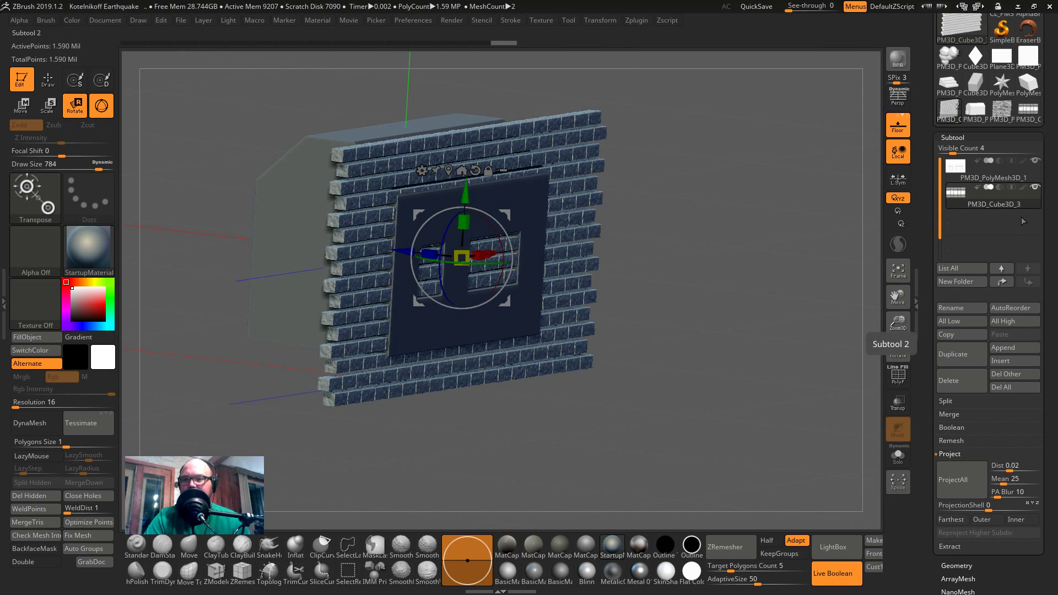
# - Set the house subtool to Subtract so its two windows cut through the brick wall
pyautogui.click(1012, 190)
pyautogui.moveTo(763, 264); pyautogui.dragTo(524, 241)
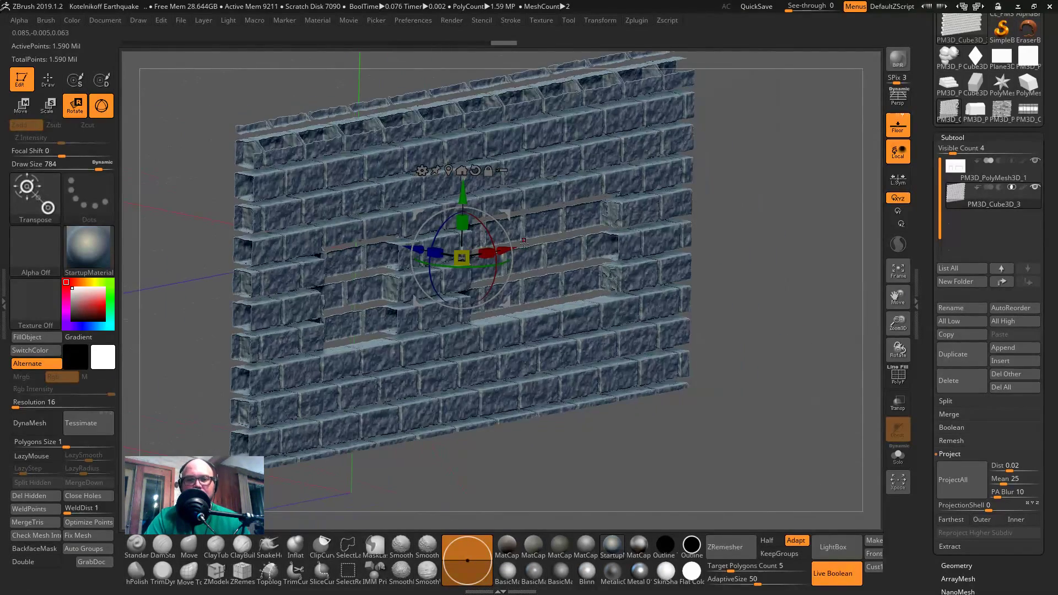
pyautogui.moveTo(420, 249); pyautogui.dragTo(410, 243)
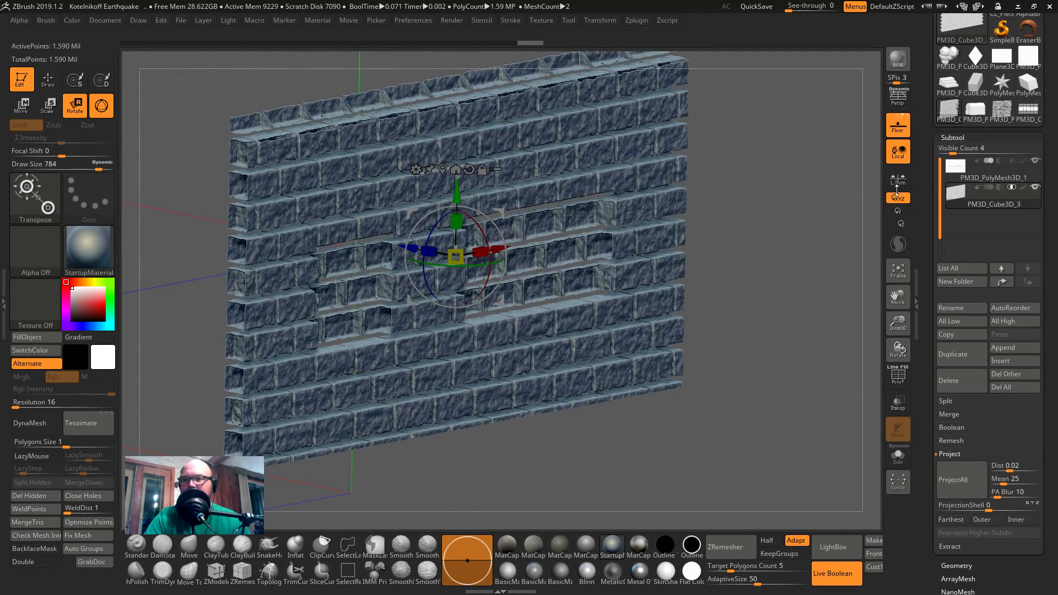
pyautogui.click(955, 184)
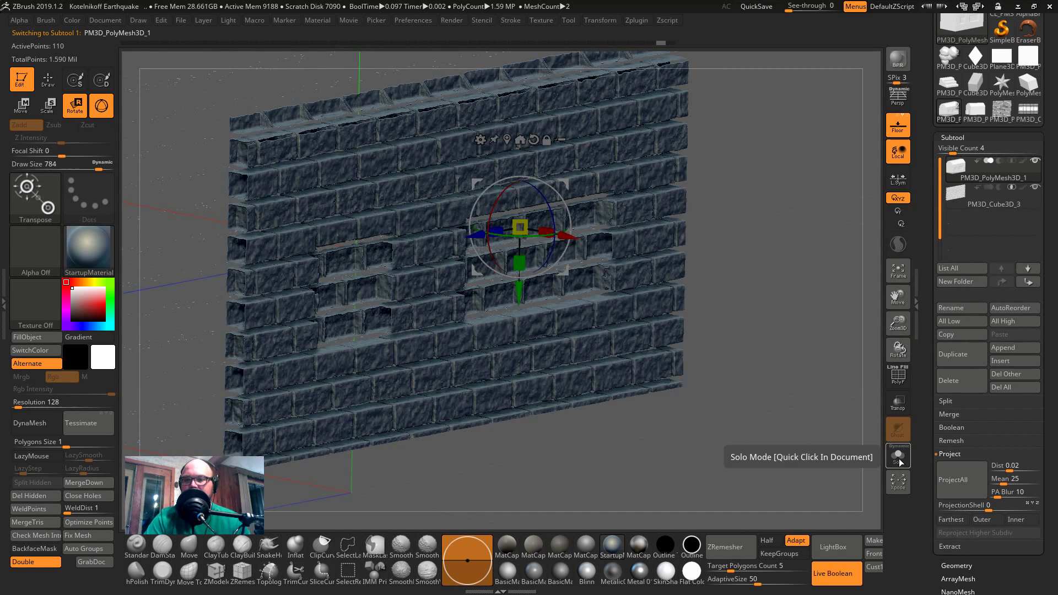
# - Solo the house, show polygroup colours and try masking around the window polygroup
pyautogui.click(898, 457)
pyautogui.moveTo(810, 402); pyautogui.dragTo(622, 283)
pyautogui.hotkey('shift', 'f')
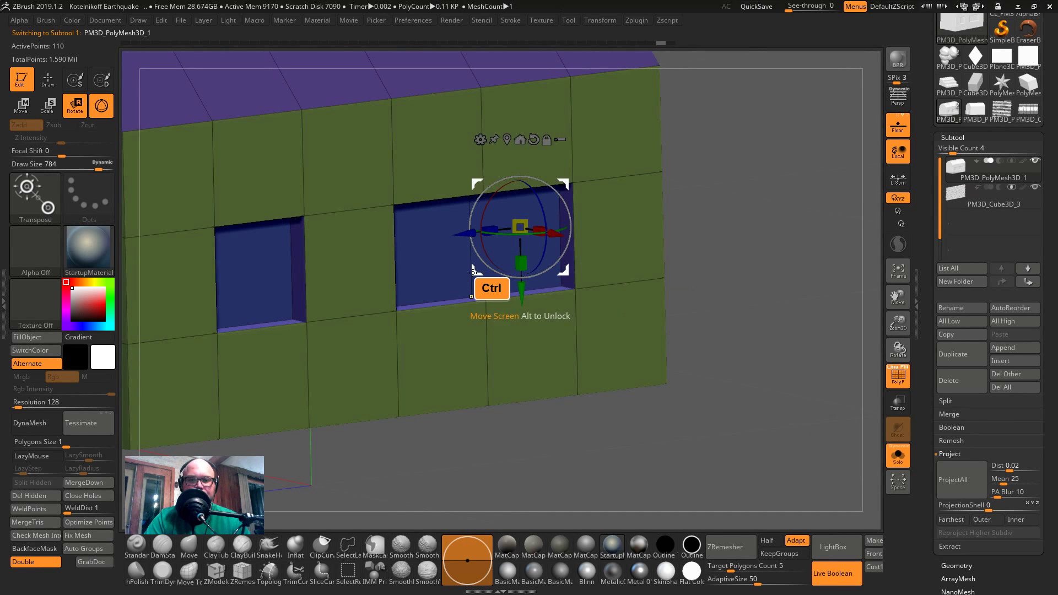
pyautogui.keyDown('ctrl'); pyautogui.click(431, 251); pyautogui.keyUp('ctrl')
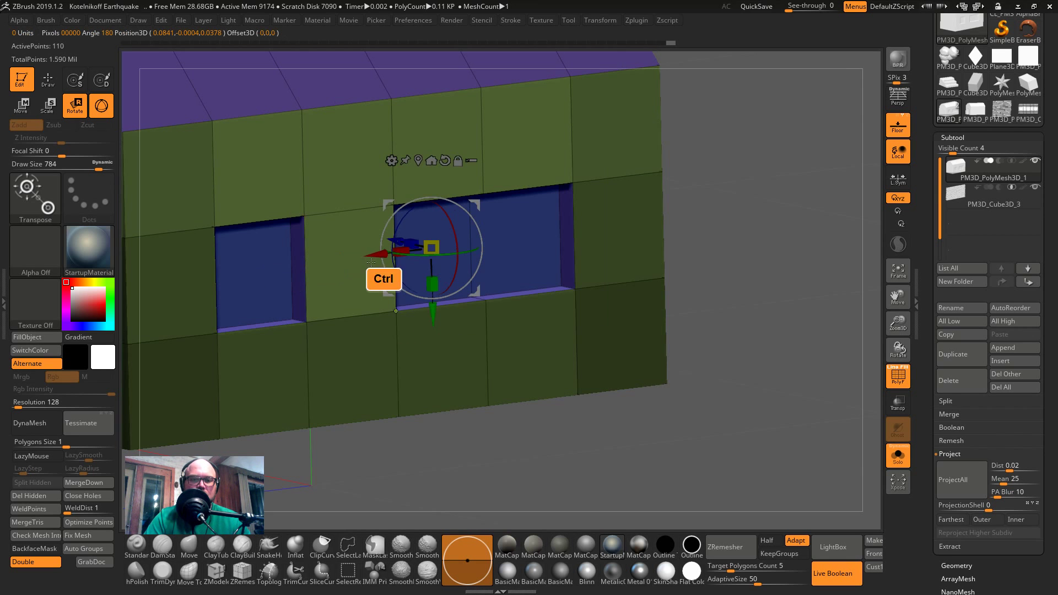
pyautogui.hotkey('ctrl', 'z')
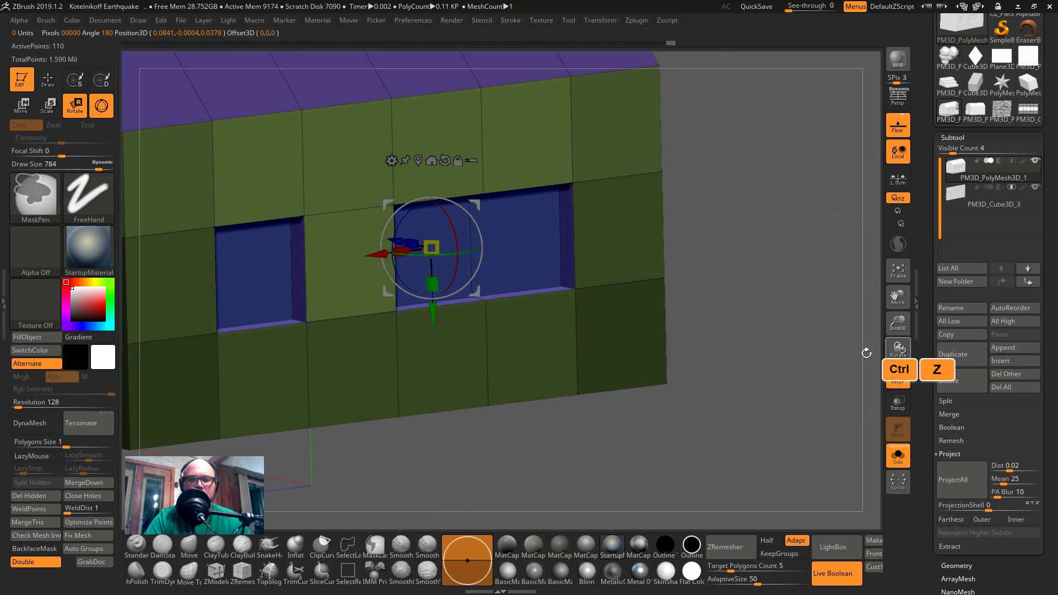
pyautogui.keyDown('ctrl'); pyautogui.keyDown('shift'); pyautogui.click(434, 251); pyautogui.keyUp('shift'); pyautogui.keyUp('ctrl')
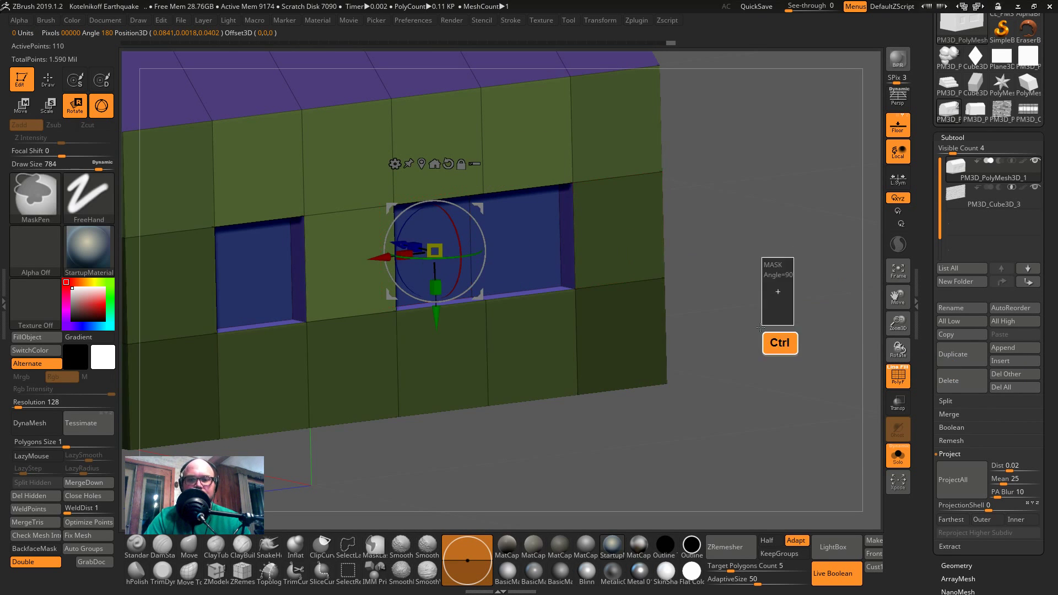
pyautogui.keyDown('ctrl'); pyautogui.keyDown('shift'); pyautogui.click(617, 253); pyautogui.keyUp('shift'); pyautogui.keyUp('ctrl')
pyautogui.press('q')
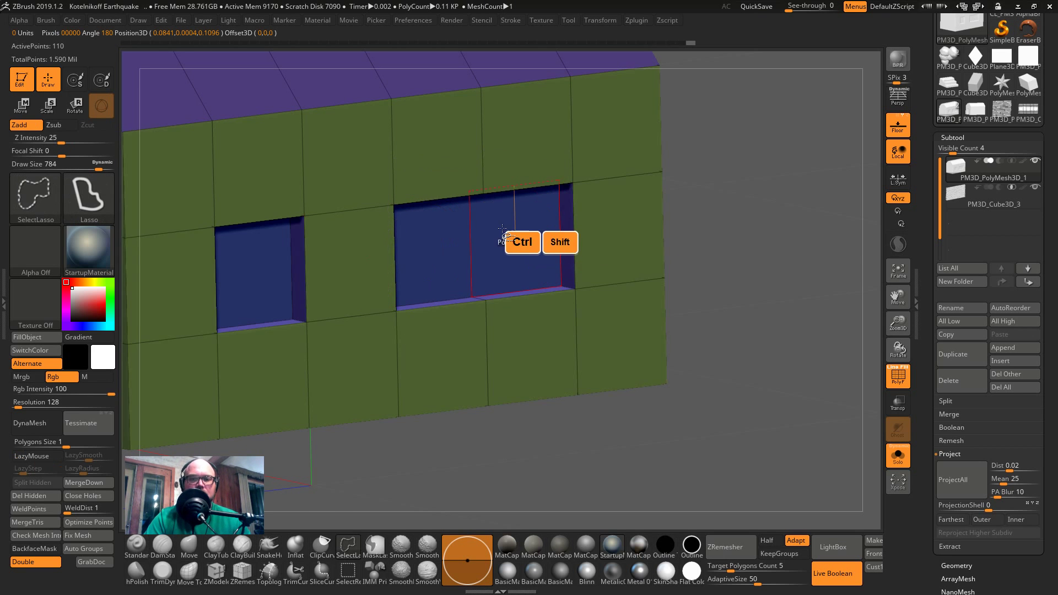
# - Isolate the green wall polygroup and hide part of the wall faces
pyautogui.keyDown('ctrl'); pyautogui.keyDown('shift'); pyautogui.click(531, 237); pyautogui.keyUp('shift'); pyautogui.keyUp('ctrl')
pyautogui.keyDown('ctrl'); pyautogui.keyDown('shift'); pyautogui.click(640, 298); pyautogui.keyUp('shift'); pyautogui.keyUp('ctrl')
pyautogui.moveTo(640, 298); pyautogui.dragTo(611, 204)
pyautogui.keyDown('ctrl'); pyautogui.keyDown('shift'); pyautogui.click(571, 113); pyautogui.keyUp('shift'); pyautogui.keyUp('ctrl')
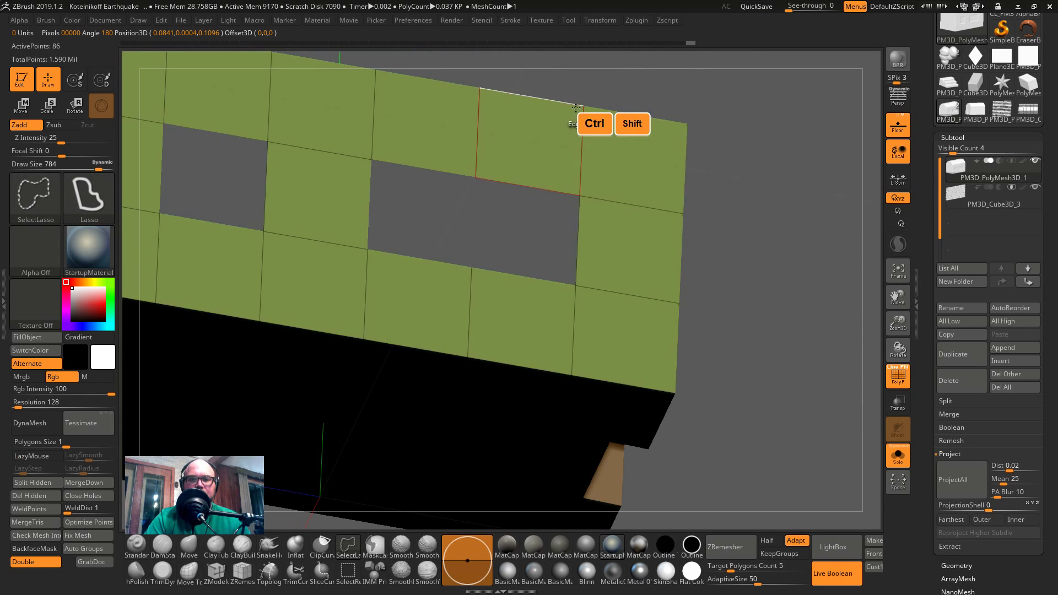
pyautogui.keyDown('ctrl'); pyautogui.keyDown('shift'); pyautogui.click(584, 136); pyautogui.keyUp('shift'); pyautogui.keyUp('ctrl')
pyautogui.keyDown('ctrl'); pyautogui.keyDown('alt'); pyautogui.keyDown('shift'); pyautogui.click(653, 127); pyautogui.keyUp('shift'); pyautogui.keyUp('alt'); pyautogui.keyUp('ctrl')
pyautogui.keyDown('ctrl'); pyautogui.keyDown('alt'); pyautogui.keyDown('shift'); pyautogui.moveTo(653, 126); pyautogui.dragTo(640, 146); pyautogui.keyUp('shift'); pyautogui.keyUp('alt'); pyautogui.keyUp('ctrl')
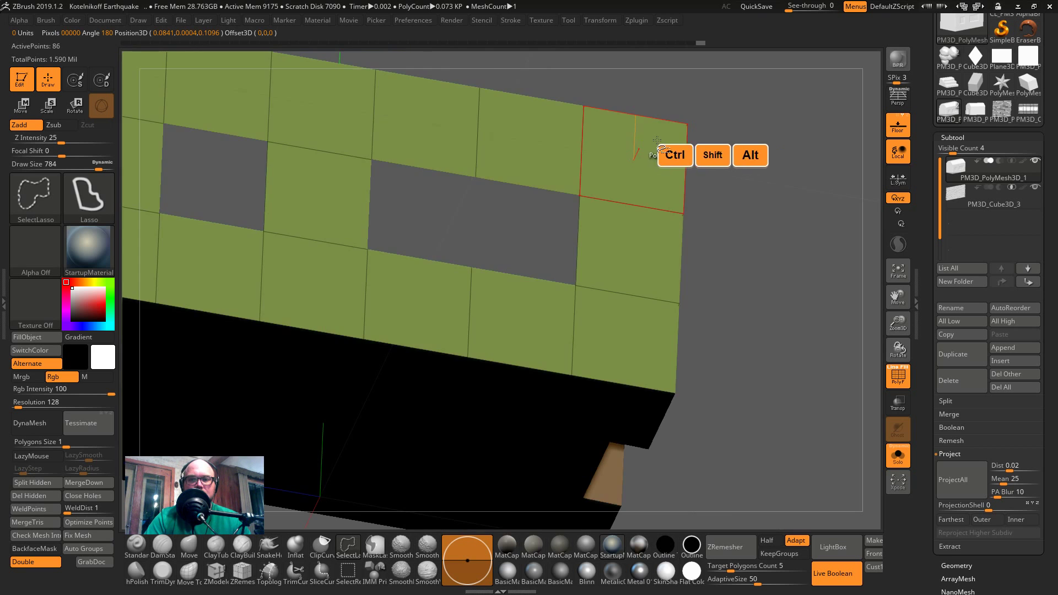
# - Invert visibility so only the purple roof and window frames remain, then collapse the Subtool list
pyautogui.hotkey('ctrl', 'z')
pyautogui.keyDown('ctrl'); pyautogui.keyDown('shift'); pyautogui.click(529, 235); pyautogui.keyUp('shift'); pyautogui.keyUp('ctrl')
pyautogui.hotkey('ctrl', 'z')
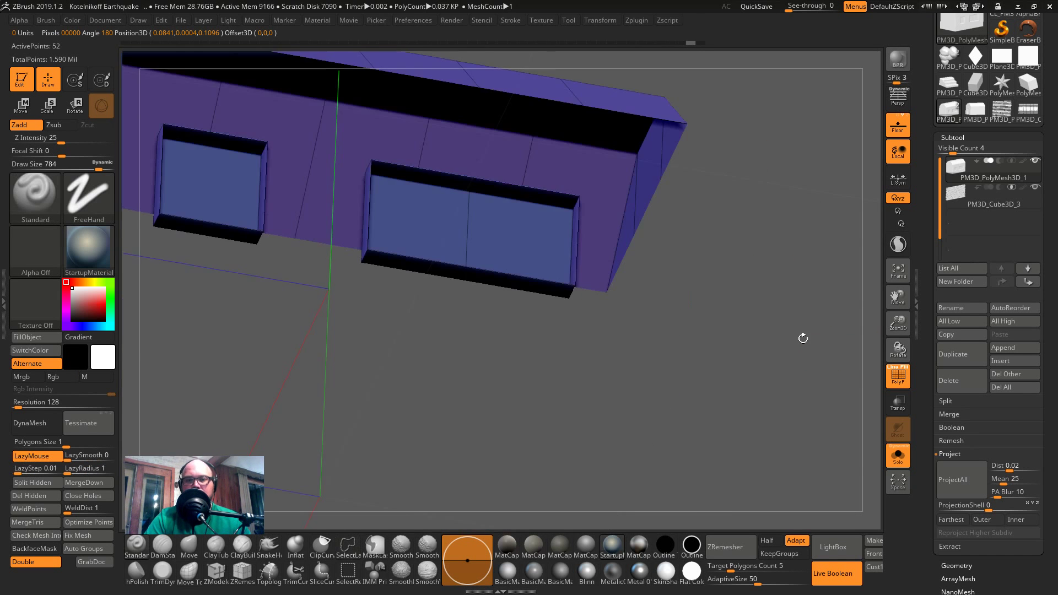
pyautogui.keyDown('alt'); pyautogui.moveTo(803, 337); pyautogui.dragTo(815, 308); pyautogui.keyUp('alt')
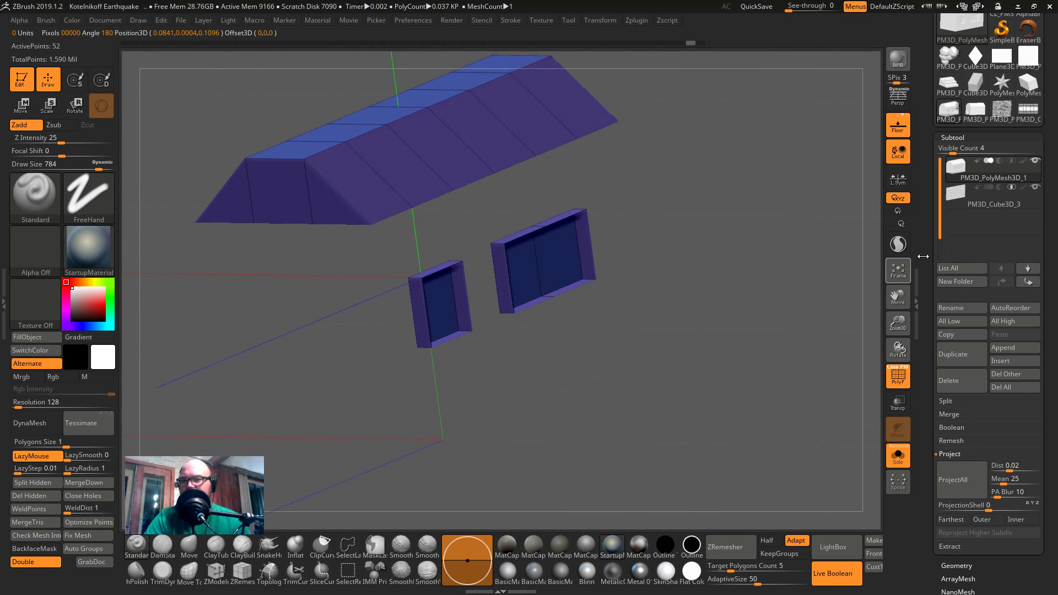
pyautogui.click(956, 136)
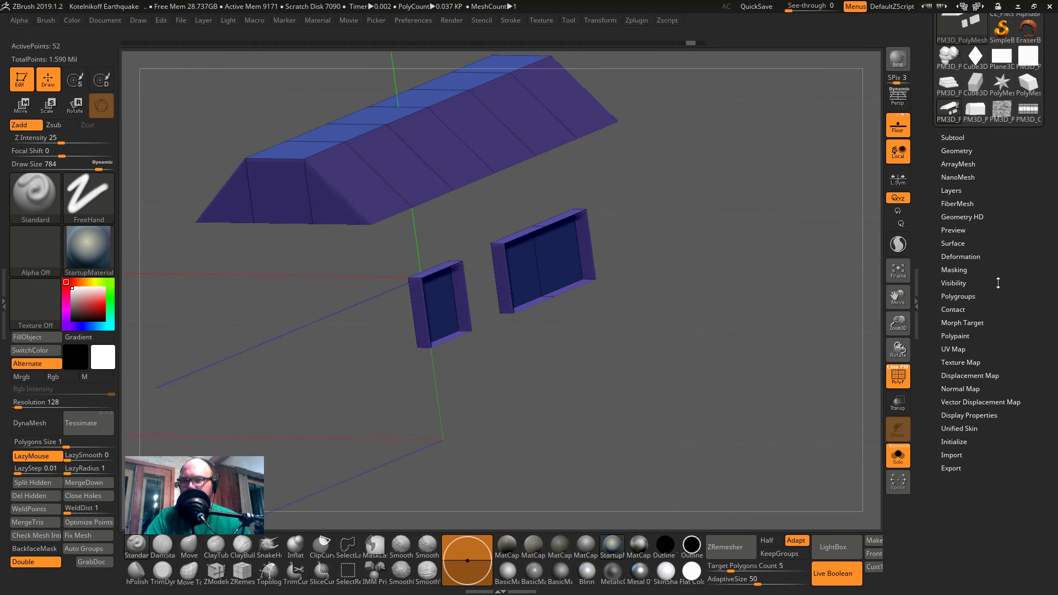
# - Regroup the house mesh with Auto Groups, then Groups By Normals
pyautogui.click(958, 296)
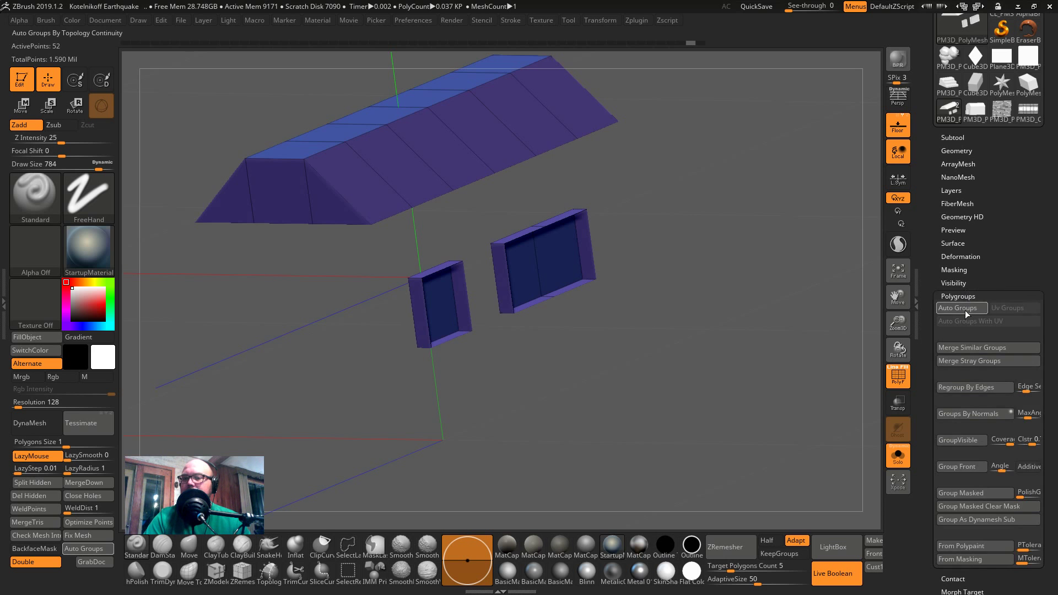
pyautogui.click(964, 309)
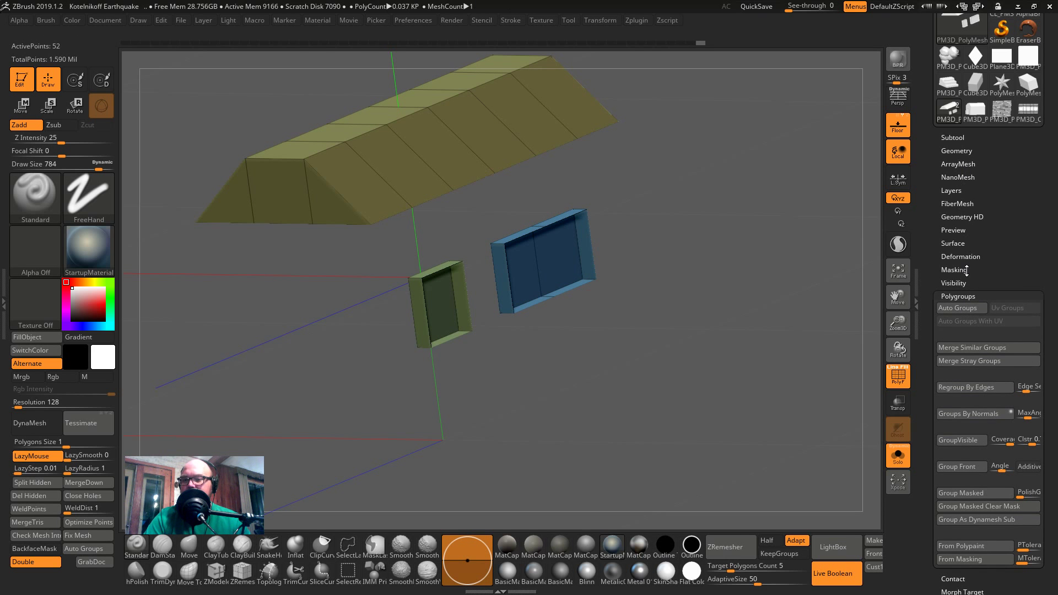
pyautogui.click(964, 414)
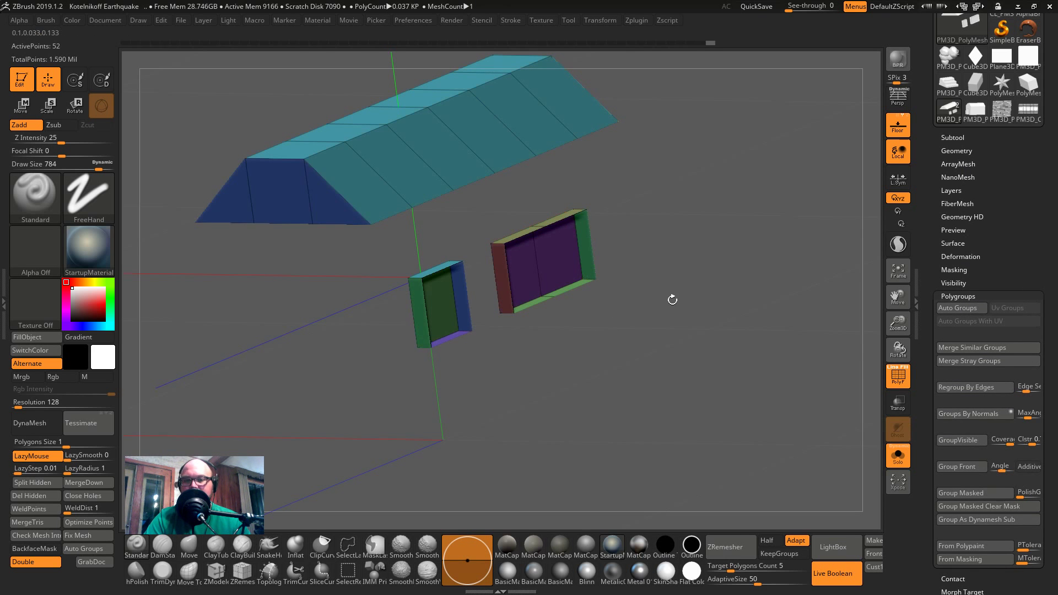
pyautogui.keyDown('ctrl'); pyautogui.keyDown('shift'); pyautogui.click(672, 311); pyautogui.keyUp('shift'); pyautogui.keyUp('ctrl')
pyautogui.moveTo(683, 317); pyautogui.dragTo(707, 330)
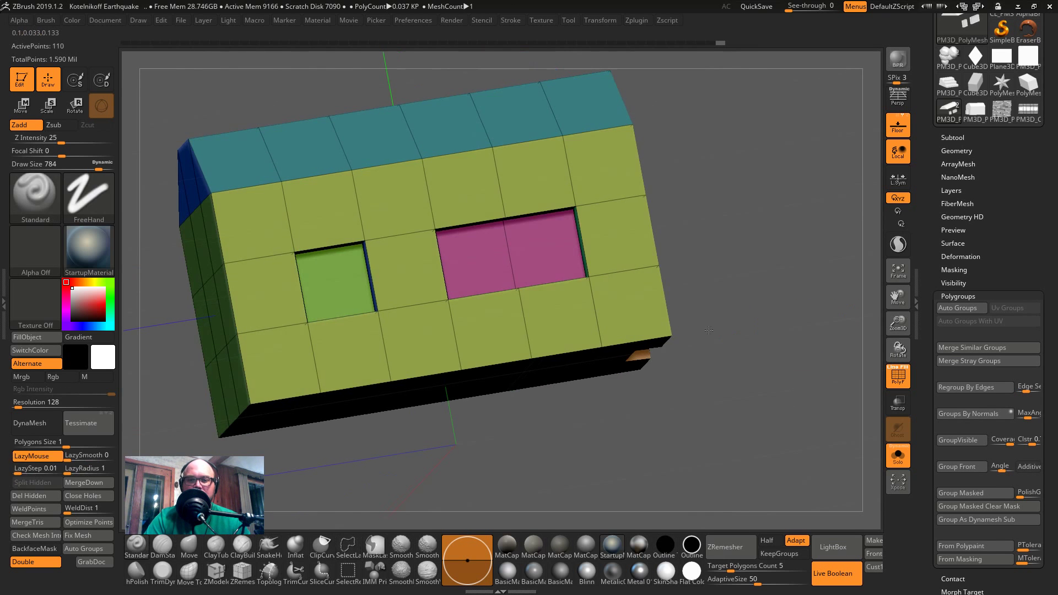
# - Hide the side walls, orange column, black slab and blue plane polygroups, keeping the window groups
pyautogui.keyDown('ctrl'); pyautogui.keyDown('shift'); pyautogui.click(522, 258); pyautogui.keyUp('shift'); pyautogui.keyUp('ctrl')
pyautogui.keyDown('ctrl'); pyautogui.keyDown('shift'); pyautogui.moveTo(541, 252); pyautogui.dragTo(448, 300); pyautogui.keyUp('shift'); pyautogui.keyUp('ctrl')
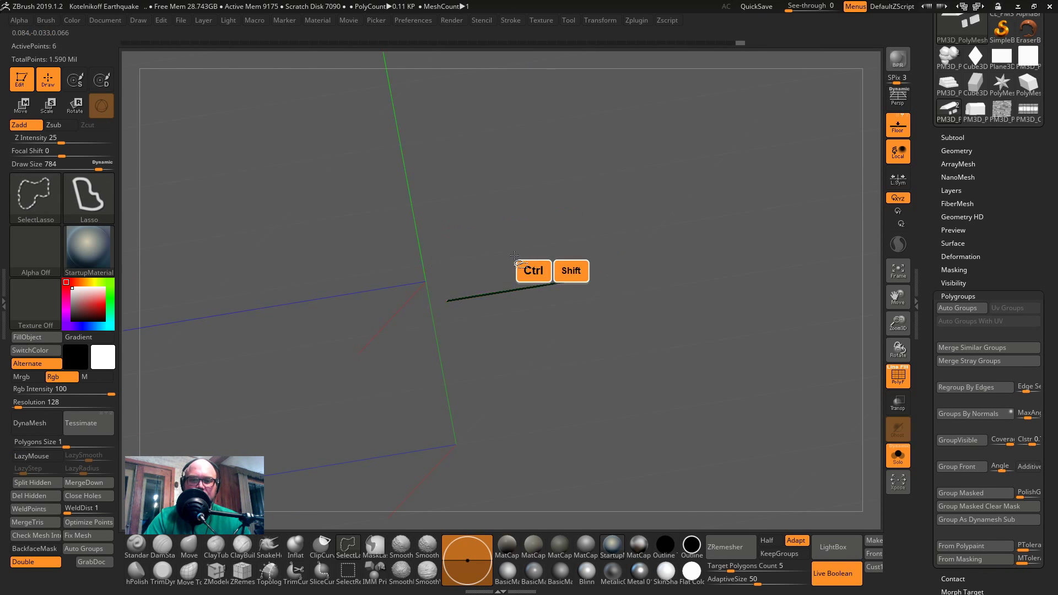
pyautogui.hotkey('ctrl', 'z')
pyautogui.keyDown('ctrl'); pyautogui.keyDown('shift'); pyautogui.click(689, 306); pyautogui.keyUp('shift'); pyautogui.keyUp('ctrl')
pyautogui.keyDown('ctrl'); pyautogui.keyDown('shift'); pyautogui.click(548, 167); pyautogui.keyUp('shift'); pyautogui.keyUp('ctrl')
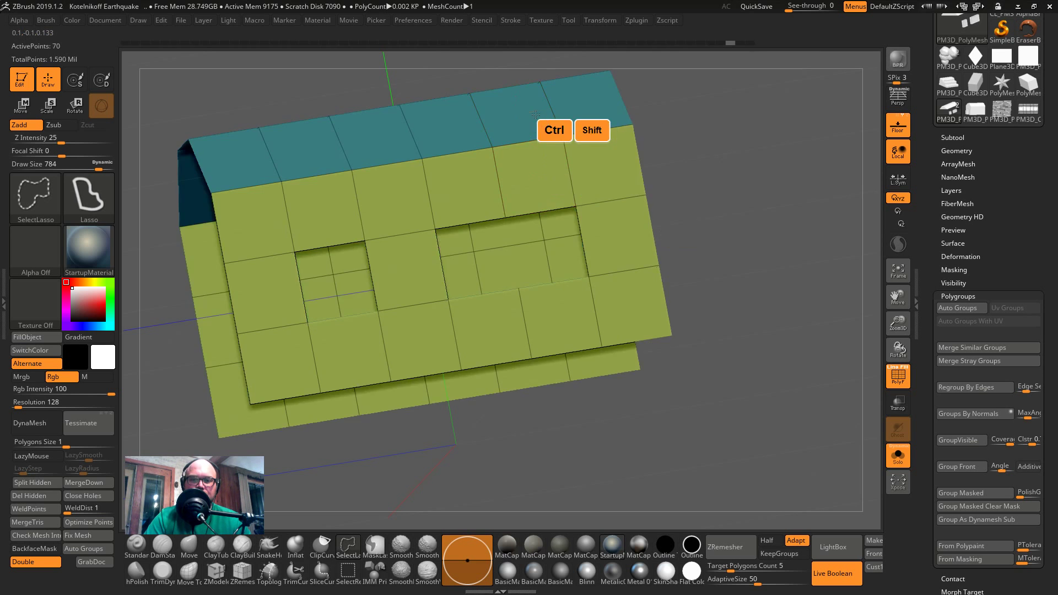
pyautogui.keyDown('ctrl'); pyautogui.keyDown('shift'); pyautogui.click(538, 117); pyautogui.keyUp('shift'); pyautogui.keyUp('ctrl')
pyautogui.keyDown('ctrl'); pyautogui.keyDown('shift'); pyautogui.click(614, 159); pyautogui.keyUp('shift'); pyautogui.keyUp('ctrl')
pyautogui.keyDown('ctrl'); pyautogui.keyDown('shift'); pyautogui.click(636, 291); pyautogui.keyUp('shift'); pyautogui.keyUp('ctrl')
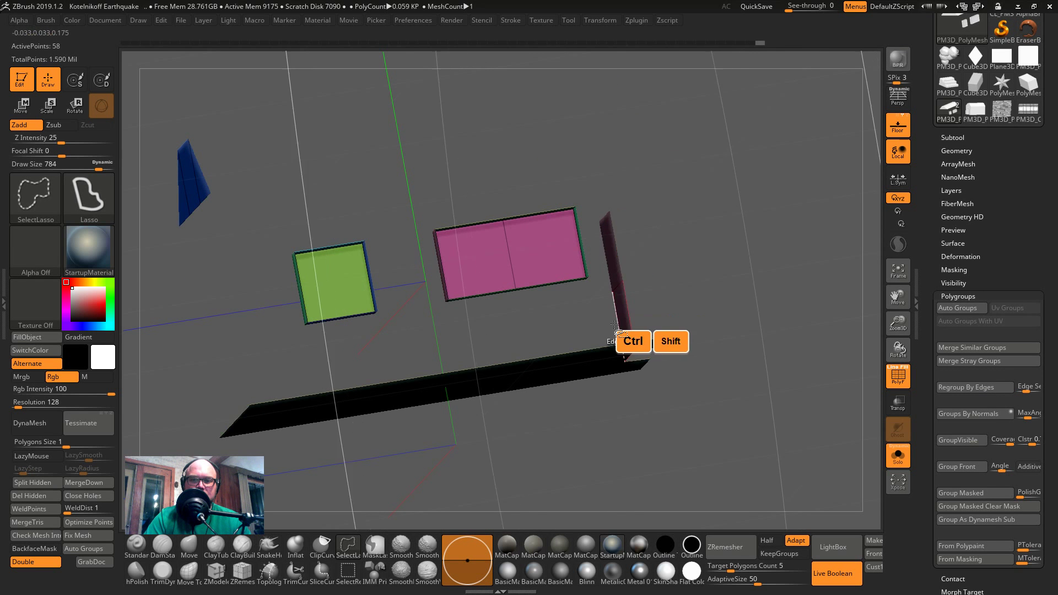
pyautogui.keyDown('ctrl'); pyautogui.keyDown('shift'); pyautogui.click(613, 326); pyautogui.keyUp('shift'); pyautogui.keyUp('ctrl')
pyautogui.keyDown('ctrl'); pyautogui.keyDown('shift'); pyautogui.click(600, 363); pyautogui.keyUp('shift'); pyautogui.keyUp('ctrl')
pyautogui.keyDown('ctrl'); pyautogui.keyDown('shift'); pyautogui.click(195, 187); pyautogui.keyUp('shift'); pyautogui.keyUp('ctrl')
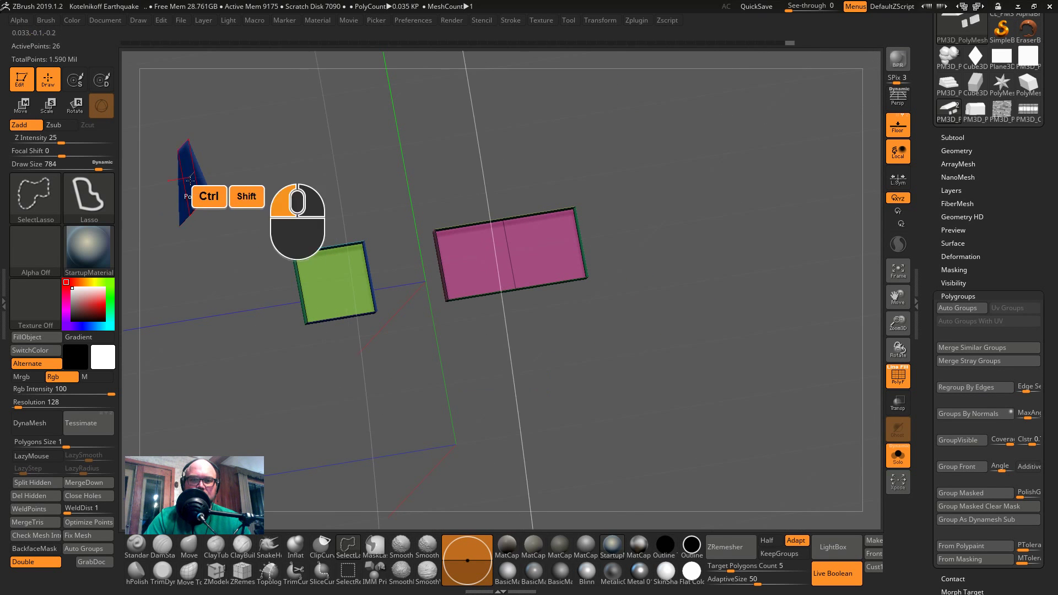
# - Hide the remaining box sides and thin edge pieces until only the flat window panes stay
pyautogui.moveTo(386, 319); pyautogui.dragTo(446, 330)
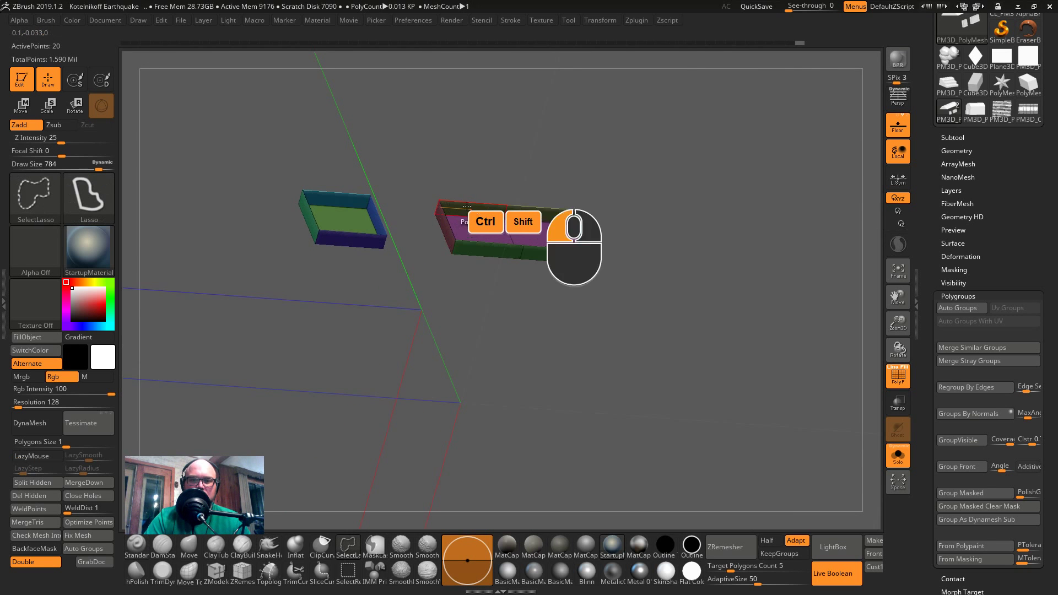
pyautogui.keyDown('ctrl'); pyautogui.keyDown('shift'); pyautogui.click(467, 206); pyautogui.keyUp('shift'); pyautogui.keyUp('ctrl')
pyautogui.keyDown('ctrl'); pyautogui.keyDown('shift'); pyautogui.click(591, 241); pyautogui.keyUp('shift'); pyautogui.keyUp('ctrl')
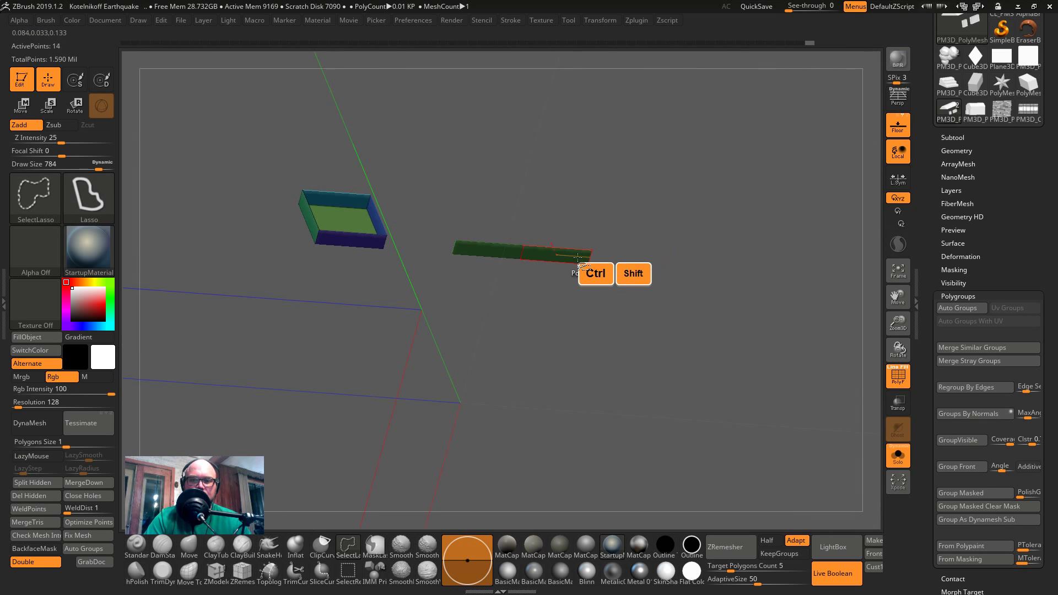
pyautogui.hotkey('ctrl', 'z')
pyautogui.moveTo(612, 281); pyautogui.dragTo(660, 327)
pyautogui.keyDown('ctrl'); pyautogui.keyDown('shift'); pyautogui.click(560, 220); pyautogui.keyUp('shift'); pyautogui.keyUp('ctrl')
pyautogui.moveTo(504, 259); pyautogui.dragTo(650, 466)
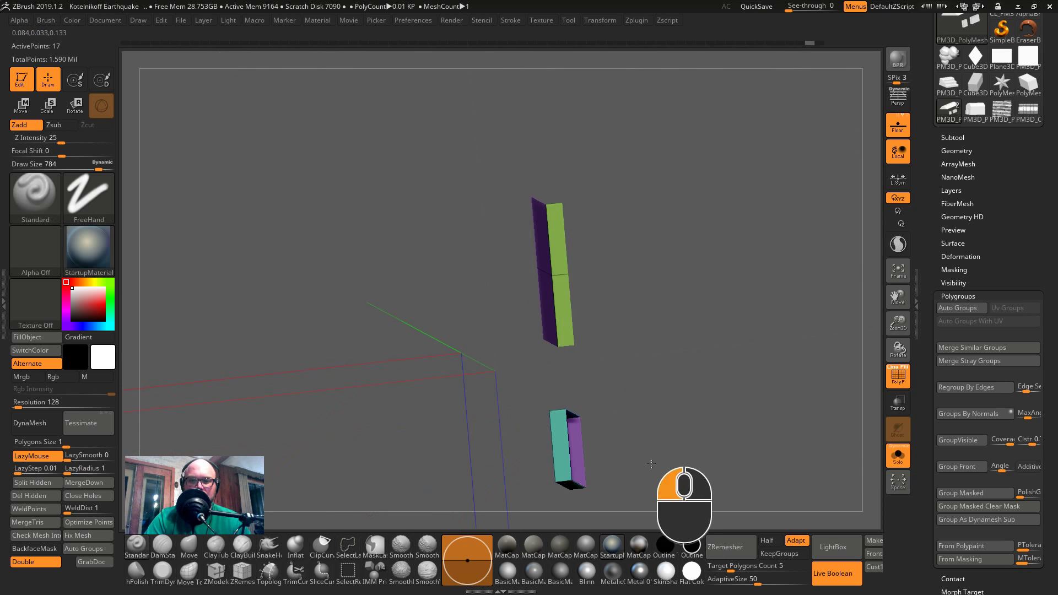
pyautogui.keyDown('ctrl'); pyautogui.keyDown('shift'); pyautogui.click(560, 262); pyautogui.keyUp('shift'); pyautogui.keyUp('ctrl')
pyautogui.hotkey('ctrl', 'z')
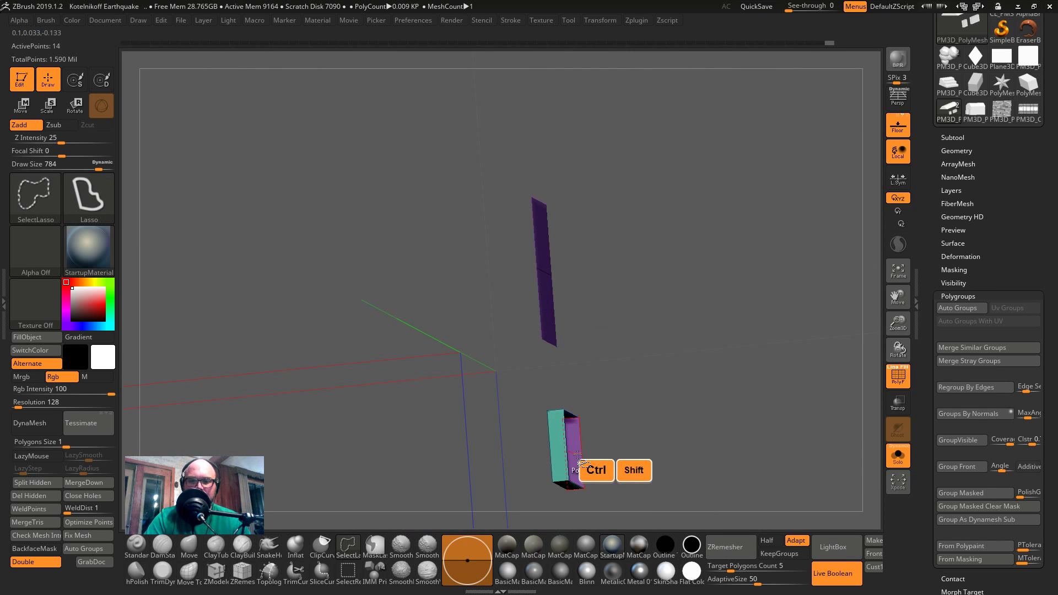
pyautogui.moveTo(577, 454)
pyautogui.mouseDown()
pyautogui.moveTo(576, 430)
pyautogui.moveTo(491, 421)
pyautogui.moveTo(576, 420)
pyautogui.moveTo(633, 463)
pyautogui.moveTo(584, 510)
pyautogui.moveTo(617, 509)
pyautogui.mouseUp()
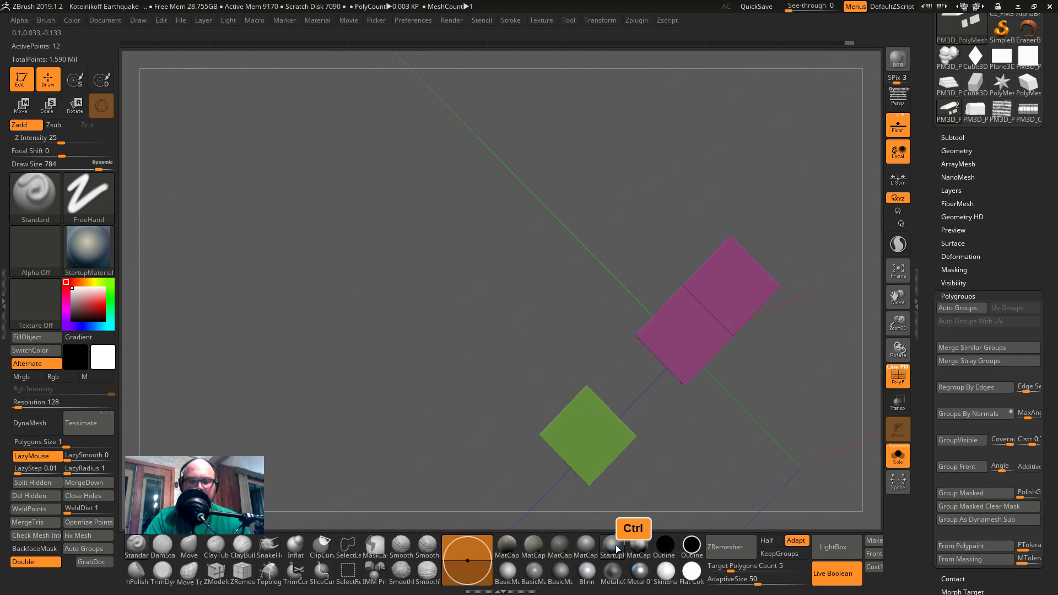
# - Merge the three remaining window-pane faces into one polygroup with Ctrl+W
pyautogui.hotkey('ctrl', 'w')
pyautogui.keyDown('shift'); pyautogui.moveTo(683, 435); pyautogui.dragTo(803, 428); pyautogui.keyUp('shift')
pyautogui.moveTo(728, 395)
pyautogui.keyDown('alt'); pyautogui.mouseDown()
pyautogui.moveTo(507, 257)
pyautogui.moveTo(536, 309)
pyautogui.moveTo(472, 318)
pyautogui.mouseUp(); pyautogui.keyUp('alt')
pyautogui.press('w')
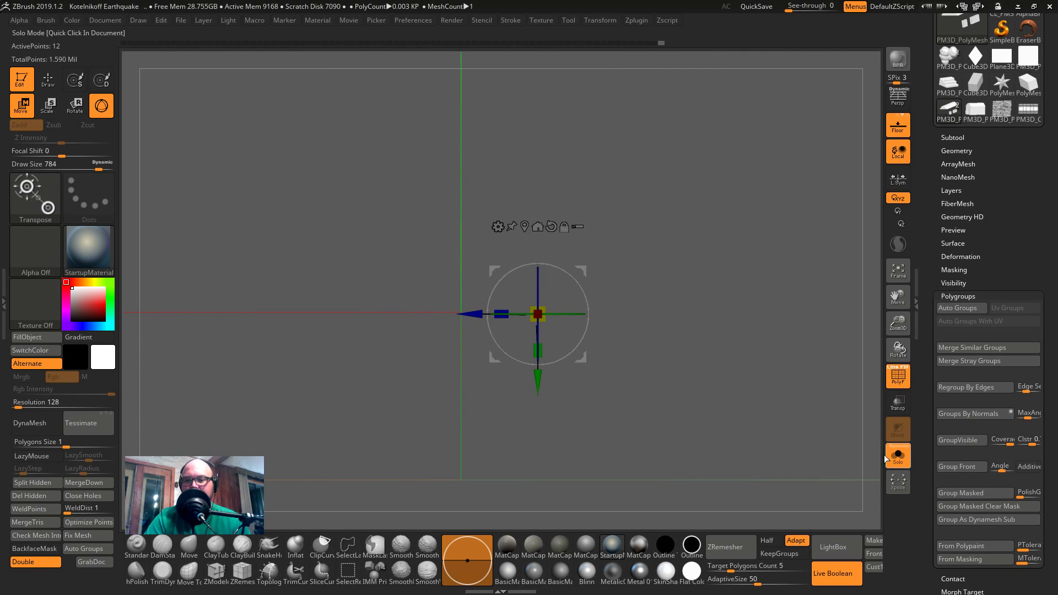
# - Unhide all parts to reveal the whole house and turn off the polyframe overlay
pyautogui.moveTo(768, 380)
pyautogui.mouseDown()
pyautogui.moveTo(783, 361)
pyautogui.moveTo(767, 381)
pyautogui.moveTo(834, 375)
pyautogui.mouseUp()
pyautogui.keyDown('ctrl'); pyautogui.keyDown('shift'); pyautogui.click(787, 355); pyautogui.keyUp('shift'); pyautogui.keyUp('ctrl')
pyautogui.hotkey('shift', 'f')
pyautogui.press('q')
pyautogui.keyDown('alt'); pyautogui.moveTo(856, 283); pyautogui.dragTo(846, 292); pyautogui.keyUp('alt')
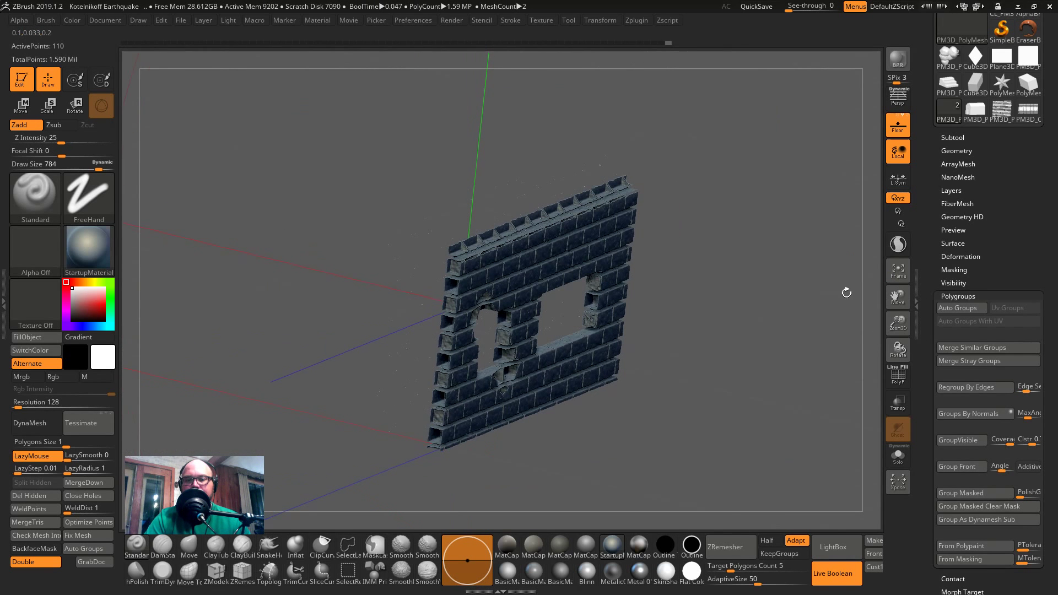
# - Make the brick wall the active subtool and nudge it along its depth
pyautogui.click(968, 142)
pyautogui.click(964, 166)
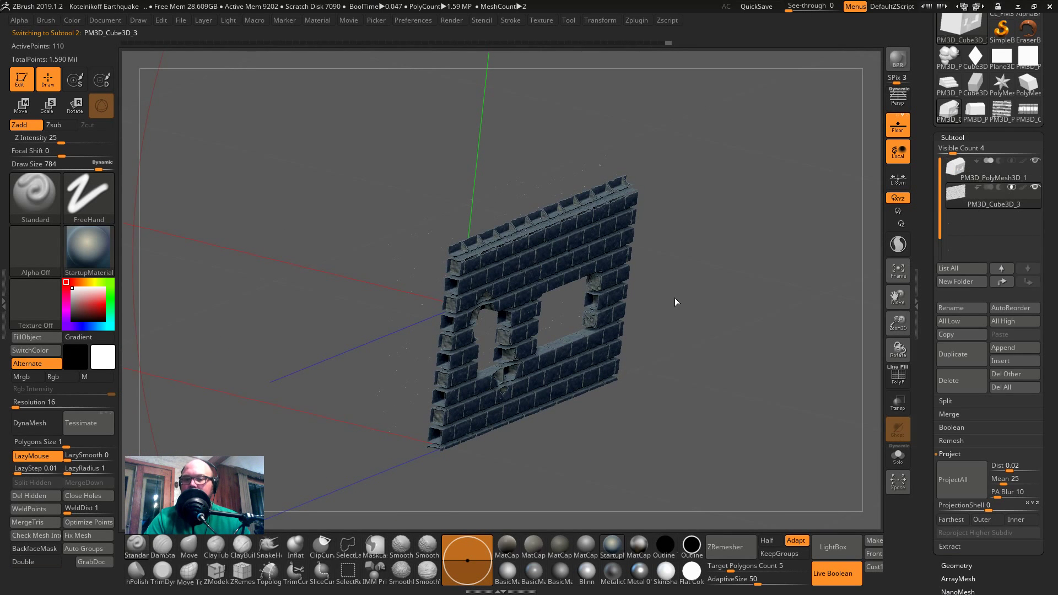
pyautogui.press('w')
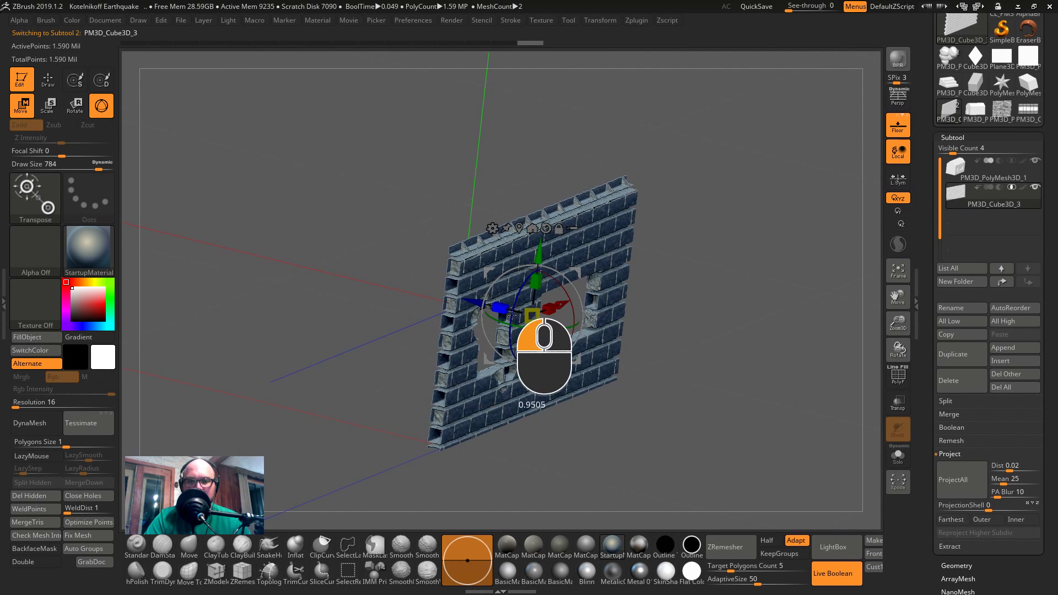
pyautogui.moveTo(498, 308); pyautogui.dragTo(545, 308)
pyautogui.hotkey('ctrl', 'z')
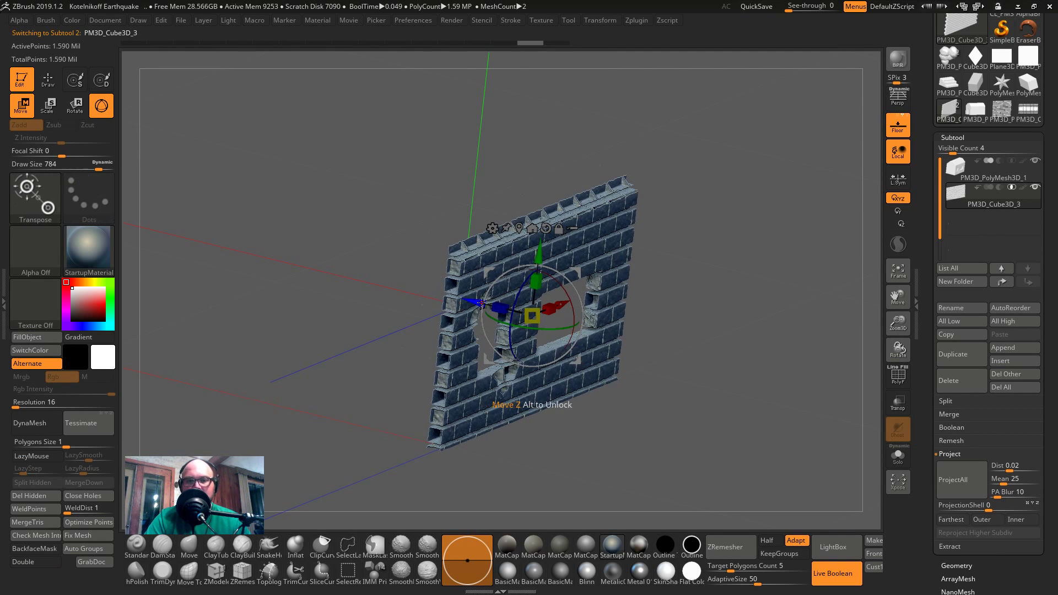
pyautogui.moveTo(481, 303)
pyautogui.mouseDown()
pyautogui.moveTo(511, 323)
pyautogui.moveTo(449, 303)
pyautogui.moveTo(493, 313)
pyautogui.moveTo(474, 311)
pyautogui.mouseUp()
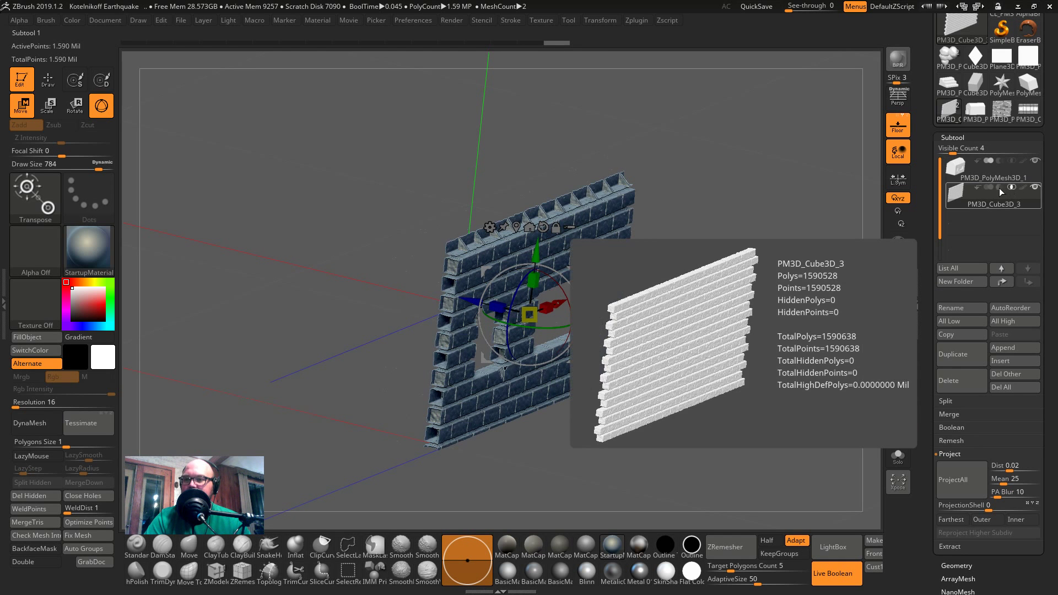
# - Toggle the brick wall's boolean visibility and subtract modes in the subtool list
pyautogui.click(998, 188)
pyautogui.moveTo(716, 275)
pyautogui.mouseDown()
pyautogui.moveTo(678, 276)
pyautogui.moveTo(688, 290)
pyautogui.moveTo(711, 291)
pyautogui.mouseUp()
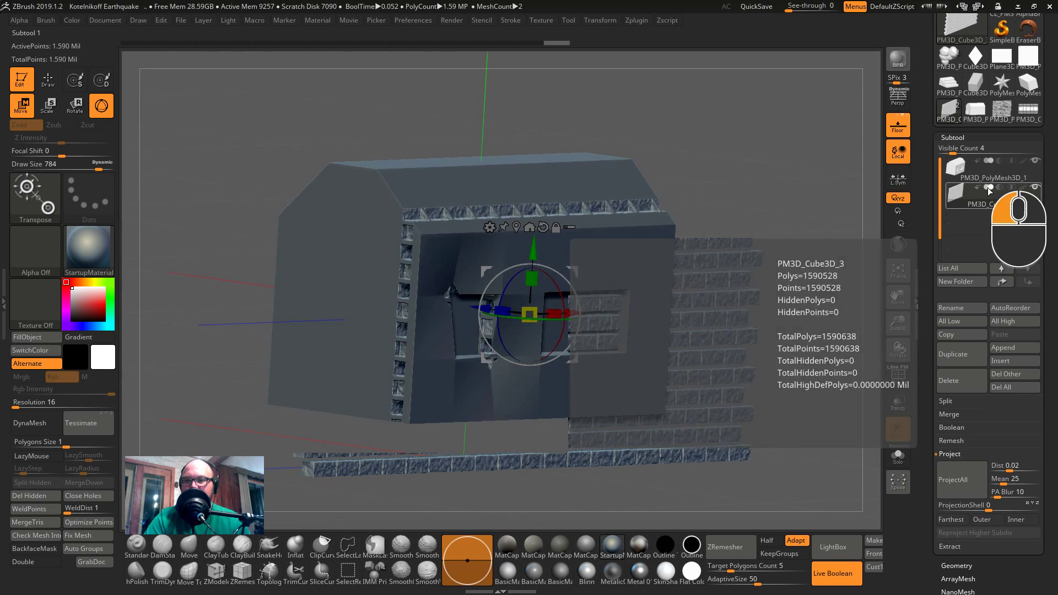
pyautogui.click(988, 187)
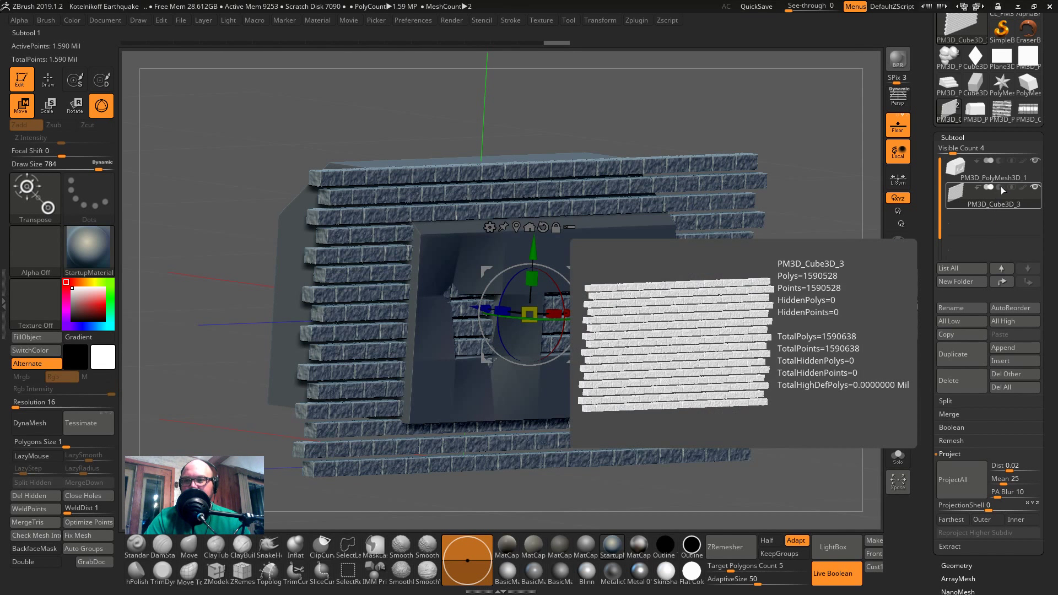
pyautogui.click(999, 187)
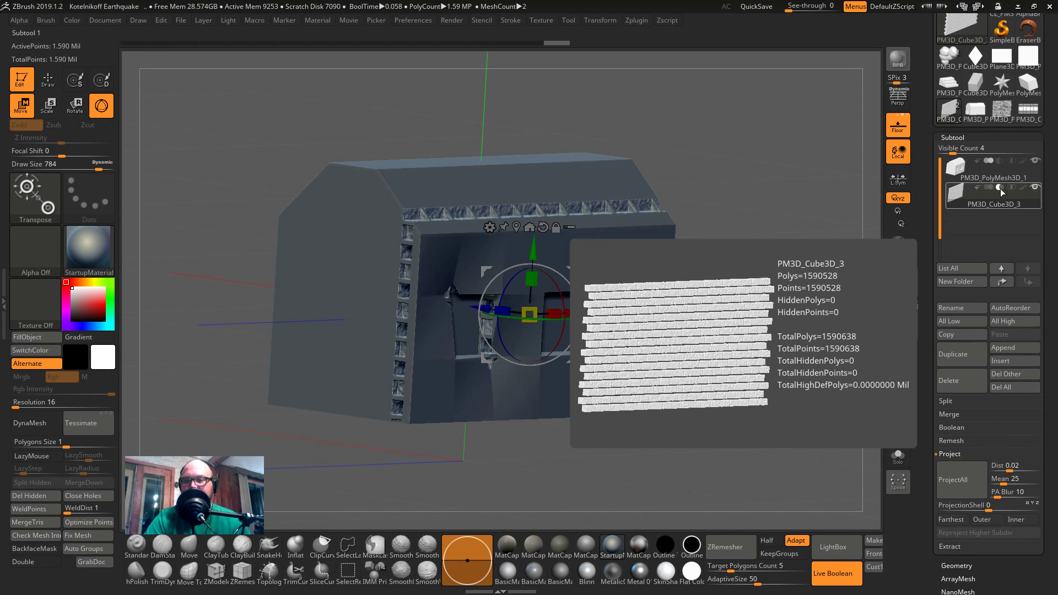
pyautogui.click(1011, 187)
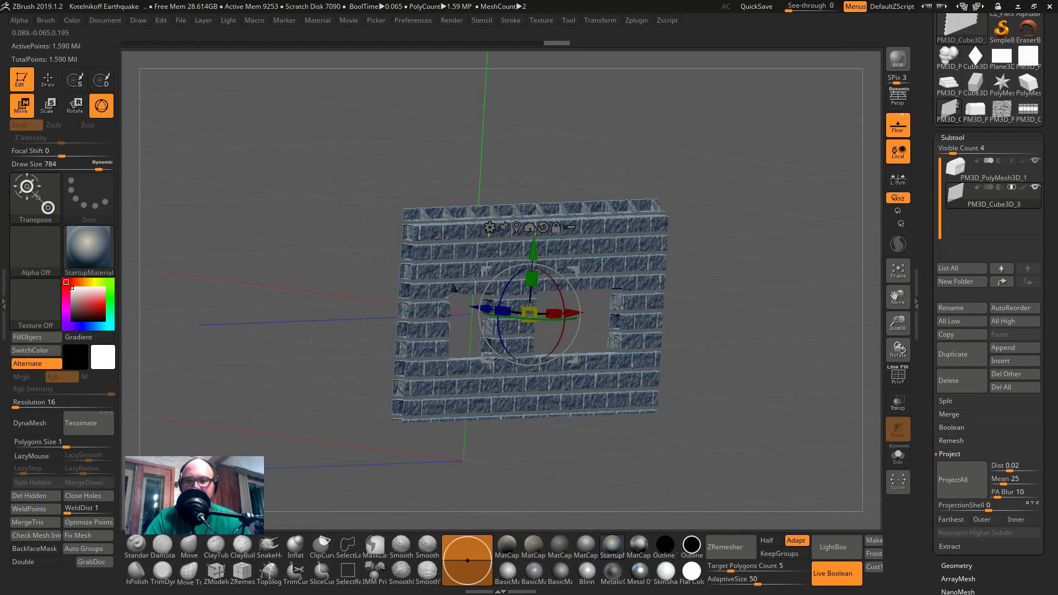
pyautogui.moveTo(714, 298); pyautogui.dragTo(810, 359)
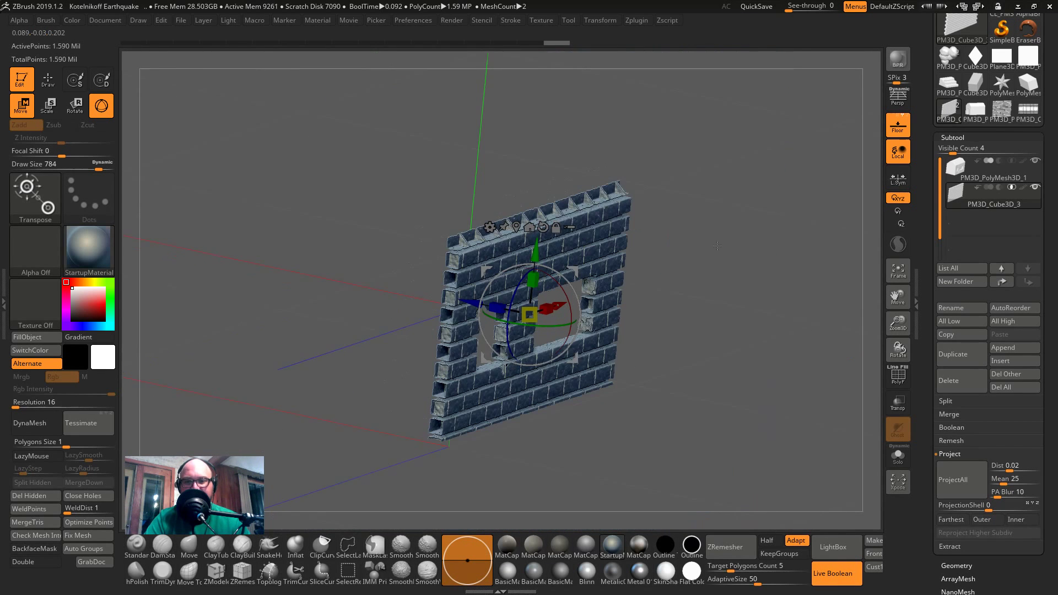
# - Make the house active, then show all meshes again and frame the brick wall
pyautogui.keyDown('alt'); pyautogui.click(816, 355); pyautogui.keyUp('alt')
pyautogui.click(898, 455)
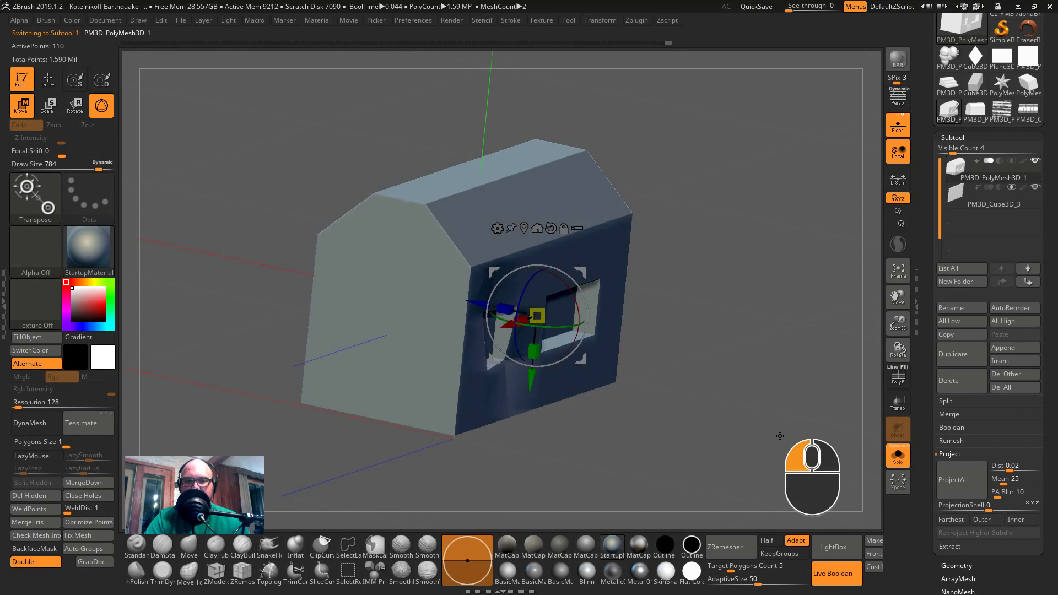
pyautogui.moveTo(803, 413); pyautogui.dragTo(755, 413)
pyautogui.hotkey('ctrl', 'z')
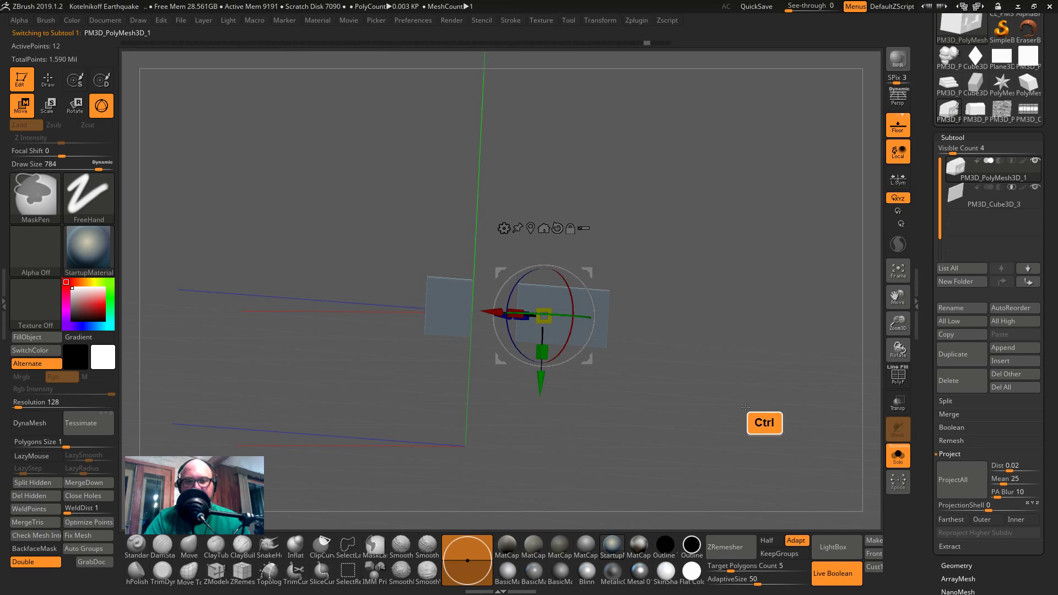
pyautogui.hotkey('shift', 'f')
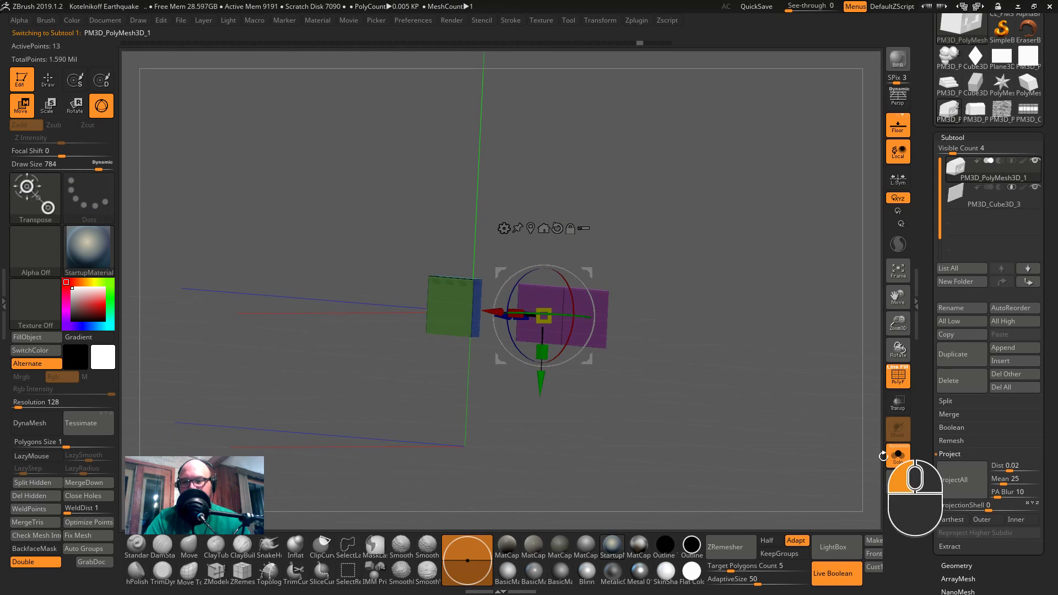
pyautogui.click(885, 457)
pyautogui.press('f')
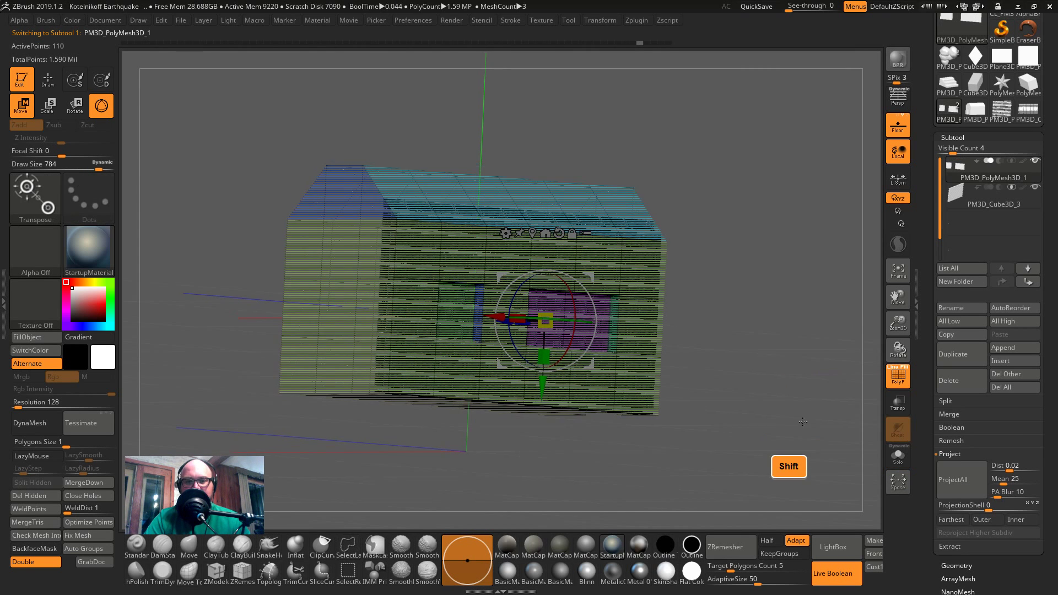
pyautogui.hotkey('shift', 'f')
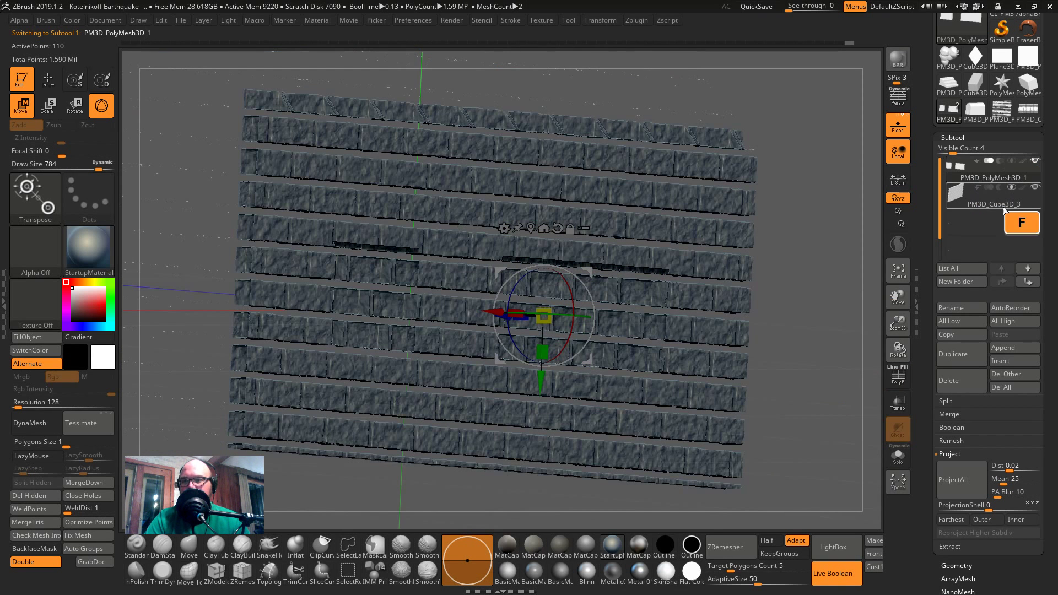
# - Turn off Live Boolean, solo the house and zoom out to see it whole
pyautogui.click(833, 579)
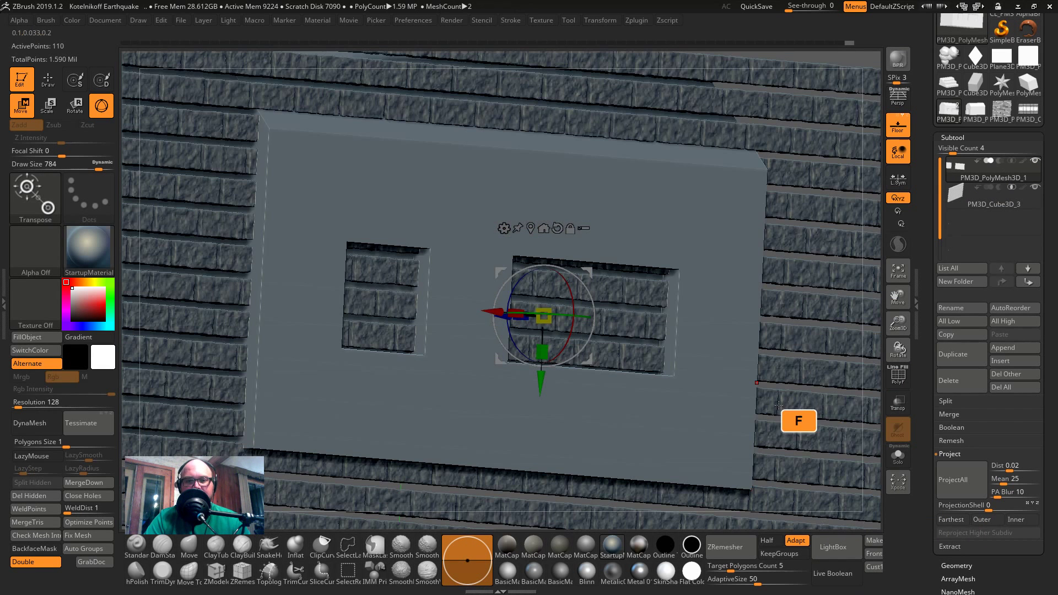
pyautogui.click(888, 457)
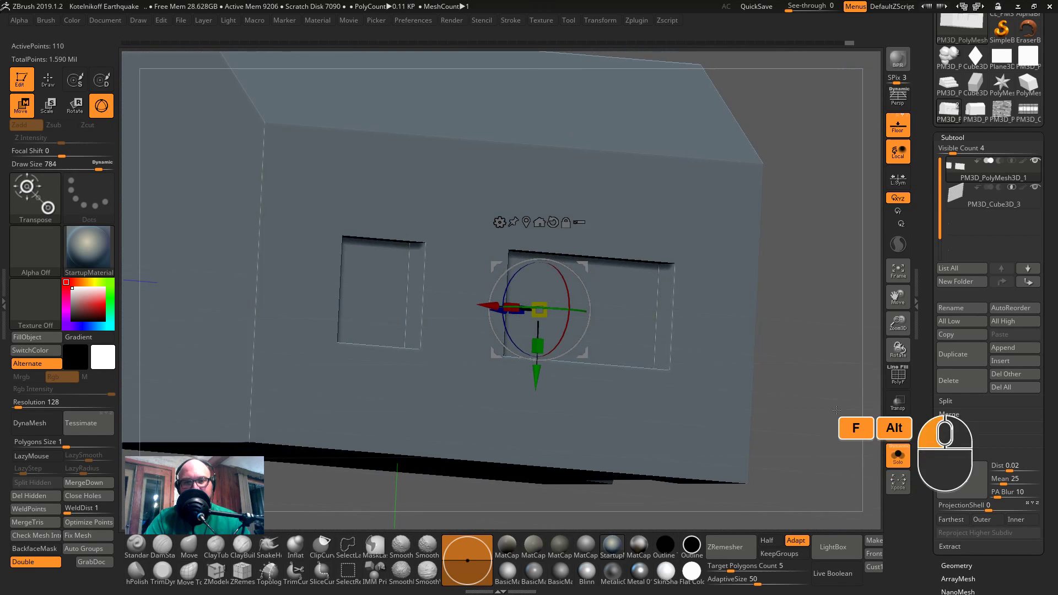
pyautogui.keyDown('alt'); pyautogui.moveTo(876, 416); pyautogui.dragTo(725, 373); pyautogui.keyUp('alt')
pyautogui.keyDown('ctrl'); pyautogui.click(608, 312); pyautogui.keyUp('ctrl')
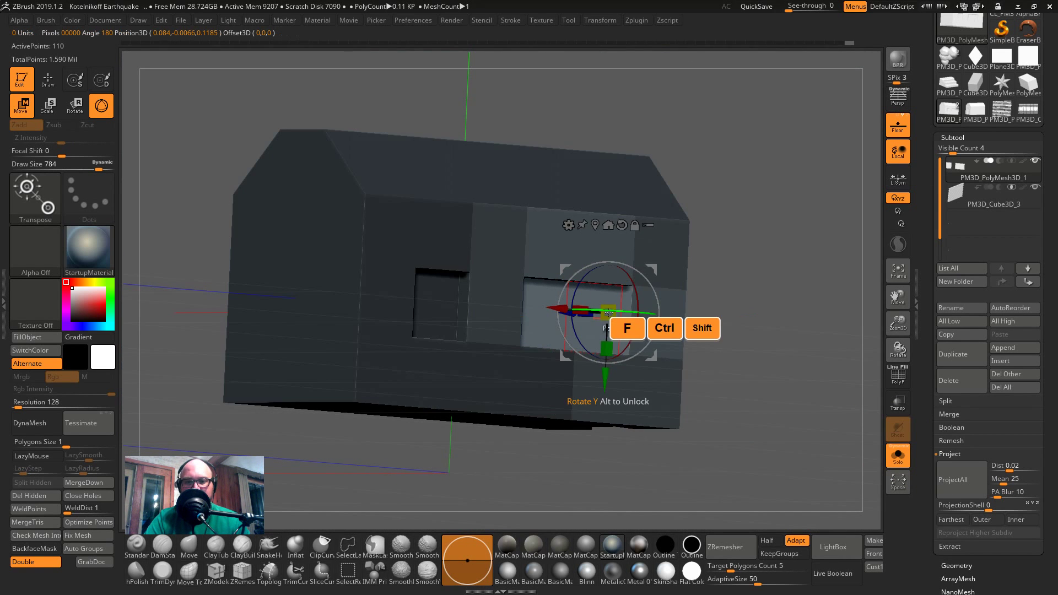
pyautogui.hotkey('ctrl', 'z')
pyautogui.press('Tab')
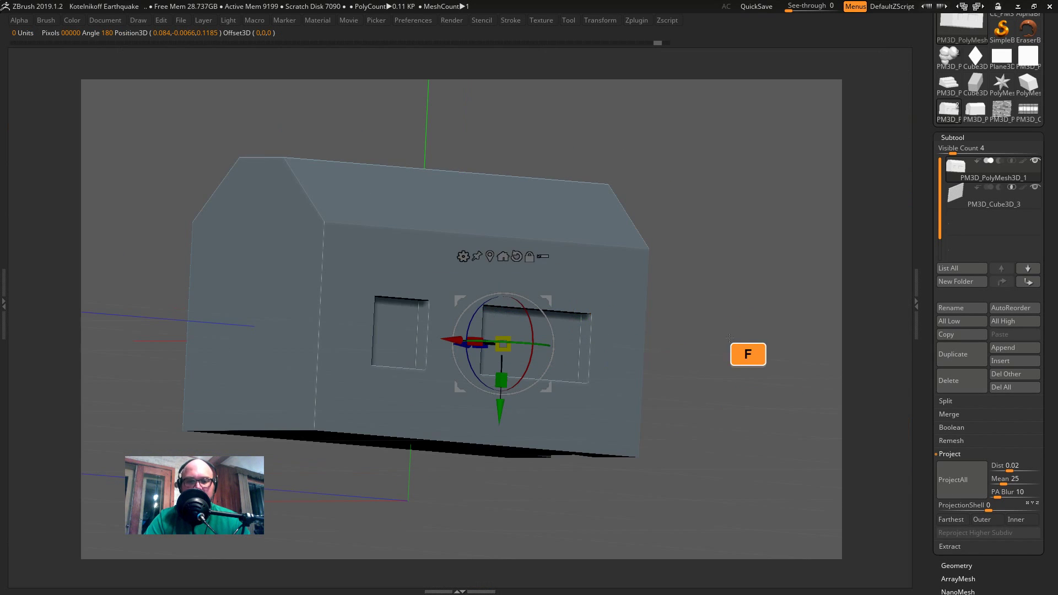
pyautogui.press('Tab')
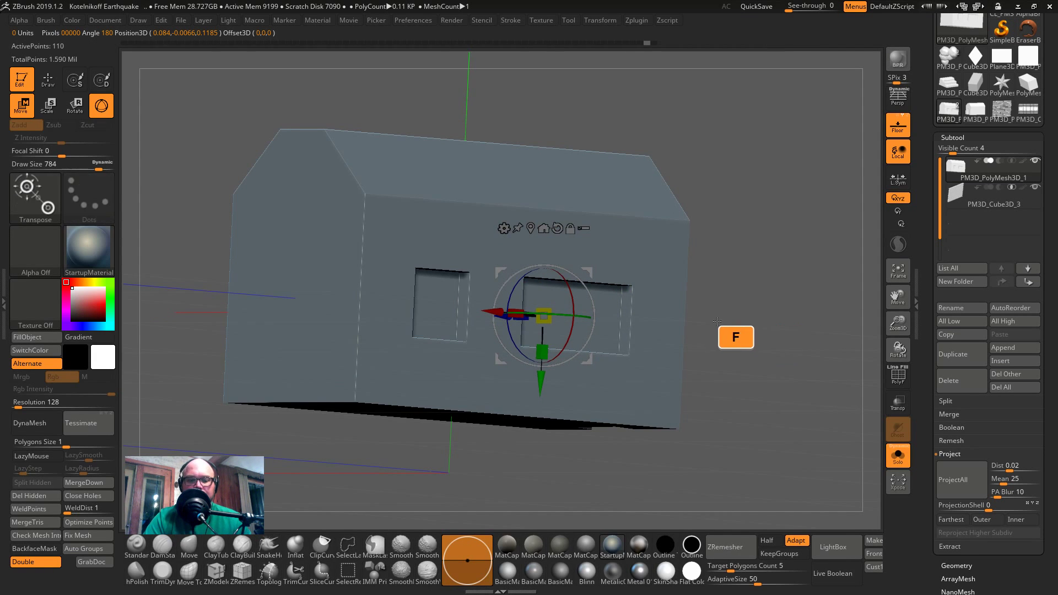
pyautogui.press('Tab')
pyautogui.press('Tab')
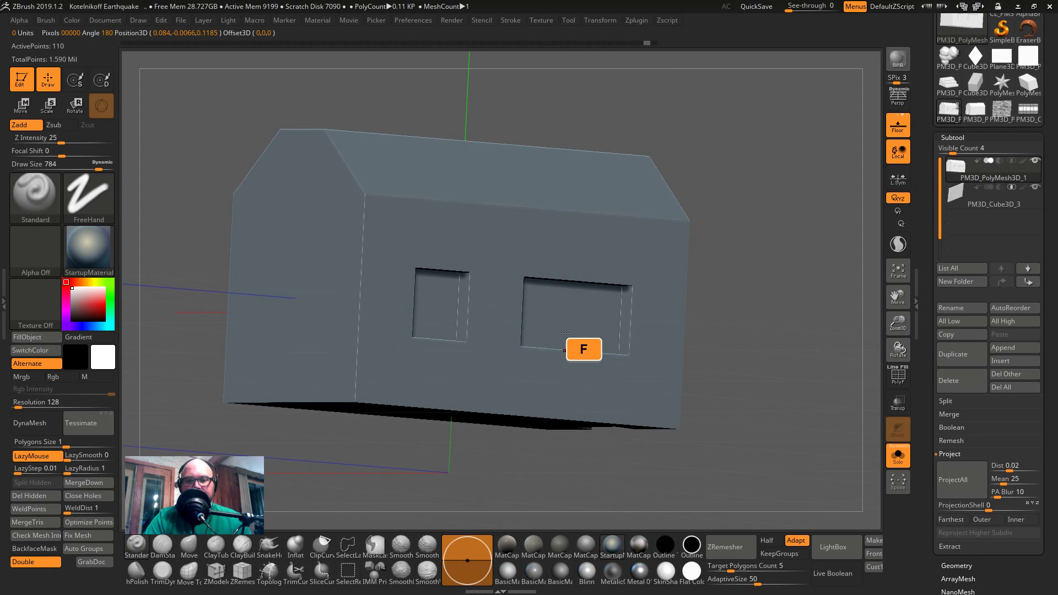
# - Test isolating individual house polygroups, then unhide the whole house
pyautogui.keyDown('ctrl'); pyautogui.keyDown('shift'); pyautogui.click(582, 318); pyautogui.keyUp('shift'); pyautogui.keyUp('ctrl')
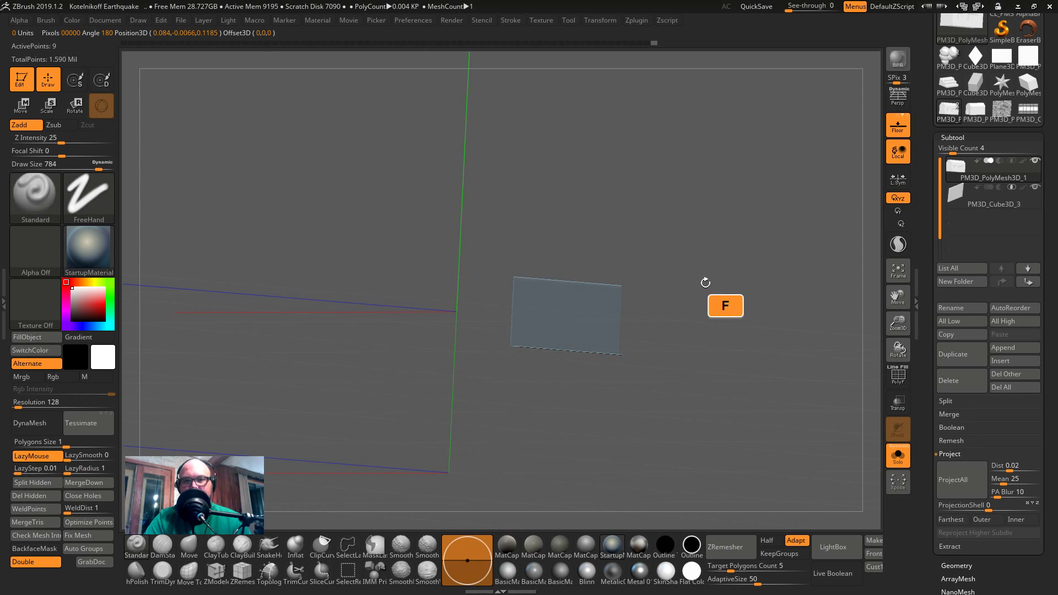
pyautogui.hotkey('shift', 'f')
pyautogui.moveTo(719, 337); pyautogui.dragTo(731, 417)
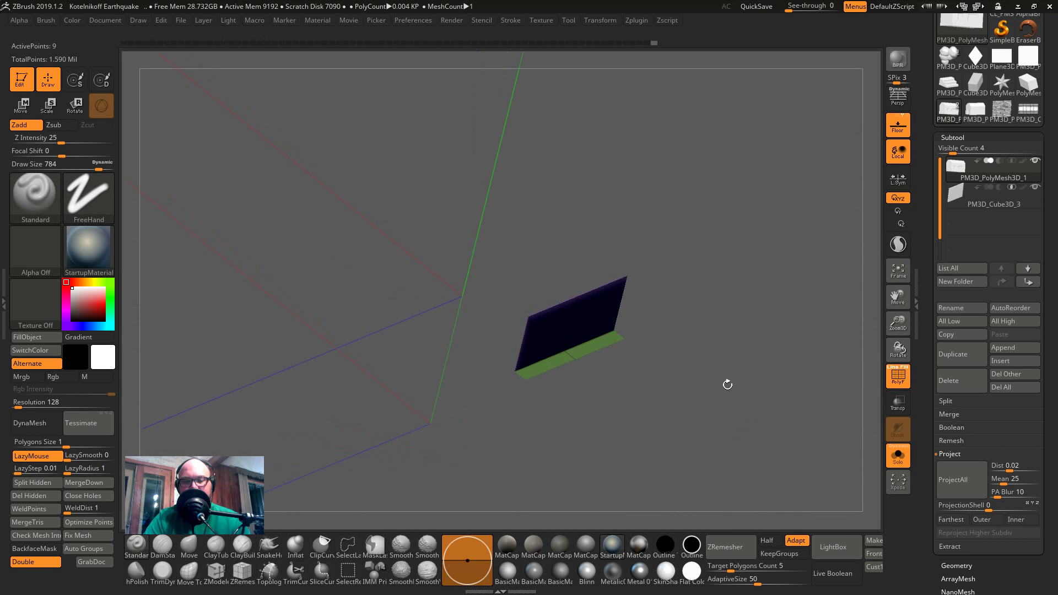
pyautogui.keyDown('ctrl'); pyautogui.keyDown('shift'); pyautogui.click(725, 383); pyautogui.keyUp('shift'); pyautogui.keyUp('ctrl')
pyautogui.keyDown('ctrl'); pyautogui.keyDown('shift'); pyautogui.click(608, 319); pyautogui.keyUp('shift'); pyautogui.keyUp('ctrl')
pyautogui.keyDown('ctrl'); pyautogui.keyDown('shift'); pyautogui.click(608, 320); pyautogui.keyUp('shift'); pyautogui.keyUp('ctrl')
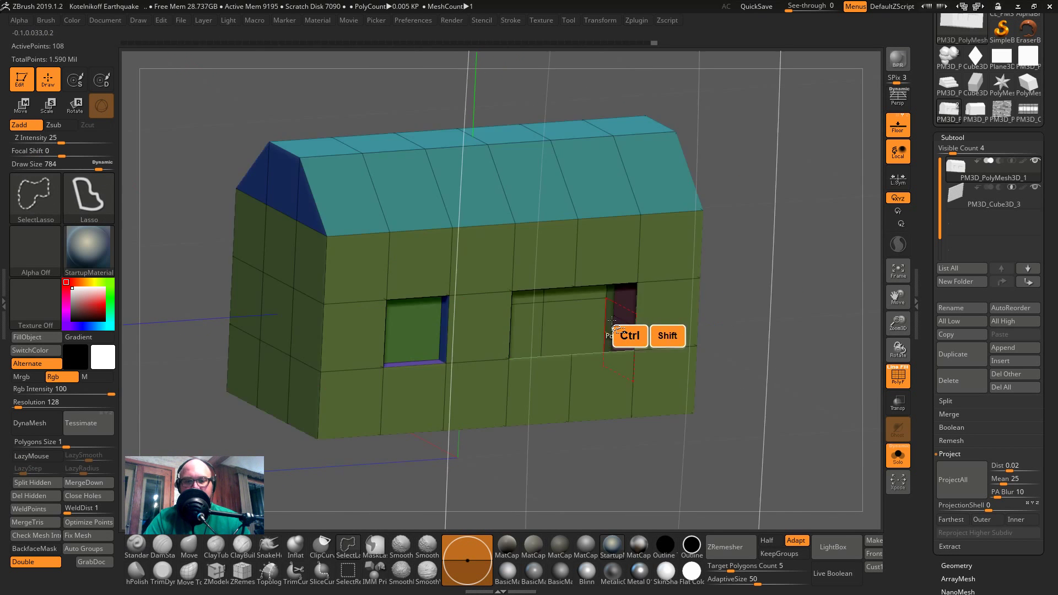
pyautogui.keyDown('ctrl'); pyautogui.keyDown('shift'); pyautogui.click(419, 331); pyautogui.keyUp('shift'); pyautogui.keyUp('ctrl')
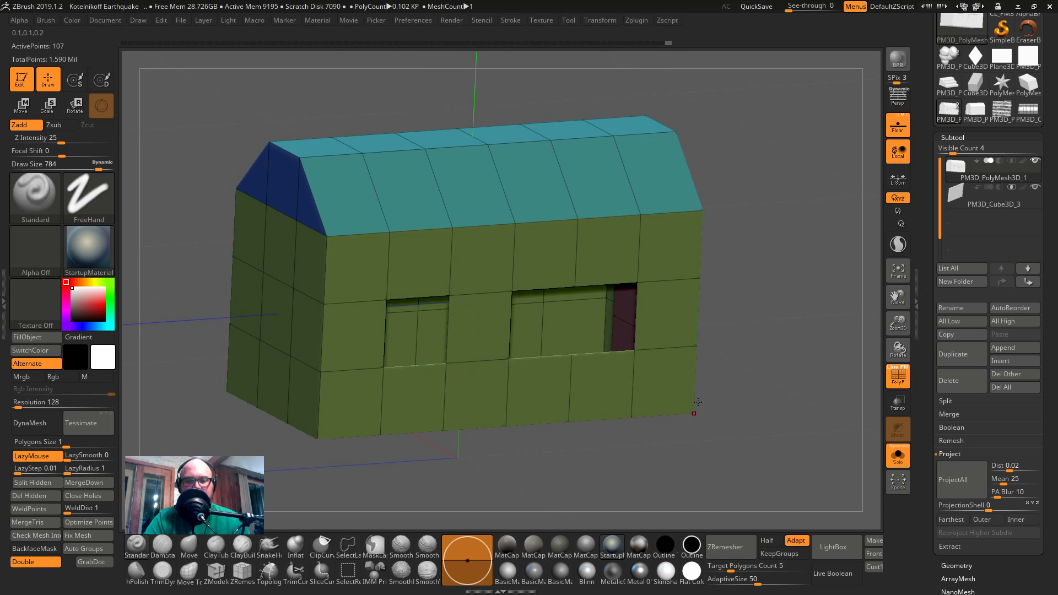
pyautogui.keyDown('ctrl'); pyautogui.keyDown('shift'); pyautogui.click(696, 352); pyautogui.keyUp('shift'); pyautogui.keyUp('ctrl')
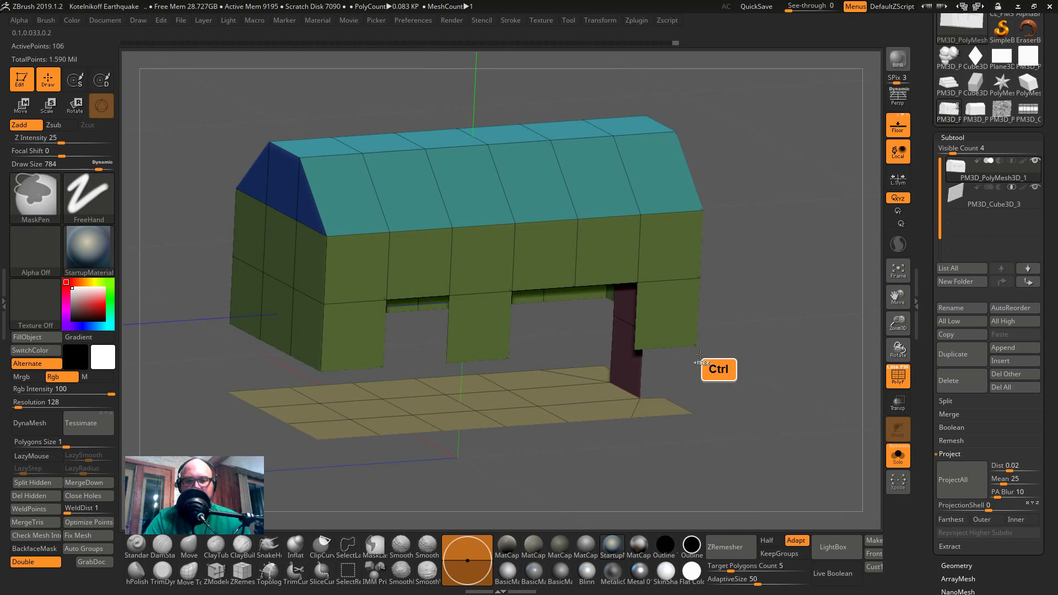
pyautogui.hotkey('ctrl', 'z')
pyautogui.hotkey('ctrl', 'z')
pyautogui.hotkey('ctrl', 'z')
pyautogui.hotkey('ctrl', 'z')
pyautogui.hotkey('ctrl', 'z')
pyautogui.keyDown('ctrl'); pyautogui.keyDown('shift'); pyautogui.click(626, 175); pyautogui.keyUp('shift'); pyautogui.keyUp('ctrl')
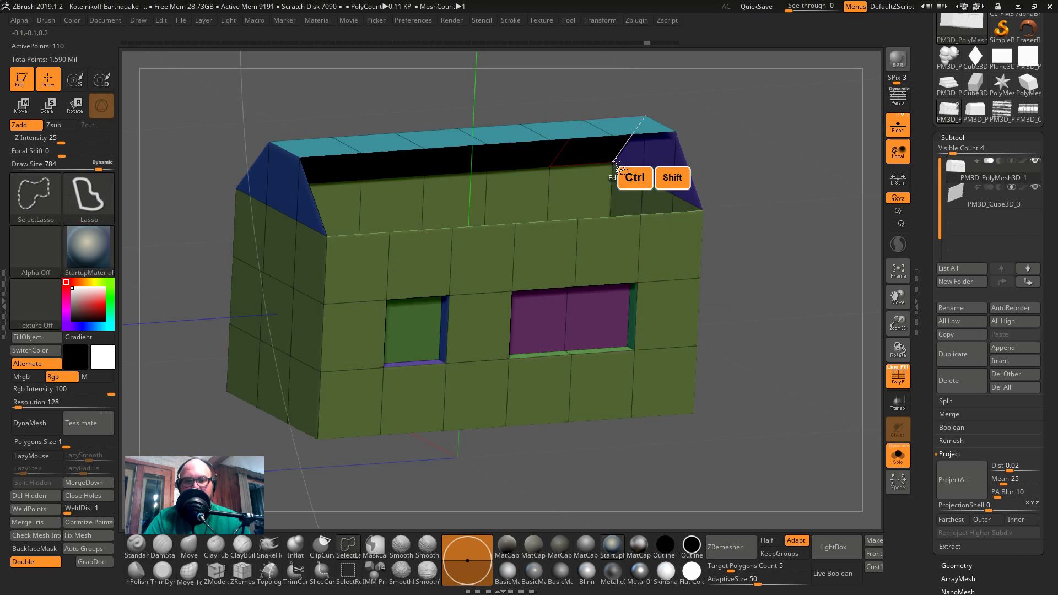
pyautogui.keyDown('ctrl'); pyautogui.keyDown('shift'); pyautogui.click(579, 171); pyautogui.keyUp('shift'); pyautogui.keyUp('ctrl')
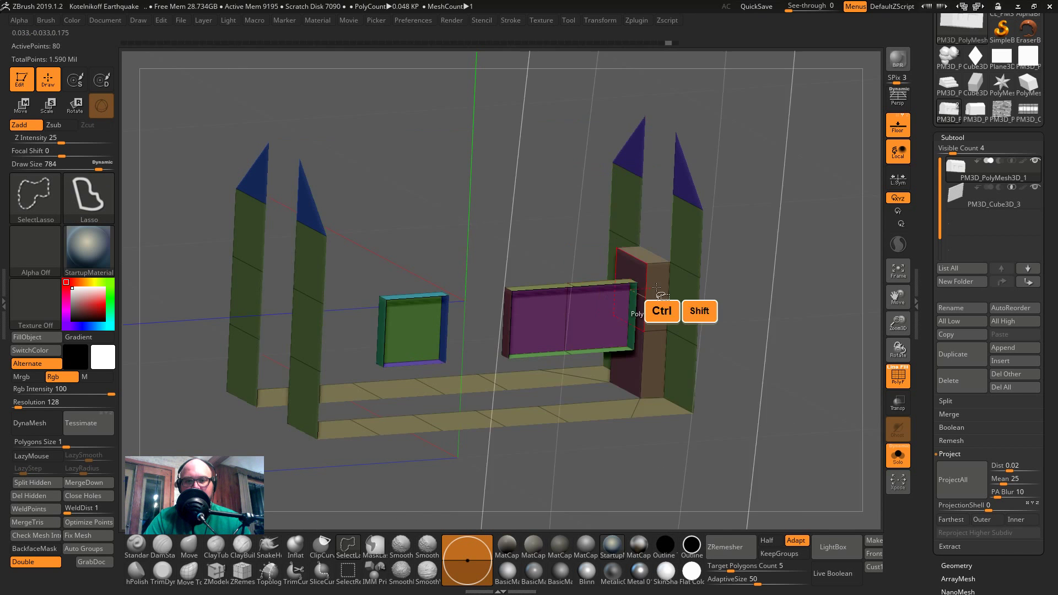
pyautogui.keyDown('ctrl'); pyautogui.keyDown('shift'); pyautogui.moveTo(673, 307); pyautogui.dragTo(661, 258); pyautogui.keyUp('shift'); pyautogui.keyUp('ctrl')
# - Hide the front wall, roof, side walls, floor, corner post and both gables
pyautogui.keyDown('ctrl'); pyautogui.keyDown('shift'); pyautogui.click(659, 248); pyautogui.keyUp('shift'); pyautogui.keyUp('ctrl')
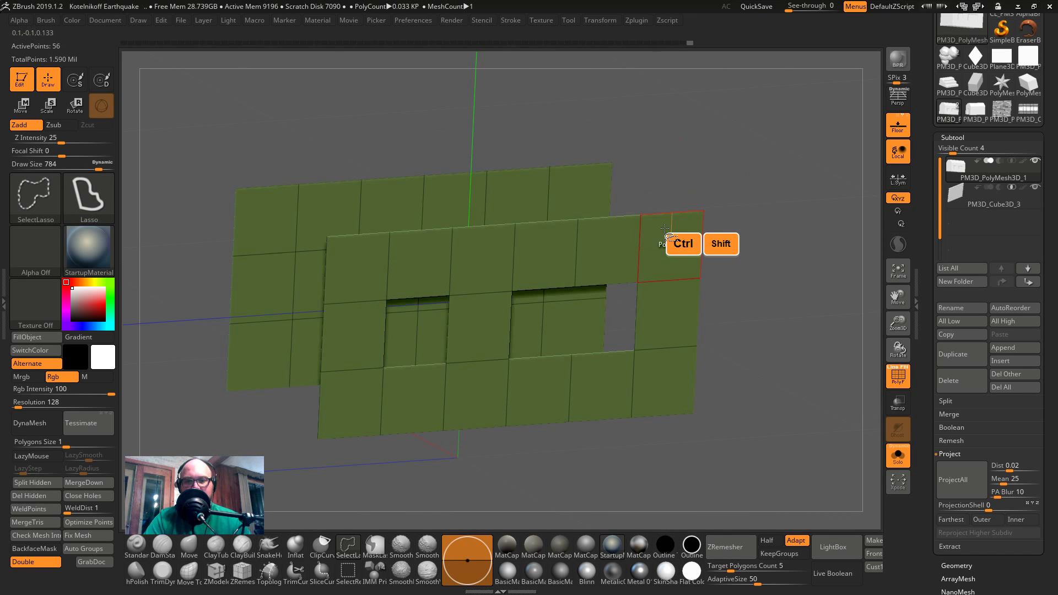
pyautogui.keyDown('ctrl'); pyautogui.keyDown('shift'); pyautogui.click(722, 263); pyautogui.keyUp('shift'); pyautogui.keyUp('ctrl')
pyautogui.keyDown('ctrl'); pyautogui.keyDown('shift'); pyautogui.click(655, 193); pyautogui.keyUp('shift'); pyautogui.keyUp('ctrl')
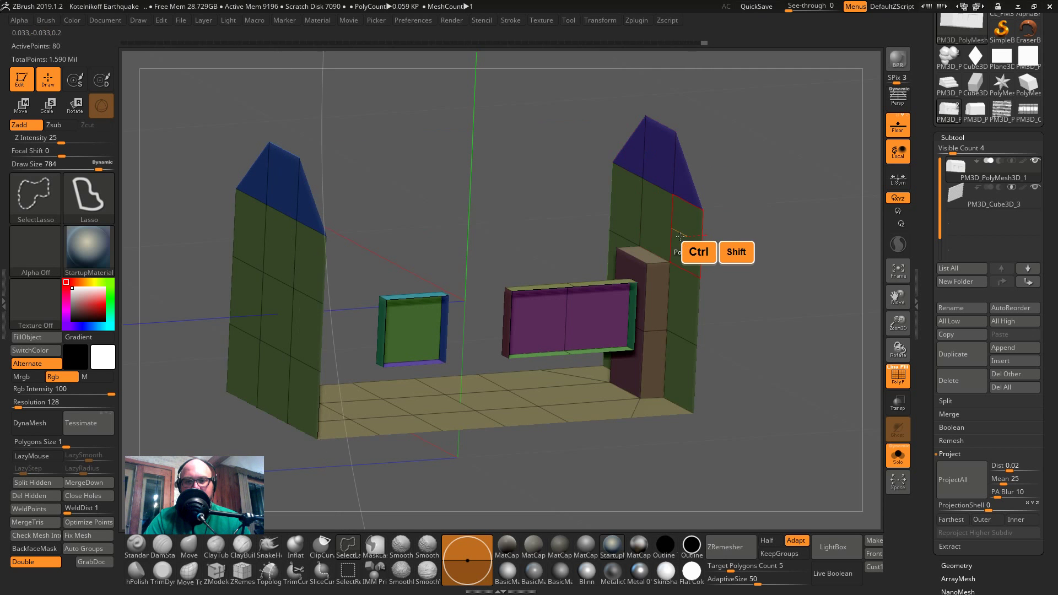
pyautogui.keyDown('ctrl'); pyautogui.keyDown('shift'); pyautogui.click(673, 259); pyautogui.keyUp('shift'); pyautogui.keyUp('ctrl')
pyautogui.keyDown('ctrl'); pyautogui.keyDown('shift'); pyautogui.click(634, 380); pyautogui.keyUp('shift'); pyautogui.keyUp('ctrl')
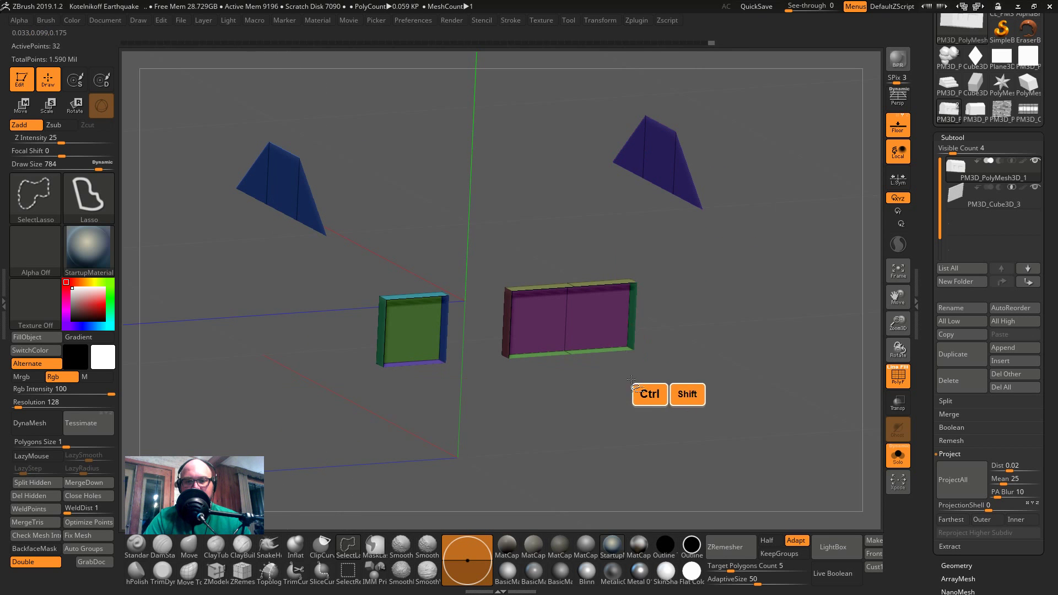
pyautogui.keyDown('ctrl'); pyautogui.keyDown('shift'); pyautogui.click(640, 154); pyautogui.keyUp('shift'); pyautogui.keyUp('ctrl')
pyautogui.keyDown('ctrl'); pyautogui.keyDown('shift'); pyautogui.click(259, 198); pyautogui.keyUp('shift'); pyautogui.keyUp('ctrl')
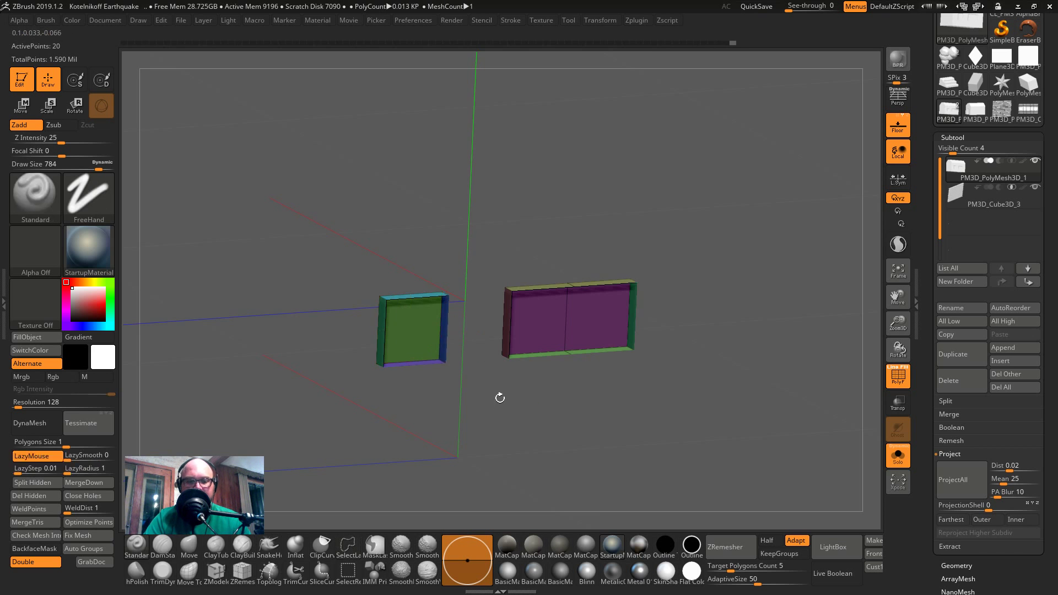
# - Merge the window parts into one polygroup and lasso-hide the leftover frame strips
pyautogui.hotkey('ctrl', 'w')
pyautogui.moveTo(595, 430)
pyautogui.mouseDown()
pyautogui.moveTo(597, 409)
pyautogui.moveTo(686, 338)
pyautogui.moveTo(694, 204)
pyautogui.moveTo(280, 145)
pyautogui.moveTo(276, 186)
pyautogui.mouseUp()
pyautogui.moveTo(380, 331)
pyautogui.mouseDown()
pyautogui.moveTo(383, 439)
pyautogui.moveTo(531, 414)
pyautogui.moveTo(401, 414)
pyautogui.mouseUp()
pyautogui.keyDown('ctrl'); pyautogui.keyDown('alt'); pyautogui.keyDown('shift'); pyautogui.moveTo(605, 372); pyautogui.dragTo(546, 380); pyautogui.keyUp('shift'); pyautogui.keyUp('alt'); pyautogui.keyUp('ctrl')
pyautogui.keyDown('shift'); pyautogui.moveTo(630, 437); pyautogui.dragTo(667, 379); pyautogui.keyUp('shift')
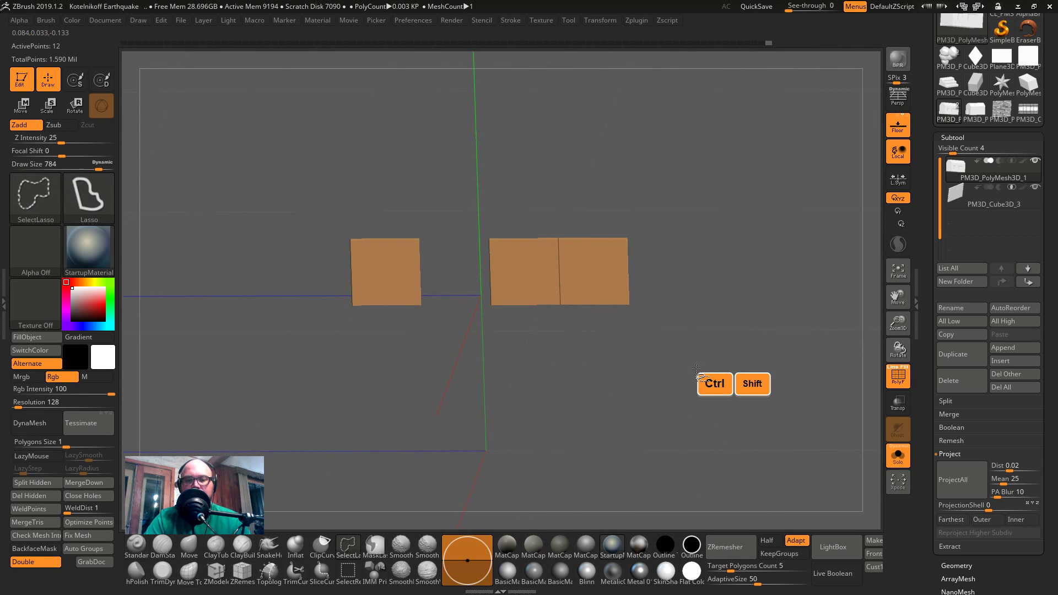
pyautogui.press('w')
pyautogui.moveTo(629, 324); pyautogui.dragTo(445, 269)
# - Push both window openings deeper into the house with the ZModeler brush
pyautogui.keyDown('ctrl'); pyautogui.keyDown('shift'); pyautogui.click(689, 314); pyautogui.keyUp('shift'); pyautogui.keyUp('ctrl')
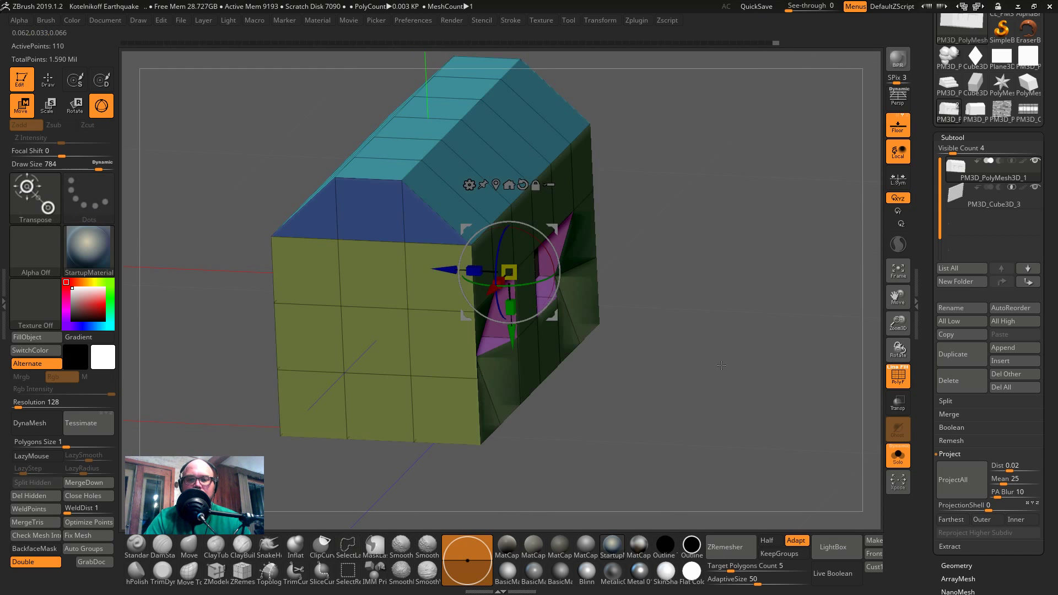
pyautogui.hotkey('ctrl', 'z')
pyautogui.hotkey('ctrl', 'z')
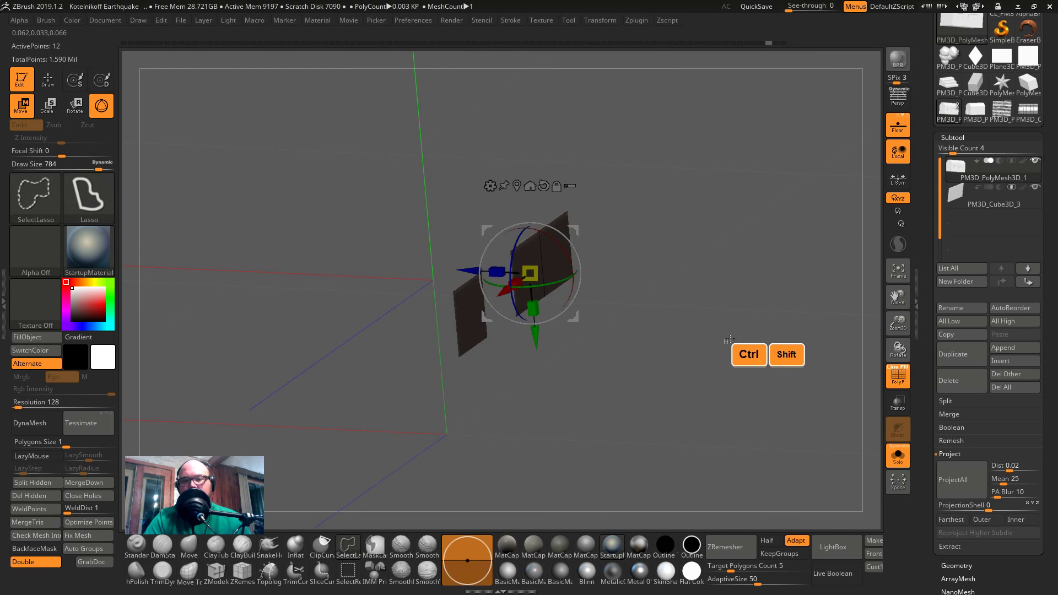
pyautogui.keyDown('ctrl'); pyautogui.keyDown('shift'); pyautogui.click(732, 335); pyautogui.keyUp('shift'); pyautogui.keyUp('ctrl')
pyautogui.moveTo(732, 336); pyautogui.dragTo(634, 297)
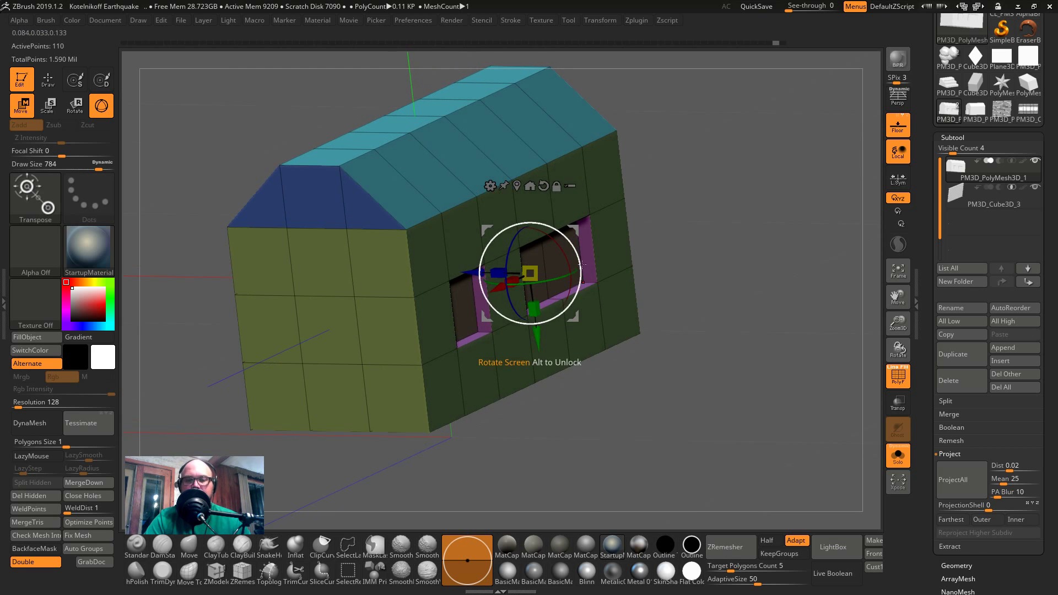
pyautogui.press('q')
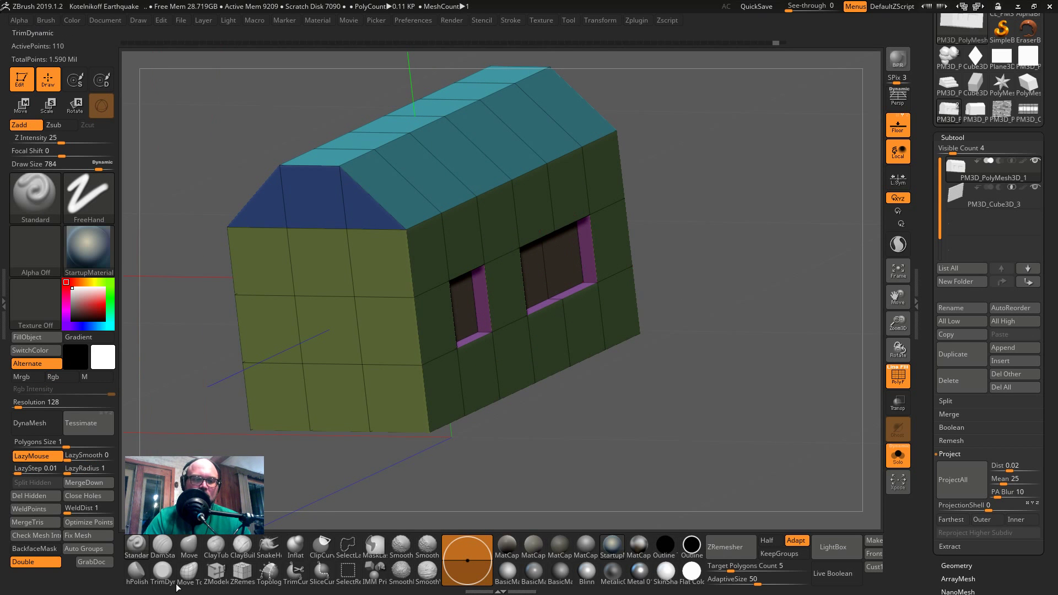
pyautogui.click(223, 580)
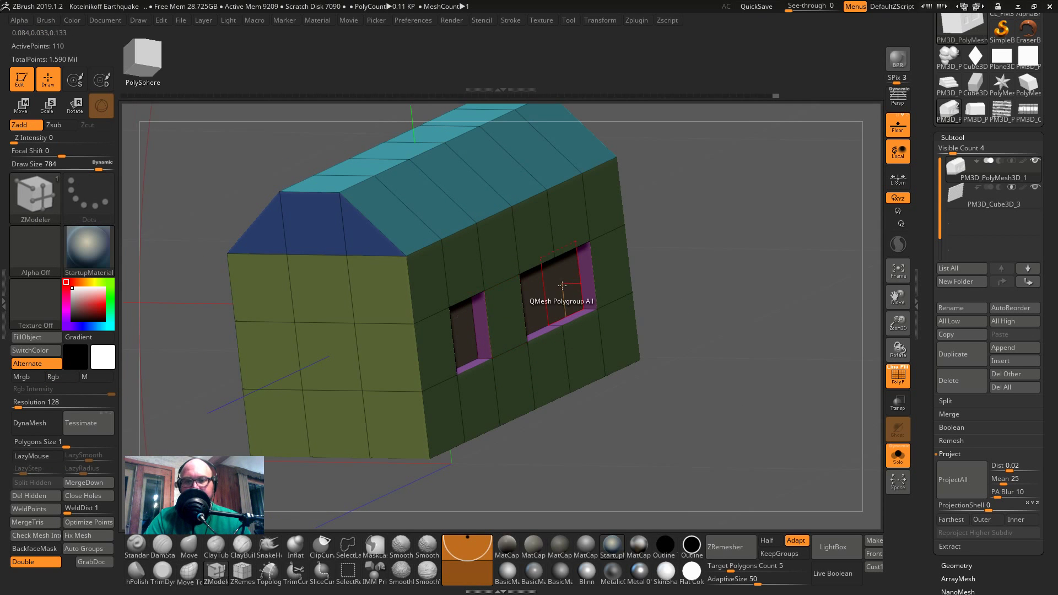
pyautogui.moveTo(561, 286); pyautogui.dragTo(533, 287)
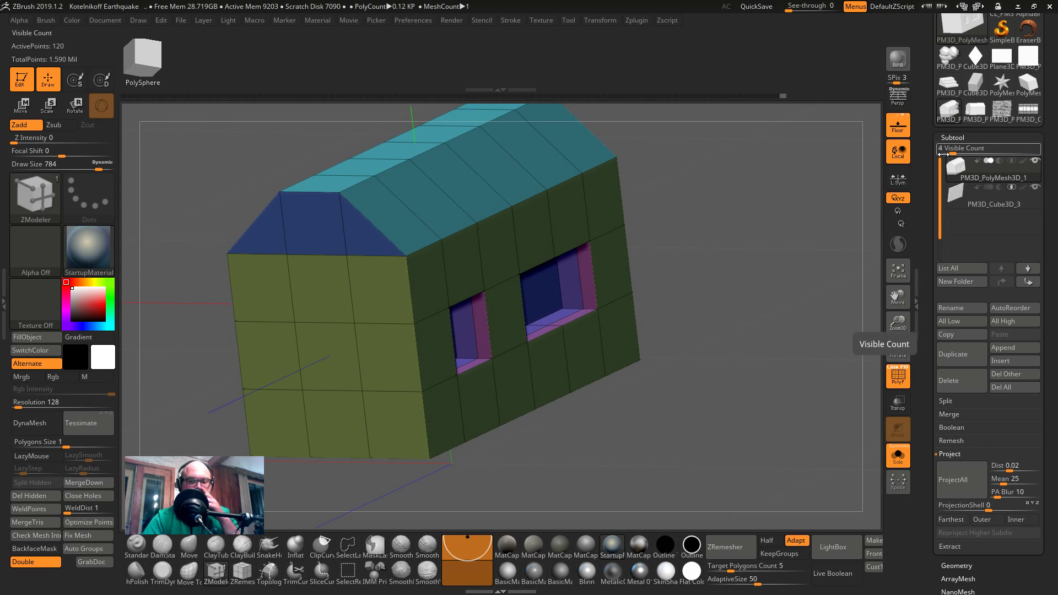
# - Bring back the brick wall, make meshes transparent and slide the wall along Z toward the house
pyautogui.click(904, 460)
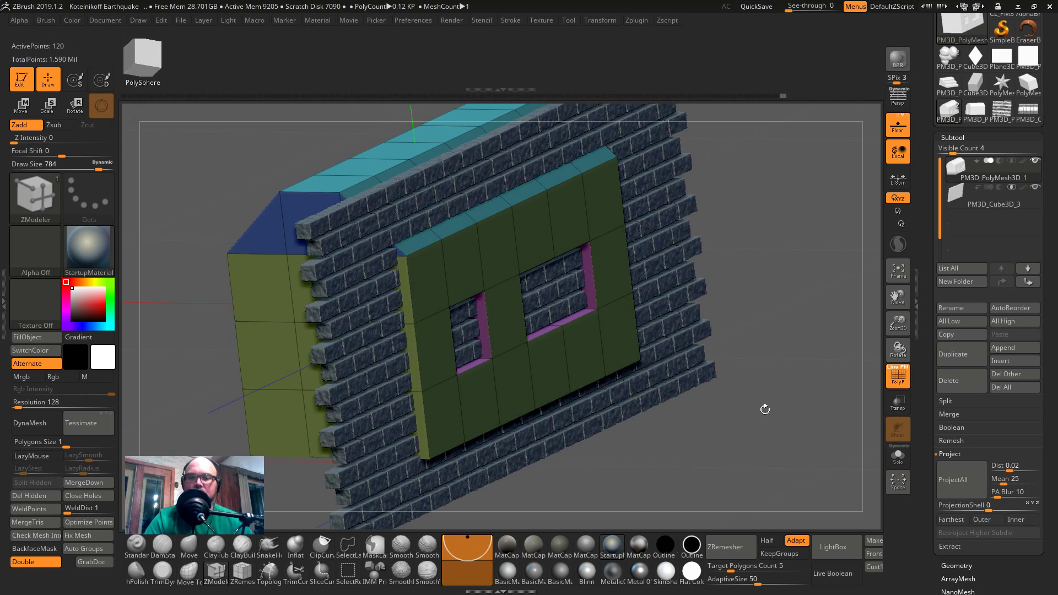
pyautogui.moveTo(762, 406); pyautogui.dragTo(813, 379)
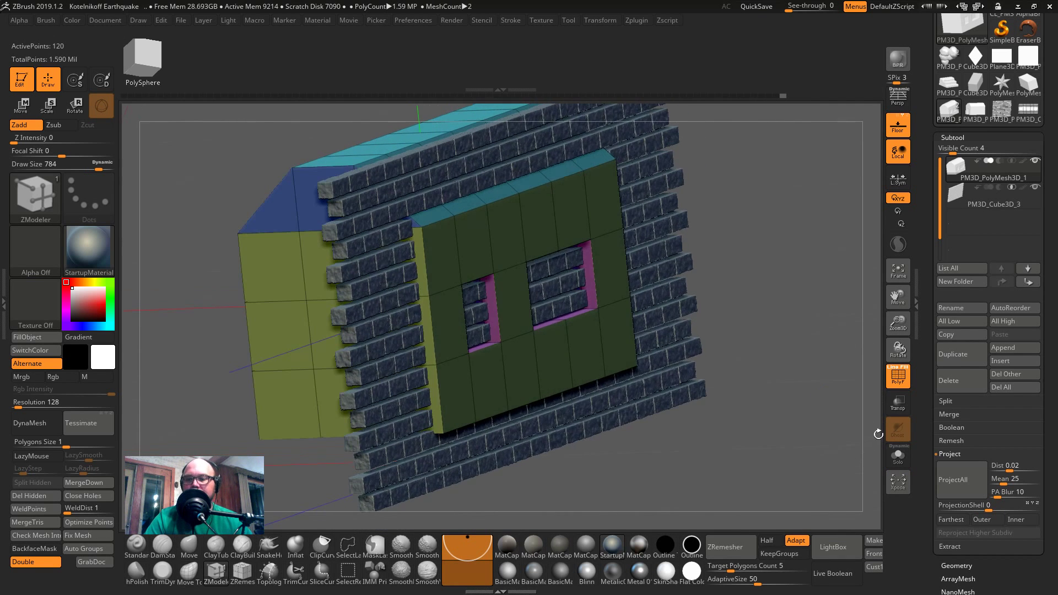
pyautogui.click(898, 403)
pyautogui.moveTo(874, 397); pyautogui.dragTo(728, 346)
pyautogui.press('w')
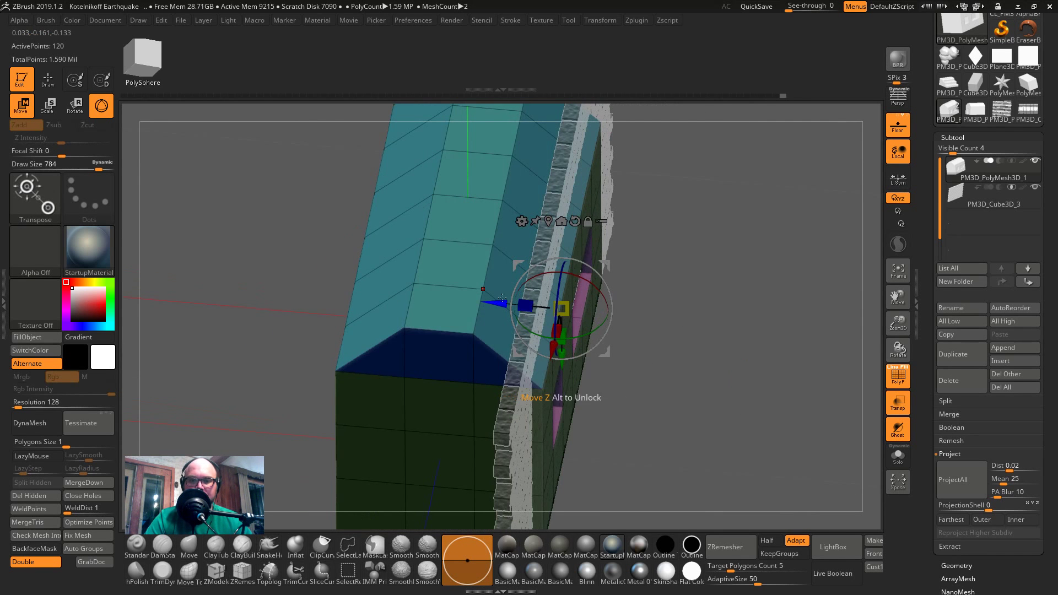
pyautogui.click(499, 302)
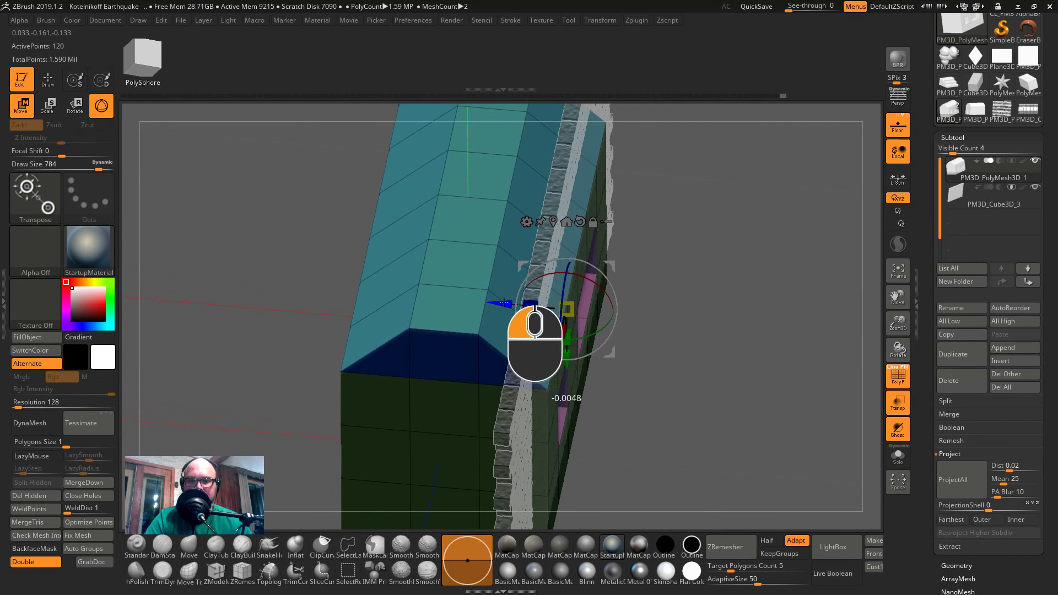
pyautogui.click(968, 205)
pyautogui.moveTo(487, 324); pyautogui.dragTo(498, 324)
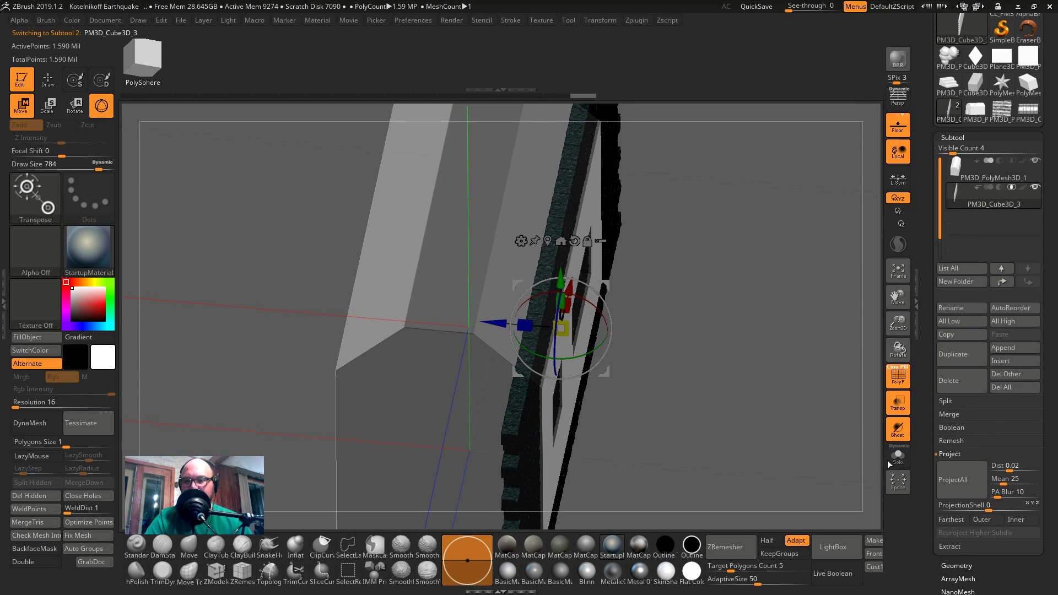
# - Make meshes opaque again and turn on Live Boolean to preview the window cuts in the wall
pyautogui.click(899, 408)
pyautogui.moveTo(827, 419); pyautogui.dragTo(841, 510)
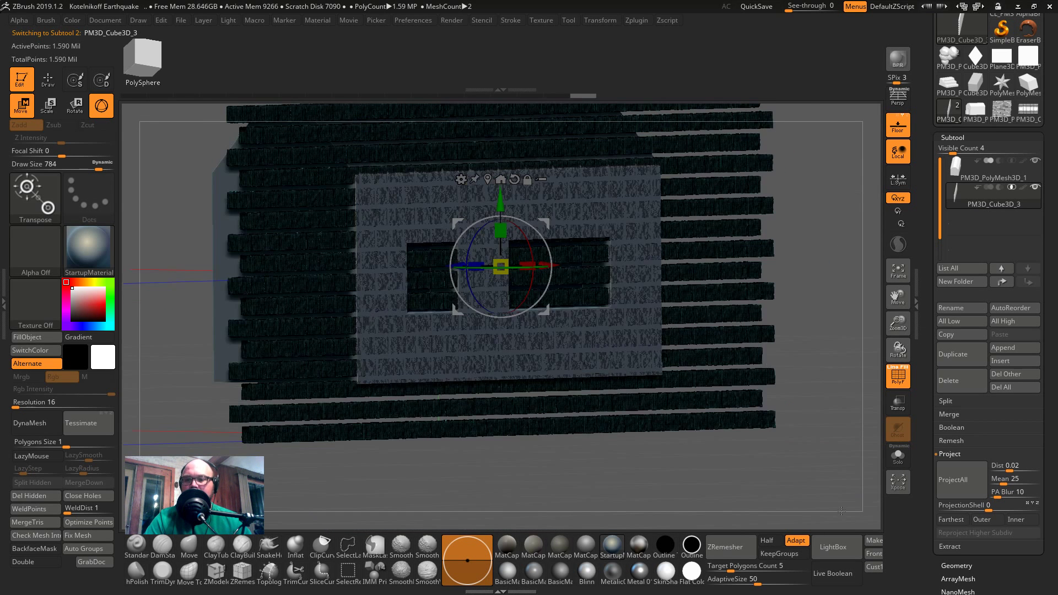
pyautogui.click(831, 579)
pyautogui.hotkey('shift', 'f')
pyautogui.moveTo(830, 469); pyautogui.dragTo(799, 386)
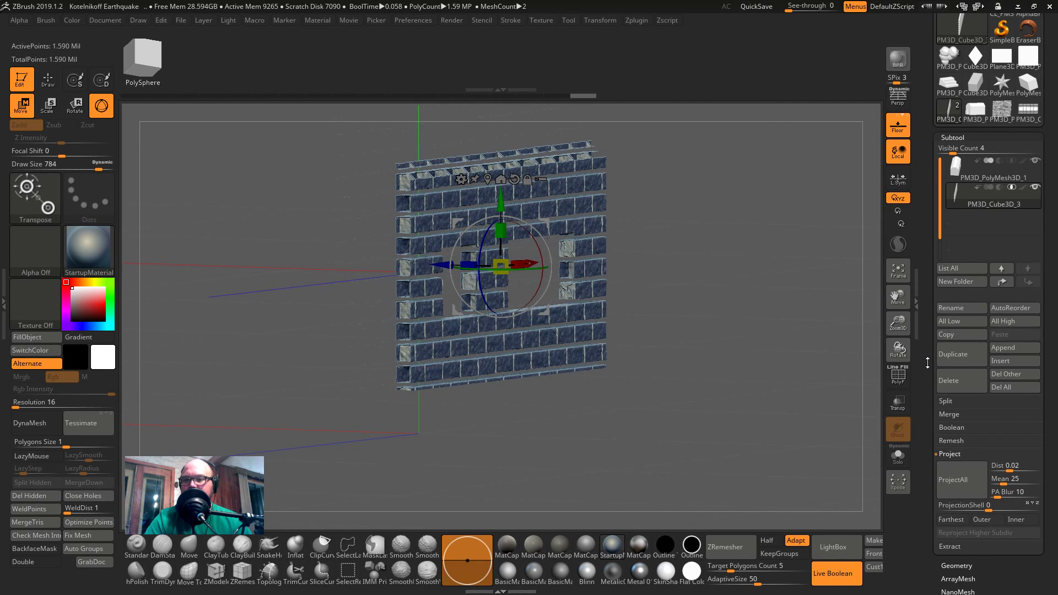
pyautogui.moveTo(928, 363); pyautogui.dragTo(927, 283)
# - Make a boolean mesh from the Subtool Boolean options, then turn Live Boolean off
pyautogui.click(963, 381)
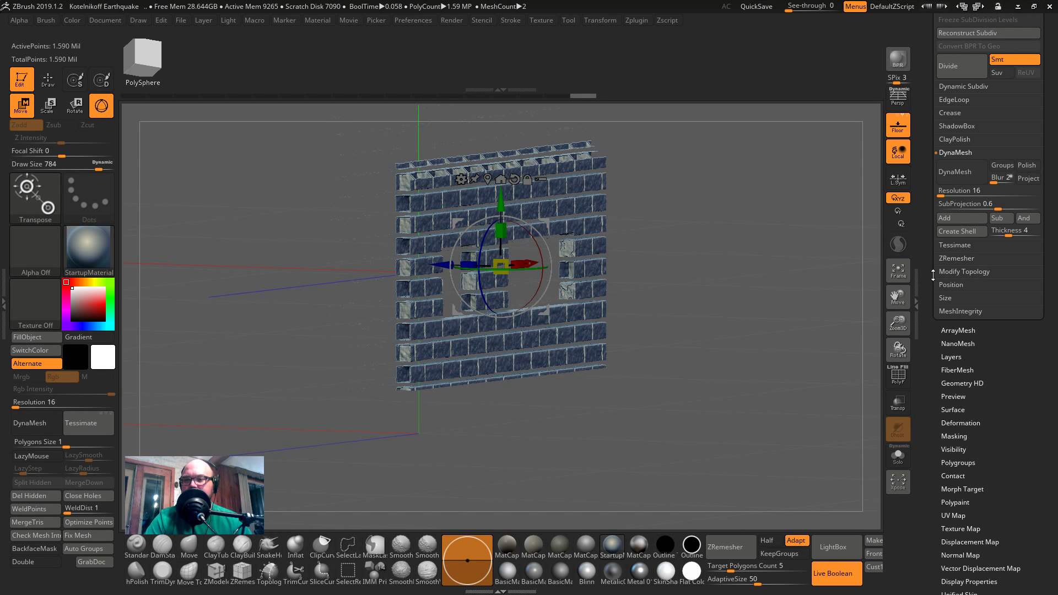
pyautogui.moveTo(934, 276); pyautogui.dragTo(935, 354)
pyautogui.click(947, 127)
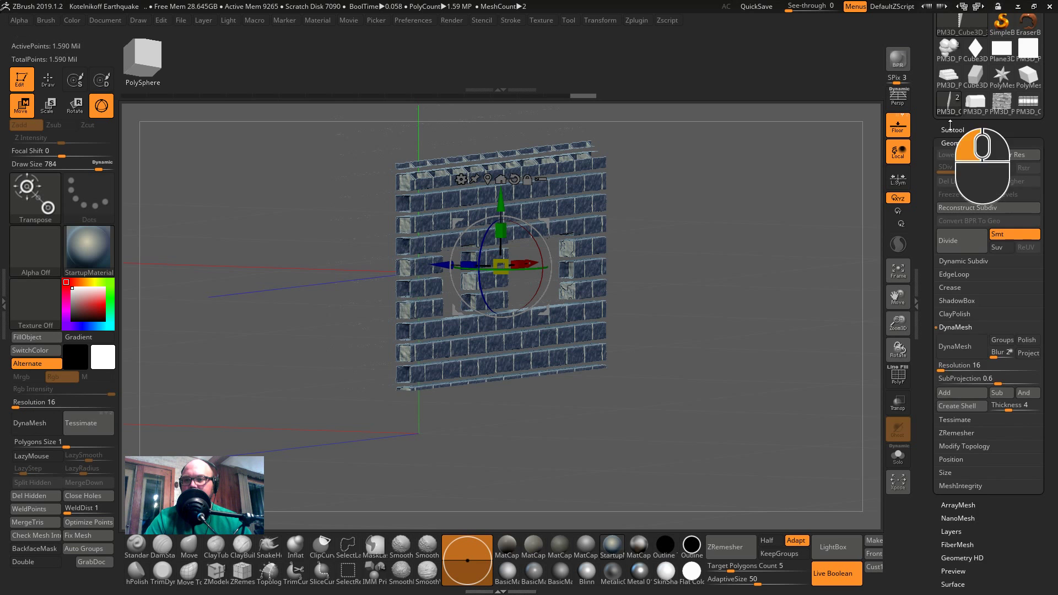
pyautogui.click(949, 447)
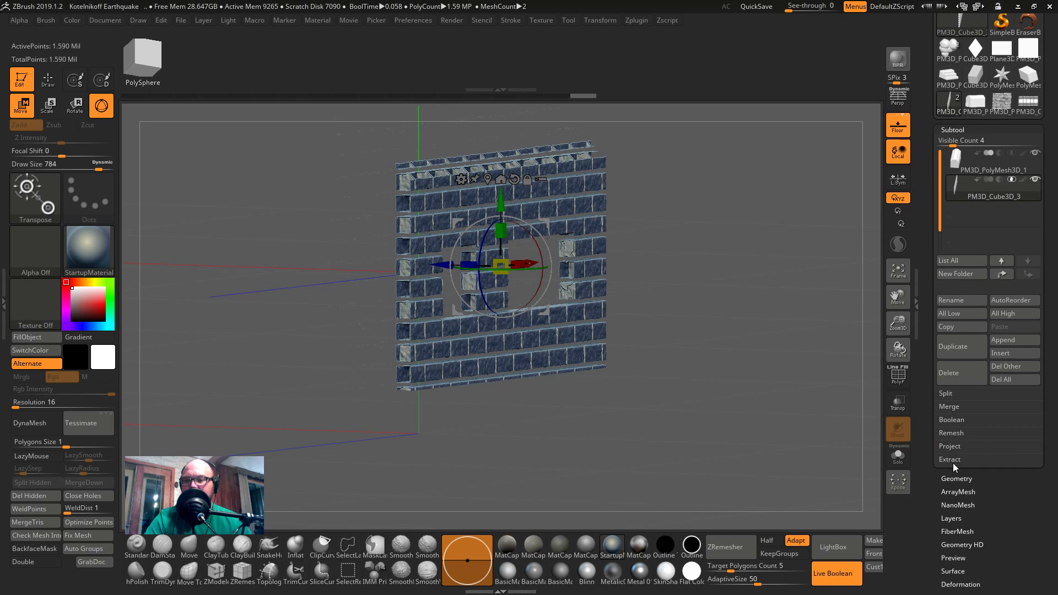
pyautogui.click(956, 421)
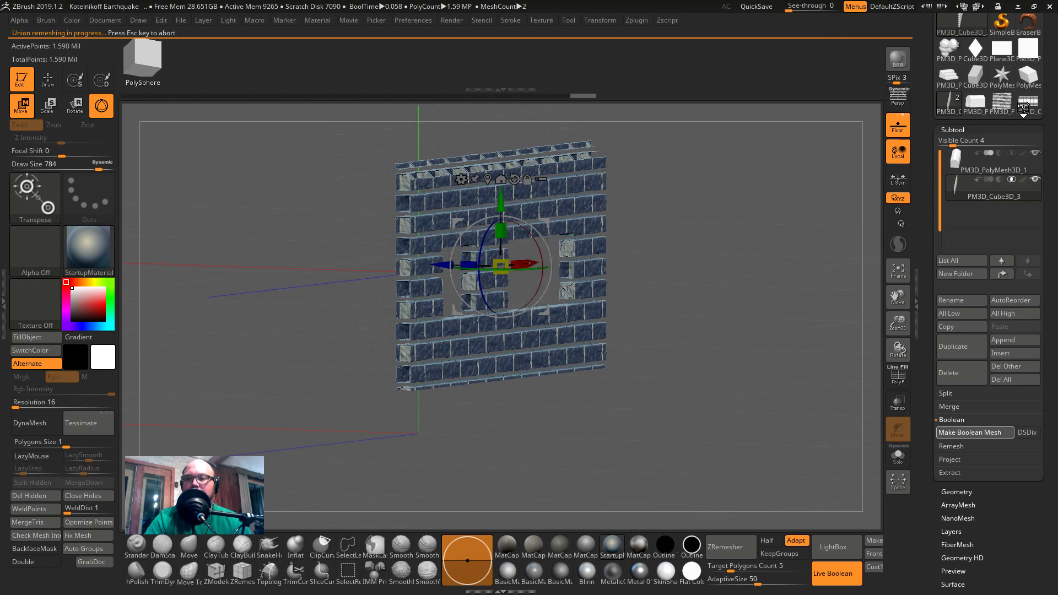
pyautogui.click(850, 583)
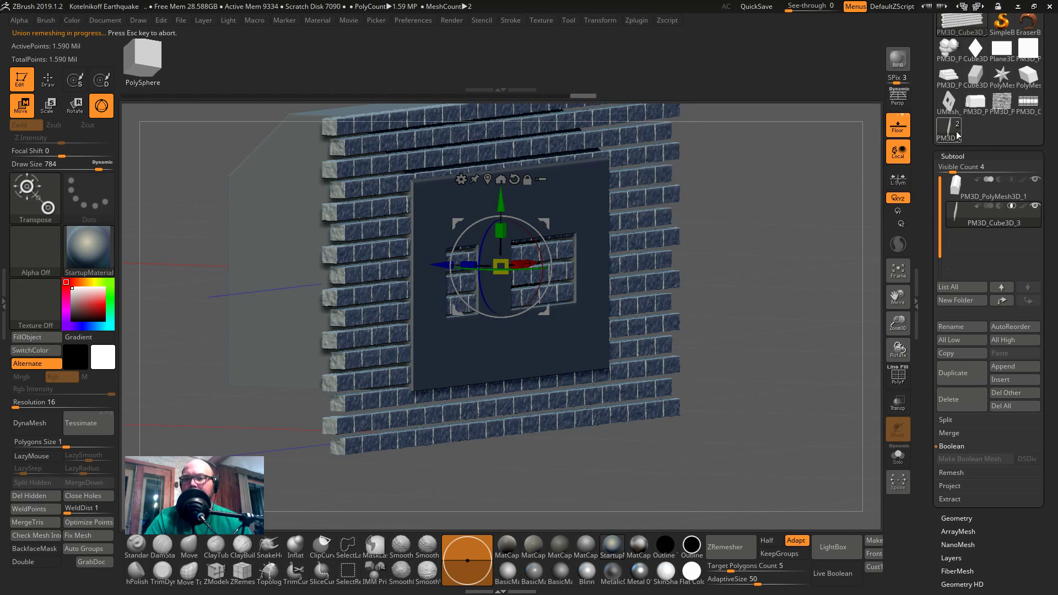
pyautogui.click(956, 130)
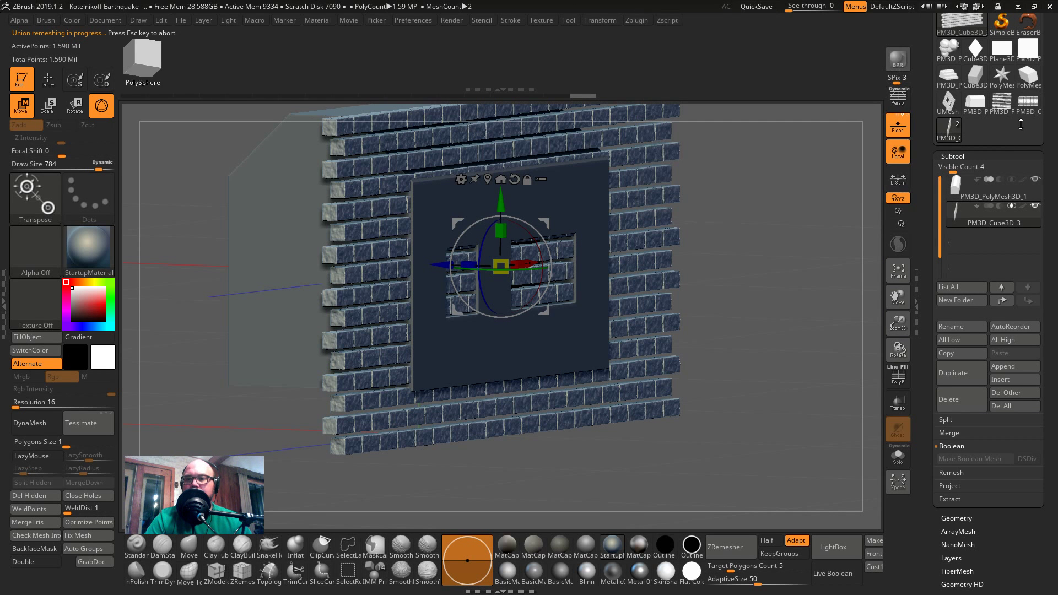
pyautogui.moveTo(1052, 110); pyautogui.dragTo(1052, 186)
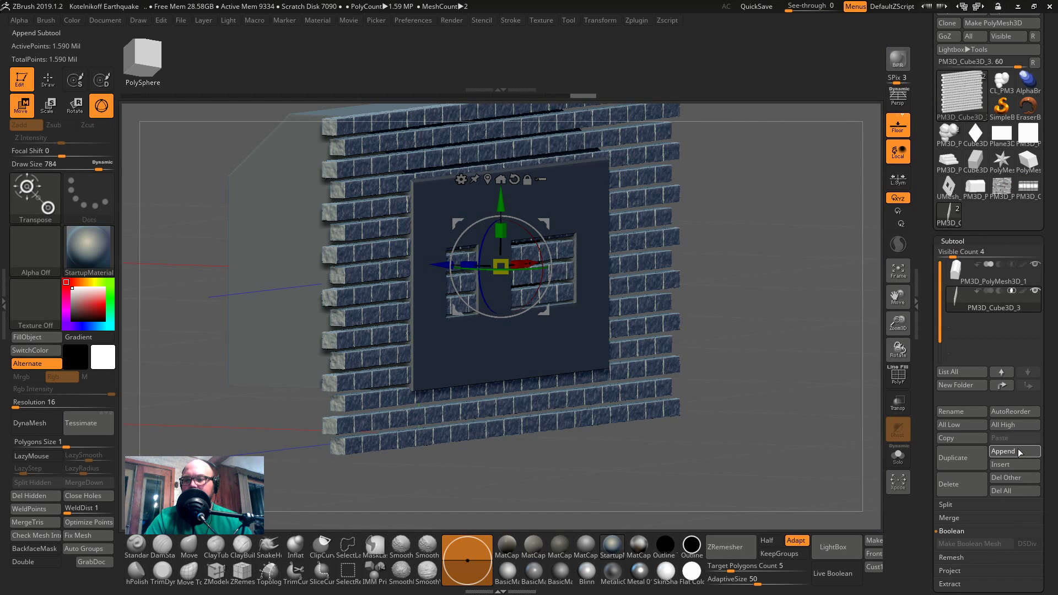
# - Insert the baked brick wall mesh as a new subtool and select it
pyautogui.click(1016, 465)
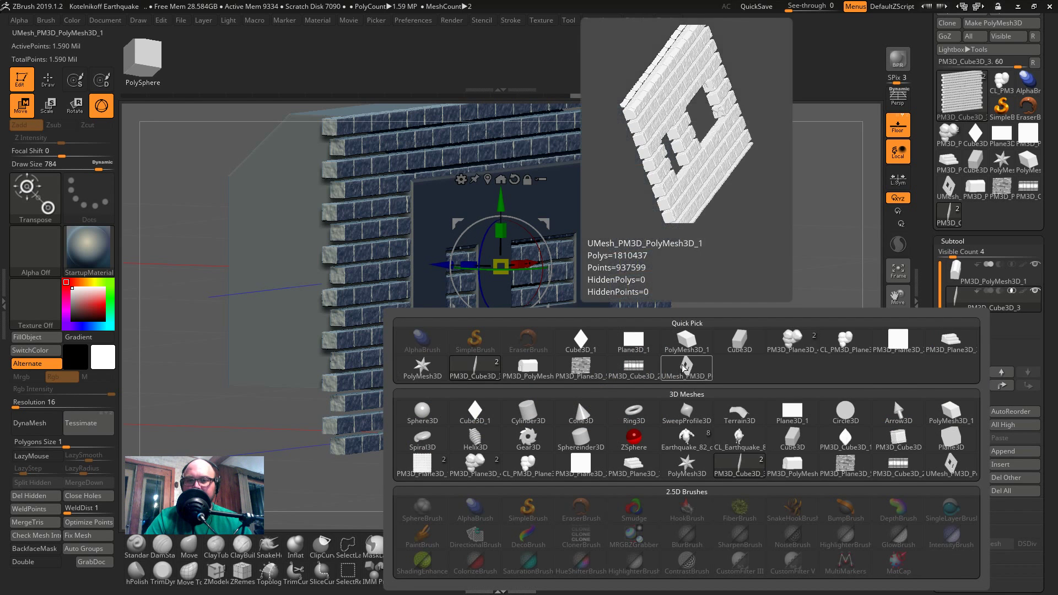
pyautogui.click(683, 368)
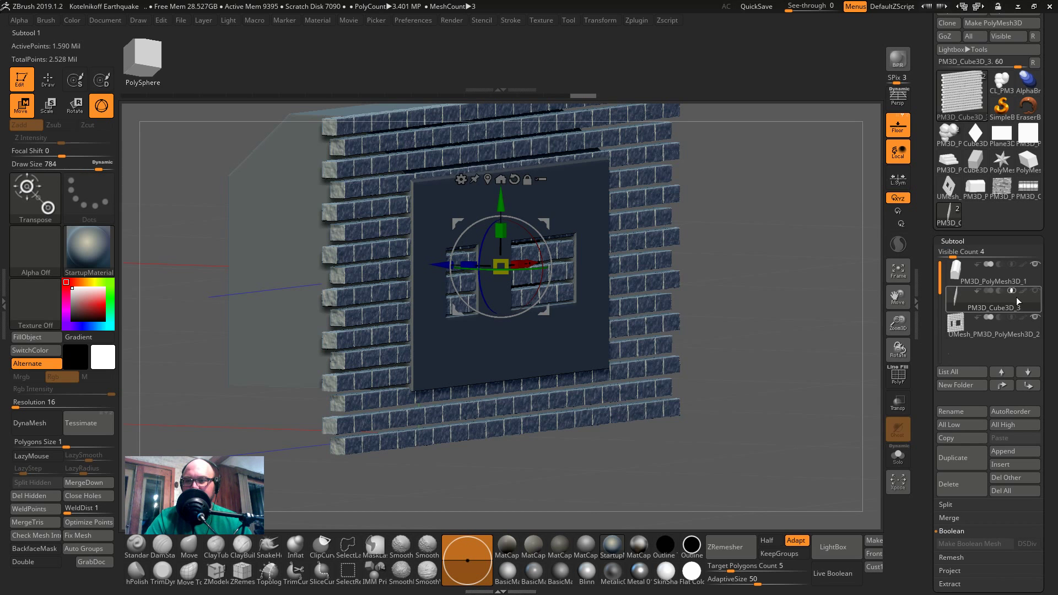
pyautogui.click(996, 331)
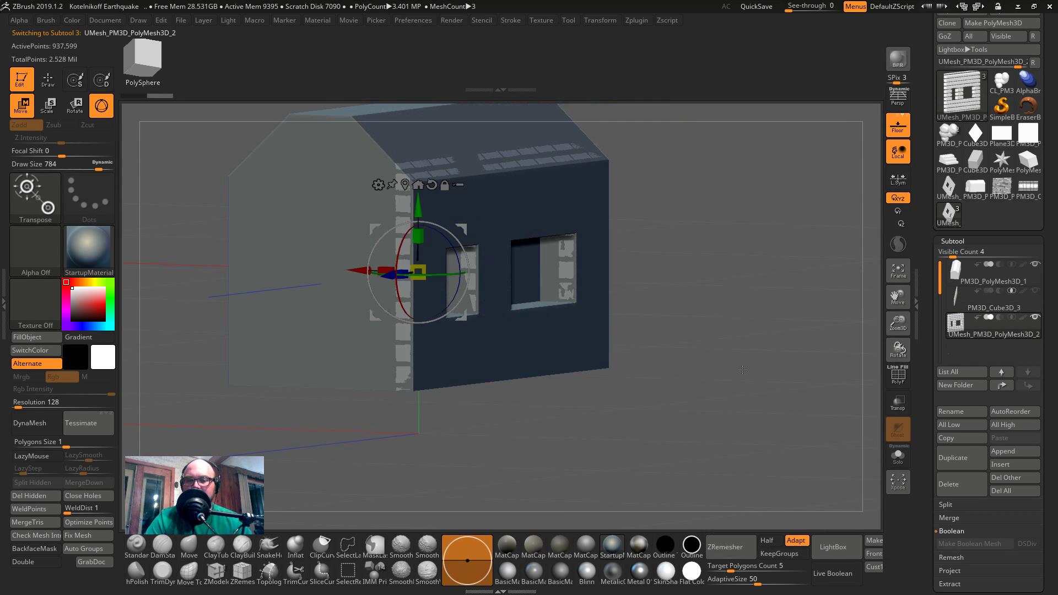
# - Nudge the brick wall slightly out from the house and sideways with the gizmo
pyautogui.moveTo(715, 357); pyautogui.dragTo(650, 343)
pyautogui.moveTo(351, 270); pyautogui.dragTo(362, 270)
pyautogui.moveTo(685, 330); pyautogui.dragTo(708, 471)
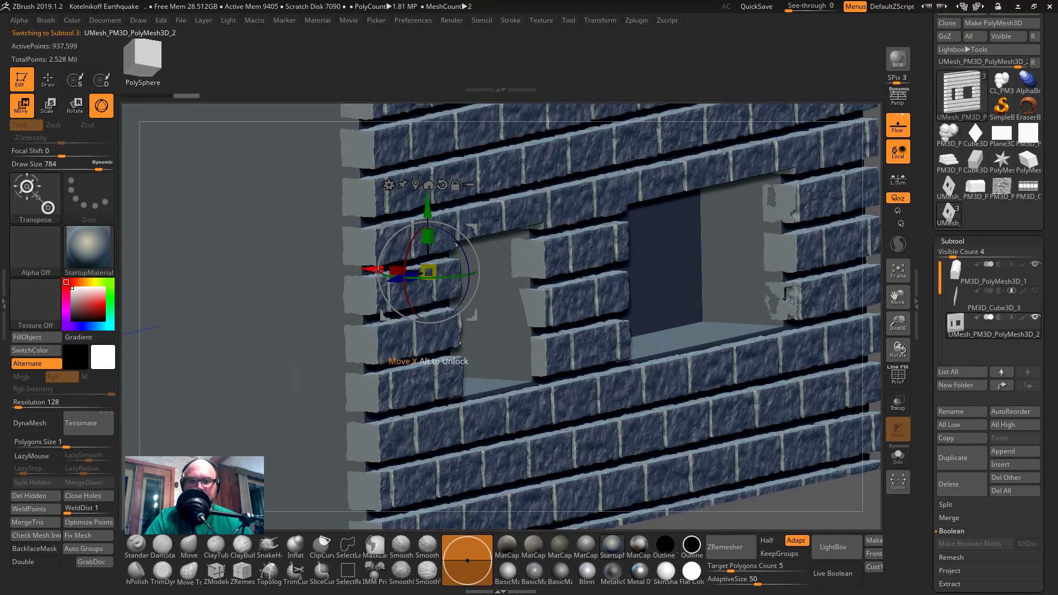
pyautogui.moveTo(379, 270); pyautogui.dragTo(372, 270)
pyautogui.keyDown('shift'); pyautogui.click(246, 272); pyautogui.keyUp('shift')
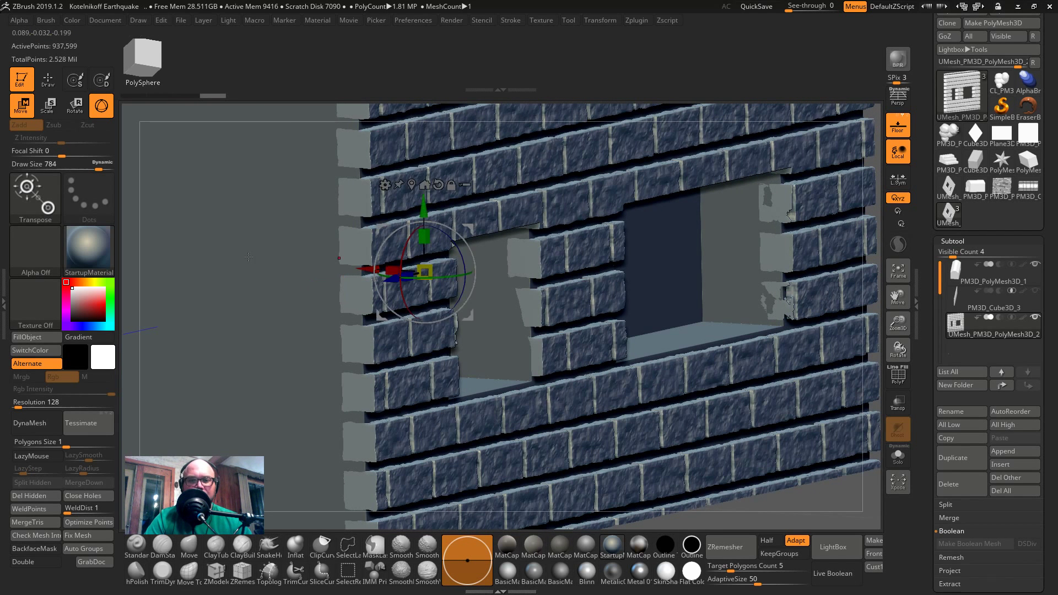
pyautogui.click(248, 257)
pyautogui.click(167, 295)
# - Frame the wall in a straight front view, briefly checking its wireframe
pyautogui.press('f')
pyautogui.moveTo(773, 334)
pyautogui.mouseDown()
pyautogui.moveTo(781, 266)
pyautogui.moveTo(809, 290)
pyautogui.moveTo(802, 320)
pyautogui.moveTo(864, 233)
pyautogui.moveTo(877, 248)
pyautogui.moveTo(841, 265)
pyautogui.mouseUp()
pyautogui.hotkey('shift', 'f')
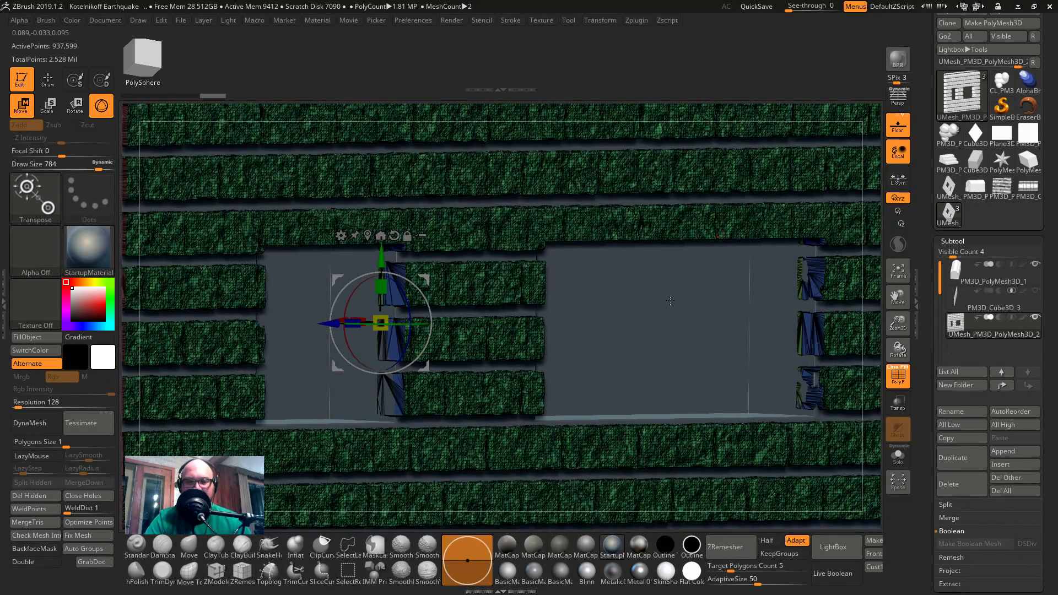
pyautogui.press('f')
pyautogui.moveTo(841, 300); pyautogui.dragTo(837, 269)
pyautogui.hotkey('shift', 'f')
pyautogui.hotkey('shift', 'f')
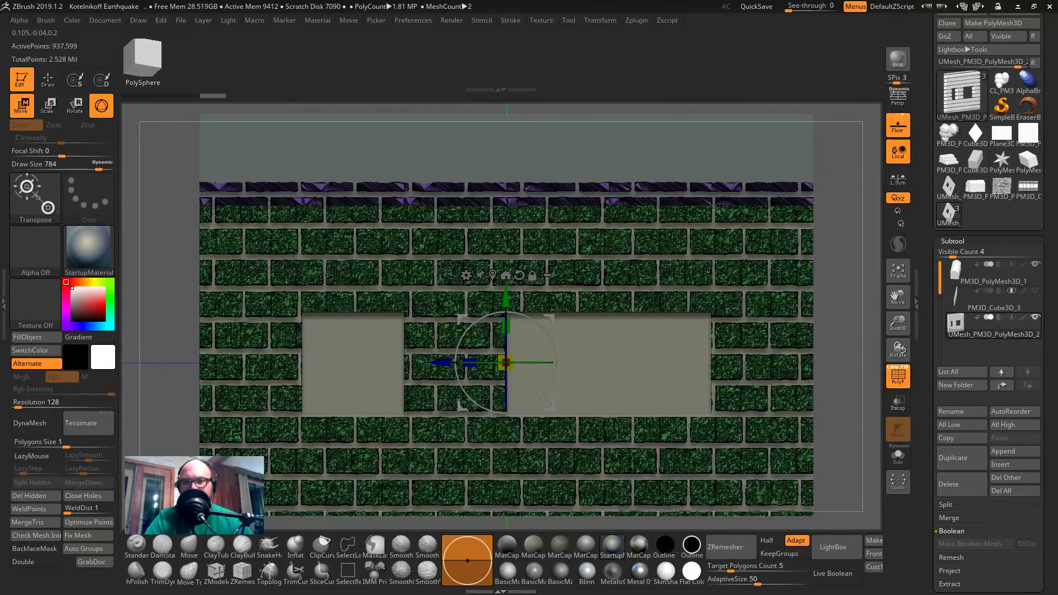
# - Slice off the top brick row, the purple roof strip, with a cut line across the wall
pyautogui.click(294, 571)
pyautogui.keyDown('ctrl'); pyautogui.keyDown('shift'); pyautogui.moveTo(168, 200); pyautogui.dragTo(848, 199); pyautogui.keyUp('shift'); pyautogui.keyUp('ctrl')
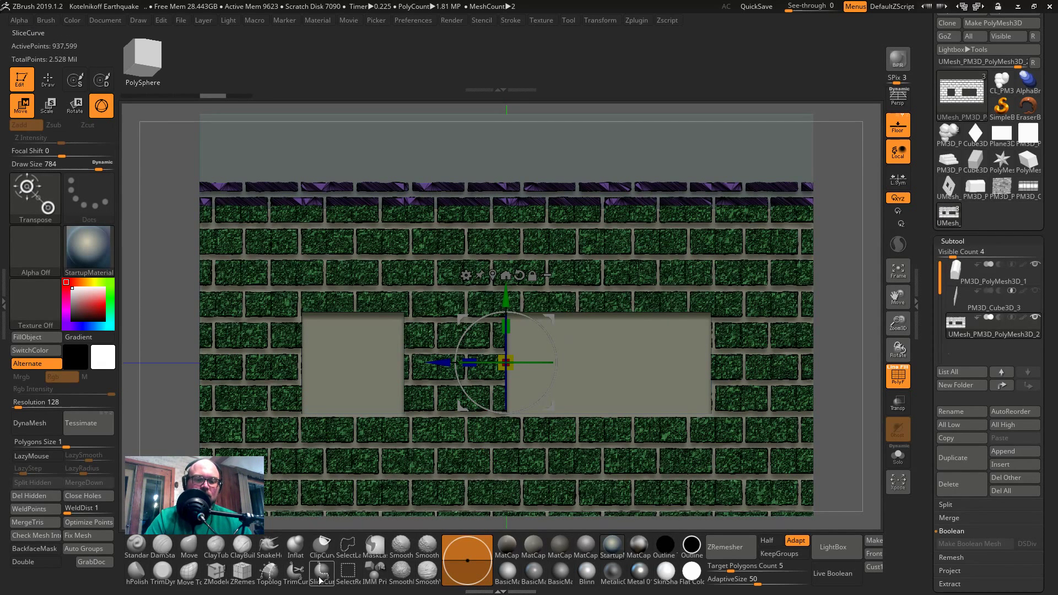
pyautogui.keyDown('ctrl'); pyautogui.keyDown('shift'); pyautogui.moveTo(168, 201); pyautogui.dragTo(881, 195); pyautogui.keyUp('shift'); pyautogui.keyUp('ctrl')
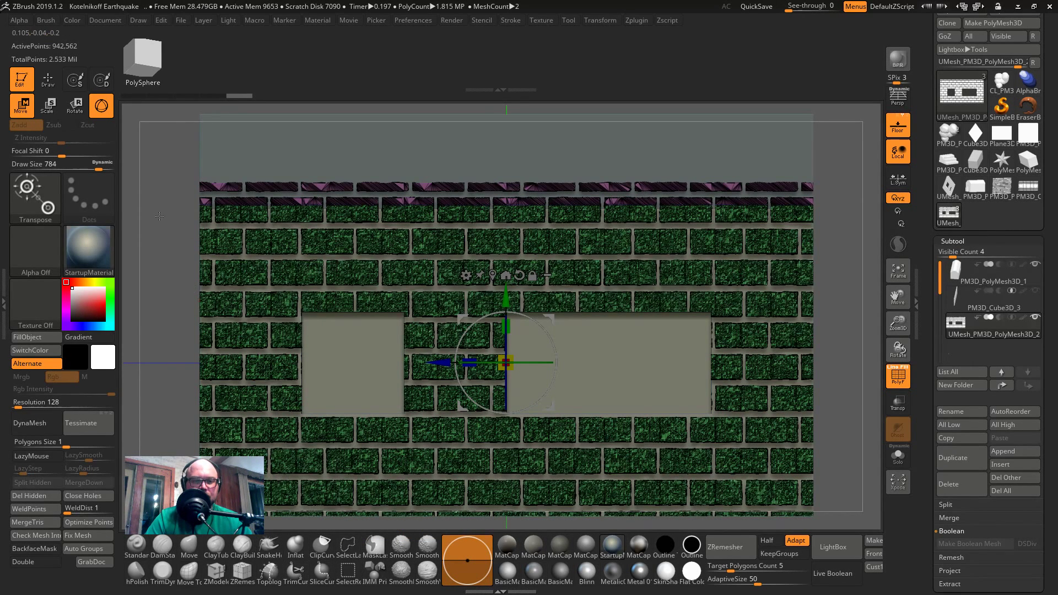
pyautogui.keyDown('ctrl'); pyautogui.keyDown('shift'); pyautogui.moveTo(159, 204); pyautogui.dragTo(842, 205); pyautogui.keyUp('shift'); pyautogui.keyUp('ctrl')
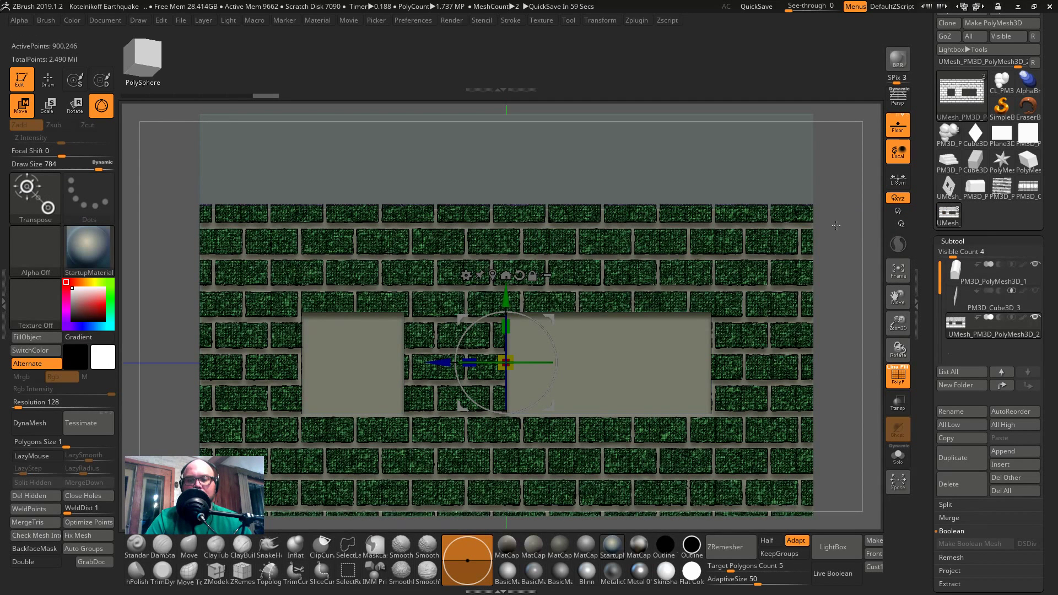
pyautogui.keyDown('alt'); pyautogui.moveTo(836, 368); pyautogui.dragTo(796, 351); pyautogui.keyUp('alt')
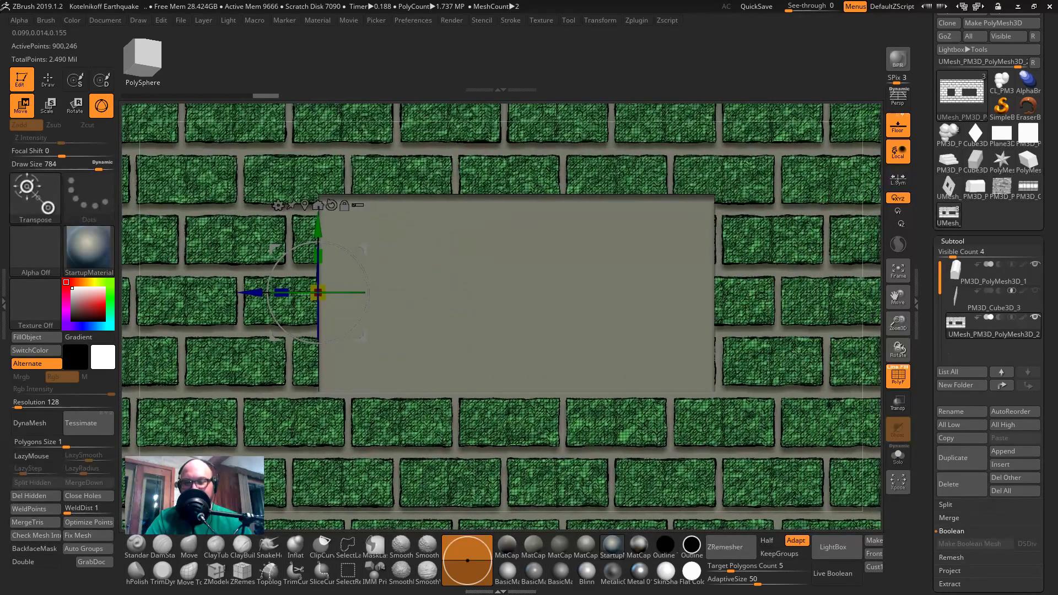
# - Mask the whole brick mesh, invert the mask twice, then clear it
pyautogui.click(954, 452)
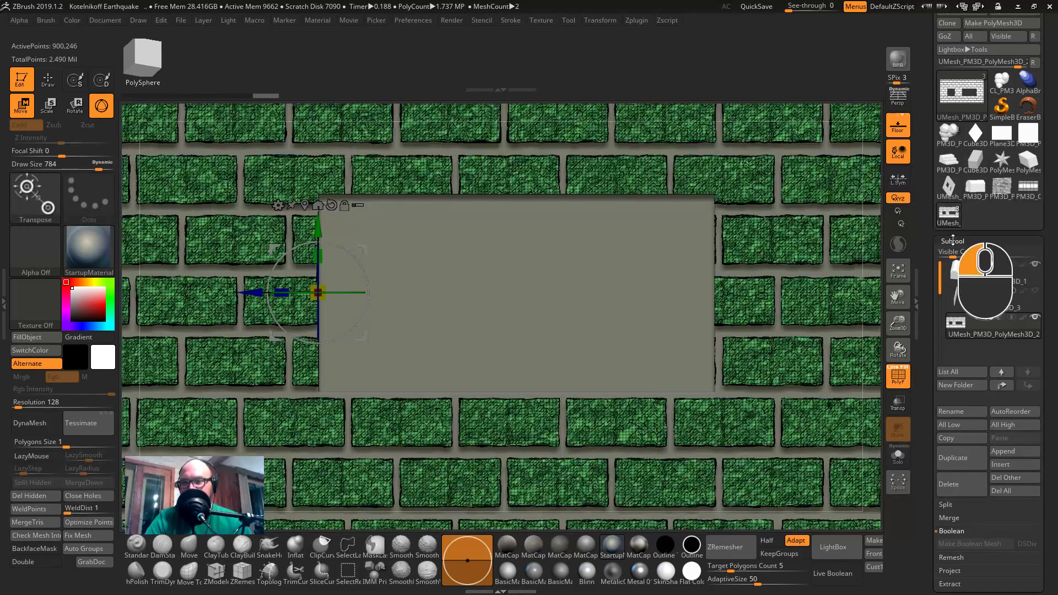
pyautogui.click(952, 241)
pyautogui.click(958, 400)
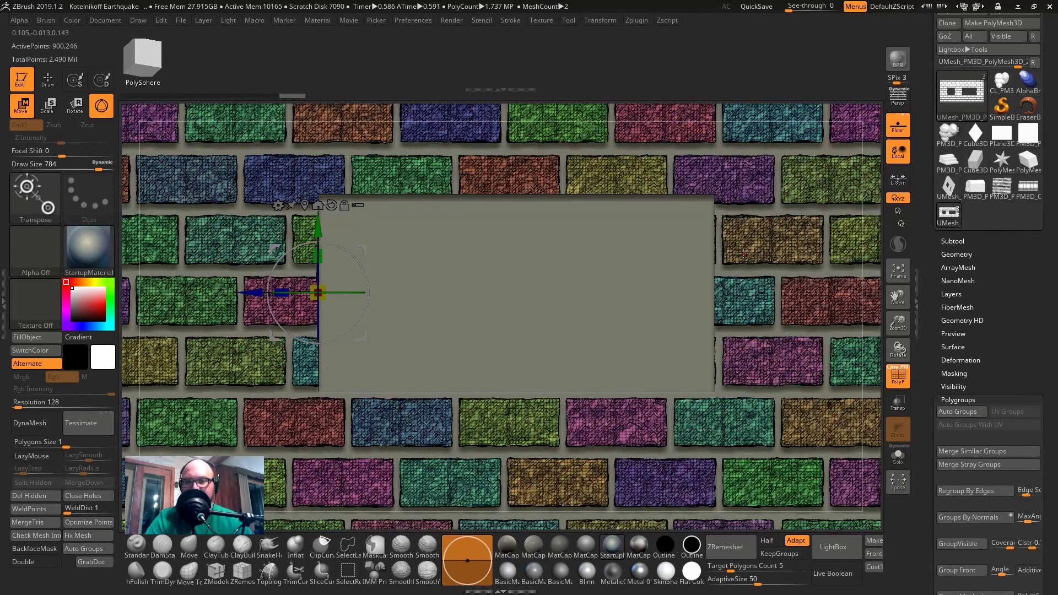
pyautogui.keyDown('ctrl'); pyautogui.keyDown('shift'); pyautogui.click(714, 239); pyautogui.keyUp('shift'); pyautogui.keyUp('ctrl')
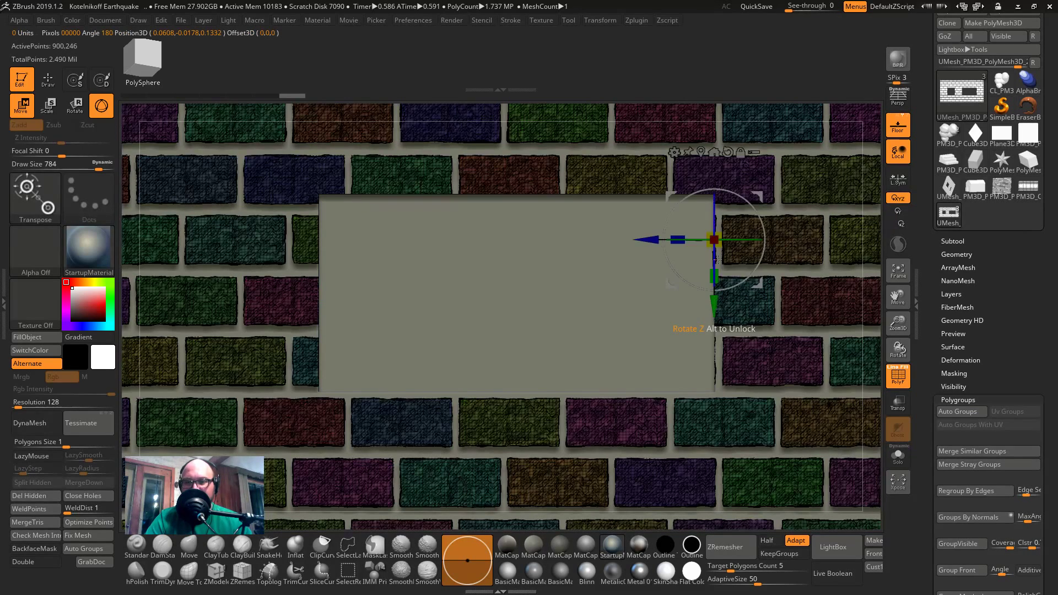
pyautogui.press('q')
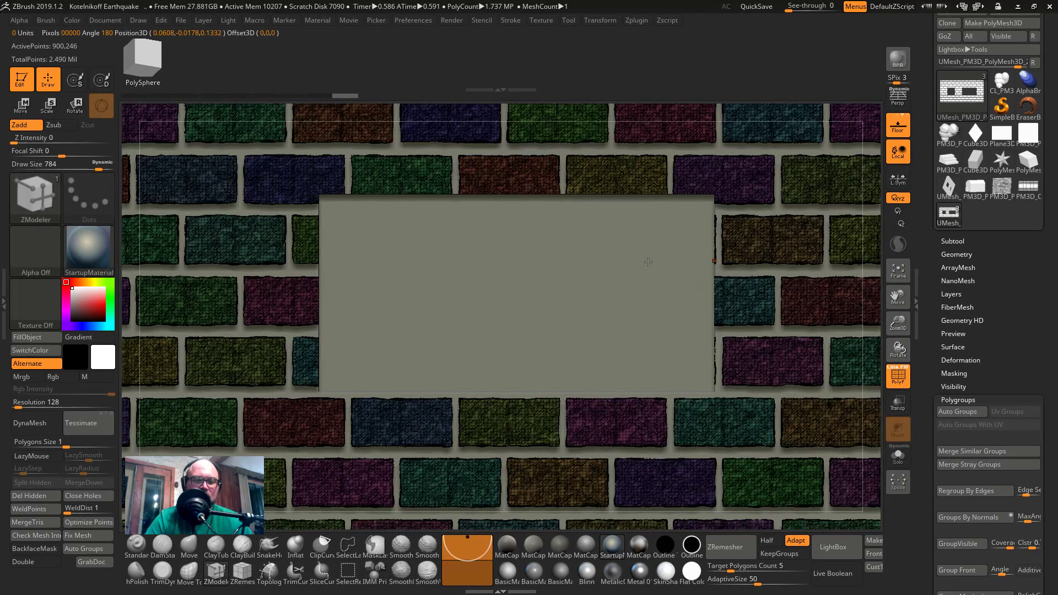
pyautogui.hotkey('shift', 'f')
pyautogui.keyDown('ctrl'); pyautogui.click(711, 319); pyautogui.keyUp('ctrl')
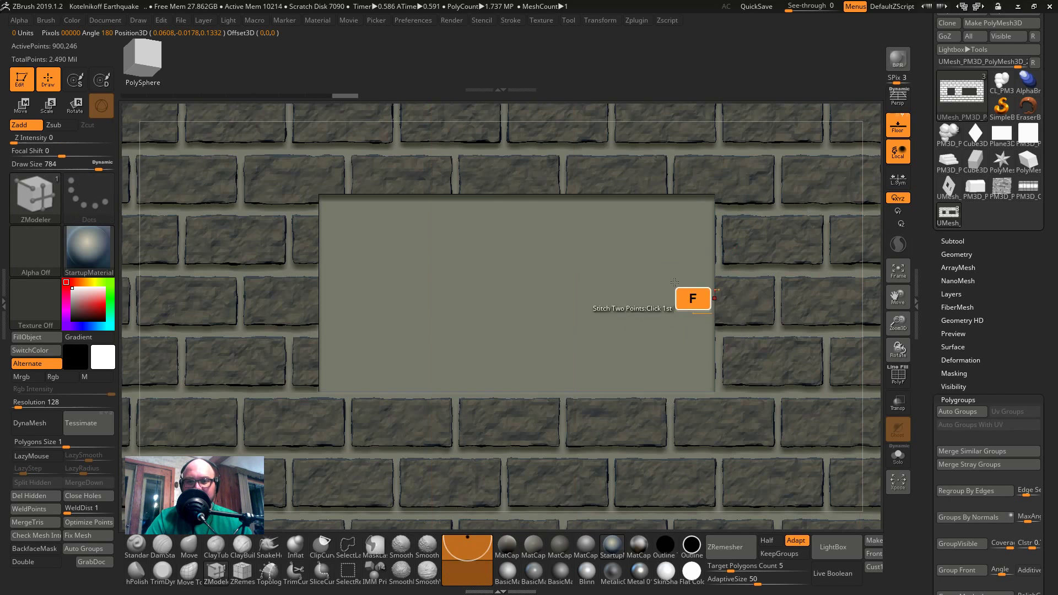
pyautogui.press('f')
pyautogui.keyDown('ctrl'); pyautogui.click(681, 114); pyautogui.keyUp('ctrl')
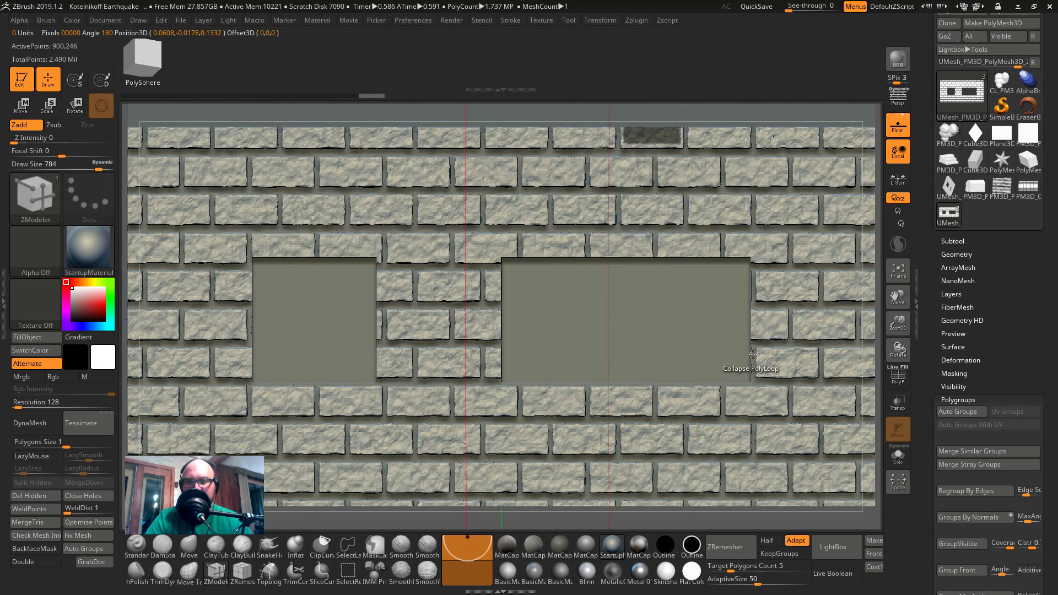
pyautogui.keyDown('ctrl'); pyautogui.click(738, 319); pyautogui.keyUp('ctrl')
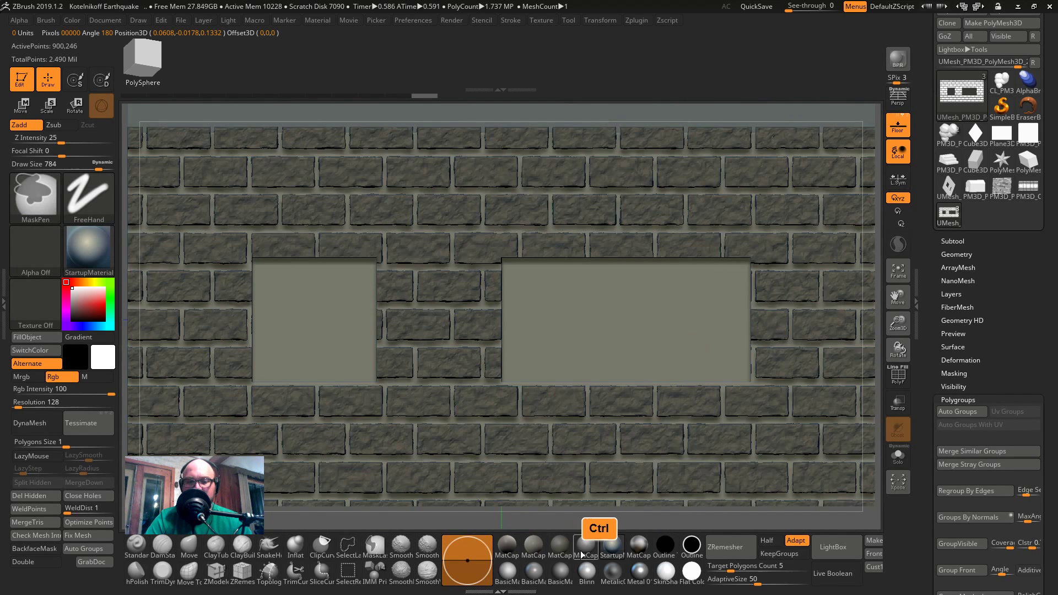
pyautogui.keyDown('ctrl'); pyautogui.click(582, 526); pyautogui.keyUp('ctrl')
pyautogui.press('b')
pyautogui.press('z')
pyautogui.press('m')
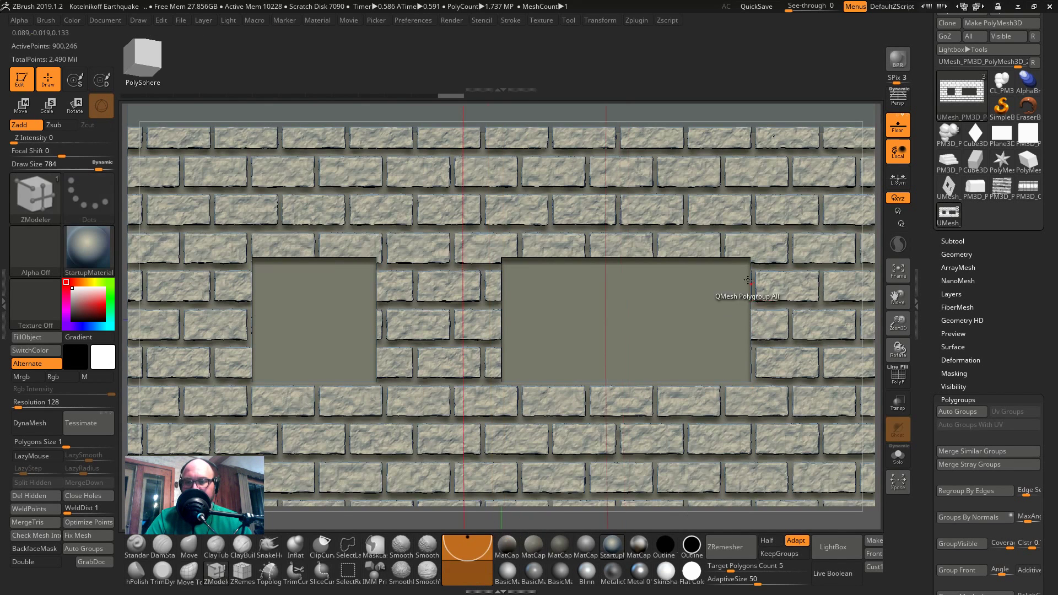
# - Trim stray geometry at the right window opening's edge
pyautogui.moveTo(824, 101)
pyautogui.mouseDown()
pyautogui.moveTo(746, 177)
pyautogui.moveTo(777, 204)
pyautogui.moveTo(768, 296)
pyautogui.moveTo(622, 309)
pyautogui.mouseUp()
pyautogui.hotkey('ctrl', 'shift')
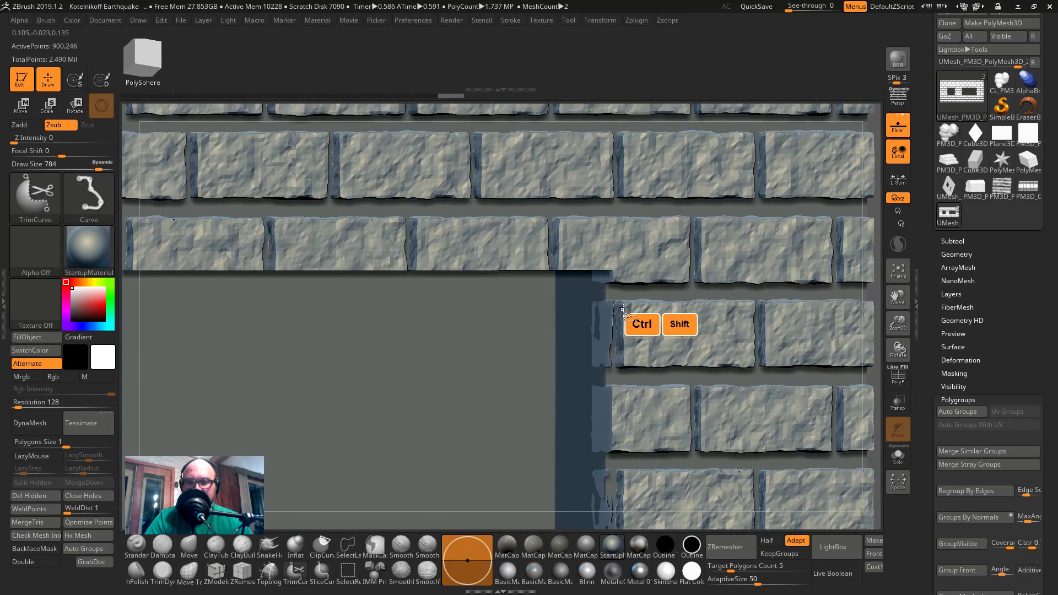
pyautogui.keyDown('ctrl'); pyautogui.keyDown('shift'); pyautogui.click(611, 318); pyautogui.keyUp('shift'); pyautogui.keyUp('ctrl')
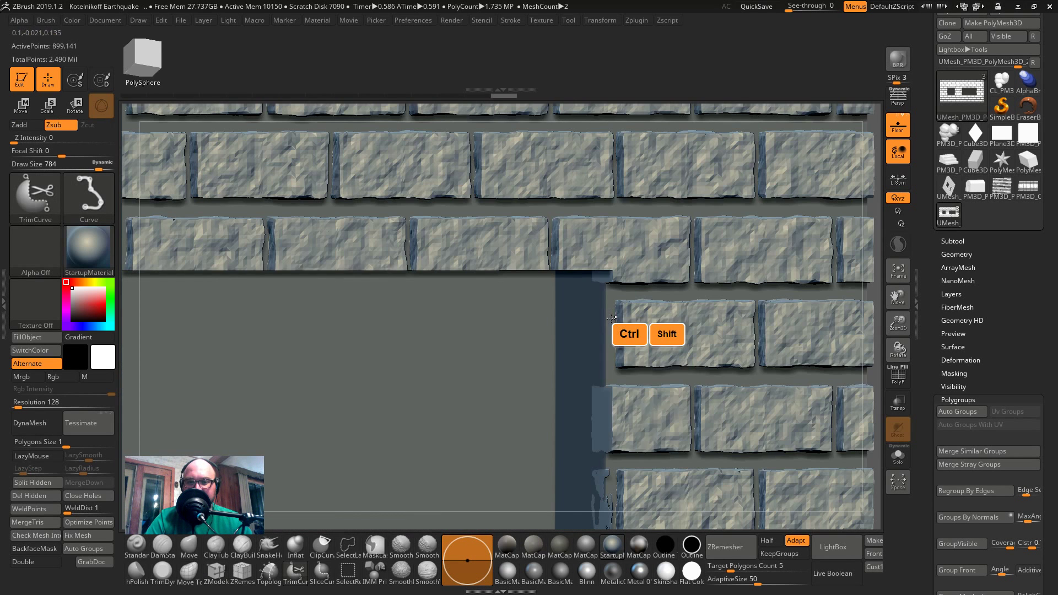
pyautogui.press('alt')
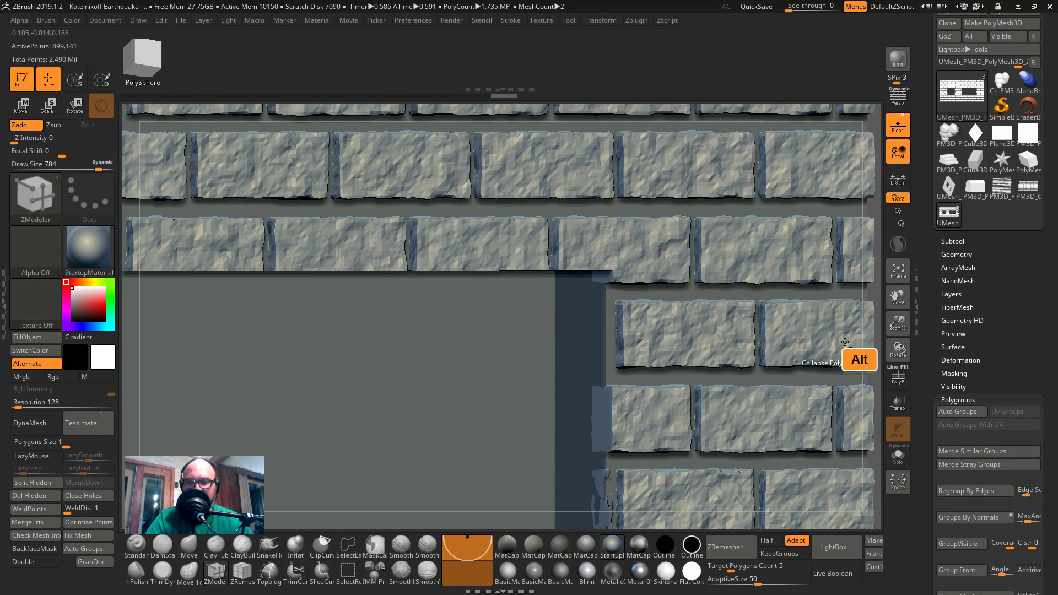
pyautogui.moveTo(853, 366)
pyautogui.keyDown('alt'); pyautogui.mouseDown(button='right')
pyautogui.moveTo(788, 342)
pyautogui.moveTo(708, 119)
pyautogui.moveTo(684, 149)
pyautogui.mouseUp(button='right'); pyautogui.keyUp('alt')
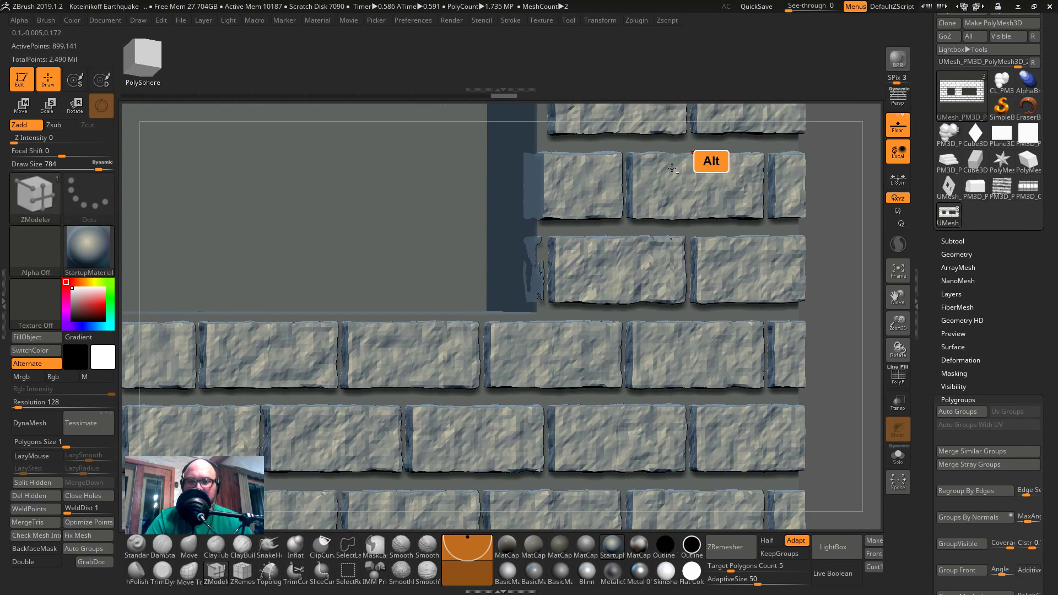
pyautogui.hotkey('ctrl', 'shift')
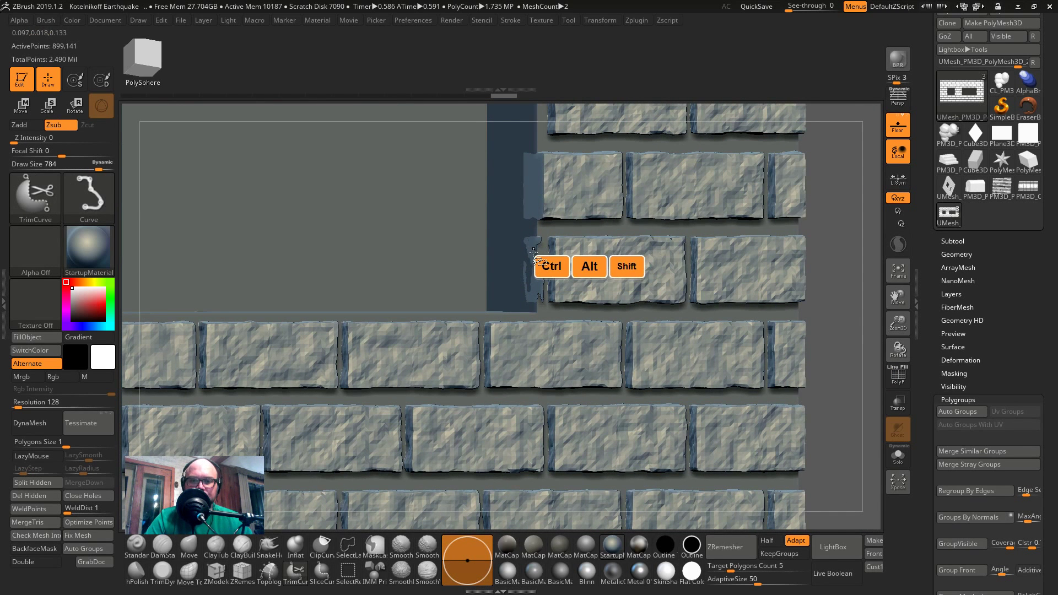
pyautogui.press('alt')
pyautogui.hotkey('ctrl', 'shift')
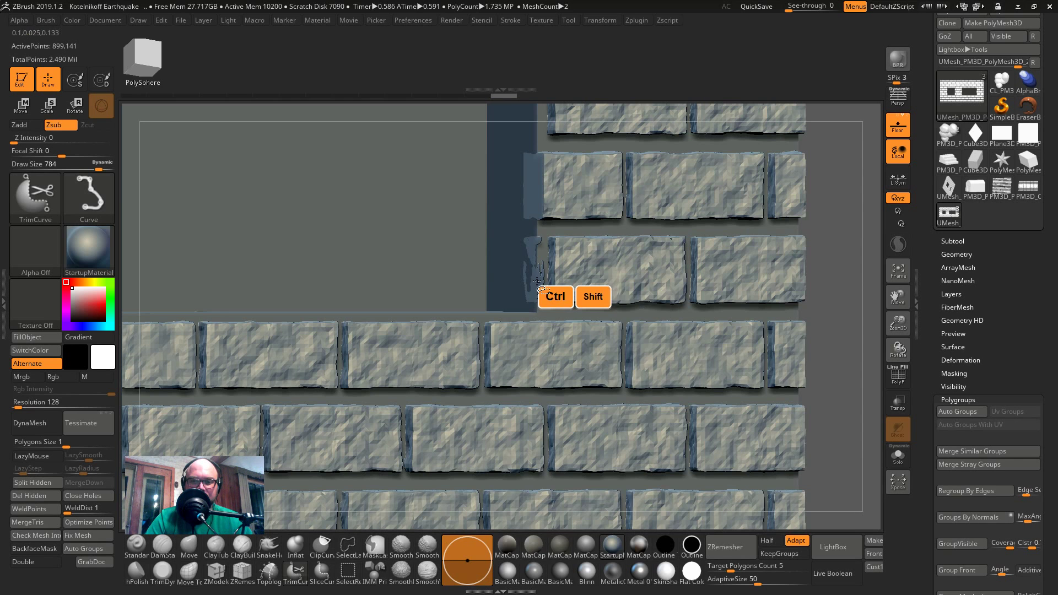
# - With PolyFrame on, pick TrimCurve and start a trim curve along the fragment's wall edge
pyautogui.hotkey('shift', 'f')
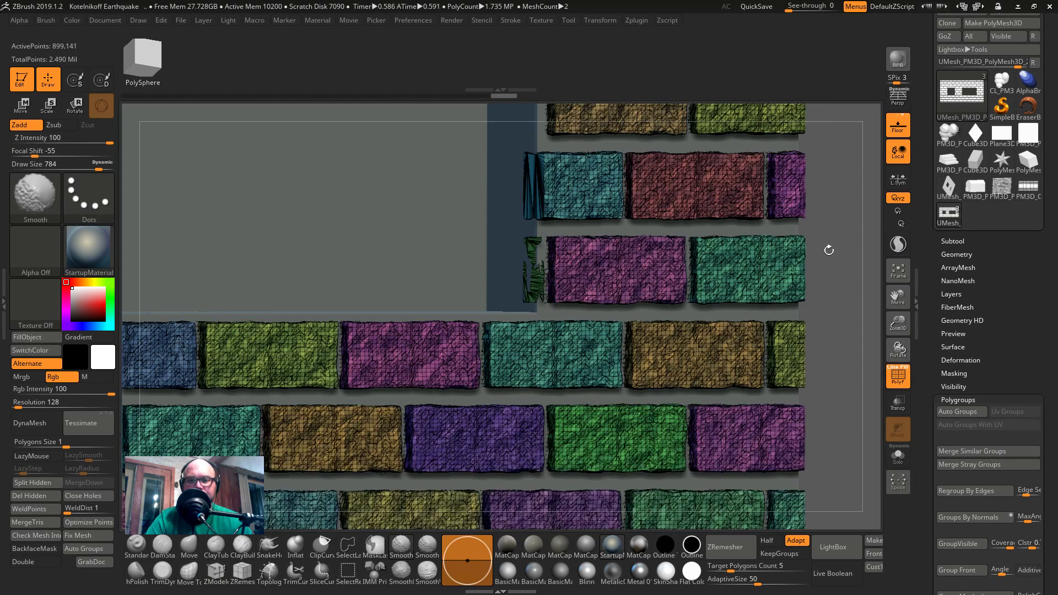
pyautogui.keyDown('ctrl'); pyautogui.keyDown('shift'); pyautogui.click(543, 281); pyautogui.keyUp('shift'); pyautogui.keyUp('ctrl')
pyautogui.keyDown('ctrl'); pyautogui.keyDown('shift'); pyautogui.click(532, 246); pyautogui.keyUp('shift'); pyautogui.keyUp('ctrl')
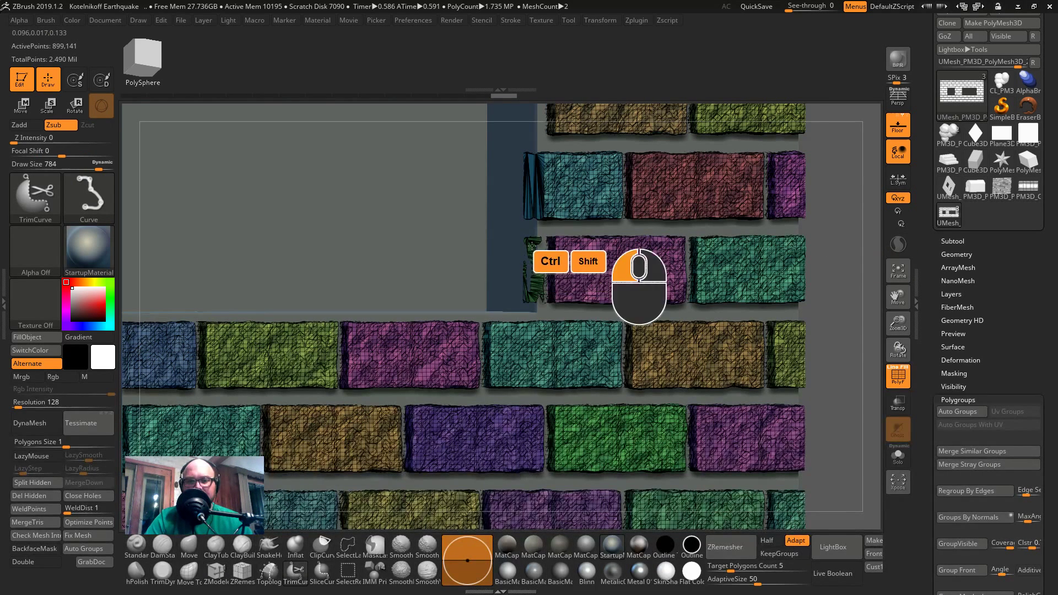
pyautogui.click(296, 571)
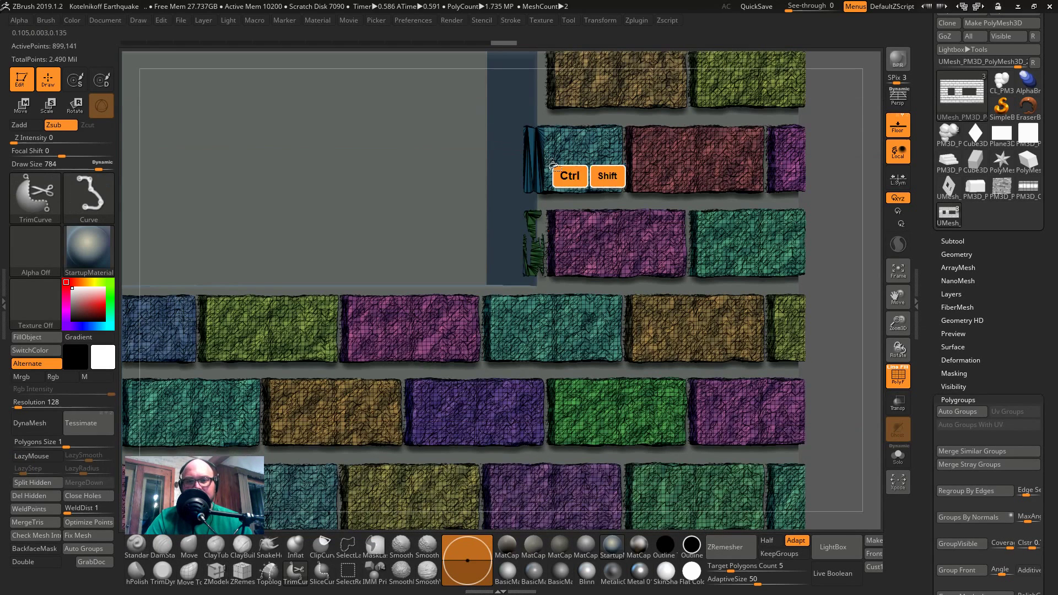
pyautogui.keyDown('ctrl'); pyautogui.keyDown('shift'); pyautogui.click(535, 230); pyautogui.keyUp('shift'); pyautogui.keyUp('ctrl')
pyautogui.keyDown('ctrl'); pyautogui.keyDown('shift'); pyautogui.click(542, 247); pyautogui.keyUp('shift'); pyautogui.keyUp('ctrl')
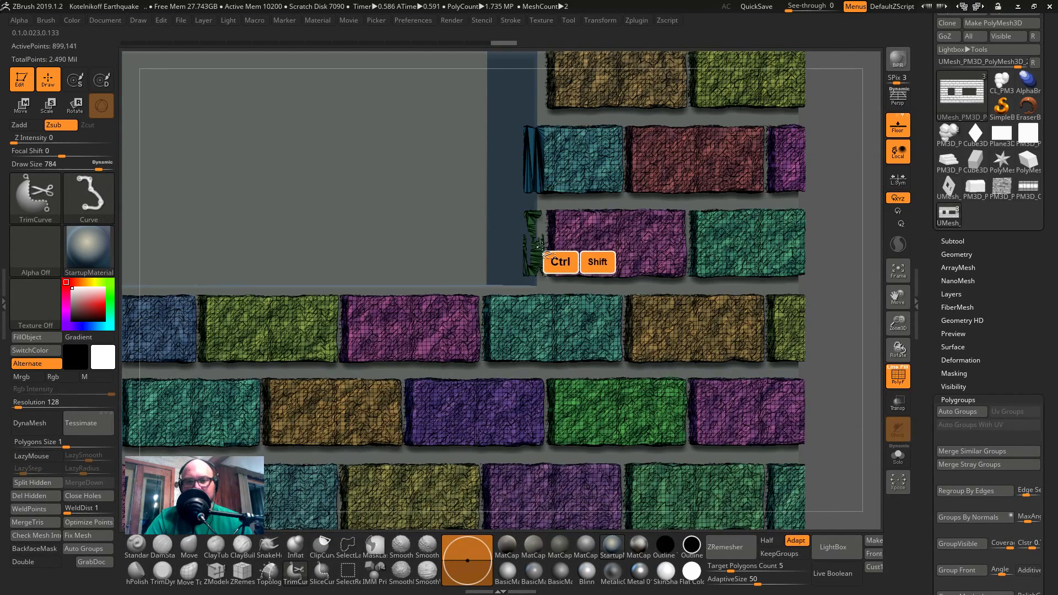
pyautogui.keyDown('ctrl'); pyautogui.keyDown('shift'); pyautogui.click(546, 245); pyautogui.keyUp('shift'); pyautogui.keyUp('ctrl')
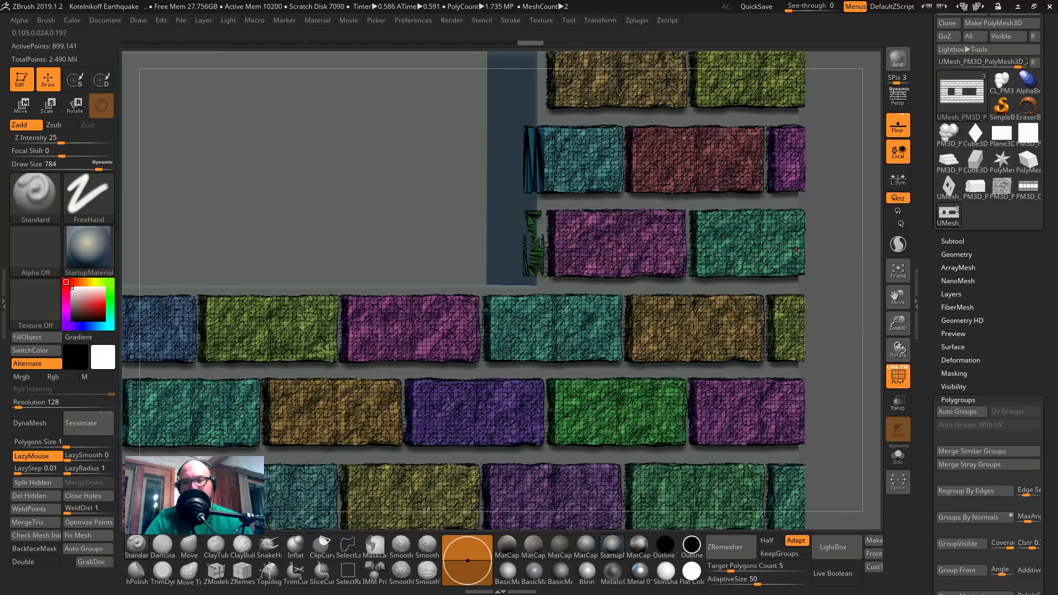
pyautogui.moveTo(795, 251); pyautogui.dragTo(798, 258)
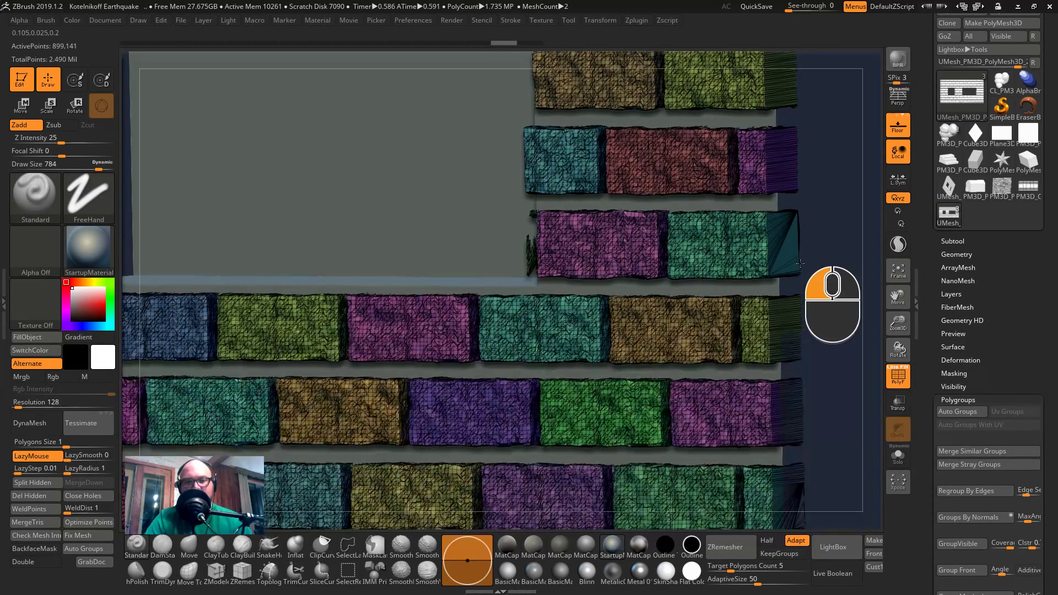
pyautogui.keyDown('ctrl'); pyautogui.keyDown('shift'); pyautogui.click(529, 256); pyautogui.keyUp('shift'); pyautogui.keyUp('ctrl')
# - Finish the trim to remove the fragment, turn PolyFrame off and orbit to an angled view
pyautogui.press('f')
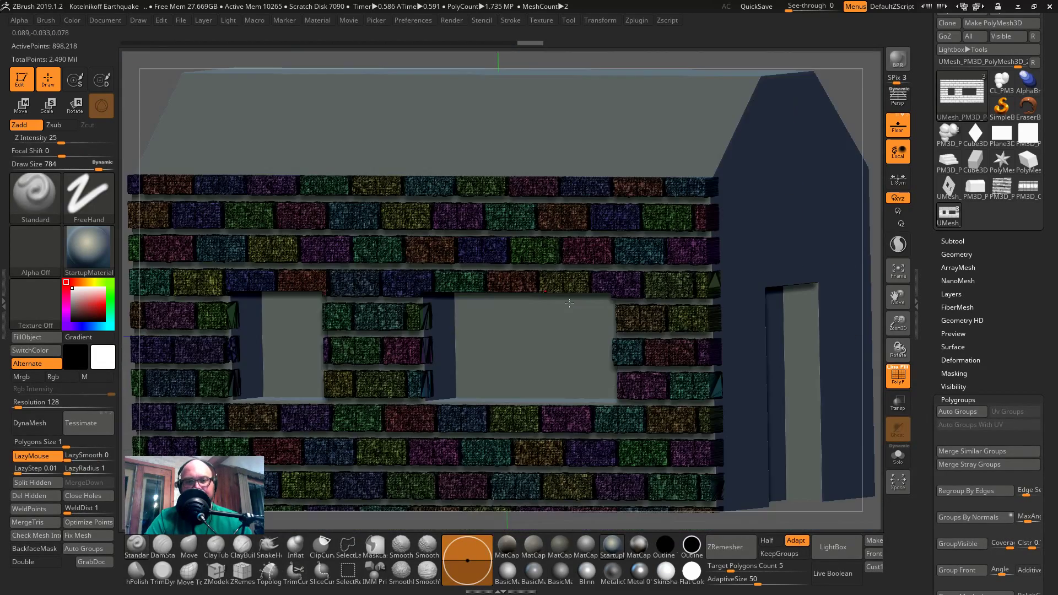
pyautogui.moveTo(499, 518); pyautogui.dragTo(560, 521)
pyautogui.hotkey('shift', 'f')
pyautogui.moveTo(779, 398); pyautogui.dragTo(788, 344)
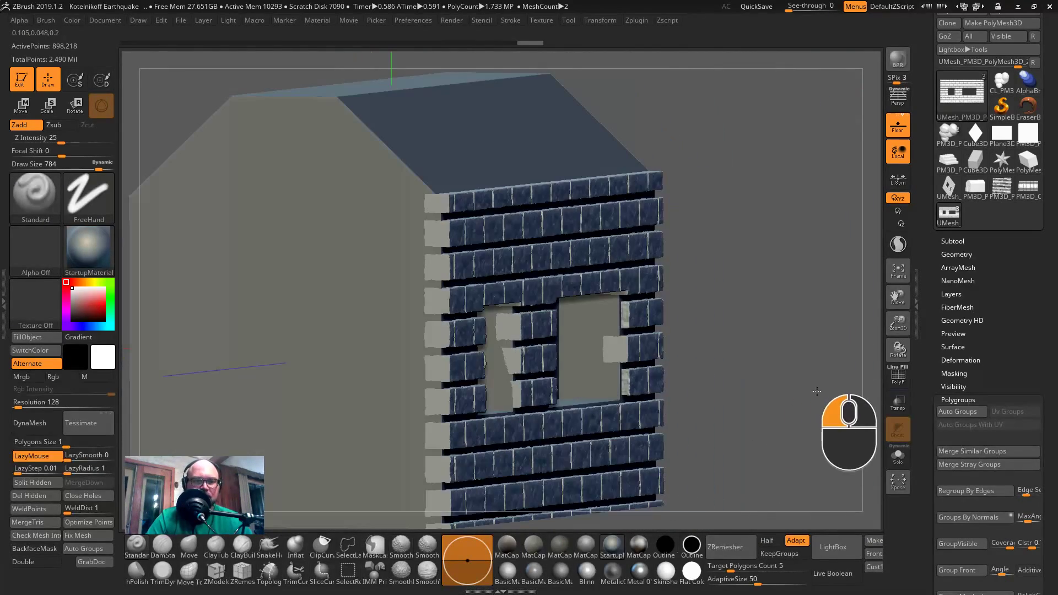
pyautogui.moveTo(762, 300); pyautogui.dragTo(738, 300)
# - Try DynaMesh at resolution 56, undo it, and set brush size to 136
pyautogui.click(956, 255)
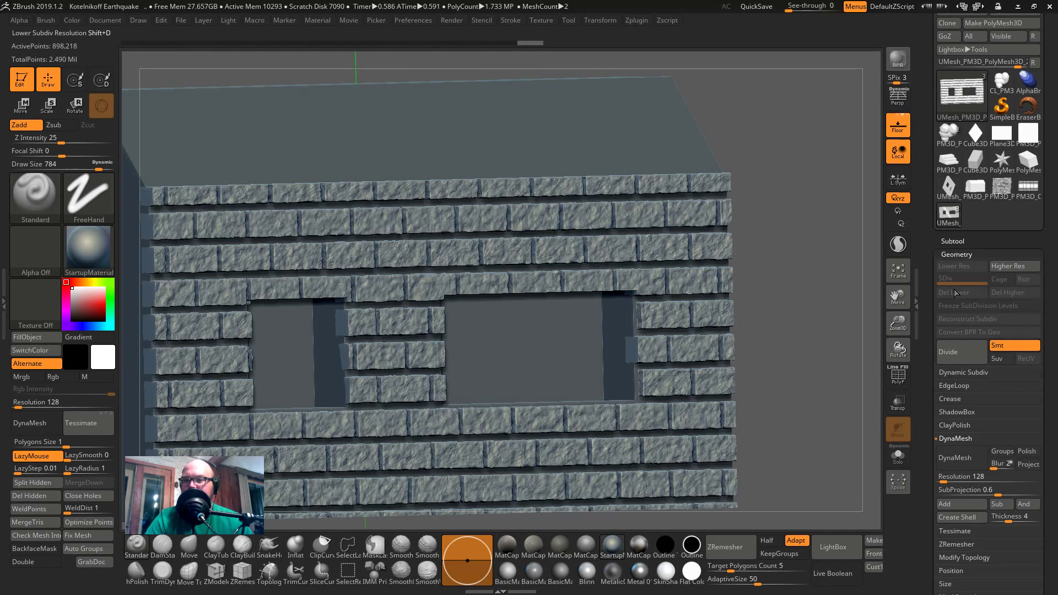
pyautogui.scroll(-3, 939, 411)
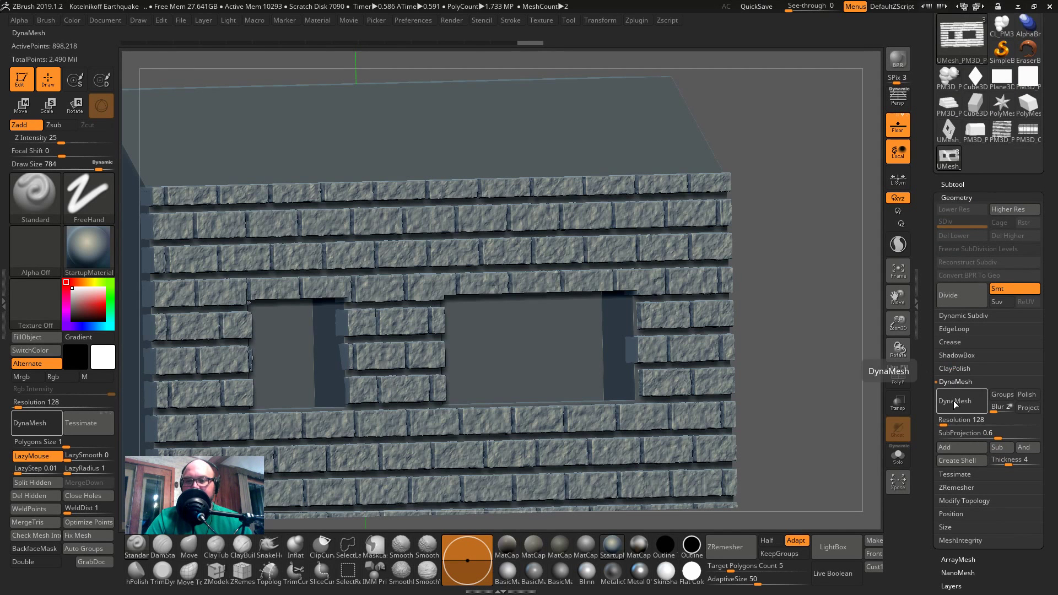
pyautogui.moveTo(943, 424); pyautogui.dragTo(942, 425)
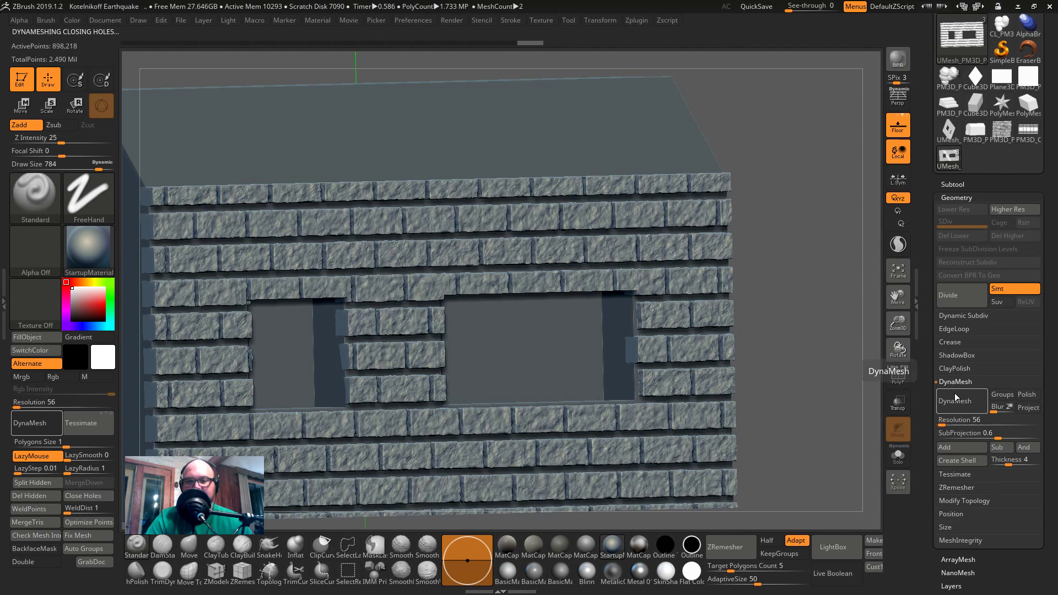
pyautogui.click(954, 393)
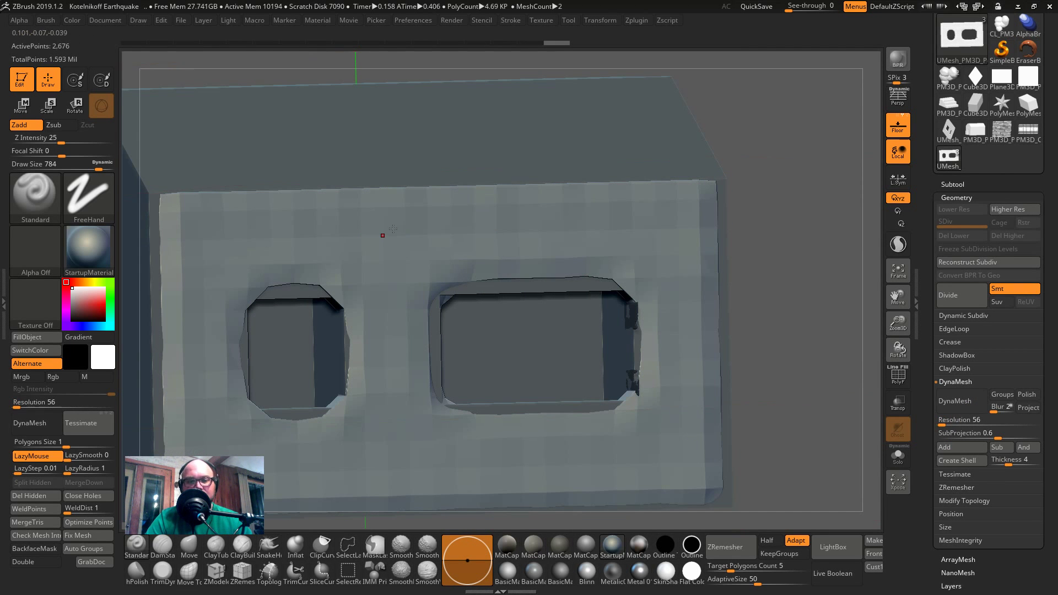
pyautogui.hotkey('ctrl', 'z')
pyautogui.press('s')
pyautogui.moveTo(511, 263); pyautogui.dragTo(466, 263)
# - Try DynaMesh at 992, 2800 and 3744, undoing each to keep the brick detail
pyautogui.moveTo(943, 426)
pyautogui.mouseDown()
pyautogui.moveTo(1015, 444)
pyautogui.moveTo(1006, 421)
pyautogui.moveTo(1028, 425)
pyautogui.mouseUp()
pyautogui.click(962, 401)
pyautogui.hotkey('ctrl', 'z')
pyautogui.click(961, 401)
pyautogui.hotkey('ctrl', 'z')
pyautogui.click(979, 400)
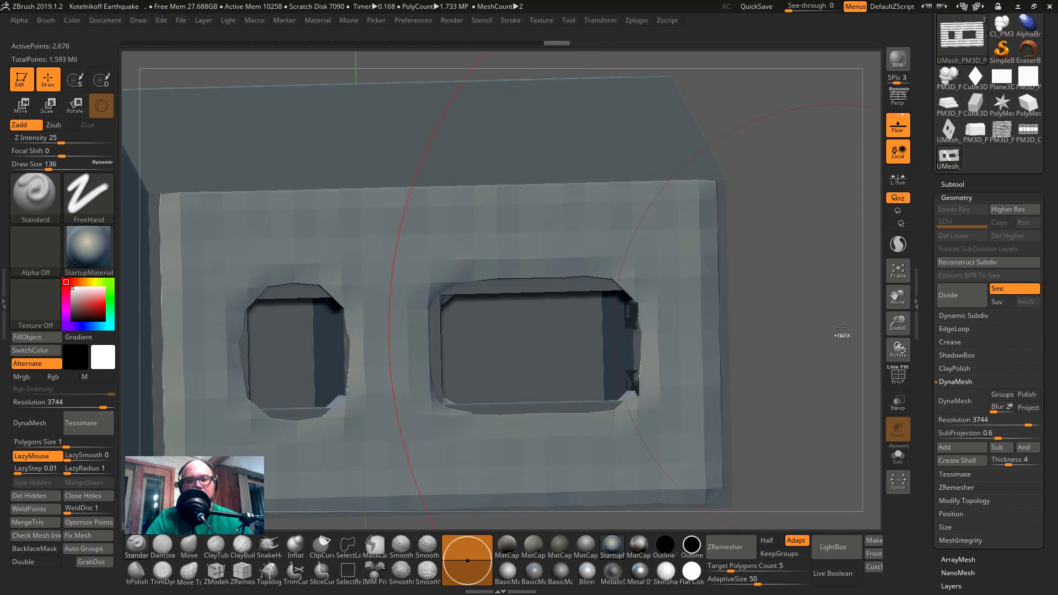
pyautogui.hotkey('ctrl', 'z')
pyautogui.click(947, 527)
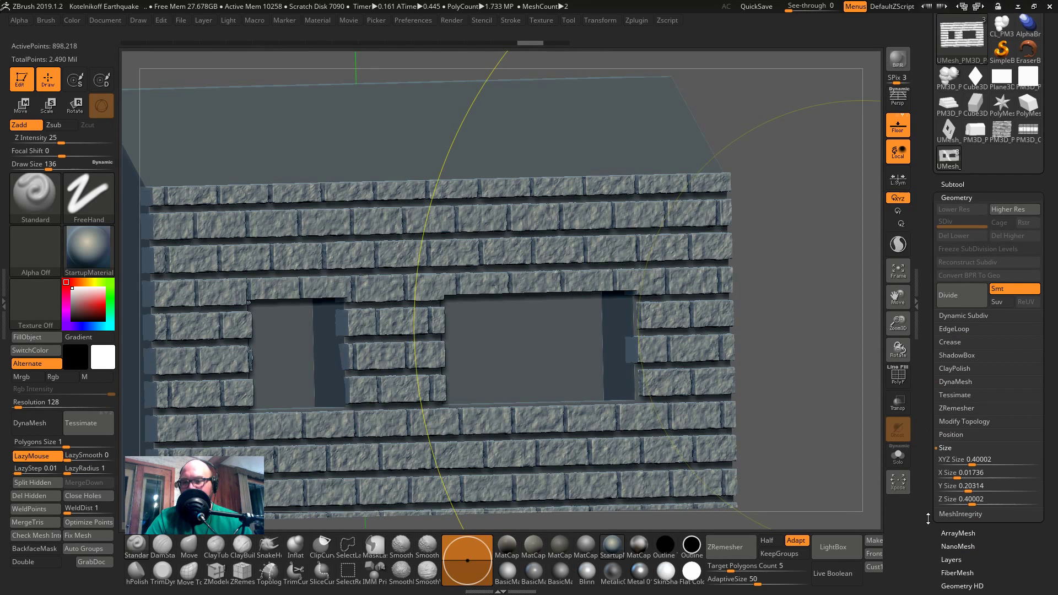
# - Select the house subtool and set its Geometry XYZ Size to 2
pyautogui.click(959, 186)
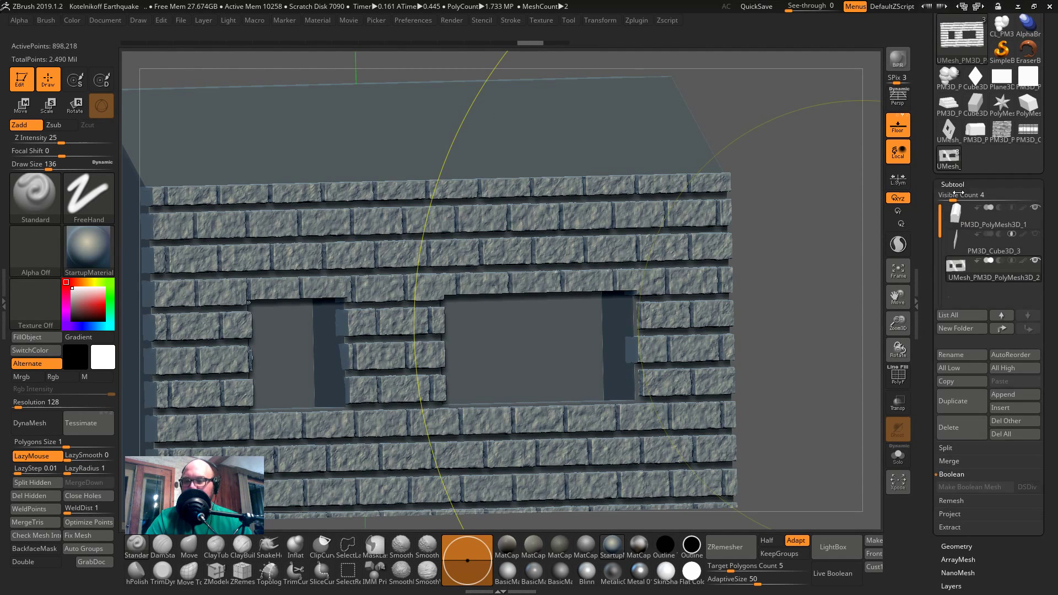
pyautogui.click(957, 221)
pyautogui.click(952, 185)
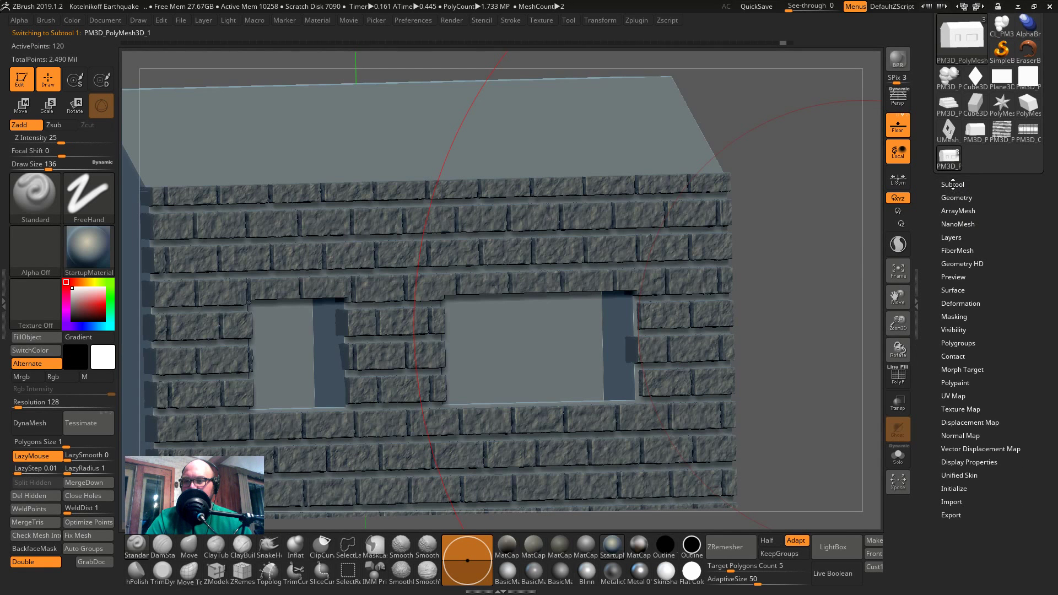
pyautogui.click(956, 185)
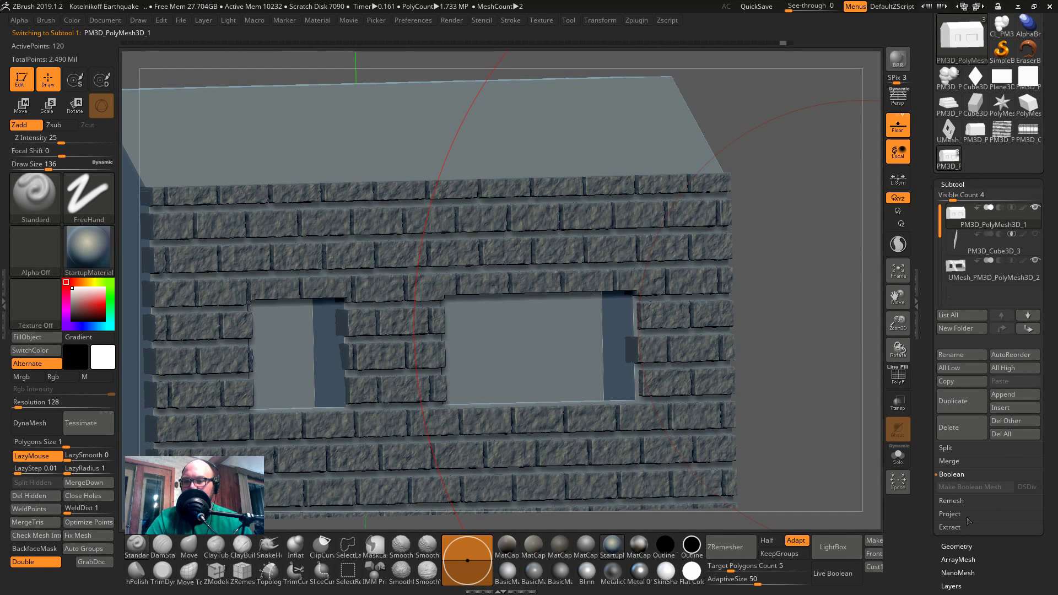
pyautogui.click(955, 185)
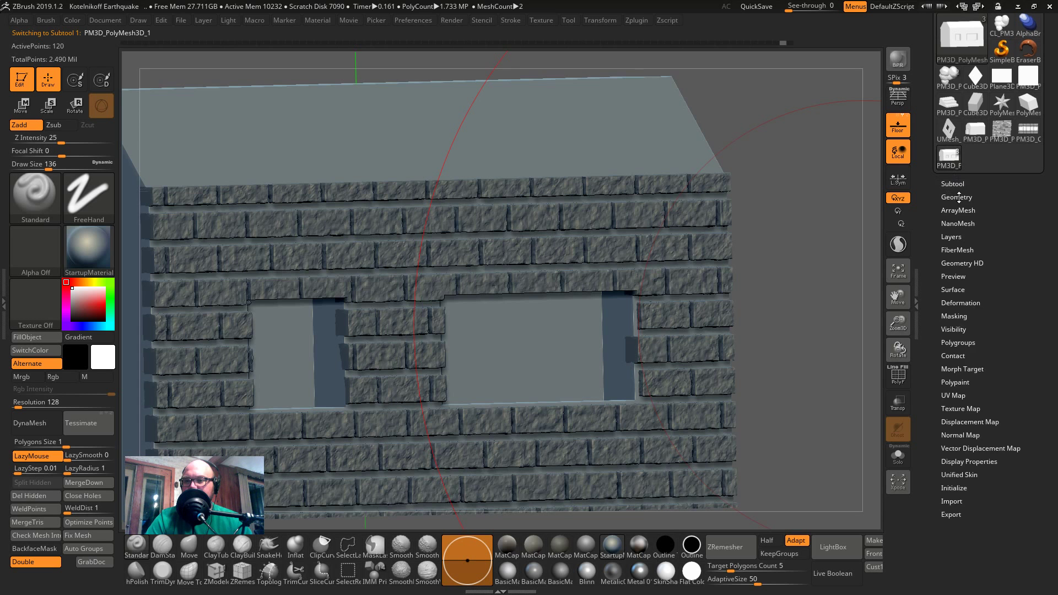
pyautogui.click(957, 197)
pyautogui.moveTo(974, 459); pyautogui.dragTo(978, 458)
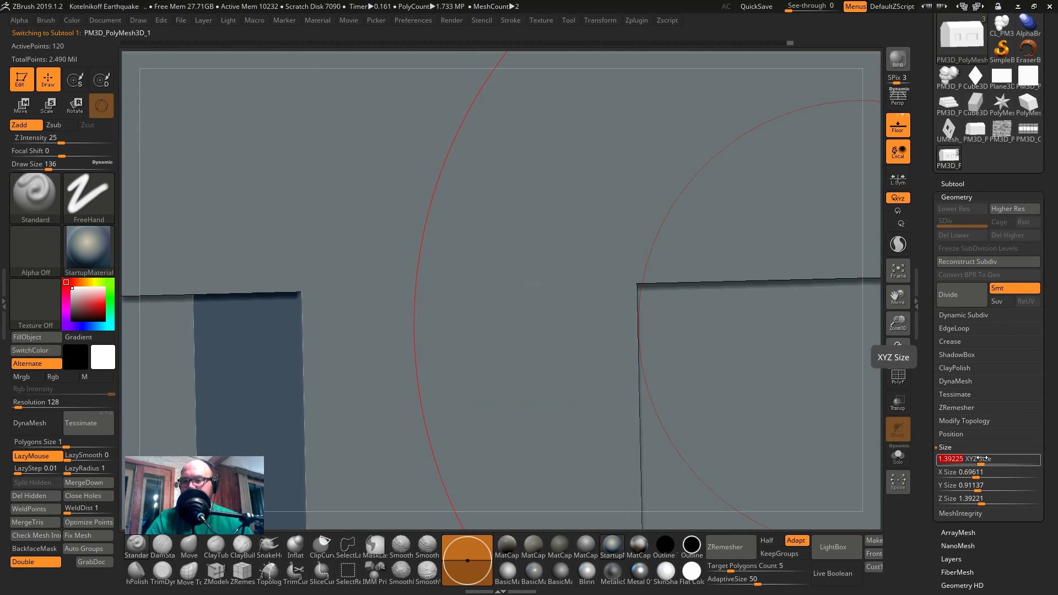
pyautogui.hotkey('ctrl', 'z')
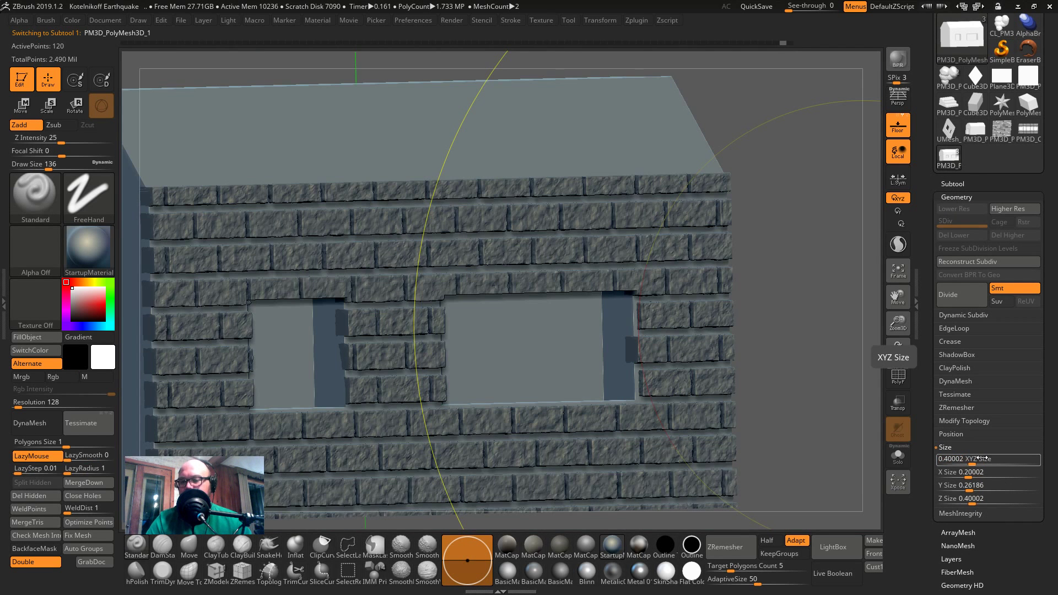
pyautogui.click(982, 459)
pyautogui.write('2')
pyautogui.press('Return')
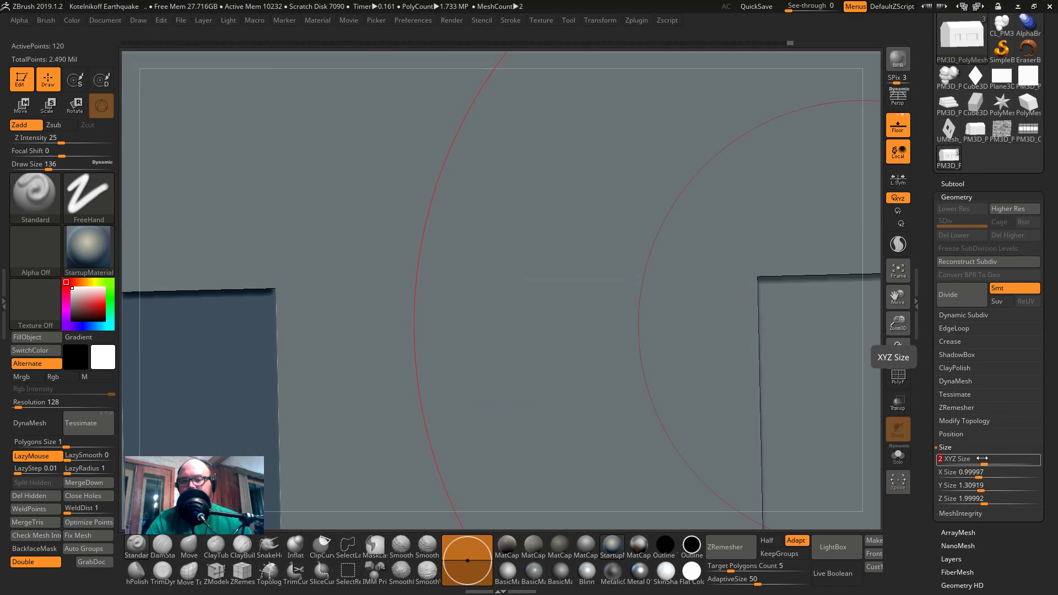
pyautogui.press('f')
# - Select the brick wall subtool, scale it to XYZ Size 2, and slide it right along X
pyautogui.click(952, 183)
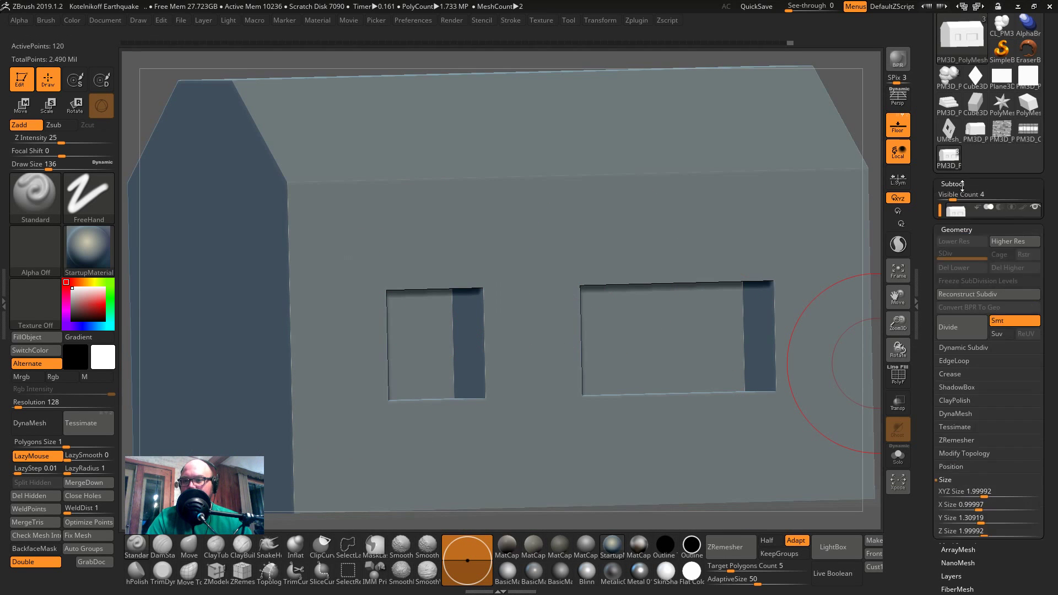
pyautogui.click(986, 265)
pyautogui.click(961, 182)
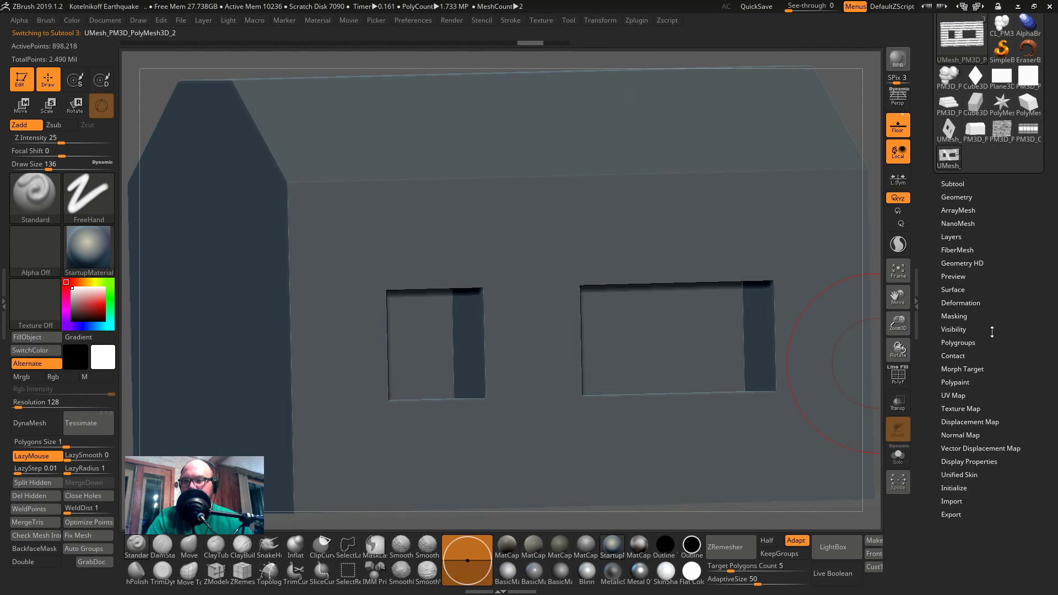
pyautogui.click(959, 196)
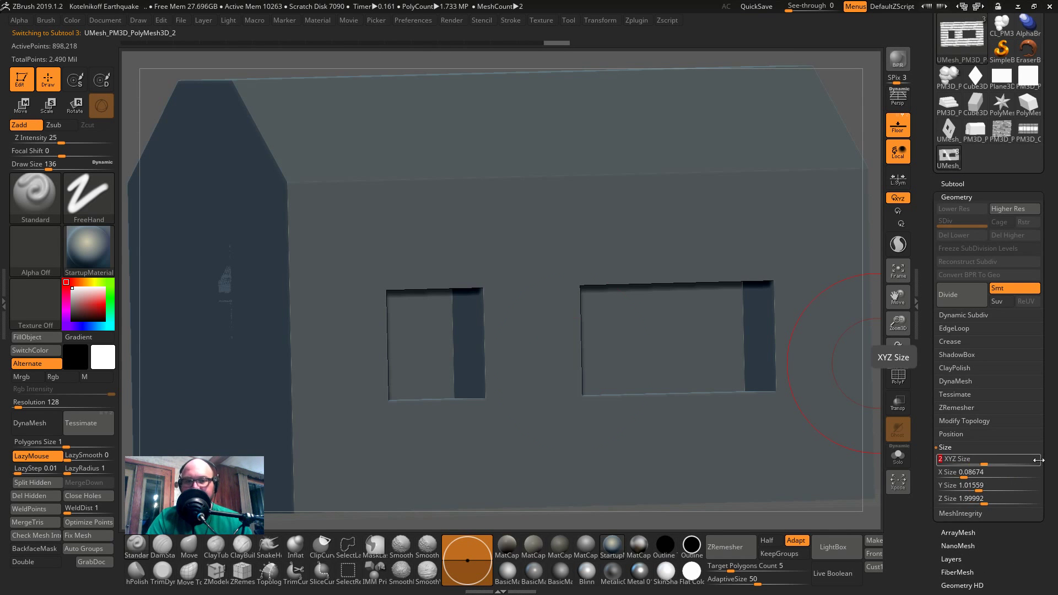
pyautogui.press('w')
pyautogui.moveTo(671, 508); pyautogui.dragTo(598, 342)
pyautogui.moveTo(612, 304); pyautogui.dragTo(671, 315)
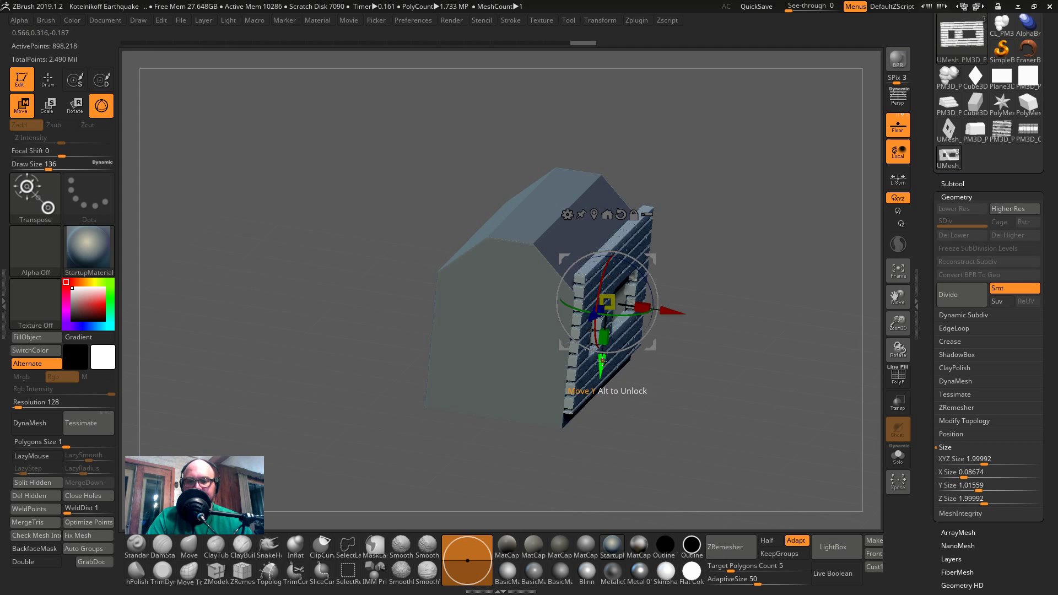
# - Slide the wall along X onto the window wall, checking the openings align in front view
pyautogui.moveTo(605, 290); pyautogui.dragTo(746, 416)
pyautogui.moveTo(598, 284)
pyautogui.mouseDown()
pyautogui.moveTo(582, 281)
pyautogui.moveTo(592, 282)
pyautogui.mouseUp()
pyautogui.keyDown('shift'); pyautogui.moveTo(700, 405); pyautogui.dragTo(628, 447); pyautogui.keyUp('shift')
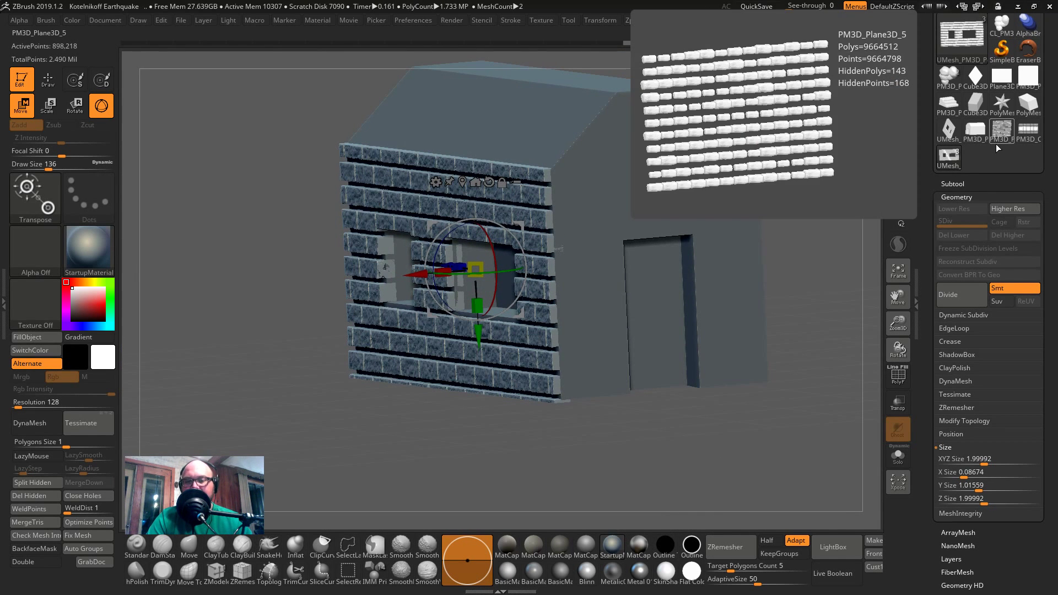
pyautogui.keyDown('shift'); pyautogui.moveTo(735, 477); pyautogui.dragTo(790, 472); pyautogui.keyUp('shift')
pyautogui.keyDown('alt'); pyautogui.moveTo(762, 265); pyautogui.dragTo(728, 125); pyautogui.keyUp('alt')
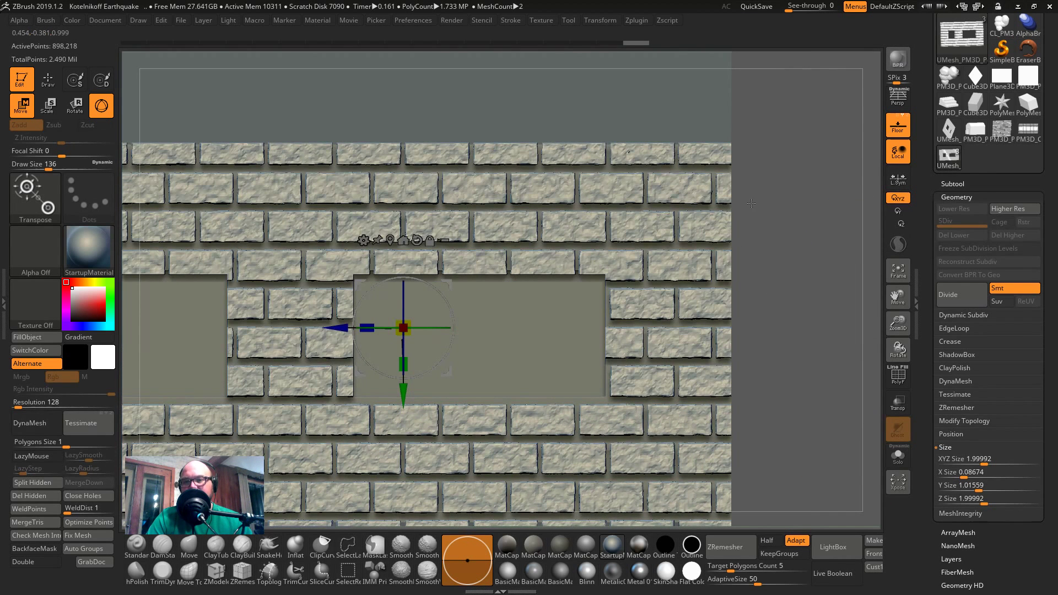
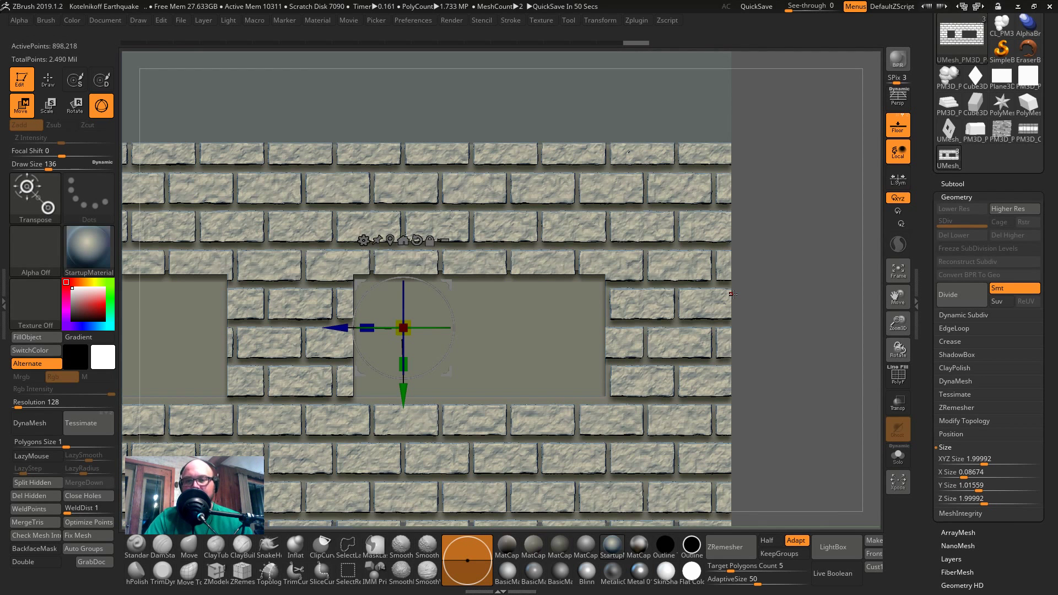
# - Frame the brick wall and house in view and restore the tool list's default layout
pyautogui.keyDown('alt'); pyautogui.moveTo(807, 331); pyautogui.dragTo(791, 272); pyautogui.keyUp('alt')
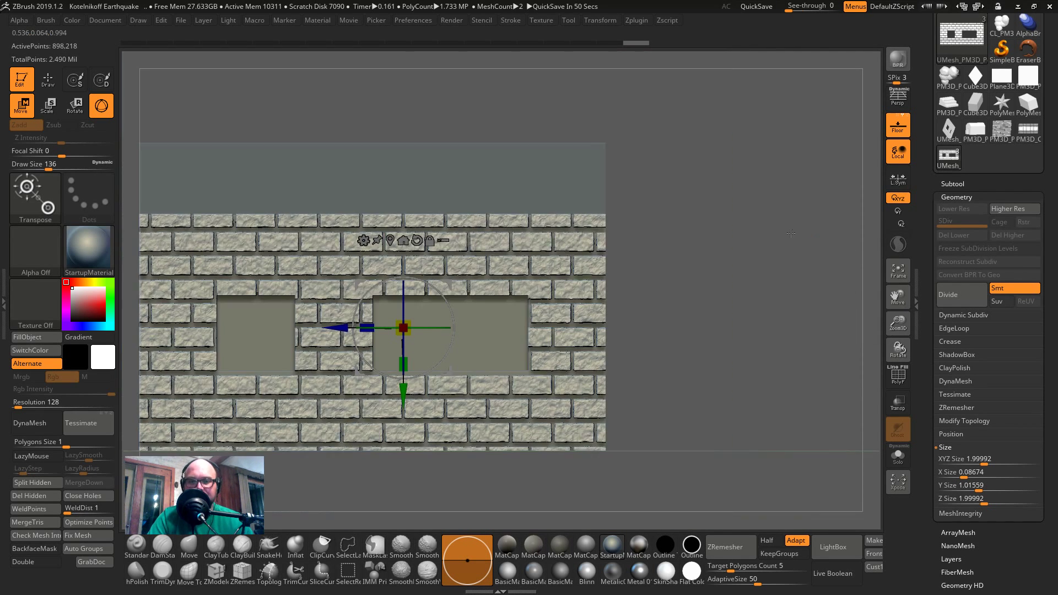
pyautogui.keyDown('alt'); pyautogui.moveTo(744, 335); pyautogui.dragTo(777, 285); pyautogui.keyUp('alt')
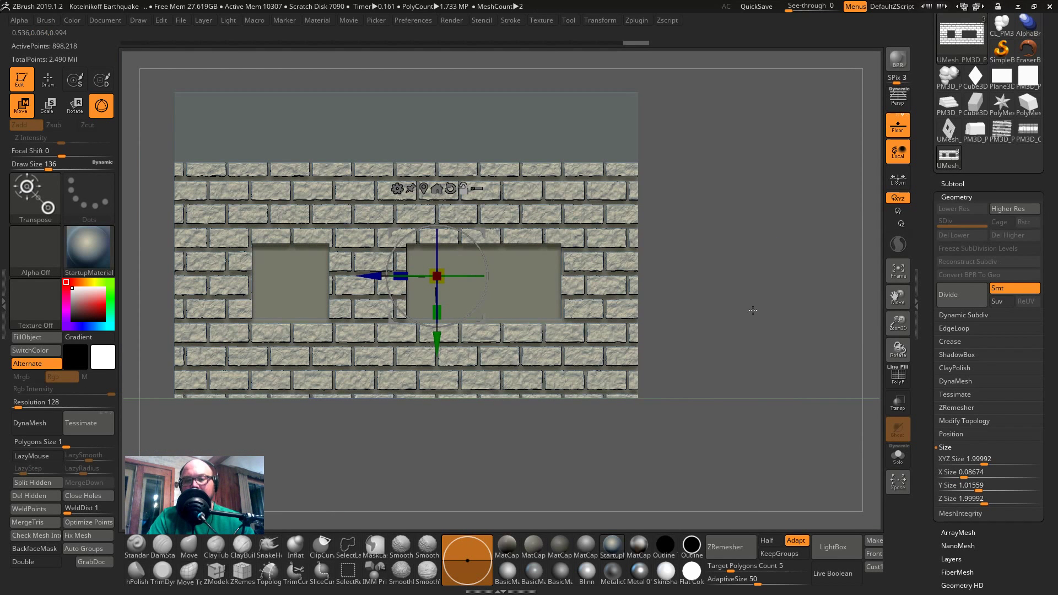
pyautogui.press('q')
pyautogui.moveTo(708, 265); pyautogui.dragTo(740, 261)
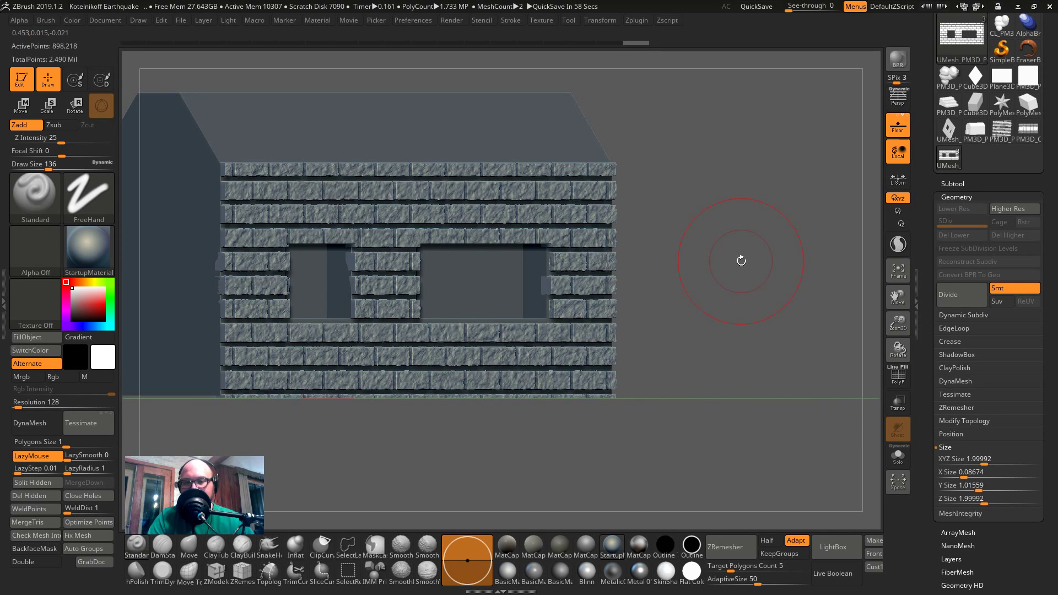
pyautogui.scroll(3, 931, 158)
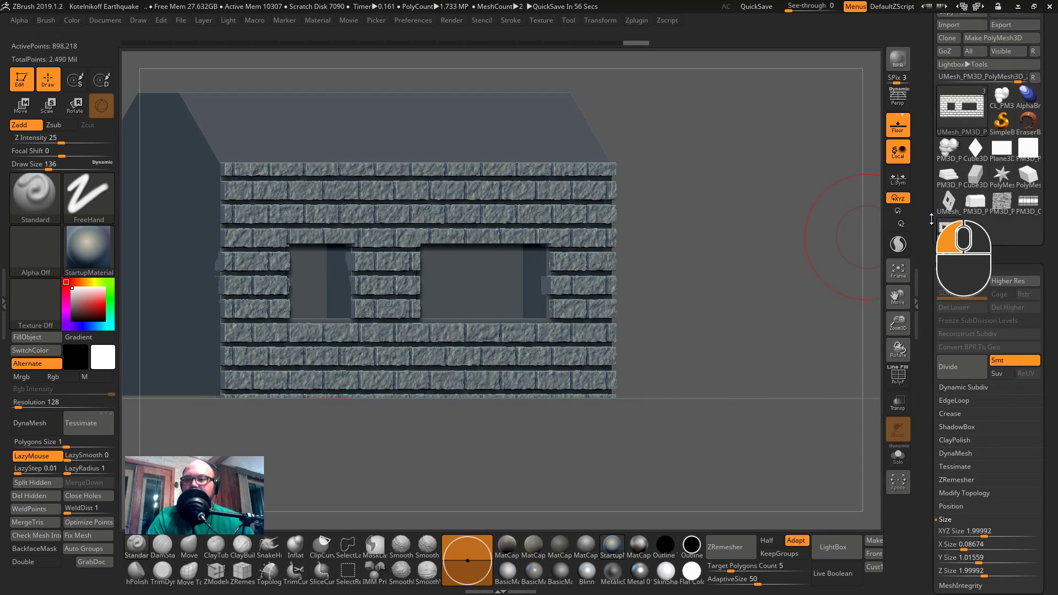
pyautogui.moveTo(843, 268); pyautogui.dragTo(727, 316)
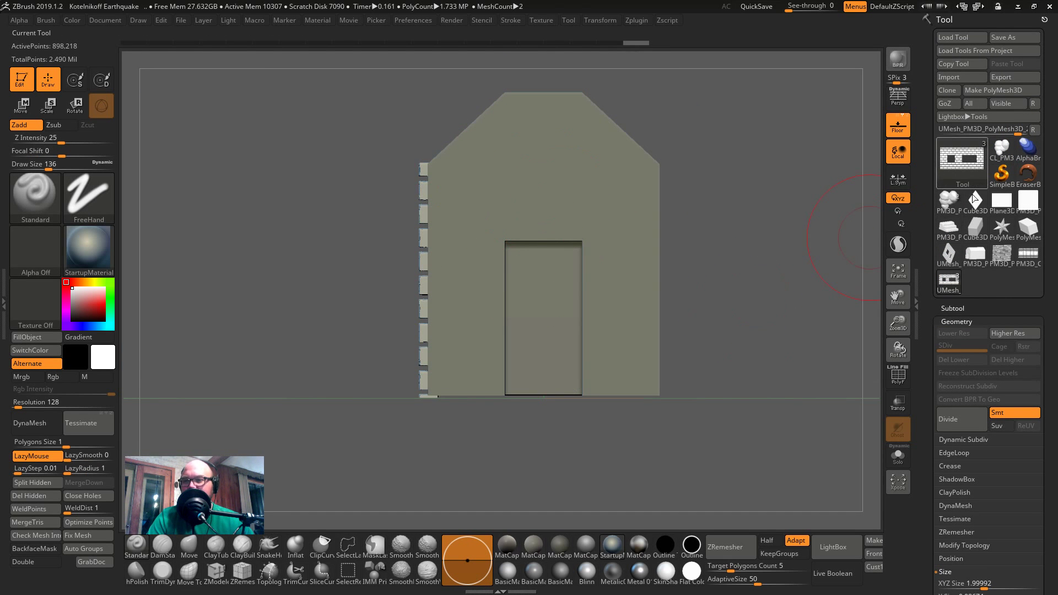
pyautogui.moveTo(978, 226)
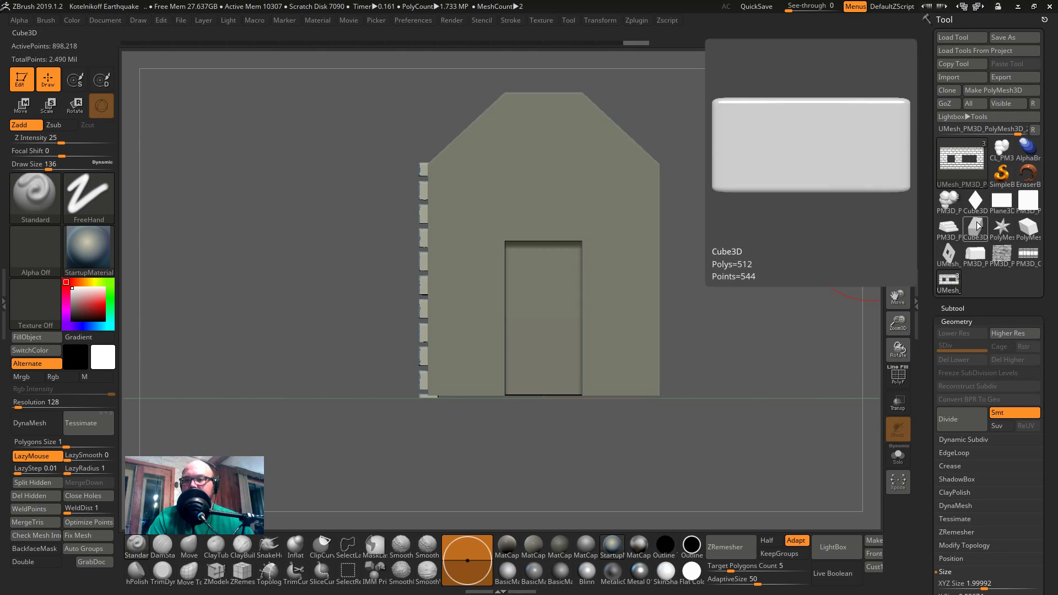
pyautogui.click(1034, 131)
pyautogui.moveTo(788, 289)
pyautogui.mouseDown()
pyautogui.moveTo(771, 297)
pyautogui.moveTo(792, 300)
pyautogui.moveTo(766, 277)
pyautogui.moveTo(794, 287)
pyautogui.mouseUp()
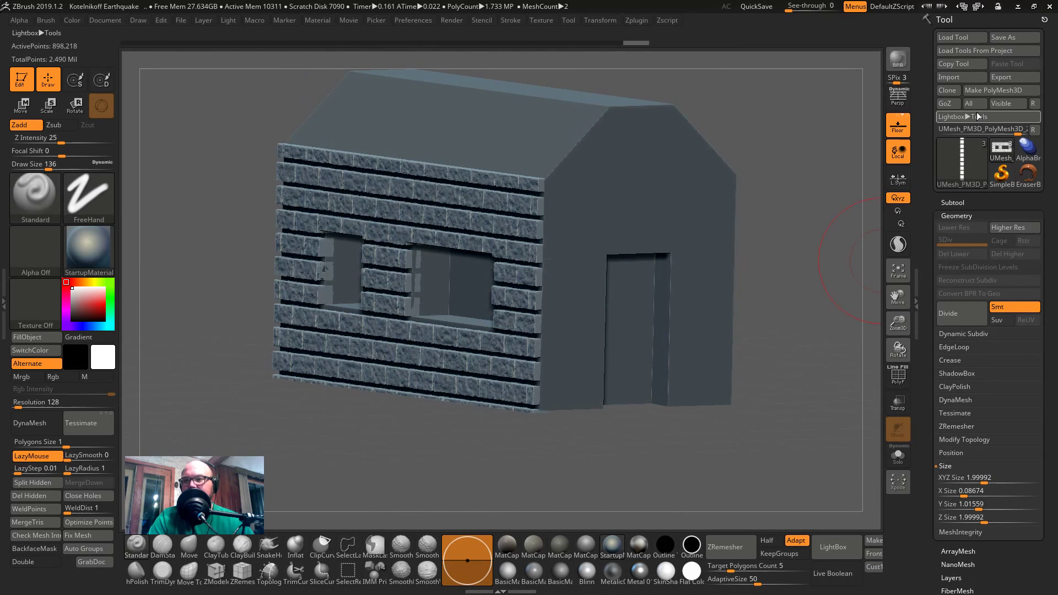
# - Switch to the PolyMesh3D cube tool and initialize it as a QCube with resolution 1
pyautogui.click(963, 154)
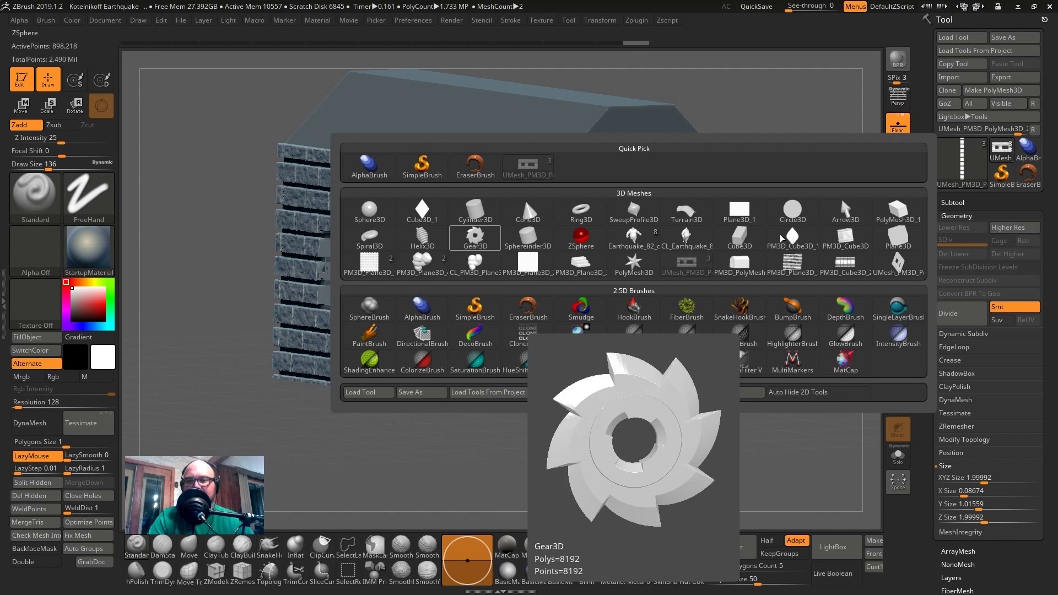
pyautogui.click(897, 221)
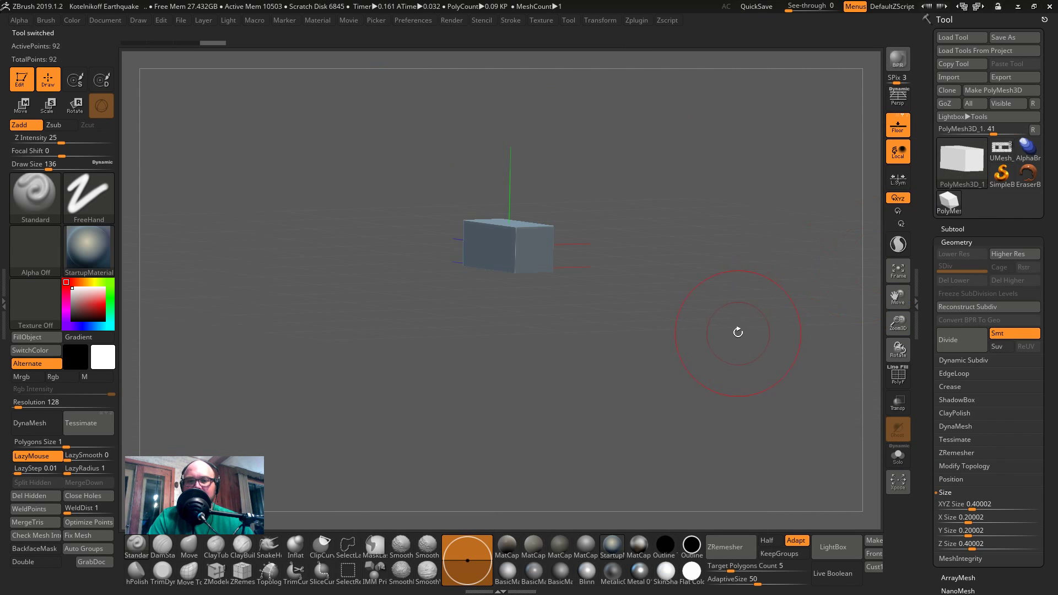
pyautogui.hotkey('shift', 'f')
pyautogui.keyDown('shift'); pyautogui.moveTo(732, 329); pyautogui.dragTo(700, 379); pyautogui.keyUp('shift')
pyautogui.scroll(-5, 927, 309)
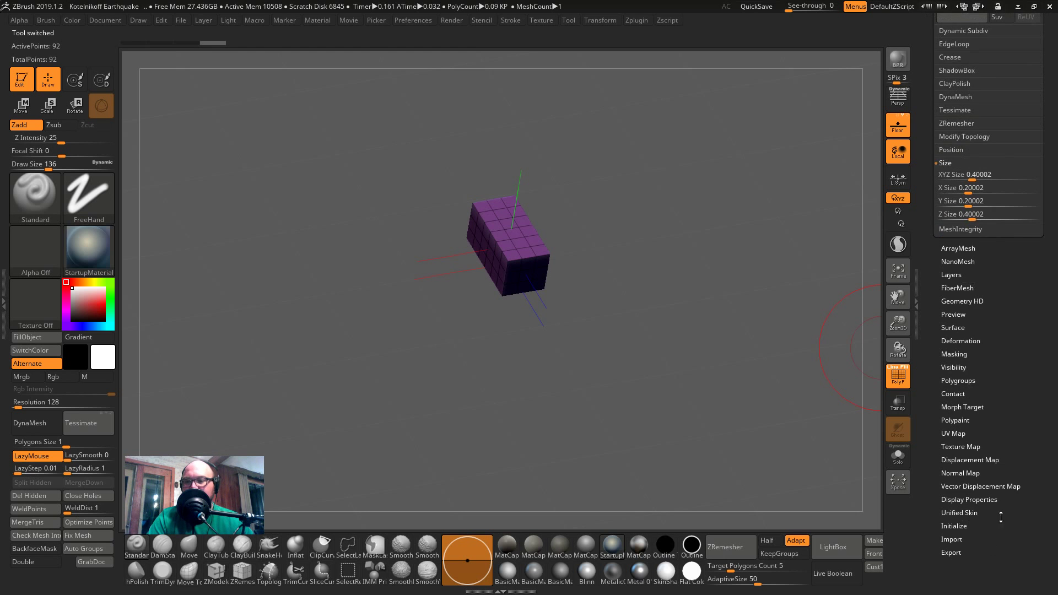
pyautogui.click(957, 526)
pyautogui.click(961, 315)
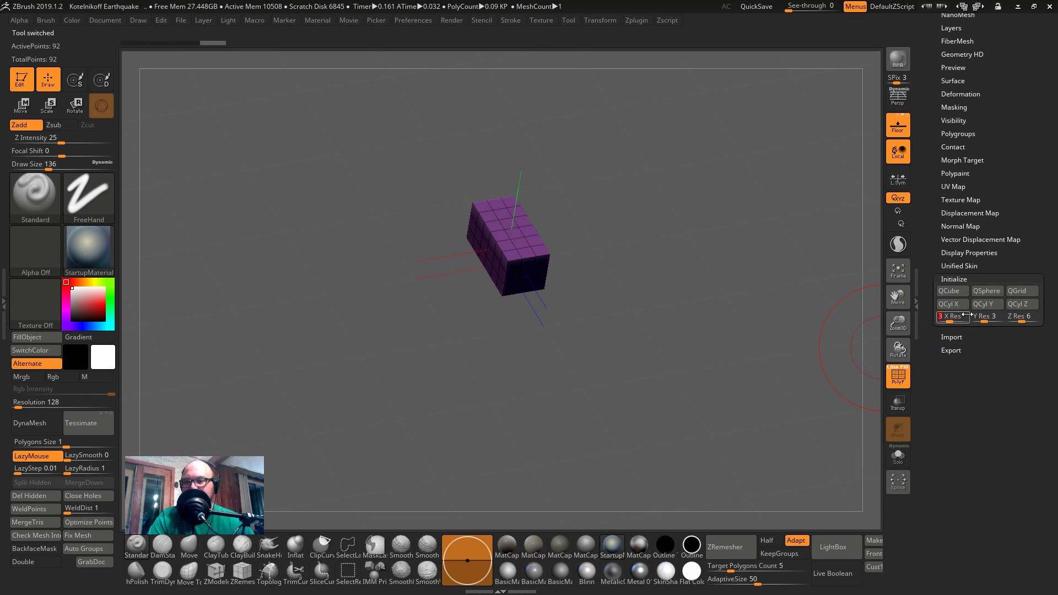
pyautogui.click(939, 317)
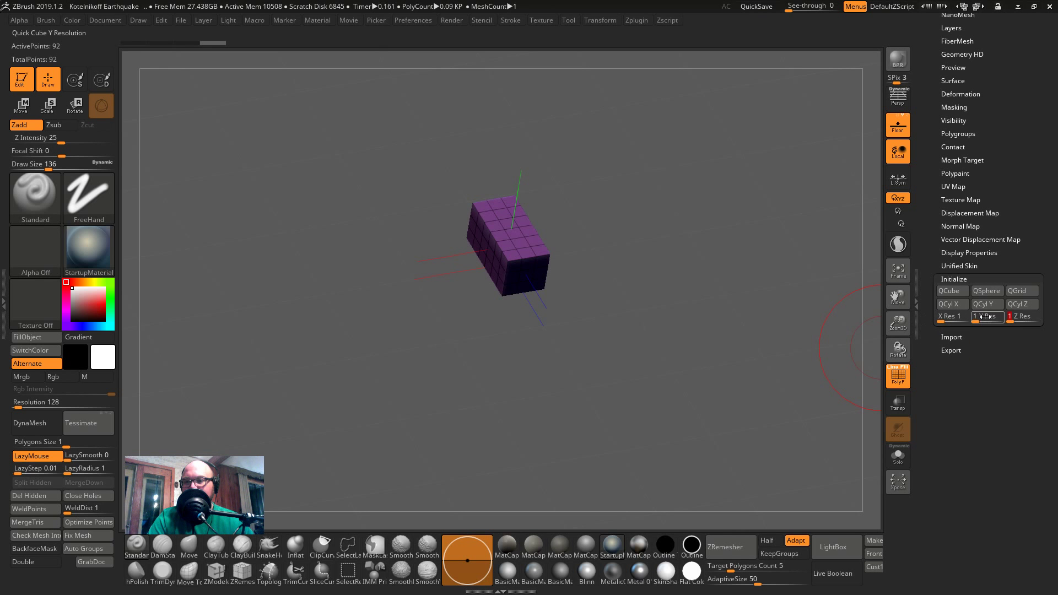
pyautogui.click(956, 290)
# - Snap the single-polygon cube to front view and stretch it along X into a flat bar
pyautogui.moveTo(657, 303); pyautogui.dragTo(648, 336)
pyautogui.press('c')
pyautogui.moveTo(549, 243); pyautogui.dragTo(543, 307)
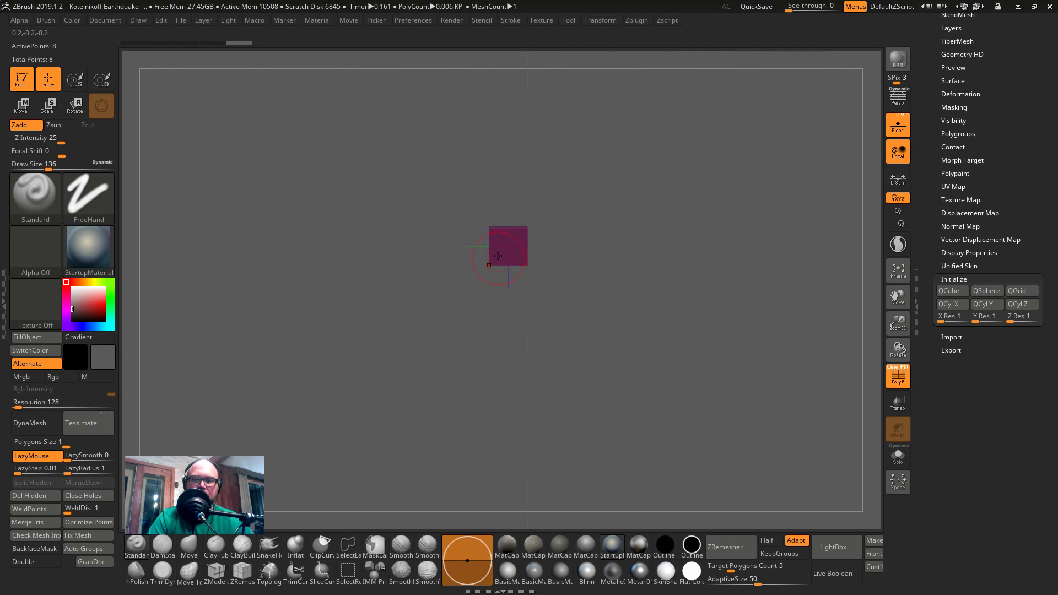
pyautogui.moveTo(564, 204); pyautogui.dragTo(607, 243)
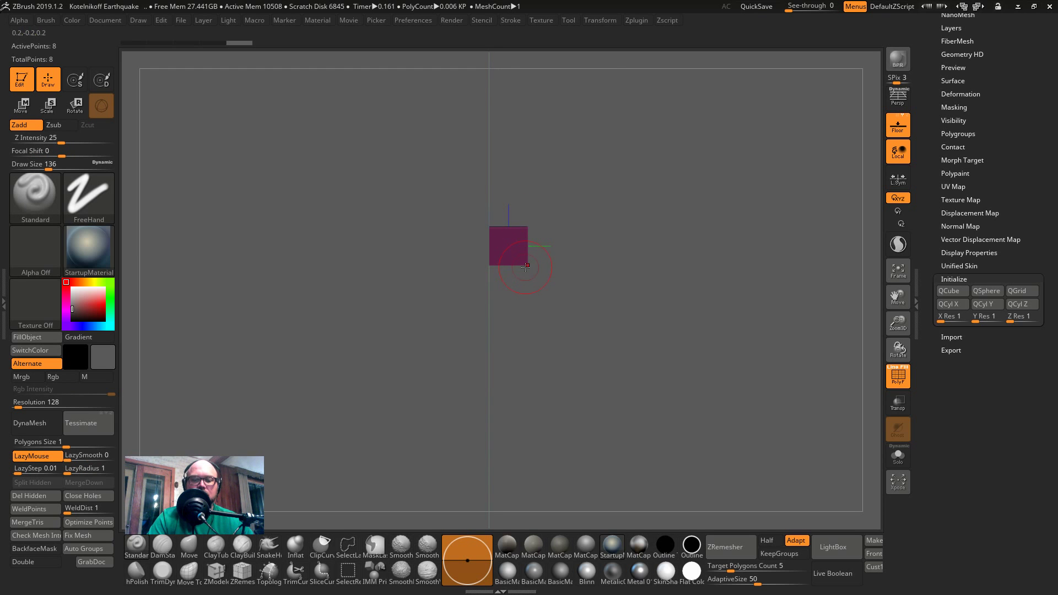
pyautogui.moveTo(526, 237)
pyautogui.mouseDown()
pyautogui.moveTo(495, 243)
pyautogui.moveTo(525, 253)
pyautogui.mouseUp()
pyautogui.press('x')
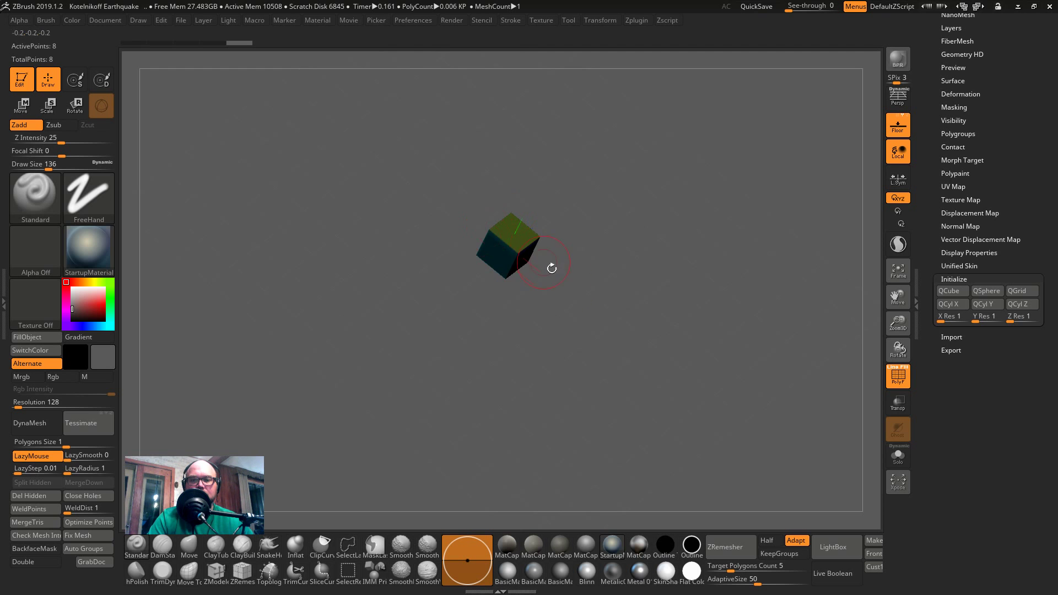
pyautogui.moveTo(551, 268)
pyautogui.mouseDown()
pyautogui.moveTo(564, 239)
pyautogui.moveTo(617, 298)
pyautogui.mouseUp()
pyautogui.press('r')
pyautogui.click(593, 287)
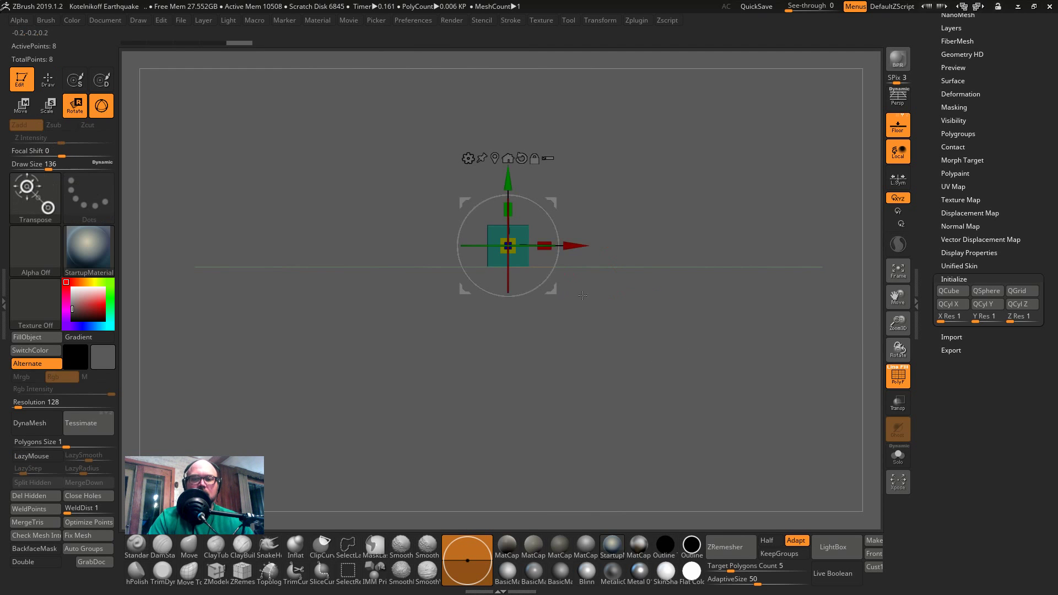
pyautogui.moveTo(544, 246); pyautogui.dragTo(716, 246)
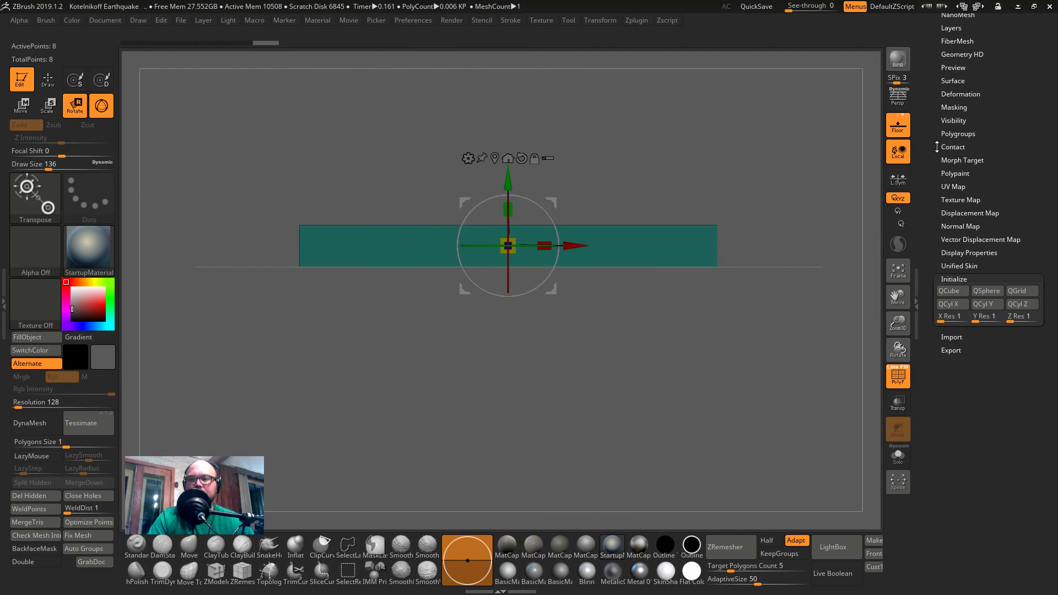
pyautogui.moveTo(936, 146); pyautogui.dragTo(973, 222)
# - Make the bar a PolyMesh3D and stretch it further along its length
pyautogui.click(1004, 90)
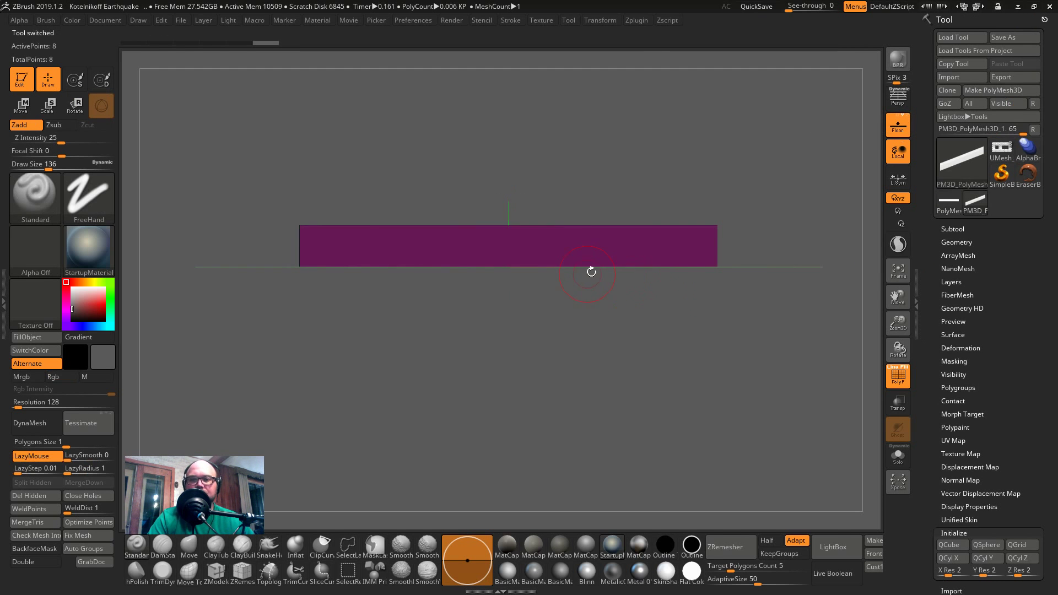
pyautogui.moveTo(590, 272); pyautogui.dragTo(565, 320)
pyautogui.press('r')
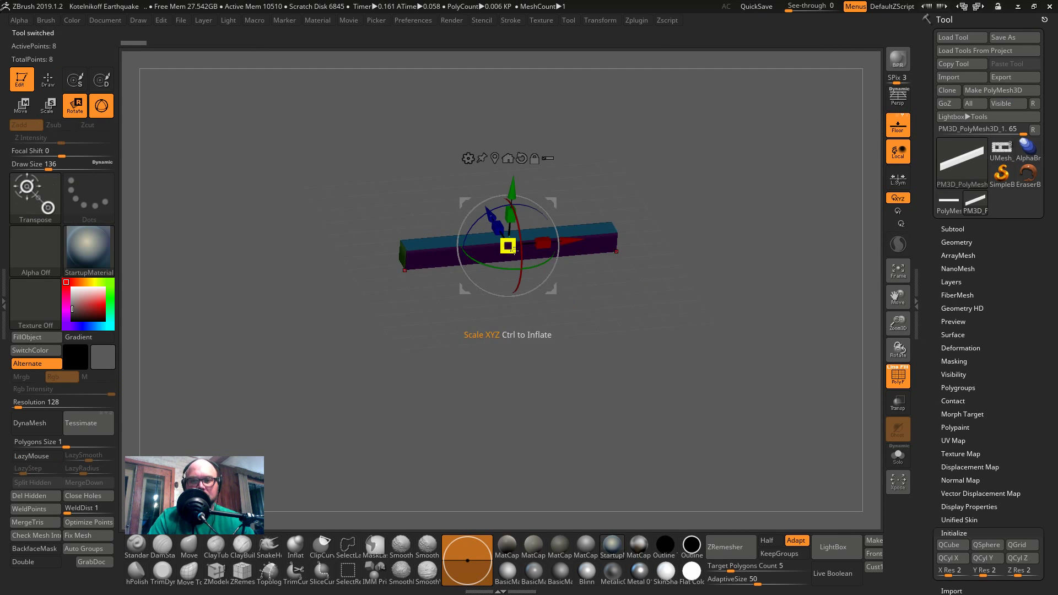
pyautogui.moveTo(497, 229); pyautogui.dragTo(528, 283)
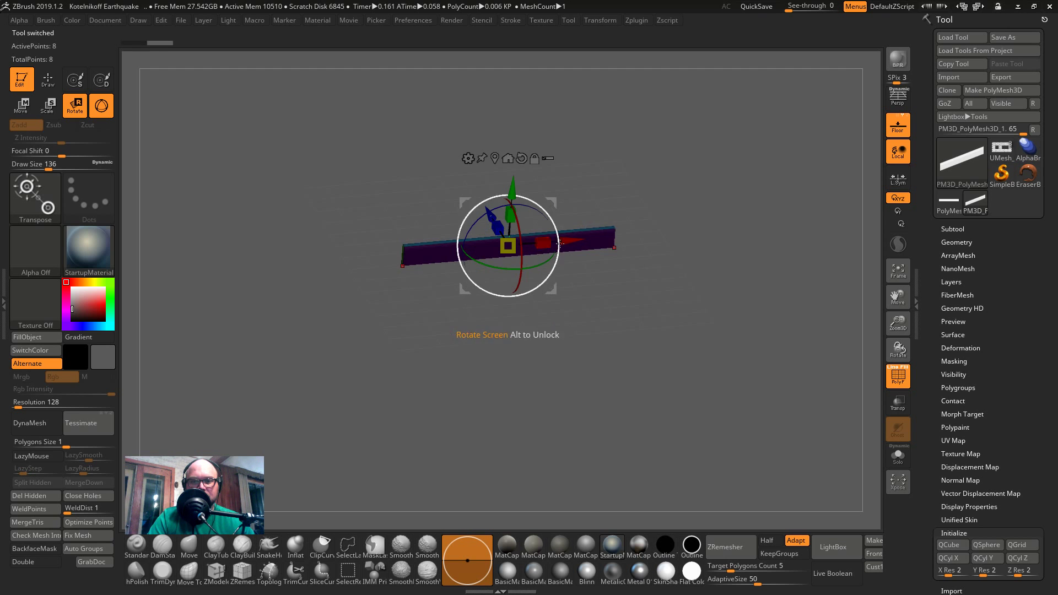
pyautogui.moveTo(497, 229); pyautogui.dragTo(716, 248)
pyautogui.moveTo(718, 307); pyautogui.dragTo(688, 331)
pyautogui.press('alt')
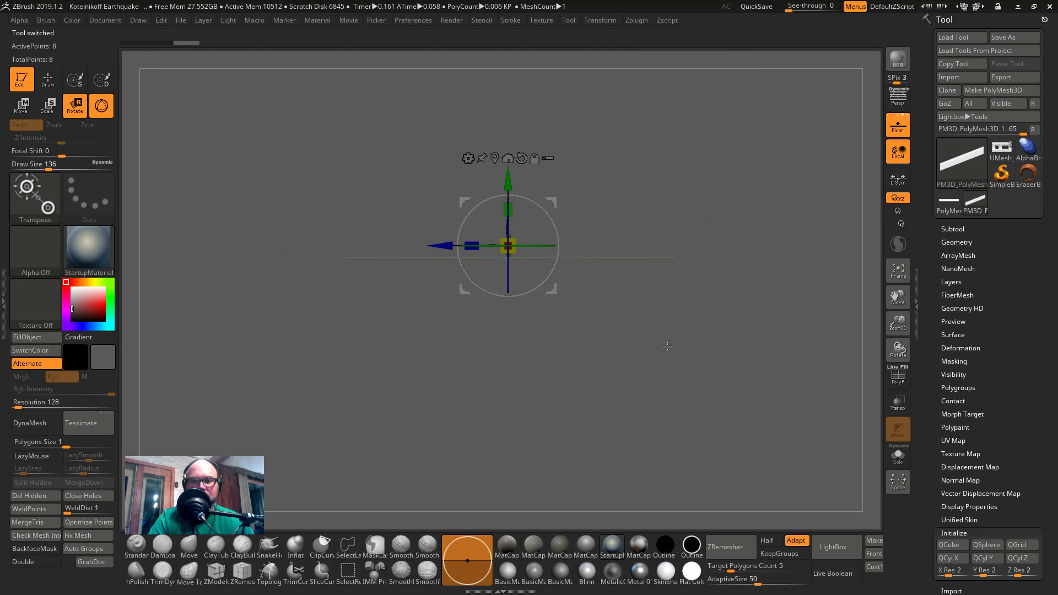
pyautogui.moveTo(635, 372)
pyautogui.mouseDown()
pyautogui.moveTo(668, 304)
pyautogui.moveTo(699, 358)
pyautogui.moveTo(681, 233)
pyautogui.moveTo(705, 264)
pyautogui.mouseUp()
pyautogui.rightClick(716, 330)
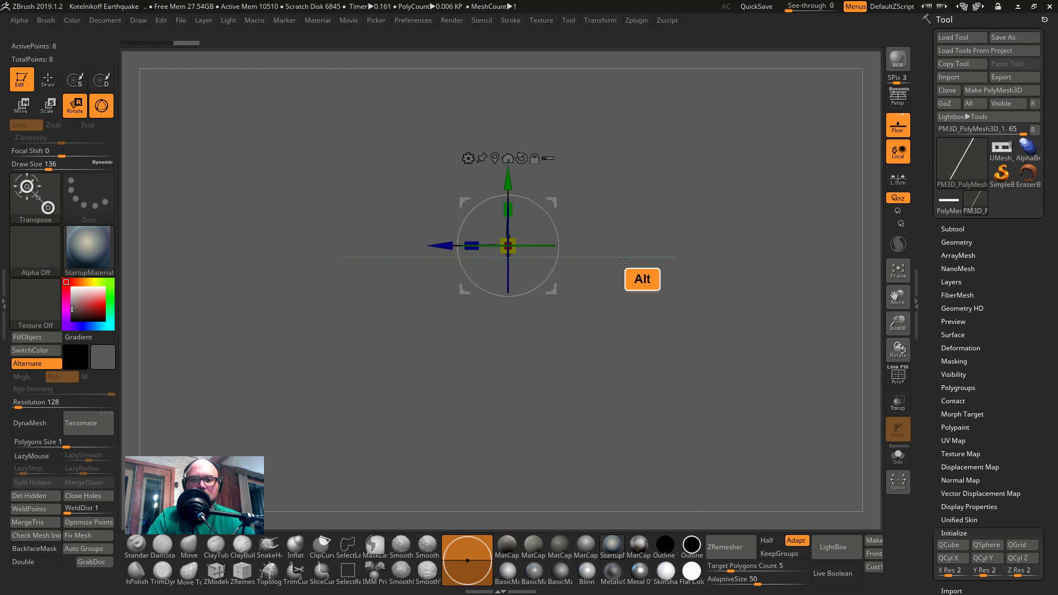
pyautogui.keyDown('shift'); pyautogui.moveTo(622, 264); pyautogui.dragTo(496, 246); pyautogui.keyUp('shift')
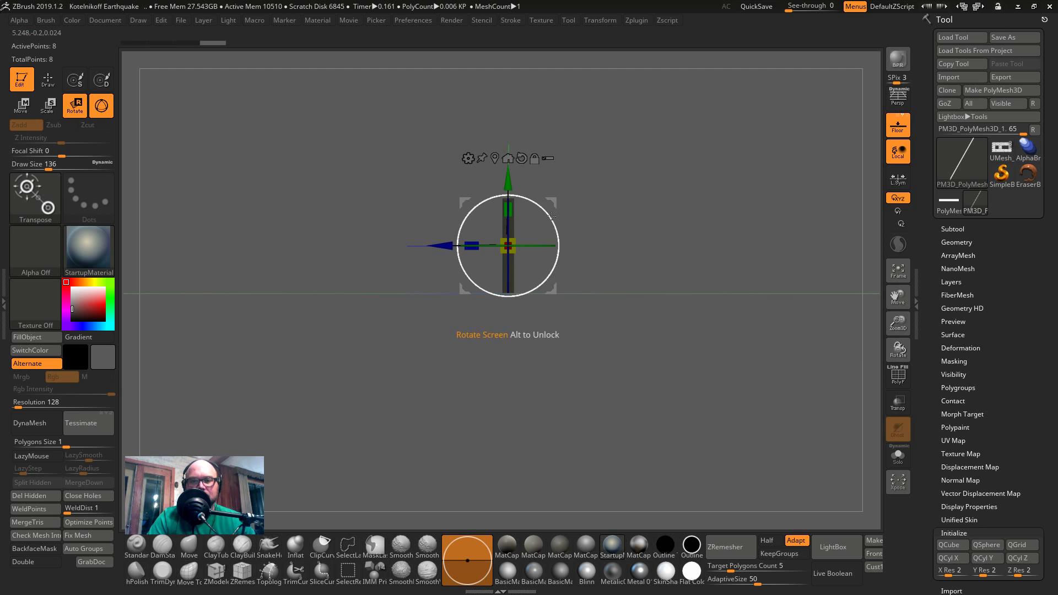
# - Tilt the bar about 11.46 degrees and frame it with polygroup colours off
pyautogui.moveTo(552, 215); pyautogui.dragTo(548, 208)
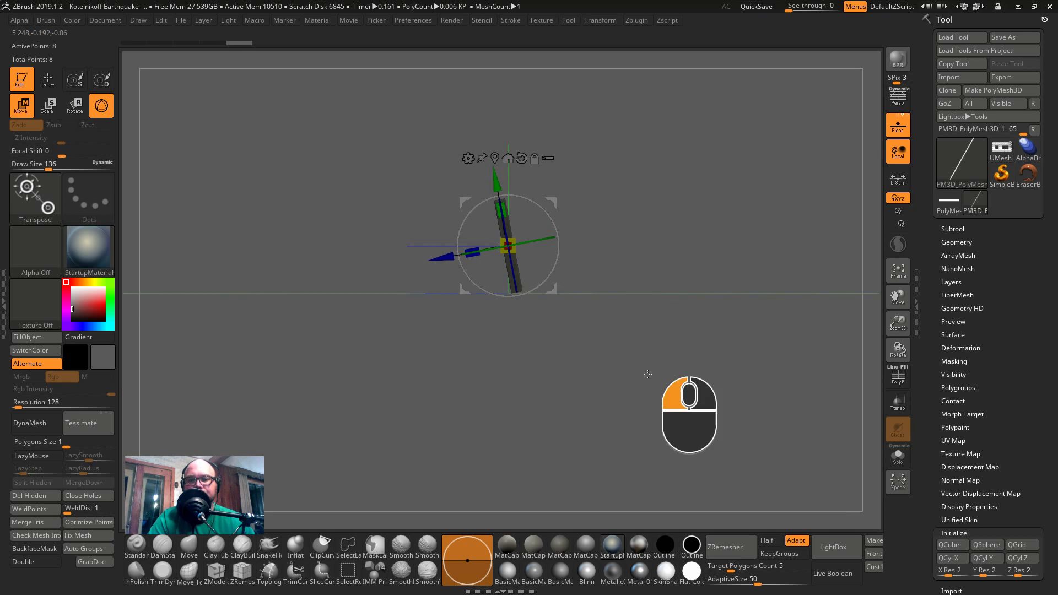
pyautogui.press('f')
pyautogui.press('q')
pyautogui.hotkey('shift', 'f')
pyautogui.hotkey('shift', 'f')
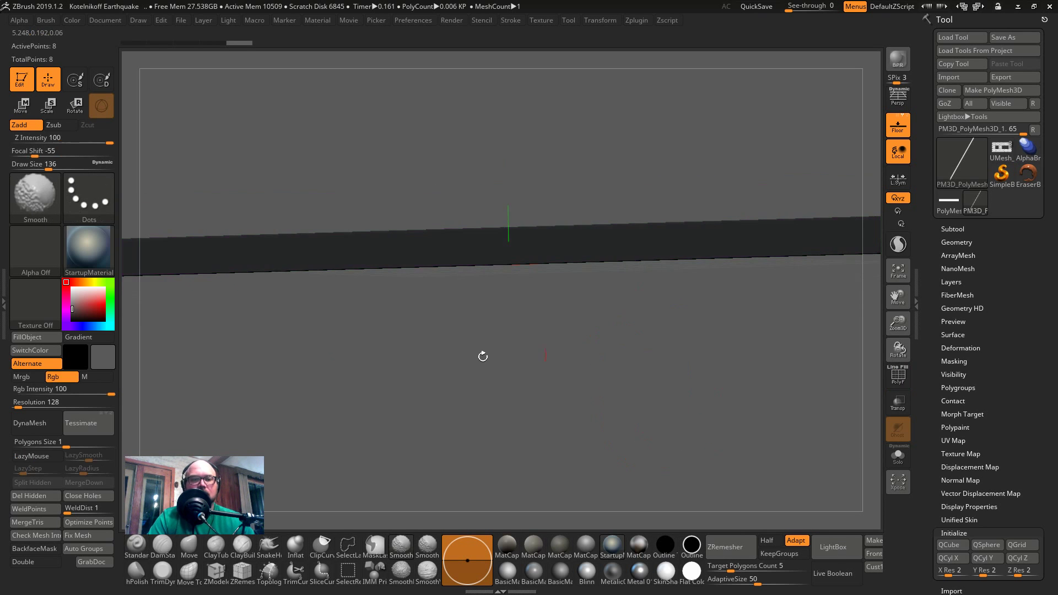
pyautogui.press('ctrl')
# - Make the working colour white and reset the gizmo axes to world orientation
pyautogui.click(72, 287)
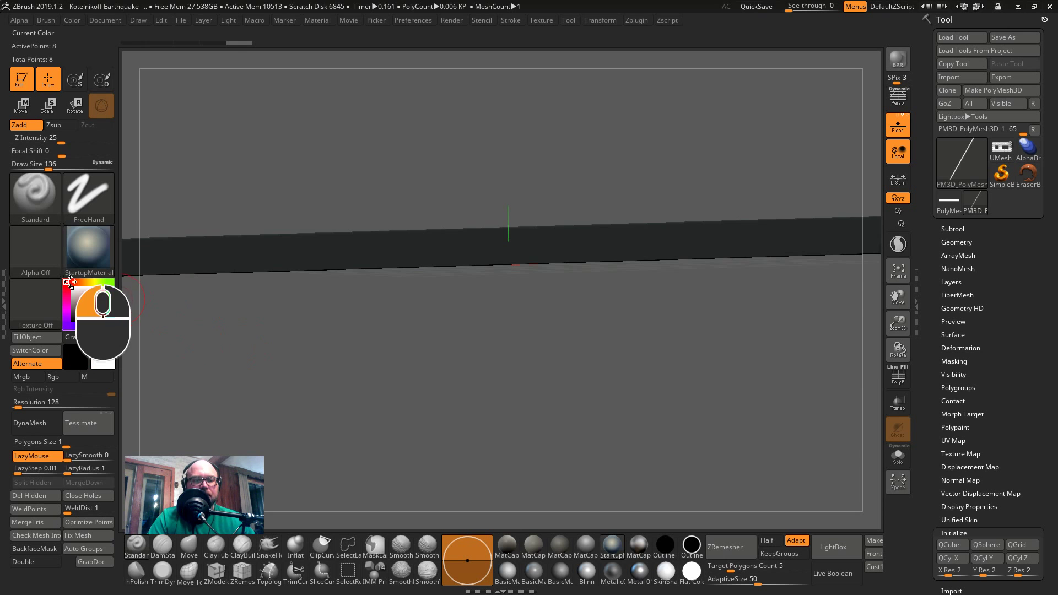
pyautogui.moveTo(565, 385); pyautogui.dragTo(645, 385)
pyautogui.press('w')
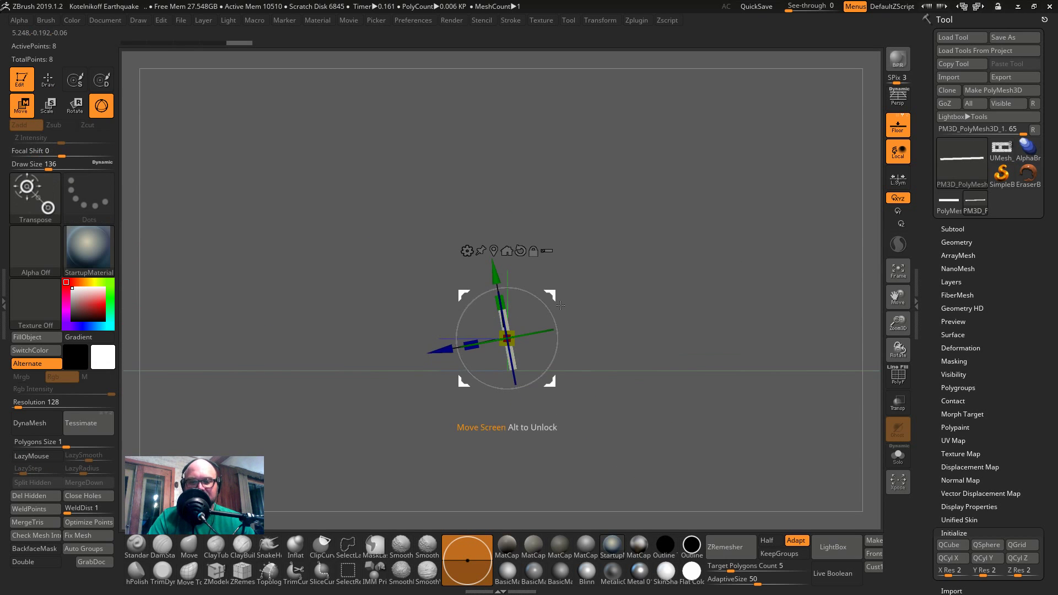
pyautogui.press('alt')
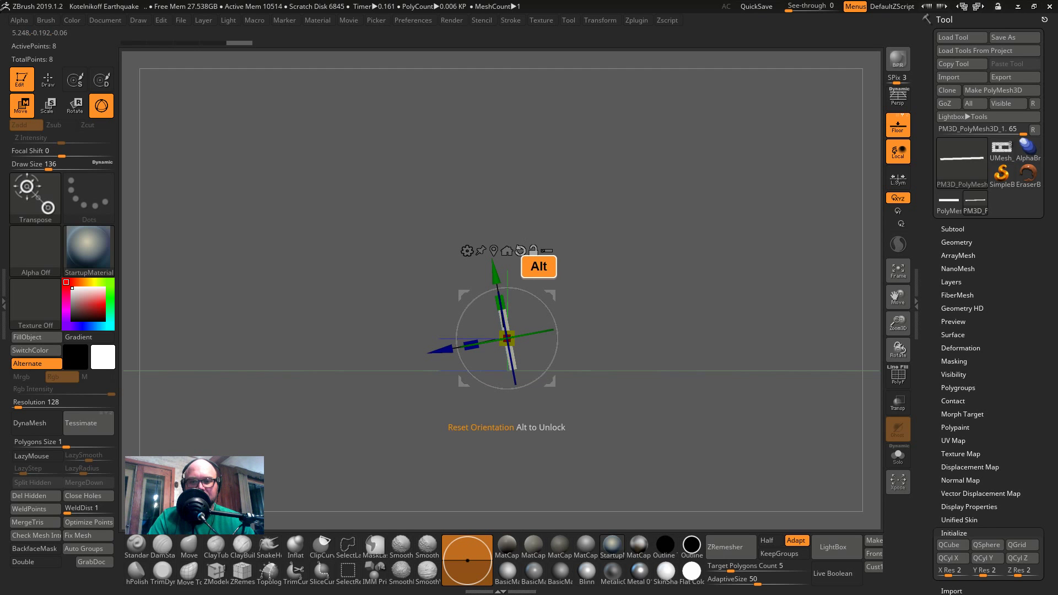
pyautogui.keyDown('alt'); pyautogui.click(520, 252); pyautogui.keyUp('alt')
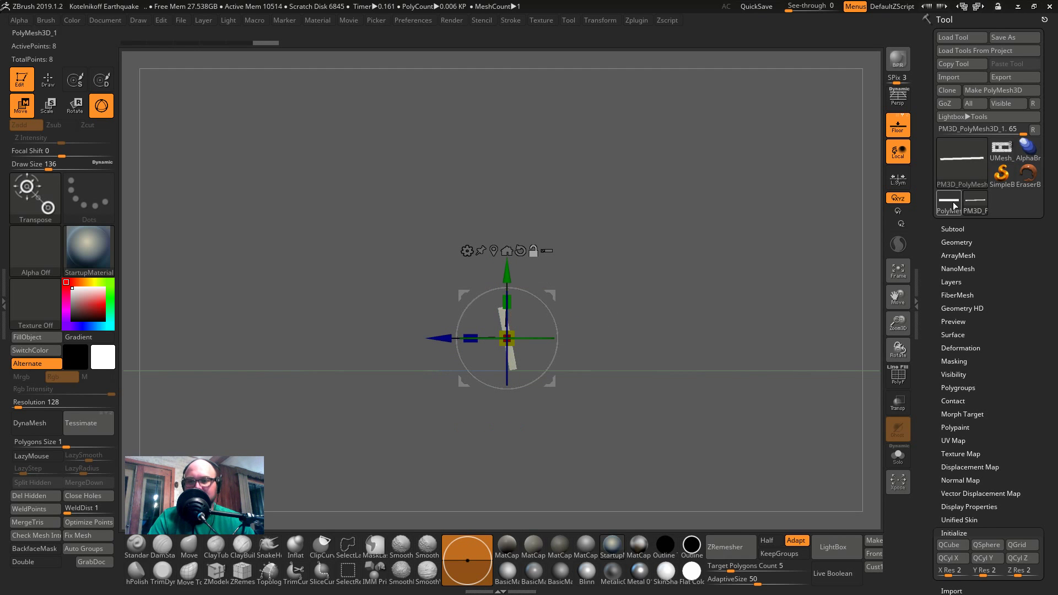
pyautogui.click(957, 252)
# - Array the plank 21 times with Y Amount -15.90361 and bake it with Make Mesh
pyautogui.moveTo(804, 325); pyautogui.dragTo(729, 323)
pyautogui.moveTo(720, 388); pyautogui.dragTo(714, 380)
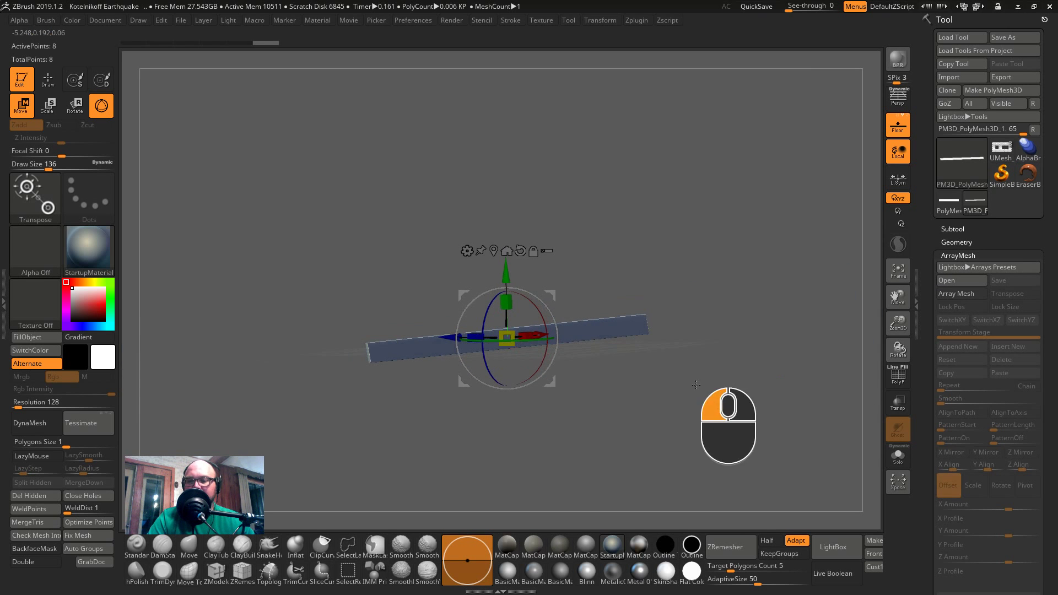
pyautogui.click(954, 294)
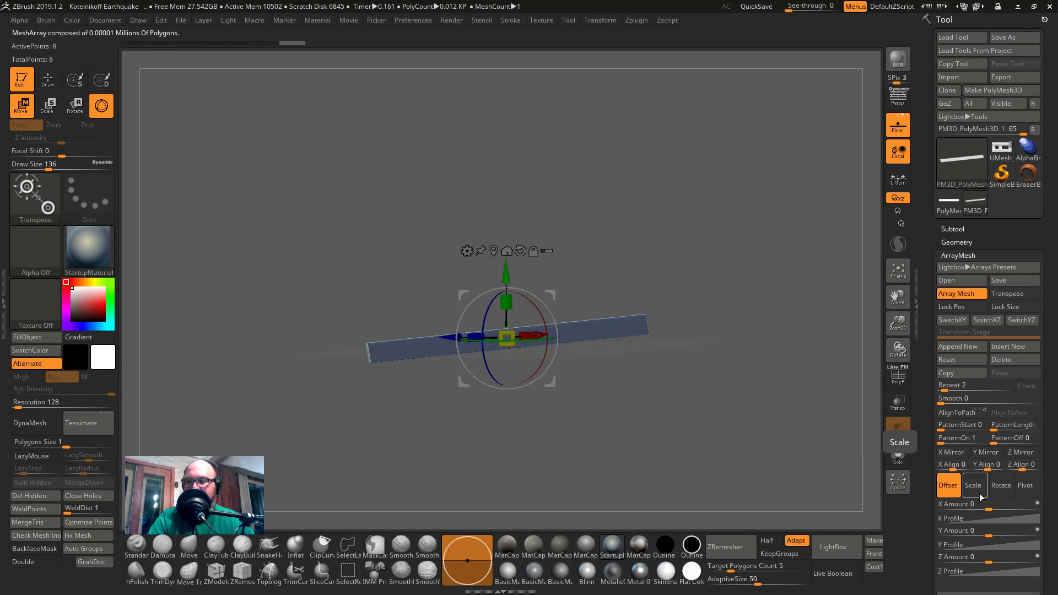
pyautogui.moveTo(986, 529); pyautogui.dragTo(955, 532)
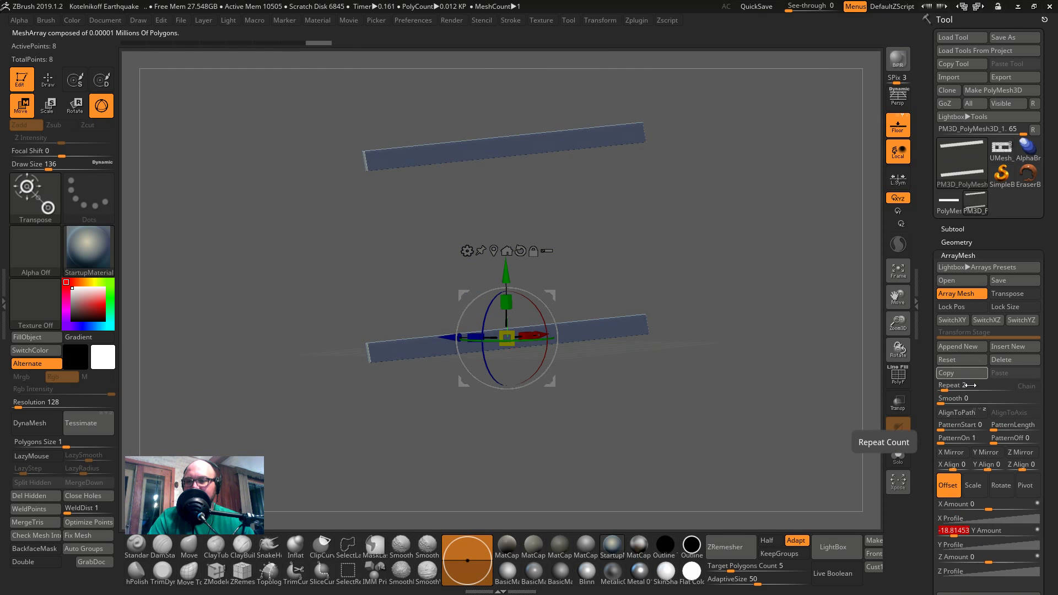
pyautogui.moveTo(942, 390); pyautogui.dragTo(955, 393)
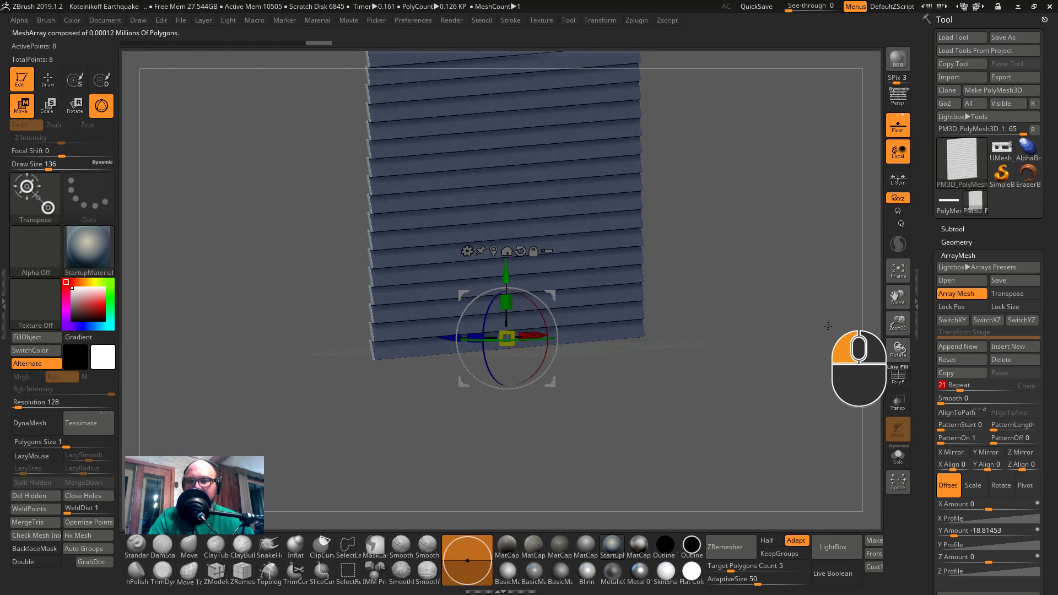
pyautogui.keyDown('shift'); pyautogui.moveTo(860, 352); pyautogui.dragTo(795, 373); pyautogui.keyUp('shift')
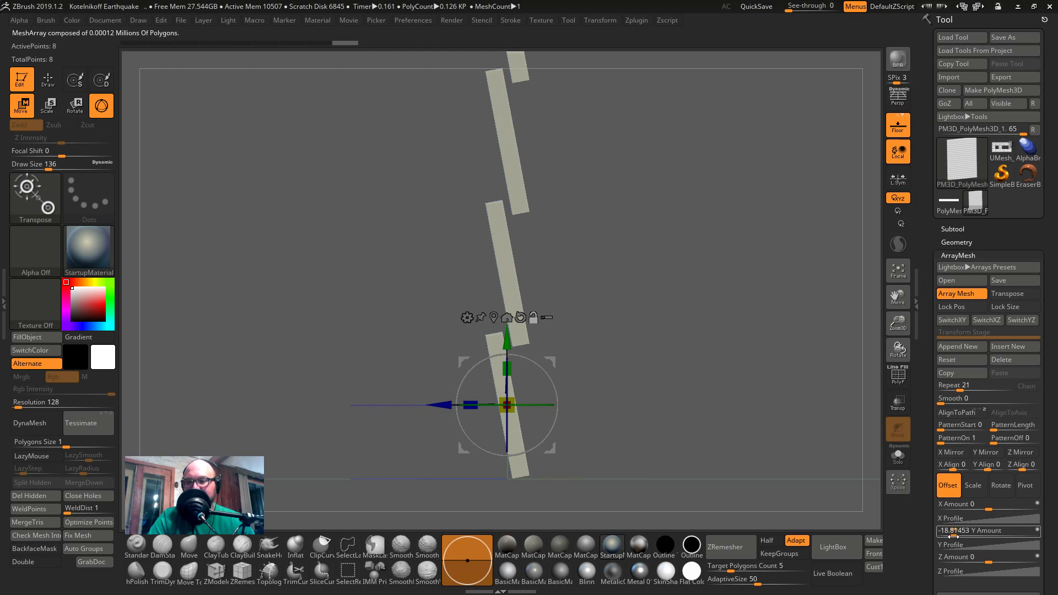
pyautogui.moveTo(955, 536); pyautogui.dragTo(954, 535)
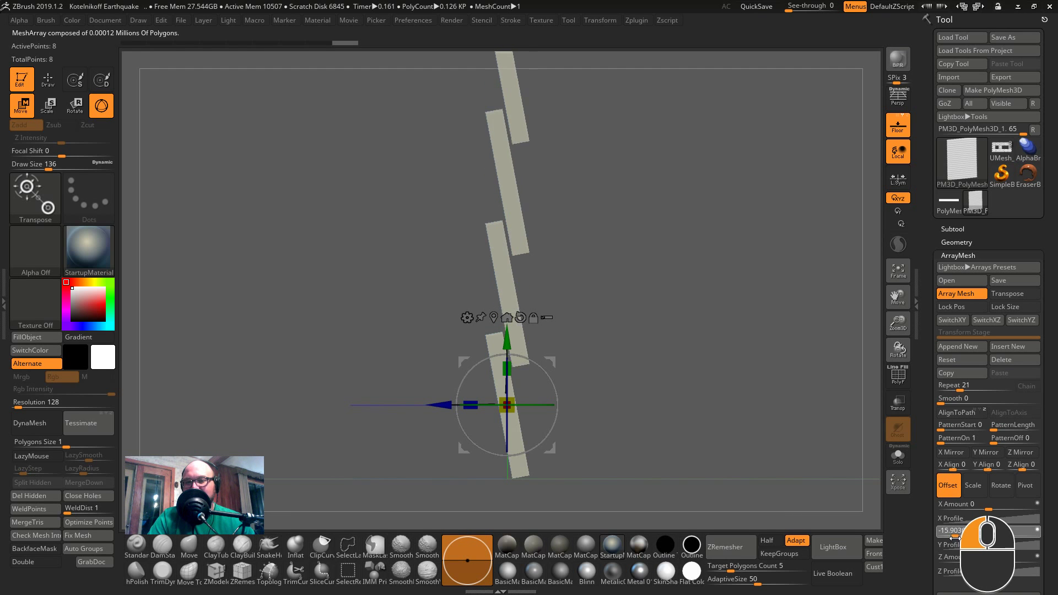
pyautogui.keyDown('alt'); pyautogui.moveTo(660, 288); pyautogui.dragTo(649, 283); pyautogui.keyUp('alt')
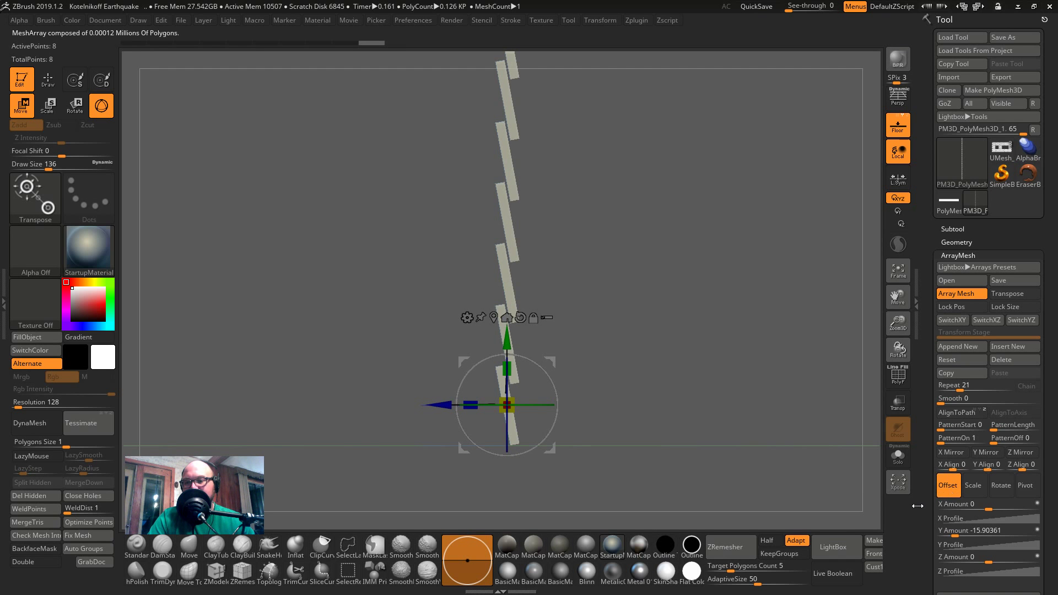
pyautogui.moveTo(926, 506); pyautogui.dragTo(926, 467)
pyautogui.click(949, 576)
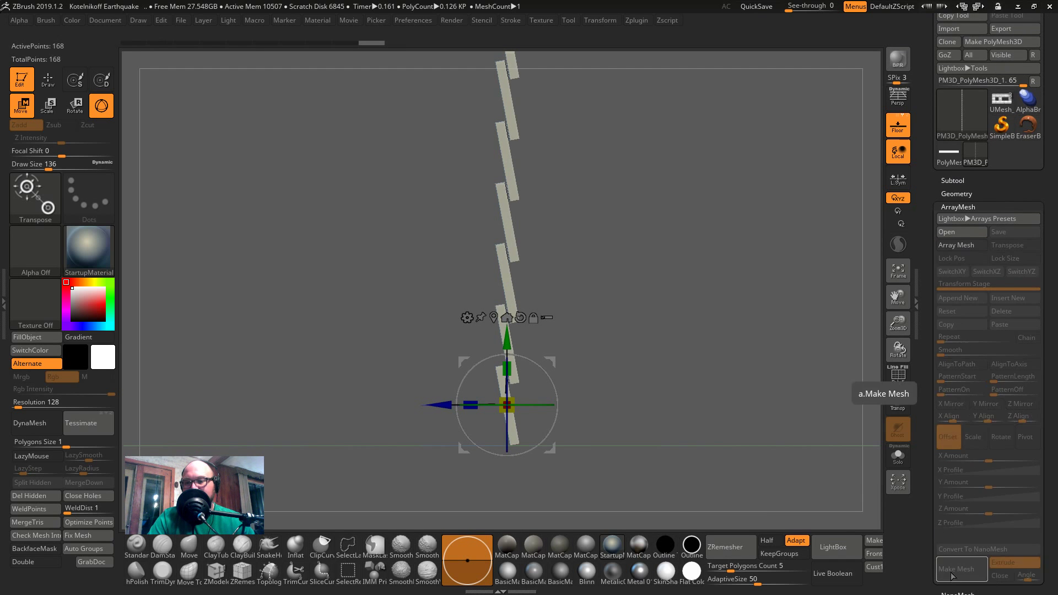
# - Test sculpt strokes on the plank mesh with a brush size of 500
pyautogui.click(958, 194)
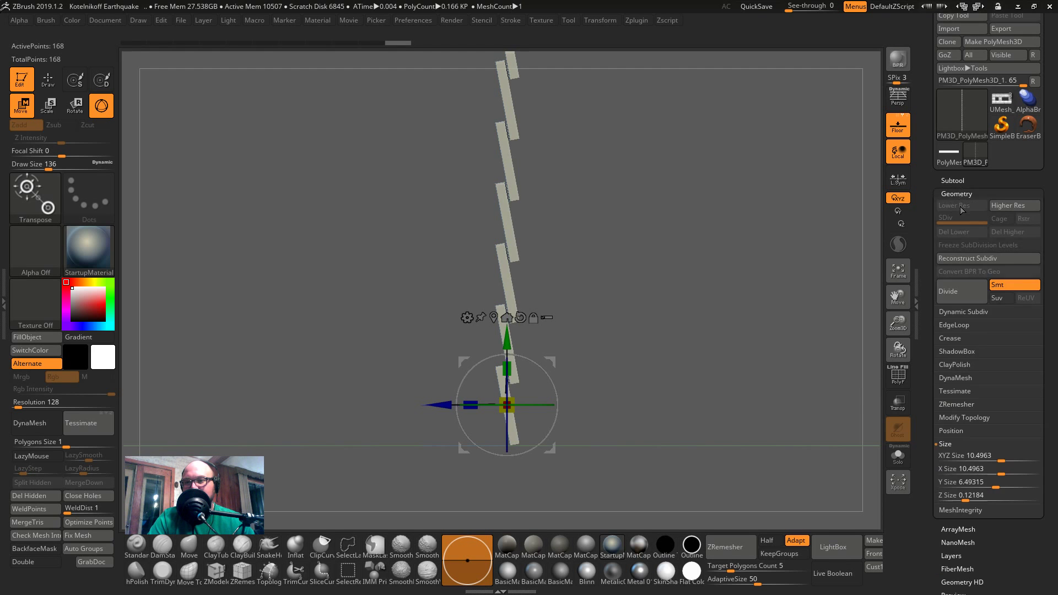
pyautogui.click(954, 180)
pyautogui.moveTo(772, 215); pyautogui.dragTo(558, 186)
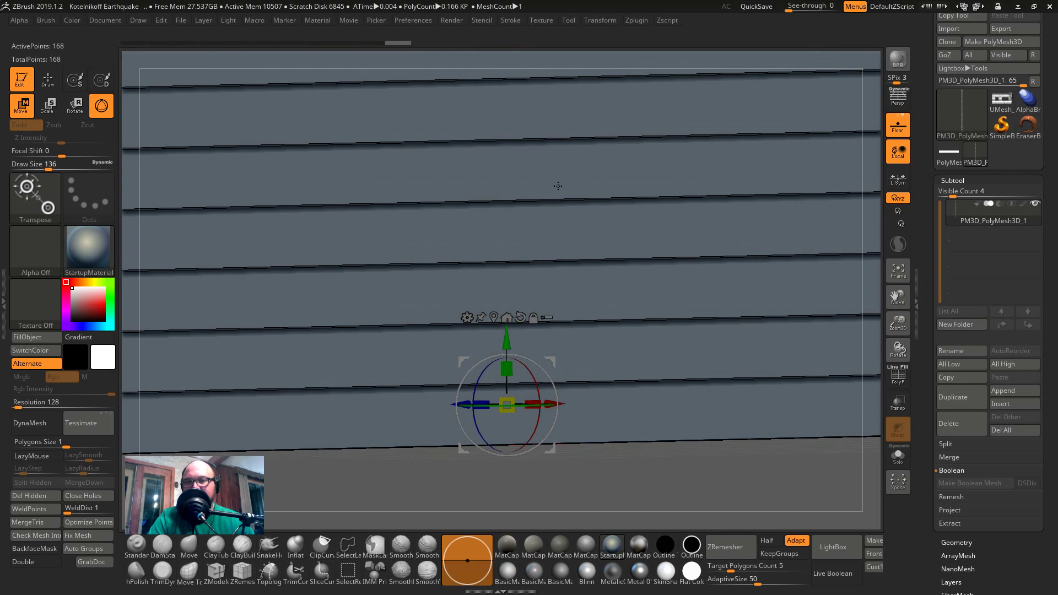
pyautogui.press('q')
pyautogui.hotkey('shift', 'f')
pyautogui.keyDown('alt'); pyautogui.moveTo(727, 496); pyautogui.dragTo(569, 243); pyautogui.keyUp('alt')
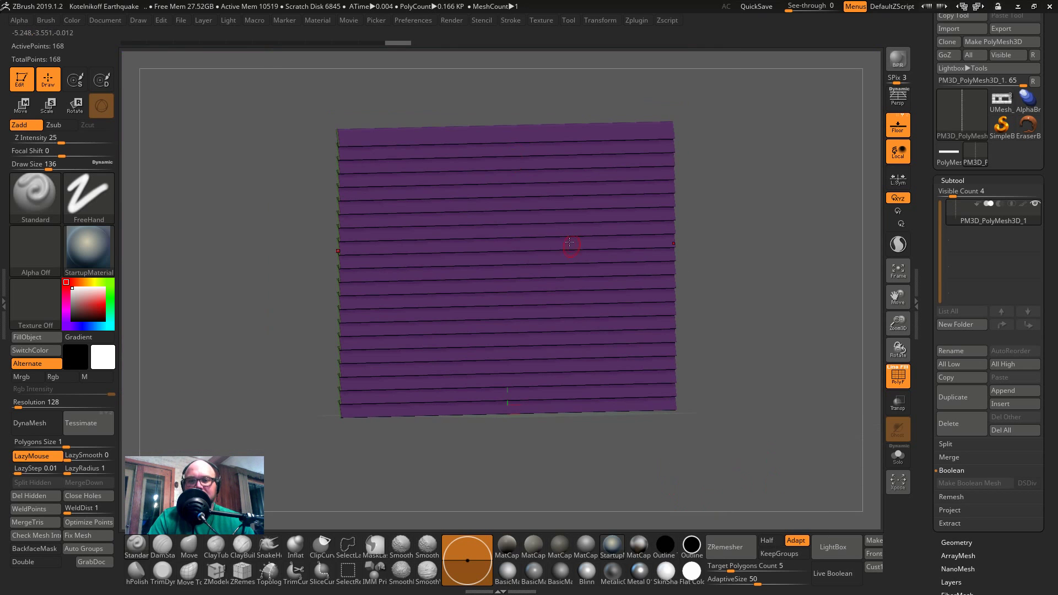
pyautogui.moveTo(492, 182)
pyautogui.mouseDown()
pyautogui.moveTo(479, 268)
pyautogui.moveTo(554, 205)
pyautogui.mouseUp()
pyautogui.press('s')
pyautogui.moveTo(421, 213); pyautogui.dragTo(450, 224)
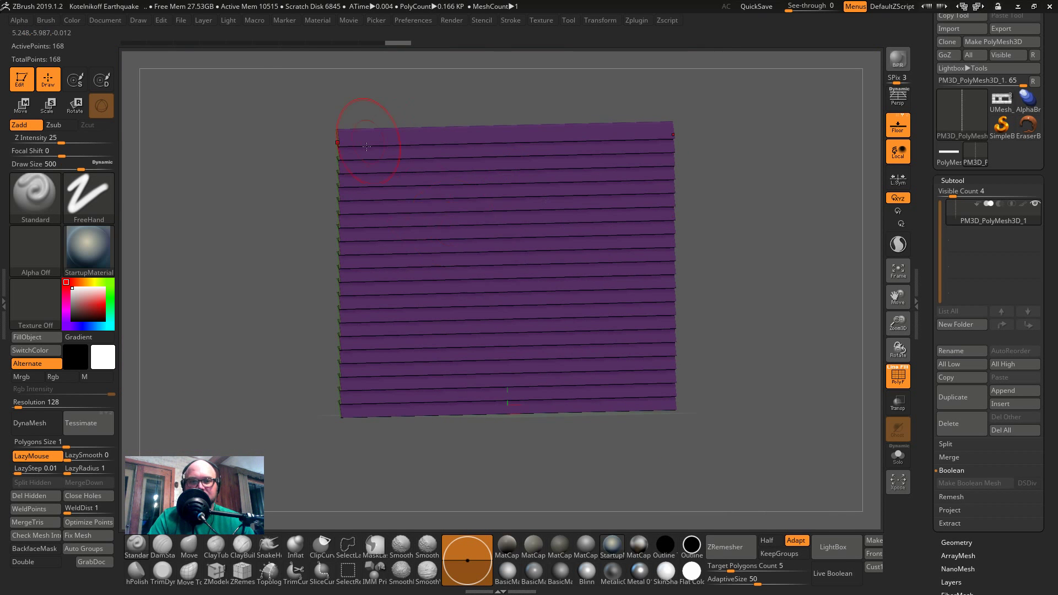
pyautogui.moveTo(385, 160); pyautogui.dragTo(368, 377)
# - Undo the test bulges and a trial remesh, leaving the planks framed face-on
pyautogui.moveTo(699, 435)
pyautogui.mouseDown()
pyautogui.moveTo(654, 364)
pyautogui.moveTo(359, 278)
pyautogui.mouseUp()
pyautogui.moveTo(332, 172)
pyautogui.mouseDown()
pyautogui.moveTo(337, 366)
pyautogui.moveTo(492, 255)
pyautogui.moveTo(353, 139)
pyautogui.moveTo(372, 314)
pyautogui.mouseUp()
pyautogui.hotkey('ctrl', 'z')
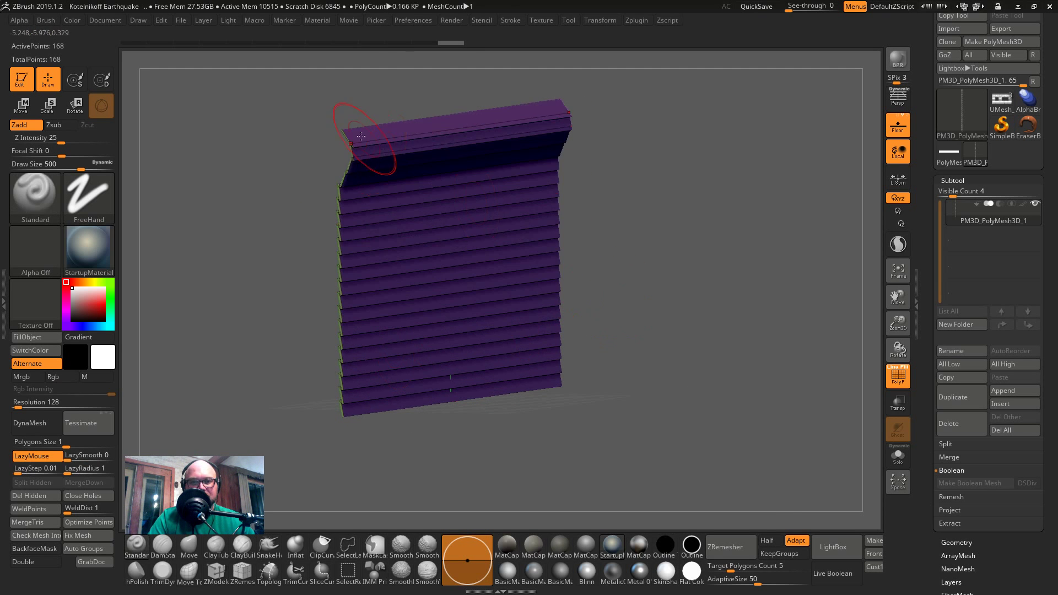
pyautogui.hotkey('ctrl', 'z')
pyautogui.moveTo(351, 139); pyautogui.dragTo(726, 404)
pyautogui.keyDown('ctrl'); pyautogui.moveTo(725, 325); pyautogui.dragTo(769, 469); pyautogui.keyUp('ctrl')
pyautogui.hotkey('ctrl', 'z')
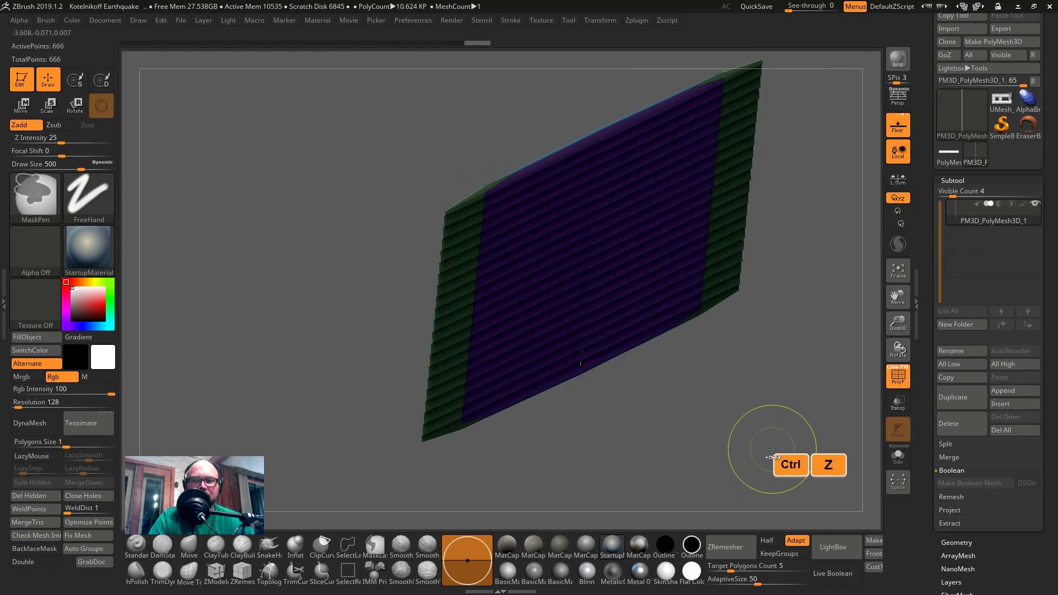
pyautogui.hotkey('shift', 'f')
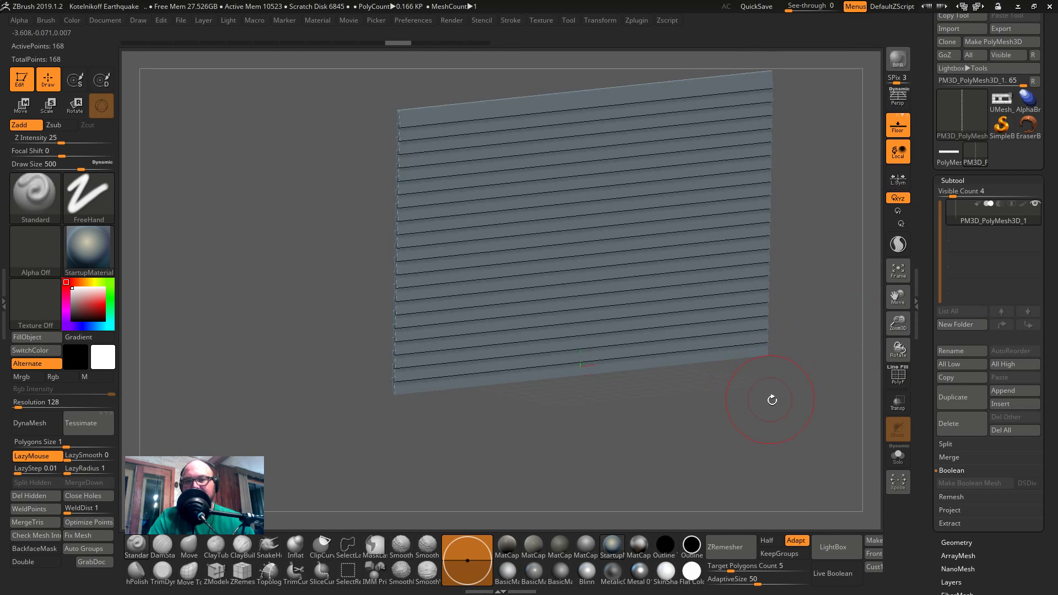
pyautogui.hotkey('shift', 'f')
pyautogui.keyDown('shift'); pyautogui.moveTo(753, 404); pyautogui.dragTo(533, 452); pyautogui.keyUp('shift')
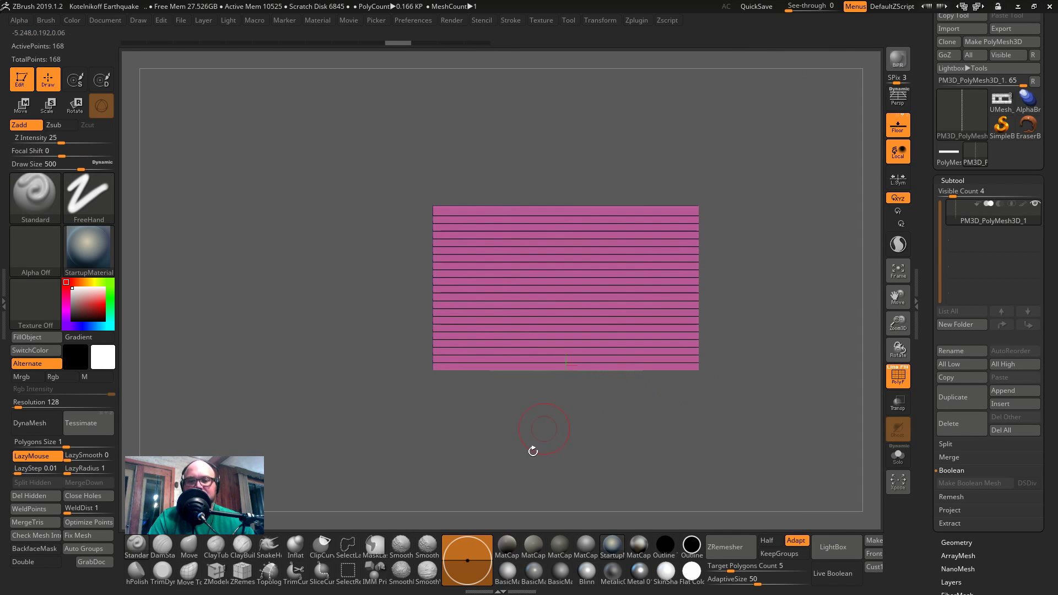
# - Slice the plank wall vertically down the middle with SliceCurve into two polygroups
pyautogui.click(330, 578)
pyautogui.moveTo(607, 437)
pyautogui.keyDown('ctrl'); pyautogui.mouseDown()
pyautogui.moveTo(548, 91)
pyautogui.moveTo(628, 88)
pyautogui.moveTo(574, 107)
pyautogui.moveTo(570, 143)
pyautogui.mouseUp(); pyautogui.keyUp('ctrl')
pyautogui.keyDown('alt'); pyautogui.moveTo(671, 419); pyautogui.dragTo(849, 325); pyautogui.keyUp('alt')
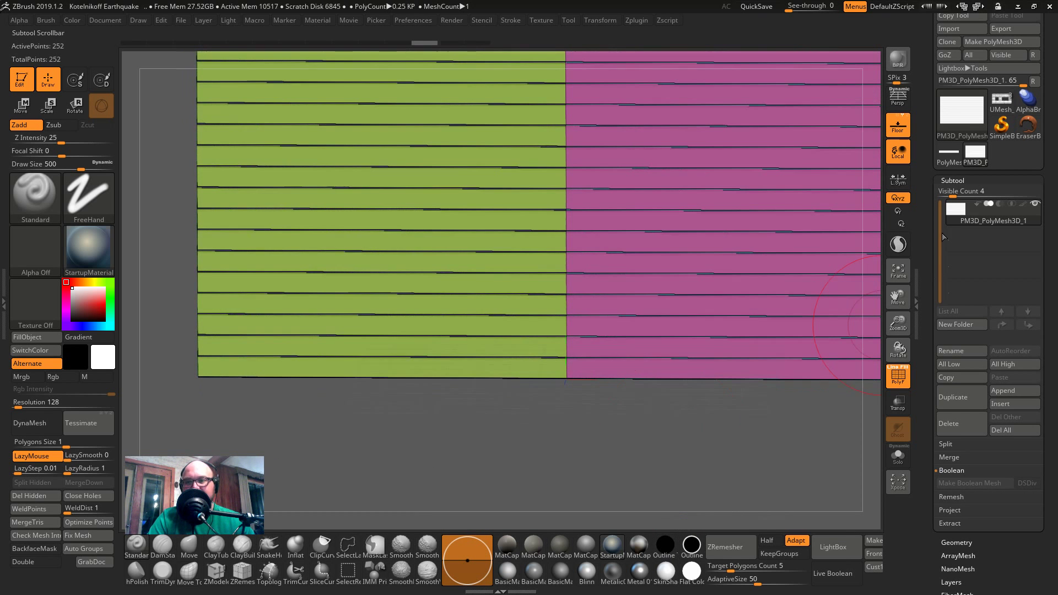
pyautogui.click(958, 180)
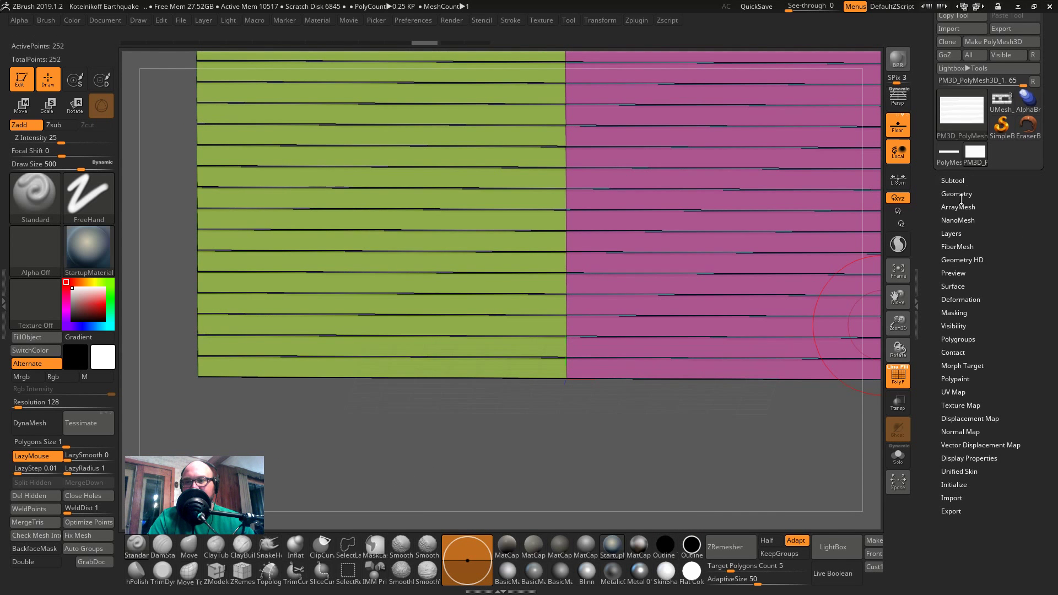
# - Subdivide the plank wall several times, up to level 8, as a test
pyautogui.click(957, 194)
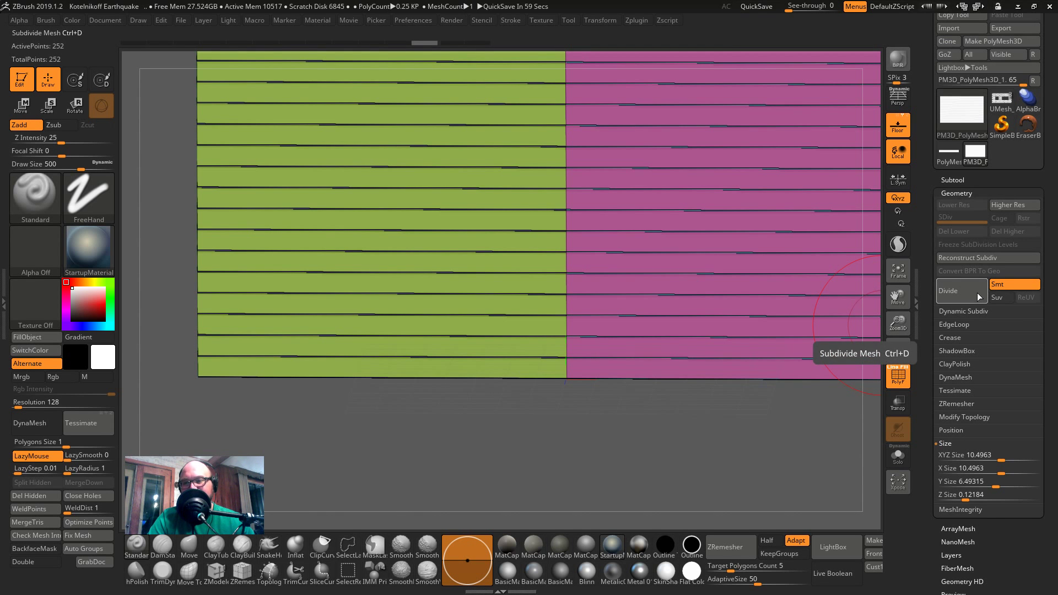
pyautogui.click(1014, 285)
pyautogui.click(958, 293)
pyautogui.click(959, 293)
pyautogui.click(959, 293)
pyautogui.click(1003, 288)
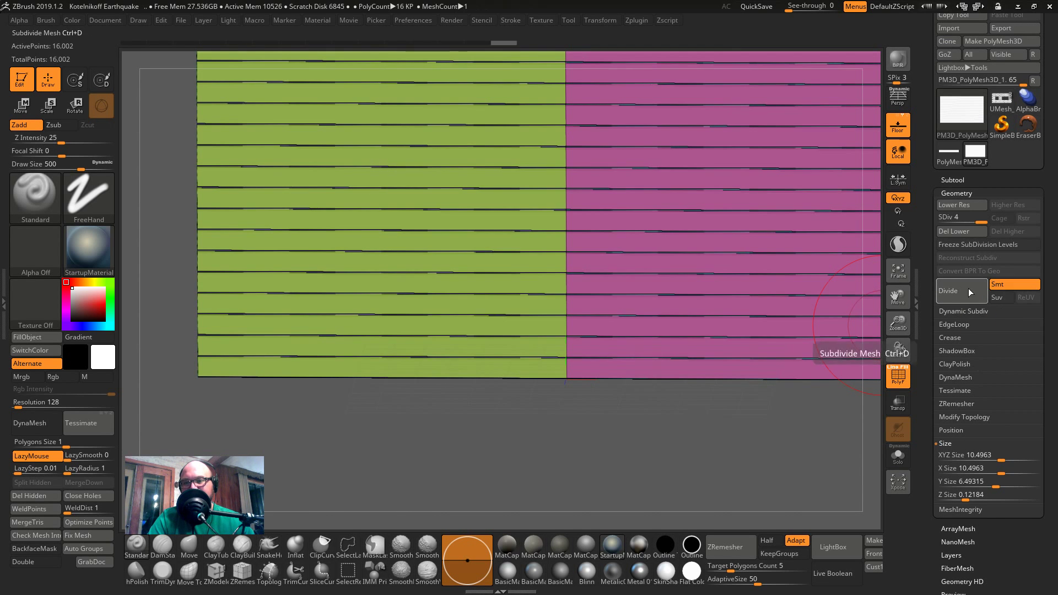
pyautogui.click(960, 292)
pyautogui.click(959, 293)
pyautogui.click(958, 292)
pyautogui.click(959, 292)
pyautogui.keyDown('alt'); pyautogui.moveTo(692, 444); pyautogui.dragTo(693, 512); pyautogui.keyUp('alt')
# - Inspect the subdivided planks close up, then undo back to a lower subdivision level
pyautogui.hotkey('shift', 'f')
pyautogui.moveTo(725, 403)
pyautogui.mouseDown()
pyautogui.moveTo(729, 444)
pyautogui.moveTo(741, 330)
pyautogui.moveTo(755, 333)
pyautogui.moveTo(731, 351)
pyautogui.mouseUp()
pyautogui.hotkey('shift', 'f')
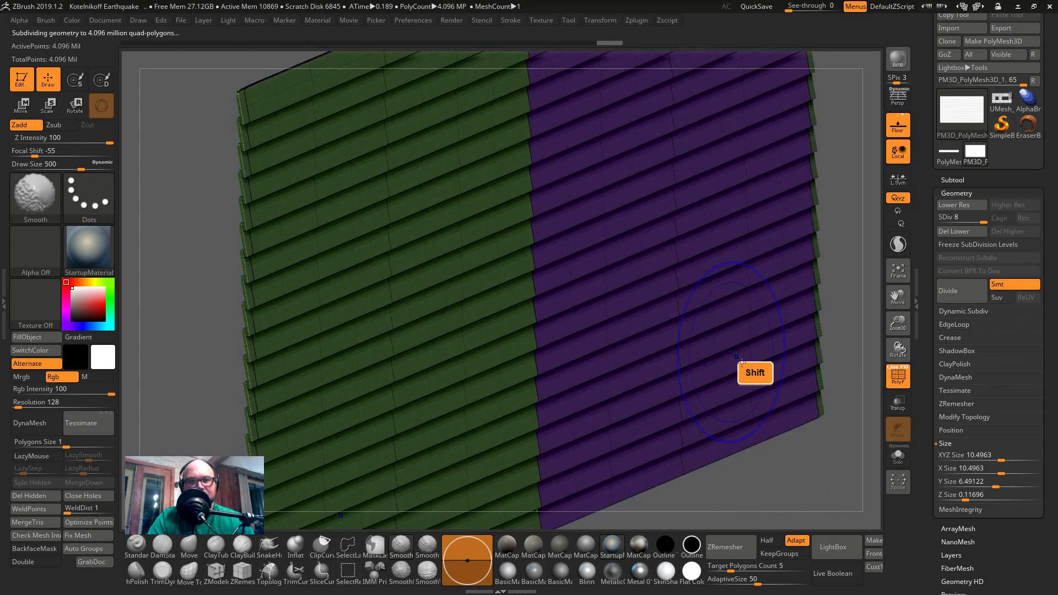
pyautogui.hotkey('shift', 'f')
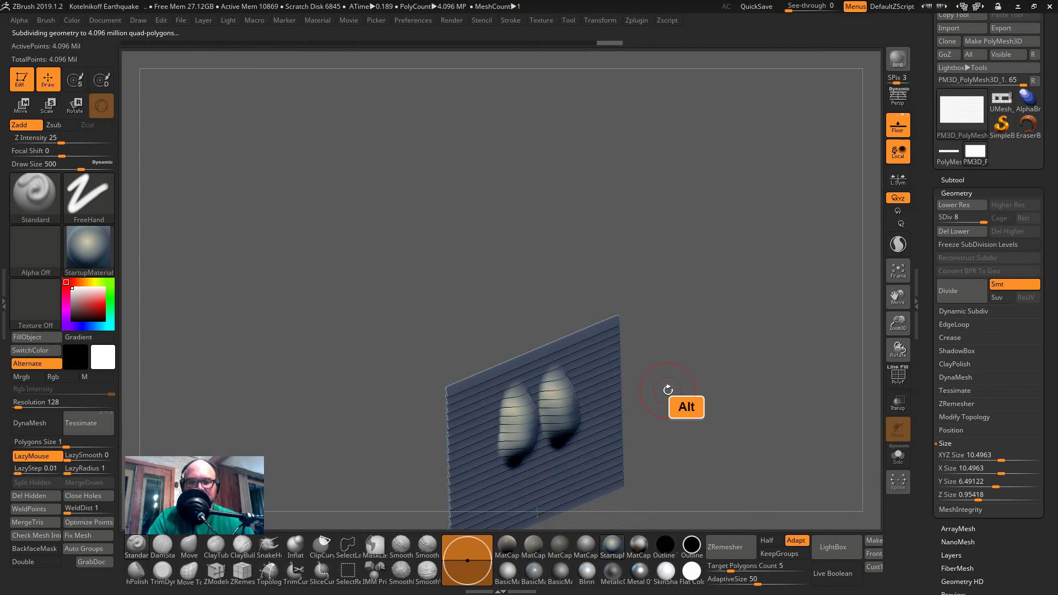
pyautogui.moveTo(668, 390)
pyautogui.keyDown('alt'); pyautogui.mouseDown()
pyautogui.moveTo(672, 276)
pyautogui.moveTo(550, 266)
pyautogui.moveTo(539, 333)
pyautogui.mouseUp(); pyautogui.keyUp('alt')
pyautogui.hotkey('ctrl', 'z')
pyautogui.hotkey('ctrl', 'z')
pyautogui.hotkey('ctrl', 'z')
pyautogui.hotkey('ctrl', 'z')
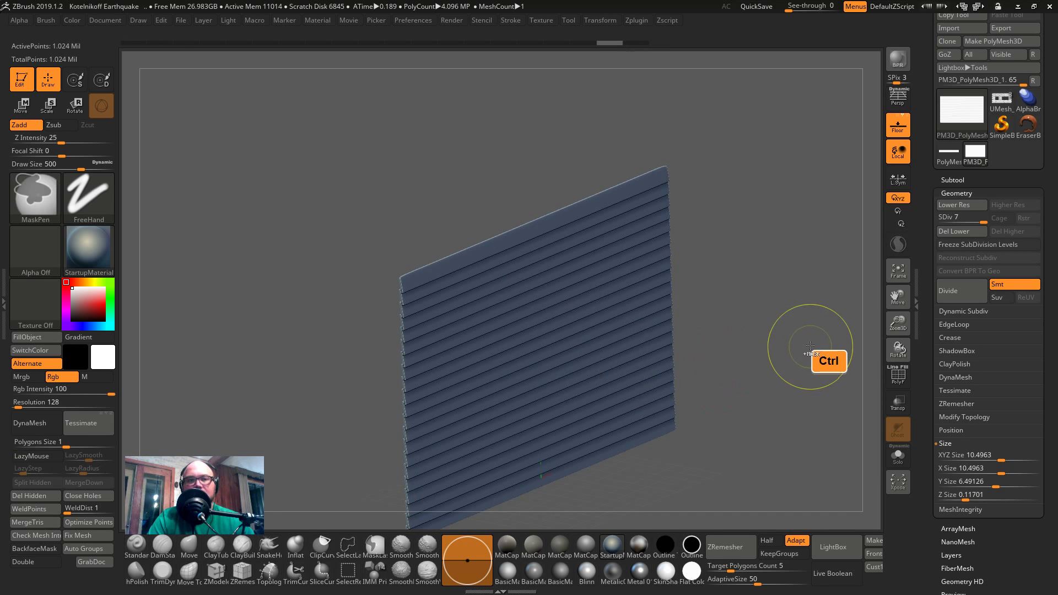
pyautogui.hotkey('shift', 'f')
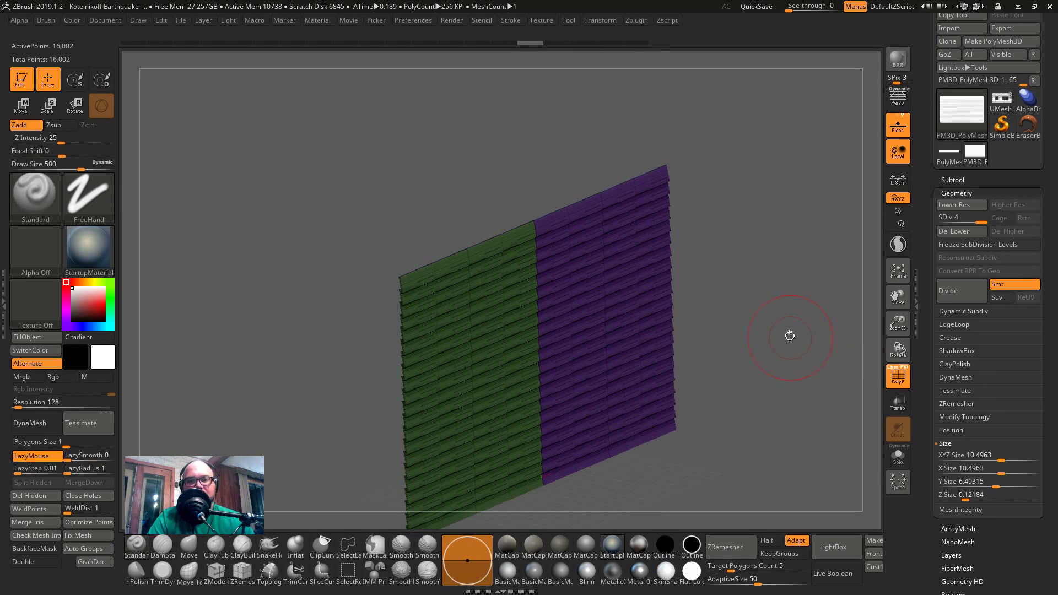
pyautogui.hotkey('ctrl', 'z')
pyautogui.moveTo(769, 324)
pyautogui.keyDown('shift'); pyautogui.mouseDown()
pyautogui.moveTo(770, 300)
pyautogui.moveTo(728, 347)
pyautogui.moveTo(770, 344)
pyautogui.moveTo(762, 354)
pyautogui.moveTo(731, 295)
pyautogui.moveTo(739, 198)
pyautogui.moveTo(771, 175)
pyautogui.moveTo(757, 281)
pyautogui.moveTo(741, 288)
pyautogui.mouseUp(); pyautogui.keyUp('shift')
# - Drop the wall to SDiv 1, delete higher levels, and switch to the PolyMesh3D_1 bar tool
pyautogui.press('w')
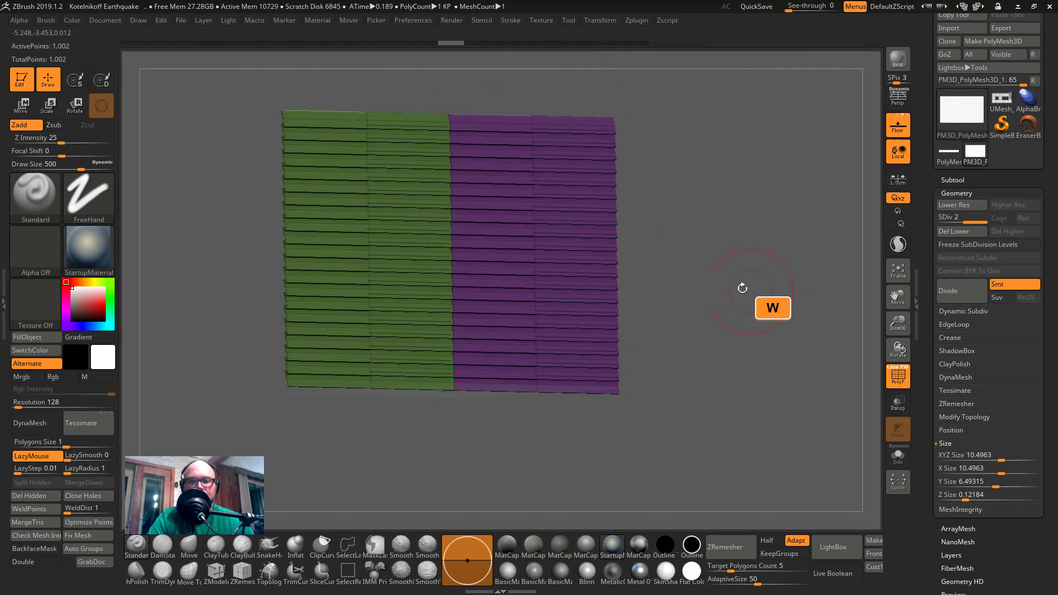
pyautogui.keyDown('alt'); pyautogui.click(437, 294); pyautogui.keyUp('alt')
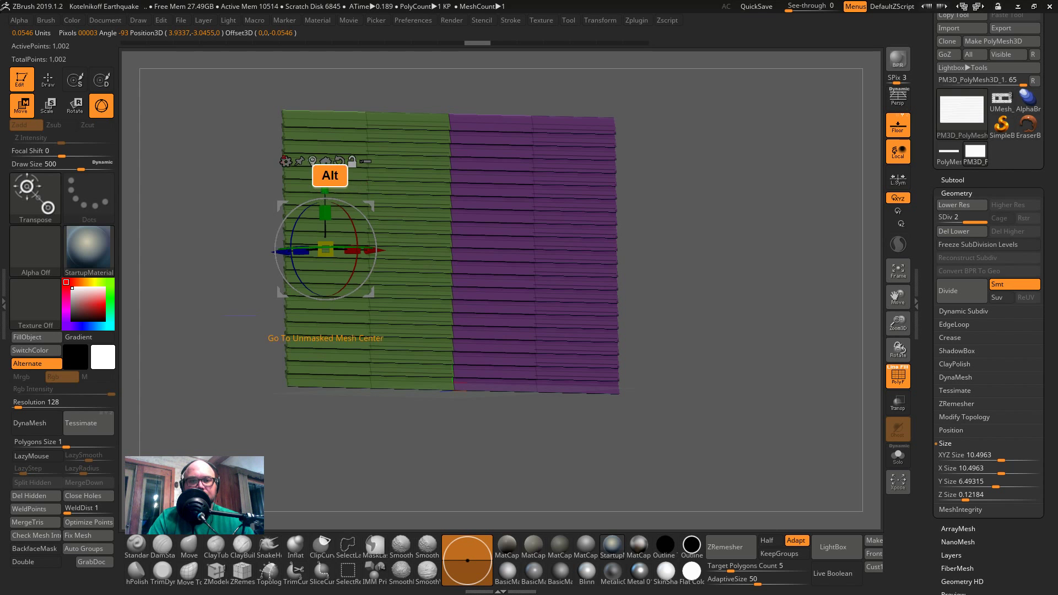
pyautogui.click(325, 160)
pyautogui.moveTo(716, 293); pyautogui.dragTo(766, 364)
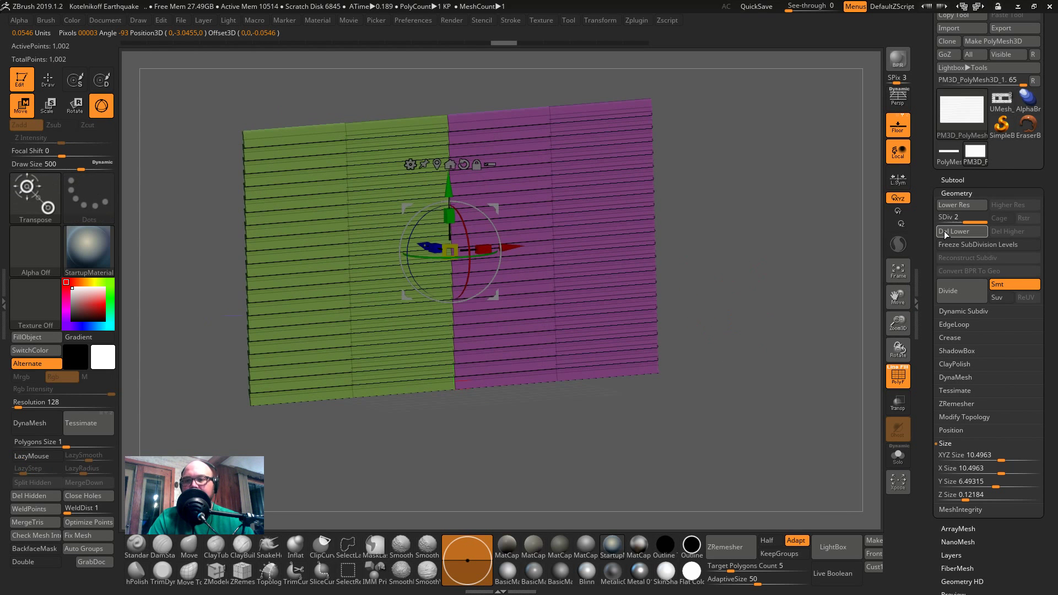
pyautogui.click(959, 221)
pyautogui.click(998, 234)
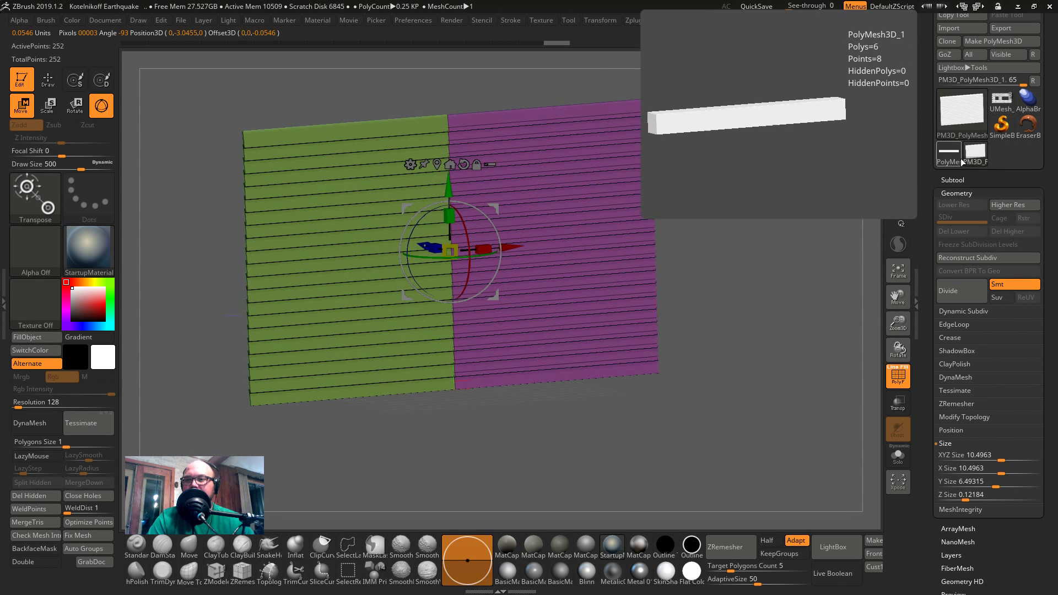
pyautogui.click(958, 157)
# - Switch back to the brick house model and turn it toward its door side
pyautogui.moveTo(755, 385); pyautogui.dragTo(818, 253)
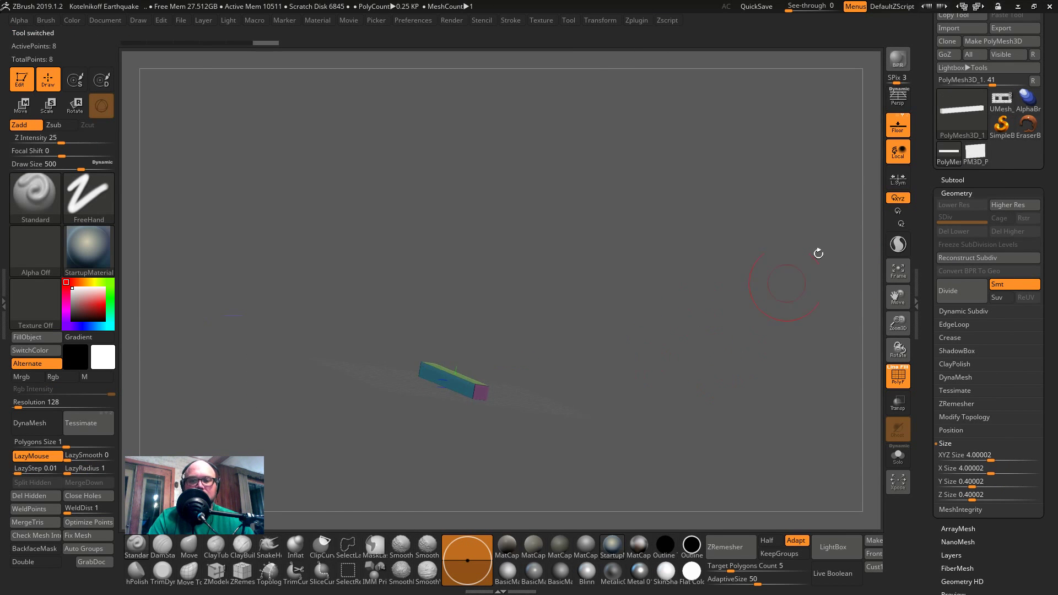
pyautogui.click(1003, 111)
pyautogui.keyDown('alt'); pyautogui.moveTo(633, 373); pyautogui.dragTo(697, 495); pyautogui.keyUp('alt')
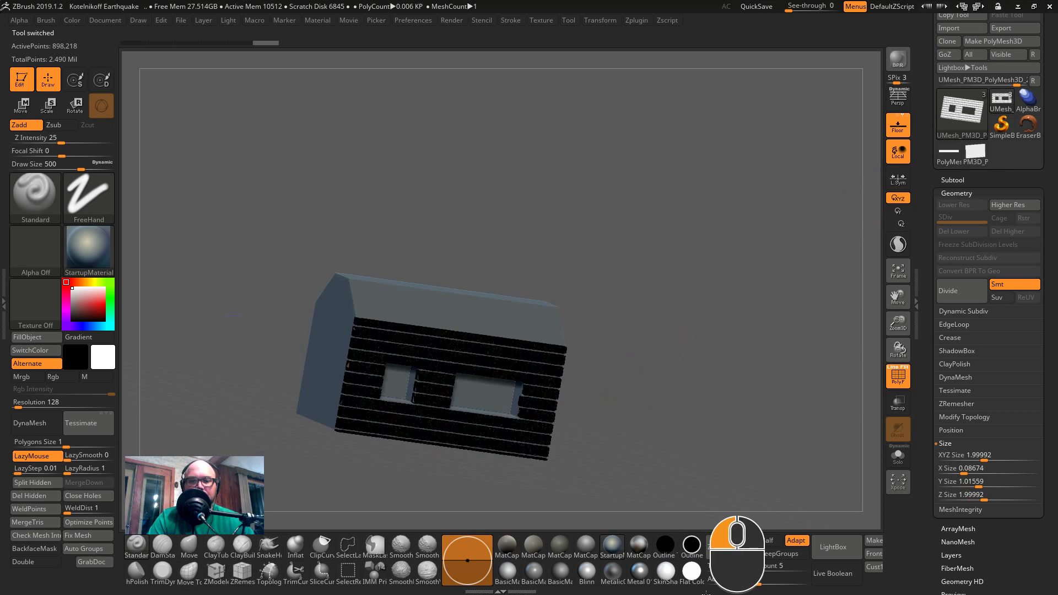
pyautogui.keyDown('alt'); pyautogui.moveTo(697, 418); pyautogui.dragTo(675, 308); pyautogui.keyUp('alt')
pyautogui.moveTo(684, 309); pyautogui.dragTo(617, 347)
pyautogui.moveTo(730, 306); pyautogui.dragTo(698, 321)
# - Scale the piece along X and make PM3D_PolyMesh3D_1 the active subtool
pyautogui.press('w')
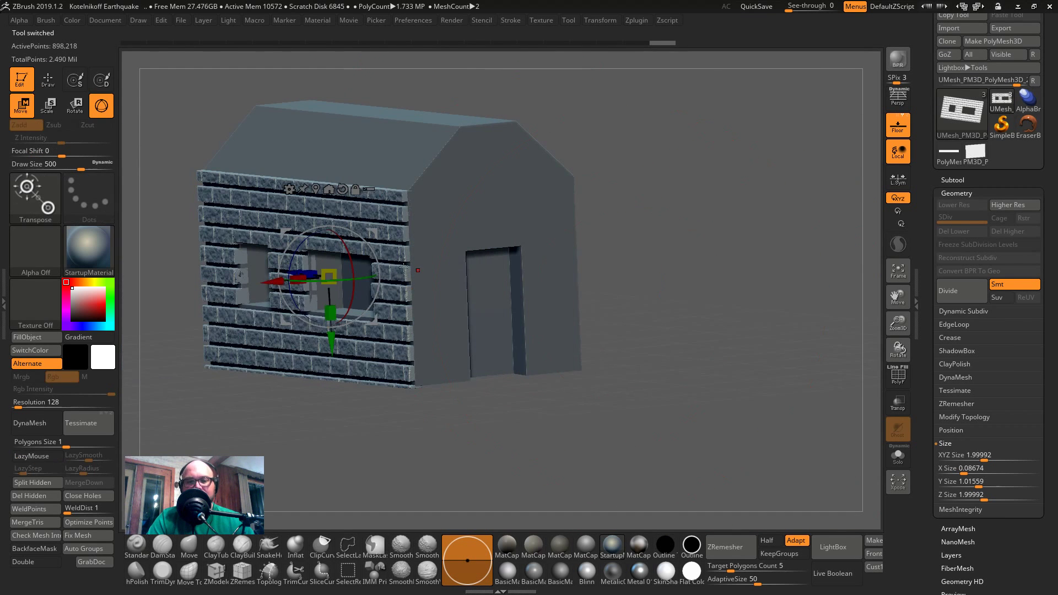
pyautogui.moveTo(291, 280); pyautogui.dragTo(278, 282)
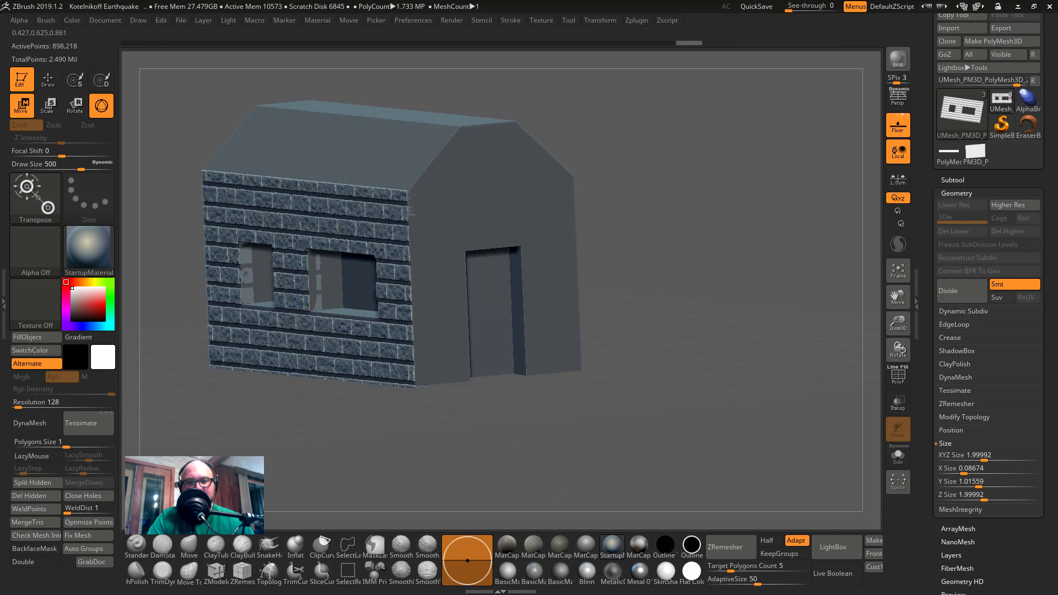
pyautogui.keyDown('shift'); pyautogui.moveTo(484, 419); pyautogui.dragTo(698, 425); pyautogui.keyUp('shift')
pyautogui.click(897, 270)
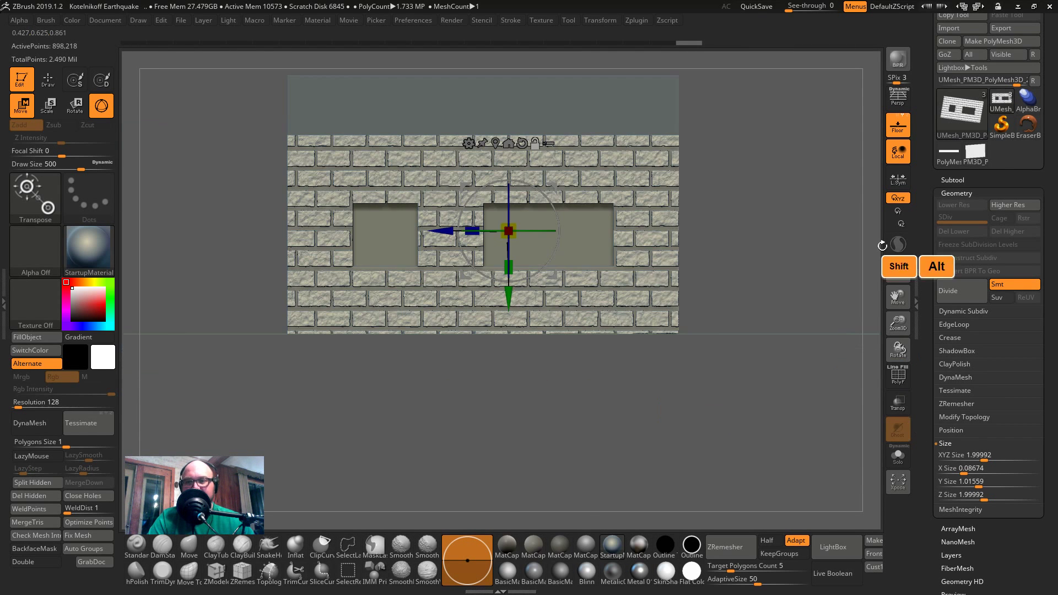
pyautogui.click(946, 180)
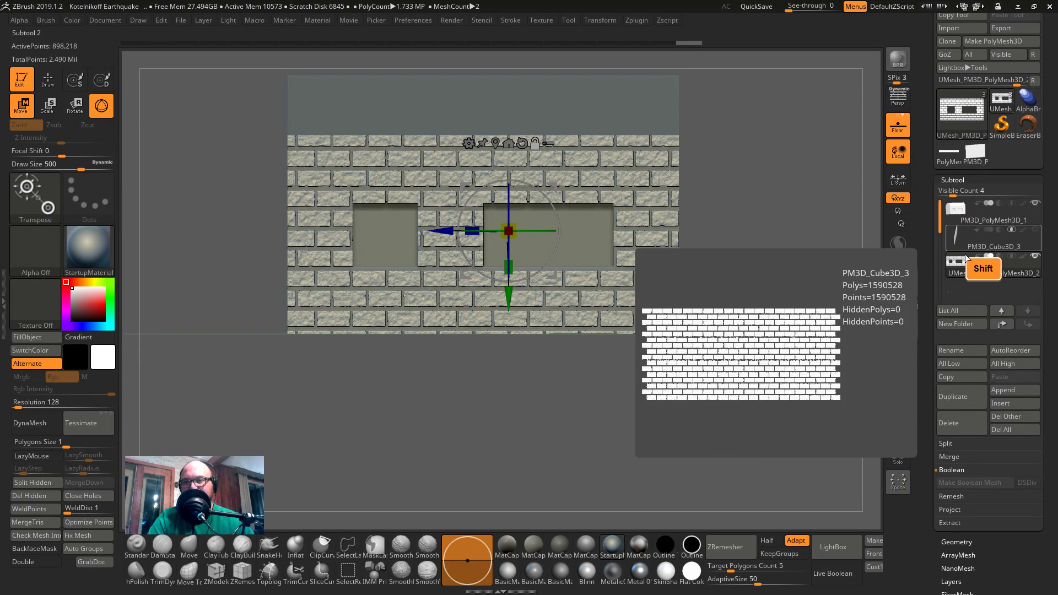
pyautogui.click(963, 219)
pyautogui.moveTo(732, 405); pyautogui.dragTo(688, 386)
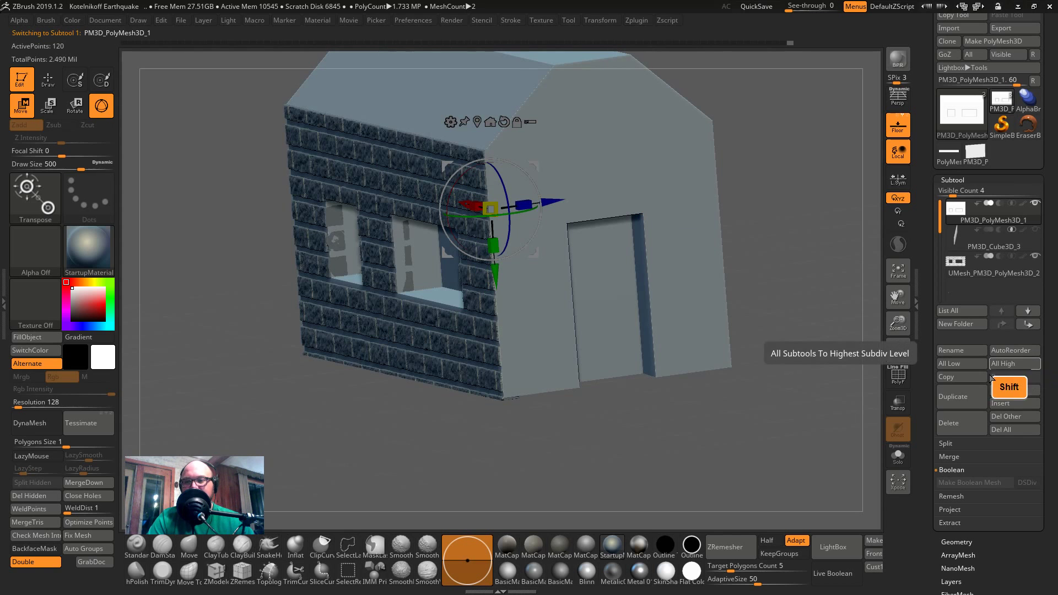
# - Duplicate PM3D_PolyMesh3D_1, move the UMesh subtool up, and MergeDown onto the copy
pyautogui.keyDown('shift'); pyautogui.click(975, 405); pyautogui.keyUp('shift')
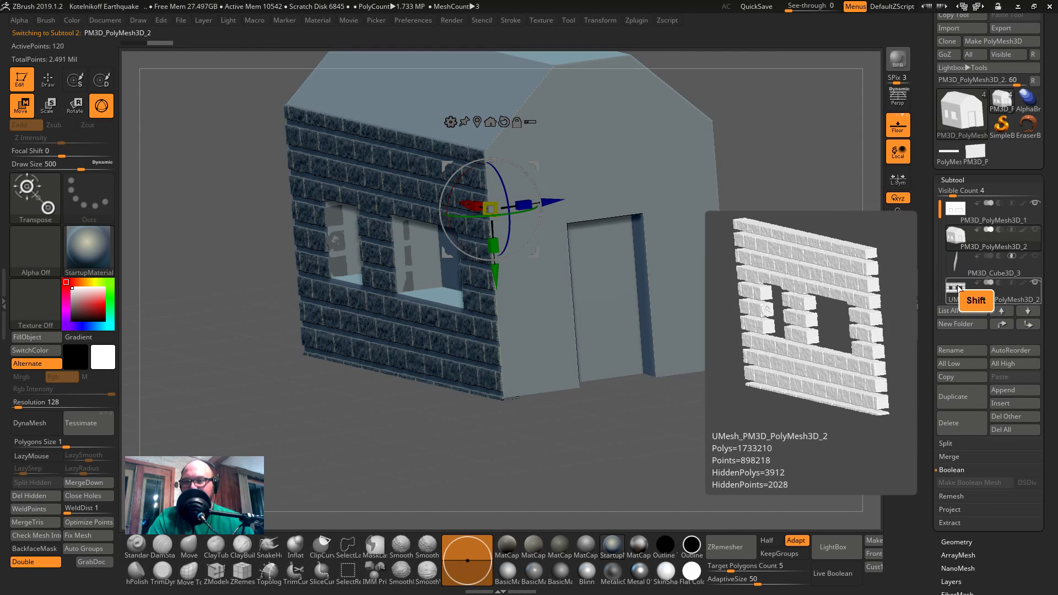
pyautogui.keyDown('shift'); pyautogui.click(986, 291); pyautogui.keyUp('shift')
pyautogui.keyDown('shift'); pyautogui.click(1000, 326); pyautogui.keyUp('shift')
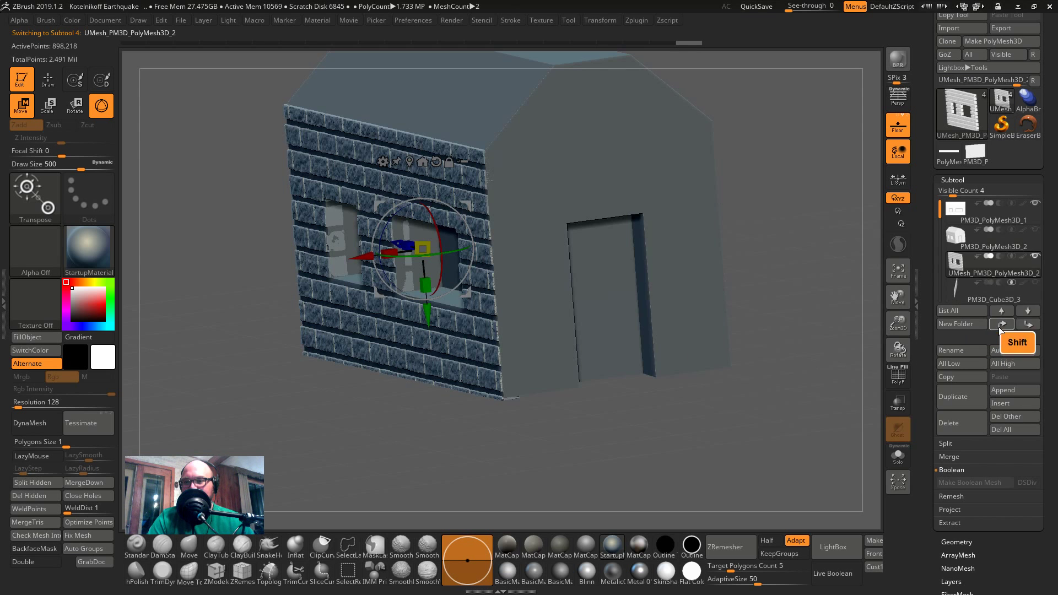
pyautogui.keyDown('shift'); pyautogui.click(986, 240); pyautogui.keyUp('shift')
pyautogui.keyDown('shift'); pyautogui.moveTo(796, 298); pyautogui.dragTo(897, 389); pyautogui.keyUp('shift')
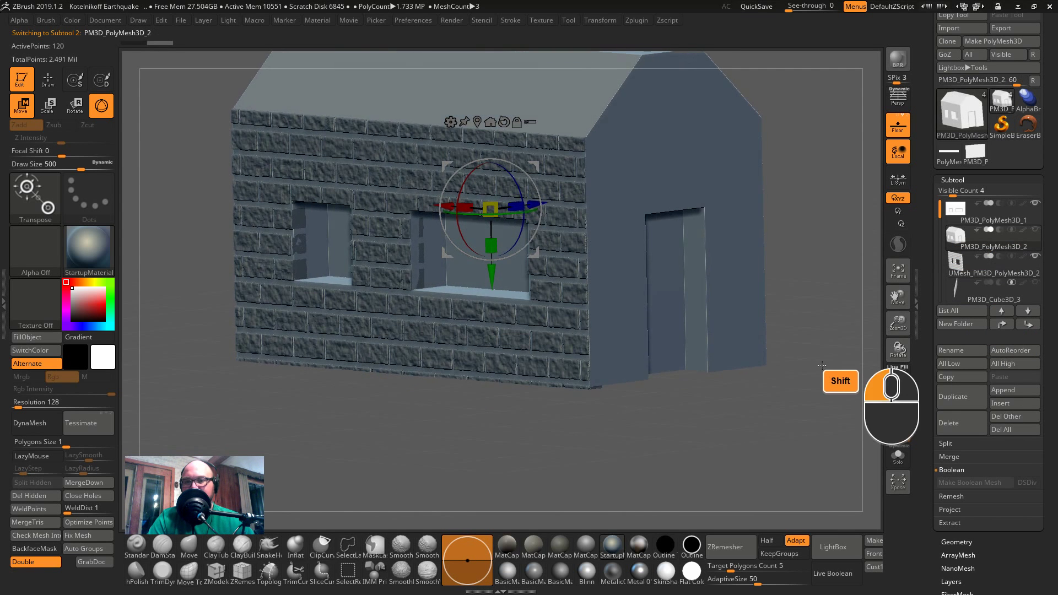
pyautogui.click(949, 456)
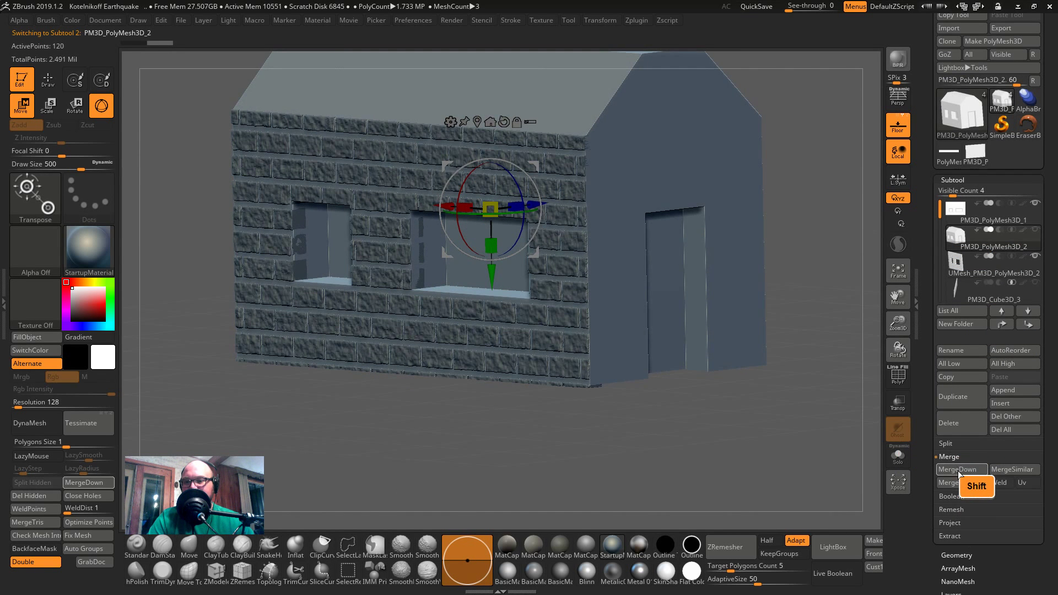
pyautogui.click(958, 469)
pyautogui.keyDown('shift'); pyautogui.click(860, 495); pyautogui.keyUp('shift')
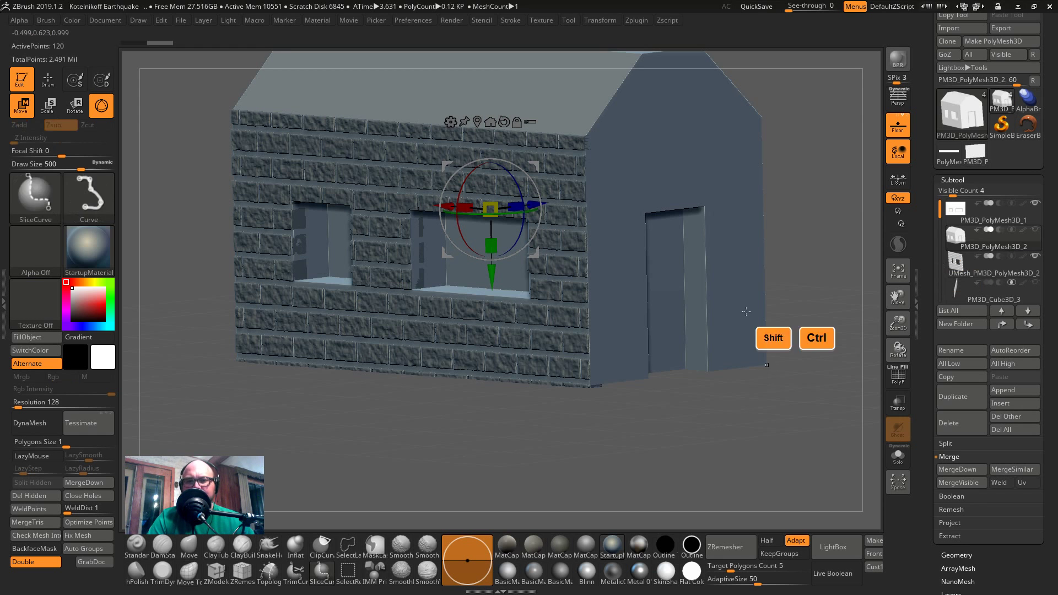
# - Weld the UMesh brick wall's points and merge it down into PM3D_PolyMesh3D_2
pyautogui.keyDown('alt'); pyautogui.click(704, 266); pyautogui.keyUp('alt')
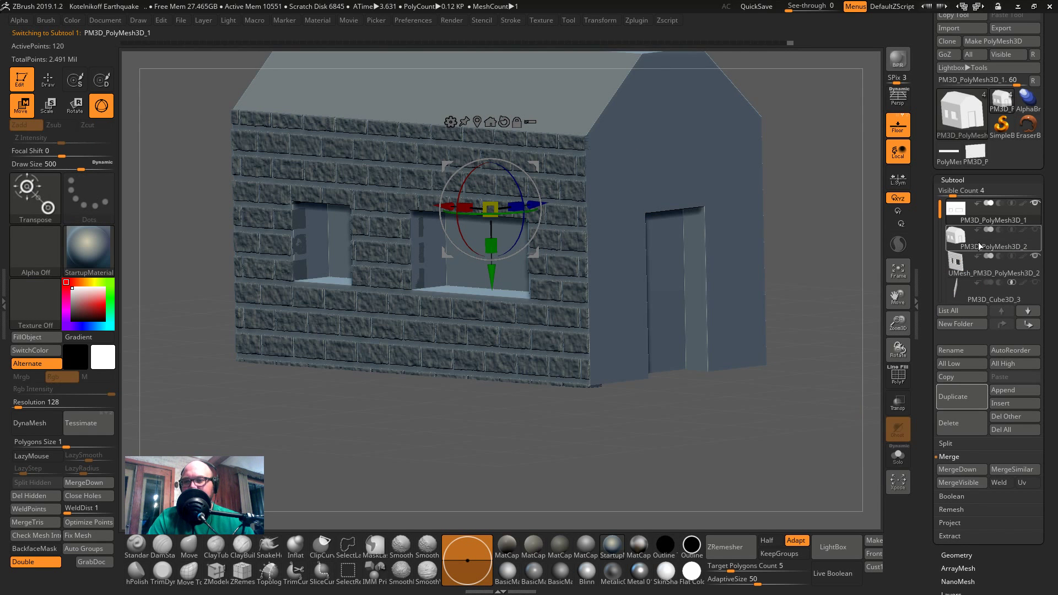
pyautogui.click(986, 265)
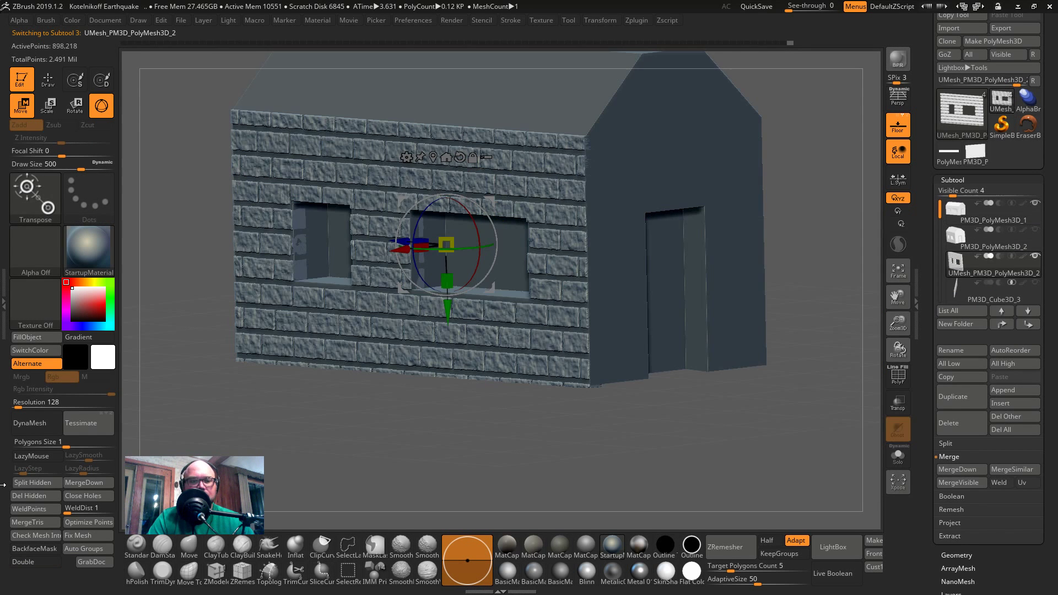
pyautogui.click(29, 510)
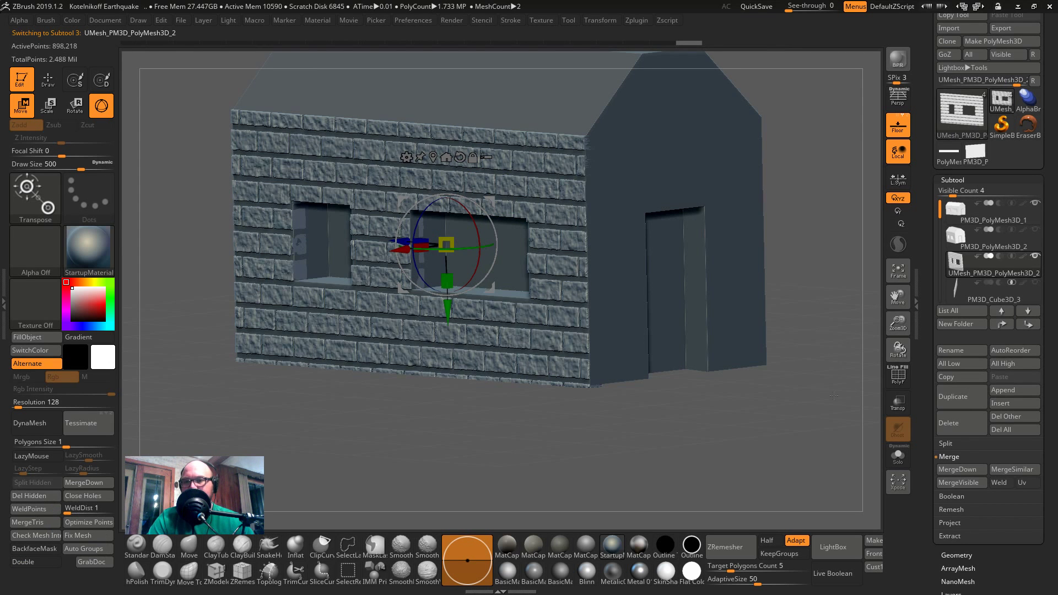
pyautogui.click(967, 242)
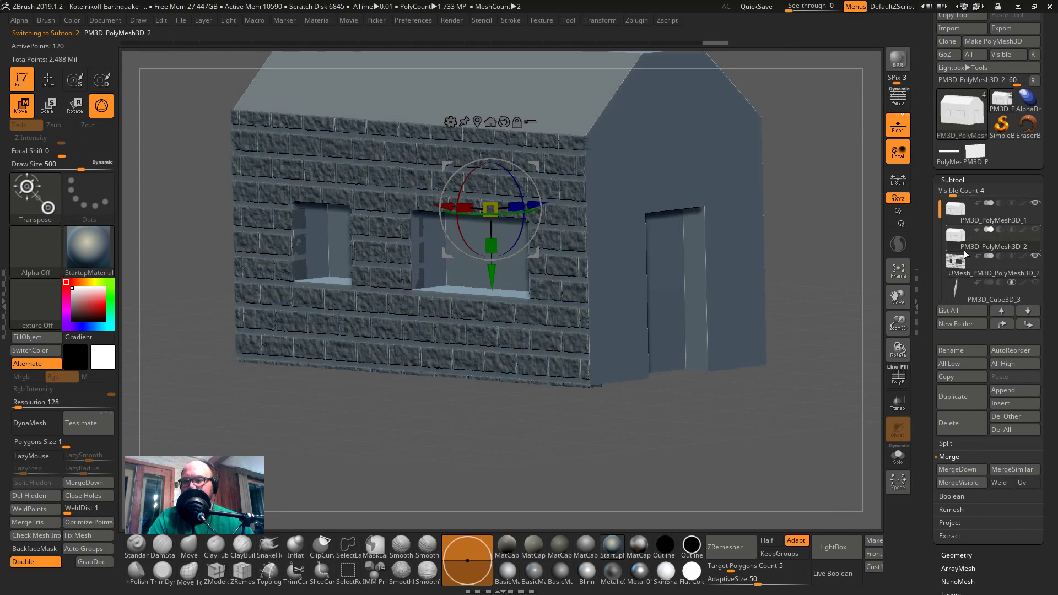
pyautogui.click(958, 469)
pyautogui.click(860, 492)
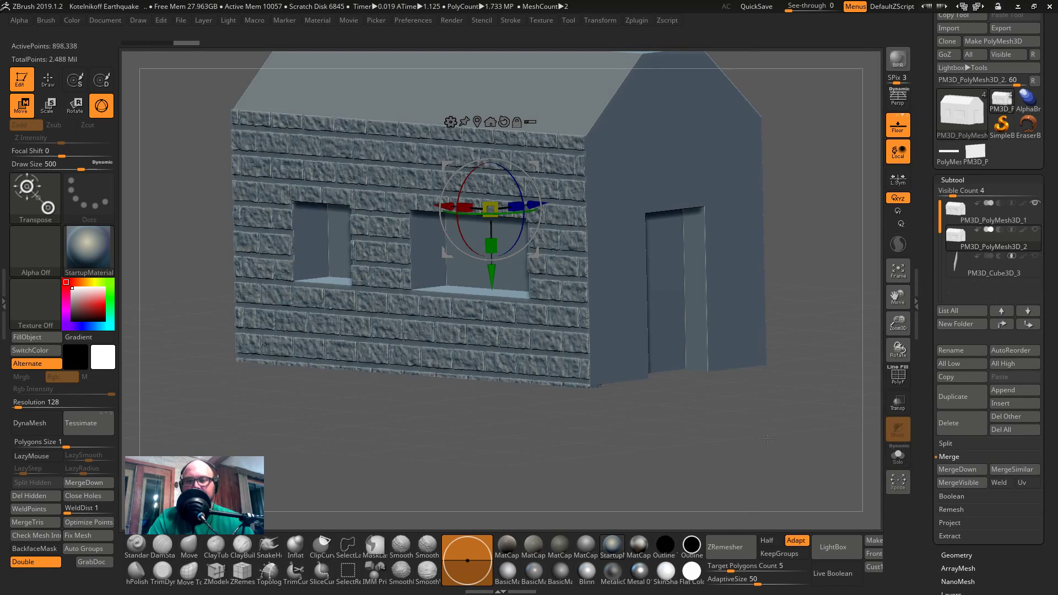
# - Check the merged wall's polygroups and zoom out to see the whole wall
pyautogui.moveTo(779, 432)
pyautogui.mouseDown()
pyautogui.moveTo(746, 445)
pyautogui.moveTo(771, 440)
pyautogui.mouseUp()
pyautogui.hotkey('shift', 'f')
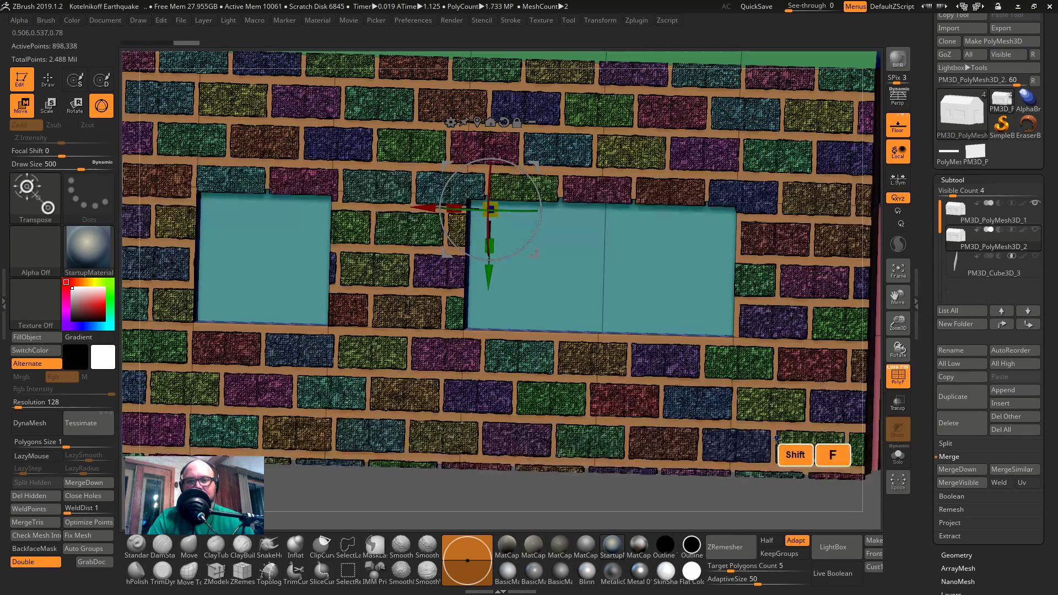
pyautogui.hotkey('shift', 'f')
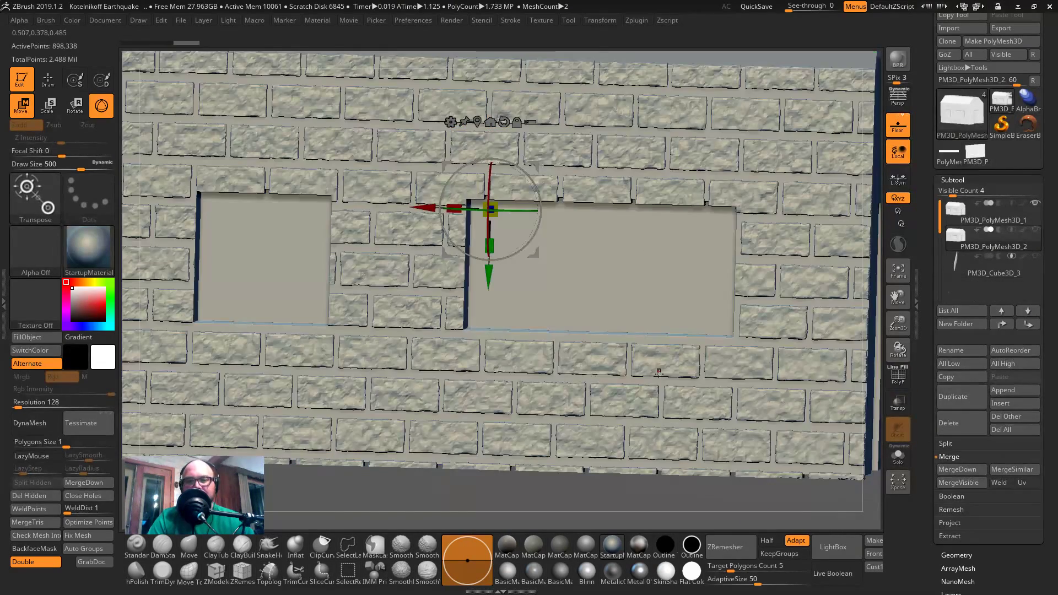
pyautogui.press('q')
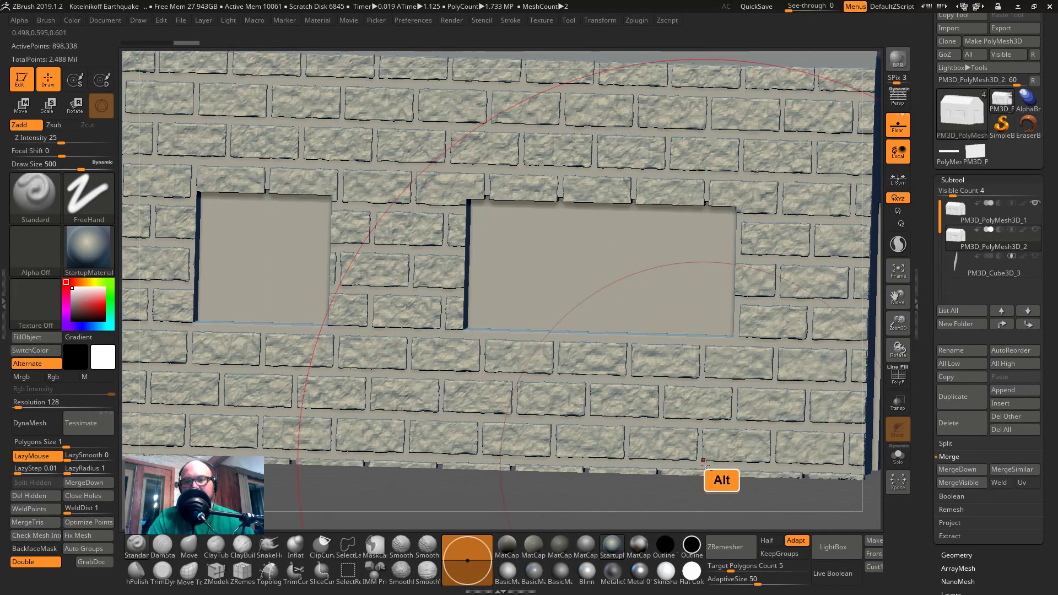
pyautogui.moveTo(740, 498)
pyautogui.keyDown('alt'); pyautogui.mouseDown()
pyautogui.moveTo(657, 434)
pyautogui.moveTo(749, 399)
pyautogui.mouseUp(); pyautogui.keyUp('alt')
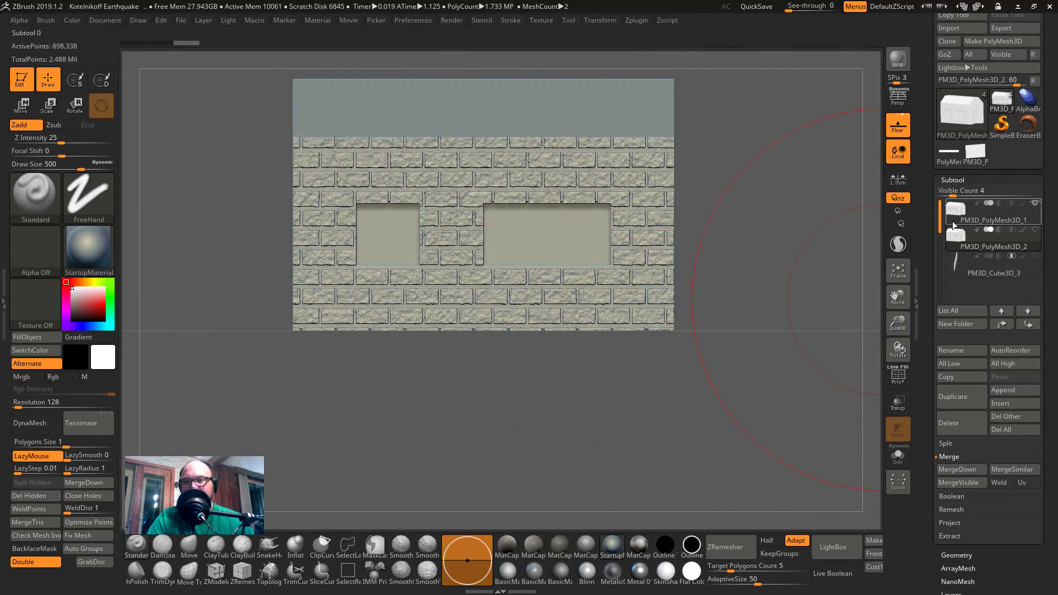
# - DynaMesh the merged brick wall at resolution 1280, about 4.8 million points
pyautogui.scroll(-5, 959, 336)
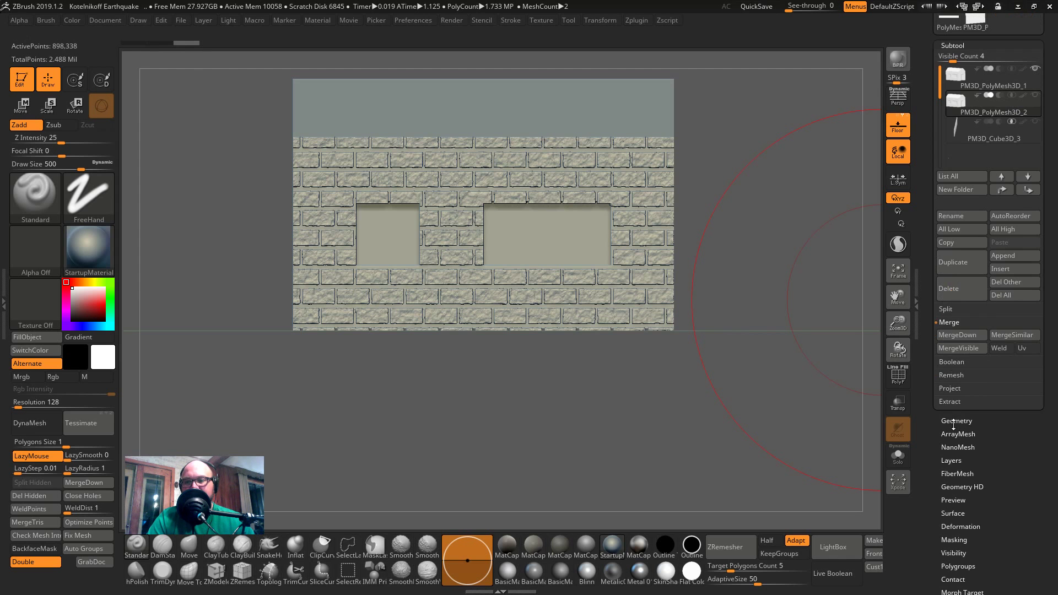
pyautogui.click(956, 331)
pyautogui.click(956, 243)
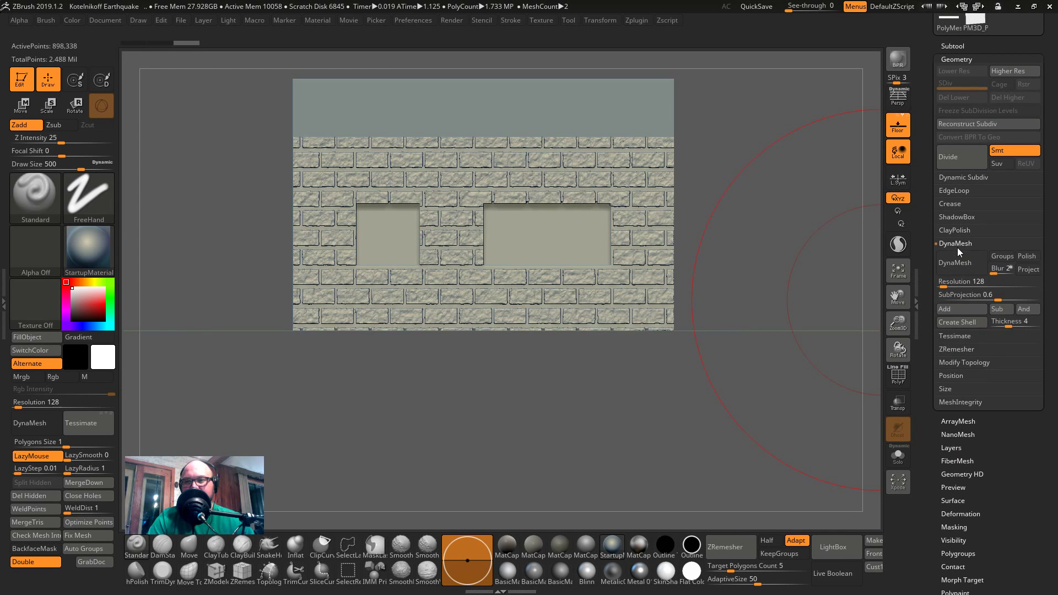
pyautogui.click(955, 273)
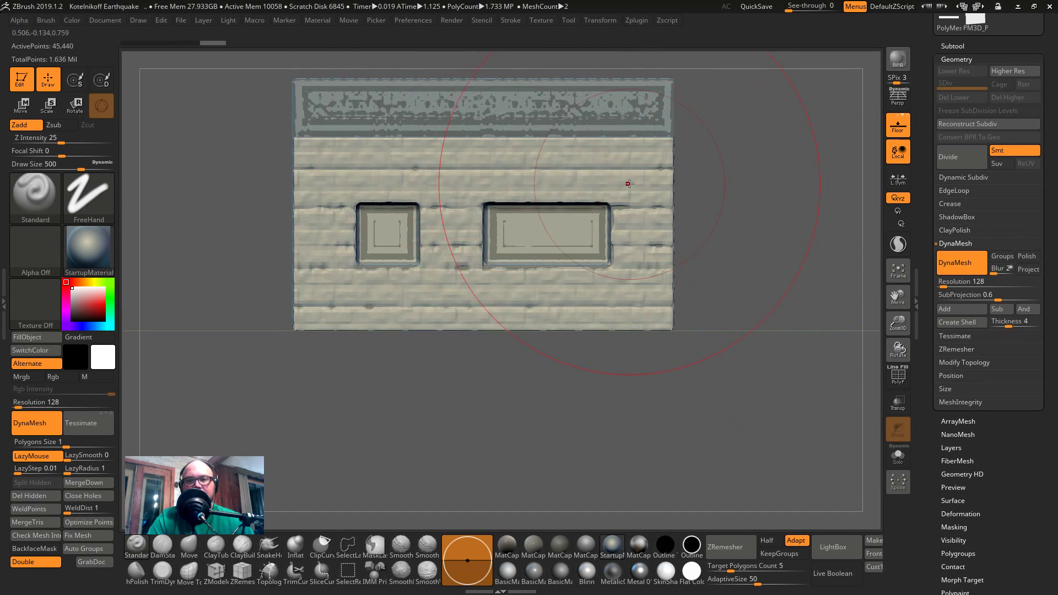
pyautogui.hotkey('ctrl', 'z')
pyautogui.press('[')
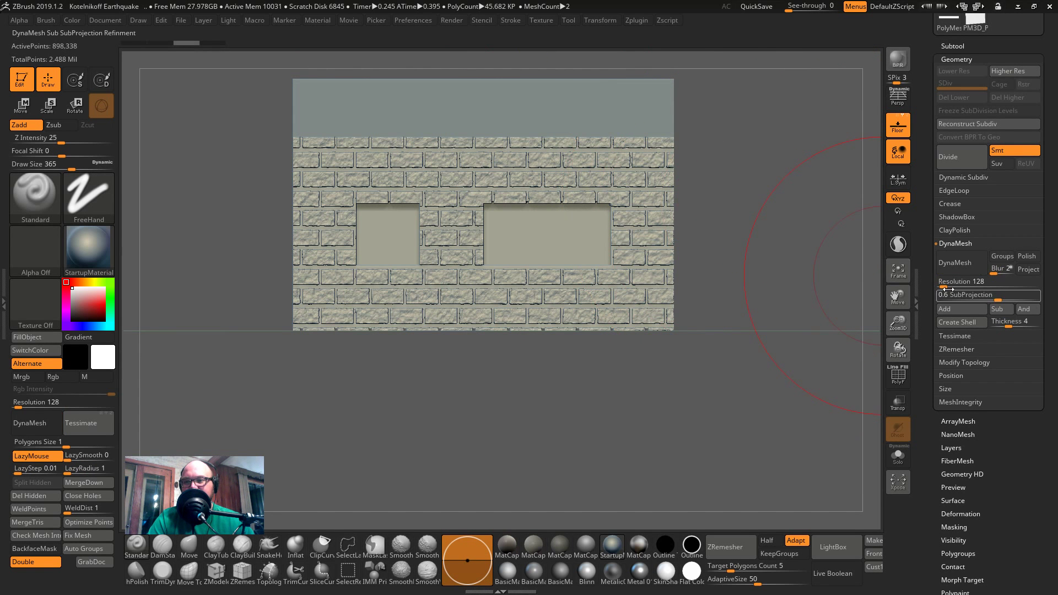
pyautogui.write('1280')
pyautogui.press('Return')
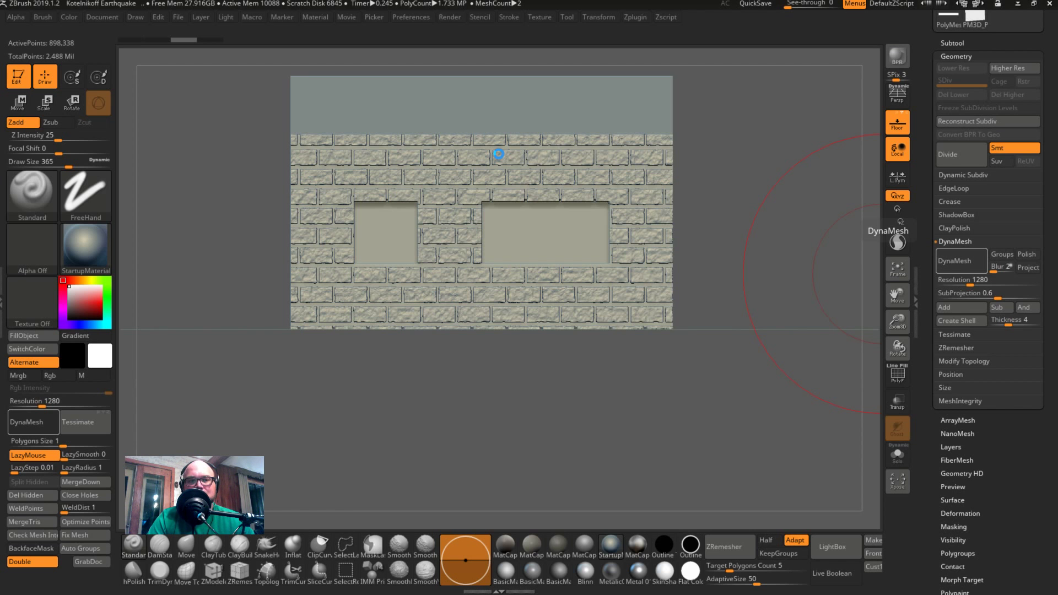
# - Glance at the YouTube live chat, then zoom in on the brick wall in ZBrush
pyautogui.hotkey('alt', 'Tab')
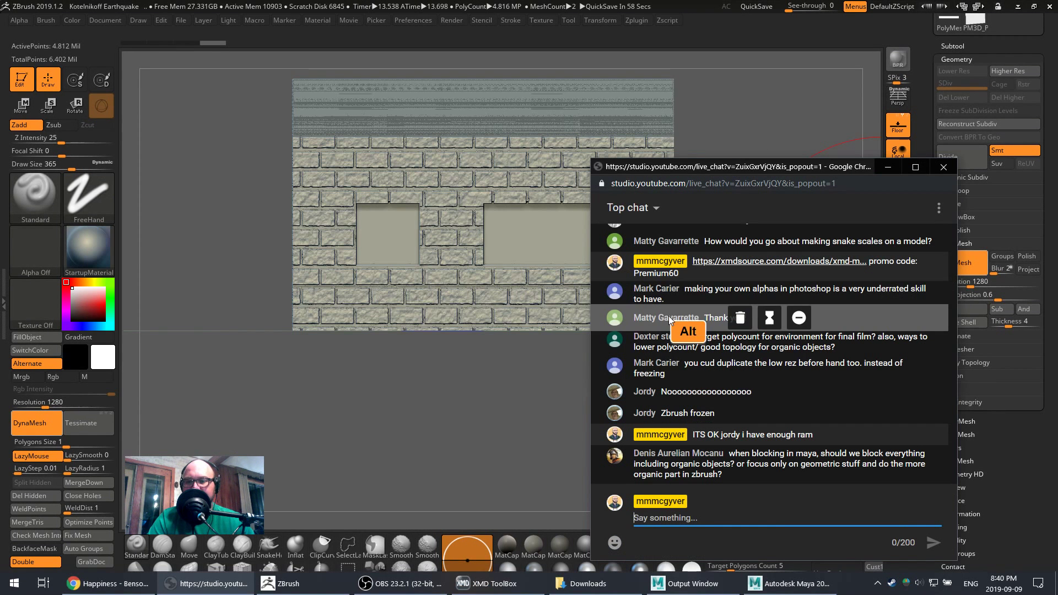
pyautogui.hotkey('alt', 'Tab')
pyautogui.keyDown('alt'); pyautogui.click(754, 246); pyautogui.keyUp('alt')
pyautogui.keyDown('alt'); pyautogui.moveTo(753, 246); pyautogui.dragTo(471, 417); pyautogui.keyUp('alt')
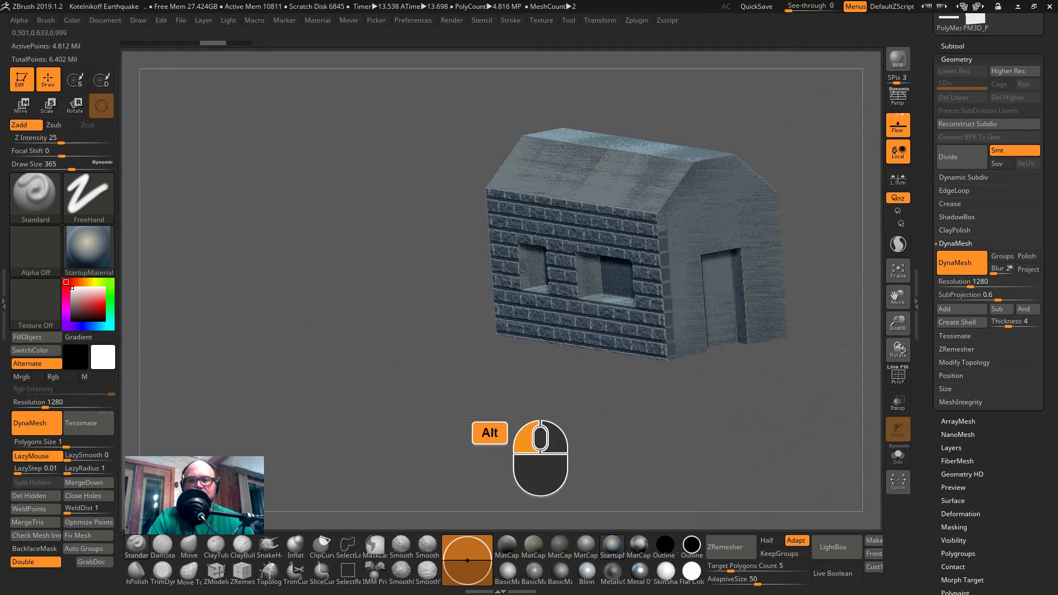
# - Solo the wall subtool and check its polygroups from a front-facing angle
pyautogui.click(899, 455)
pyautogui.moveTo(791, 406)
pyautogui.mouseDown()
pyautogui.moveTo(767, 425)
pyautogui.moveTo(773, 403)
pyautogui.moveTo(755, 394)
pyautogui.moveTo(796, 389)
pyautogui.mouseUp()
pyautogui.keyDown('alt'); pyautogui.moveTo(754, 385); pyautogui.dragTo(753, 448); pyautogui.keyUp('alt')
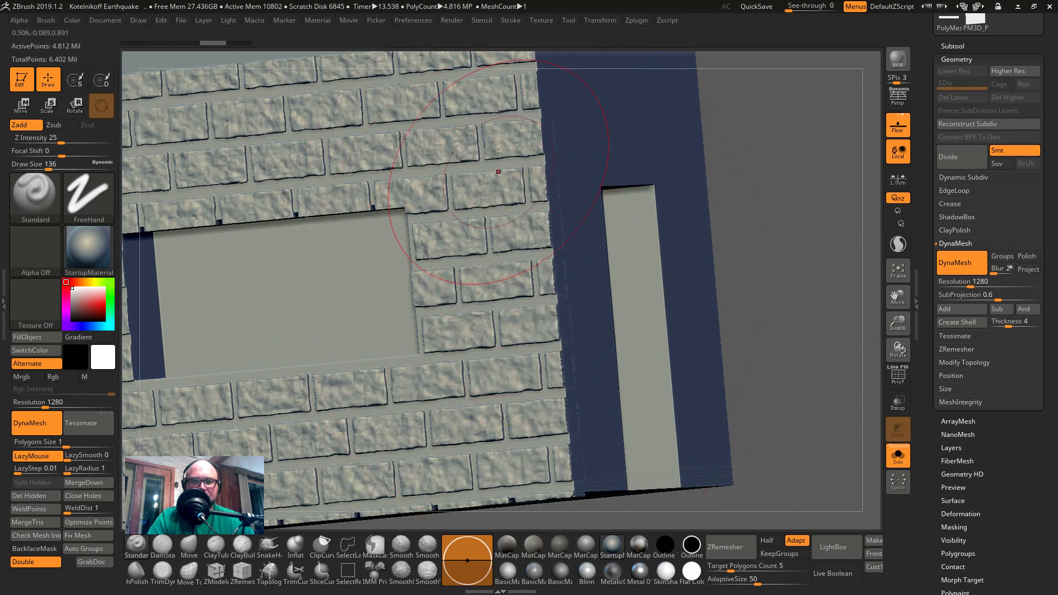
pyautogui.moveTo(717, 229); pyautogui.dragTo(722, 196)
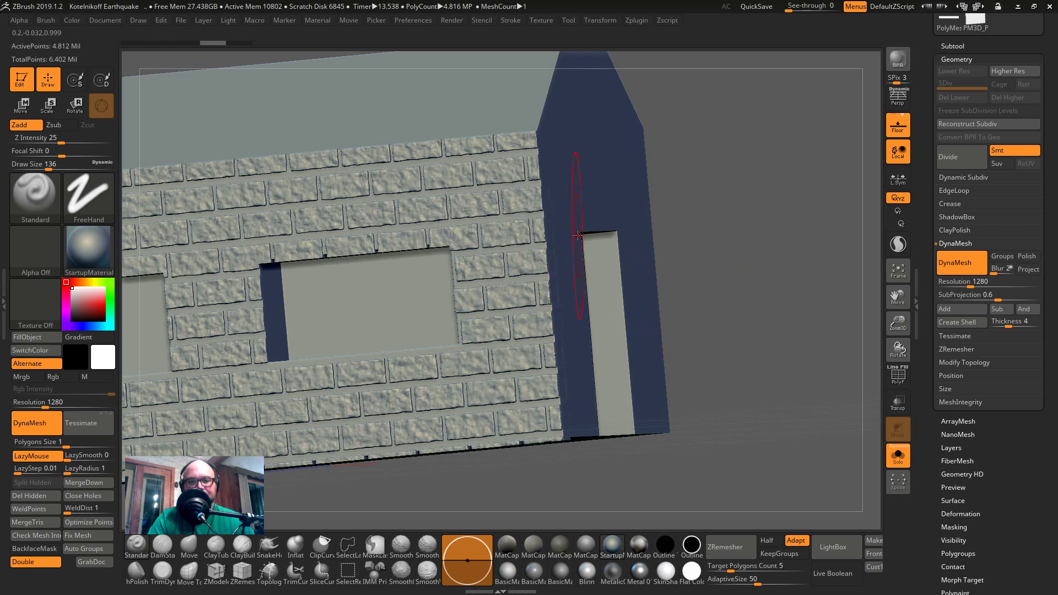
pyautogui.hotkey('shift', 'f')
pyautogui.moveTo(738, 250)
pyautogui.mouseDown()
pyautogui.moveTo(806, 324)
pyautogui.moveTo(761, 303)
pyautogui.moveTo(779, 314)
pyautogui.moveTo(438, 243)
pyautogui.mouseUp()
pyautogui.click(897, 376)
# - Isolate the mortar polygroup and cut the mesh with a slice curve
pyautogui.hotkey('ctrl', 'shift')
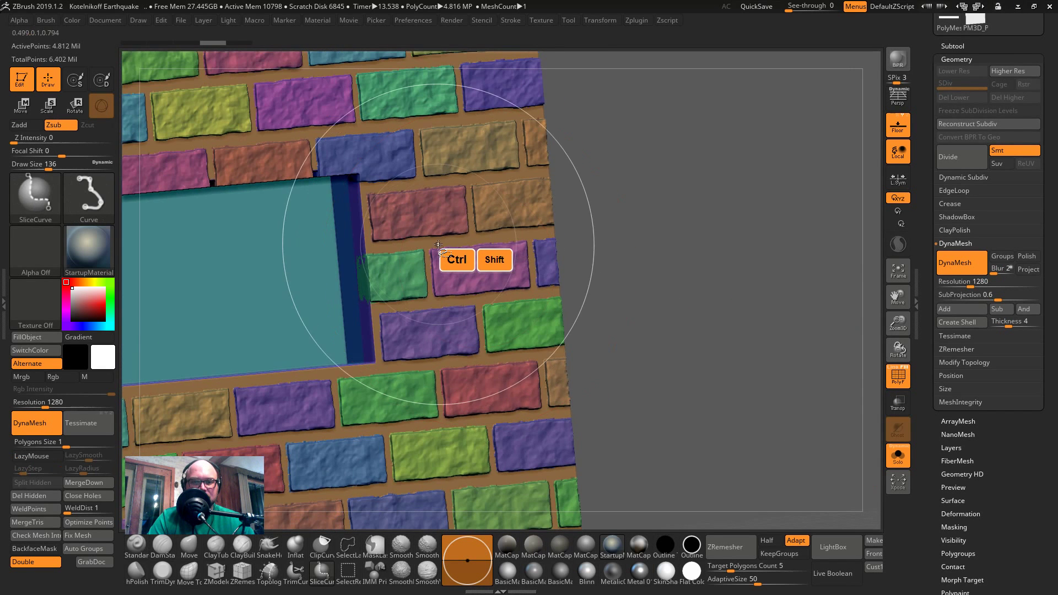
pyautogui.keyDown('ctrl'); pyautogui.keyDown('shift'); pyautogui.click(438, 242); pyautogui.keyUp('shift'); pyautogui.keyUp('ctrl')
pyautogui.moveTo(569, 283)
pyautogui.mouseDown()
pyautogui.moveTo(548, 237)
pyautogui.moveTo(511, 266)
pyautogui.moveTo(538, 177)
pyautogui.moveTo(644, 221)
pyautogui.moveTo(650, 164)
pyautogui.mouseUp()
pyautogui.moveTo(664, 99)
pyautogui.keyDown('ctrl'); pyautogui.keyDown('shift'); pyautogui.mouseDown()
pyautogui.moveTo(578, 331)
pyautogui.moveTo(573, 444)
pyautogui.mouseUp(); pyautogui.keyUp('shift'); pyautogui.keyUp('ctrl')
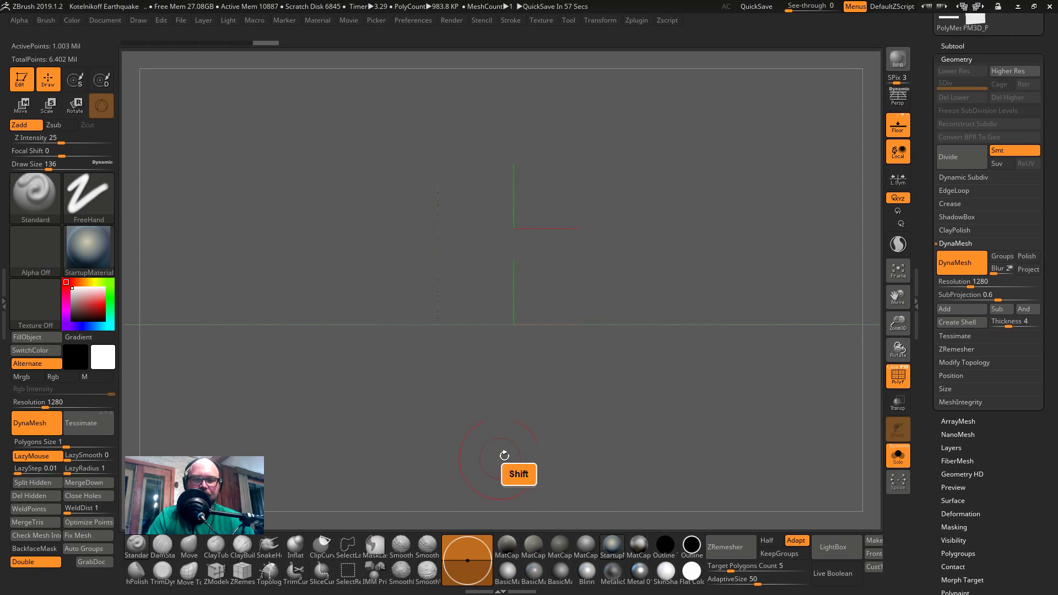
# - Hide outlined mesh parts, leaving the left portion with window gaps (about 184,059 points)
pyautogui.moveTo(503, 453); pyautogui.dragTo(663, 136)
pyautogui.moveTo(643, 82)
pyautogui.keyDown('ctrl'); pyautogui.keyDown('shift'); pyautogui.mouseDown()
pyautogui.moveTo(531, 412)
pyautogui.moveTo(730, 190)
pyautogui.moveTo(507, 259)
pyautogui.moveTo(650, 493)
pyautogui.mouseUp(); pyautogui.keyUp('shift'); pyautogui.keyUp('ctrl')
pyautogui.moveTo(650, 494)
pyautogui.mouseDown()
pyautogui.moveTo(419, 479)
pyautogui.moveTo(460, 473)
pyautogui.moveTo(621, 302)
pyautogui.mouseUp()
pyautogui.moveTo(700, 144)
pyautogui.keyDown('ctrl'); pyautogui.keyDown('alt'); pyautogui.keyDown('shift'); pyautogui.mouseDown()
pyautogui.moveTo(608, 138)
pyautogui.moveTo(610, 419)
pyautogui.mouseUp(); pyautogui.keyUp('shift'); pyautogui.keyUp('alt'); pyautogui.keyUp('ctrl')
pyautogui.keyDown('shift'); pyautogui.moveTo(610, 419); pyautogui.dragTo(685, 401); pyautogui.keyUp('shift')
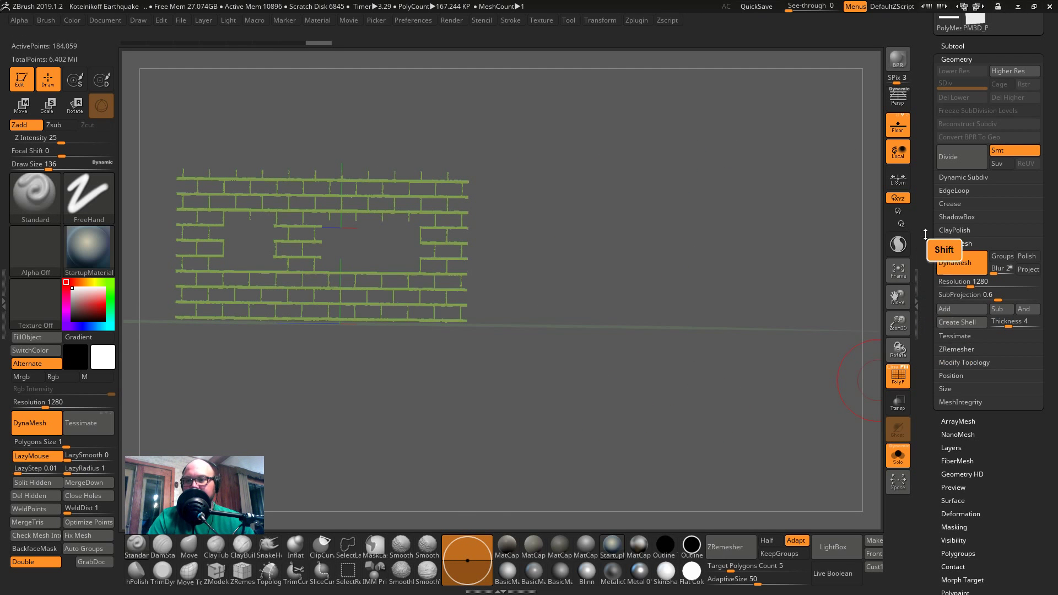
pyautogui.keyDown('shift'); pyautogui.moveTo(932, 204); pyautogui.dragTo(931, 138); pyautogui.keyUp('shift')
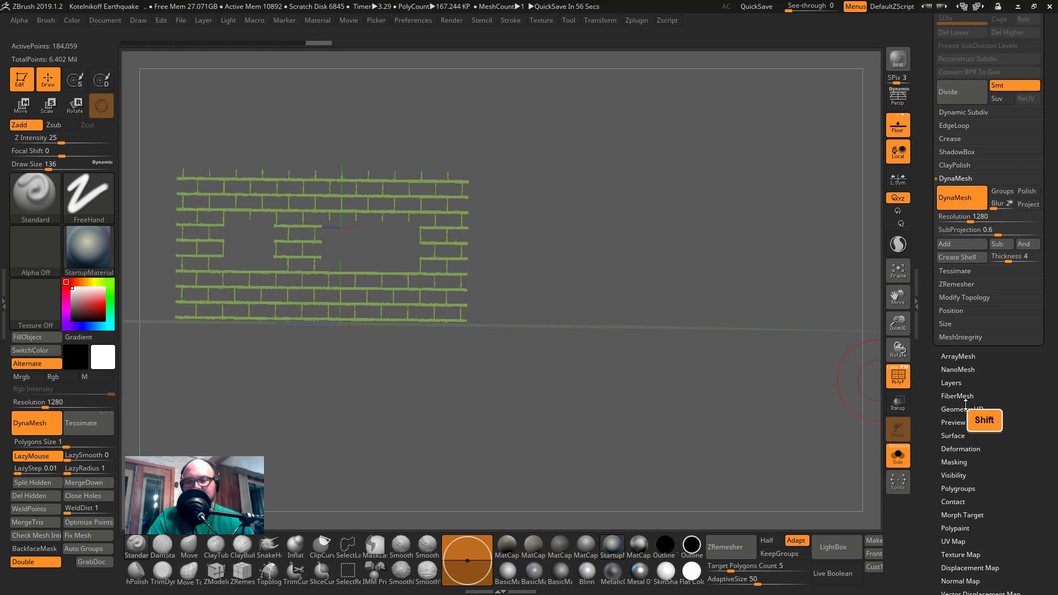
# - Bake a rough stone noise into the bricks at scale about 3.19 and strength 0.00152
pyautogui.keyDown('shift'); pyautogui.click(957, 435); pyautogui.keyUp('shift')
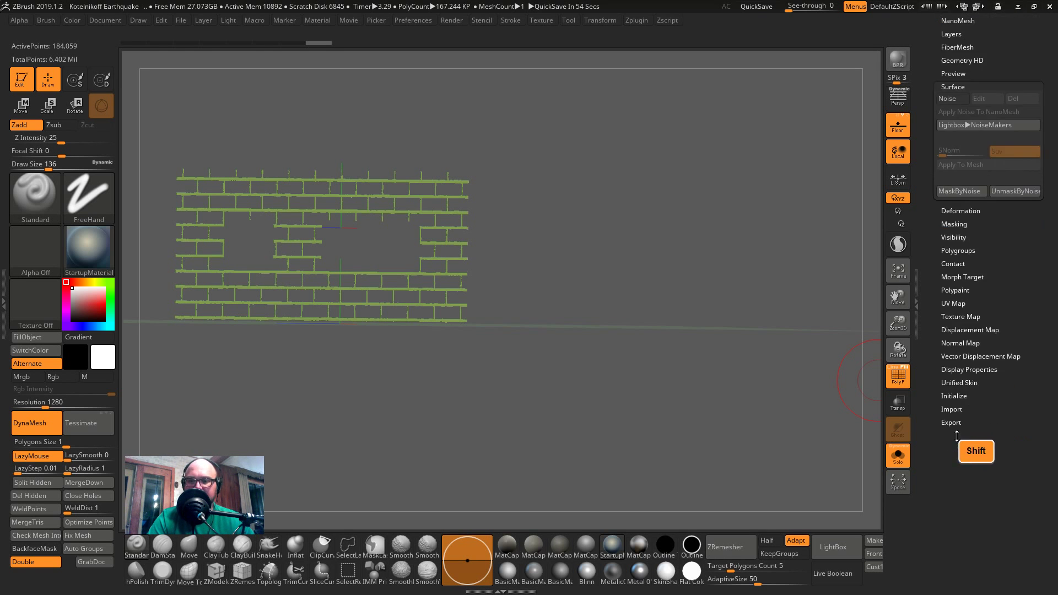
pyautogui.keyDown('shift'); pyautogui.click(952, 98); pyautogui.keyUp('shift')
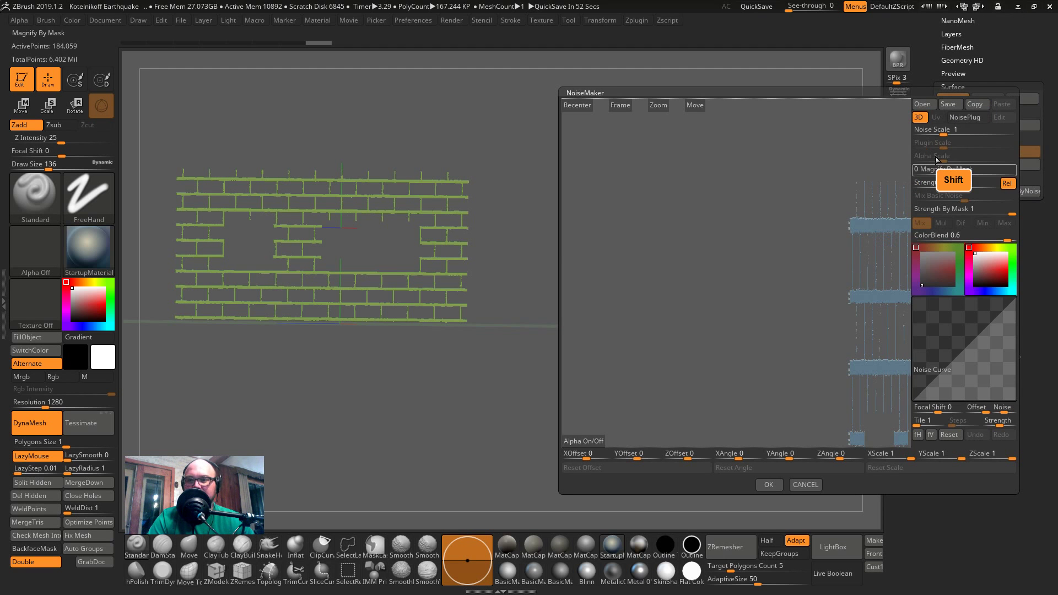
pyautogui.keyDown('shift'); pyautogui.moveTo(939, 133); pyautogui.dragTo(961, 134); pyautogui.keyUp('shift')
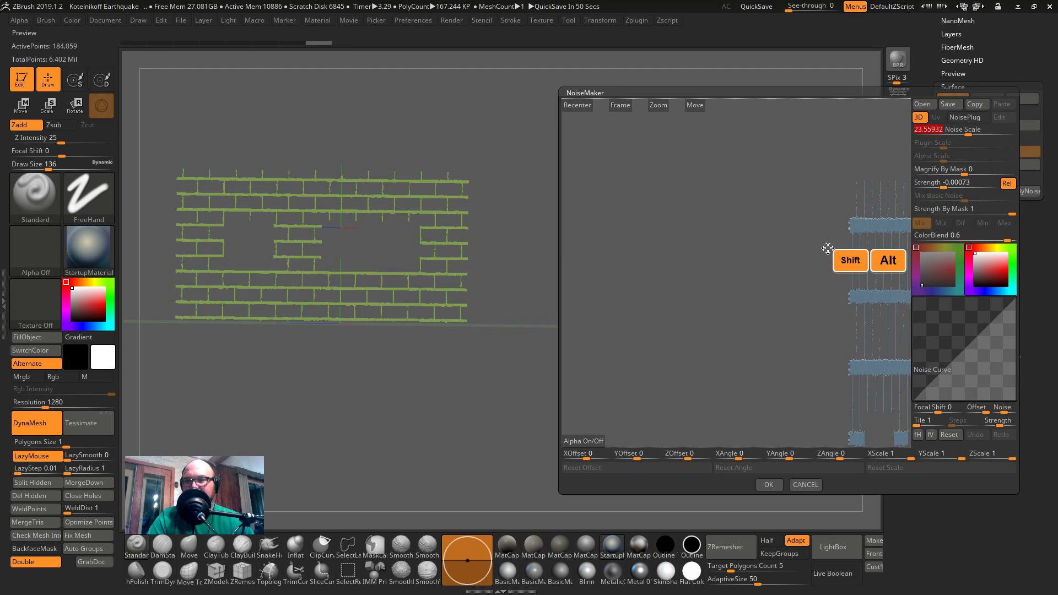
pyautogui.keyDown('alt'); pyautogui.keyDown('shift'); pyautogui.moveTo(827, 249); pyautogui.dragTo(819, 290); pyautogui.keyUp('shift'); pyautogui.keyUp('alt')
pyautogui.keyDown('shift'); pyautogui.moveTo(958, 132); pyautogui.dragTo(952, 133); pyautogui.keyUp('shift')
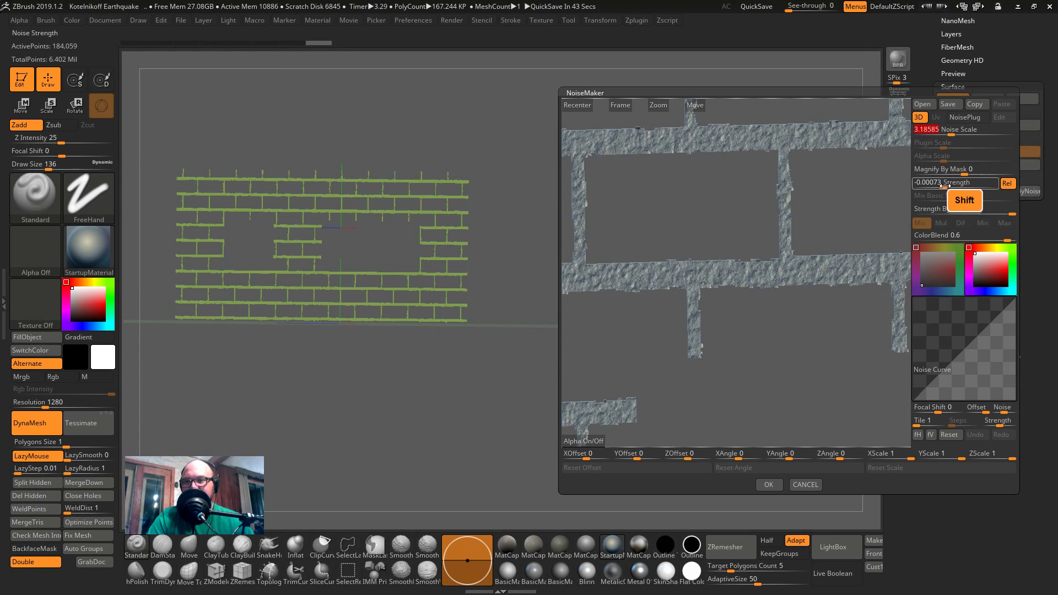
pyautogui.keyDown('shift'); pyautogui.moveTo(945, 186); pyautogui.dragTo(968, 187); pyautogui.keyUp('shift')
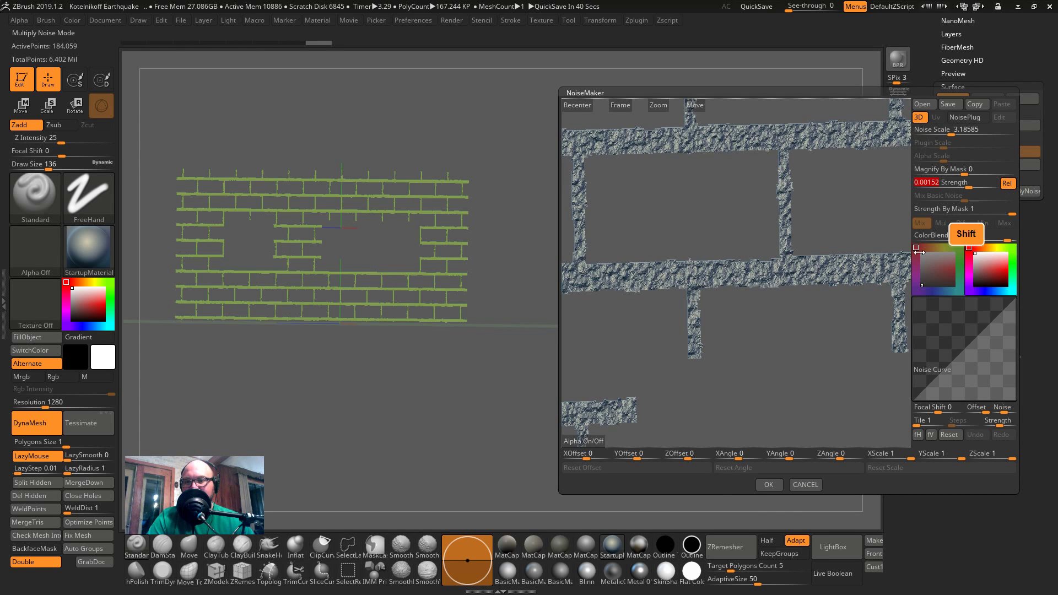
pyautogui.keyDown('shift'); pyautogui.click(769, 484); pyautogui.keyUp('shift')
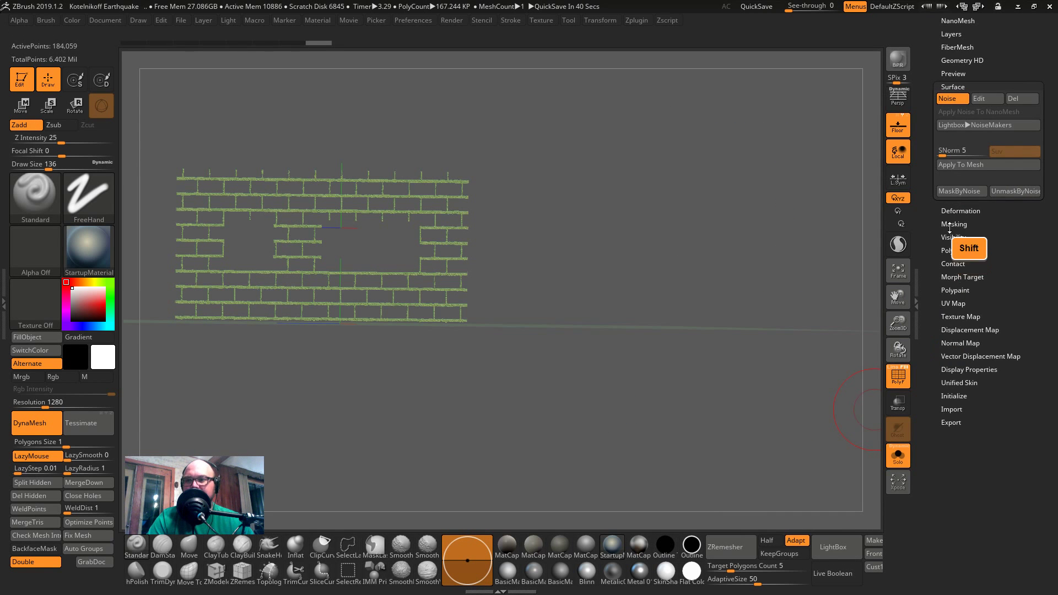
pyautogui.keyDown('shift'); pyautogui.click(953, 164); pyautogui.keyUp('shift')
# - Unhide the mortar and remaining house parts, then orbit out to view the whole house
pyautogui.press('f')
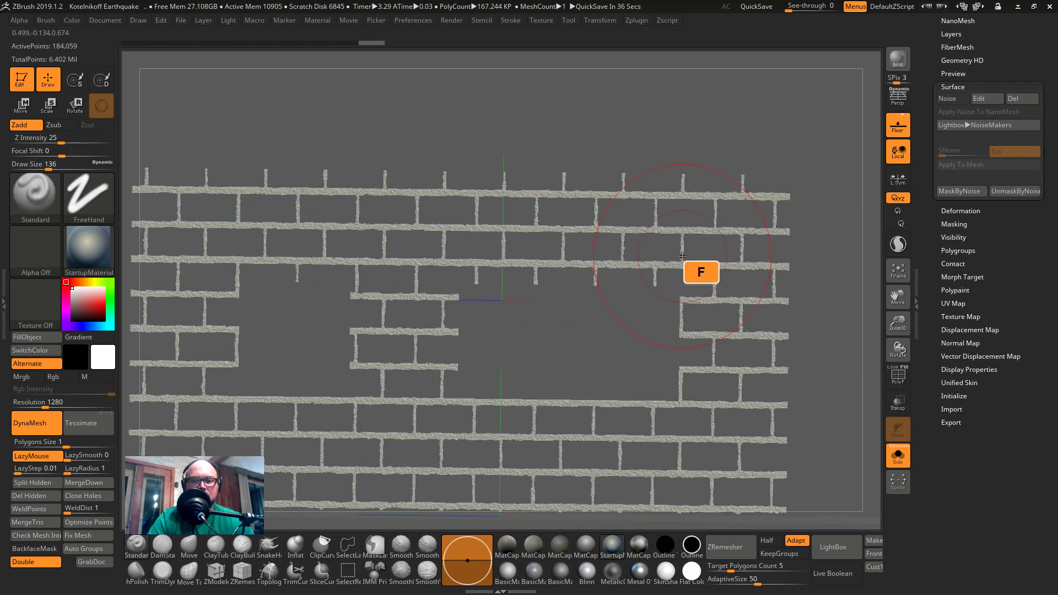
pyautogui.keyDown('ctrl'); pyautogui.keyDown('shift'); pyautogui.click(854, 319); pyautogui.keyUp('shift'); pyautogui.keyUp('ctrl')
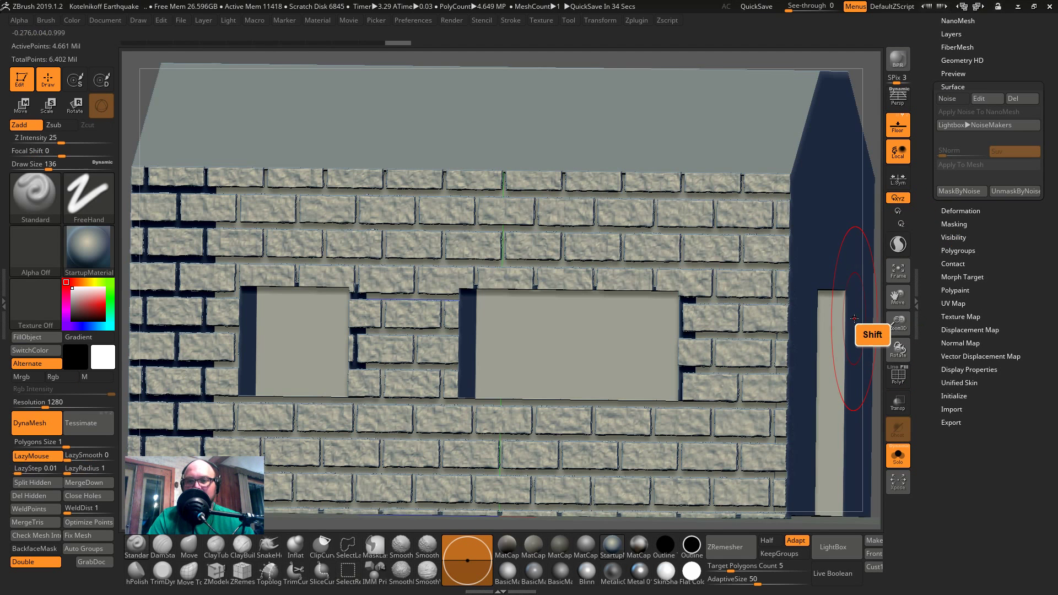
pyautogui.press('f')
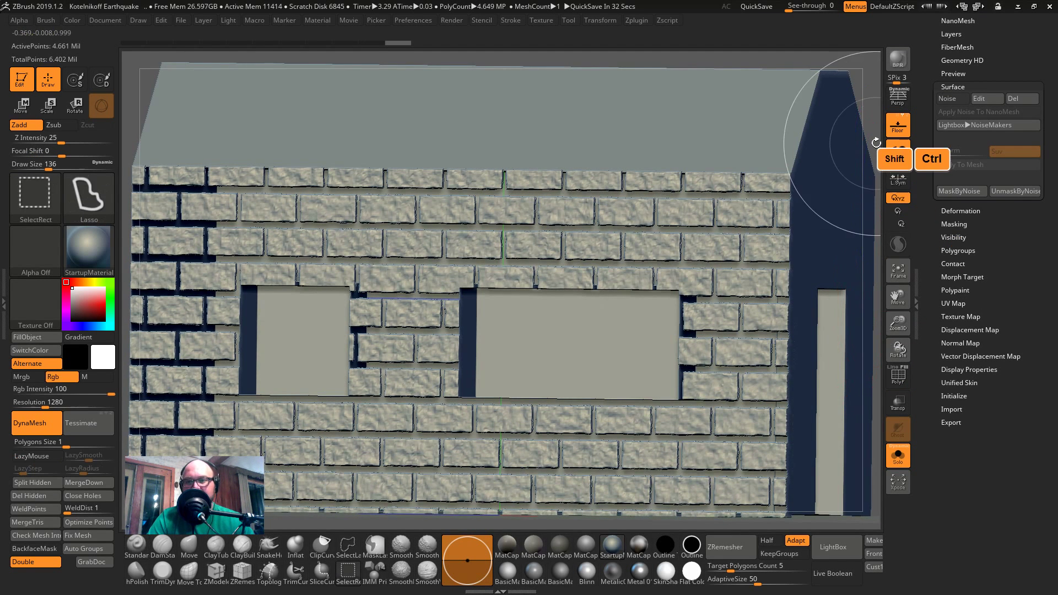
pyautogui.keyDown('ctrl'); pyautogui.keyDown('shift'); pyautogui.click(880, 165); pyautogui.keyUp('shift'); pyautogui.keyUp('ctrl')
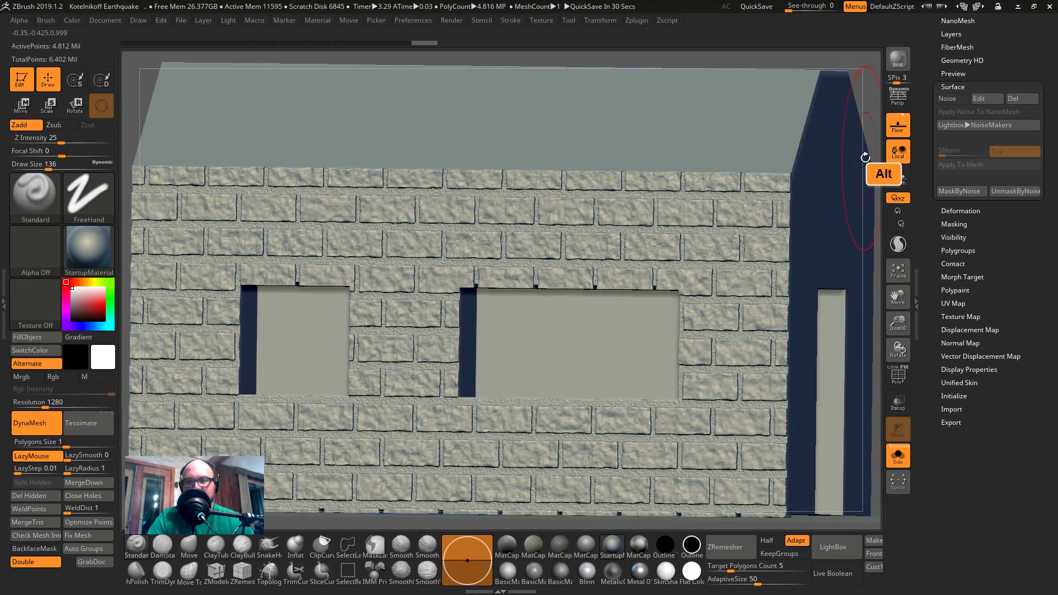
pyautogui.moveTo(898, 329); pyautogui.dragTo(914, 474)
pyautogui.press('f')
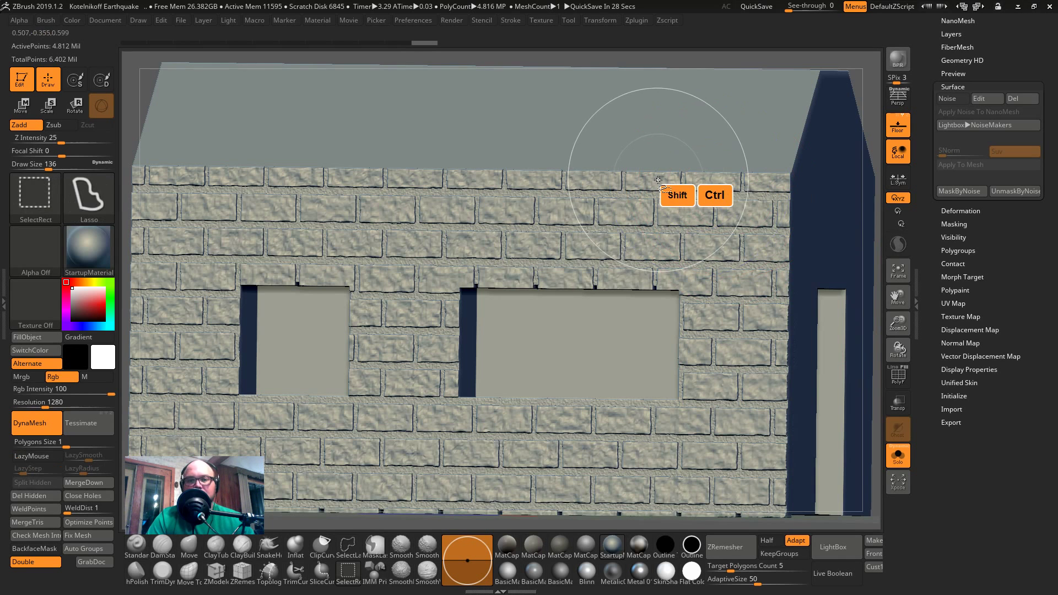
pyautogui.press('f')
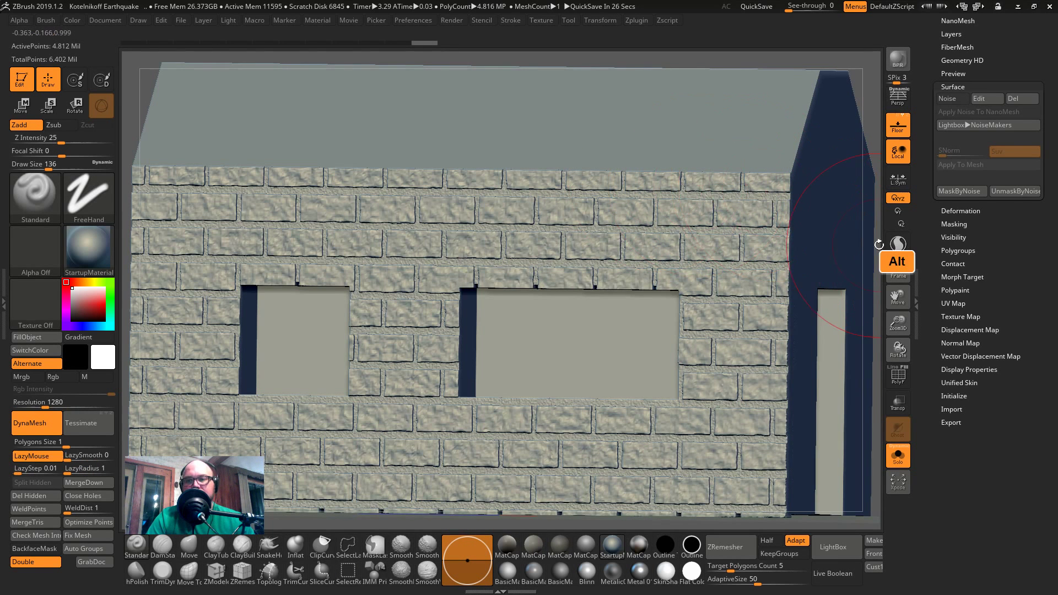
pyautogui.moveTo(879, 244)
pyautogui.mouseDown()
pyautogui.moveTo(844, 184)
pyautogui.moveTo(818, 182)
pyautogui.mouseUp()
# - Append PM3D_PolyMesh3D_2 as a fourth subtool and select it for editing
pyautogui.scroll(4, 948, 175)
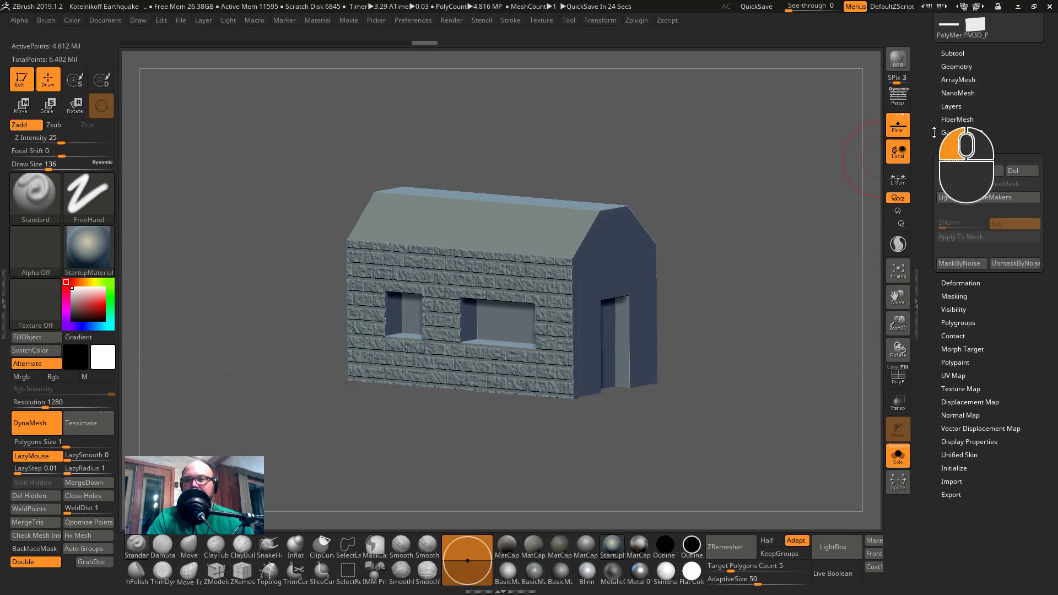
pyautogui.click(956, 179)
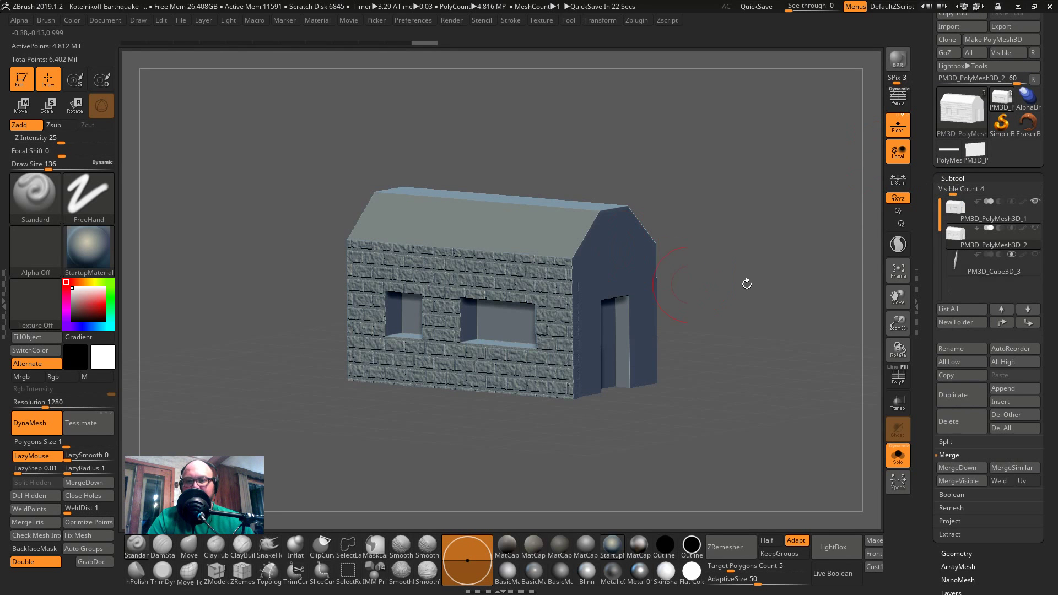
pyautogui.moveTo(974, 263)
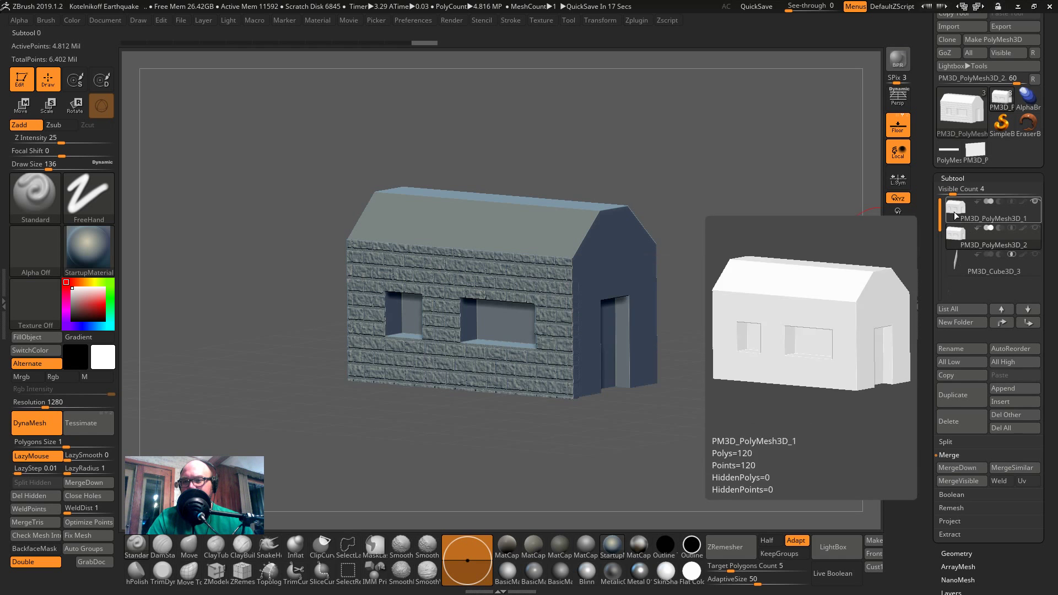
pyautogui.click(1012, 388)
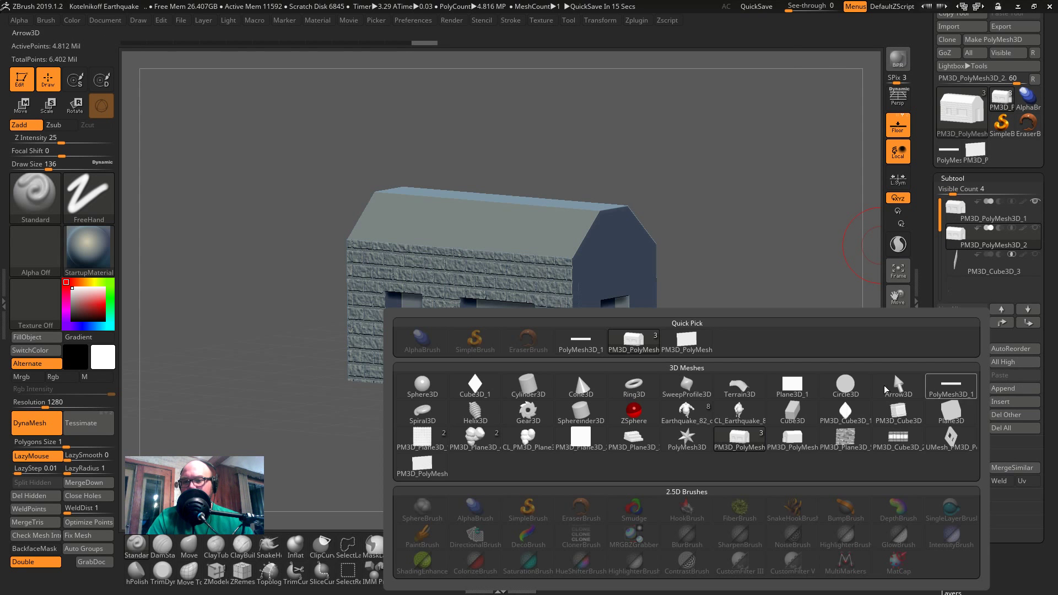
pyautogui.click(686, 341)
pyautogui.moveTo(959, 292)
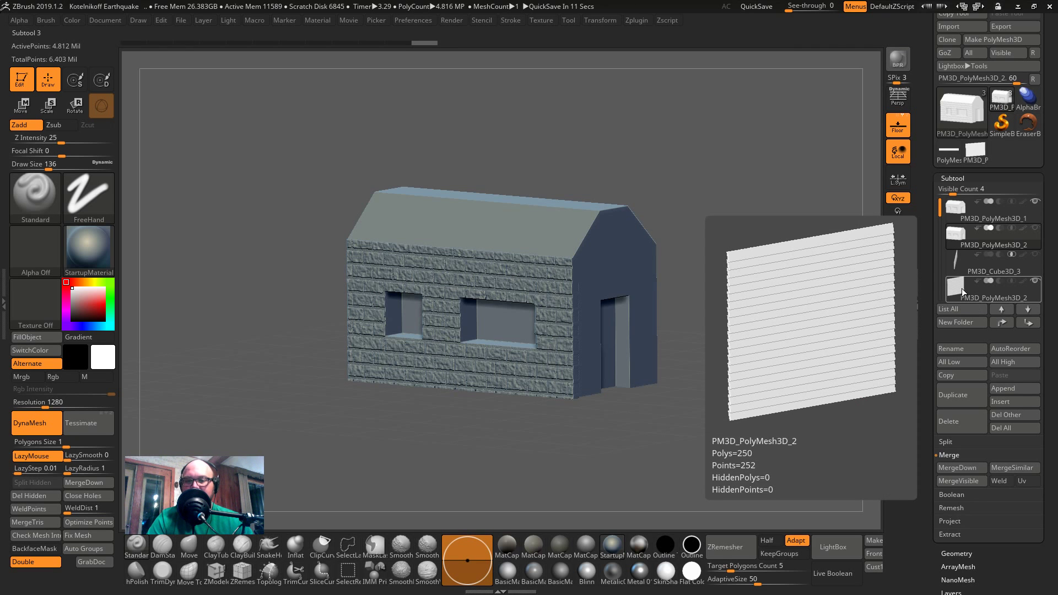
pyautogui.click(963, 288)
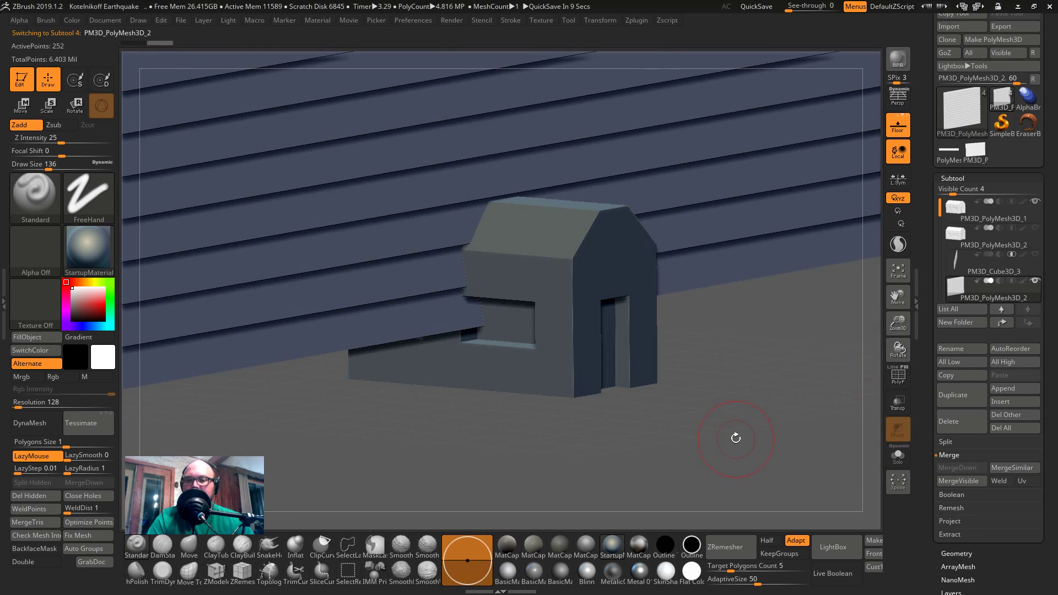
# - Rotate the siding panel upright and move it down toward the house
pyautogui.moveTo(735, 438); pyautogui.dragTo(738, 408)
pyautogui.press('r')
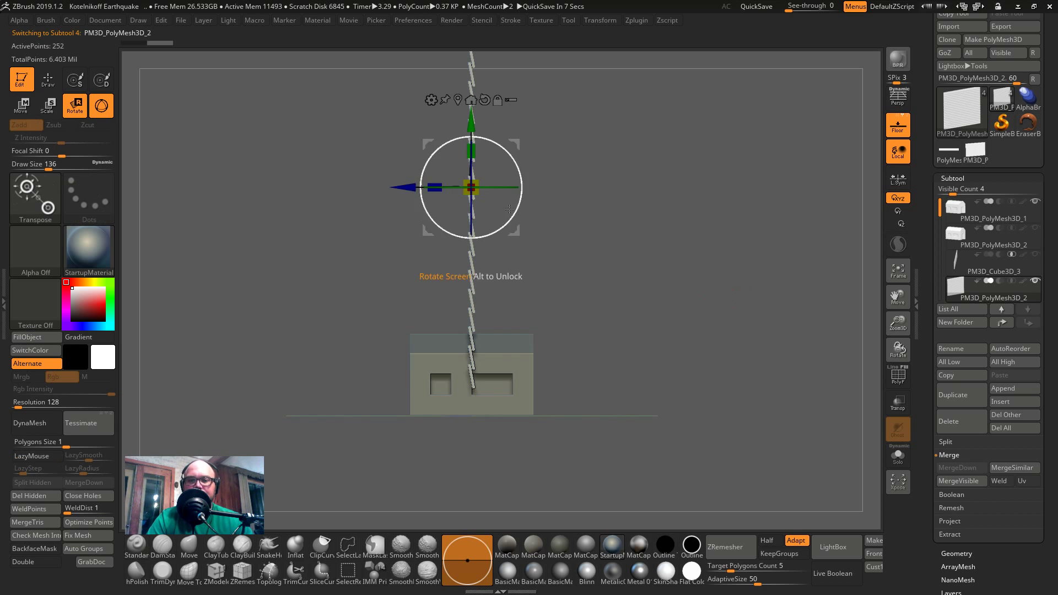
pyautogui.moveTo(509, 209); pyautogui.dragTo(451, 82)
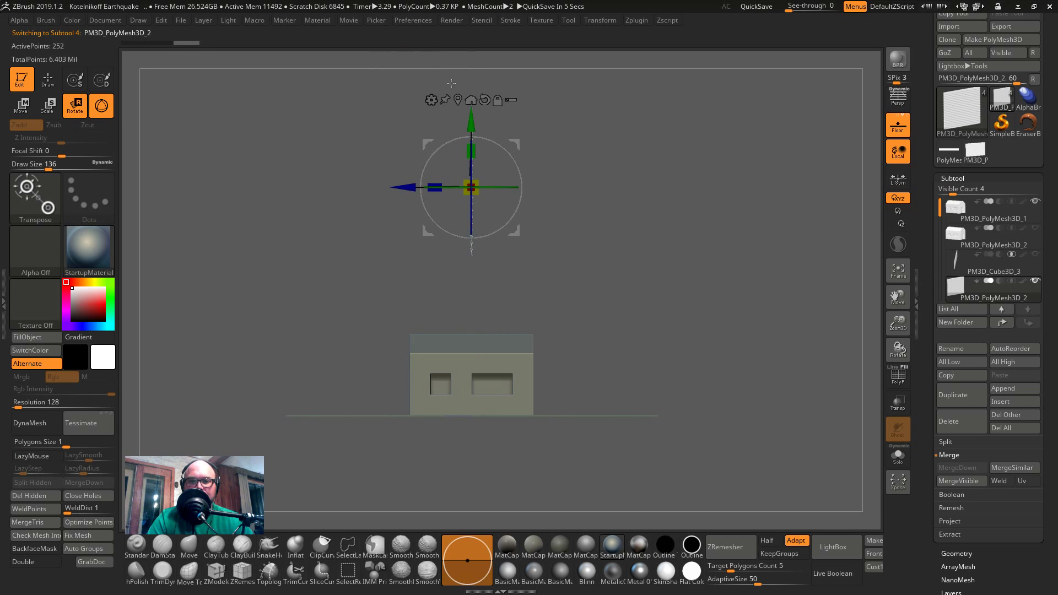
pyautogui.moveTo(514, 144); pyautogui.dragTo(617, 420)
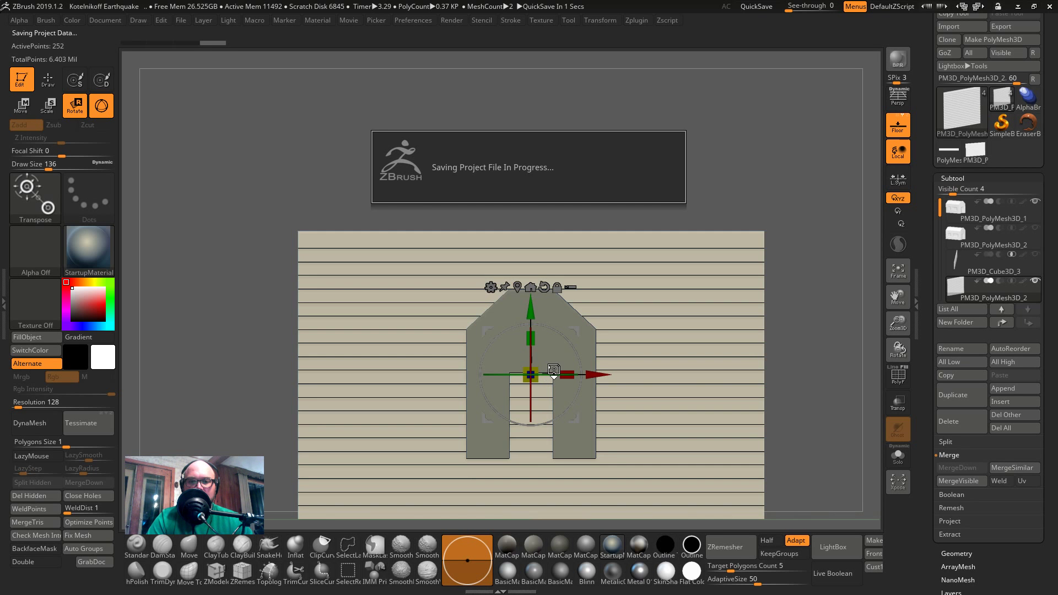
pyautogui.click(331, 152)
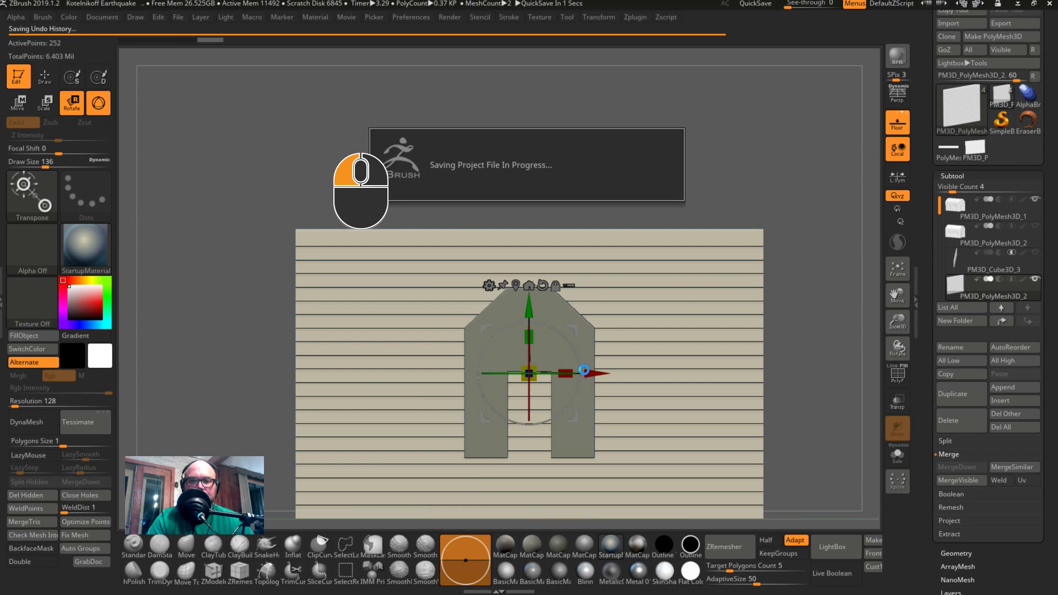
# - Scale the siding panel to 0.8863 and nudge it against the gable-end wall
pyautogui.hotkey('alt', 'Tab')
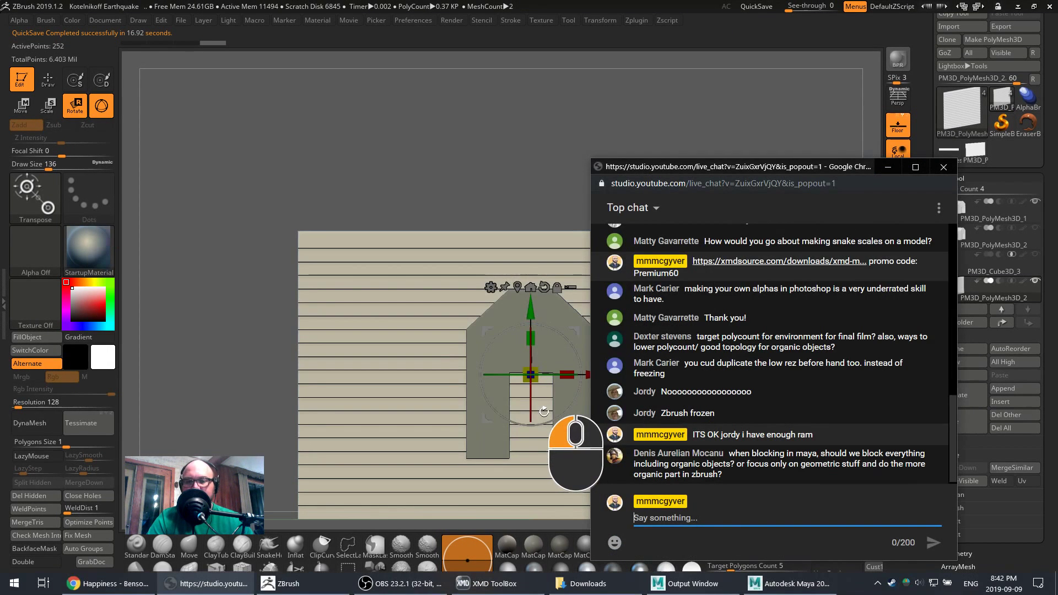
pyautogui.hotkey('alt', 'Tab')
pyautogui.click(428, 251)
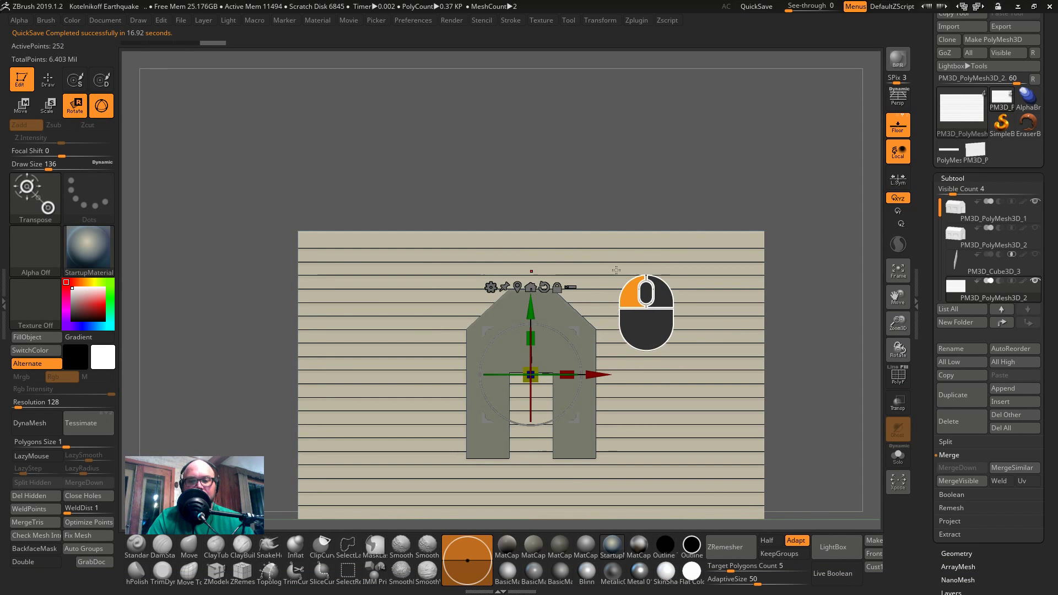
pyautogui.click(597, 201)
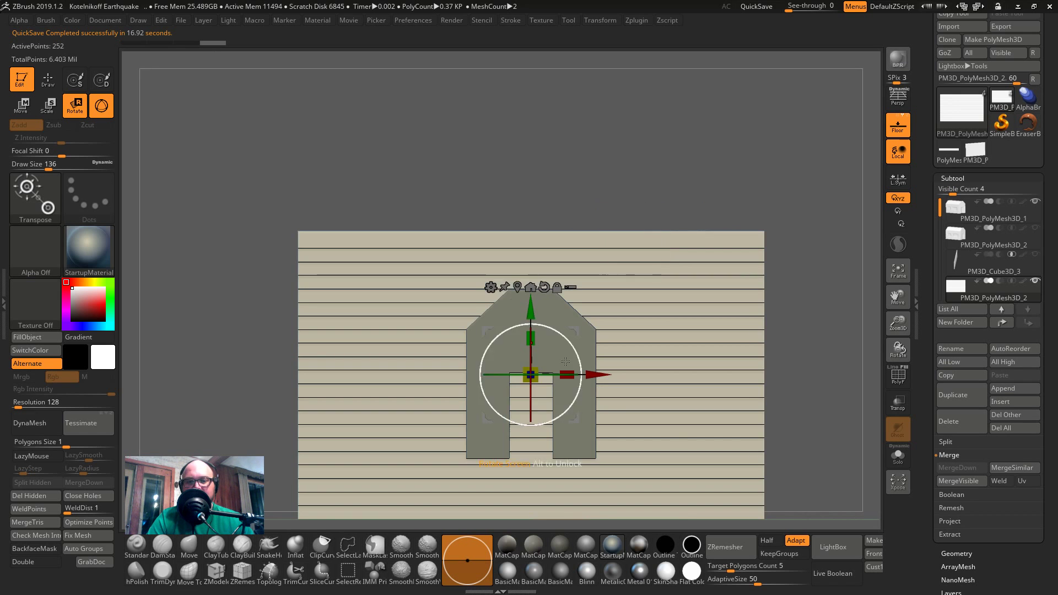
pyautogui.moveTo(530, 374); pyautogui.dragTo(472, 353)
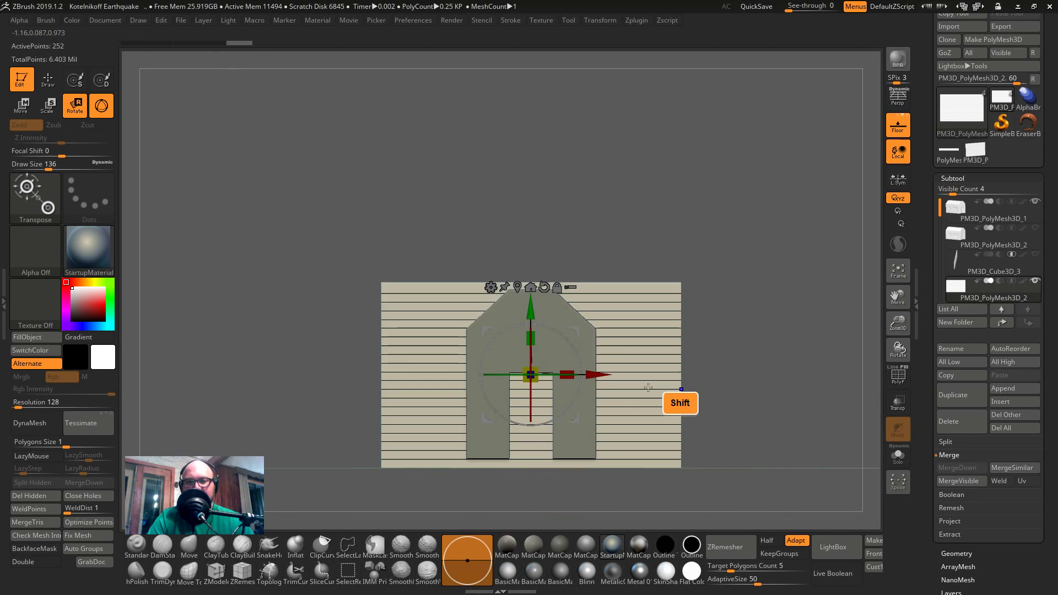
pyautogui.keyDown('shift'); pyautogui.moveTo(661, 388); pyautogui.dragTo(574, 365); pyautogui.keyUp('shift')
pyautogui.keyDown('ctrl'); pyautogui.moveTo(477, 375); pyautogui.dragTo(481, 375); pyautogui.keyUp('ctrl')
pyautogui.moveTo(678, 355); pyautogui.dragTo(801, 274)
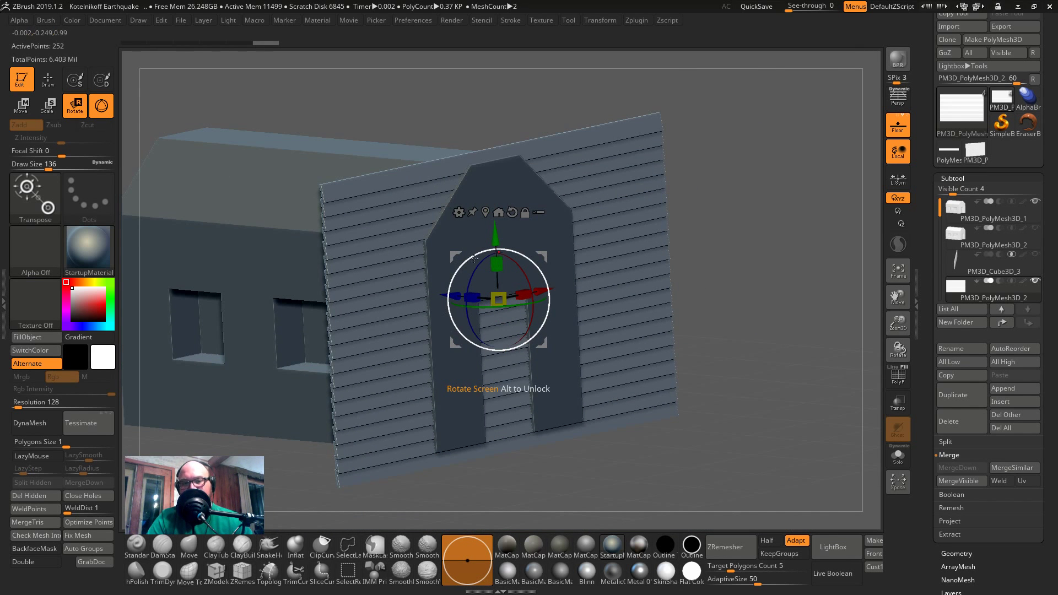
# - Rename the house body subtool 'Template House' and move it down two places in the list
pyautogui.click(973, 210)
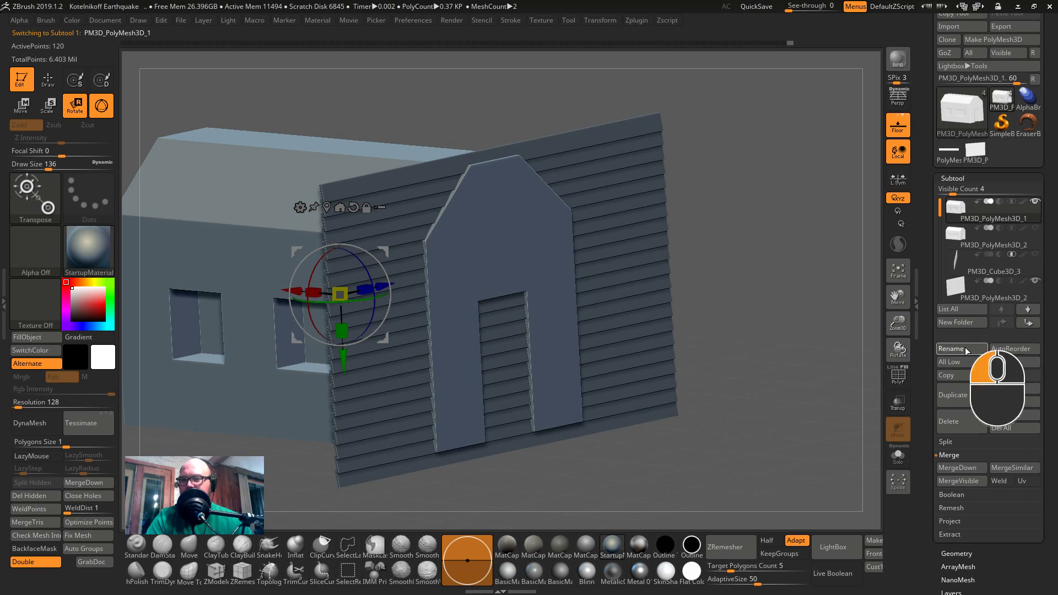
pyautogui.click(964, 347)
pyautogui.write('Templ')
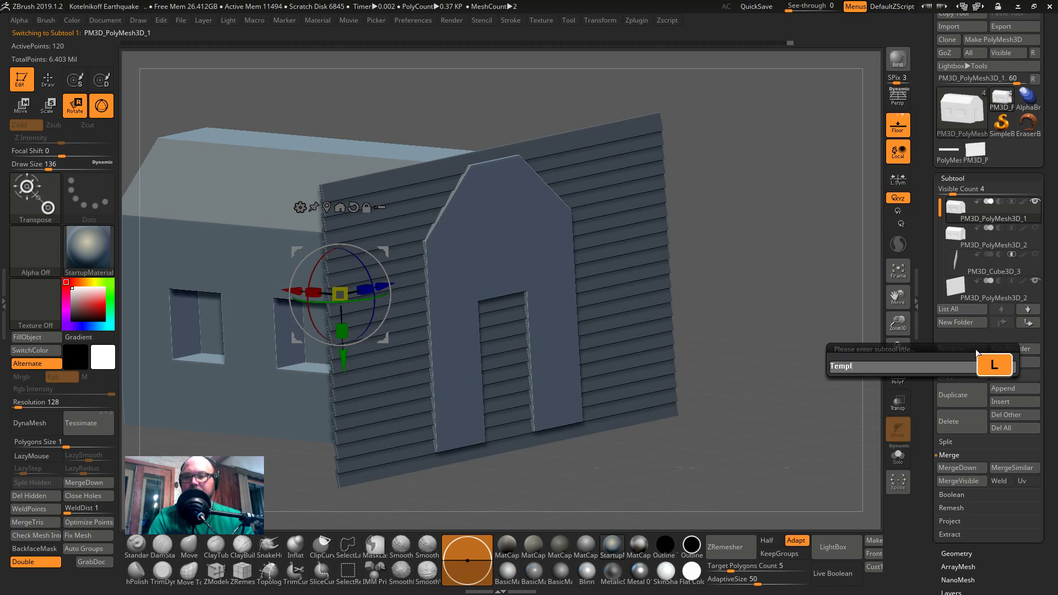
pyautogui.write('ate House')
pyautogui.press('Return')
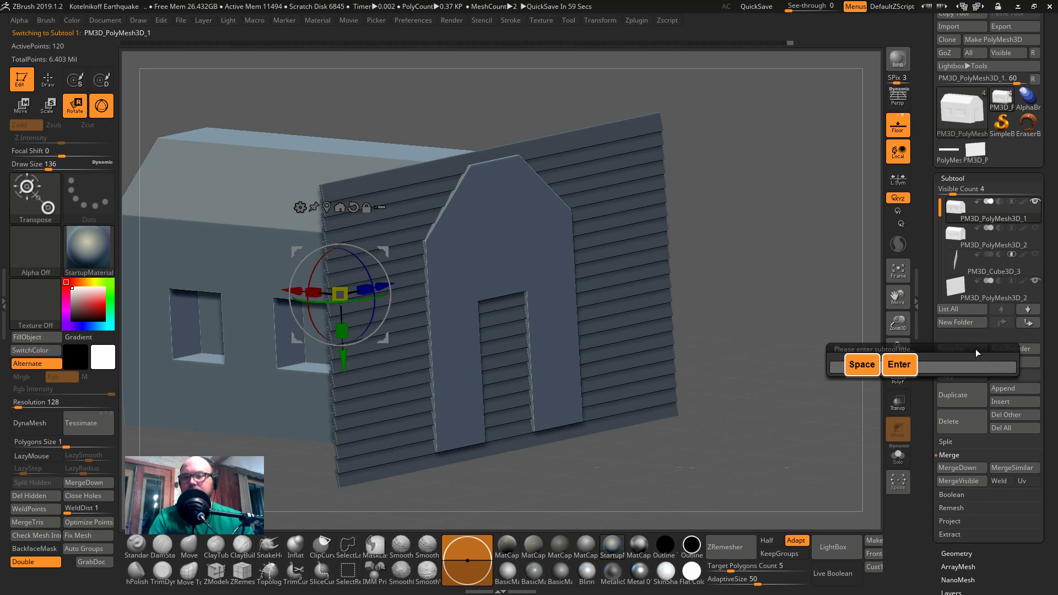
pyautogui.click(1026, 324)
pyautogui.click(1025, 324)
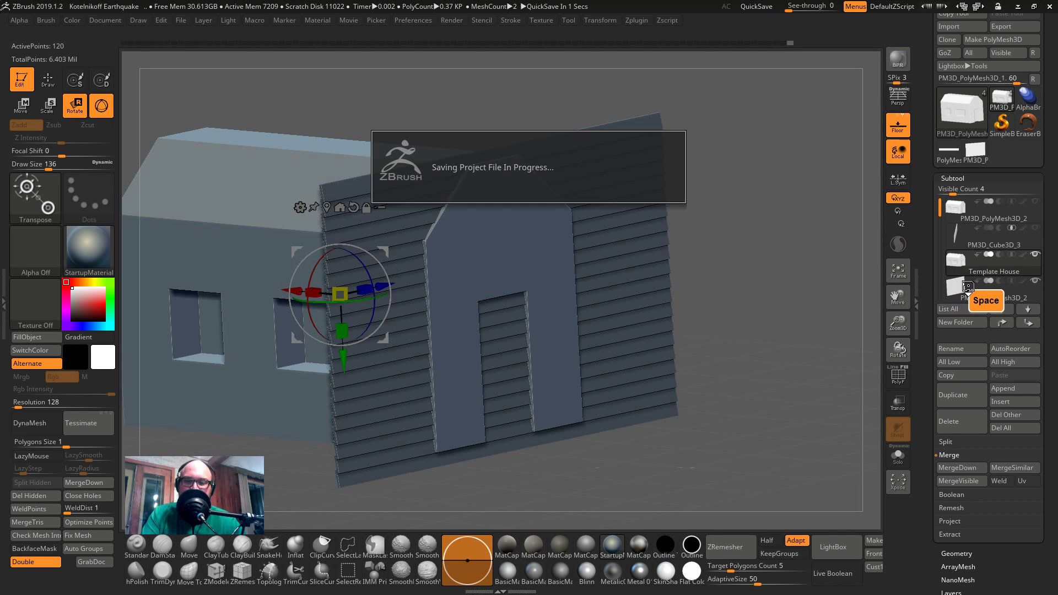
# - Enable Live Boolean and set the siding panel's boolean operation to preview the doorway cut
pyautogui.moveTo(968, 286)
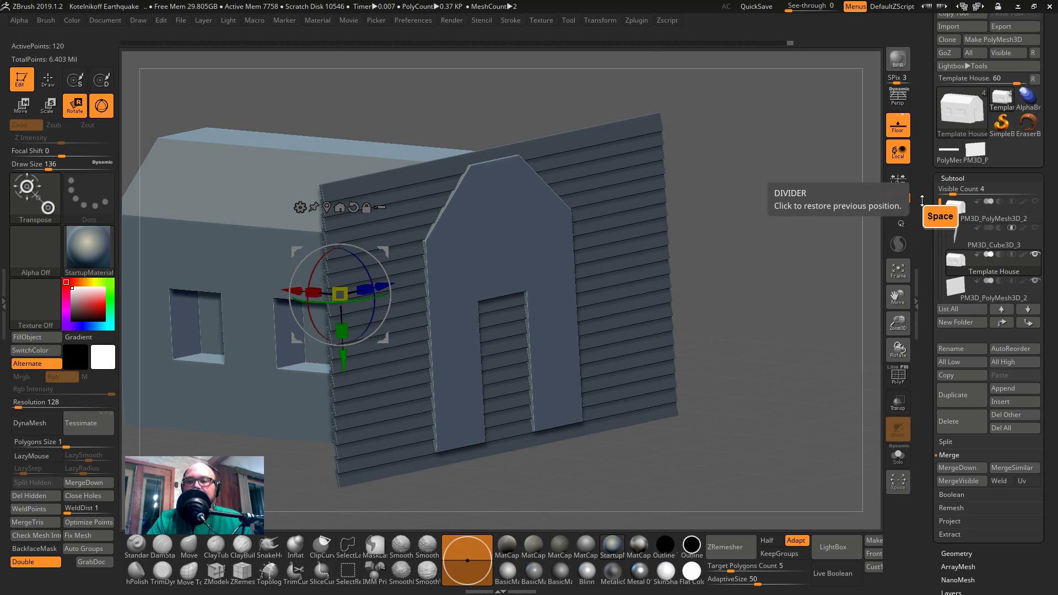
pyautogui.moveTo(940, 212)
pyautogui.mouseDown()
pyautogui.moveTo(939, 221)
pyautogui.moveTo(939, 209)
pyautogui.mouseUp()
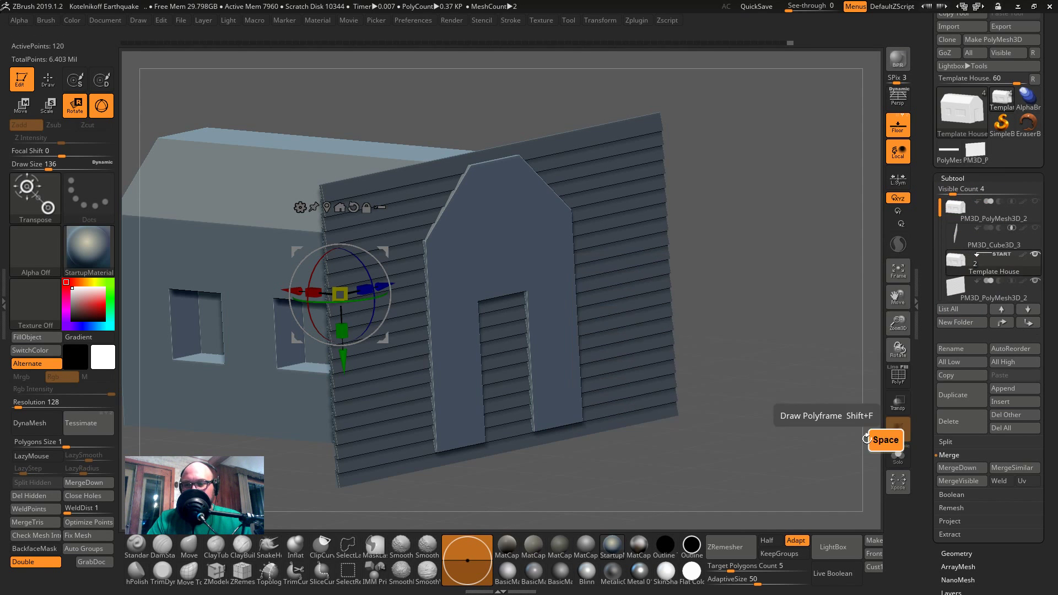
pyautogui.click(835, 571)
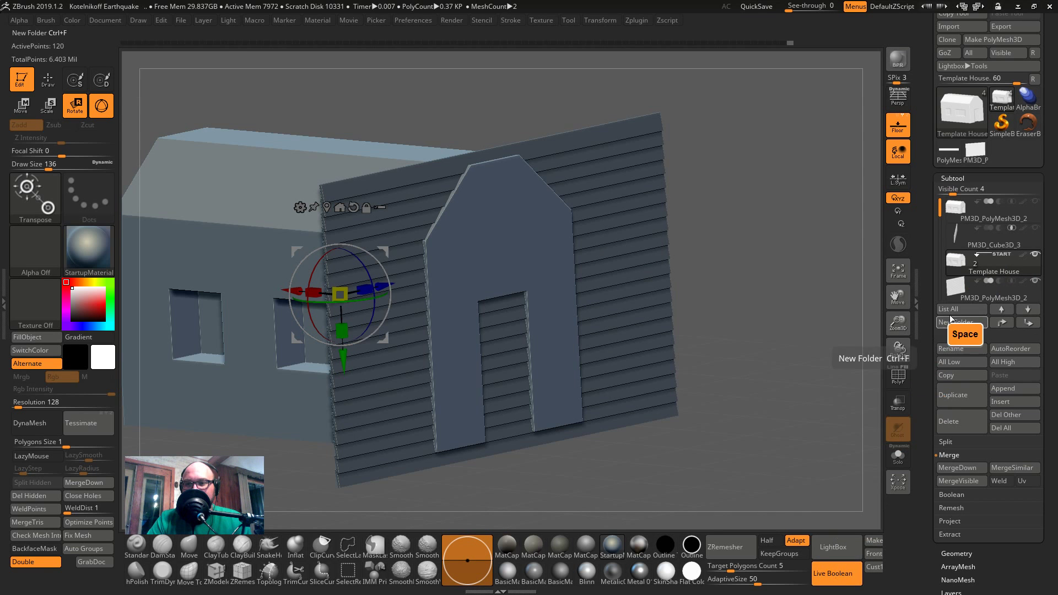
pyautogui.moveTo(1002, 285)
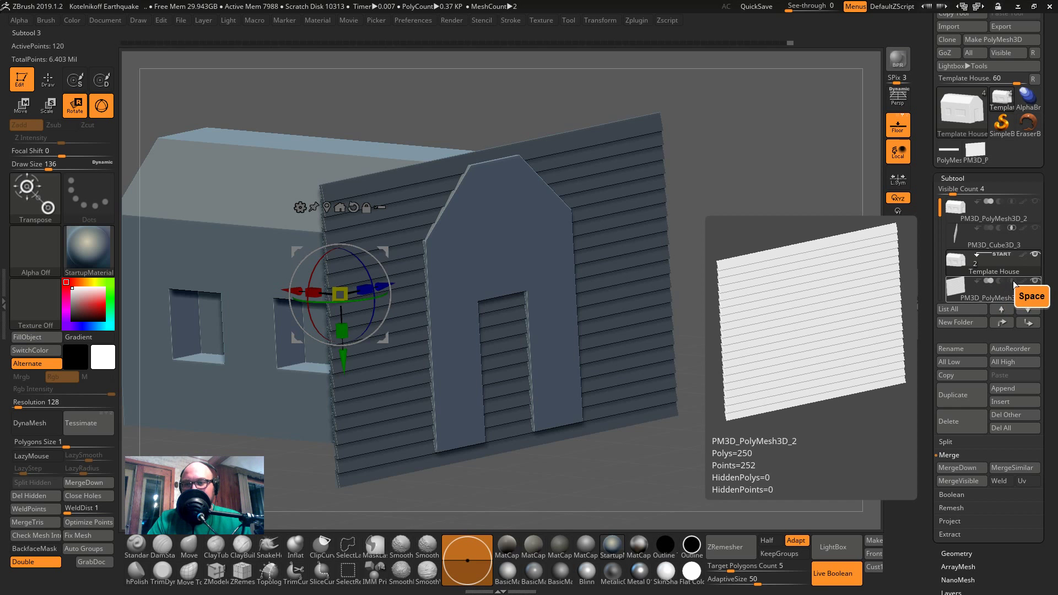
pyautogui.click(1012, 281)
pyautogui.moveTo(720, 320)
pyautogui.mouseDown()
pyautogui.moveTo(757, 322)
pyautogui.moveTo(718, 316)
pyautogui.mouseUp()
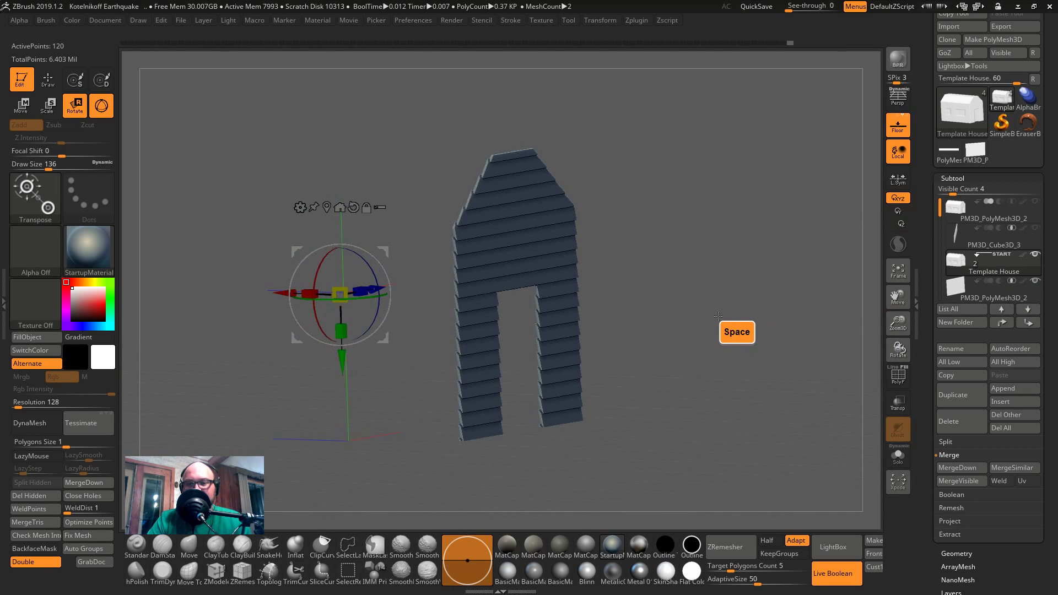
# - Make a boolean mesh from the preview and turn Live Boolean off
pyautogui.click(951, 494)
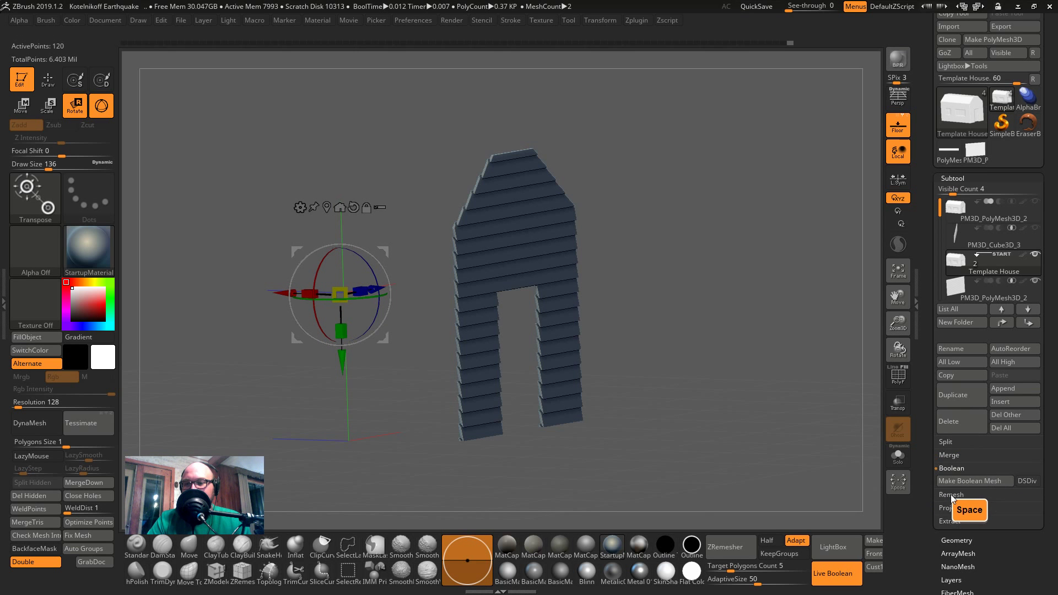
pyautogui.click(957, 481)
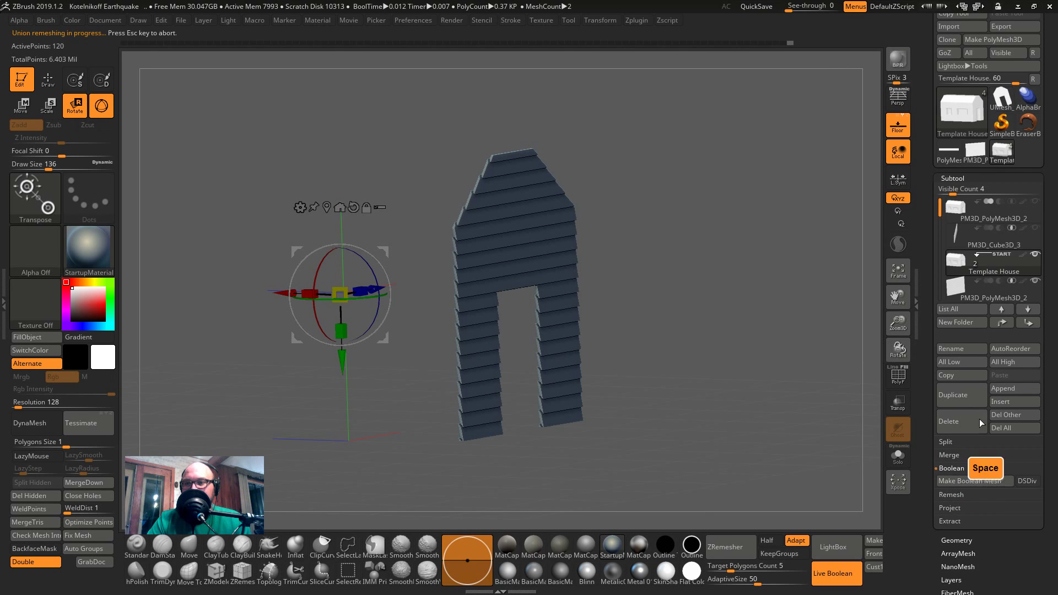
pyautogui.moveTo(1001, 104)
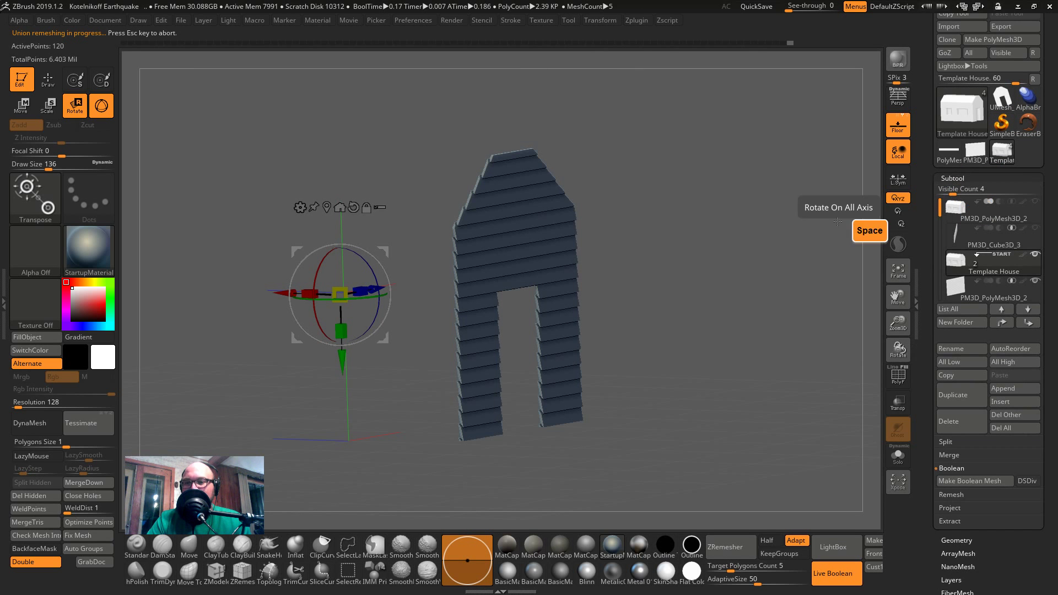
pyautogui.click(847, 562)
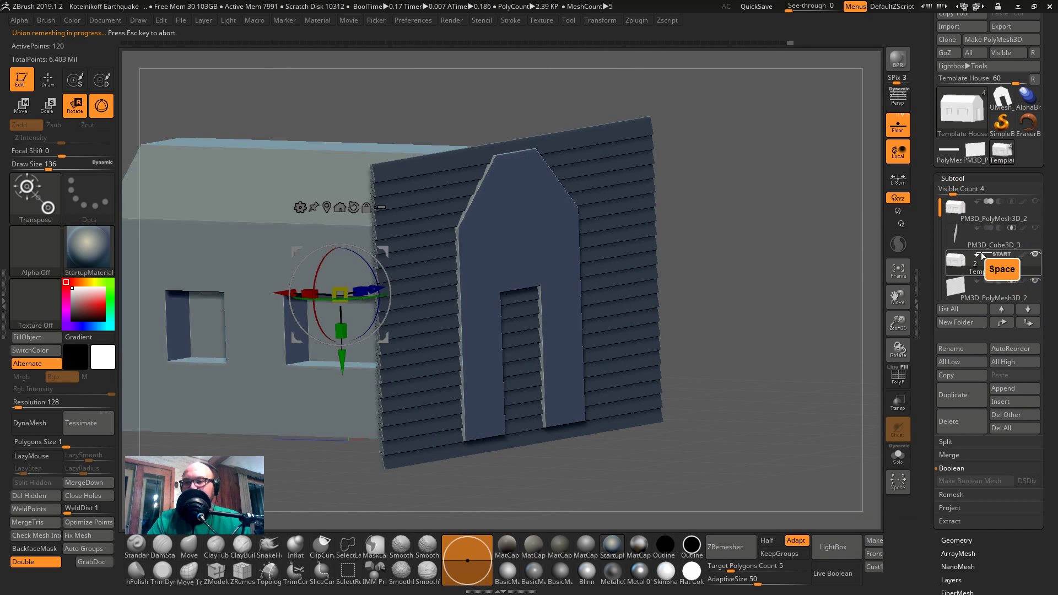
# - Hide the original siding panel and append the baked siding mesh as a subtool
pyautogui.moveTo(972, 286)
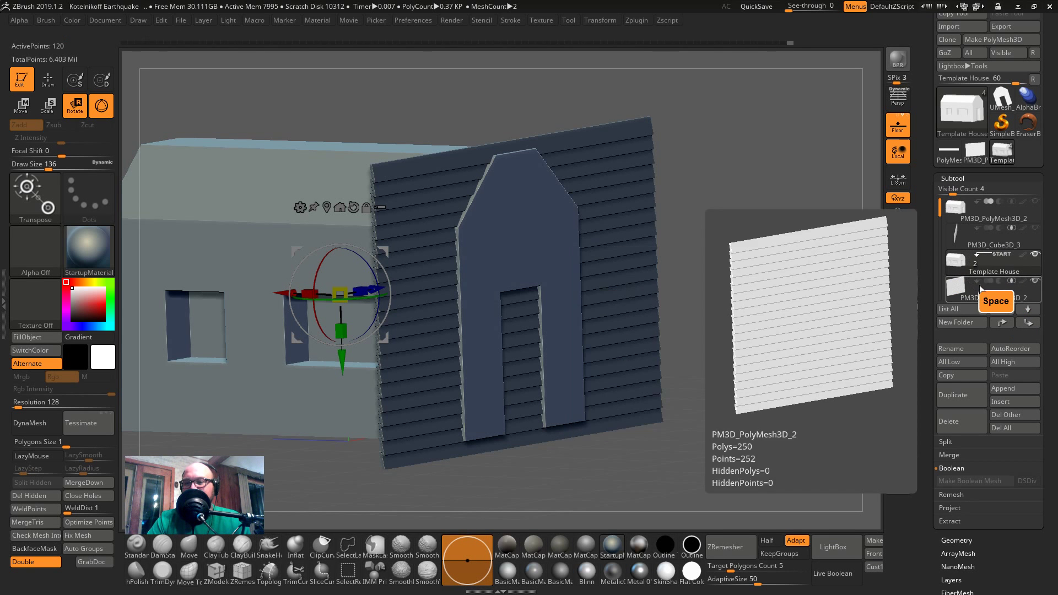
pyautogui.moveTo(978, 265)
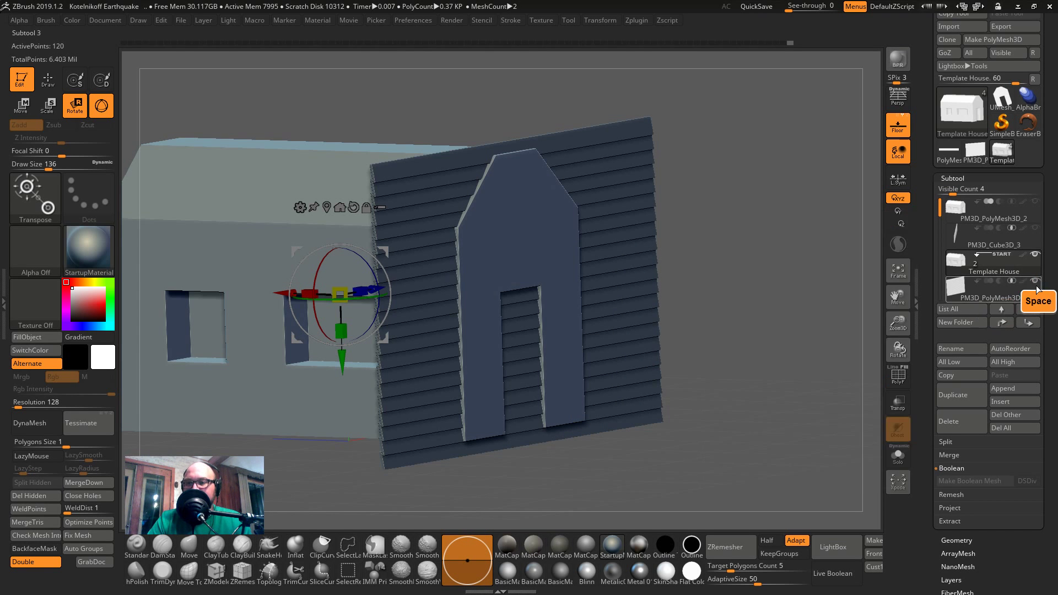
pyautogui.click(1035, 280)
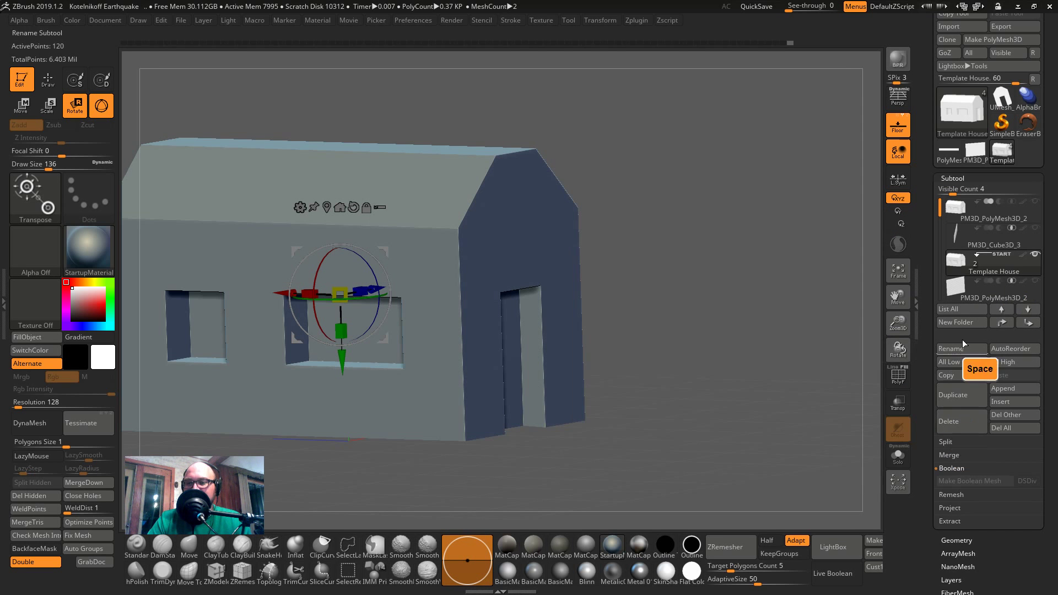
pyautogui.click(1014, 390)
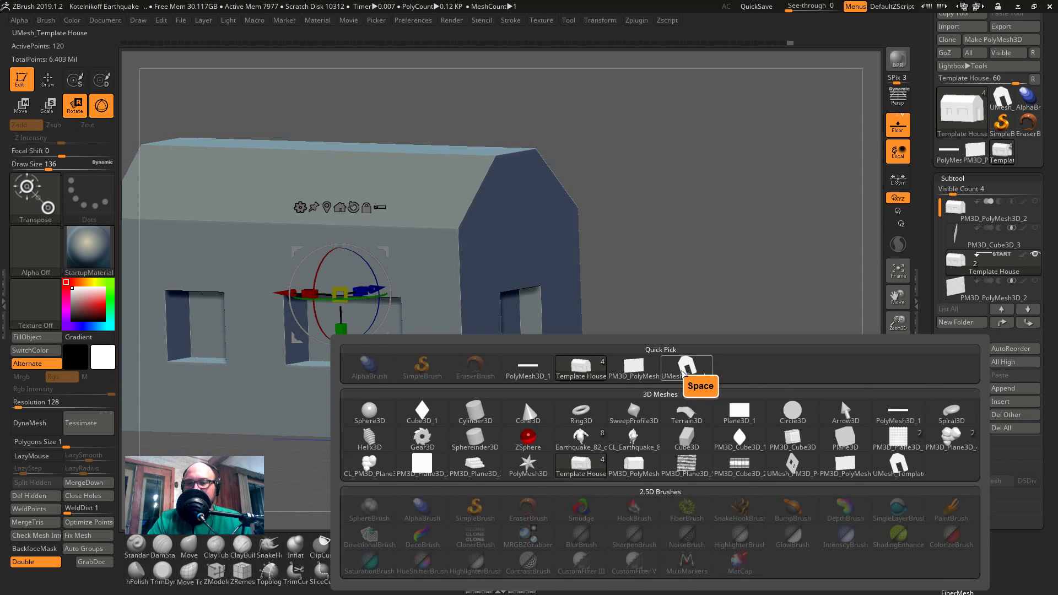
pyautogui.click(709, 366)
pyautogui.keyDown('shift'); pyautogui.moveTo(739, 359); pyautogui.dragTo(281, 293); pyautogui.keyUp('shift')
# - Nudge the siding panel and the baked UMesh_Template House1 siding along their depth with the Move gizmo
pyautogui.hotkey('ctrl', 'z')
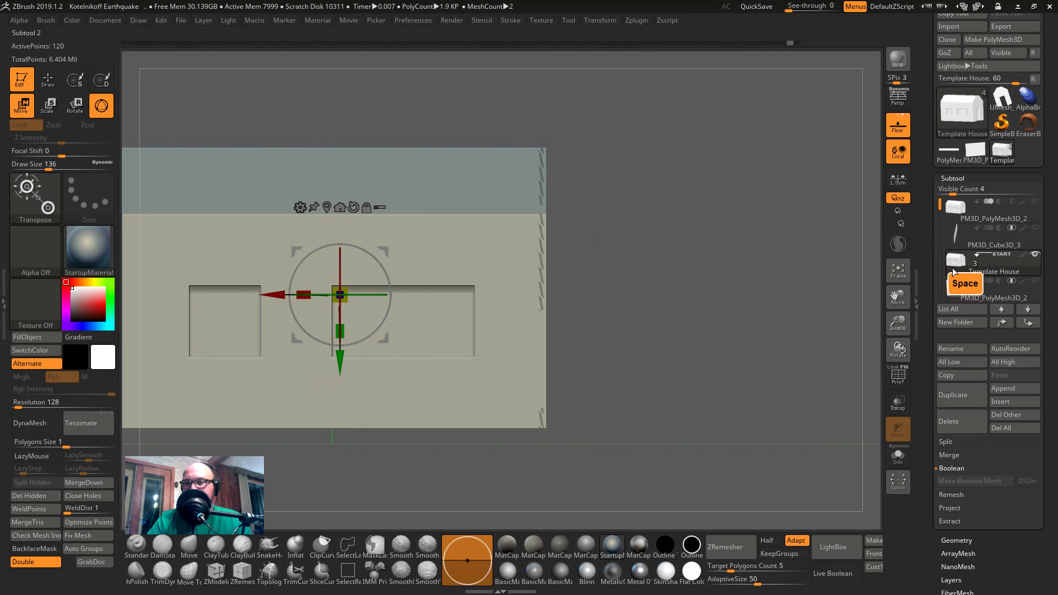
pyautogui.click(960, 289)
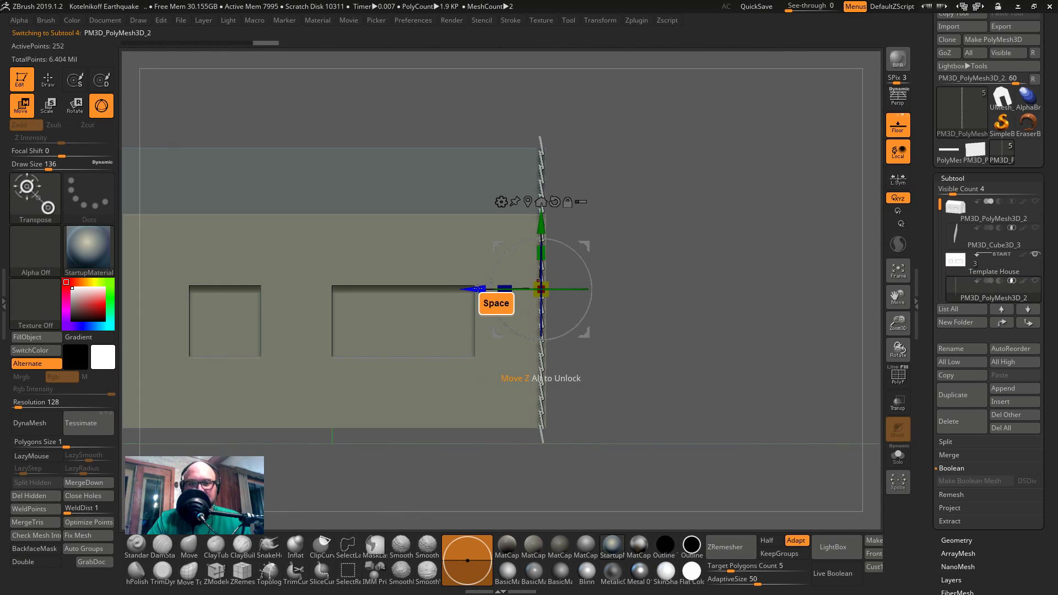
pyautogui.moveTo(477, 288); pyautogui.dragTo(648, 347)
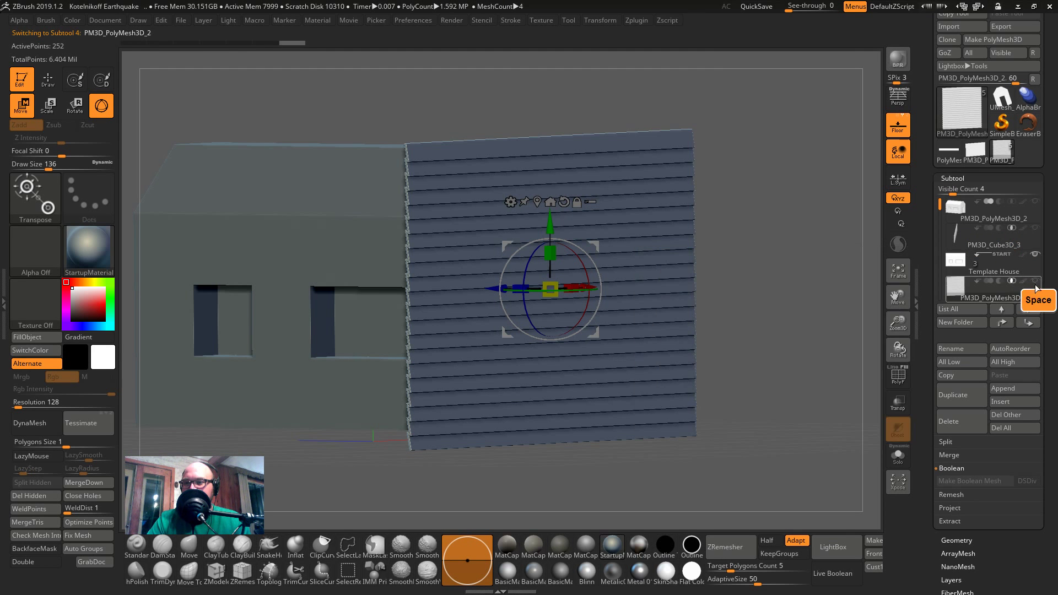
pyautogui.moveTo(941, 205); pyautogui.dragTo(943, 242)
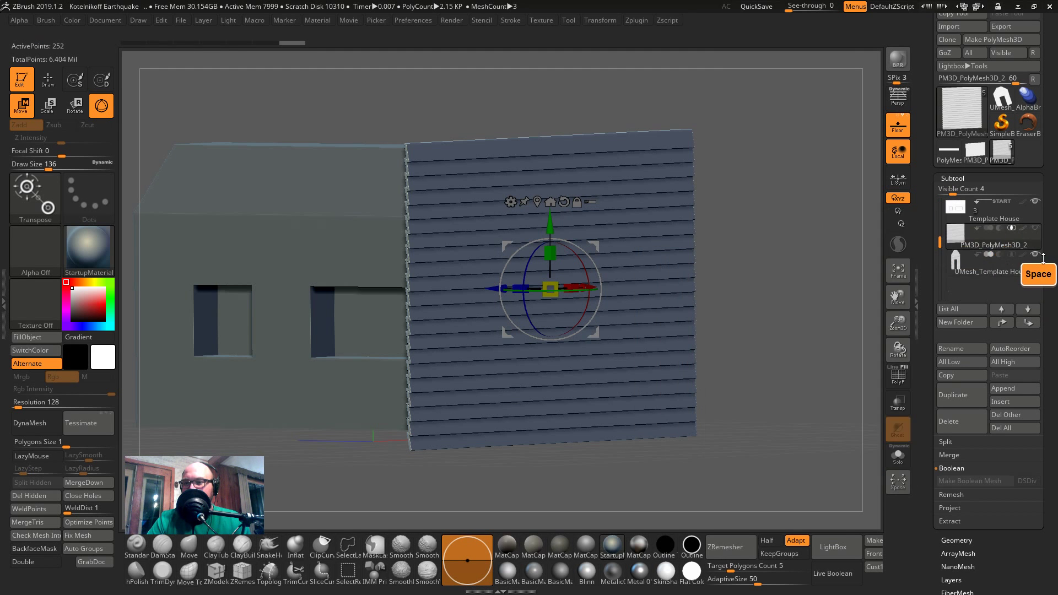
pyautogui.click(955, 269)
pyautogui.moveTo(774, 327); pyautogui.dragTo(397, 292)
pyautogui.moveTo(308, 291); pyautogui.dragTo(313, 292)
pyautogui.moveTo(368, 317); pyautogui.dragTo(534, 321)
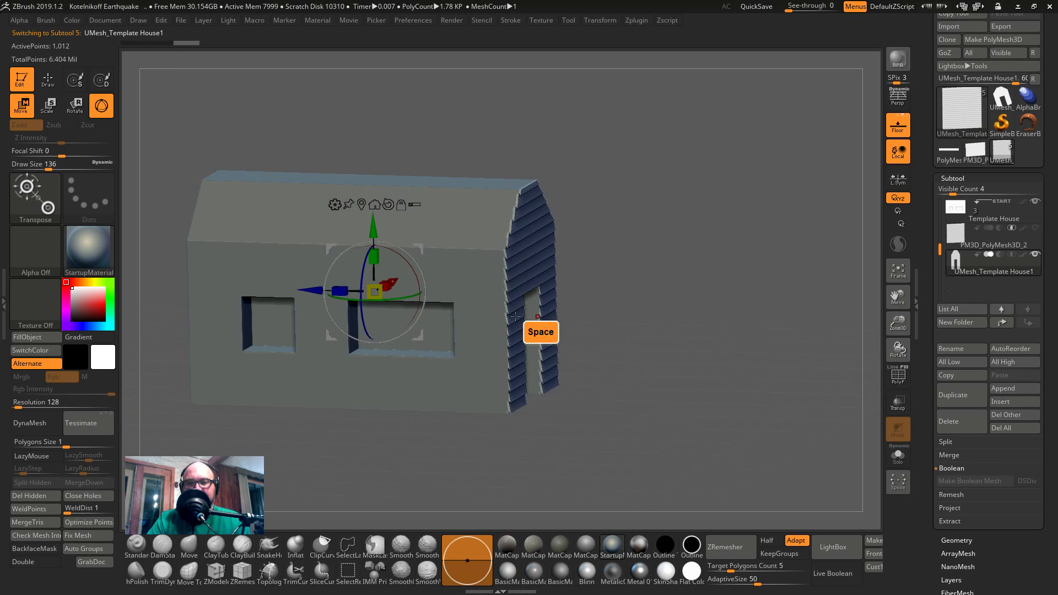
pyautogui.moveTo(318, 290); pyautogui.dragTo(320, 290)
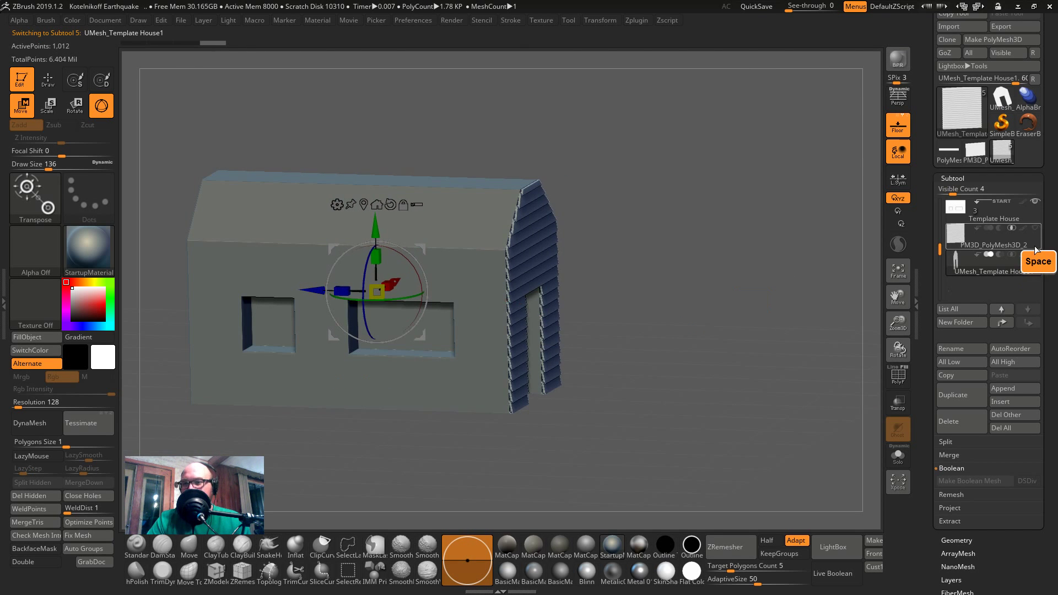
# - Hide and reshow the Template House body, then view the sided end wall with polygroup colours on
pyautogui.click(1034, 203)
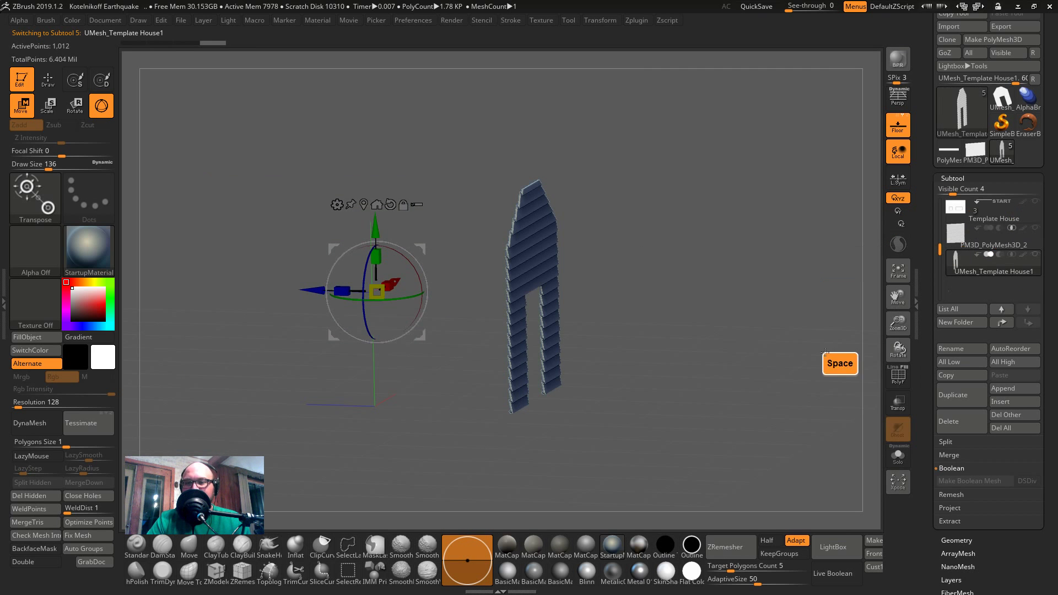
pyautogui.moveTo(938, 249); pyautogui.dragTo(936, 179)
pyautogui.click(1036, 202)
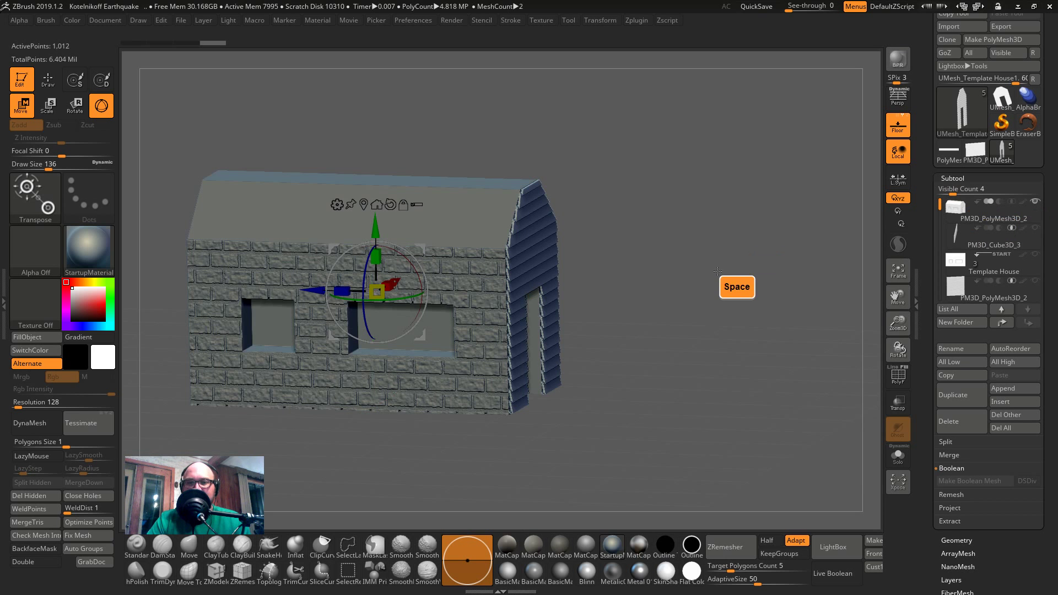
pyautogui.hotkey('shift', 'f')
pyautogui.hotkey('shift', 'f')
pyautogui.moveTo(687, 298); pyautogui.dragTo(744, 356)
pyautogui.moveTo(849, 316); pyautogui.dragTo(745, 295)
pyautogui.hotkey('shift', 'f')
pyautogui.keyDown('shift'); pyautogui.moveTo(689, 270); pyautogui.dragTo(747, 301); pyautogui.keyUp('shift')
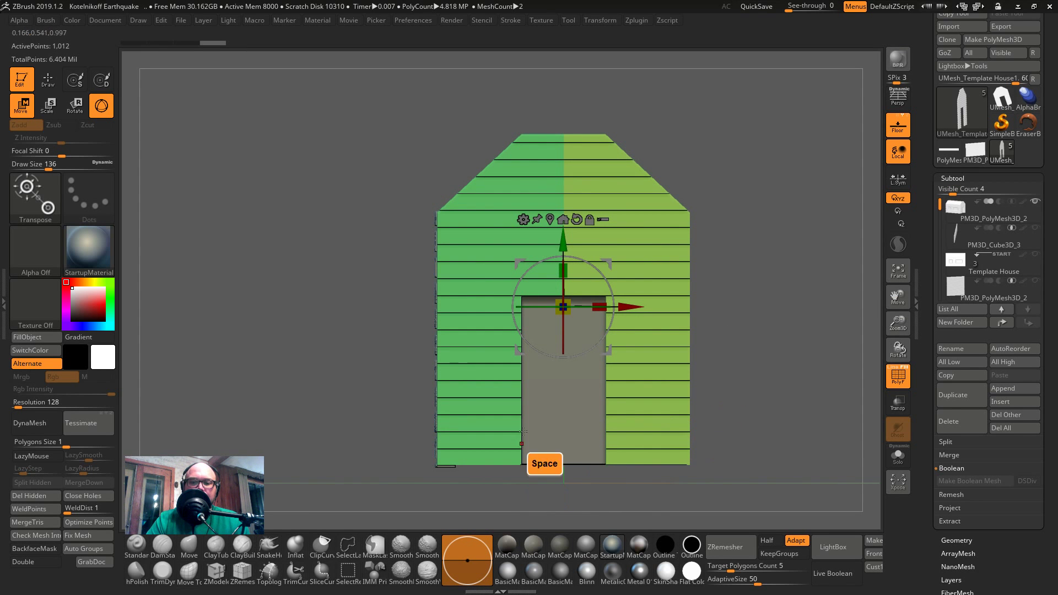
# - Solo the siding subtool and zoom in to an angled view of the green roof
pyautogui.moveTo(645, 421); pyautogui.dragTo(700, 457)
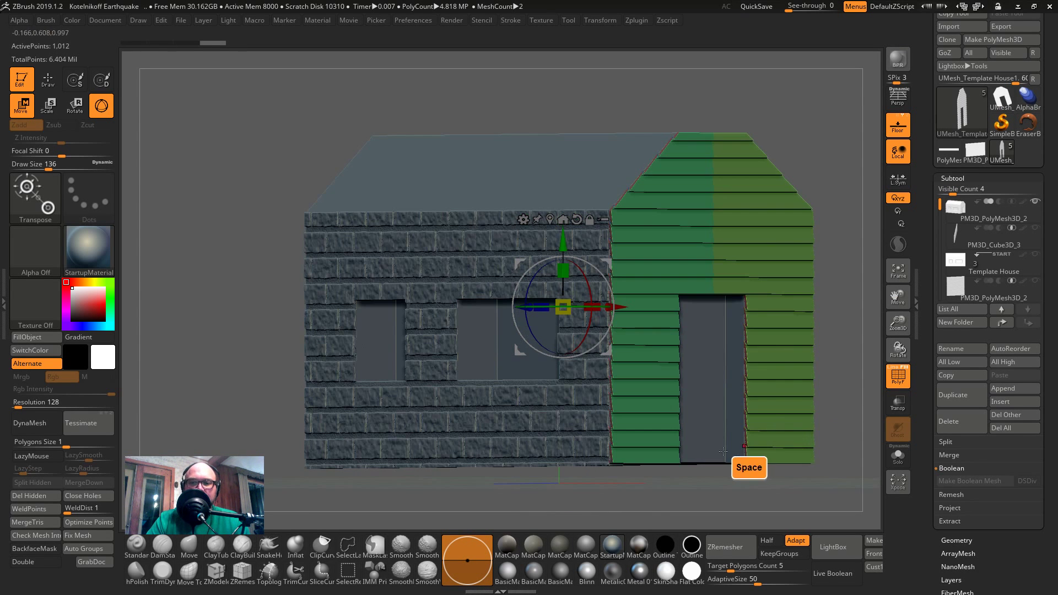
pyautogui.click(898, 456)
pyautogui.moveTo(822, 459); pyautogui.dragTo(264, 324)
pyautogui.keyDown('alt'); pyautogui.moveTo(691, 231); pyautogui.dragTo(430, 287); pyautogui.keyUp('alt')
pyautogui.keyDown('alt'); pyautogui.moveTo(511, 417); pyautogui.dragTo(558, 188); pyautogui.keyUp('alt')
# - Overlay the polygon wireframe, switch to sculpting with Q, and hide the siding's right polygroup
pyautogui.hotkey('ctrl', 'shift', 'f')
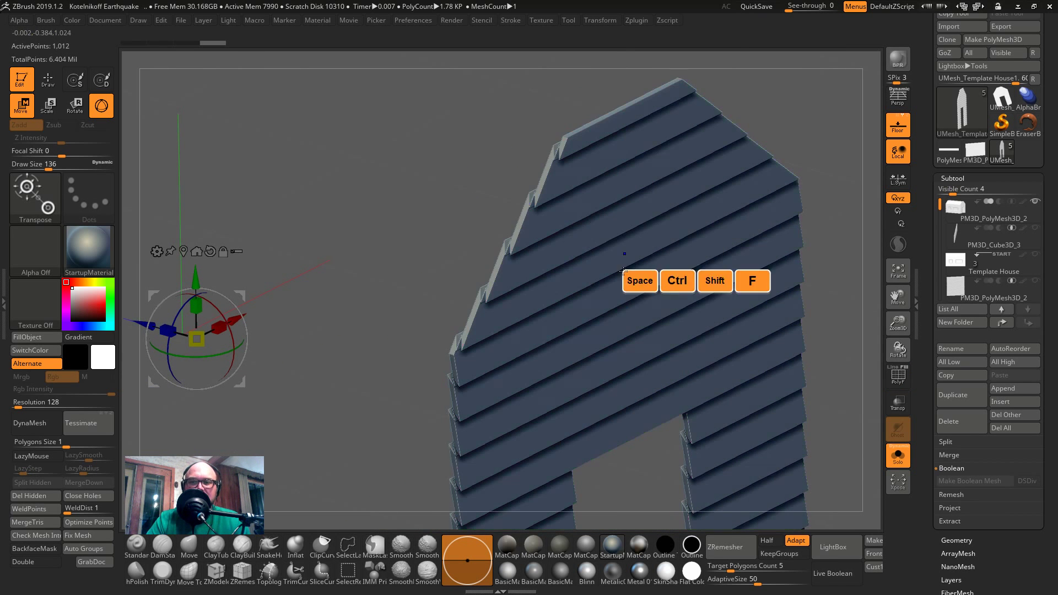
pyautogui.click(892, 372)
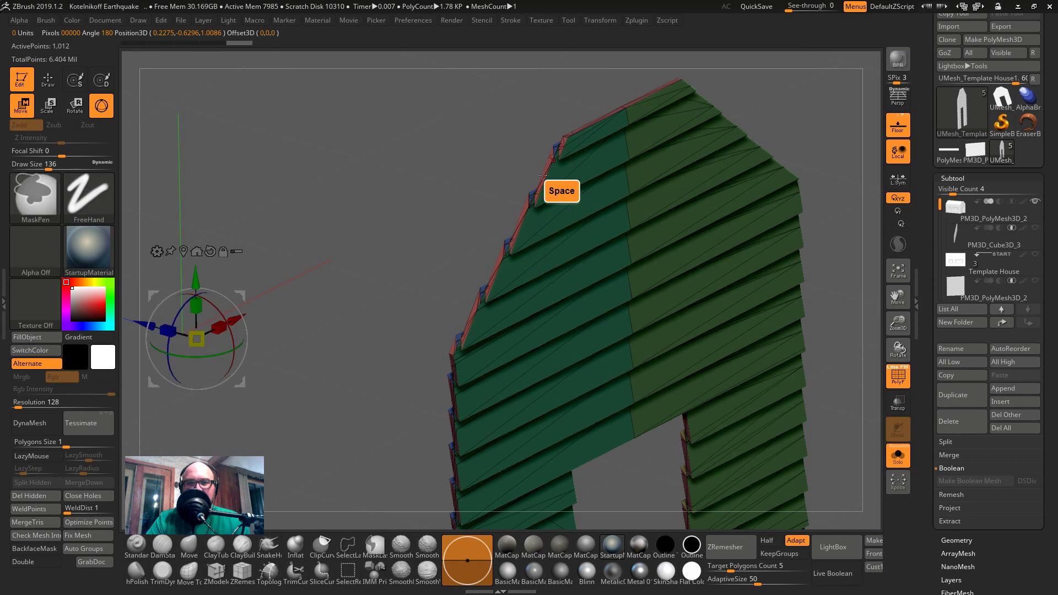
pyautogui.moveTo(542, 178); pyautogui.dragTo(539, 175)
pyautogui.press('q')
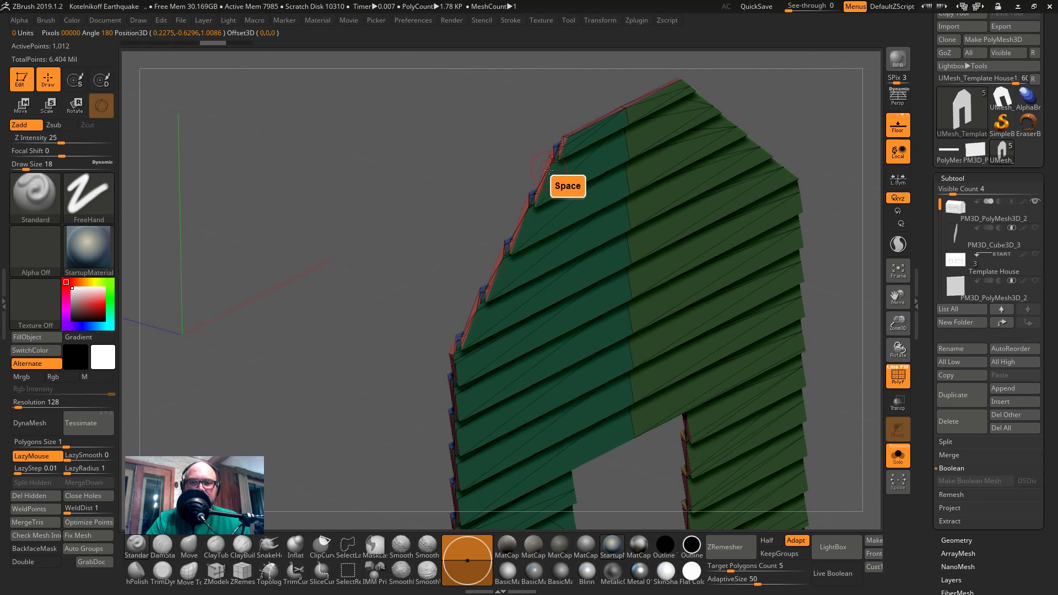
pyautogui.keyDown('ctrl'); pyautogui.keyDown('shift'); pyautogui.click(545, 169); pyautogui.keyUp('shift'); pyautogui.keyUp('ctrl')
# - Hide the green strip to leave only the roof edges, and turn on back-face visibility
pyautogui.keyDown('ctrl'); pyautogui.keyDown('shift'); pyautogui.click(565, 202); pyautogui.keyUp('shift'); pyautogui.keyUp('ctrl')
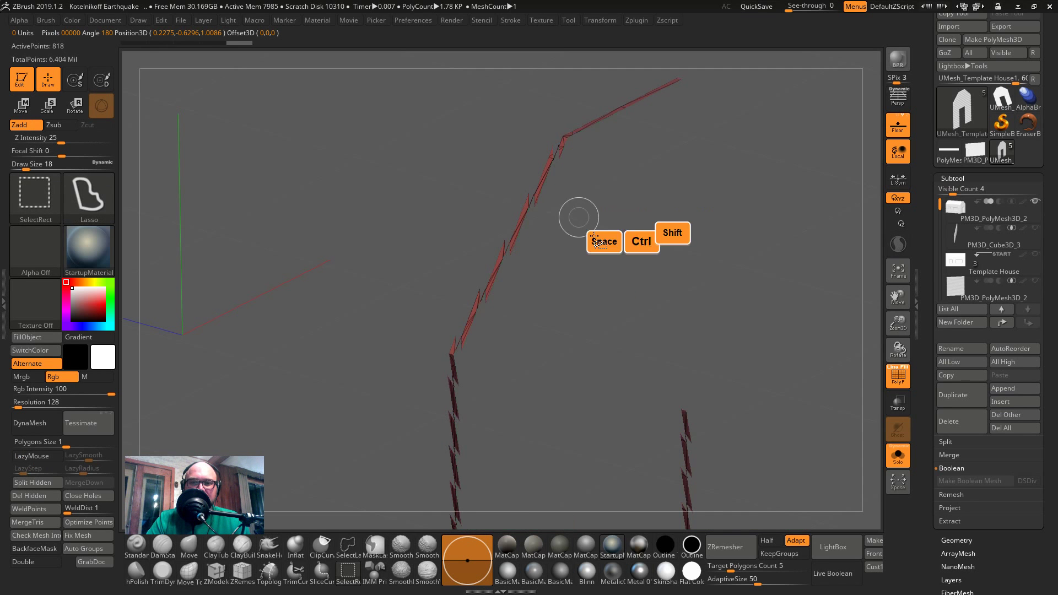
pyautogui.moveTo(742, 329); pyautogui.dragTo(822, 373)
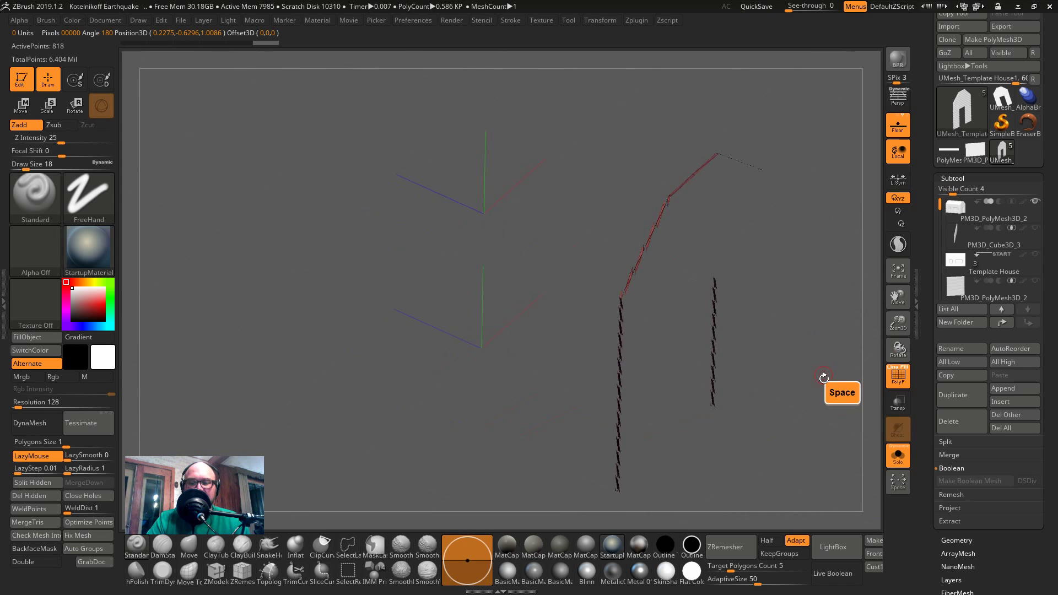
pyautogui.click(45, 566)
pyautogui.moveTo(633, 488); pyautogui.dragTo(727, 451)
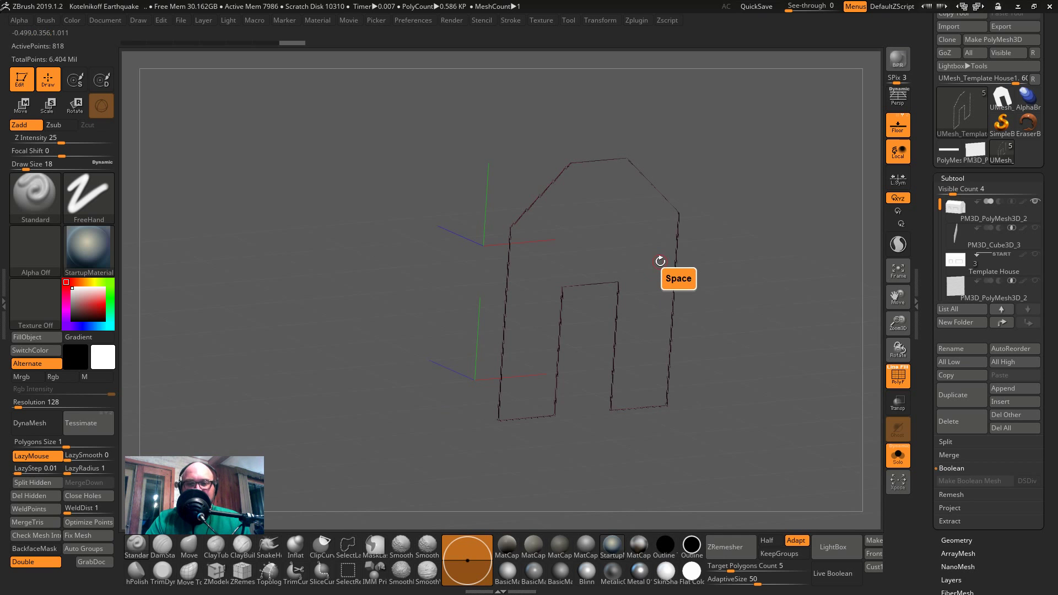
pyautogui.moveTo(764, 269); pyautogui.dragTo(757, 348)
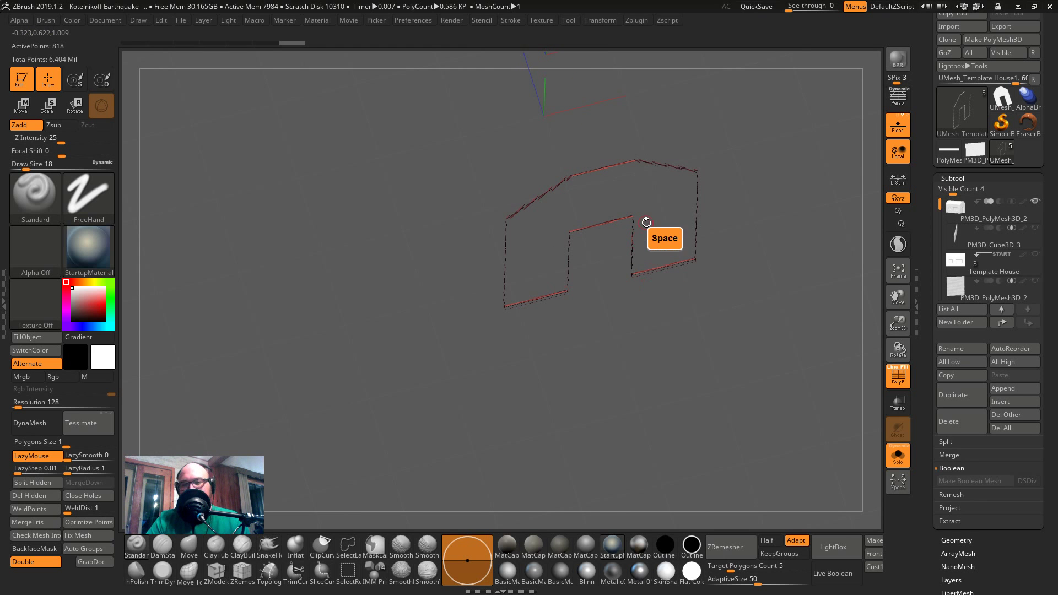
# - Hide the enclosed inner part of the house outline
pyautogui.moveTo(650, 218)
pyautogui.keyDown('ctrl'); pyautogui.keyDown('shift'); pyautogui.mouseDown()
pyautogui.moveTo(567, 215)
pyautogui.moveTo(636, 277)
pyautogui.moveTo(648, 252)
pyautogui.moveTo(534, 287)
pyautogui.moveTo(654, 329)
pyautogui.mouseUp(); pyautogui.keyUp('shift'); pyautogui.keyUp('ctrl')
pyautogui.keyDown('ctrl'); pyautogui.keyDown('shift'); pyautogui.click(649, 247); pyautogui.keyUp('shift'); pyautogui.keyUp('ctrl')
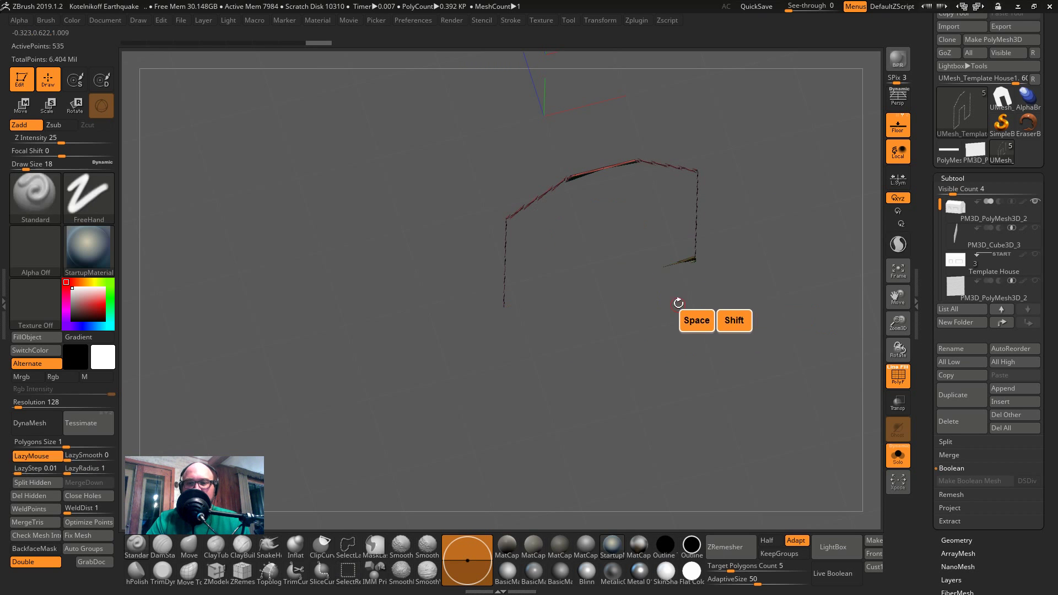
pyautogui.moveTo(685, 291)
pyautogui.keyDown('ctrl'); pyautogui.keyDown('alt'); pyautogui.keyDown('shift'); pyautogui.mouseDown()
pyautogui.moveTo(682, 251)
pyautogui.moveTo(685, 360)
pyautogui.moveTo(646, 316)
pyautogui.moveTo(669, 374)
pyautogui.moveTo(559, 380)
pyautogui.moveTo(432, 274)
pyautogui.moveTo(571, 418)
pyautogui.moveTo(410, 224)
pyautogui.moveTo(447, 222)
pyautogui.moveTo(475, 281)
pyautogui.moveTo(456, 309)
pyautogui.moveTo(427, 232)
pyautogui.moveTo(539, 302)
pyautogui.mouseUp(); pyautogui.keyUp('shift'); pyautogui.keyUp('alt'); pyautogui.keyUp('ctrl')
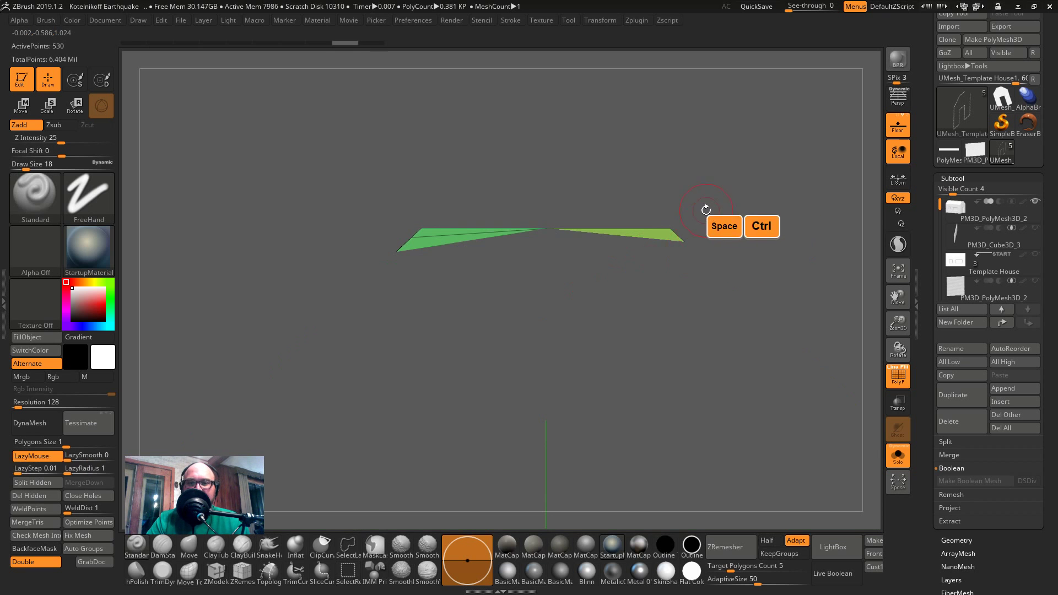
pyautogui.keyDown('alt'); pyautogui.moveTo(766, 220); pyautogui.dragTo(583, 337); pyautogui.keyUp('alt')
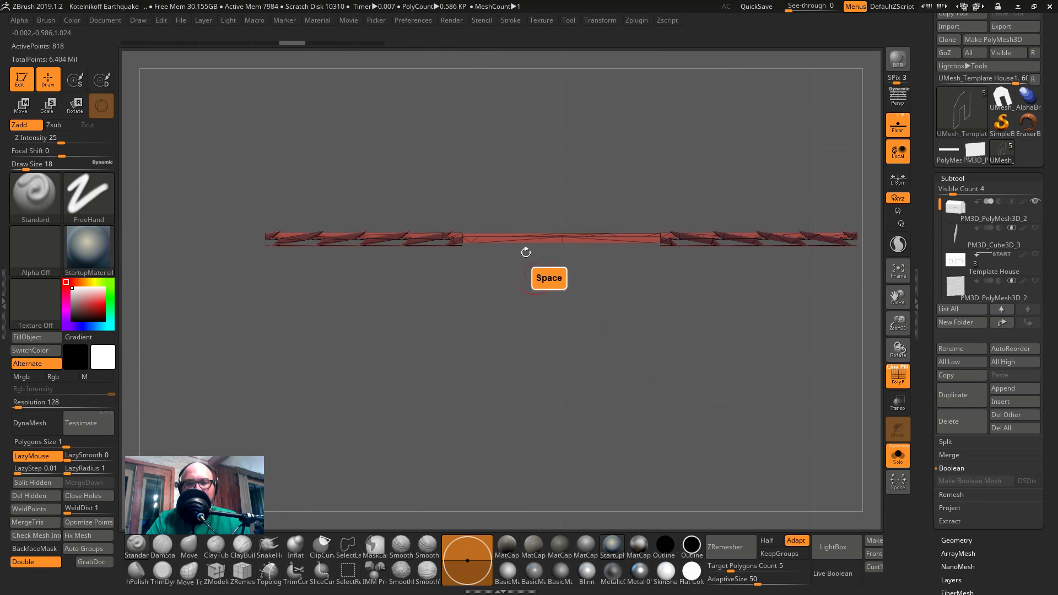
# - Lasso-hide another part of the outline from an edge-on view, then return to the front
pyautogui.moveTo(507, 142)
pyautogui.keyDown('ctrl'); pyautogui.keyDown('alt'); pyautogui.keyDown('shift'); pyautogui.mouseDown()
pyautogui.moveTo(144, 242)
pyautogui.moveTo(509, 408)
pyautogui.moveTo(557, 371)
pyautogui.moveTo(517, 225)
pyautogui.moveTo(540, 274)
pyautogui.moveTo(685, 303)
pyautogui.moveTo(689, 338)
pyautogui.moveTo(728, 396)
pyautogui.moveTo(637, 319)
pyautogui.moveTo(654, 237)
pyautogui.moveTo(388, 156)
pyautogui.moveTo(468, 243)
pyautogui.moveTo(484, 278)
pyautogui.moveTo(477, 311)
pyautogui.mouseUp(); pyautogui.keyUp('shift'); pyautogui.keyUp('alt'); pyautogui.keyUp('ctrl')
pyautogui.press('ctrl')
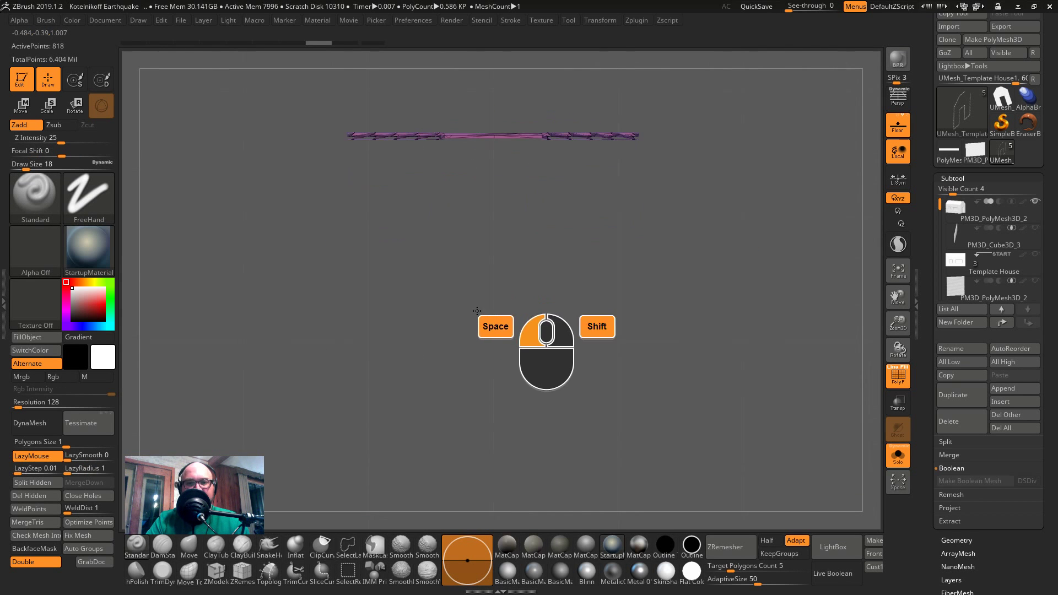
pyautogui.moveTo(315, 110)
pyautogui.keyDown('ctrl'); pyautogui.keyDown('alt'); pyautogui.keyDown('shift'); pyautogui.mouseDown()
pyautogui.moveTo(341, 191)
pyautogui.moveTo(484, 147)
pyautogui.moveTo(406, 132)
pyautogui.mouseUp(); pyautogui.keyUp('shift'); pyautogui.keyUp('alt'); pyautogui.keyUp('ctrl')
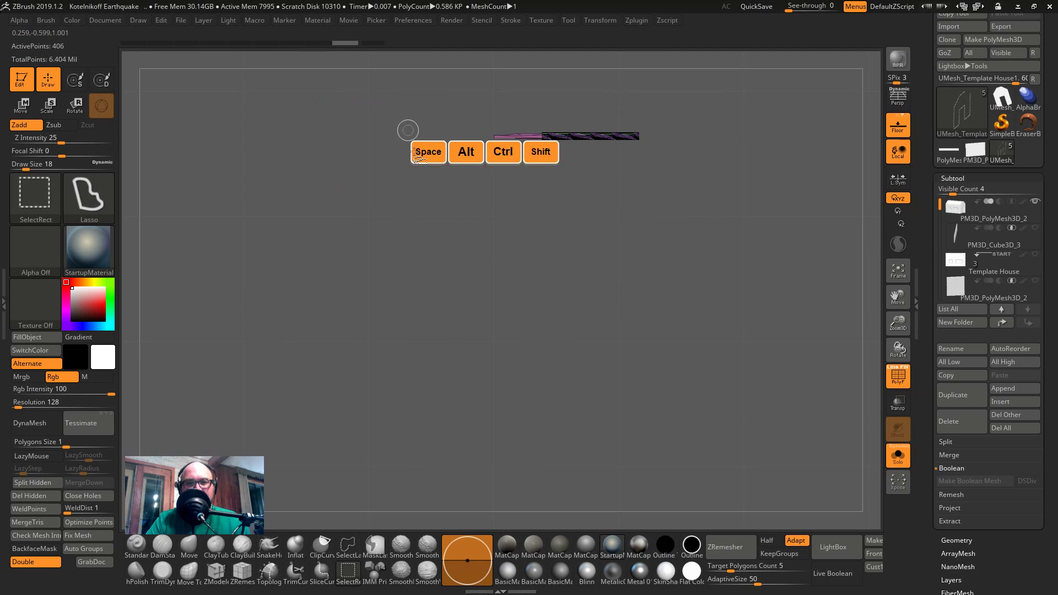
pyautogui.moveTo(523, 298)
pyautogui.mouseDown()
pyautogui.moveTo(543, 319)
pyautogui.moveTo(520, 278)
pyautogui.moveTo(678, 299)
pyautogui.moveTo(697, 229)
pyautogui.moveTo(541, 262)
pyautogui.mouseUp()
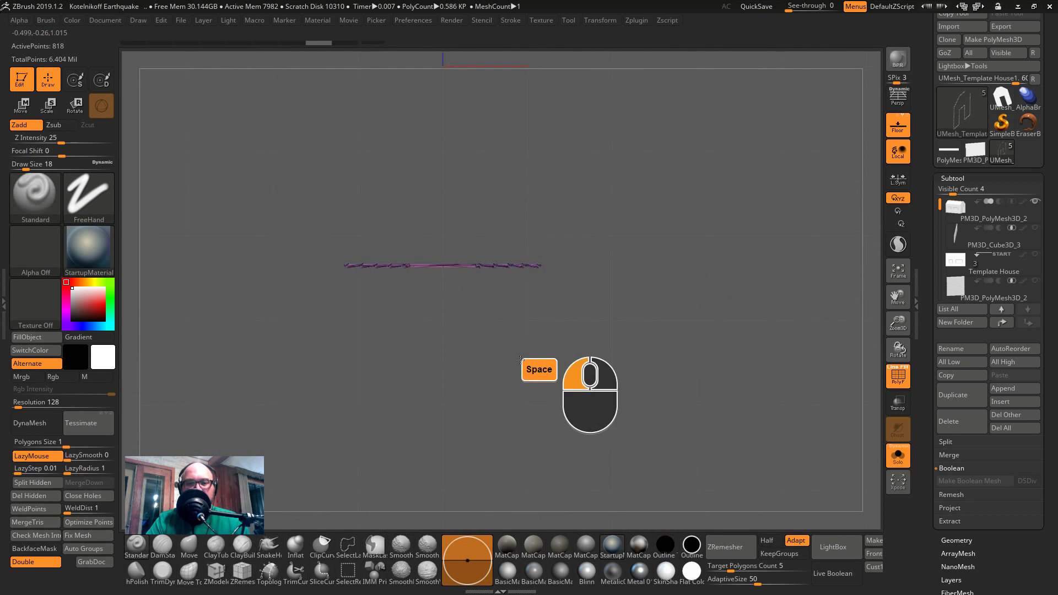
pyautogui.moveTo(517, 353)
pyautogui.mouseDown()
pyautogui.moveTo(569, 491)
pyautogui.moveTo(522, 423)
pyautogui.mouseUp()
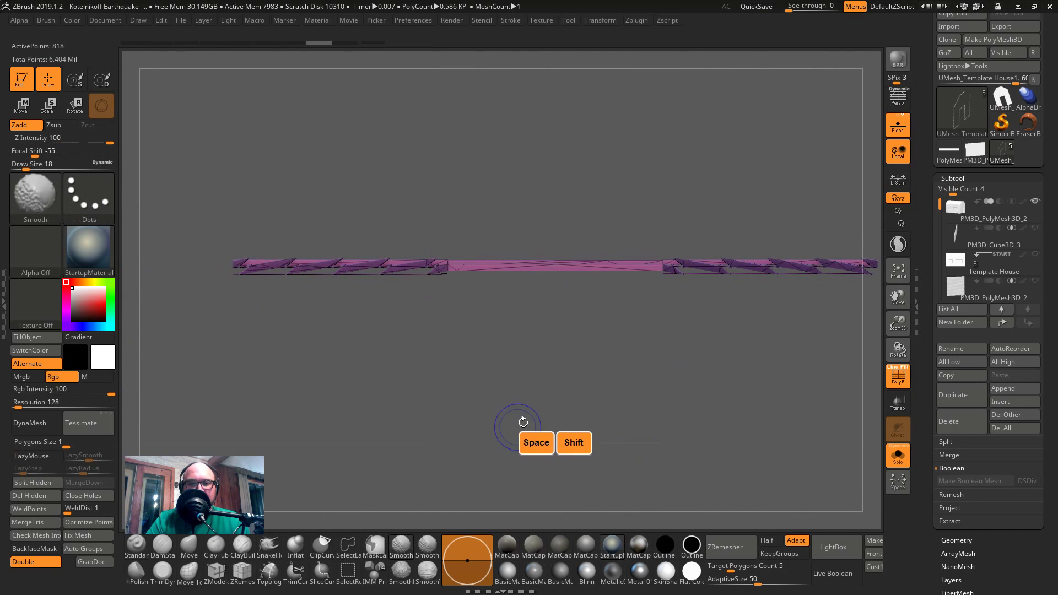
pyautogui.moveTo(444, 332); pyautogui.dragTo(447, 297)
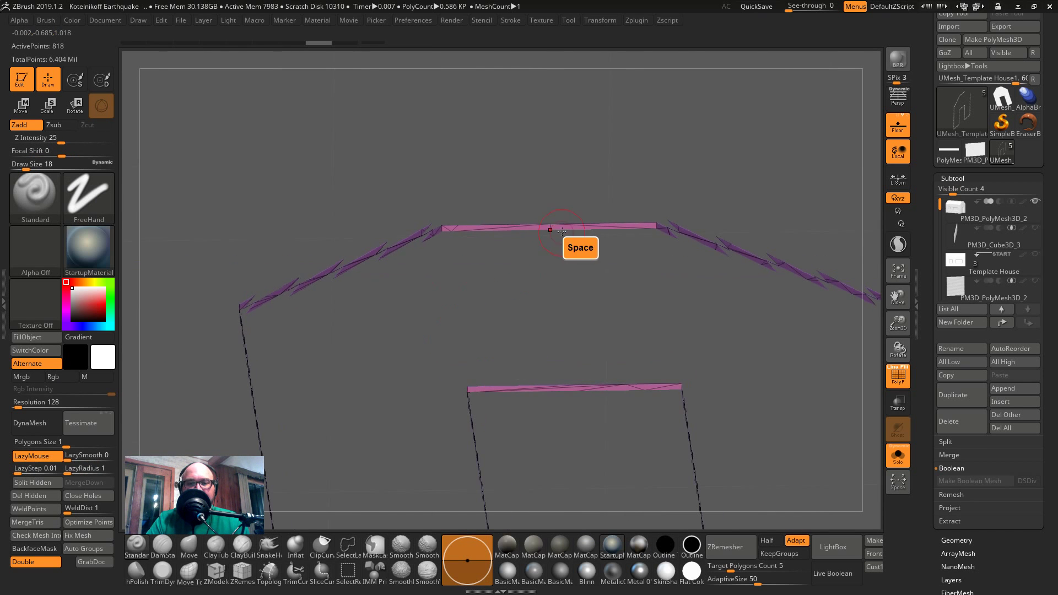
pyautogui.keyDown('ctrl'); pyautogui.moveTo(715, 240); pyautogui.dragTo(719, 241); pyautogui.keyUp('ctrl')
pyautogui.moveTo(724, 283)
pyautogui.mouseDown()
pyautogui.moveTo(741, 334)
pyautogui.moveTo(683, 282)
pyautogui.moveTo(774, 205)
pyautogui.moveTo(762, 265)
pyautogui.moveTo(735, 265)
pyautogui.moveTo(730, 305)
pyautogui.moveTo(779, 377)
pyautogui.mouseUp()
# - Try rectangle masks across the outline from a straight front view, undoing one attempt
pyautogui.moveTo(778, 295); pyautogui.dragTo(737, 239)
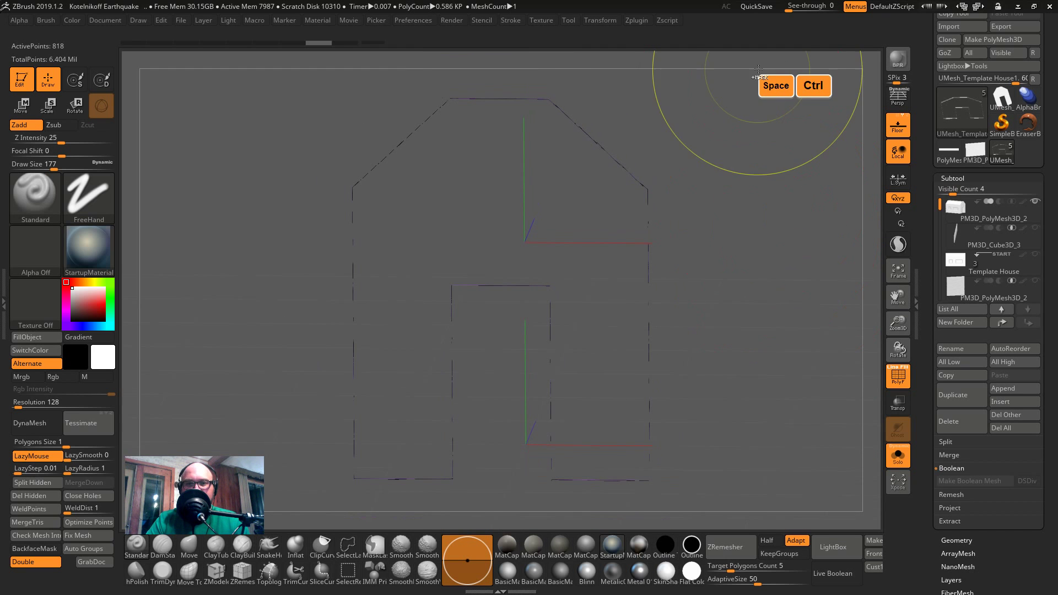
pyautogui.keyDown('ctrl'); pyautogui.moveTo(738, 58); pyautogui.dragTo(503, 542); pyautogui.keyUp('ctrl')
pyautogui.moveTo(707, 378); pyautogui.dragTo(763, 355)
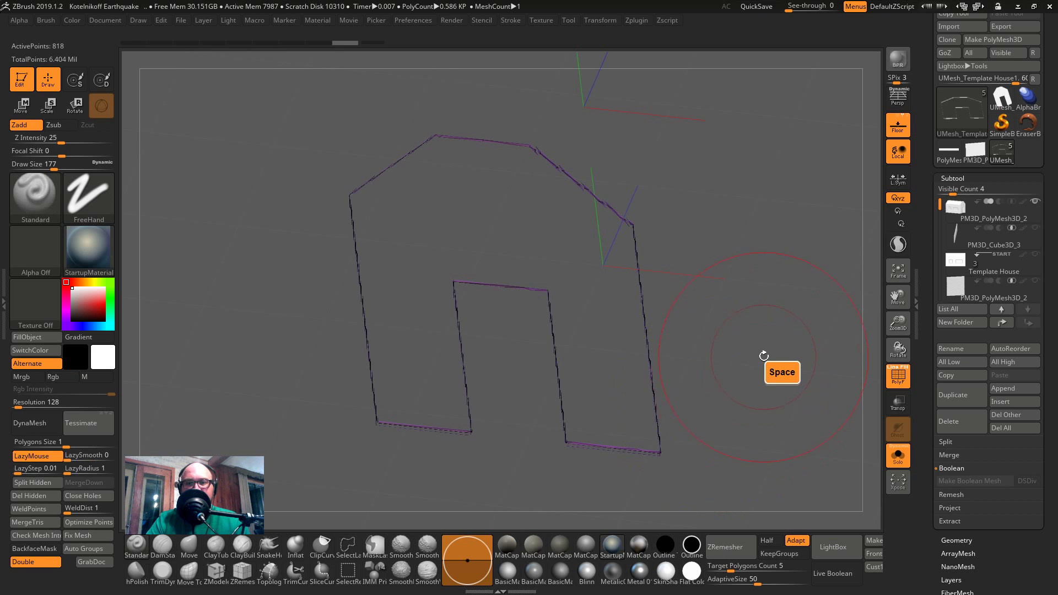
pyautogui.hotkey('ctrl', 'z')
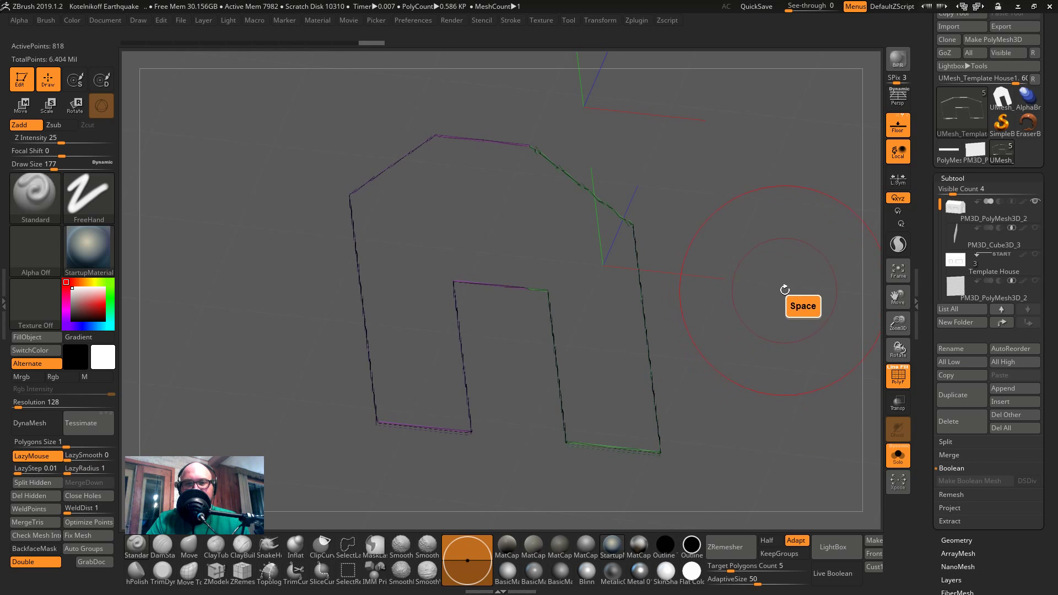
pyautogui.moveTo(771, 246); pyautogui.dragTo(781, 184)
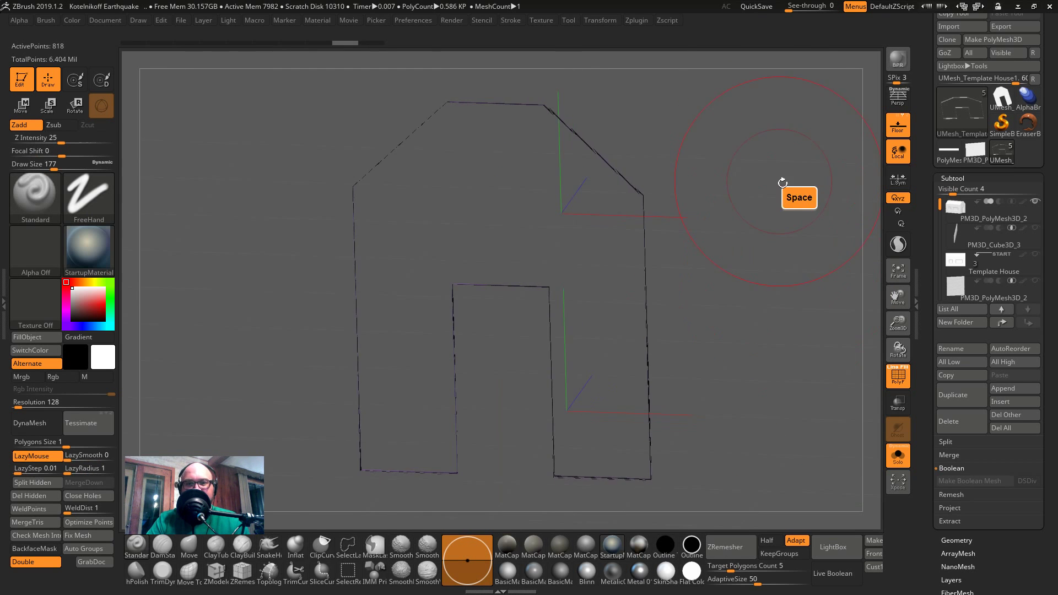
pyautogui.moveTo(678, 77)
pyautogui.keyDown('ctrl'); pyautogui.mouseDown()
pyautogui.moveTo(548, 208)
pyautogui.moveTo(505, 530)
pyautogui.moveTo(493, 530)
pyautogui.mouseUp(); pyautogui.keyUp('ctrl')
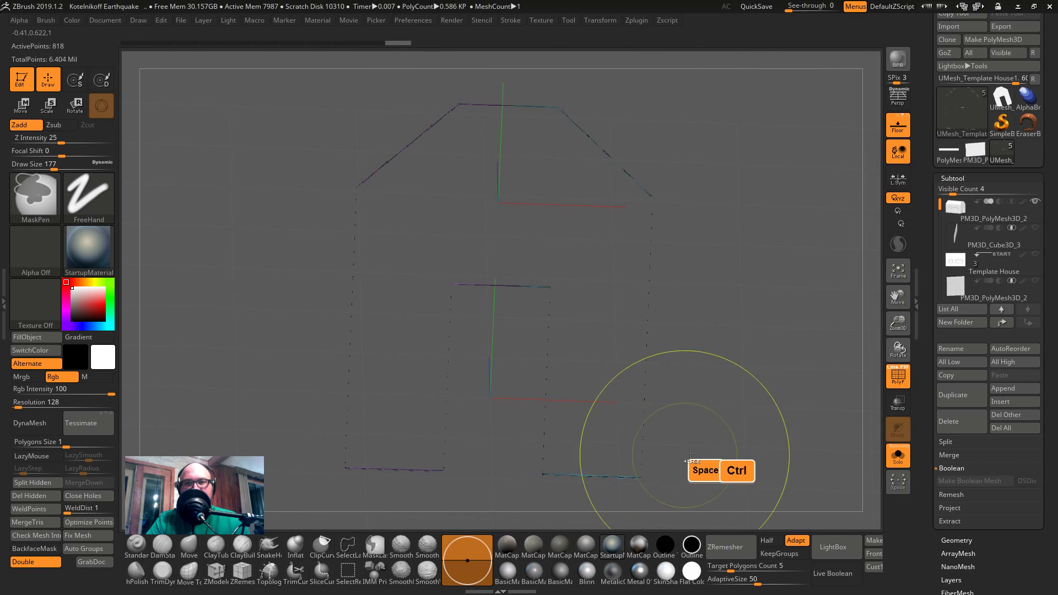
pyautogui.moveTo(735, 298)
pyautogui.mouseDown()
pyautogui.moveTo(788, 338)
pyautogui.moveTo(770, 327)
pyautogui.moveTo(778, 351)
pyautogui.moveTo(748, 325)
pyautogui.moveTo(619, 321)
pyautogui.mouseUp()
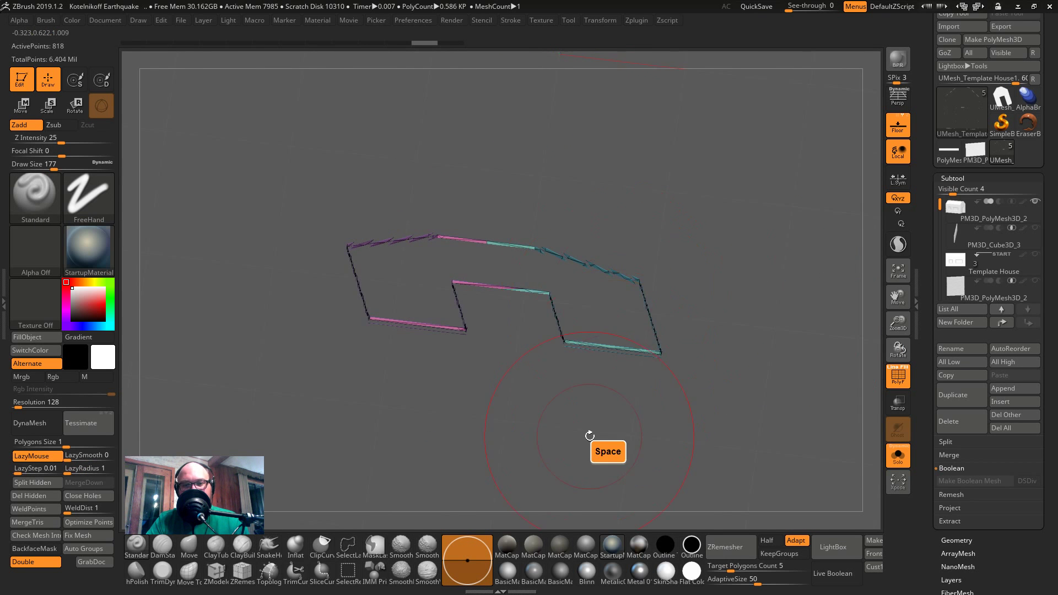
pyautogui.moveTo(589, 436); pyautogui.dragTo(572, 346)
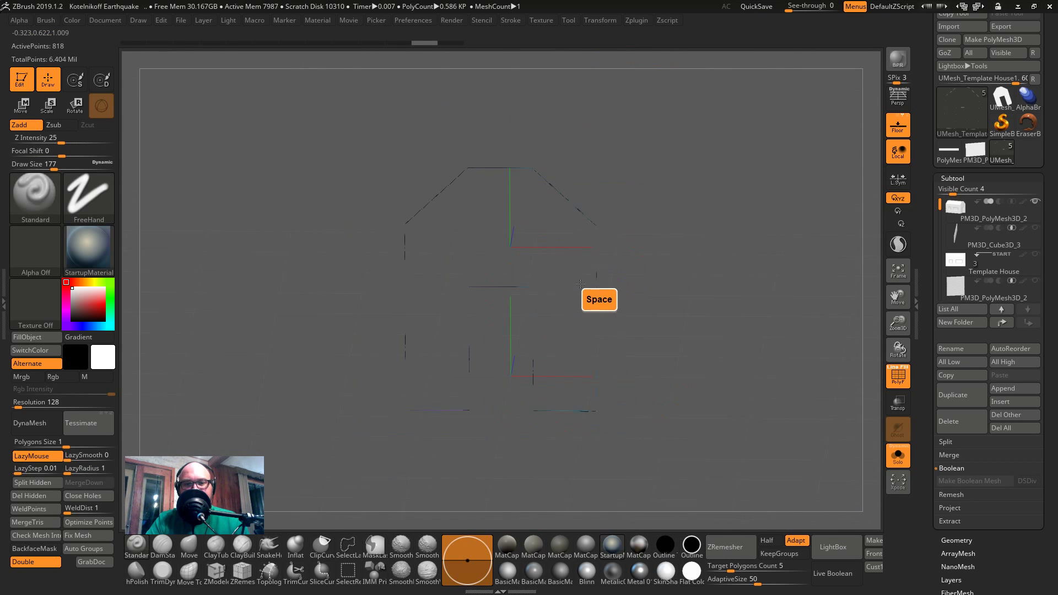
pyautogui.moveTo(441, 272)
pyautogui.keyDown('ctrl'); pyautogui.mouseDown()
pyautogui.moveTo(536, 479)
pyautogui.moveTo(583, 480)
pyautogui.moveTo(721, 407)
pyautogui.moveTo(722, 451)
pyautogui.mouseUp(); pyautogui.keyUp('ctrl')
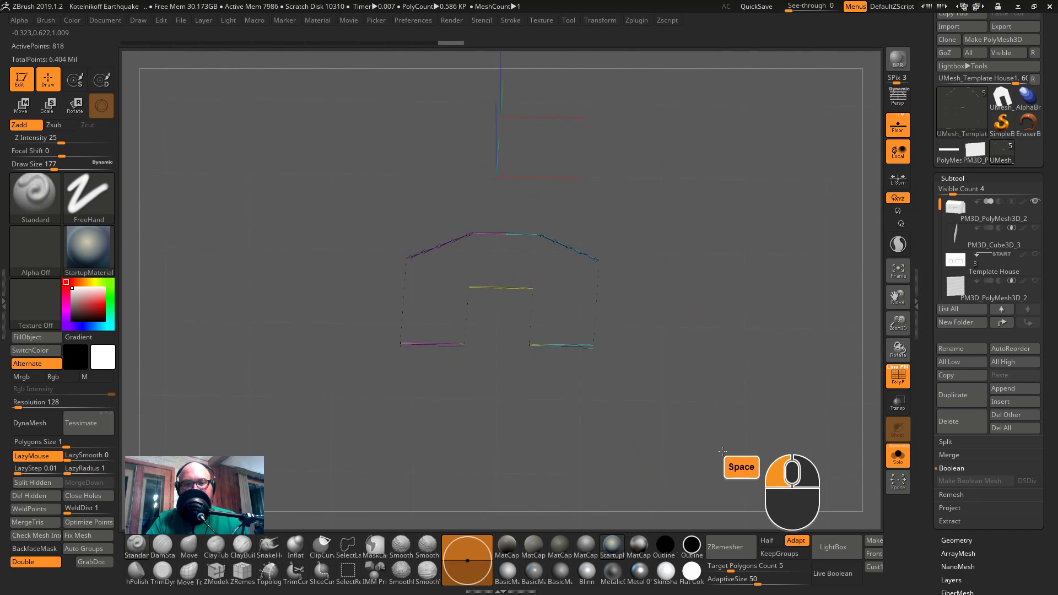
# - Mask the lower and lower-right parts of the outline, undoing one attempt, and inspect the edges
pyautogui.press('ctrl')
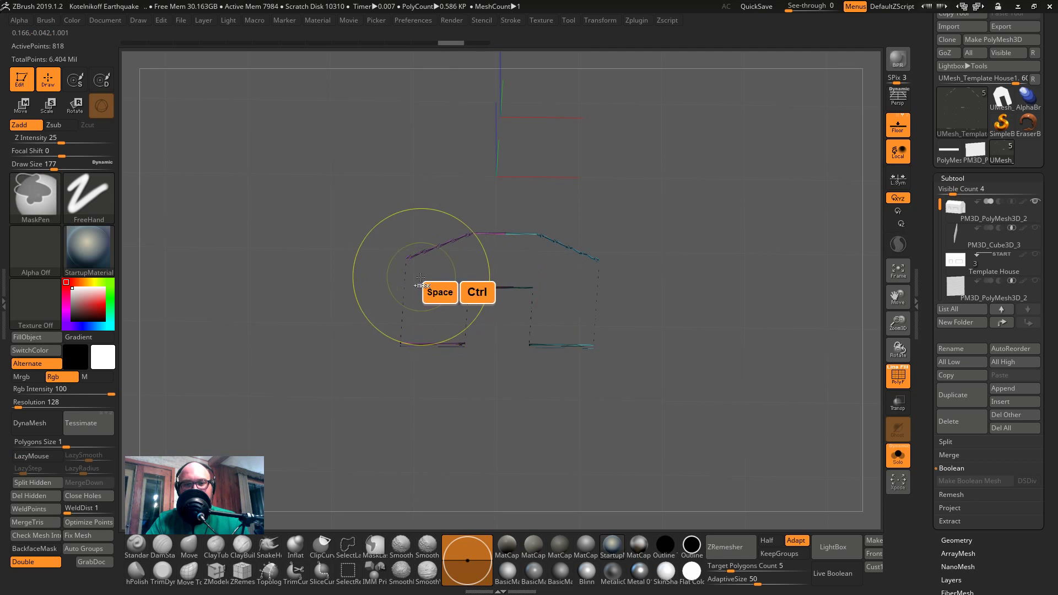
pyautogui.keyDown('ctrl'); pyautogui.moveTo(417, 272); pyautogui.dragTo(584, 411); pyautogui.keyUp('ctrl')
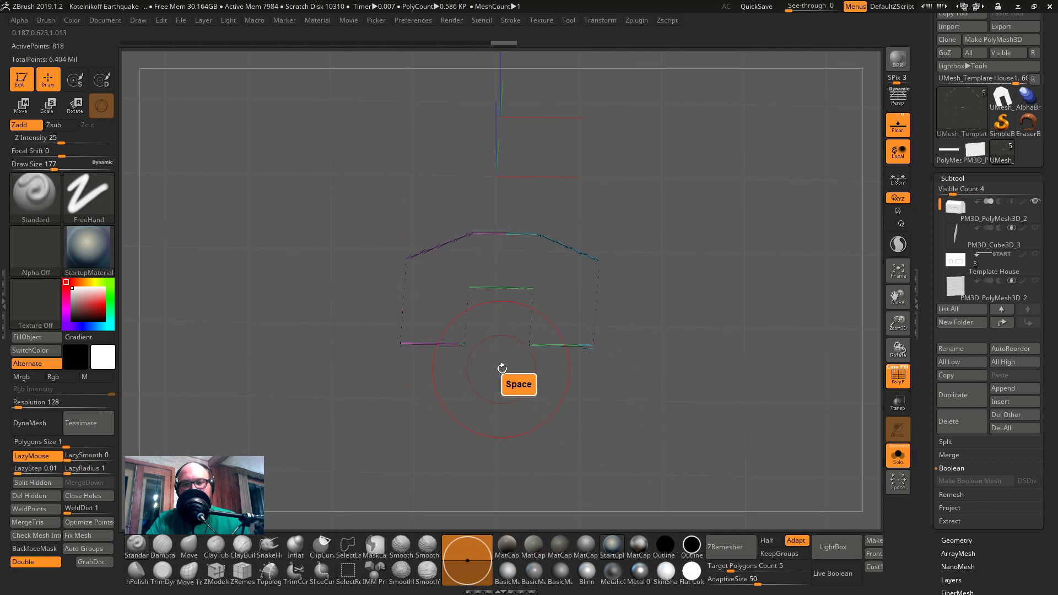
pyautogui.hotkey('ctrl', 'z')
pyautogui.moveTo(548, 414)
pyautogui.keyDown('shift'); pyautogui.mouseDown()
pyautogui.moveTo(638, 435)
pyautogui.moveTo(620, 279)
pyautogui.moveTo(686, 362)
pyautogui.moveTo(592, 384)
pyautogui.mouseUp(); pyautogui.keyUp('shift')
pyautogui.moveTo(522, 417); pyautogui.dragTo(498, 350)
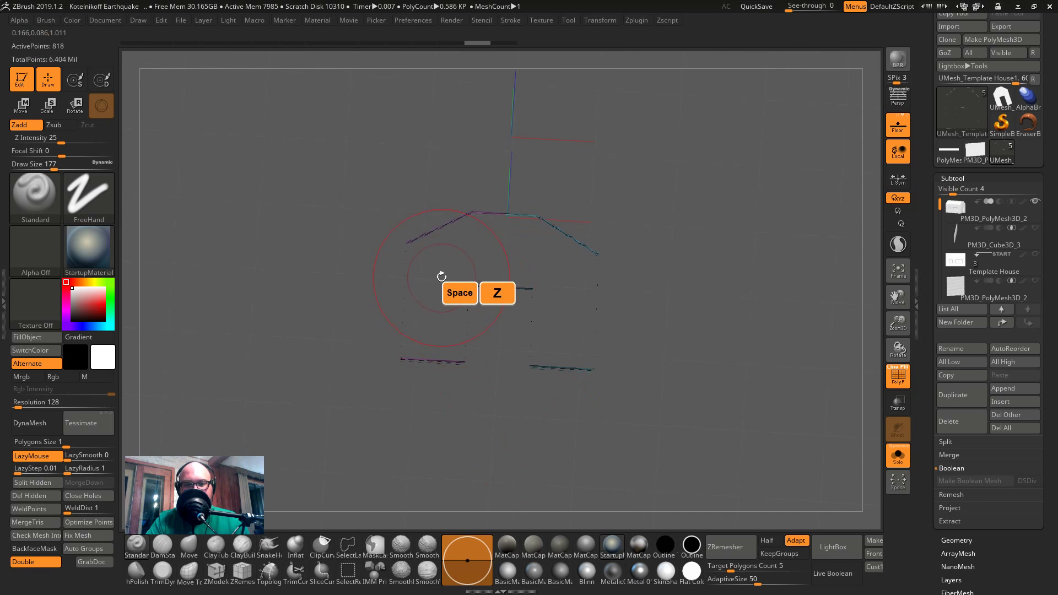
pyautogui.moveTo(433, 277)
pyautogui.mouseDown()
pyautogui.moveTo(423, 264)
pyautogui.moveTo(480, 359)
pyautogui.moveTo(406, 213)
pyautogui.moveTo(425, 275)
pyautogui.moveTo(617, 283)
pyautogui.moveTo(647, 301)
pyautogui.moveTo(639, 264)
pyautogui.mouseUp()
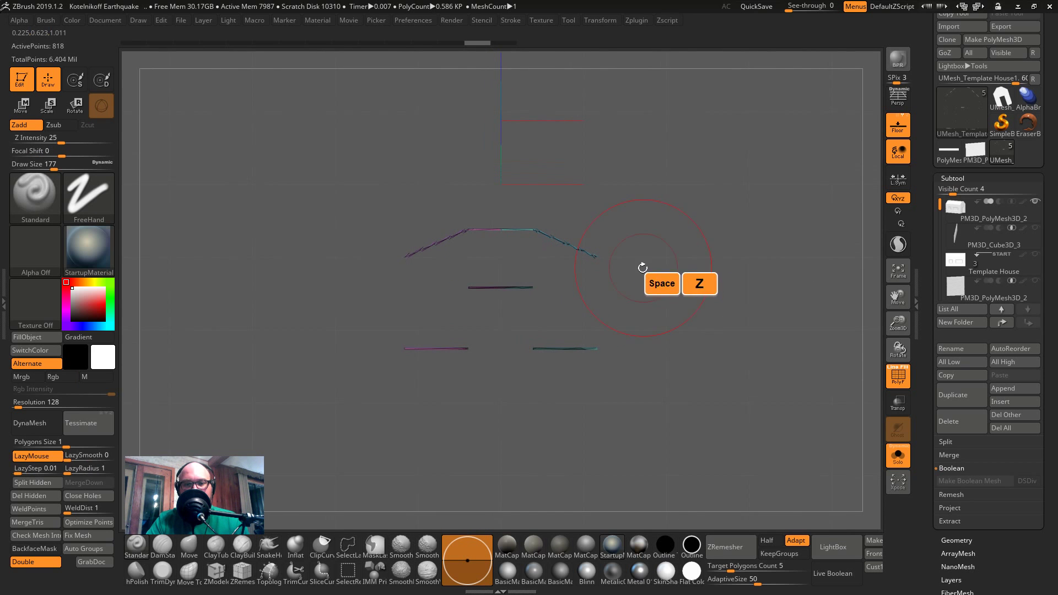
pyautogui.moveTo(417, 279)
pyautogui.keyDown('ctrl'); pyautogui.mouseDown()
pyautogui.moveTo(522, 426)
pyautogui.moveTo(588, 433)
pyautogui.moveTo(579, 432)
pyautogui.mouseUp(); pyautogui.keyUp('ctrl')
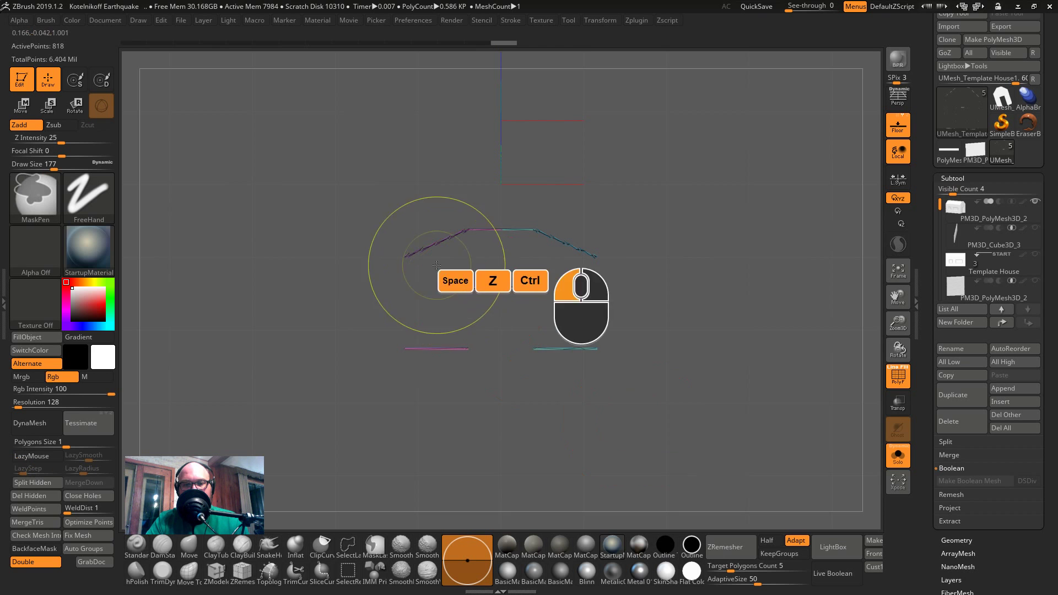
pyautogui.keyDown('ctrl'); pyautogui.moveTo(437, 267); pyautogui.dragTo(586, 441); pyautogui.keyUp('ctrl')
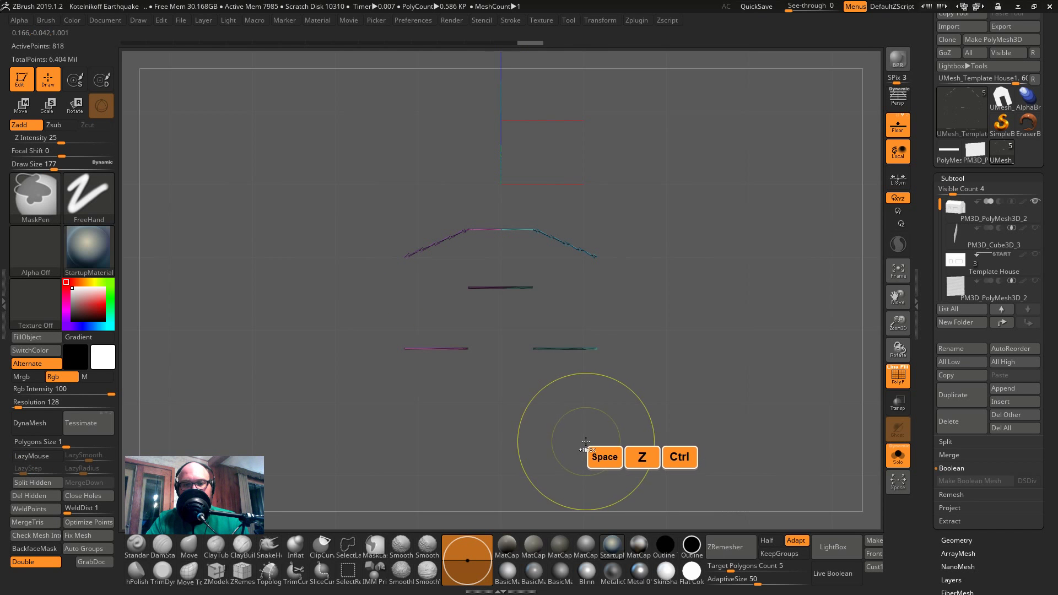
pyautogui.keyDown('alt'); pyautogui.moveTo(579, 401); pyautogui.dragTo(631, 509); pyautogui.keyUp('alt')
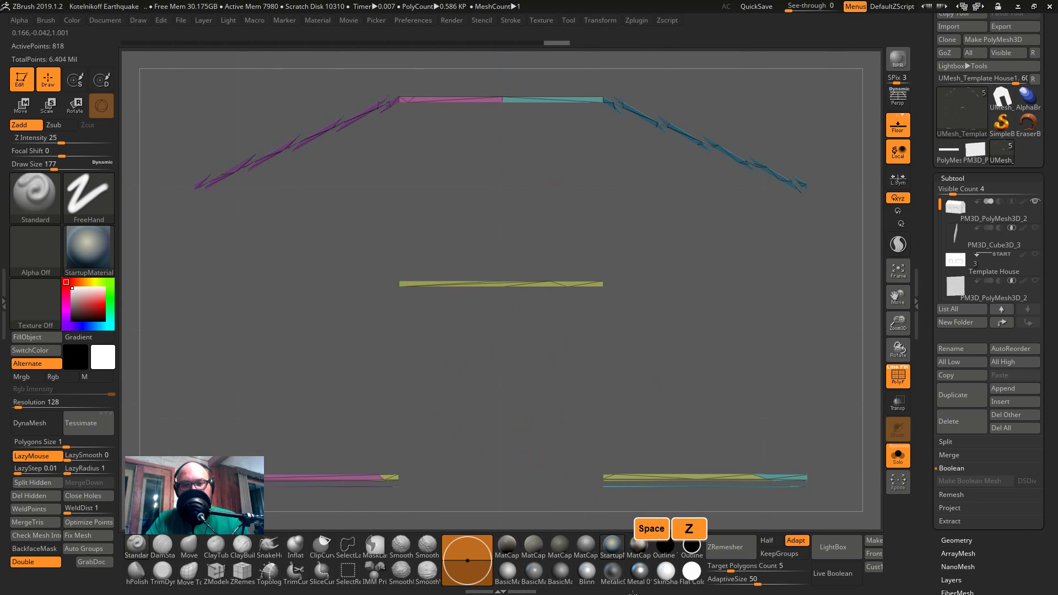
pyautogui.keyDown('alt'); pyautogui.moveTo(450, 435); pyautogui.dragTo(478, 352); pyautogui.keyUp('alt')
pyautogui.moveTo(476, 441); pyautogui.dragTo(426, 334)
# - Reset the Transpose gizmo to world axes and unhide the full 1,012-point plank siding in front view
pyautogui.press('w')
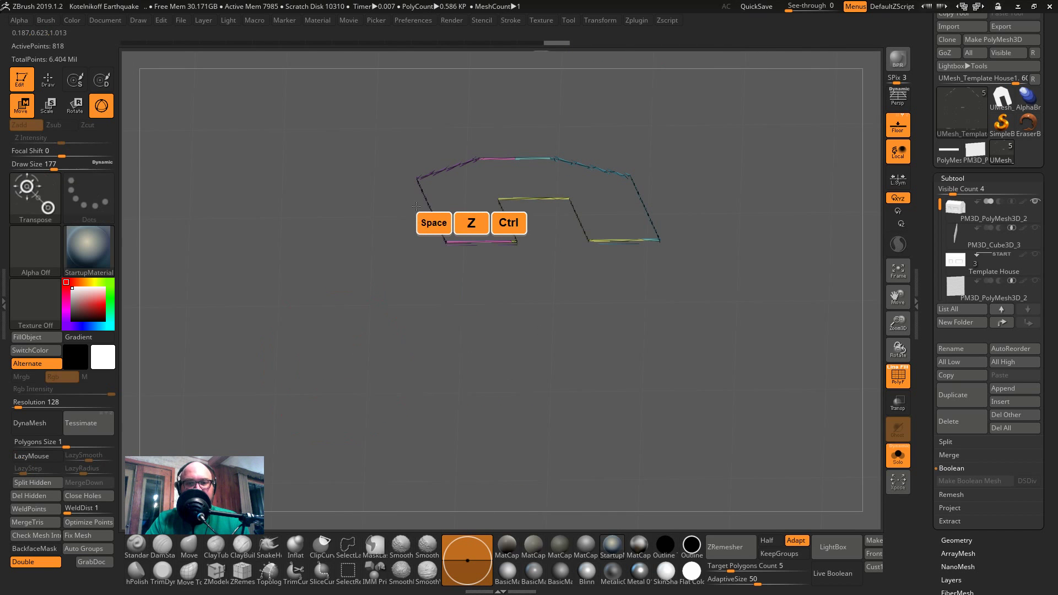
pyautogui.keyDown('shift'); pyautogui.moveTo(457, 337); pyautogui.dragTo(483, 322); pyautogui.keyUp('shift')
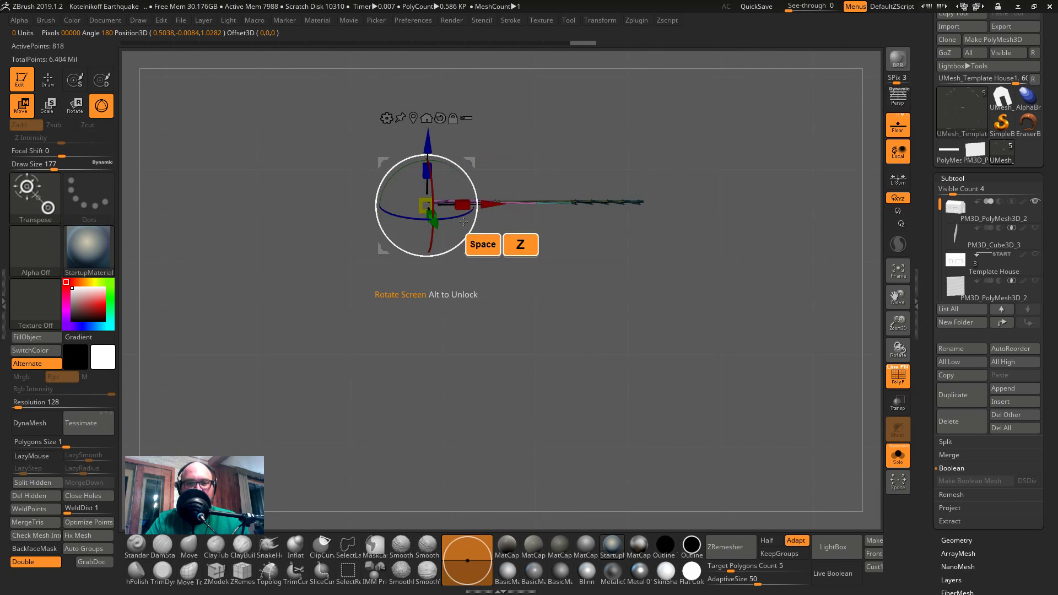
pyautogui.click(439, 117)
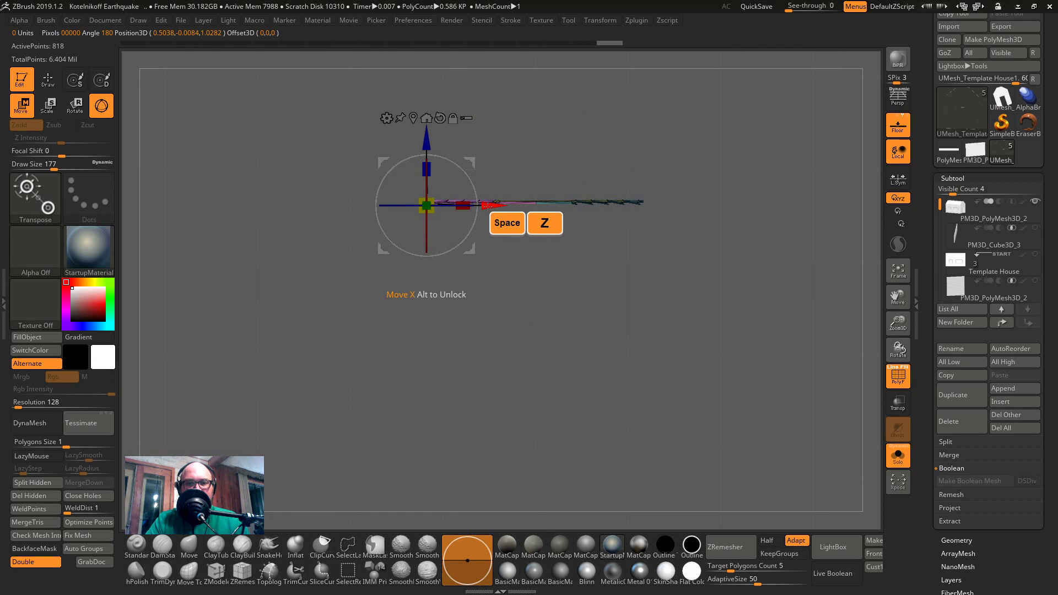
pyautogui.moveTo(481, 205); pyautogui.dragTo(572, 262)
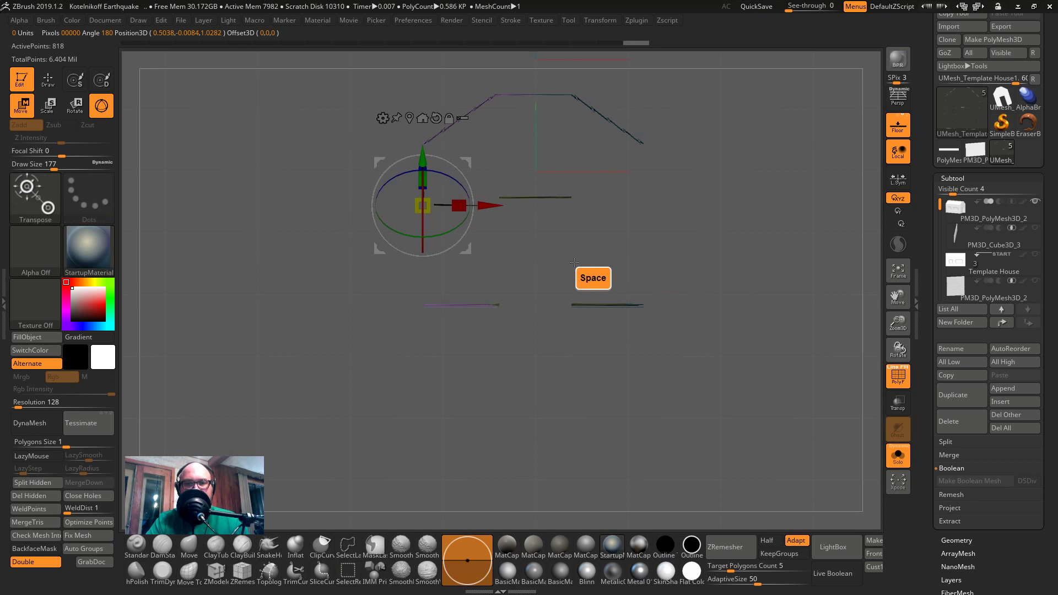
pyautogui.moveTo(722, 419)
pyautogui.keyDown('shift'); pyautogui.mouseDown()
pyautogui.moveTo(635, 404)
pyautogui.moveTo(623, 341)
pyautogui.moveTo(615, 415)
pyautogui.moveTo(665, 392)
pyautogui.moveTo(661, 382)
pyautogui.moveTo(617, 454)
pyautogui.moveTo(466, 182)
pyautogui.moveTo(479, 223)
pyautogui.moveTo(472, 202)
pyautogui.mouseUp(); pyautogui.keyUp('shift')
pyautogui.press('f')
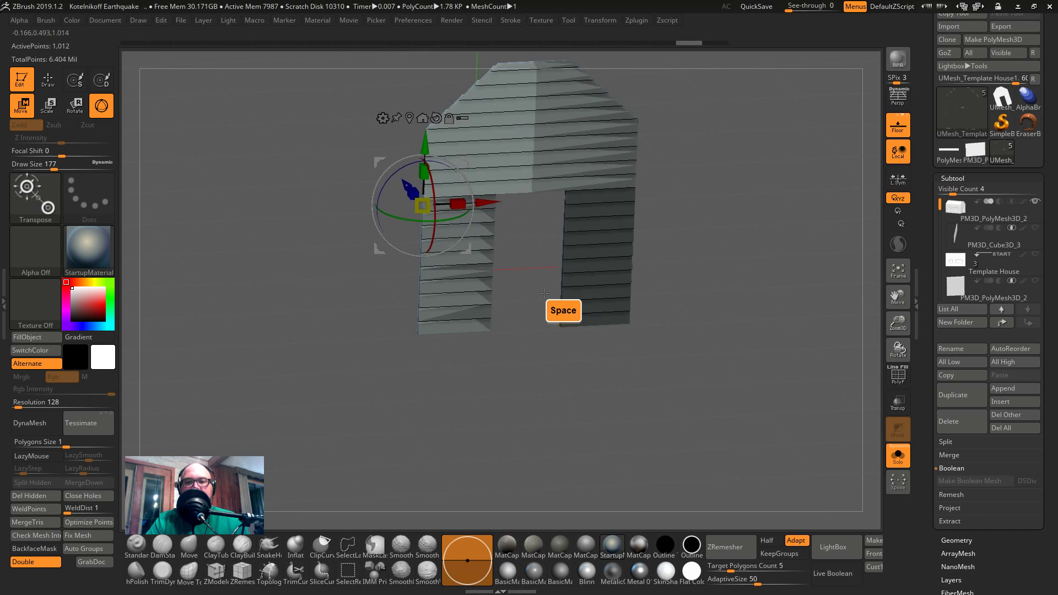
pyautogui.moveTo(544, 293); pyautogui.dragTo(700, 265)
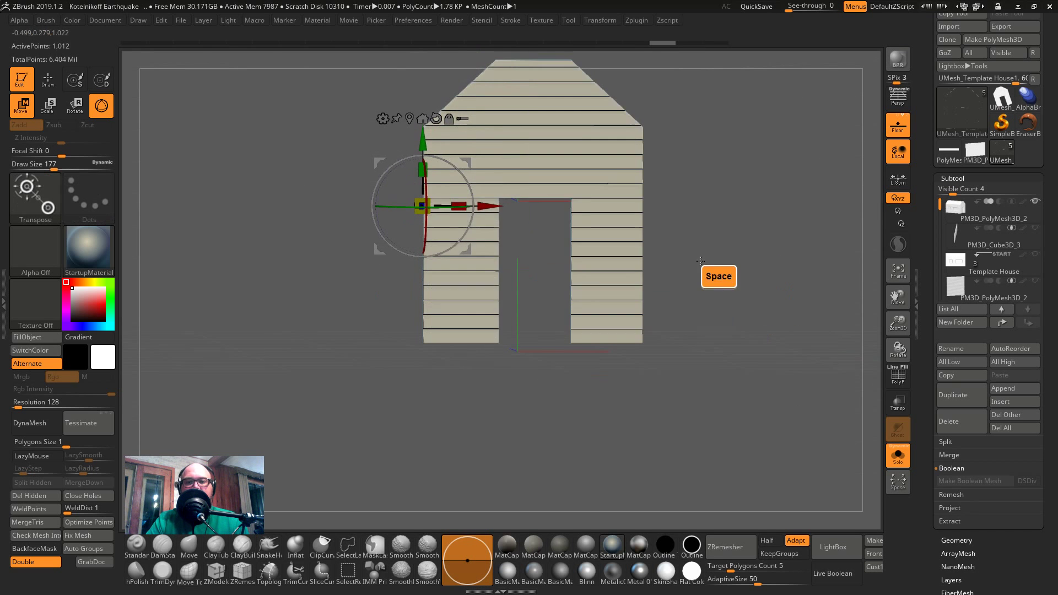
# - Turn off Solo to show all the house walls, and frame the whole house
pyautogui.click(898, 456)
pyautogui.moveTo(750, 357)
pyautogui.mouseDown()
pyautogui.moveTo(778, 341)
pyautogui.moveTo(672, 237)
pyautogui.moveTo(603, 424)
pyautogui.moveTo(578, 282)
pyautogui.moveTo(464, 230)
pyautogui.moveTo(495, 201)
pyautogui.mouseUp()
pyautogui.press('q')
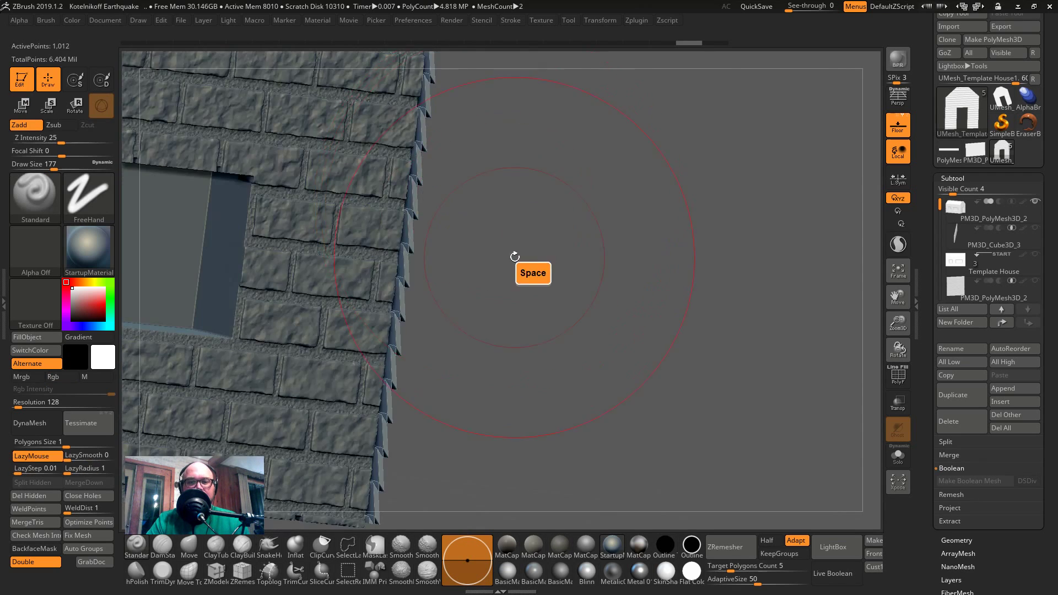
pyautogui.moveTo(515, 257); pyautogui.dragTo(517, 202)
pyautogui.press('f')
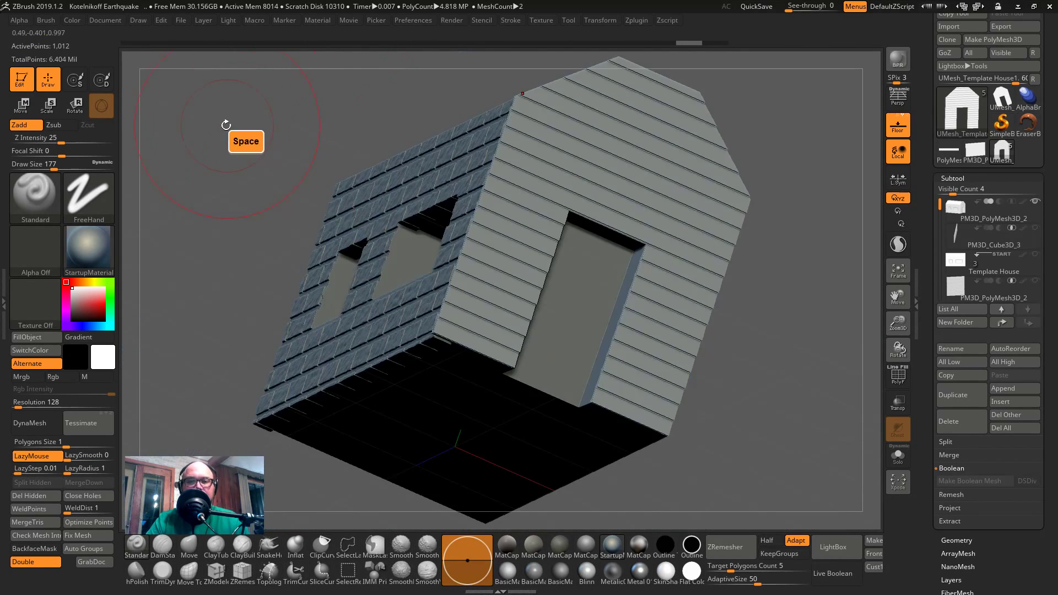
pyautogui.moveTo(258, 162); pyautogui.dragTo(528, 175)
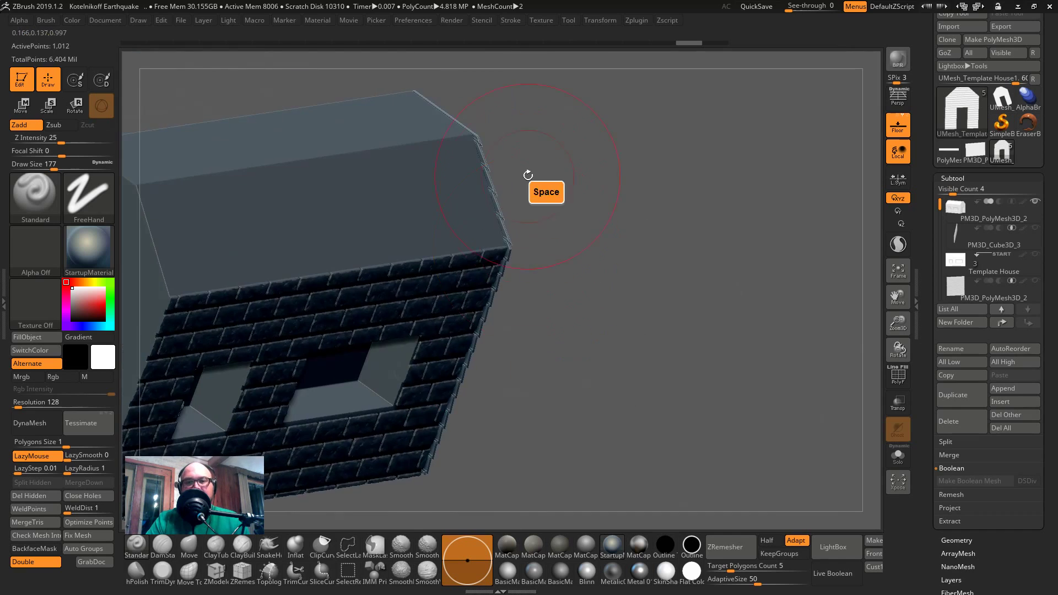
pyautogui.moveTo(555, 246); pyautogui.dragTo(501, 260)
pyautogui.keyDown('alt'); pyautogui.moveTo(738, 343); pyautogui.dragTo(674, 291); pyautogui.keyUp('alt')
pyautogui.moveTo(756, 314); pyautogui.dragTo(633, 279)
# - Nudge the wall slightly along its depth with the Move gizmo, then look at the door side
pyautogui.press('w')
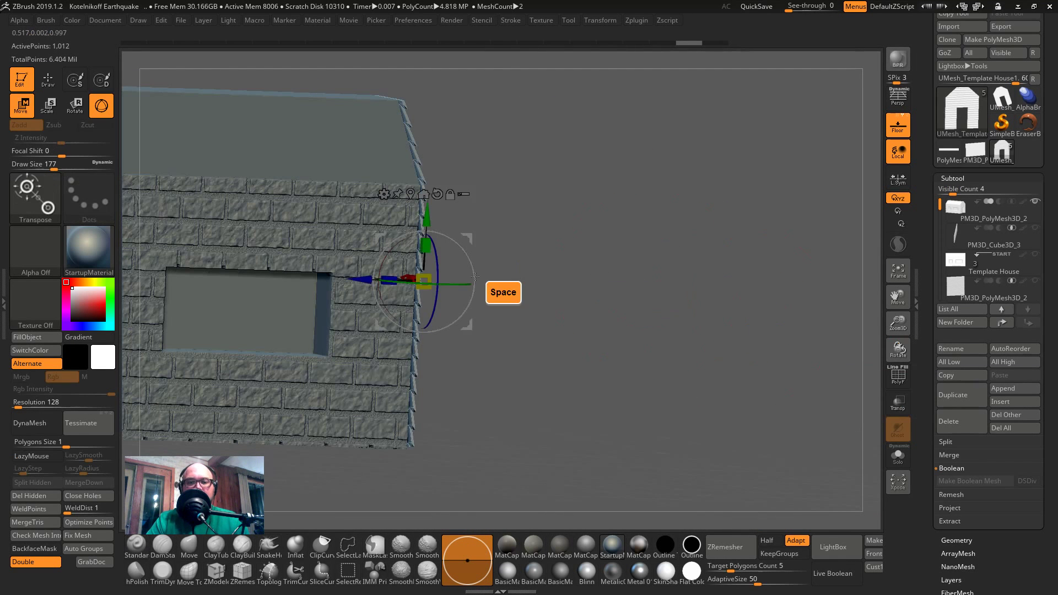
pyautogui.moveTo(359, 279); pyautogui.dragTo(361, 279)
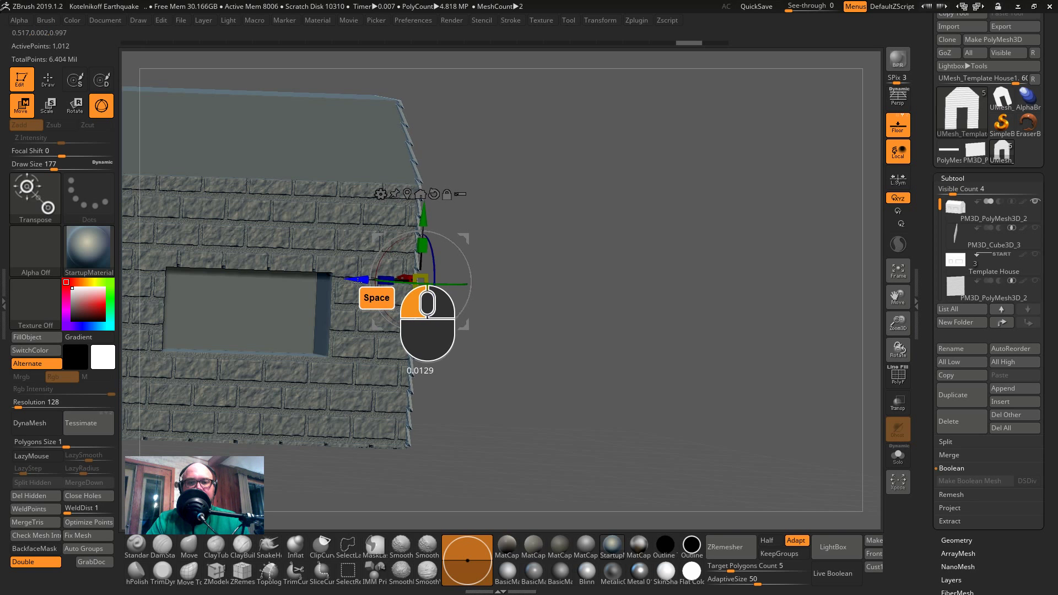
pyautogui.moveTo(358, 284); pyautogui.dragTo(358, 285)
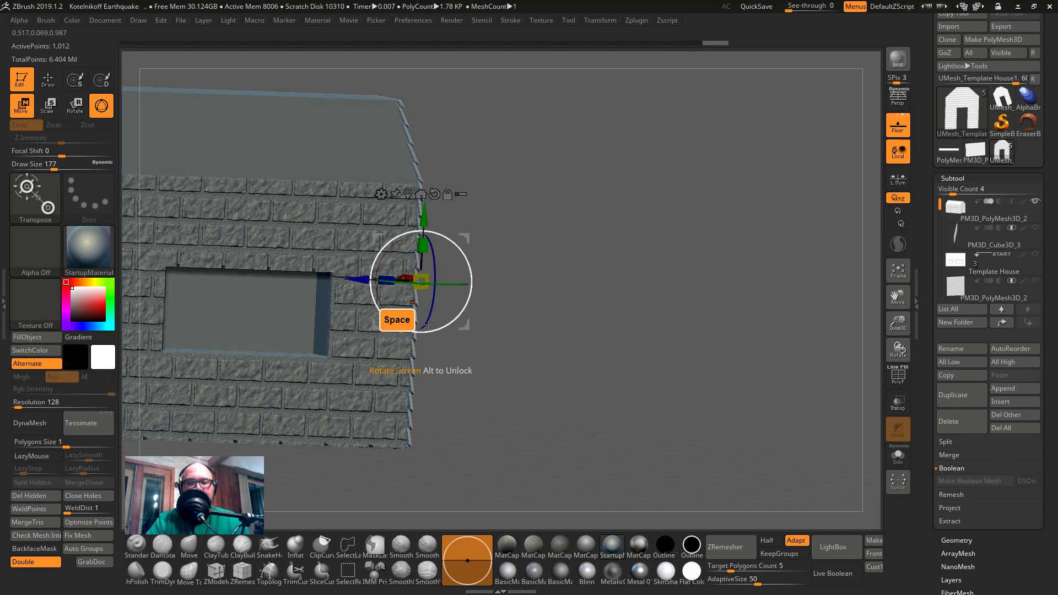
pyautogui.moveTo(587, 381); pyautogui.dragTo(558, 382)
pyautogui.press('q')
pyautogui.moveTo(655, 365); pyautogui.dragTo(641, 350)
pyautogui.keyDown('alt'); pyautogui.moveTo(731, 339); pyautogui.dragTo(709, 312); pyautogui.keyUp('alt')
pyautogui.moveTo(716, 325); pyautogui.dragTo(780, 347)
# - Check the live stream chat, then rotate until the two-window brick wall faces front
pyautogui.hotkey('alt', 'Tab')
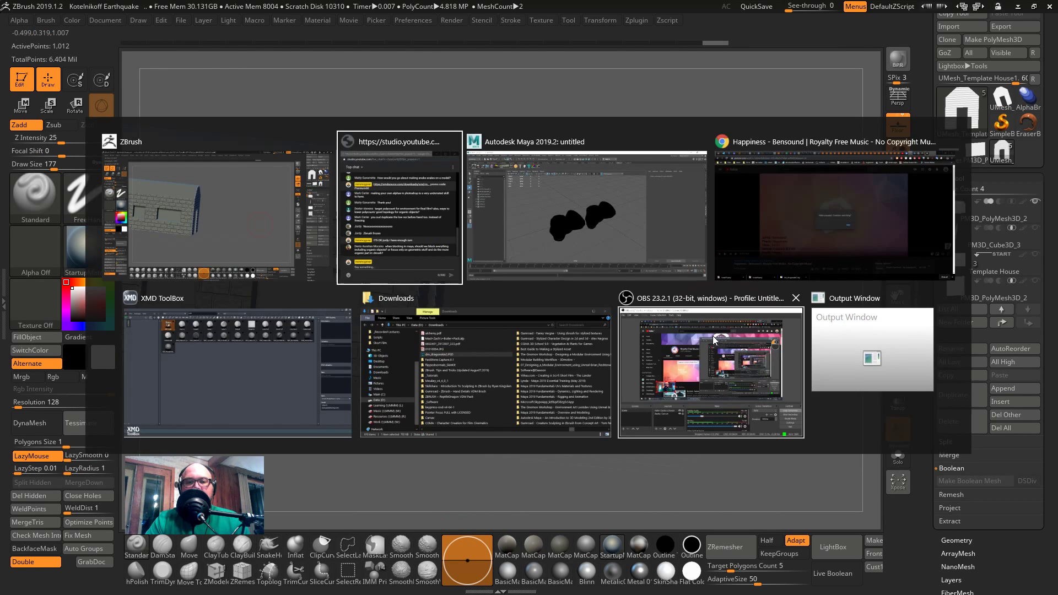
pyautogui.press('space')
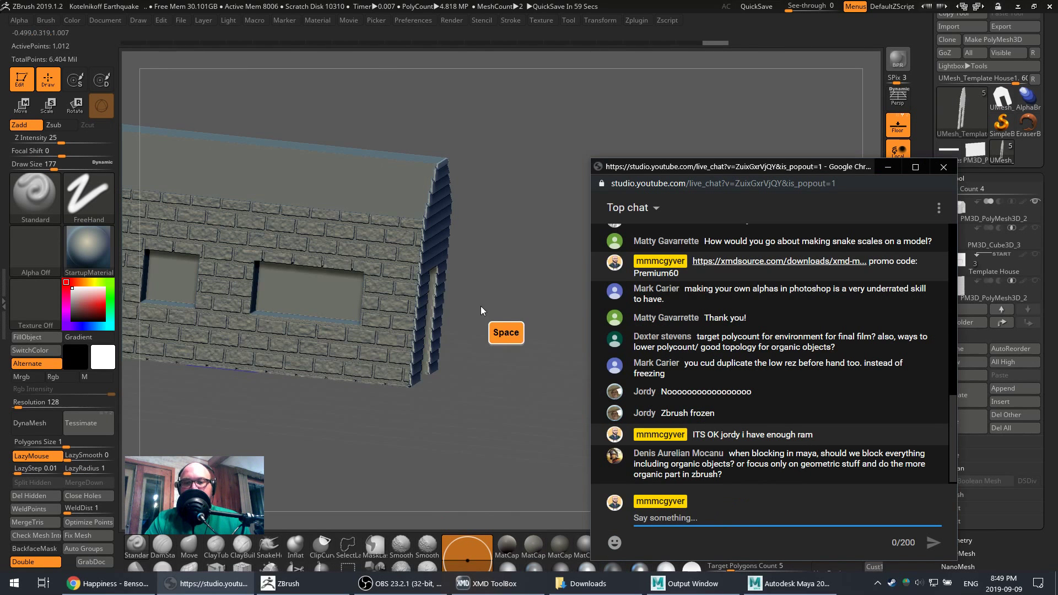
pyautogui.moveTo(480, 305)
pyautogui.mouseDown()
pyautogui.moveTo(479, 291)
pyautogui.moveTo(494, 282)
pyautogui.moveTo(685, 278)
pyautogui.mouseUp()
pyautogui.keyDown('alt'); pyautogui.moveTo(708, 317); pyautogui.dragTo(771, 330); pyautogui.keyUp('alt')
pyautogui.moveTo(724, 317); pyautogui.dragTo(843, 320)
pyautogui.keyDown('alt'); pyautogui.moveTo(624, 310); pyautogui.dragTo(751, 314); pyautogui.keyUp('alt')
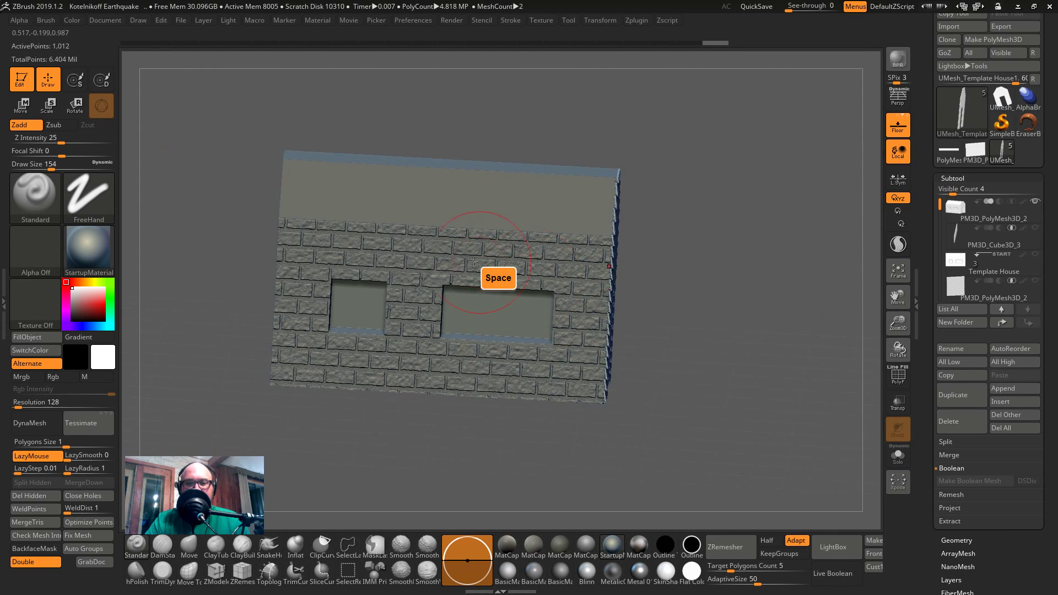
# - Load XMD_DamageKit_09.ZBP from Downloads > XMD > XMDSource > Damage Kit 01 through Load Brush
pyautogui.click(25, 193)
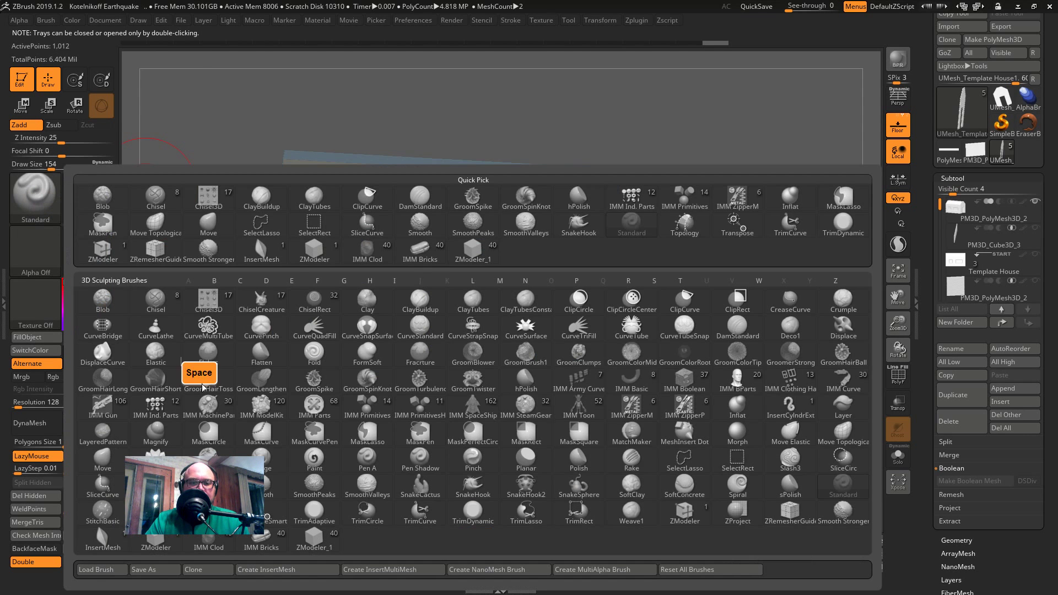
pyautogui.click(97, 570)
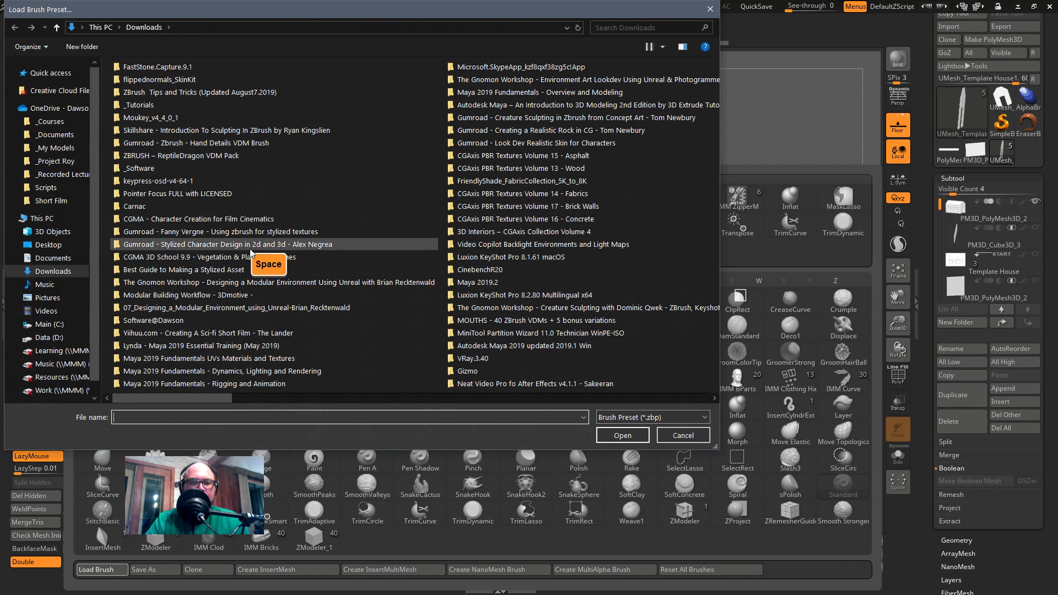
pyautogui.write('x')
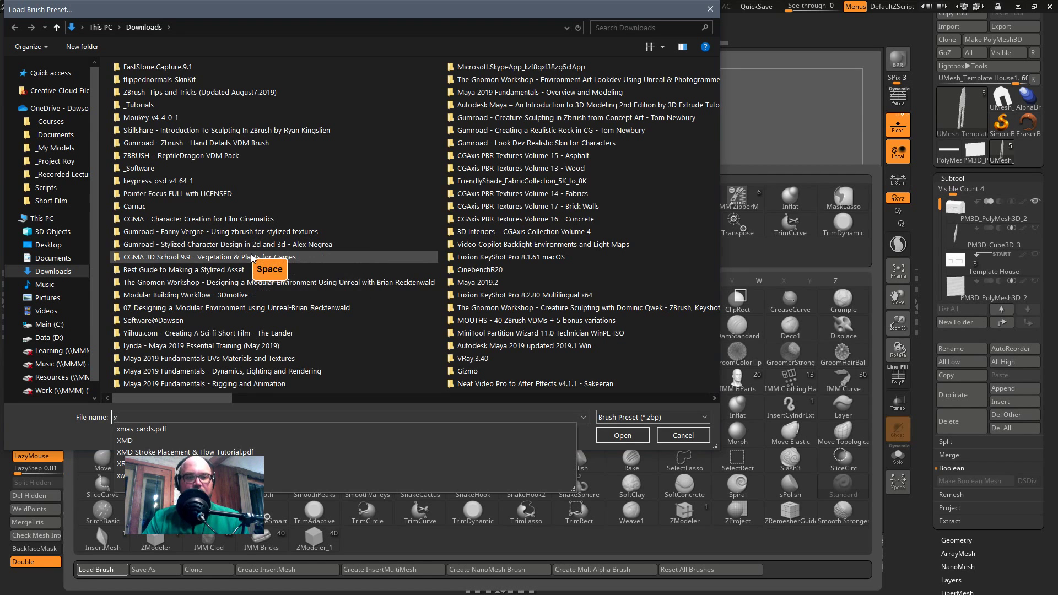
pyautogui.write('xm')
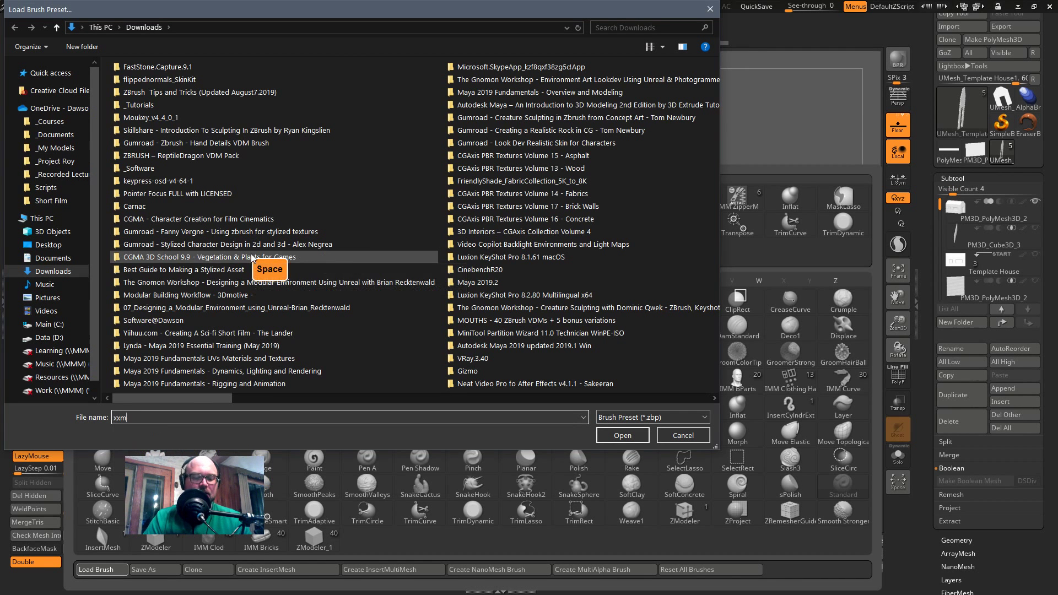
pyautogui.write('m')
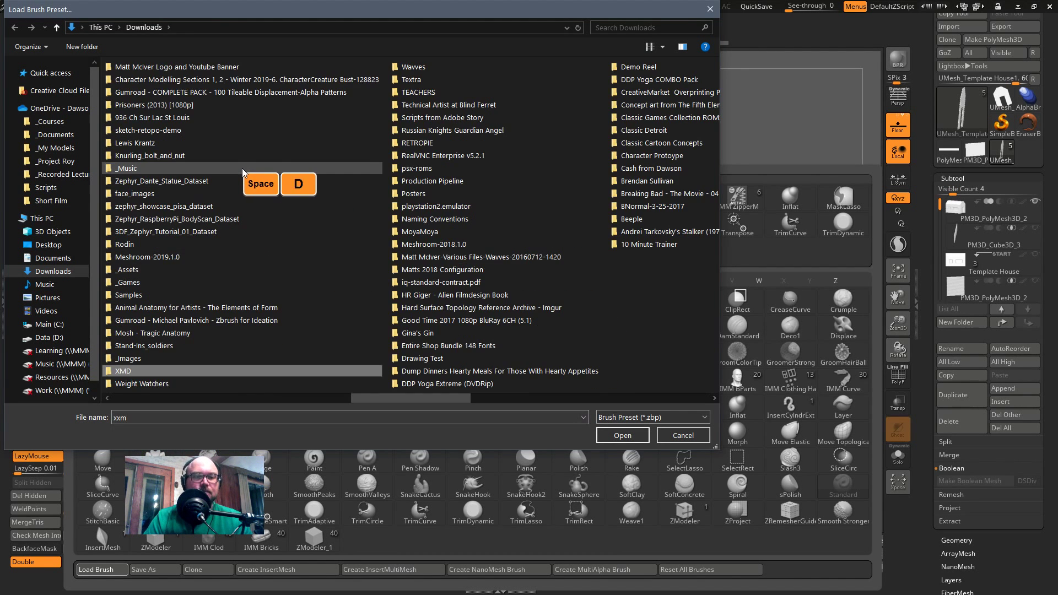
pyautogui.doubleClick(188, 372)
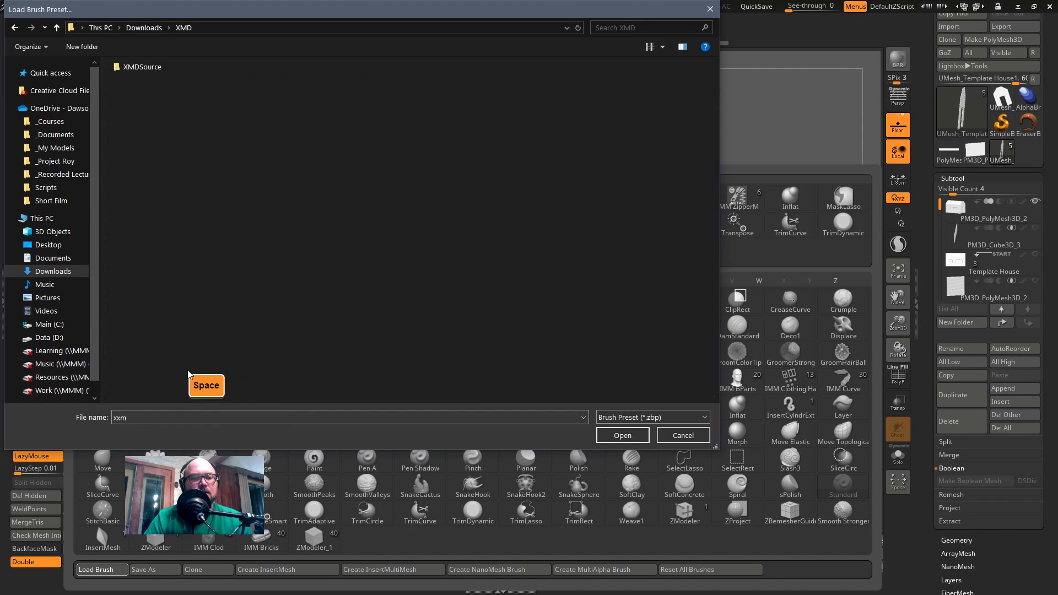
pyautogui.doubleClick(152, 69)
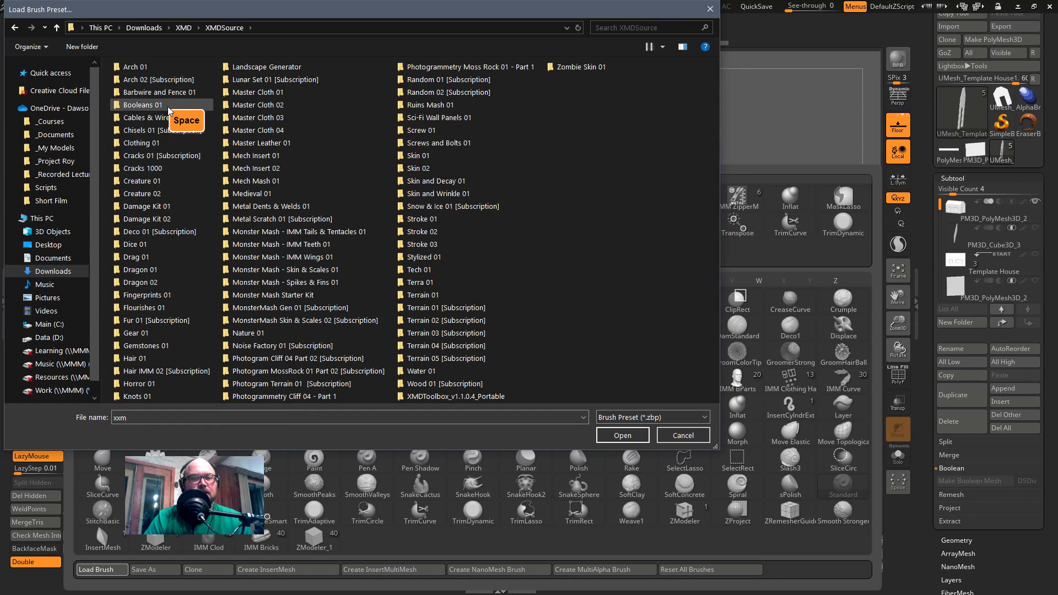
pyautogui.doubleClick(157, 207)
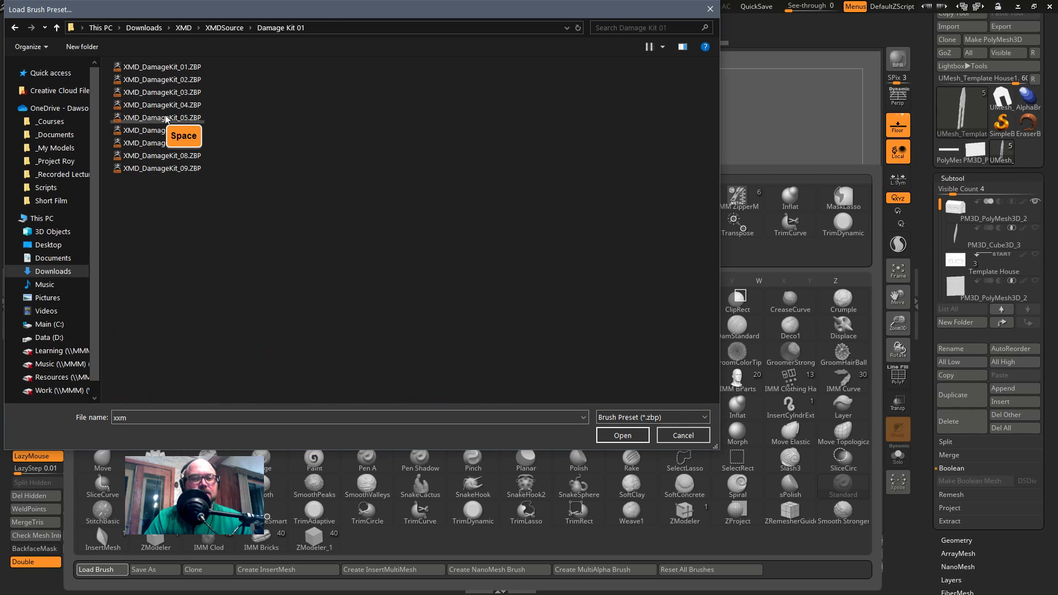
pyautogui.doubleClick(162, 168)
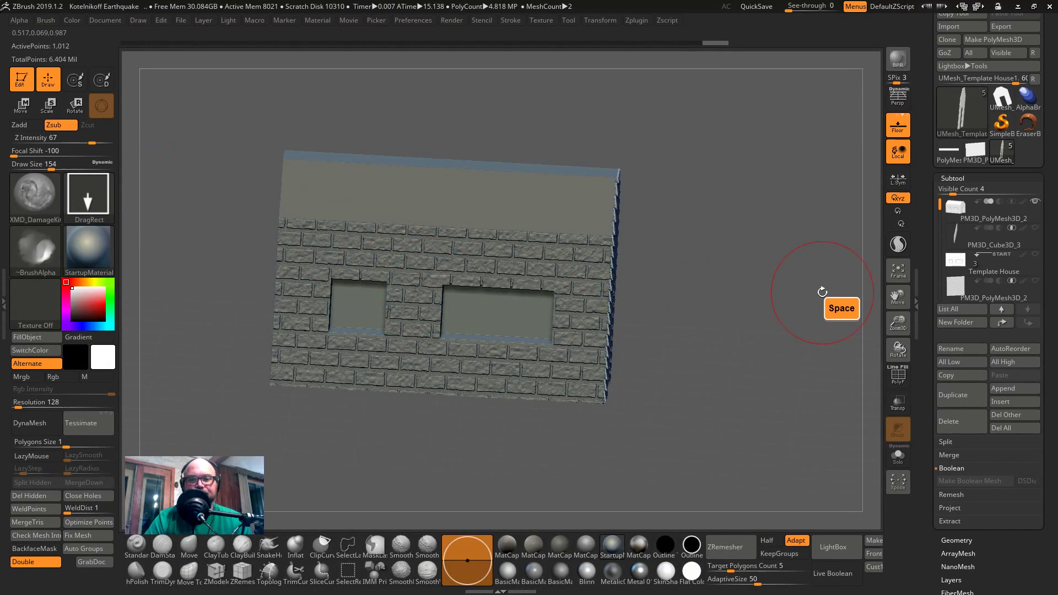
# - Test-stamp a damage crater above the windows, then undo it
pyautogui.moveTo(738, 292); pyautogui.dragTo(402, 310)
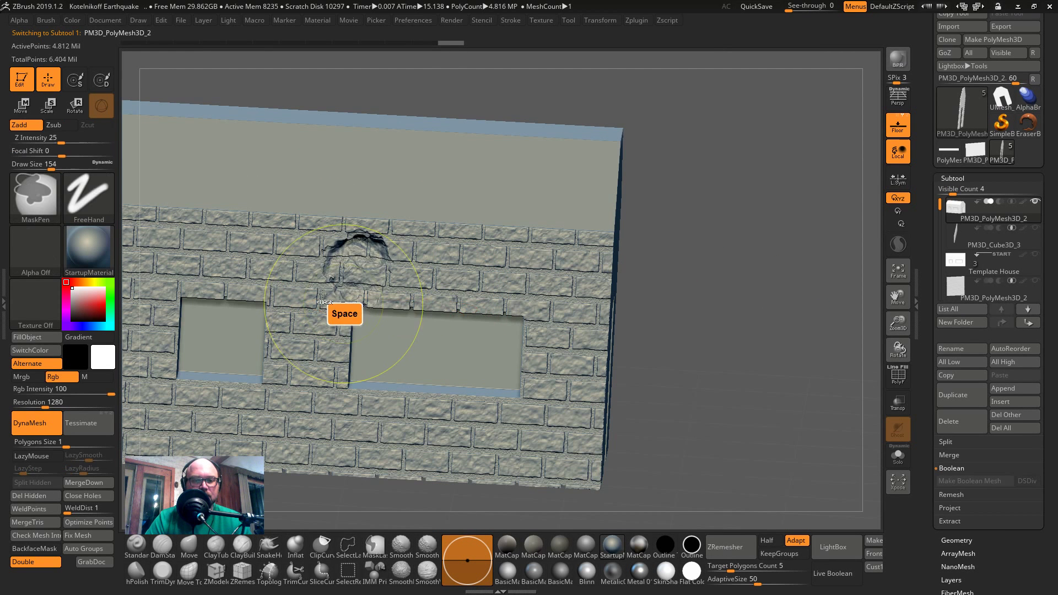
pyautogui.moveTo(327, 294); pyautogui.dragTo(333, 348)
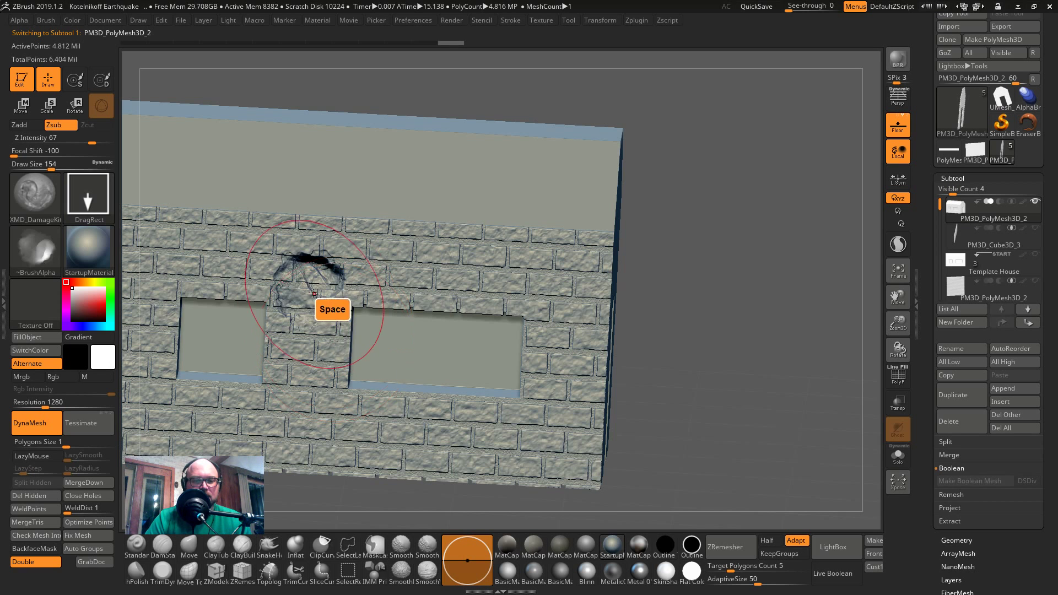
pyautogui.hotkey('ctrl', 'z')
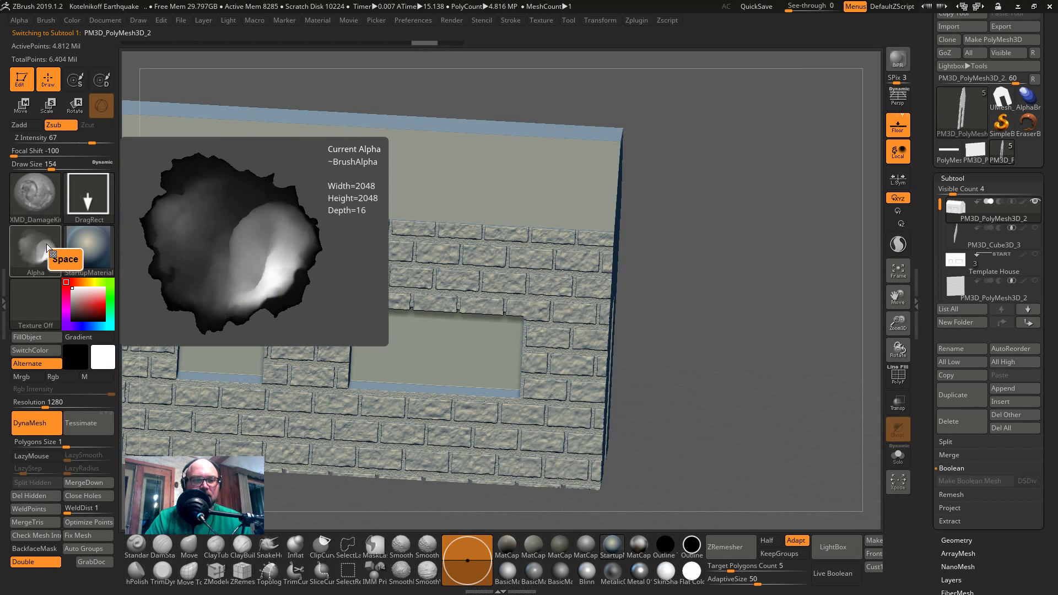
# - Mask a crater patch above the windows with DragRect and ~BrushAlpha, then invert the mask and smooth it
pyautogui.moveTo(31, 203)
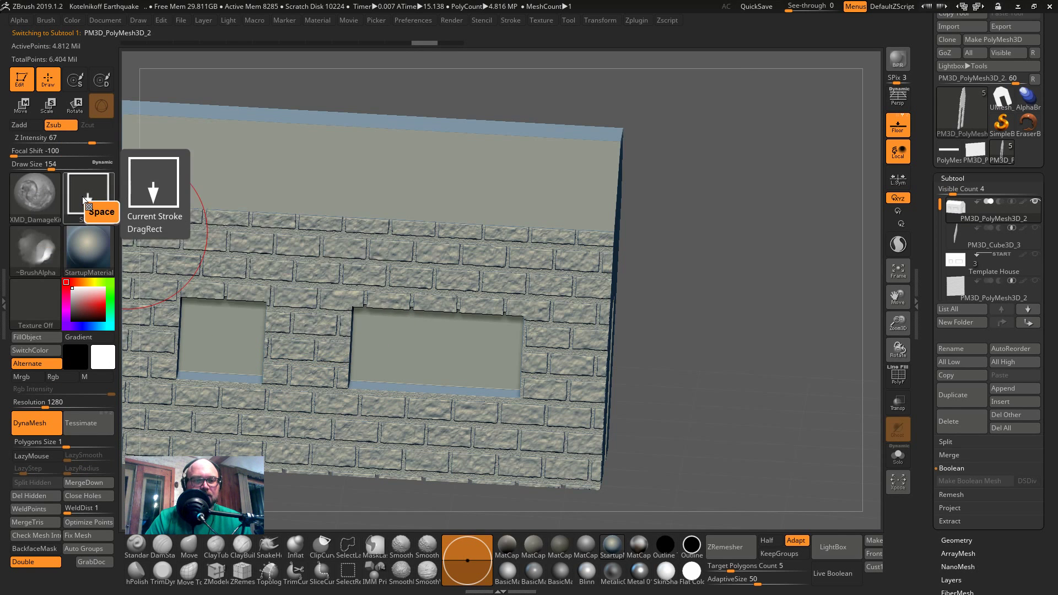
pyautogui.press('ctrl')
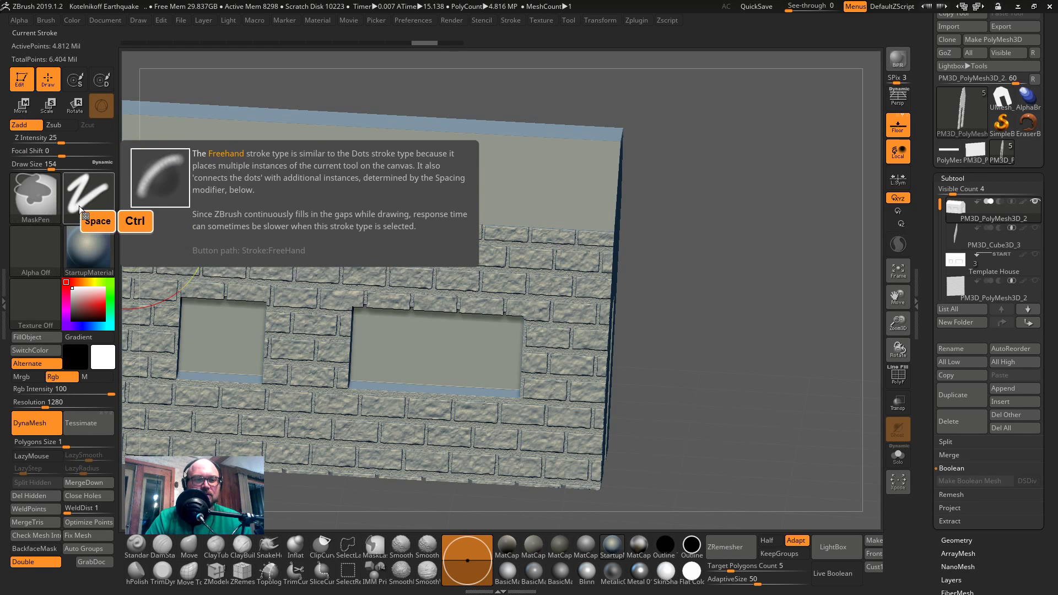
pyautogui.click(84, 193)
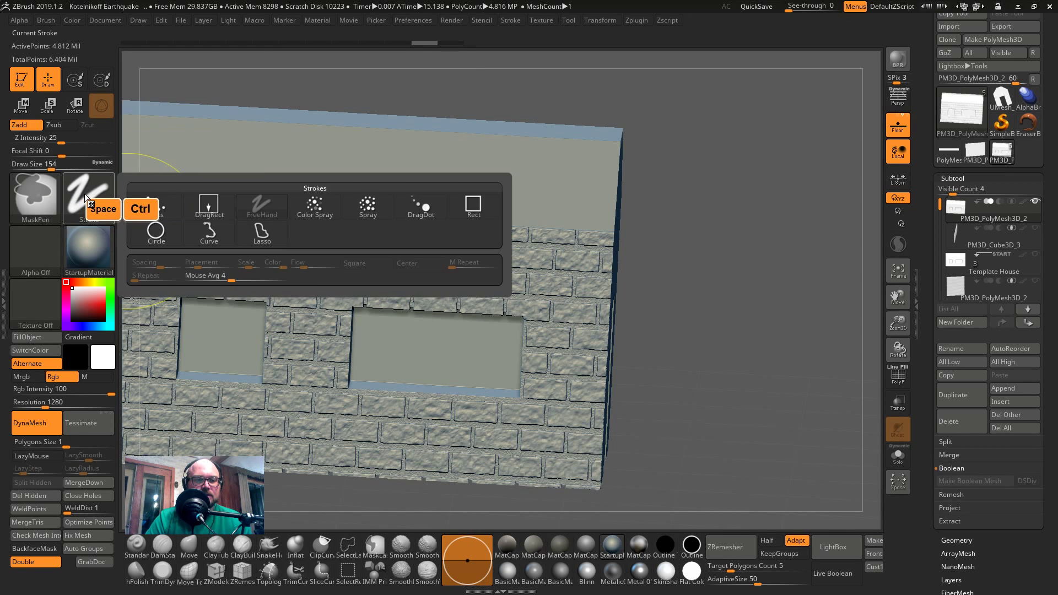
pyautogui.click(208, 205)
pyautogui.click(36, 251)
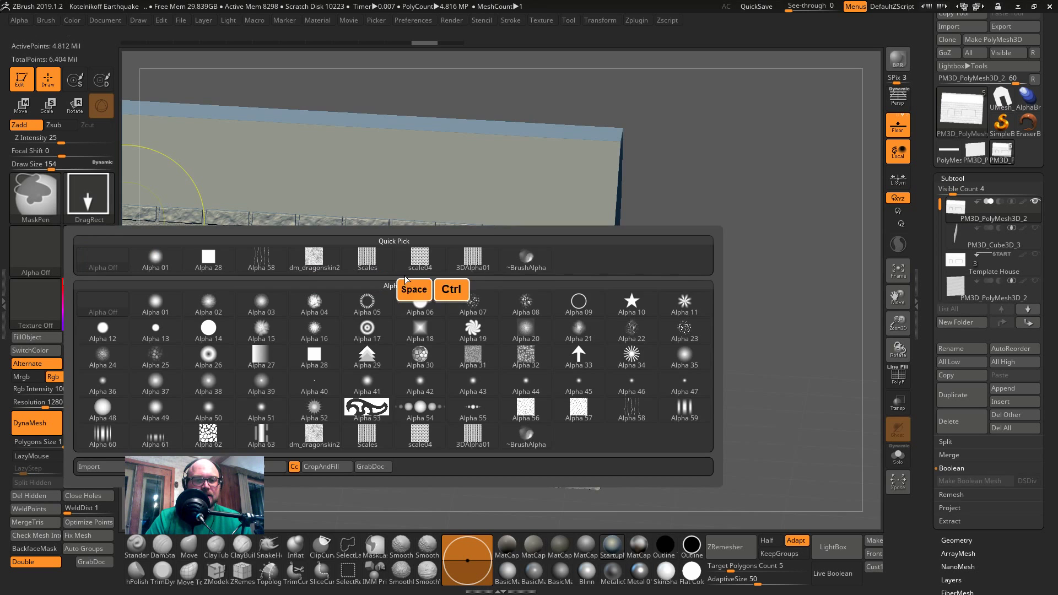
pyautogui.click(526, 259)
pyautogui.moveTo(342, 284)
pyautogui.keyDown('ctrl'); pyautogui.mouseDown()
pyautogui.moveTo(326, 278)
pyautogui.moveTo(366, 309)
pyautogui.moveTo(388, 306)
pyautogui.mouseUp(); pyautogui.keyUp('ctrl')
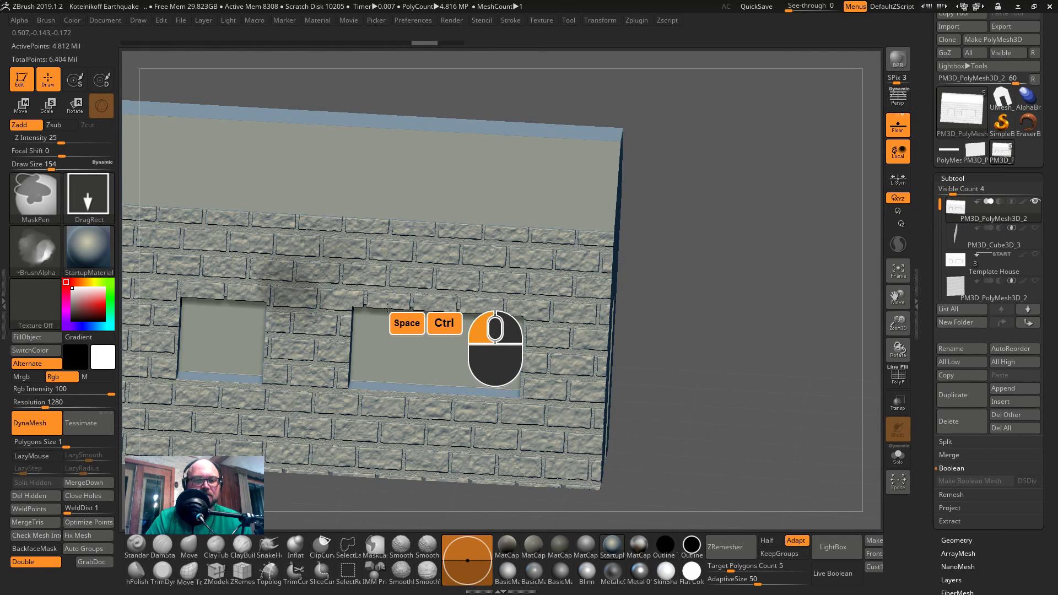
pyautogui.keyDown('ctrl'); pyautogui.click(792, 339); pyautogui.keyUp('ctrl')
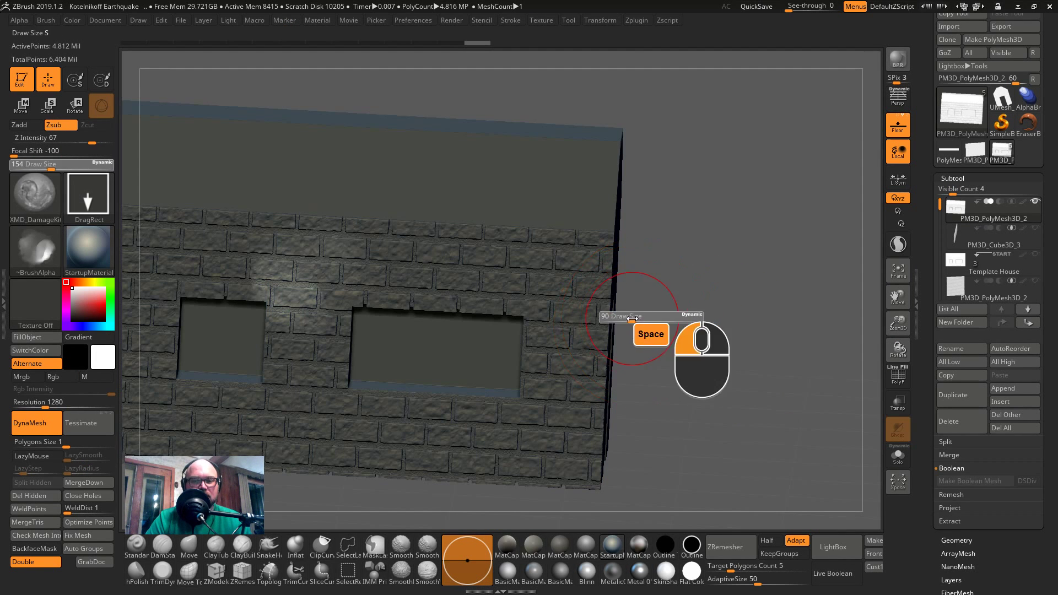
pyautogui.moveTo(296, 259)
pyautogui.keyDown('shift'); pyautogui.mouseDown()
pyautogui.moveTo(276, 295)
pyautogui.moveTo(363, 297)
pyautogui.mouseUp(); pyautogui.keyUp('shift')
# - Zoom closer onto the wall and bring up the Lightbox brush folders
pyautogui.moveTo(697, 264)
pyautogui.mouseDown()
pyautogui.moveTo(751, 330)
pyautogui.moveTo(284, 307)
pyautogui.mouseUp()
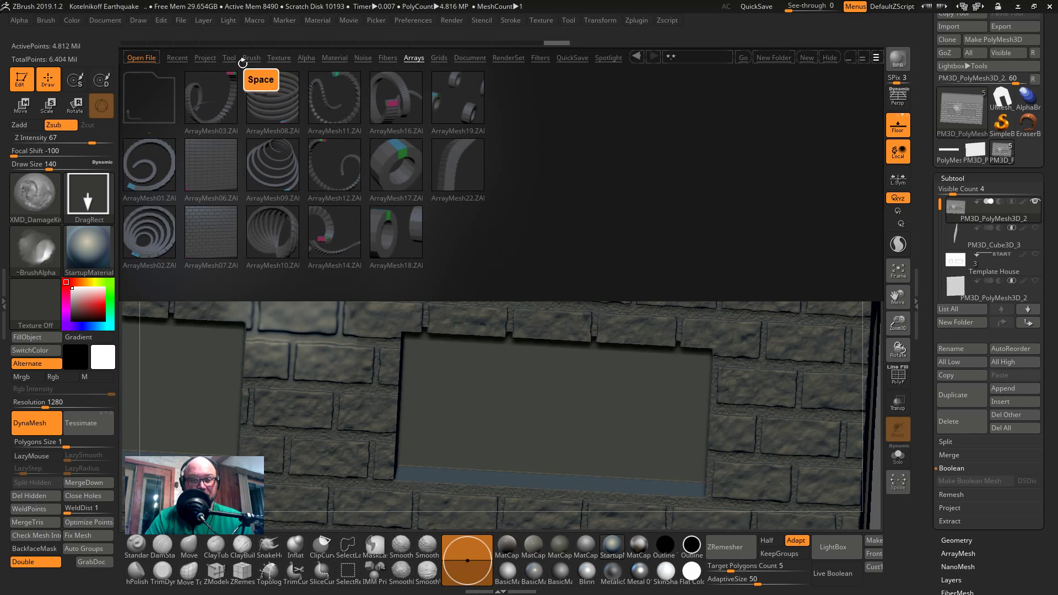
pyautogui.click(251, 58)
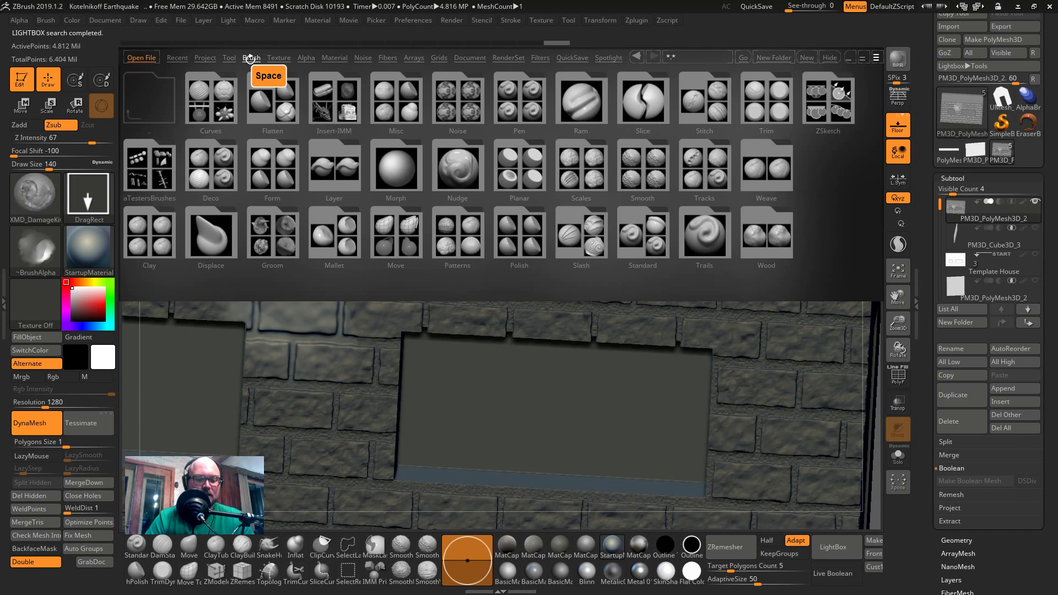
pyautogui.press(',')
pyautogui.press(',')
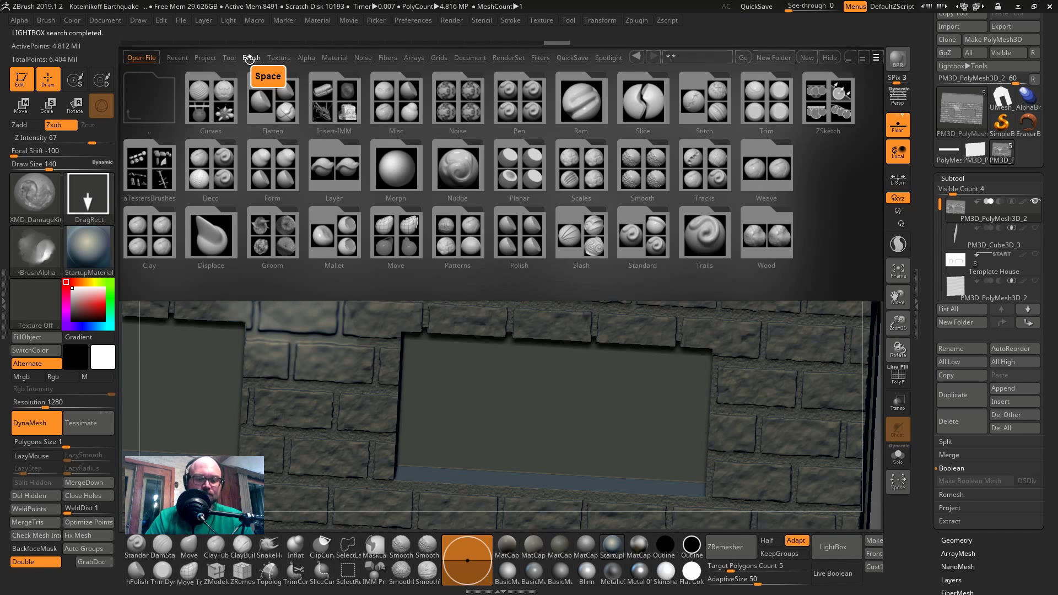
# - Load Smooth Stronger from the Lightbox Smooth folder and soften the bricks above the left window
pyautogui.press(',')
pyautogui.press(',')
pyautogui.press(',')
pyautogui.press(',')
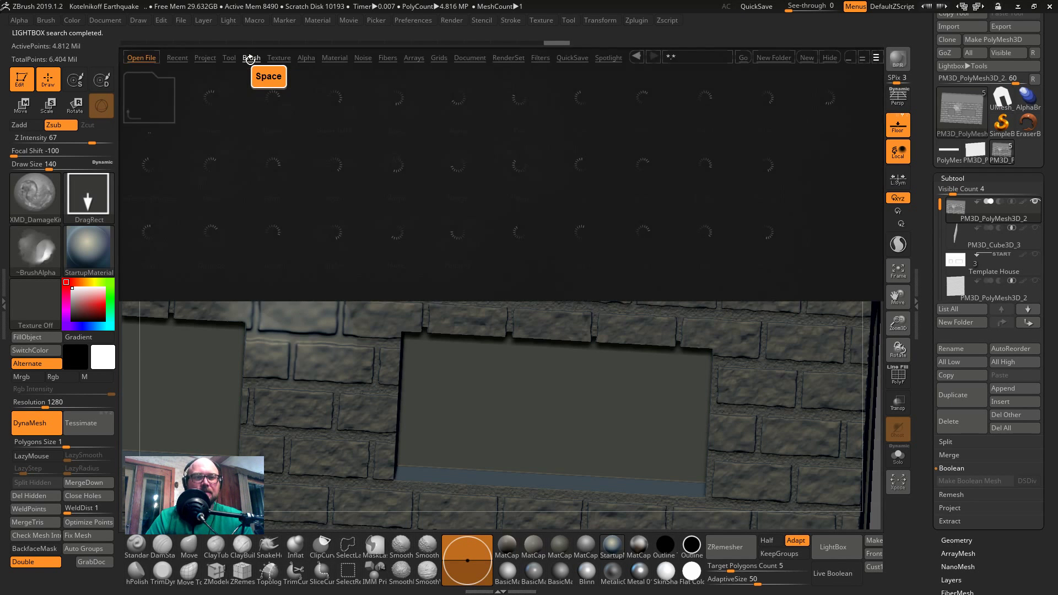
pyautogui.click(250, 58)
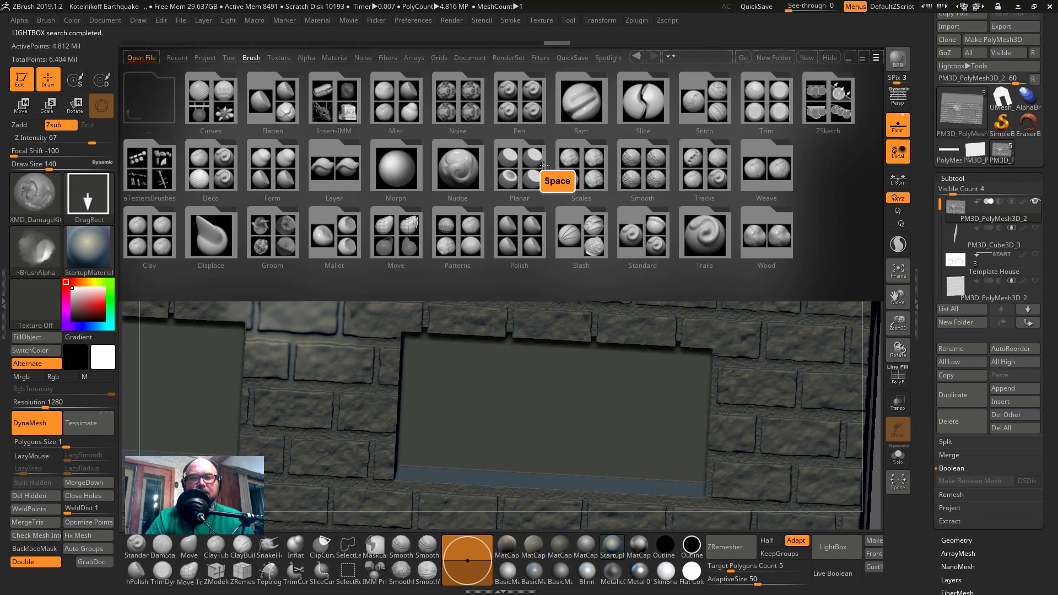
pyautogui.click(645, 162)
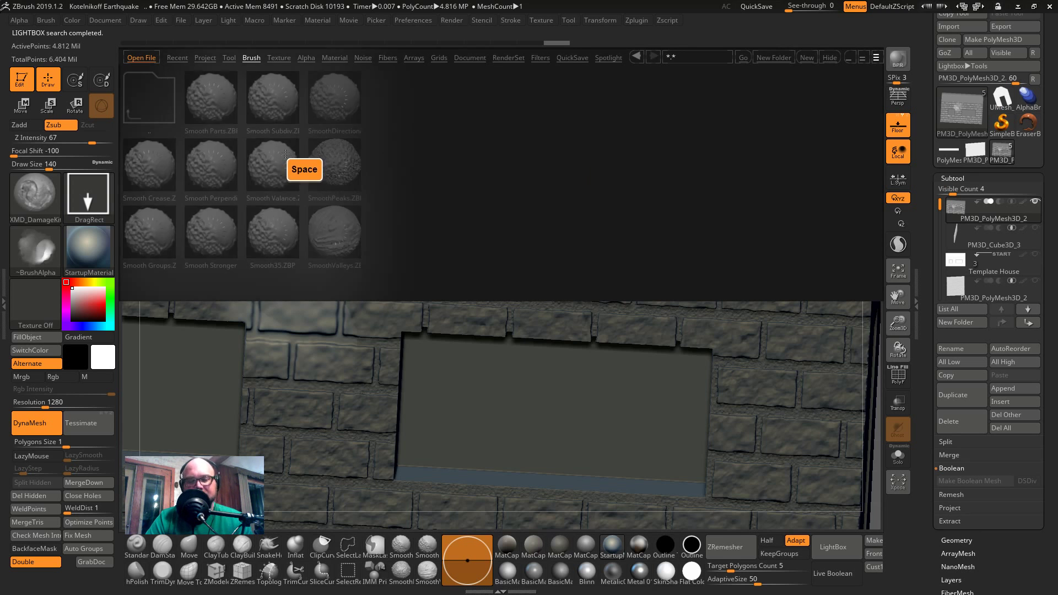
pyautogui.doubleClick(209, 234)
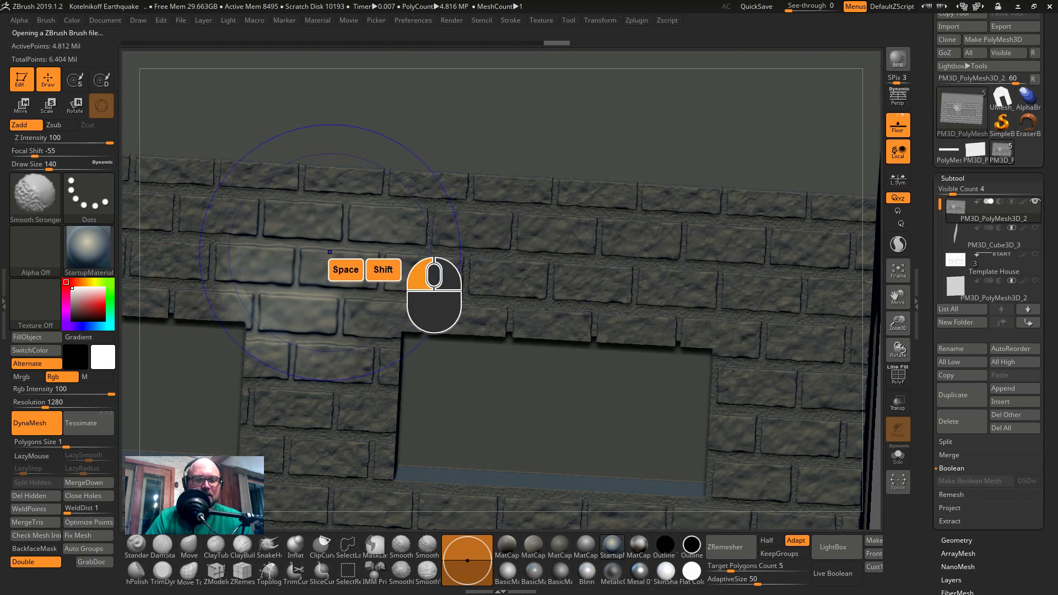
pyautogui.moveTo(322, 259)
pyautogui.keyDown('shift'); pyautogui.mouseDown()
pyautogui.moveTo(333, 328)
pyautogui.moveTo(316, 267)
pyautogui.moveTo(362, 274)
pyautogui.mouseUp(); pyautogui.keyUp('shift')
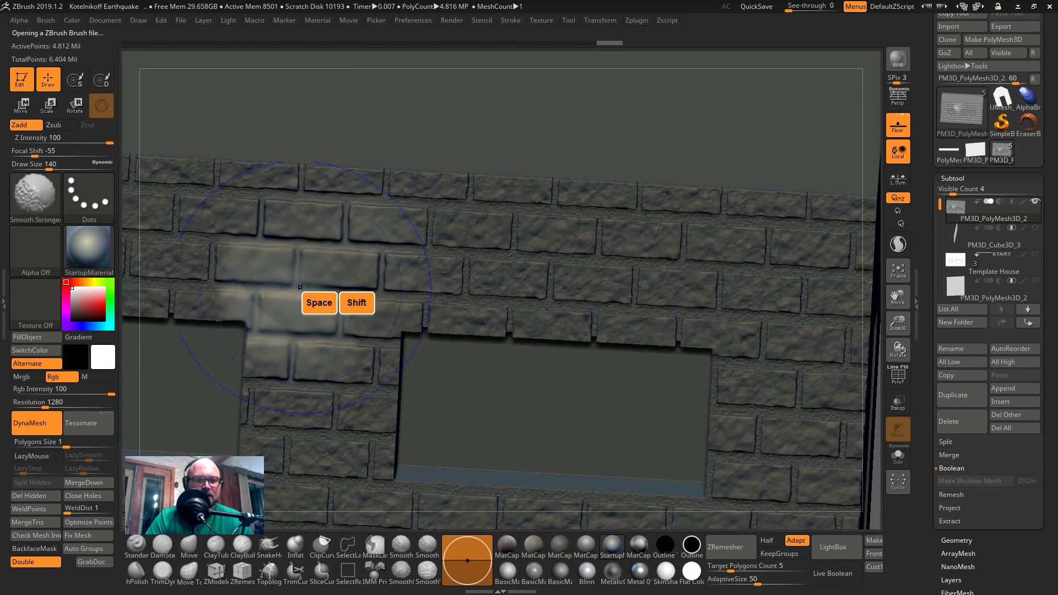
pyautogui.keyDown('shift'); pyautogui.moveTo(301, 286); pyautogui.dragTo(331, 292); pyautogui.keyUp('shift')
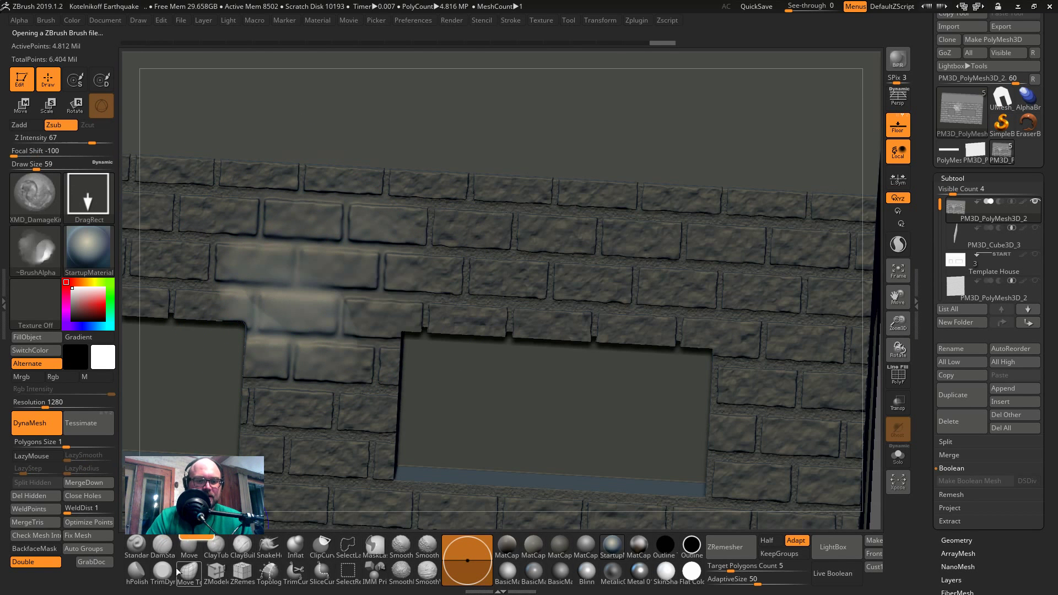
pyautogui.moveTo(298, 294)
pyautogui.mouseDown()
pyautogui.moveTo(290, 242)
pyautogui.moveTo(278, 304)
pyautogui.moveTo(359, 242)
pyautogui.moveTo(377, 254)
pyautogui.moveTo(351, 237)
pyautogui.moveTo(280, 377)
pyautogui.moveTo(237, 297)
pyautogui.moveTo(314, 268)
pyautogui.moveTo(335, 282)
pyautogui.moveTo(295, 304)
pyautogui.moveTo(311, 247)
pyautogui.moveTo(386, 296)
pyautogui.mouseUp()
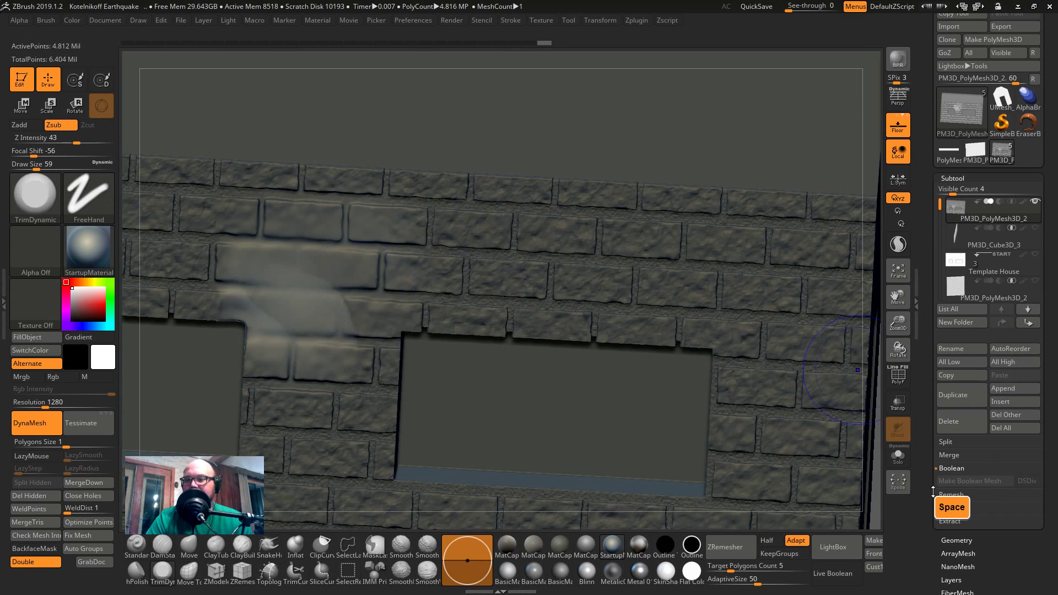
# - Deflate the masked bricks with Deformation Inflate at about -91, then clear the mask
pyautogui.moveTo(935, 488)
pyautogui.mouseDown()
pyautogui.moveTo(935, 293)
pyautogui.moveTo(946, 363)
pyautogui.mouseUp()
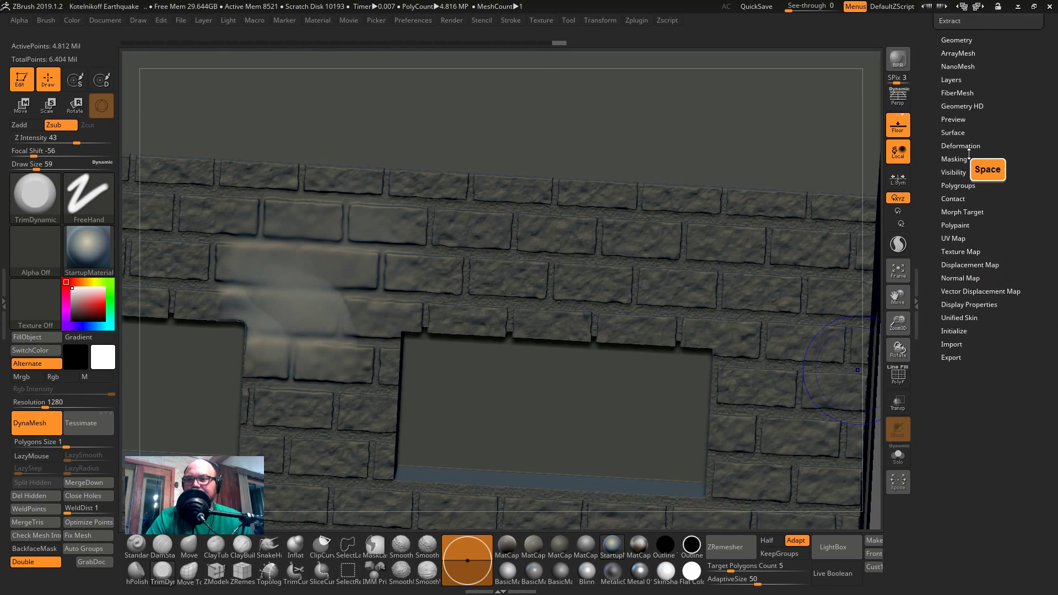
pyautogui.moveTo(972, 145); pyautogui.dragTo(1022, 151)
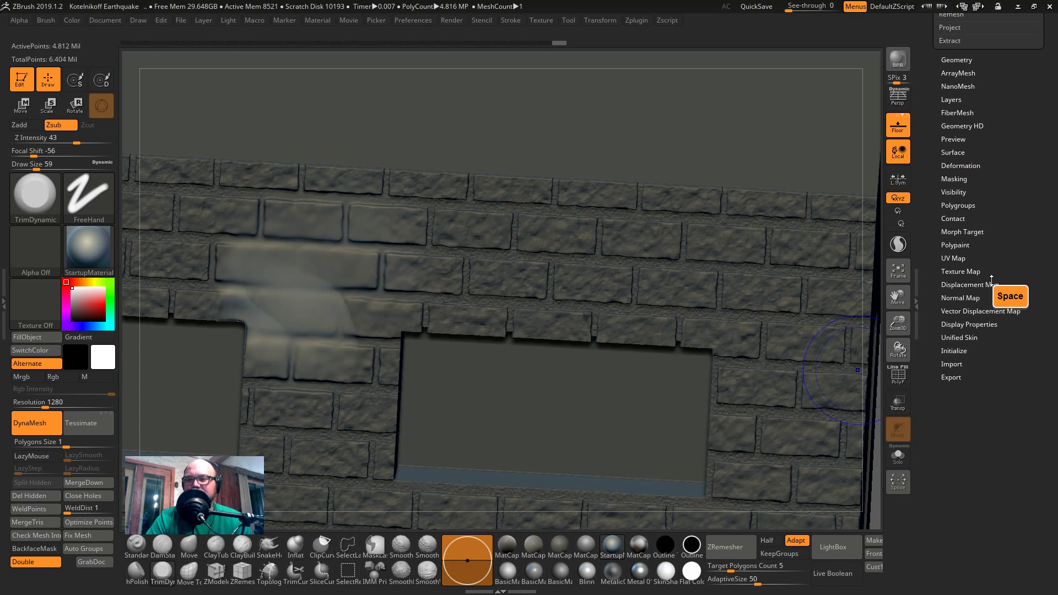
pyautogui.moveTo(991, 280); pyautogui.dragTo(1022, 298)
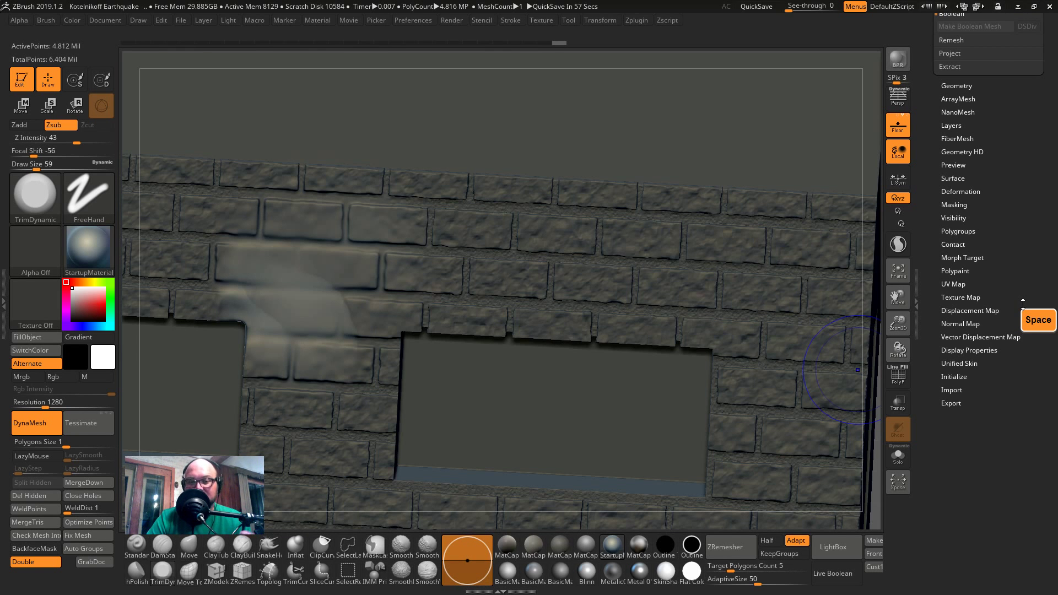
pyautogui.moveTo(1022, 258); pyautogui.dragTo(1018, 265)
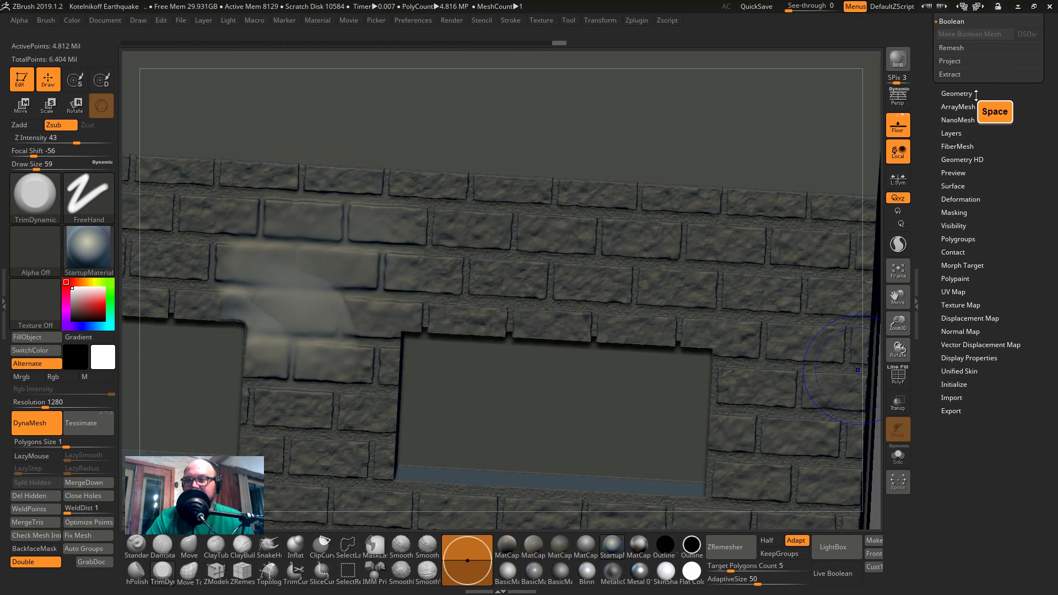
pyautogui.click(973, 198)
pyautogui.moveTo(1021, 209); pyautogui.dragTo(1007, 397)
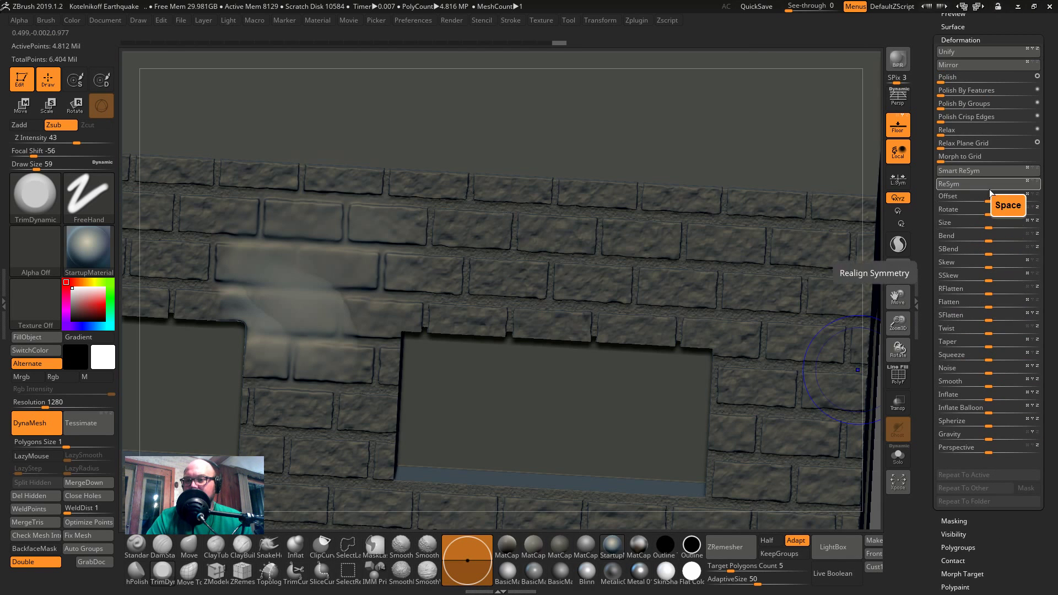
pyautogui.moveTo(990, 397); pyautogui.dragTo(965, 396)
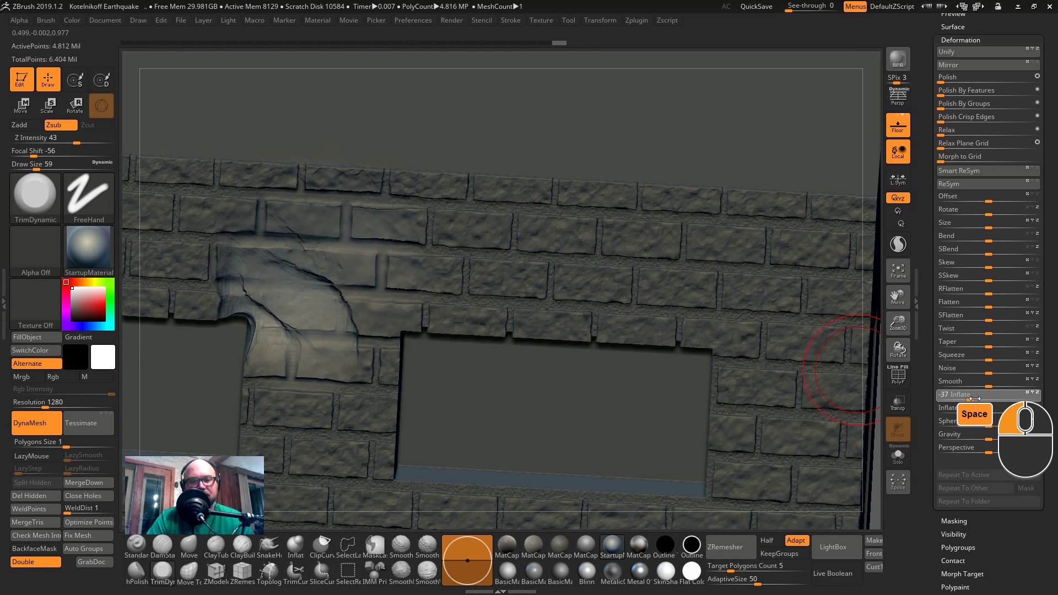
pyautogui.moveTo(975, 398); pyautogui.dragTo(975, 398)
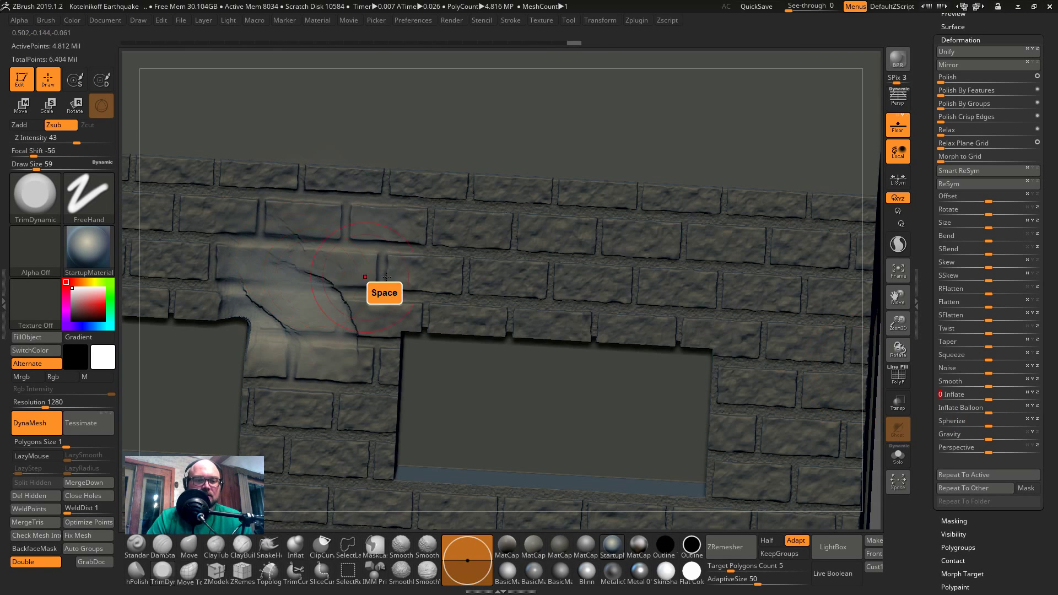
pyautogui.moveTo(567, 99)
pyautogui.keyDown('ctrl'); pyautogui.mouseDown()
pyautogui.moveTo(625, 49)
pyautogui.moveTo(579, 106)
pyautogui.mouseUp(); pyautogui.keyUp('ctrl')
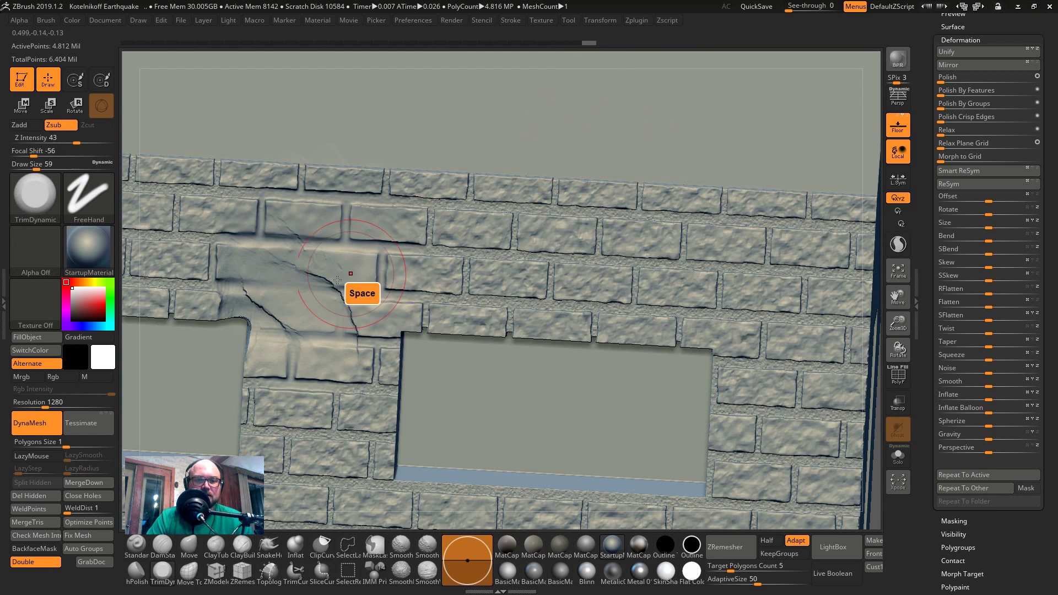
pyautogui.hotkey('ctrl', 'z')
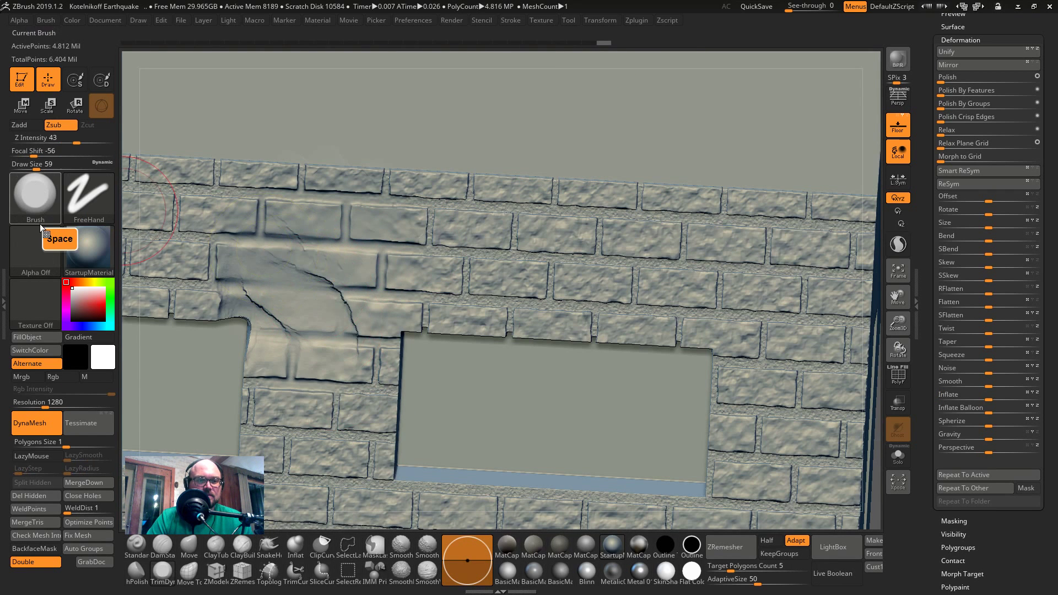
# - Load the XMD_DamageKit_09 brush from file and drag a cracked crater into the bricks above the left window
pyautogui.click(35, 193)
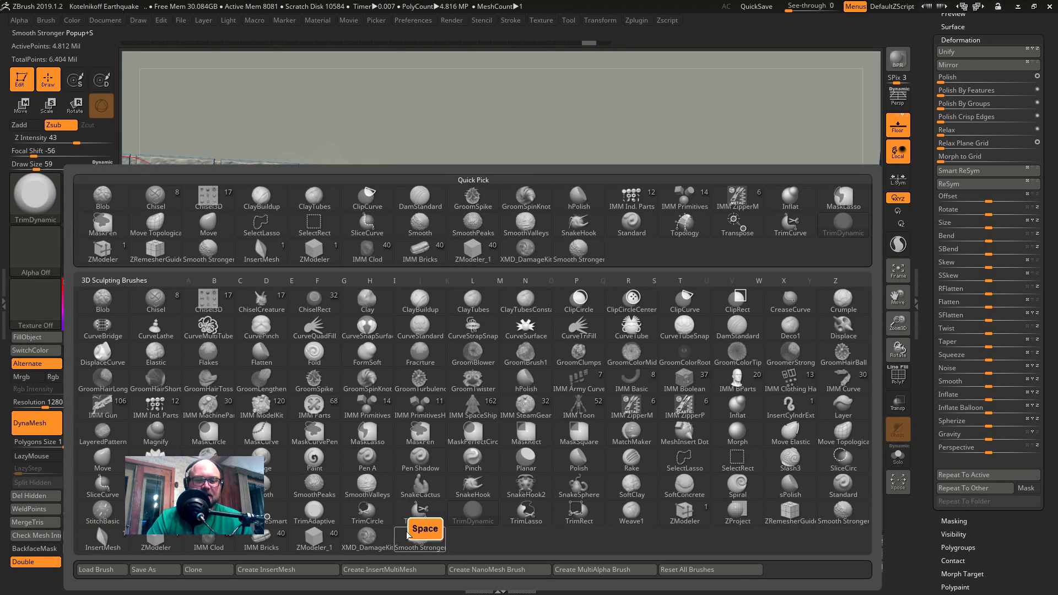
pyautogui.click(365, 310)
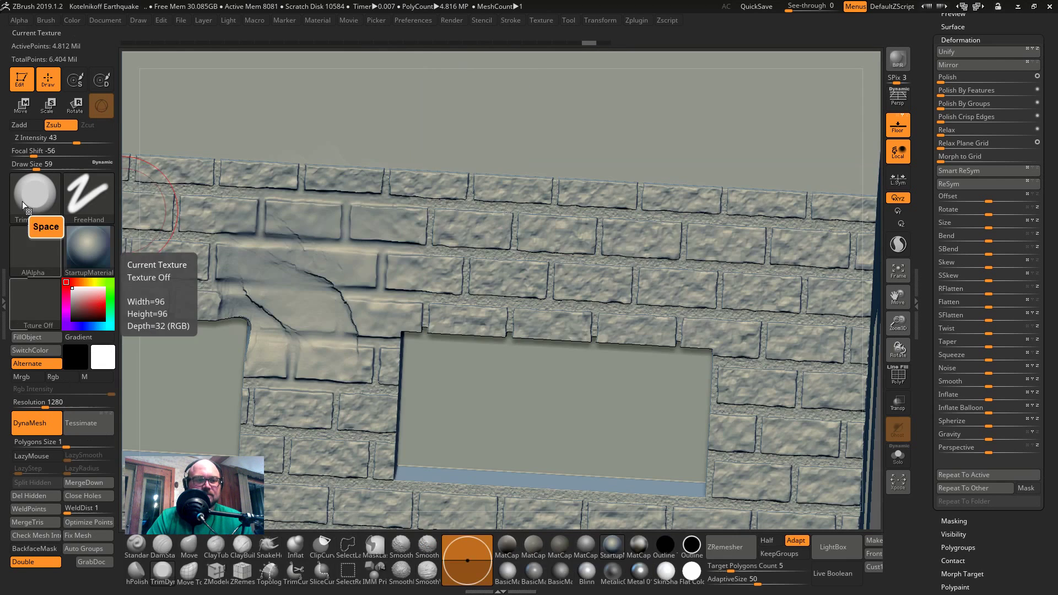
pyautogui.click(12, 194)
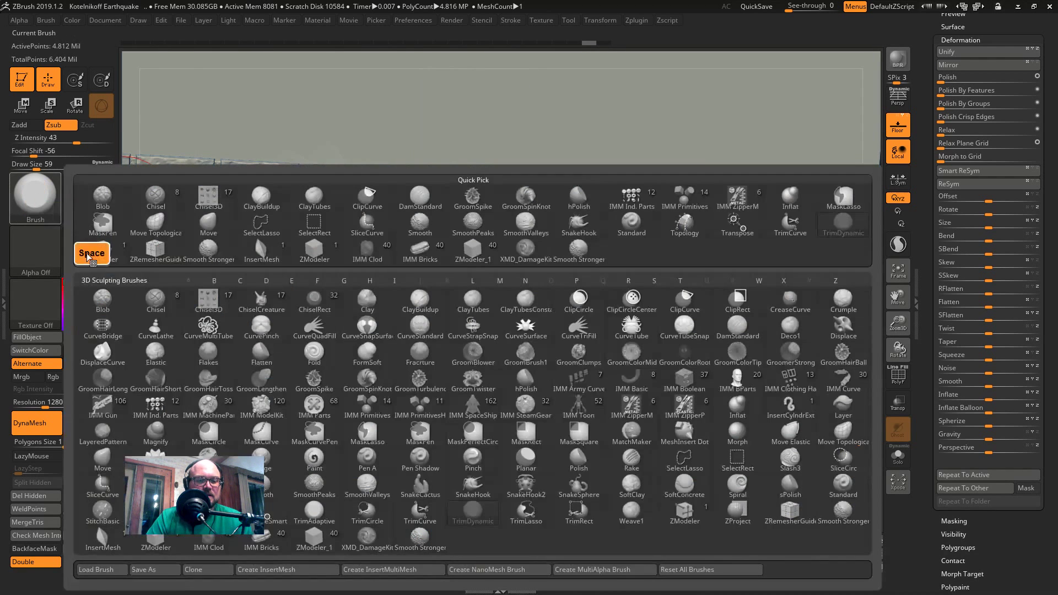
pyautogui.click(119, 573)
pyautogui.click(31, 191)
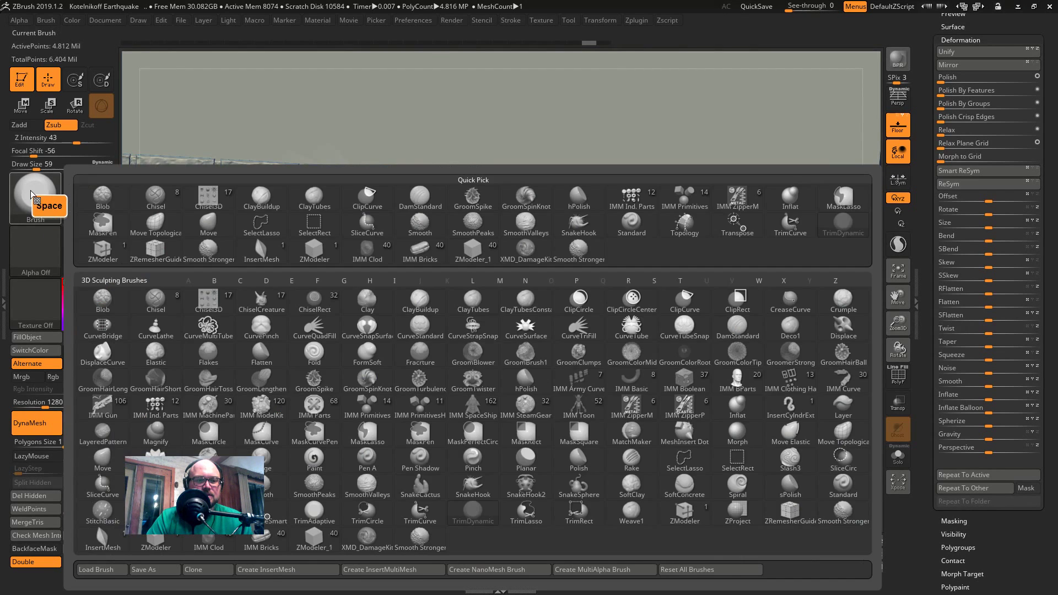
pyautogui.click(104, 562)
pyautogui.click(46, 20)
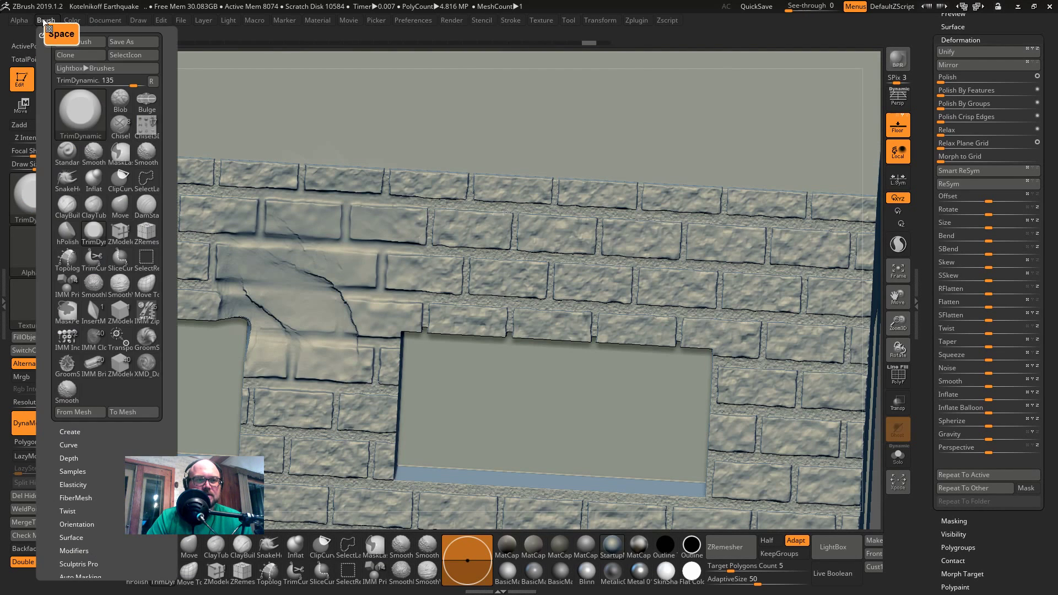
pyautogui.click(77, 44)
pyautogui.doubleClick(154, 169)
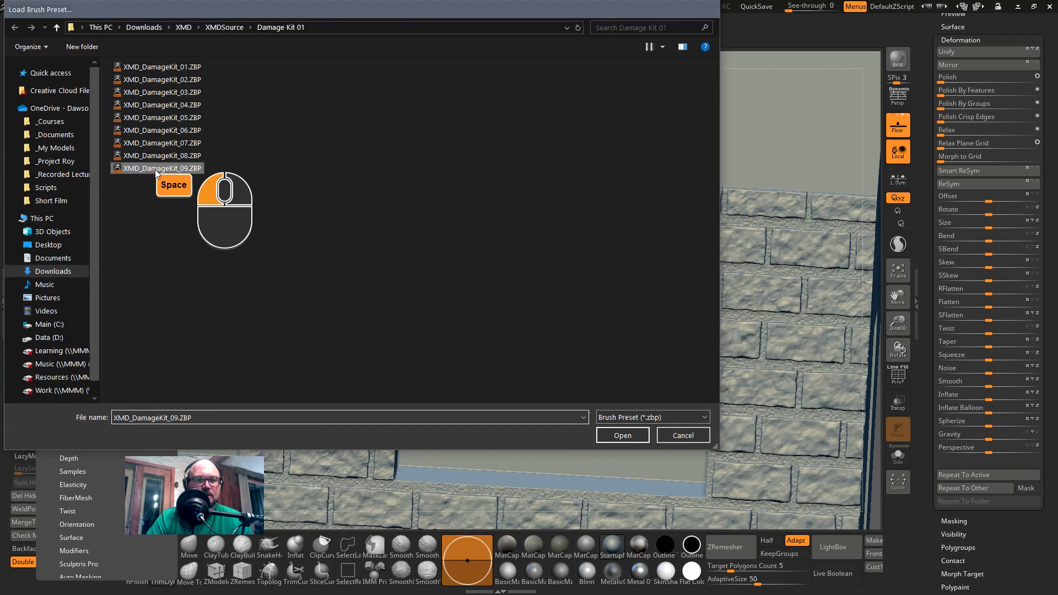
pyautogui.moveTo(237, 254)
pyautogui.mouseDown()
pyautogui.moveTo(312, 279)
pyautogui.moveTo(335, 432)
pyautogui.moveTo(319, 274)
pyautogui.moveTo(343, 290)
pyautogui.moveTo(304, 262)
pyautogui.moveTo(373, 291)
pyautogui.moveTo(339, 244)
pyautogui.moveTo(368, 275)
pyautogui.moveTo(354, 276)
pyautogui.moveTo(340, 219)
pyautogui.moveTo(338, 274)
pyautogui.moveTo(316, 311)
pyautogui.moveTo(257, 247)
pyautogui.moveTo(329, 280)
pyautogui.moveTo(273, 298)
pyautogui.mouseUp()
pyautogui.press('u')
# - Reload the XMD_DamageKit brush and stamp extra damage around the crater, undoing one stamp
pyautogui.press('f')
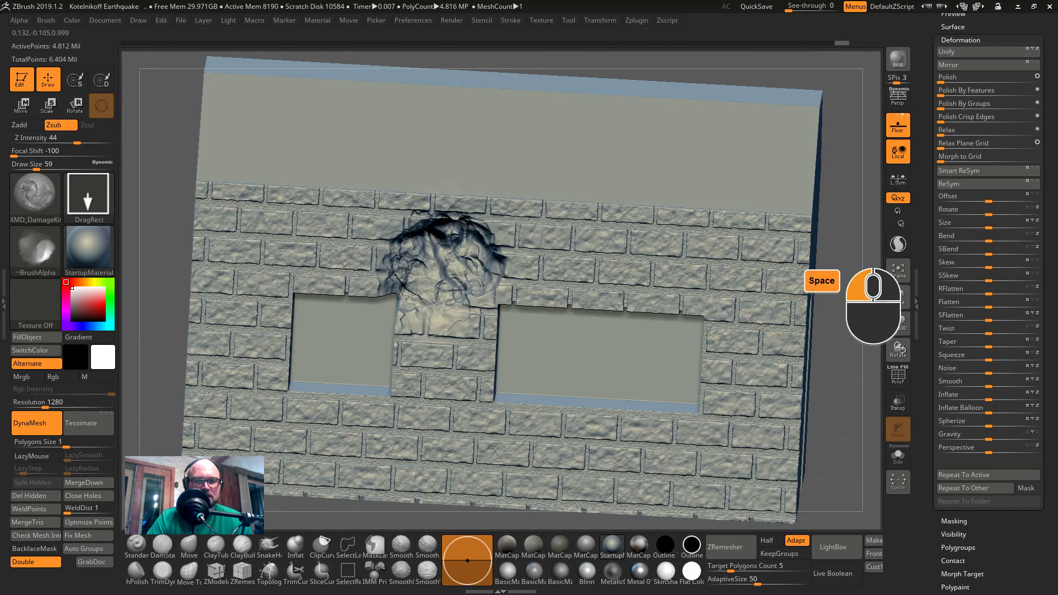
pyautogui.moveTo(848, 333); pyautogui.dragTo(876, 330)
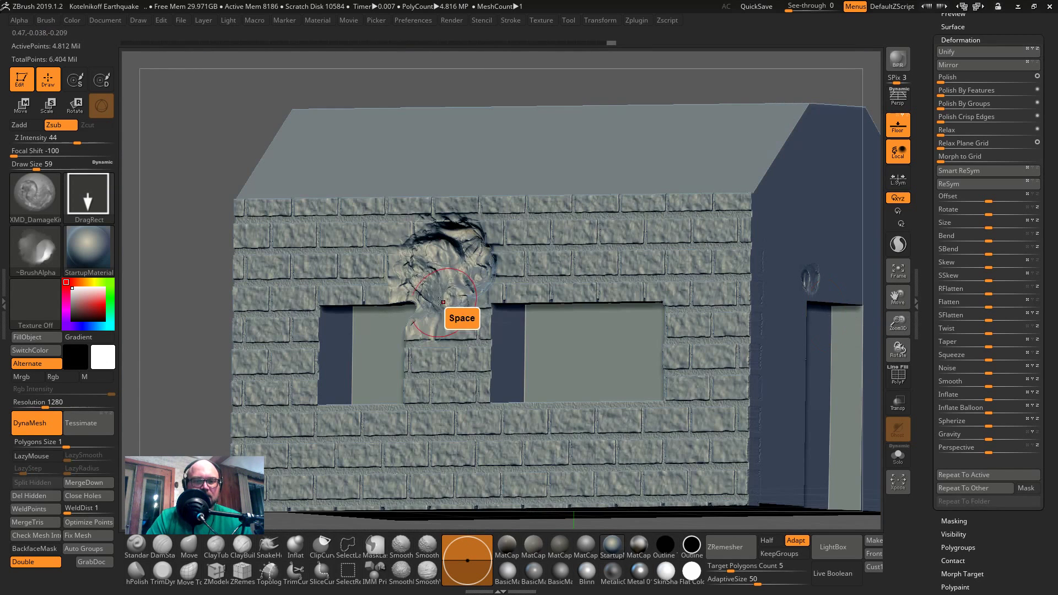
pyautogui.moveTo(438, 300); pyautogui.dragTo(453, 344)
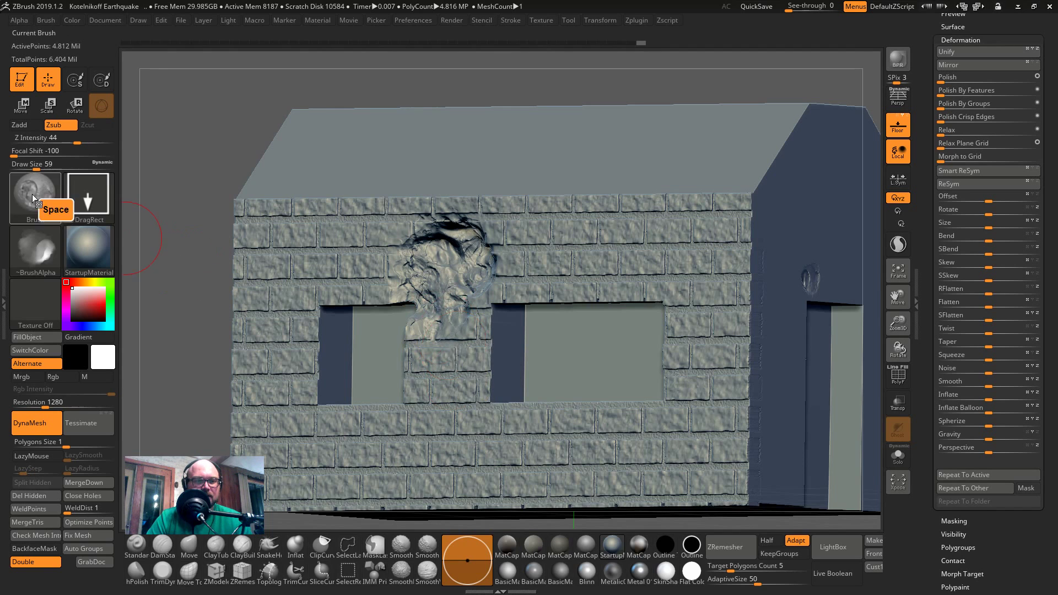
pyautogui.click(43, 204)
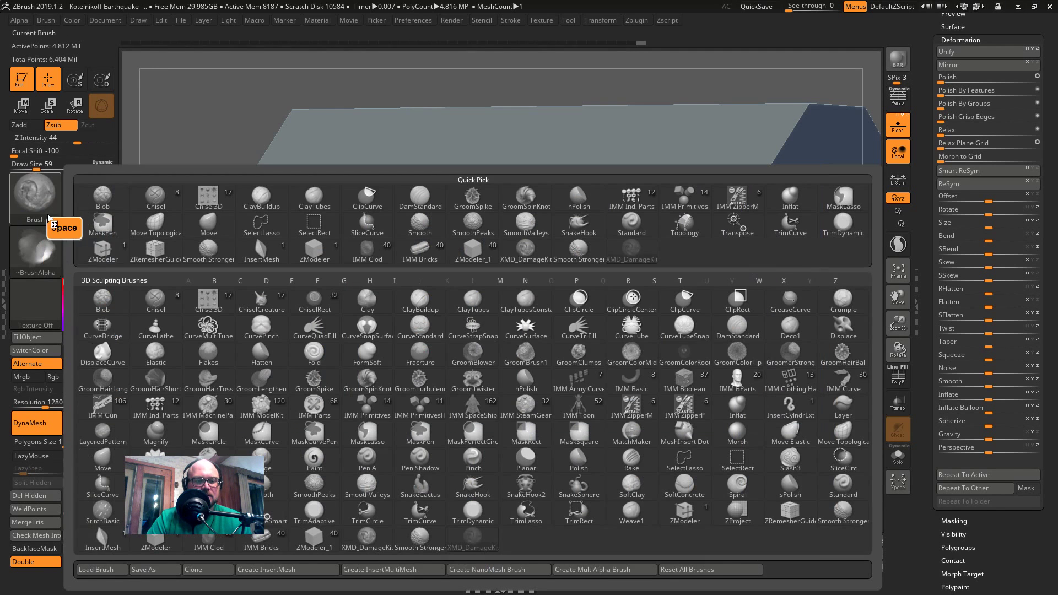
pyautogui.click(104, 572)
pyautogui.doubleClick(184, 146)
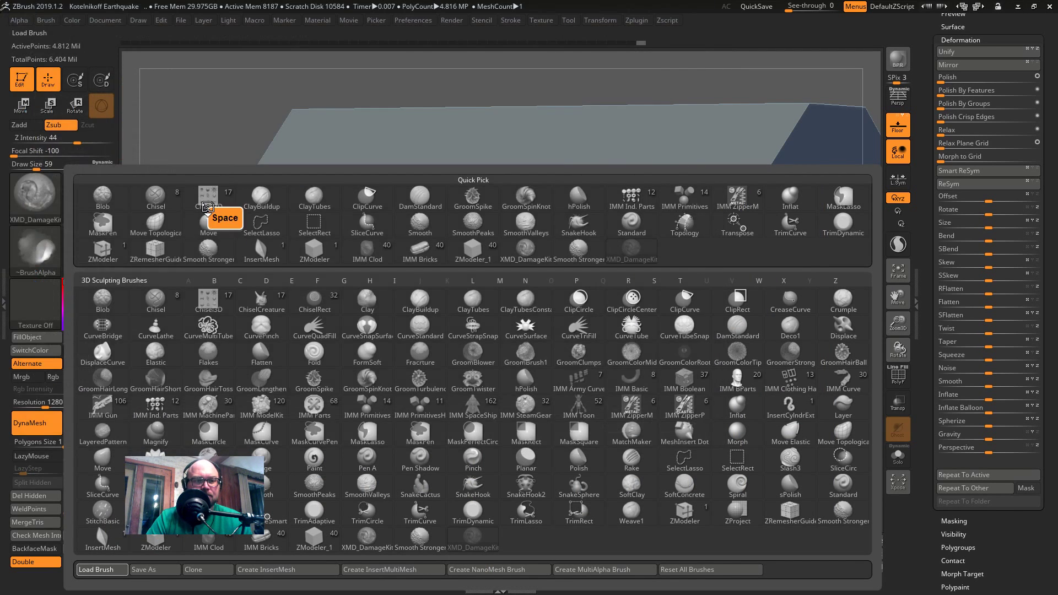
pyautogui.click(208, 206)
pyautogui.moveTo(424, 258); pyautogui.dragTo(449, 248)
pyautogui.hotkey('ctrl', 'z')
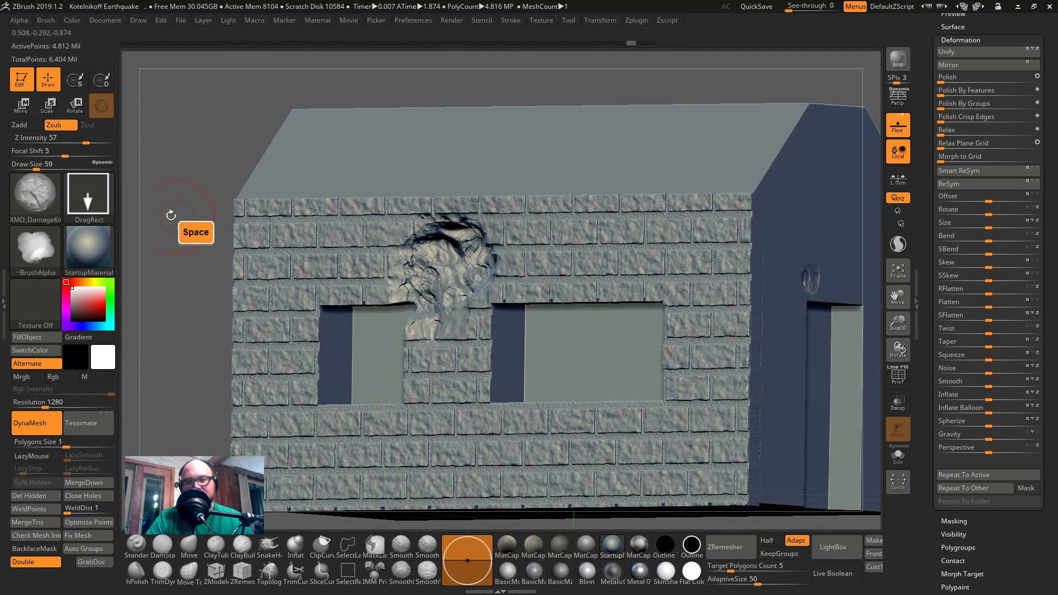
pyautogui.moveTo(171, 215); pyautogui.dragTo(506, 221)
# - Undo unwanted strokes and restamp the dent deeper with the DamageKit brush at Z Intensity 36
pyautogui.press('ctrl')
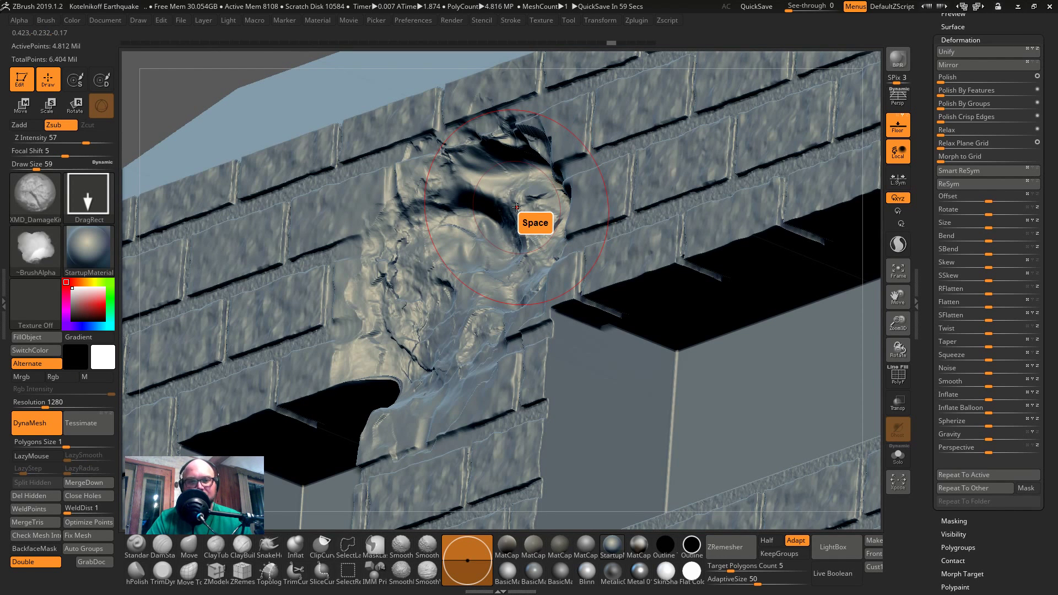
pyautogui.press('ctrl')
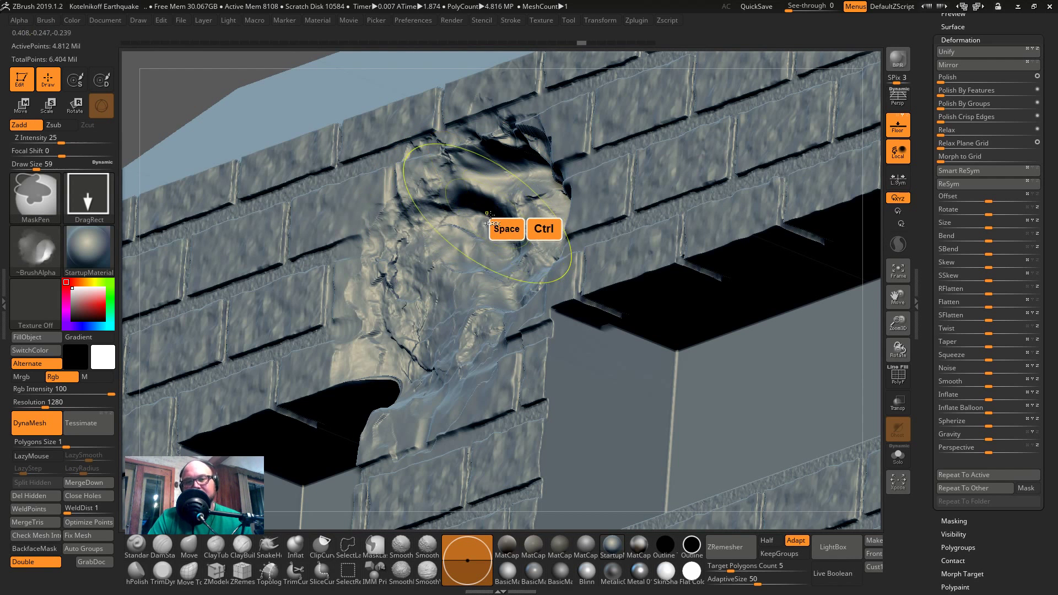
pyautogui.hotkey('ctrl', 'z')
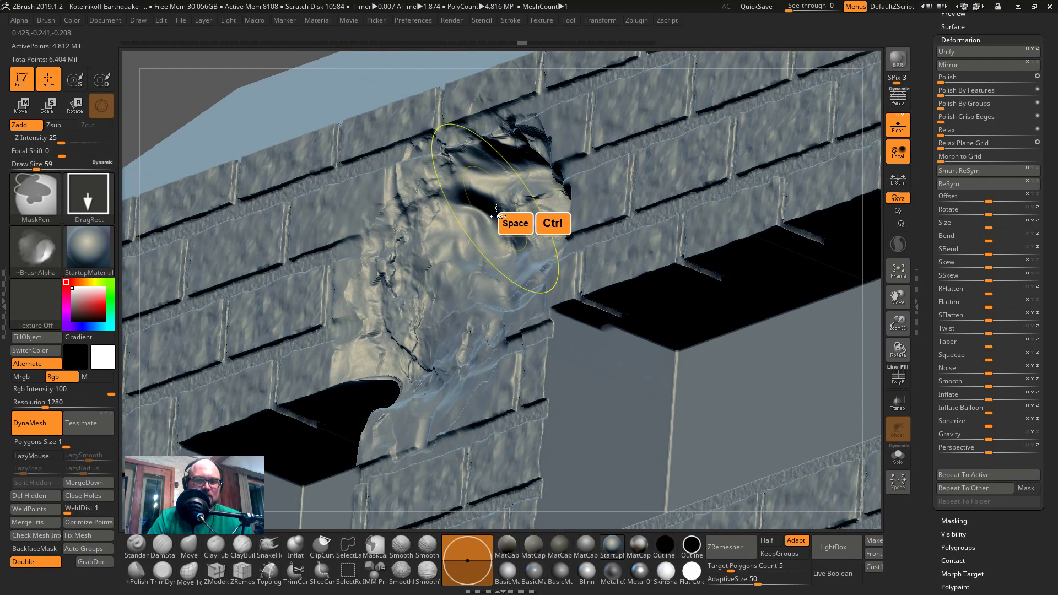
pyautogui.hotkey('ctrl', 'z')
pyautogui.hotkey('ctrl', 'z')
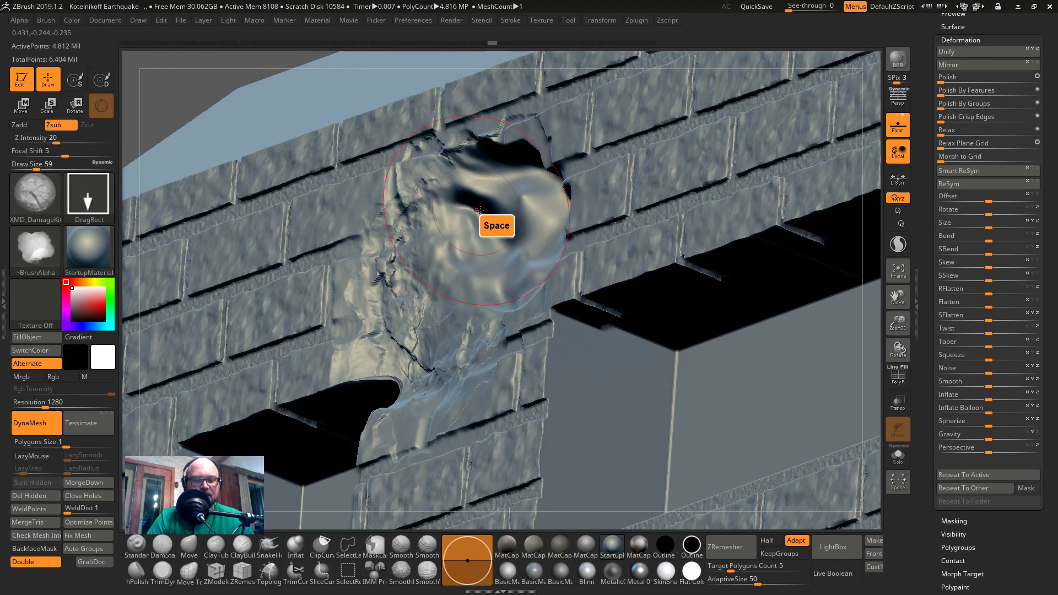
pyautogui.moveTo(478, 209); pyautogui.dragTo(511, 329)
pyautogui.hotkey('ctrl', 'z')
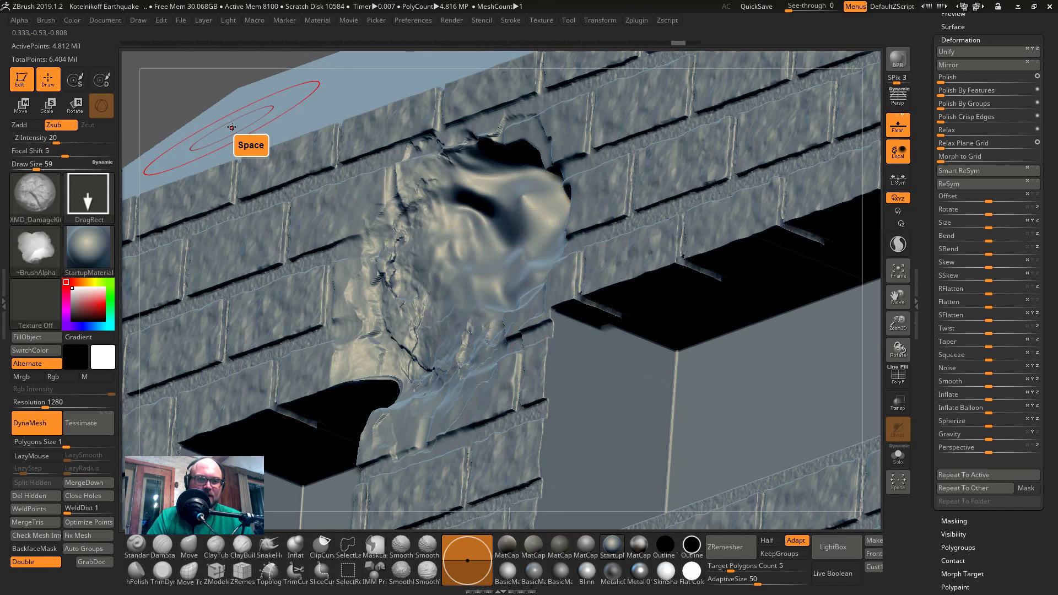
pyautogui.moveTo(232, 127); pyautogui.dragTo(267, 168)
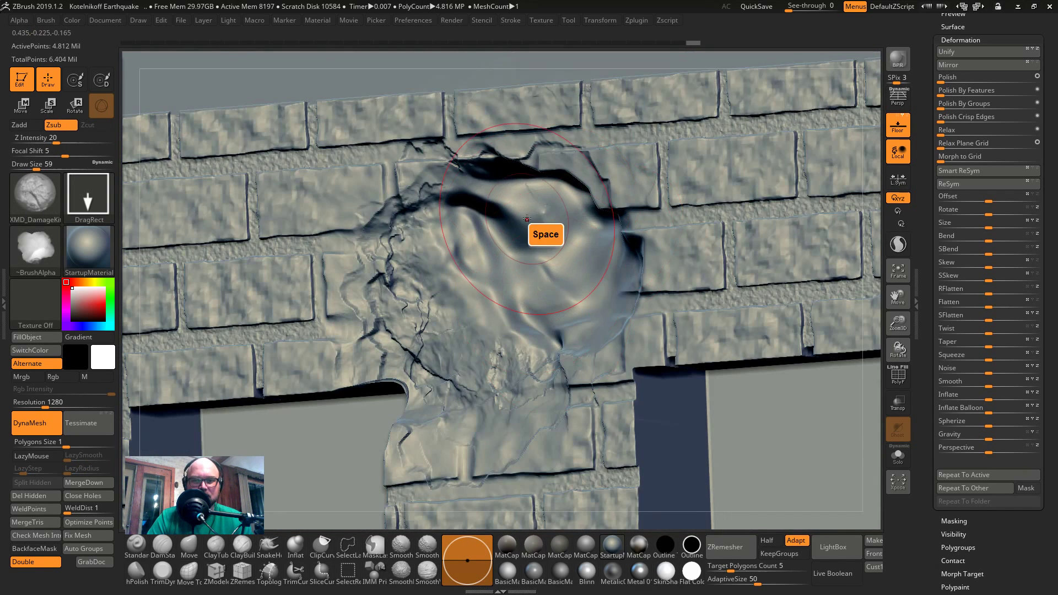
pyautogui.moveTo(528, 219); pyautogui.dragTo(552, 339)
pyautogui.press('u')
pyautogui.moveTo(331, 289); pyautogui.dragTo(348, 290)
pyautogui.moveTo(535, 236); pyautogui.dragTo(528, 281)
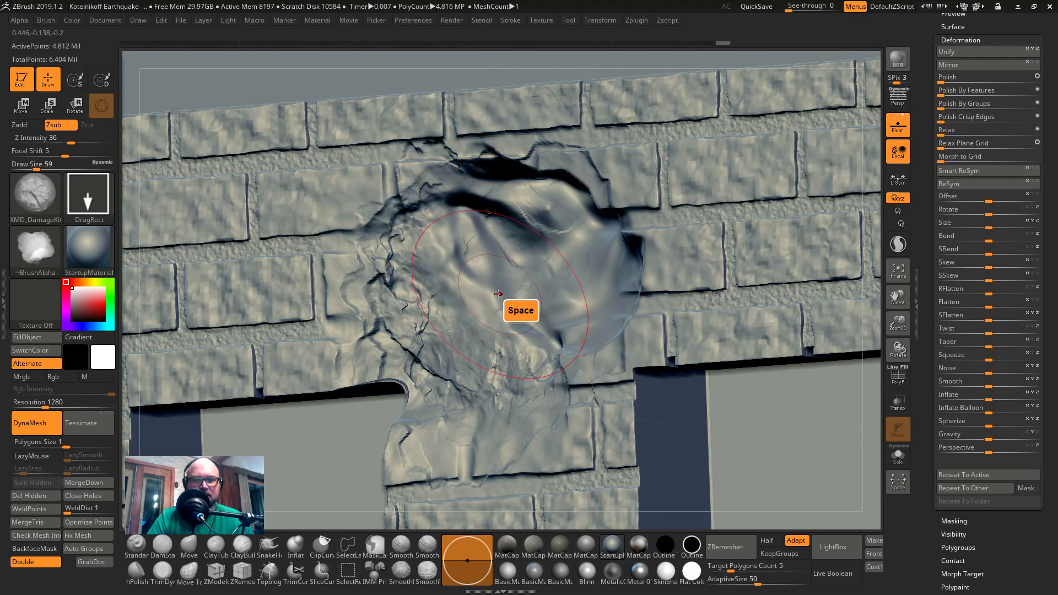
pyautogui.moveTo(519, 224); pyautogui.dragTo(546, 248)
# - Paint a FreeHand, Alpha Off mask over the dent and invert it so only the dent stays free
pyautogui.moveTo(465, 172)
pyautogui.keyDown('ctrl'); pyautogui.mouseDown()
pyautogui.moveTo(486, 255)
pyautogui.moveTo(517, 243)
pyautogui.mouseUp(); pyautogui.keyUp('ctrl')
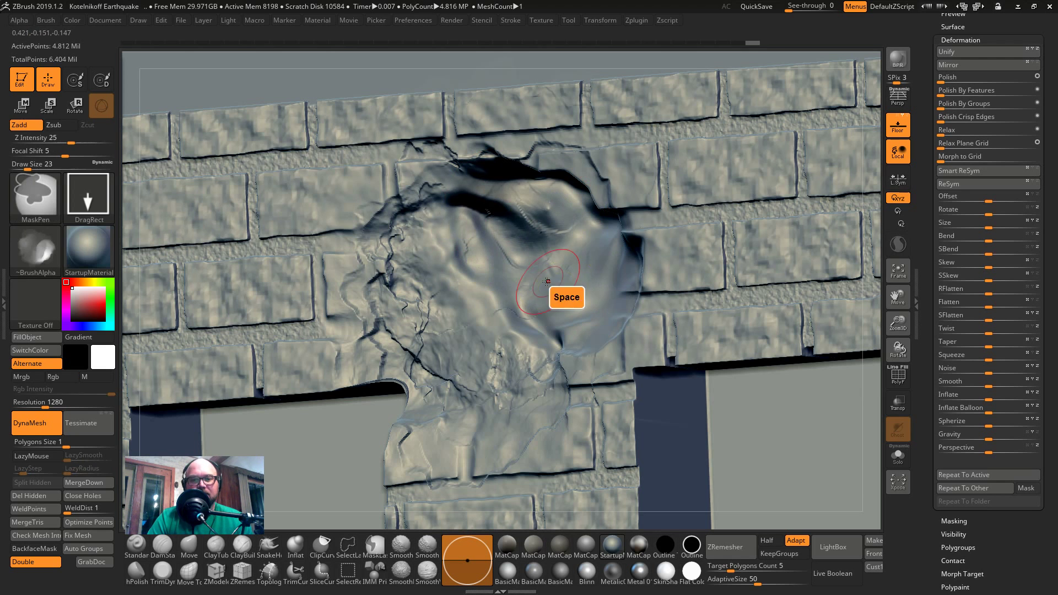
pyautogui.keyDown('ctrl'); pyautogui.click(81, 199); pyautogui.keyUp('ctrl')
pyautogui.keyDown('ctrl'); pyautogui.click(257, 201); pyautogui.keyUp('ctrl')
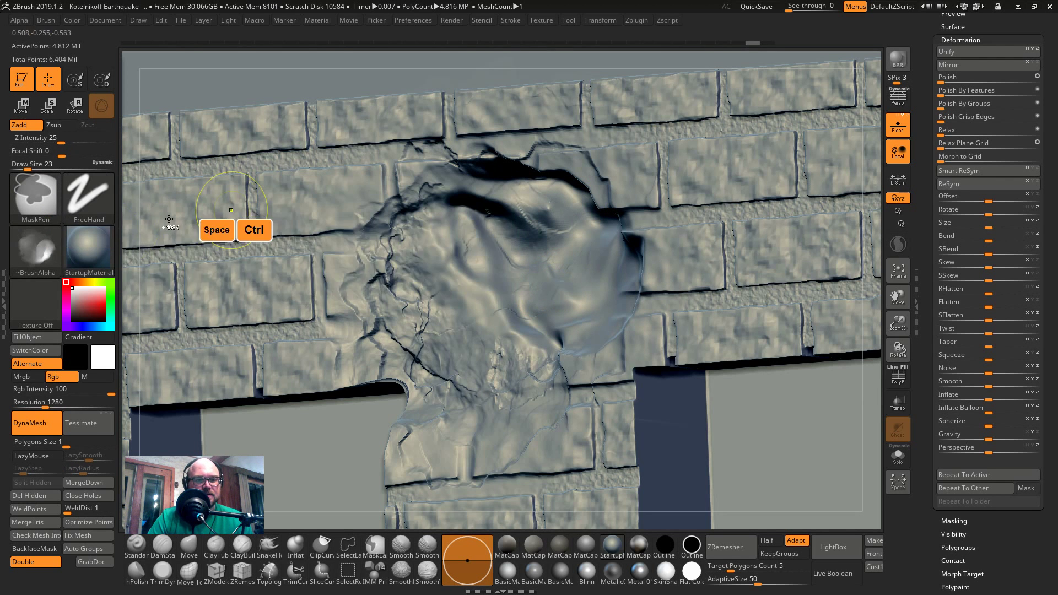
pyautogui.keyDown('ctrl'); pyautogui.click(35, 248); pyautogui.keyUp('ctrl')
pyautogui.keyDown('ctrl'); pyautogui.click(93, 252); pyautogui.keyUp('ctrl')
pyautogui.moveTo(565, 234)
pyautogui.keyDown('ctrl'); pyautogui.mouseDown()
pyautogui.moveTo(498, 242)
pyautogui.moveTo(464, 231)
pyautogui.moveTo(596, 291)
pyautogui.moveTo(590, 221)
pyautogui.moveTo(607, 211)
pyautogui.moveTo(529, 183)
pyautogui.moveTo(449, 256)
pyautogui.moveTo(622, 314)
pyautogui.moveTo(563, 278)
pyautogui.moveTo(499, 344)
pyautogui.moveTo(491, 271)
pyautogui.mouseUp(); pyautogui.keyUp('ctrl')
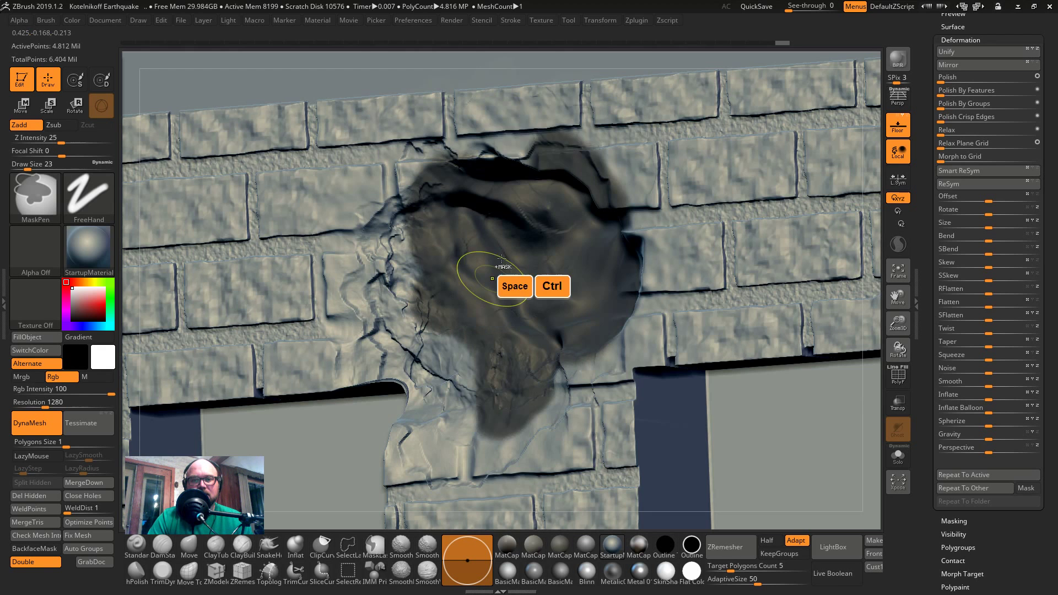
pyautogui.keyDown('ctrl'); pyautogui.click(495, 65); pyautogui.keyUp('ctrl')
# - Turn on Surface Noise and accept a first NoiseMaker setting with larger scale and lower strength
pyautogui.click(972, 40)
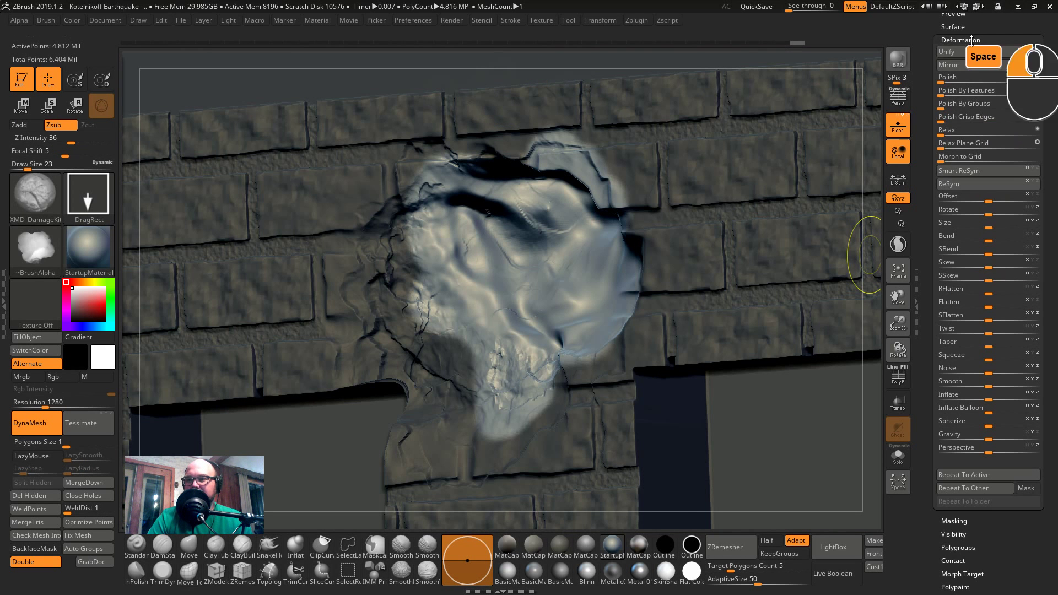
pyautogui.click(952, 26)
pyautogui.click(961, 38)
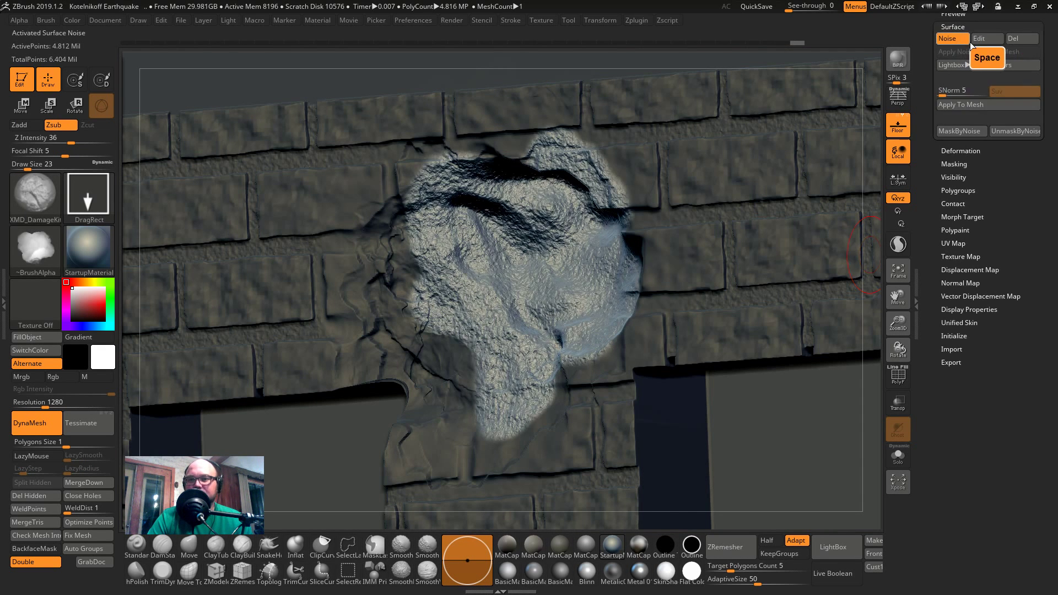
pyautogui.click(982, 40)
pyautogui.moveTo(986, 79); pyautogui.dragTo(1004, 81)
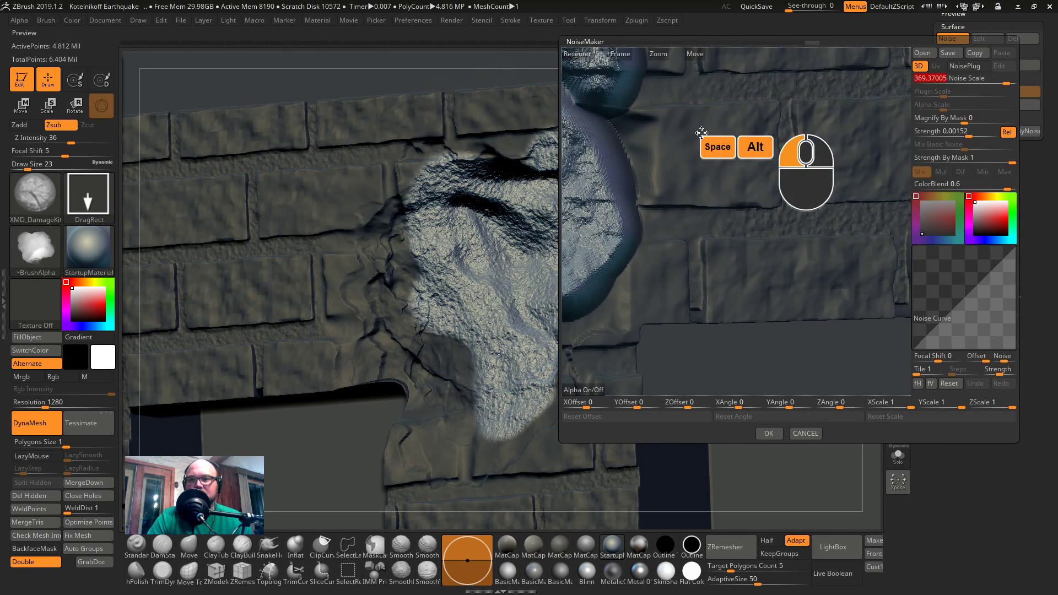
pyautogui.keyDown('alt'); pyautogui.moveTo(702, 133); pyautogui.dragTo(875, 217); pyautogui.keyUp('alt')
pyautogui.moveTo(961, 129); pyautogui.dragTo(943, 136)
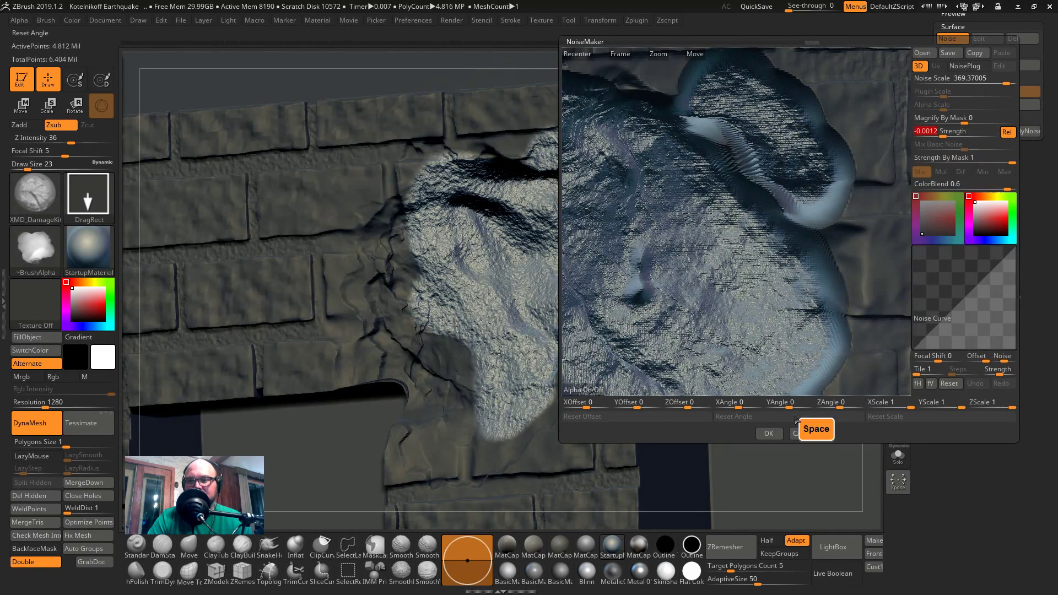
pyautogui.click(768, 433)
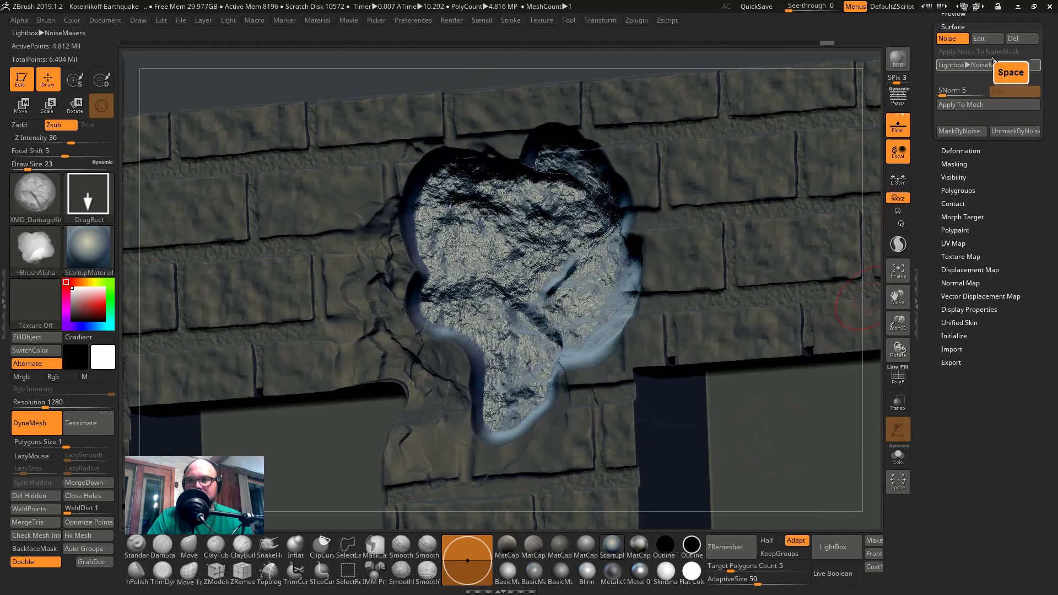
# - Refine the noise to Noise Scale 9.27 with Strength -0.00237
pyautogui.click(977, 39)
pyautogui.moveTo(990, 77); pyautogui.dragTo(966, 83)
pyautogui.moveTo(943, 133); pyautogui.dragTo(945, 133)
pyautogui.click(794, 435)
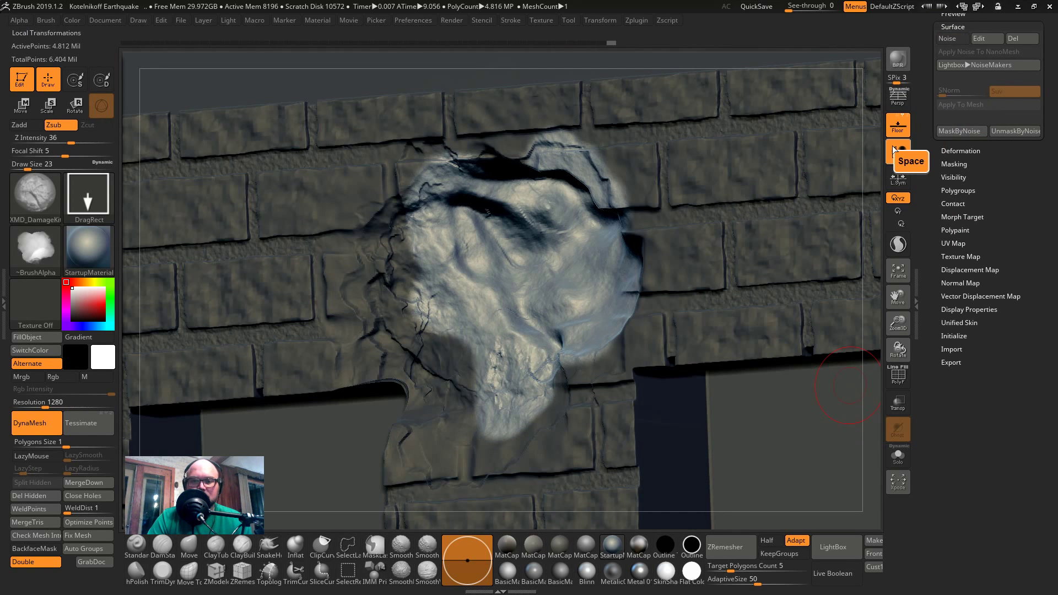
# - Zoom onto the crater, dab and smooth its rim with the DamageKit brush, then switch to the live chat
pyautogui.press('f')
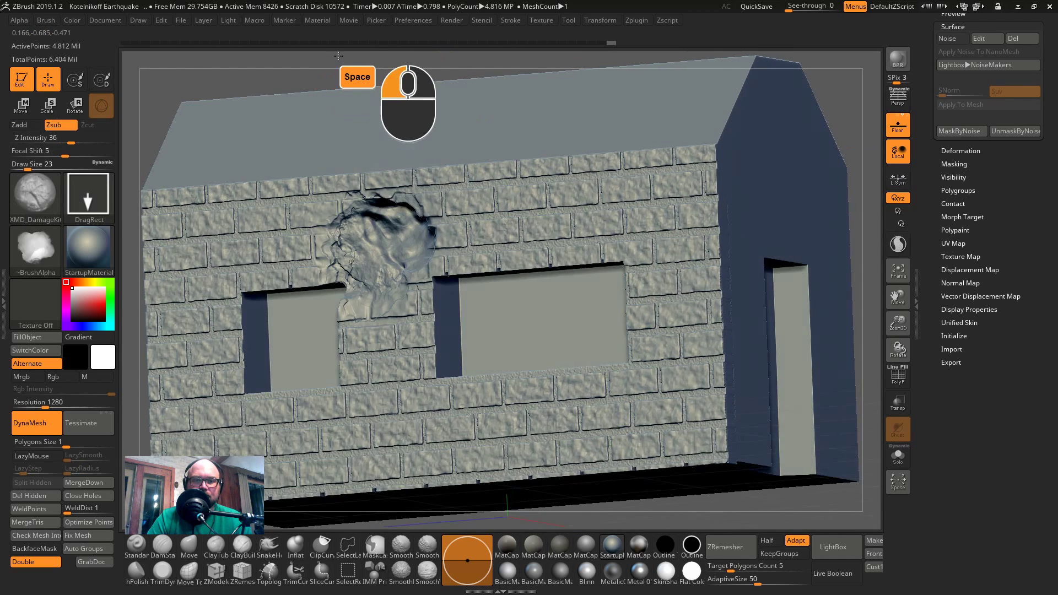
pyautogui.moveTo(338, 56); pyautogui.dragTo(366, 261)
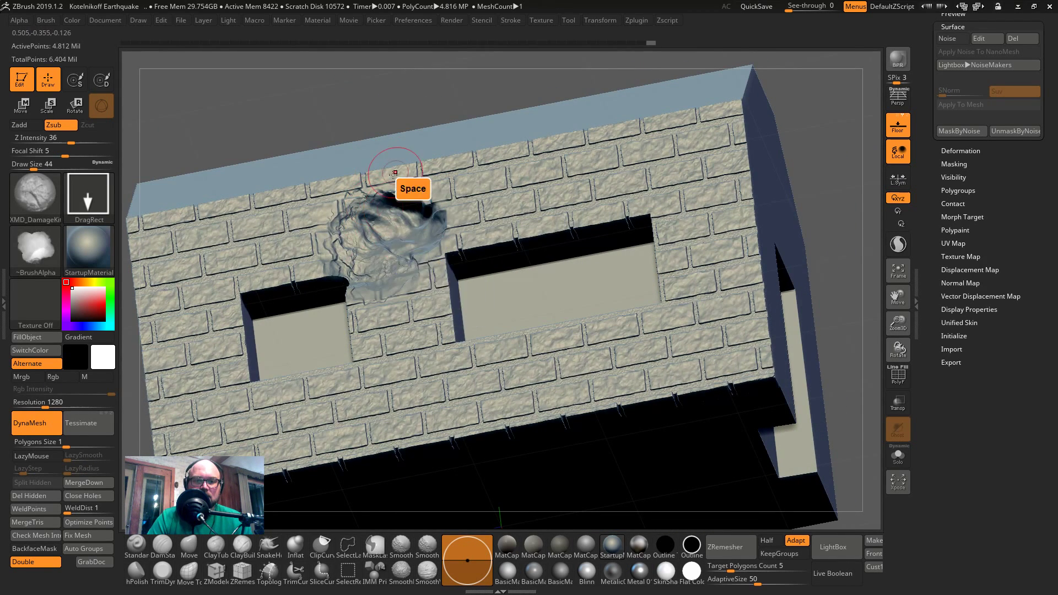
pyautogui.click(466, 260)
pyautogui.moveTo(835, 217); pyautogui.dragTo(384, 227)
pyautogui.keyDown('alt'); pyautogui.click(384, 234); pyautogui.keyUp('alt')
pyautogui.keyDown('alt'); pyautogui.click(384, 224); pyautogui.keyUp('alt')
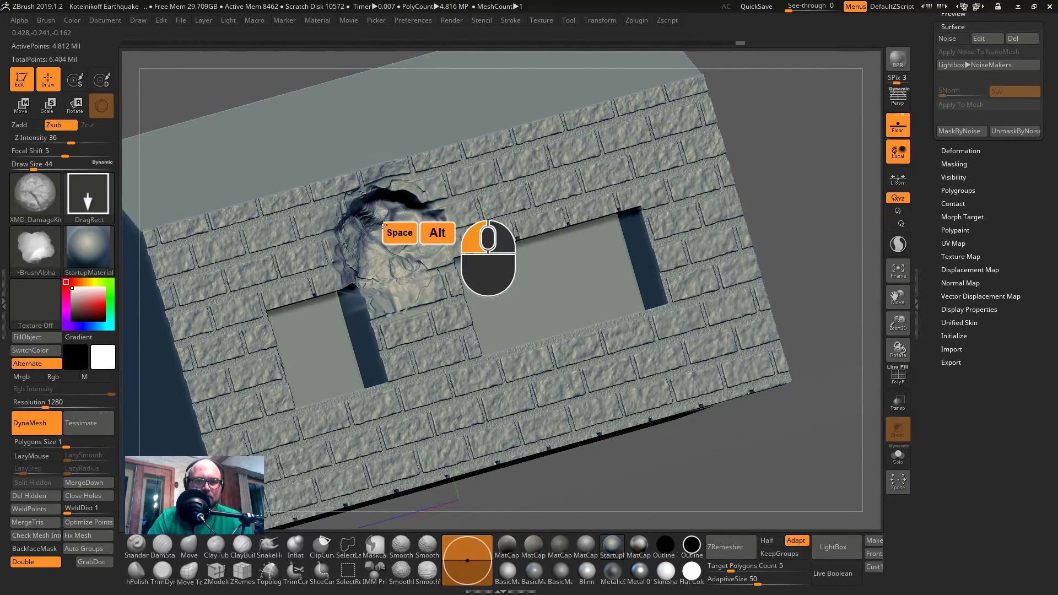
pyautogui.keyDown('alt'); pyautogui.click(376, 232); pyautogui.keyUp('alt')
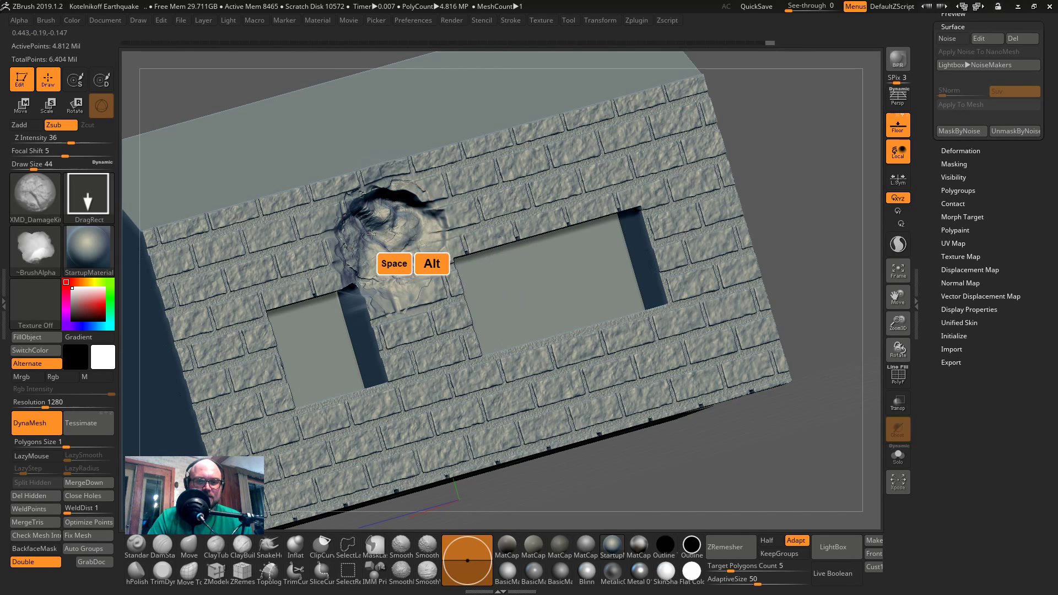
pyautogui.keyDown('alt'); pyautogui.click(380, 208); pyautogui.keyUp('alt')
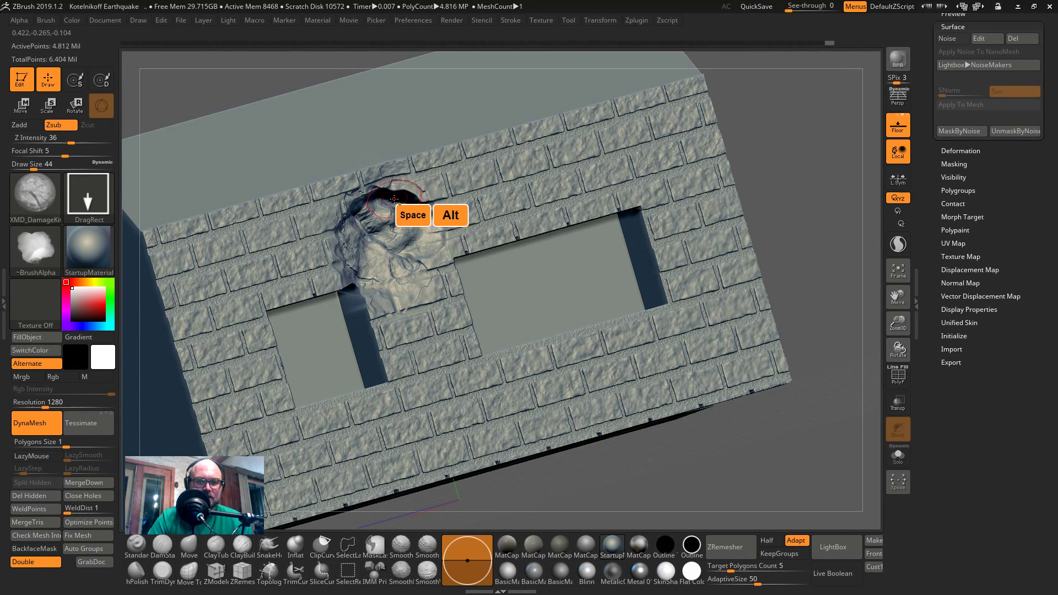
pyautogui.keyDown('alt'); pyautogui.moveTo(412, 214); pyautogui.dragTo(477, 238); pyautogui.keyUp('alt')
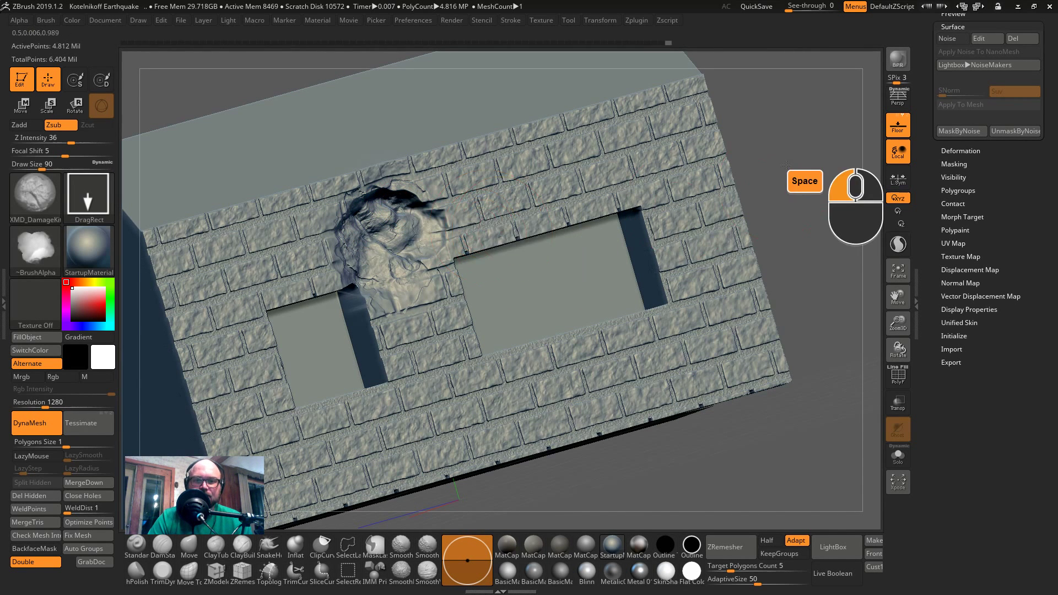
pyautogui.moveTo(785, 165); pyautogui.dragTo(777, 154)
pyautogui.hotkey('alt', 'Tab')
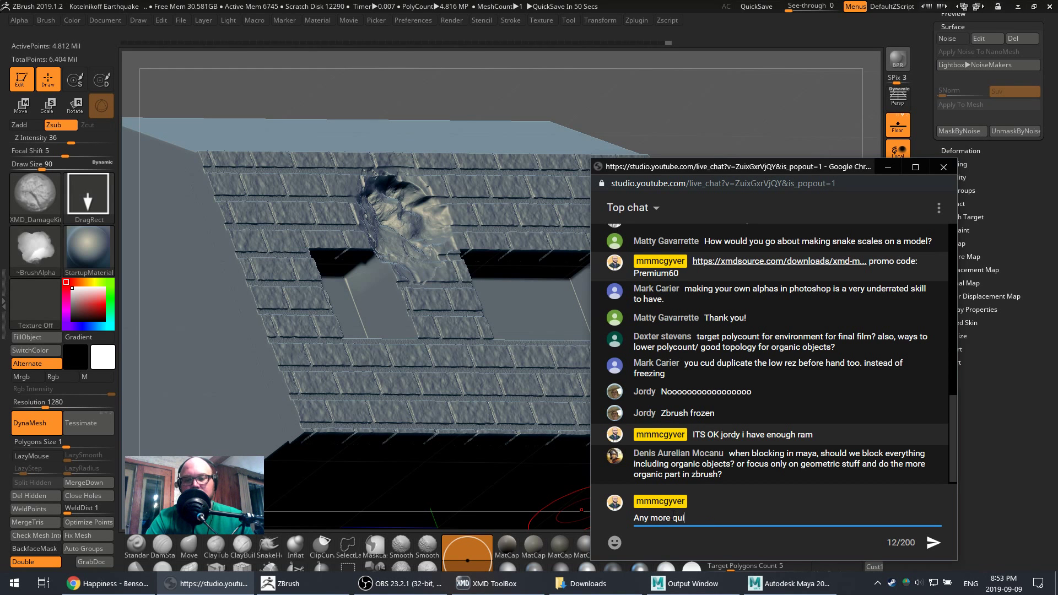
# - Send 'Any more questions?' in the live chat, then step the music video back to the Groovy Hip Hop track
pyautogui.press('Return')
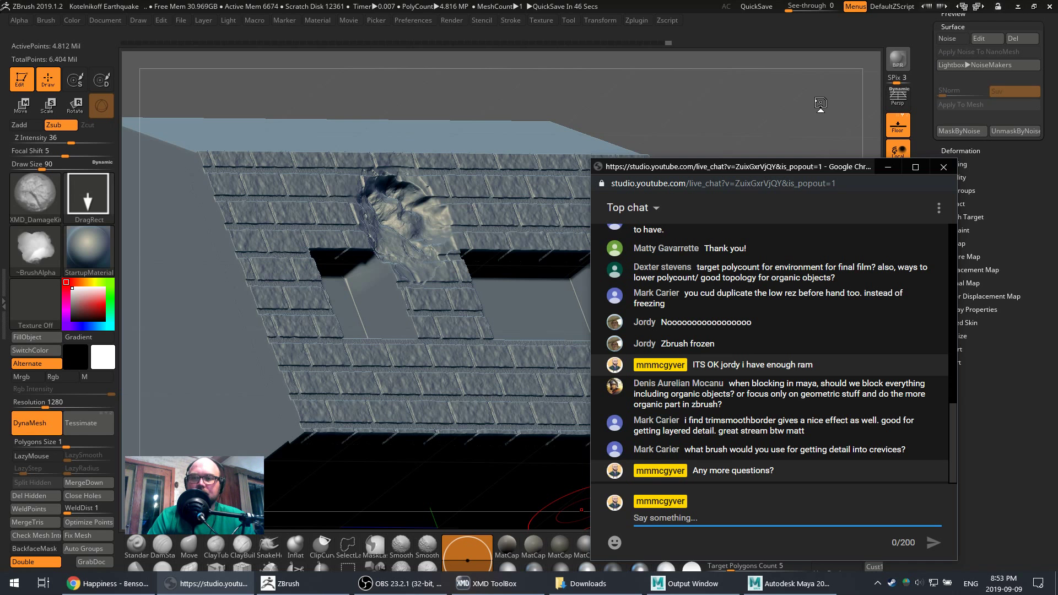
pyautogui.click(110, 583)
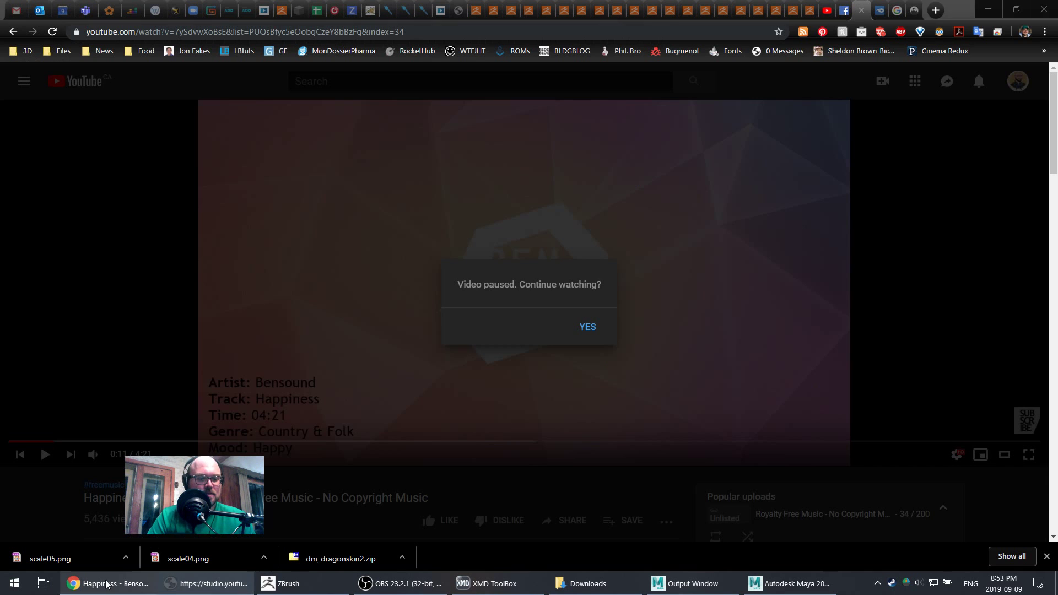
pyautogui.click(585, 327)
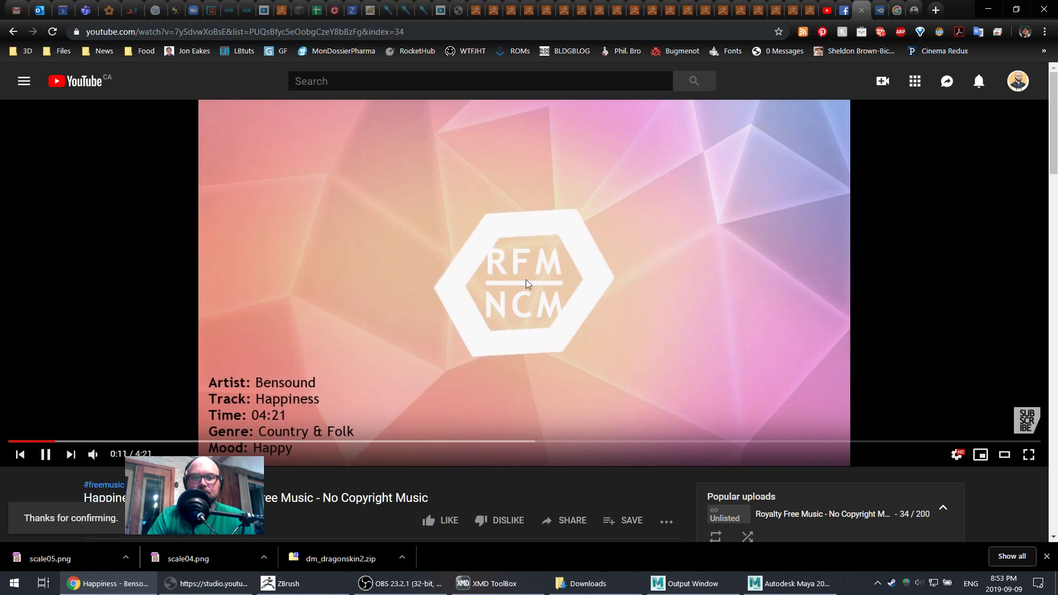
pyautogui.click(206, 583)
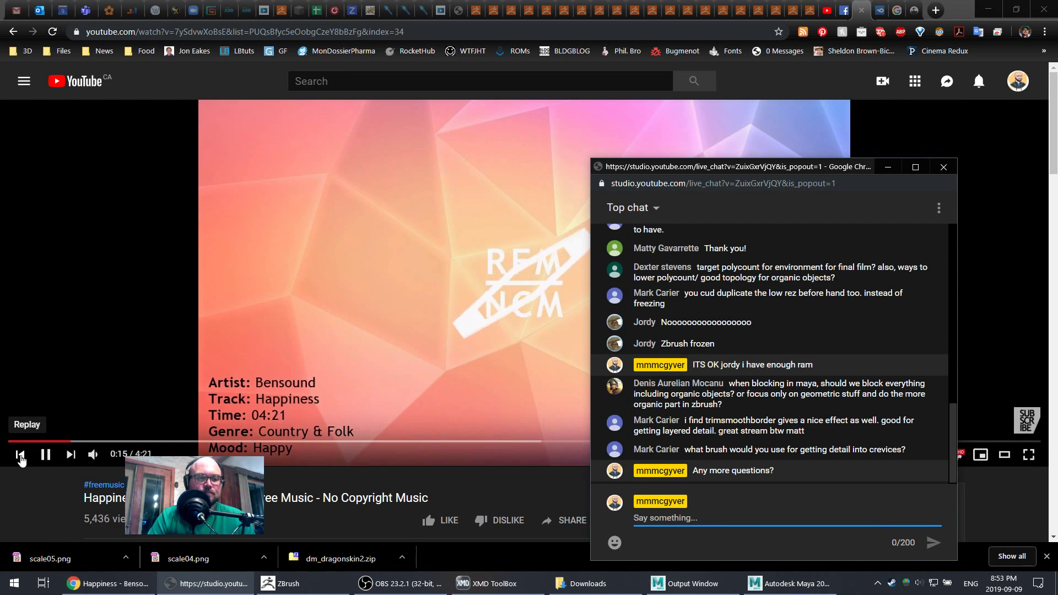
pyautogui.click(20, 455)
pyautogui.click(20, 457)
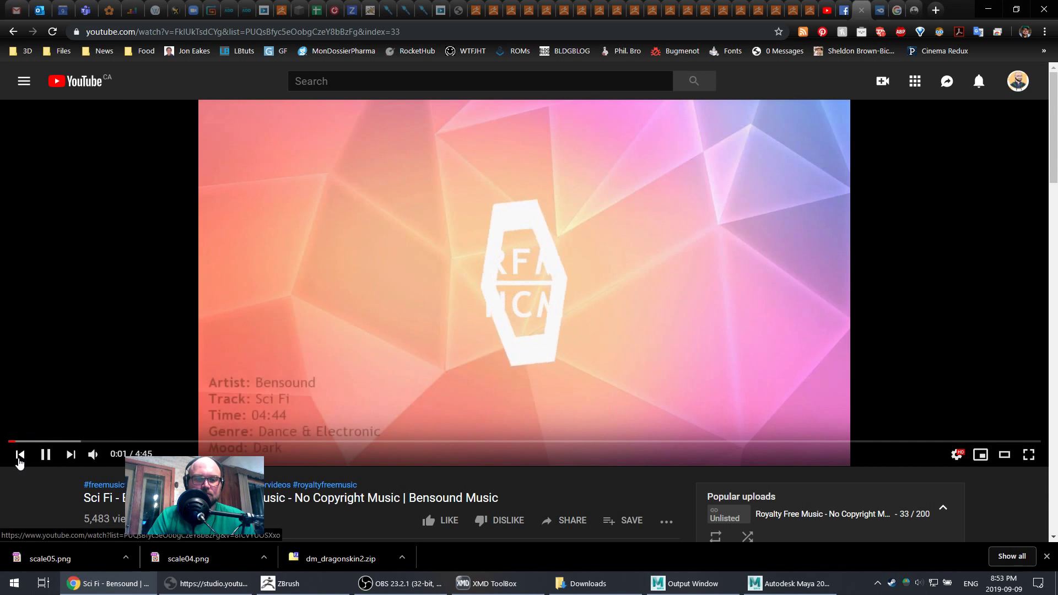
pyautogui.click(208, 583)
pyautogui.click(18, 462)
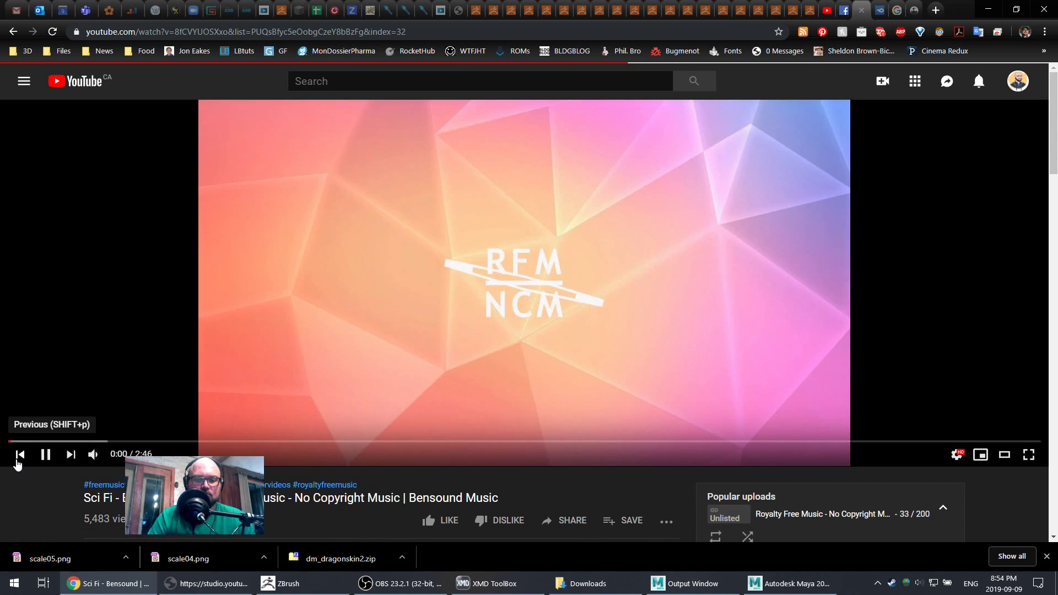
pyautogui.click(20, 454)
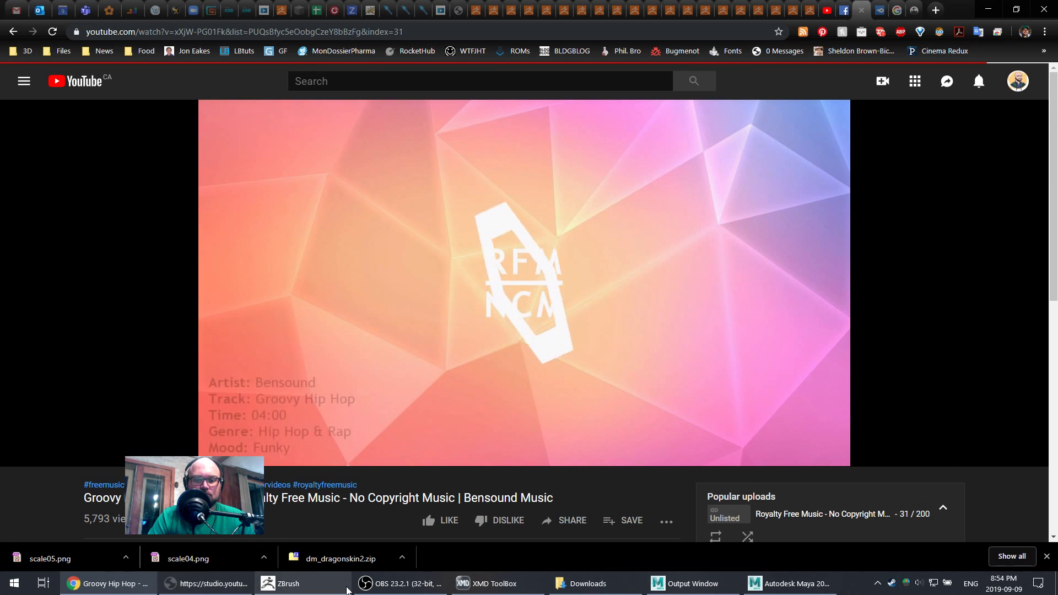
# - Check the live chat, then switch to the 3D Modeling @ Dawson College Facebook group tab
pyautogui.click(188, 585)
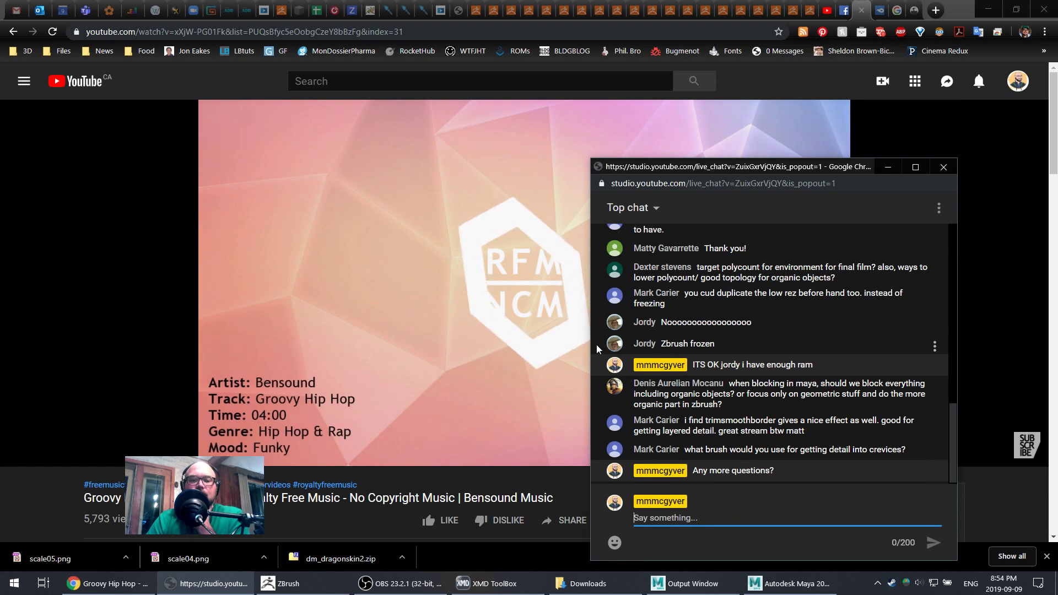
pyautogui.moveTo(319, 402)
pyautogui.scroll(-1, 320, 402)
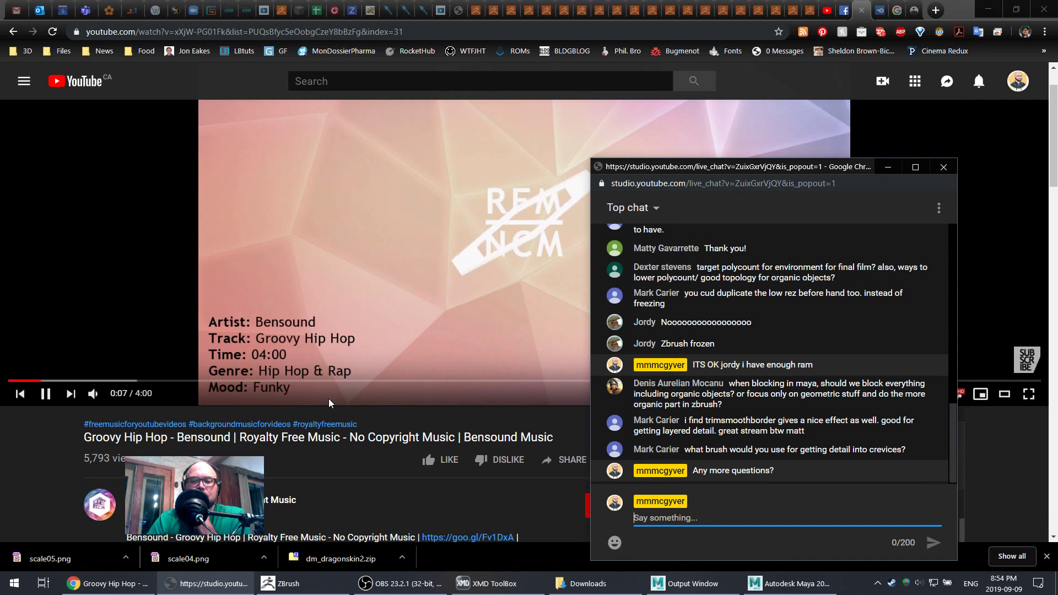
pyautogui.click(843, 13)
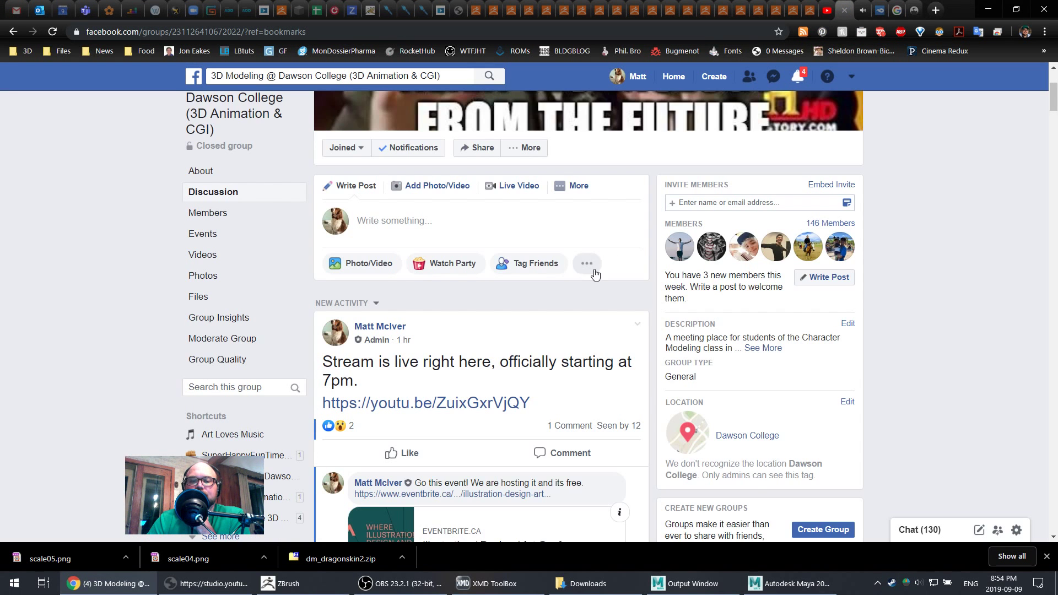
# - Paste the D:\Downloads path into the XMD Source tab's address bar
pyautogui.scroll(-2, 597, 272)
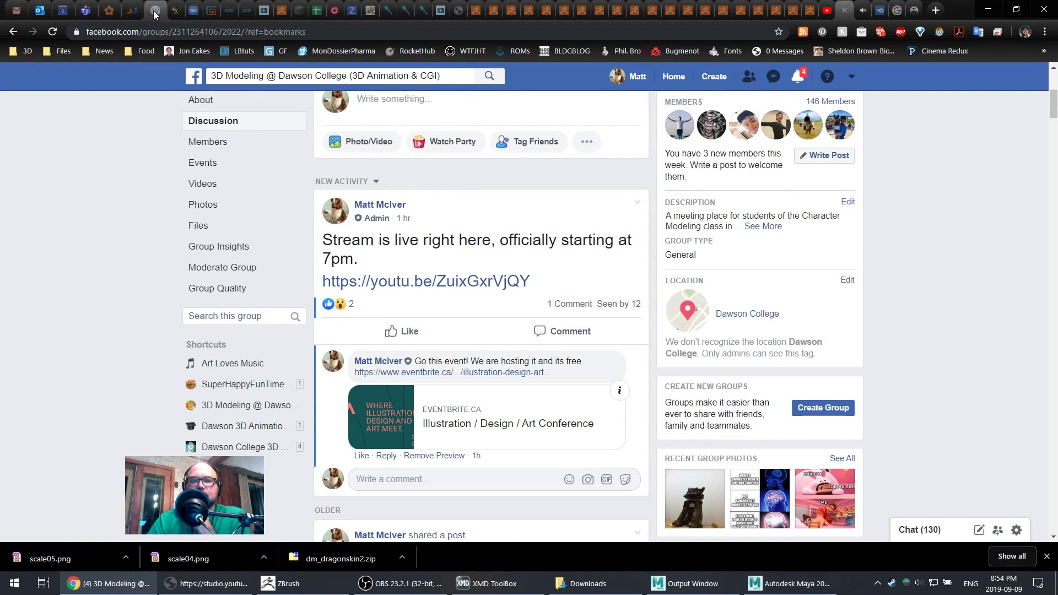
pyautogui.click(175, 14)
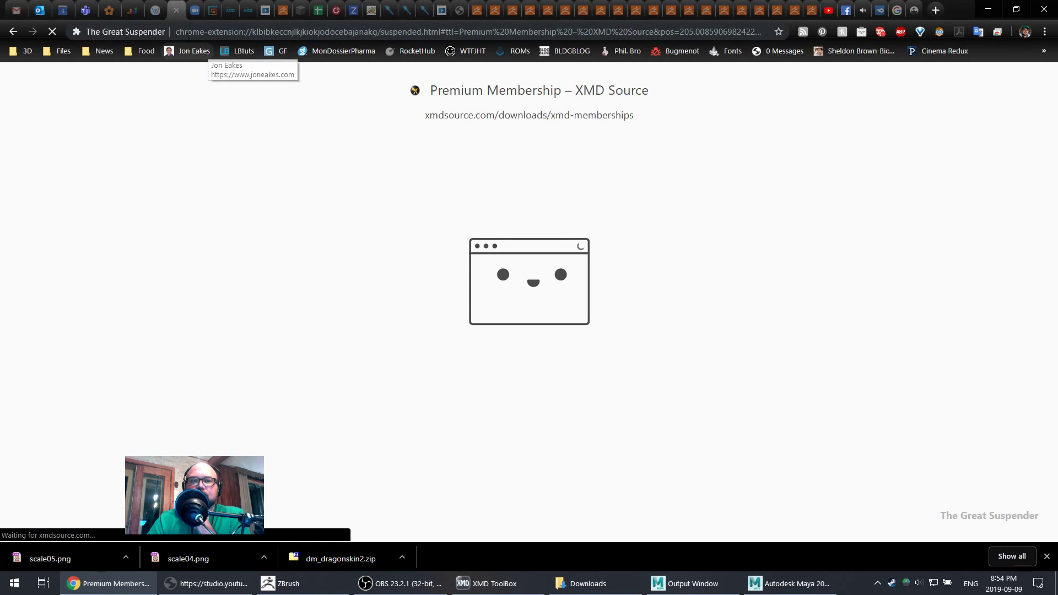
pyautogui.click(198, 32)
pyautogui.rightClick(198, 32)
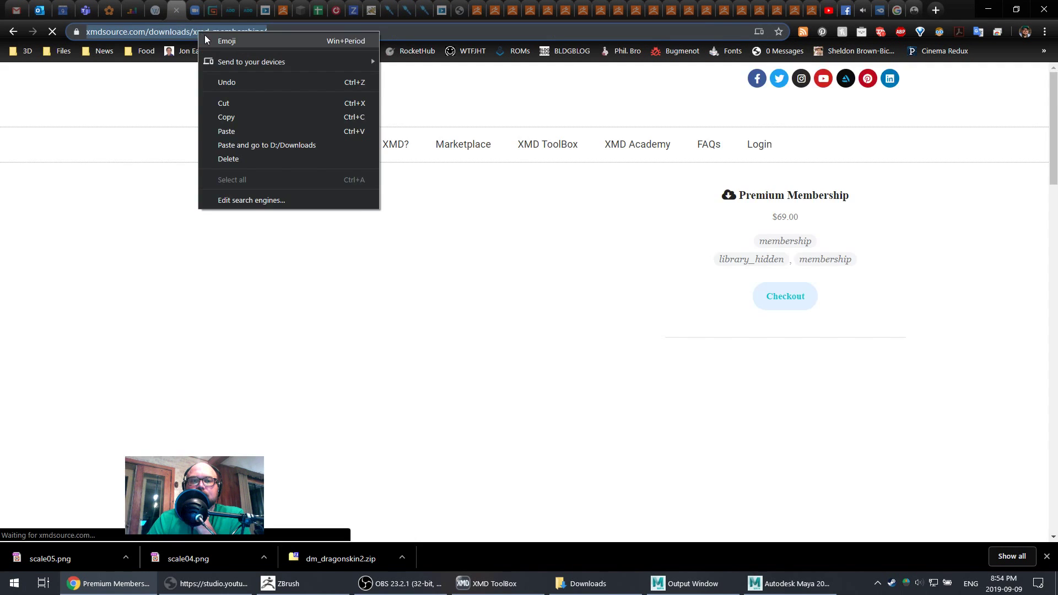
pyautogui.click(205, 69)
pyautogui.rightClick(173, 31)
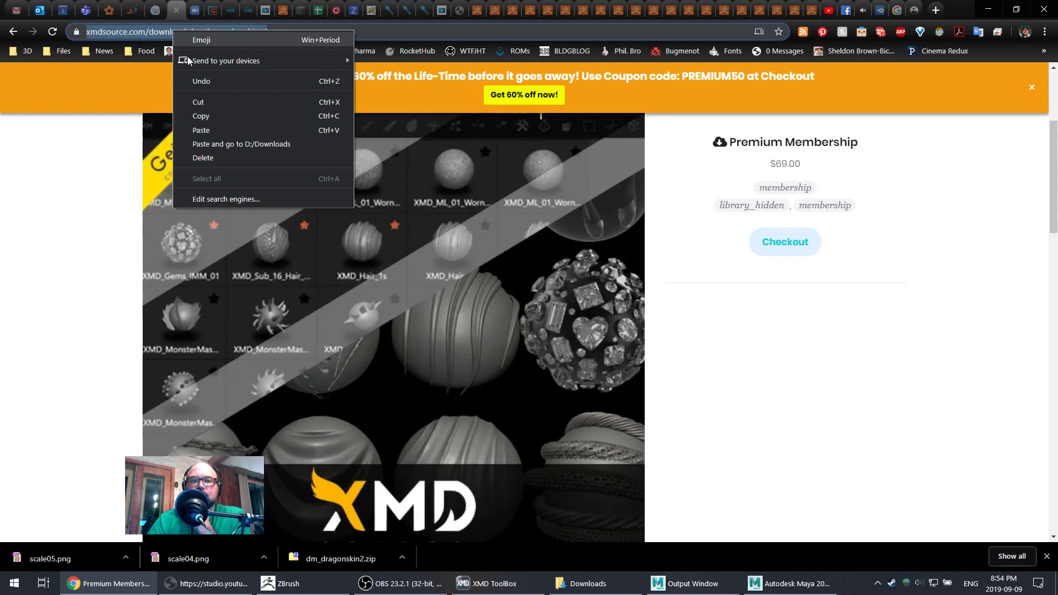
pyautogui.click(209, 131)
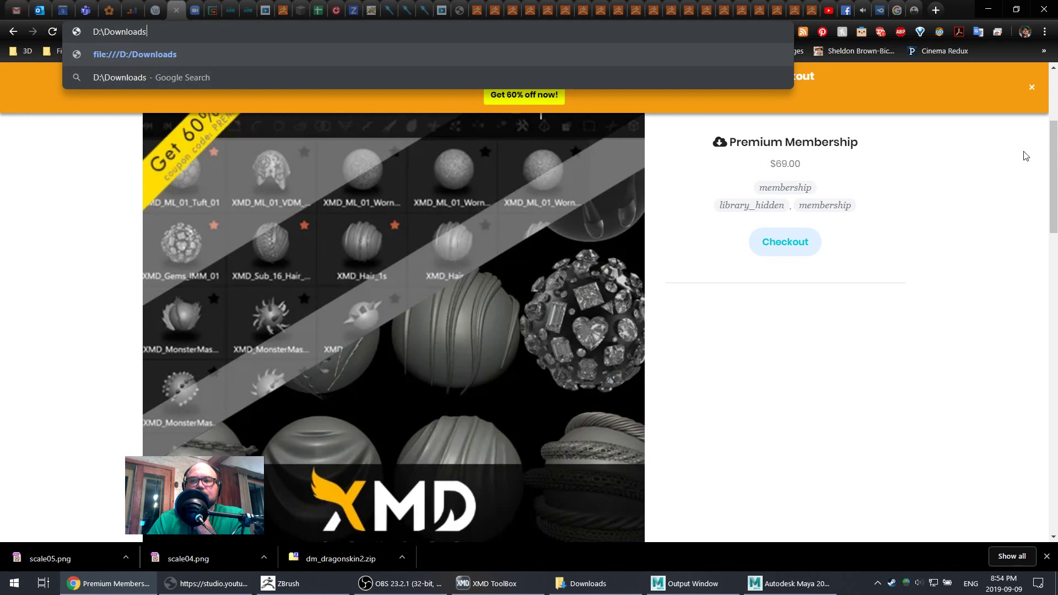
pyautogui.click(899, 146)
# - Return to the Facebook group, check the live chat, then go back to the Groovy Hip Hop video
pyautogui.click(849, 10)
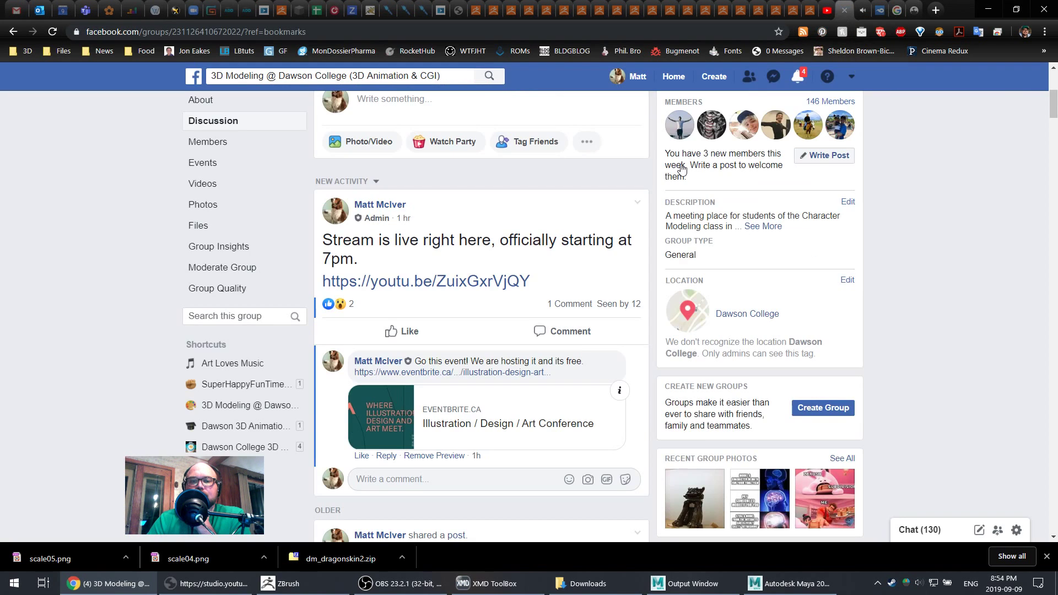
pyautogui.scroll(2, 484, 163)
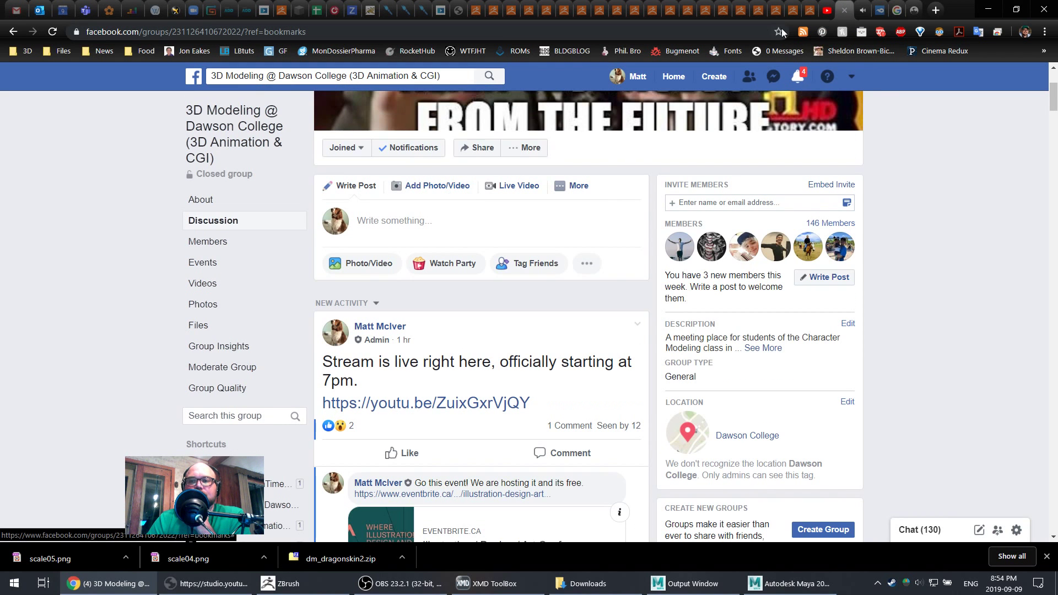
pyautogui.click(201, 584)
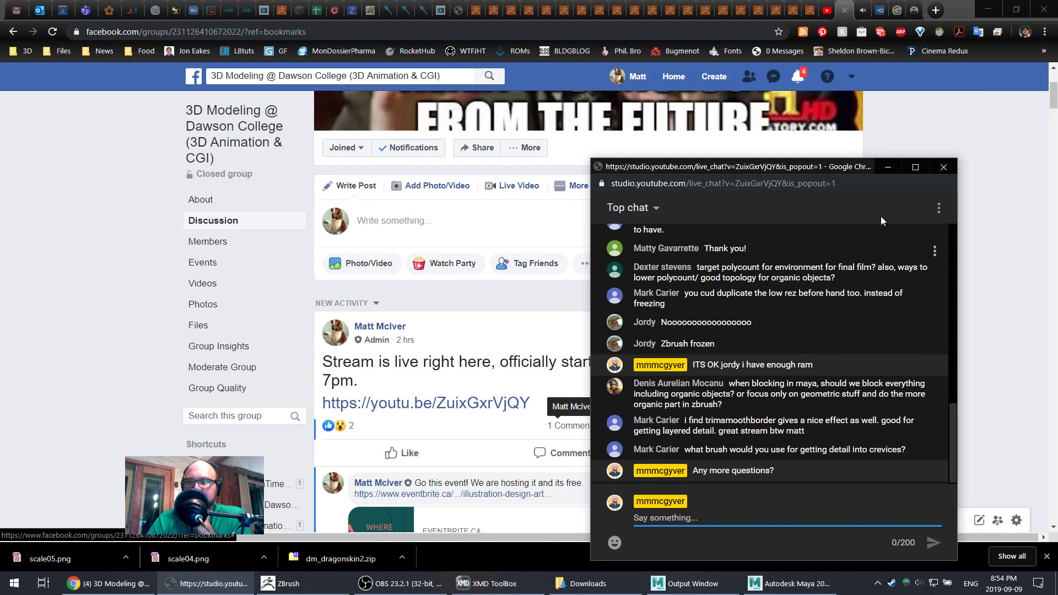
pyautogui.click(861, 6)
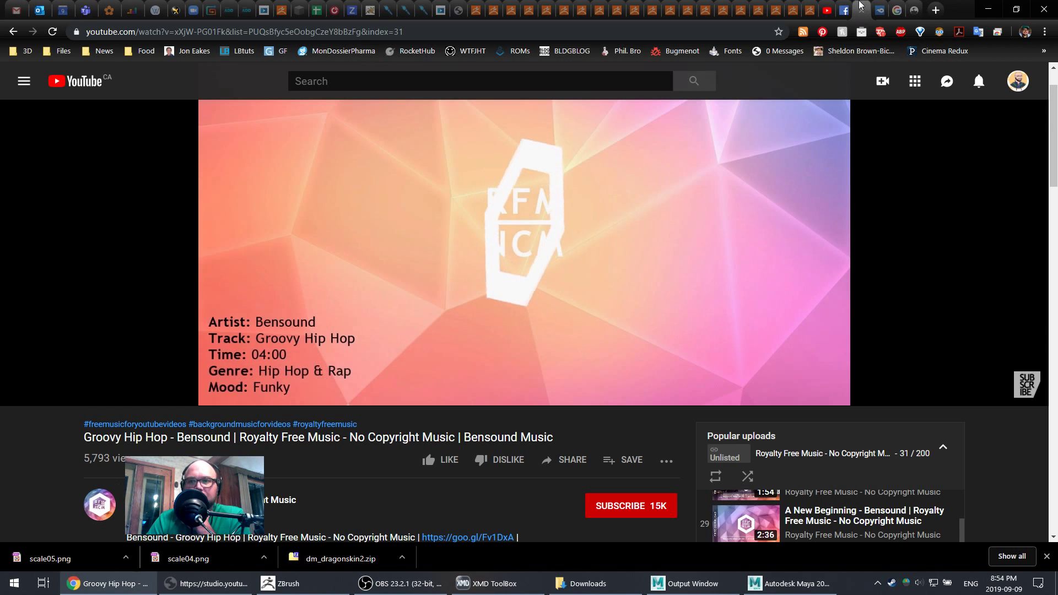
# - Post 'Have a good night' in the live chat popout from the Studio dashboard, then close the popout
pyautogui.click(827, 10)
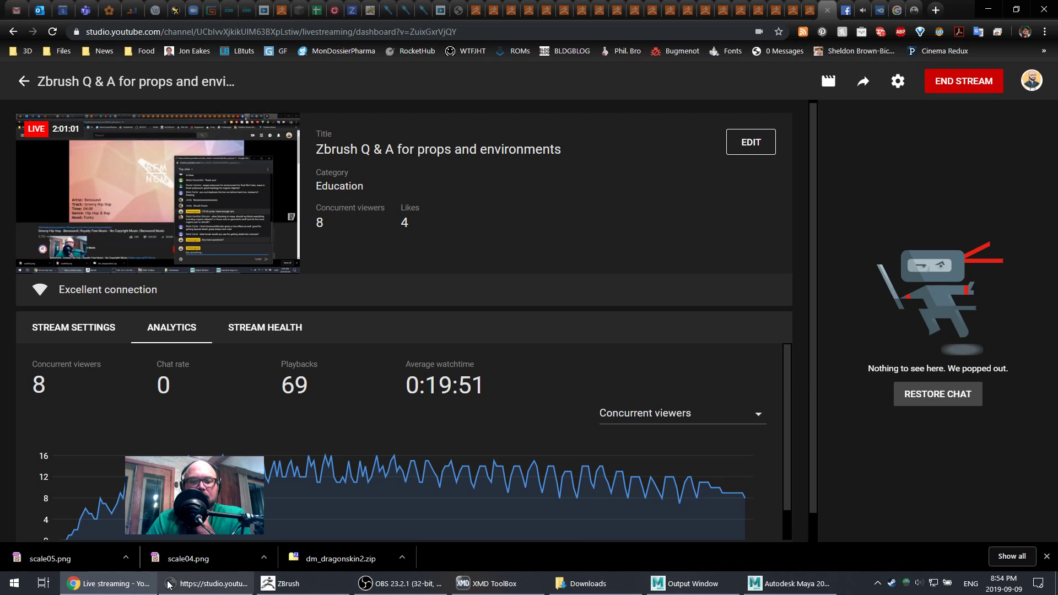
pyautogui.click(206, 583)
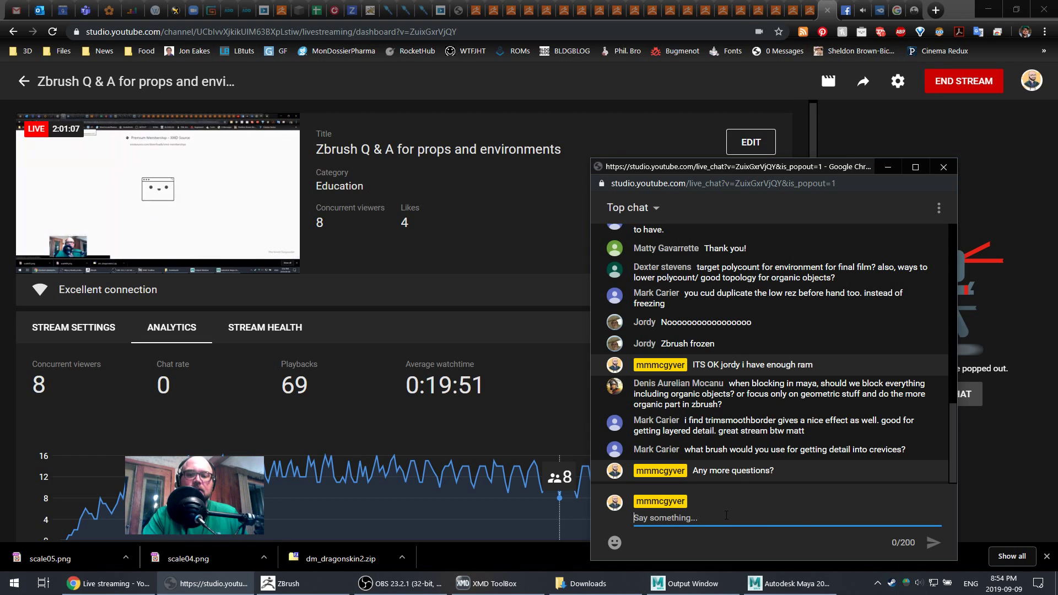
pyautogui.write('Have')
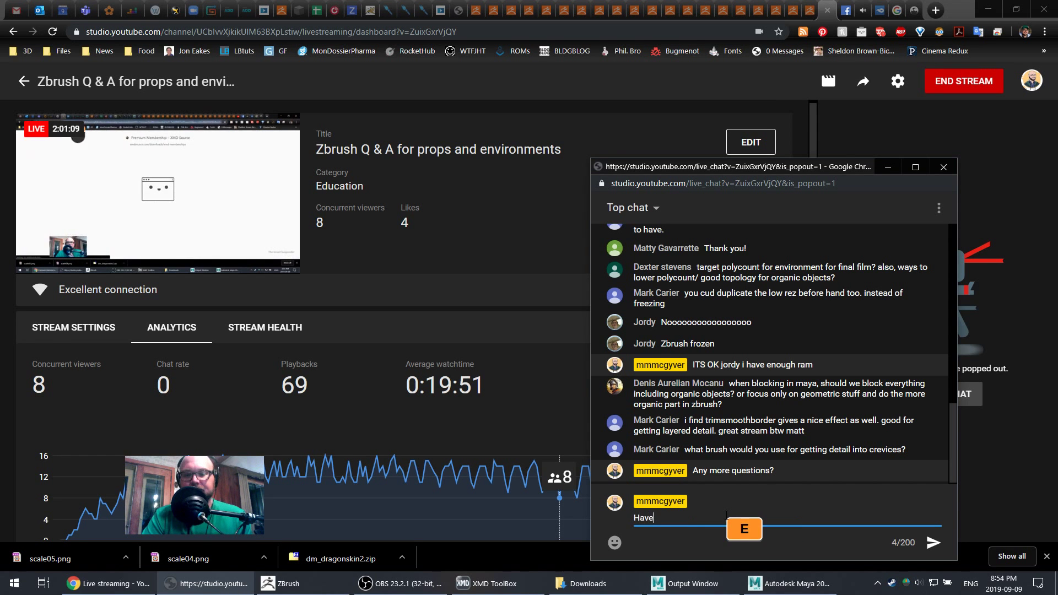
pyautogui.write(' a good night!')
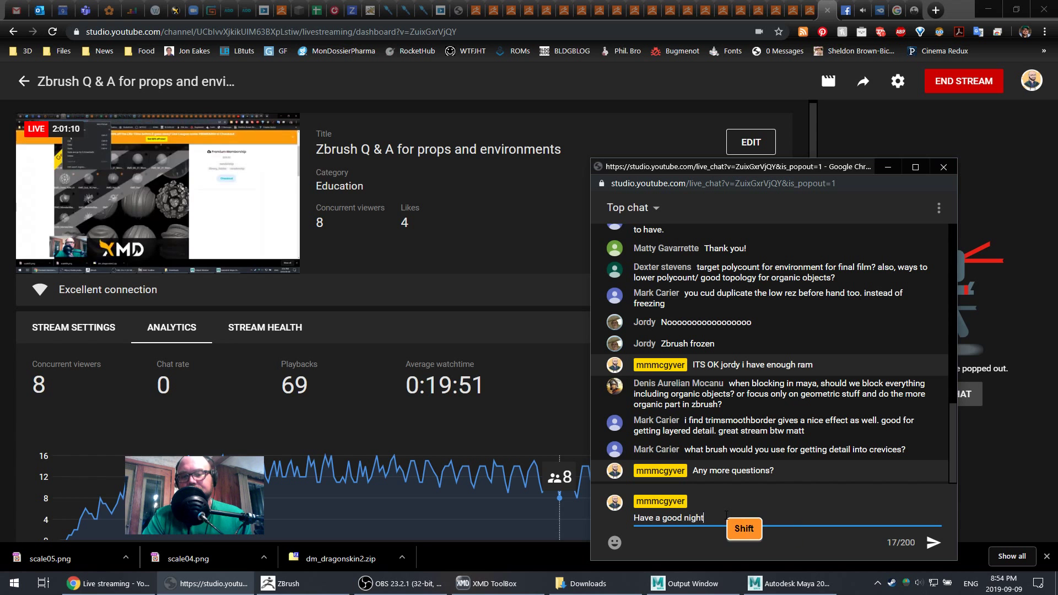
pyautogui.click(931, 544)
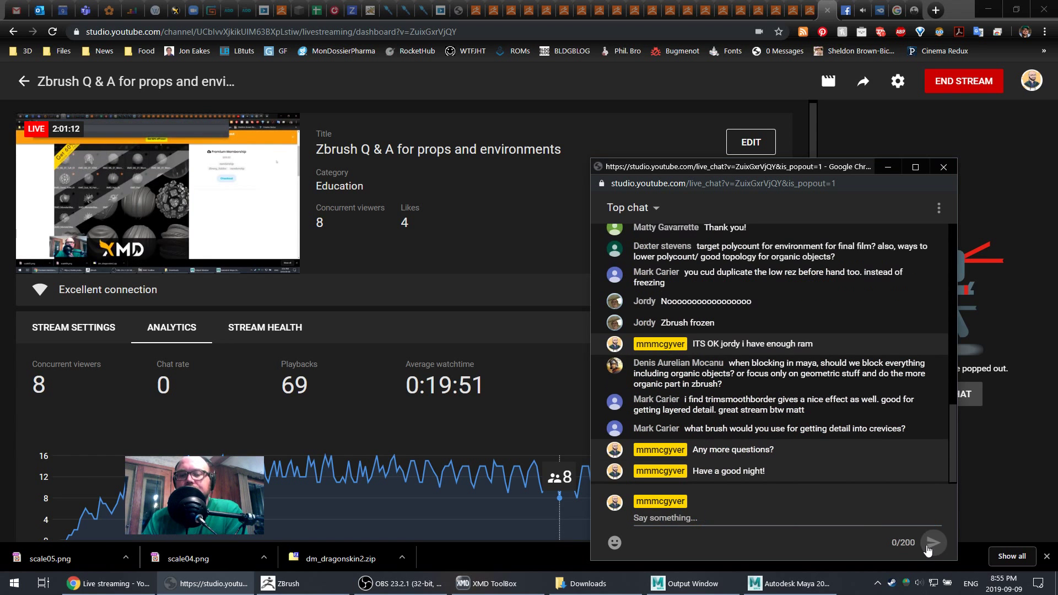
pyautogui.click(943, 166)
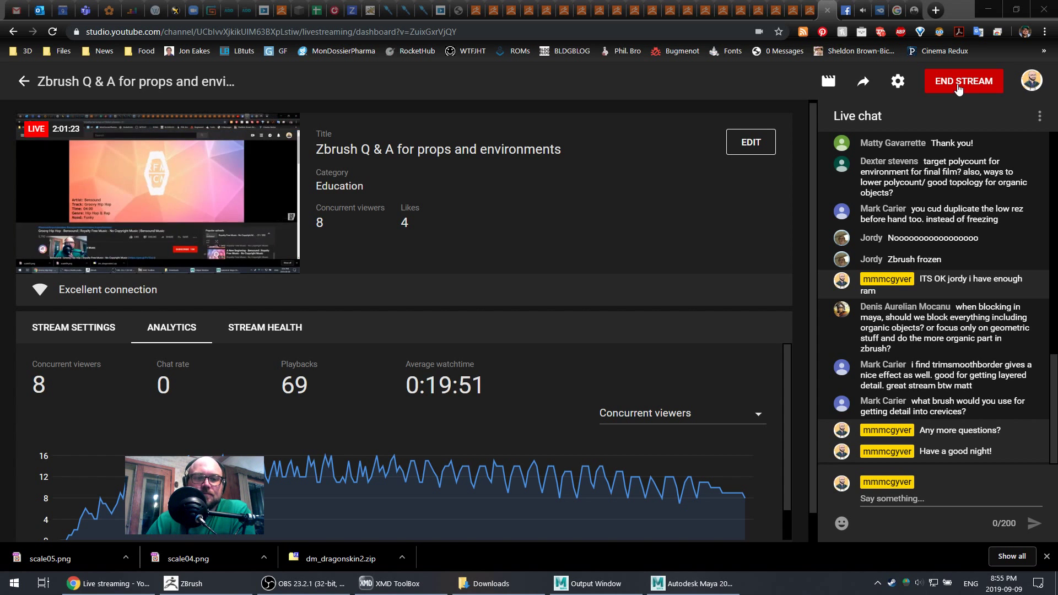
# - Cancel END STREAM with NOT YET and post a 'bye' reply to the viewer in the live chat
pyautogui.click(958, 83)
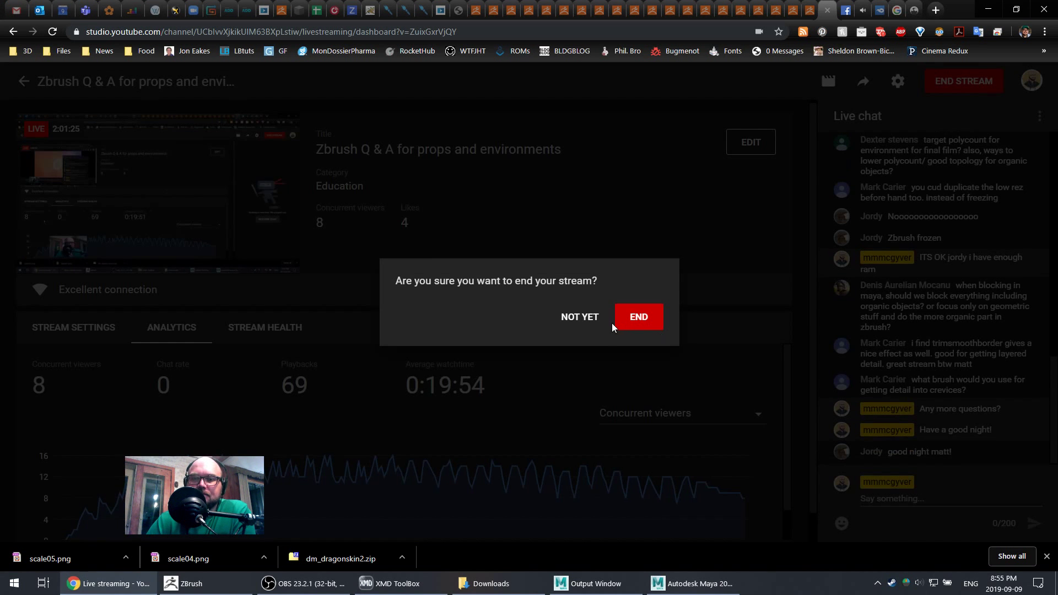
pyautogui.click(579, 320)
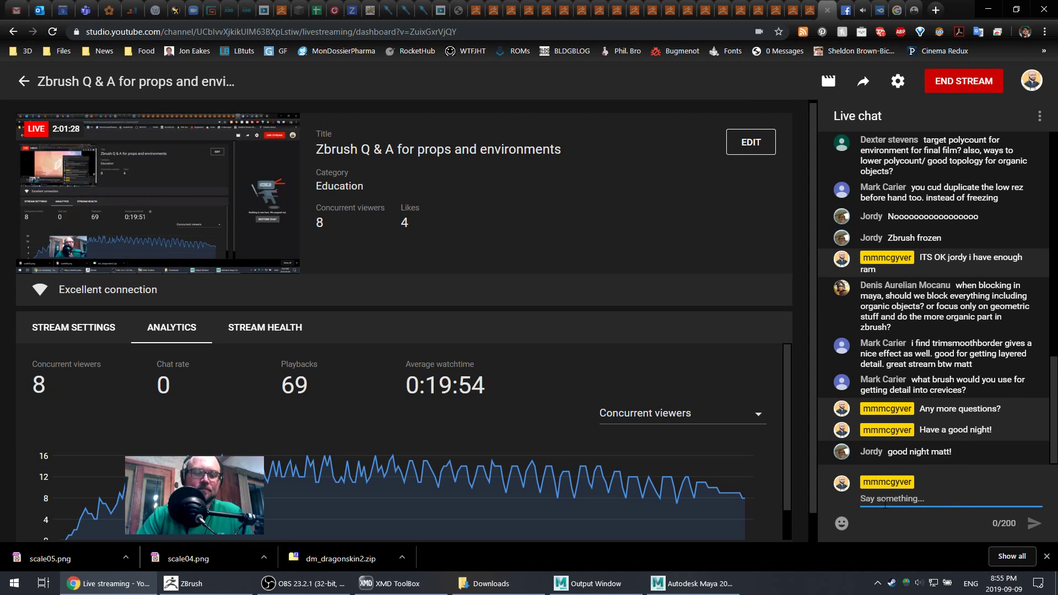
pyautogui.write('bye Jord')
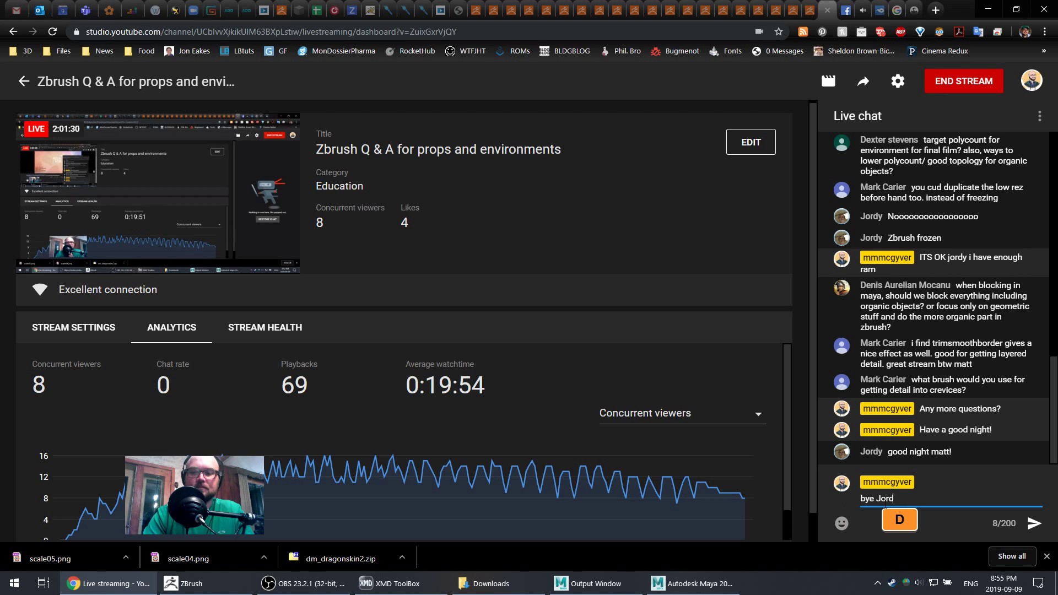
pyautogui.write('y!')
pyautogui.press('Return')
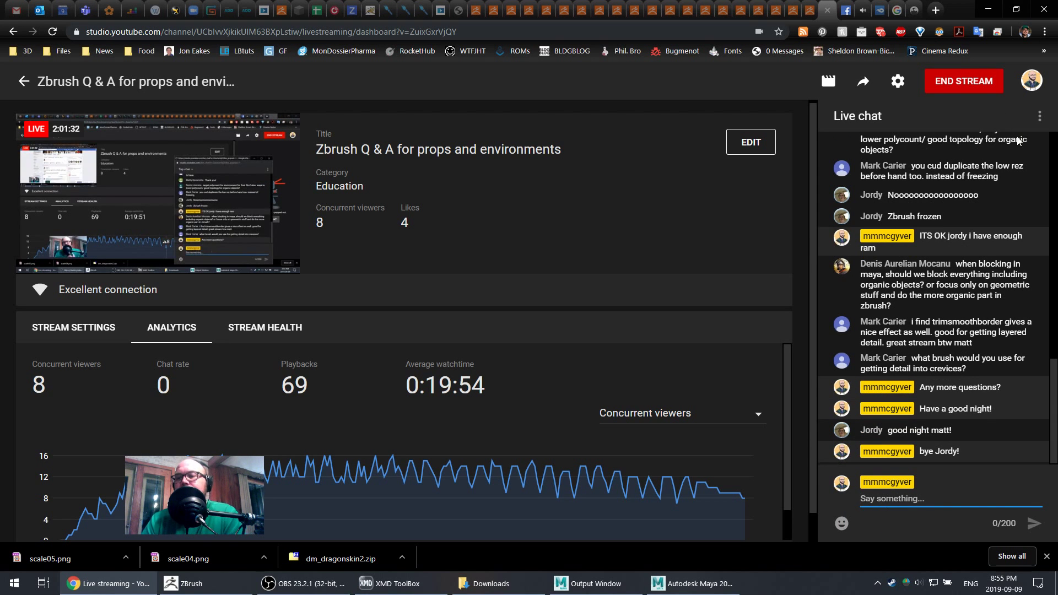